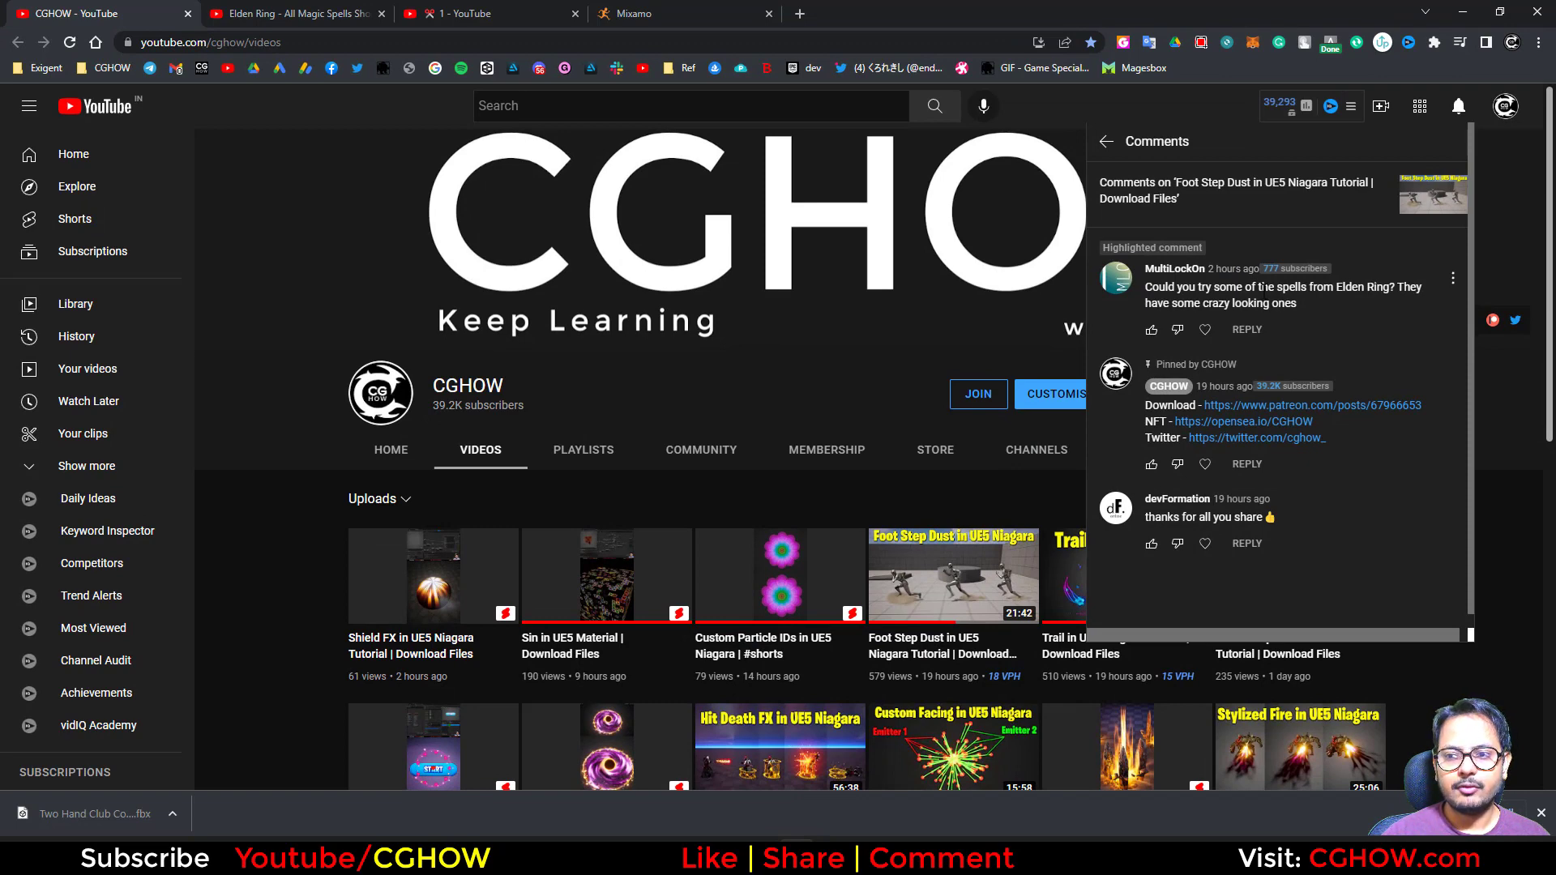
Review the Elden Ring magic spells showcase video and its saved clip as reference for the spell effect
{"action": "left_click", "coordinate": [340, 13]}
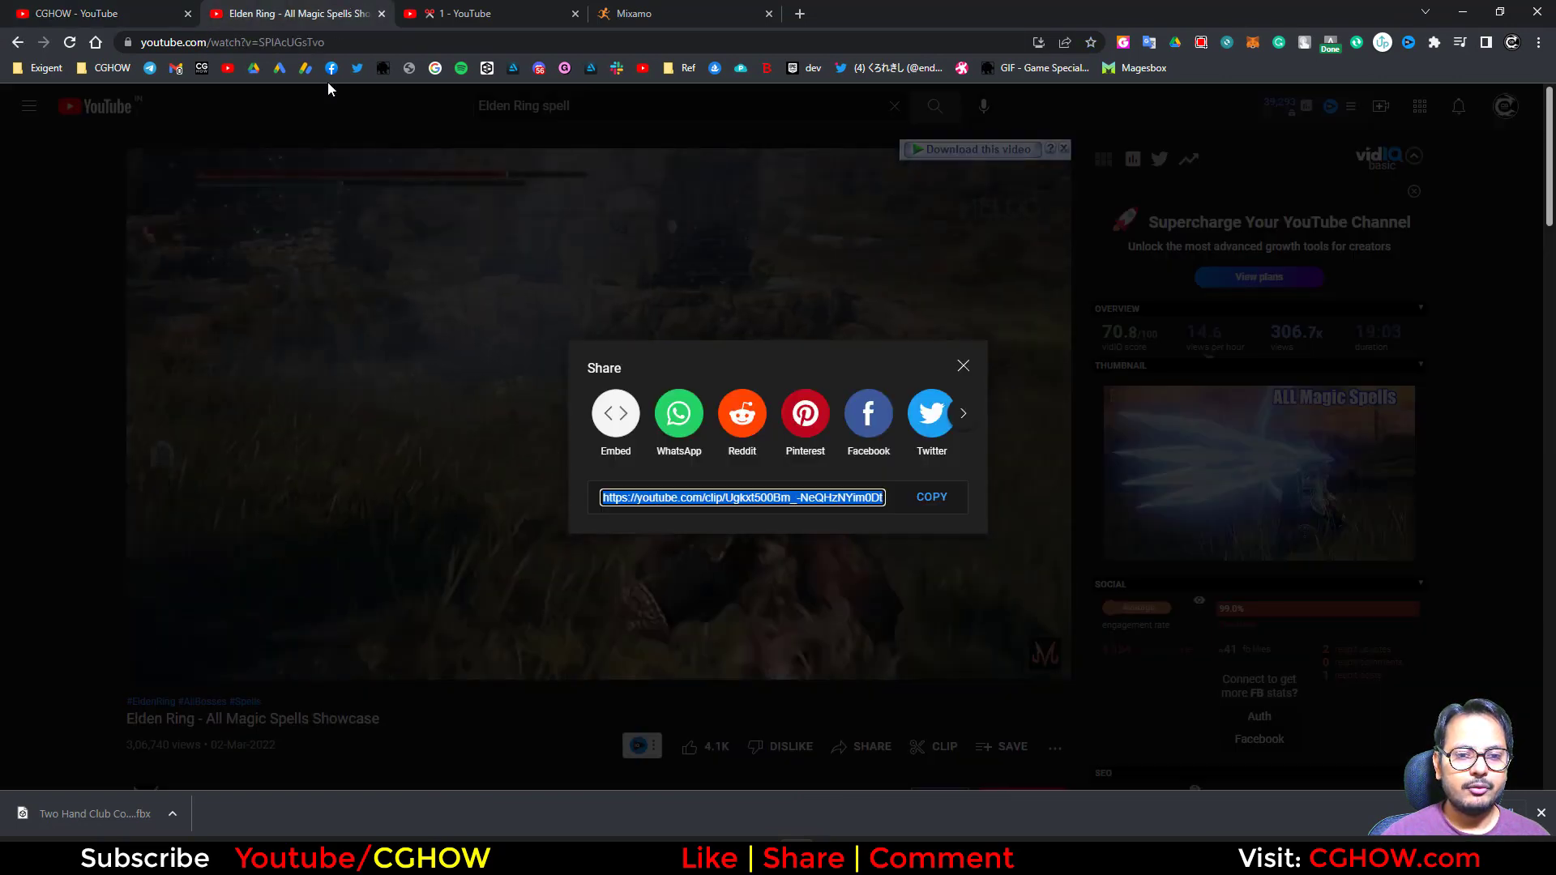
{"action": "left_click", "coordinate": [963, 364]}
{"action": "scroll", "coordinate": [789, 421], "scroll_direction": "down", "scroll_amount": 1}
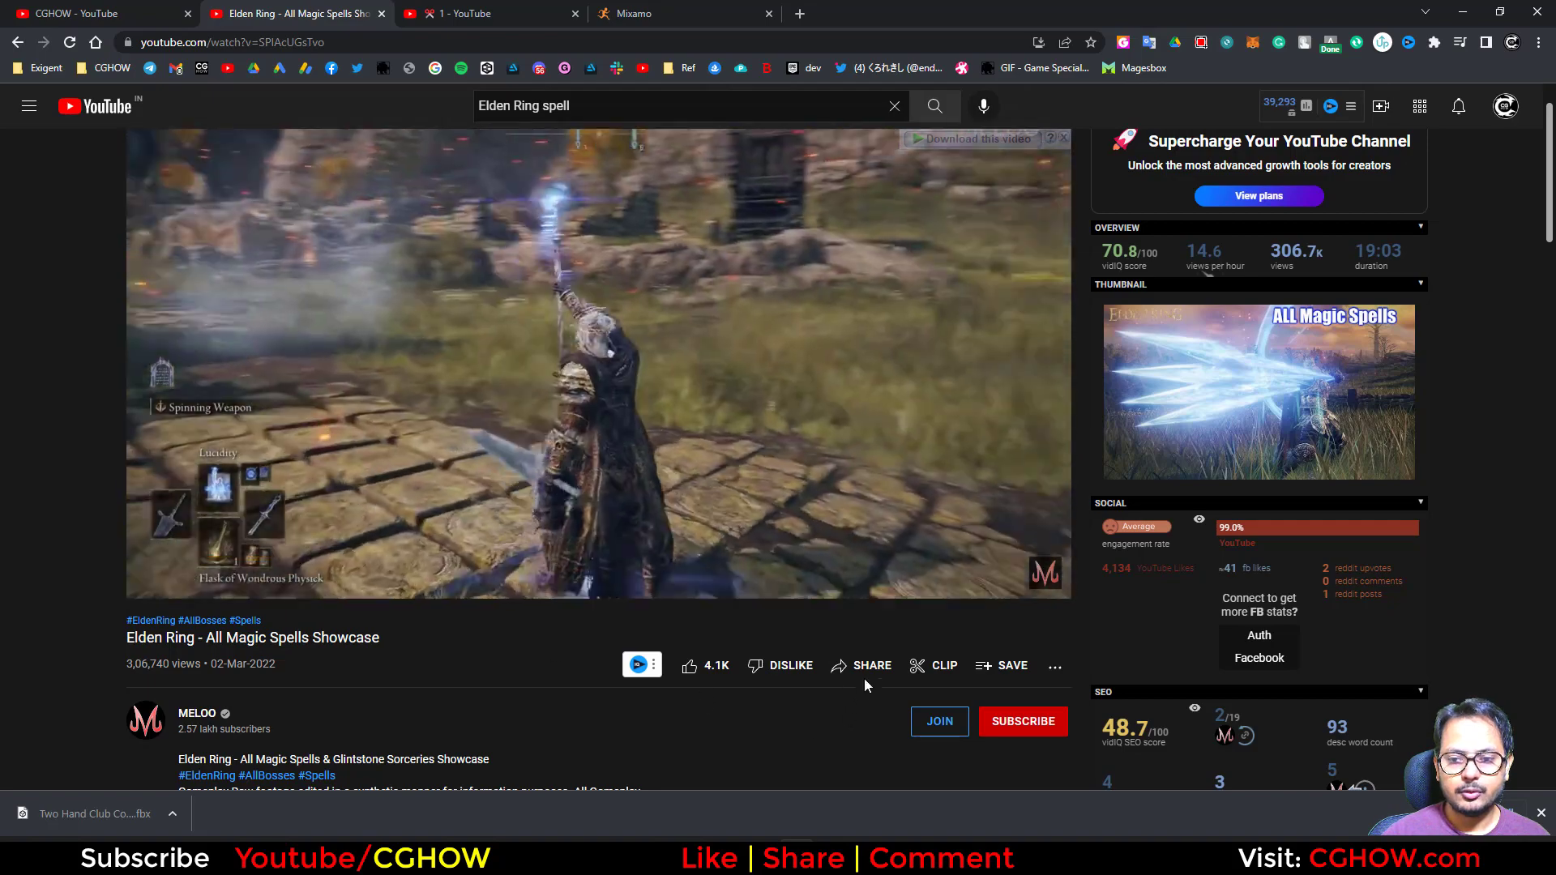
{"action": "left_click", "coordinate": [928, 667]}
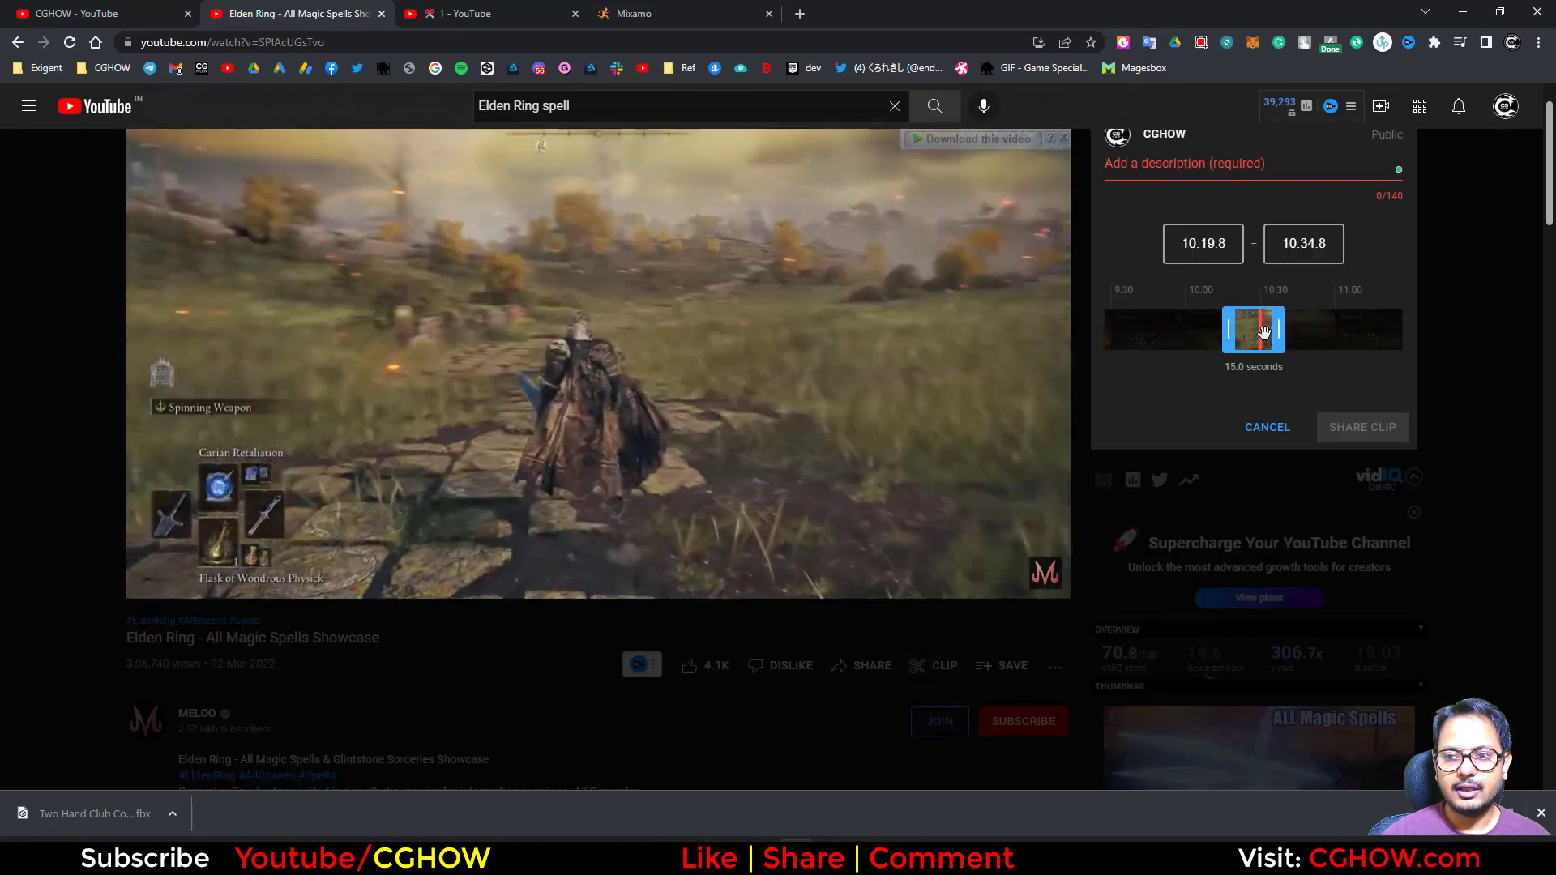
{"action": "left_click", "coordinate": [1266, 427]}
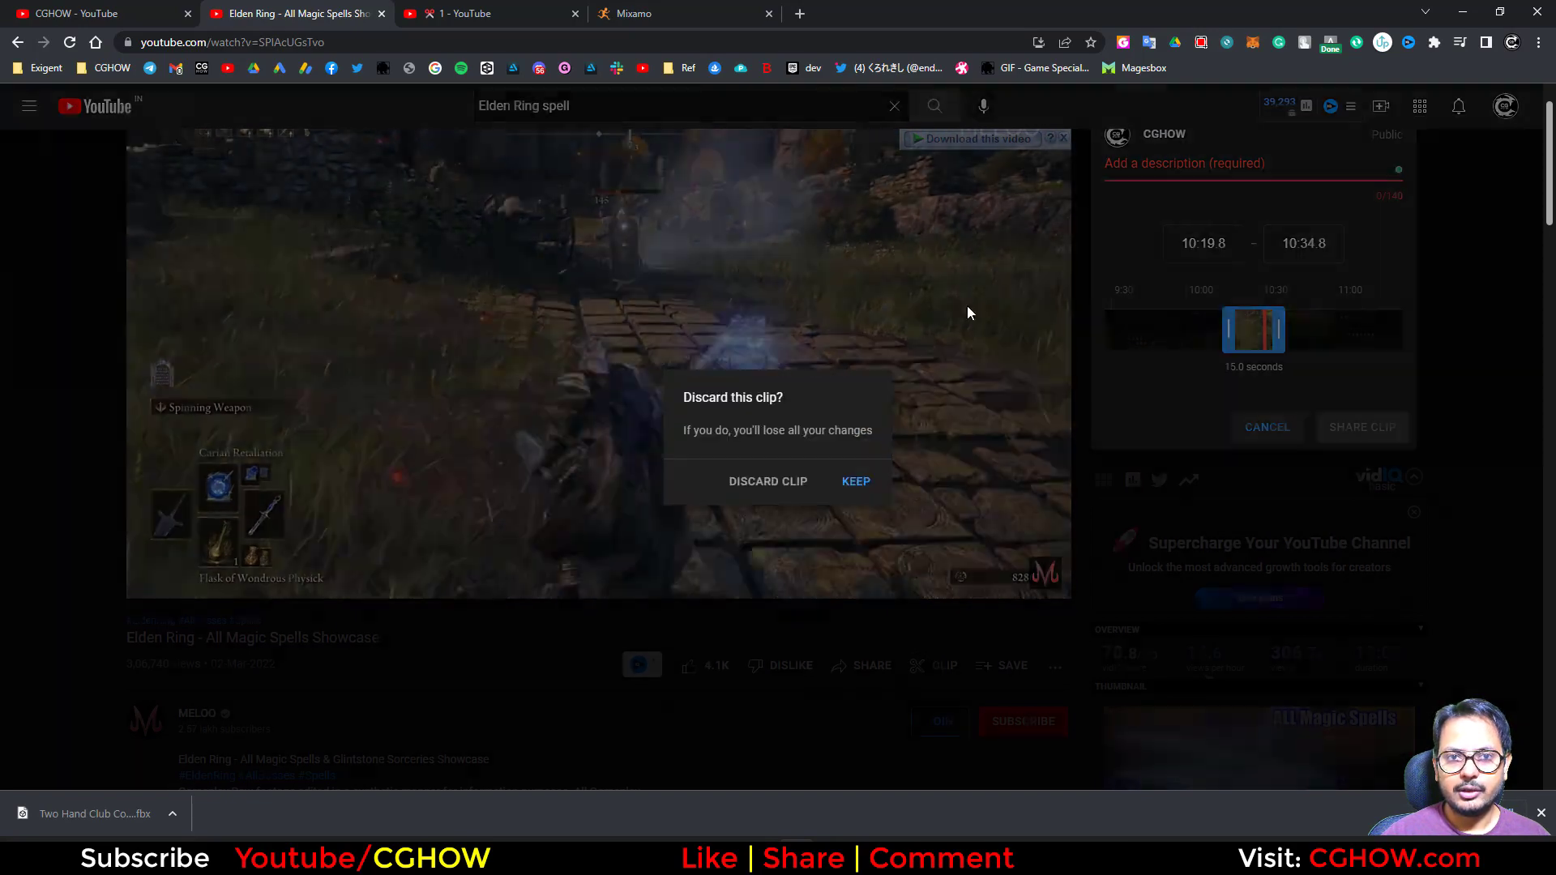
{"action": "left_click", "coordinate": [438, 13]}
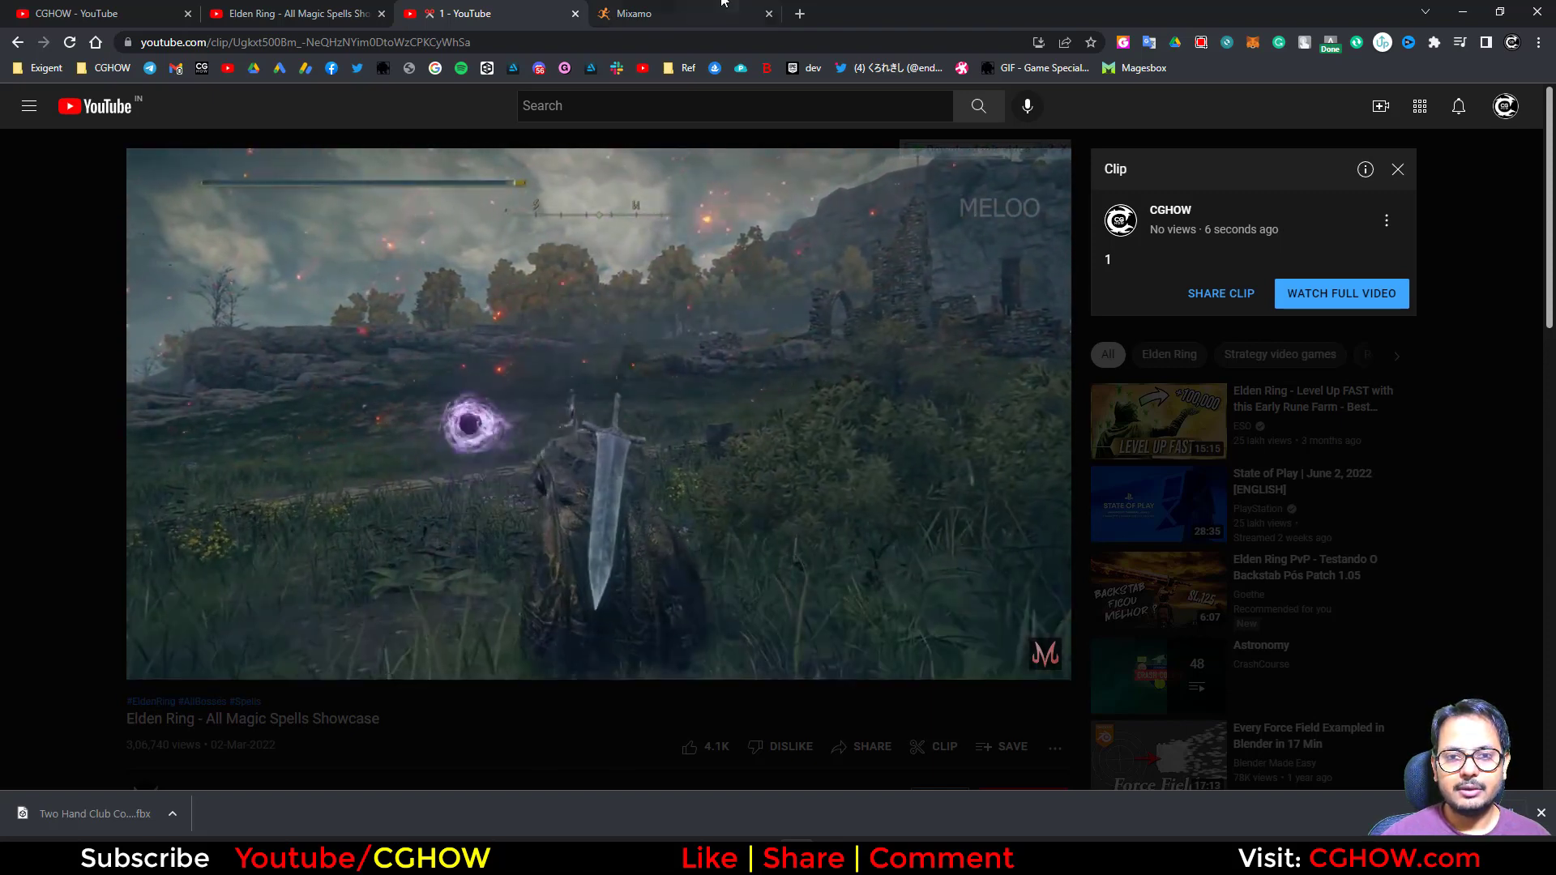
Switch to Mixamo and scrub through the Two Hand Club Combo animation on the vampire character
{"action": "left_click", "coordinate": [692, 7]}
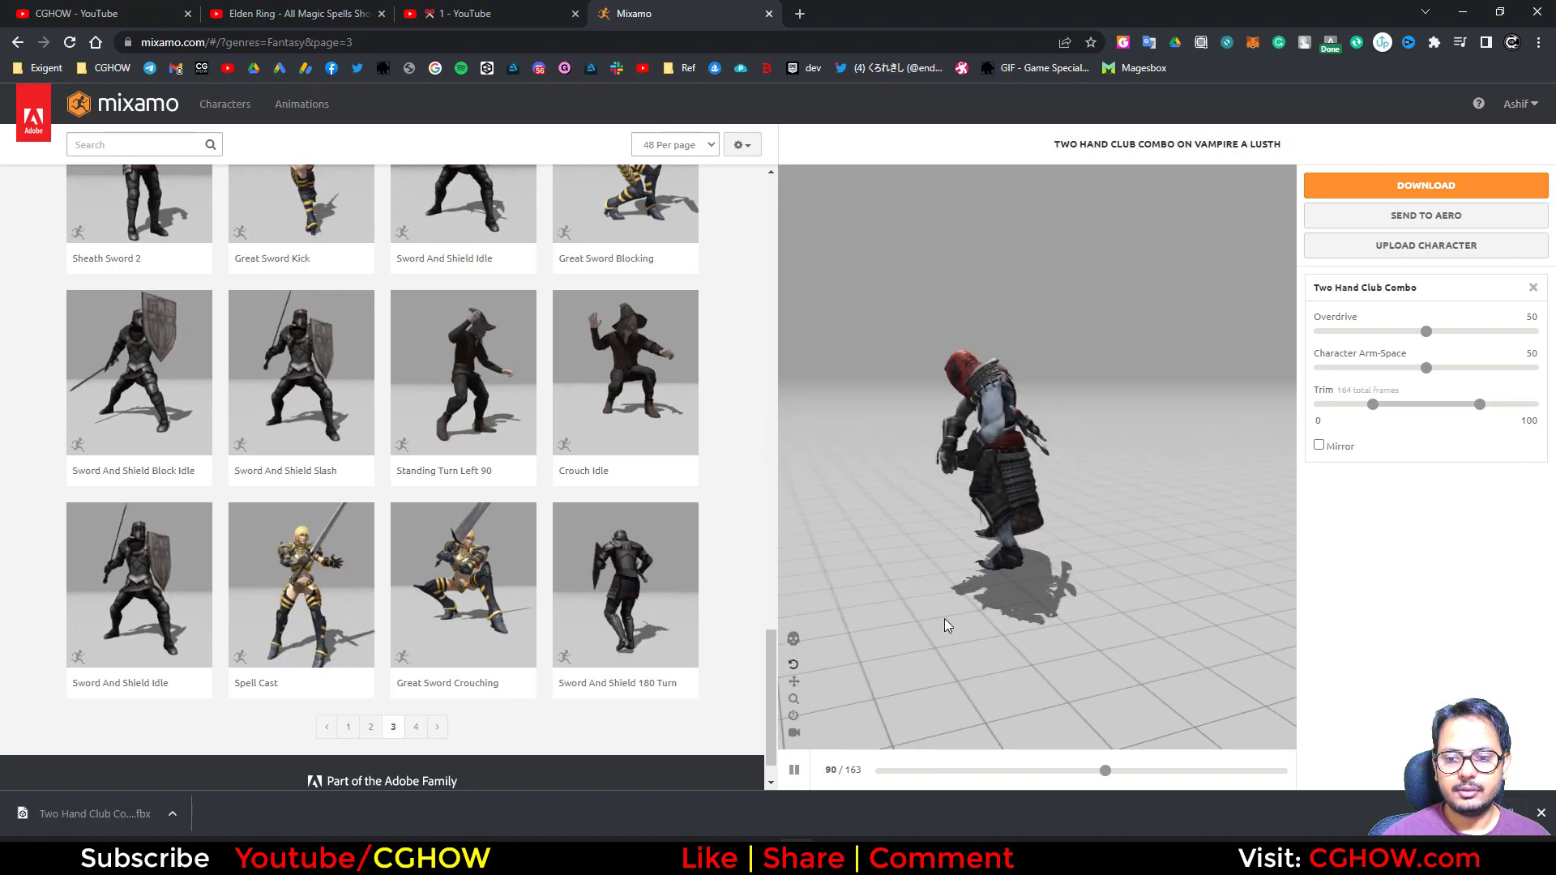
{"action": "left_click_drag", "start_coordinate": [982, 779], "coordinate": [1015, 773]}
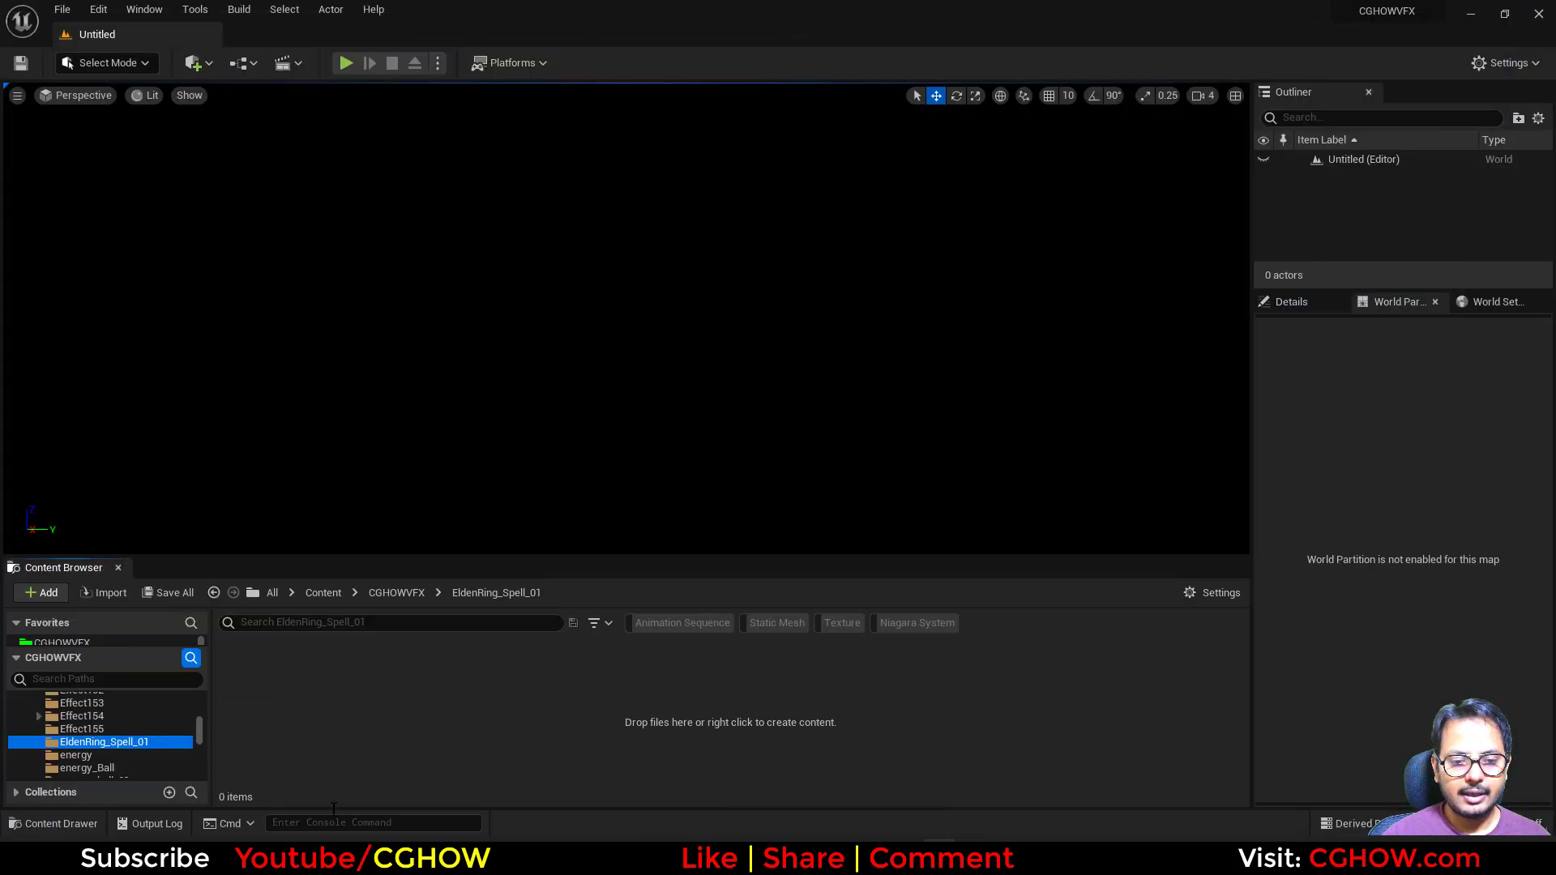
{"action": "right_click", "coordinate": [337, 689]}
{"action": "left_click", "coordinate": [427, 143]}
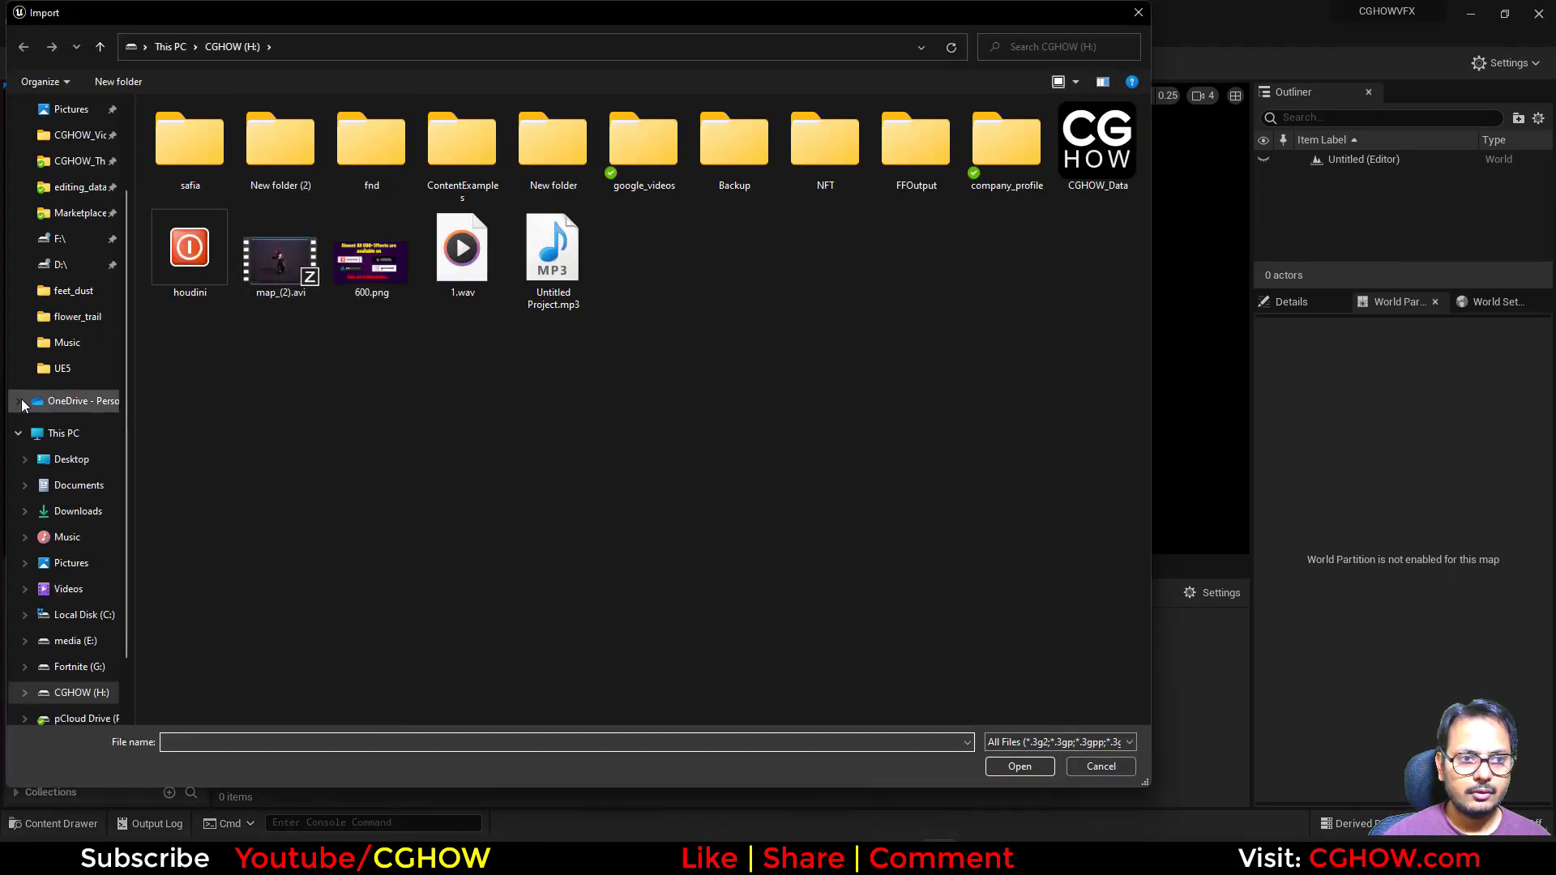
{"action": "scroll", "coordinate": [51, 355], "scroll_direction": "up", "scroll_amount": 2}
{"action": "left_click", "coordinate": [1102, 770]}
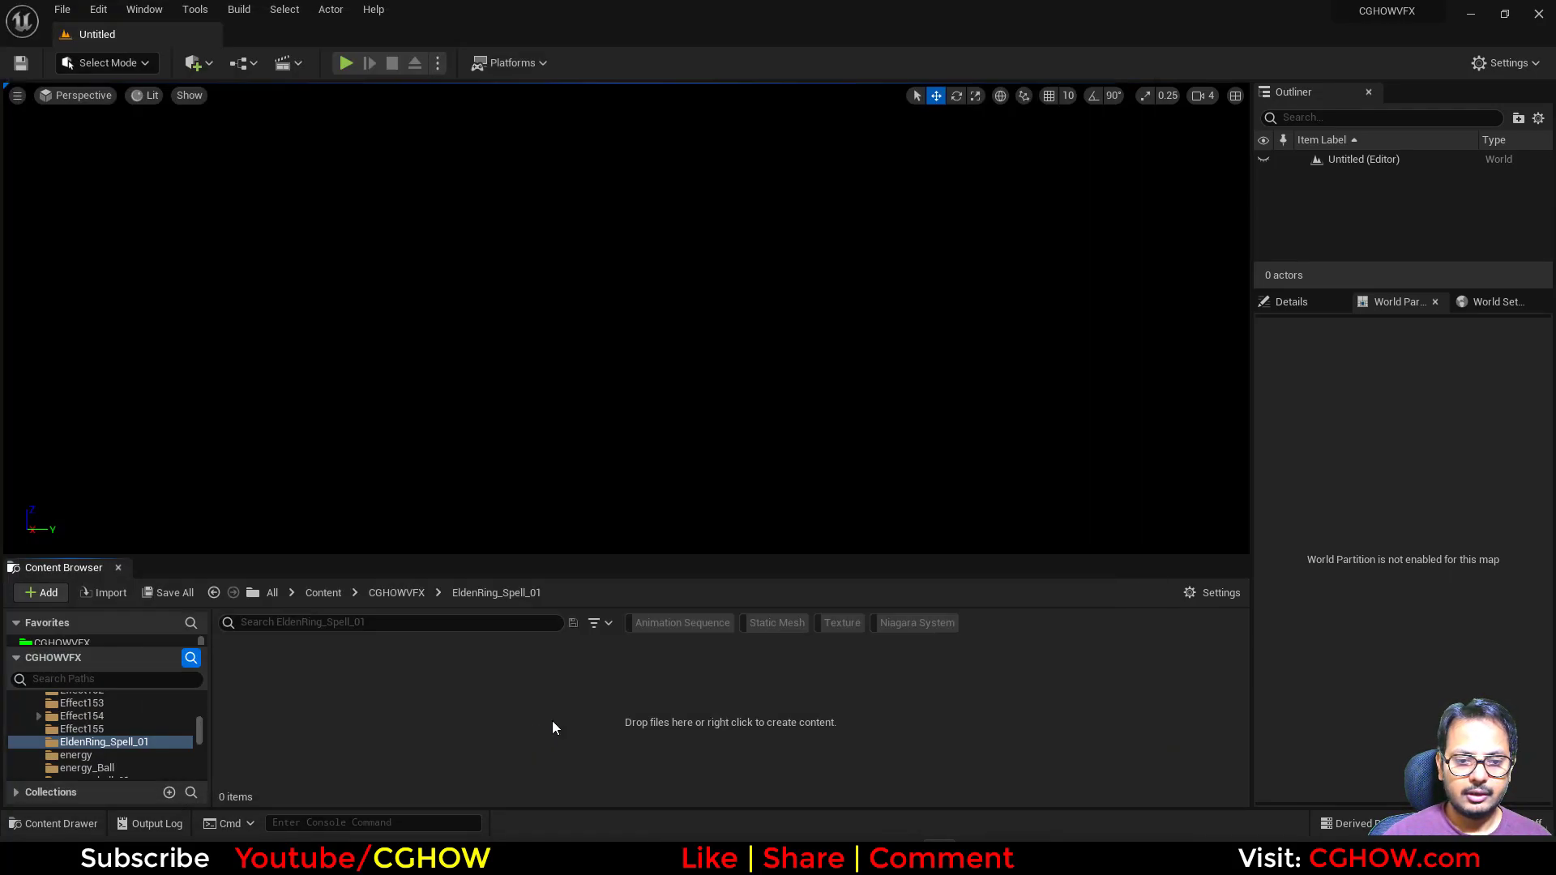
Create a folder named Anim inside EldenRing_Spell_01 and open it
{"action": "key", "text": "ctrl+shift+n"}
{"action": "type", "text": "Anim"}
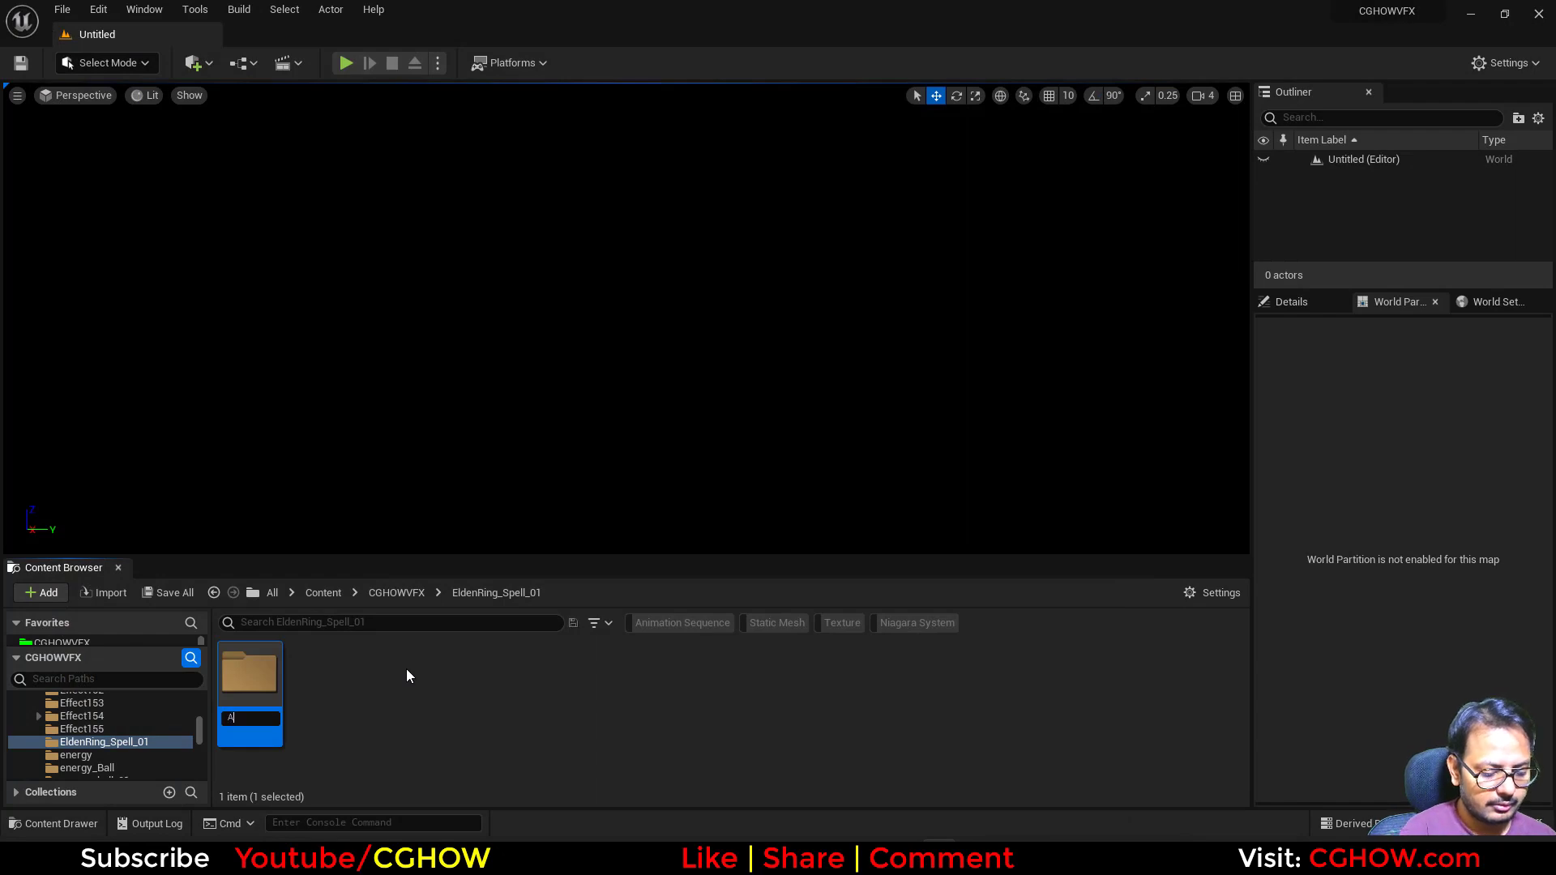
{"action": "key", "text": "Return"}
{"action": "key", "text": "Return"}
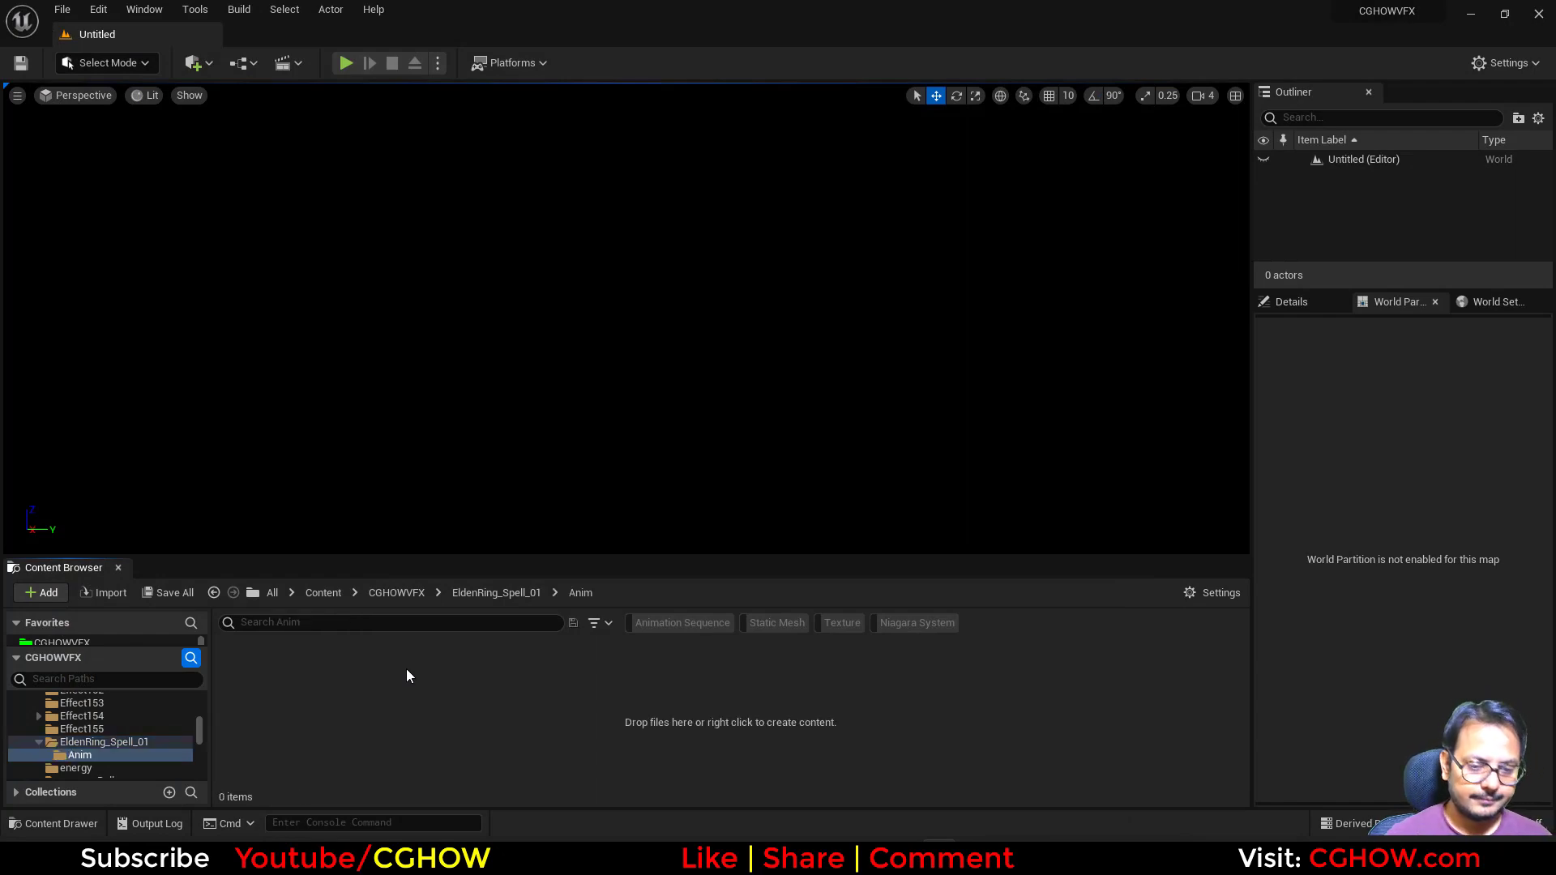
Import all assets of Two Hand Club Combo.fbx from Downloads into the Anim folder and preview the imported animation
{"action": "right_click", "coordinate": [406, 669]}
{"action": "left_click", "coordinate": [538, 129]}
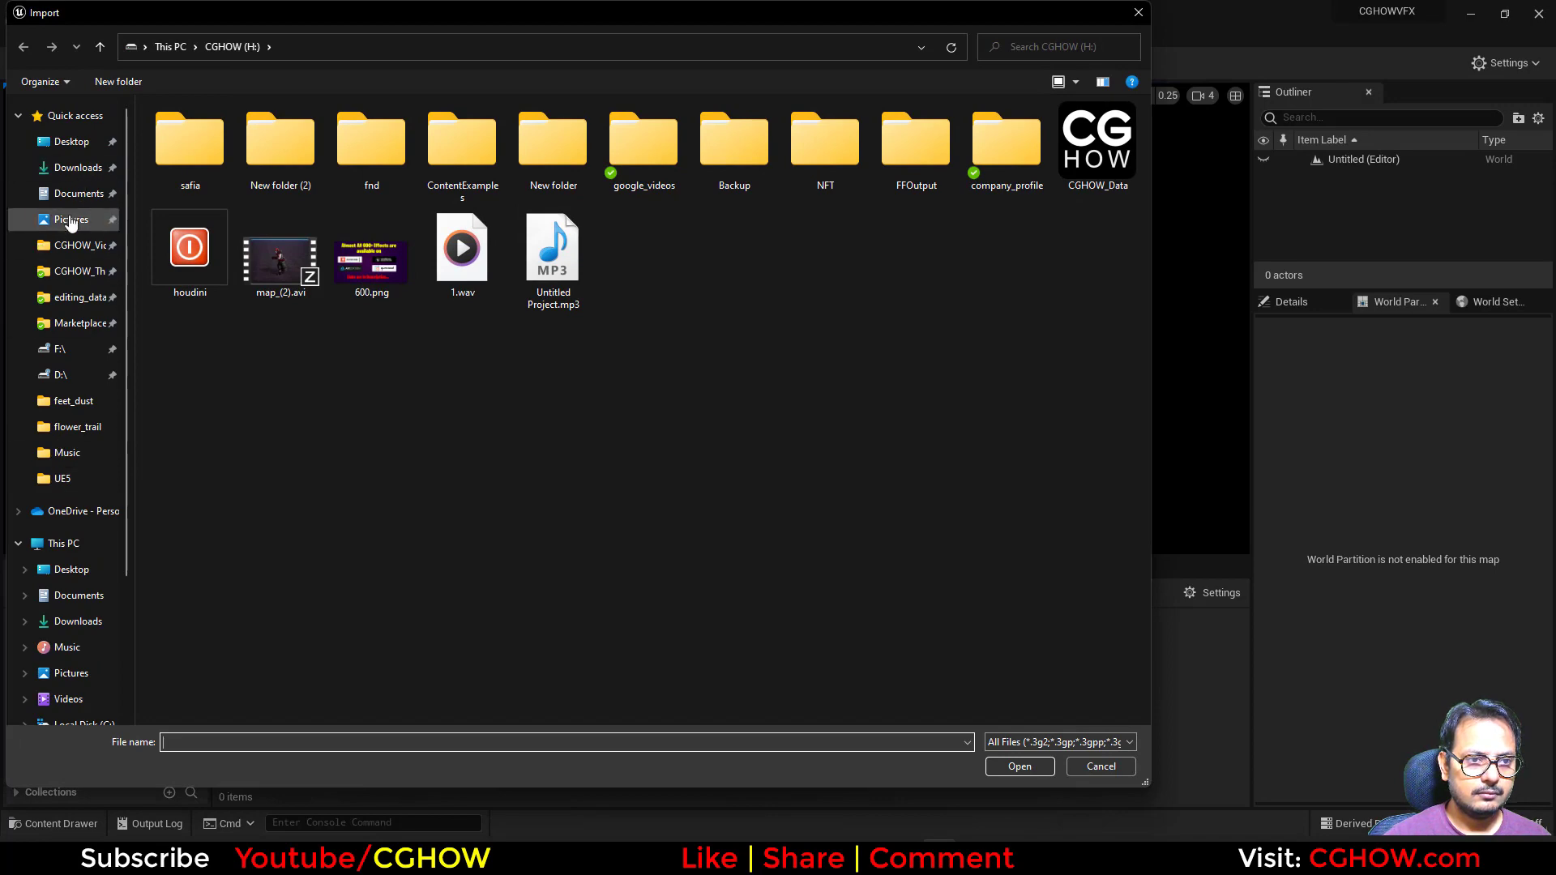
{"action": "left_click", "coordinate": [78, 167]}
{"action": "double_click", "coordinate": [221, 149]}
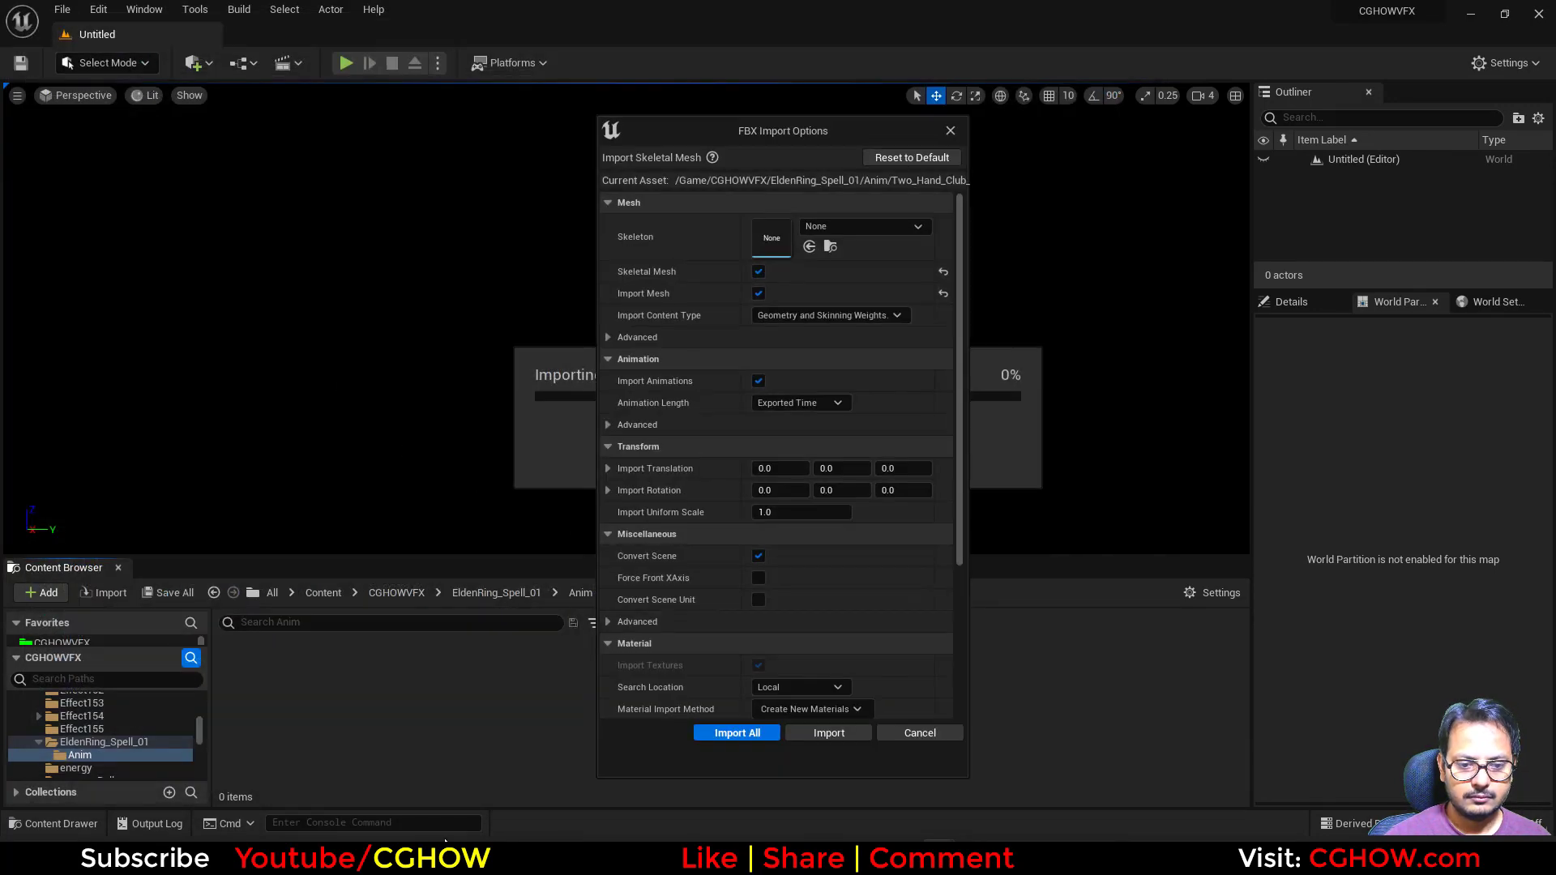
{"action": "left_click", "coordinate": [698, 734]}
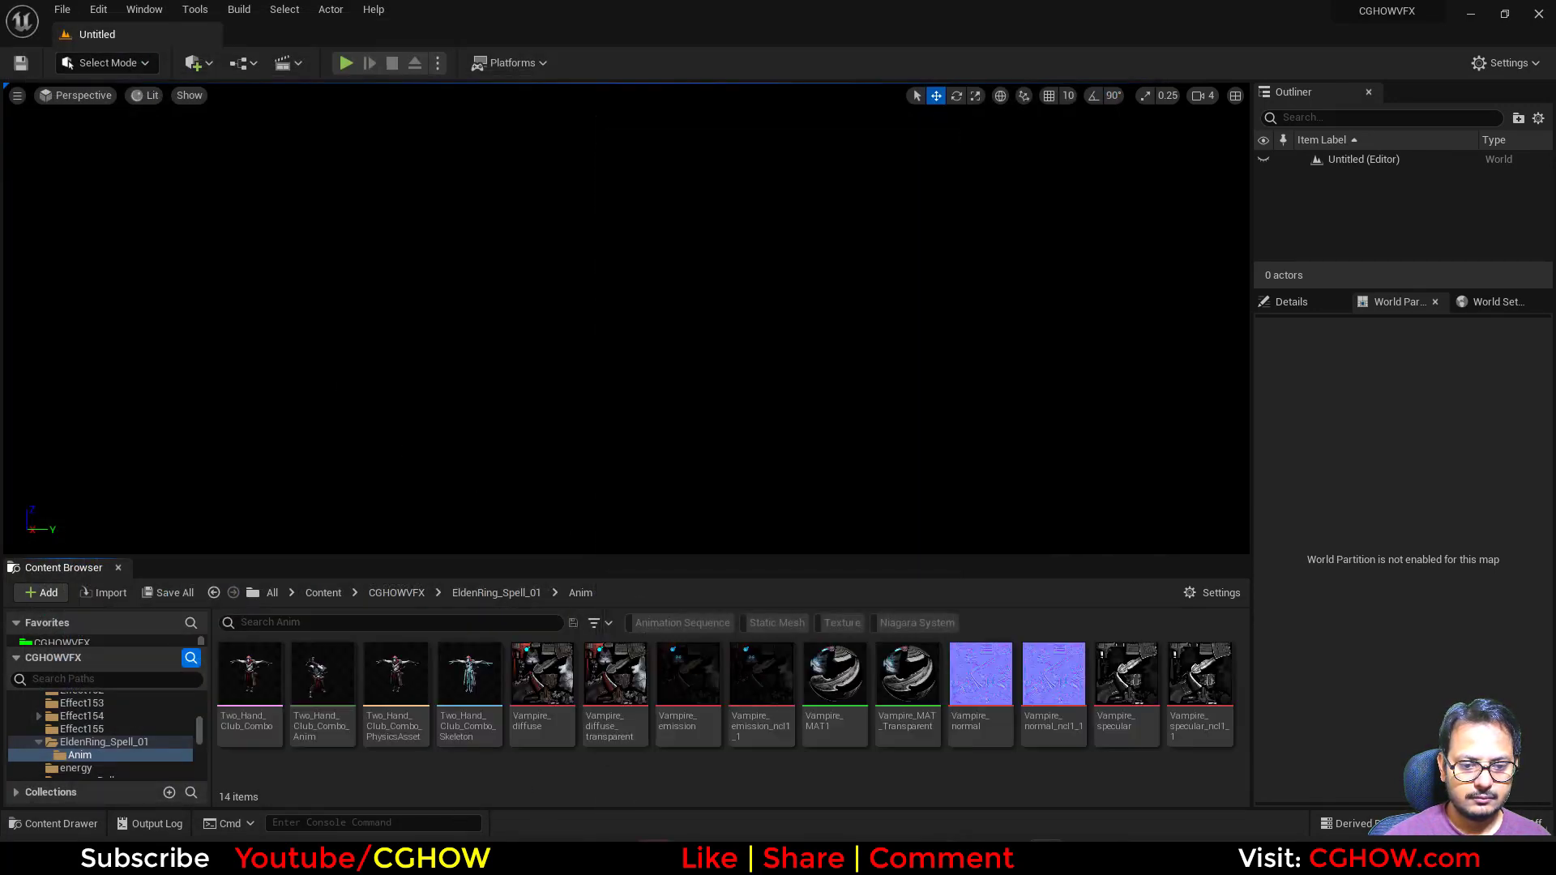
{"action": "double_click", "coordinate": [320, 677]}
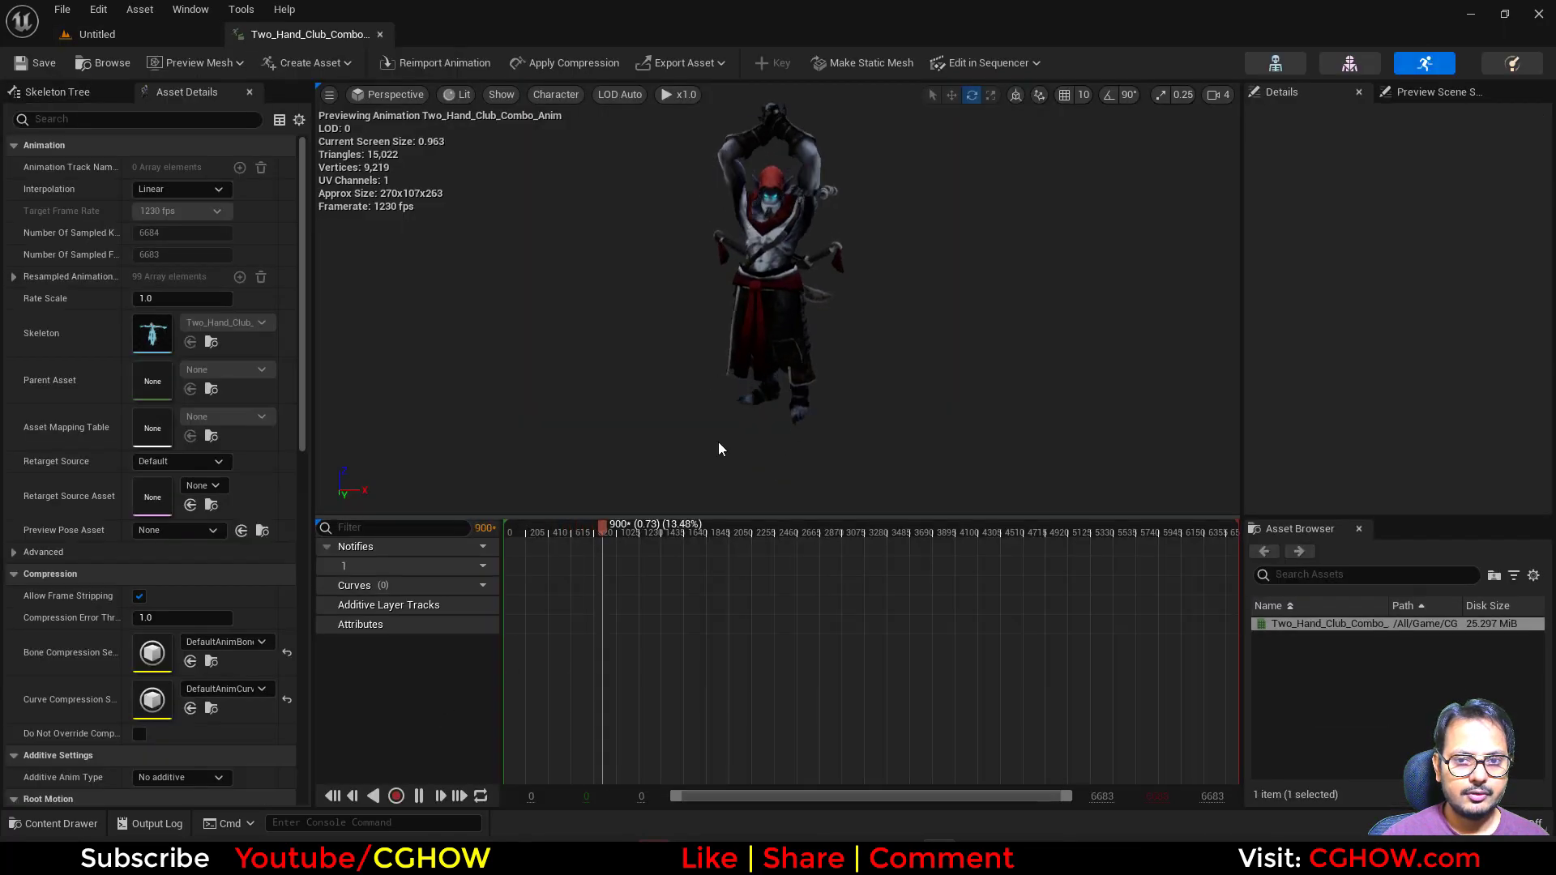
{"action": "left_click", "coordinate": [379, 34]}
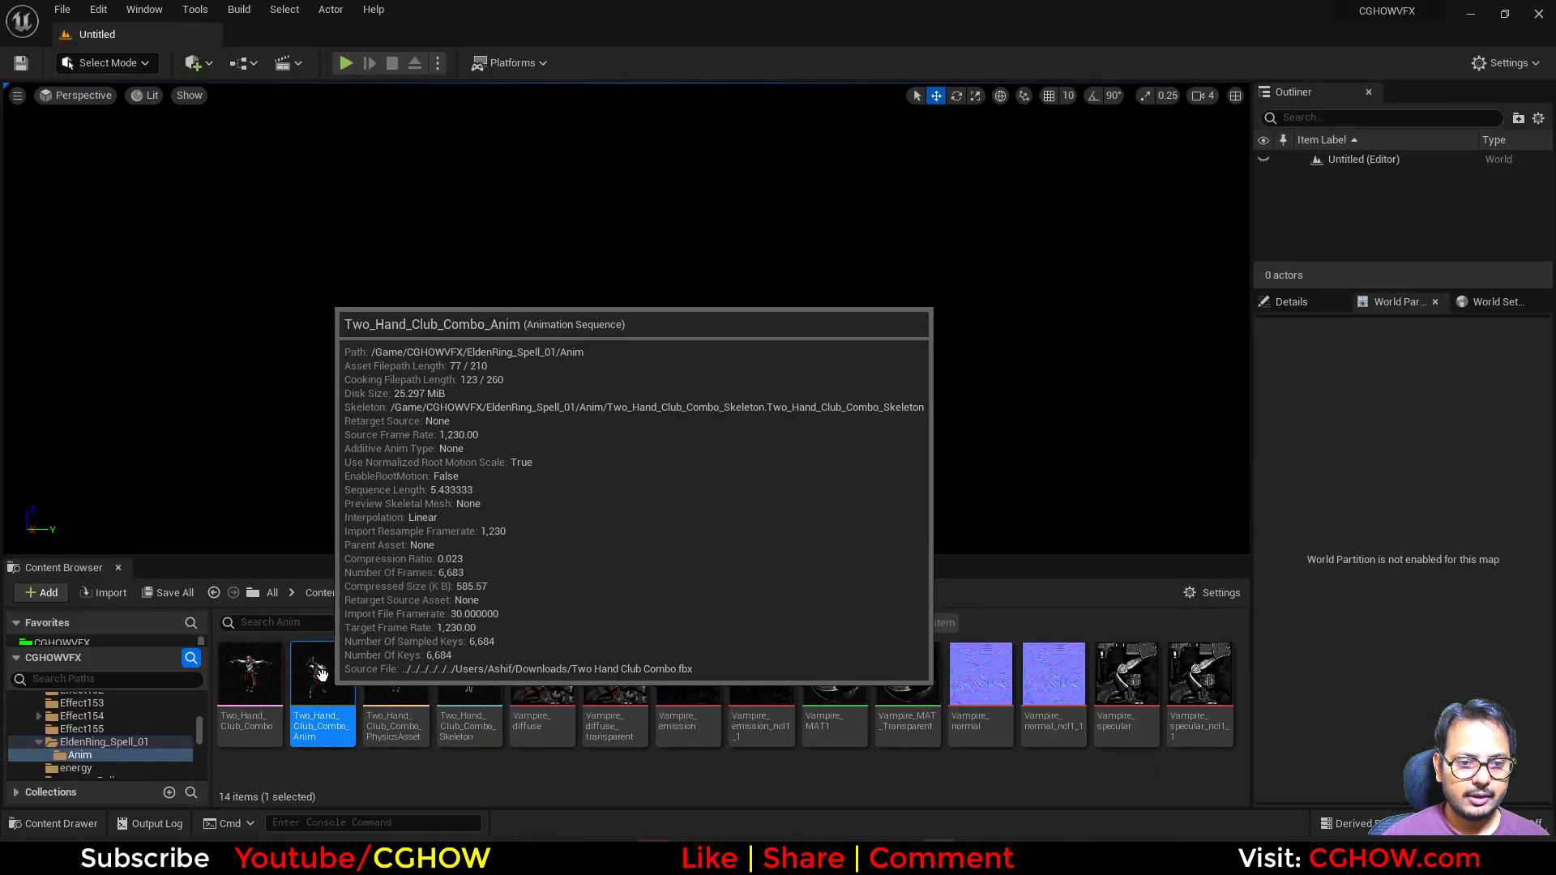
Create an AnimComposite from the Two_Hand_Club_Combo_Anim sequence, keeping the default name
{"action": "right_click", "coordinate": [323, 689]}
{"action": "mouse_move", "coordinate": [425, 81]}
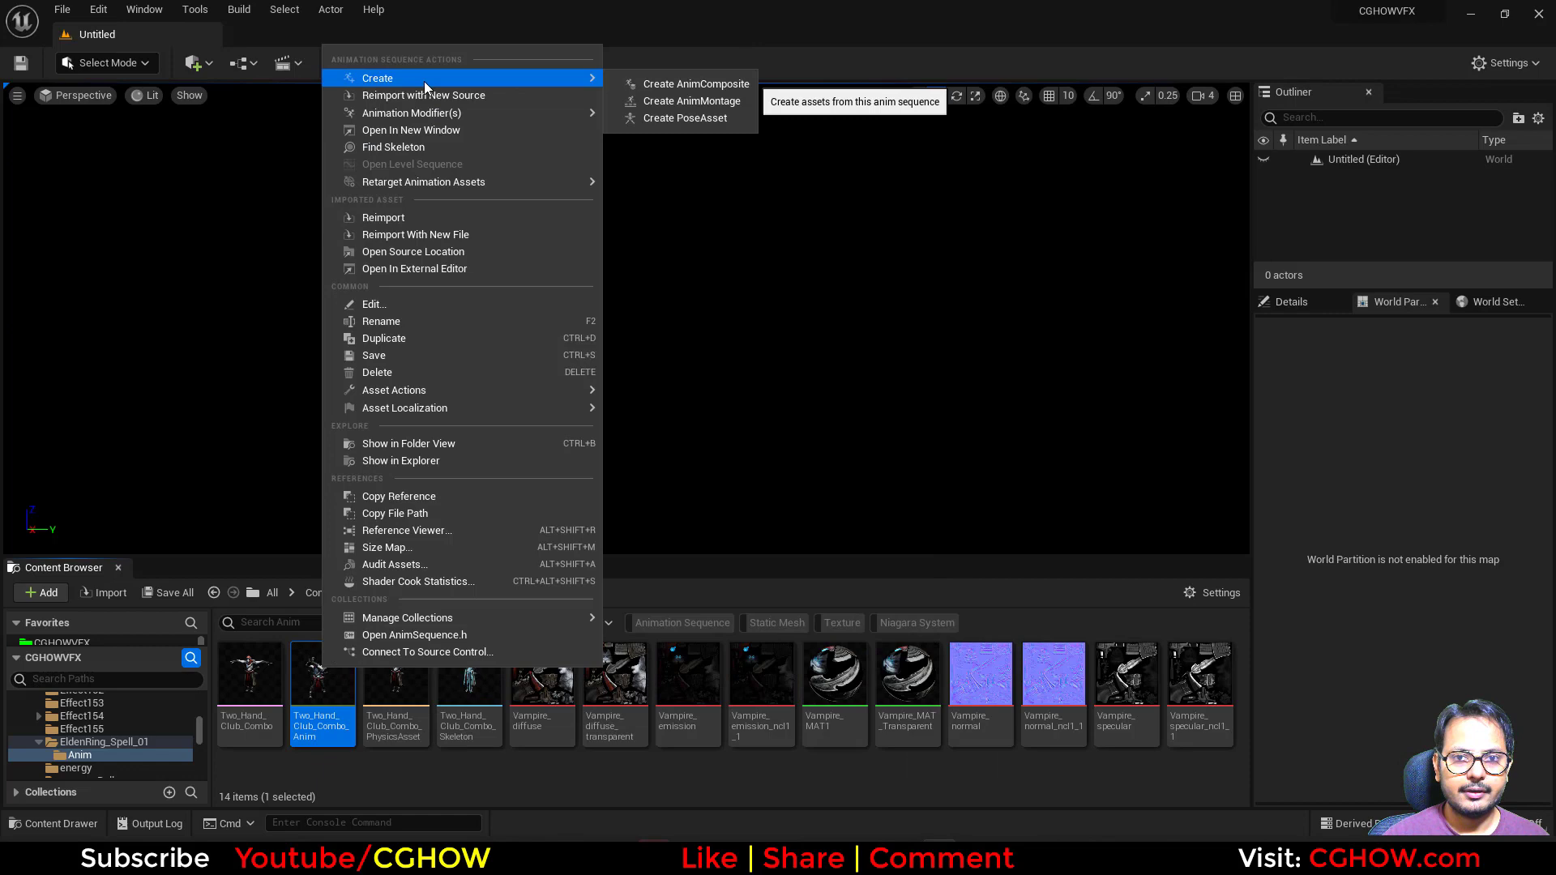
{"action": "left_click", "coordinate": [648, 90]}
{"action": "key", "text": "Return"}
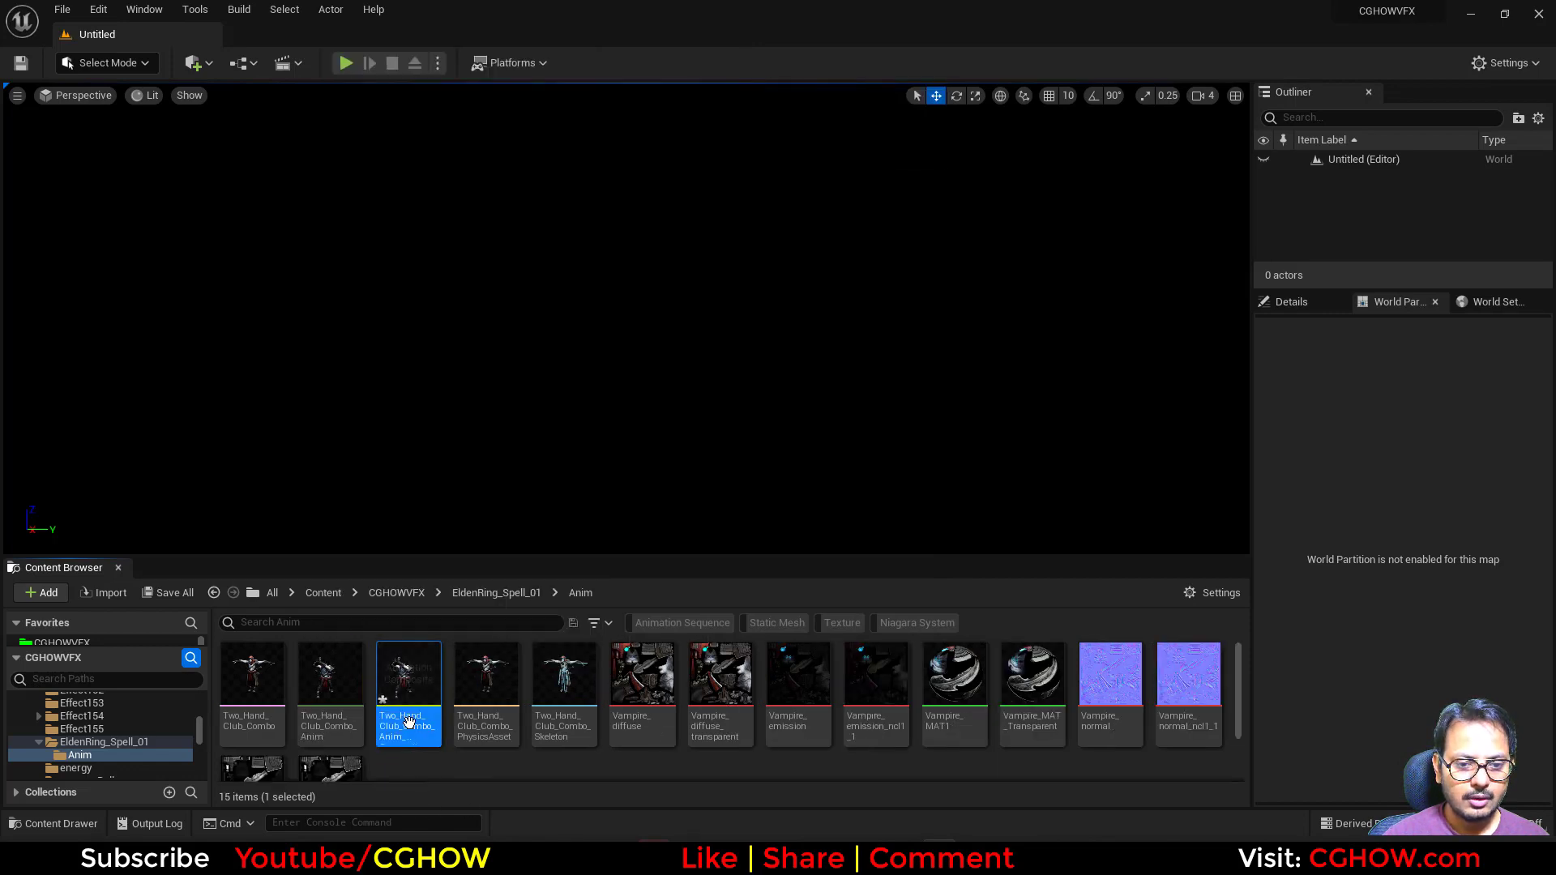
Set the Anim End Time of the segment in the new composite to 1.8 and play back the shortened animation
{"action": "double_click", "coordinate": [410, 681]}
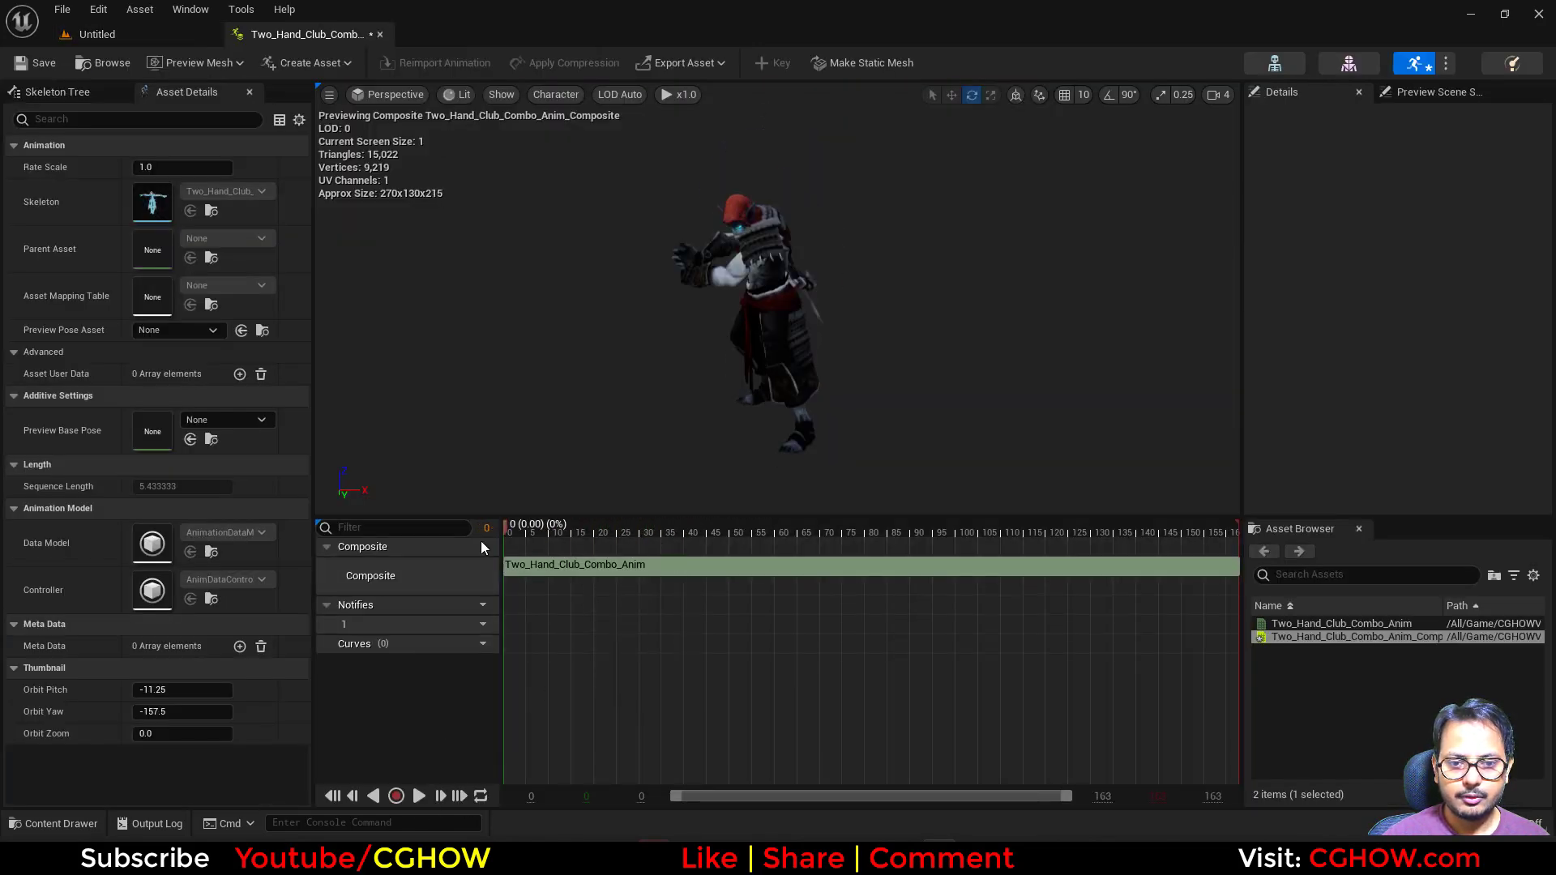
{"action": "left_click", "coordinate": [577, 551]}
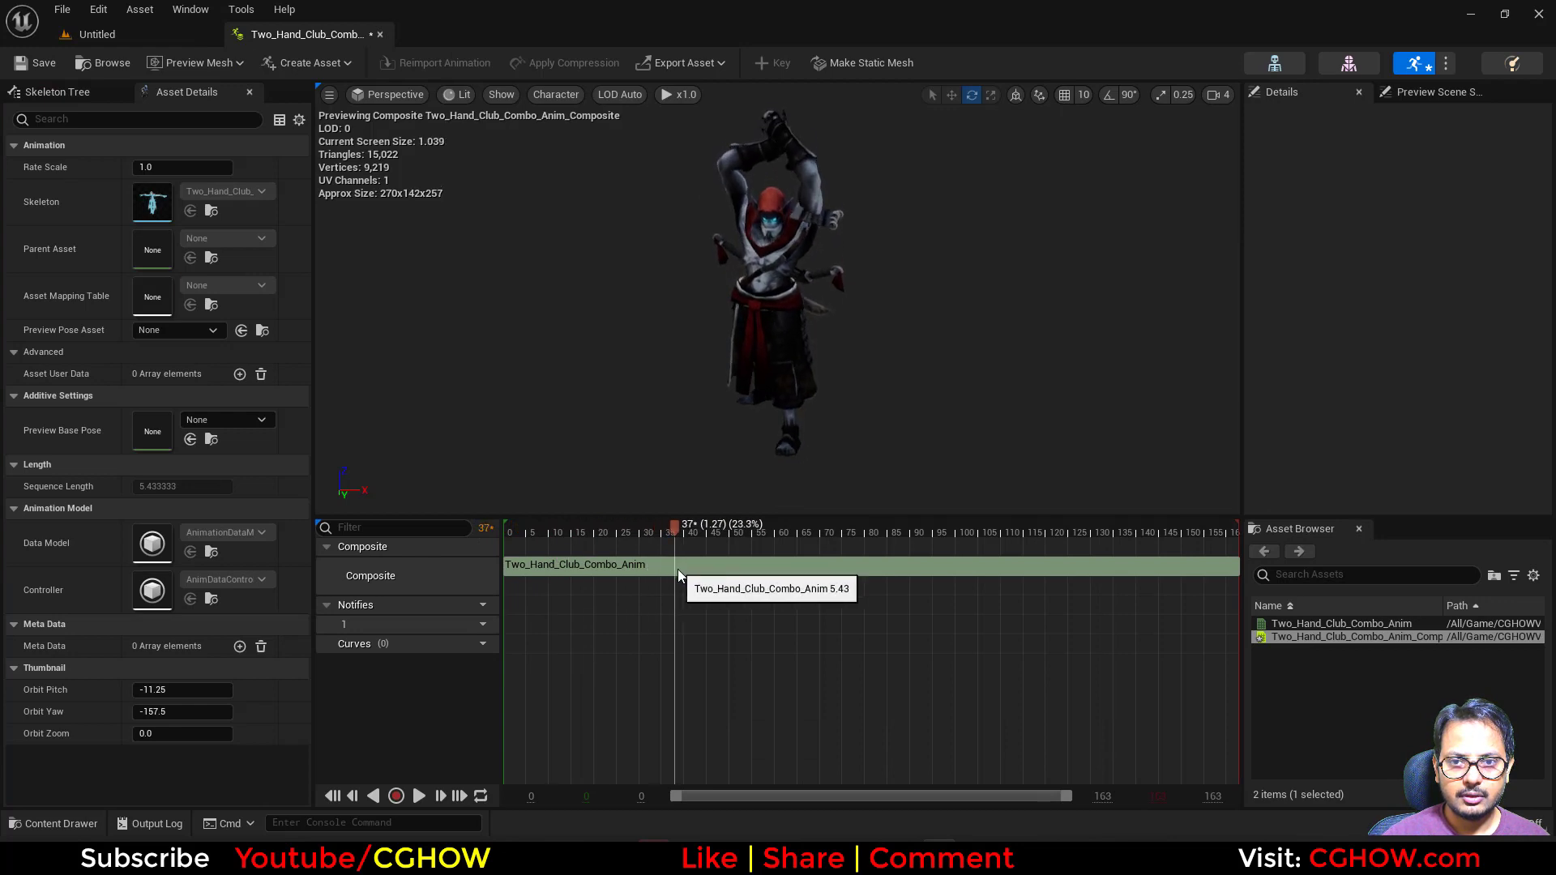
{"action": "left_click_drag", "start_coordinate": [677, 568], "coordinate": [747, 576]}
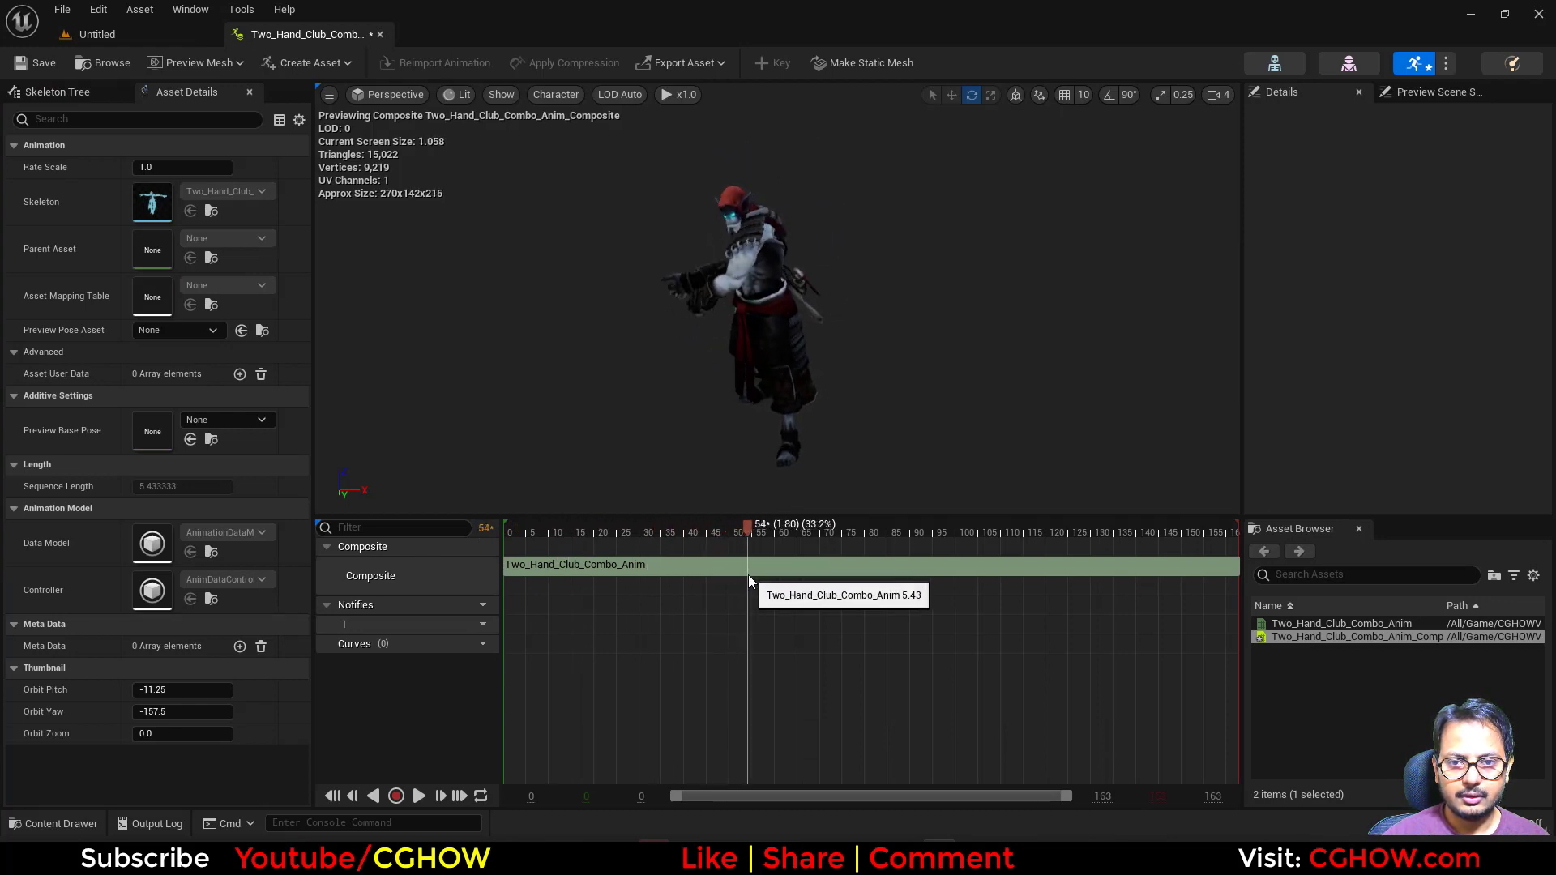
{"action": "left_click", "coordinate": [805, 572]}
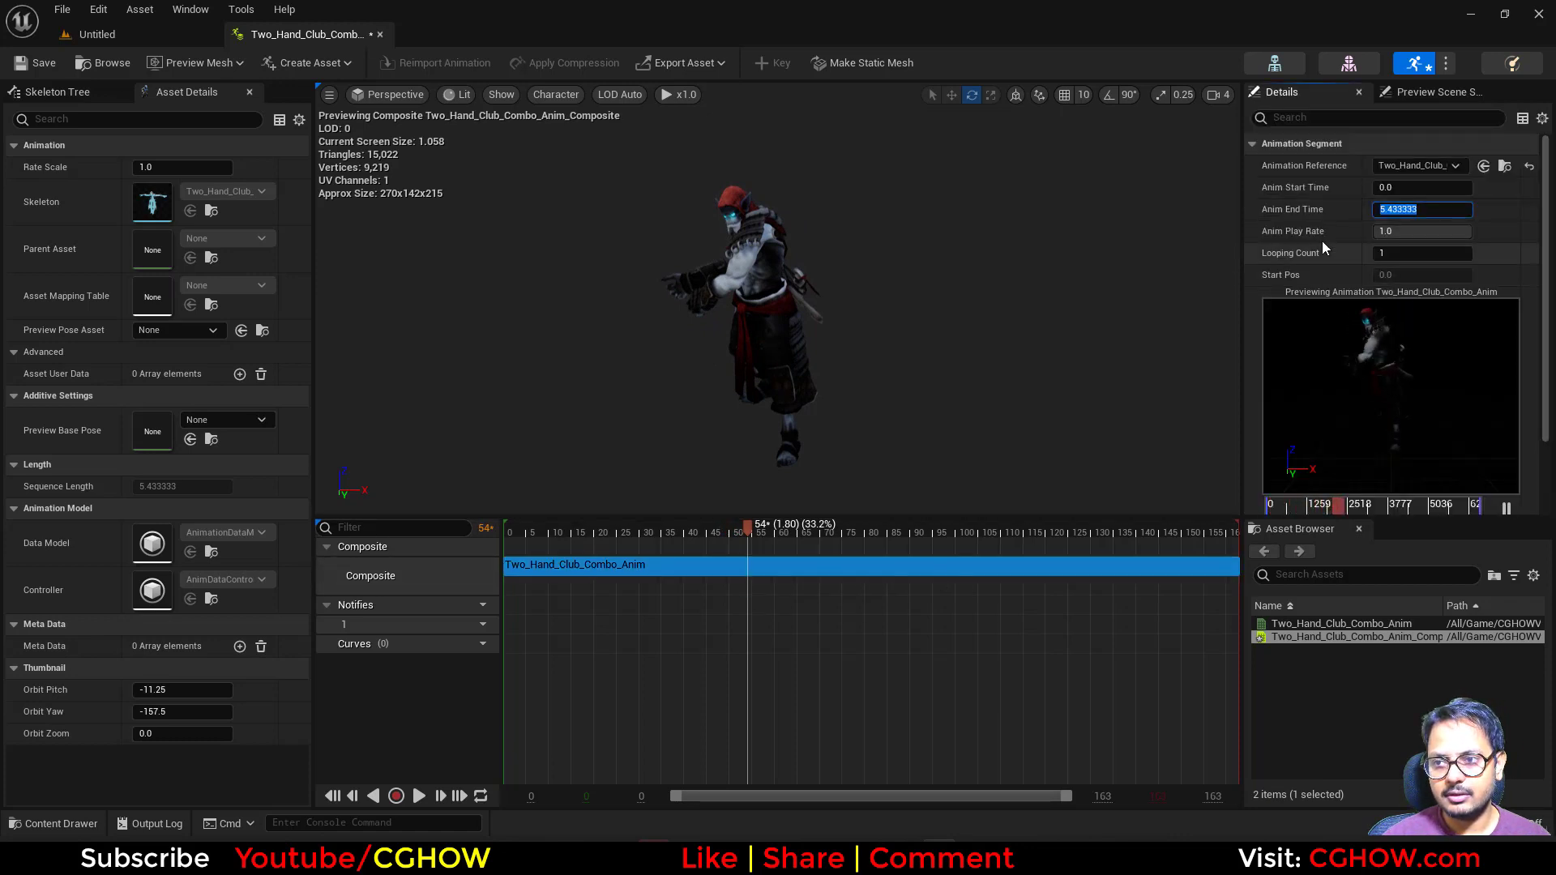
{"action": "type", "text": "1.8"}
{"action": "key", "text": "Return"}
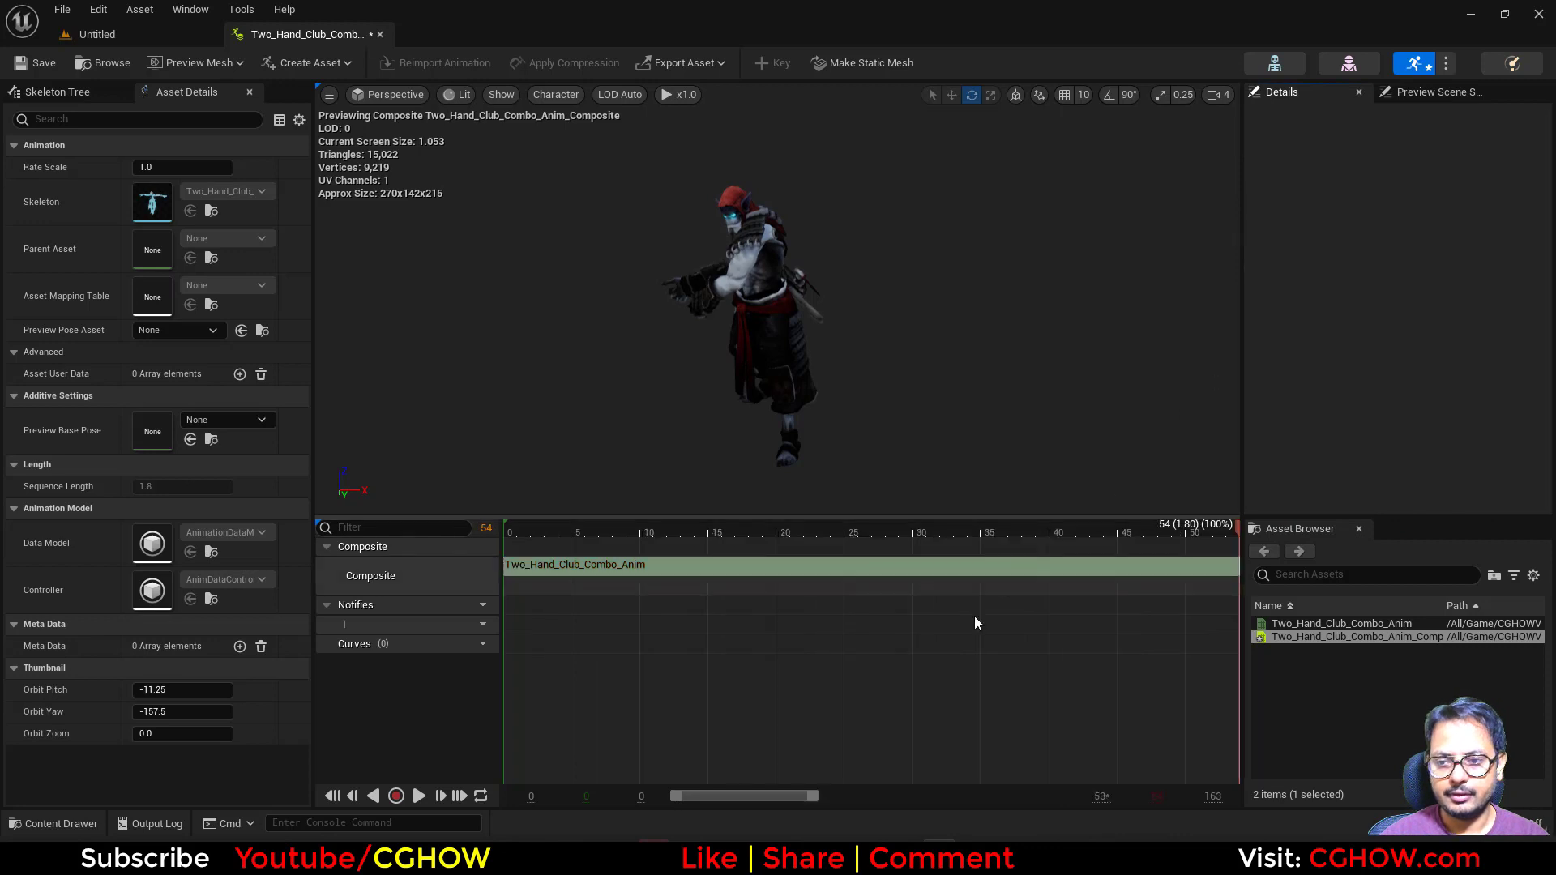
{"action": "left_click", "coordinate": [419, 796]}
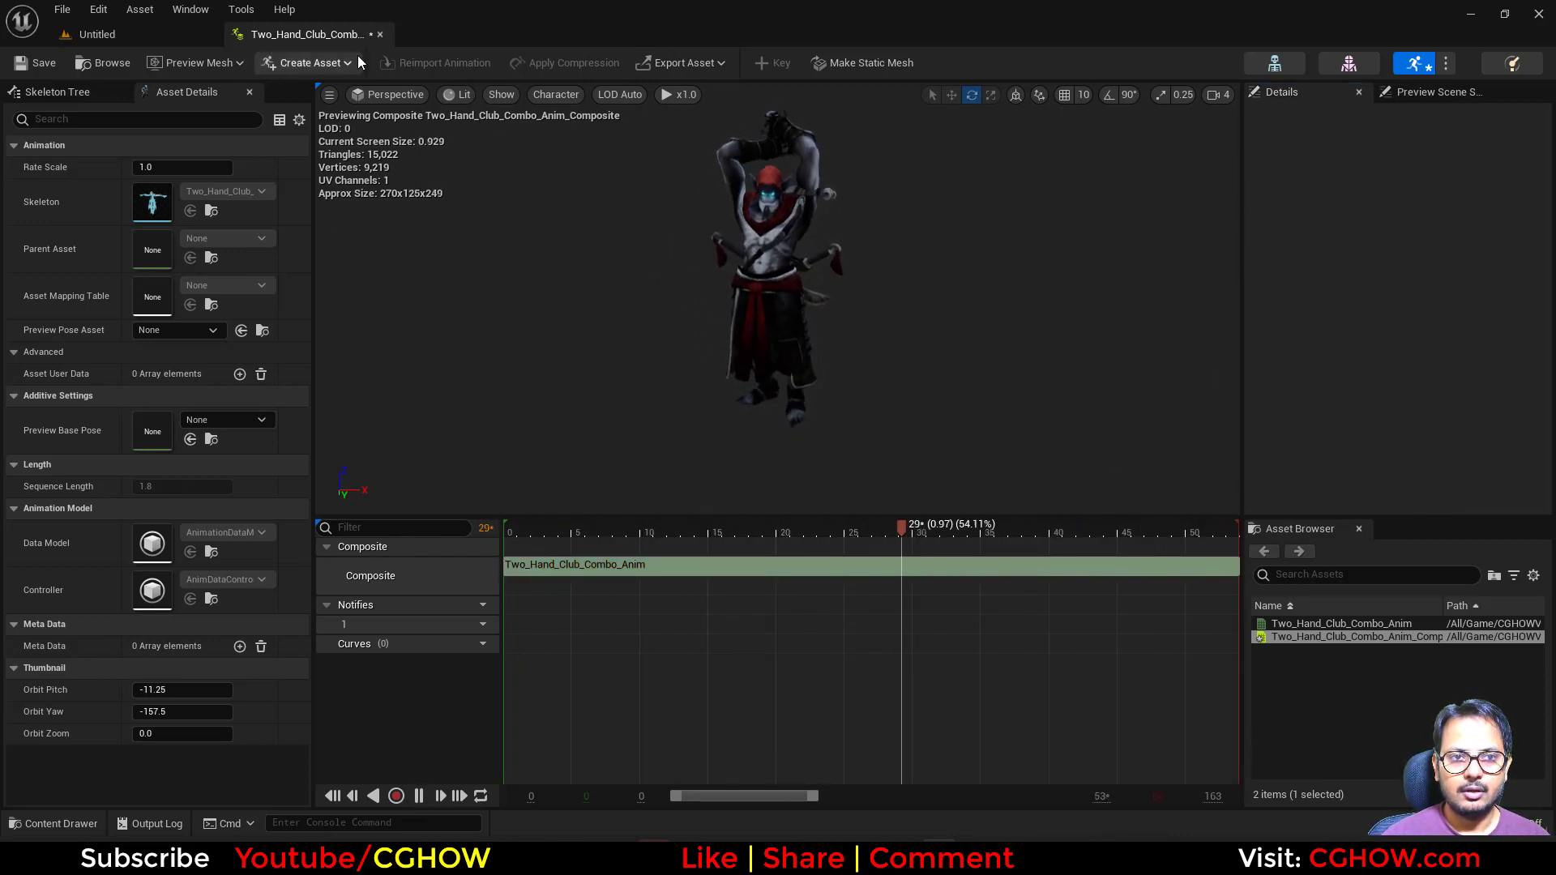
{"action": "left_click", "coordinate": [379, 34]}
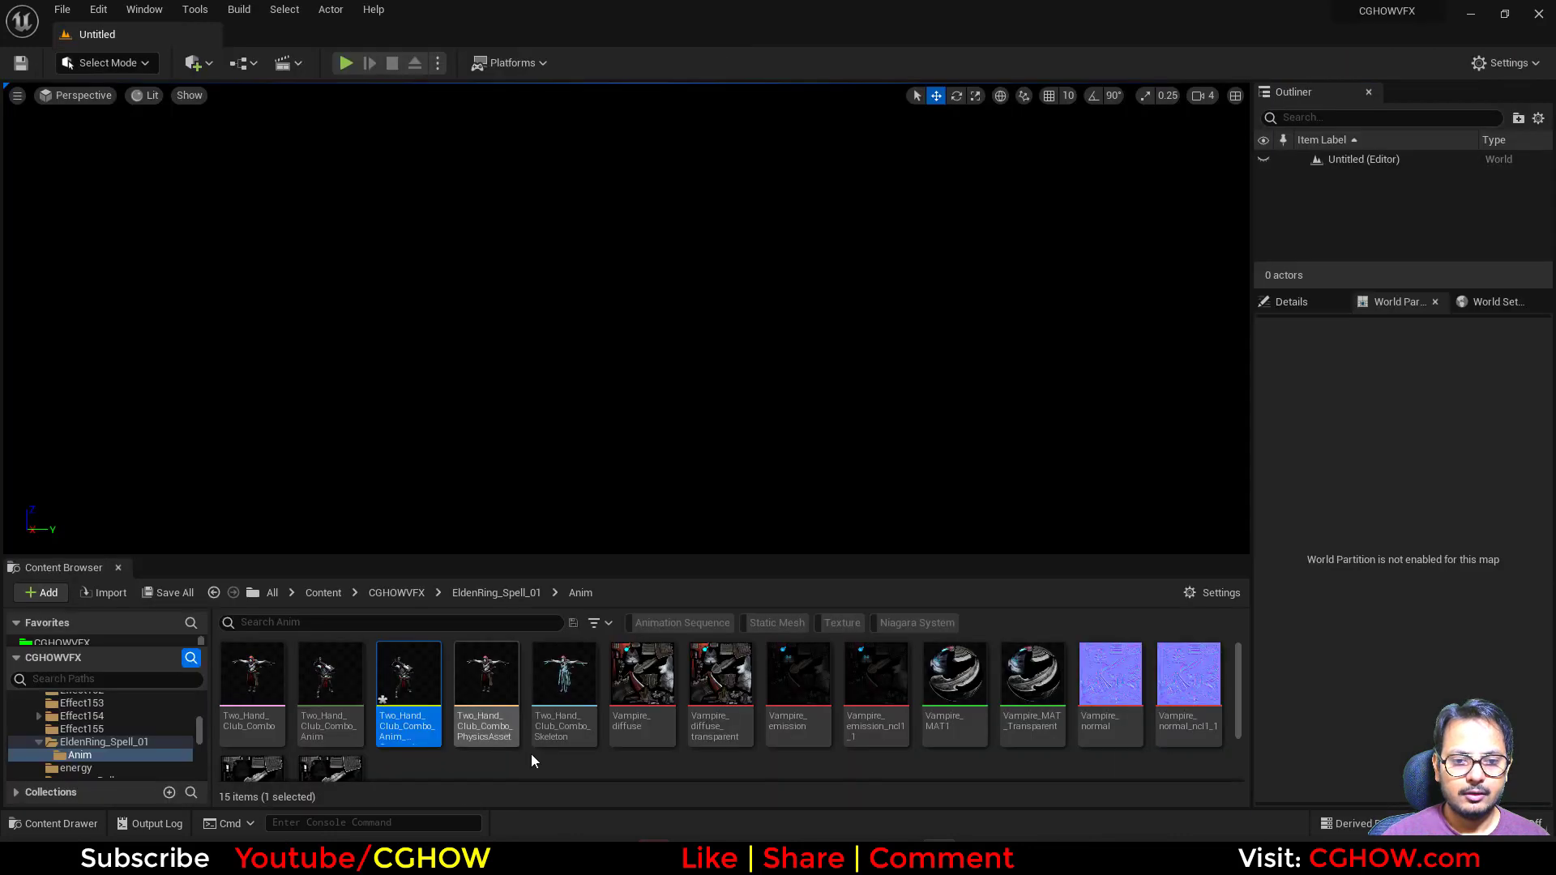
Save the animation composite and return to the EldenRing_Spell_01 folder
{"action": "left_click", "coordinate": [172, 595]}
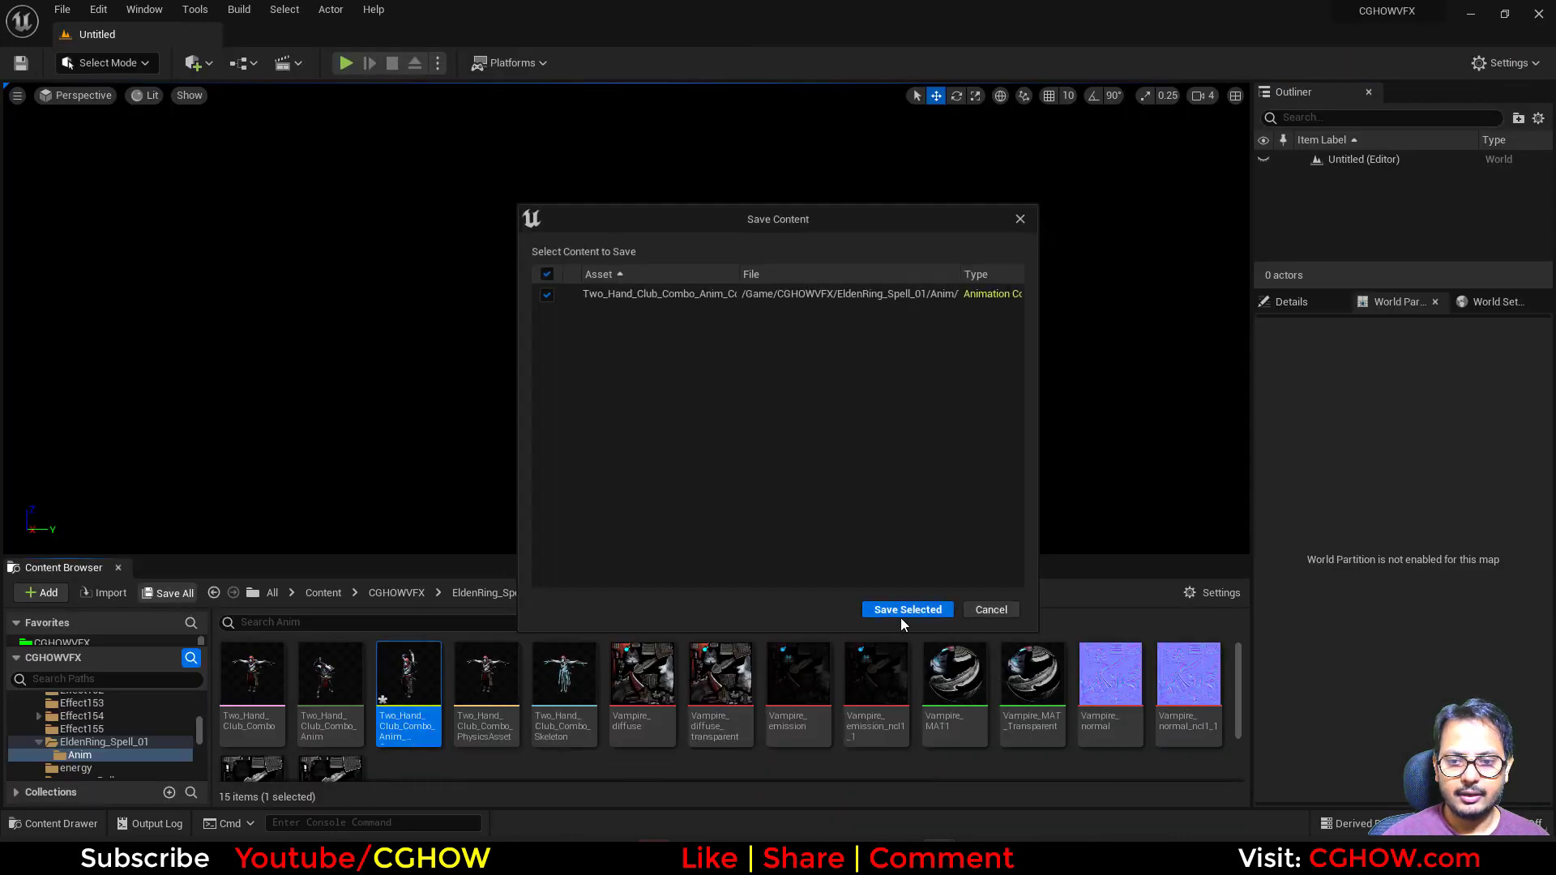
{"action": "left_click", "coordinate": [903, 614]}
{"action": "left_click", "coordinate": [495, 594]}
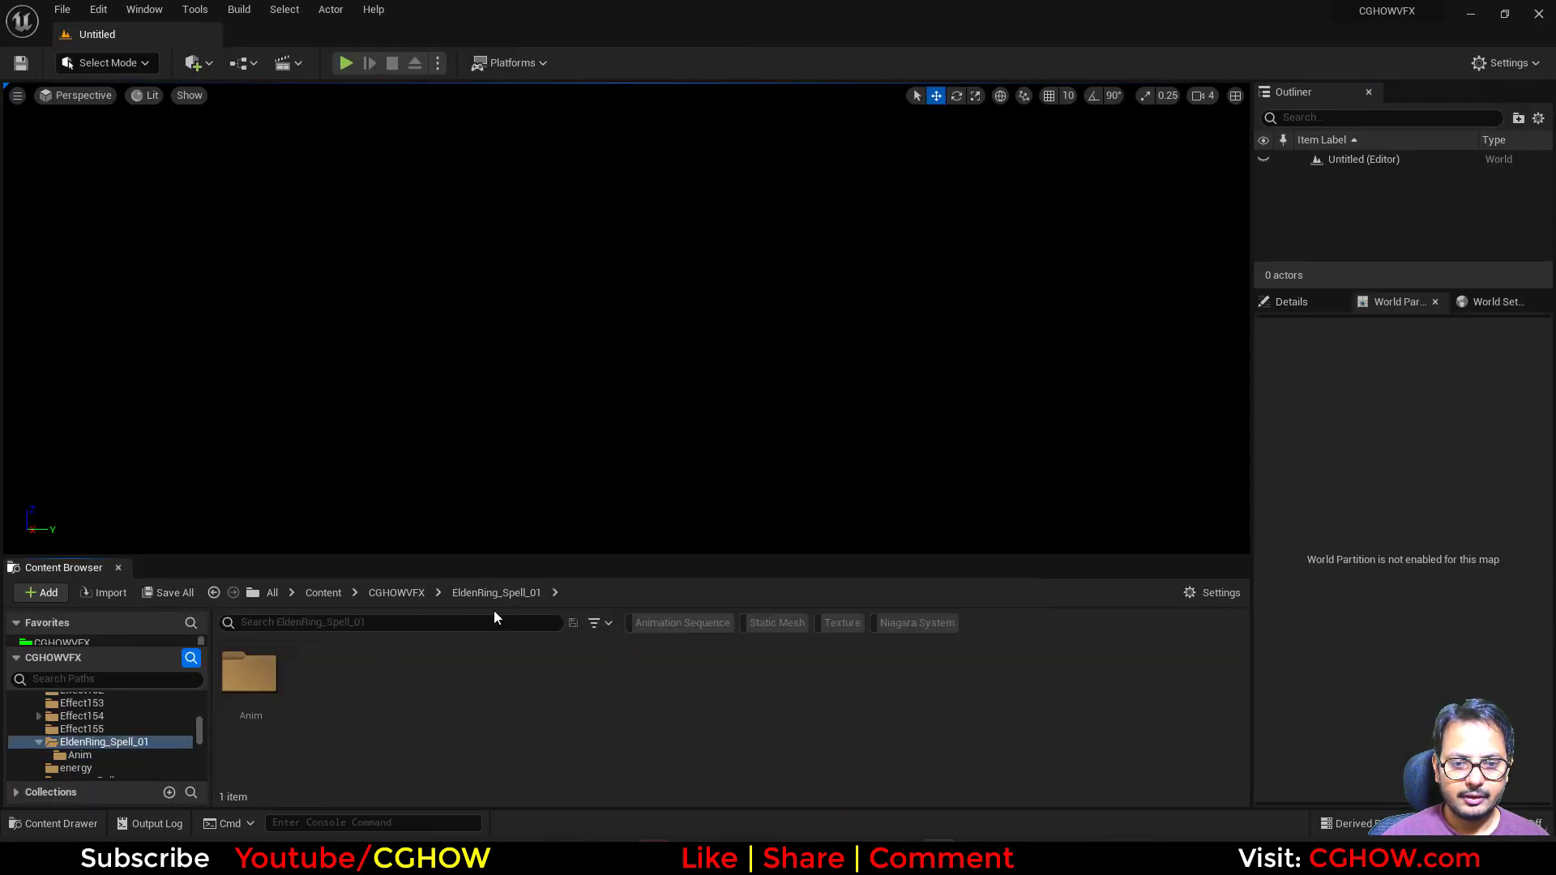
Create a new level from a template and save it as map in the EldenRing_Spell_01 folder
{"action": "left_click", "coordinate": [63, 10]}
{"action": "left_click", "coordinate": [110, 53]}
{"action": "double_click", "coordinate": [829, 316]}
{"action": "left_click", "coordinate": [21, 63]}
{"action": "type", "text": "elde"}
{"action": "left_click", "coordinate": [412, 252]}
{"action": "type", "text": "map"}
{"action": "key", "text": "Return"}
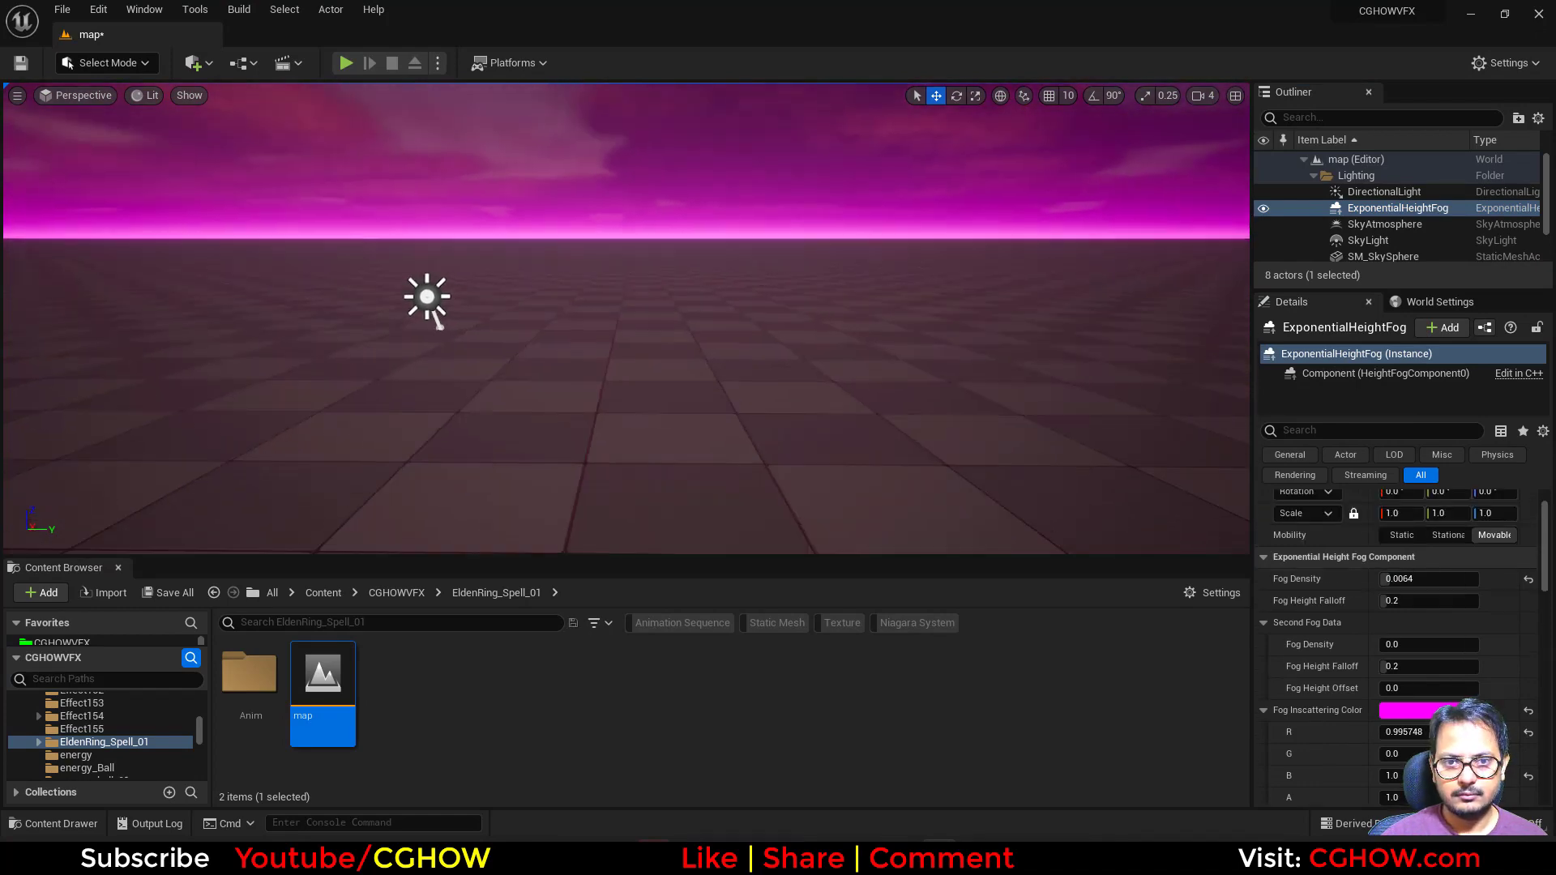
Try changing the sun light's direction over the floor and the intensity of DirectionalLight2
{"action": "left_click", "coordinate": [518, 521]}
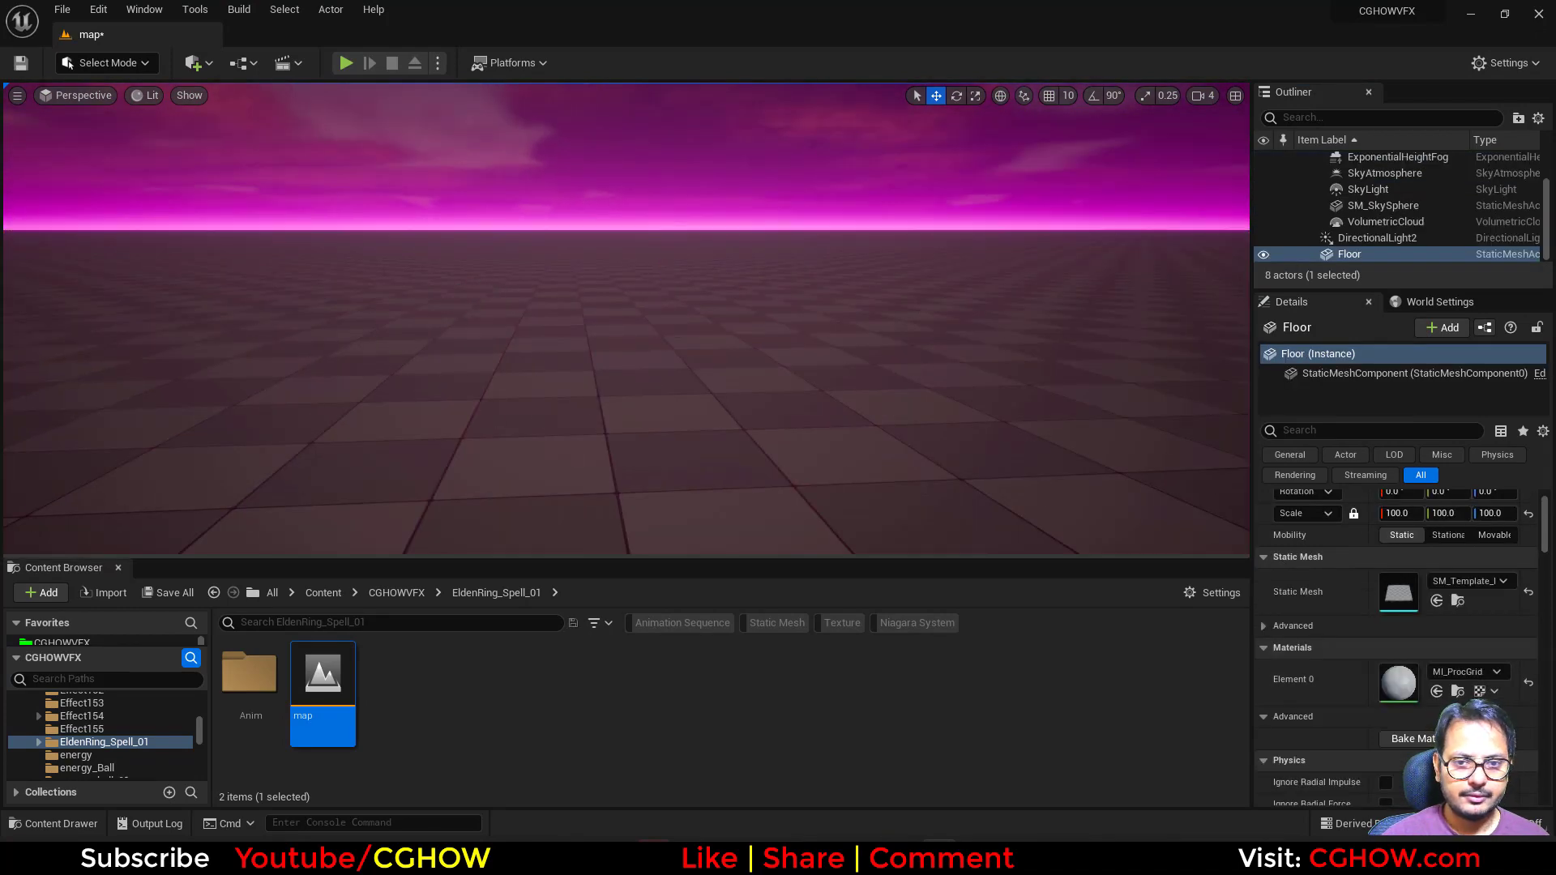
{"action": "key", "text": "ctrl+l"}
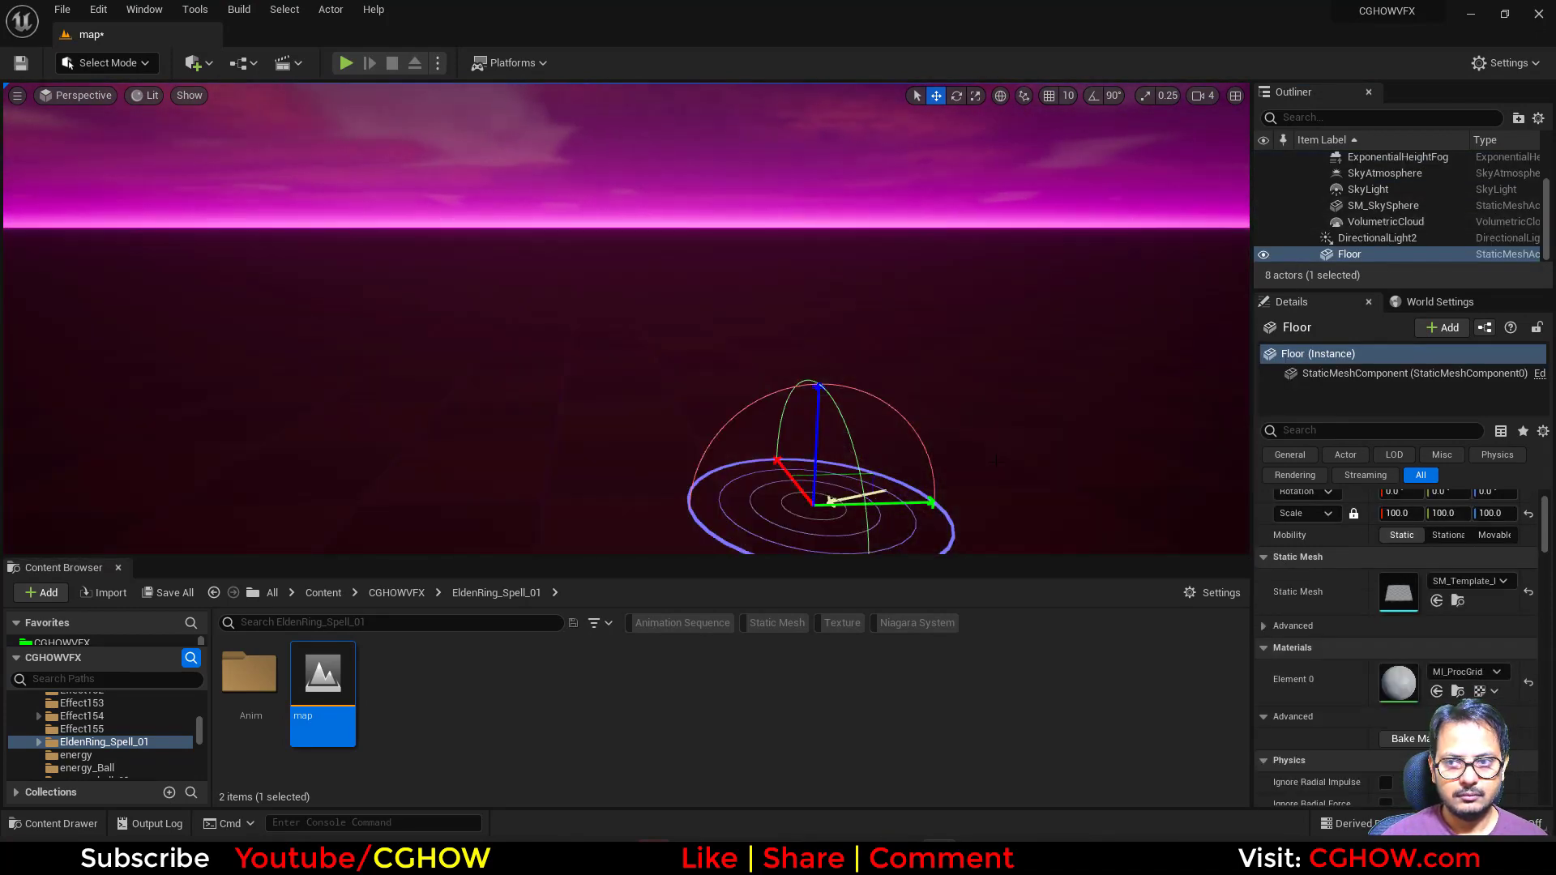
{"action": "left_click", "coordinate": [1377, 238]}
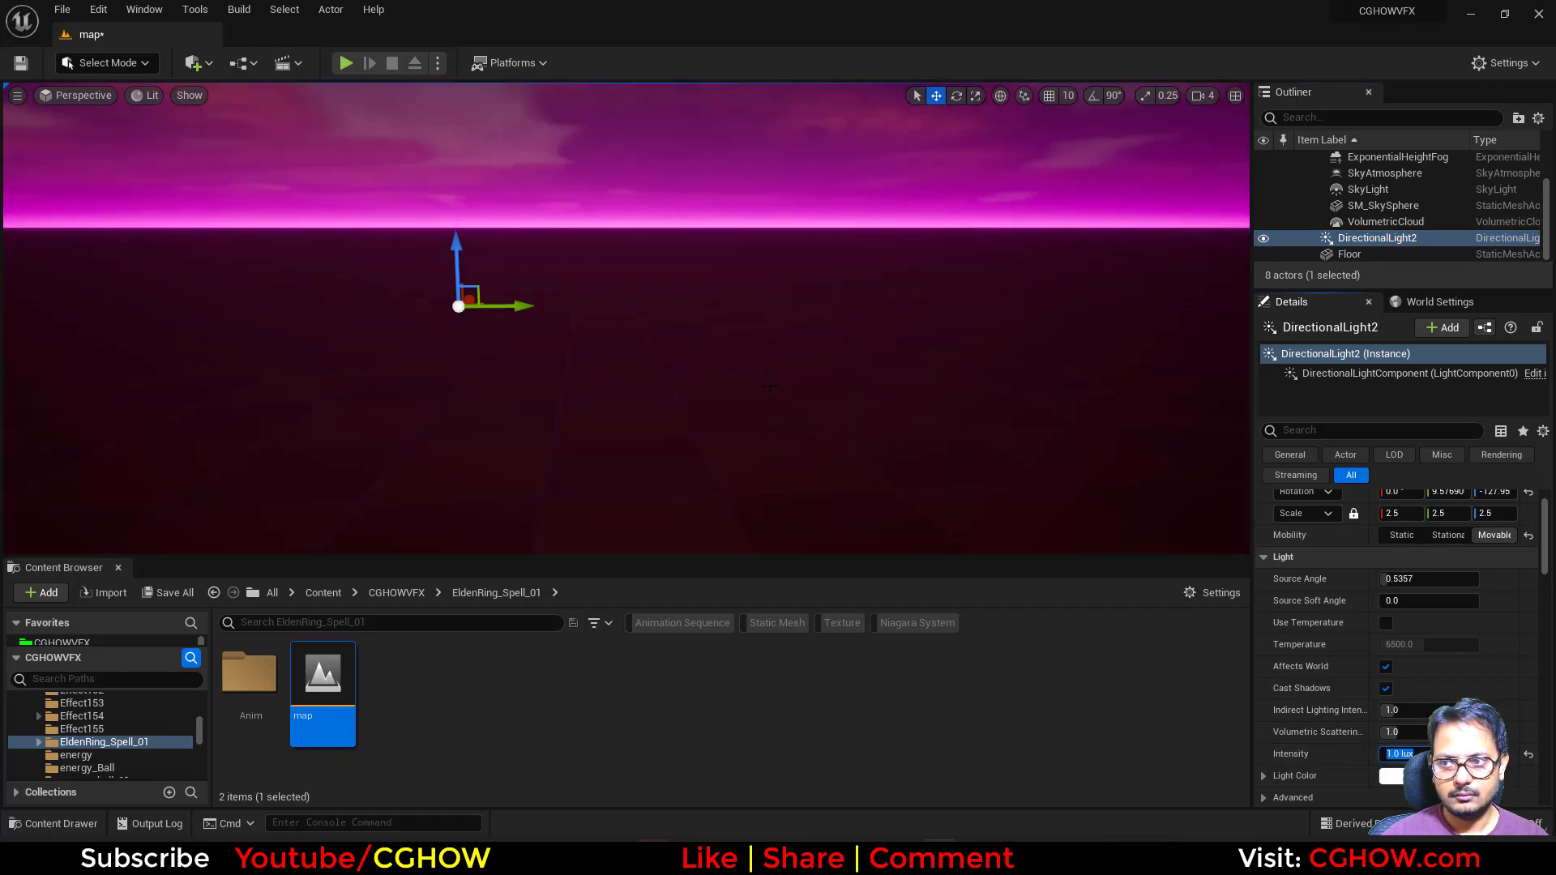
{"action": "left_click", "coordinate": [1348, 254]}
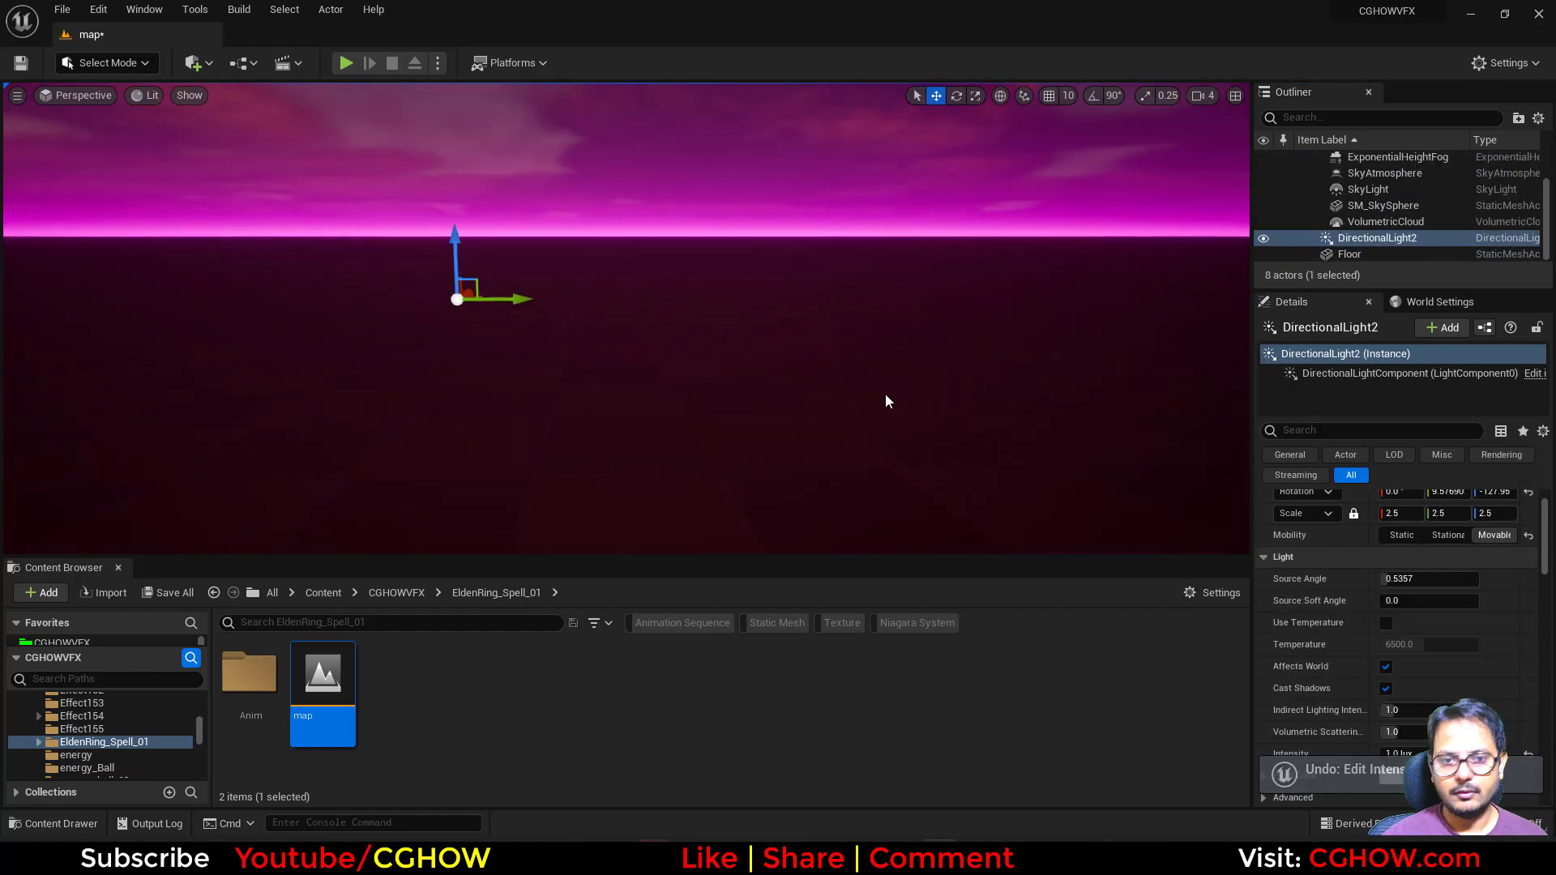
{"action": "left_click", "coordinate": [885, 400]}
Raise the intensity of DirectionalLight2 to about 11.6 lux and reset its rotation to the default
{"action": "left_click", "coordinate": [1375, 239]}
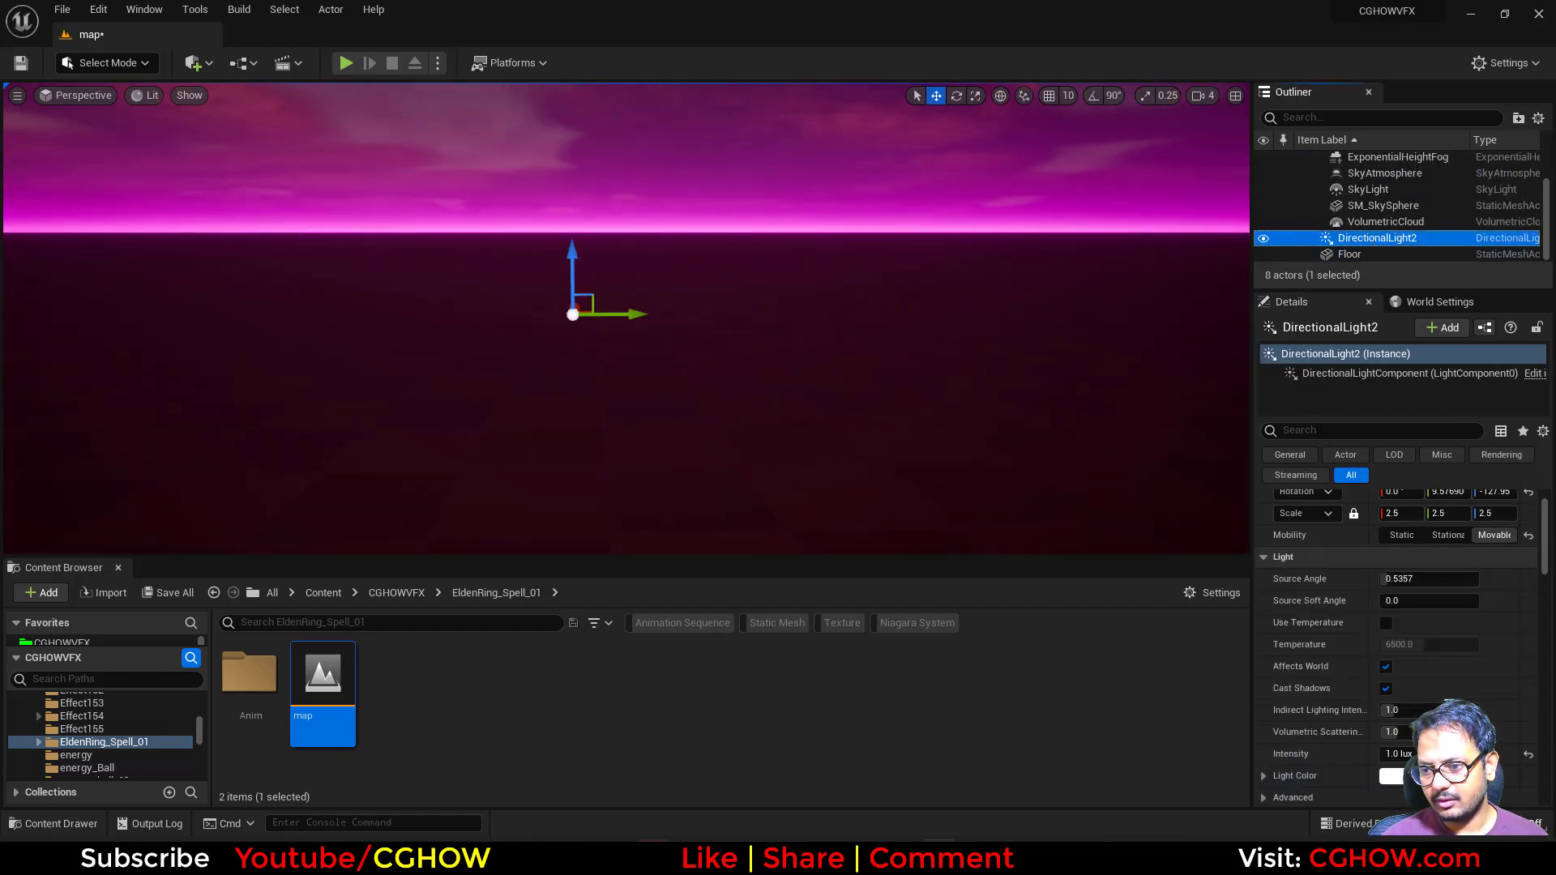
{"action": "left_click_drag", "start_coordinate": [1399, 754], "coordinate": [1451, 753]}
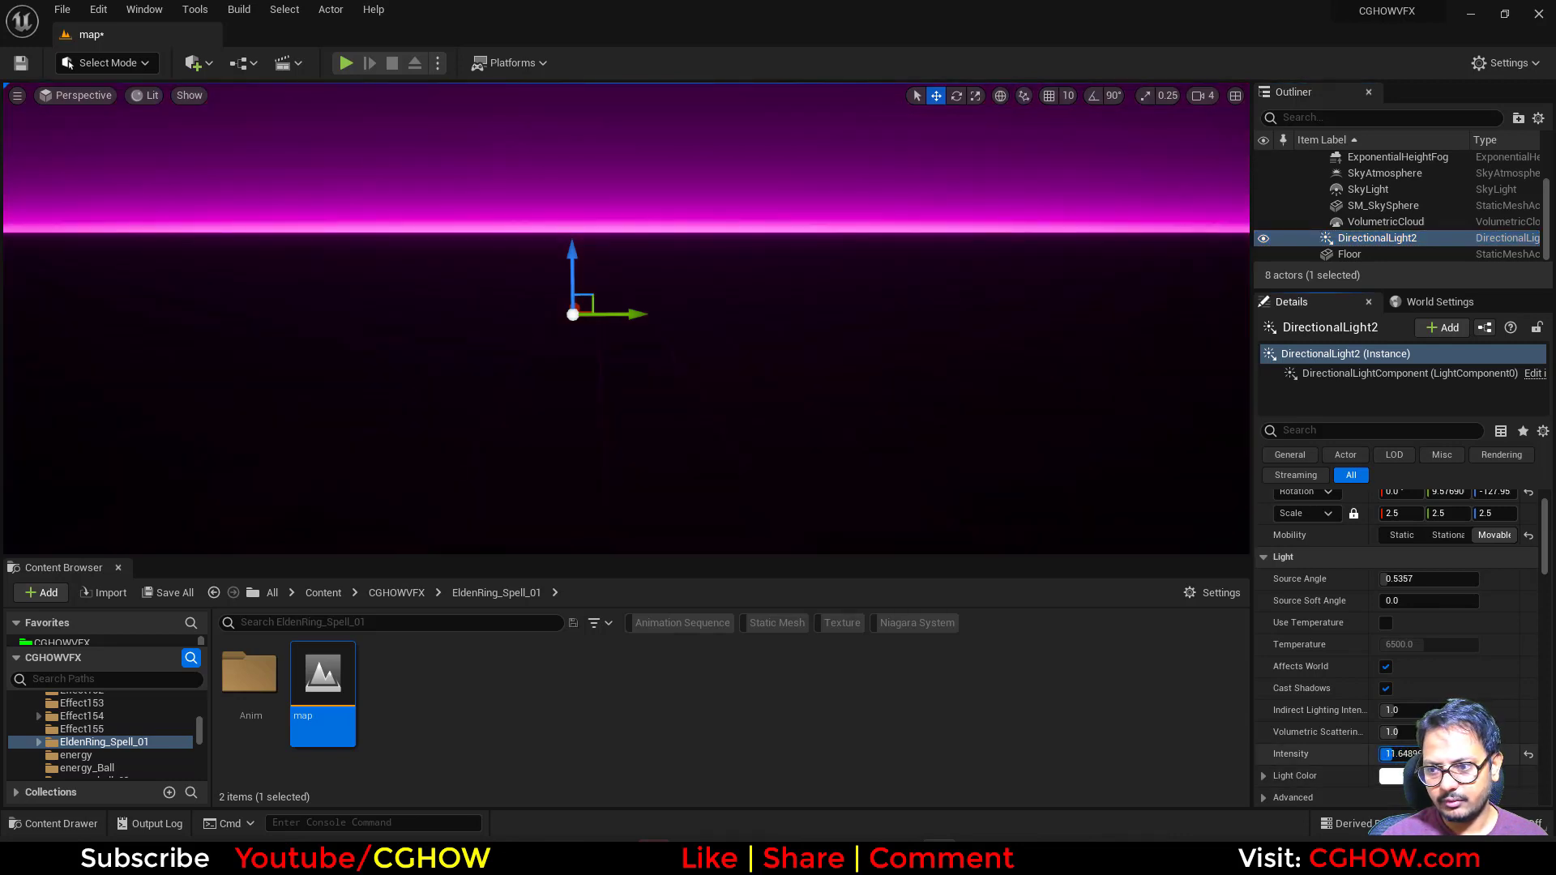
{"action": "scroll", "coordinate": [1511, 544], "scroll_direction": "up", "scroll_amount": 2}
{"action": "left_click", "coordinate": [1528, 543]}
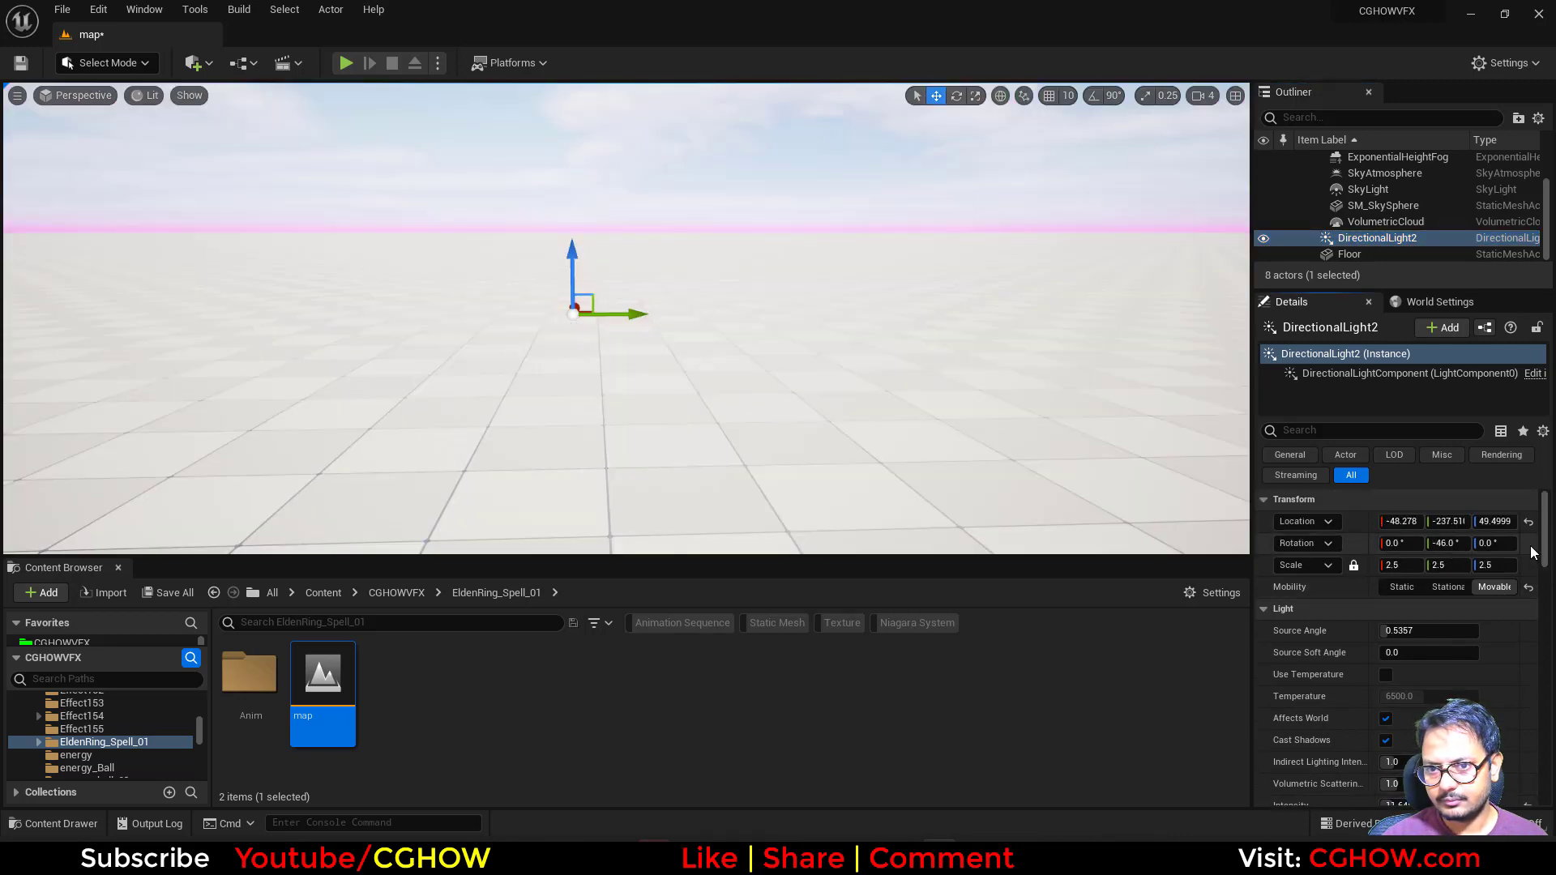
Try lower intensities for DirectionalLight2, such as 2, 1 and 0.6 lux, and settle on 0.3 lux
{"action": "scroll", "coordinate": [1397, 648], "scroll_direction": "down", "scroll_amount": 3}
{"action": "type", "text": "2"}
{"action": "key", "text": "Return"}
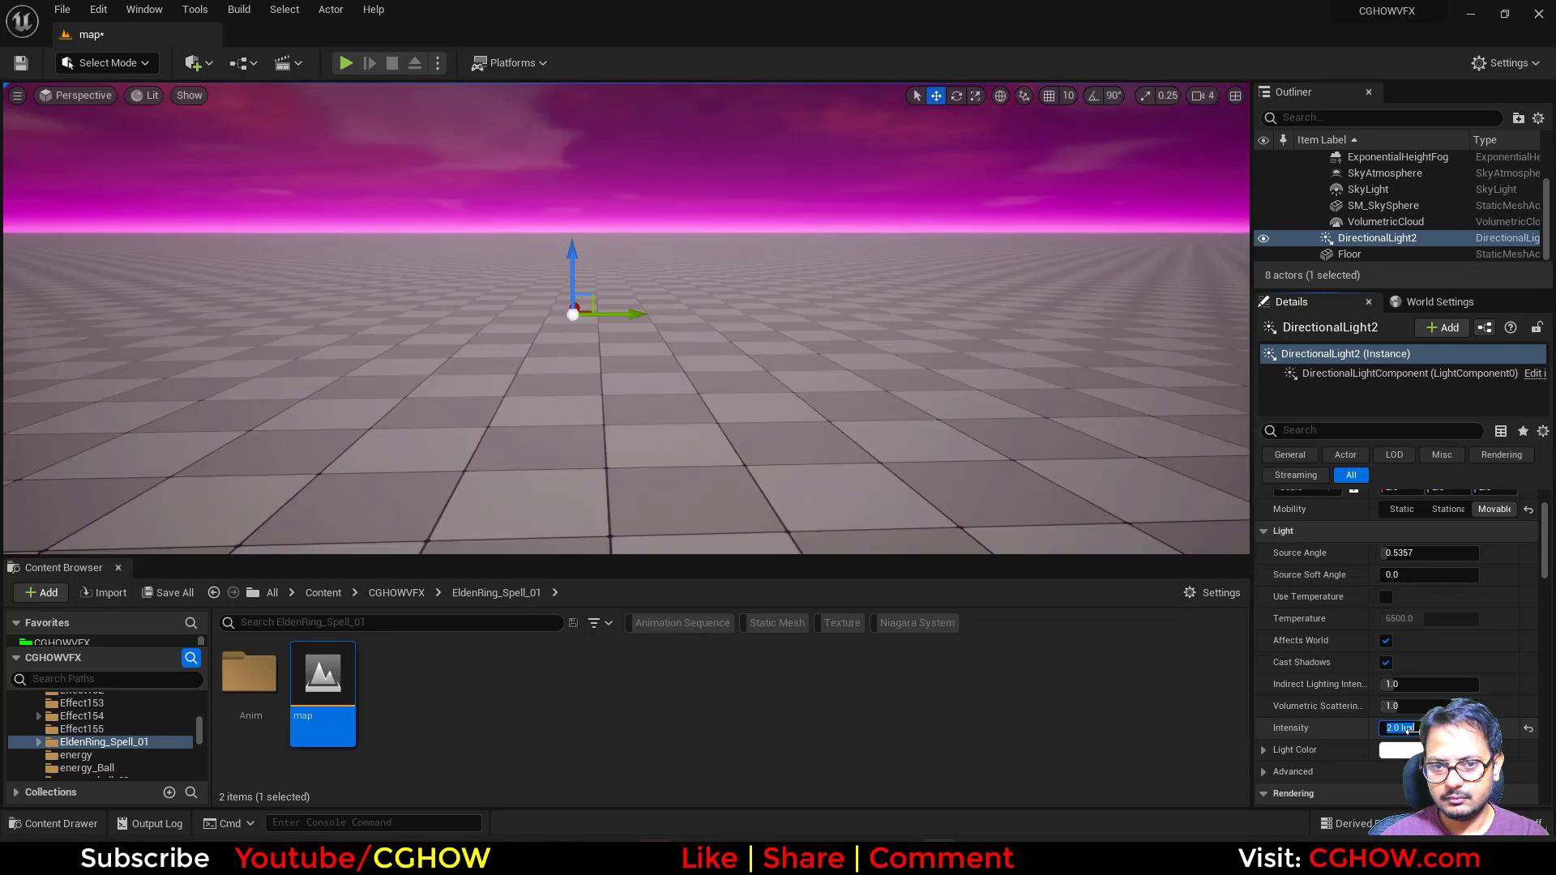
{"action": "key", "text": "Return"}
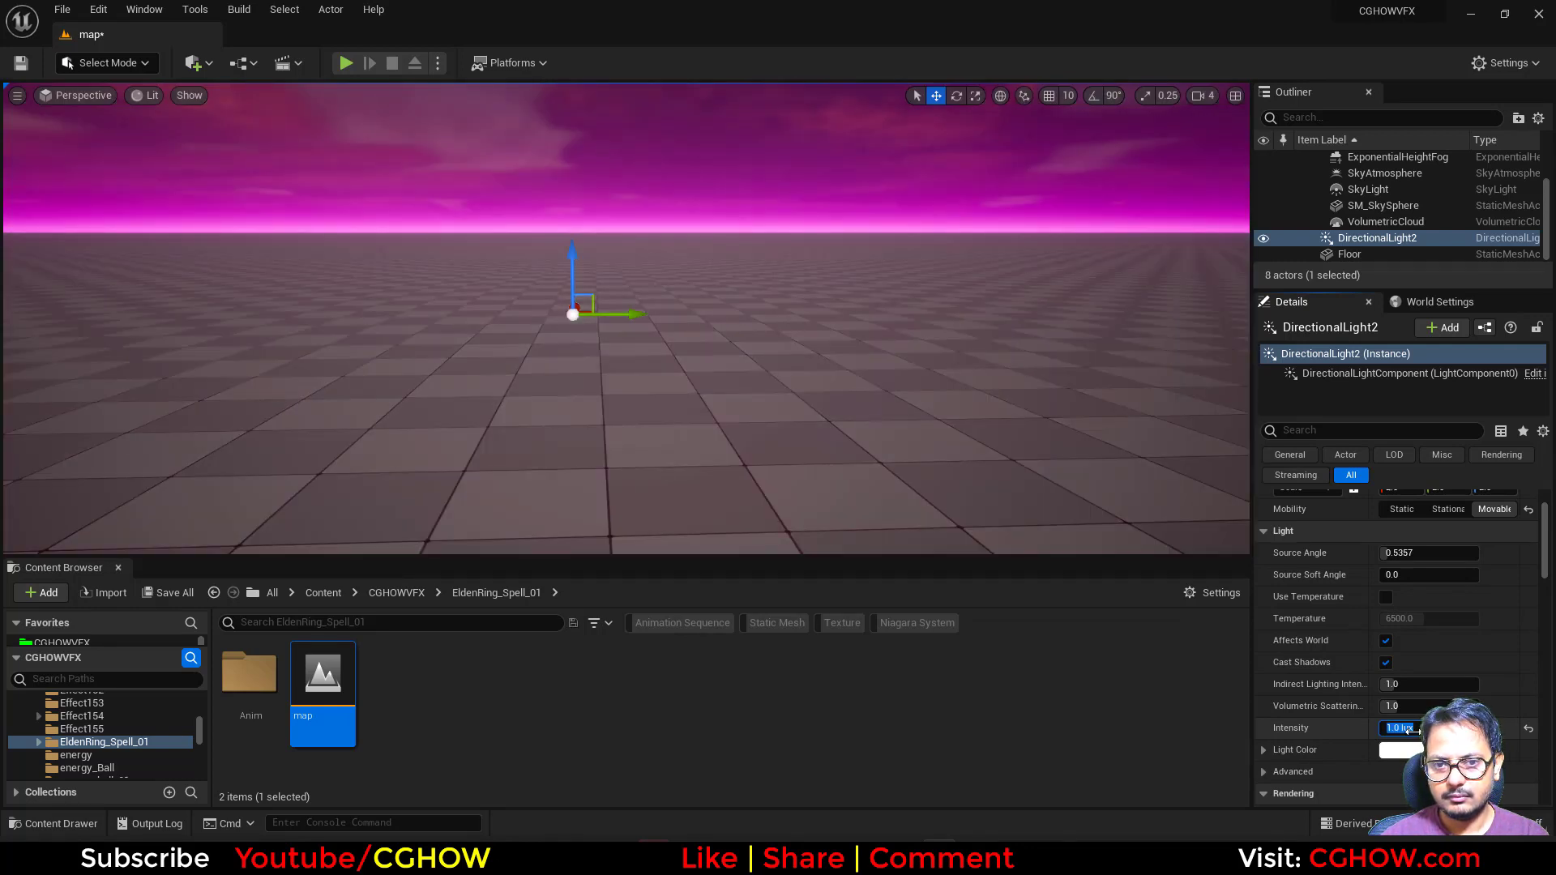
{"action": "key", "text": "Return"}
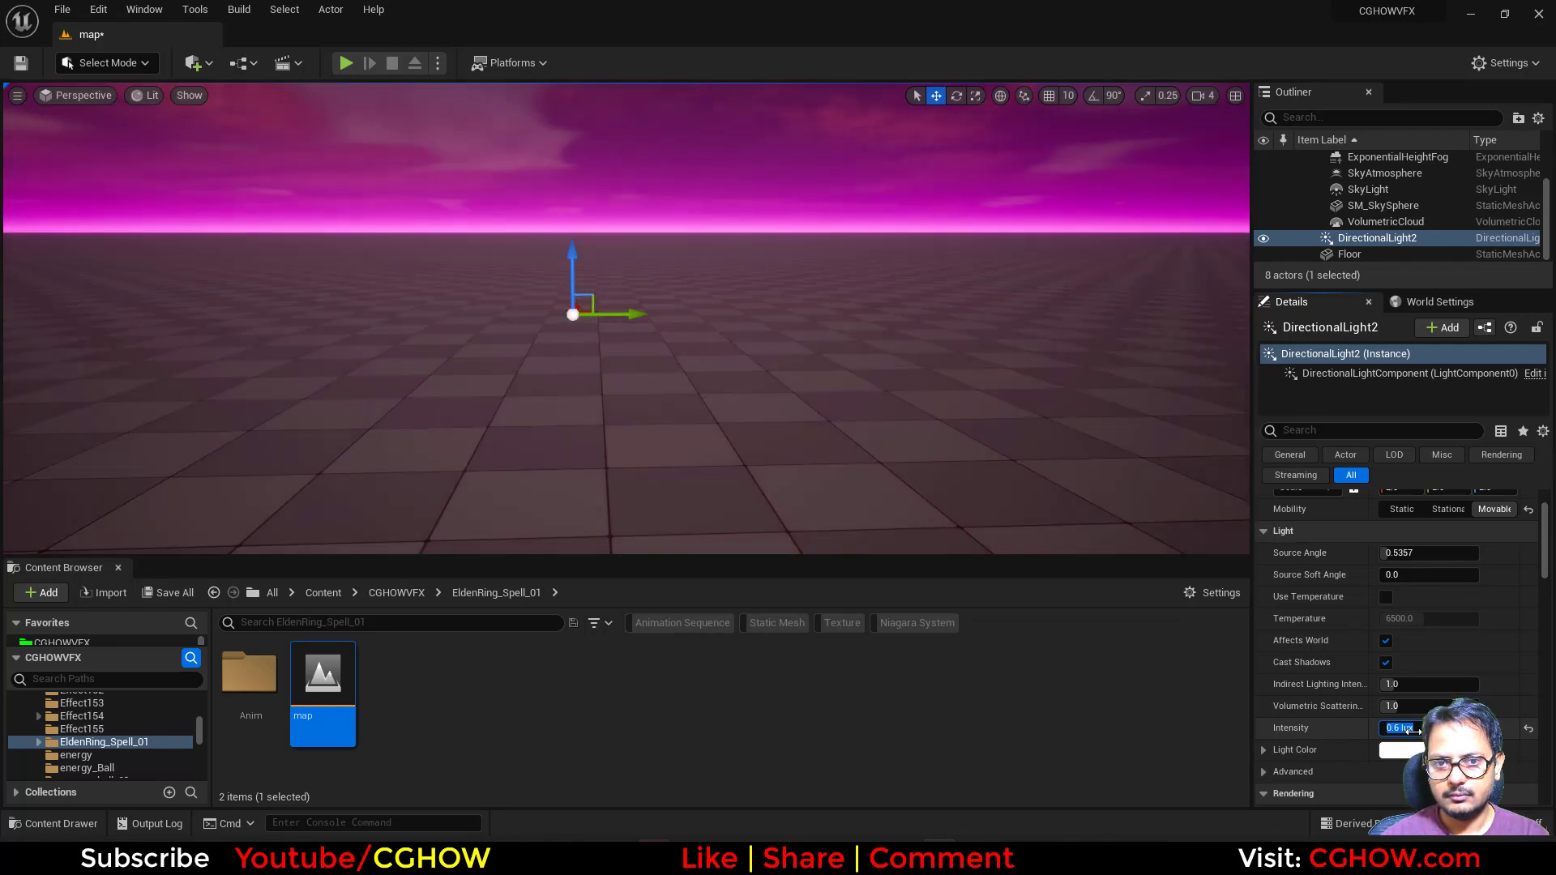
{"action": "type", "text": ".3"}
{"action": "key", "text": "Return"}
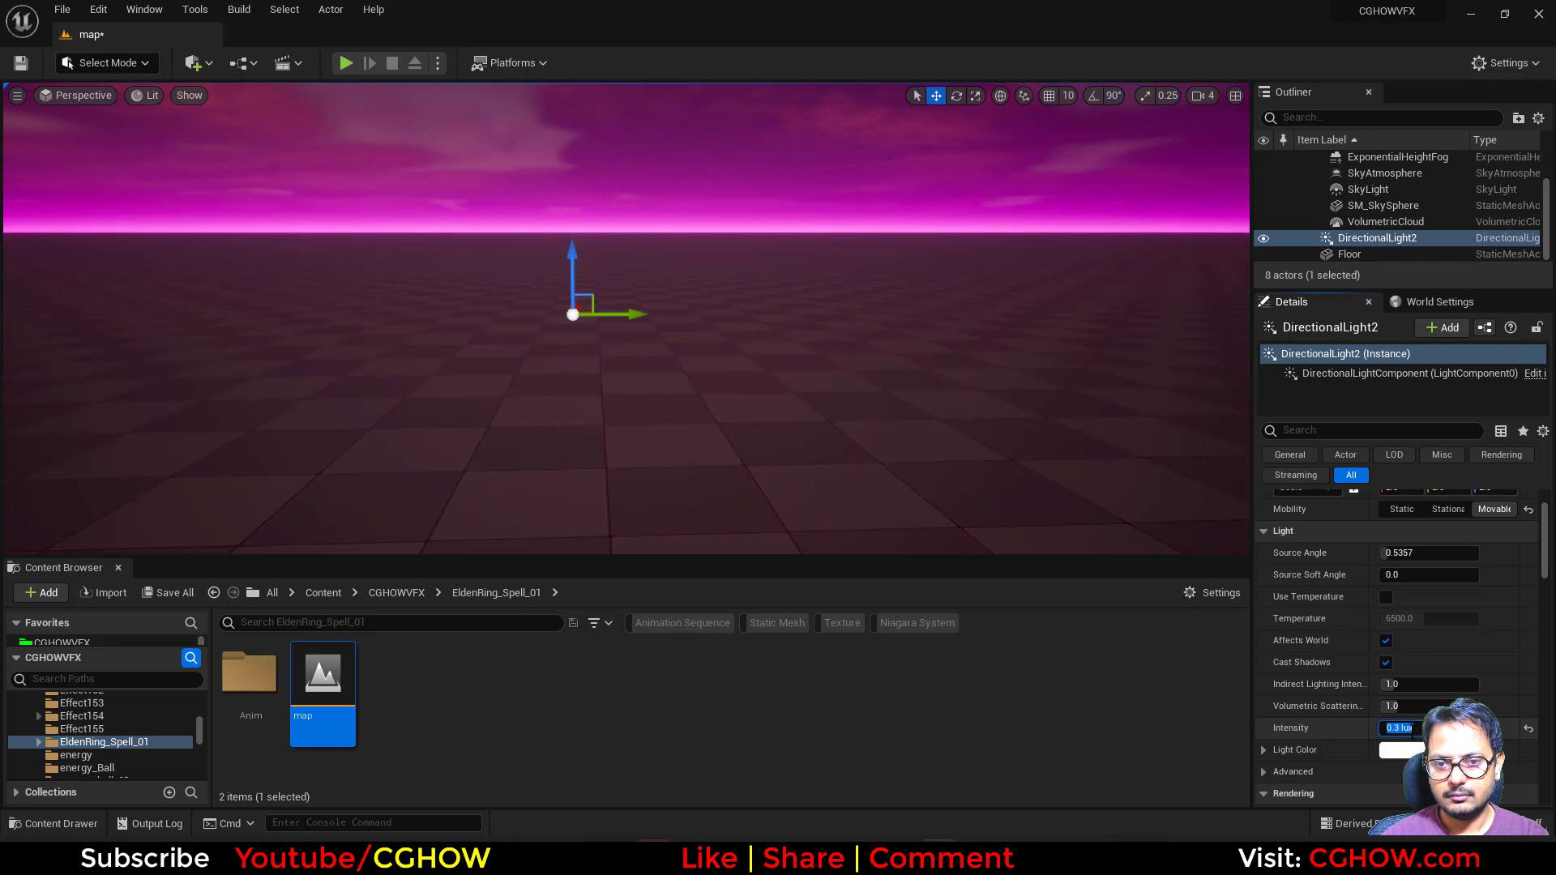
{"action": "left_click", "coordinate": [692, 172]}
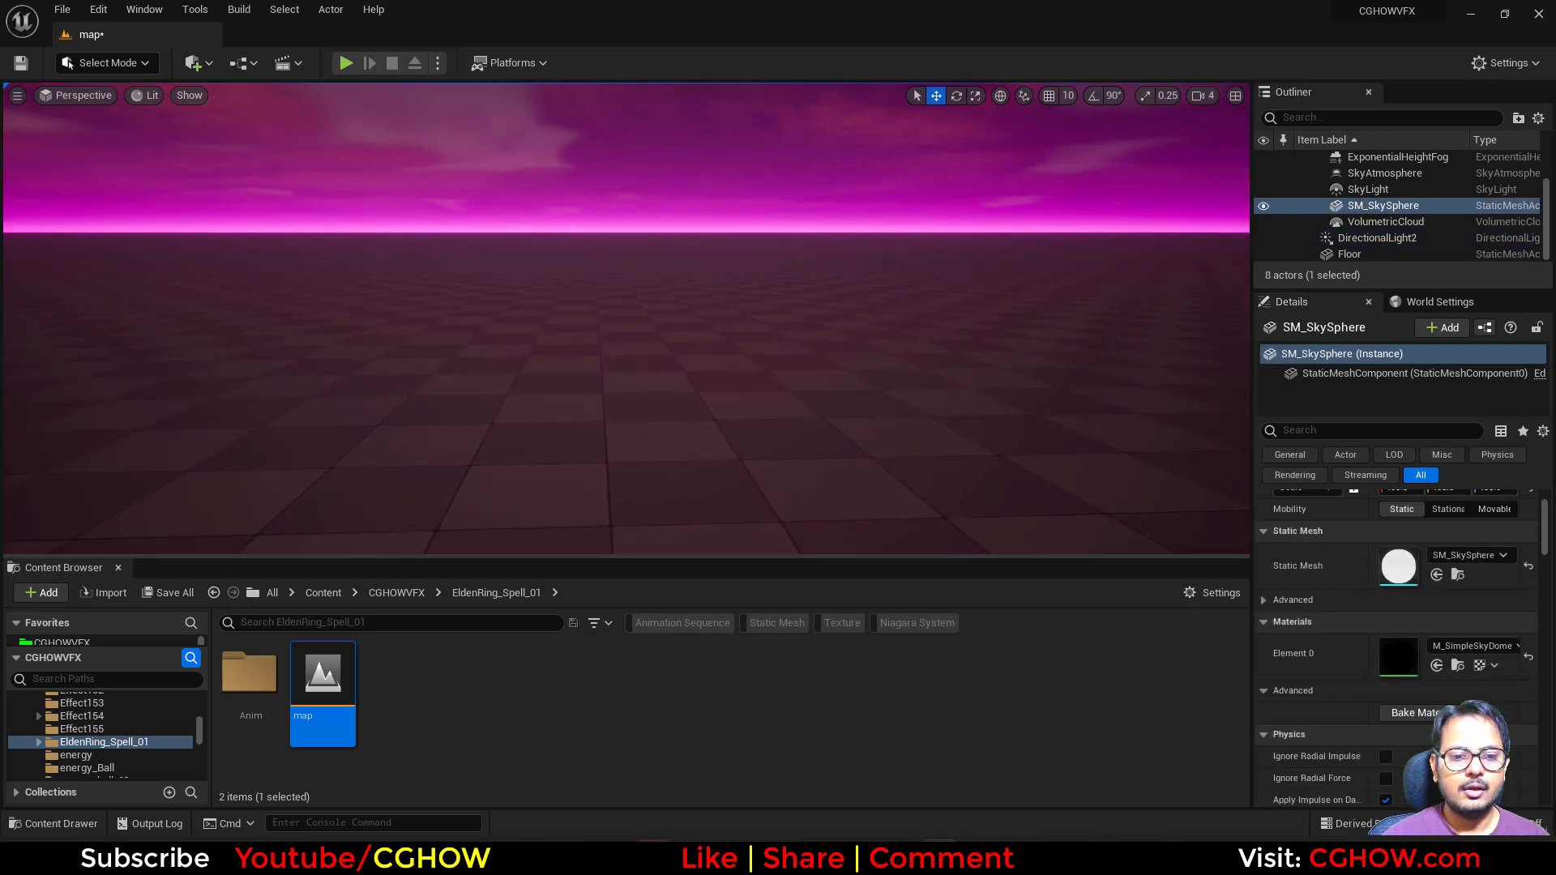
Place the Two_Hand_Club_Combo animation composite from the Anim folder in the level and reset its location to the origin
{"action": "double_click", "coordinate": [239, 655]}
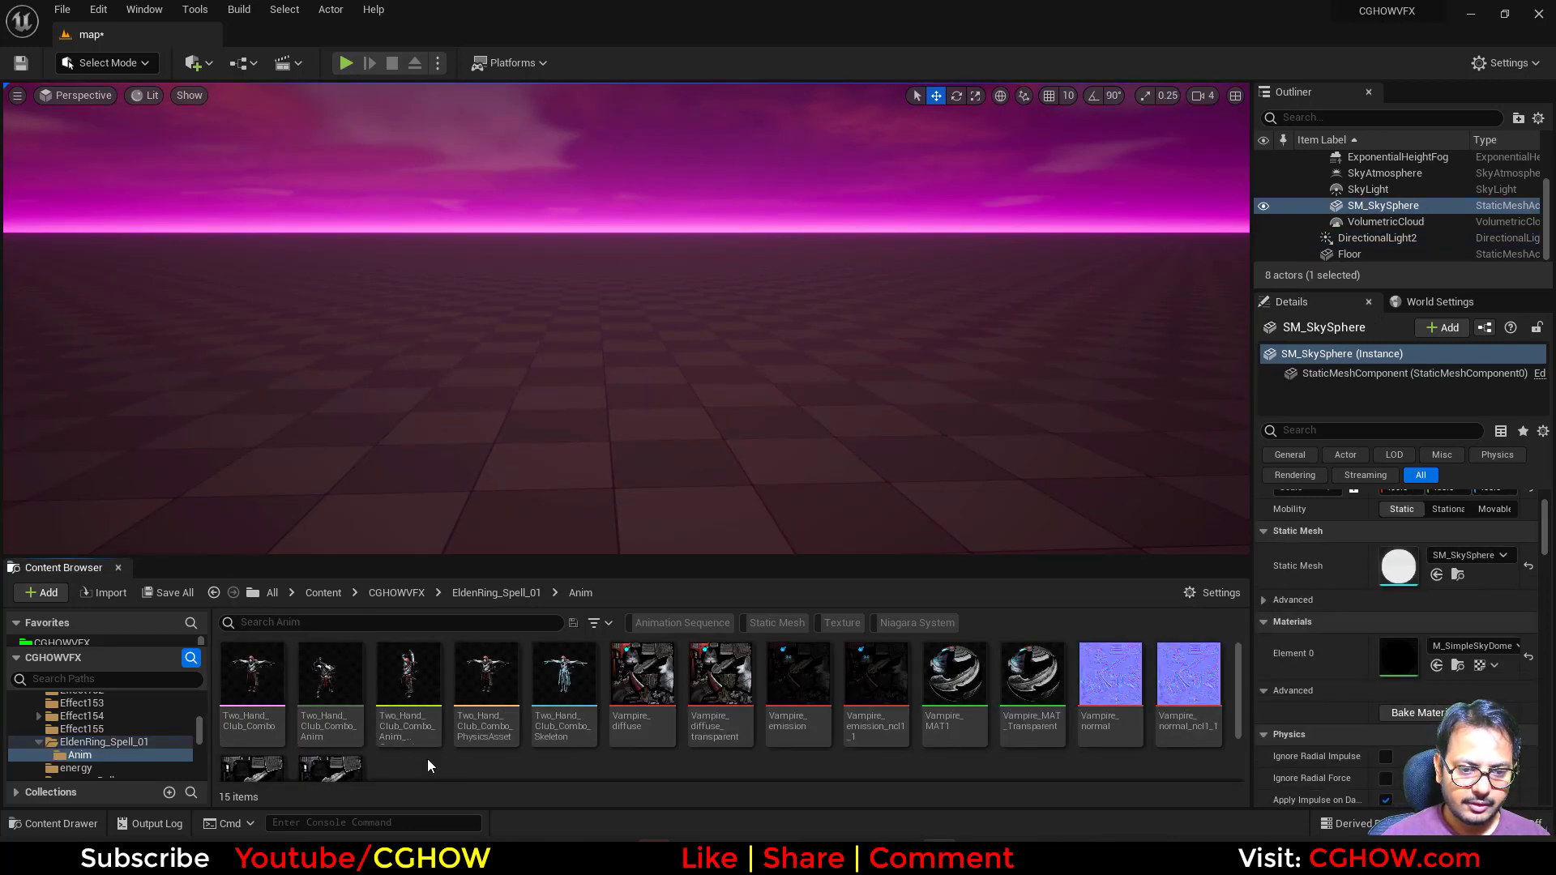
{"action": "left_click_drag", "start_coordinate": [331, 677], "coordinate": [475, 511]}
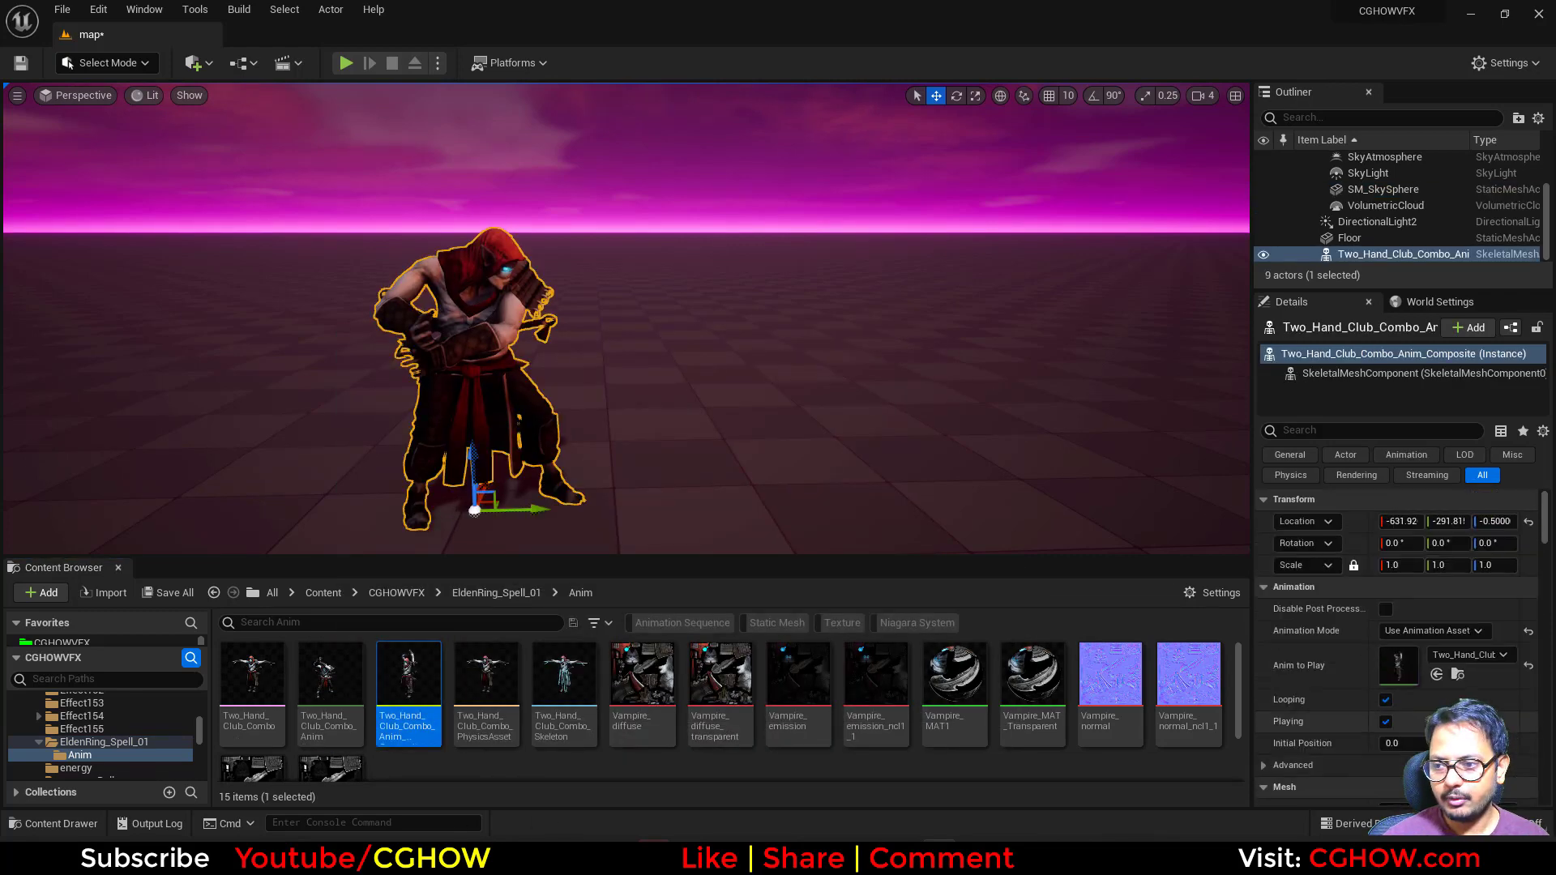
{"action": "left_click", "coordinate": [1528, 522]}
{"action": "key", "text": "f"}
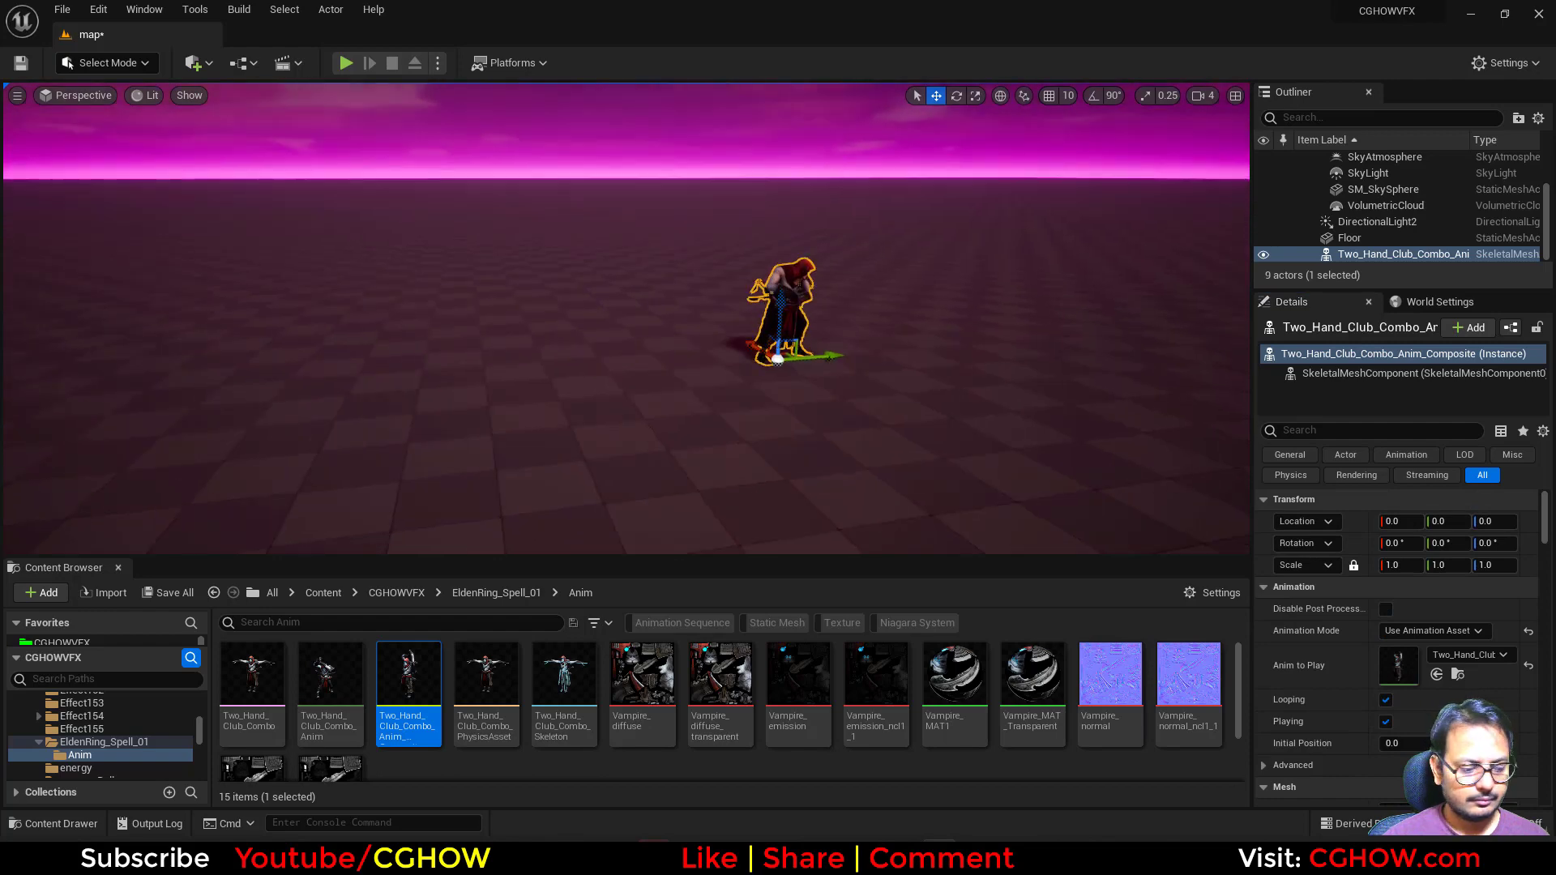
Rotate the character about -143.57° around the vertical axis so its back faces the camera, and switch on game view
{"action": "left_click_drag", "start_coordinate": [732, 485], "coordinate": [778, 486], "text": "alt"}
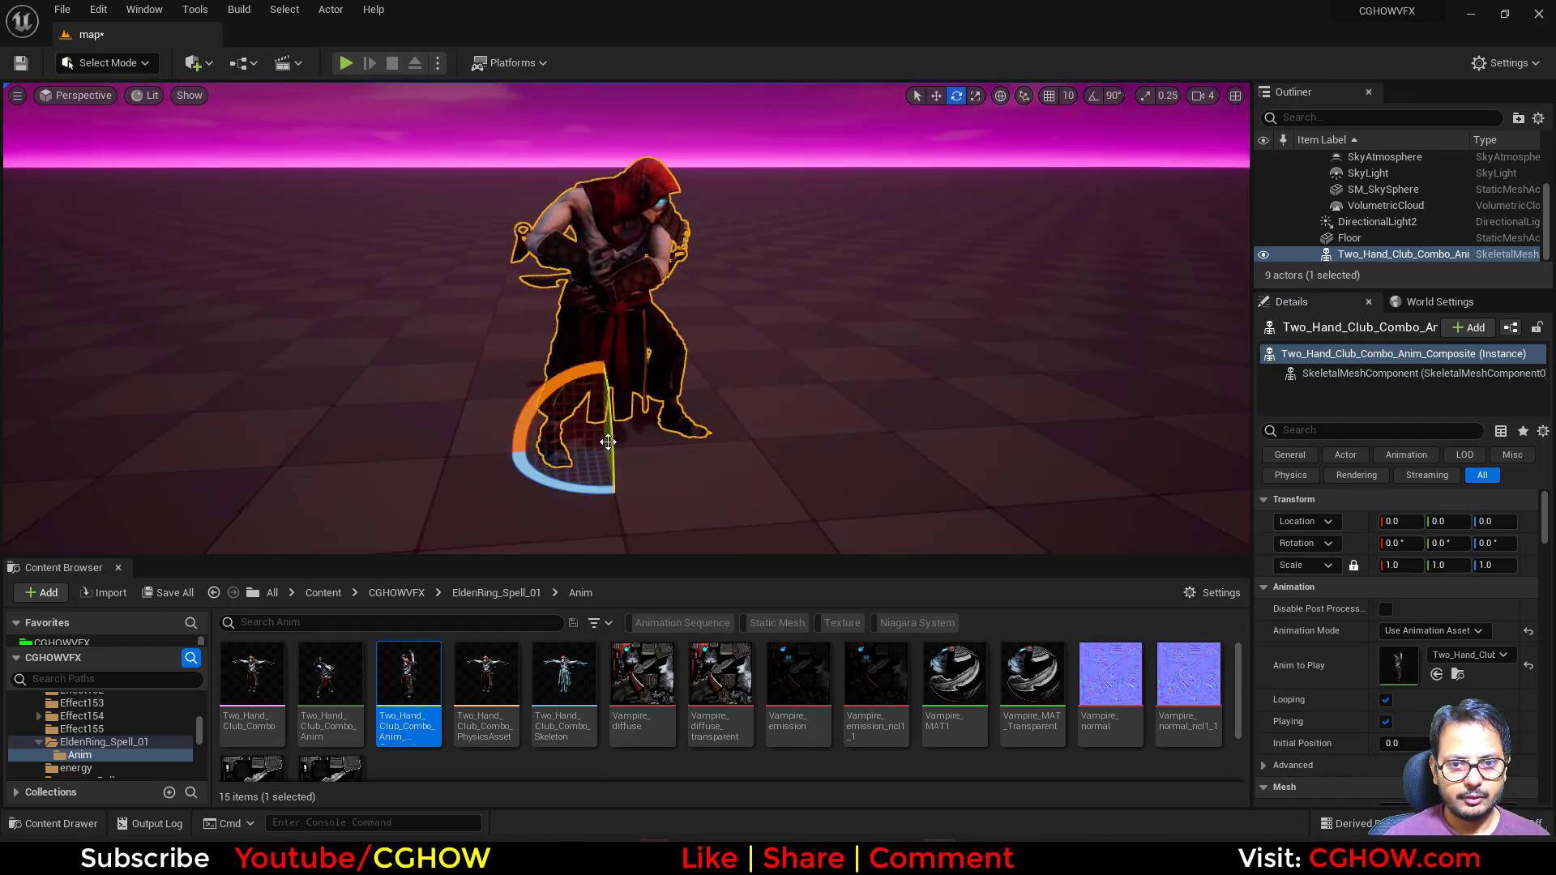
{"action": "left_click_drag", "start_coordinate": [559, 480], "coordinate": [503, 490]}
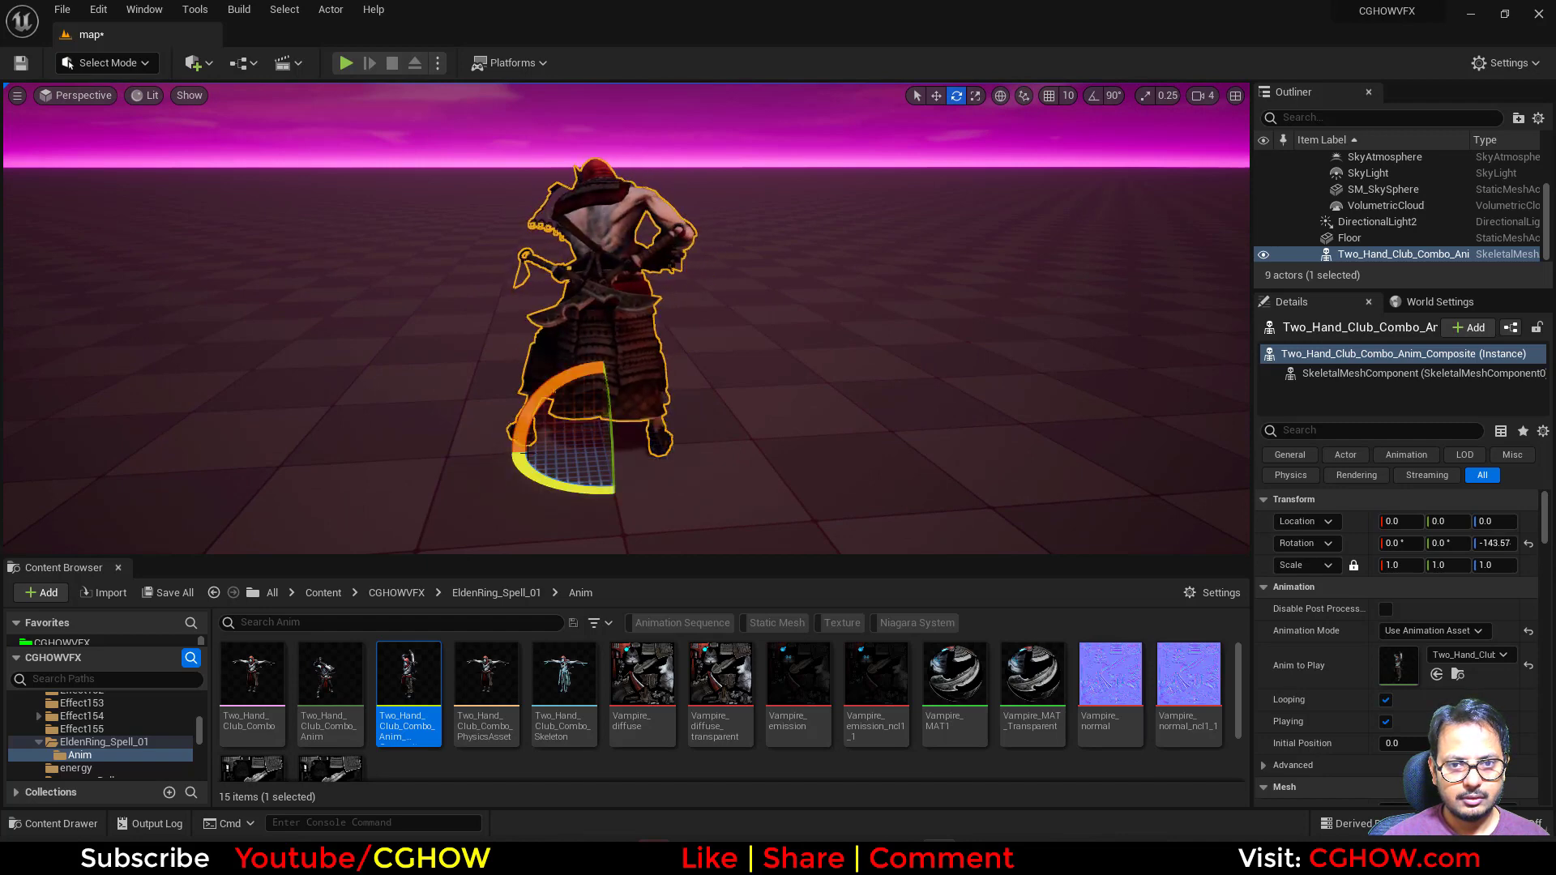
{"action": "left_click", "coordinate": [340, 286]}
{"action": "left_click_drag", "start_coordinate": [340, 286], "coordinate": [395, 302], "text": "alt"}
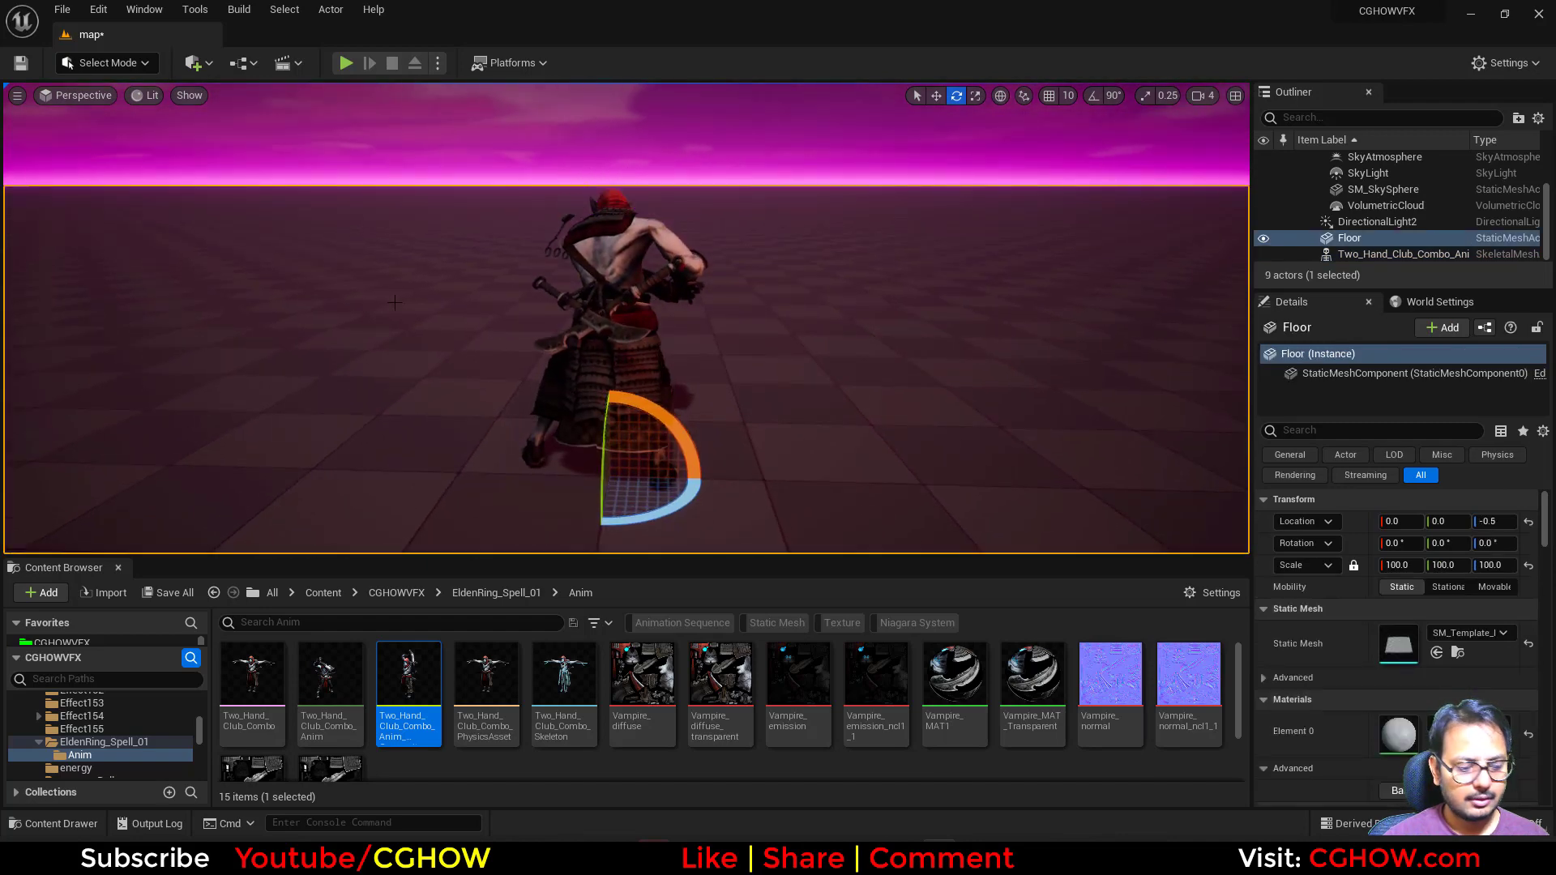
{"action": "key", "text": "g"}
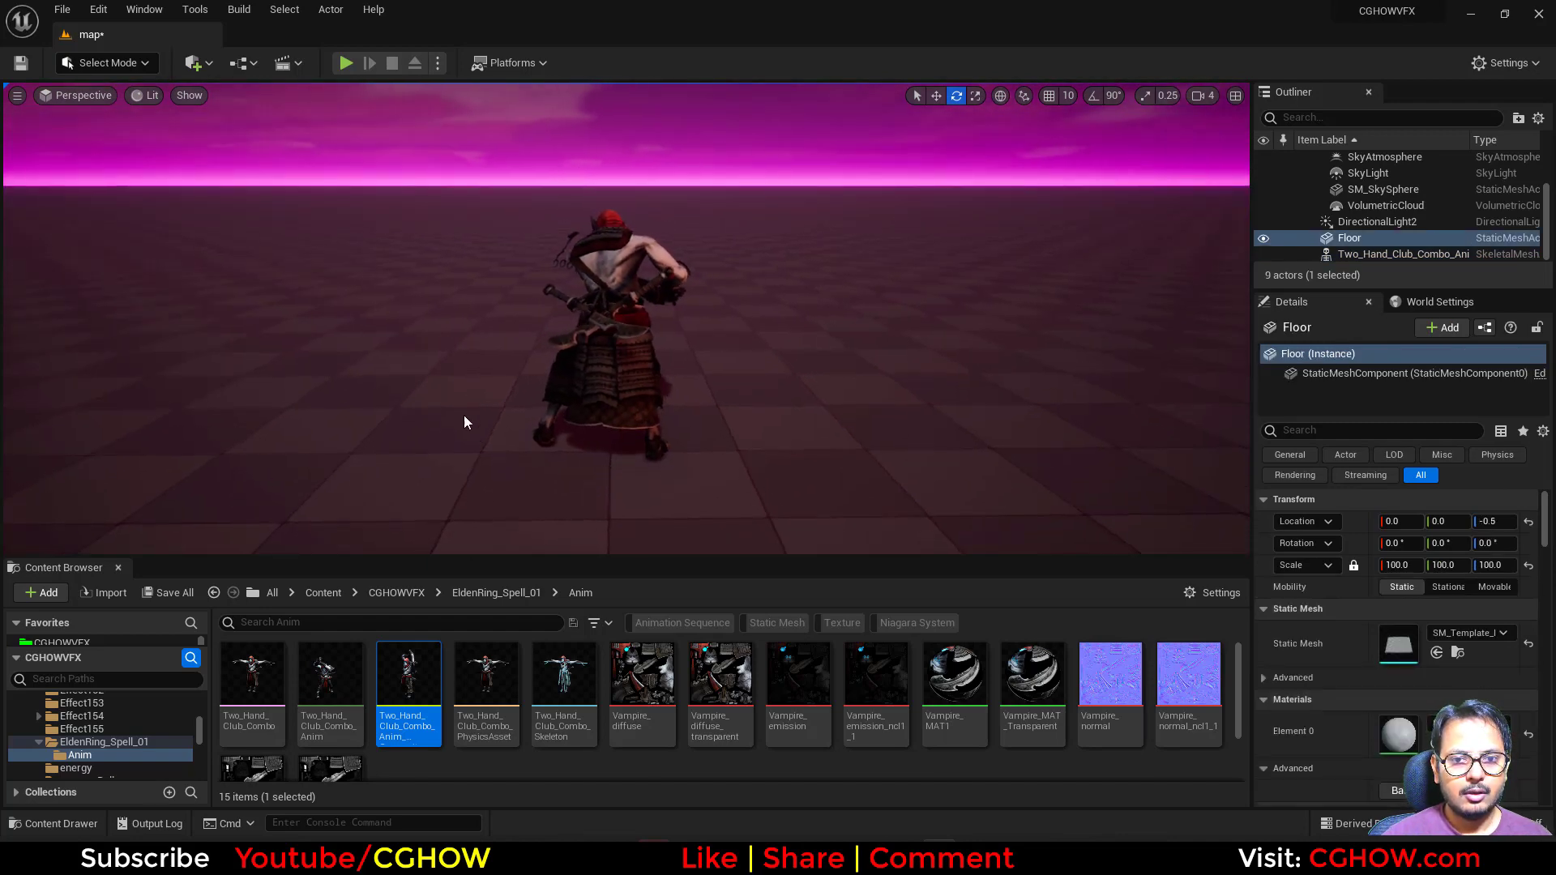
Preview the character animation by playing and simulating the level, then go back to the EldenRing_Spell_01 folder
{"action": "left_click", "coordinate": [344, 65]}
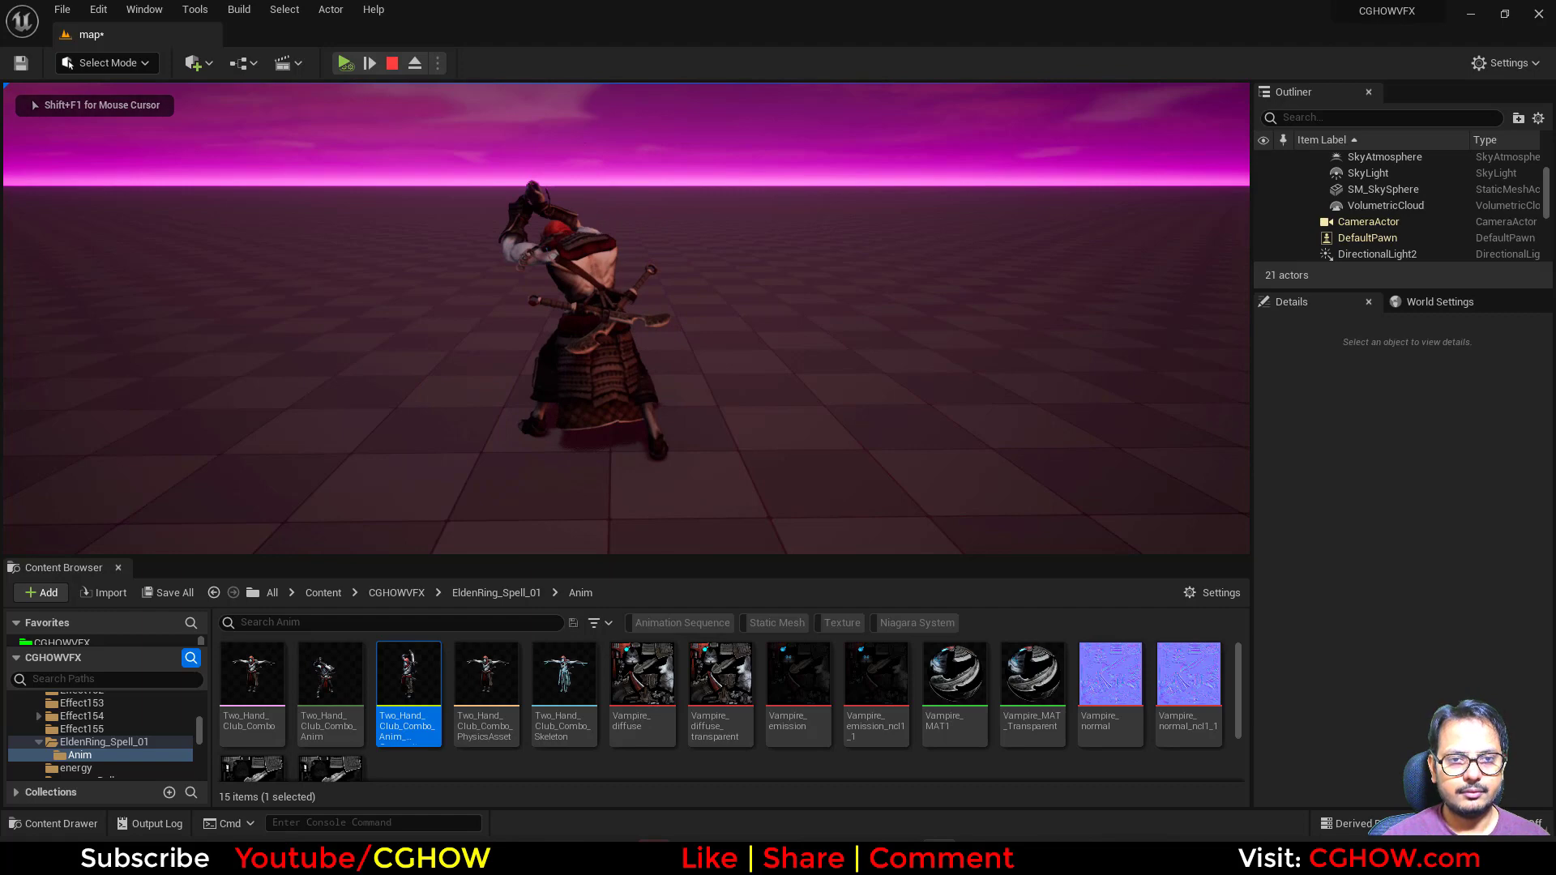
{"action": "key", "text": "Escape"}
{"action": "left_click", "coordinate": [437, 63]}
{"action": "left_click", "coordinate": [436, 171]}
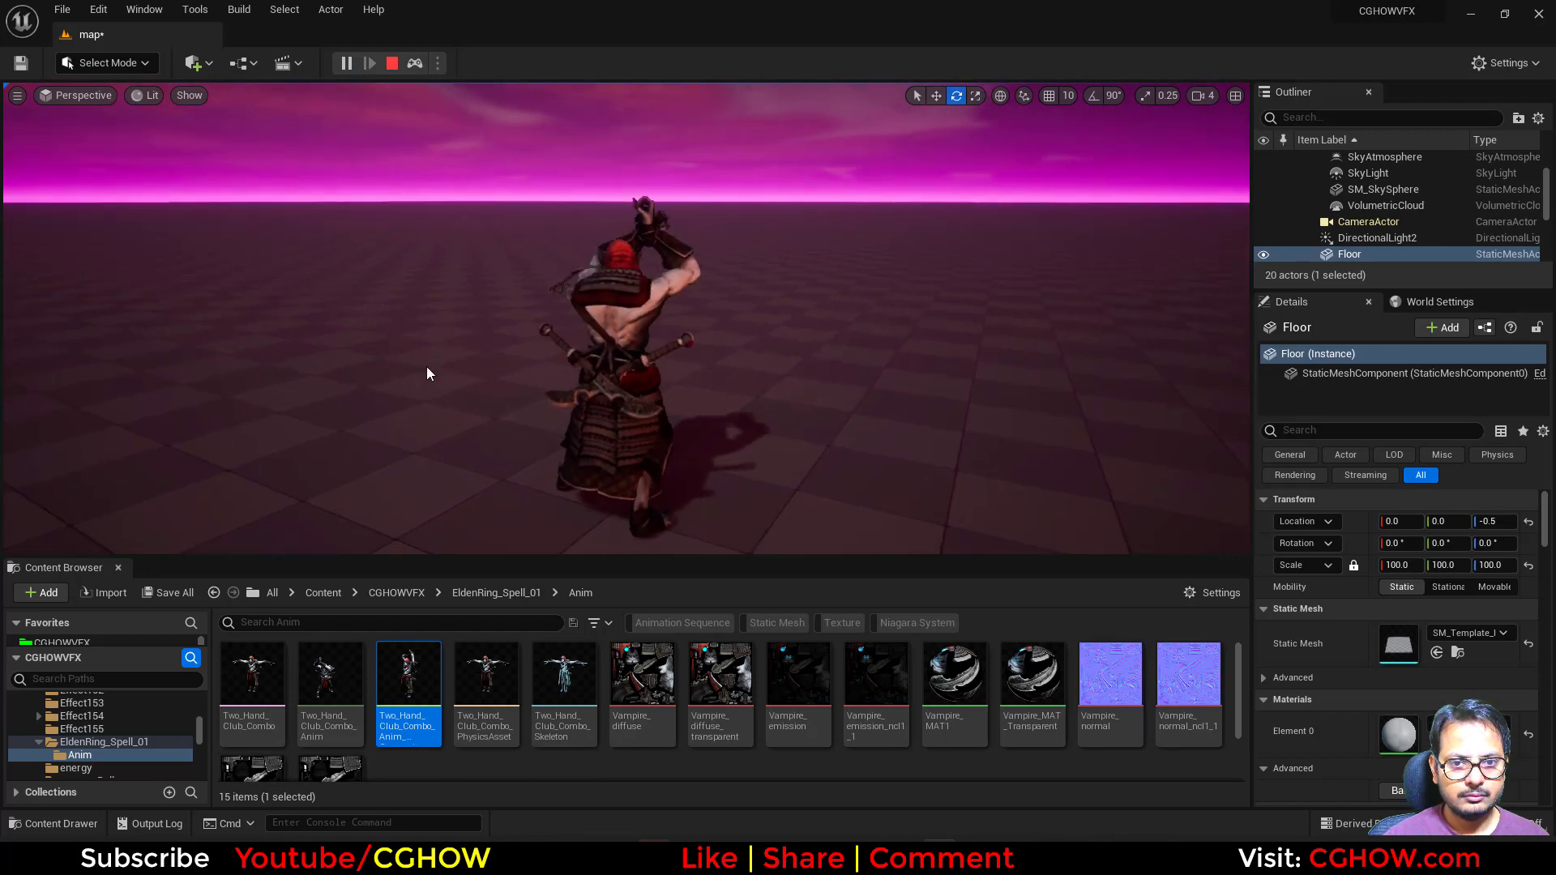
{"action": "key", "text": "Escape"}
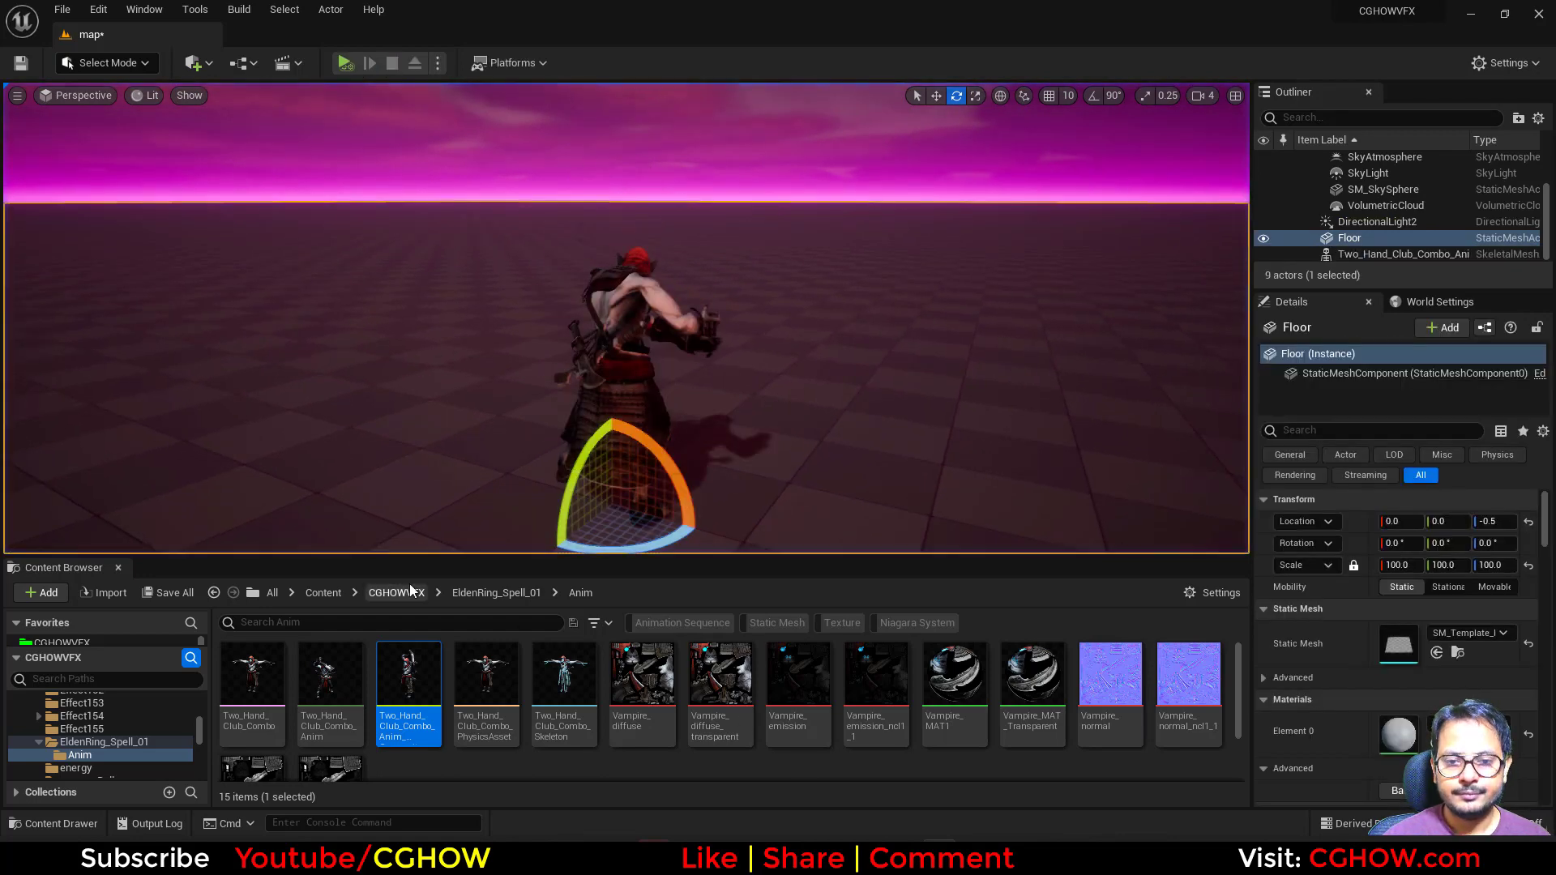
{"action": "left_click", "coordinate": [487, 593]}
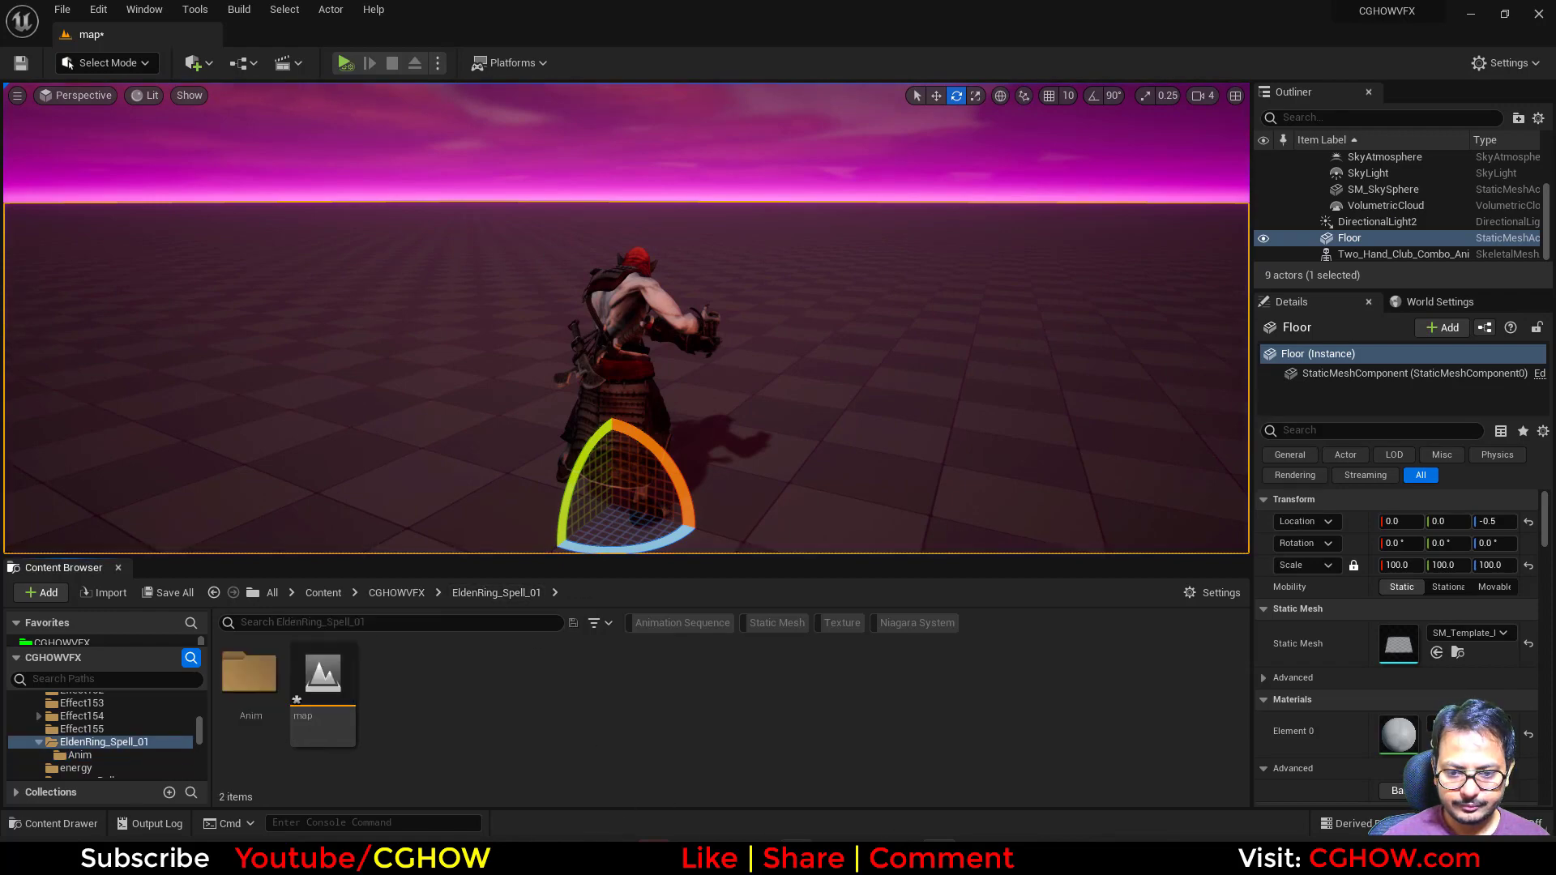
Switch to the browser and review the Elden Ring spell clip on YouTube, pausing it where the lightning strikes the raised hands
{"action": "key", "text": "alt+Tab"}
{"action": "left_click", "coordinate": [505, 22]}
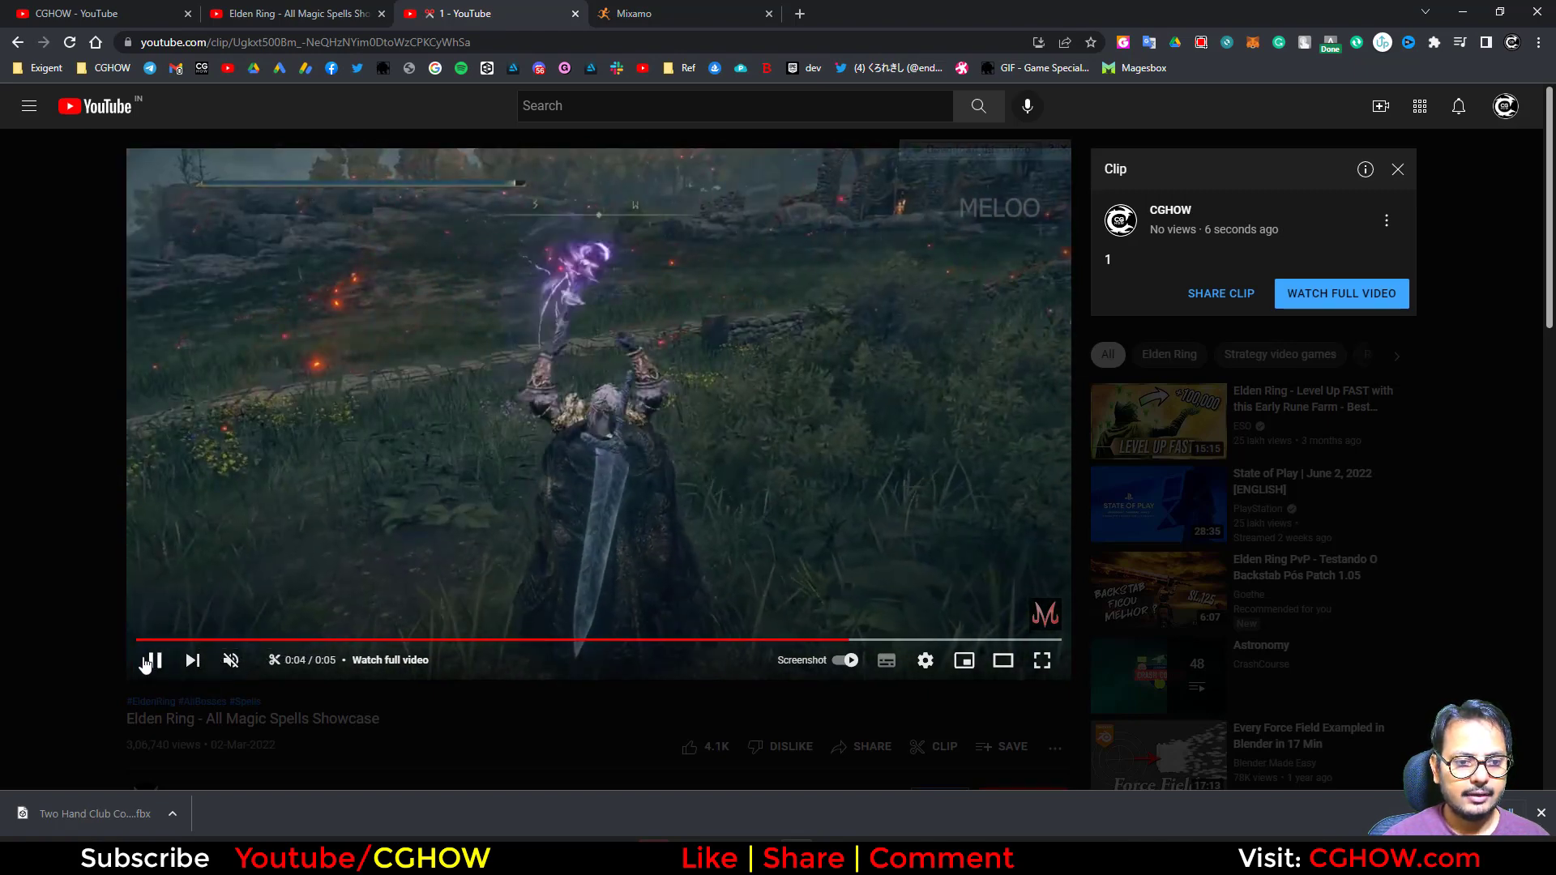
{"action": "left_click", "coordinate": [146, 661]}
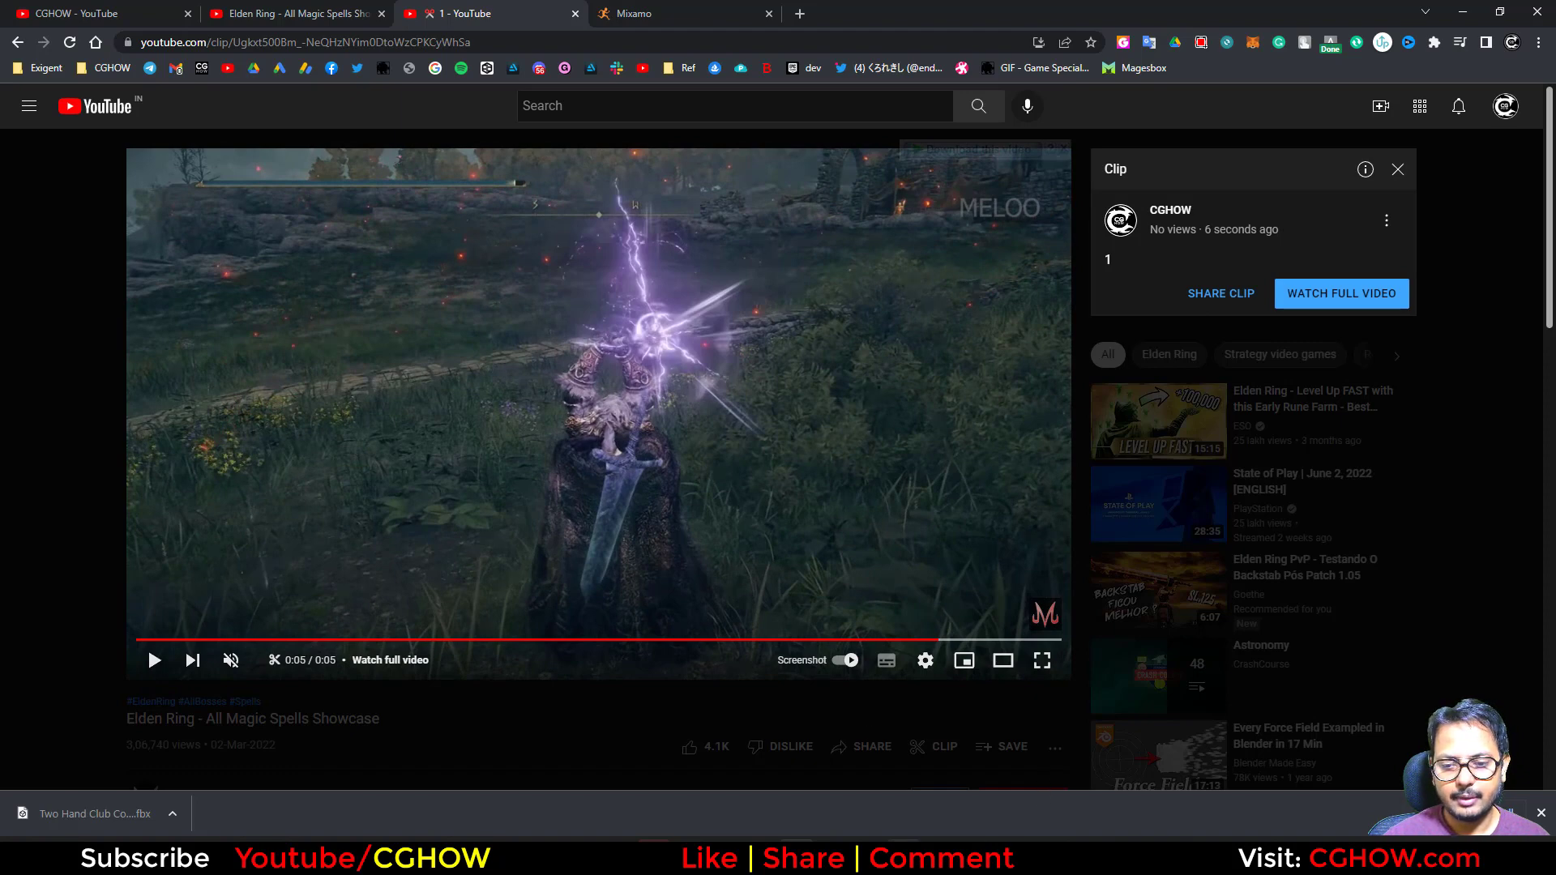
Switch to Maya, model a stick from a tapered, twisted 23.1-high cylinder topped with a platonic solid, and import it into EldenRing_Spell_01 as stick
{"action": "left_click", "coordinate": [406, 853]}
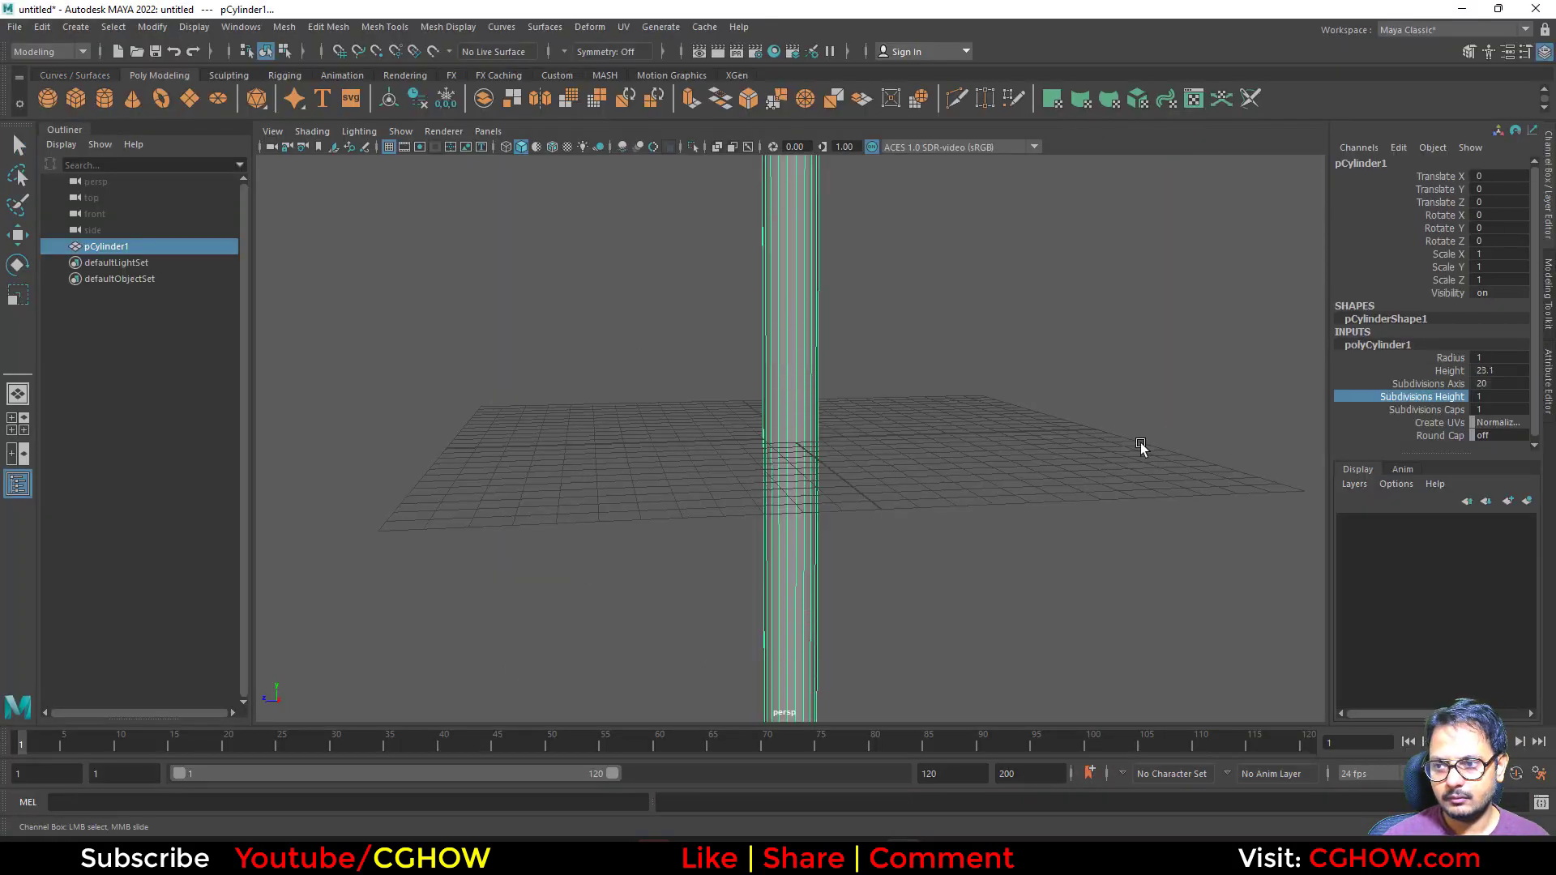
{"action": "left_click", "coordinate": [589, 27]}
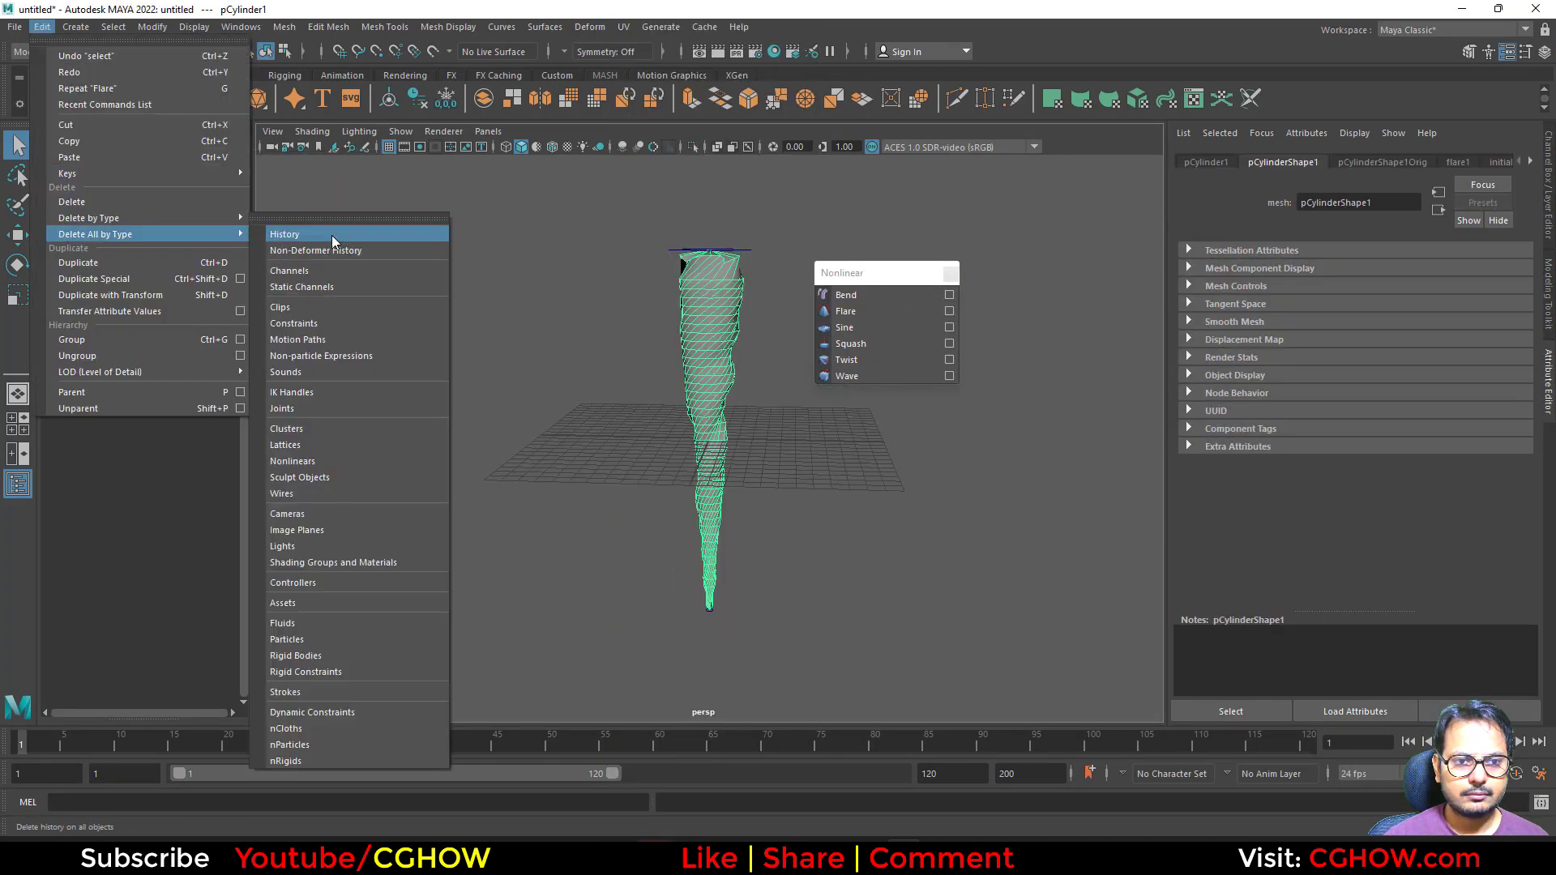
{"action": "left_click", "coordinate": [230, 708]}
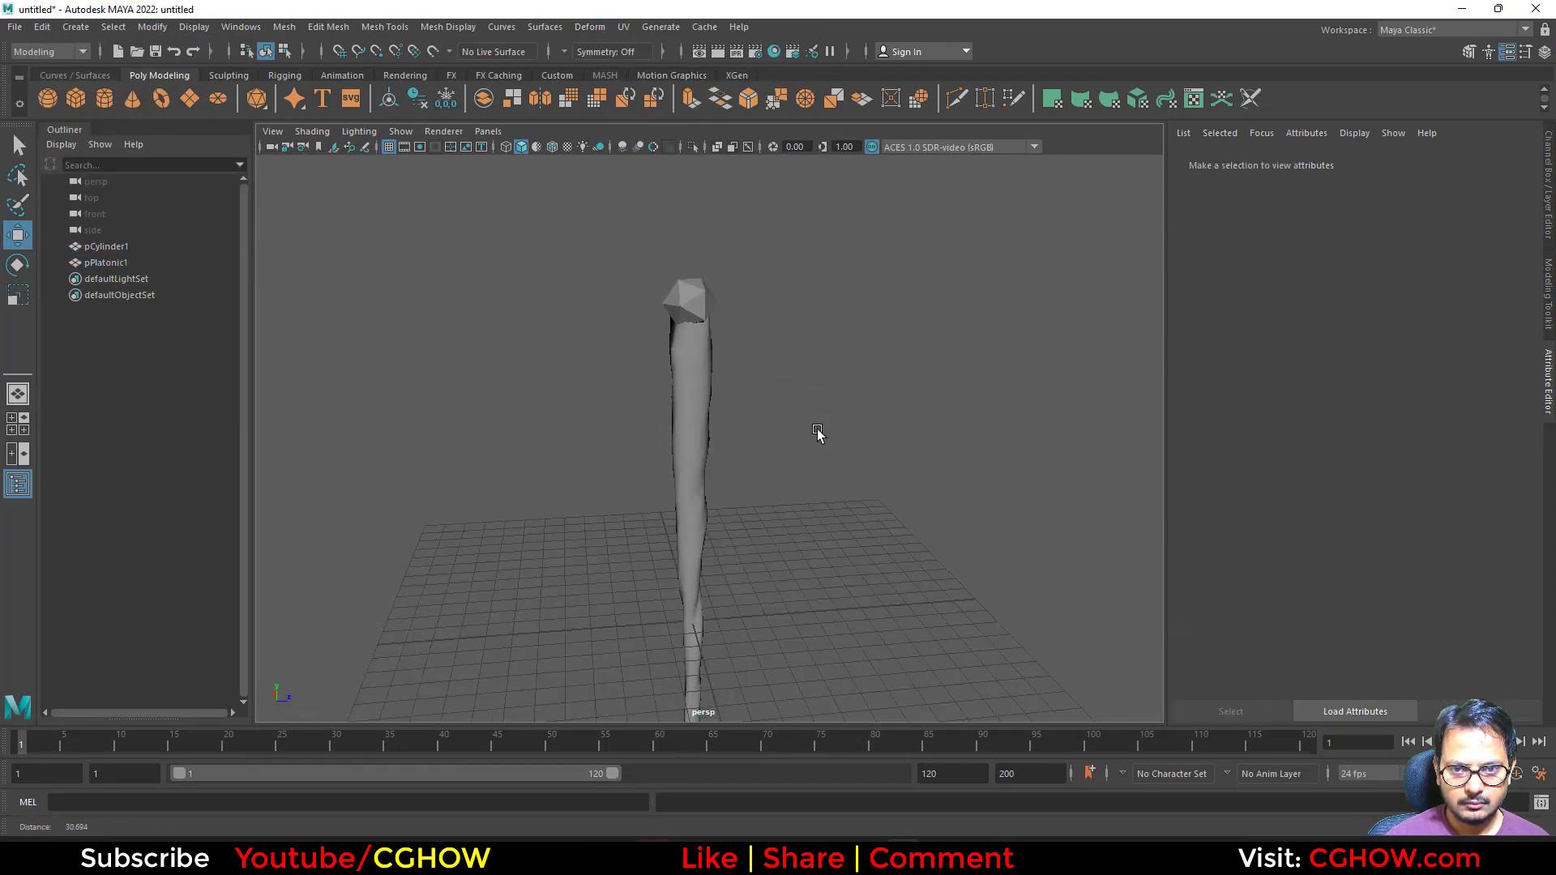
{"action": "right_click", "coordinate": [670, 296]}
{"action": "right_click_drag", "start_coordinate": [677, 411], "coordinate": [687, 447]}
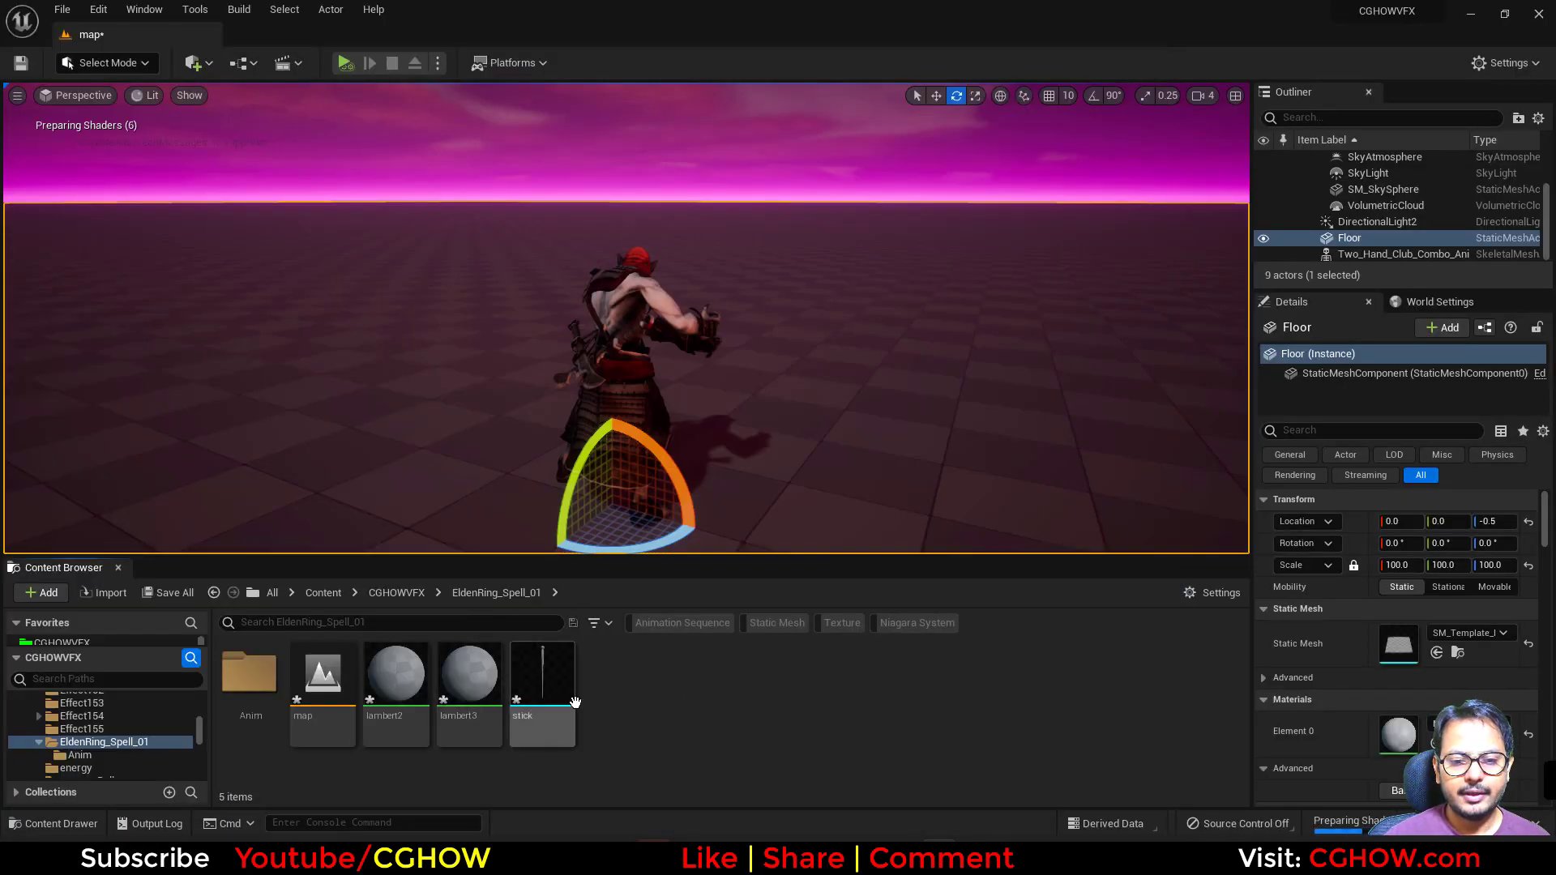
Open the stick mesh and isolate its material slots in turn to check which part each one covers
{"action": "left_click", "coordinate": [558, 684]}
{"action": "double_click", "coordinate": [558, 685]}
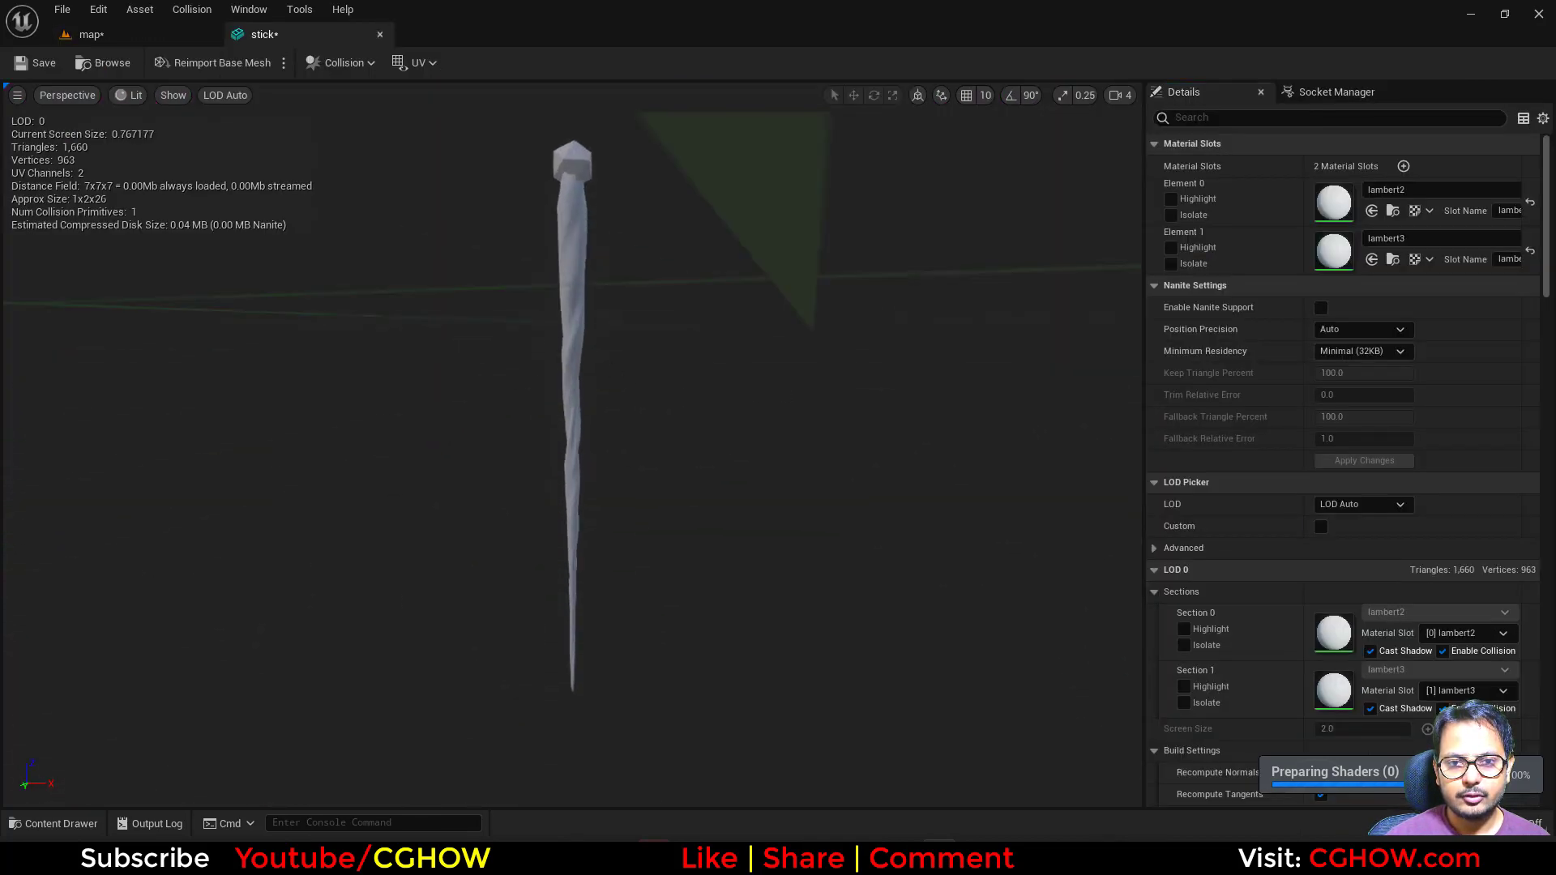
{"action": "left_click", "coordinate": [1169, 215]}
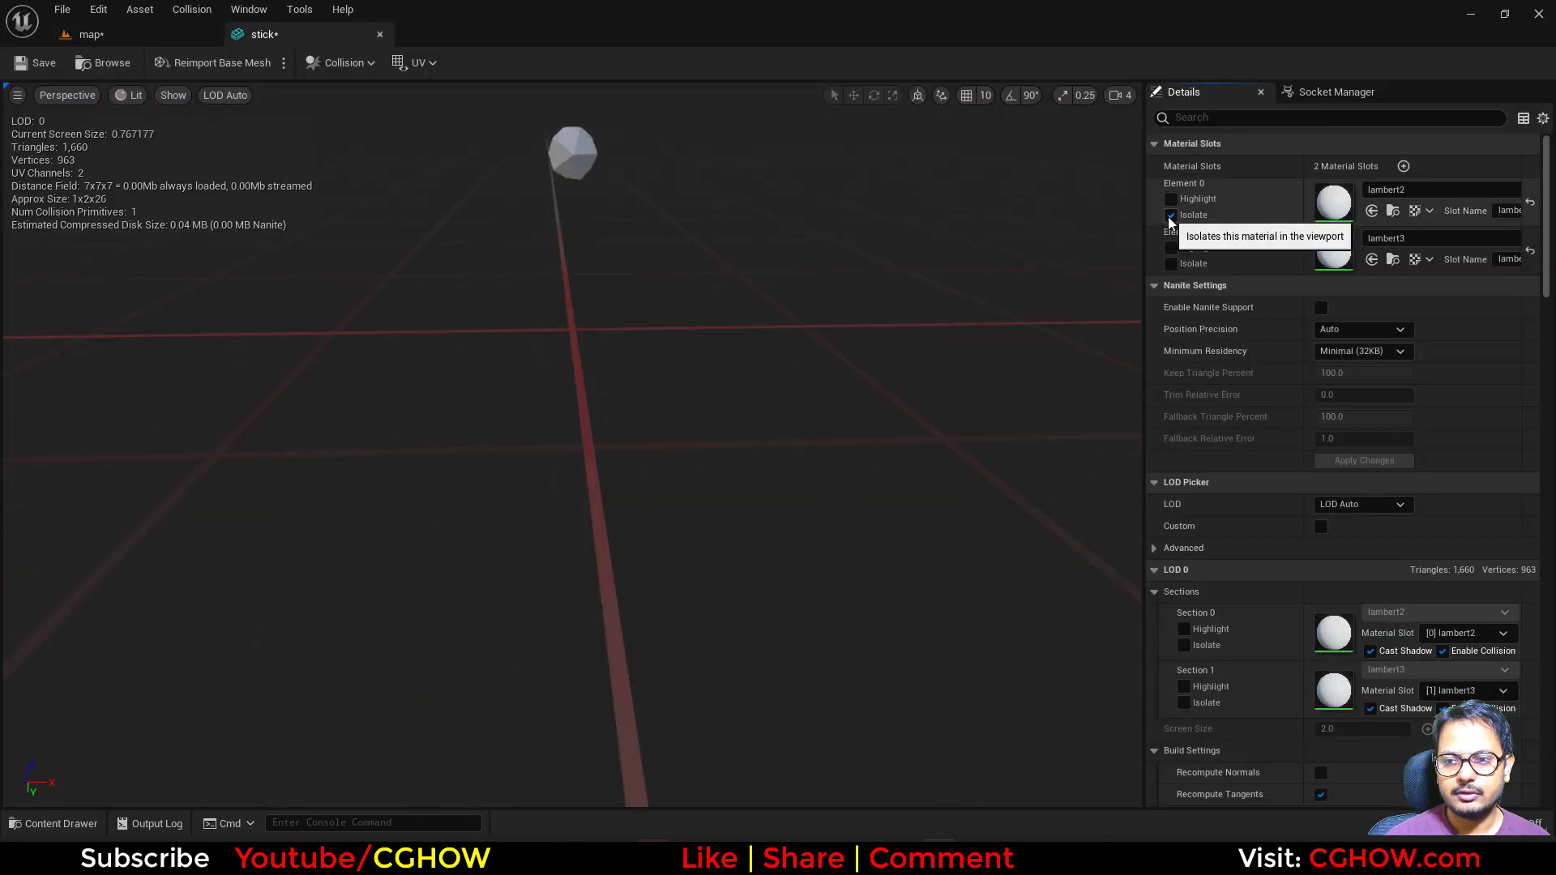
{"action": "left_click", "coordinate": [1168, 216]}
{"action": "left_click", "coordinate": [1169, 263]}
{"action": "left_click", "coordinate": [1169, 263]}
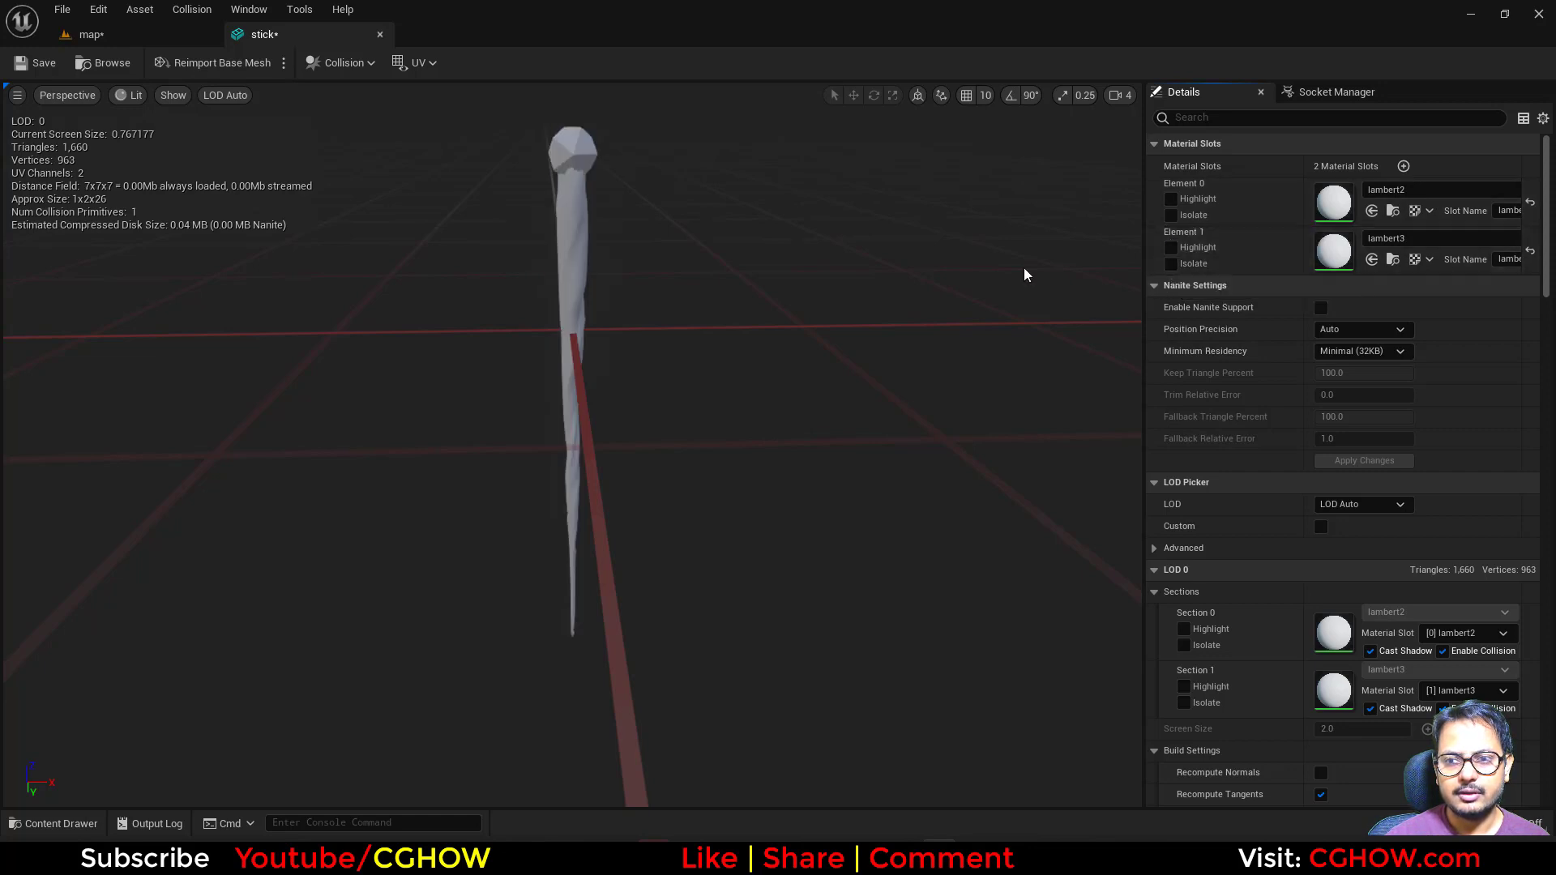
{"action": "left_click_drag", "start_coordinate": [694, 292], "coordinate": [938, 242], "text": "alt"}
{"action": "left_click", "coordinate": [1170, 215]}
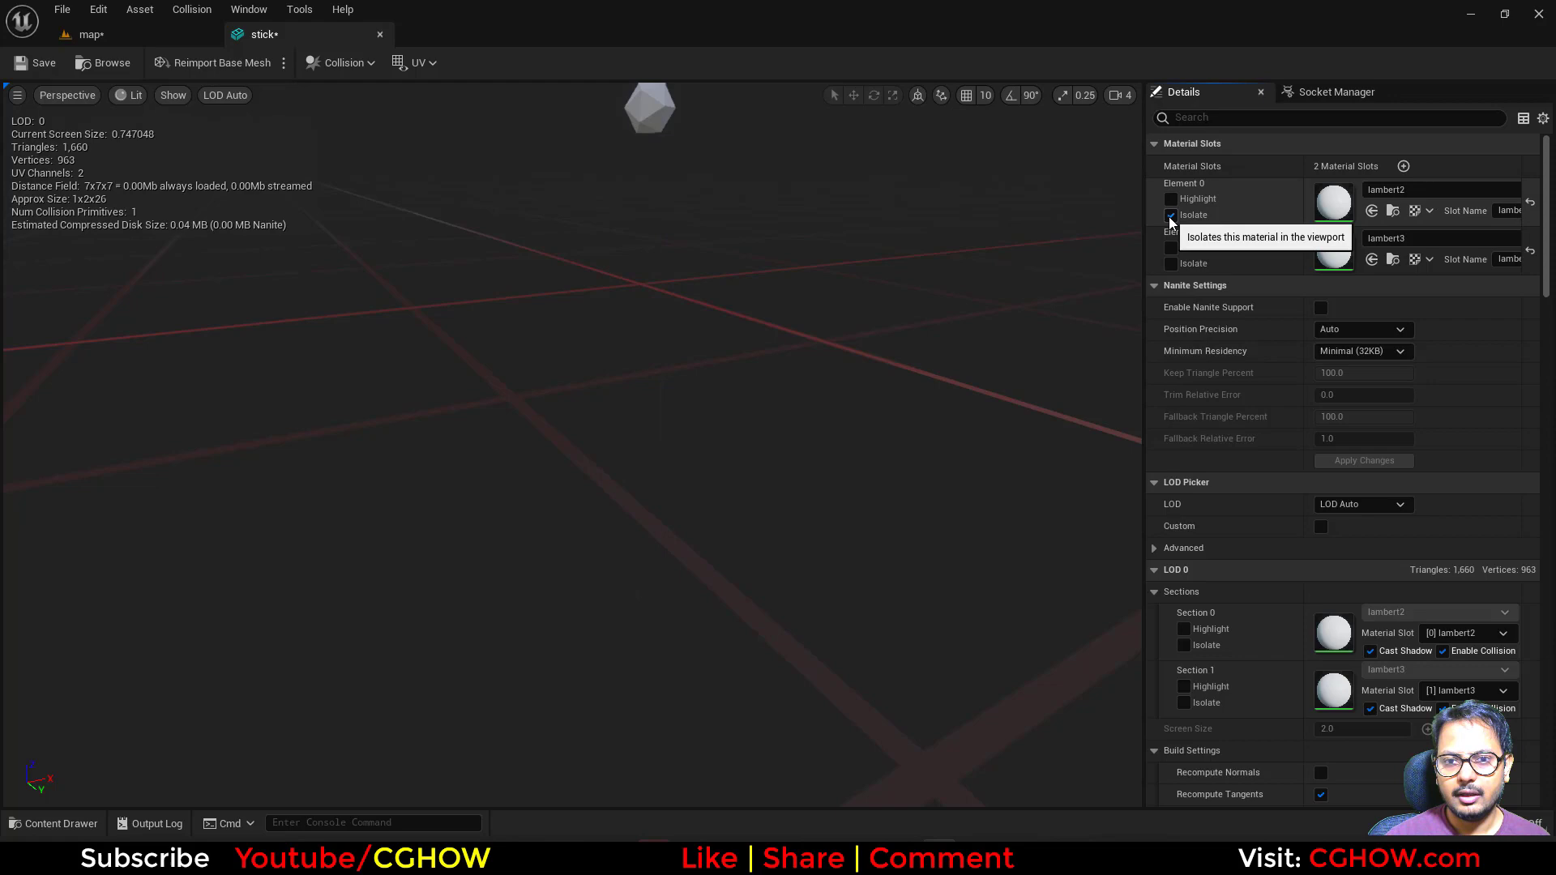
Open the lambert2 material of the stick's head and add a Fresnel node to its graph
{"action": "double_click", "coordinate": [1327, 206]}
{"action": "left_click", "coordinate": [782, 292]}
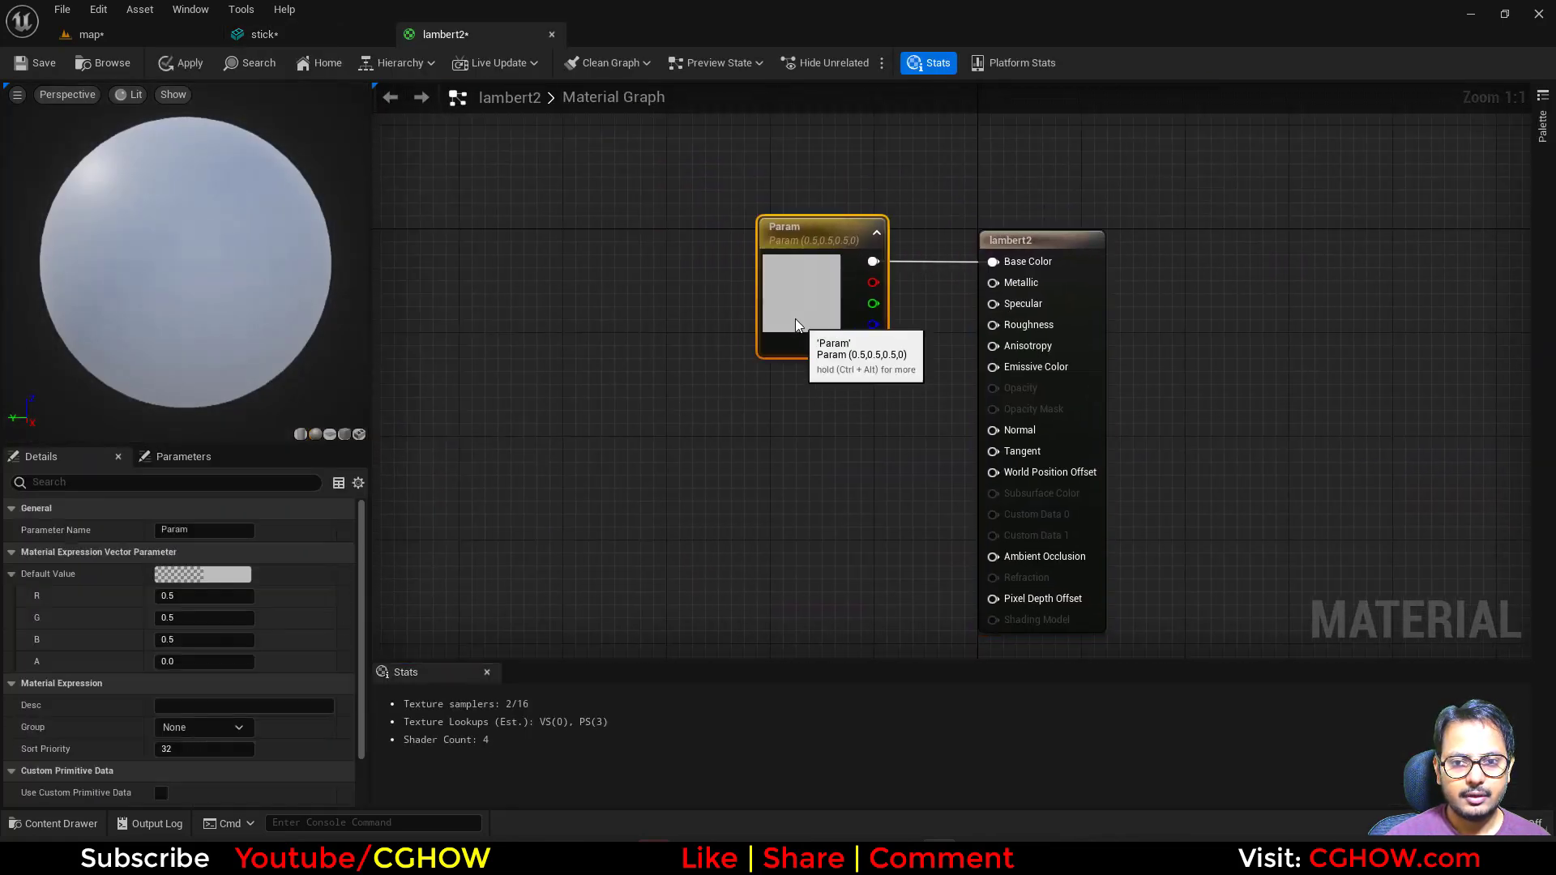
{"action": "right_click_drag", "start_coordinate": [632, 364], "coordinate": [708, 363]}
{"action": "left_click", "coordinate": [703, 364]}
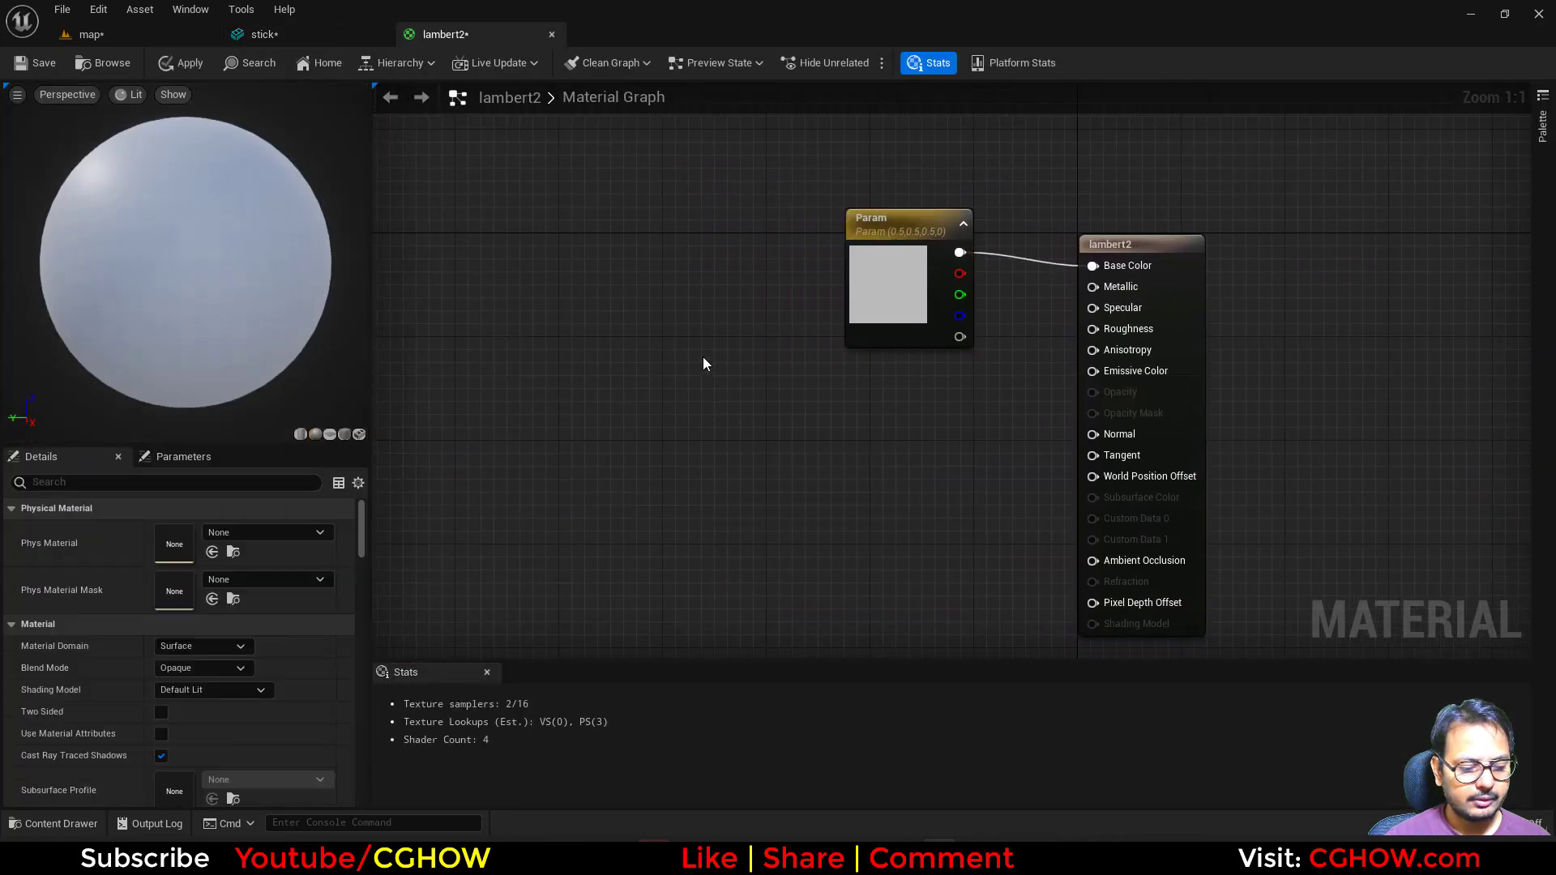
{"action": "right_click", "coordinate": [638, 327]}
{"action": "type", "text": "fresnel"}
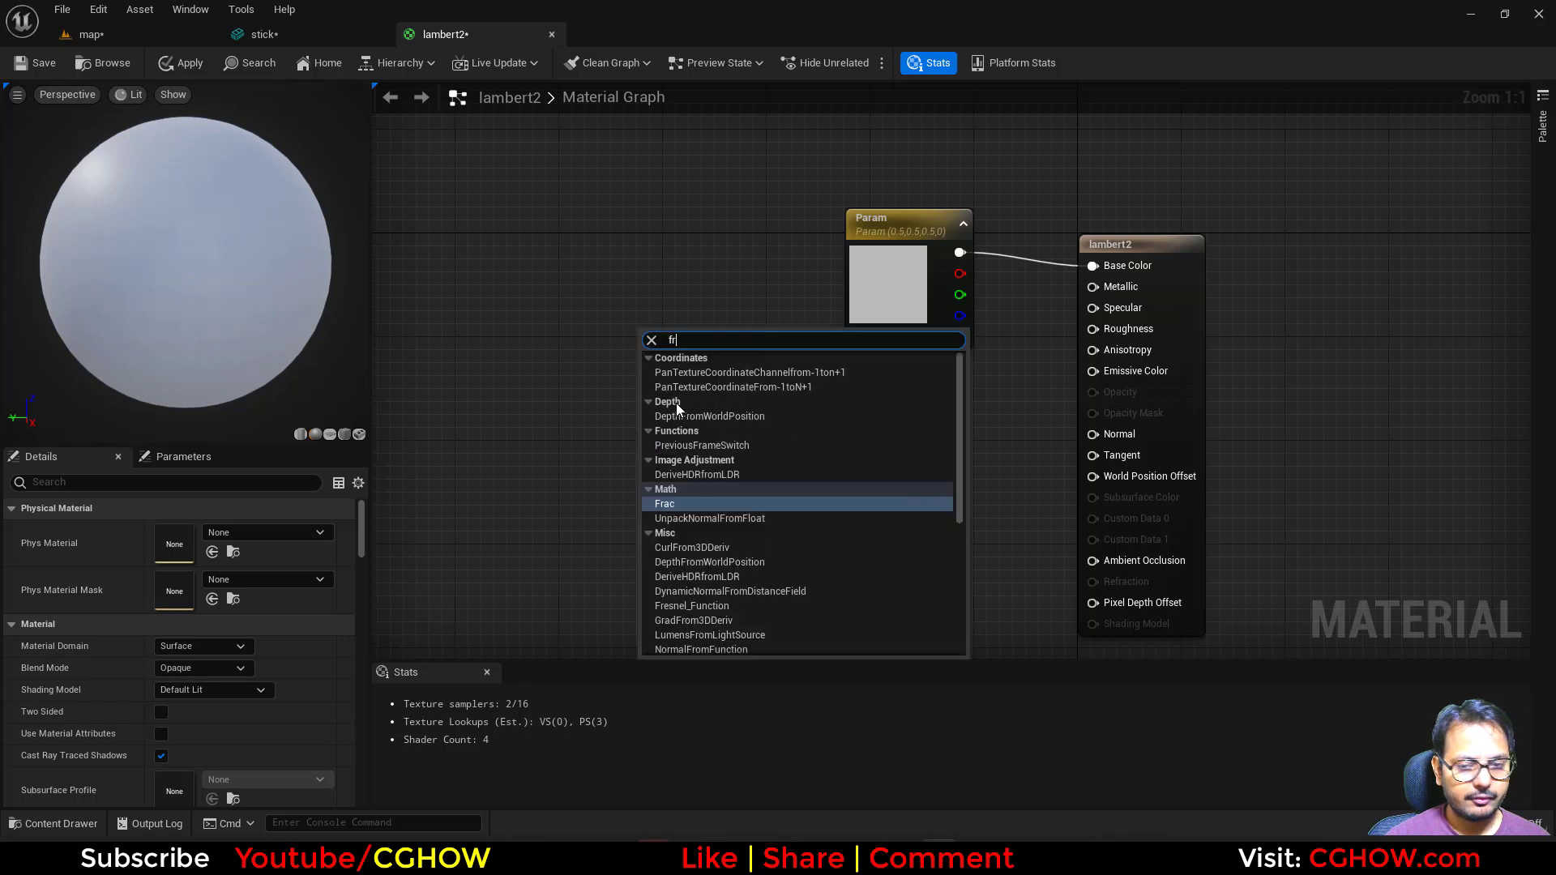
{"action": "left_click", "coordinate": [675, 437]}
{"action": "left_click_drag", "start_coordinate": [705, 380], "coordinate": [612, 365]}
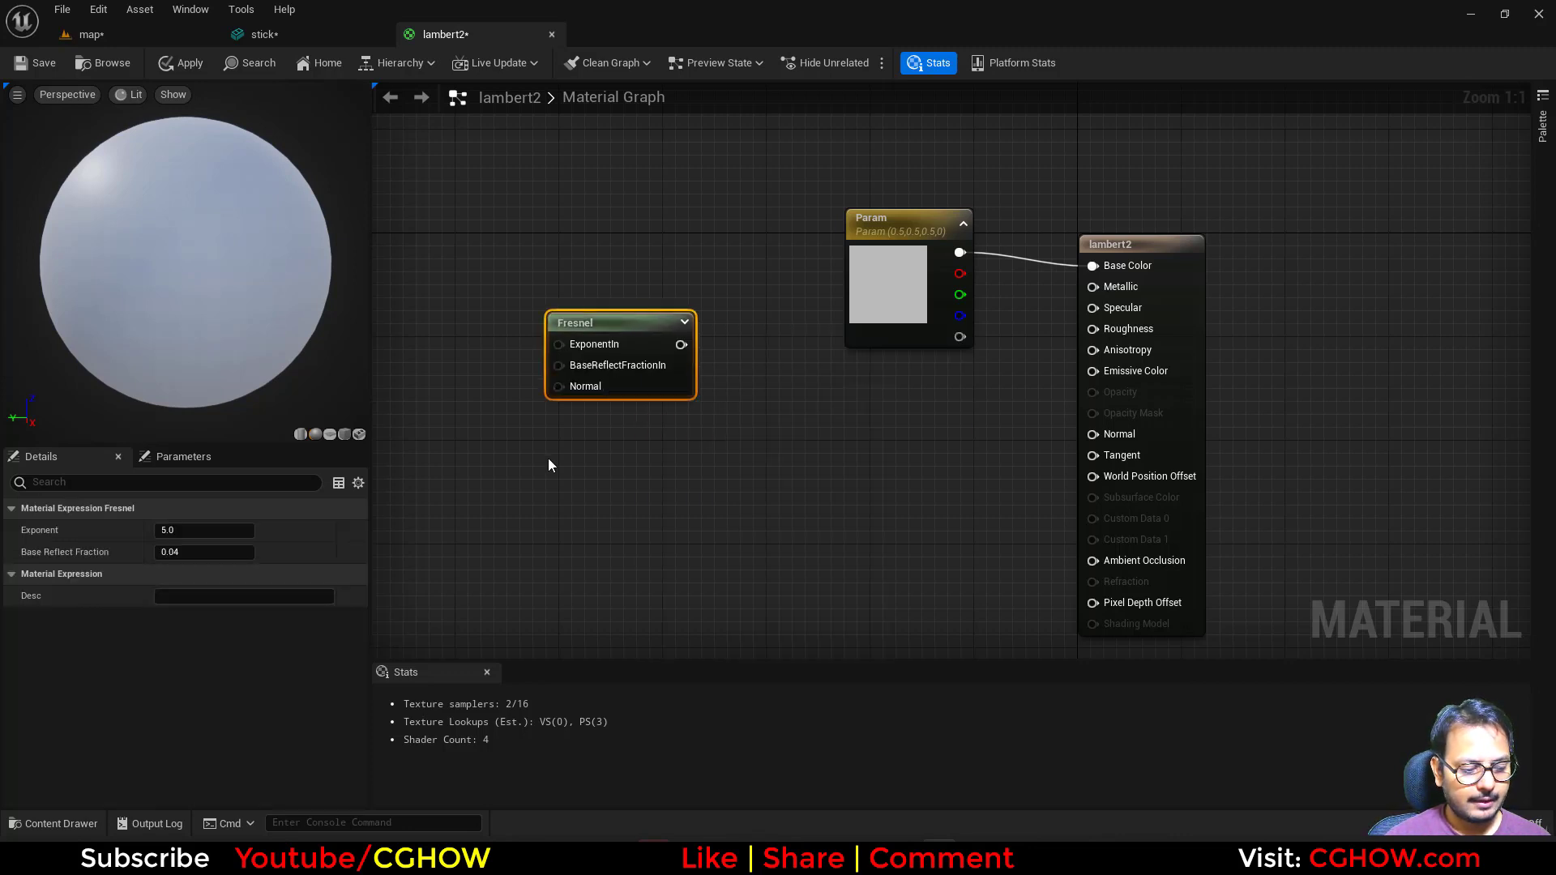
Add a three-component constant below the Fresnel node and colour it blue, about 0, 0.207, 0.792
{"action": "left_click", "coordinate": [545, 459]}
{"action": "double_click", "coordinate": [566, 496]}
{"action": "left_click_drag", "start_coordinate": [632, 523], "coordinate": [596, 474]}
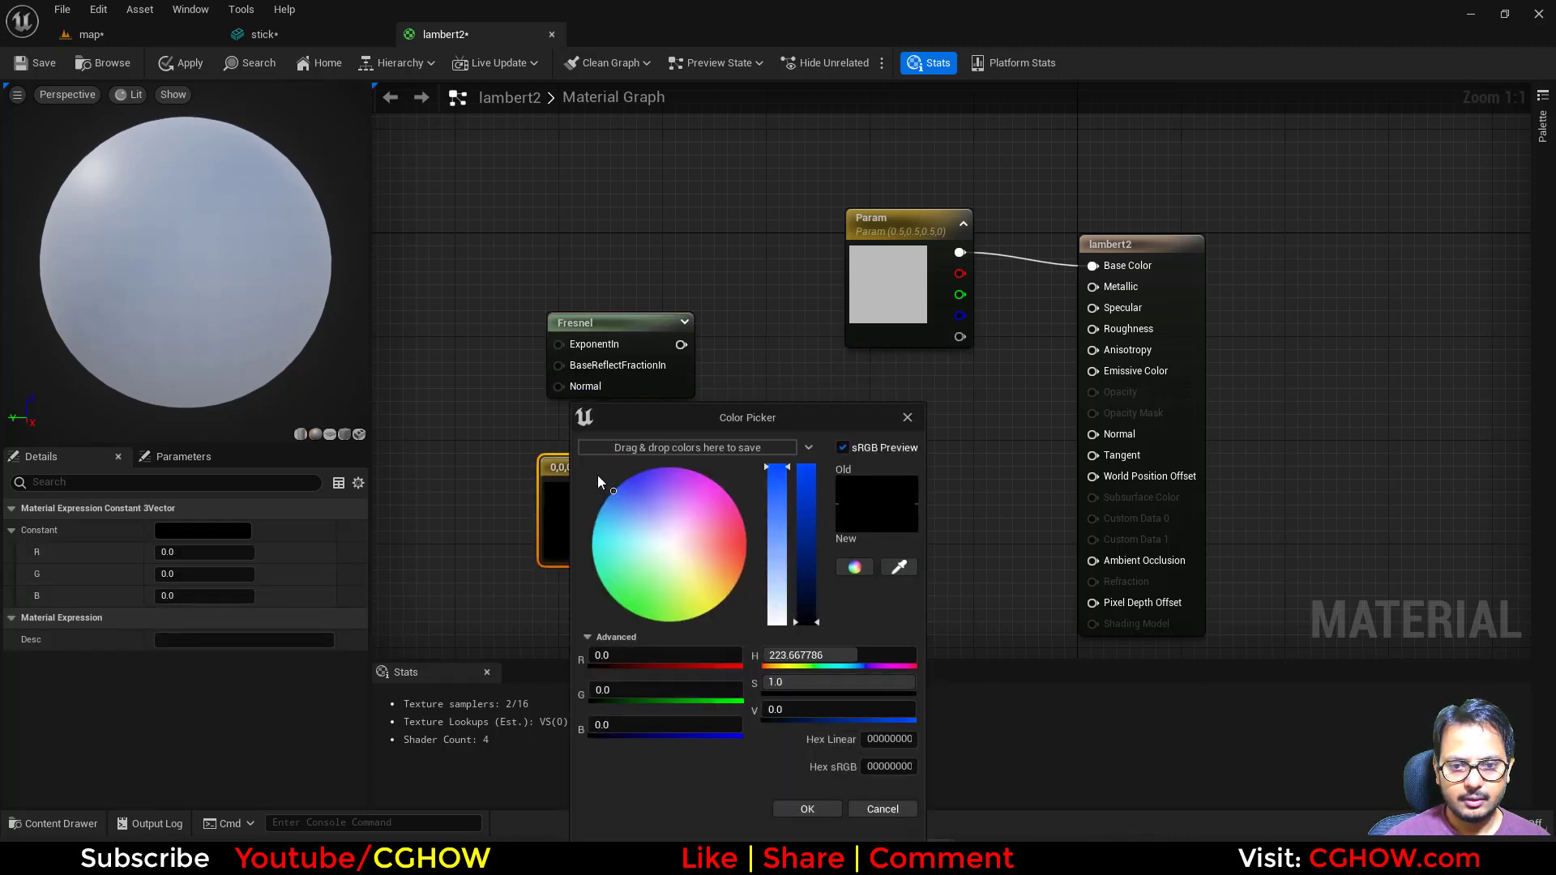
{"action": "left_click", "coordinate": [797, 507]}
{"action": "left_click_drag", "start_coordinate": [797, 508], "coordinate": [797, 499]}
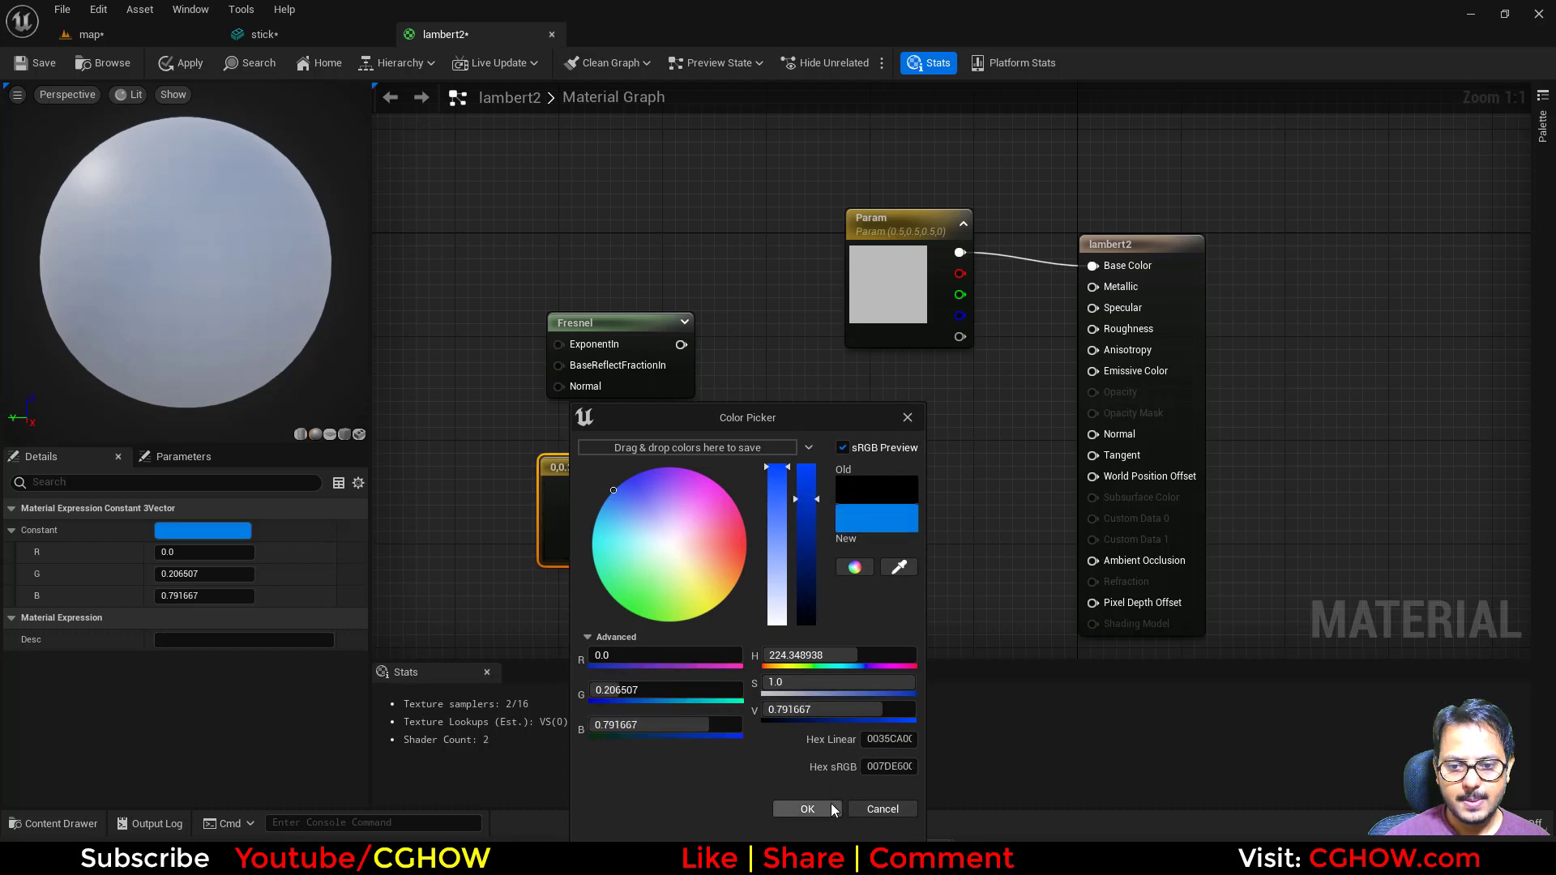
{"action": "left_click", "coordinate": [807, 809]}
Multiply the Fresnel by the blue constant into lambert2's Emissive Color, set the base colour Param to black, and save
{"action": "left_click", "coordinate": [720, 414]}
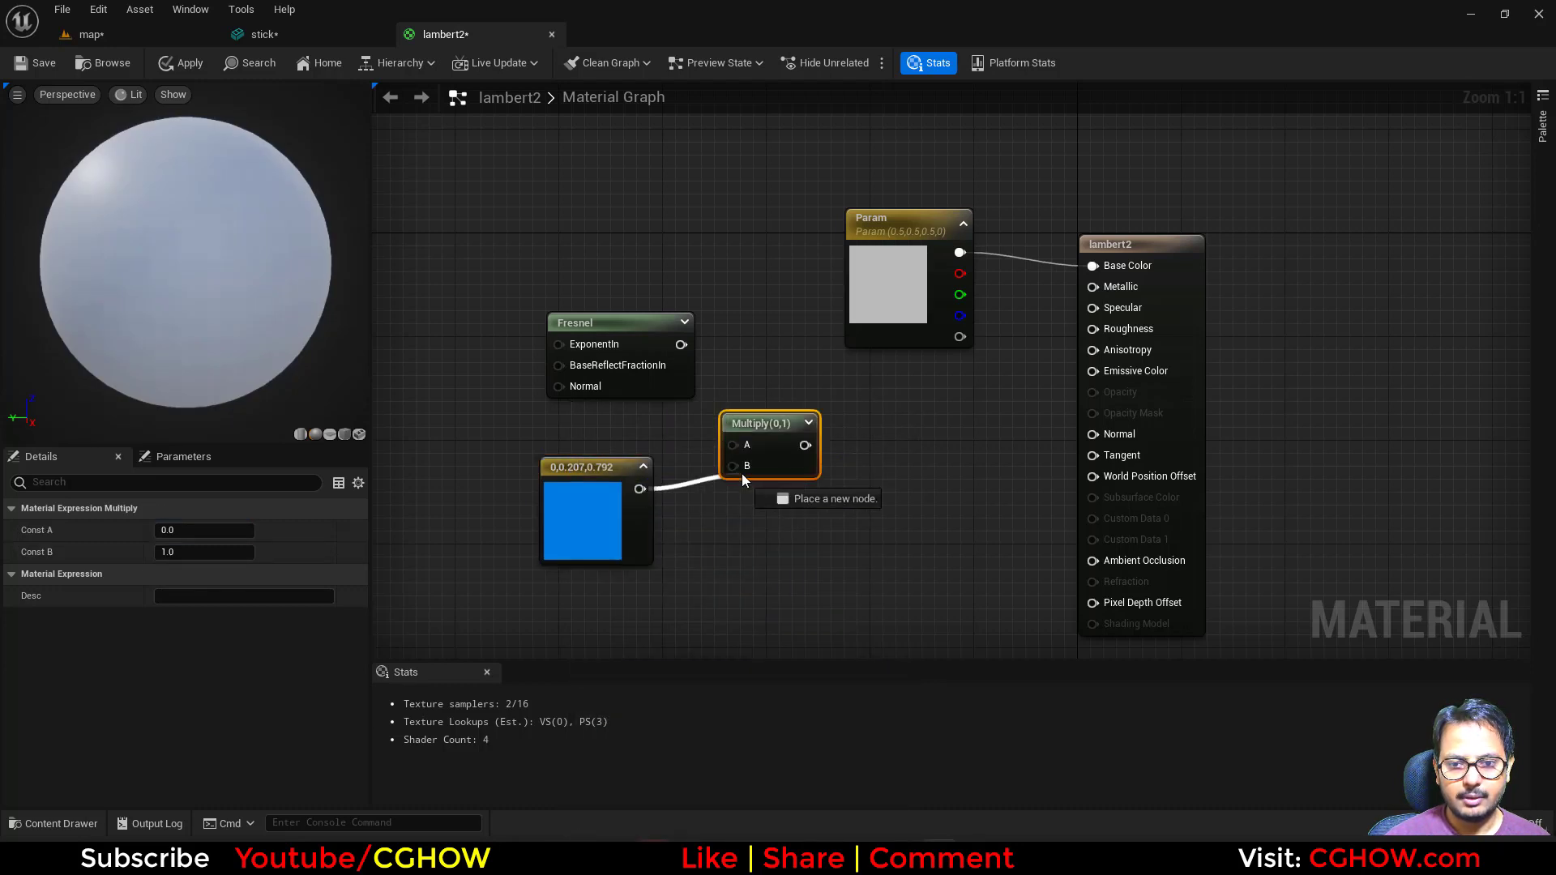
{"action": "left_click_drag", "start_coordinate": [742, 478], "coordinate": [1093, 371]}
{"action": "double_click", "coordinate": [888, 283]}
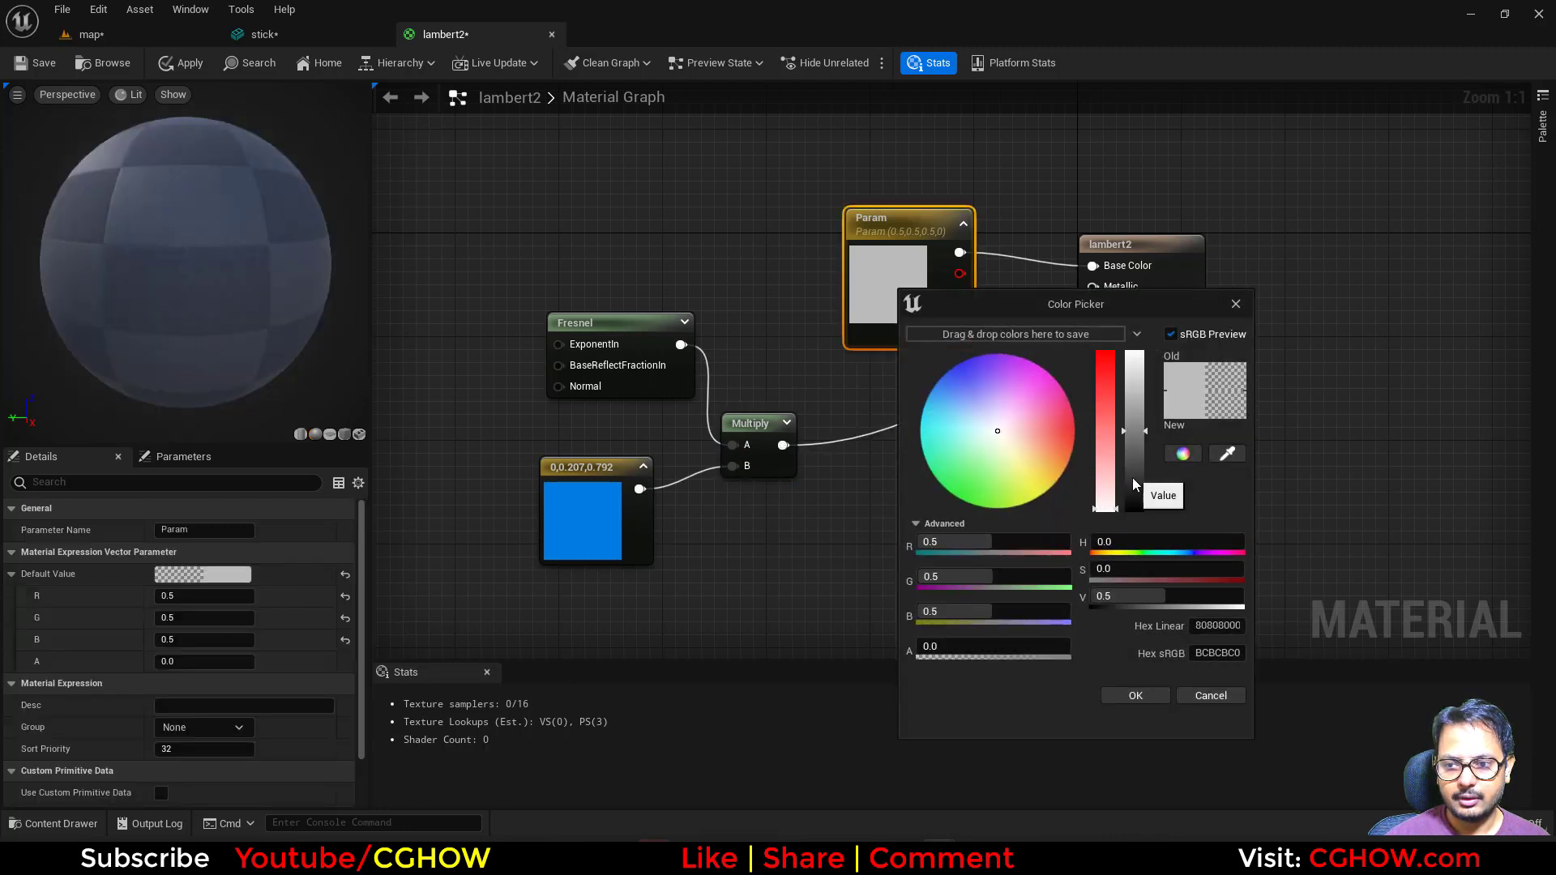
{"action": "left_click_drag", "start_coordinate": [1133, 429], "coordinate": [1132, 525]}
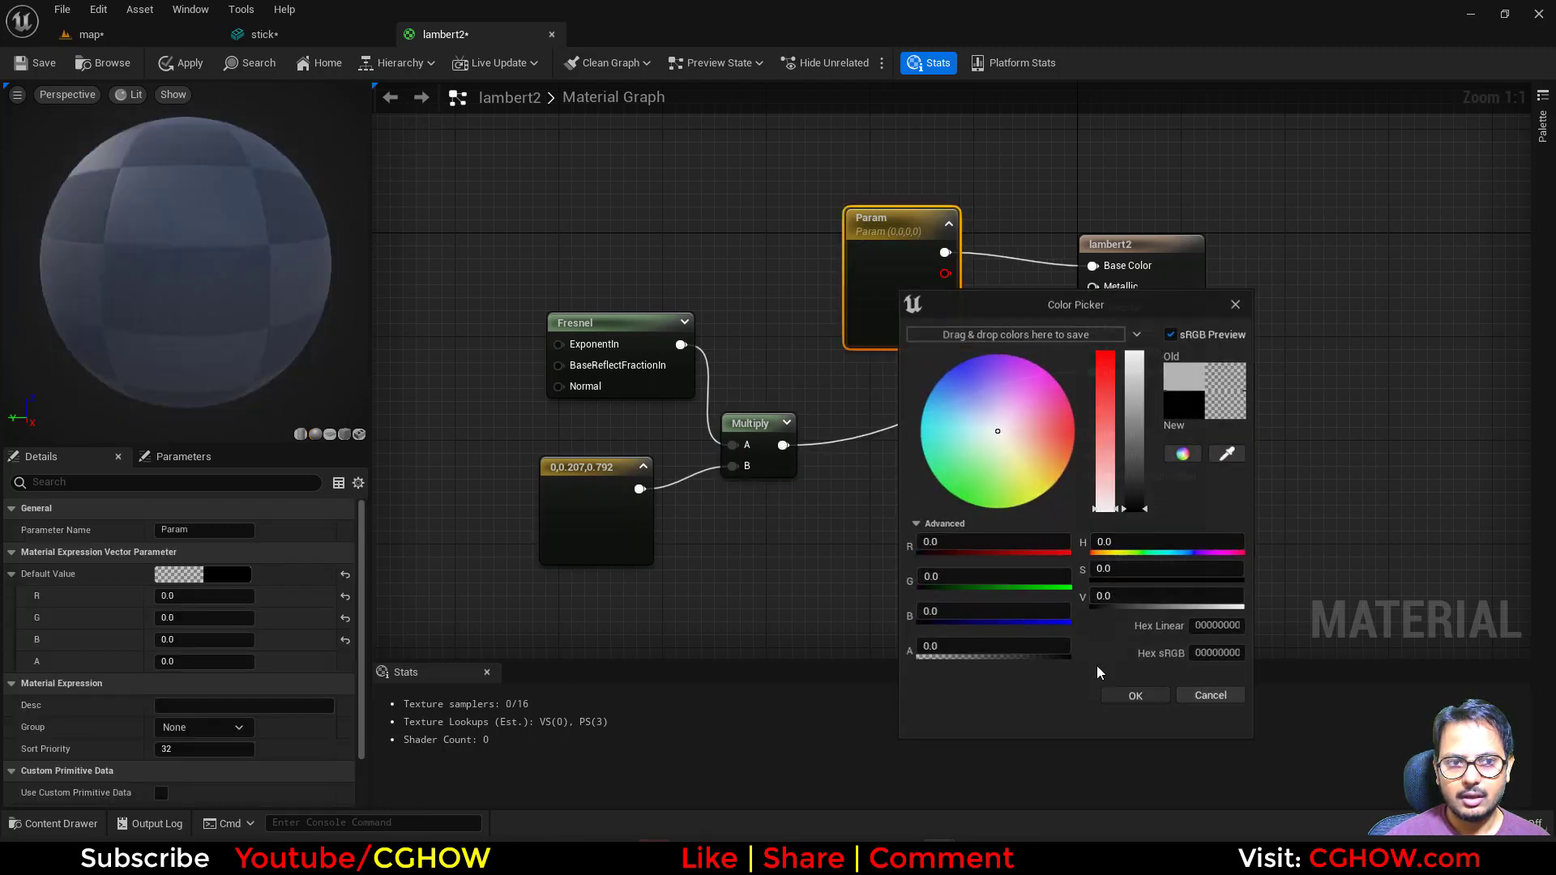
{"action": "left_click", "coordinate": [1137, 702]}
{"action": "key", "text": "ctrl+s"}
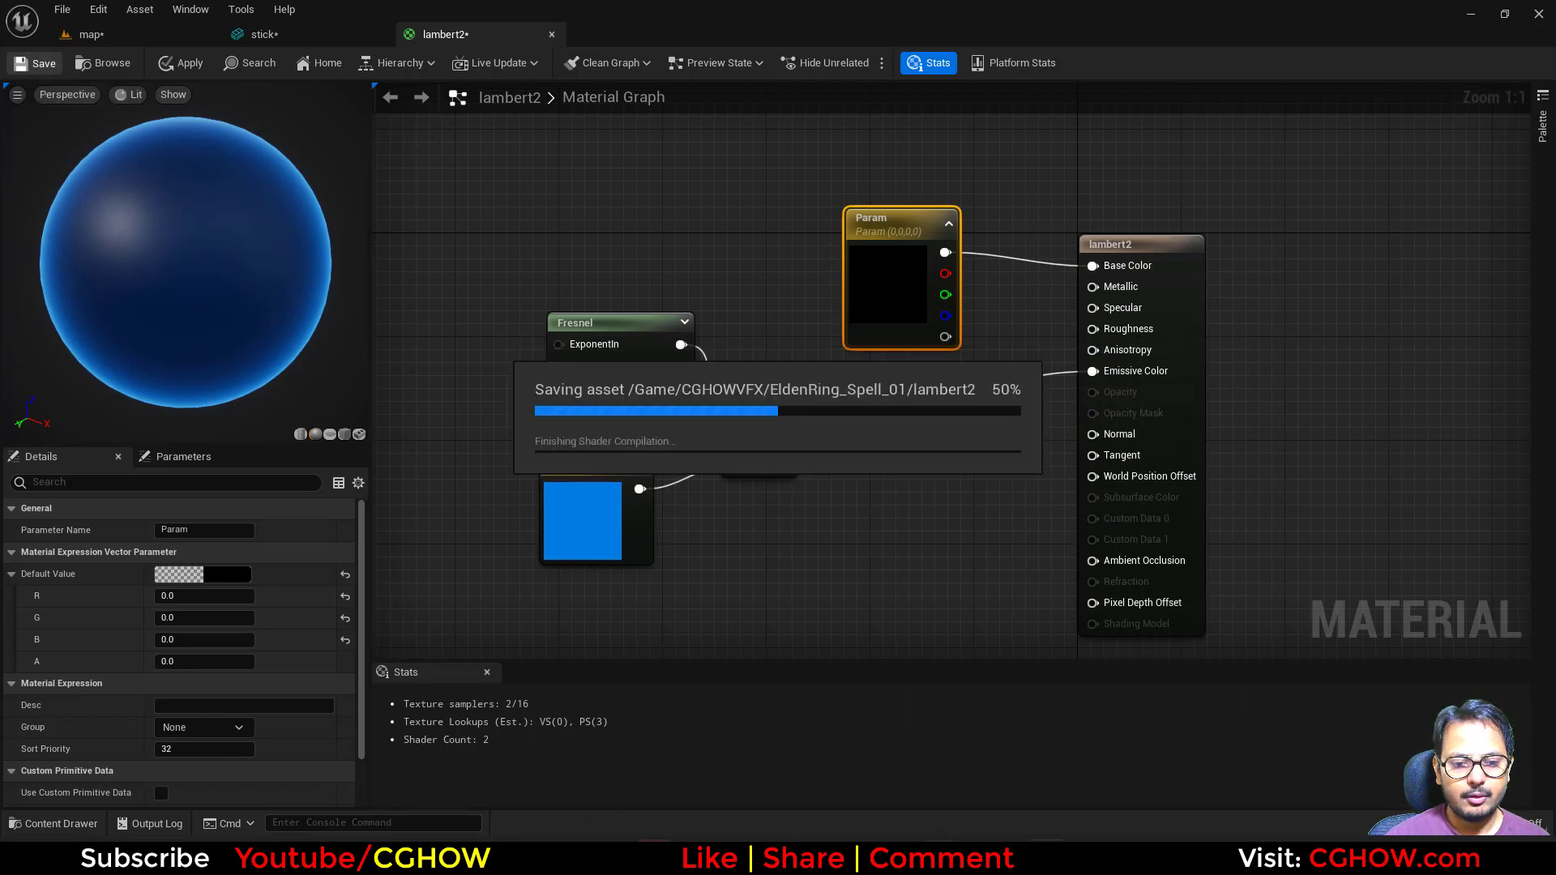
{"action": "middle_click", "coordinate": [459, 42]}
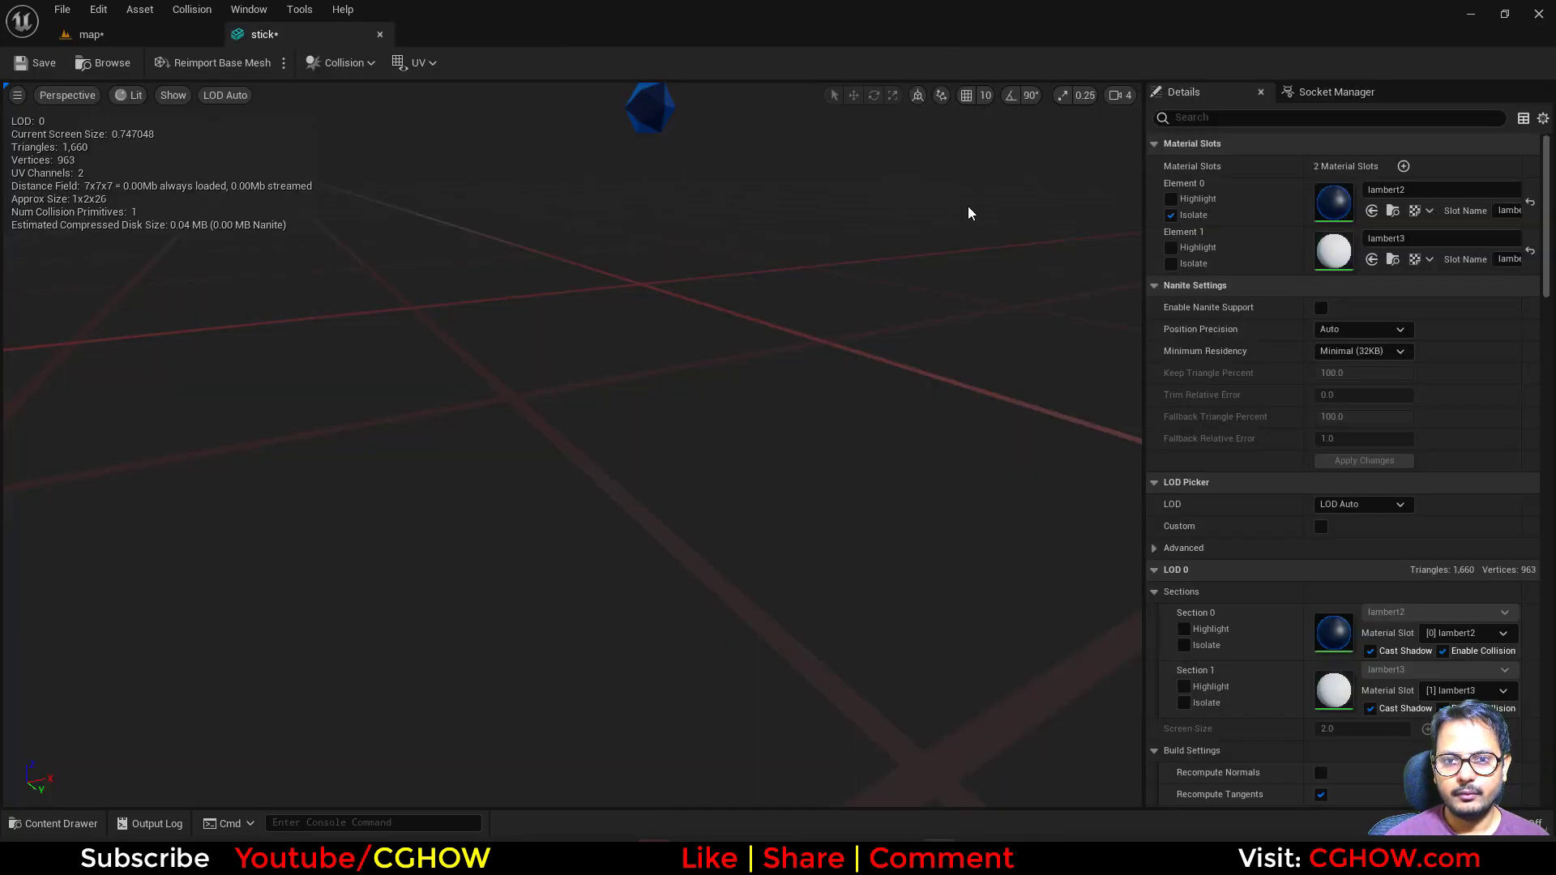
Isolate the stick's second material slot instead of the first and open its lambert3 material
{"action": "left_click", "coordinate": [1170, 215]}
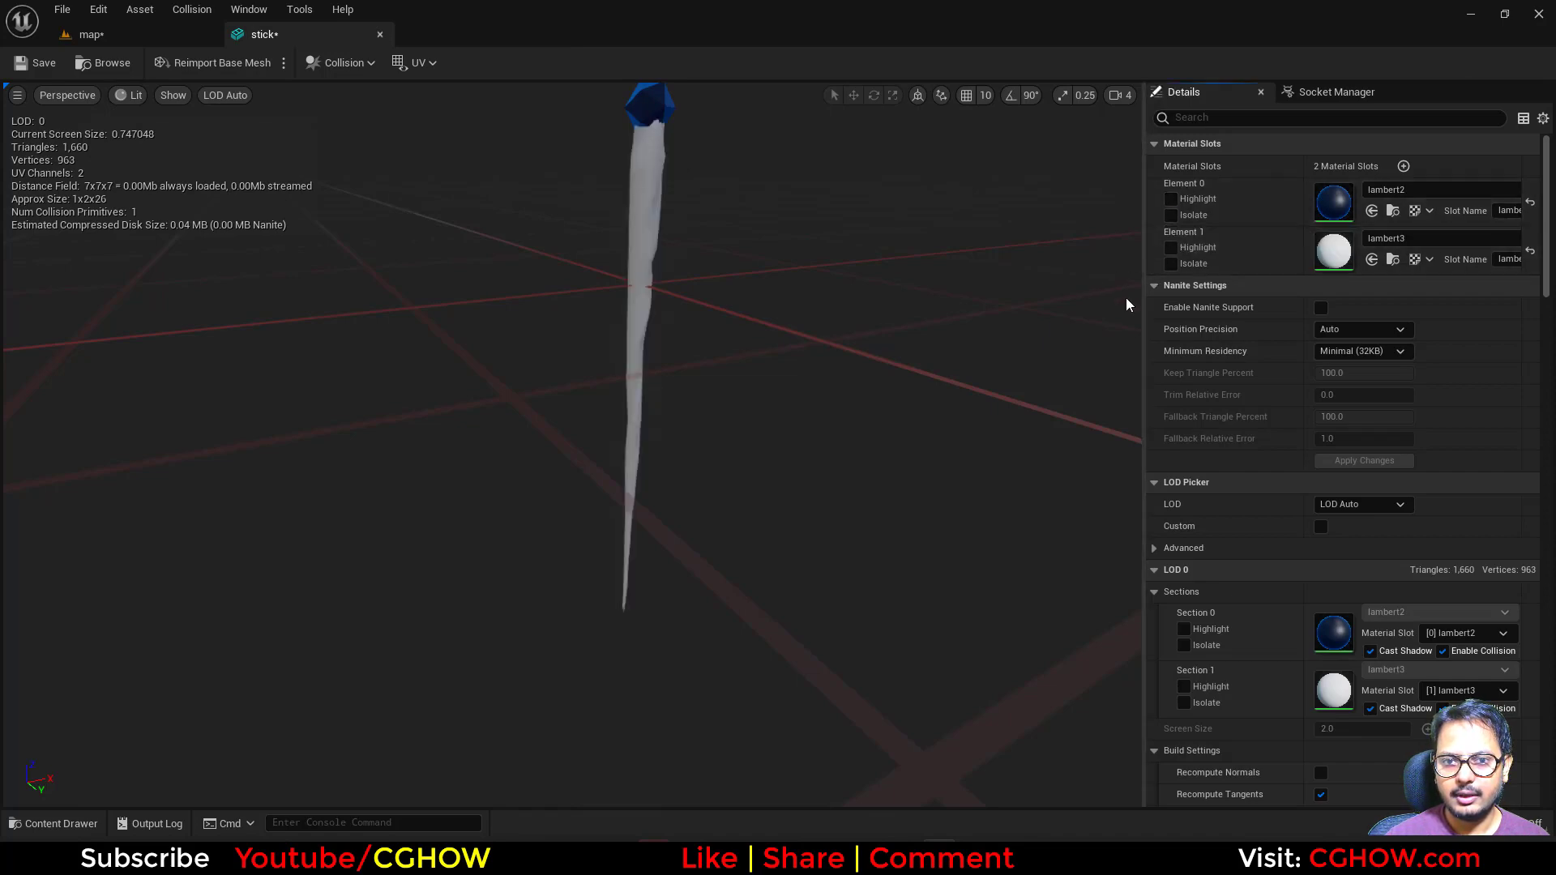
{"action": "left_click", "coordinate": [1169, 262]}
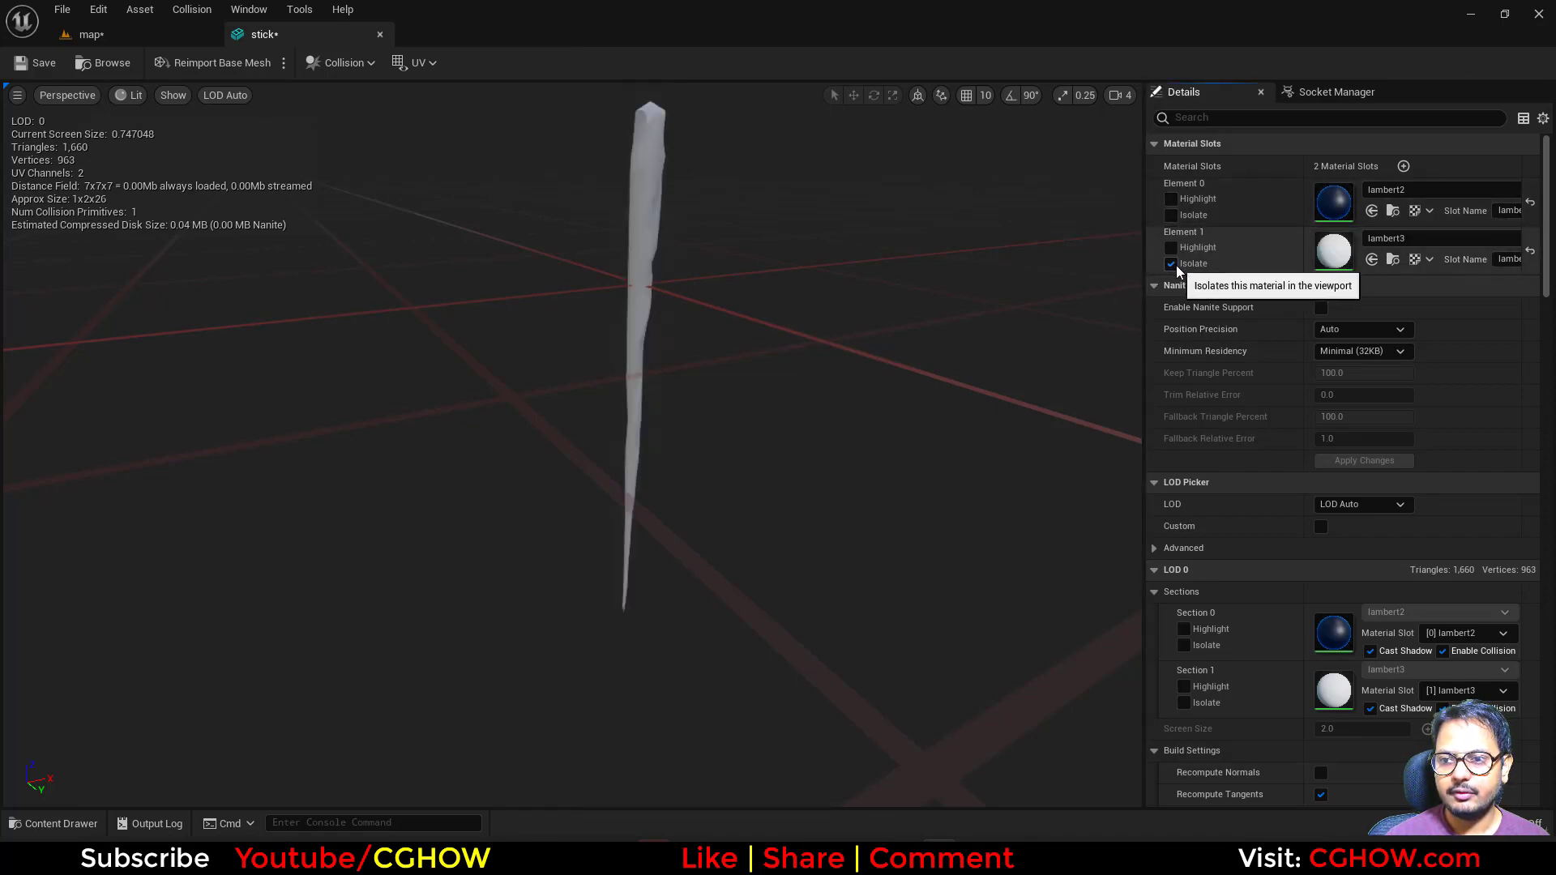
{"action": "double_click", "coordinate": [1333, 251]}
{"action": "left_click", "coordinate": [810, 281]}
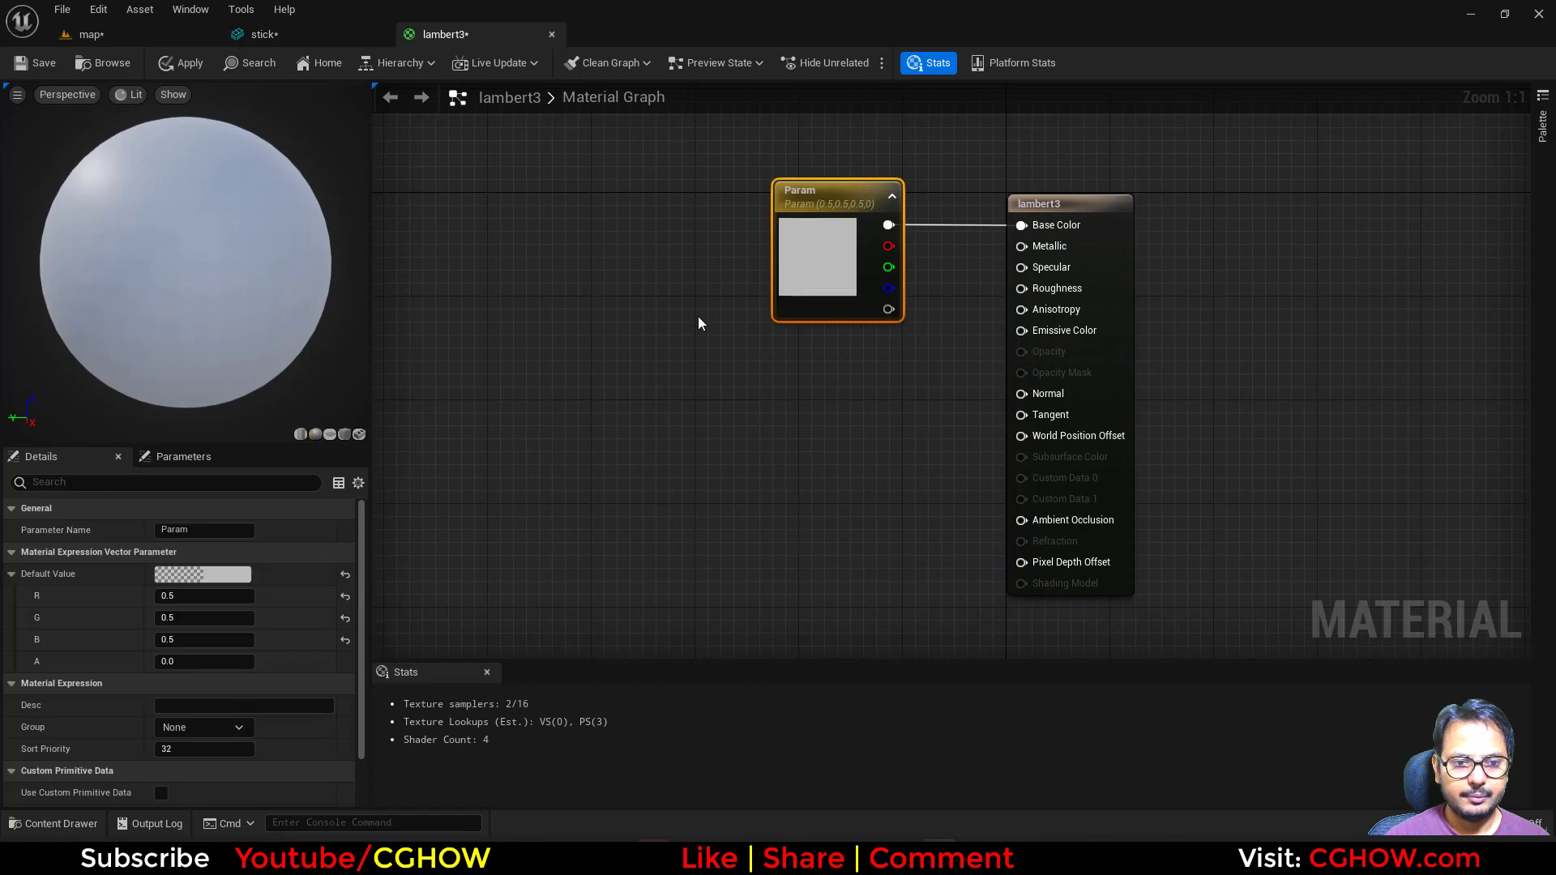
Add a Texture Sample node to lambert3 using the T_HardWood_Floor_D texture
{"action": "left_click", "coordinate": [635, 387]}
{"action": "left_click", "coordinate": [578, 387]}
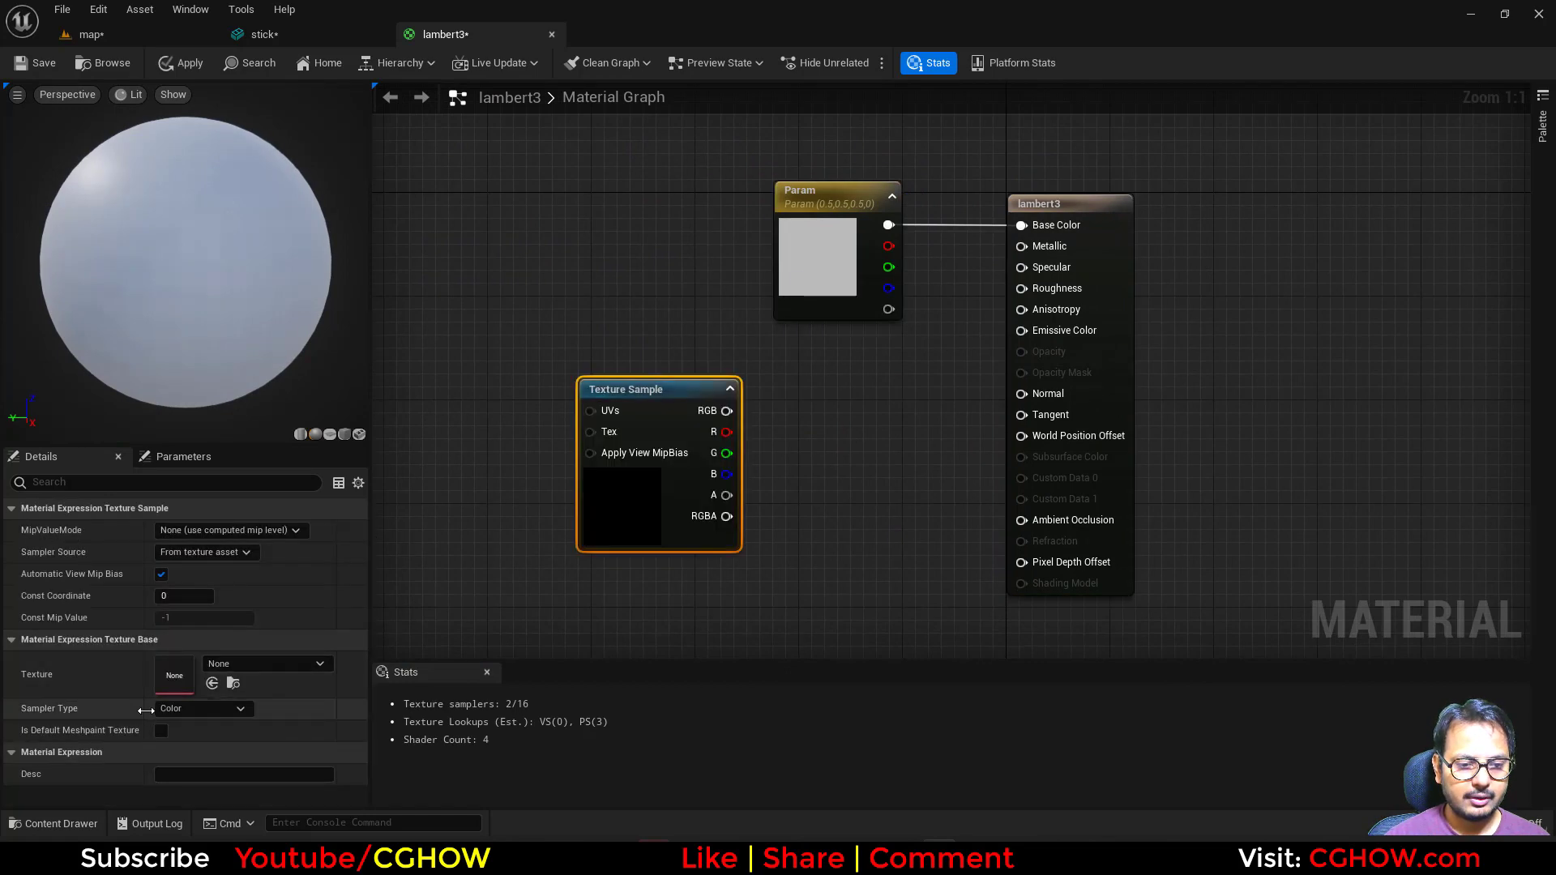
{"action": "left_click", "coordinate": [232, 665]}
{"action": "type", "text": "wood"}
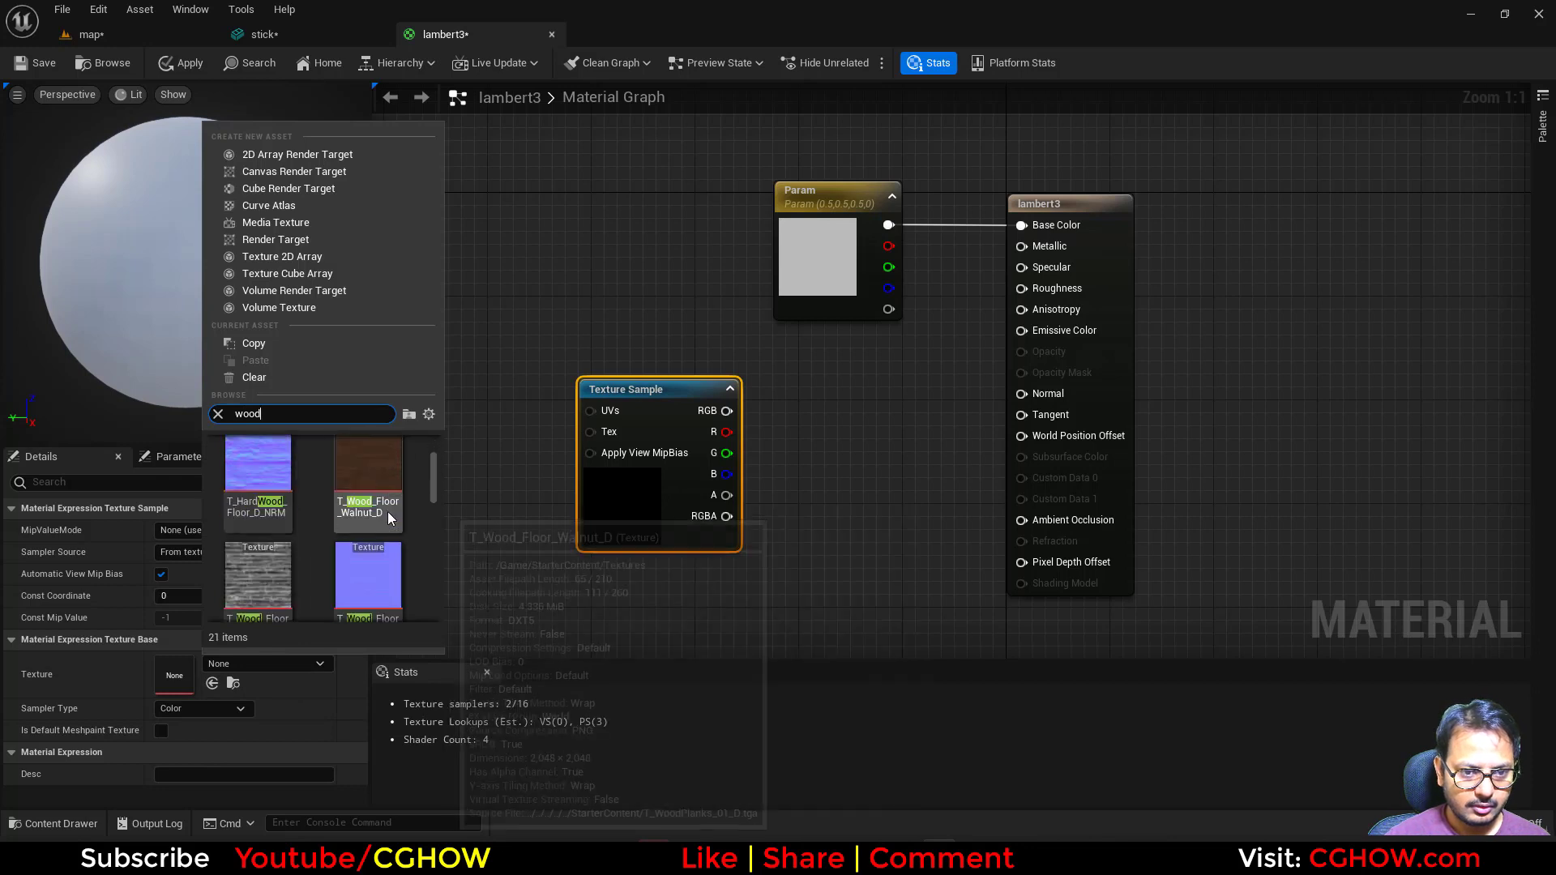
{"action": "scroll", "coordinate": [387, 512], "scroll_direction": "up", "scroll_amount": 1}
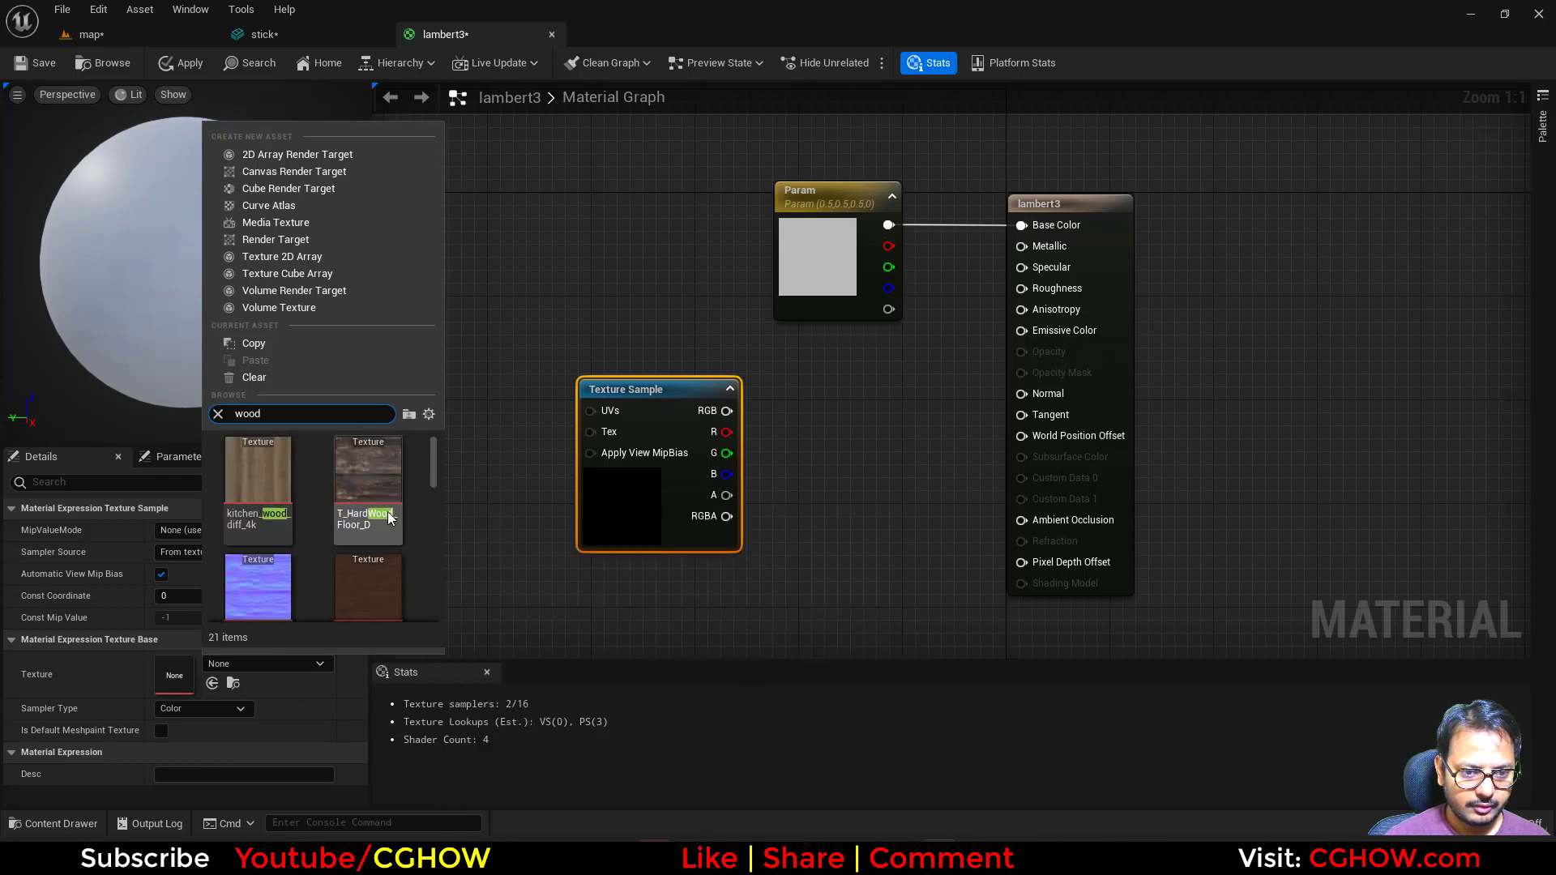
{"action": "left_click", "coordinate": [389, 473]}
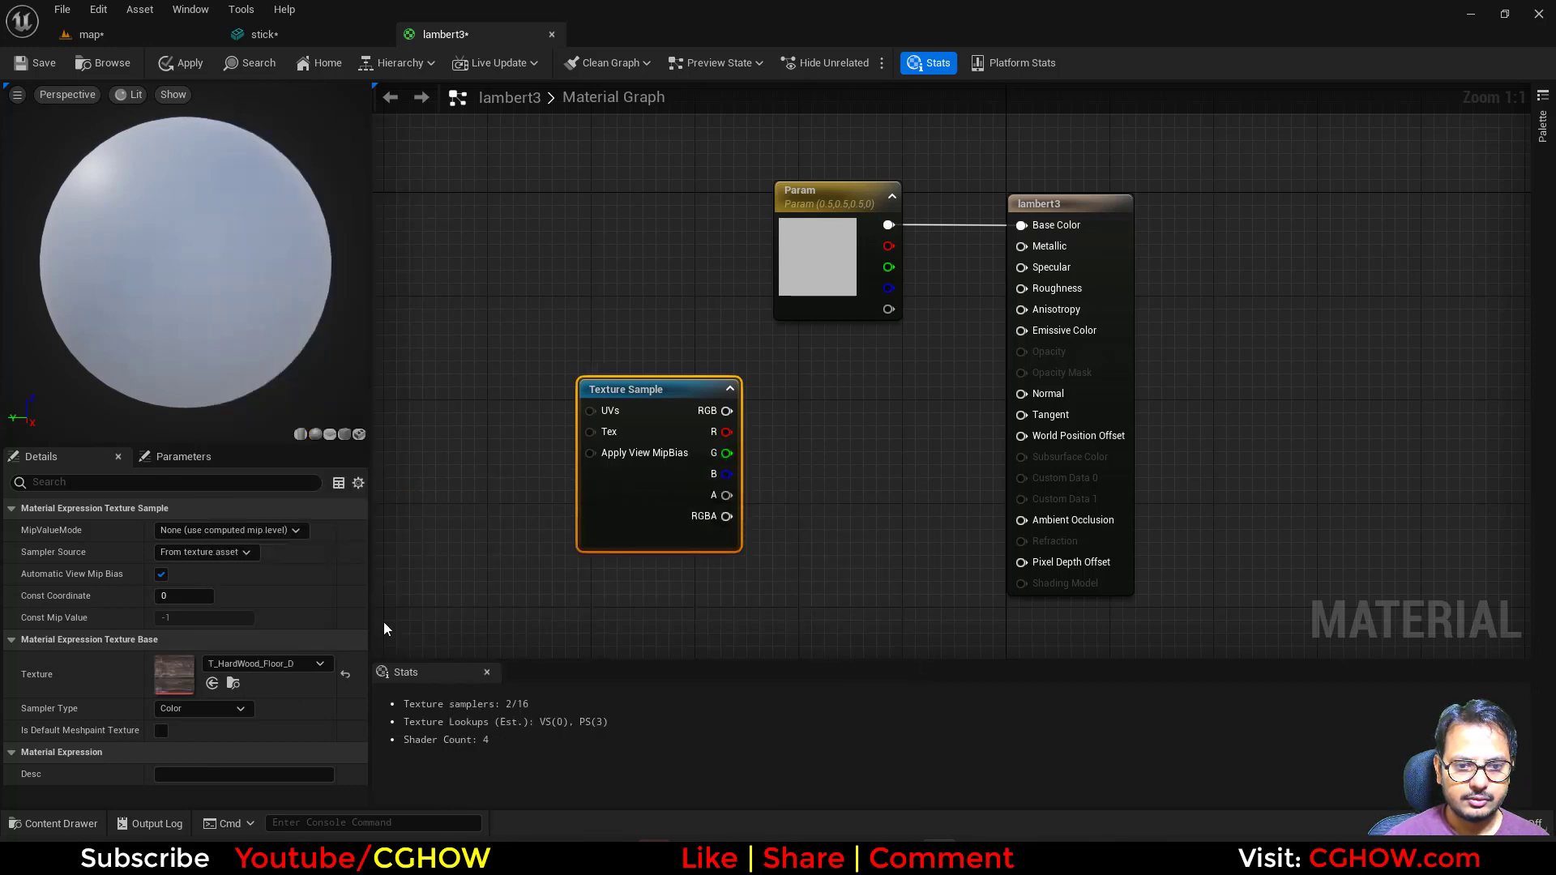
{"action": "left_click_drag", "start_coordinate": [622, 500], "coordinate": [595, 458]}
Add a second Texture Sample below the first, using the T_HardWood_Floor_D_NRM normal map
{"action": "left_click", "coordinate": [546, 538]}
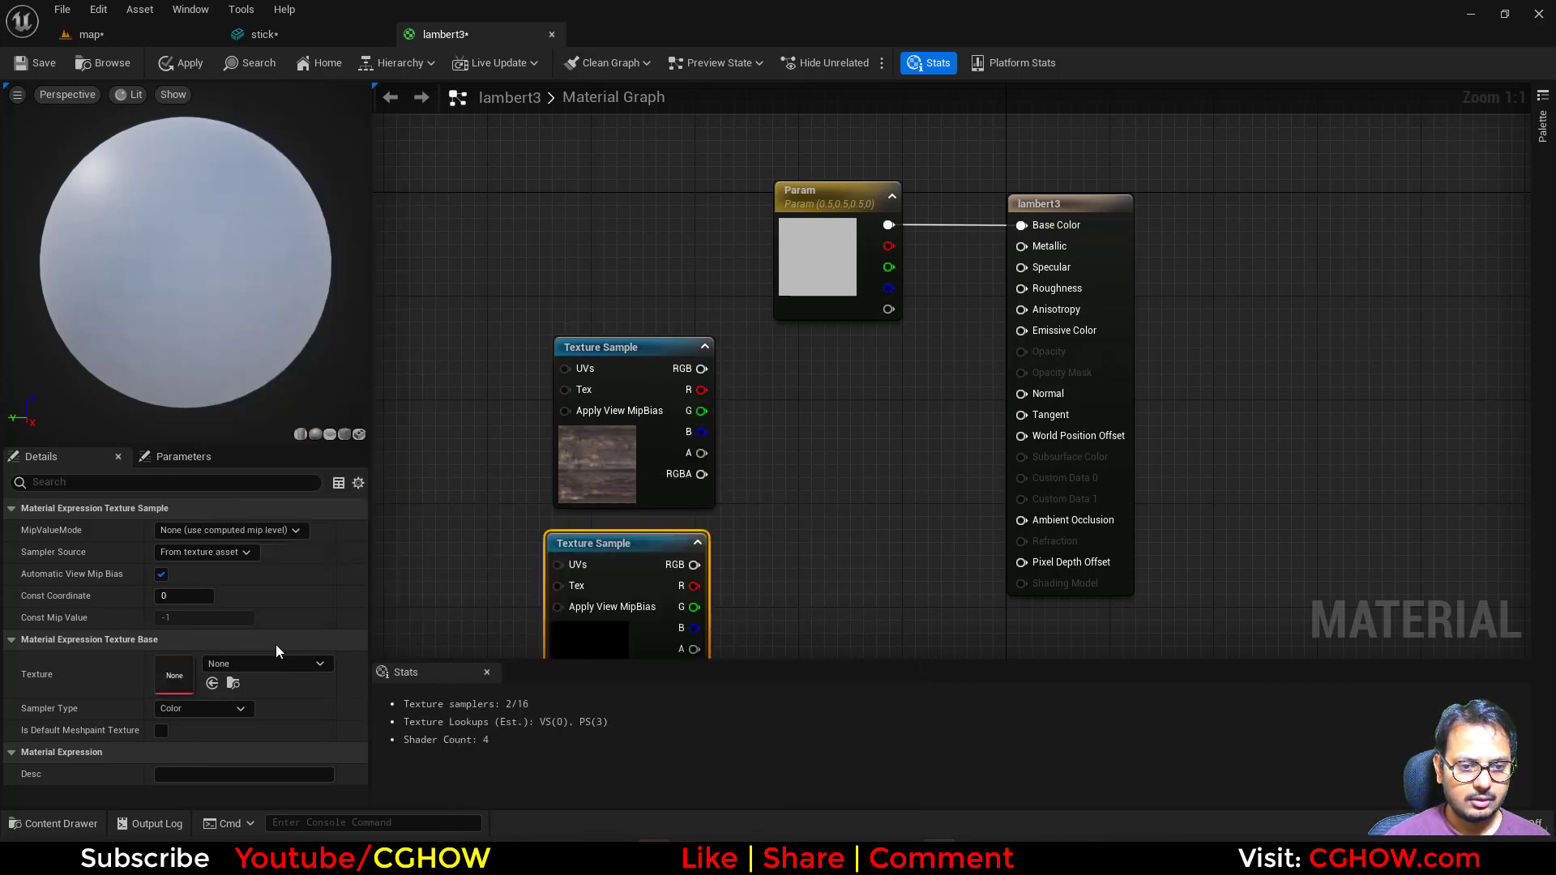
{"action": "left_click", "coordinate": [271, 663]}
{"action": "type", "text": "wood"}
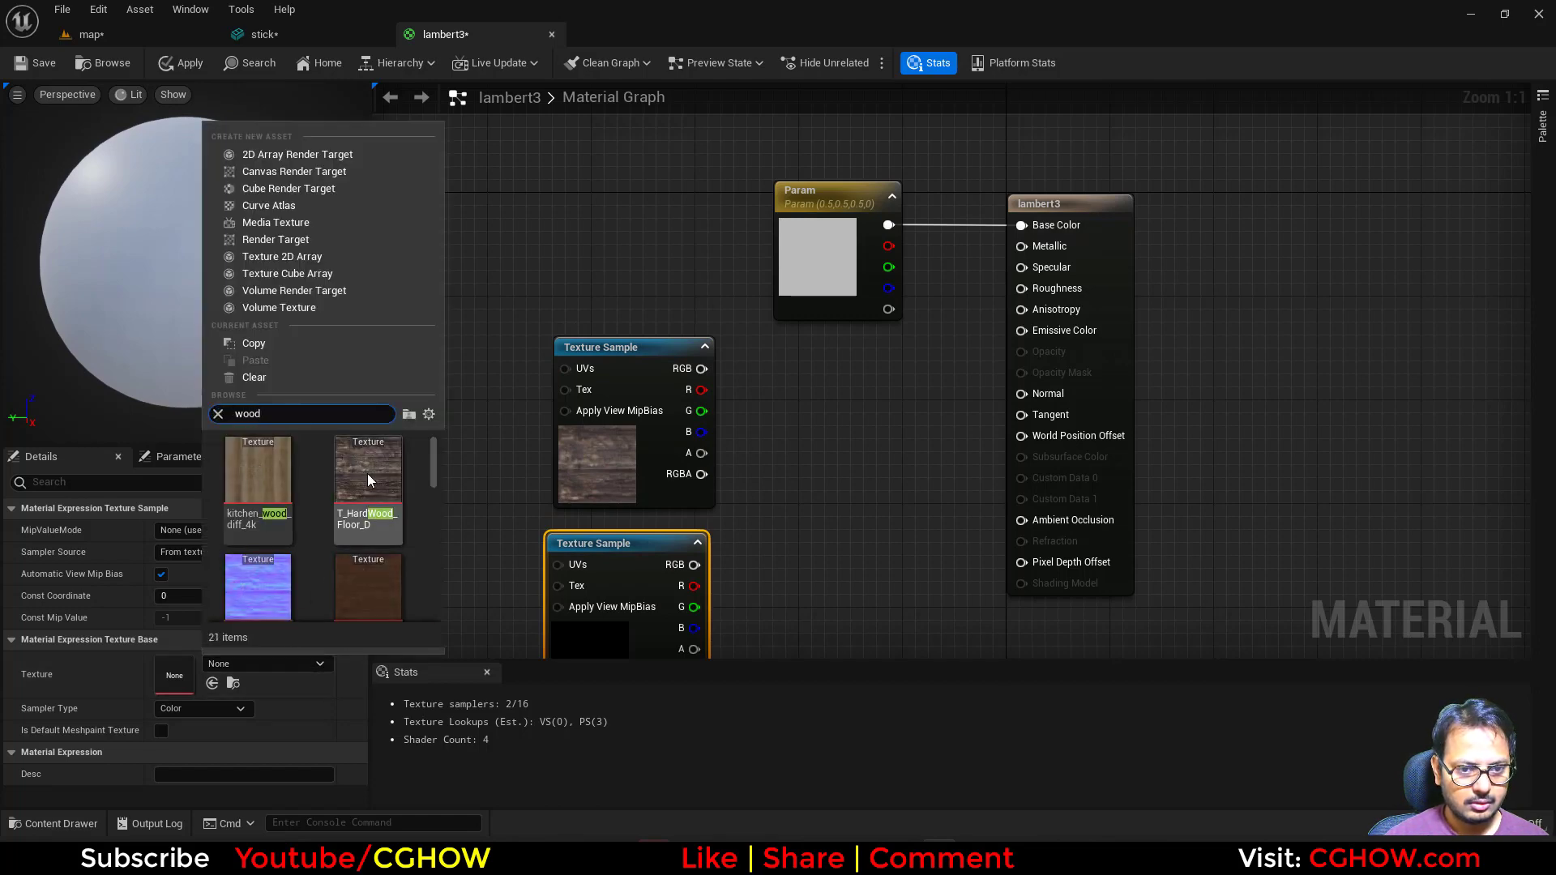
{"action": "left_click", "coordinate": [366, 522]}
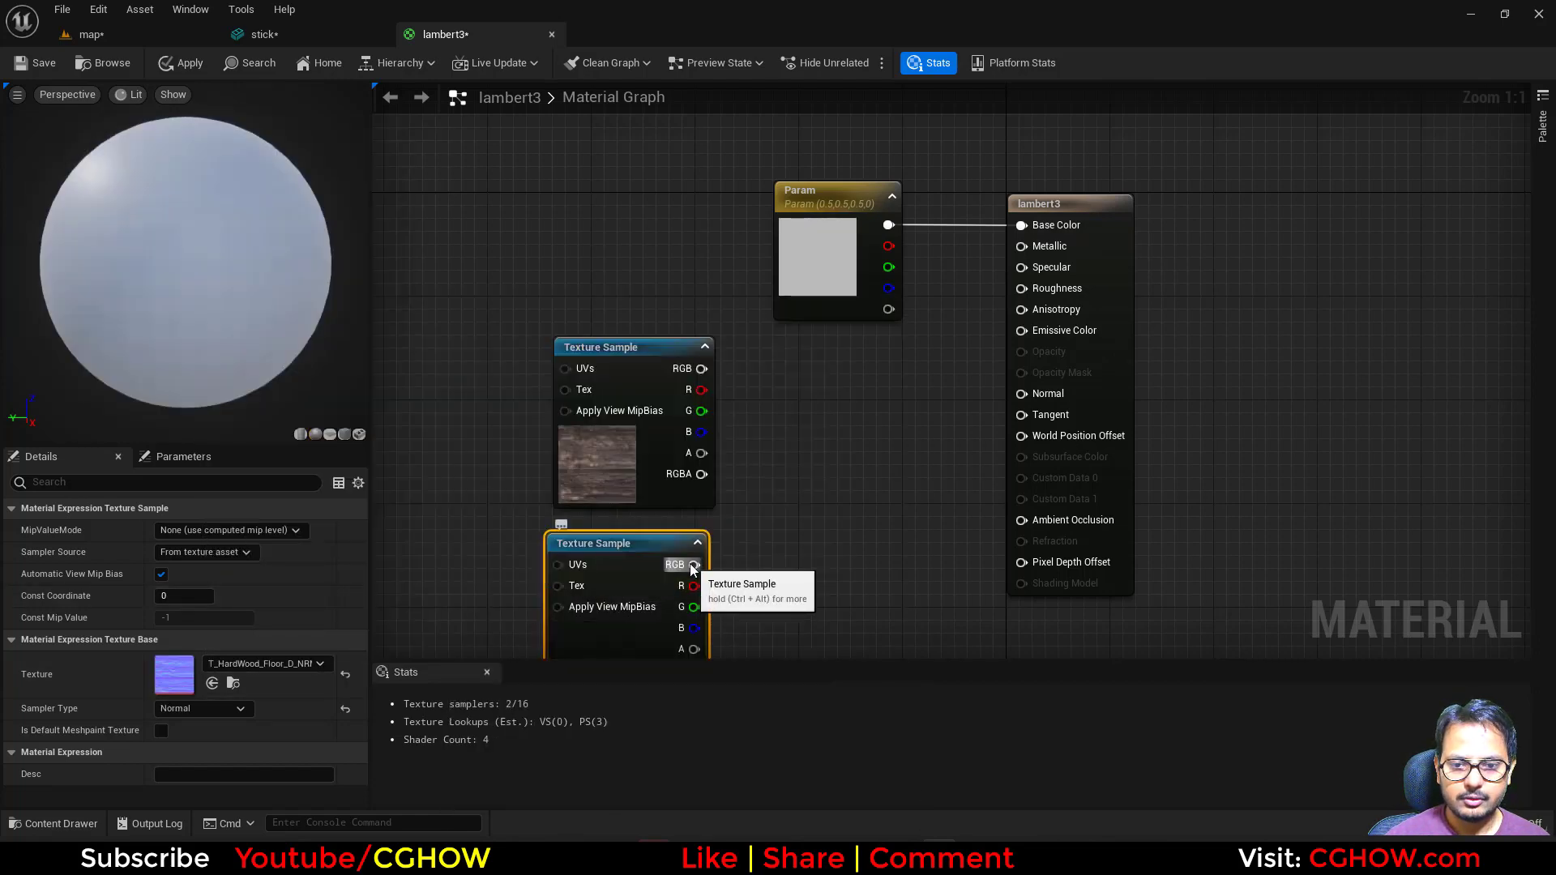
Connect the wood textures to Base Color and Normal in place of the deleted Param node, and save lambert3
{"action": "left_click_drag", "start_coordinate": [697, 566], "coordinate": [1022, 394]}
{"action": "left_click_drag", "start_coordinate": [702, 369], "coordinate": [1024, 225]}
{"action": "left_click", "coordinate": [824, 256]}
{"action": "key", "text": "Delete"}
{"action": "left_click_drag", "start_coordinate": [537, 409], "coordinate": [699, 460]}
{"action": "left_click", "coordinate": [548, 434]}
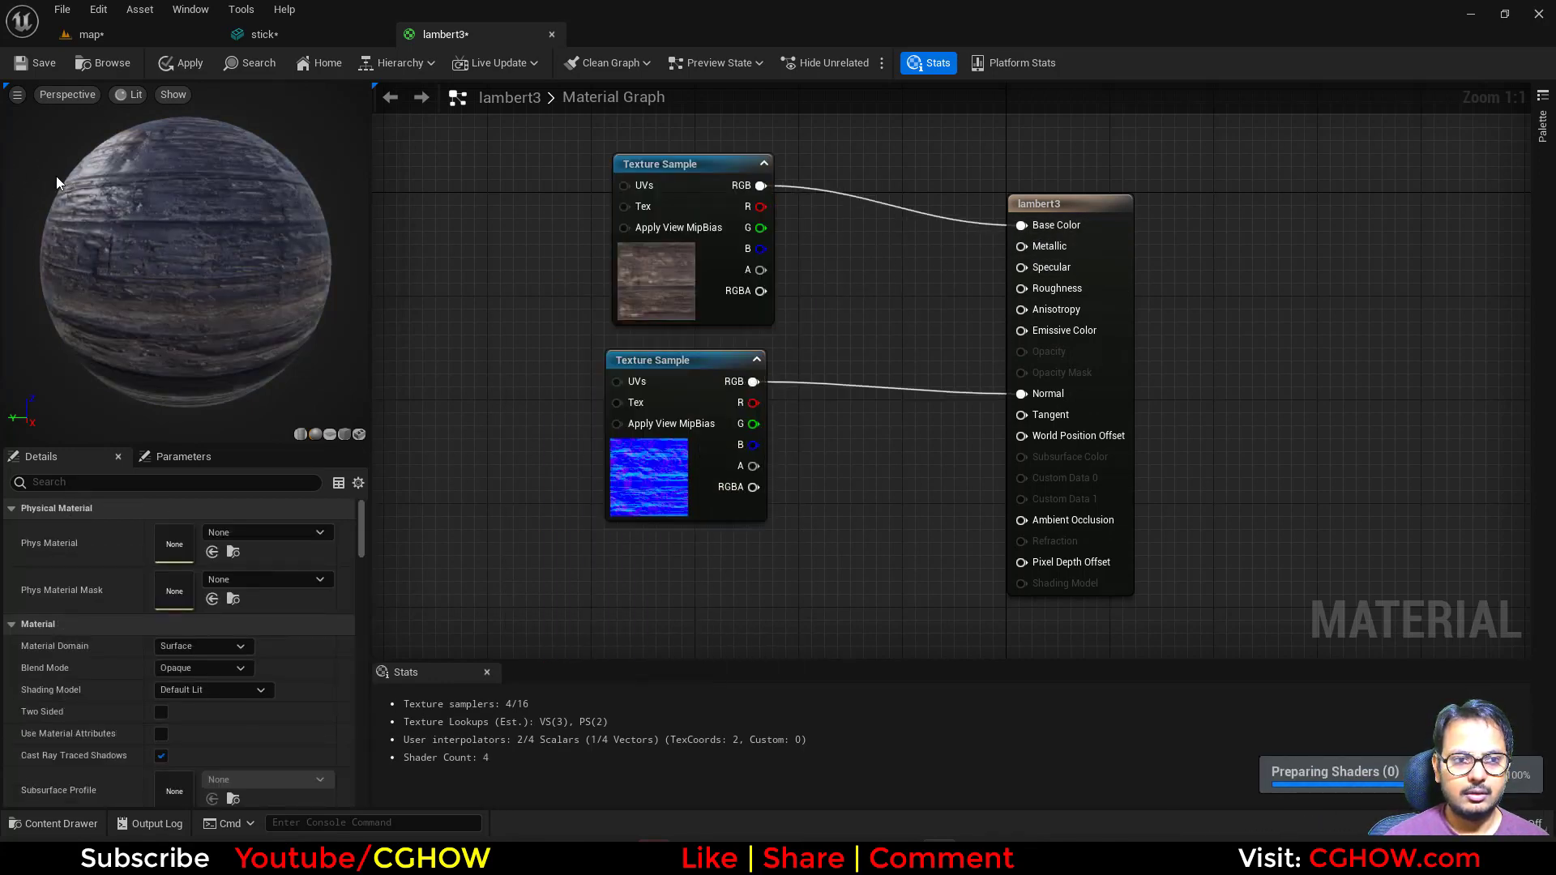
{"action": "left_click", "coordinate": [34, 63]}
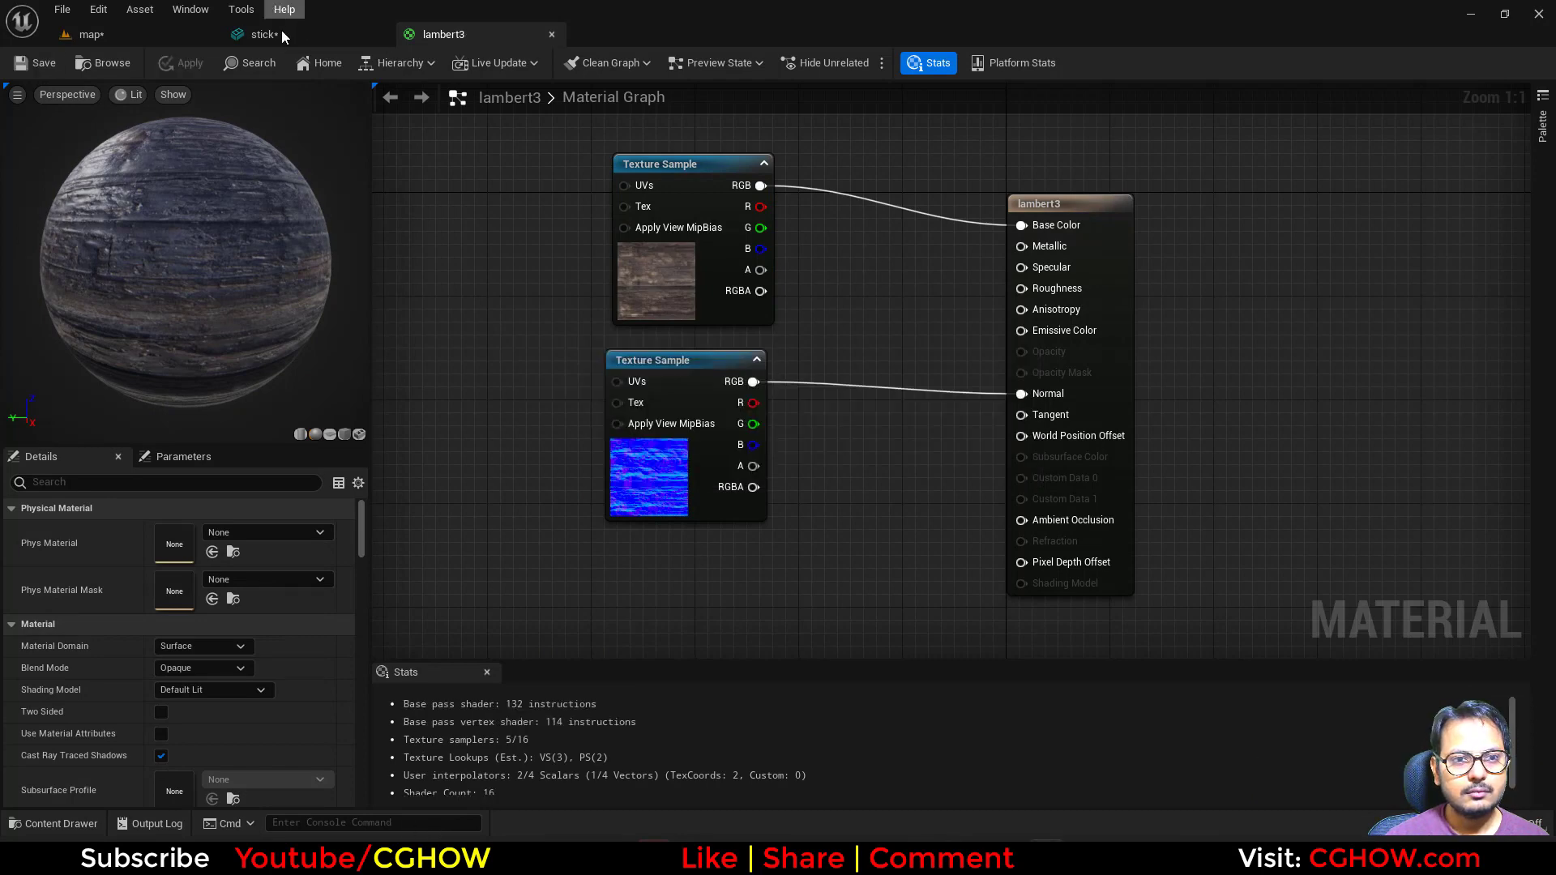
Return to the stick mesh, stop isolating its second material slot and save the mesh
{"action": "left_click", "coordinate": [280, 31]}
{"action": "left_click_drag", "start_coordinate": [603, 283], "coordinate": [567, 251], "text": "alt"}
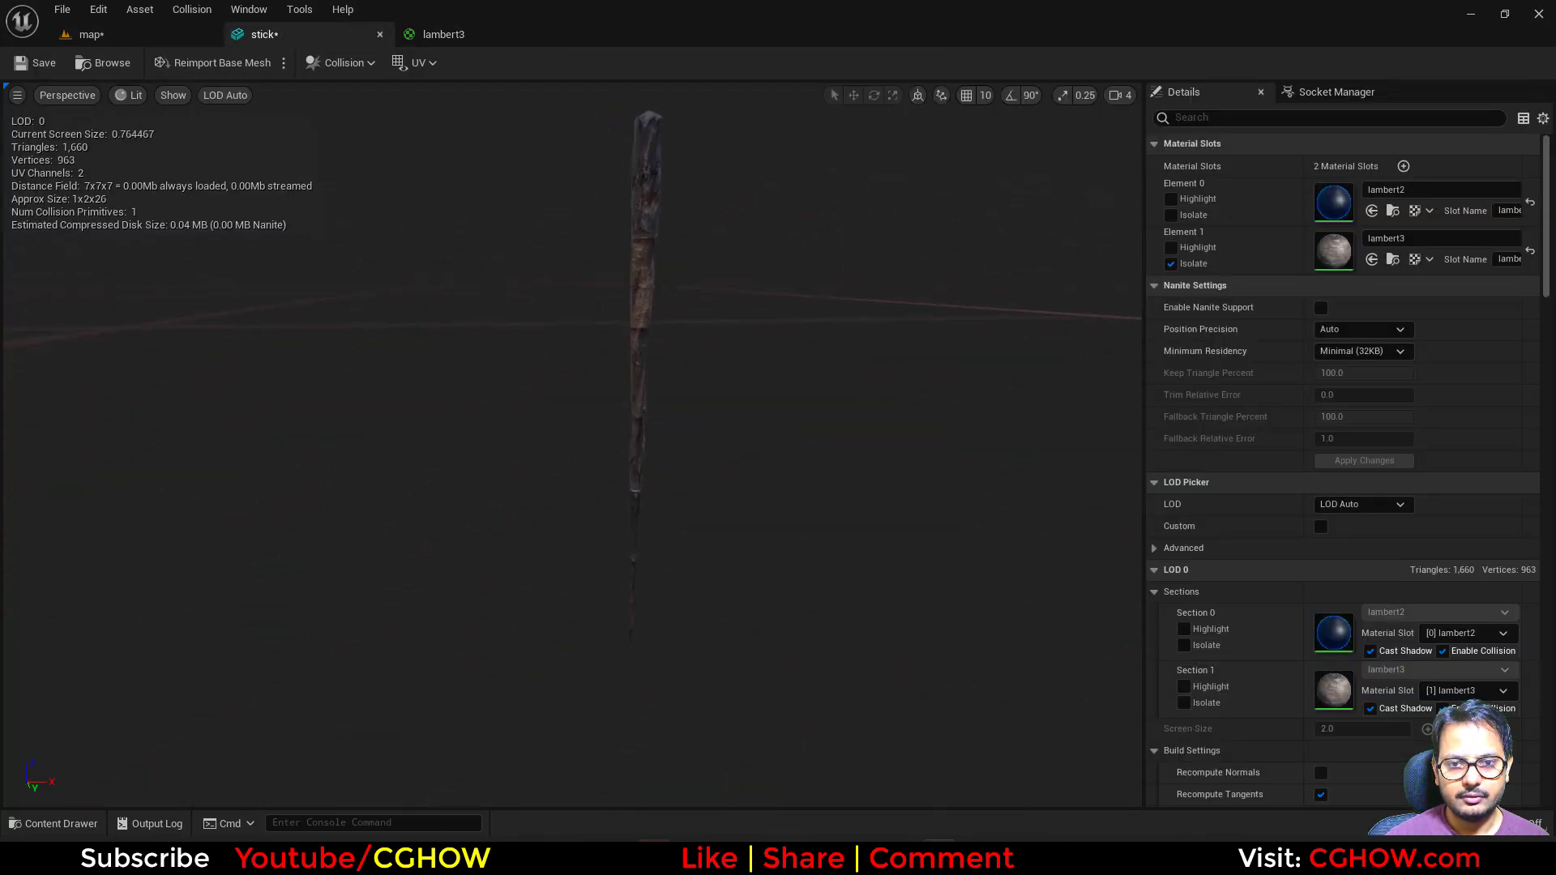
{"action": "left_click", "coordinate": [1170, 264]}
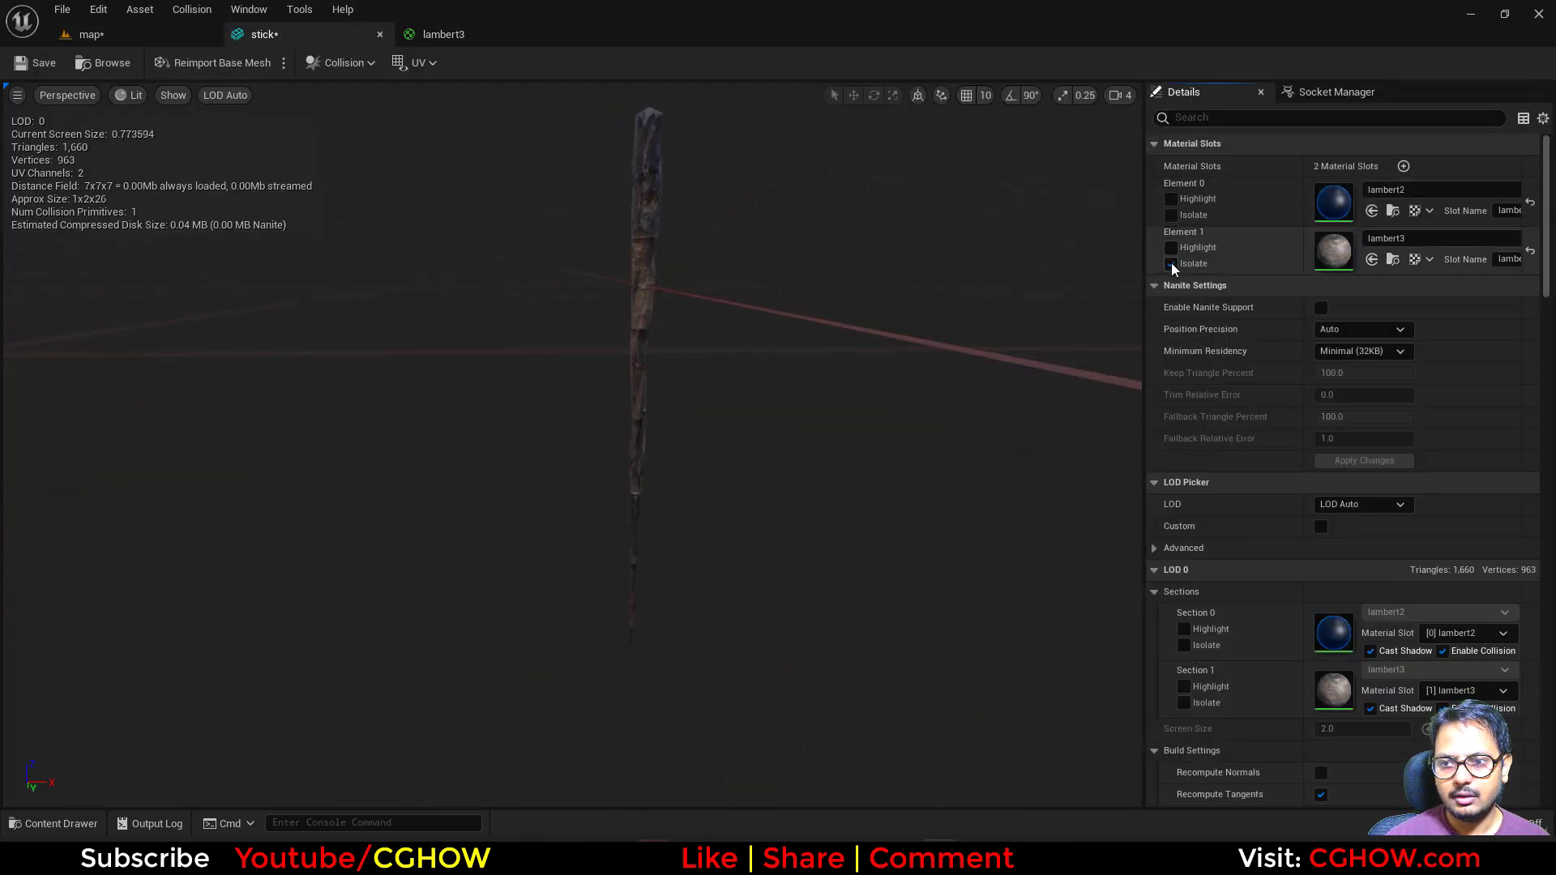
{"action": "left_click_drag", "start_coordinate": [859, 348], "coordinate": [820, 346], "text": "alt"}
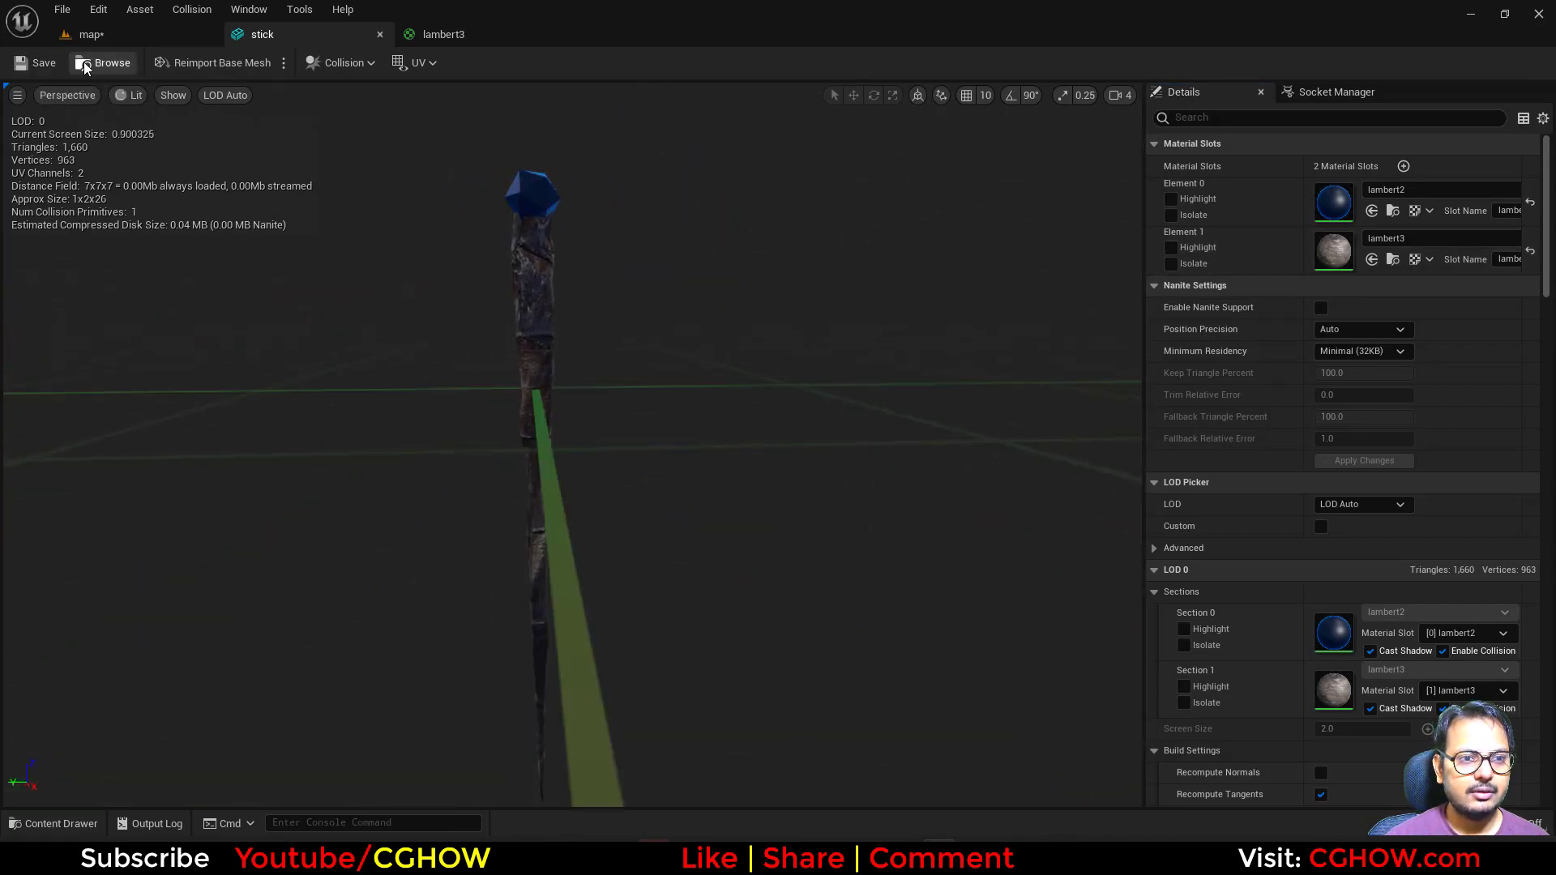
Place the stick mesh in the level beside the character and scale it uniformly to 5
{"action": "left_click", "coordinate": [103, 63]}
{"action": "left_click_drag", "start_coordinate": [542, 685], "coordinate": [484, 501]}
{"action": "key", "text": "w"}
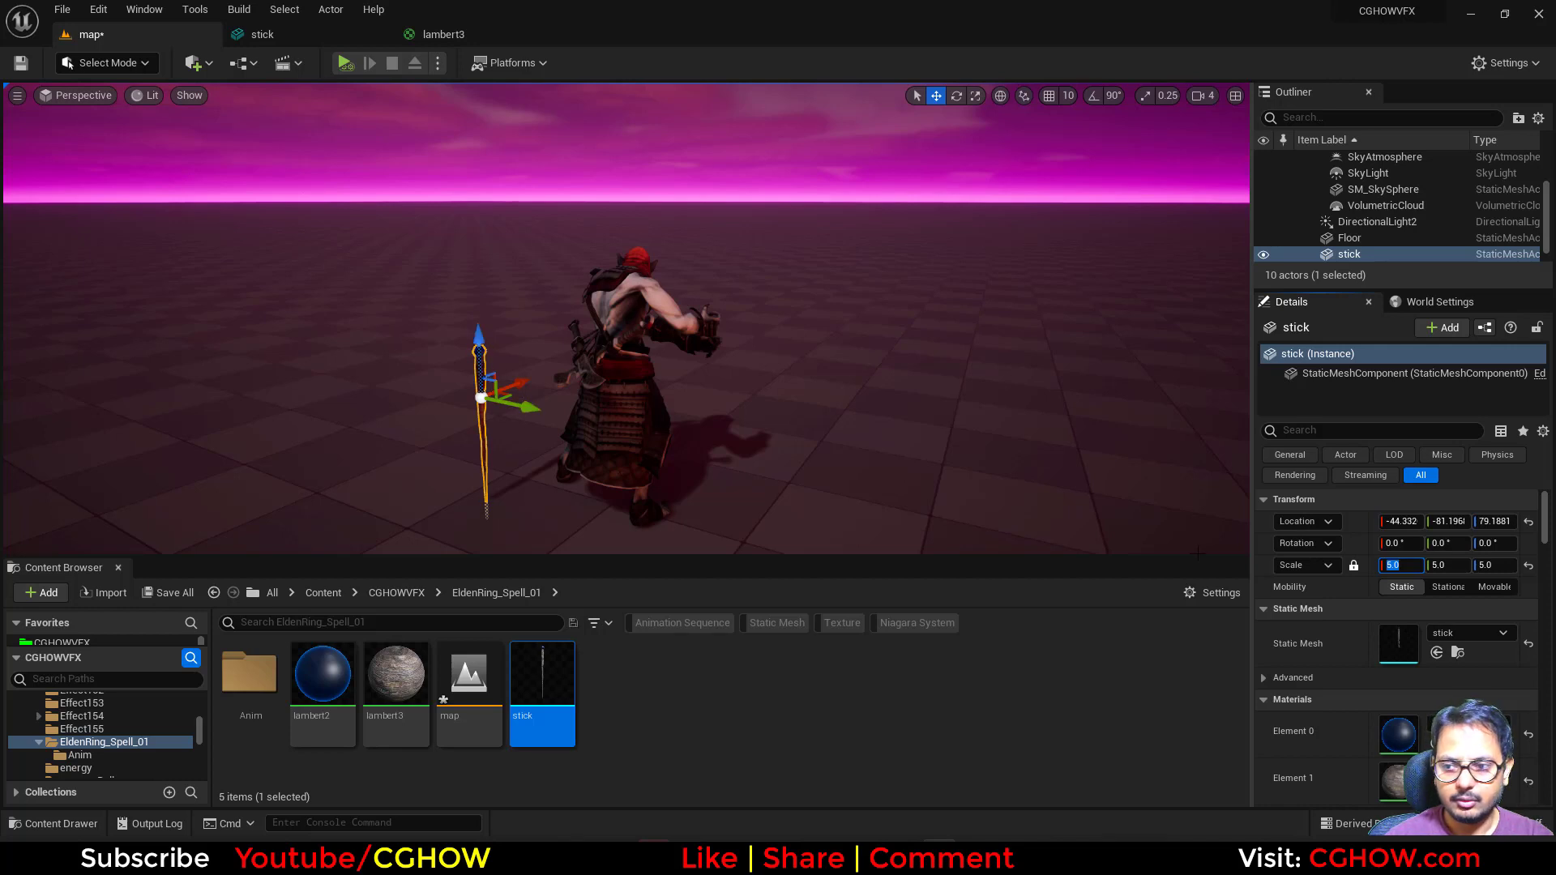
Scale the stick uniformly to 7 and enlarge the actor list to show every actor in the level
{"action": "left_click", "coordinate": [487, 437]}
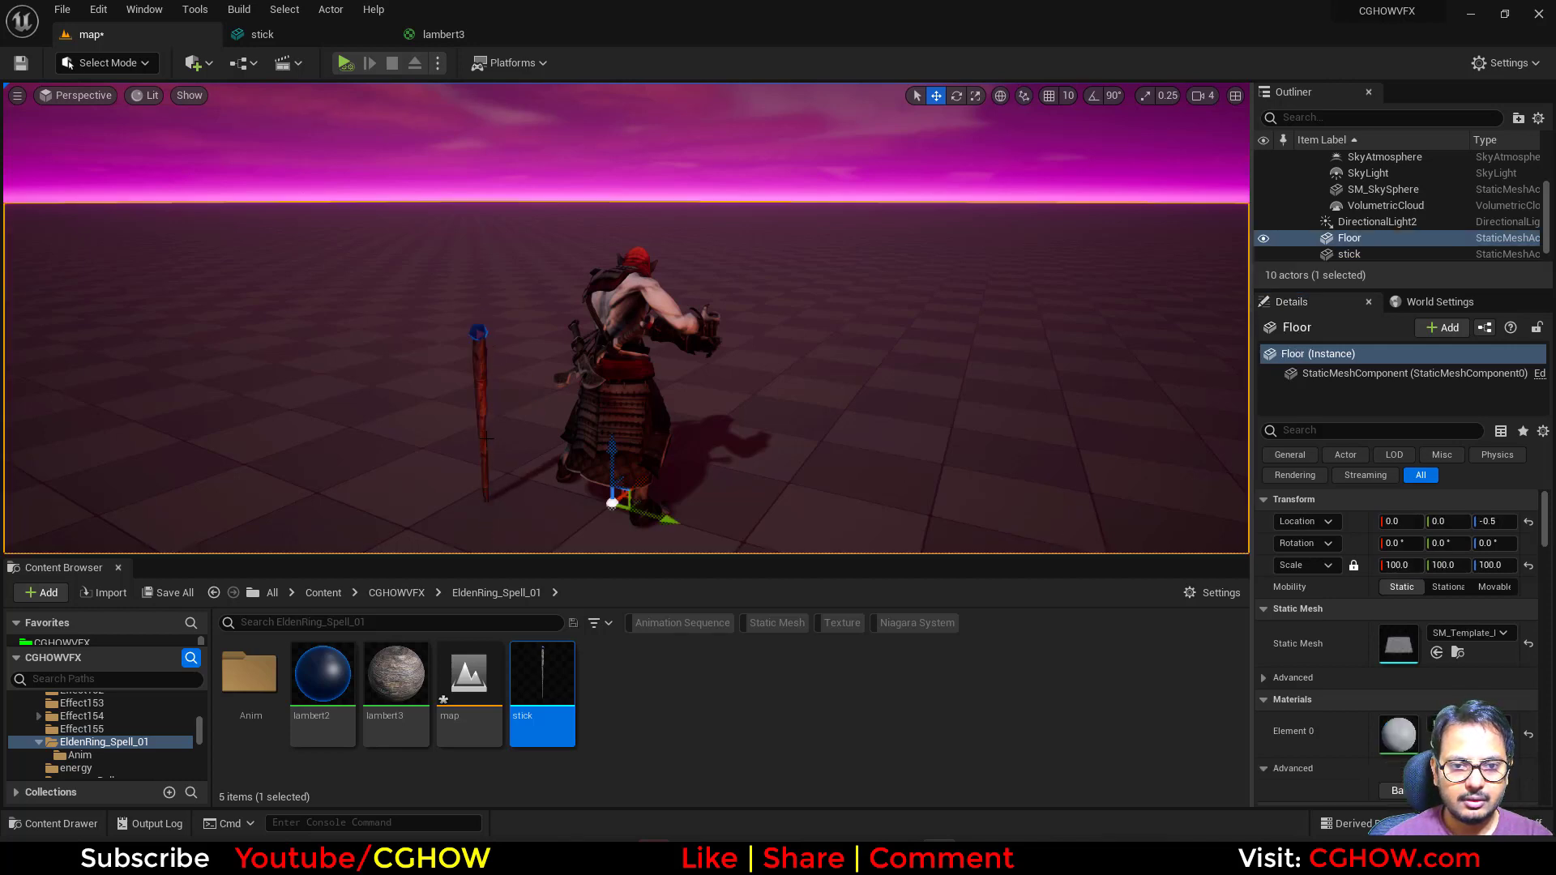
{"action": "left_click", "coordinate": [478, 399]}
{"action": "left_click_drag", "start_coordinate": [478, 399], "coordinate": [324, 470], "text": "alt"}
{"action": "left_click_drag", "start_coordinate": [592, 430], "coordinate": [621, 433], "text": "alt"}
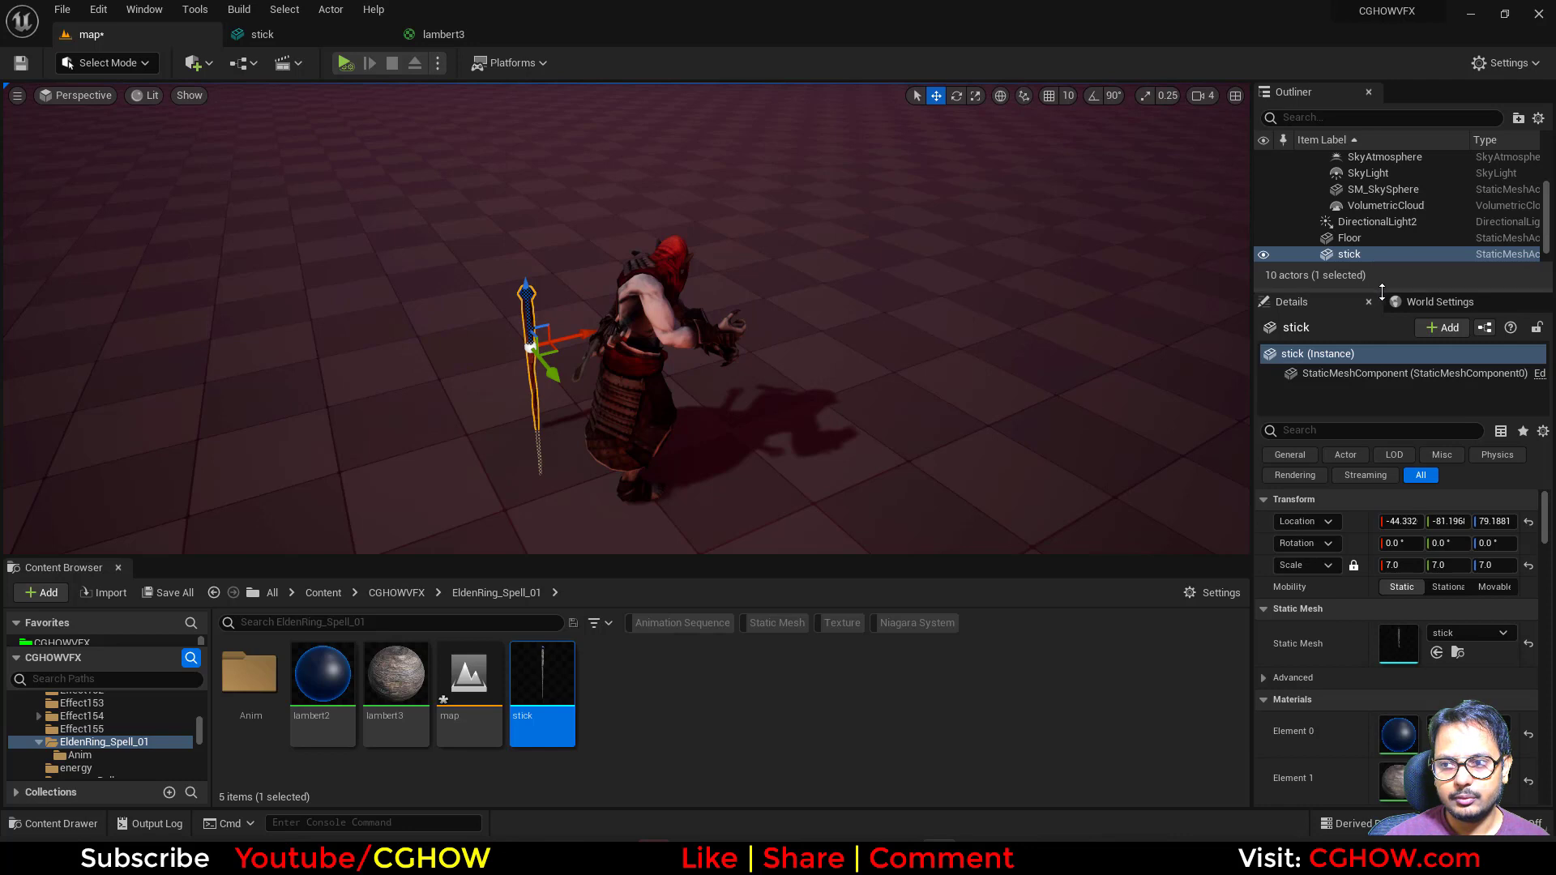
{"action": "left_click_drag", "start_coordinate": [1381, 290], "coordinate": [1381, 410]}
{"action": "left_click", "coordinate": [1349, 323]}
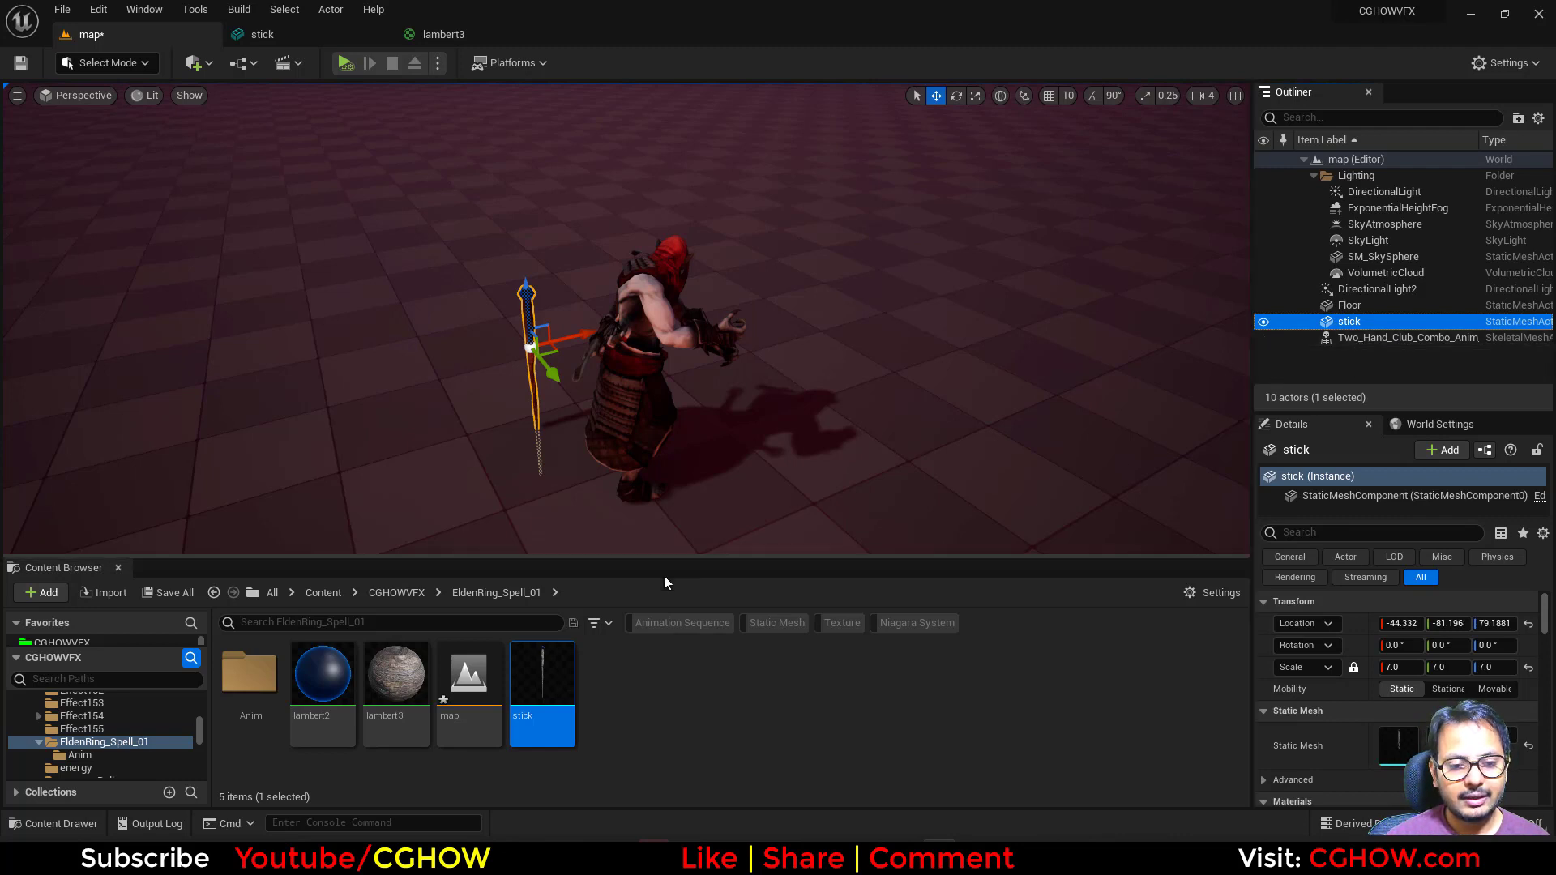
{"action": "mouse_move", "coordinate": [545, 700]}
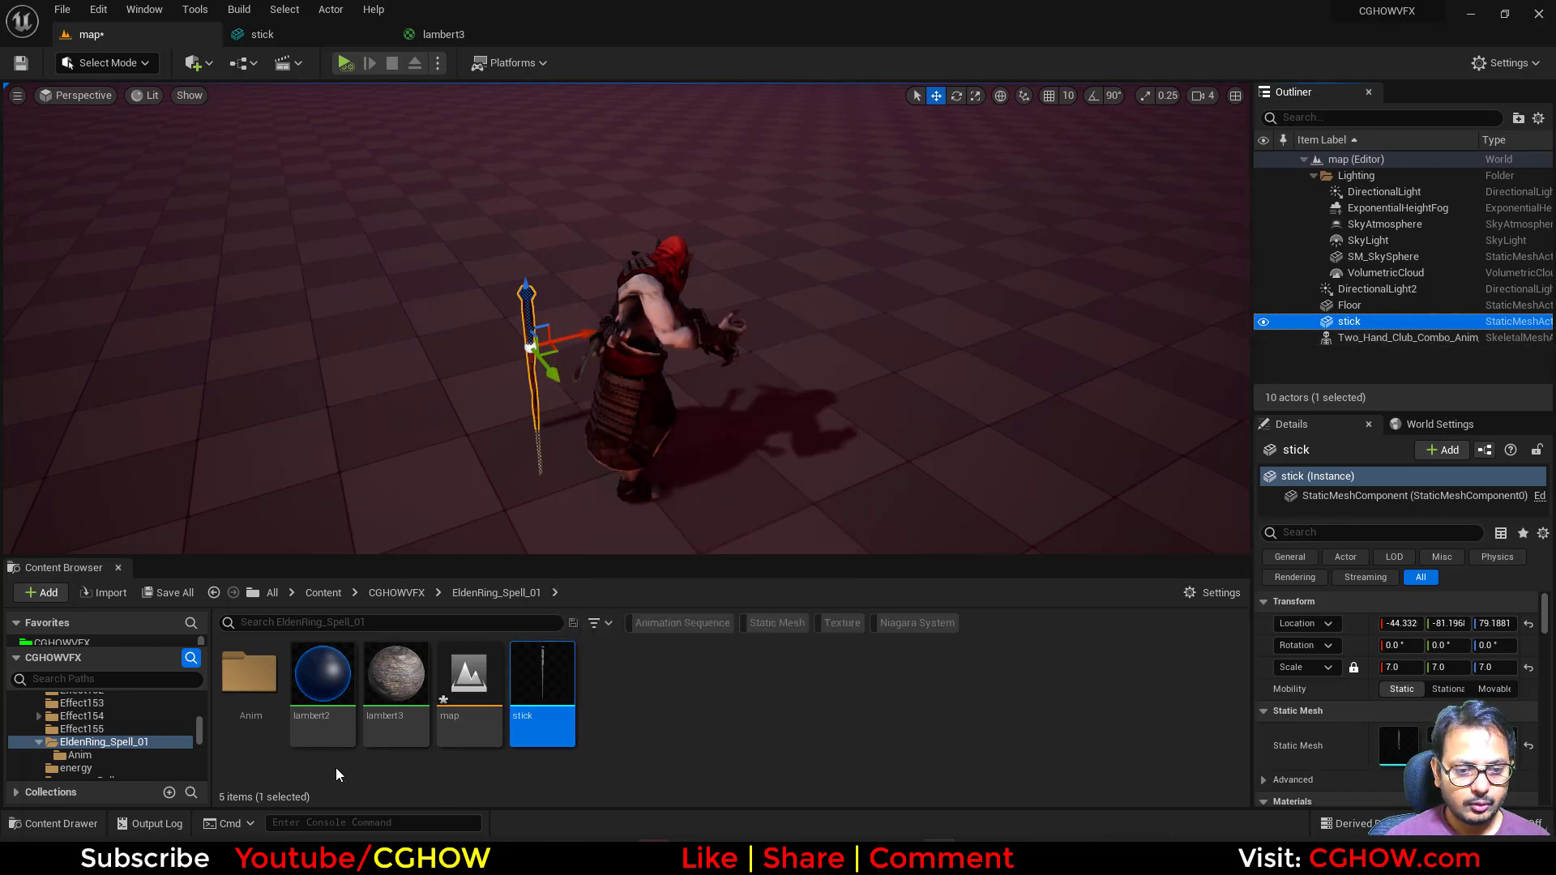
{"action": "left_click_drag", "start_coordinate": [559, 486], "coordinate": [562, 433], "text": "alt"}
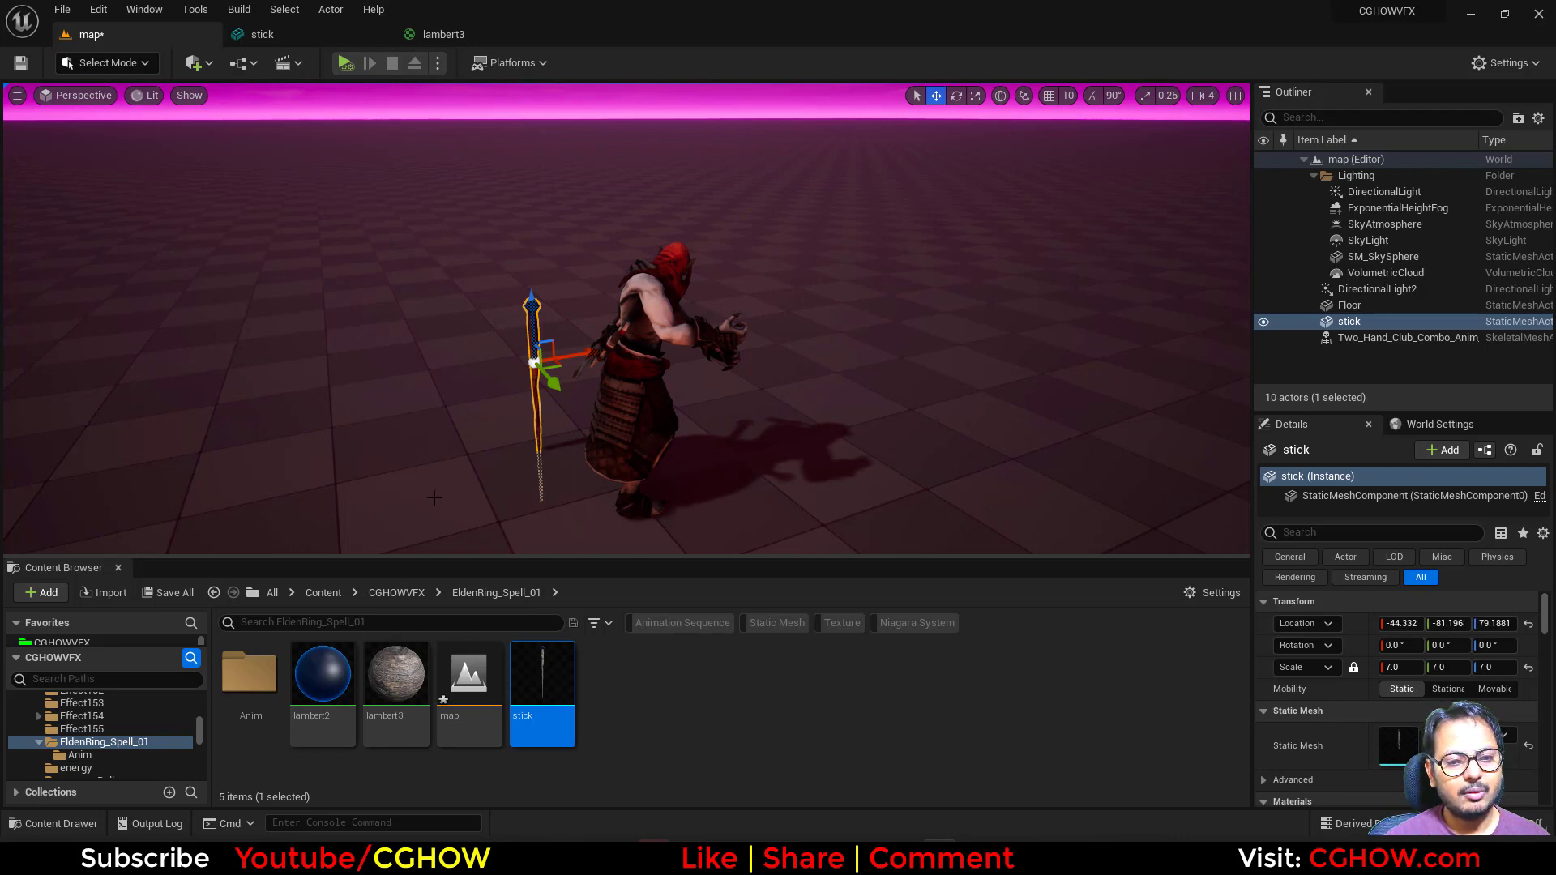
Delete the animated character and the stick from the level
{"action": "left_click", "coordinate": [251, 693]}
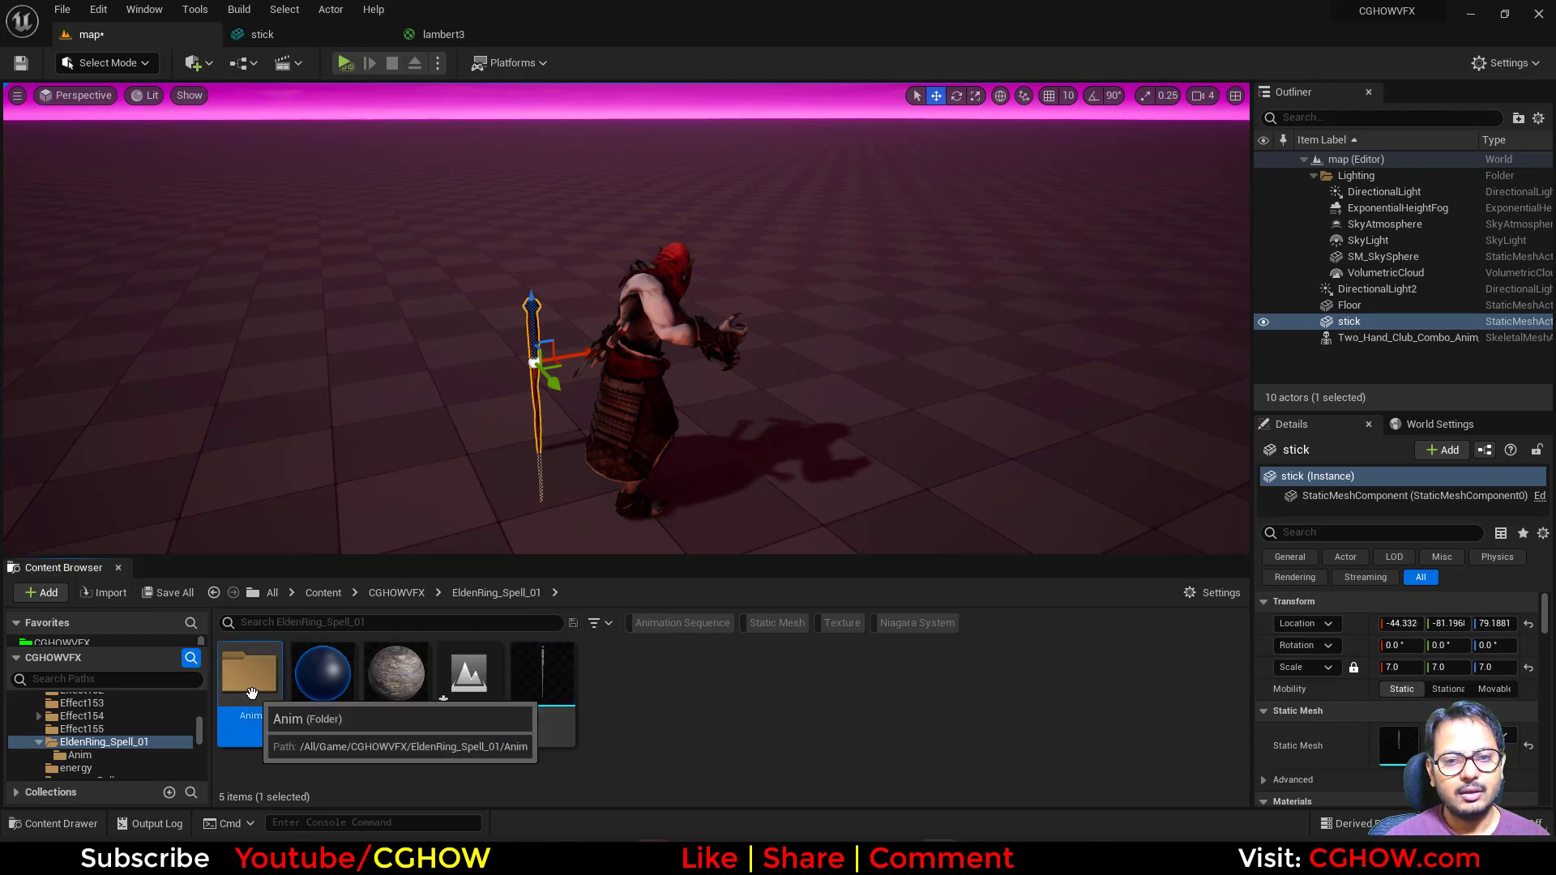
{"action": "left_click", "coordinate": [640, 344]}
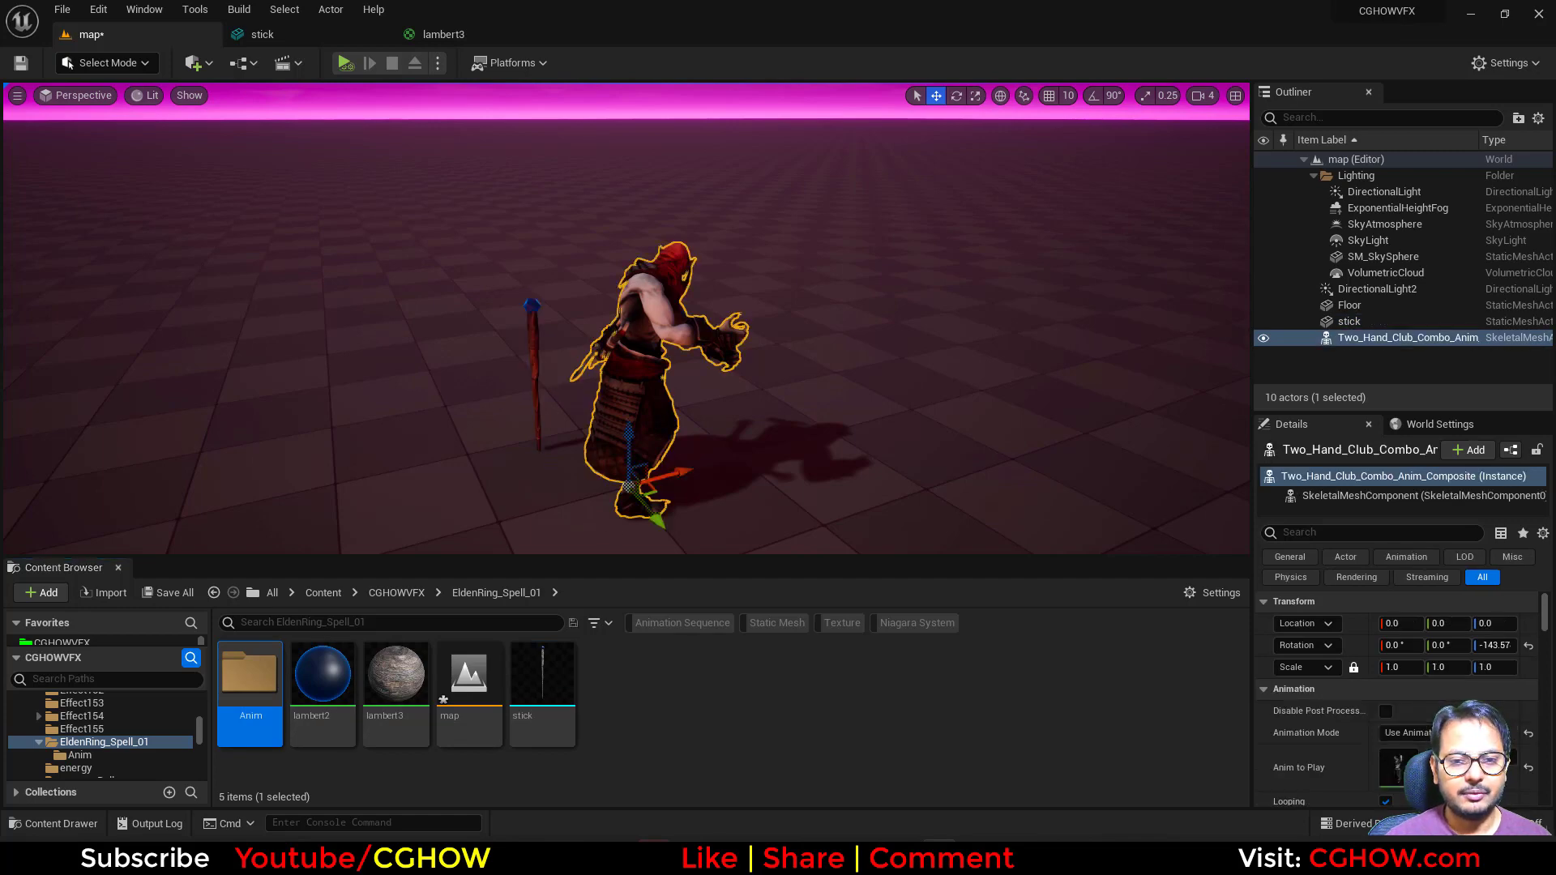
{"action": "key", "text": "Delete"}
{"action": "left_click", "coordinate": [533, 328]}
{"action": "key", "text": "Delete"}
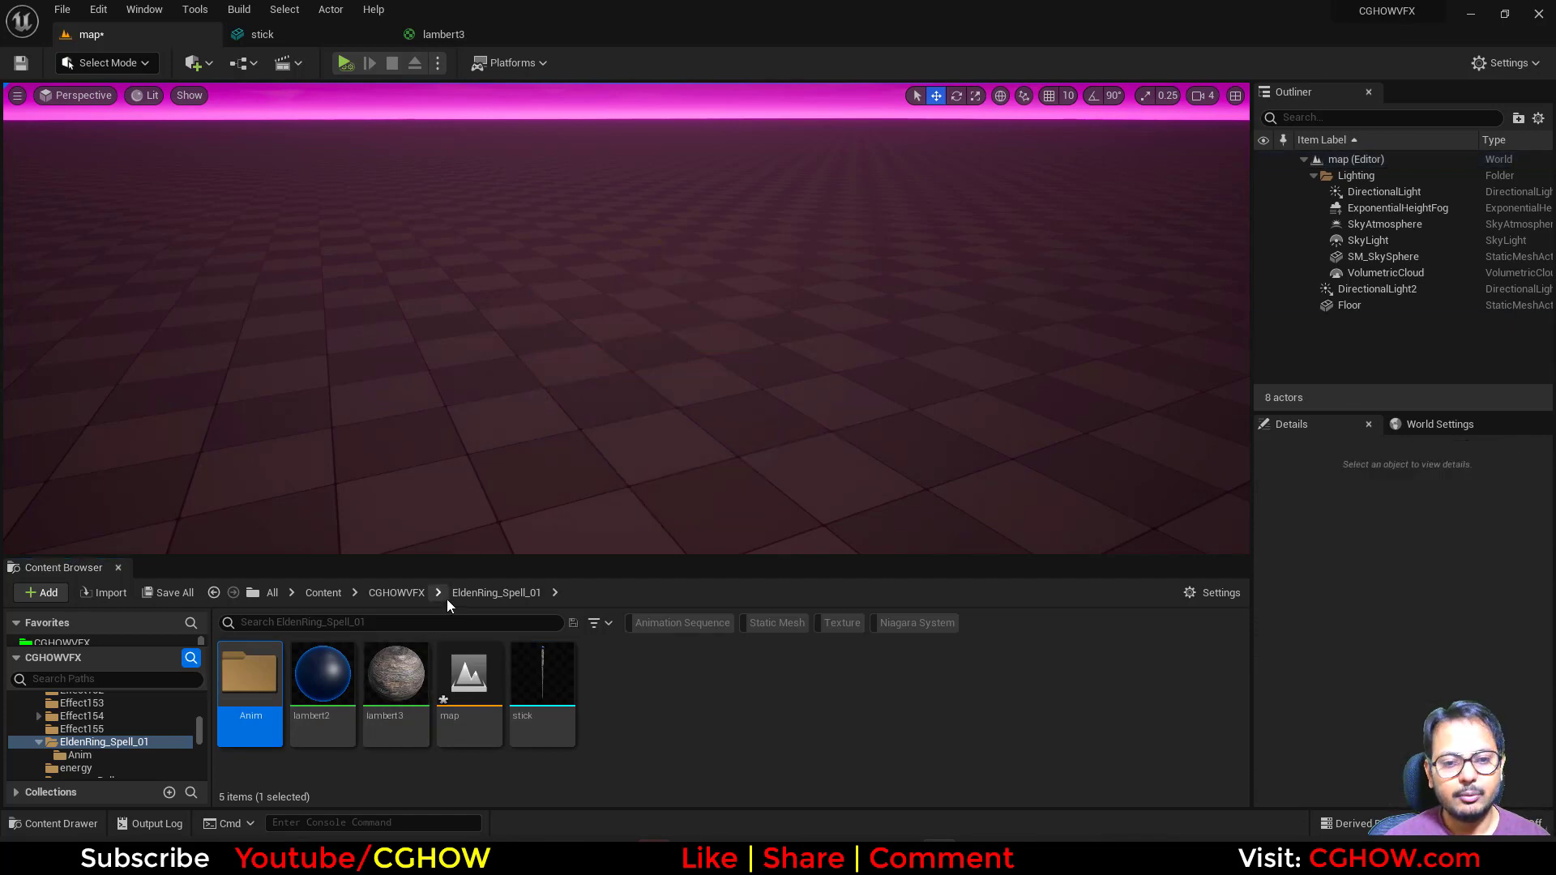
Create a level sequence named seq in the EldenRing_Spell_01 folder and open it
{"action": "right_click", "coordinate": [647, 699]}
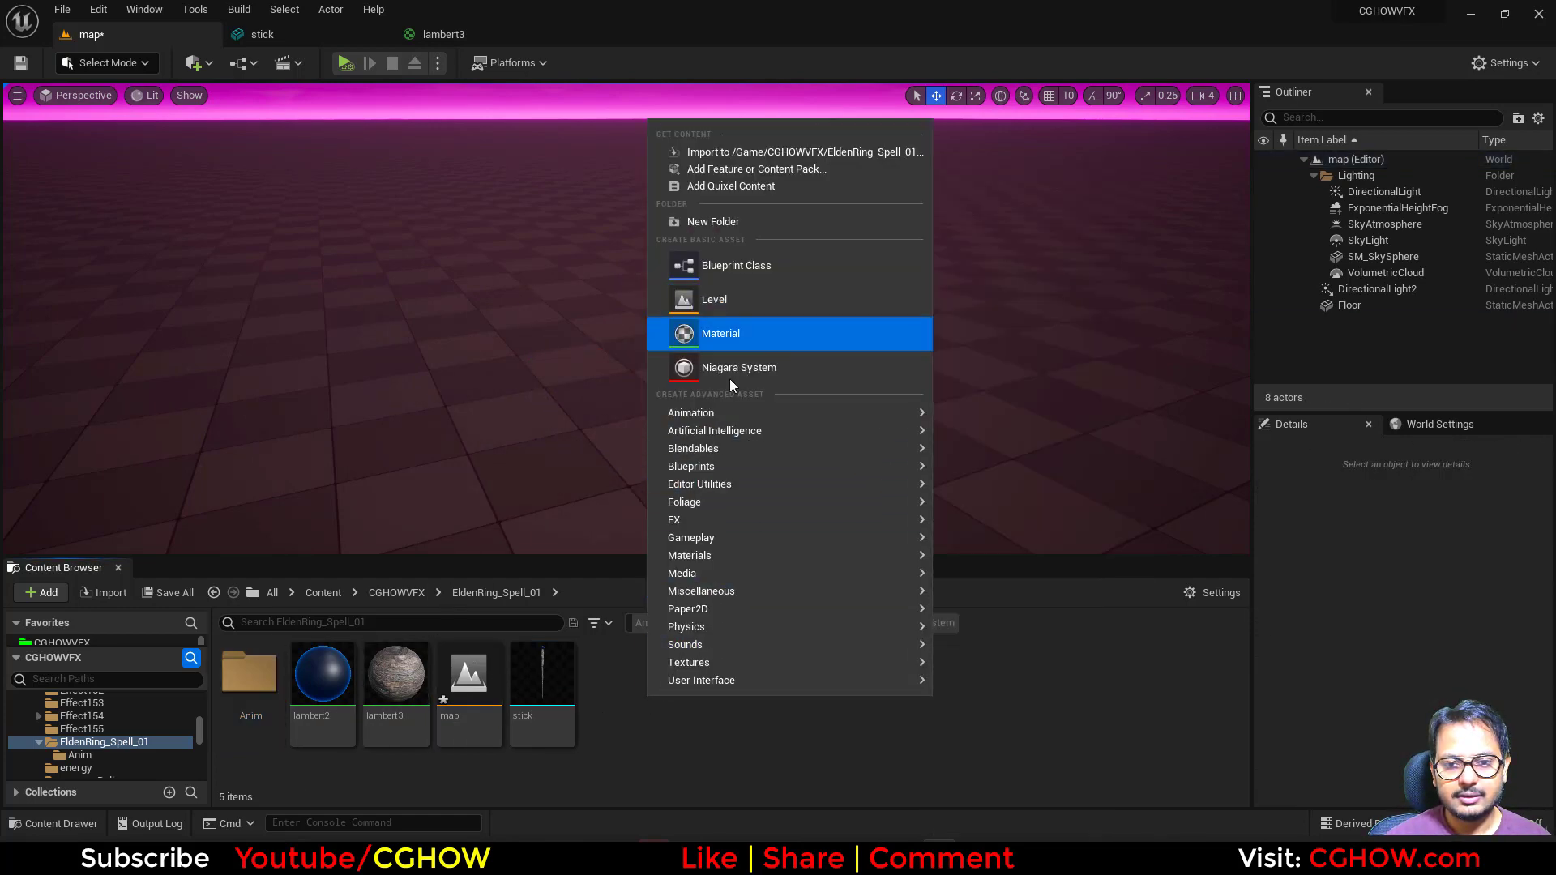
{"action": "mouse_move", "coordinate": [762, 414]}
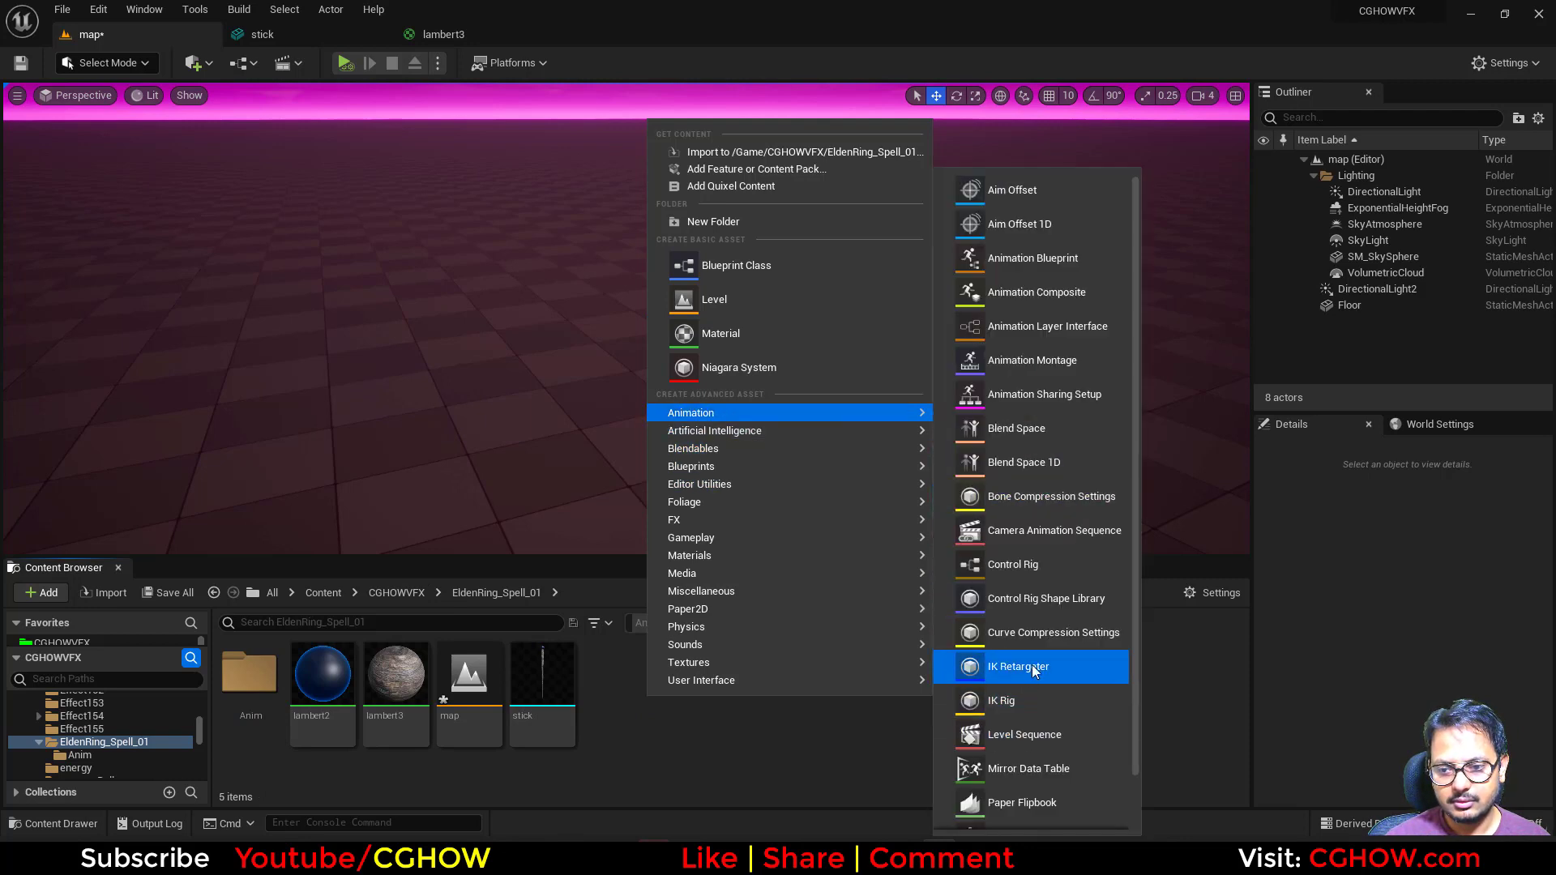
{"action": "scroll", "coordinate": [1037, 616], "scroll_direction": "down", "scroll_amount": 1}
{"action": "left_click", "coordinate": [1028, 705]}
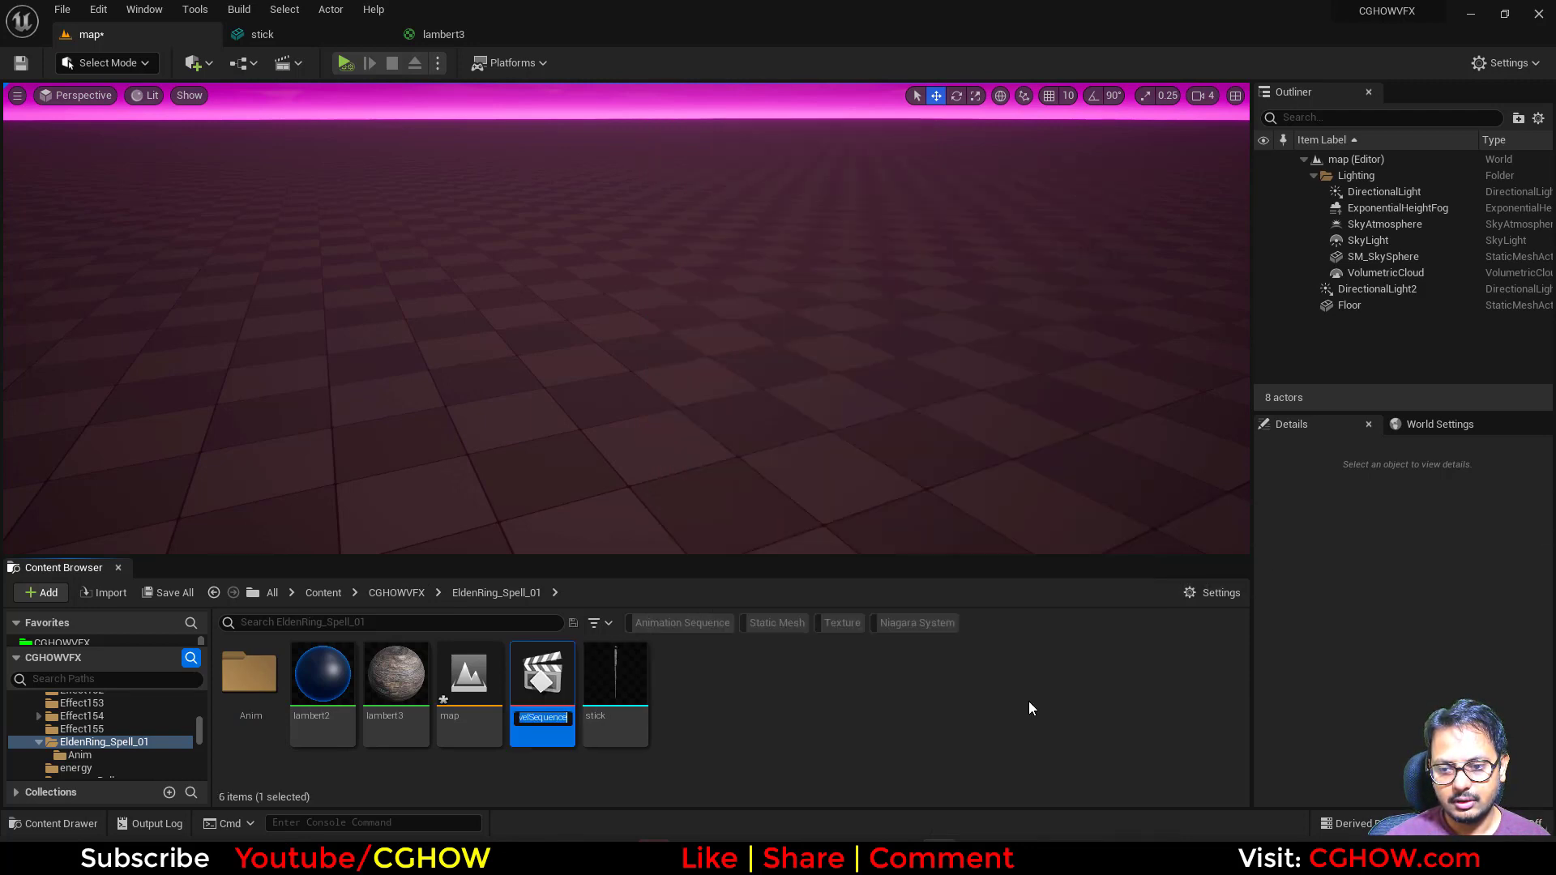
{"action": "double_click", "coordinate": [540, 695]}
Add the Two_Hand_Club_Combo_Anim_Composite character from the Anim folder to the sequence and give its animation track that same composite
{"action": "left_click", "coordinate": [63, 567]}
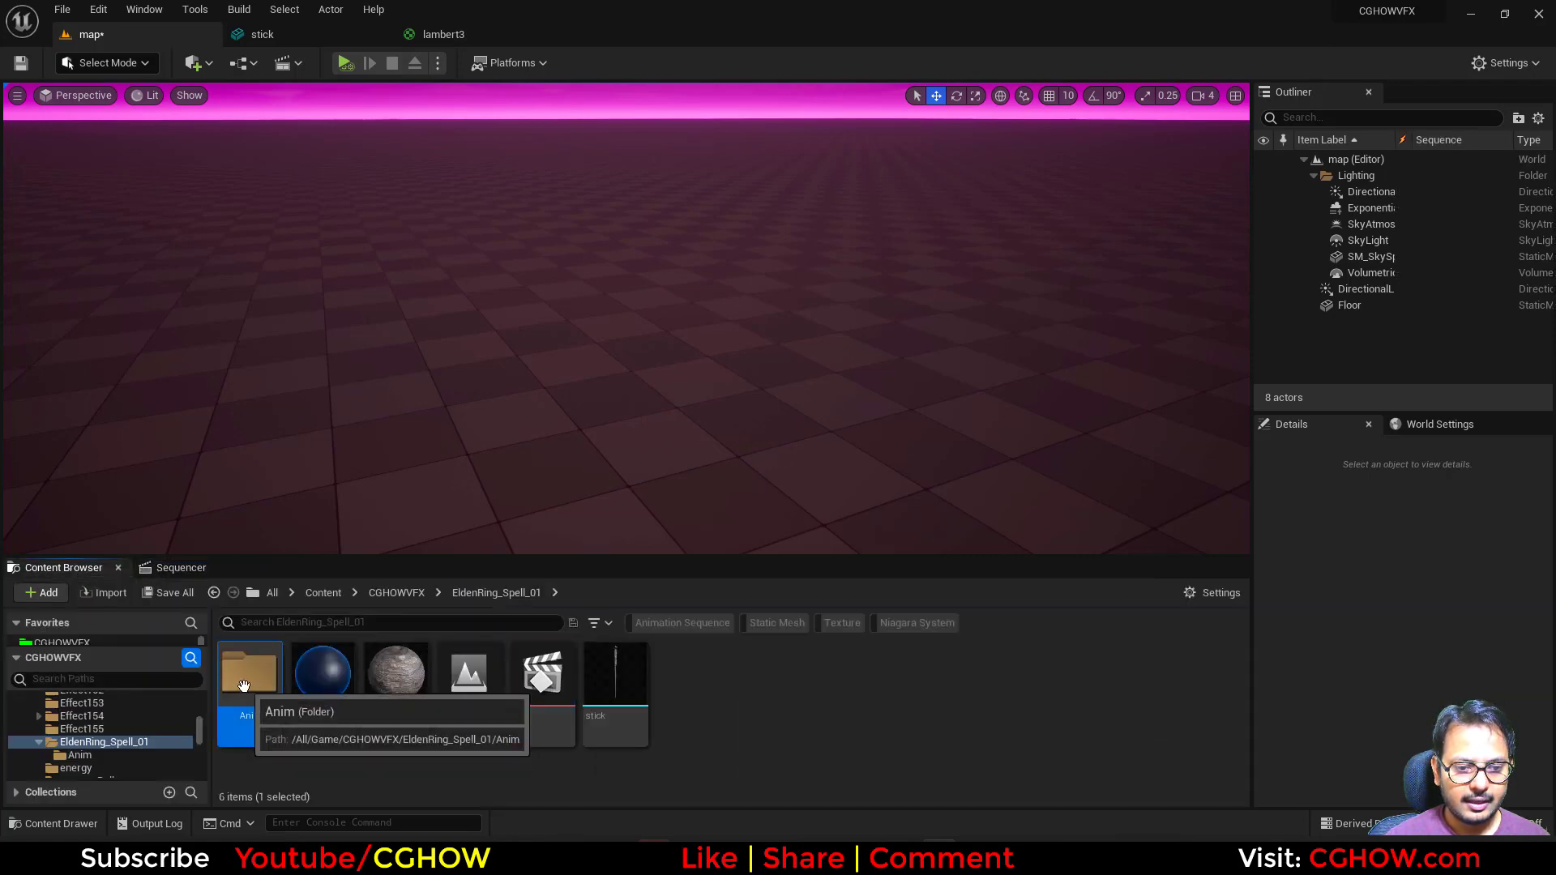
{"action": "double_click", "coordinate": [250, 671]}
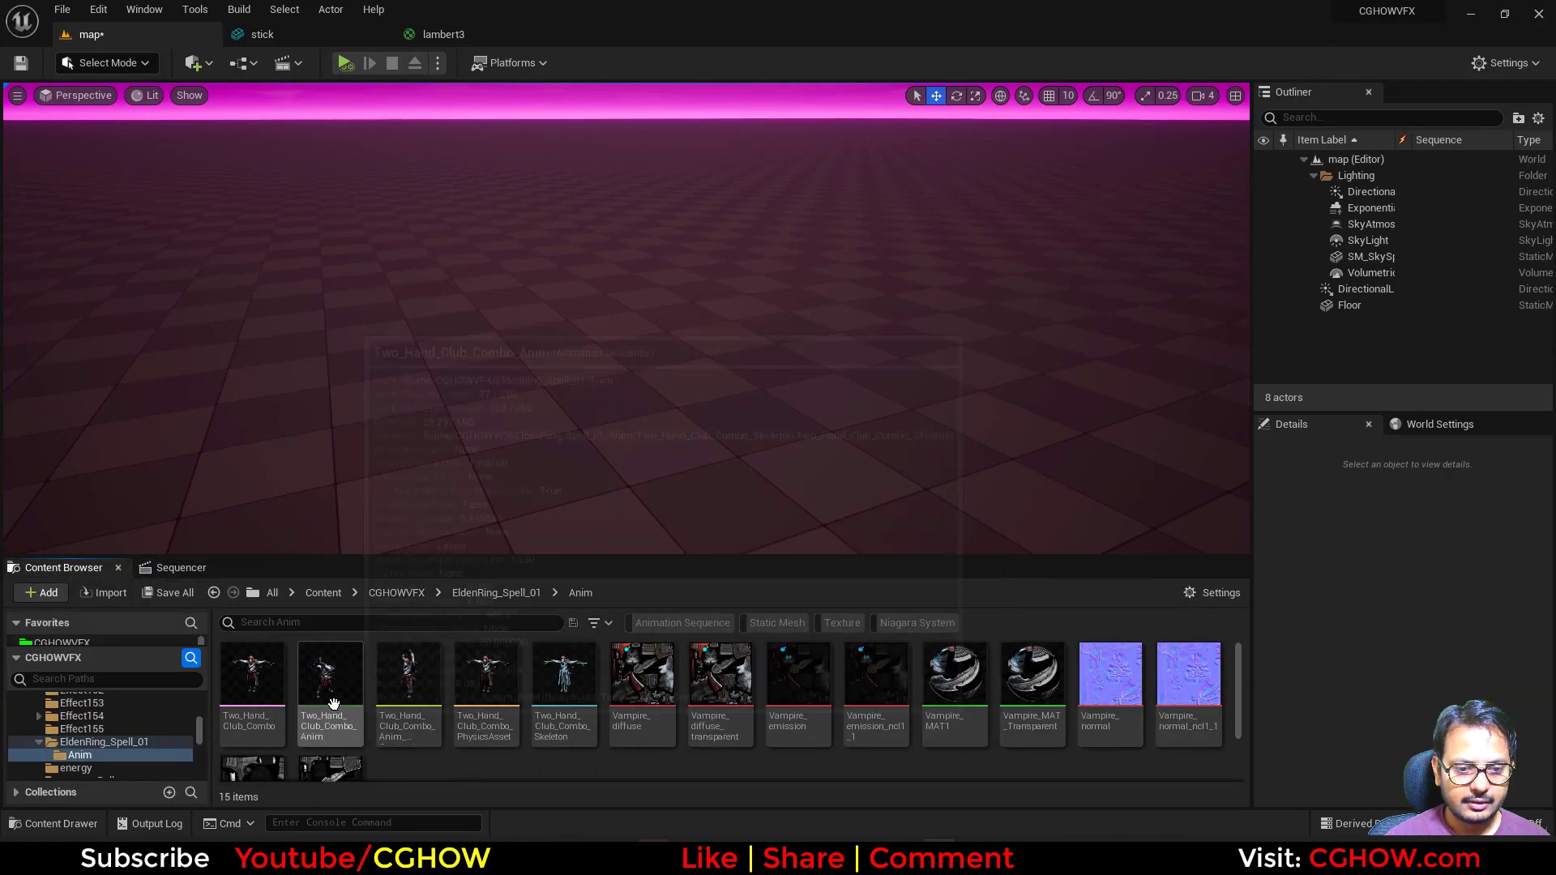
{"action": "left_click_drag", "start_coordinate": [407, 689], "coordinate": [176, 687]}
{"action": "left_click", "coordinate": [339, 667]}
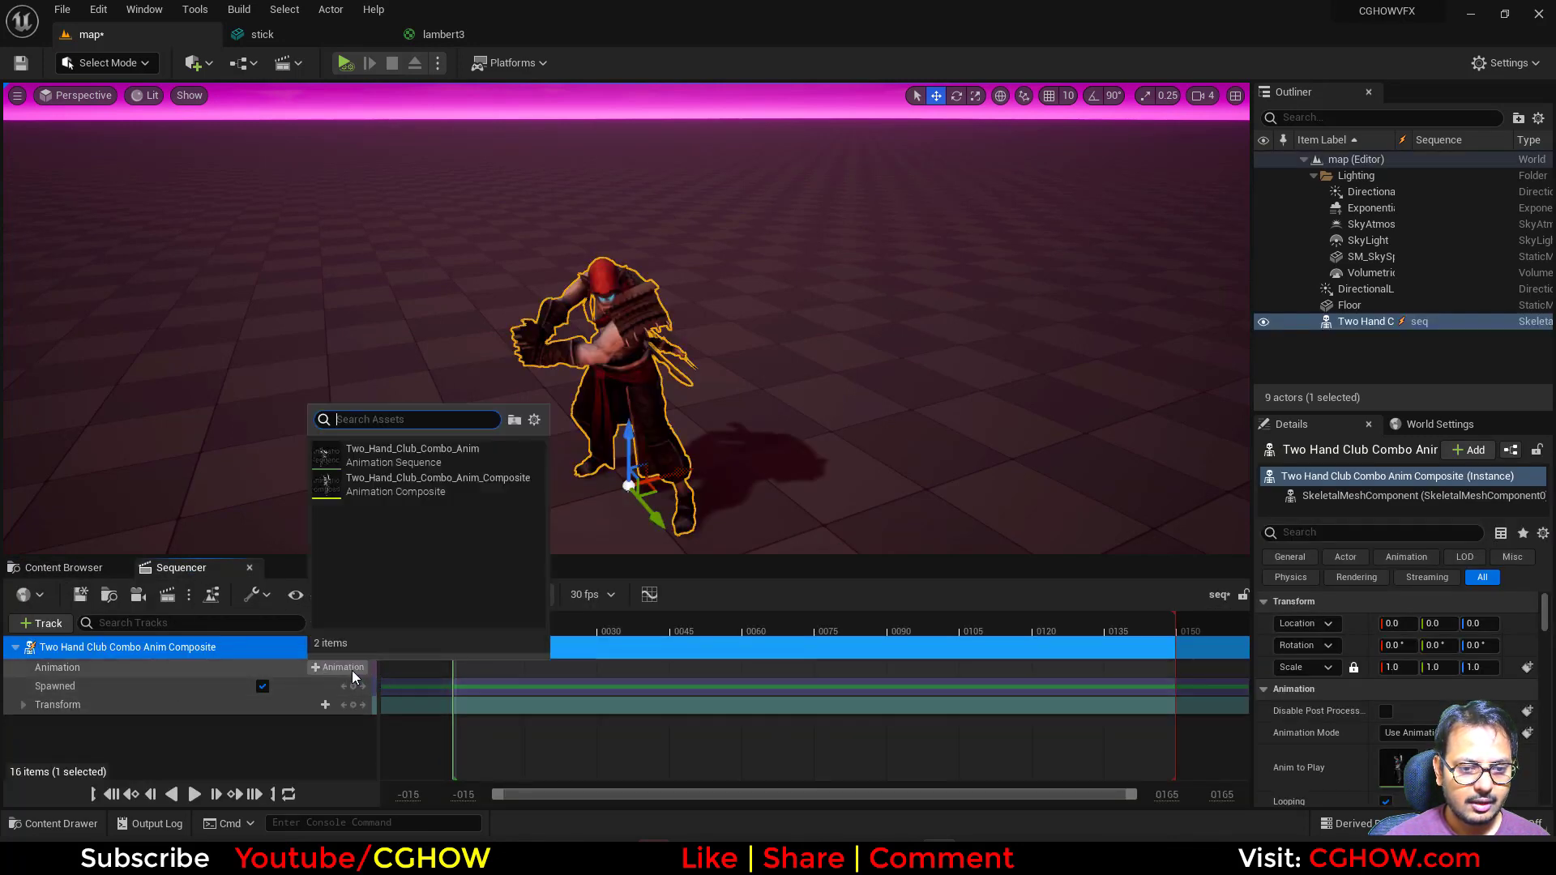
{"action": "left_click", "coordinate": [447, 483]}
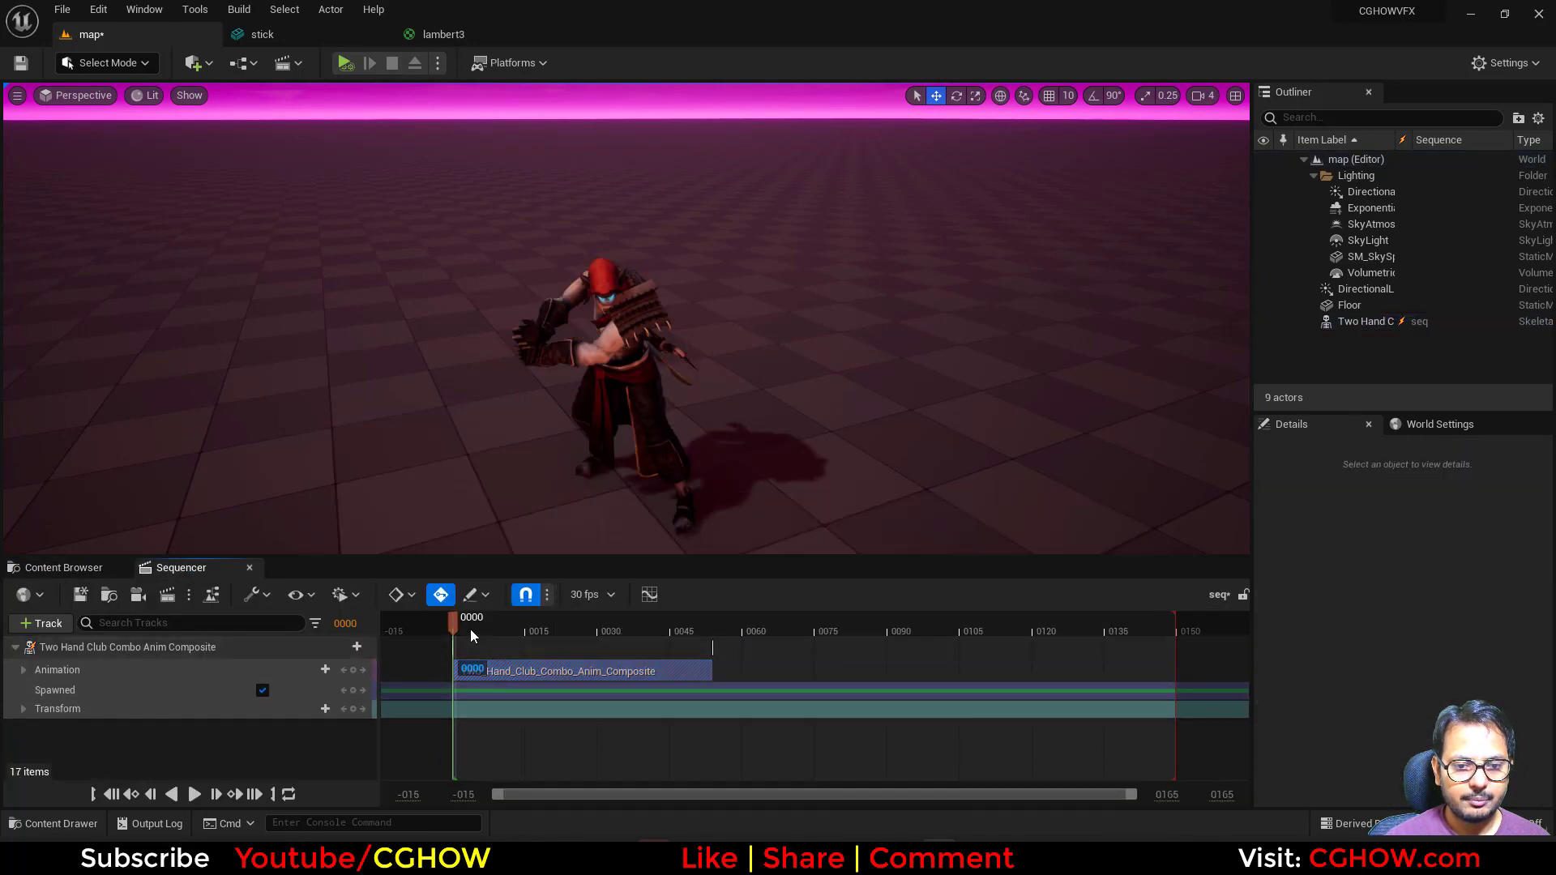
{"action": "left_click_drag", "start_coordinate": [475, 632], "coordinate": [614, 639]}
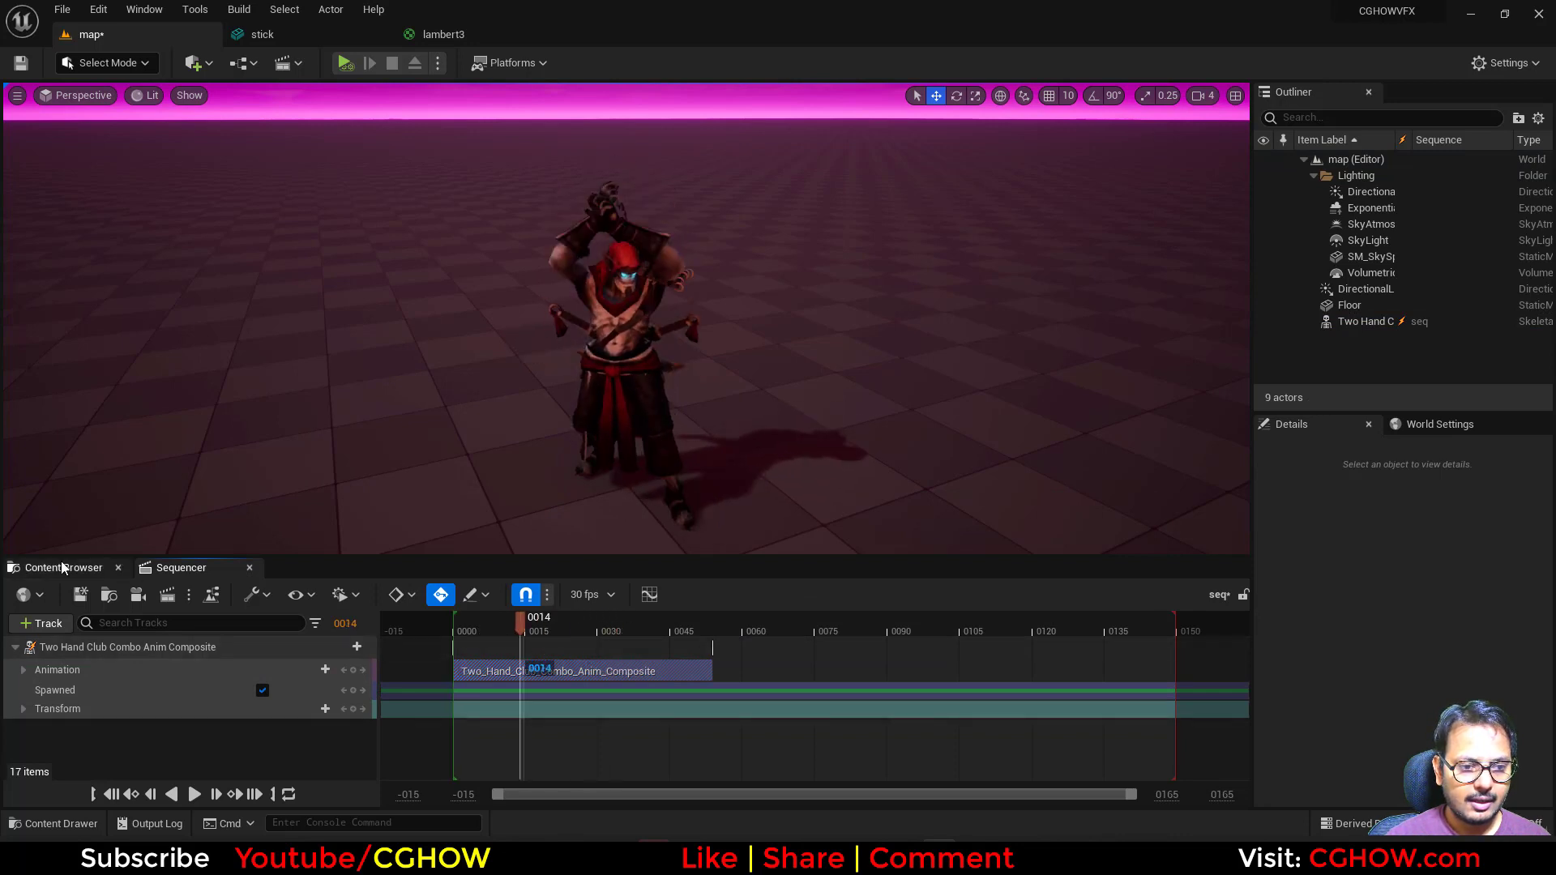
Add the stick mesh from the EldenRing_Spell_01 folder to the sequence and scale it uniformly to 7
{"action": "left_click", "coordinate": [63, 567]}
{"action": "left_click", "coordinate": [496, 592]}
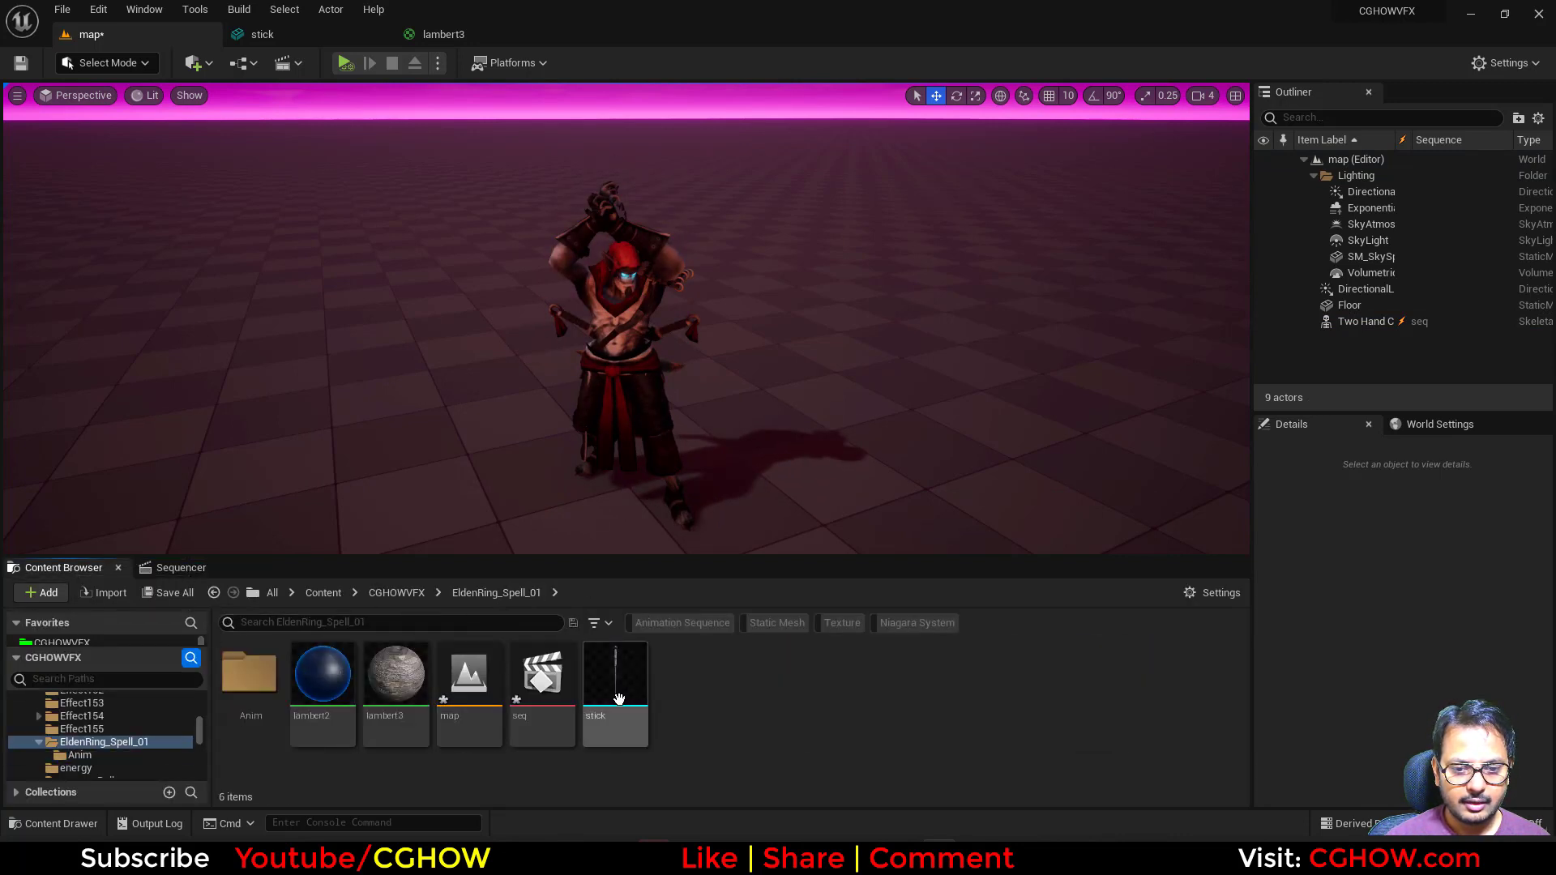
{"action": "left_click_drag", "start_coordinate": [615, 680], "coordinate": [147, 737]}
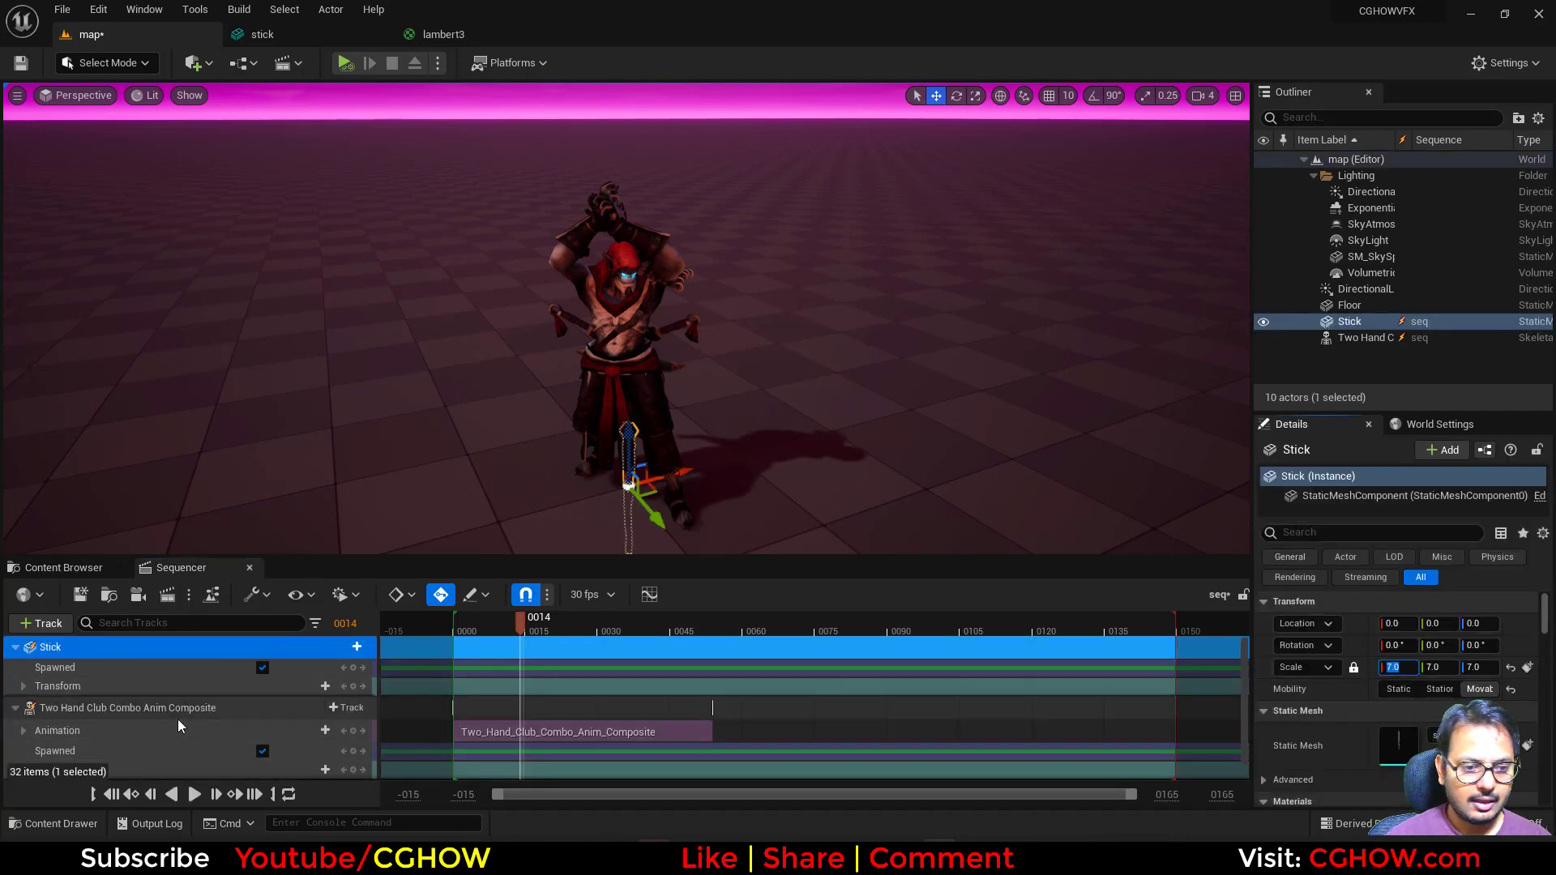
{"action": "scroll", "coordinate": [178, 717], "scroll_direction": "down", "scroll_amount": 1}
{"action": "scroll", "coordinate": [179, 718], "scroll_direction": "up", "scroll_amount": 1}
Attach the stick to the character's LeftHandMiddle1 bone with an attach track
{"action": "left_click", "coordinate": [344, 646]}
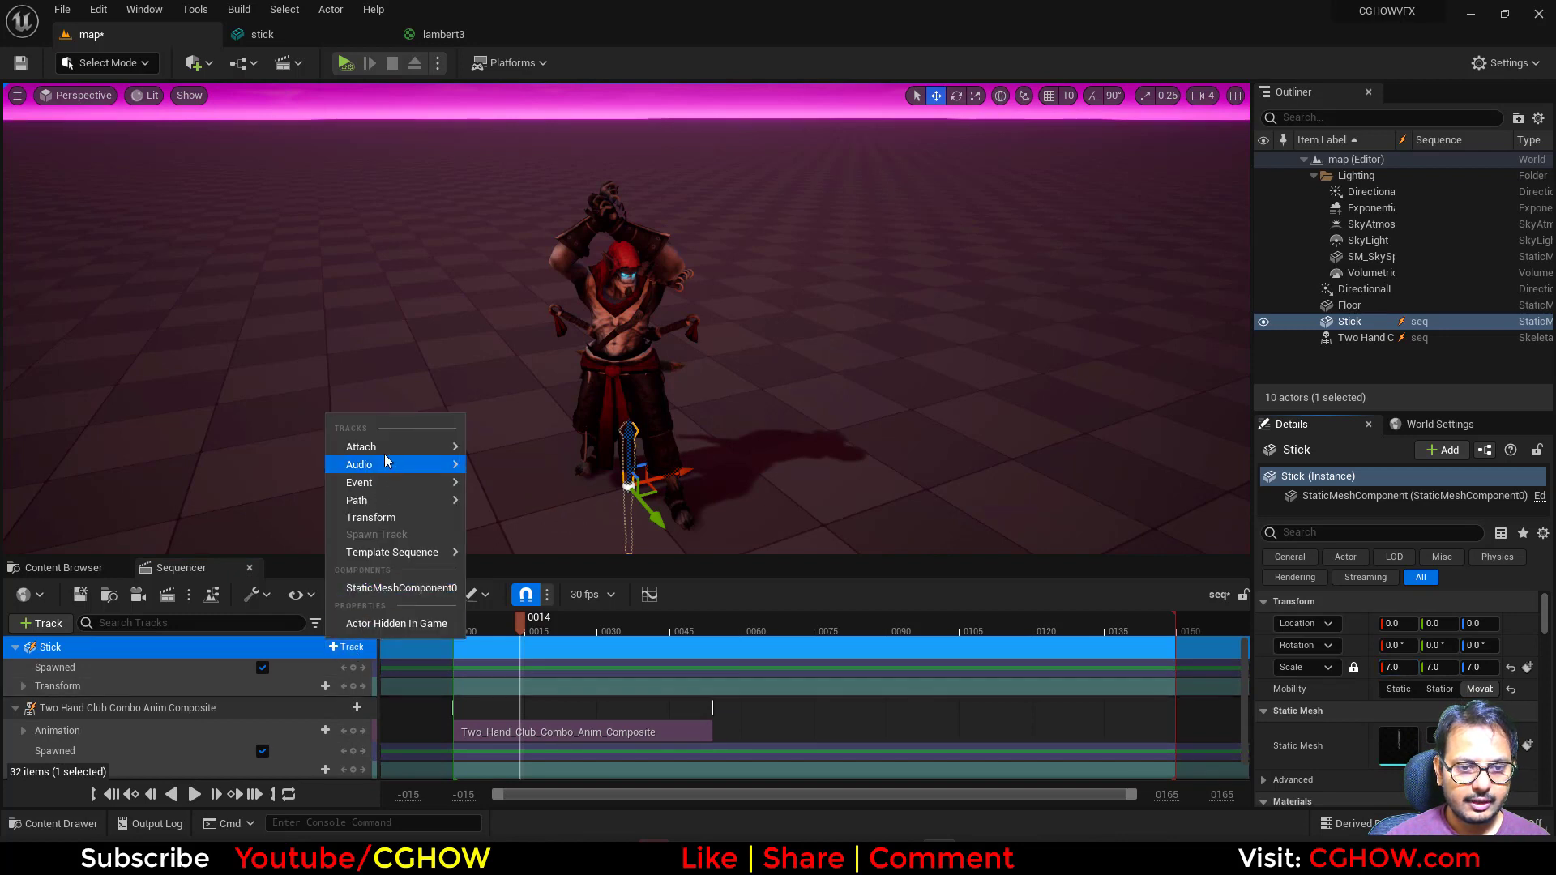
{"action": "mouse_move", "coordinate": [386, 450]}
{"action": "left_click", "coordinate": [639, 507]}
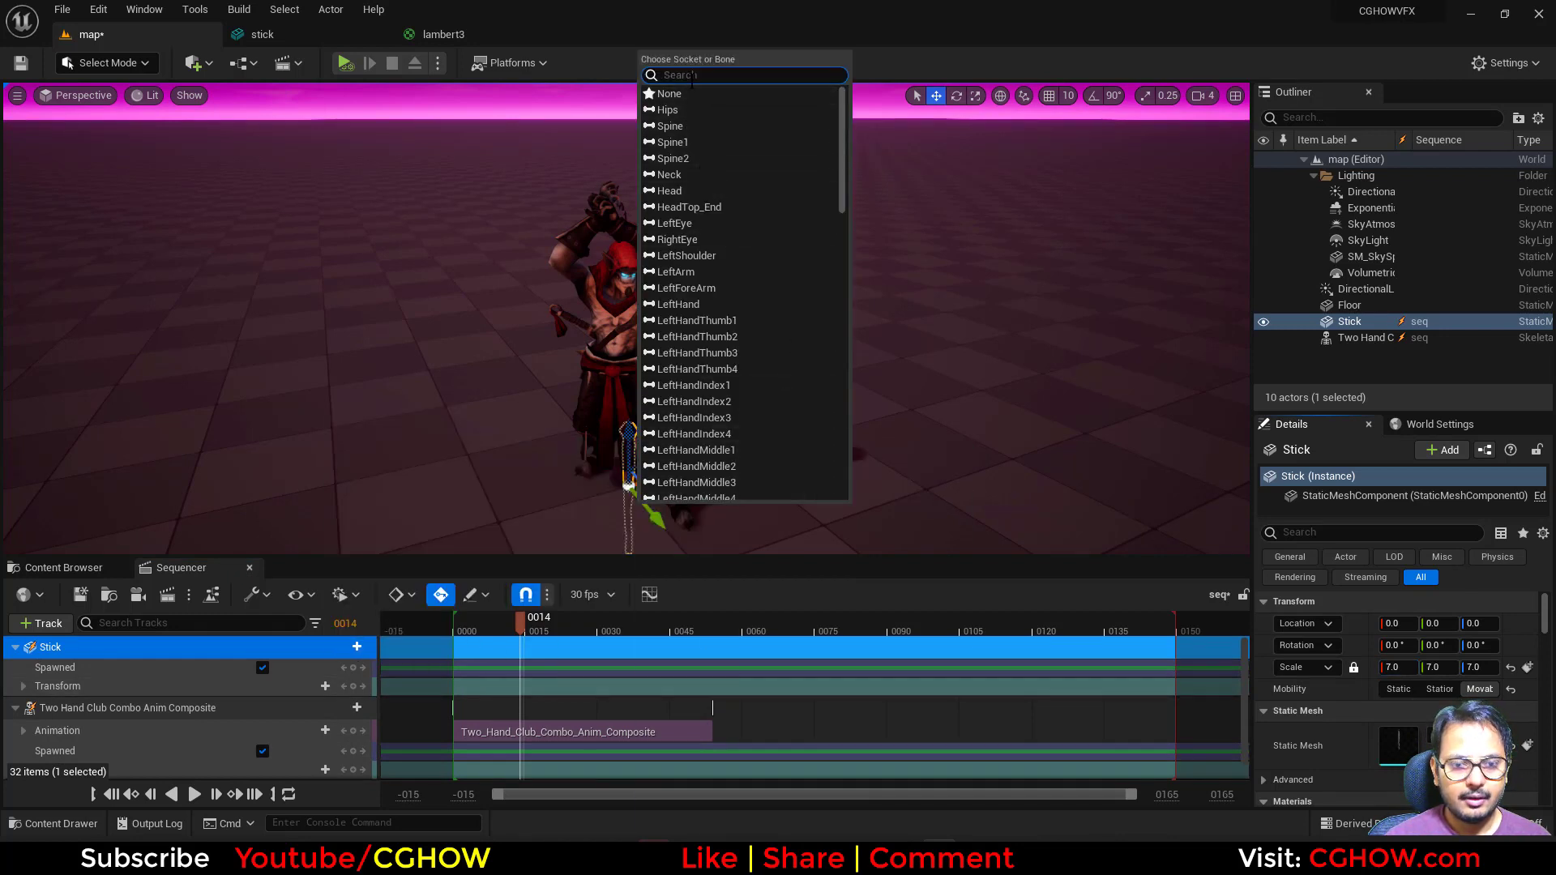
{"action": "scroll", "coordinate": [735, 252], "scroll_direction": "down", "scroll_amount": 3}
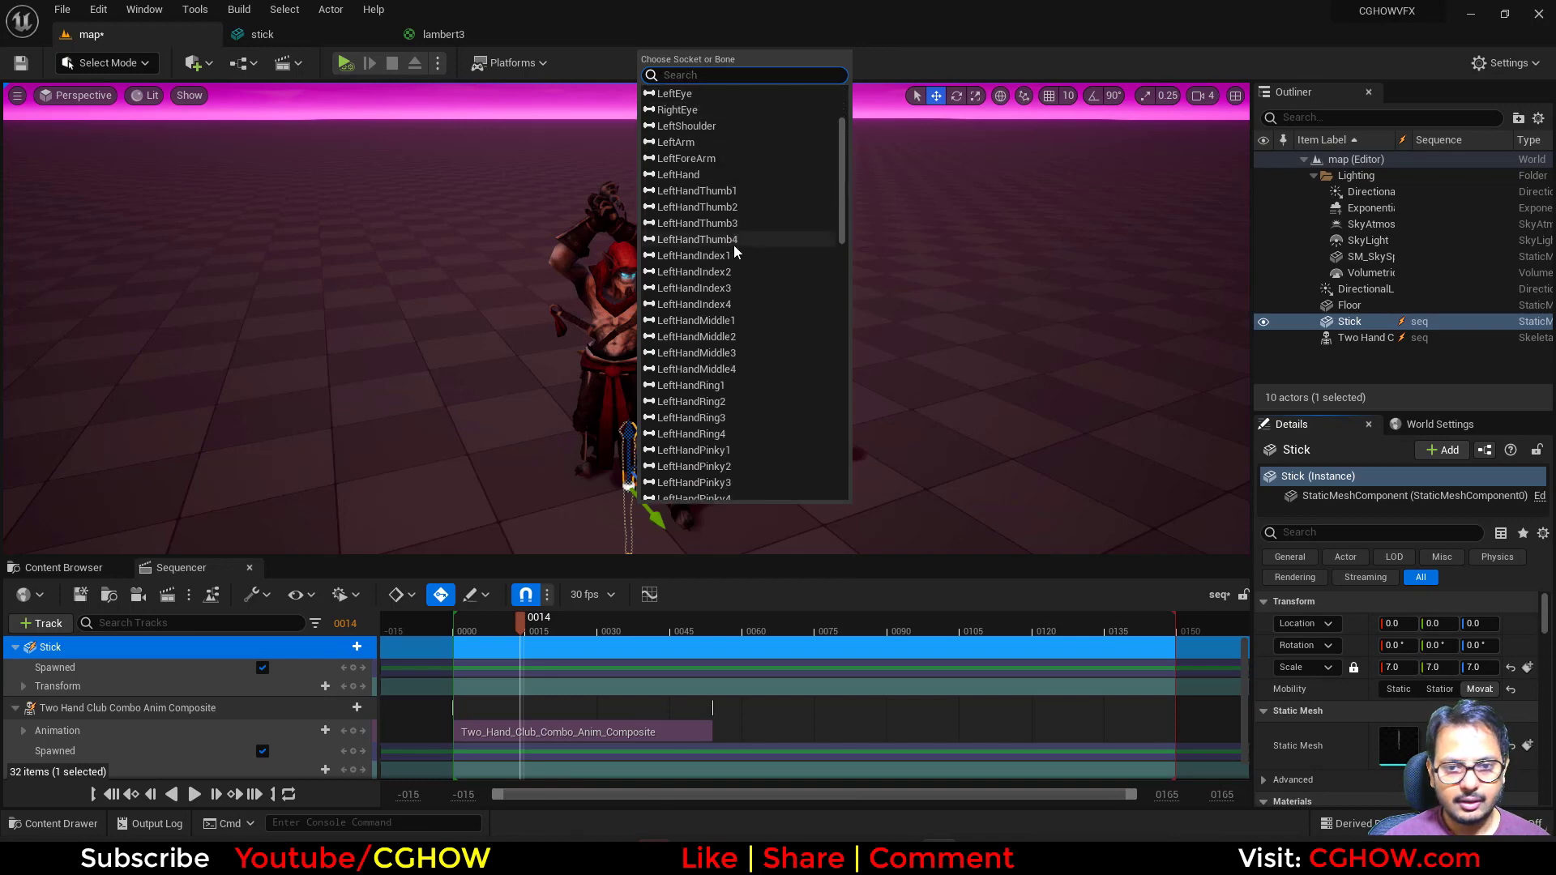
{"action": "left_click", "coordinate": [735, 323]}
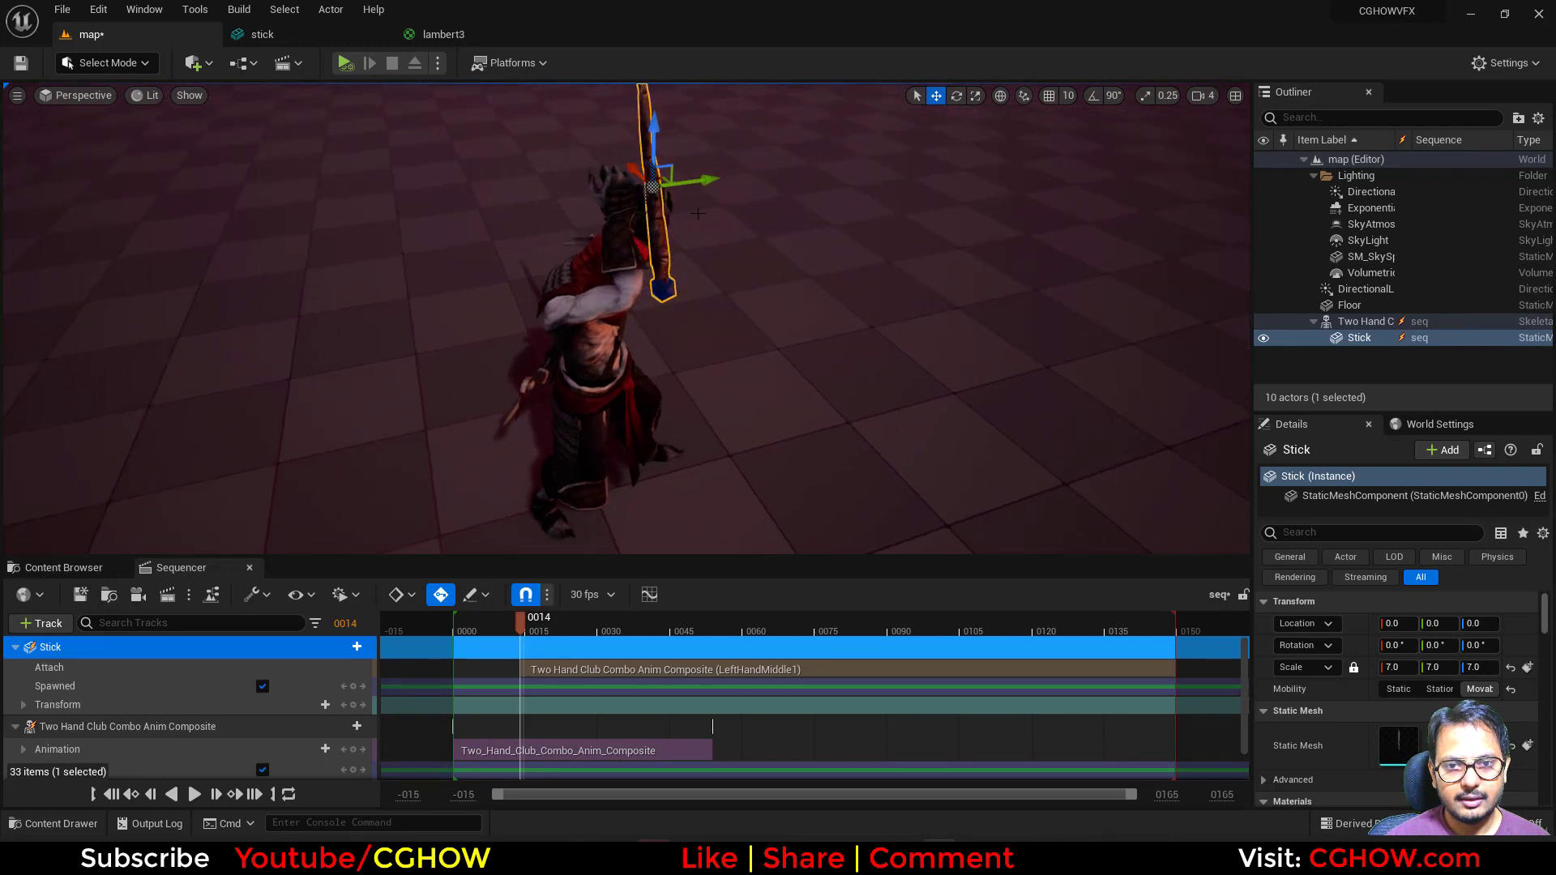
Rotate the stick to about 157°, 52°, 150° and offset it to about -32, 5, -8 to fit the character's grip
{"action": "key", "text": "e"}
{"action": "left_click_drag", "start_coordinate": [602, 125], "coordinate": [518, 456]}
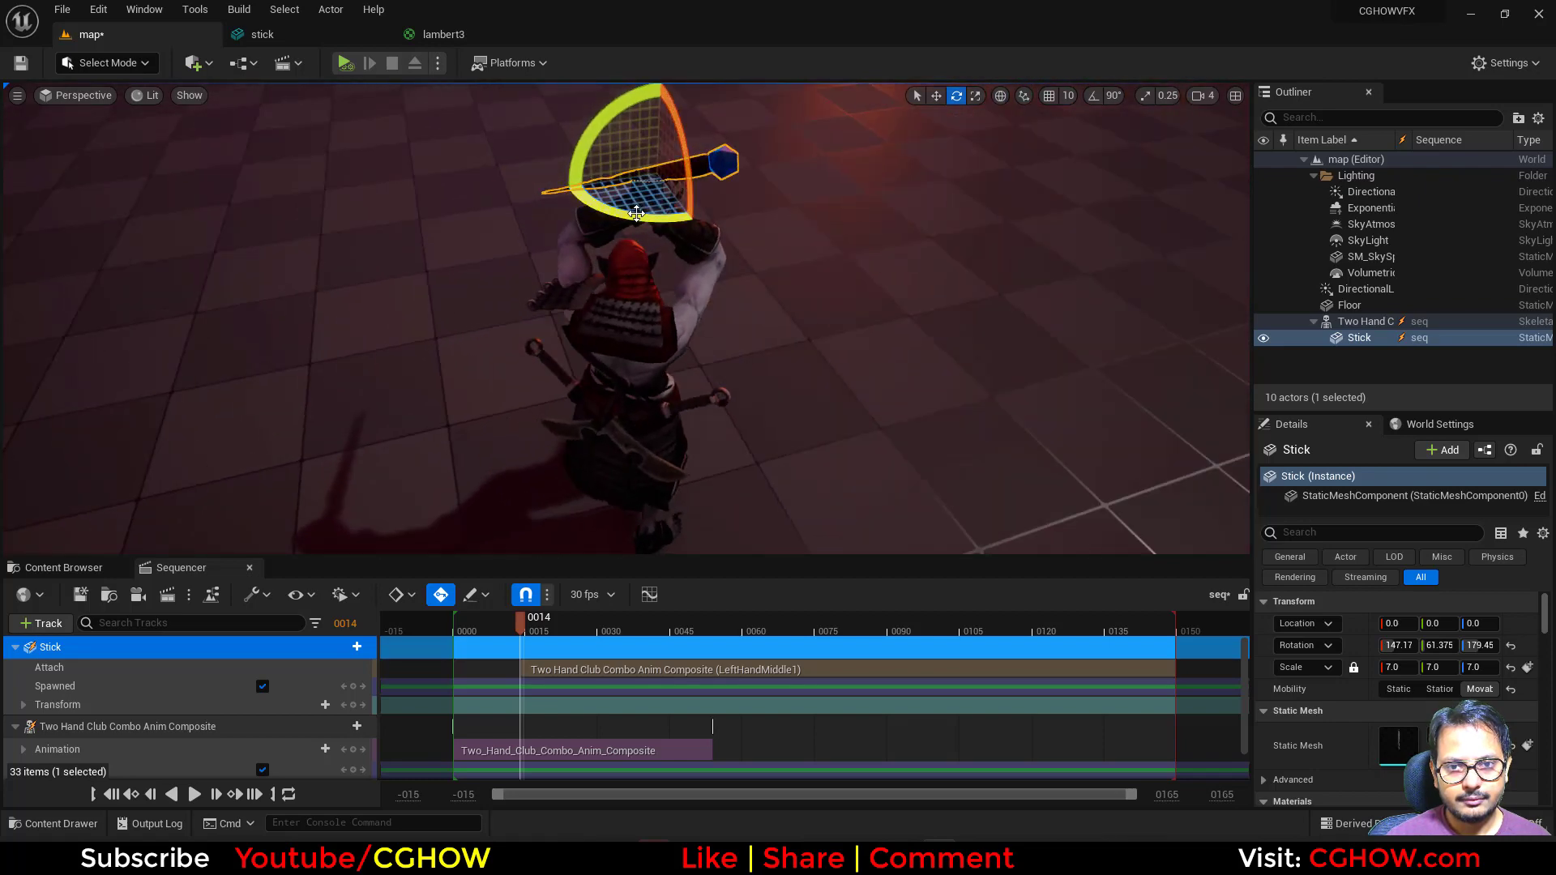
{"action": "left_click_drag", "start_coordinate": [636, 214], "coordinate": [453, 162]}
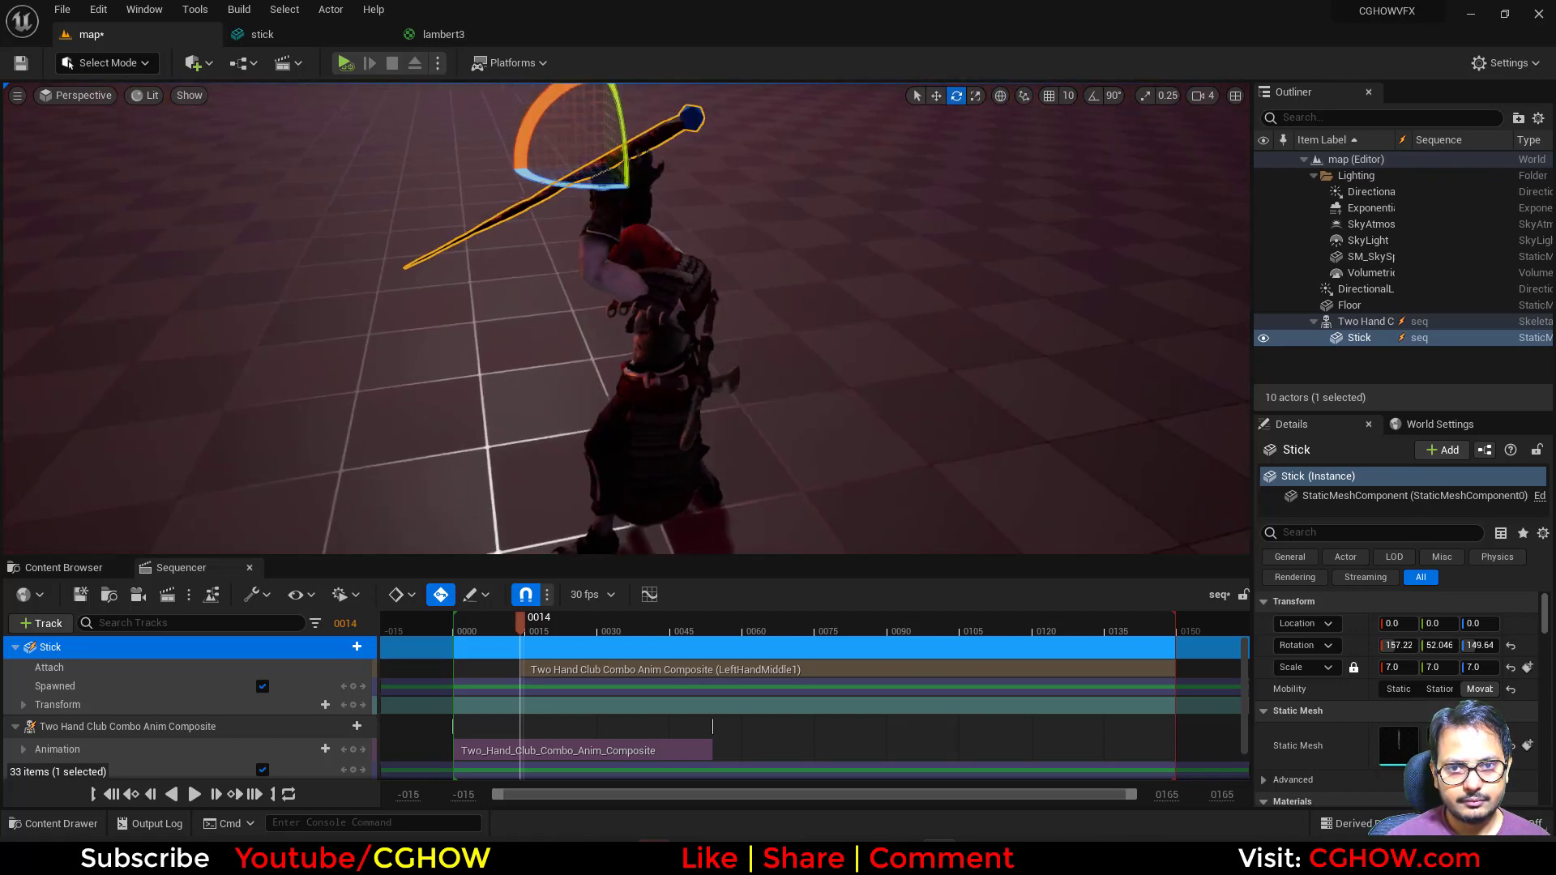
{"action": "key", "text": "w"}
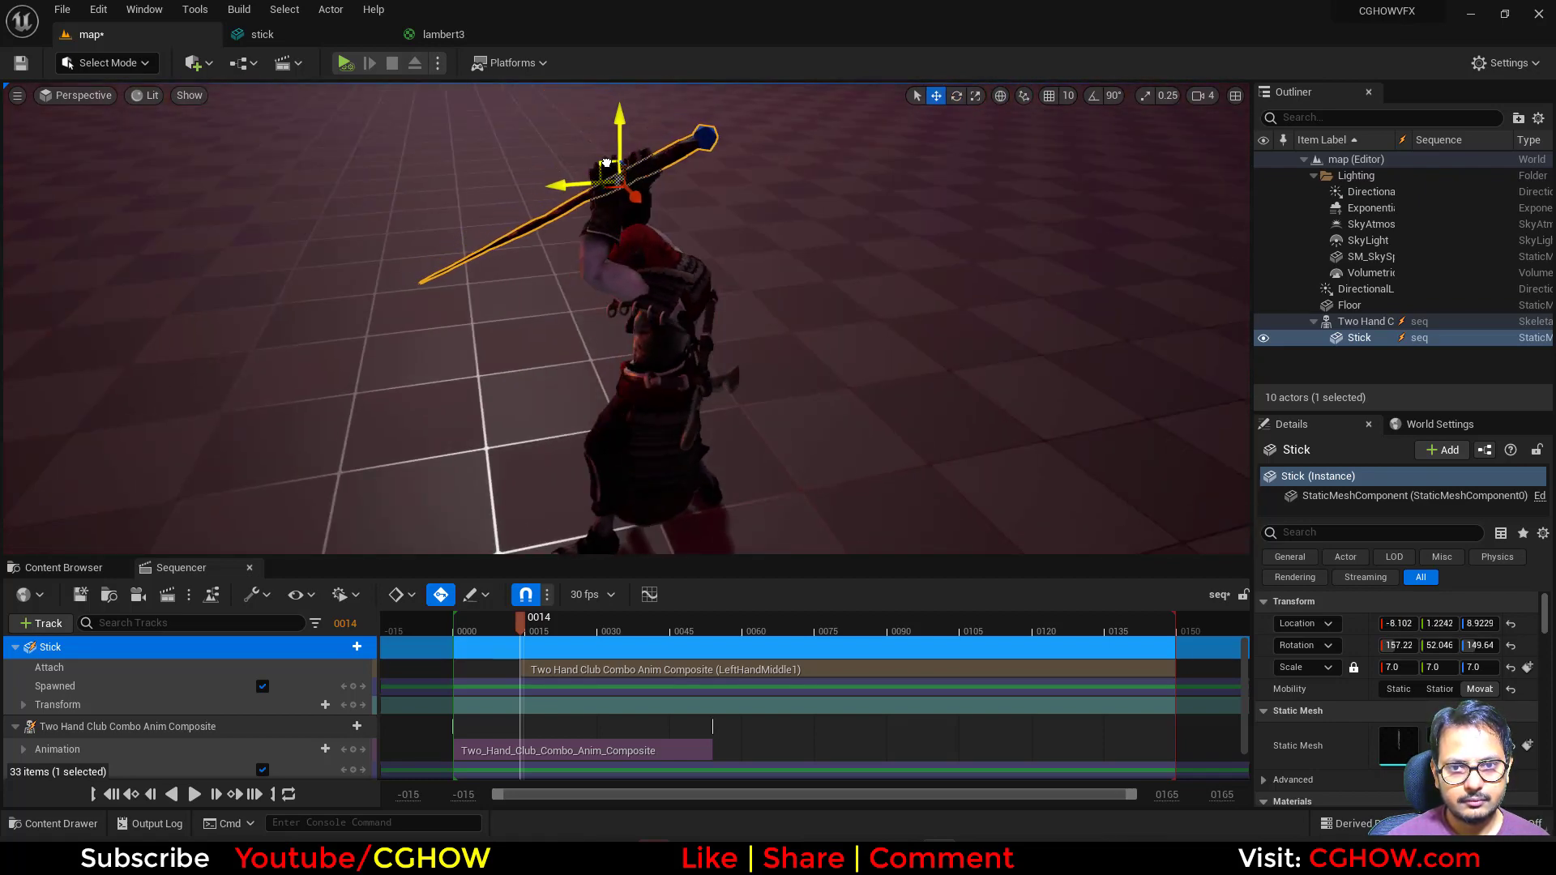
{"action": "left_click_drag", "start_coordinate": [654, 131], "coordinate": [483, 158]}
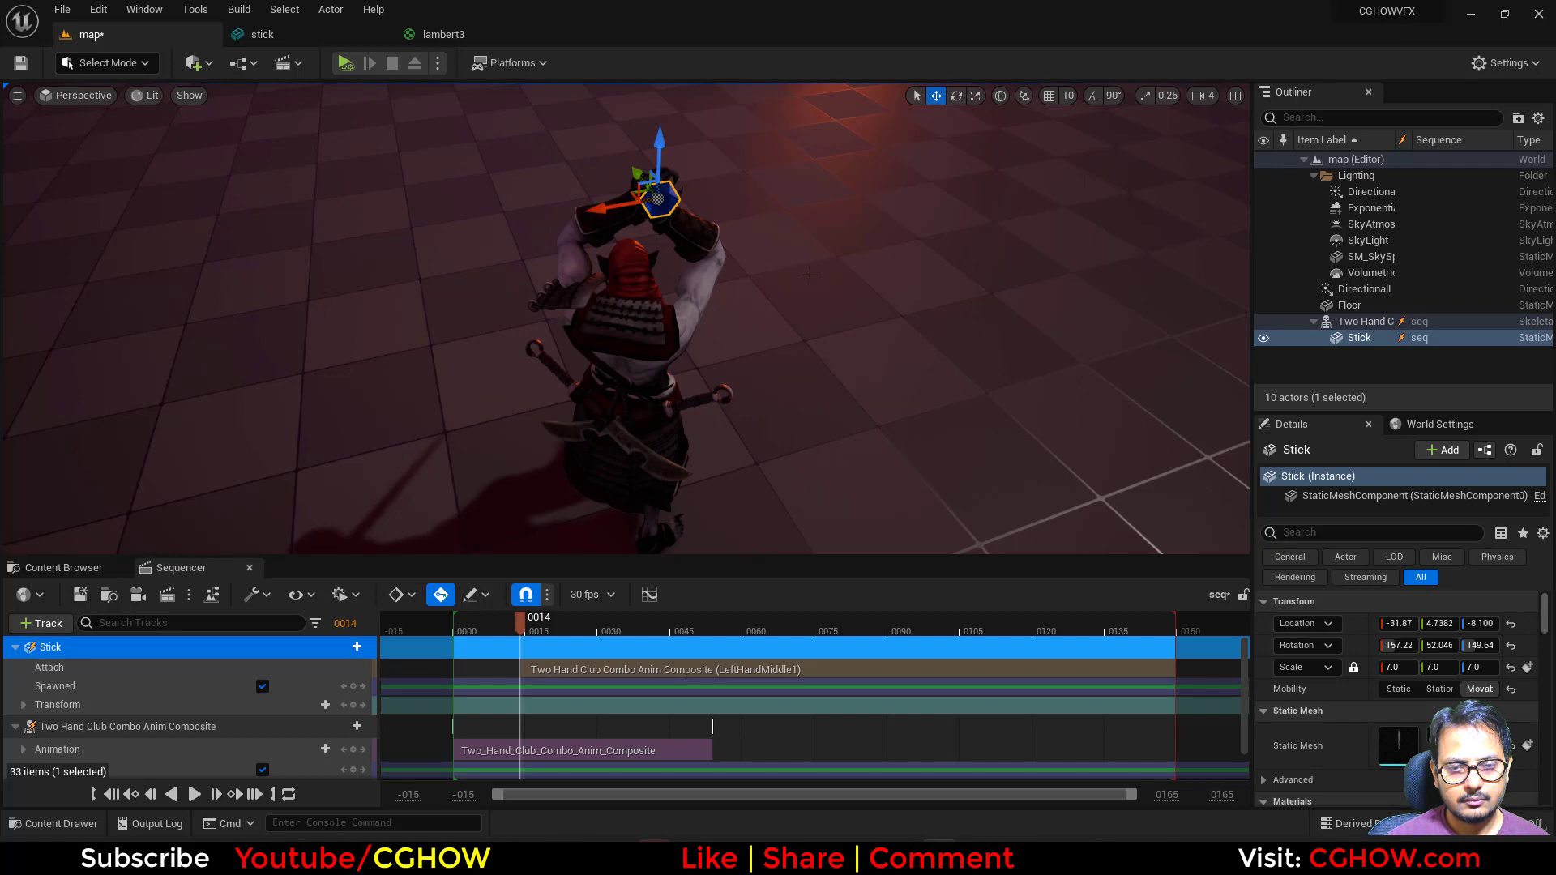
{"action": "left_click", "coordinate": [699, 339]}
{"action": "left_click_drag", "start_coordinate": [699, 338], "coordinate": [818, 280], "text": "alt"}
{"action": "scroll", "coordinate": [553, 360], "scroll_direction": "down", "scroll_amount": 2}
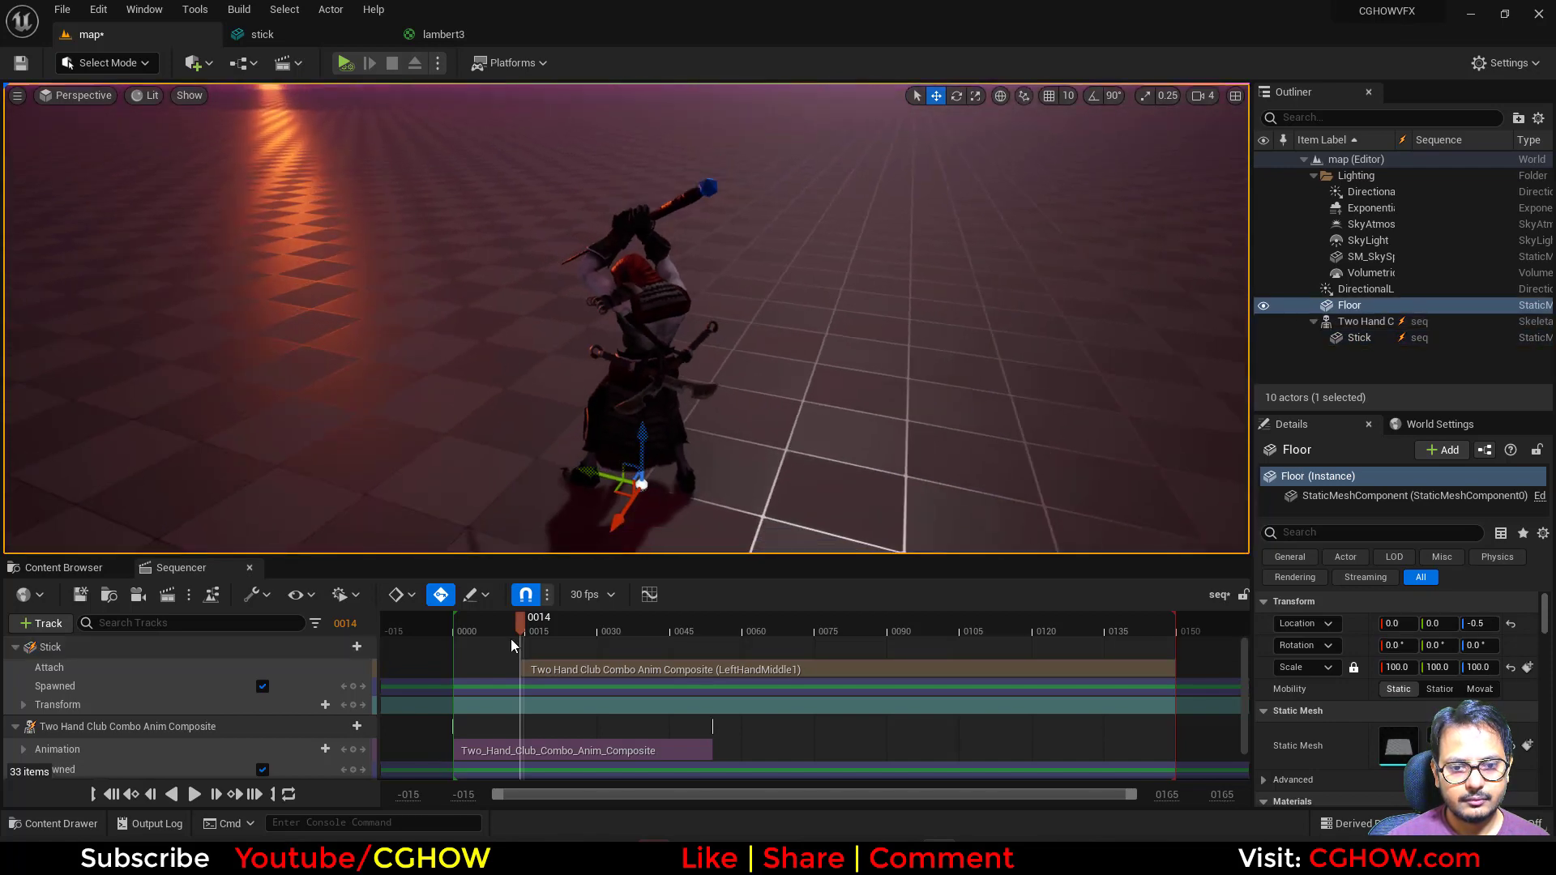
Shift the stick's attach section to start at frame 0 and scrub through the swing to frame 45
{"action": "left_click_drag", "start_coordinate": [545, 670], "coordinate": [476, 669]}
{"action": "left_click_drag", "start_coordinate": [520, 622], "coordinate": [671, 643]}
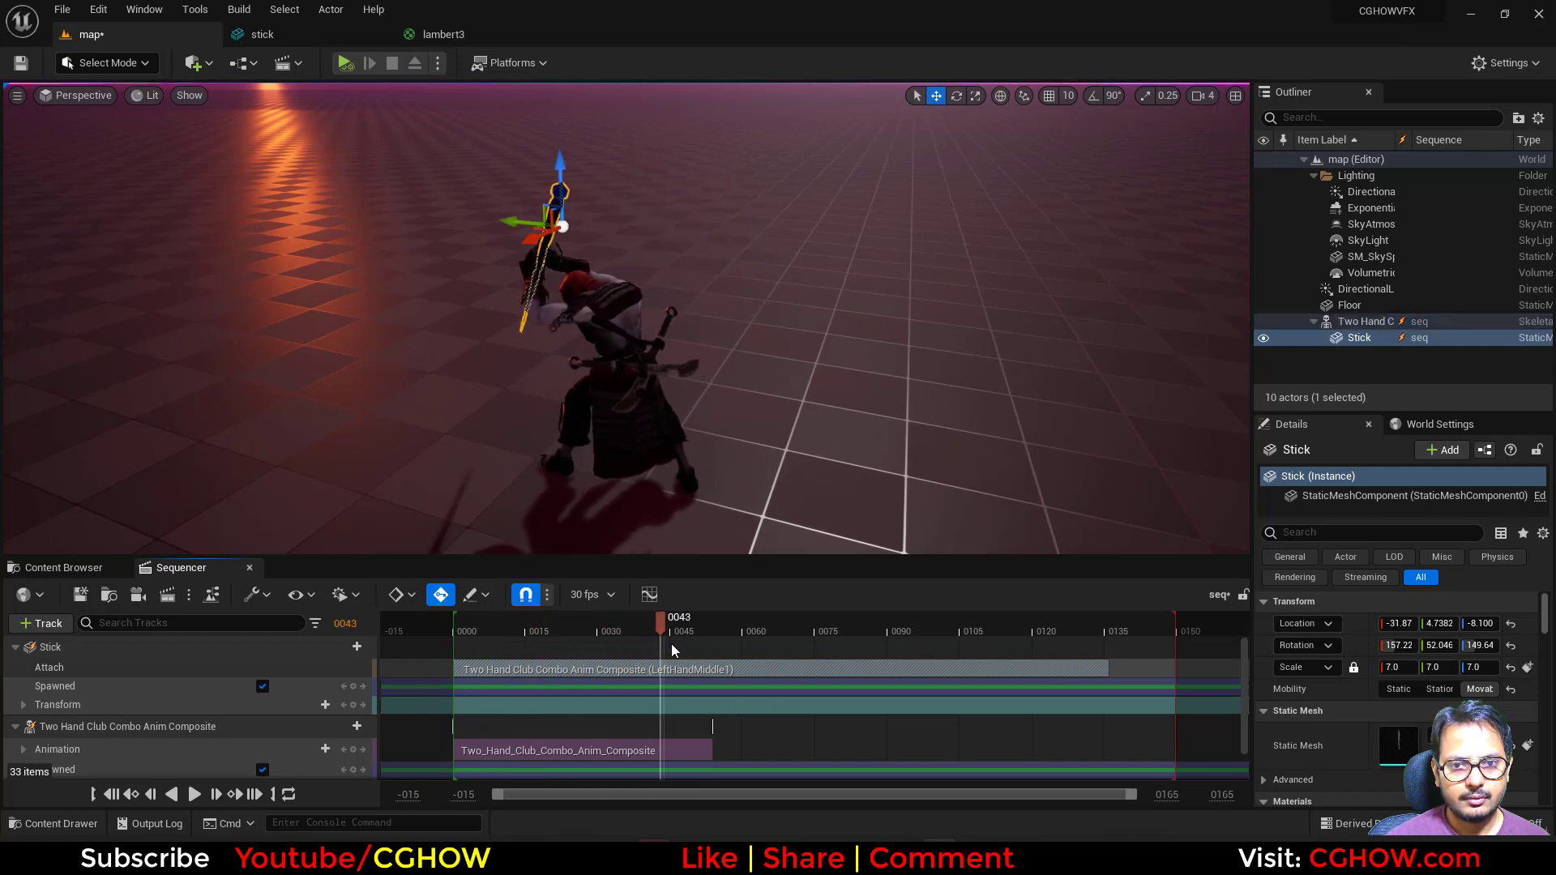
{"action": "left_click_drag", "start_coordinate": [758, 241], "coordinate": [621, 242], "text": "alt"}
{"action": "left_click", "coordinate": [758, 241]}
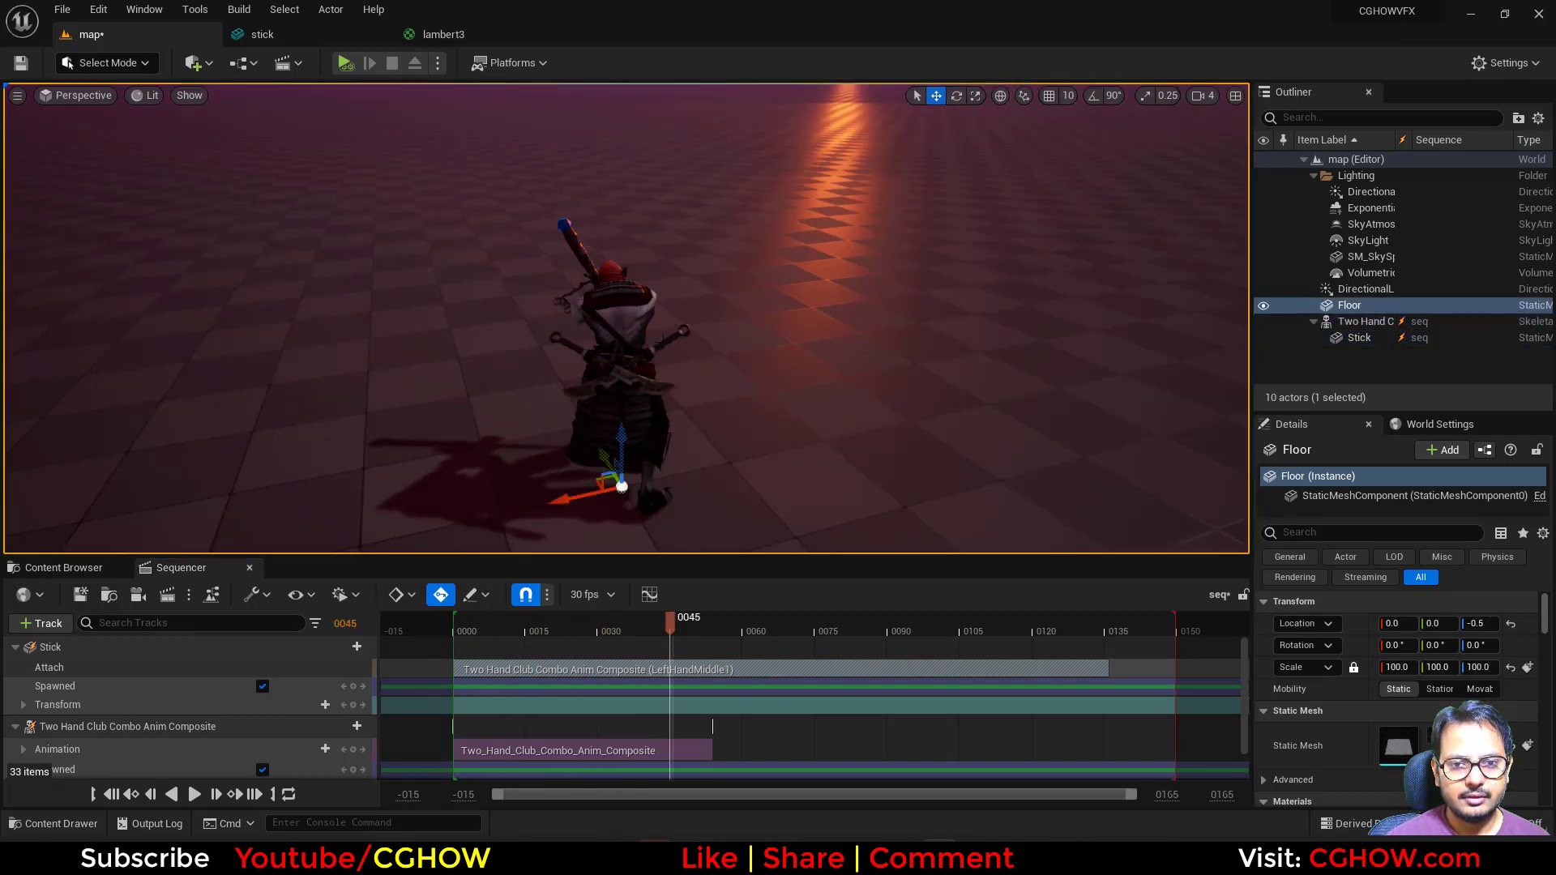
{"action": "scroll", "coordinate": [758, 241], "scroll_direction": "up", "scroll_amount": 8}
{"action": "scroll", "coordinate": [759, 242], "scroll_direction": "down", "scroll_amount": 2}
Shift the stick's attach section to start at frame -3, play the sequence and stop at frame 34
{"action": "left_click_drag", "start_coordinate": [536, 624], "coordinate": [440, 649]}
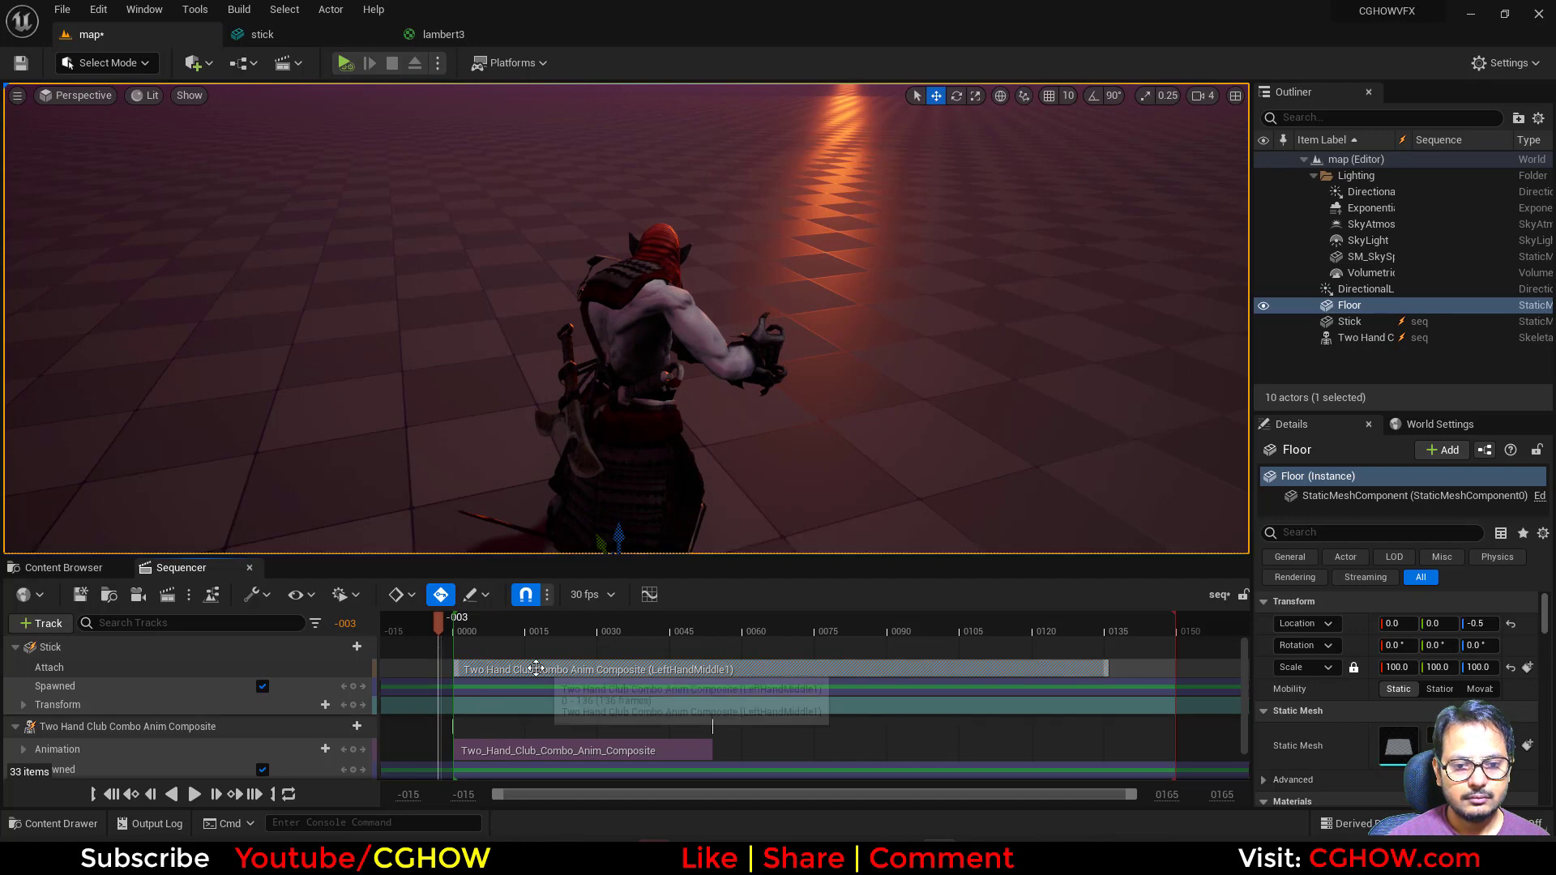
{"action": "left_click_drag", "start_coordinate": [545, 669], "coordinate": [532, 669]}
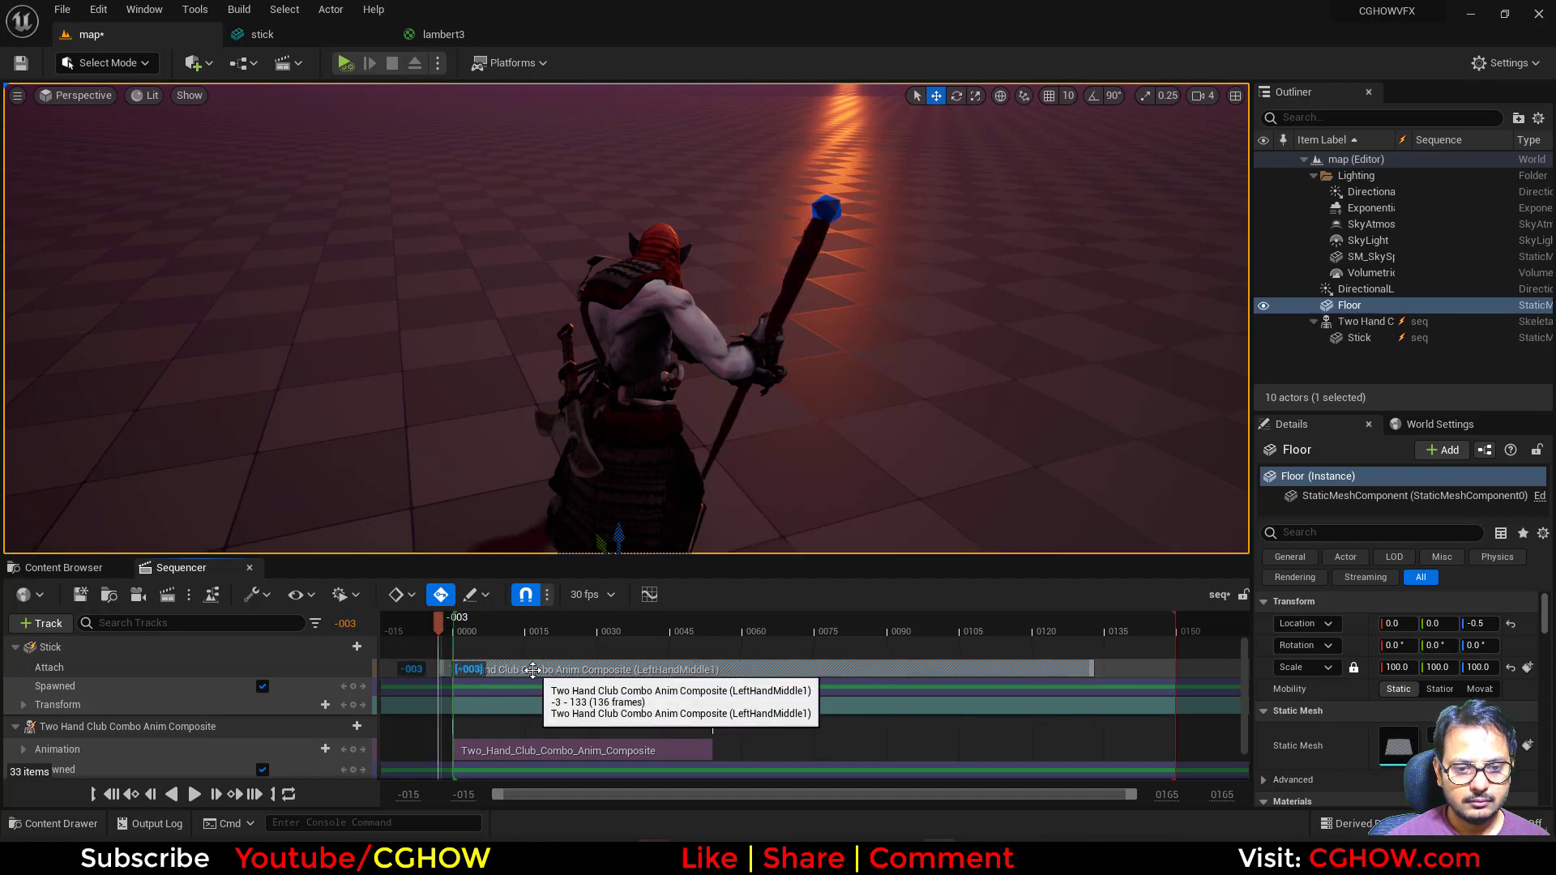
{"action": "left_click", "coordinate": [195, 794]}
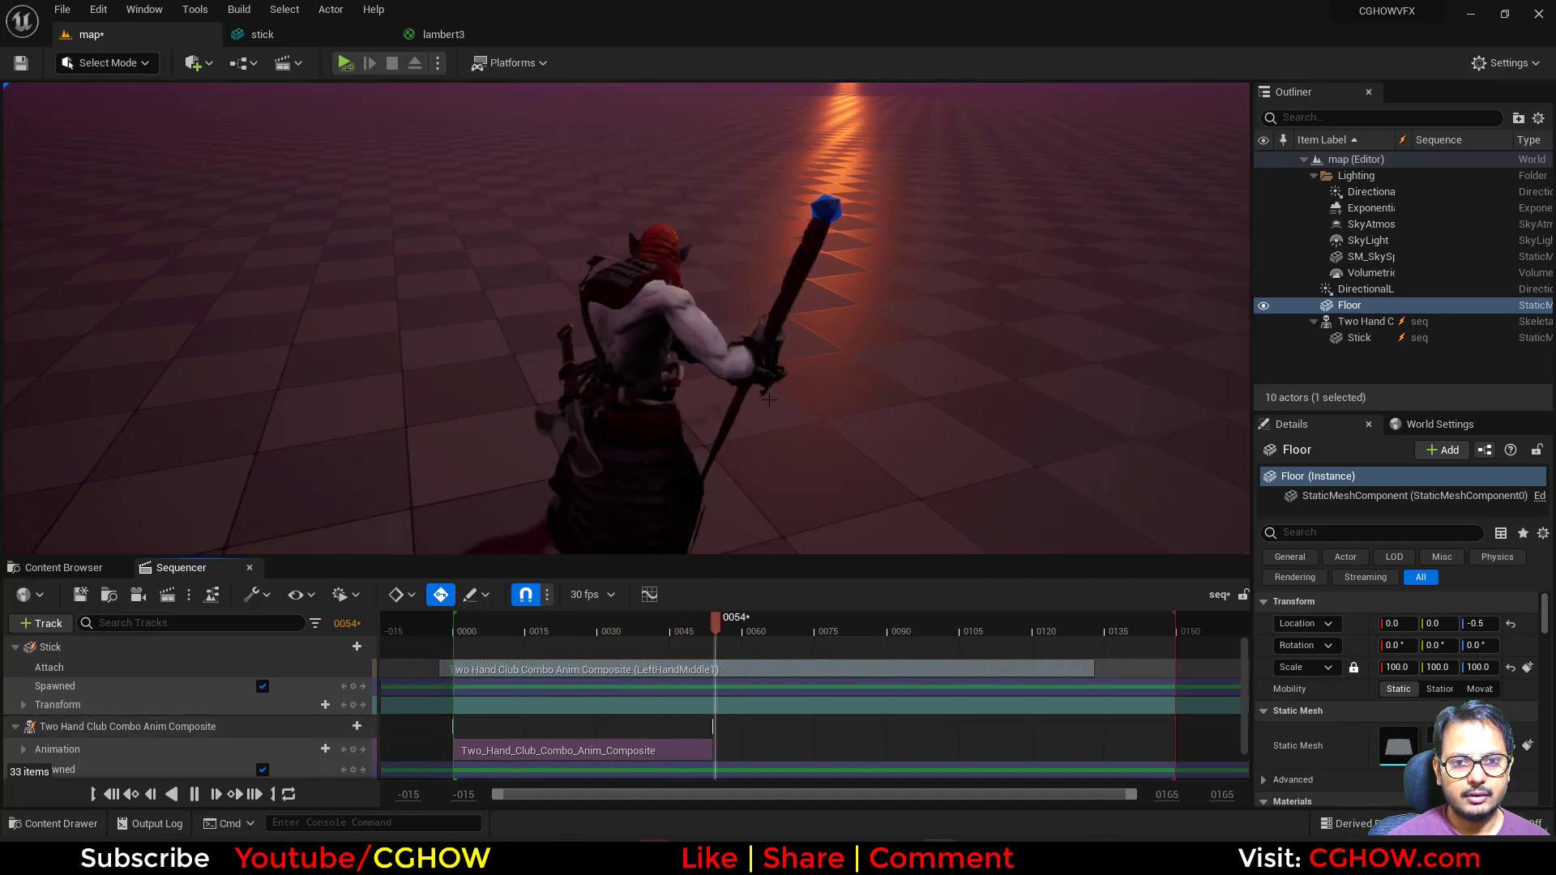
{"action": "mouse_move", "coordinate": [593, 622]}
{"action": "left_mouse_down"}
{"action": "mouse_move", "coordinate": [431, 630]}
{"action": "mouse_move", "coordinate": [620, 623]}
{"action": "left_mouse_up"}
Rotate the character to about -68° around the vertical axis
{"action": "left_click_drag", "start_coordinate": [704, 512], "coordinate": [531, 434], "text": "alt"}
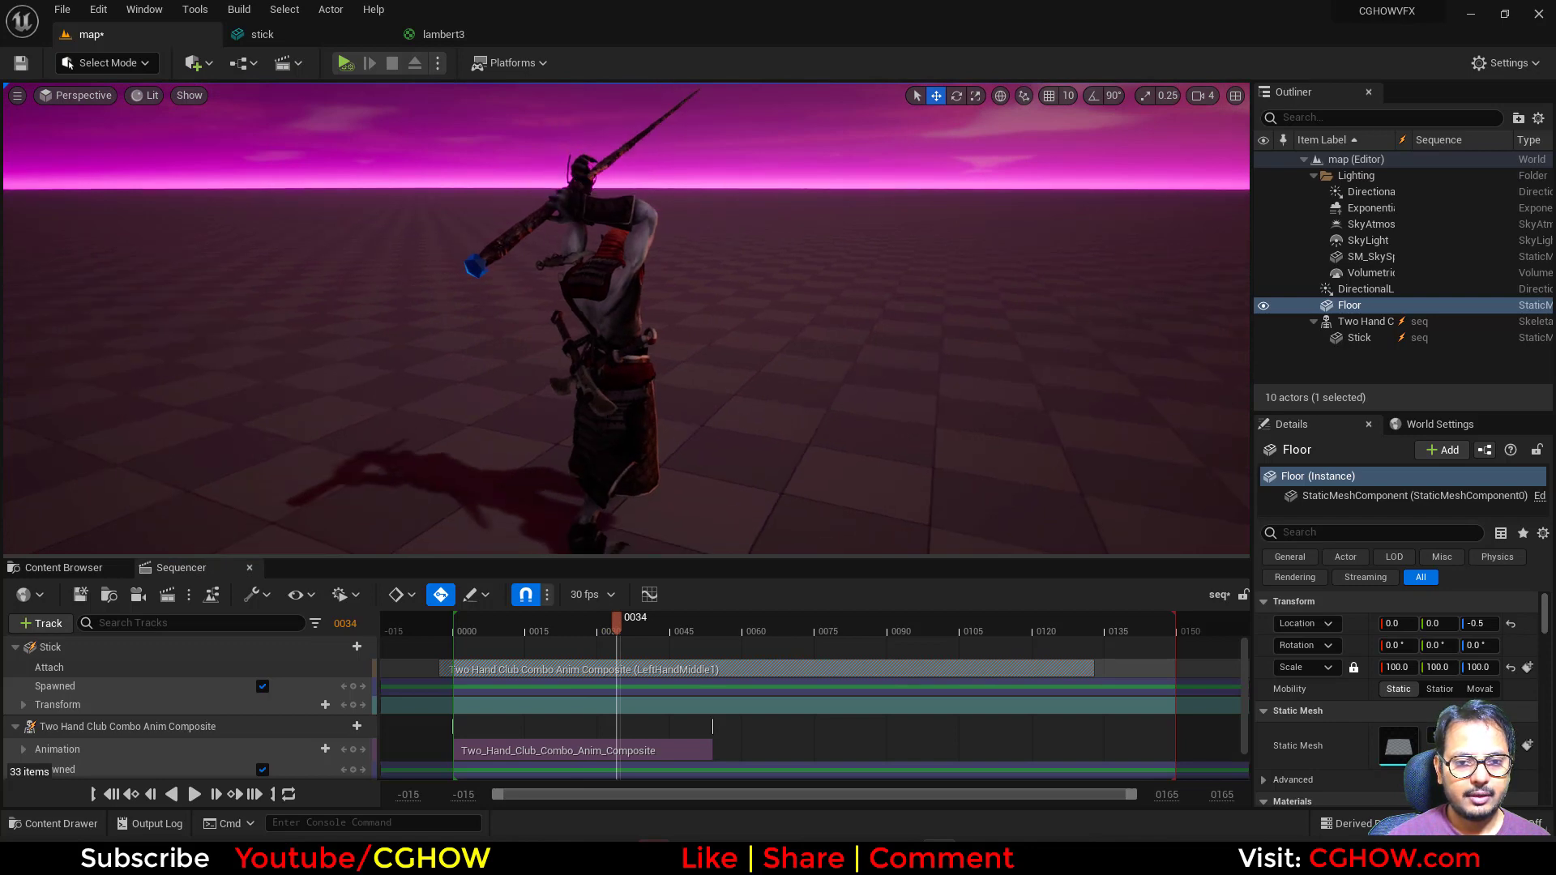
{"action": "left_click", "coordinate": [609, 340]}
{"action": "left_click_drag", "start_coordinate": [601, 522], "coordinate": [502, 528]}
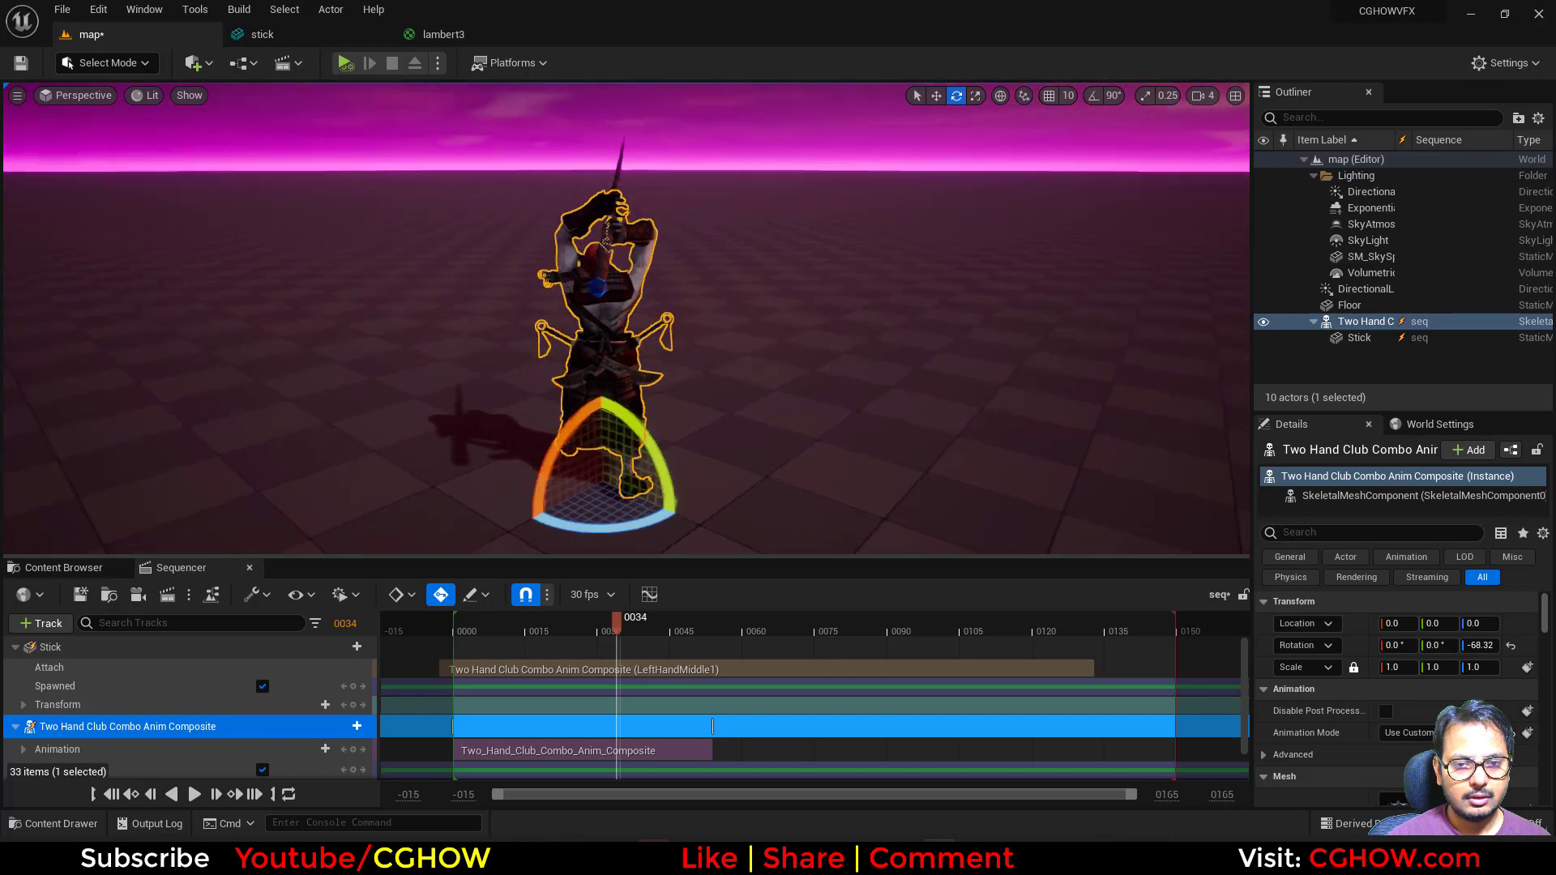
{"action": "right_click_drag", "start_coordinate": [749, 154], "coordinate": [770, 150]}
{"action": "left_click", "coordinate": [770, 148]}
{"action": "scroll", "coordinate": [733, 417], "scroll_direction": "up", "scroll_amount": 4}
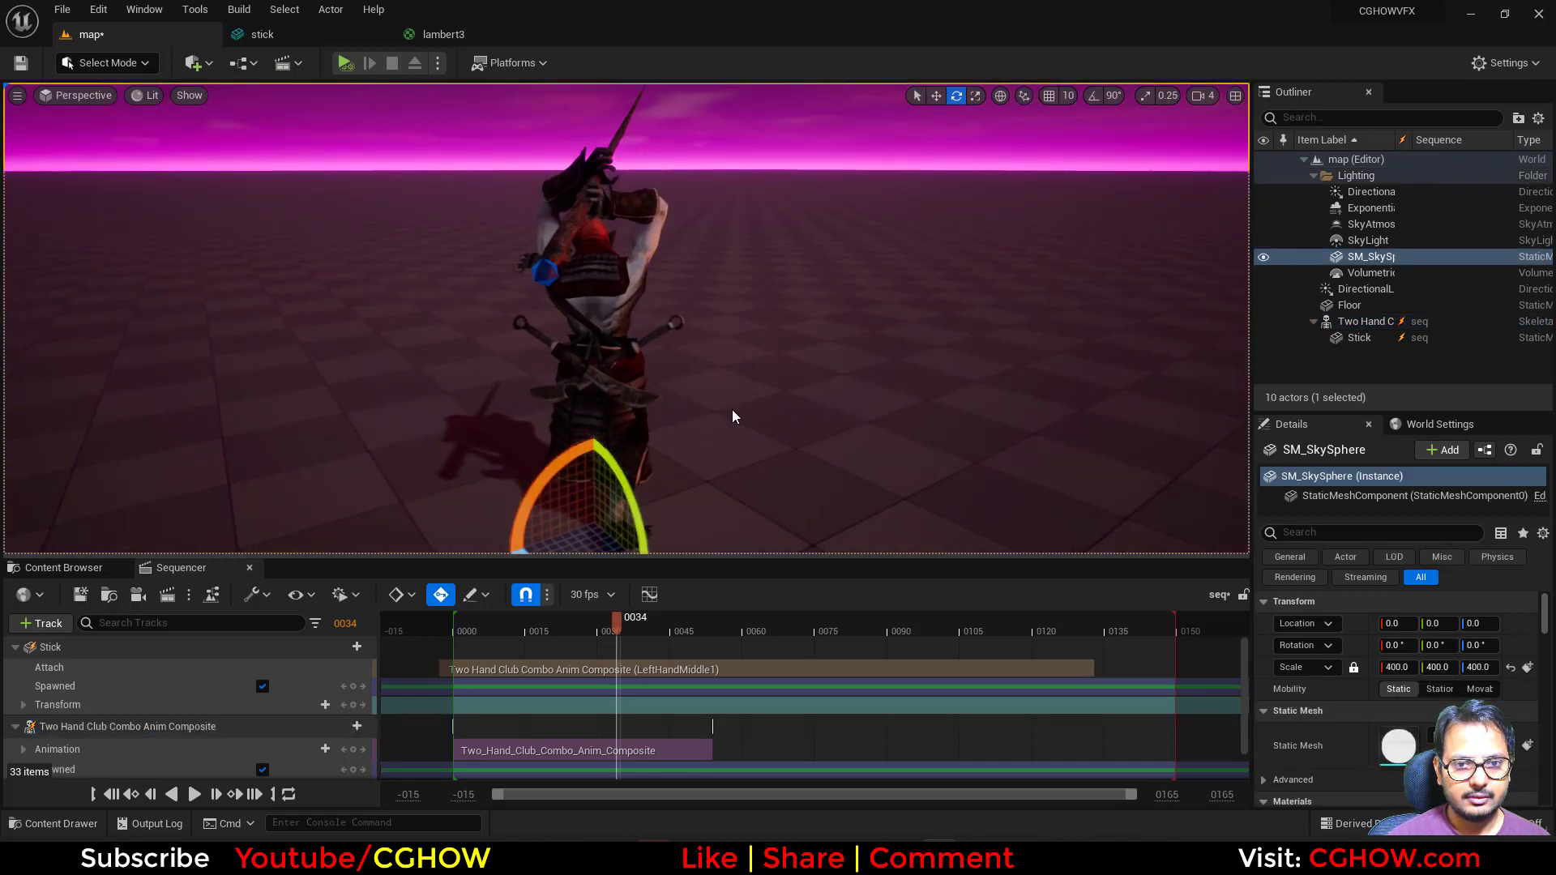
{"action": "scroll", "coordinate": [733, 417], "scroll_direction": "down", "scroll_amount": 1}
Shorten the sequence's playback range to end at frame 70 and play it from the start
{"action": "left_click_drag", "start_coordinate": [480, 629], "coordinate": [781, 637]}
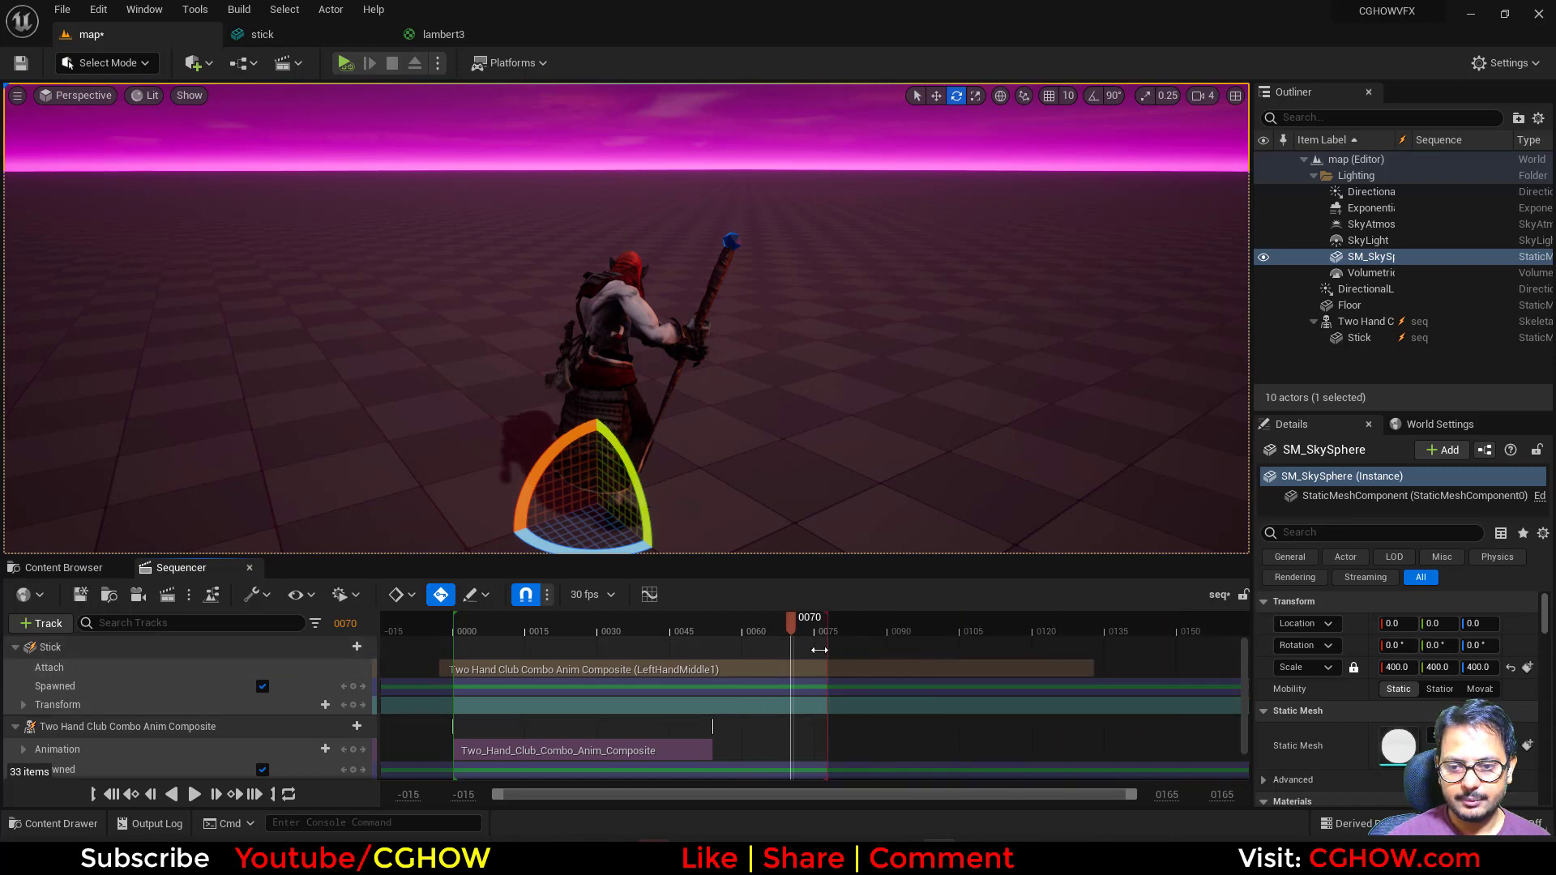
{"action": "left_click", "coordinate": [92, 794]}
{"action": "left_click", "coordinate": [195, 794]}
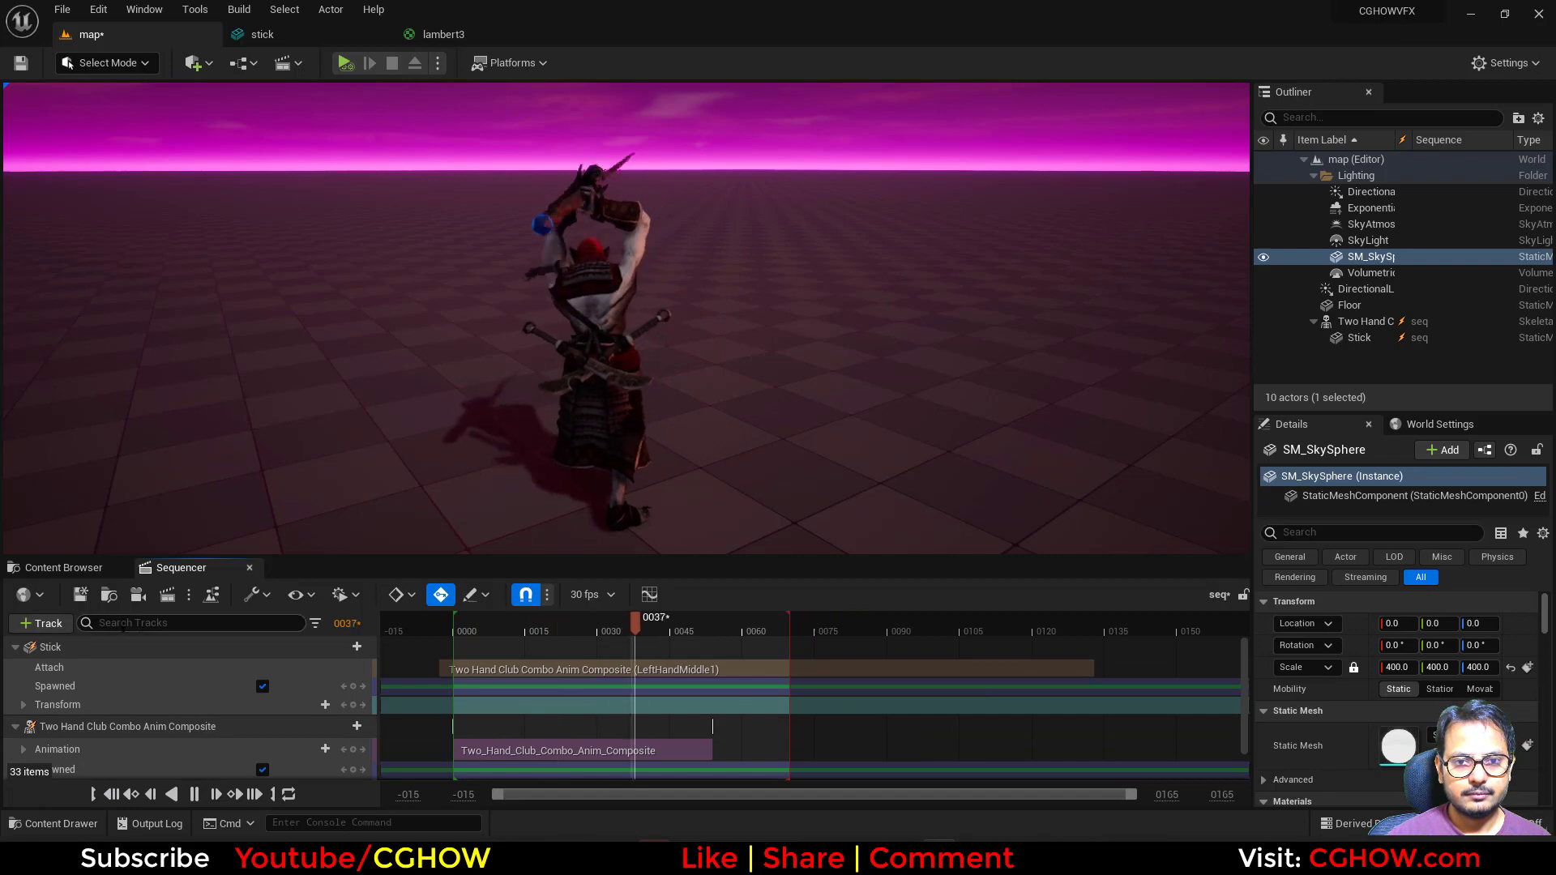
{"action": "left_click", "coordinate": [518, 633]}
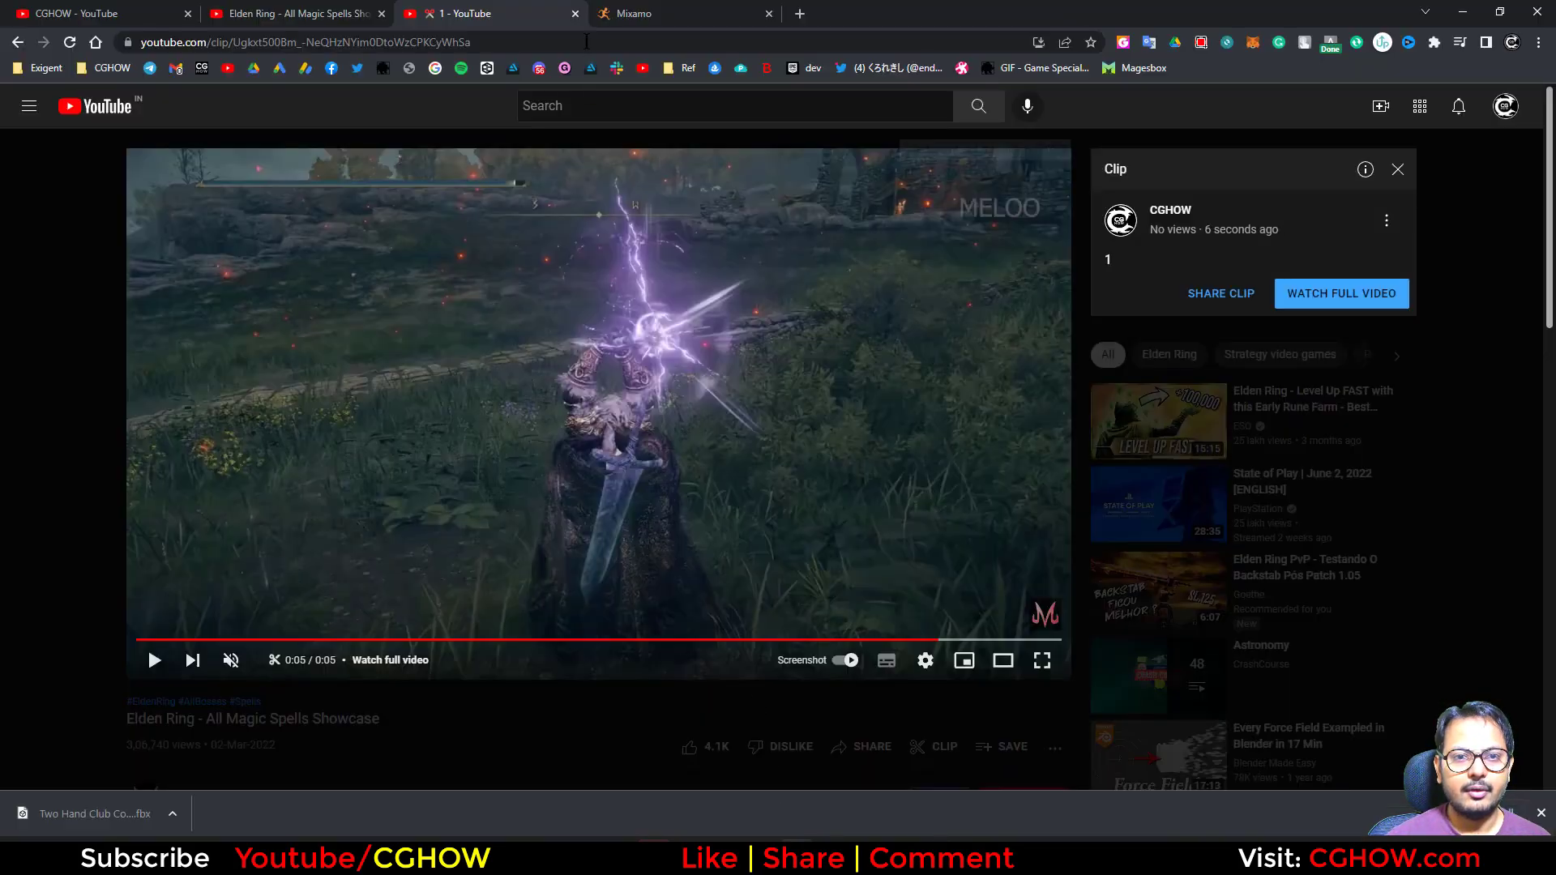
Switch to the Elden Ring clip on YouTube, replay it from the beginning in full screen and pause at the raised staff
{"action": "left_click", "coordinate": [154, 660]}
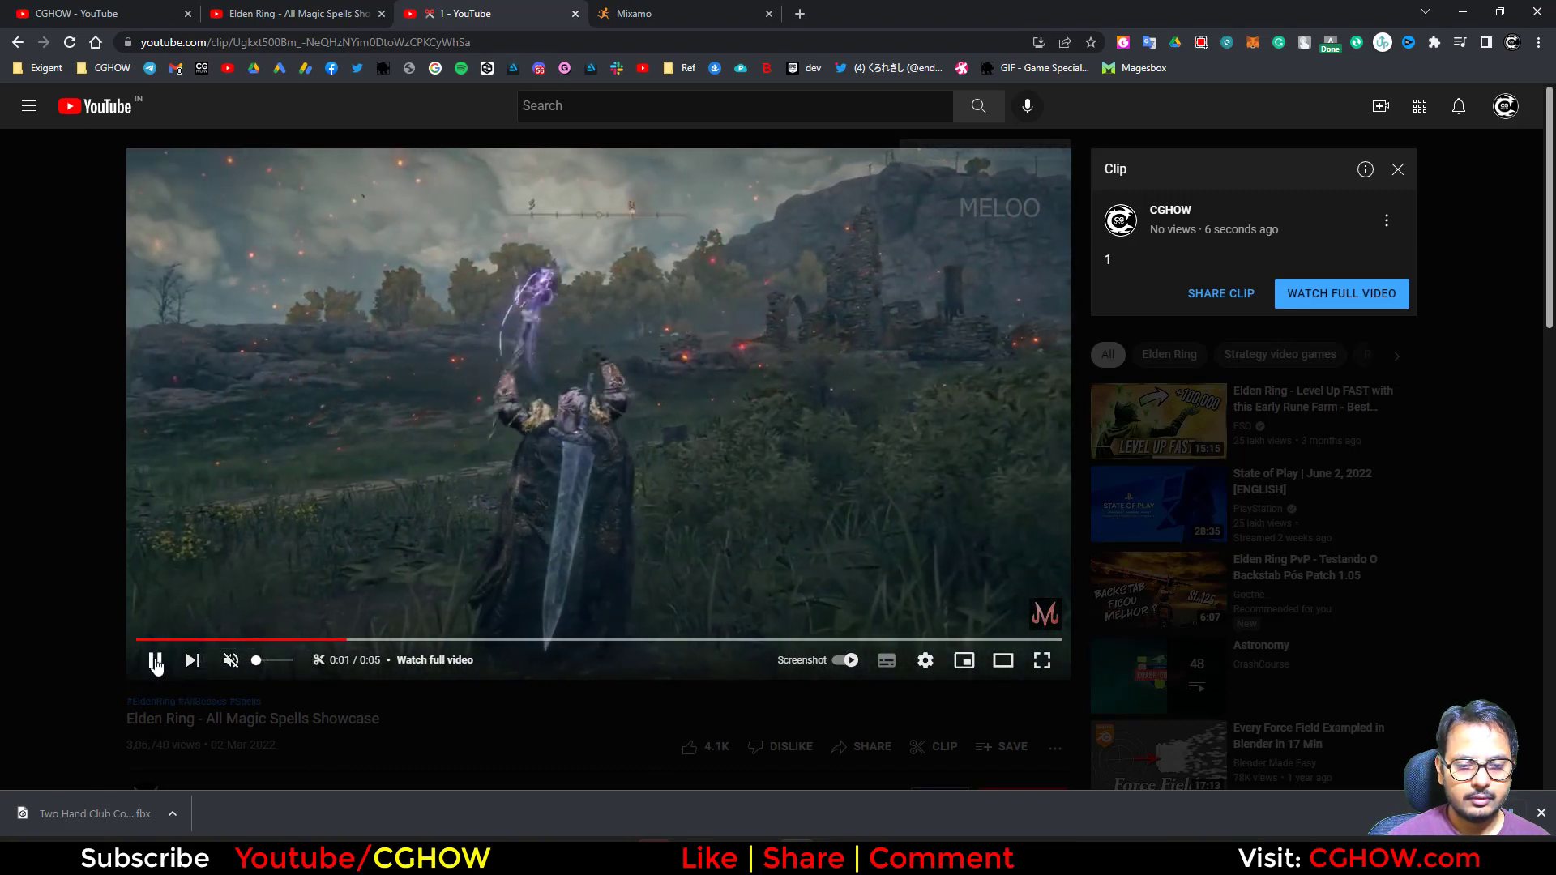
{"action": "left_click", "coordinate": [155, 660]}
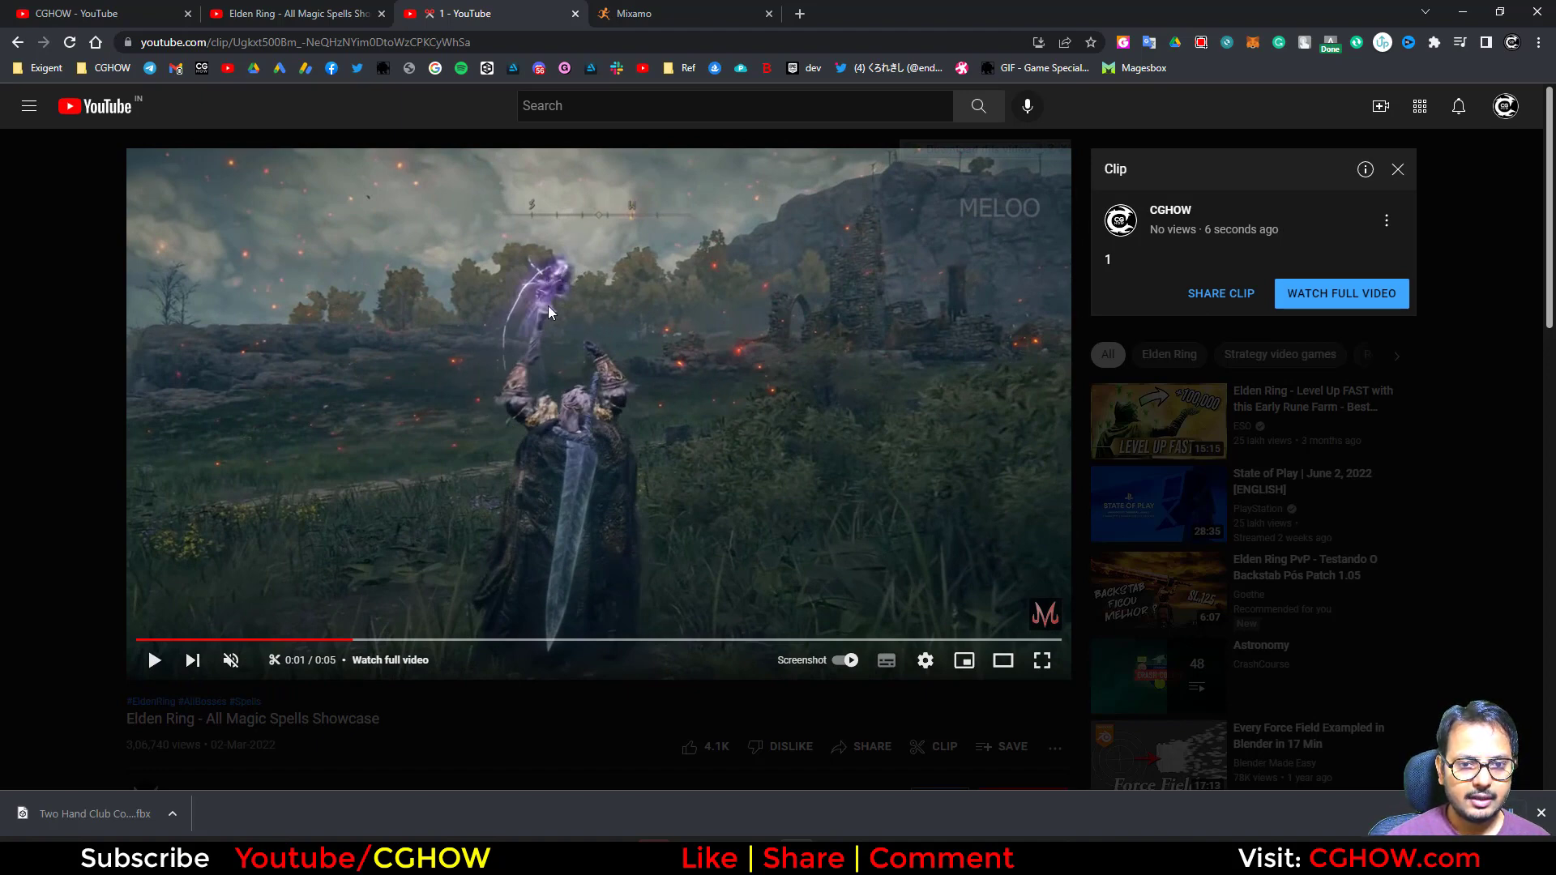
{"action": "left_click", "coordinate": [144, 640]}
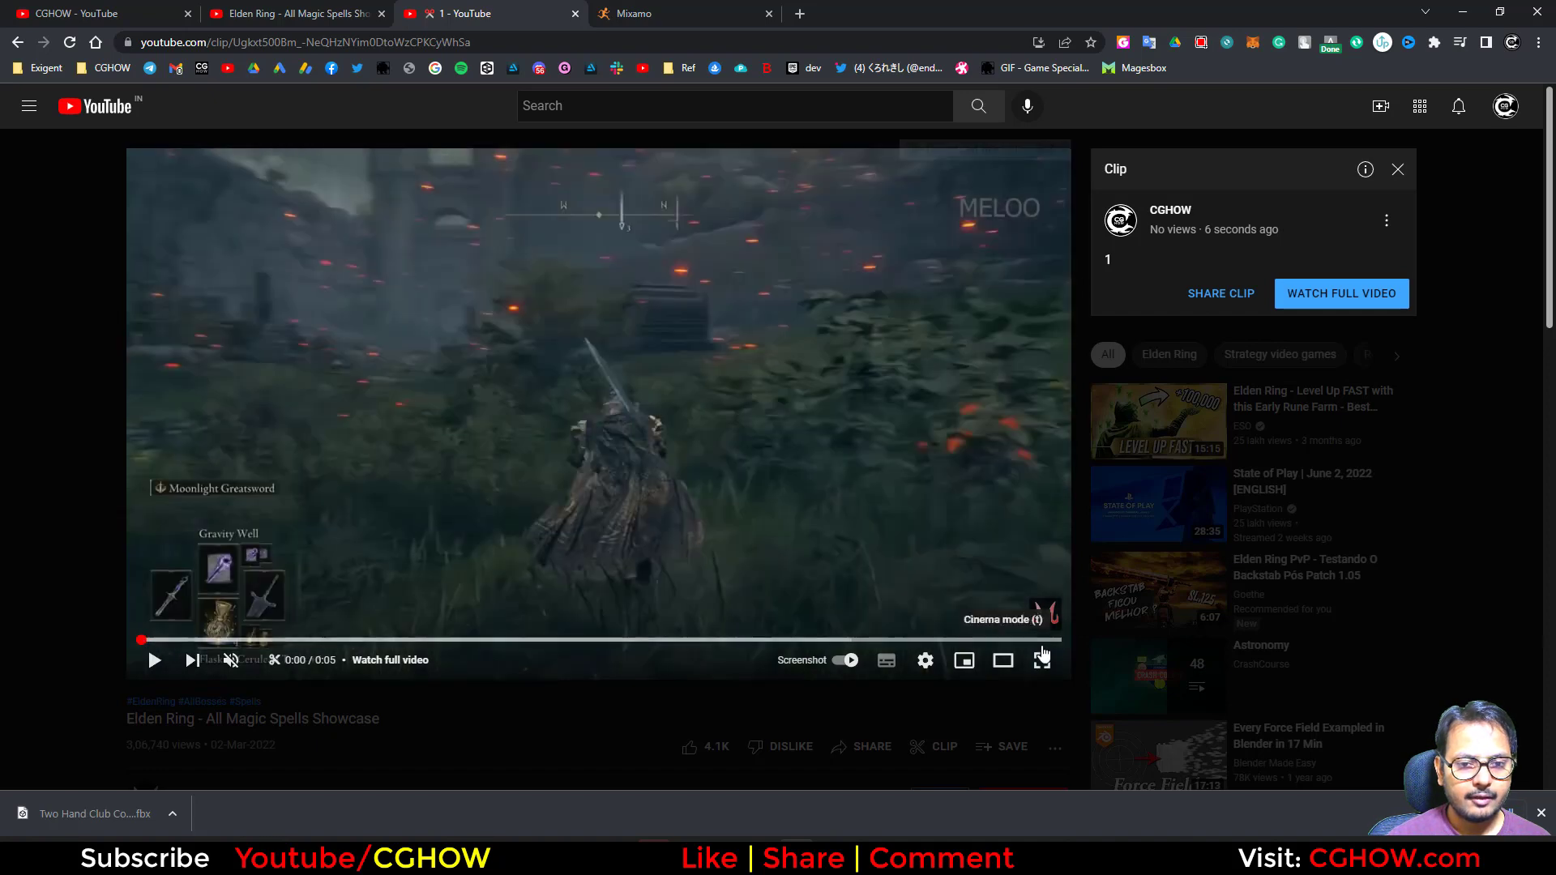
{"action": "left_click", "coordinate": [1039, 663]}
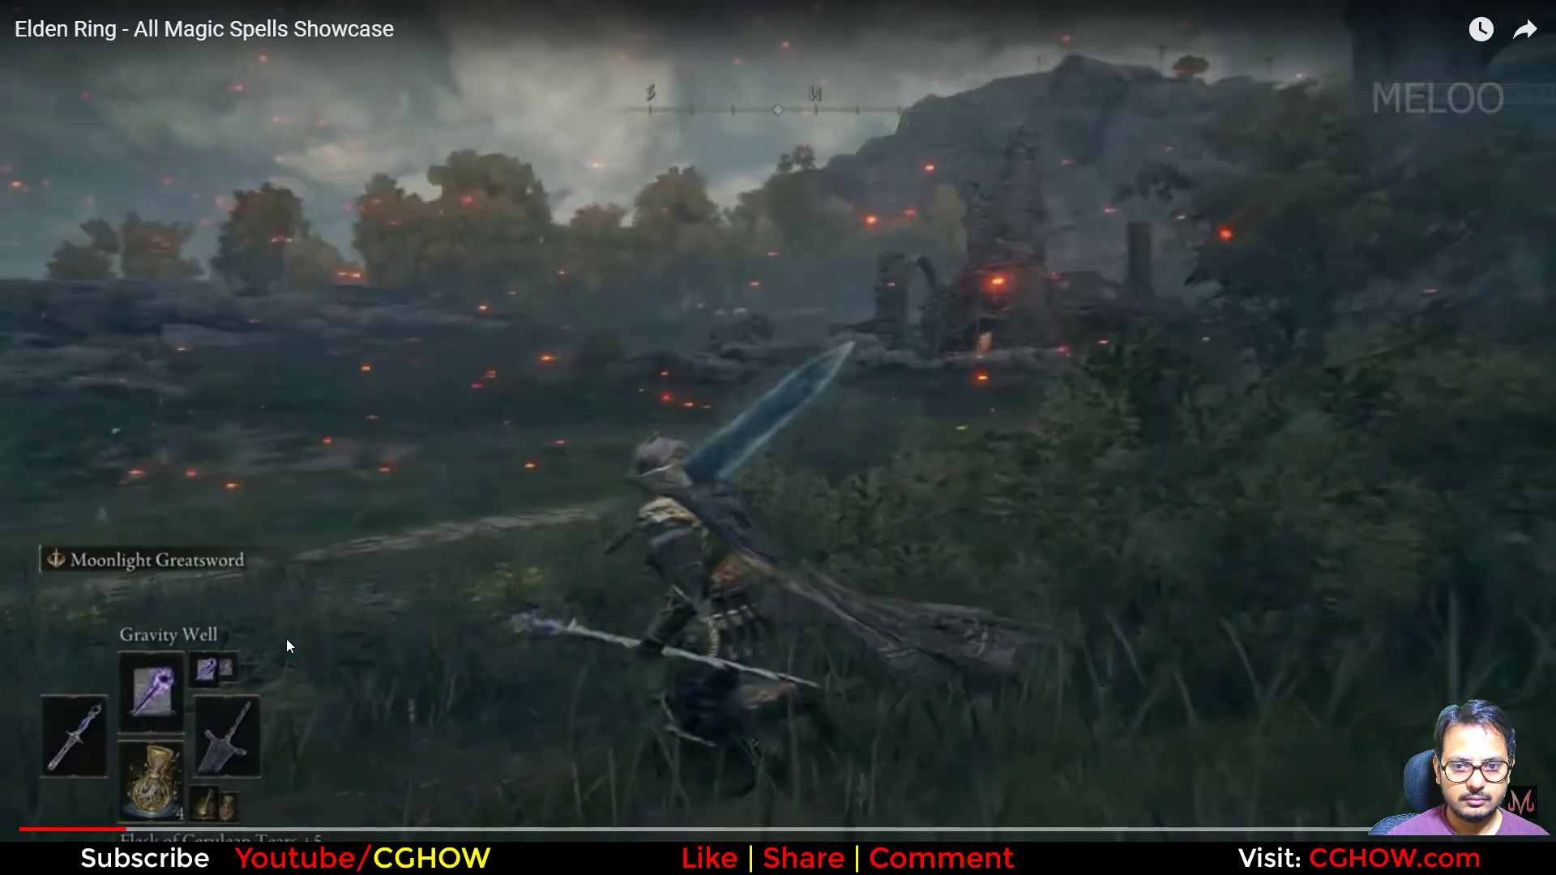
{"action": "key", "text": "space"}
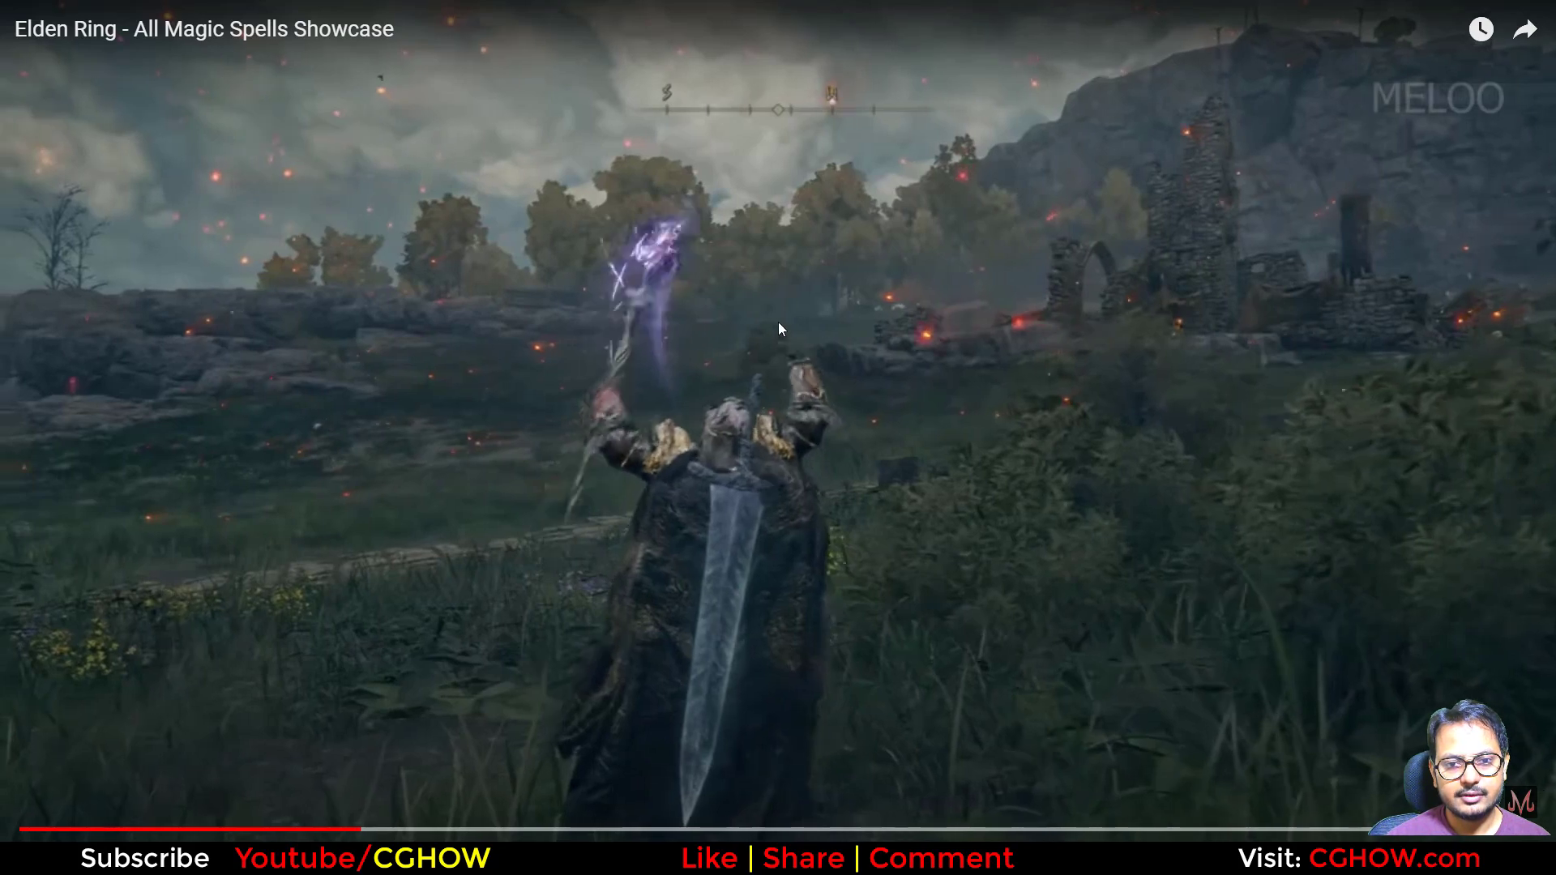
Step back and forth frame by frame through the staff raise to examine the purple glow and lightning trails around its head
{"action": "key", "text": "comma"}
{"action": "key", "text": "comma"}
{"action": "key", "text": "comma"}
{"action": "key", "text": "comma"}
{"action": "key", "text": "comma"}
{"action": "key", "text": "comma"}
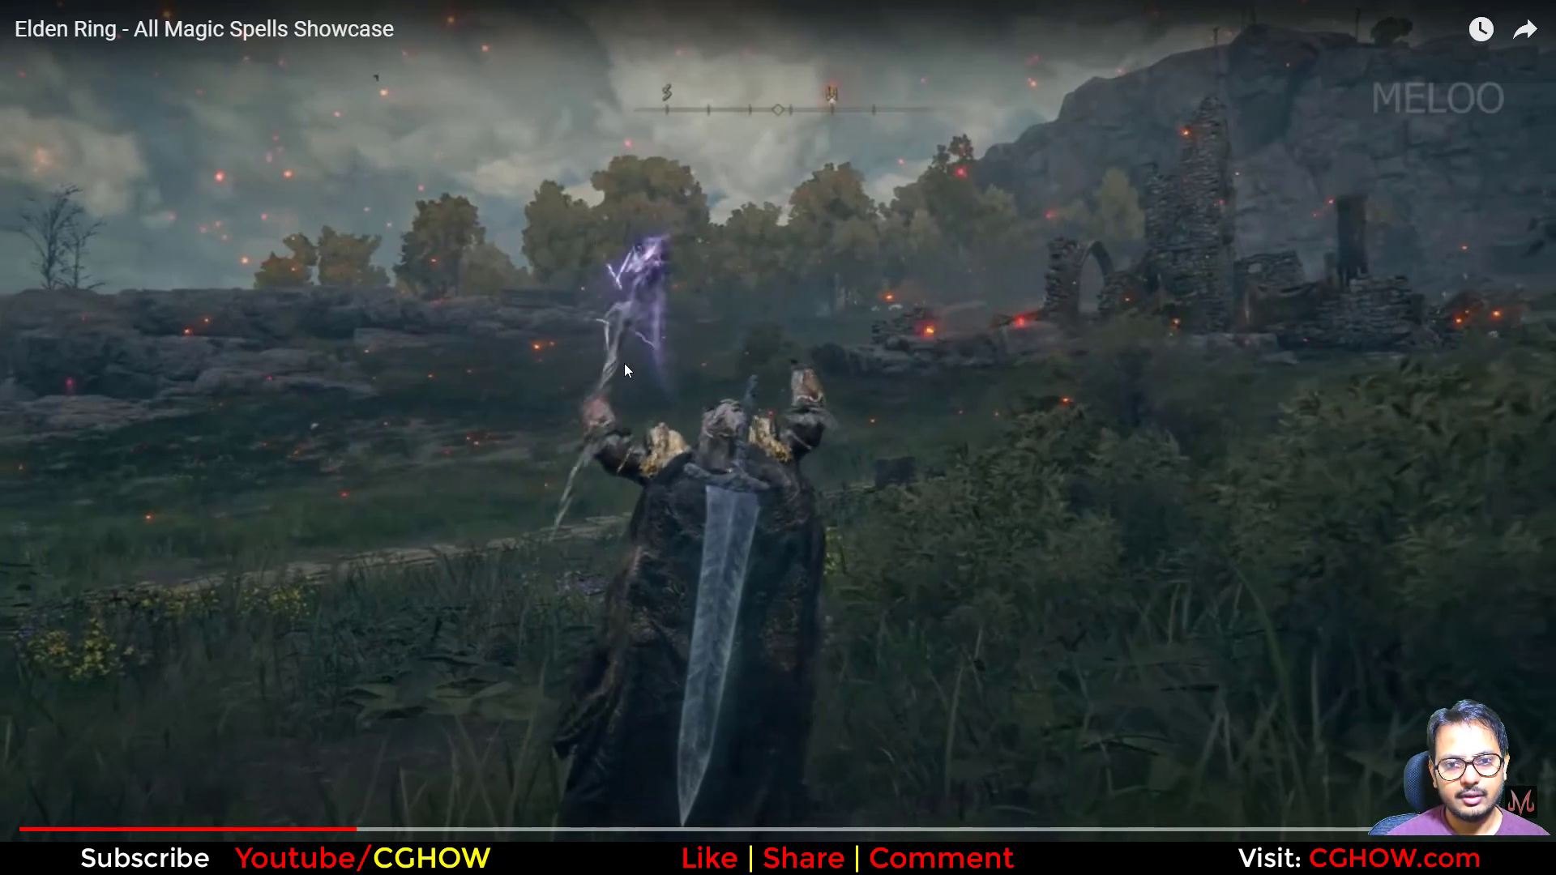
{"action": "key", "text": "period"}
{"action": "key", "text": "period"}
{"action": "key", "text": "period"}
{"action": "key", "text": "period"}
{"action": "key", "text": "period"}
{"action": "key", "text": "period"}
{"action": "key", "text": "period"}
{"action": "key", "text": "period"}
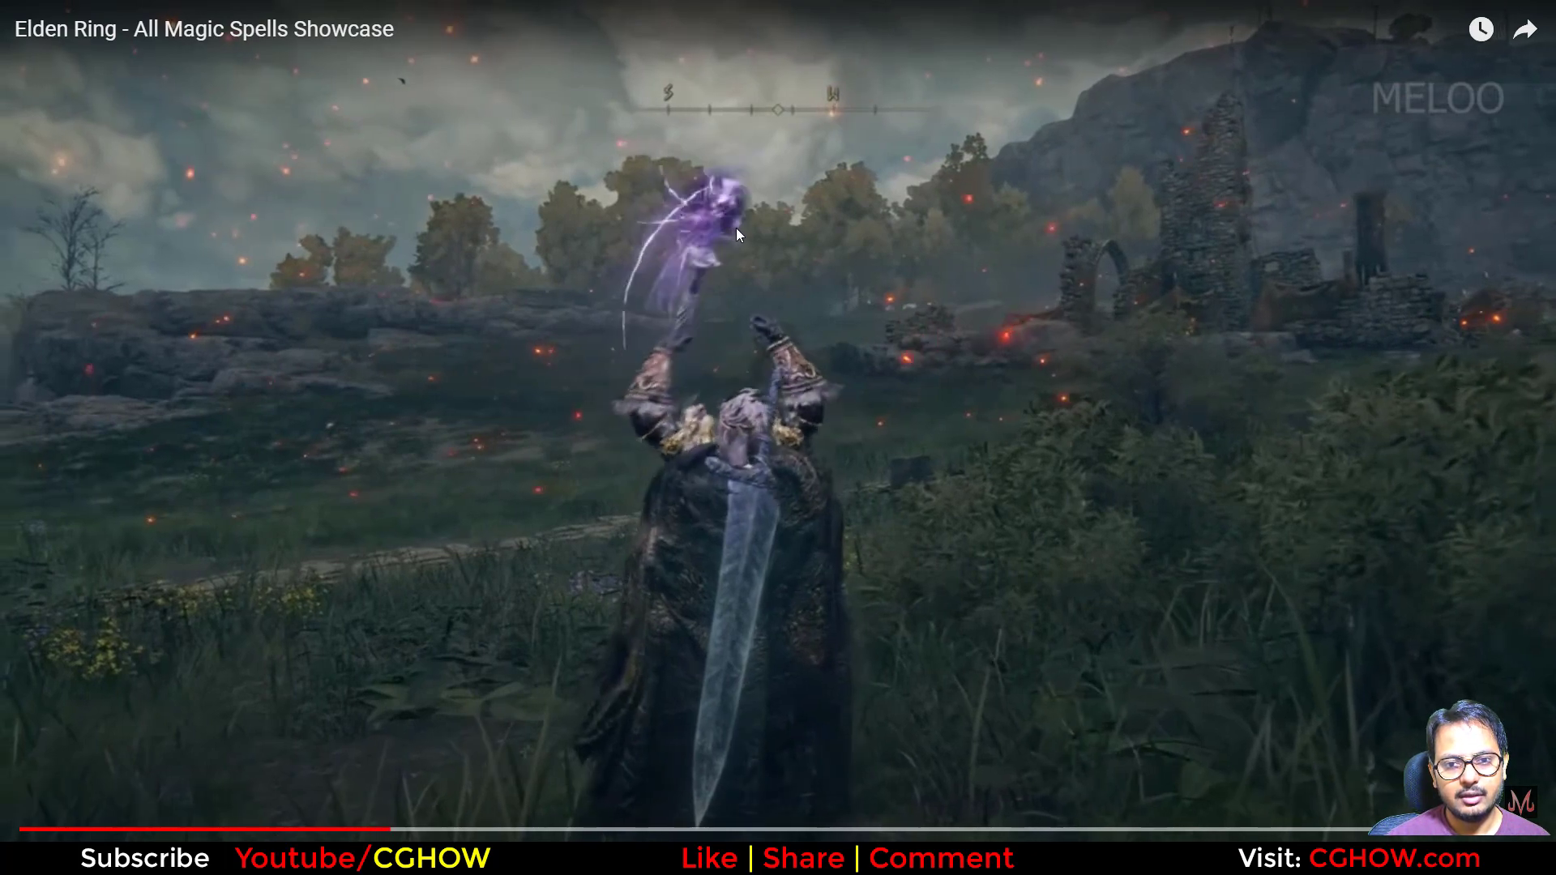
{"action": "key", "text": "period"}
{"action": "key", "text": "period"}
{"action": "key", "text": "period"}
{"action": "key", "text": "period"}
{"action": "key", "text": "comma"}
{"action": "key", "text": "comma"}
{"action": "key", "text": "comma"}
{"action": "key", "text": "comma"}
{"action": "key", "text": "comma"}
{"action": "key", "text": "comma"}
{"action": "key", "text": "comma"}
{"action": "key", "text": "comma"}
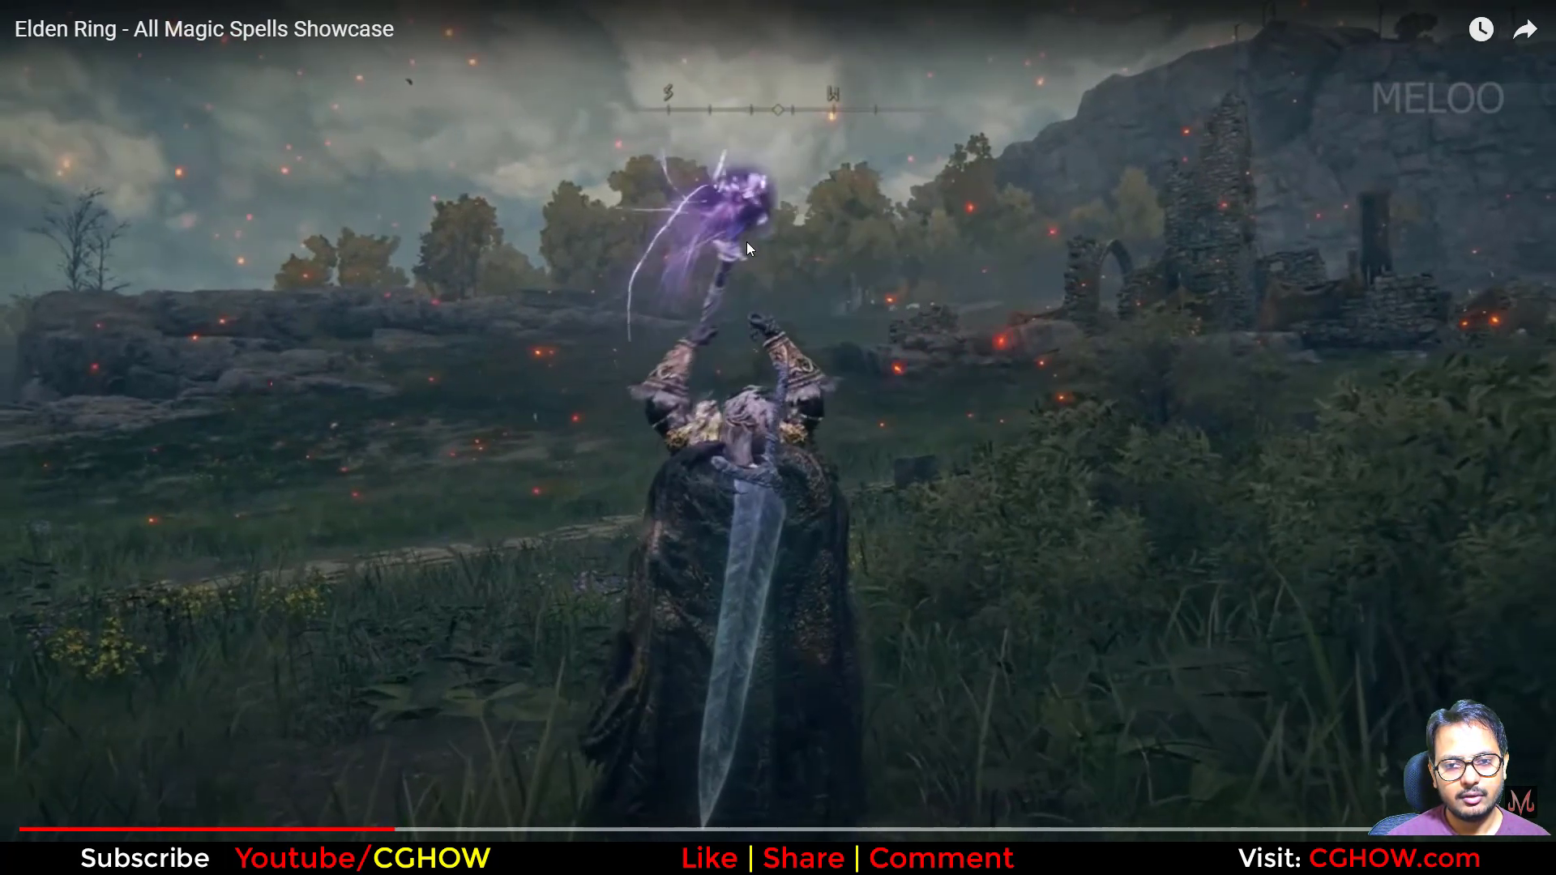
Advance the reference clip frame by frame from the staff raise to the purple burst above the hands to examine how the effect forms
{"action": "key", "text": "period"}
{"action": "key", "text": "period"}
{"action": "key", "text": "period"}
{"action": "key", "text": "period"}
{"action": "key", "text": "period"}
{"action": "key", "text": "period"}
{"action": "key", "text": "period"}
{"action": "key", "text": "period"}
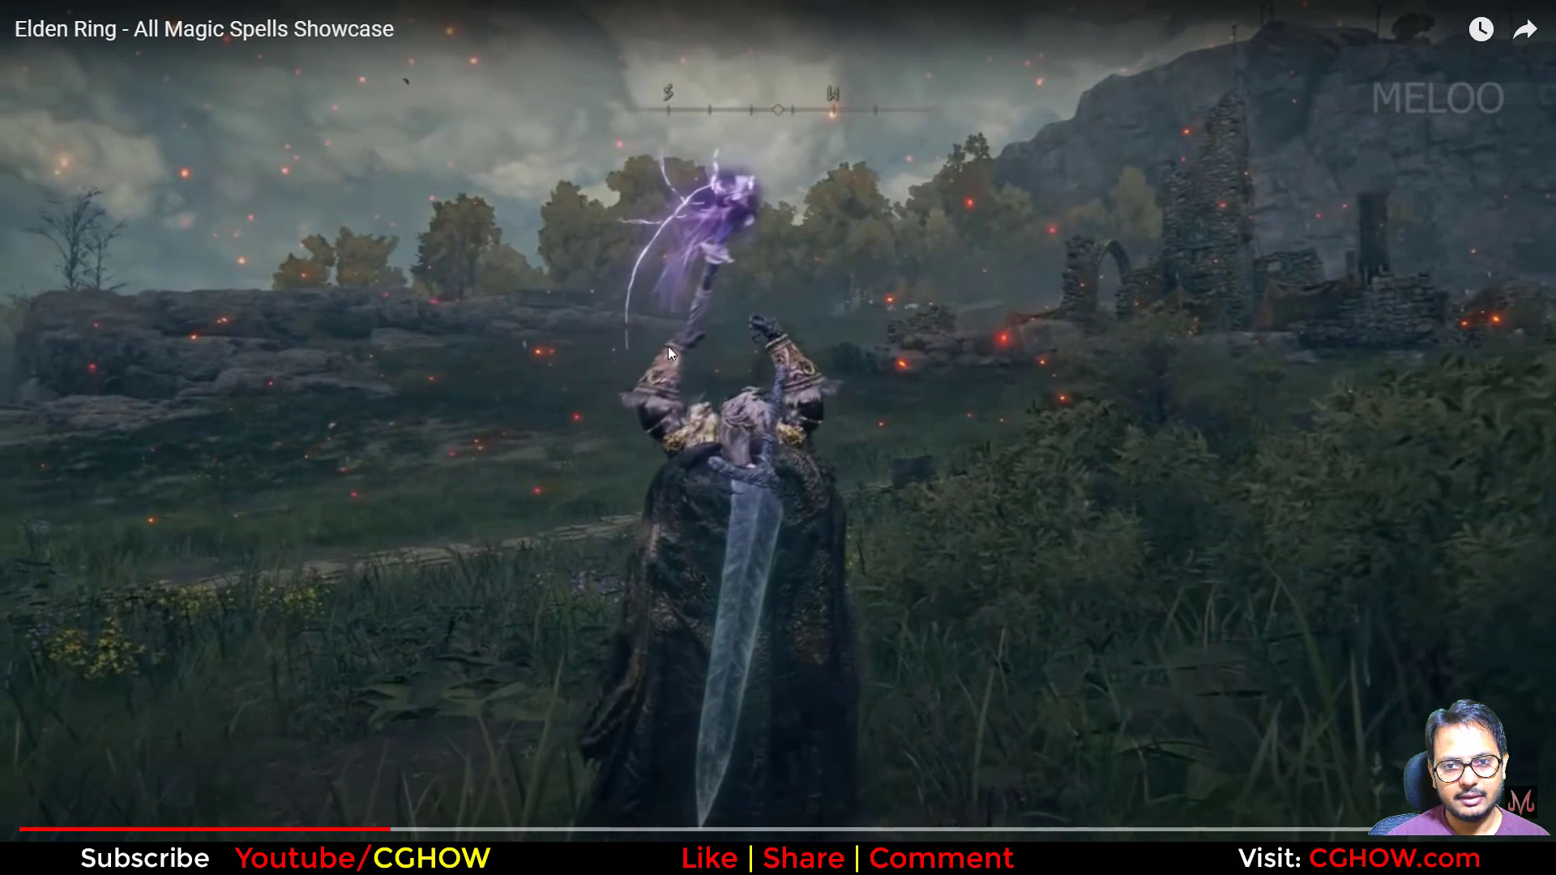
{"action": "key", "text": "period"}
{"action": "key", "text": "period"}
{"action": "key", "text": "period"}
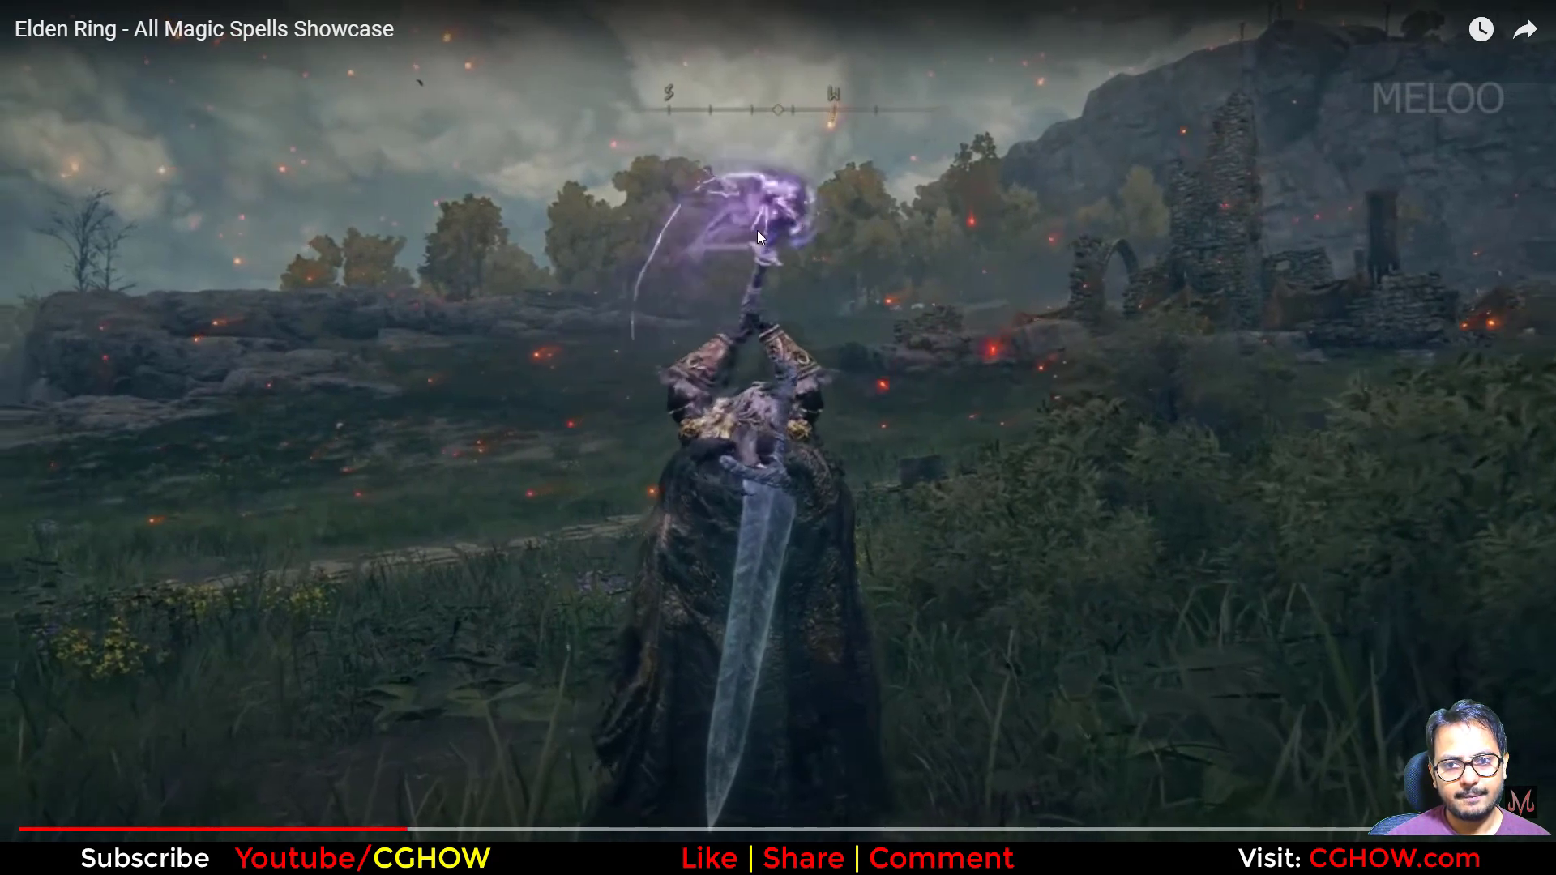
{"action": "key", "text": "period"}
{"action": "key", "text": "period"}
{"action": "key", "text": "period"}
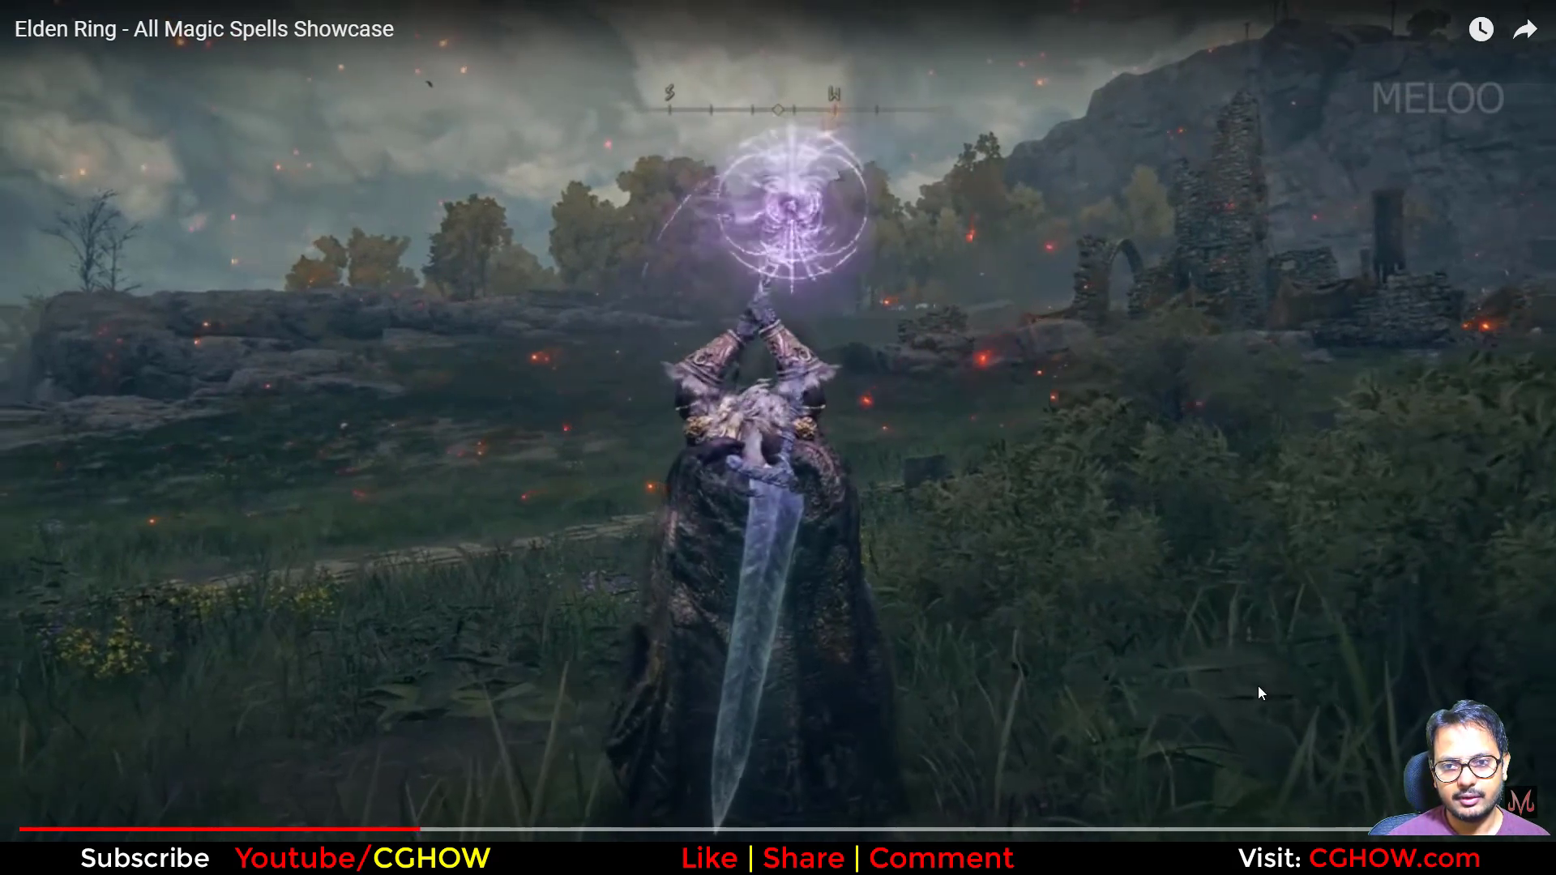
Leave the full-screen clip, switch back to Unreal Engine and save the modified map level
{"action": "key", "text": "Escape"}
{"action": "key", "text": "alt+Tab"}
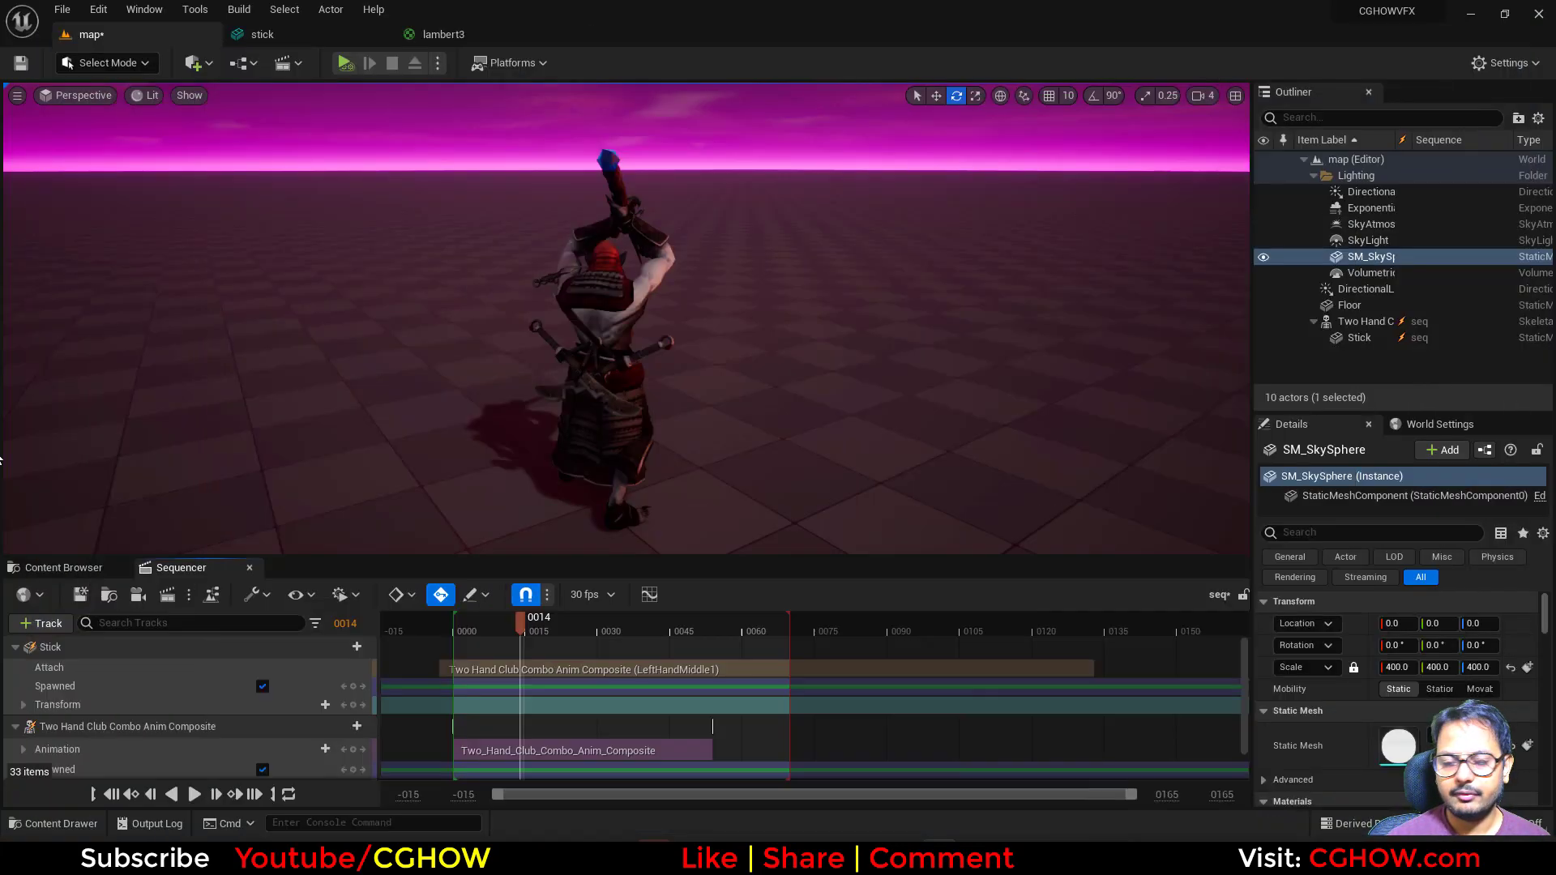
{"action": "left_click", "coordinate": [65, 567]}
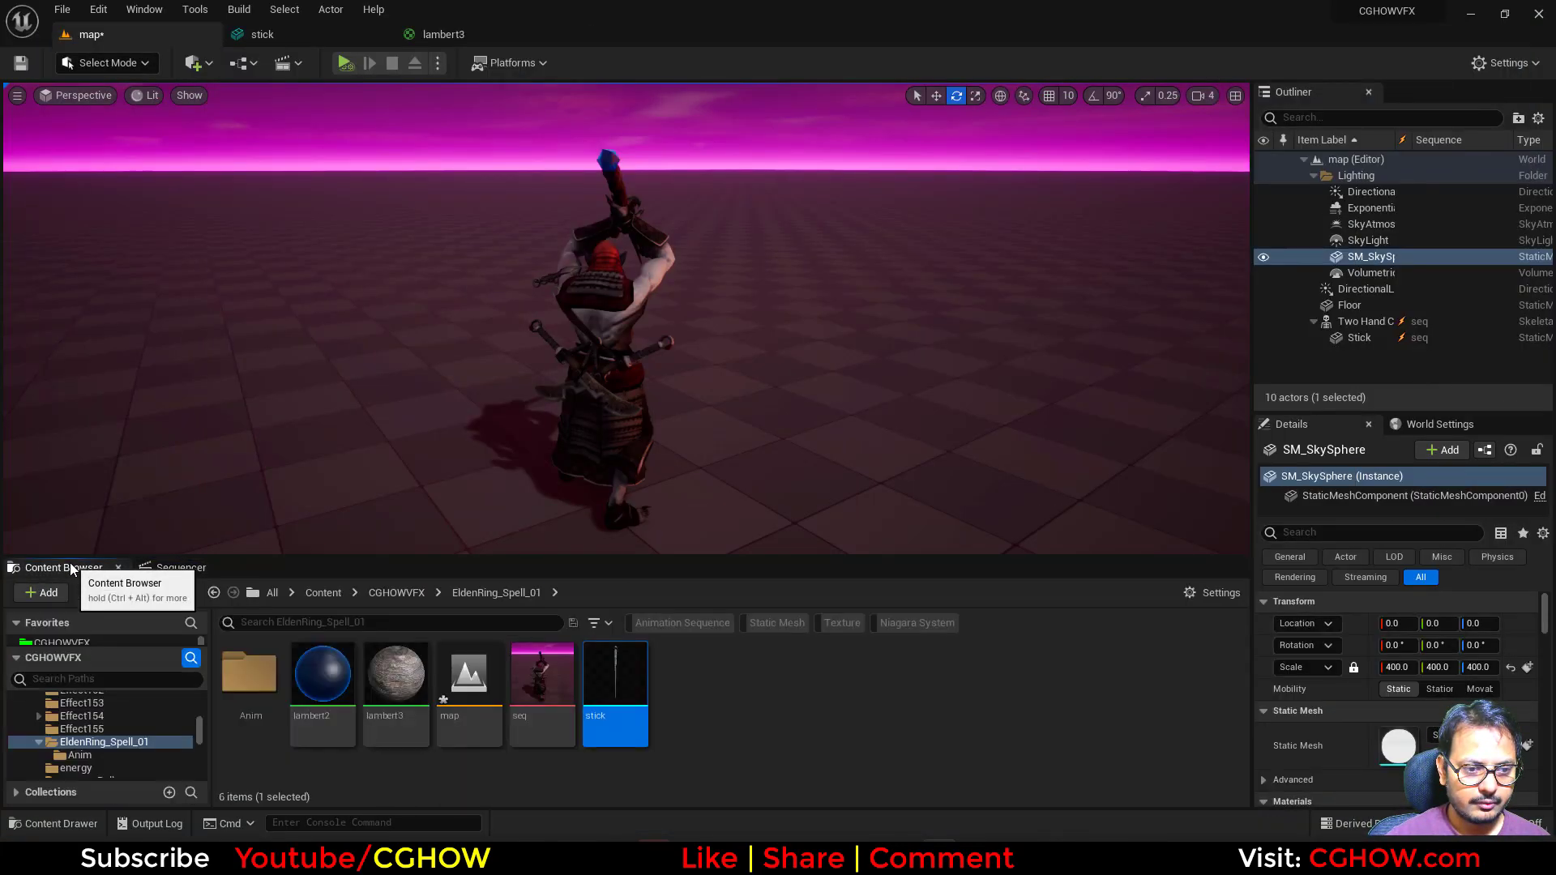
{"action": "left_click", "coordinate": [154, 596]}
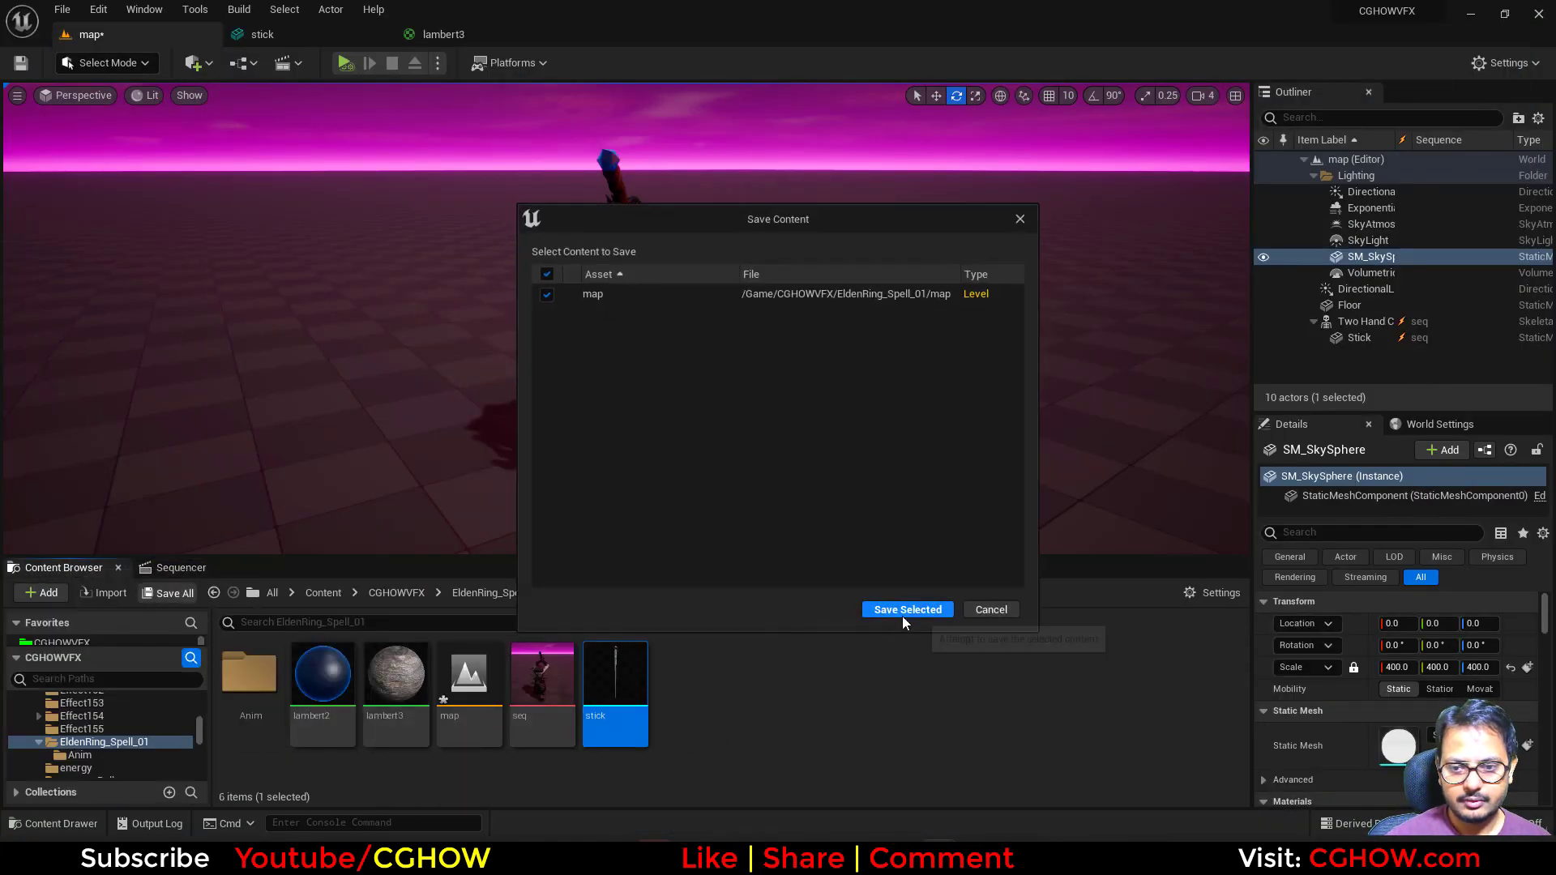
{"action": "left_click", "coordinate": [902, 616]}
Create a new Niagara system in the EldenRing_Spell_01 folder from the Fountain emitter template
{"action": "right_click", "coordinate": [785, 735]}
{"action": "left_click", "coordinate": [877, 407]}
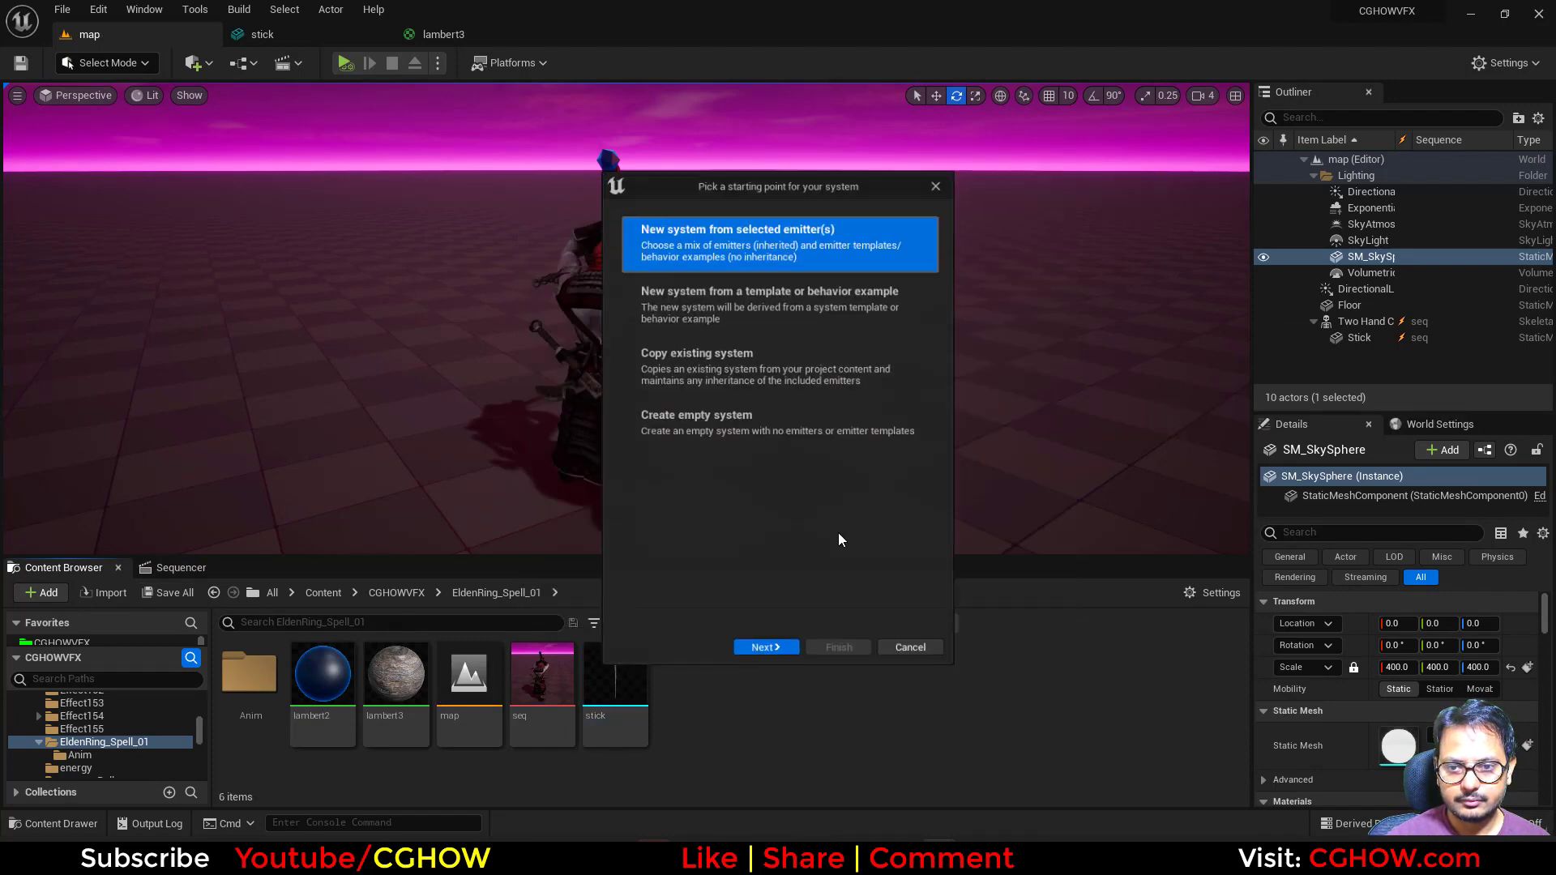
{"action": "left_click", "coordinate": [774, 661]}
{"action": "left_click", "coordinate": [742, 541]}
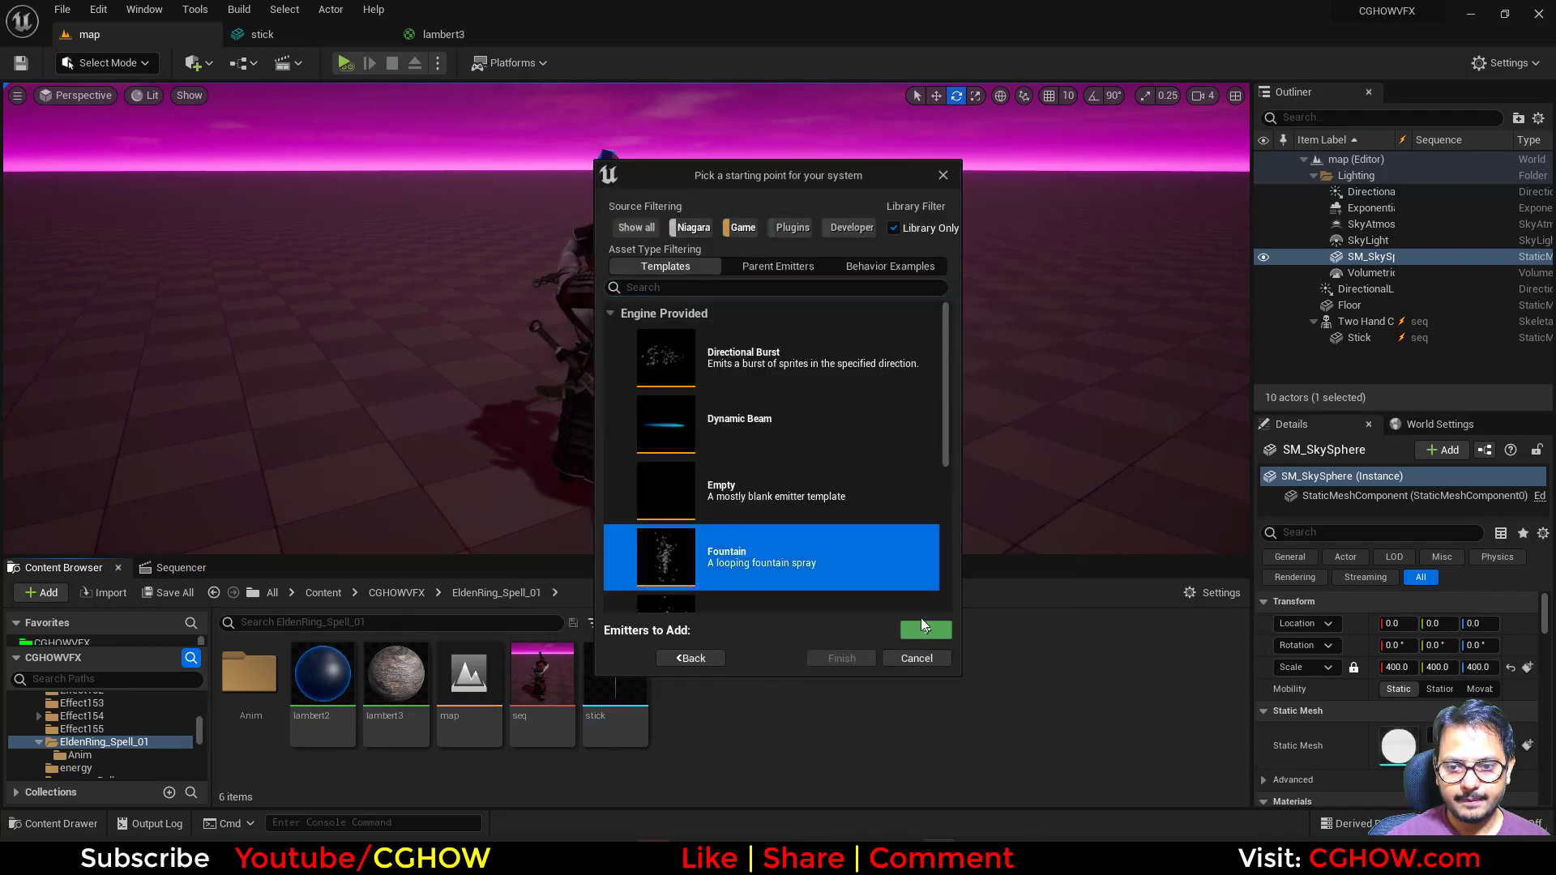
{"action": "left_click", "coordinate": [922, 624]}
{"action": "left_click", "coordinate": [835, 660]}
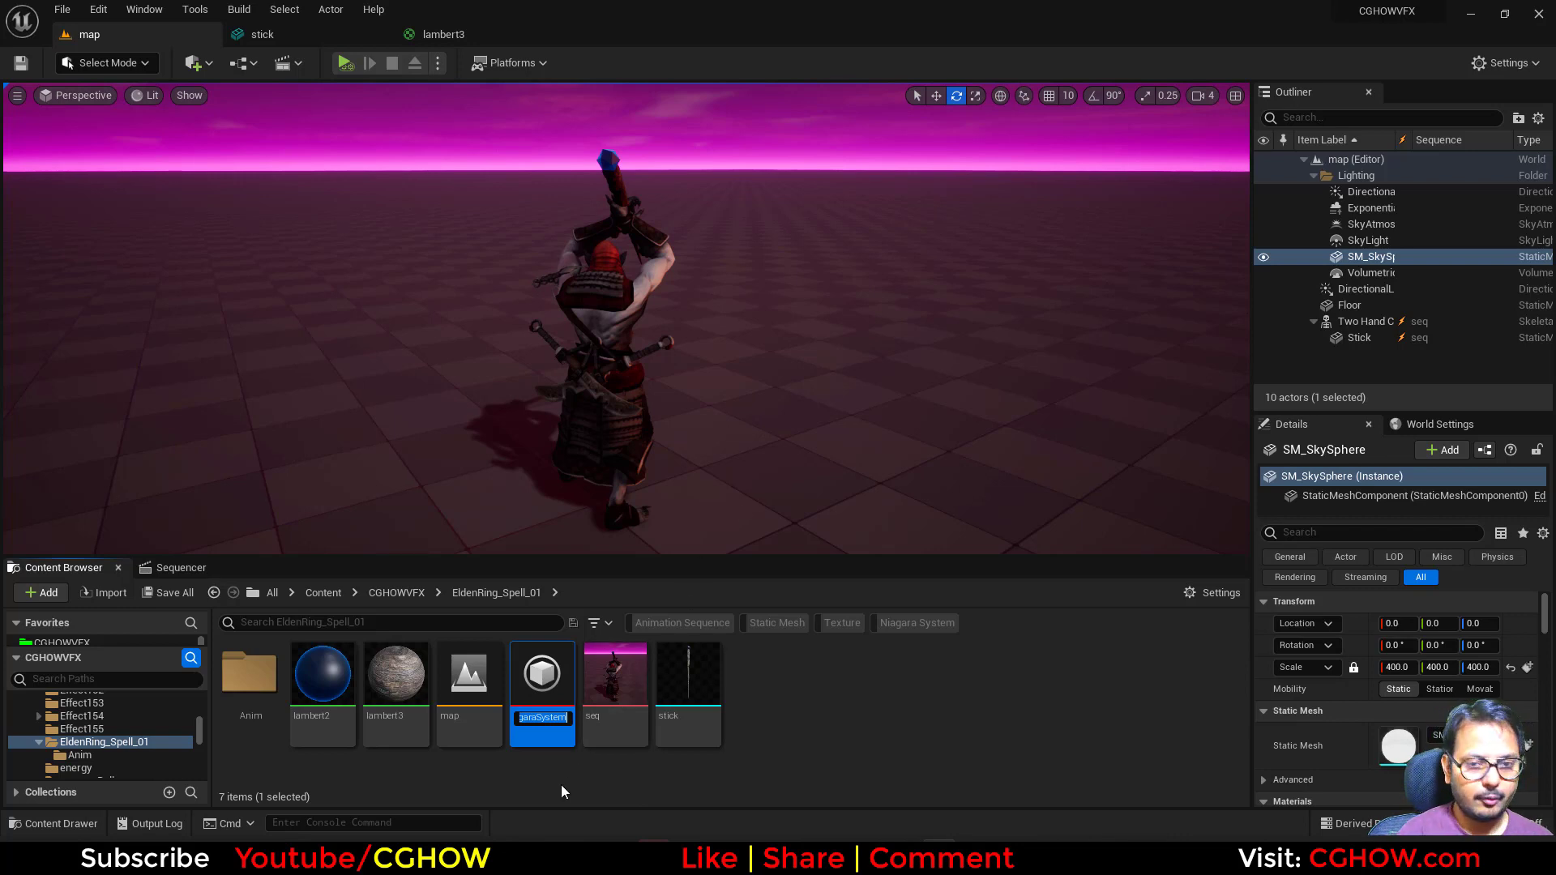
Name the new Niagara system FX_stick
{"action": "type", "text": "FX"}
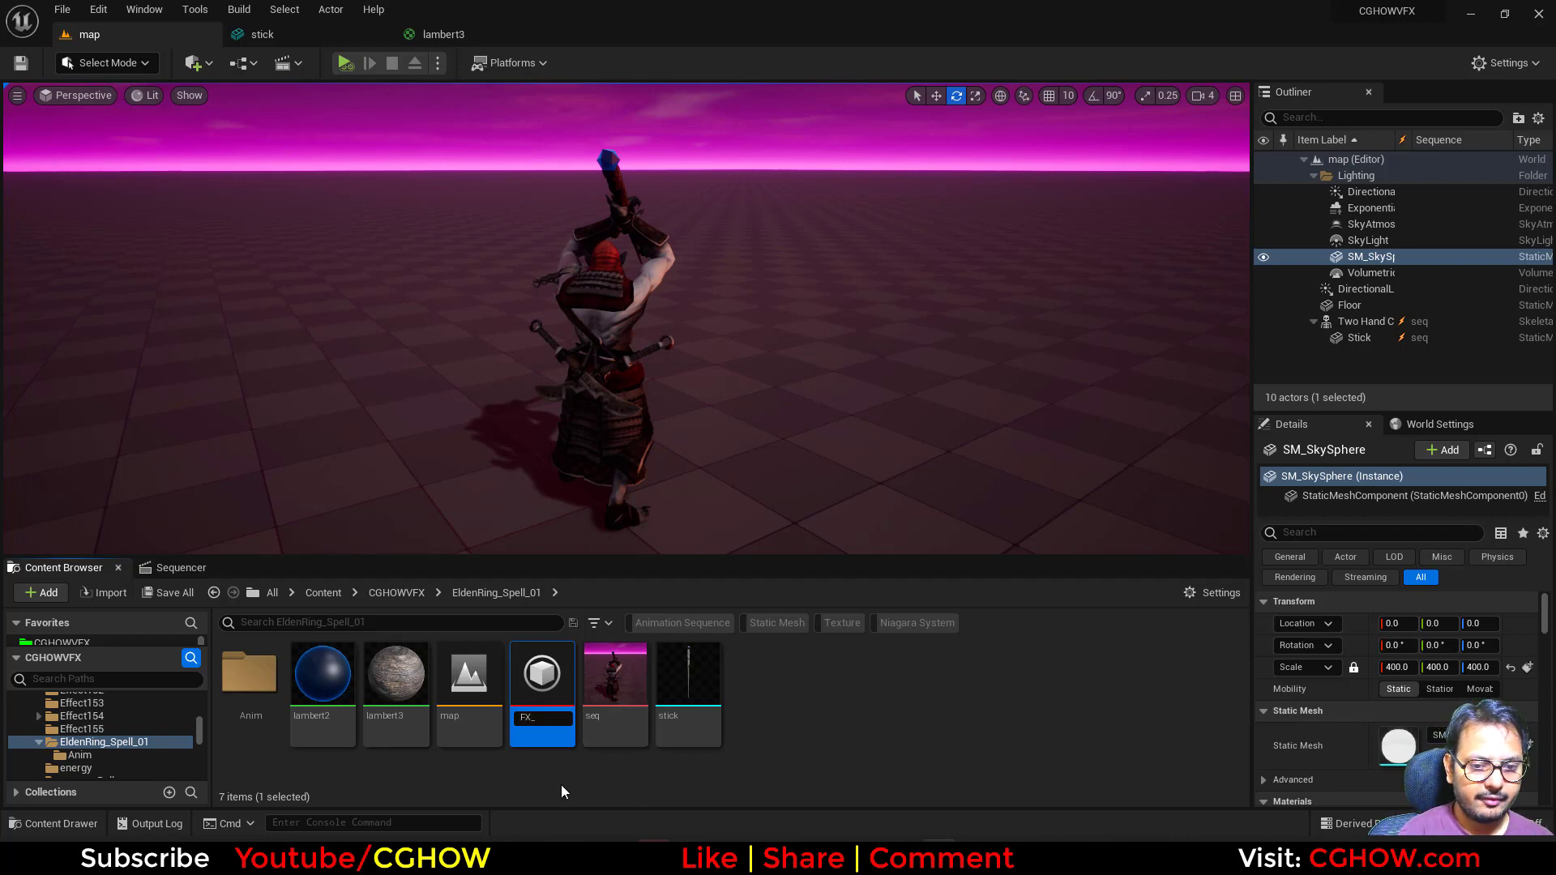
{"action": "type", "text": "_"}
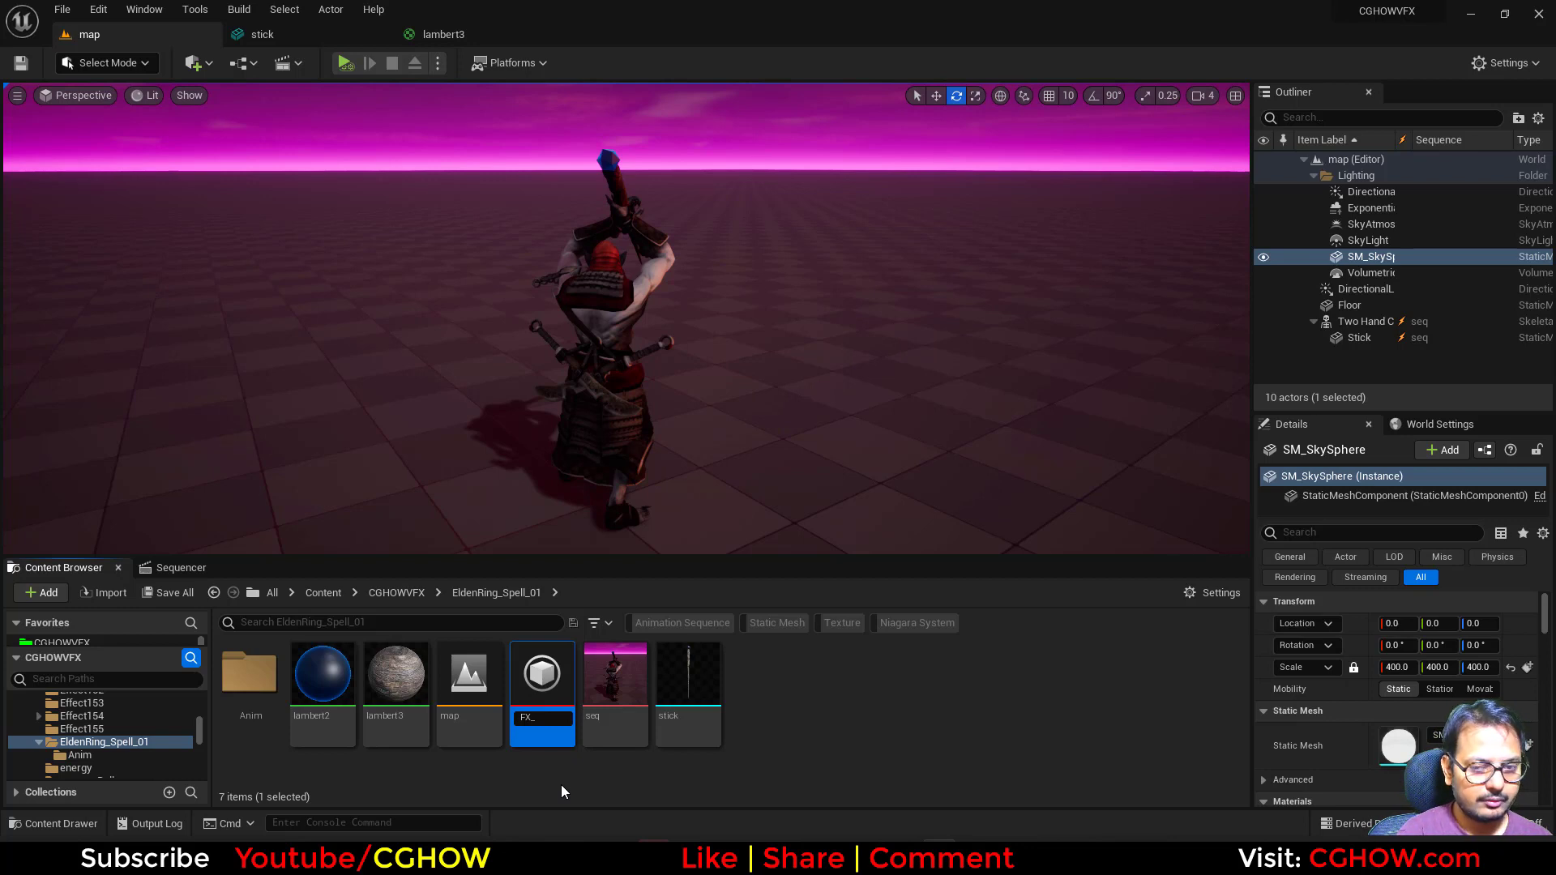
{"action": "type", "text": "skick"}
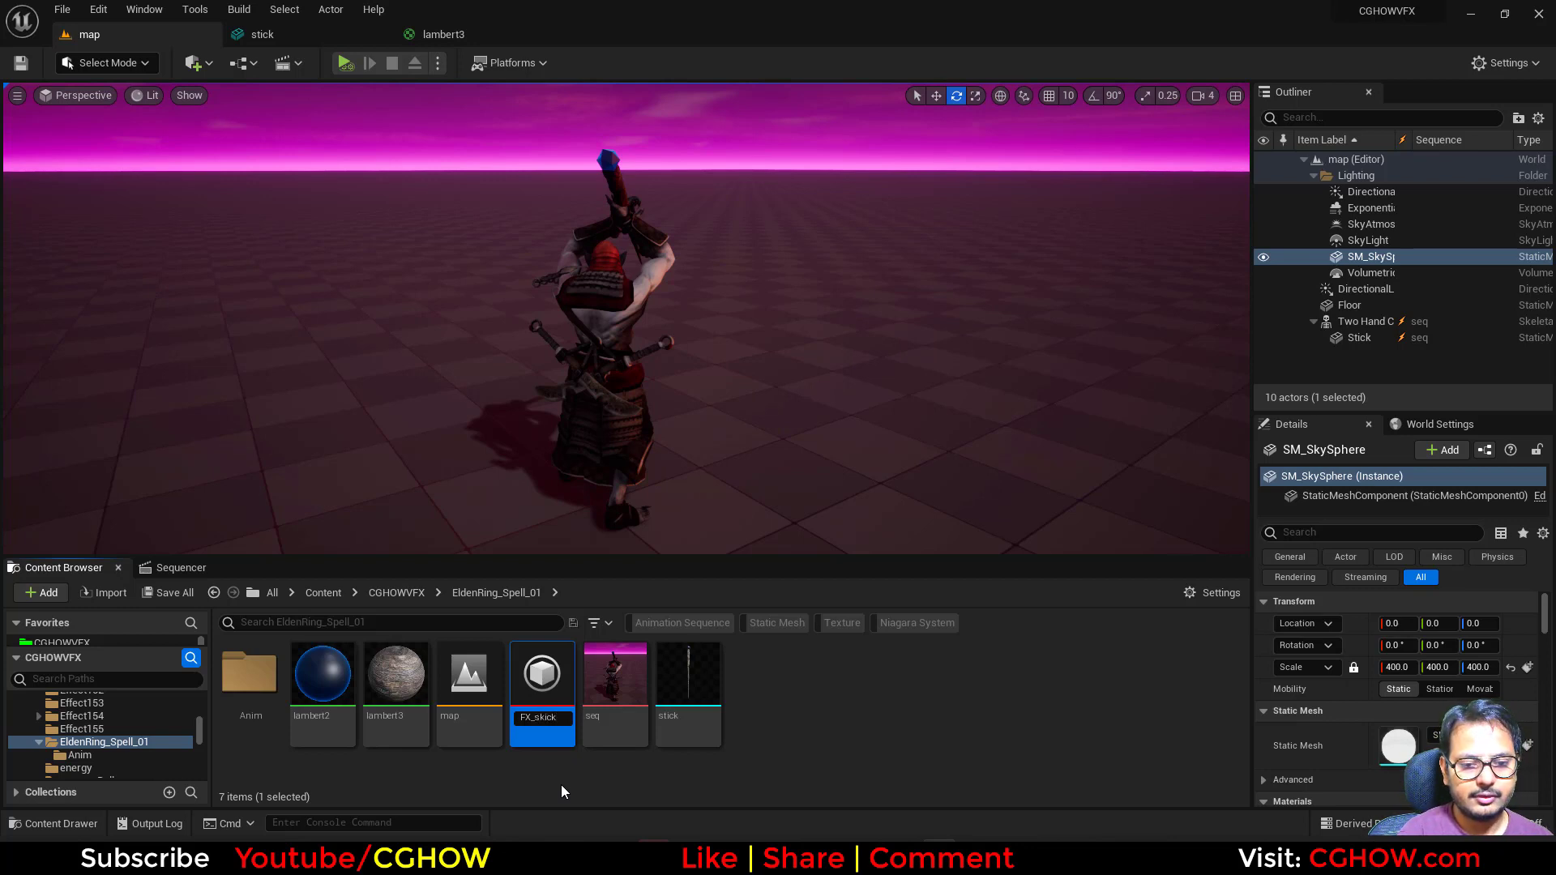
{"action": "key", "text": "Return"}
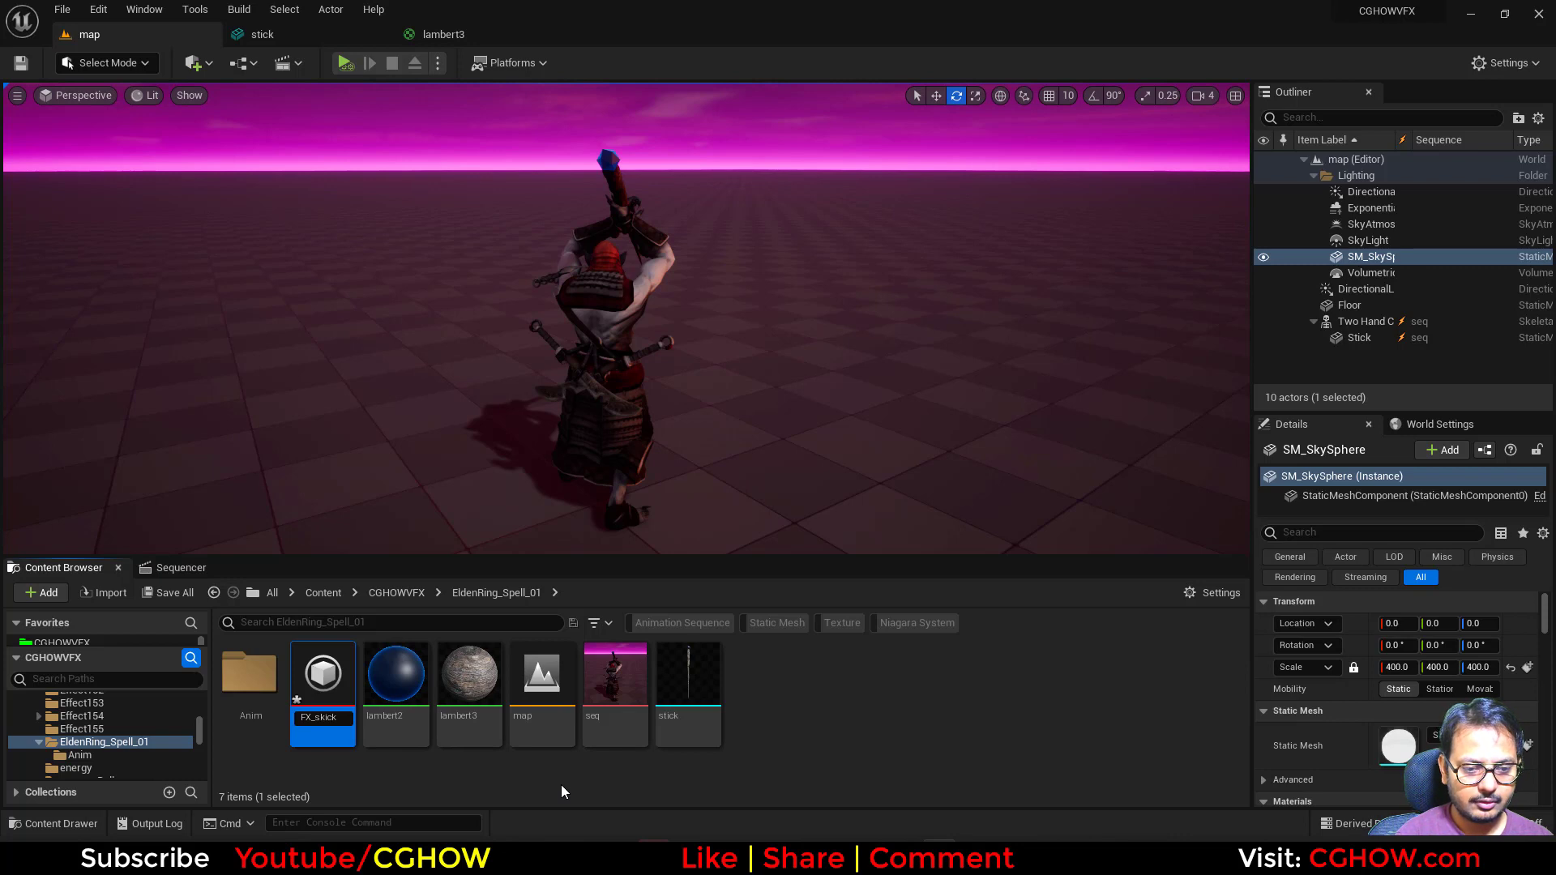
{"action": "key", "text": "BackSpace"}
{"action": "type", "text": "t"}
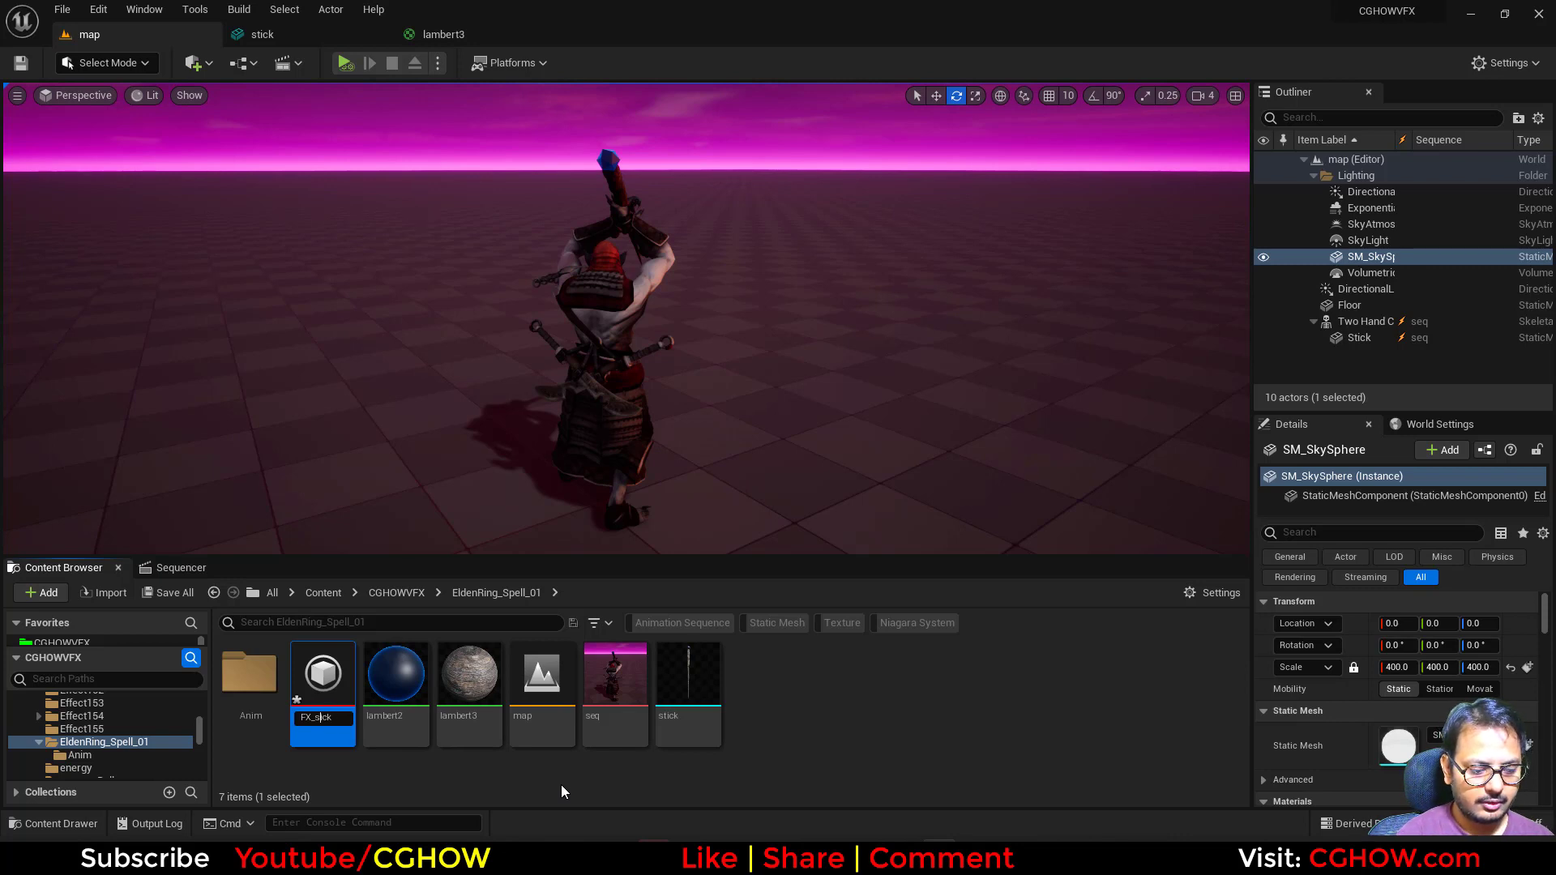
{"action": "key", "text": "Return"}
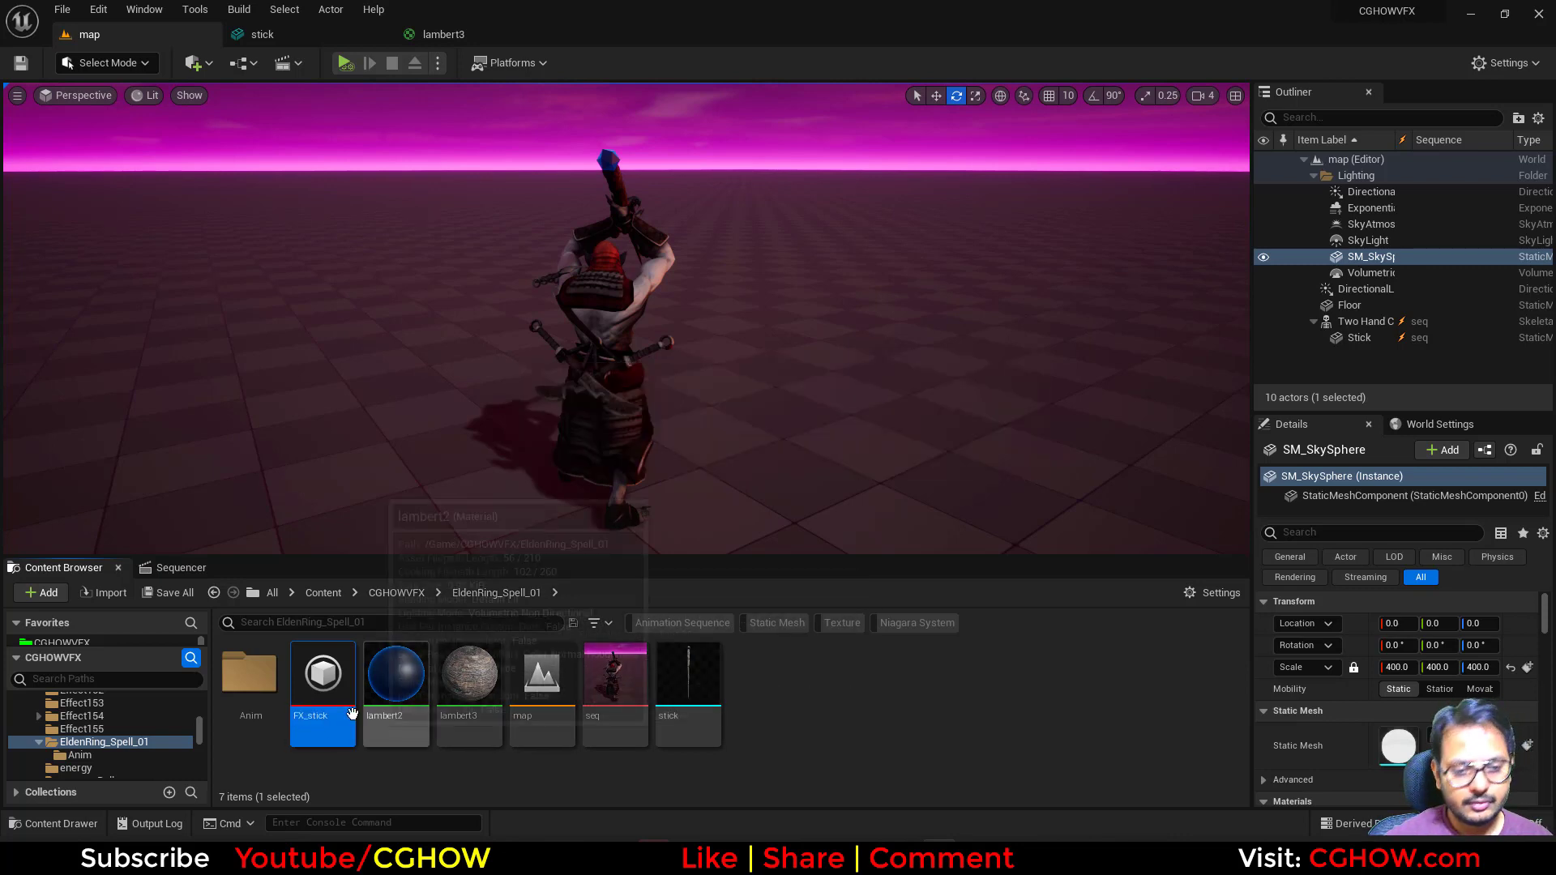
Open FX_stick and assign the M_flash01 material to the Fountain emitter's Sprite Renderer
{"action": "double_click", "coordinate": [322, 685]}
{"action": "right_click_drag", "start_coordinate": [228, 461], "coordinate": [139, 469]}
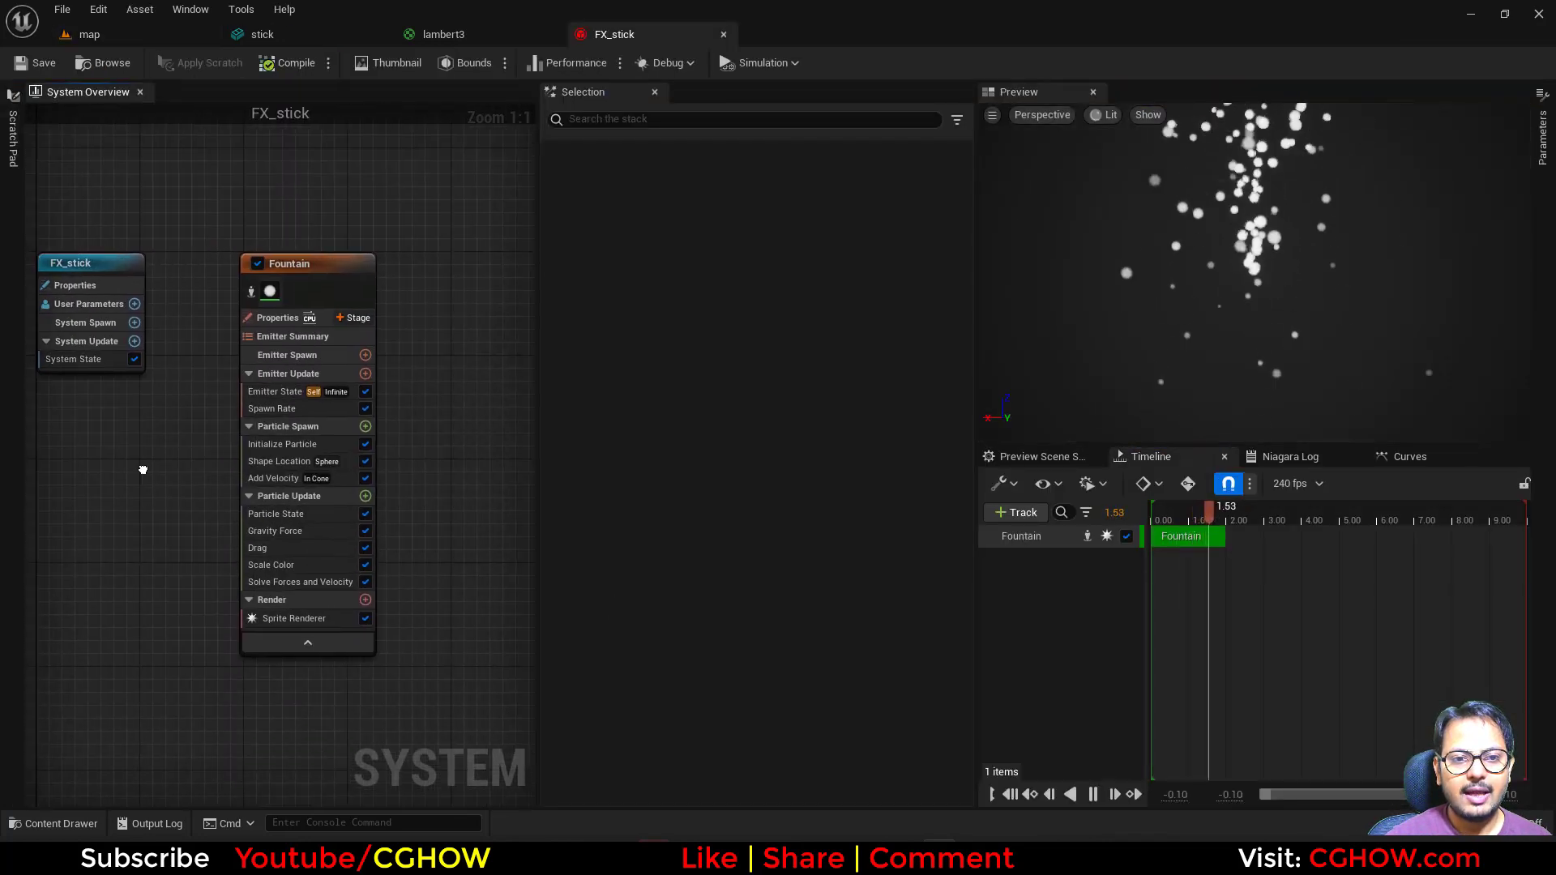
{"action": "left_click", "coordinate": [285, 619]}
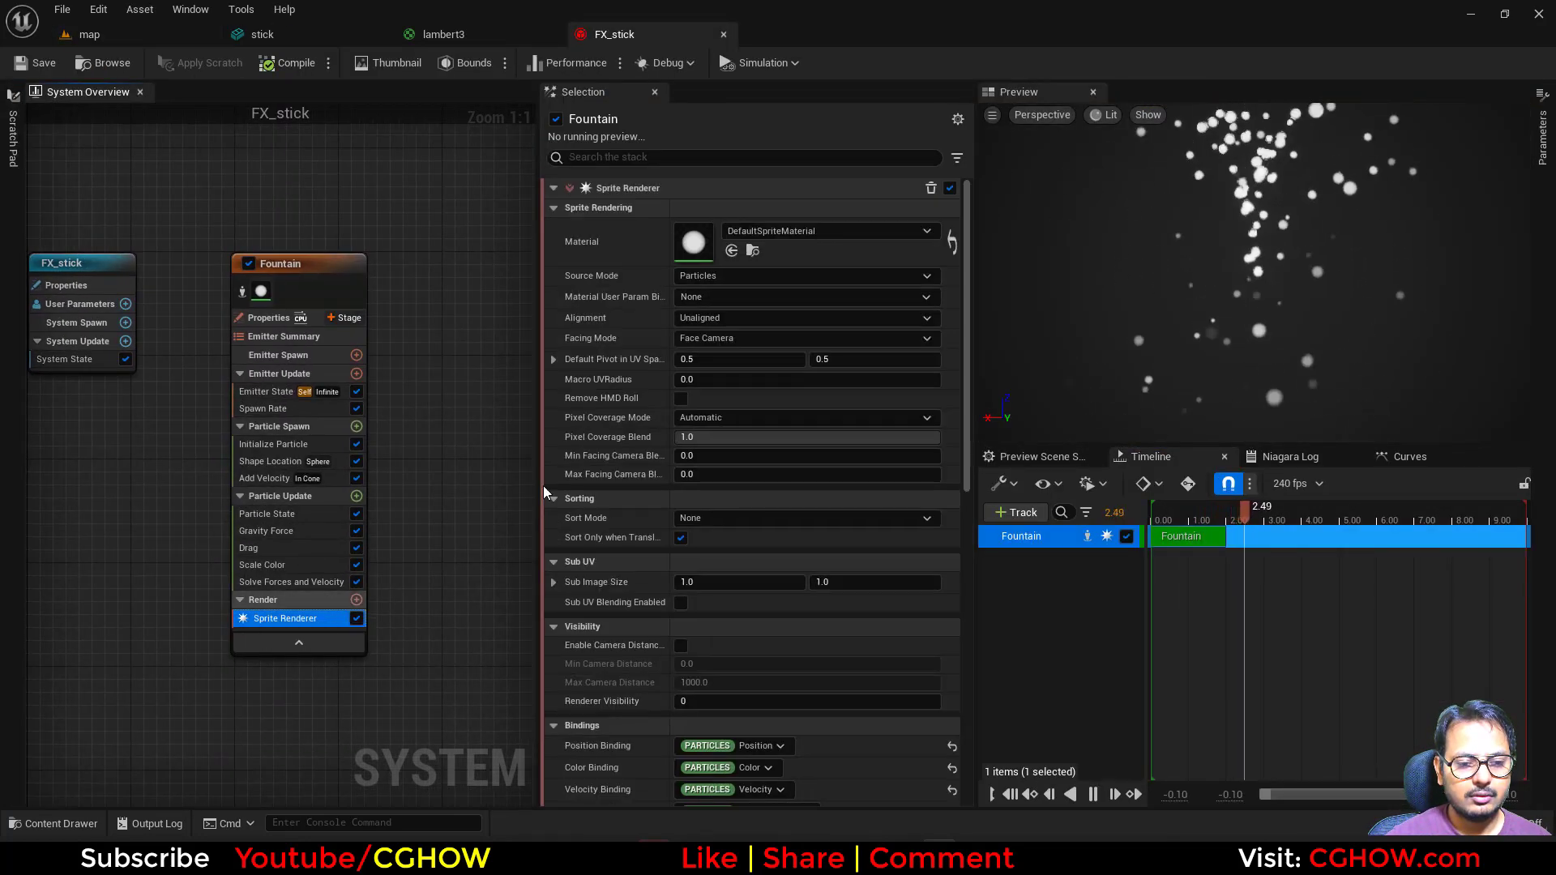
{"action": "left_click", "coordinate": [740, 233]}
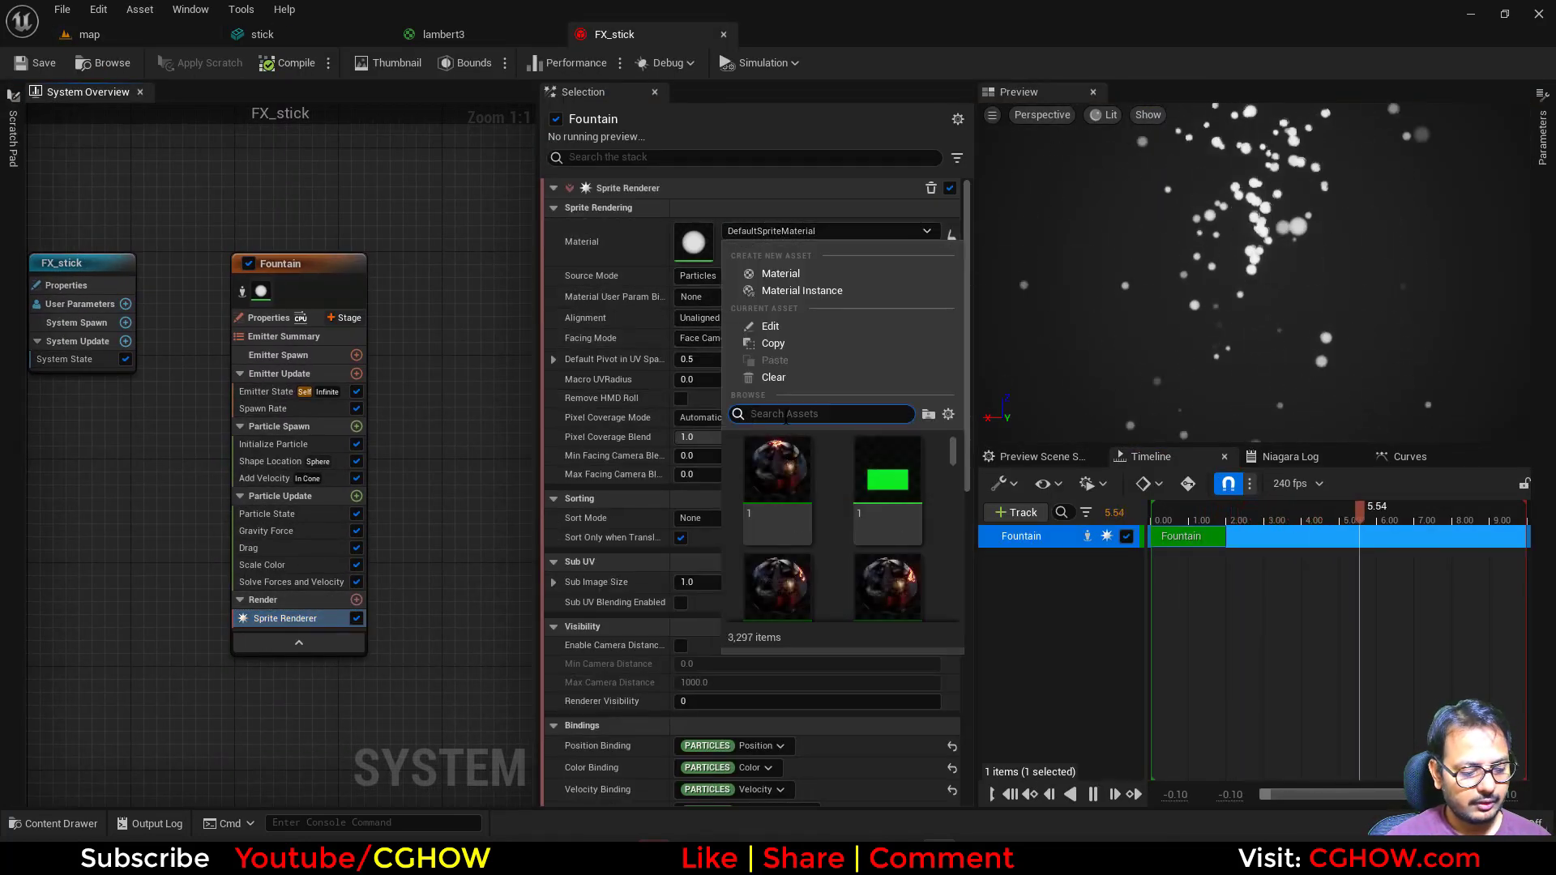
{"action": "type", "text": "flash"}
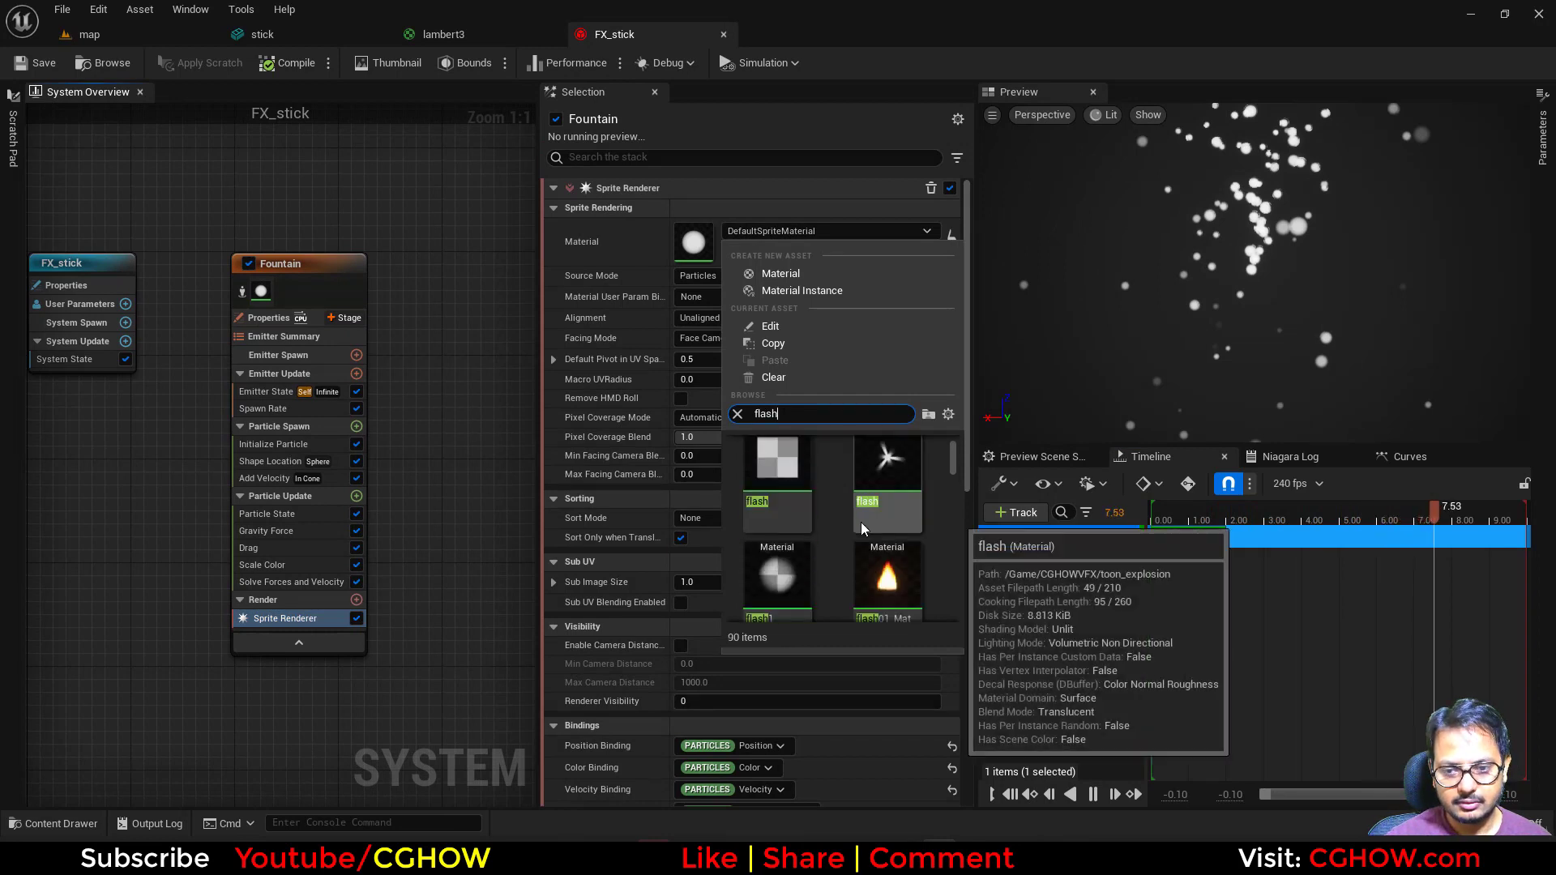
{"action": "scroll", "coordinate": [860, 522], "scroll_direction": "down", "scroll_amount": 3}
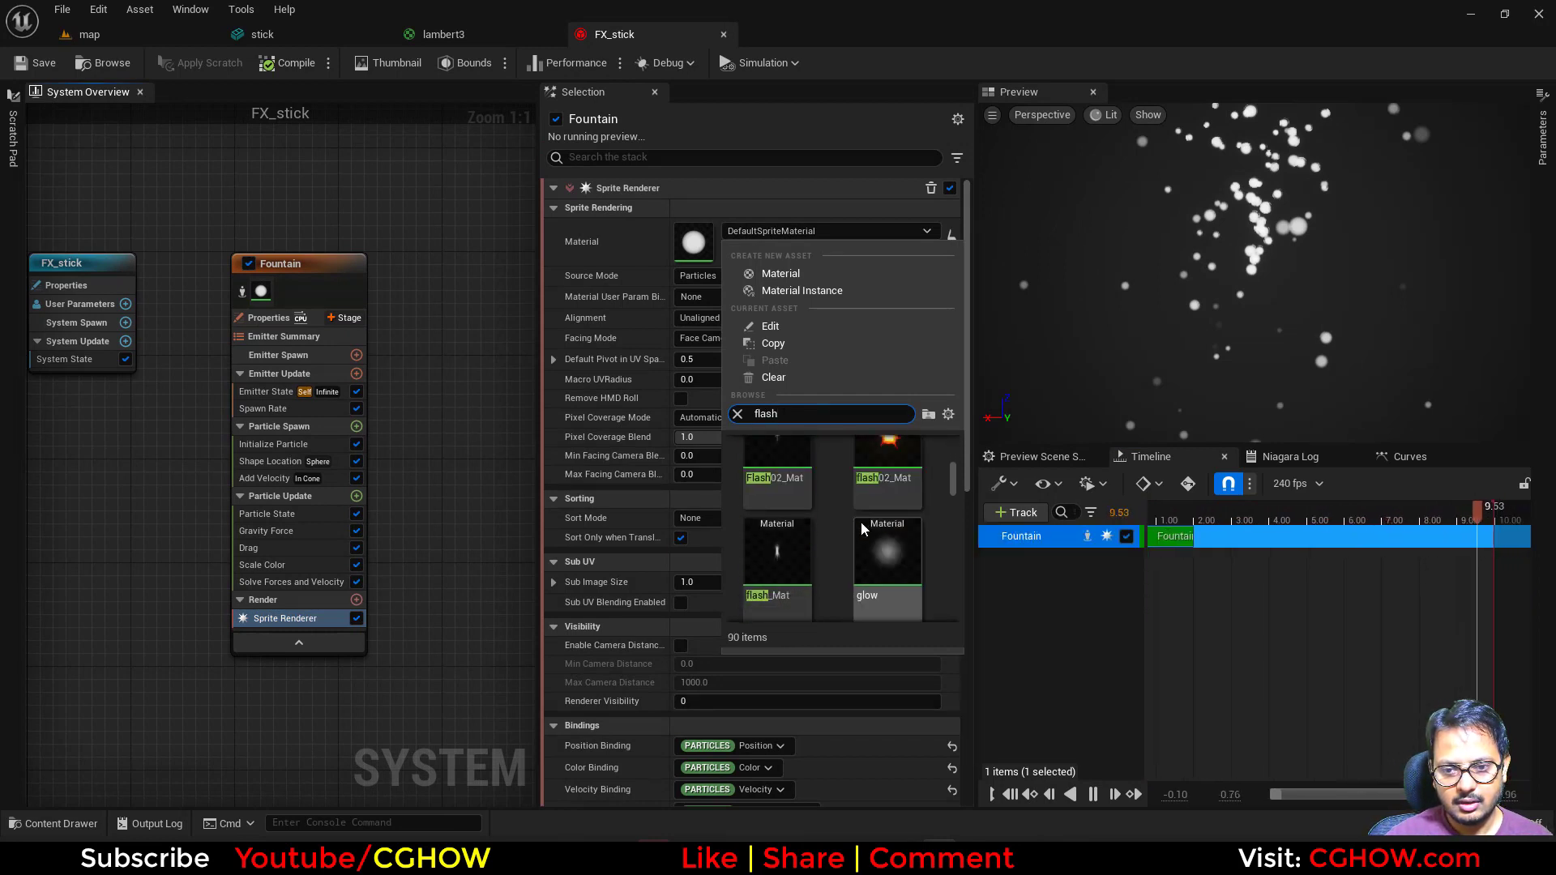
{"action": "scroll", "coordinate": [863, 527], "scroll_direction": "down", "scroll_amount": 2}
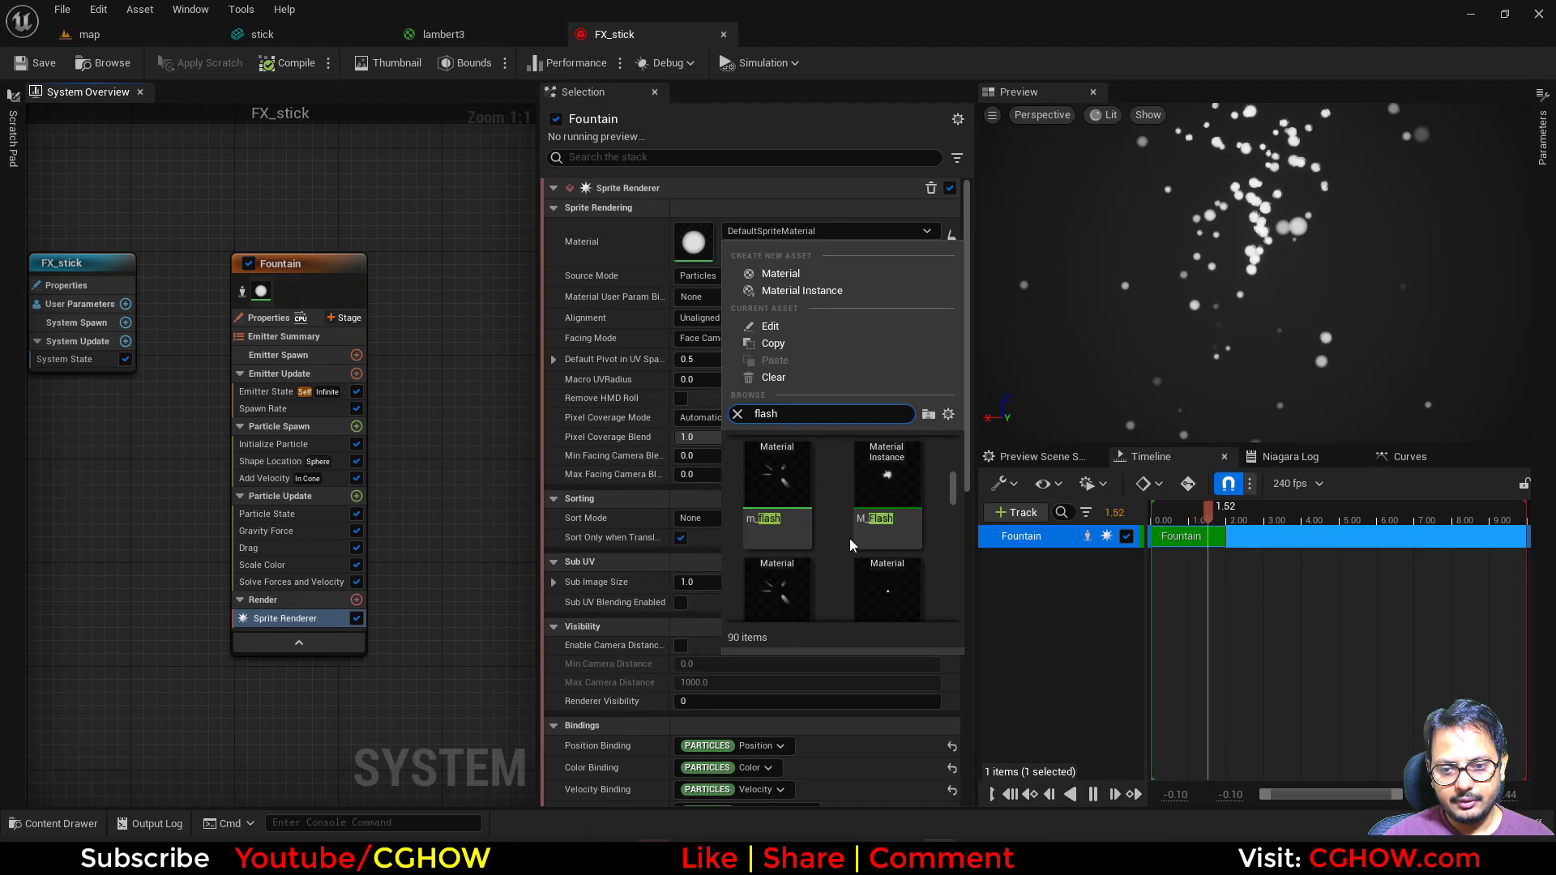
{"action": "scroll", "coordinate": [850, 539], "scroll_direction": "down", "scroll_amount": 8}
{"action": "scroll", "coordinate": [828, 489], "scroll_direction": "down", "scroll_amount": 5}
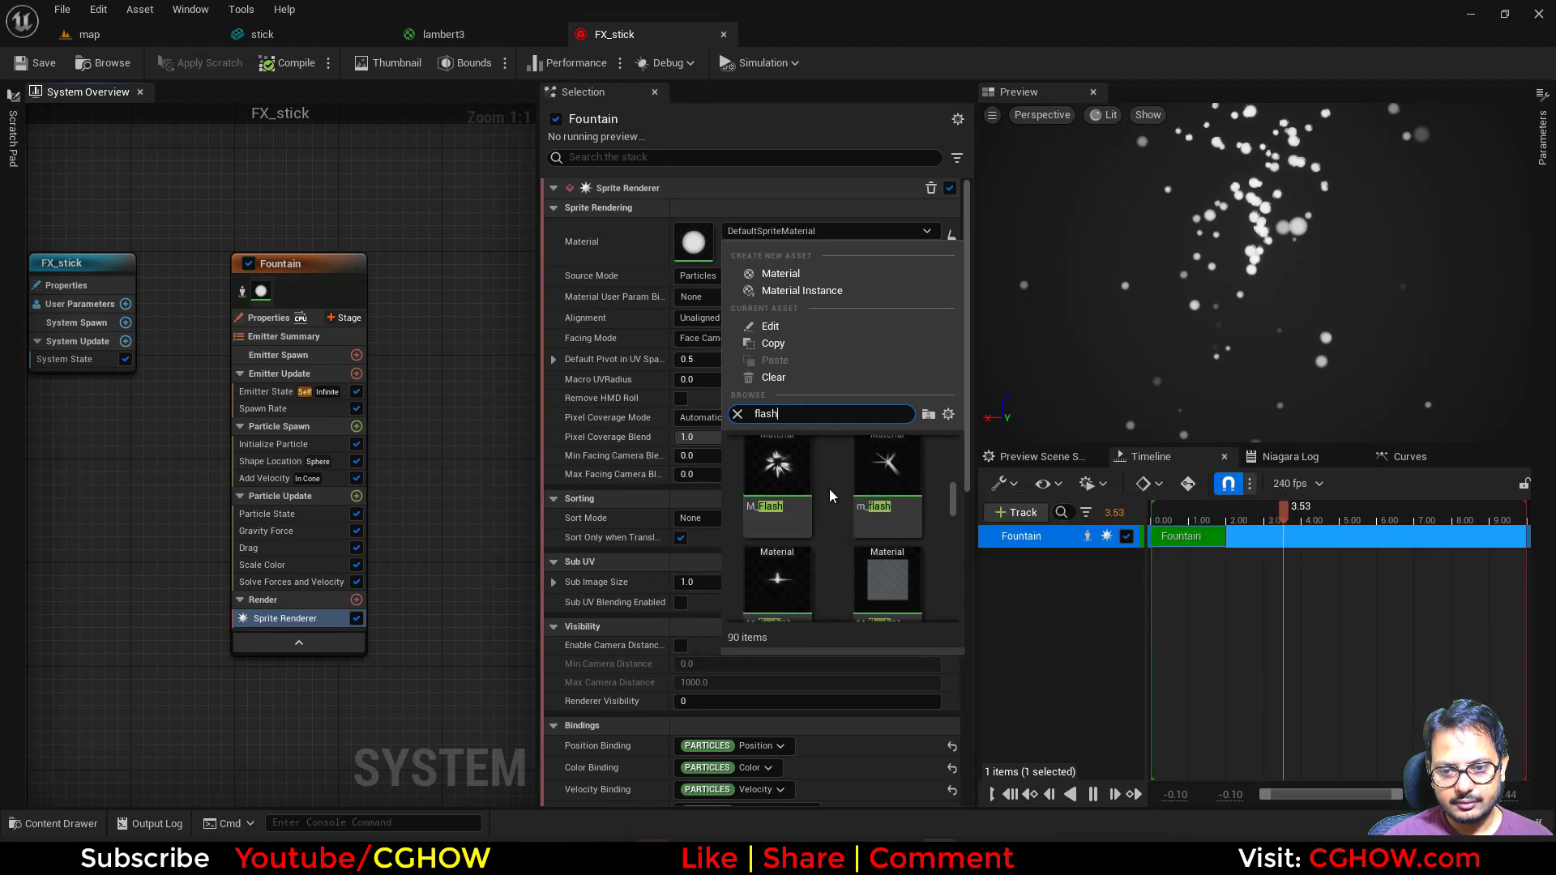
{"action": "left_click", "coordinate": [777, 577]}
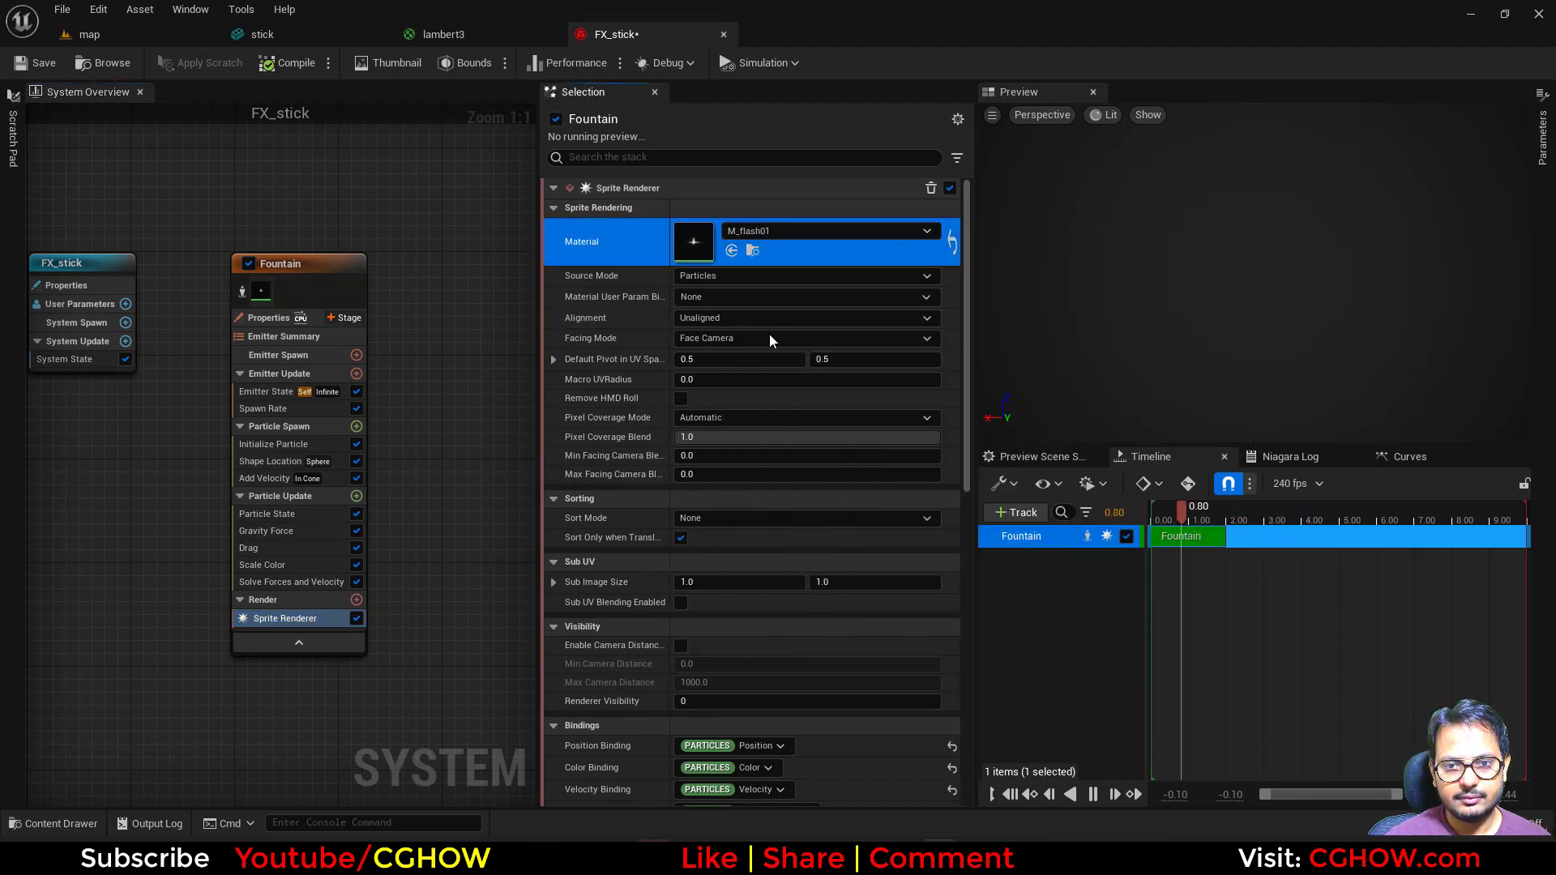
Open the M_flash01 material, inspect its texture sample and node graph, and close it
{"action": "double_click", "coordinate": [693, 242]}
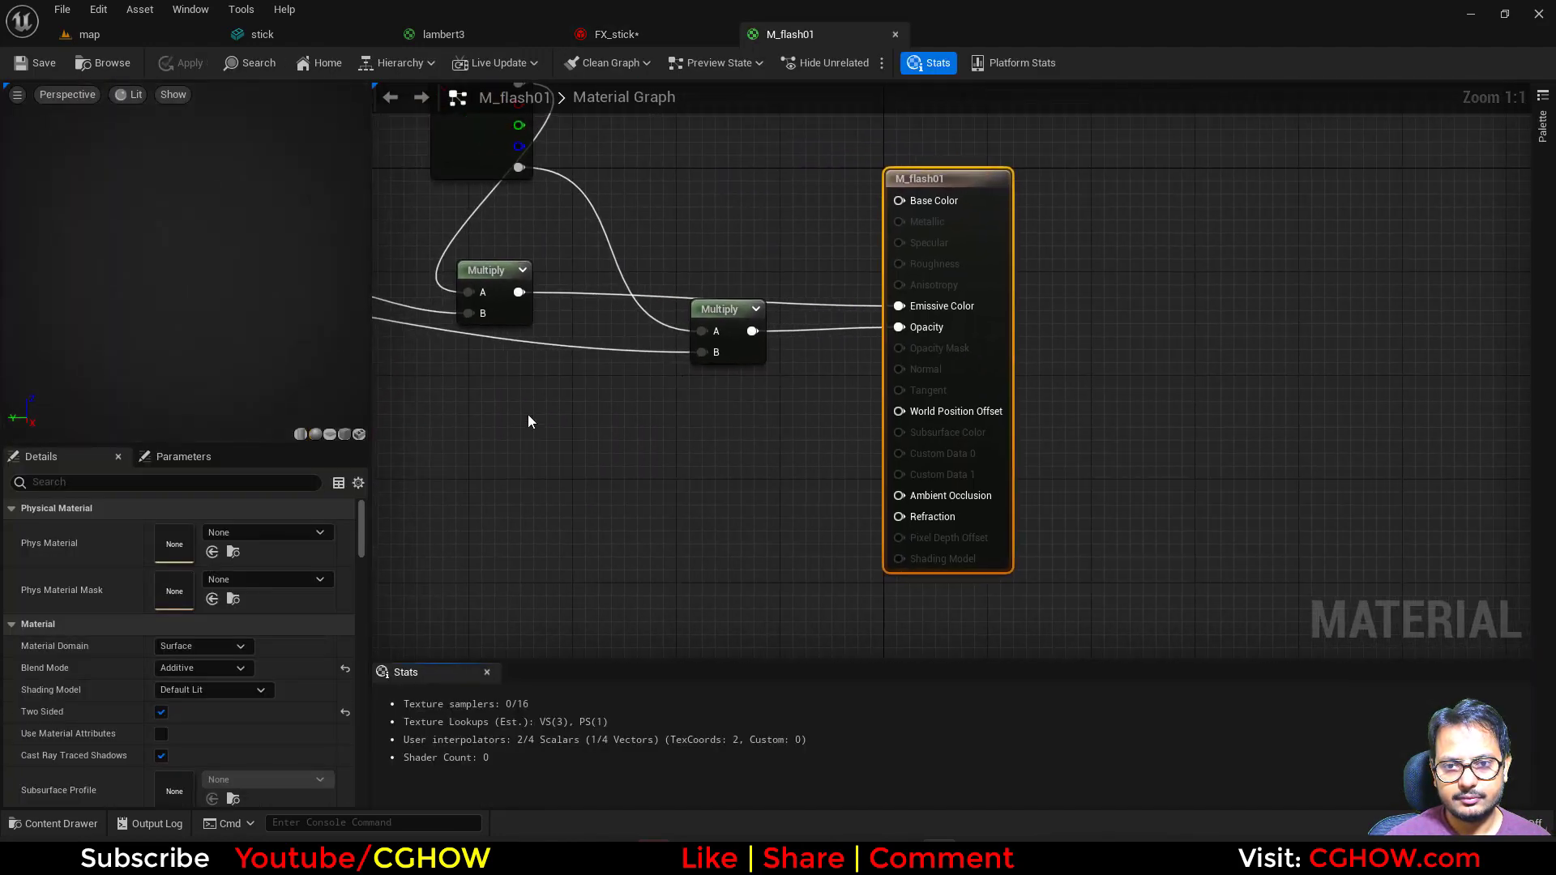
{"action": "right_click_drag", "start_coordinate": [462, 406], "coordinate": [896, 509]}
{"action": "scroll", "coordinate": [896, 510], "scroll_direction": "down", "scroll_amount": 3}
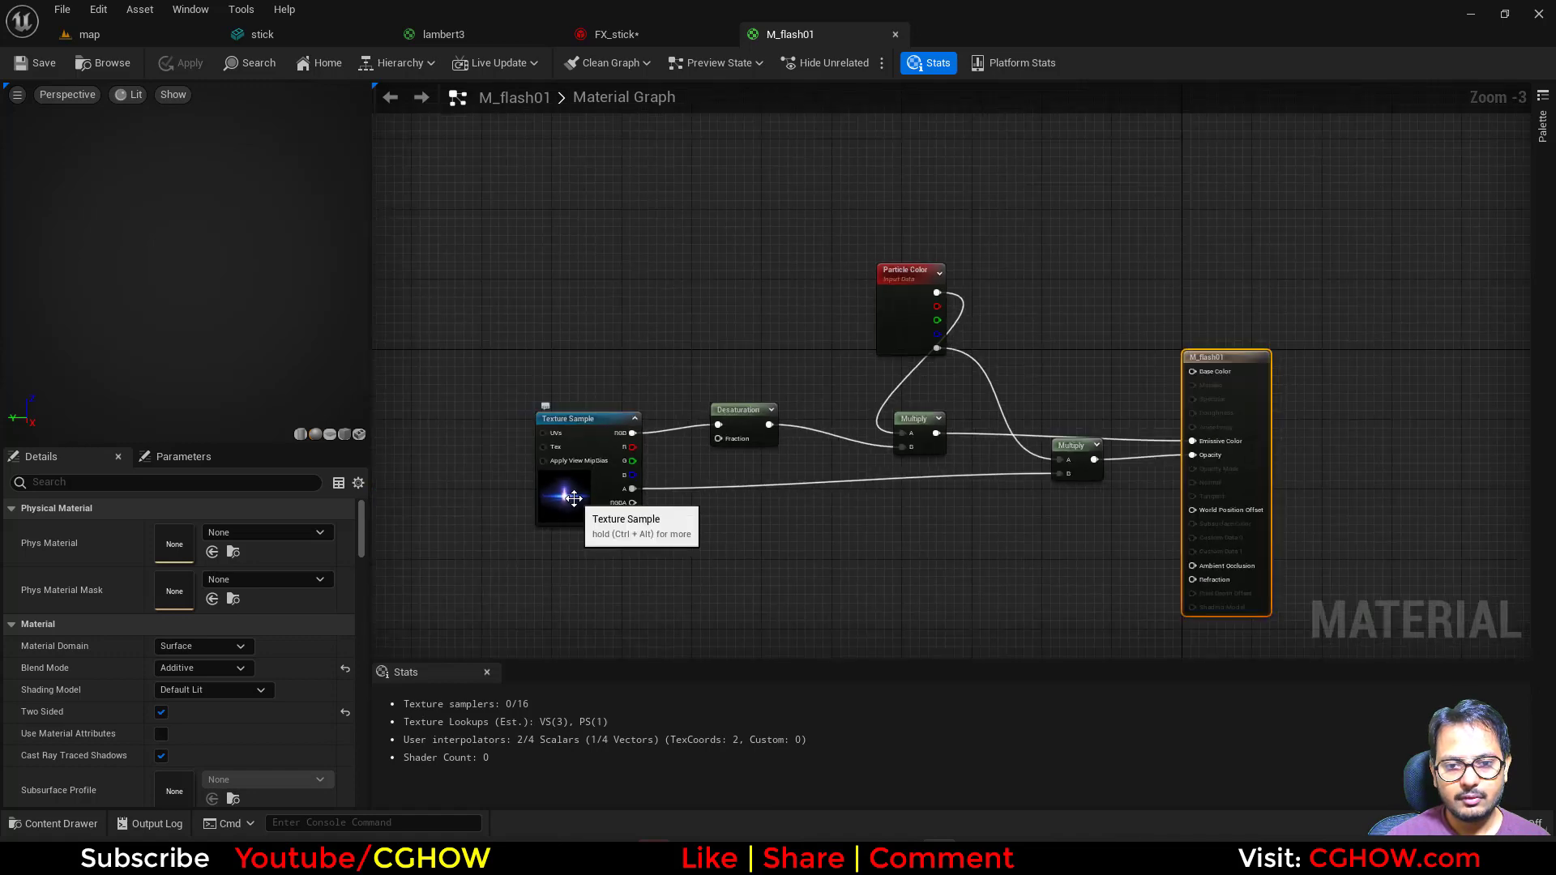
{"action": "left_click", "coordinate": [574, 498]}
{"action": "middle_click", "coordinate": [789, 39]}
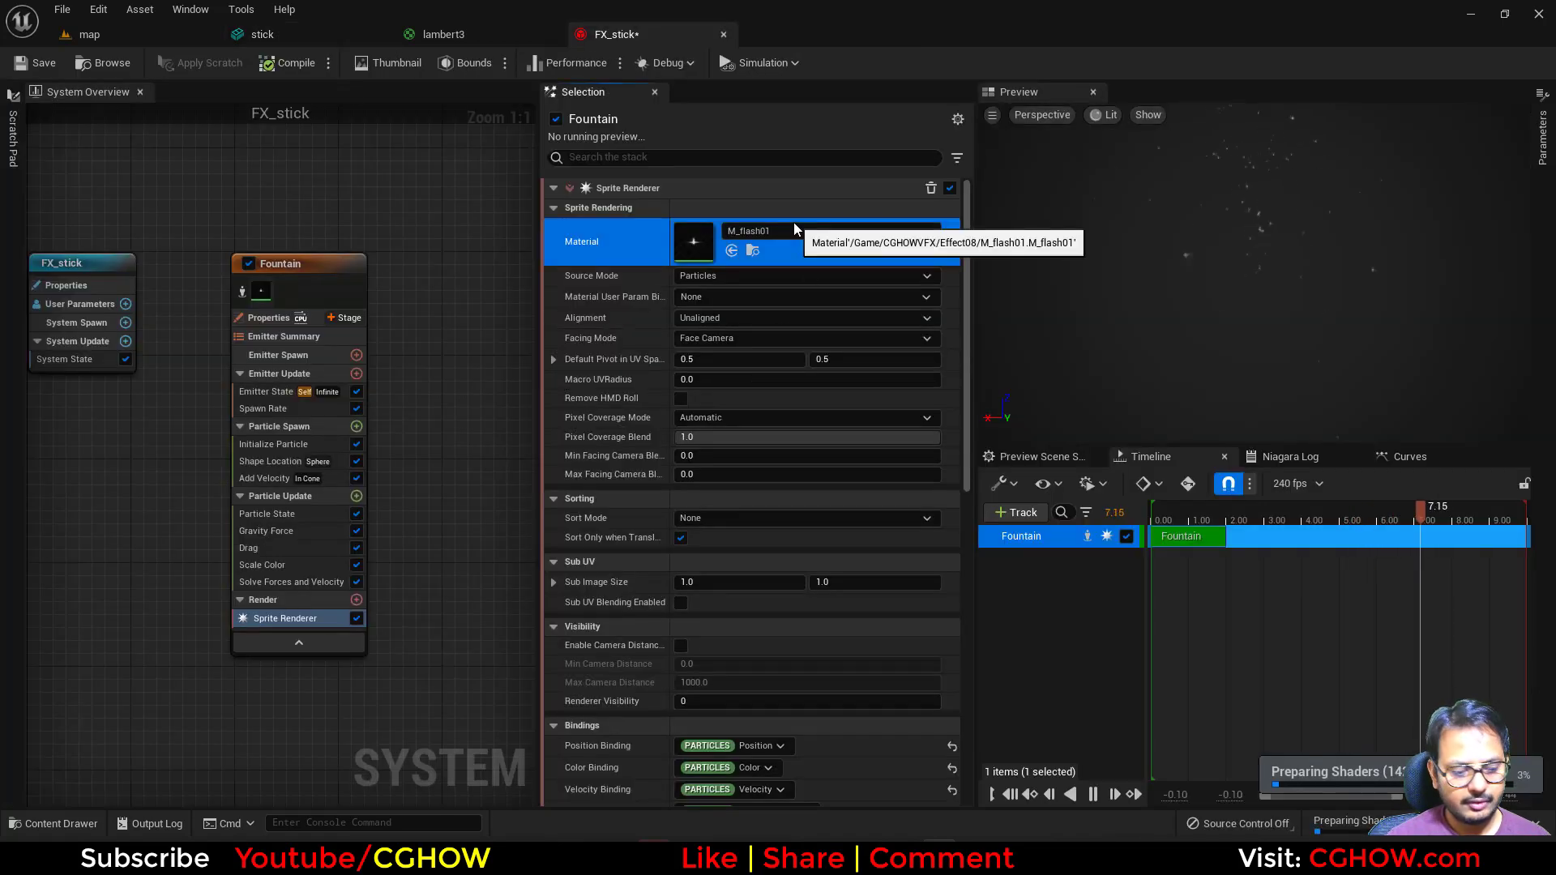
Browse the available flash materials again for the sprite renderer and keep M_flash01 as its material
{"action": "left_click", "coordinate": [781, 230]}
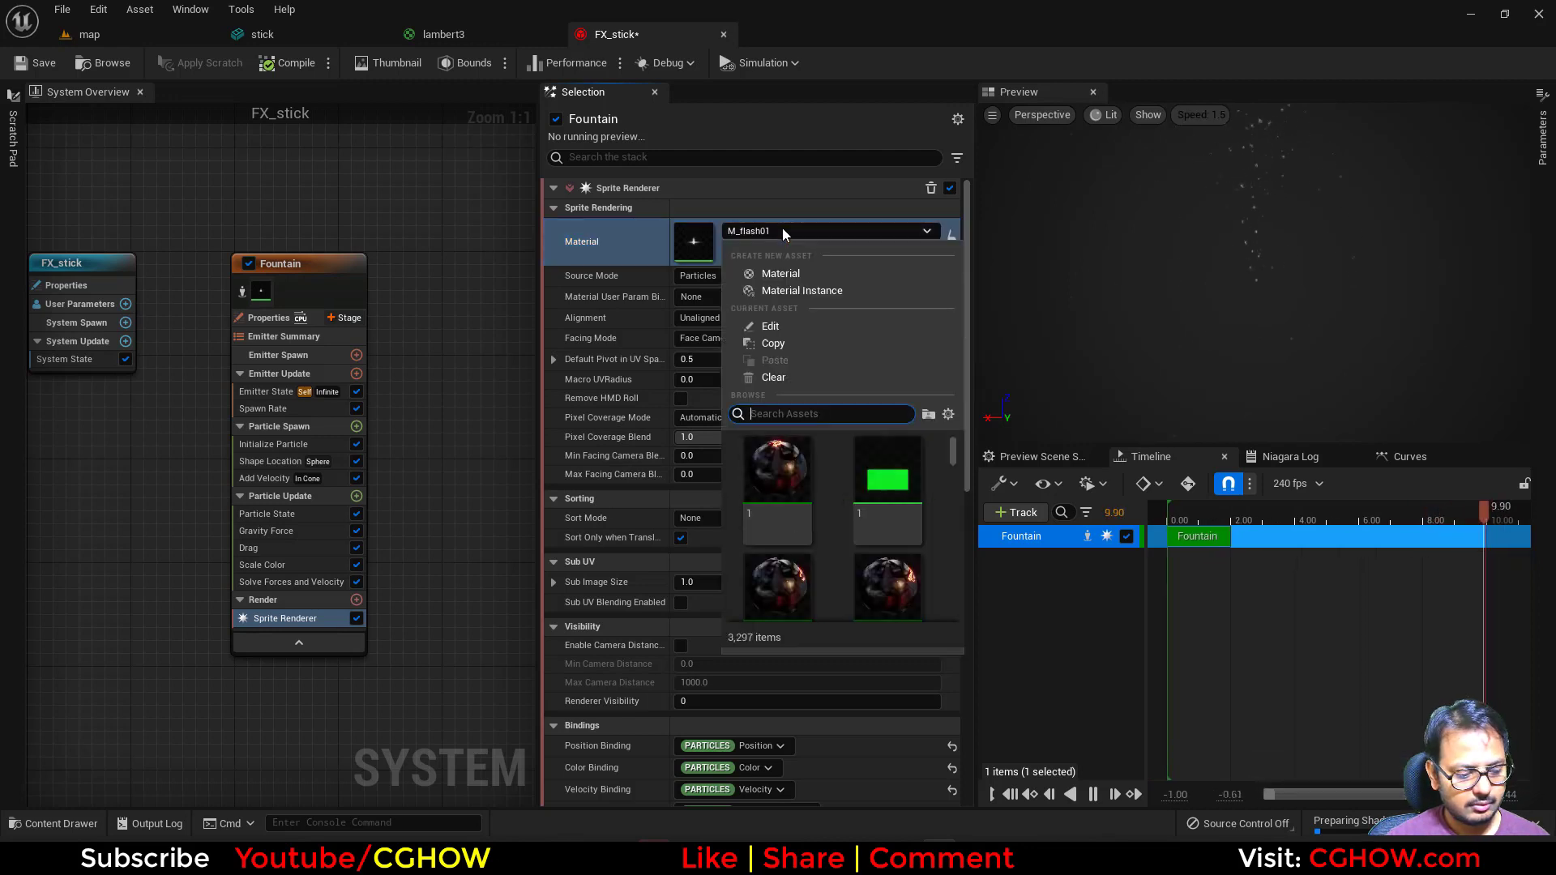
{"action": "type", "text": "flash"}
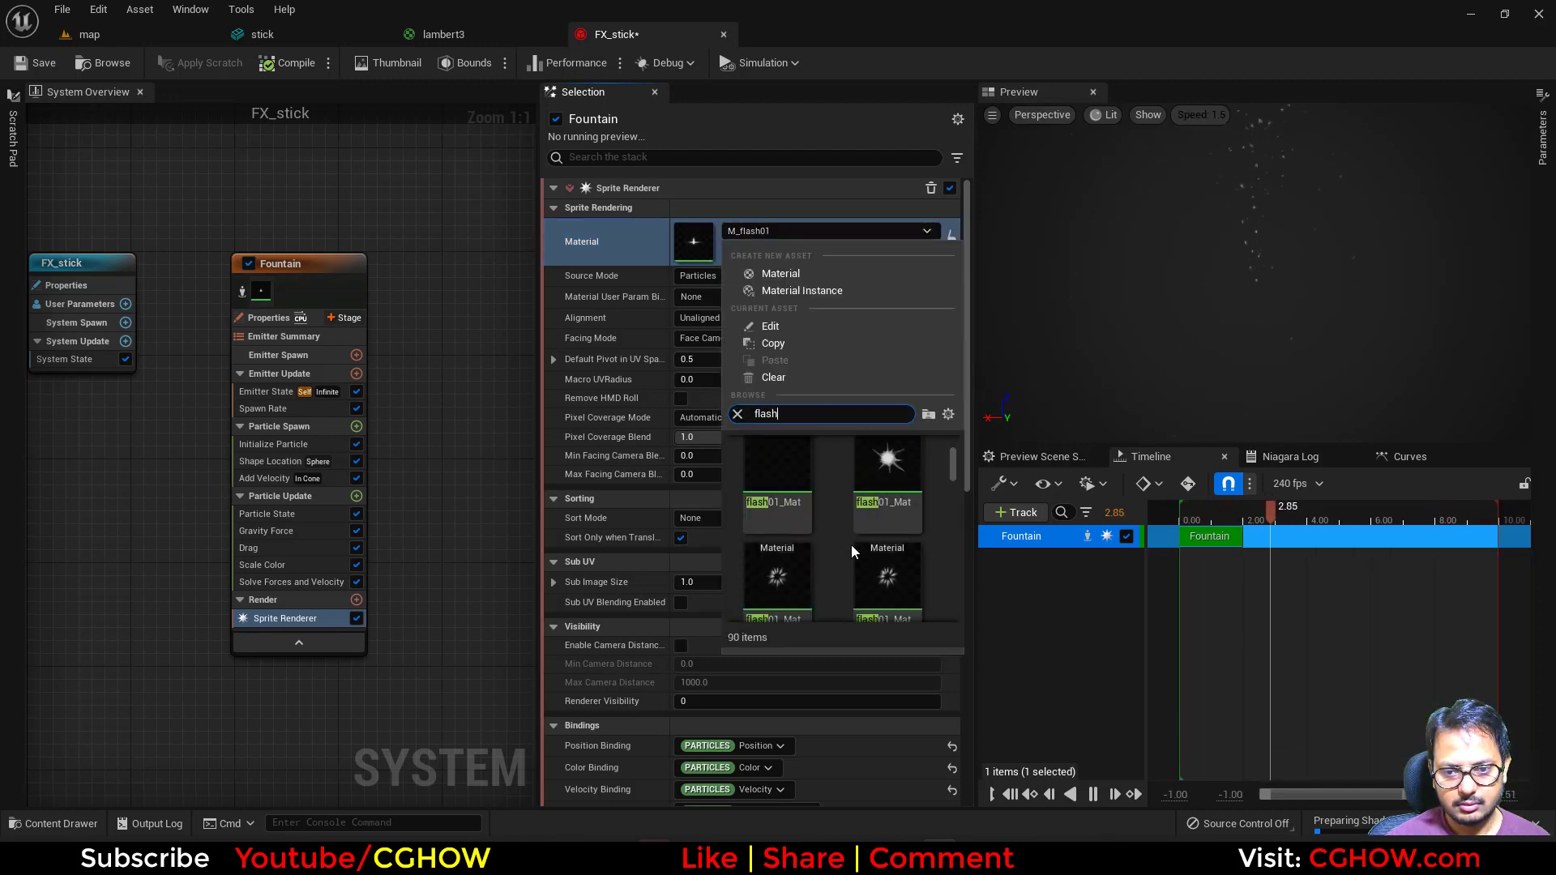
{"action": "scroll", "coordinate": [851, 544], "scroll_direction": "down", "scroll_amount": 5}
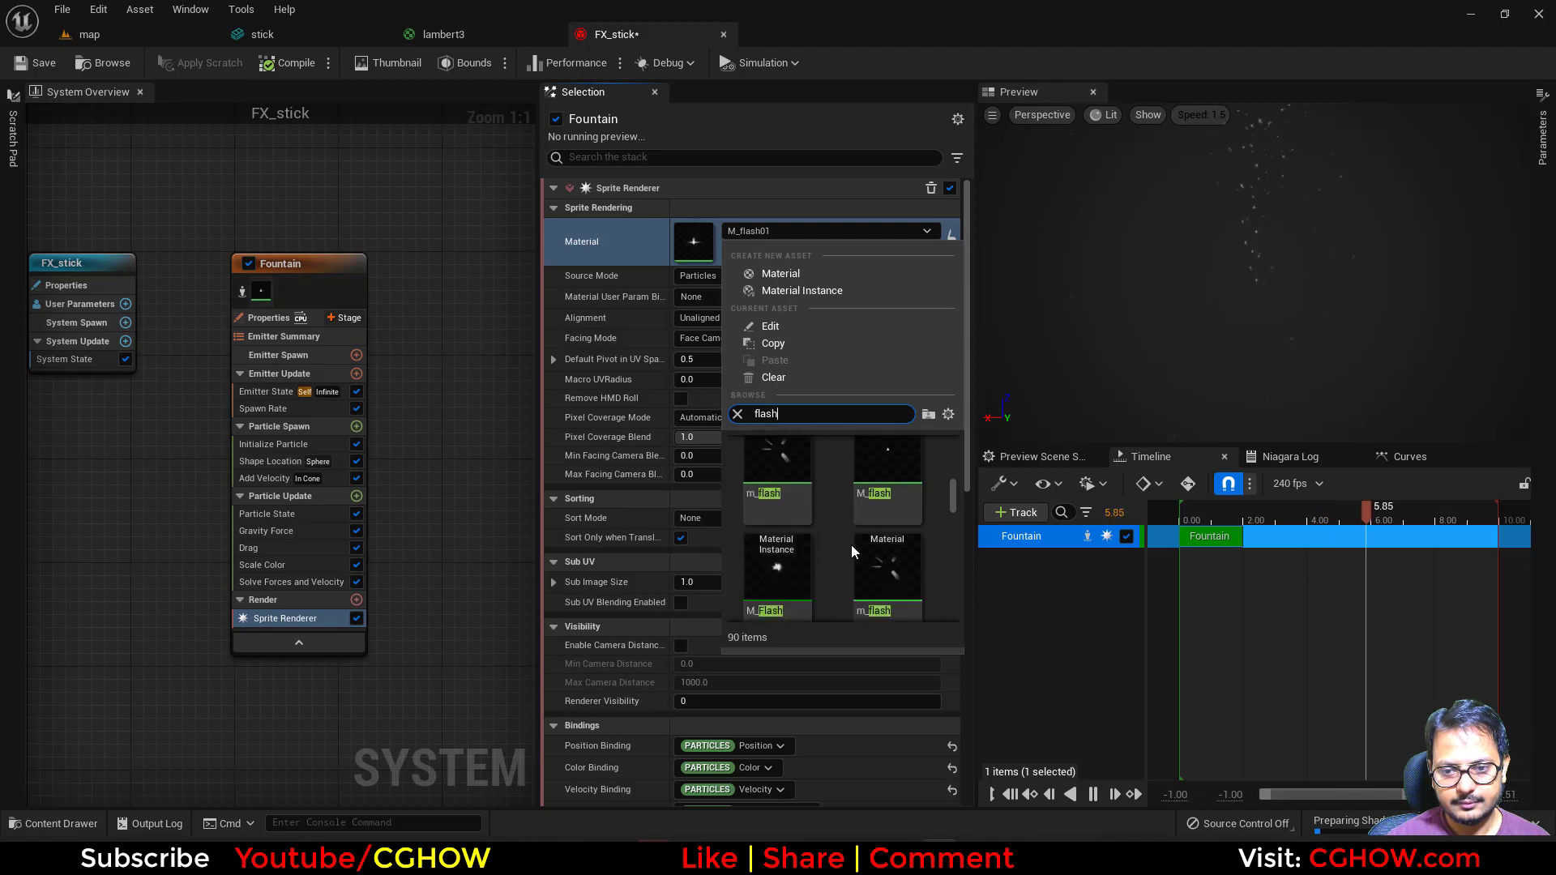
{"action": "scroll", "coordinate": [851, 544], "scroll_direction": "down", "scroll_amount": 3}
{"action": "left_click", "coordinate": [802, 486]}
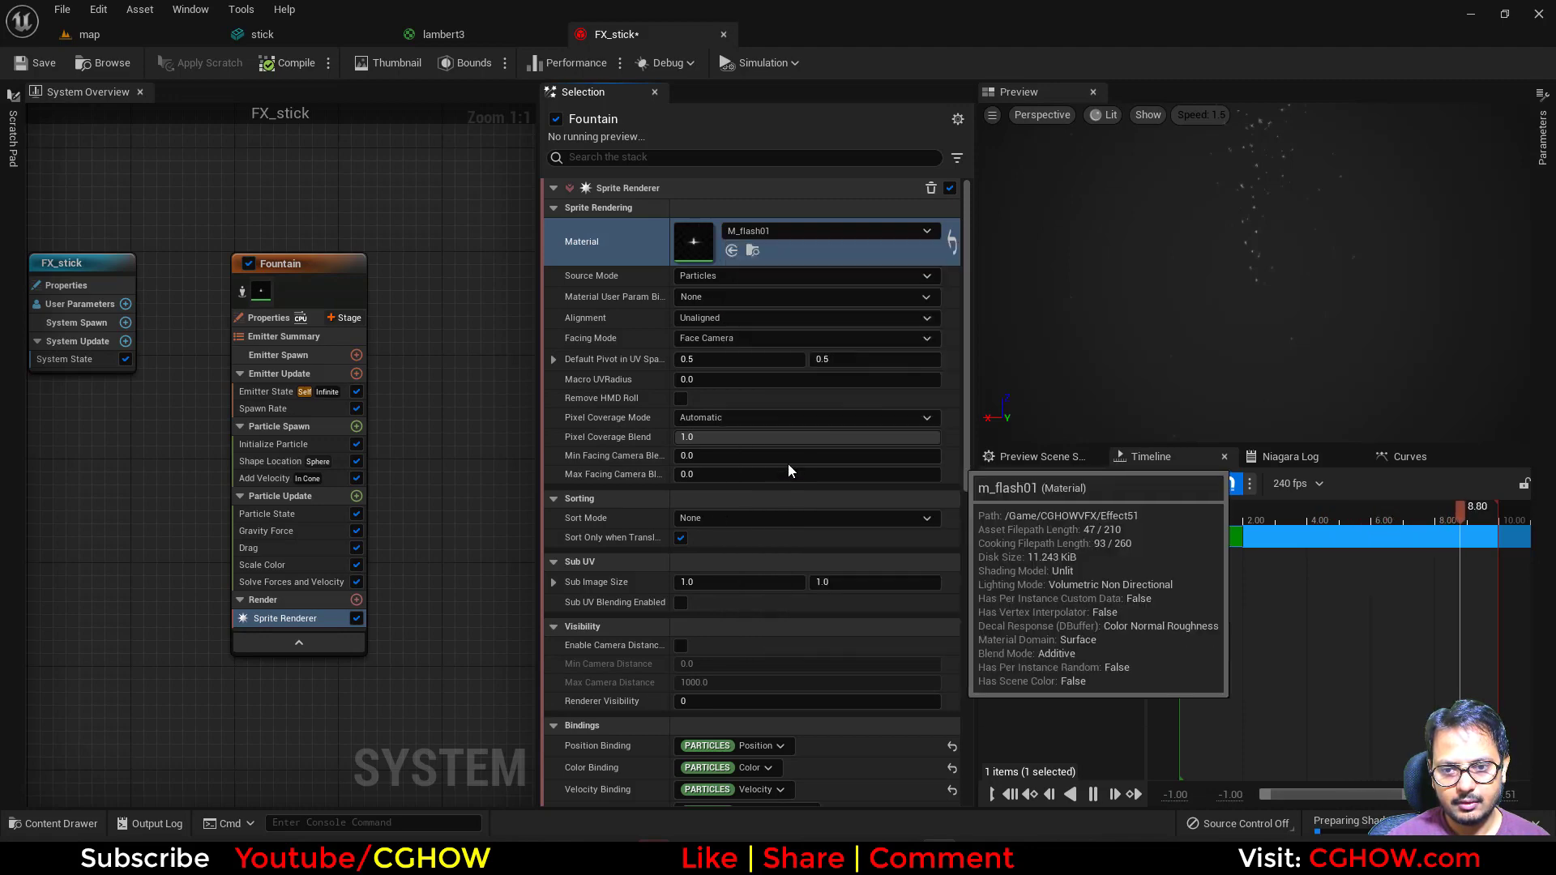
Delete the Scale Color, Drag, Gravity Force, Add Velocity and Shape Location modules from the Fountain emitter
{"action": "left_click", "coordinate": [269, 565]}
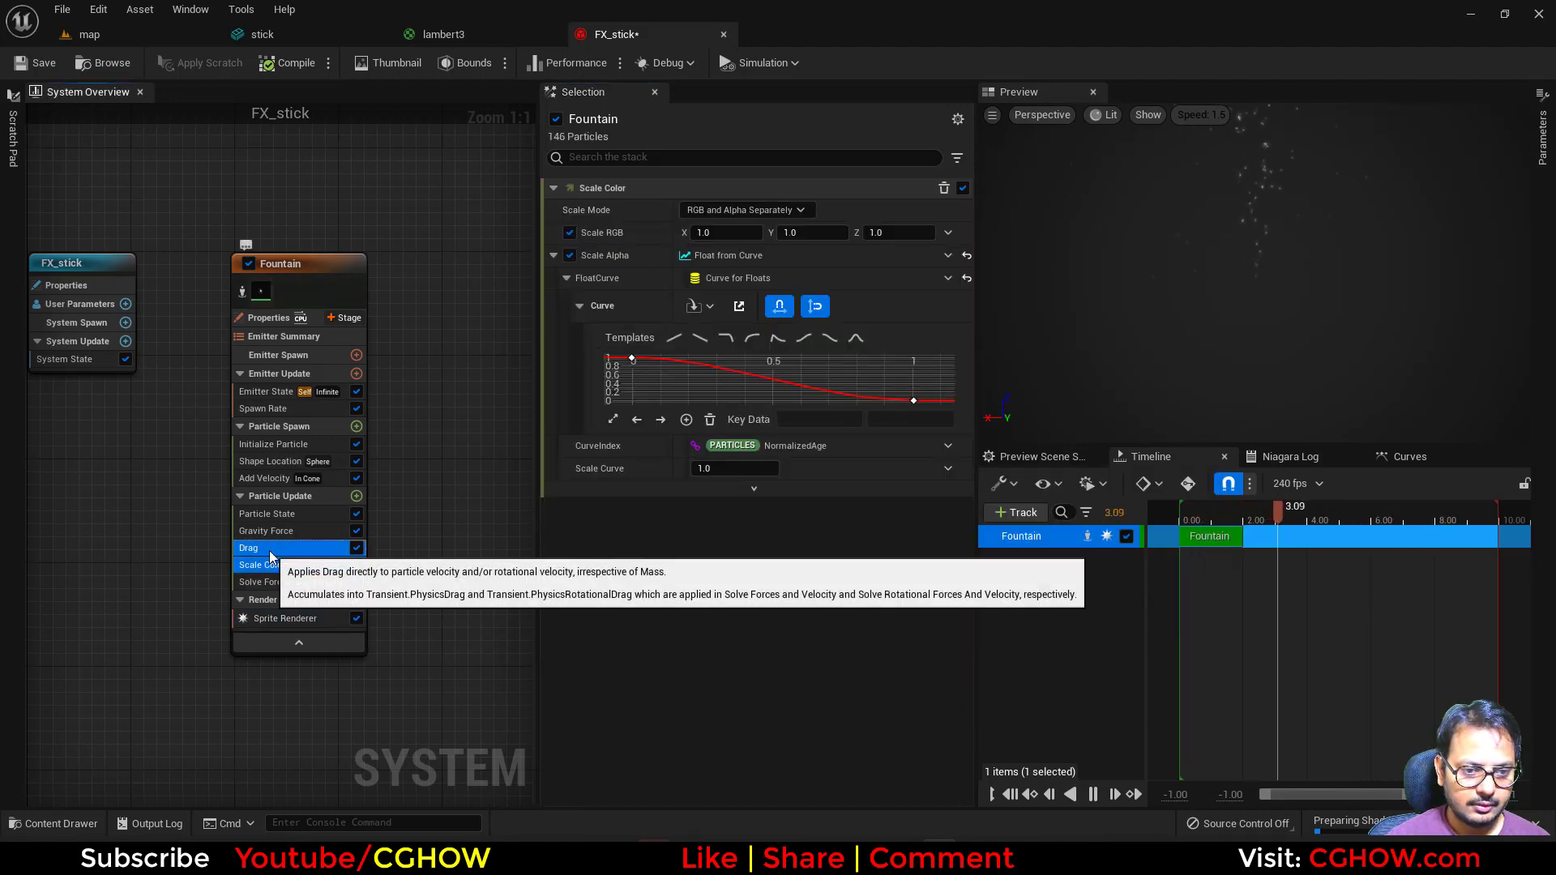
{"action": "left_click", "coordinate": [275, 531], "text": "ctrl"}
{"action": "left_click", "coordinate": [279, 479], "text": "ctrl"}
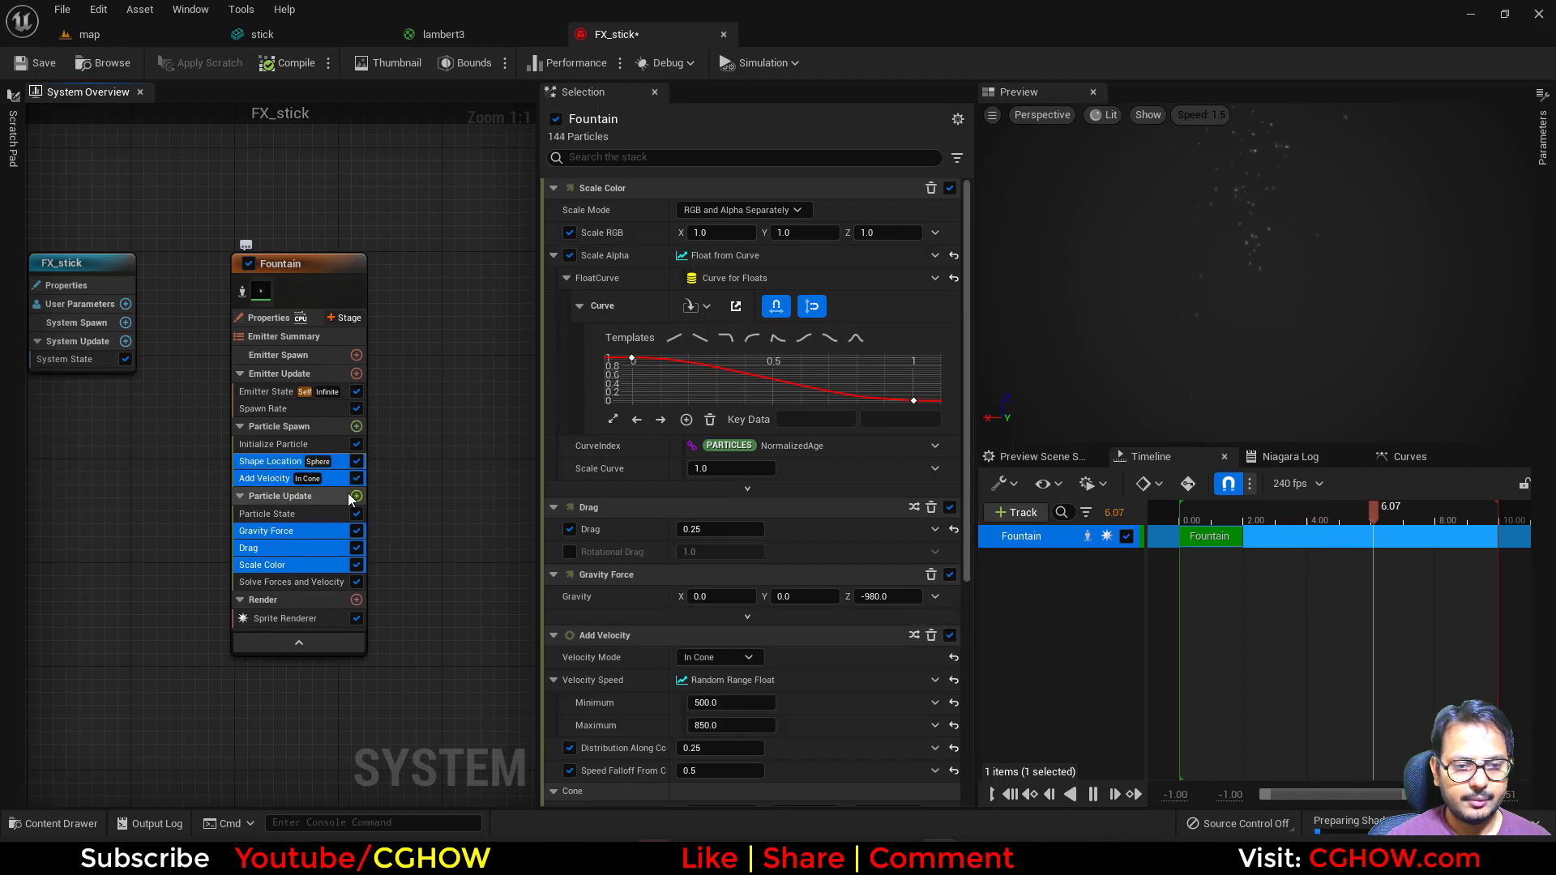
{"action": "key", "text": "Delete"}
Replace the Fountain emitter's Spawn Rate module with a Spawn Burst Instantaneous module and set its spawn count to 3
{"action": "left_click", "coordinate": [266, 409]}
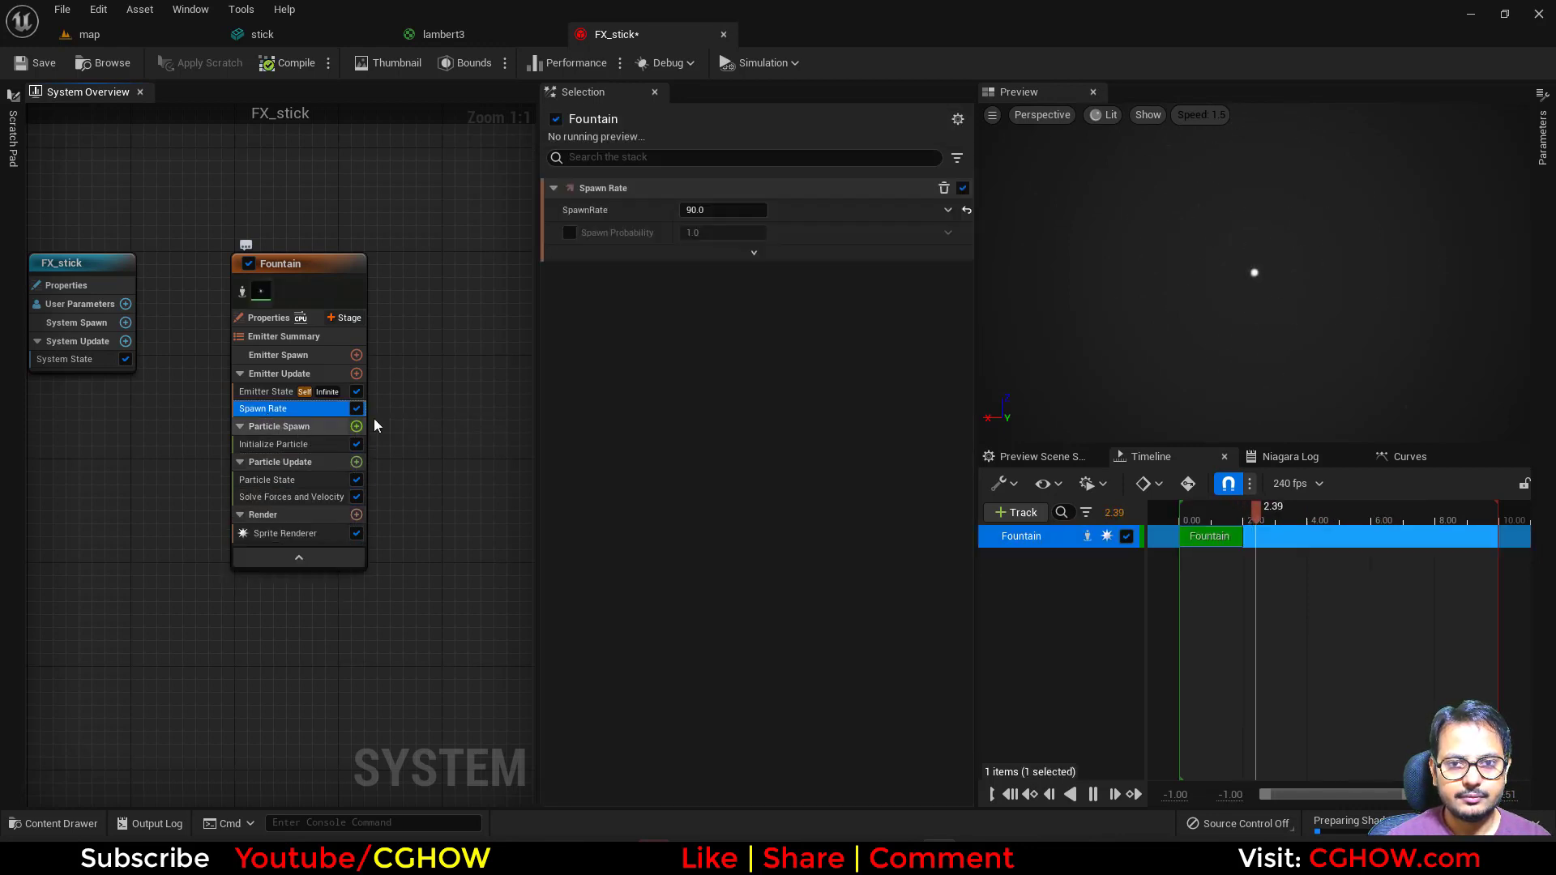
{"action": "key", "text": "Delete"}
{"action": "left_click", "coordinate": [357, 373]}
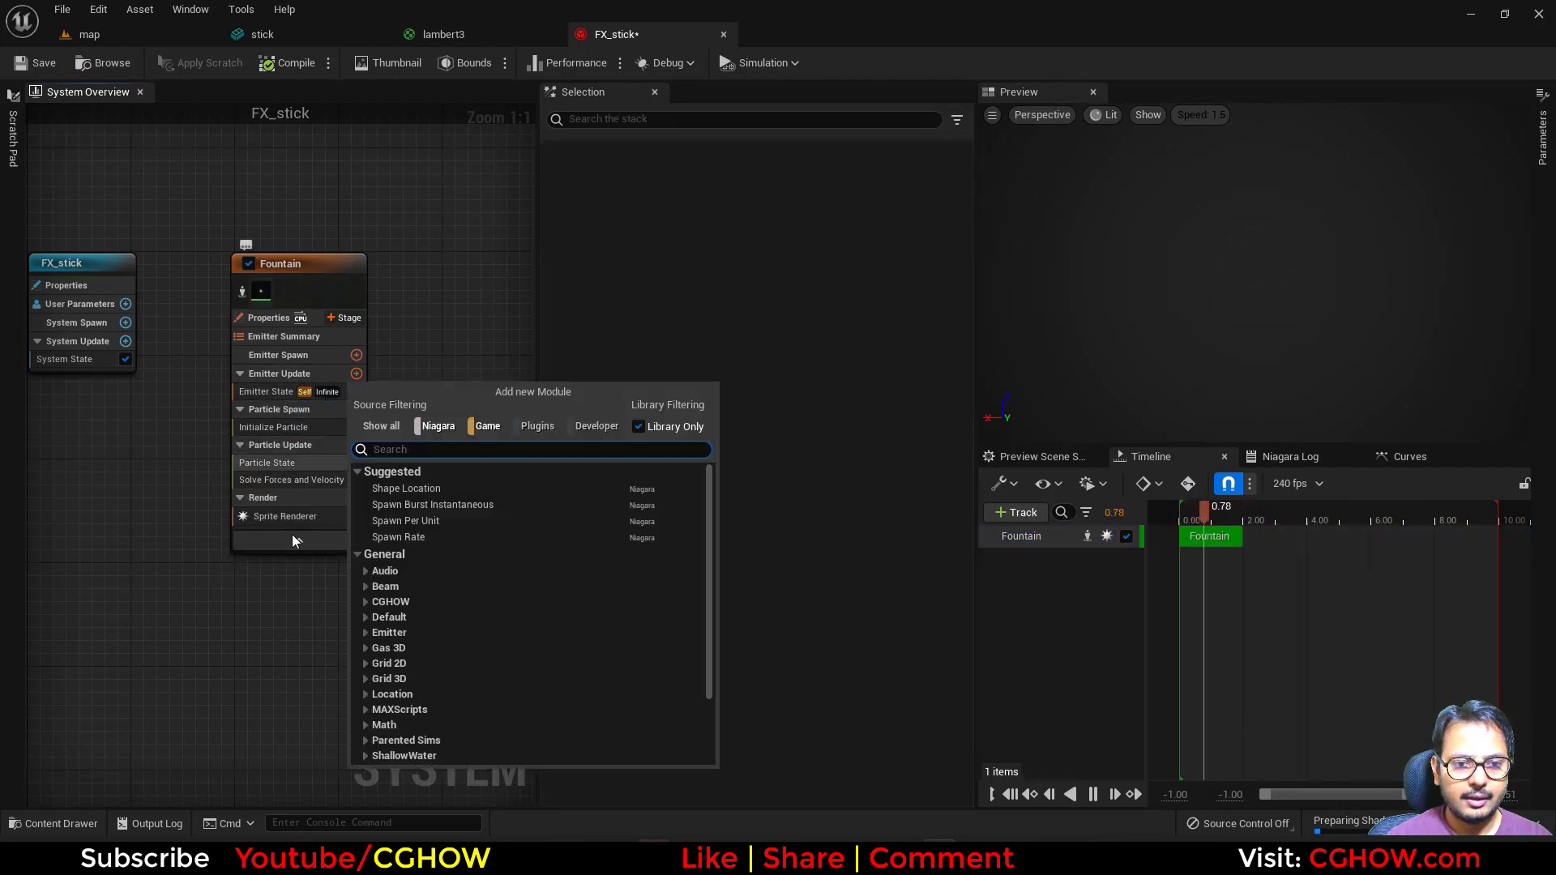
{"action": "left_click", "coordinate": [397, 504]}
{"action": "left_click", "coordinate": [699, 212]}
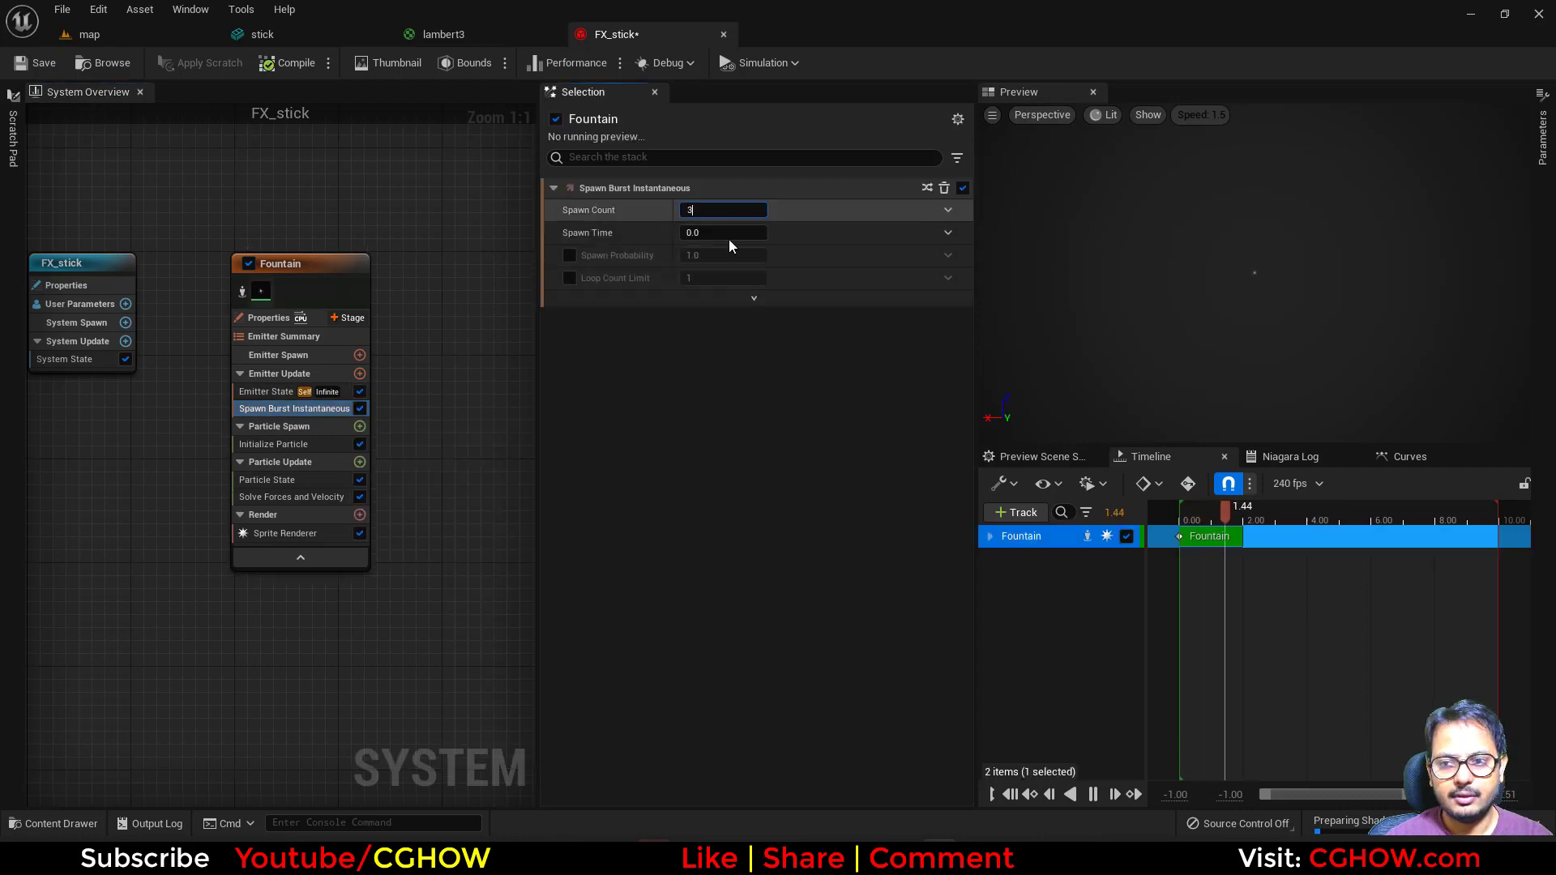
Set the Initialize Particle color to orange-yellow (R 1.0, G 0.448992, B 0.0) and enable Local Space for the Fountain emitter
{"action": "left_click", "coordinate": [302, 444]}
{"action": "left_click", "coordinate": [706, 342]}
{"action": "left_click_drag", "start_coordinate": [839, 516], "coordinate": [907, 547]}
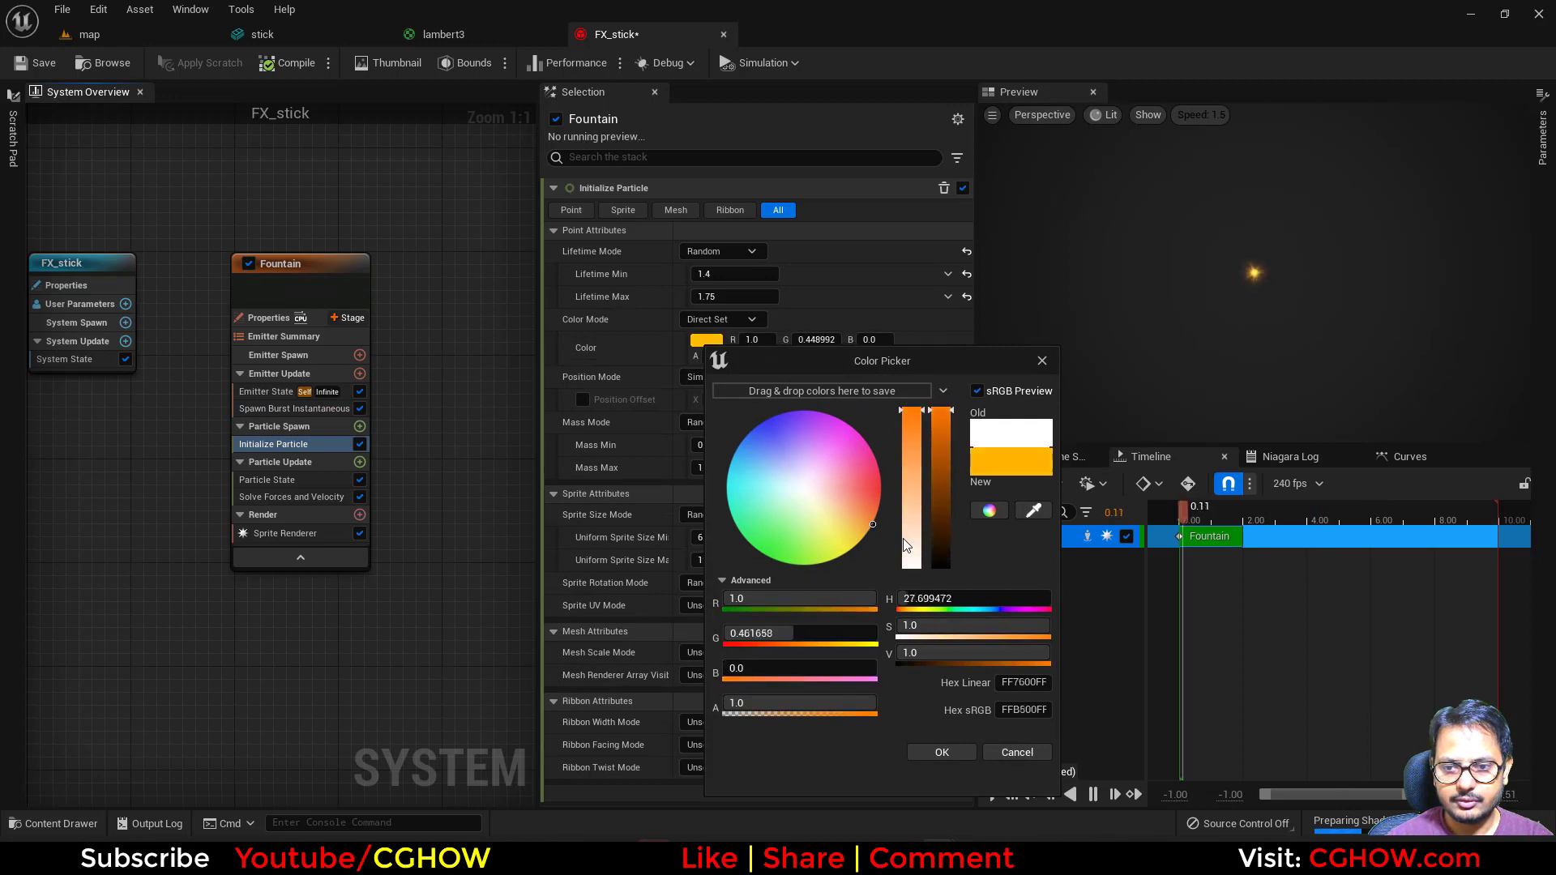
{"action": "left_click", "coordinate": [938, 753]}
{"action": "left_click", "coordinate": [268, 318]}
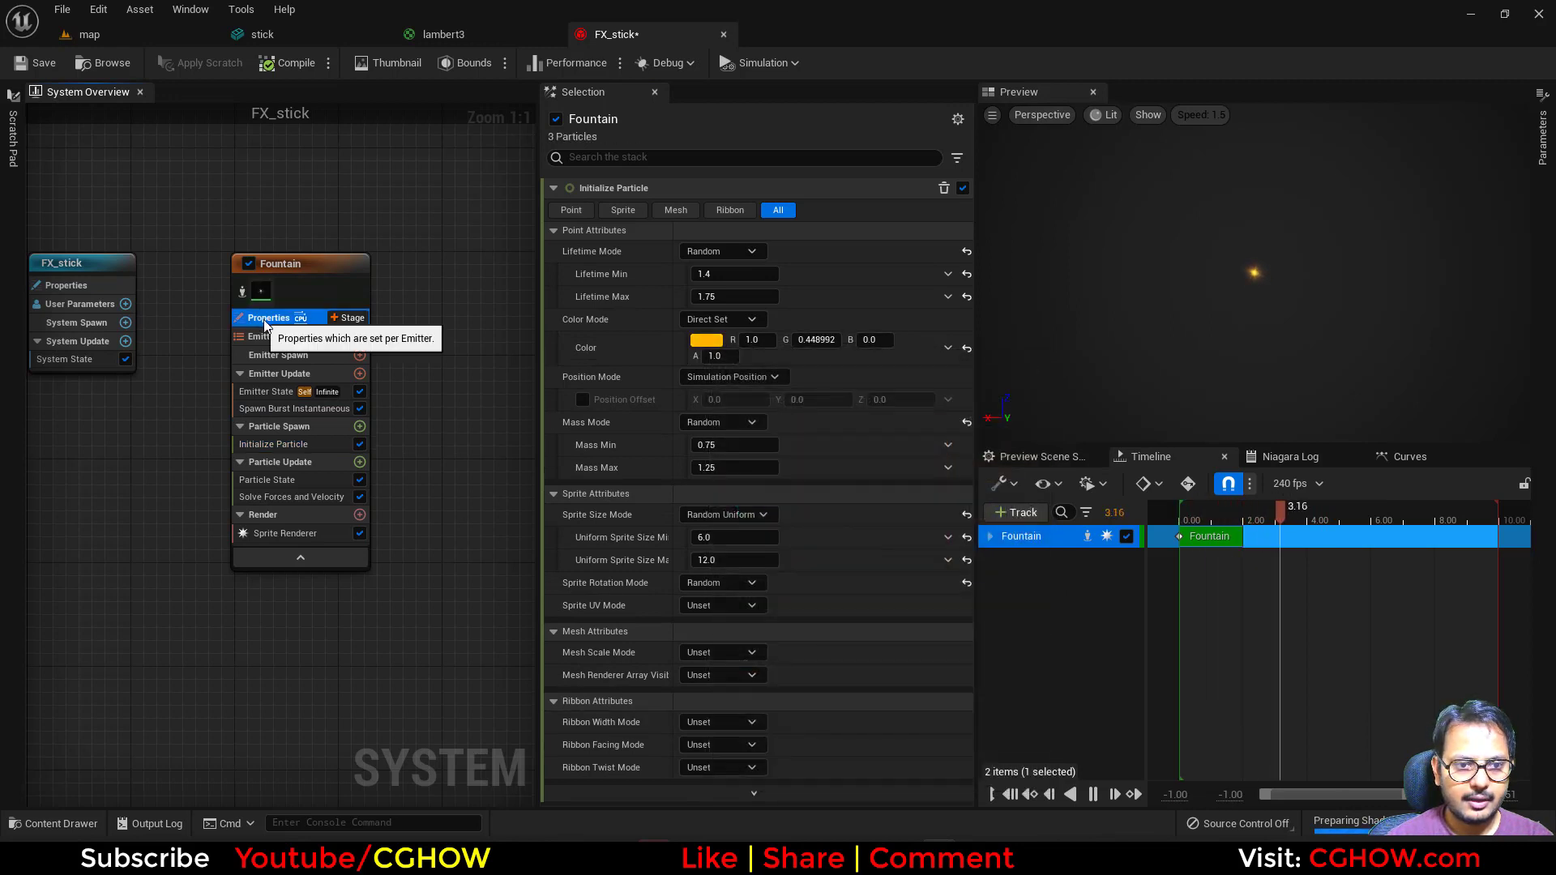
{"action": "left_click", "coordinate": [685, 226]}
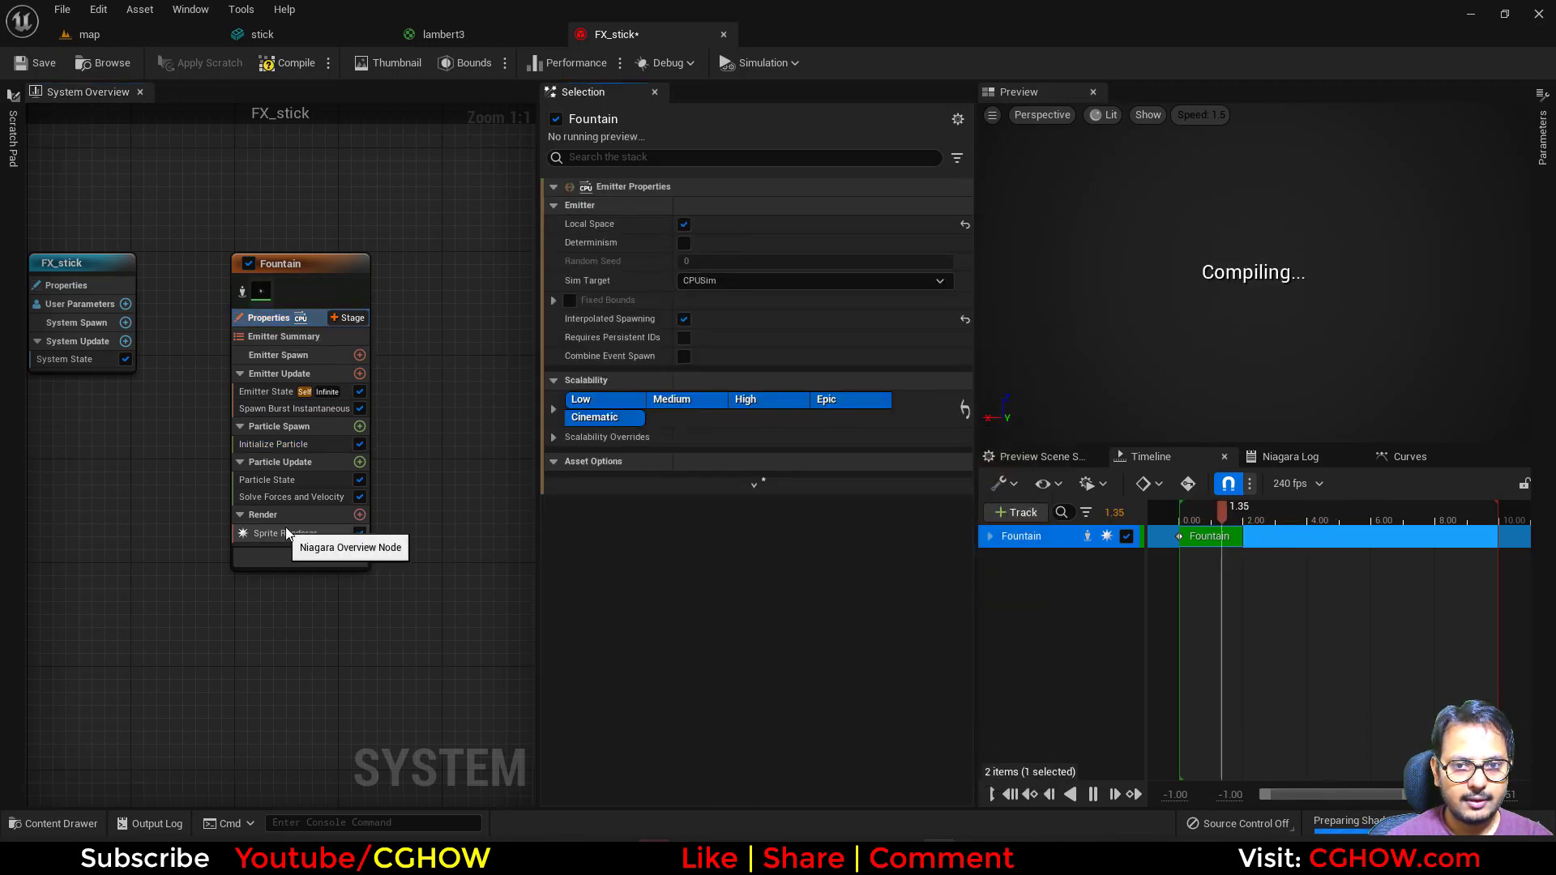
Add a Camera Offset module to Particle Update and set its offset amount to 100
{"action": "left_click", "coordinate": [359, 463]}
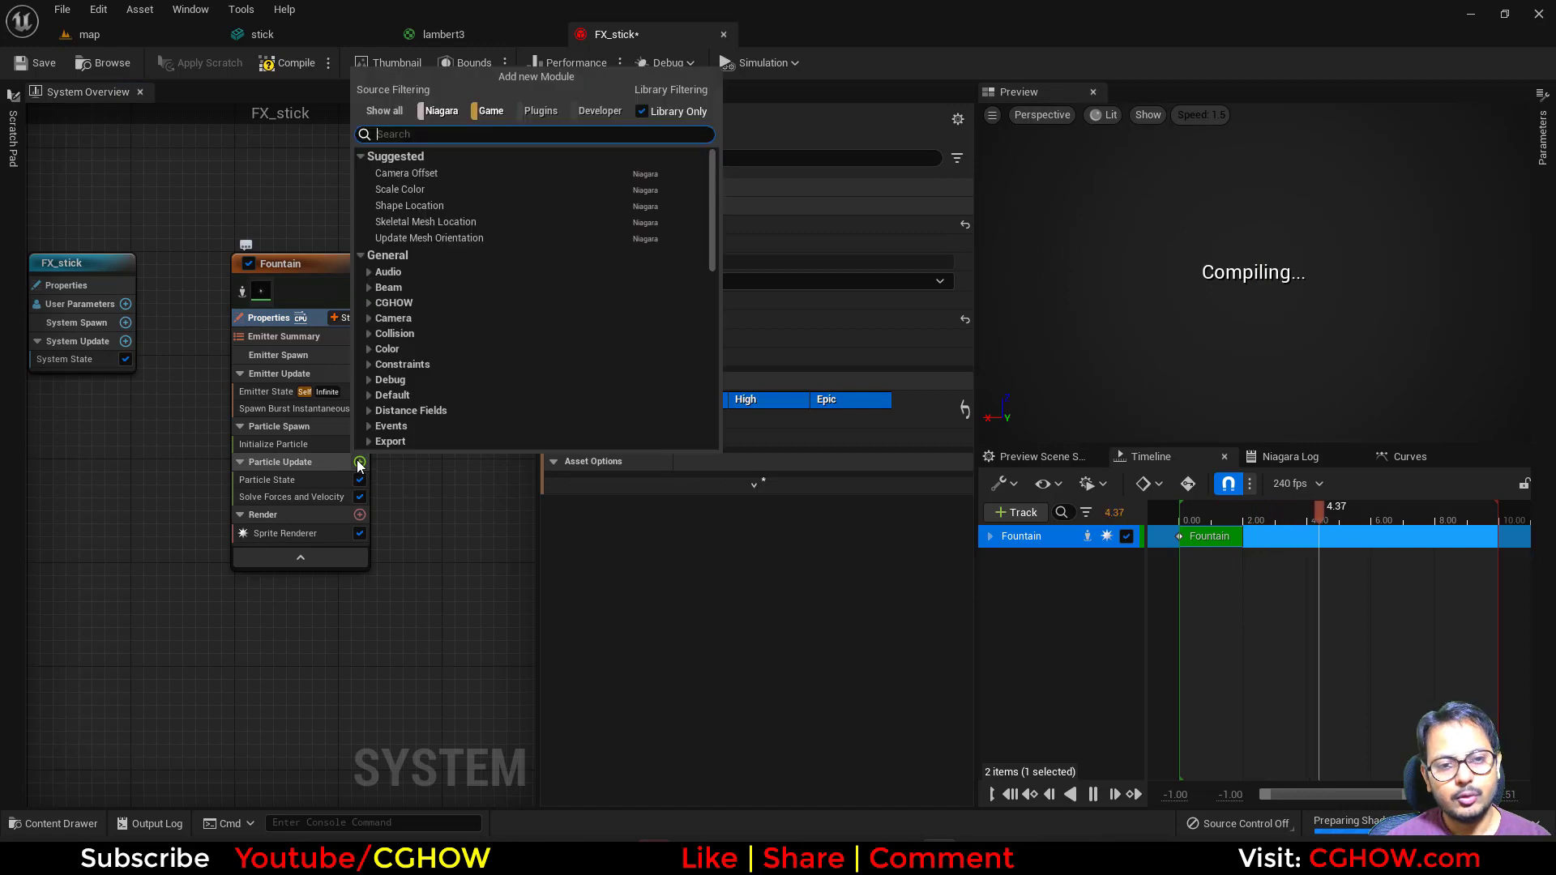
{"action": "type", "text": "came"}
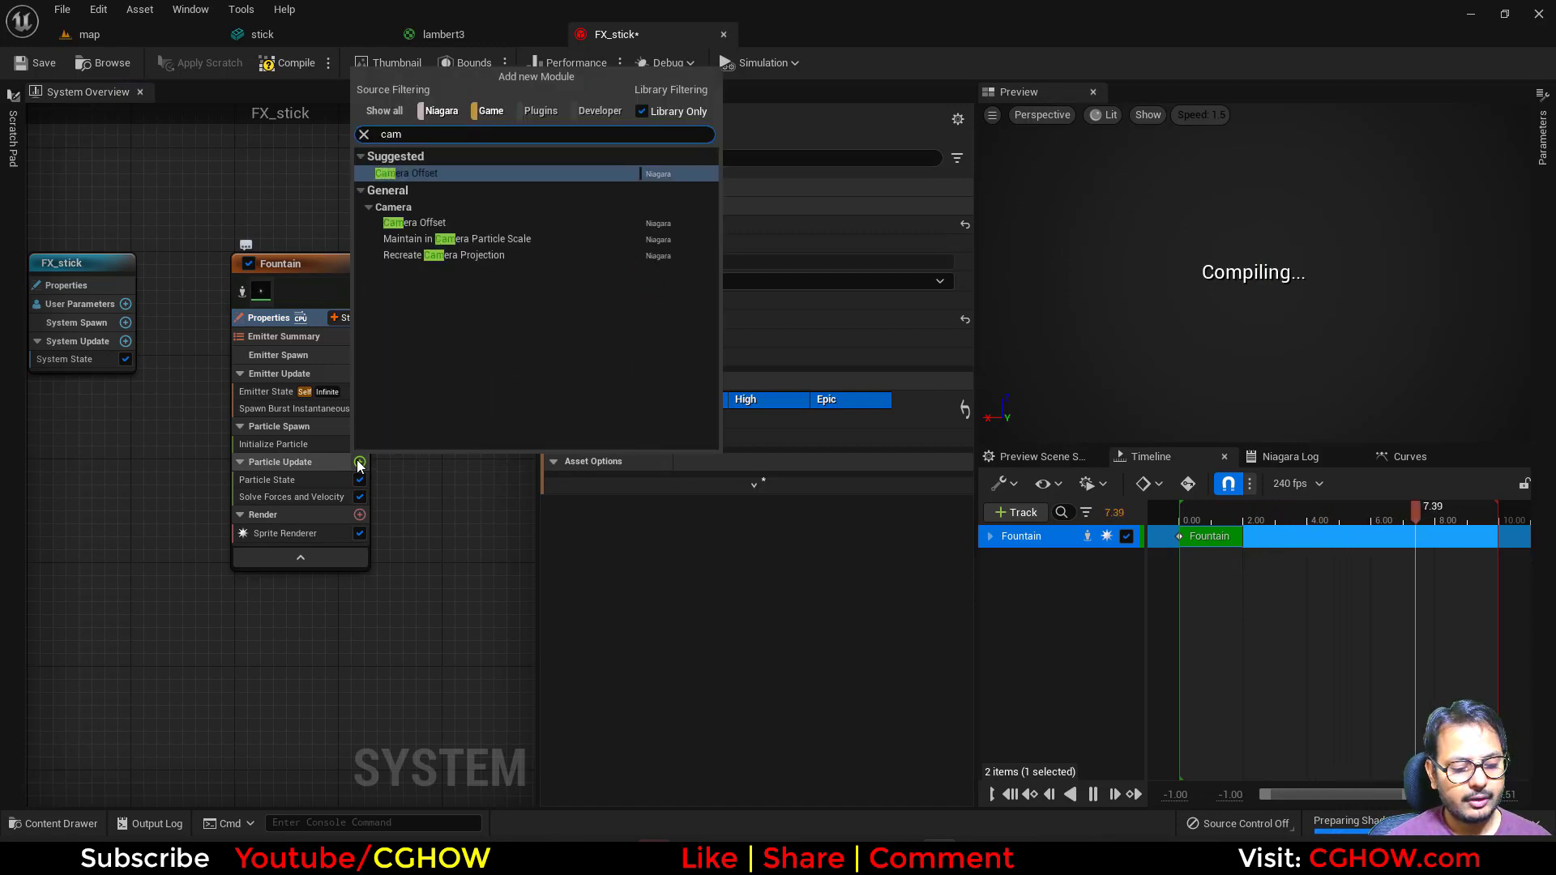
{"action": "left_click", "coordinate": [422, 173]}
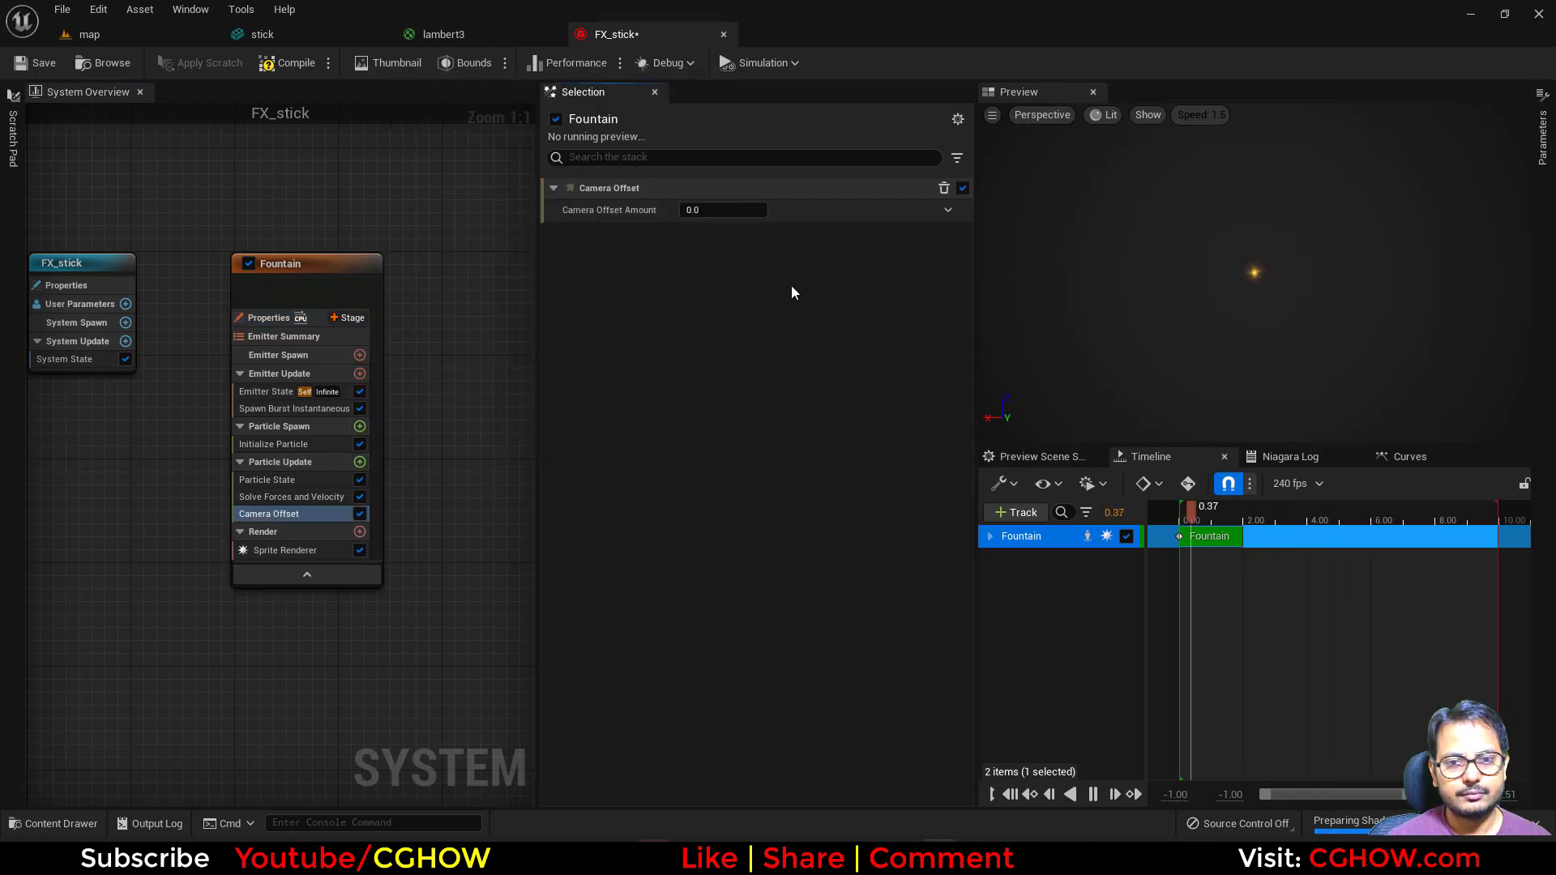
{"action": "left_click", "coordinate": [713, 210]}
{"action": "type", "text": "10"}
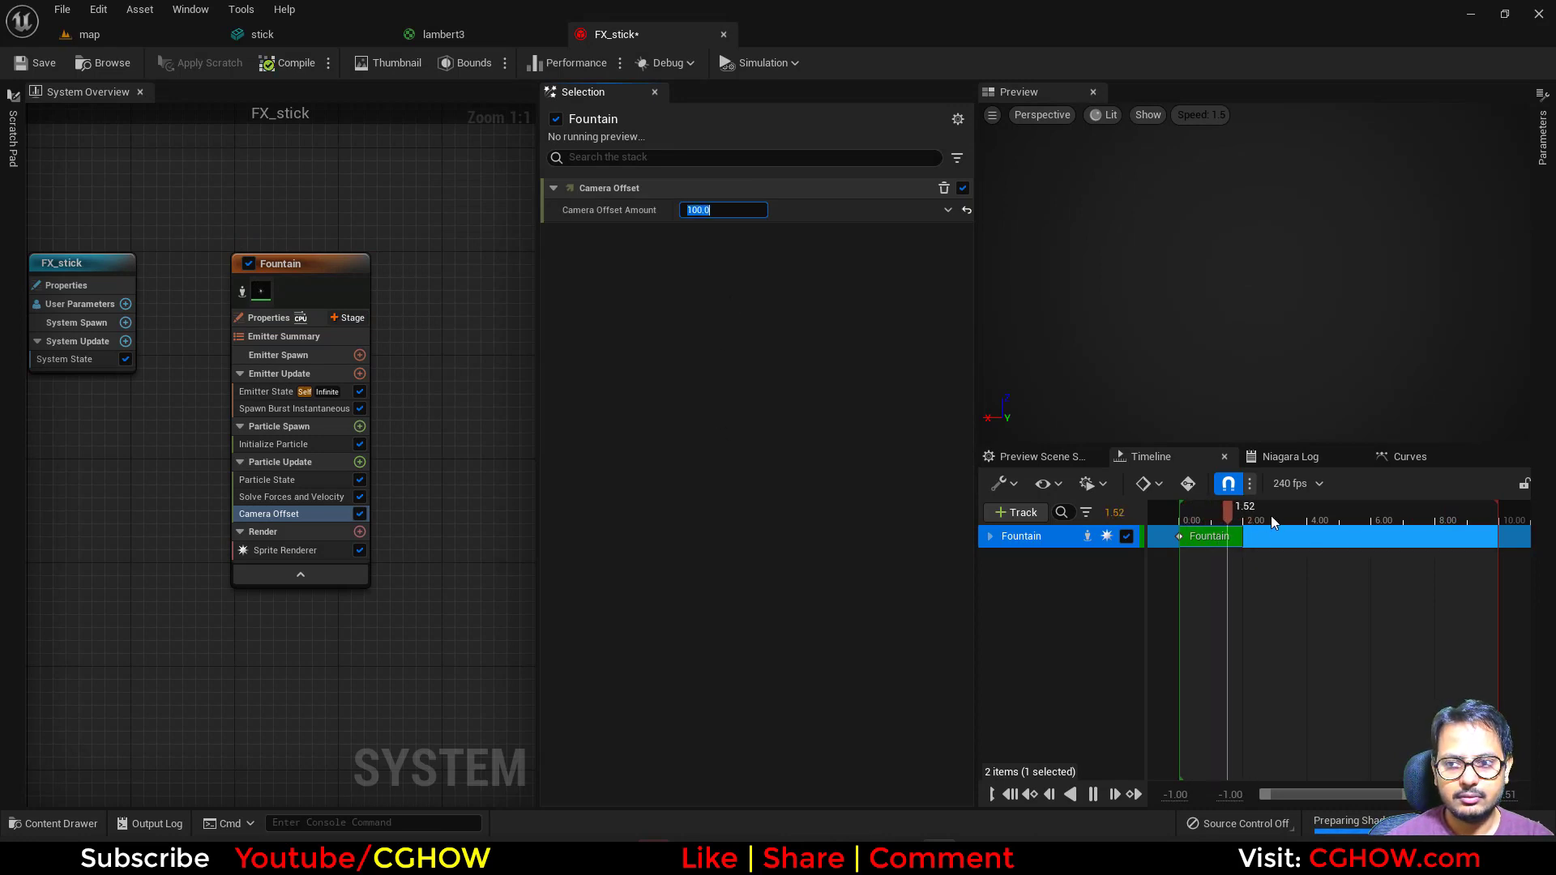
Switch the lifetime mode in Initialize Particle to Direct Set
{"action": "left_click", "coordinate": [316, 443]}
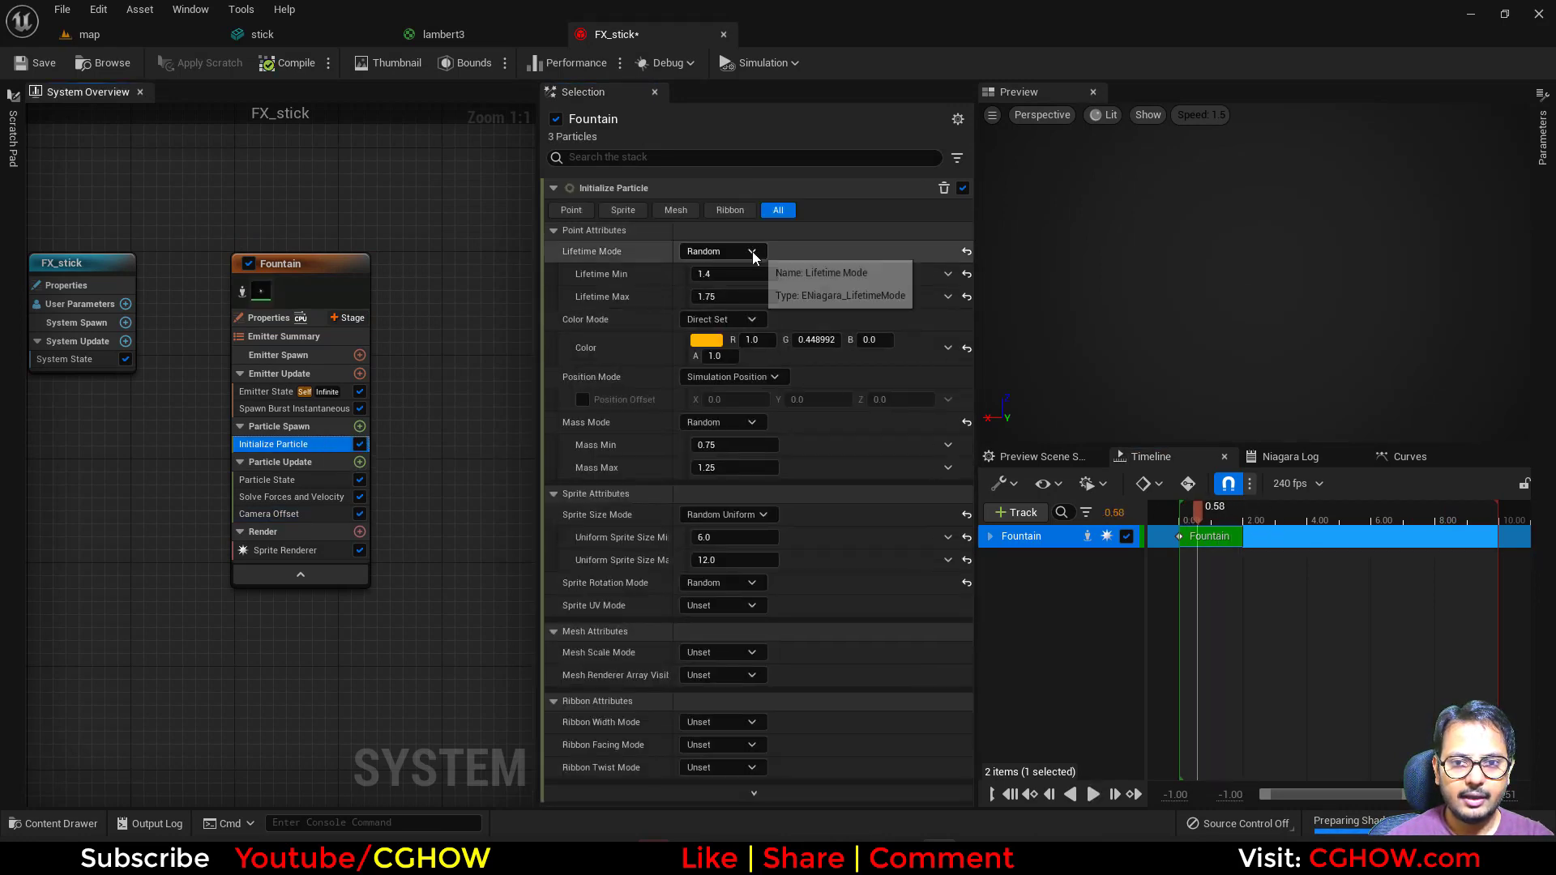
{"action": "left_click", "coordinate": [723, 251]}
{"action": "left_click", "coordinate": [723, 274]}
{"action": "left_click", "coordinate": [733, 274]}
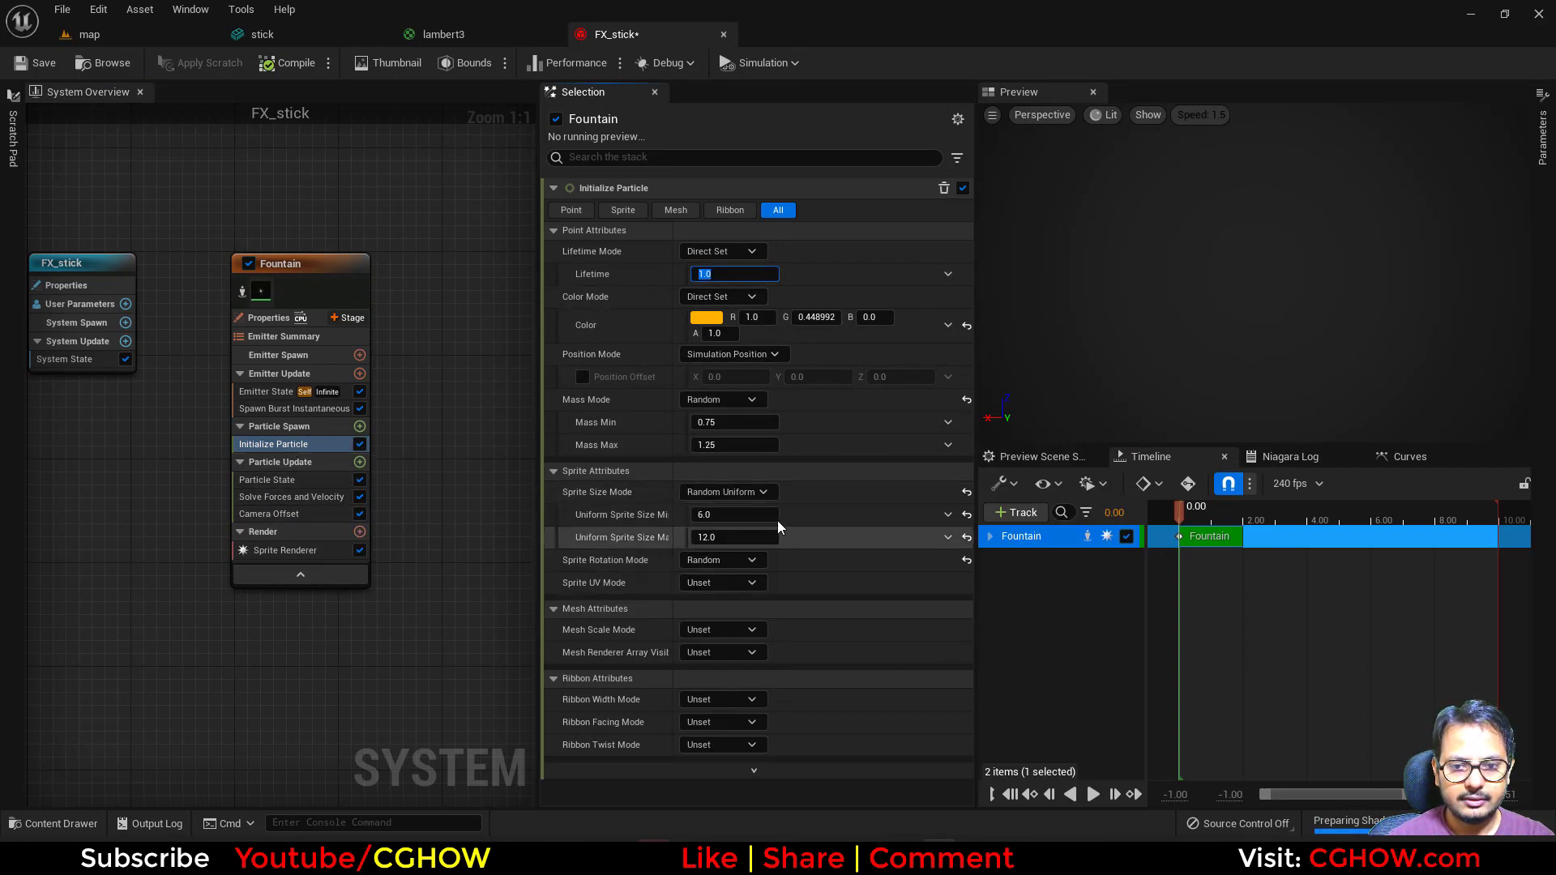
Set the uniform sprite size range to 30 minimum and 40 maximum, and the mass mode to Unset / (Mass of 1)
{"action": "left_click", "coordinate": [725, 537]}
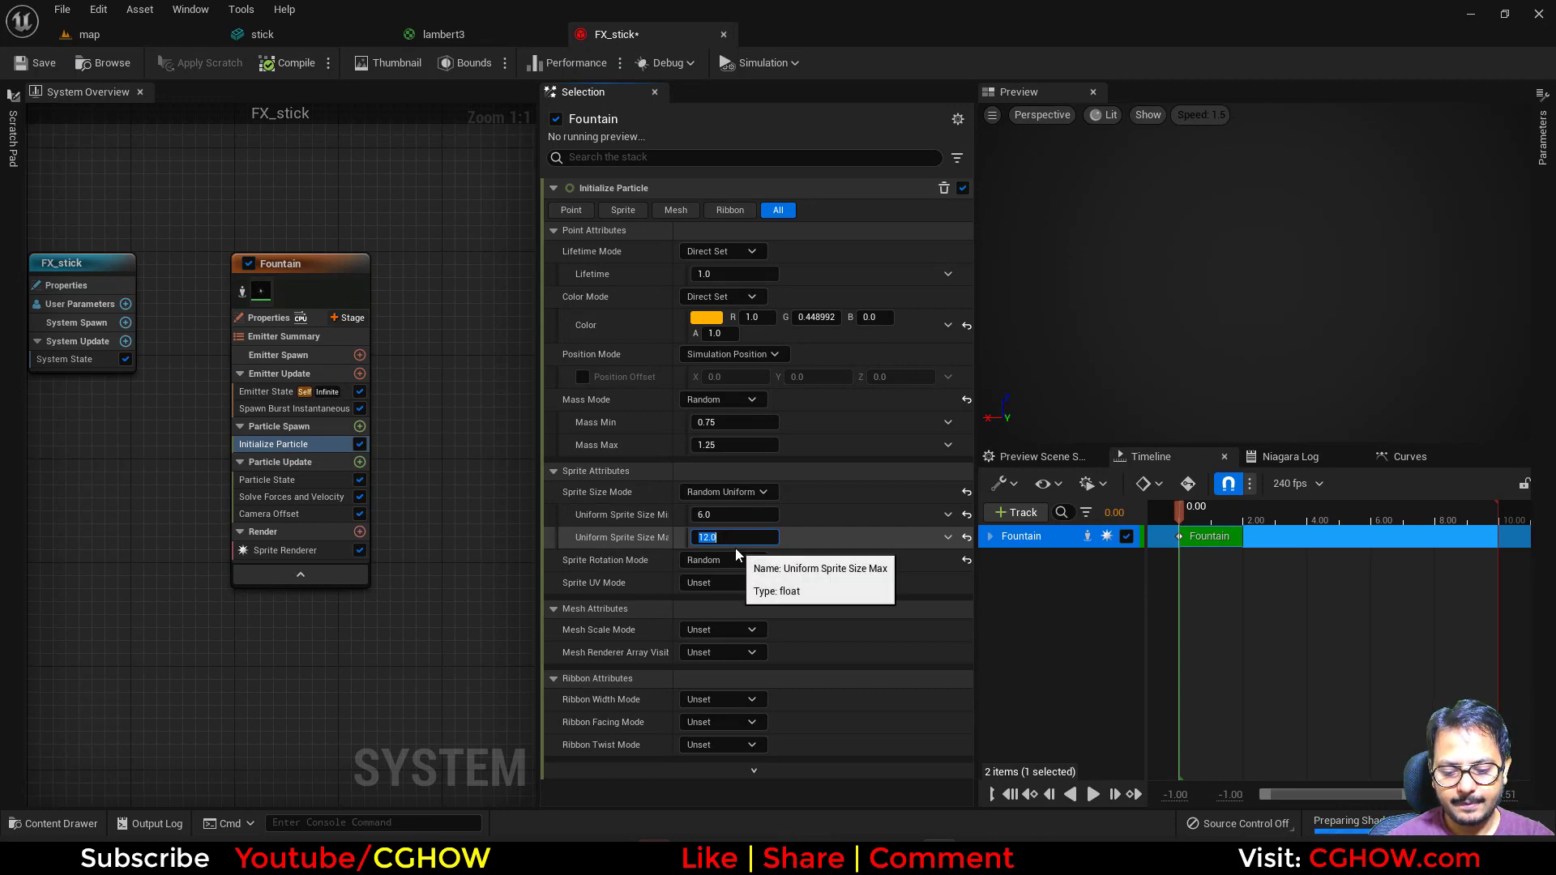
{"action": "type", "text": "40"}
{"action": "key", "text": "Tab"}
{"action": "type", "text": "3"}
{"action": "left_click", "coordinate": [714, 401]}
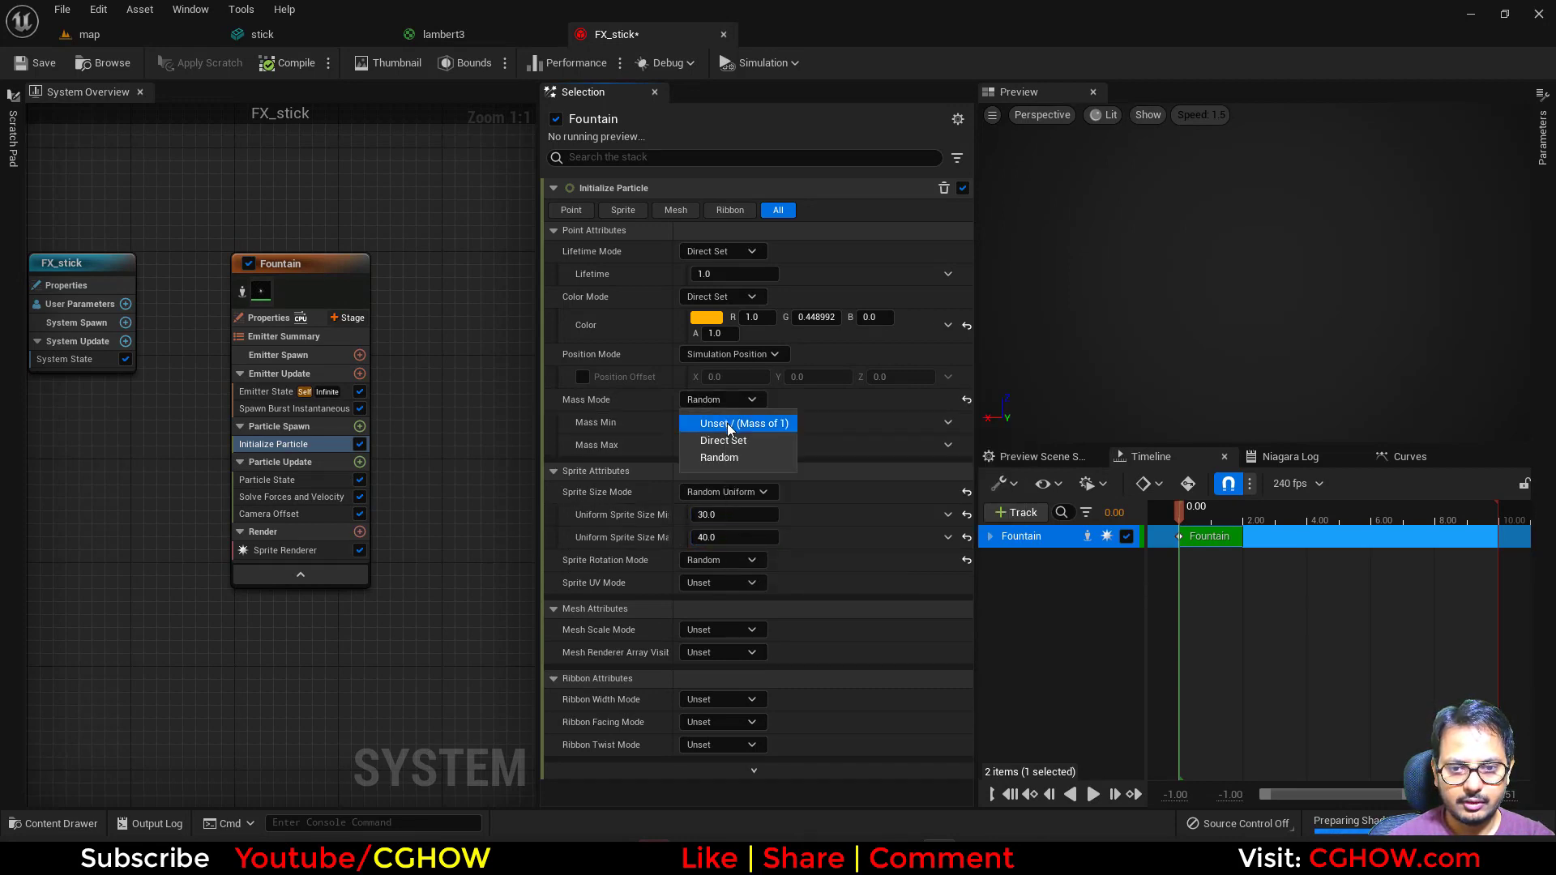
{"action": "left_click", "coordinate": [737, 422]}
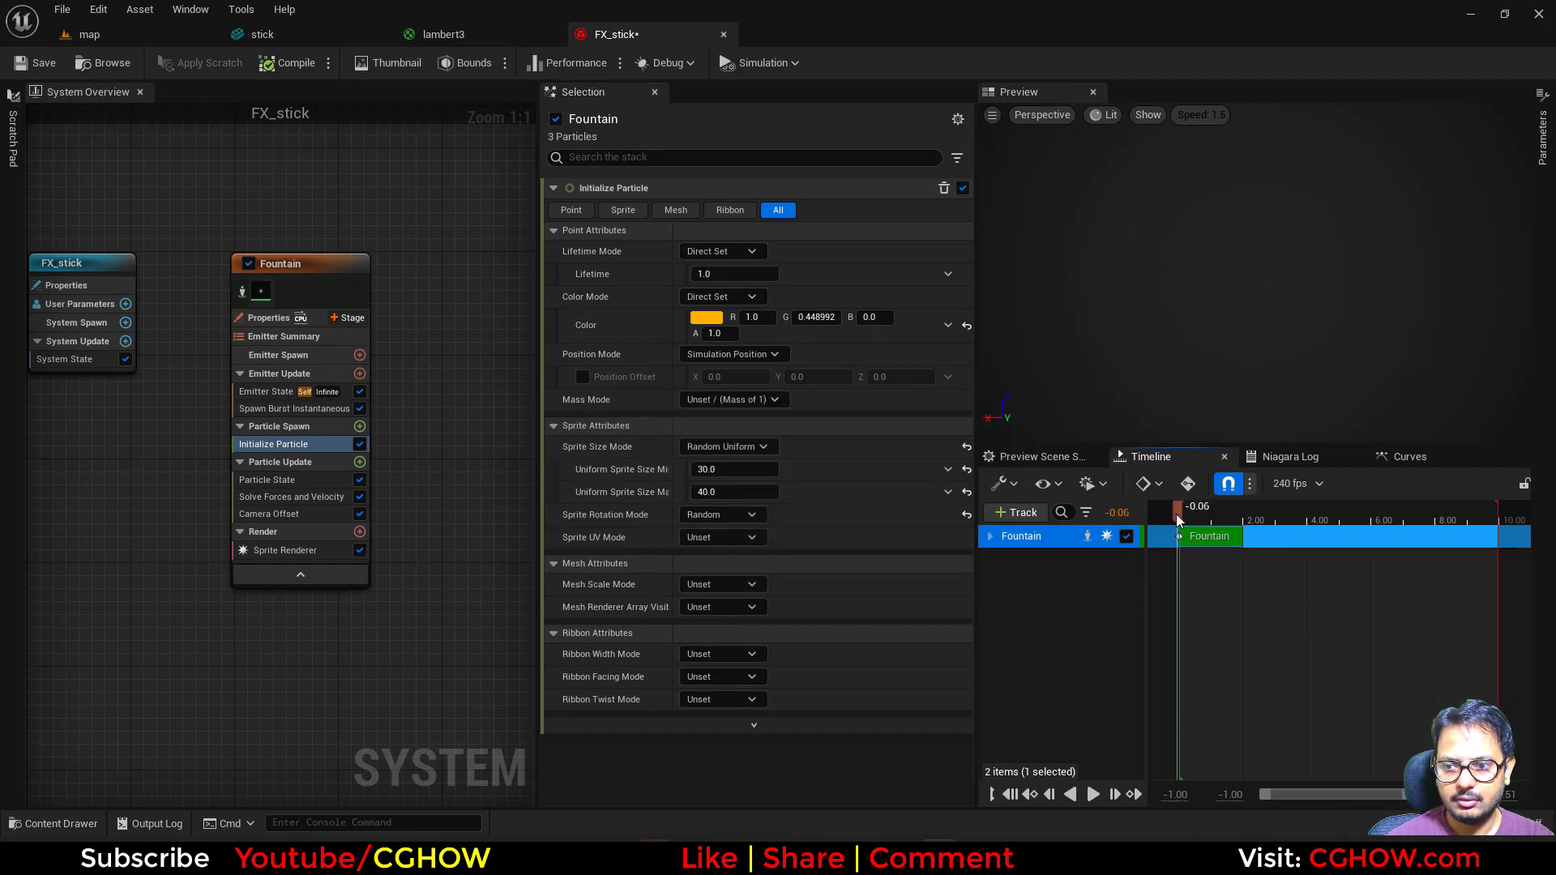
Set the Camera Offset amount to 0, check the flash on the timeline, and save FX_stick
{"action": "left_click", "coordinate": [267, 392]}
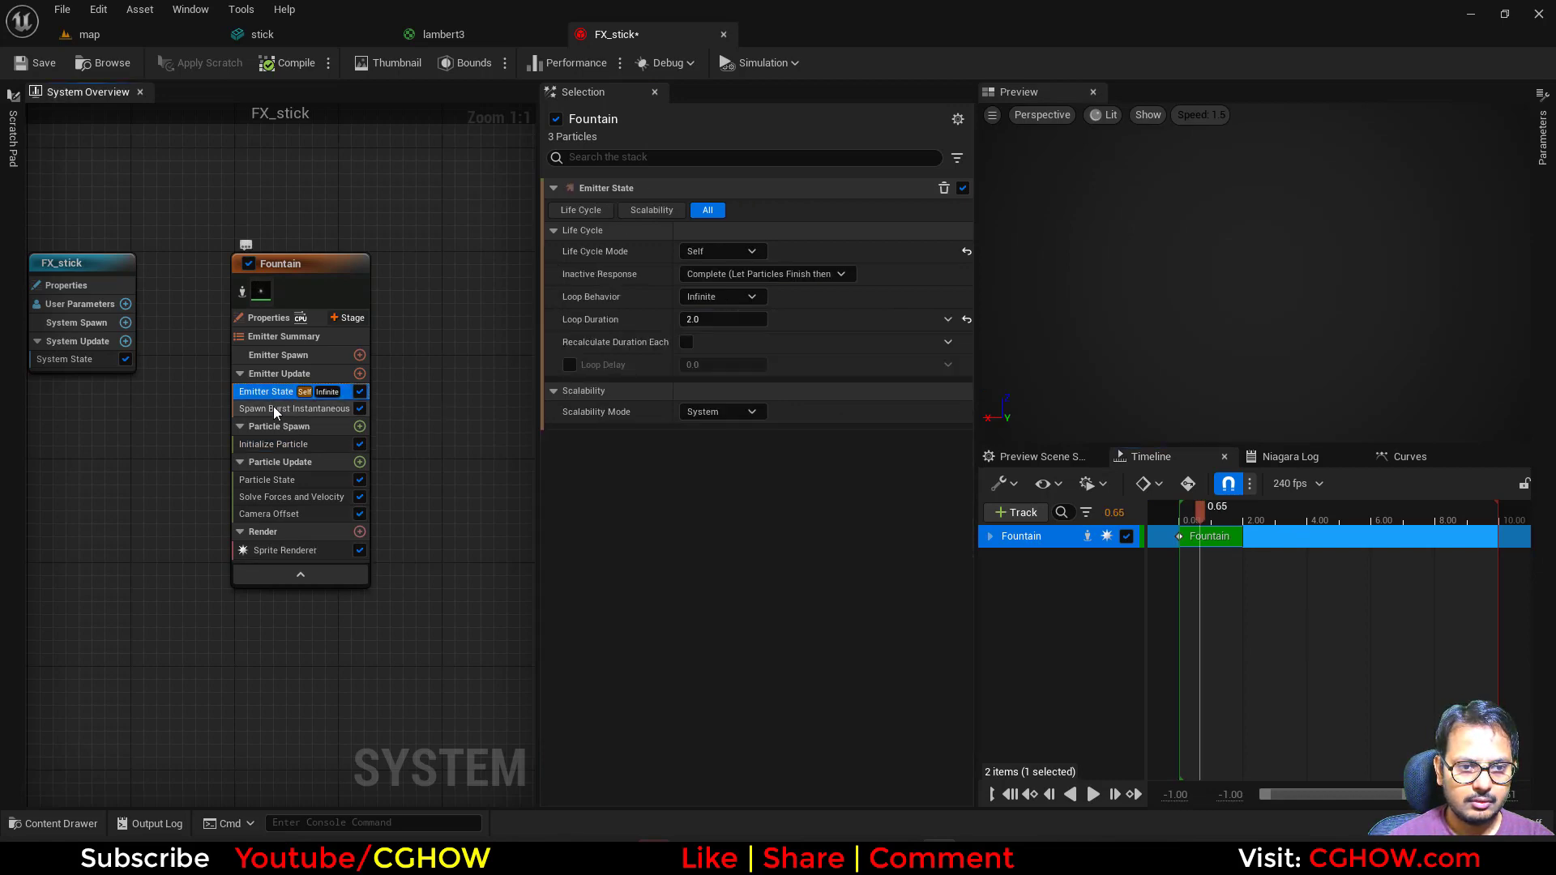
{"action": "left_click", "coordinate": [293, 408]}
{"action": "left_click", "coordinate": [255, 443]}
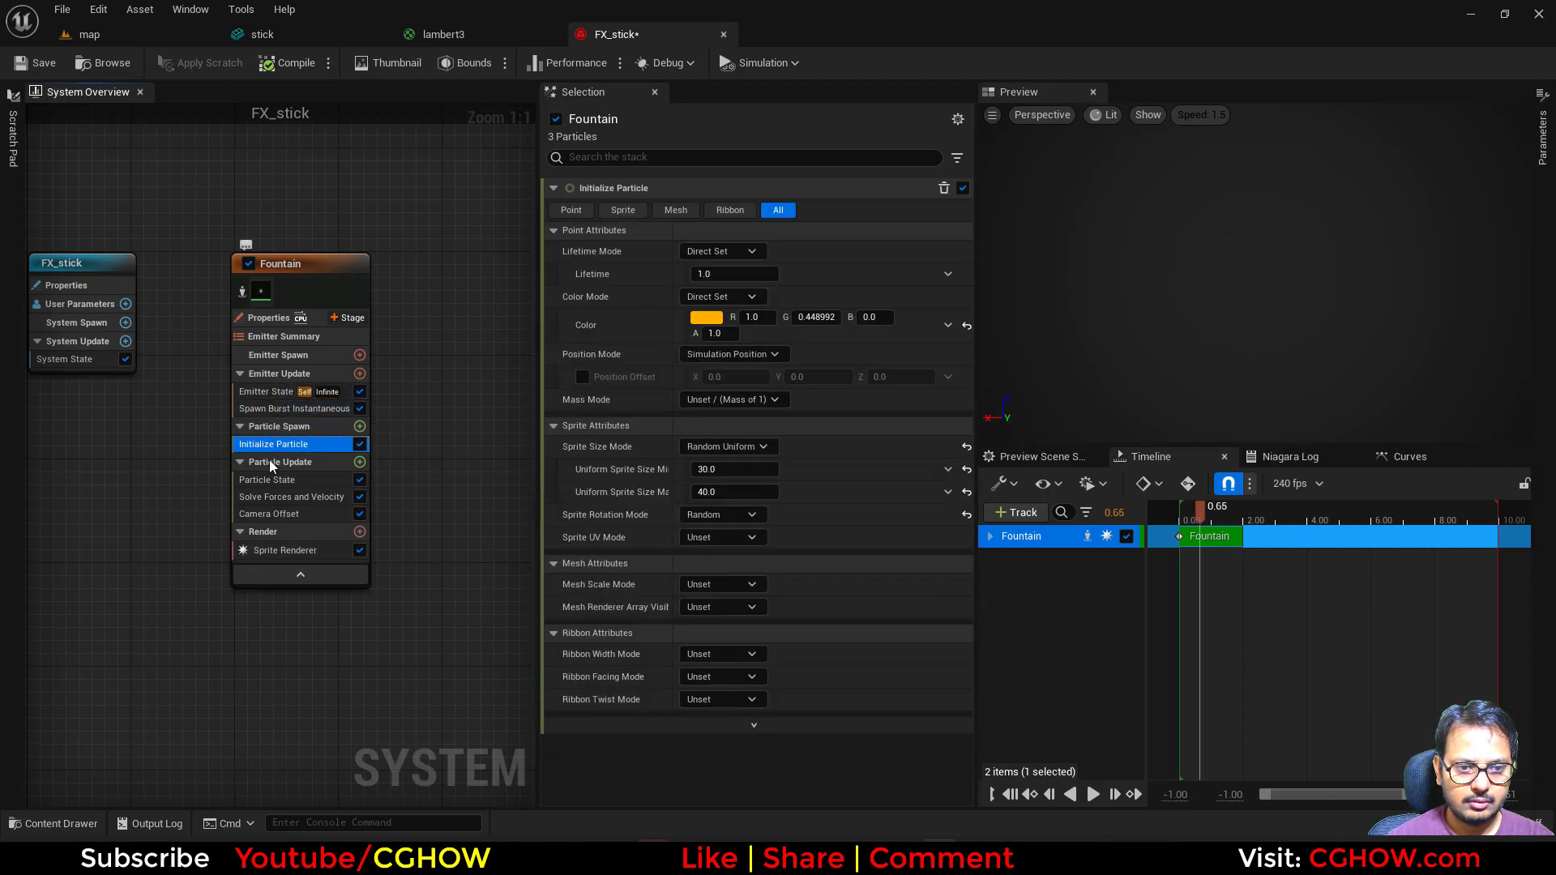
{"action": "left_click", "coordinate": [267, 479]}
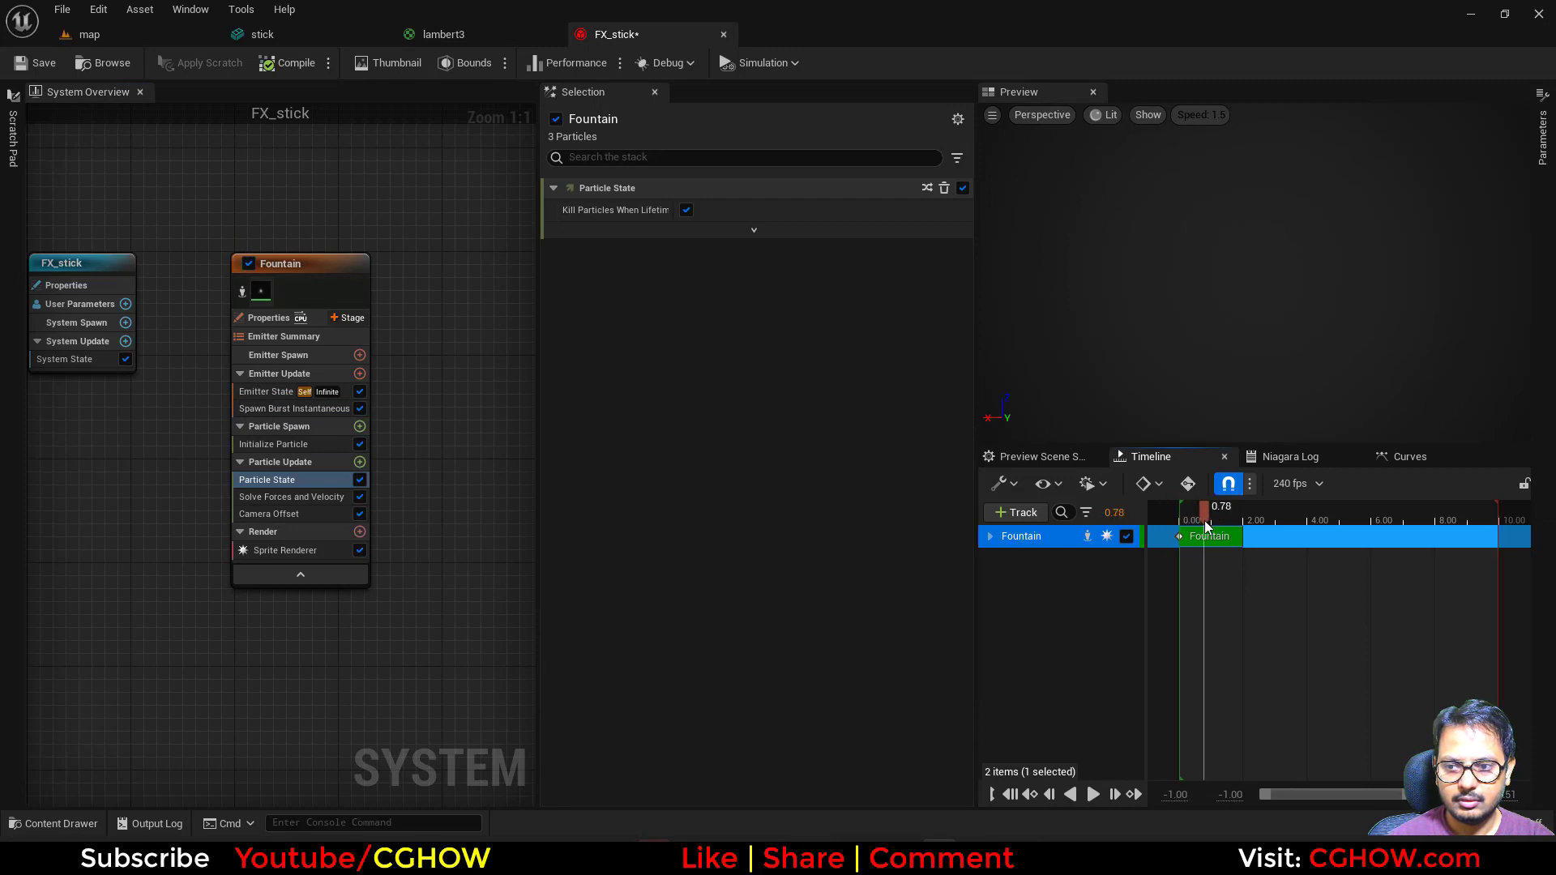
{"action": "left_click", "coordinate": [320, 513]}
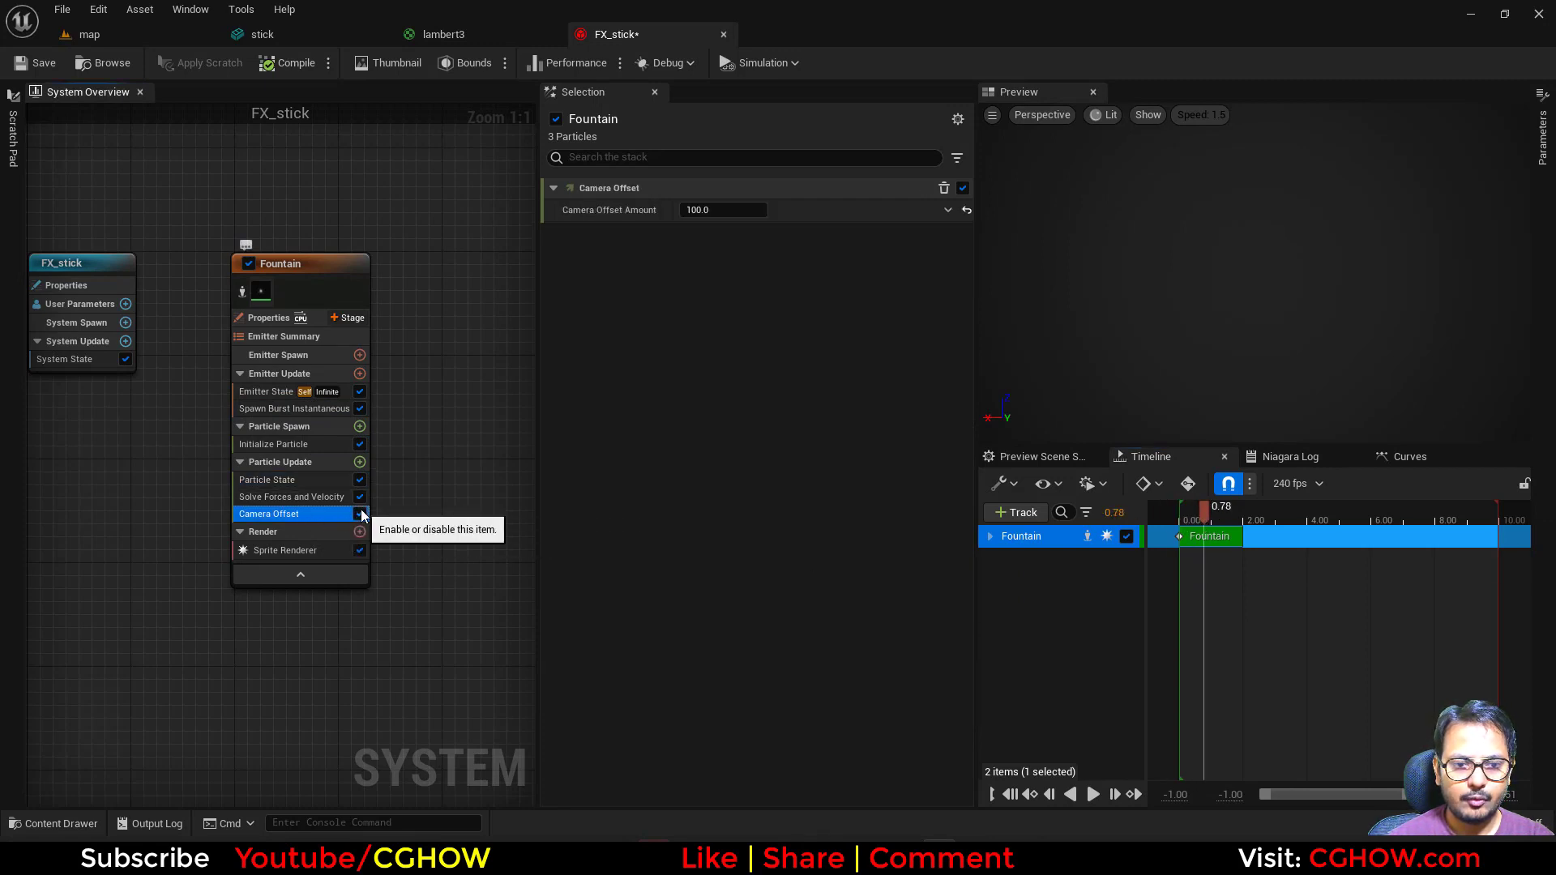
{"action": "left_click", "coordinate": [713, 210]}
{"action": "type", "text": "0"}
{"action": "key", "text": "Return"}
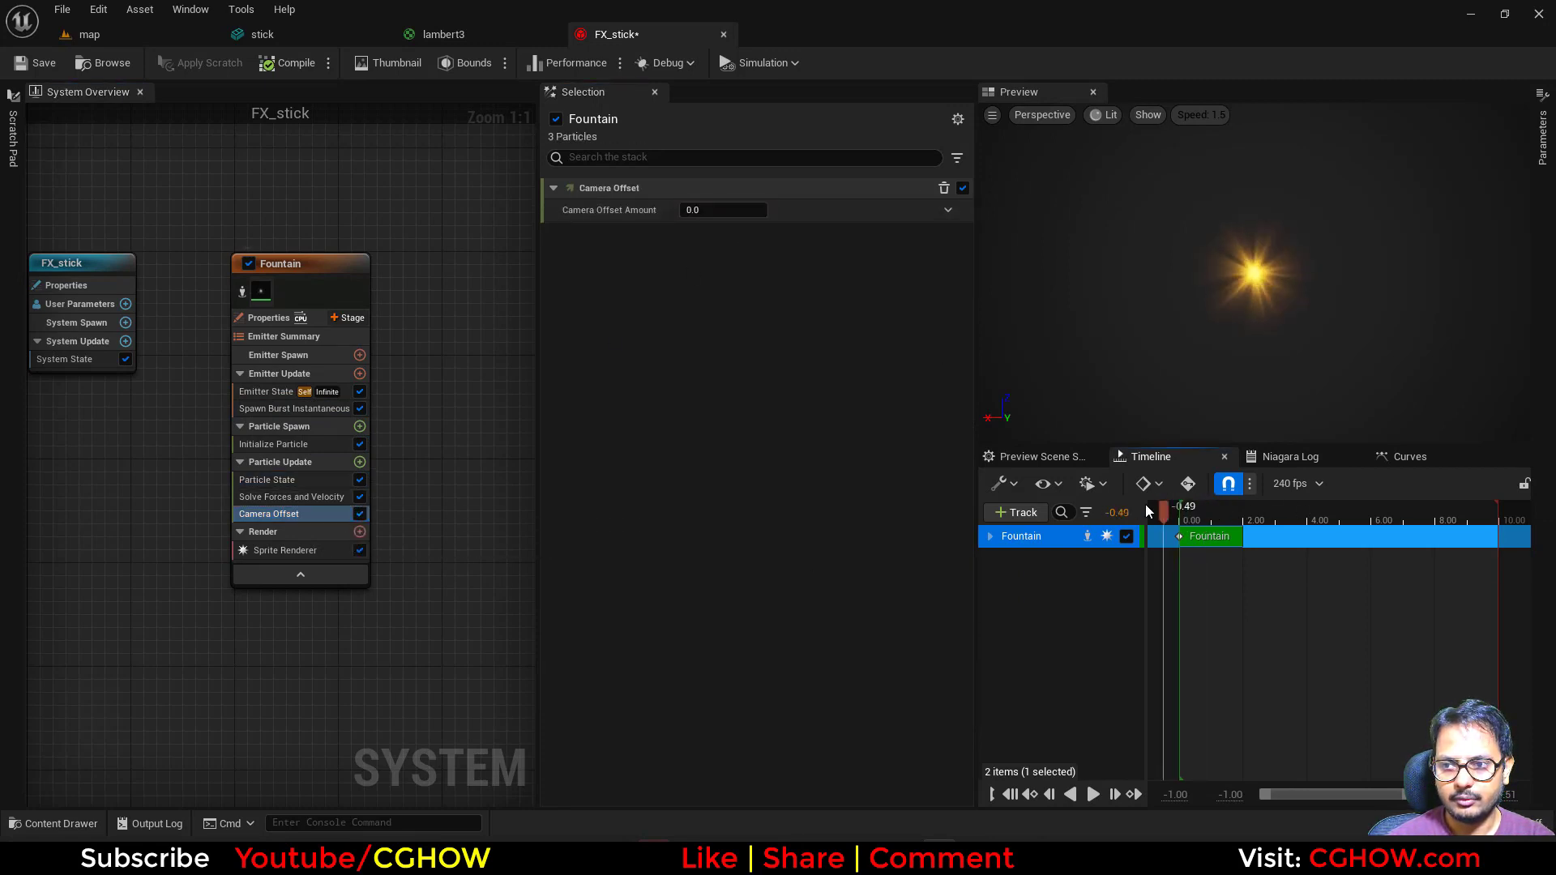
{"action": "left_click_drag", "start_coordinate": [1147, 511], "coordinate": [1214, 517]}
{"action": "left_click", "coordinate": [34, 62]}
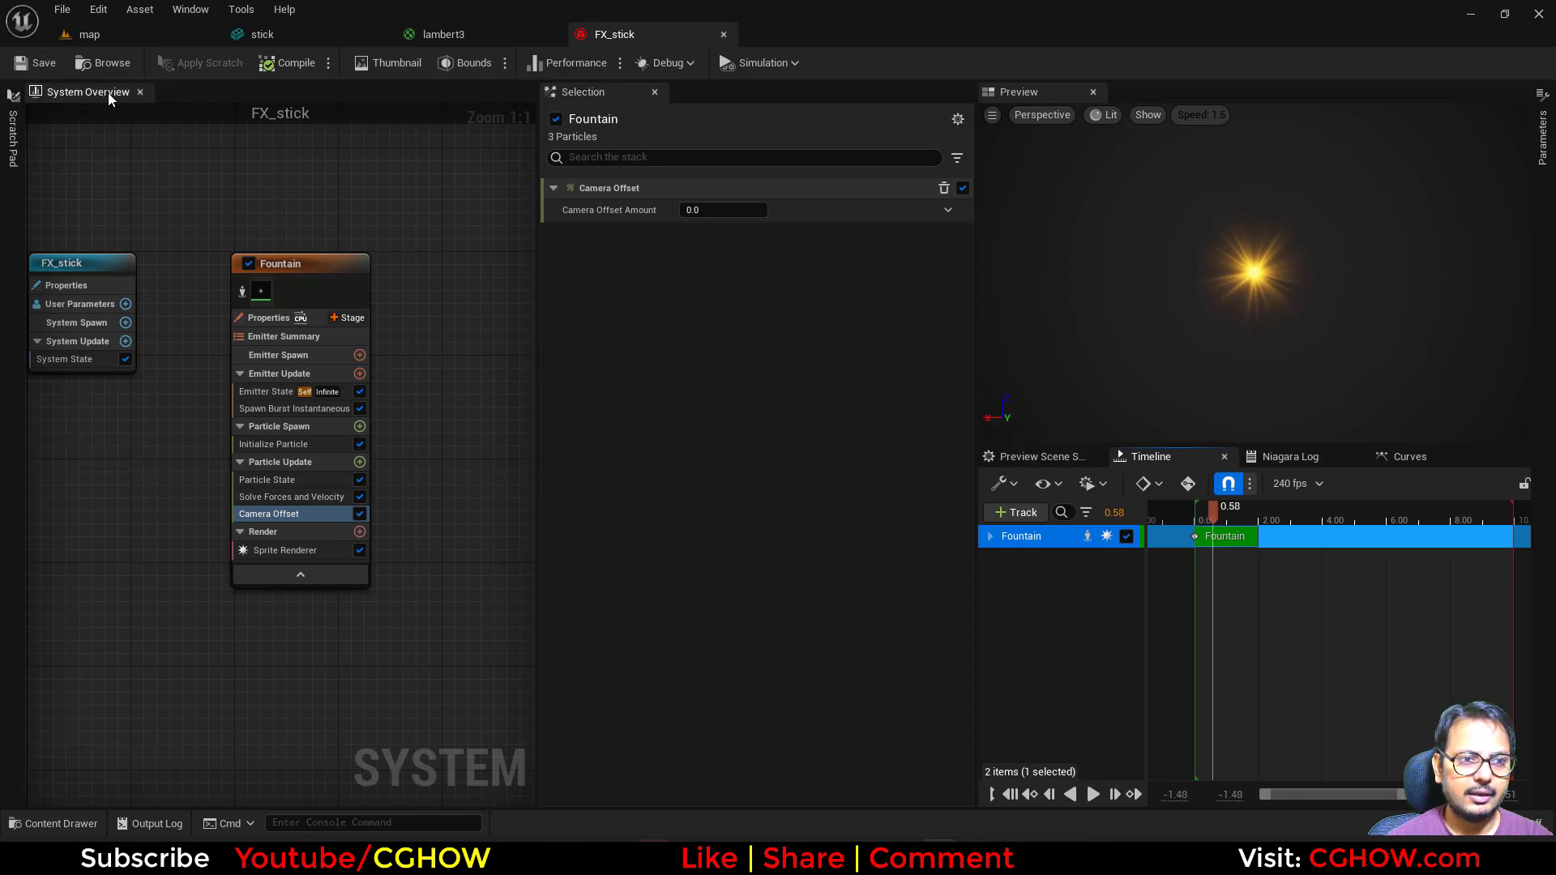
Locate the FX_stick asset, add it to the level sequence as a spawnable, and collapse the Stick and character tracks
{"action": "left_click", "coordinate": [101, 63]}
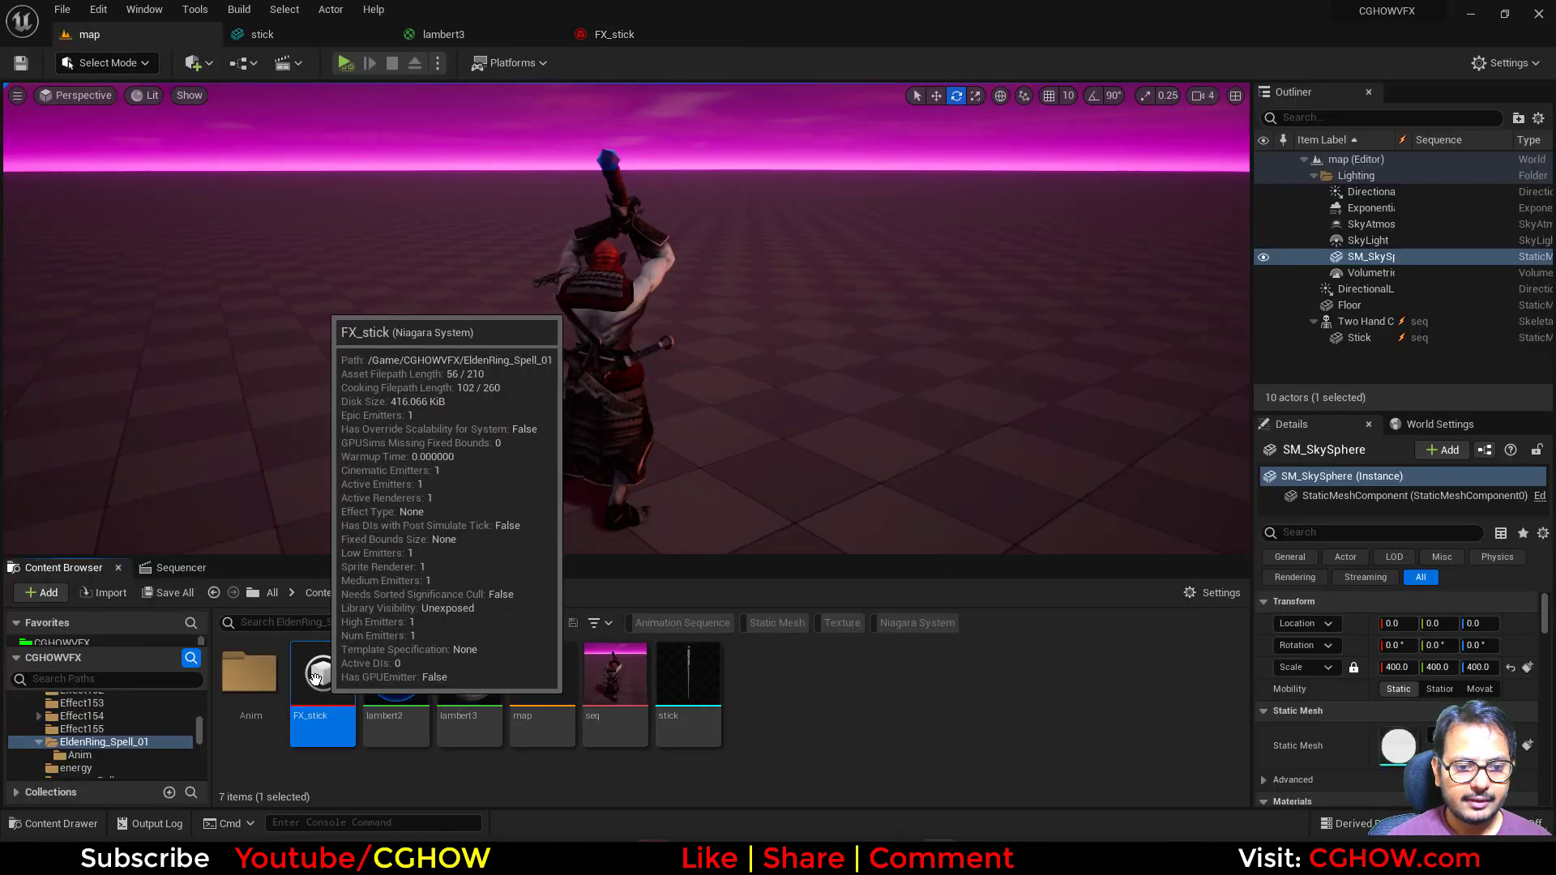
{"action": "left_click_drag", "start_coordinate": [323, 680], "coordinate": [168, 742]}
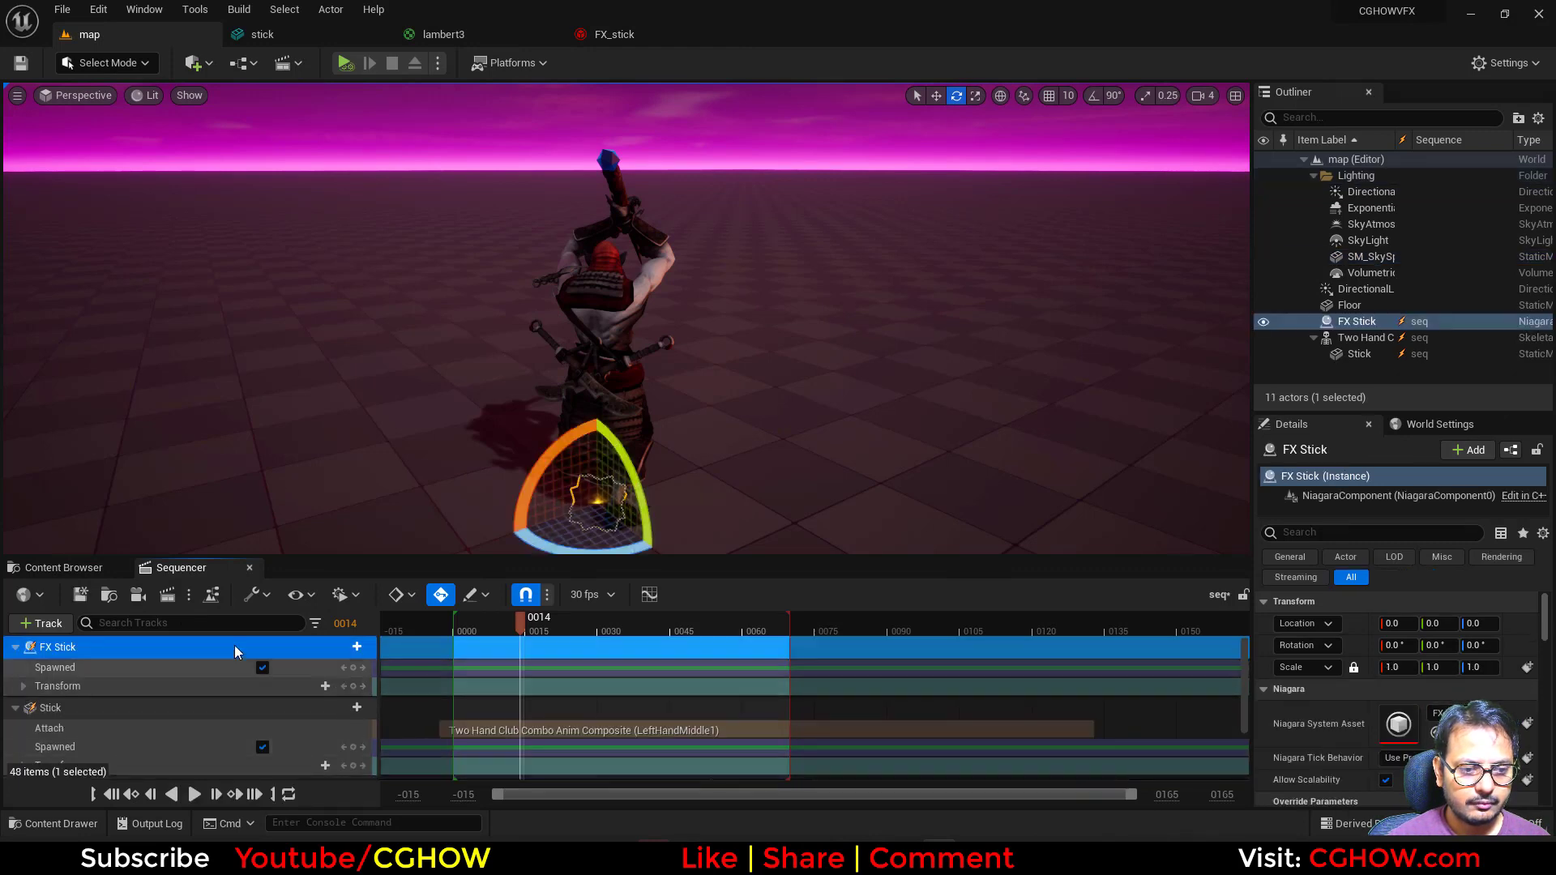
{"action": "left_click", "coordinate": [14, 707]}
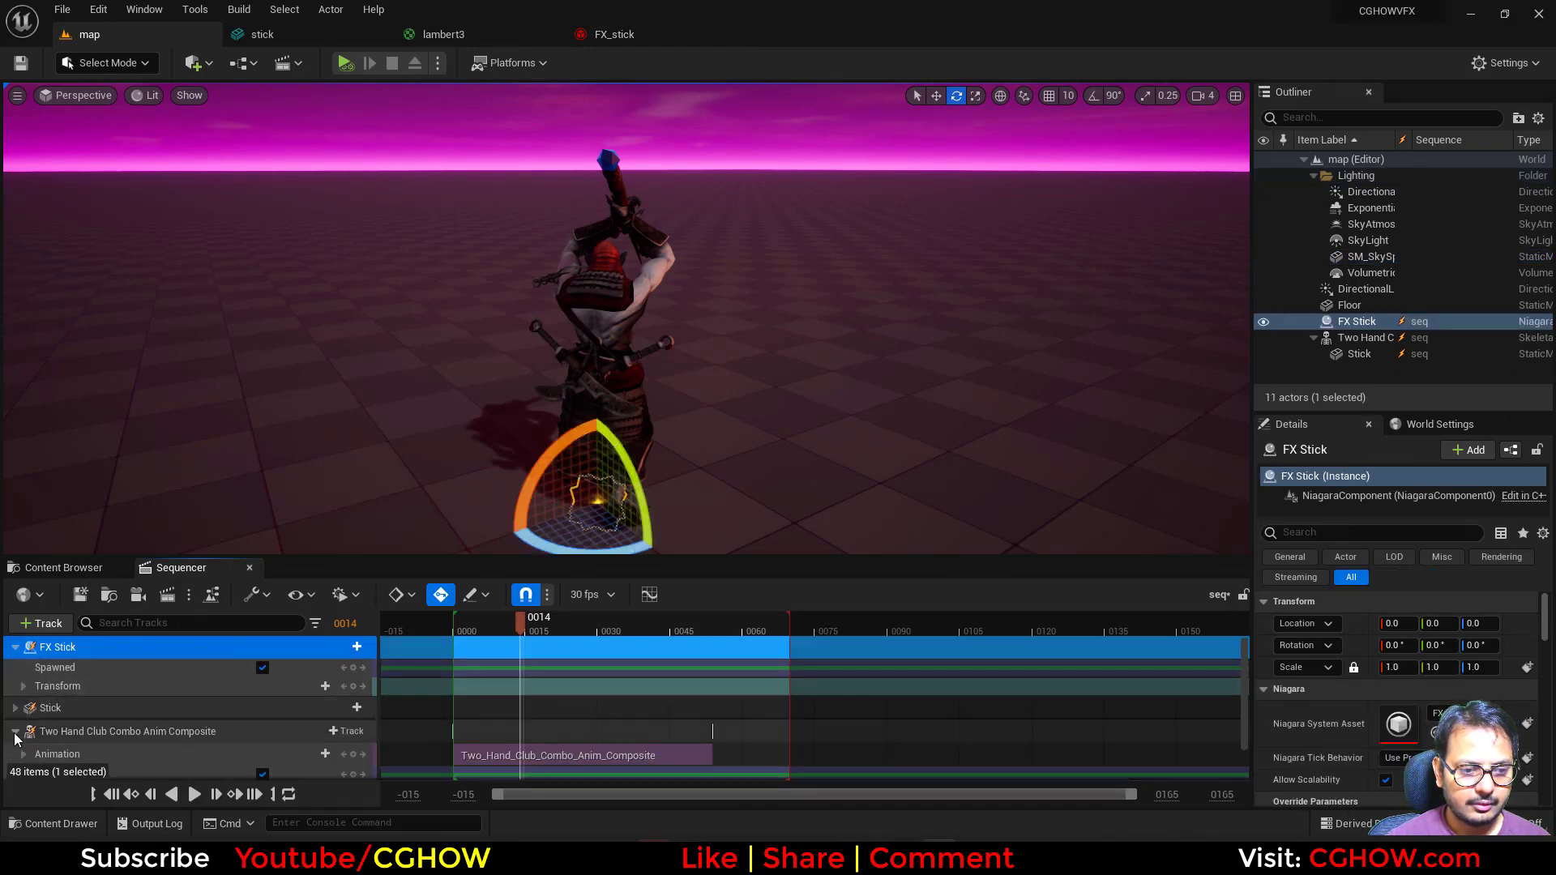
{"action": "left_click", "coordinate": [15, 731]}
Add an Attach track to FX Stick that binds it to the existing Stick object
{"action": "right_click", "coordinate": [75, 652]}
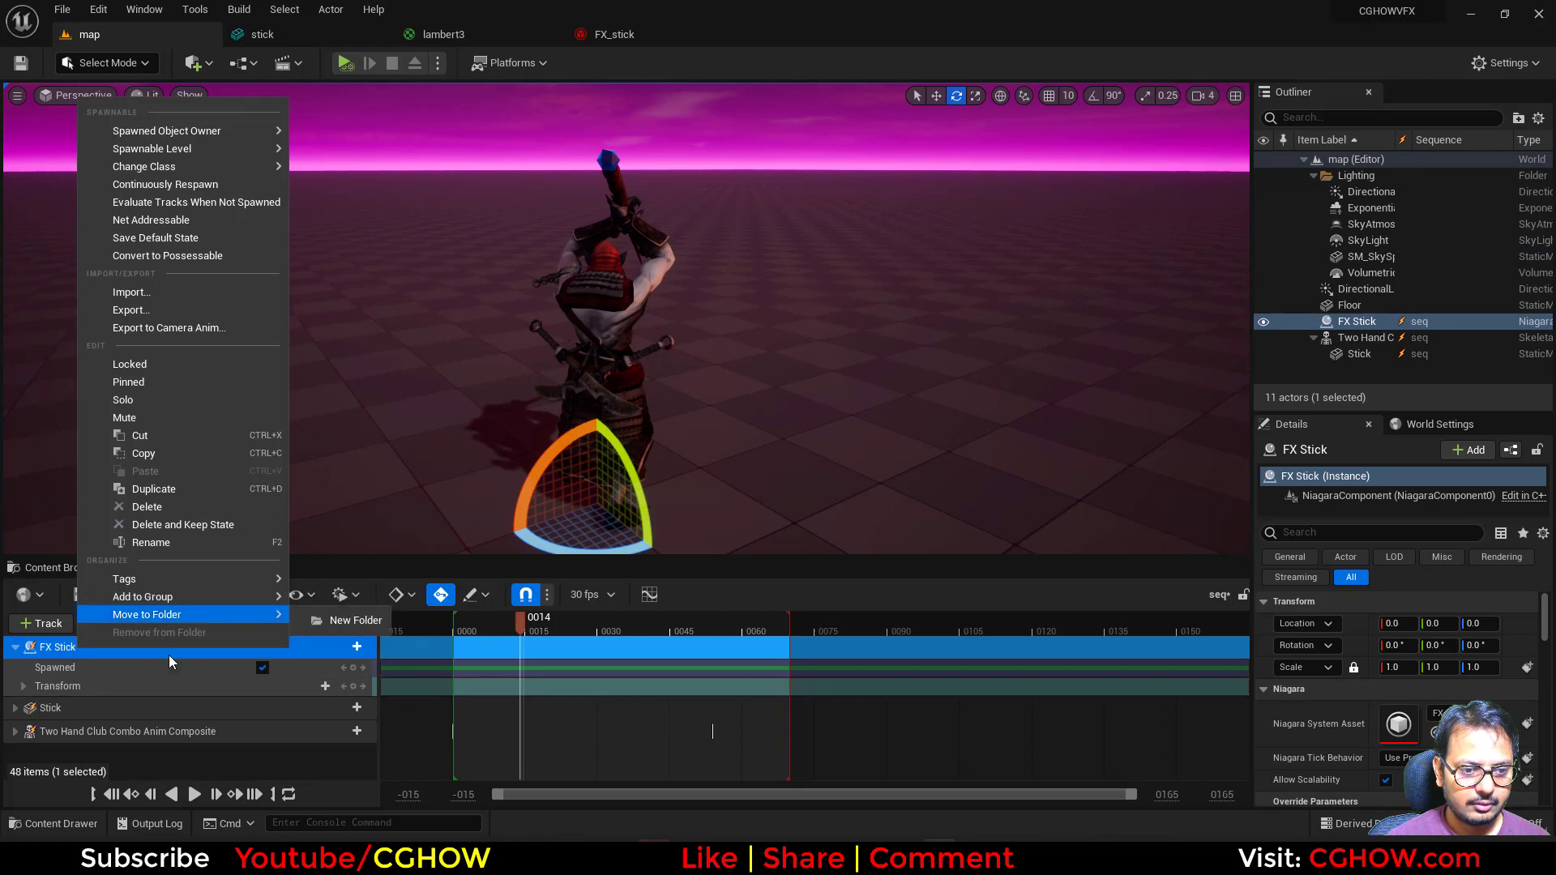
{"action": "left_click", "coordinate": [69, 754]}
{"action": "left_click", "coordinate": [59, 646]}
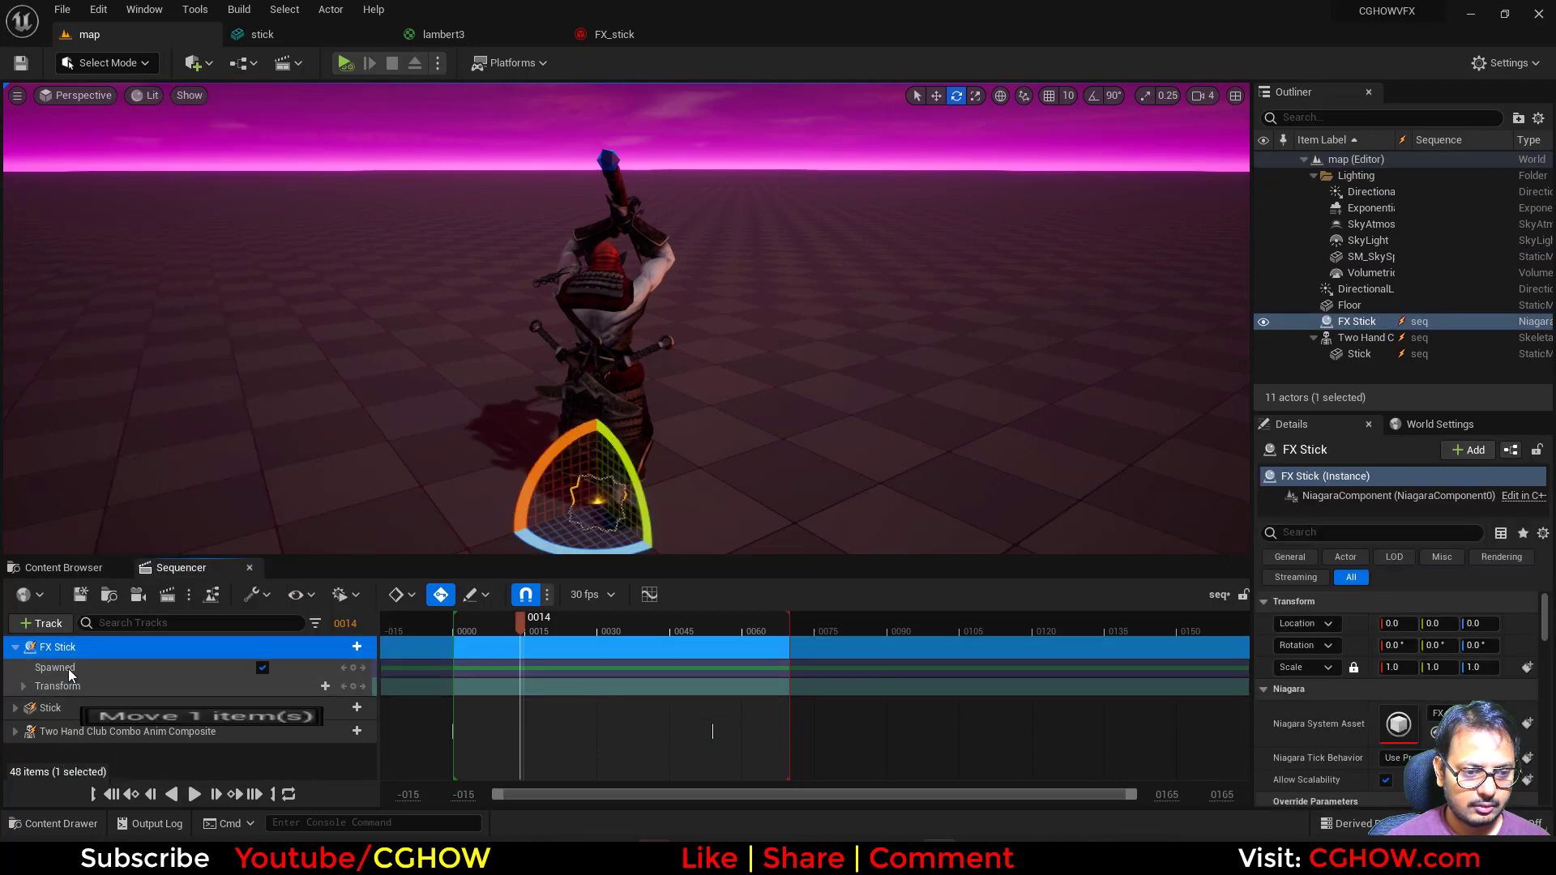
{"action": "left_click", "coordinate": [335, 646]}
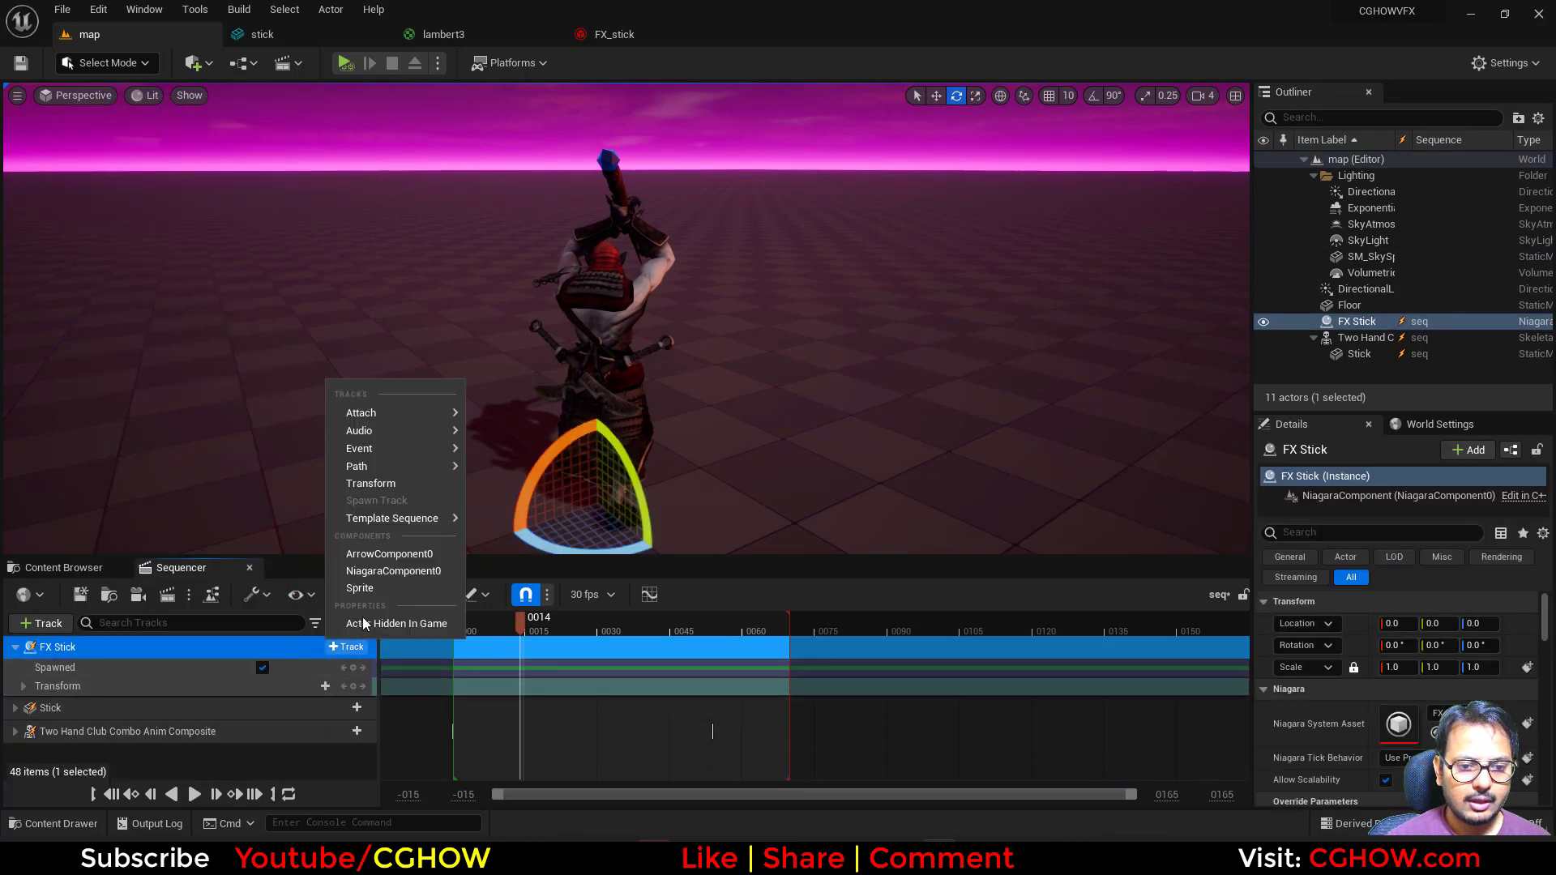
{"action": "mouse_move", "coordinate": [415, 417]}
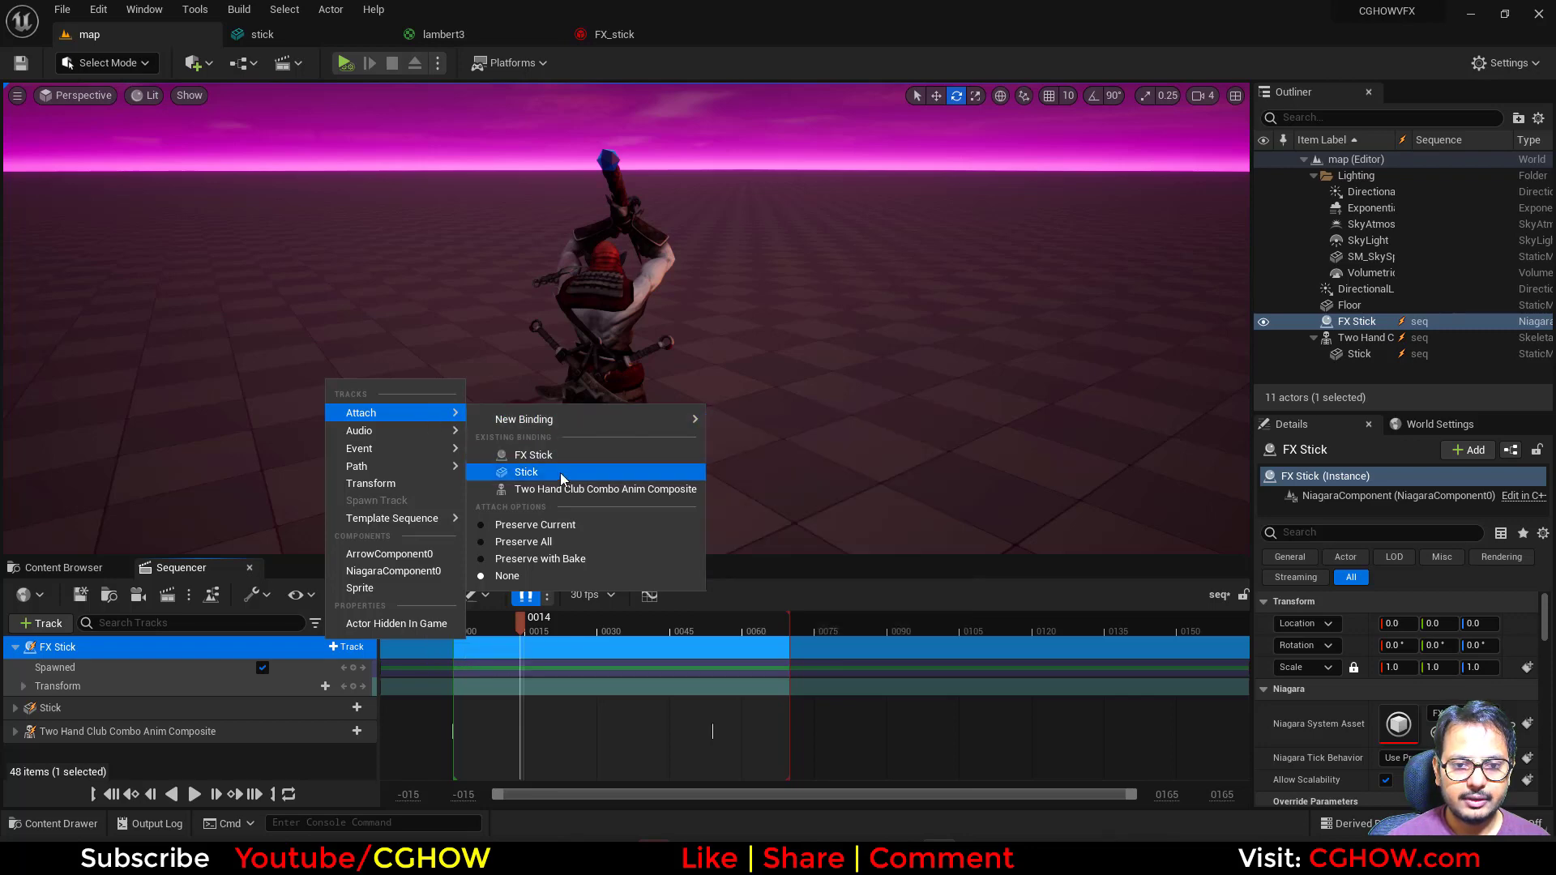
{"action": "left_click", "coordinate": [525, 473]}
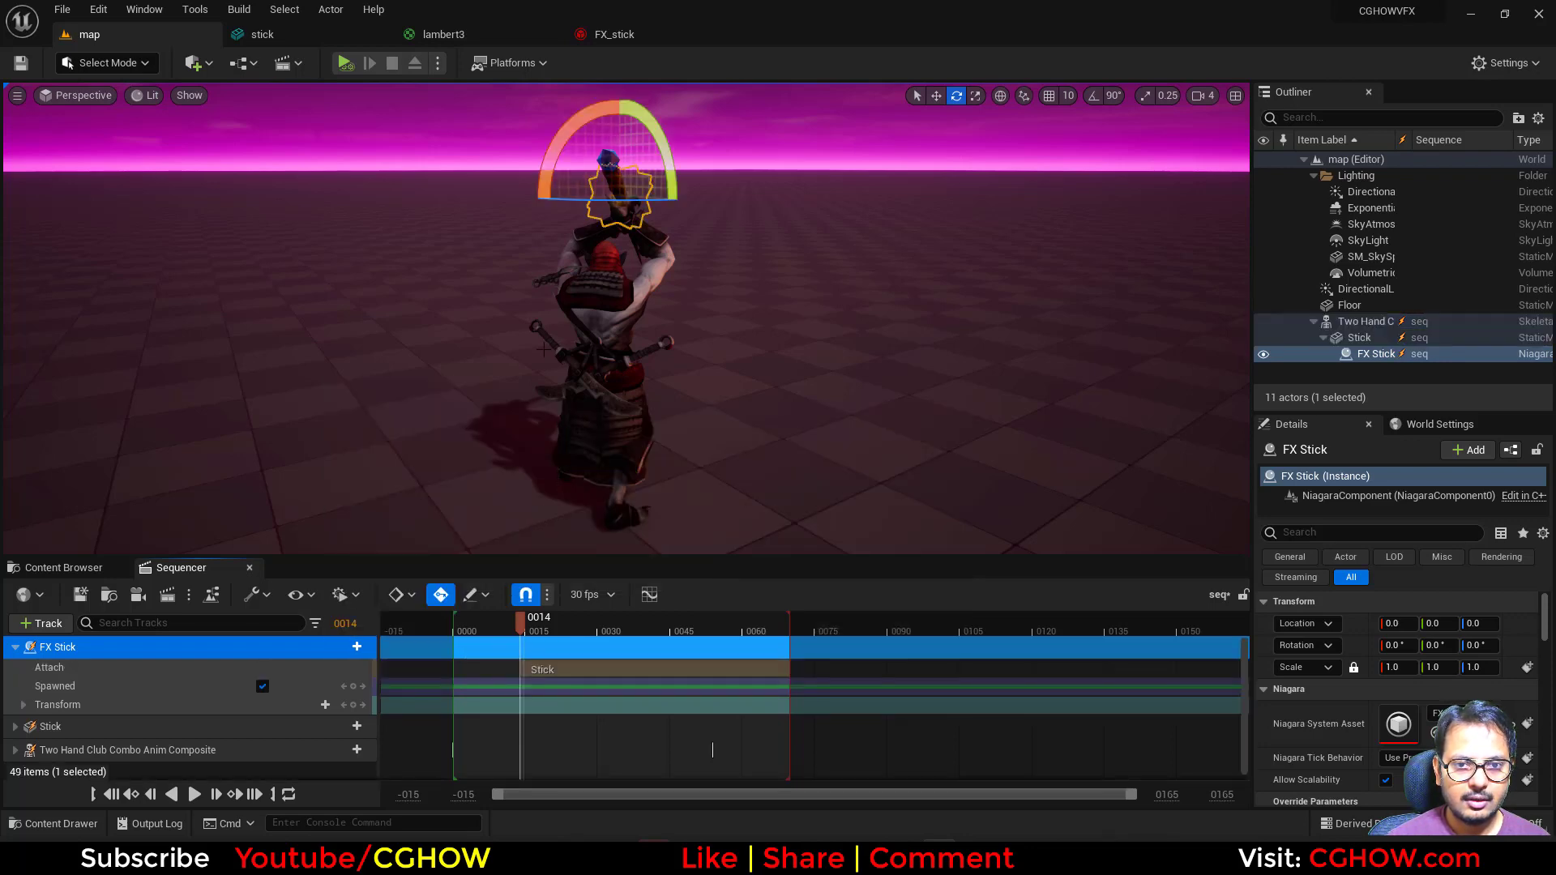
Using local-space translation, move FX Stick along the staff onto its blue head, at a Z location of about 6.96
{"action": "left_click_drag", "start_coordinate": [543, 349], "coordinate": [693, 374], "text": "alt"}
{"action": "key", "text": "w"}
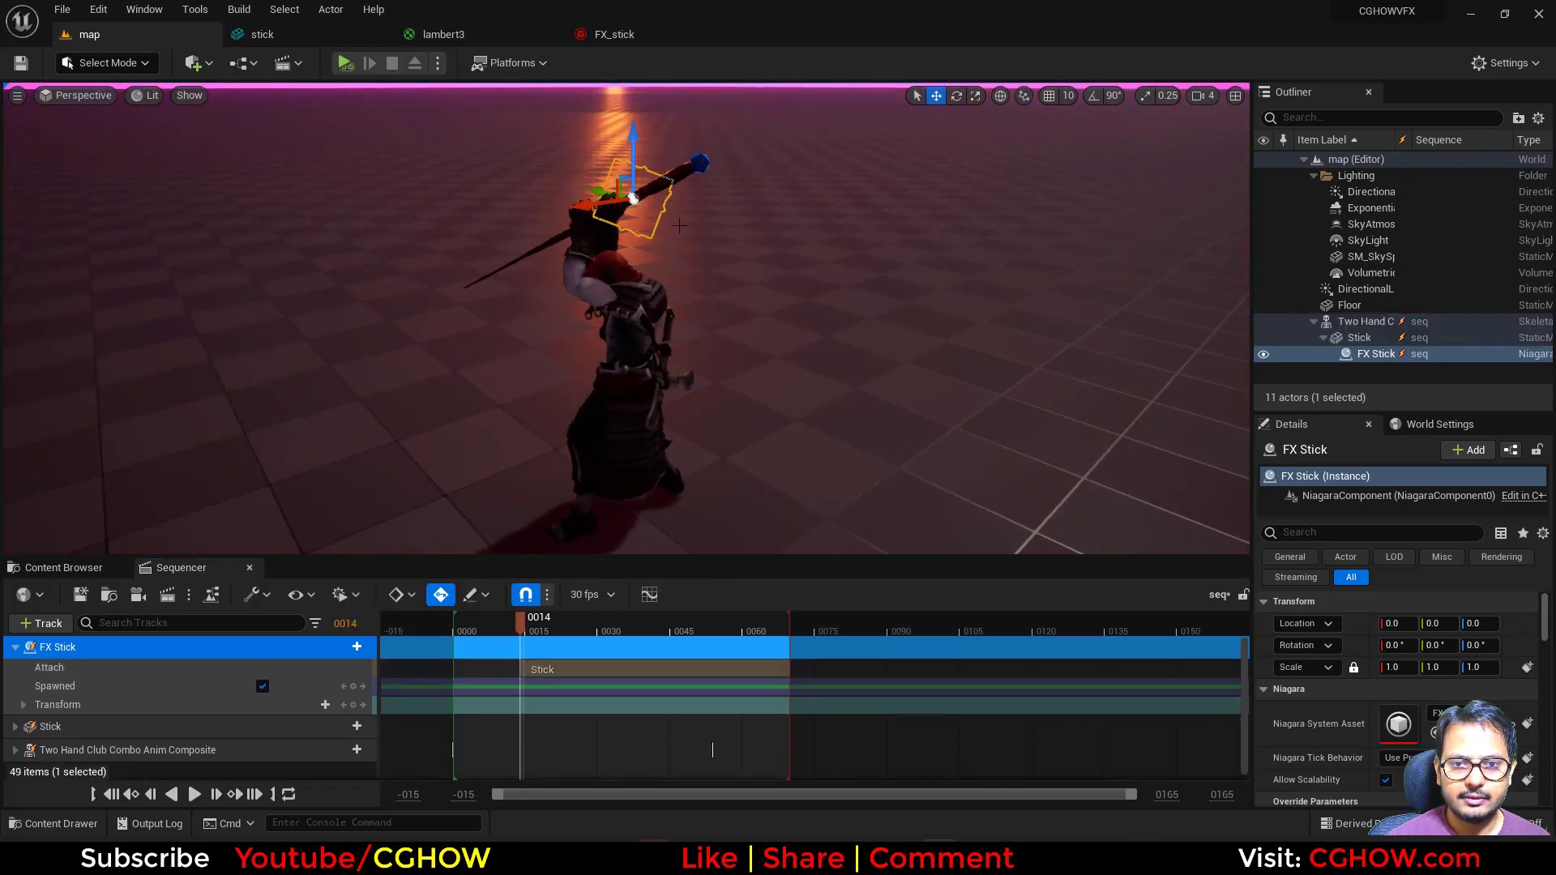
{"action": "left_click_drag", "start_coordinate": [679, 226], "coordinate": [1090, 108], "text": "alt"}
{"action": "left_click", "coordinate": [1000, 96]}
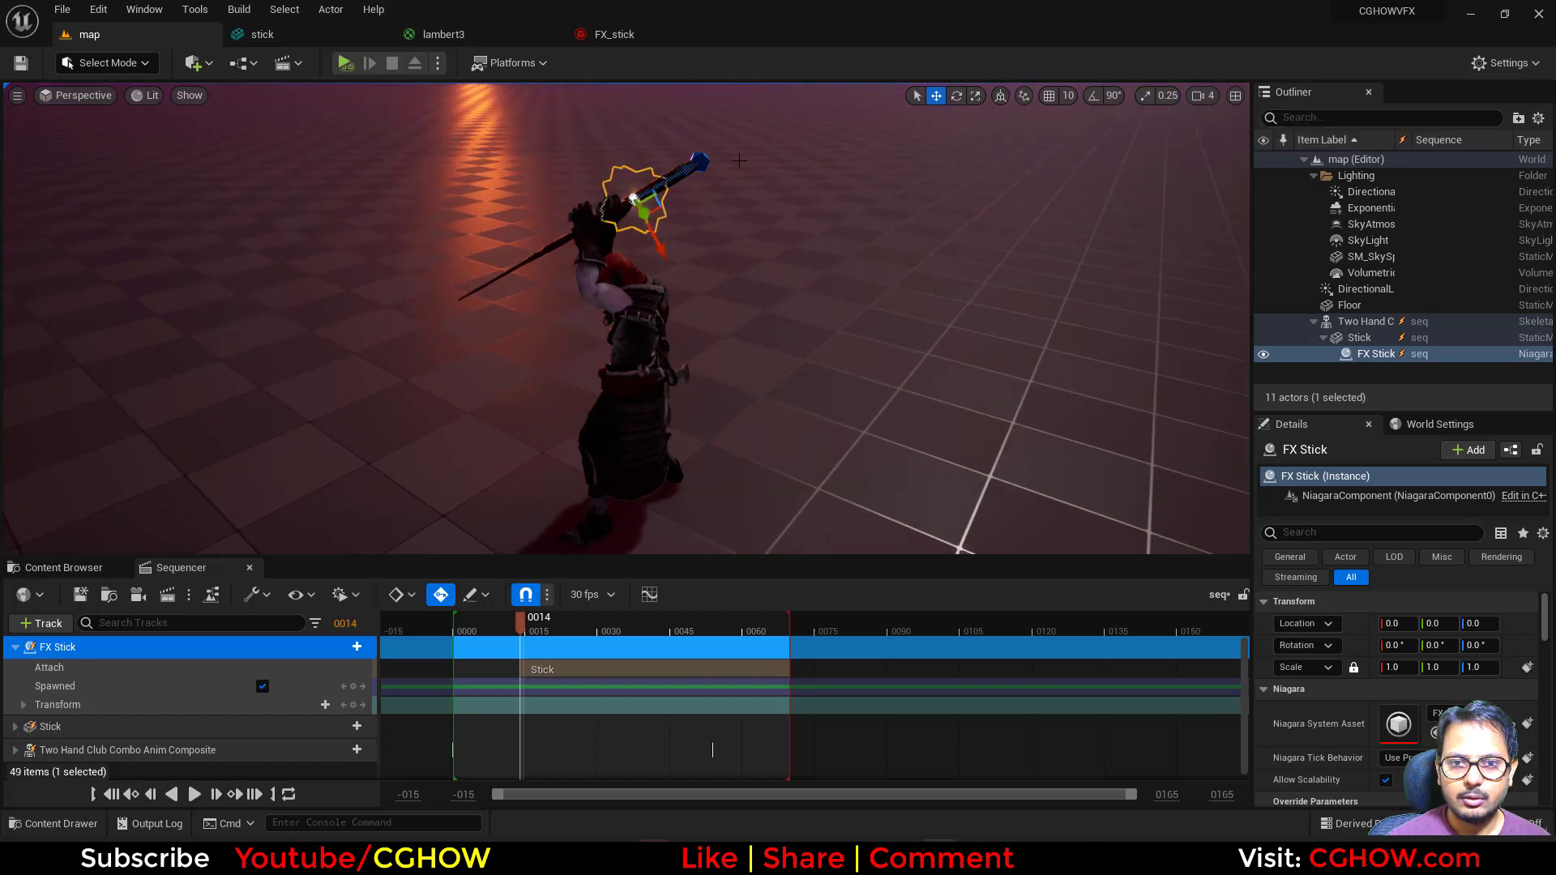
{"action": "left_click_drag", "start_coordinate": [743, 144], "coordinate": [758, 138]}
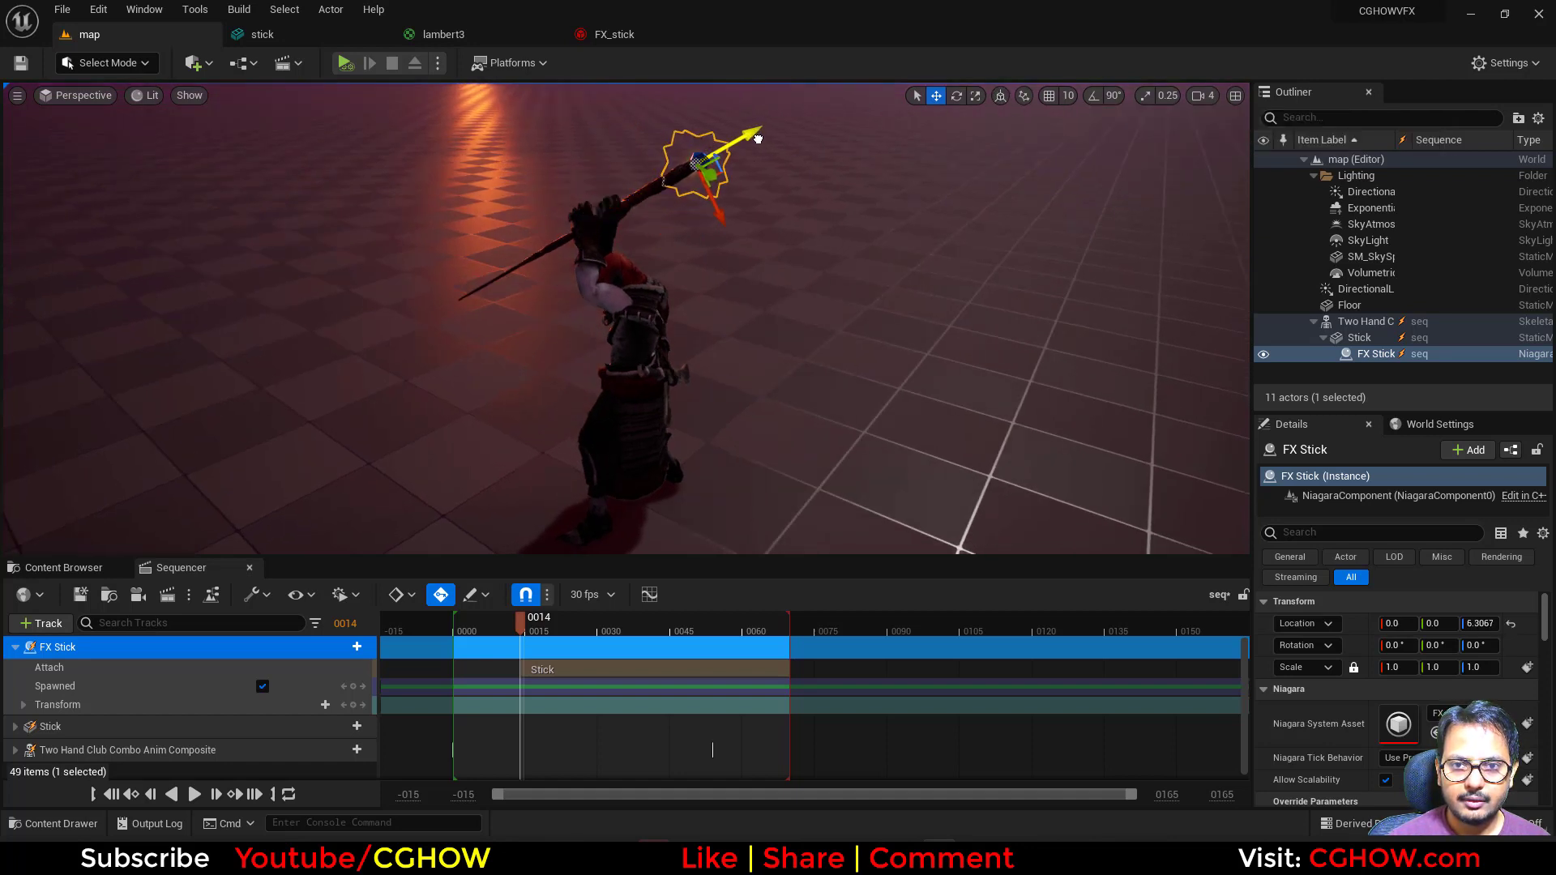
{"action": "left_click_drag", "start_coordinate": [743, 222], "coordinate": [705, 333], "text": "alt"}
{"action": "right_click_drag", "start_coordinate": [704, 333], "coordinate": [790, 352], "text": "alt"}
{"action": "left_click_drag", "start_coordinate": [790, 353], "coordinate": [795, 343], "text": "alt"}
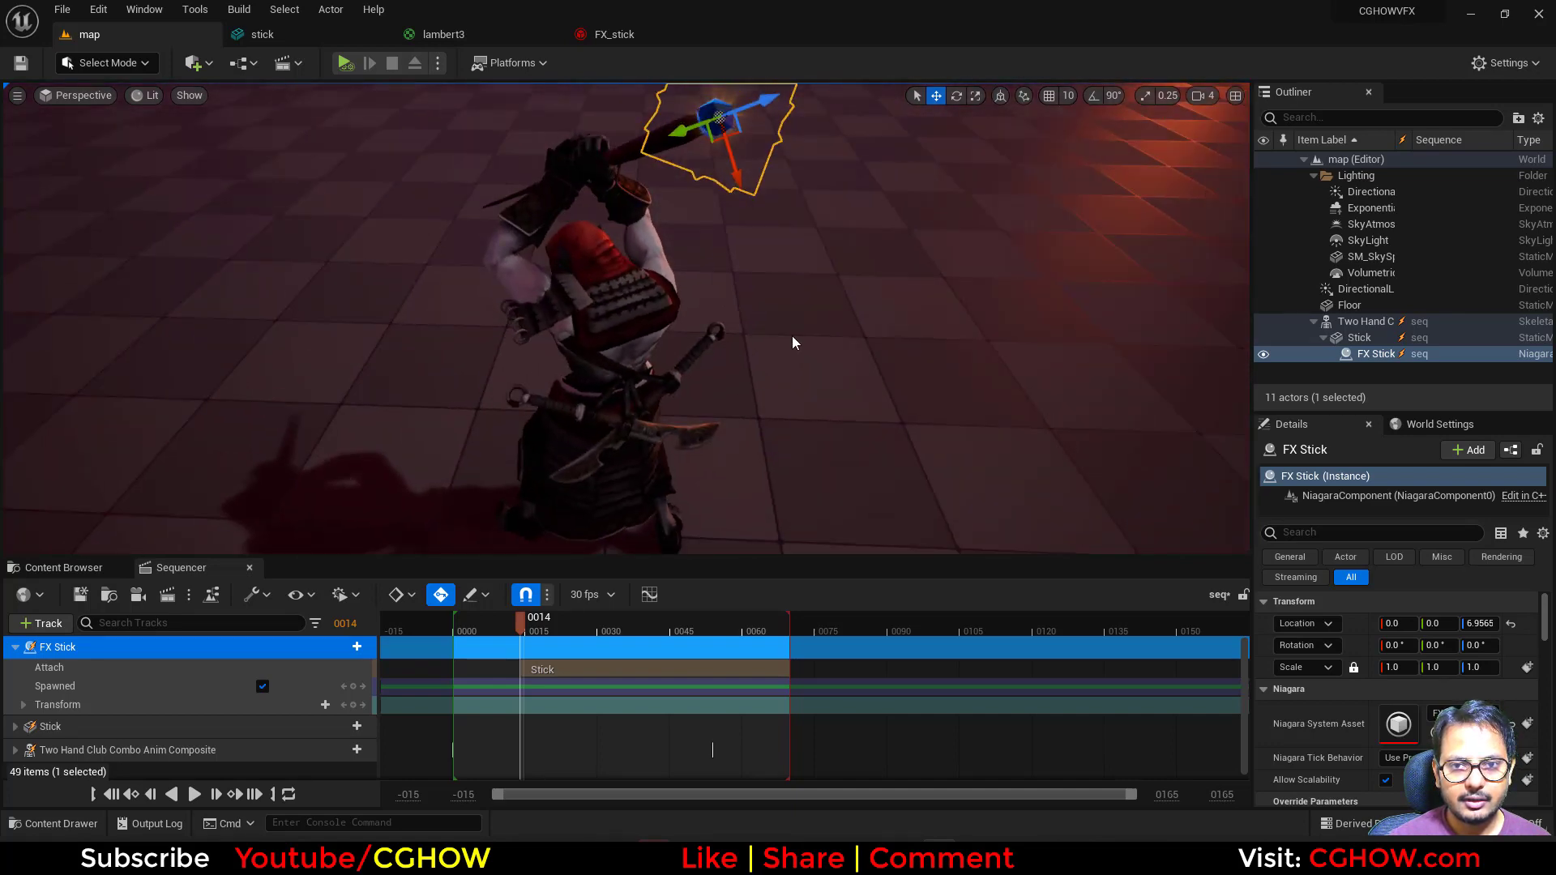
{"action": "middle_click_drag", "start_coordinate": [795, 343], "coordinate": [806, 329], "text": "alt"}
{"action": "right_click_drag", "start_coordinate": [805, 330], "coordinate": [831, 324], "text": "alt"}
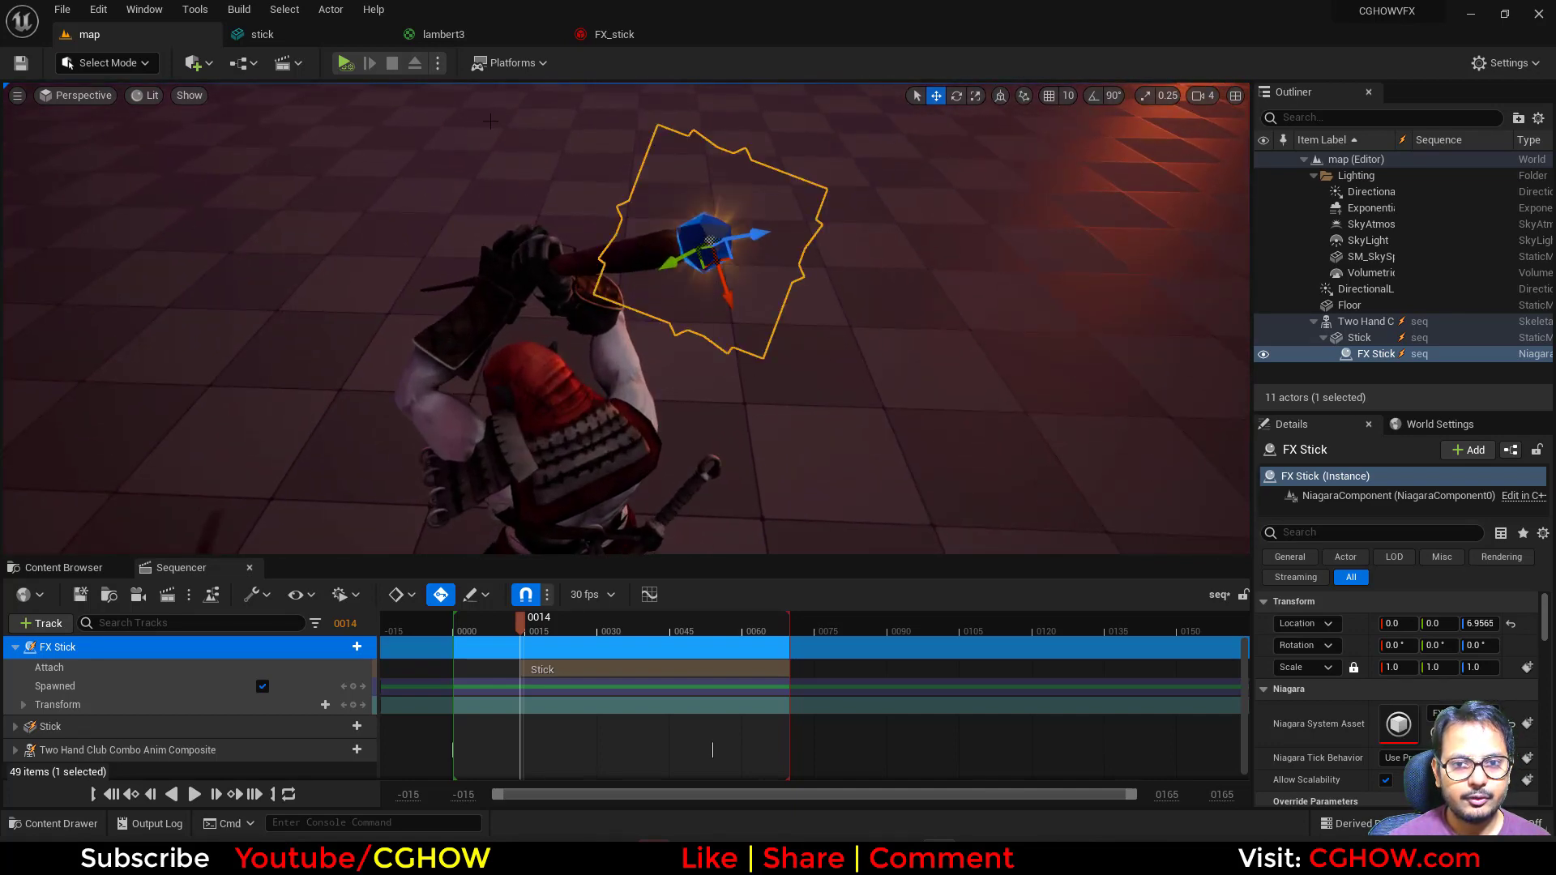
Set FX_stick's Camera Offset amount to 10 and shift FX Stick along the staff to a Z location of about 6.66
{"action": "left_click", "coordinate": [636, 35]}
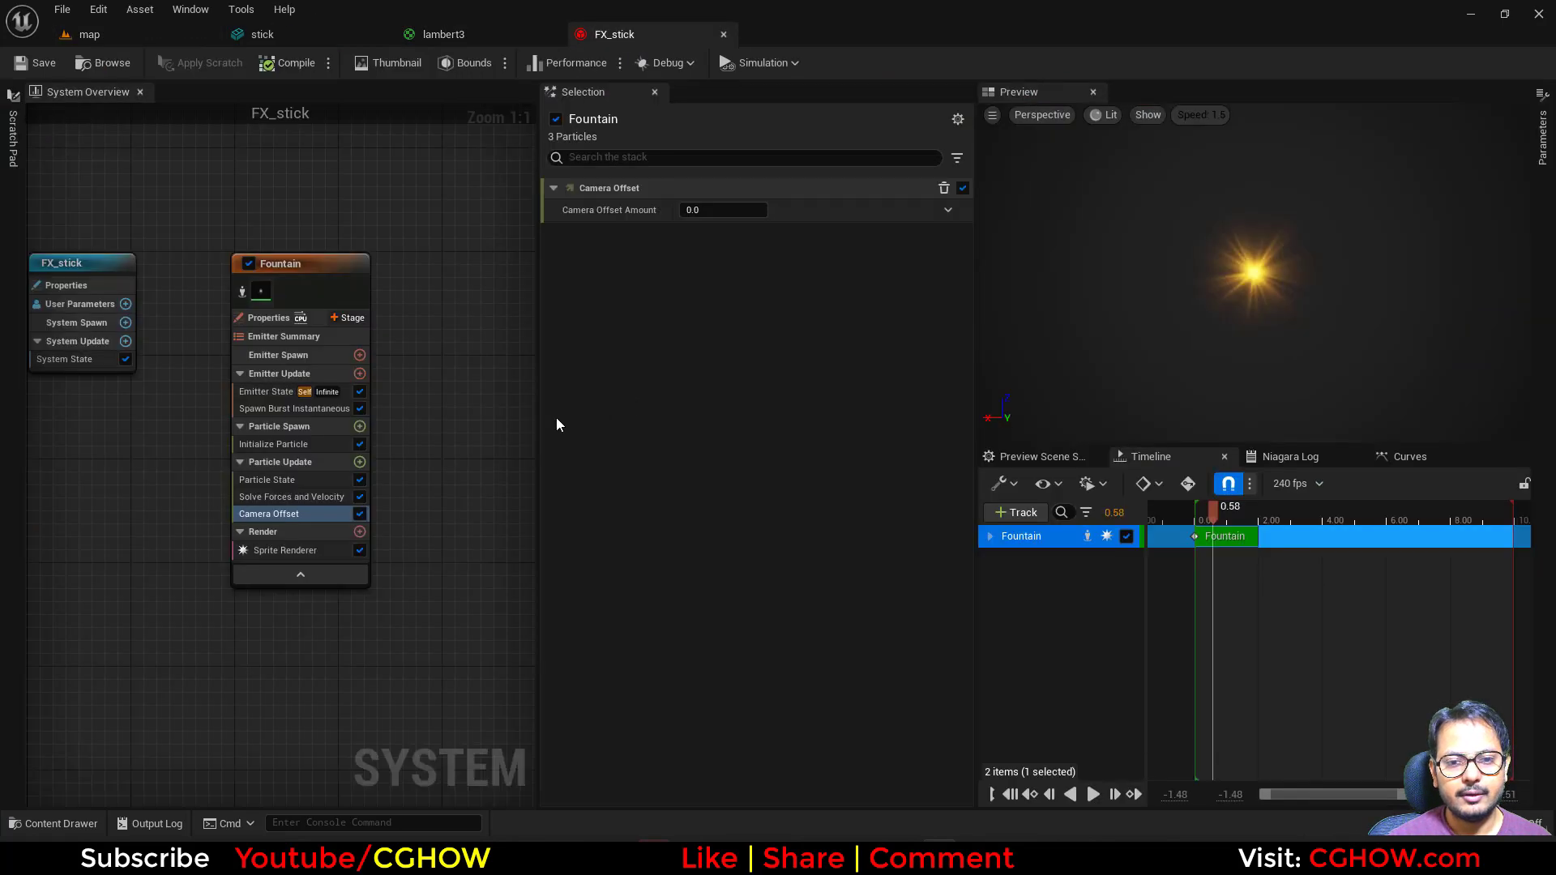
{"action": "left_click", "coordinate": [705, 210]}
{"action": "left_click", "coordinate": [138, 37]}
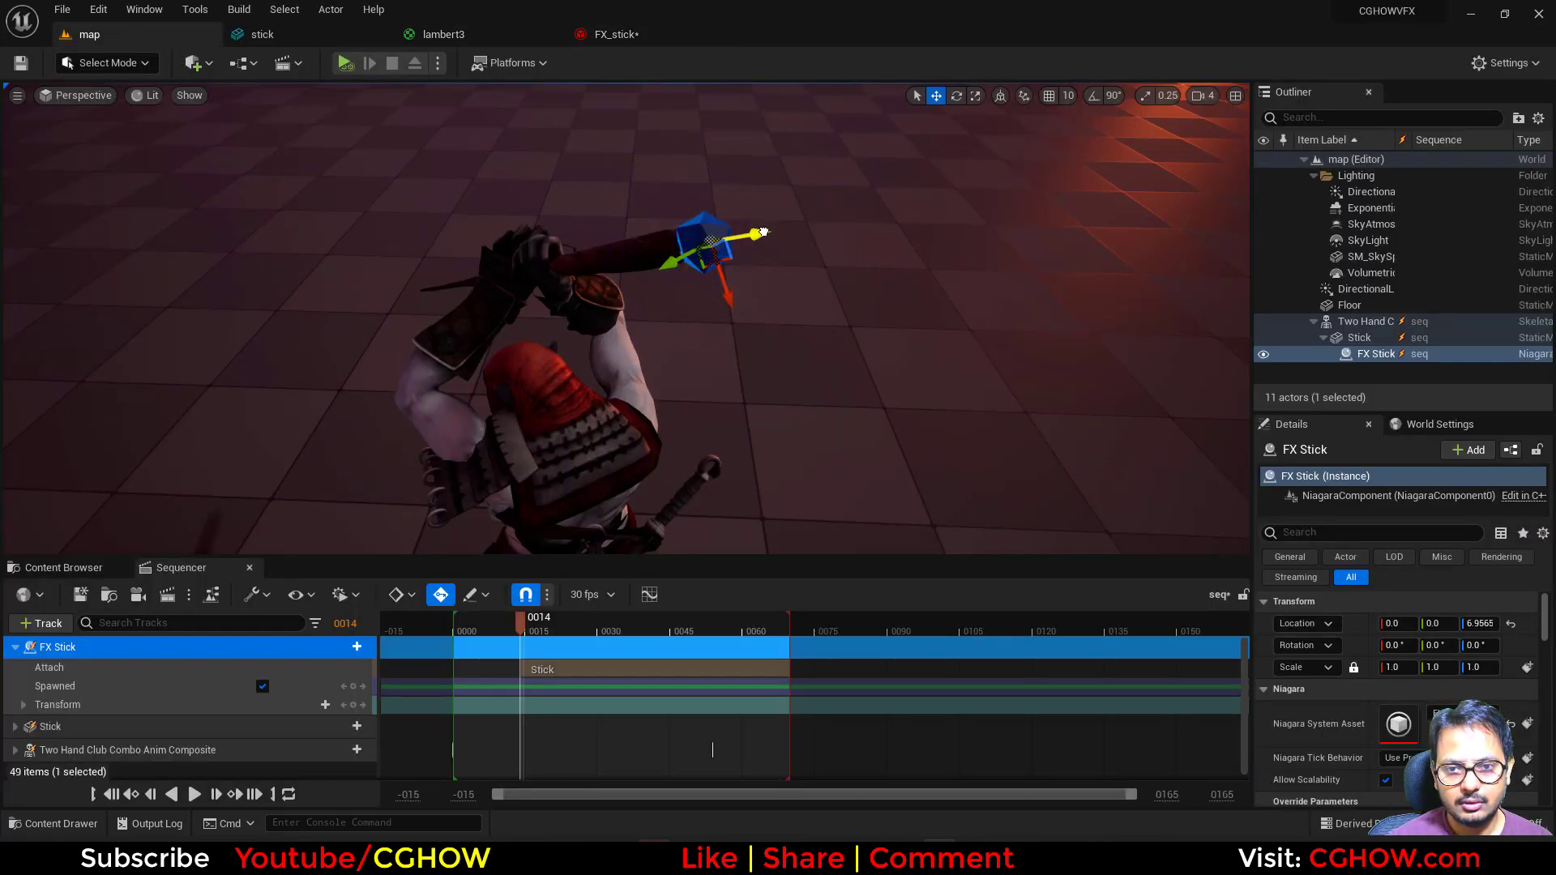
{"action": "left_click_drag", "start_coordinate": [837, 400], "coordinate": [837, 324], "text": "alt"}
{"action": "scroll", "coordinate": [837, 399], "scroll_direction": "down", "scroll_amount": 5}
{"action": "left_click_drag", "start_coordinate": [837, 399], "coordinate": [884, 373], "text": "alt"}
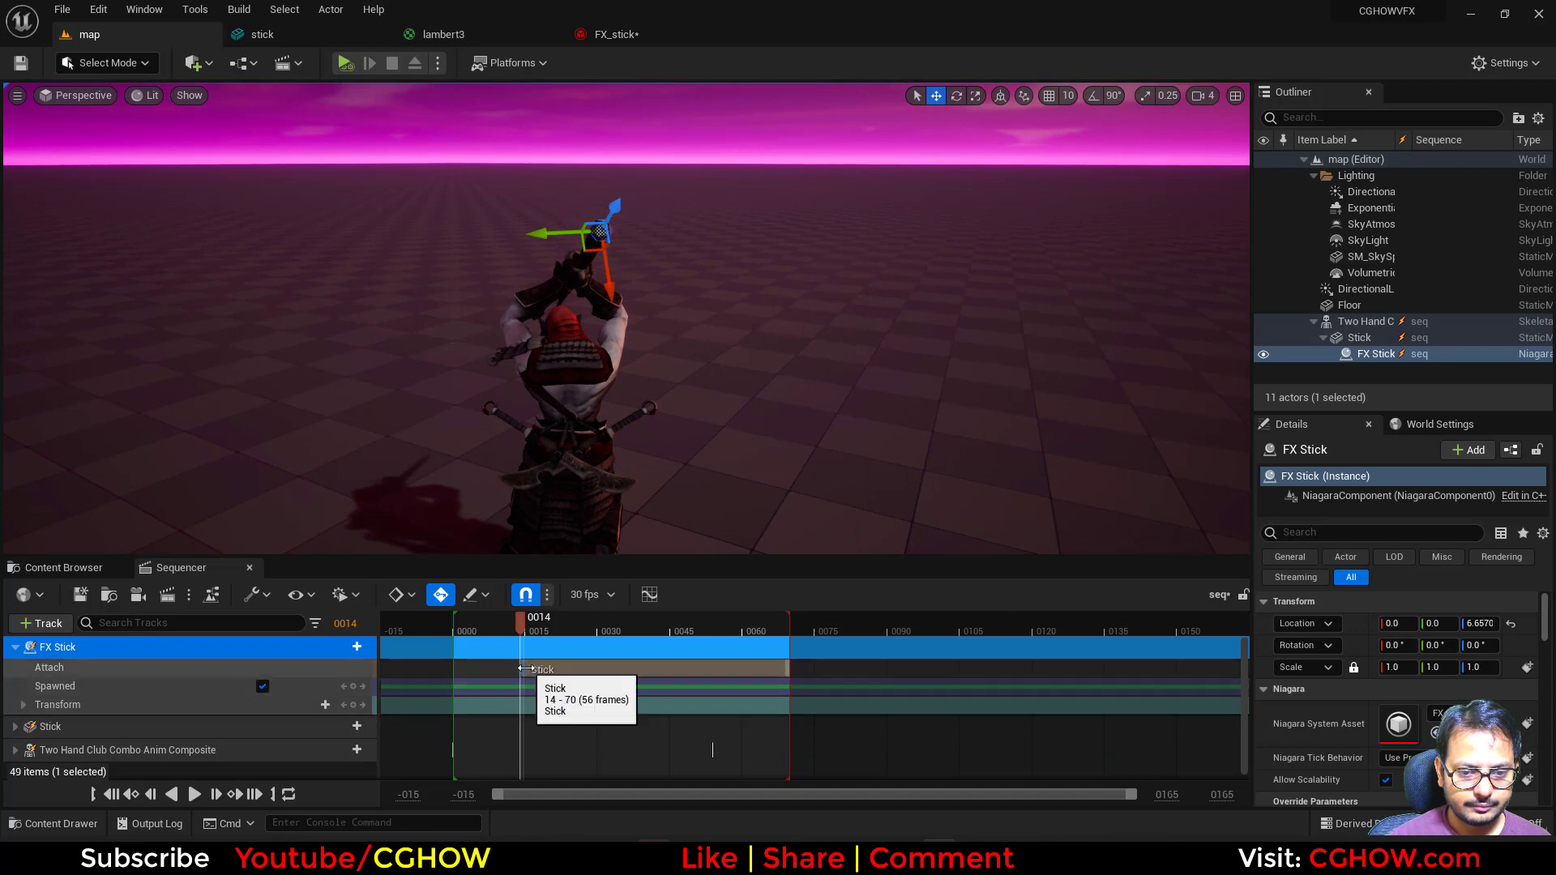
Extend FX Stick's Attach section back to frame 0 and check the attachment at the start of the sequence
{"action": "left_click_drag", "start_coordinate": [524, 691], "coordinate": [475, 690]}
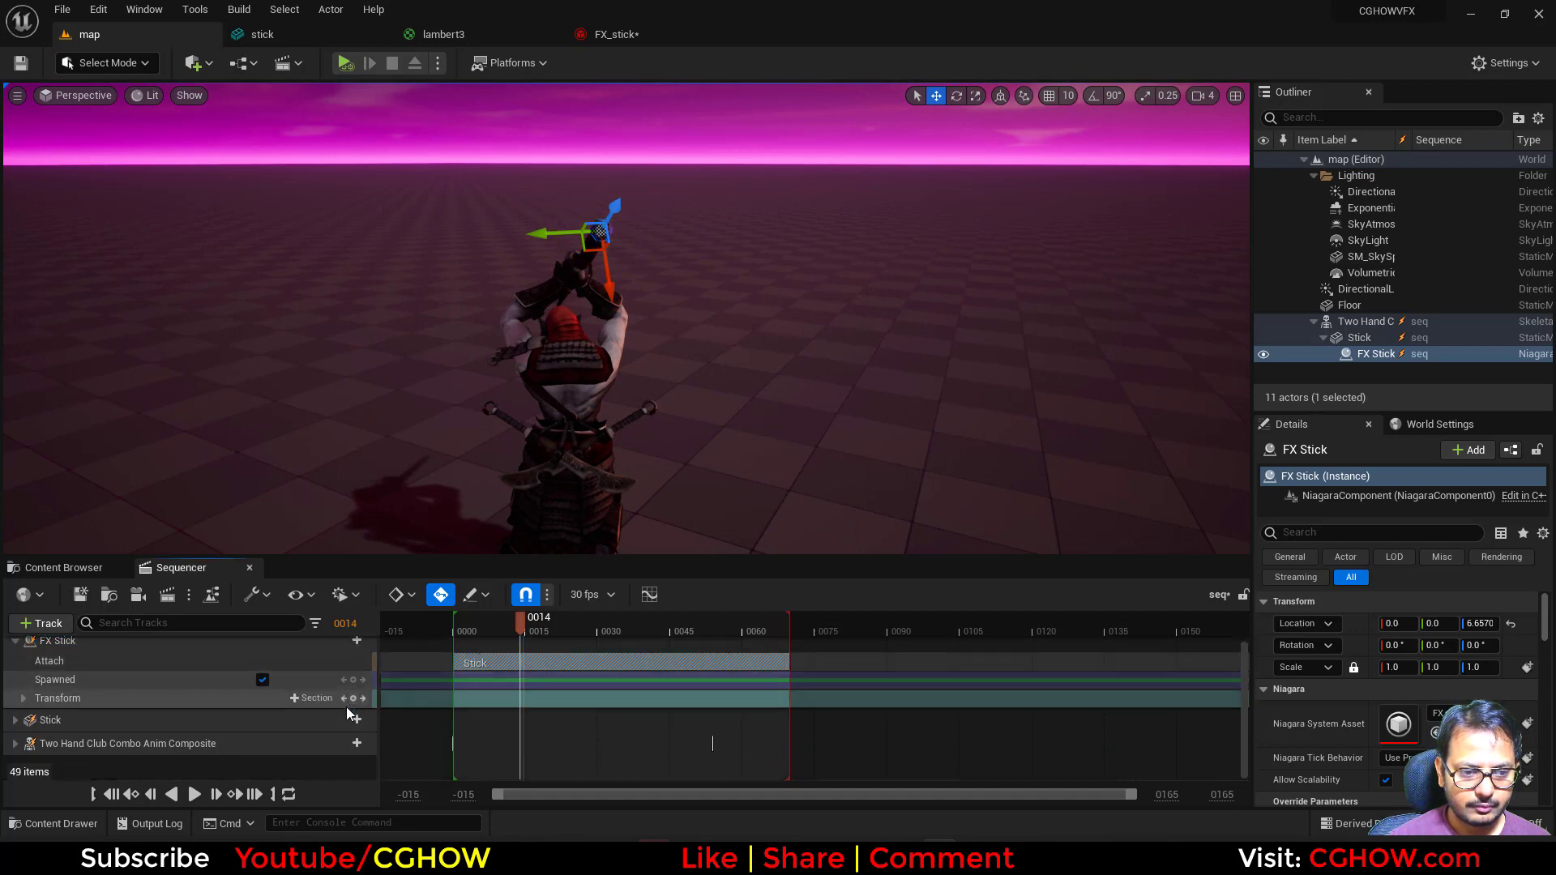
{"action": "left_click", "coordinate": [452, 631]}
{"action": "left_click", "coordinate": [460, 634]}
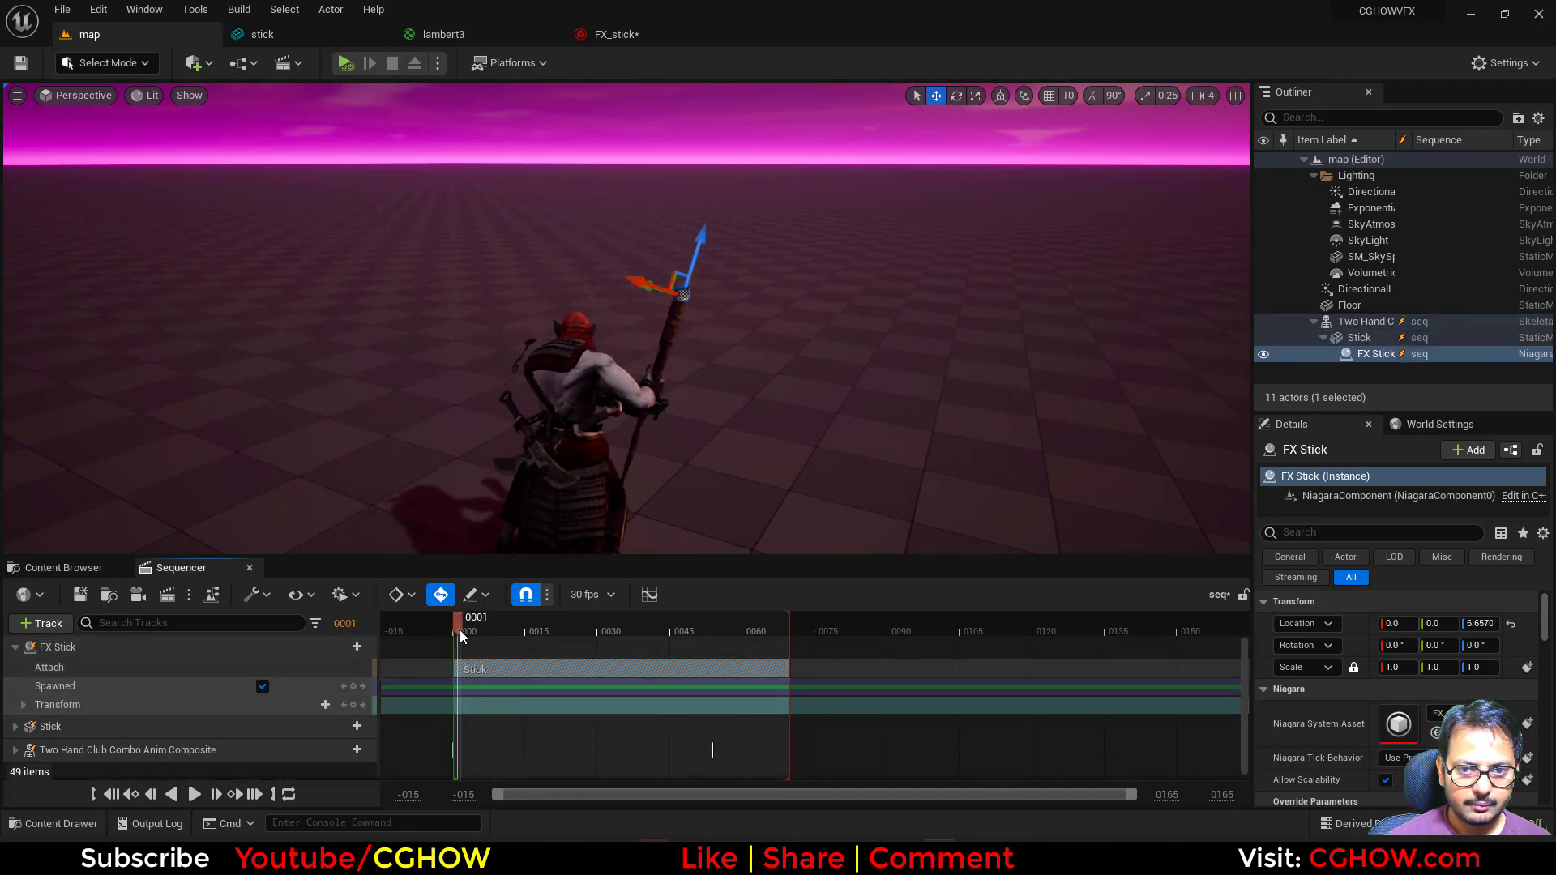
Key FX Stick's Spawned state on at frame 3 and off at frame 2
{"action": "mouse_move", "coordinate": [464, 637]}
{"action": "left_mouse_down"}
{"action": "mouse_move", "coordinate": [482, 631]}
{"action": "mouse_move", "coordinate": [468, 634]}
{"action": "left_mouse_up"}
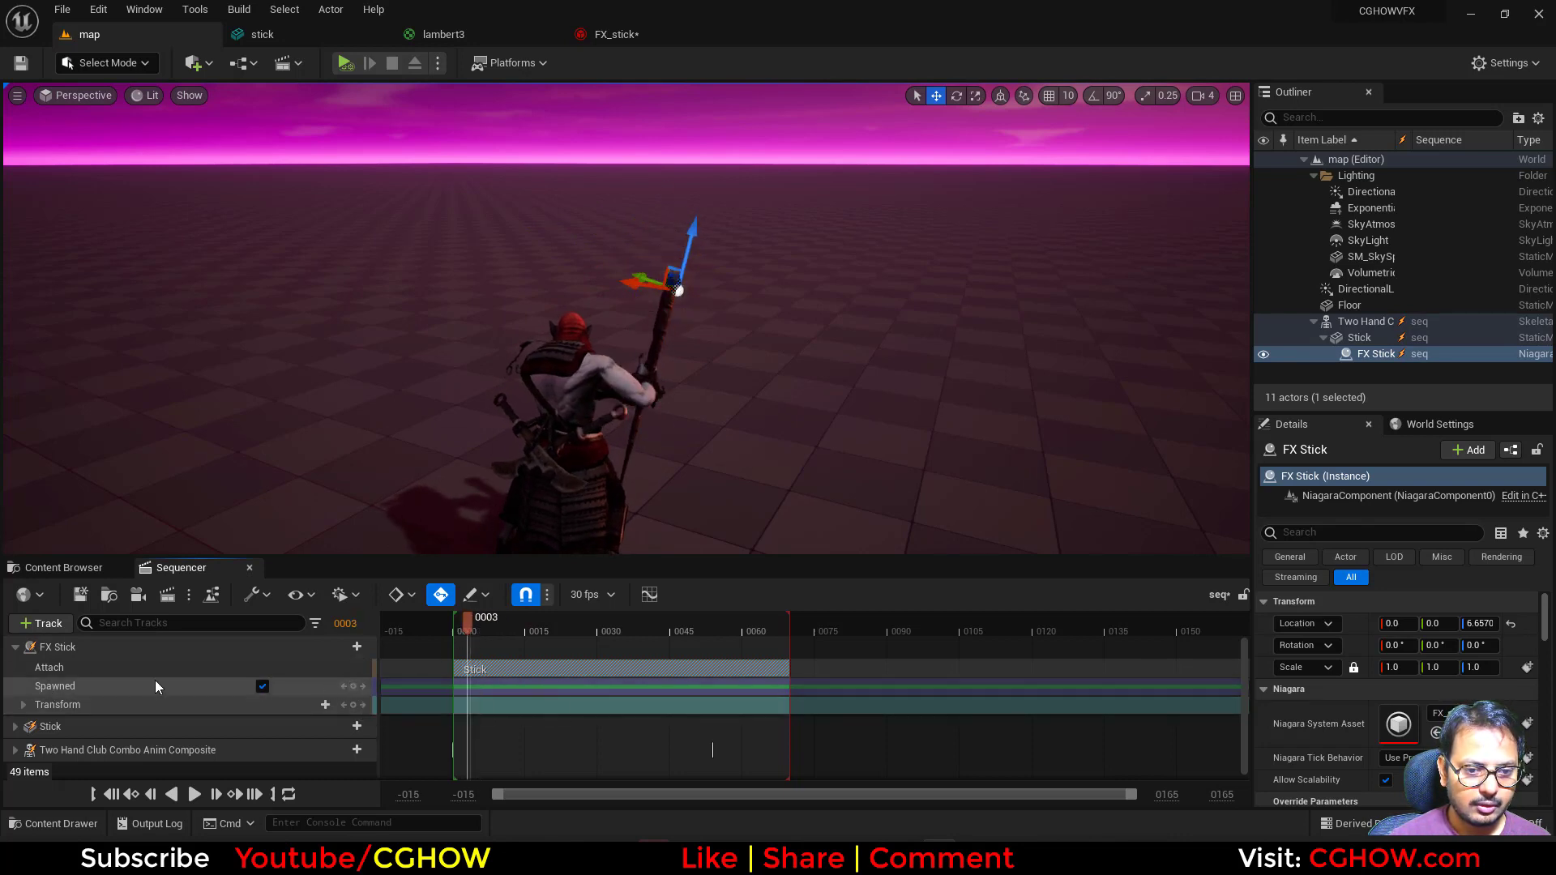
{"action": "left_click", "coordinate": [353, 686]}
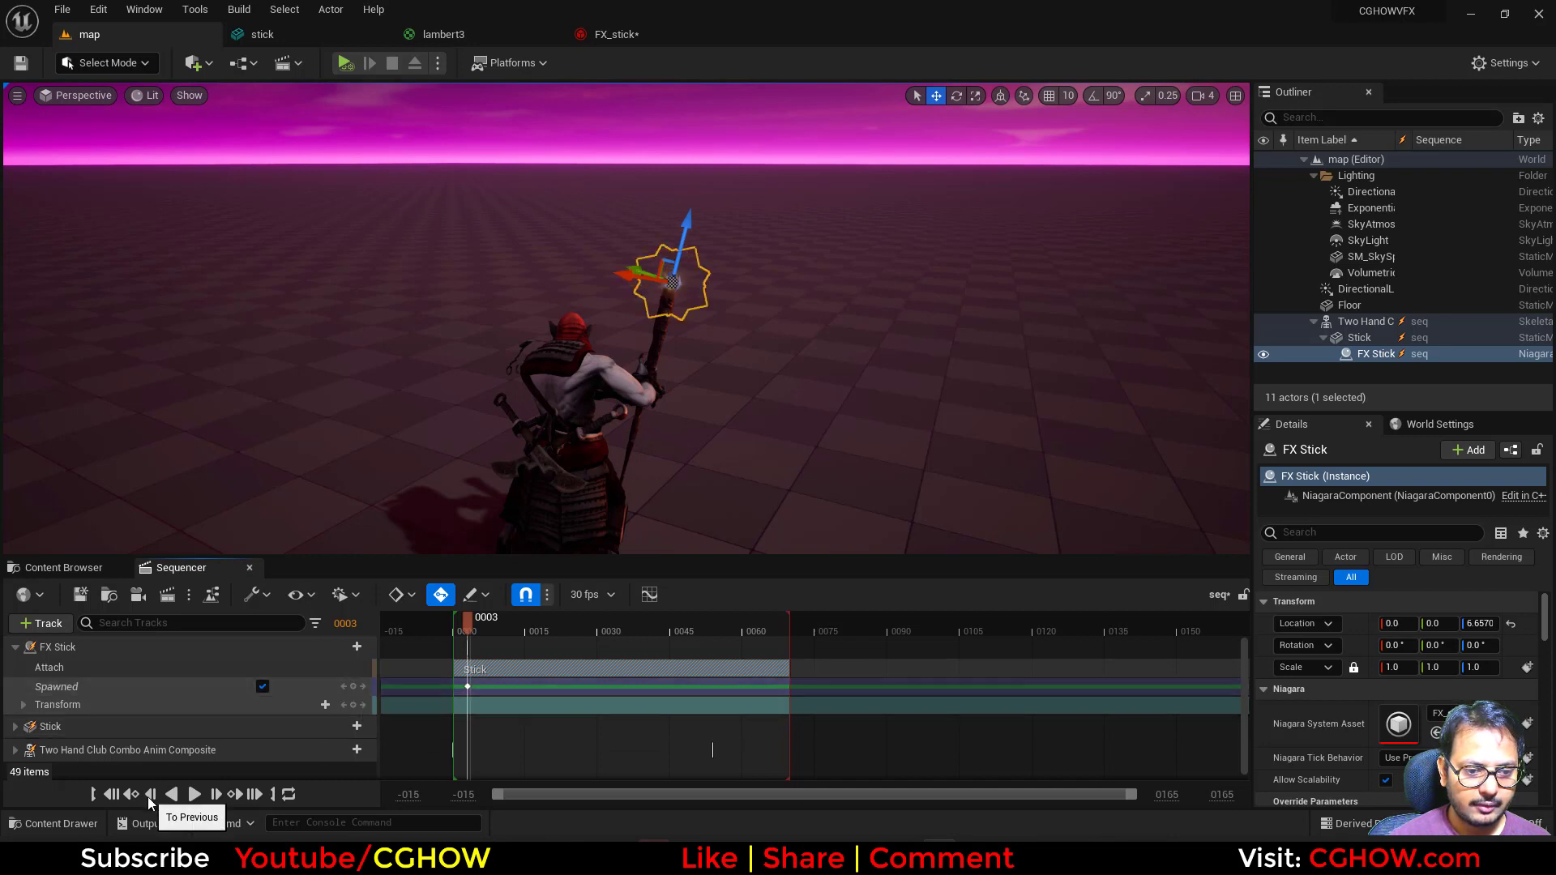
{"action": "left_click", "coordinate": [149, 795]}
{"action": "left_click", "coordinate": [261, 686]}
{"action": "left_click", "coordinate": [428, 630]}
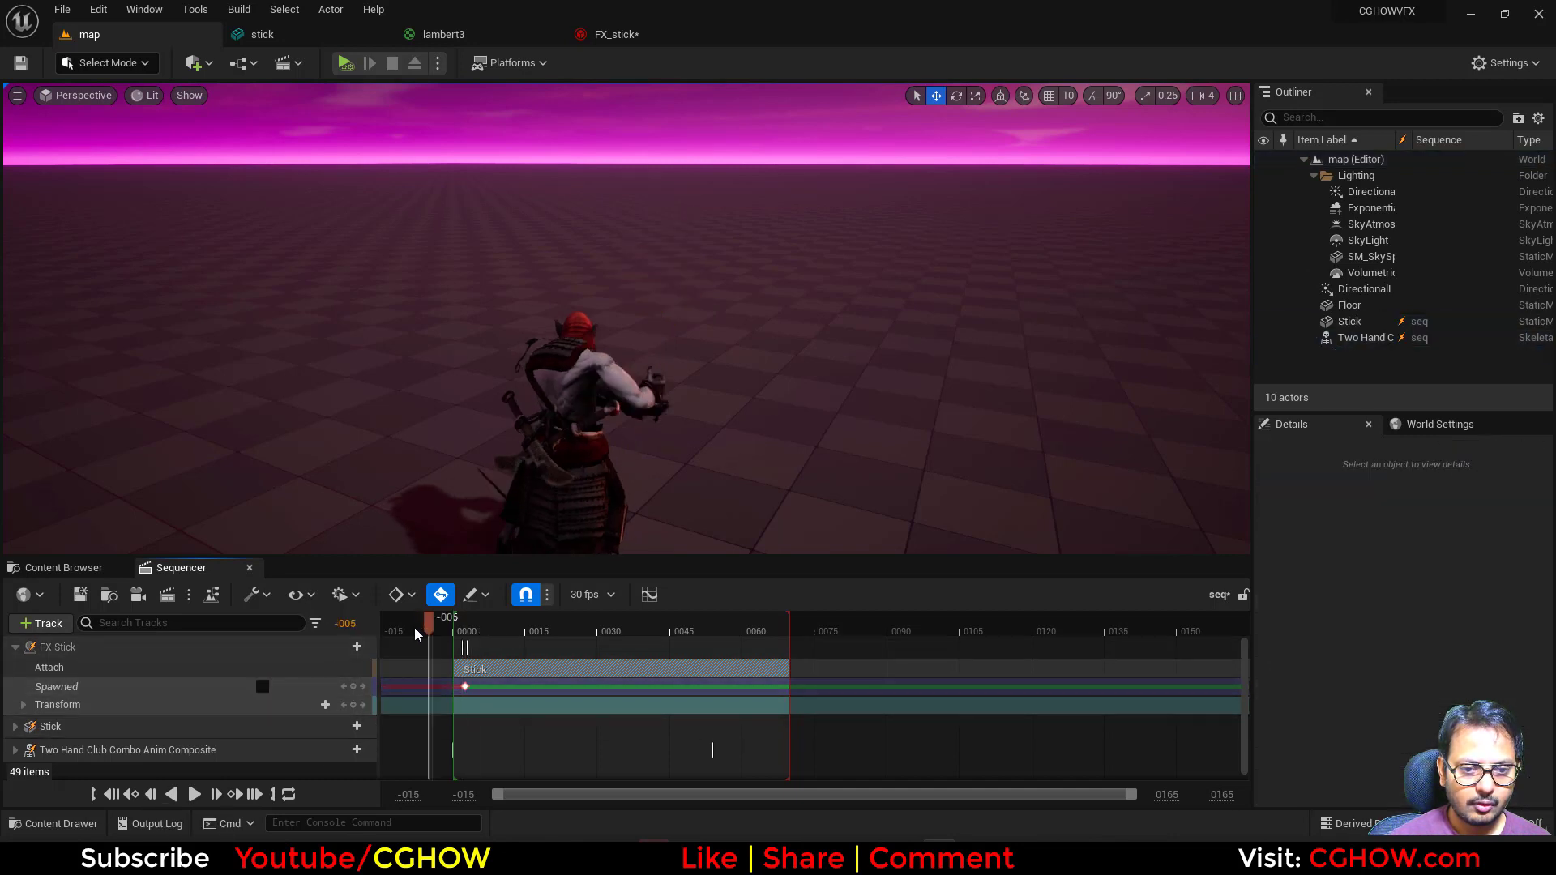
Frame the character from behind with the gizmos hidden and play the sequence to review the staff flash
{"action": "left_click", "coordinate": [295, 428]}
{"action": "key", "text": "f"}
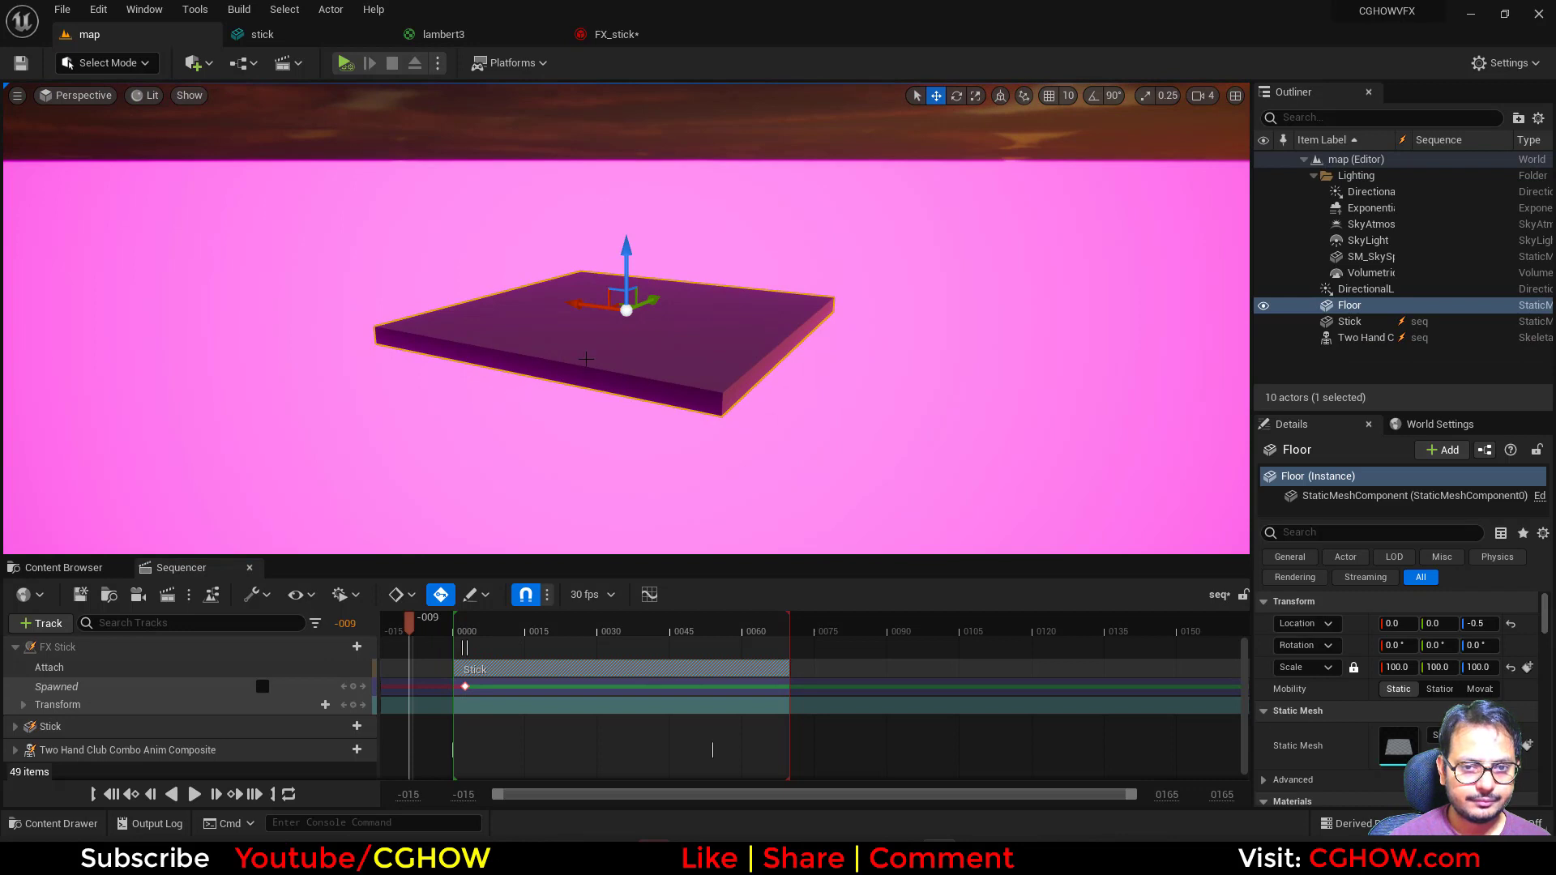
{"action": "left_click", "coordinate": [127, 749]}
{"action": "key", "text": "f"}
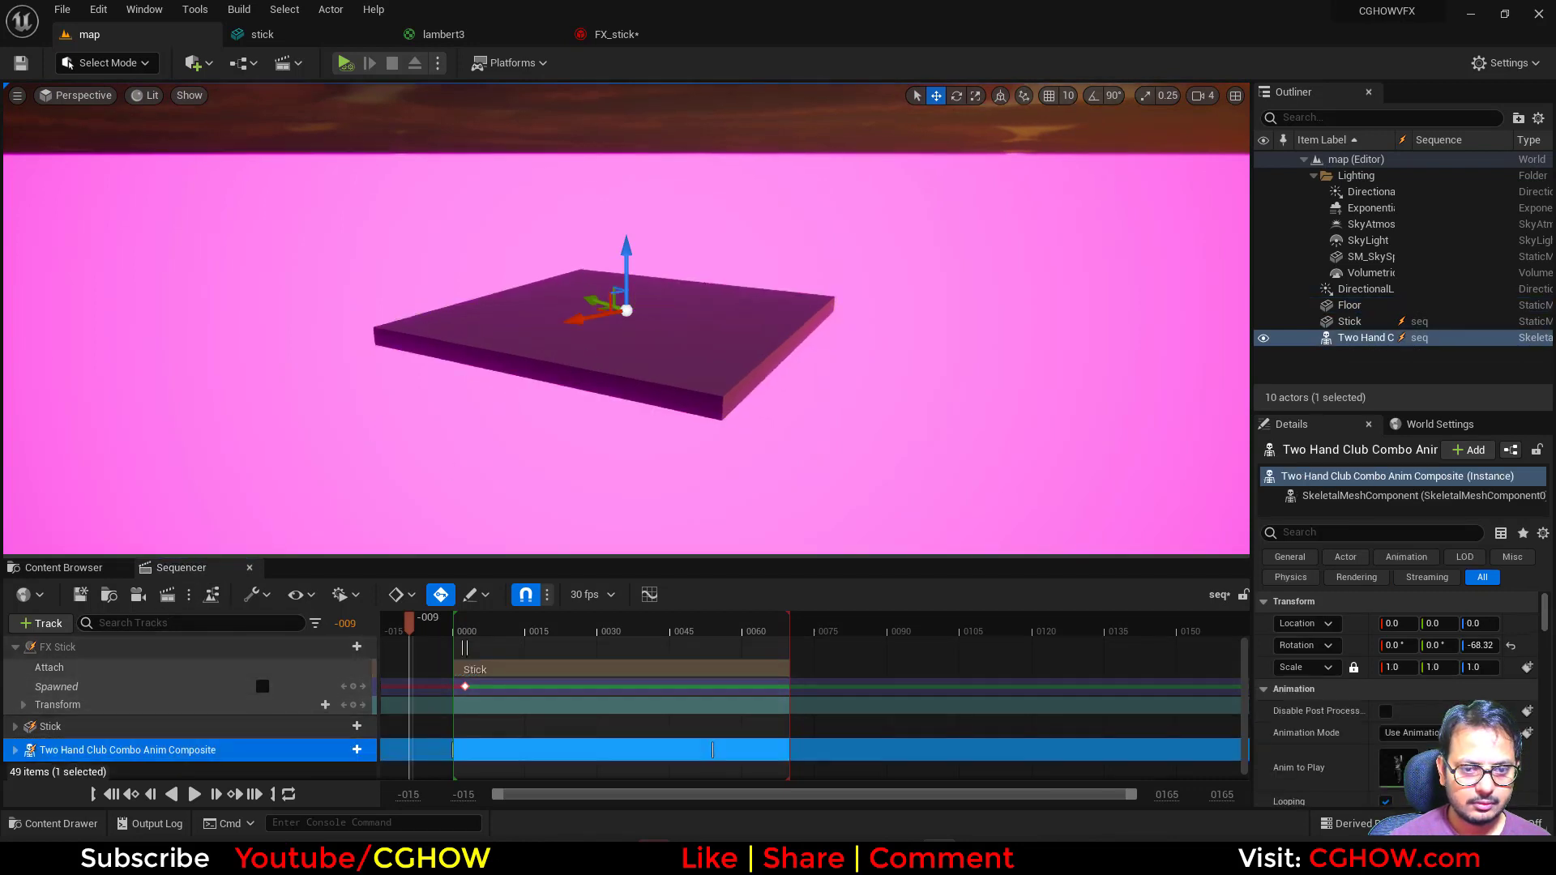
{"action": "left_click", "coordinate": [251, 546]}
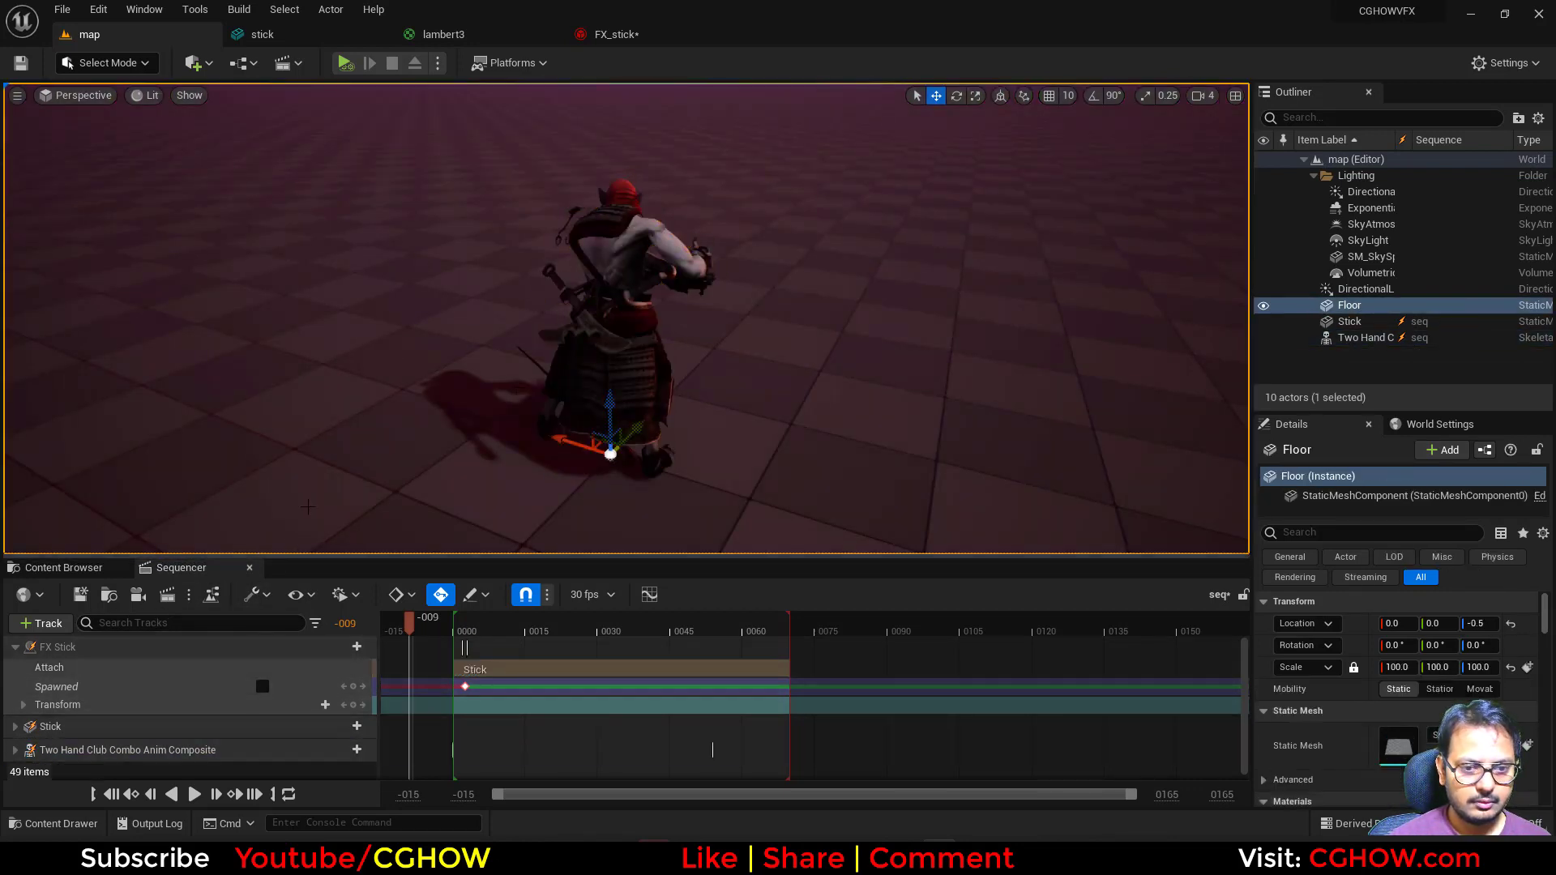
{"action": "key", "text": "g"}
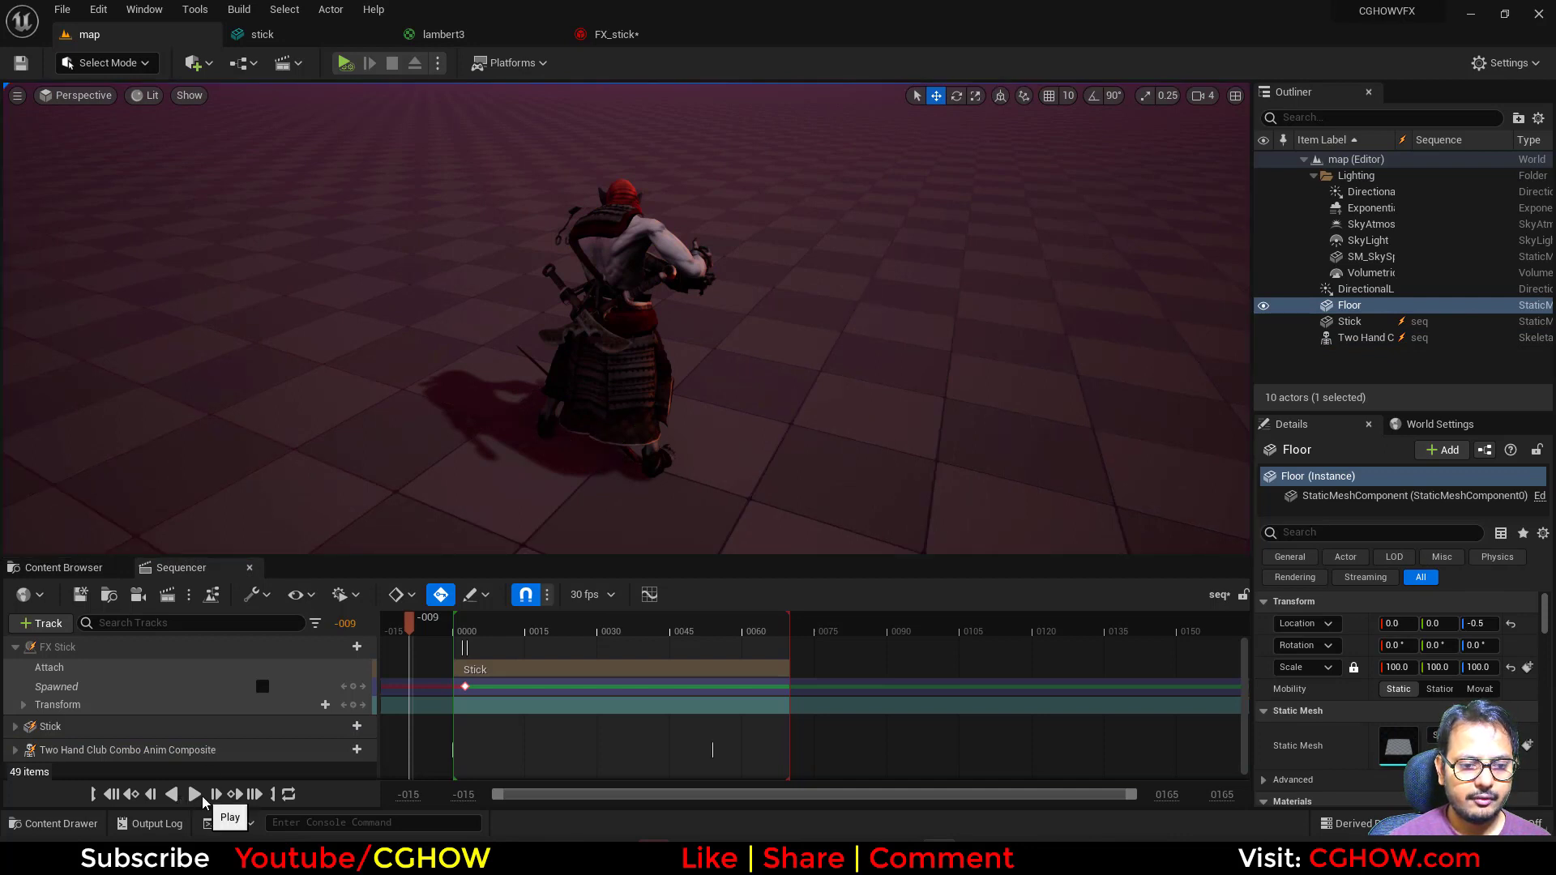
{"action": "left_click", "coordinate": [200, 797]}
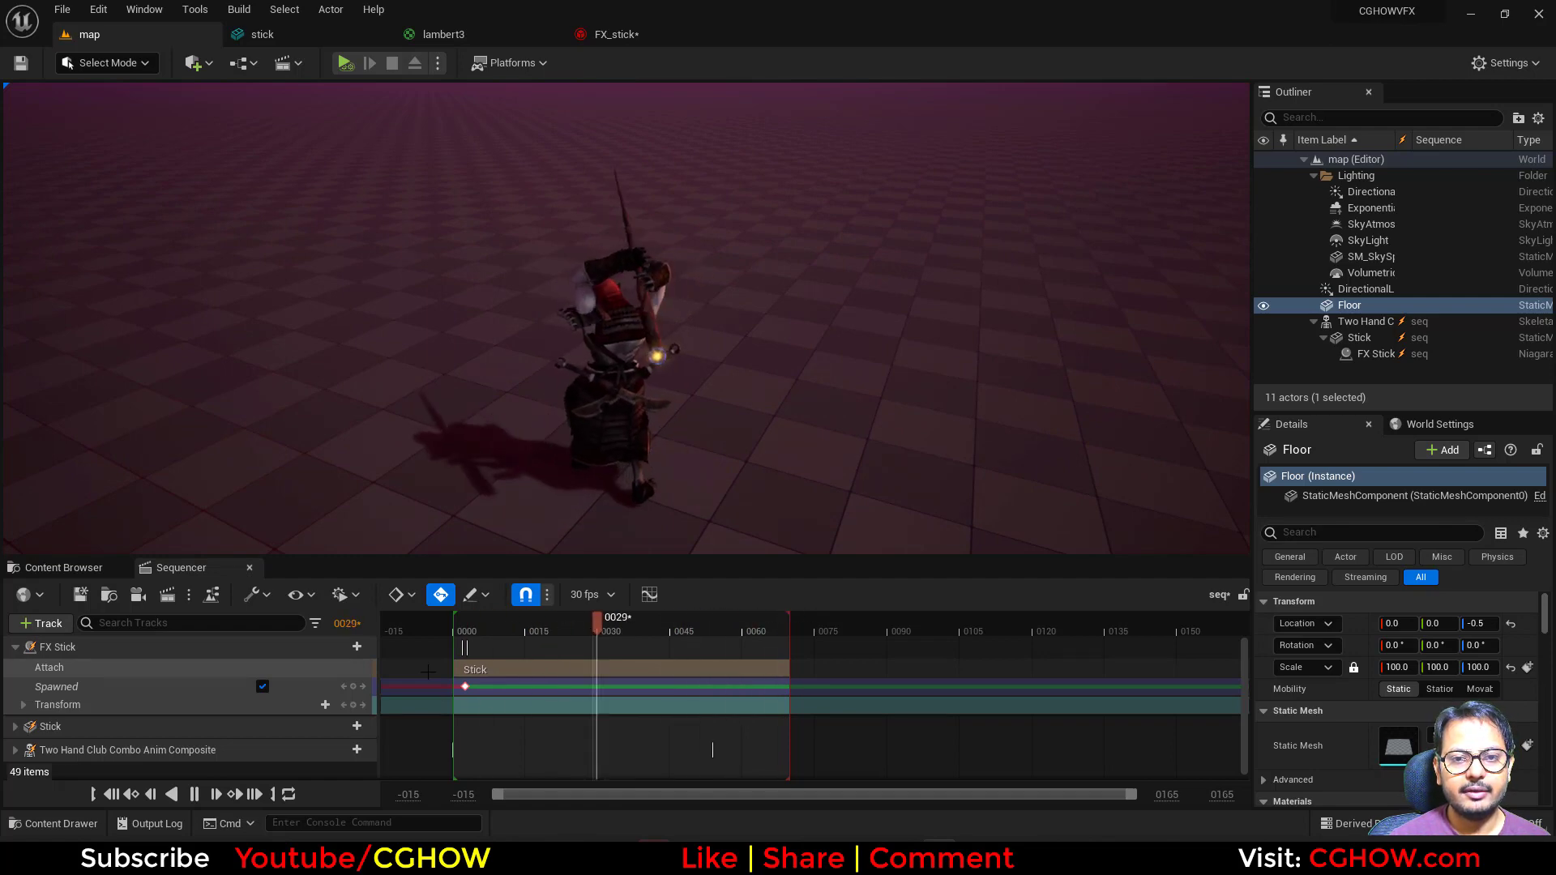
Add a Scale Color module to FX_stick's Particle Update and drive Scale Alpha with a Float from Curve that rises and falls
{"action": "left_click", "coordinate": [640, 37]}
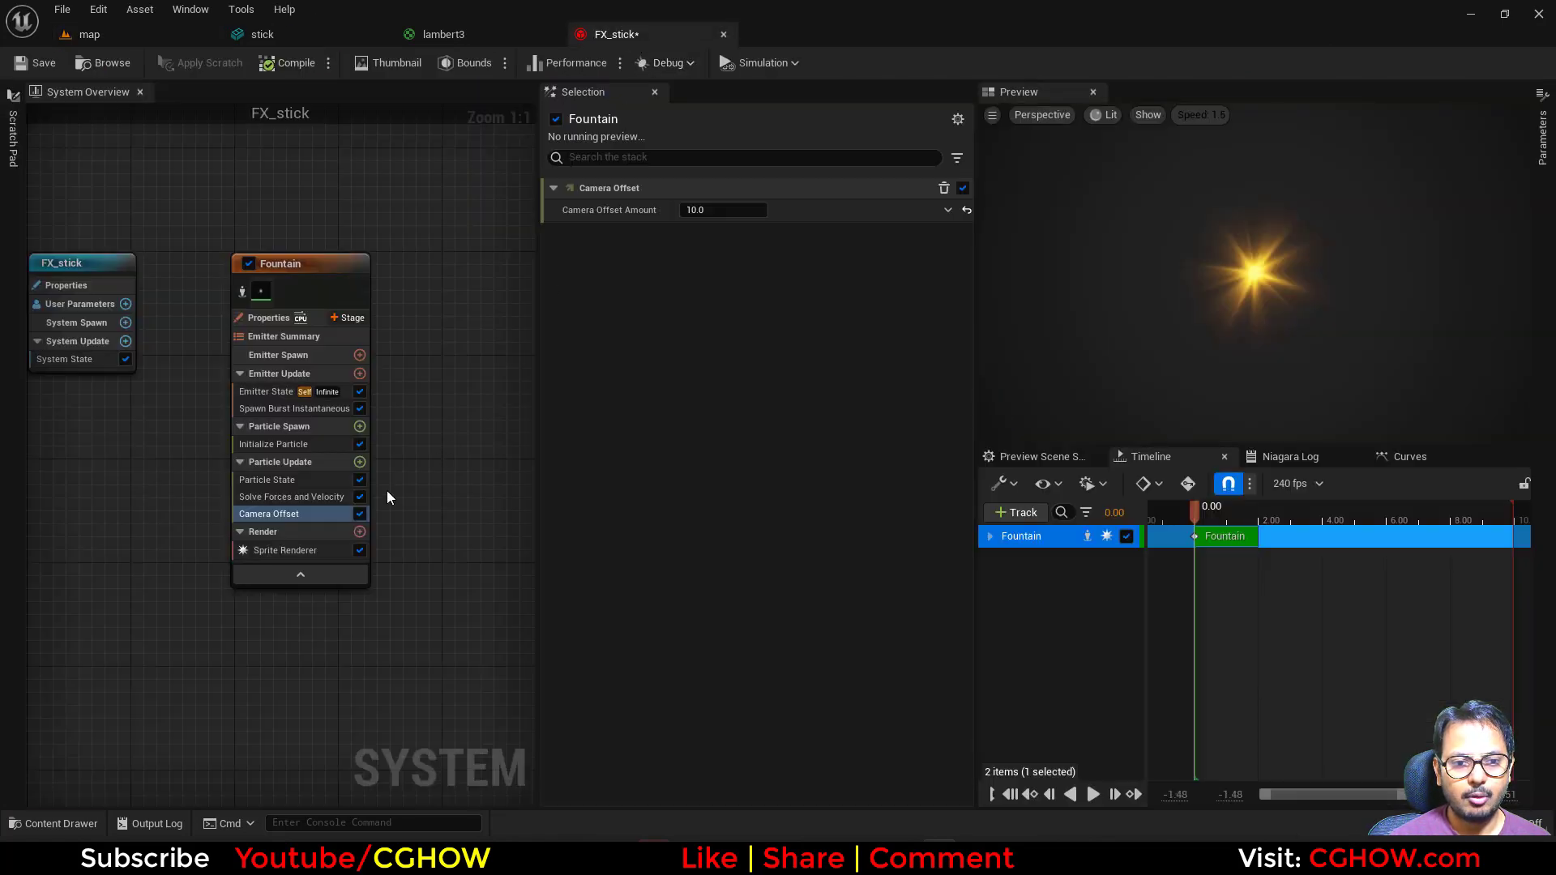
{"action": "left_click", "coordinate": [359, 462]}
{"action": "type", "text": "sca"}
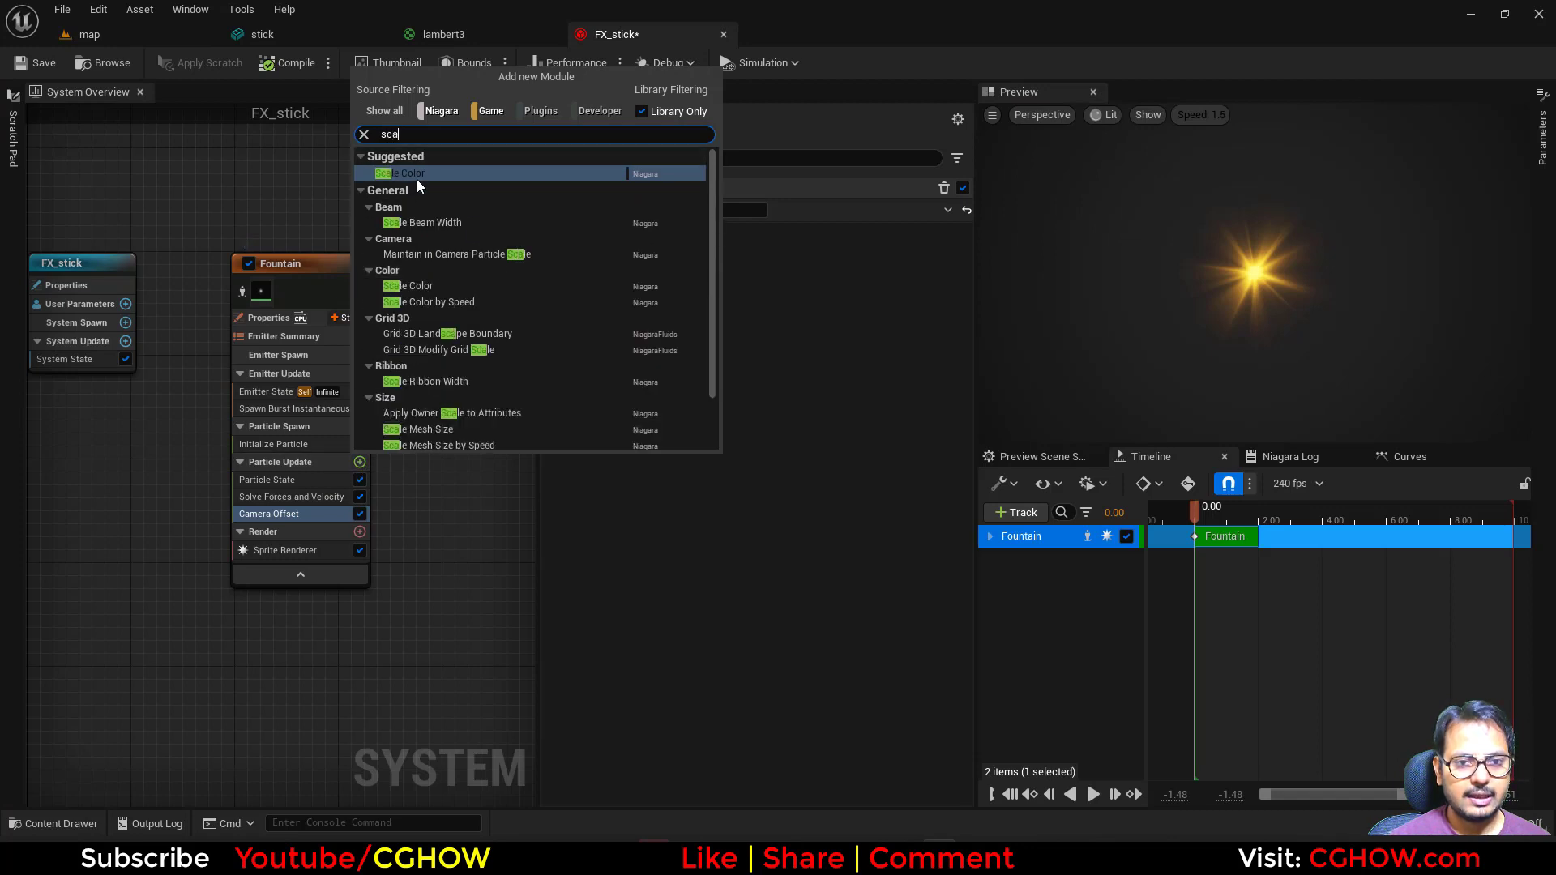
{"action": "left_click", "coordinate": [410, 177]}
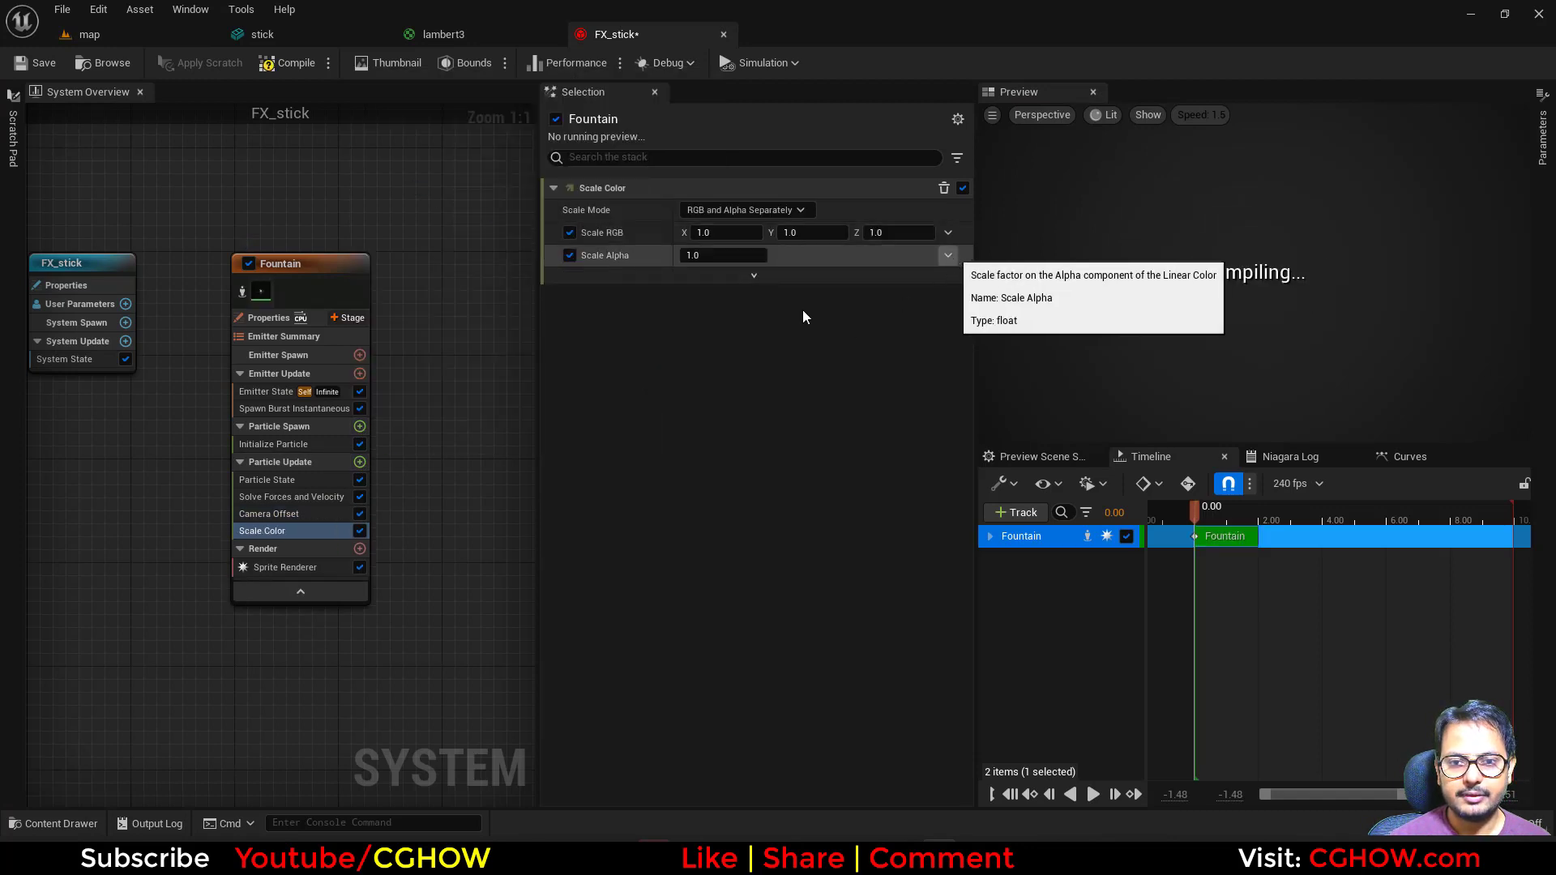
{"action": "left_click", "coordinate": [947, 255]}
{"action": "left_click", "coordinate": [669, 376]}
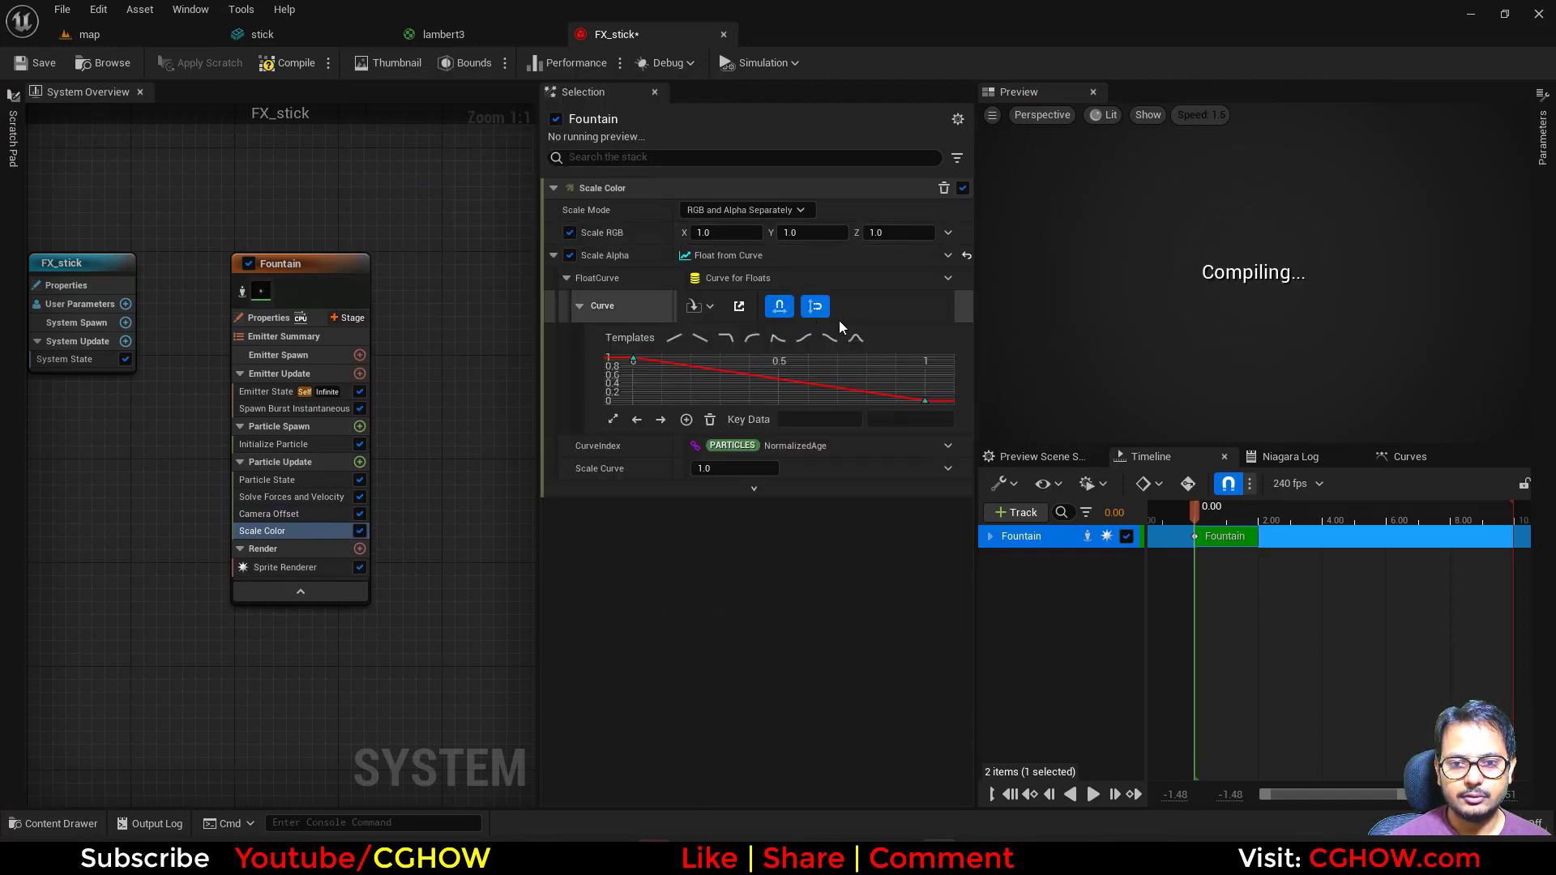
{"action": "left_click", "coordinate": [857, 338]}
In the level sequence, key FX Stick's Spawned state on at frame 49 and off at frame 50, and play it back
{"action": "left_click", "coordinate": [89, 34]}
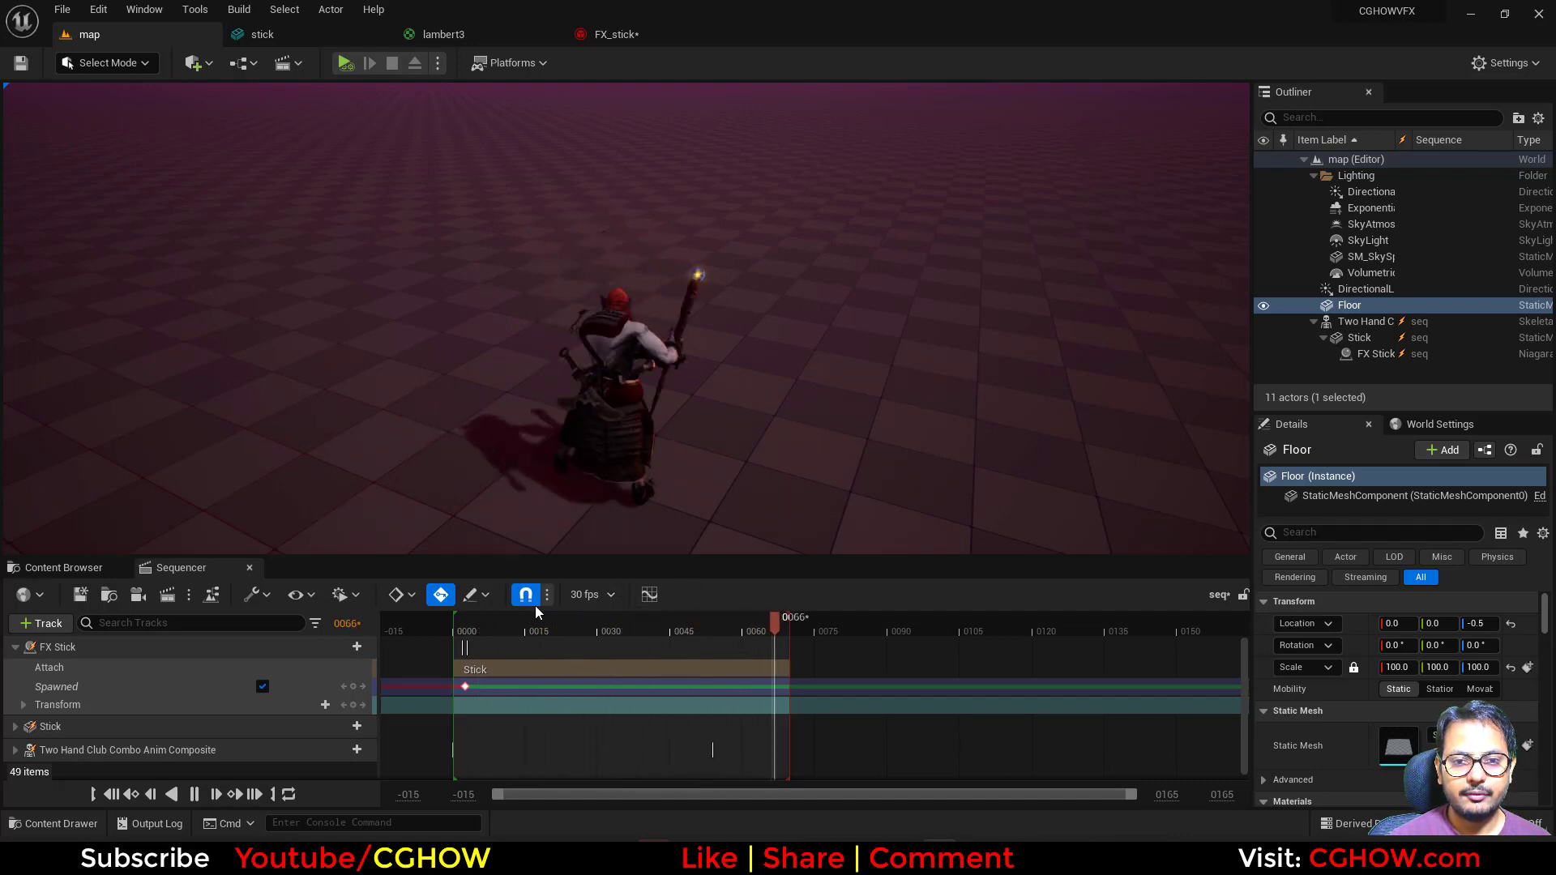
{"action": "left_click_drag", "start_coordinate": [501, 622], "coordinate": [692, 632]}
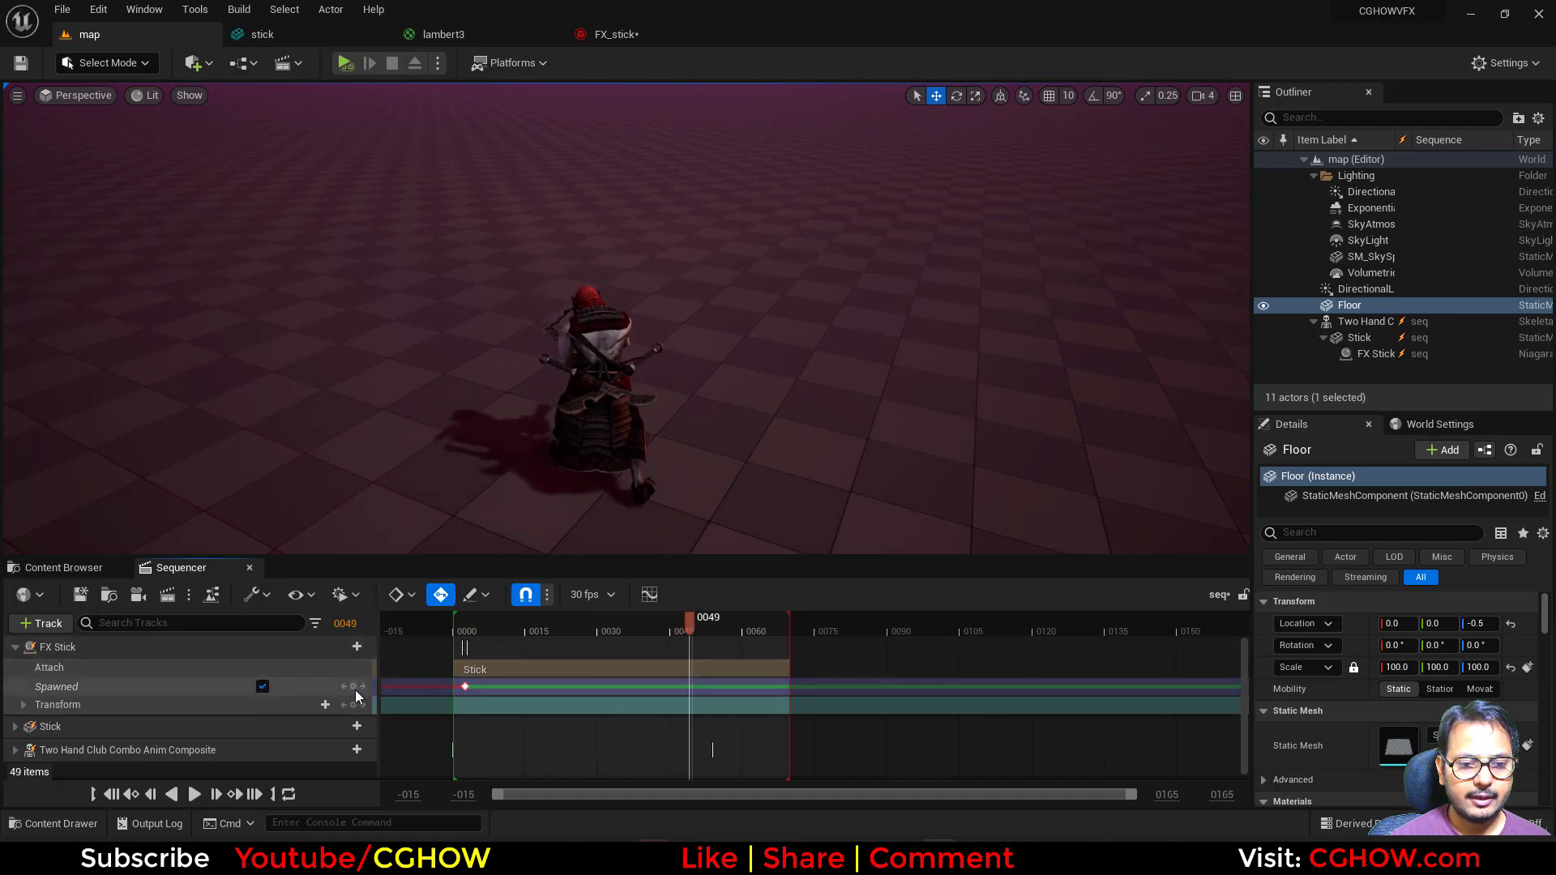
{"action": "left_click", "coordinate": [353, 687]}
{"action": "left_click", "coordinate": [216, 794]}
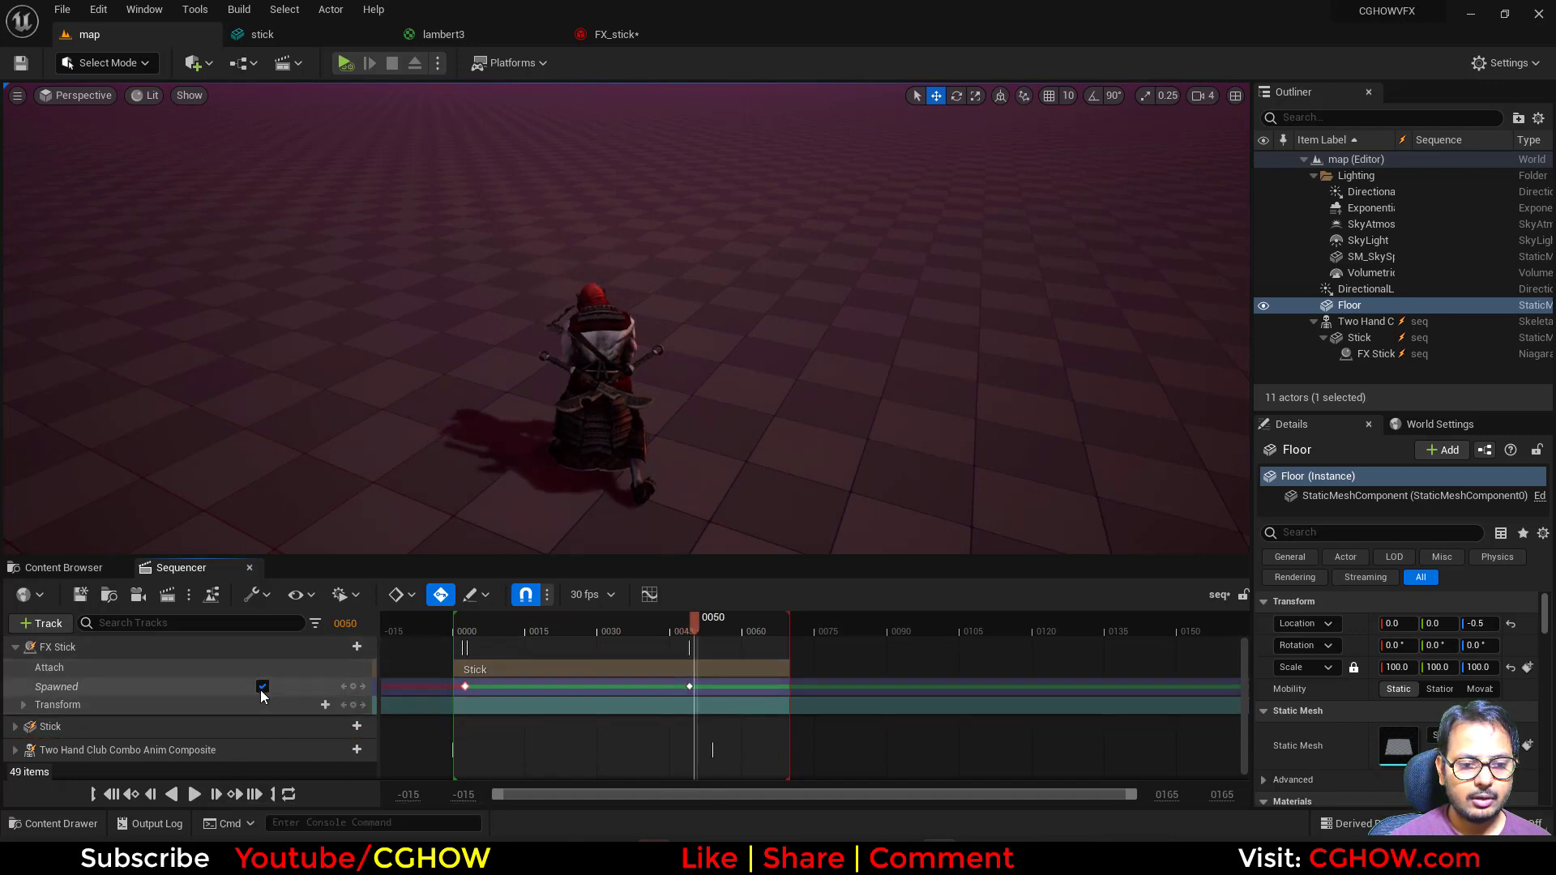
{"action": "left_click", "coordinate": [262, 687]}
{"action": "left_click", "coordinate": [194, 794]}
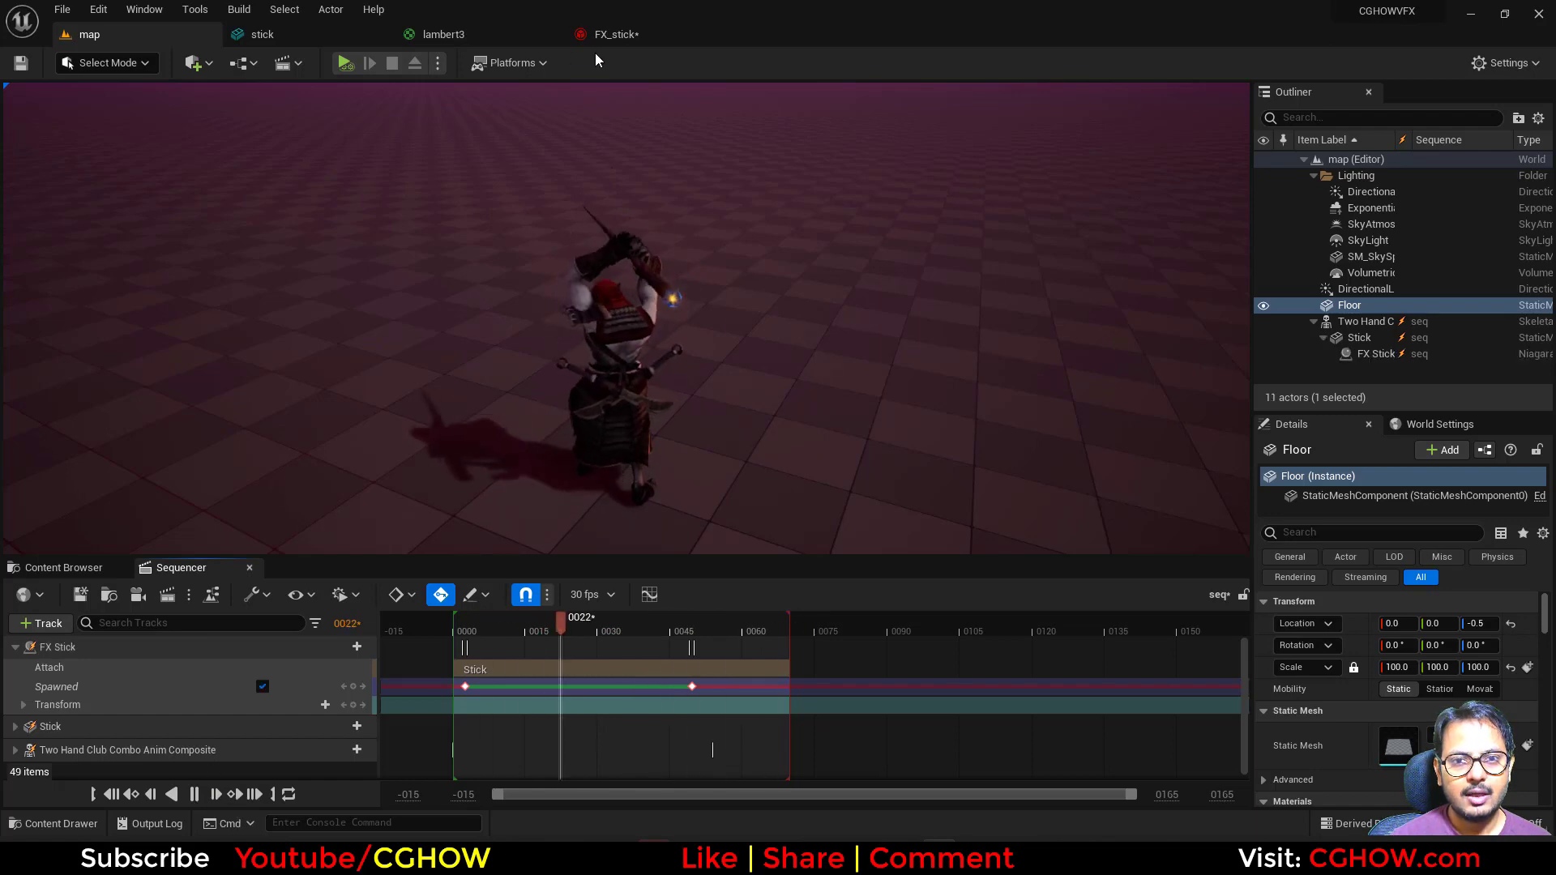
Set the Uniform Sprite Size Max in FX_stick's Initialize Particle to 70 and check the flash in the level
{"action": "left_click", "coordinate": [614, 34]}
{"action": "left_click", "coordinate": [236, 447]}
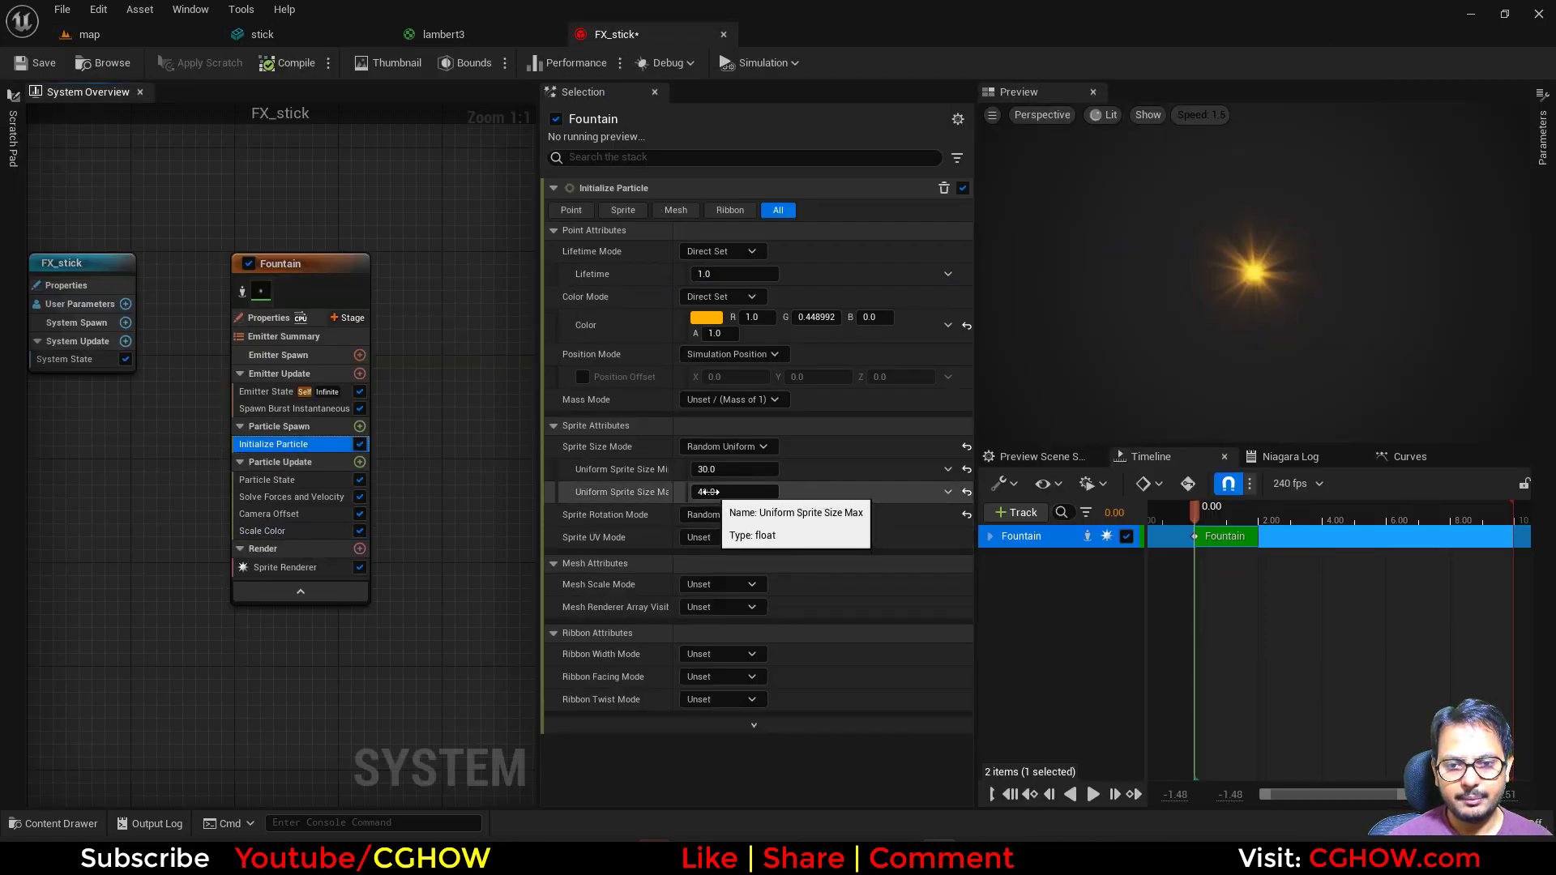
{"action": "left_click", "coordinate": [710, 492]}
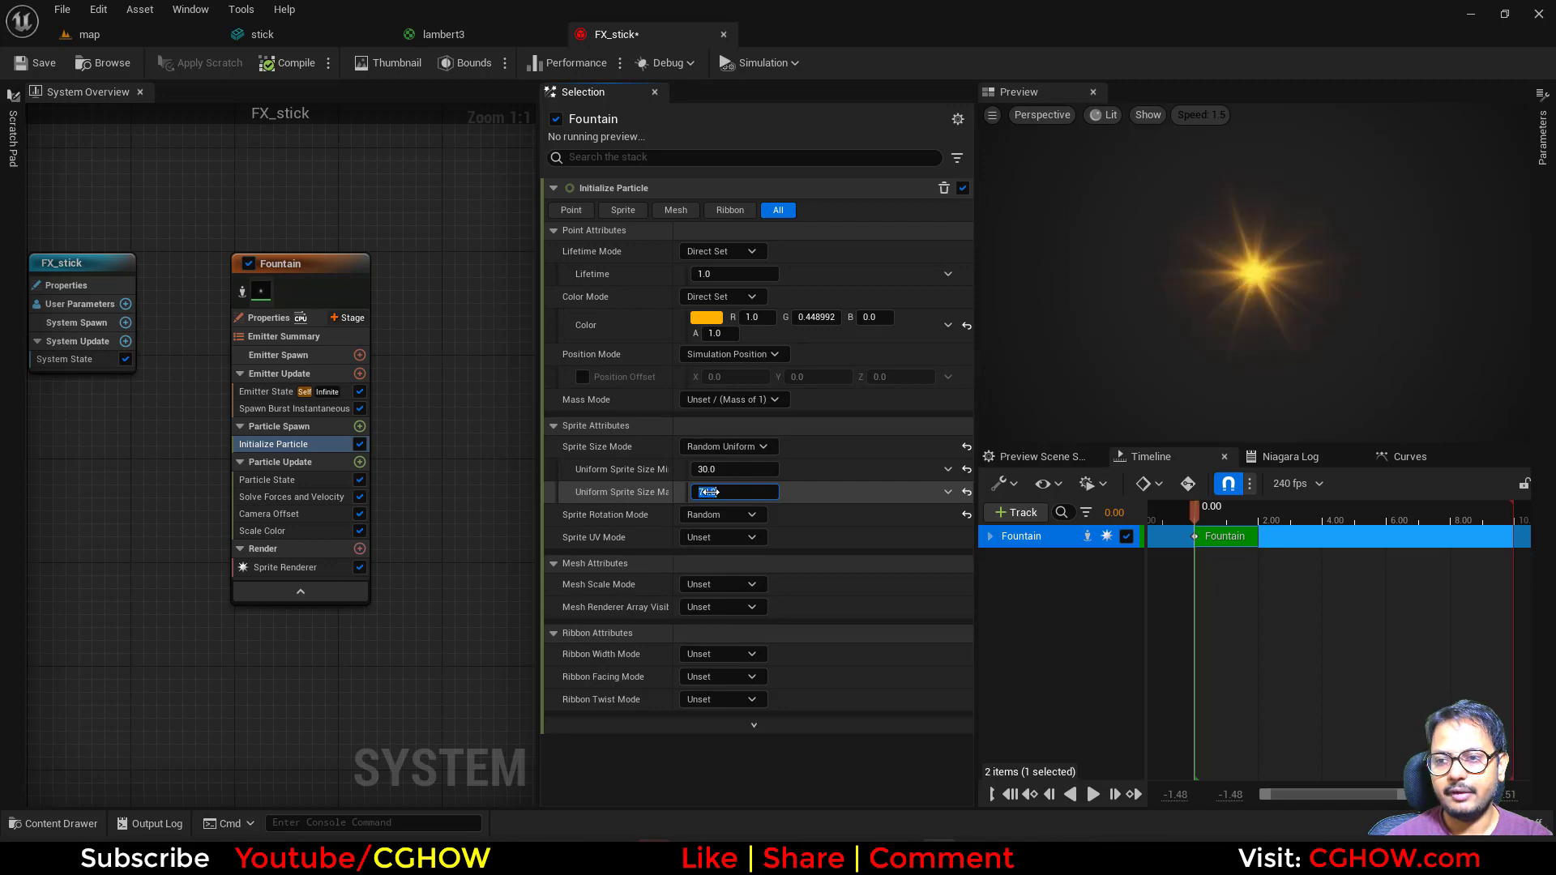
{"action": "key", "text": "Return"}
{"action": "left_click", "coordinate": [154, 33]}
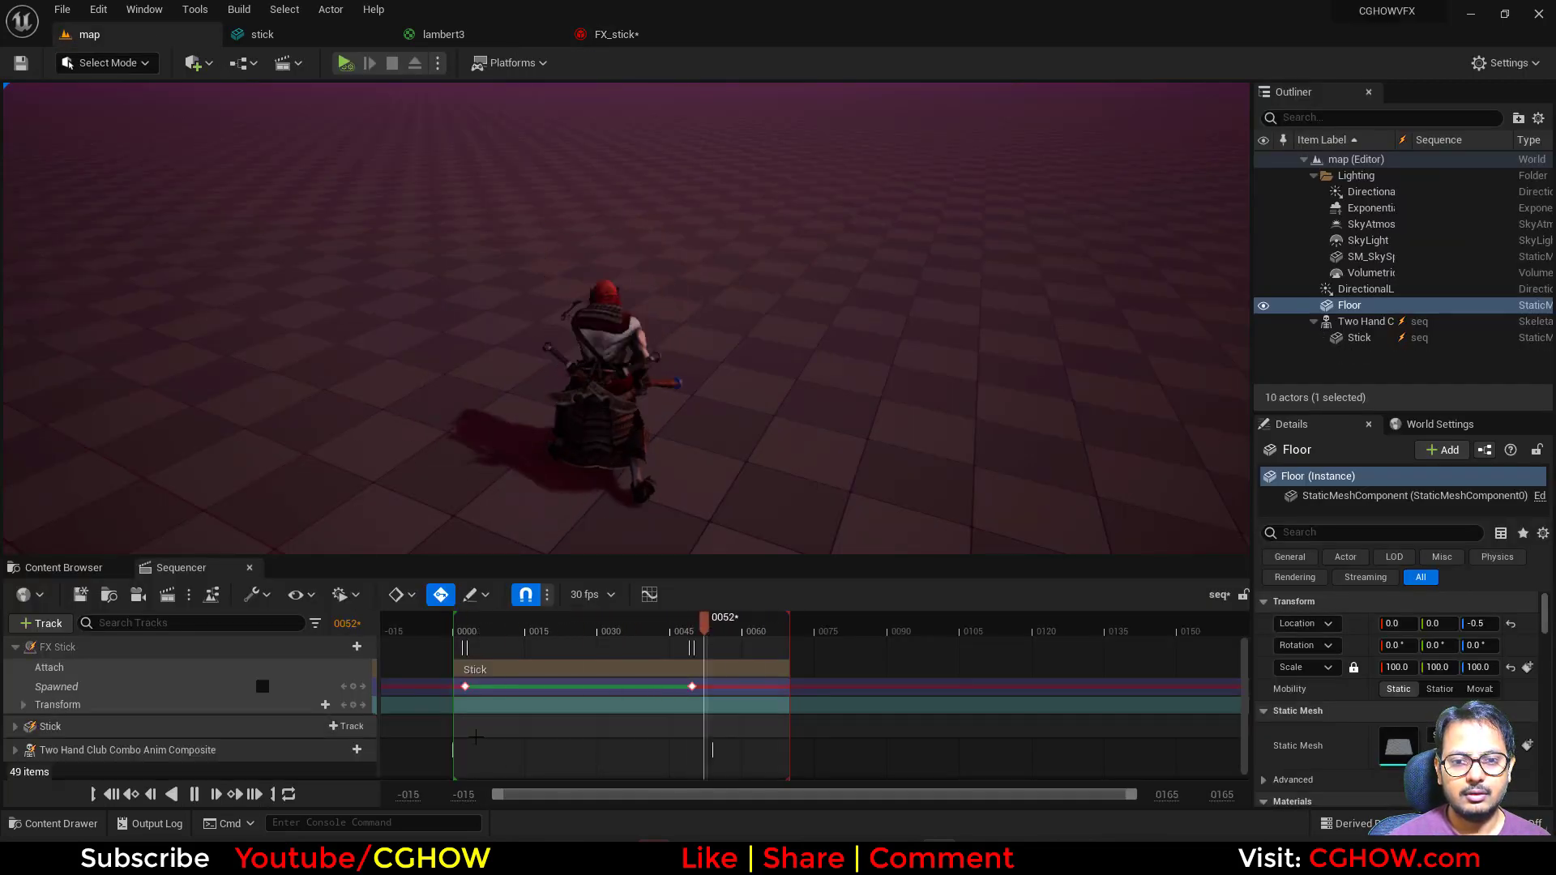
Switch to the Elden Ring reference clip in the browser and replay the start of the Gravity Well cast, pausing on the raised staff
{"action": "left_click", "coordinate": [763, 848]}
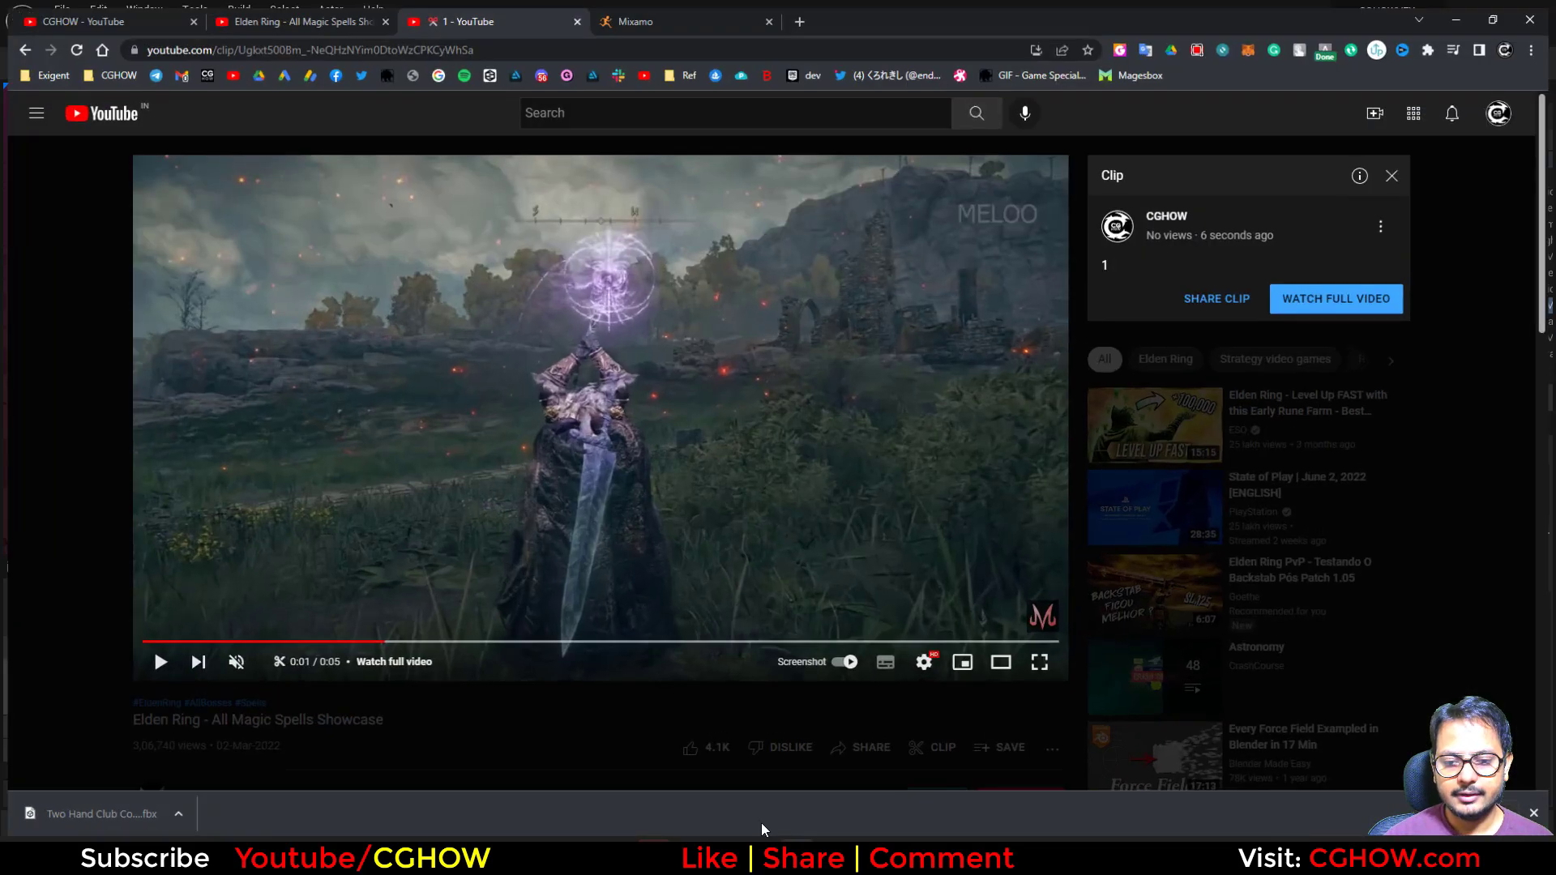
{"action": "left_click", "coordinate": [176, 640]}
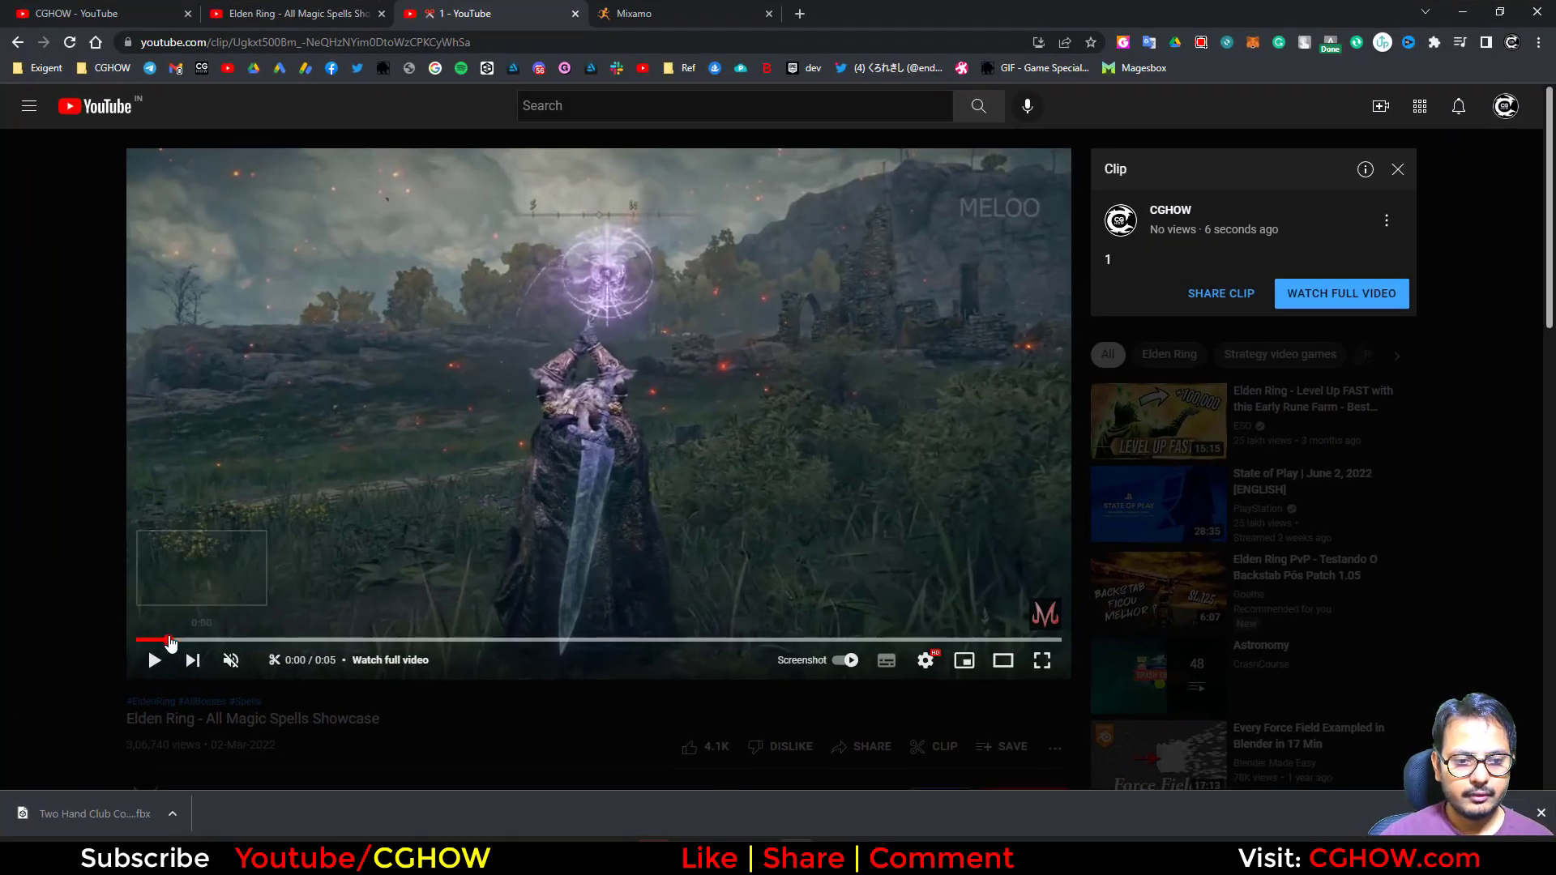
{"action": "left_click", "coordinate": [235, 600]}
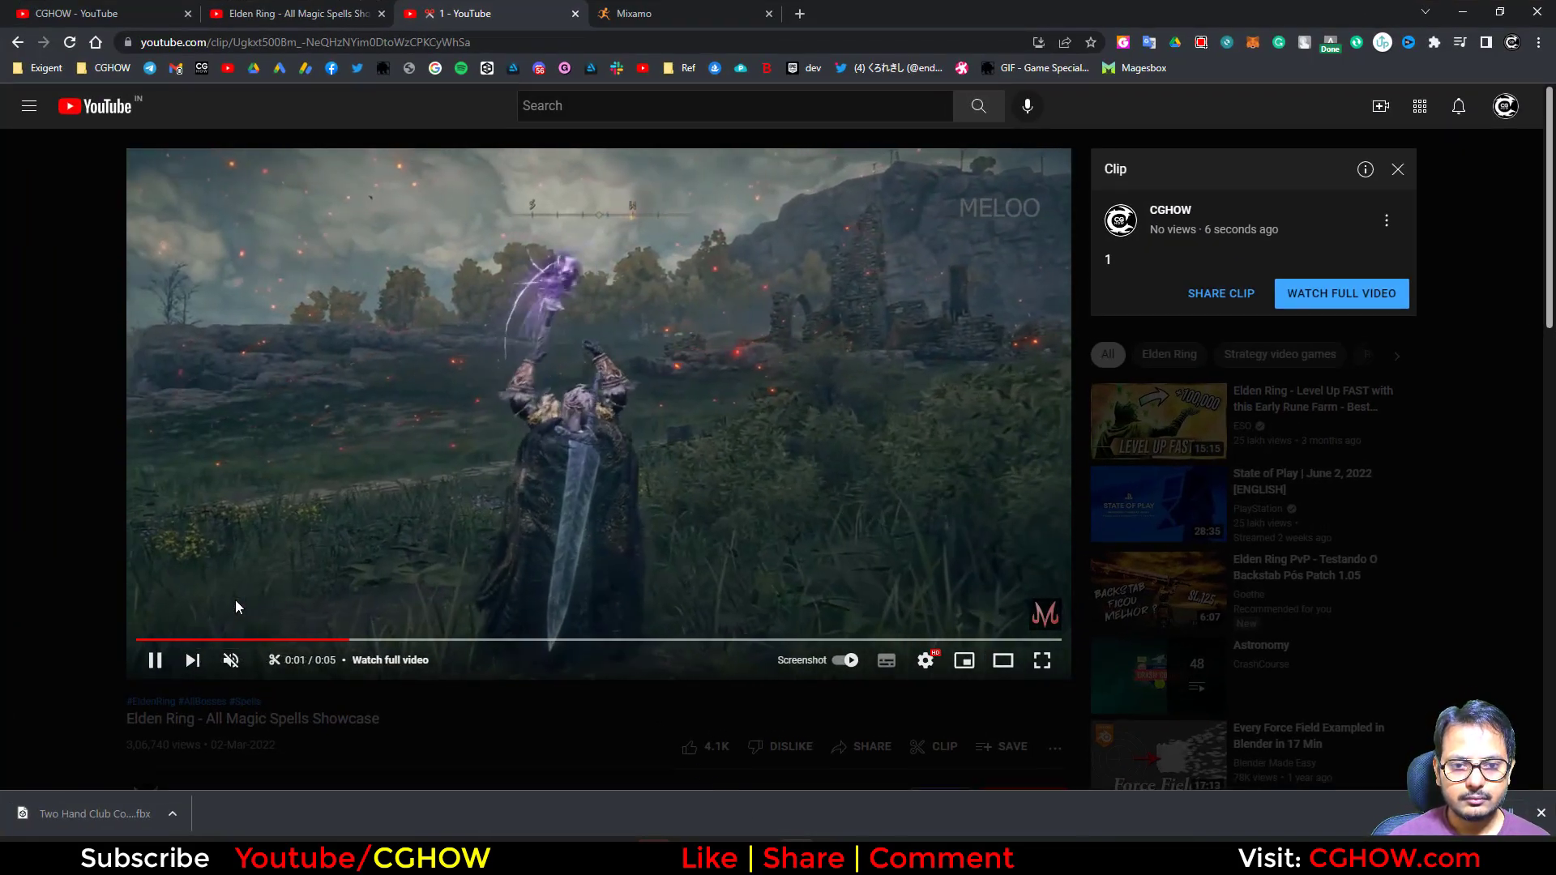
{"action": "left_click", "coordinate": [235, 601]}
{"action": "left_click", "coordinate": [155, 640]}
{"action": "key", "text": "space"}
{"action": "key", "text": "space"}
{"action": "key", "text": "space"}
{"action": "key", "text": "space"}
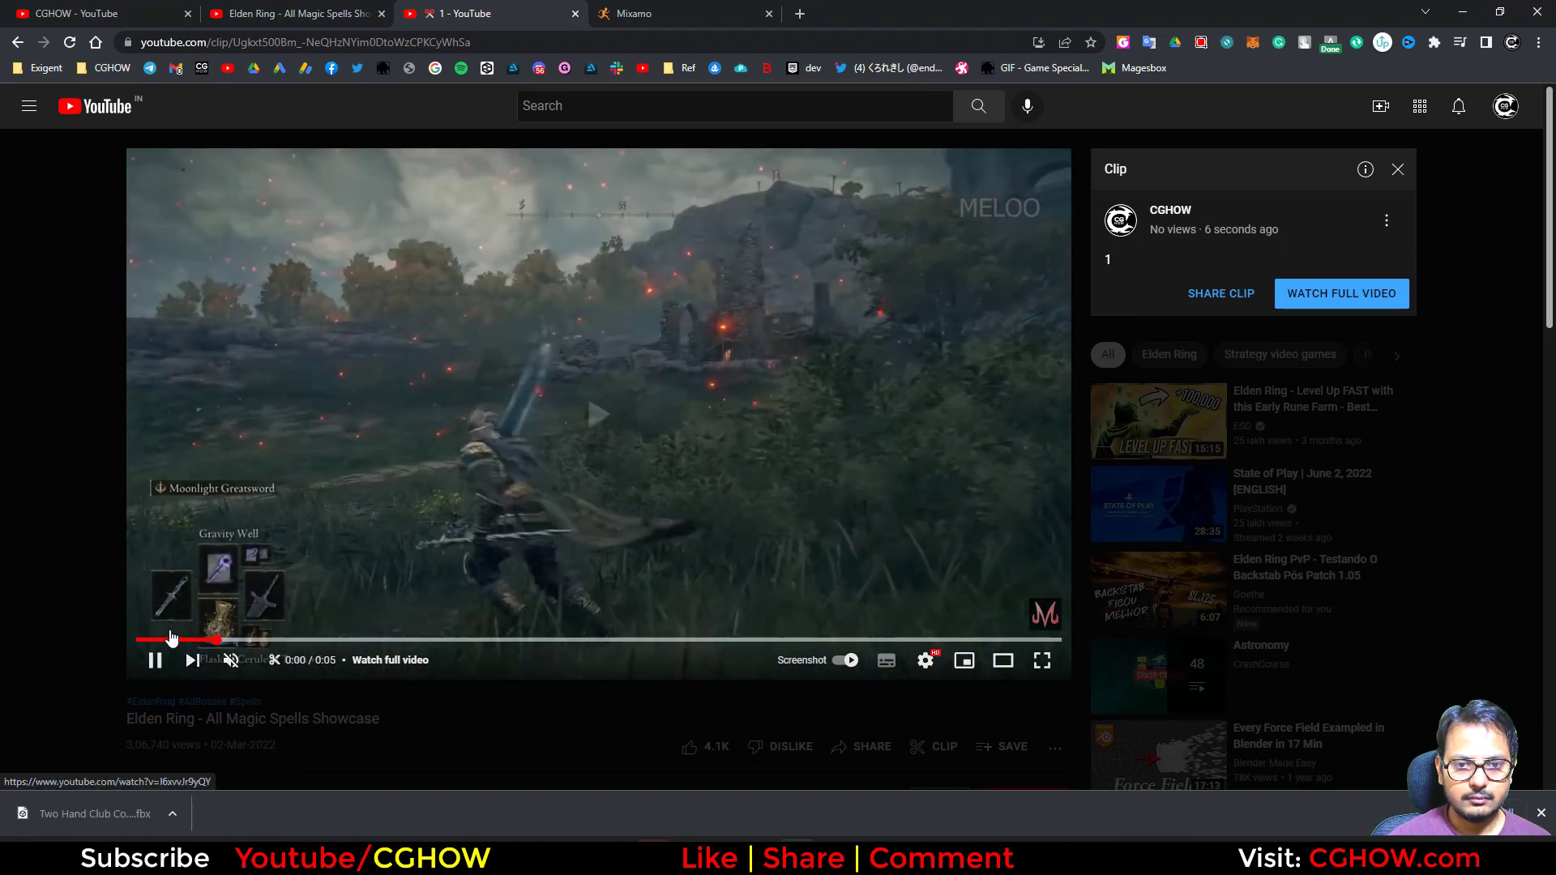
{"action": "key", "text": "space"}
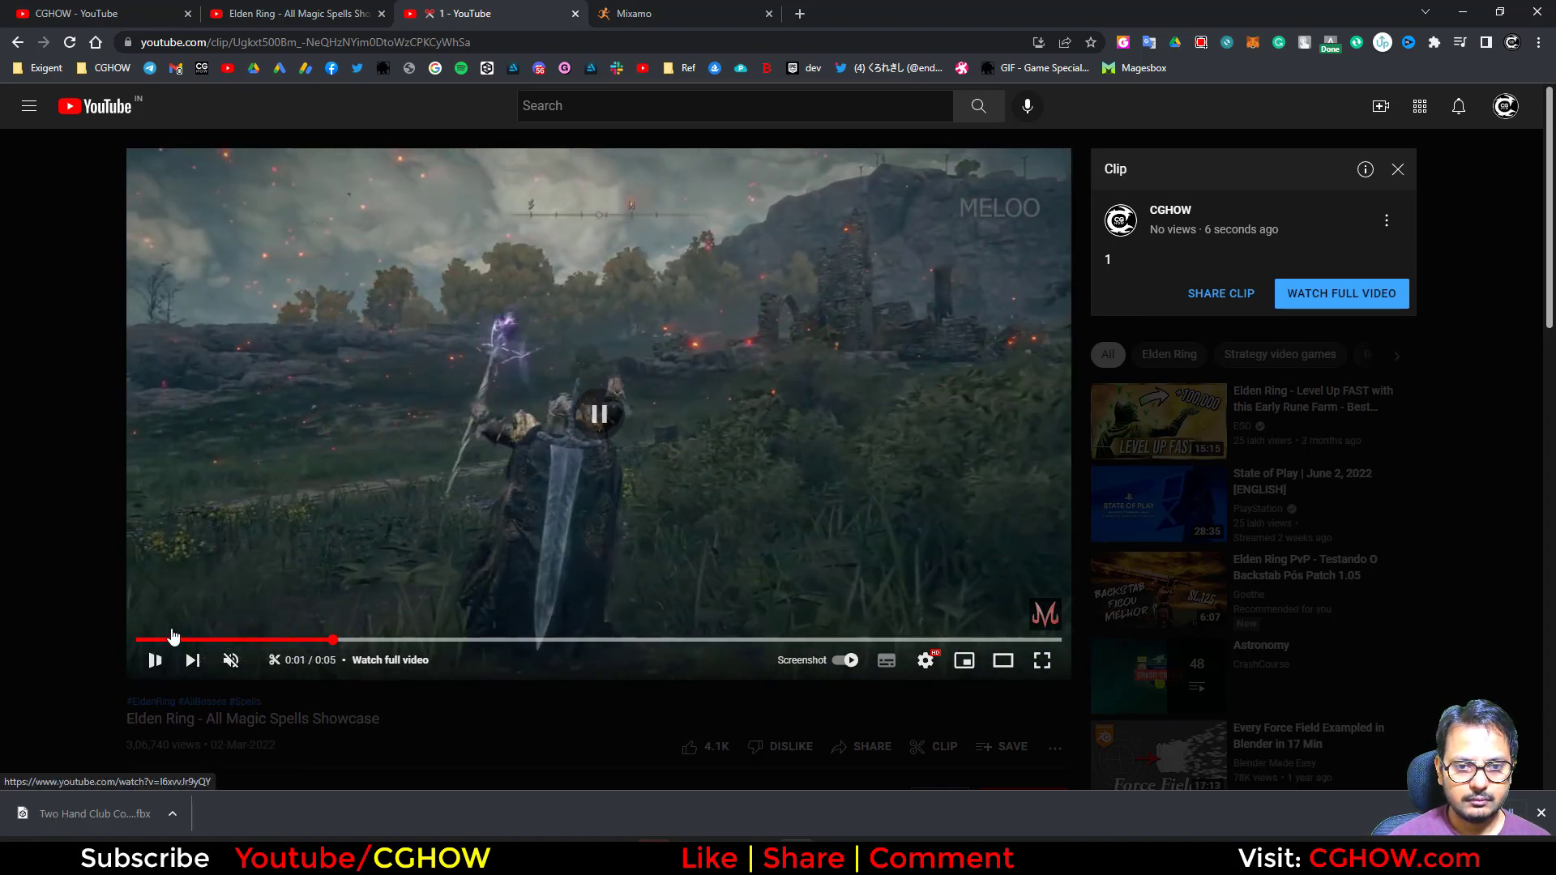
Step the reference clip backward frame by frame to examine when the glow starts at the staff head
{"action": "key", "text": "comma"}
{"action": "key", "text": "comma"}
{"action": "key", "text": "comma"}
{"action": "key", "text": "comma"}
{"action": "key", "text": "comma"}
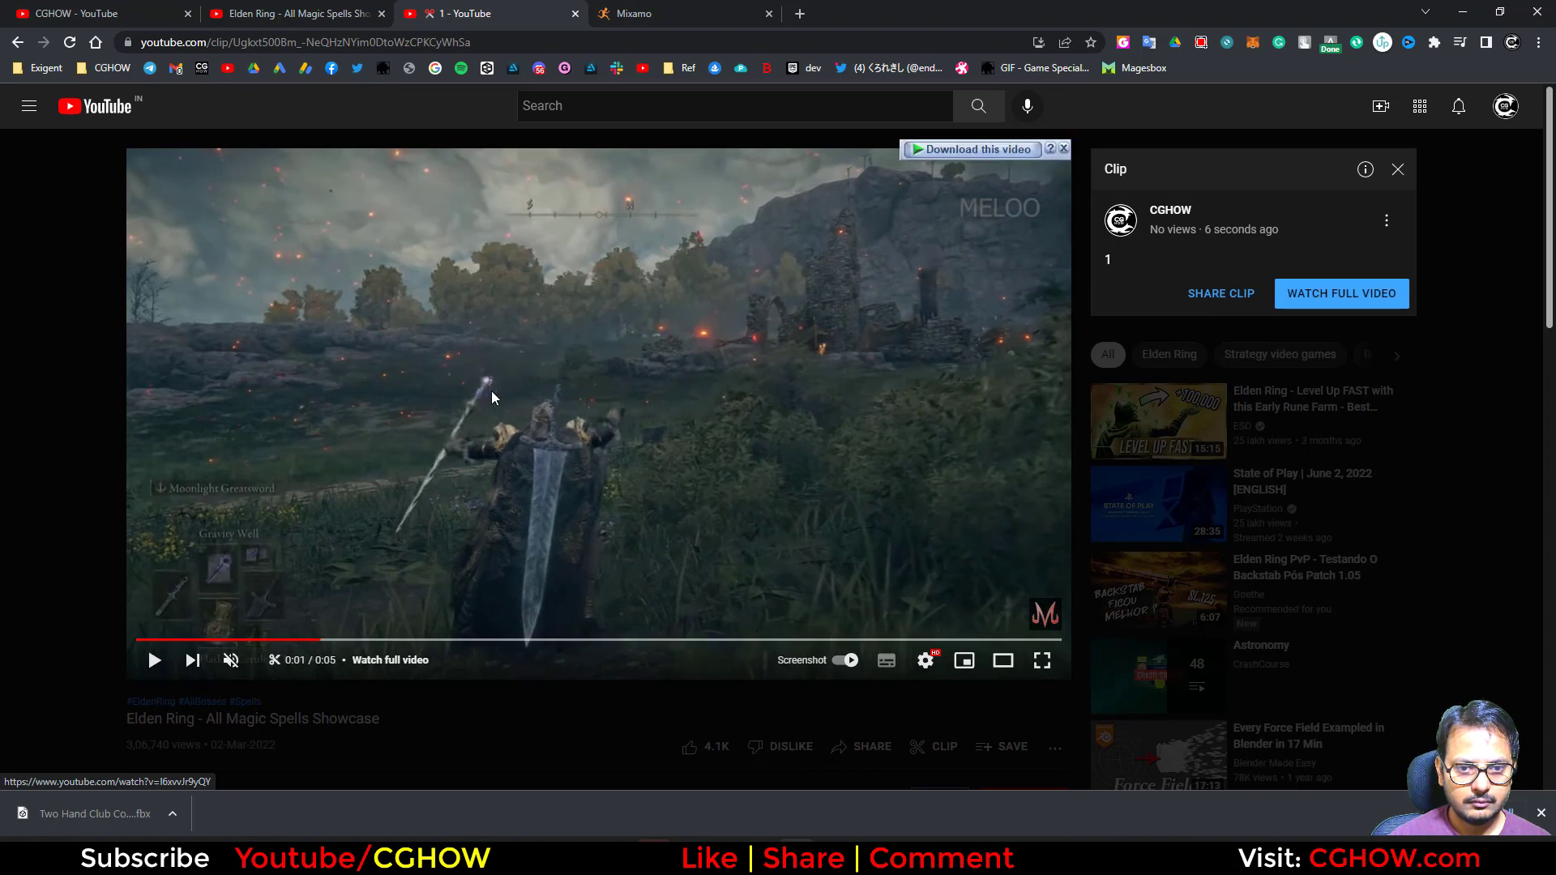
{"action": "key", "text": "comma"}
{"action": "key", "text": "comma"}
{"action": "key", "text": "comma"}
{"action": "key", "text": "comma"}
{"action": "key", "text": "comma"}
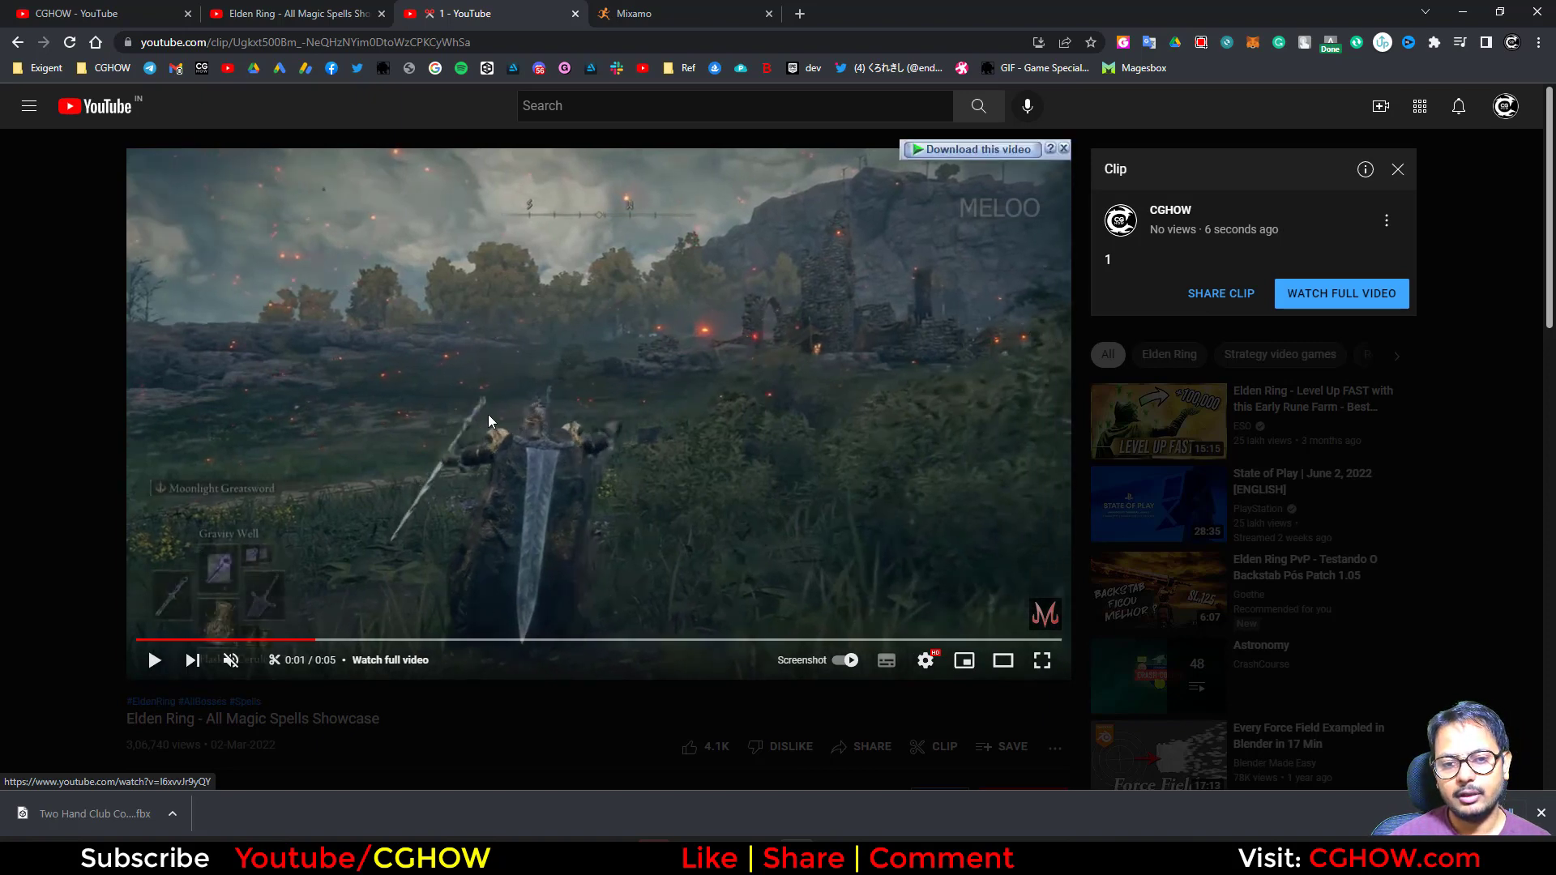
Step the reference clip forward frame by frame to study how the purple effect develops around the rising staff head
{"action": "key", "text": "period"}
{"action": "key", "text": "period"}
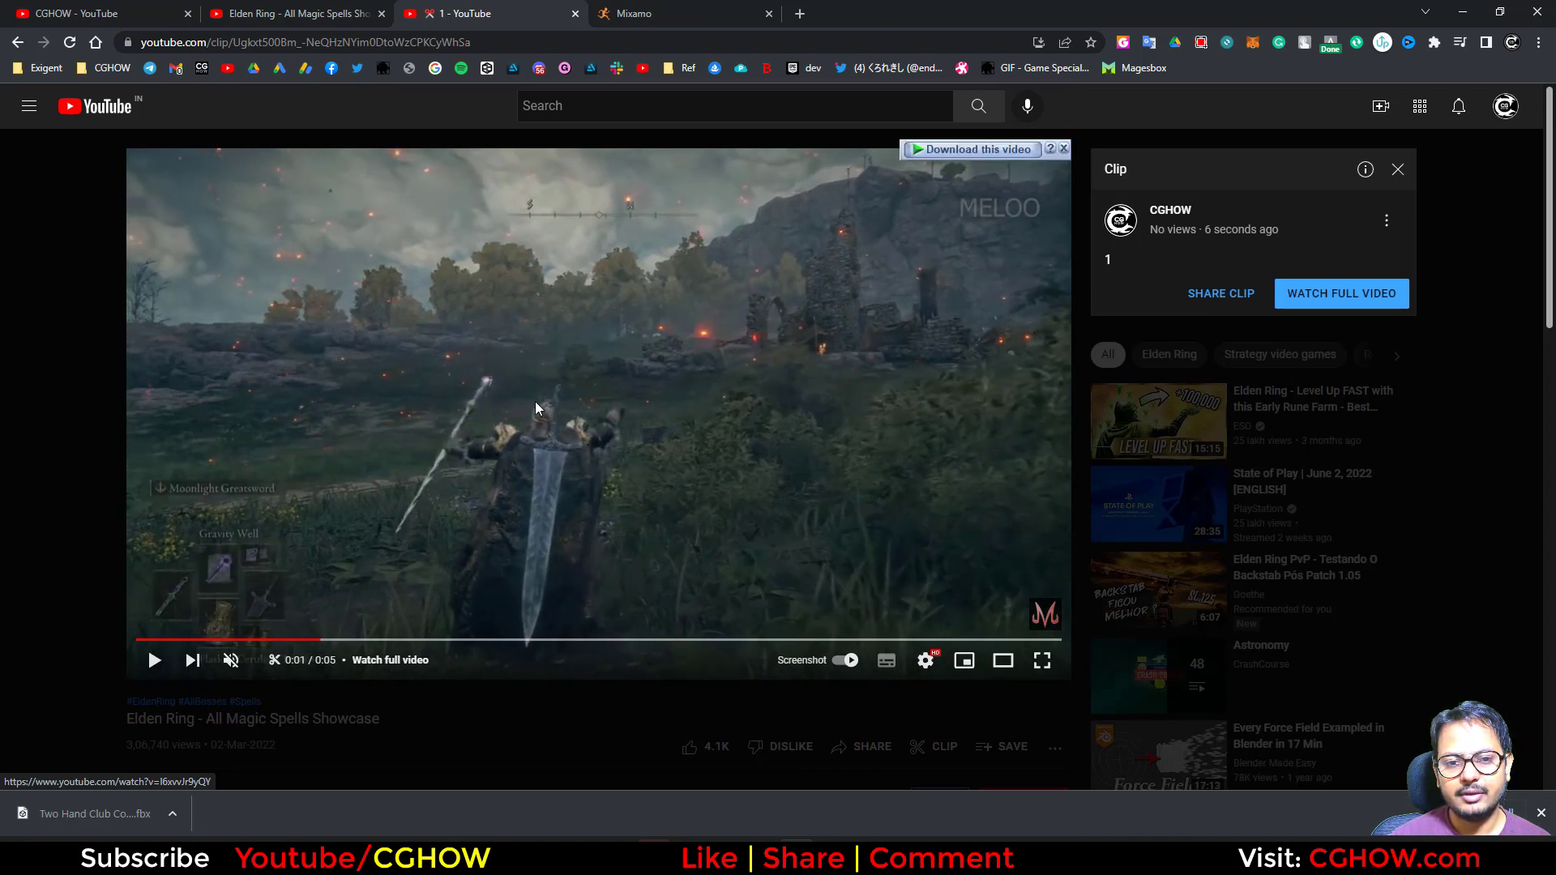
{"action": "key", "text": "period"}
{"action": "key", "text": "period"}
{"action": "key", "text": "period"}
{"action": "key", "text": "period"}
{"action": "key", "text": "period"}
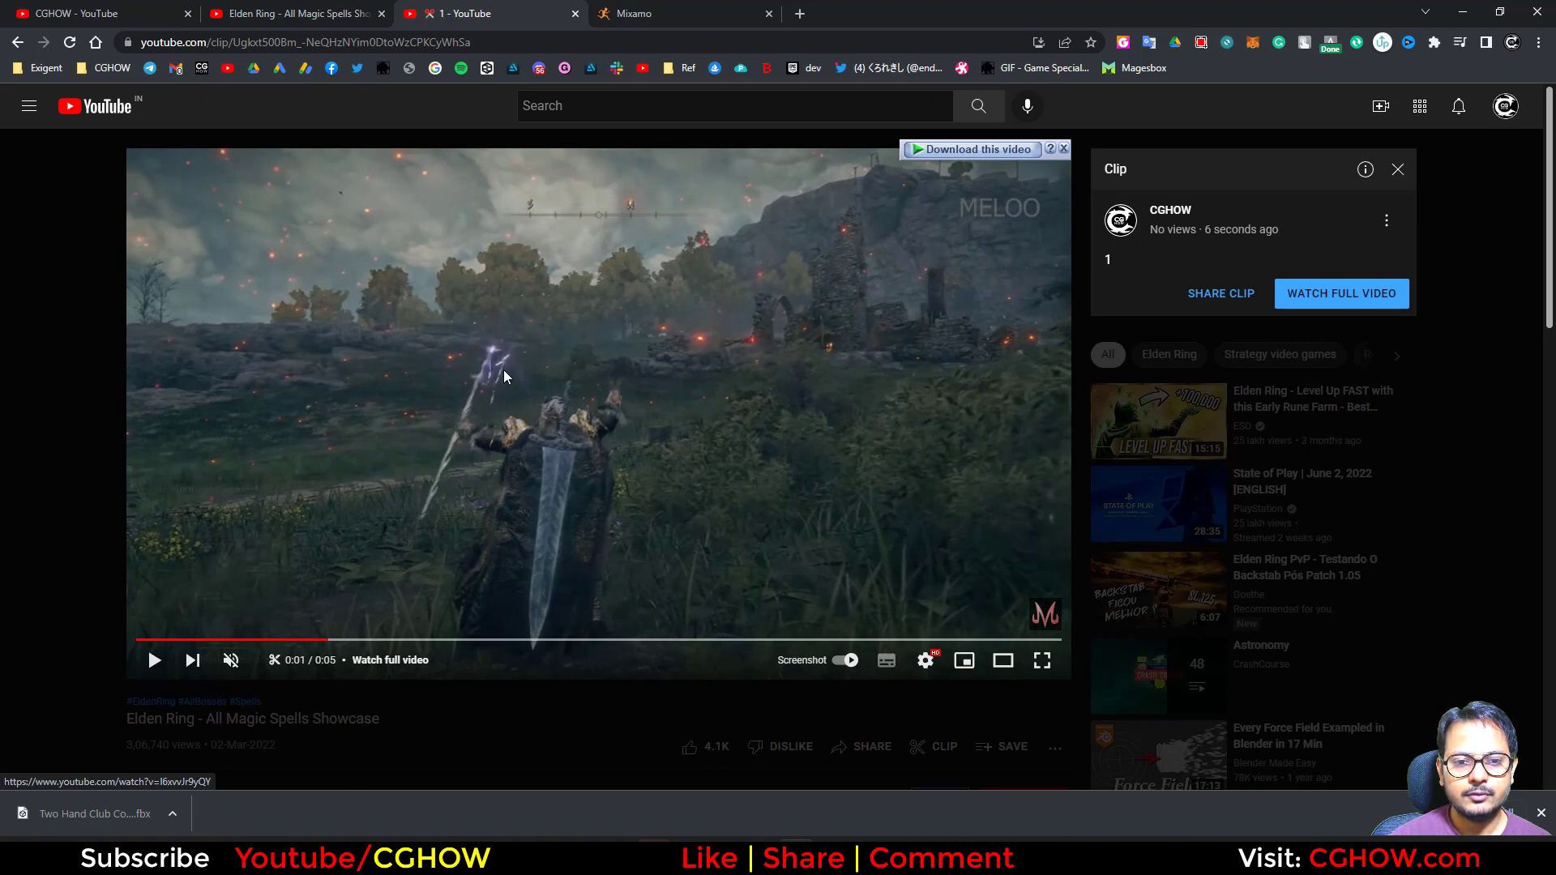
{"action": "key", "text": "period"}
{"action": "key", "text": "period"}
{"action": "key", "text": "period"}
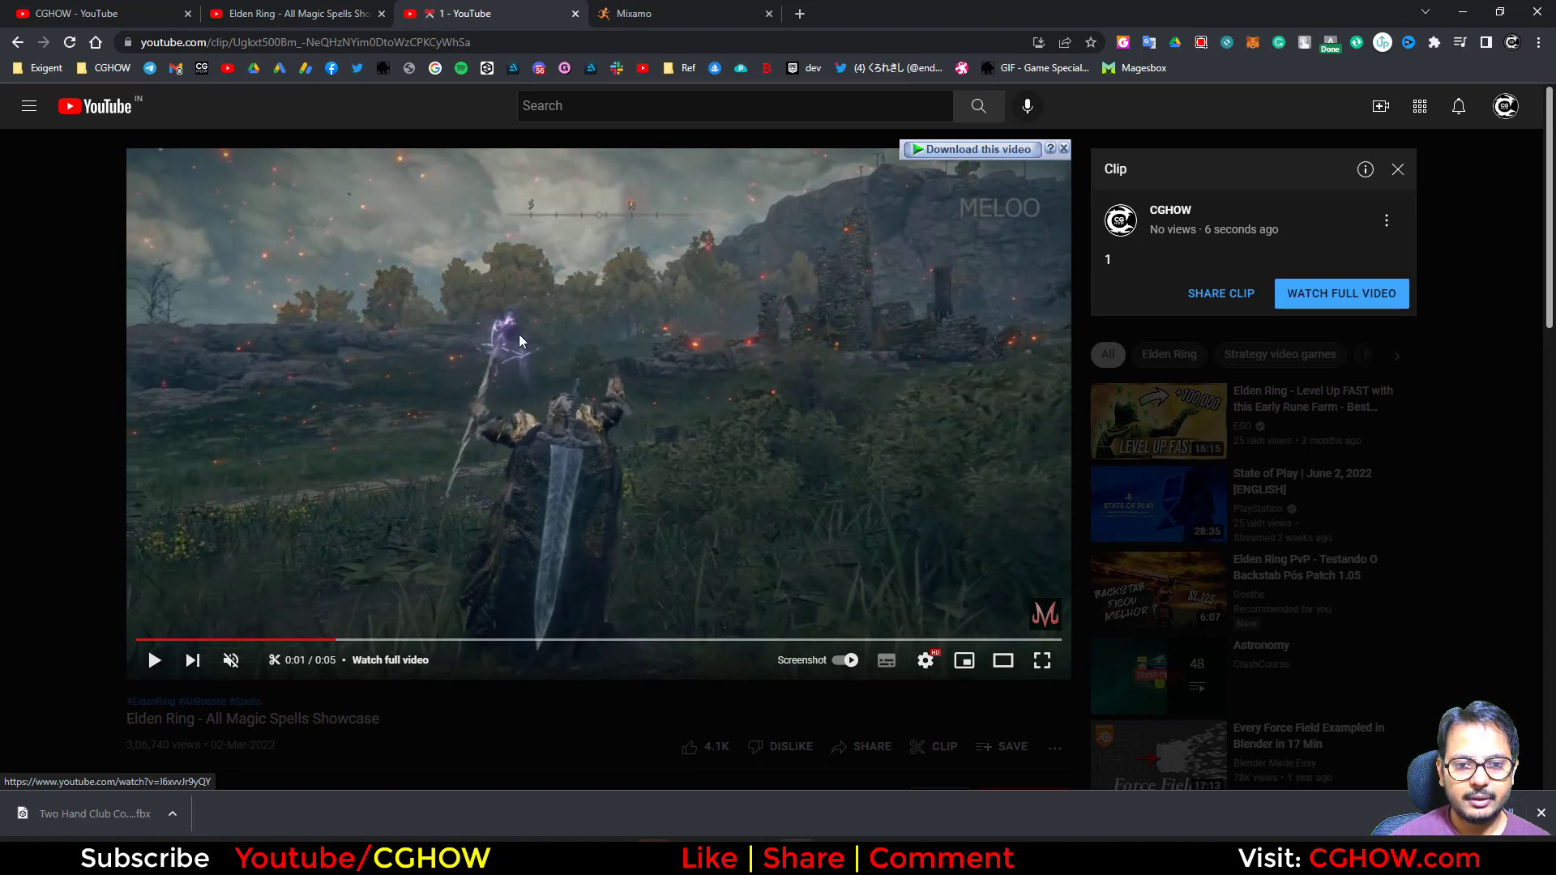
{"action": "key", "text": "period"}
{"action": "key", "text": "period"}
{"action": "key", "text": "period"}
{"action": "key", "text": "period"}
{"action": "key", "text": "period"}
{"action": "key", "text": "period"}
{"action": "key", "text": "period"}
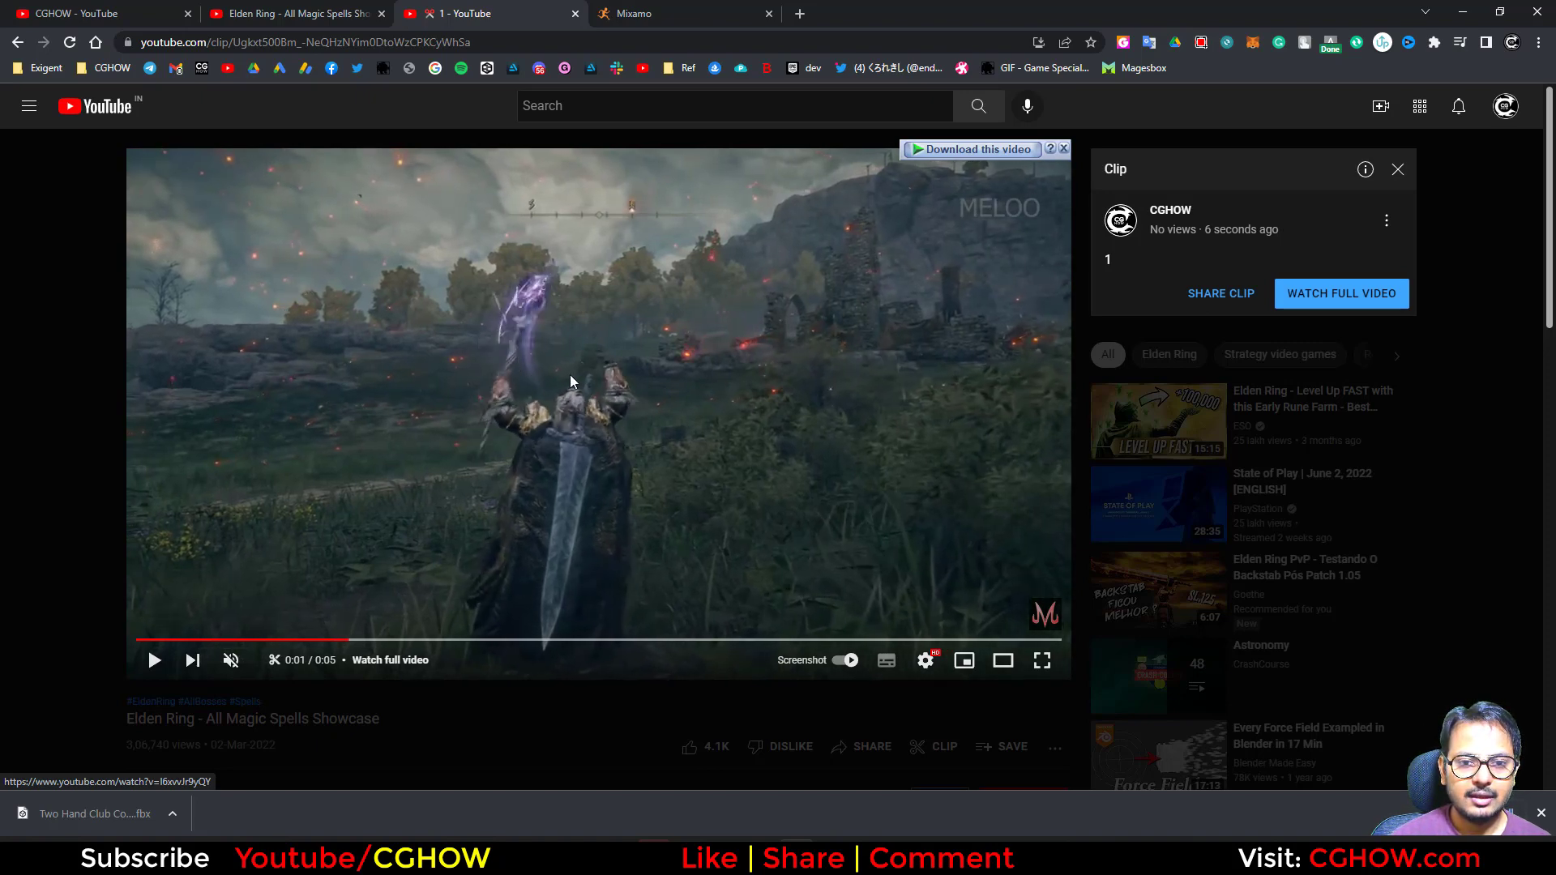
Step the reference clip back a few frames to review the purple lightning arcs around the staff head
{"action": "key", "text": "comma"}
{"action": "key", "text": "comma"}
{"action": "key", "text": "comma"}
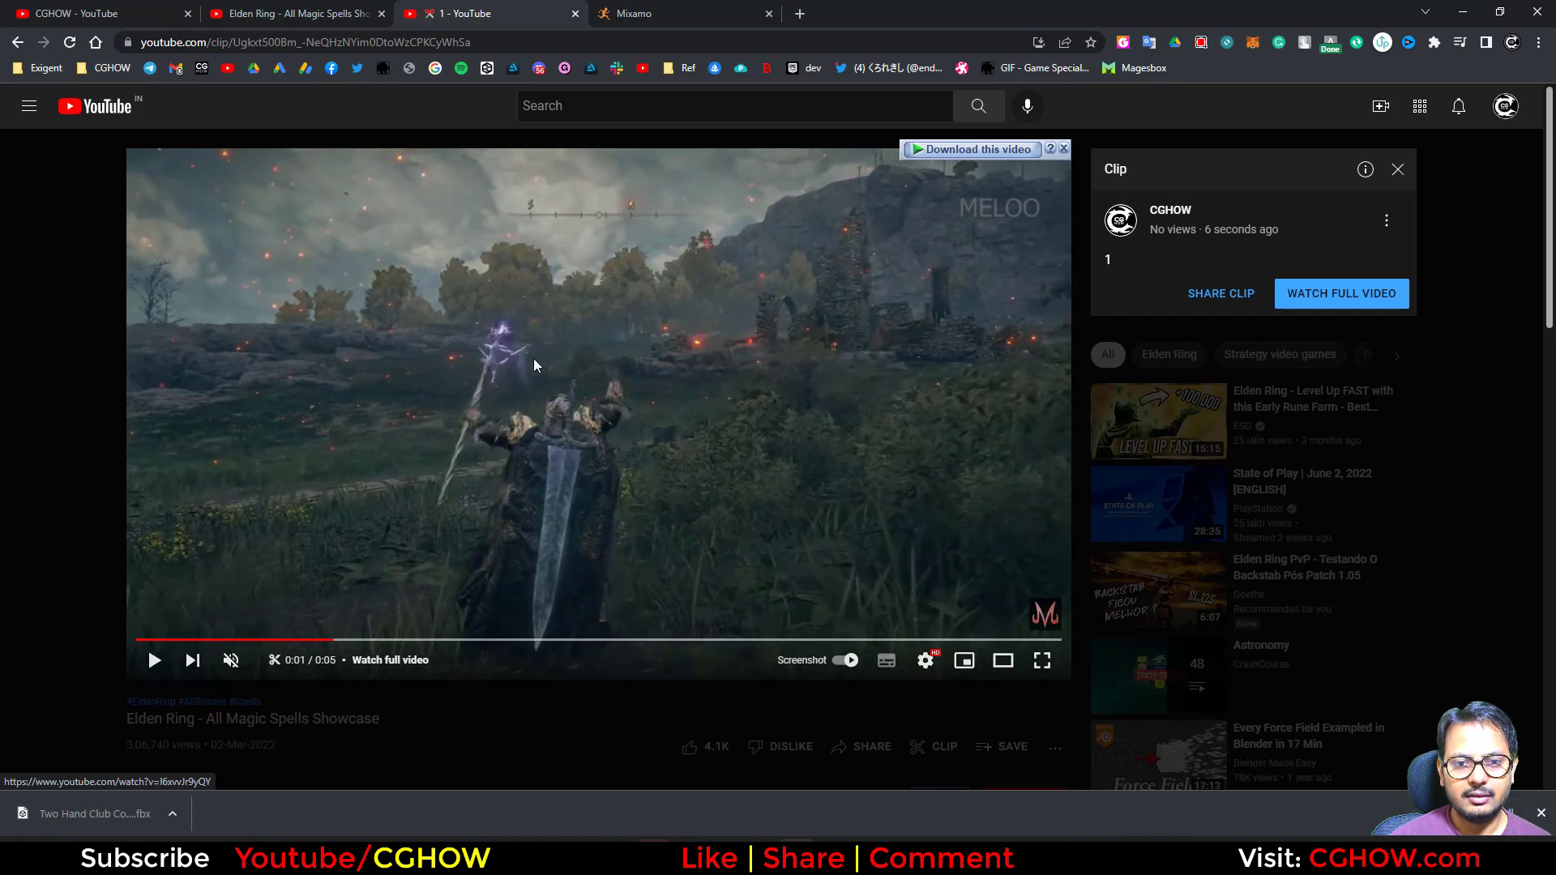
Switch to Photoshop and create a new document of 1024 by 1024 pixels
{"action": "left_click", "coordinate": [1459, 13]}
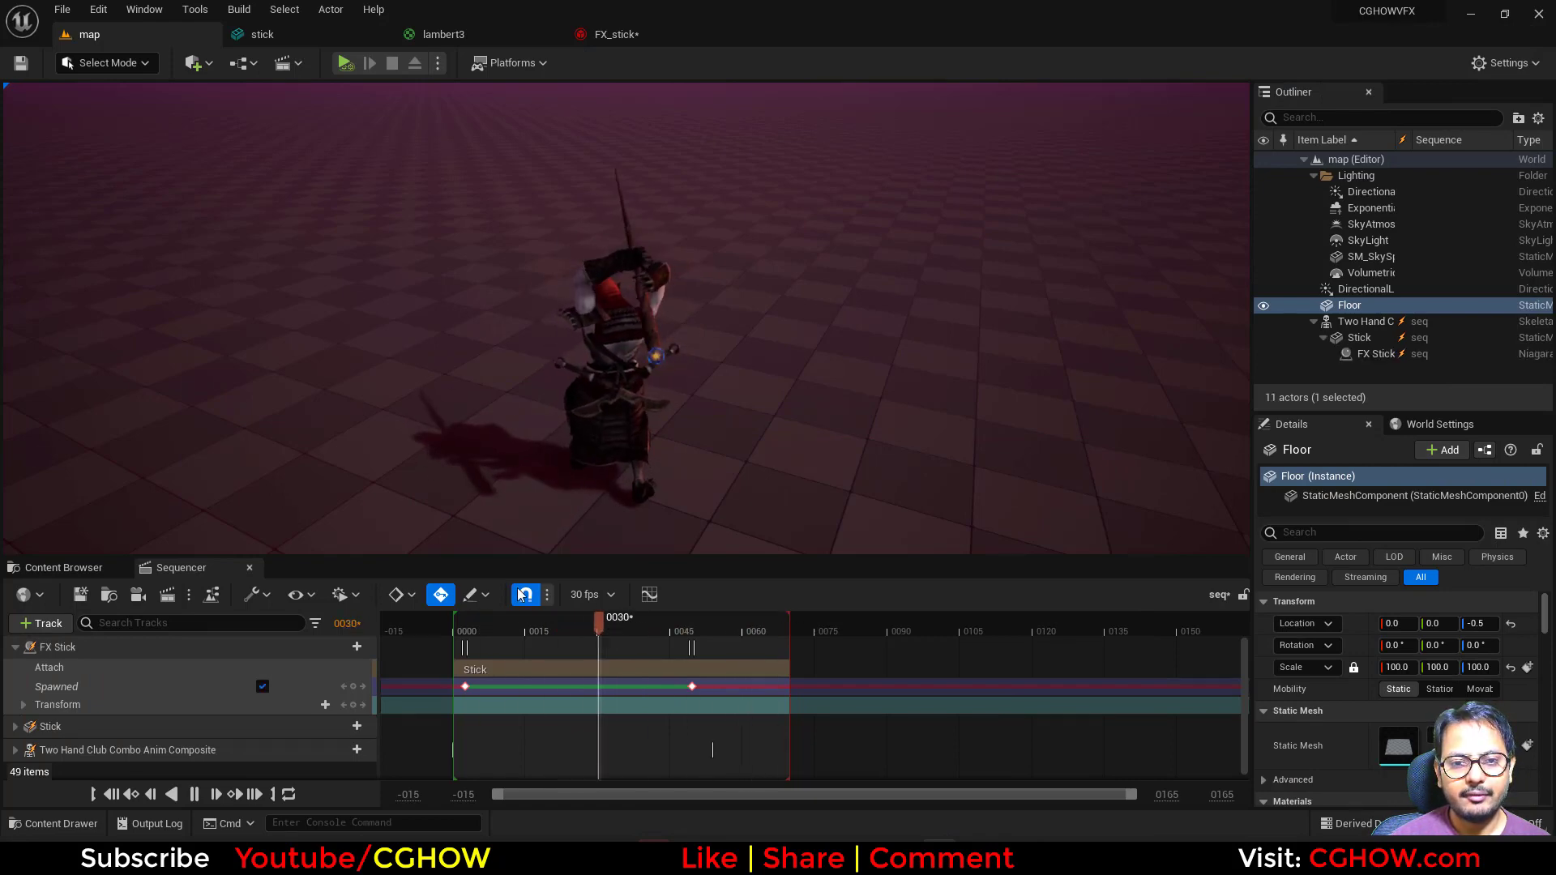
{"action": "left_click", "coordinate": [703, 857]}
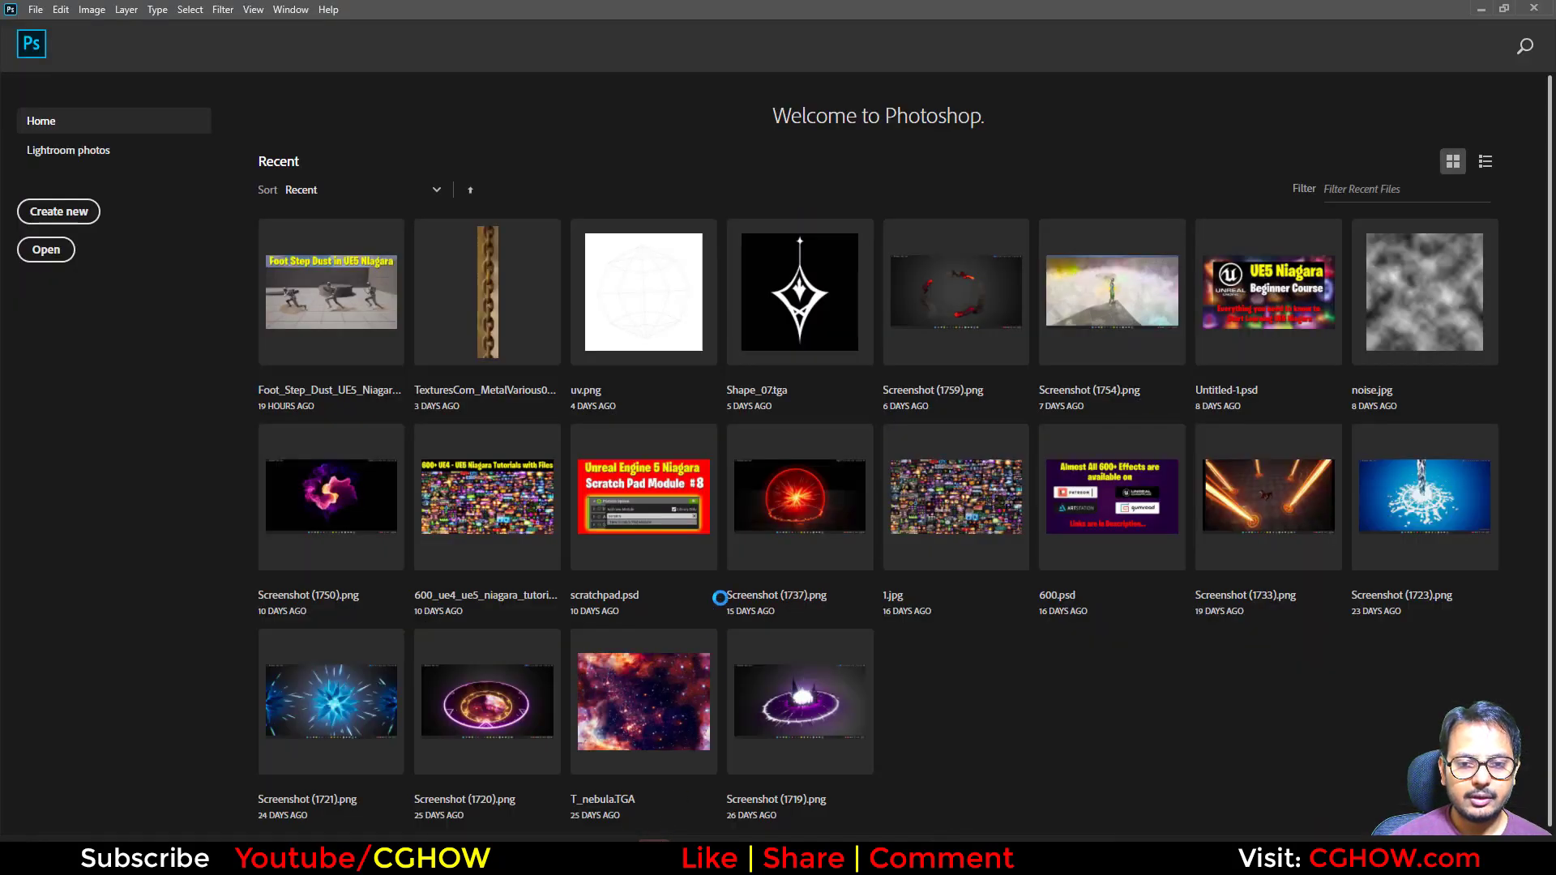
{"action": "left_click", "coordinate": [67, 215]}
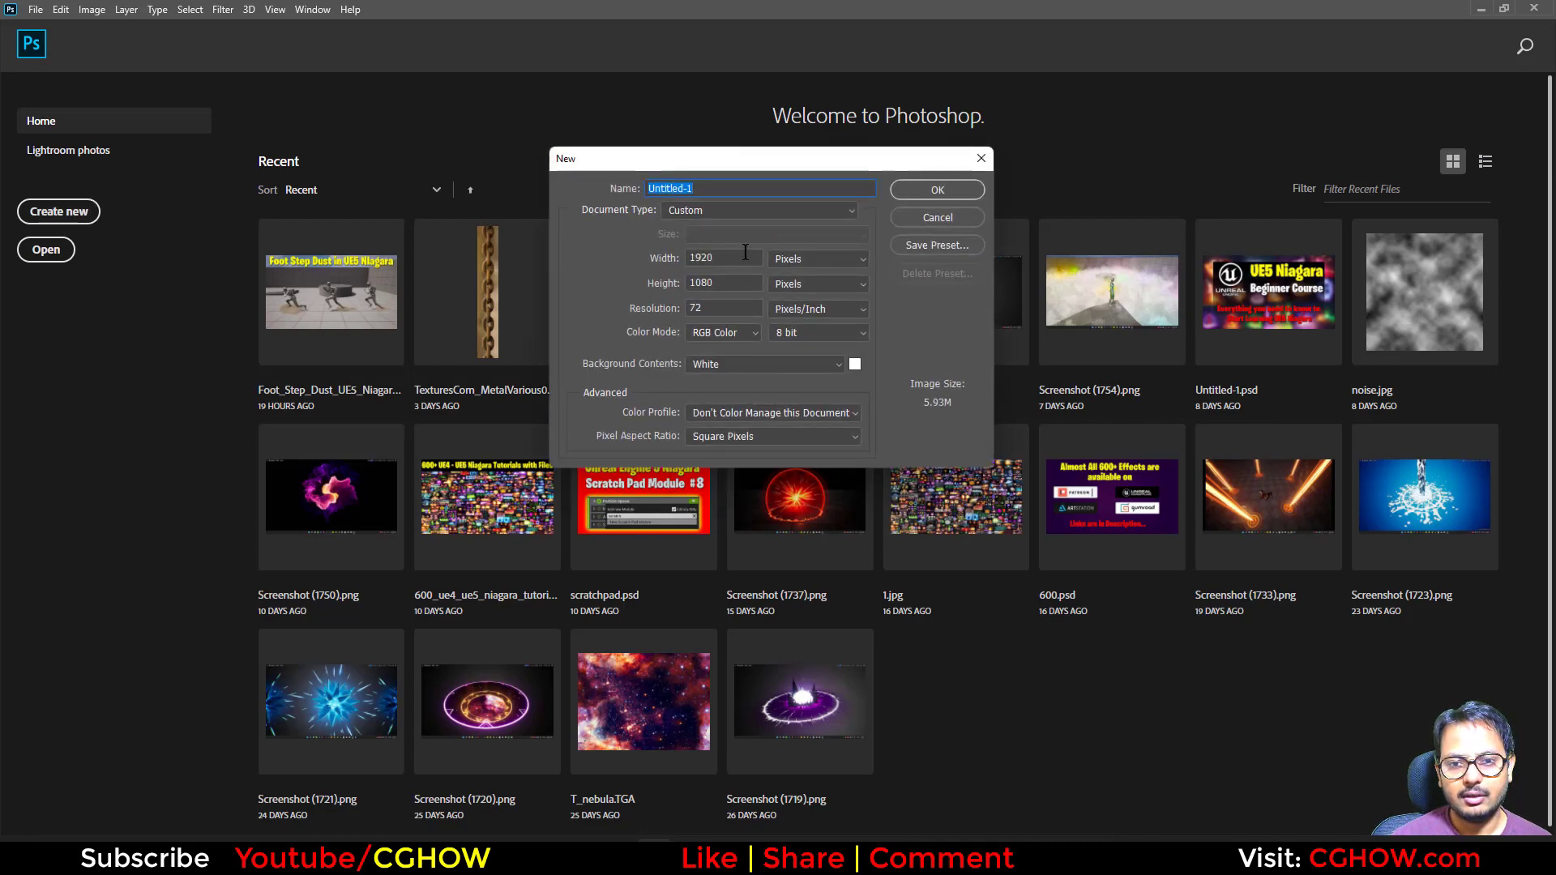
{"action": "double_click", "coordinate": [721, 257]}
{"action": "type", "text": "1024"}
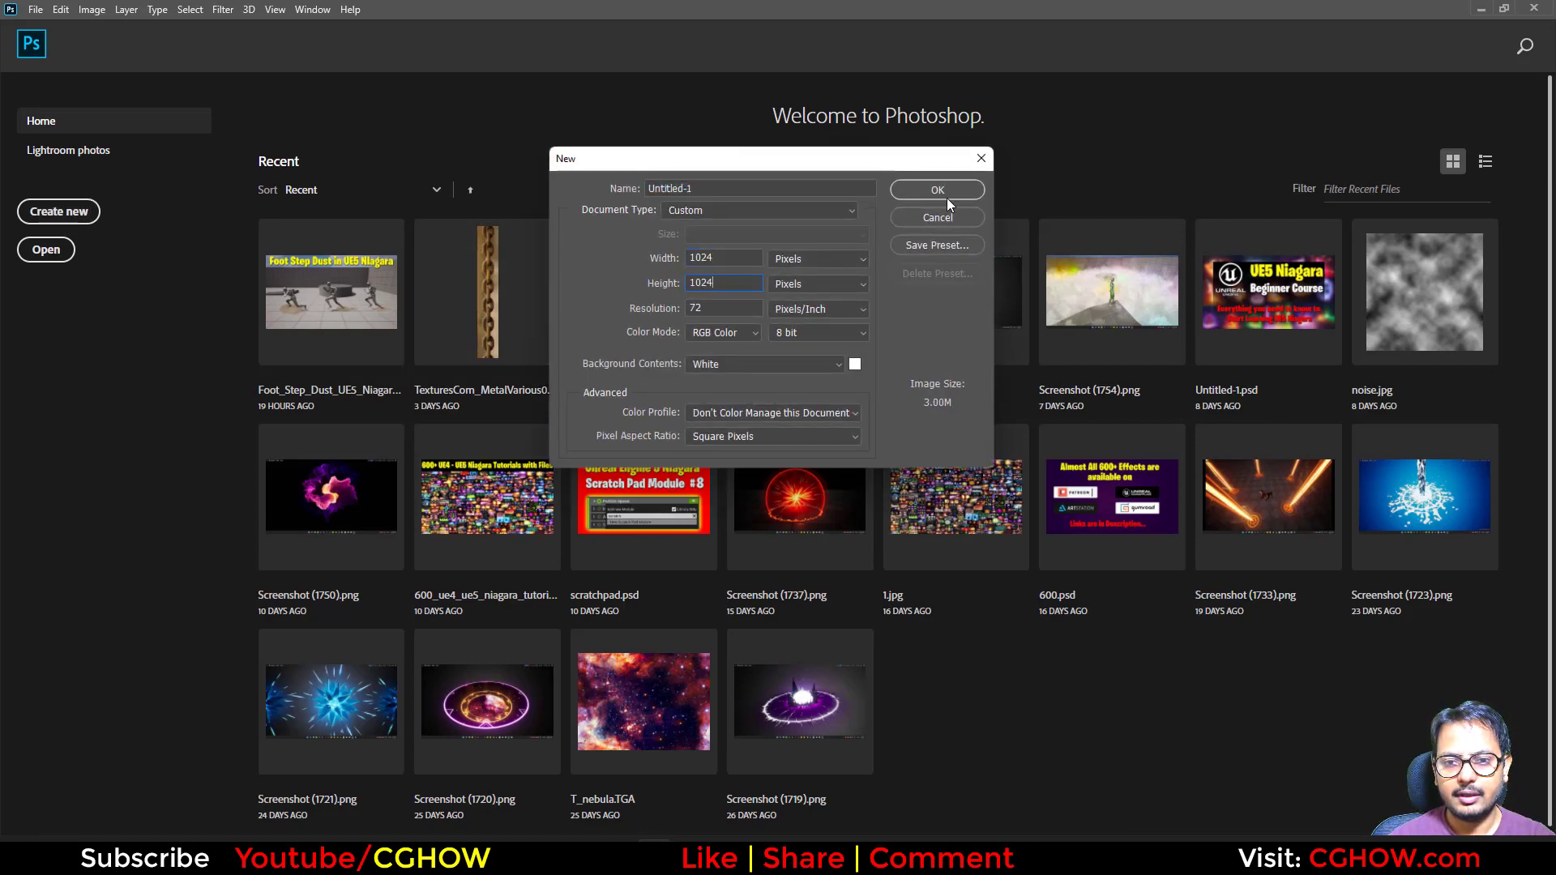
{"action": "left_click", "coordinate": [938, 191]}
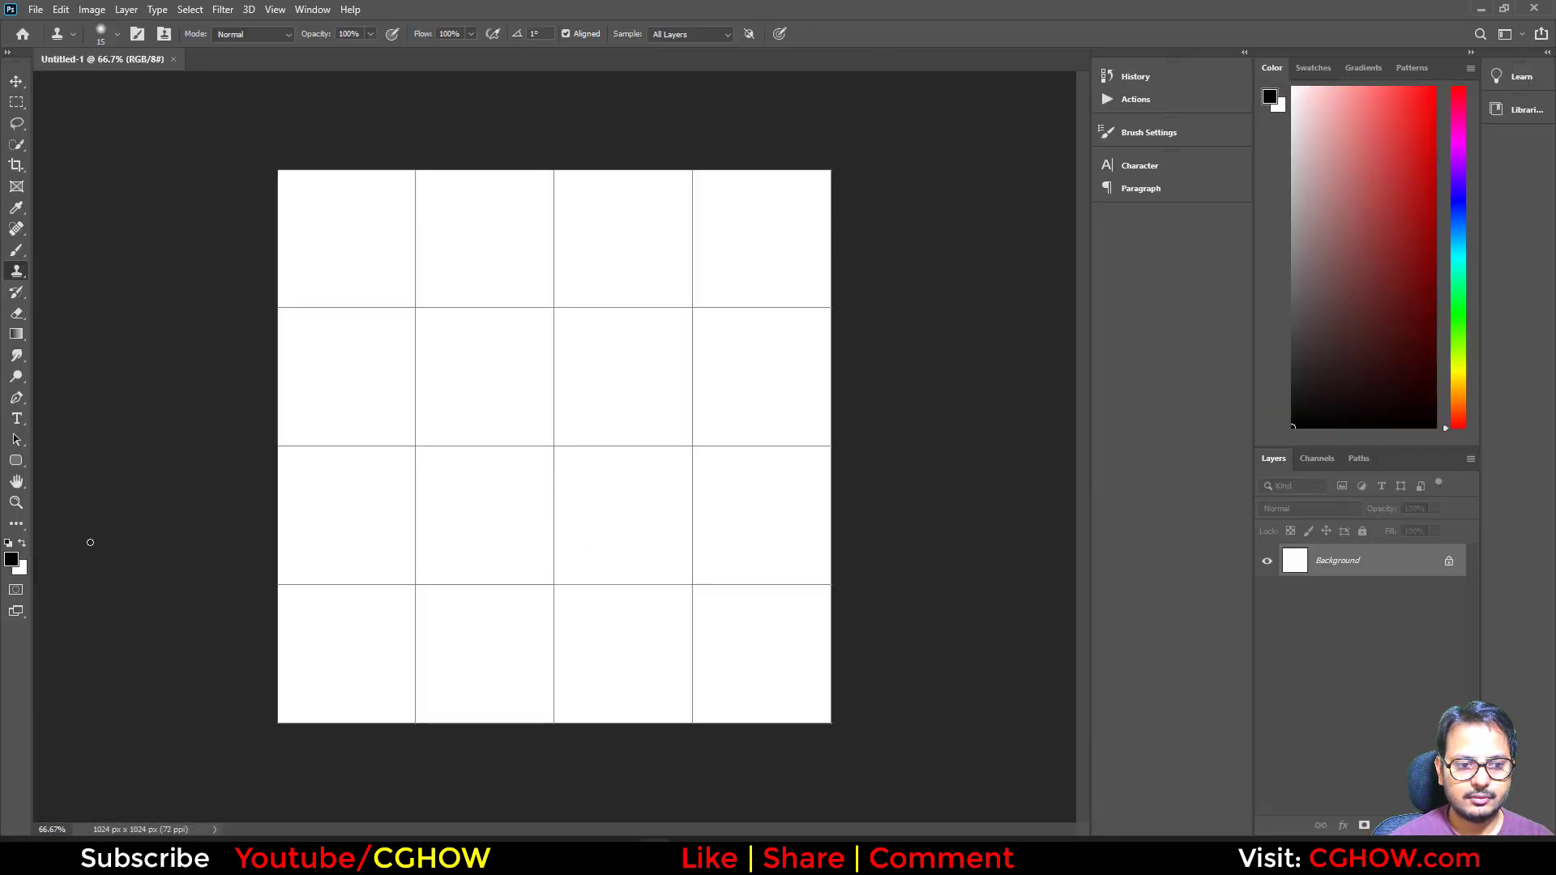
Invert the white background to black and add a new empty layer above it
{"action": "key", "text": "ctrl+i"}
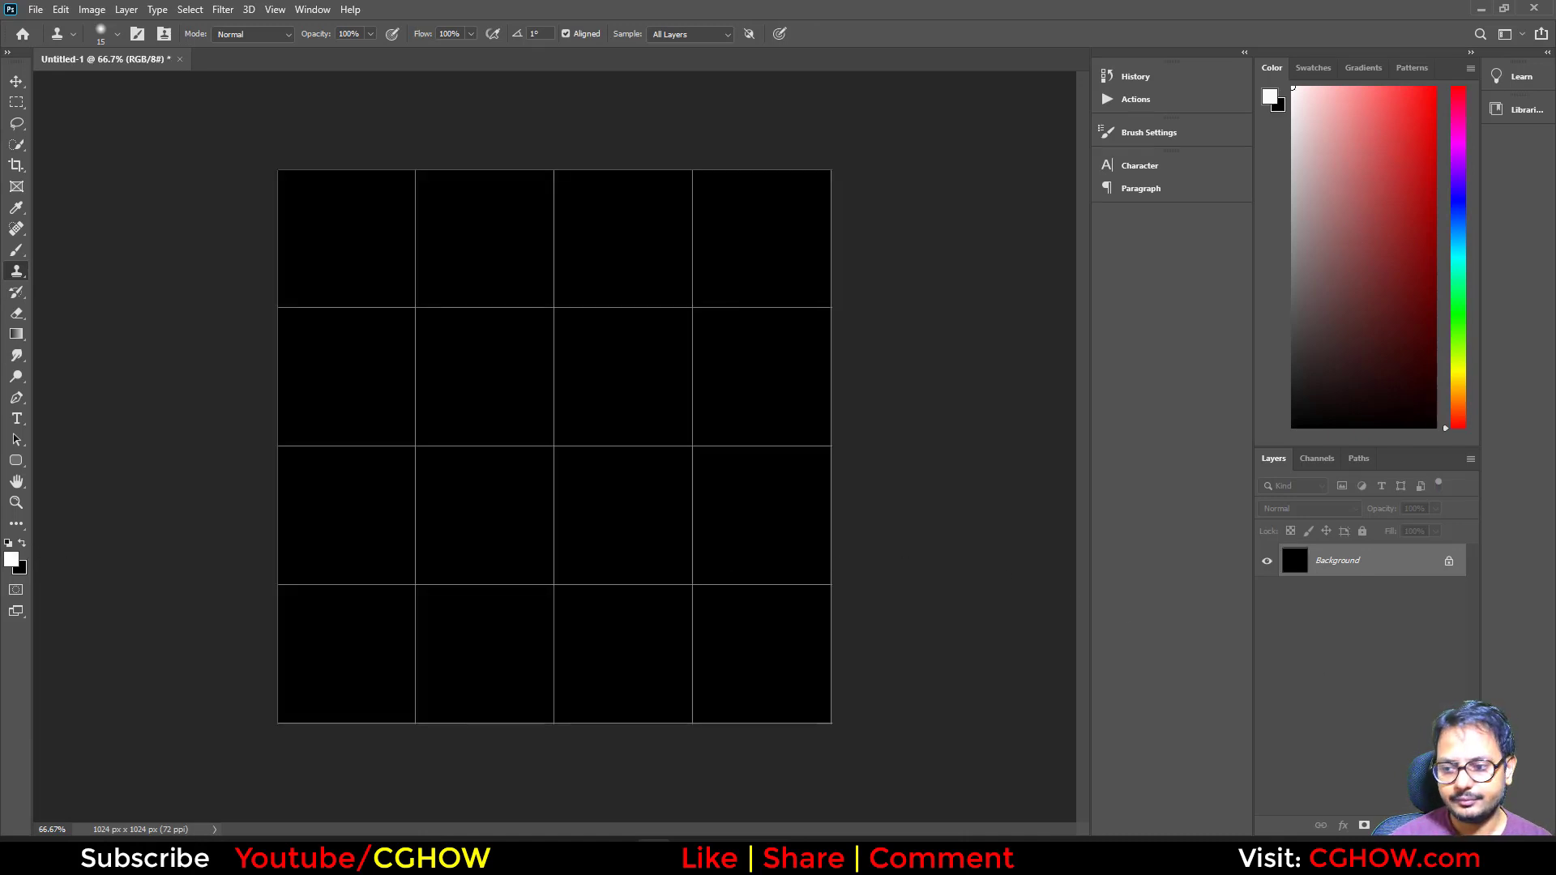
{"action": "key", "text": "ctrl+shift+alt+n"}
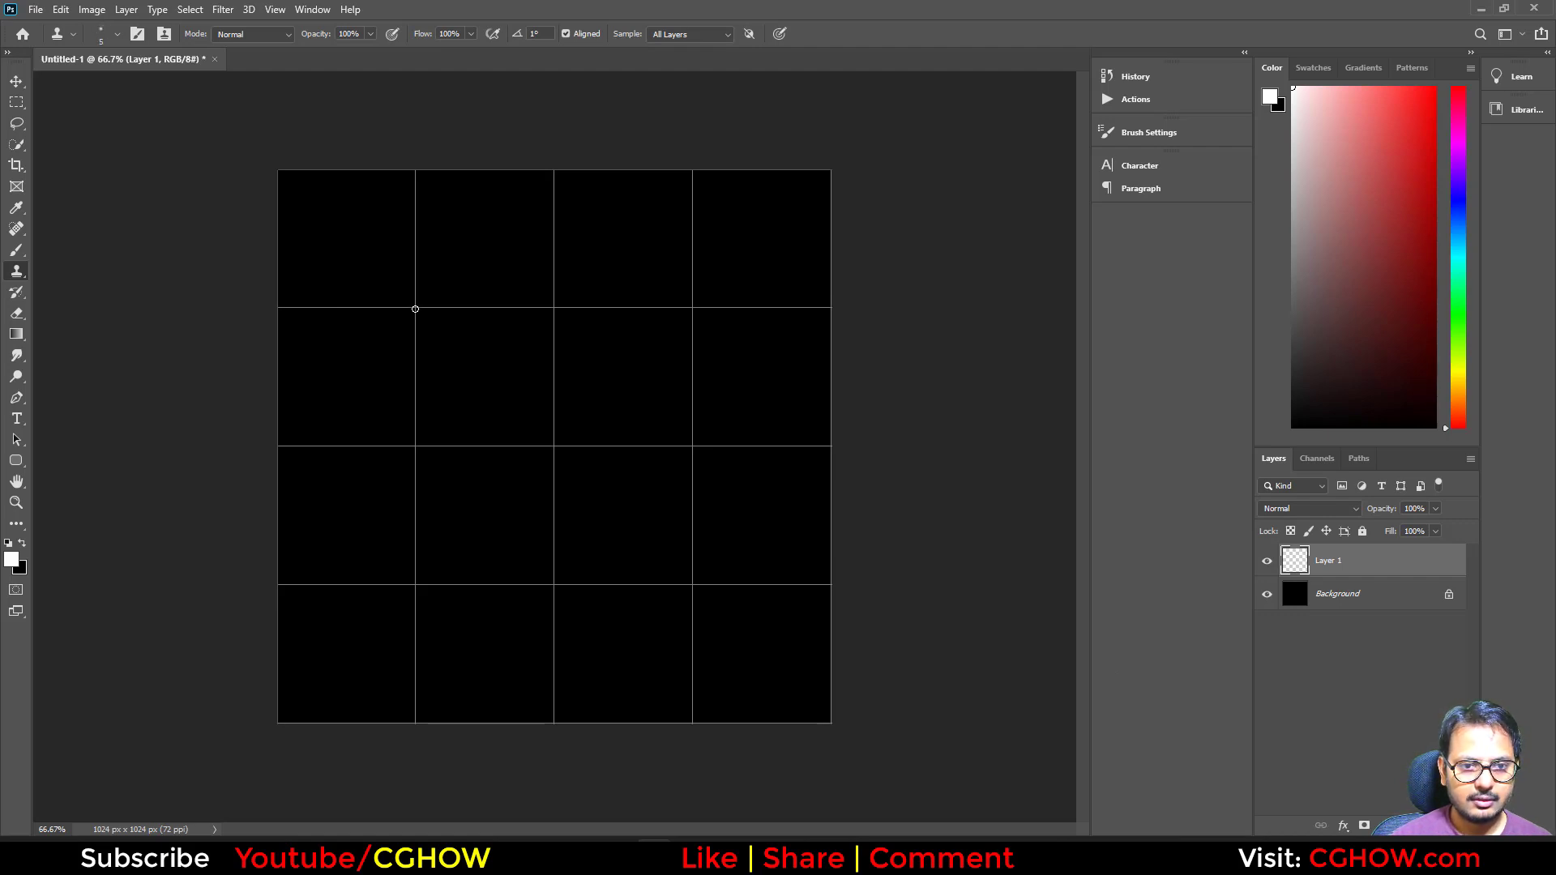
Mark the centres of the four quadrants with small white Brush dots on Layer 1 and hide the guides
{"action": "left_click", "coordinate": [415, 308]}
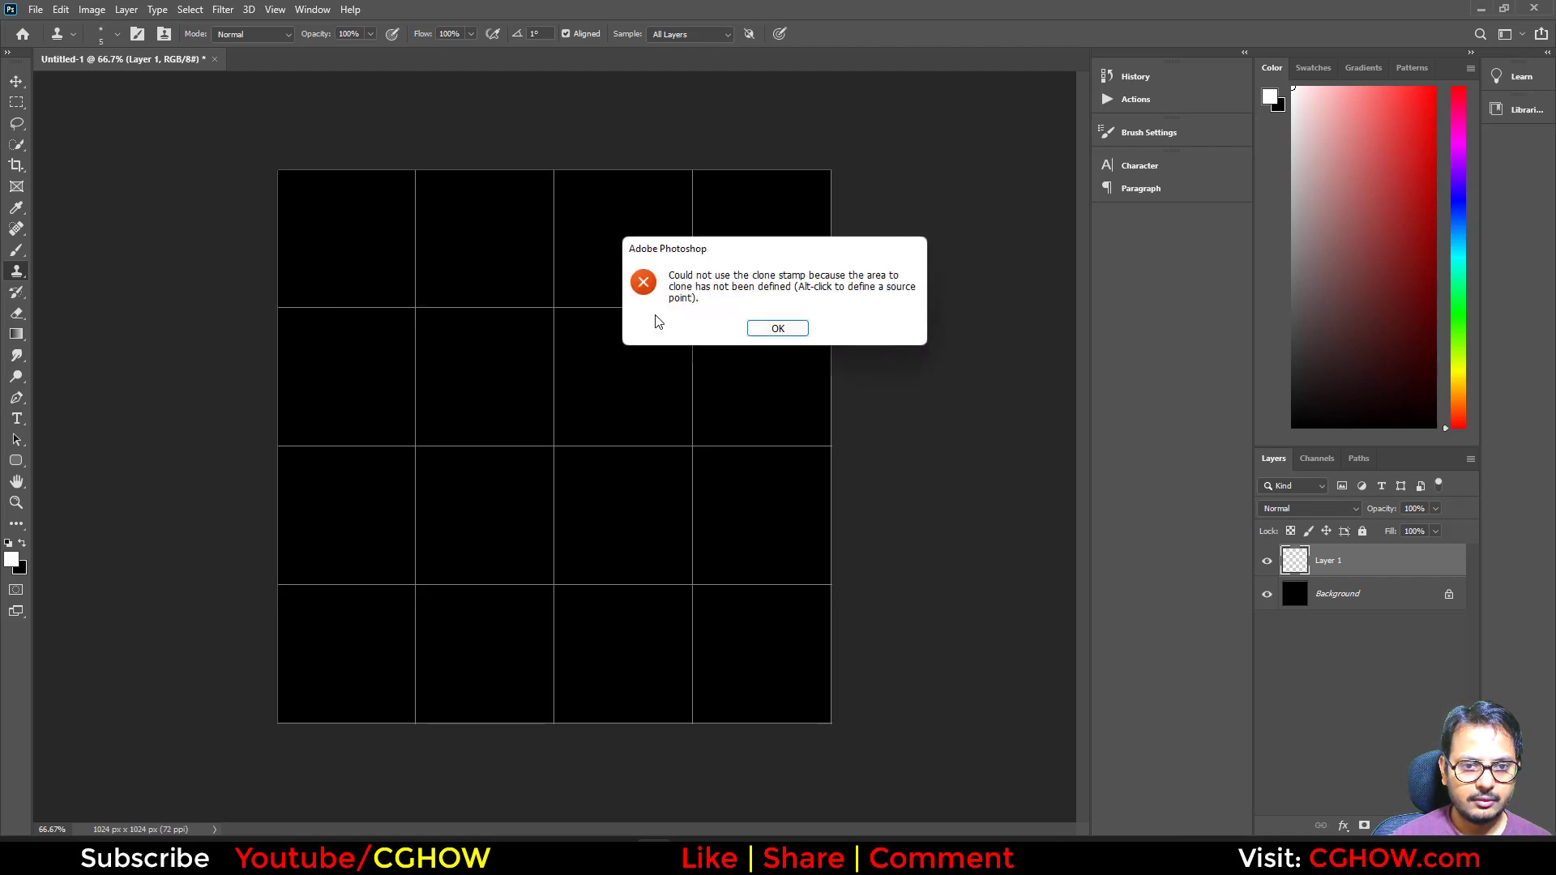
{"action": "left_click", "coordinate": [777, 328]}
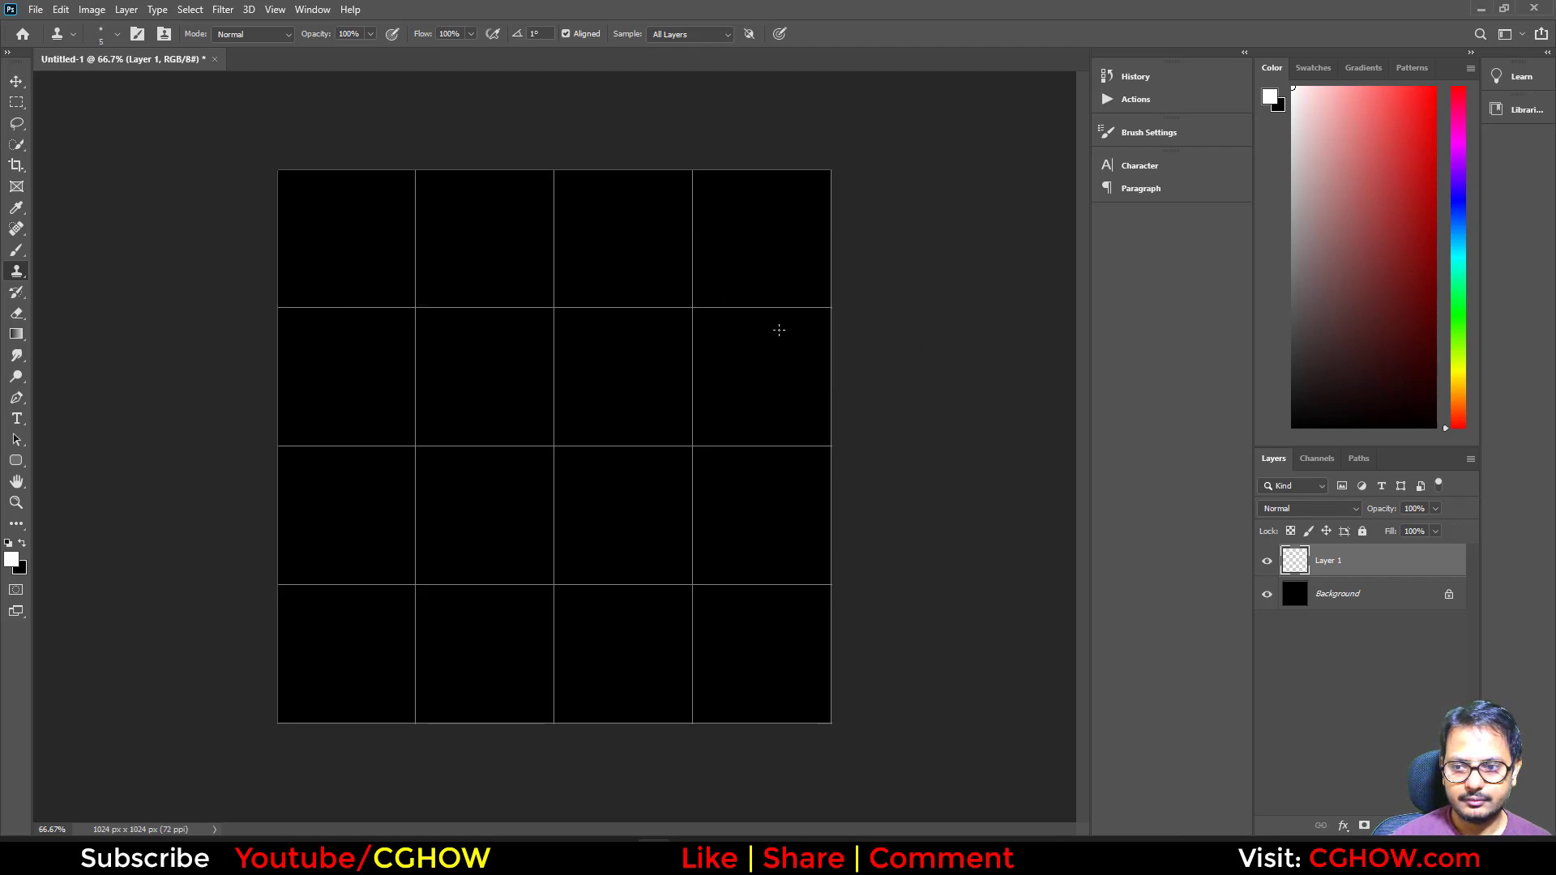
{"action": "left_click", "coordinate": [17, 251]}
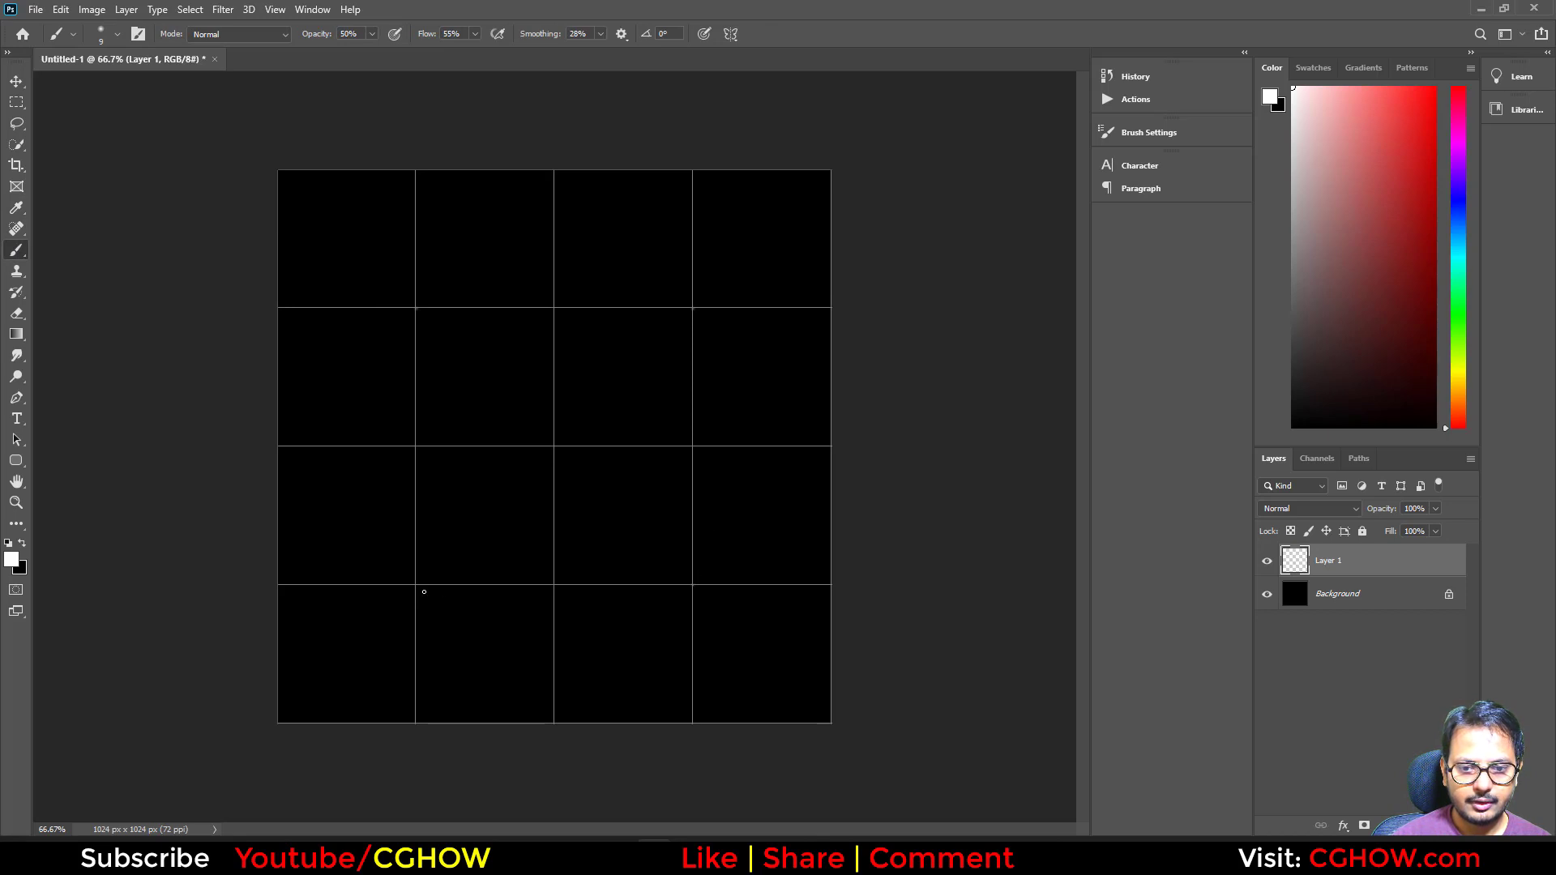
{"action": "key", "text": "ctrl+semicolon"}
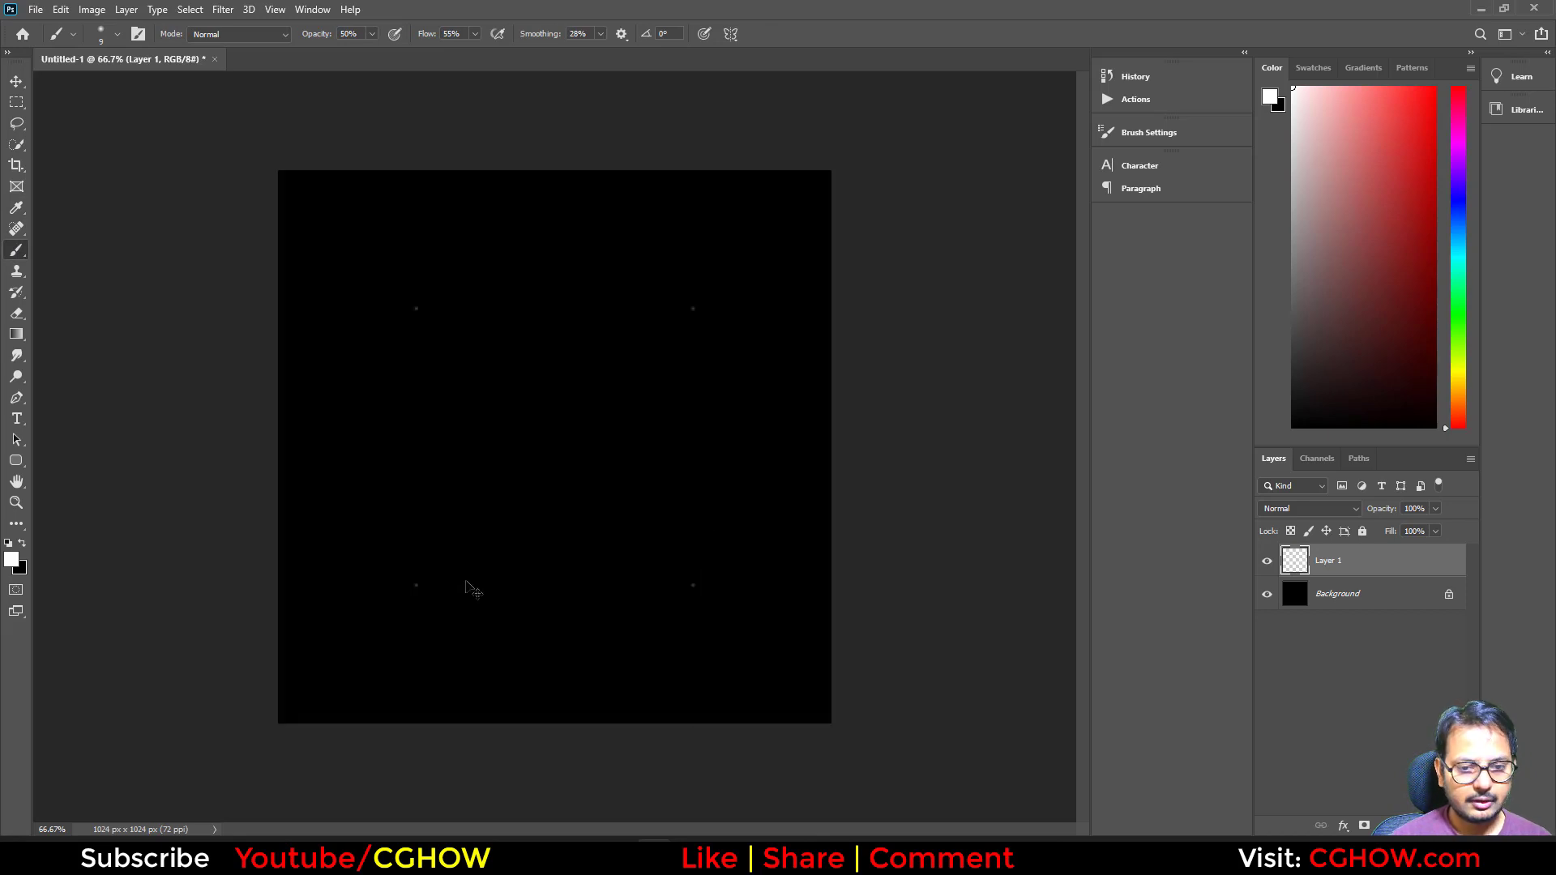
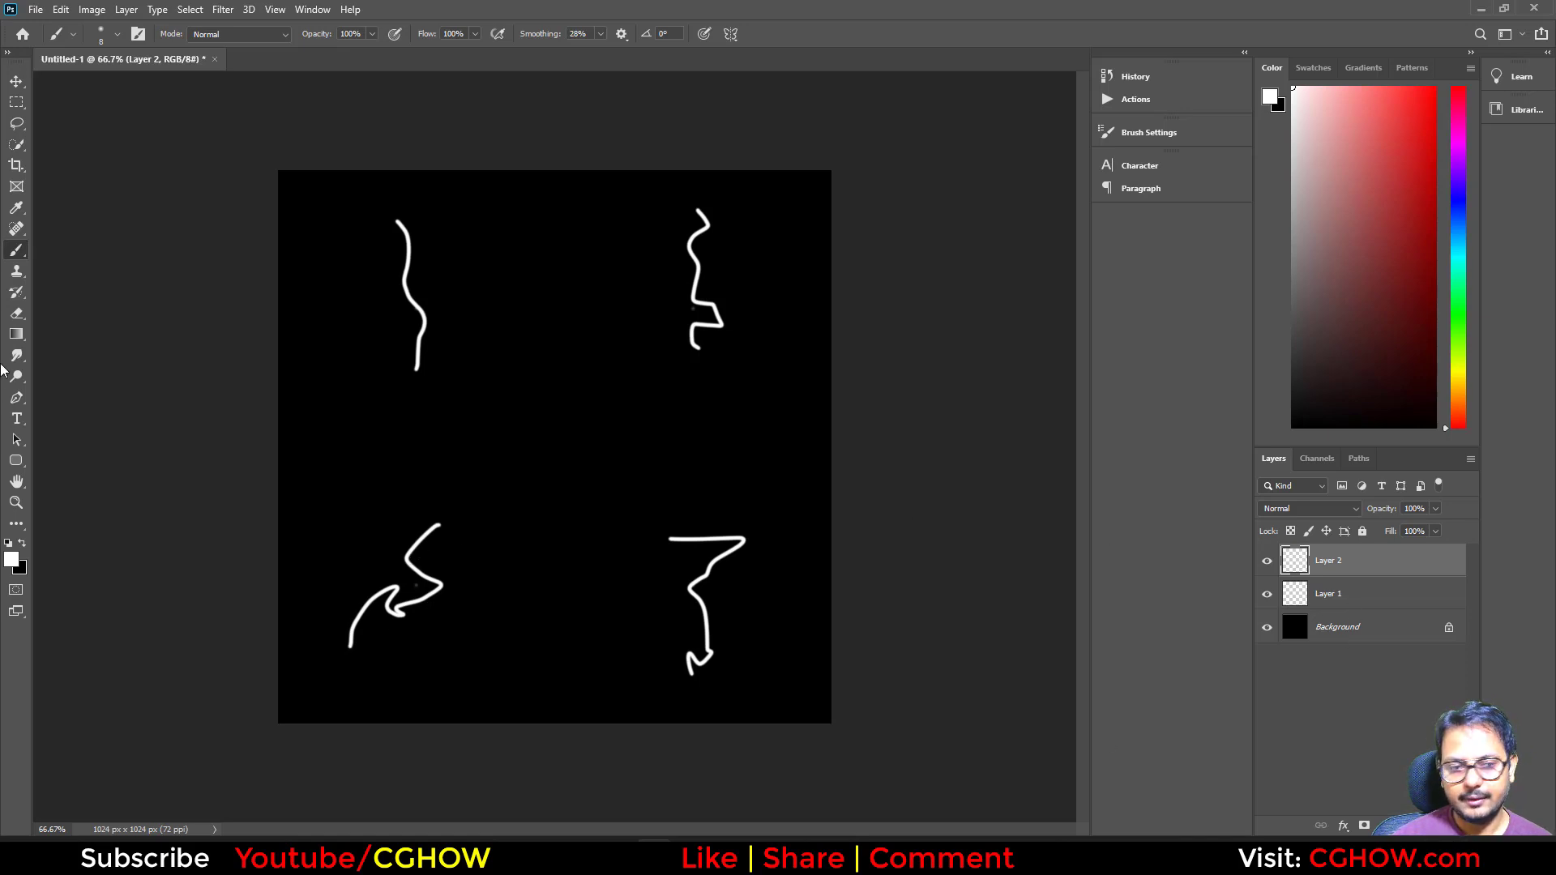
Activate the Smudge tool in Normal mode for working on the upper-left lightning line
{"action": "left_click", "coordinate": [20, 356]}
{"action": "left_click", "coordinate": [17, 314]}
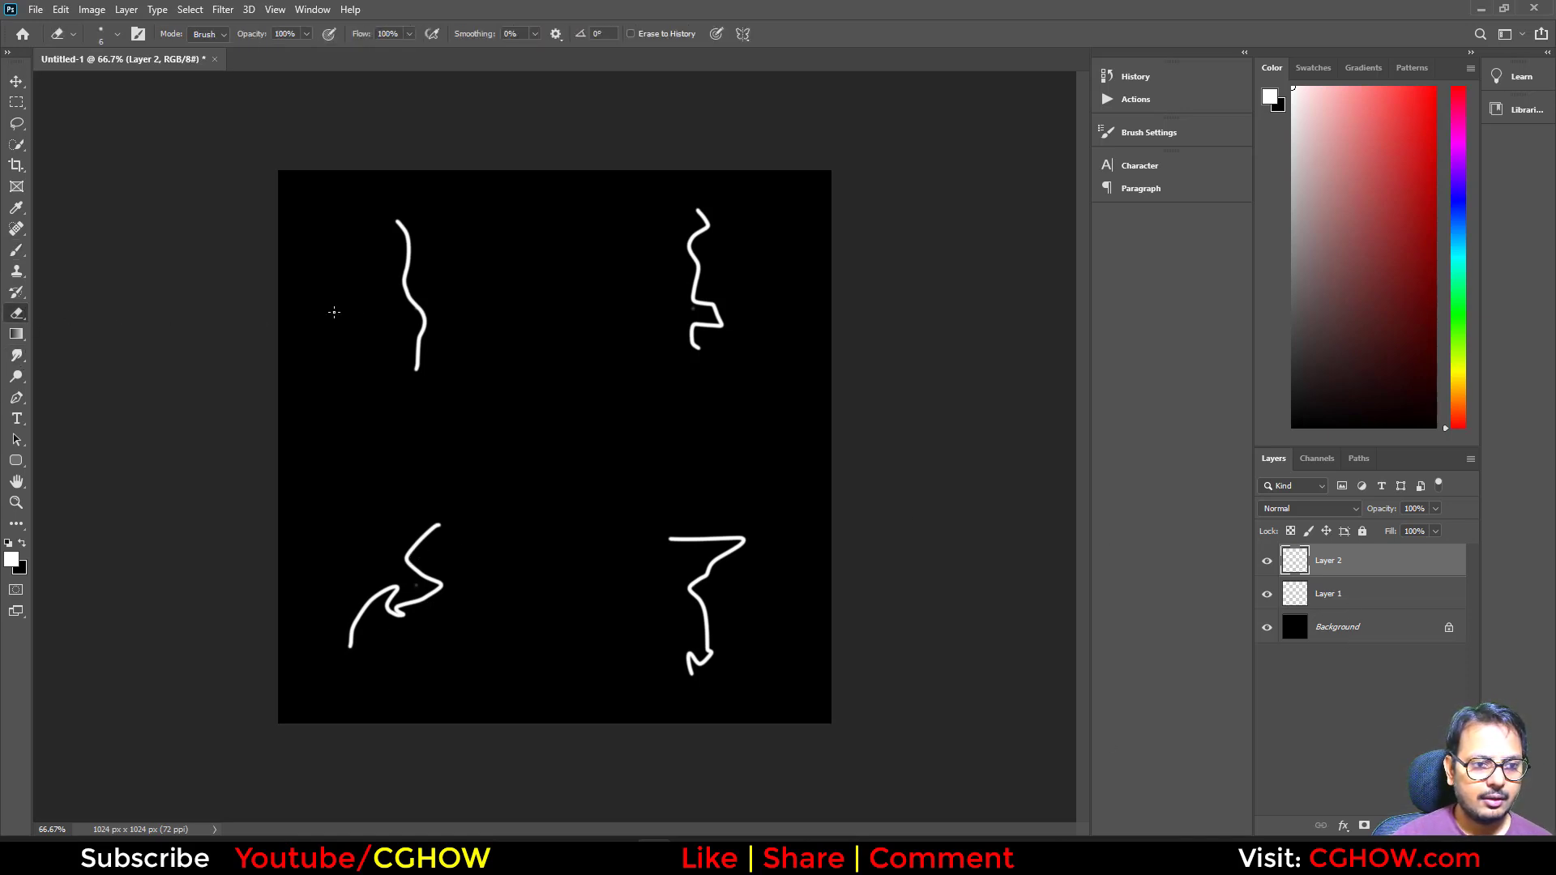
{"action": "key", "text": "ctrl+plus"}
{"action": "key", "text": "ctrl+plus"}
{"action": "key", "text": "ctrl+plus"}
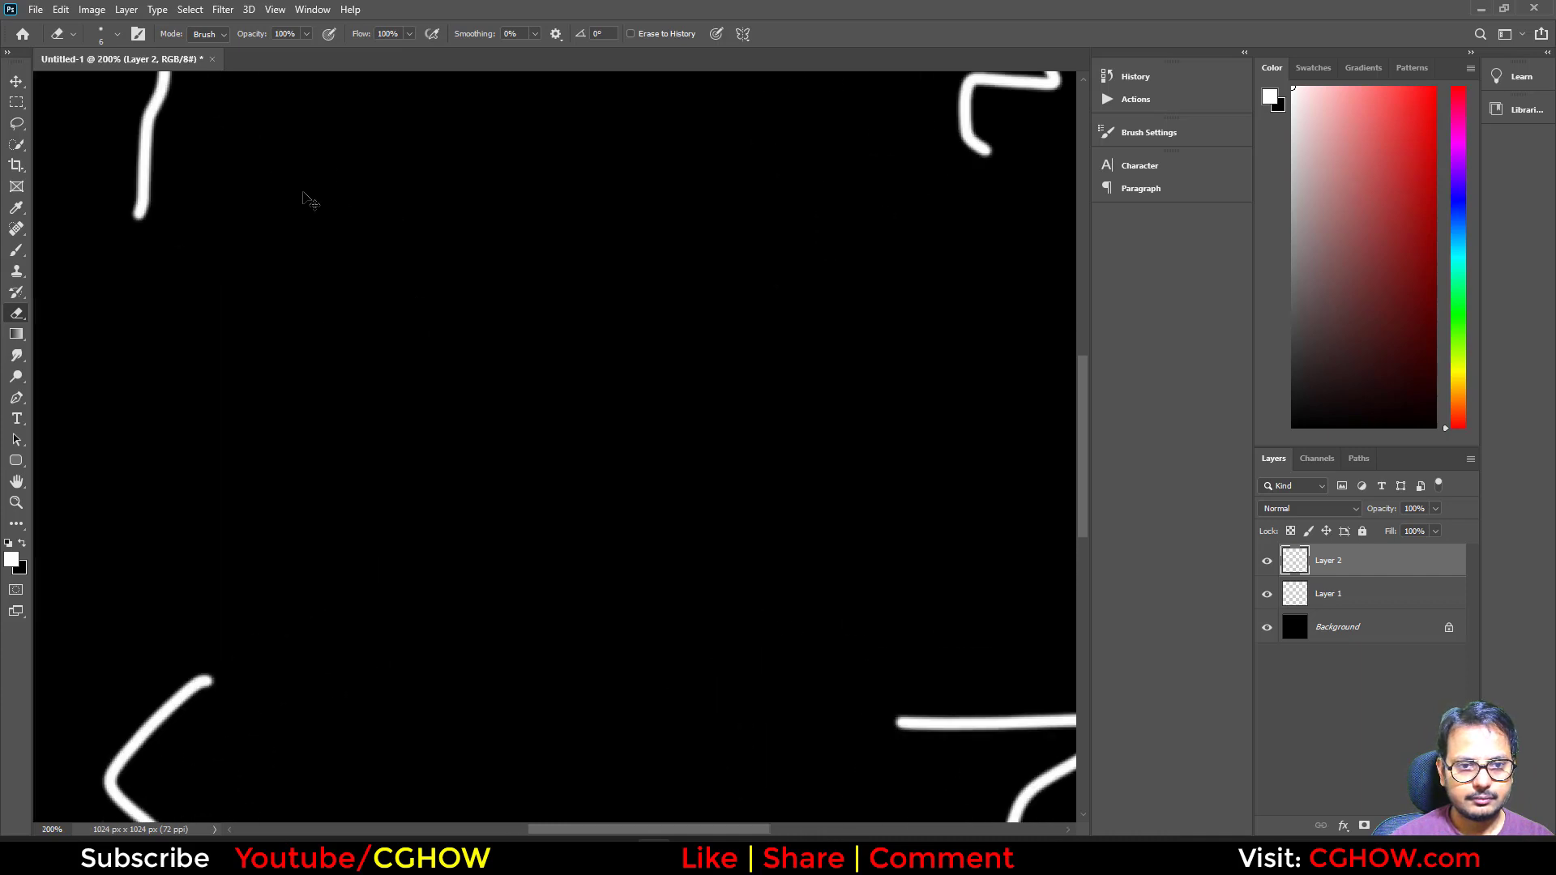
{"action": "left_click_drag", "start_coordinate": [233, 137], "coordinate": [637, 823]}
{"action": "left_click_drag", "start_coordinate": [316, 358], "coordinate": [452, 541]}
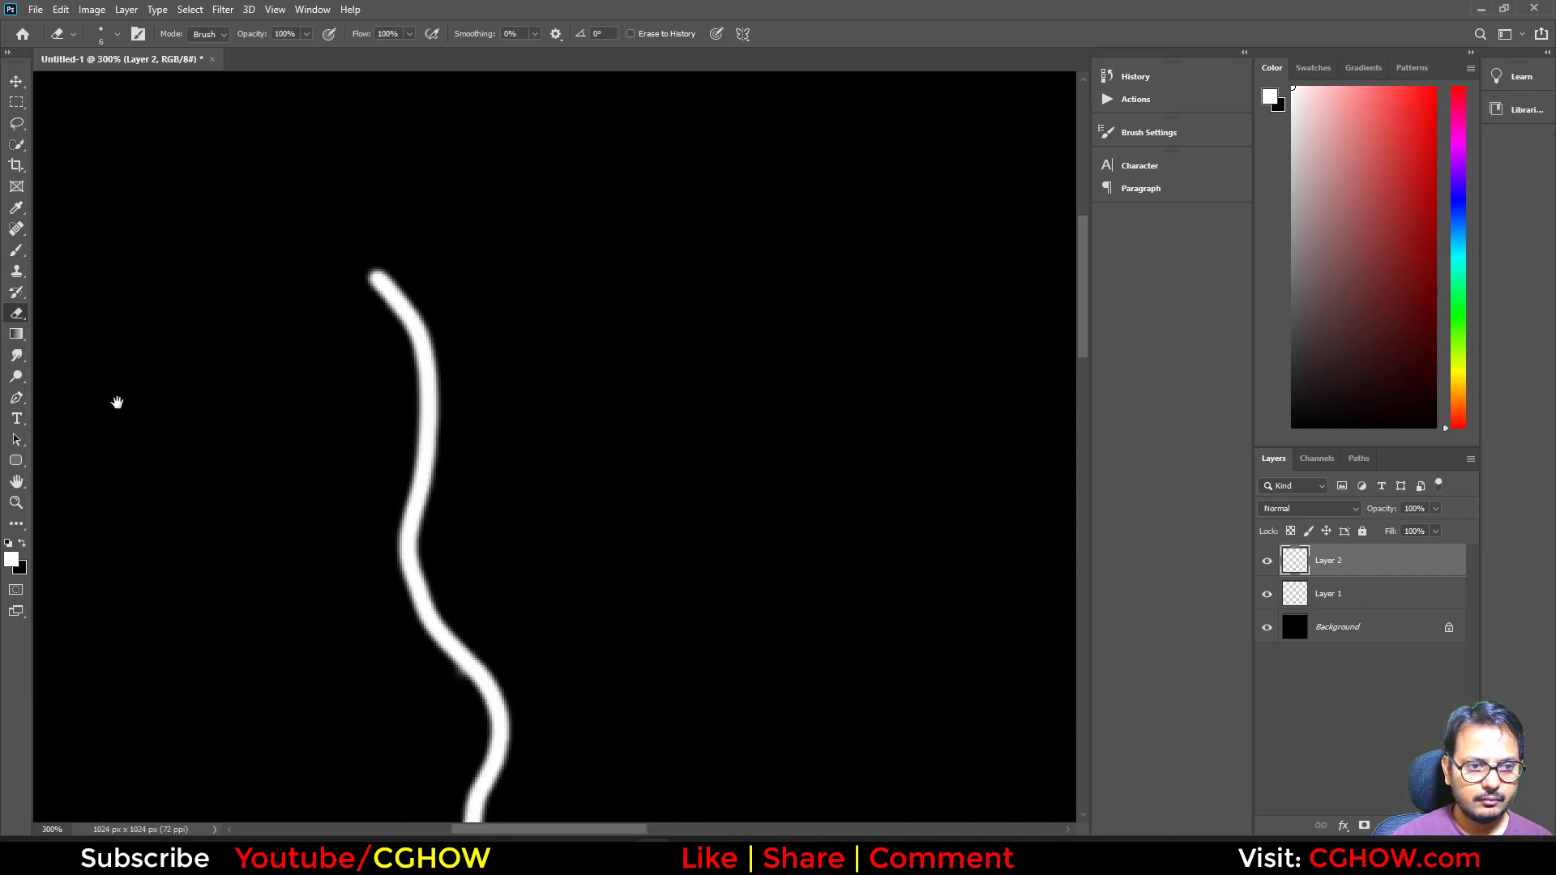
{"action": "left_click", "coordinate": [16, 356]}
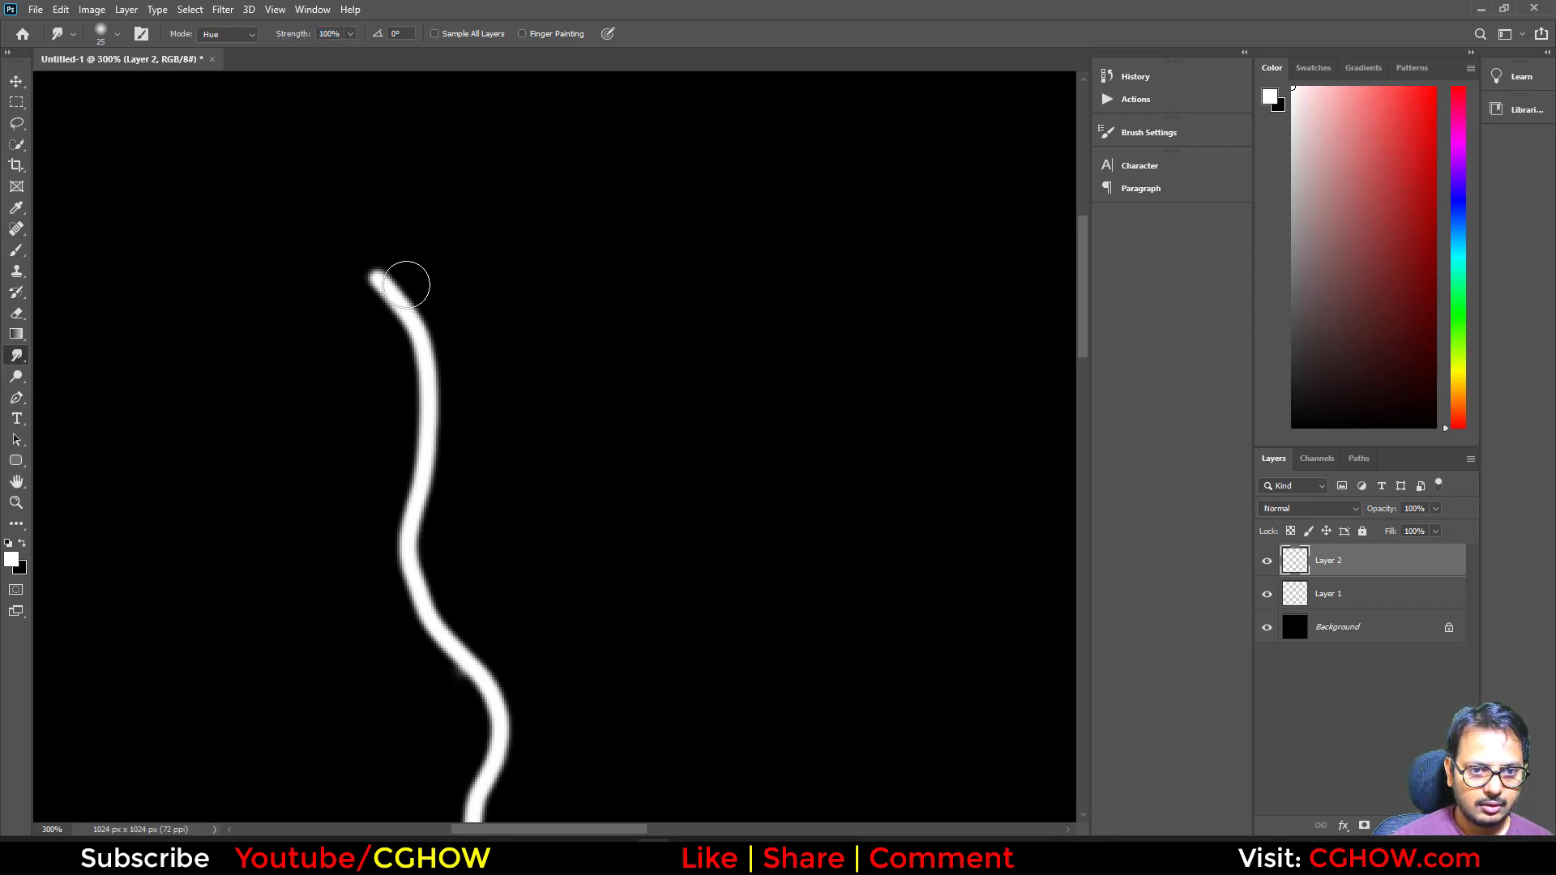
{"action": "right_click", "coordinate": [22, 355]}
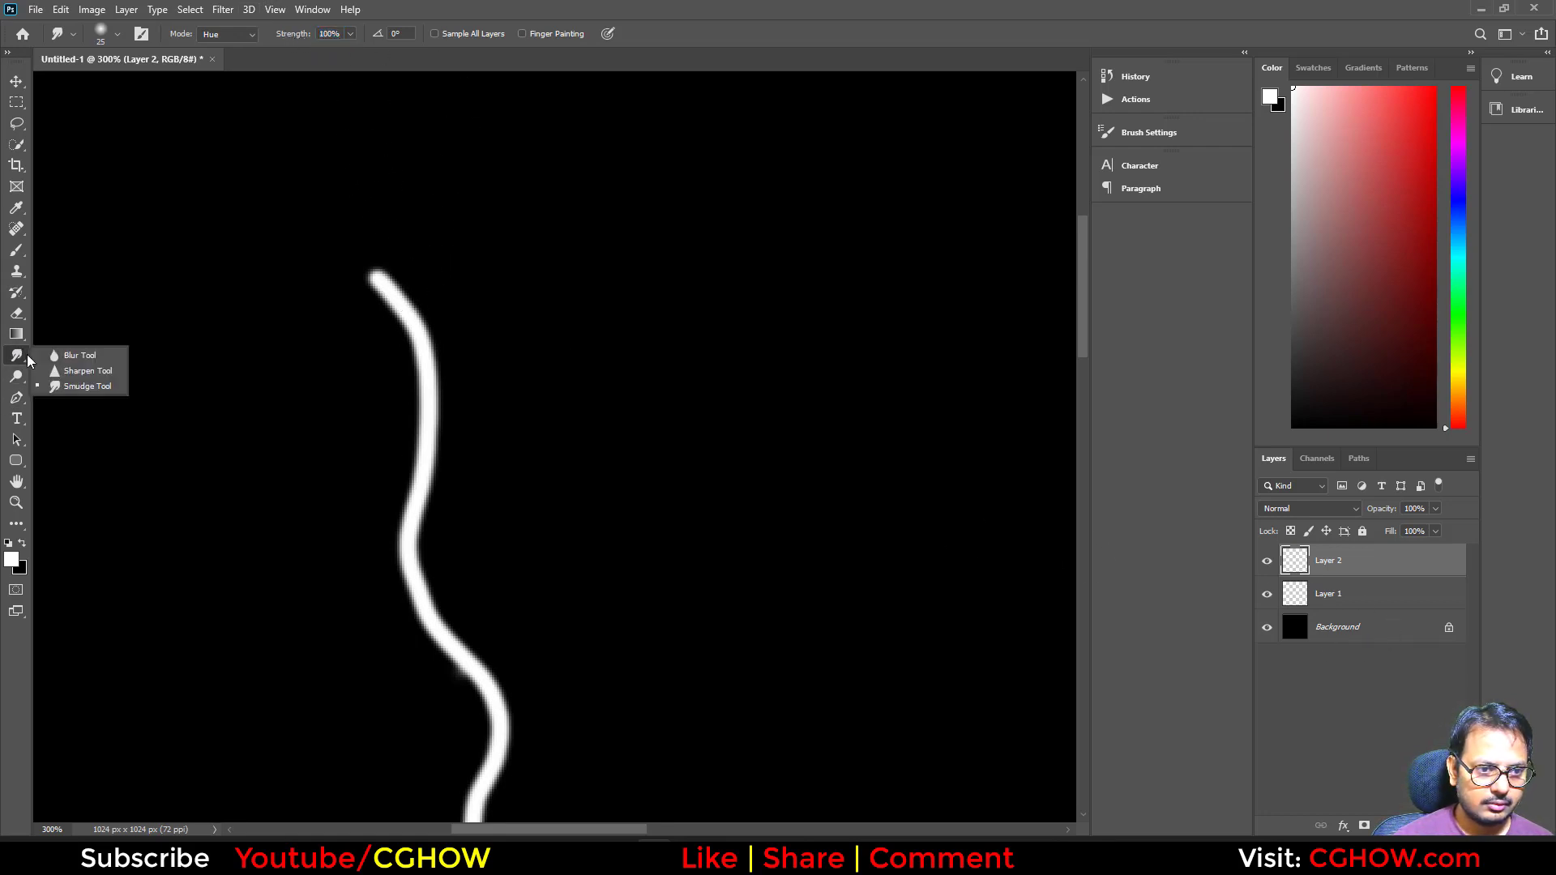
{"action": "left_click", "coordinate": [65, 389]}
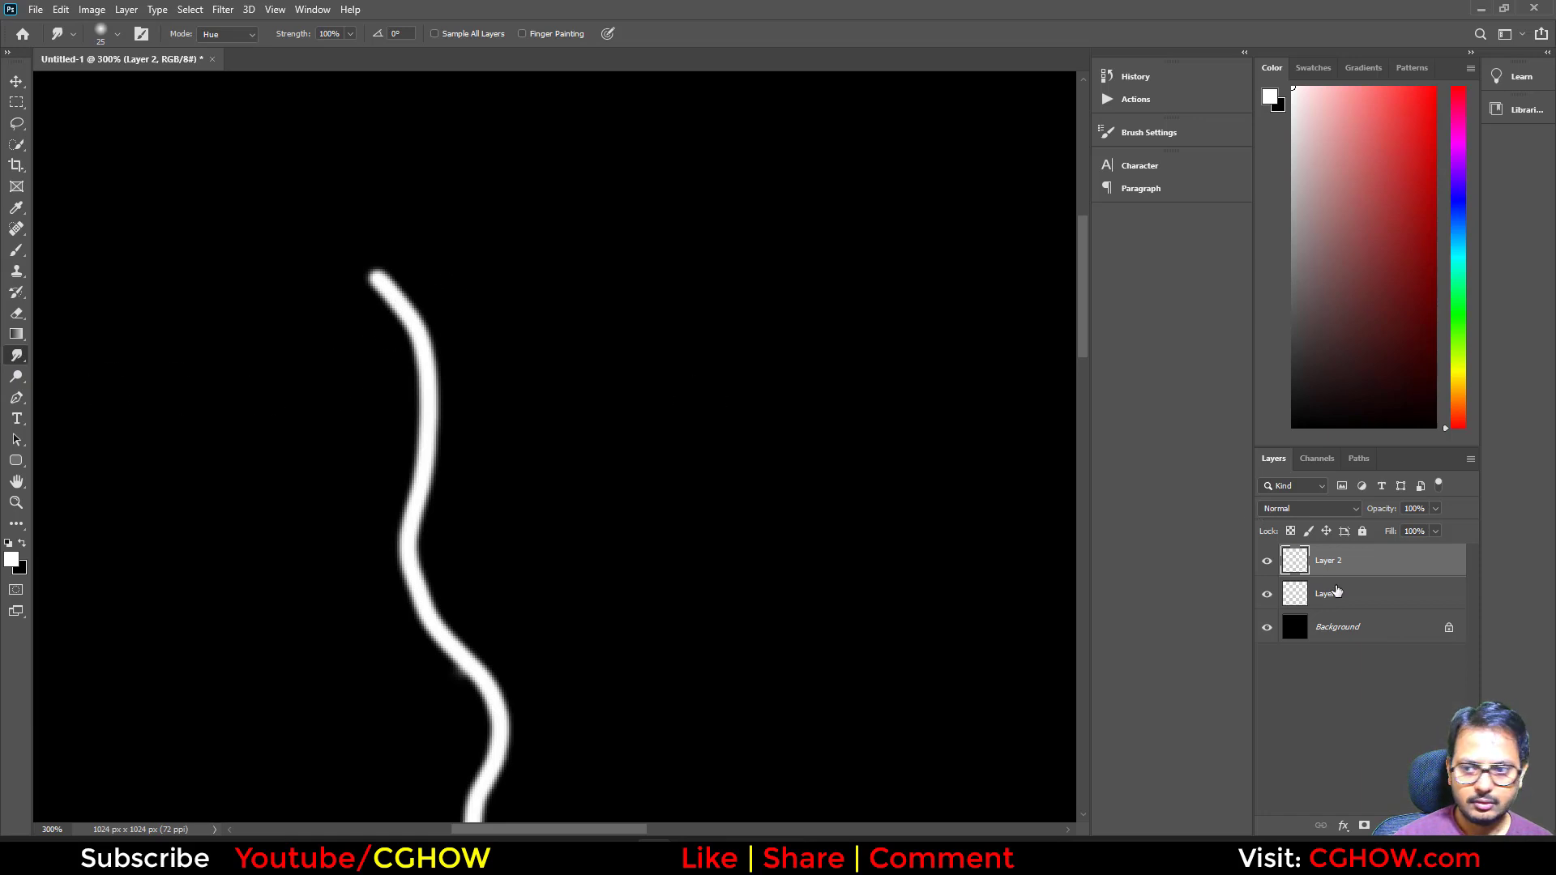
{"action": "left_click", "coordinate": [240, 33]}
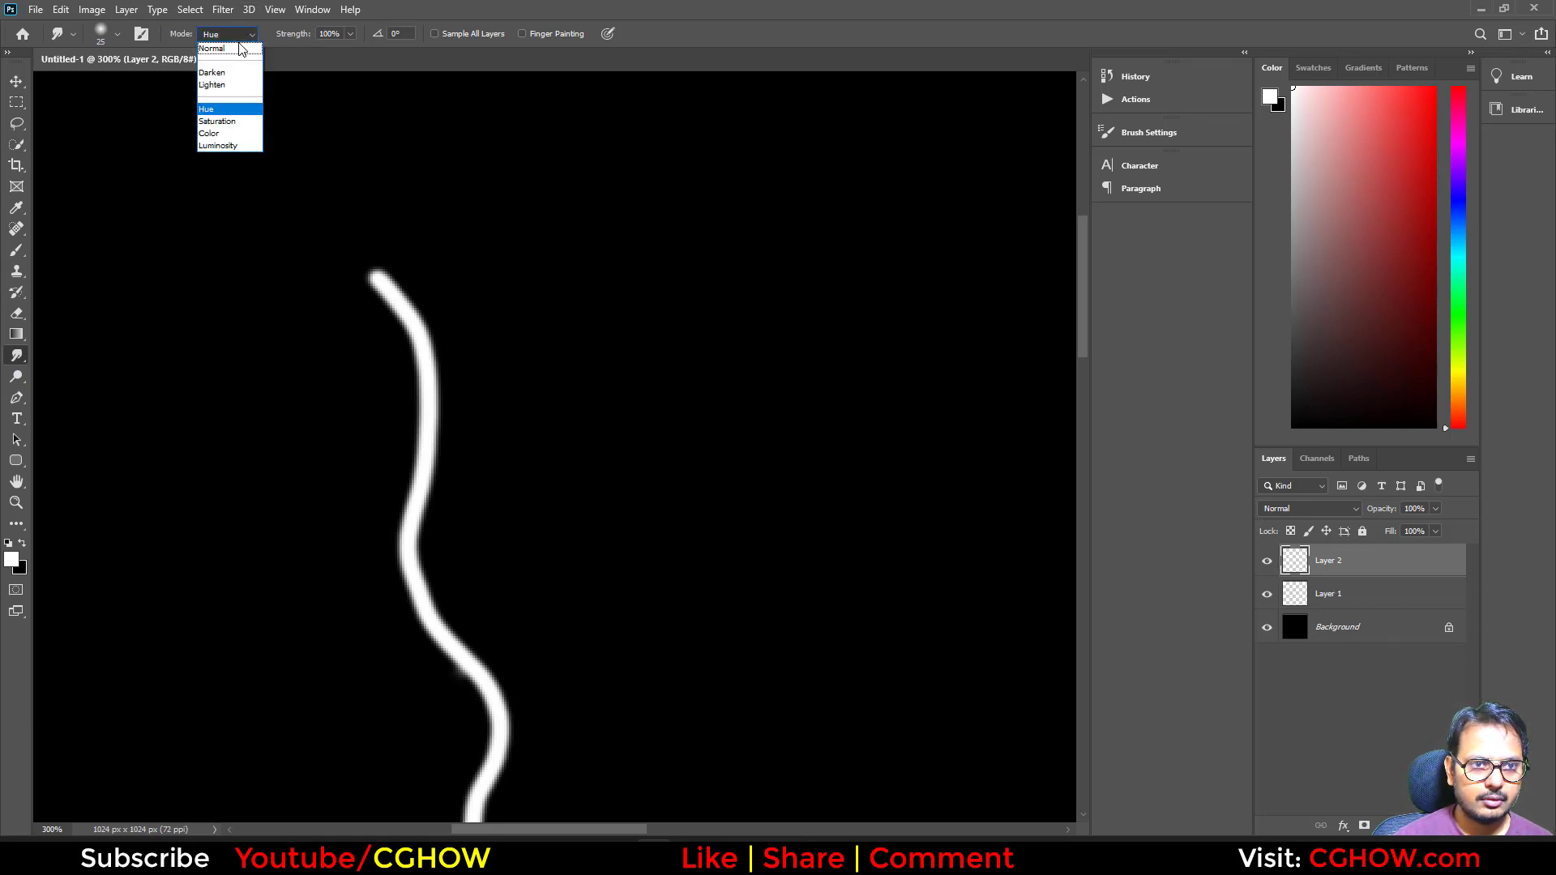
{"action": "left_click", "coordinate": [217, 48]}
Undo a test smudge on the upper-left lightning line and set the Smudge brush's hardness to 54%
{"action": "mouse_move", "coordinate": [407, 366]}
{"action": "left_mouse_down"}
{"action": "mouse_move", "coordinate": [416, 337]}
{"action": "mouse_move", "coordinate": [462, 348]}
{"action": "left_mouse_up"}
{"action": "key", "text": "ctrl+z"}
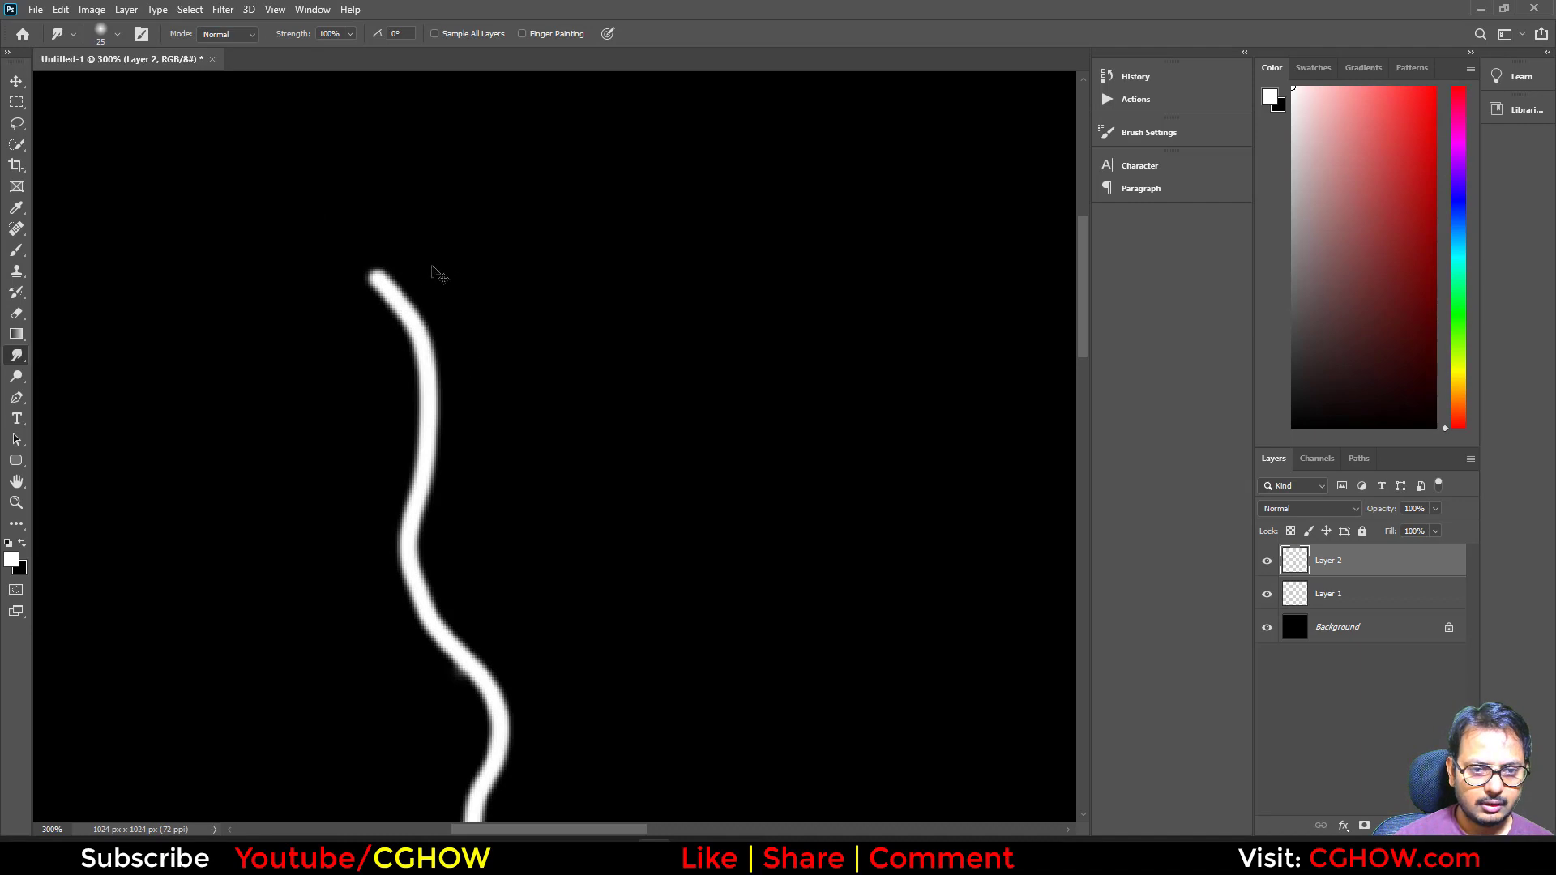
{"action": "right_click", "coordinate": [442, 262]}
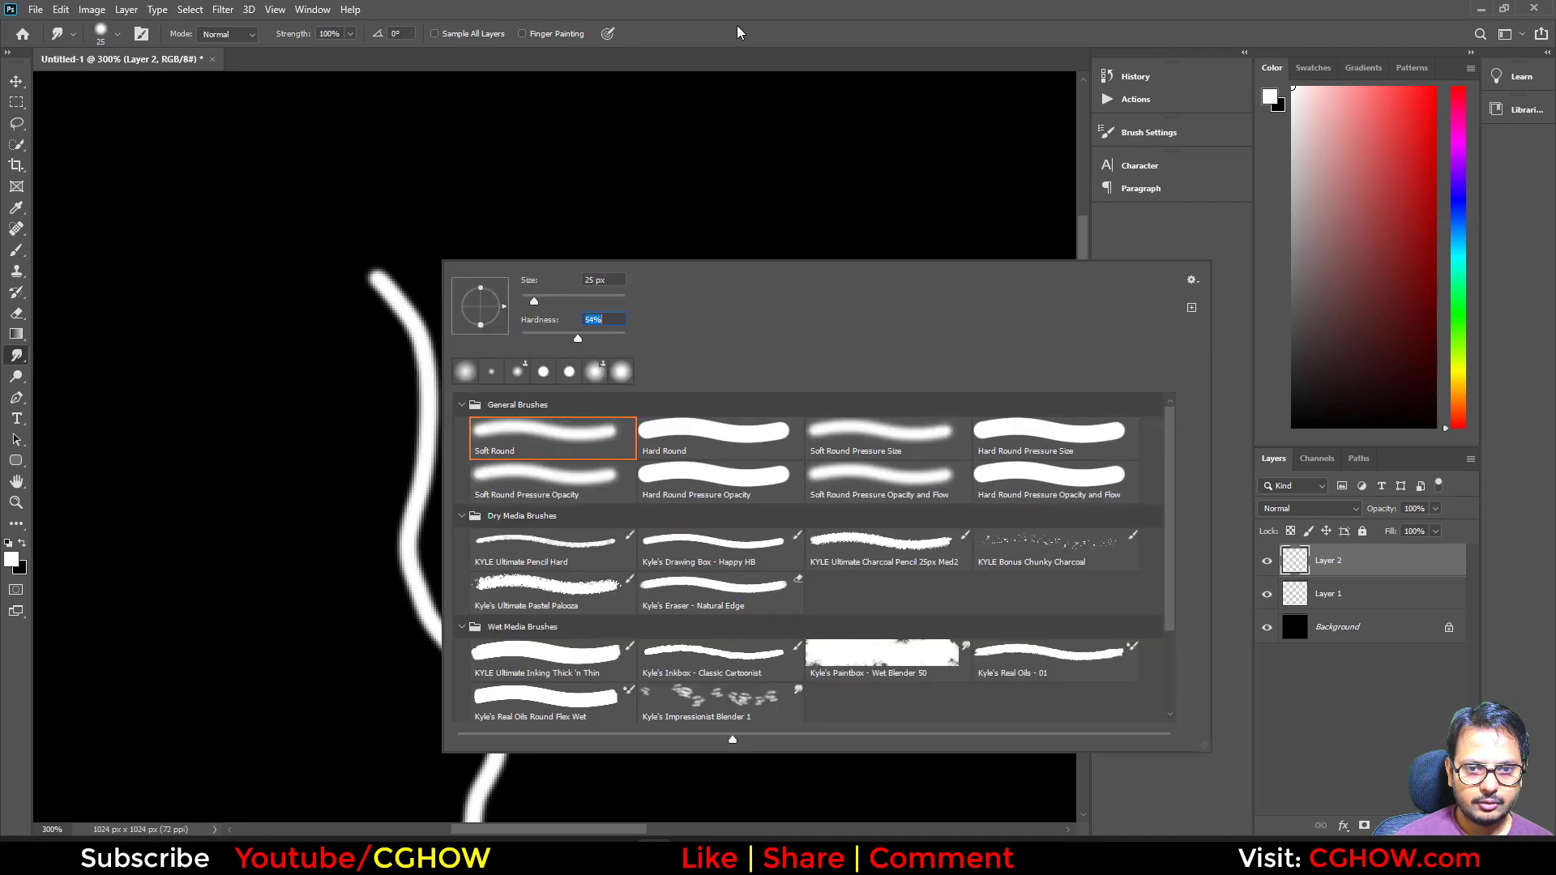
{"action": "key", "text": "Return"}
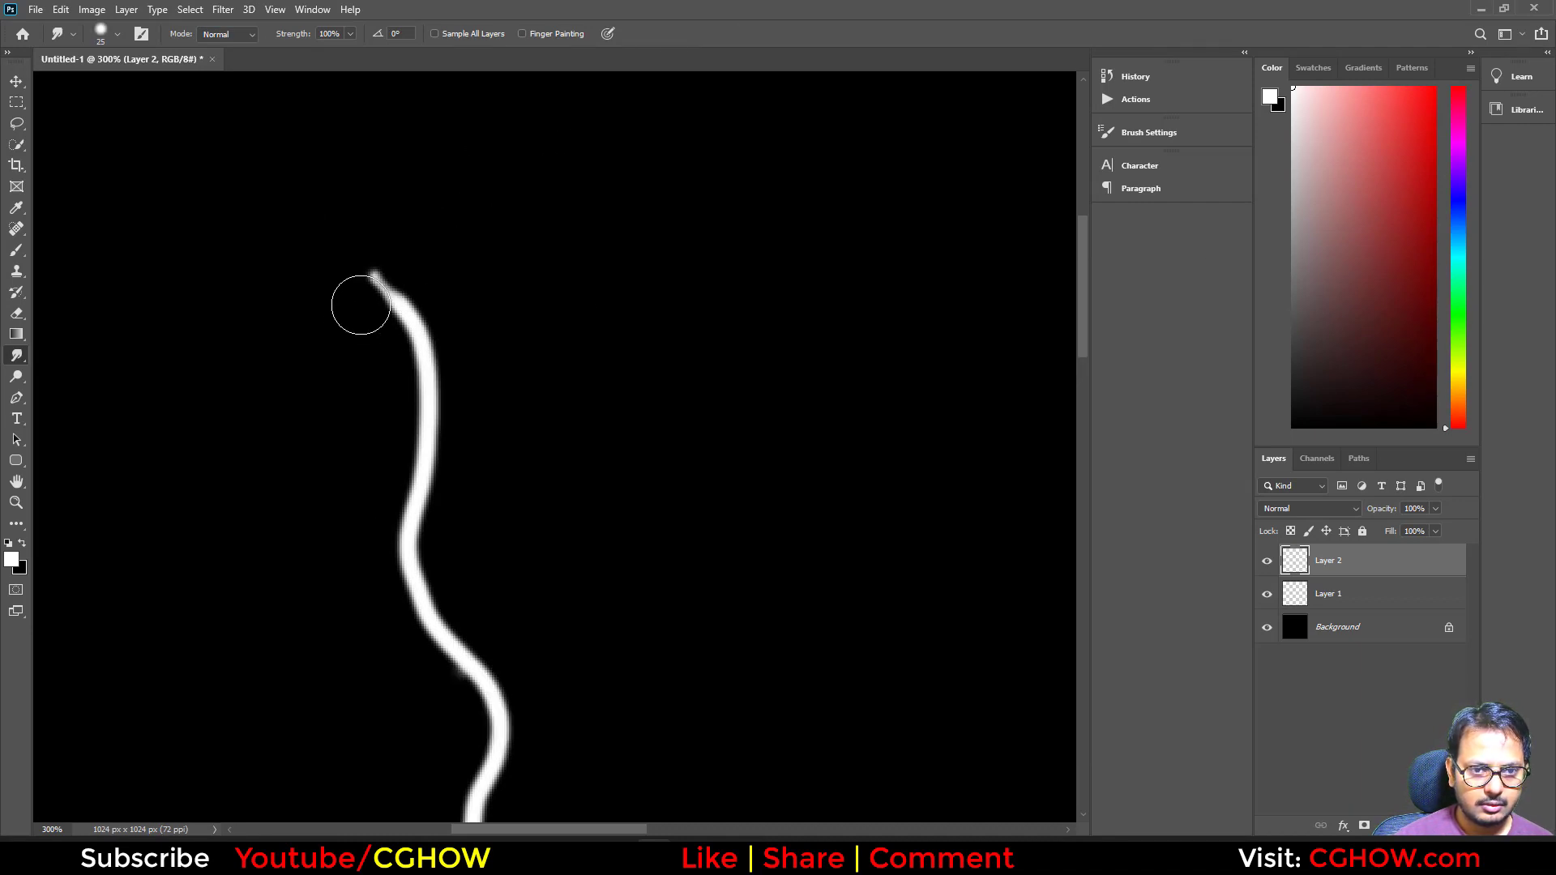
Smudge inward along both sides of the upper-left lightning line to give it uneven thickness and tapered ends
{"action": "left_click_drag", "start_coordinate": [361, 305], "coordinate": [415, 405]}
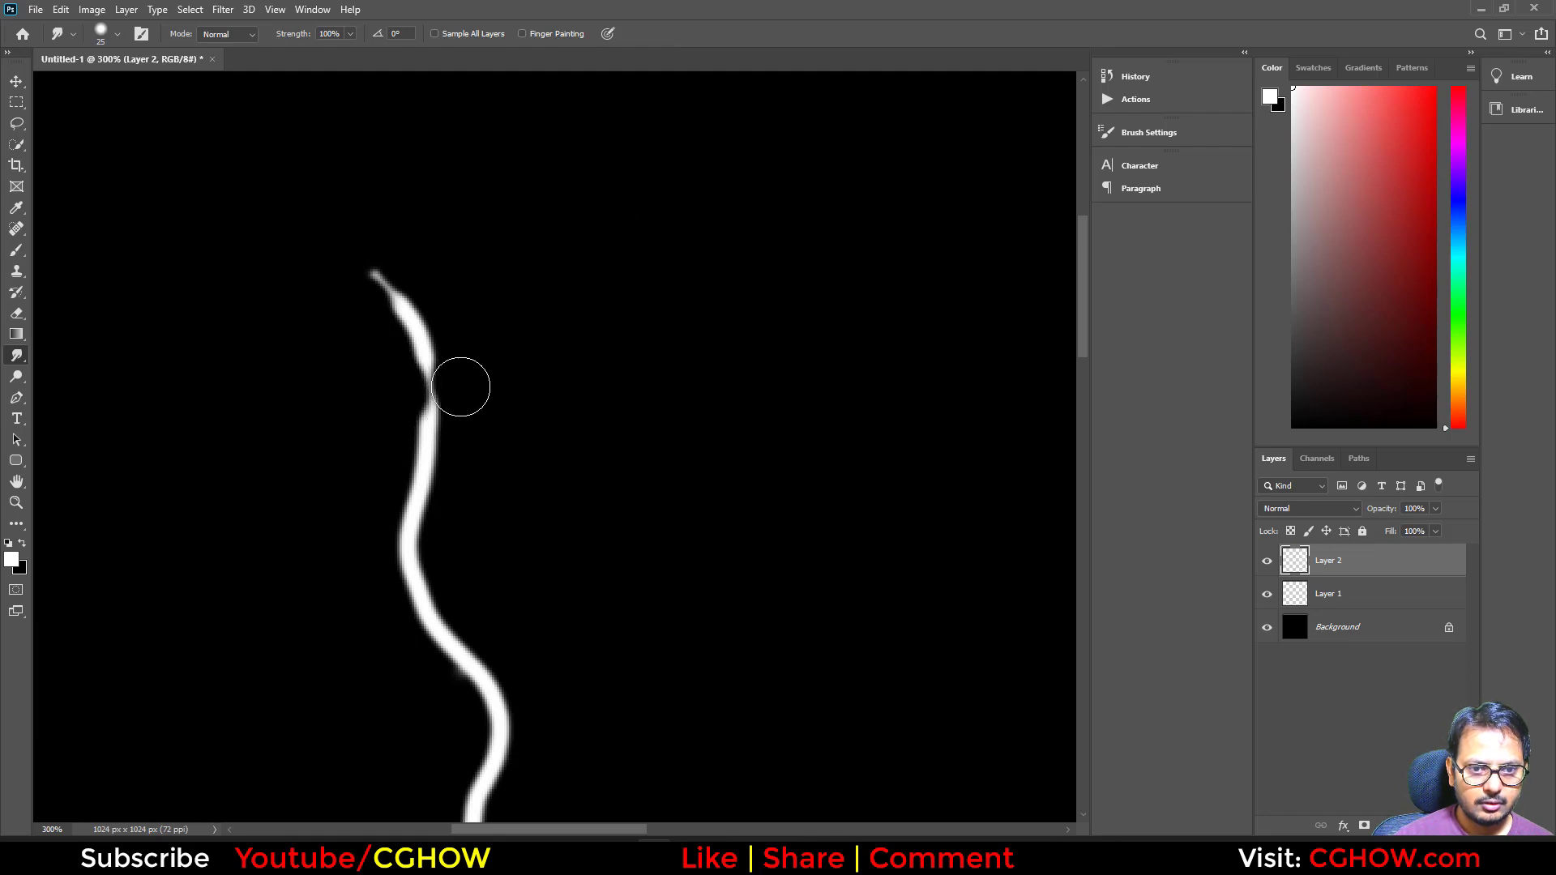
{"action": "left_click_drag", "start_coordinate": [461, 325], "coordinate": [445, 327]}
{"action": "mouse_move", "coordinate": [360, 485]}
{"action": "left_mouse_down"}
{"action": "mouse_move", "coordinate": [397, 445]}
{"action": "mouse_move", "coordinate": [470, 494]}
{"action": "left_mouse_up"}
{"action": "mouse_move", "coordinate": [452, 571]}
{"action": "left_mouse_down"}
{"action": "mouse_move", "coordinate": [445, 524]}
{"action": "mouse_move", "coordinate": [441, 564]}
{"action": "mouse_move", "coordinate": [375, 514]}
{"action": "left_mouse_up"}
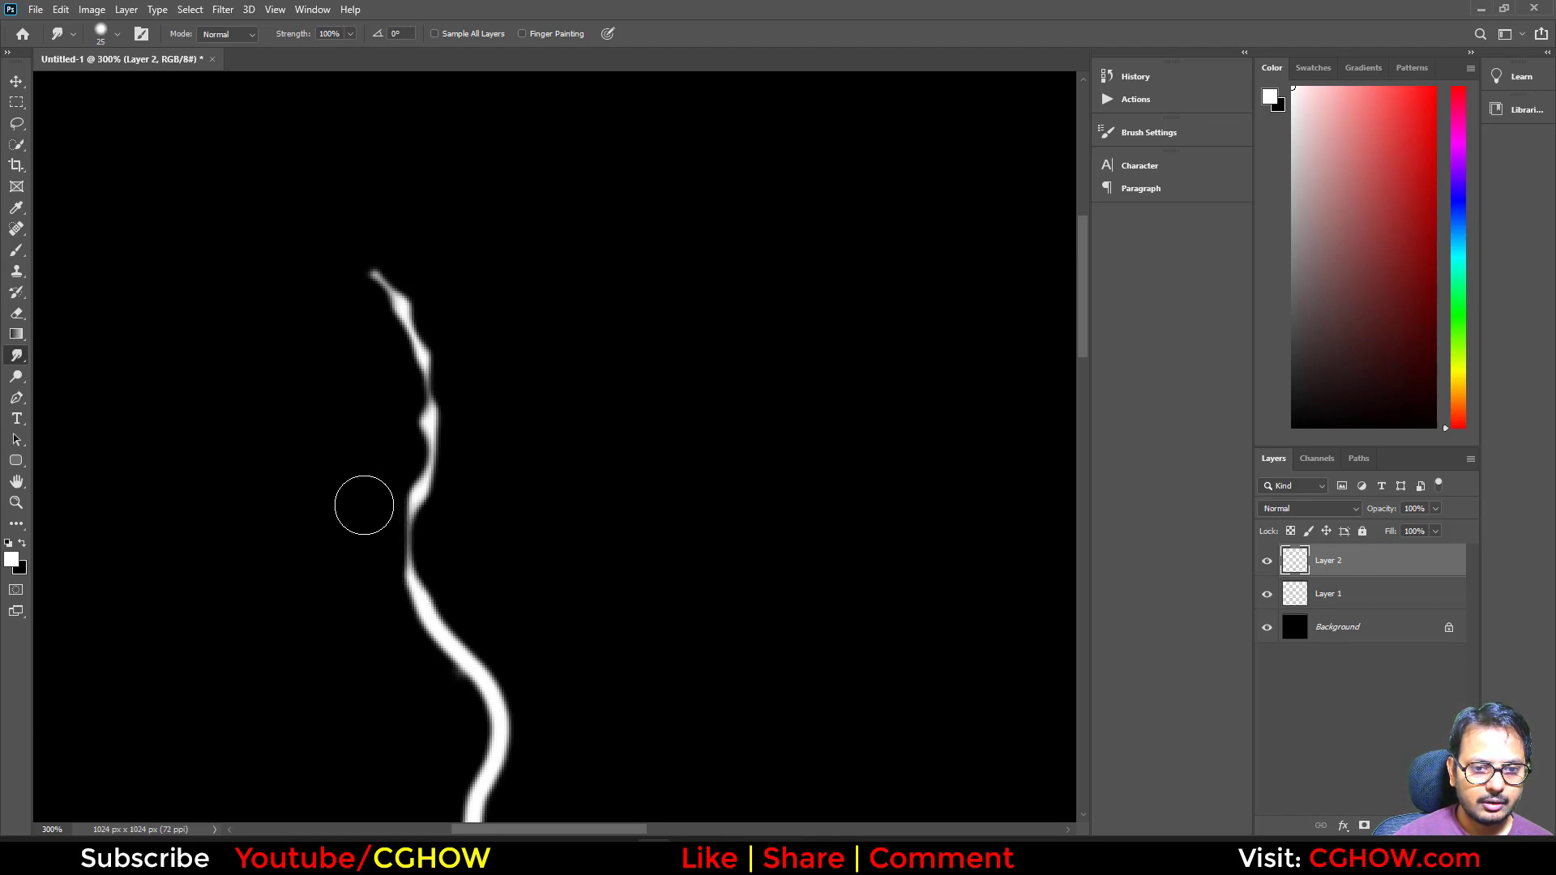
{"action": "left_click_drag", "start_coordinate": [383, 628], "coordinate": [465, 671]}
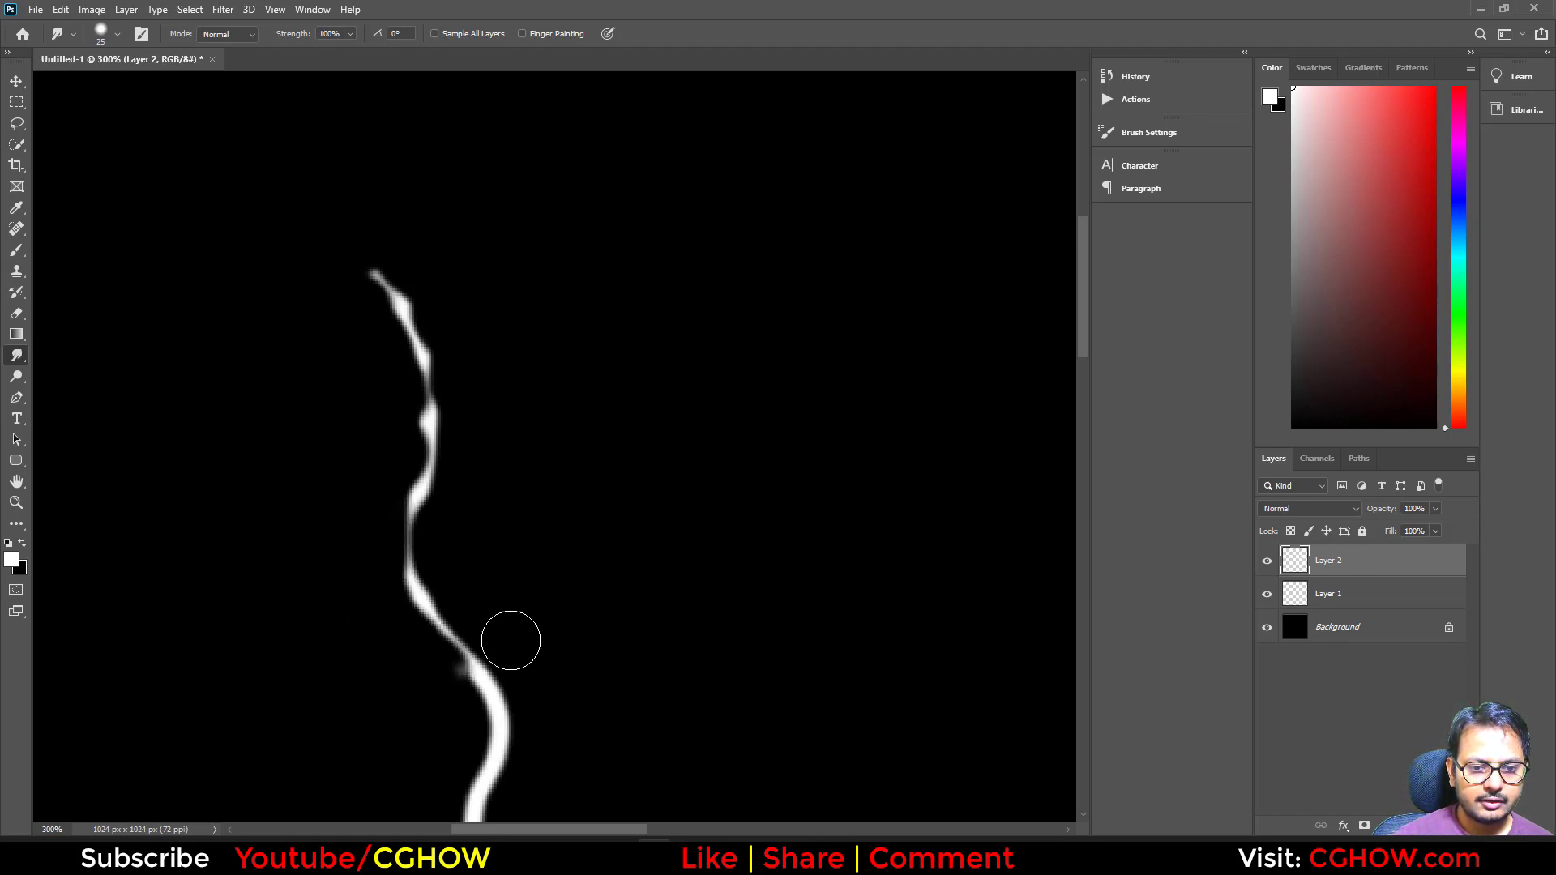
{"action": "left_click_drag", "start_coordinate": [611, 695], "coordinate": [515, 390]}
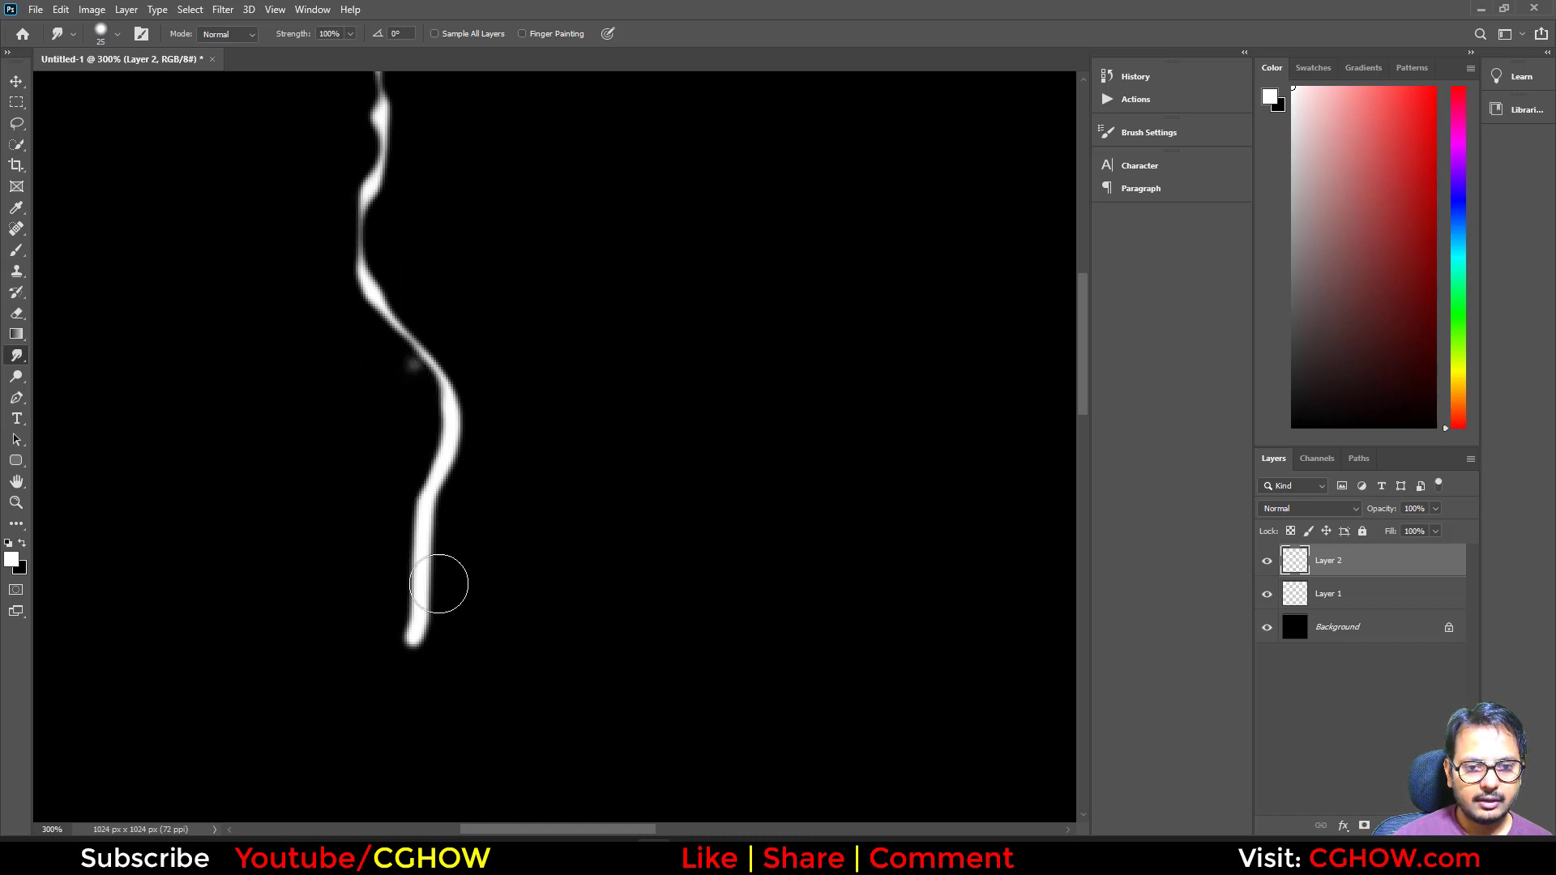
{"action": "left_click_drag", "start_coordinate": [462, 597], "coordinate": [448, 553]}
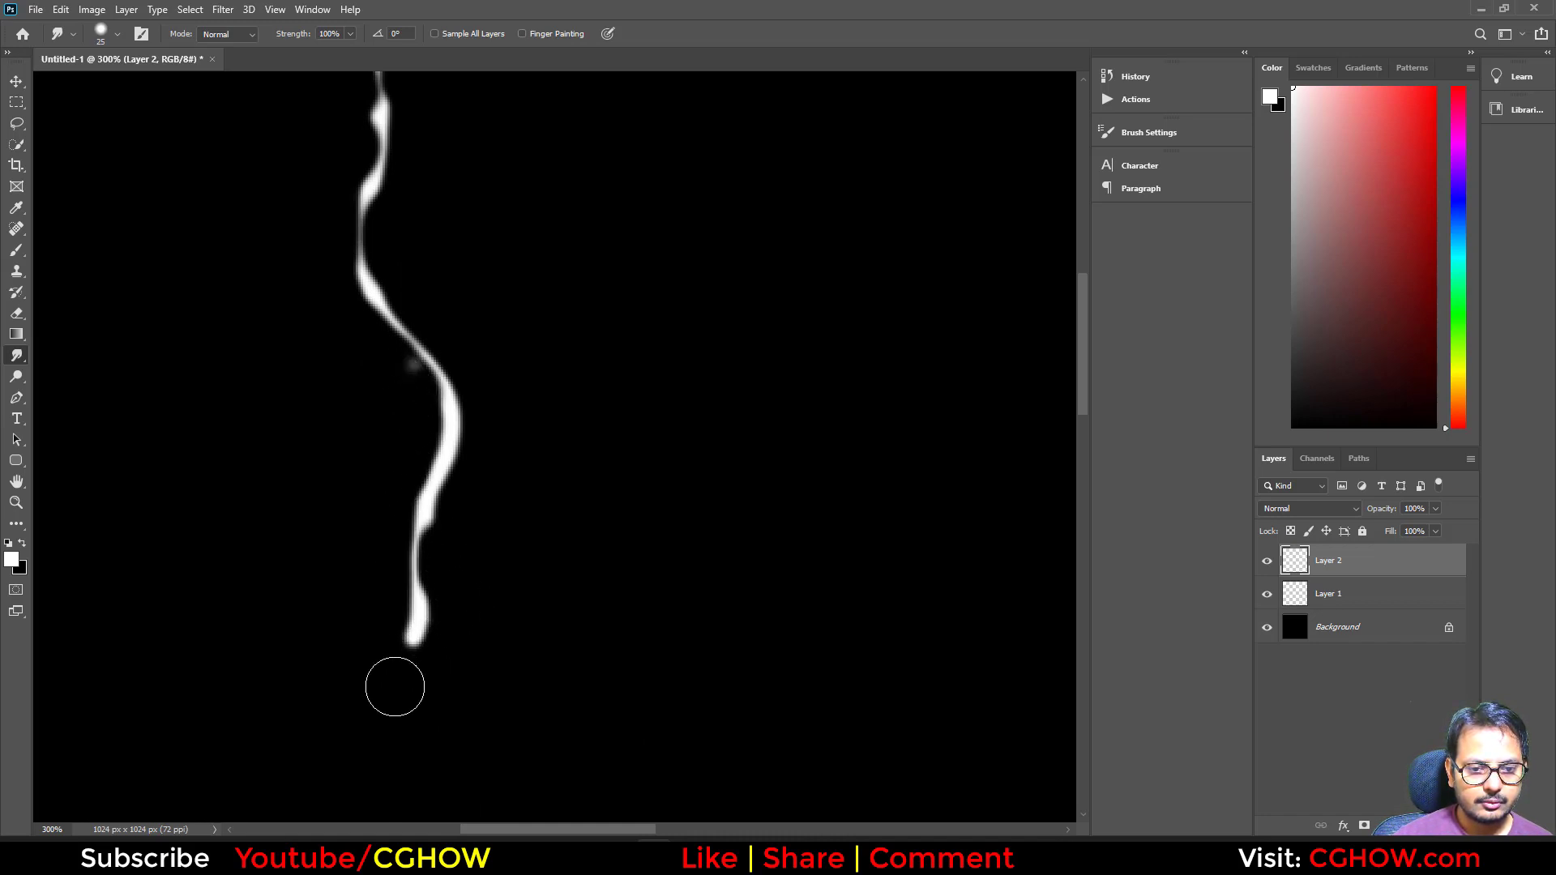
{"action": "left_click_drag", "start_coordinate": [445, 681], "coordinate": [437, 651]}
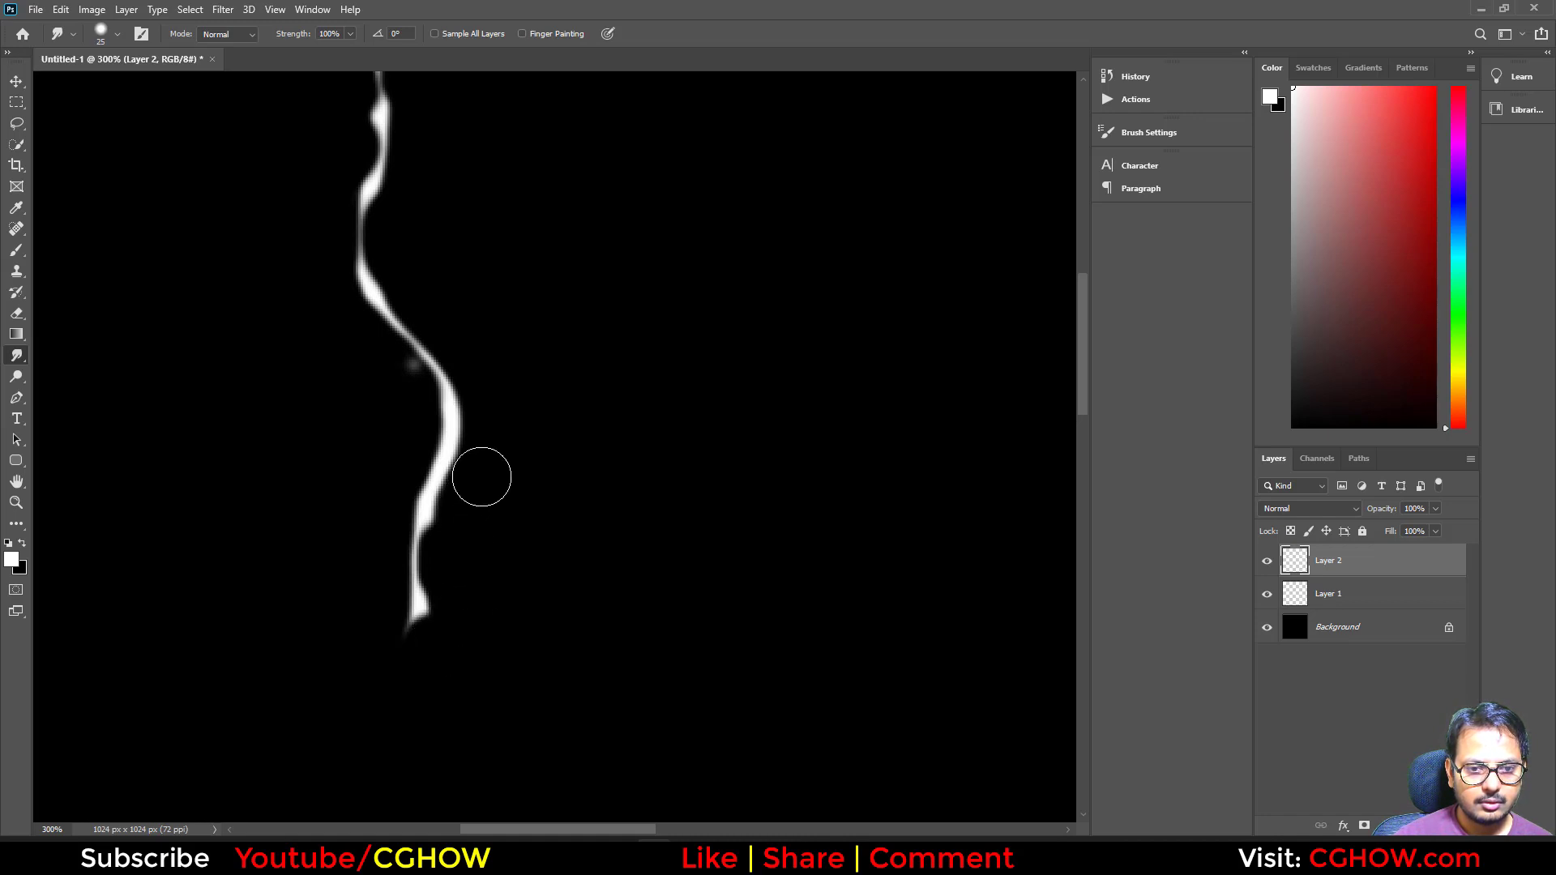
Smudge the upper-right lightning line from both sides to thin it unevenly and roughen its corners
{"action": "left_click_drag", "start_coordinate": [573, 548], "coordinate": [576, 507]}
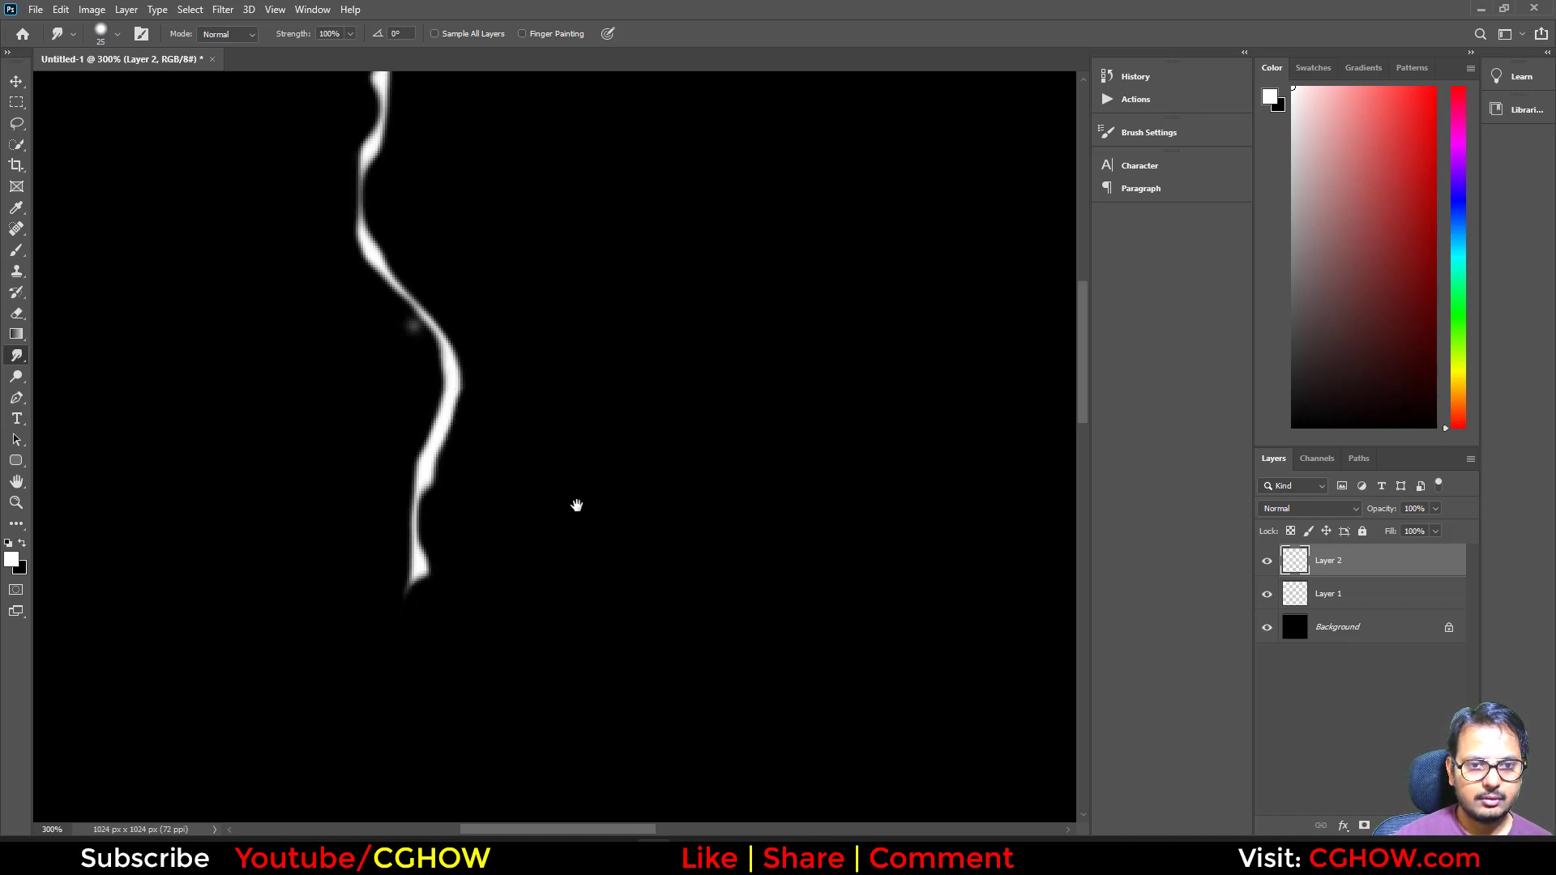
{"action": "left_click_drag", "start_coordinate": [680, 429], "coordinate": [84, 532]}
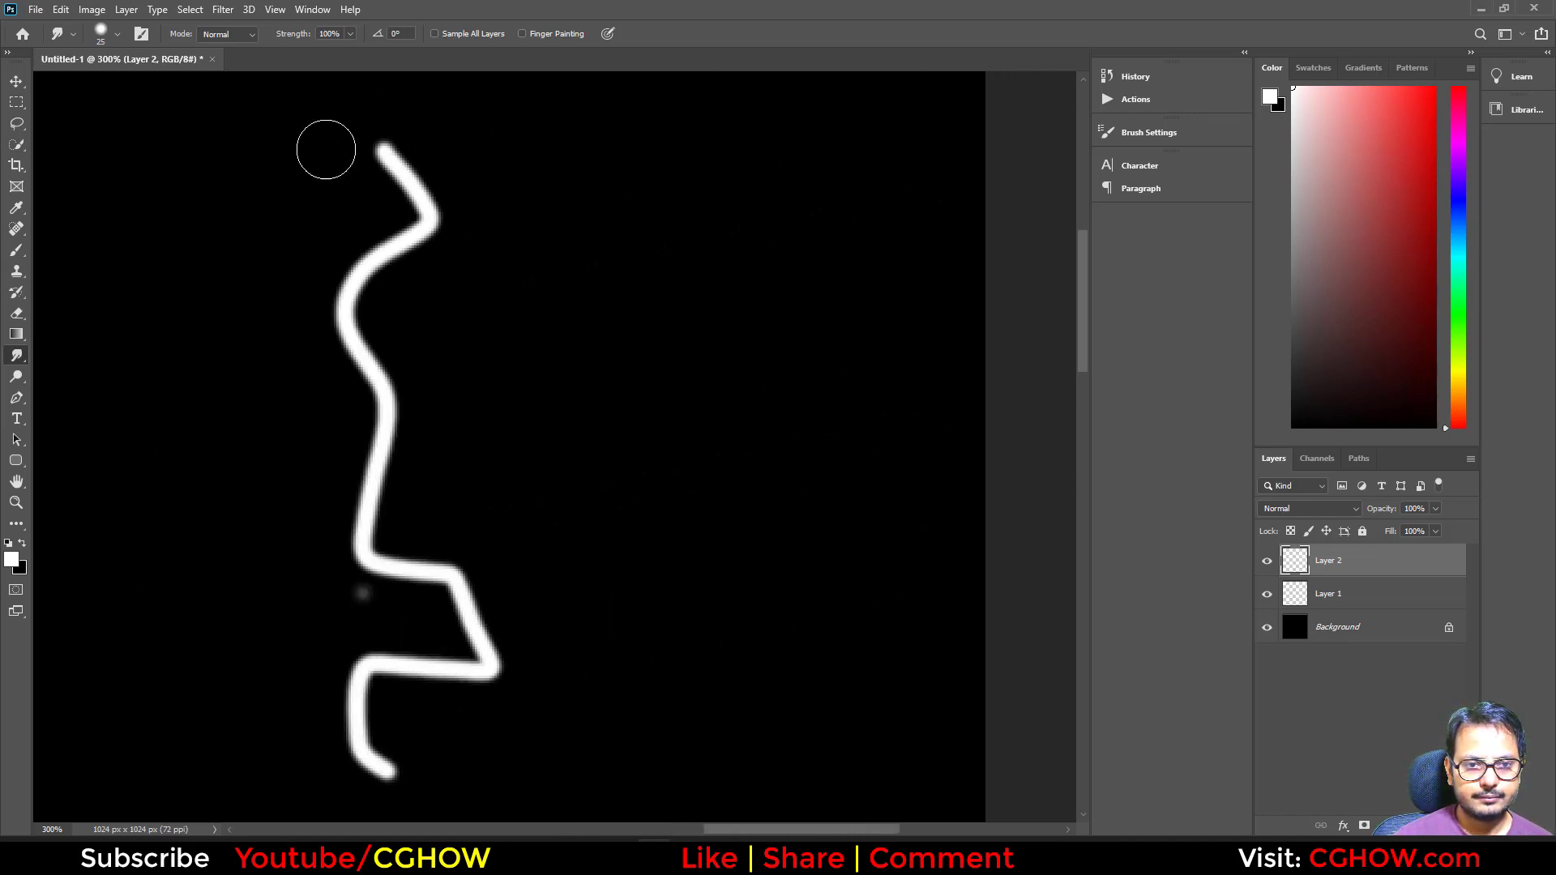
{"action": "mouse_move", "coordinate": [343, 202]}
{"action": "left_mouse_down"}
{"action": "mouse_move", "coordinate": [379, 184]}
{"action": "mouse_move", "coordinate": [455, 191]}
{"action": "mouse_move", "coordinate": [440, 241]}
{"action": "left_mouse_up"}
{"action": "key", "text": "bracketleft"}
{"action": "key", "text": "bracketleft"}
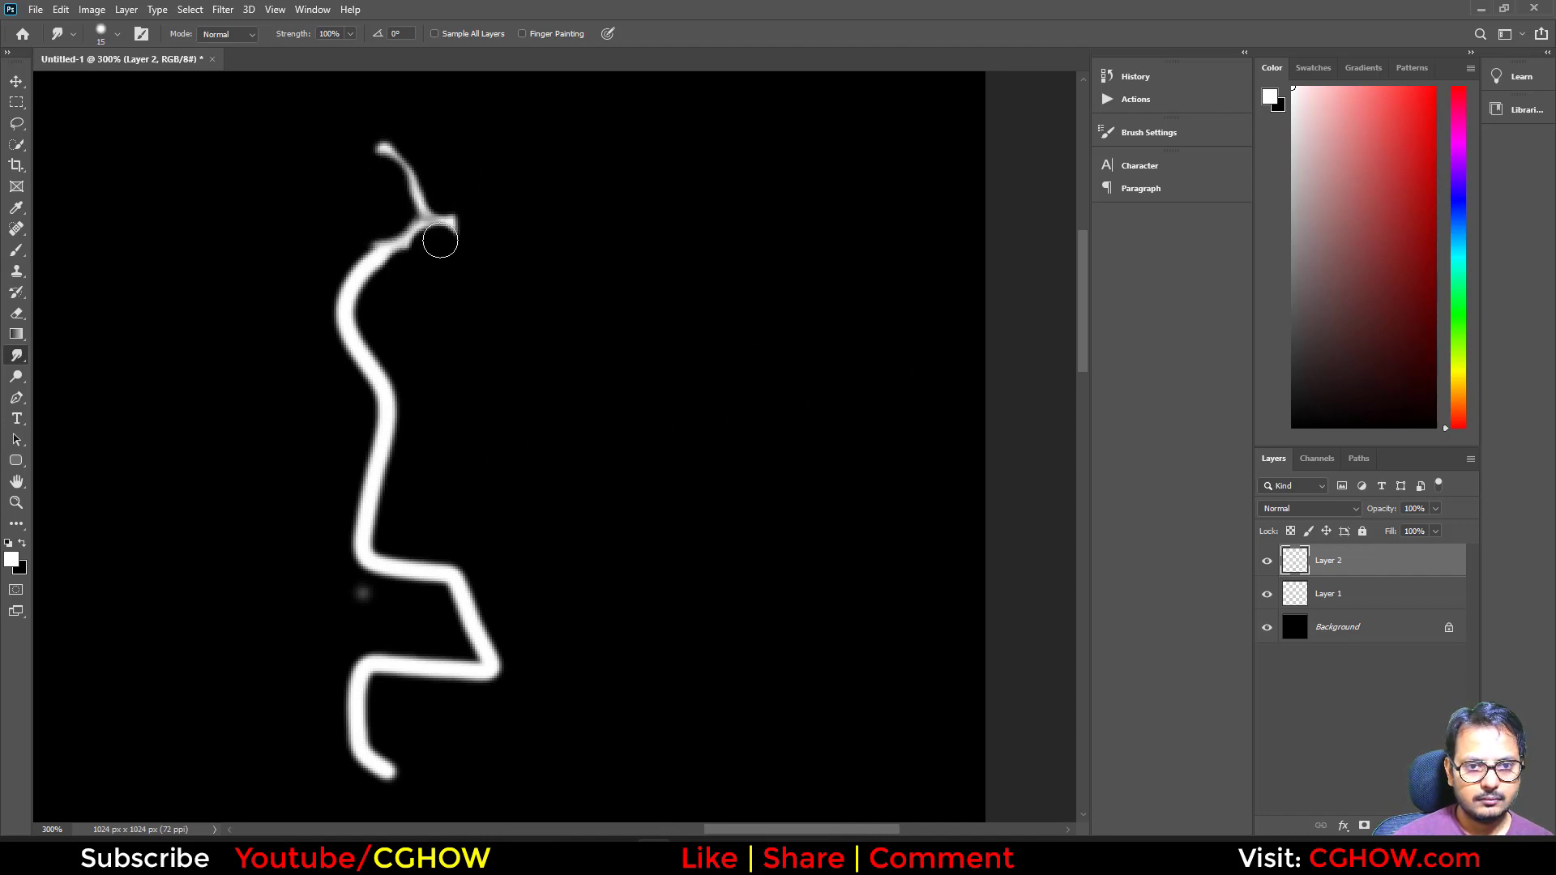
{"action": "key", "text": "bracketright"}
{"action": "key", "text": "bracketright"}
{"action": "left_click_drag", "start_coordinate": [387, 300], "coordinate": [361, 350]}
{"action": "left_click_drag", "start_coordinate": [454, 567], "coordinate": [414, 508]}
{"action": "mouse_move", "coordinate": [357, 574]}
{"action": "left_mouse_down"}
{"action": "mouse_move", "coordinate": [454, 538]}
{"action": "mouse_move", "coordinate": [446, 640]}
{"action": "left_mouse_up"}
Smudge the lower-right and lower-left lightning lines into uneven, thinner strands
{"action": "mouse_move", "coordinate": [445, 640]}
{"action": "left_mouse_down"}
{"action": "mouse_move", "coordinate": [524, 554]}
{"action": "mouse_move", "coordinate": [446, 162]}
{"action": "left_mouse_up"}
{"action": "mouse_move", "coordinate": [349, 397]}
{"action": "left_mouse_down"}
{"action": "mouse_move", "coordinate": [394, 333]}
{"action": "mouse_move", "coordinate": [405, 360]}
{"action": "left_mouse_up"}
{"action": "left_click_drag", "start_coordinate": [644, 374], "coordinate": [671, 344]}
{"action": "mouse_move", "coordinate": [462, 689]}
{"action": "left_mouse_down"}
{"action": "mouse_move", "coordinate": [445, 321]}
{"action": "mouse_move", "coordinate": [465, 385]}
{"action": "left_mouse_up"}
{"action": "left_click_drag", "start_coordinate": [202, 486], "coordinate": [891, 421]}
{"action": "left_click_drag", "start_coordinate": [326, 566], "coordinate": [301, 547]}
{"action": "left_click_drag", "start_coordinate": [469, 381], "coordinate": [499, 361]}
{"action": "left_click_drag", "start_coordinate": [506, 453], "coordinate": [535, 416]}
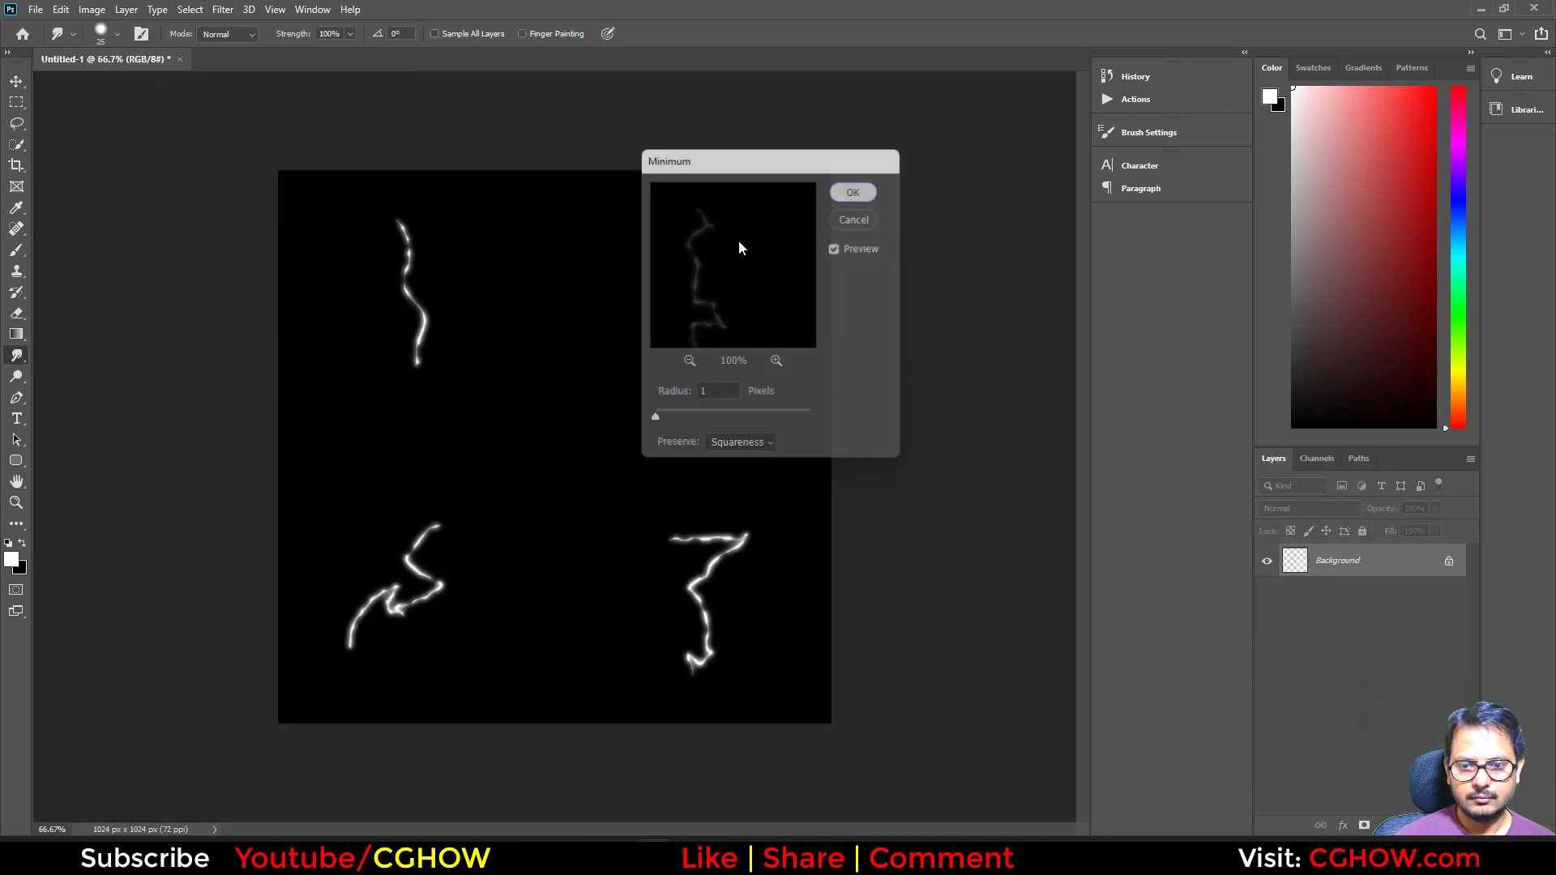
Apply the Minimum filter with a 1-pixel radius and Squareness preserved to the flattened image, and inspect the thinned lines
{"action": "key", "text": "Return"}
{"action": "key", "text": "ctrl+plus"}
{"action": "key", "text": "ctrl+plus"}
{"action": "mouse_move", "coordinate": [270, 233]}
{"action": "left_mouse_down"}
{"action": "mouse_move", "coordinate": [513, 594]}
{"action": "mouse_move", "coordinate": [219, 504]}
{"action": "mouse_move", "coordinate": [235, 483]}
{"action": "mouse_move", "coordinate": [479, 461]}
{"action": "mouse_move", "coordinate": [453, 429]}
{"action": "left_mouse_up"}
{"action": "key", "text": "ctrl+0"}
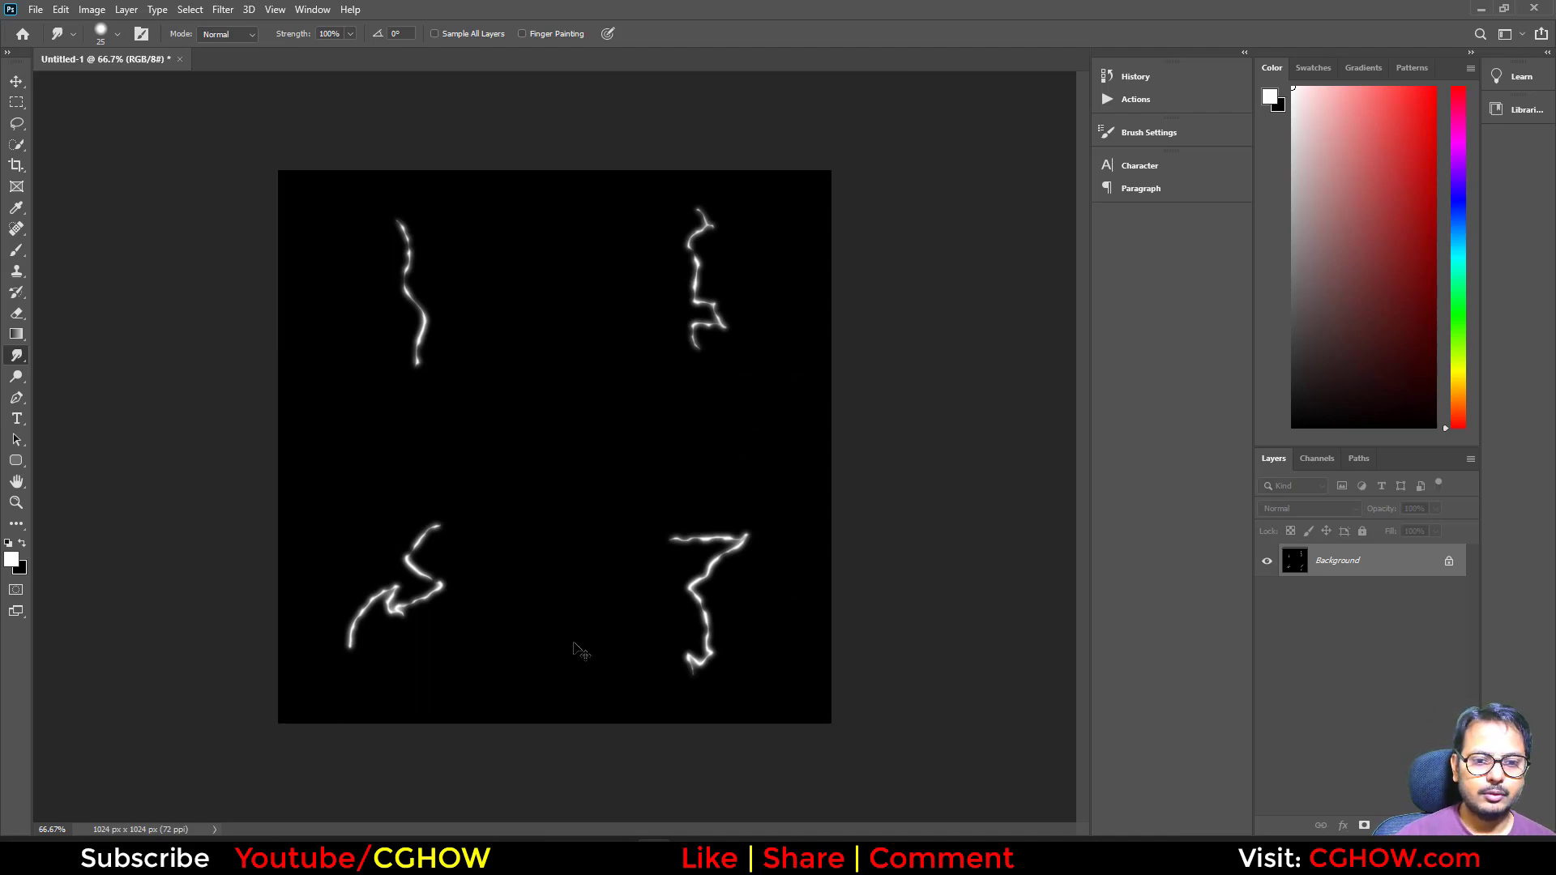
Try to save the lightning texture document
{"action": "key", "text": "ctrl+s"}
{"action": "left_click", "coordinate": [1049, 696]}
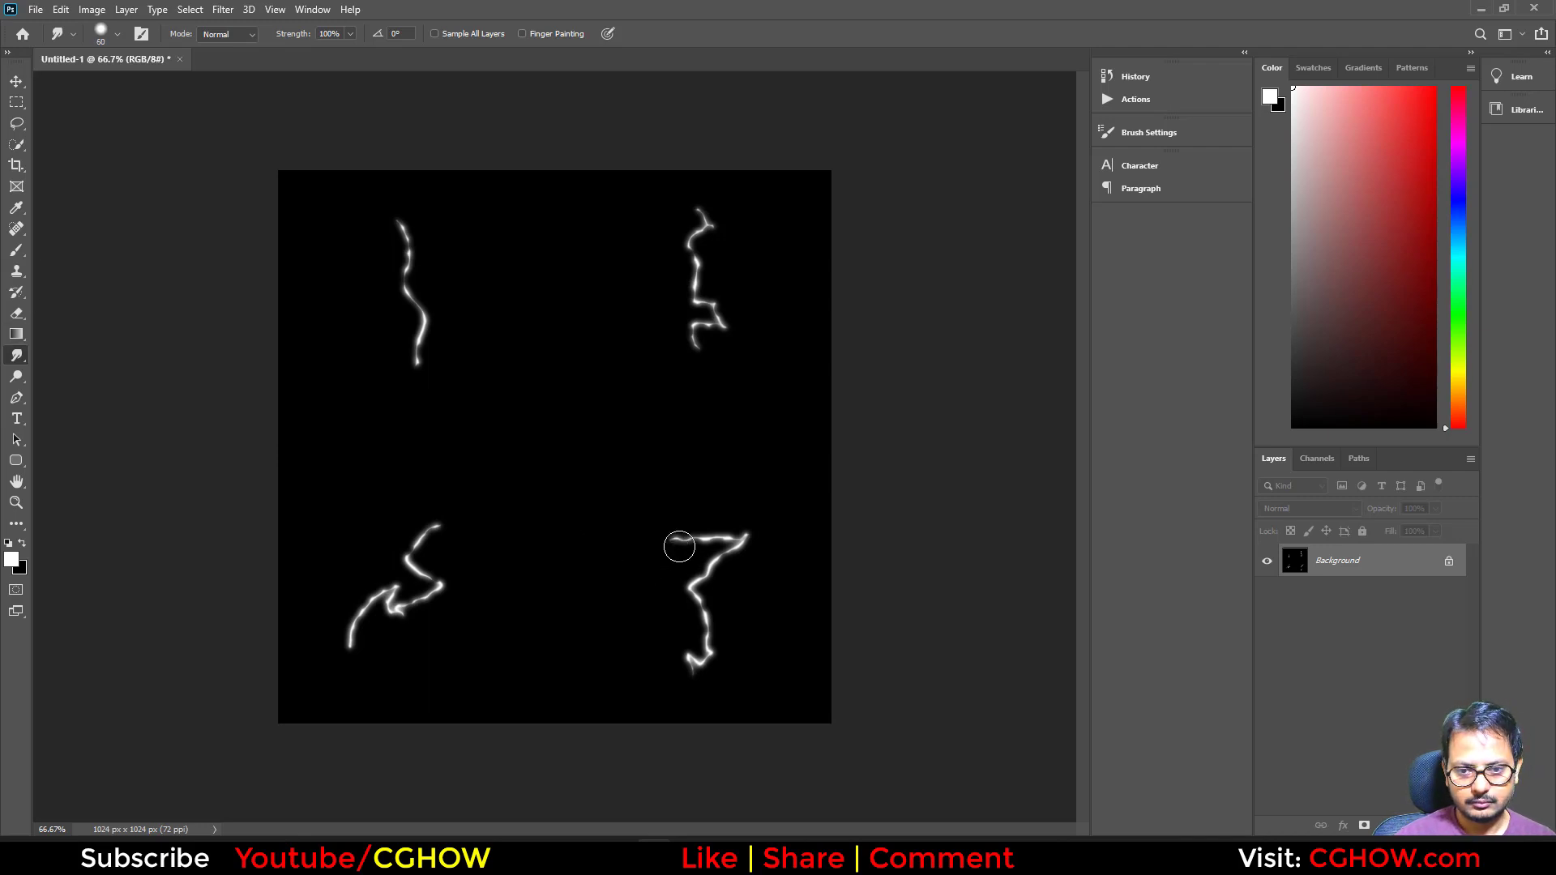
Smudge the upper end of the lower-right lightning line and the right corner of the lower-left one at 82% strength with a larger brush
{"action": "left_click_drag", "start_coordinate": [284, 38], "coordinate": [280, 38]}
{"action": "right_click", "coordinate": [603, 347]}
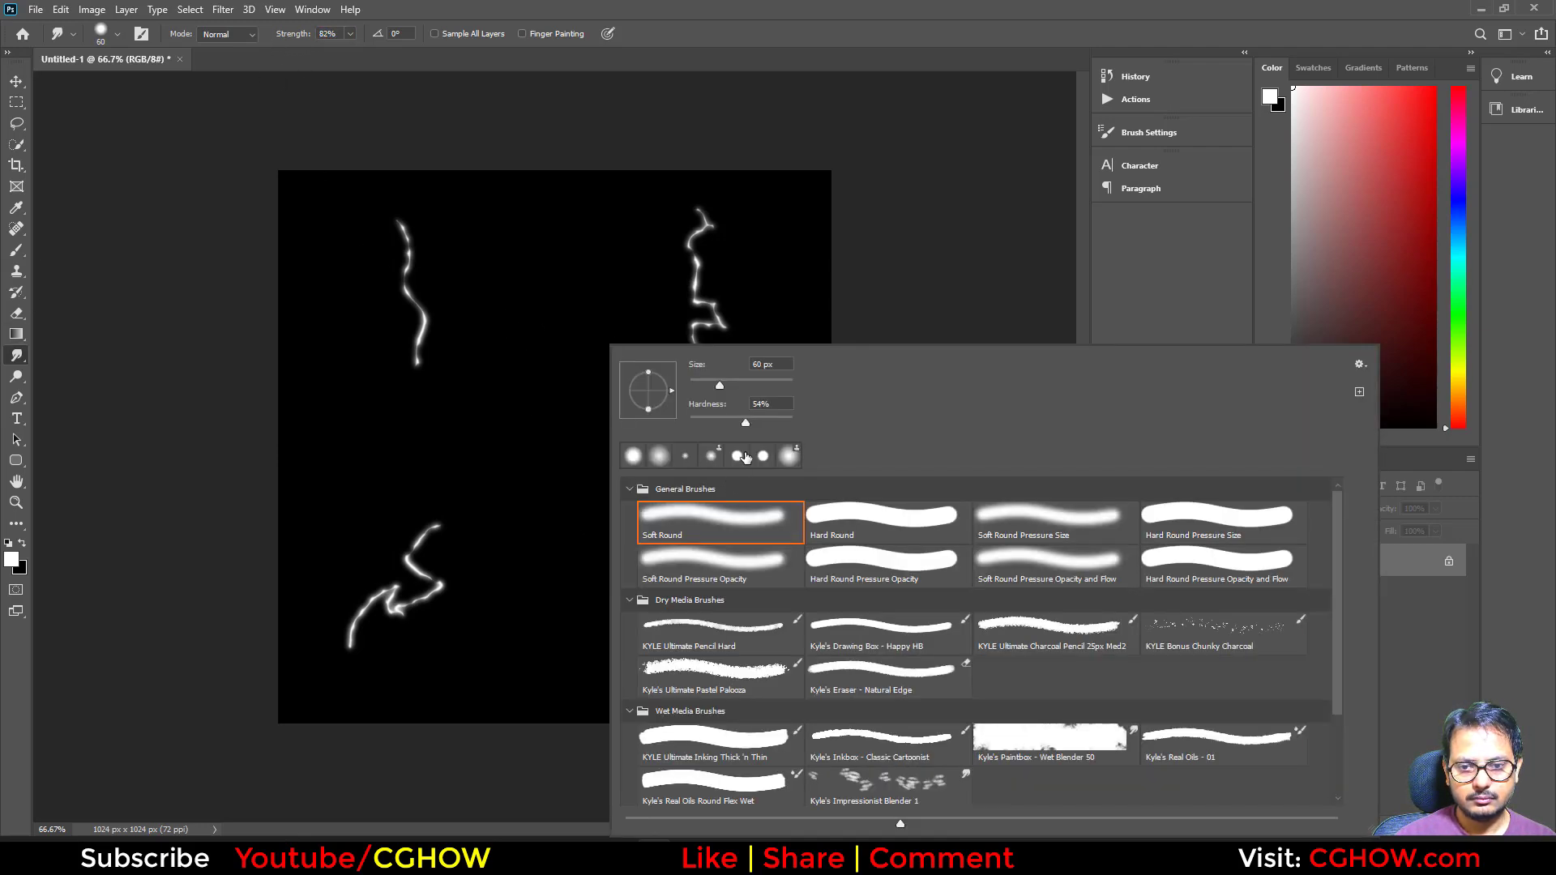
{"action": "left_click", "coordinate": [766, 4]}
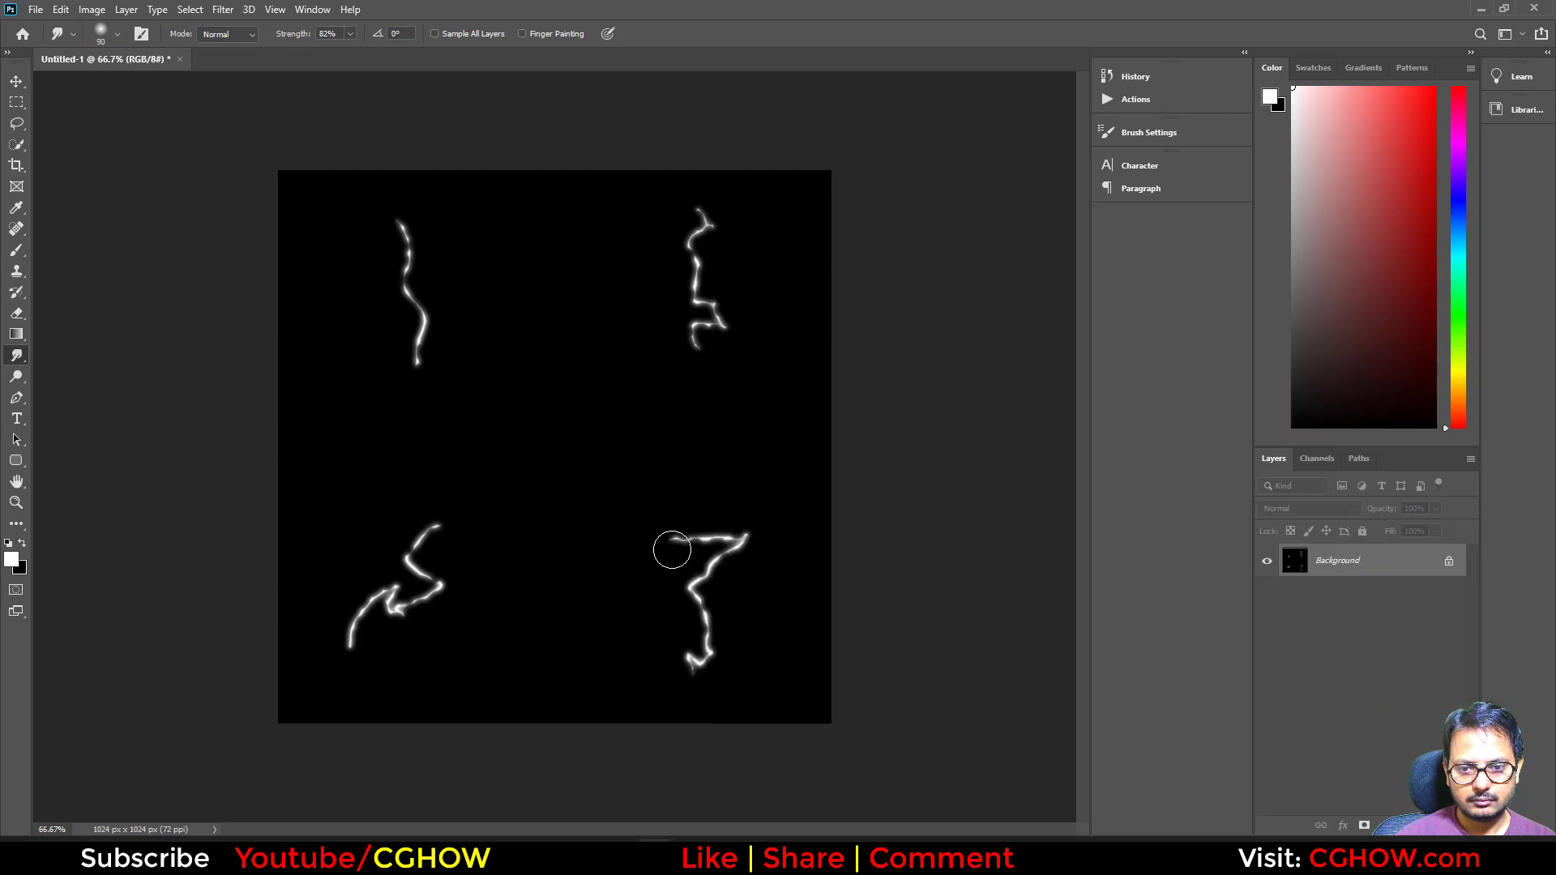
{"action": "left_click_drag", "start_coordinate": [707, 535], "coordinate": [709, 531]}
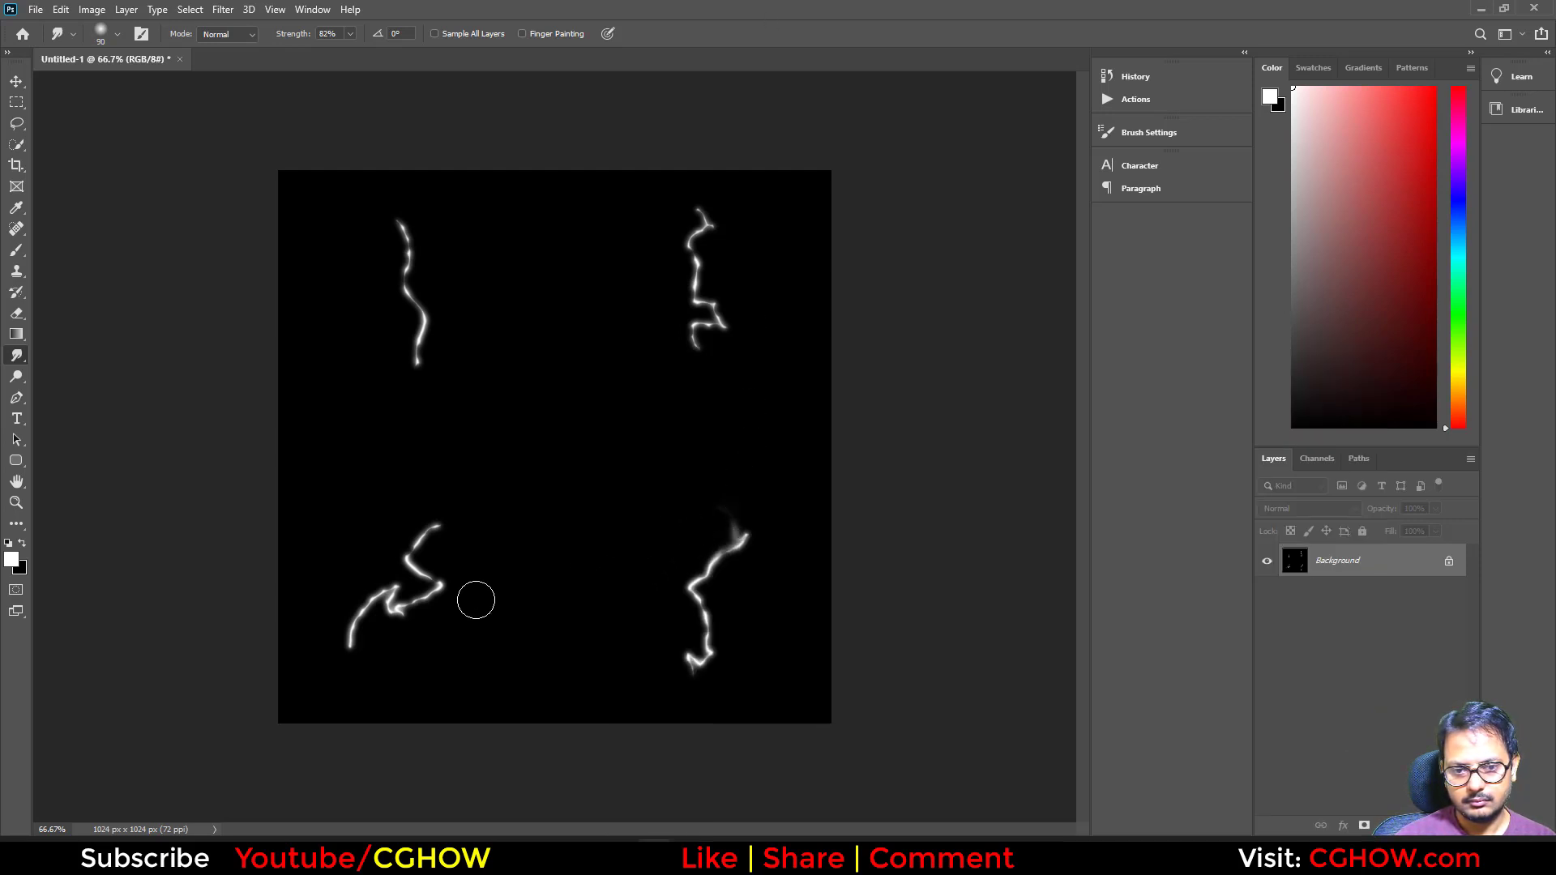
{"action": "left_click_drag", "start_coordinate": [453, 601], "coordinate": [450, 588]}
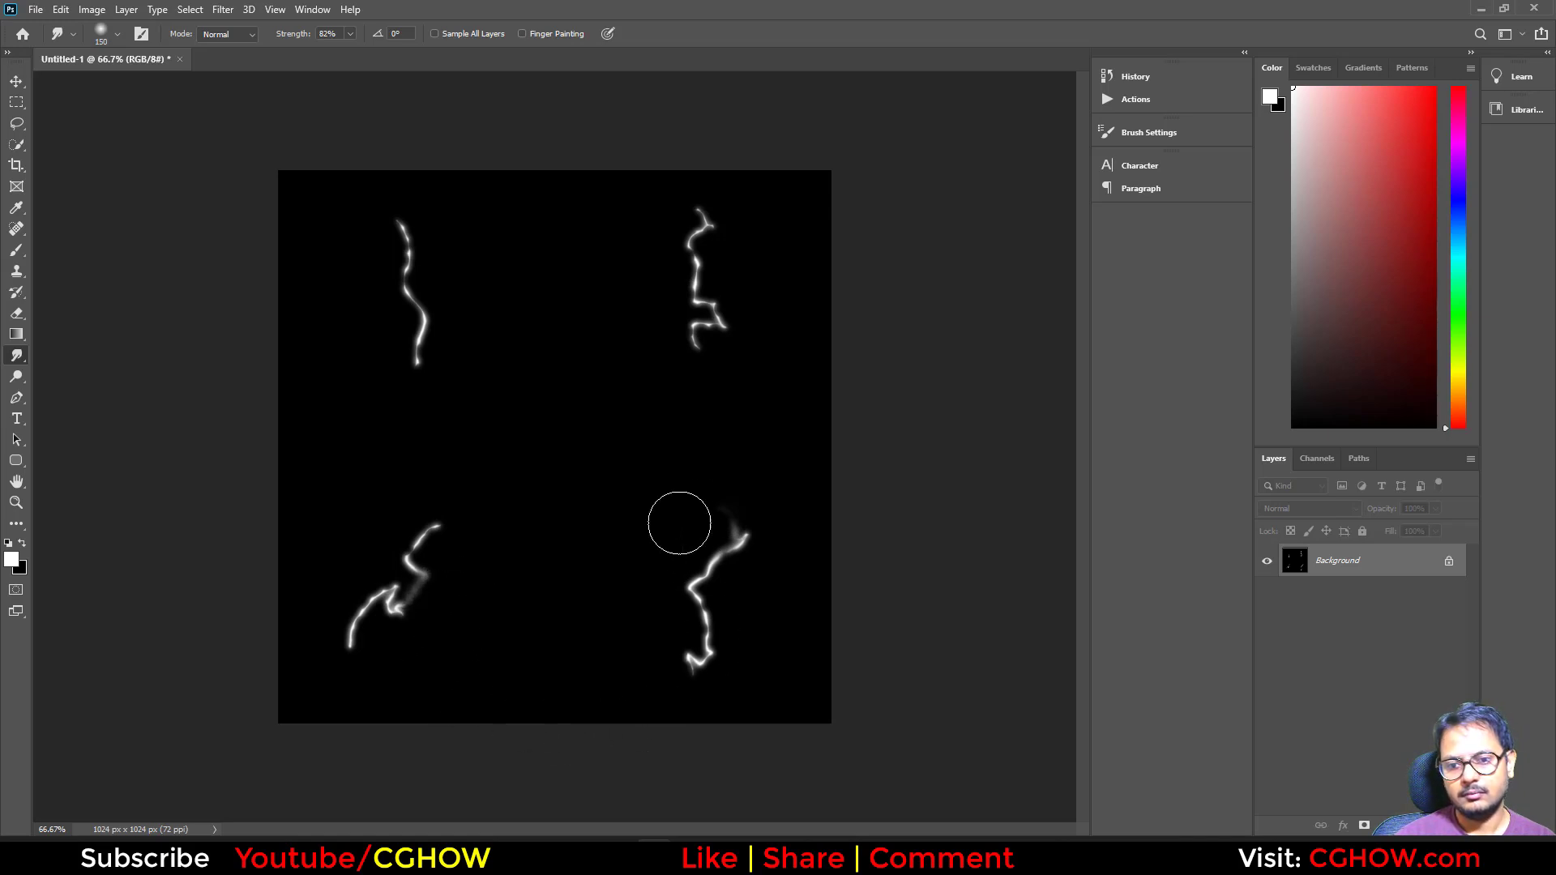
Save the lightning image to the Desktop as a 24 bits/pixel Targa file named t_lightning
{"action": "key", "text": "ctrl+shift+s"}
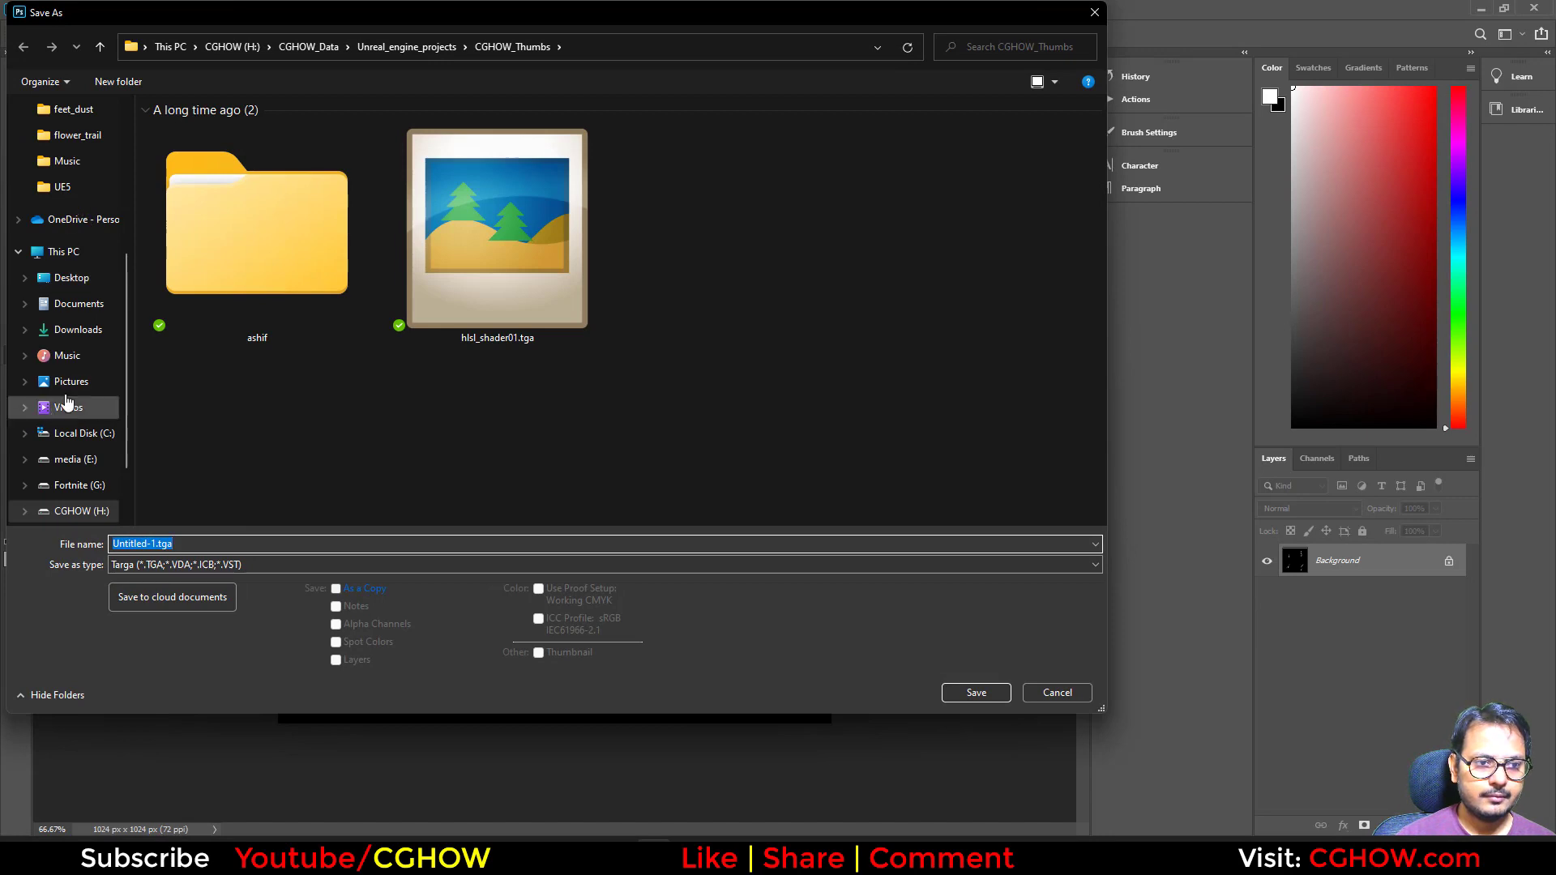
{"action": "left_click", "coordinate": [72, 277]}
{"action": "left_click", "coordinate": [189, 566]}
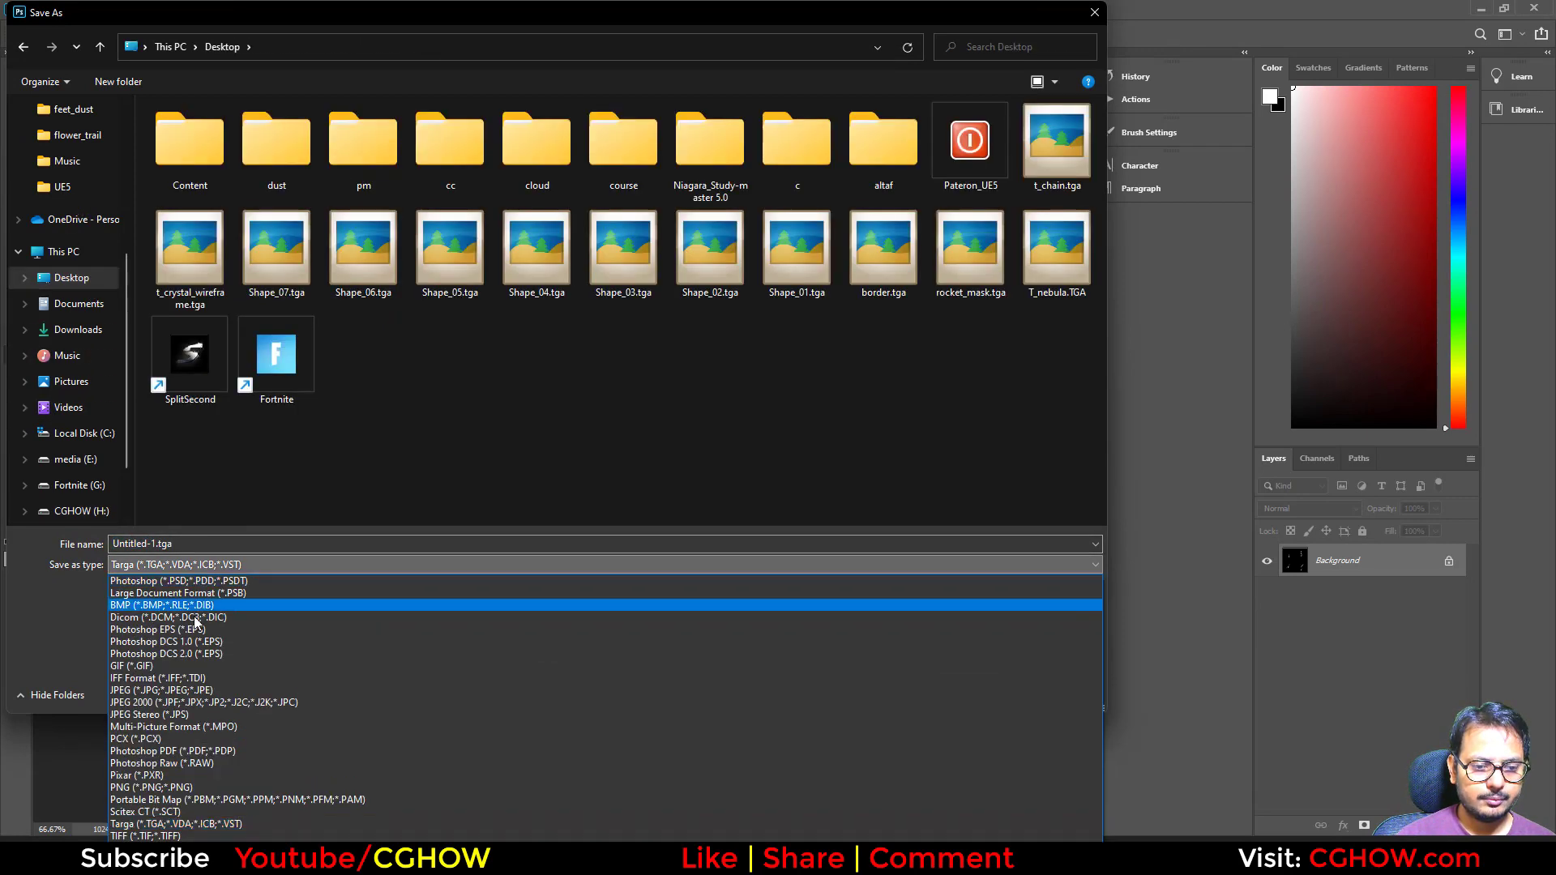
{"action": "left_click", "coordinate": [180, 824]}
{"action": "left_click", "coordinate": [189, 548]}
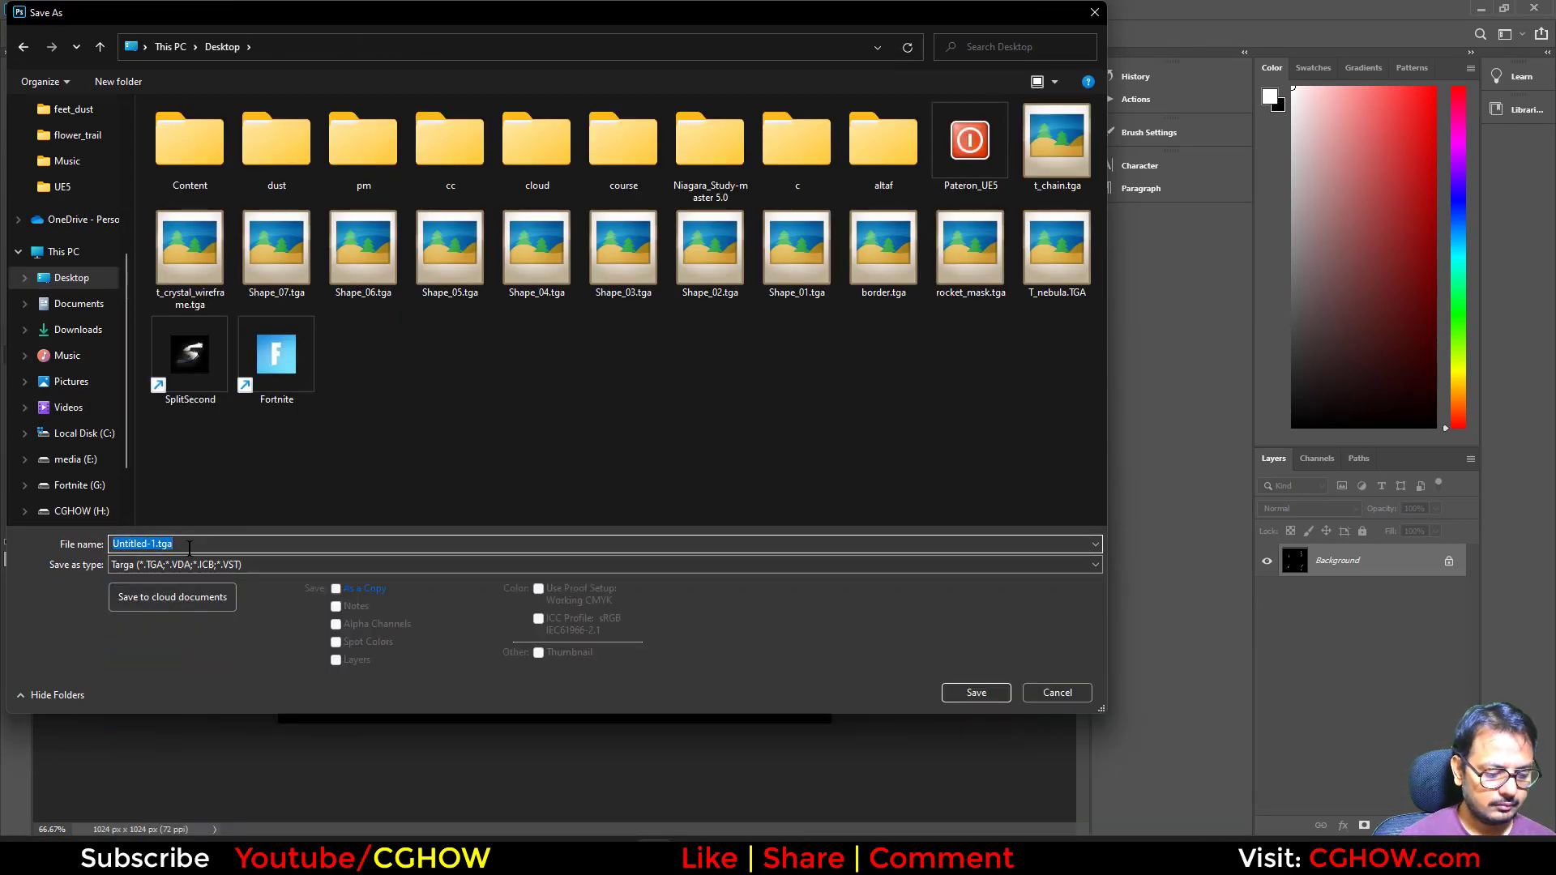
{"action": "type", "text": "t_lightning"}
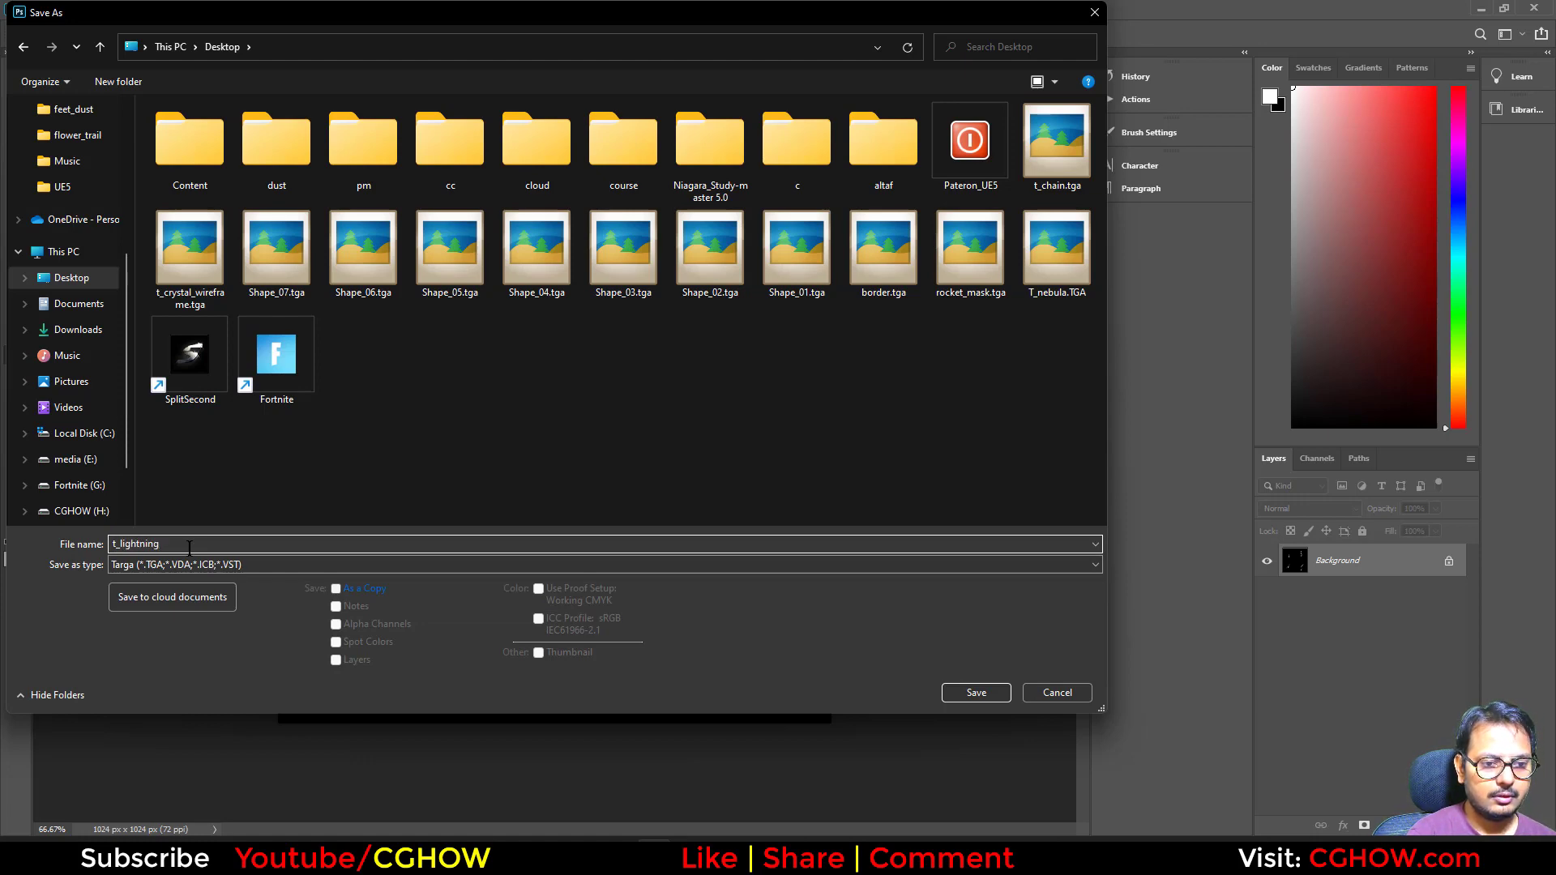
{"action": "key", "text": "Return"}
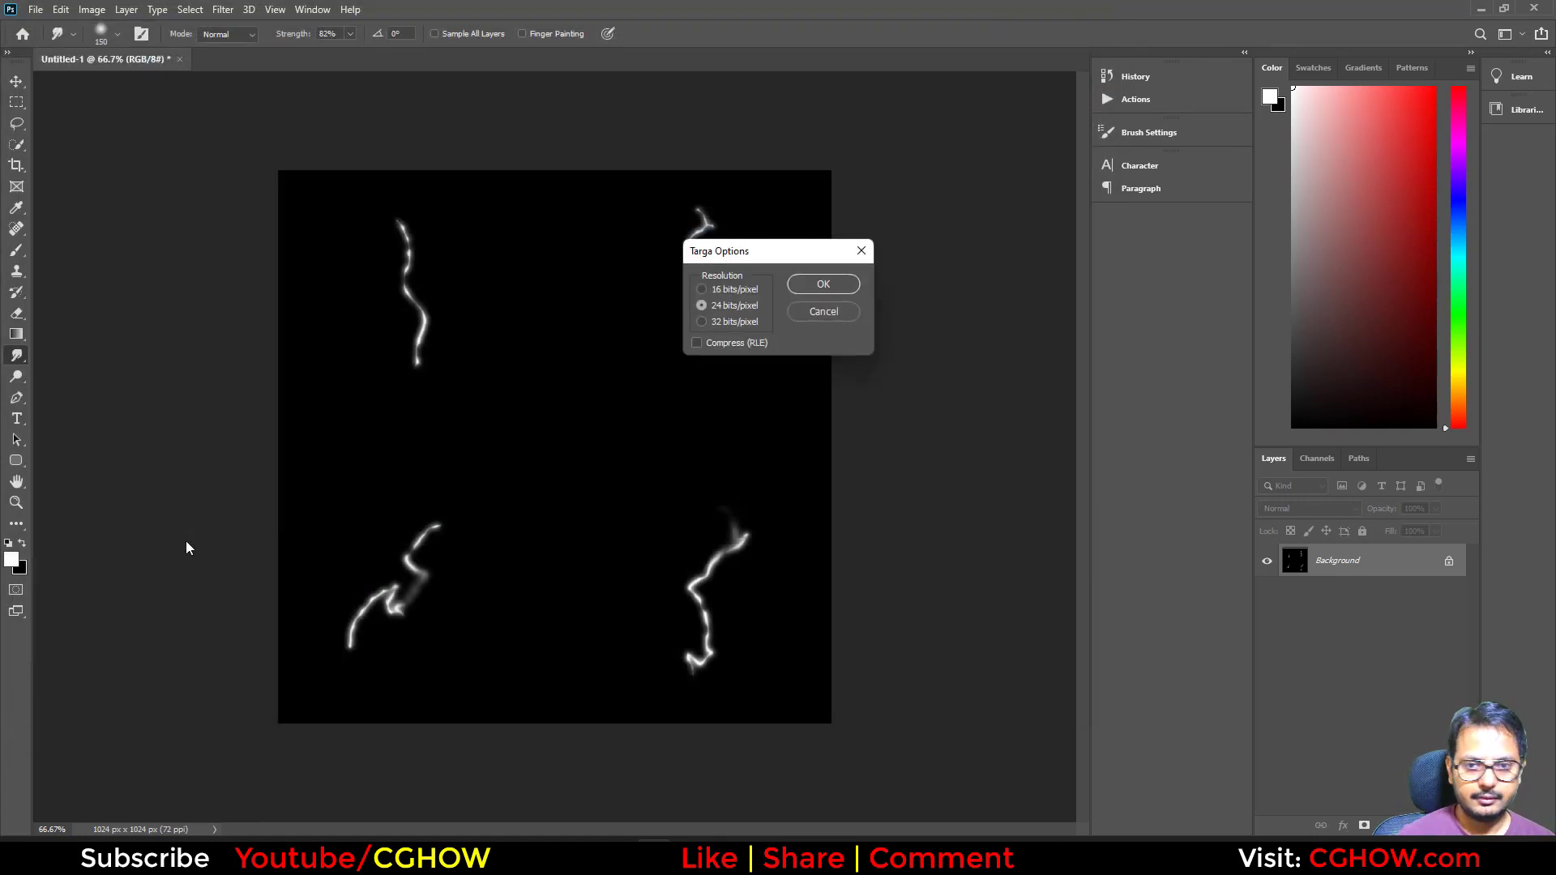
{"action": "left_click", "coordinate": [837, 280]}
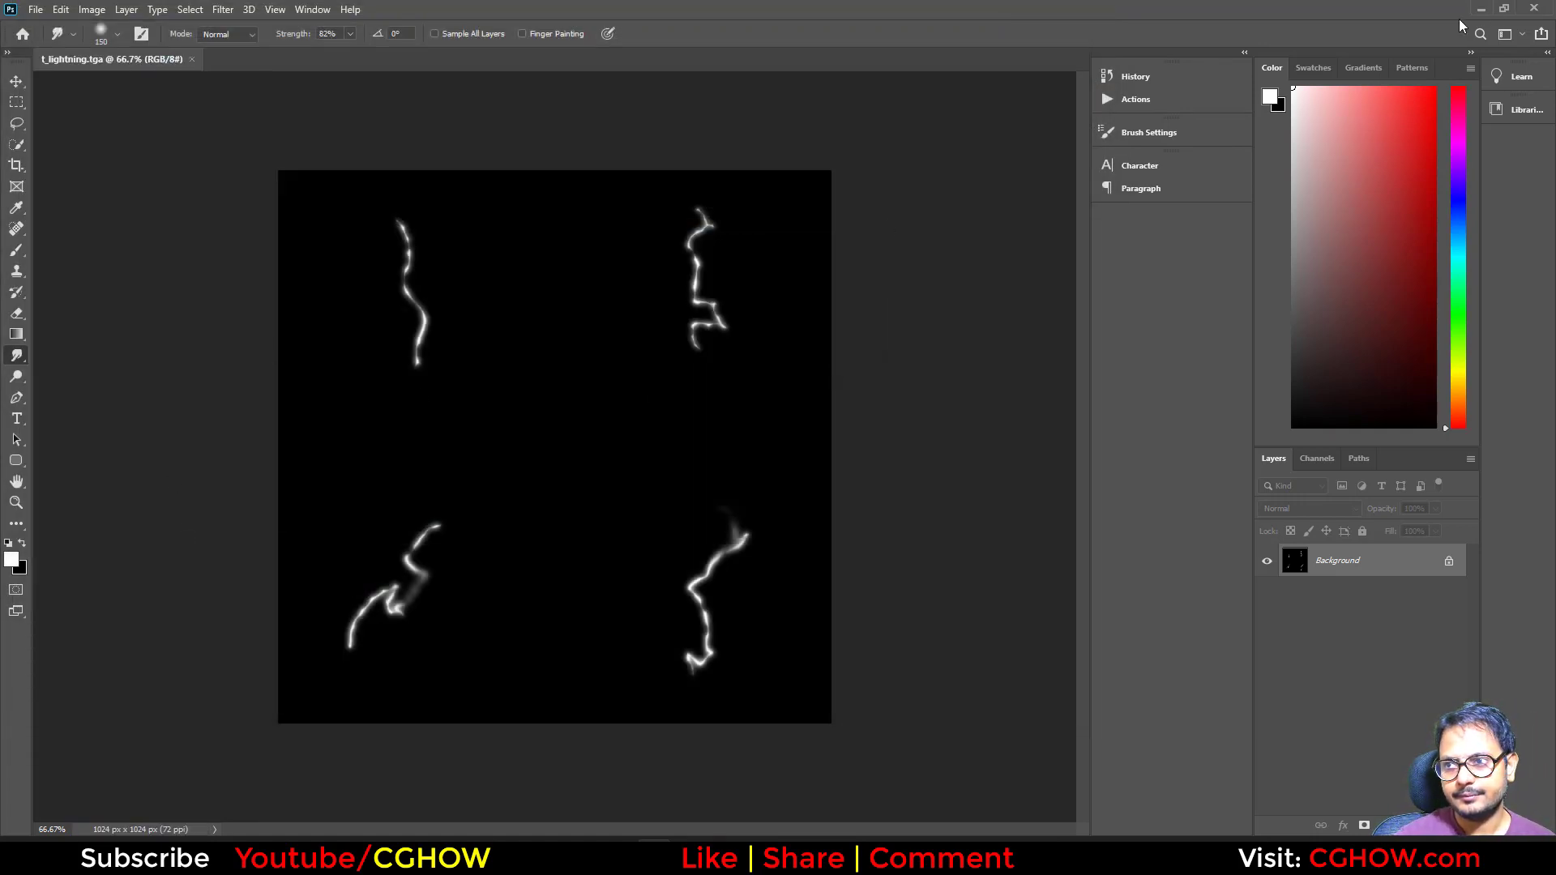
Switch to Unreal Engine and import t_lightning.tga from the Desktop into the EldenRing_Spell_01 folder
{"action": "left_click", "coordinate": [1480, 9]}
{"action": "left_click", "coordinate": [64, 567]}
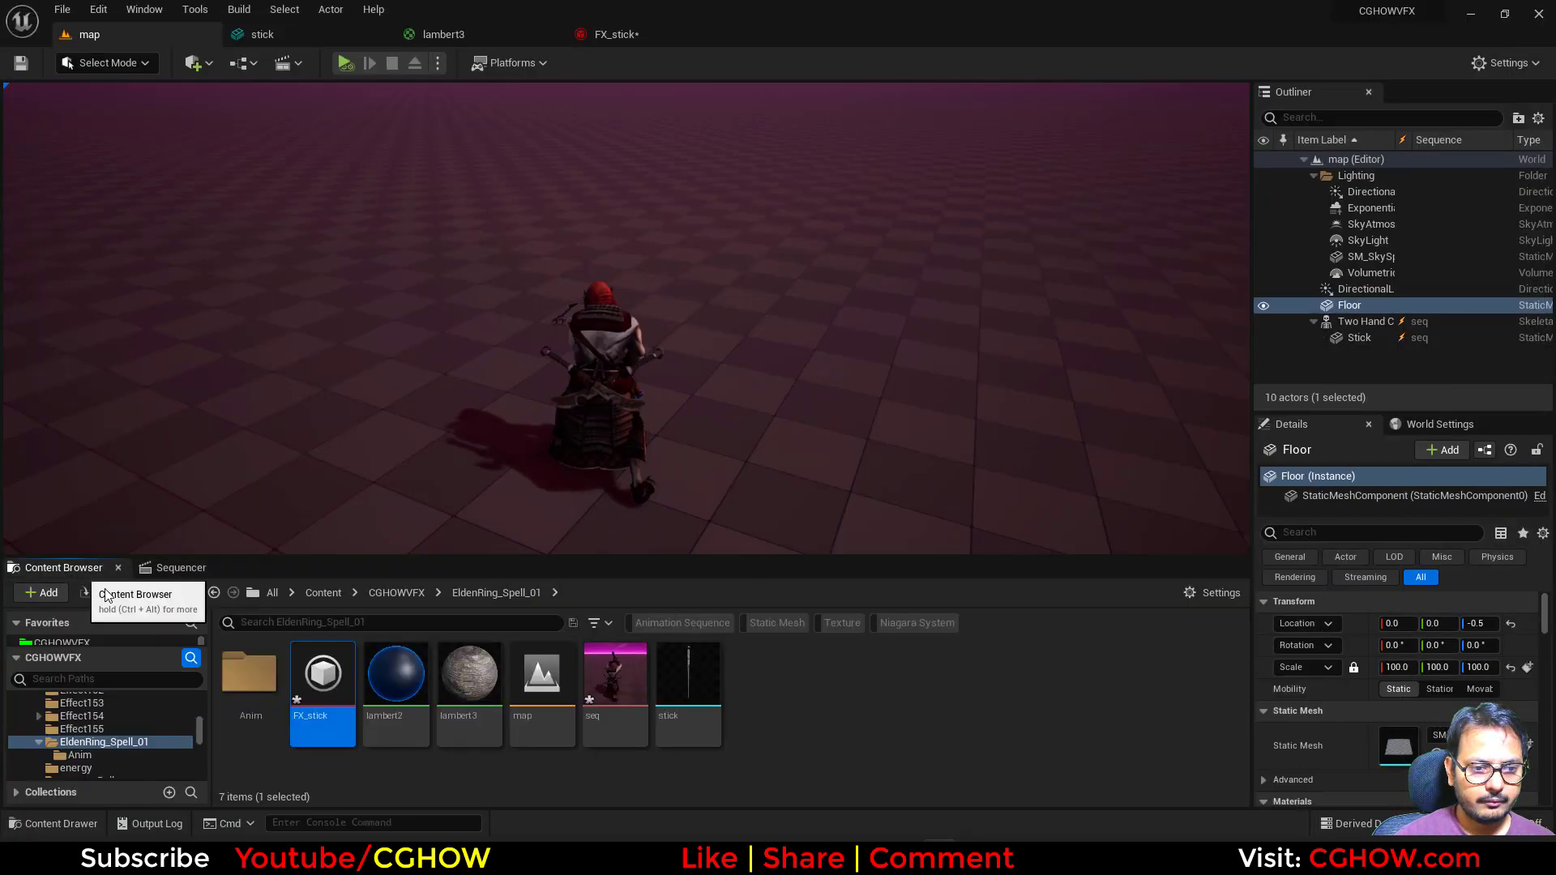
{"action": "right_click", "coordinate": [872, 708]}
{"action": "left_click", "coordinate": [993, 158]}
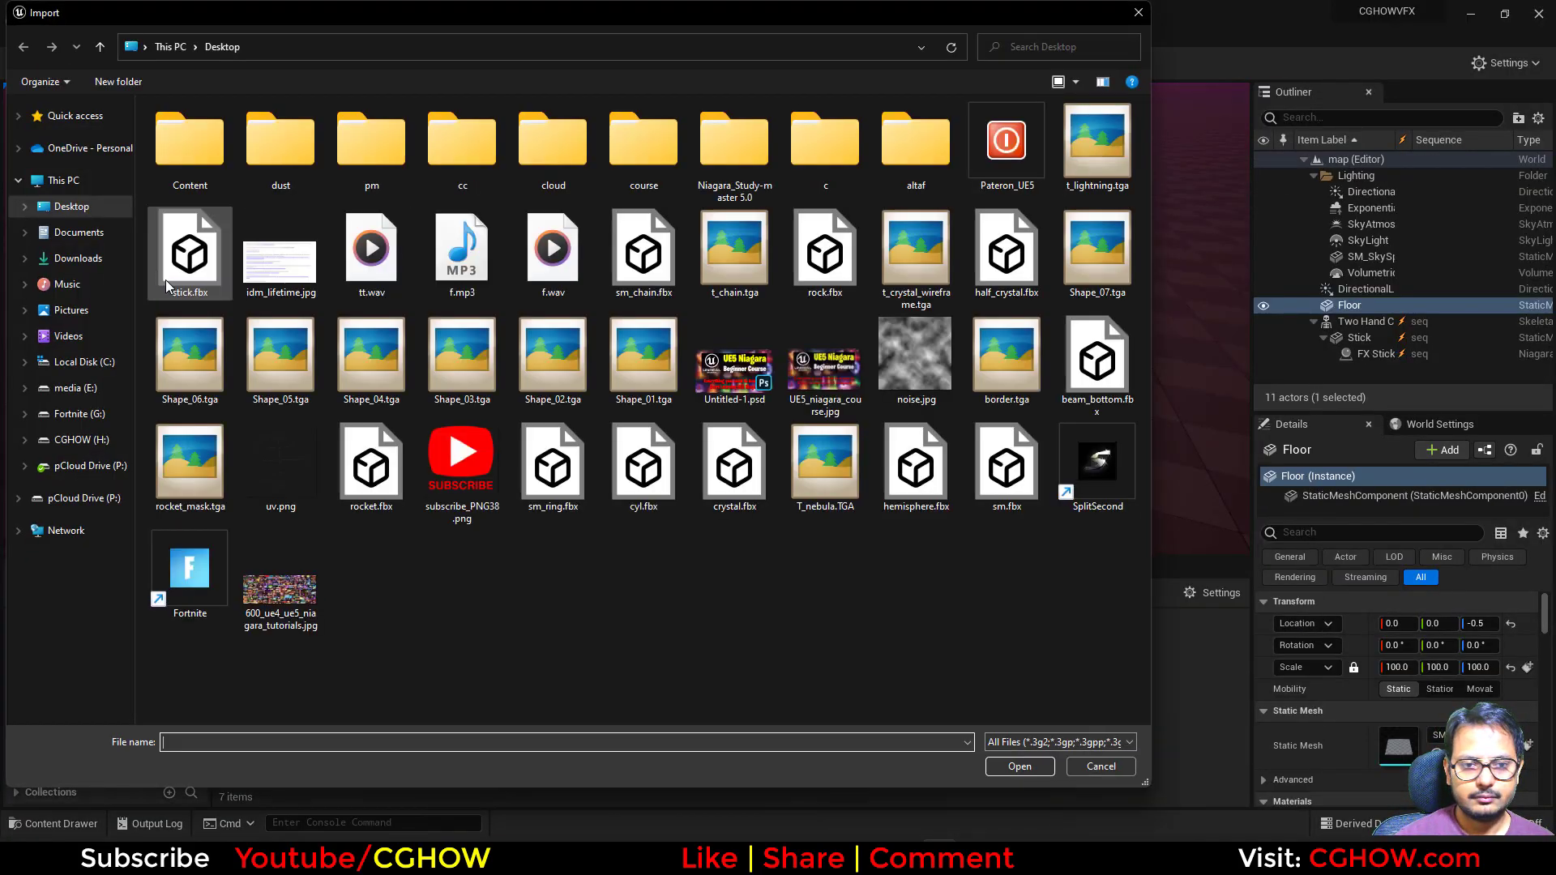
{"action": "double_click", "coordinate": [1102, 135]}
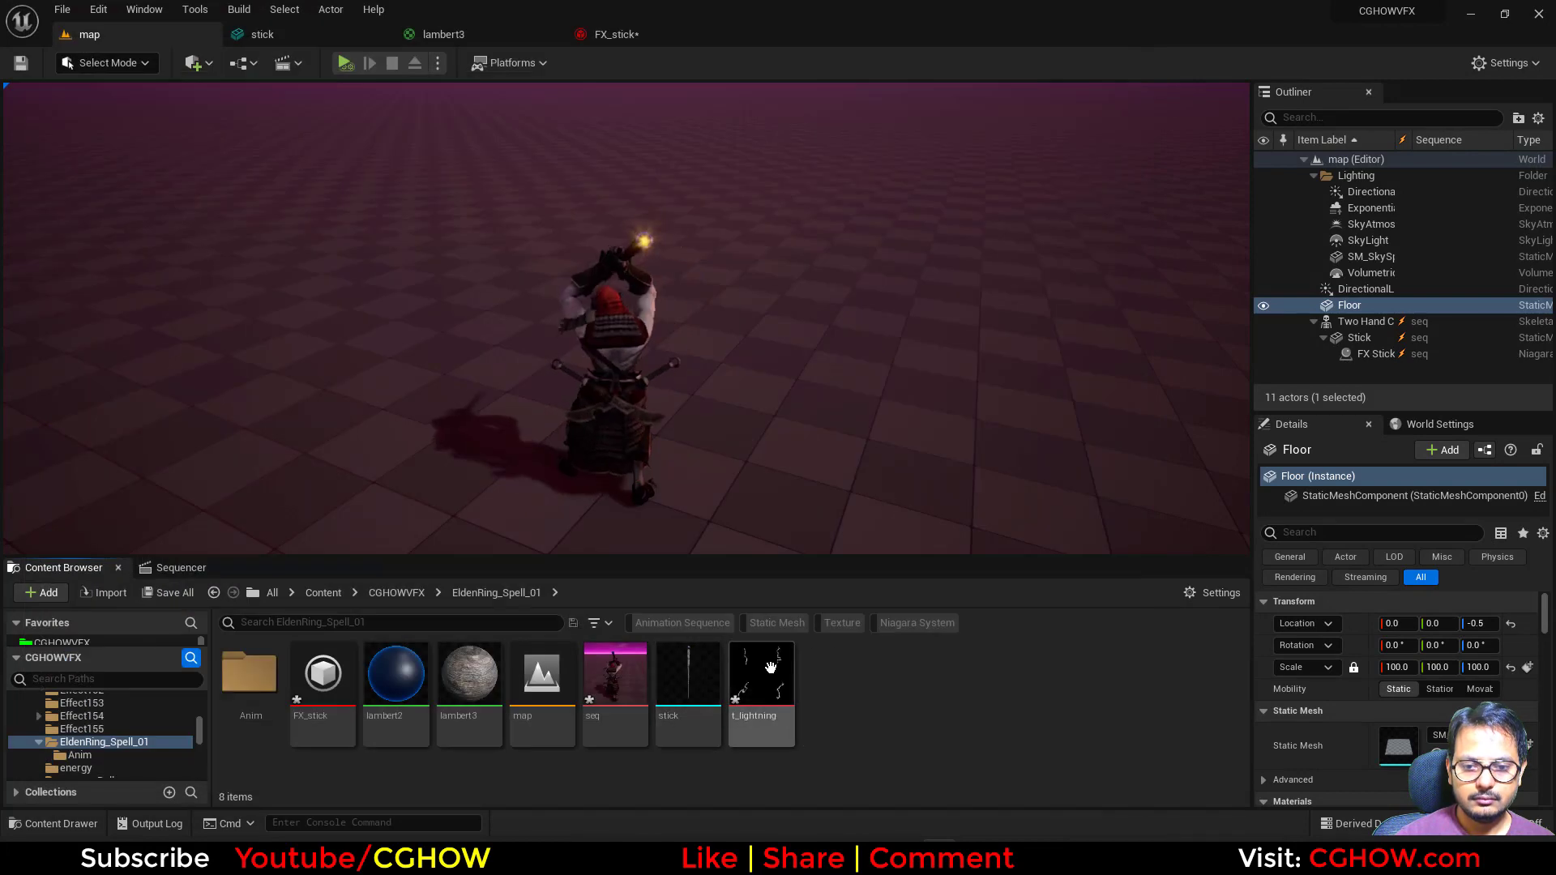
Create a material from the t_lightning texture, name it lightning_Mat, and open its graph
{"action": "right_click", "coordinate": [762, 696]}
{"action": "left_click", "coordinate": [921, 78]}
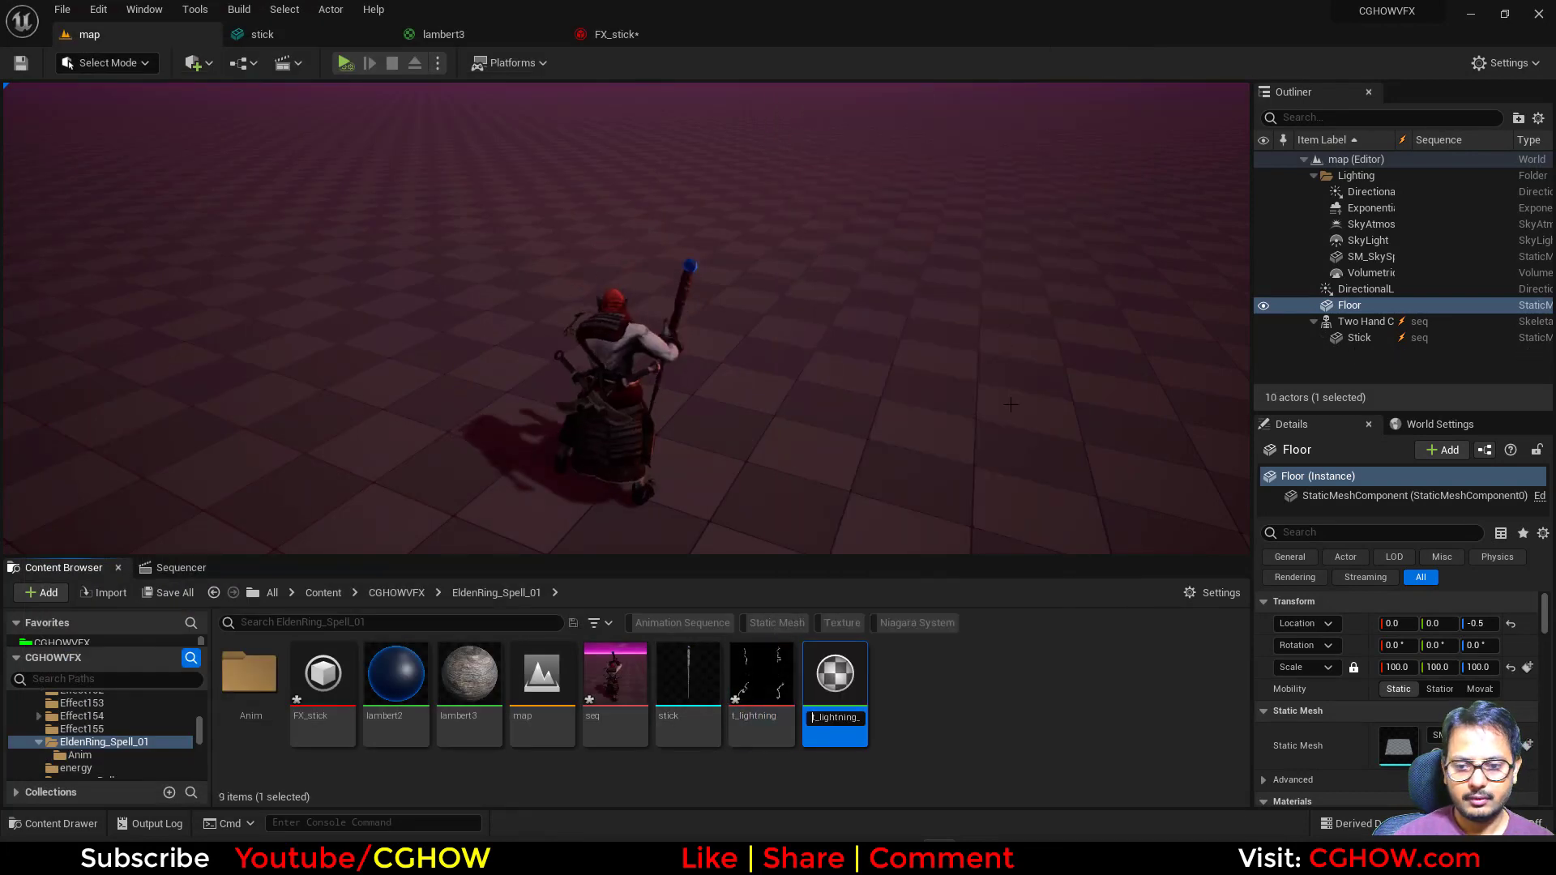
{"action": "type", "text": "lightning_Mat"}
{"action": "key", "text": "Return"}
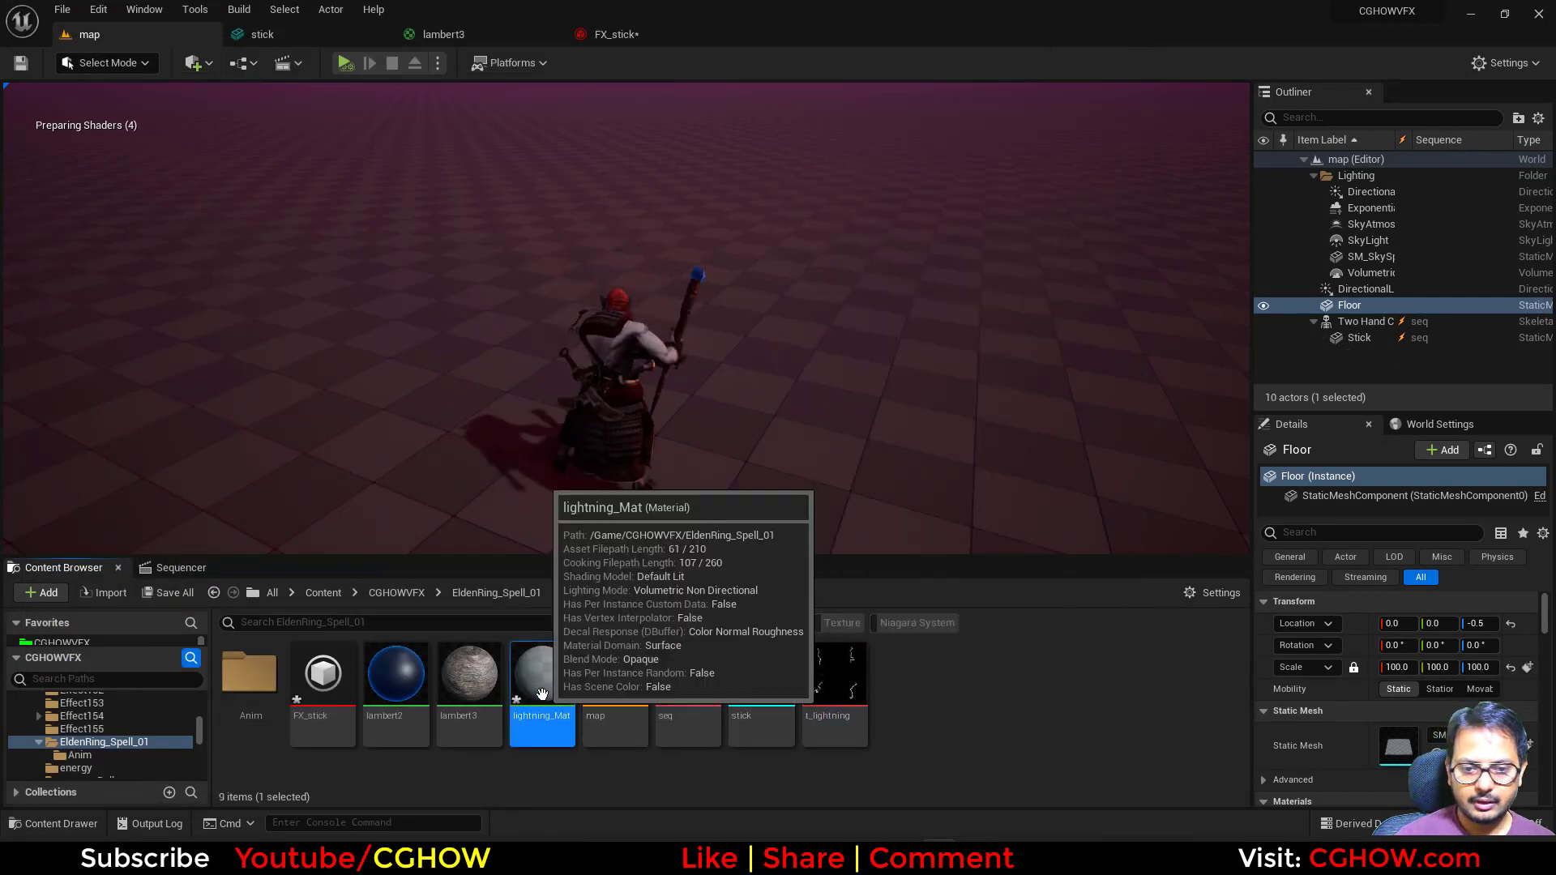
{"action": "double_click", "coordinate": [541, 689]}
{"action": "right_click", "coordinate": [614, 365]}
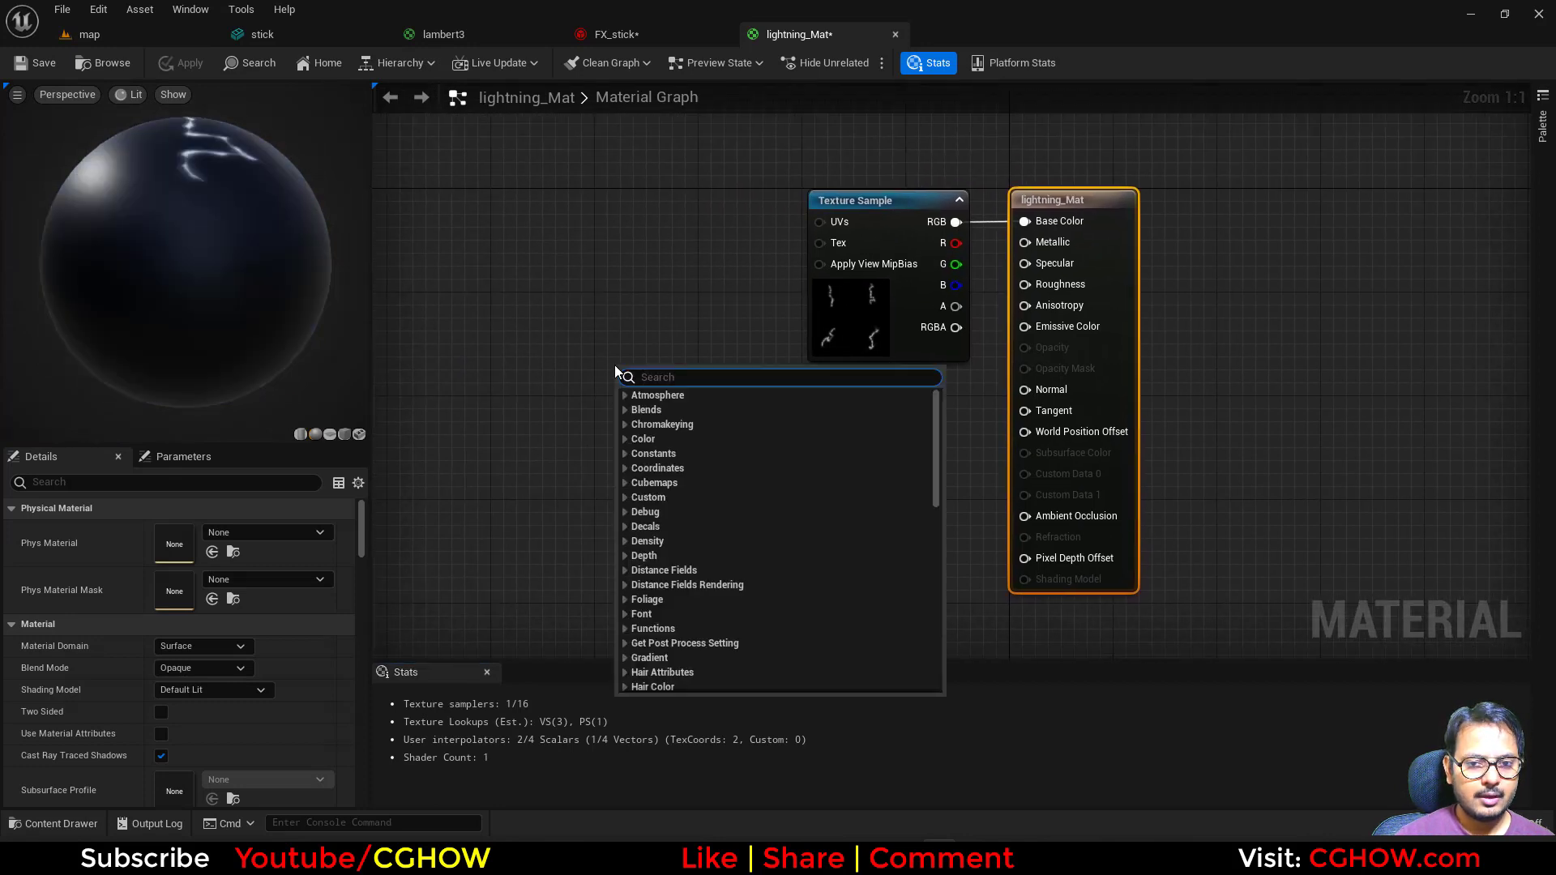
Set lightning_Mat's blend mode to Additive and its shading model to Unlit
{"action": "left_click", "coordinate": [230, 671]}
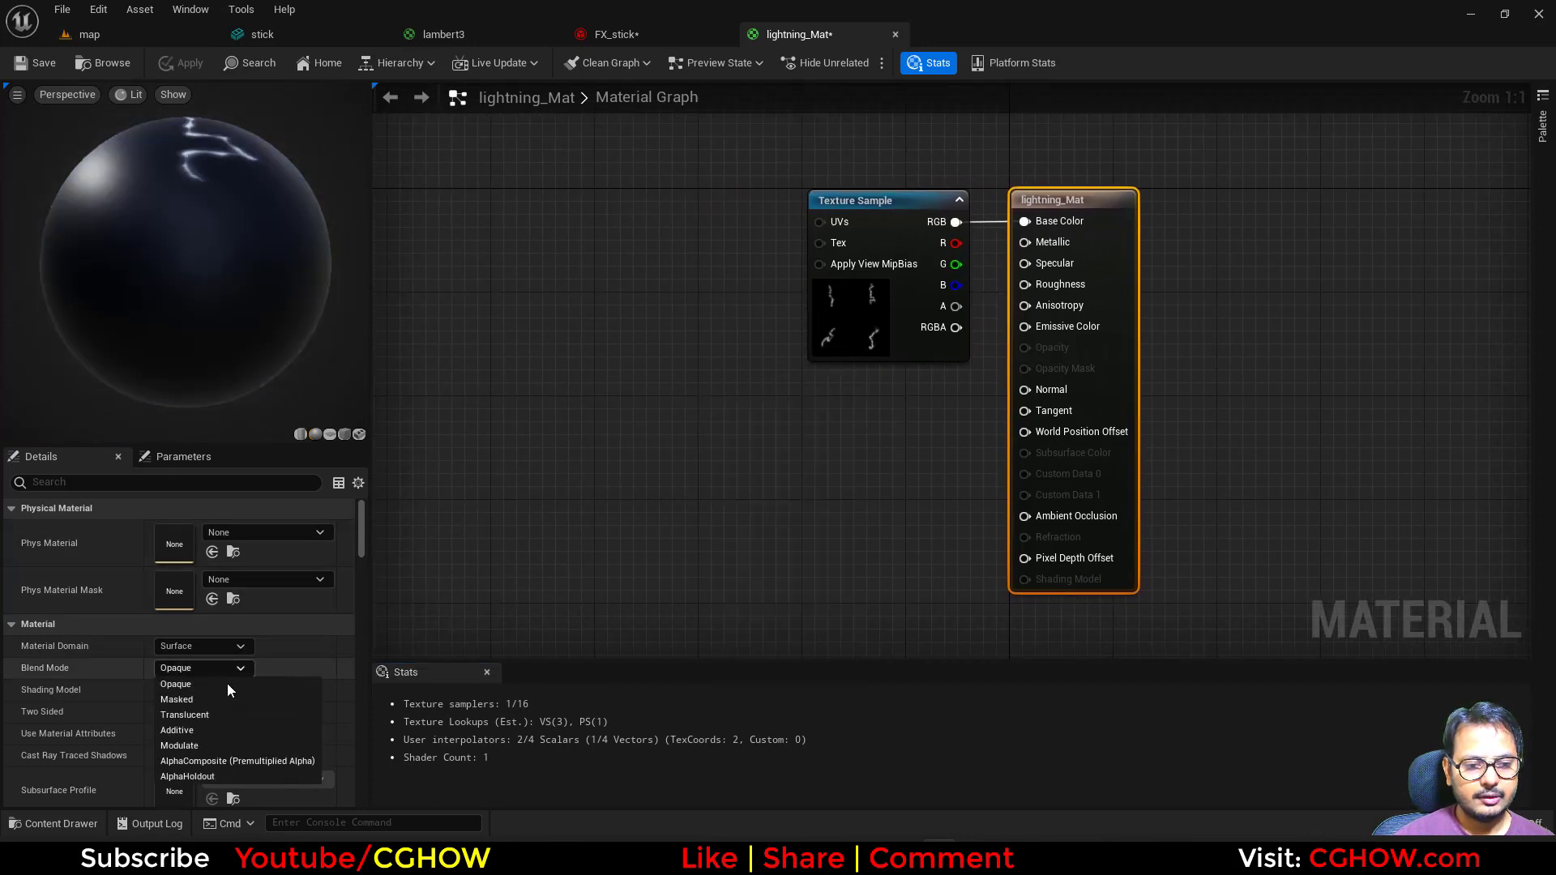
{"action": "left_click", "coordinate": [220, 716]}
{"action": "left_click", "coordinate": [221, 689]}
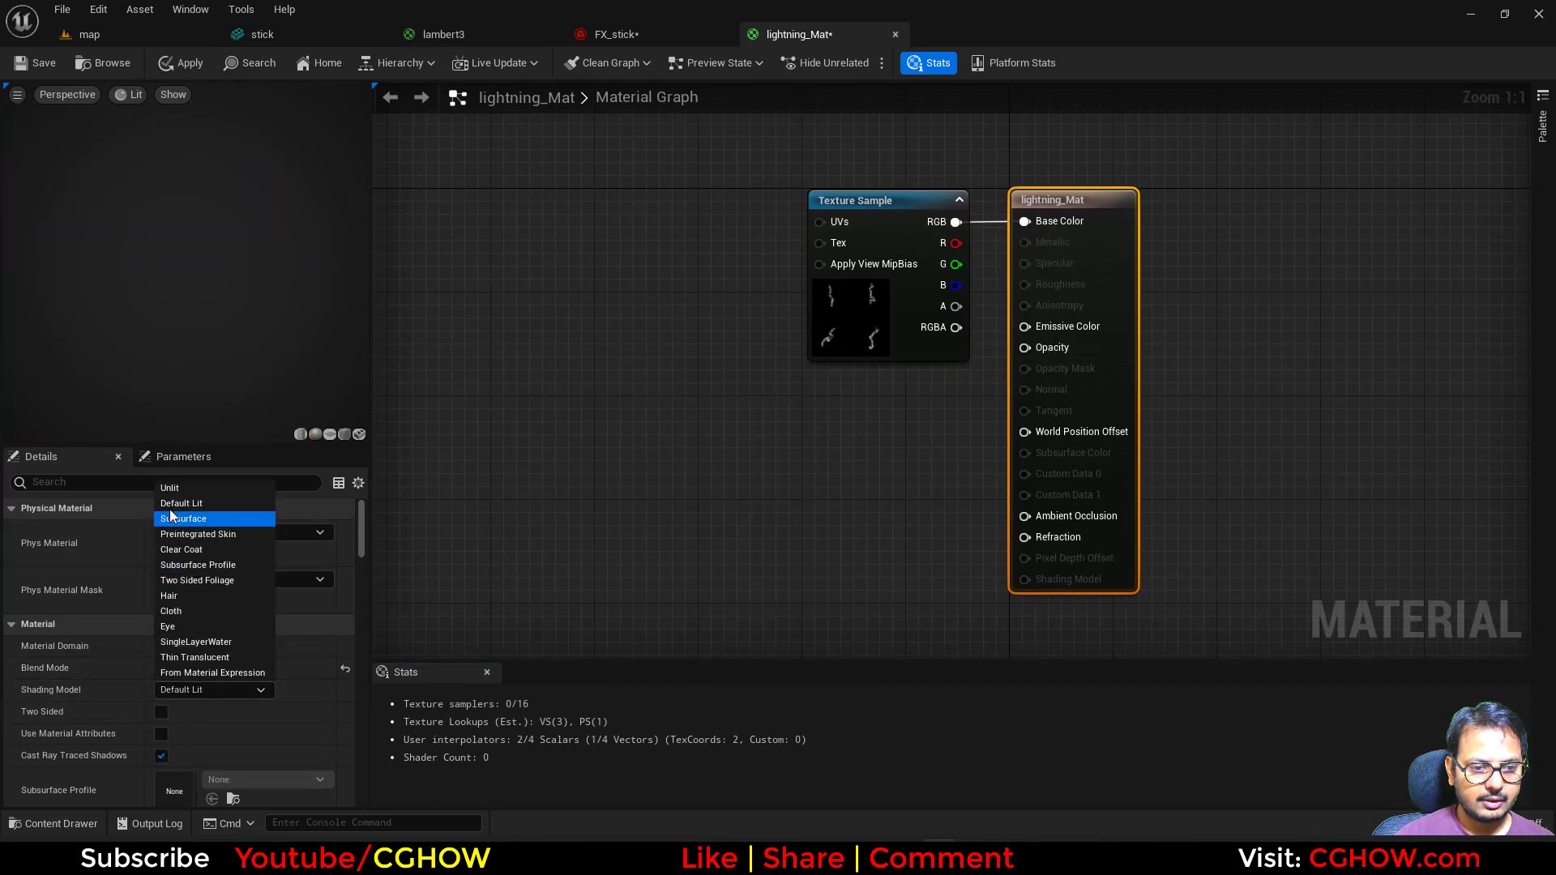
{"action": "left_click", "coordinate": [207, 487]}
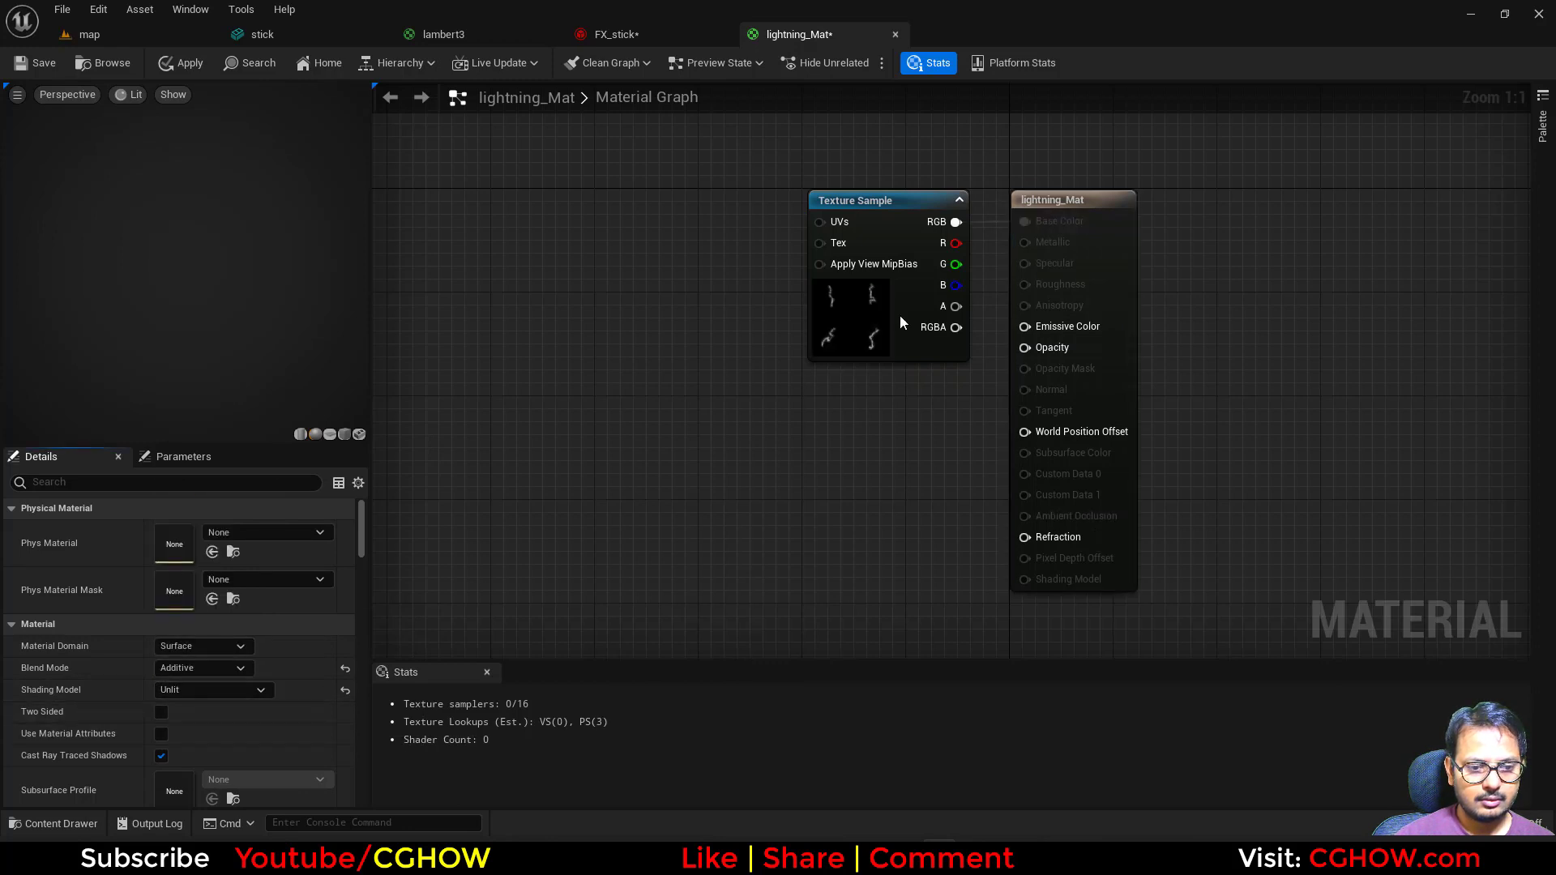
Move the Texture Sample aside and add a Particle Color node whose colour output feeds Emissive Color
{"action": "left_click_drag", "start_coordinate": [859, 200], "coordinate": [594, 343]}
{"action": "right_click", "coordinate": [680, 207]}
{"action": "type", "text": "par"}
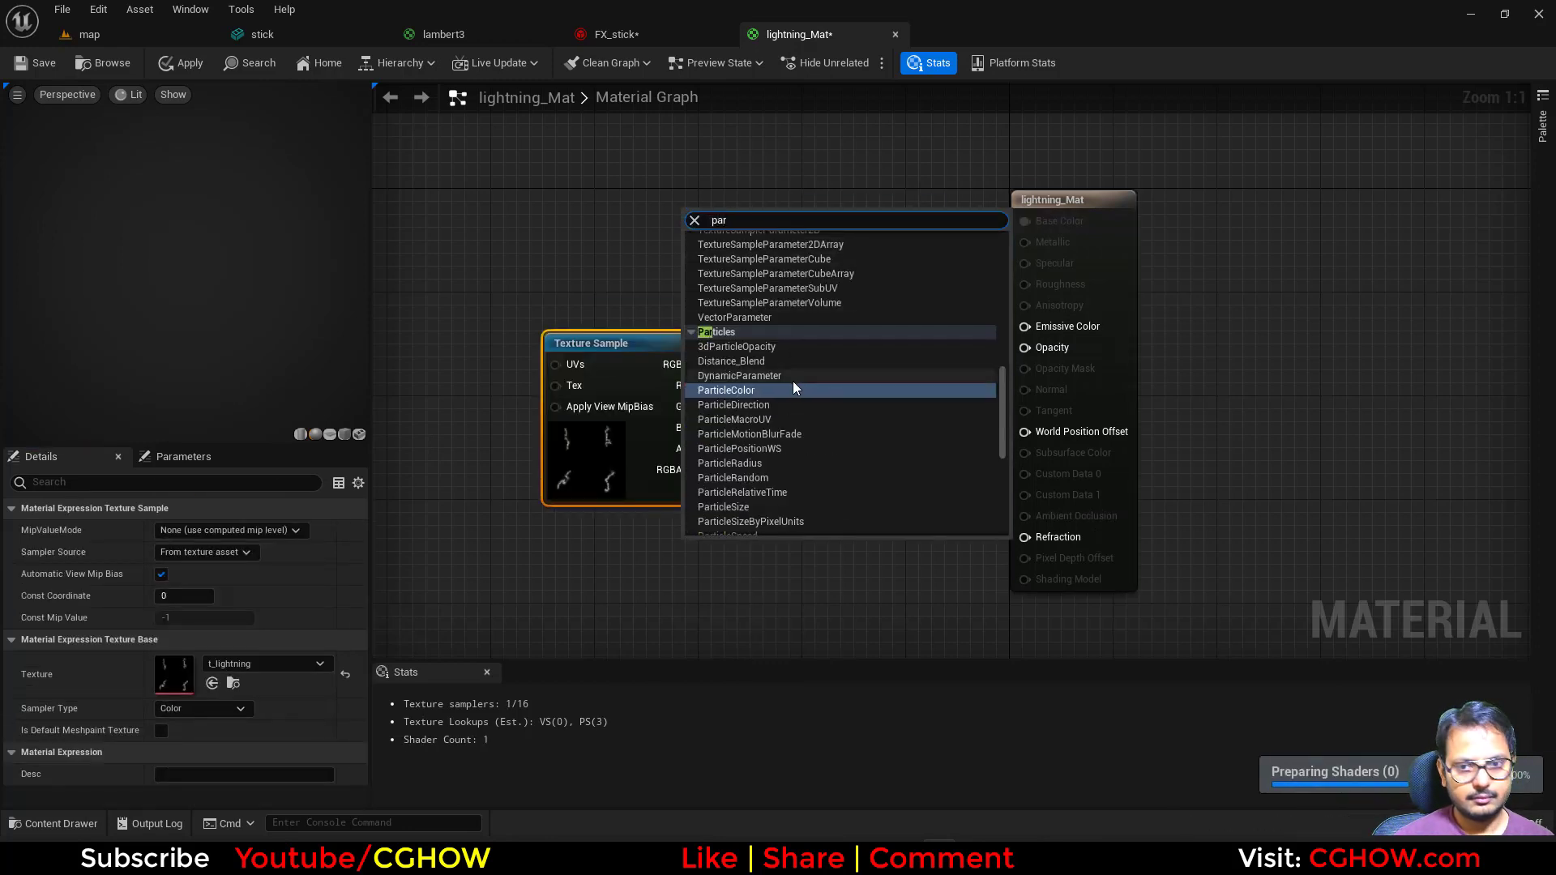
{"action": "left_click", "coordinate": [792, 388]}
{"action": "left_click_drag", "start_coordinate": [770, 251], "coordinate": [1022, 326]}
Multiply the Particle Color alpha by the texture's red channel and connect the product to Opacity
{"action": "key", "text": "m"}
{"action": "left_click", "coordinate": [805, 383]}
{"action": "left_click_drag", "start_coordinate": [691, 386], "coordinate": [815, 435]}
{"action": "left_click_drag", "start_coordinate": [764, 328], "coordinate": [1024, 348]}
Preview lightning_Mat on a flat plane, and save it with its asset selected in the content browser
{"action": "left_click", "coordinate": [1127, 271]}
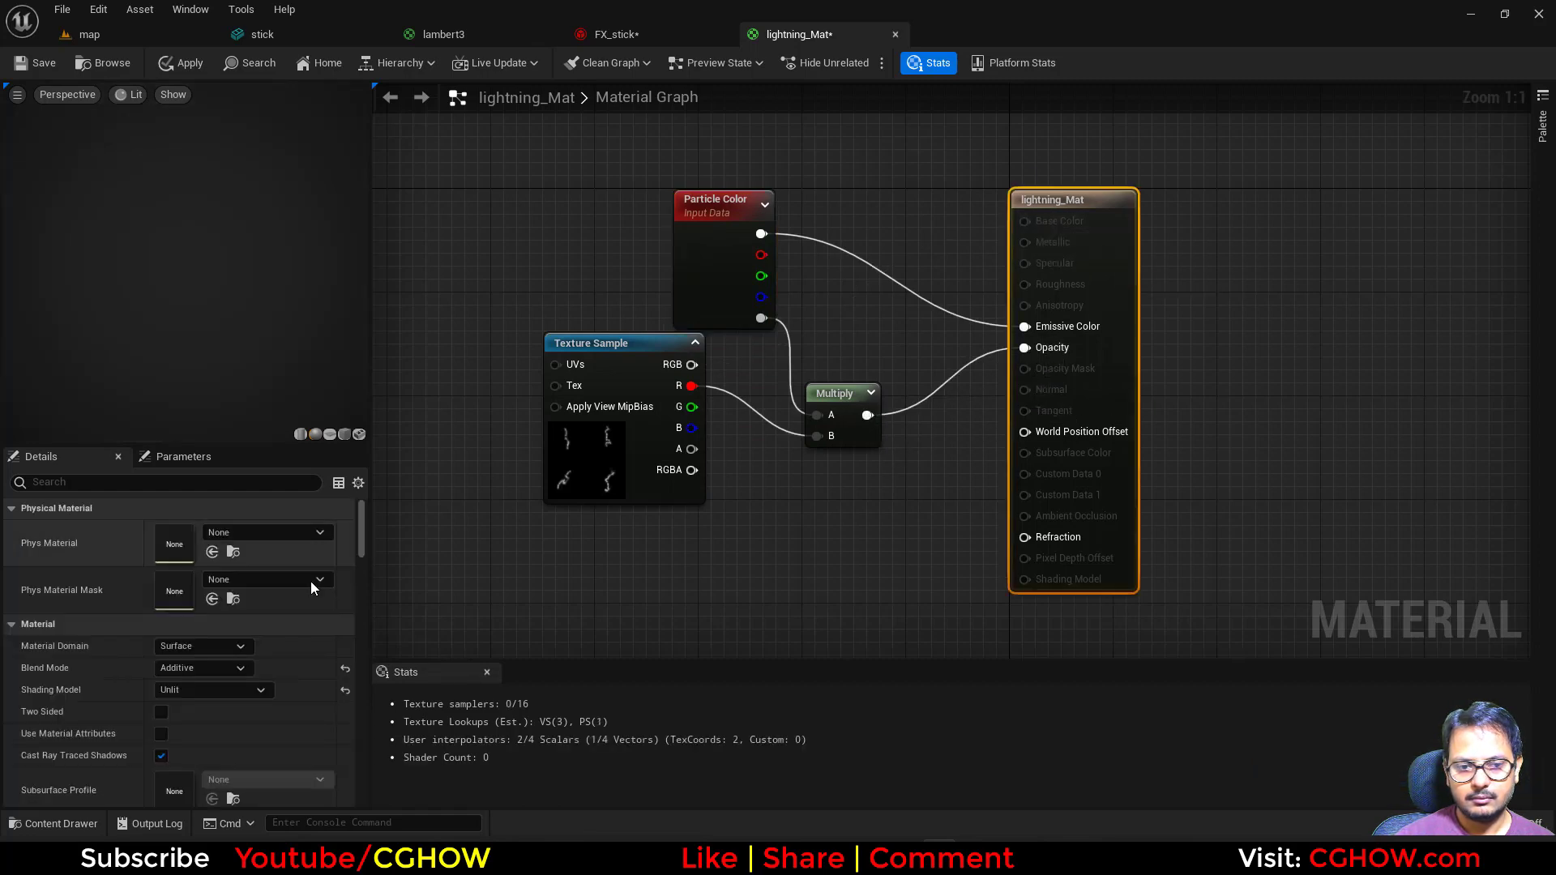
{"action": "left_click", "coordinate": [331, 435]}
{"action": "right_click_drag", "start_coordinate": [428, 485], "coordinate": [503, 433]}
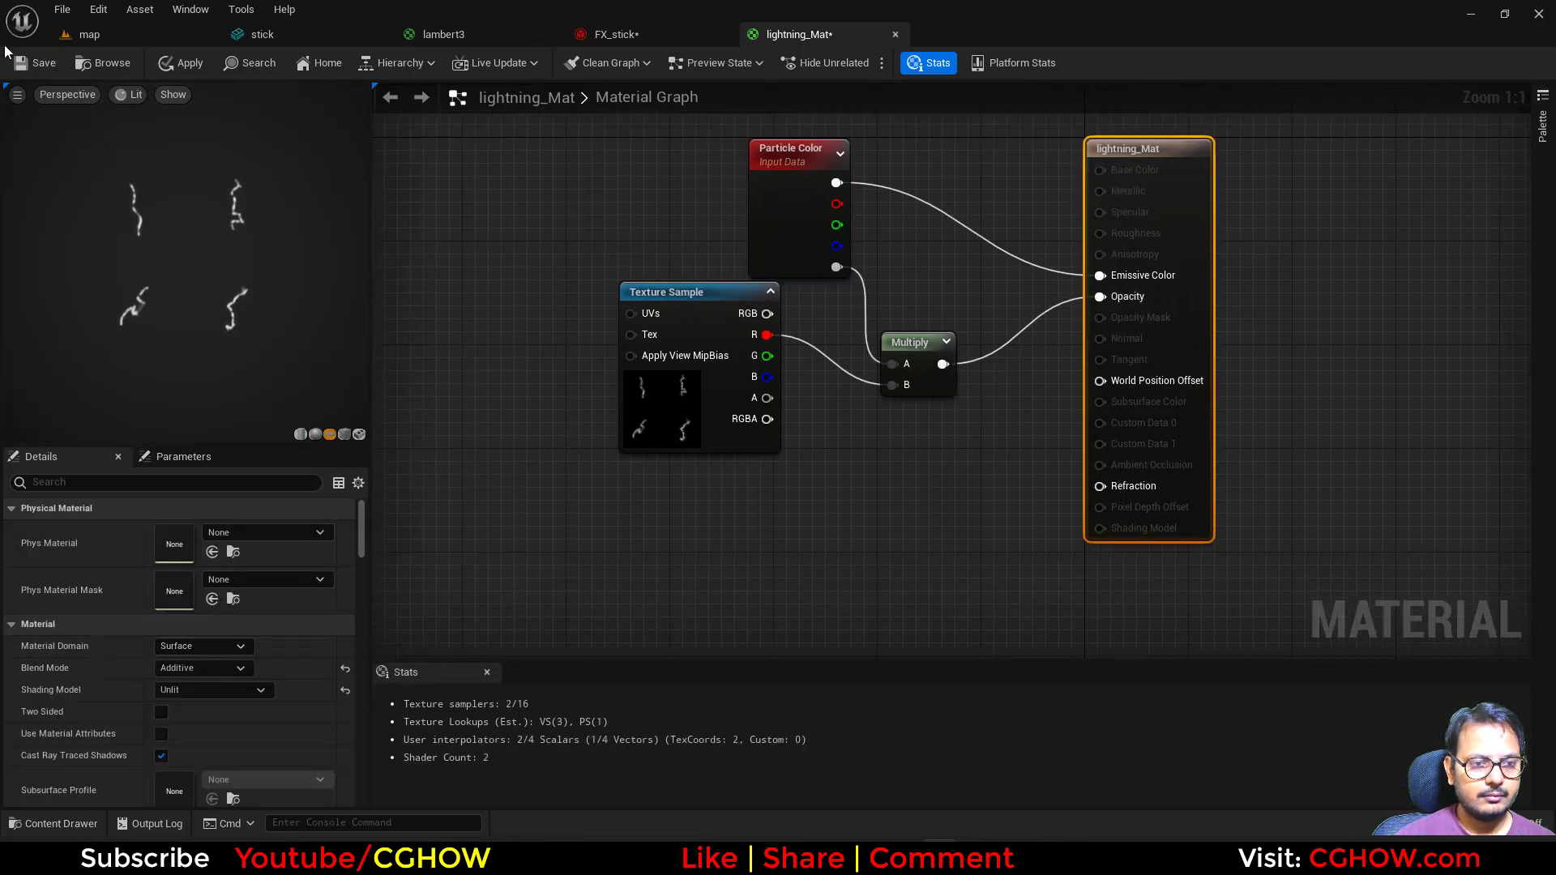
{"action": "left_click", "coordinate": [22, 65]}
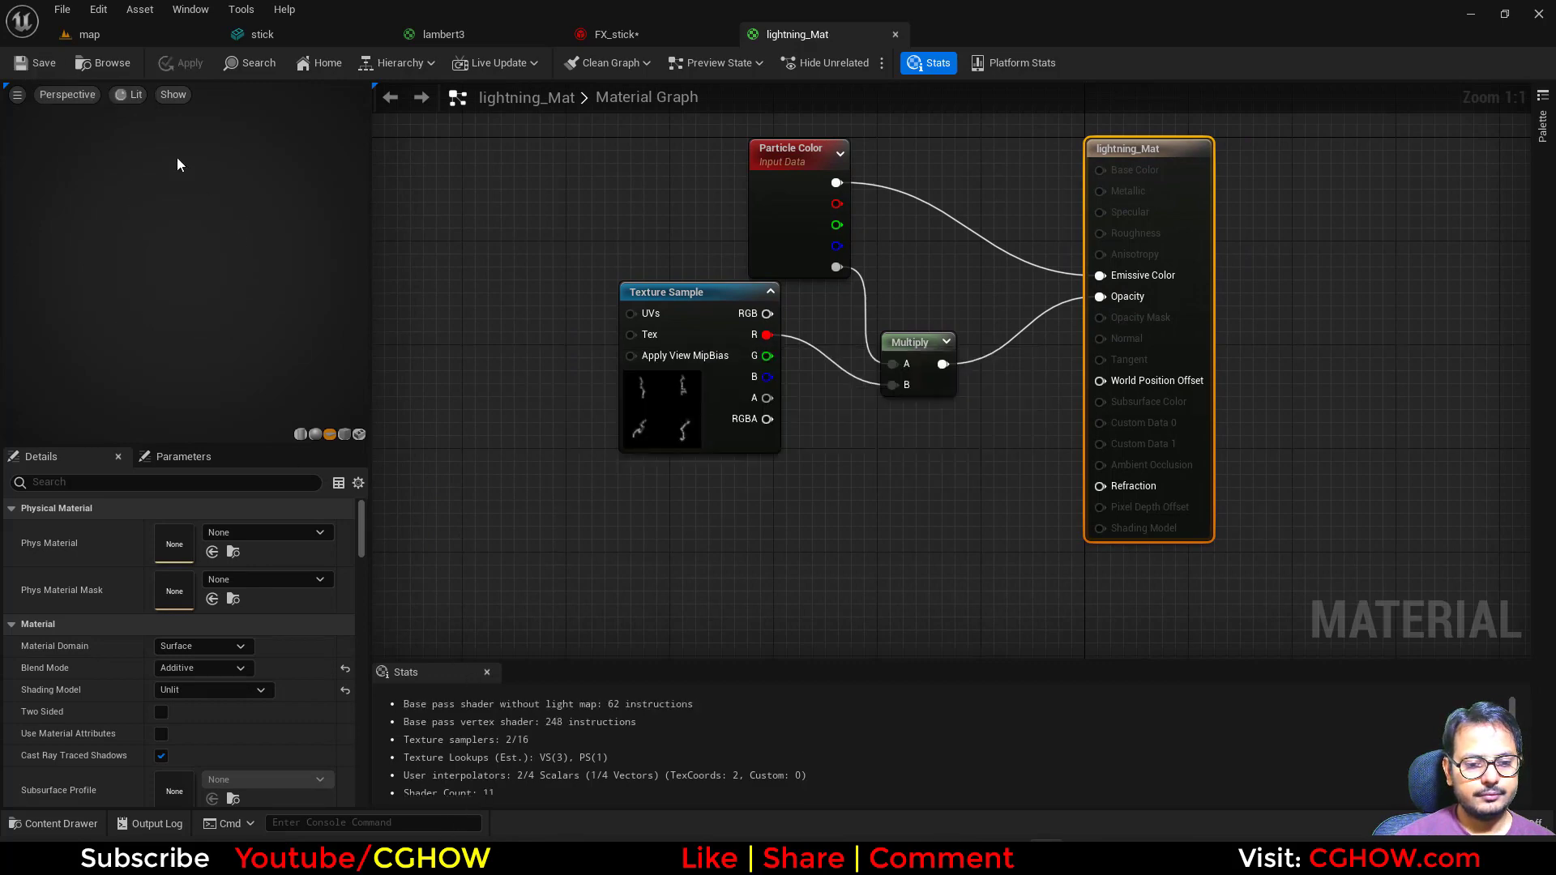
{"action": "left_click", "coordinate": [102, 63]}
Rename the Fountain emitter in the FX_stick system as core
{"action": "left_click", "coordinate": [640, 34]}
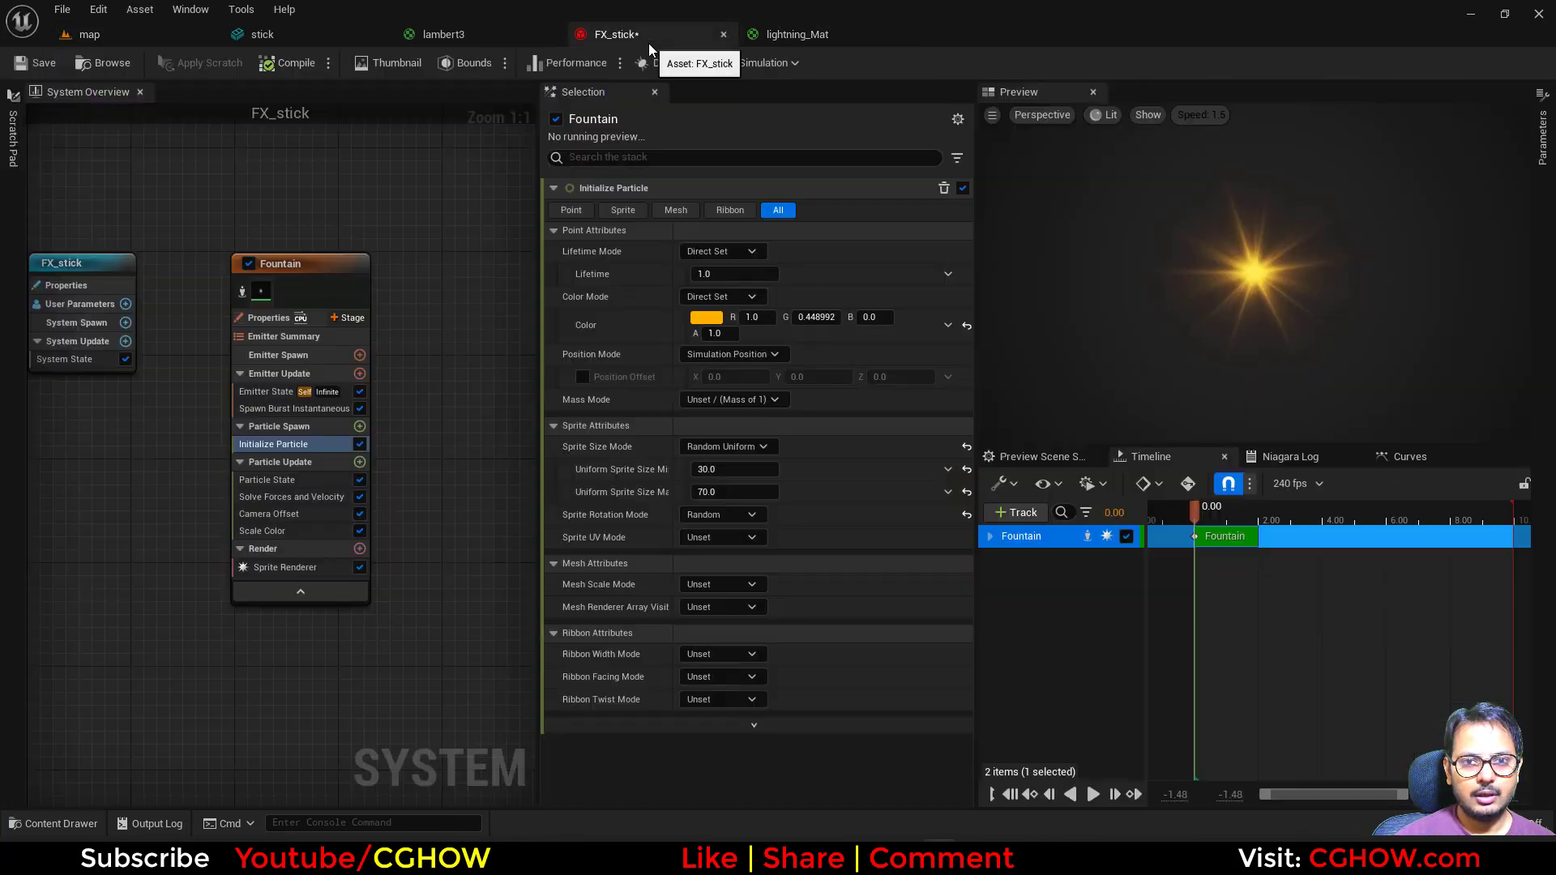
{"action": "right_click_drag", "start_coordinate": [283, 258], "coordinate": [166, 258]}
{"action": "double_click", "coordinate": [166, 254]}
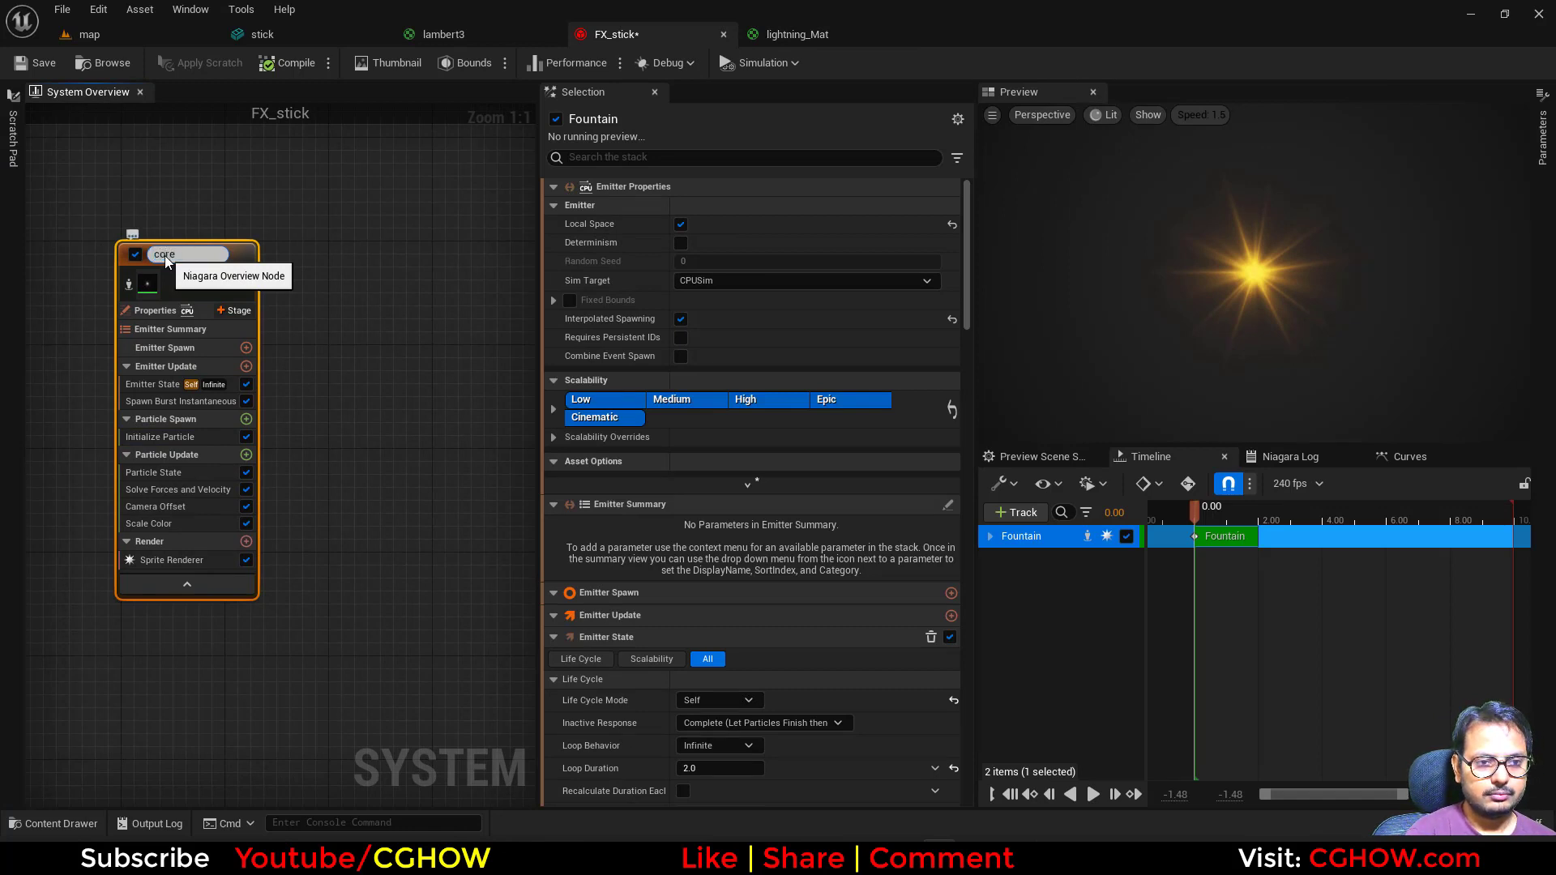
{"action": "key", "text": "Return"}
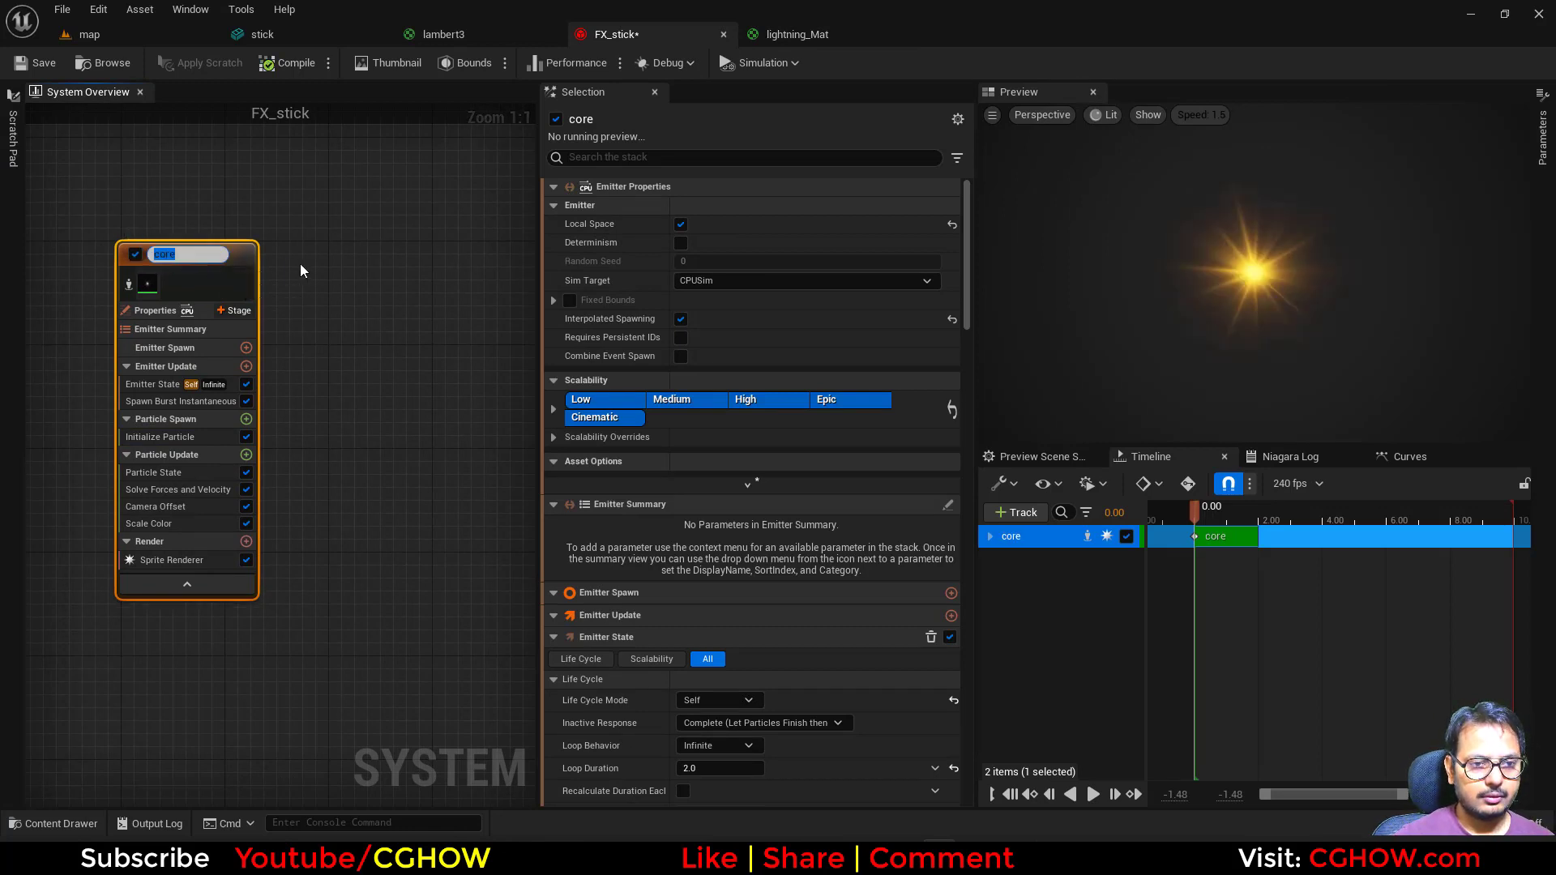
{"action": "left_click", "coordinate": [300, 264]}
Duplicate the core emitter beside the original and name the copy lightning
{"action": "left_click", "coordinate": [225, 255]}
{"action": "left_click", "coordinate": [308, 242]}
{"action": "key", "text": "ctrl+v"}
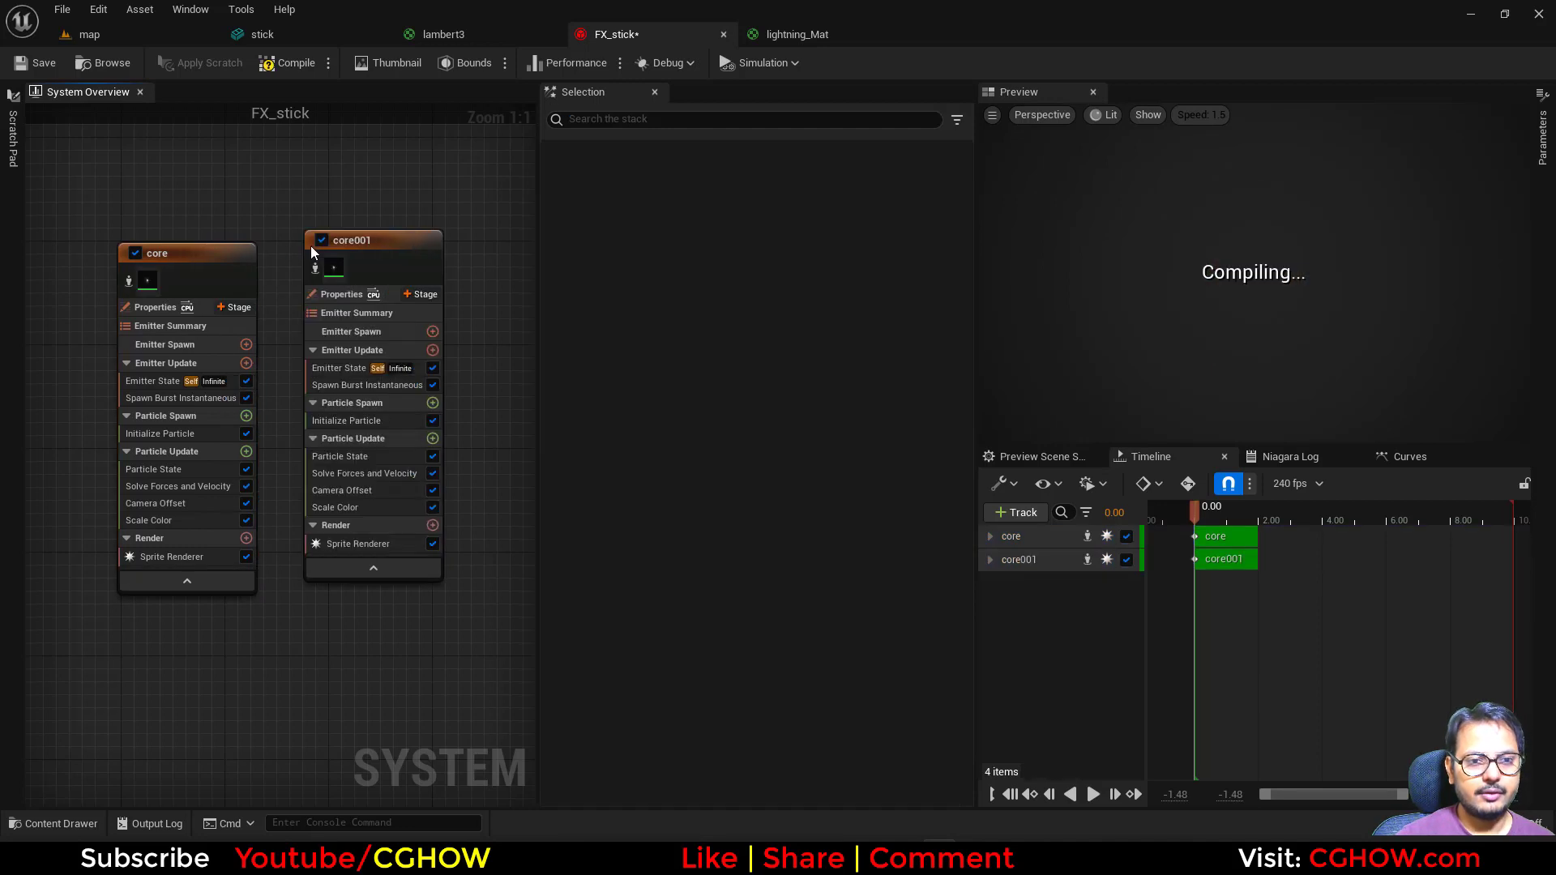
{"action": "double_click", "coordinate": [343, 246]}
{"action": "type", "text": "lightni"}
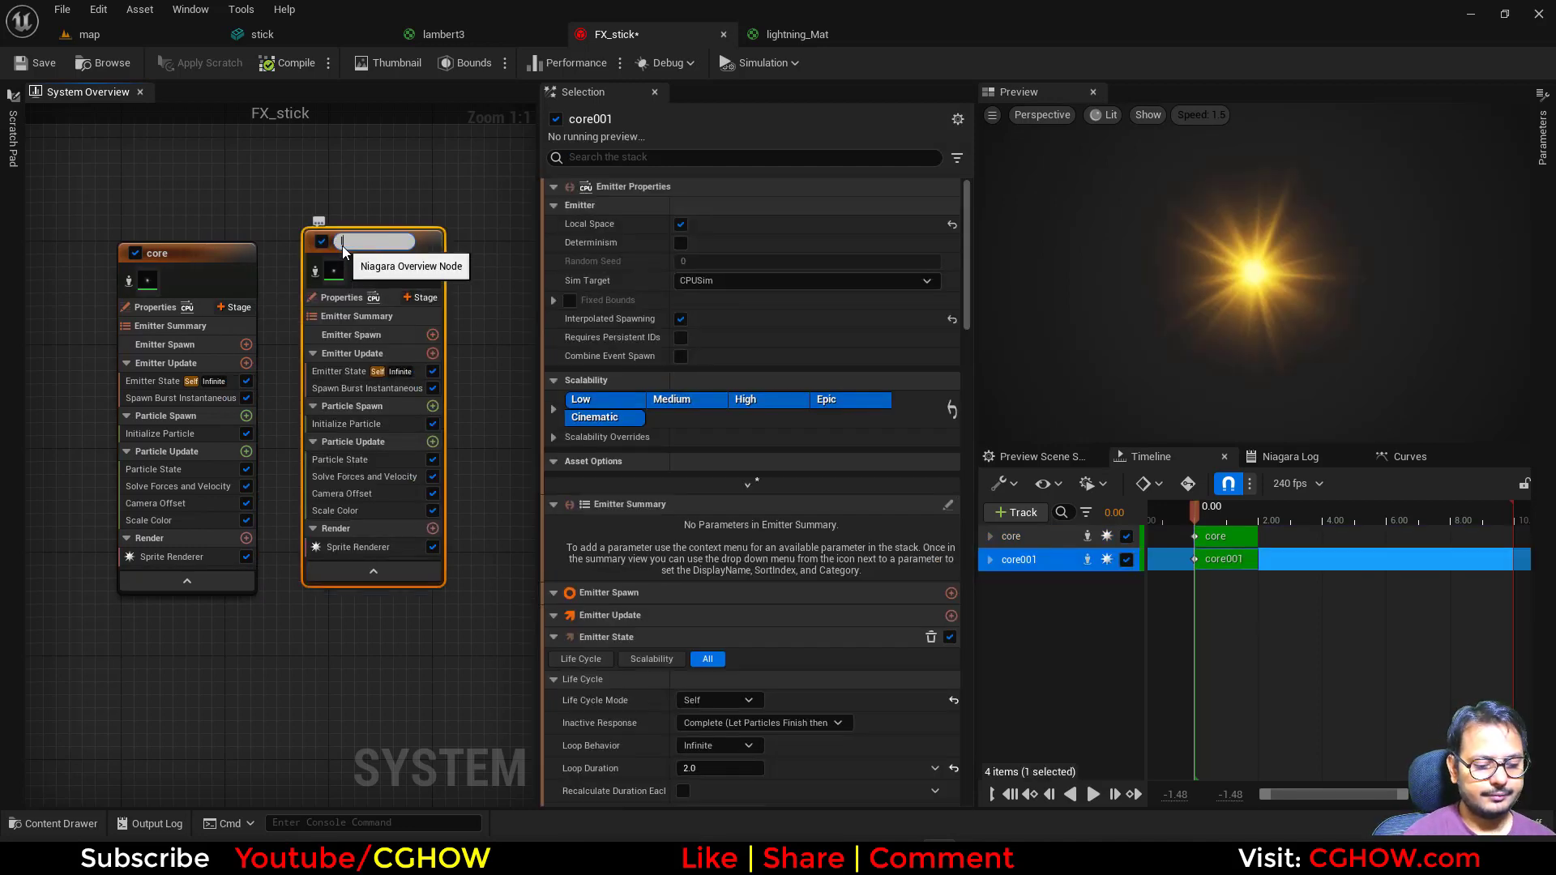
{"action": "type", "text": "ng"}
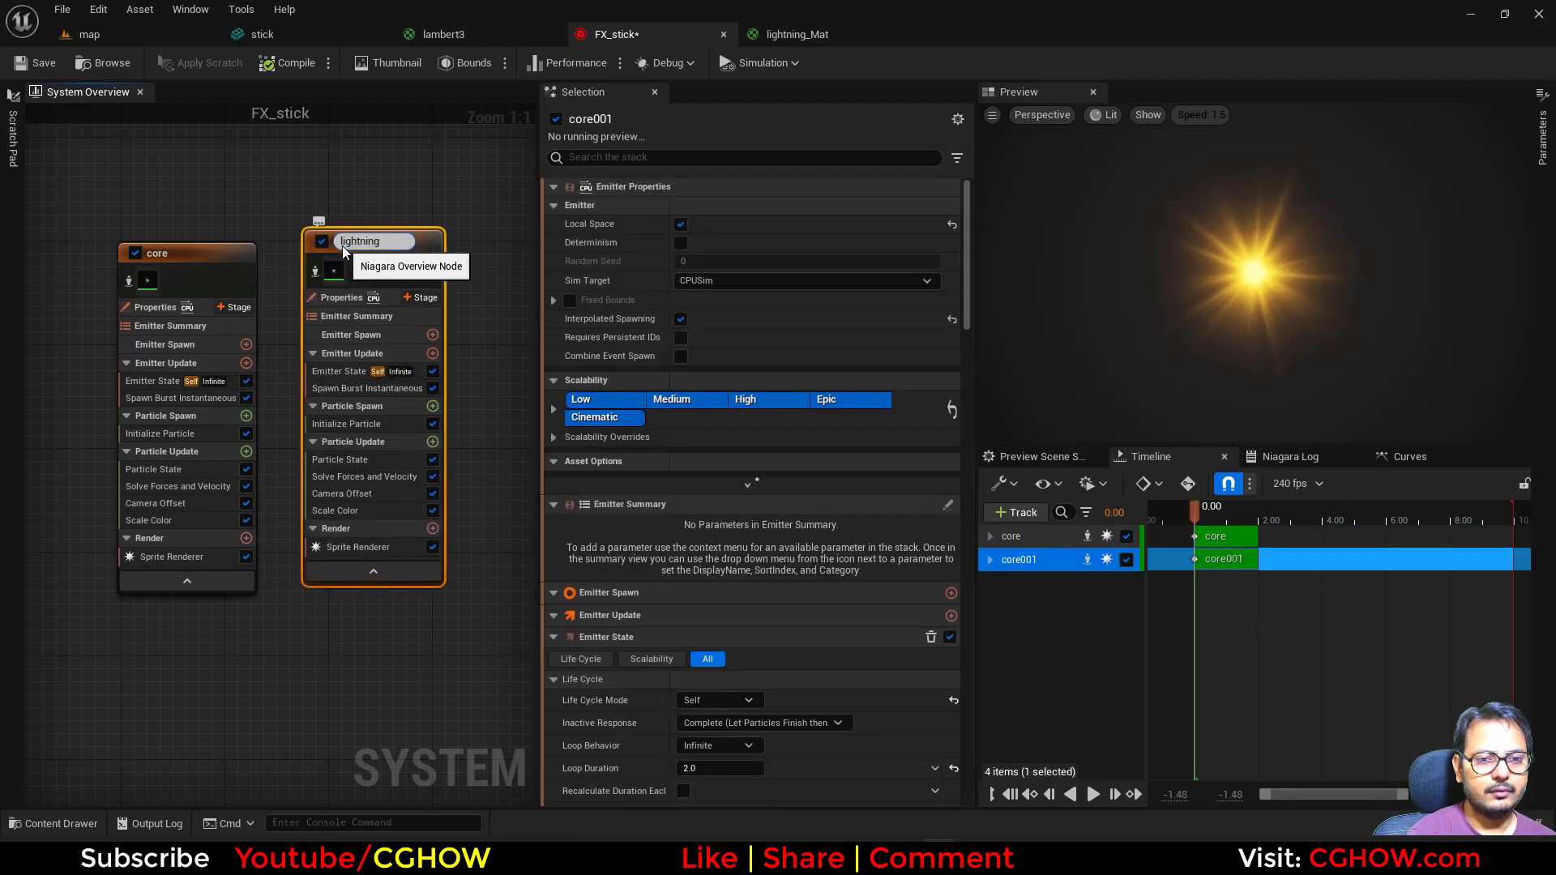
{"action": "key", "text": "Return"}
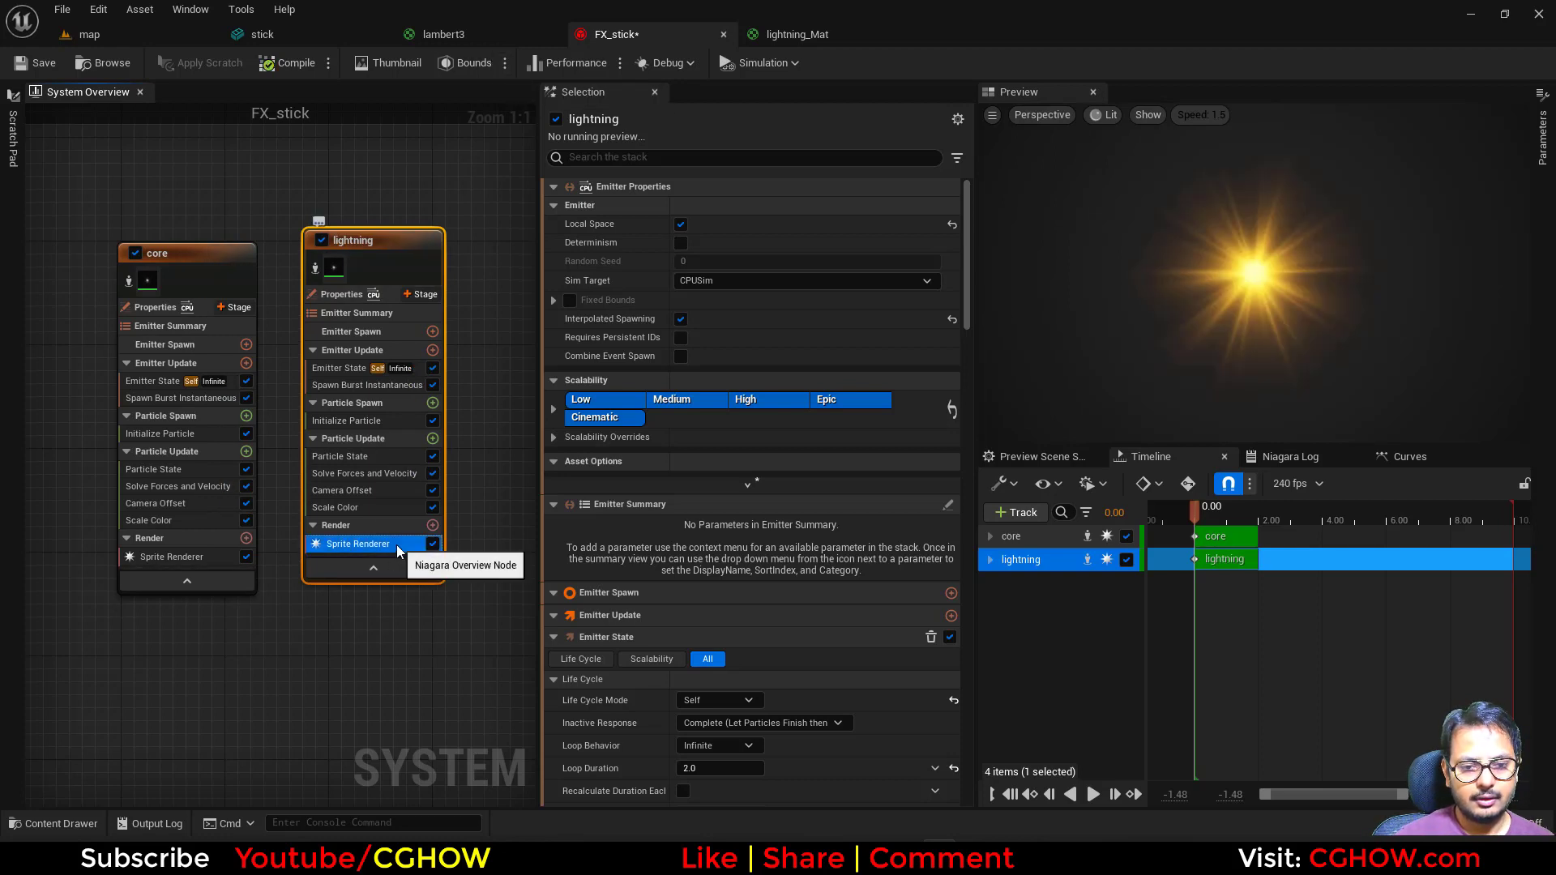
Assign lightning_Mat as the material of the lightning emitter's Sprite Renderer
{"action": "left_click", "coordinate": [361, 545]}
{"action": "right_click_drag", "start_coordinate": [291, 663], "coordinate": [201, 665]}
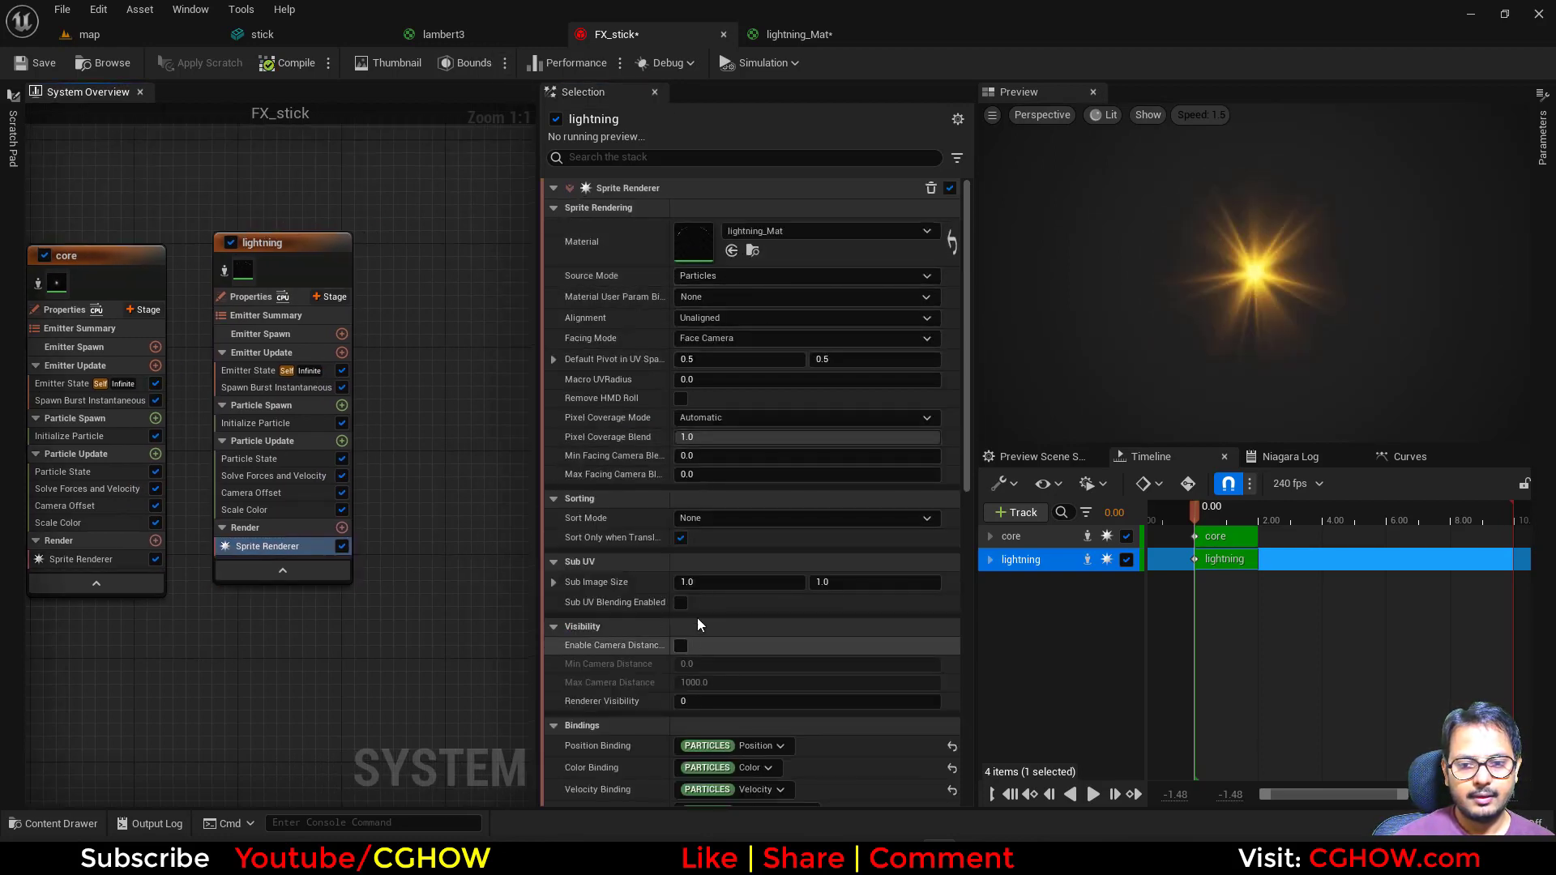
Set the lightning emitter's Sprite Renderer Sub Image Size to 2 by 2
{"action": "left_click", "coordinate": [715, 579]}
{"action": "key", "text": "Tab"}
{"action": "type", "text": "2"}
{"action": "key", "text": "Return"}
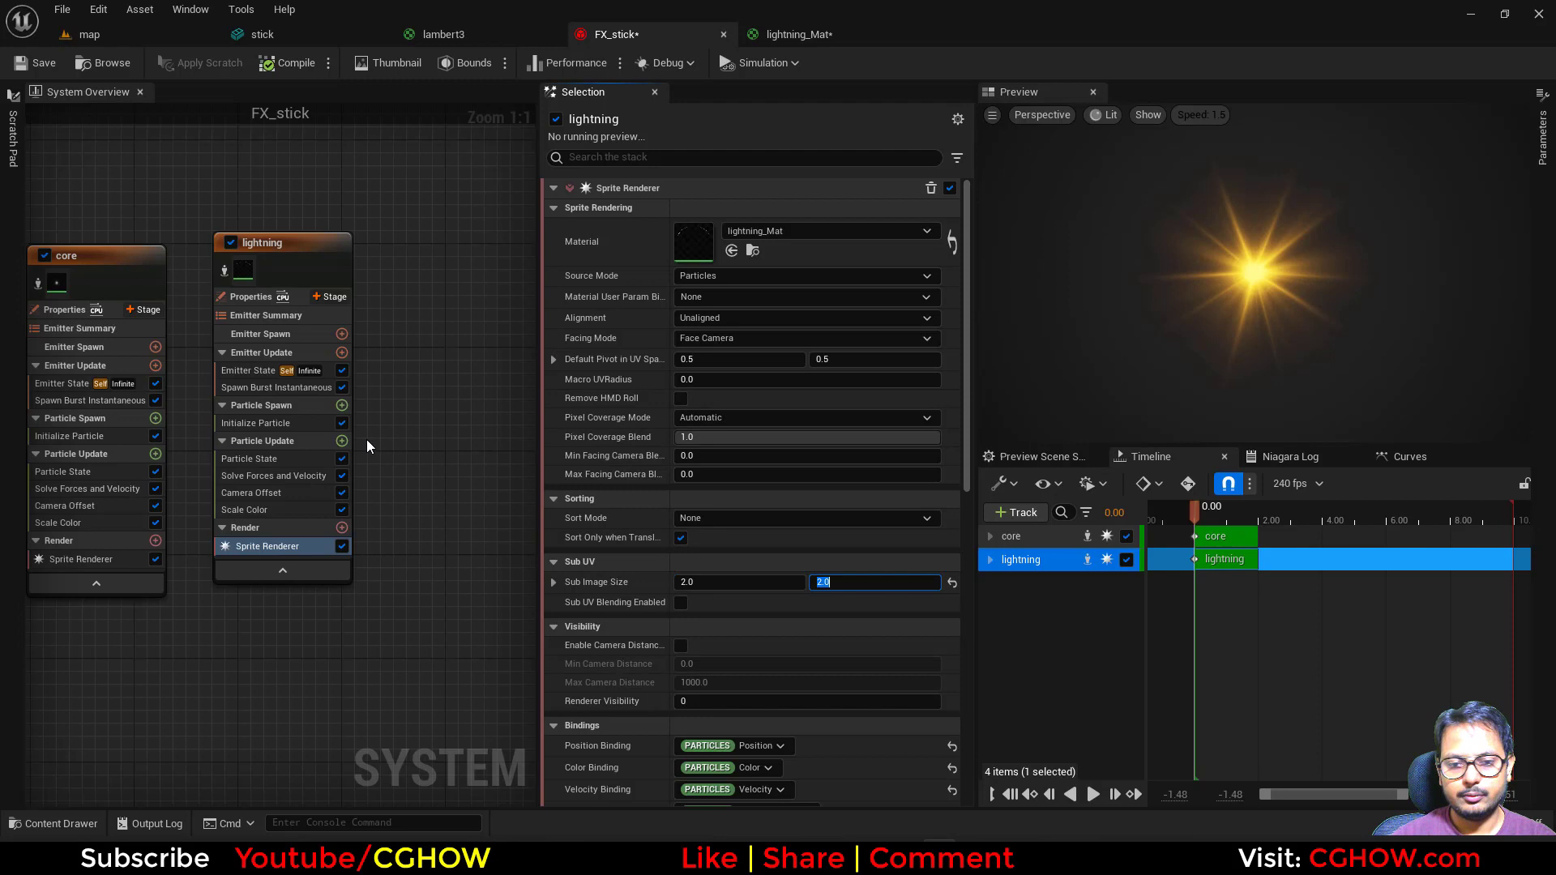
Add a Sub UVAnimation module to the lightning emitter's Particle Spawn, in Random mode with End Frame 3
{"action": "left_click", "coordinate": [341, 405]}
{"action": "type", "text": "anim"}
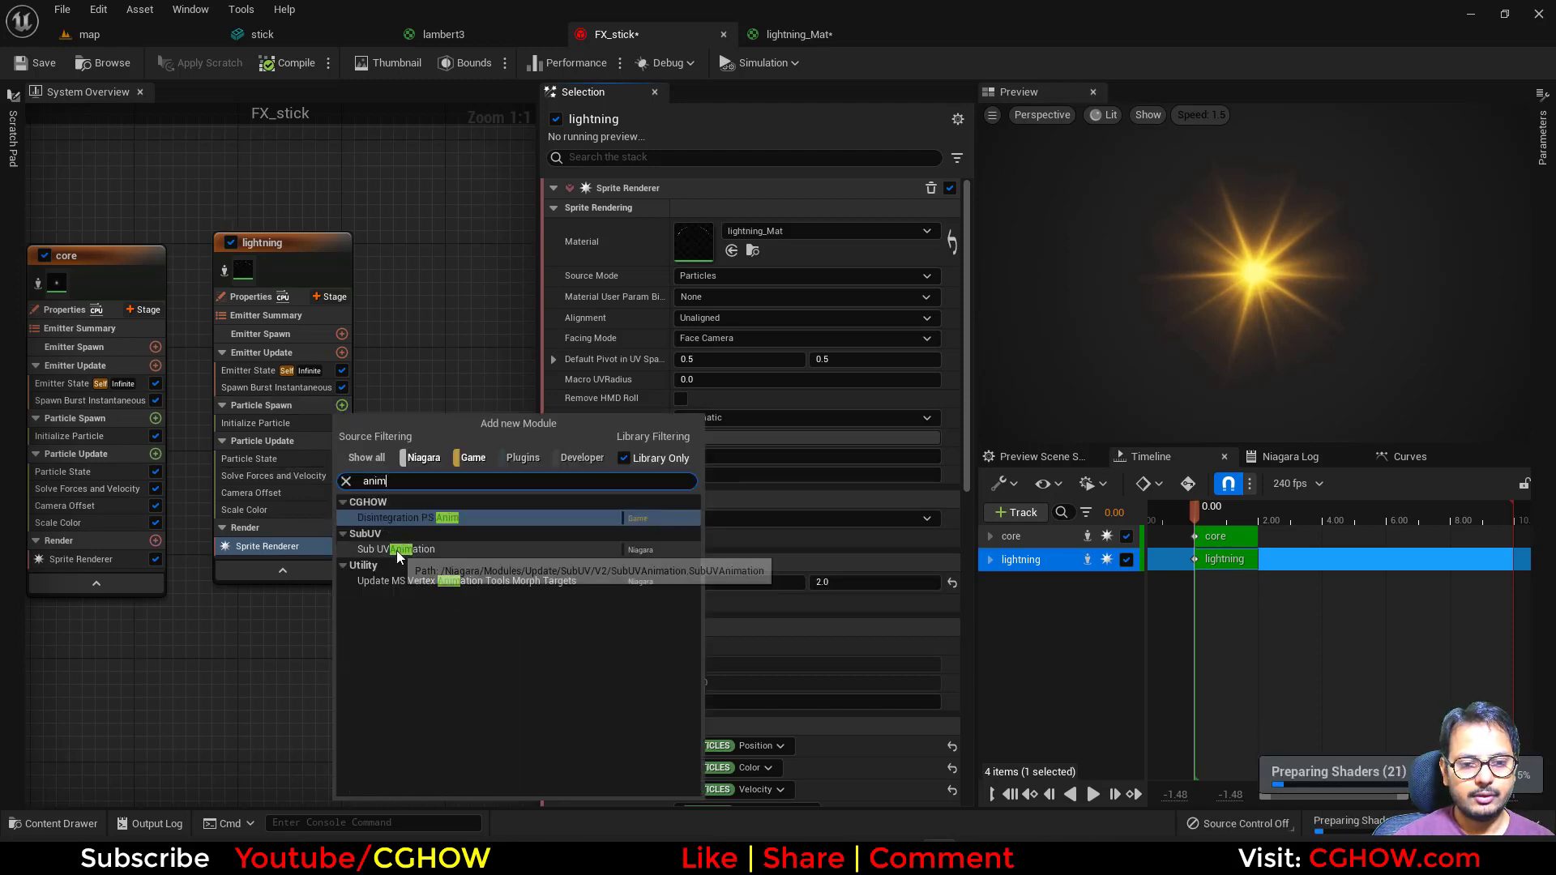
{"action": "left_click", "coordinate": [394, 548]}
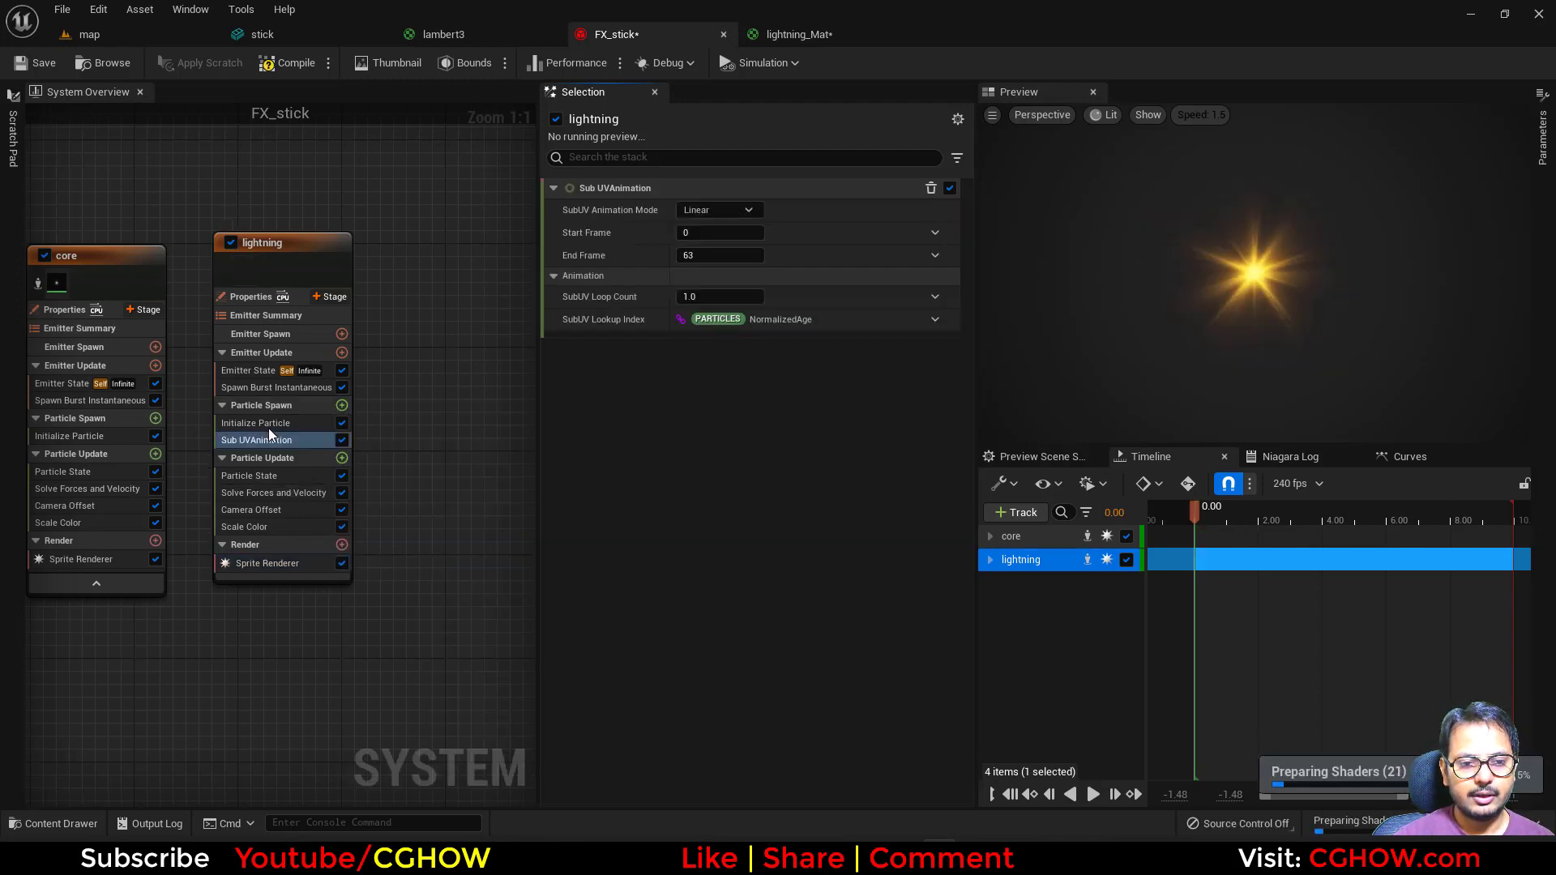
{"action": "left_click", "coordinate": [750, 211]}
{"action": "left_click", "coordinate": [723, 276]}
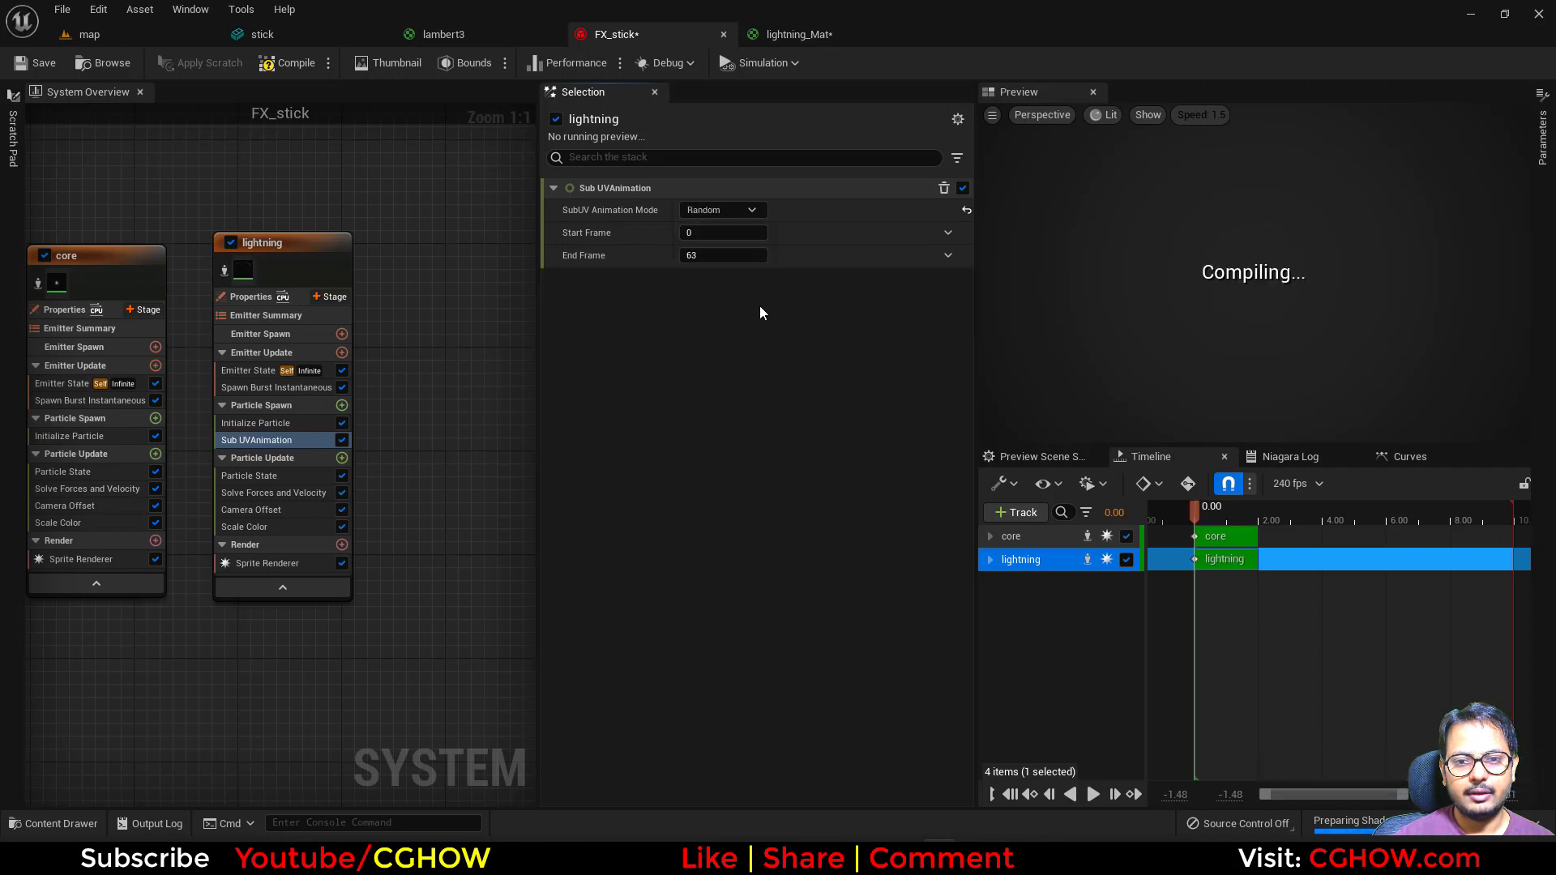
{"action": "left_click", "coordinate": [718, 255]}
{"action": "type", "text": "3"}
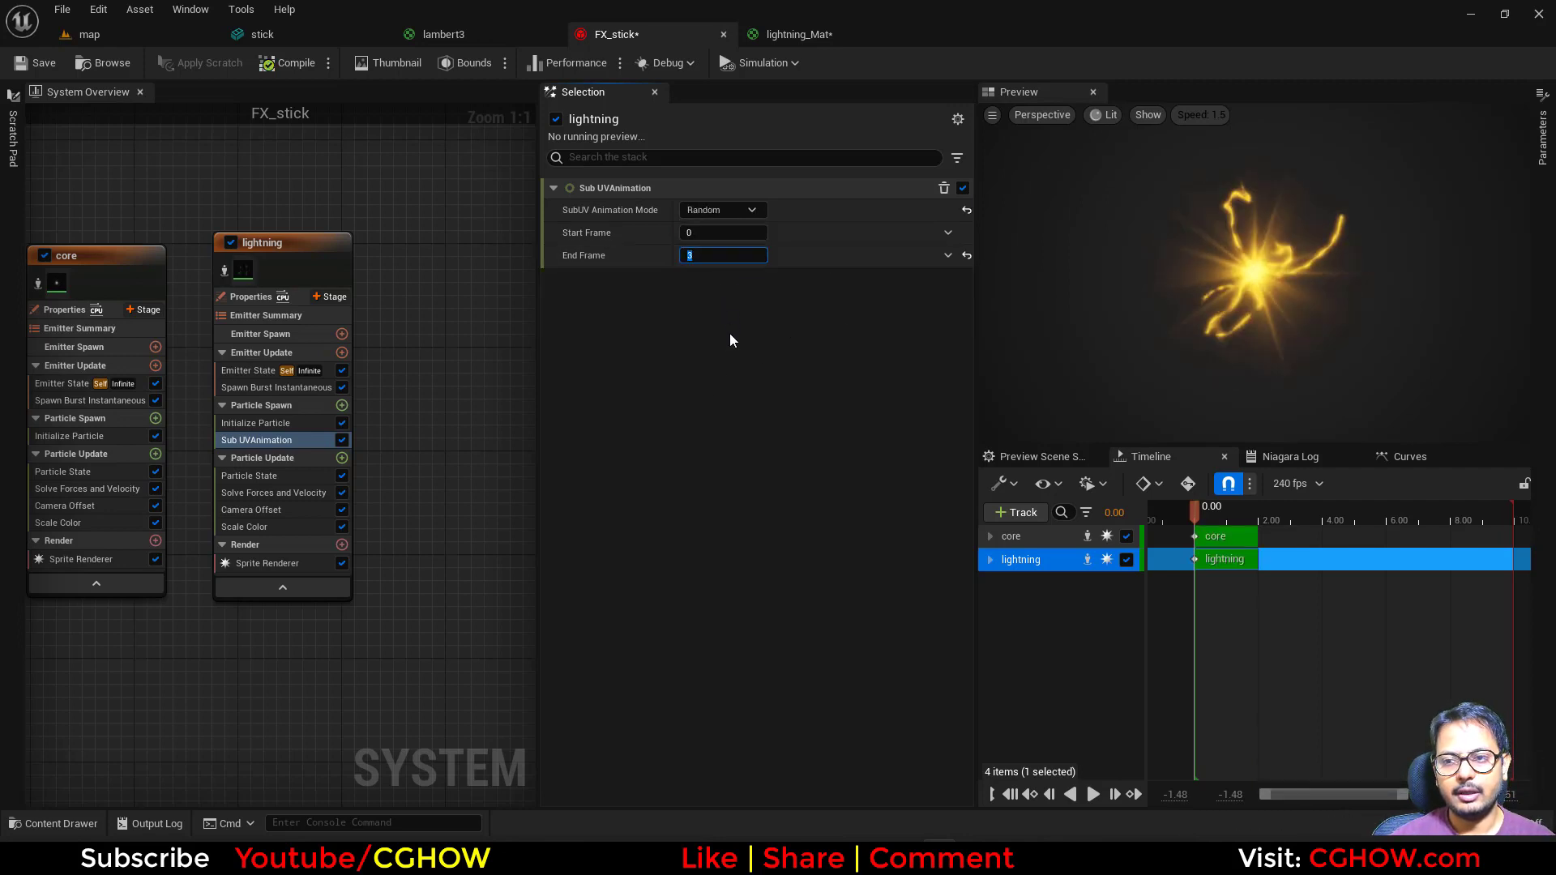
Change the lightning emitter's initial particle color to blue, hex sRGB 0078FFFF
{"action": "left_click", "coordinate": [267, 423]}
{"action": "left_click", "coordinate": [704, 318]}
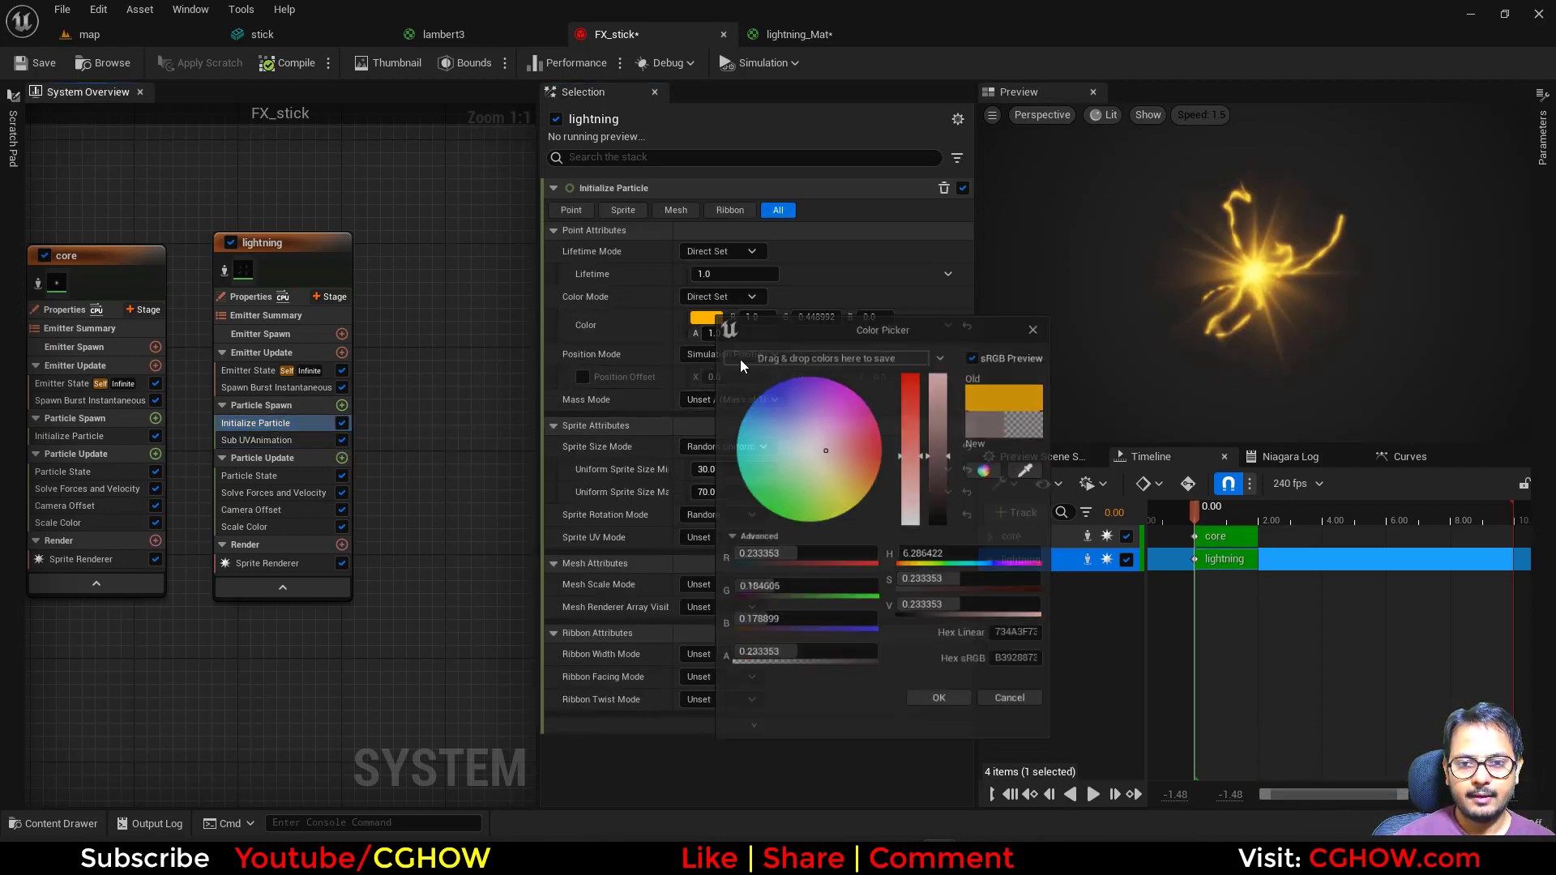
{"action": "left_click", "coordinate": [765, 398]}
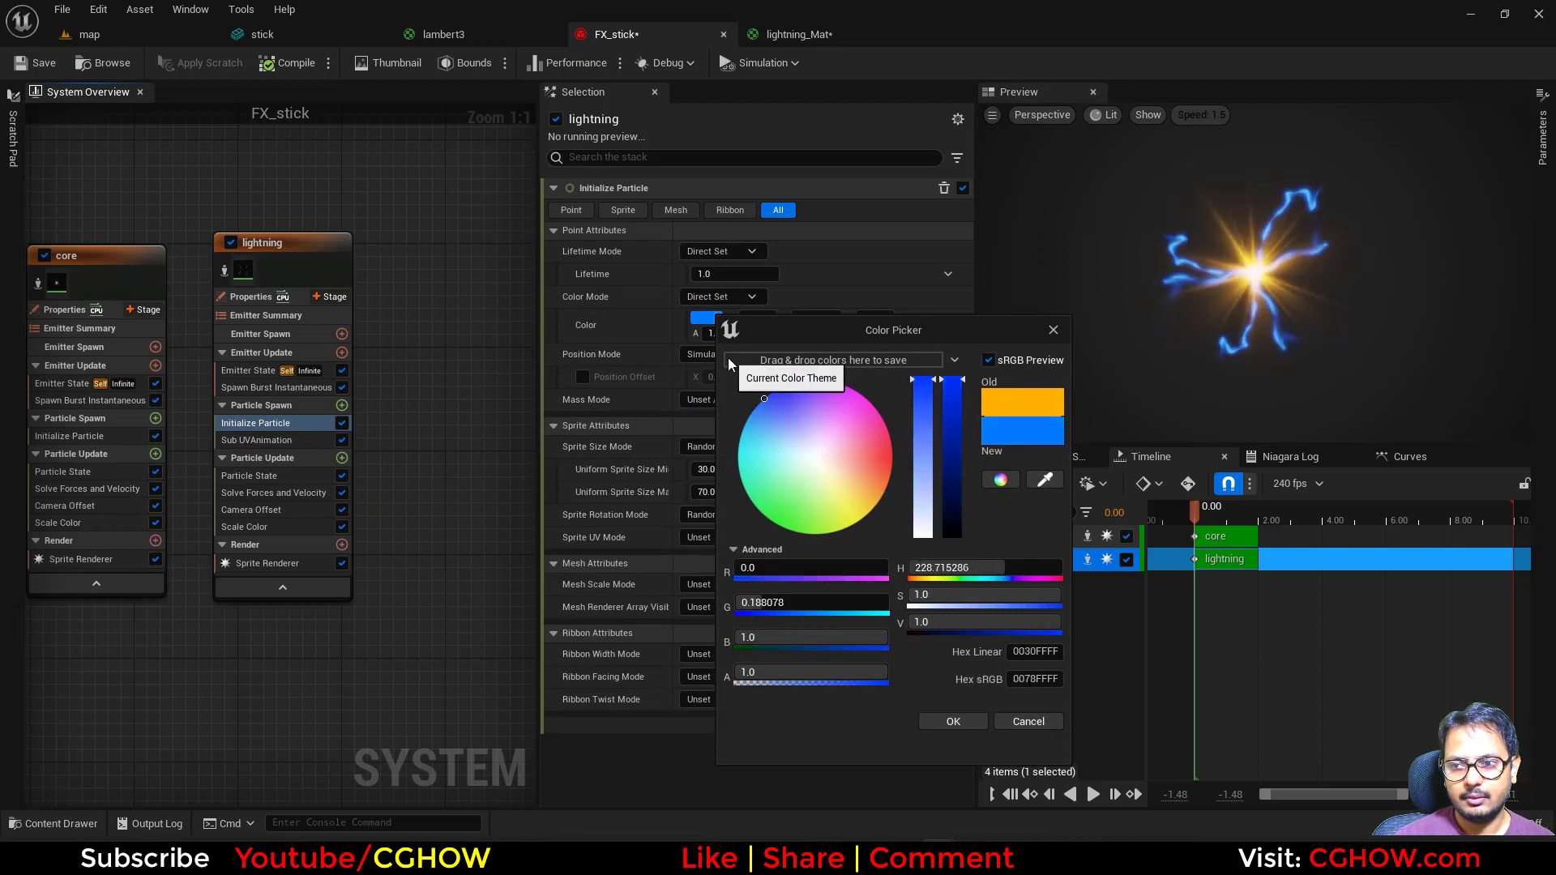
{"action": "left_click", "coordinate": [951, 721]}
Replace the lightning emitter's Spawn Burst Instantaneous module with a Spawn Rate module set to 5, and play the simulation
{"action": "left_click", "coordinate": [276, 387]}
{"action": "key", "text": "Delete"}
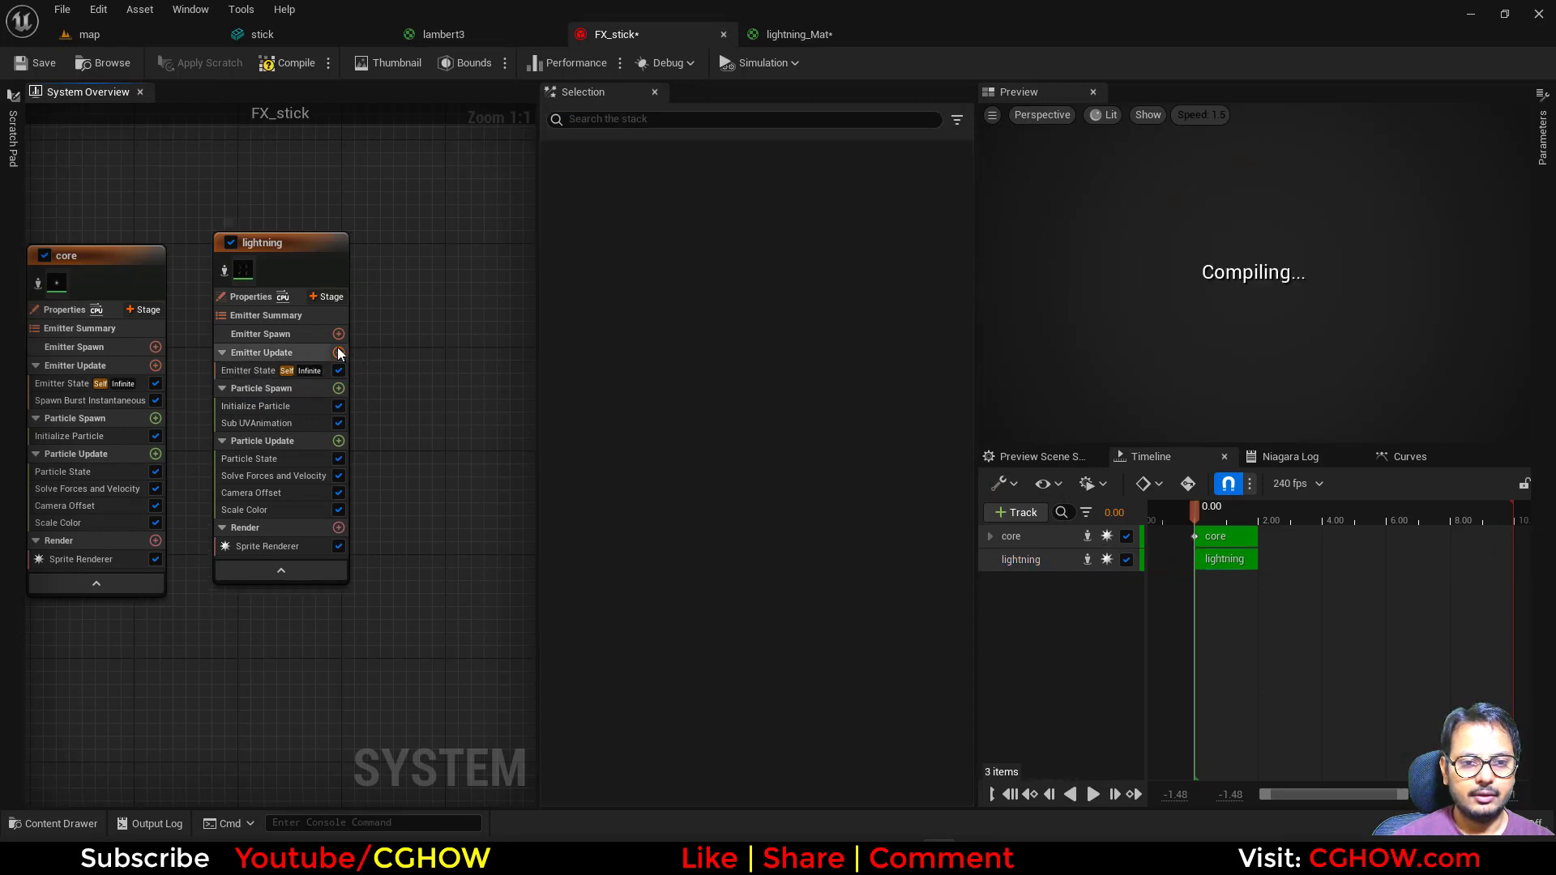
{"action": "left_click", "coordinate": [337, 353]}
{"action": "left_click", "coordinate": [397, 513]}
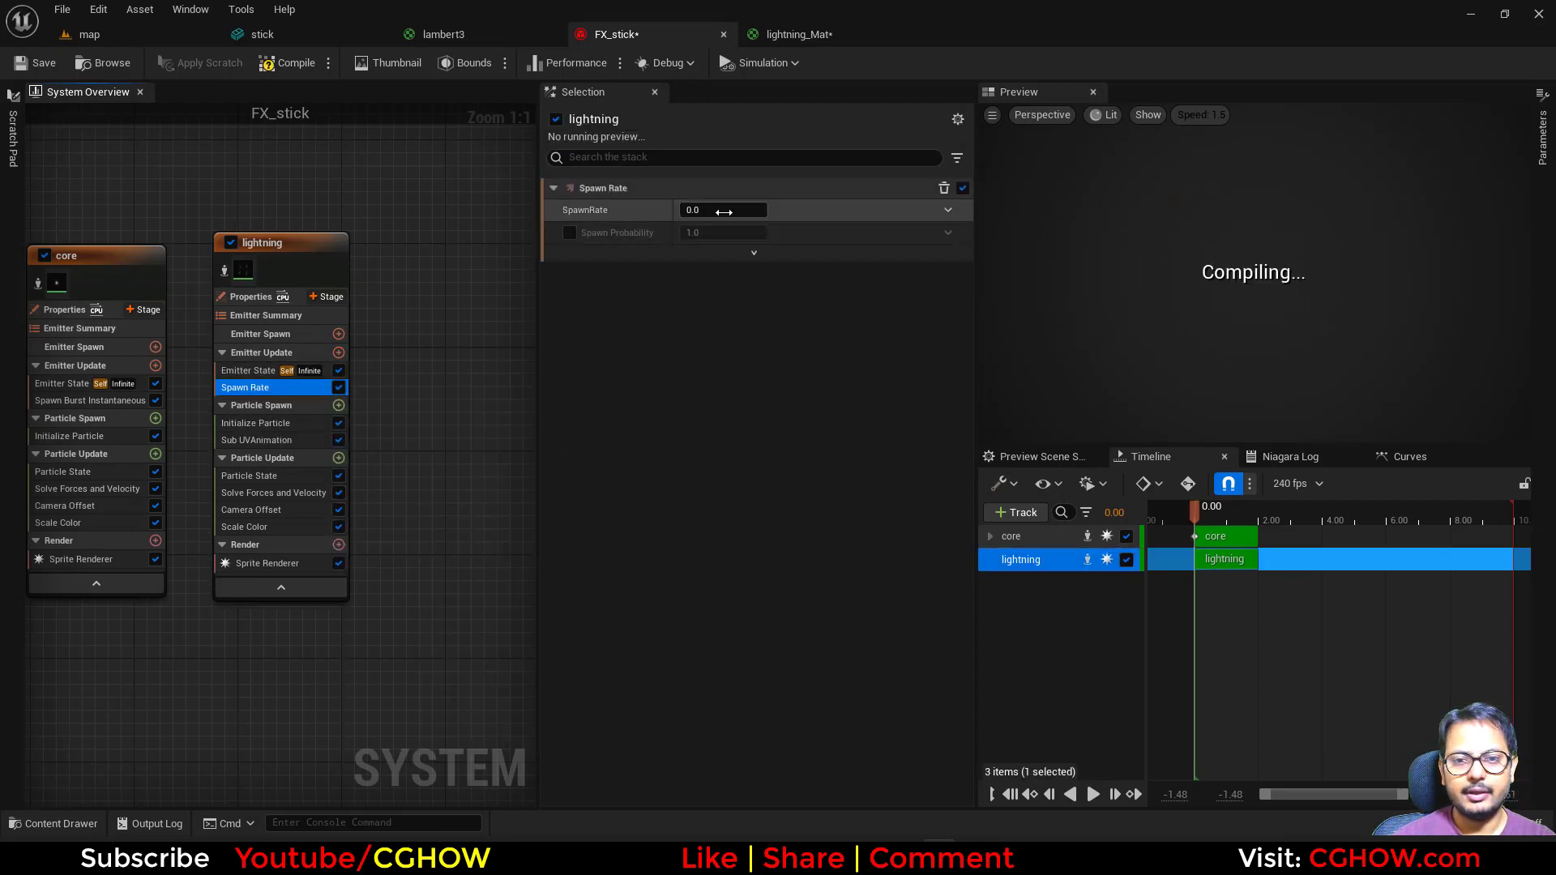
{"action": "left_click", "coordinate": [724, 212]}
{"action": "type", "text": "5"}
{"action": "key", "text": "Return"}
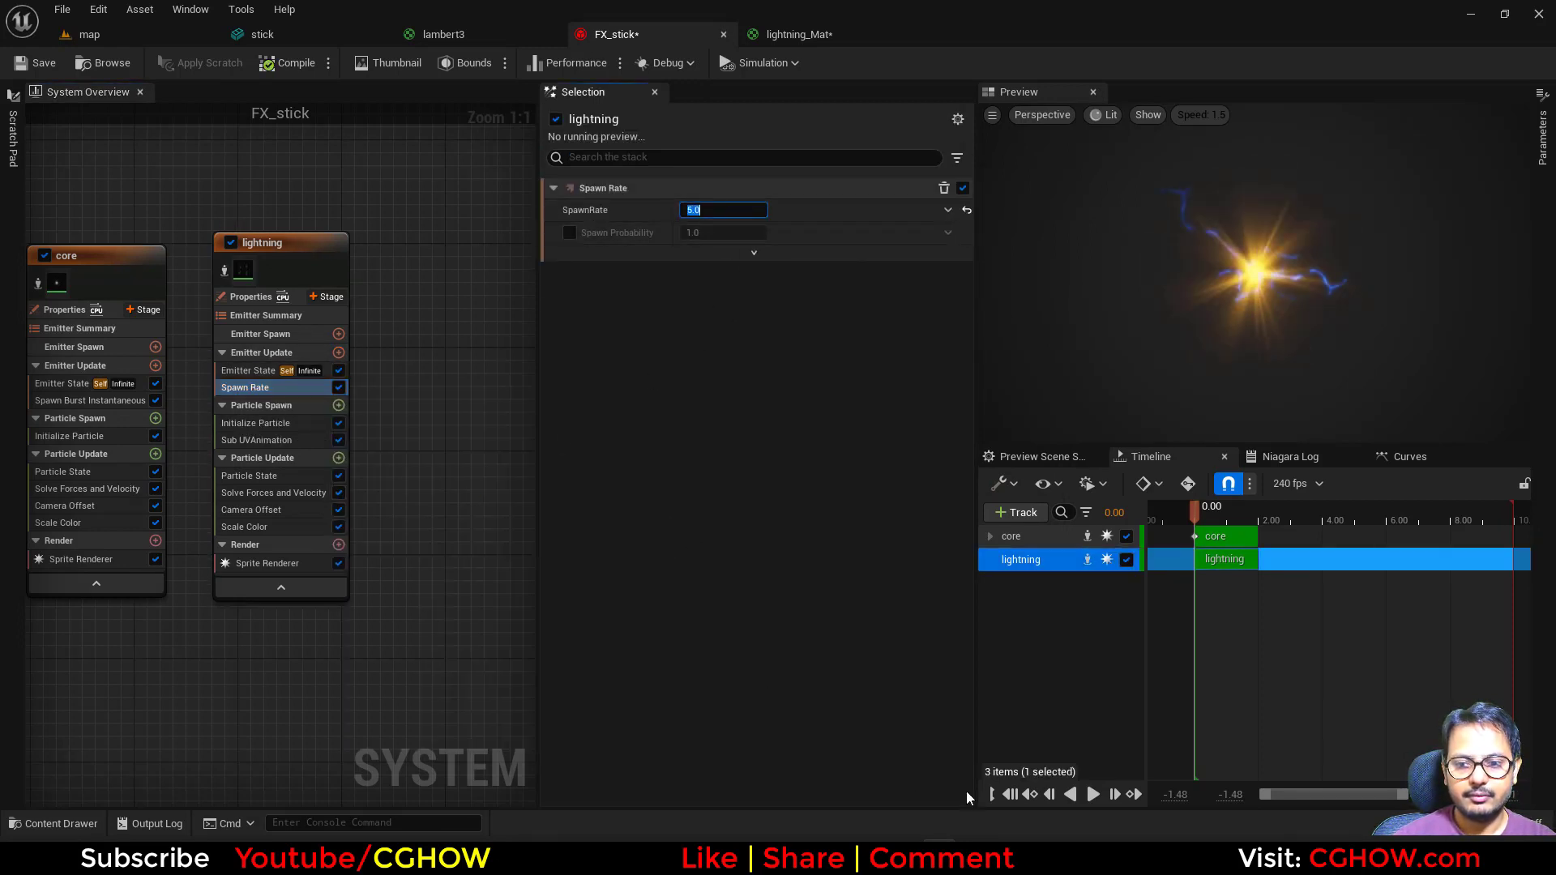
{"action": "left_click", "coordinate": [1092, 794]}
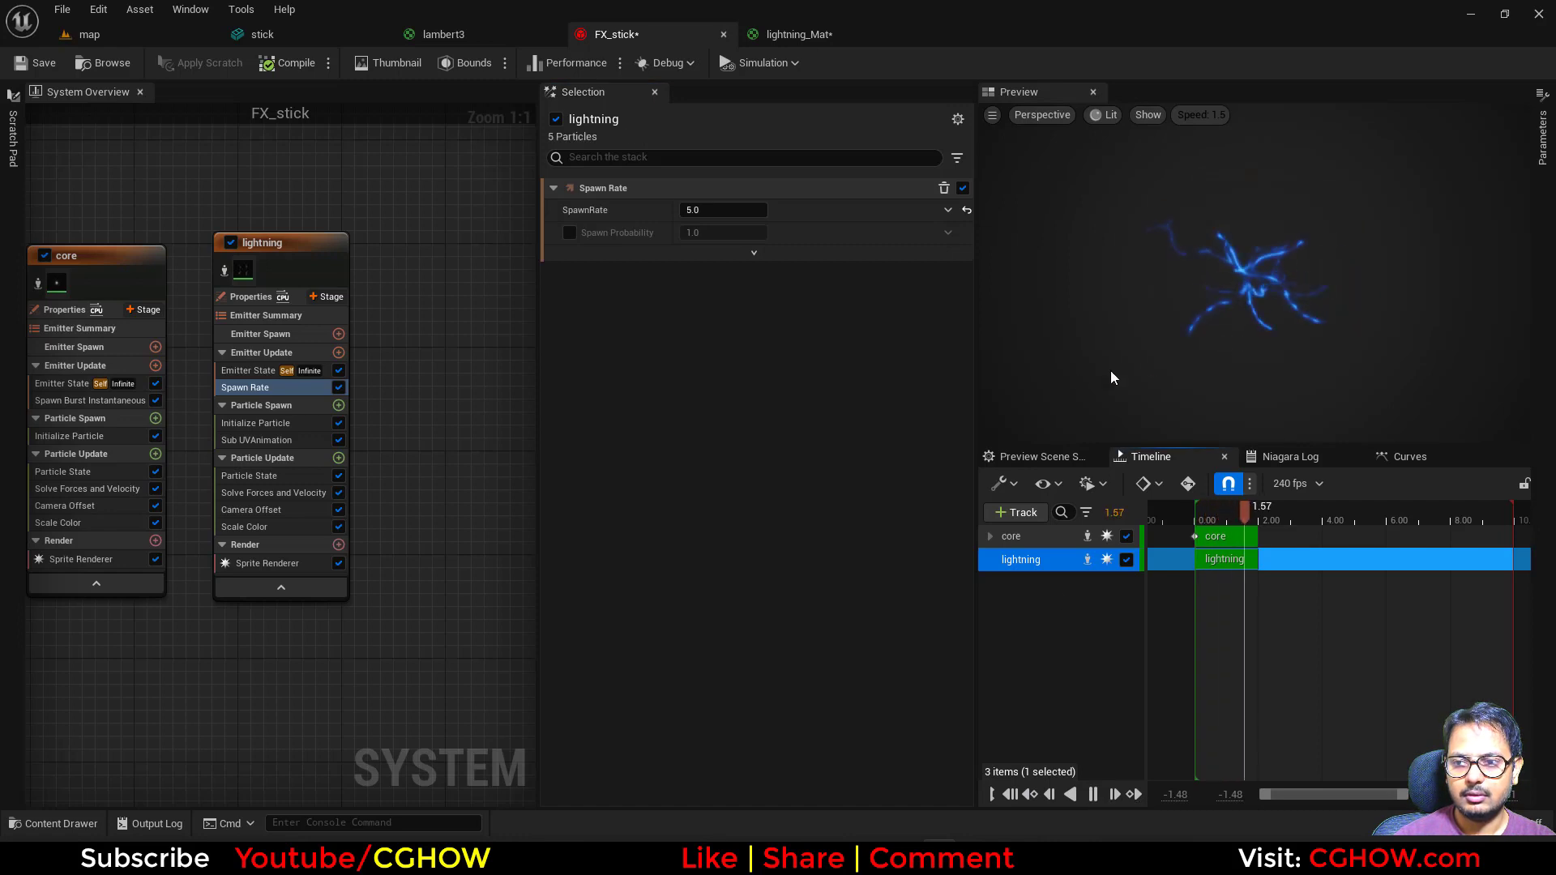
Set the lightning particles' Lifetime Mode to Random, with a minimum of 0.2 and a maximum of 0.5
{"action": "left_click", "coordinate": [253, 422]}
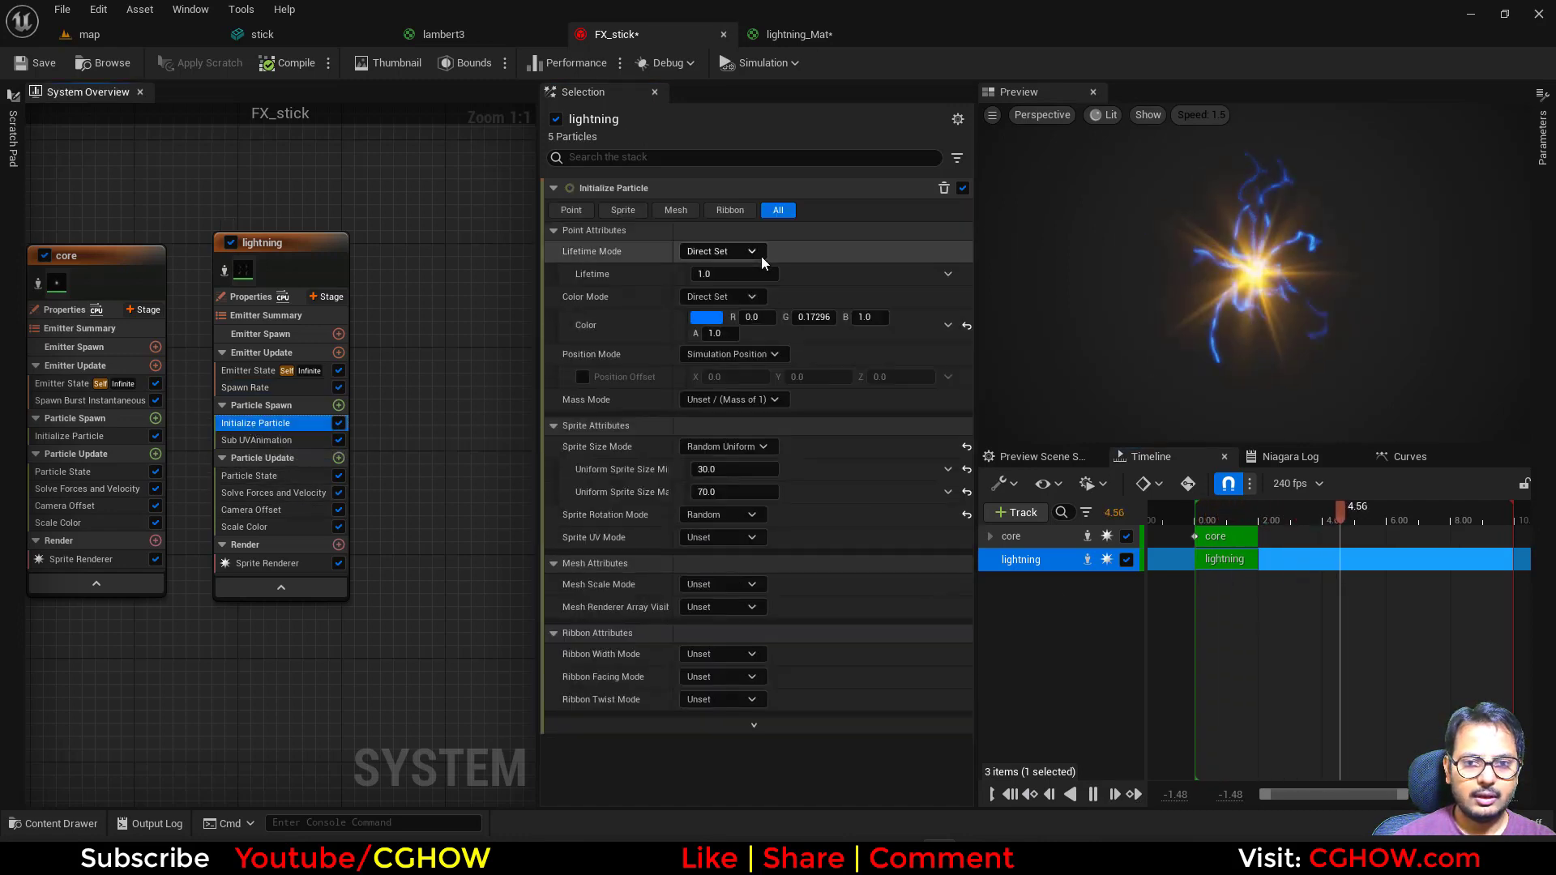
{"action": "left_click", "coordinate": [721, 251]}
{"action": "left_click", "coordinate": [713, 284]}
{"action": "left_click", "coordinate": [705, 297]}
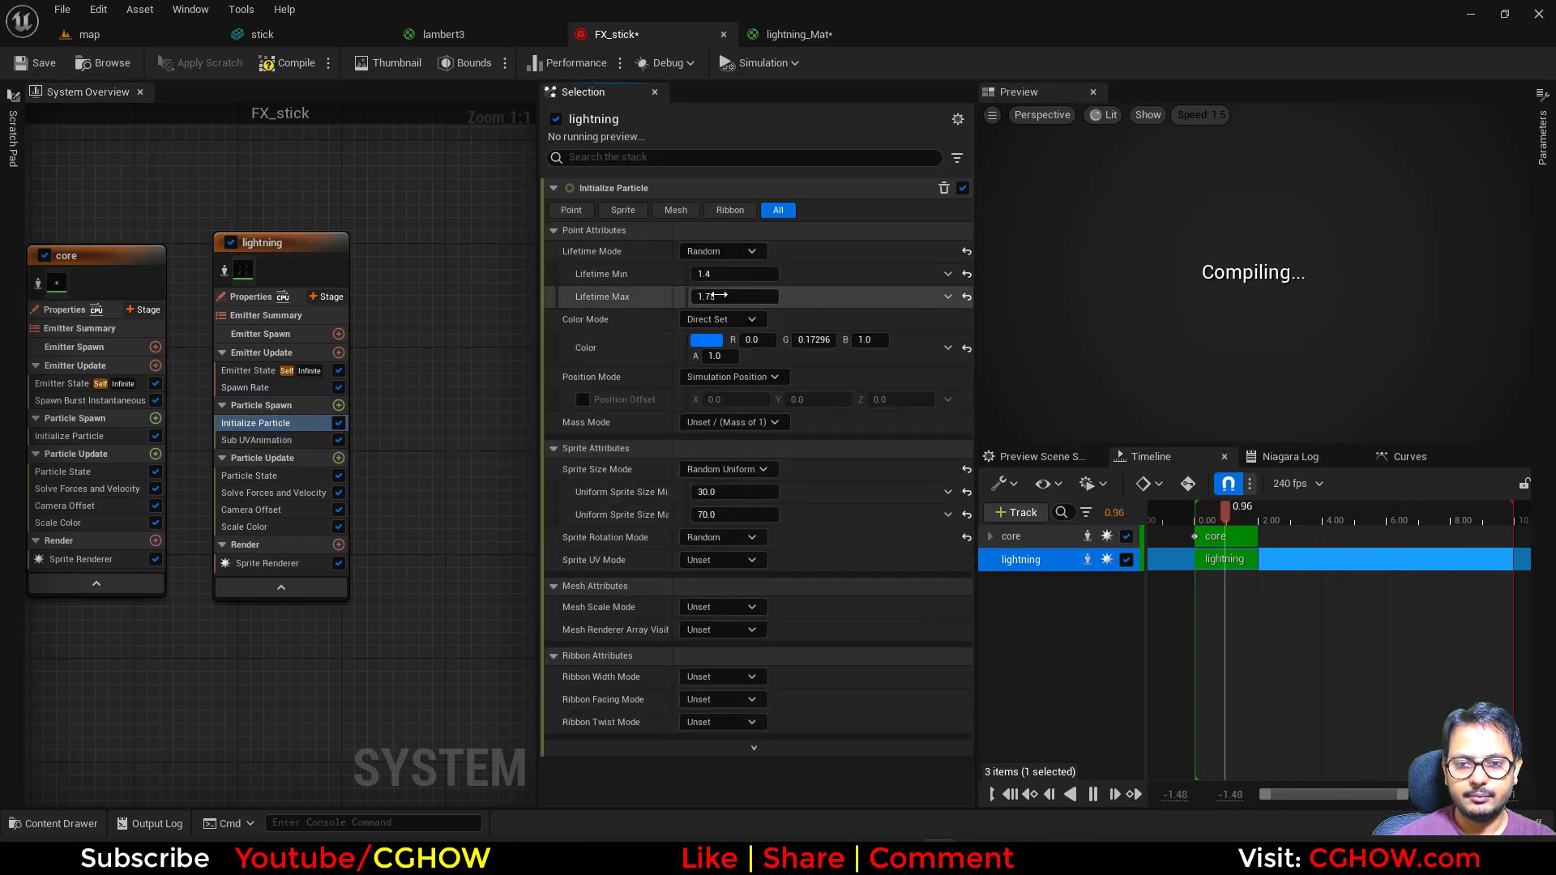
{"action": "left_click_drag", "start_coordinate": [720, 274], "coordinate": [699, 275]}
Brighten the lightning particles' blue color by trying a Value of 100 and settling on 20
{"action": "left_click", "coordinate": [706, 339]}
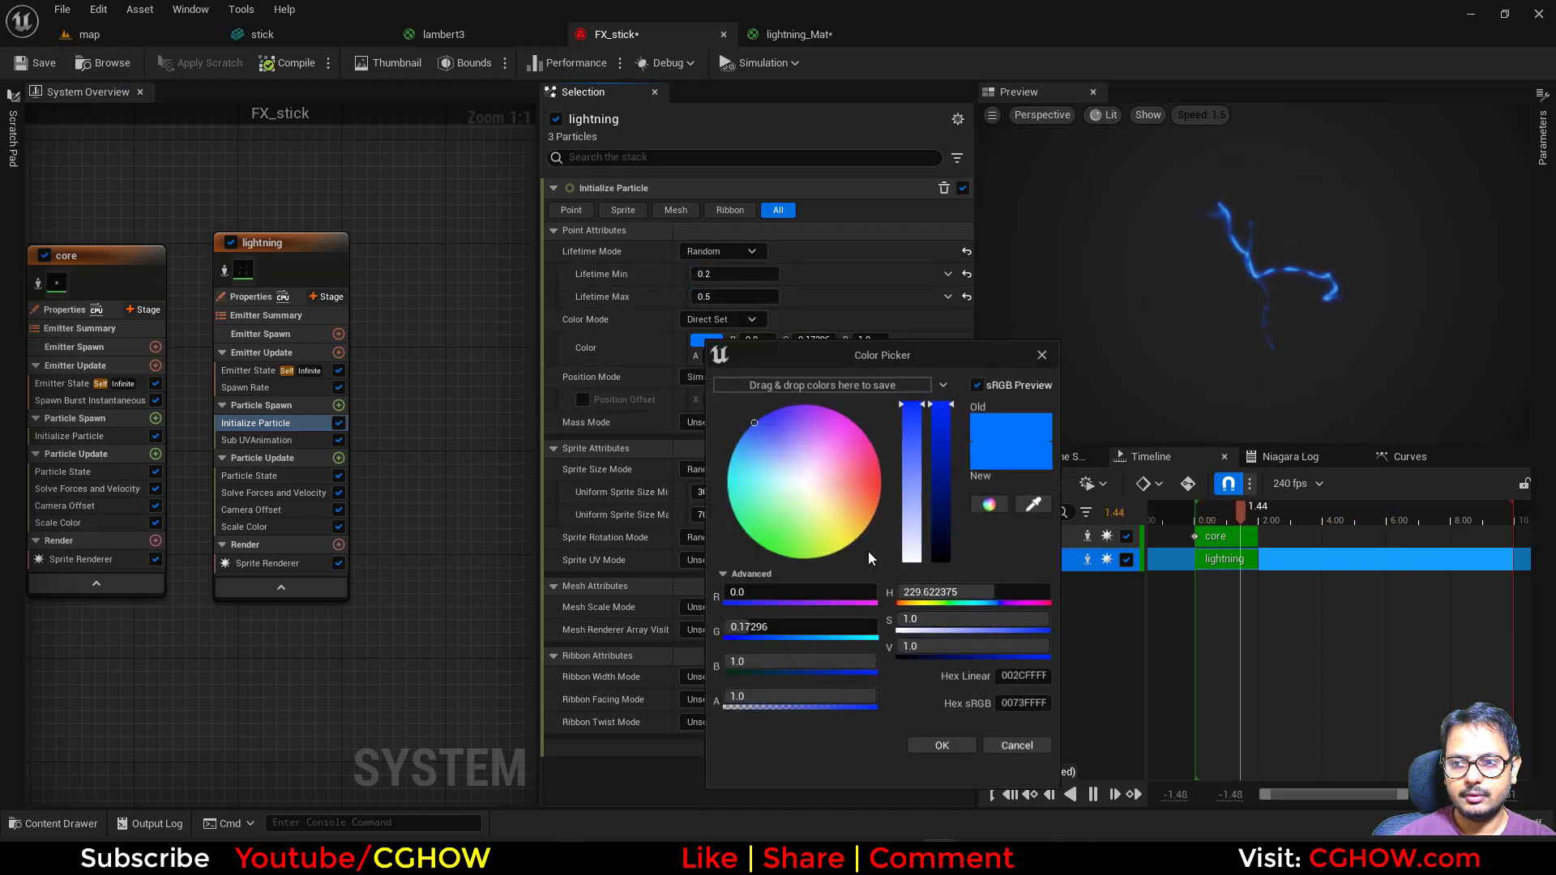
{"action": "left_click", "coordinate": [949, 650]}
{"action": "type", "text": "100"}
{"action": "key", "text": "Return"}
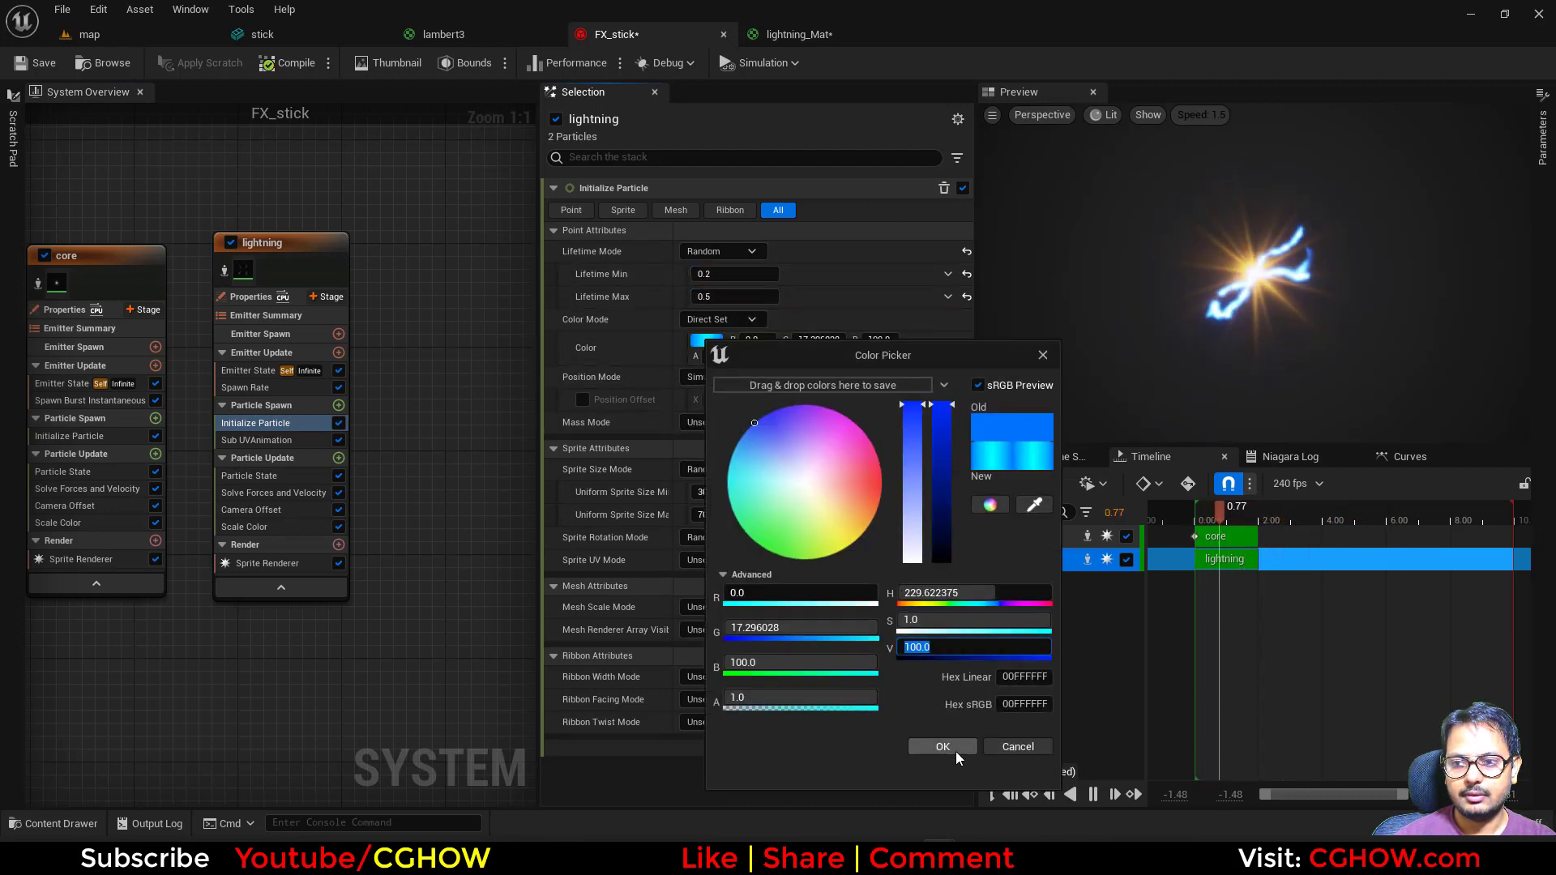
{"action": "type", "text": "20"}
{"action": "key", "text": "Return"}
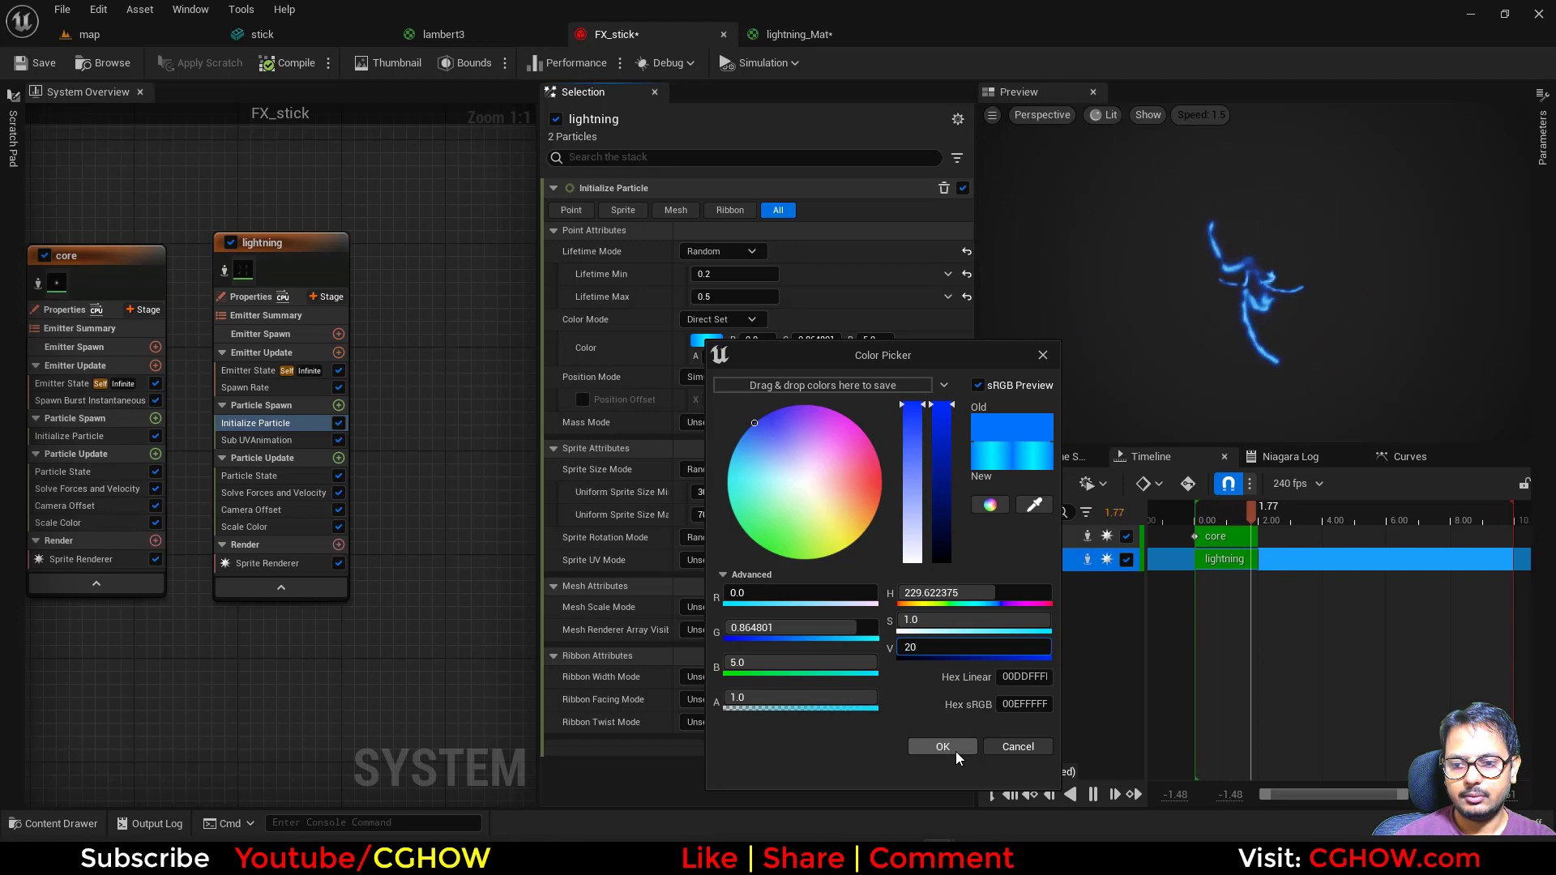
{"action": "left_click", "coordinate": [943, 746]}
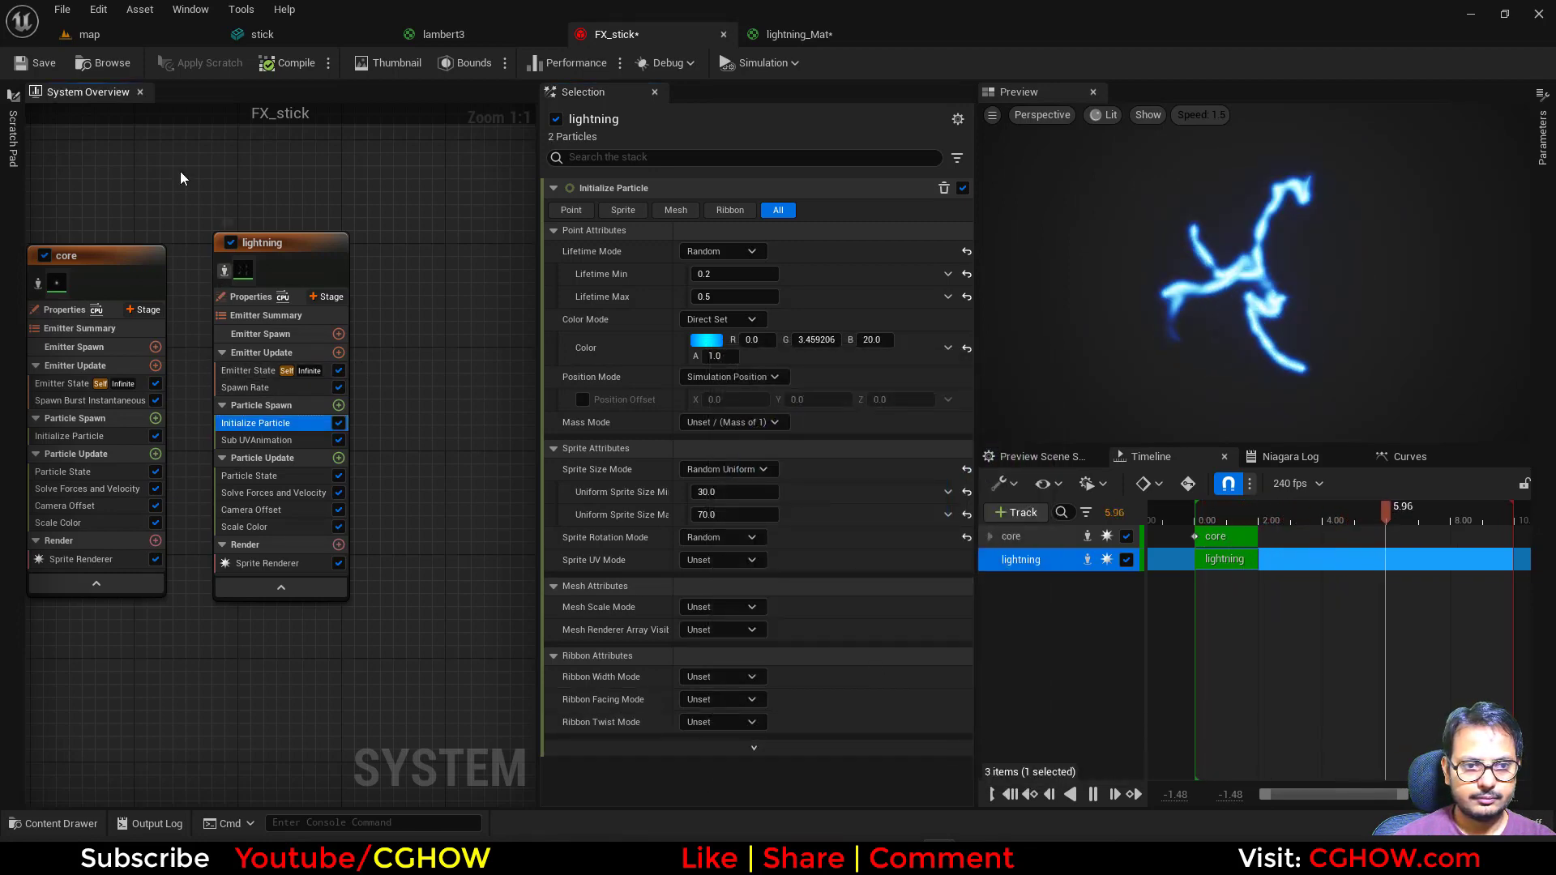
Check the effect in the map level and turn off Local Space for the lightning emitter
{"action": "left_click", "coordinate": [108, 32]}
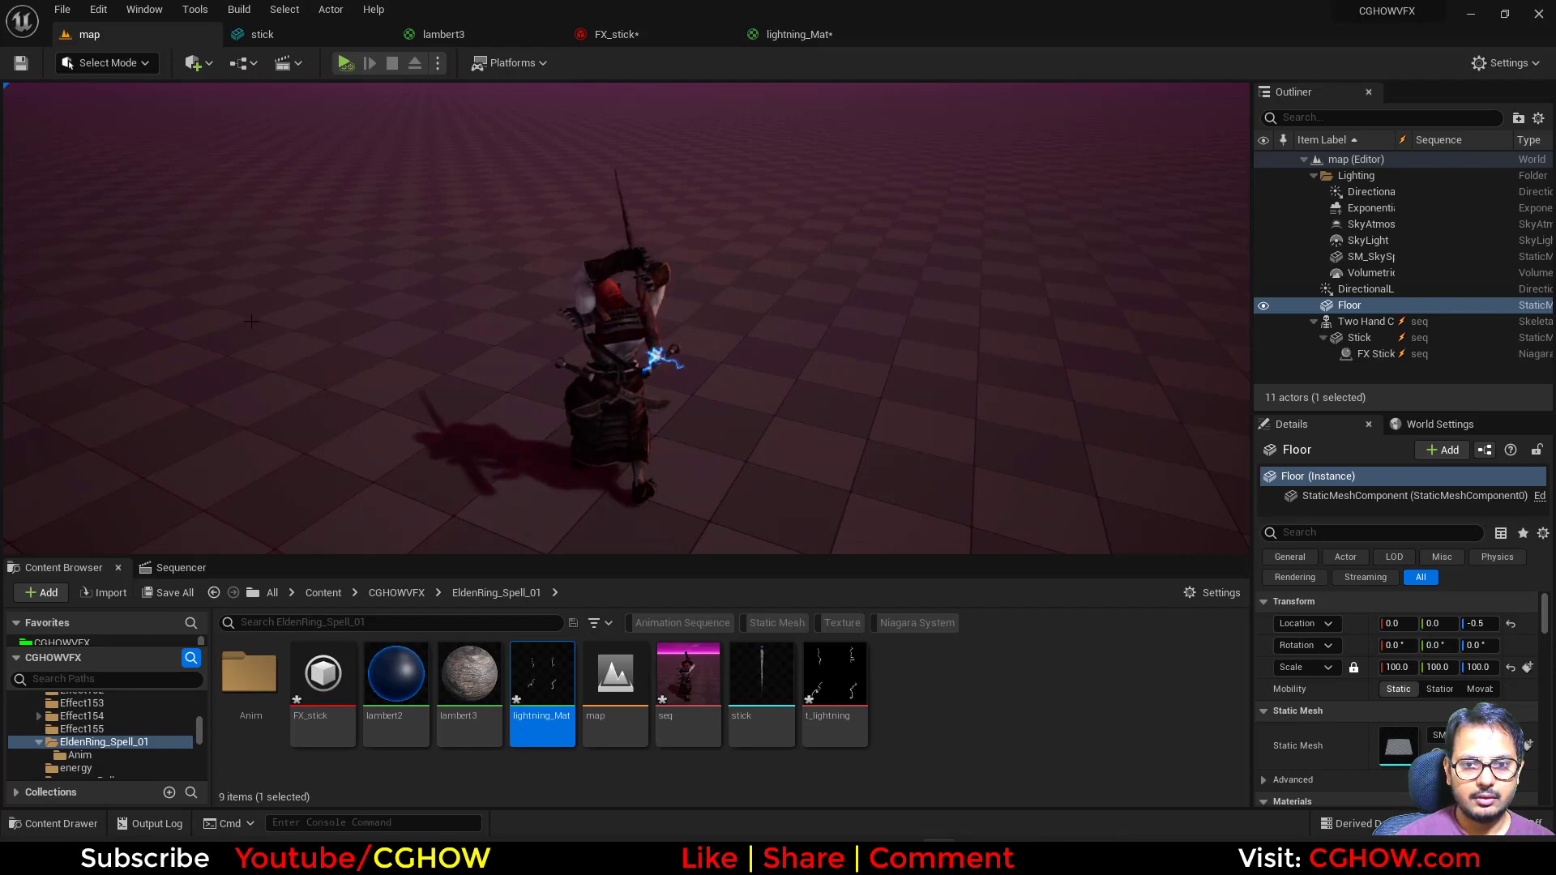
{"action": "left_click", "coordinate": [620, 34]}
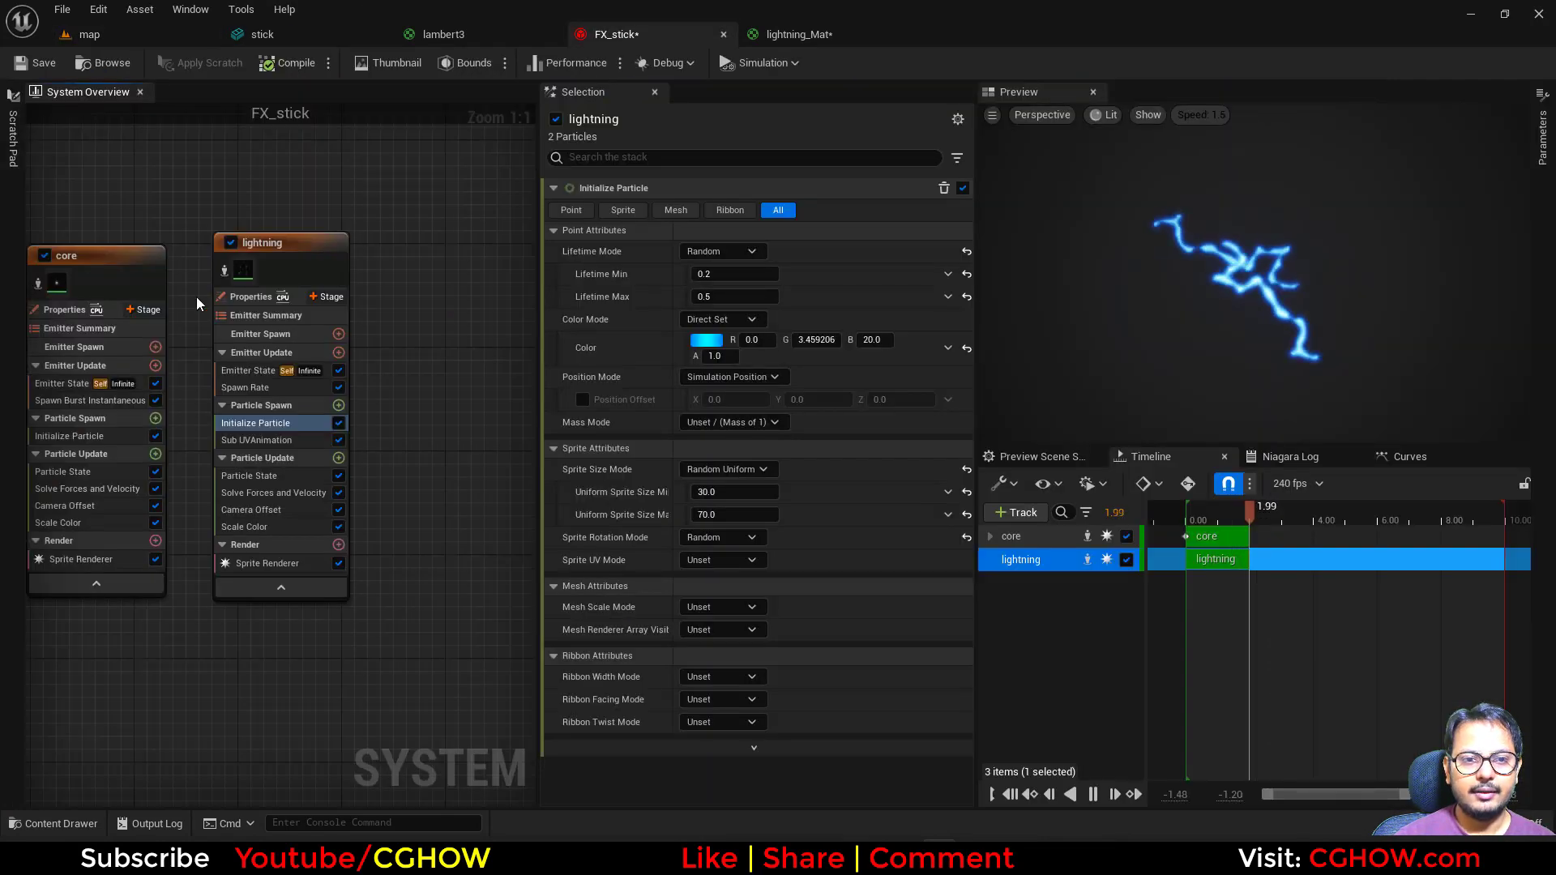
{"action": "left_click", "coordinate": [250, 297]}
{"action": "left_click", "coordinate": [684, 224]}
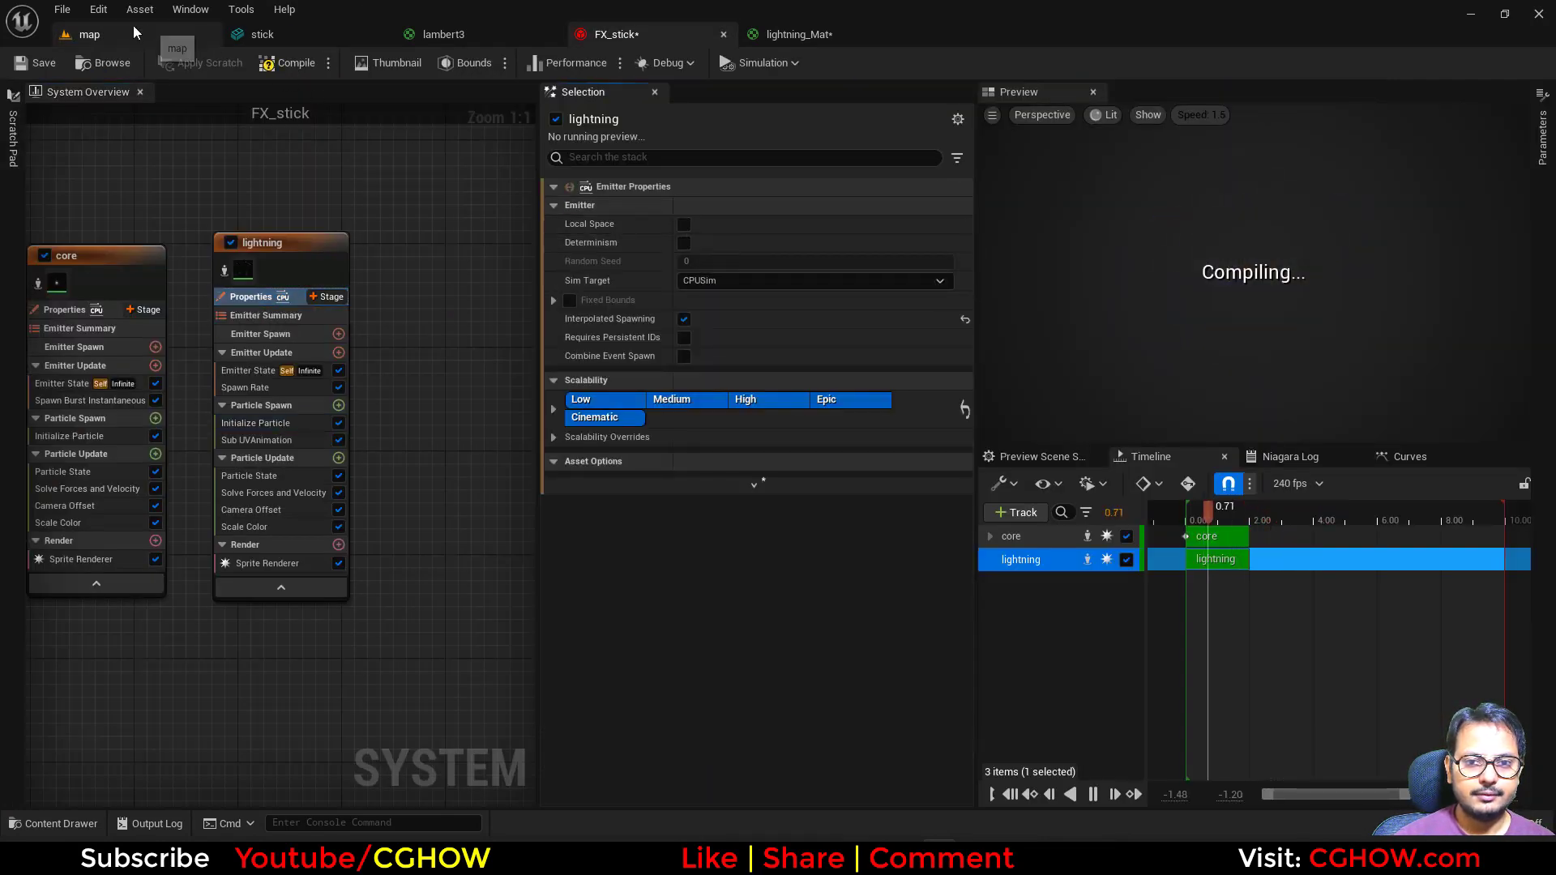
Review the effect in the map level and compare it with the Elden Ring spell clip on YouTube in the browser
{"action": "left_click", "coordinate": [89, 34]}
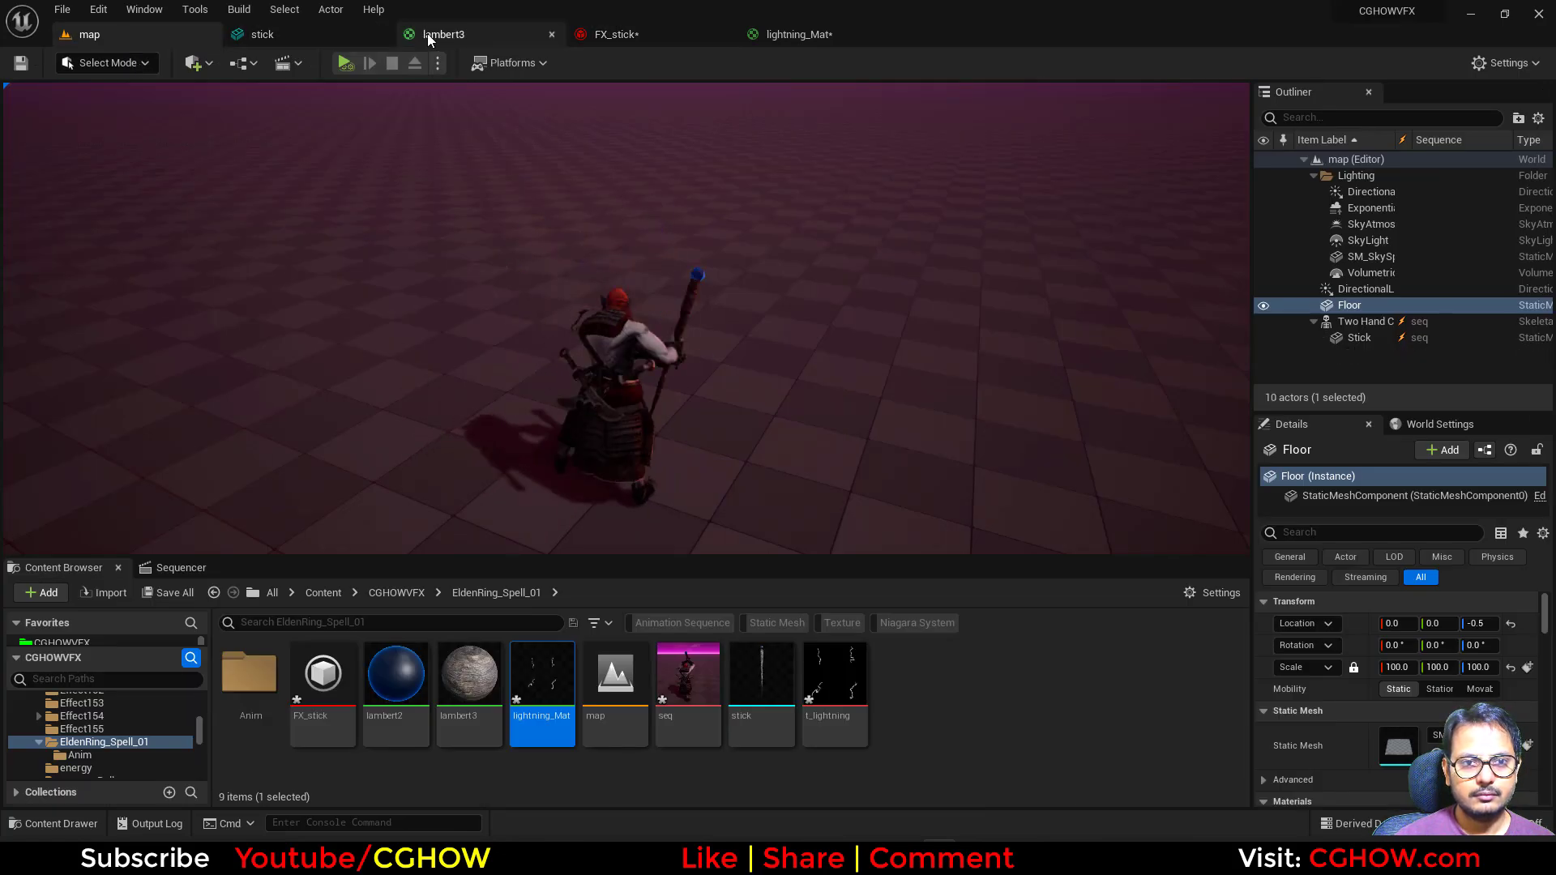
{"action": "left_click", "coordinate": [794, 857]}
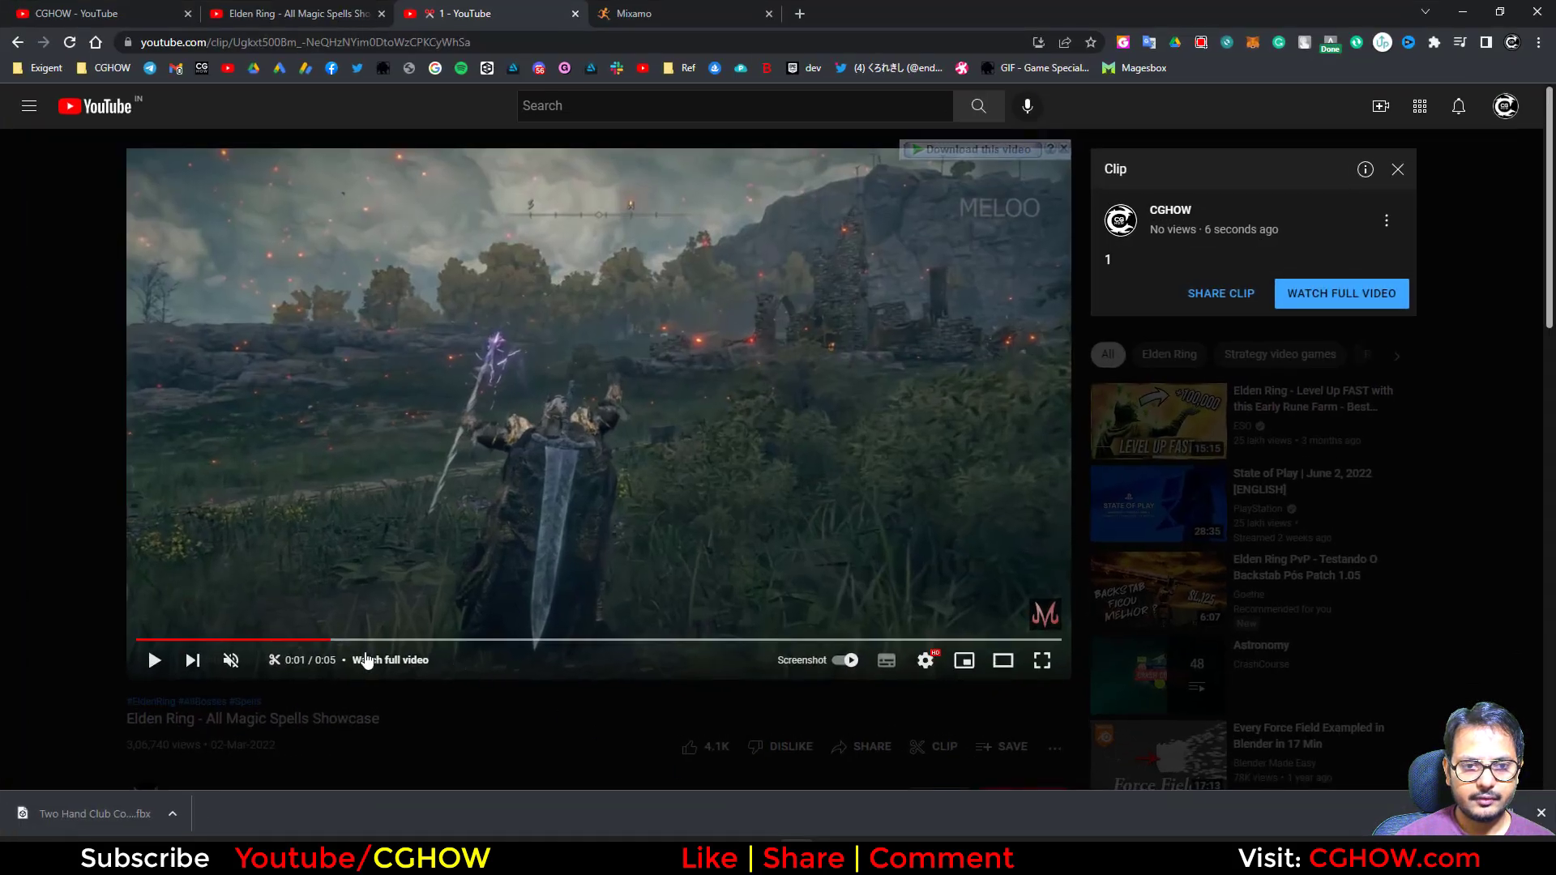
{"action": "key", "text": "space"}
{"action": "key", "text": "space"}
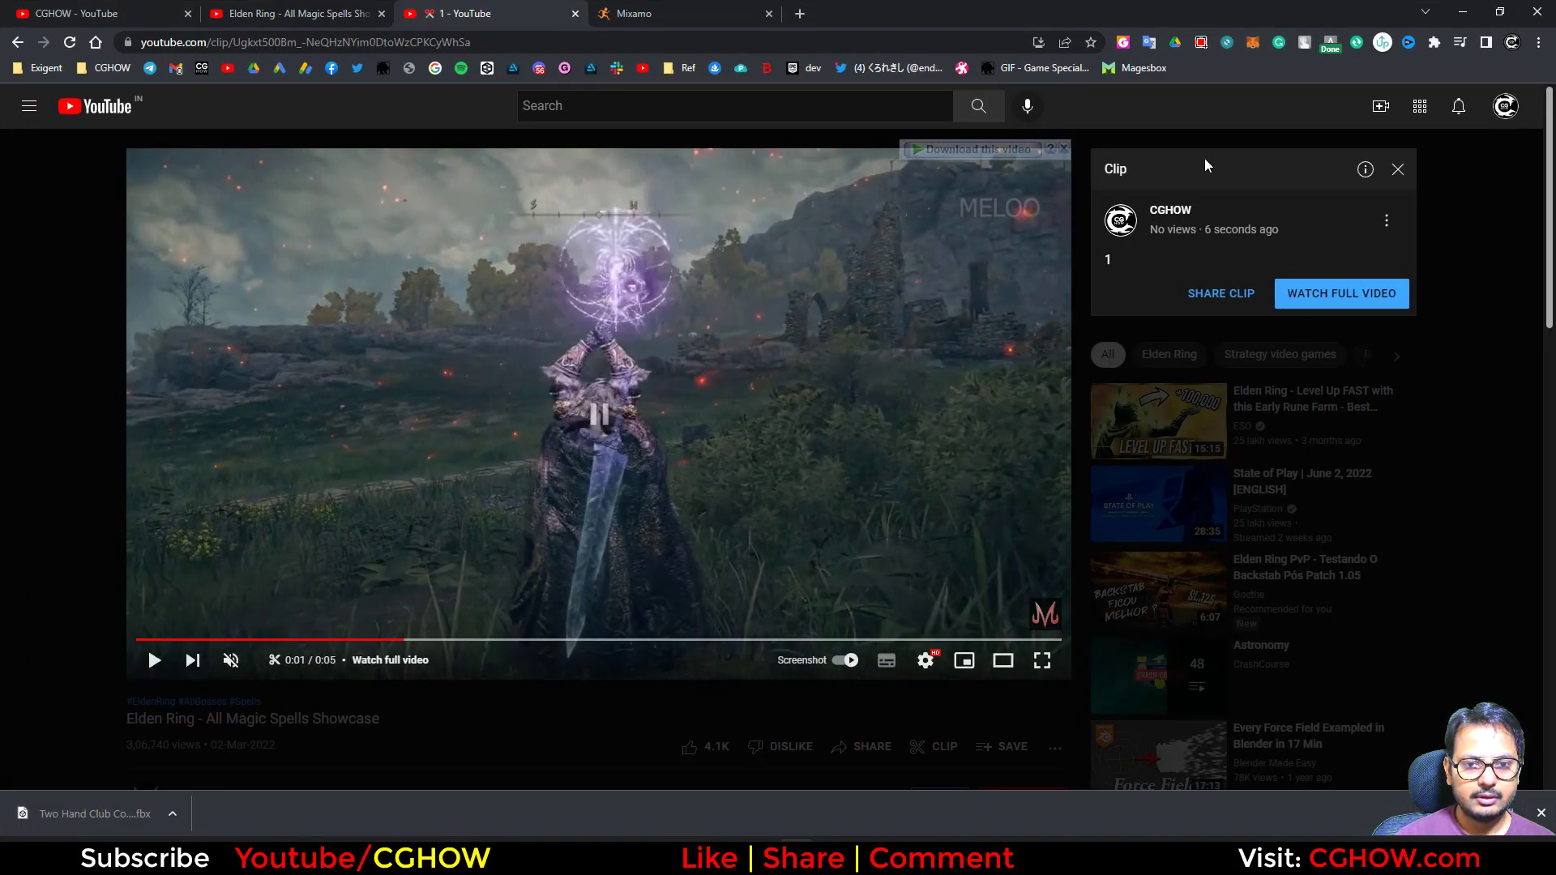
{"action": "left_click", "coordinate": [1464, 10]}
Change the lightning particles' initial color in FX_stick to purple, with a hue of about 261 and a Value of about 0.84
{"action": "left_click", "coordinate": [615, 35]}
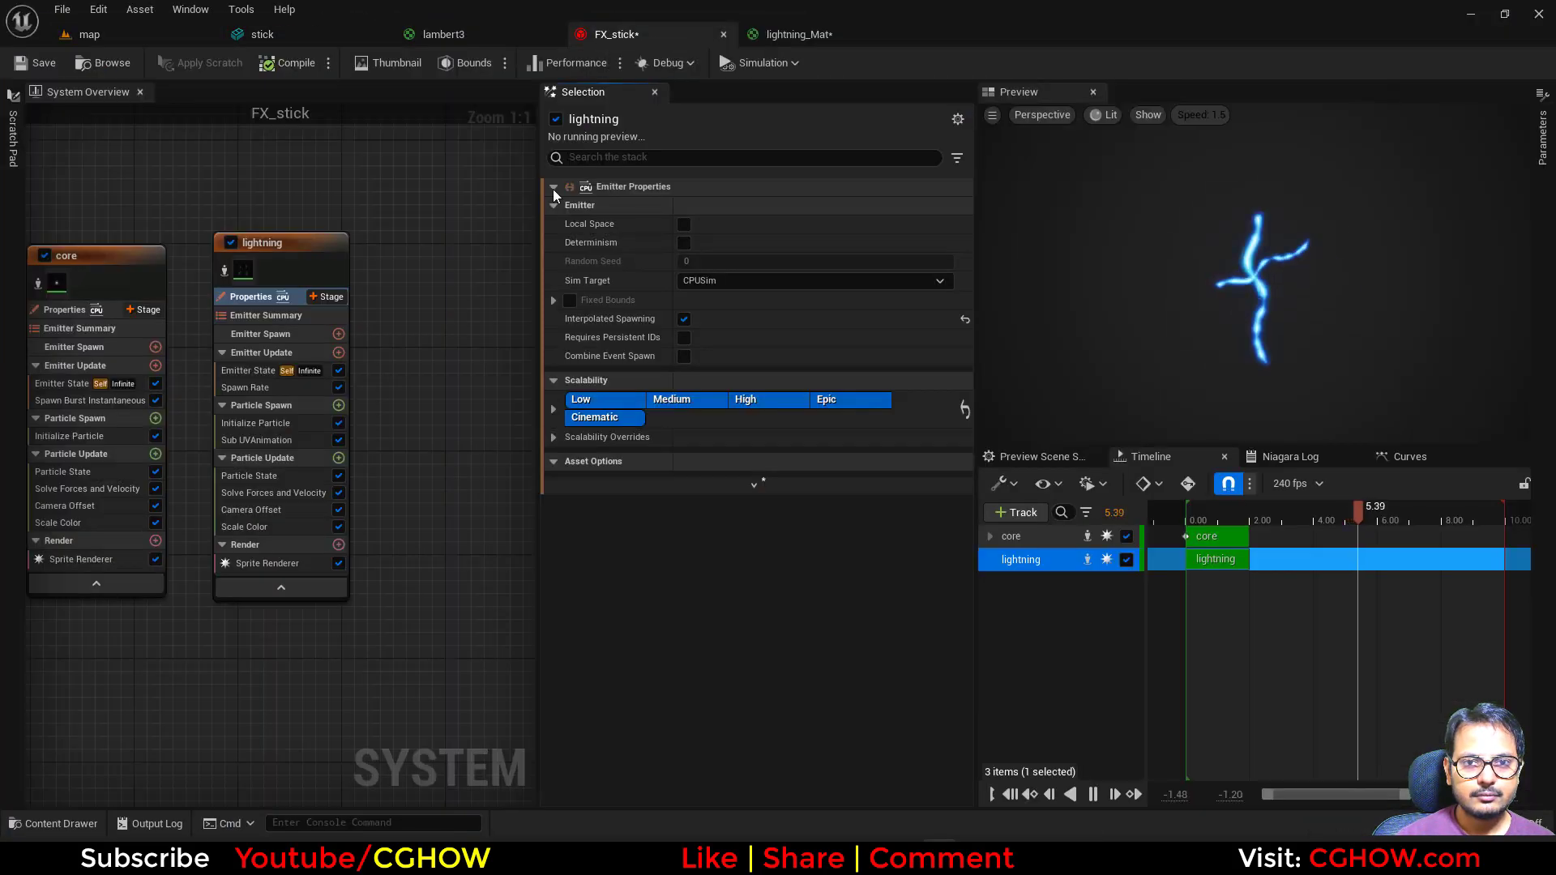
{"action": "left_click", "coordinate": [255, 423]}
{"action": "left_click", "coordinate": [705, 339]}
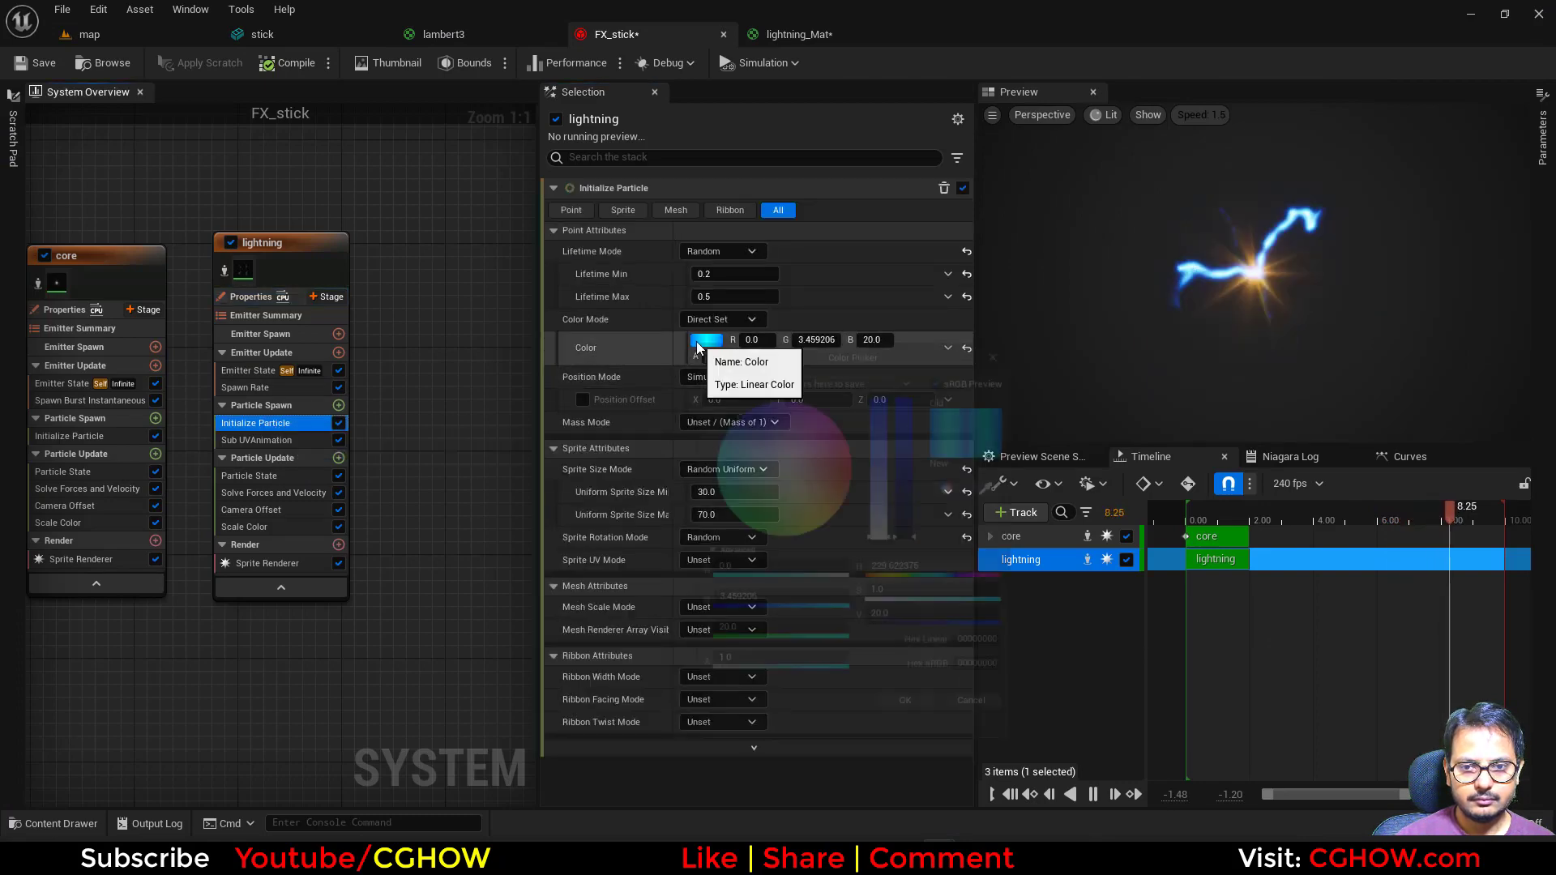
{"action": "mouse_move", "coordinate": [806, 430]}
{"action": "left_mouse_down"}
{"action": "mouse_move", "coordinate": [800, 403]}
{"action": "mouse_move", "coordinate": [799, 439]}
{"action": "mouse_move", "coordinate": [783, 407]}
{"action": "left_mouse_up"}
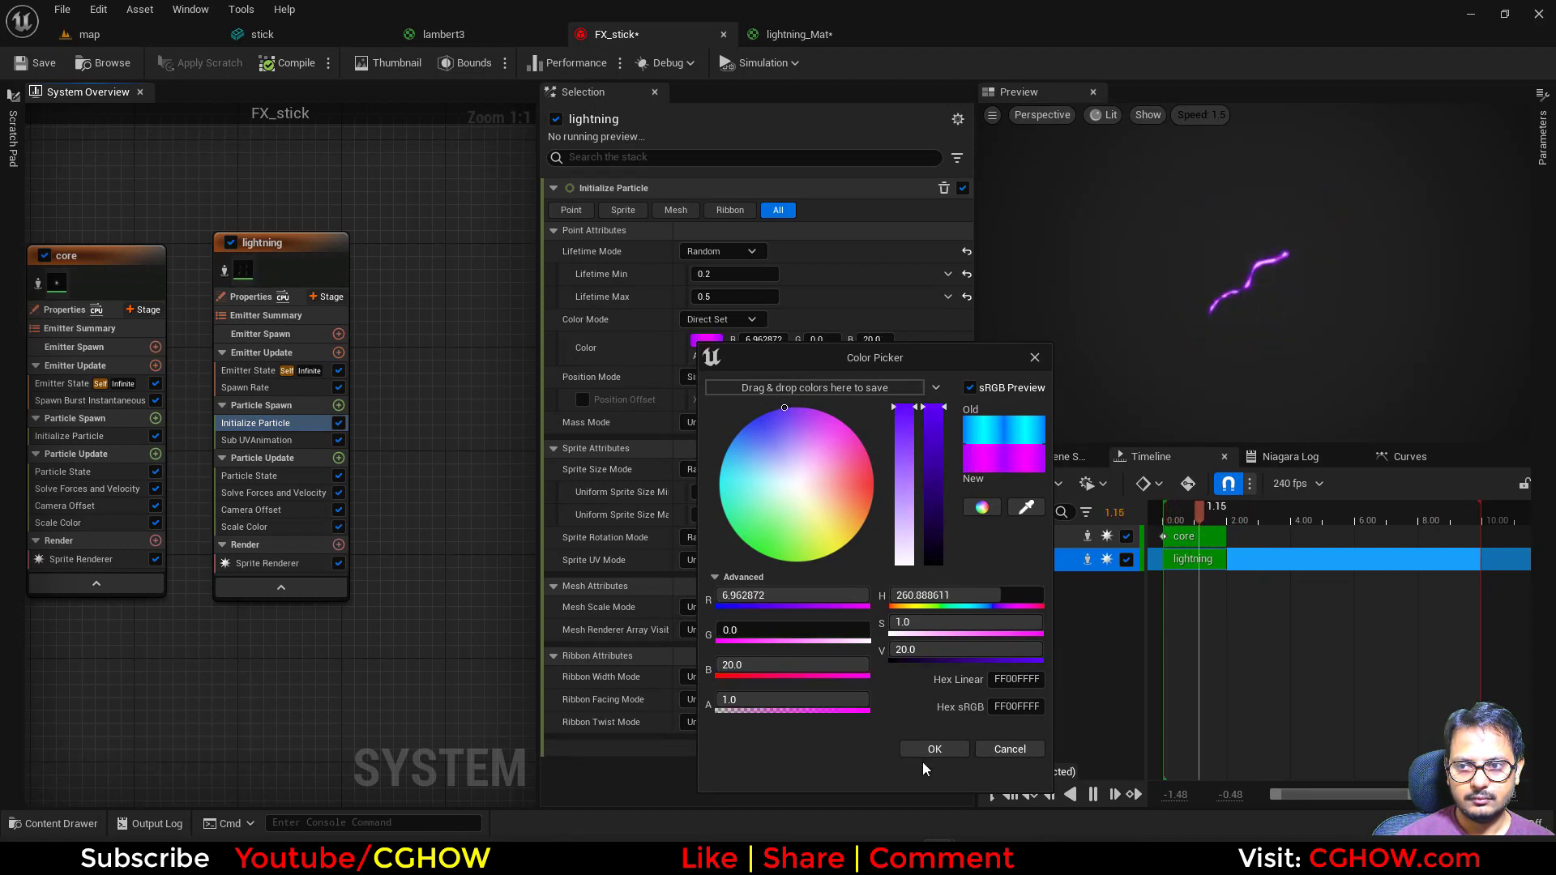
{"action": "left_click_drag", "start_coordinate": [927, 486], "coordinate": [933, 497]}
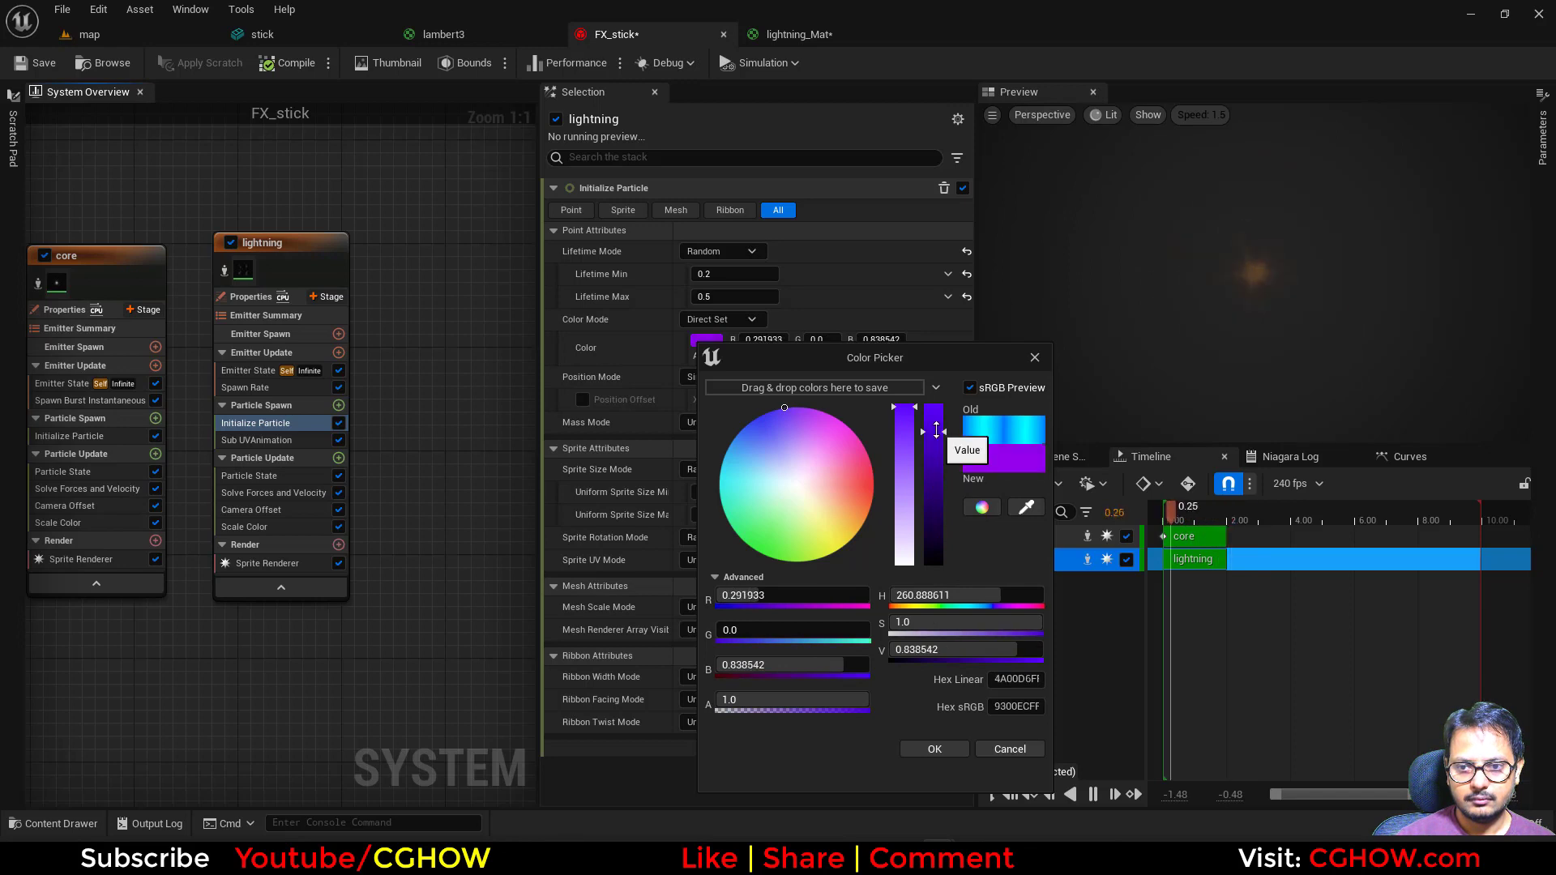
{"action": "left_click", "coordinate": [933, 750]}
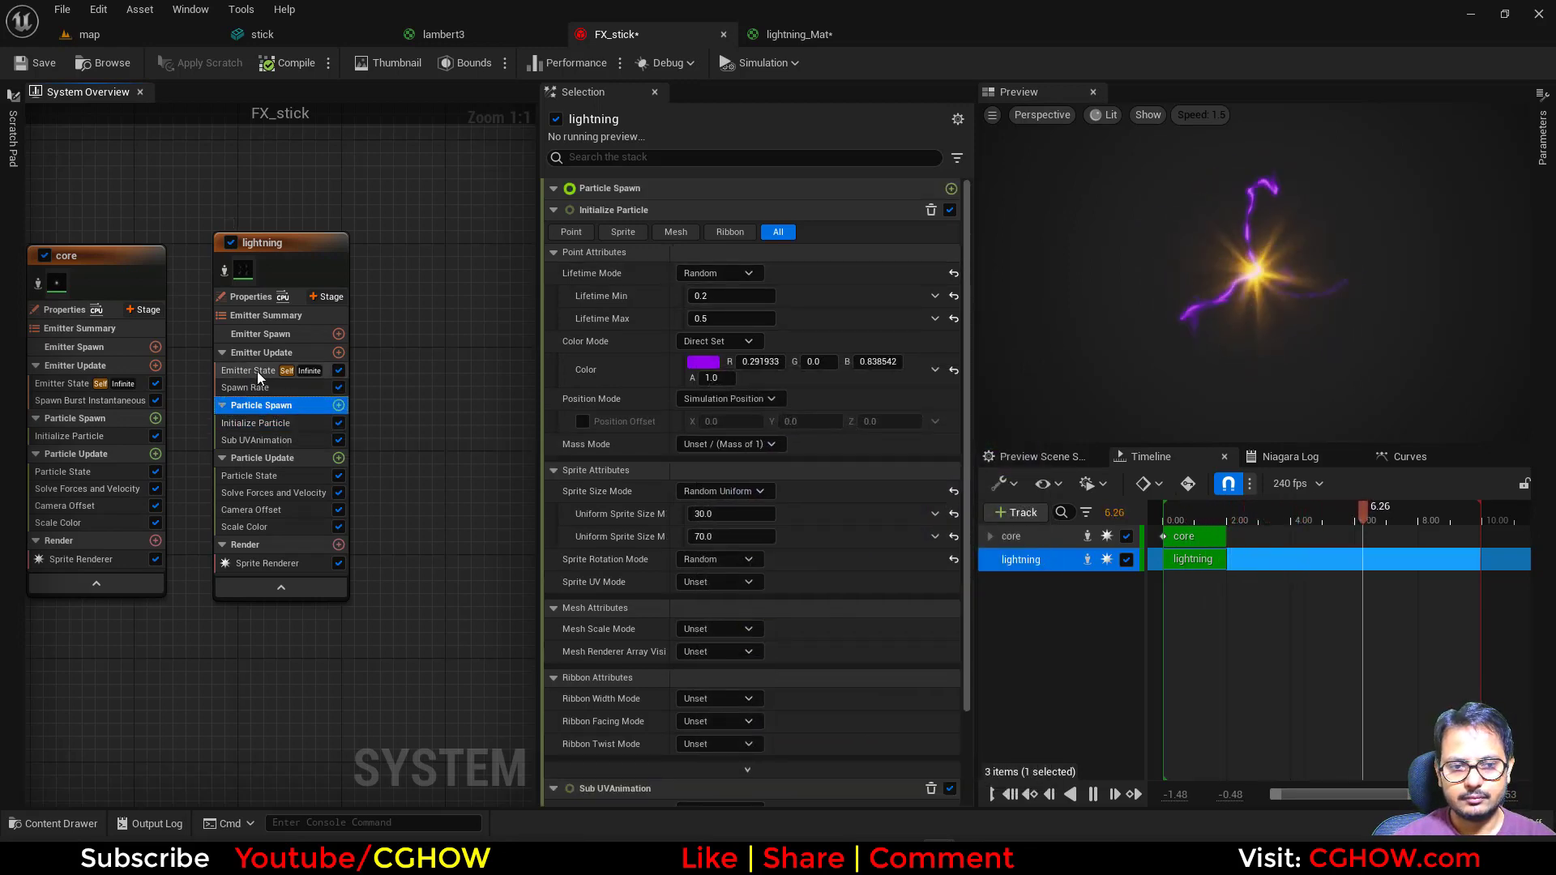
Set the lightning emitter's SpawnRate to 10 and check the effect in the map level
{"action": "left_click", "coordinate": [288, 388]}
{"action": "type", "text": "10"}
{"action": "key", "text": "Return"}
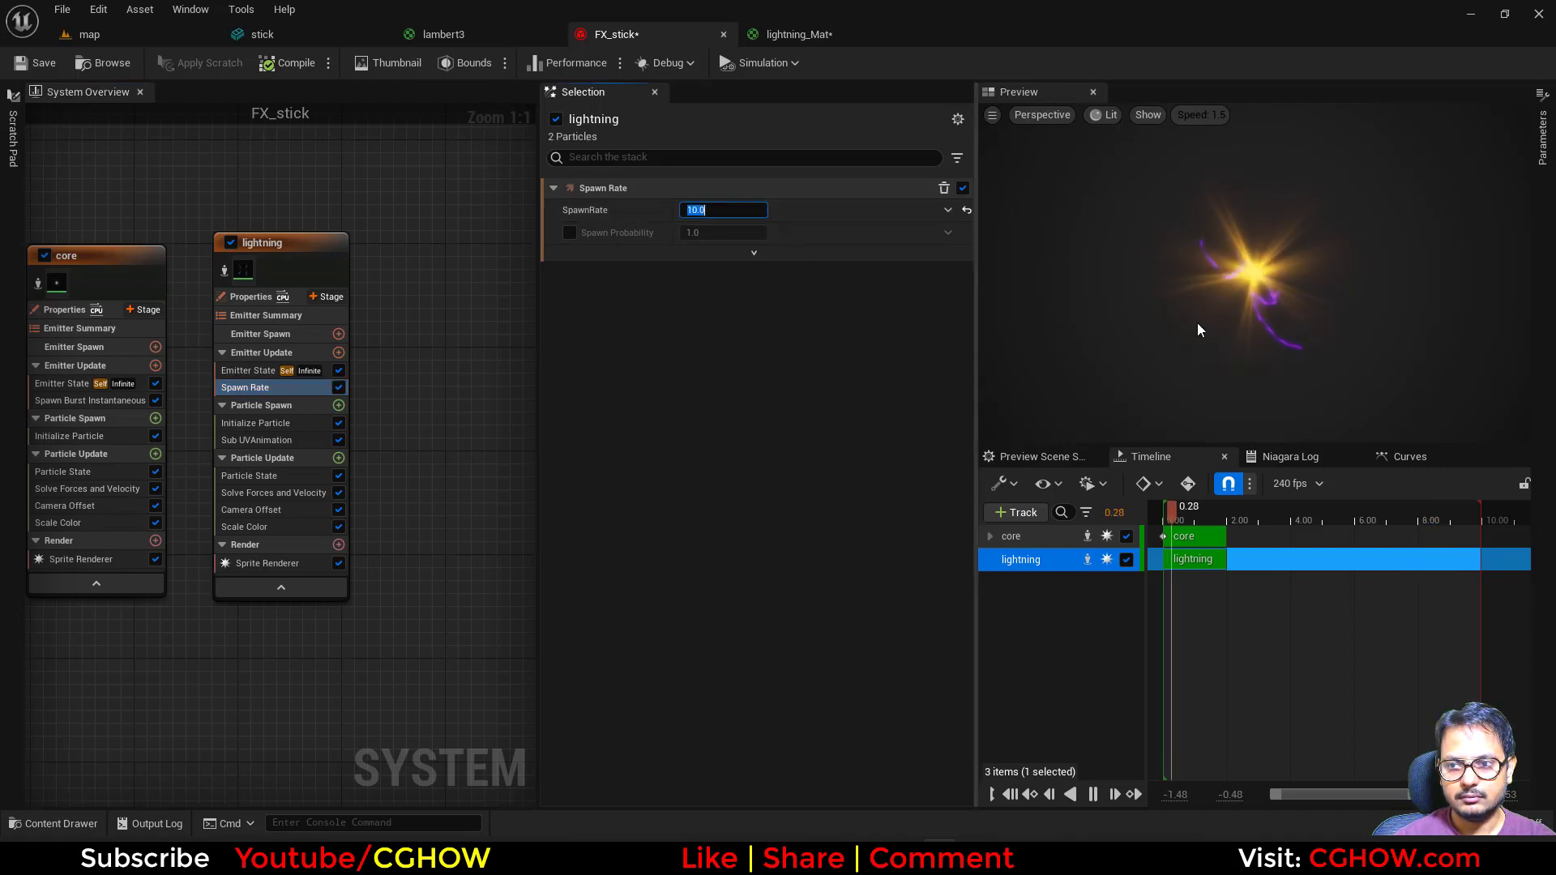
{"action": "left_click", "coordinate": [133, 37]}
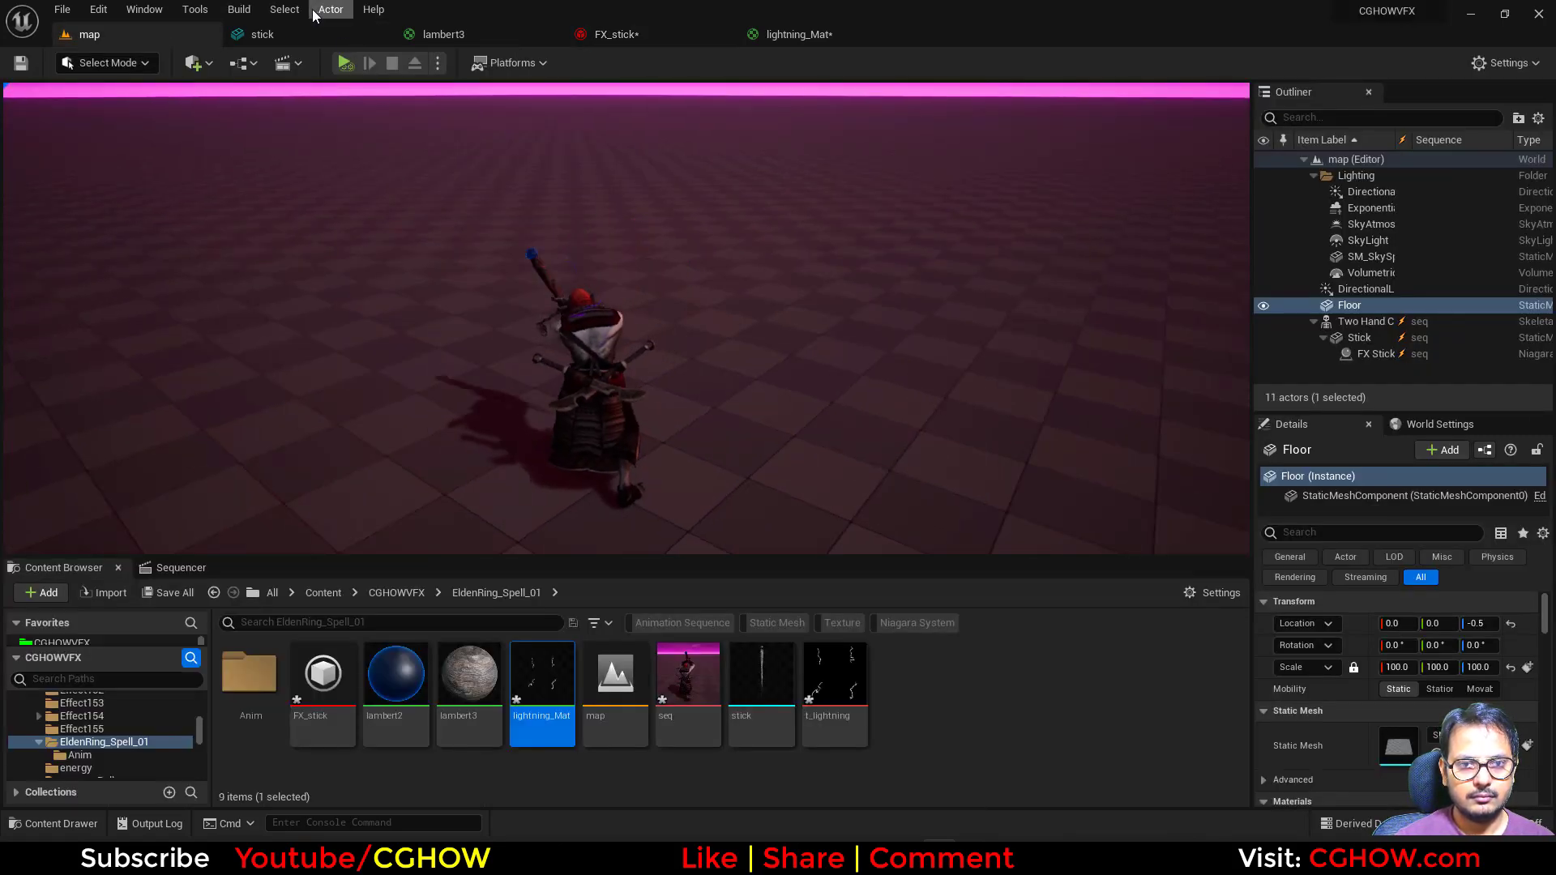
Raise the Value of the lightning particles' purple color in FX_stick to 10
{"action": "left_click", "coordinate": [615, 34]}
{"action": "left_click", "coordinate": [256, 423]}
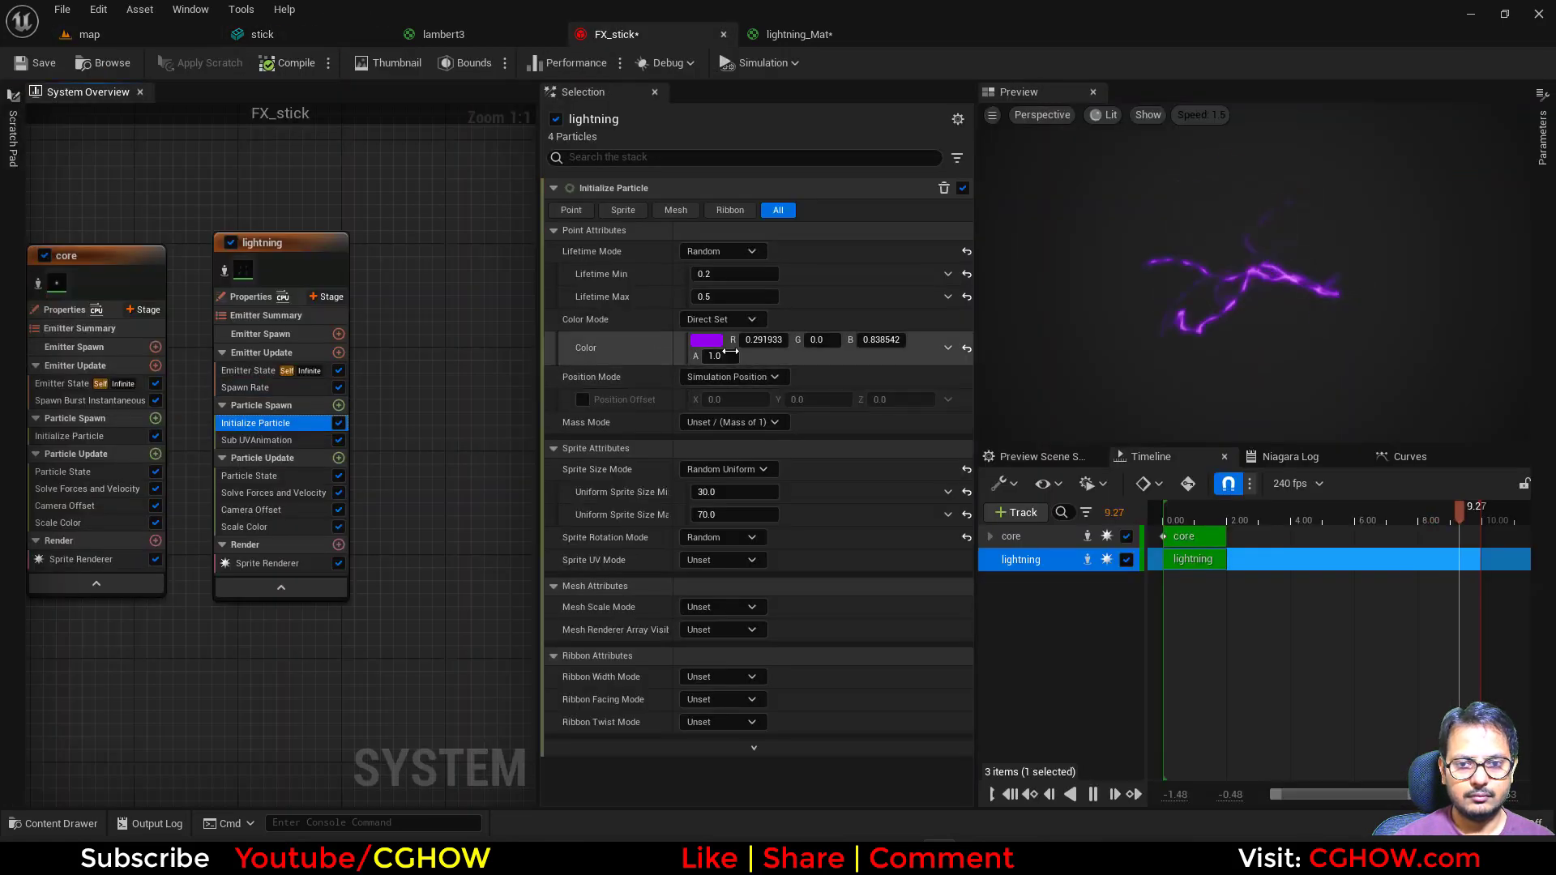
{"action": "left_click", "coordinate": [705, 340]}
{"action": "type", "text": "10"}
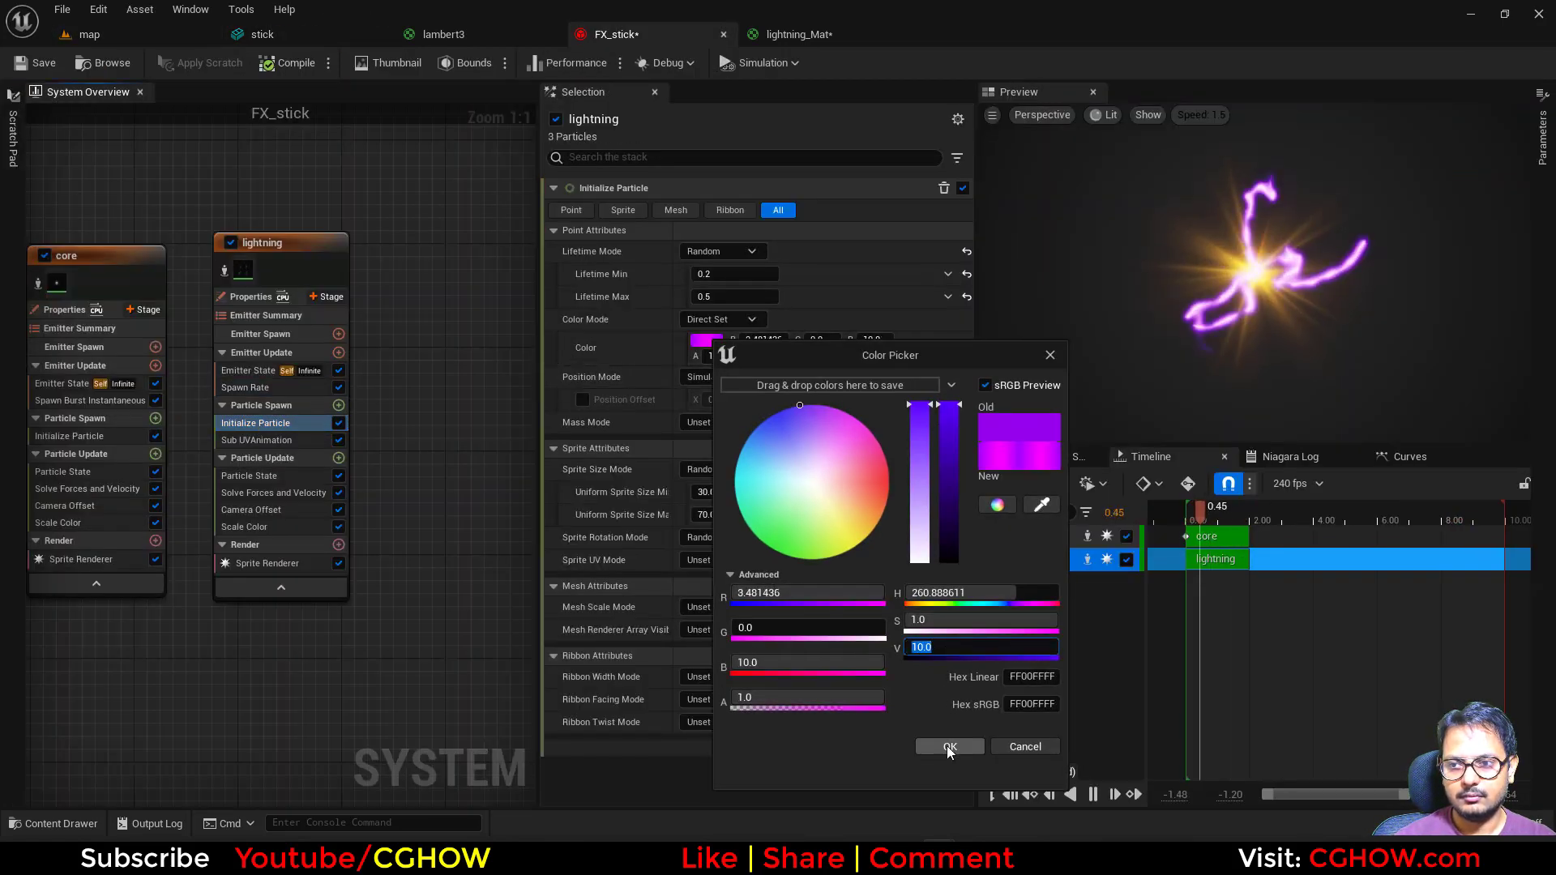
{"action": "left_click", "coordinate": [948, 746]}
Inspect the staff effect on the animated character in the map level from different camera angles
{"action": "left_click", "coordinate": [102, 39]}
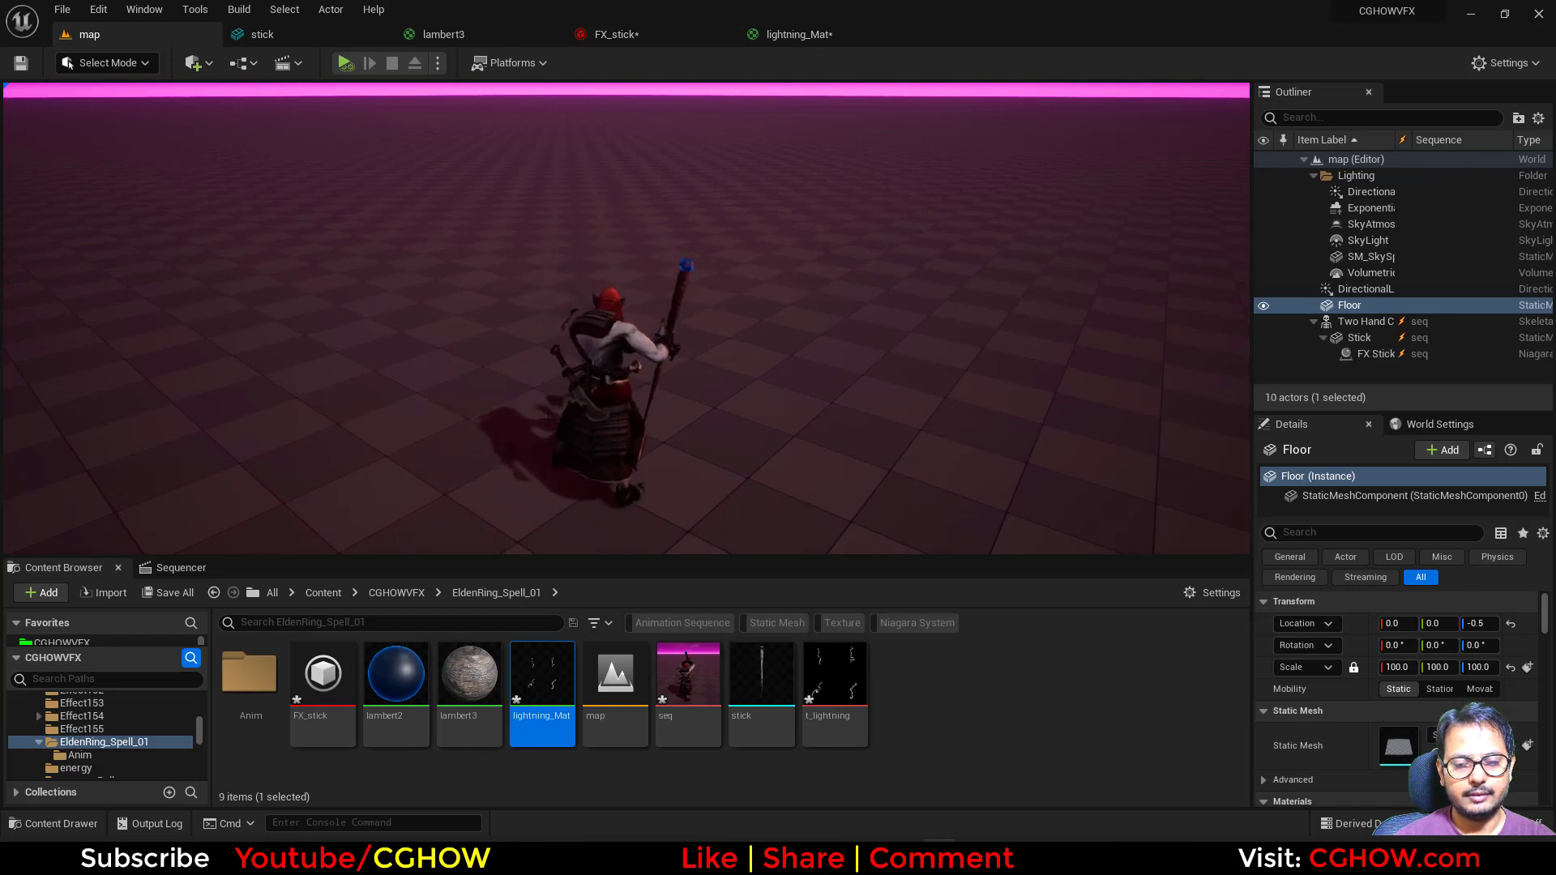
{"action": "left_click_drag", "start_coordinate": [429, 422], "coordinate": [428, 363], "text": "alt"}
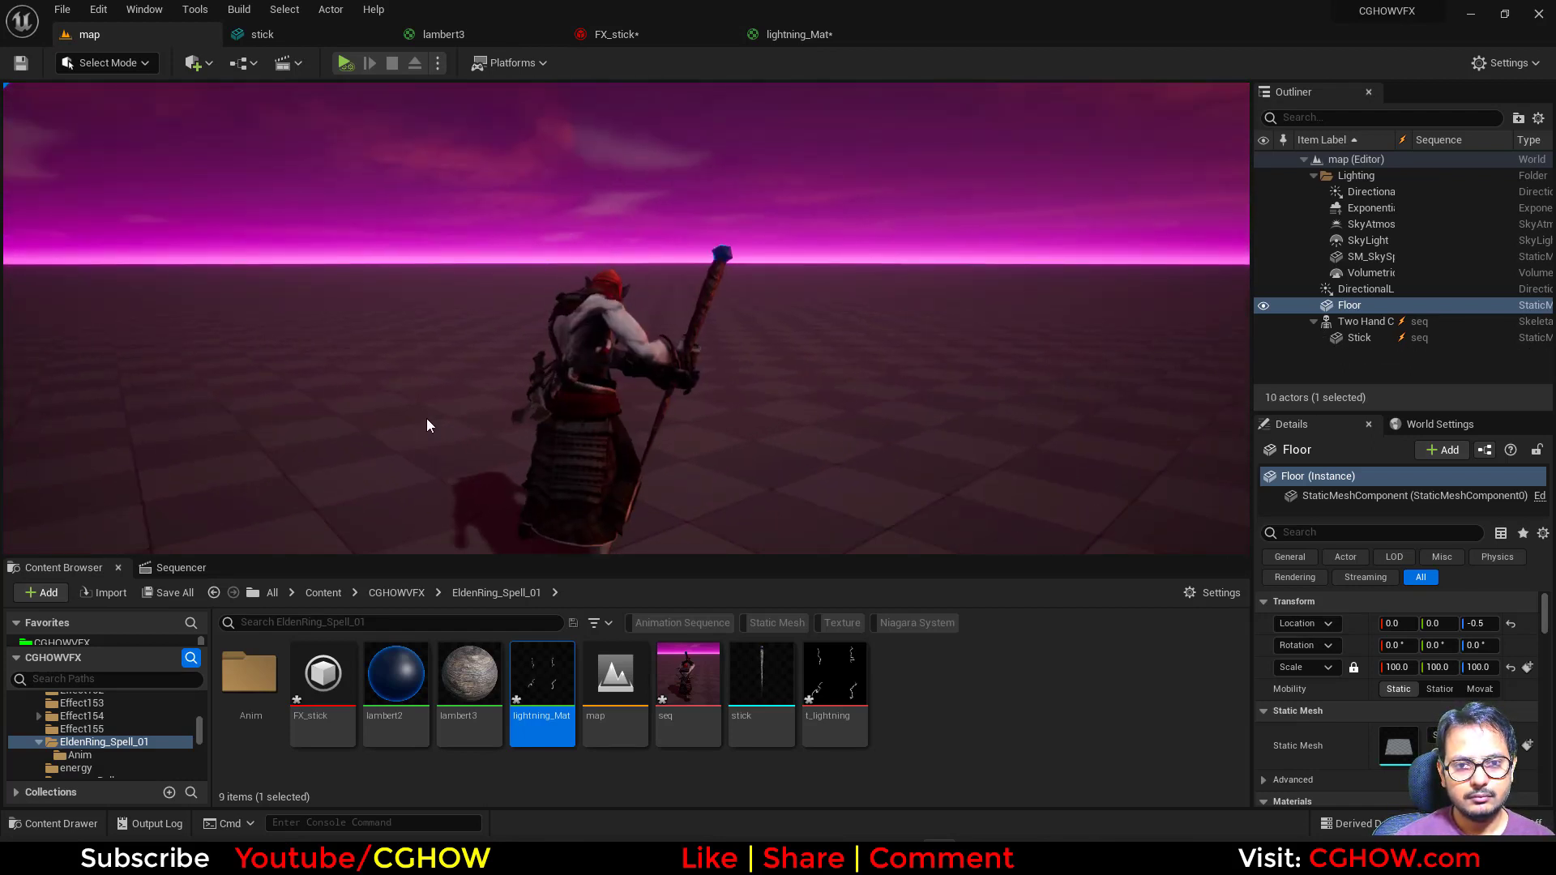
{"action": "left_click_drag", "start_coordinate": [427, 419], "coordinate": [428, 478], "text": "alt"}
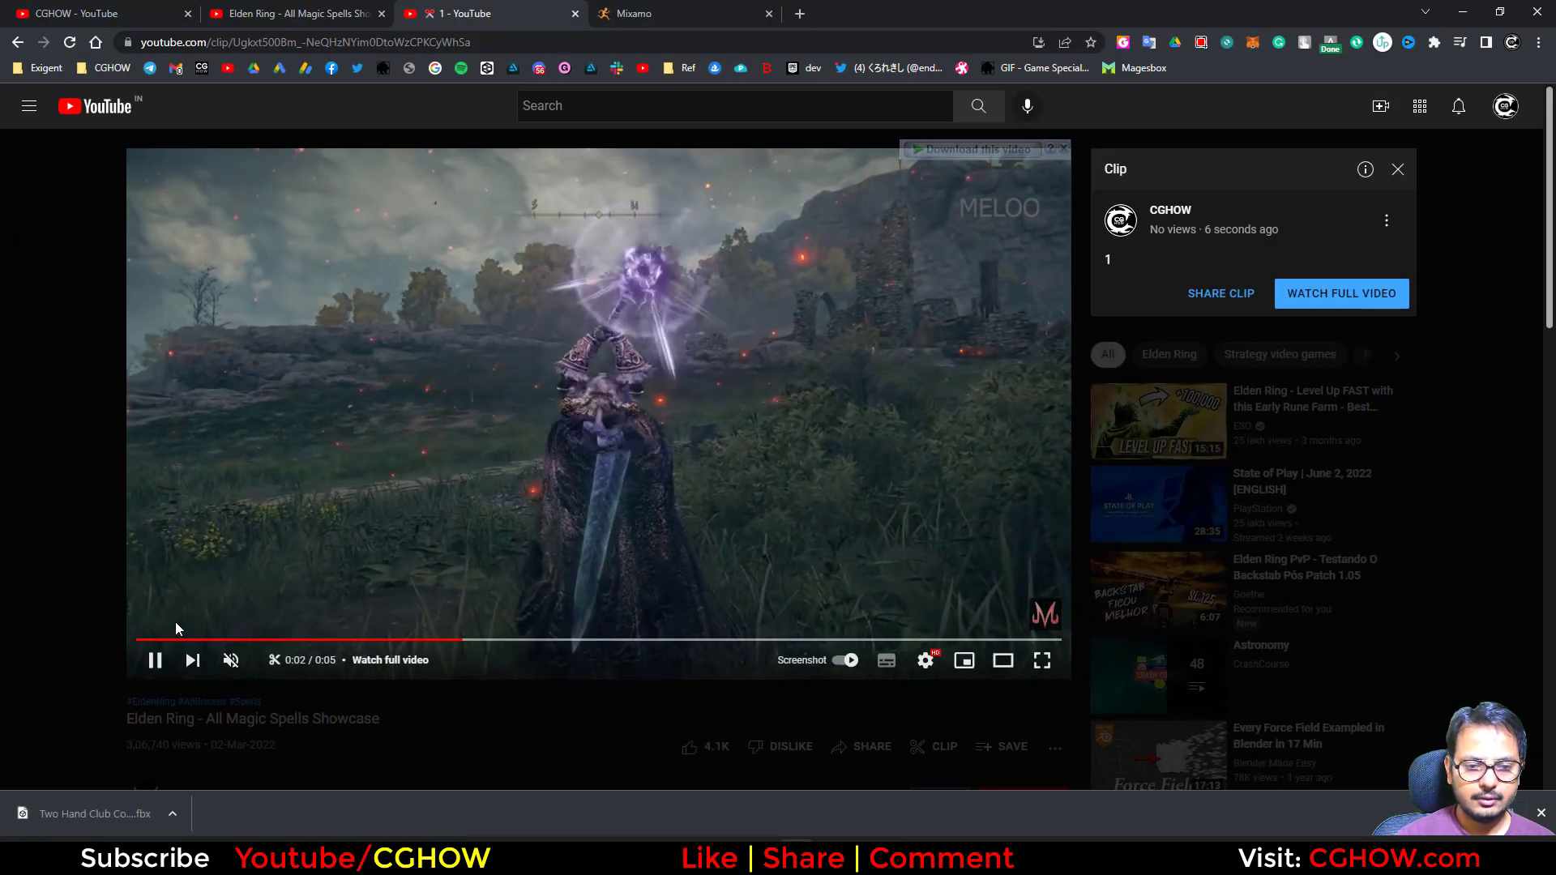
Replay the Elden Ring spell clip from the start and pause it to study the purple staff effect and its trail
{"action": "left_click", "coordinate": [150, 640]}
{"action": "left_click", "coordinate": [274, 537]}
{"action": "left_click", "coordinate": [274, 537]}
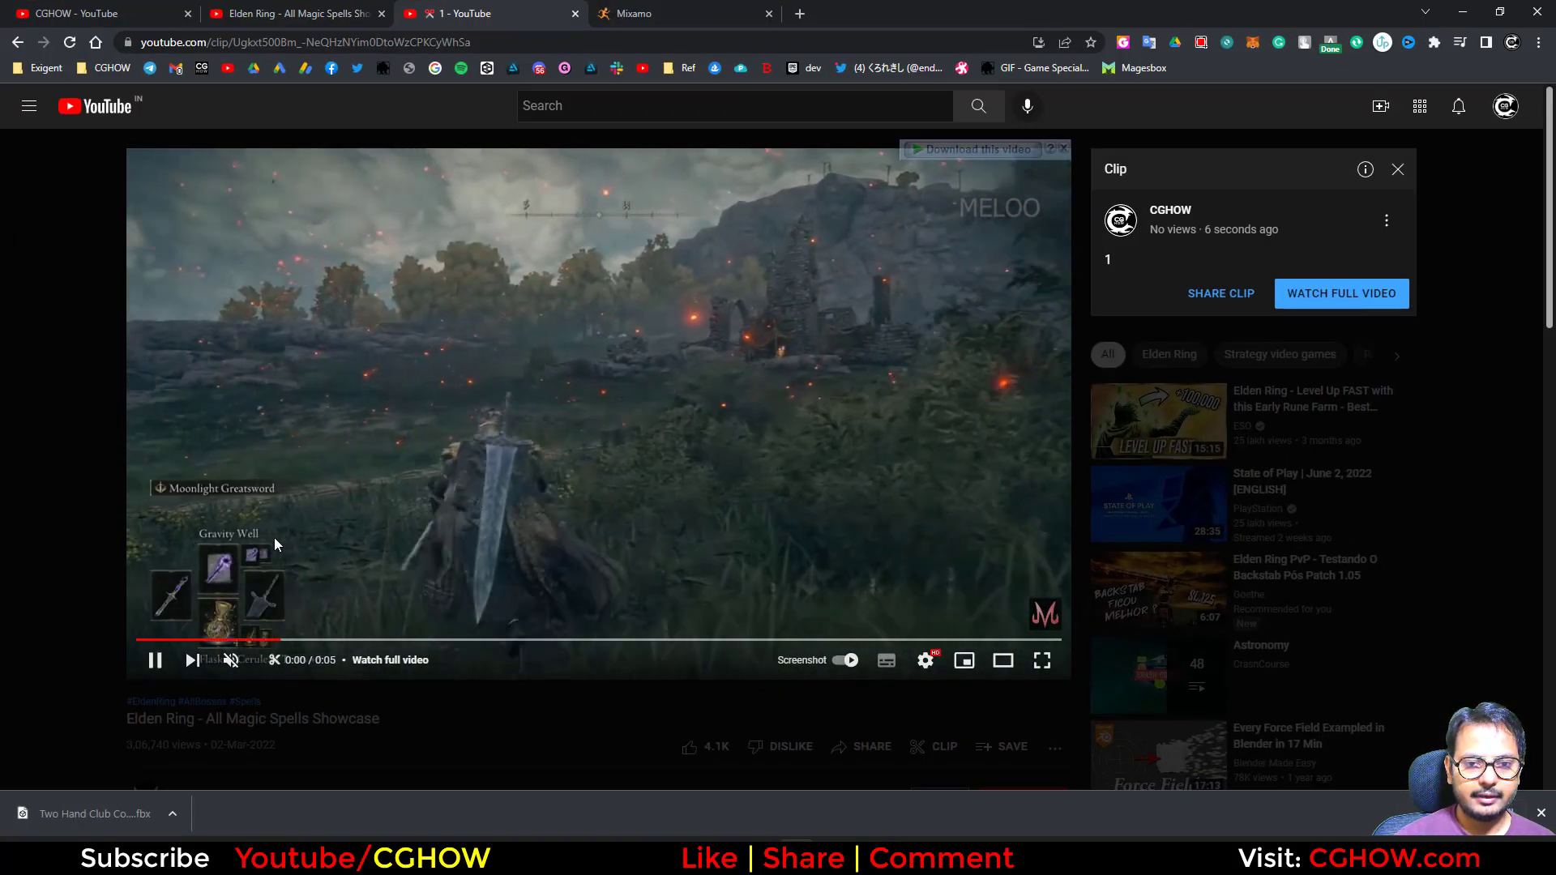
{"action": "left_click", "coordinate": [311, 519]}
{"action": "left_click", "coordinate": [142, 640]}
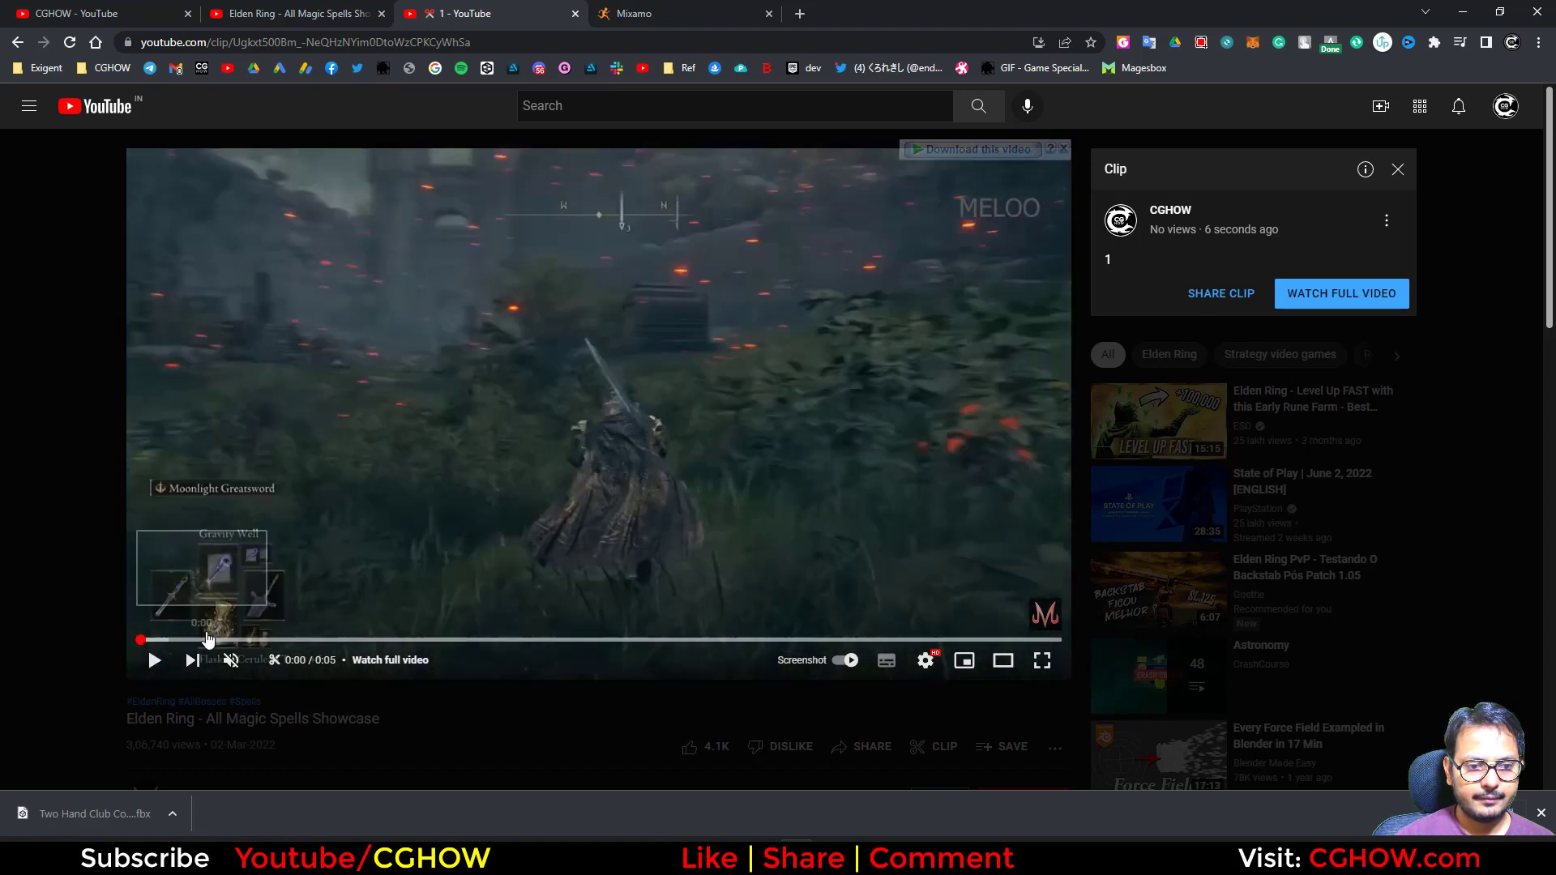
{"action": "left_click", "coordinate": [240, 602]}
{"action": "left_click", "coordinate": [240, 602]}
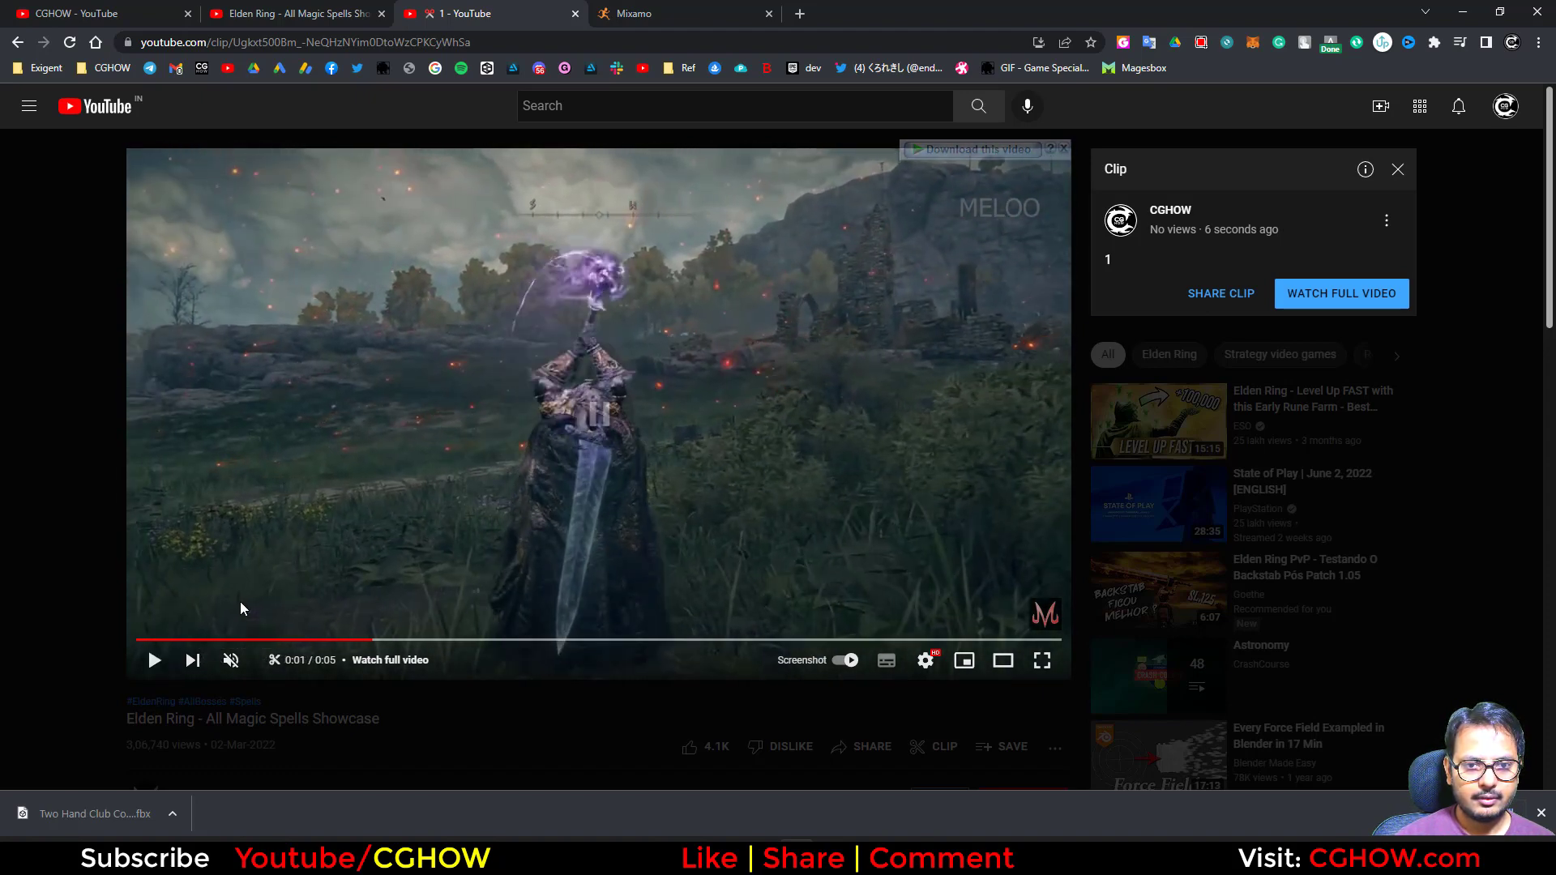
{"action": "left_click", "coordinate": [664, 317]}
{"action": "left_click", "coordinate": [659, 324]}
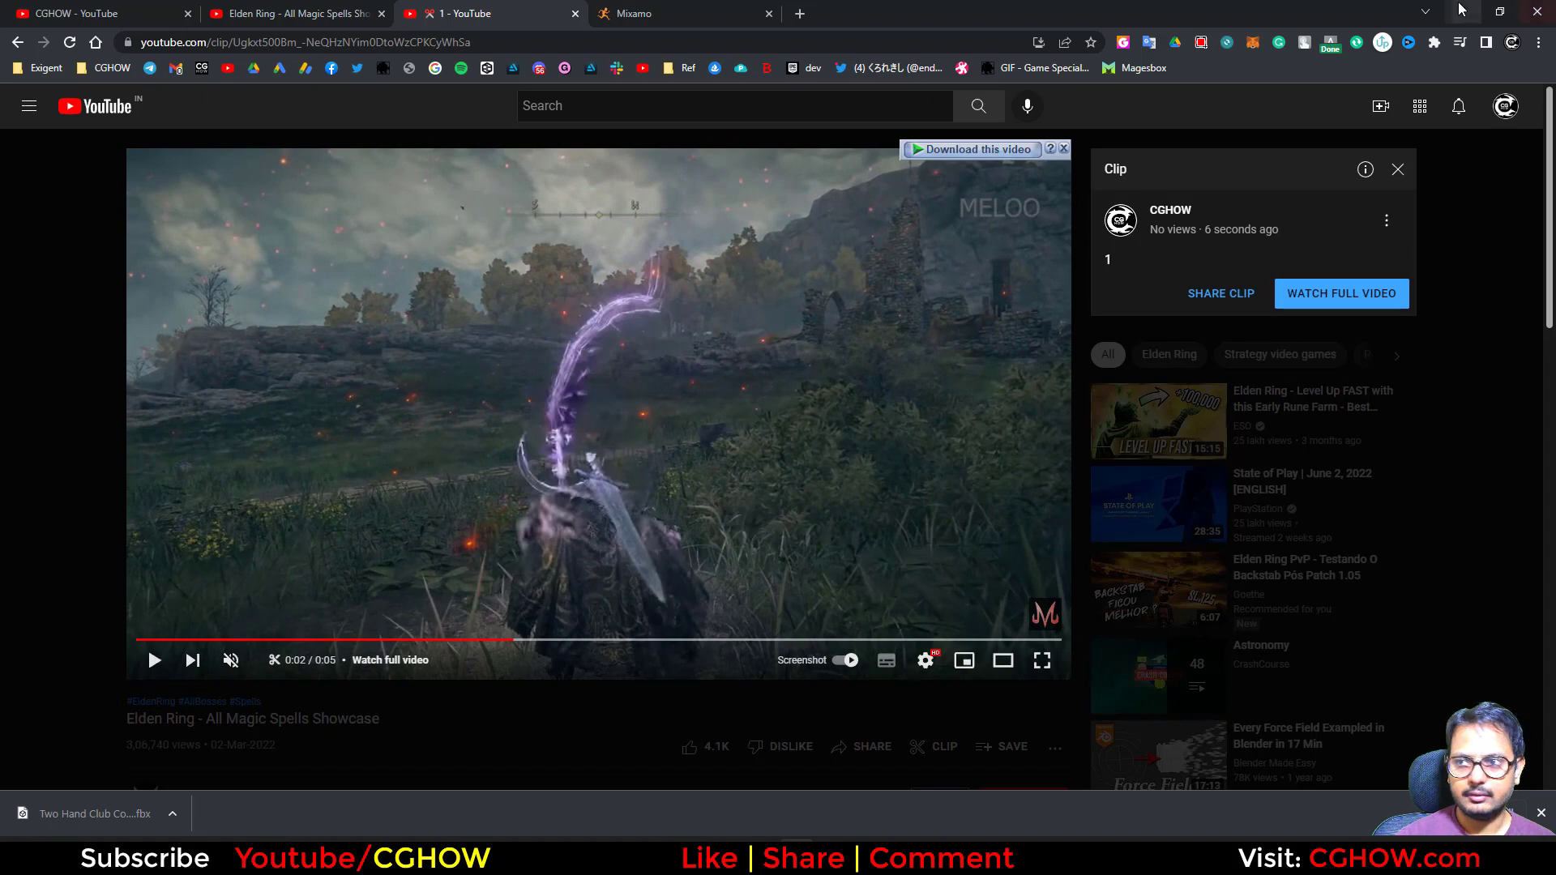
Switch back to FX_stick in Unreal Engine and set the lightning particles' Lifetime Max to 0.3
{"action": "left_click", "coordinate": [1461, 10]}
{"action": "left_click", "coordinate": [612, 33]}
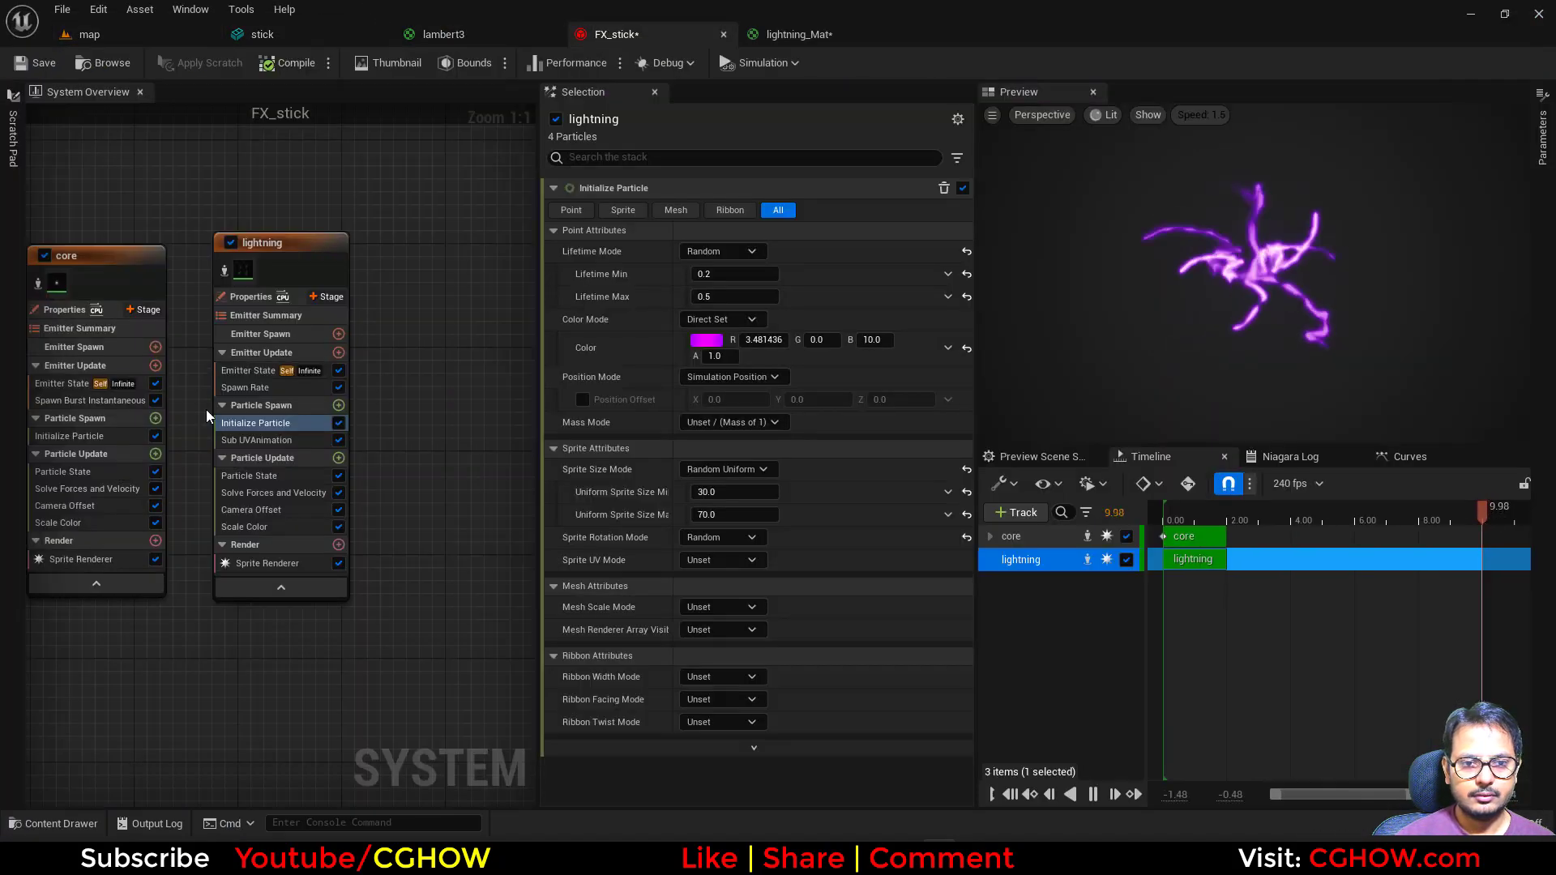
{"action": "left_click", "coordinate": [245, 388]}
{"action": "left_click", "coordinate": [734, 210]}
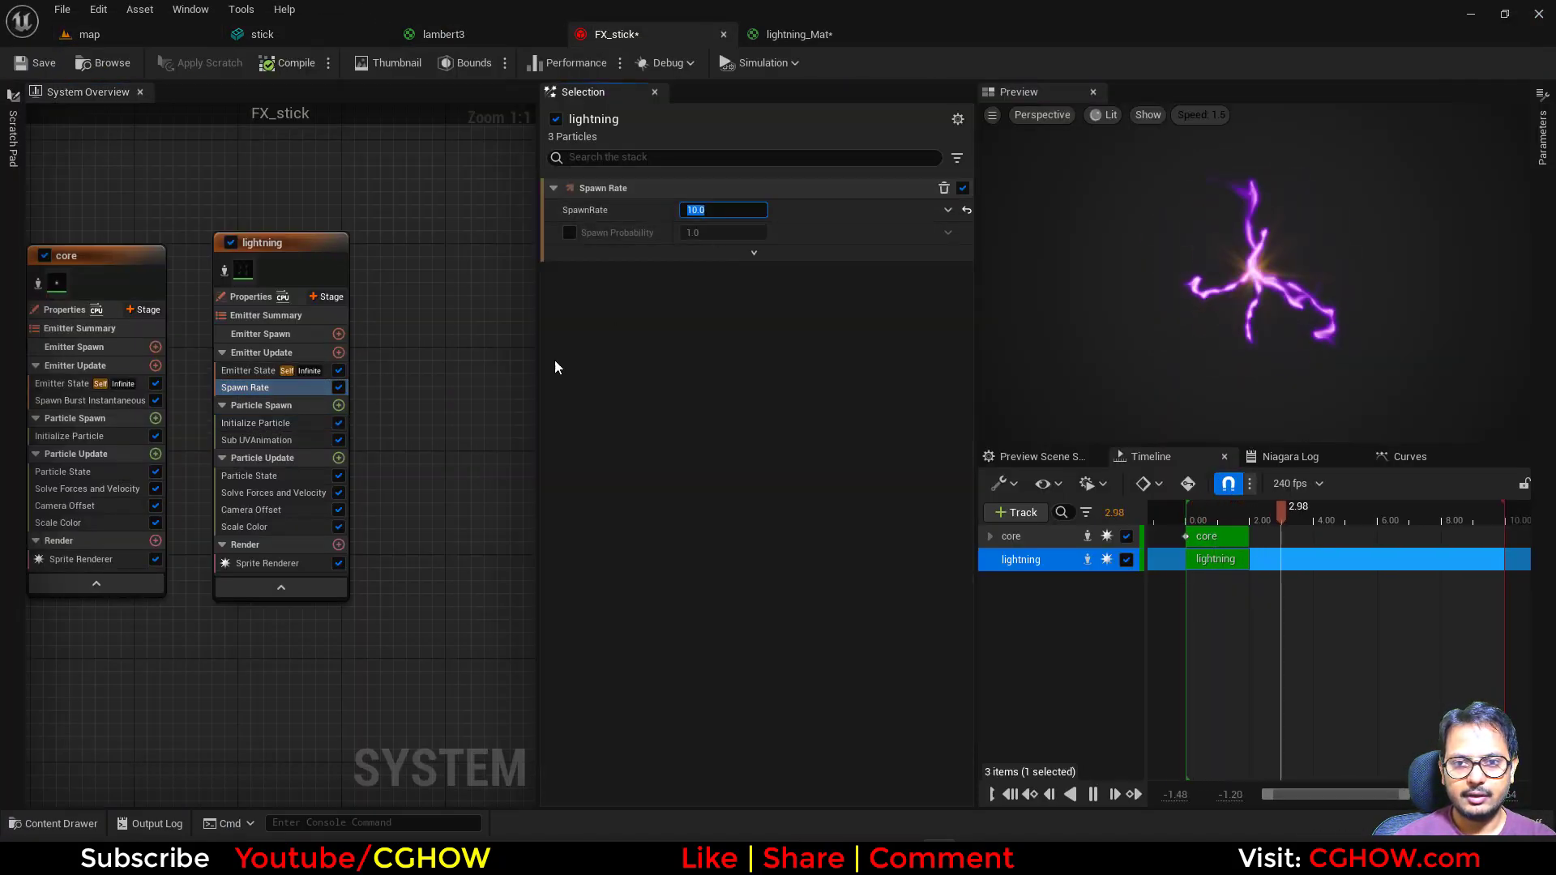
{"action": "left_click", "coordinate": [249, 440]}
{"action": "left_click", "coordinate": [253, 423]}
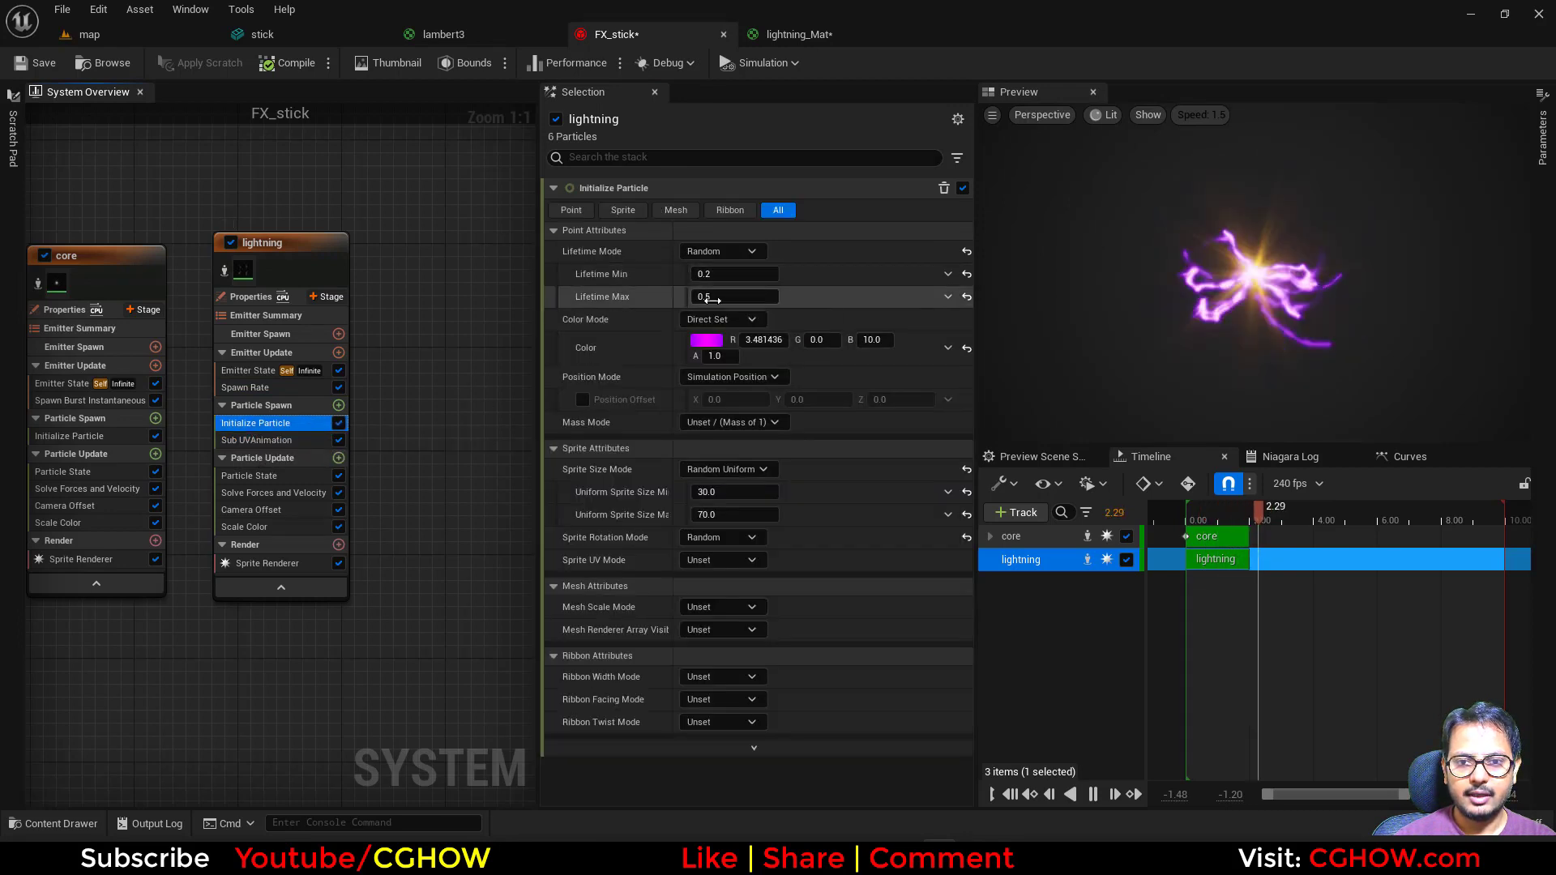
{"action": "left_click", "coordinate": [721, 301]}
{"action": "type", "text": "0.4"}
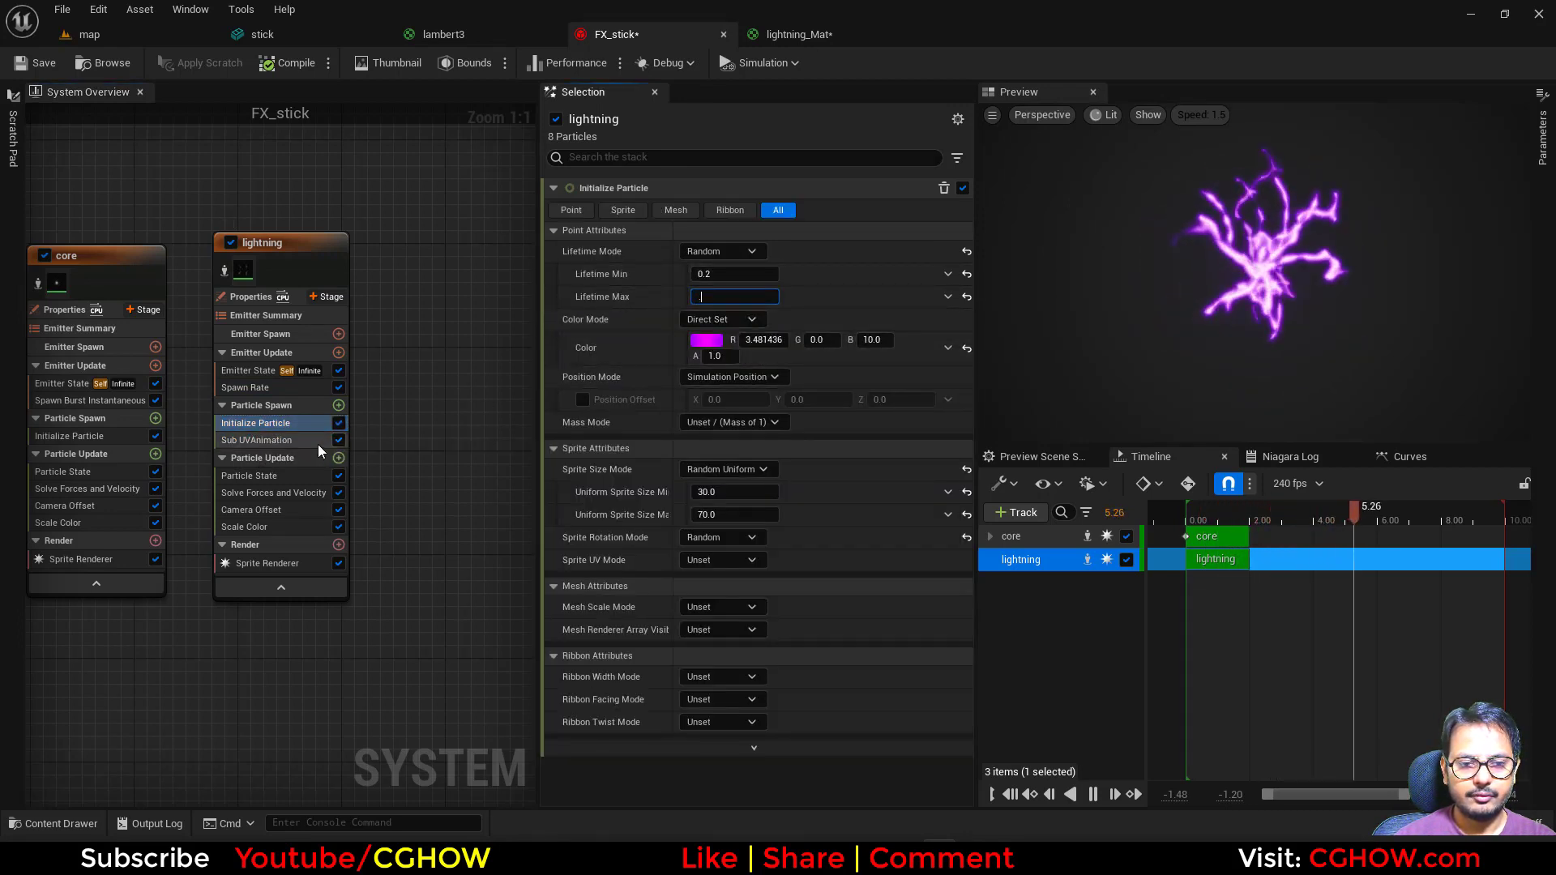
{"action": "key", "text": "Return"}
{"action": "type", "text": "0.3"}
{"action": "key", "text": "Return"}
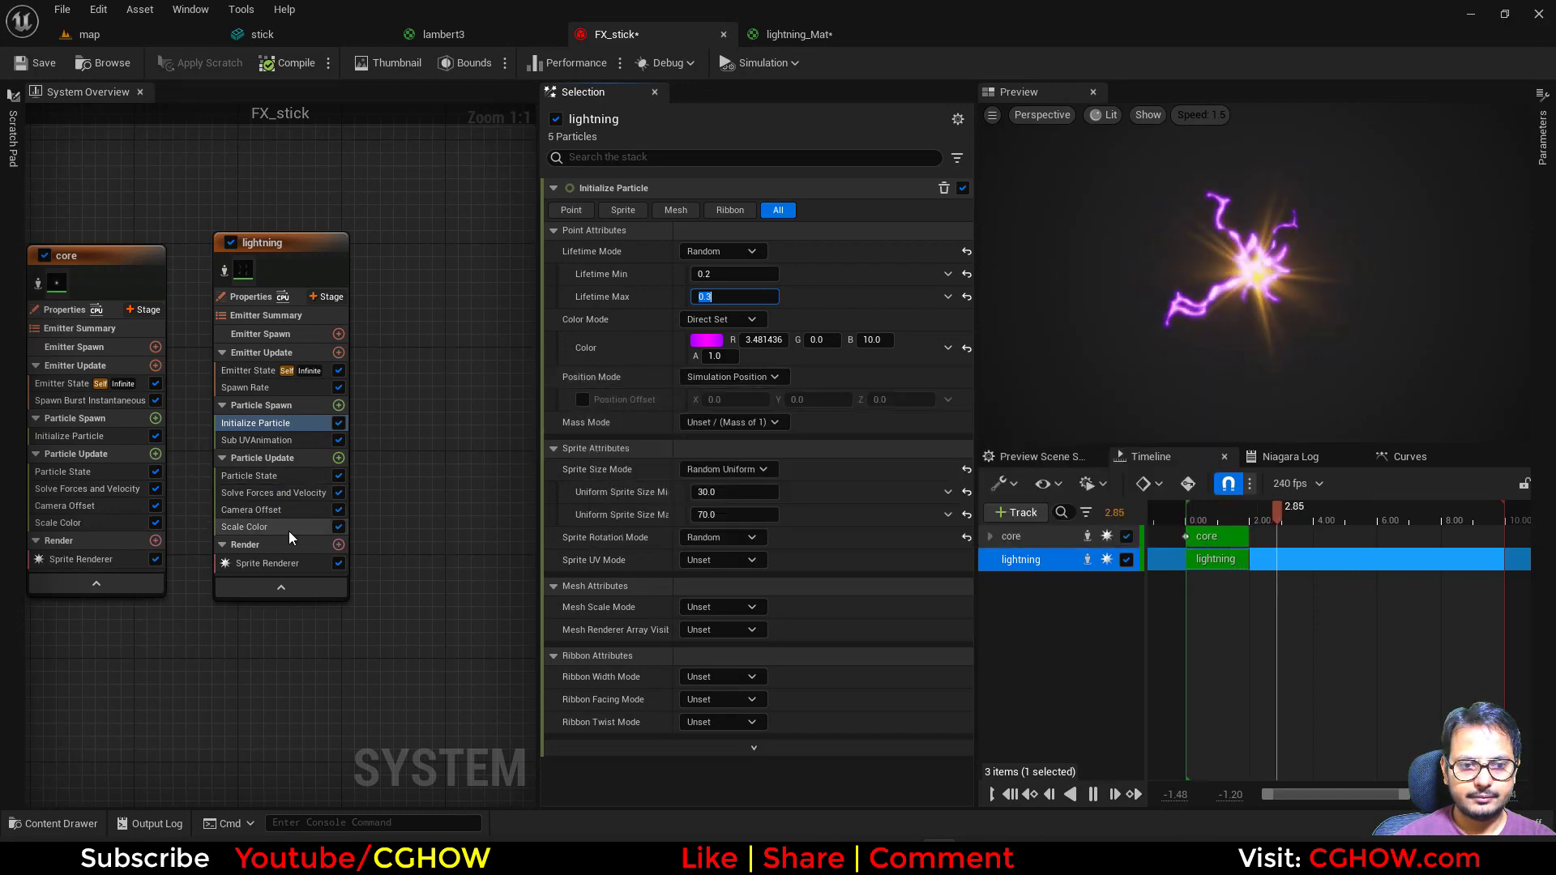
Return to the map level and save all modified assets of the project
{"action": "left_click", "coordinate": [174, 36]}
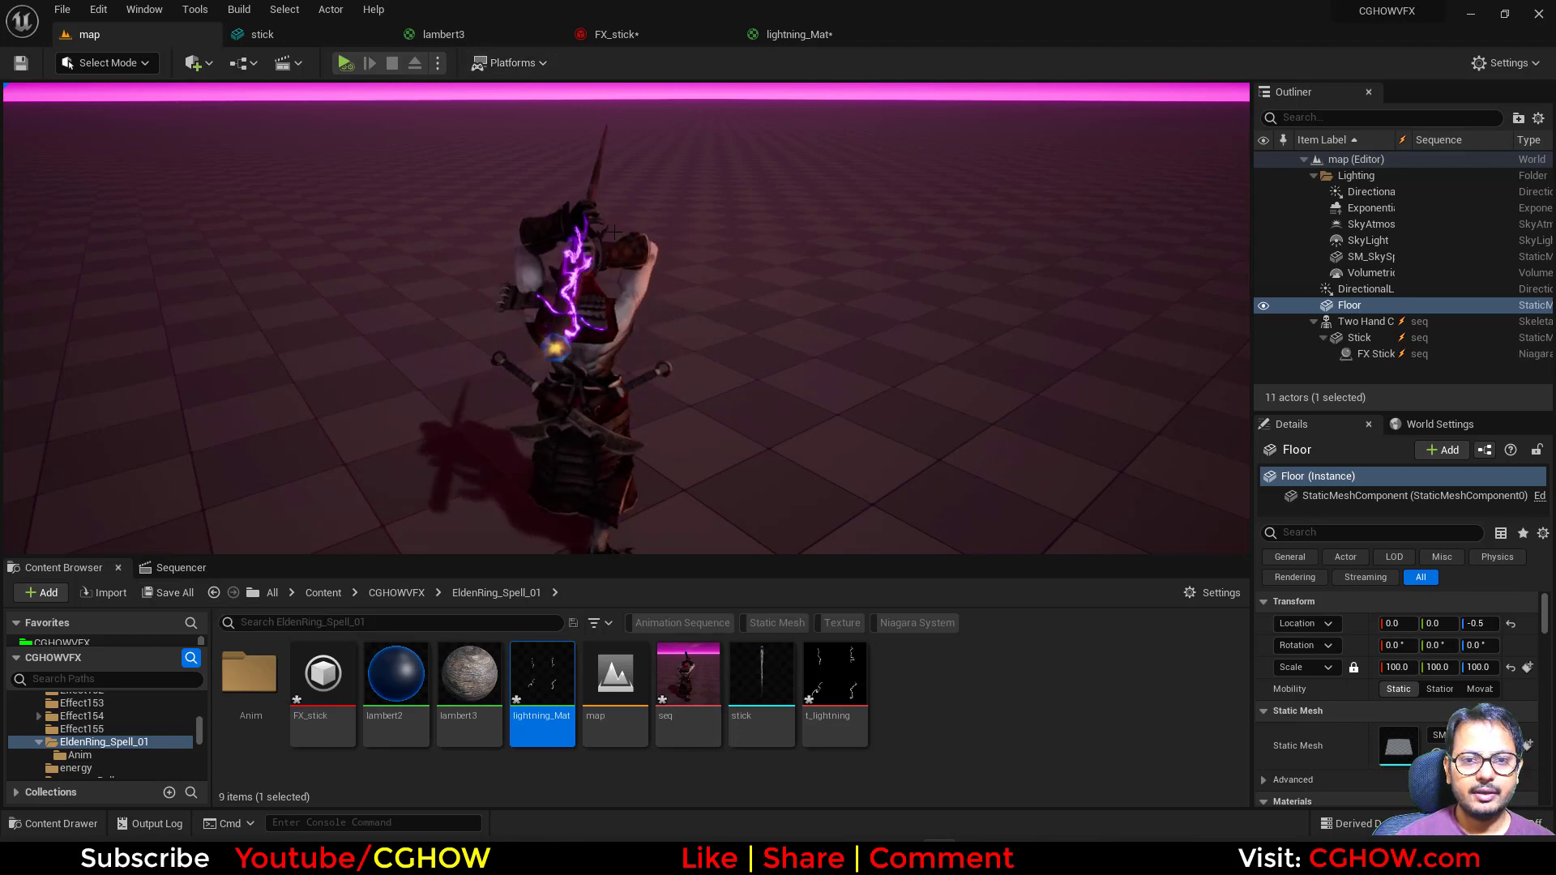
{"action": "left_click", "coordinate": [162, 593]}
{"action": "left_click", "coordinate": [904, 612]}
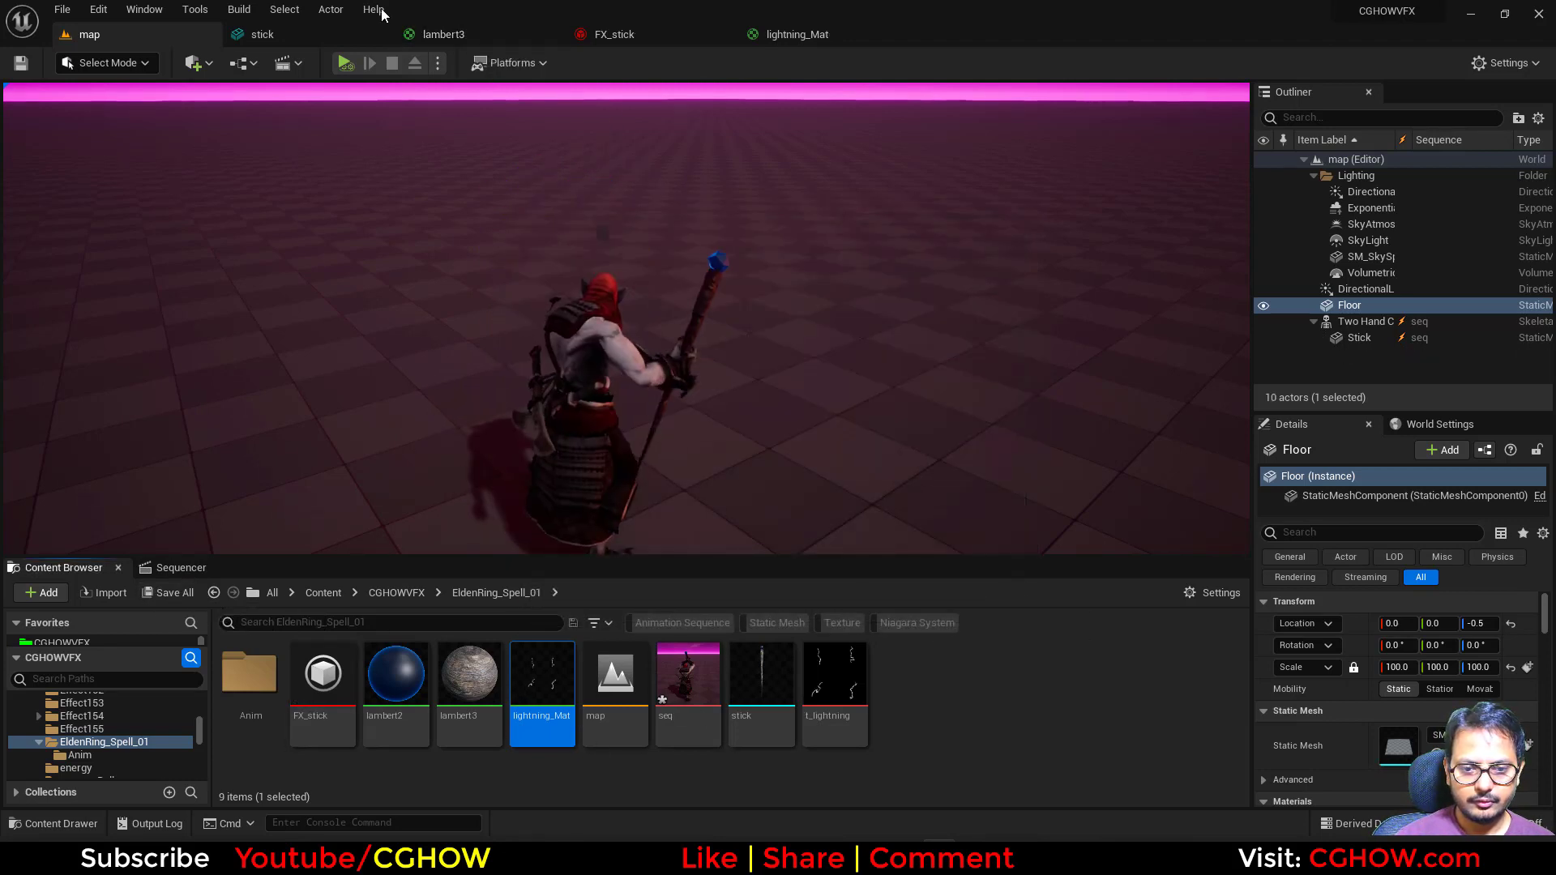
Duplicate the core emitter in FX_stick and rename the copy smoke
{"action": "left_click", "coordinate": [616, 34]}
{"action": "left_click", "coordinate": [98, 256]}
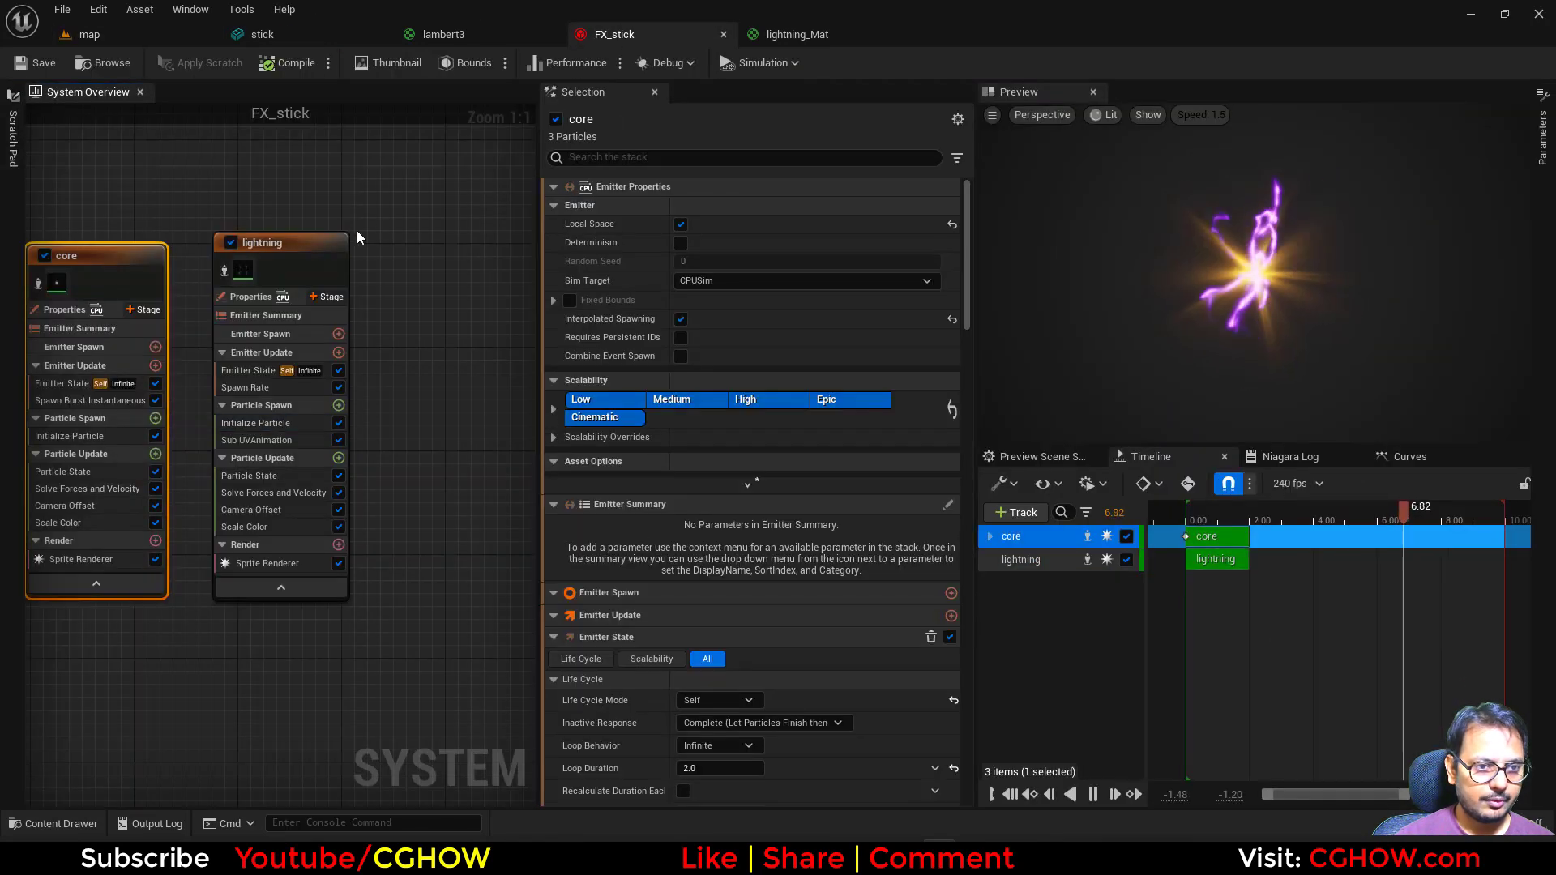
{"action": "key", "text": "Delete"}
{"action": "key", "text": "ctrl+v"}
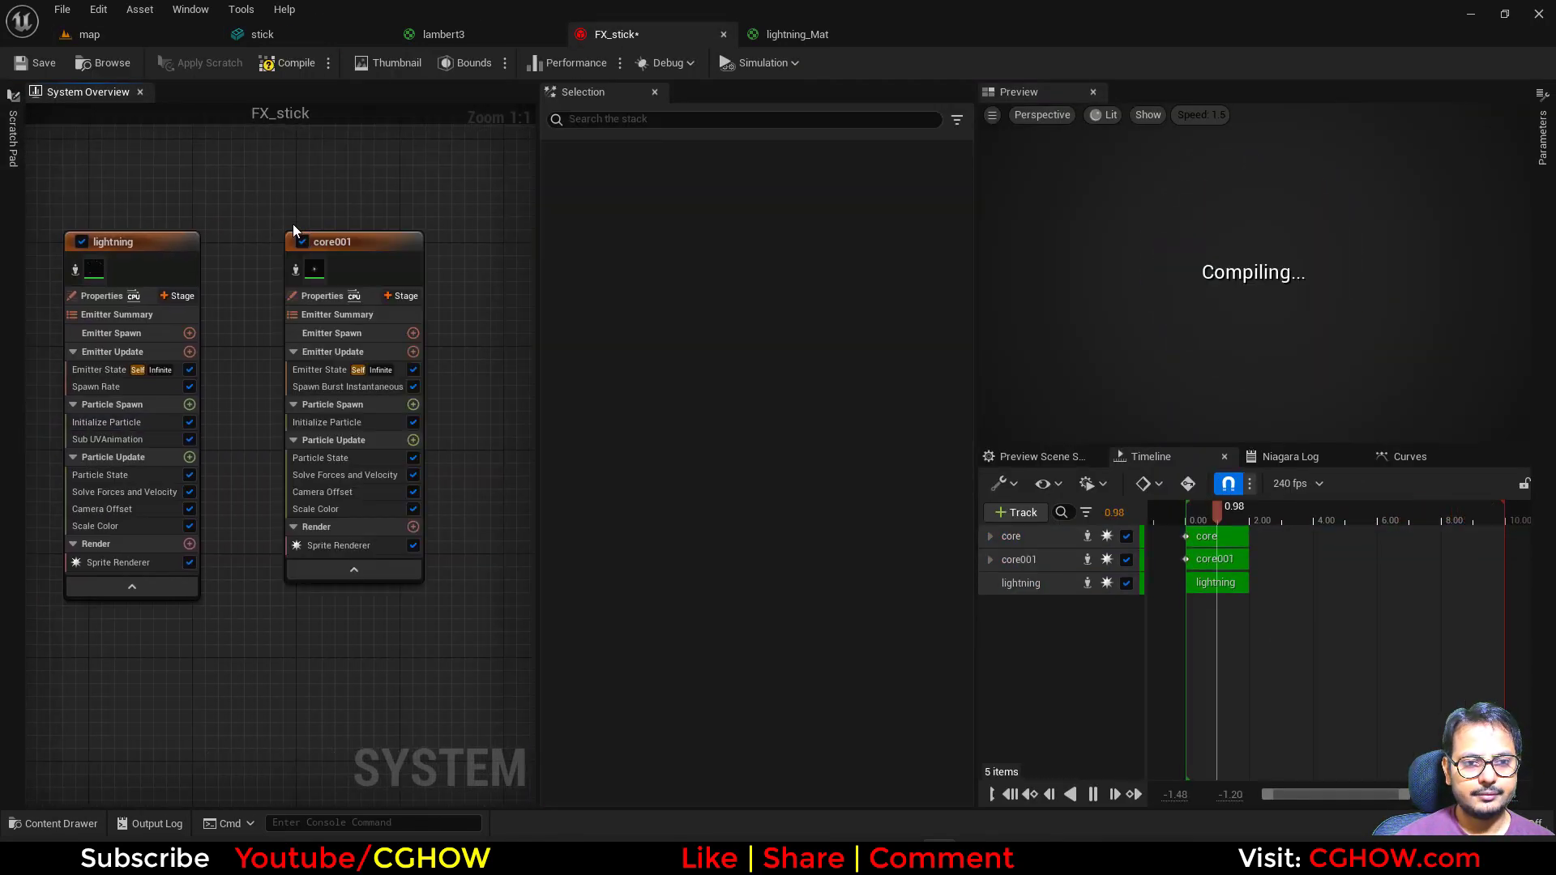
{"action": "double_click", "coordinate": [329, 246]}
{"action": "type", "text": "smoke"}
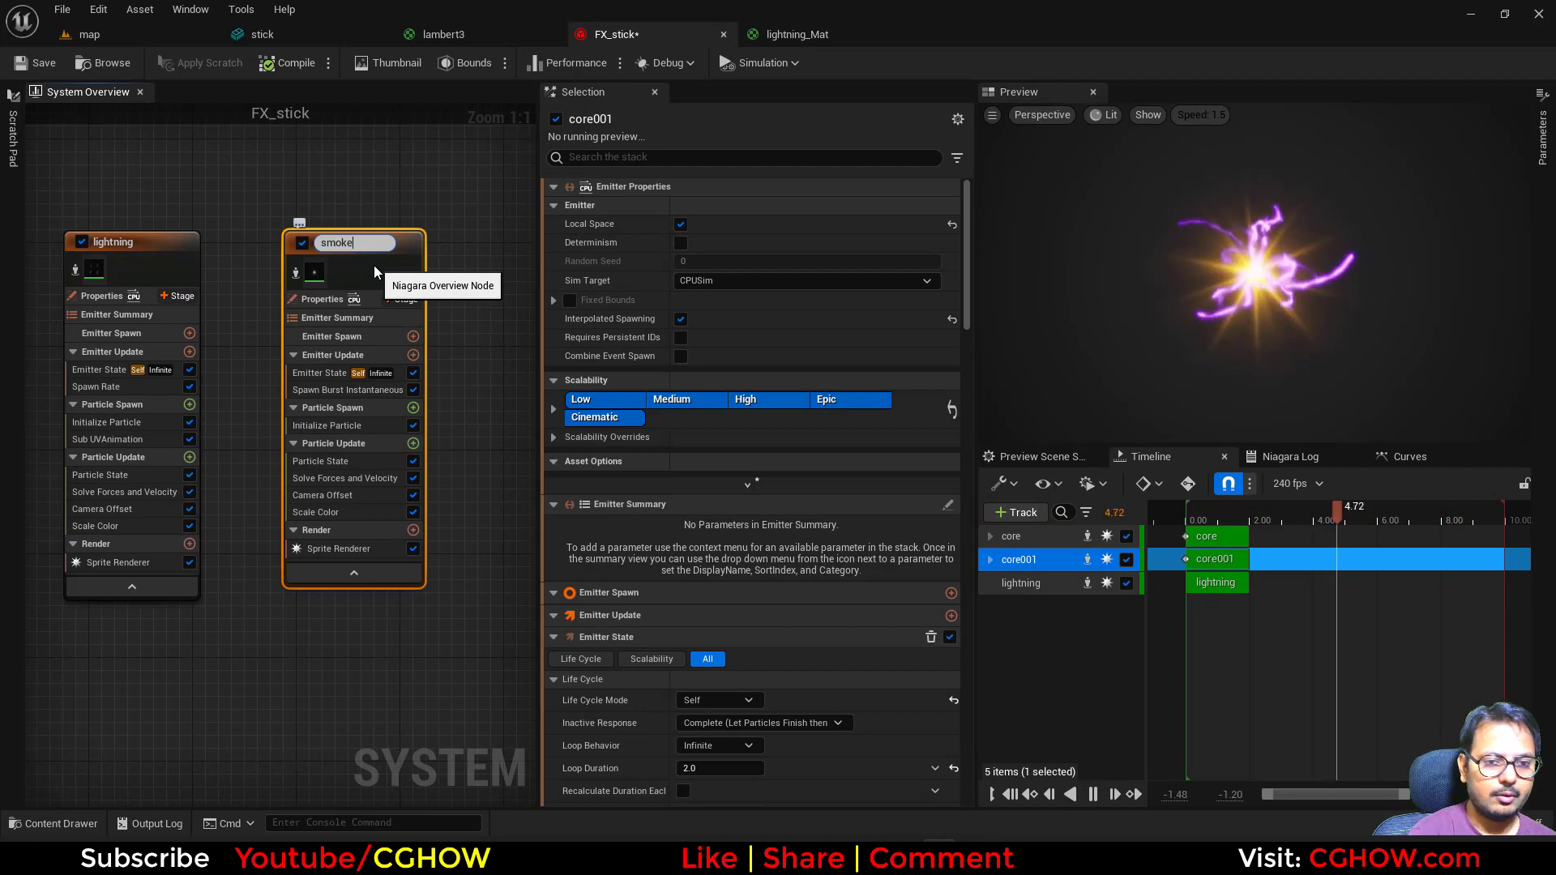
{"action": "key", "text": "Return"}
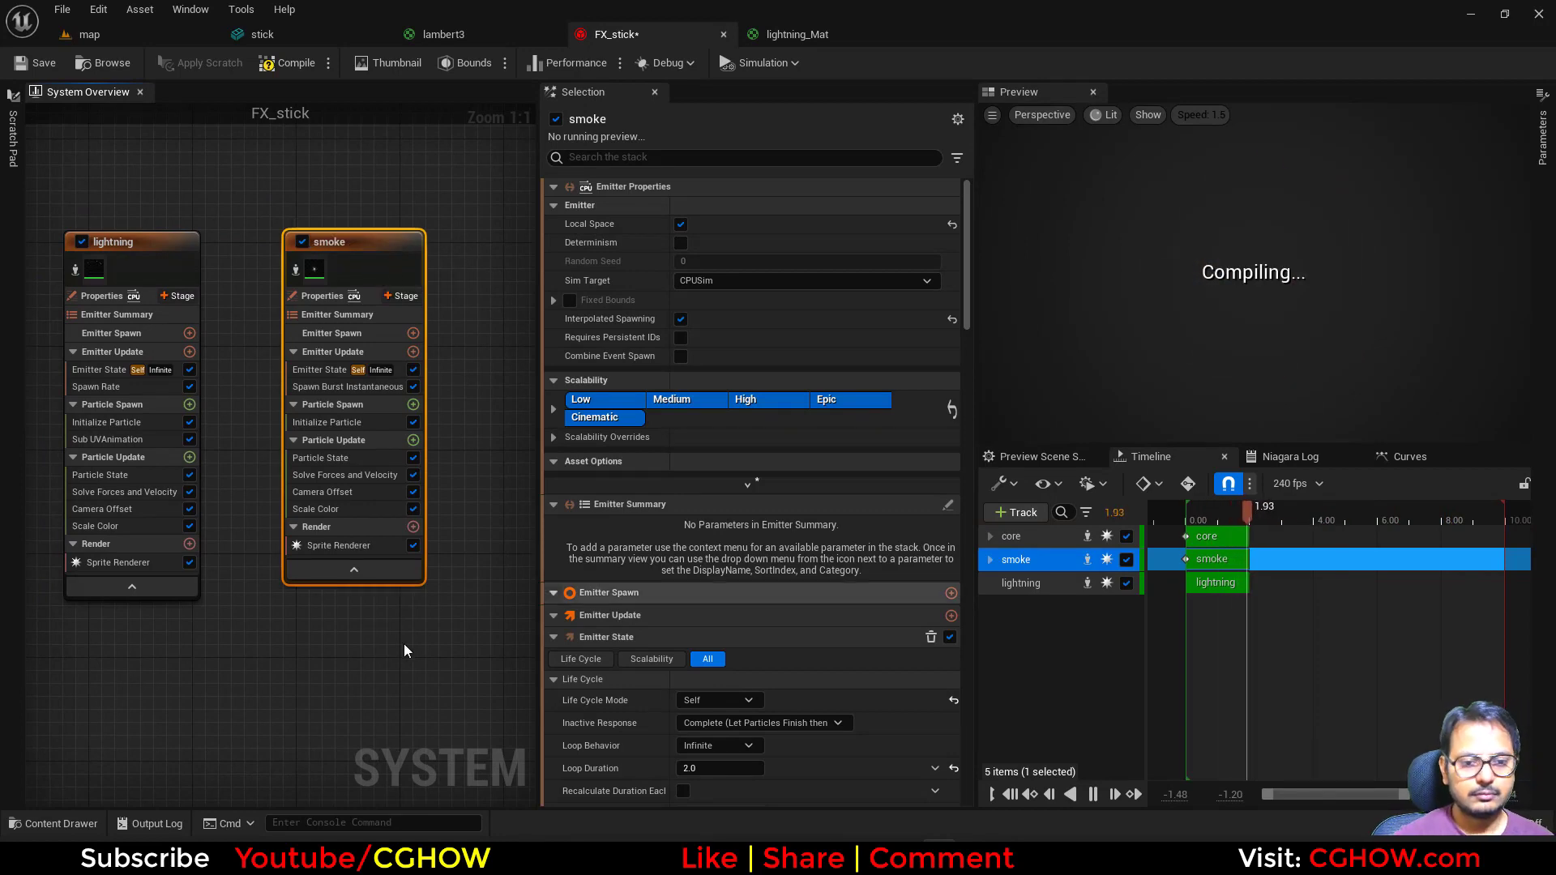
Assign the m_smoke01 material to the smoke emitter's Sprite Renderer
{"action": "left_click", "coordinate": [371, 547]}
{"action": "left_click", "coordinate": [776, 236]}
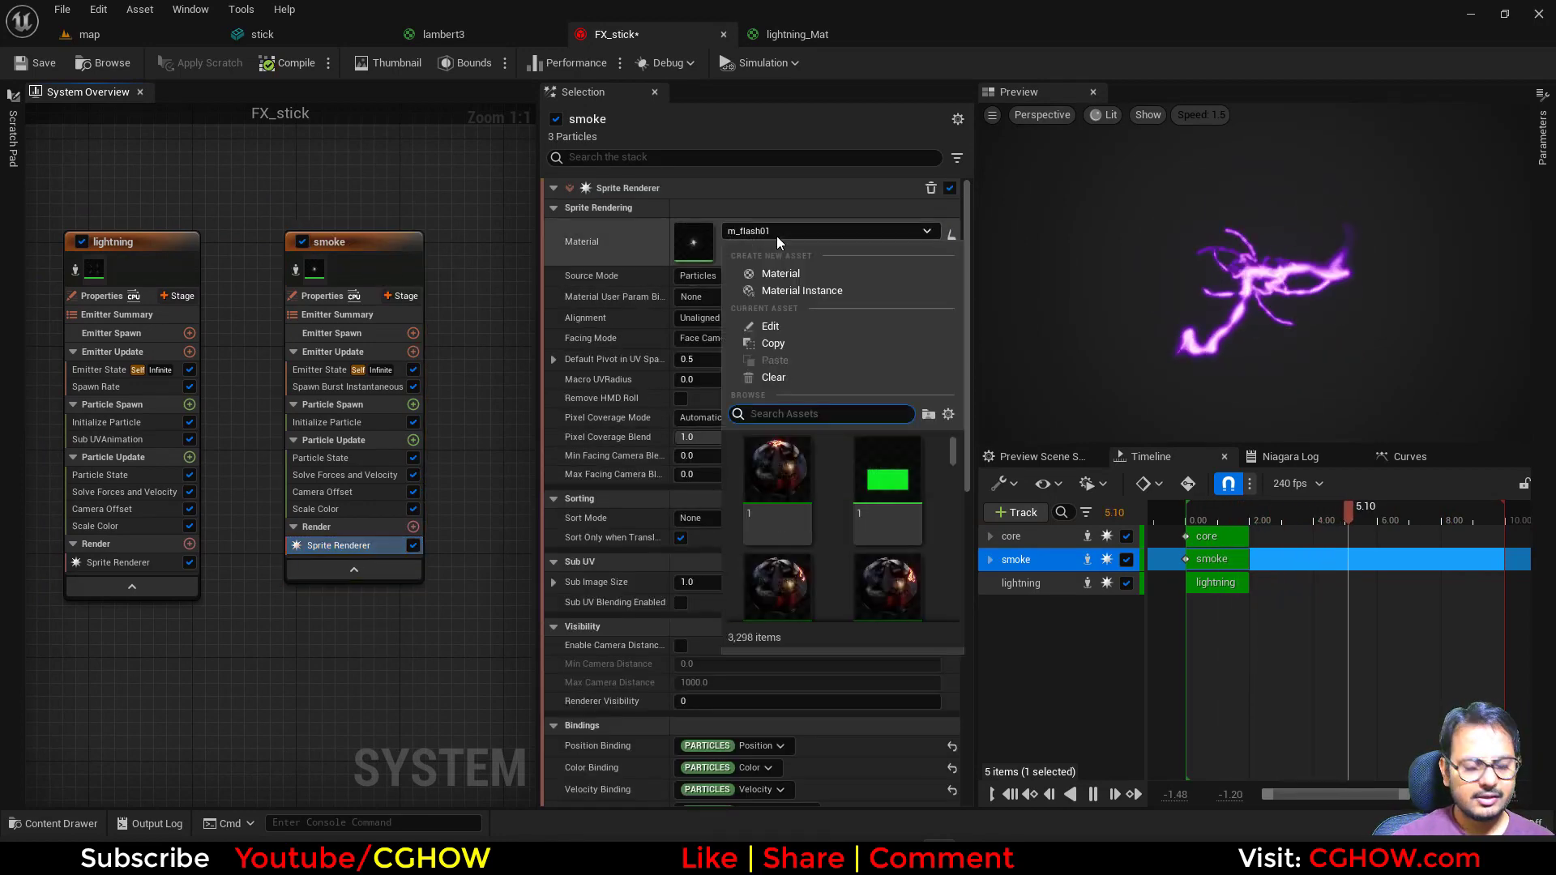
{"action": "type", "text": "smokew"}
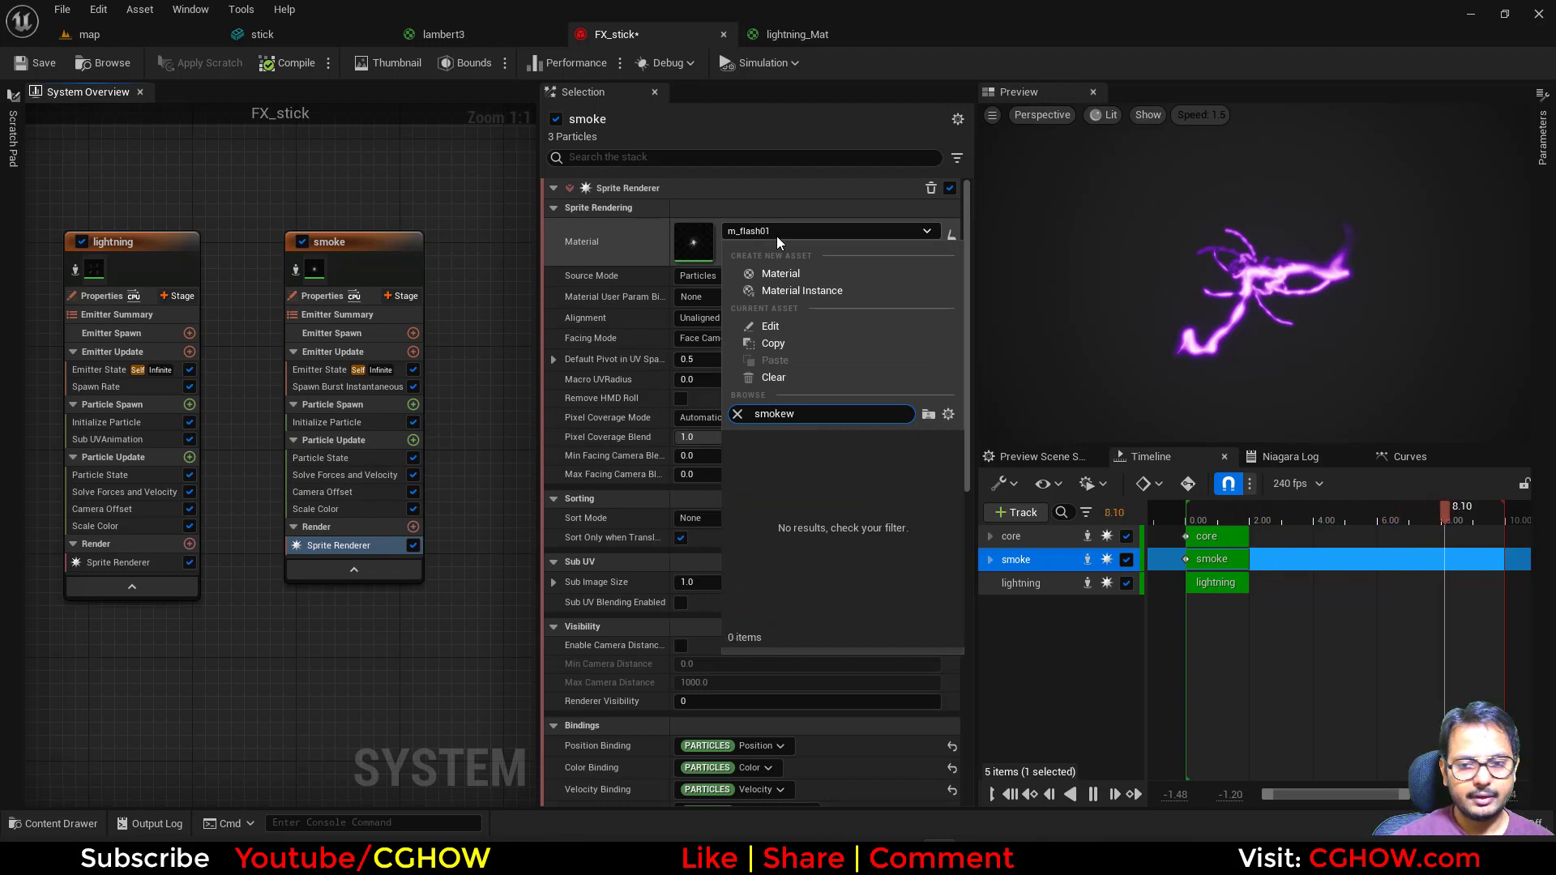
{"action": "key", "text": "BackSpace"}
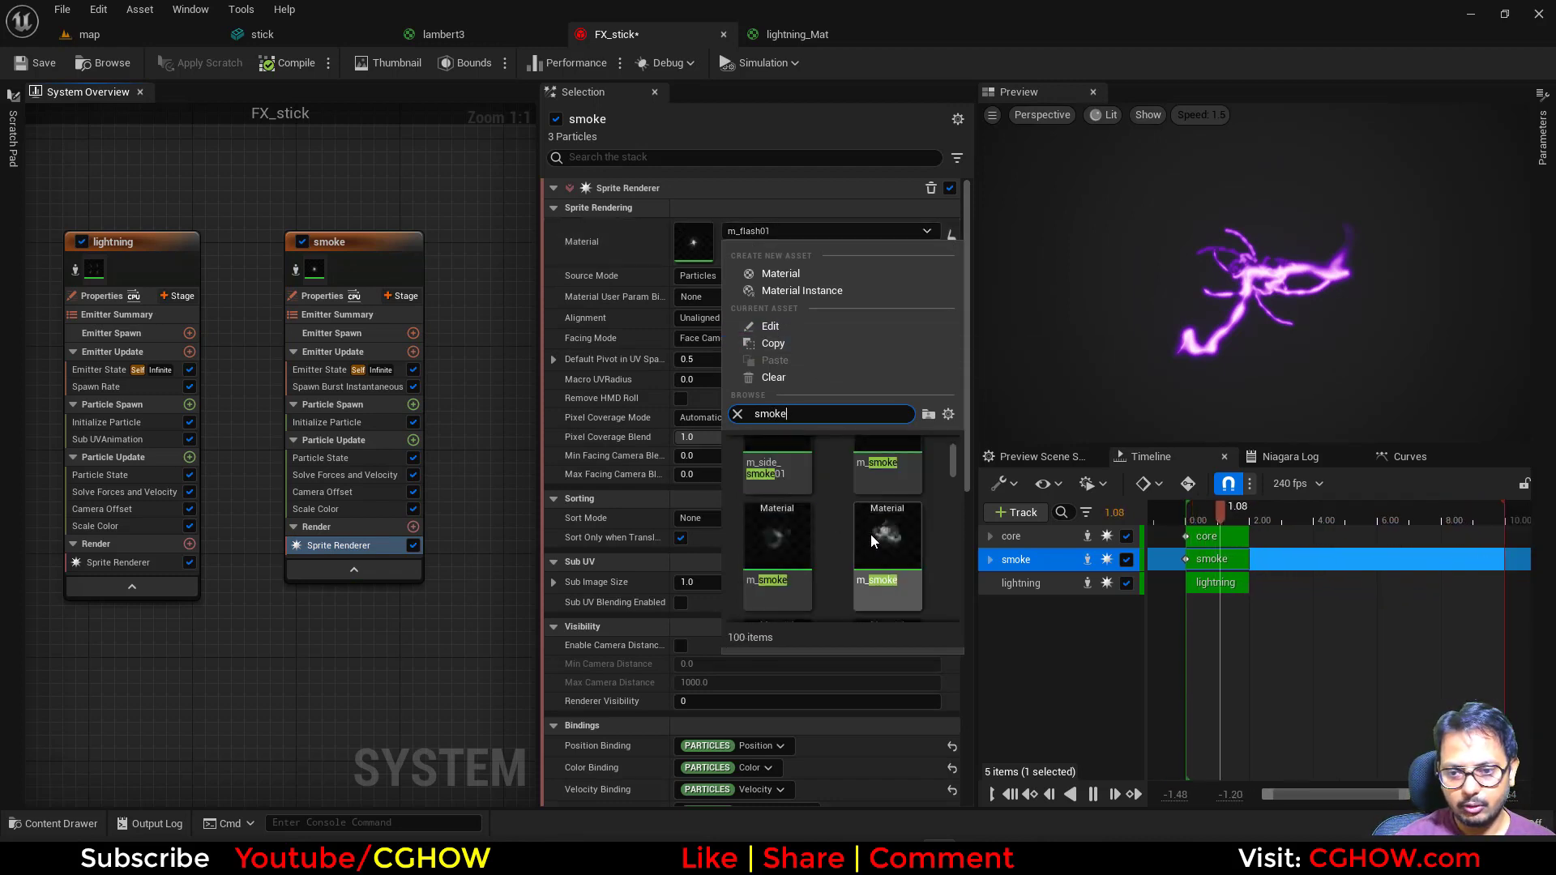
{"action": "left_click", "coordinate": [870, 533]}
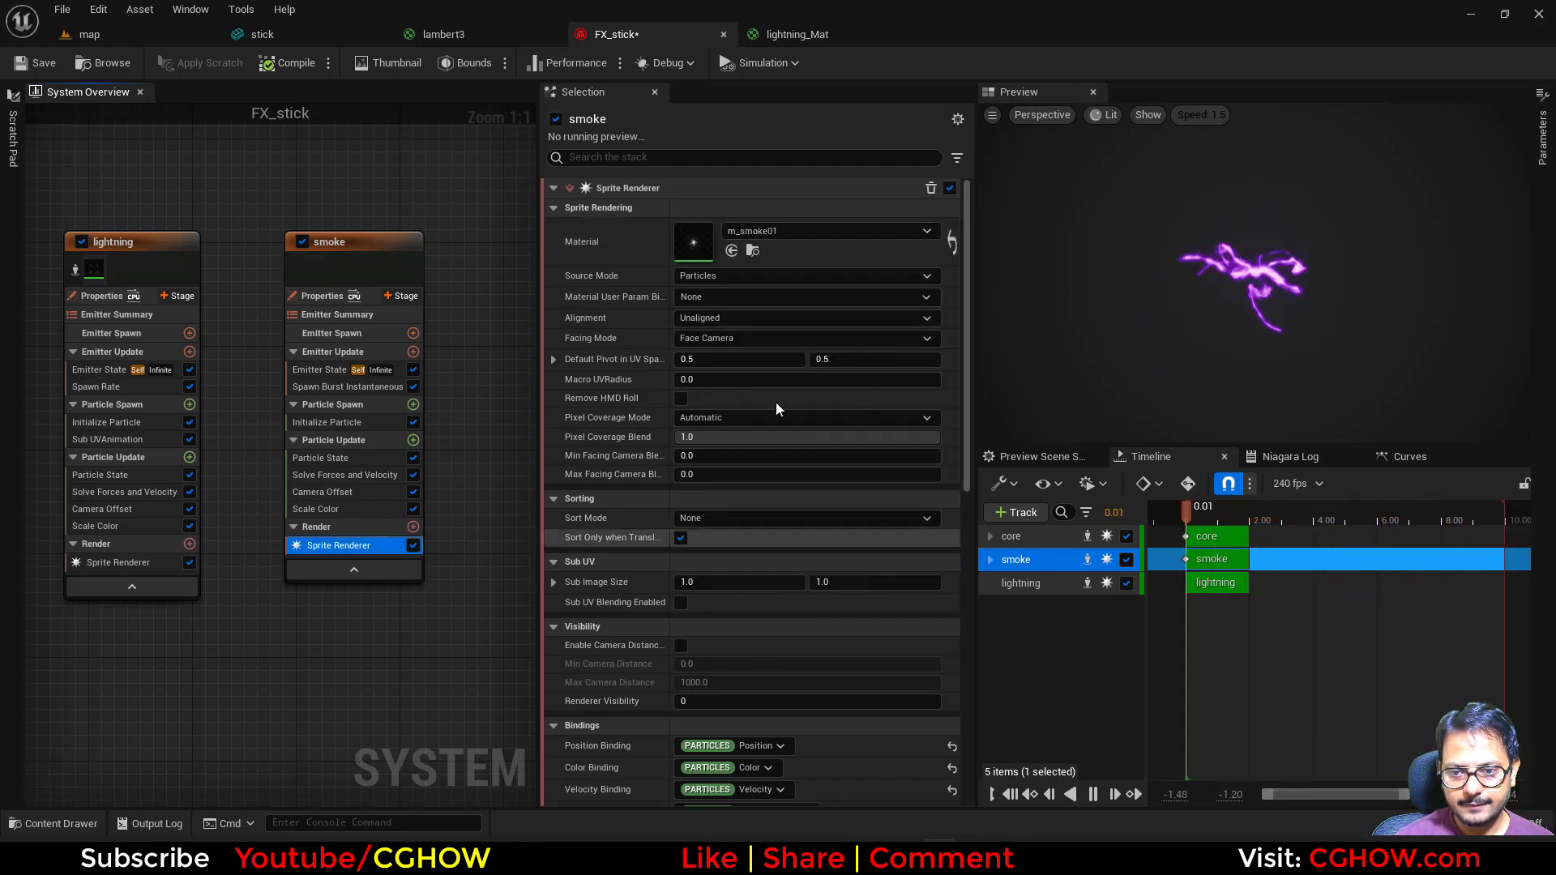
Examine the m_smoke01 material graph and the smoke and cloud textures used by its Texture Sample nodes
{"action": "double_click", "coordinate": [688, 244]}
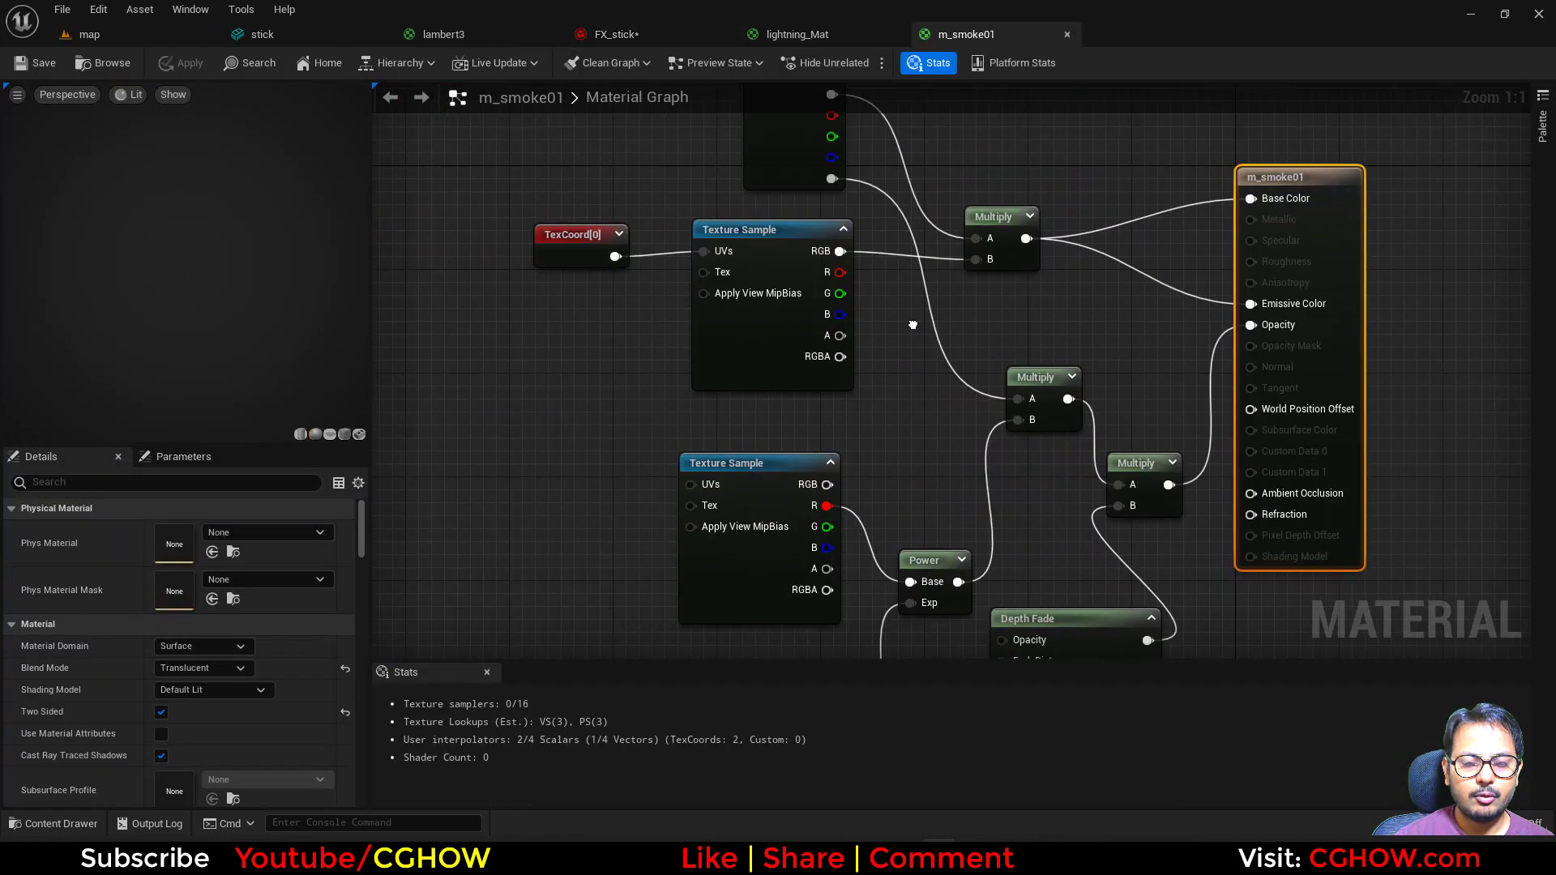
{"action": "left_click", "coordinate": [753, 579]}
{"action": "double_click", "coordinate": [169, 672]}
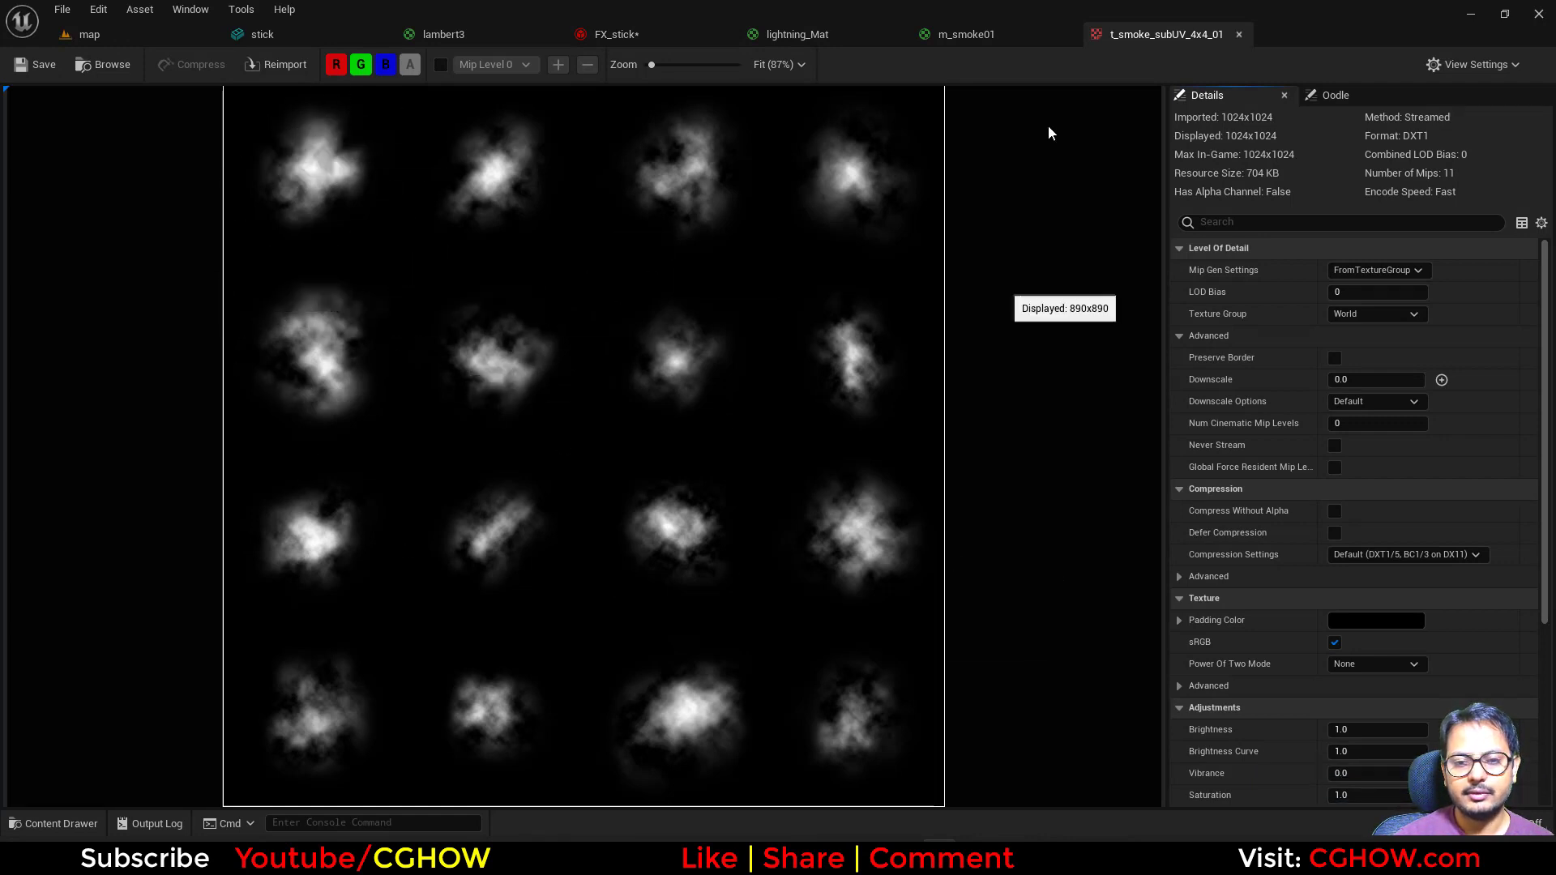
{"action": "middle_click", "coordinate": [1123, 38]}
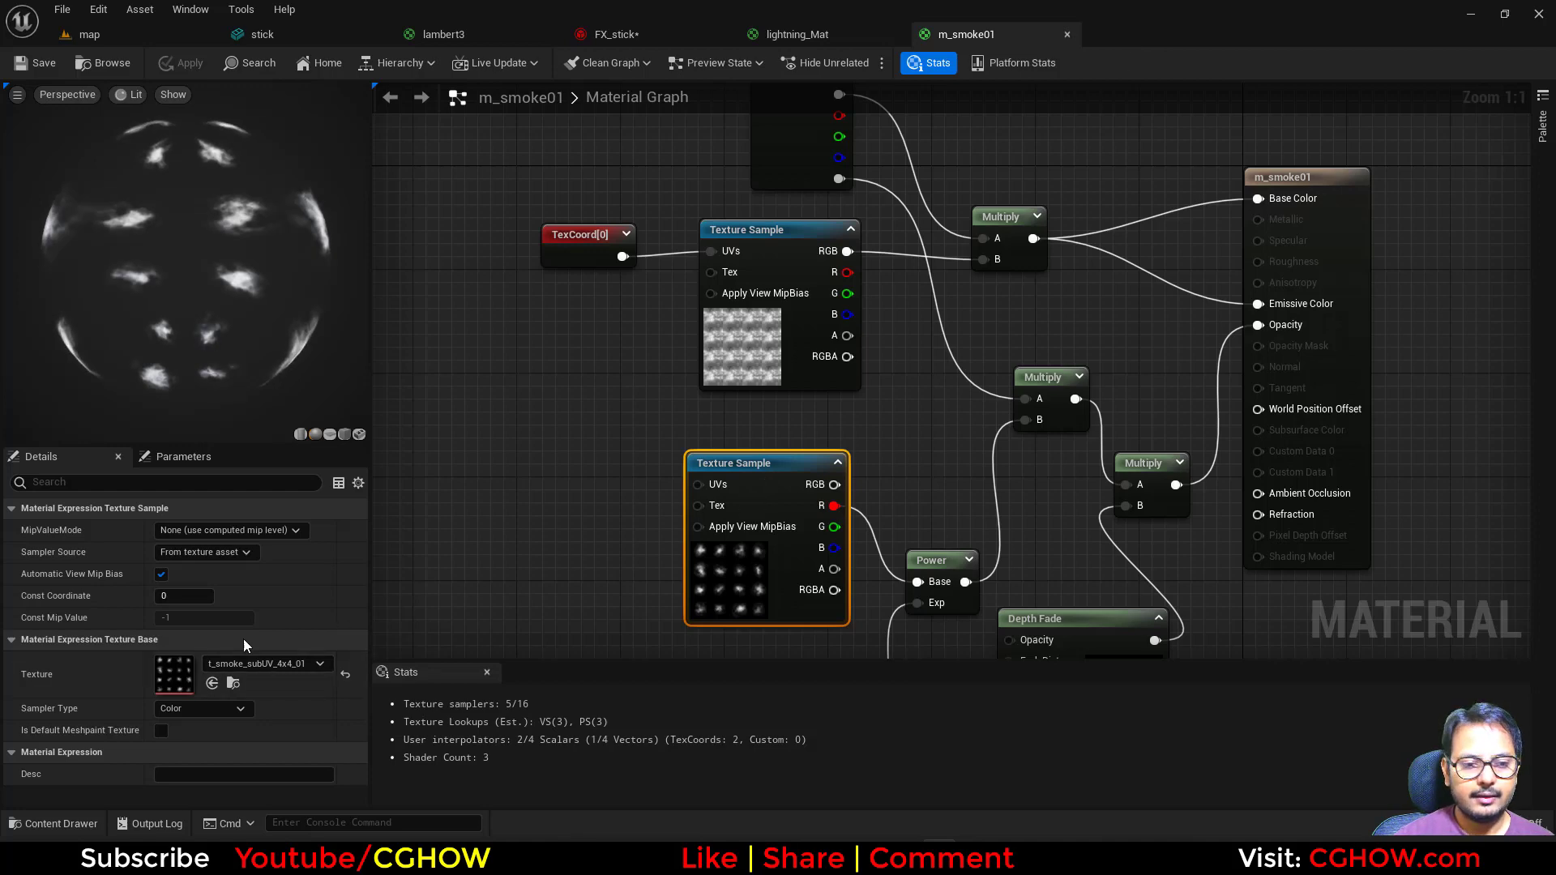
{"action": "left_click", "coordinate": [1337, 180]}
{"action": "right_click_drag", "start_coordinate": [752, 381], "coordinate": [718, 470]}
{"action": "left_click", "coordinate": [719, 468]}
{"action": "double_click", "coordinate": [175, 674]}
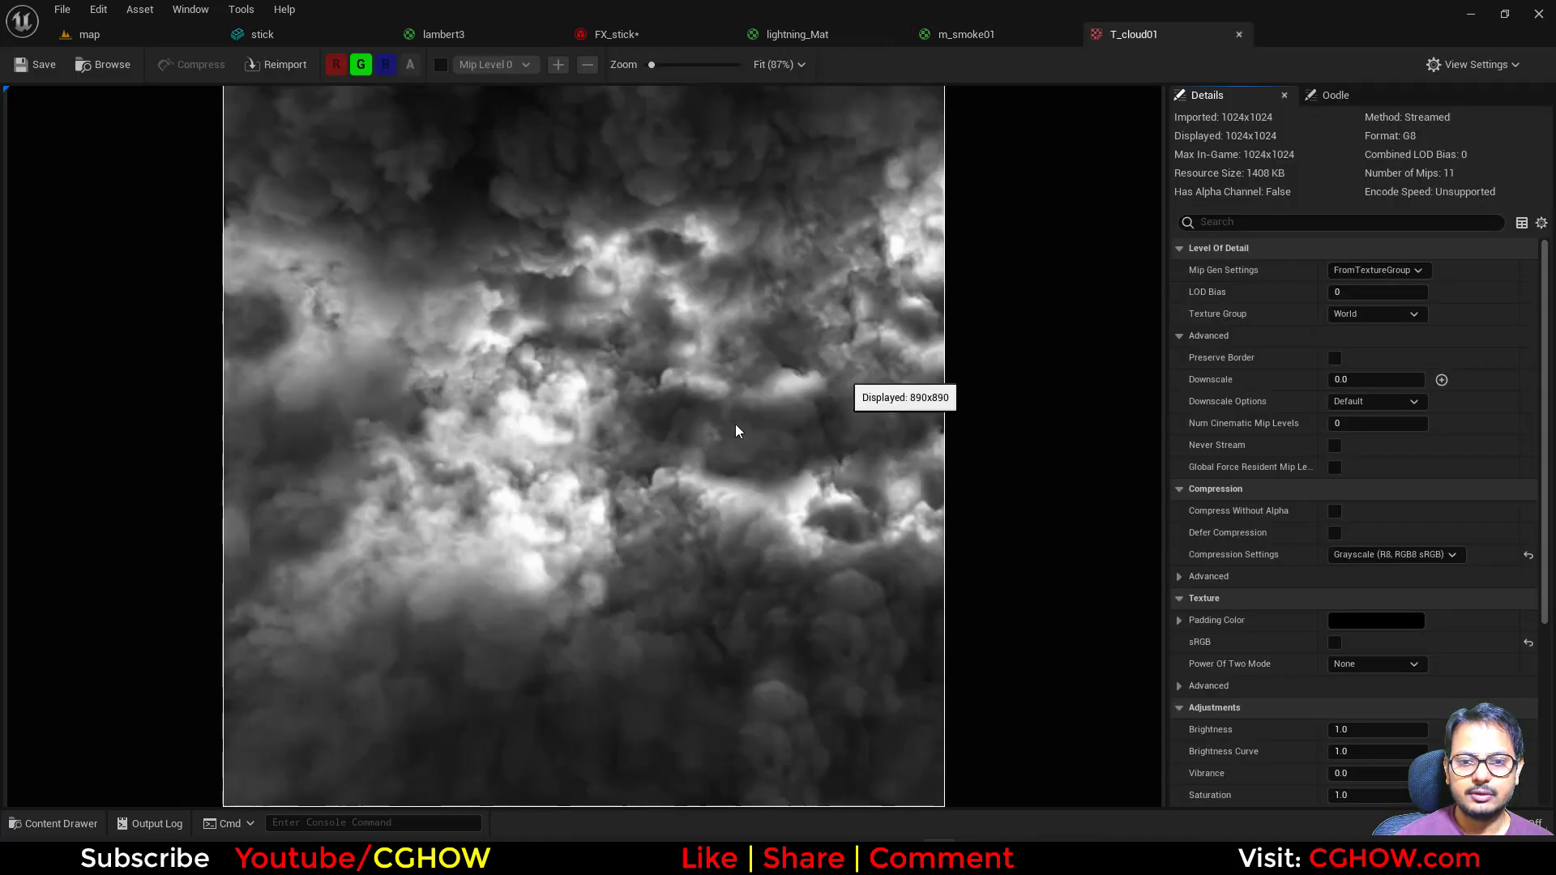
{"action": "middle_click", "coordinate": [1110, 38]}
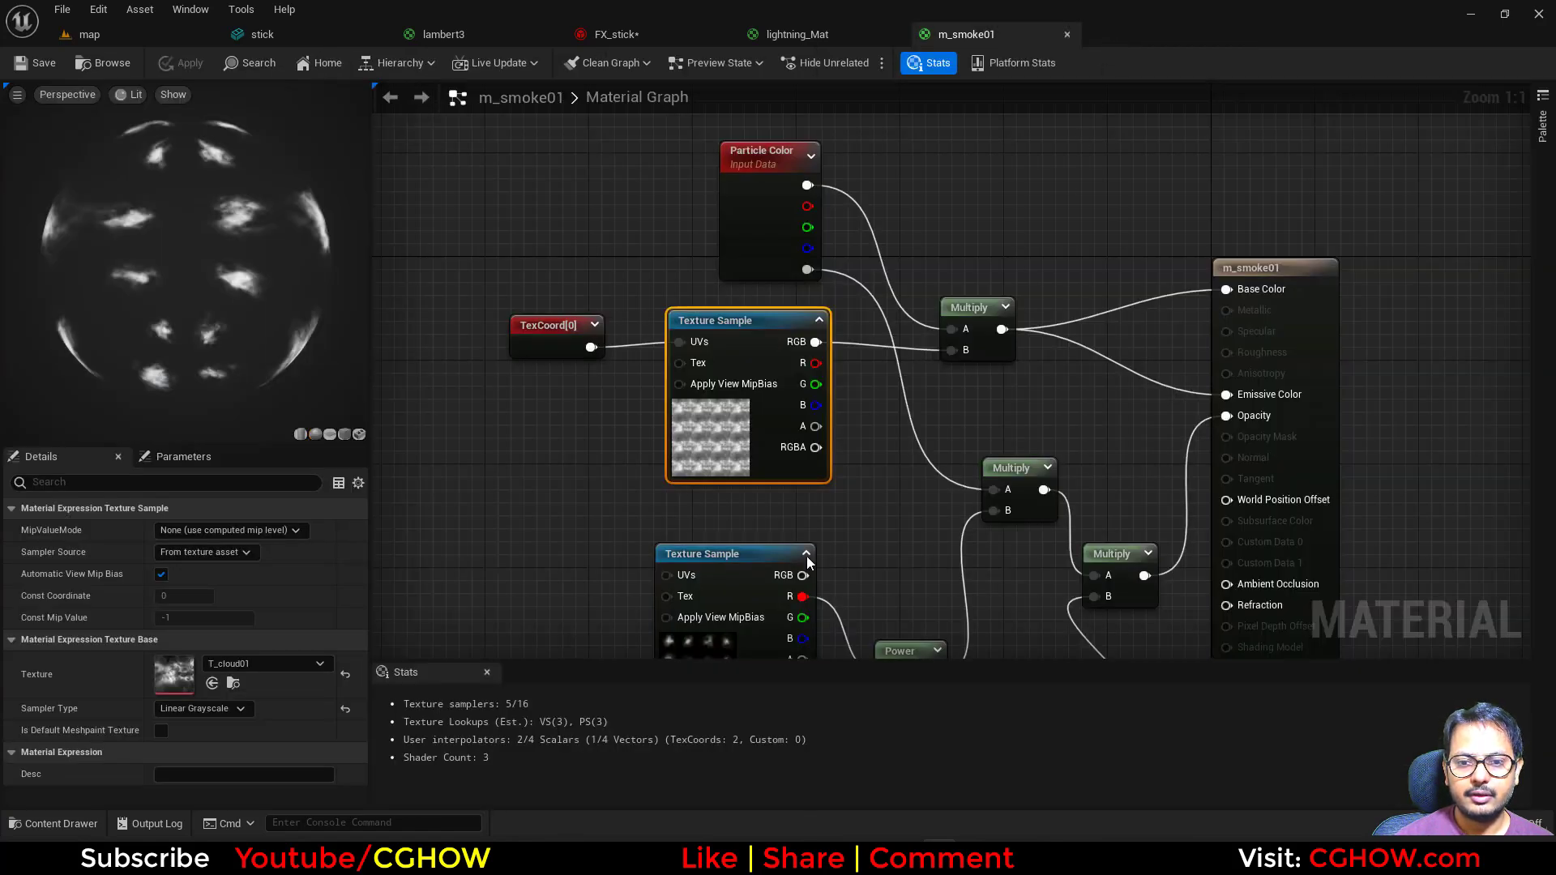
{"action": "scroll", "coordinate": [806, 556], "scroll_direction": "down", "scroll_amount": 1}
Set the Sub Image Size of the smoke emitter's Sprite Renderer in FX_stick to 4 by 4
{"action": "left_click", "coordinate": [585, 36]}
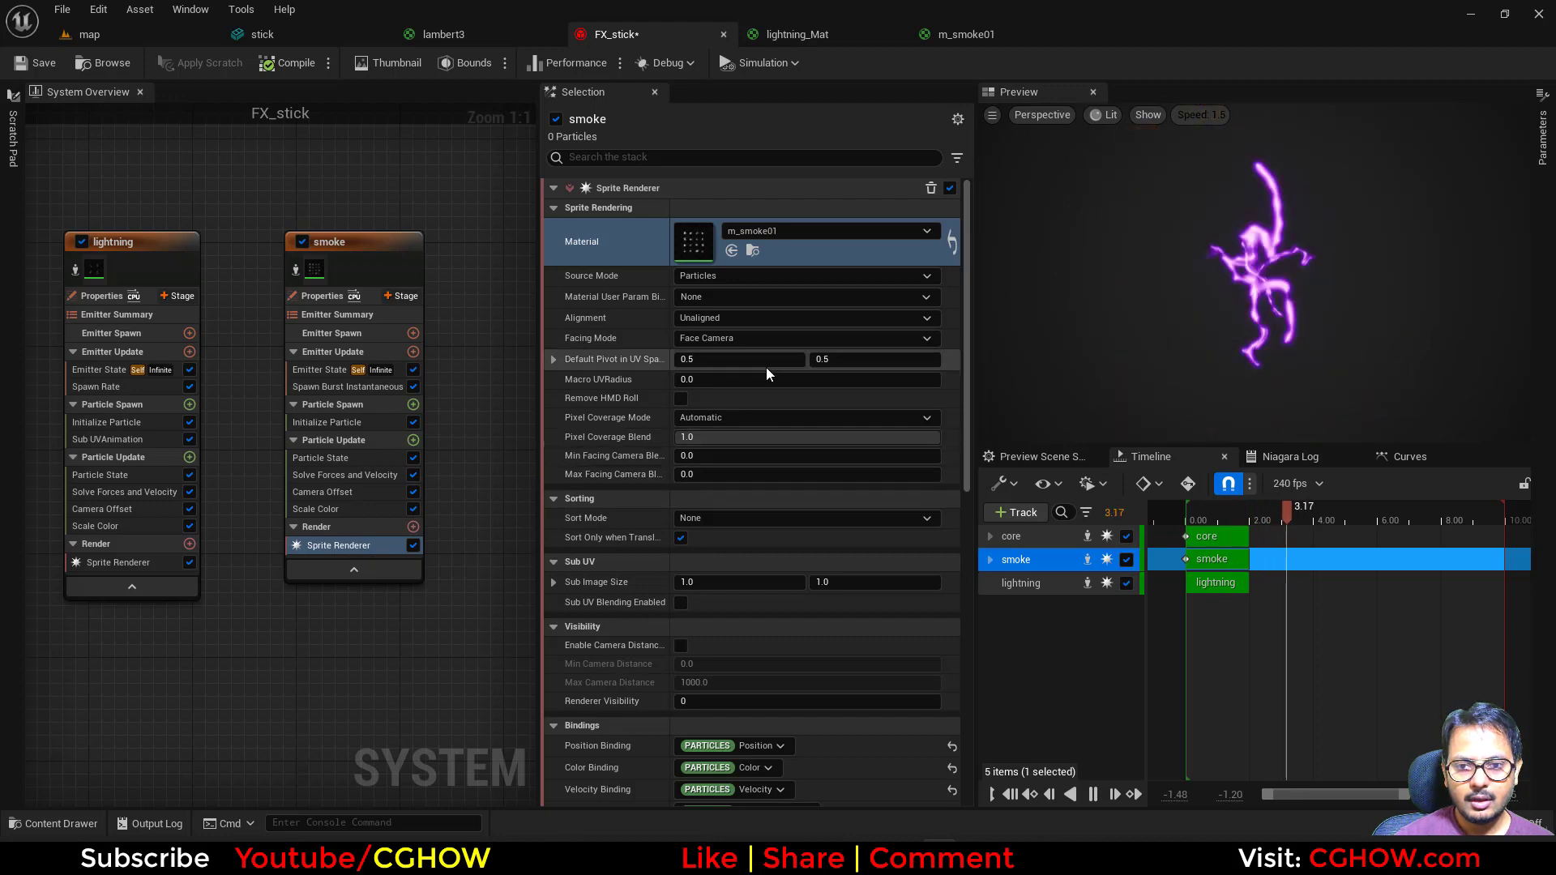
{"action": "left_click", "coordinate": [706, 582]}
{"action": "type", "text": "4"}
{"action": "left_click", "coordinate": [851, 580]}
{"action": "type", "text": "4"}
{"action": "key", "text": "Return"}
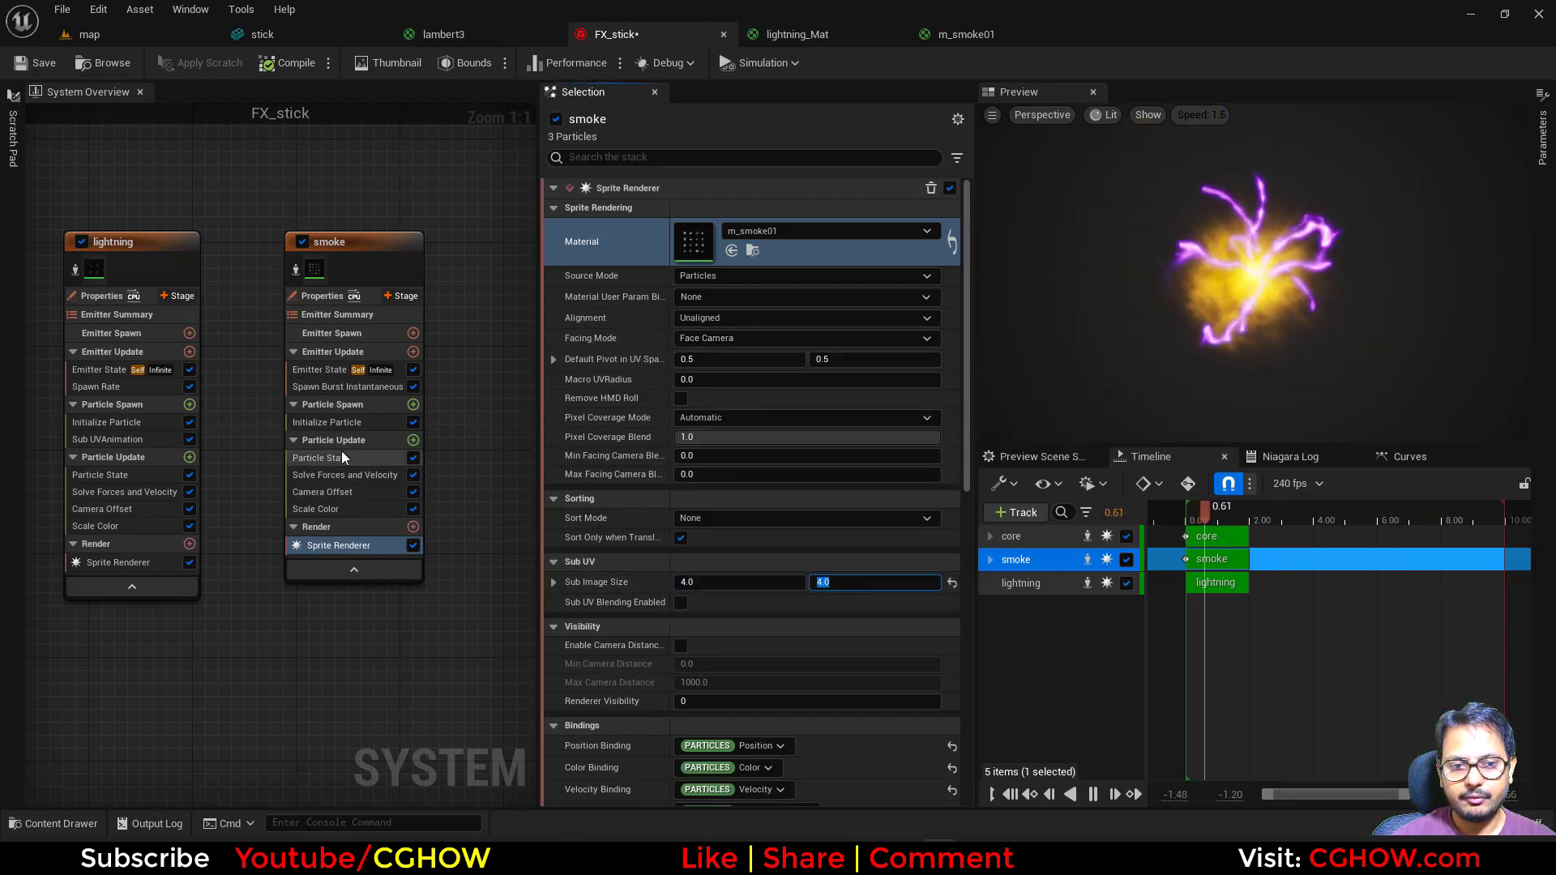
Add a Sub UVAnimation module with End Frame 15 to the smoke emitter's Particle Spawn stage
{"action": "left_click", "coordinate": [413, 405]}
{"action": "type", "text": "ani"}
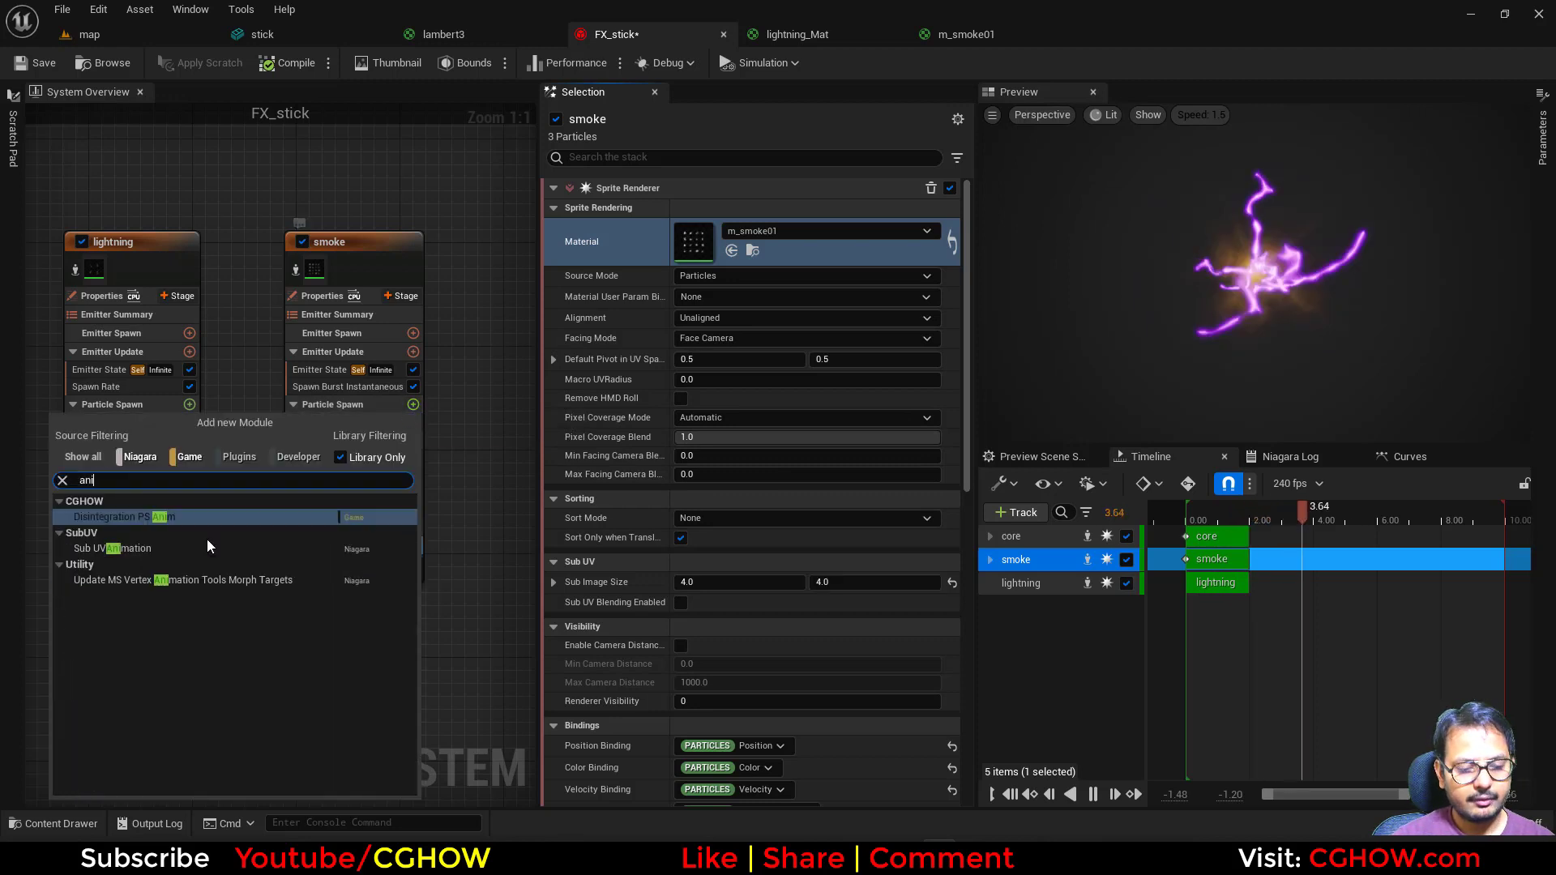
{"action": "left_click", "coordinate": [128, 549]}
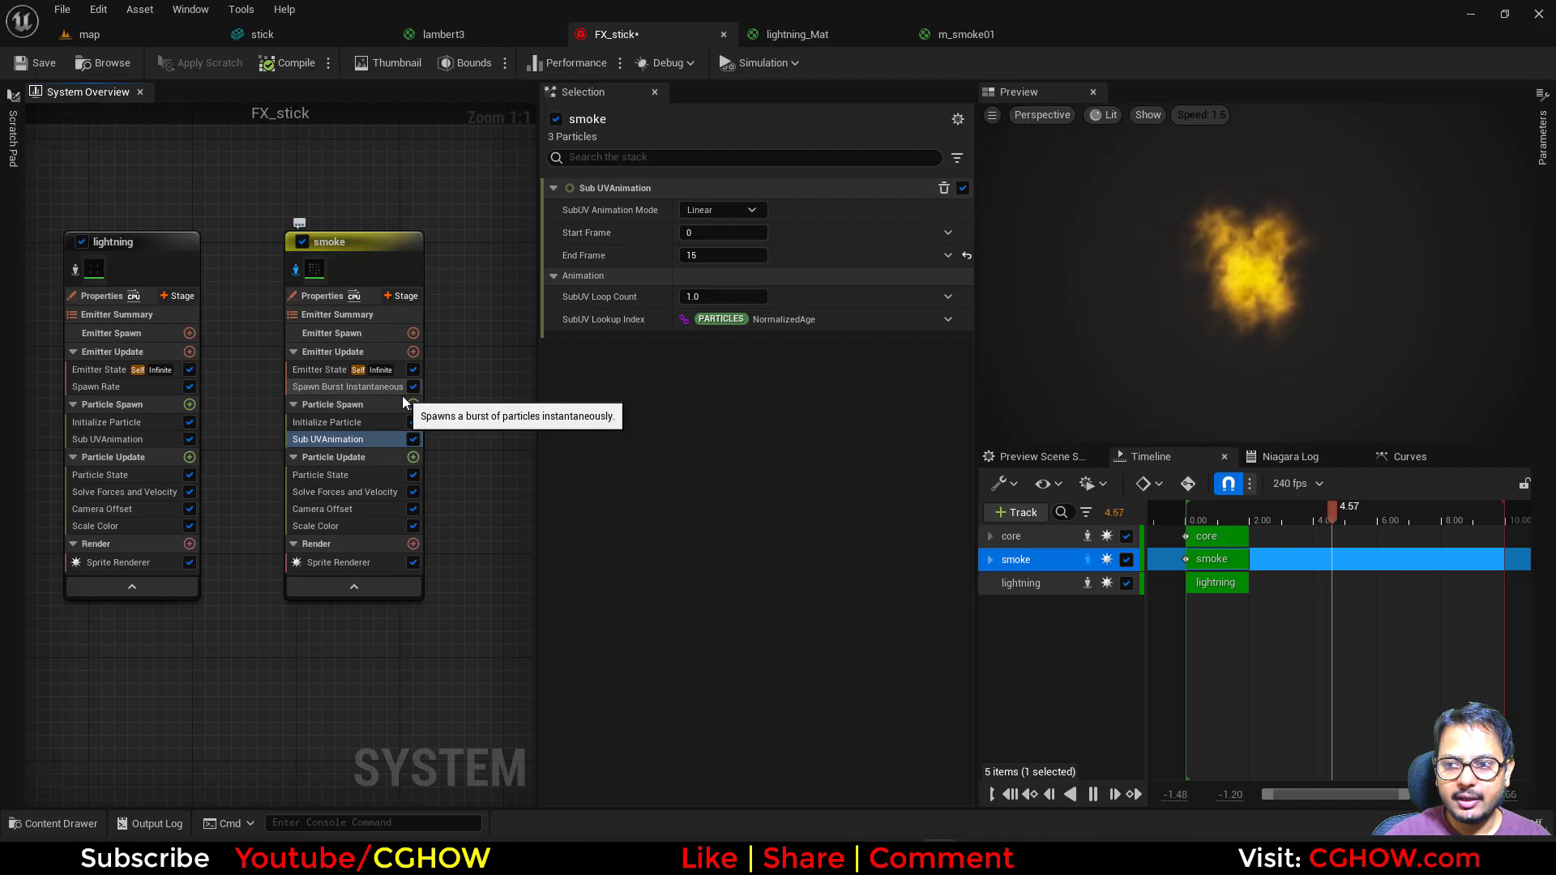
Add a Scale Sprite Size module to the smoke emitter's Particle Update stage and apply the smooth ramp-up curve template
{"action": "left_click", "coordinate": [412, 458]}
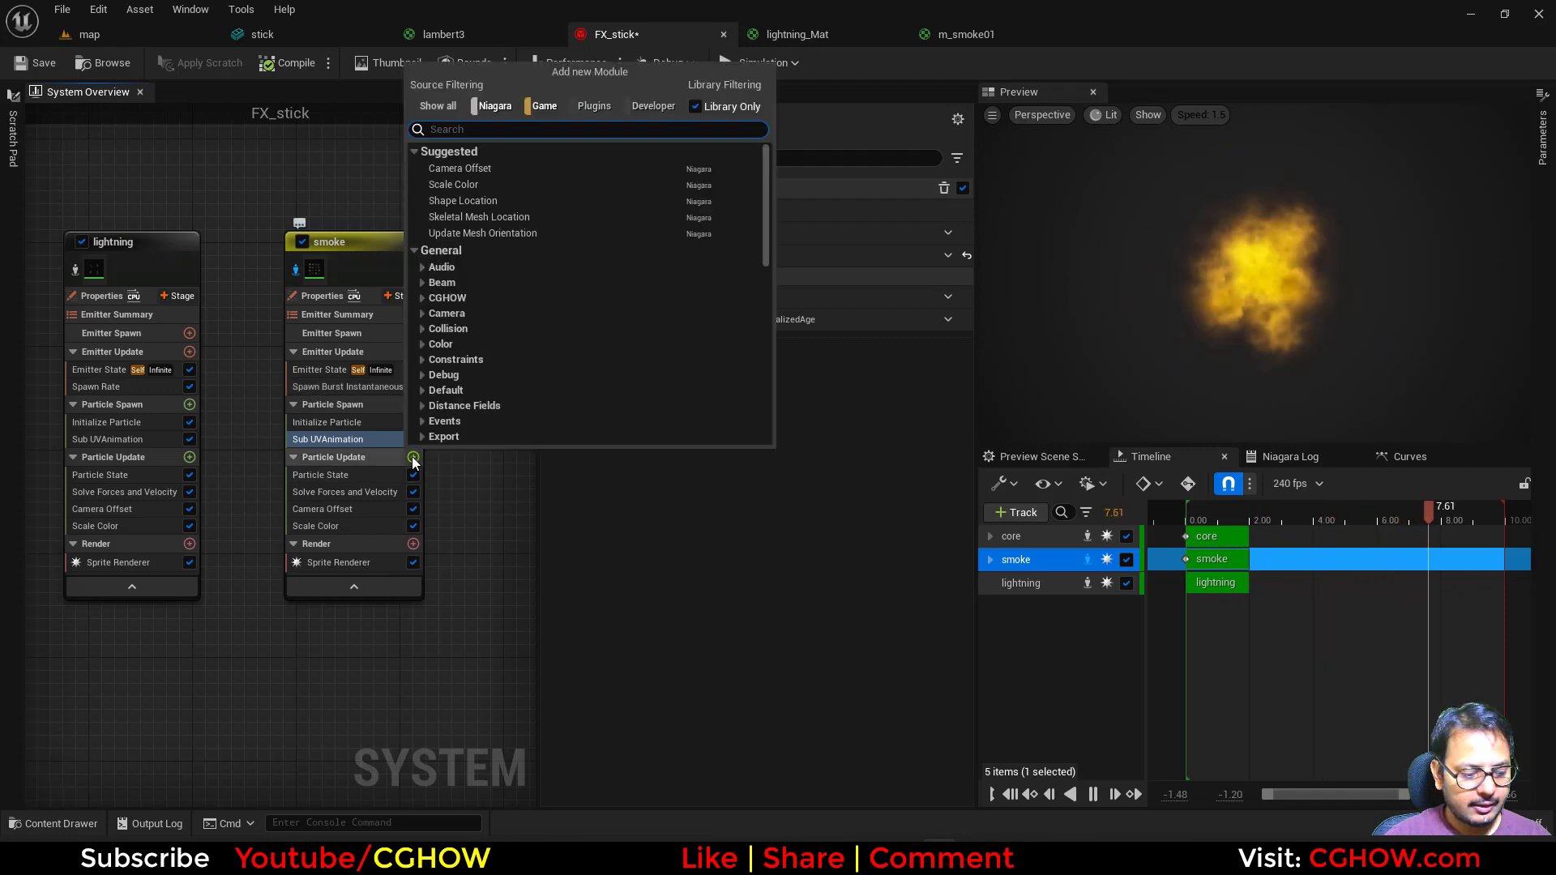
{"action": "type", "text": "size"}
{"action": "left_click", "coordinate": [488, 316]}
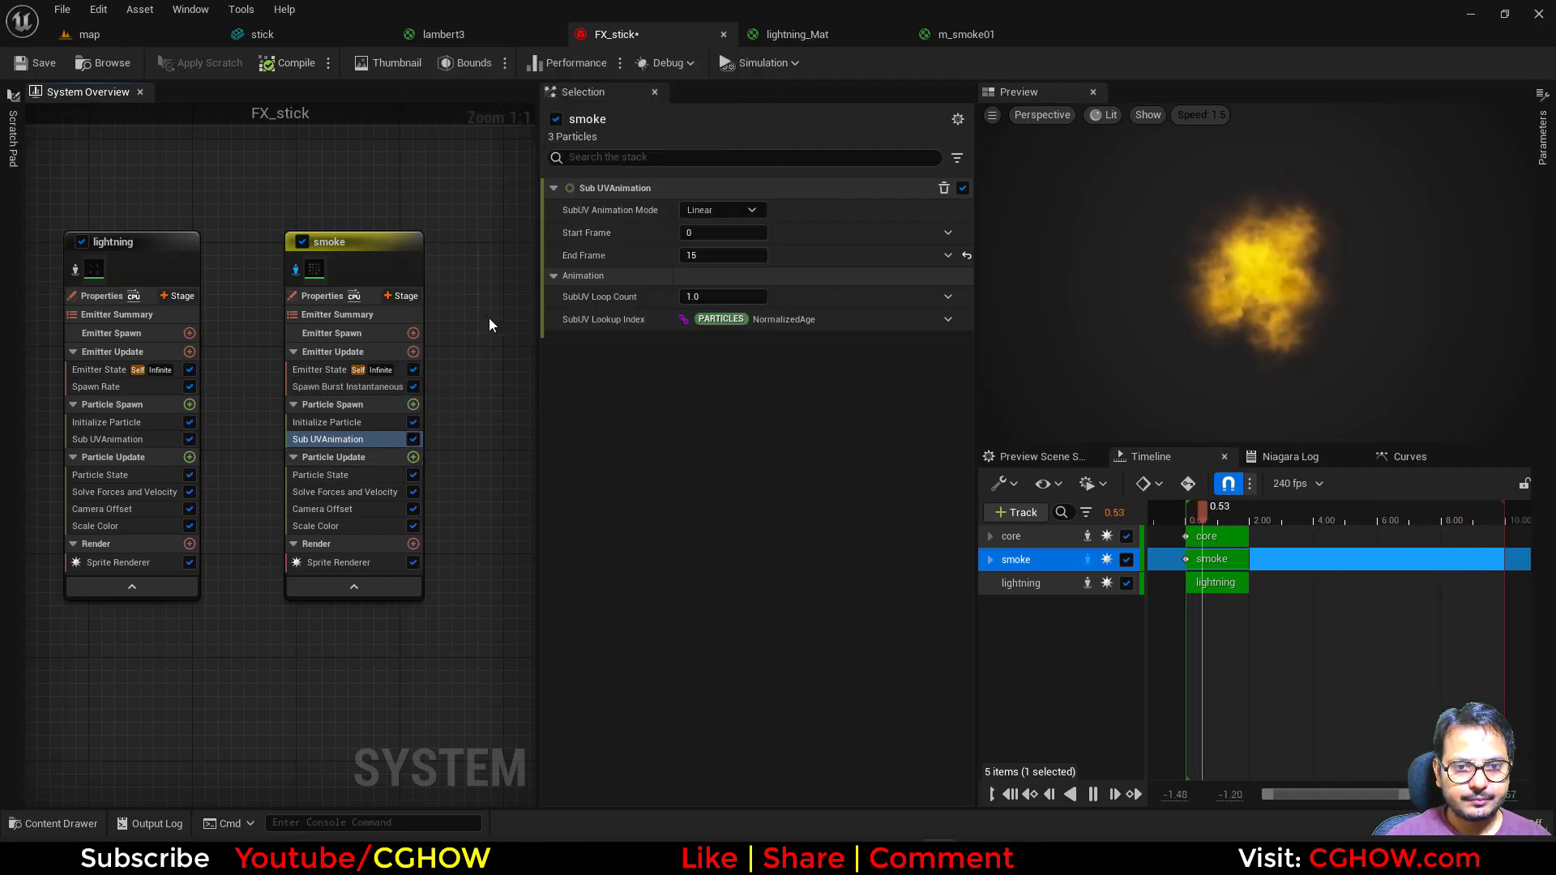
{"action": "left_click", "coordinate": [809, 290]}
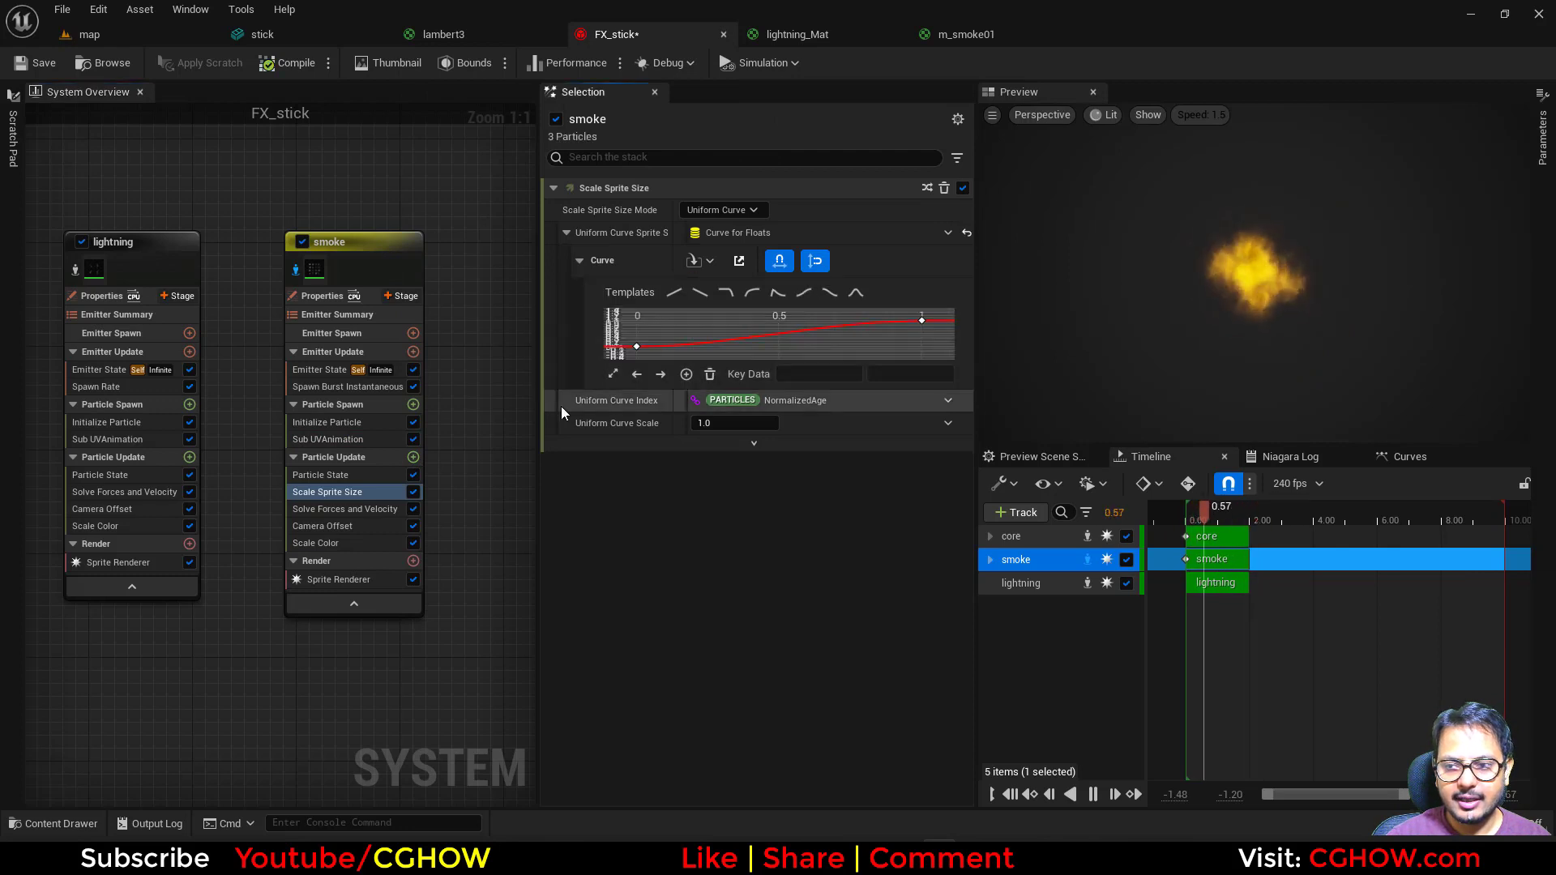
Replace the smoke emitter's Spawn Burst Instantaneous module with a Spawn Rate module and enter its rate
{"action": "left_click", "coordinate": [340, 386]}
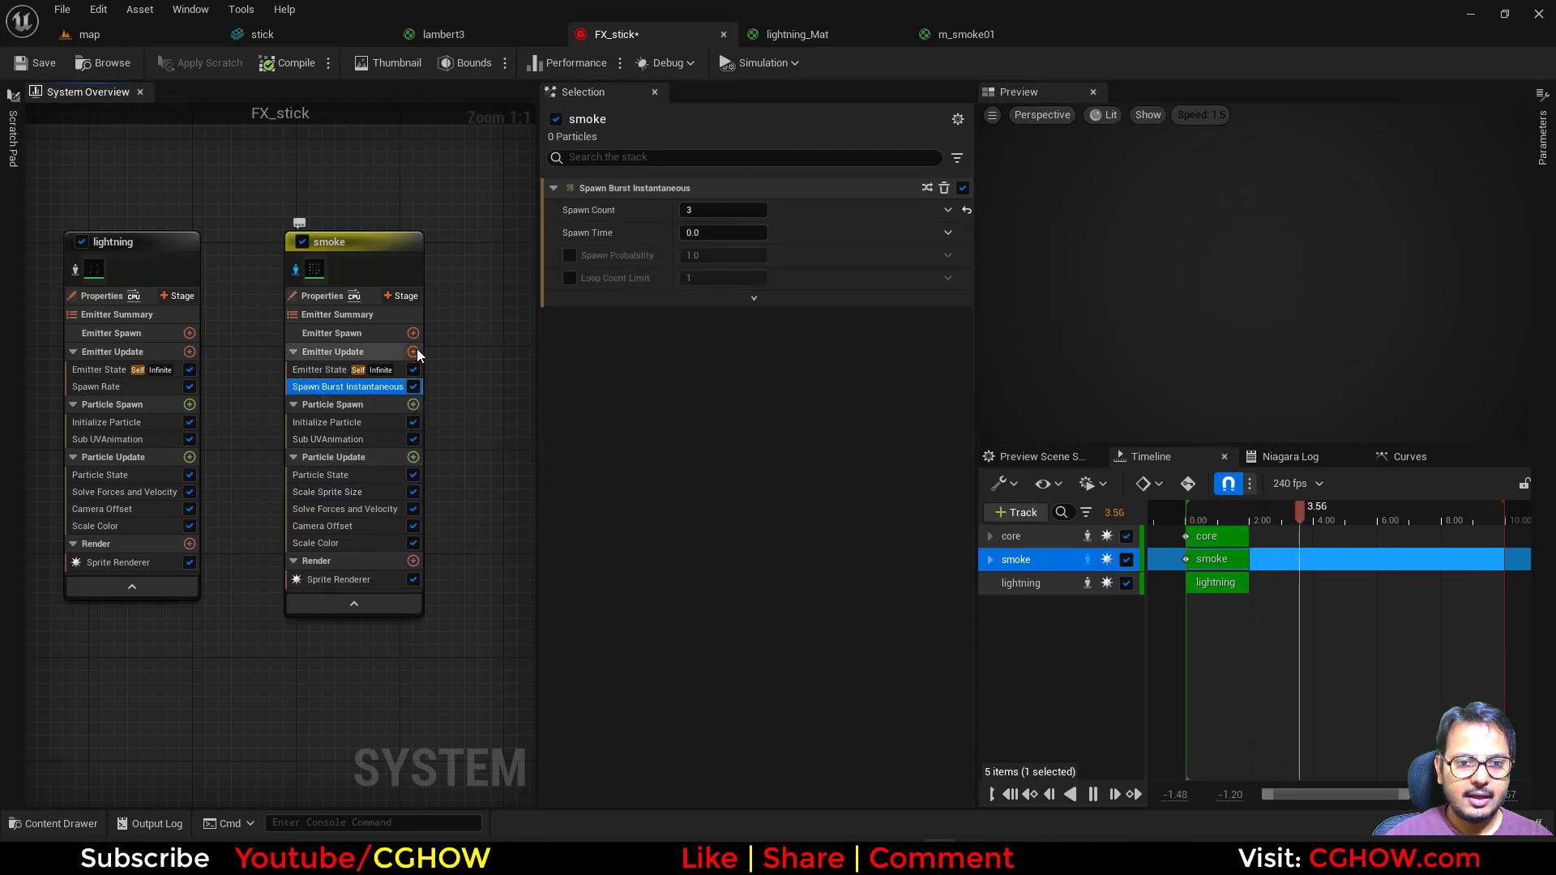
{"action": "key", "text": "Delete"}
{"action": "left_click", "coordinate": [412, 352]}
{"action": "left_click", "coordinate": [138, 515]}
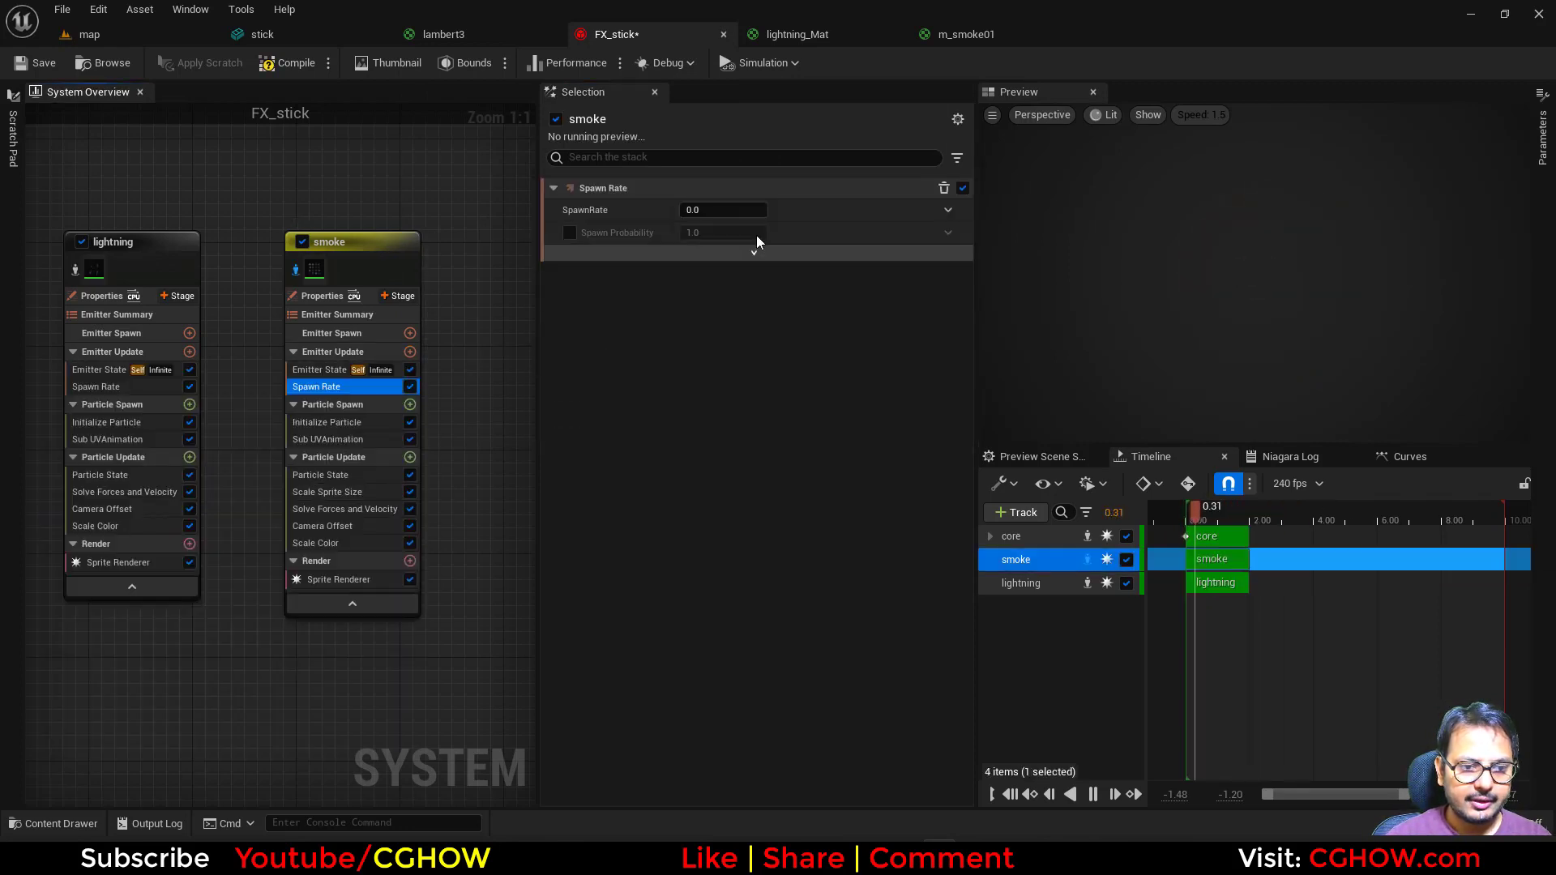
{"action": "left_click", "coordinate": [721, 210]}
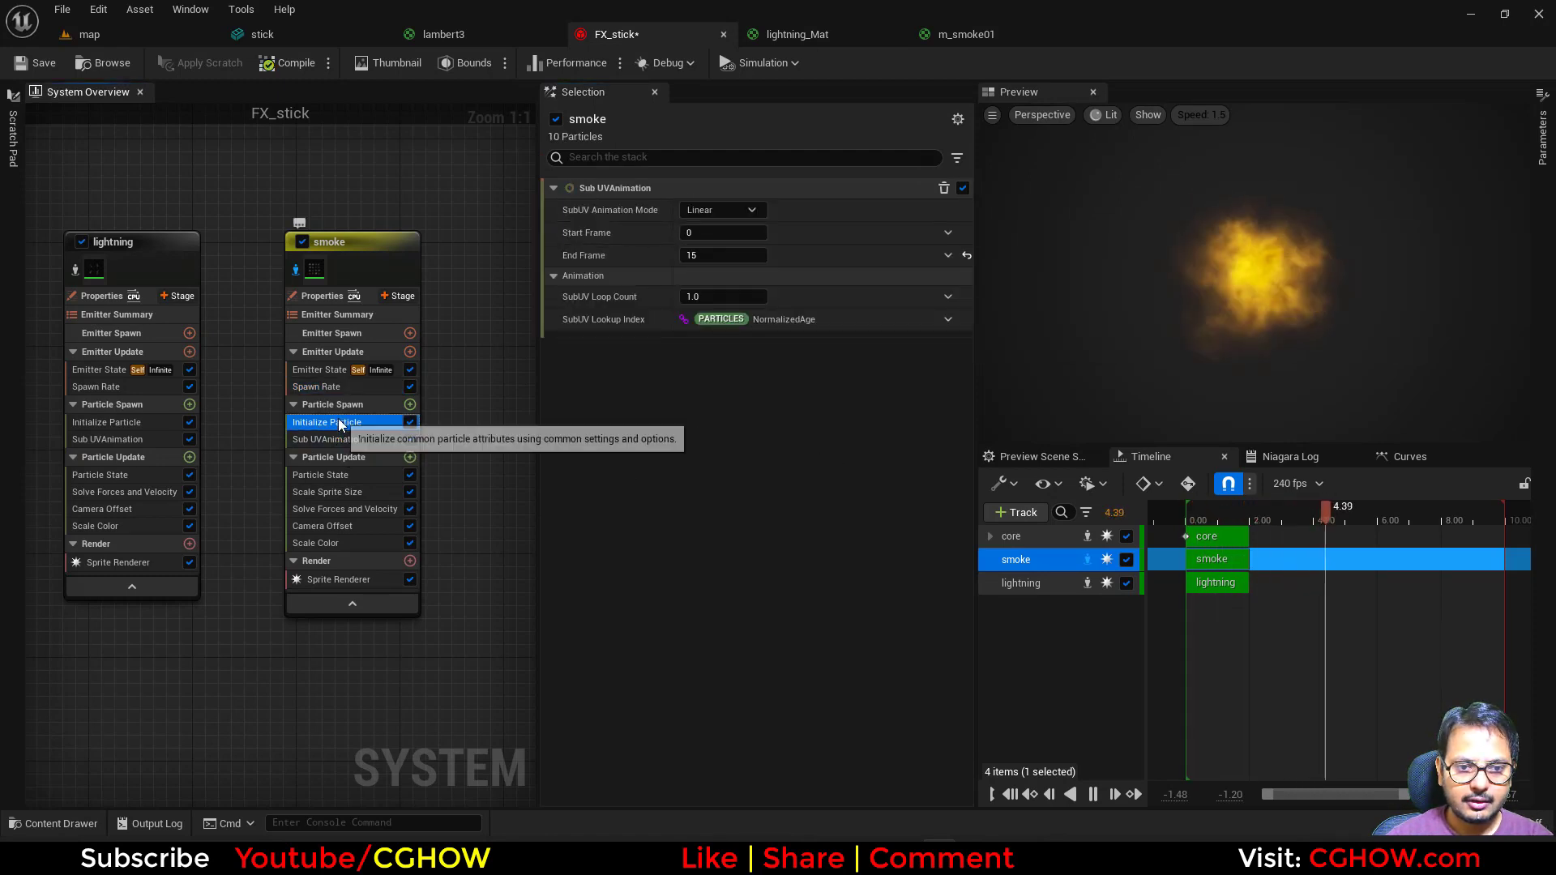
Set the smoke emitter's Initialize Particle colour to purple, with R 0.518015, G 0 and B 1
{"action": "left_click", "coordinate": [328, 422]}
{"action": "left_click", "coordinate": [706, 317]}
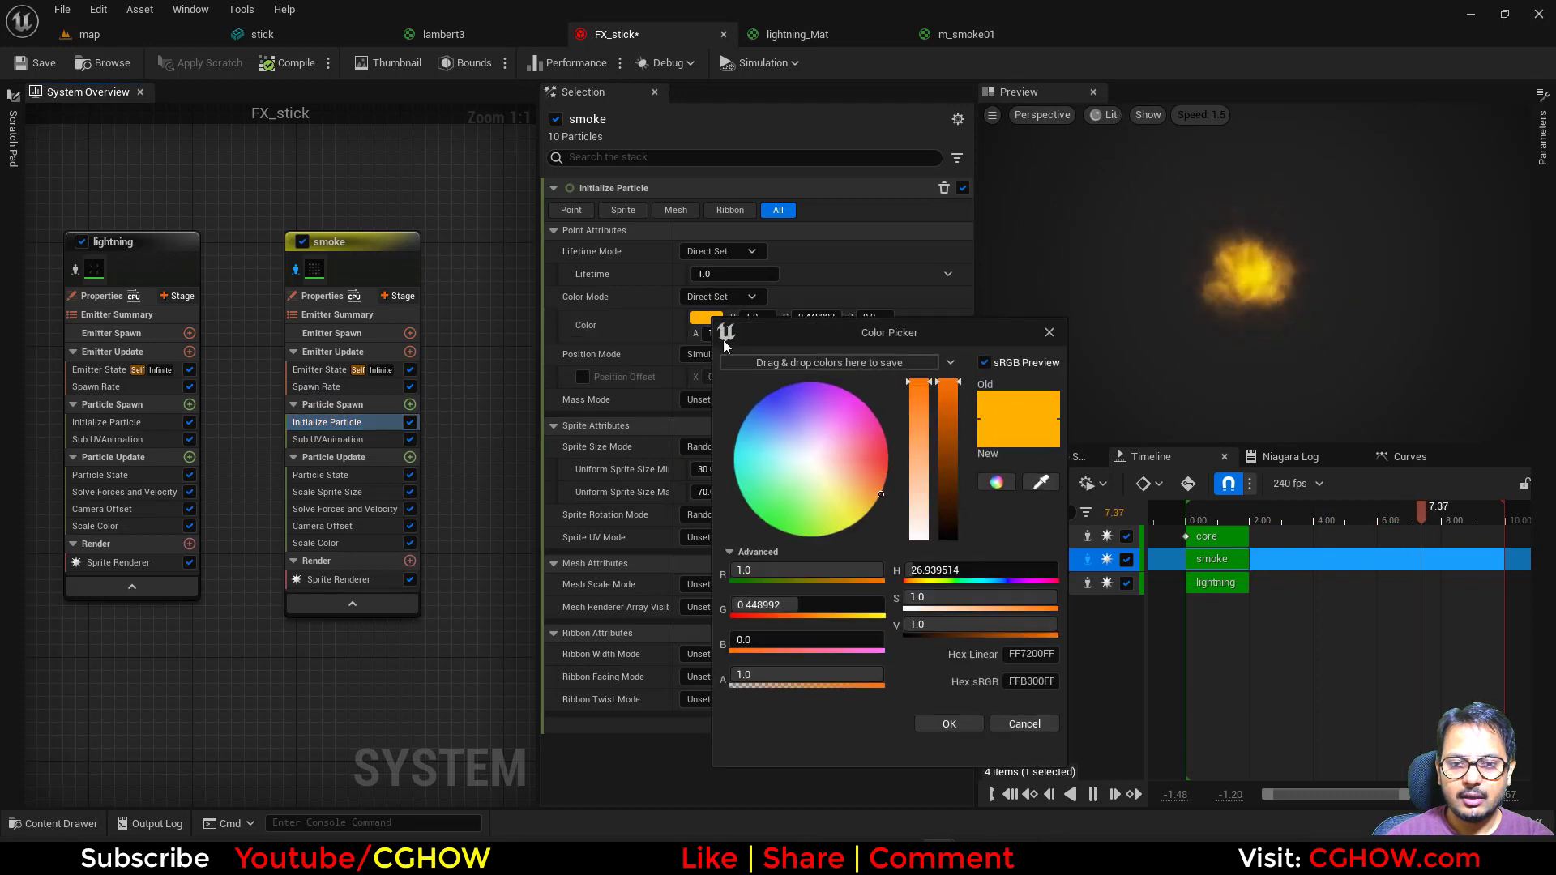
{"action": "left_click", "coordinate": [826, 394]}
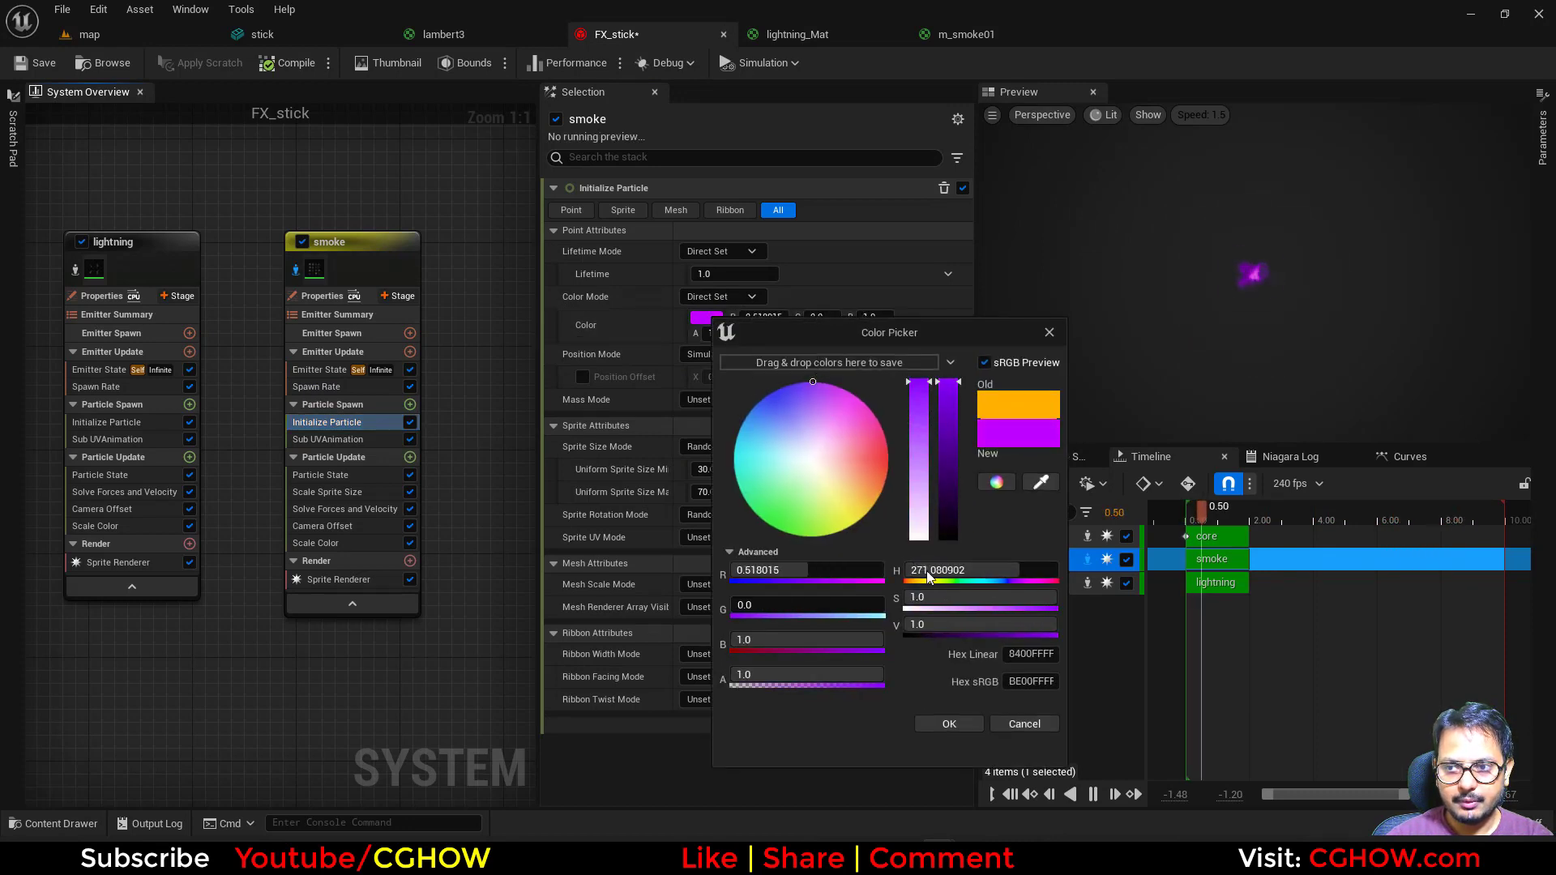
{"action": "left_click", "coordinate": [972, 721]}
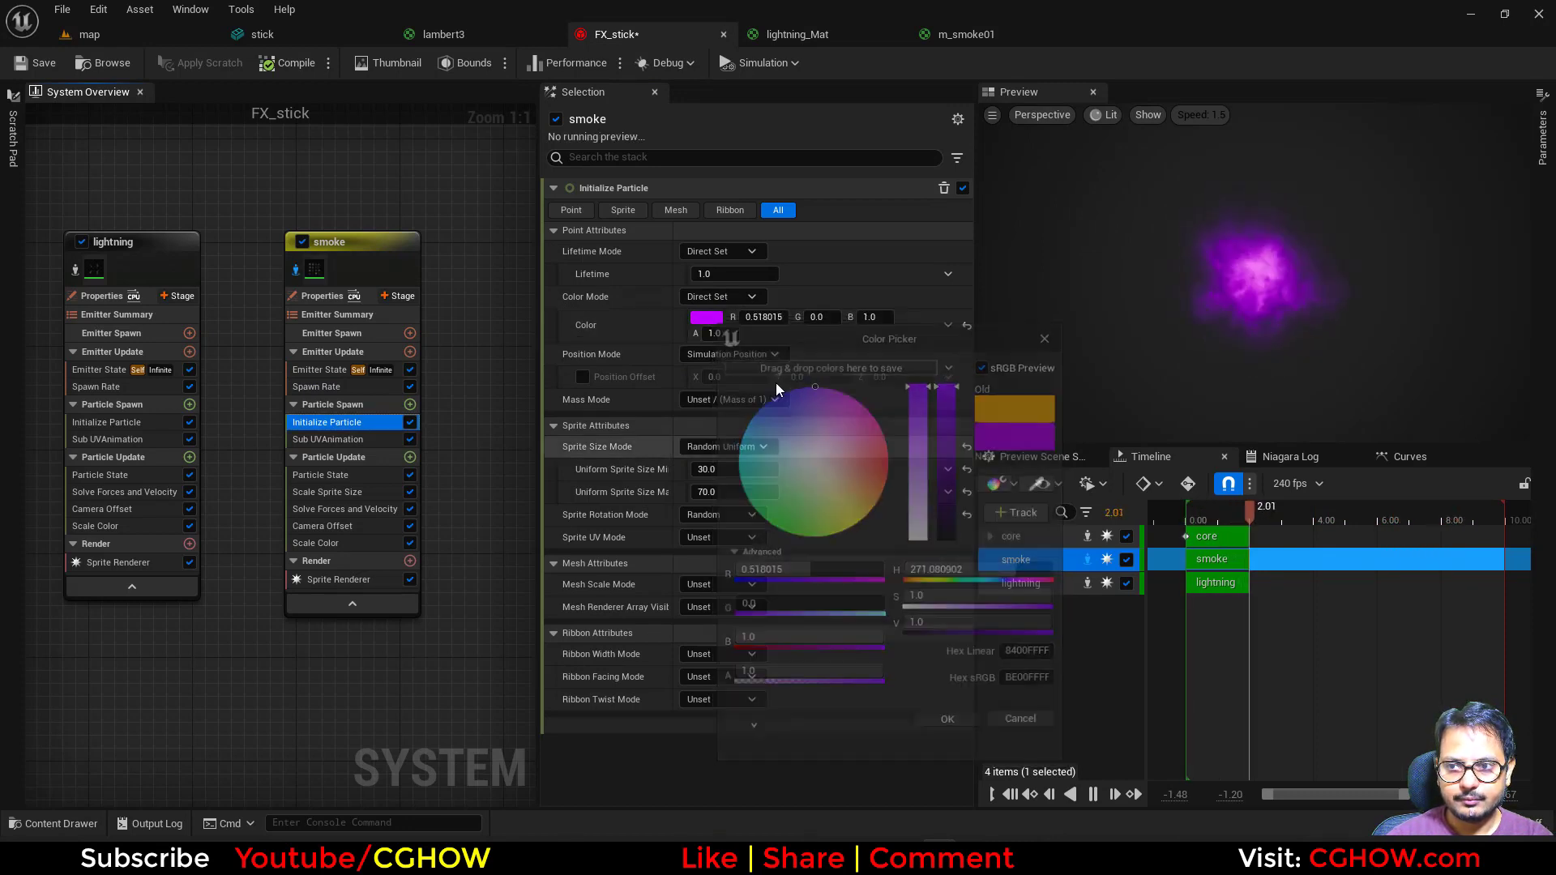
Set the smoke's Color Mode to Random Hue/Saturation/Value, enable Value and Alpha Scale ranges, and set the minimum Value Range to -1.0
{"action": "left_click", "coordinate": [721, 297]}
{"action": "left_click", "coordinate": [720, 373]}
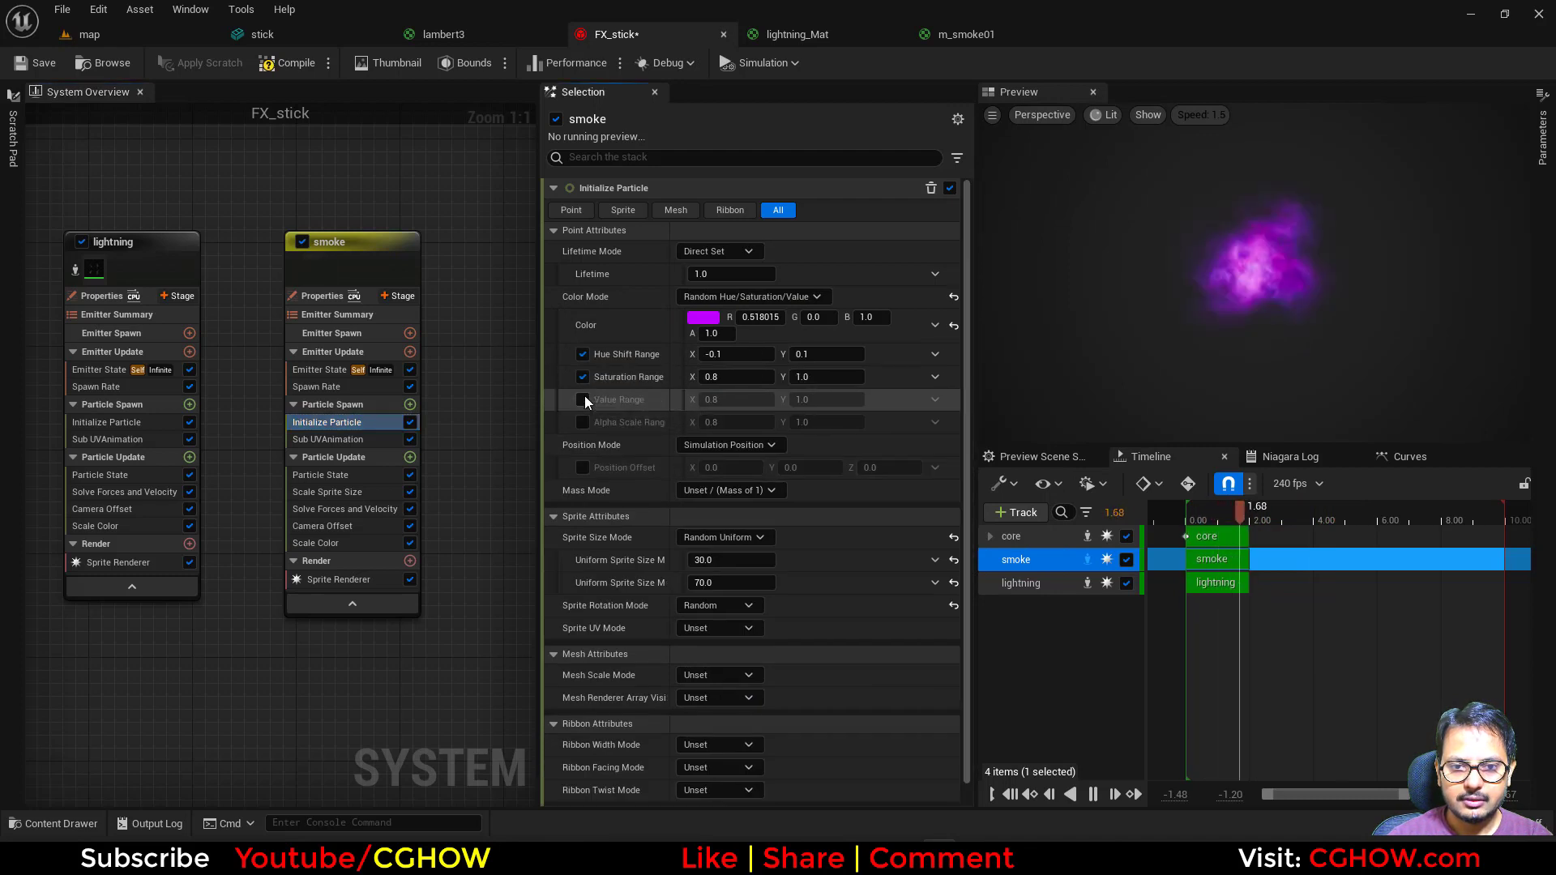
{"action": "left_click", "coordinate": [584, 399]}
{"action": "left_click", "coordinate": [583, 422]}
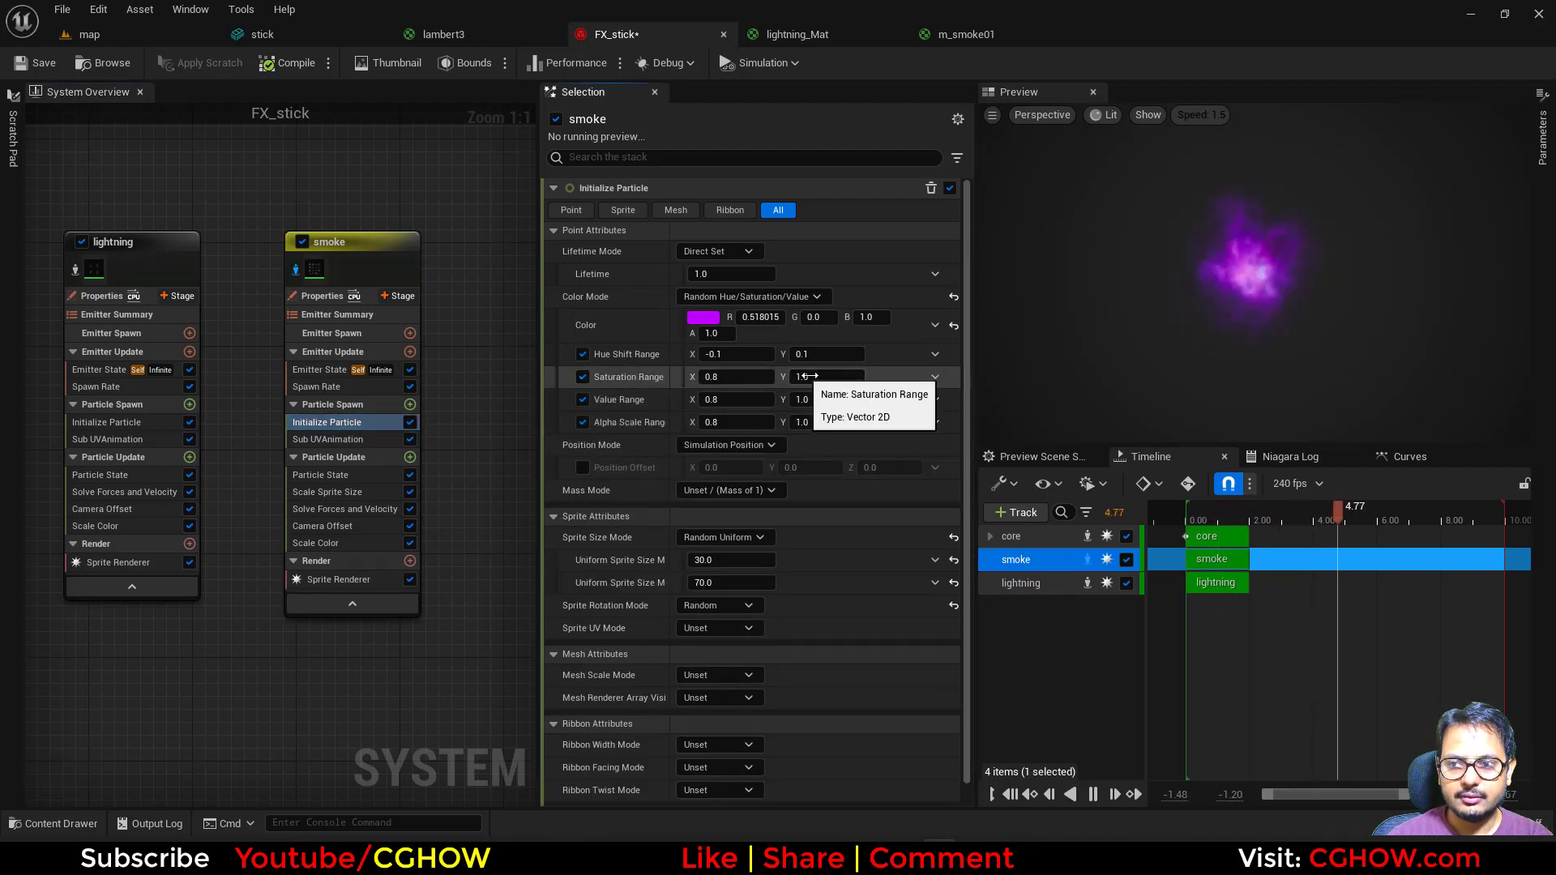
{"action": "type", "text": "-1.0"}
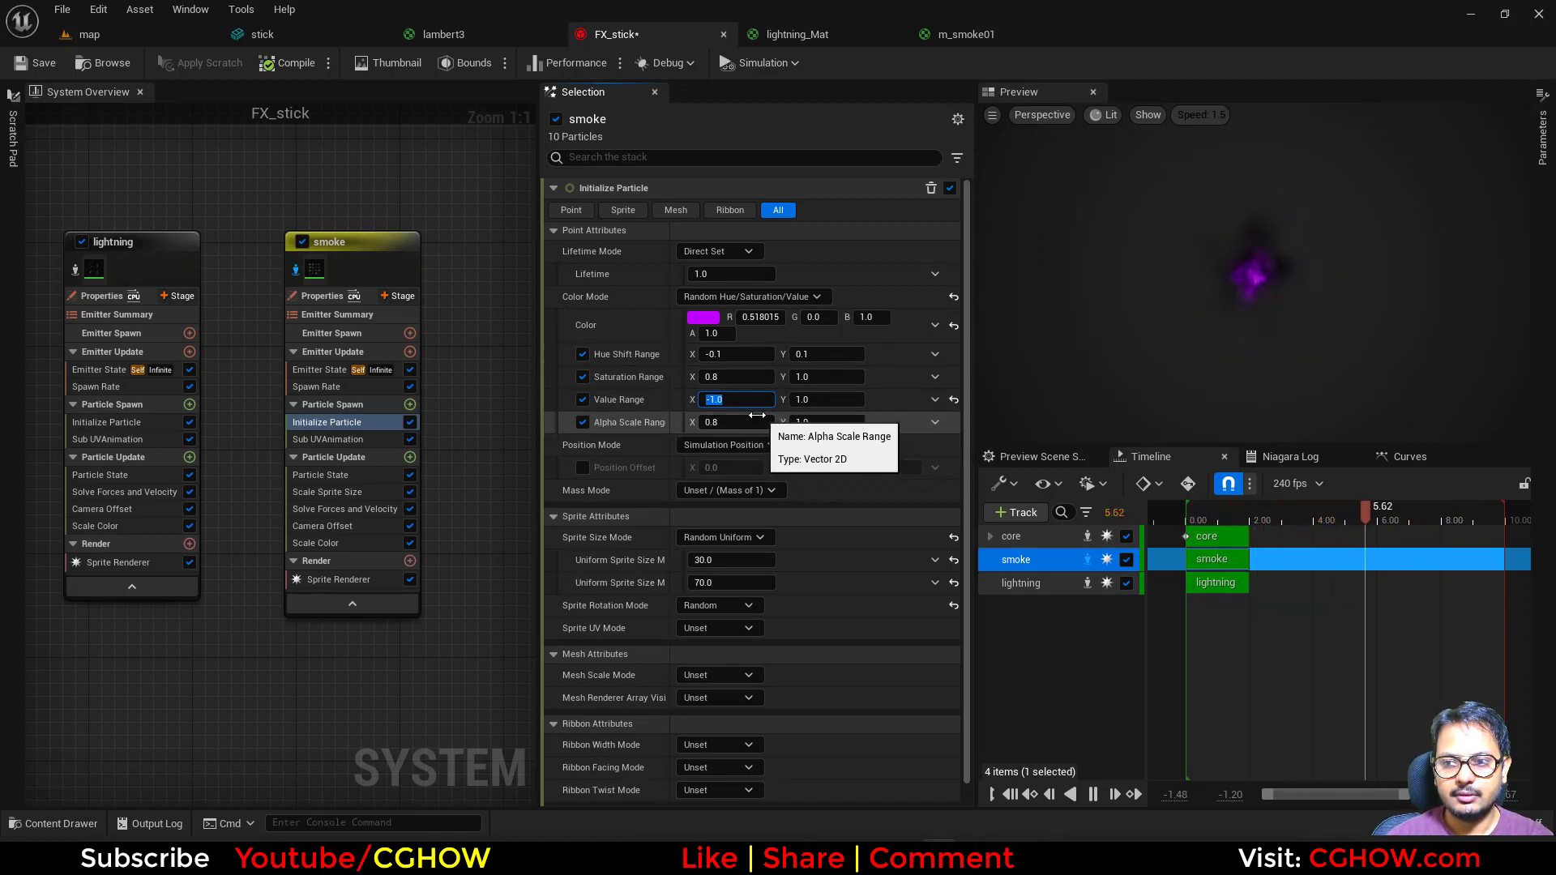
Set the smoke emitter's Lifetime Mode to Random with a minimum of 0.4 and a maximum of 0.6
{"action": "left_click", "coordinate": [715, 251]}
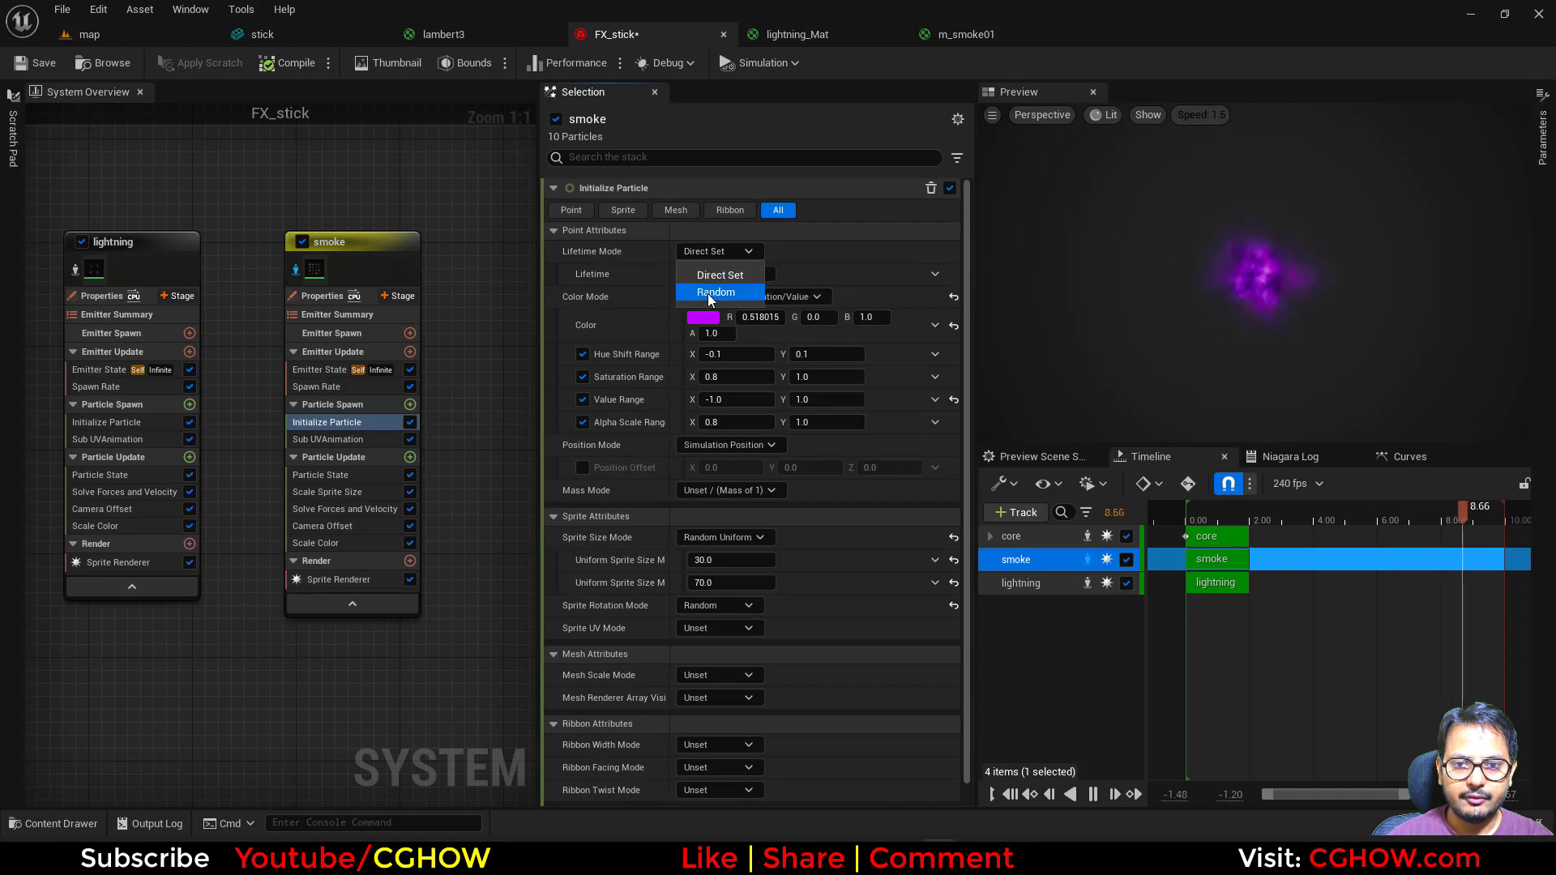
{"action": "left_click", "coordinate": [710, 292]}
{"action": "left_click", "coordinate": [729, 297]}
{"action": "type", "text": ".6"}
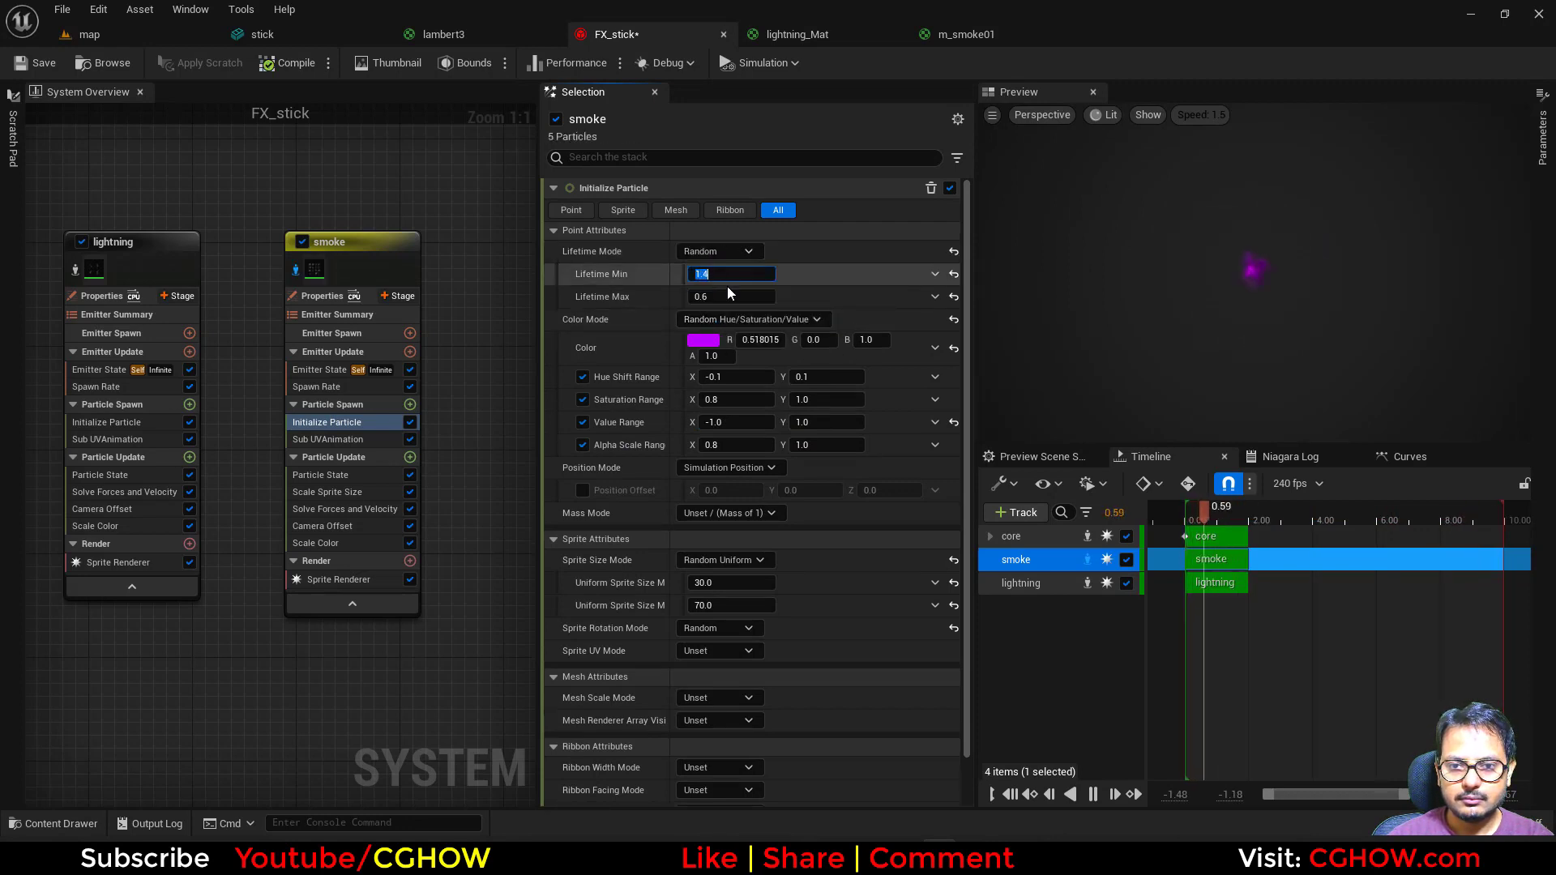
{"action": "type", "text": ".4"}
{"action": "key", "text": "Return"}
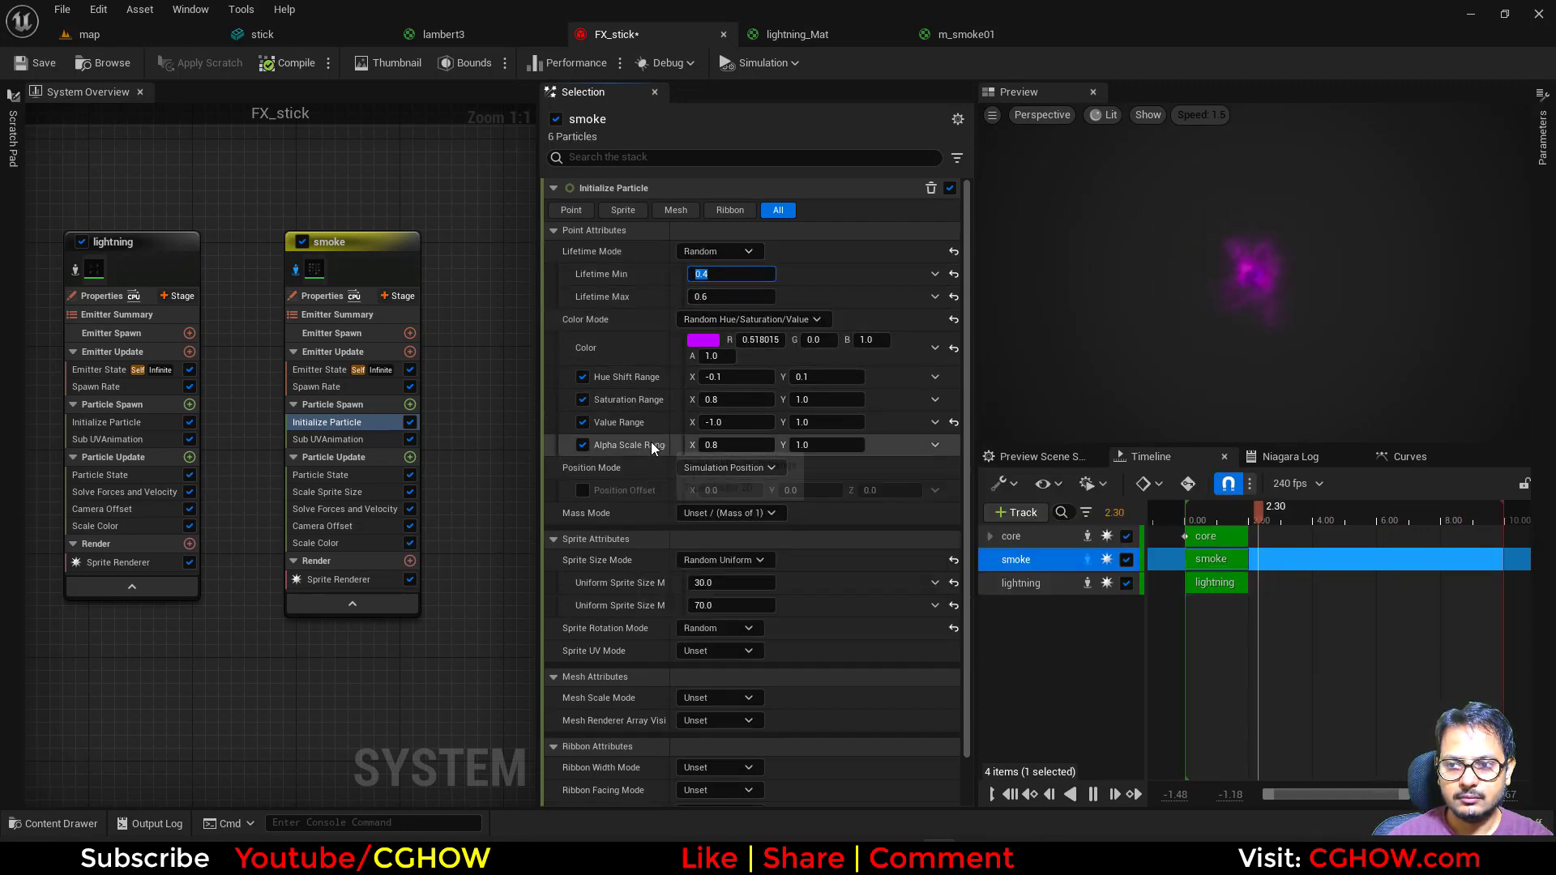
Set the smoke emitter's Spawn Rate to 20
{"action": "left_click", "coordinate": [357, 387]}
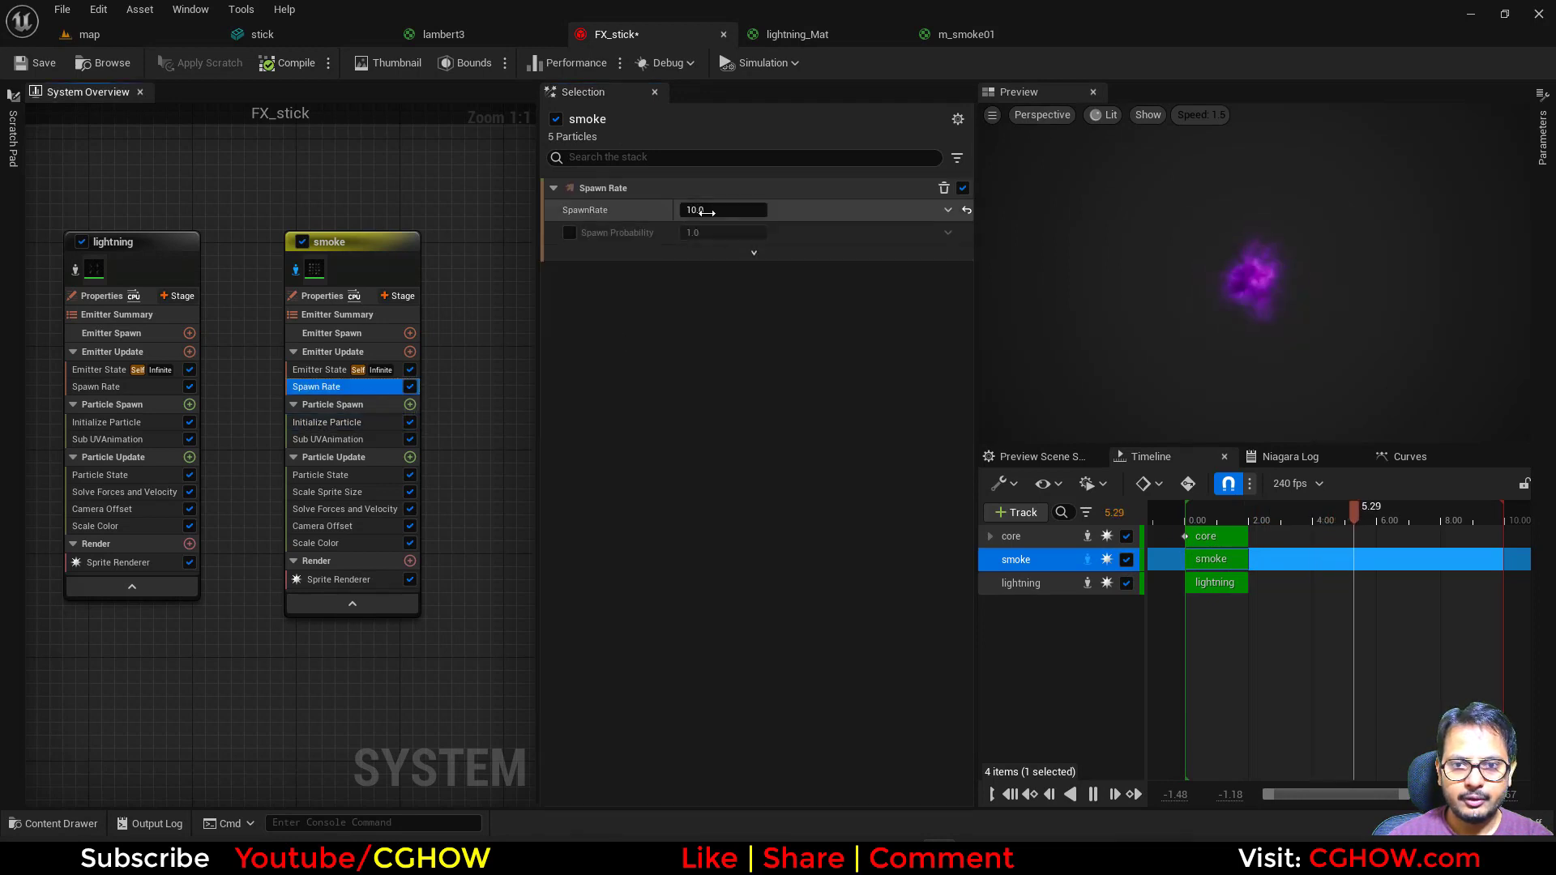
{"action": "left_click", "coordinate": [701, 212]}
{"action": "type", "text": "20"}
{"action": "key", "text": "Return"}
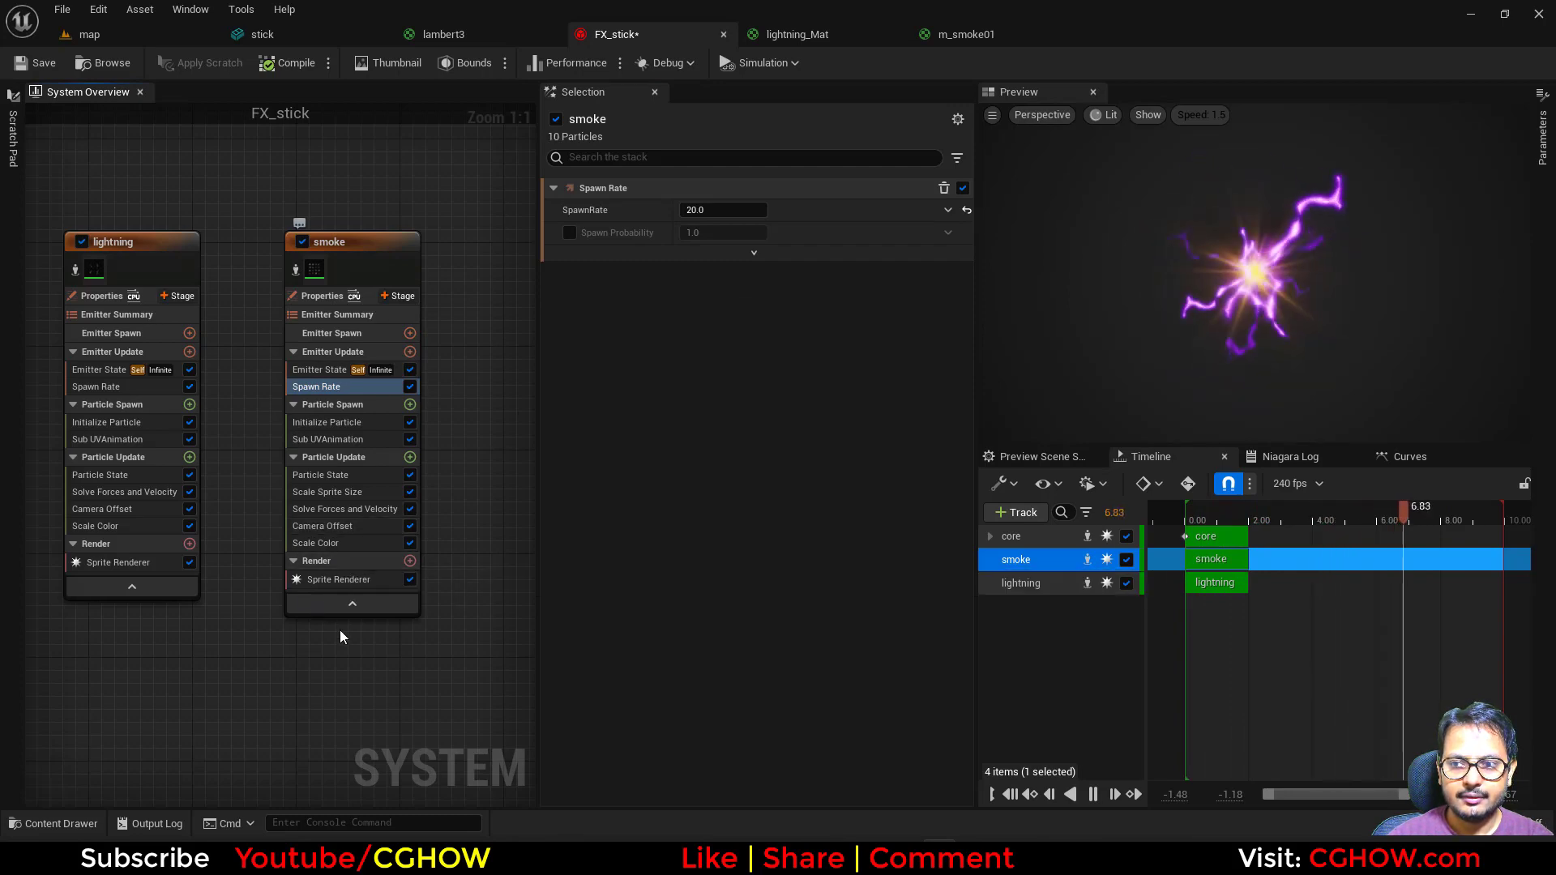
Set the Sort Order Hint of the core emitter's Sprite Renderer to 1 and check the effect in the map level
{"action": "right_click_drag", "start_coordinate": [190, 675], "coordinate": [406, 629]}
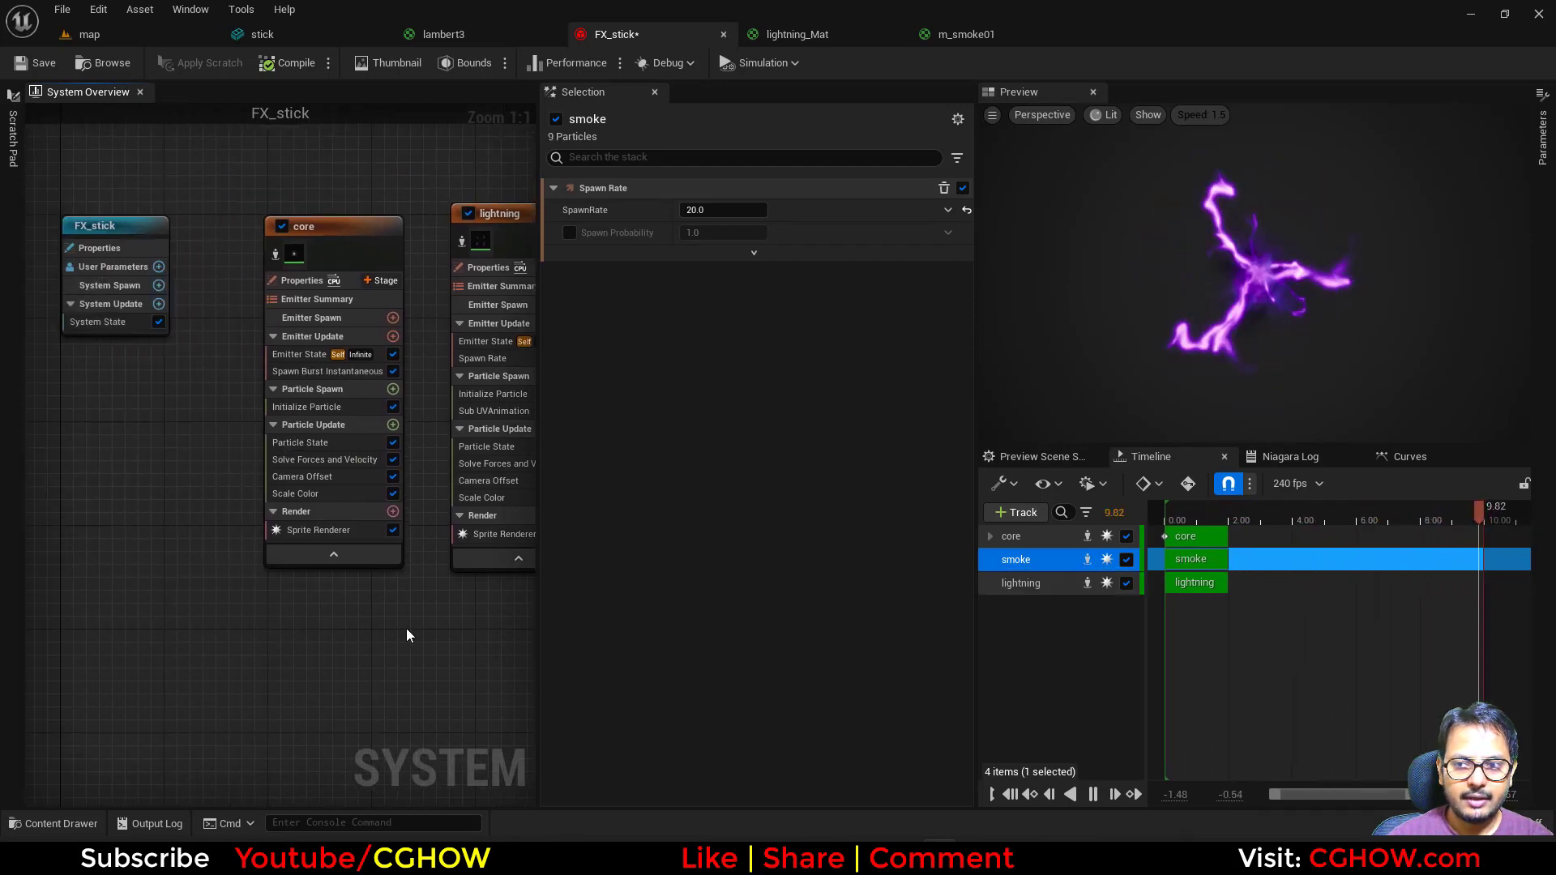
{"action": "left_click", "coordinate": [318, 530]}
{"action": "scroll", "coordinate": [739, 632], "scroll_direction": "down", "scroll_amount": 5}
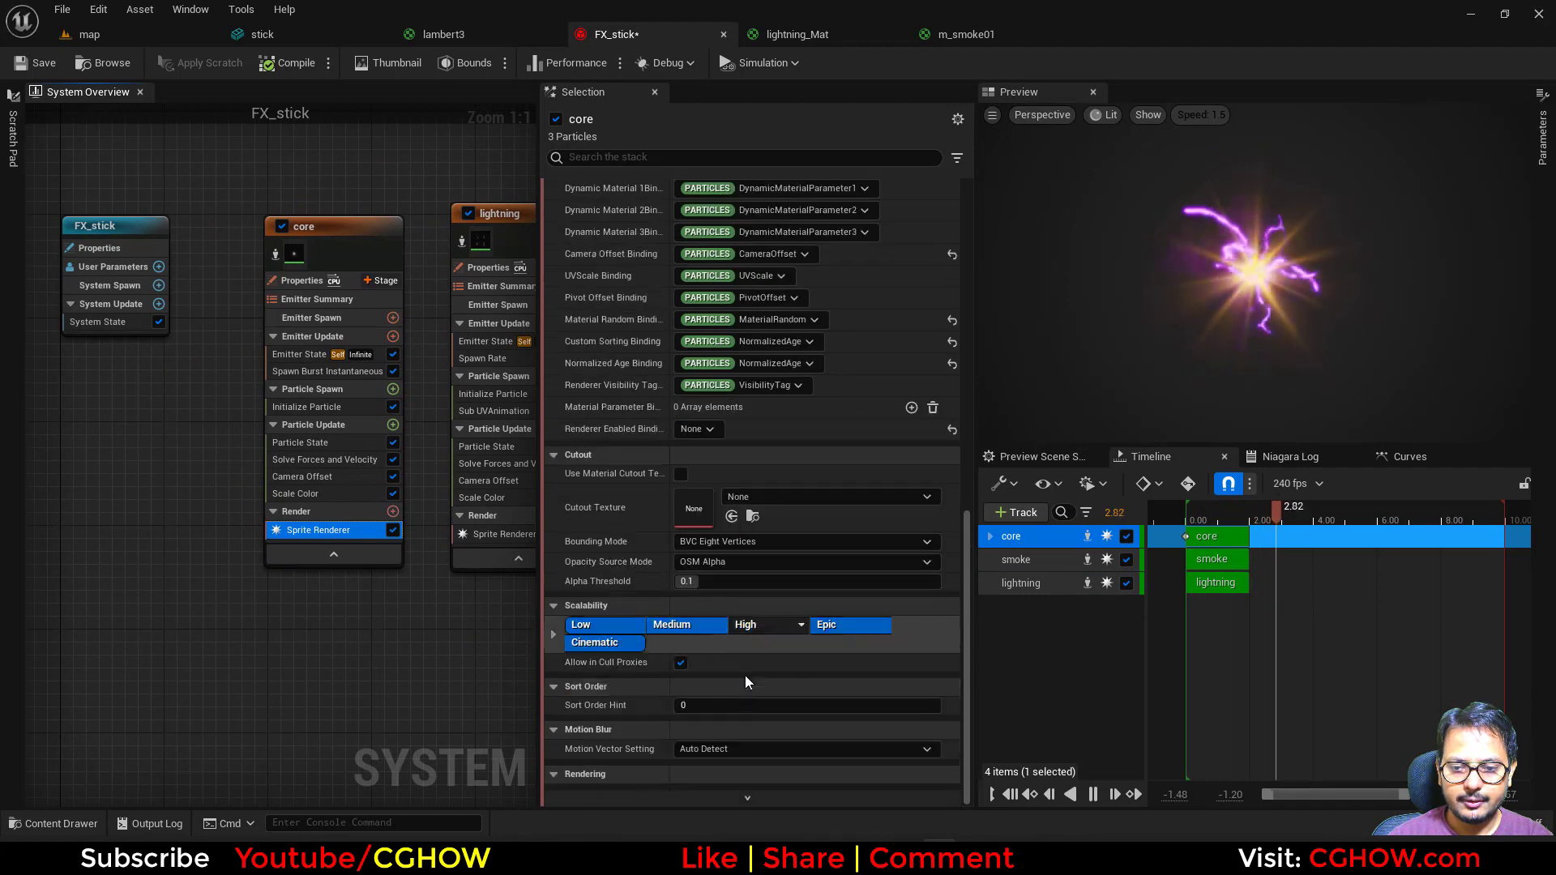
{"action": "left_click", "coordinate": [689, 705]}
{"action": "right_click_drag", "start_coordinate": [395, 692], "coordinate": [170, 697]}
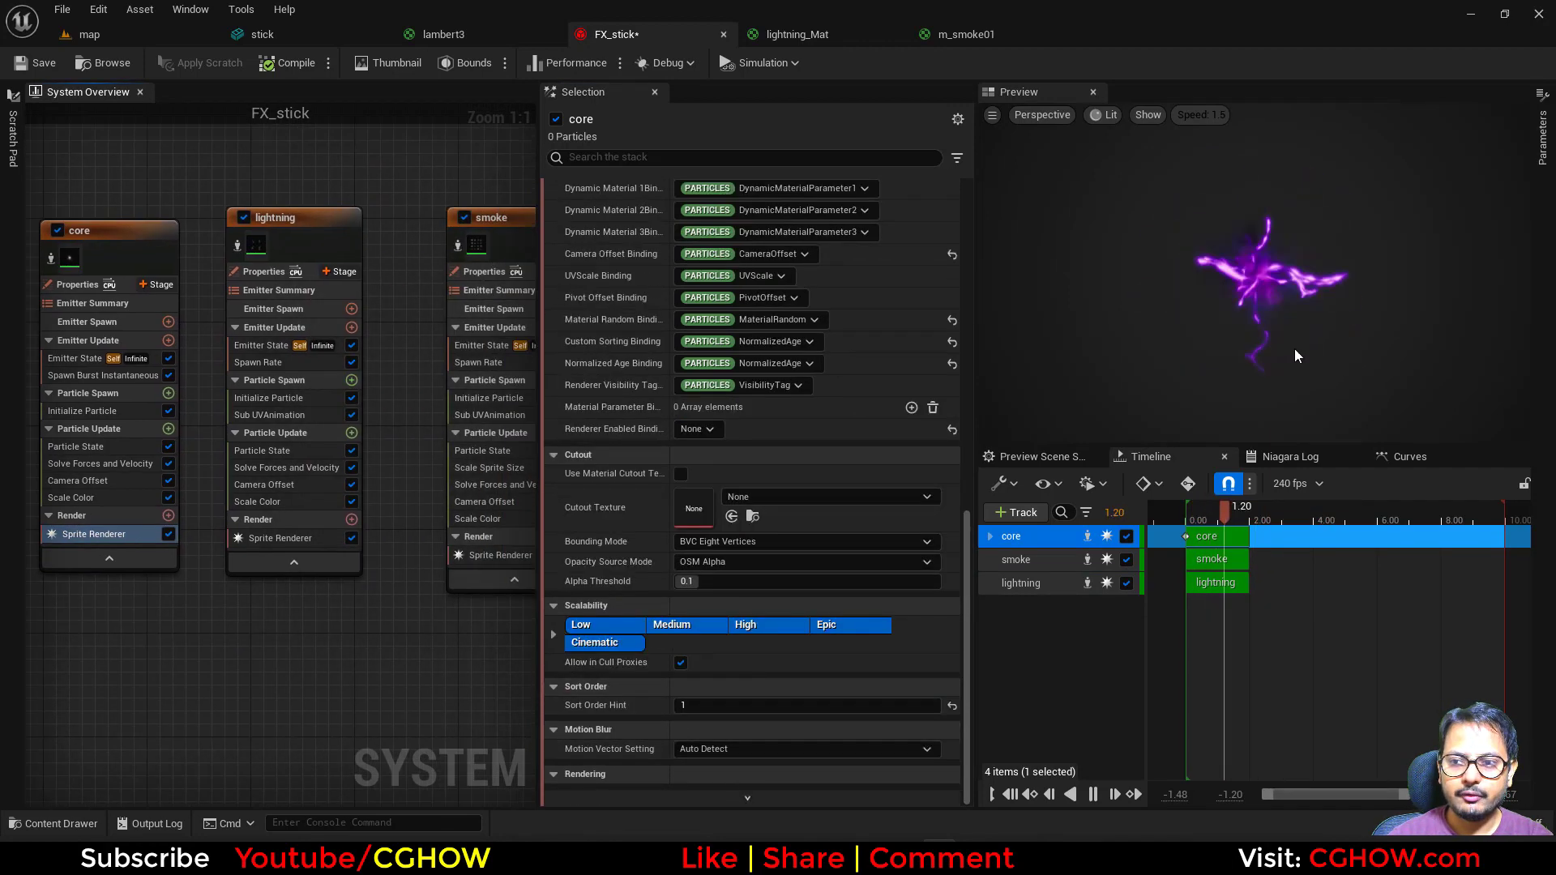
{"action": "right_click_drag", "start_coordinate": [351, 620], "coordinate": [159, 596]}
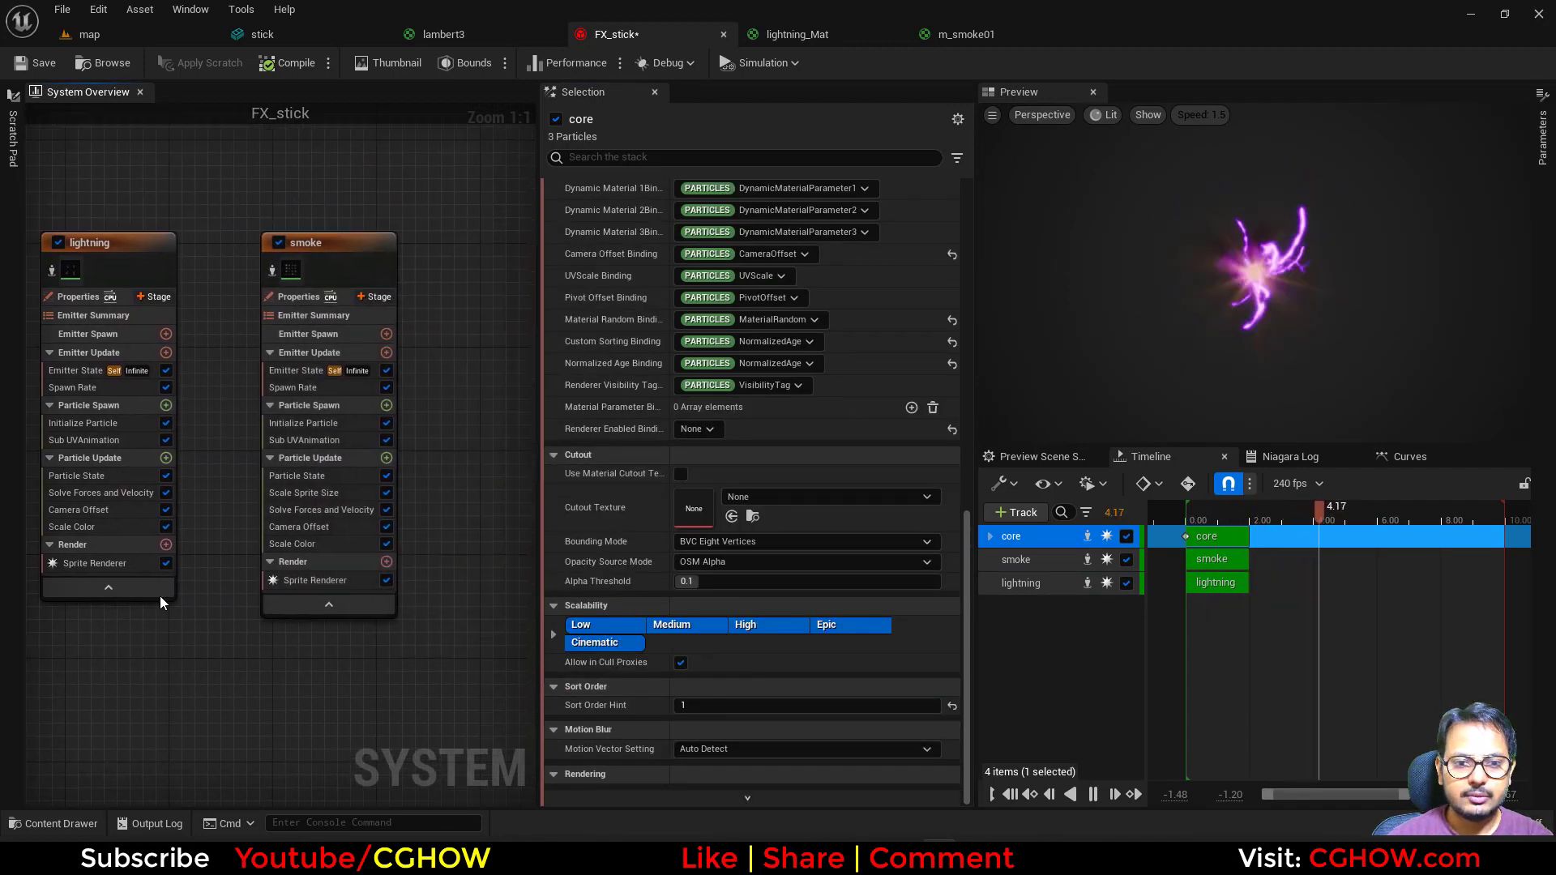
{"action": "left_click", "coordinate": [108, 32]}
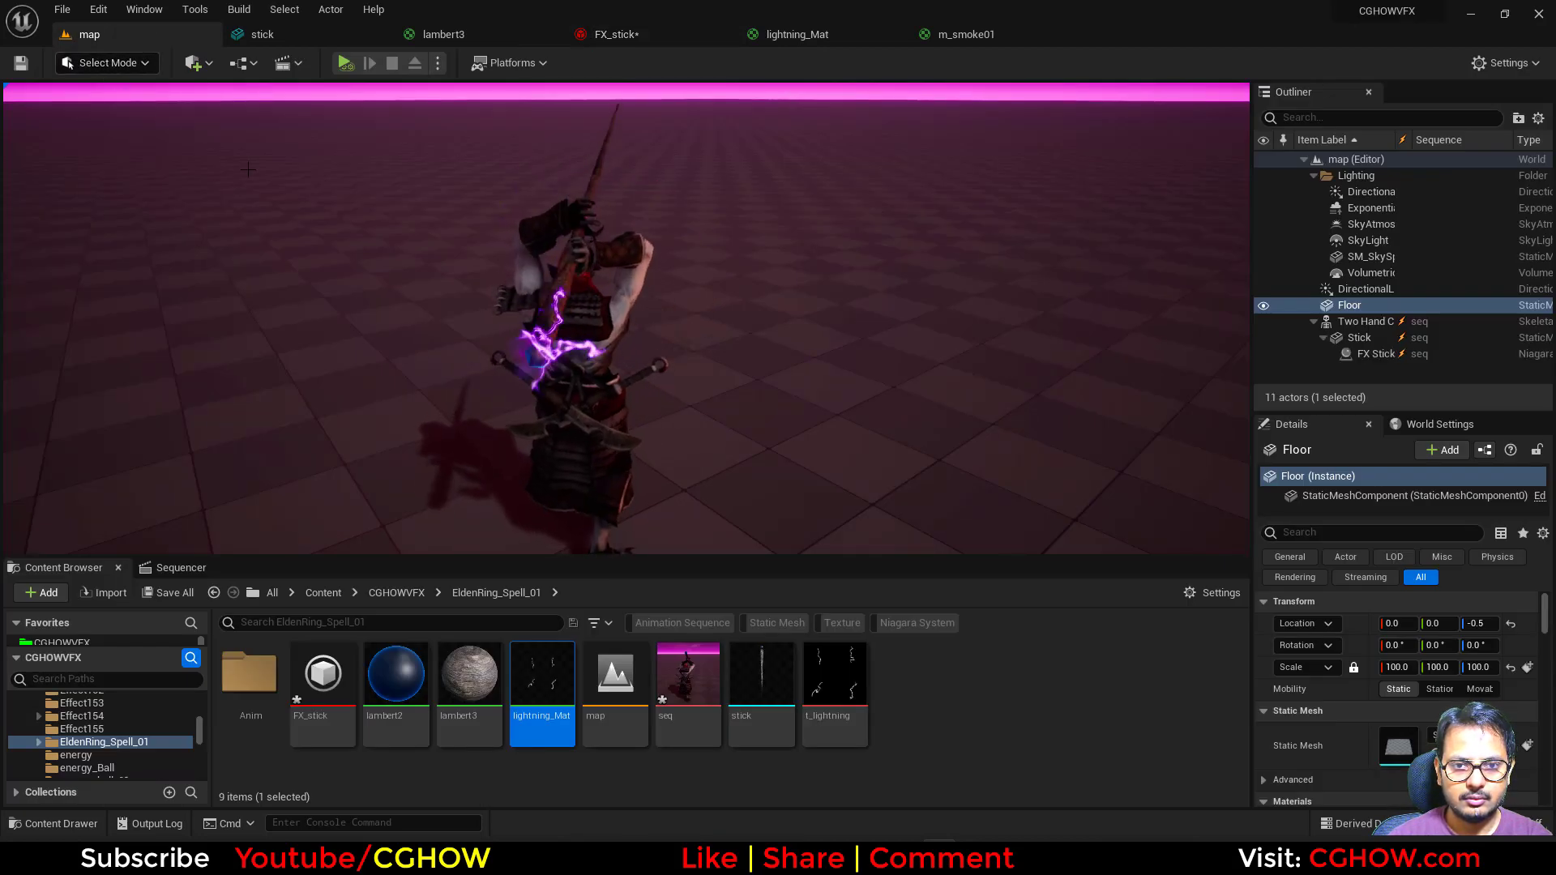
{"action": "left_click", "coordinate": [677, 31]}
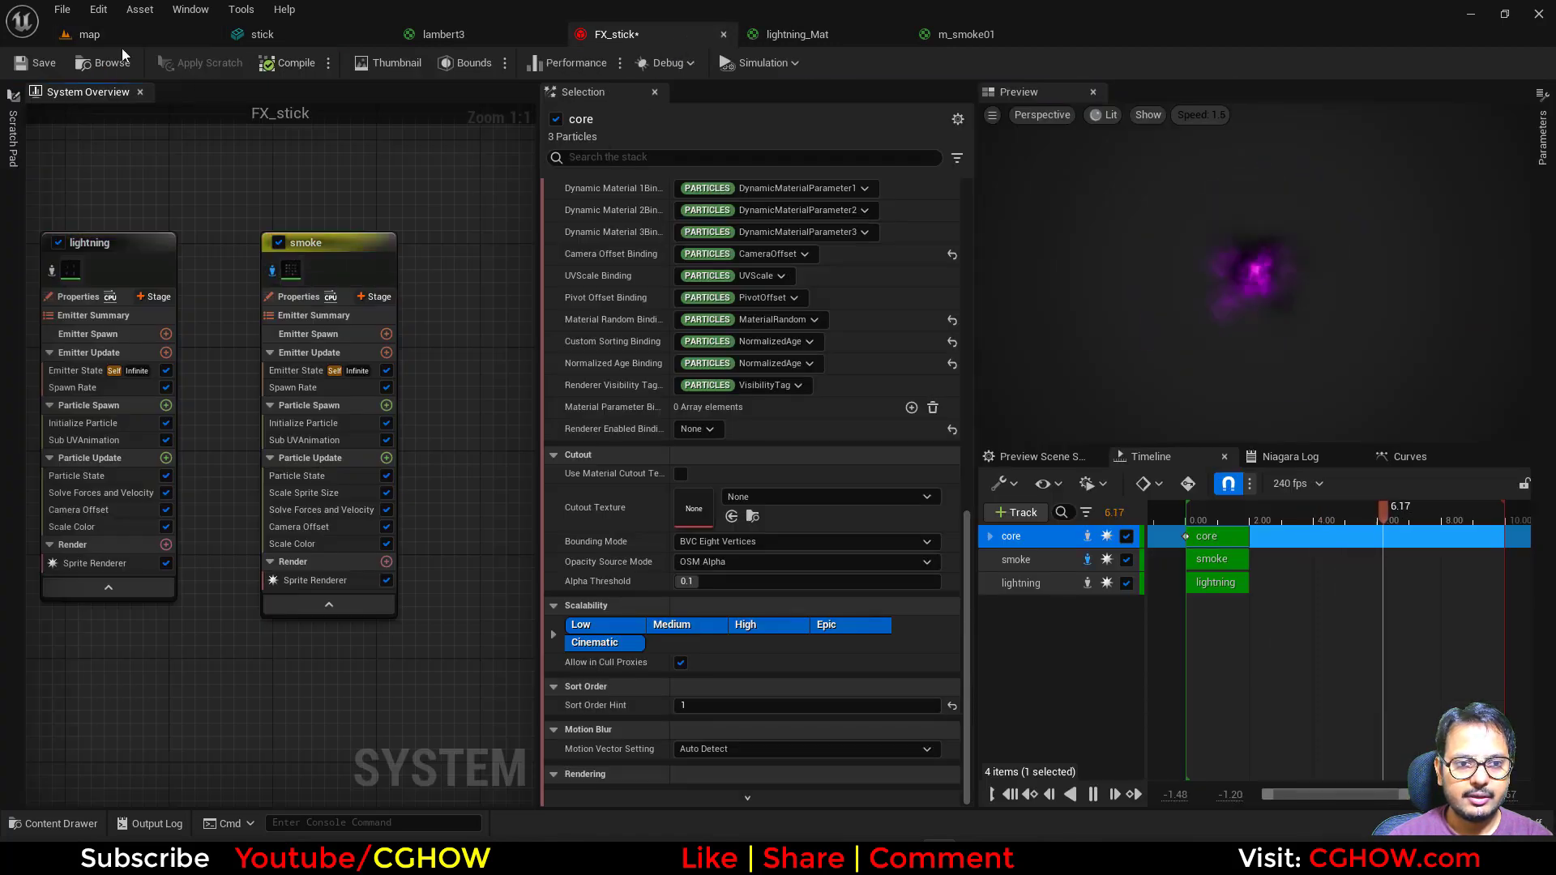
{"action": "left_click", "coordinate": [121, 42]}
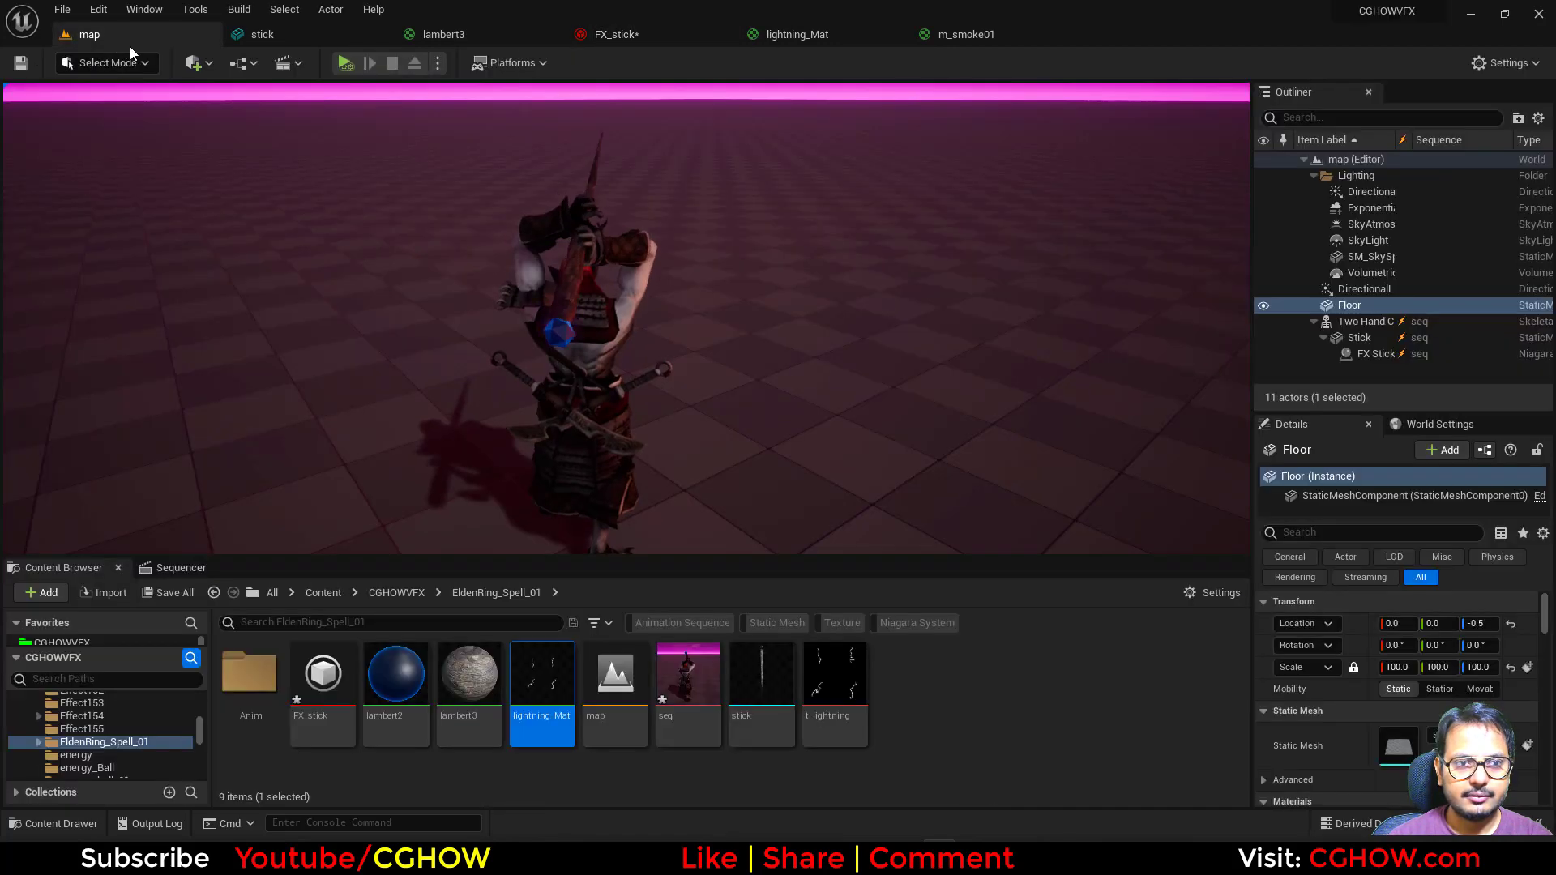
{"action": "left_click", "coordinate": [662, 38]}
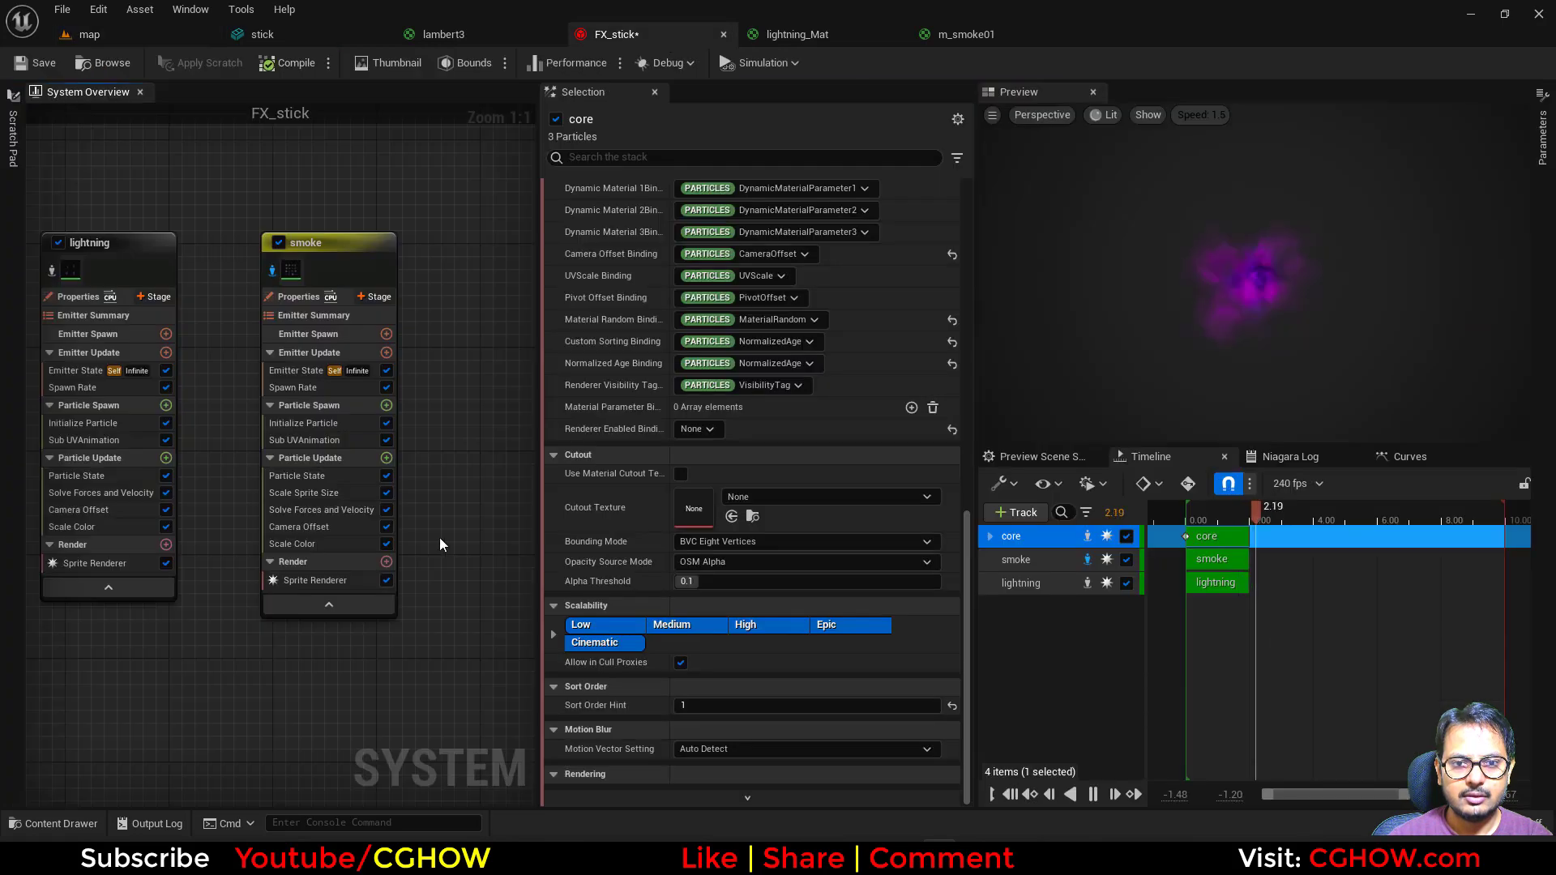
Try a smoke Uniform Sprite Size of 100 minimum and 150 maximum and check it in the map level
{"action": "left_click", "coordinate": [312, 528]}
{"action": "left_click", "coordinate": [332, 423]}
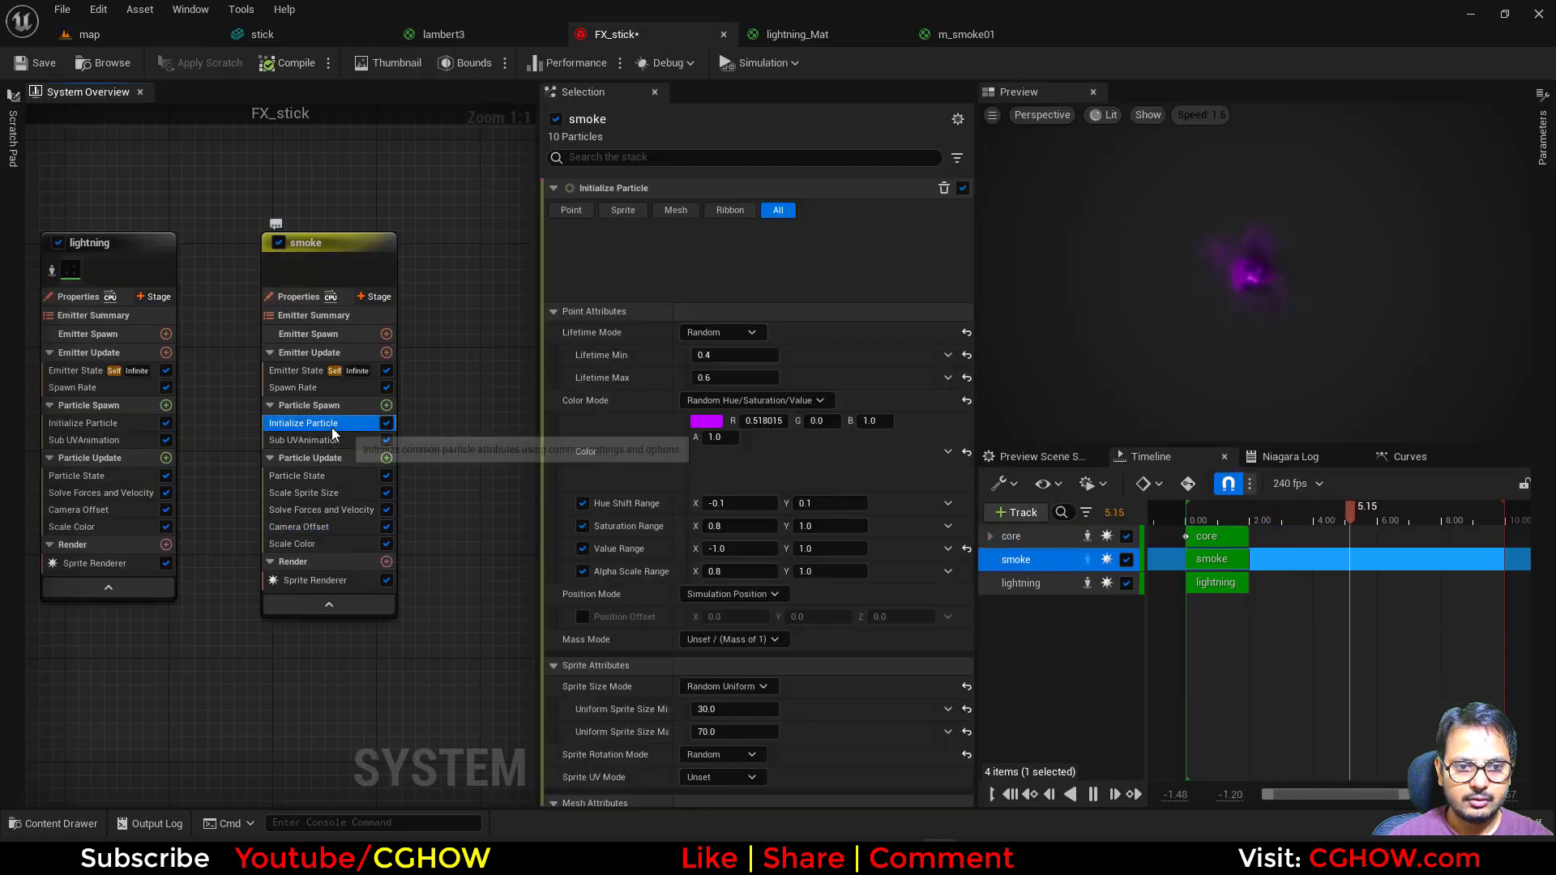
{"action": "left_click", "coordinate": [722, 604]}
{"action": "type", "text": "150"}
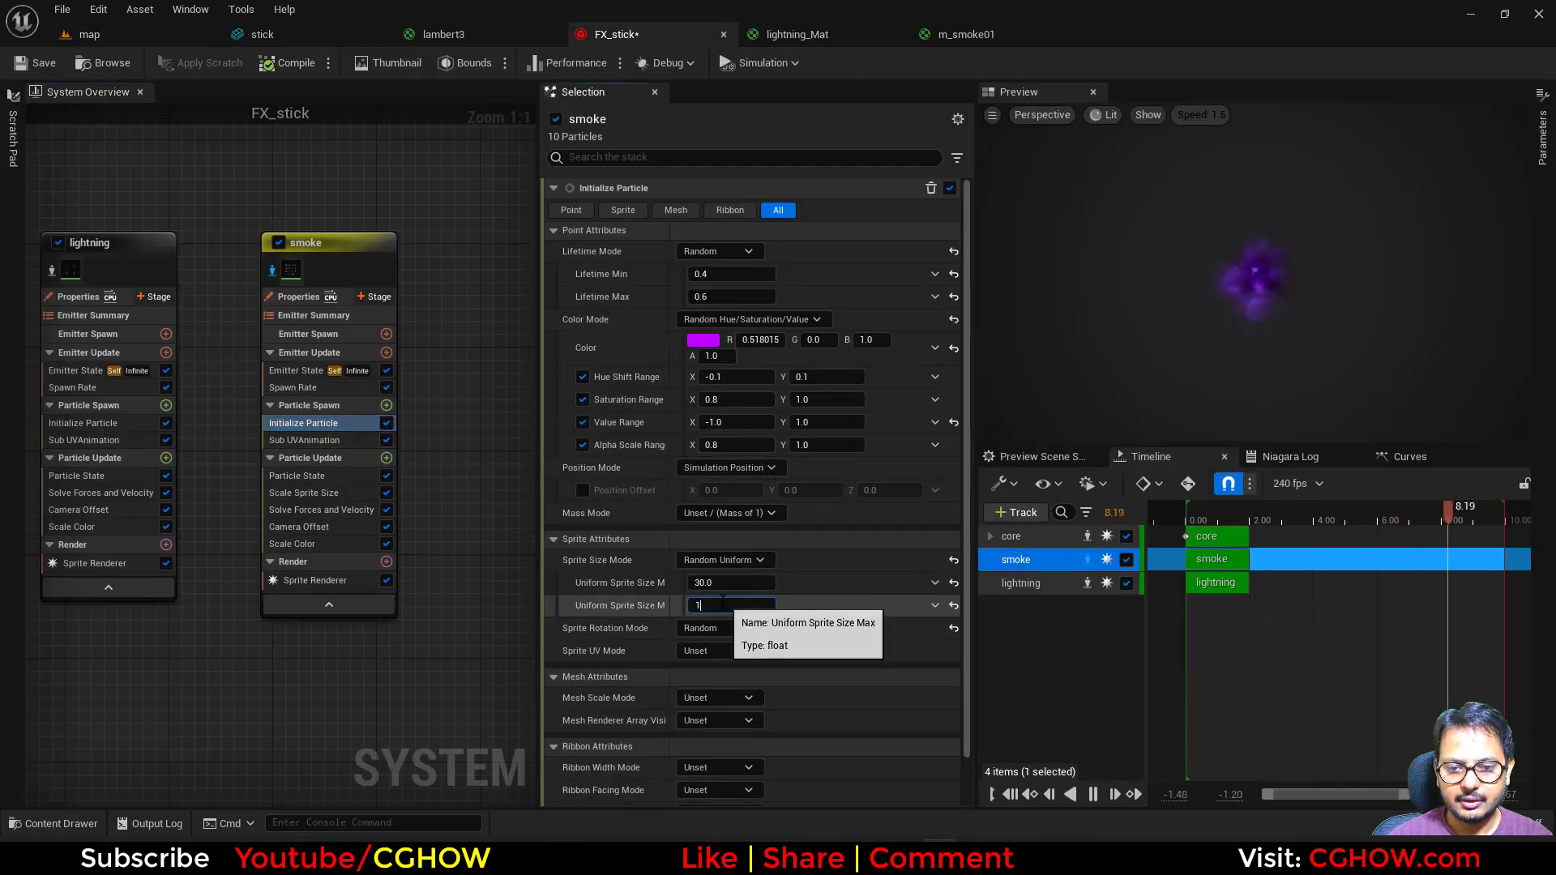
{"action": "left_click", "coordinate": [717, 582]}
{"action": "type", "text": "100"}
{"action": "key", "text": "Return"}
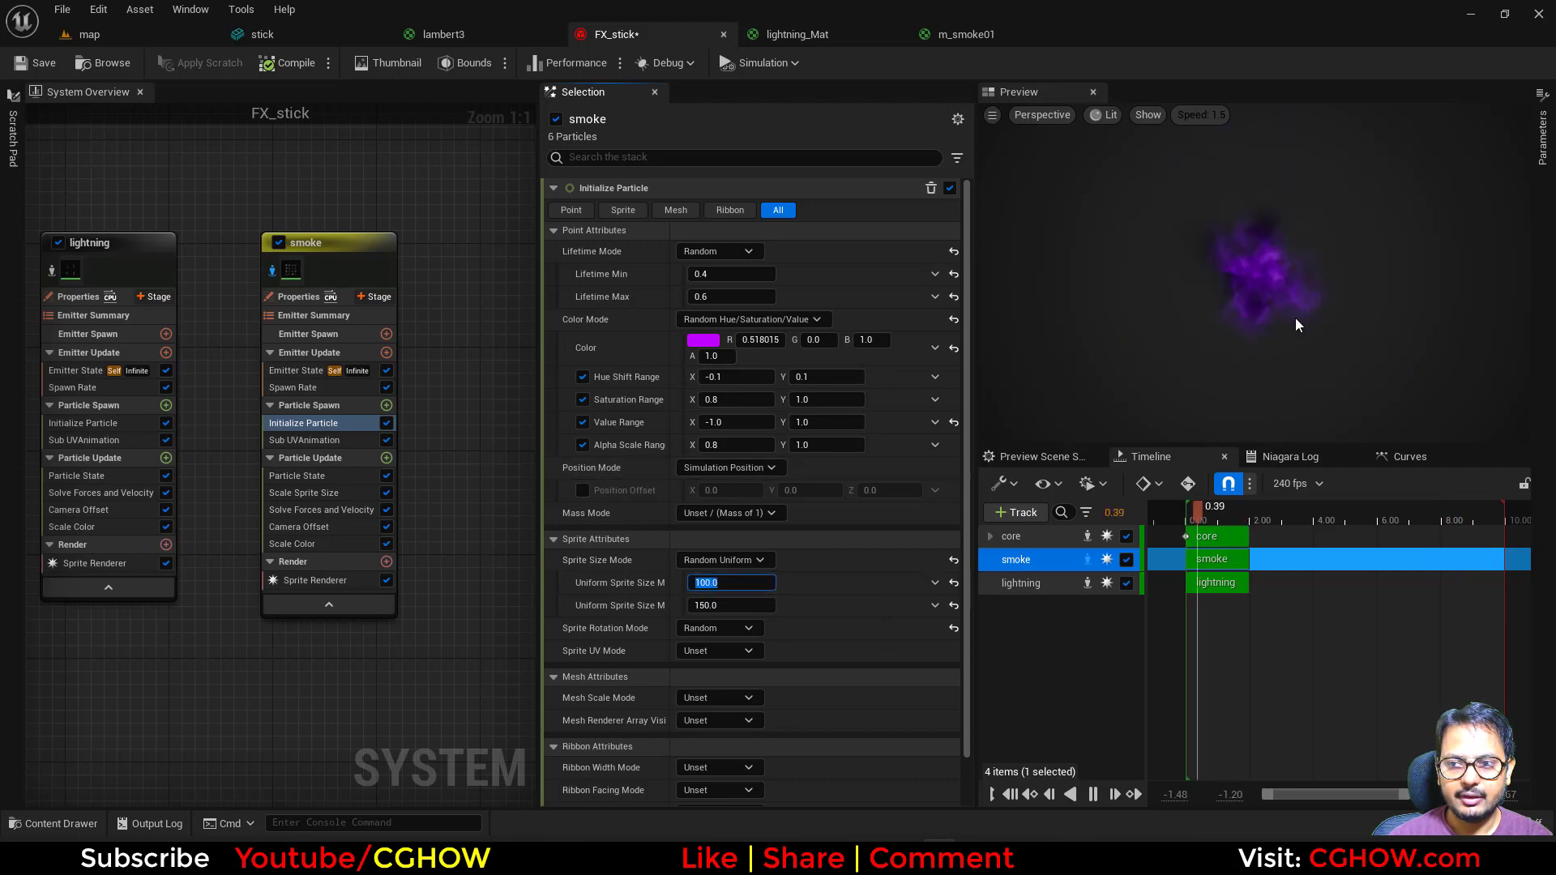
{"action": "left_click", "coordinate": [154, 38]}
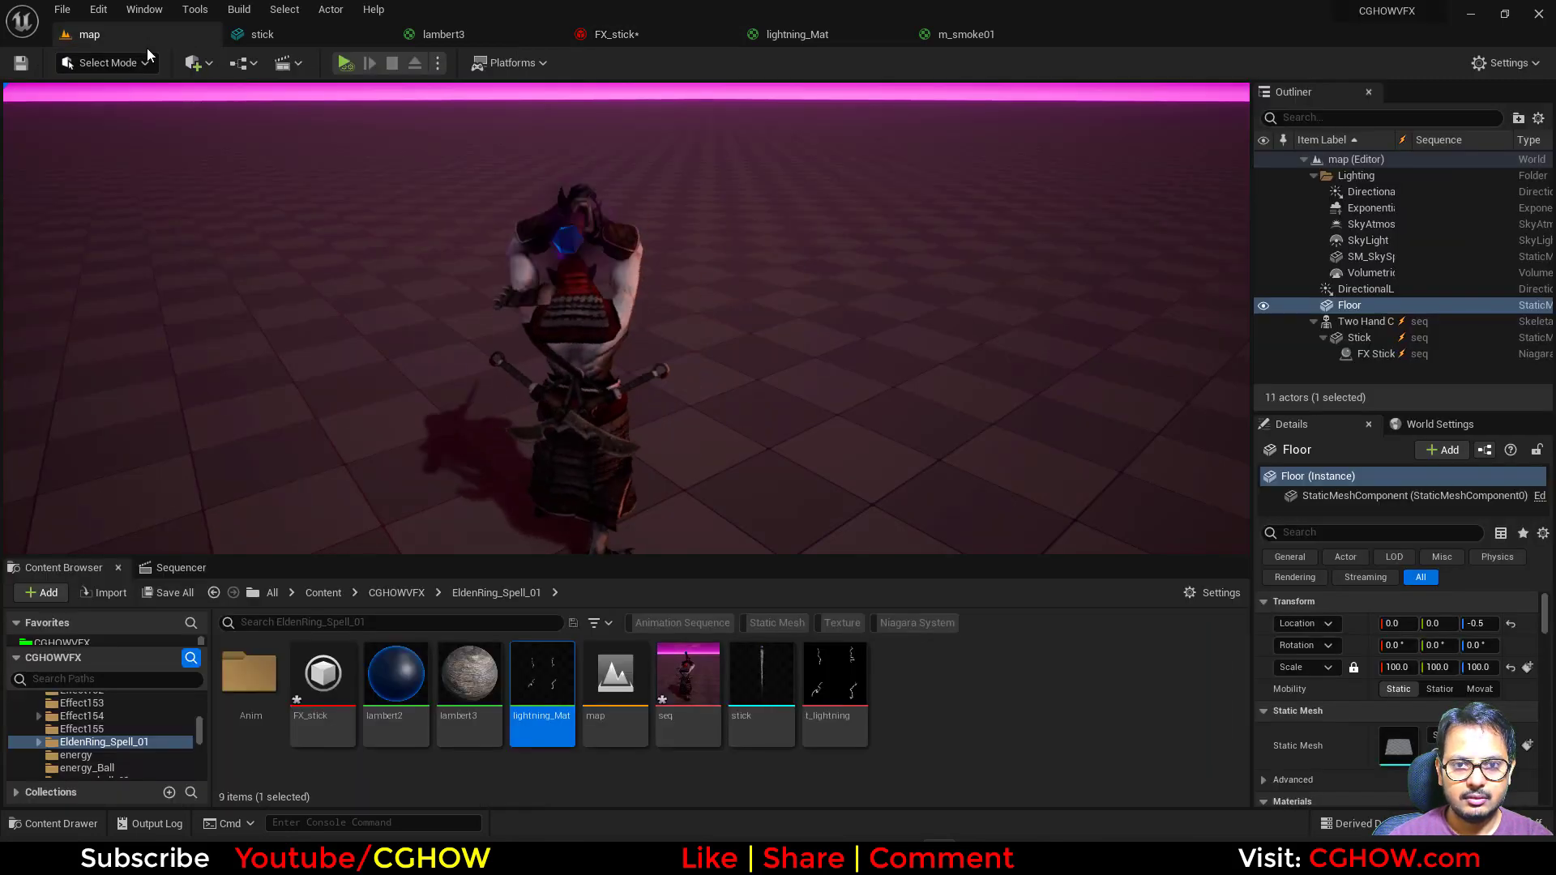
{"action": "left_click", "coordinate": [608, 32]}
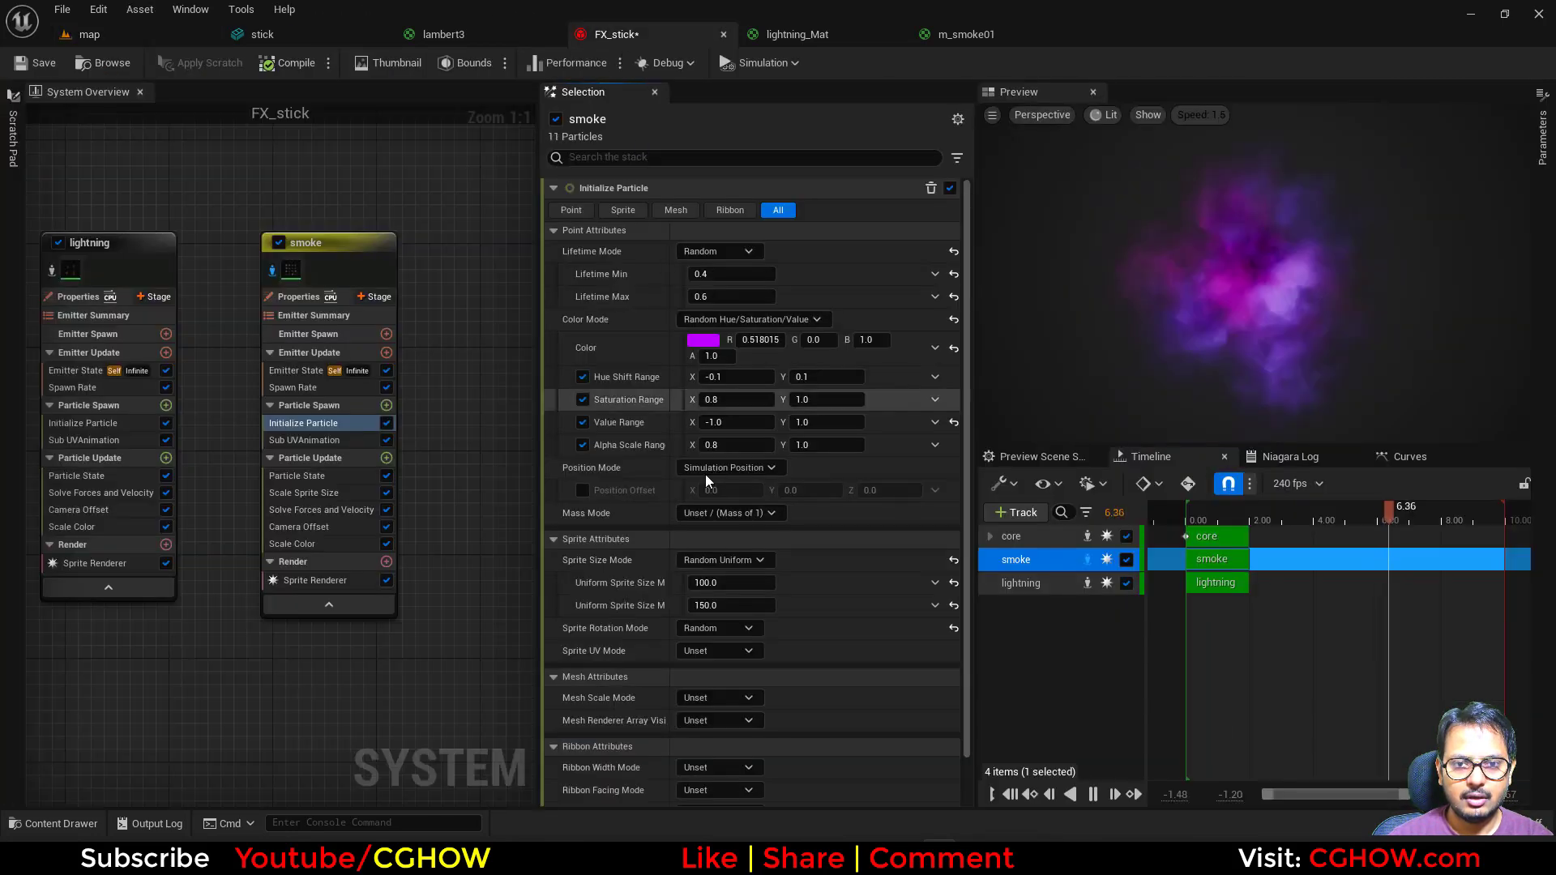
Set the smoke emitter's Uniform Sprite Size to 80 minimum and 120 maximum
{"action": "left_click", "coordinate": [729, 606]}
{"action": "type", "text": "120"}
{"action": "left_click", "coordinate": [732, 583]}
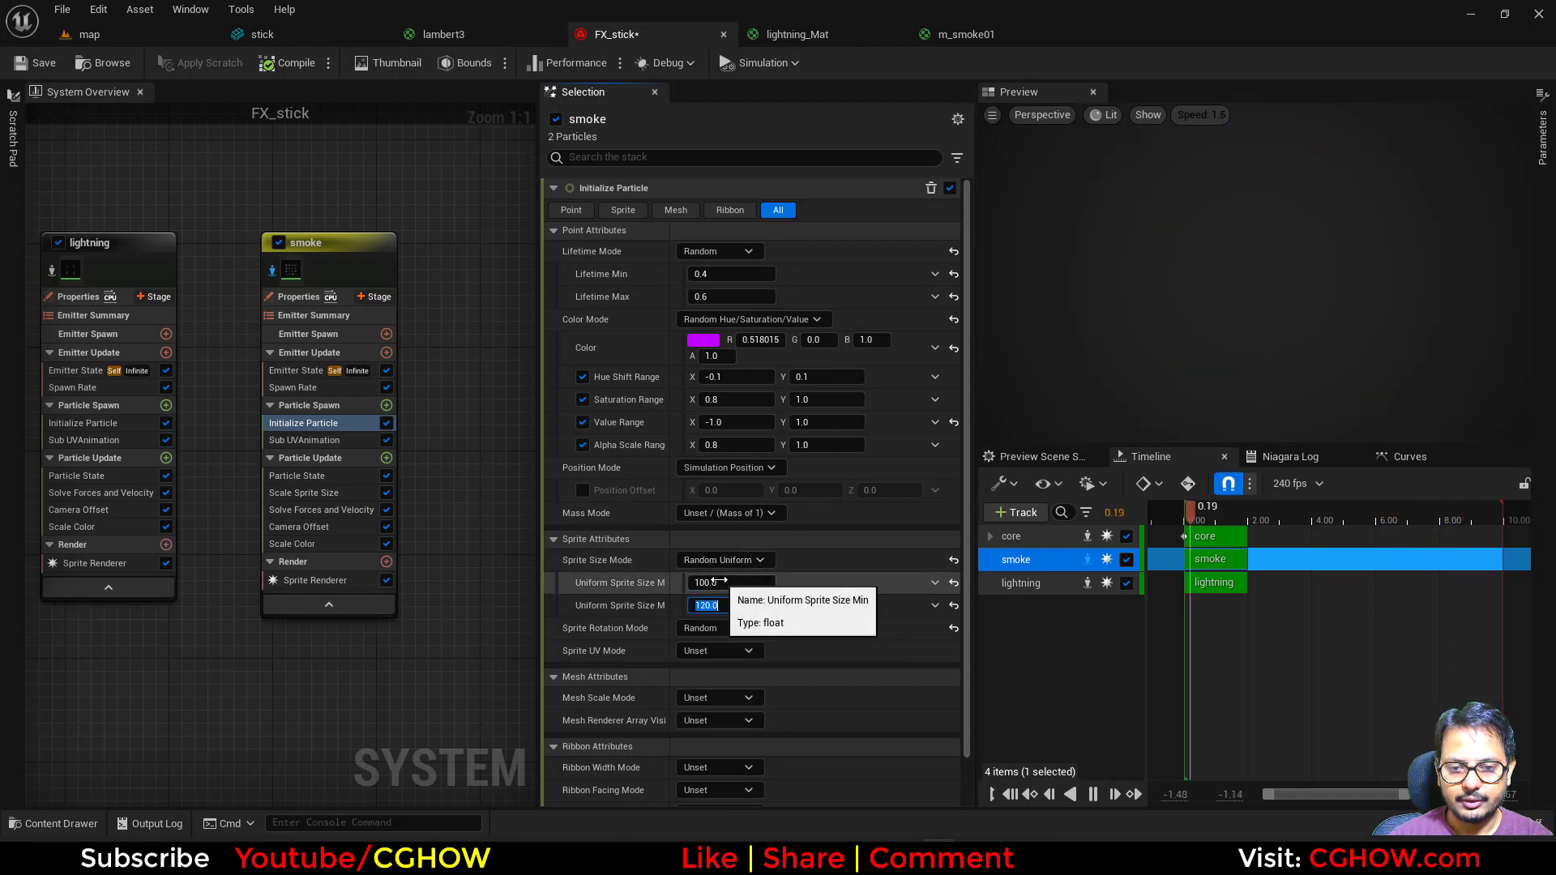
{"action": "type", "text": "80"}
{"action": "key", "text": "Return"}
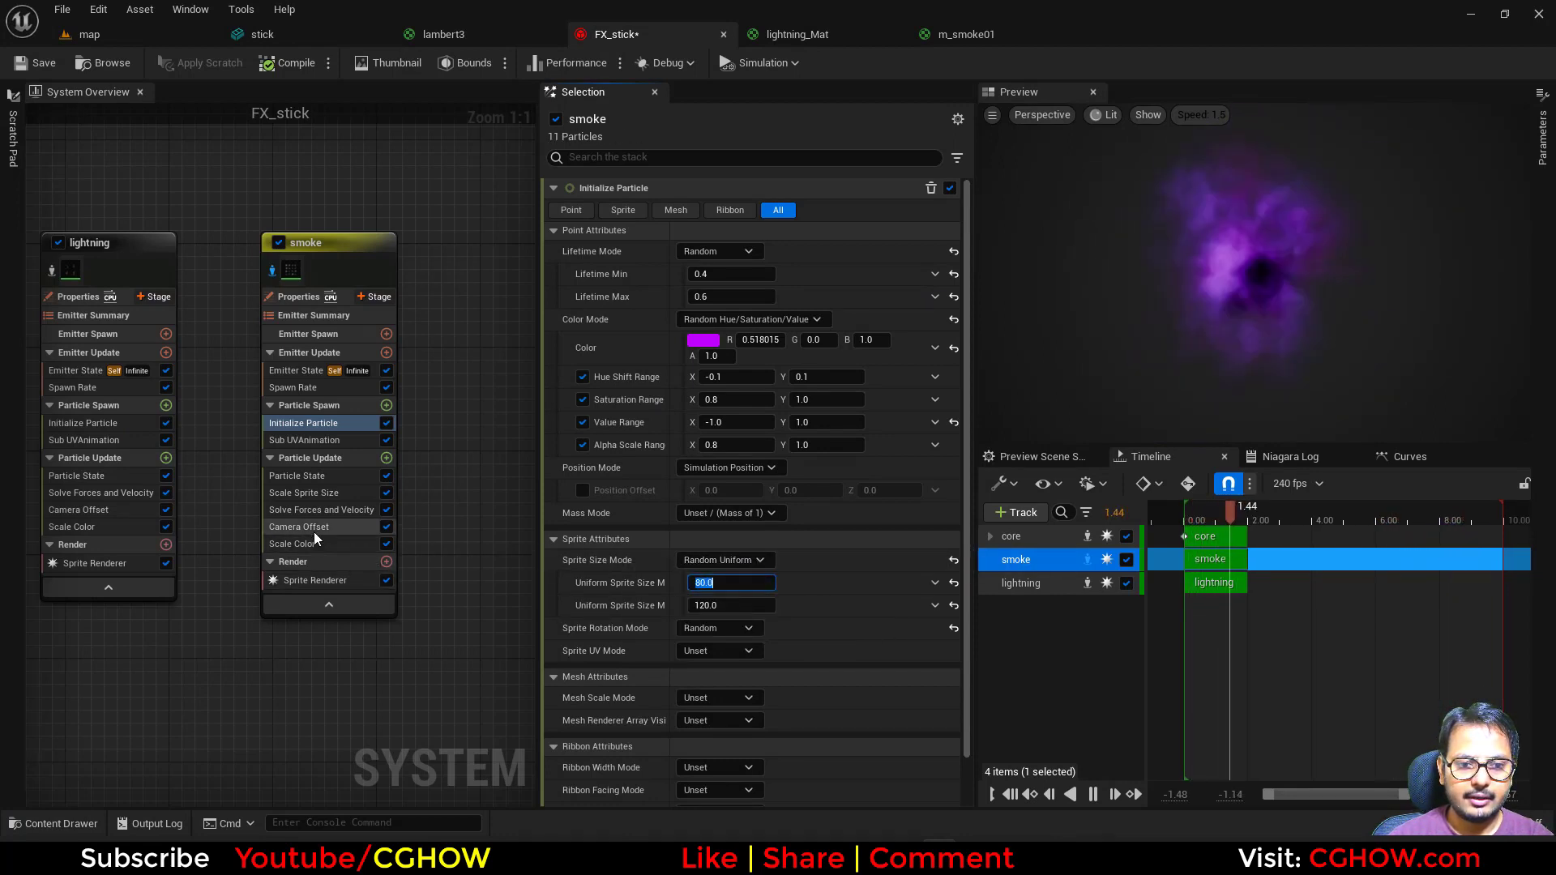
Set the smoke emitter's Camera Offset Amount to 3 and check the effect on the staff in the map level
{"action": "left_click", "coordinate": [298, 527]}
{"action": "left_click", "coordinate": [723, 210]}
{"action": "left_click", "coordinate": [136, 33]}
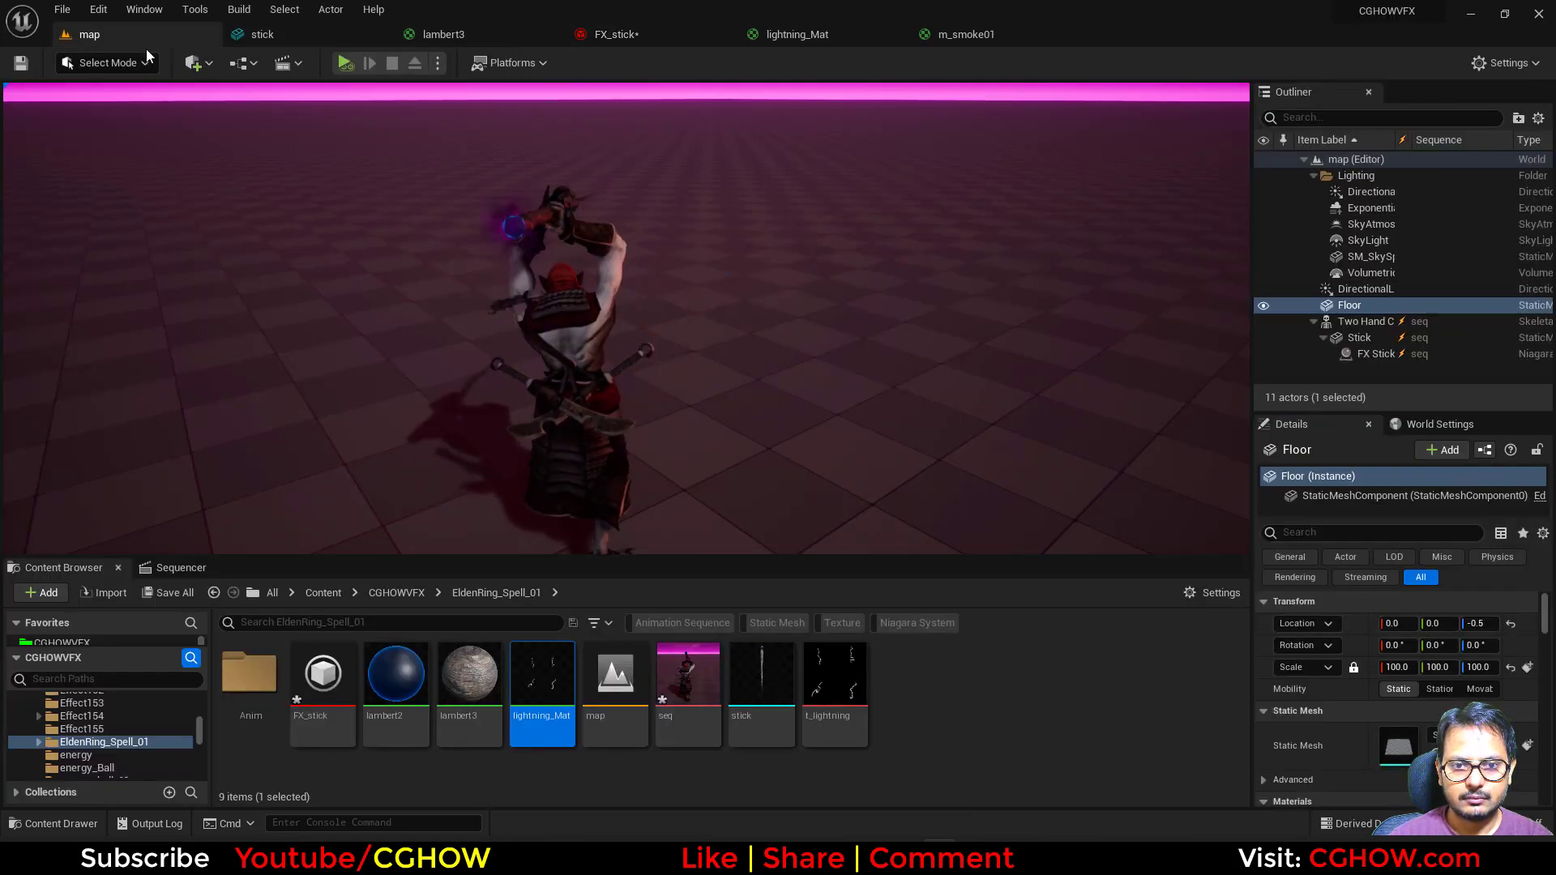
{"action": "left_click", "coordinate": [637, 34]}
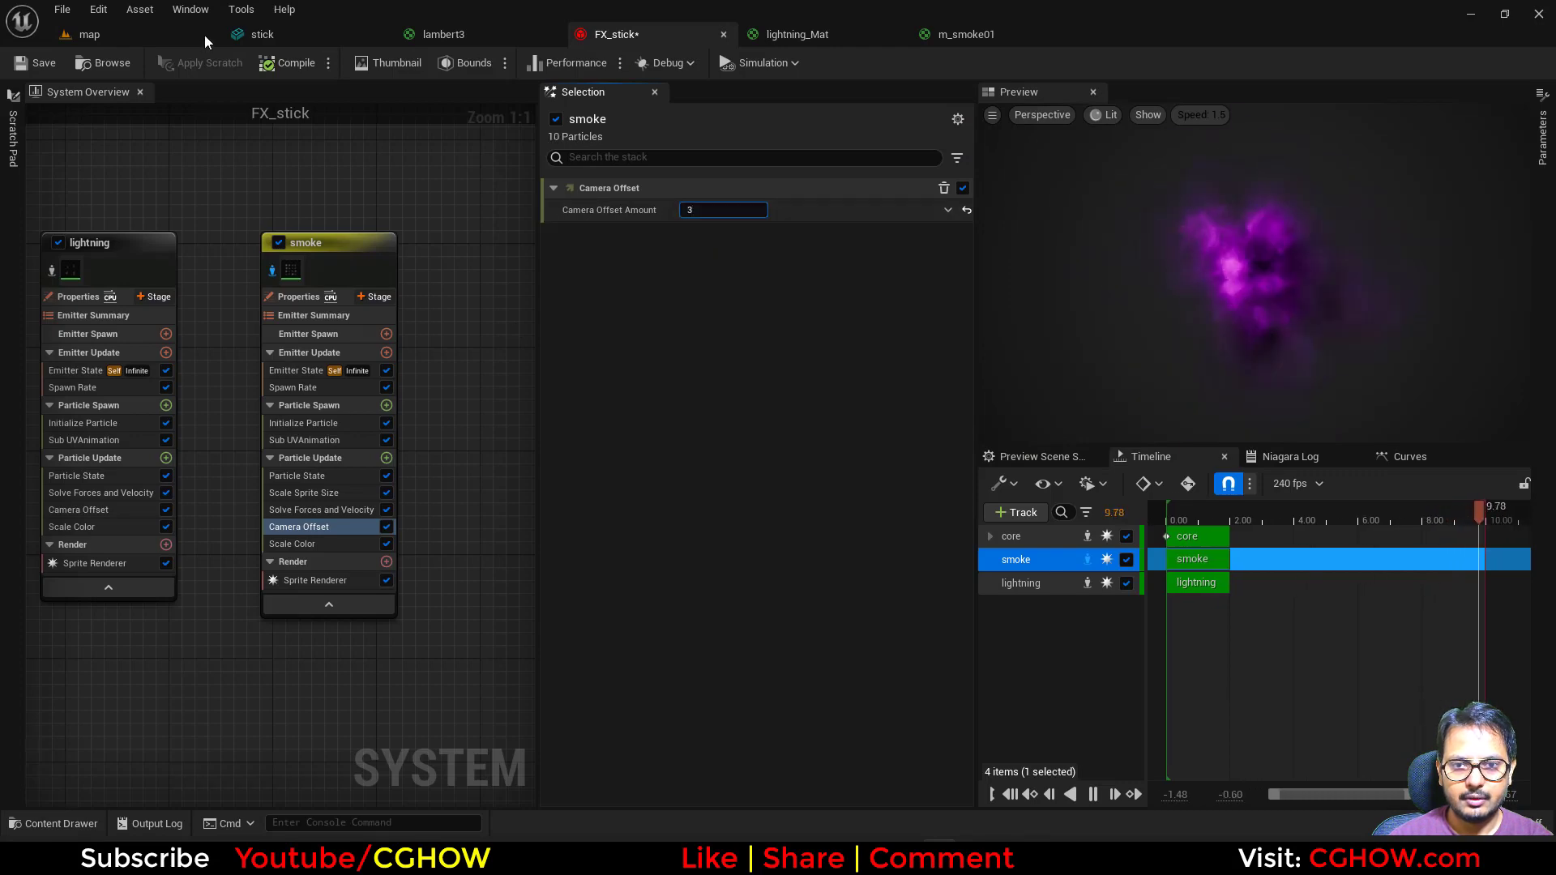
{"action": "left_click", "coordinate": [148, 34]}
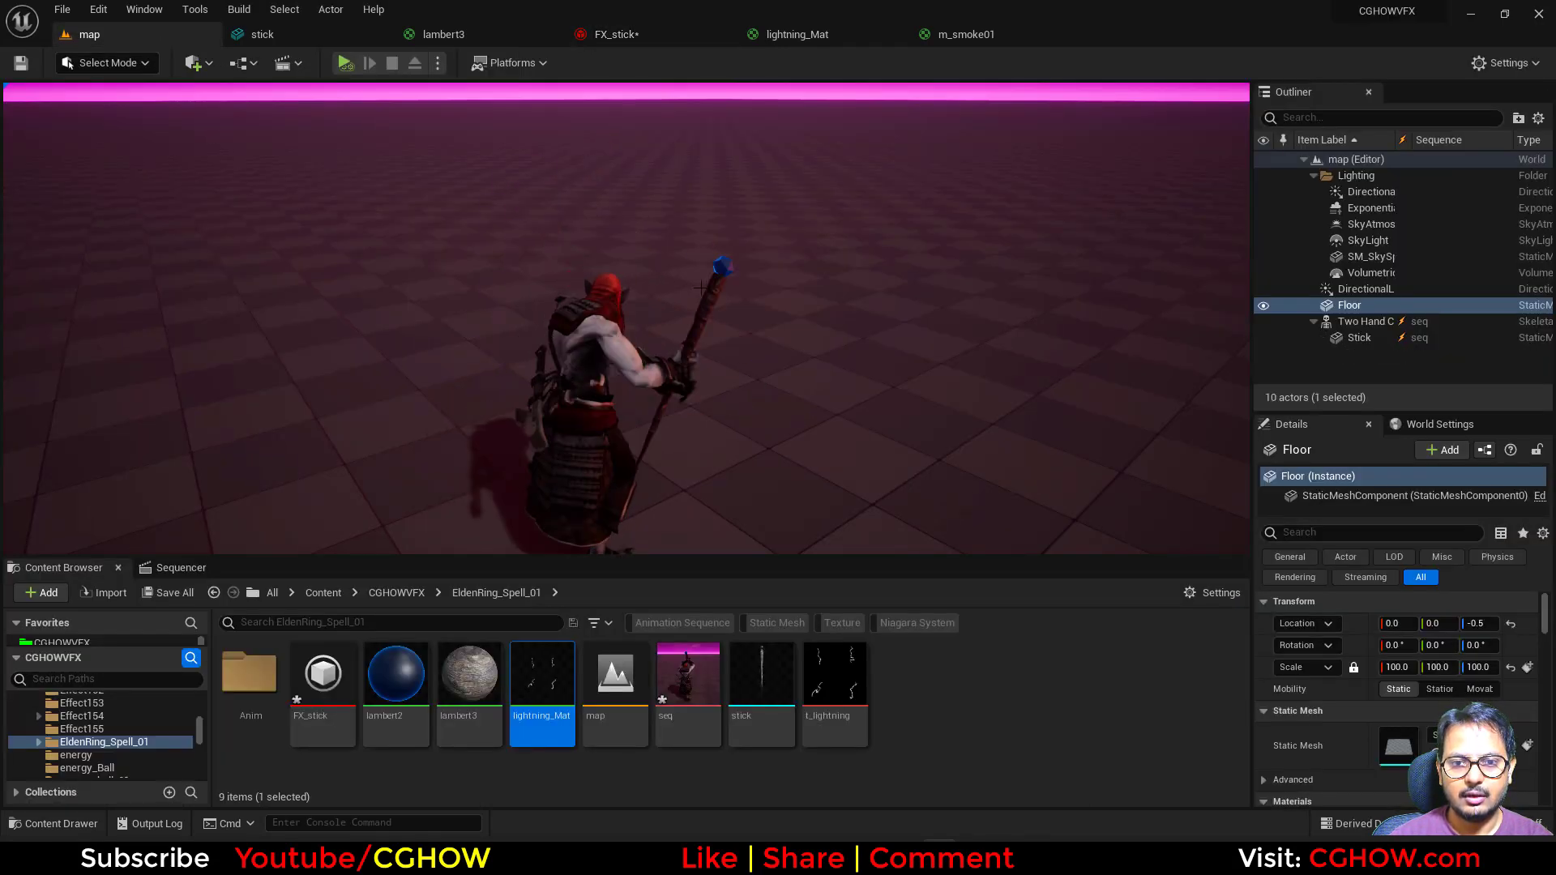
{"action": "left_click", "coordinate": [800, 39]}
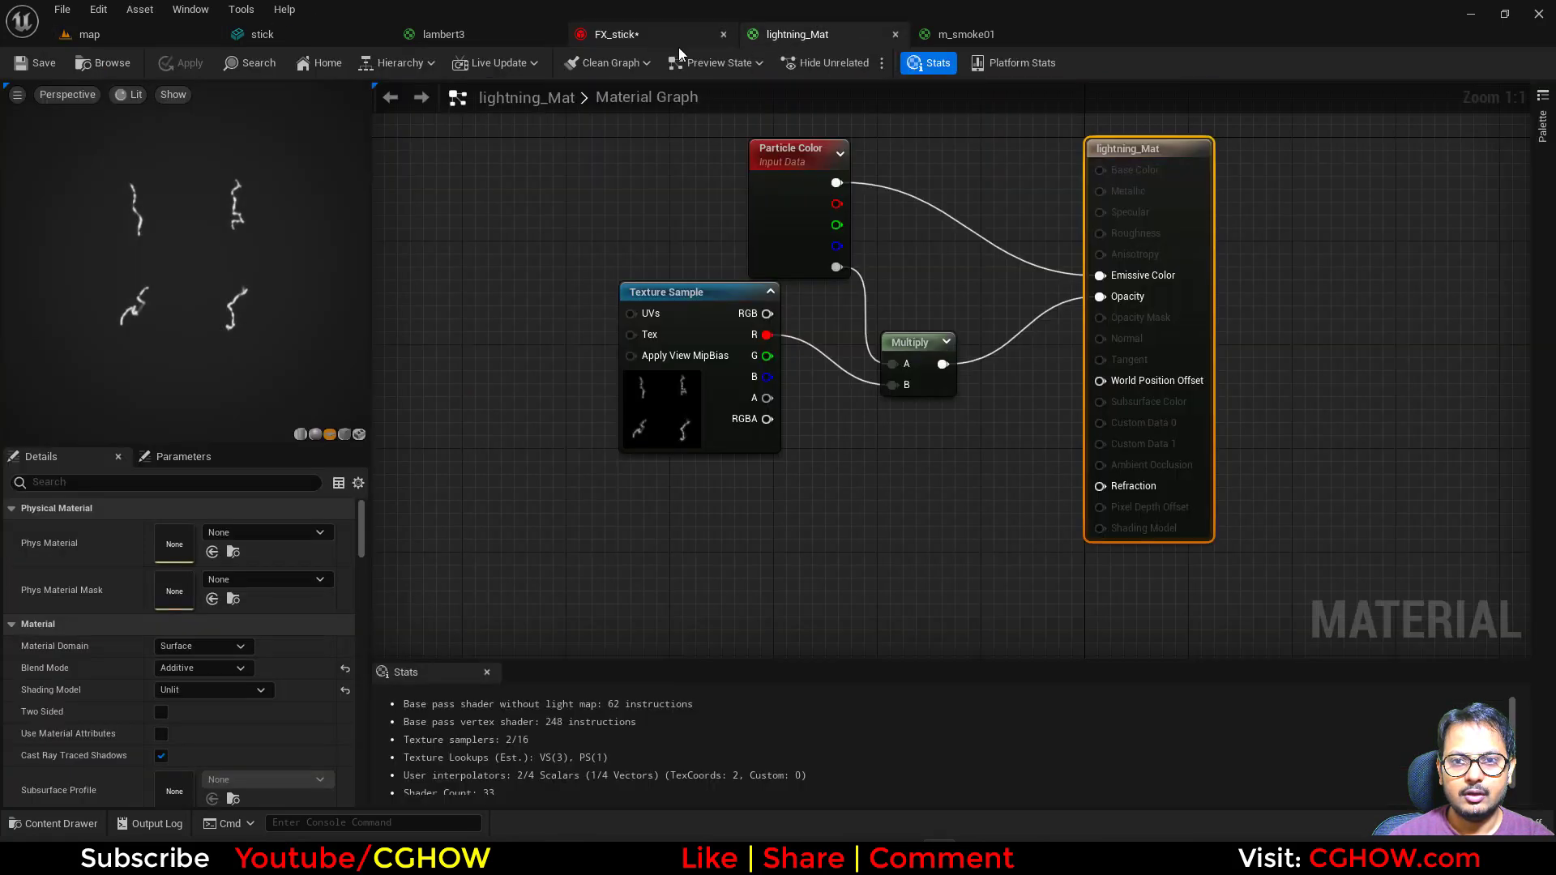
{"action": "left_click", "coordinate": [652, 36]}
{"action": "left_click", "coordinate": [89, 34]}
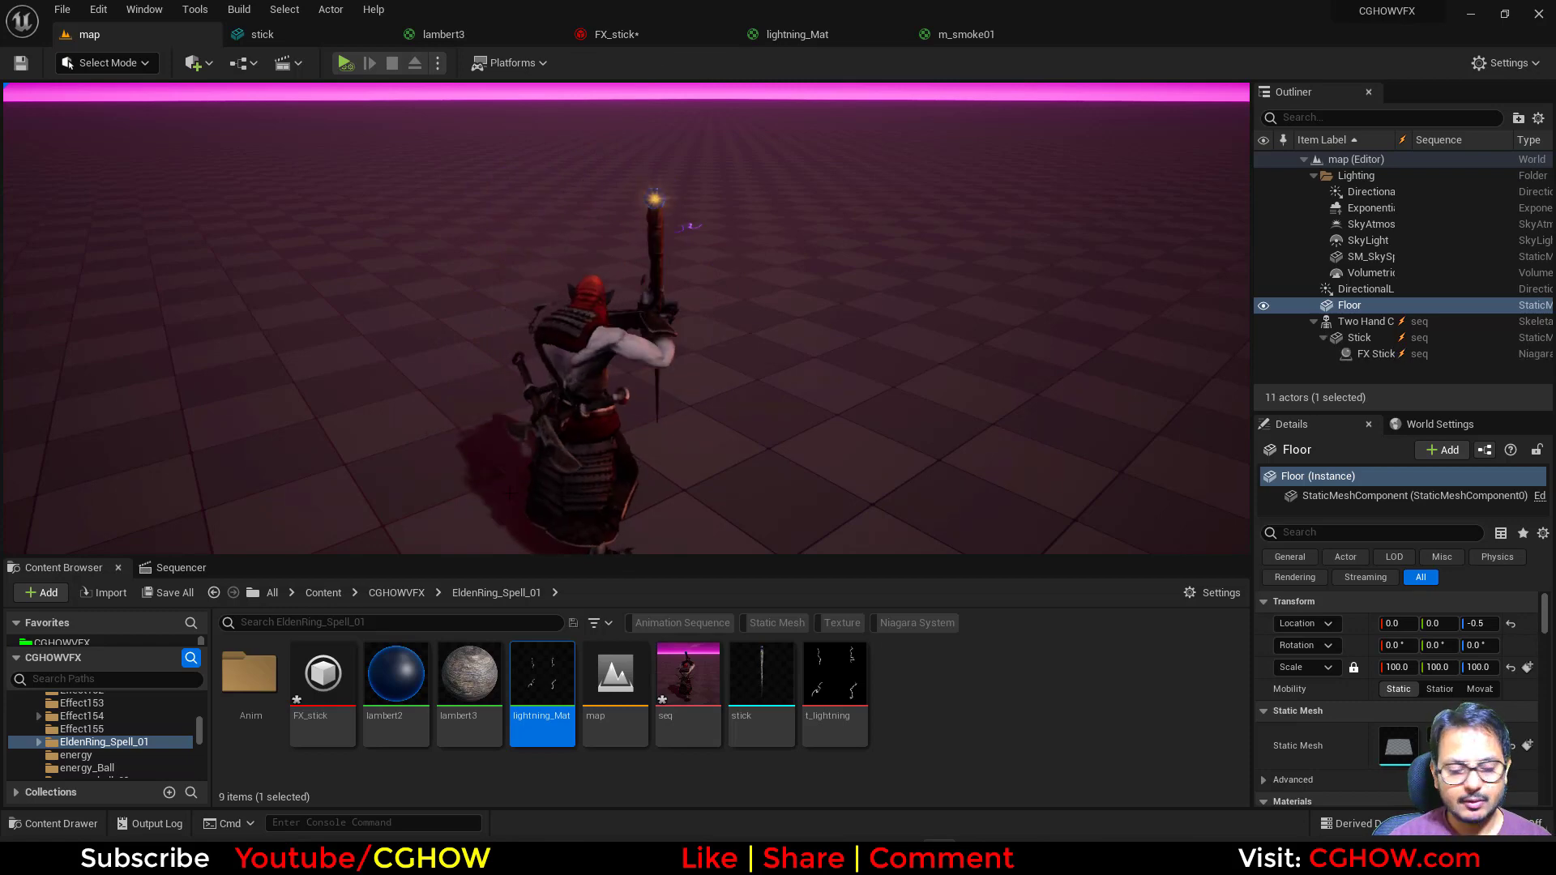
Save all modified assets of the project
{"action": "key", "text": "ctrl+shift+s"}
{"action": "left_click", "coordinate": [882, 616]}
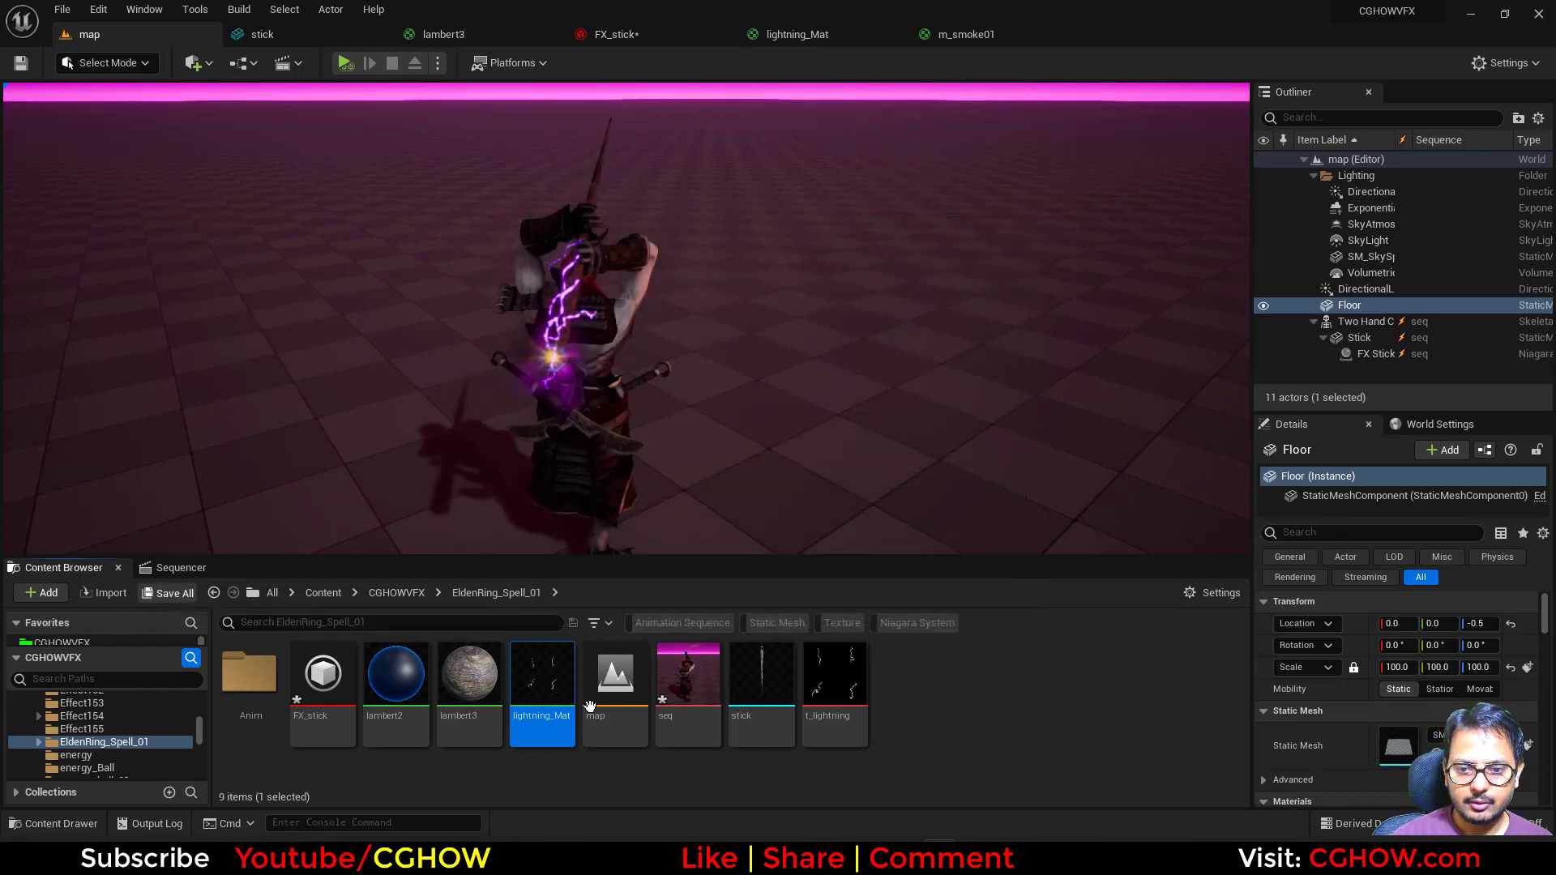
{"action": "right_click", "coordinate": [1026, 733]}
{"action": "left_click", "coordinate": [191, 594]}
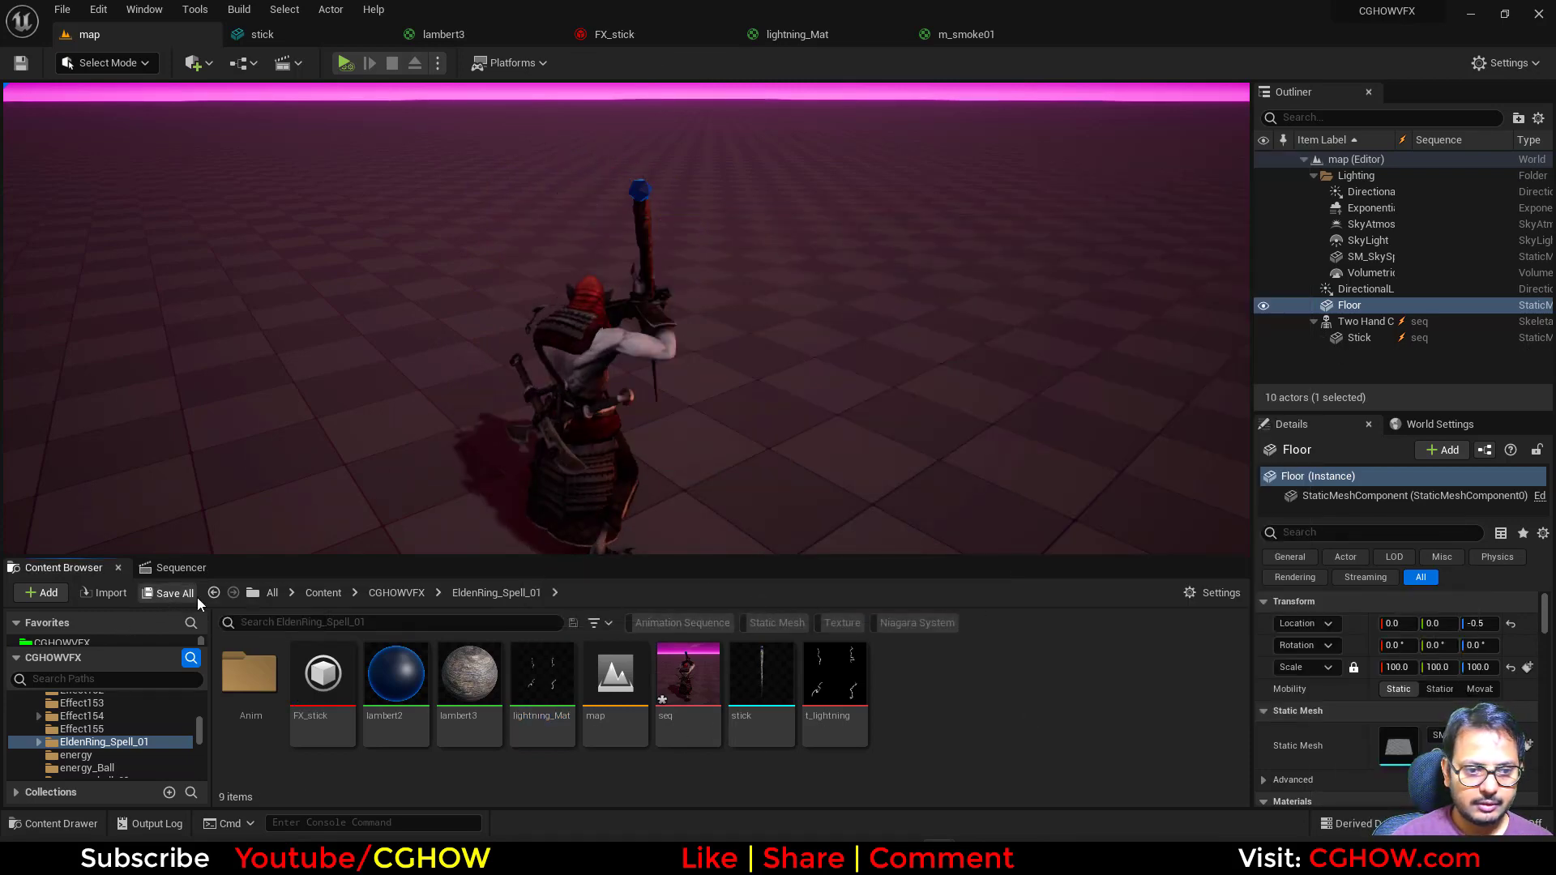
Create a new material named m_ribbon in the EldenRing_Spell_01 folder, open it and preview it on a plane
{"action": "left_click", "coordinate": [924, 609]}
{"action": "right_click", "coordinate": [980, 702]}
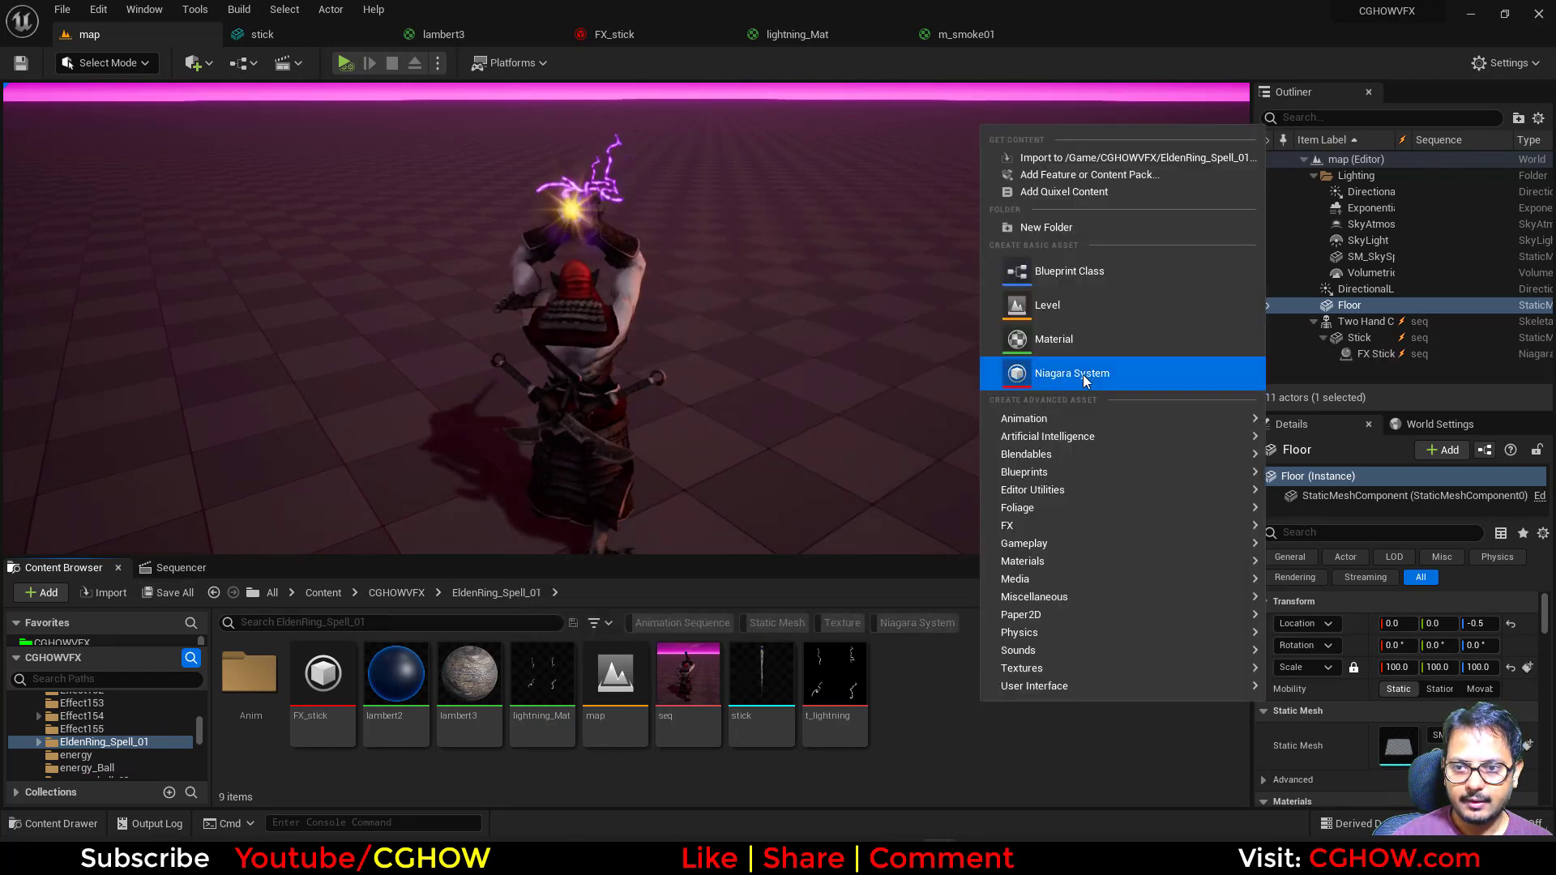
{"action": "left_click", "coordinate": [1073, 344]}
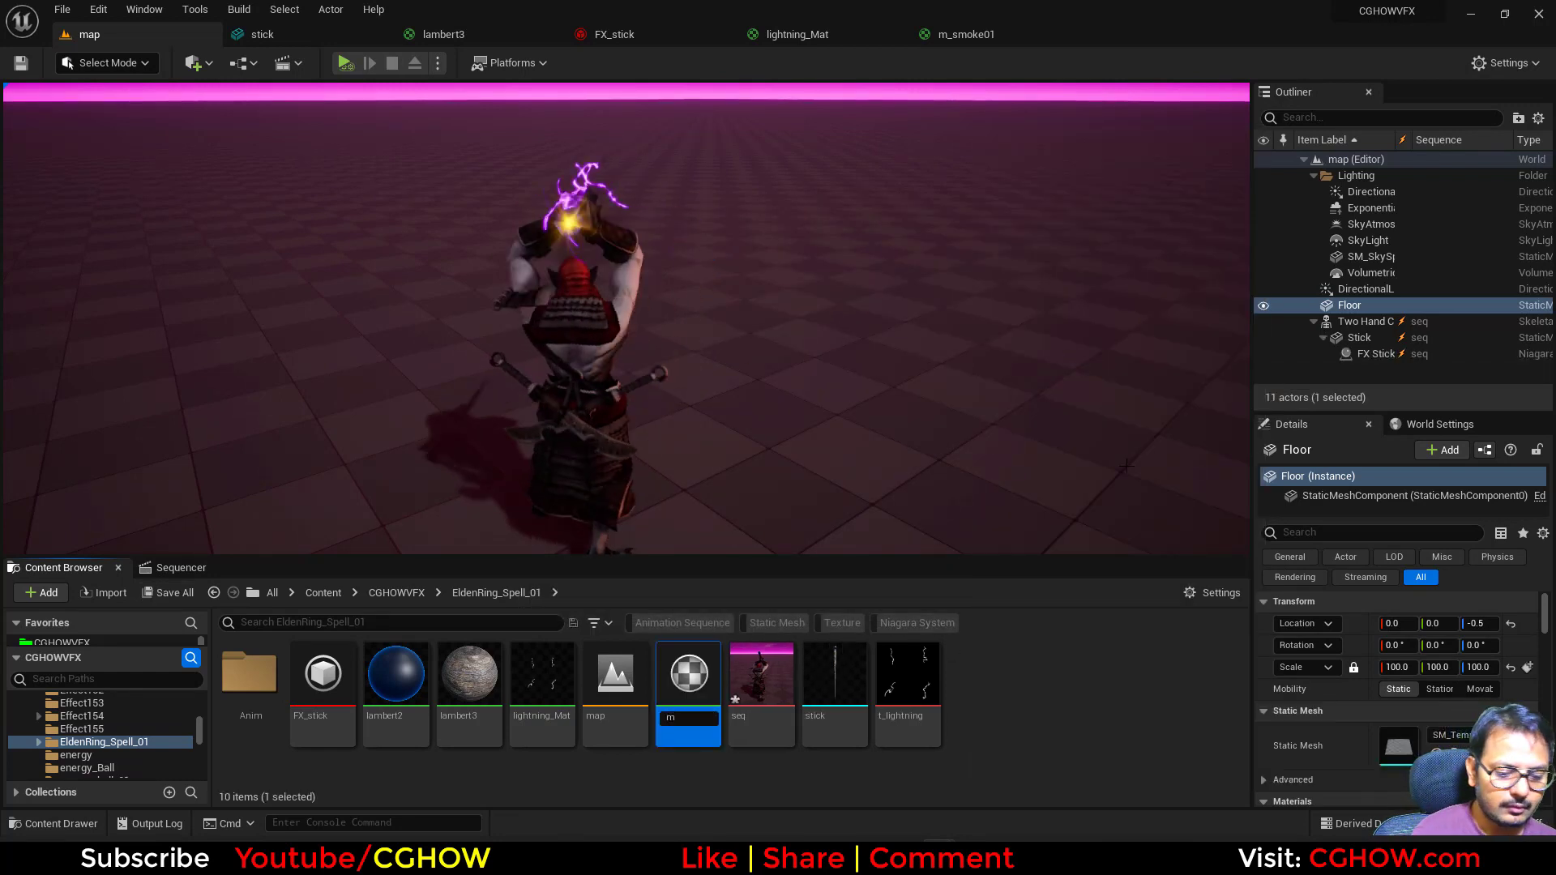
{"action": "type", "text": "m_ribbon"}
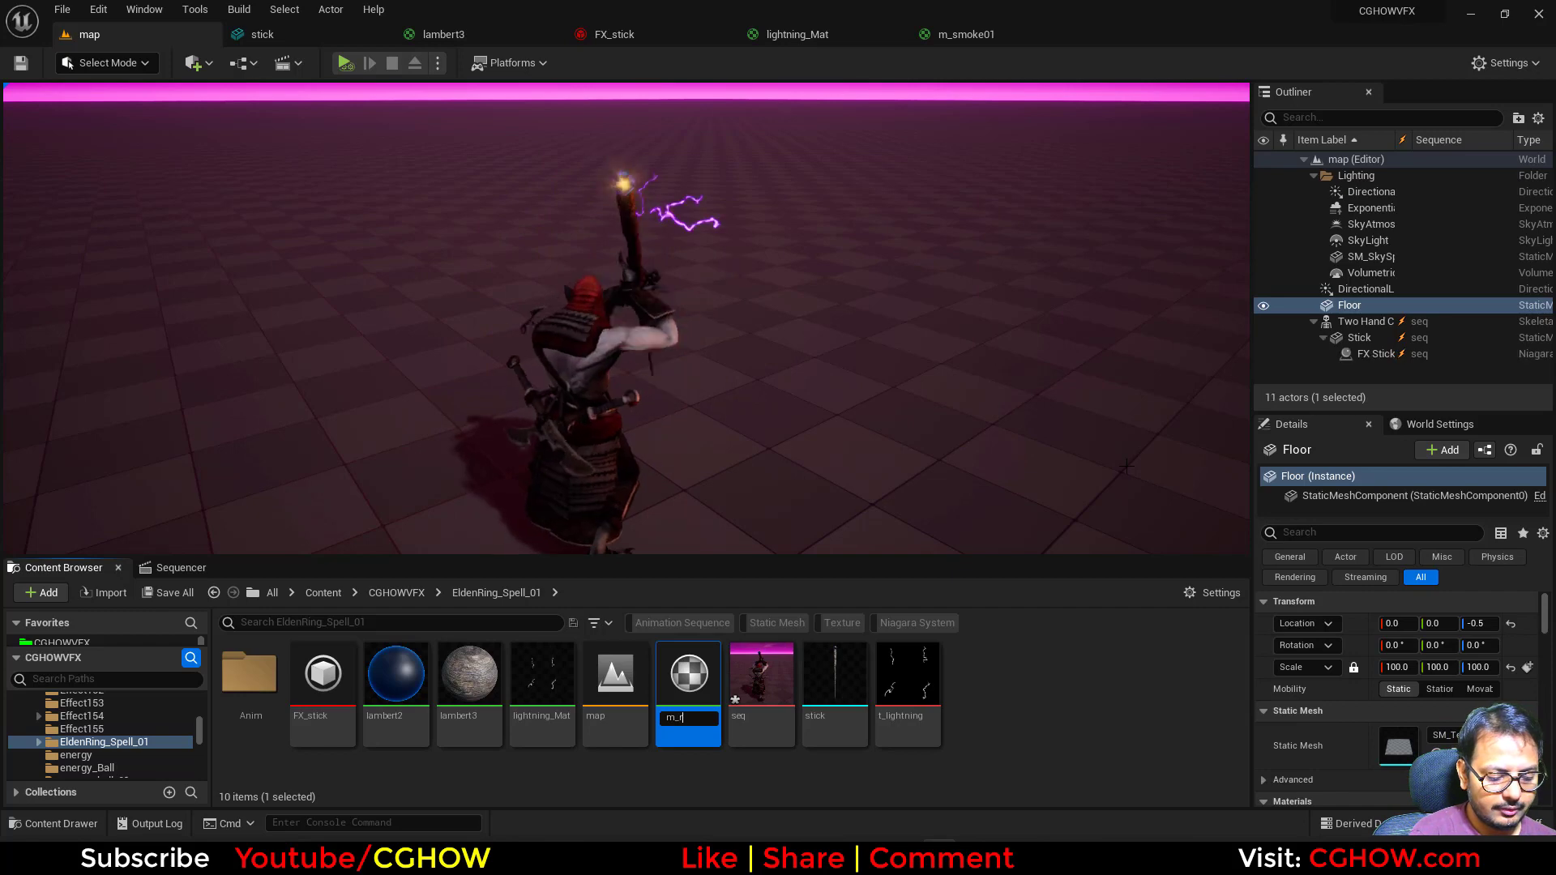
{"action": "key", "text": "Return"}
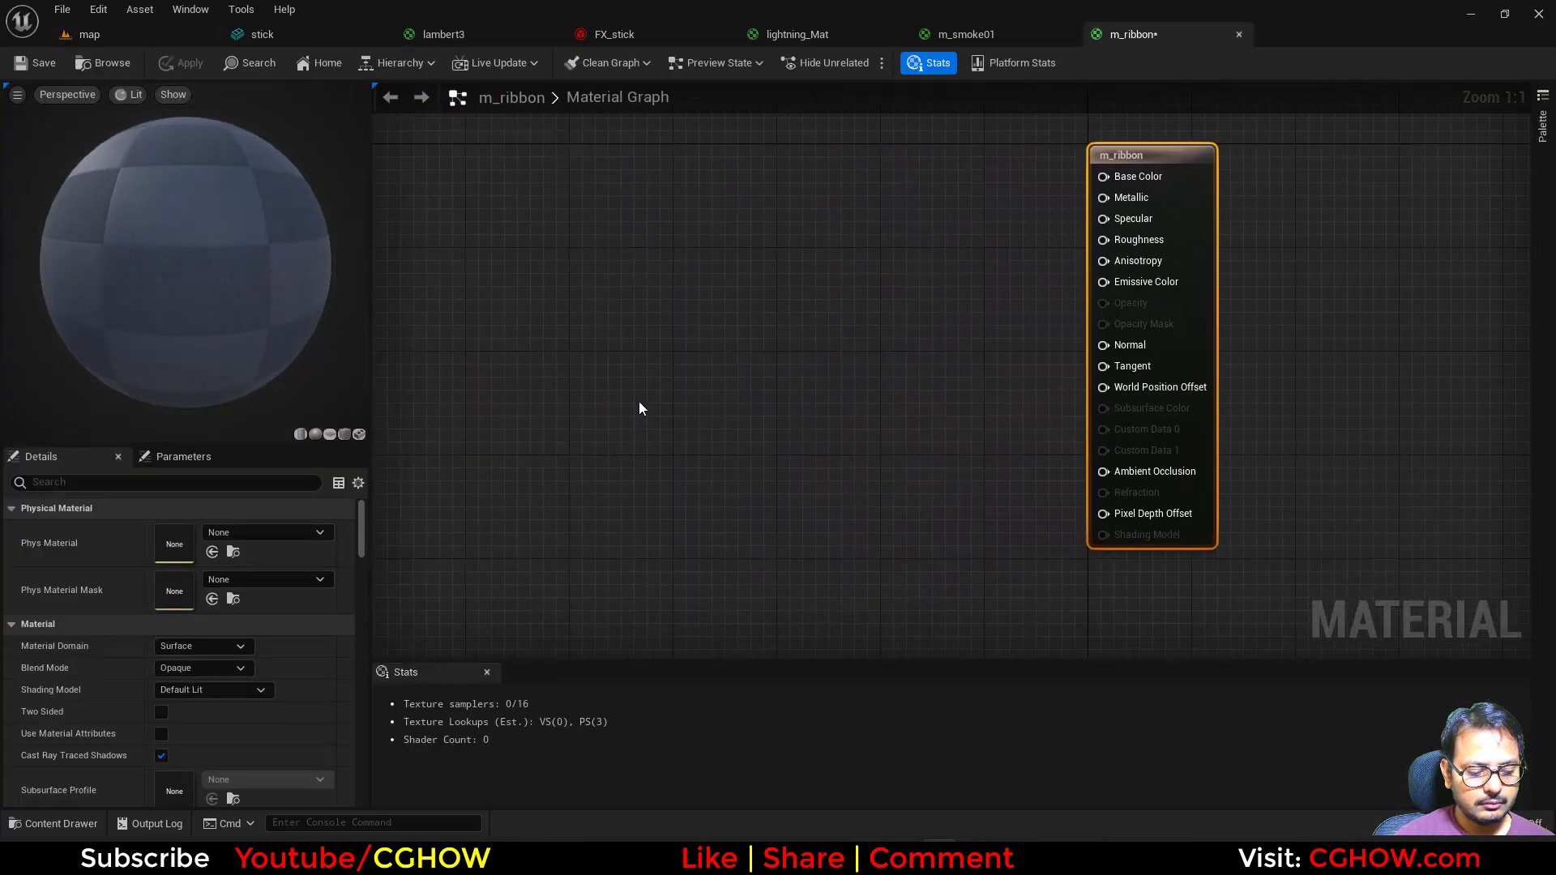
{"action": "left_click", "coordinate": [329, 435]}
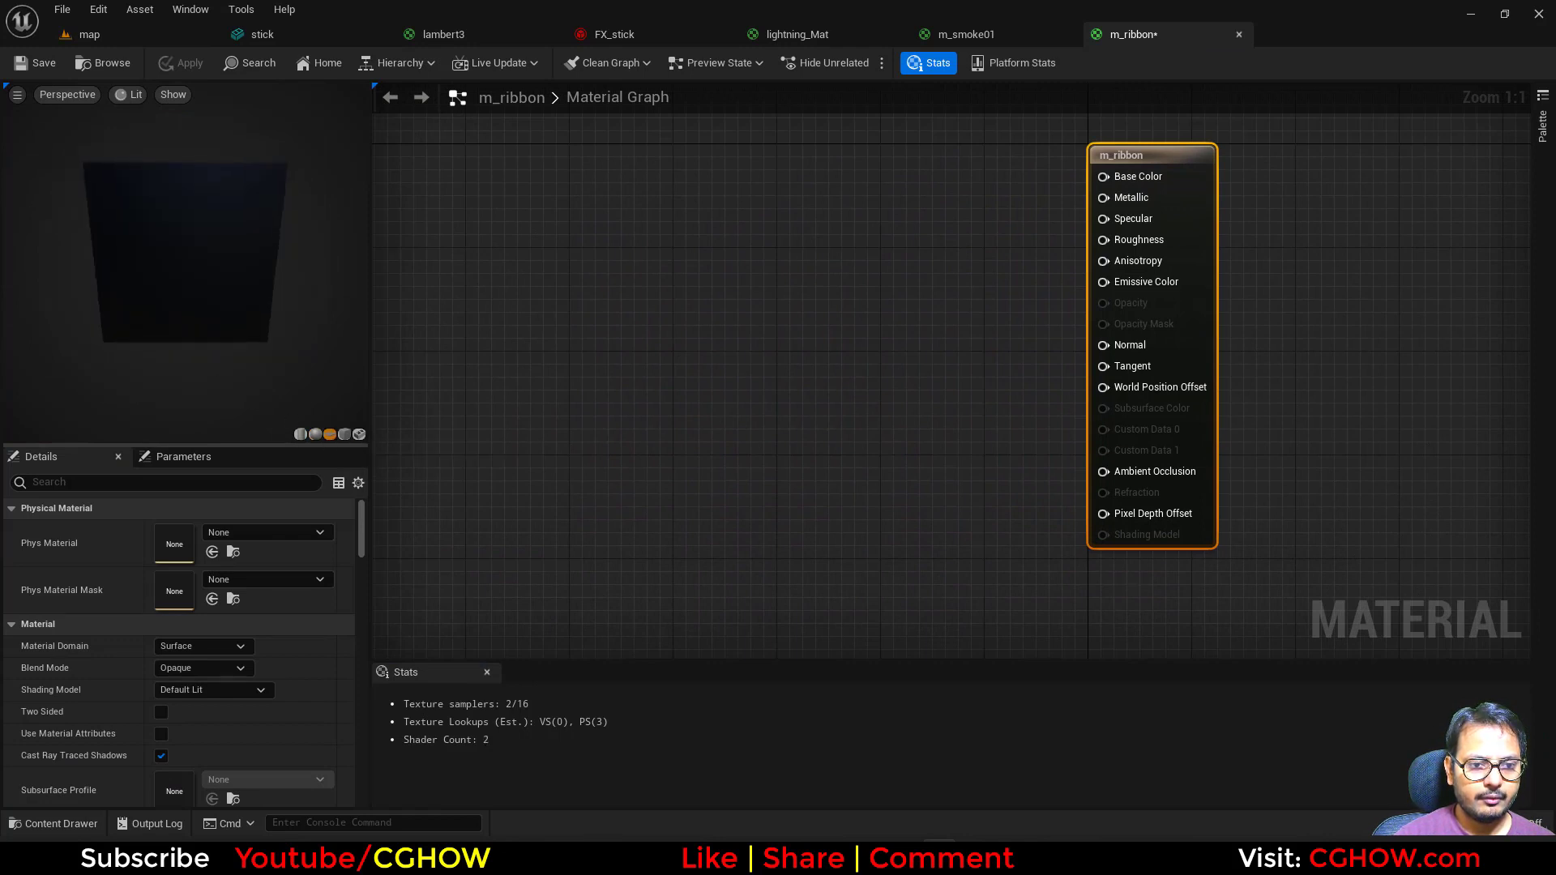
{"action": "right_click_drag", "start_coordinate": [649, 338], "coordinate": [794, 328]}
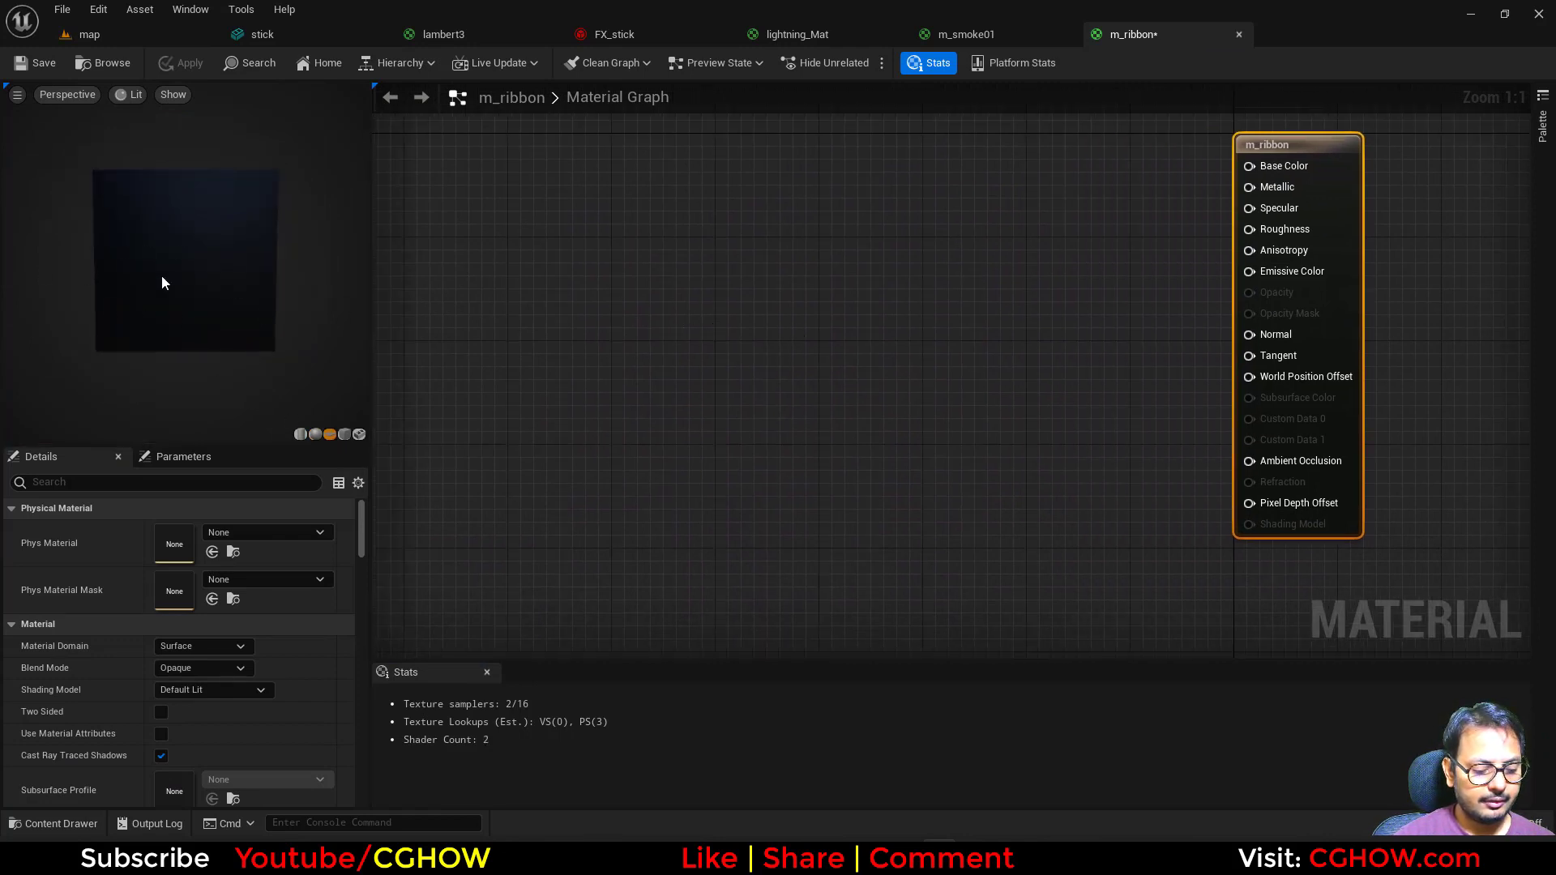
{"action": "left_click", "coordinate": [627, 261]}
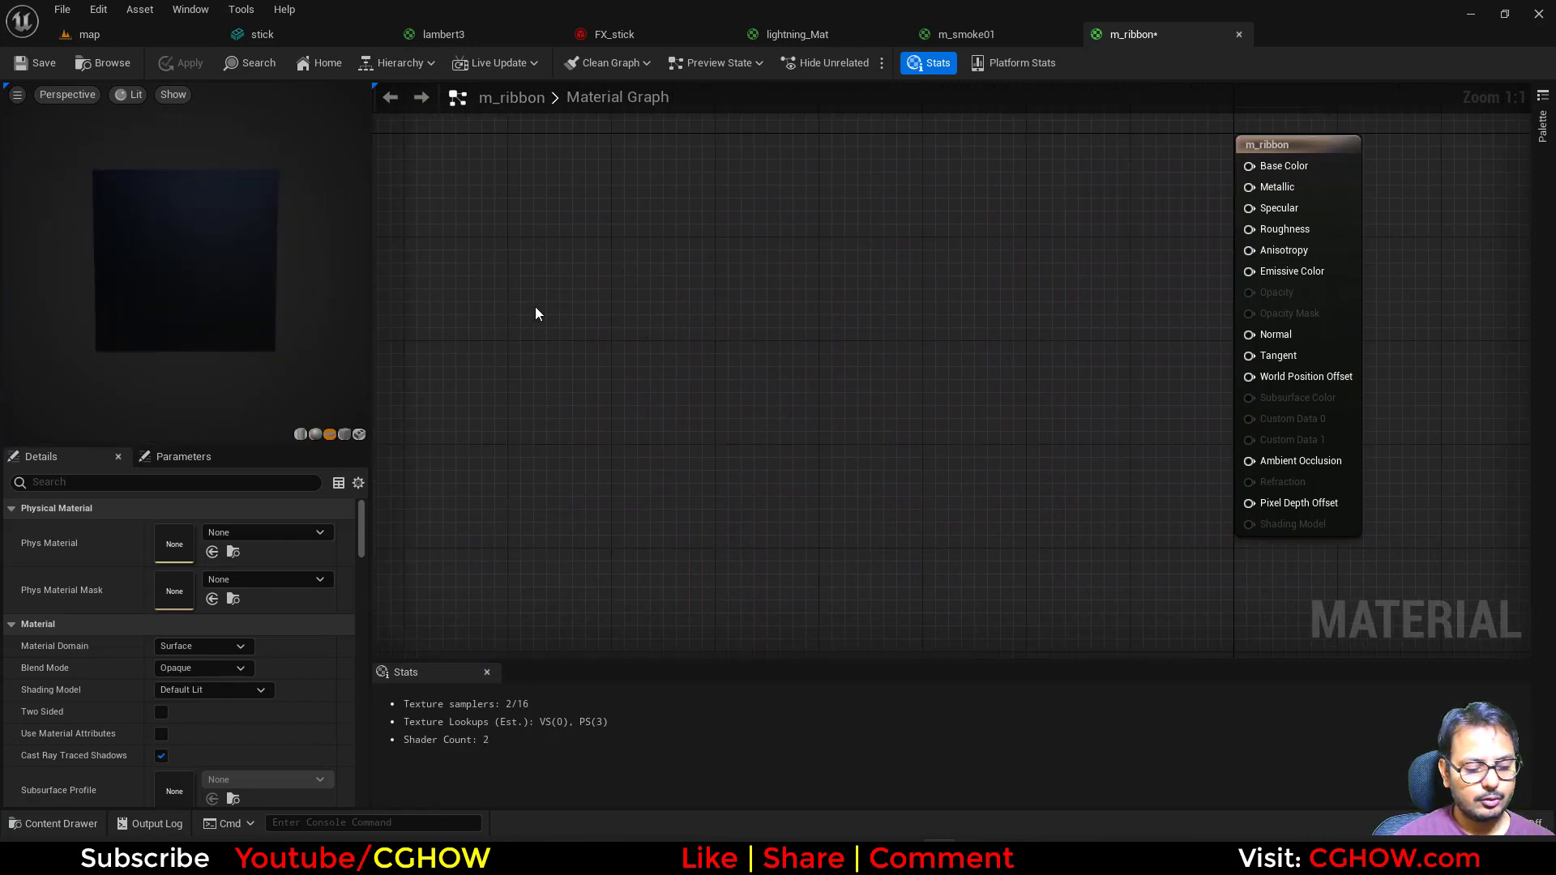
Add a TexCoord node feeding a component mask limited to R in the m_ribbon graph and preview the mask
{"action": "key", "text": "u"}
{"action": "left_click", "coordinate": [473, 289]}
{"action": "left_click_drag", "start_coordinate": [497, 316], "coordinate": [612, 259]}
{"action": "left_click", "coordinate": [598, 286]}
{"action": "key", "text": "shift+c"}
{"action": "left_click", "coordinate": [613, 277], "text": "shift"}
{"action": "left_click", "coordinate": [164, 552]}
{"action": "key", "text": "space"}
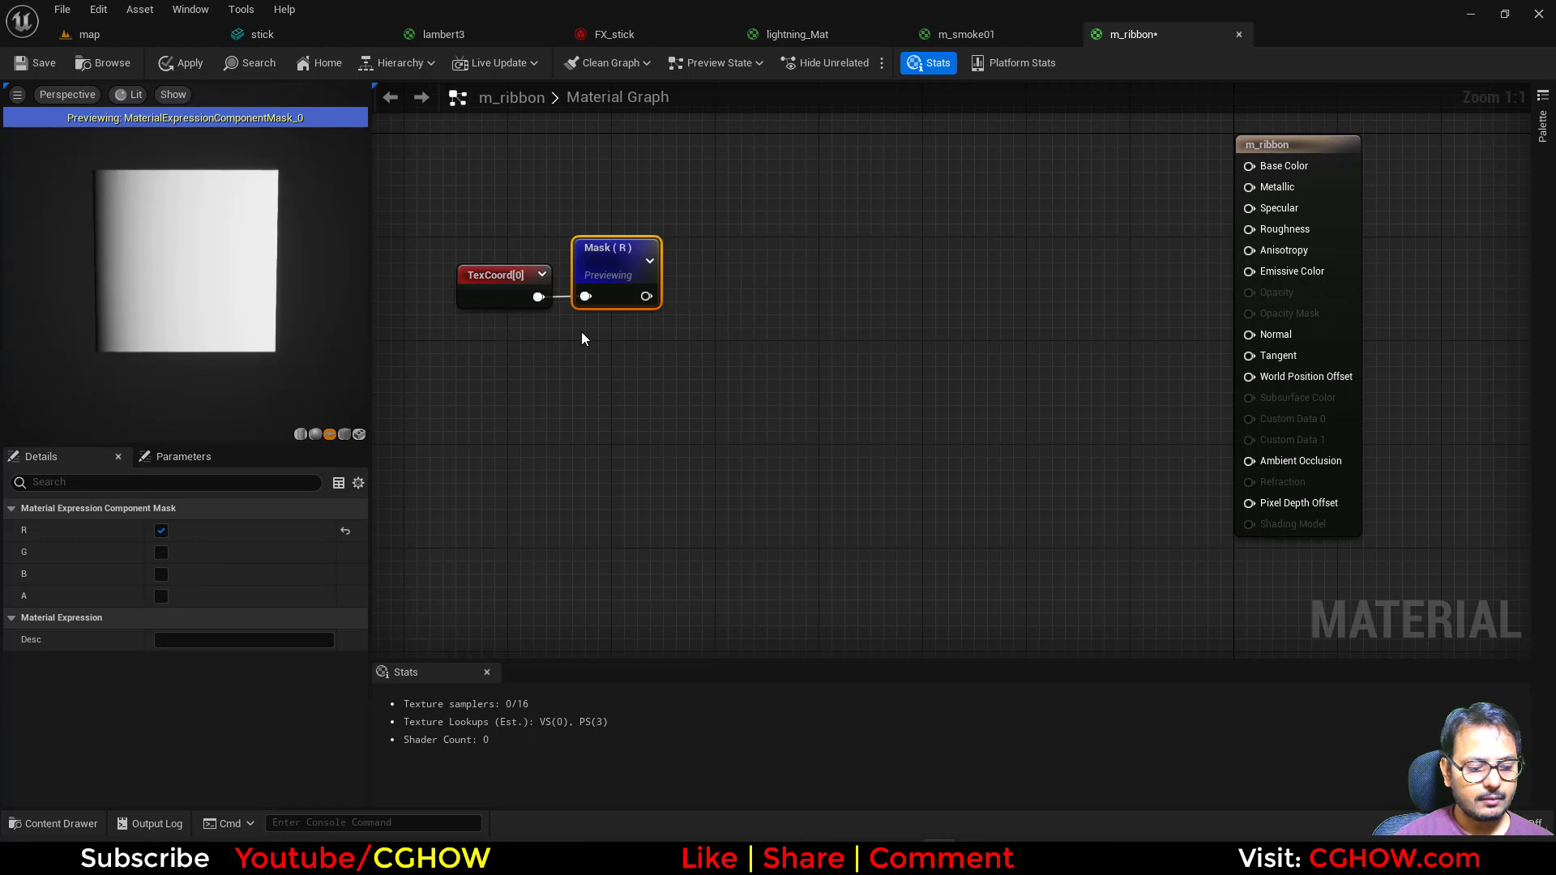
Add a second component mask limited to G, fed from the TexCoord node, and place it below the R mask
{"action": "key", "text": "c"}
{"action": "left_click", "coordinate": [581, 332]}
{"action": "left_click_drag", "start_coordinate": [538, 296], "coordinate": [593, 366]}
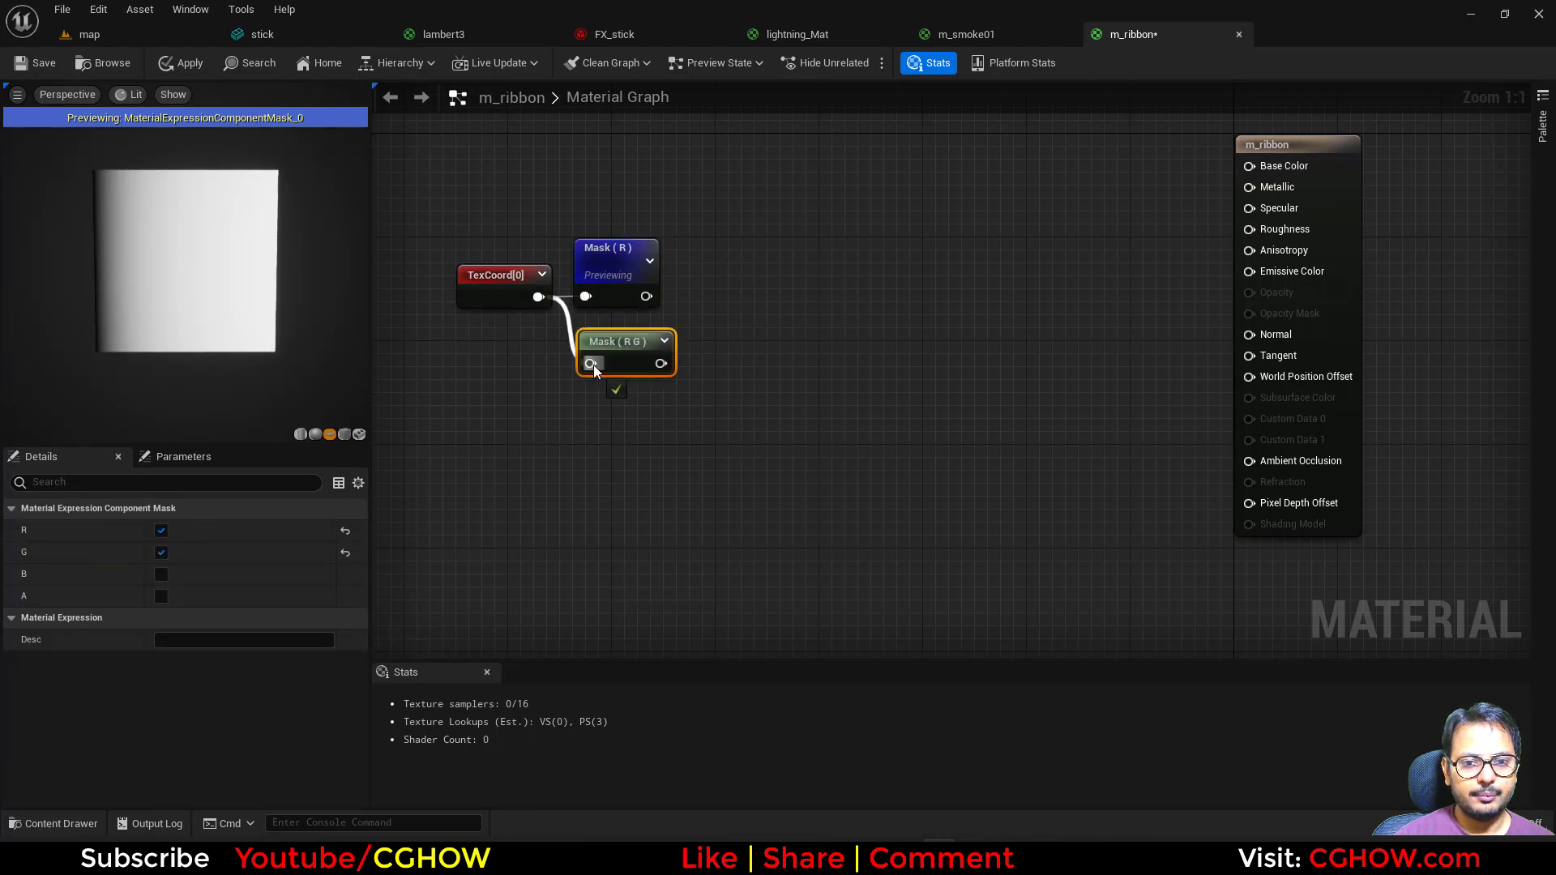
{"action": "left_click", "coordinate": [161, 530]}
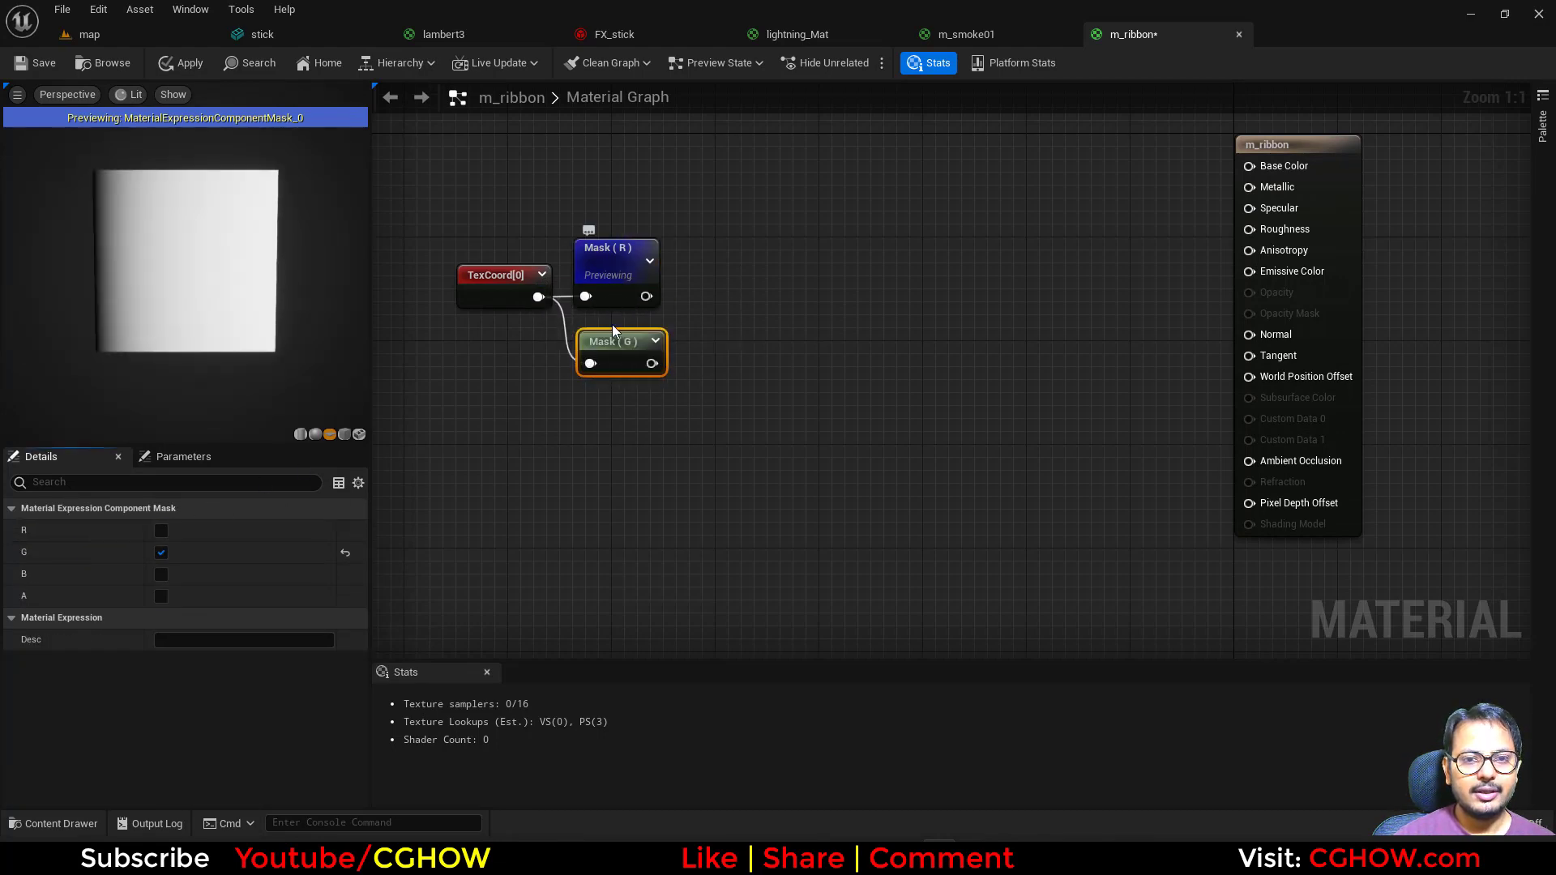
{"action": "left_click_drag", "start_coordinate": [615, 345], "coordinate": [611, 382]}
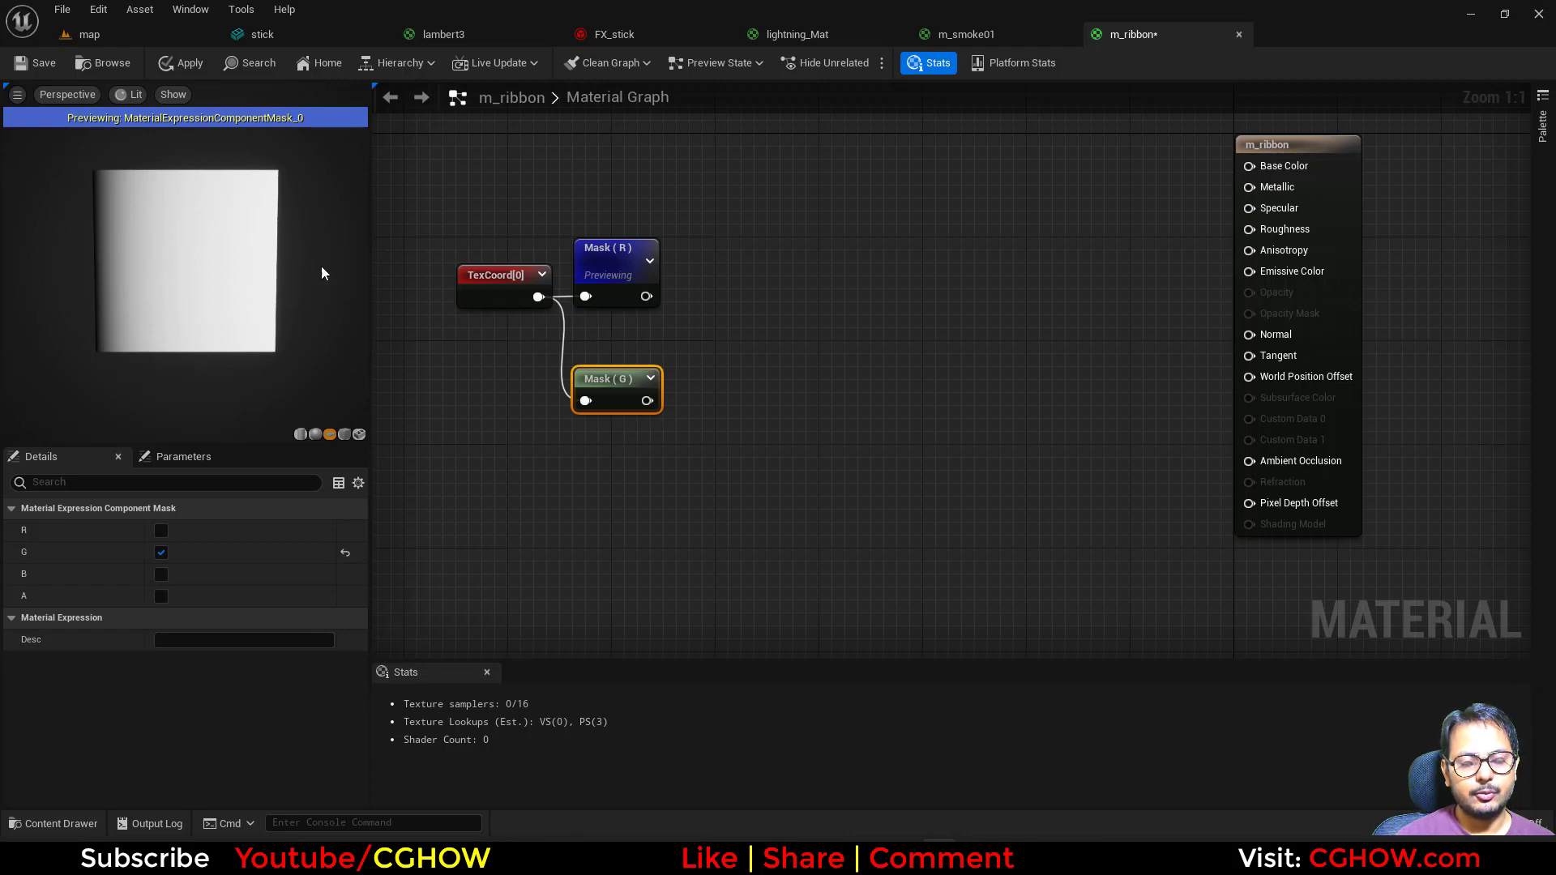
Feed the R mask through a One Minus node into a Power node and compare previews of the Power and mask nodes
{"action": "left_click", "coordinate": [598, 251]}
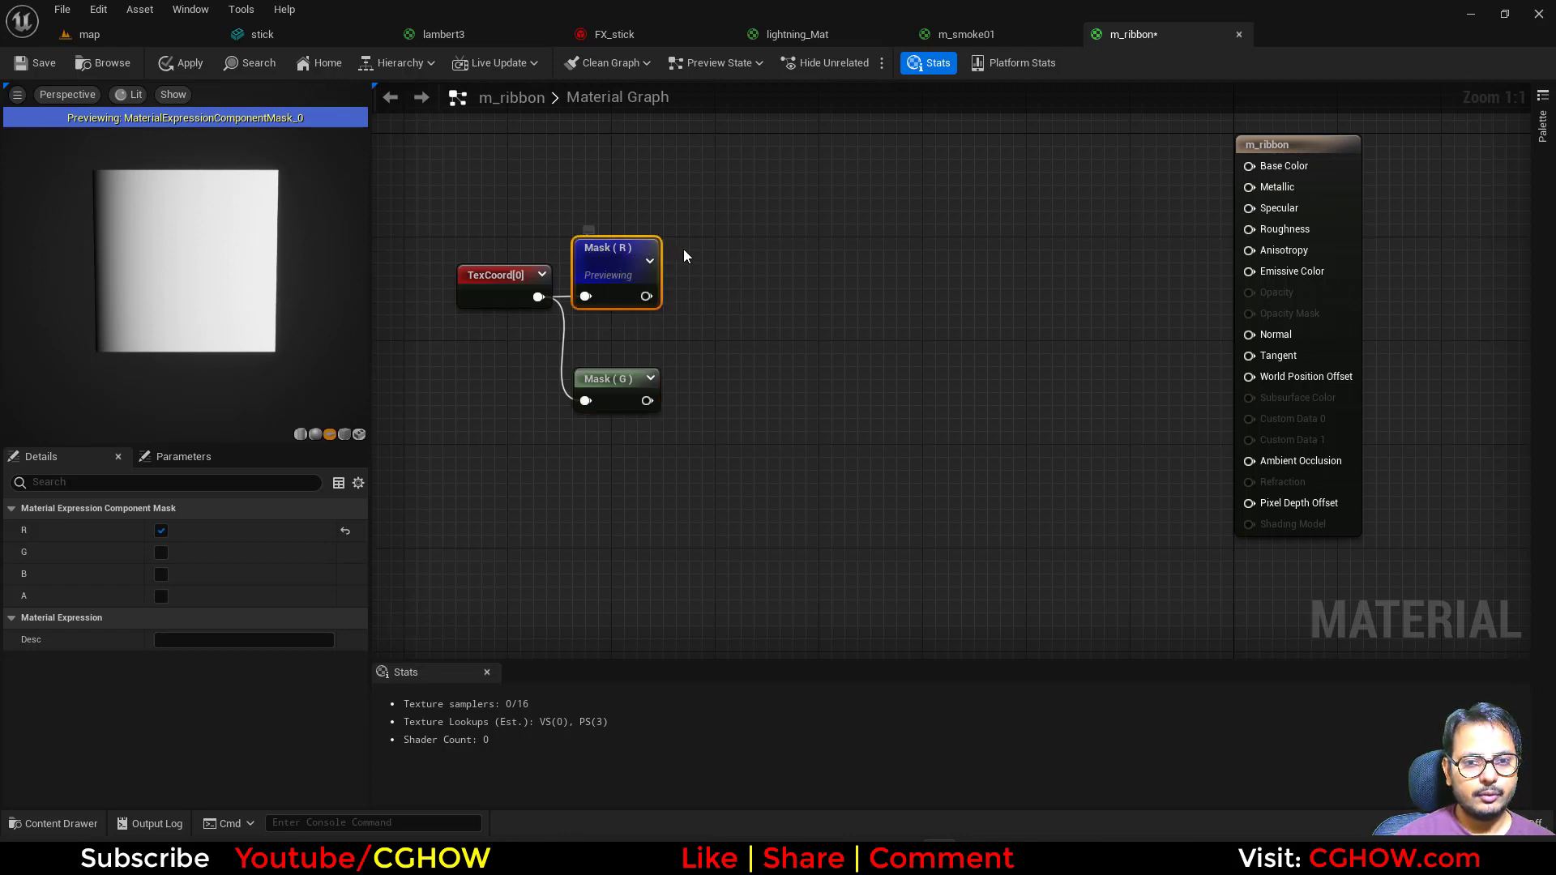
{"action": "left_click", "coordinate": [710, 240]}
{"action": "left_click_drag", "start_coordinate": [647, 296], "coordinate": [799, 249]}
{"action": "left_click", "coordinate": [679, 258]}
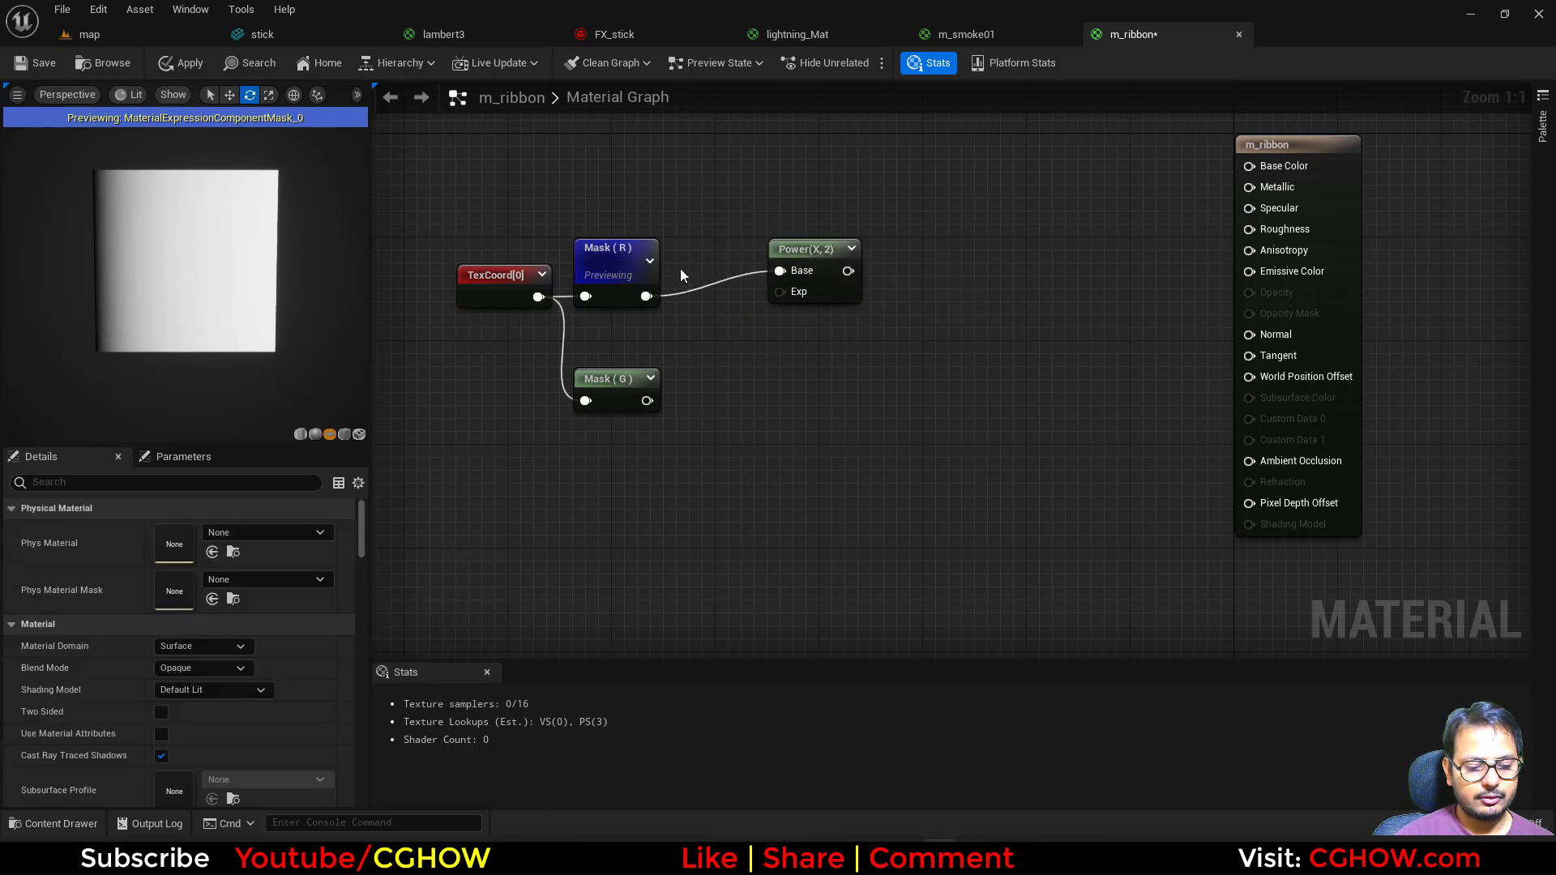
{"action": "left_click", "coordinate": [680, 276]}
{"action": "left_click_drag", "start_coordinate": [646, 296], "coordinate": [779, 270]}
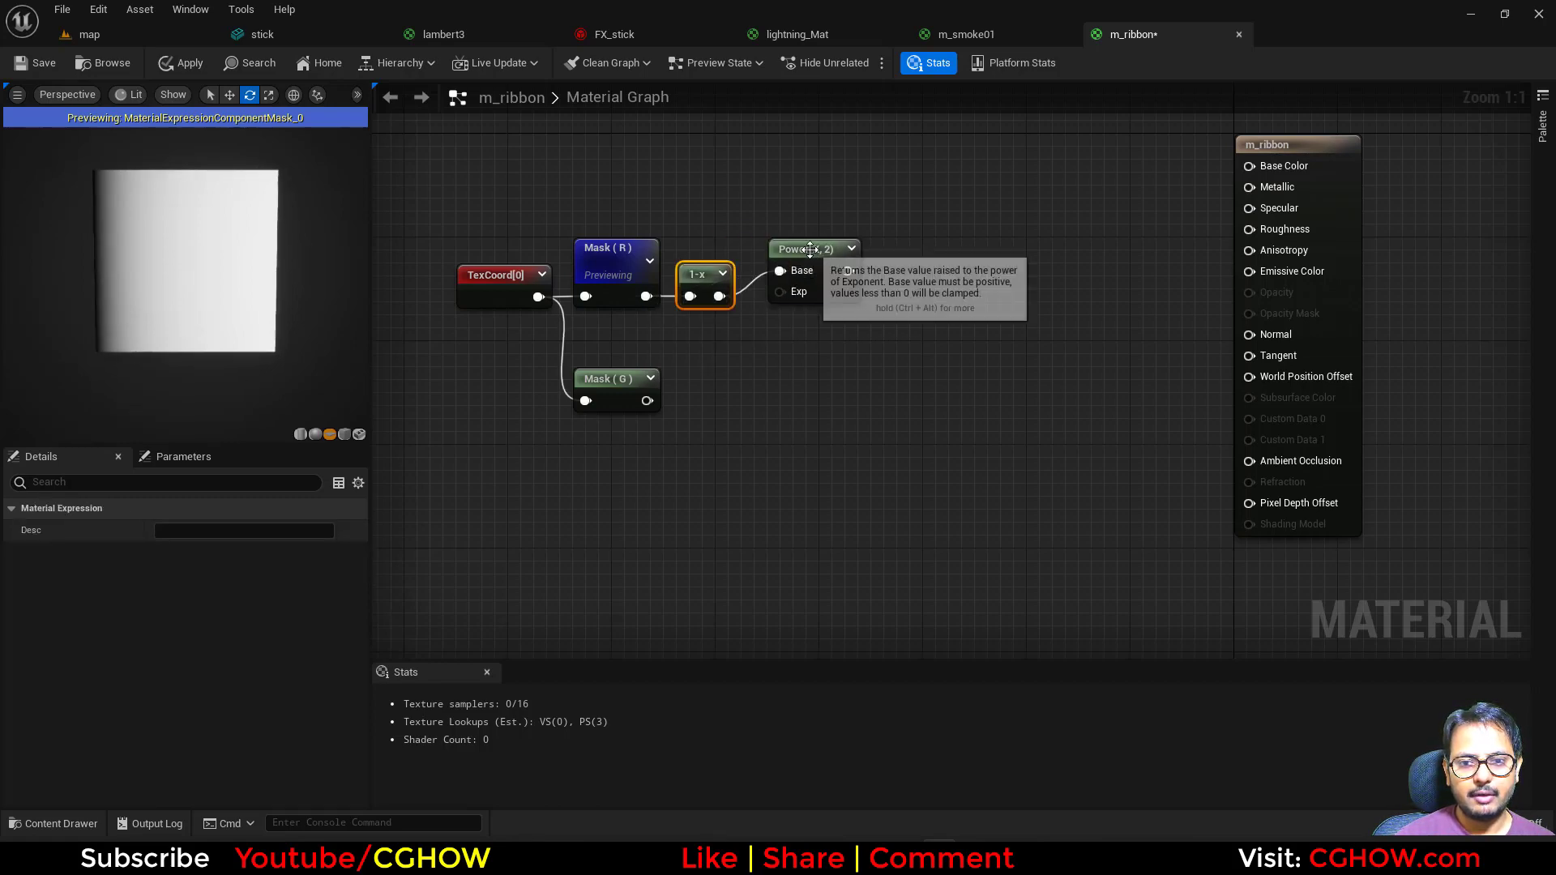
{"action": "left_click", "coordinate": [809, 250]}
{"action": "key", "text": "space"}
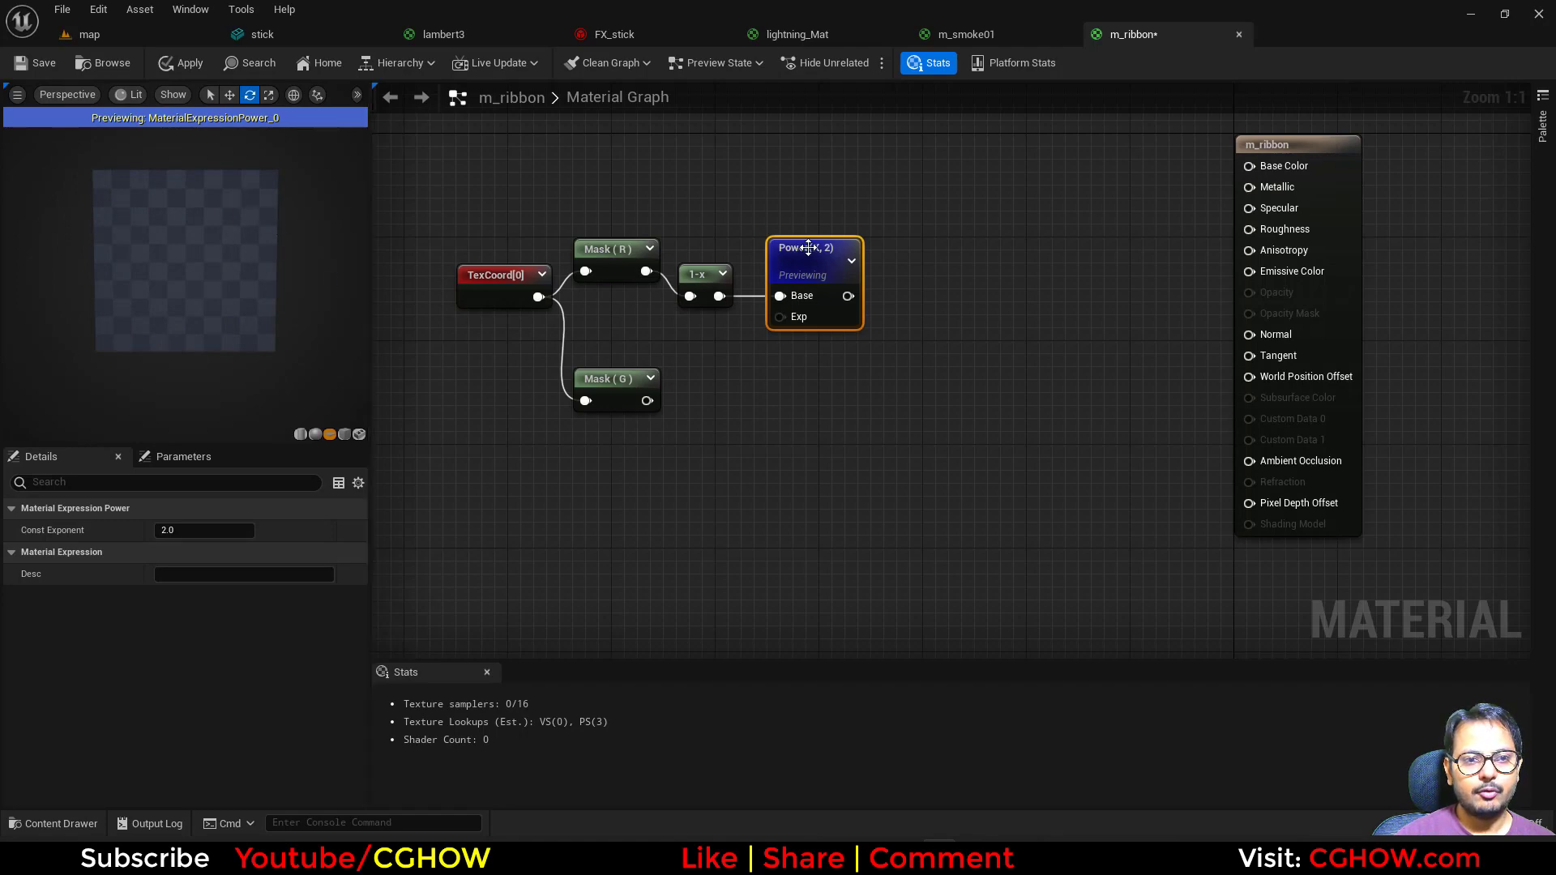
{"action": "left_click", "coordinate": [608, 249]}
{"action": "key", "text": "space"}
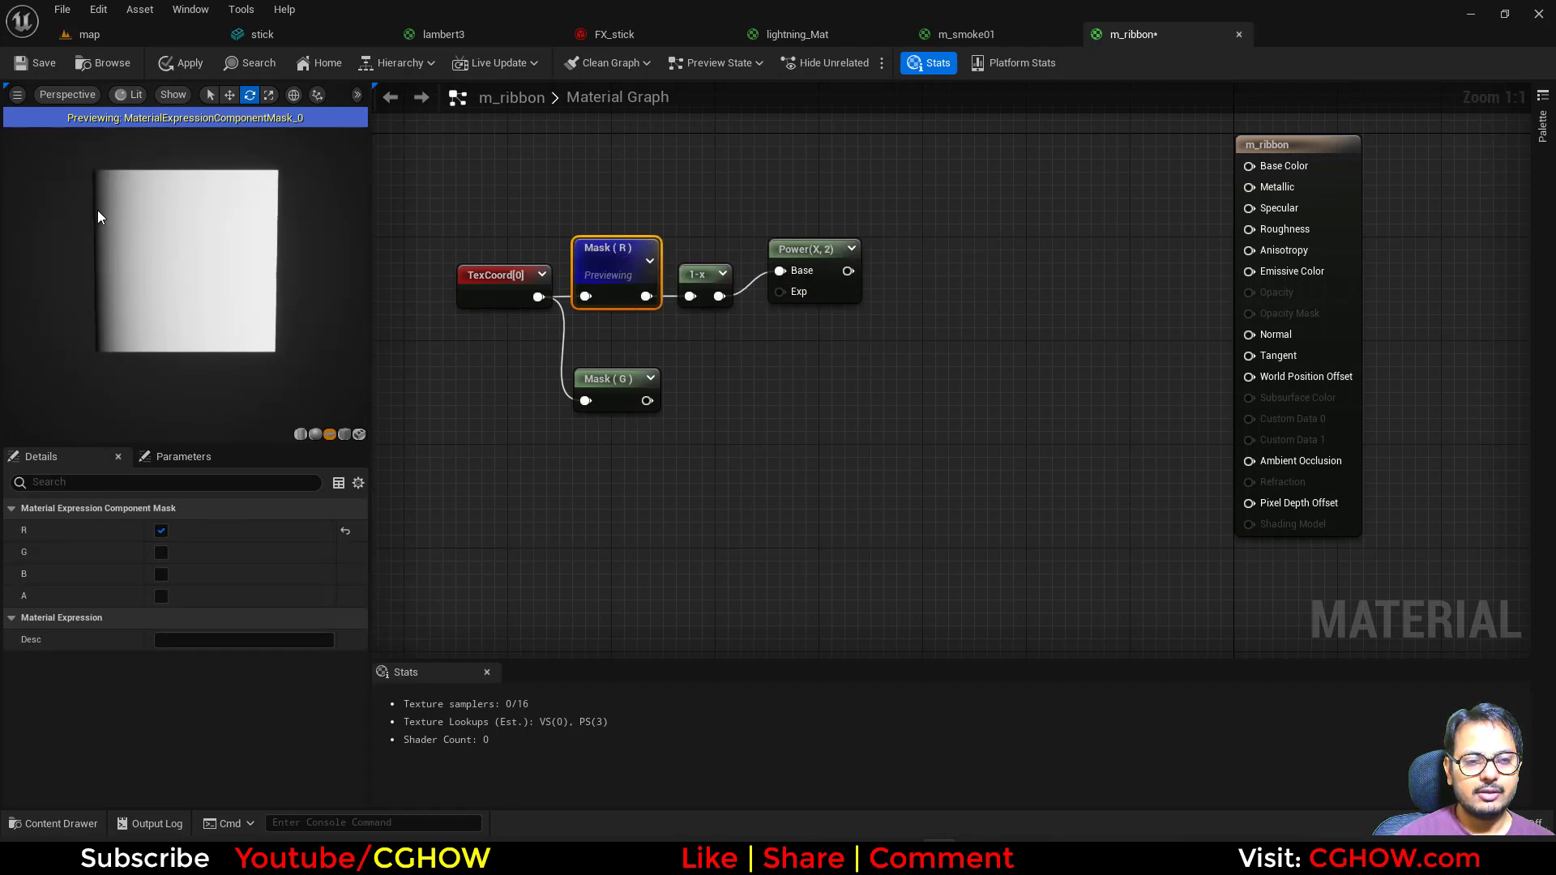
Add a Multiply node and connect the Power node's output to its A input
{"action": "left_click", "coordinate": [876, 268]}
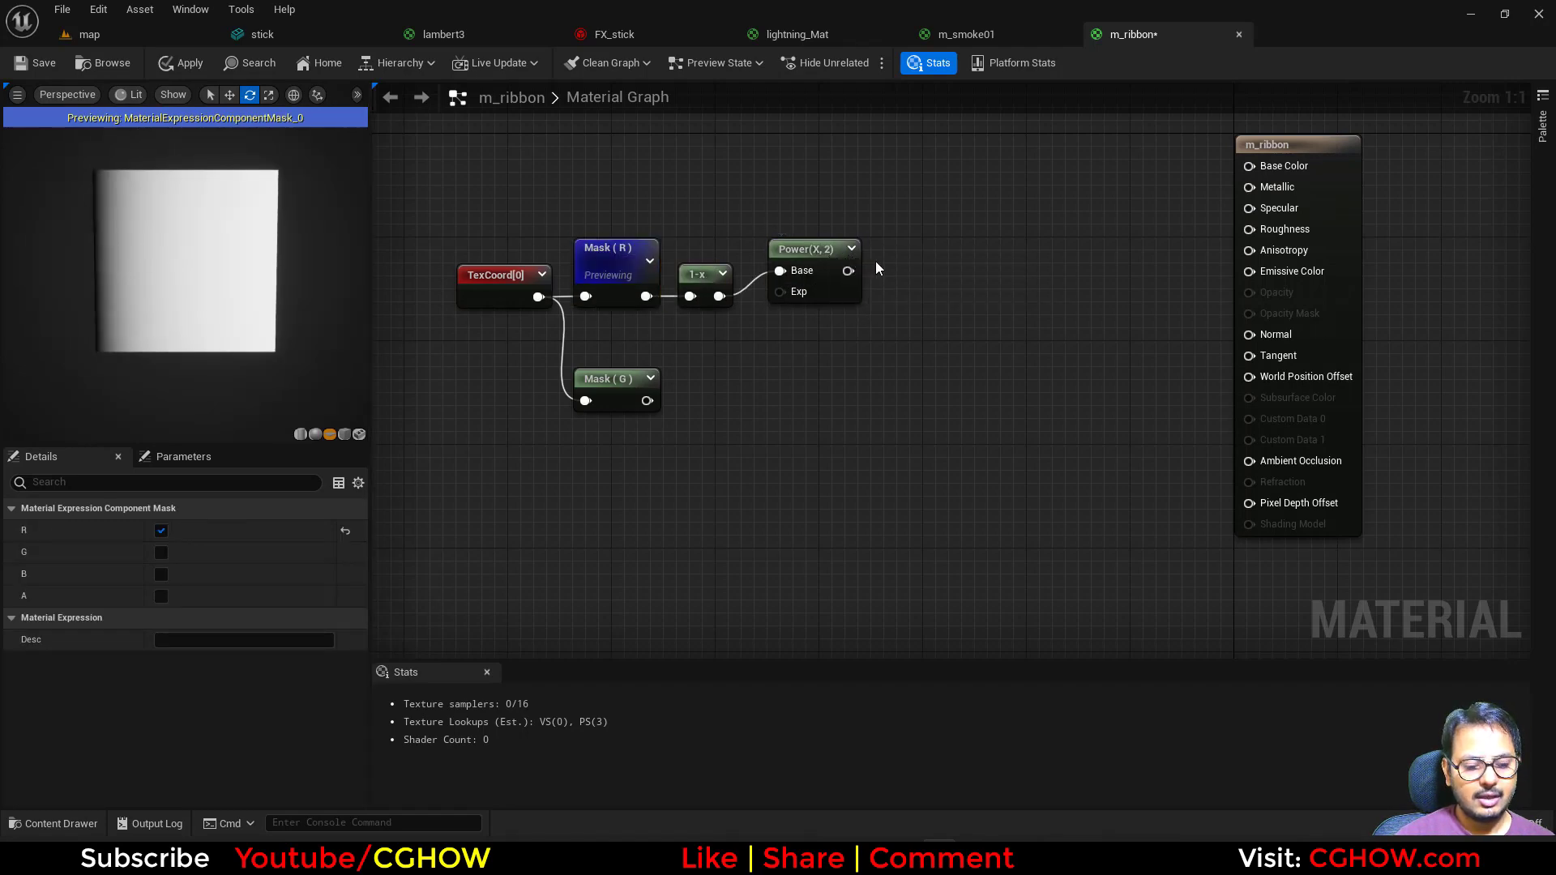
{"action": "left_click", "coordinate": [916, 255]}
{"action": "left_click_drag", "start_coordinate": [847, 270], "coordinate": [928, 283]}
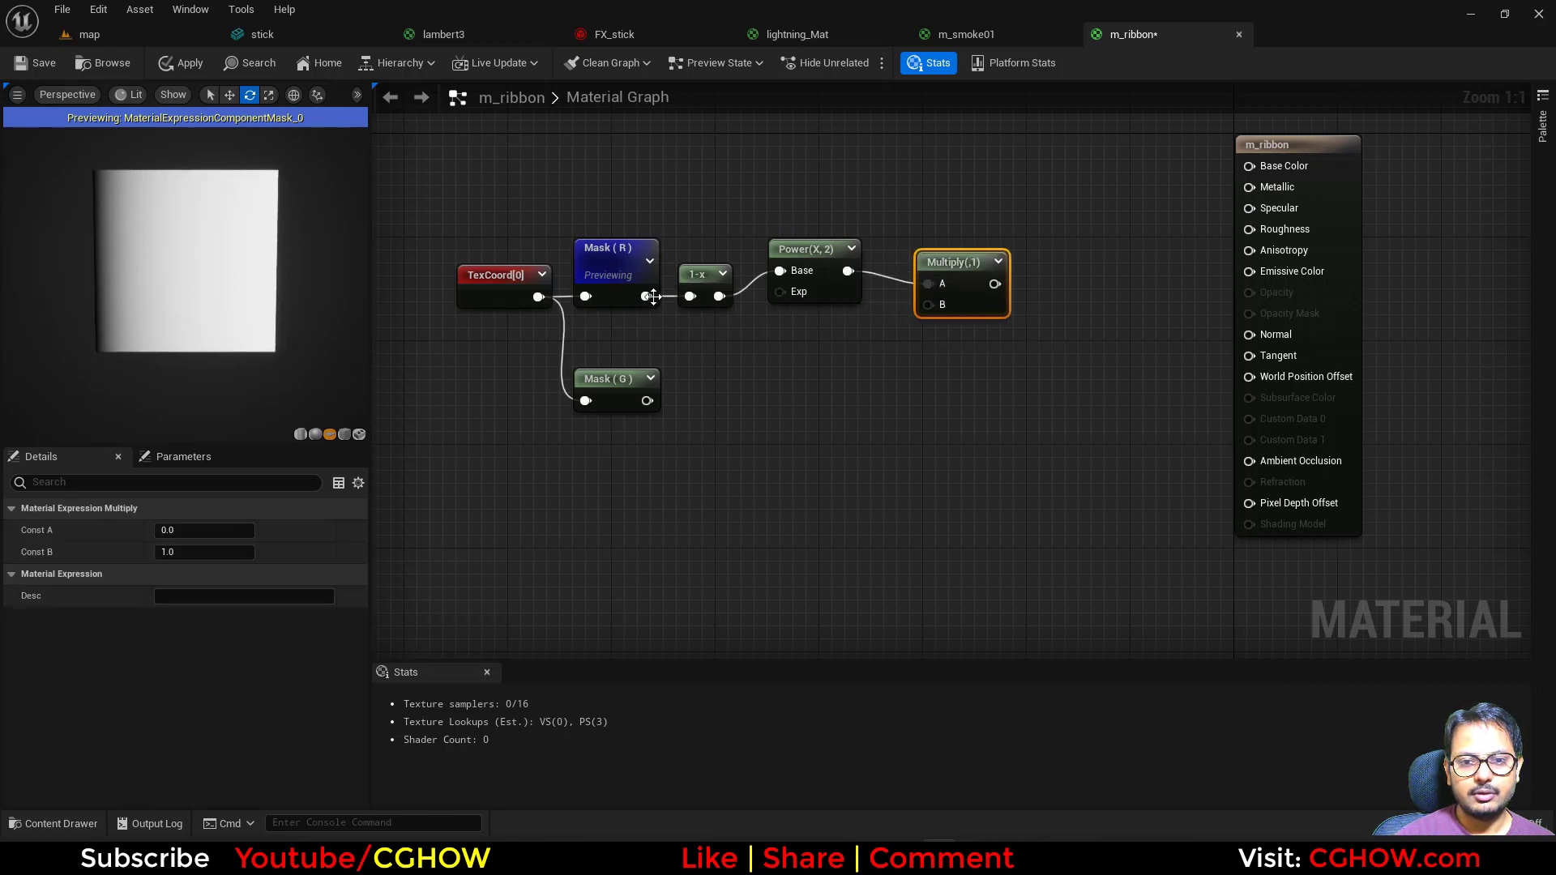
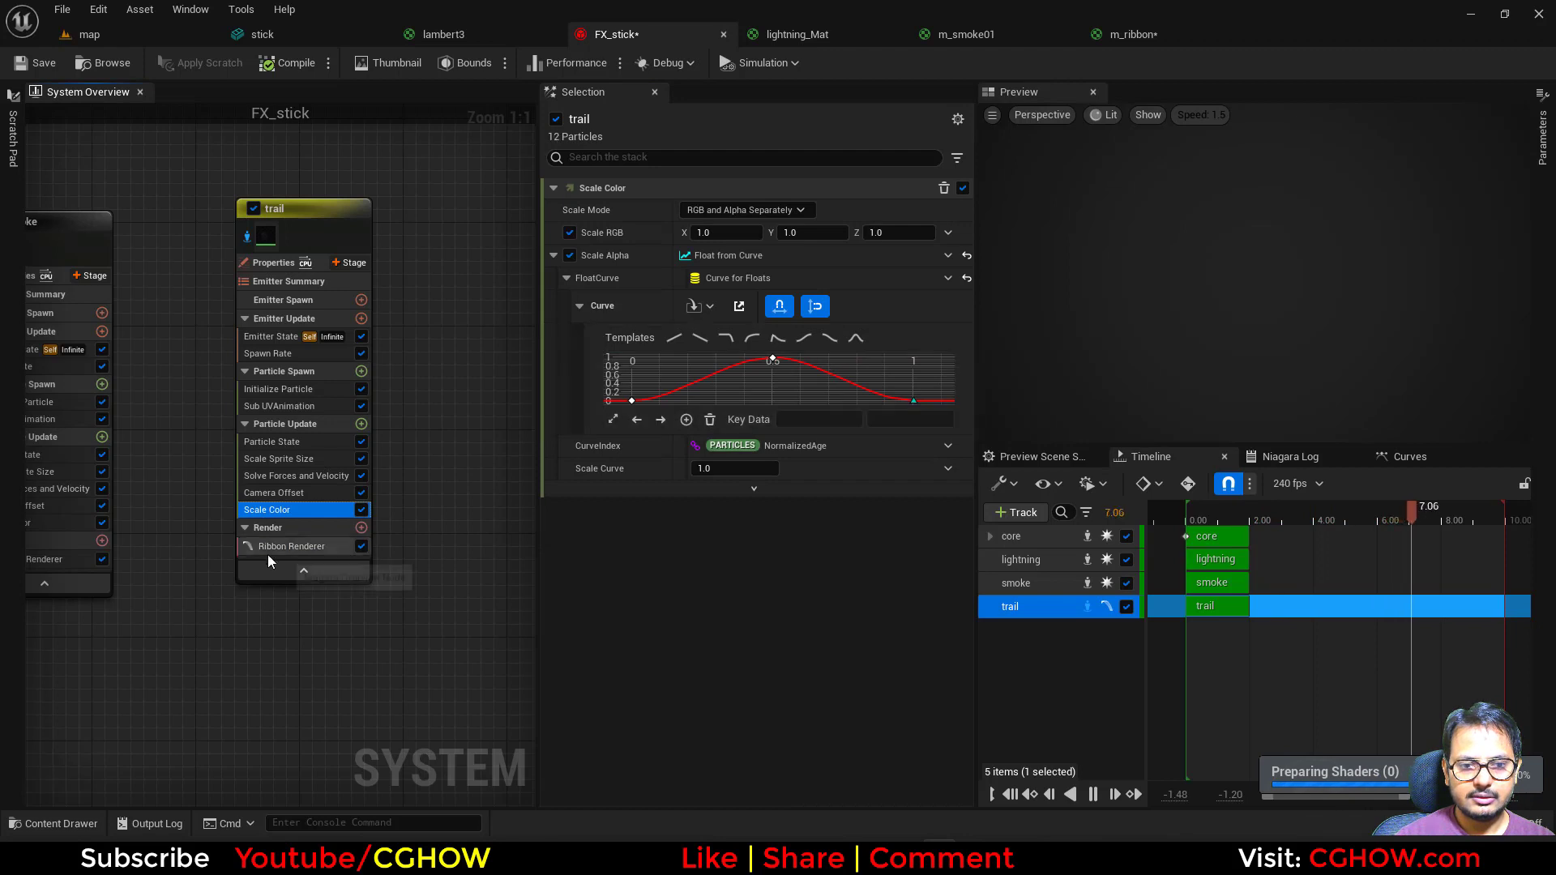
Delete the Scale Color, Camera Offset, Scale Sprite Size and Sub UVAnimation modules from the trail emitter
{"action": "key", "text": "Delete"}
{"action": "left_click", "coordinate": [279, 494]}
{"action": "key", "text": "Delete"}
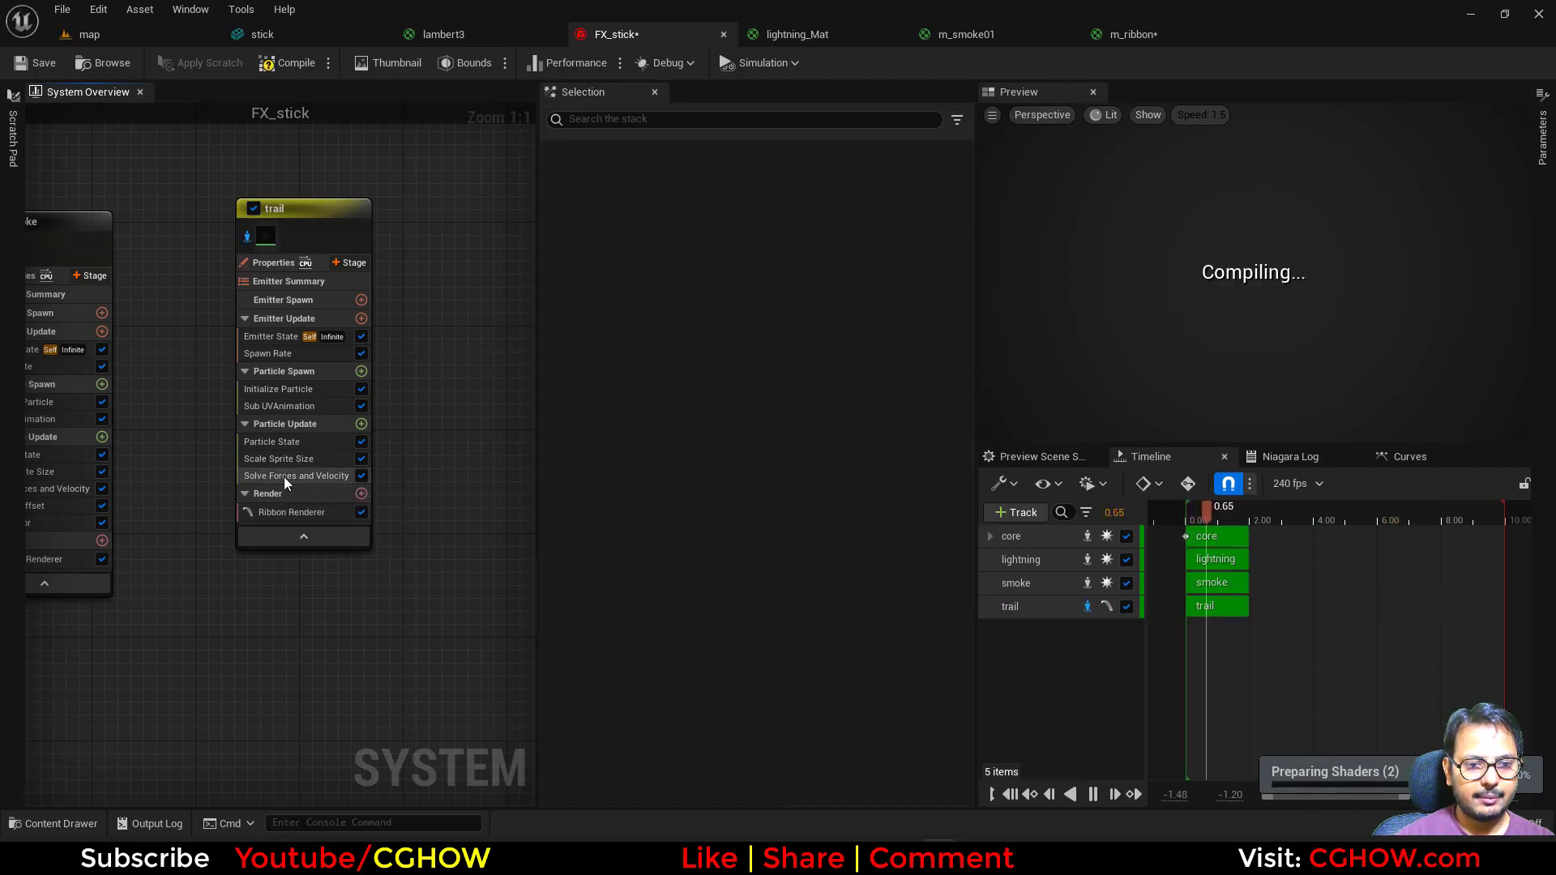
{"action": "left_click", "coordinate": [282, 459]}
{"action": "key", "text": "Delete"}
{"action": "left_click", "coordinate": [290, 406]}
{"action": "key", "text": "Delete"}
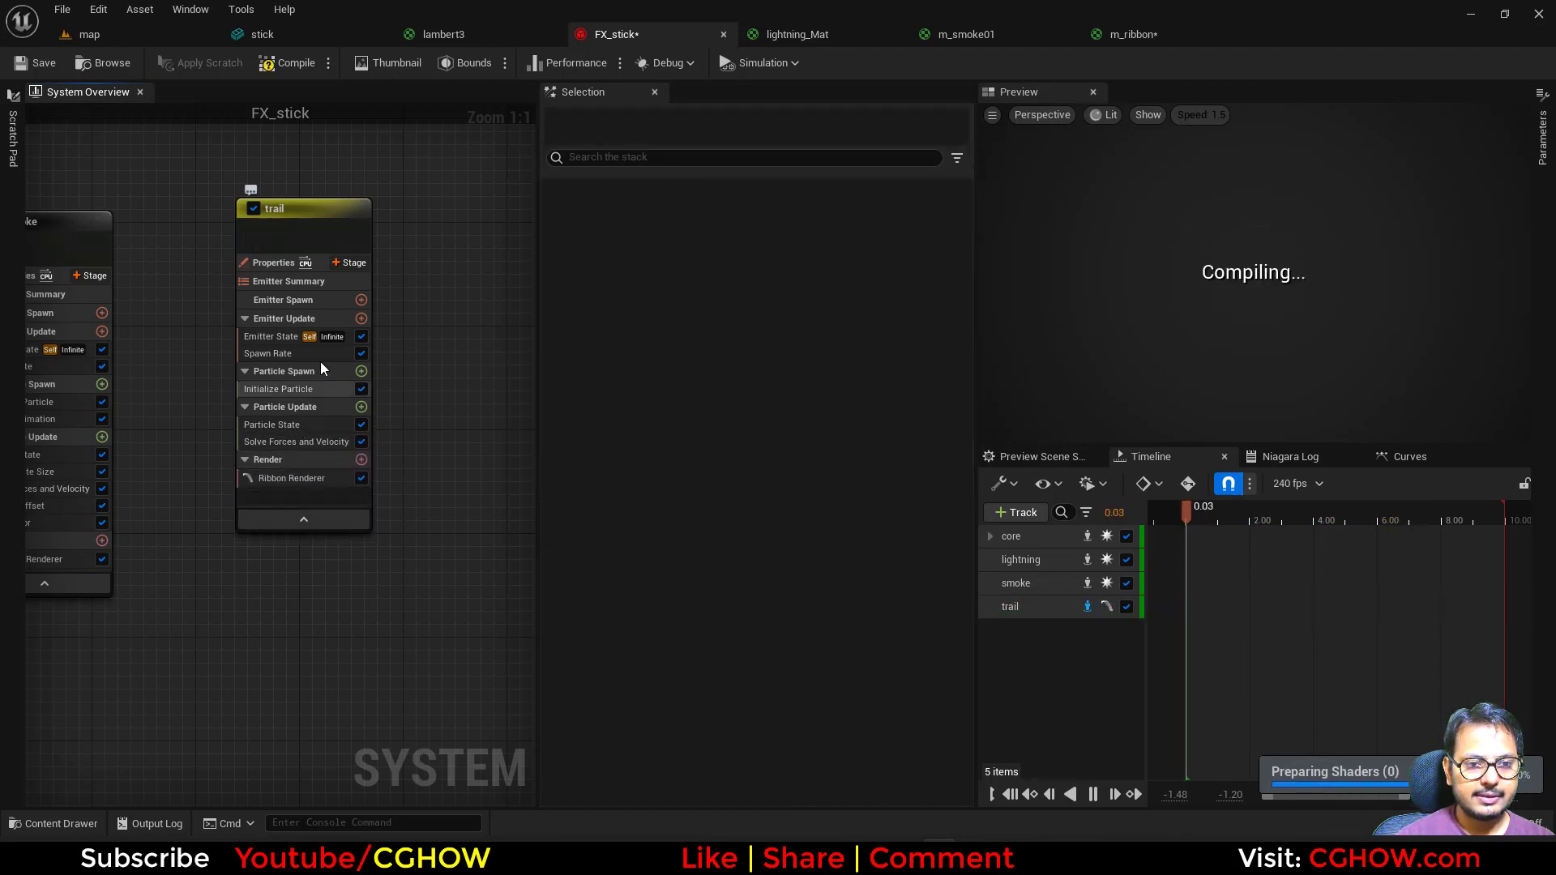
Set the trail emitter's Ribbon Width Mode to Direct Set with a Ribbon Width of 50 and save FX_stick
{"action": "left_click", "coordinate": [267, 353]}
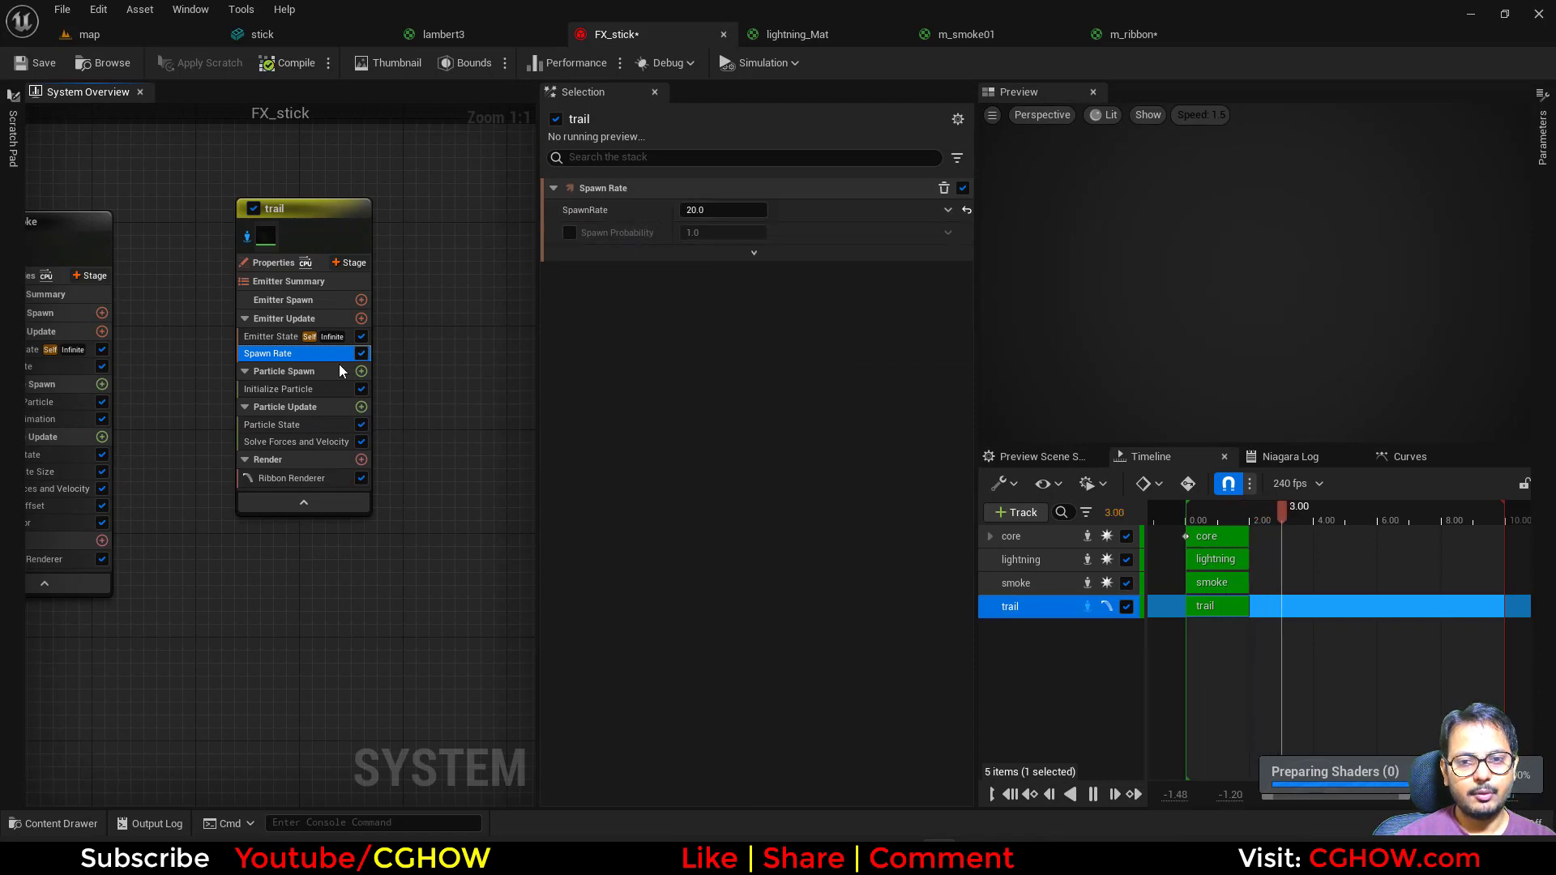
{"action": "left_click", "coordinate": [275, 390]}
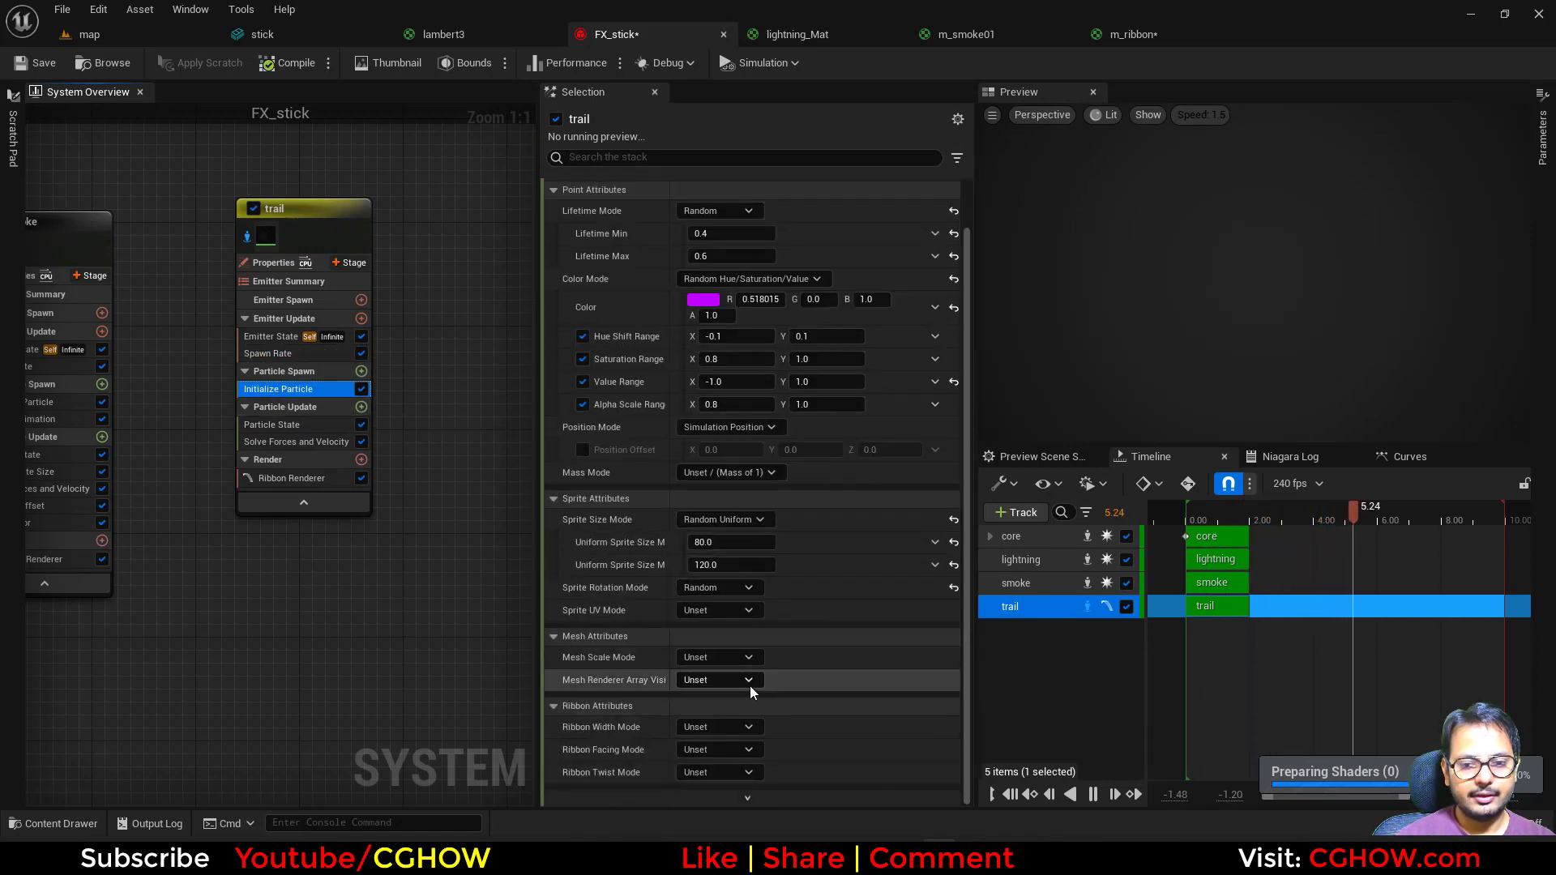
{"action": "left_click", "coordinate": [717, 727]}
{"action": "left_click", "coordinate": [711, 757]}
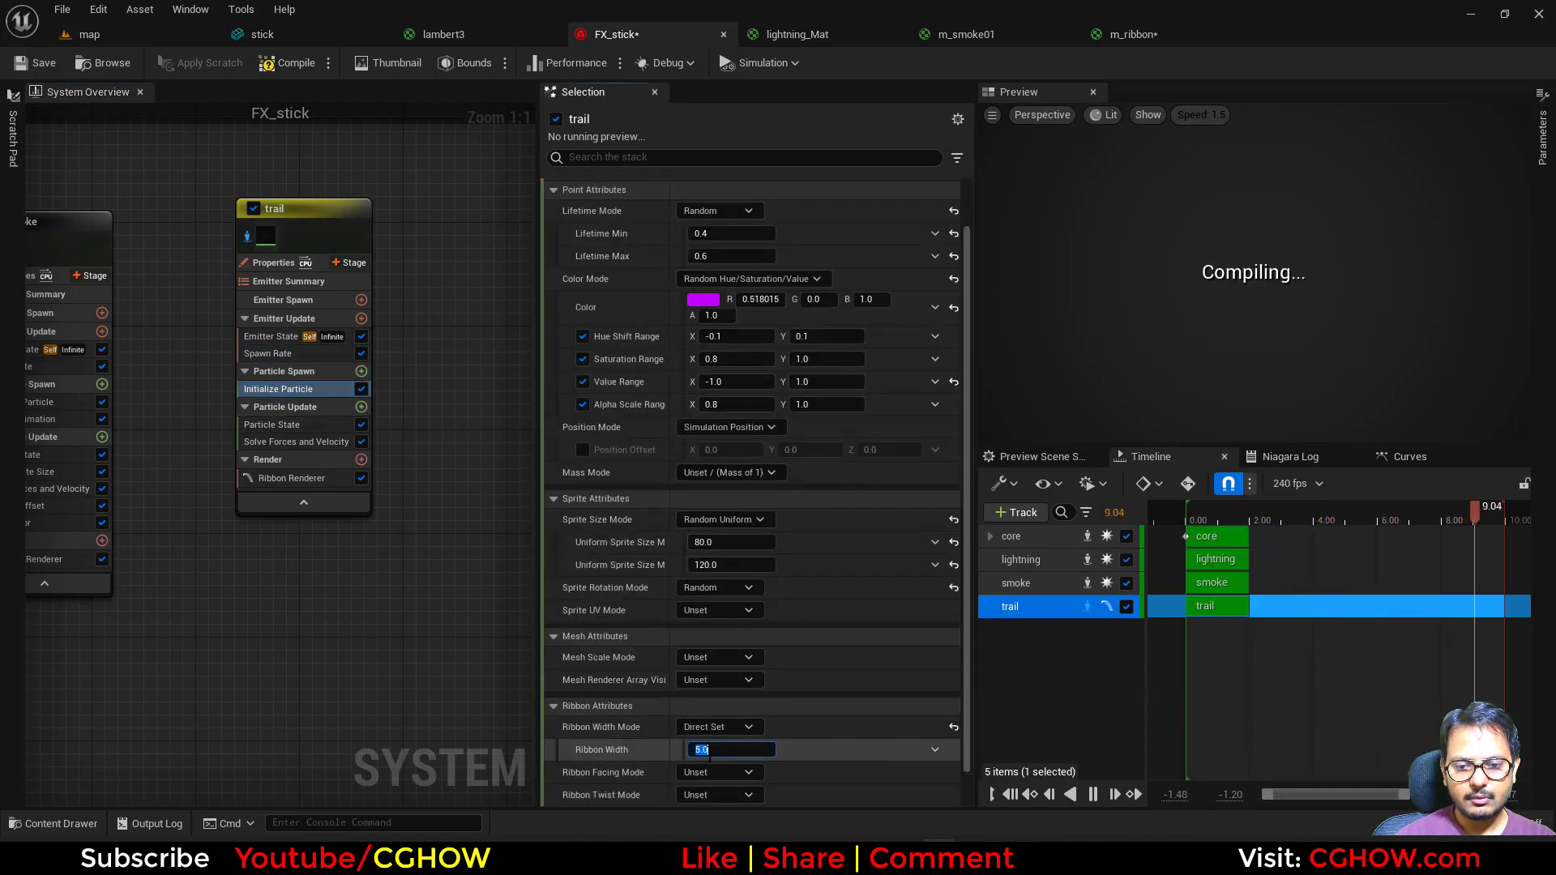
{"action": "type", "text": "50"}
{"action": "key", "text": "Return"}
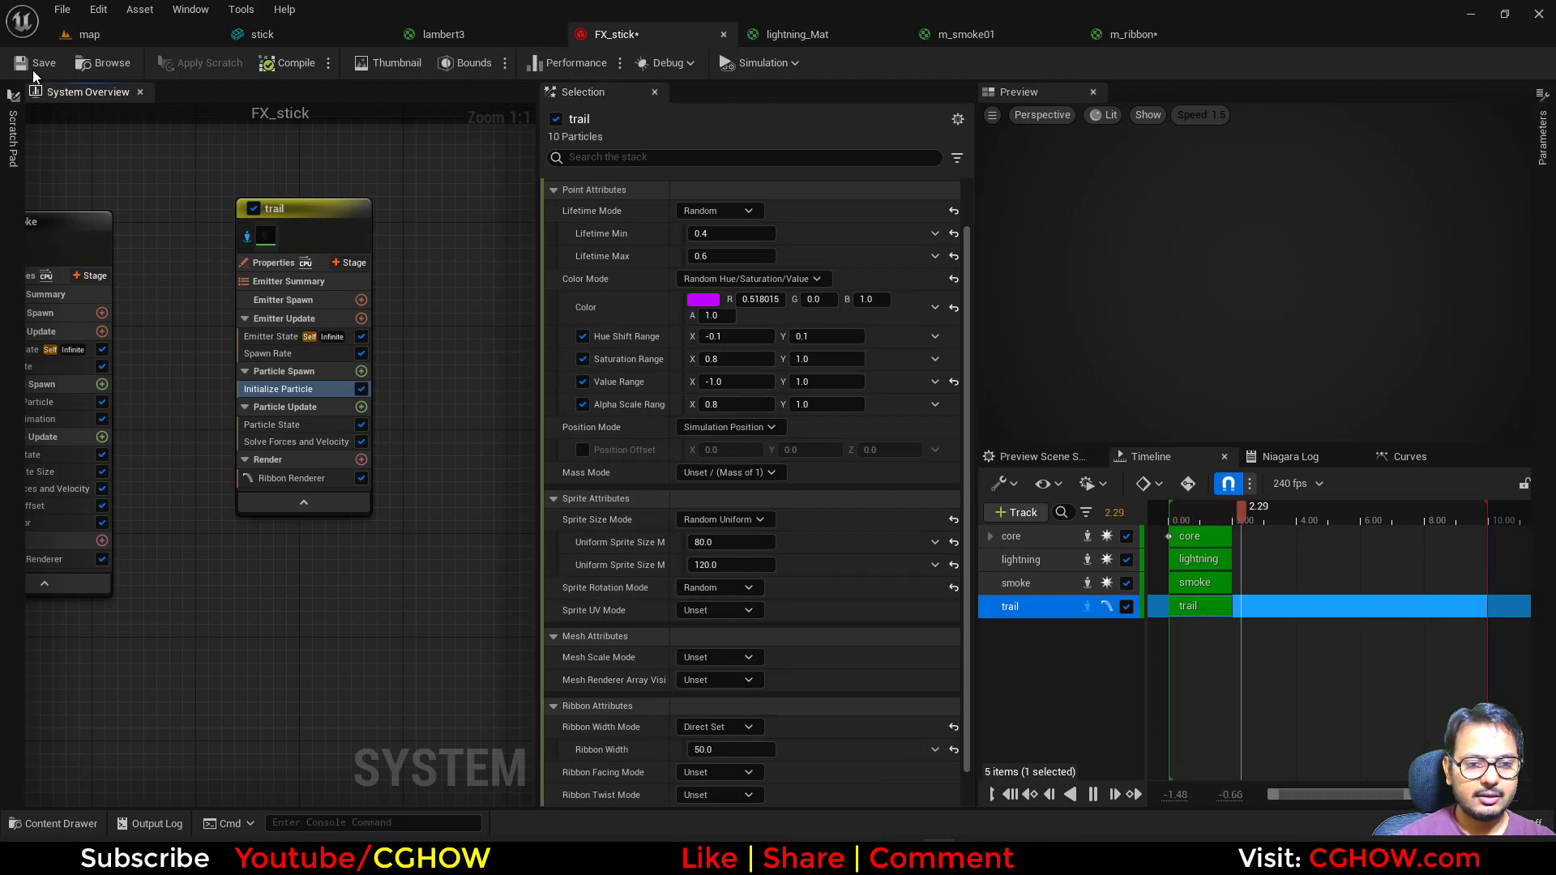
{"action": "left_click", "coordinate": [37, 65]}
Set the trail particles' Lifetime Mode to Direct Set with a Lifetime of 0.5 and check the effect in the map level
{"action": "left_click", "coordinate": [715, 210]}
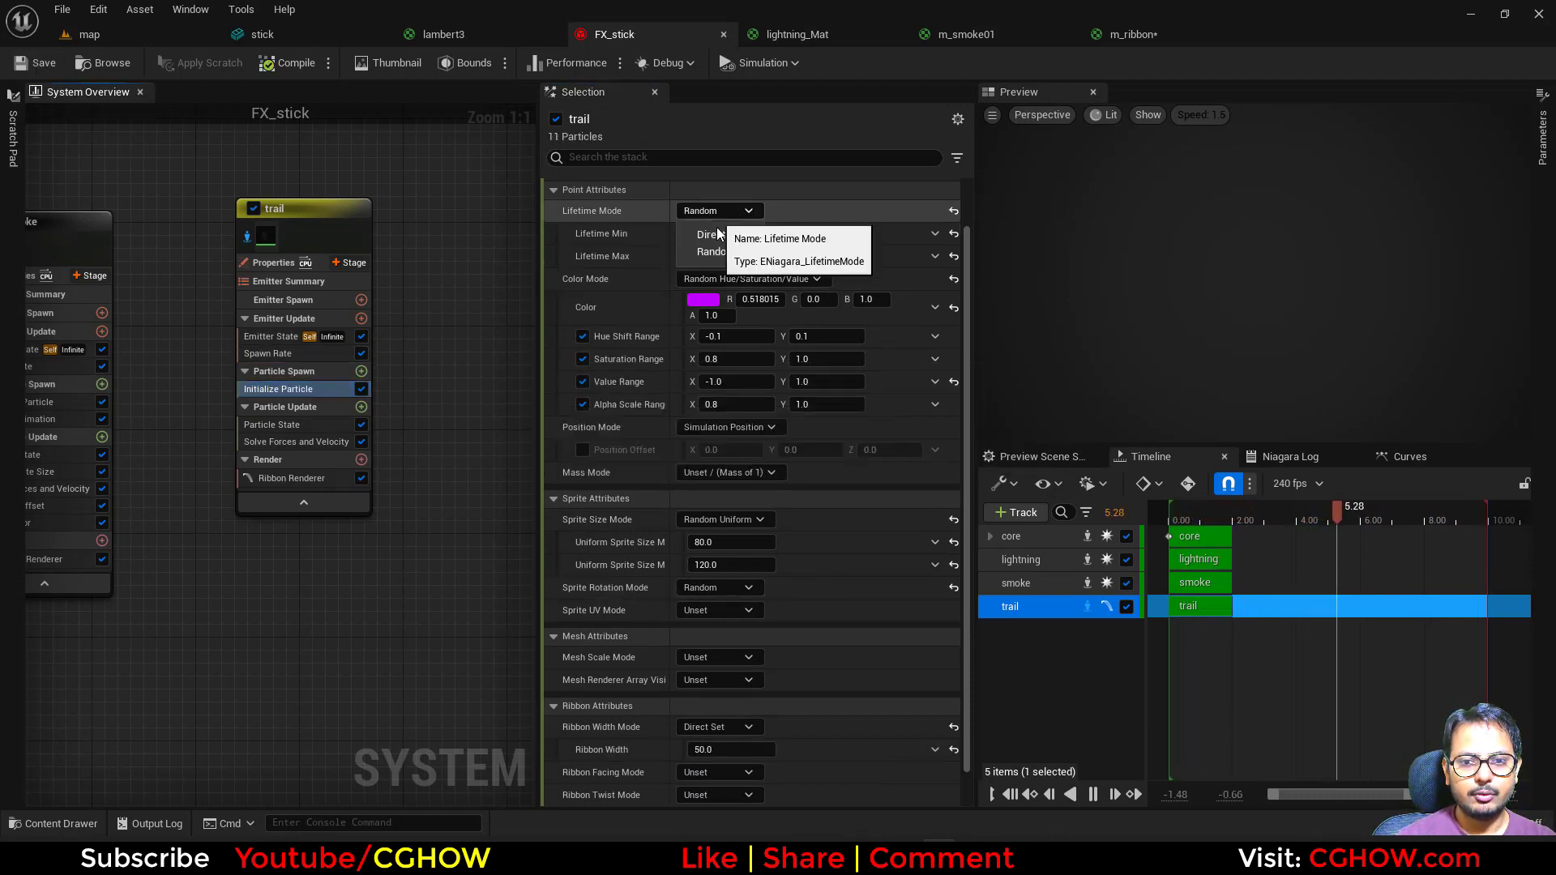
{"action": "left_click", "coordinate": [710, 234]}
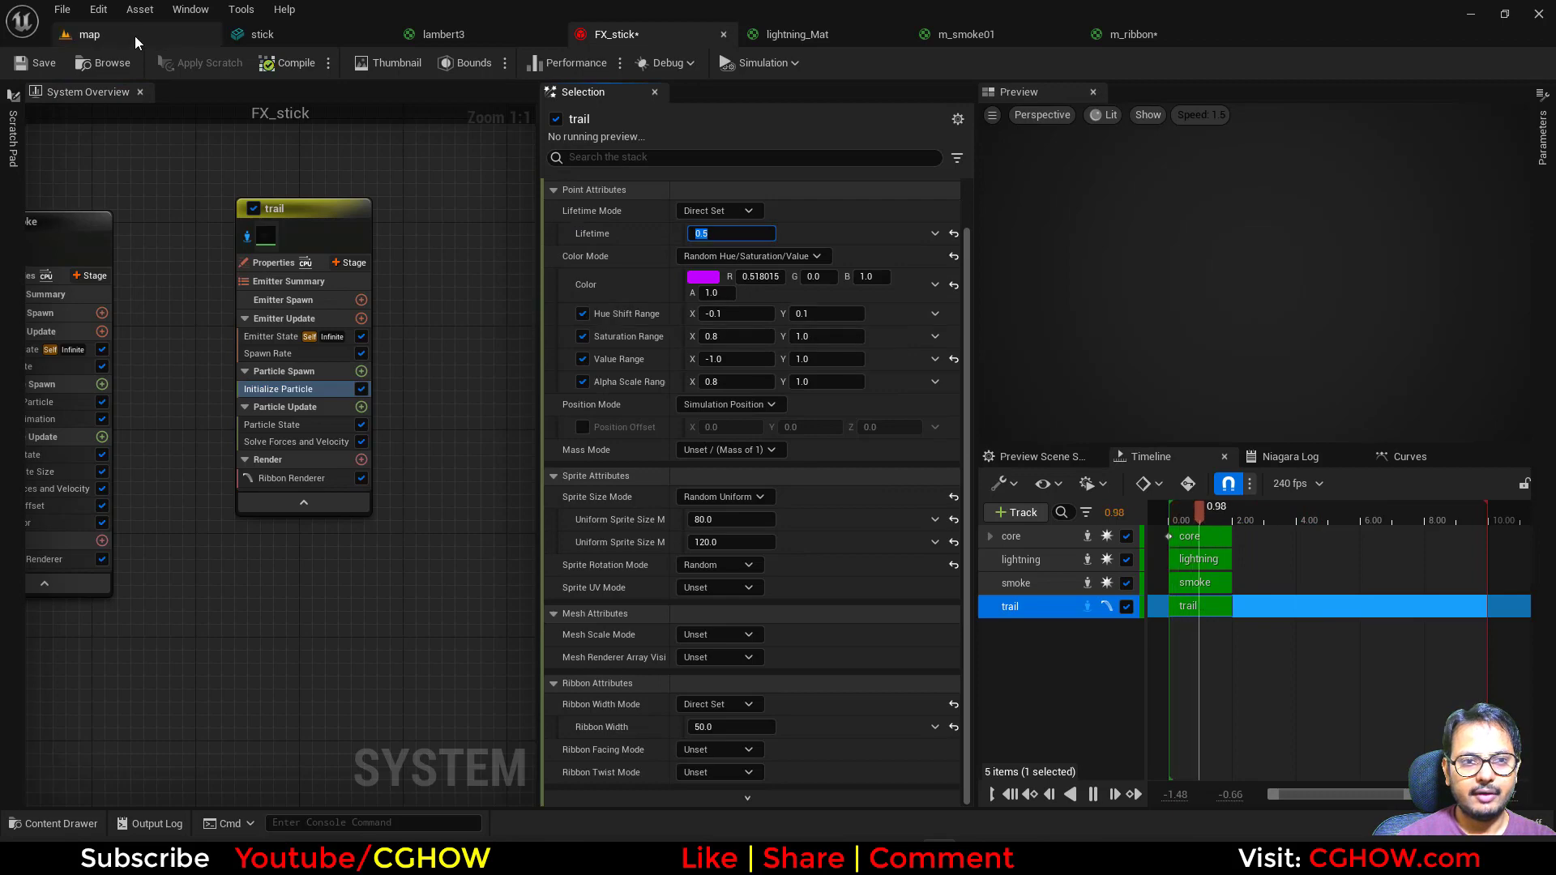
{"action": "left_click", "coordinate": [134, 36]}
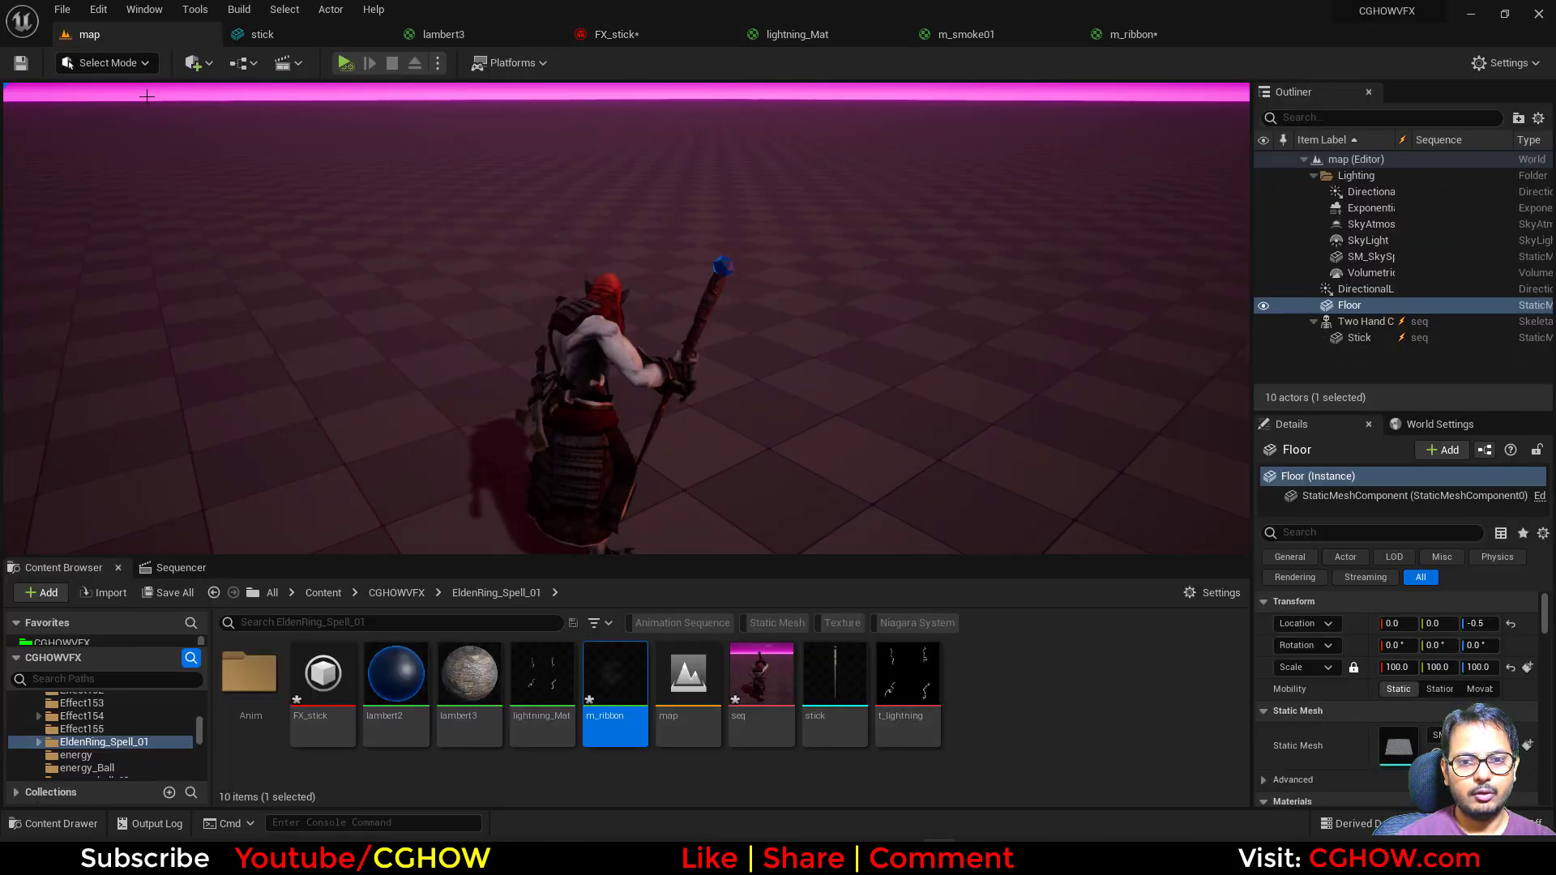
Set the trail emitter's Ribbon Width to 100 in FX_stick
{"action": "left_click", "coordinate": [617, 35]}
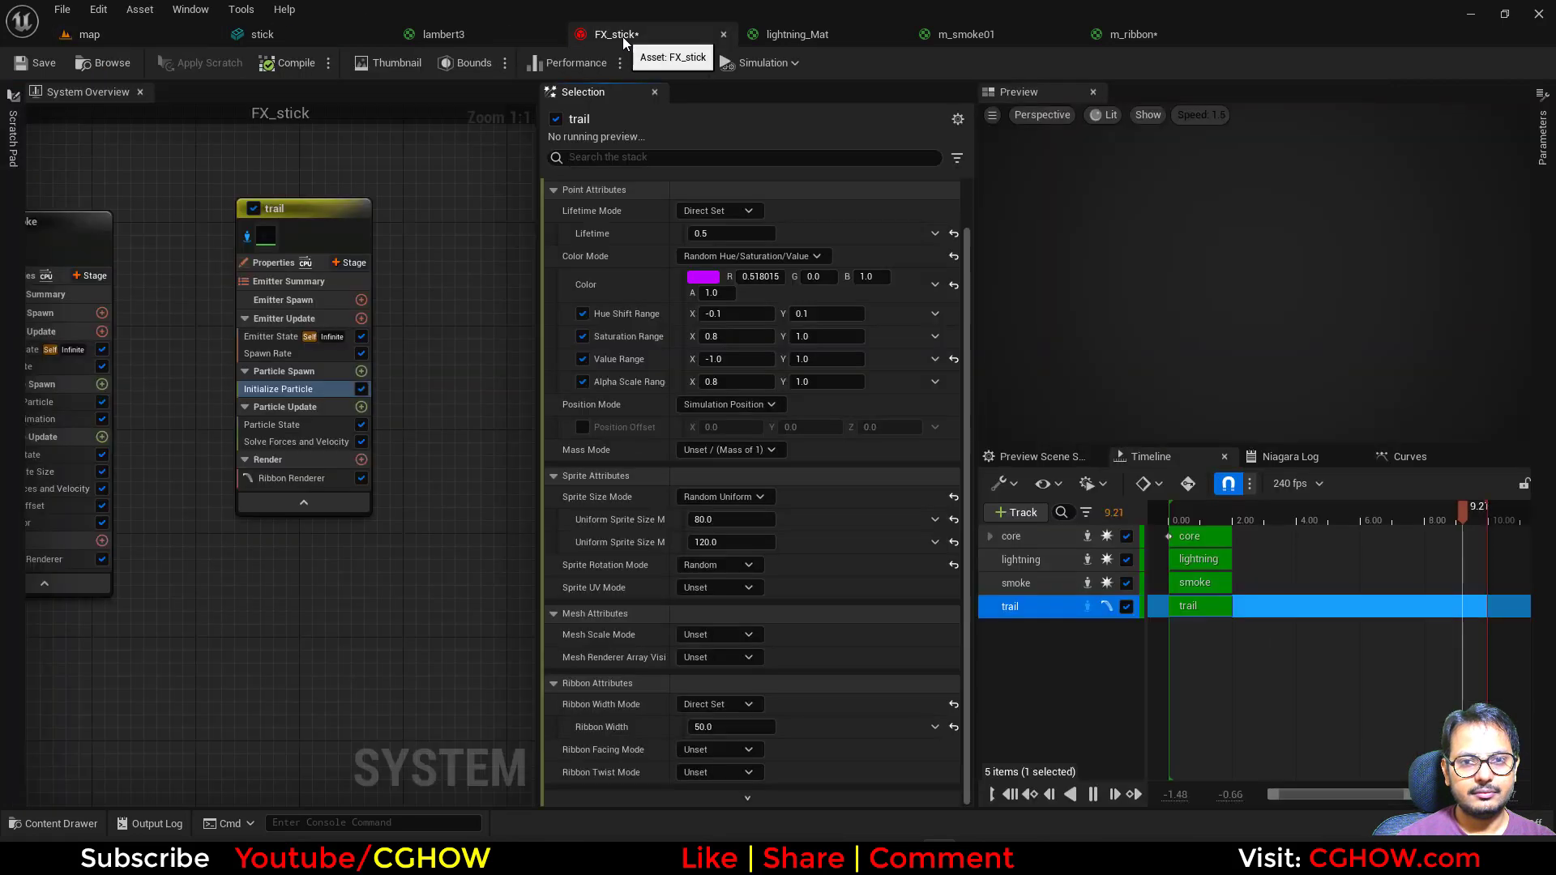
{"action": "left_click", "coordinate": [731, 728]}
{"action": "type", "text": "100"}
{"action": "key", "text": "Return"}
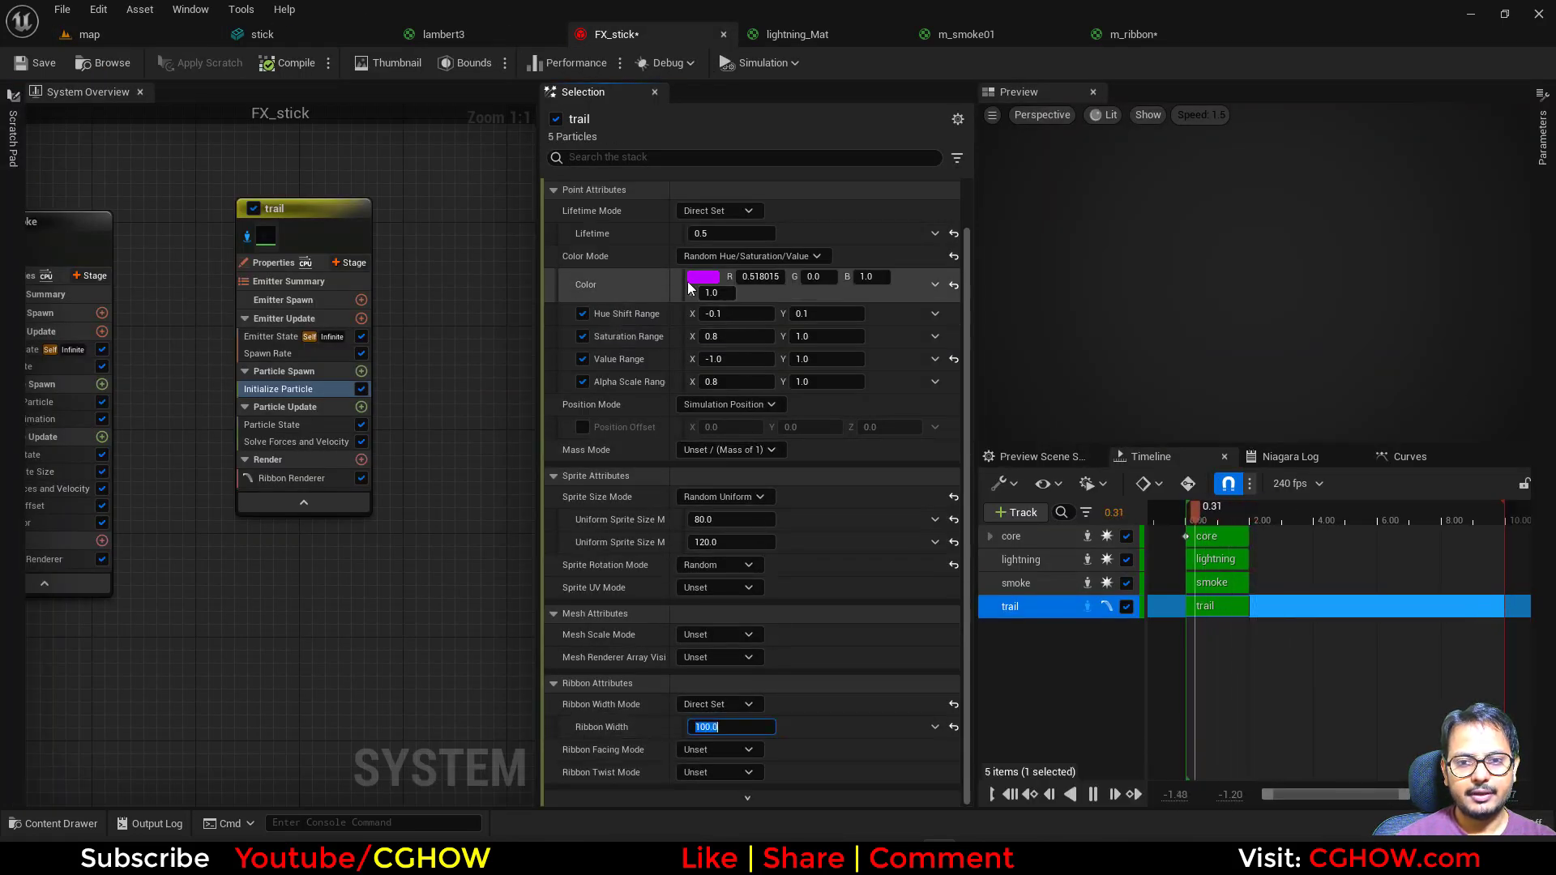
Set the trail emitter's SpawnRate to 50 and check the effect in the map level
{"action": "left_click", "coordinate": [299, 353]}
{"action": "left_click", "coordinate": [740, 213]}
{"action": "type", "text": "5"}
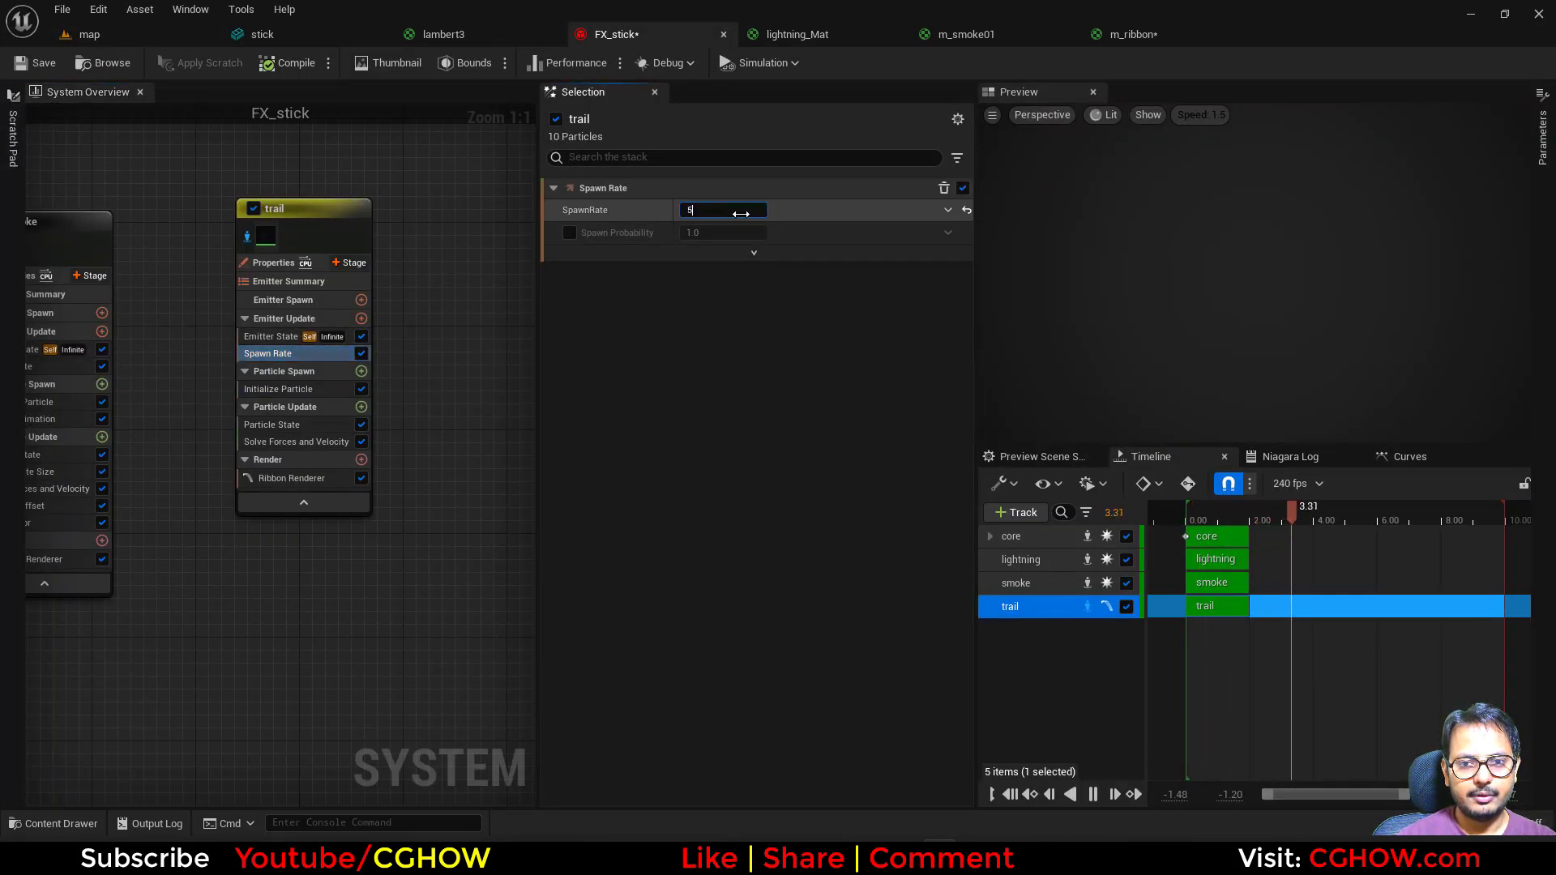
{"action": "type", "text": "0"}
{"action": "key", "text": "Return"}
{"action": "left_click", "coordinate": [153, 36]}
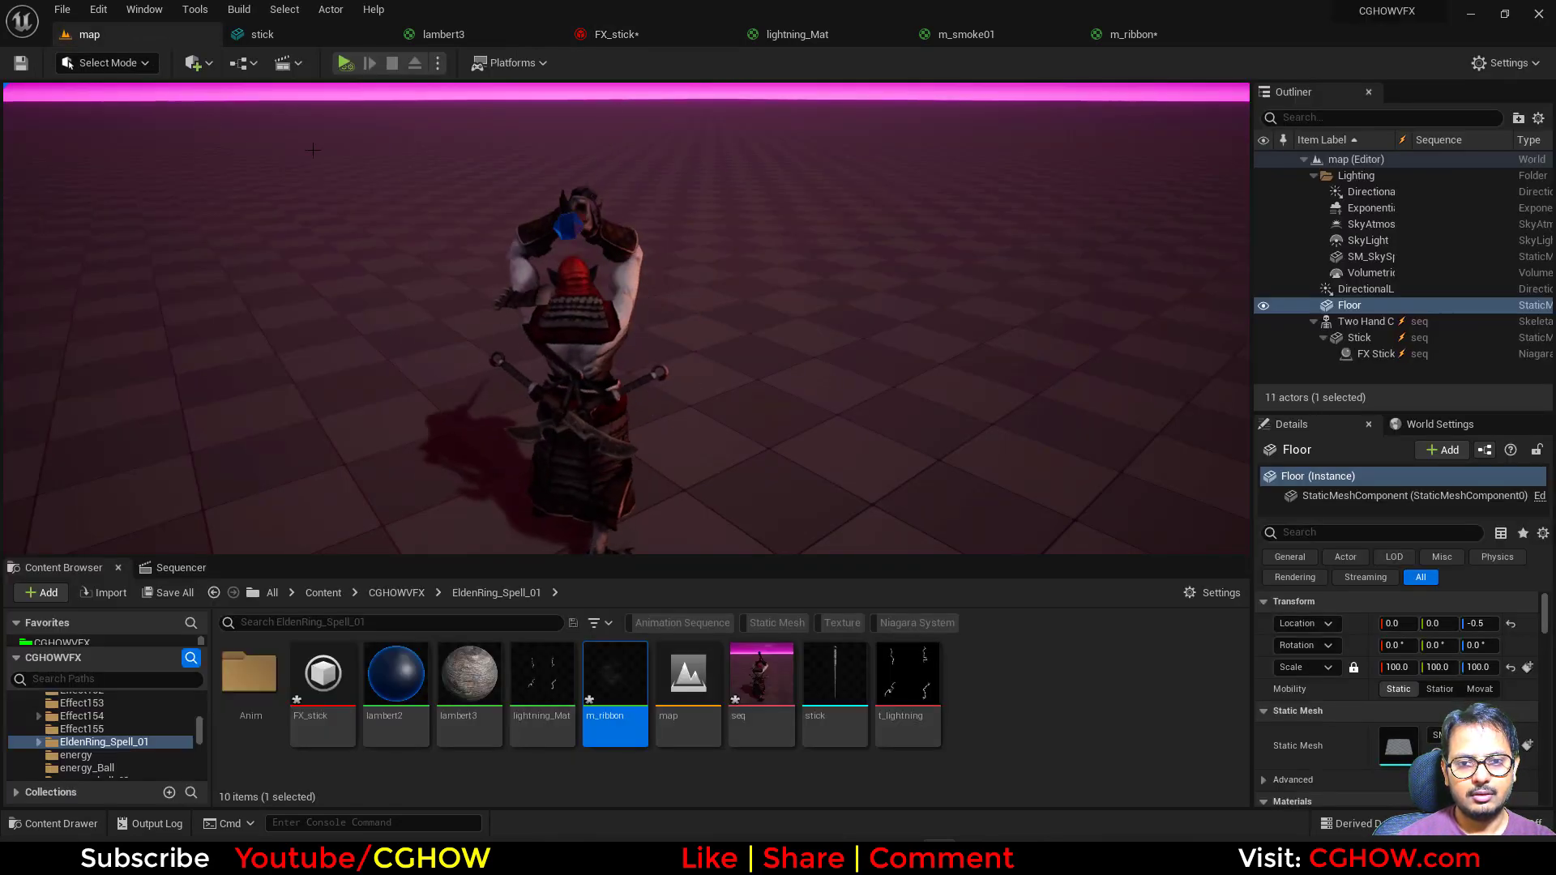
Add an Add Velocity module to the trail emitter's Particle Spawn in FX_stick with a Z velocity of 100
{"action": "left_click", "coordinate": [689, 36]}
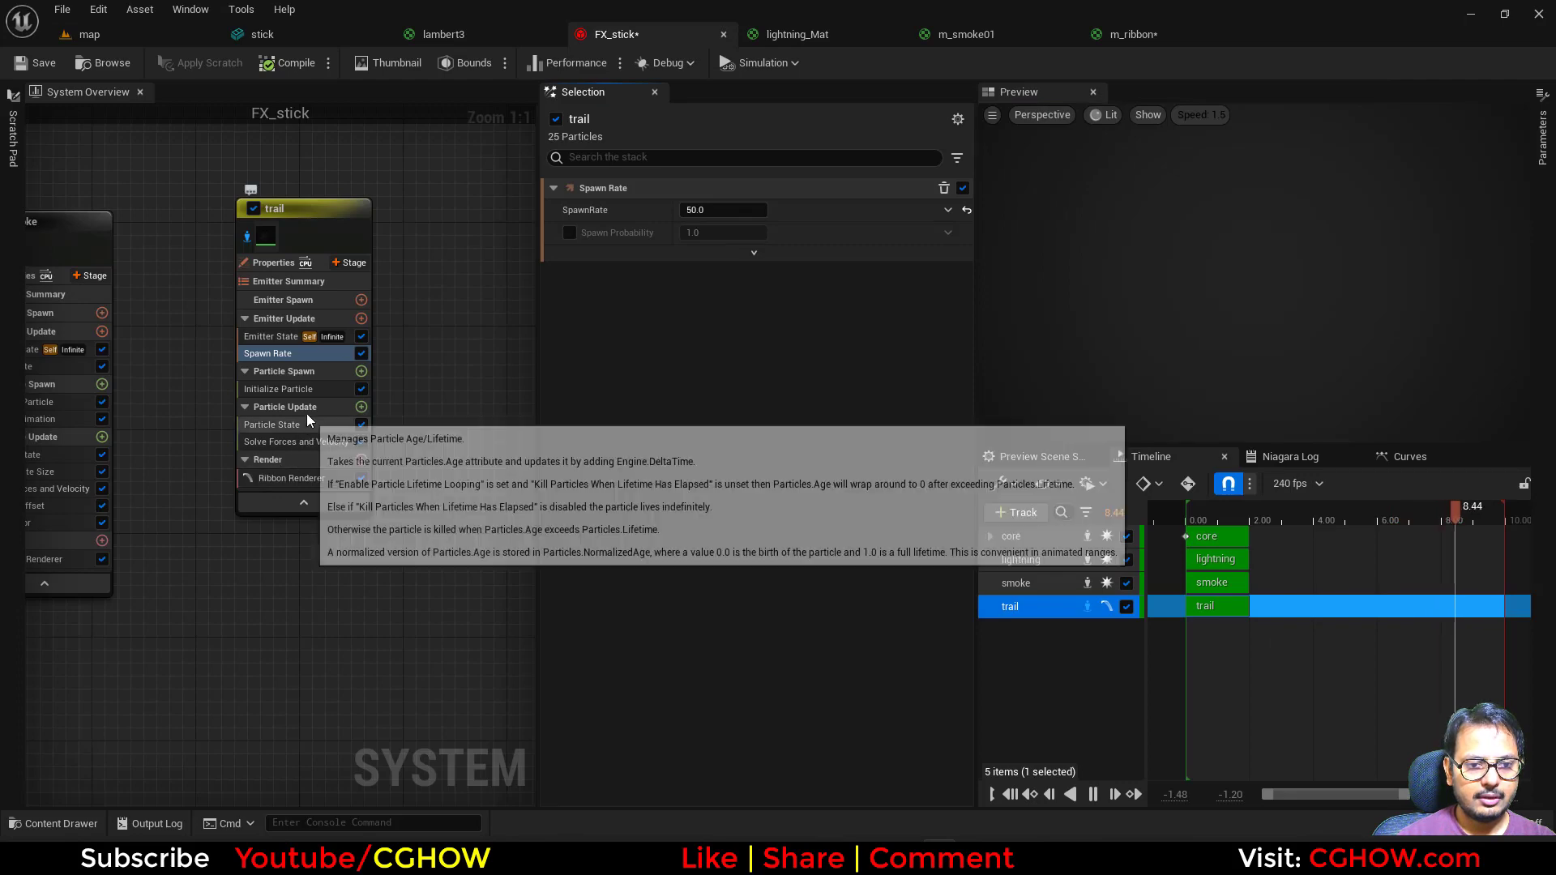
{"action": "left_click", "coordinate": [276, 389]}
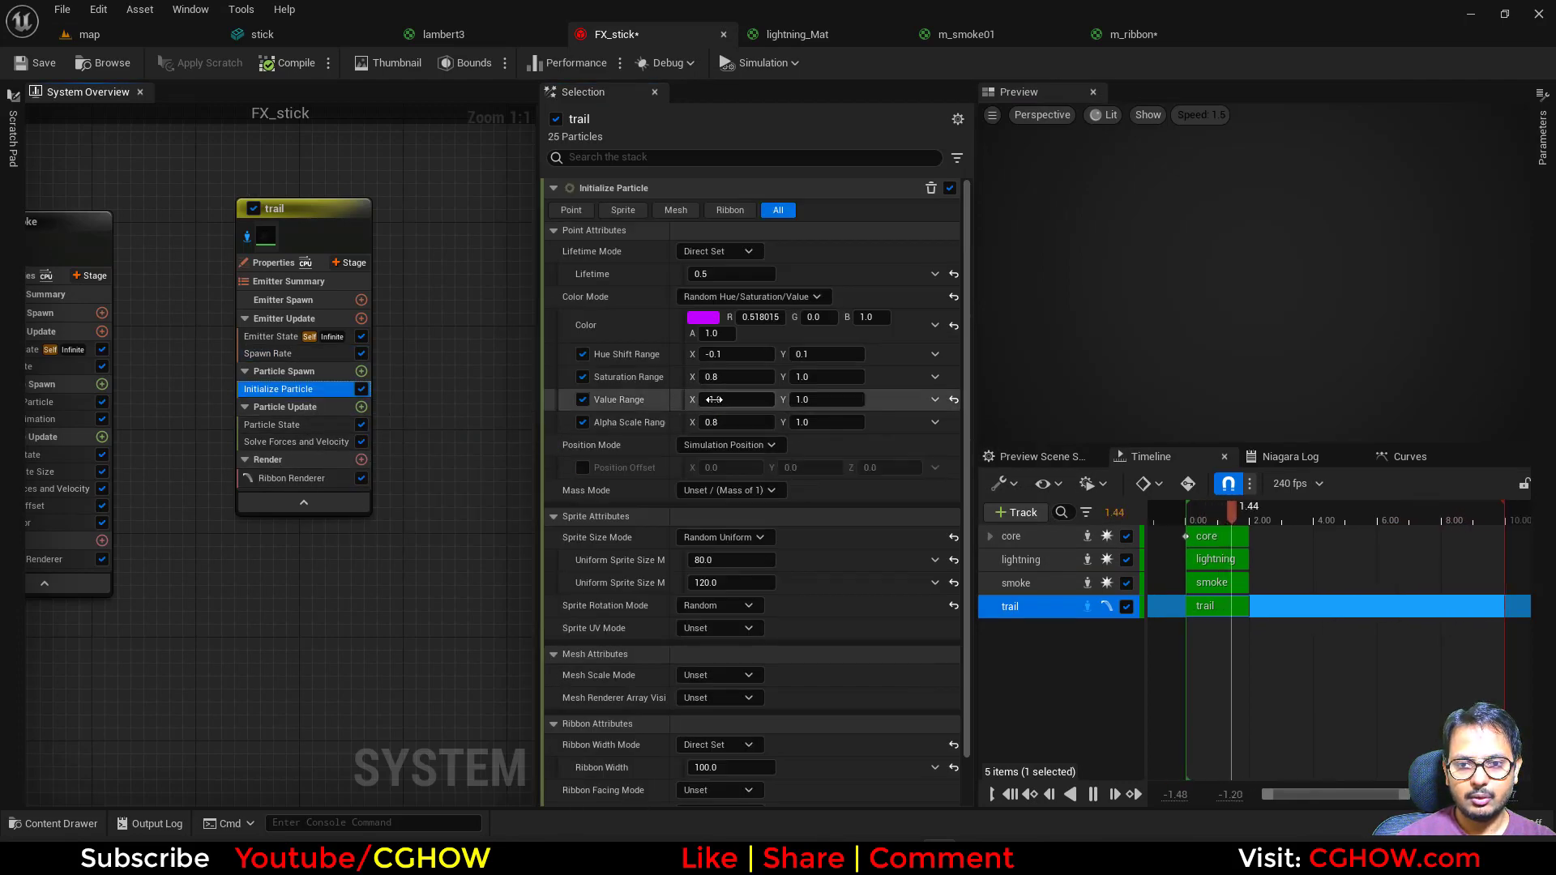
{"action": "left_click", "coordinate": [361, 371]}
{"action": "type", "text": "ve"}
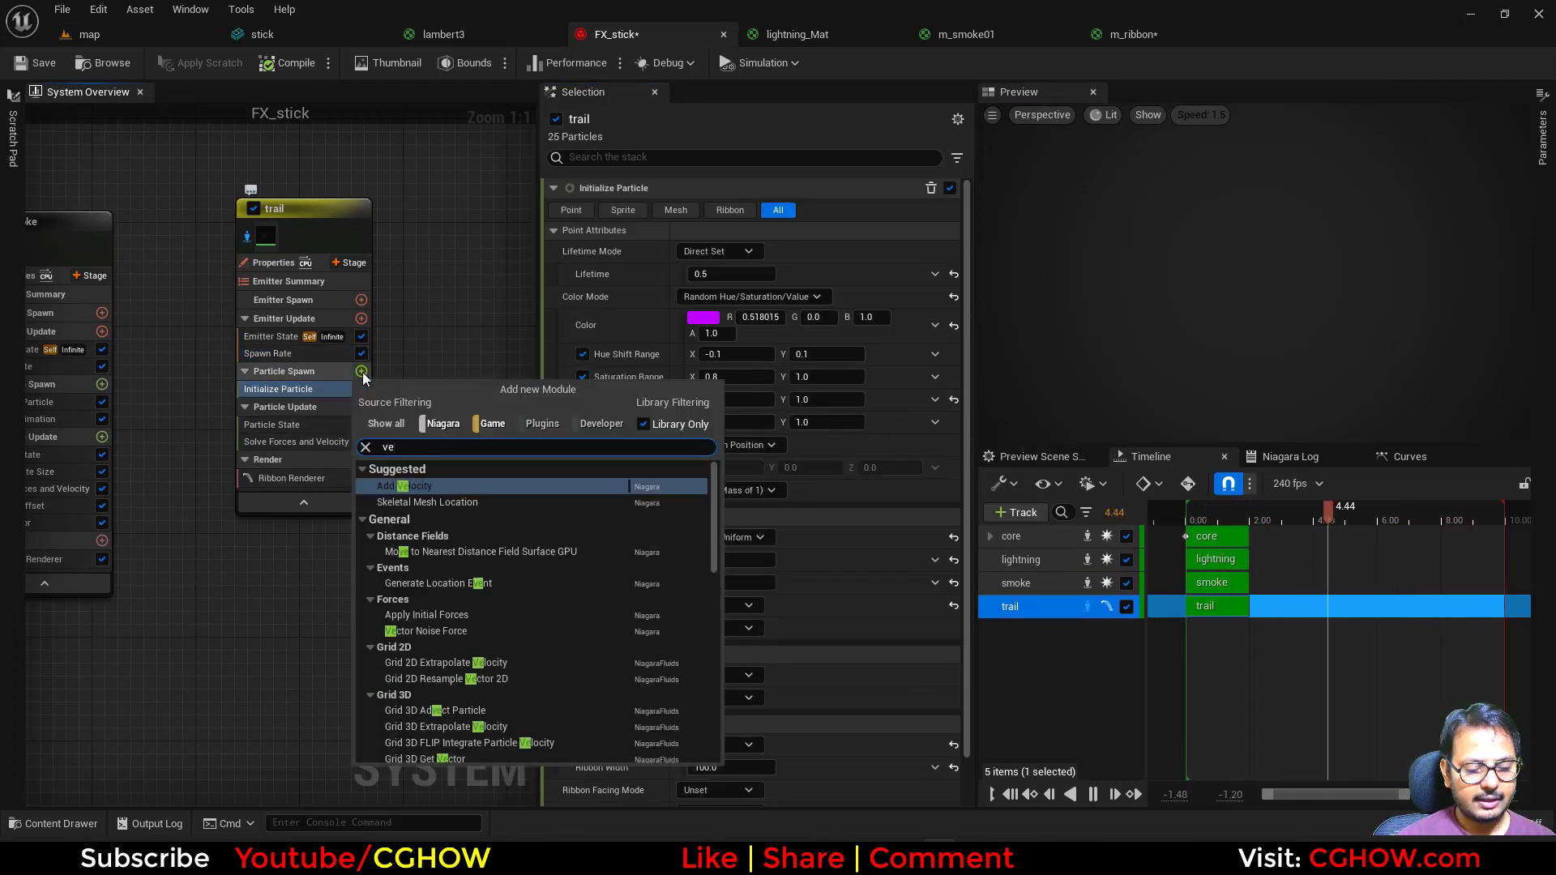
{"action": "left_click", "coordinate": [435, 486]}
{"action": "left_click", "coordinate": [898, 232]}
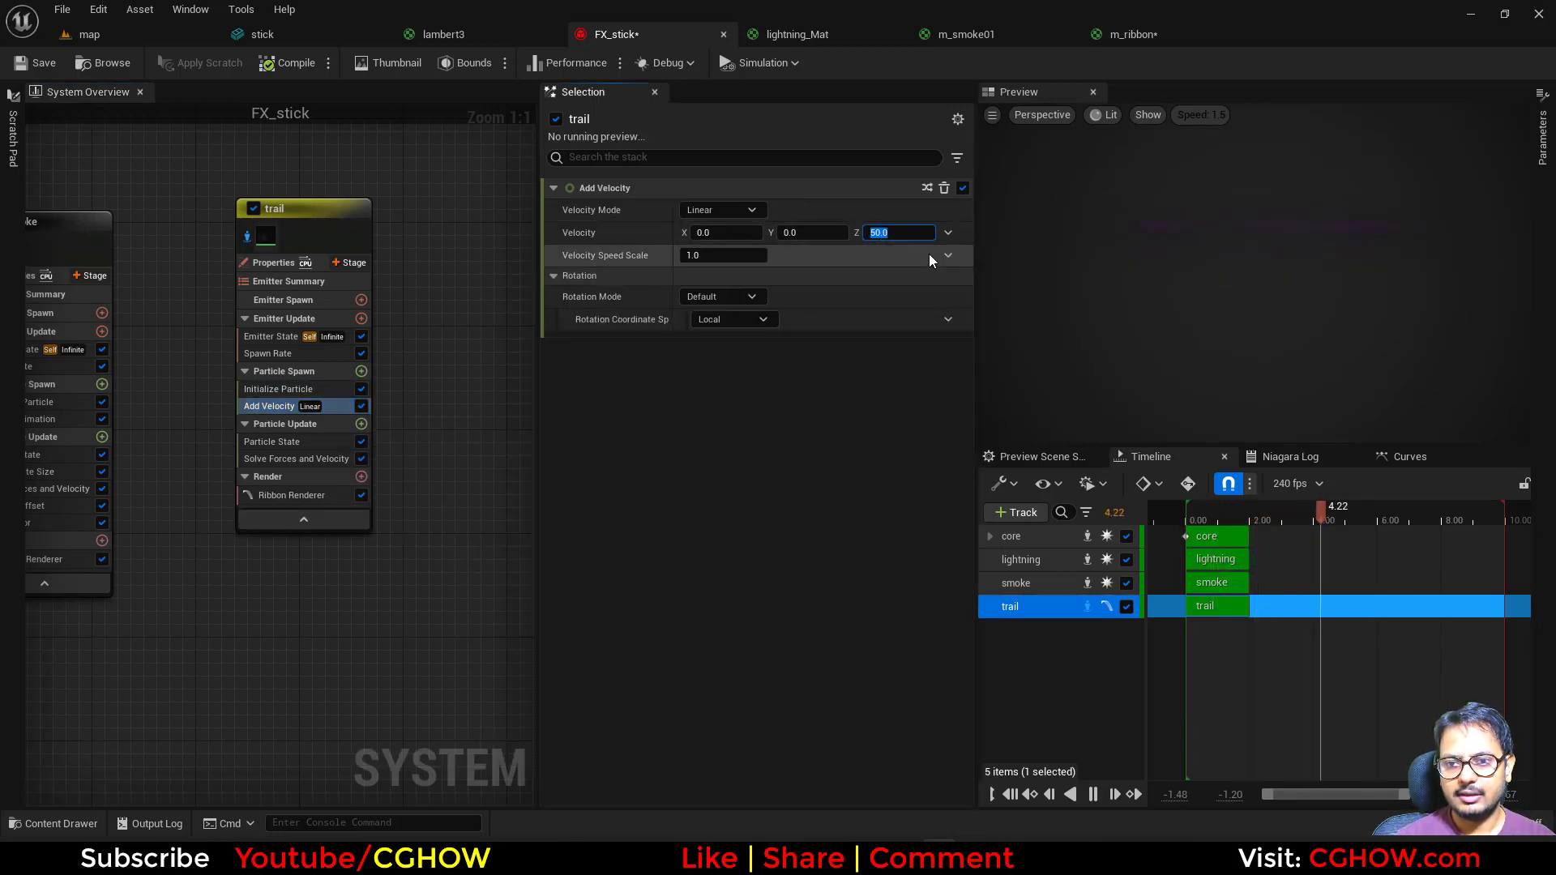
{"action": "type", "text": "100"}
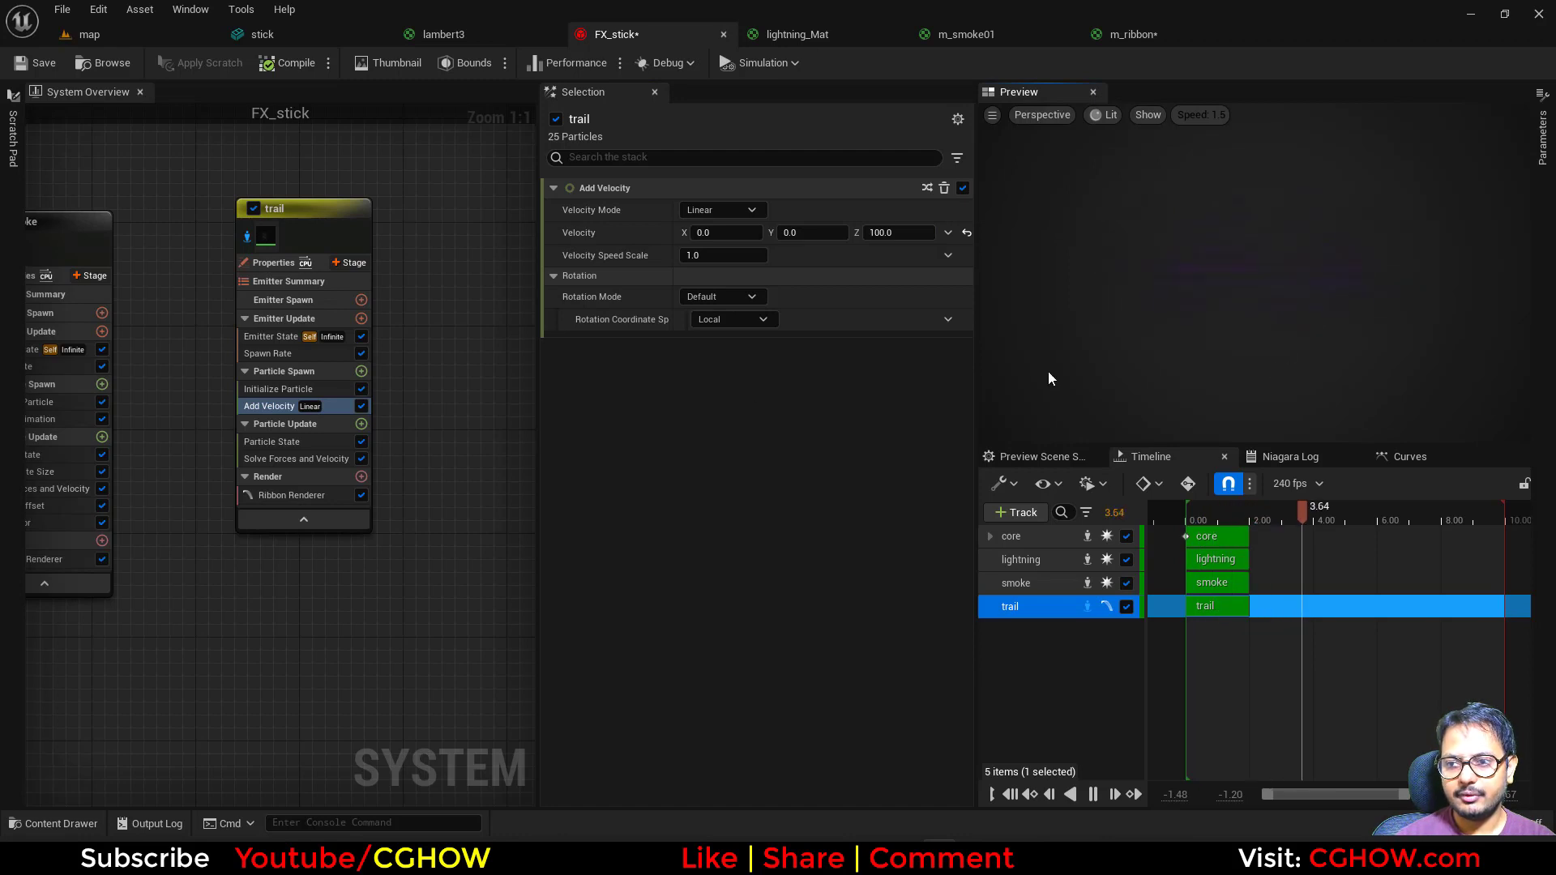
Set the trail particles' Color Mode to Direct Set with a colour alpha of 5
{"action": "left_click", "coordinate": [324, 391]}
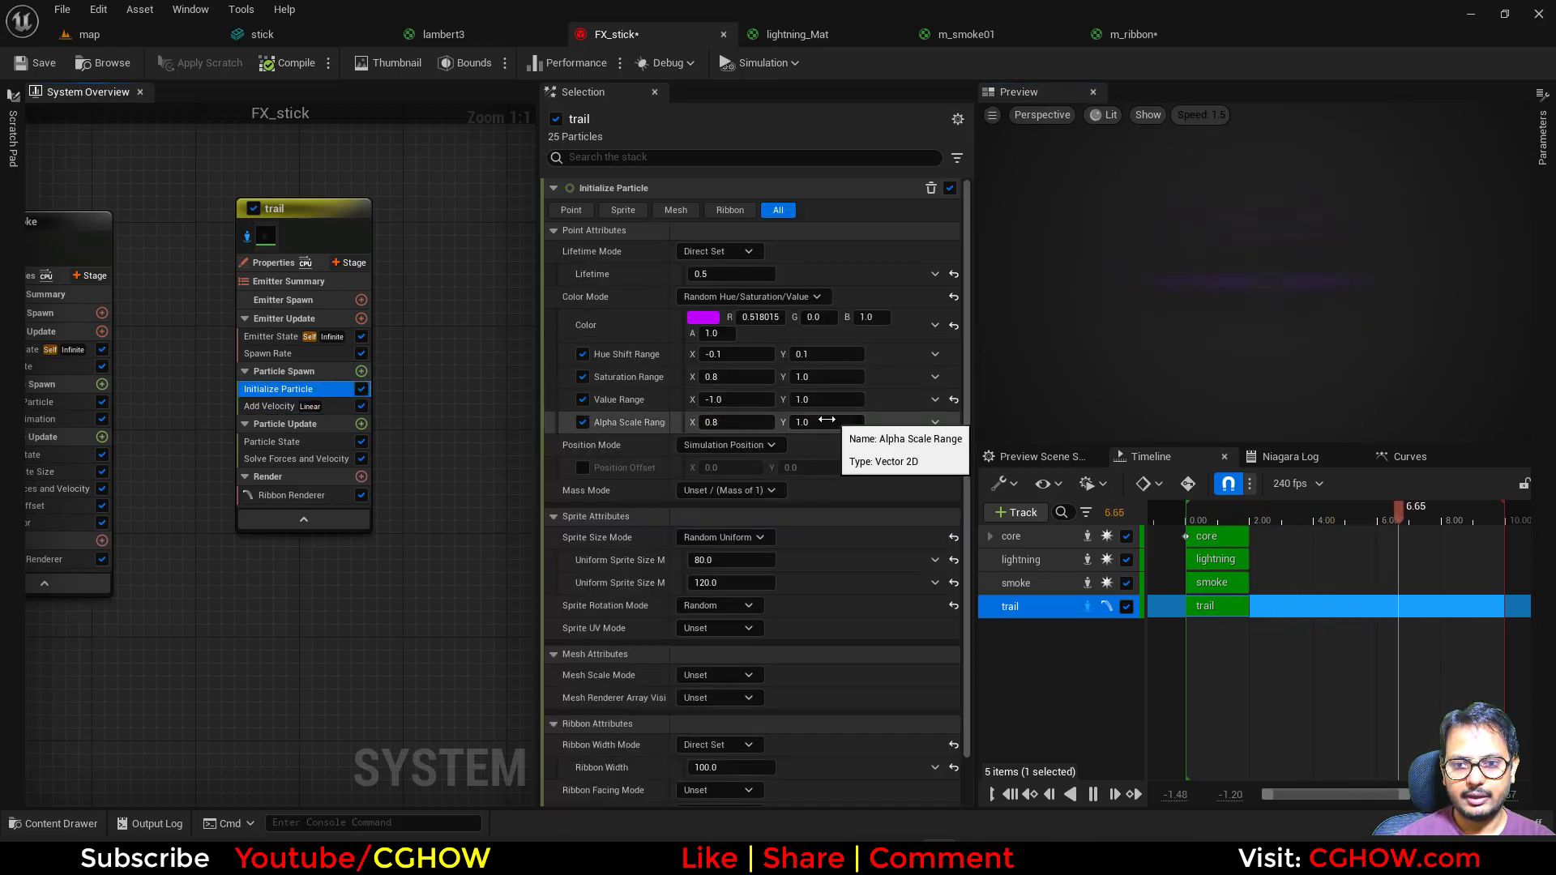
{"action": "left_click", "coordinate": [820, 422]}
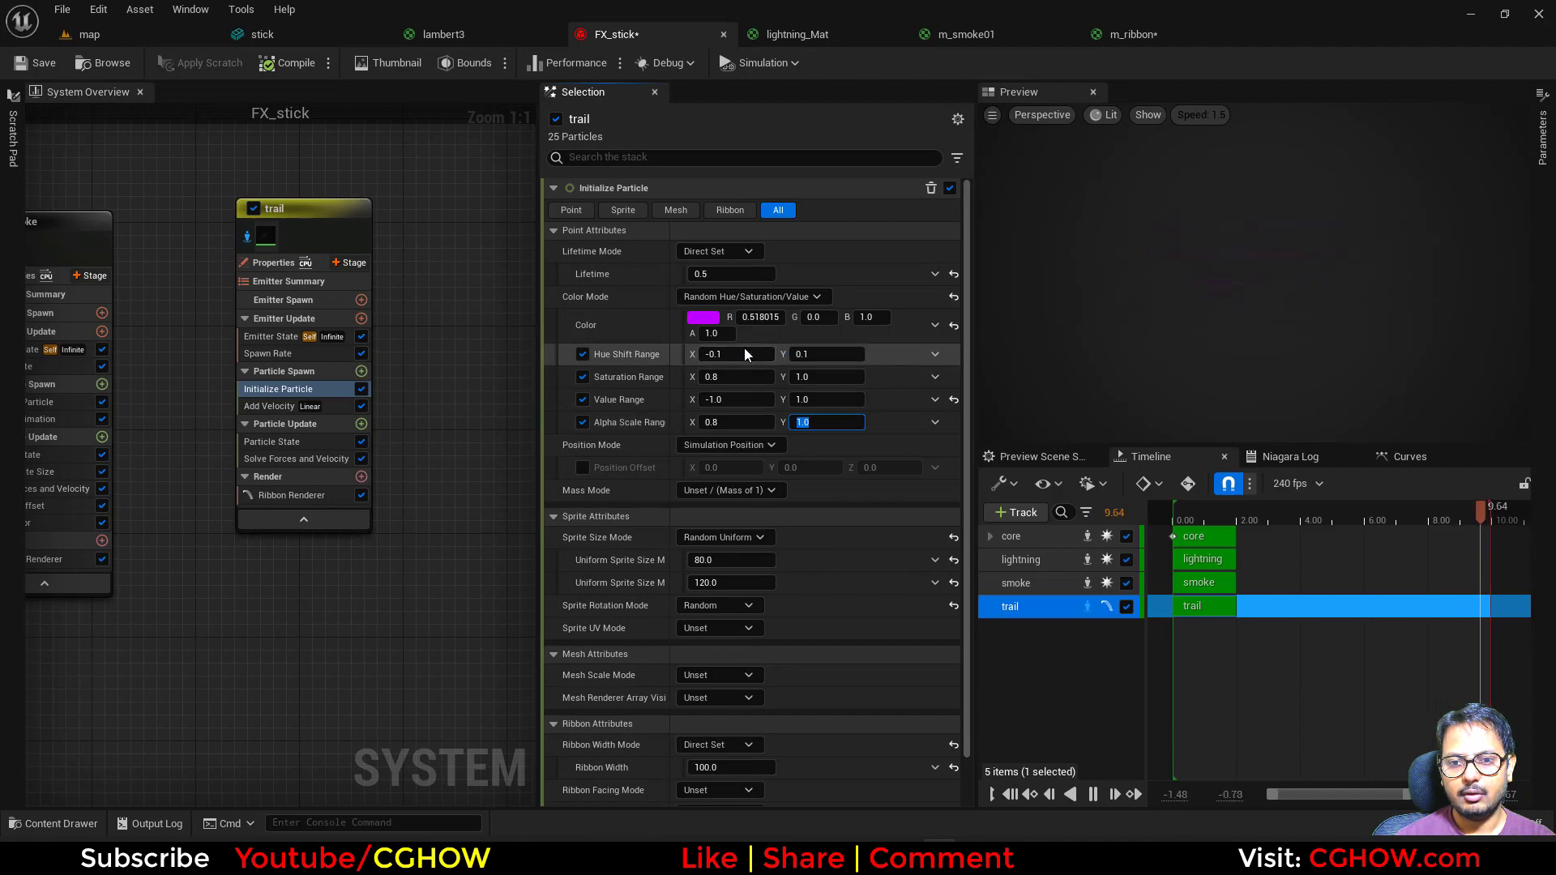
{"action": "left_click", "coordinate": [703, 317]}
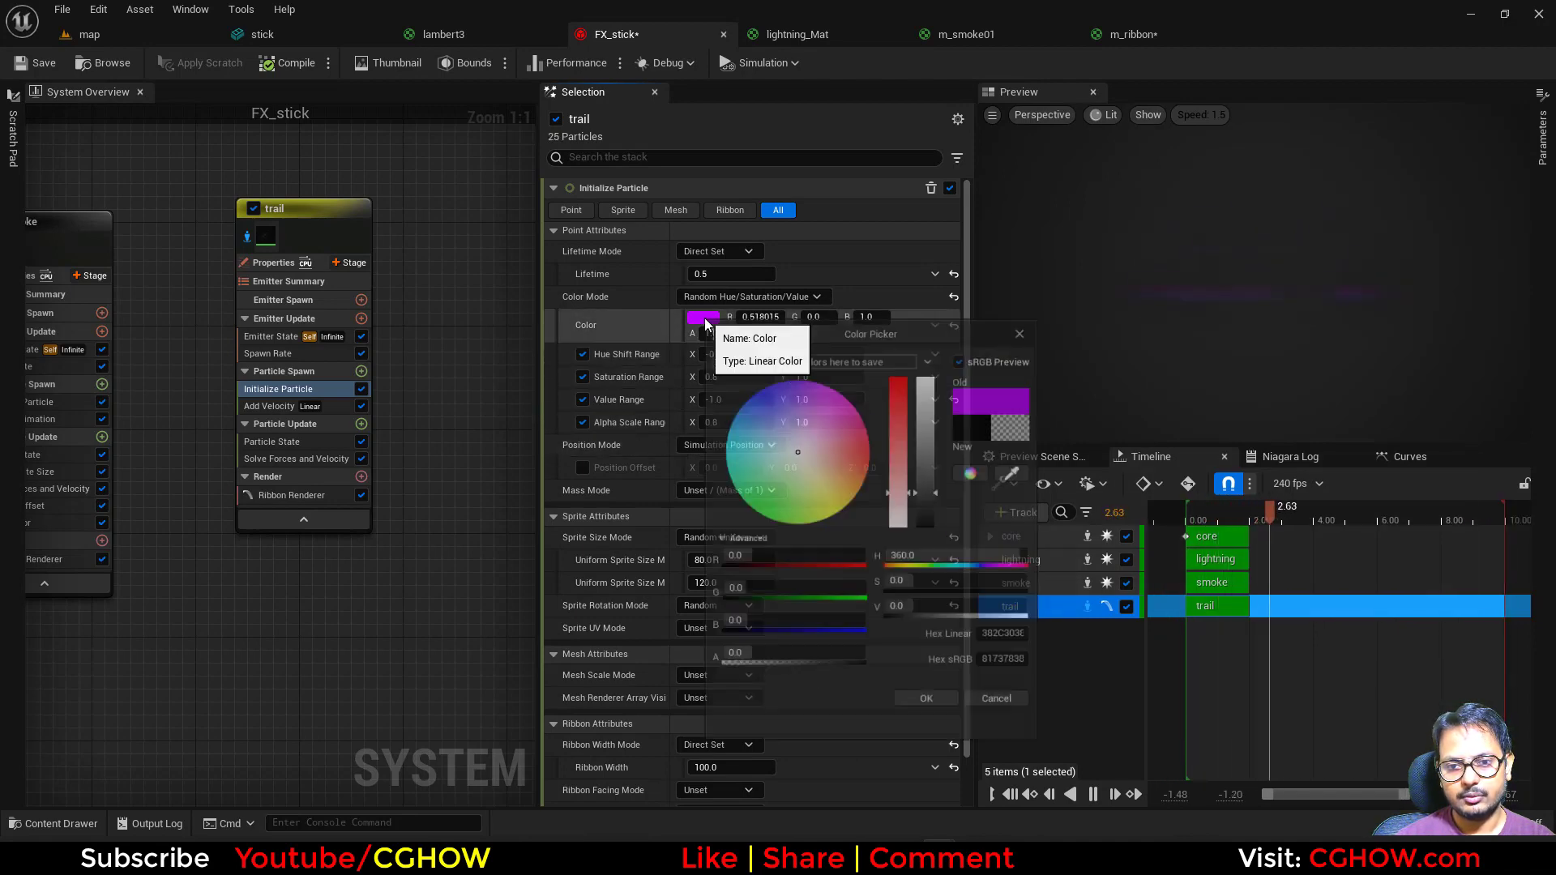
{"action": "left_click", "coordinate": [1017, 725]}
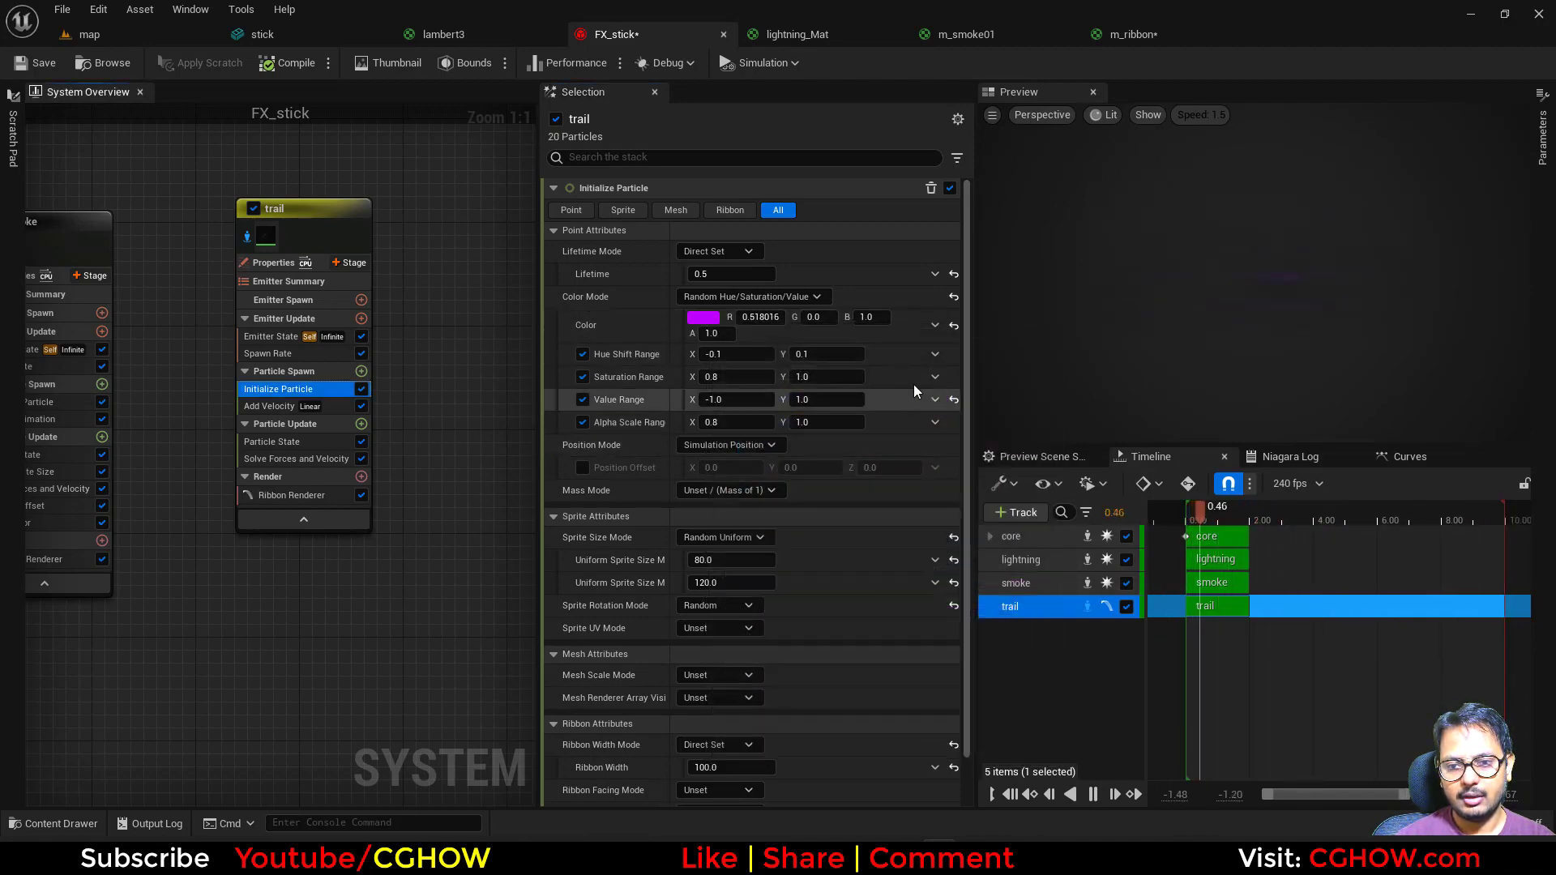
{"action": "left_click", "coordinate": [737, 296]}
{"action": "left_click", "coordinate": [720, 337]}
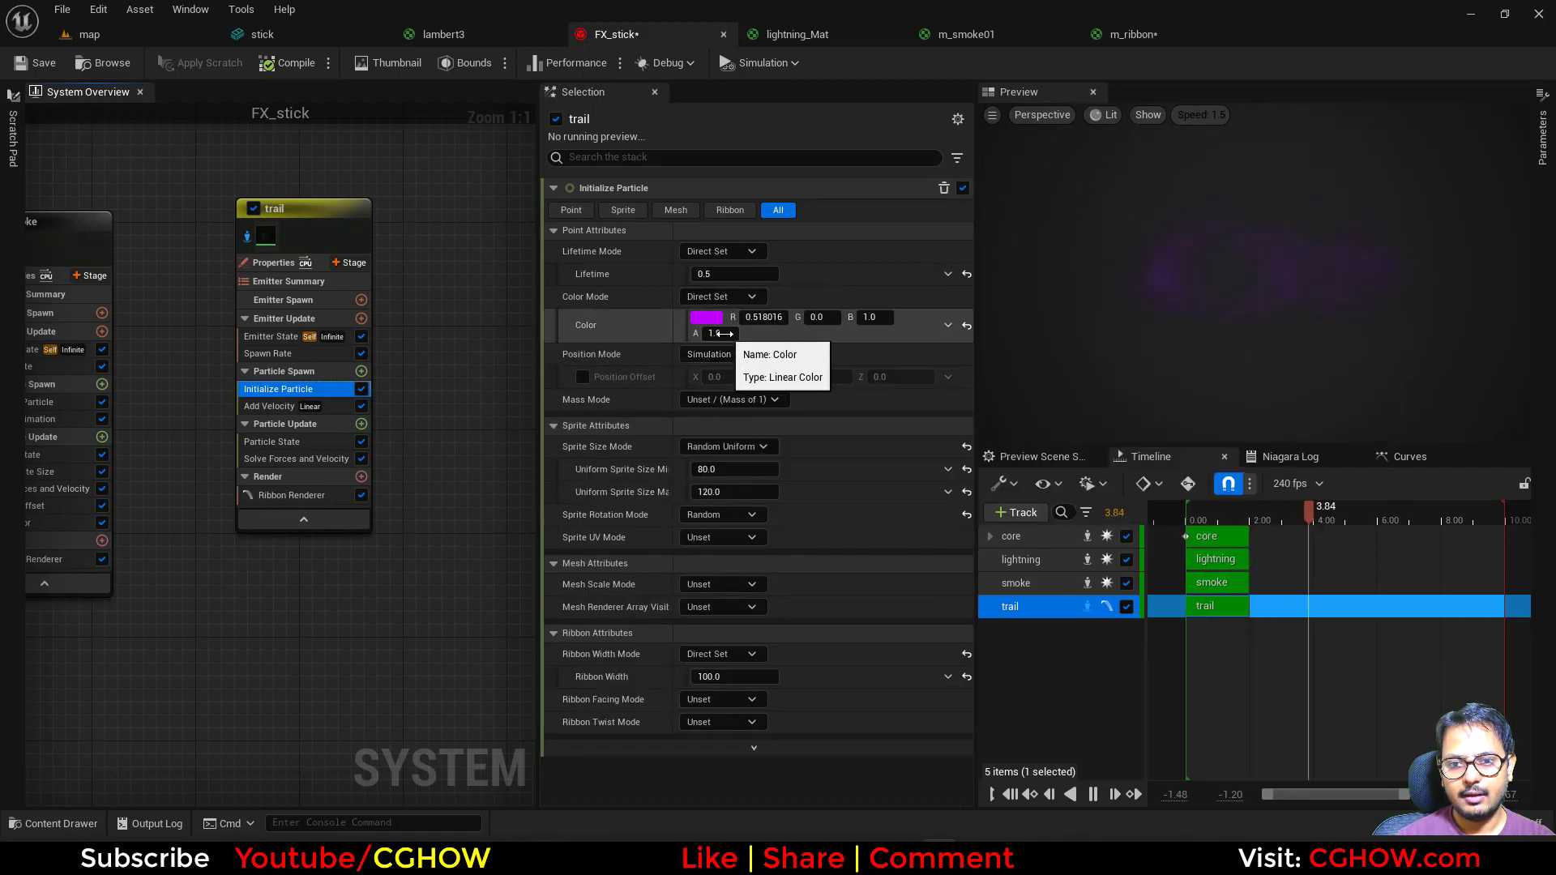
{"action": "left_click", "coordinate": [717, 333]}
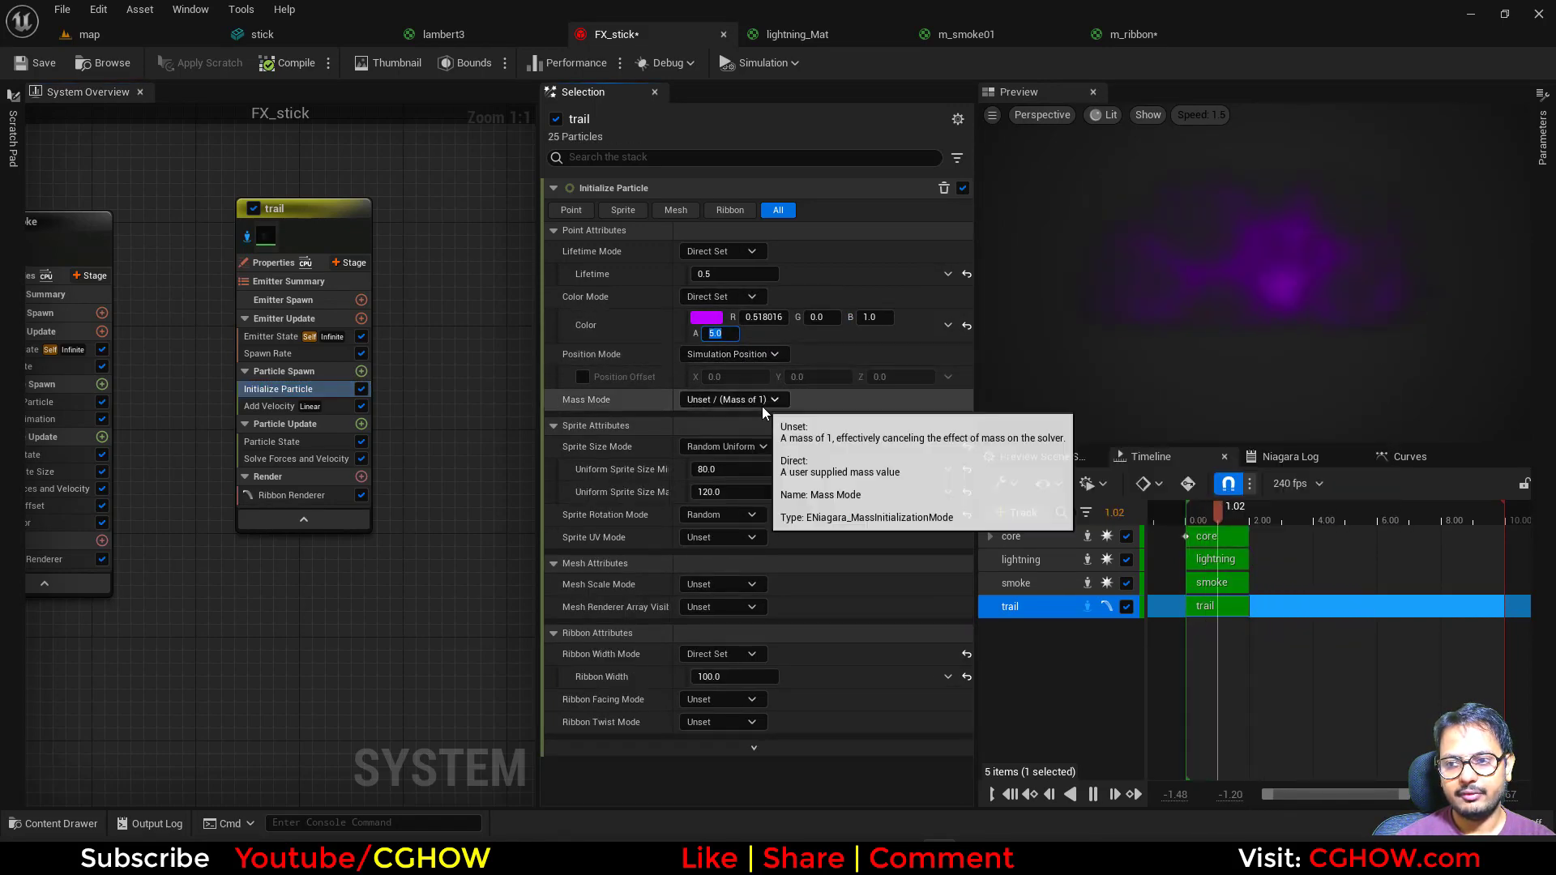
Darken the trail's purple colour to a value of about 0.43 and check the effect in the map level
{"action": "left_click", "coordinate": [705, 316]}
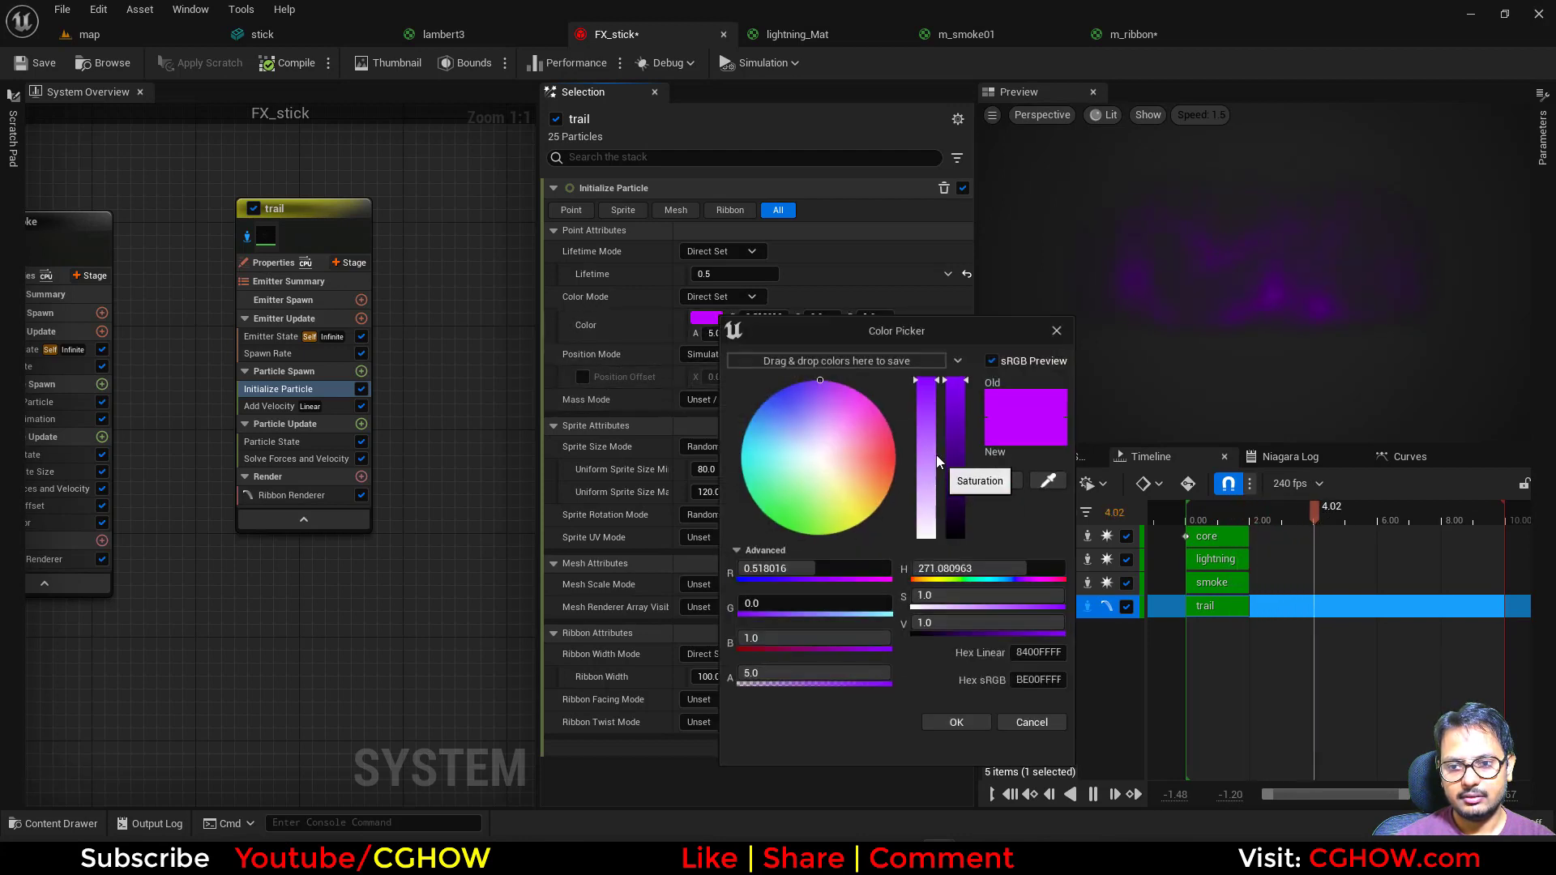
{"action": "left_click", "coordinate": [956, 468]}
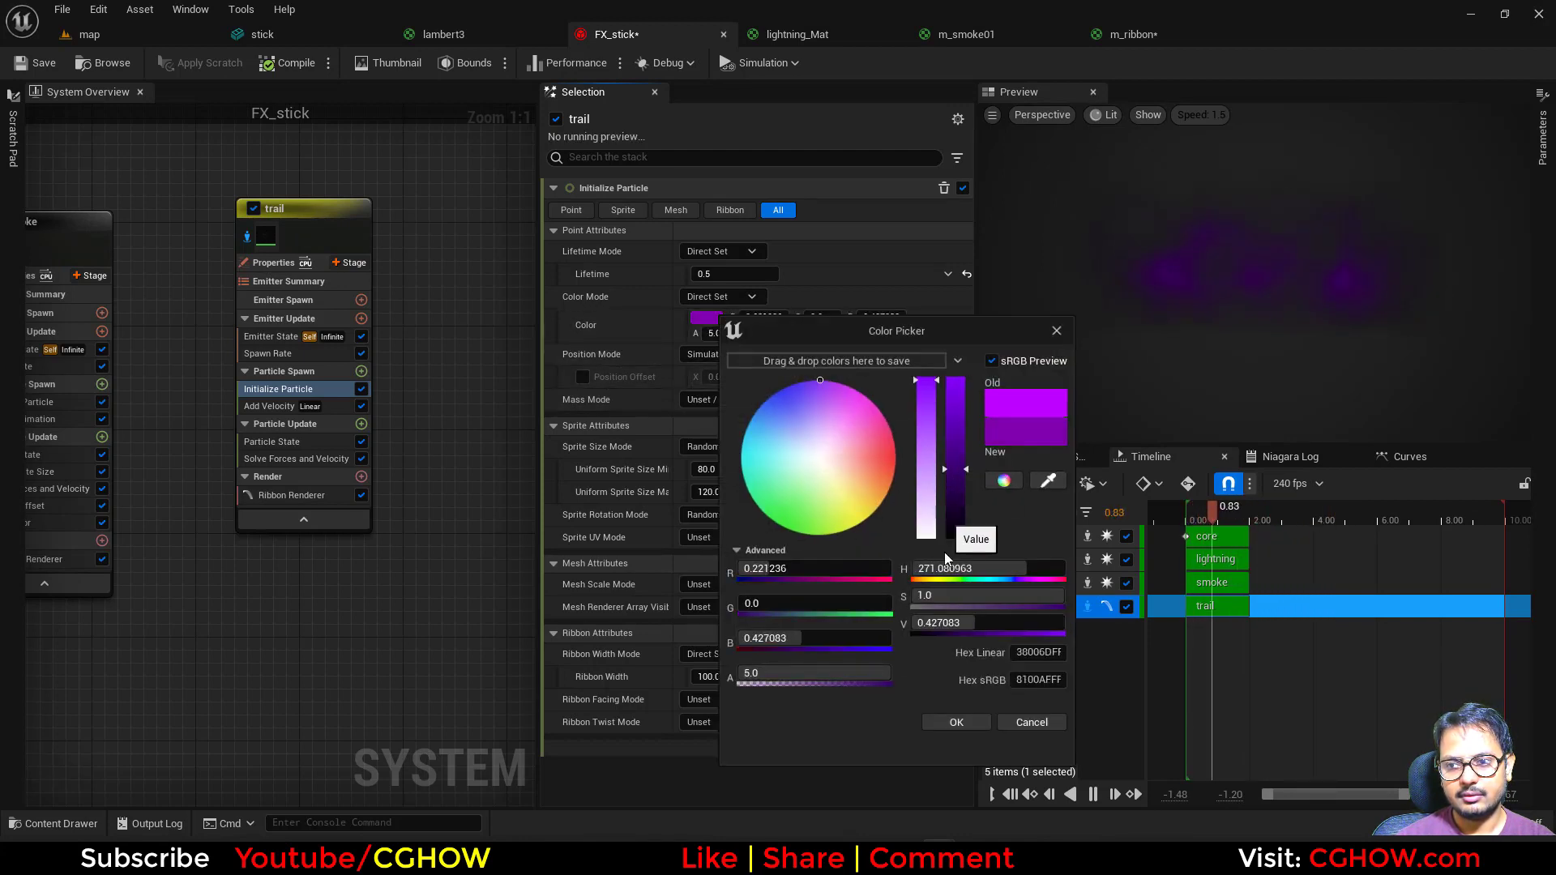
{"action": "left_click", "coordinate": [956, 722]}
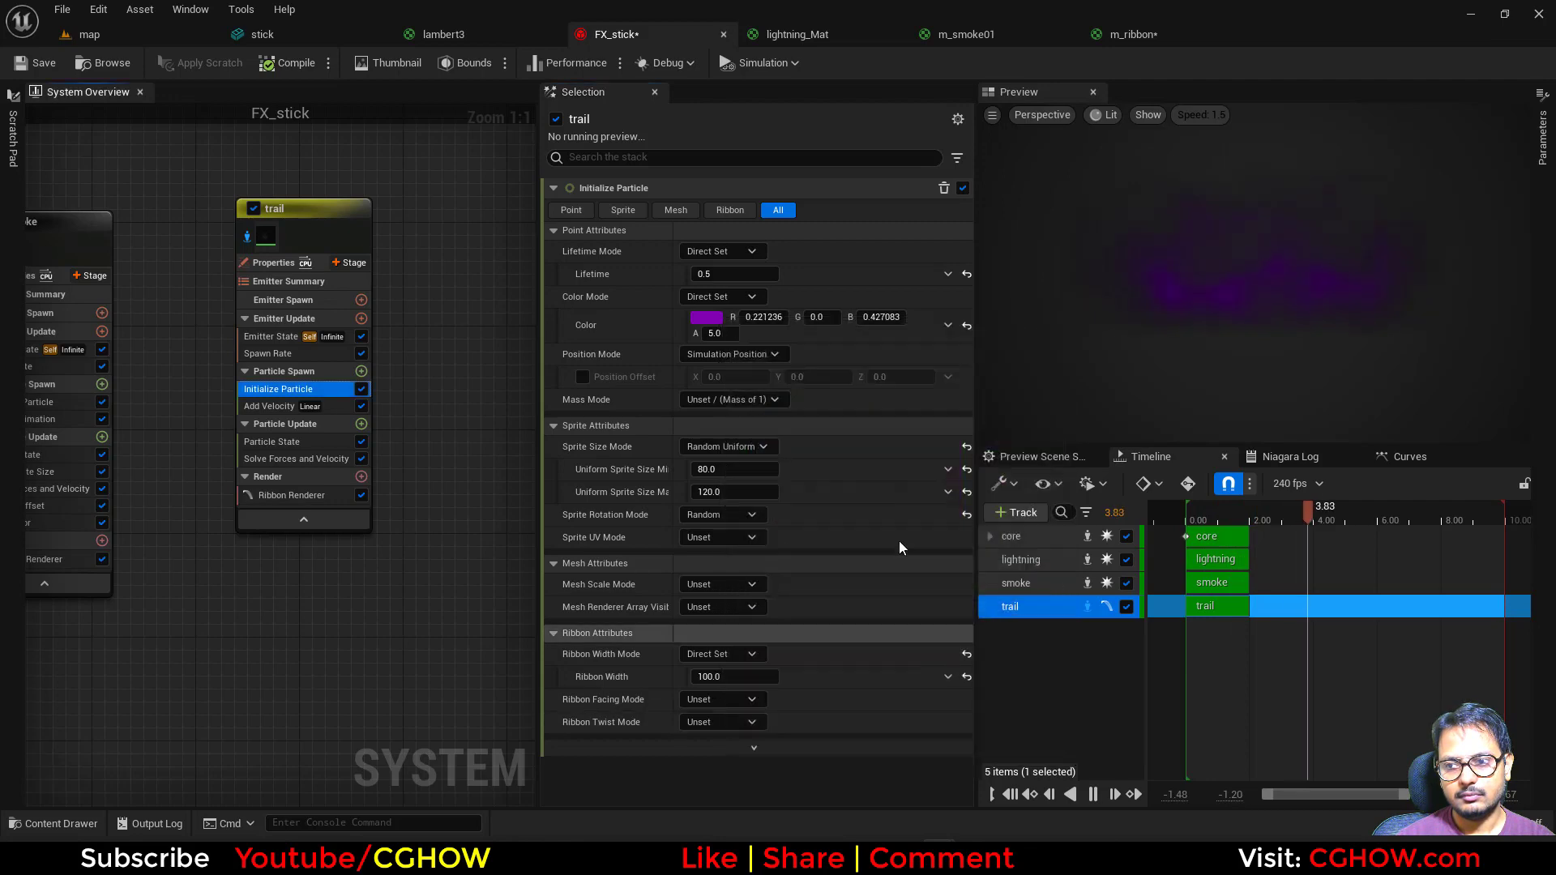
{"action": "left_click", "coordinate": [86, 40]}
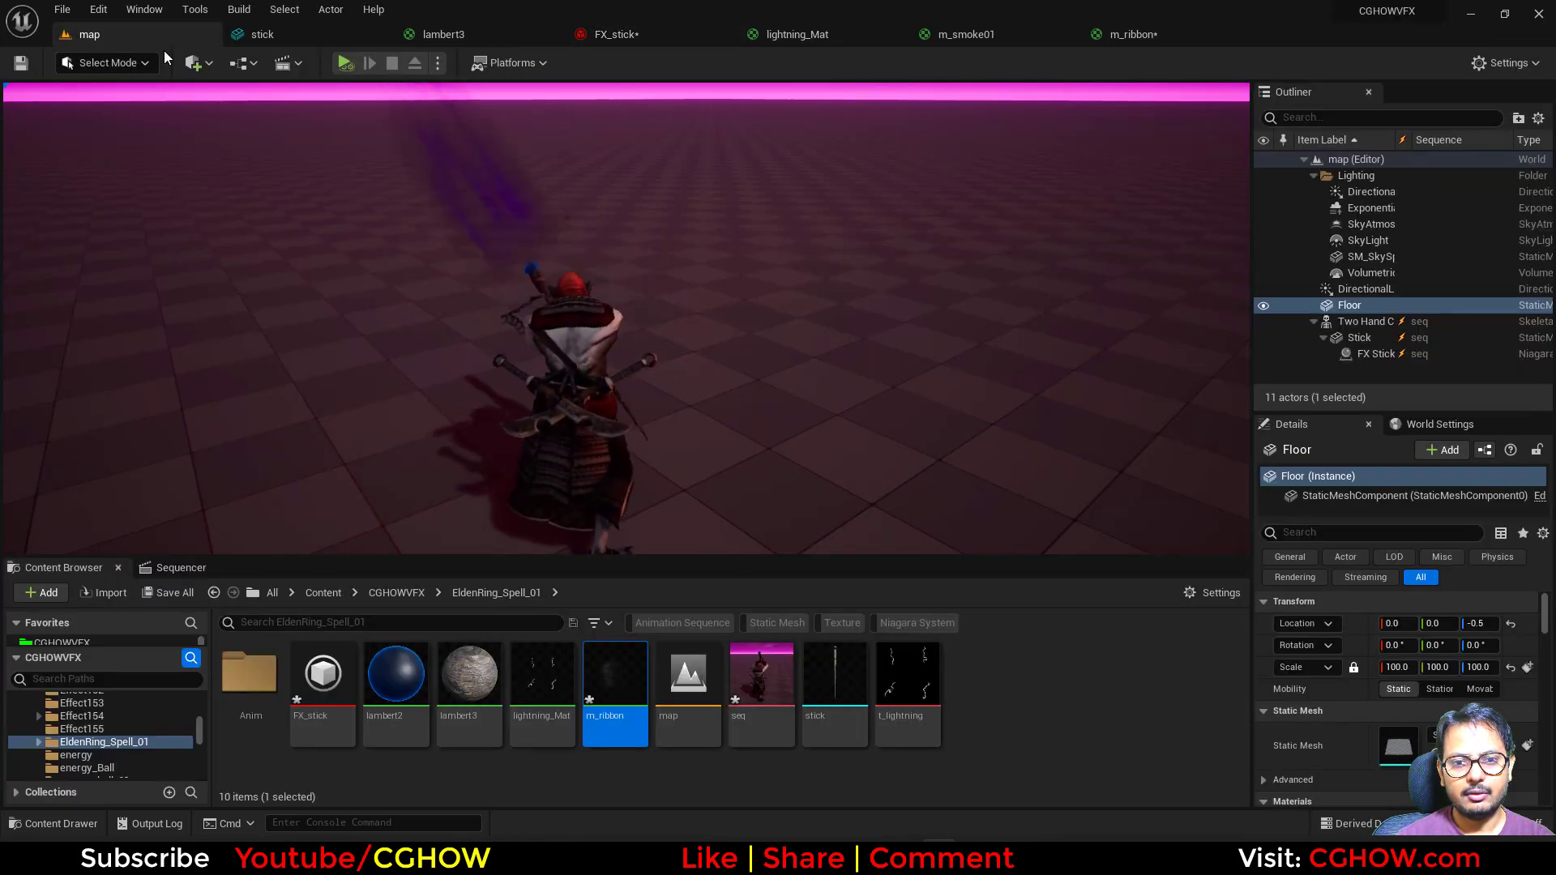
Set the trail emitter's Ribbon Width to 20 in FX_stick and check the effect in the map level
{"action": "left_click", "coordinate": [622, 39]}
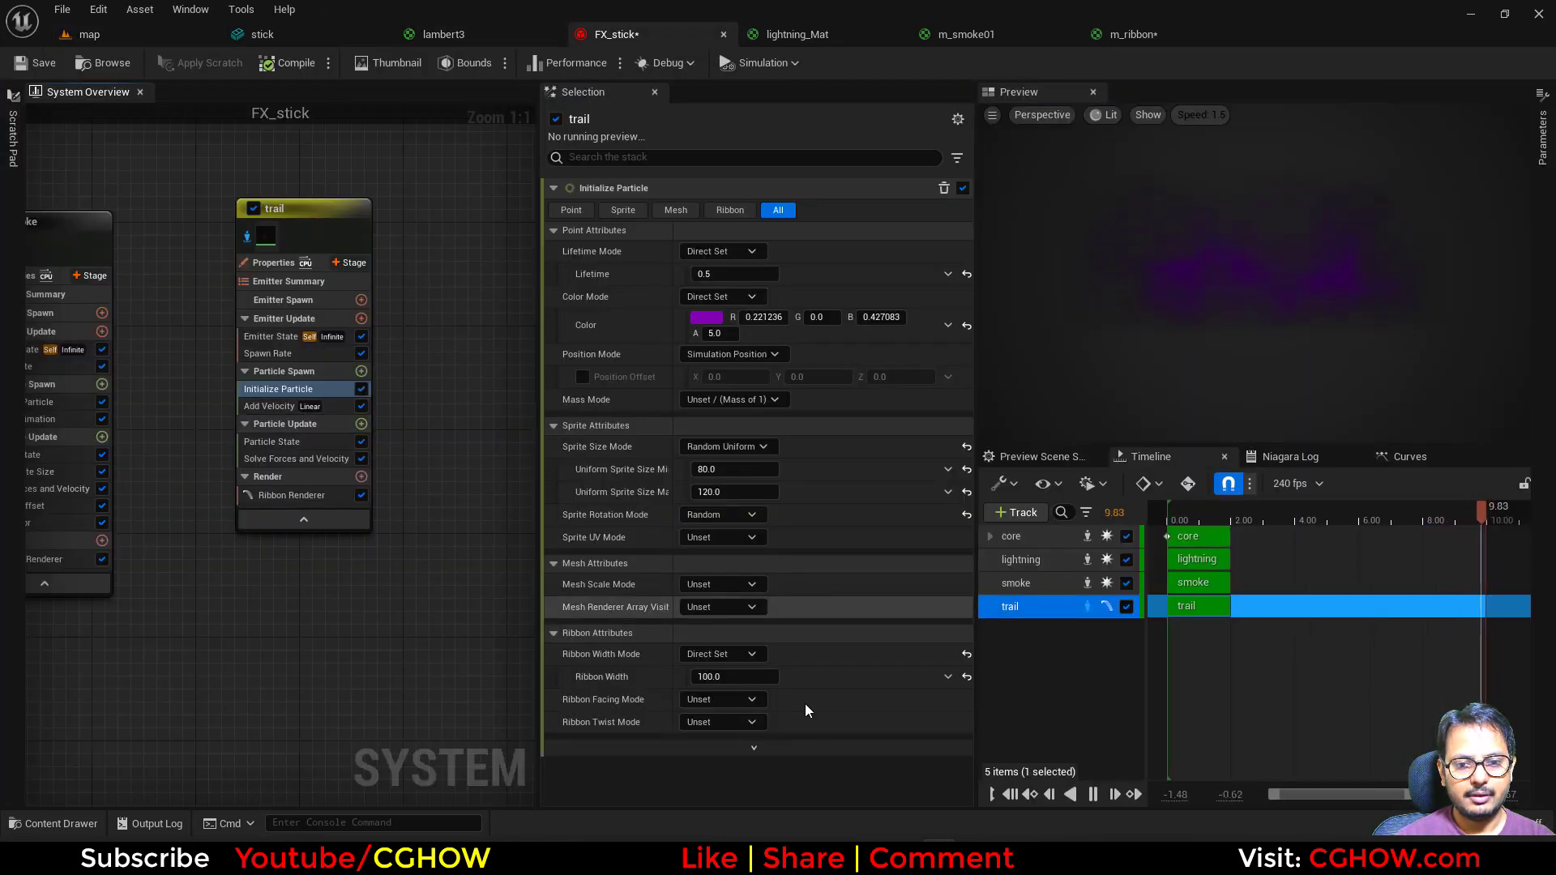
{"action": "left_click", "coordinate": [725, 677]}
{"action": "type", "text": "20"}
{"action": "key", "text": "Return"}
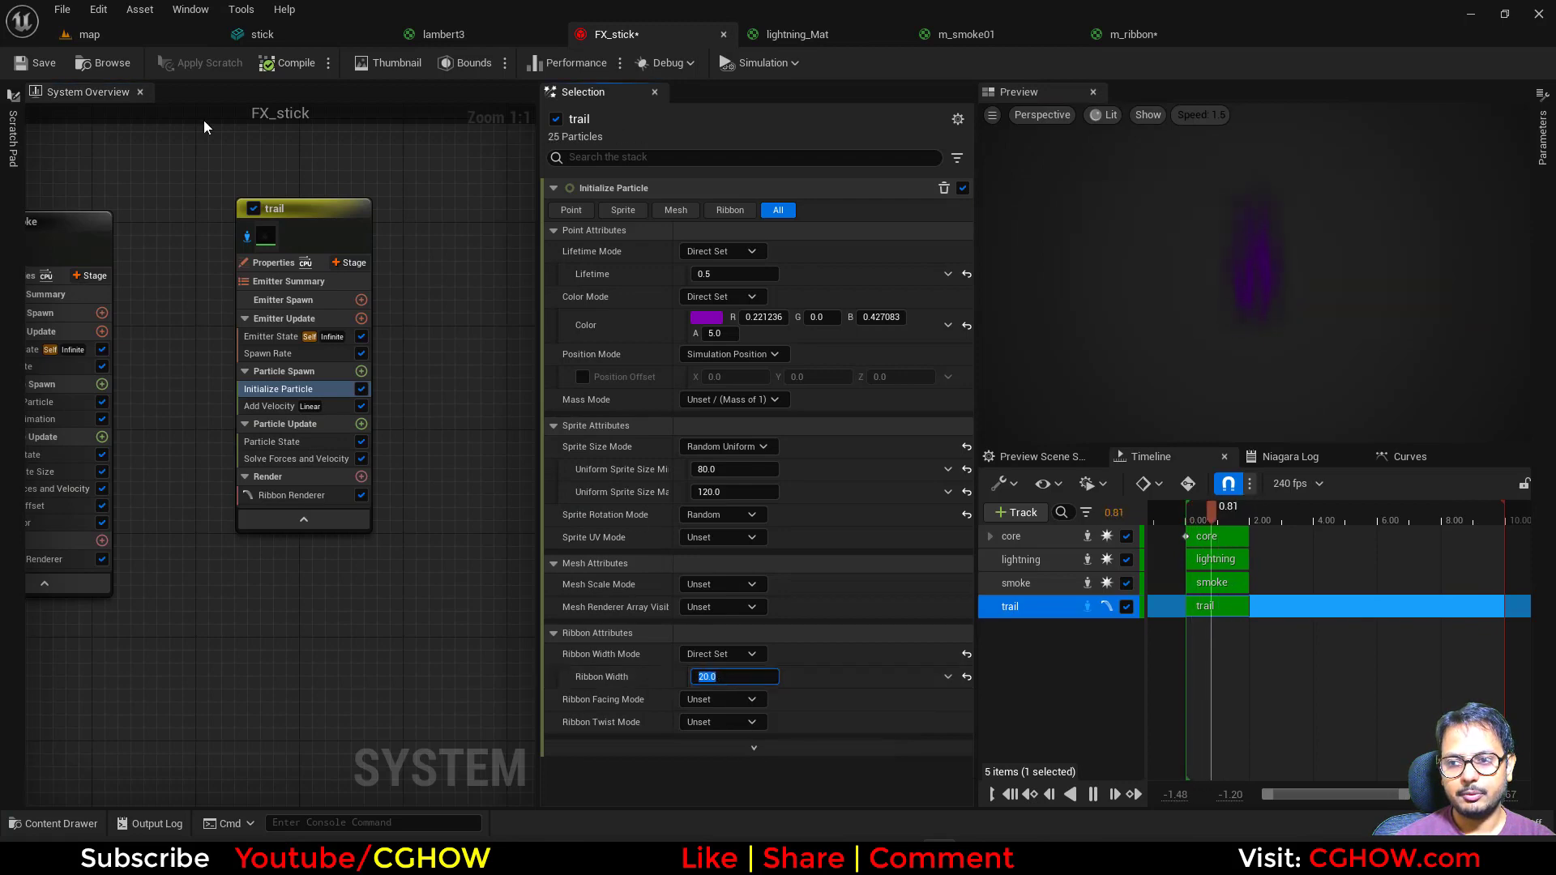
{"action": "left_click", "coordinate": [89, 34]}
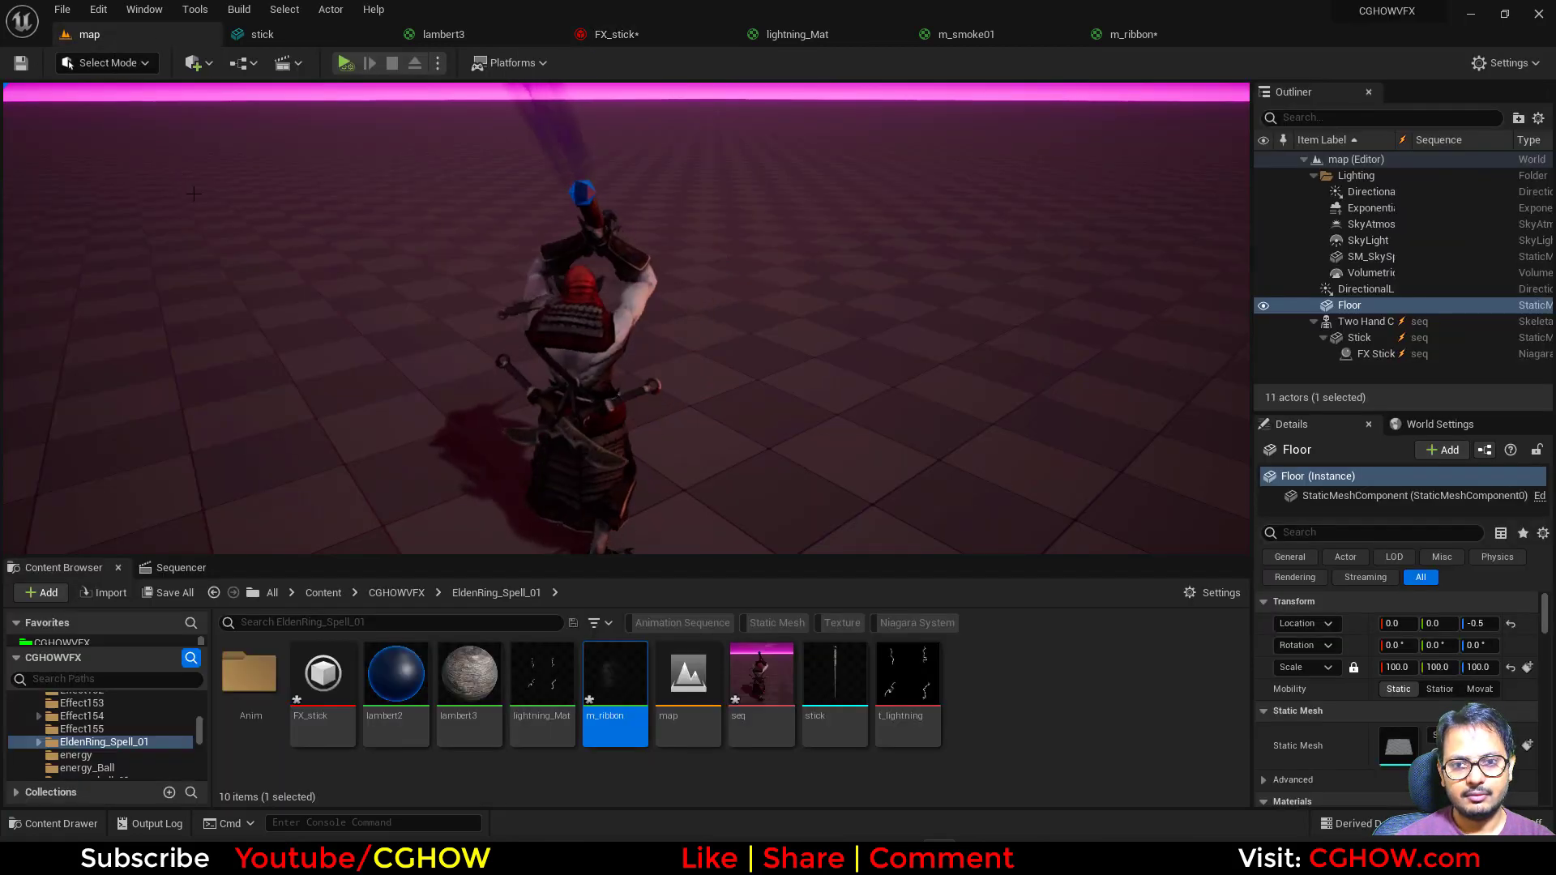
Turn off Local Space in the trail emitter's properties and check the effect in the map level
{"action": "left_click", "coordinate": [632, 35]}
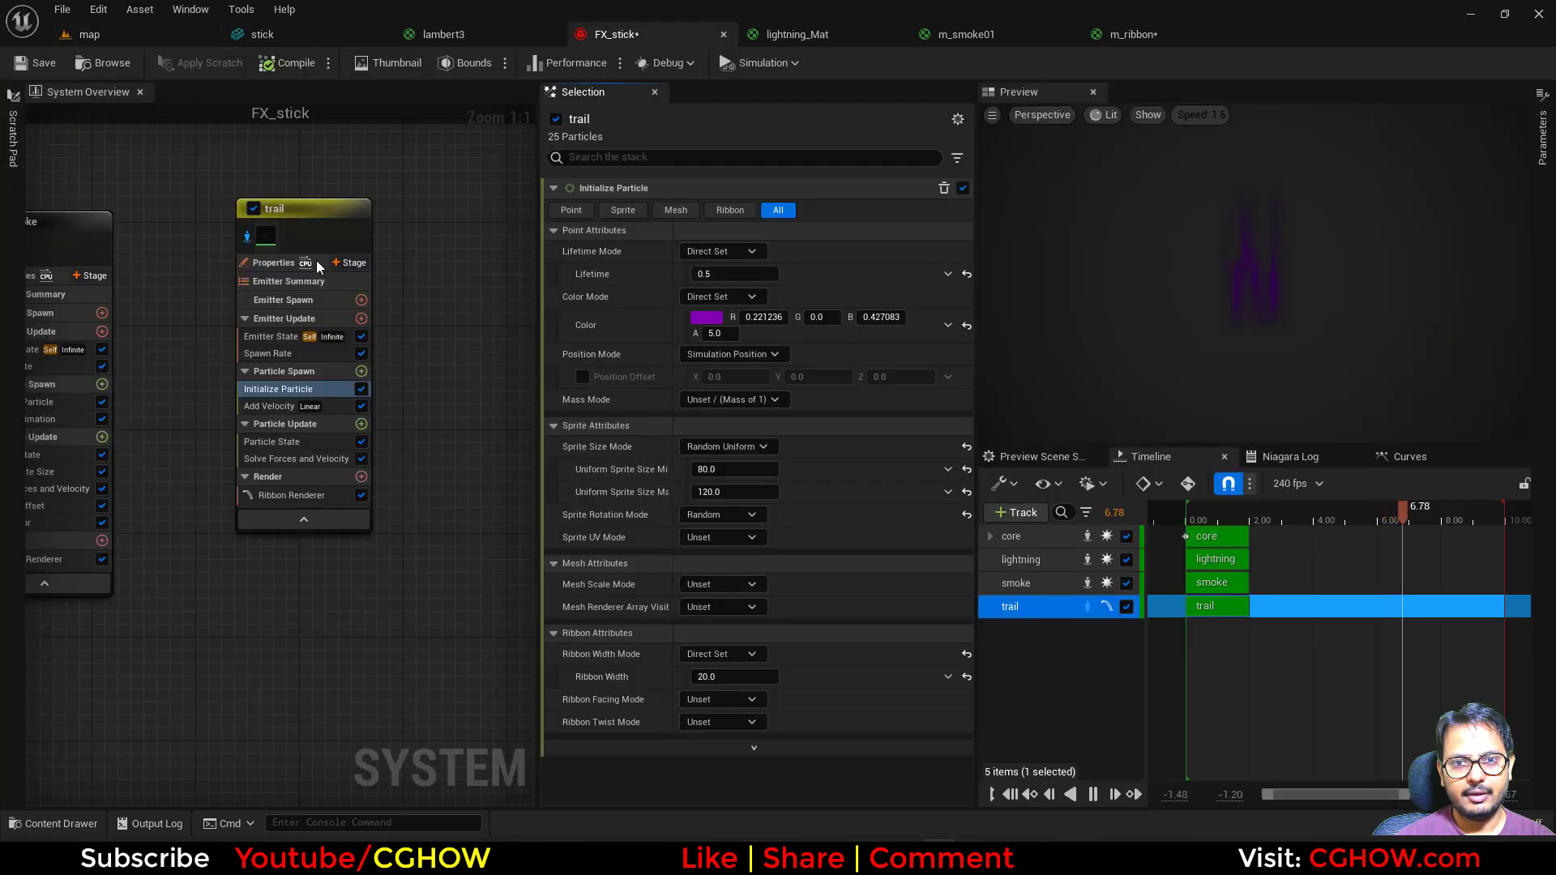
{"action": "left_click", "coordinate": [279, 262]}
{"action": "left_click", "coordinate": [683, 224]}
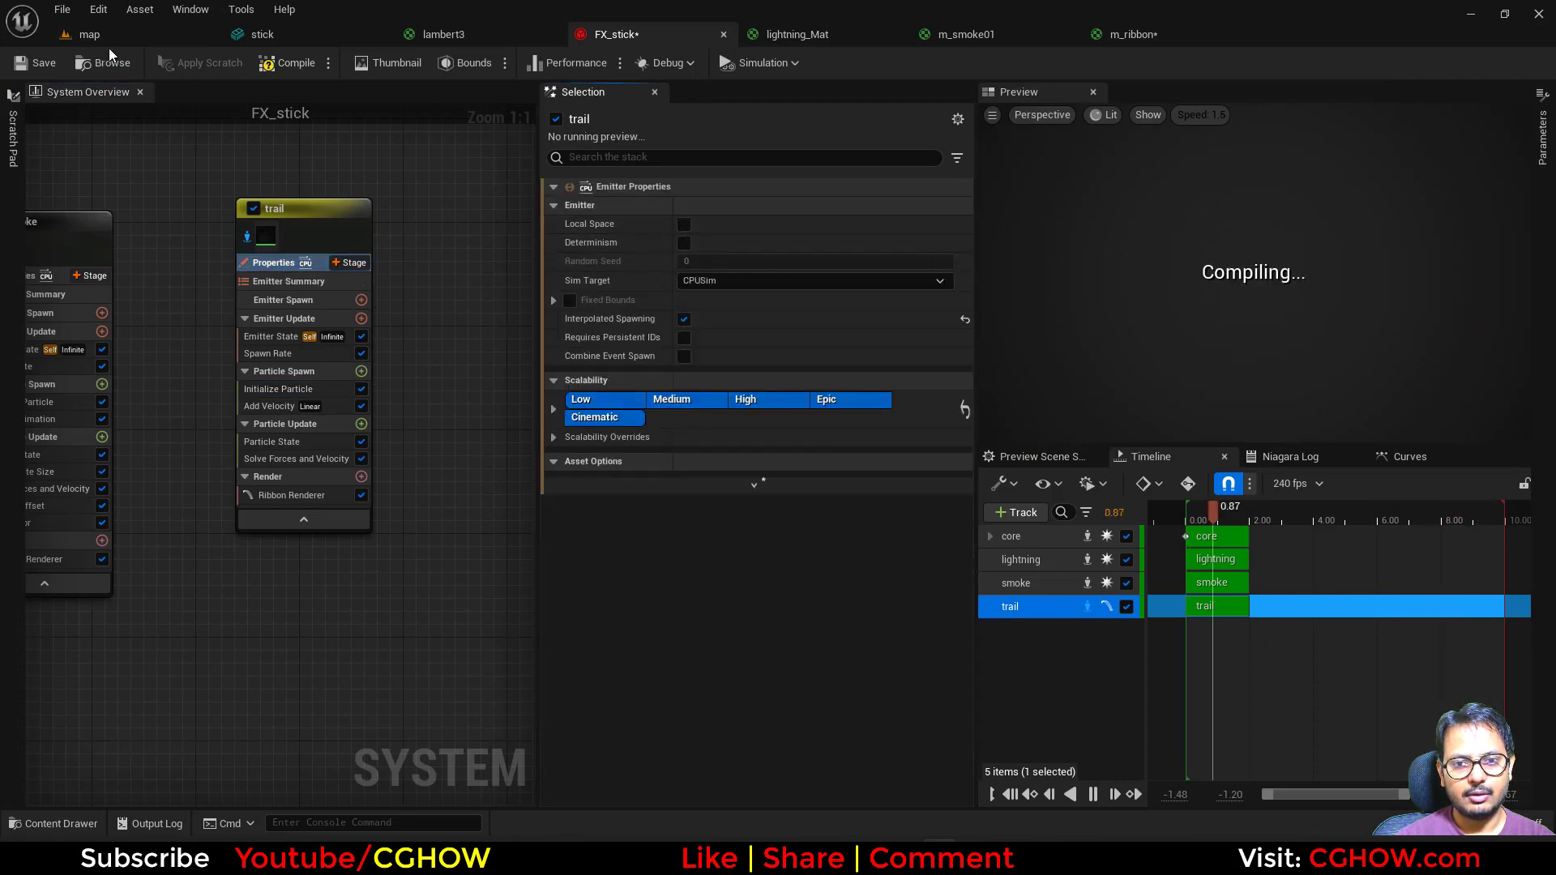
{"action": "left_click", "coordinate": [96, 35]}
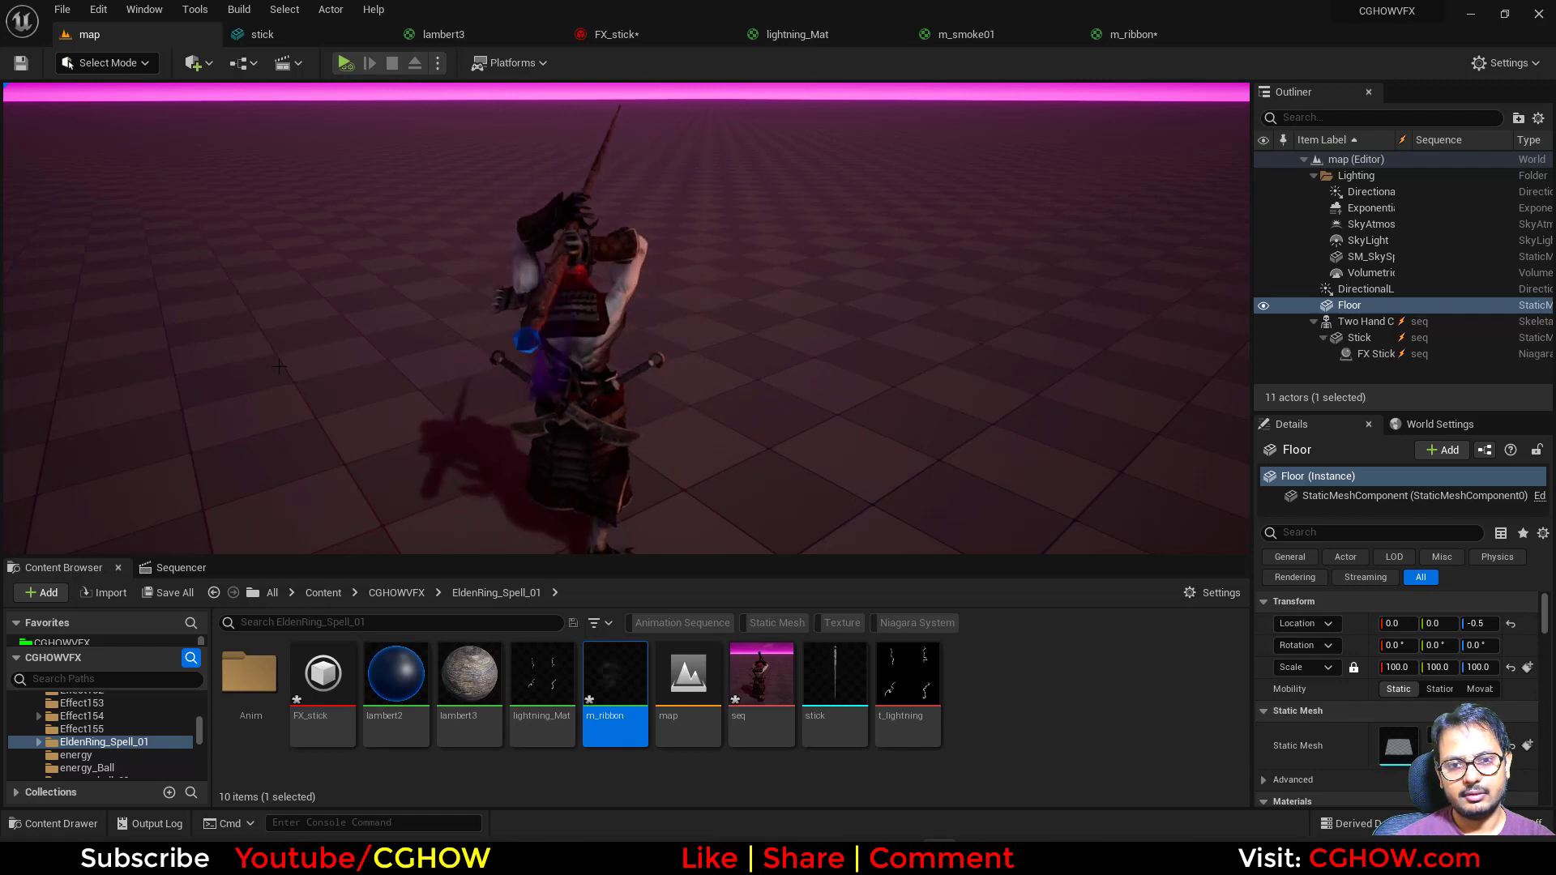
Duplicate the trail emitter in FX_stick and place the copy beside the original
{"action": "left_click", "coordinate": [619, 34]}
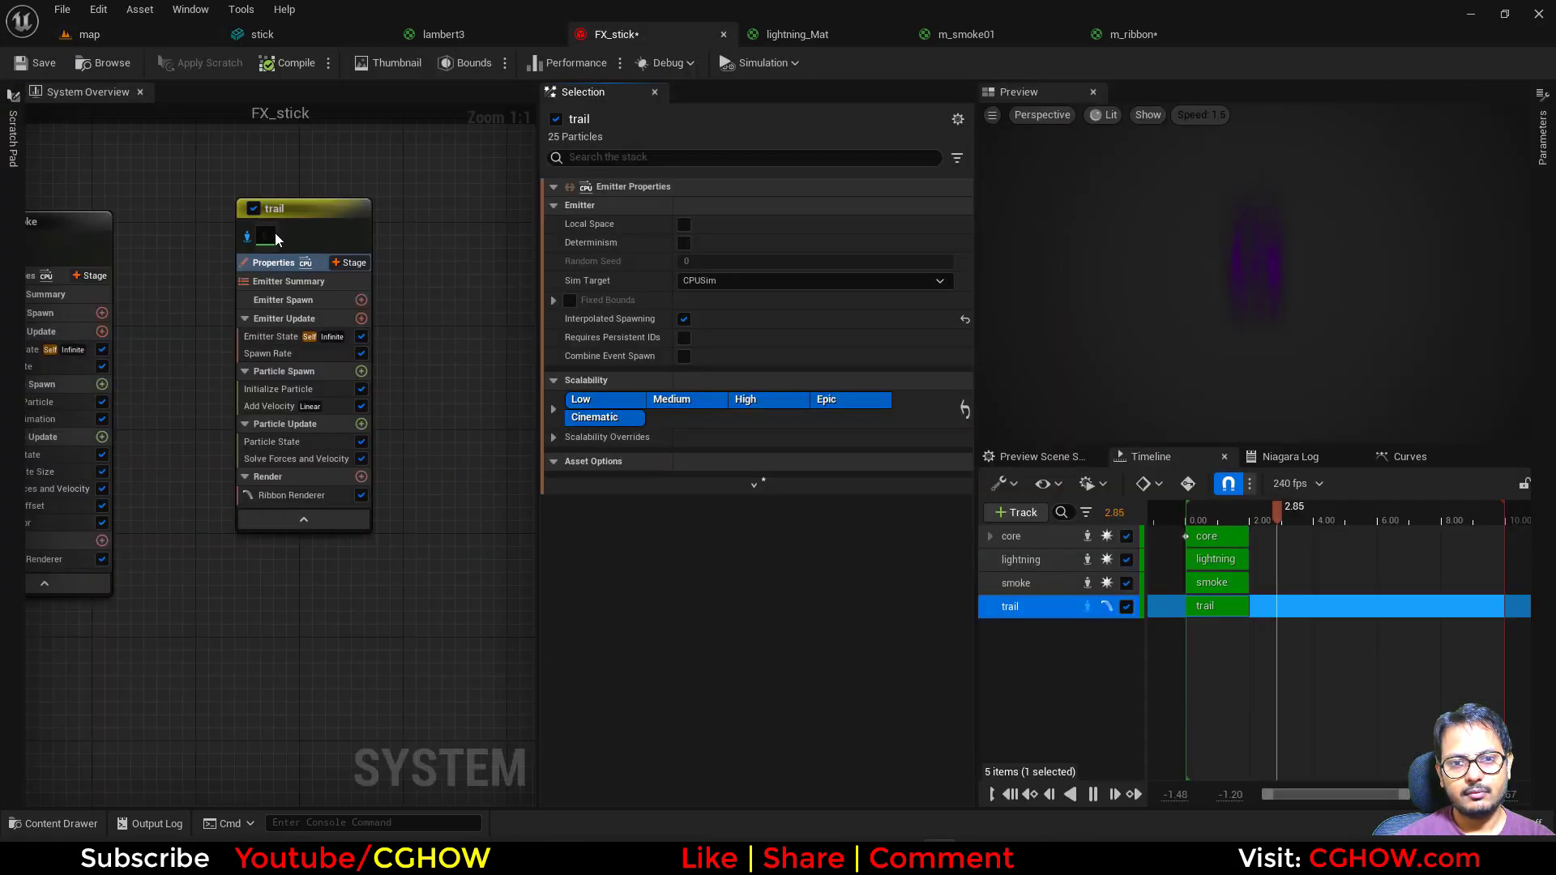
{"action": "right_click_drag", "start_coordinate": [323, 179], "coordinate": [231, 189]}
{"action": "left_click", "coordinate": [229, 223]}
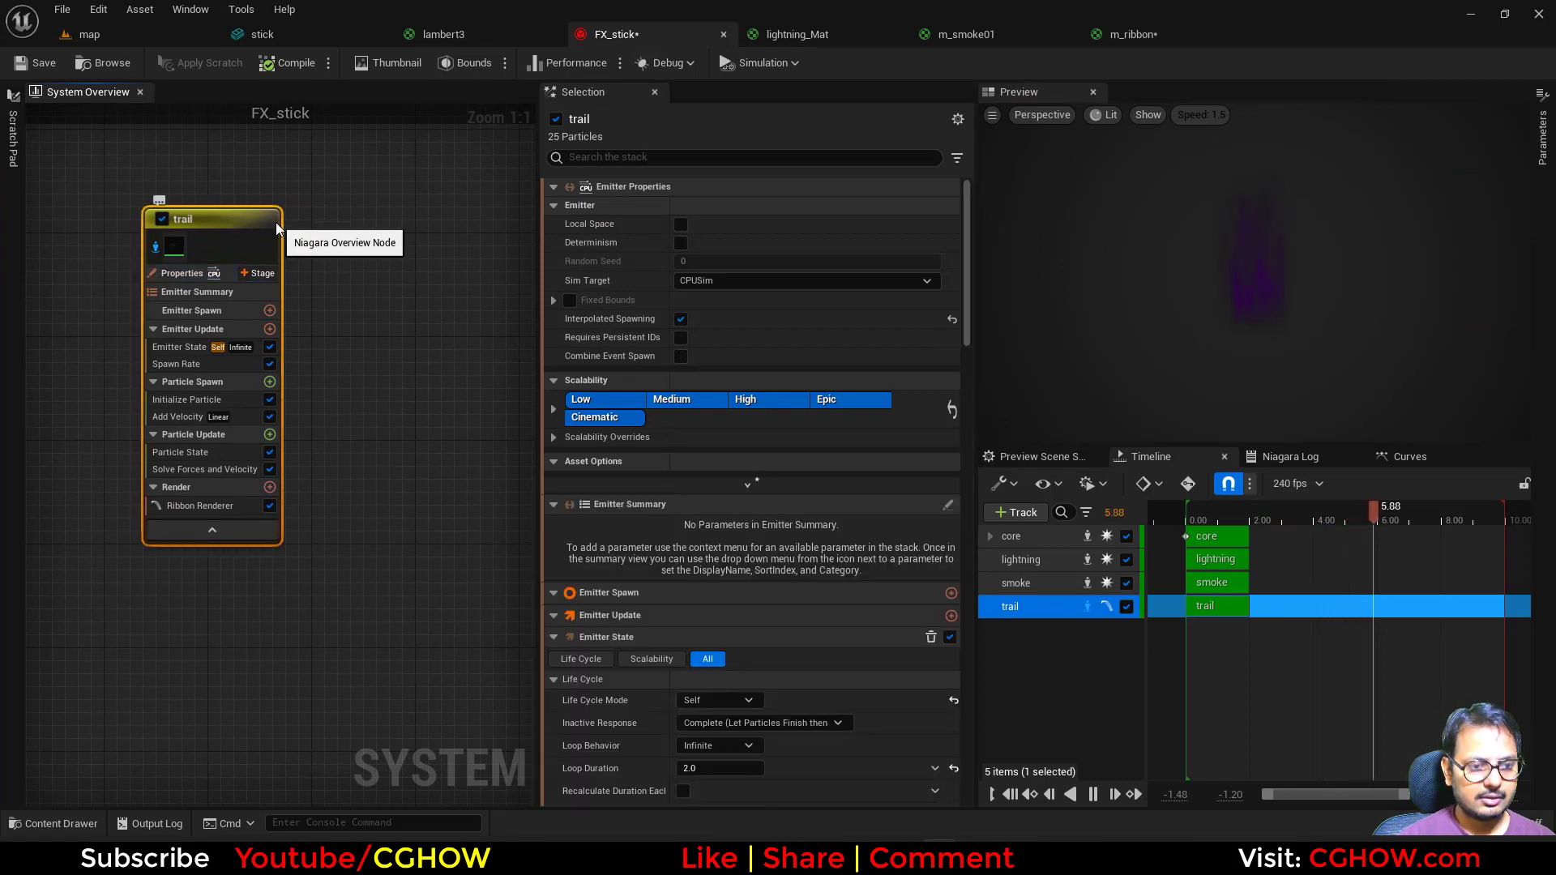
{"action": "left_click", "coordinate": [326, 206]}
{"action": "key", "text": "ctrl+v"}
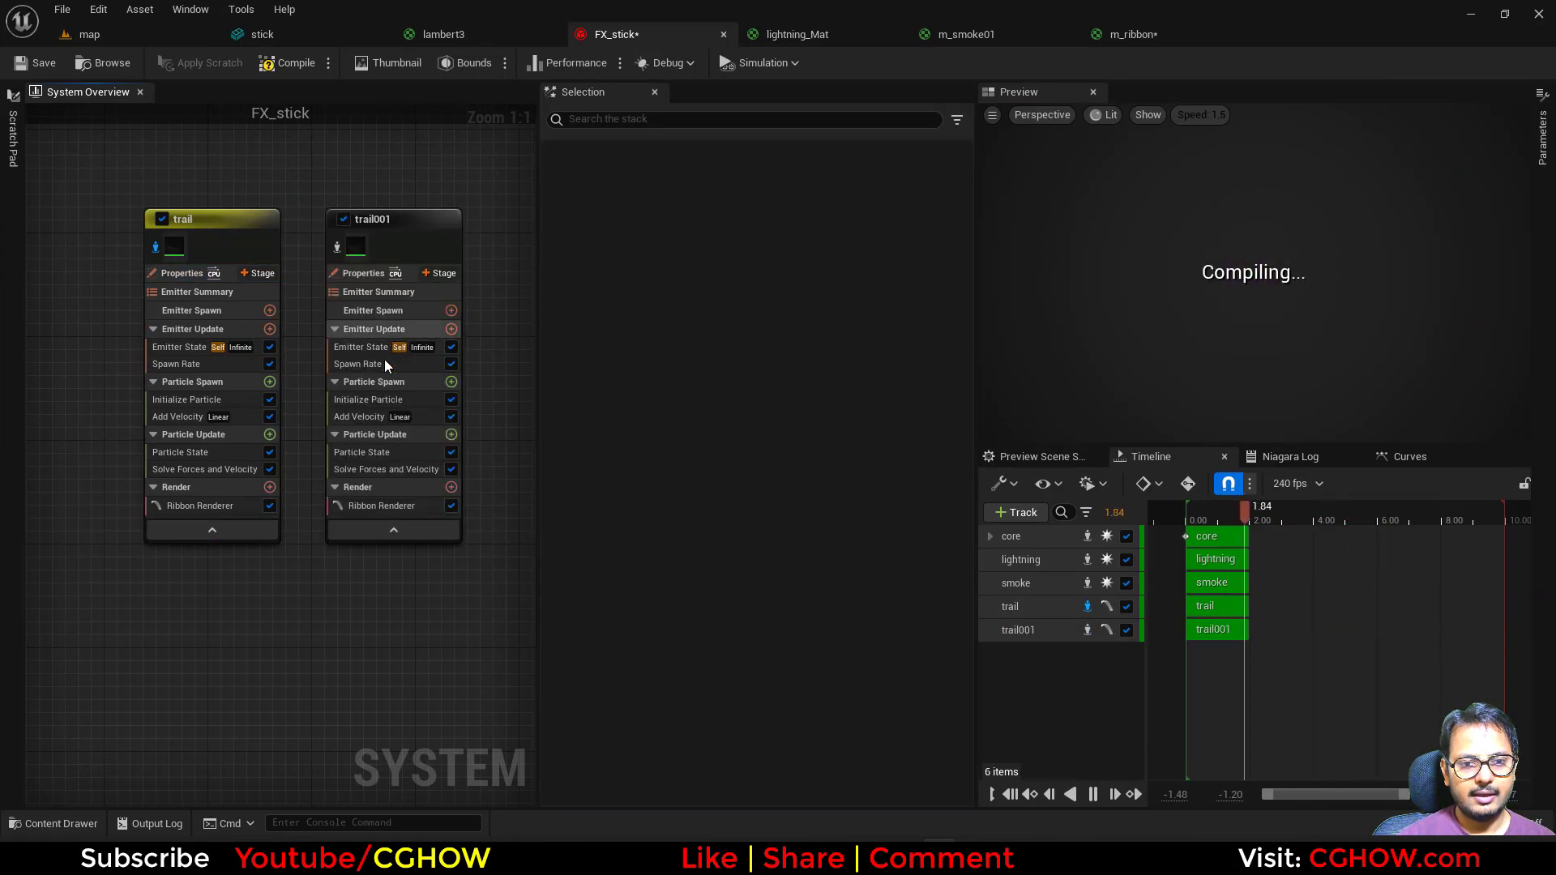
Delete the Add Velocity module from both trail emitters and check the effect in the map level
{"action": "left_click", "coordinate": [180, 416]}
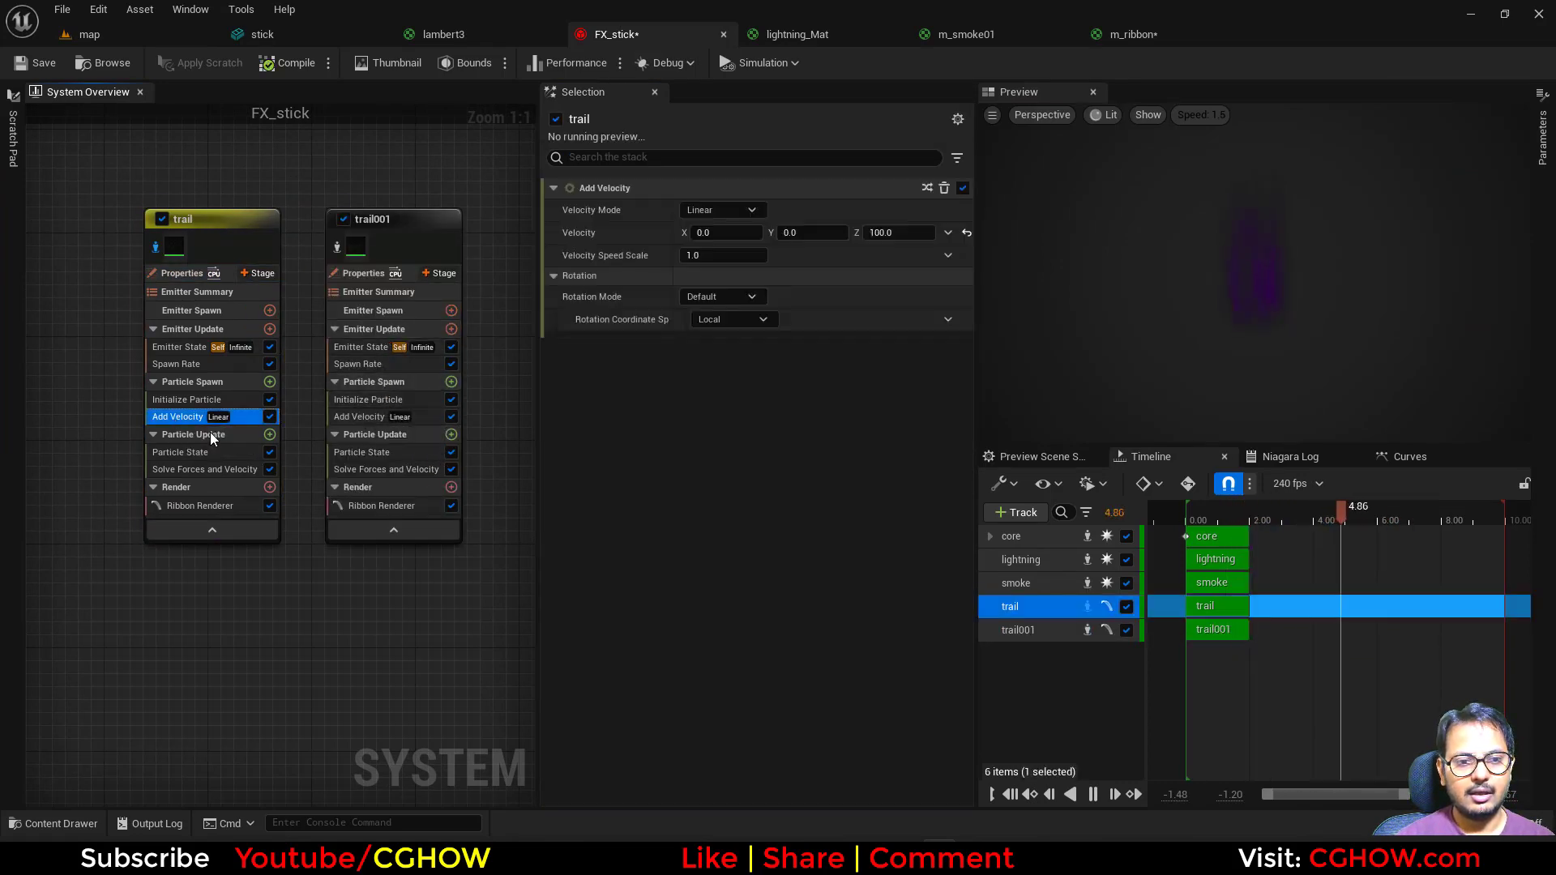
{"action": "key", "text": "Delete"}
{"action": "left_click", "coordinate": [369, 417]}
{"action": "key", "text": "Delete"}
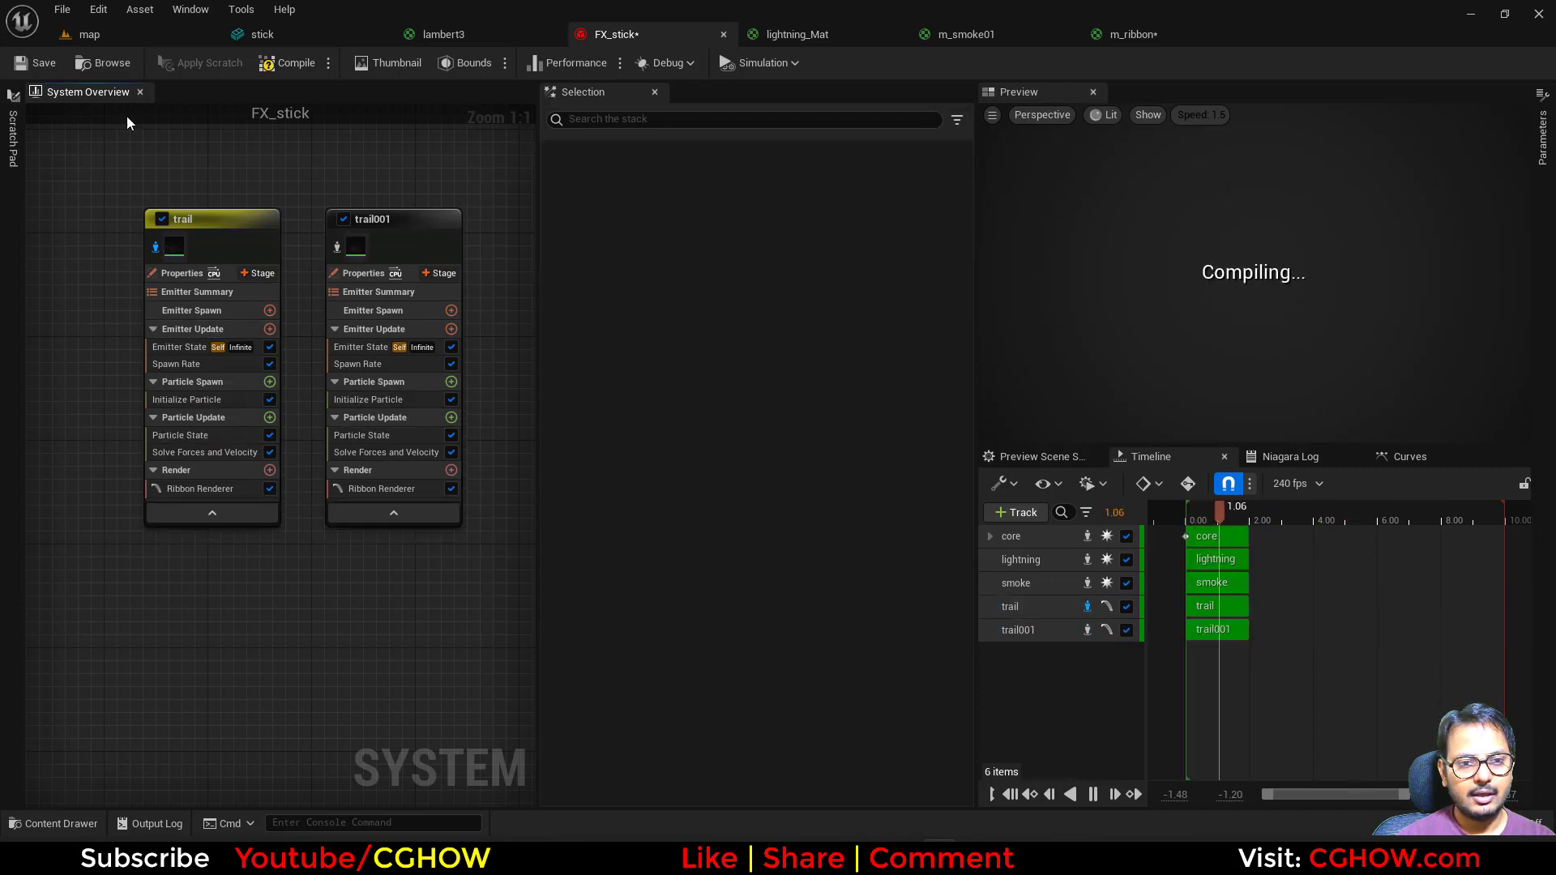
{"action": "left_click", "coordinate": [82, 40]}
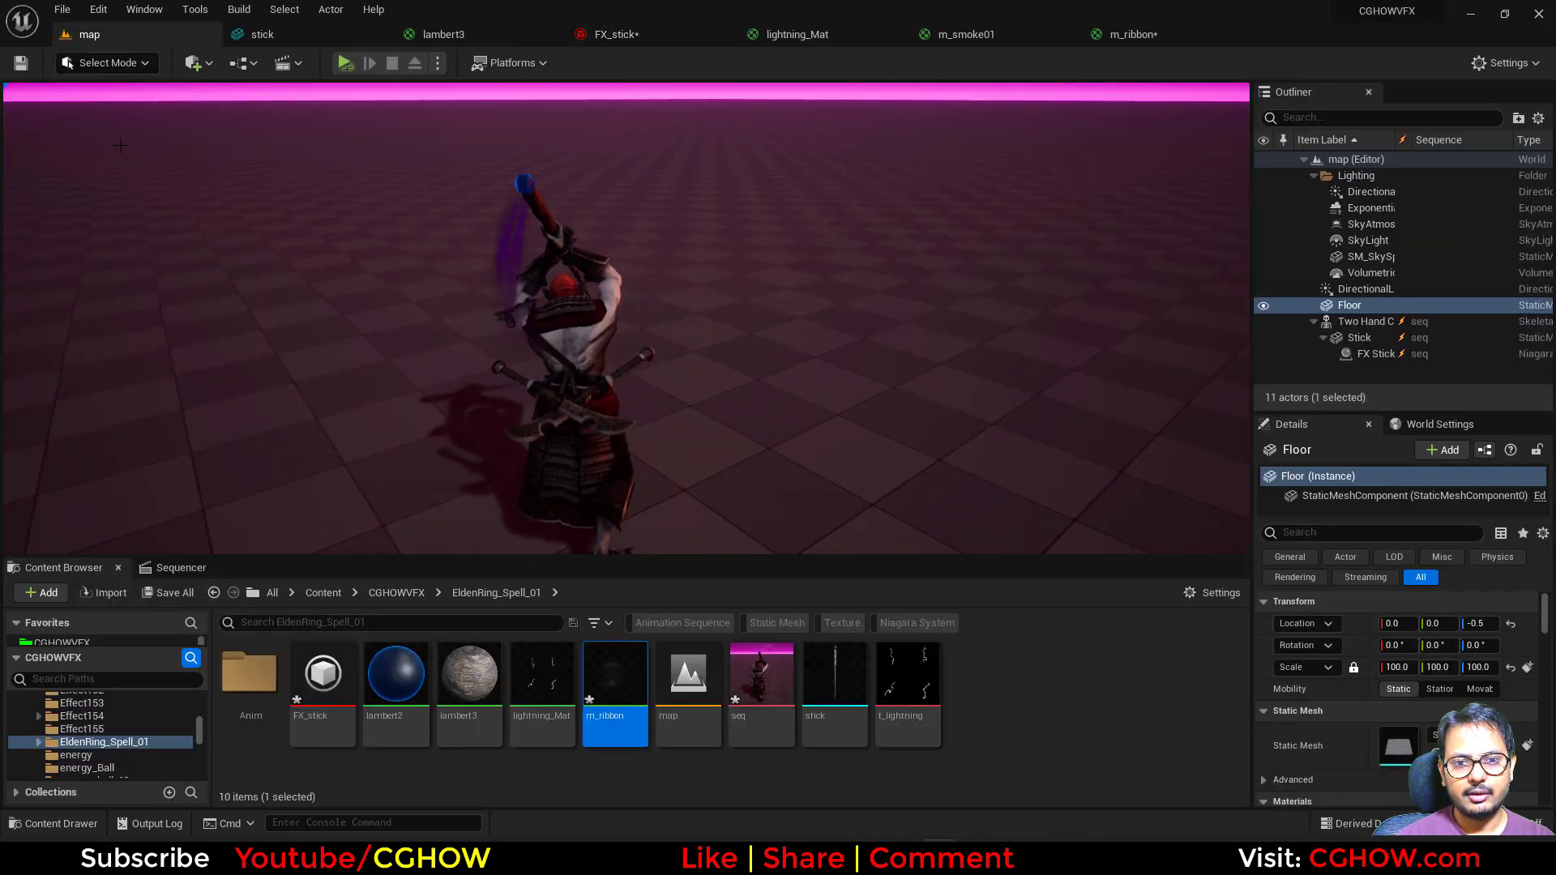
Isolate the duplicated trail emitter in FX_stick and set its Ribbon Width to 10
{"action": "left_click", "coordinate": [616, 34]}
{"action": "left_click", "coordinate": [337, 246]}
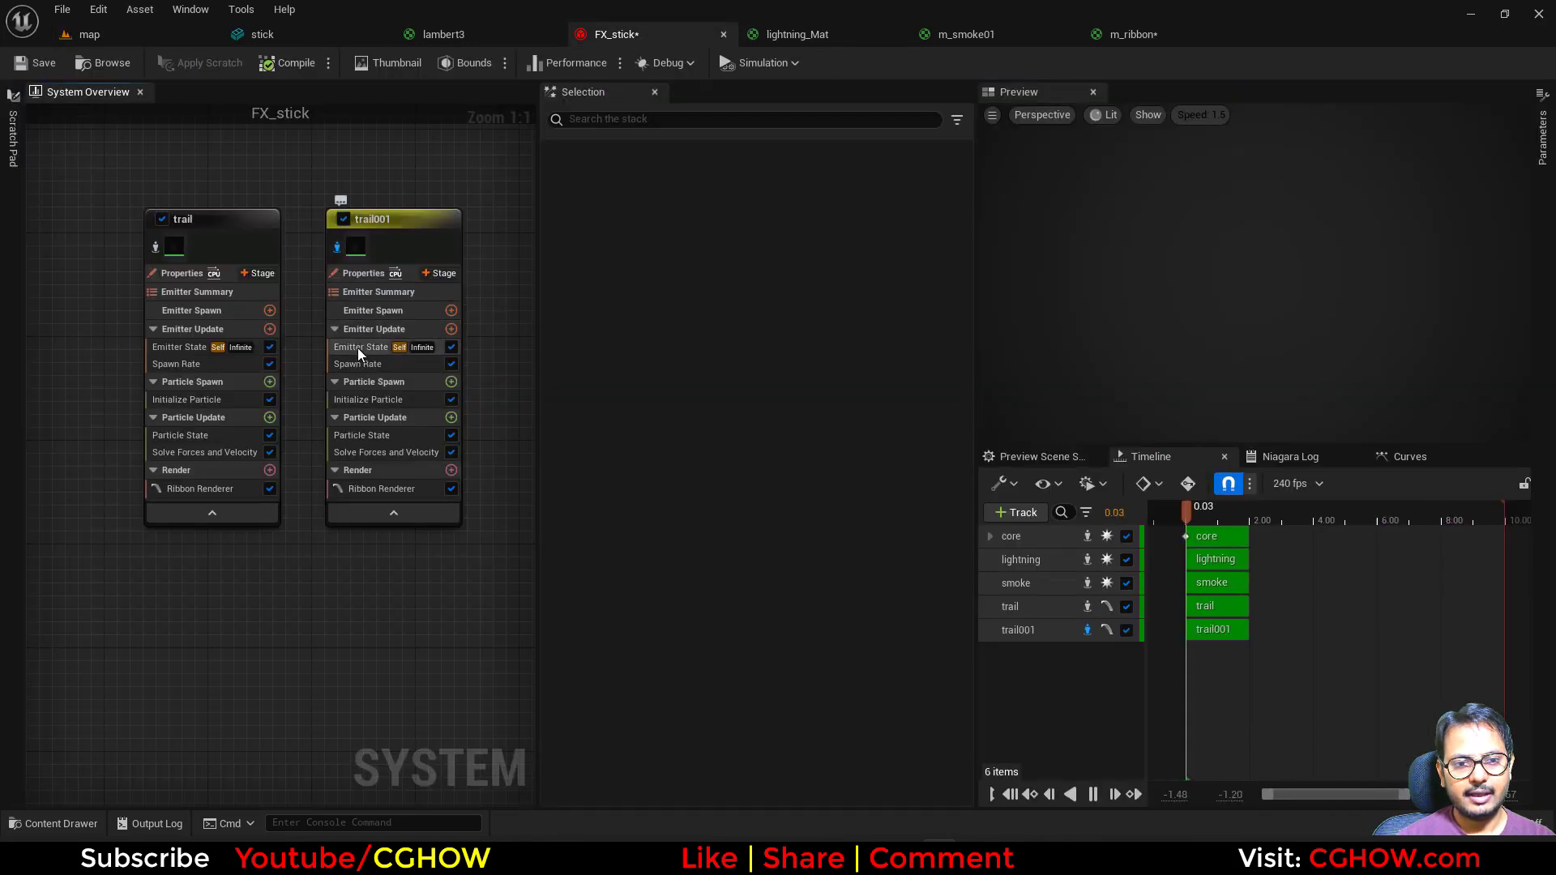
{"action": "left_click", "coordinate": [363, 366]}
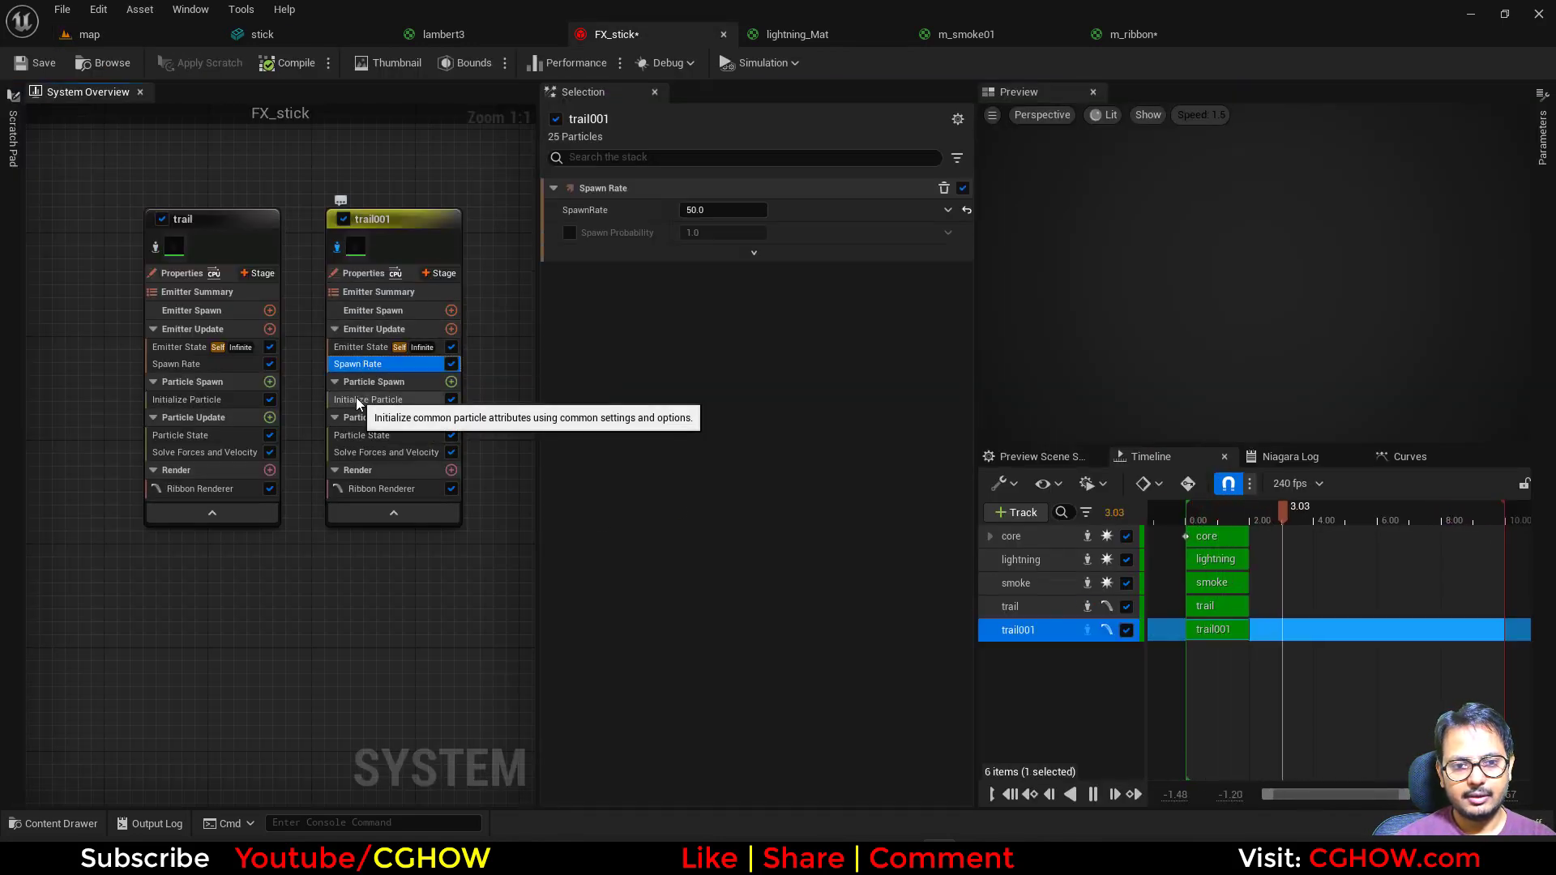
{"action": "left_click", "coordinate": [372, 399]}
{"action": "left_click", "coordinate": [733, 677]}
{"action": "type", "text": "10"}
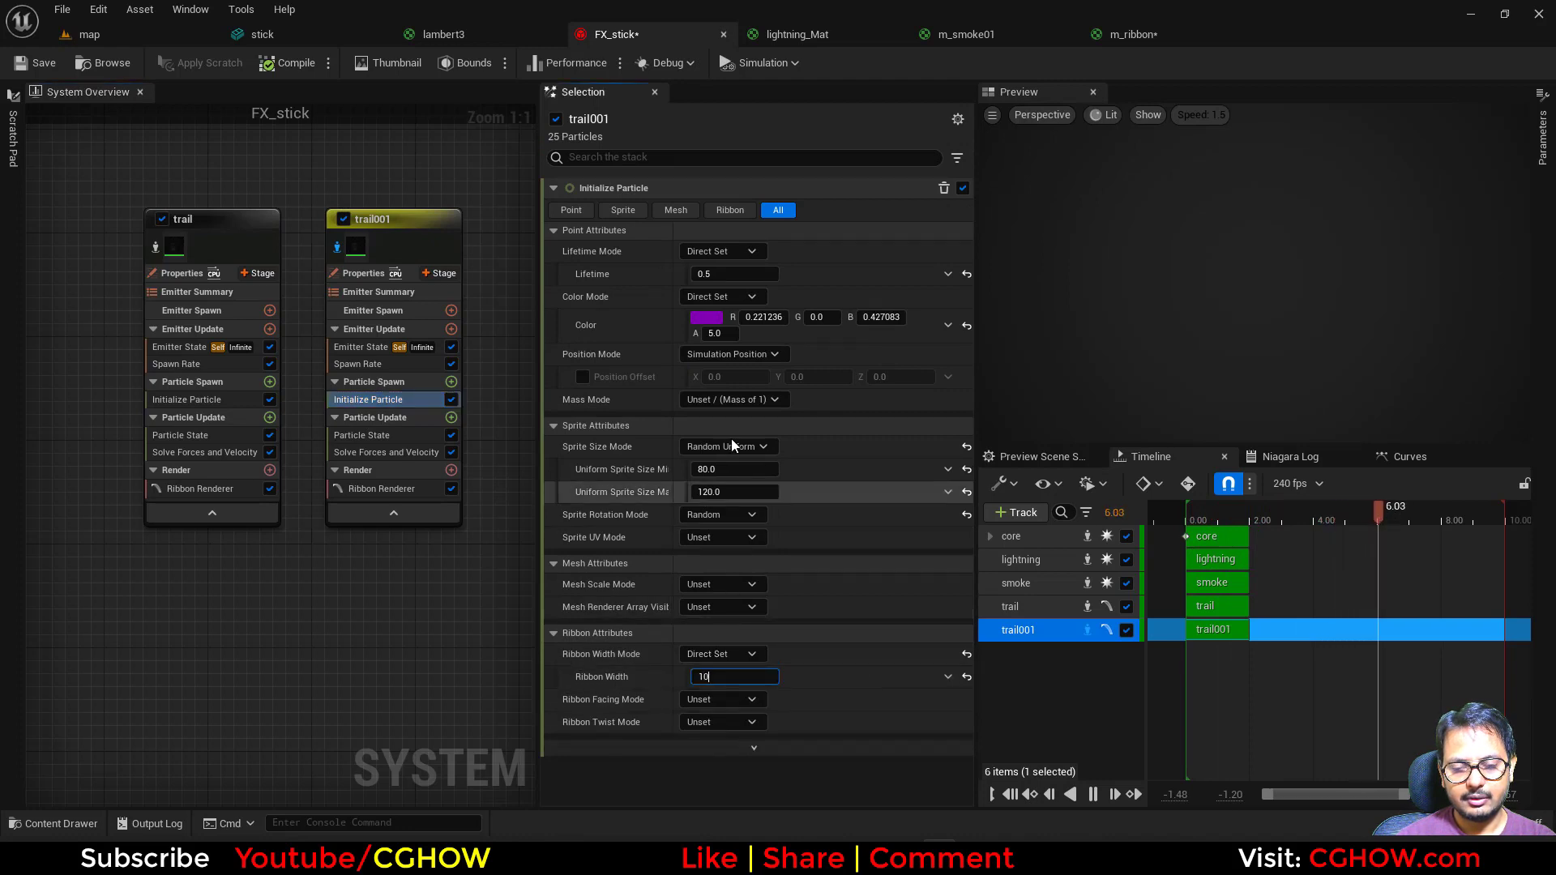
{"action": "key", "text": "Return"}
Brighten the duplicated trail's purple colour to a value of 2 and check the effect in the map level
{"action": "left_click", "coordinate": [716, 323]}
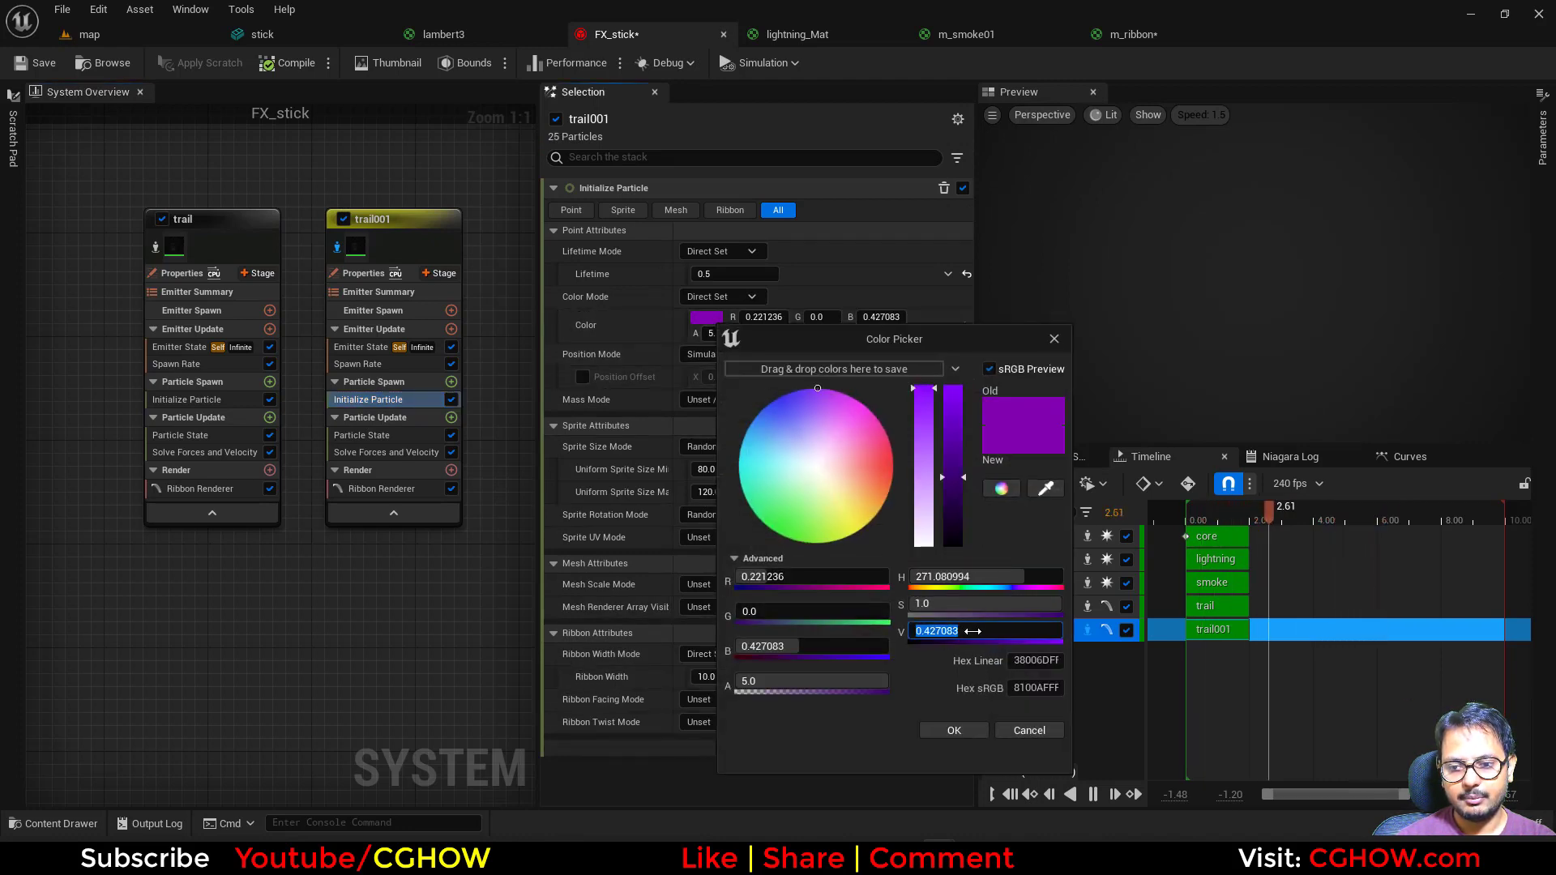
{"action": "type", "text": "2"}
{"action": "key", "text": "Return"}
{"action": "left_click", "coordinate": [953, 730]}
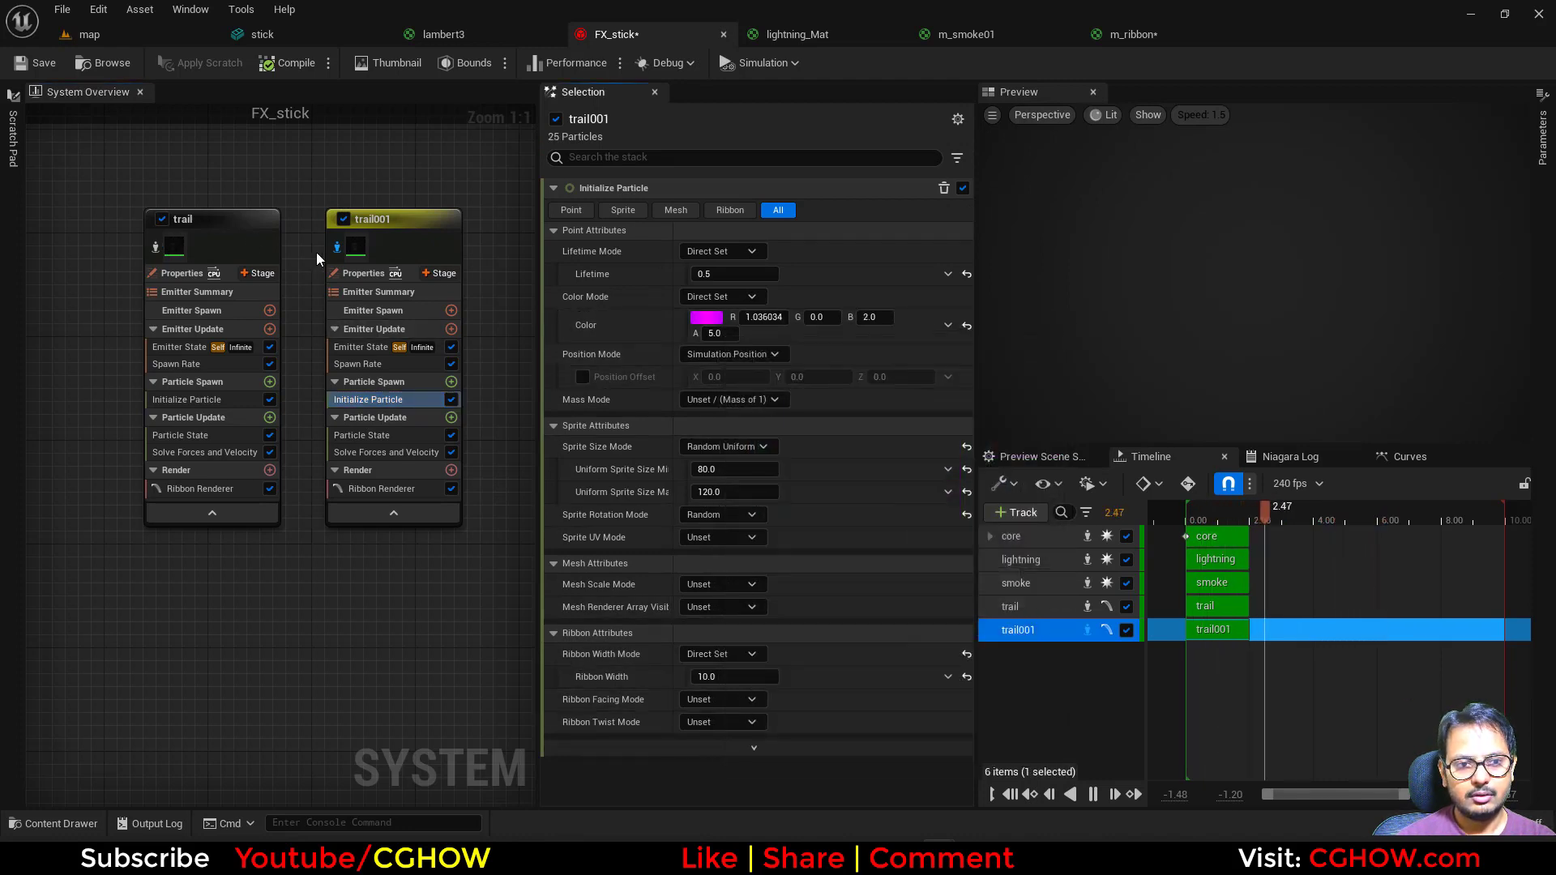
{"action": "left_click", "coordinate": [90, 34]}
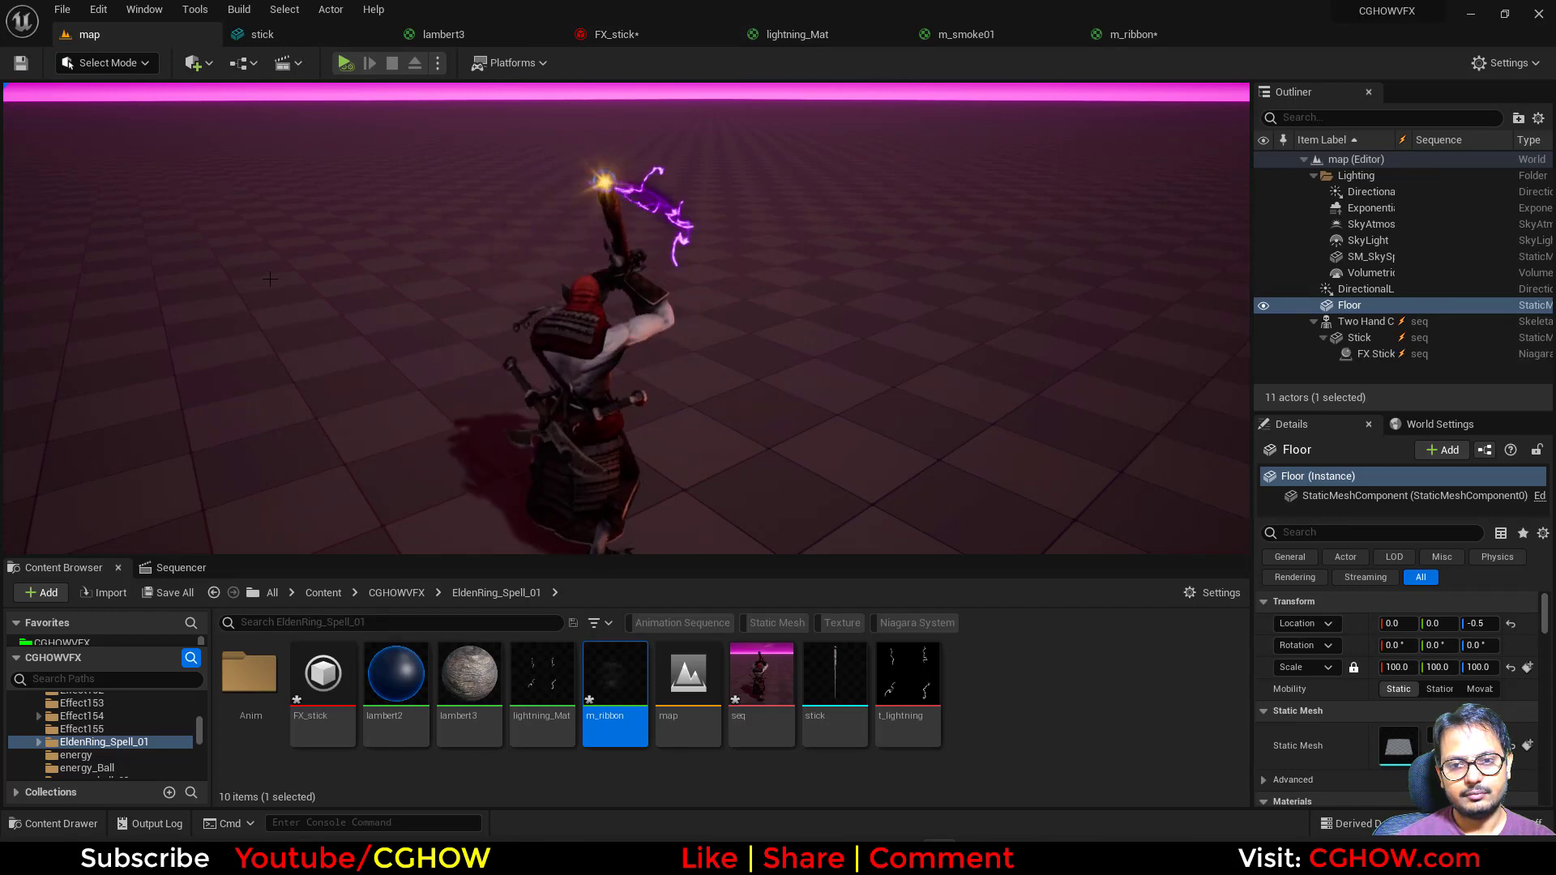
Set the smoke emitter's maximum Uniform Sprite Size to 150 in FX_stick and save all modified assets from the map level
{"action": "left_click", "coordinate": [601, 35]}
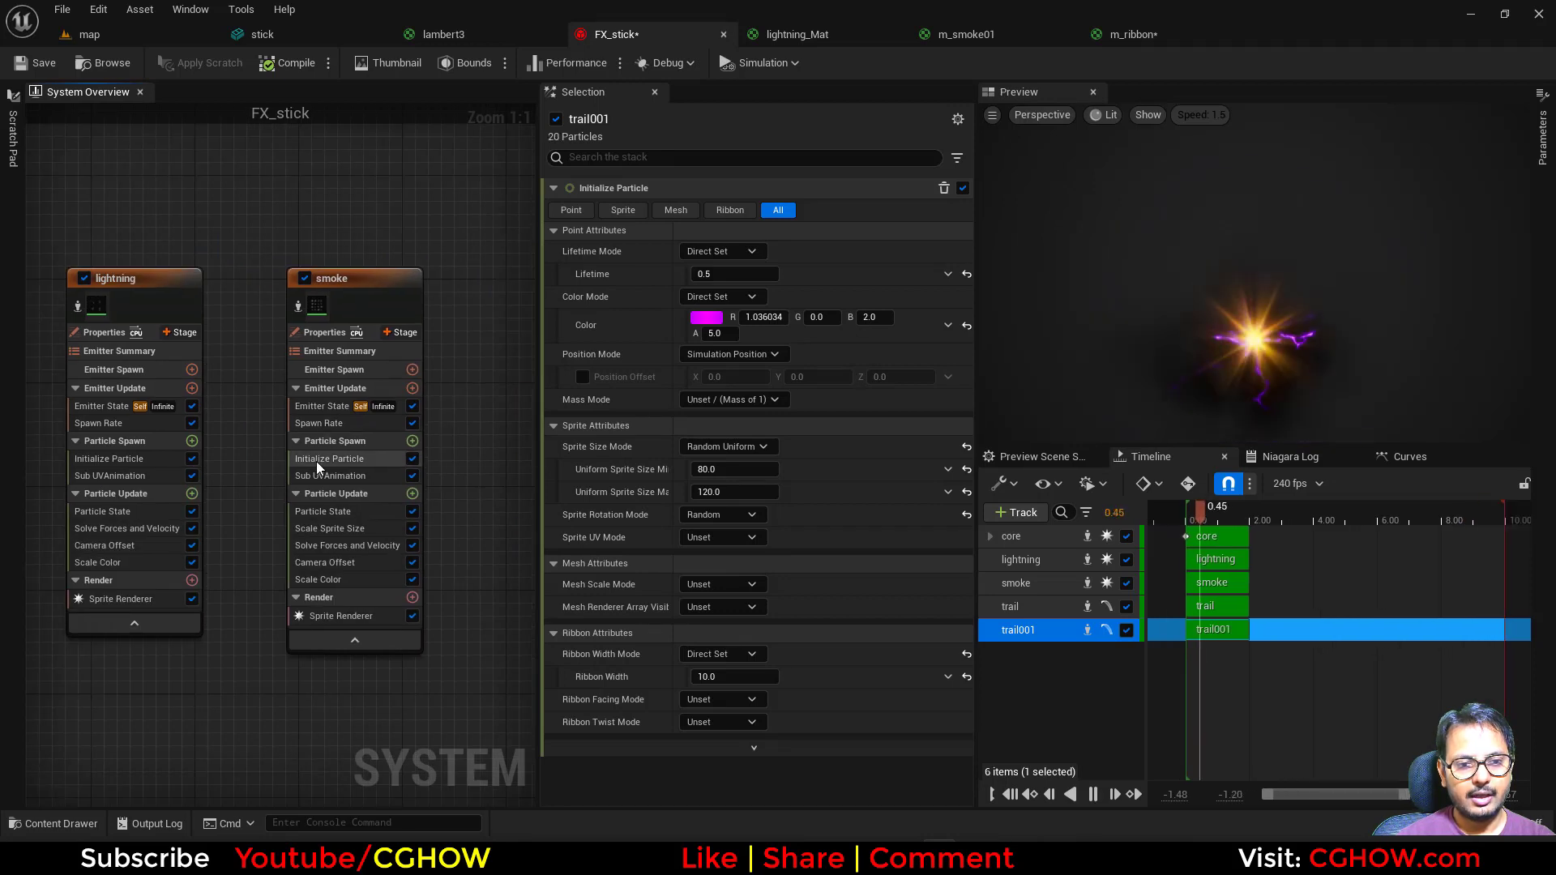
{"action": "left_click", "coordinate": [318, 462]}
{"action": "left_click", "coordinate": [721, 605]}
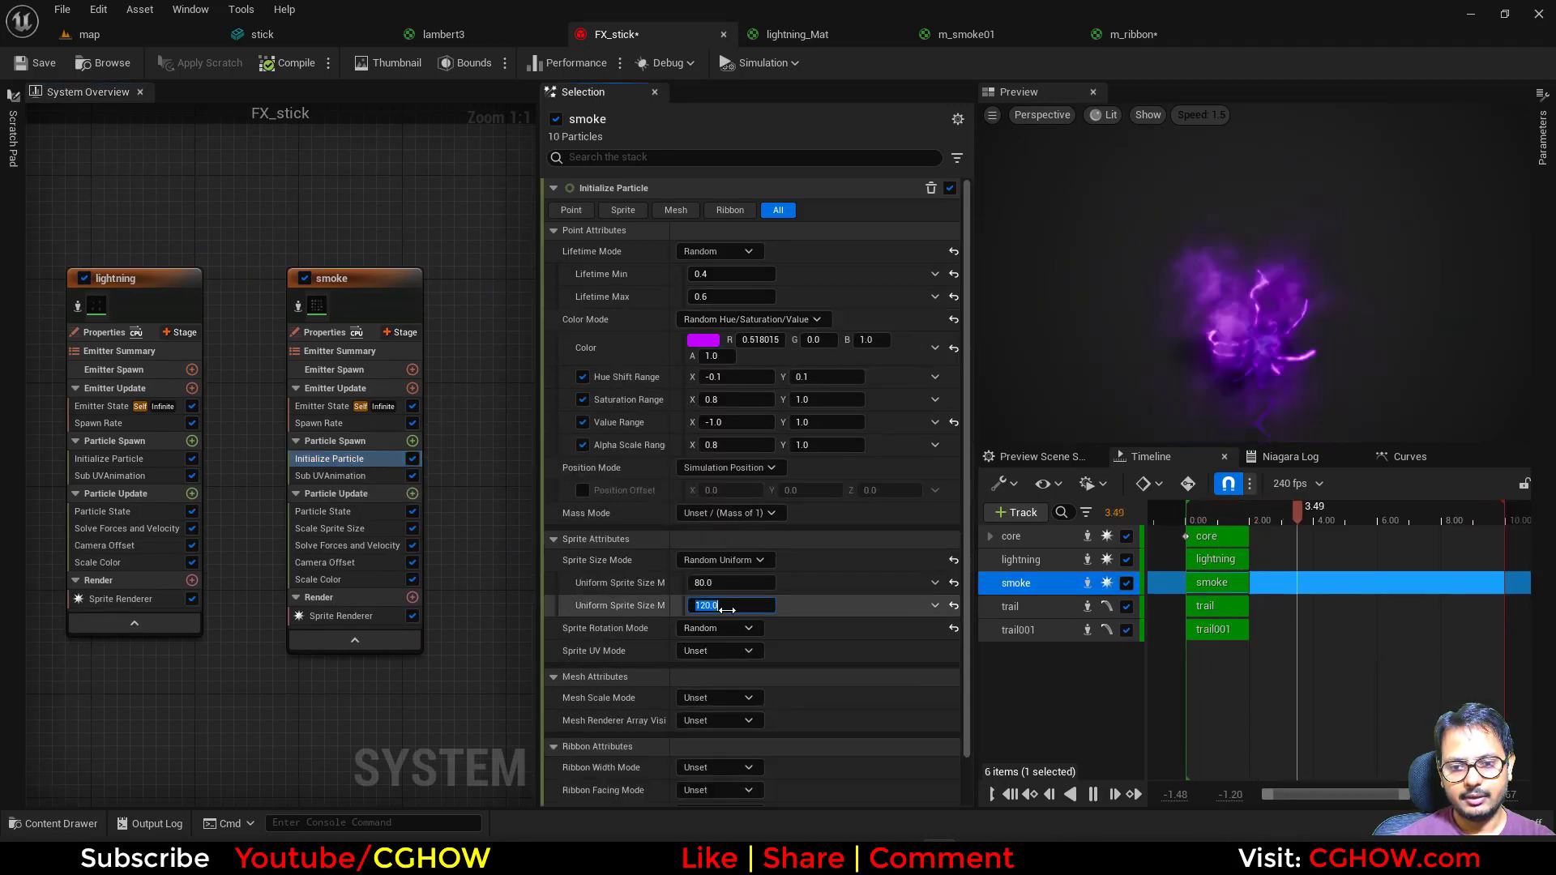
{"action": "type", "text": "150"}
{"action": "key", "text": "Return"}
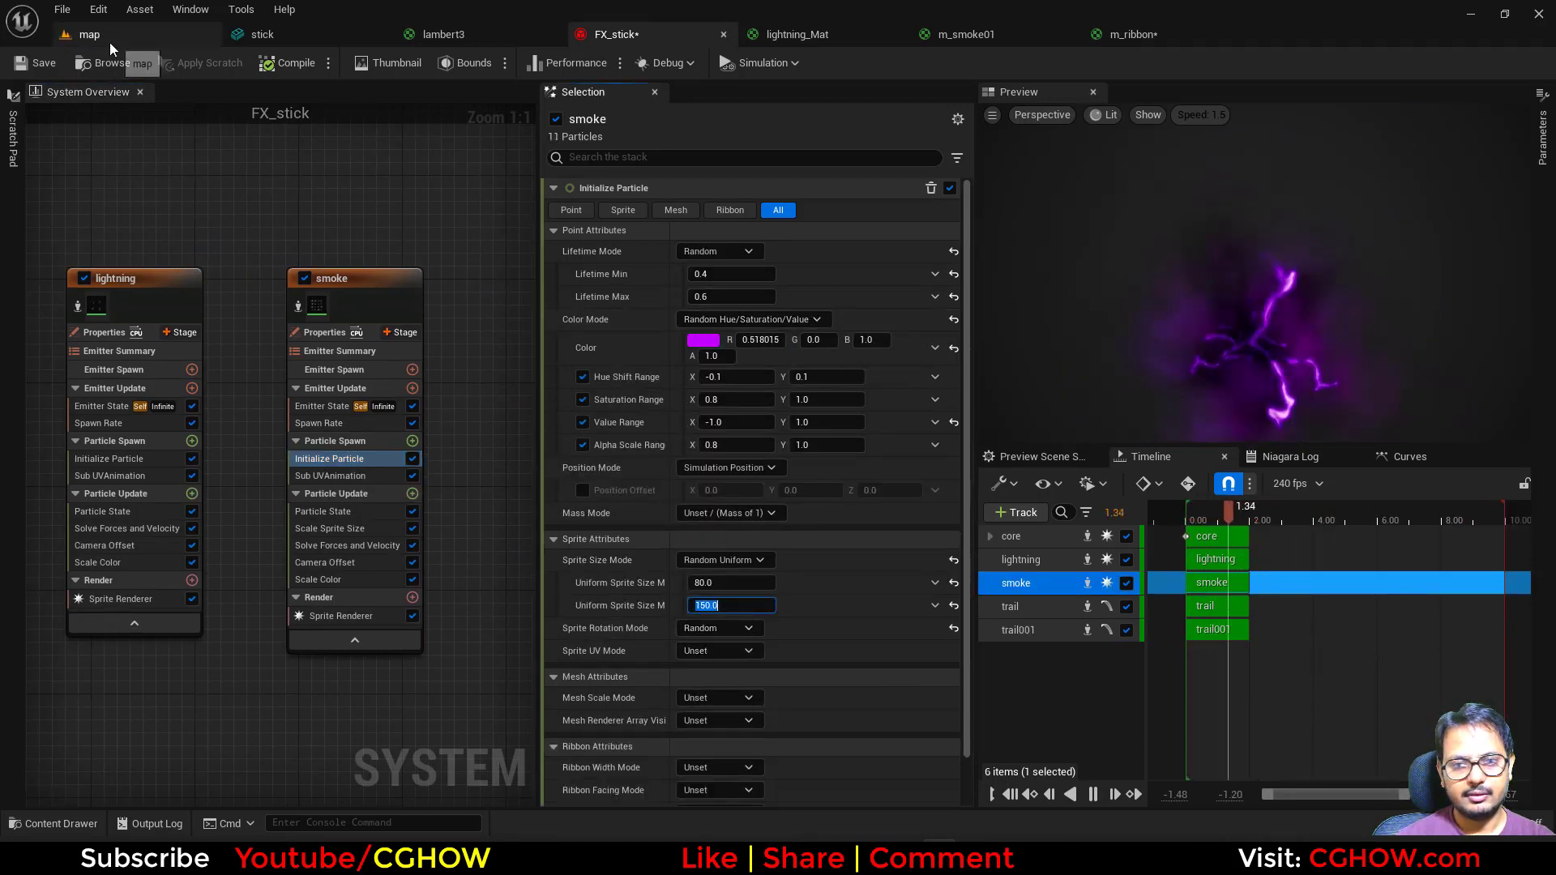
{"action": "left_click", "coordinate": [90, 34]}
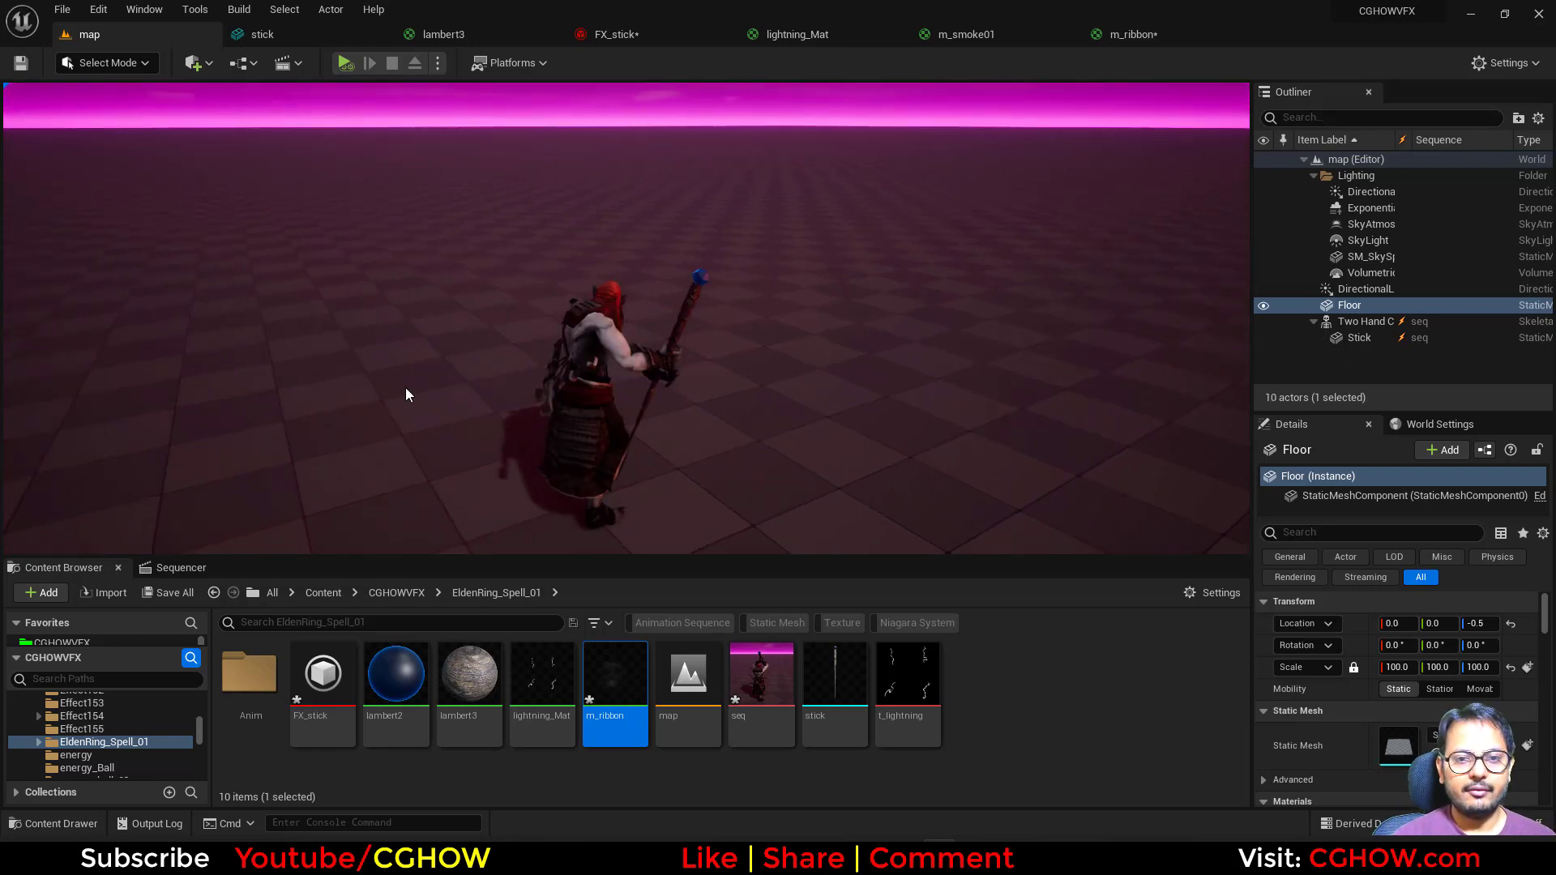
{"action": "left_click", "coordinate": [167, 592]}
{"action": "left_click", "coordinate": [908, 610]}
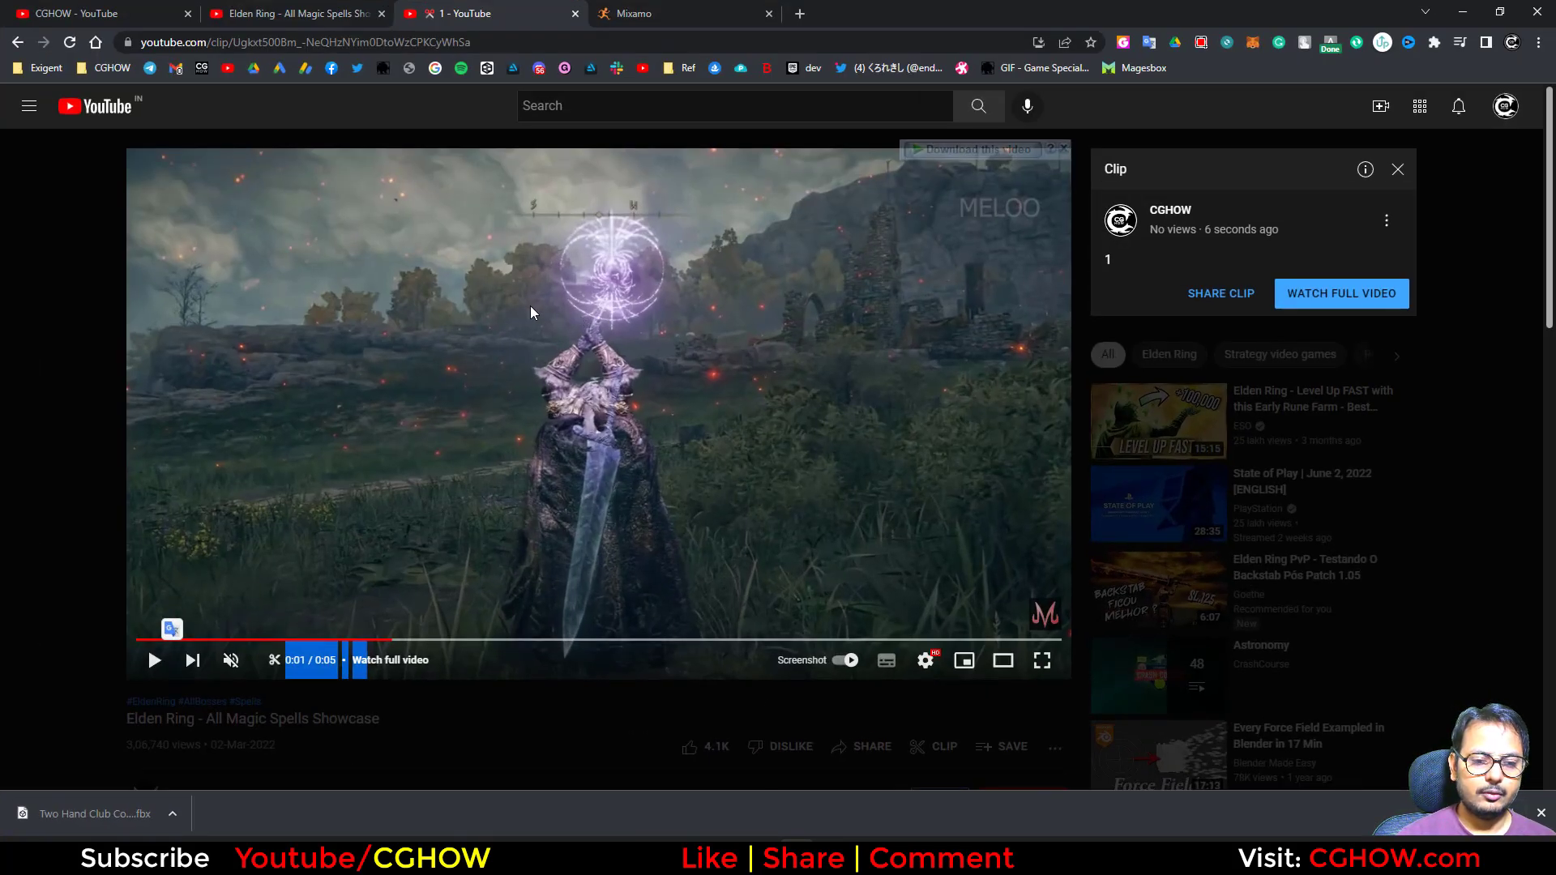
Switch to the browser and play the Elden Ring spell clip to examine the glowing magic circle above the caster
{"action": "left_click", "coordinate": [345, 639]}
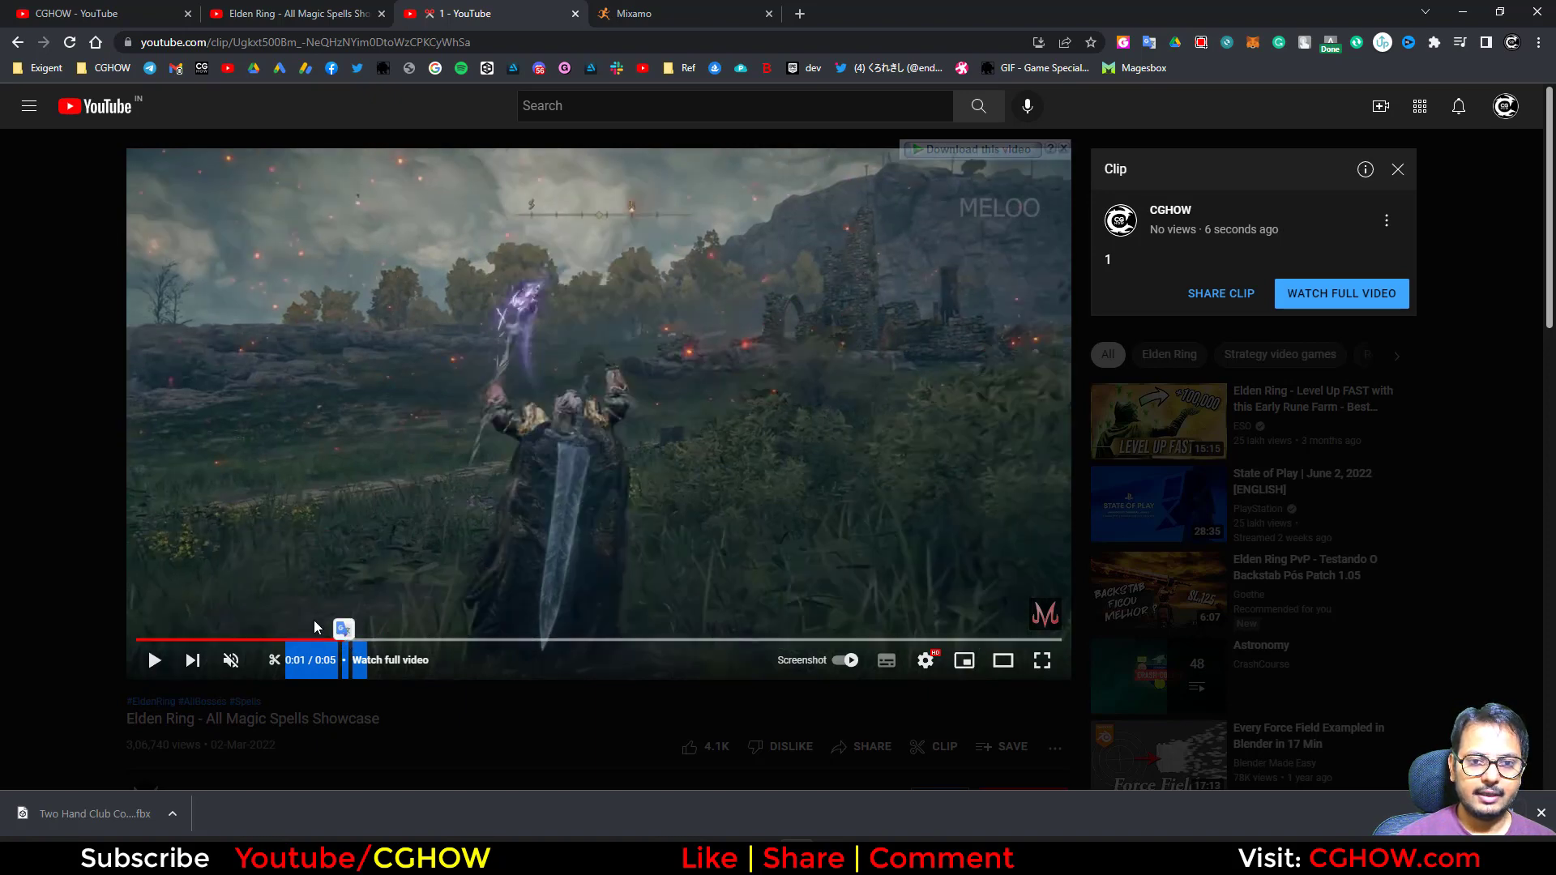
{"action": "key", "text": "space"}
{"action": "left_click", "coordinate": [594, 304]}
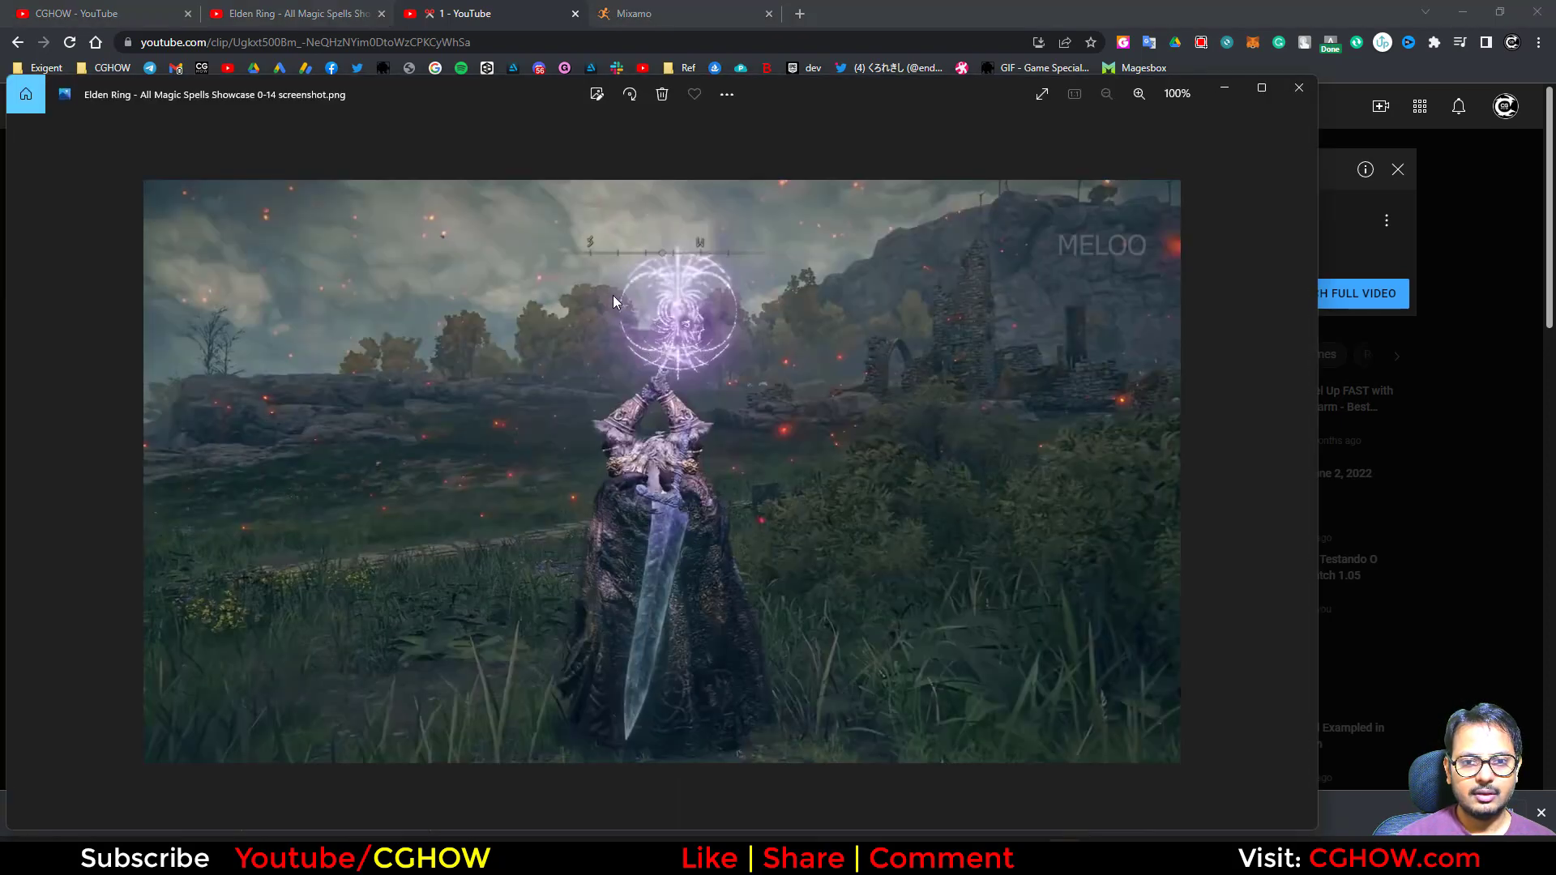
Copy the magic circle screenshot from the image viewer and paste it into t_lightning.tga in Photoshop
{"action": "right_click", "coordinate": [613, 295]}
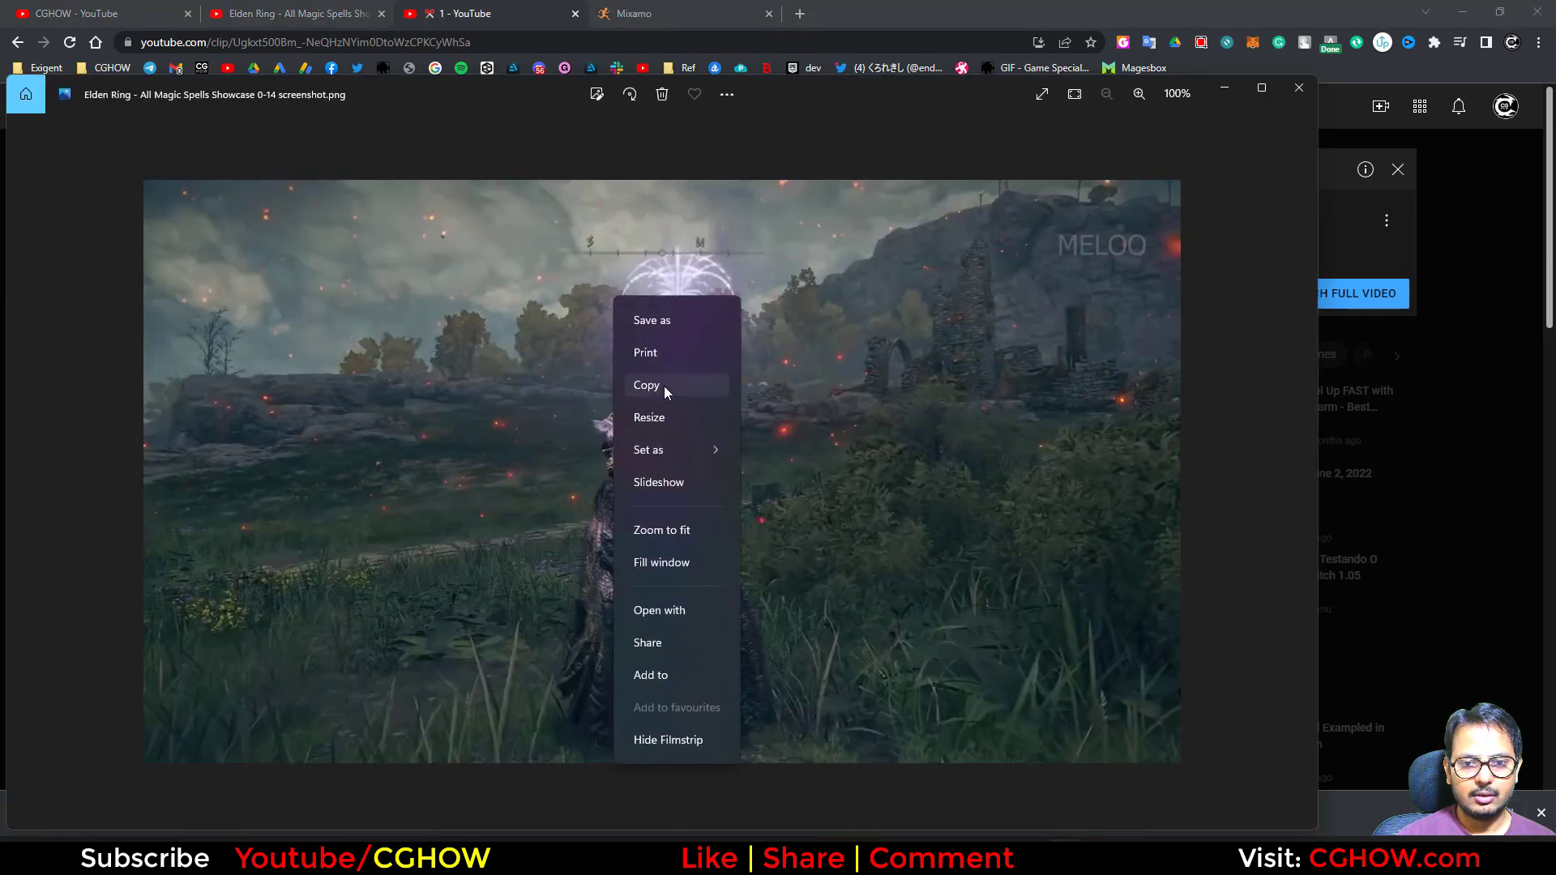
{"action": "left_click", "coordinate": [664, 386]}
{"action": "left_click", "coordinate": [636, 857]}
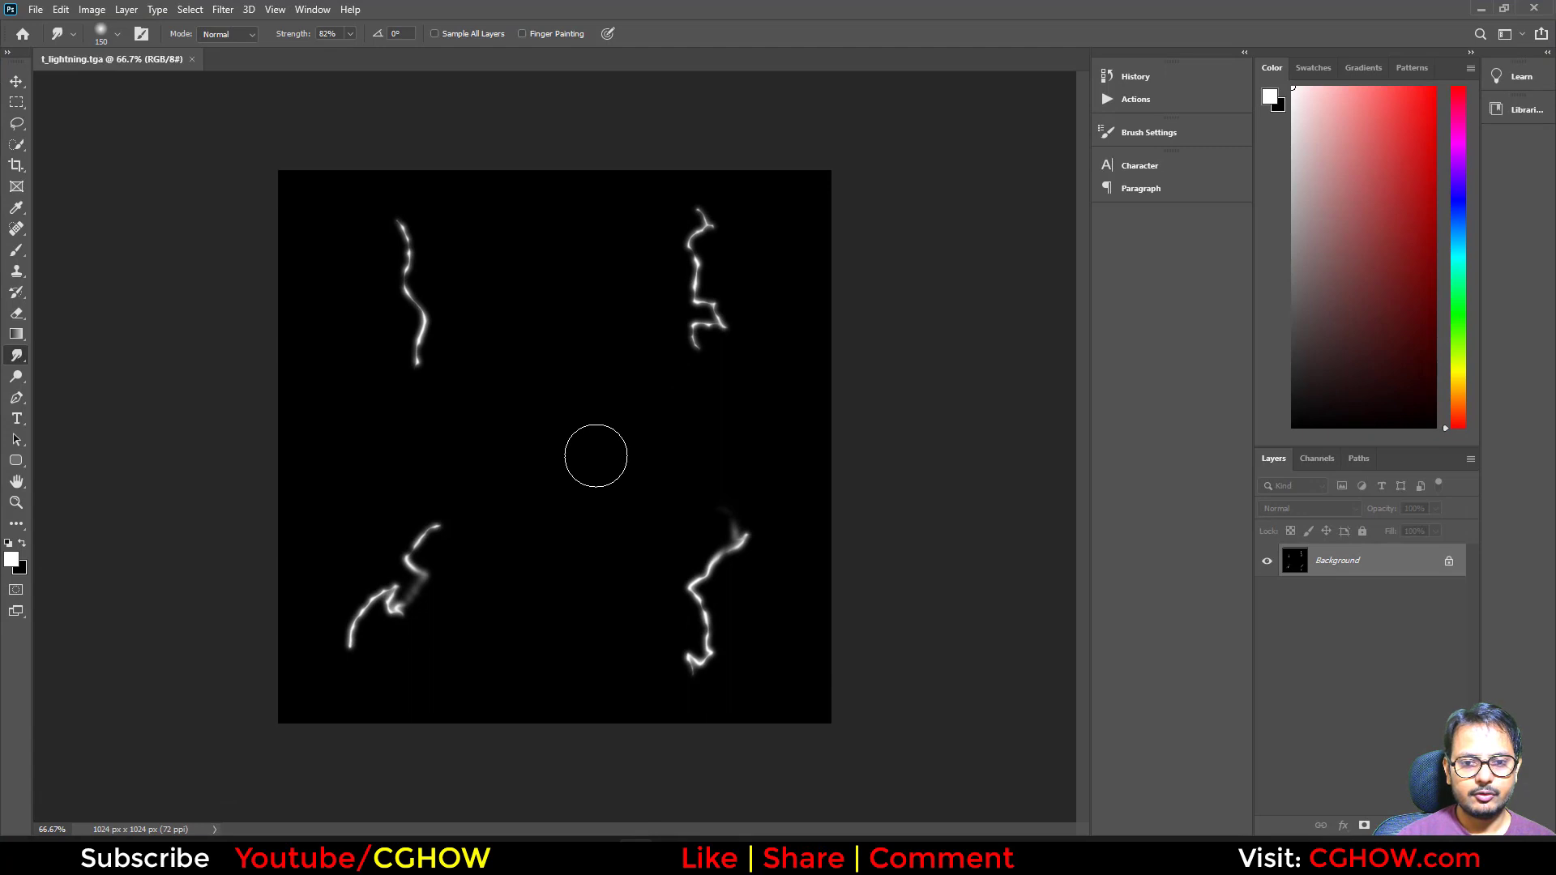
{"action": "key", "text": "ctrl+v"}
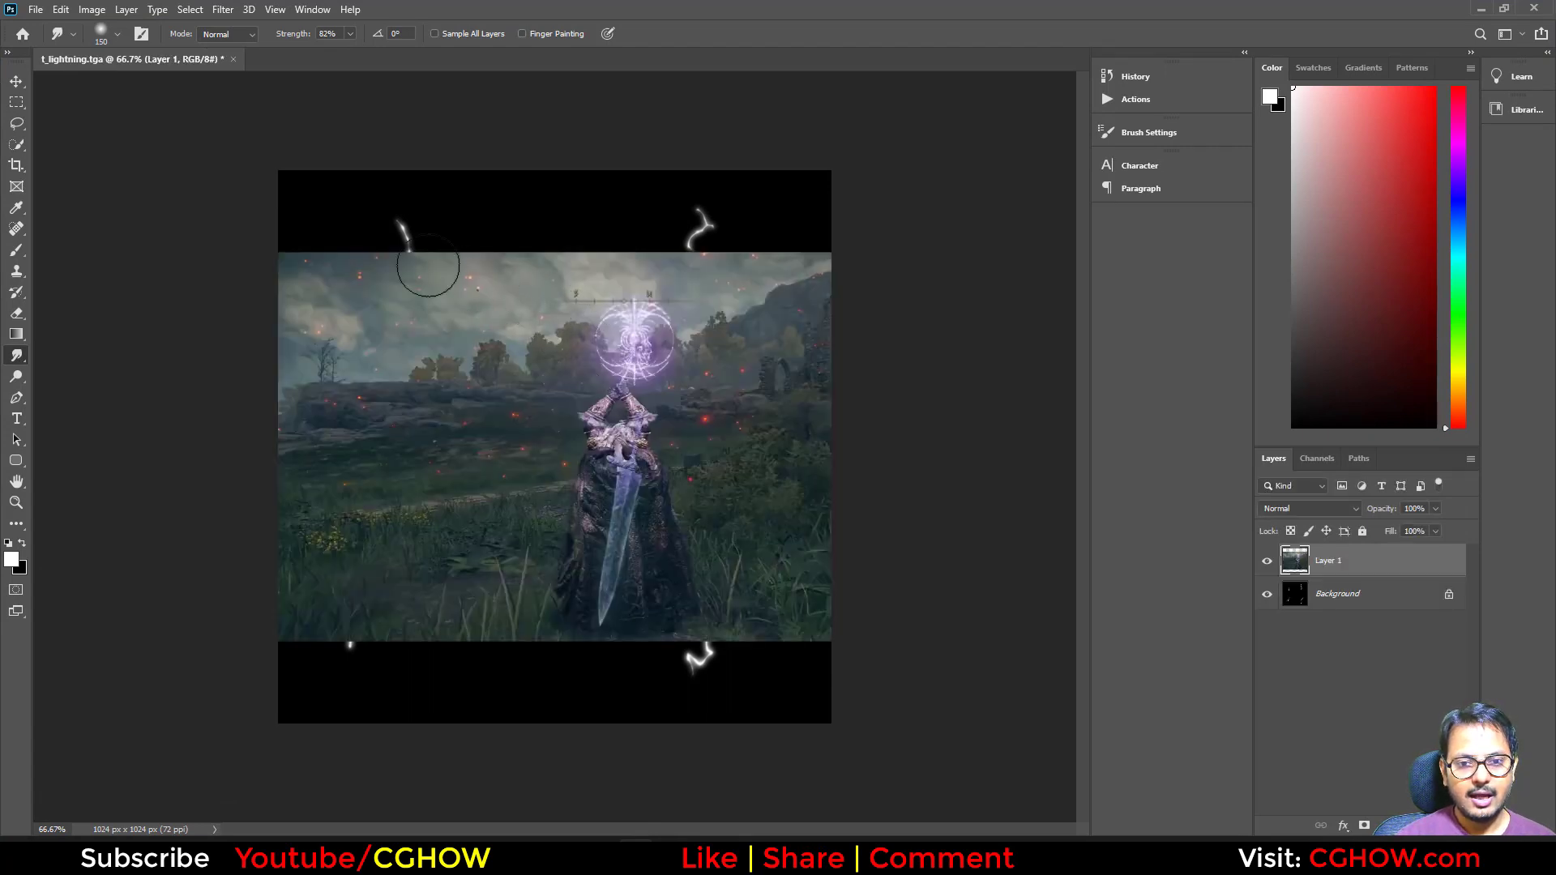
Enlarge and reposition the pasted reference image at about 166%, and lower its layer opacity to 53%
{"action": "key", "text": "ctrl+t"}
{"action": "left_click_drag", "start_coordinate": [679, 332], "coordinate": [586, 249]}
{"action": "left_click_drag", "start_coordinate": [870, 558], "coordinate": [1336, 818]}
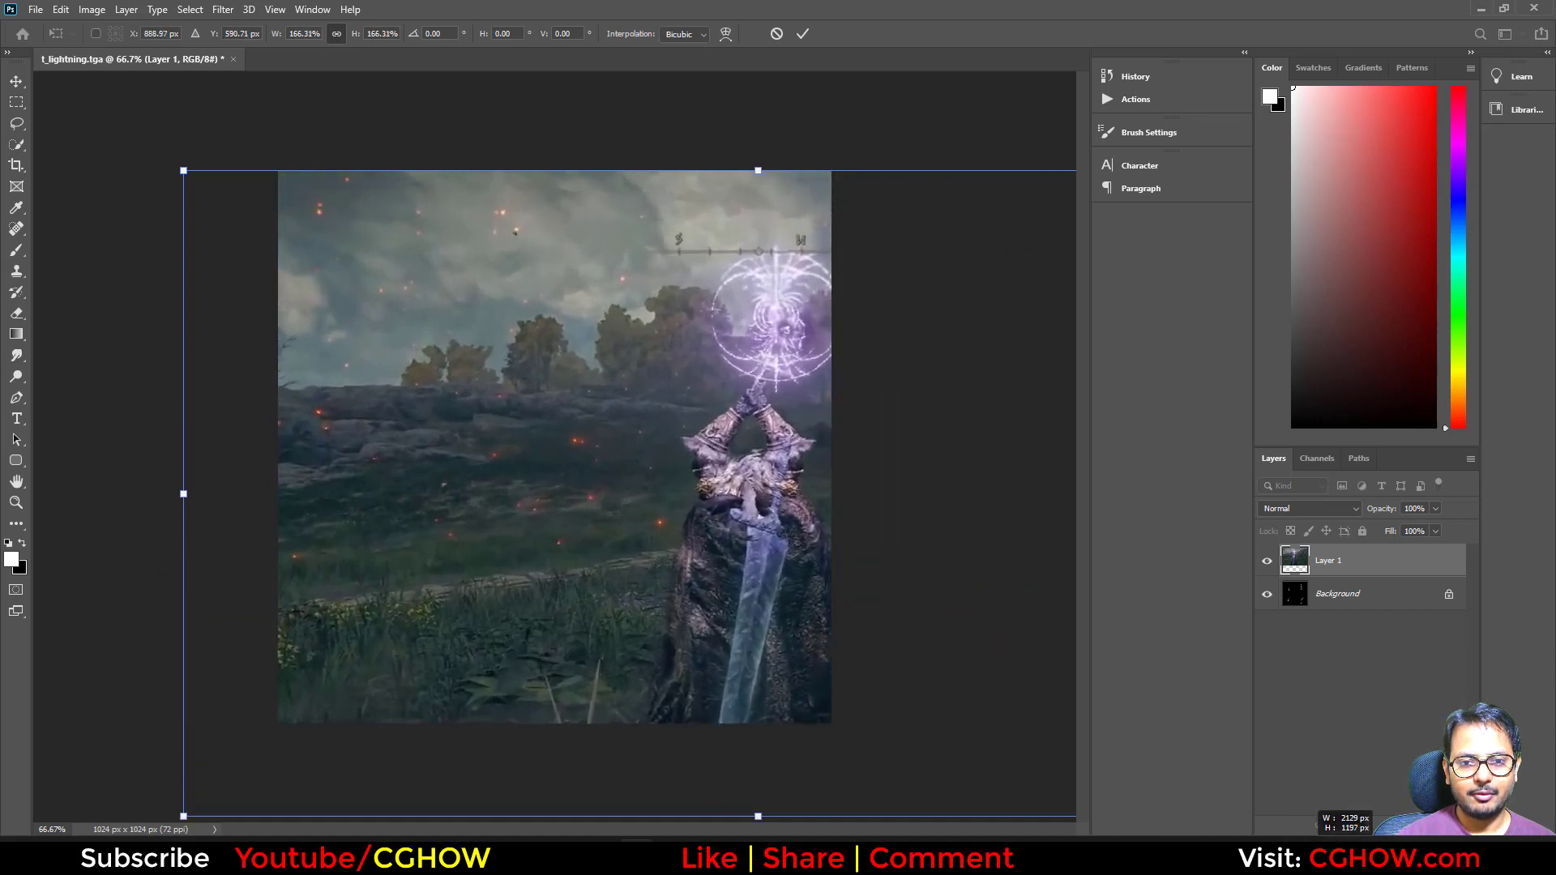
{"action": "left_click_drag", "start_coordinate": [596, 488], "coordinate": [248, 442]}
{"action": "key", "text": "Return"}
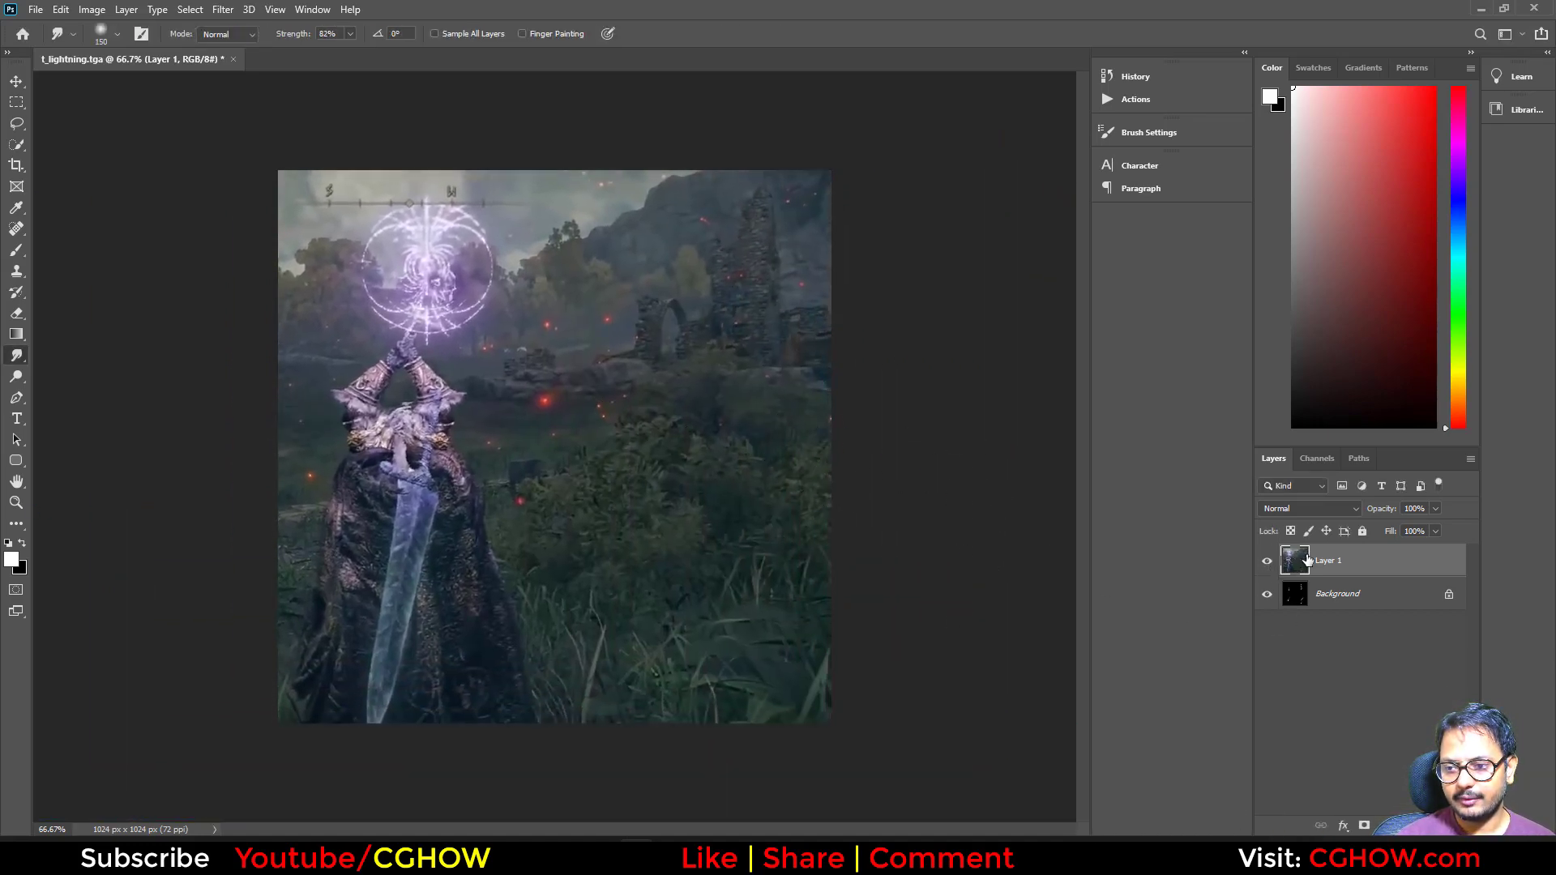
{"action": "left_click_drag", "start_coordinate": [1344, 512], "coordinate": [1338, 512]}
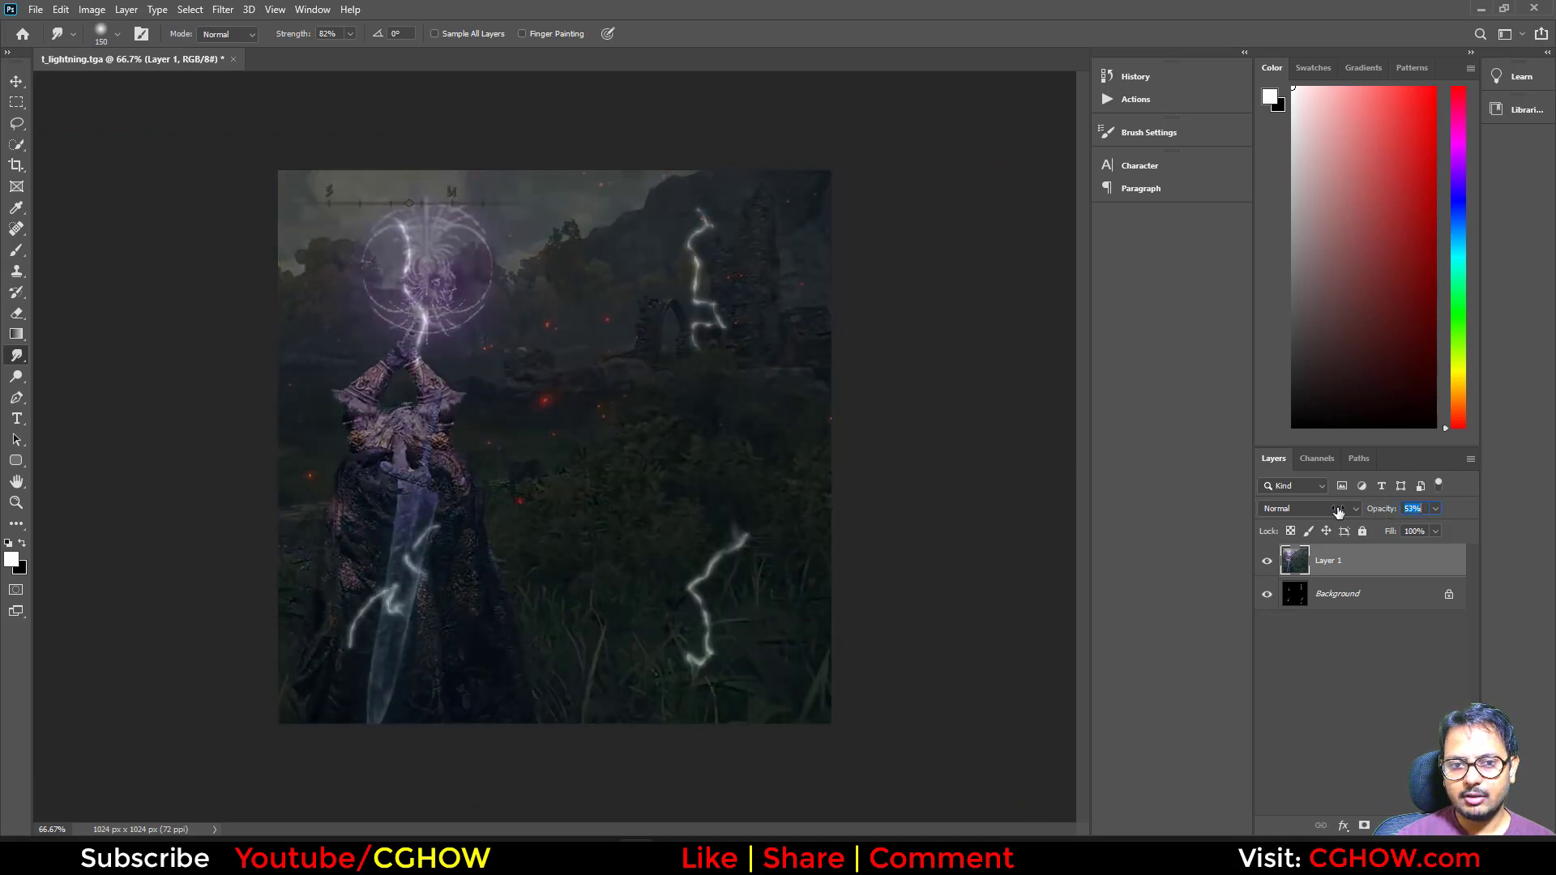
Clear the lightning strokes from the background layer to plain black and add a new empty layer above it
{"action": "left_click", "coordinate": [1309, 594]}
{"action": "key", "text": "BackSpace"}
{"action": "left_click", "coordinate": [1439, 831]}
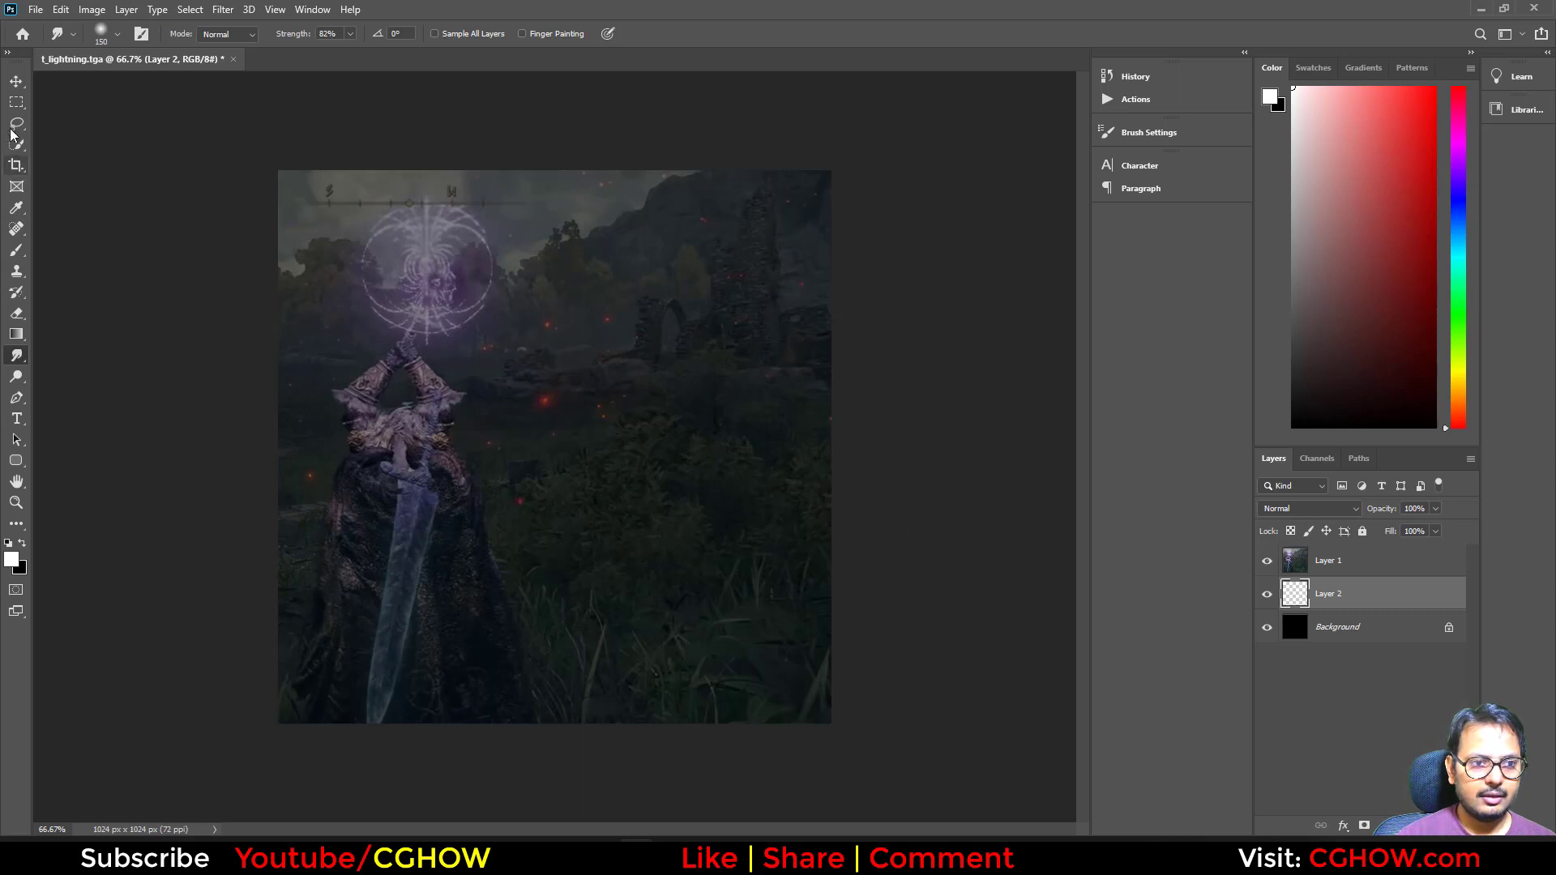
Mark the canvas centre with a white brush dot guided by the grid, and set the brush smoothing to 100%
{"action": "left_click", "coordinate": [16, 104]}
{"action": "left_click", "coordinate": [17, 124]}
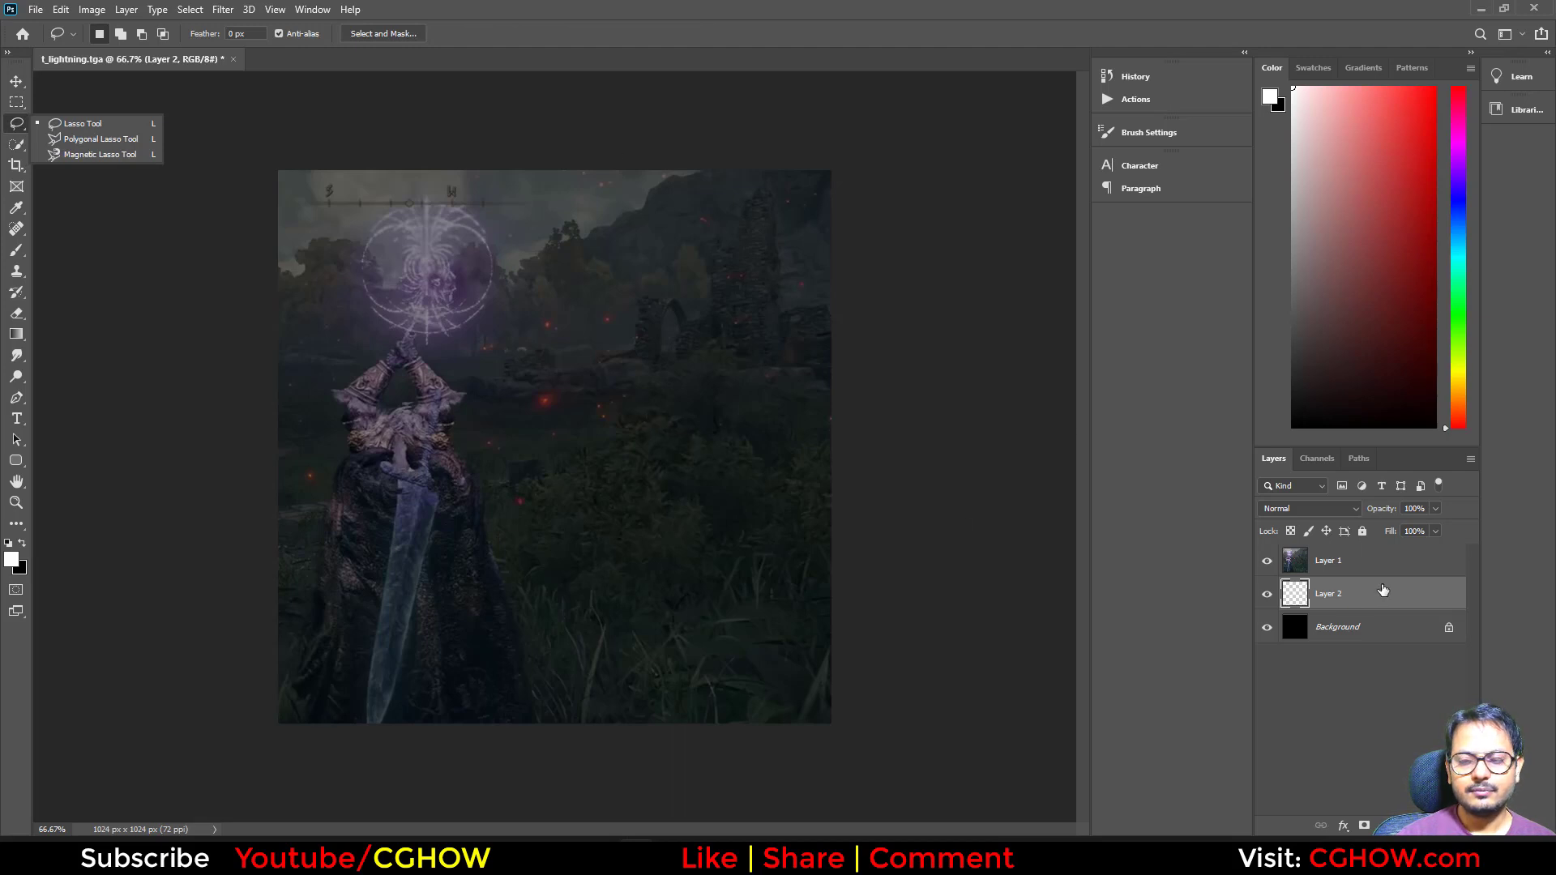
{"action": "left_click", "coordinate": [901, 432]}
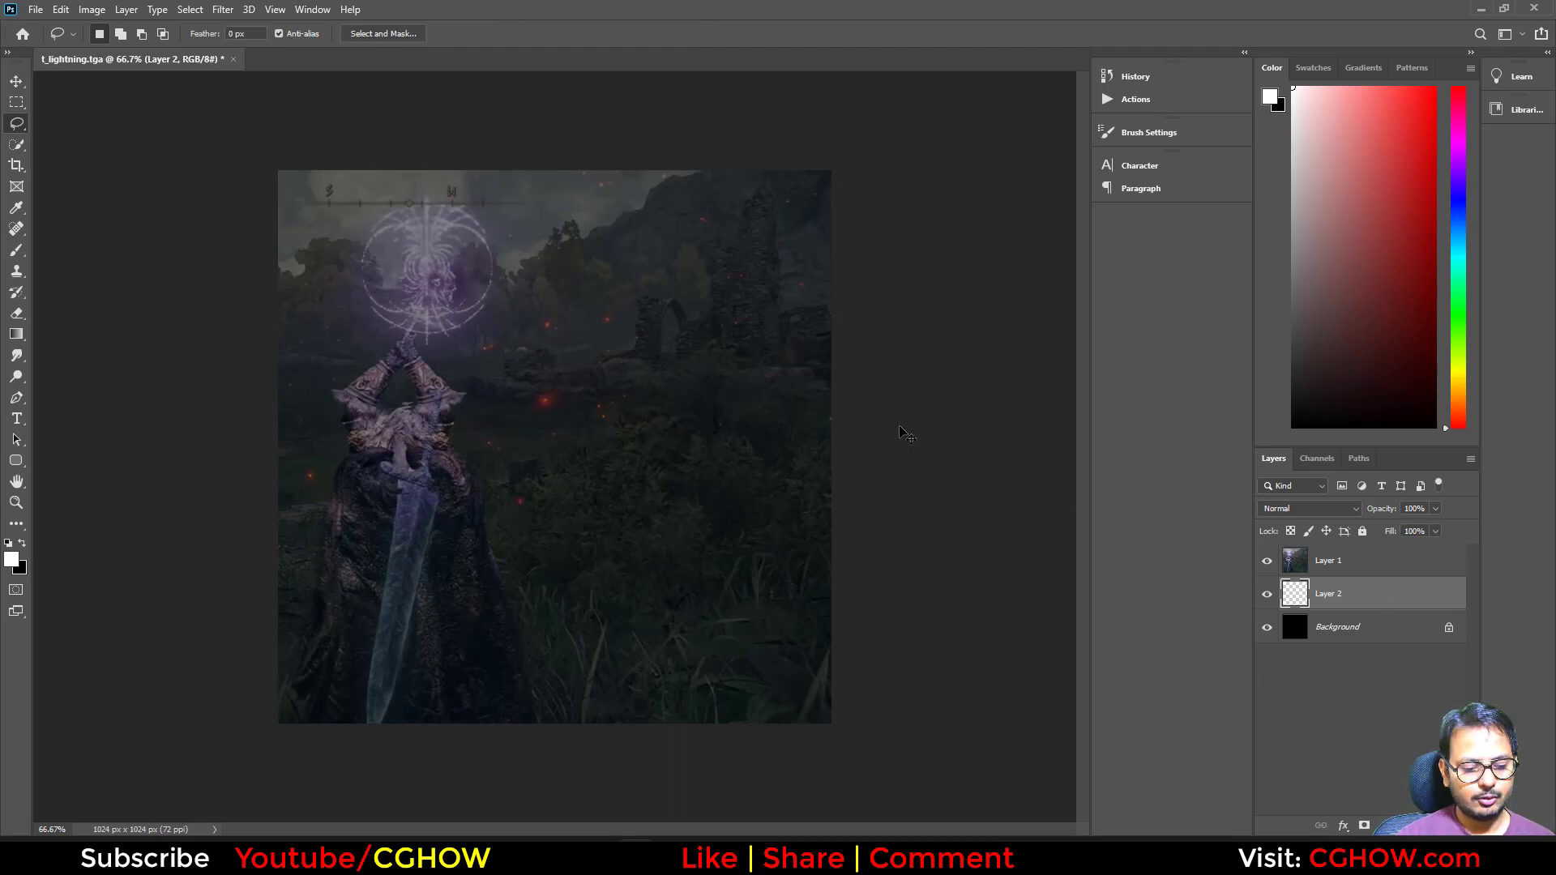
{"action": "key", "text": "ctrl+apostrophe"}
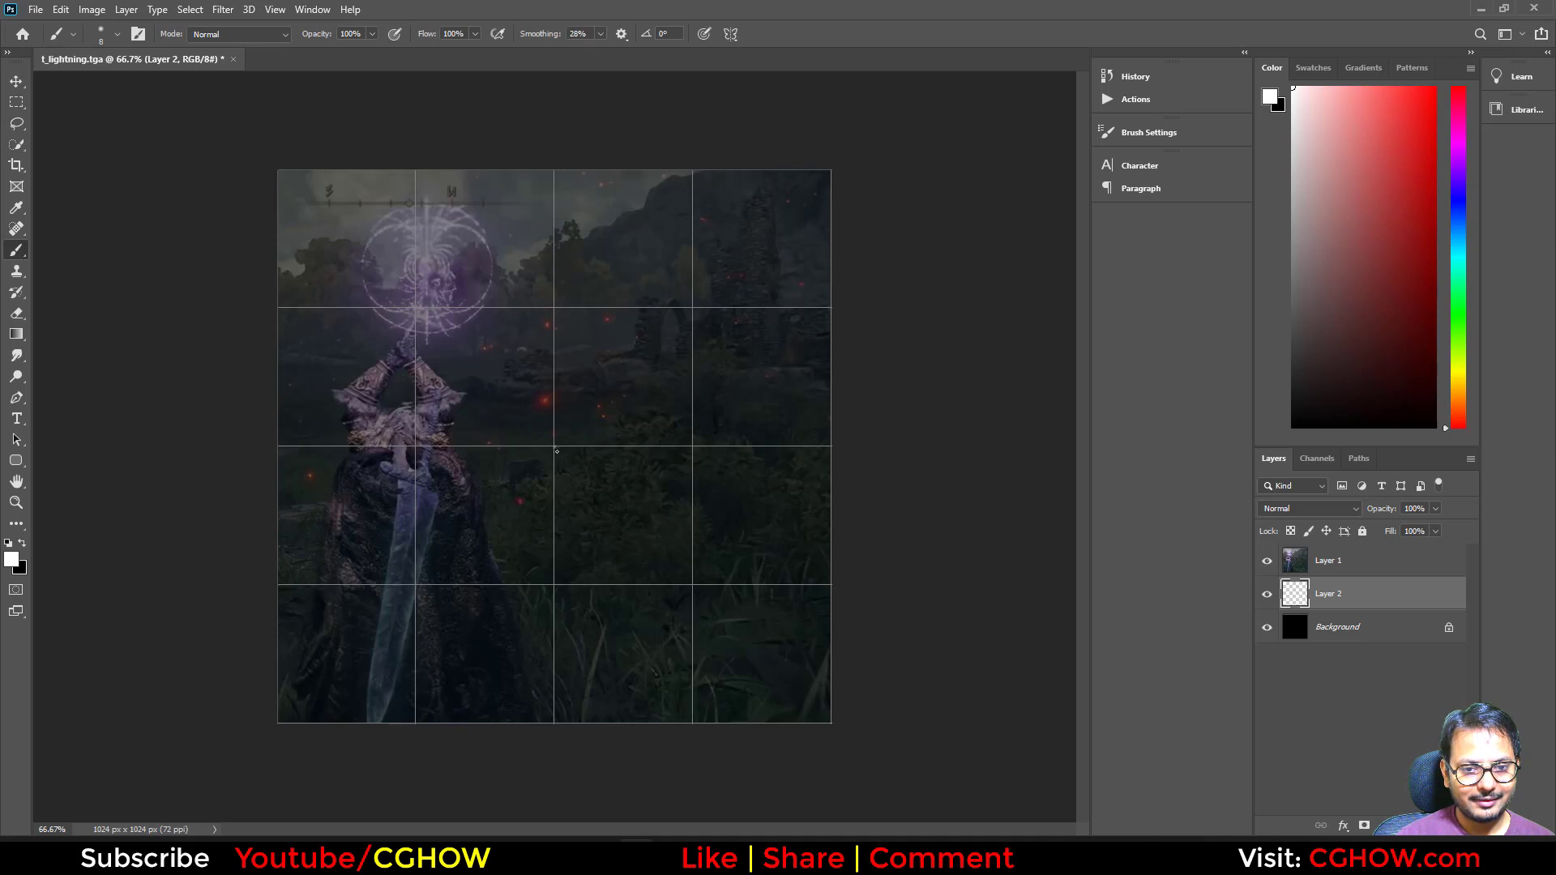
{"action": "key", "text": "ctrl+apostrophe"}
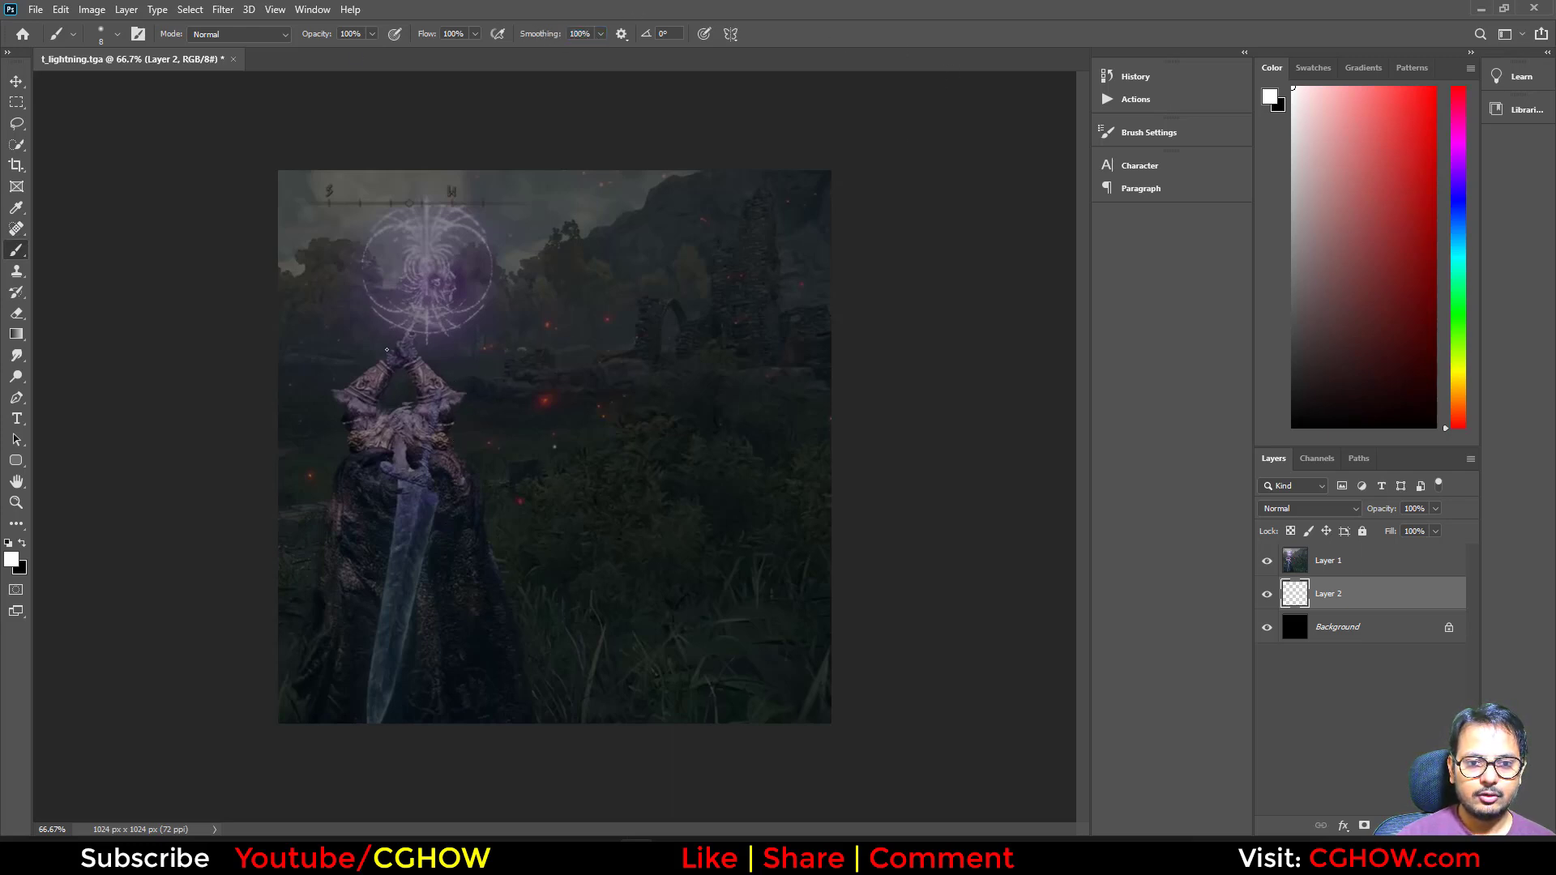
Try to paint four nested white arcs in the upper canvas and a wide opposing curve below them
{"action": "mouse_move", "coordinate": [411, 230]}
{"action": "left_mouse_down"}
{"action": "mouse_move", "coordinate": [568, 233]}
{"action": "mouse_move", "coordinate": [708, 283]}
{"action": "left_mouse_up"}
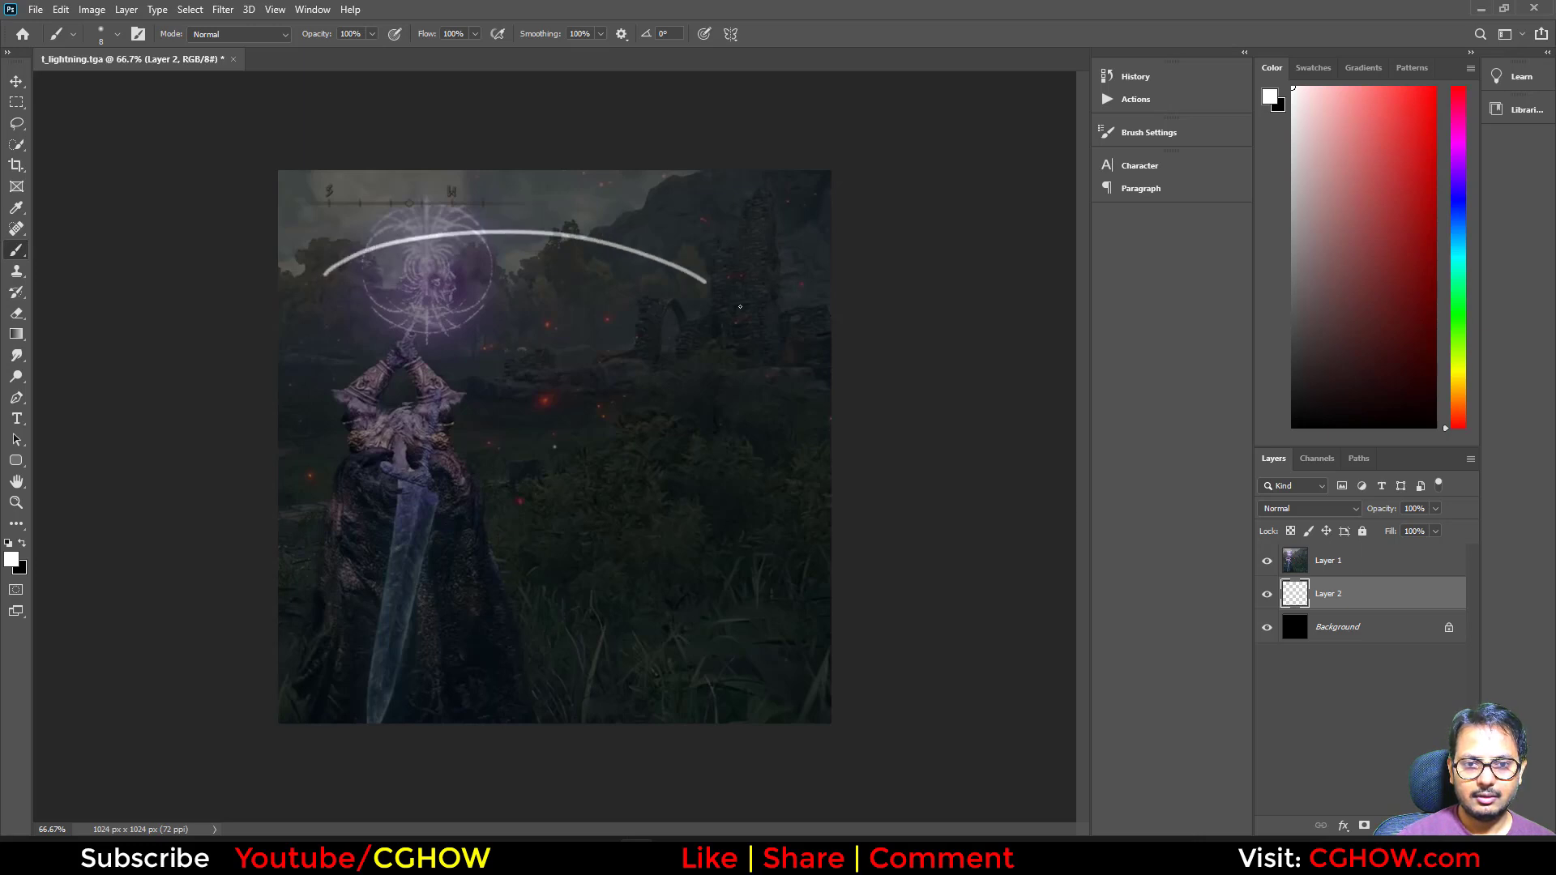
{"action": "left_click_drag", "start_coordinate": [376, 294], "coordinate": [537, 280]}
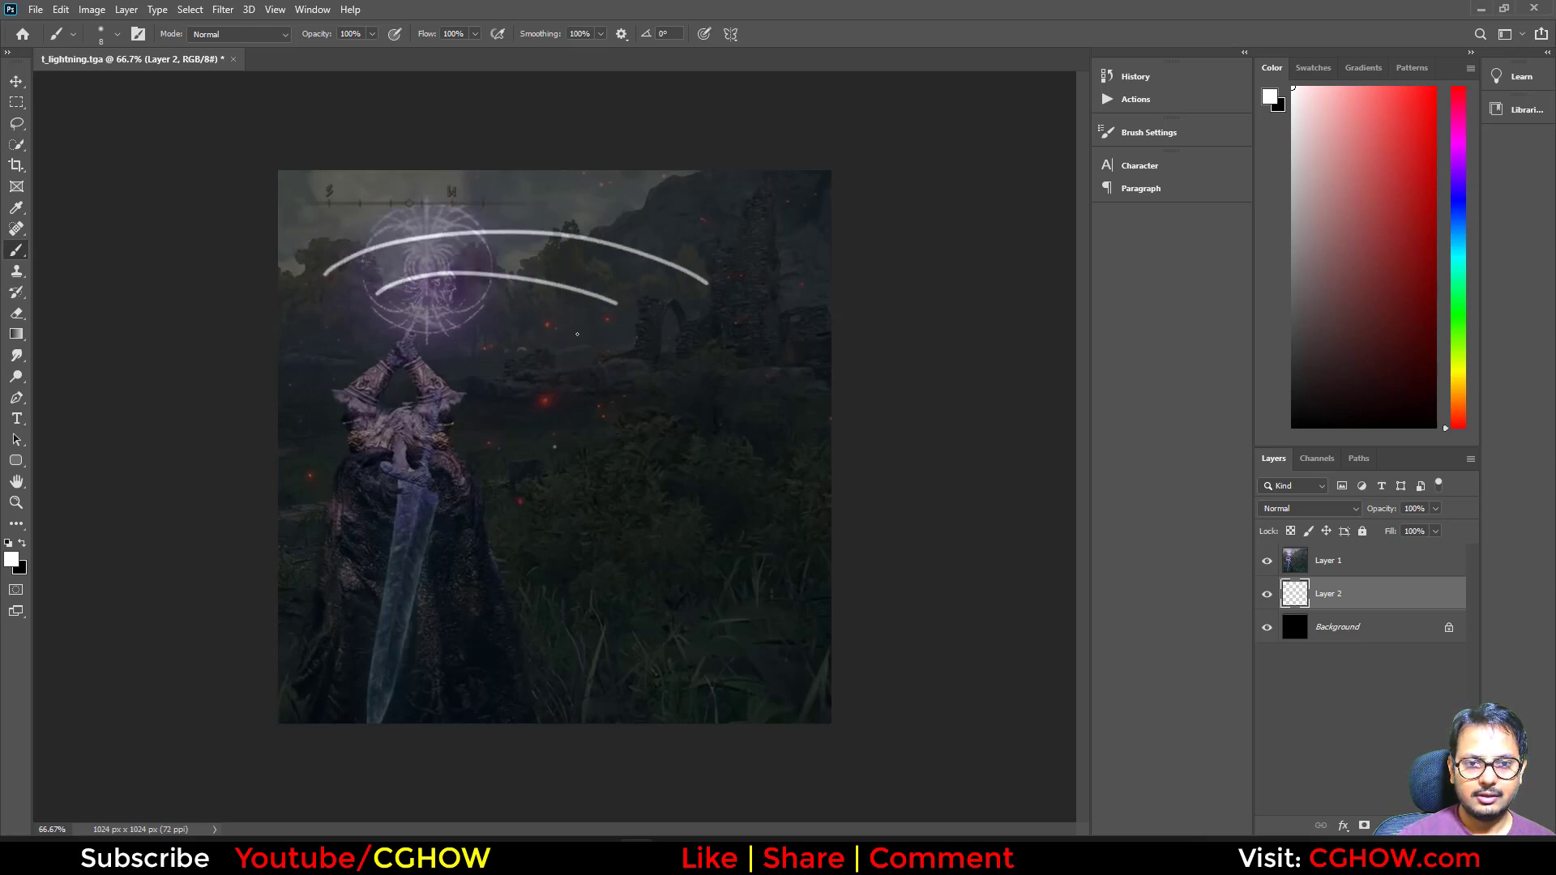
{"action": "left_click_drag", "start_coordinate": [400, 349], "coordinate": [500, 322]}
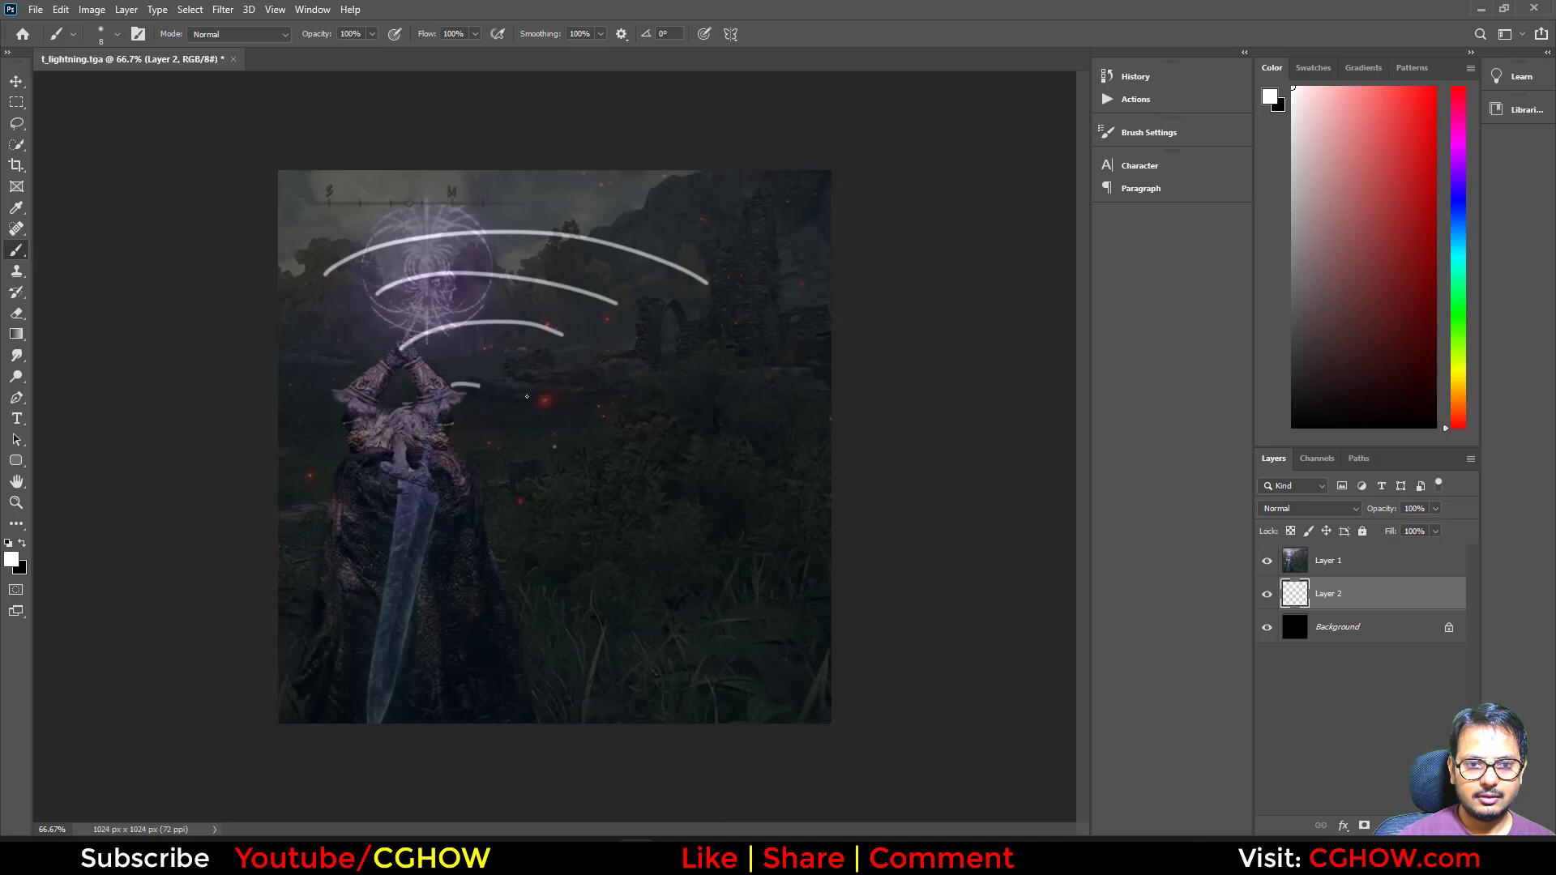
{"action": "left_click_drag", "start_coordinate": [526, 396], "coordinate": [528, 397]}
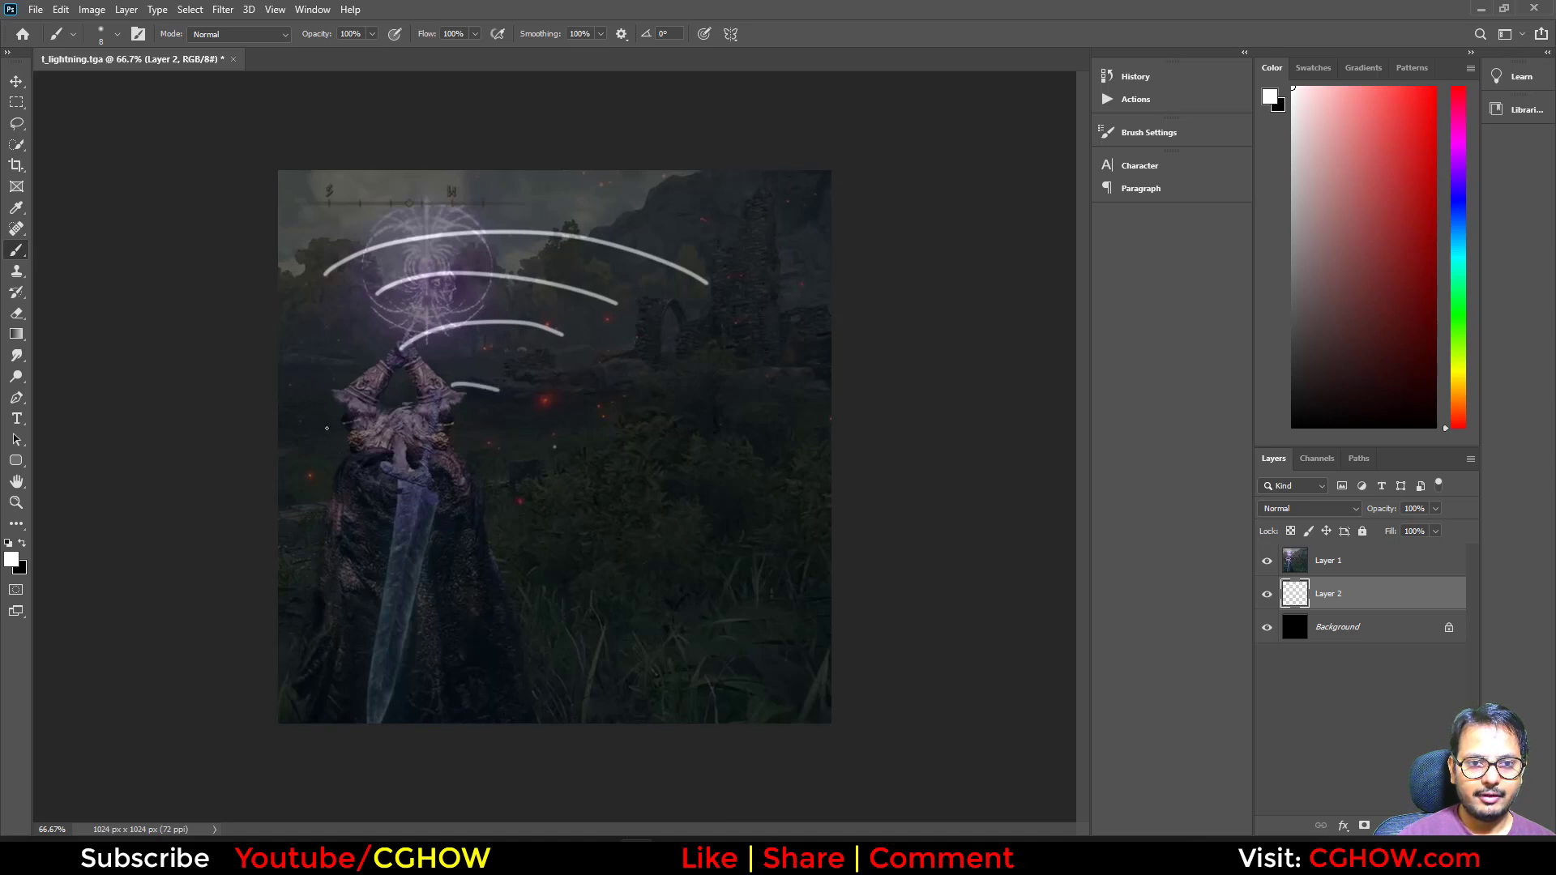
{"action": "mouse_move", "coordinate": [316, 392]}
{"action": "left_mouse_down"}
{"action": "mouse_move", "coordinate": [348, 474]}
{"action": "mouse_move", "coordinate": [605, 522]}
{"action": "left_mouse_up"}
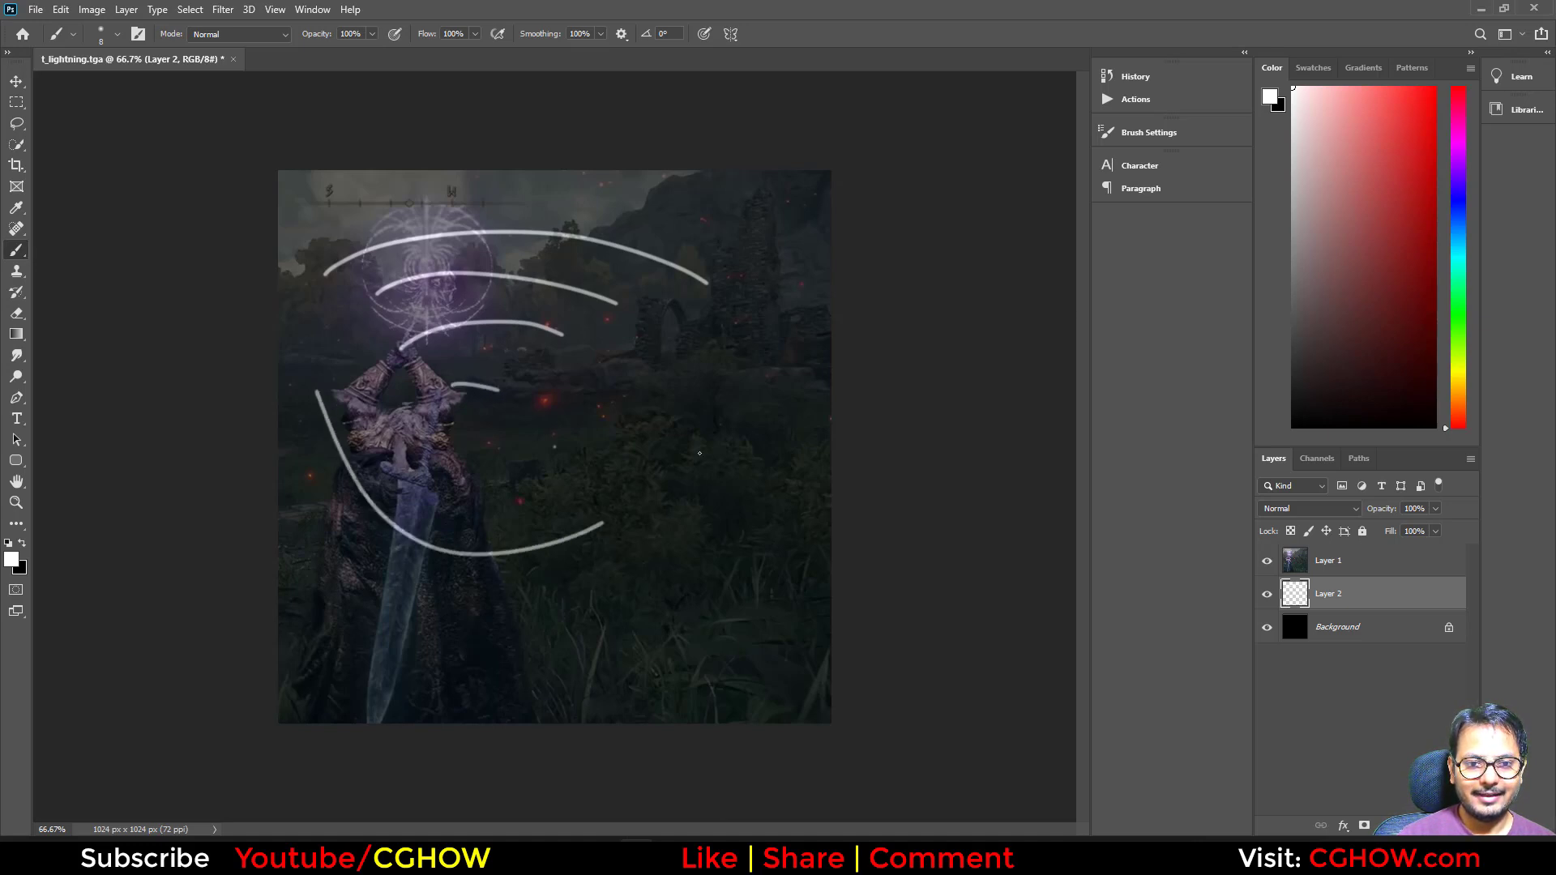
{"action": "key", "text": "ctrl+z"}
{"action": "mouse_move", "coordinate": [302, 442]}
{"action": "left_mouse_down"}
{"action": "mouse_move", "coordinate": [641, 588]}
{"action": "mouse_move", "coordinate": [717, 478]}
{"action": "left_mouse_up"}
{"action": "key", "text": "ctrl+z"}
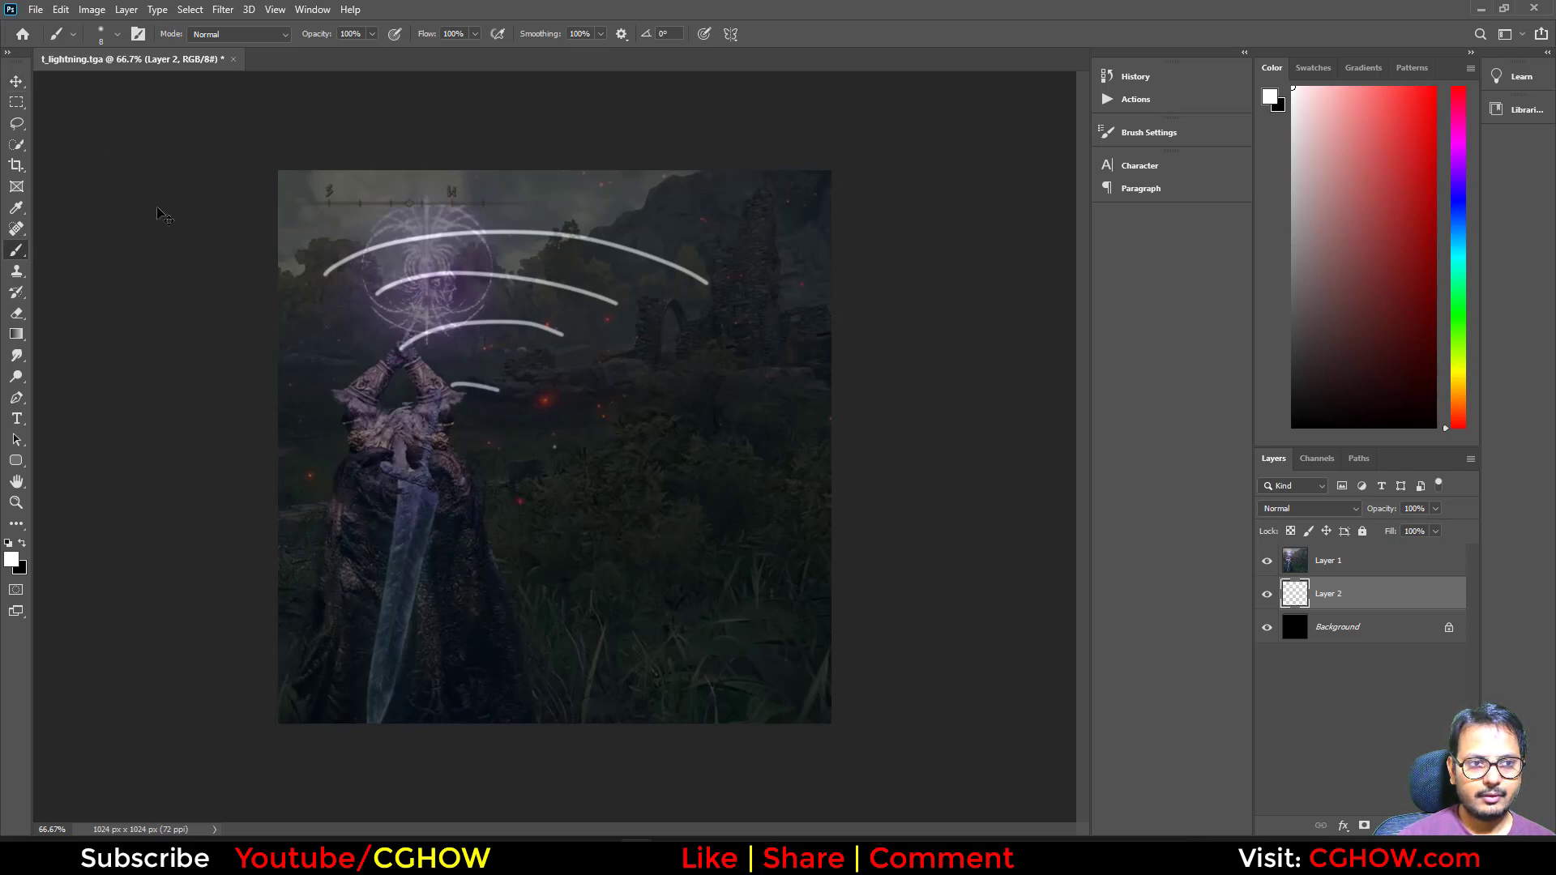
Try to shift the painted arcs toward the canvas centre, and undo the move and all four strokes
{"action": "key", "text": "ctrl+t"}
{"action": "left_click_drag", "start_coordinate": [551, 393], "coordinate": [609, 381]}
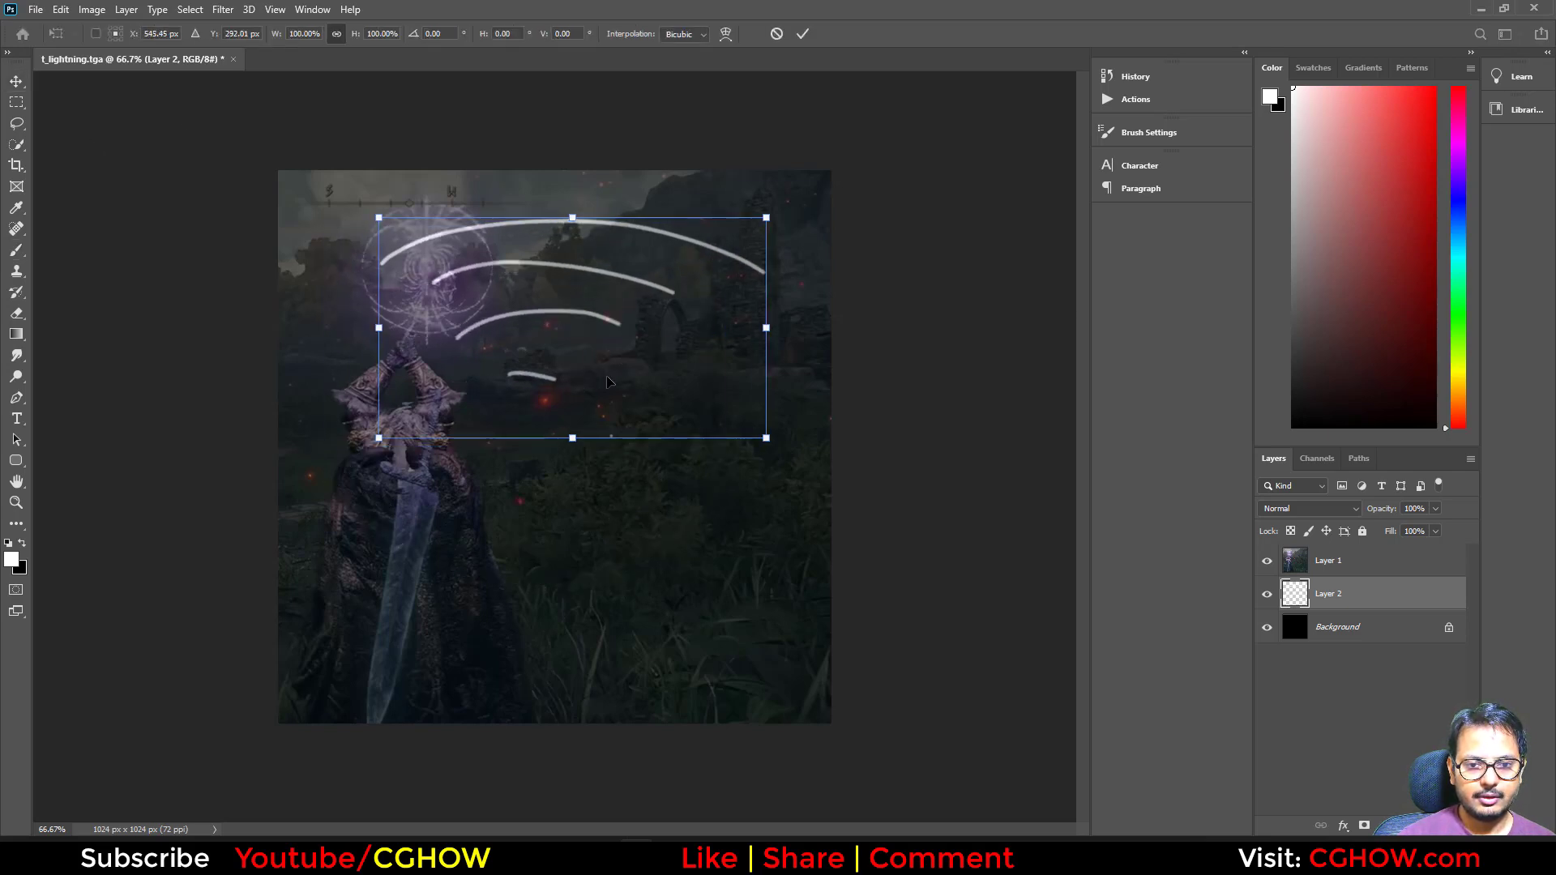
{"action": "key", "text": "ctrl+z"}
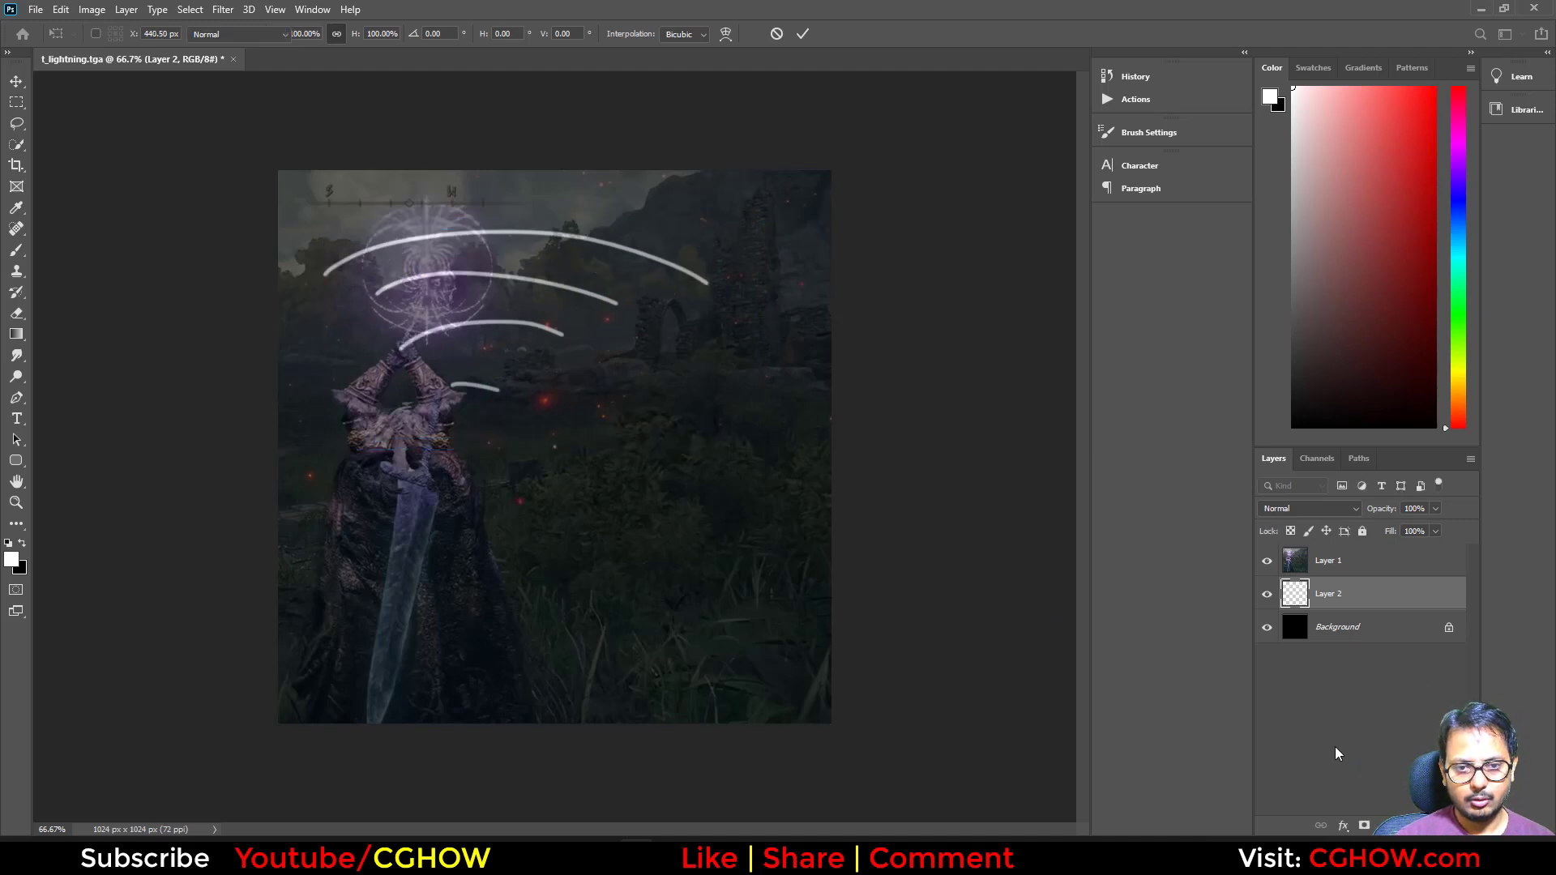
{"action": "key", "text": "ctrl+z"}
{"action": "key", "text": "ctrl+z"}
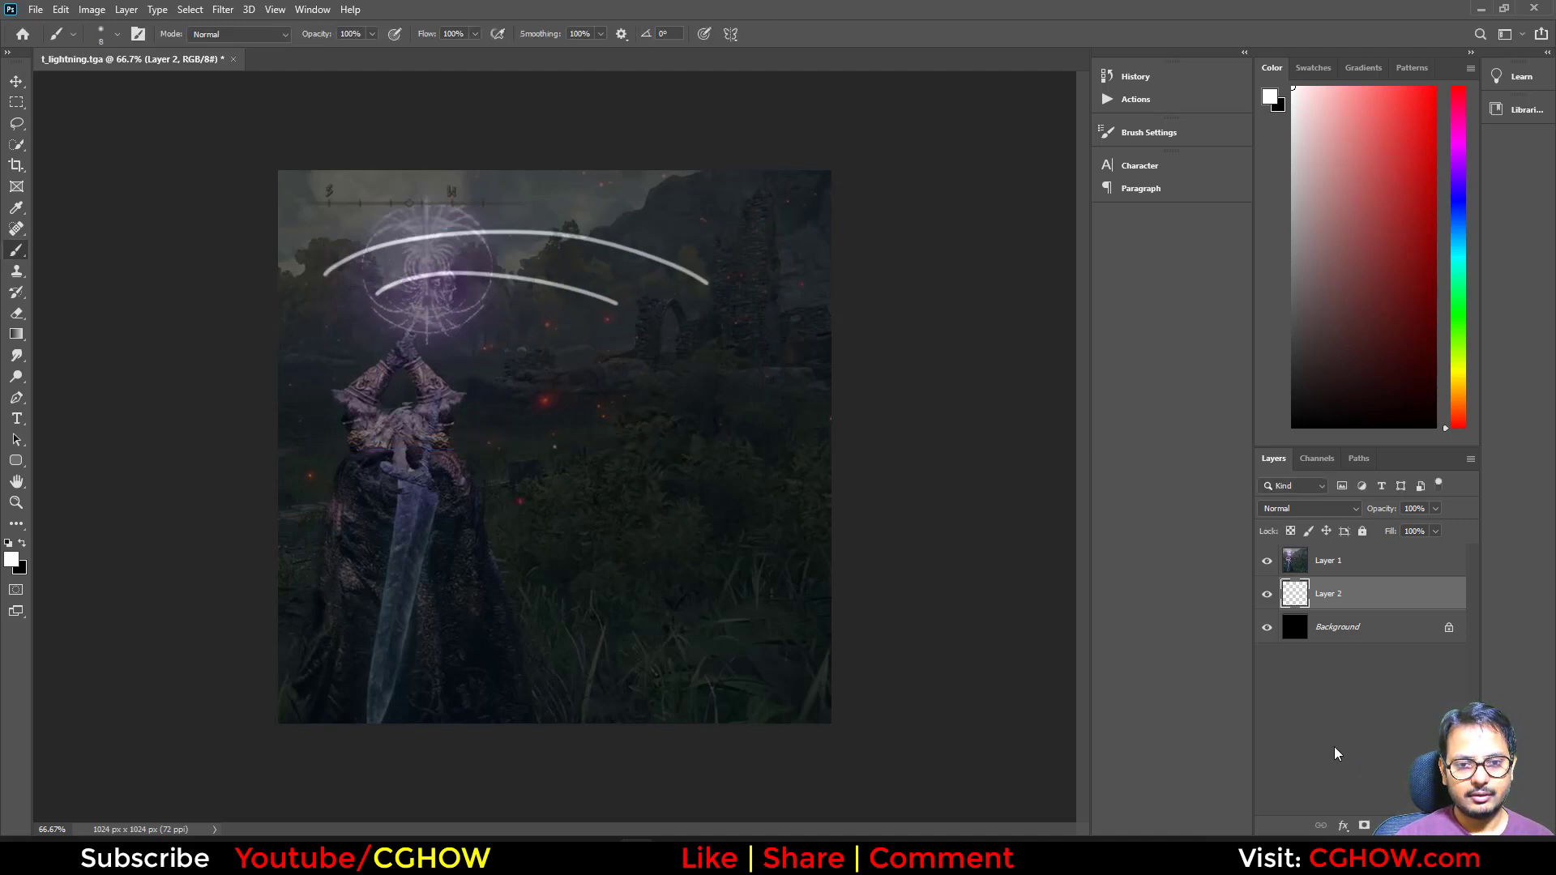
{"action": "key", "text": "ctrl+z"}
{"action": "key", "text": "ctrl+z"}
Add a new layer and paint four nested white arcs of decreasing width above the canvas centre
{"action": "key", "text": "ctrl+shift+alt+n"}
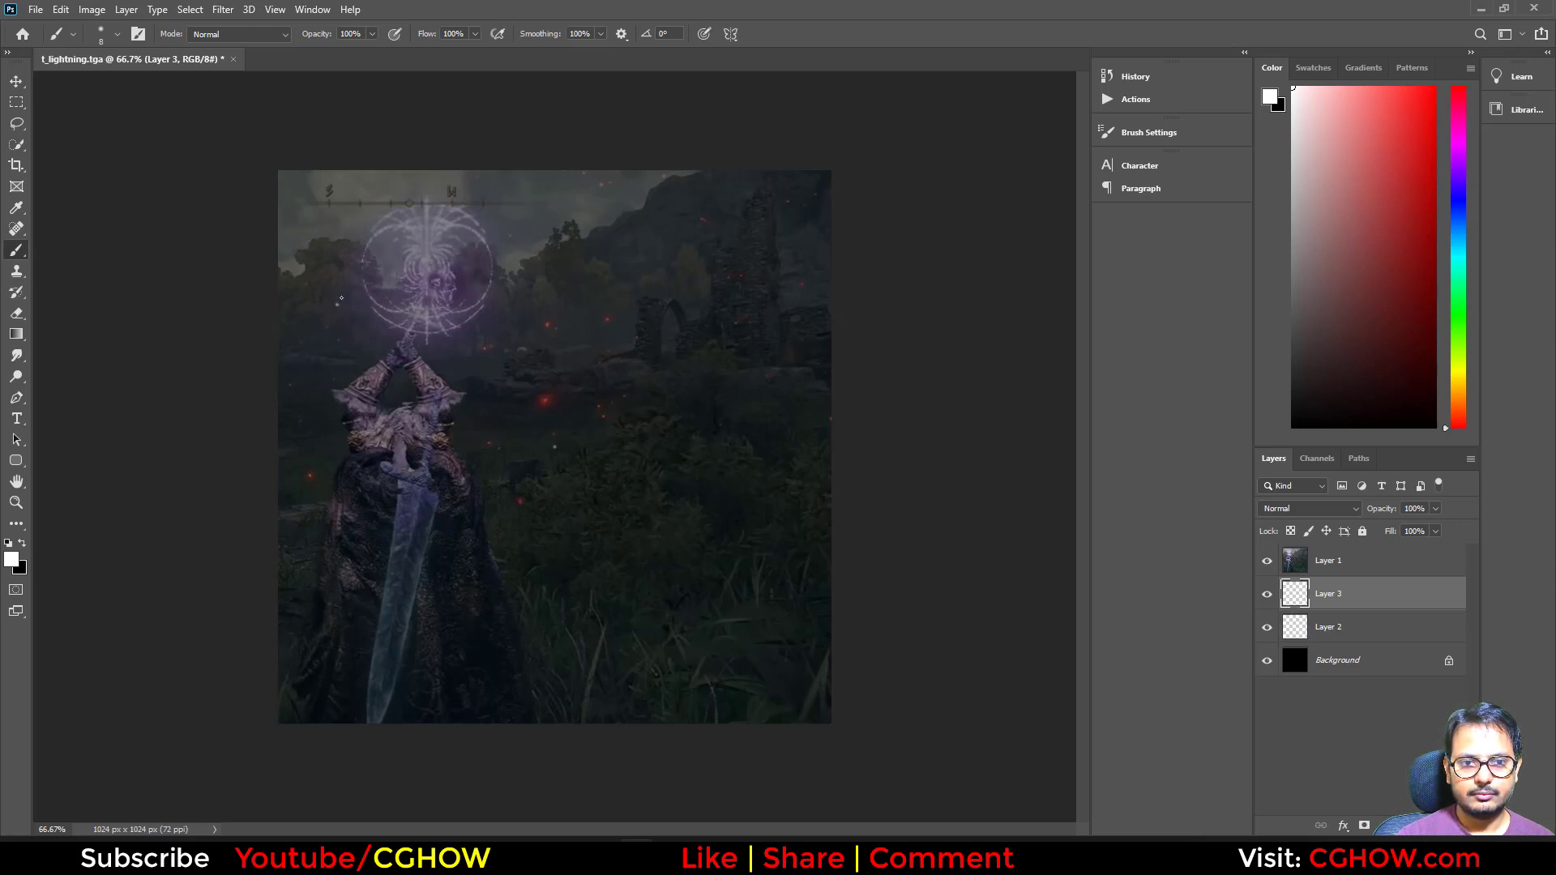
{"action": "mouse_move", "coordinate": [337, 303]}
{"action": "left_mouse_down"}
{"action": "mouse_move", "coordinate": [437, 224]}
{"action": "mouse_move", "coordinate": [657, 227]}
{"action": "mouse_move", "coordinate": [736, 292]}
{"action": "left_mouse_up"}
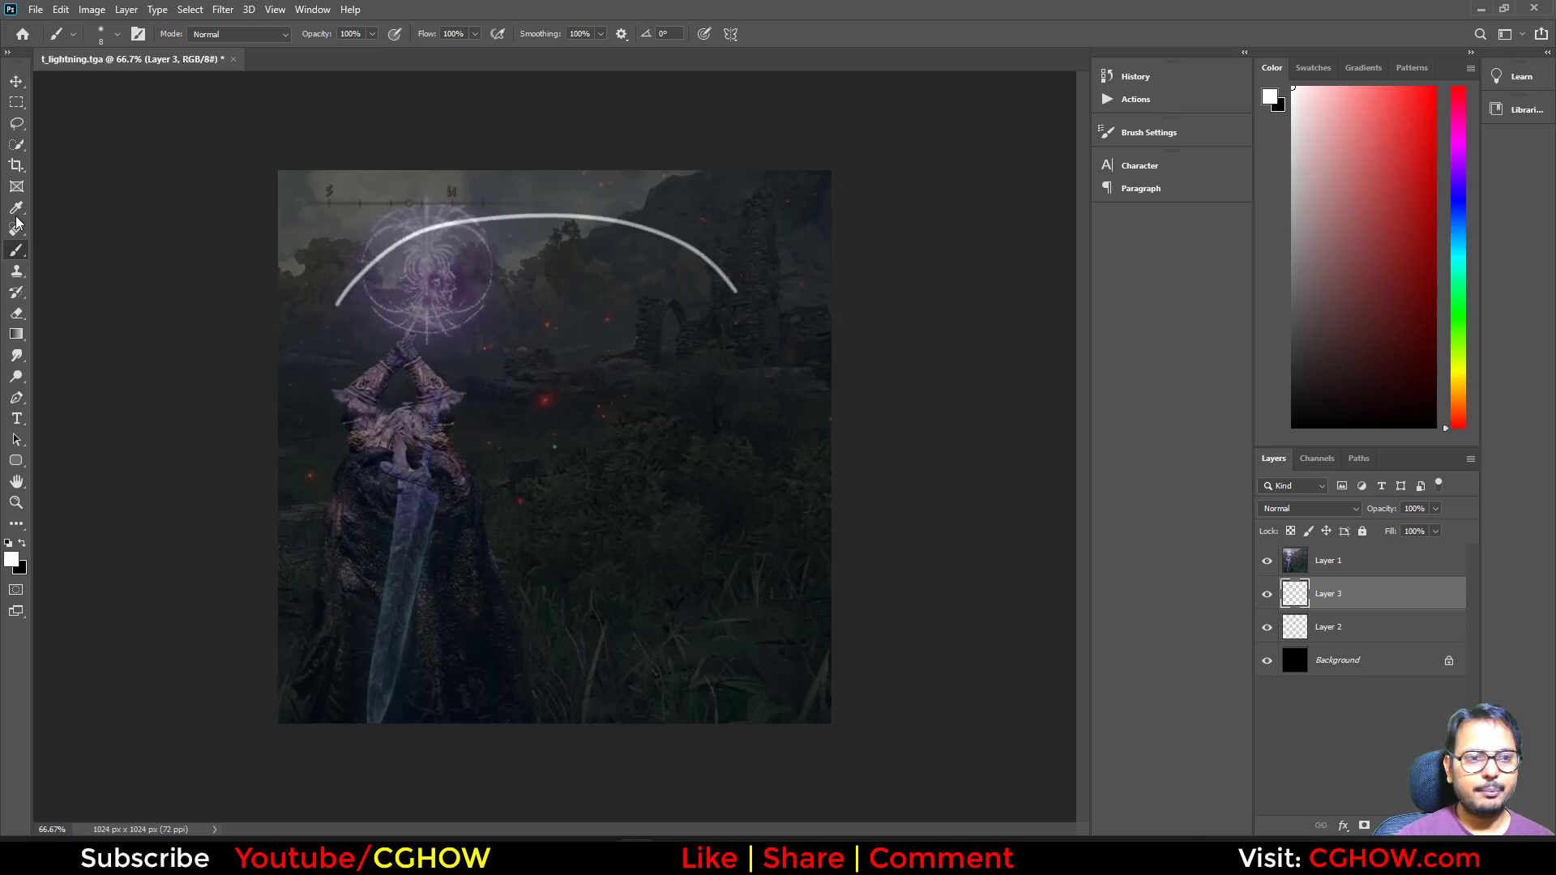
{"action": "mouse_move", "coordinate": [356, 338]}
{"action": "left_mouse_down"}
{"action": "mouse_move", "coordinate": [565, 270]}
{"action": "mouse_move", "coordinate": [678, 332]}
{"action": "left_mouse_up"}
{"action": "mouse_move", "coordinate": [428, 364]}
{"action": "left_mouse_down"}
{"action": "mouse_move", "coordinate": [505, 329]}
{"action": "mouse_move", "coordinate": [623, 377]}
{"action": "left_mouse_up"}
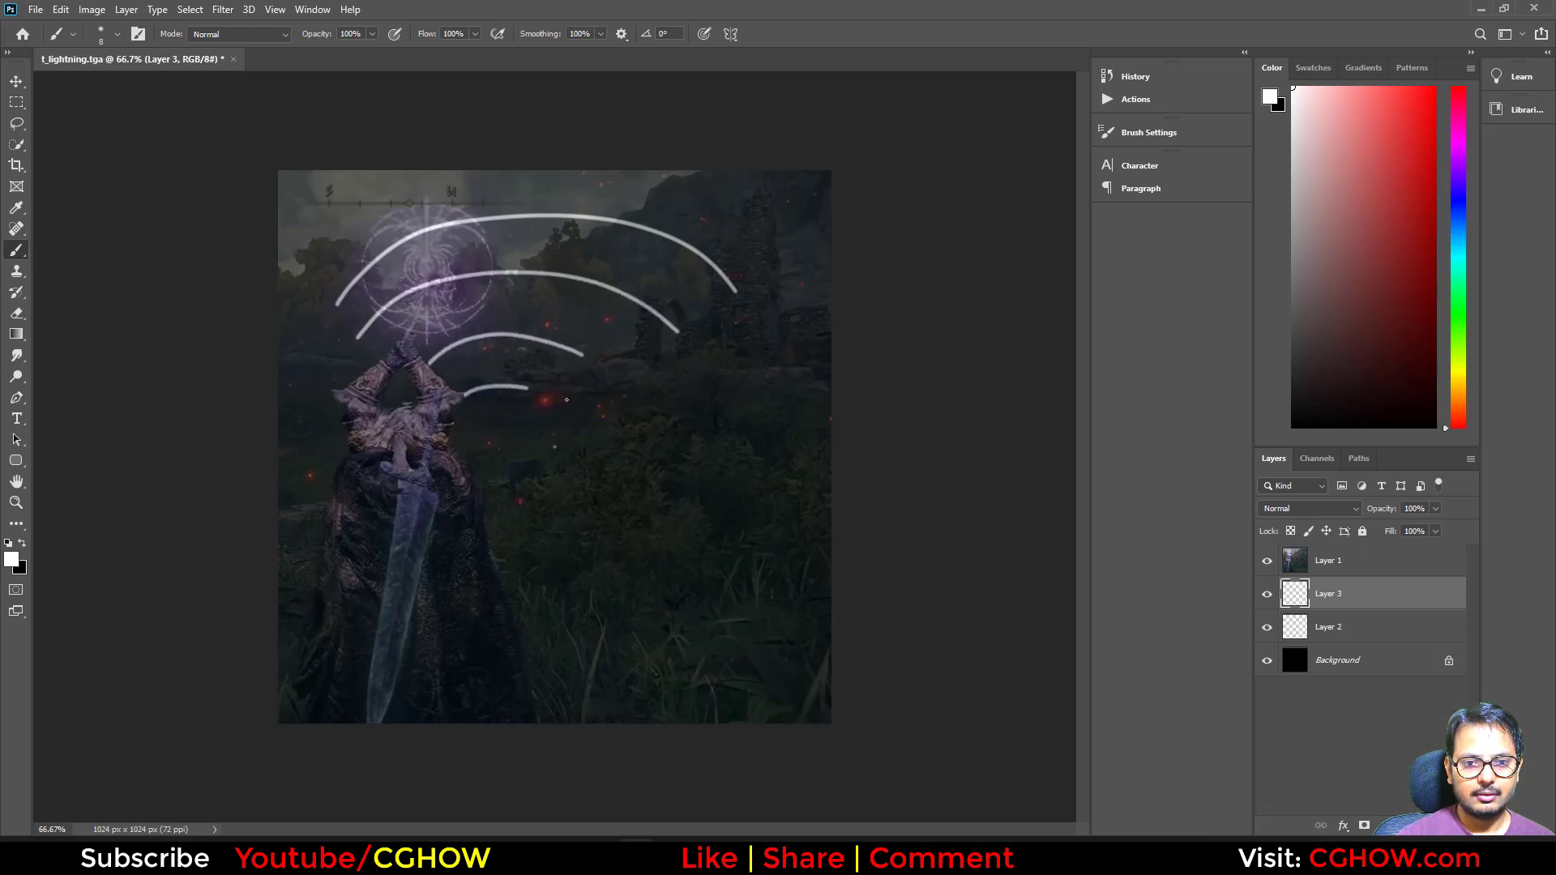
Move the four nested arcs toward the canvas centre and warp them into a wider, fuller dome shape
{"action": "key", "text": "ctrl+t"}
{"action": "left_click_drag", "start_coordinate": [512, 338], "coordinate": [557, 339]}
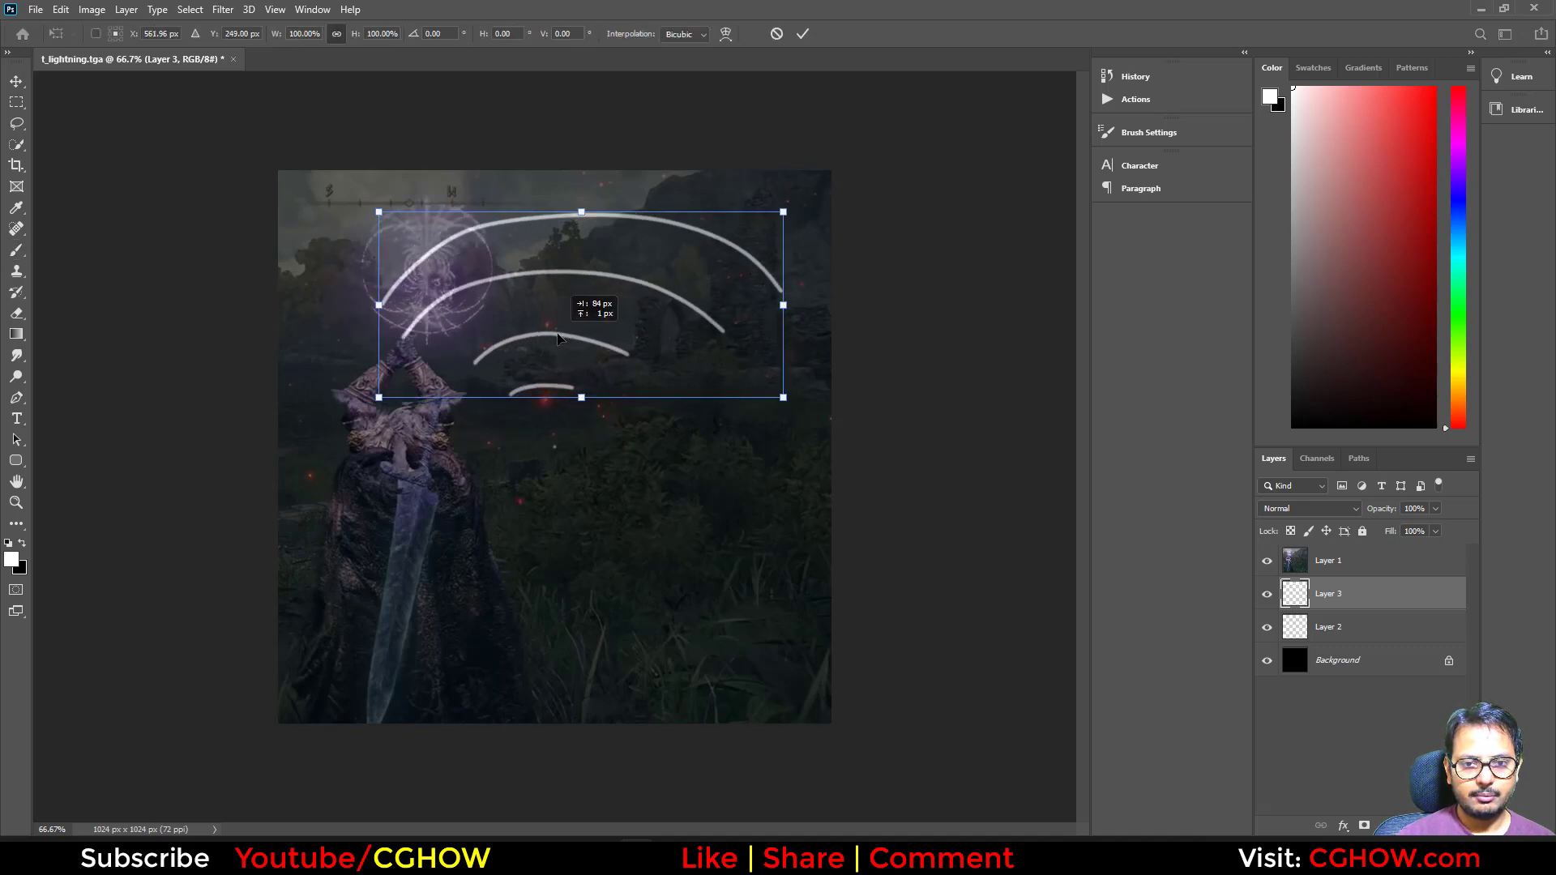
{"action": "right_click", "coordinate": [463, 286]}
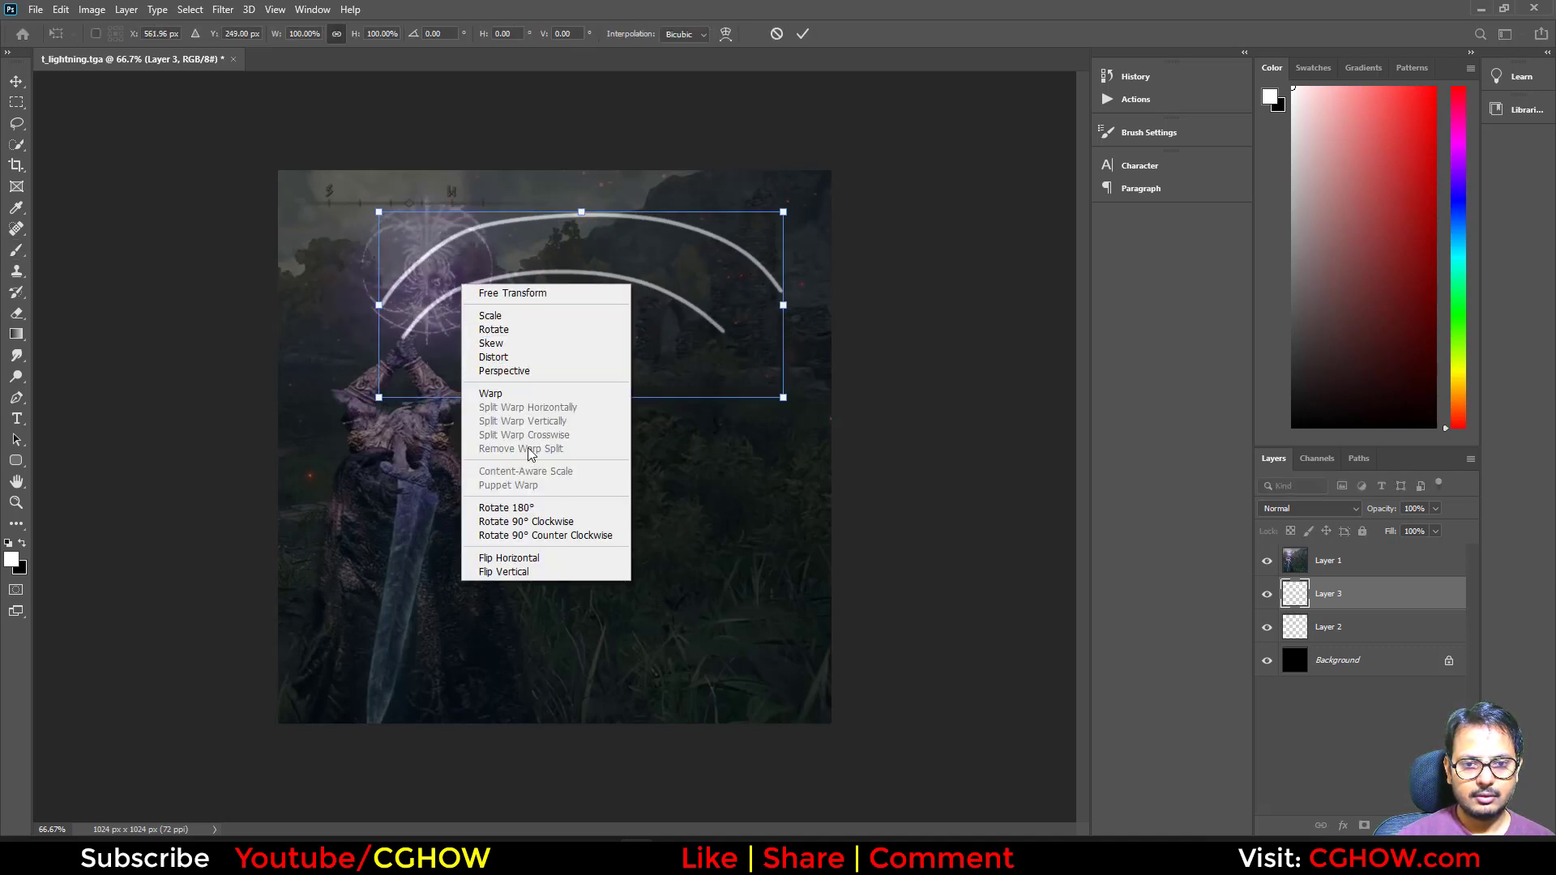
{"action": "left_click", "coordinate": [490, 393]}
{"action": "left_click_drag", "start_coordinate": [458, 324], "coordinate": [439, 281]}
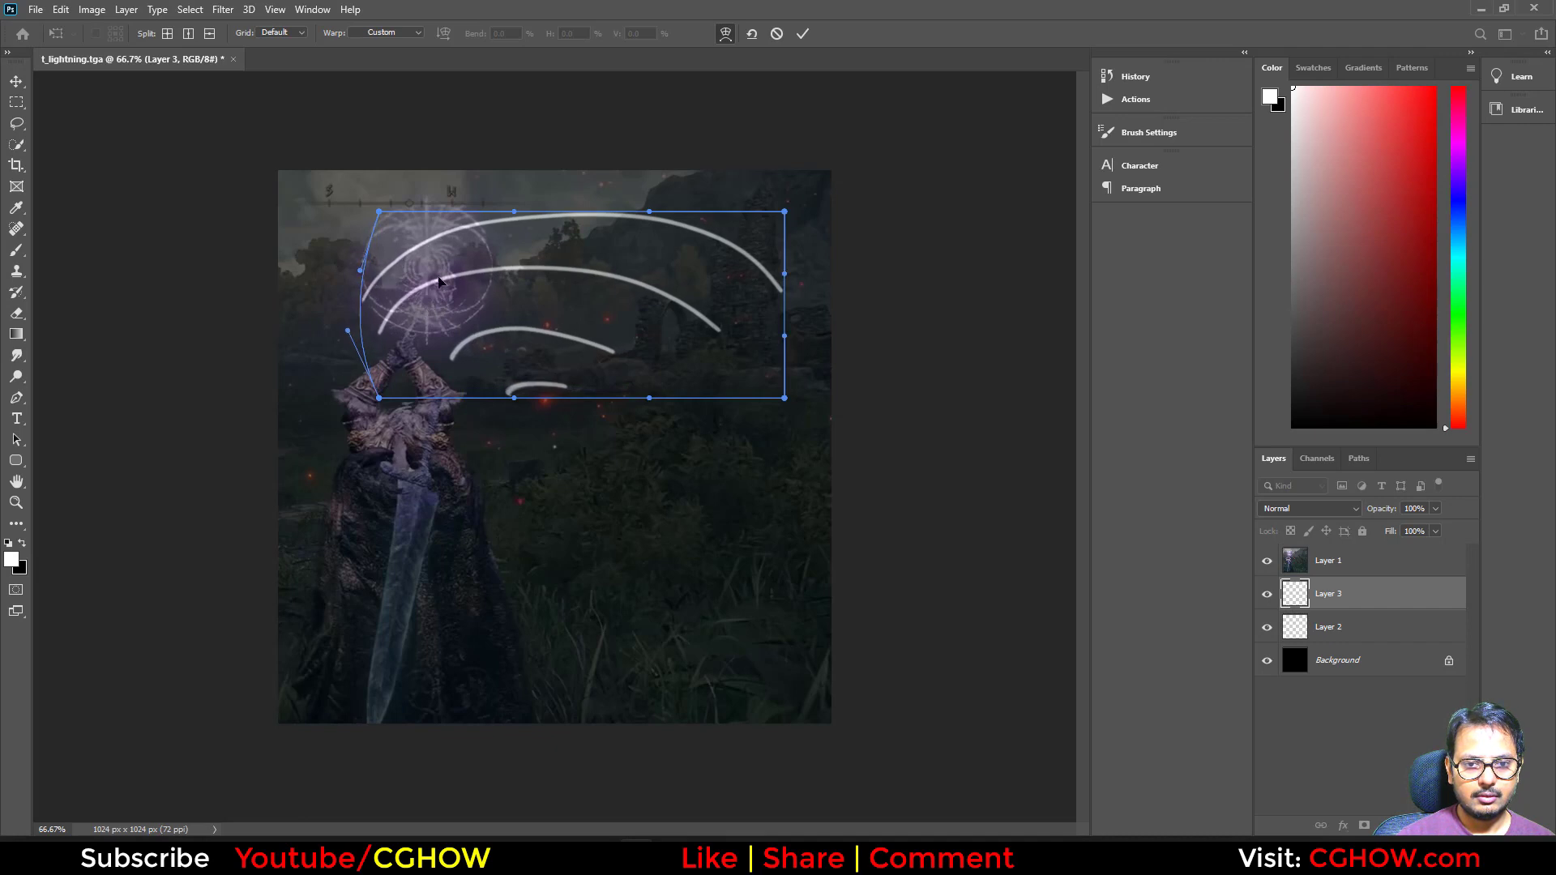
{"action": "left_click_drag", "start_coordinate": [407, 226], "coordinate": [341, 218]}
{"action": "left_click_drag", "start_coordinate": [639, 250], "coordinate": [619, 236]}
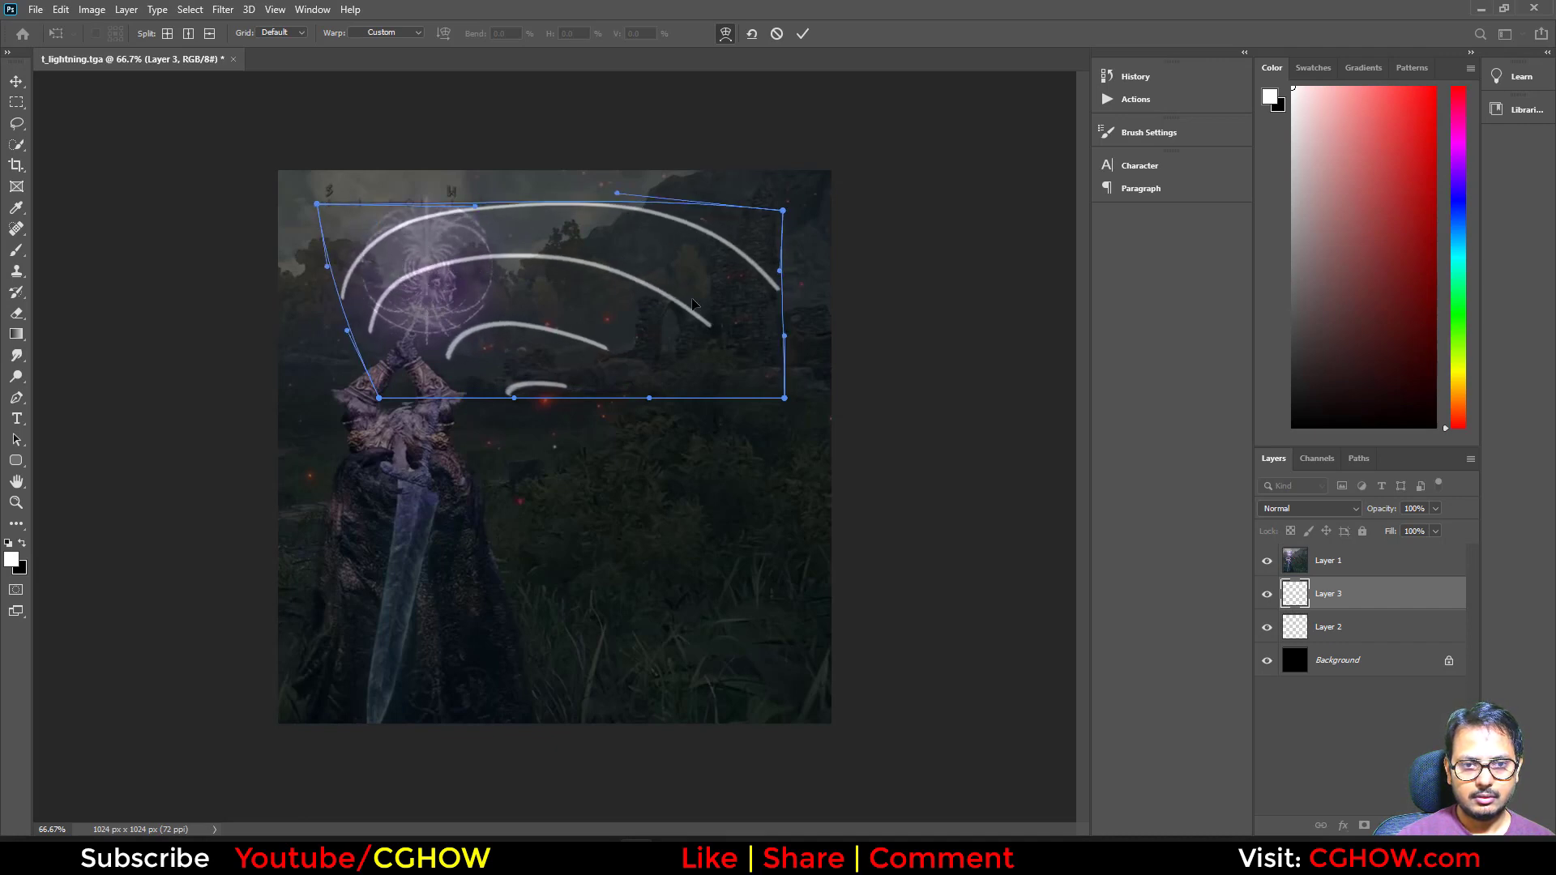
{"action": "left_click_drag", "start_coordinate": [693, 299], "coordinate": [673, 255]}
{"action": "left_click_drag", "start_coordinate": [531, 214], "coordinate": [519, 204]}
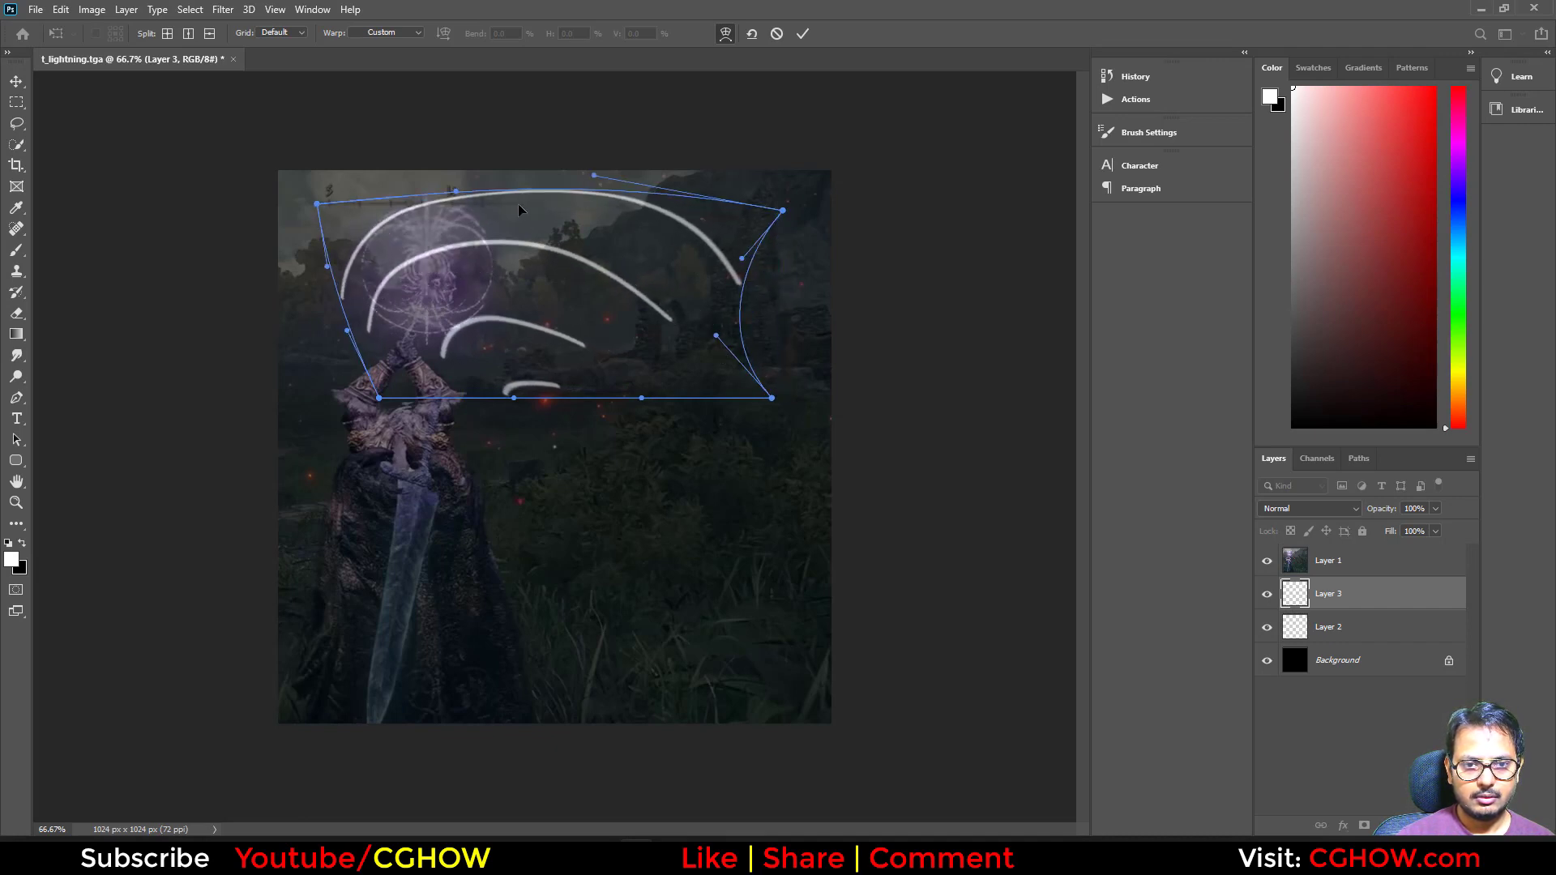
{"action": "key", "text": "Return"}
{"action": "key", "text": "b"}
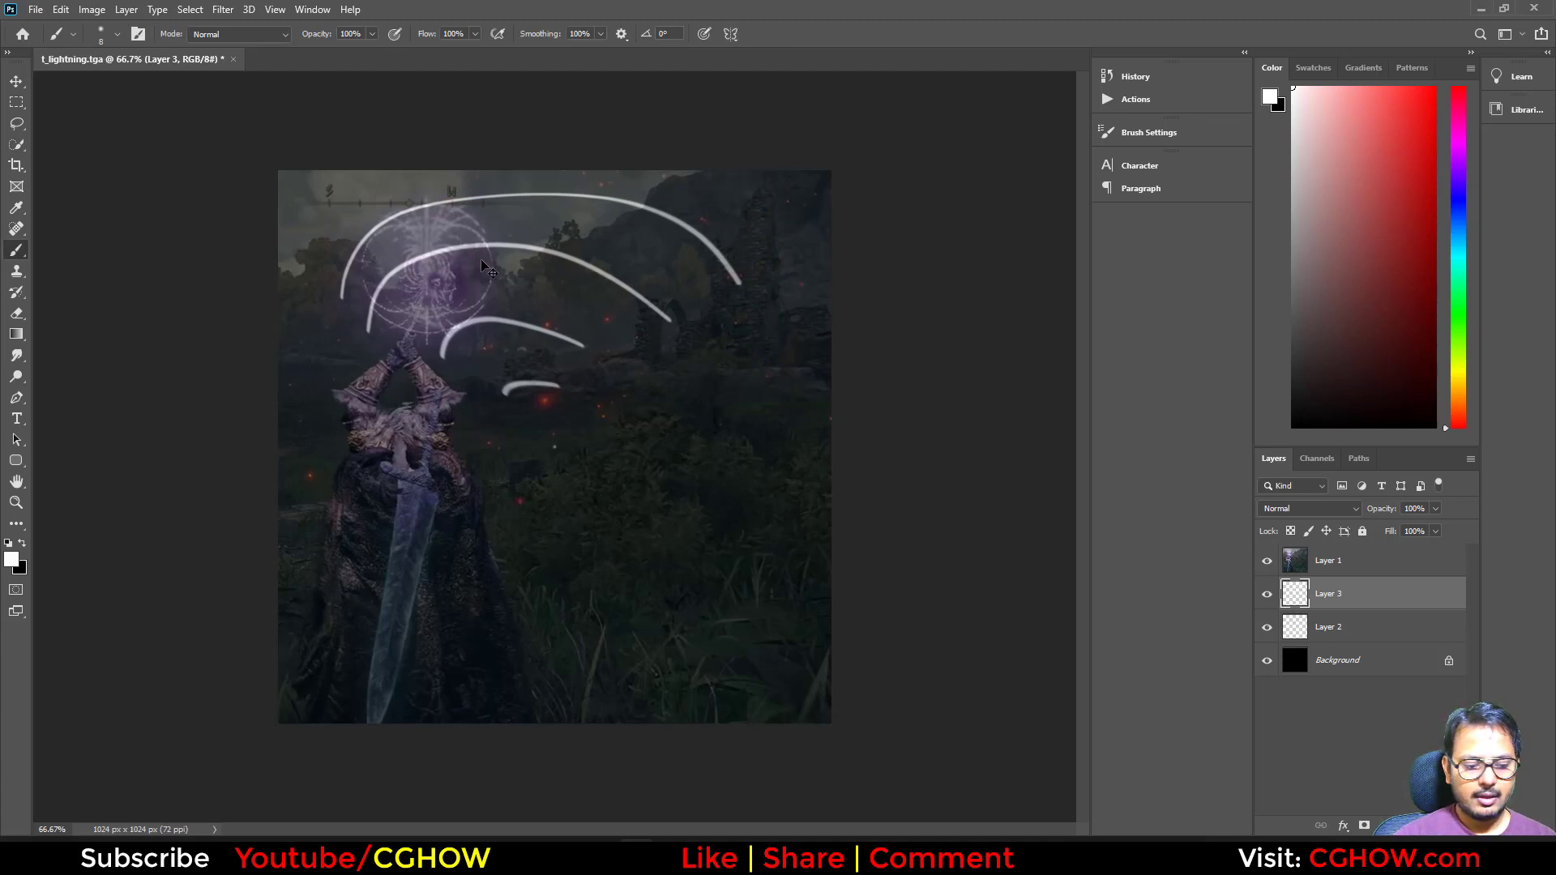
Duplicate the arc layer, flip the copy vertically, and place it below the canvas centre to mirror the upper arcs
{"action": "key", "text": "ctrl+j"}
{"action": "key", "text": "ctrl+t"}
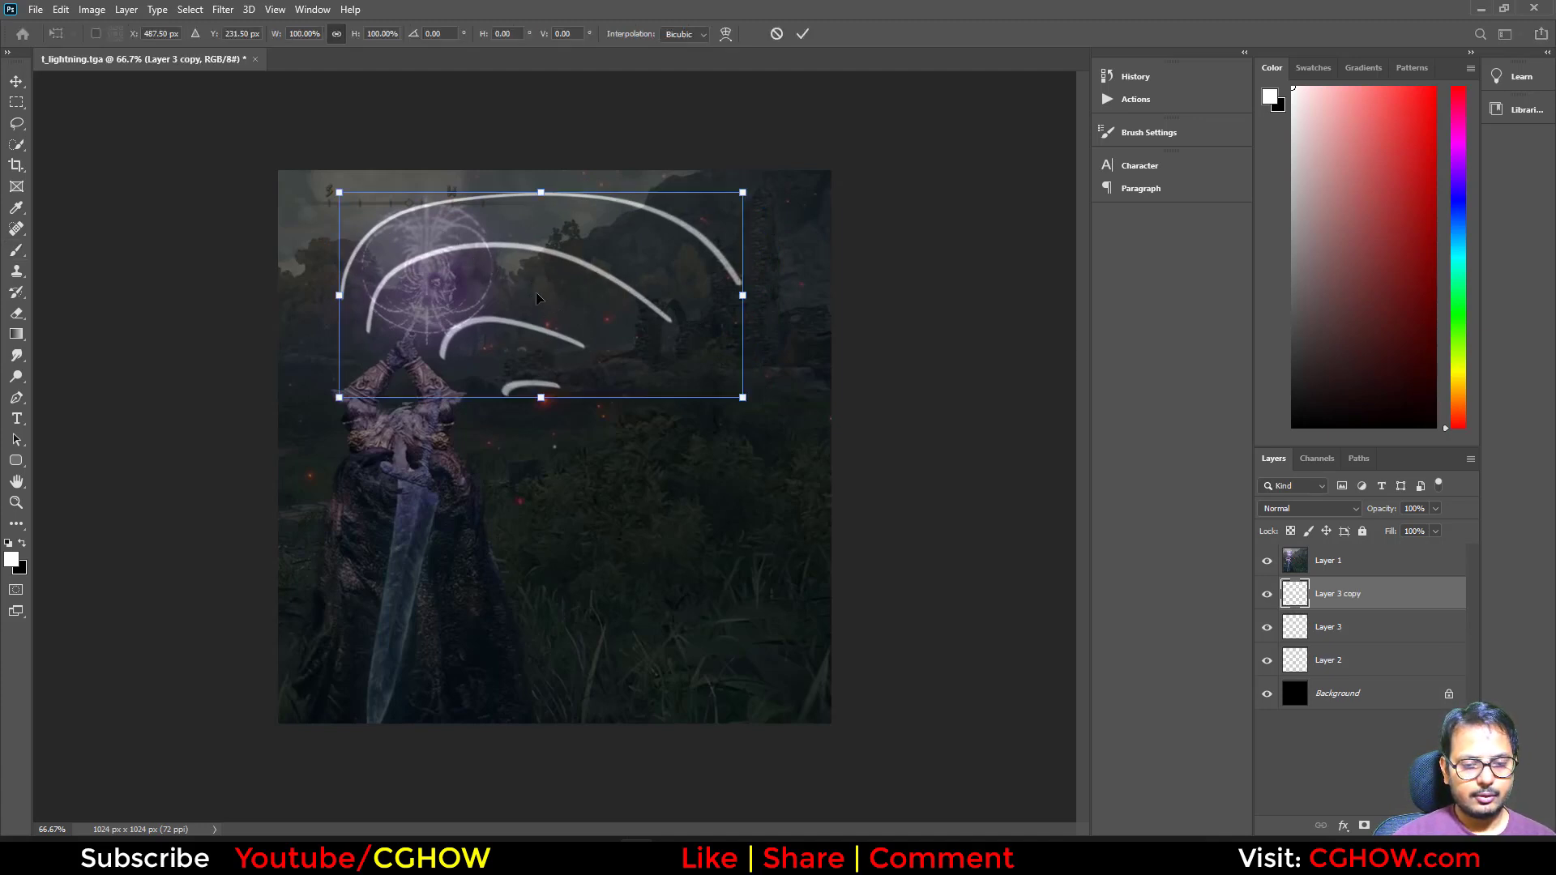
{"action": "right_click", "coordinate": [534, 293]}
{"action": "left_click", "coordinate": [579, 581]}
{"action": "left_click_drag", "start_coordinate": [547, 331], "coordinate": [564, 608]}
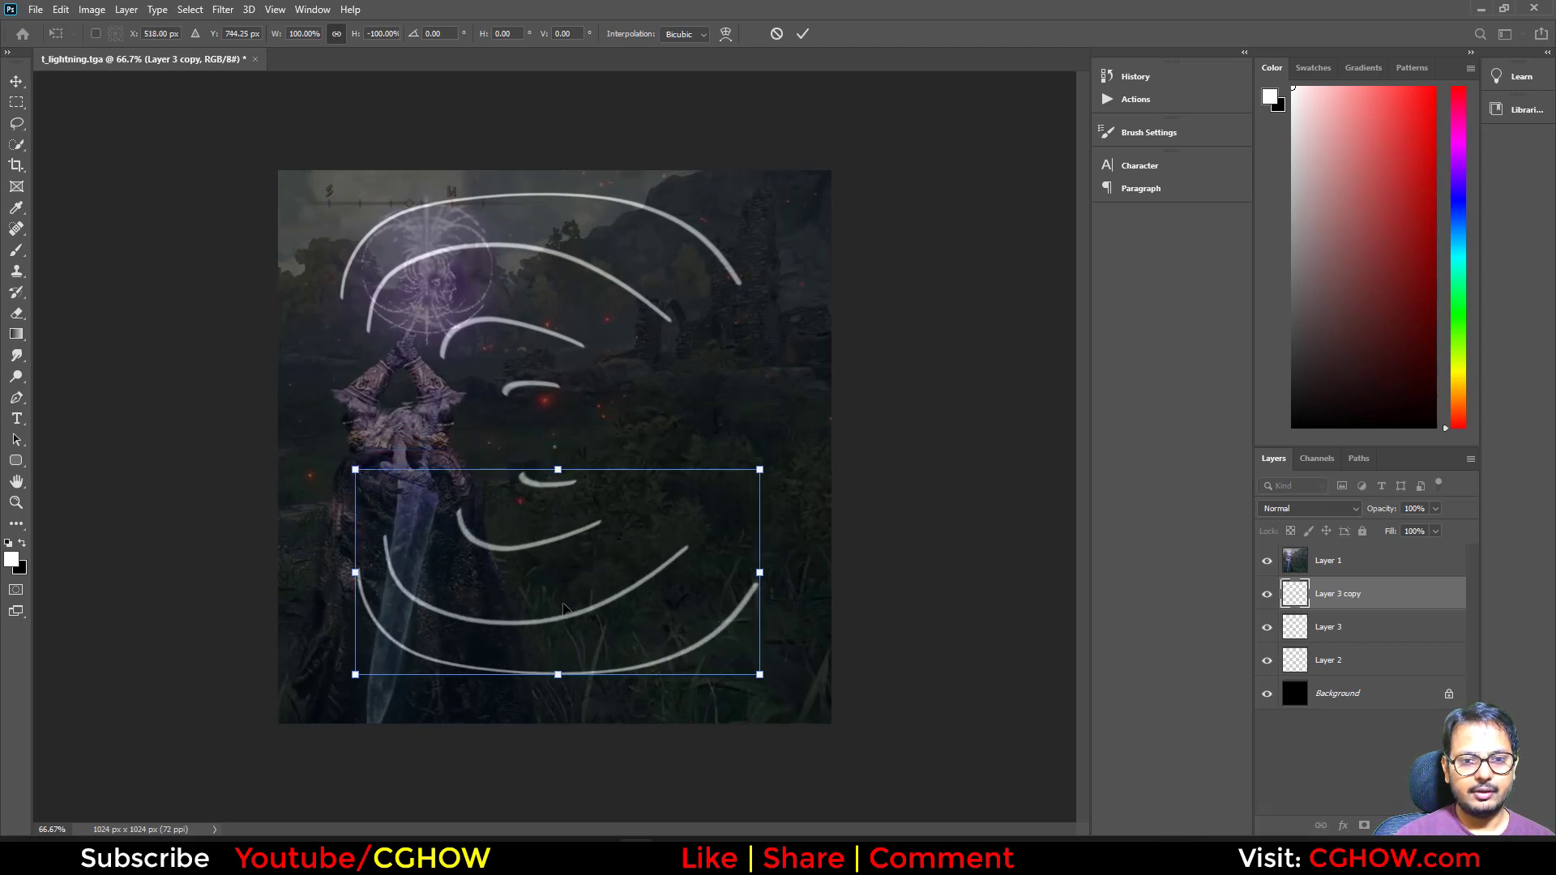
{"action": "key", "text": "Return"}
{"action": "key", "text": "b"}
Paint a large white loop on each side, plus two small loops with flared strokes around the centre, on the copied arc layer
{"action": "left_click", "coordinate": [17, 82]}
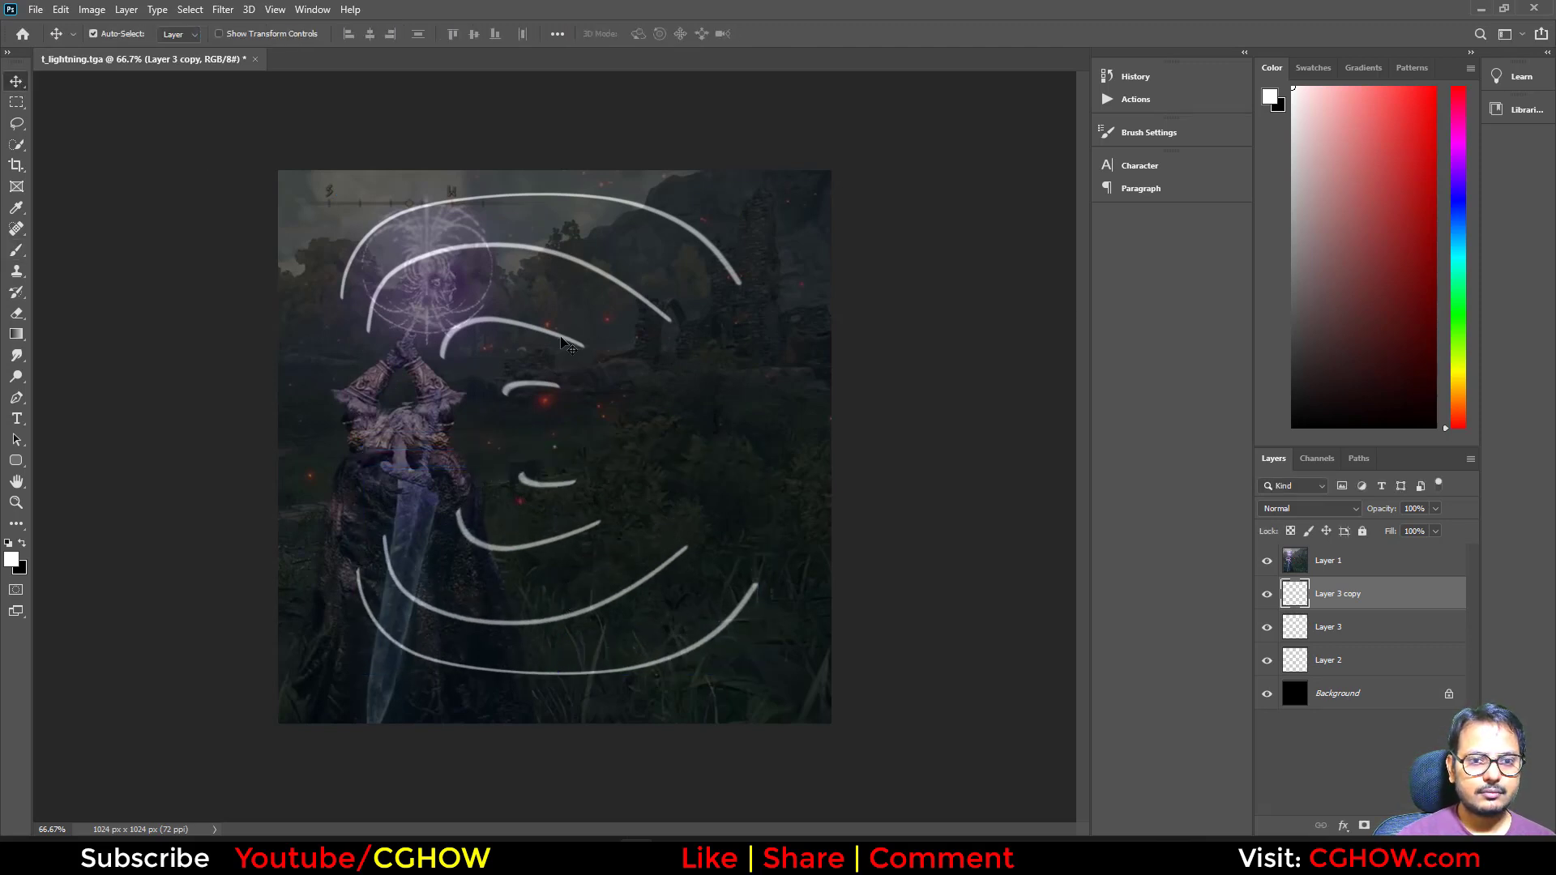
{"action": "left_click", "coordinate": [17, 250]}
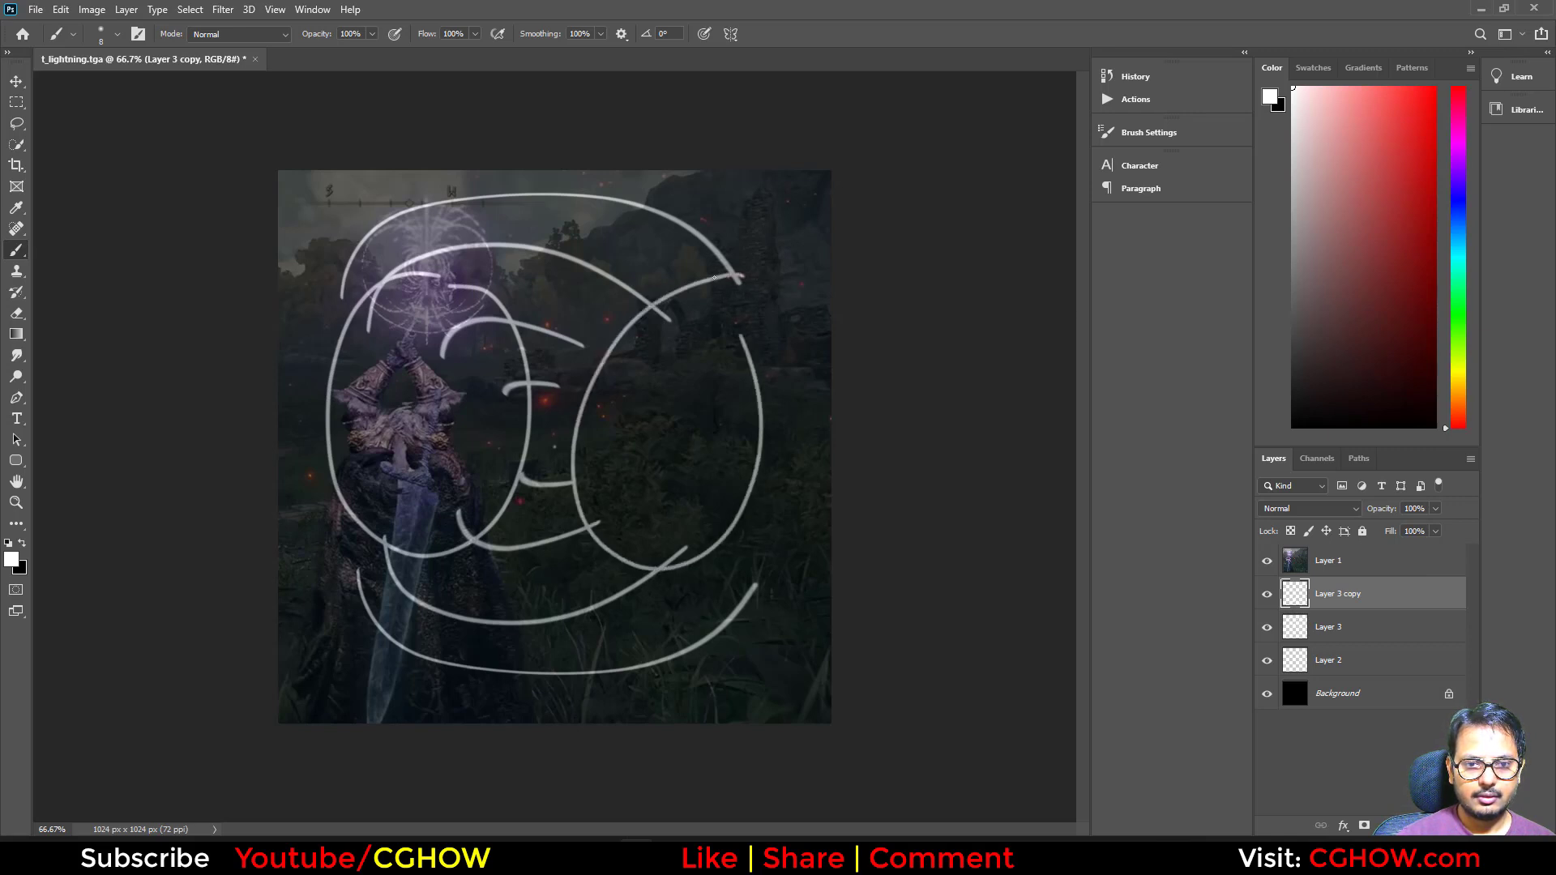
{"action": "key", "text": "ctrl+z"}
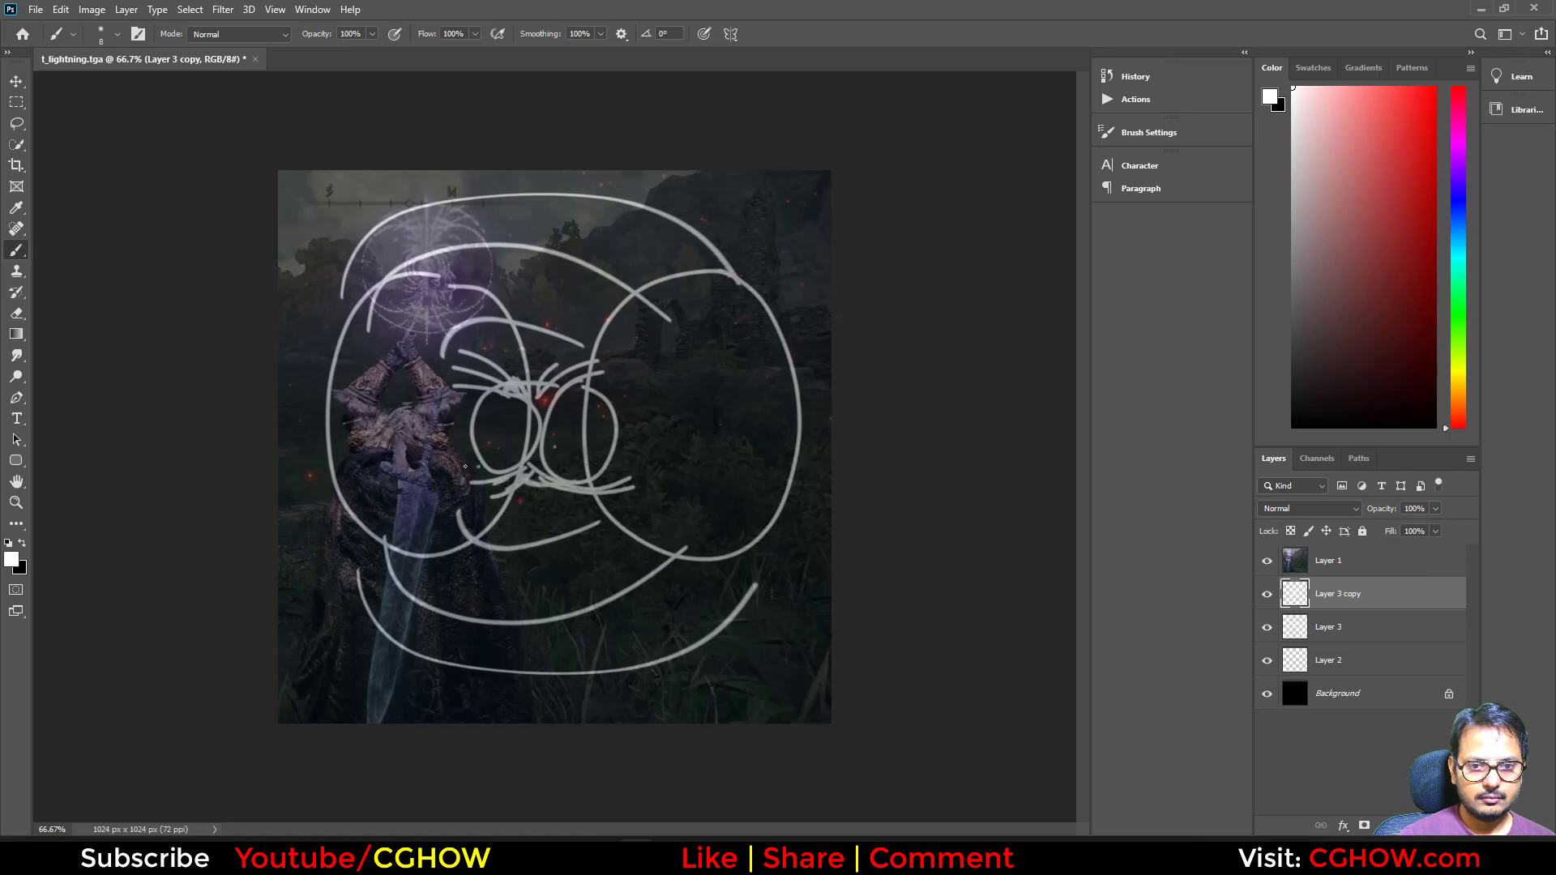
Hide the reference screenshot layer and merge Layer 3 with Layer 3 copy
{"action": "left_click", "coordinate": [1267, 561]}
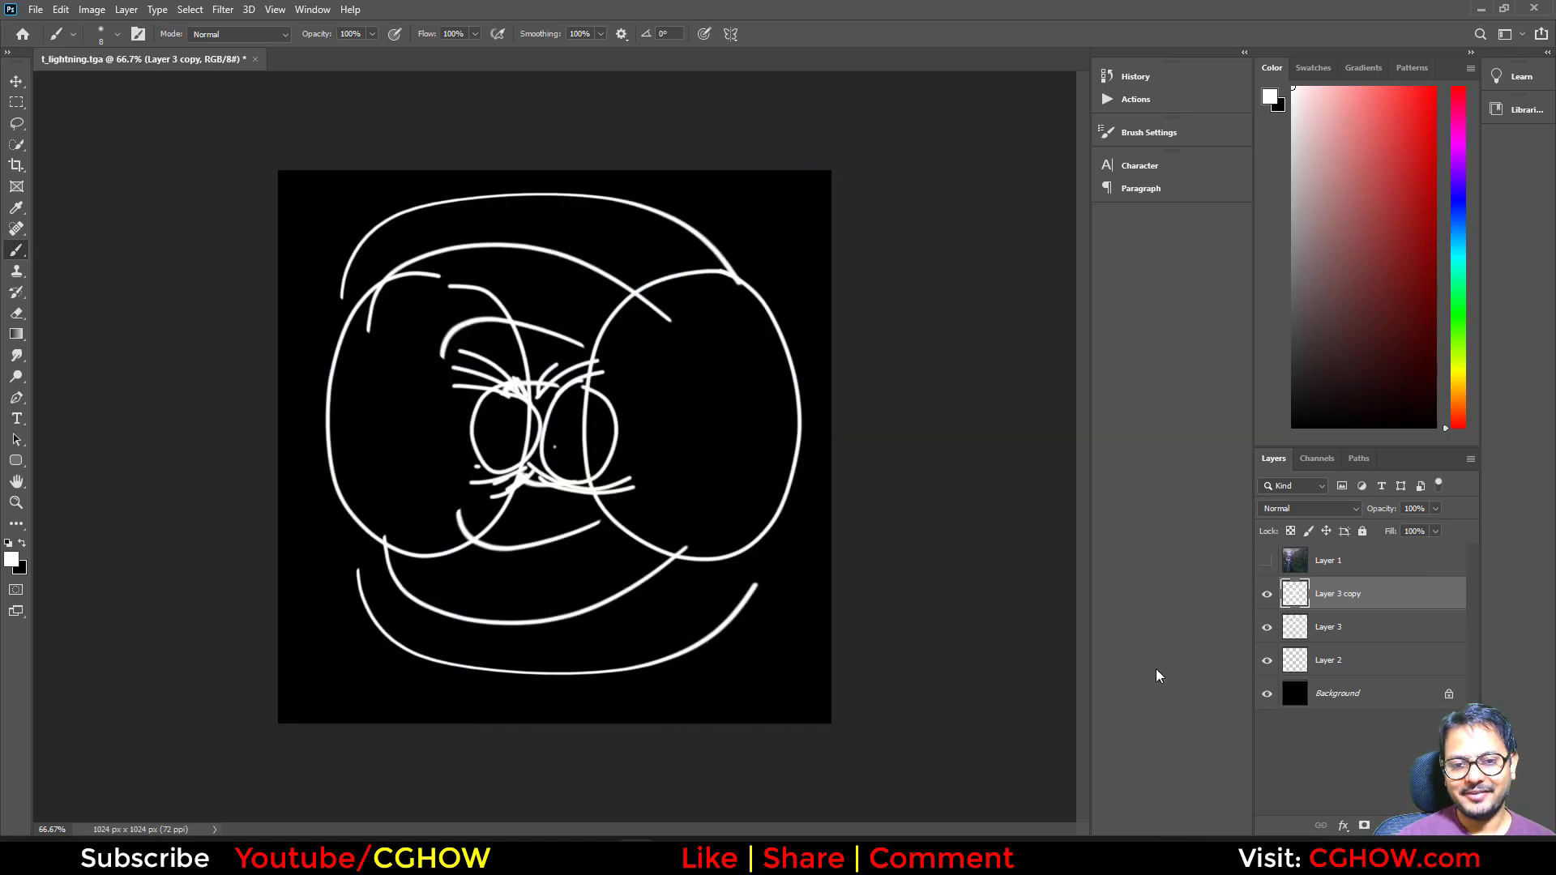
{"action": "left_click", "coordinate": [1327, 658], "text": "shift"}
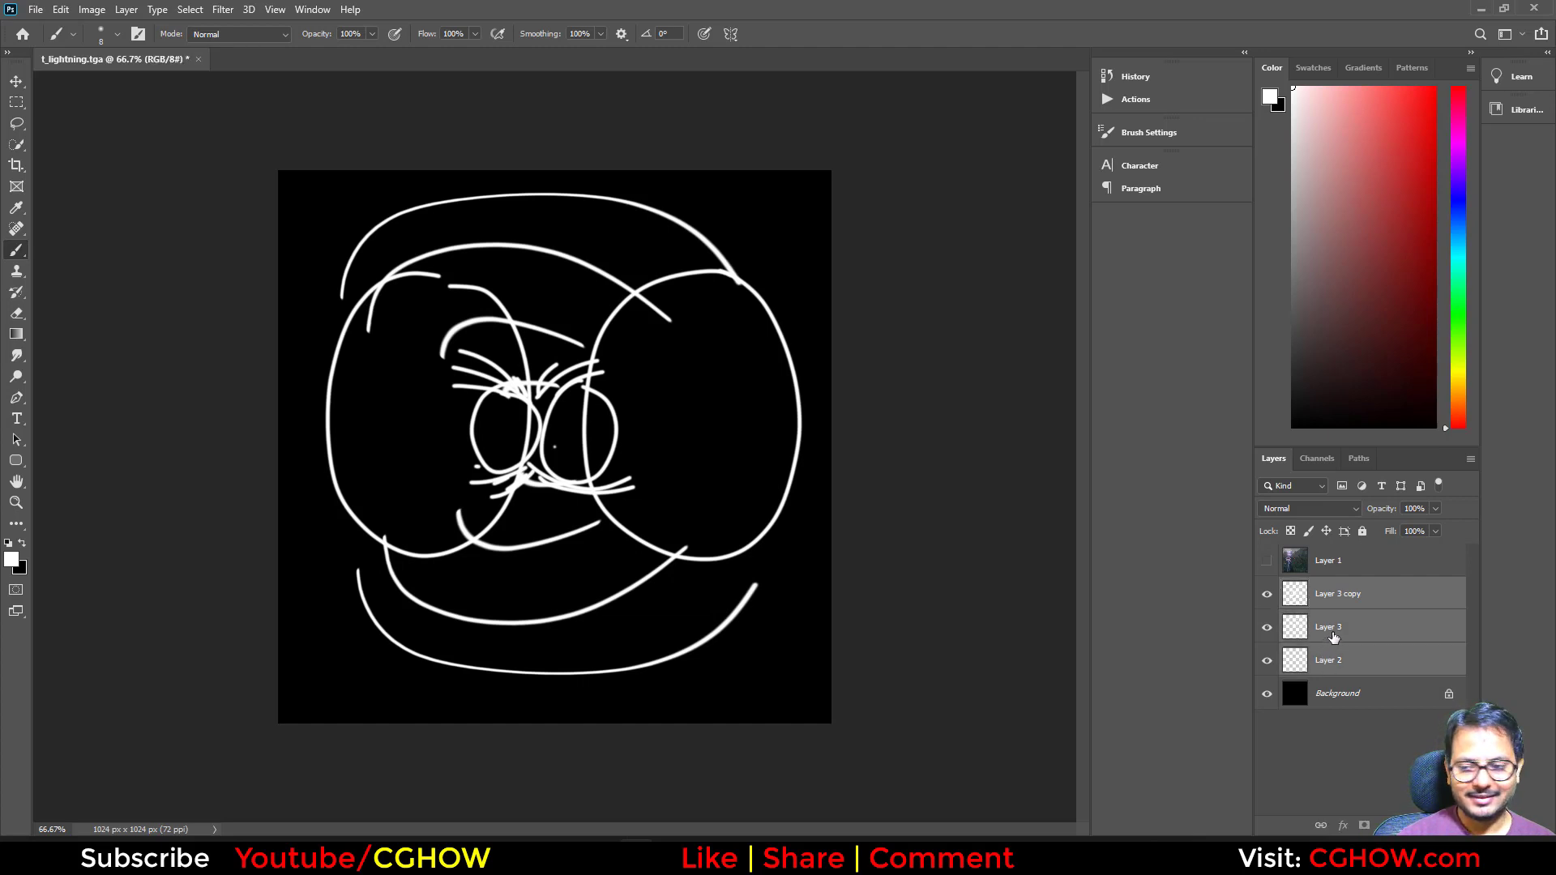
{"action": "left_click", "coordinate": [1333, 637]}
{"action": "left_click", "coordinate": [1337, 599], "text": "ctrl"}
{"action": "key", "text": "ctrl+e"}
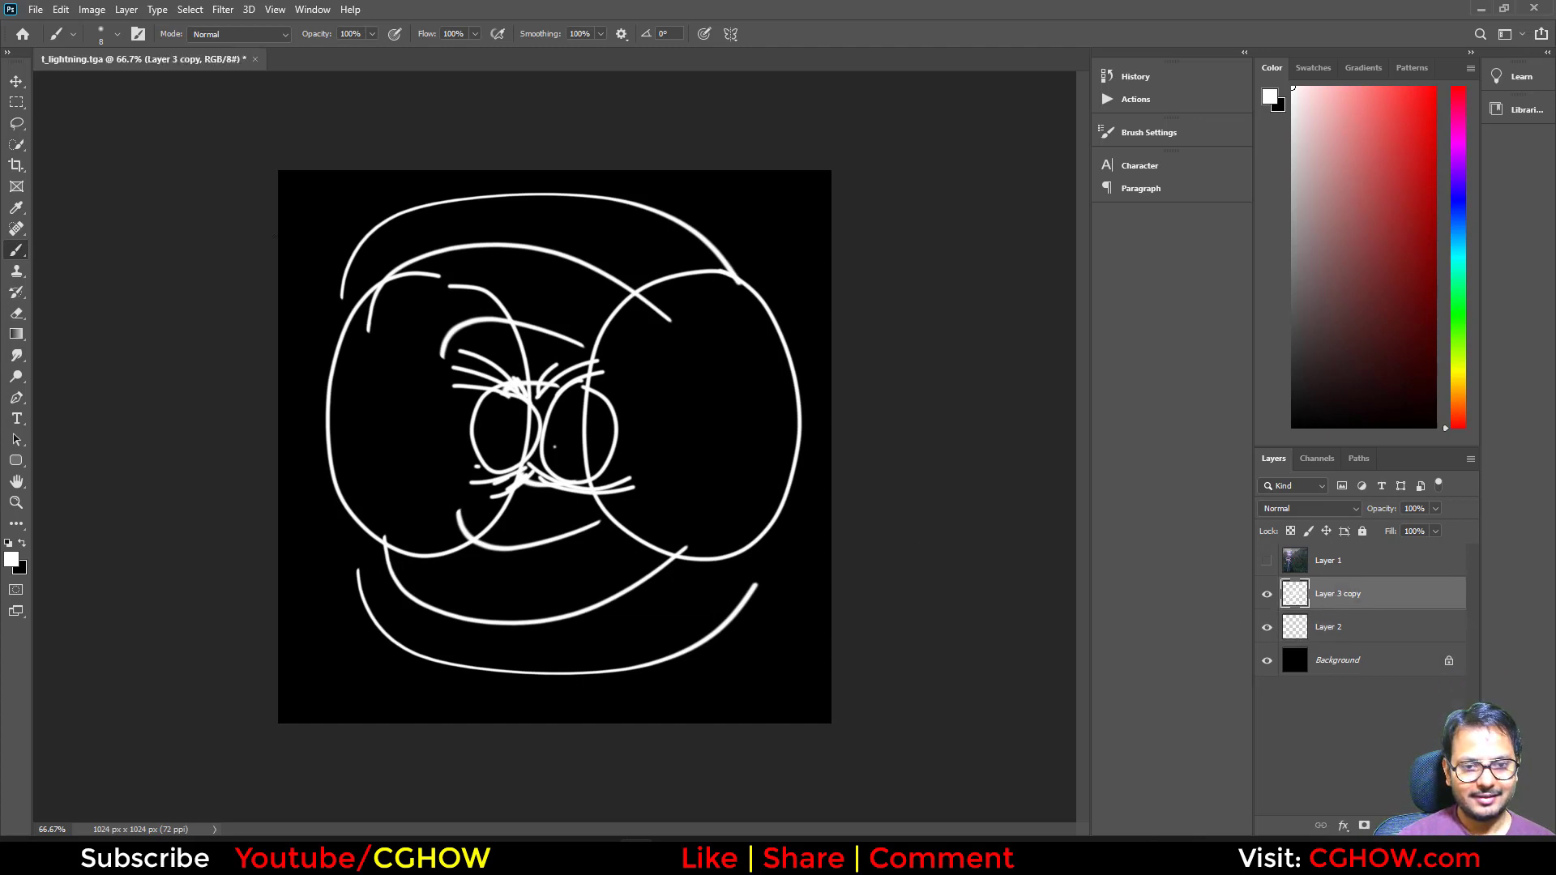
Reposition the merged ring drawing and warp its edges outward so that it fills the canvas around the centre dot
{"action": "left_click", "coordinate": [17, 80]}
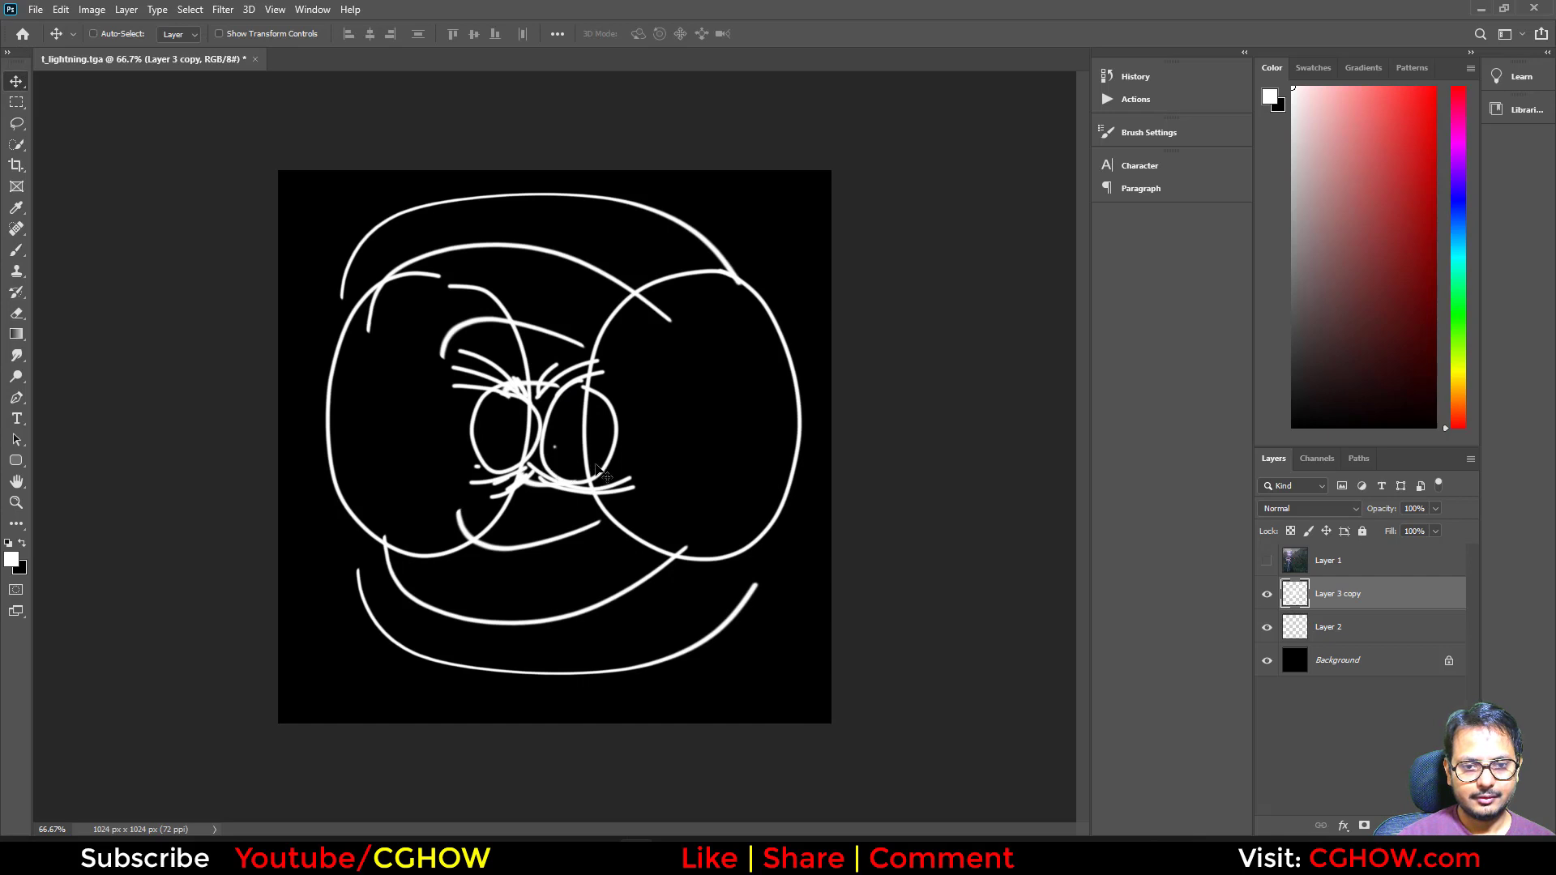
{"action": "key", "text": "ctrl+t"}
{"action": "left_click_drag", "start_coordinate": [599, 470], "coordinate": [620, 487]}
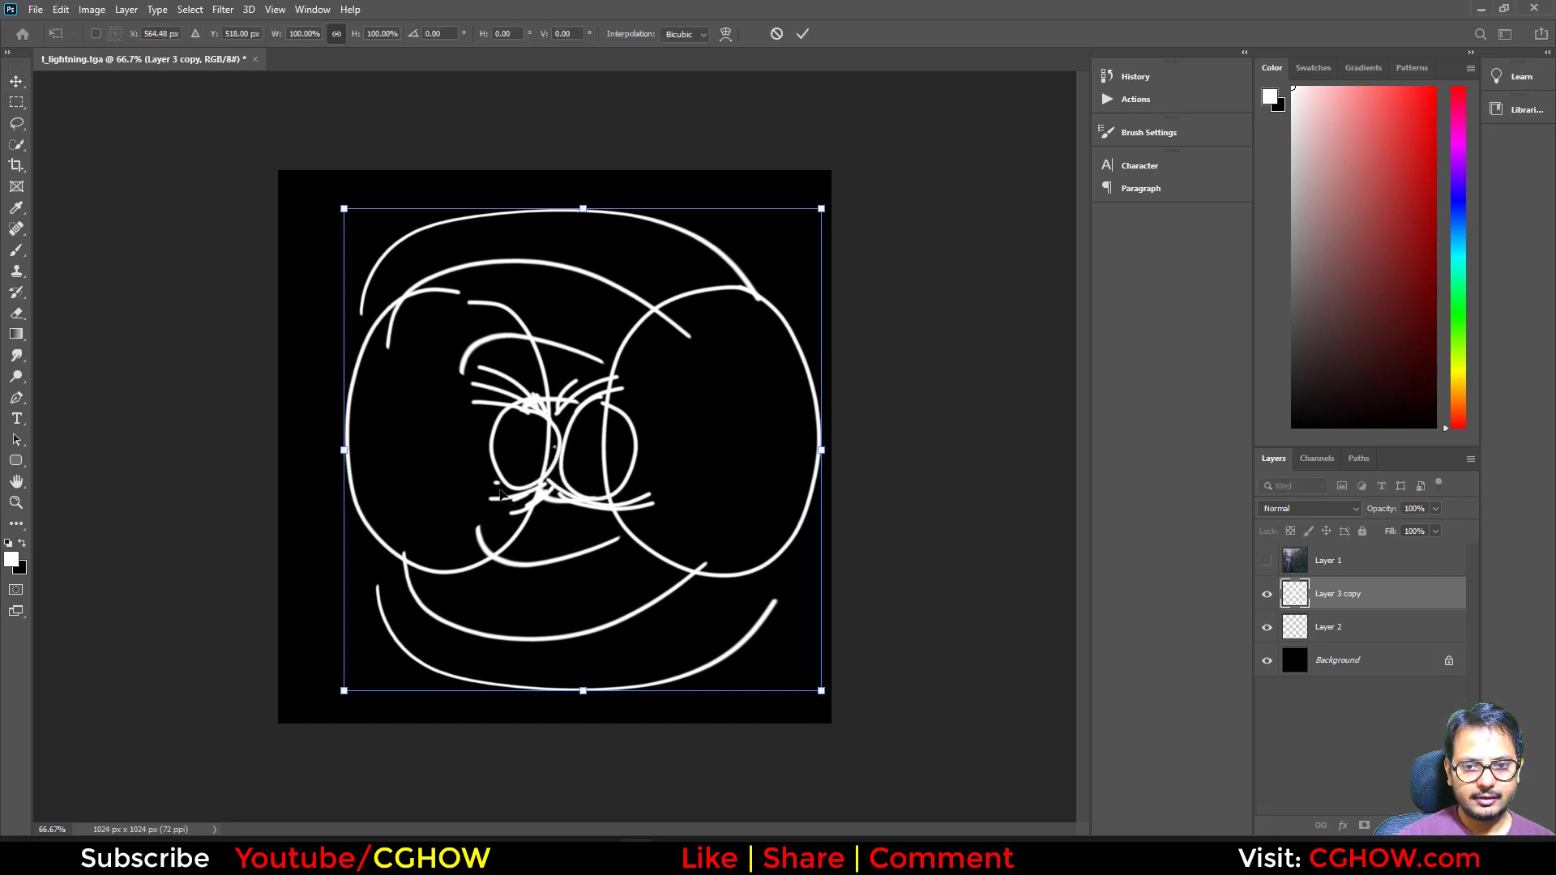
{"action": "right_click", "coordinate": [490, 393]}
{"action": "left_click", "coordinate": [535, 505]}
{"action": "left_click_drag", "start_coordinate": [387, 476], "coordinate": [338, 483]}
{"action": "left_click_drag", "start_coordinate": [369, 331], "coordinate": [362, 323]}
{"action": "left_click_drag", "start_coordinate": [778, 468], "coordinate": [789, 459]}
{"action": "left_click_drag", "start_coordinate": [756, 615], "coordinate": [746, 608]}
{"action": "left_click_drag", "start_coordinate": [691, 448], "coordinate": [705, 452]}
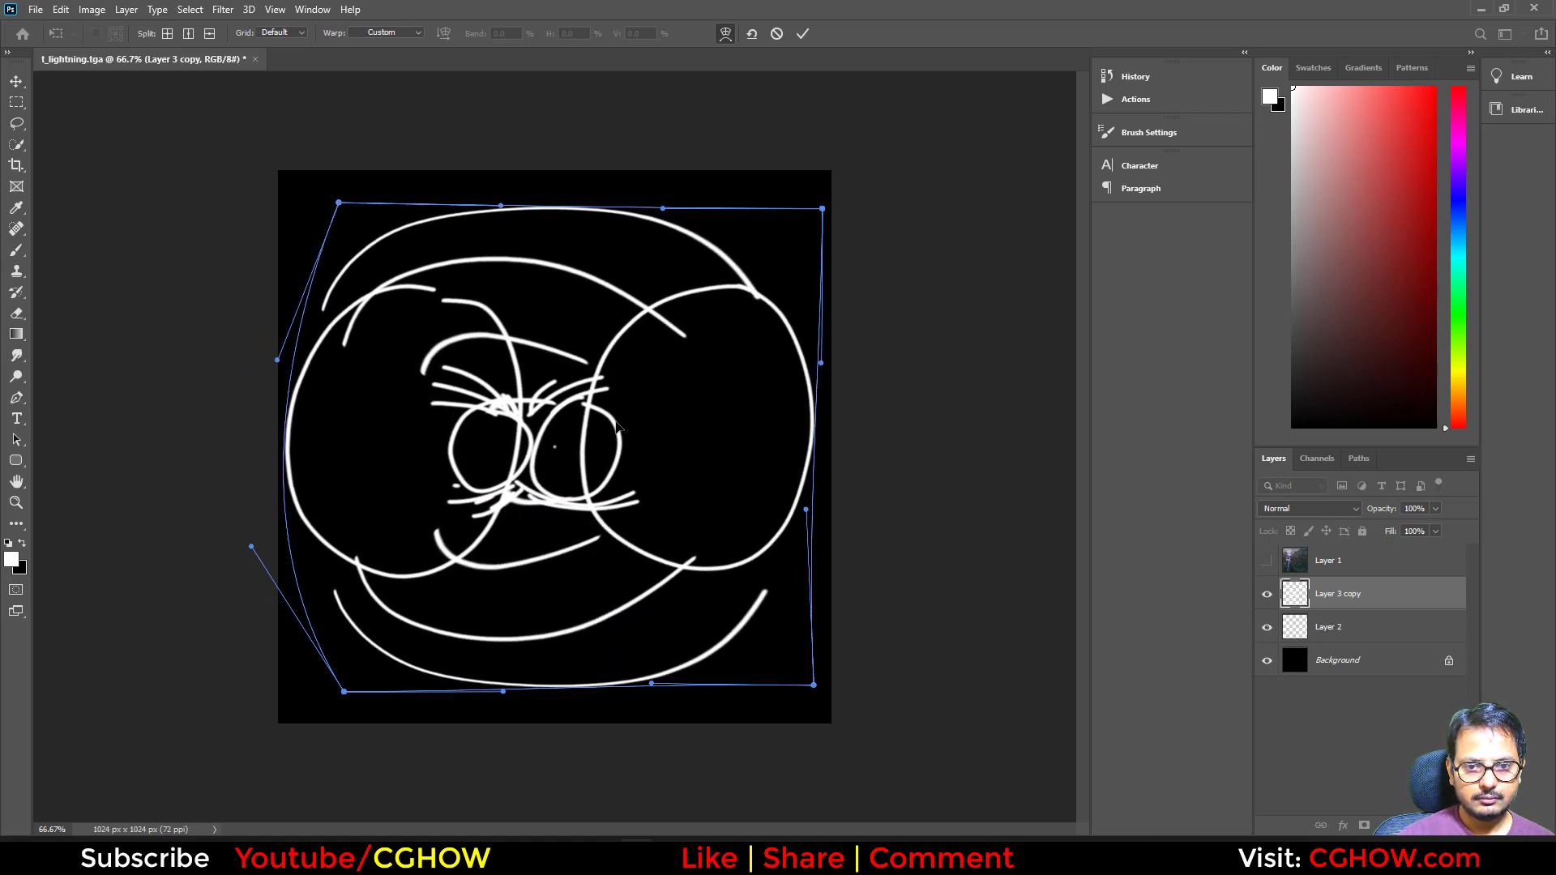
{"action": "left_click_drag", "start_coordinate": [618, 425], "coordinate": [624, 425]}
{"action": "left_click_drag", "start_coordinate": [407, 262], "coordinate": [413, 259]}
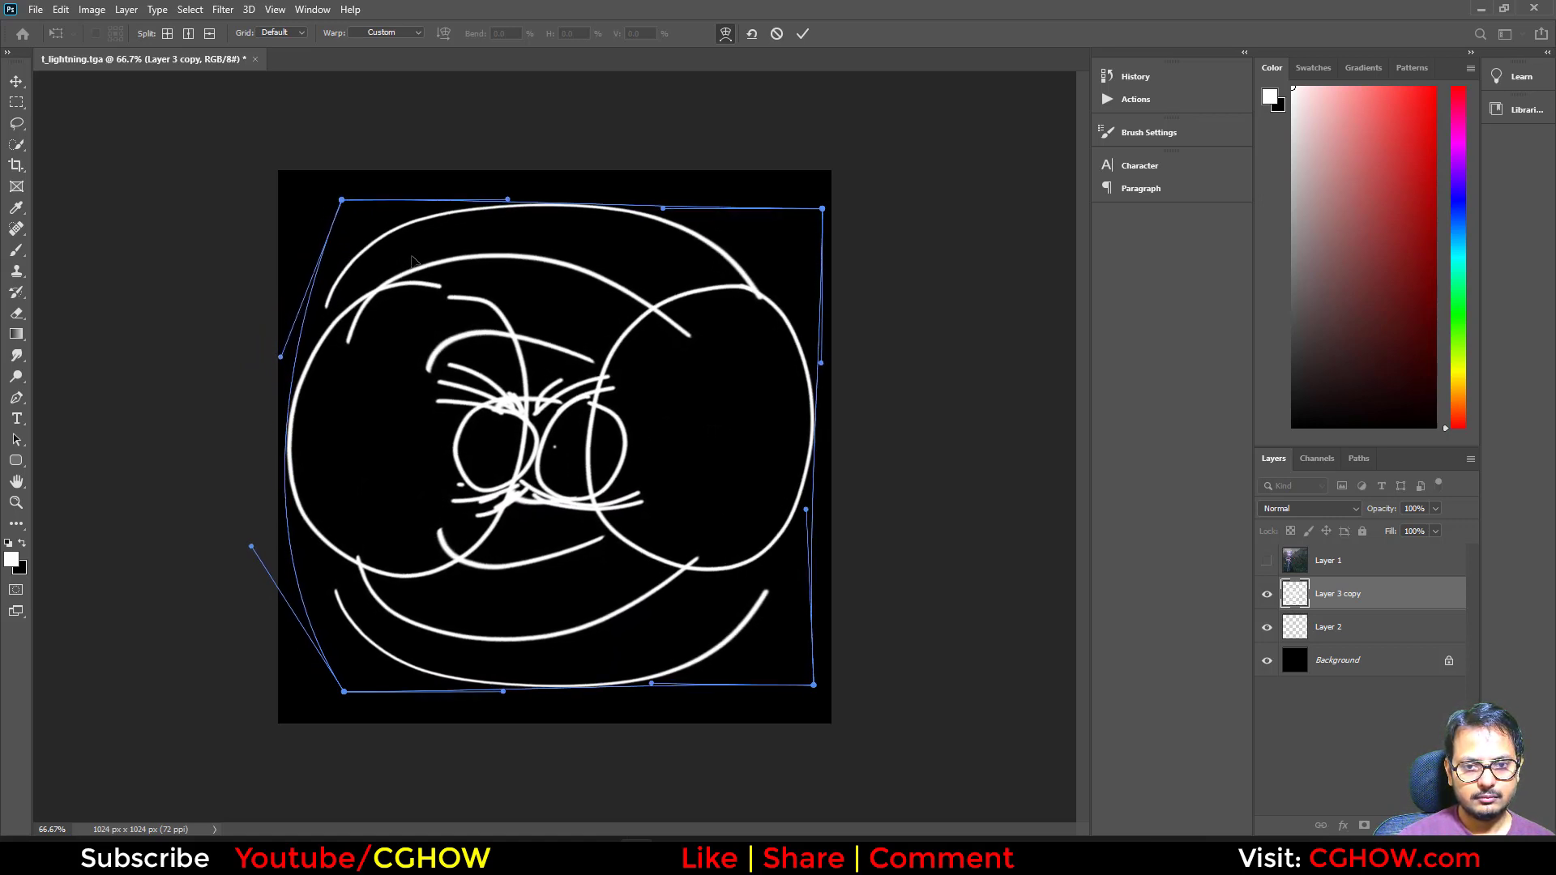
{"action": "key", "text": "Return"}
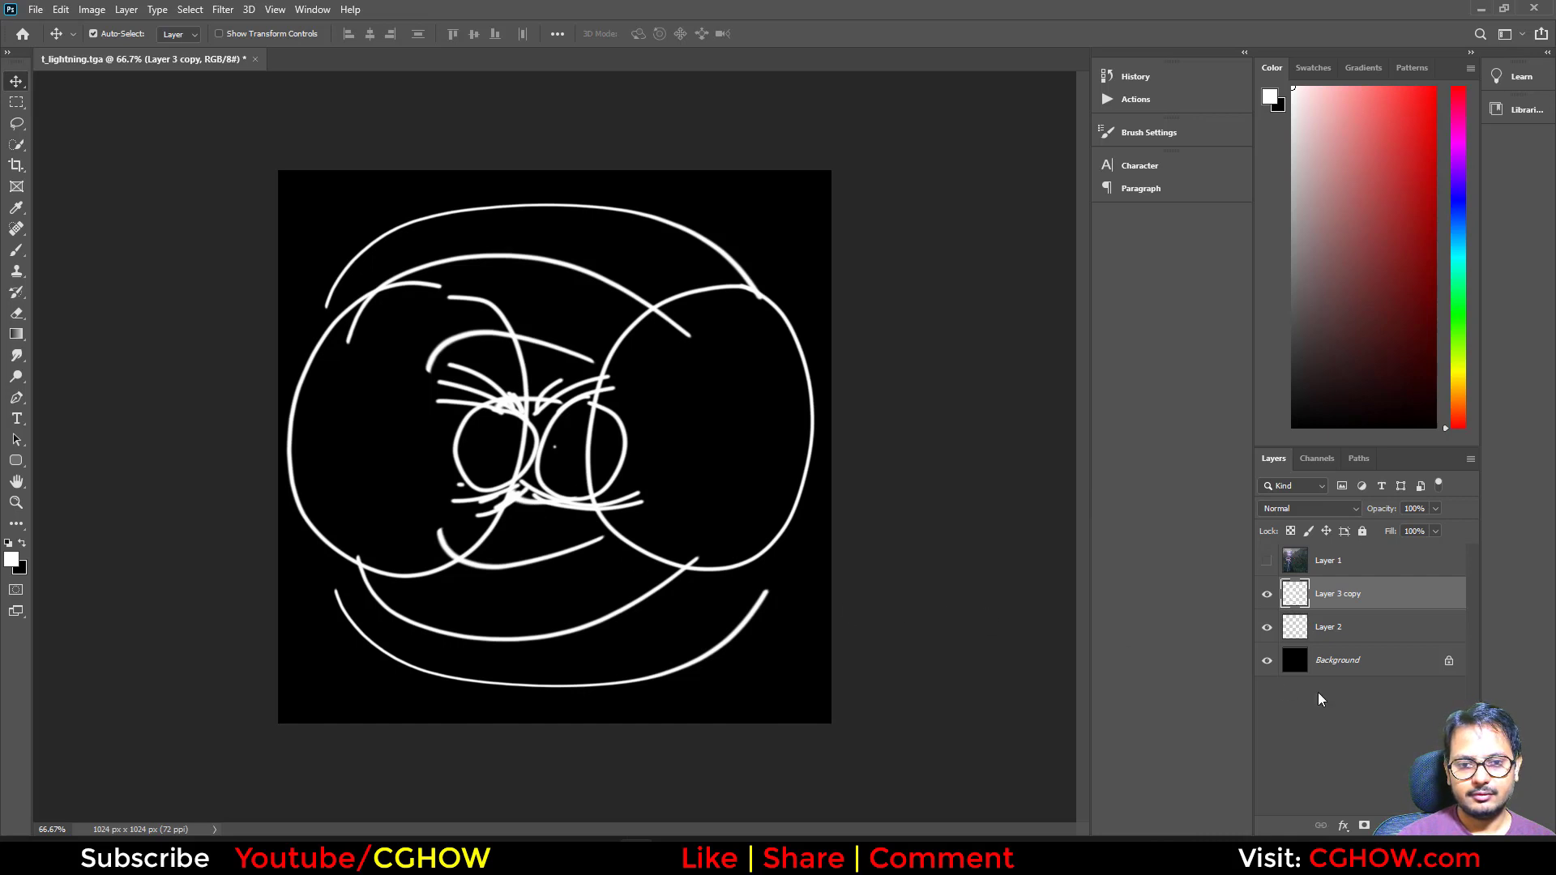
Reduce the brush size to 1 px and paint thin swirling strokes around the centre of the ring
{"action": "left_click", "coordinate": [16, 249]}
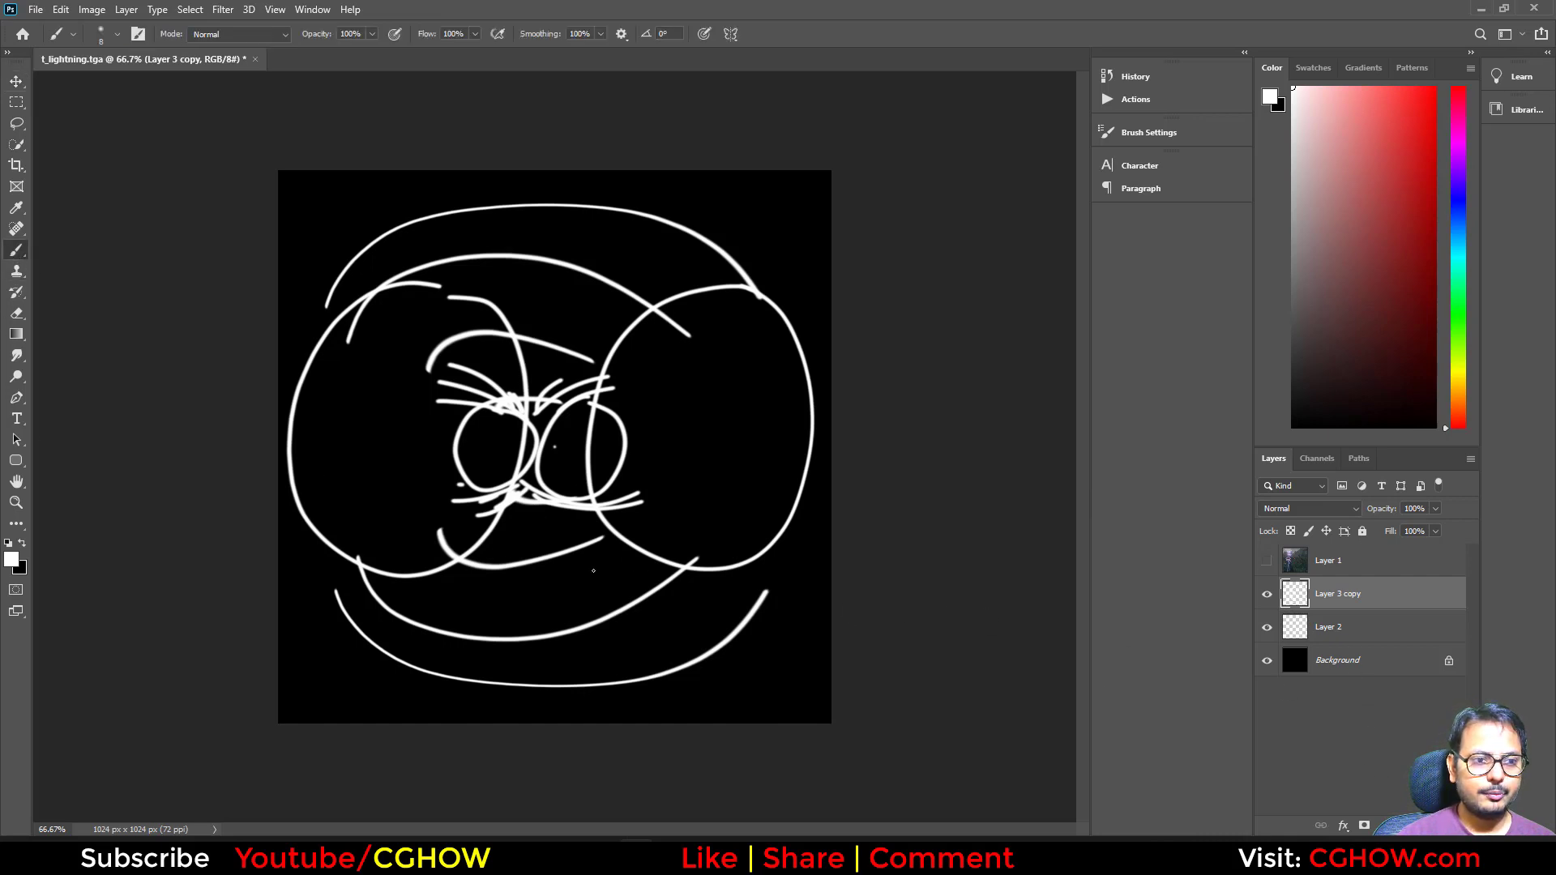
{"action": "key", "text": "bracketleft"}
{"action": "key", "text": "bracketleft"}
{"action": "key", "text": "bracketleft"}
{"action": "key", "text": "bracketleft"}
{"action": "key", "text": "bracketleft"}
{"action": "key", "text": "bracketleft"}
{"action": "key", "text": "bracketleft"}
{"action": "left_click_drag", "start_coordinate": [535, 504], "coordinate": [585, 522]}
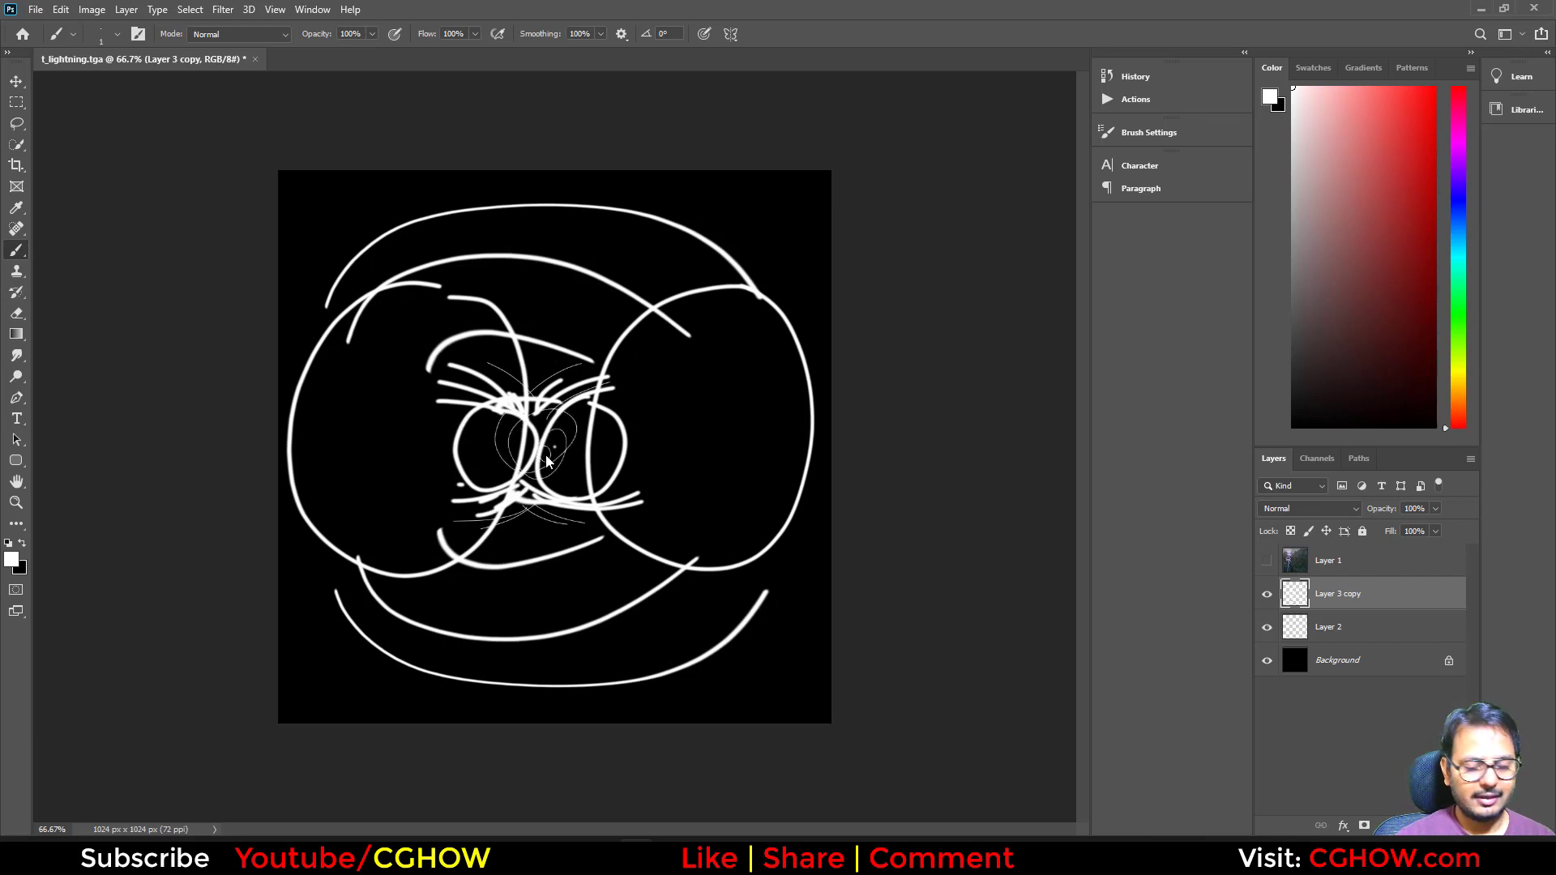
Save the document to the Desktop as a Photoshop file named ring
{"action": "key", "text": "ctrl+shift+s"}
{"action": "scroll", "coordinate": [72, 409], "scroll_direction": "up", "scroll_amount": 2}
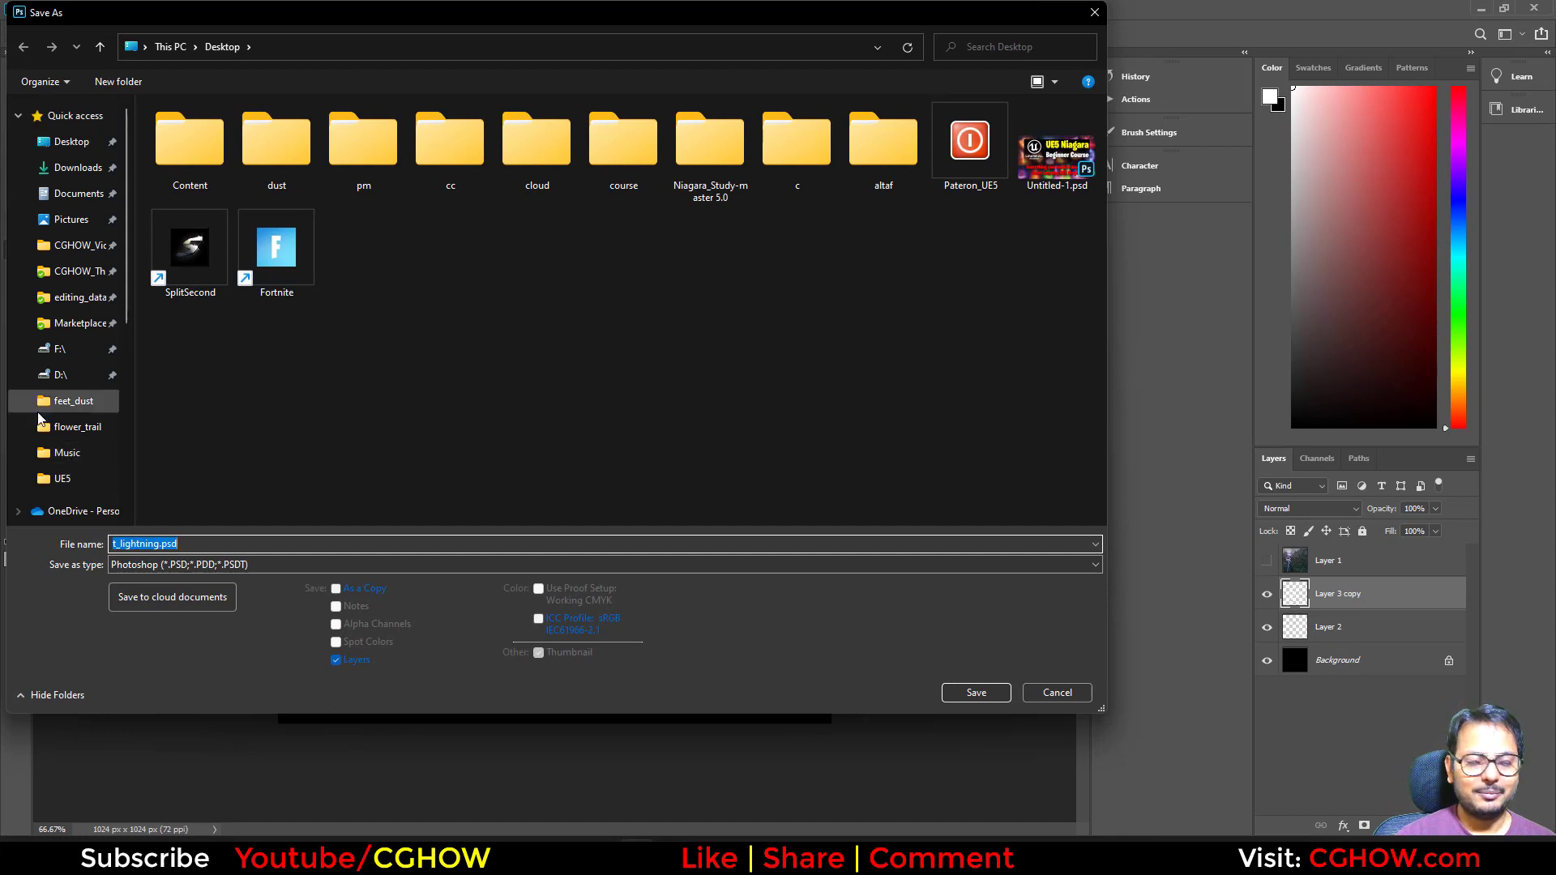
{"action": "scroll", "coordinate": [81, 406], "scroll_direction": "down", "scroll_amount": 3}
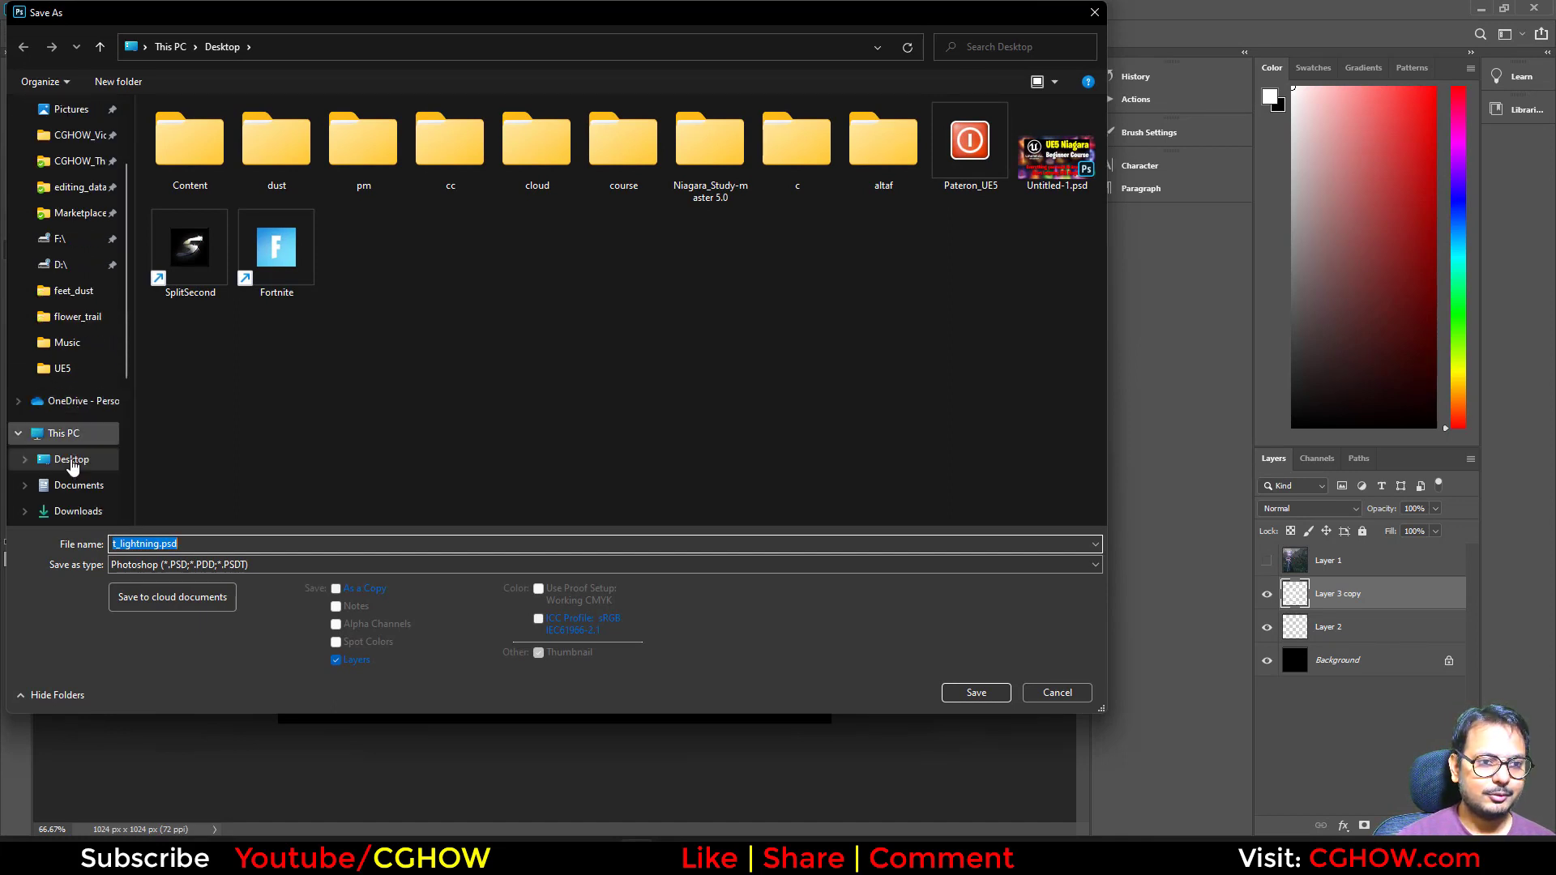
{"action": "left_click", "coordinate": [191, 544]}
{"action": "key", "text": "ctrl+a"}
{"action": "type", "text": "ring"}
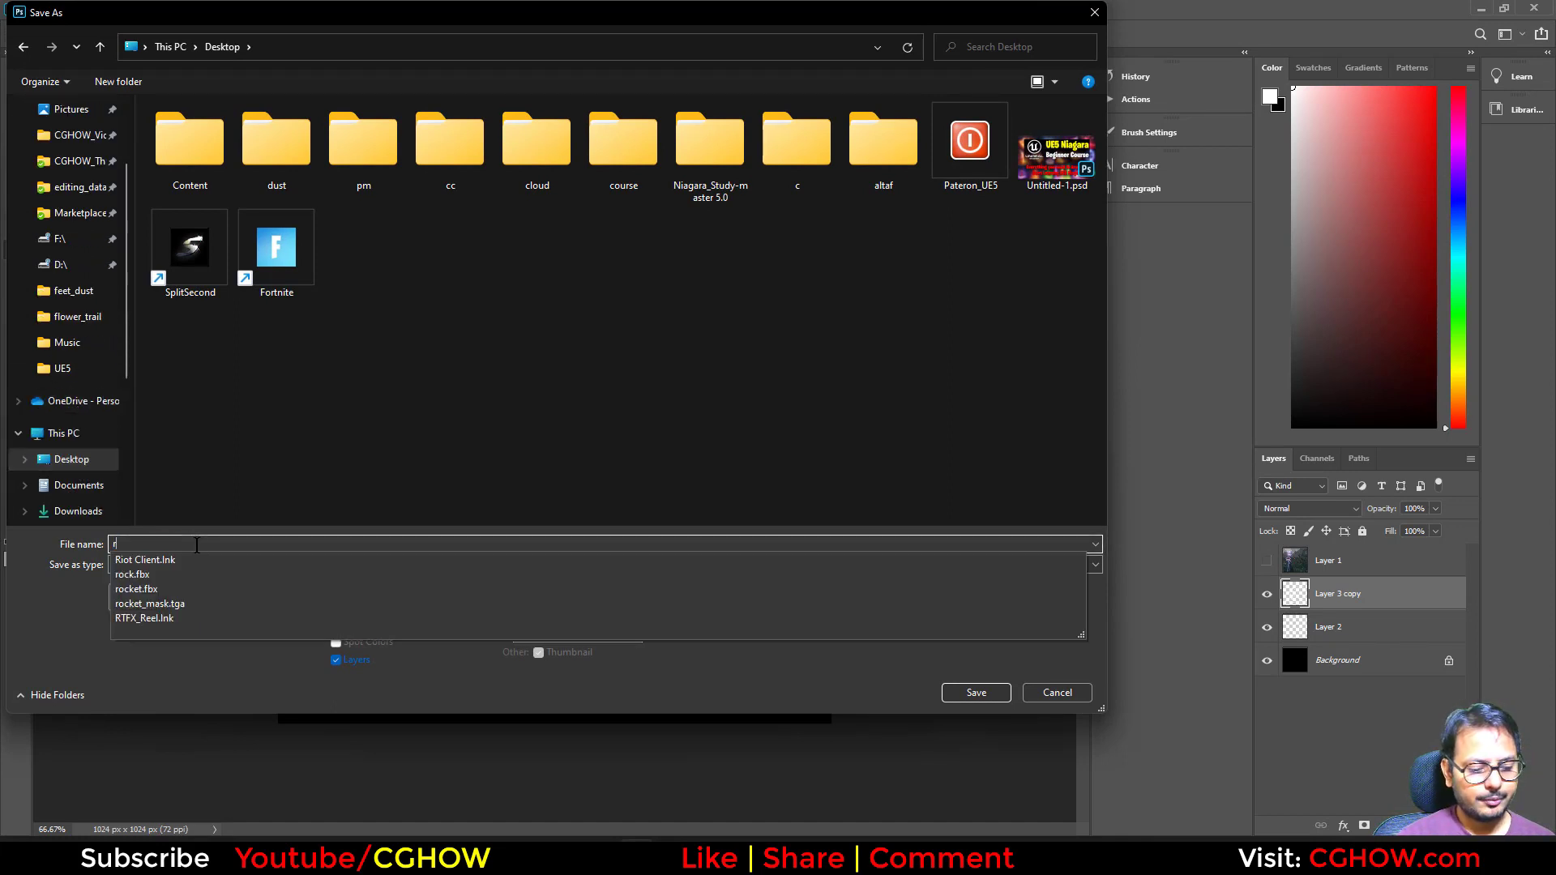
{"action": "left_click", "coordinate": [976, 693]}
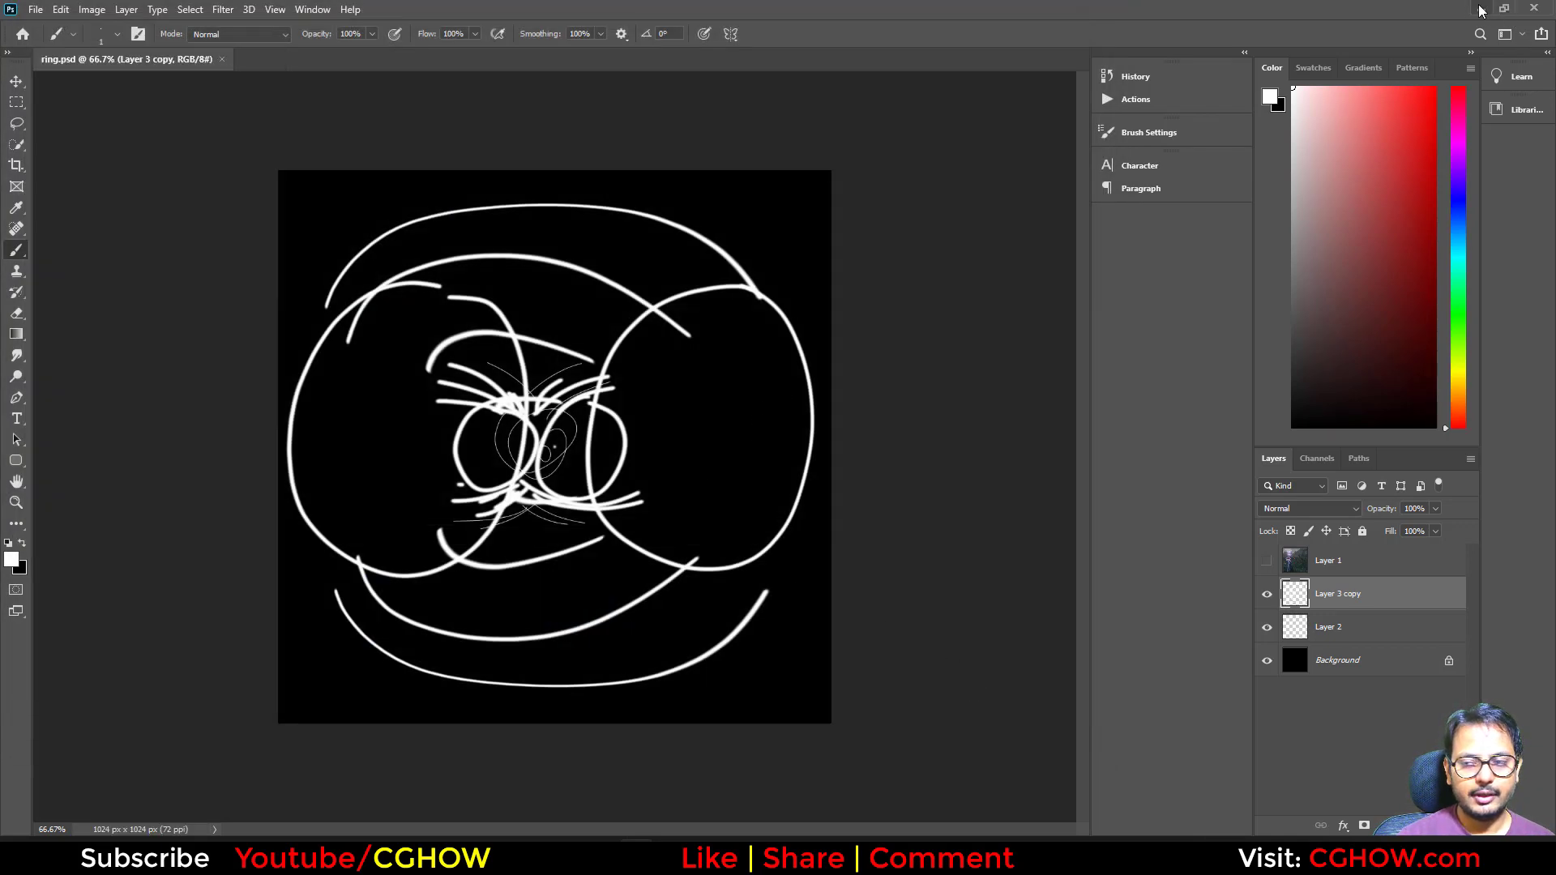
Close the reference screenshot, switch to Unreal Editor, and import ring.psd from the Desktop into the EldenRing_Spell_01 folder
{"action": "left_click", "coordinate": [1478, 9]}
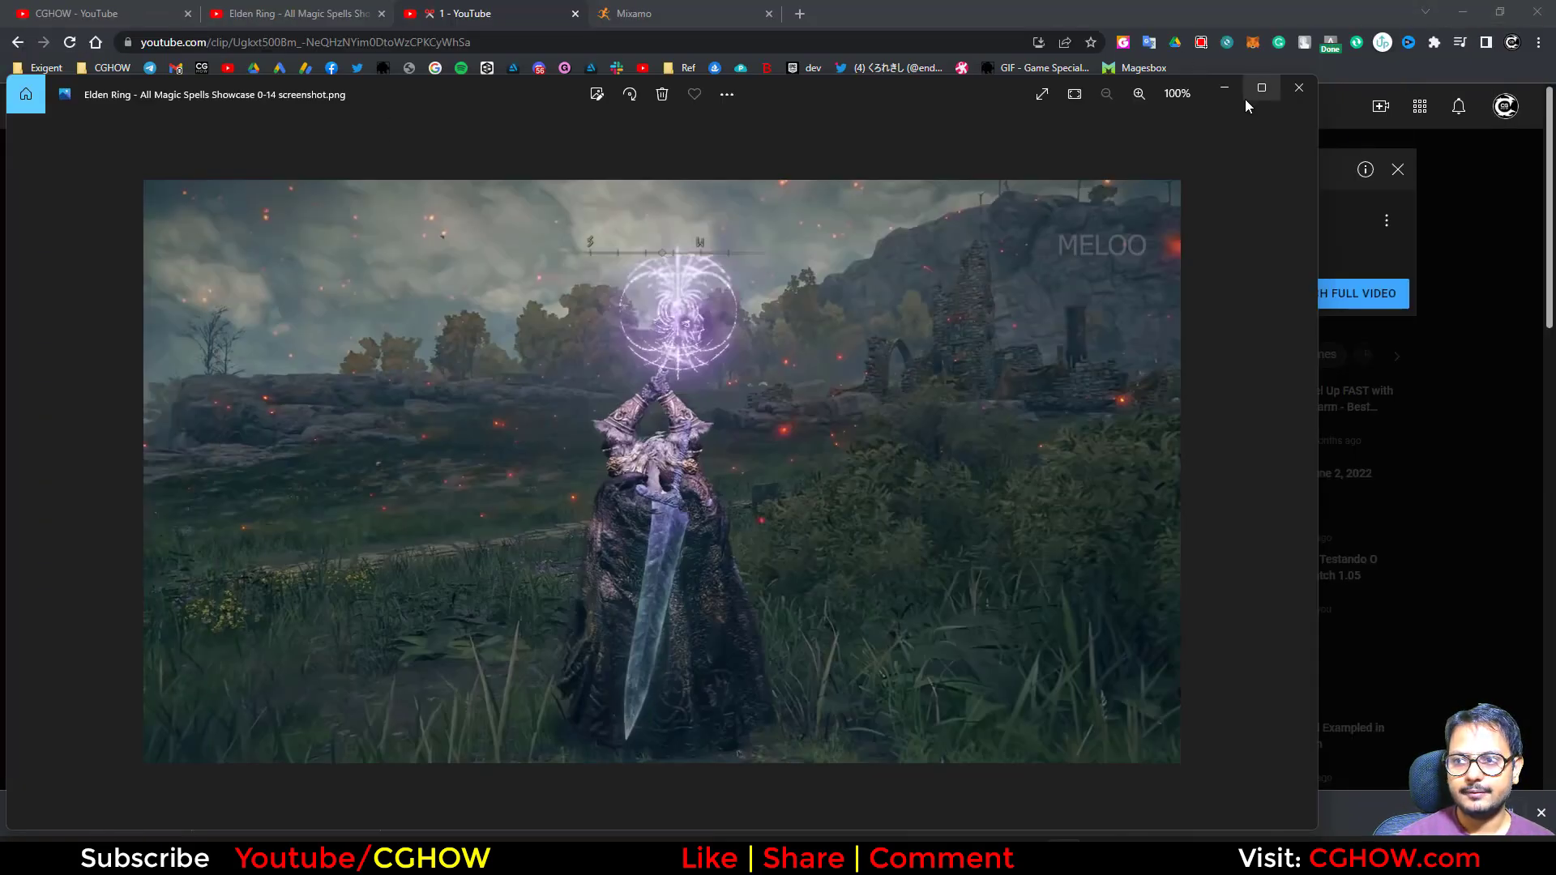
{"action": "left_click", "coordinate": [1299, 87]}
{"action": "left_click", "coordinate": [1462, 12]}
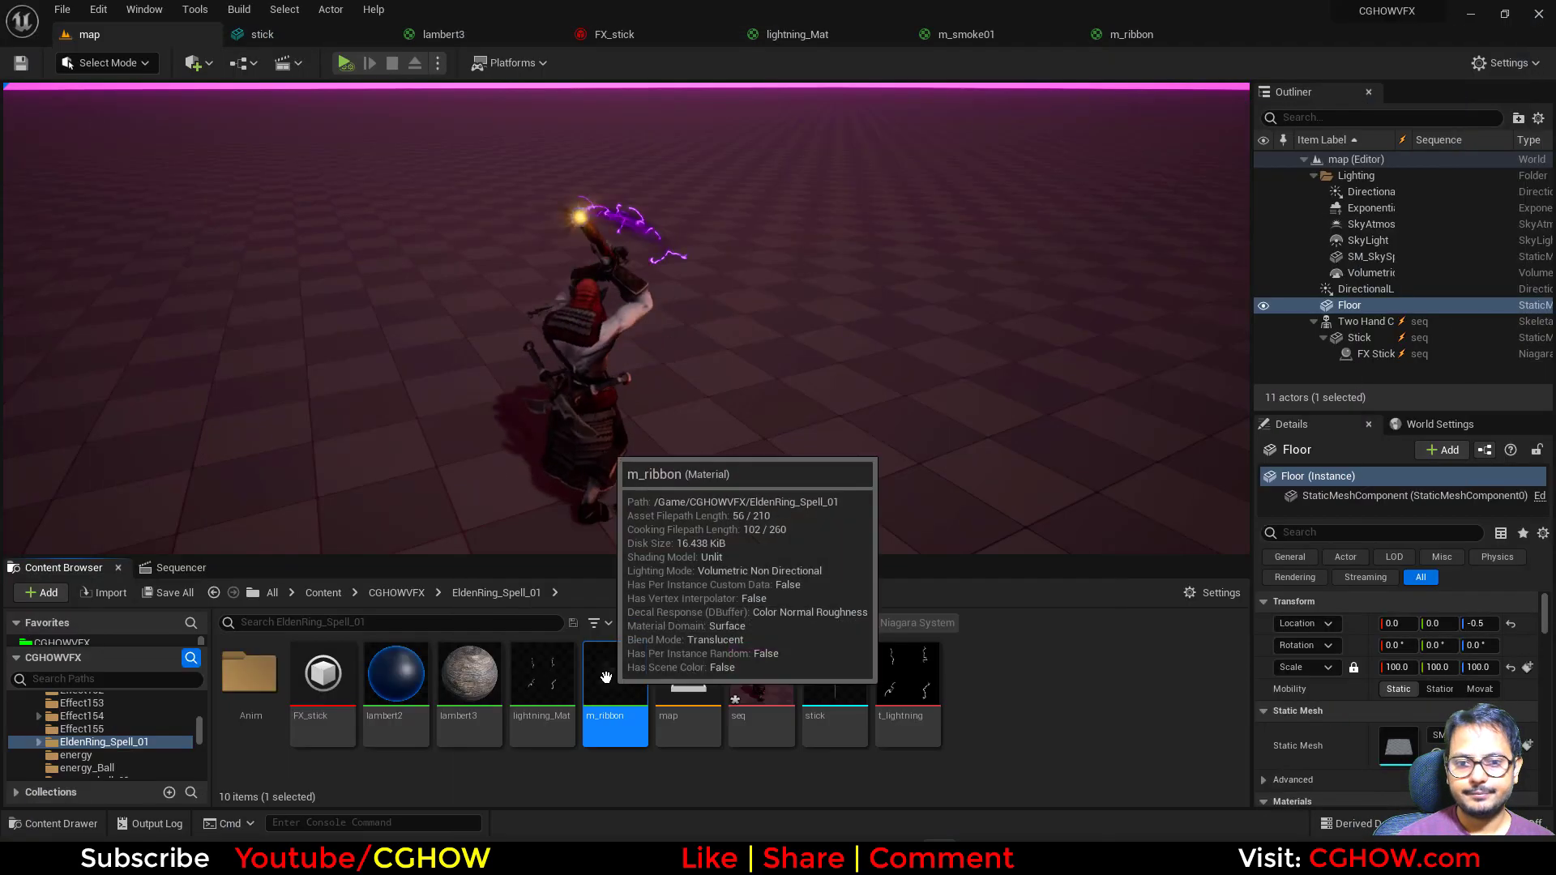
{"action": "right_click", "coordinate": [1135, 729]}
{"action": "left_click", "coordinate": [1199, 169]}
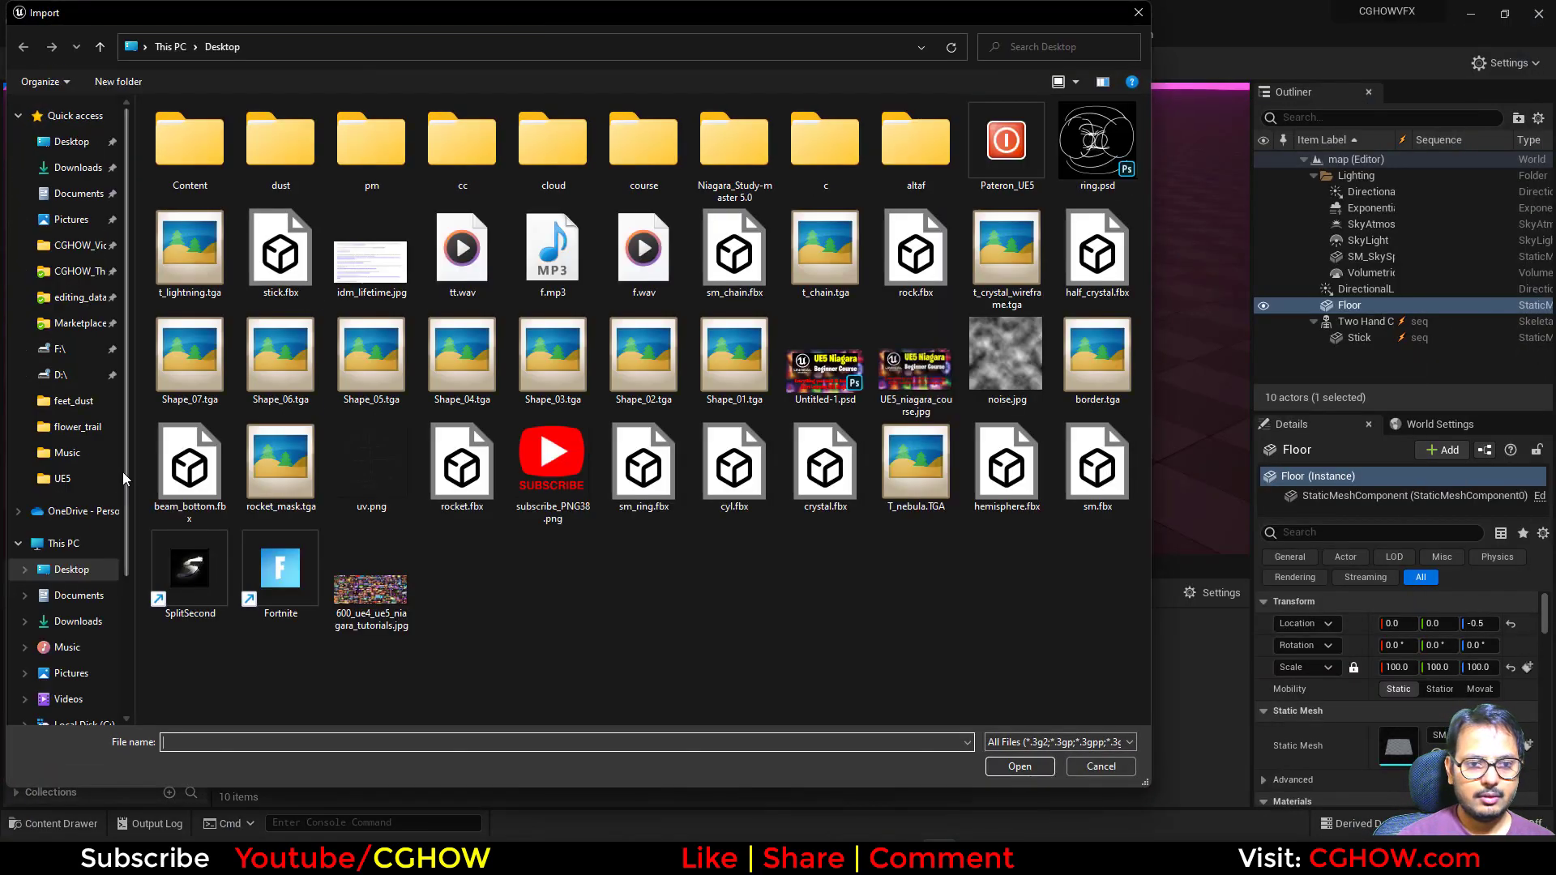
{"action": "left_click", "coordinate": [1080, 179]}
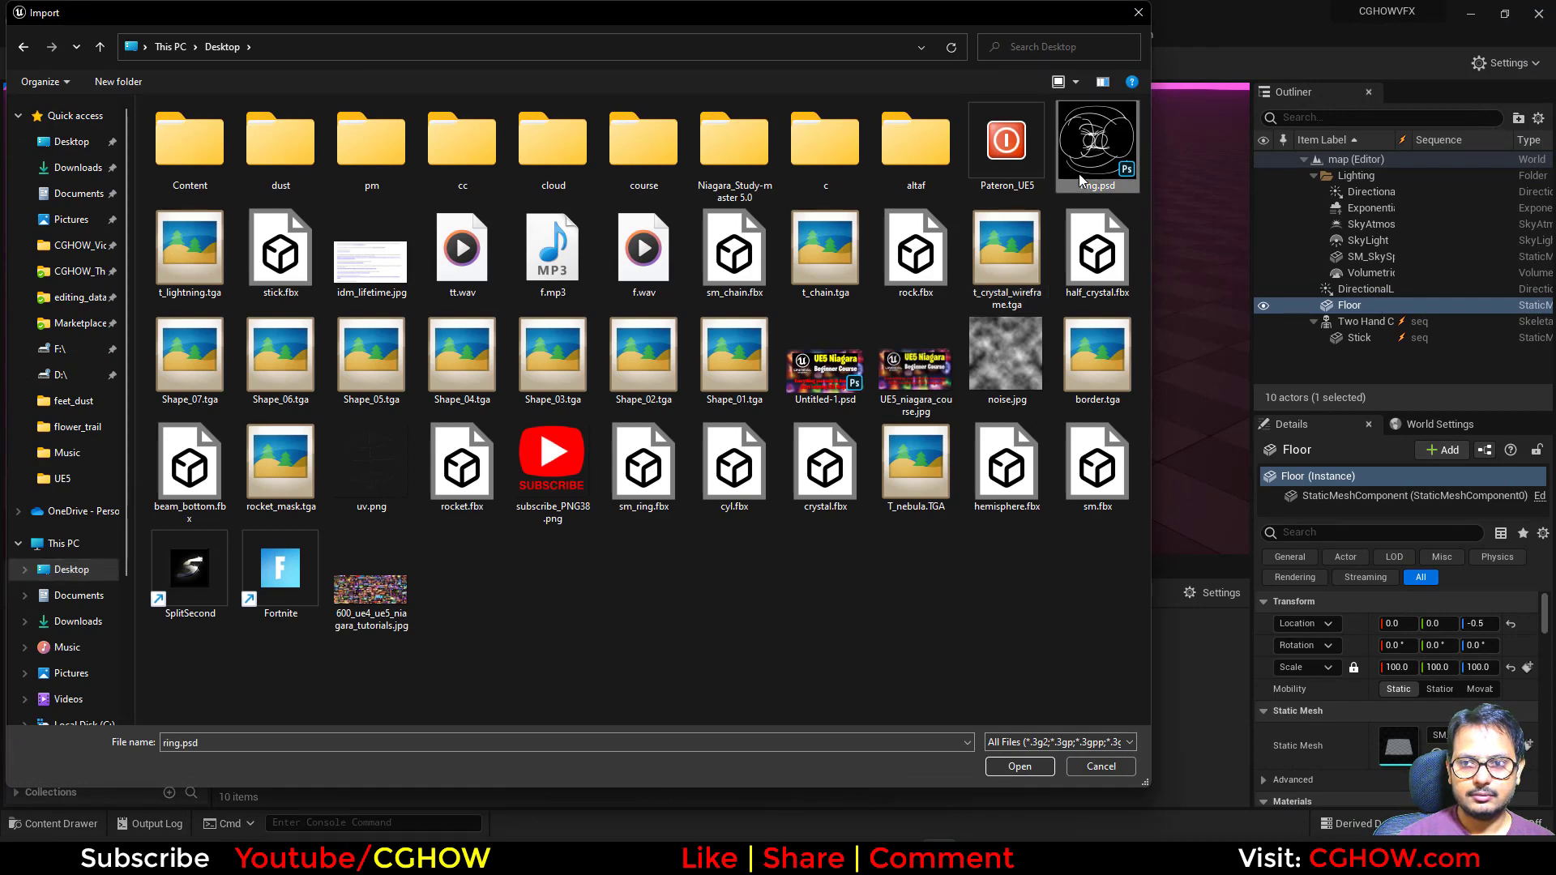
{"action": "double_click", "coordinate": [1080, 180]}
Create a material from the imported ring texture and open it for editing
{"action": "right_click", "coordinate": [972, 688]}
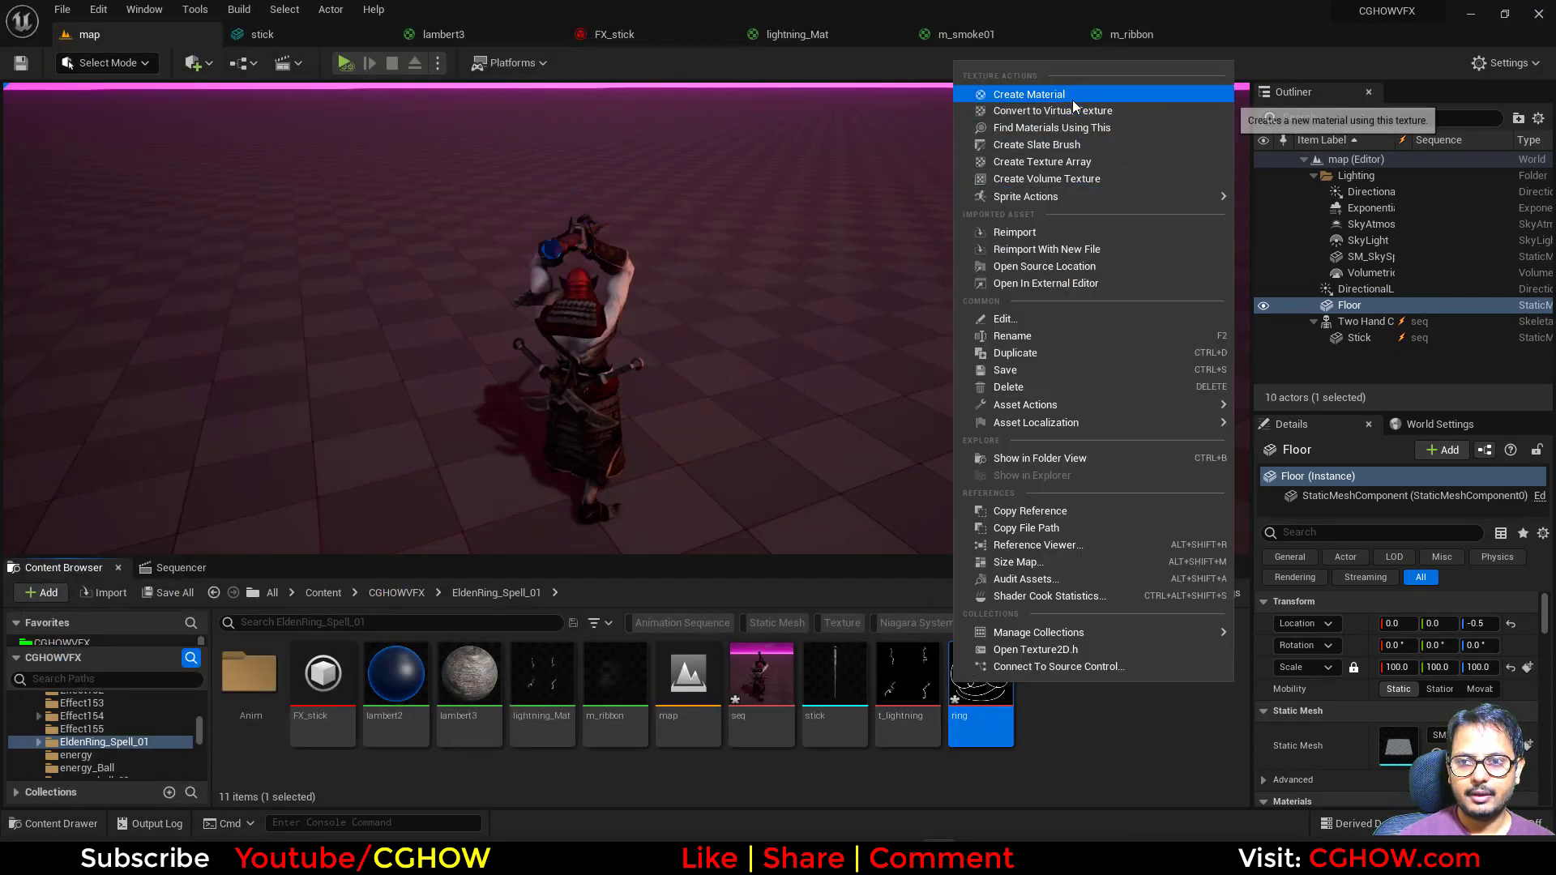
{"action": "left_click", "coordinate": [1073, 107]}
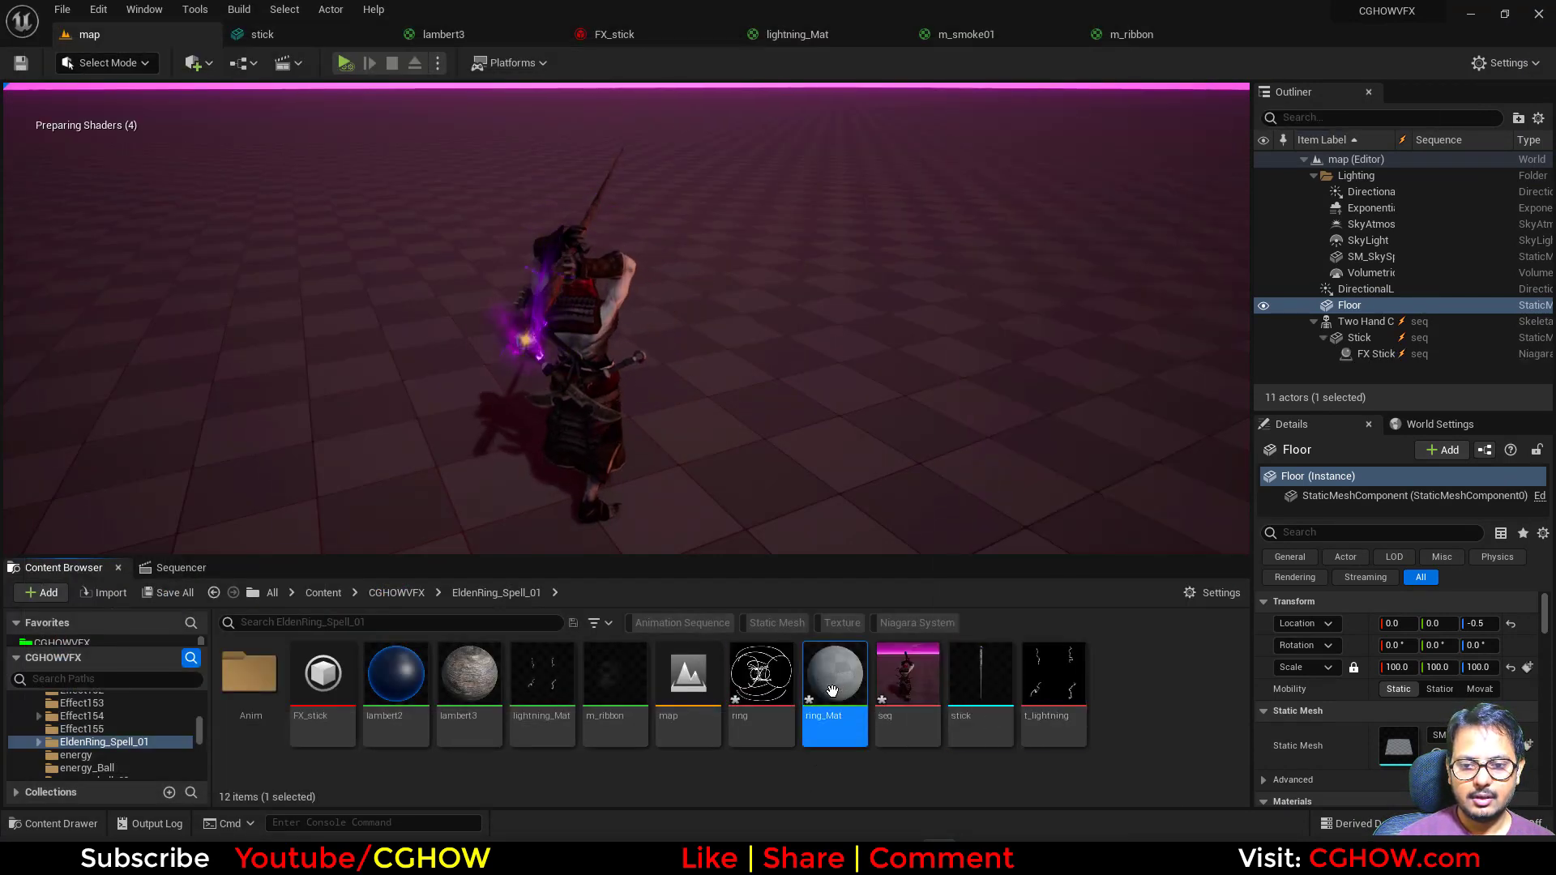
{"action": "double_click", "coordinate": [832, 690]}
Add a Particle Color node and connect its colour output to the material's Emissive Color
{"action": "right_click", "coordinate": [664, 359]}
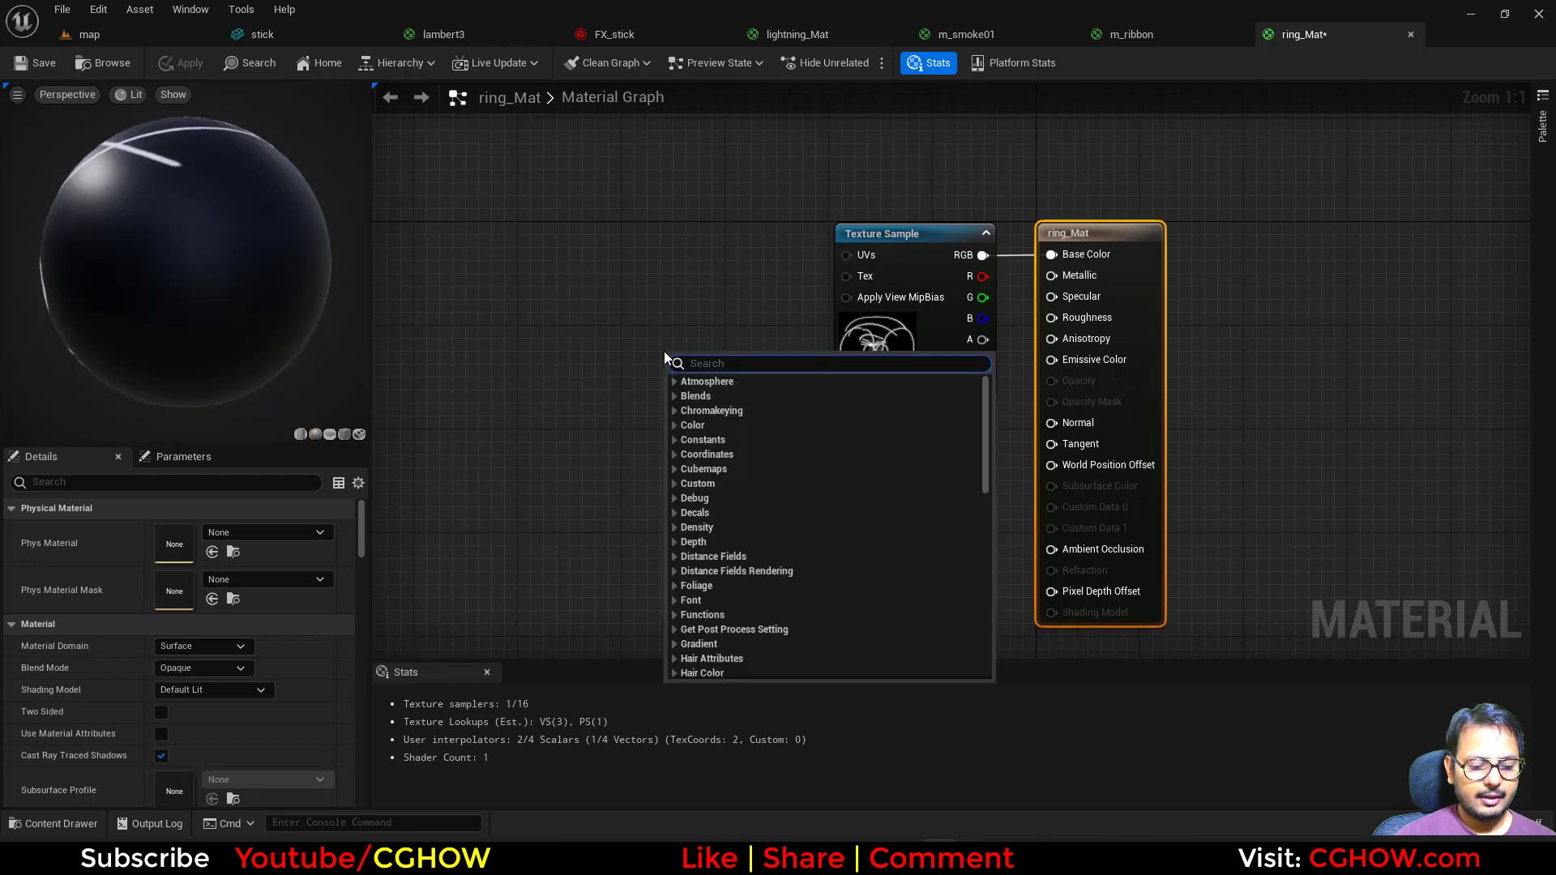
{"action": "type", "text": "par"}
{"action": "left_click", "coordinate": [759, 525]}
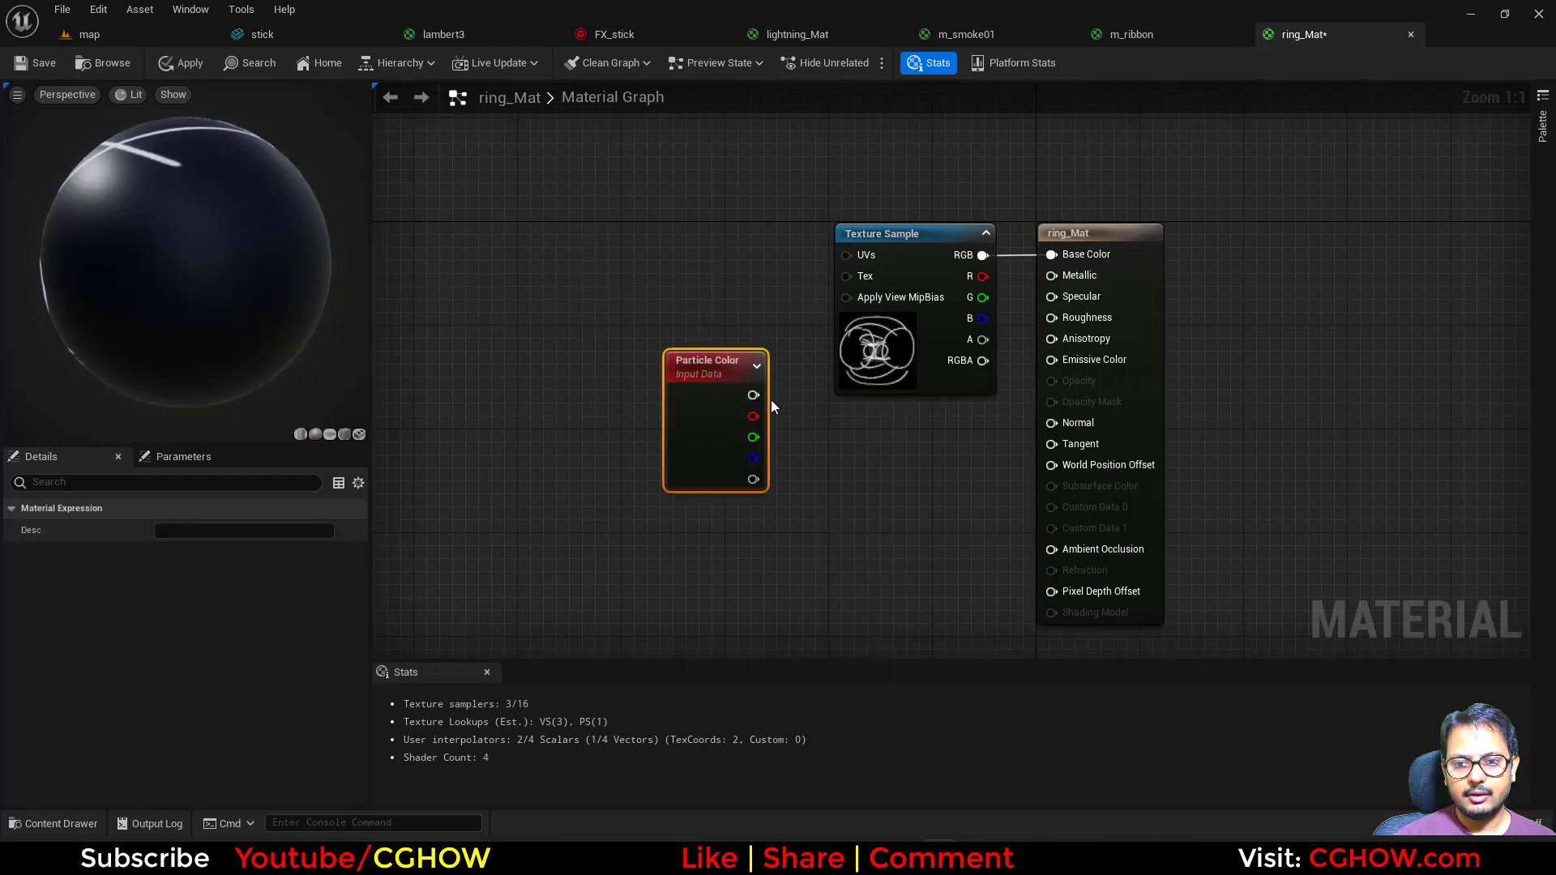
{"action": "left_click_drag", "start_coordinate": [753, 395], "coordinate": [1048, 355]}
Place the ring Texture Sample below the Particle Color node and disconnect it from Base Color
{"action": "left_click_drag", "start_coordinate": [879, 348], "coordinate": [524, 640]}
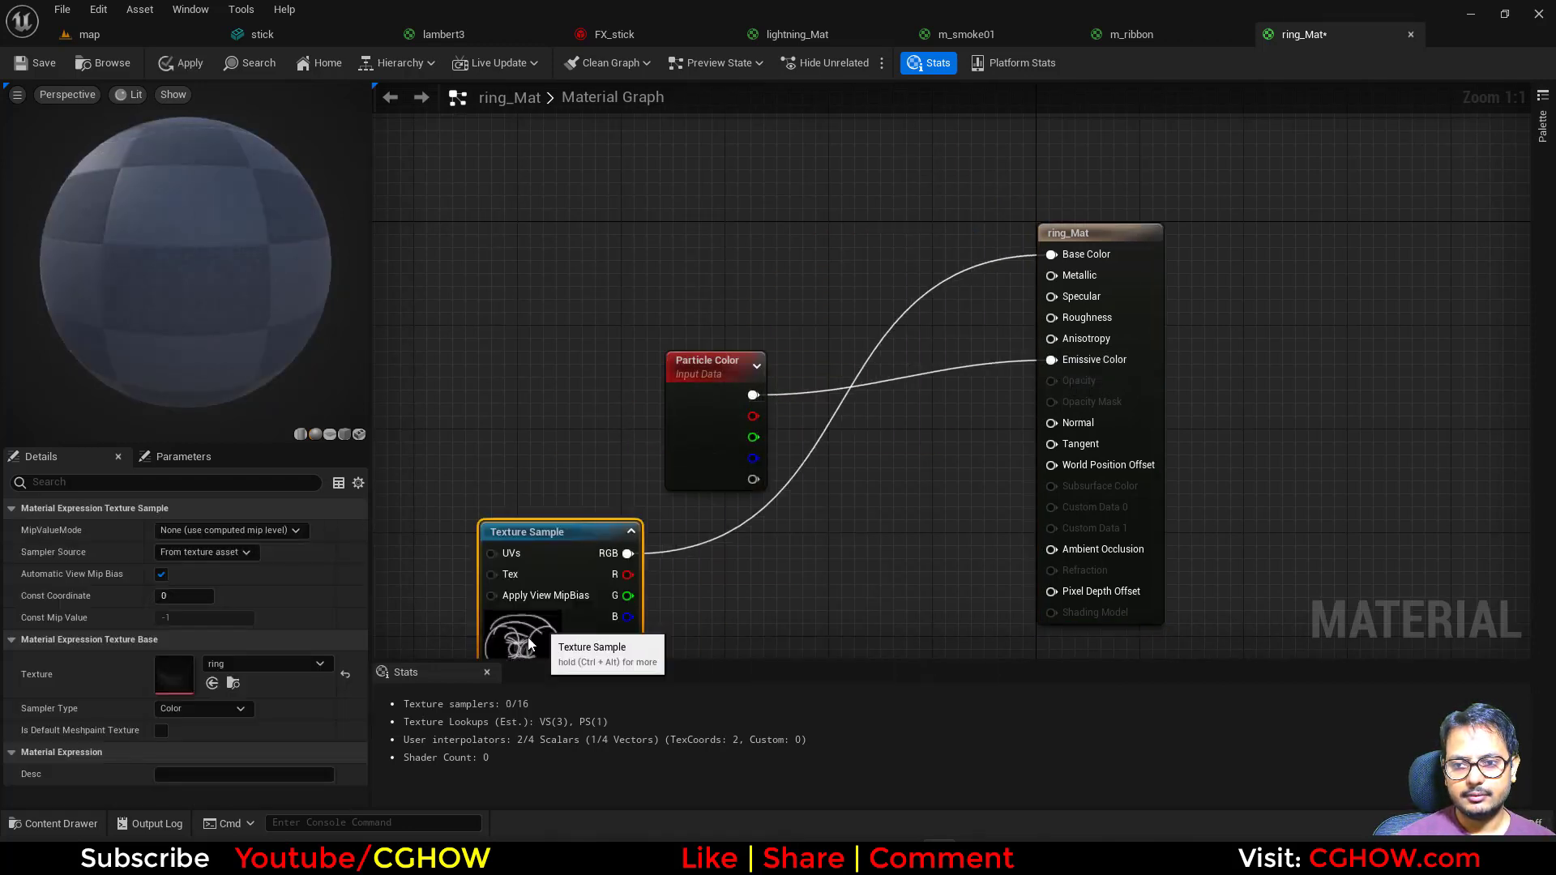
{"action": "left_click", "coordinate": [627, 551], "text": "alt"}
{"action": "right_click_drag", "start_coordinate": [694, 570], "coordinate": [816, 452]}
{"action": "left_click", "coordinate": [816, 433]}
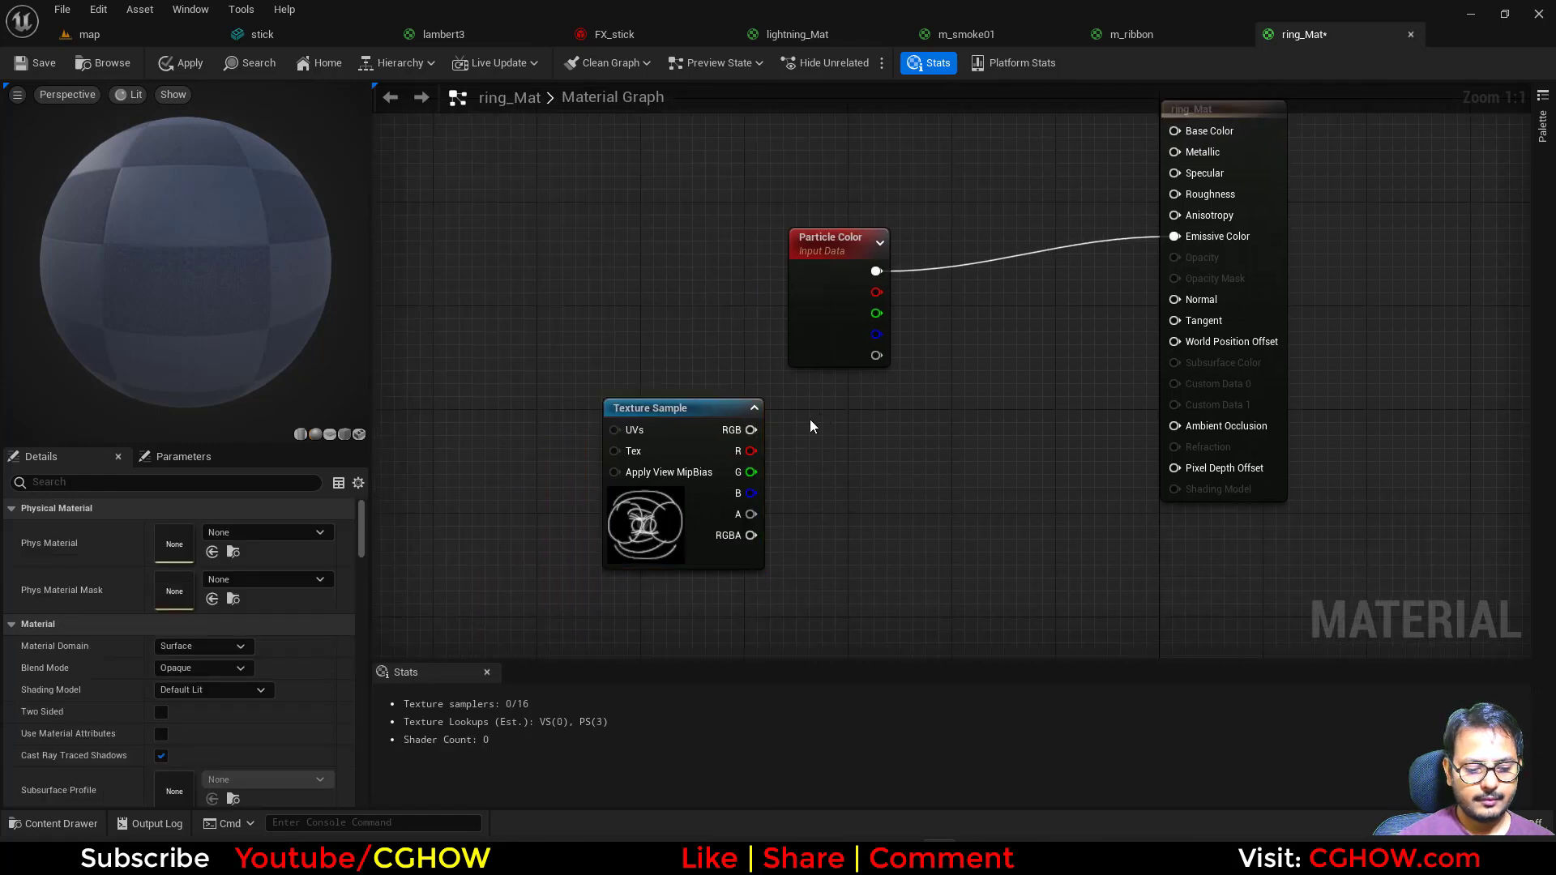
Add a Multiply node and connect the ring texture's red channel to its A input
{"action": "left_click", "coordinate": [812, 423]}
{"action": "left_click_drag", "start_coordinate": [751, 450], "coordinate": [833, 445]}
{"action": "left_click_drag", "start_coordinate": [646, 526], "coordinate": [606, 459]}
{"action": "right_click_drag", "start_coordinate": [628, 583], "coordinate": [548, 550]}
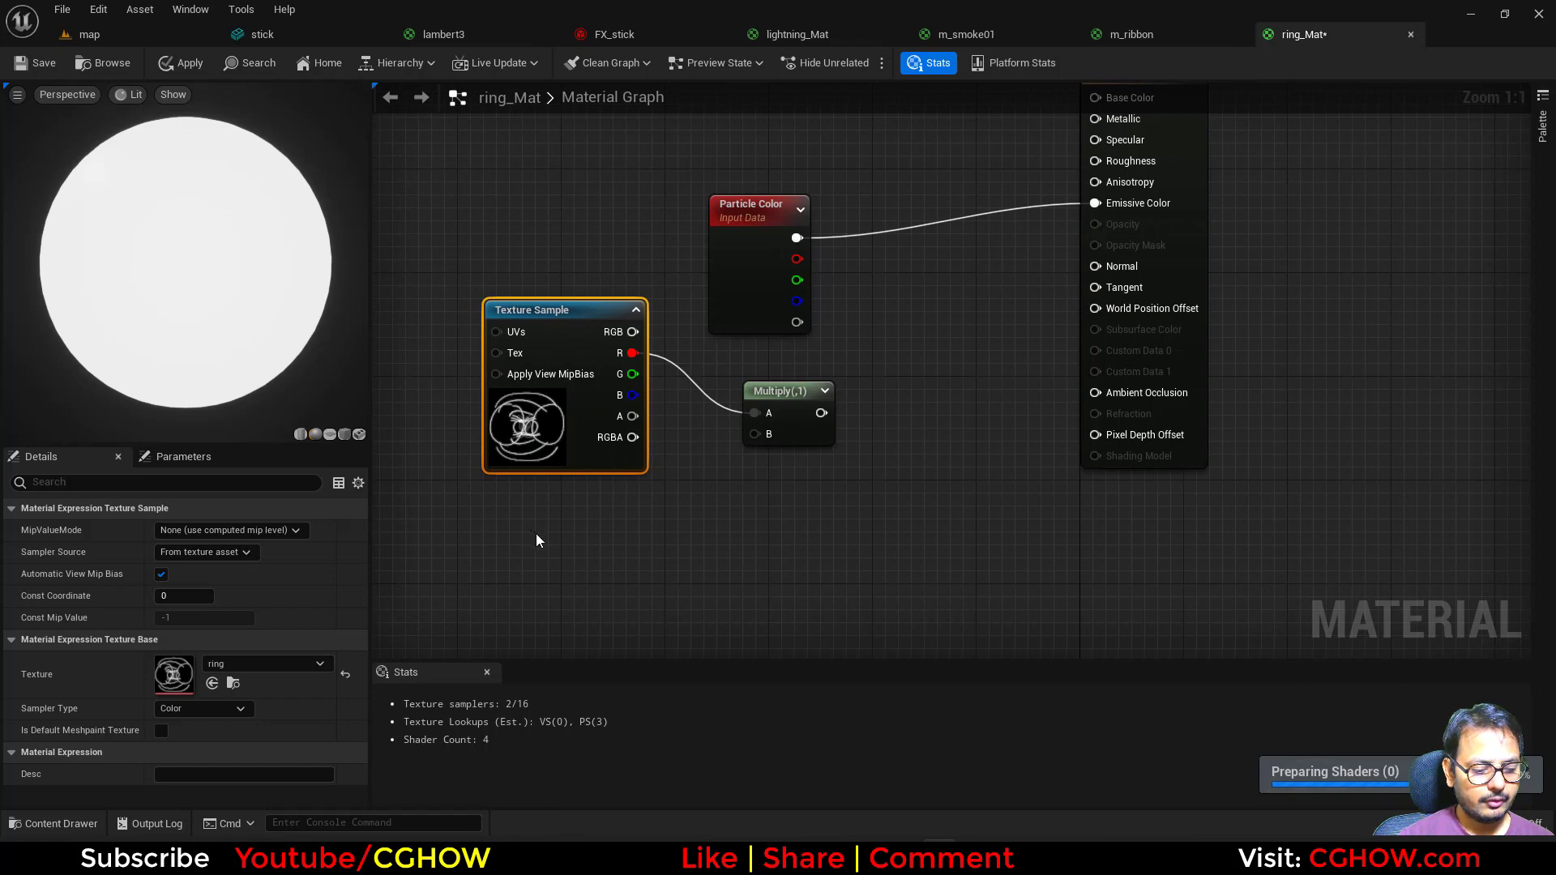
Add a second Texture Sample below the ring texture and assign it the T_noise_blur_01 texture
{"action": "left_click", "coordinate": [537, 533]}
{"action": "left_click", "coordinate": [264, 664]}
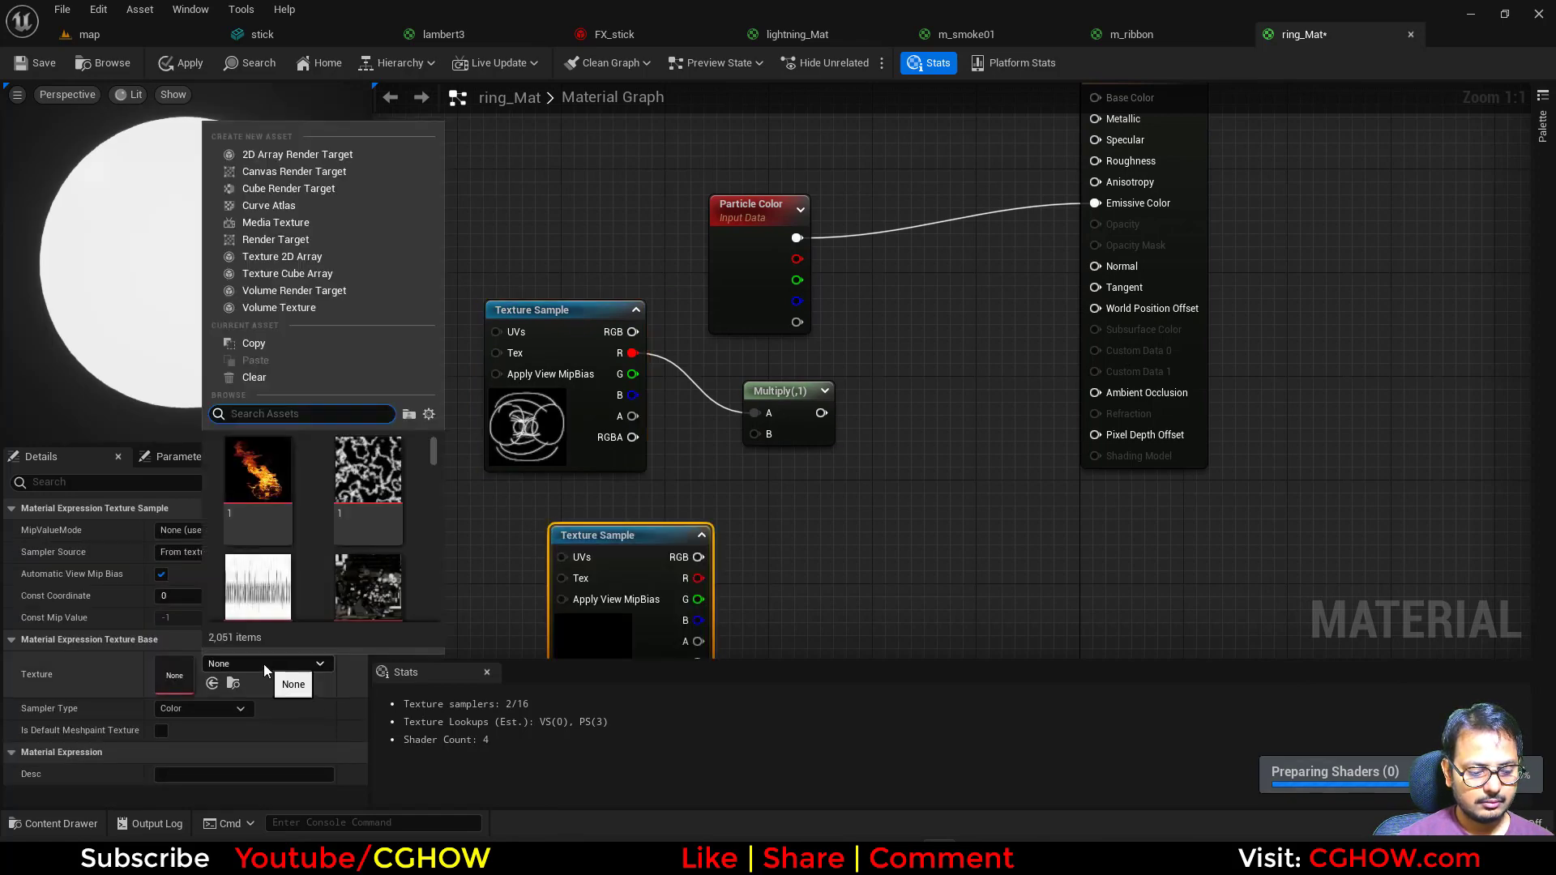
{"action": "type", "text": "blur"}
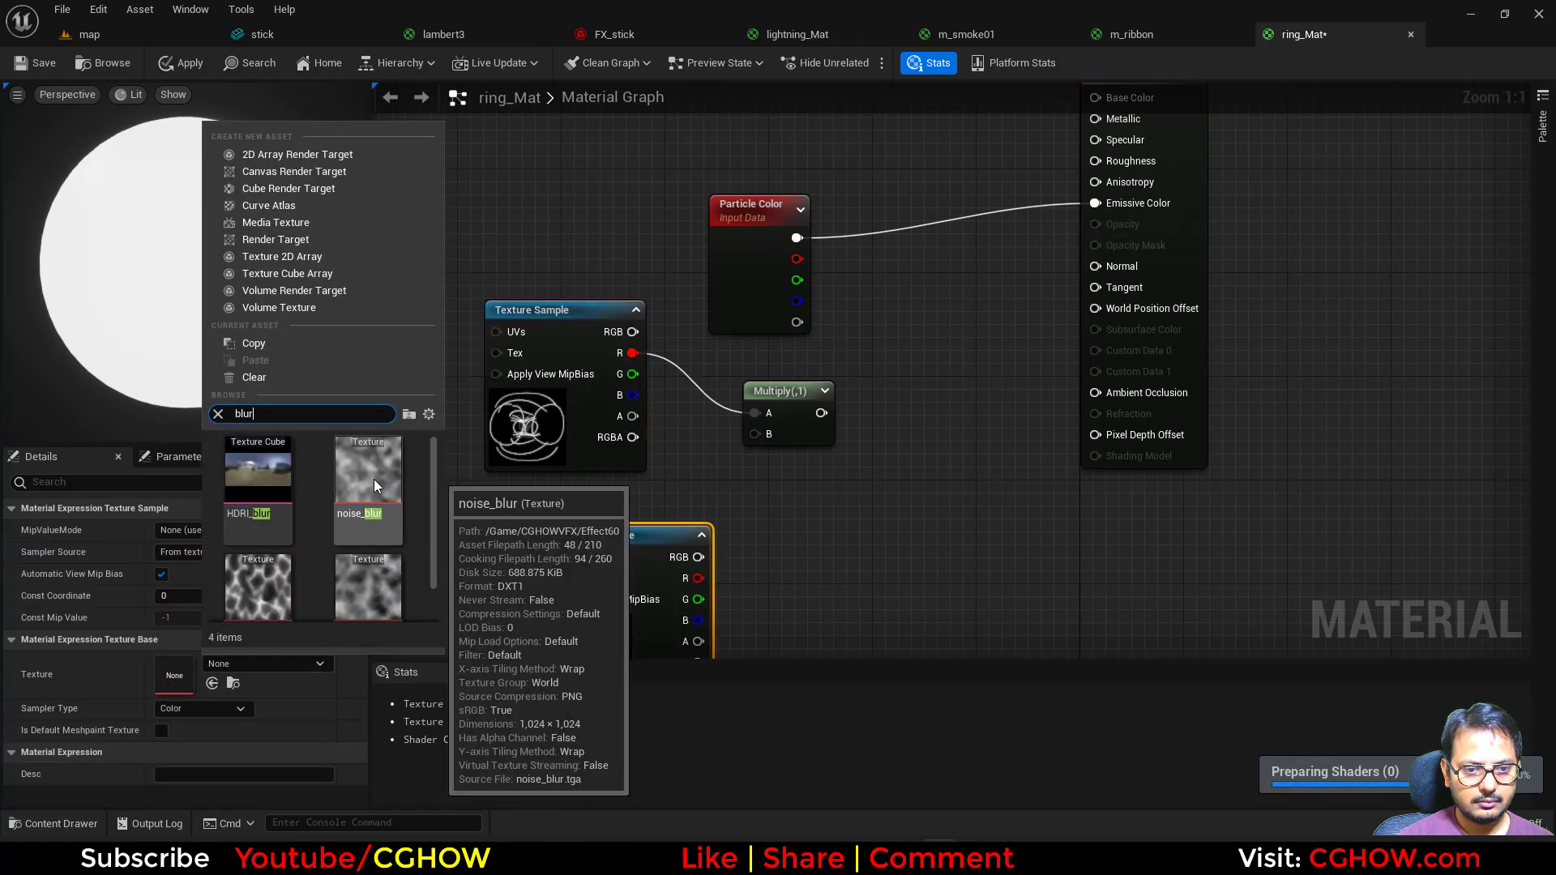
{"action": "left_click", "coordinate": [373, 565]}
{"action": "right_click_drag", "start_coordinate": [732, 551], "coordinate": [684, 514]}
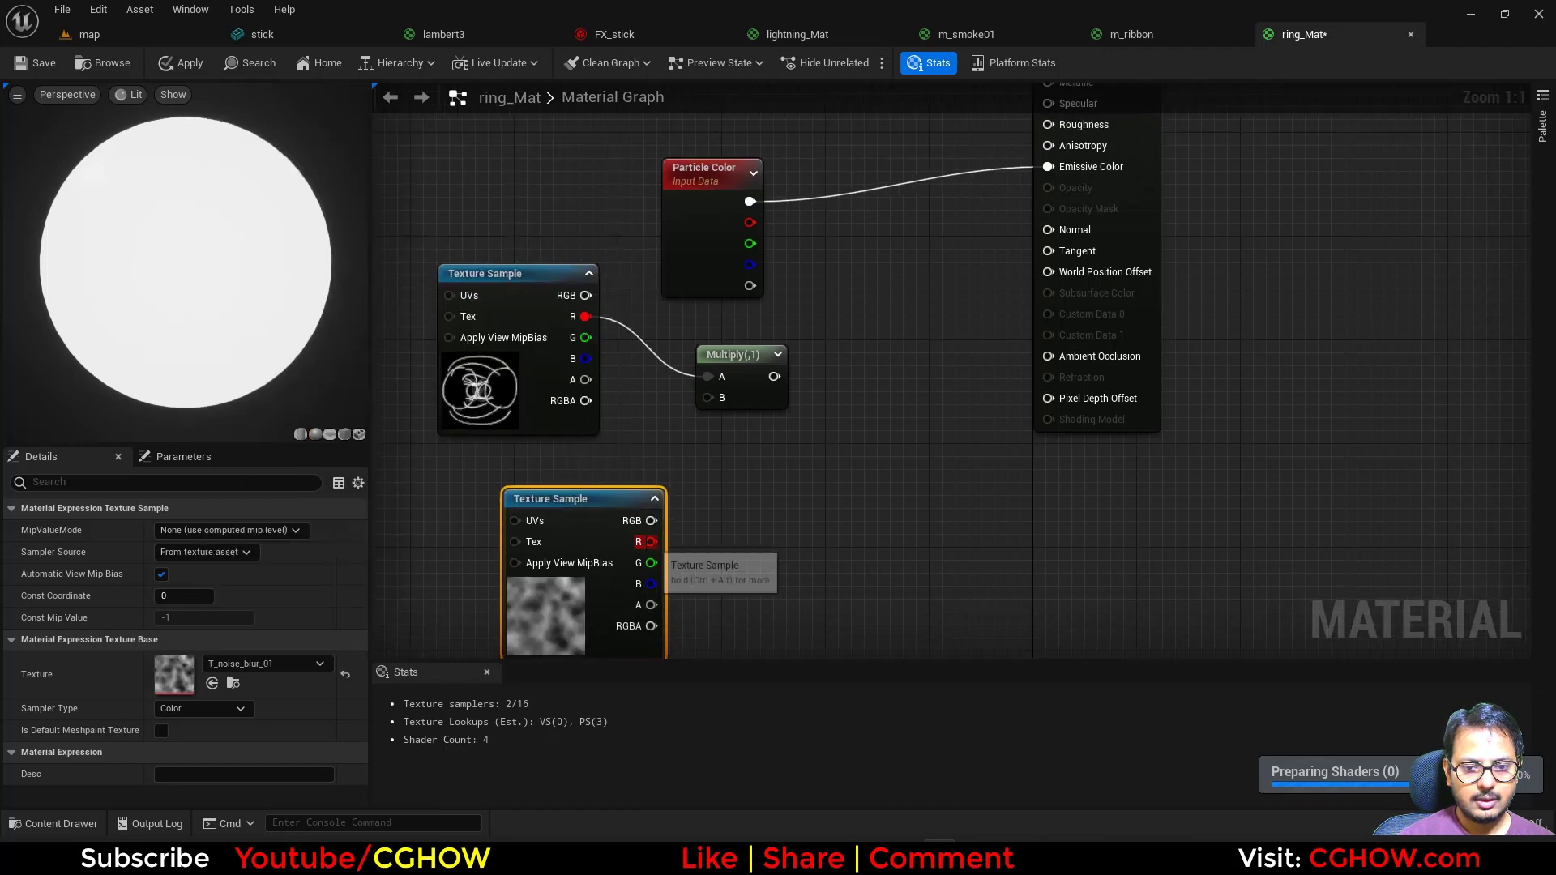
Feed the noise texture's red channel into a new Step node's Y input and connect the result to the Multiply's B input
{"action": "left_click_drag", "start_coordinate": [650, 541], "coordinate": [736, 532]}
{"action": "type", "text": "ste"}
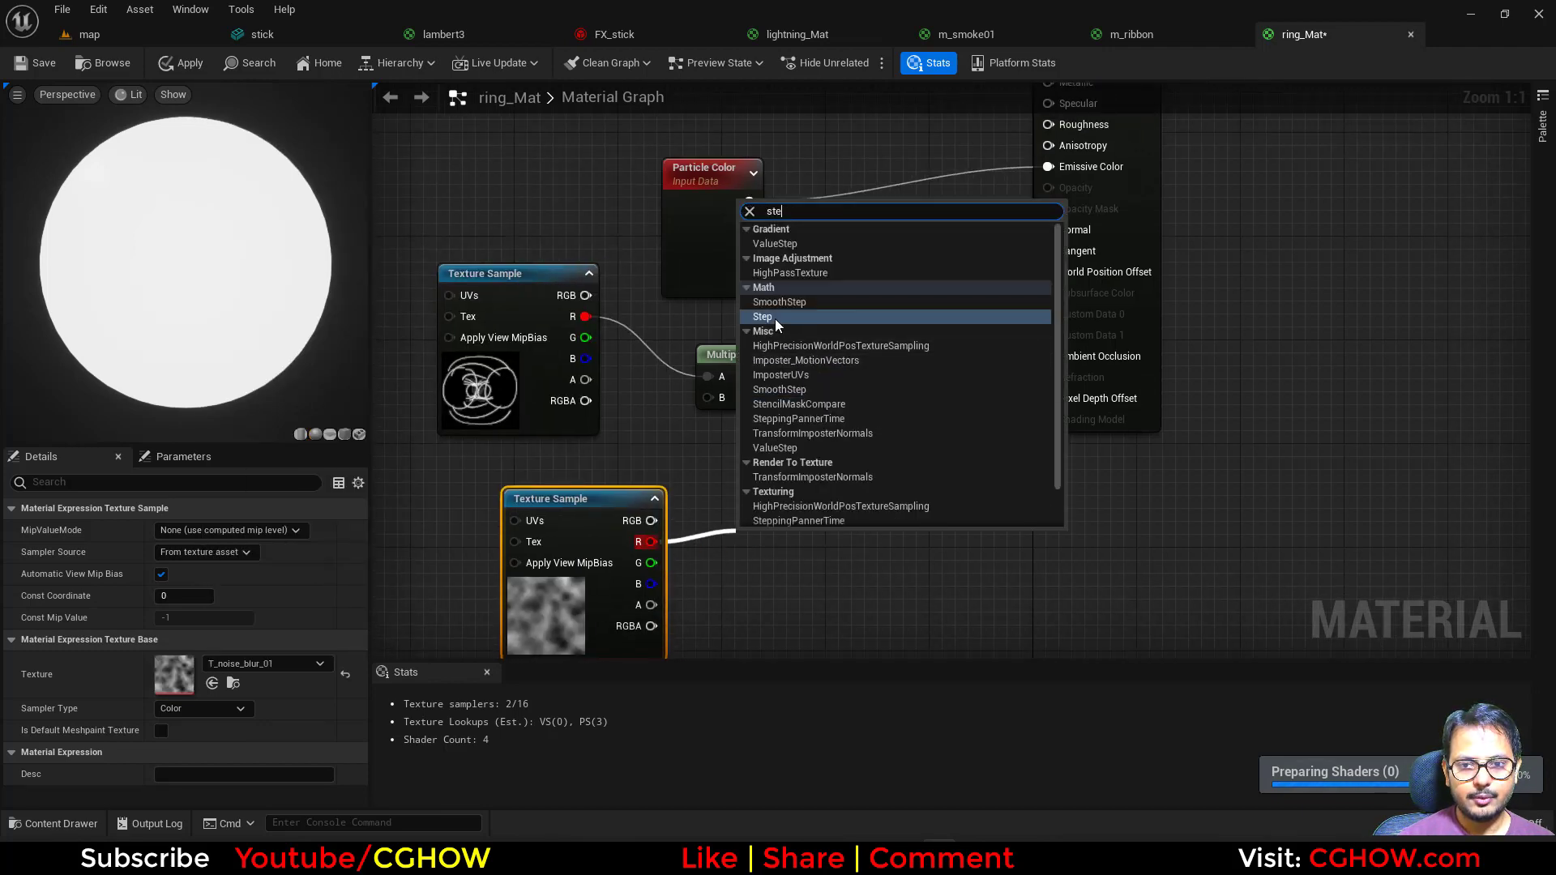
{"action": "left_click", "coordinate": [762, 316]}
{"action": "left_click_drag", "start_coordinate": [807, 552], "coordinate": [707, 397]}
Multiply the Particle Color alpha by the masked ring texture using a second Multiply node, and connect the result to Opacity
{"action": "right_click_drag", "start_coordinate": [798, 370], "coordinate": [743, 478]}
{"action": "key", "text": "m"}
{"action": "left_click", "coordinate": [759, 401]}
{"action": "left_click_drag", "start_coordinate": [701, 485], "coordinate": [768, 453]}
{"action": "left_click_drag", "start_coordinate": [694, 395], "coordinate": [991, 296]}
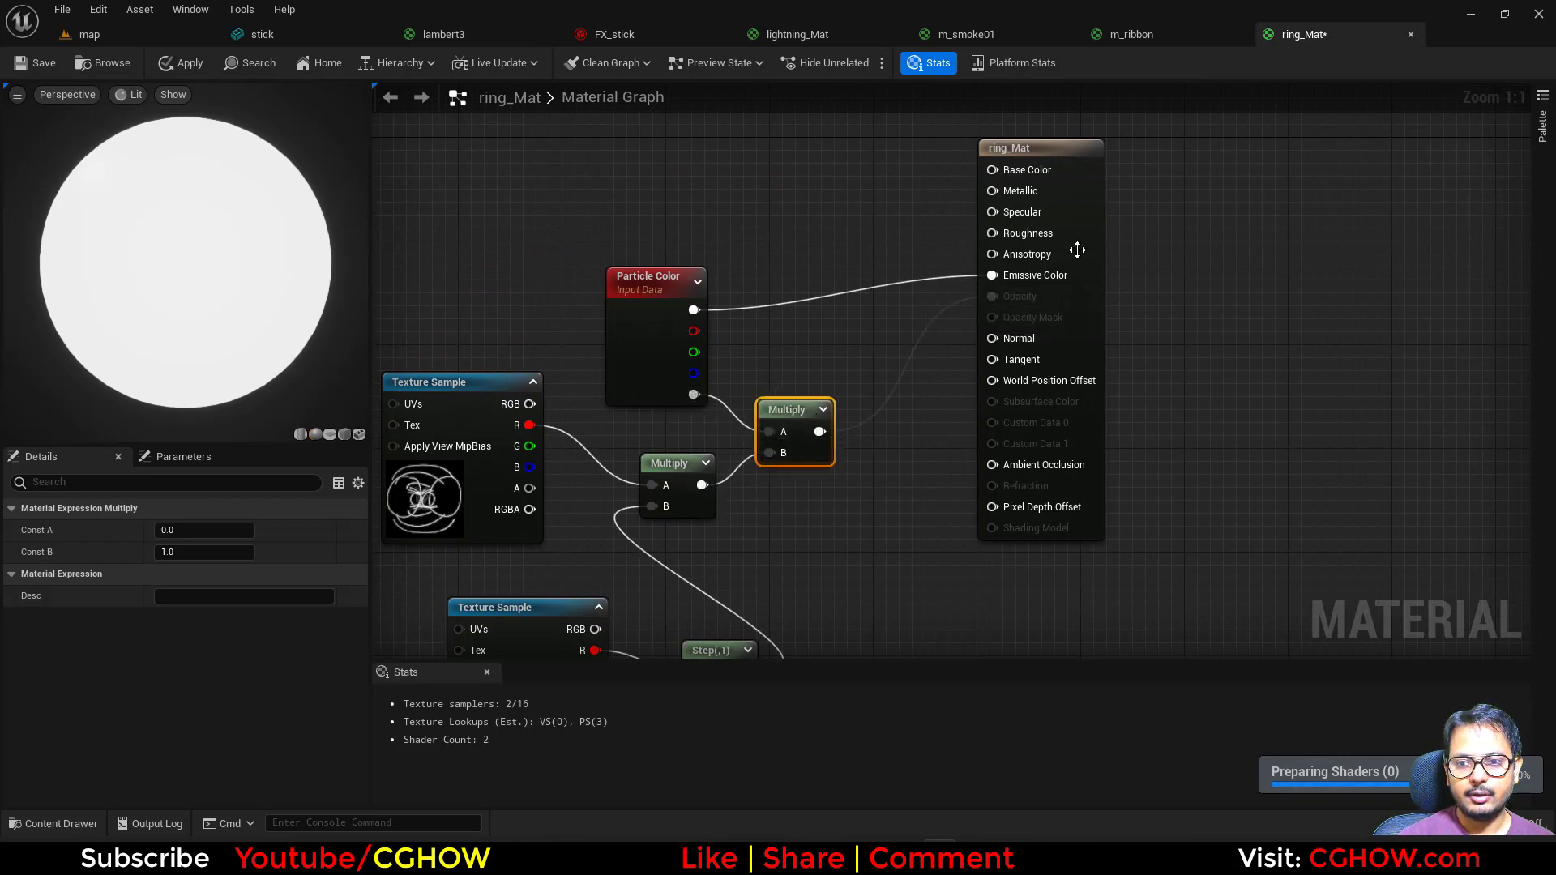
Switch the material's blend mode to one that supports Opacity and set its shading model to Unlit
{"action": "left_click", "coordinate": [1076, 250]}
{"action": "left_click", "coordinate": [250, 666]}
{"action": "left_click", "coordinate": [212, 702]}
{"action": "left_click", "coordinate": [209, 686]}
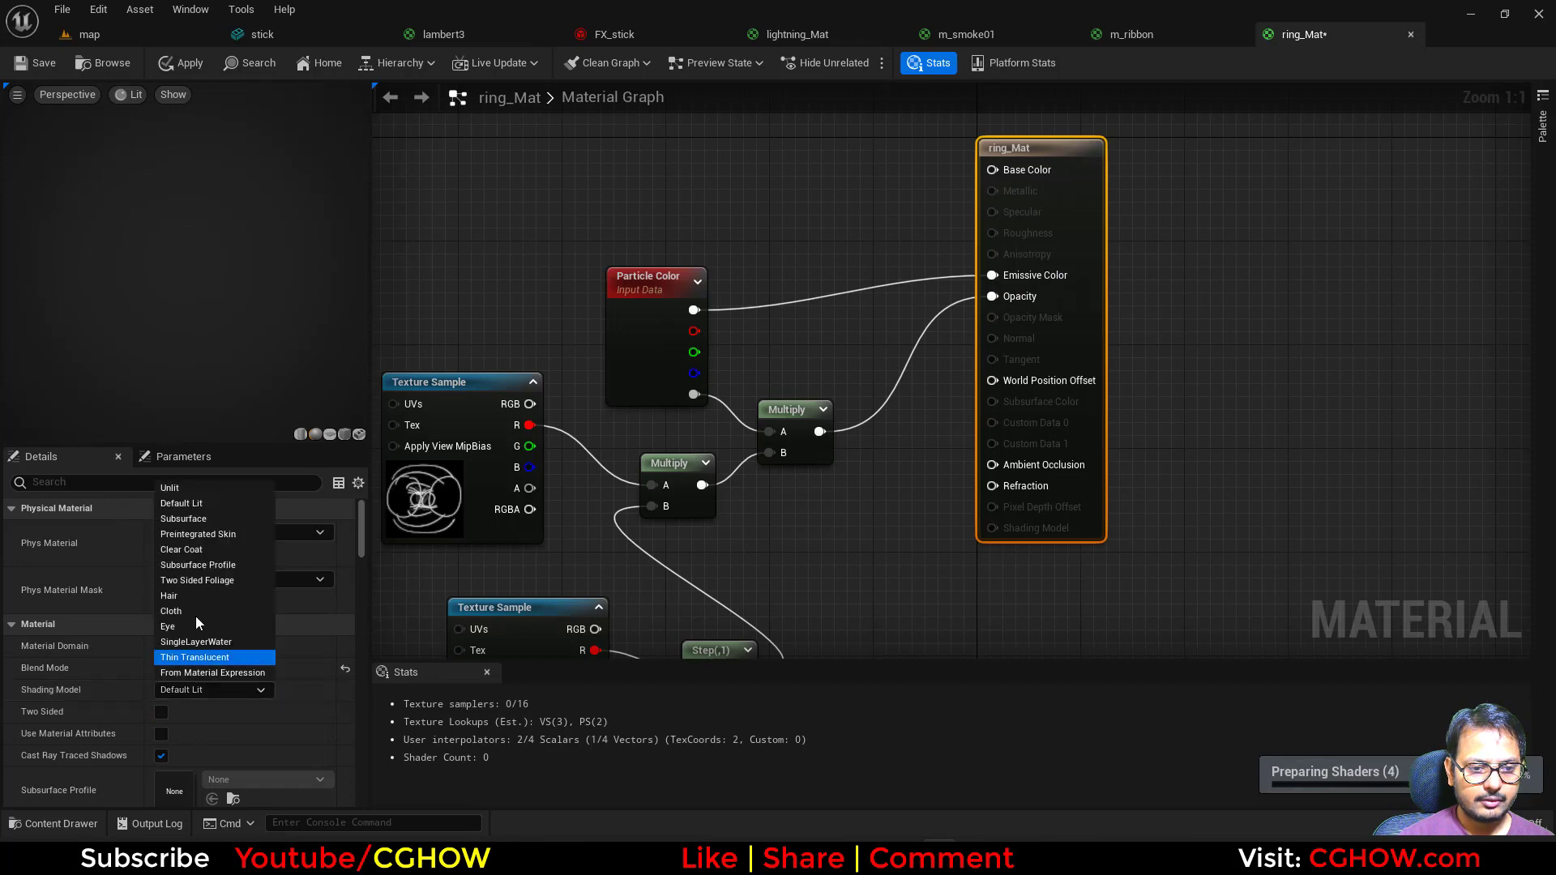
{"action": "left_click", "coordinate": [189, 488]}
Add a Dynamic Parameter node below the noise texture and connect its Param1 output to the Step node's X input
{"action": "left_click", "coordinate": [600, 473]}
{"action": "right_click_drag", "start_coordinate": [600, 473], "coordinate": [807, 269]}
{"action": "right_click_drag", "start_coordinate": [492, 483], "coordinate": [581, 468]}
{"action": "right_click", "coordinate": [488, 557]}
{"action": "type", "text": "dyn"}
{"action": "left_click", "coordinate": [551, 311]}
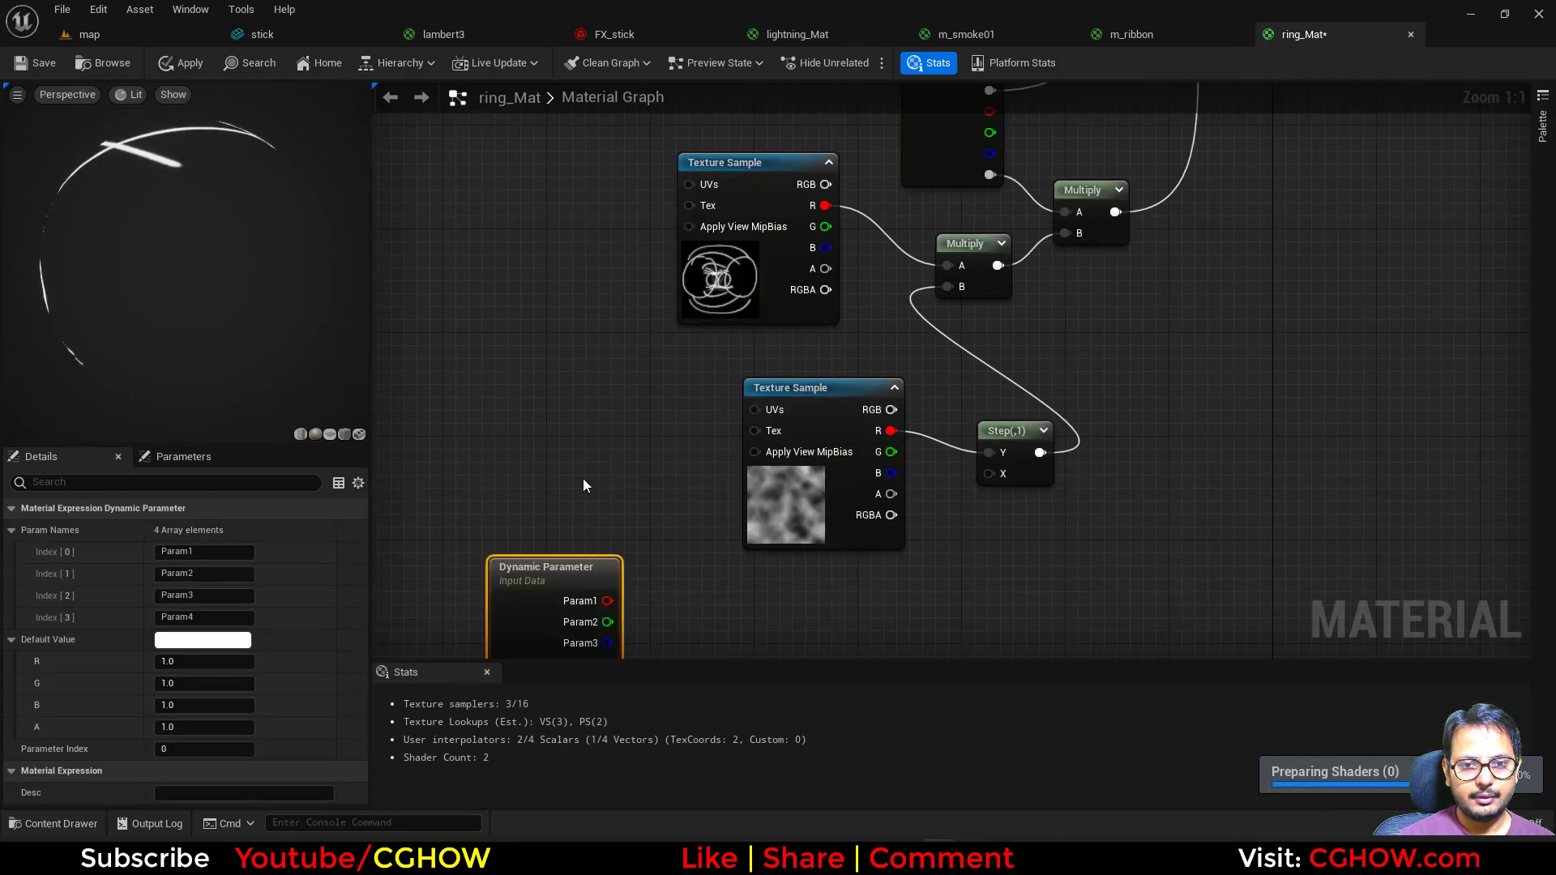
{"action": "left_click_drag", "start_coordinate": [607, 600], "coordinate": [989, 474]}
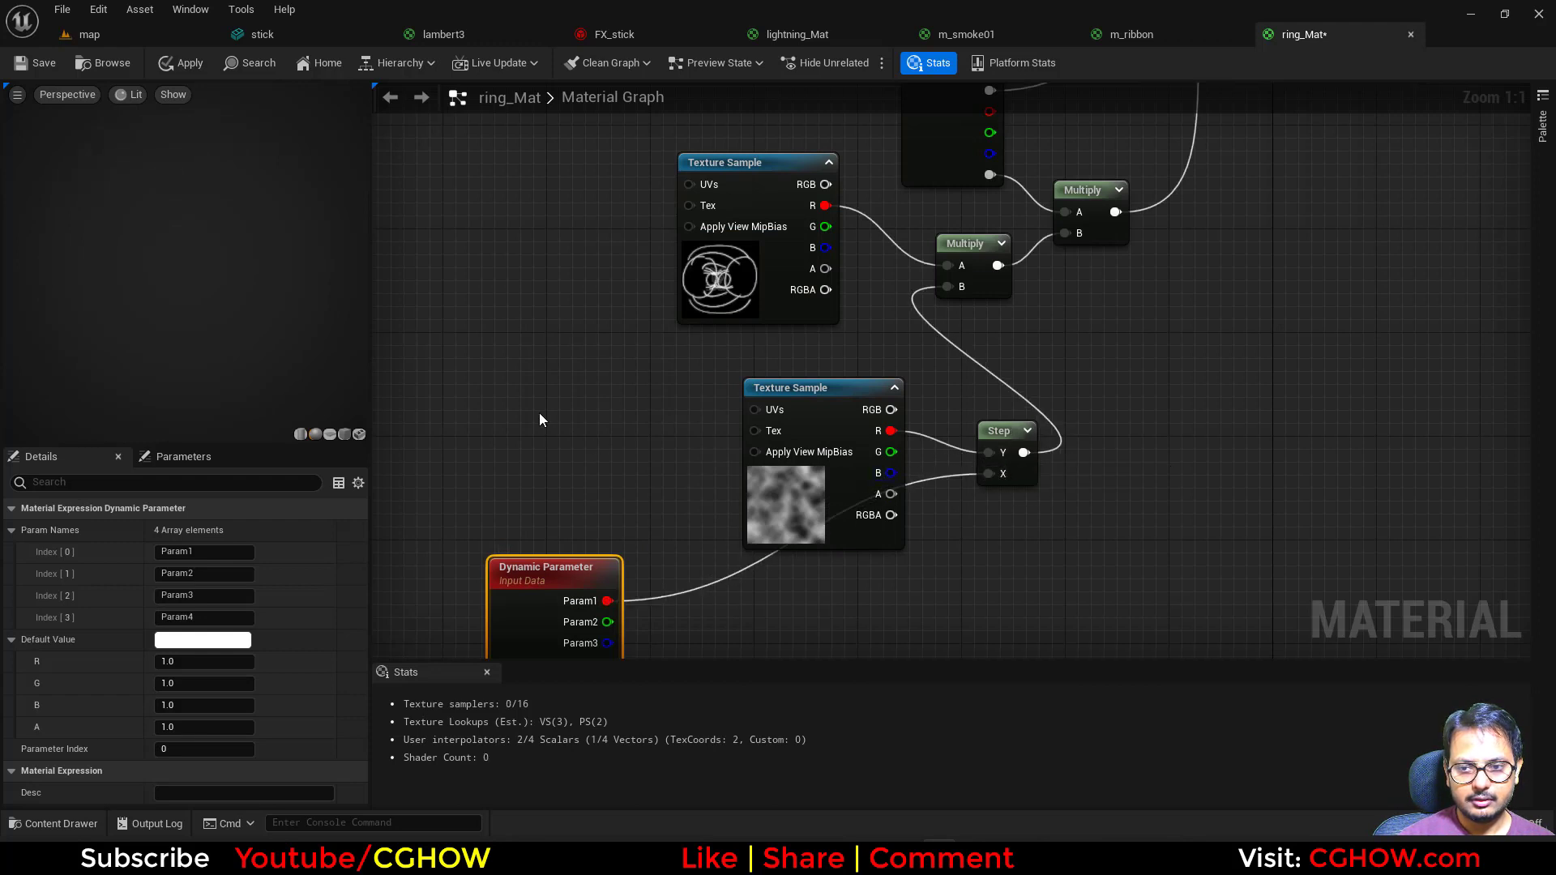
Drive the noise texture's UVs with a TexCoord node multiplied by the Dynamic Parameter's Param2 output
{"action": "left_click", "coordinate": [539, 414]}
{"action": "key", "text": "u"}
{"action": "left_click", "coordinate": [515, 375]}
{"action": "left_click_drag", "start_coordinate": [562, 415], "coordinate": [761, 416]}
{"action": "key", "text": "m"}
{"action": "left_click", "coordinate": [609, 372]}
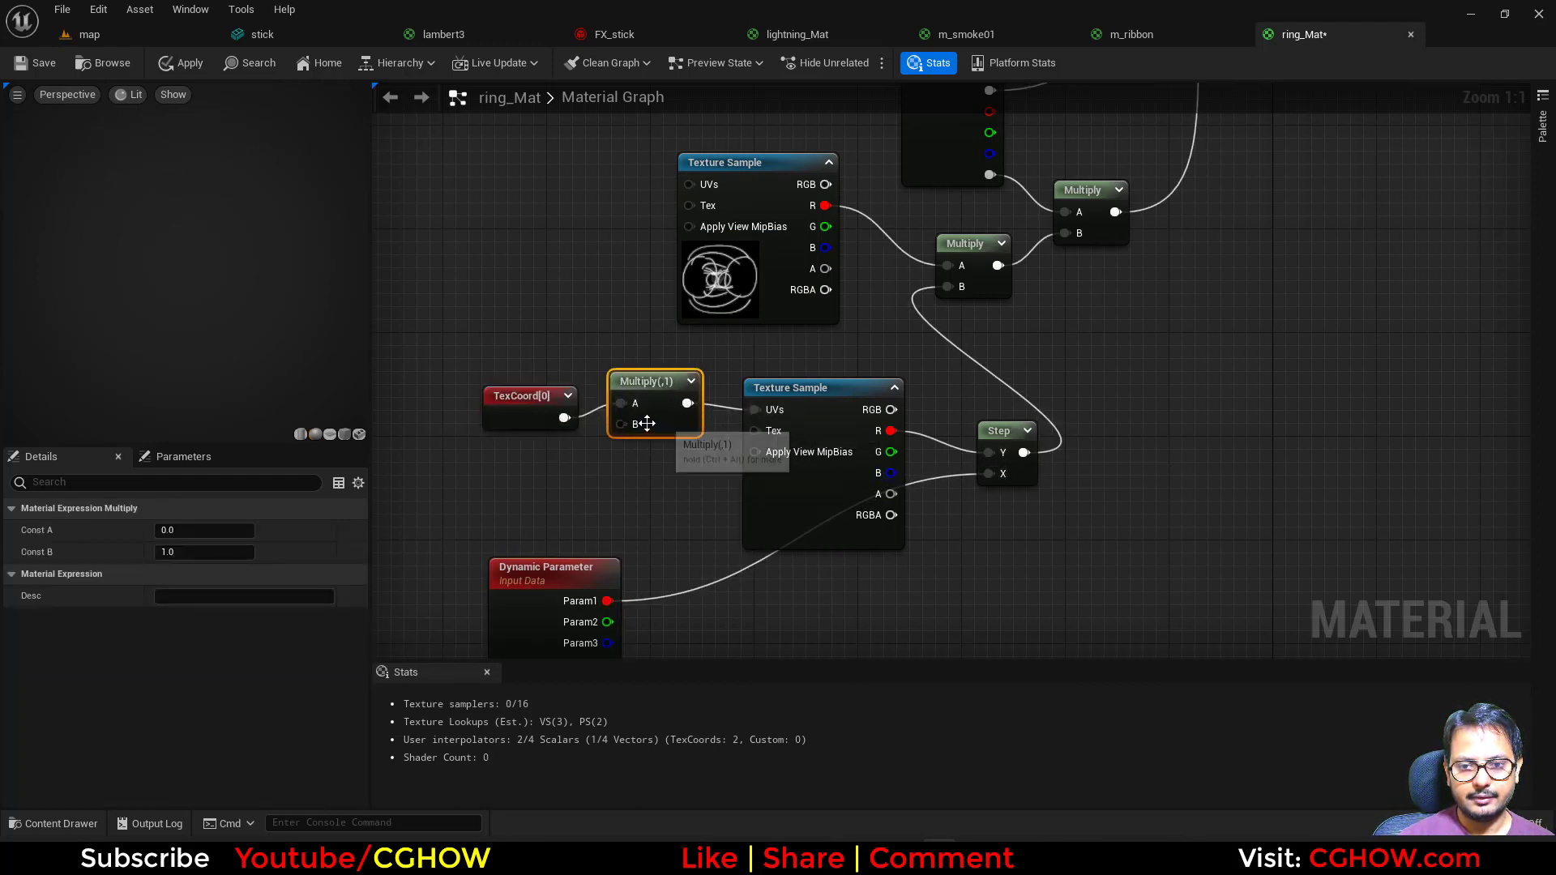
{"action": "left_click_drag", "start_coordinate": [621, 424], "coordinate": [609, 612]}
{"action": "right_click_drag", "start_coordinate": [506, 526], "coordinate": [513, 425]}
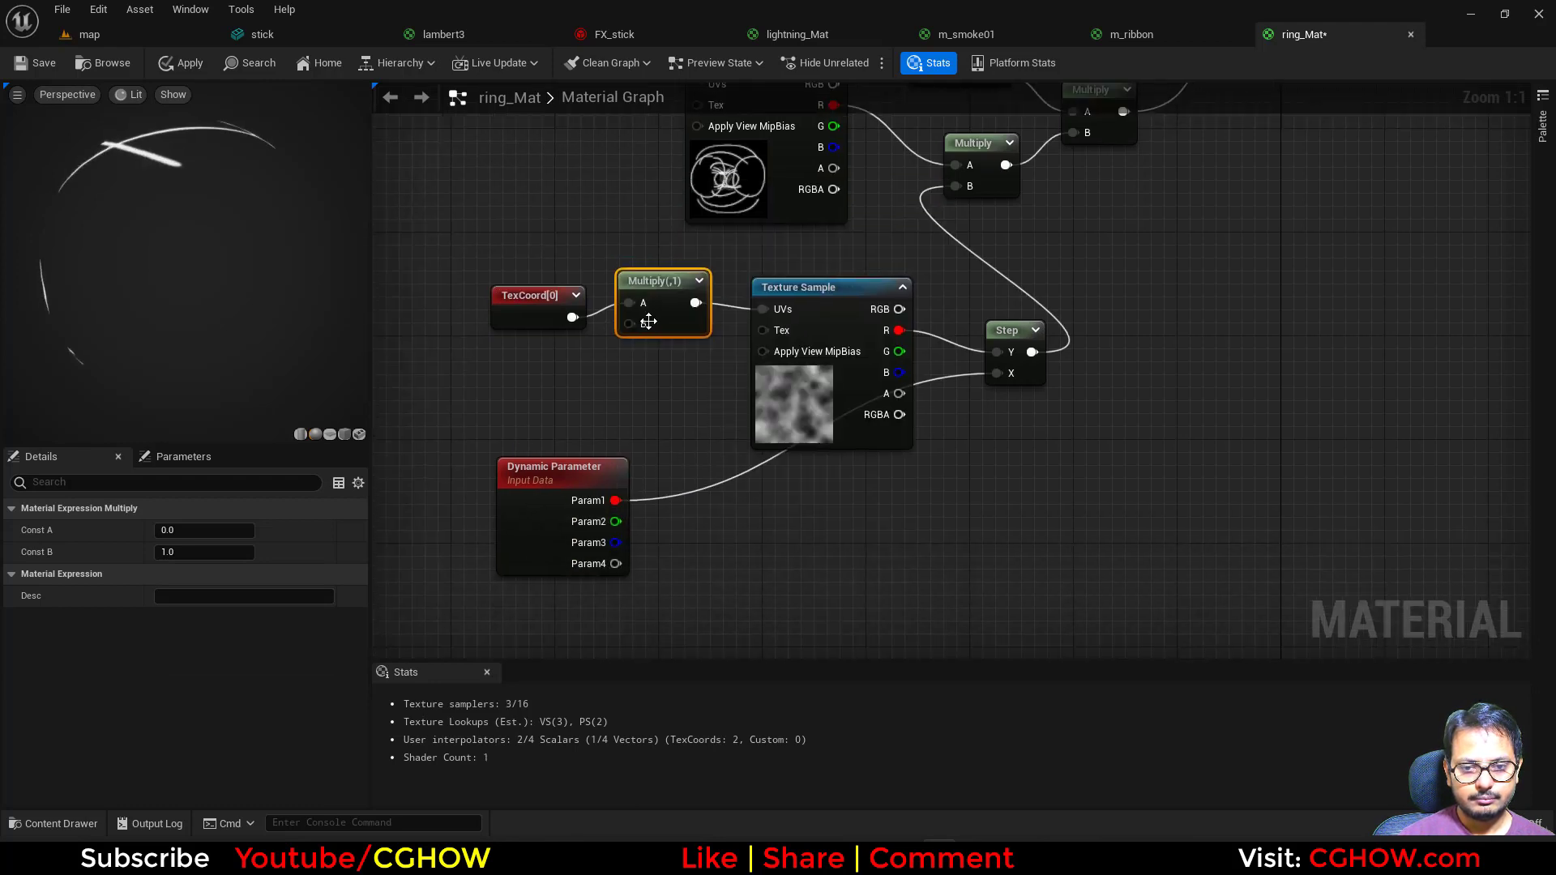
{"action": "left_click_drag", "start_coordinate": [648, 321], "coordinate": [617, 522]}
Rename the first two dynamic parameters to dissolve and tile, and save the material
{"action": "left_click", "coordinate": [591, 531]}
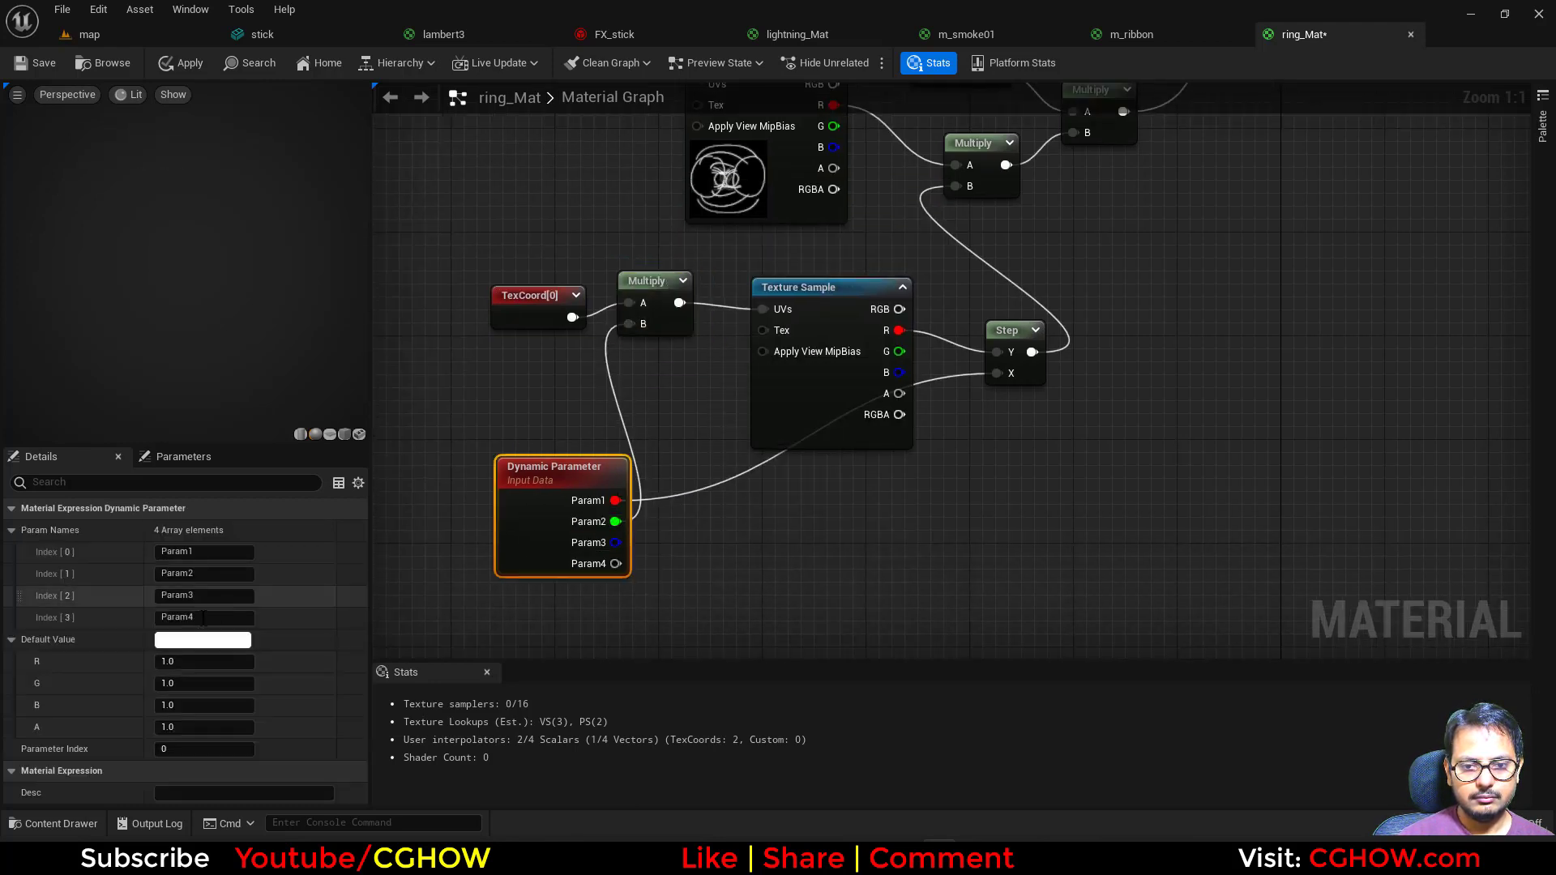
{"action": "left_click", "coordinate": [201, 552]}
{"action": "type", "text": "dis"}
{"action": "type", "text": "solve"}
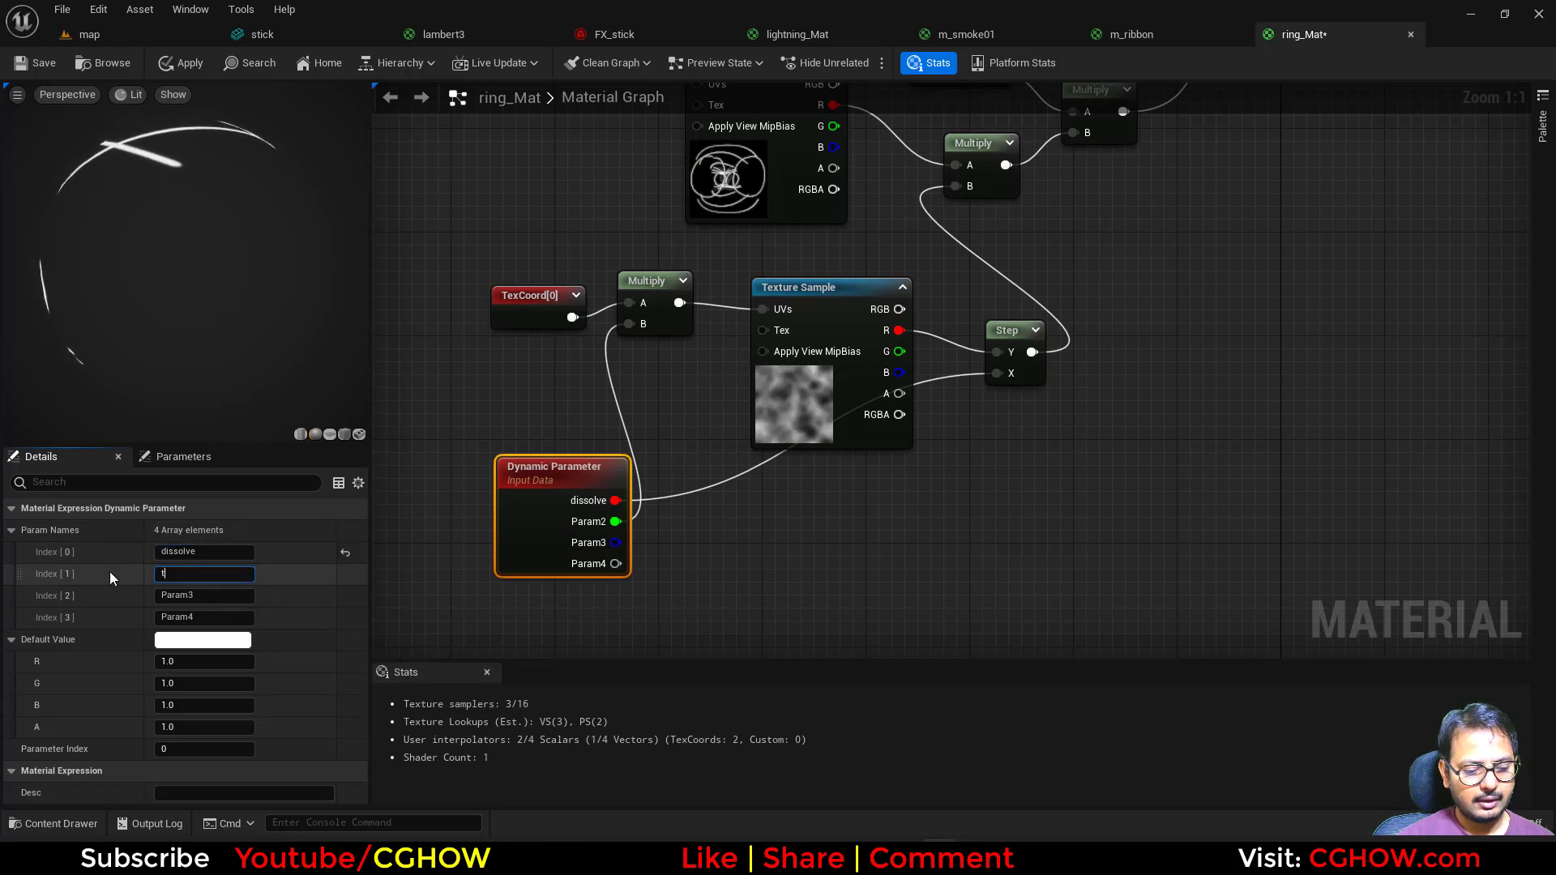
{"action": "type", "text": "tile"}
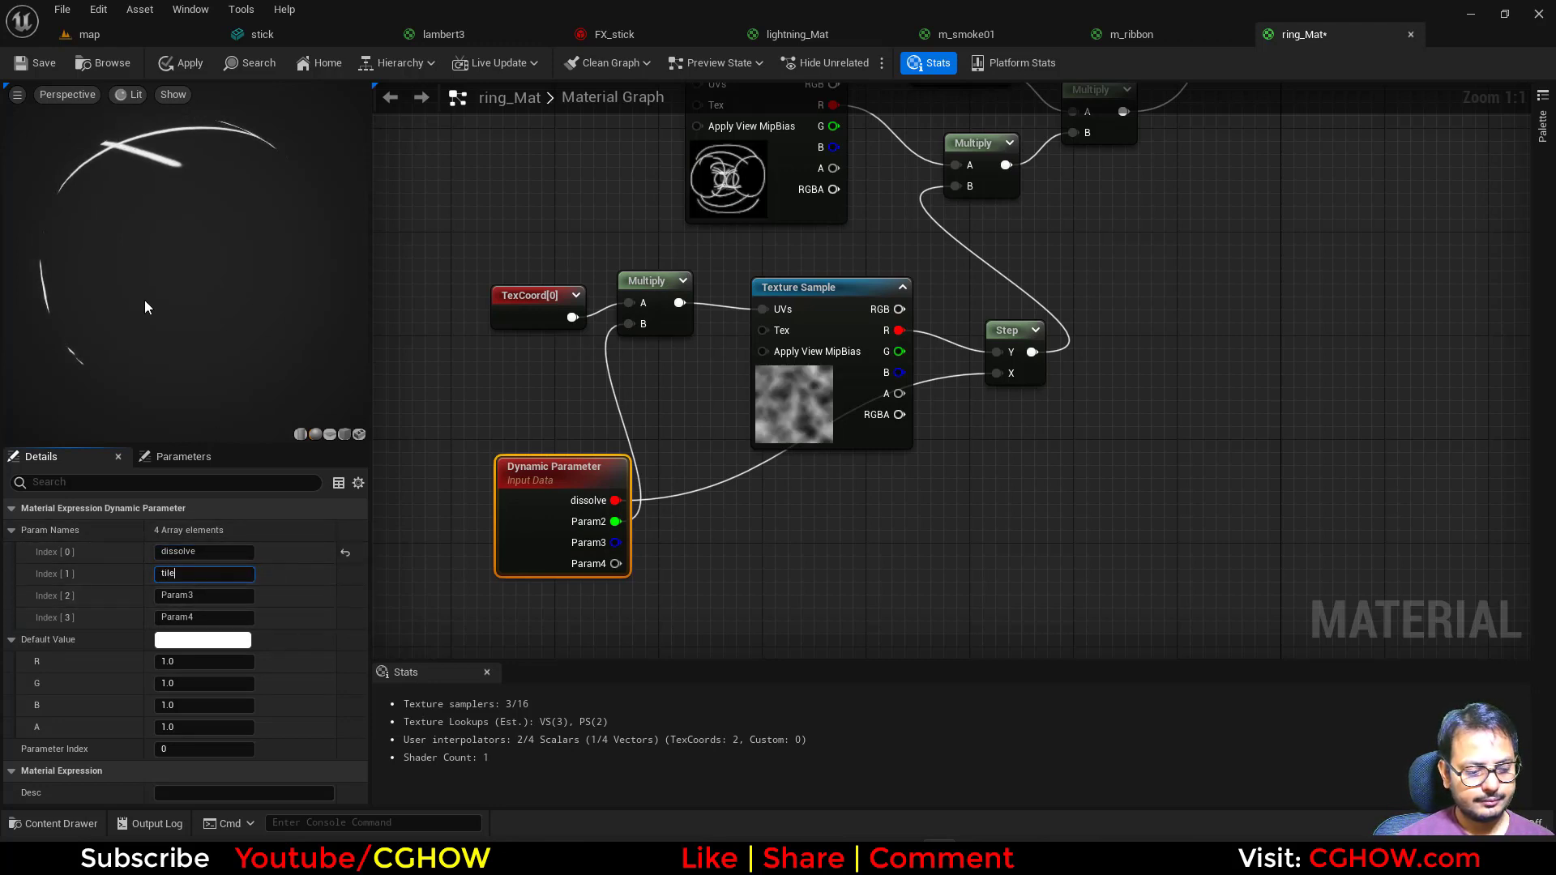
{"action": "left_click", "coordinate": [32, 68]}
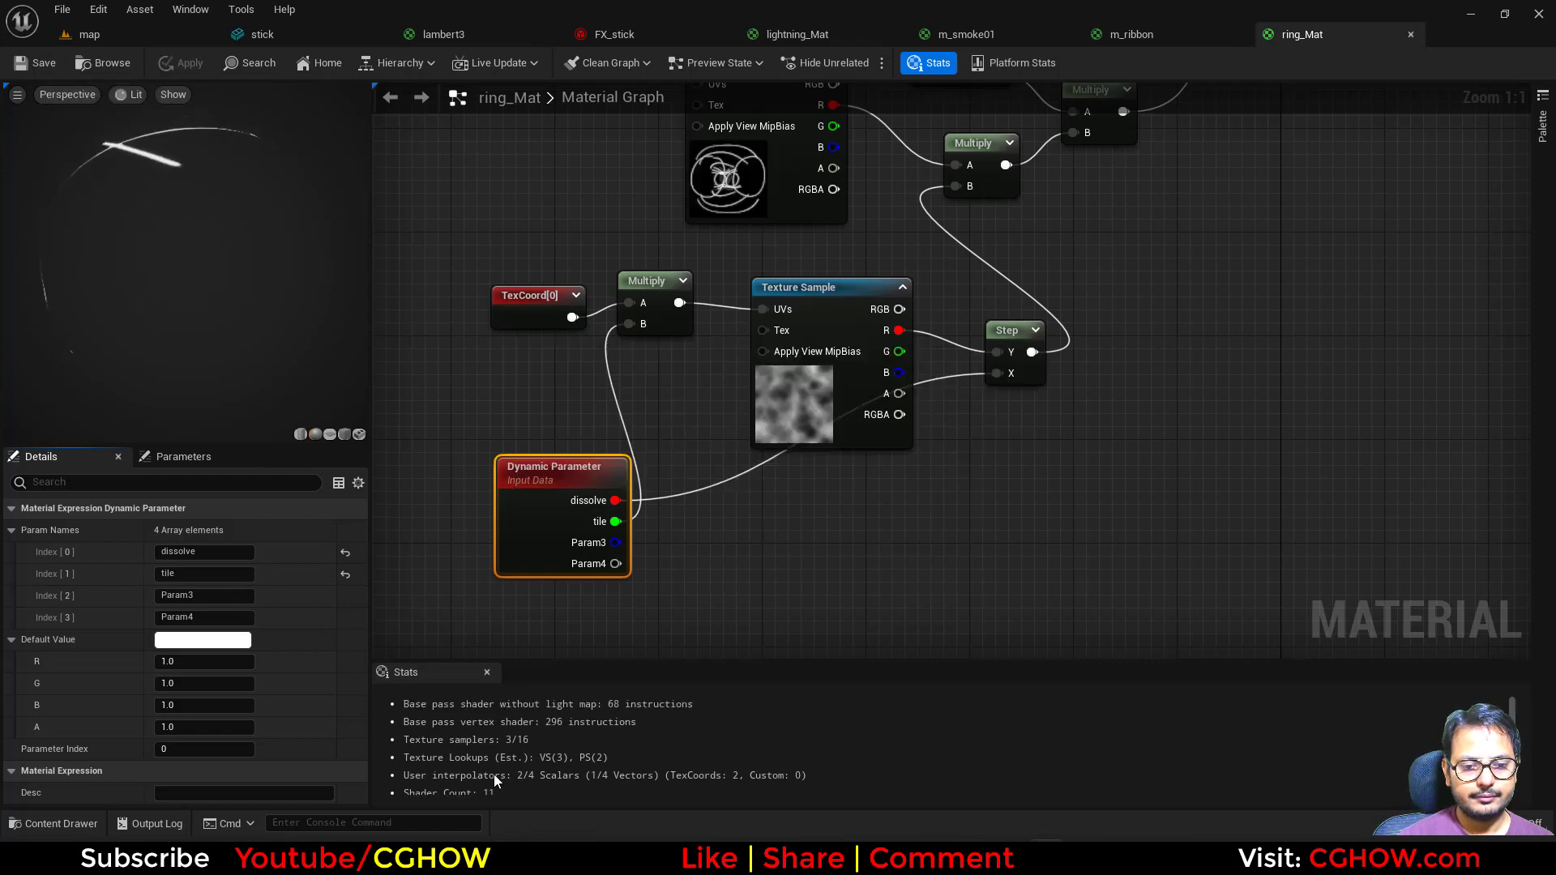
Locate ring_Mat in the content browser, and in FX_stick duplicate the core emitter beside trail001 under the name shape
{"action": "left_click", "coordinate": [113, 64]}
{"action": "left_click", "coordinate": [611, 34]}
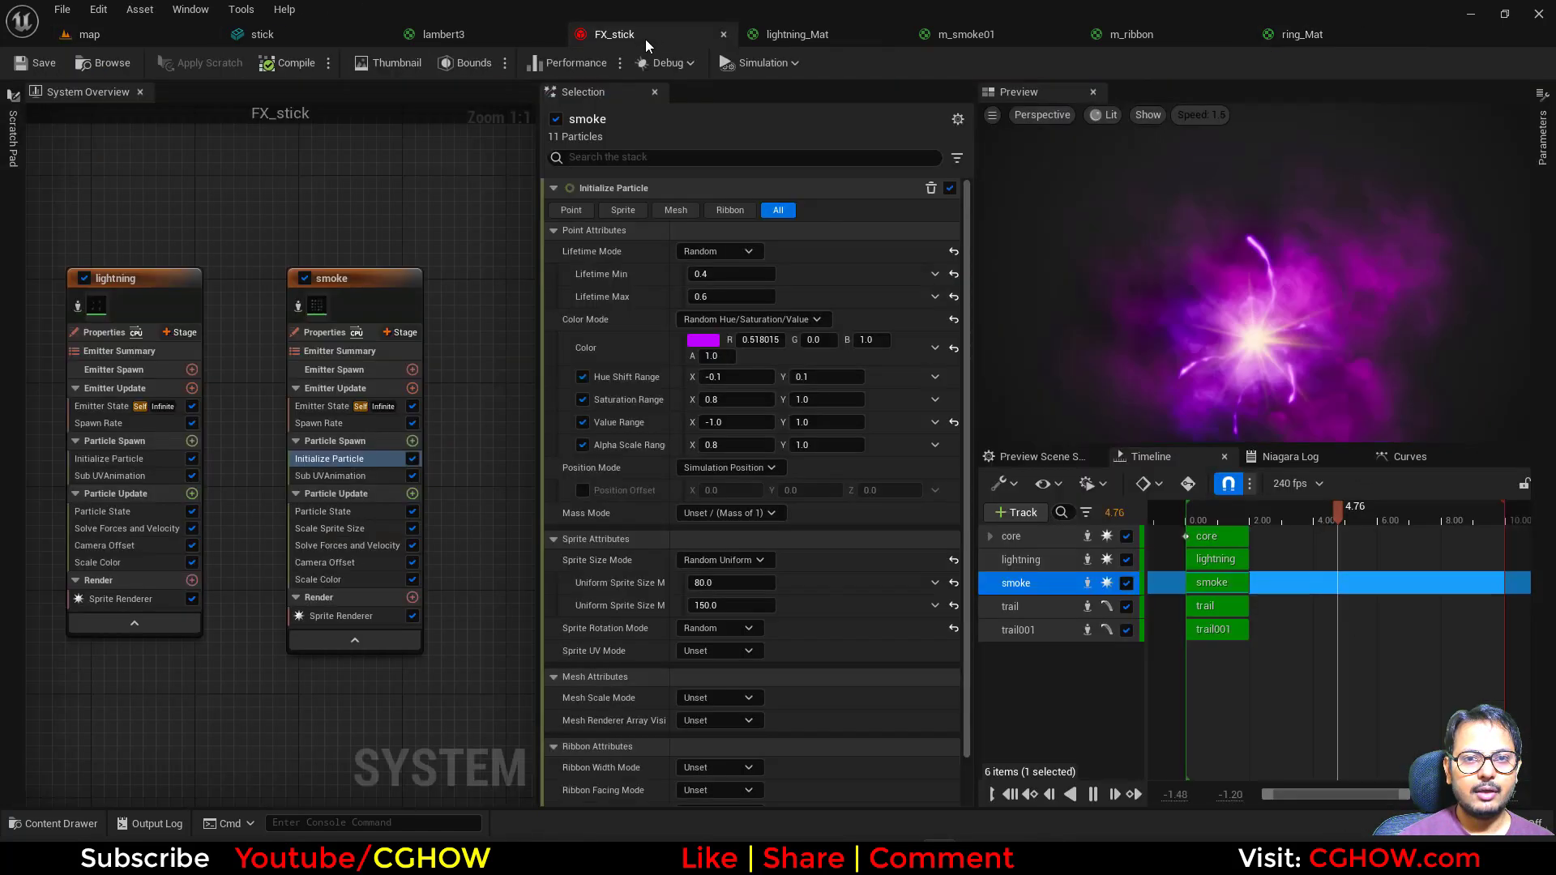
{"action": "right_click_drag", "start_coordinate": [226, 274], "coordinate": [531, 246]}
{"action": "left_click", "coordinate": [376, 260]}
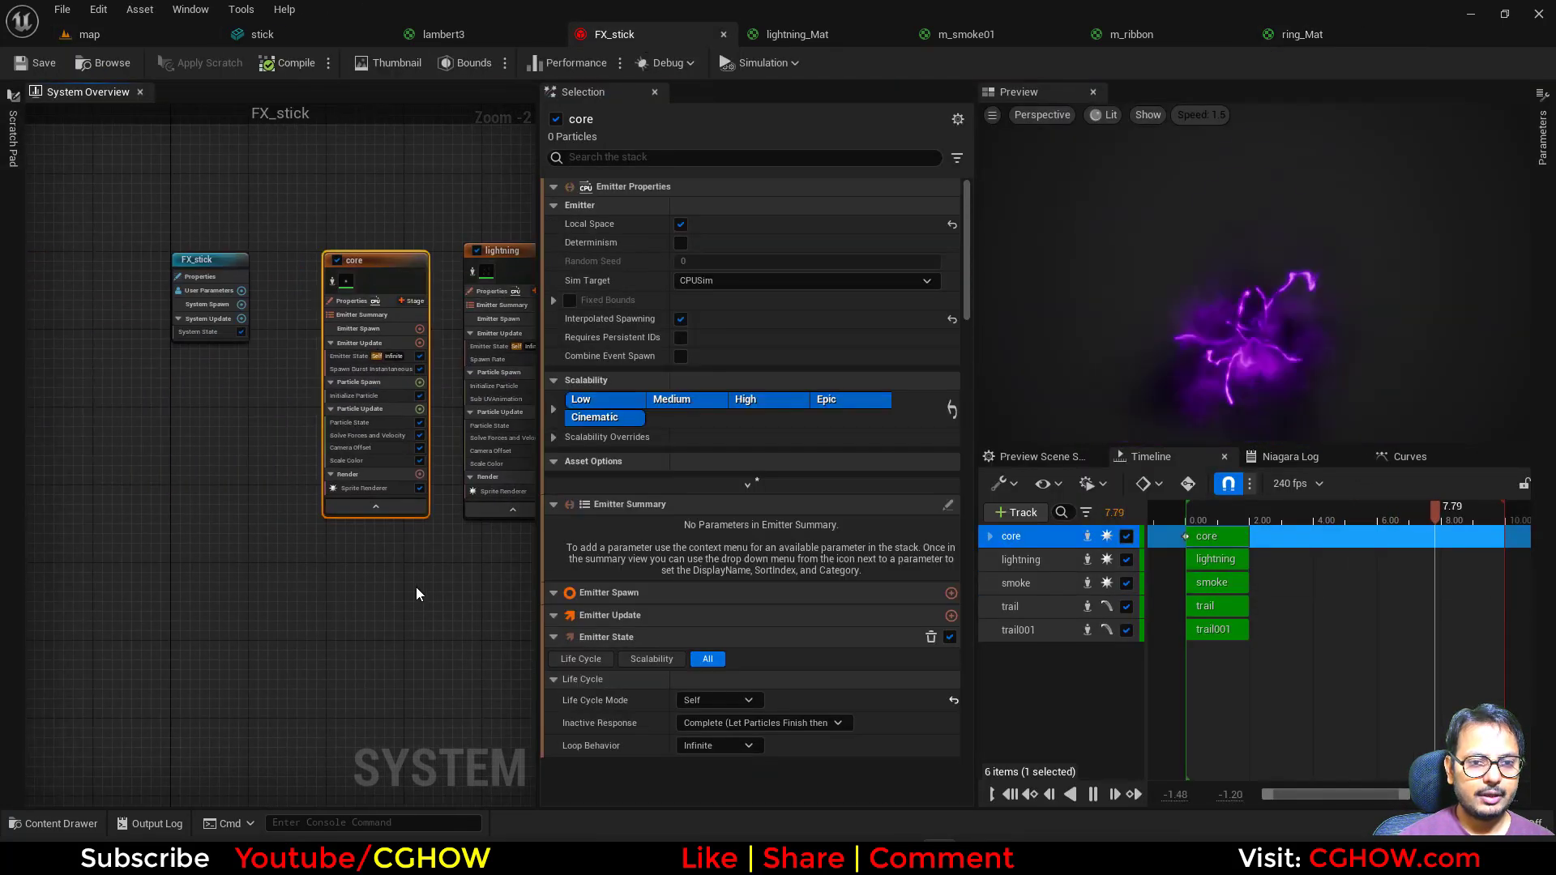
{"action": "right_click_drag", "start_coordinate": [418, 591], "coordinate": [38, 592]}
{"action": "left_click", "coordinate": [369, 228]}
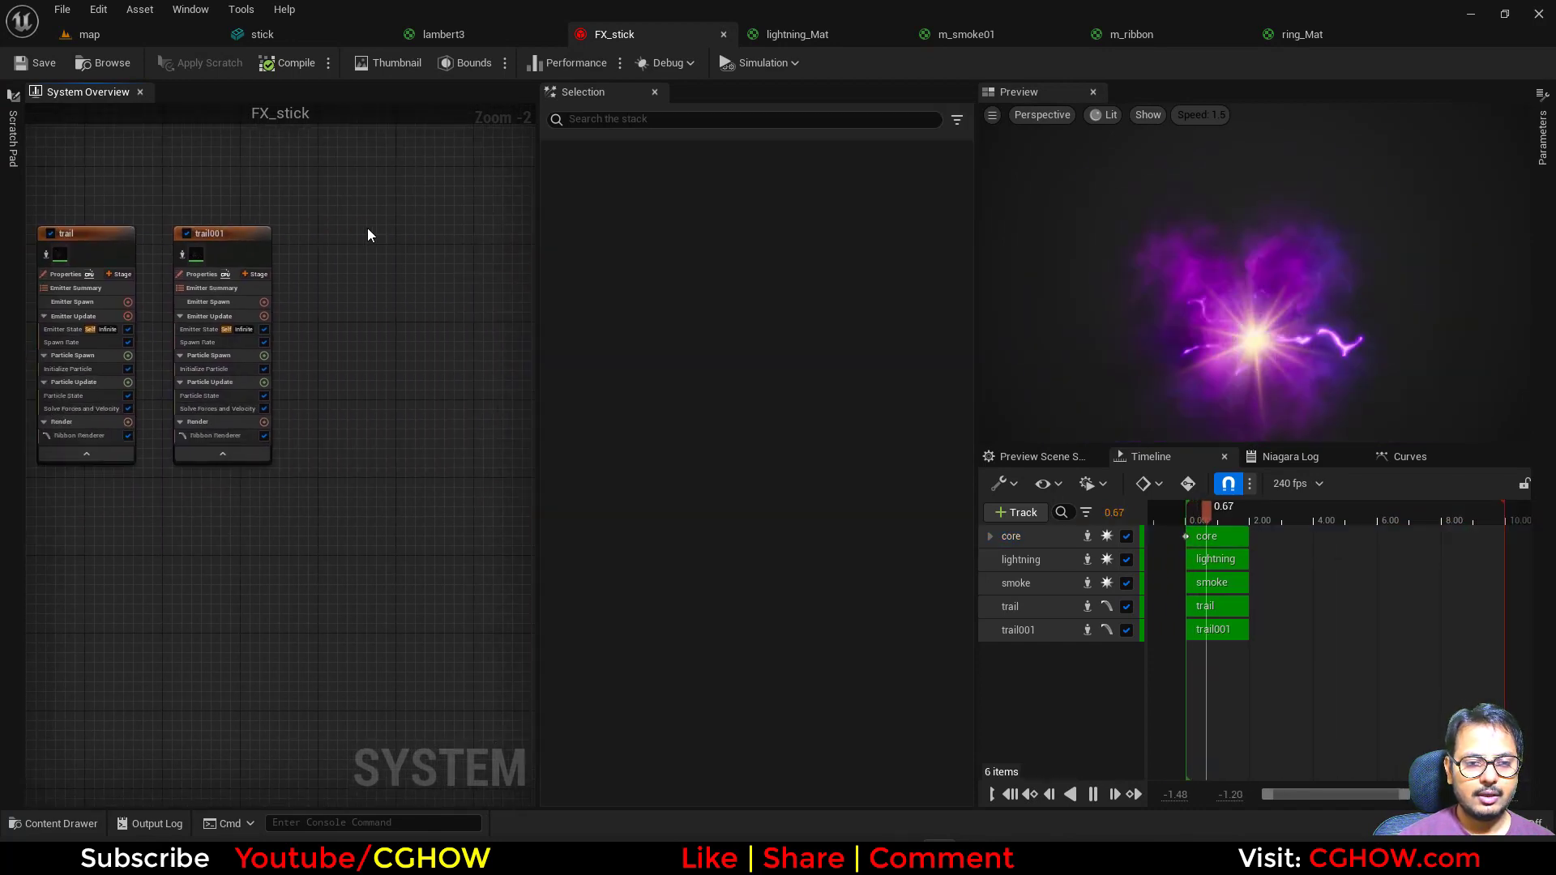
{"action": "key", "text": "ctrl+v"}
{"action": "double_click", "coordinate": [405, 230]}
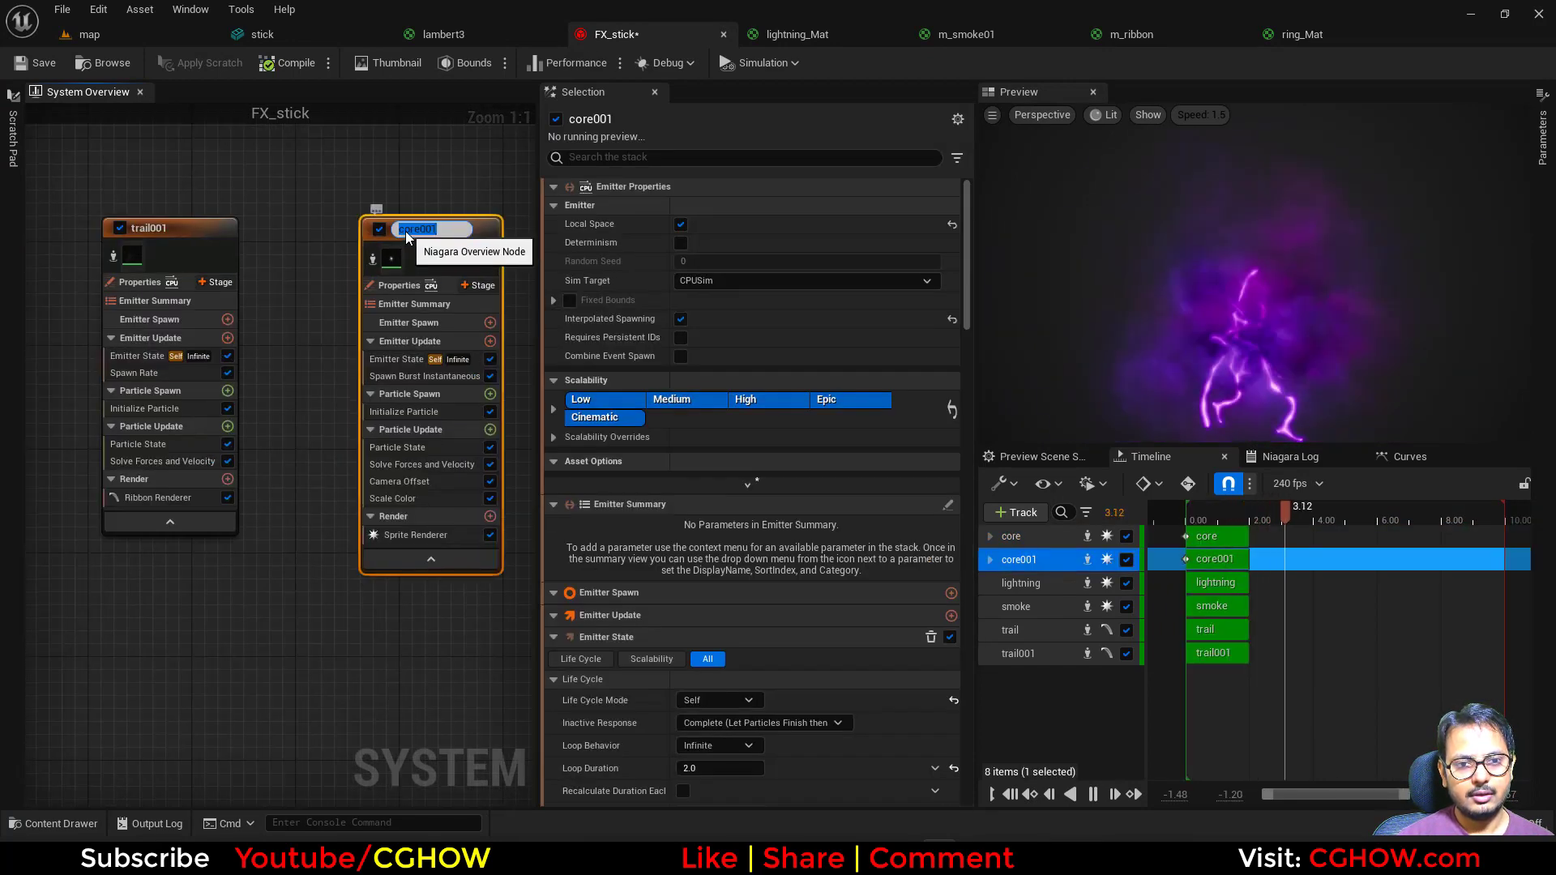
{"action": "type", "text": "shape"}
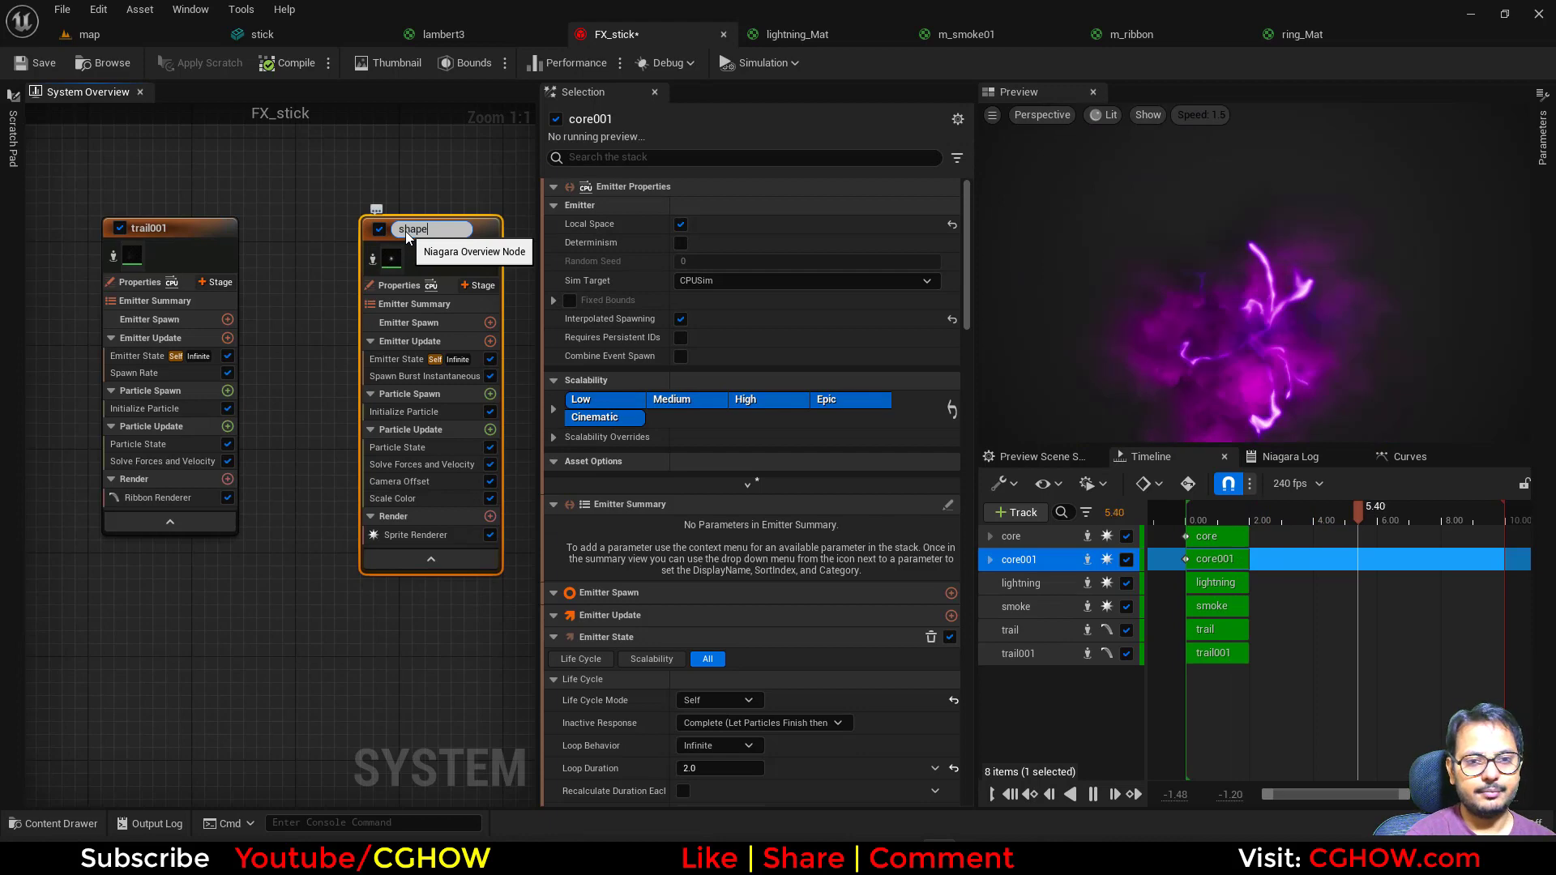
{"action": "key", "text": "Return"}
Assign ring_Mat to the shape emitter's Sprite Renderer and add a Dynamic Material Parameters module to Particle Update
{"action": "left_click", "coordinate": [415, 532]}
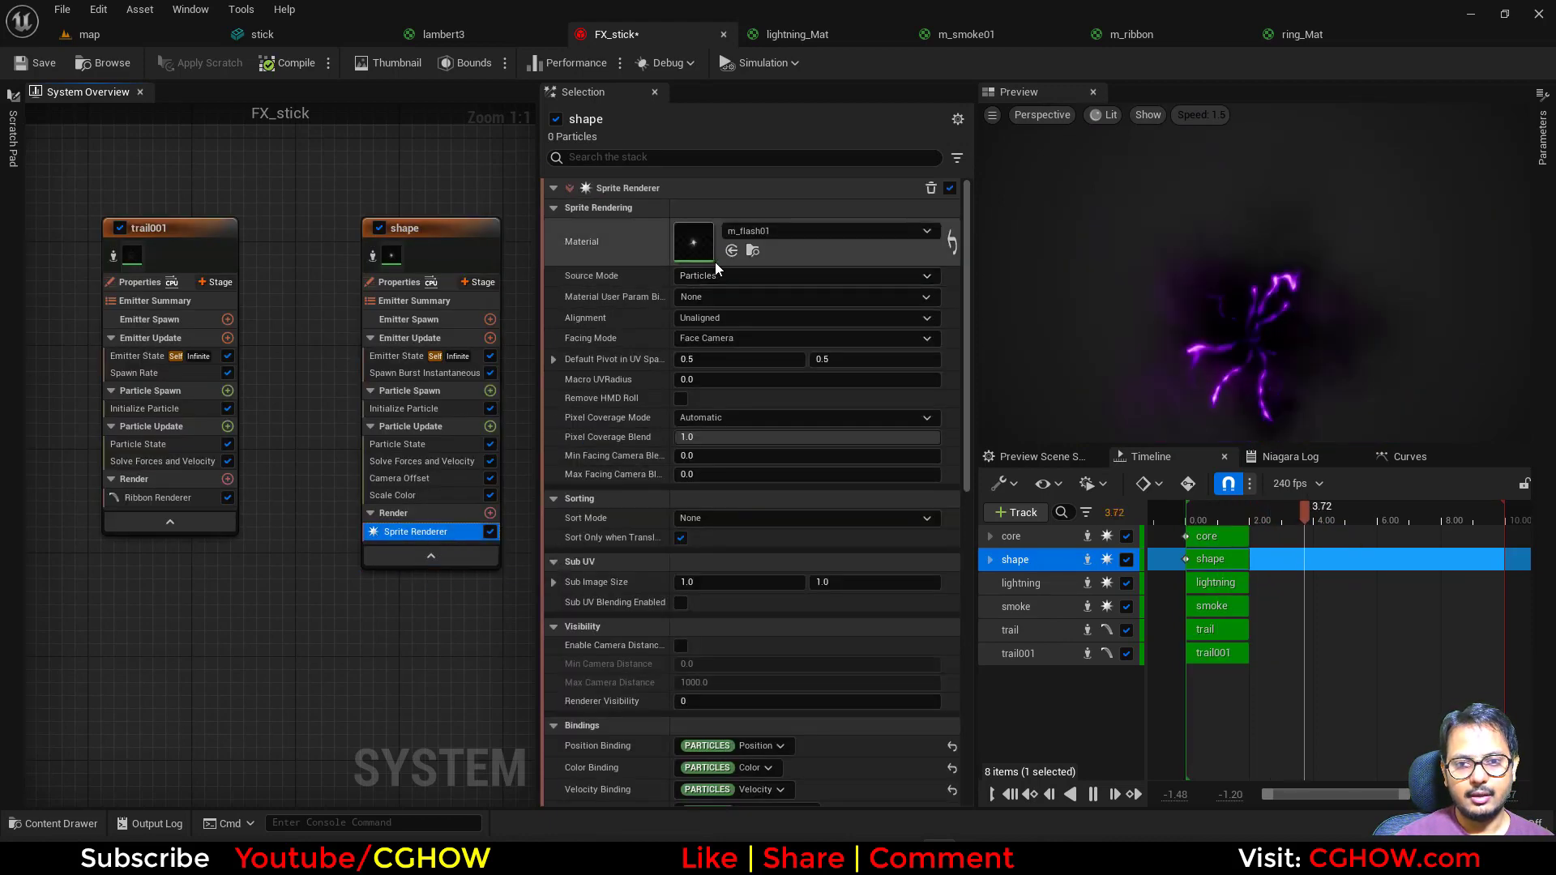
{"action": "right_click_drag", "start_coordinate": [301, 625], "coordinate": [224, 632]}
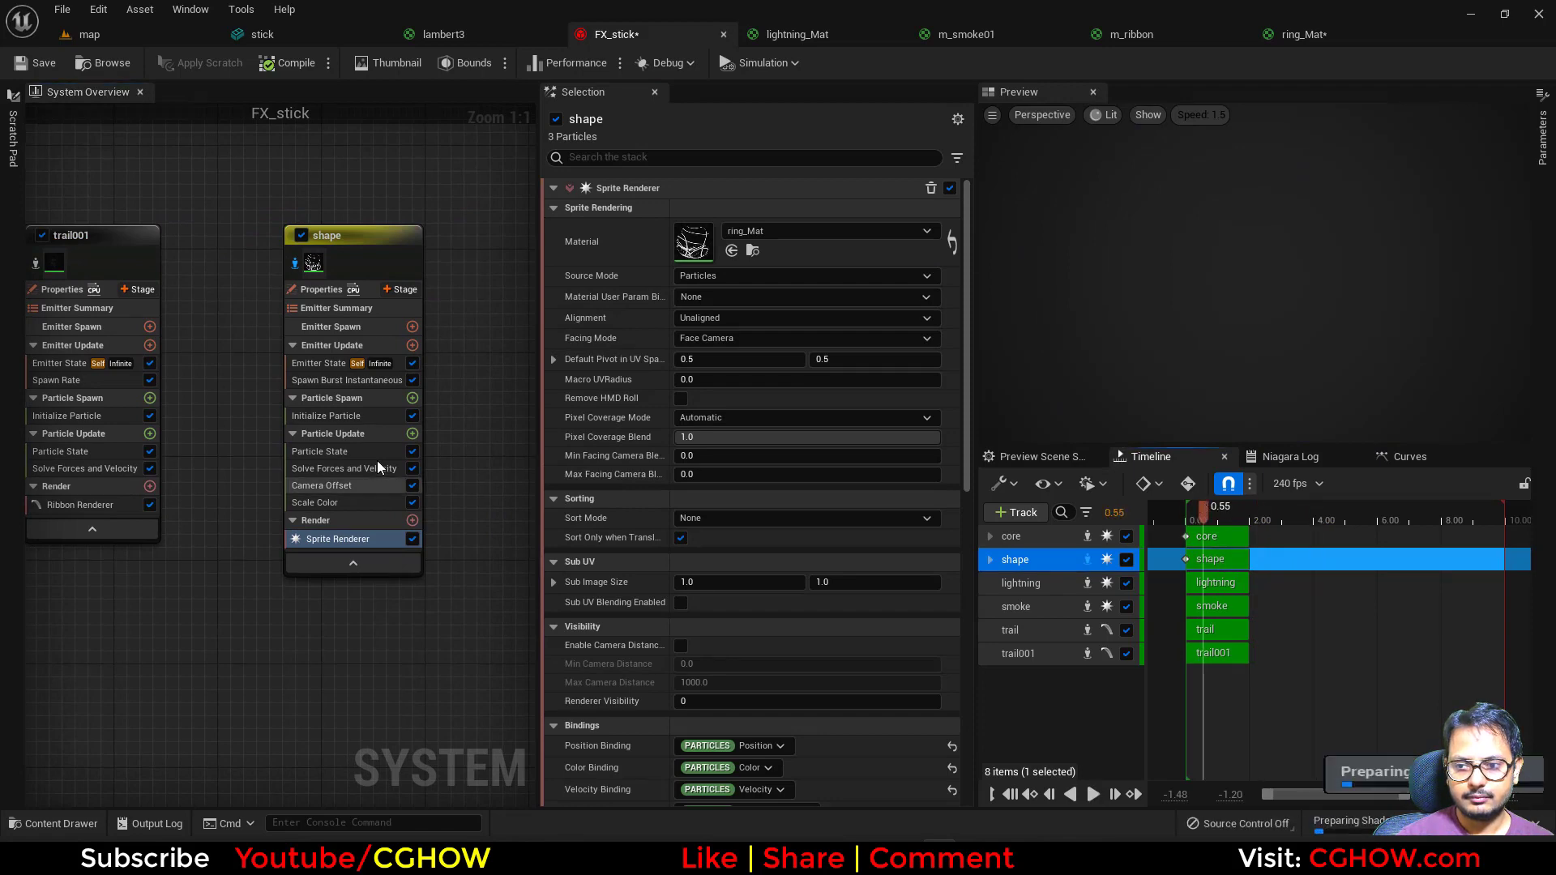
{"action": "left_click", "coordinate": [411, 434]}
{"action": "type", "text": "dyn"}
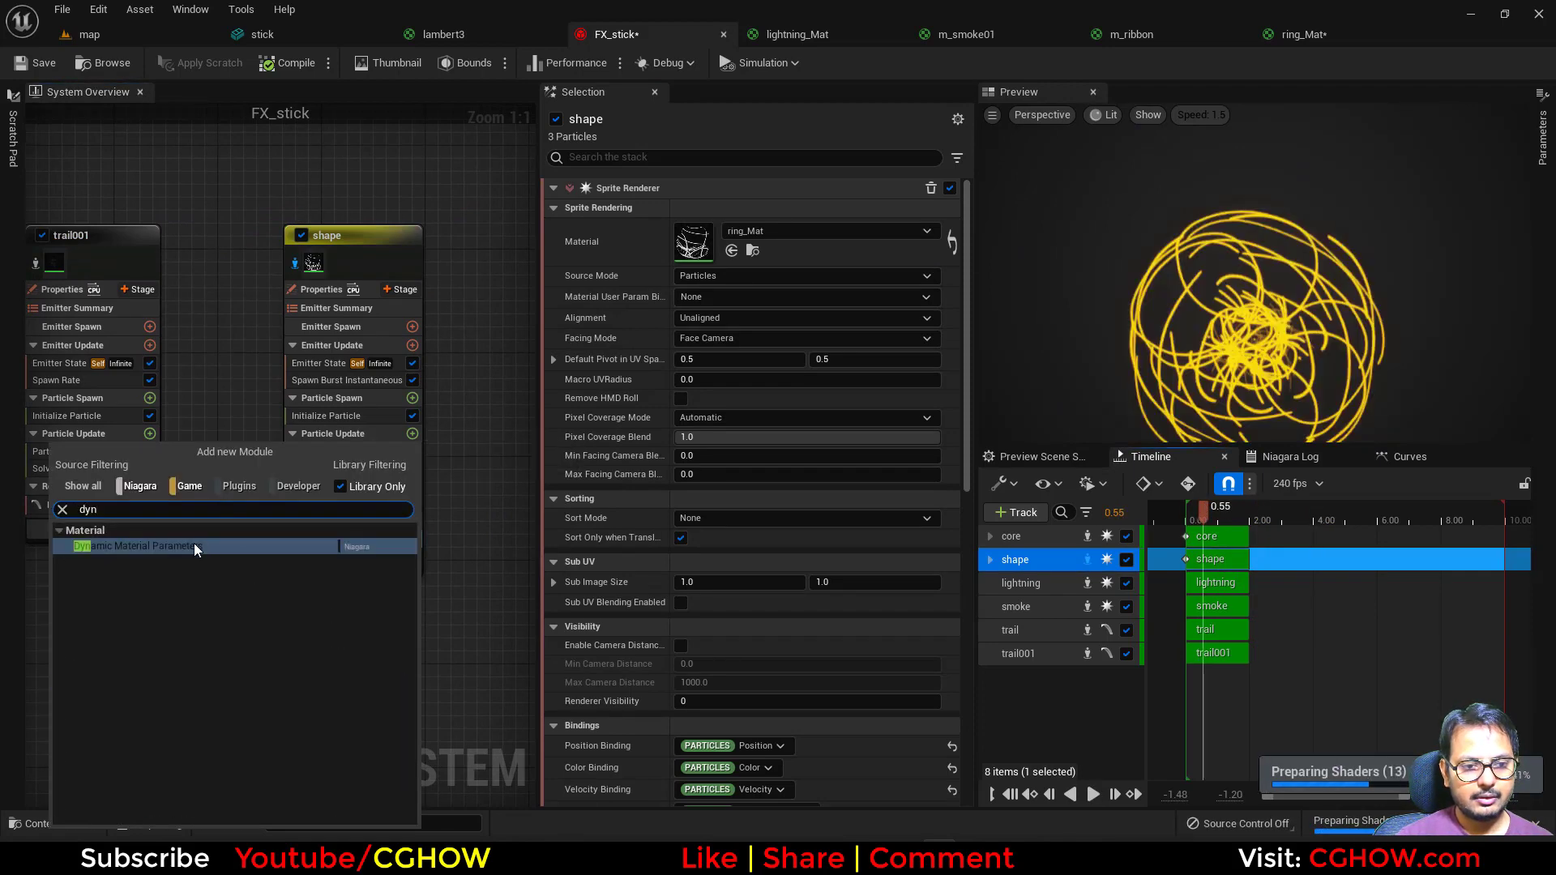
{"action": "left_click", "coordinate": [195, 547]}
Set the shape emitter's burst spawn count to 1 and its Sprite Rotation Mode to Unset
{"action": "left_click", "coordinate": [325, 378]}
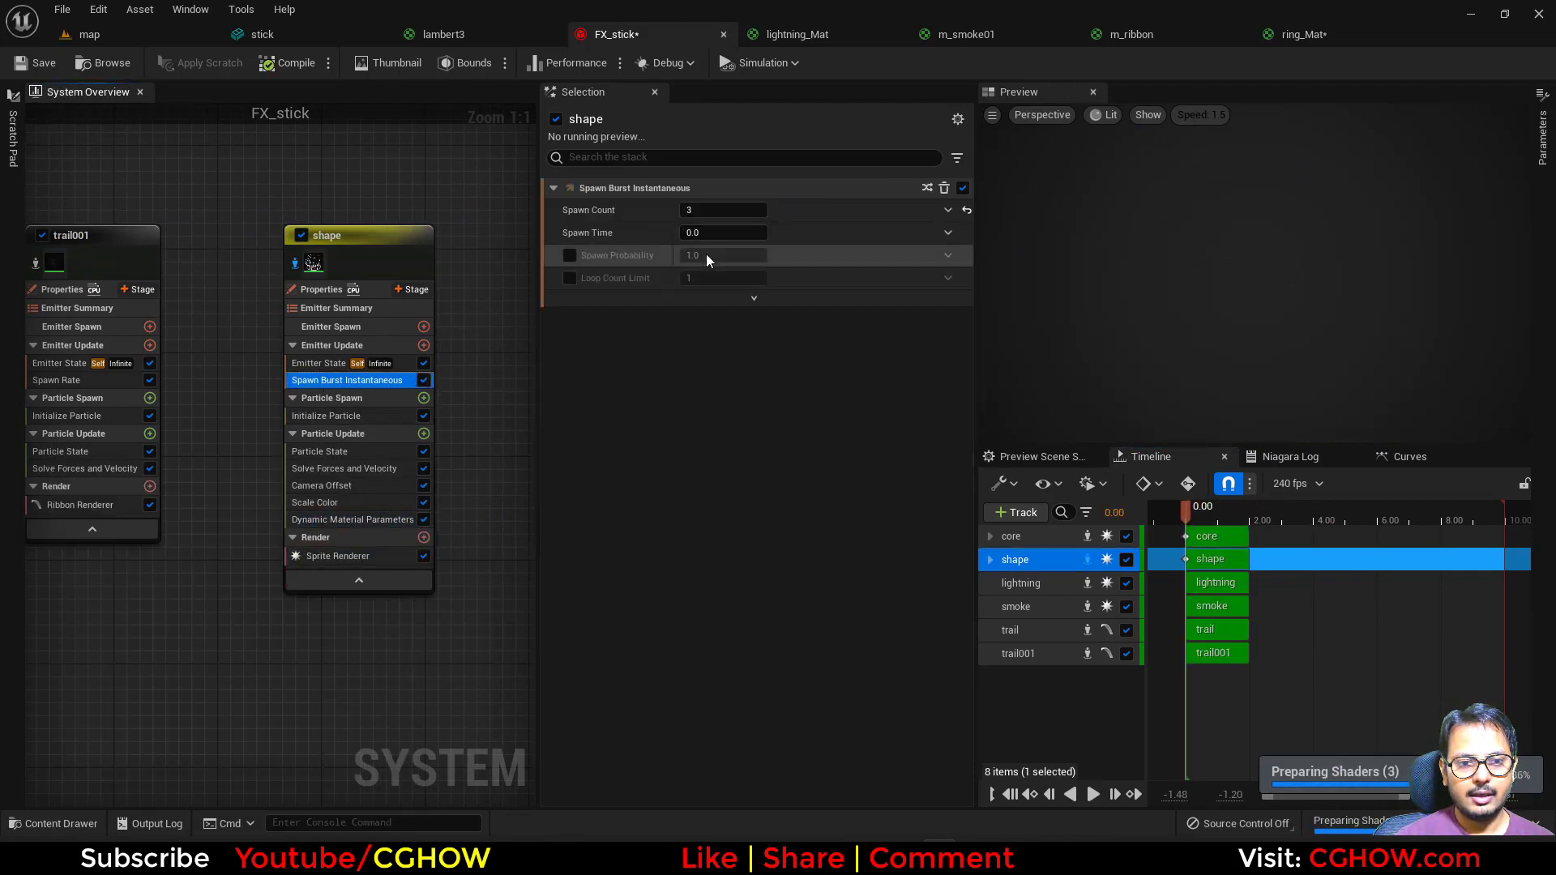
{"action": "left_click", "coordinate": [379, 415]}
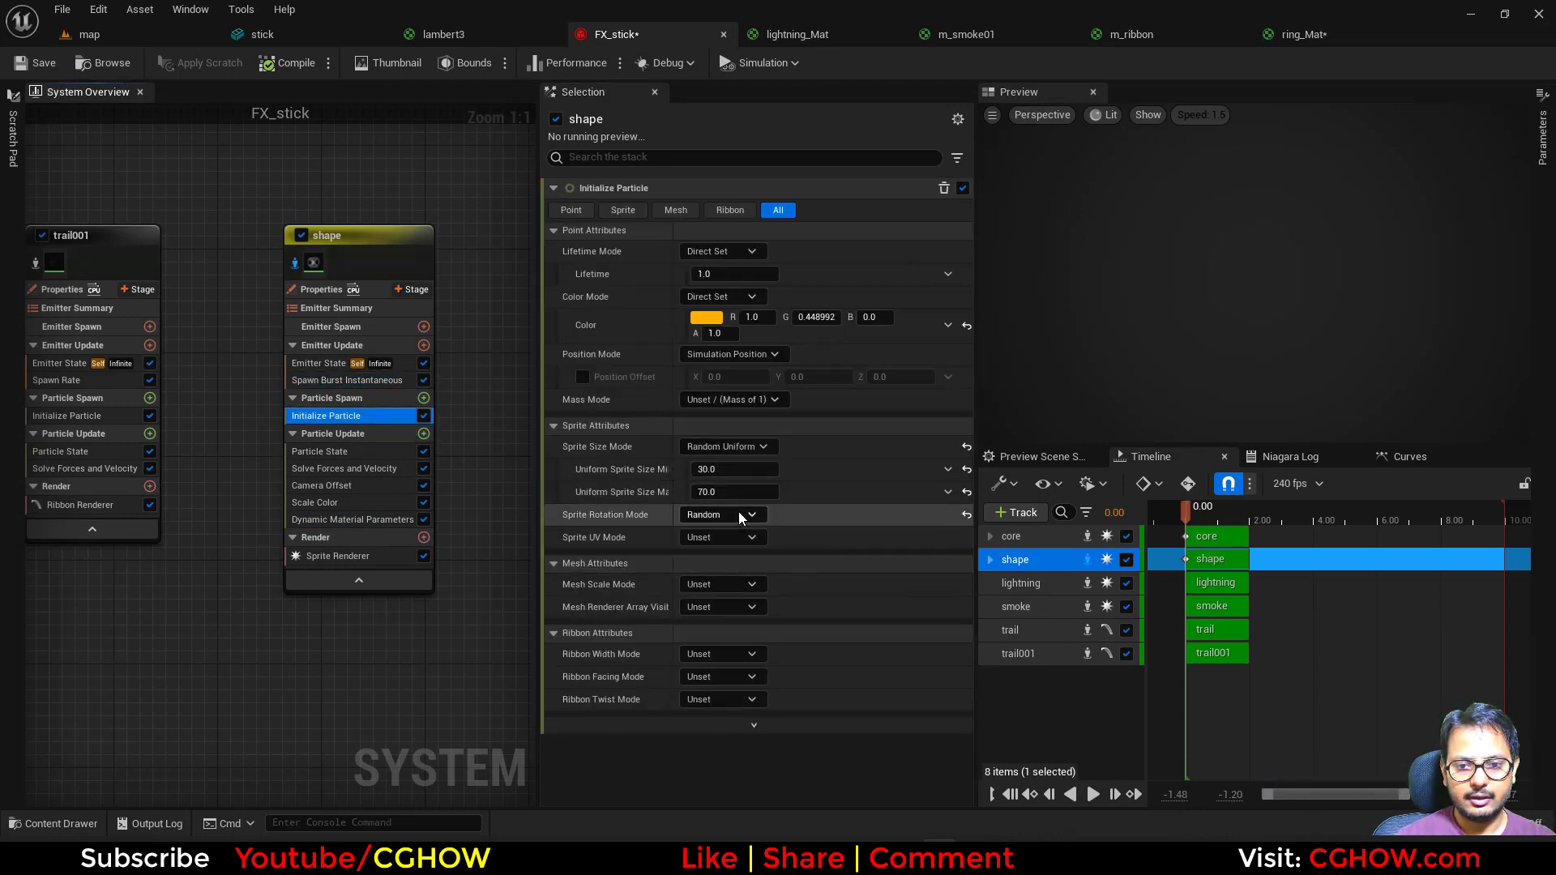
{"action": "left_click", "coordinate": [721, 514]}
{"action": "left_click", "coordinate": [736, 539]}
Set the shape emitter's Sprite Size Mode to Uniform with a size of 100
{"action": "left_click", "coordinate": [725, 446]}
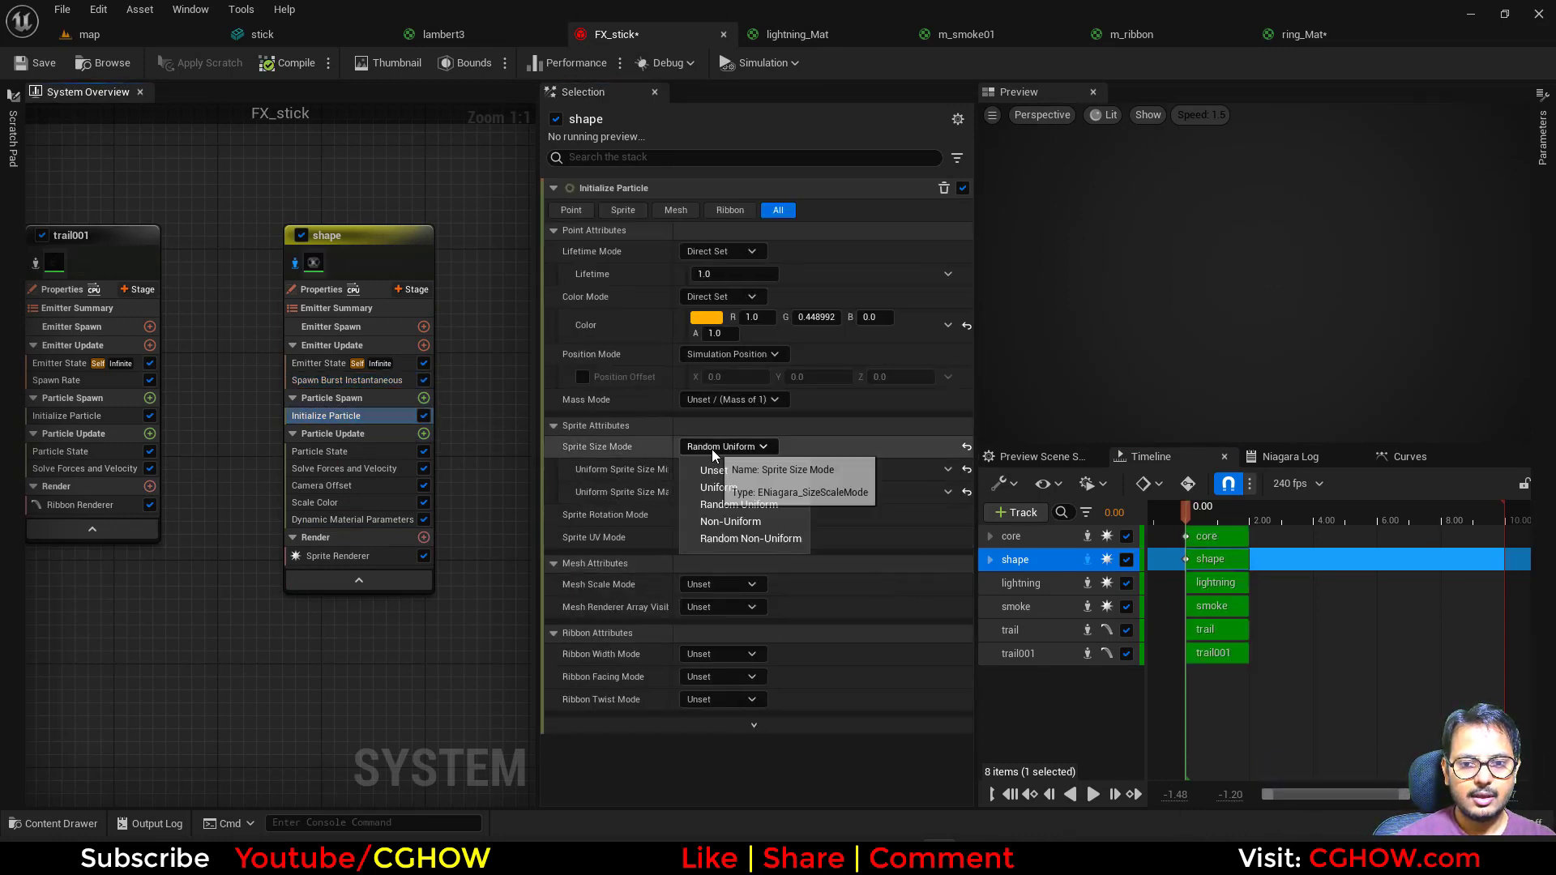
{"action": "left_click", "coordinate": [729, 488]}
{"action": "left_click", "coordinate": [732, 473]}
{"action": "type", "text": "100"}
{"action": "key", "text": "Return"}
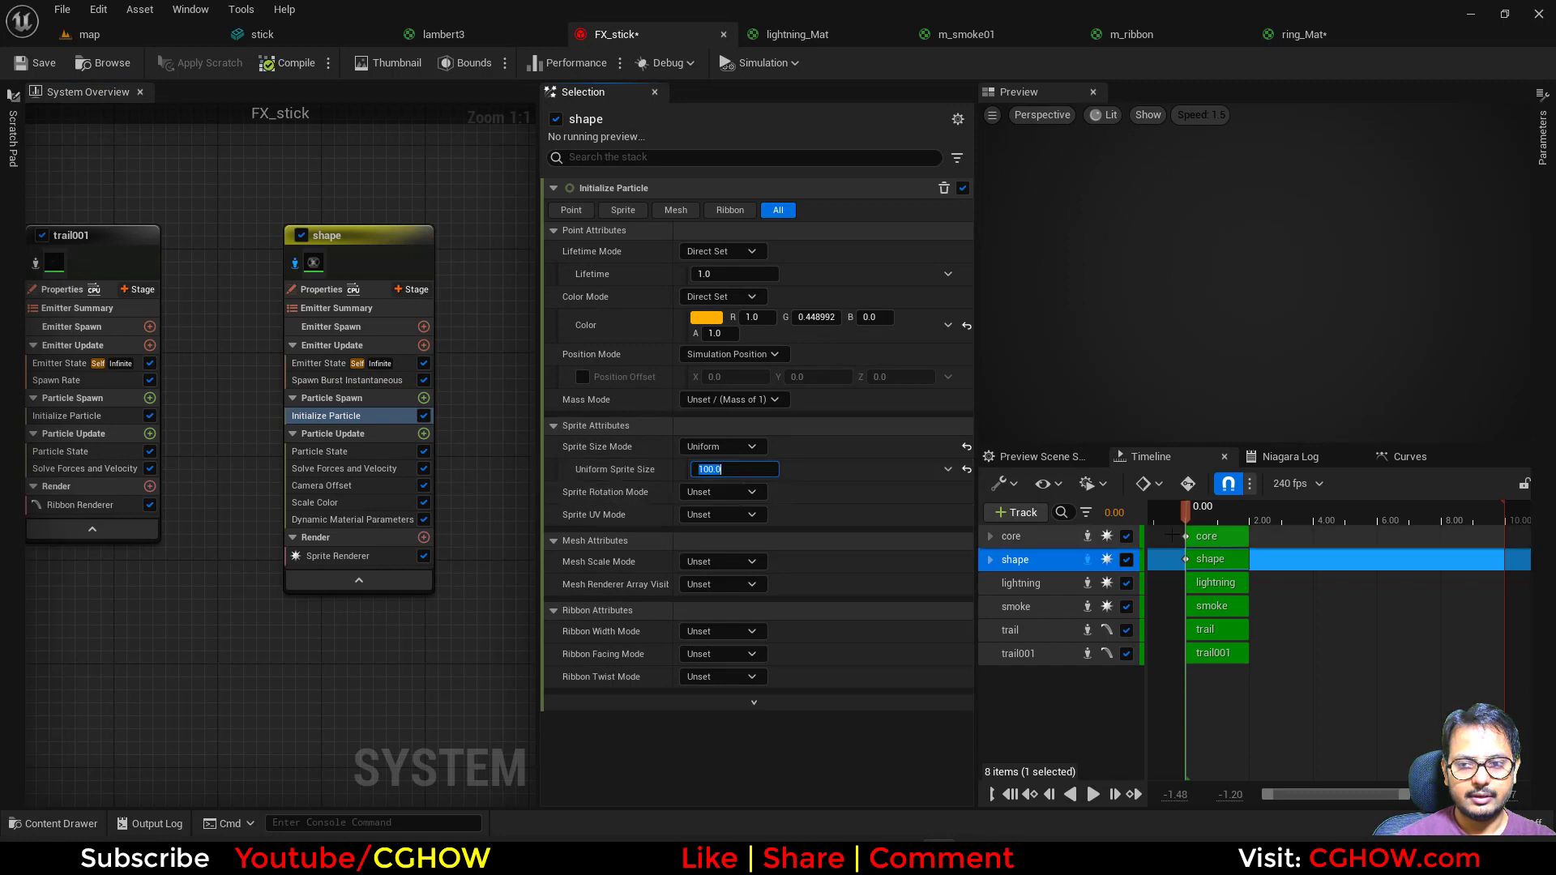
In the shape emitter's Dynamic Material Parameters, try dissolve at 1 and at about 0.24, with tile at 1
{"action": "left_click", "coordinate": [353, 519]}
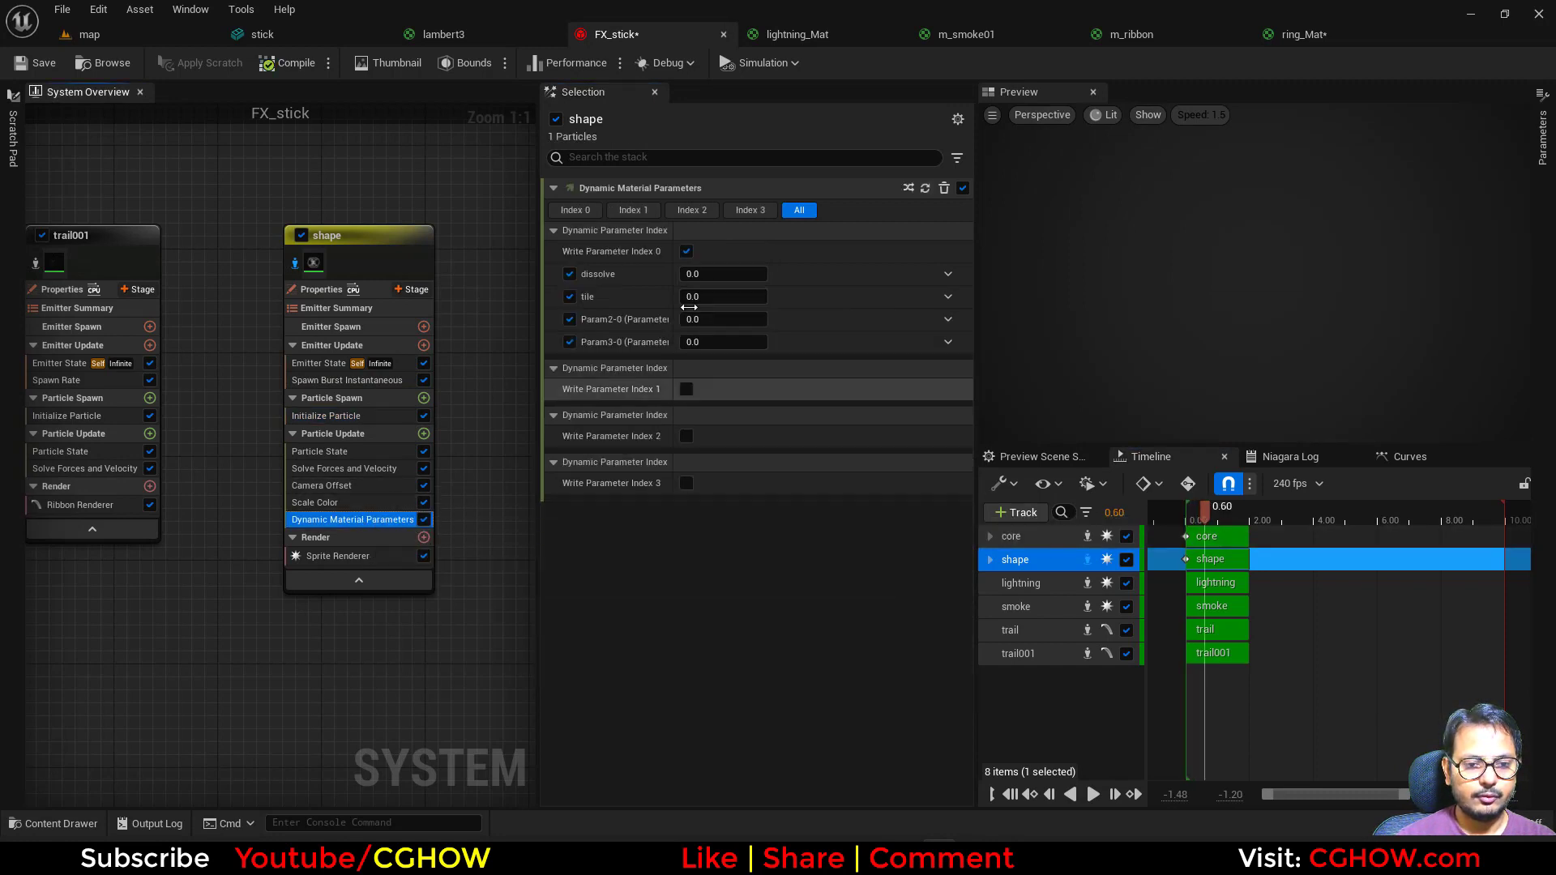
{"action": "type", "text": "1"}
{"action": "key", "text": "Return"}
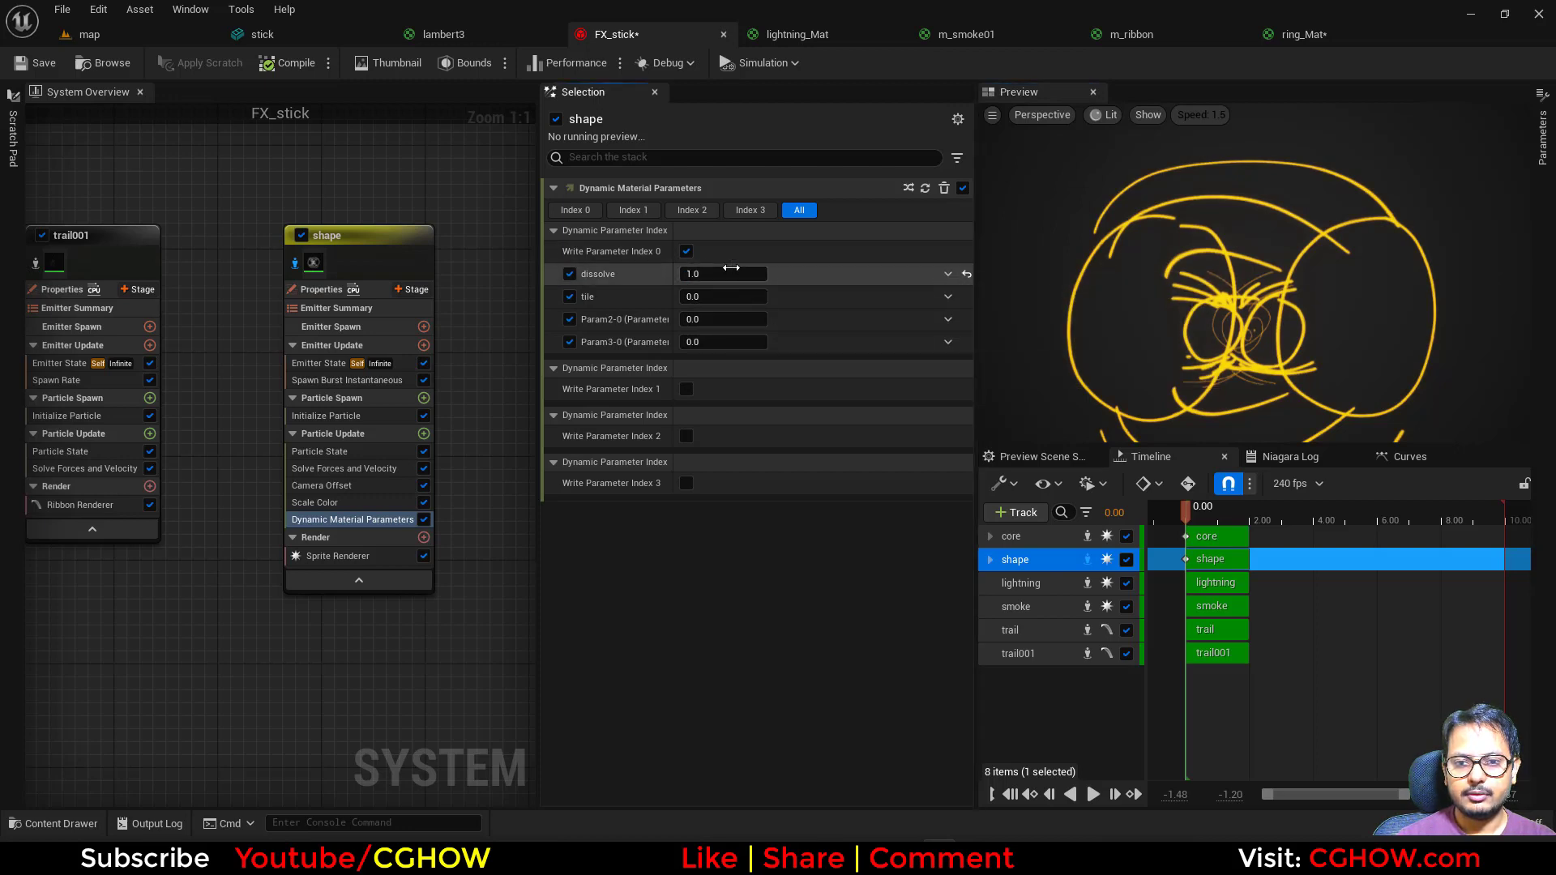
{"action": "mouse_move", "coordinate": [721, 273]}
{"action": "left_mouse_down"}
{"action": "mouse_move", "coordinate": [697, 274]}
{"action": "mouse_move", "coordinate": [723, 274]}
{"action": "left_mouse_up"}
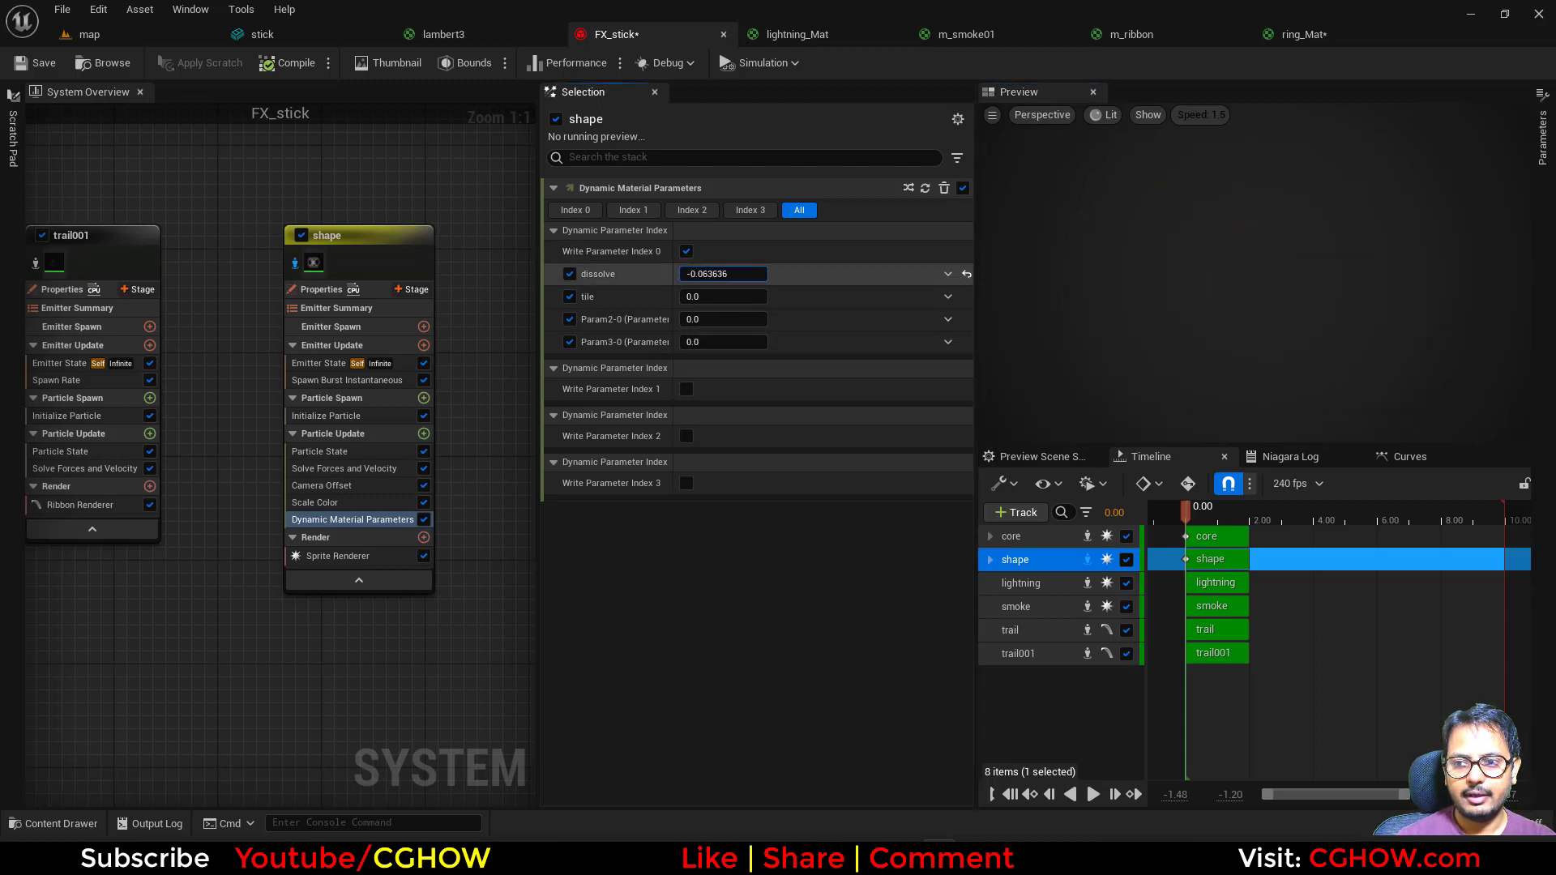
{"action": "left_click", "coordinate": [721, 297]}
{"action": "type", "text": "1"}
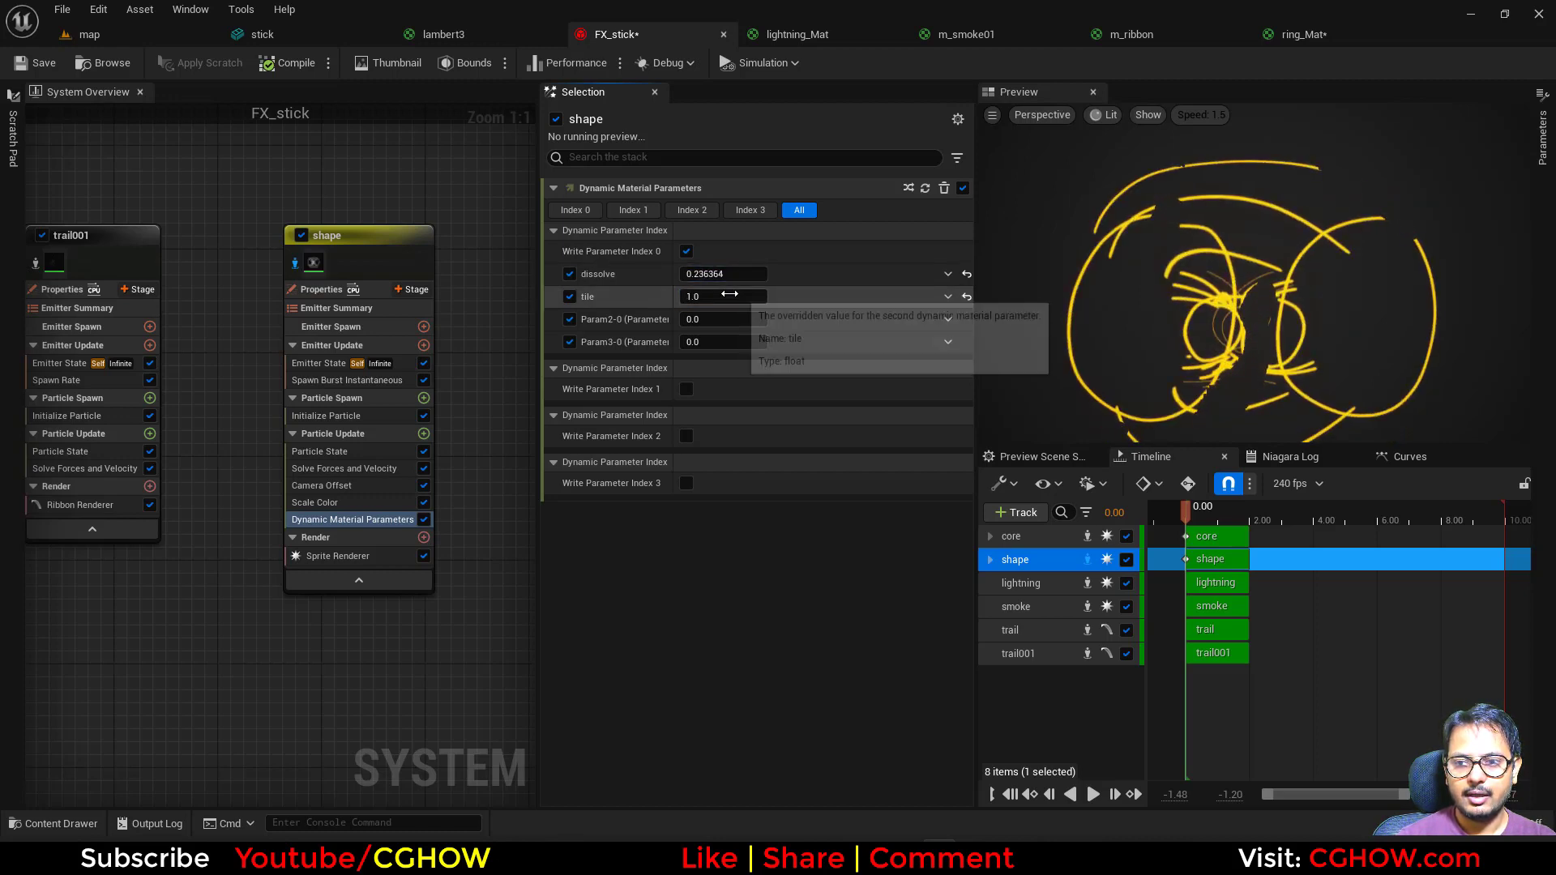
Try tile values of 5 and 10 for the dissolve noise
{"action": "left_click", "coordinate": [740, 296]}
{"action": "type", "text": "5"}
{"action": "key", "text": "Return"}
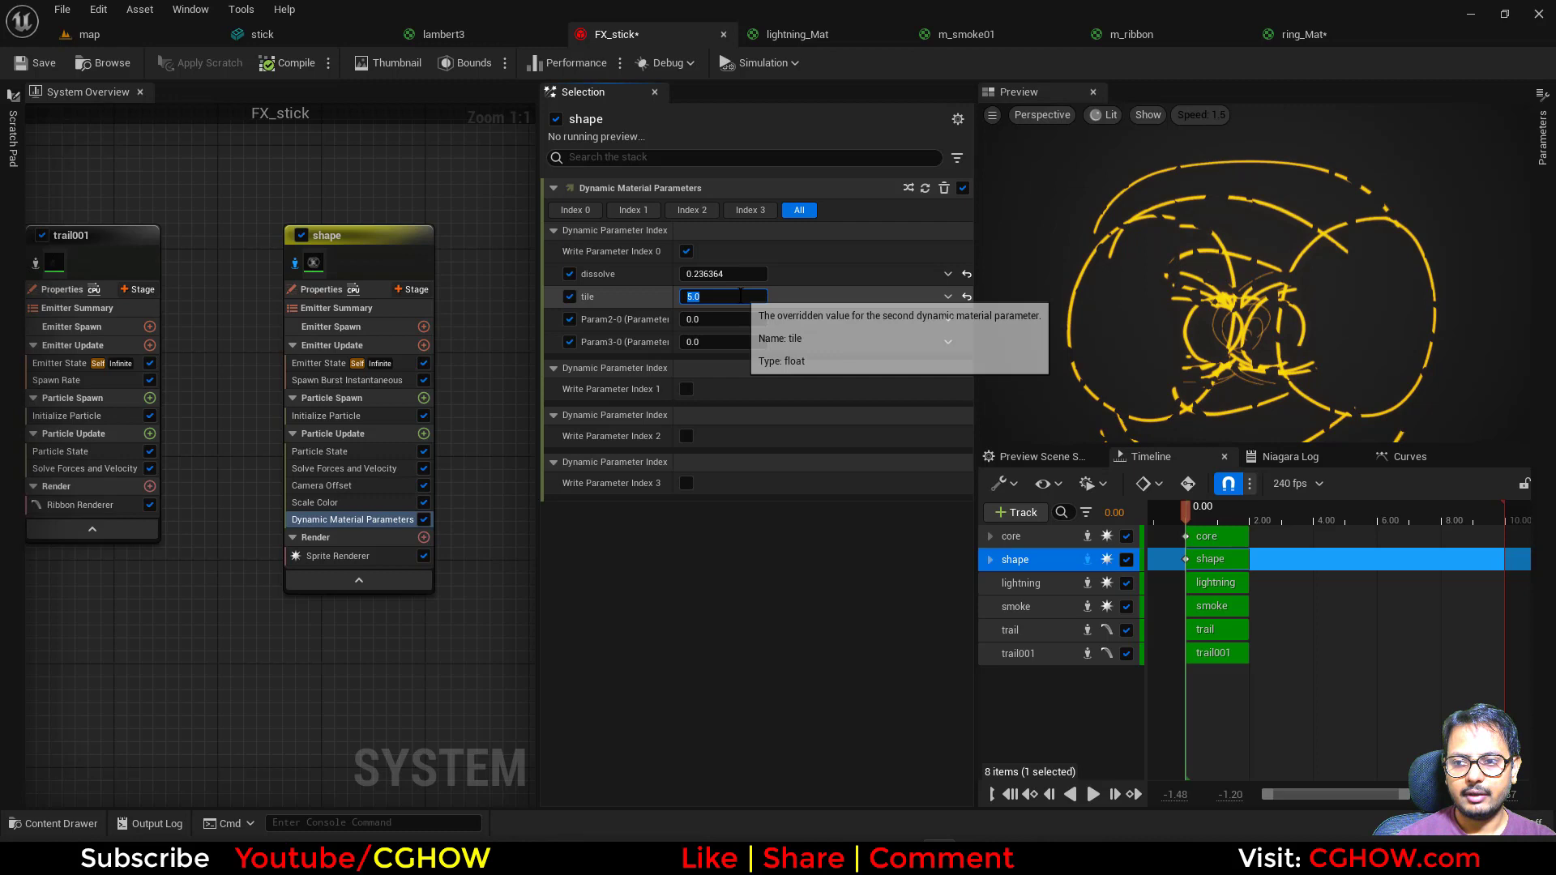
{"action": "type", "text": "10"}
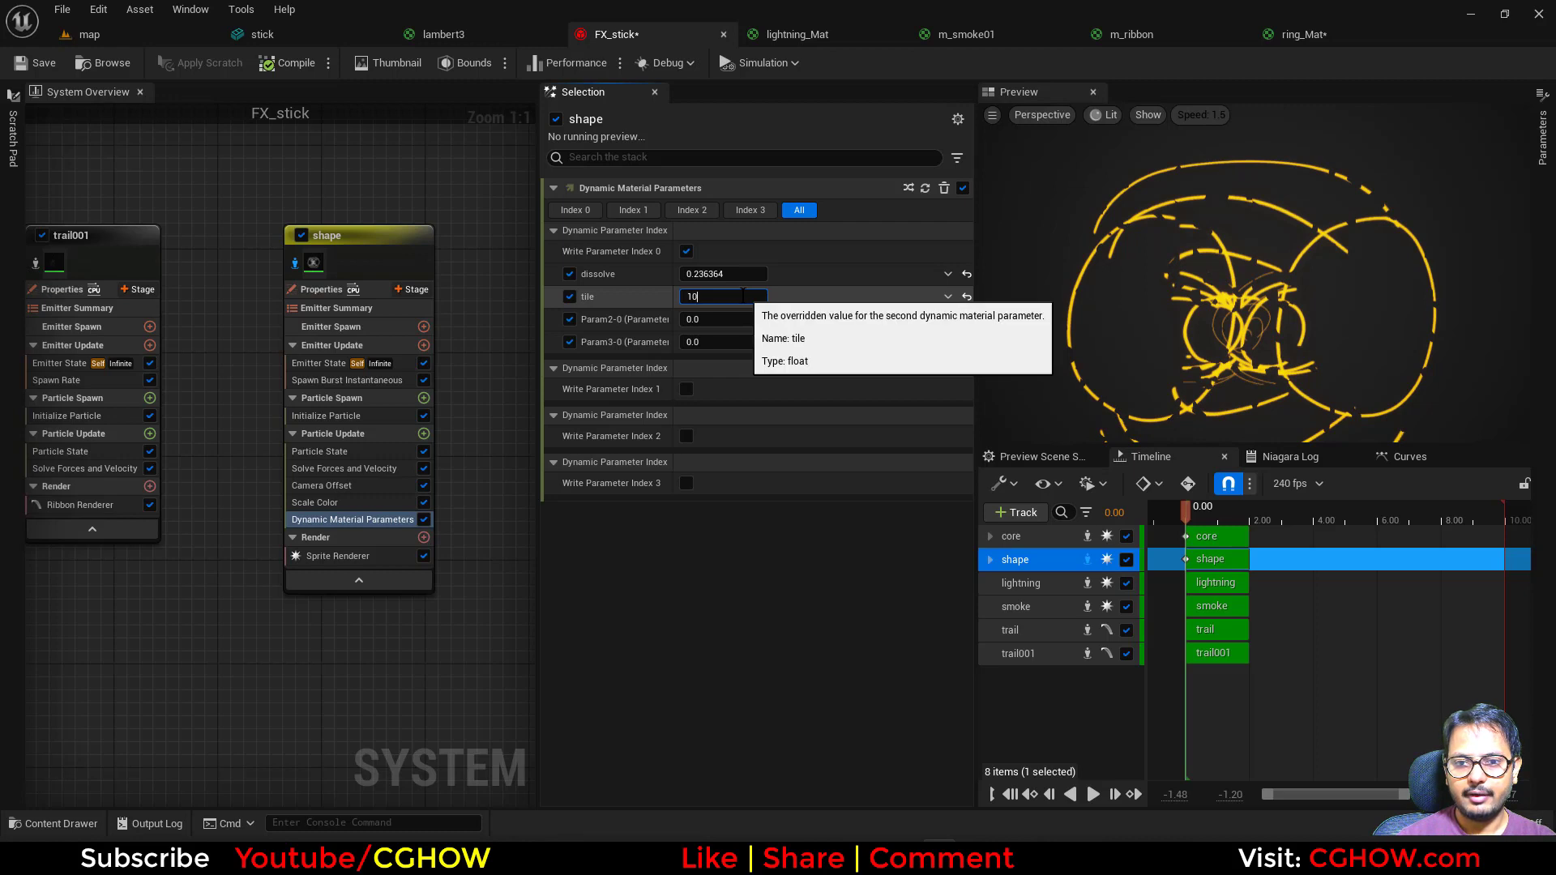
{"action": "key", "text": "Return"}
Set the tile parameter to 20 and adjust dissolve to about 0.99
{"action": "left_click_drag", "start_coordinate": [729, 274], "coordinate": [753, 274]}
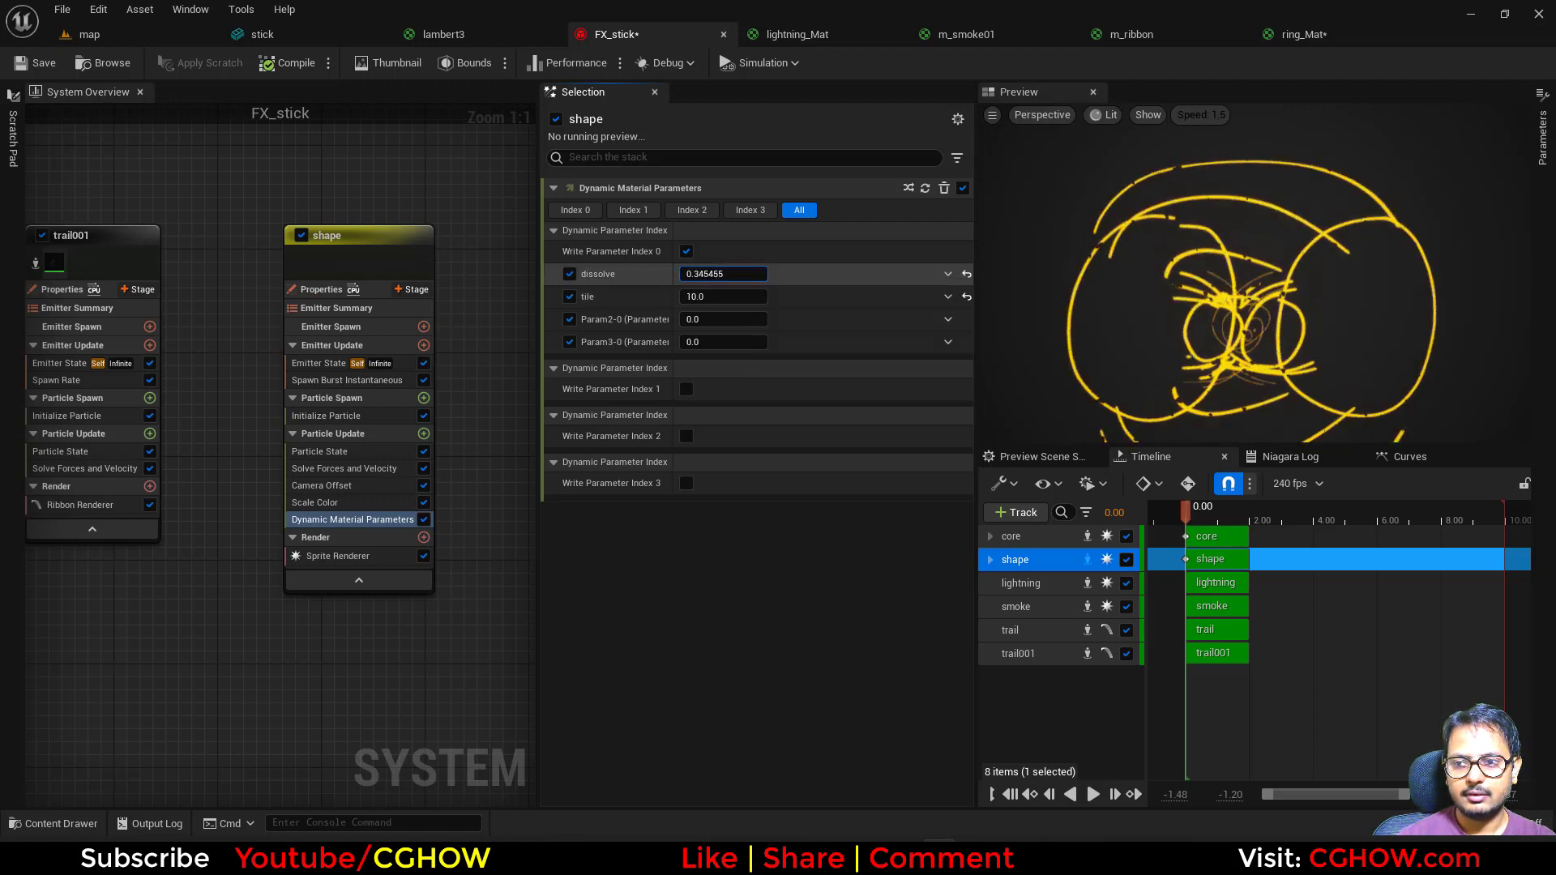
{"action": "left_click", "coordinate": [734, 297]}
{"action": "type", "text": "20"}
{"action": "key", "text": "Return"}
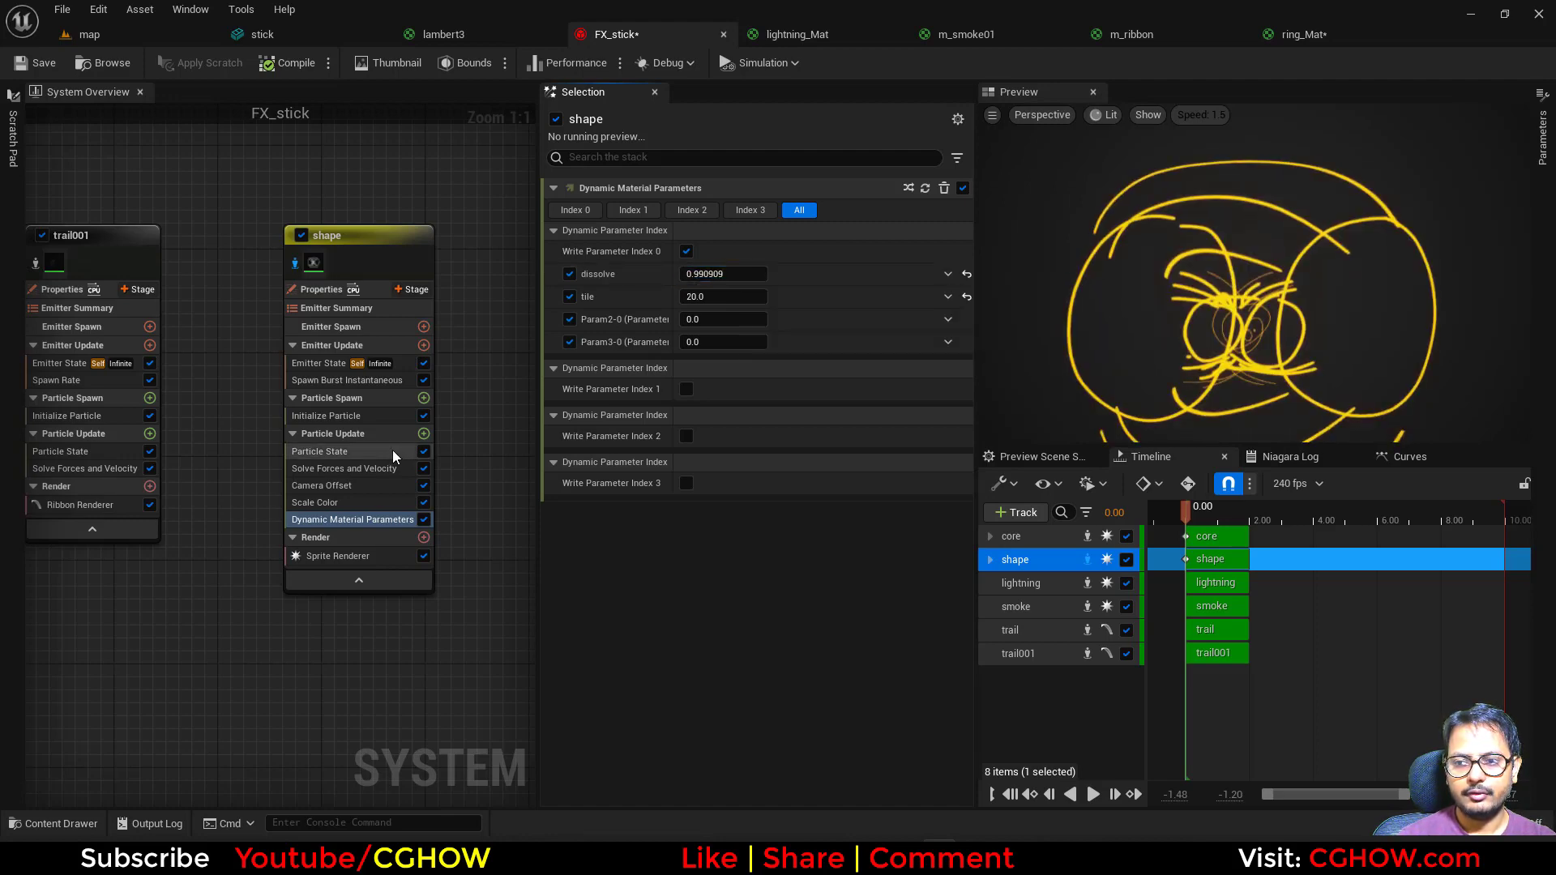
Set the shape emitter's particle color to a light purple with a brightness value of 20
{"action": "left_click", "coordinate": [340, 416]}
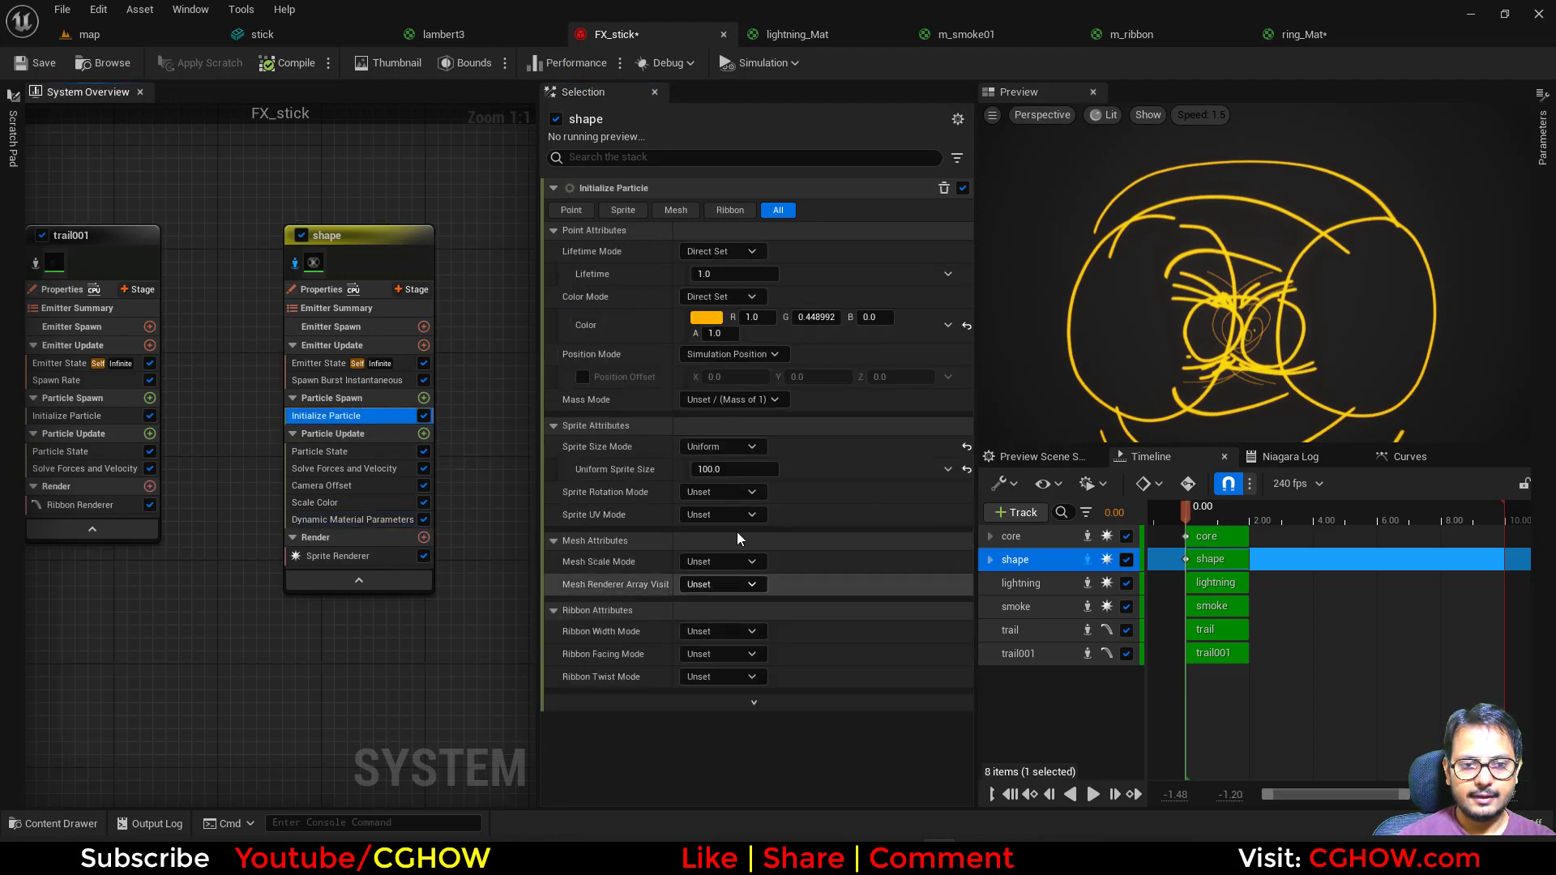
{"action": "left_click", "coordinate": [704, 316]}
{"action": "left_click_drag", "start_coordinate": [760, 463], "coordinate": [798, 410]}
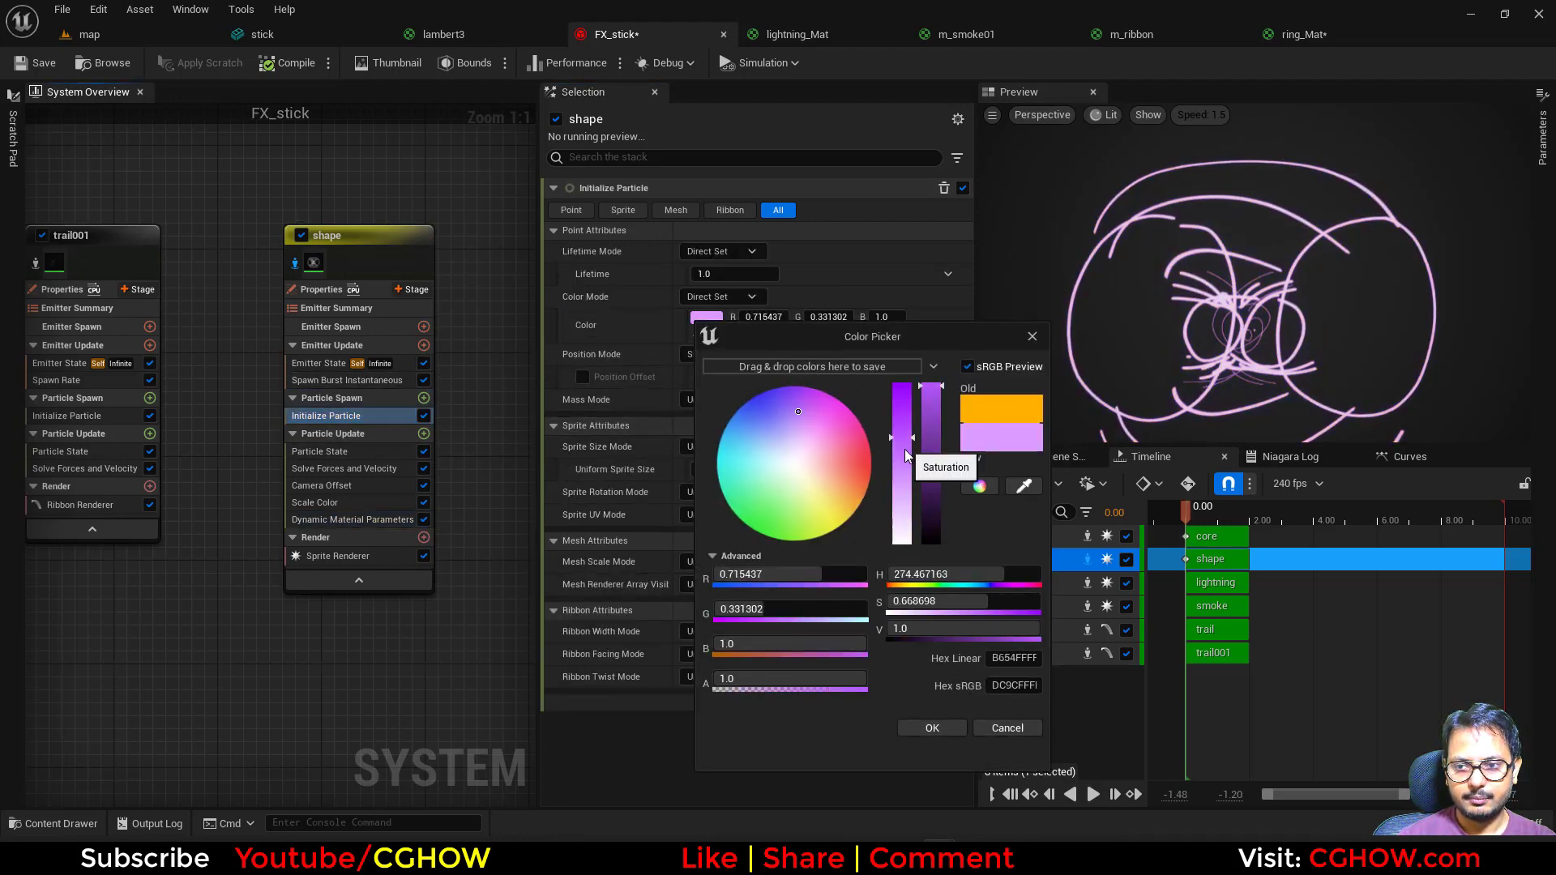
{"action": "key", "text": "Return"}
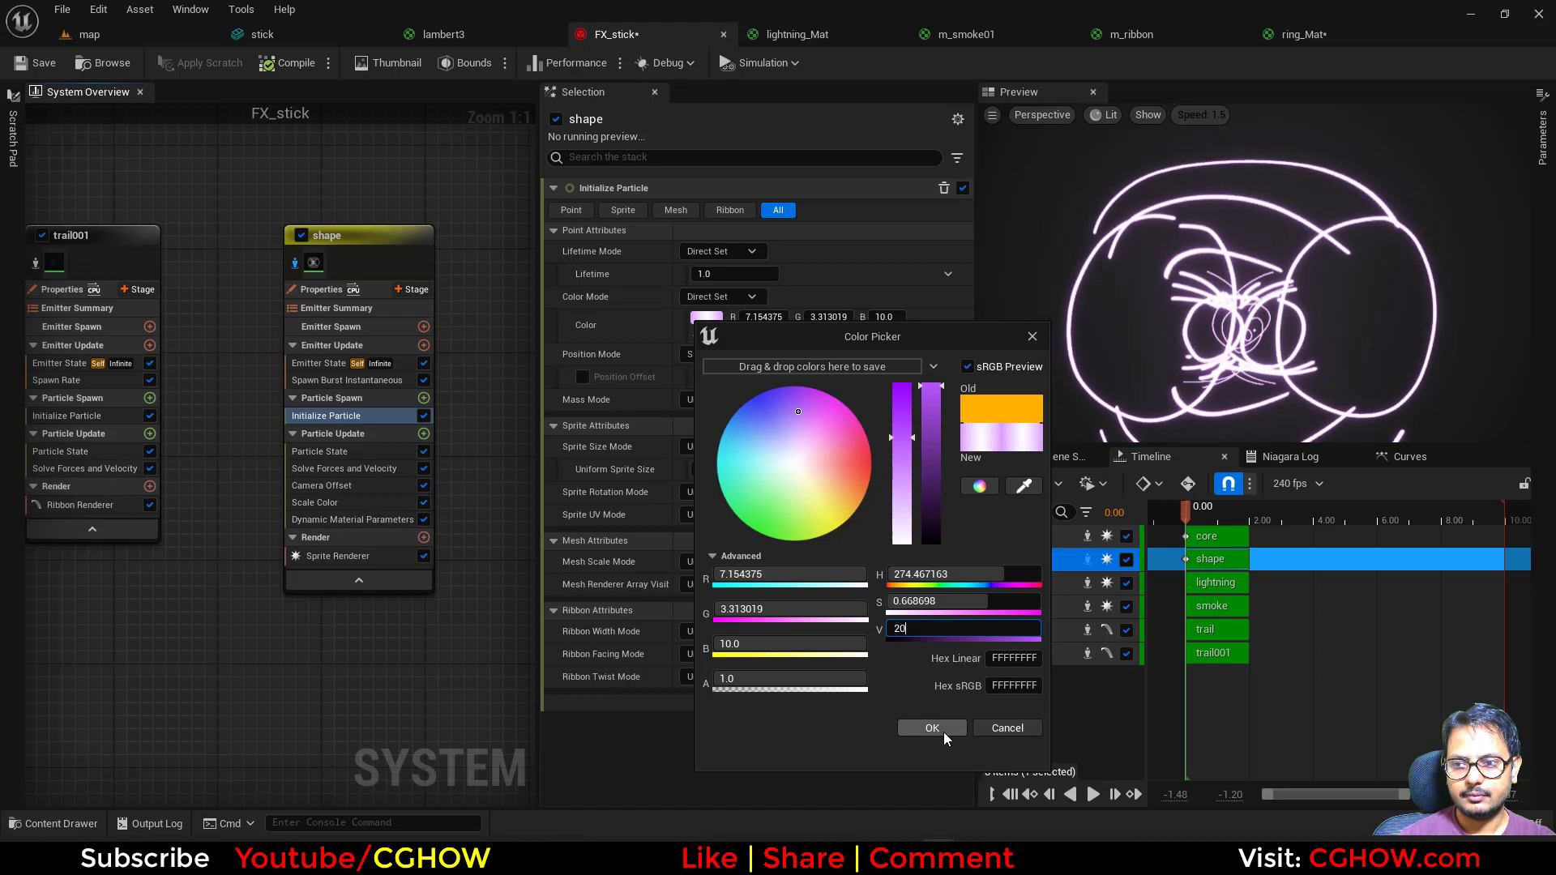
{"action": "left_click", "coordinate": [932, 727]}
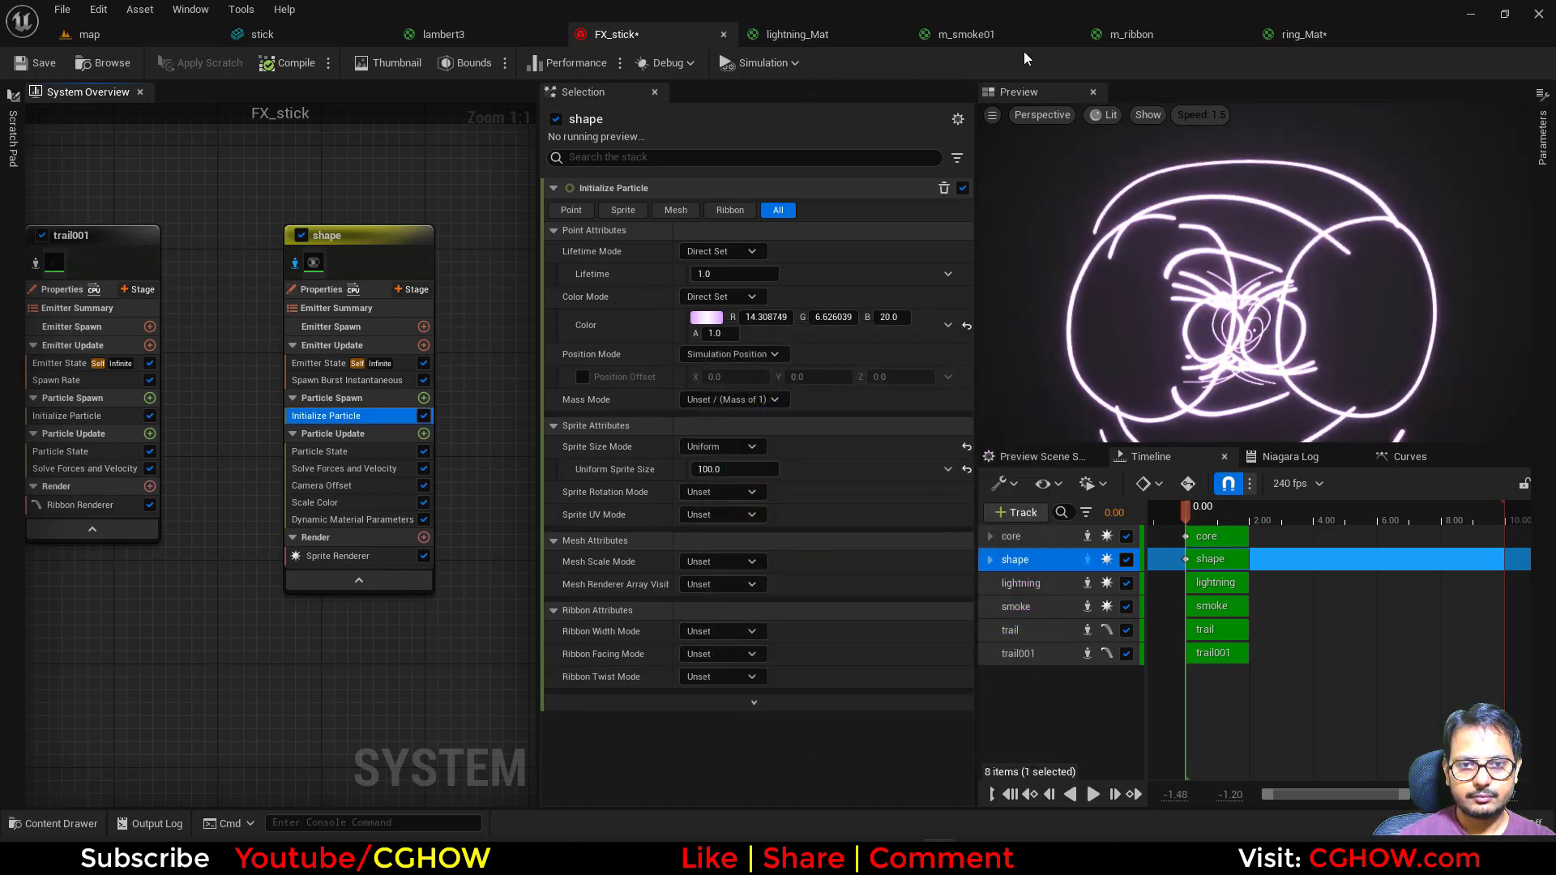
In ring_Mat, duplicate the T_noise_blur_01 texture sample and place the copy above the Particle Color node
{"action": "left_click", "coordinate": [1317, 37]}
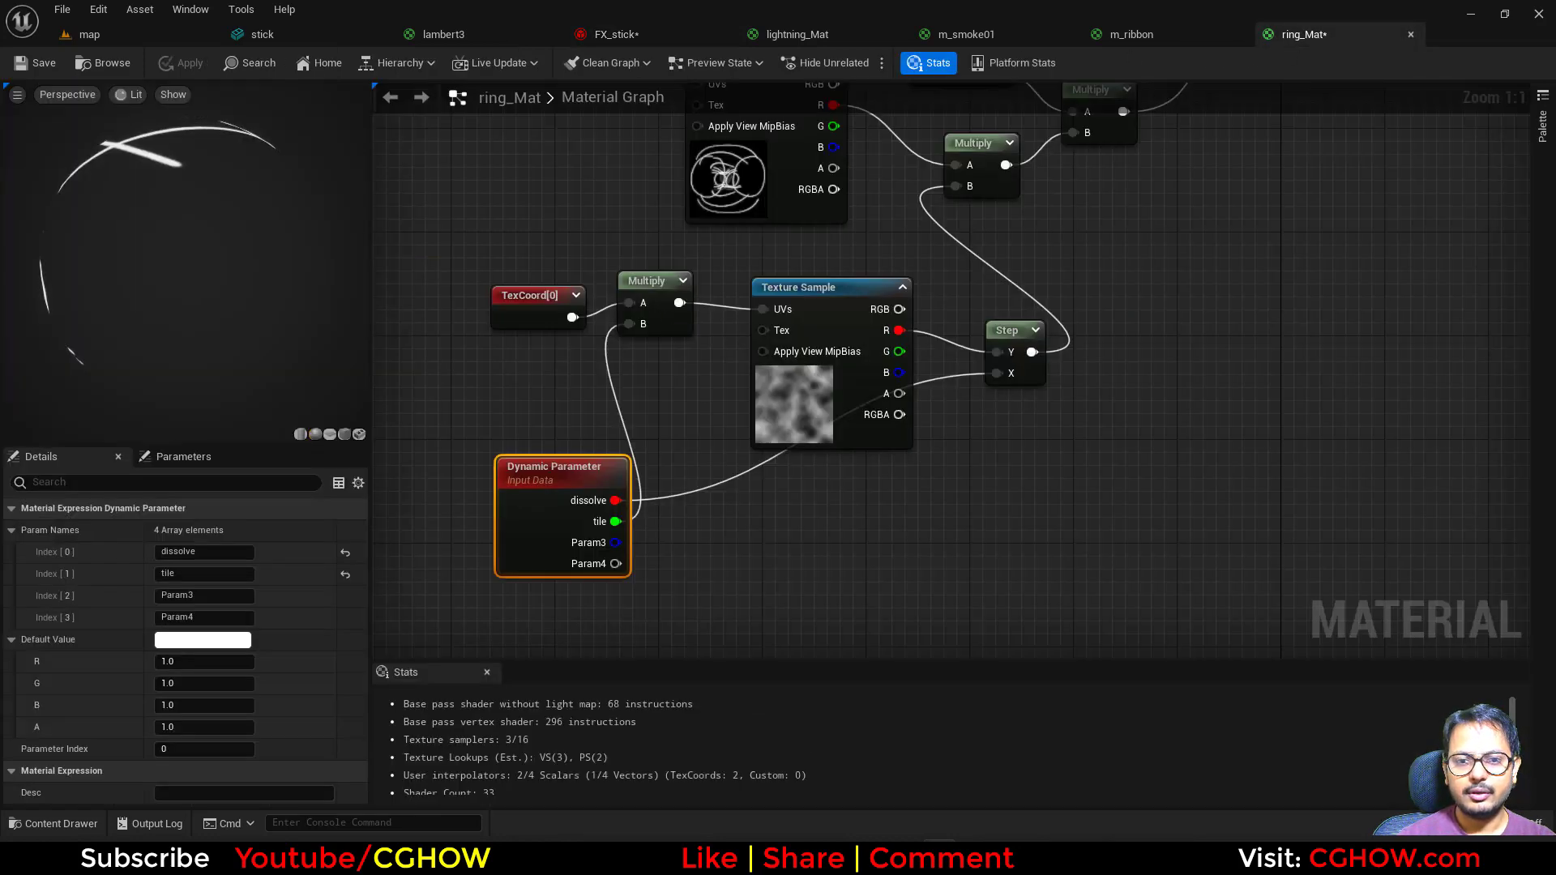
{"action": "right_click_drag", "start_coordinate": [743, 254], "coordinate": [643, 515]}
{"action": "left_click_drag", "start_coordinate": [638, 464], "coordinate": [619, 447]}
{"action": "right_click_drag", "start_coordinate": [721, 417], "coordinate": [673, 310]}
{"action": "left_click", "coordinate": [632, 572]}
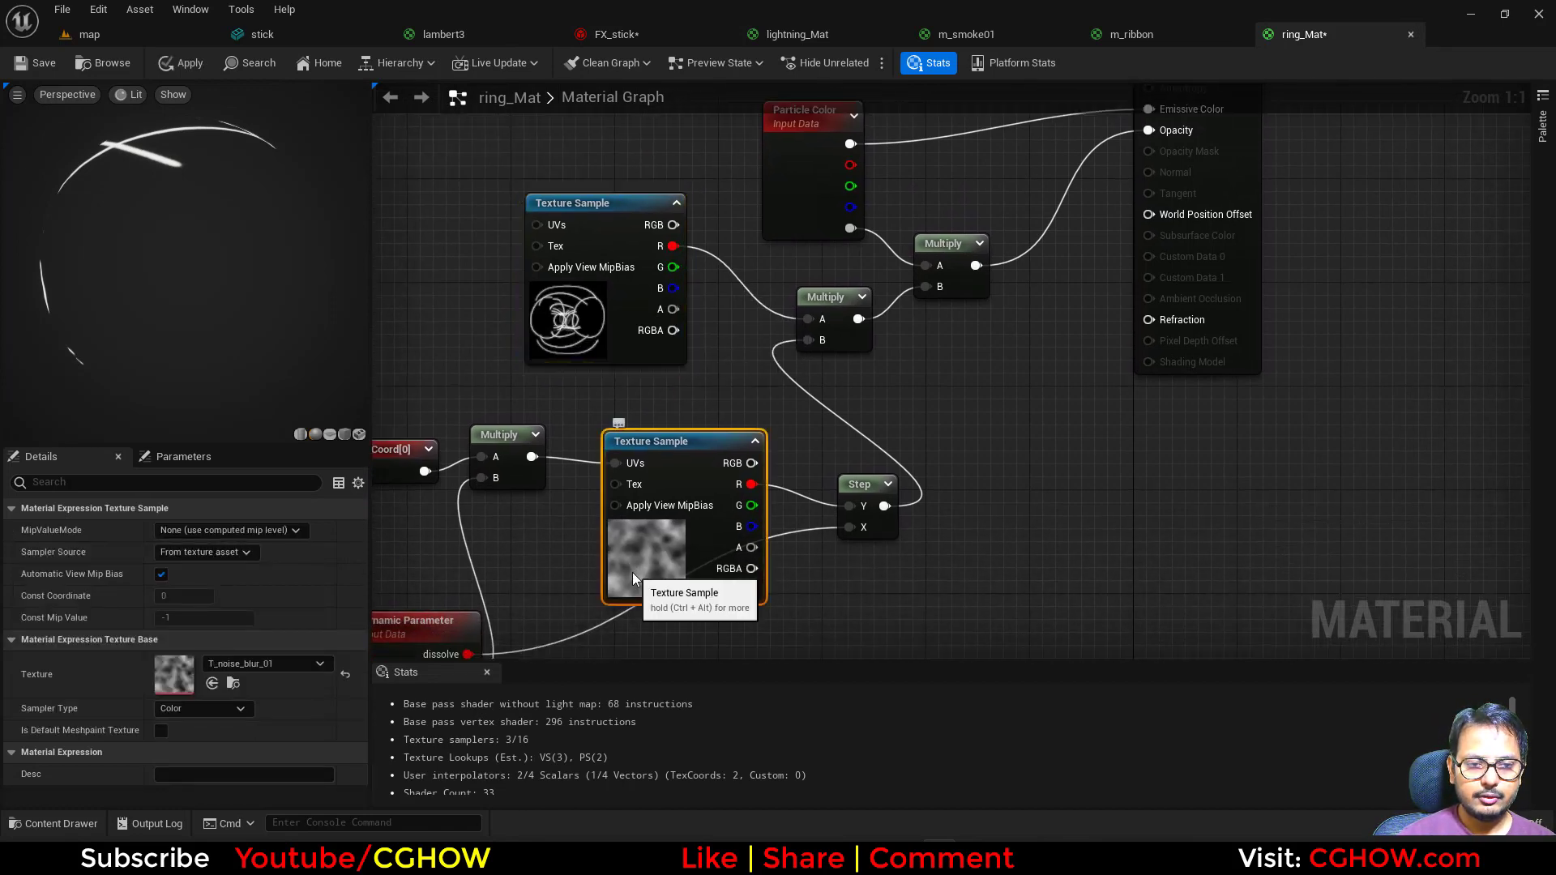
{"action": "right_click_drag", "start_coordinate": [767, 344], "coordinate": [720, 629]}
{"action": "key", "text": "ctrl+v"}
{"action": "left_click_drag", "start_coordinate": [659, 316], "coordinate": [622, 321]}
Multiply the duplicated noise's red channel with Particle Color and feed the result into Emissive Color
{"action": "left_click", "coordinate": [796, 296]}
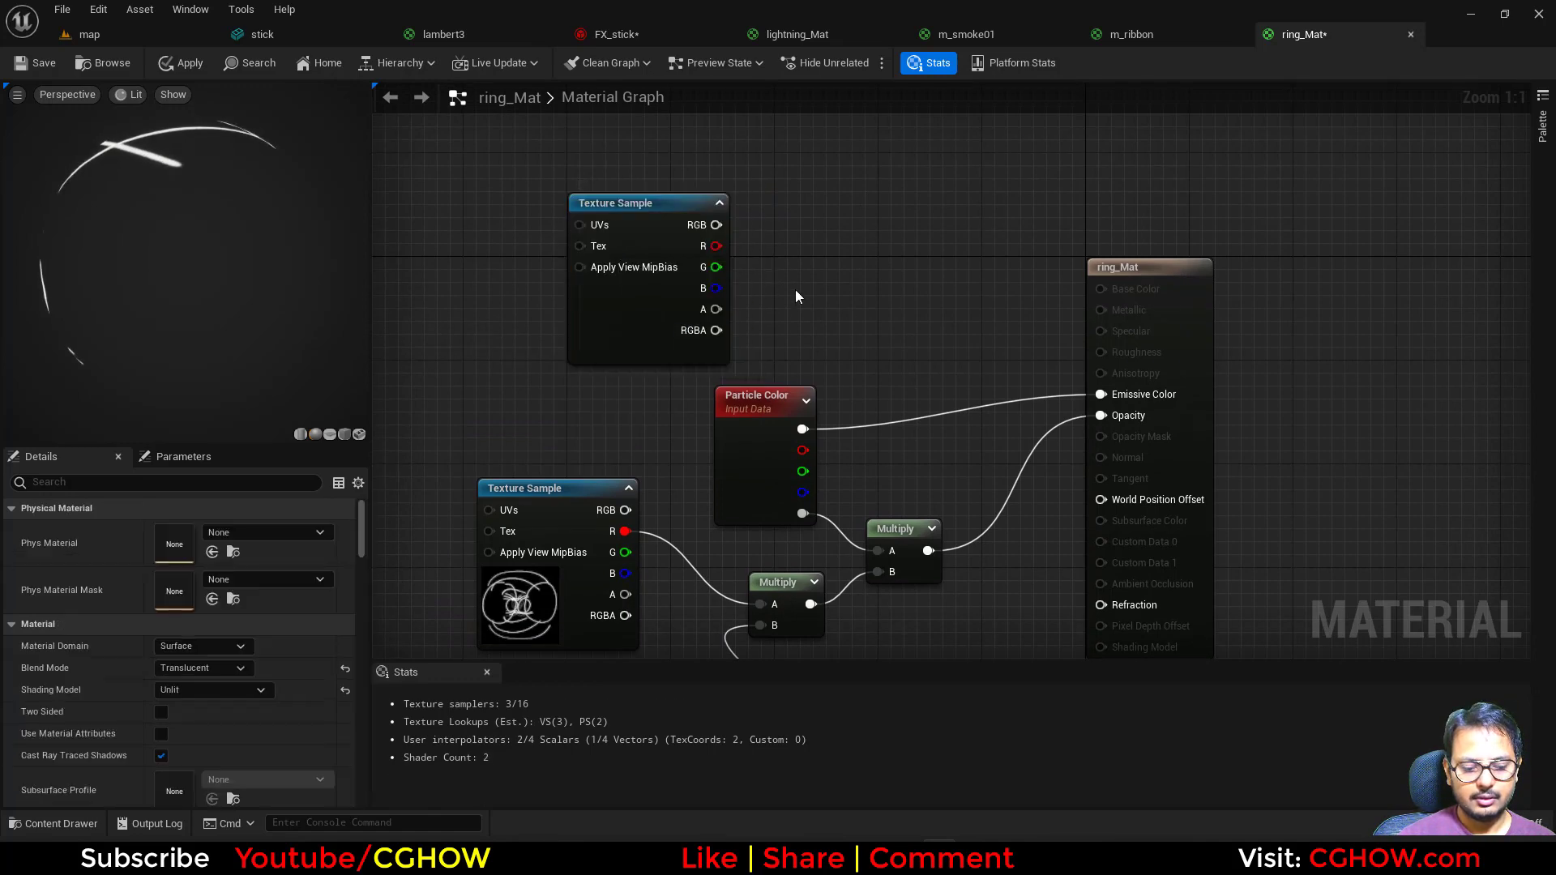
{"action": "left_click", "coordinate": [848, 314]}
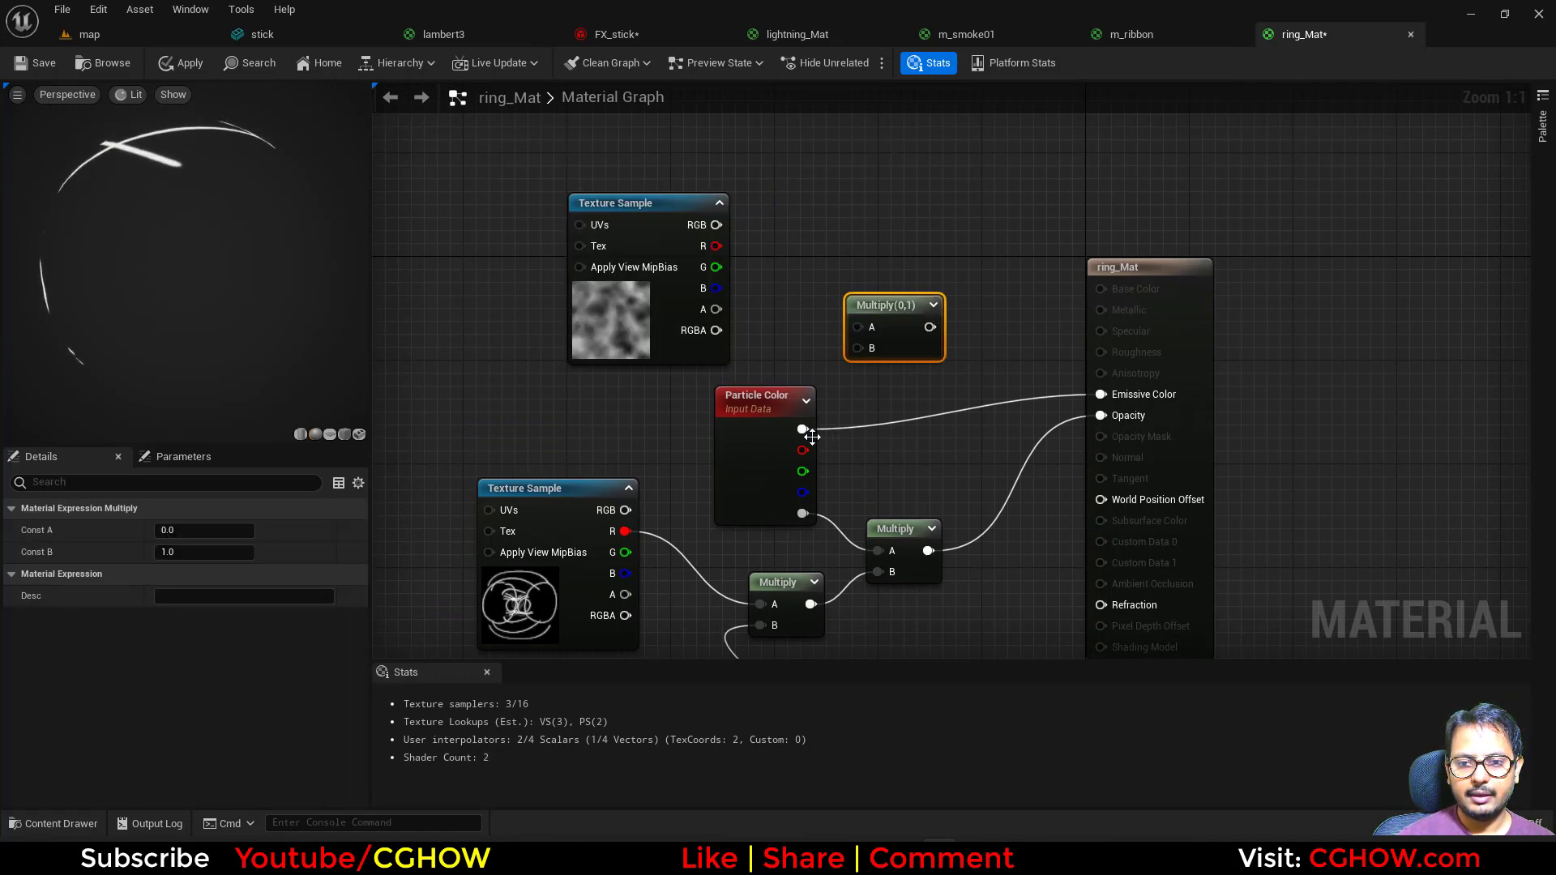
{"action": "left_click_drag", "start_coordinate": [811, 436], "coordinate": [1100, 394]}
{"action": "scroll", "coordinate": [886, 468], "scroll_direction": "down", "scroll_amount": 1}
{"action": "scroll", "coordinate": [569, 452], "scroll_direction": "down", "scroll_amount": 1}
{"action": "right_click_drag", "start_coordinate": [568, 452], "coordinate": [734, 306]}
{"action": "right_click_drag", "start_coordinate": [636, 383], "coordinate": [660, 474]}
Add a TexCoord node and a Multiply node, and route them into the duplicated noise sample's UVs
{"action": "left_click", "coordinate": [654, 313]}
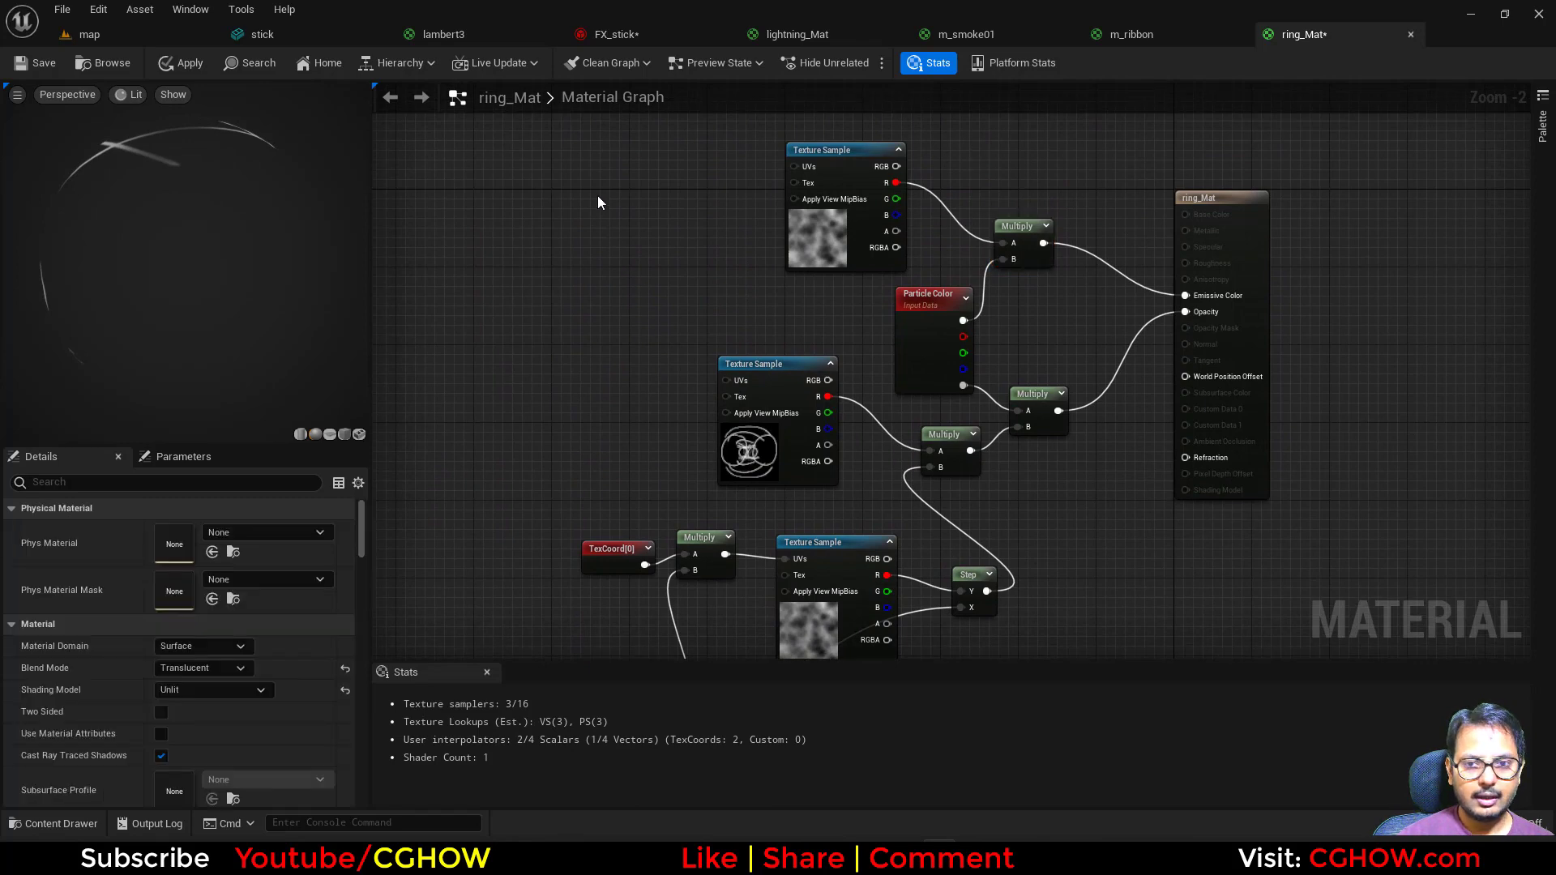
{"action": "left_click", "coordinate": [592, 163]}
{"action": "left_click", "coordinate": [681, 159]}
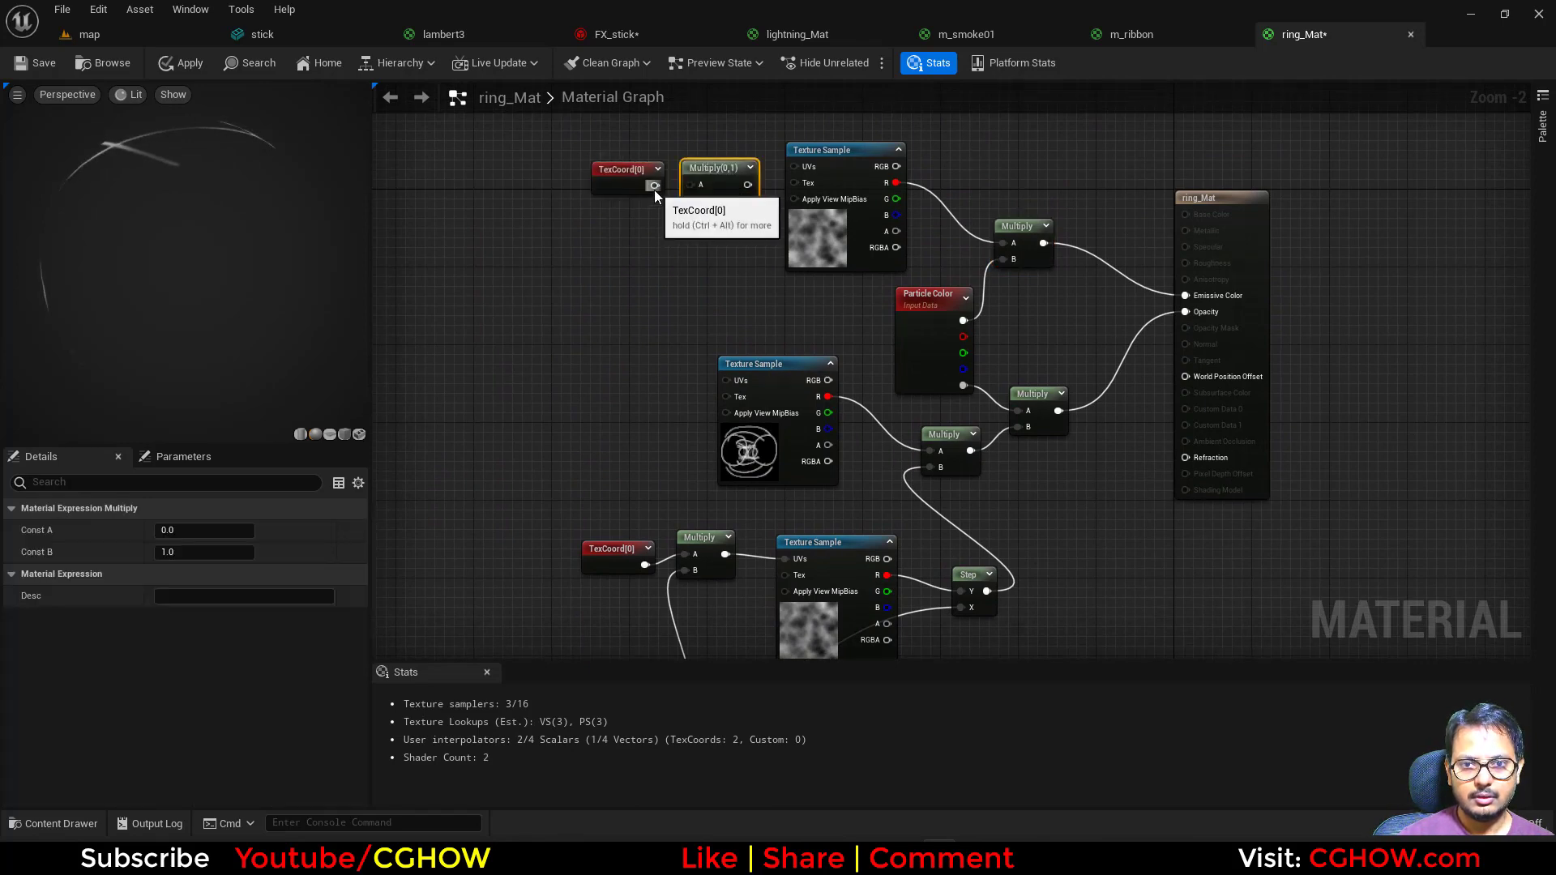
{"action": "left_click_drag", "start_coordinate": [654, 185], "coordinate": [691, 185]}
{"action": "right_click_drag", "start_coordinate": [707, 246], "coordinate": [704, 212]}
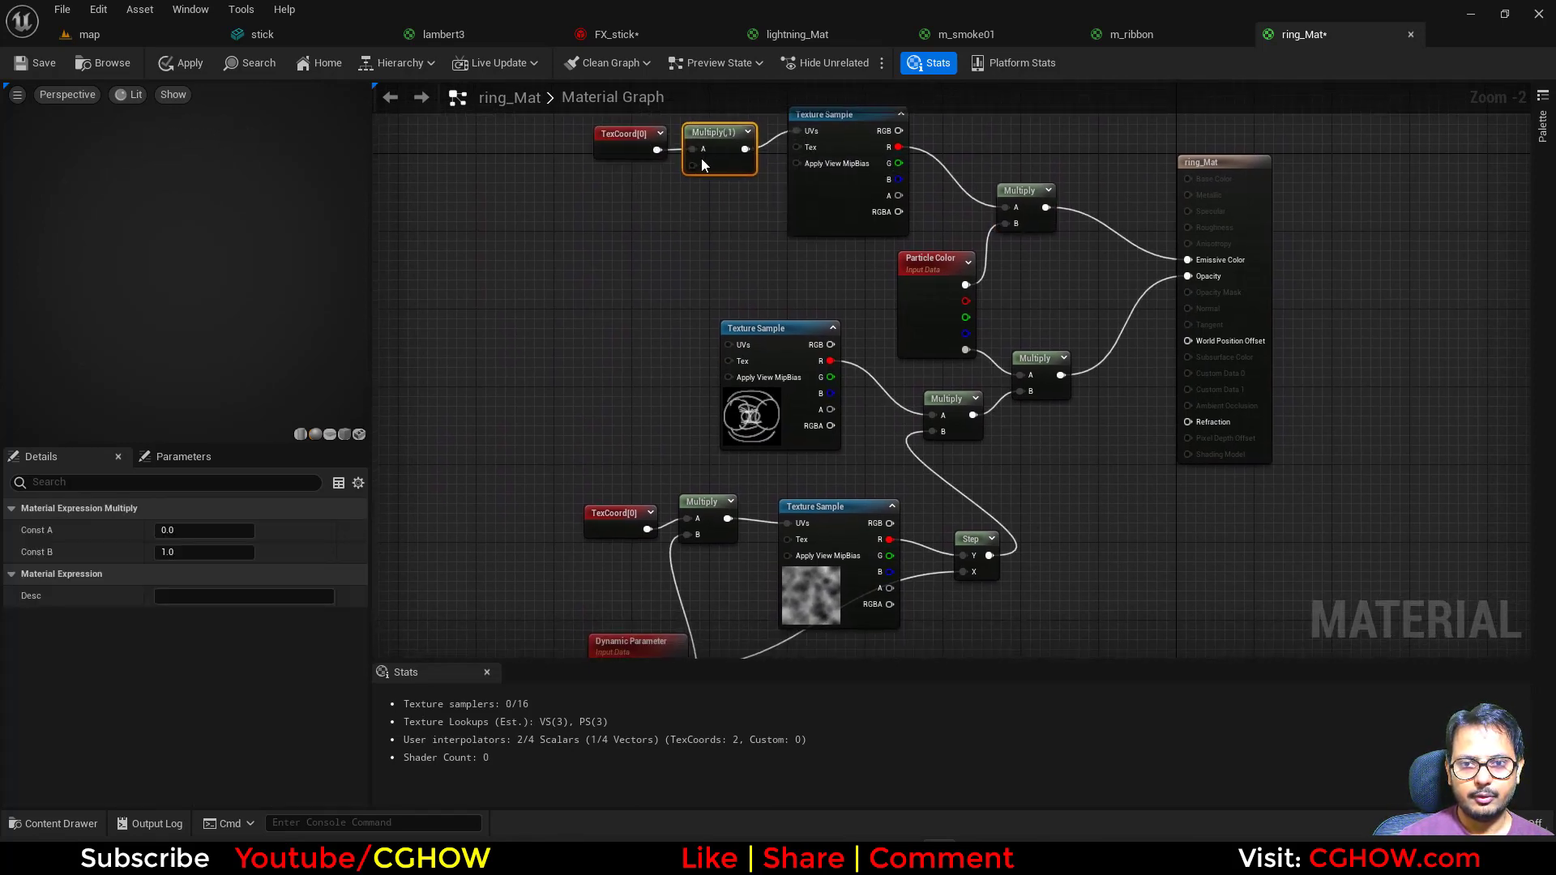
Connect the third dynamic parameter to the new UV Multiply's B input and rename it tile2
{"action": "left_click_drag", "start_coordinate": [701, 161], "coordinate": [726, 357]}
{"action": "left_click_drag", "start_coordinate": [742, 637], "coordinate": [677, 497]}
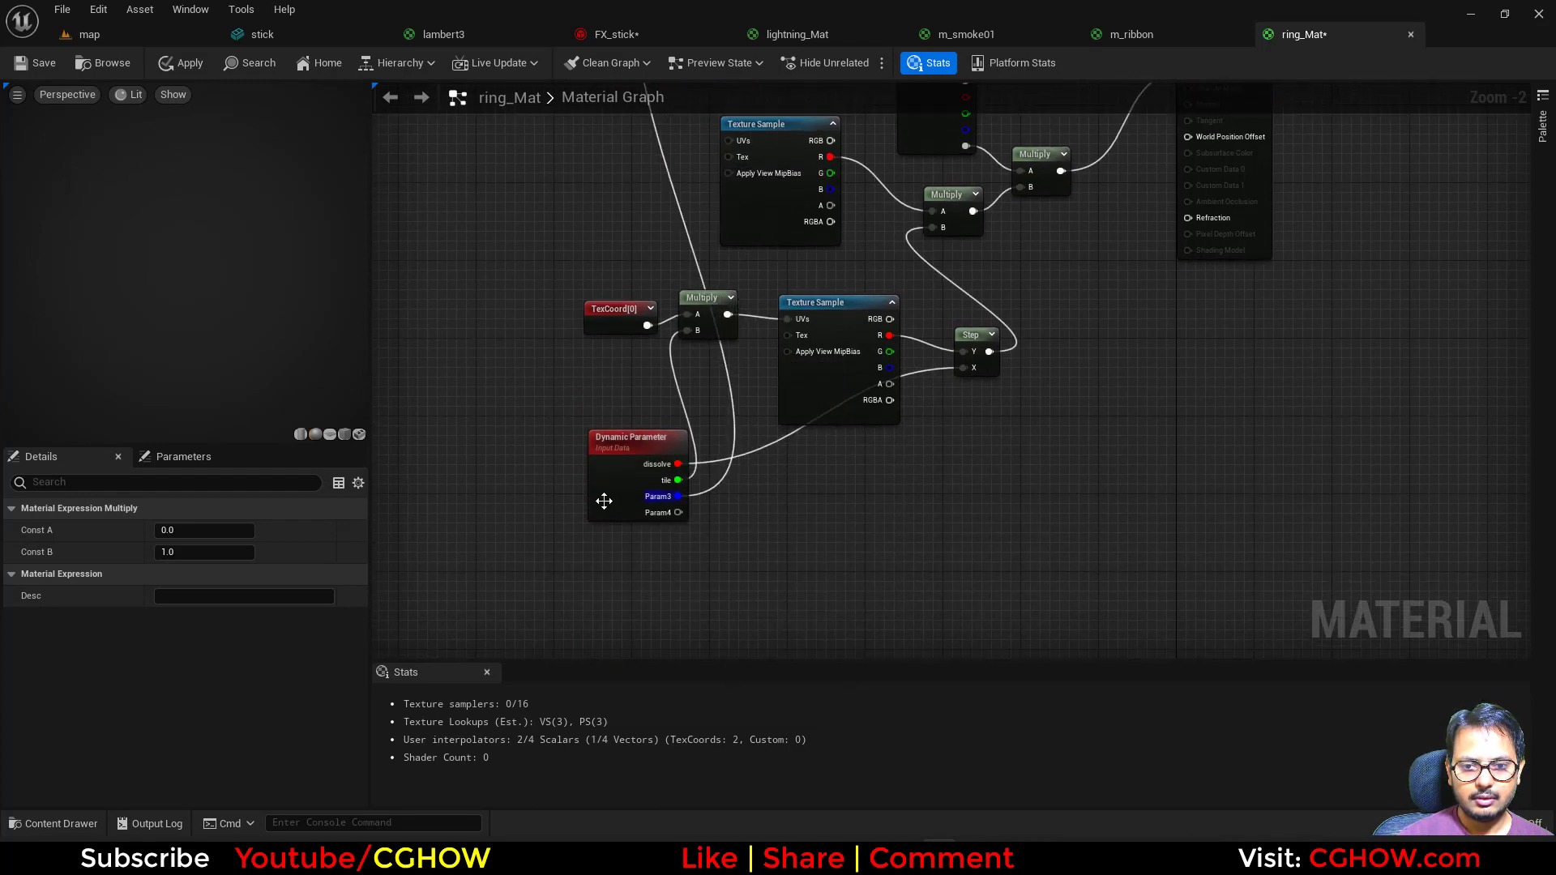
{"action": "left_click", "coordinate": [603, 501]}
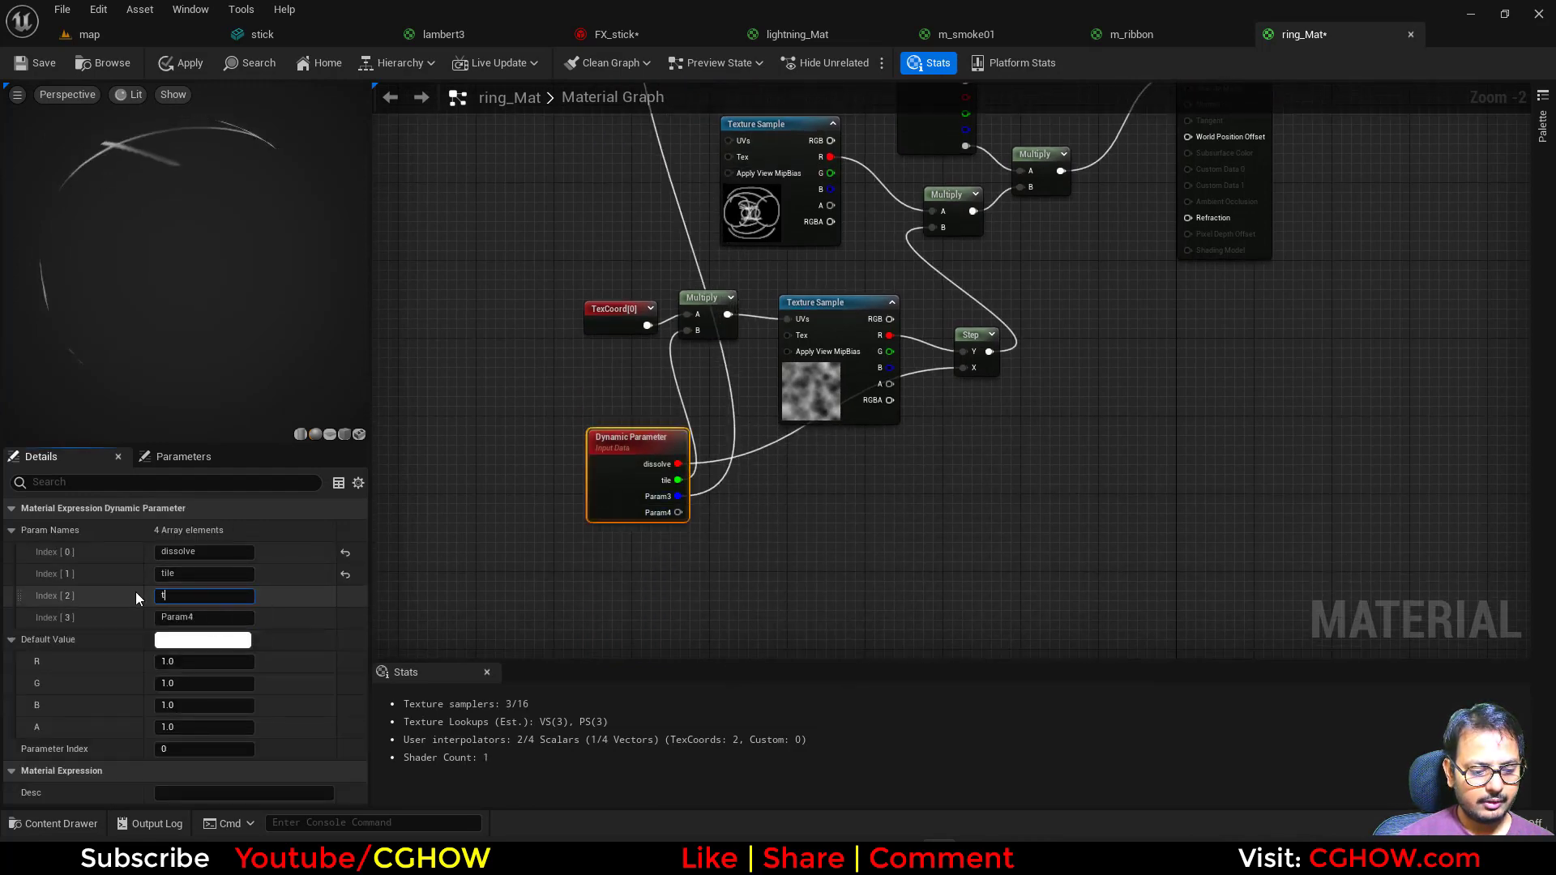
{"action": "type", "text": "tile2"}
{"action": "left_click", "coordinate": [795, 272]}
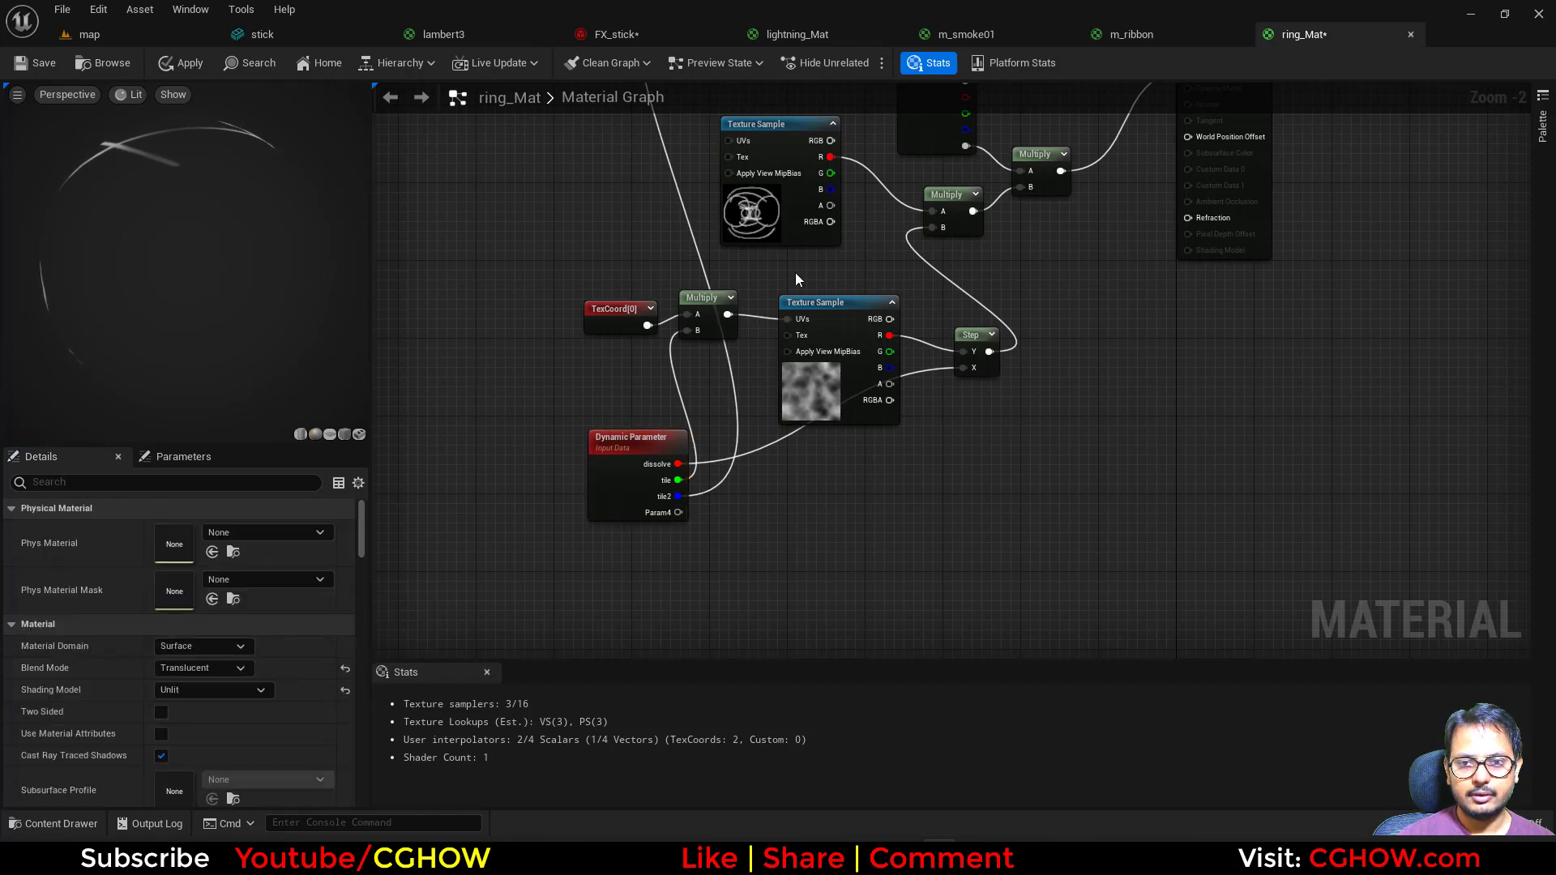
Make room beside the duplicated noise group and insert an Add node before the color Multiply, driven by the fourth dynamic parameter
{"action": "right_click_drag", "start_coordinate": [818, 177], "coordinate": [806, 520]}
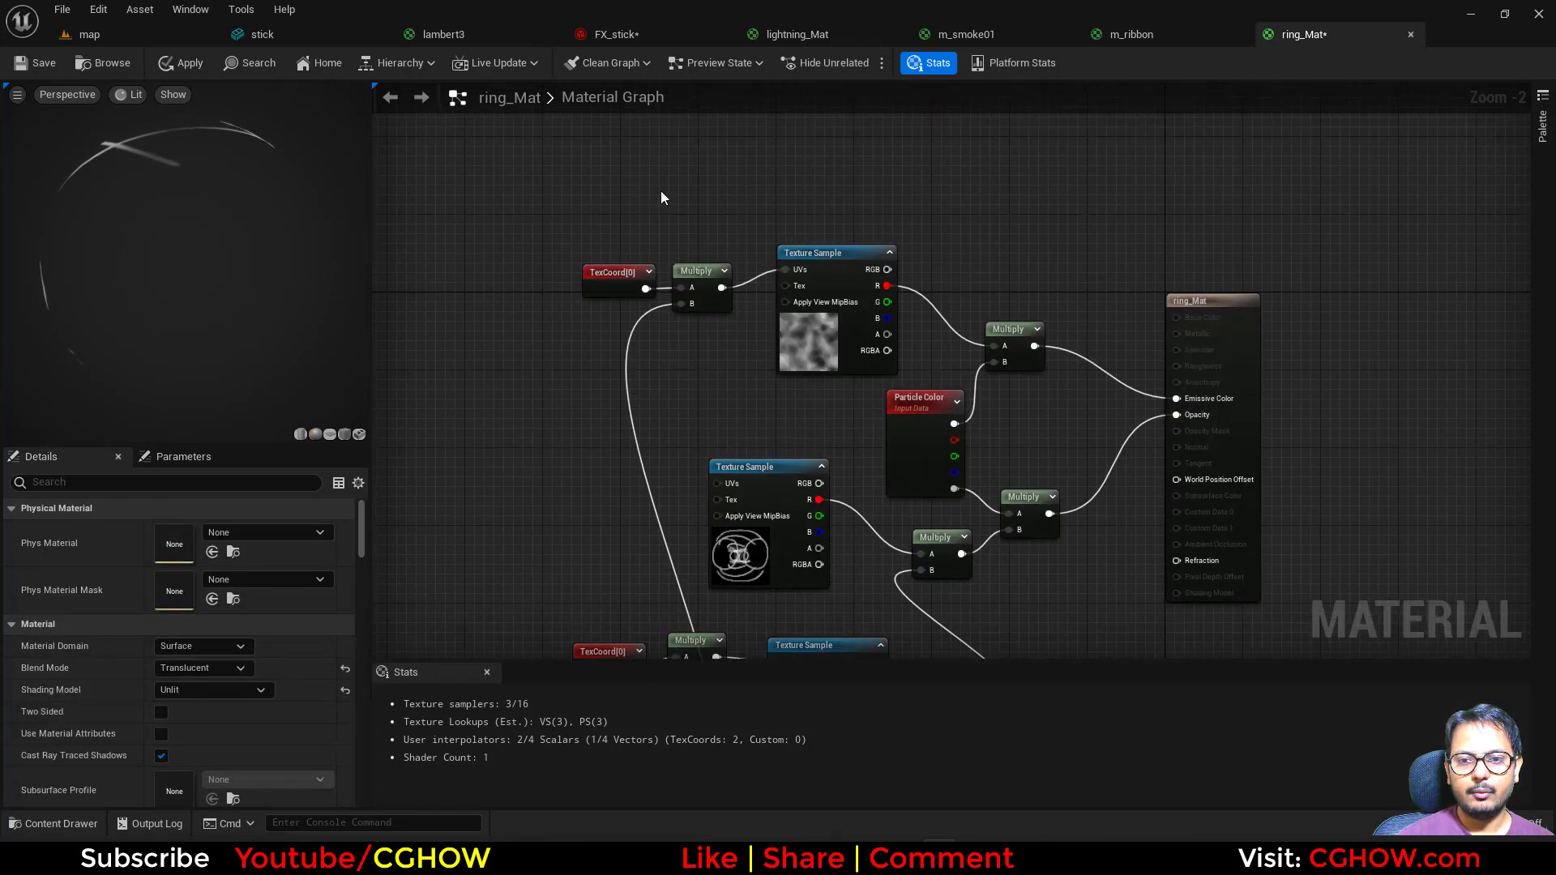
{"action": "left_click_drag", "start_coordinate": [660, 191], "coordinate": [790, 342]}
{"action": "left_click_drag", "start_coordinate": [791, 342], "coordinate": [734, 312]}
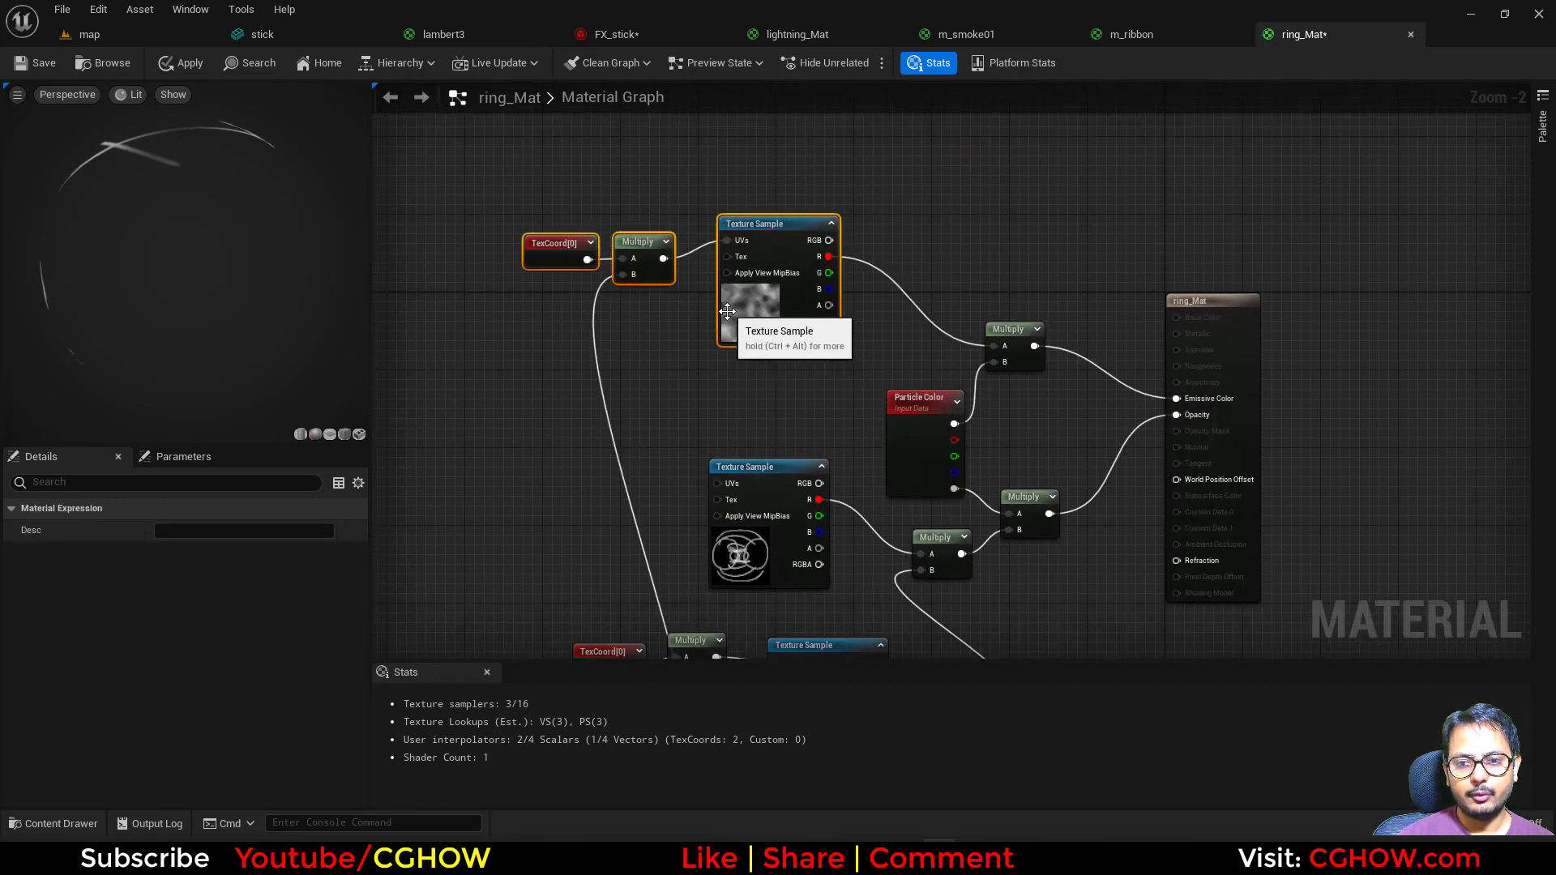
{"action": "left_click", "coordinate": [851, 262]}
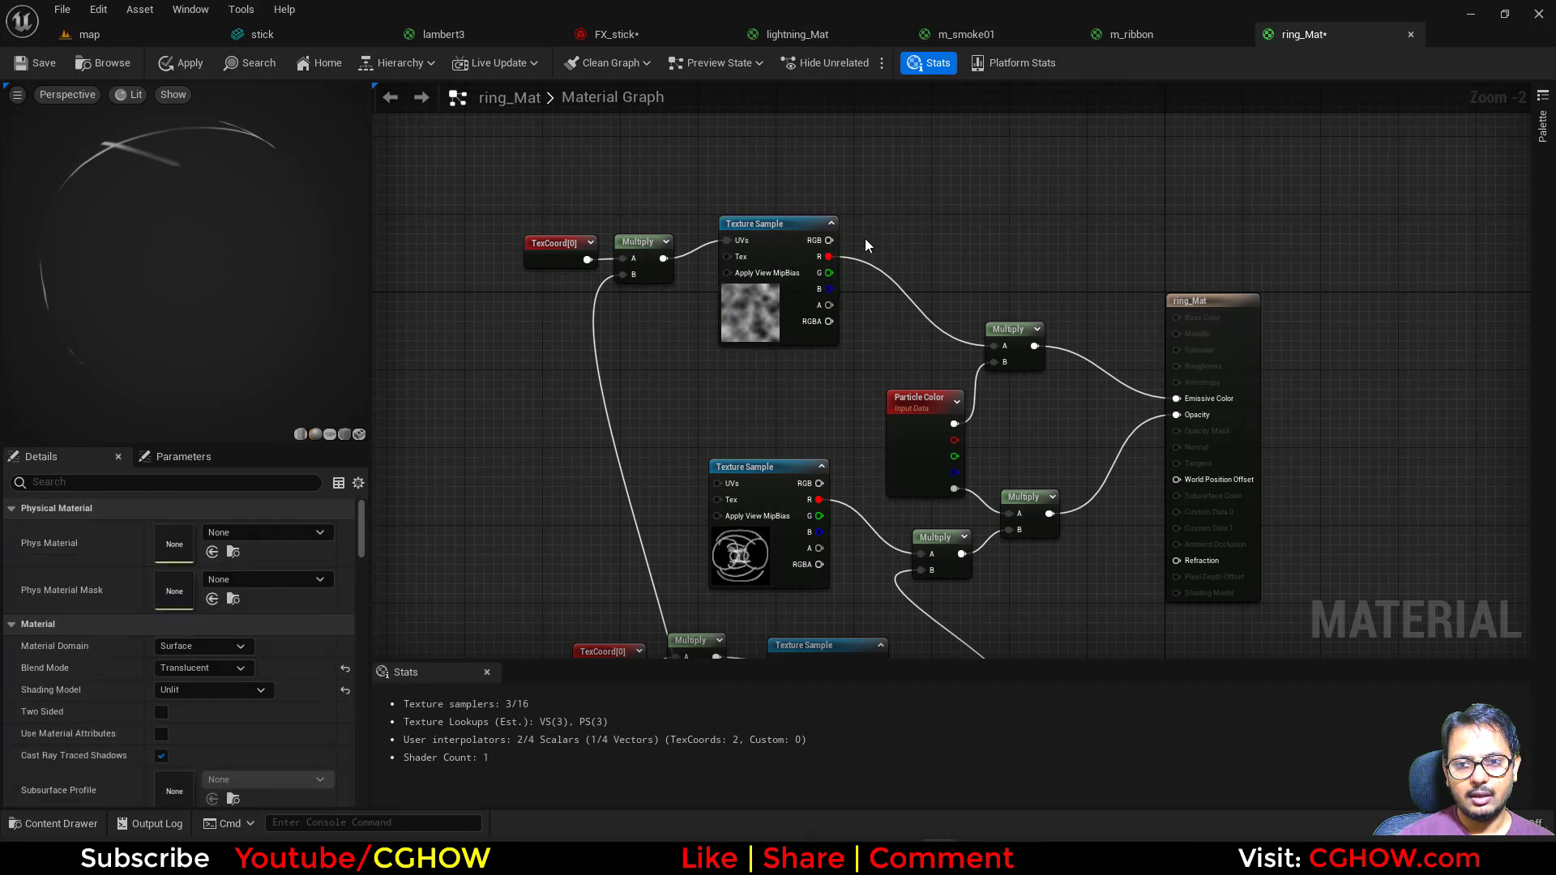
{"action": "key", "text": "a"}
{"action": "left_click", "coordinate": [865, 239]}
{"action": "left_click_drag", "start_coordinate": [828, 257], "coordinate": [995, 346]}
{"action": "left_click_drag", "start_coordinate": [869, 276], "coordinate": [868, 168]}
{"action": "right_click_drag", "start_coordinate": [572, 444], "coordinate": [606, 103]}
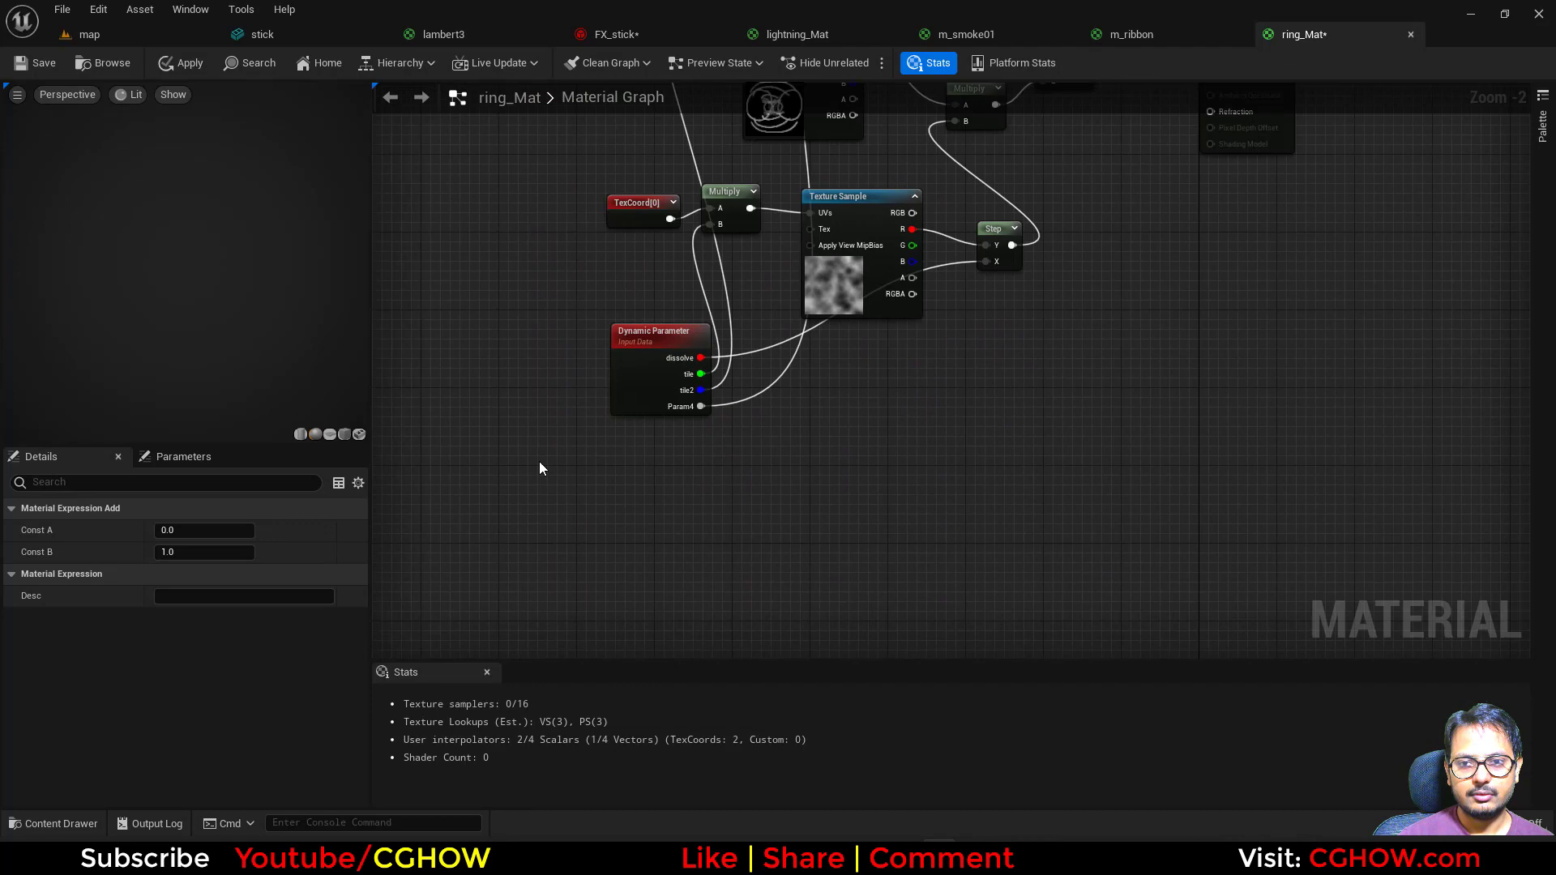
Rename the fourth dynamic parameter to add and save the ring_Mat material
{"action": "left_click", "coordinate": [630, 402]}
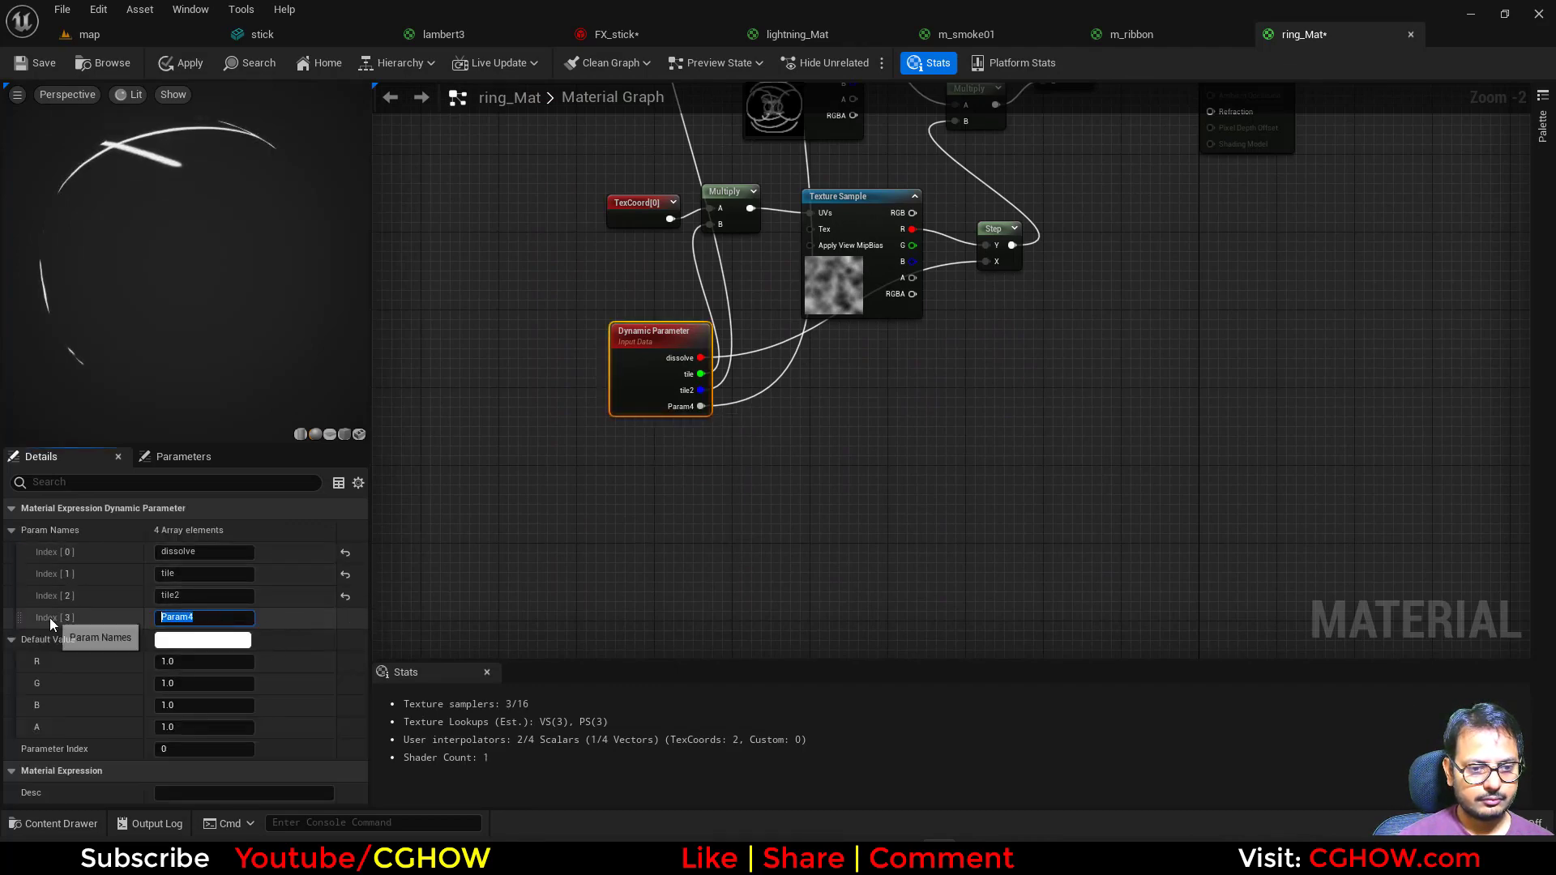
{"action": "type", "text": "add"}
{"action": "key", "text": "Return"}
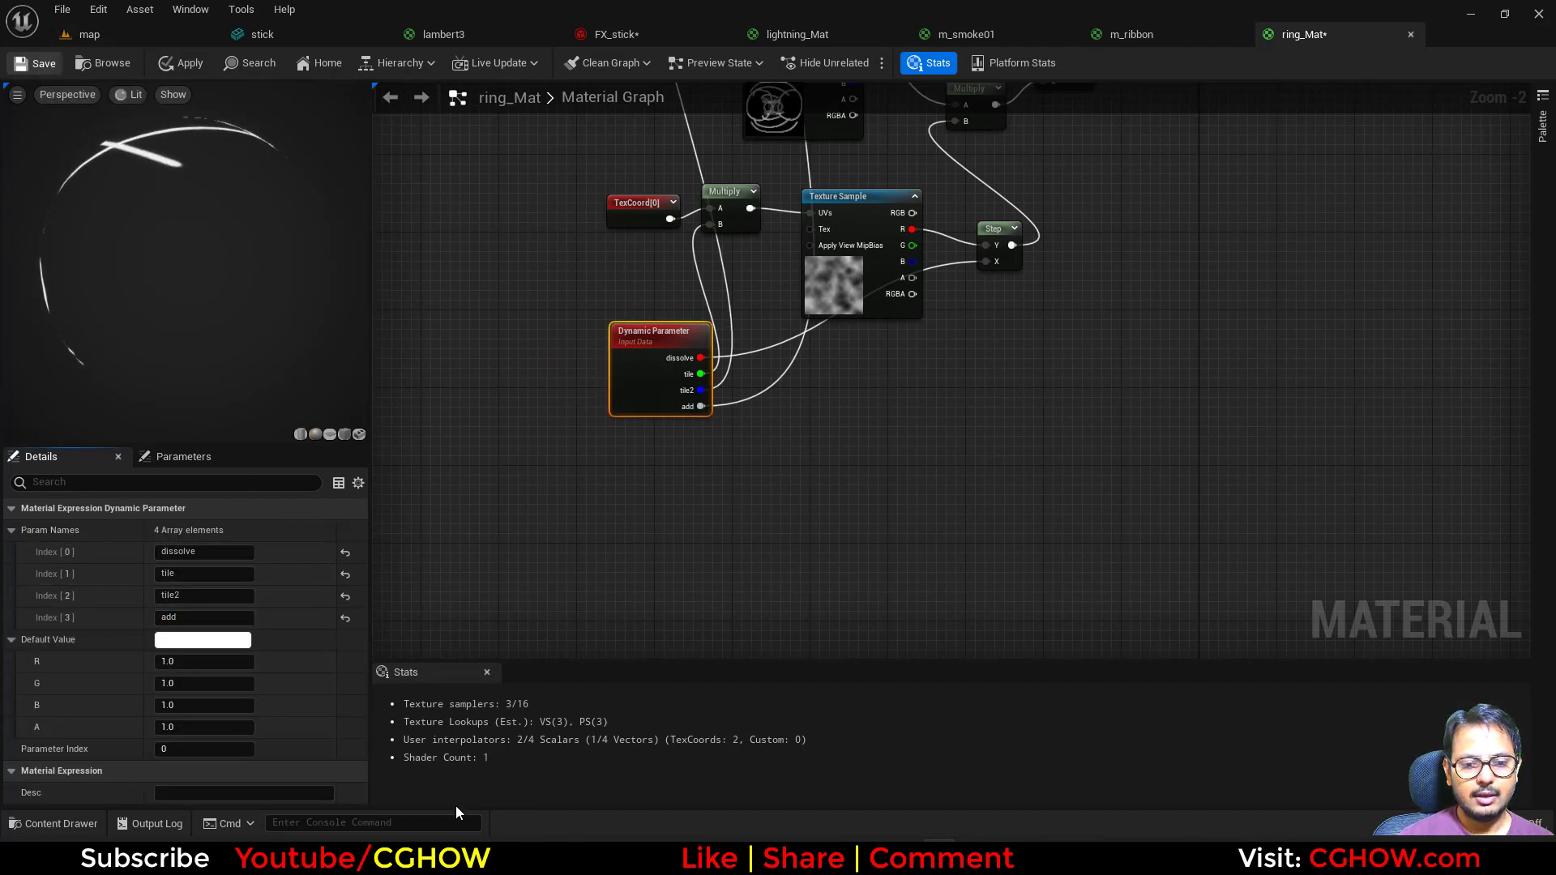
{"action": "key", "text": "ctrl+s"}
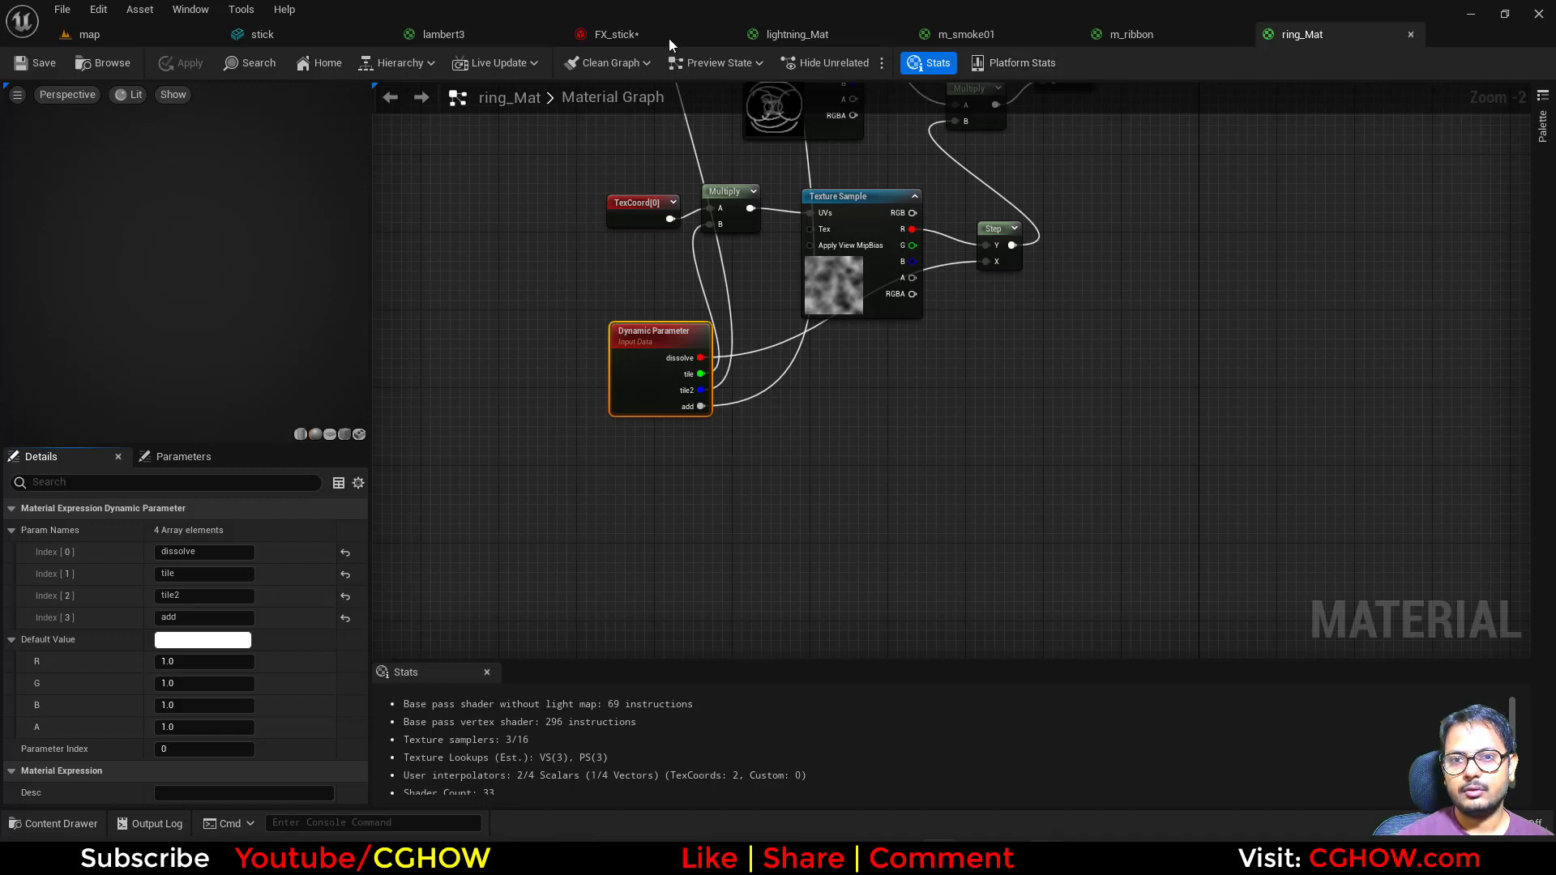
In FX_stick's shape emitter, try tile2 at 1 and 5, settle on about 10.74, and set add to about -0.018
{"action": "left_click", "coordinate": [669, 37]}
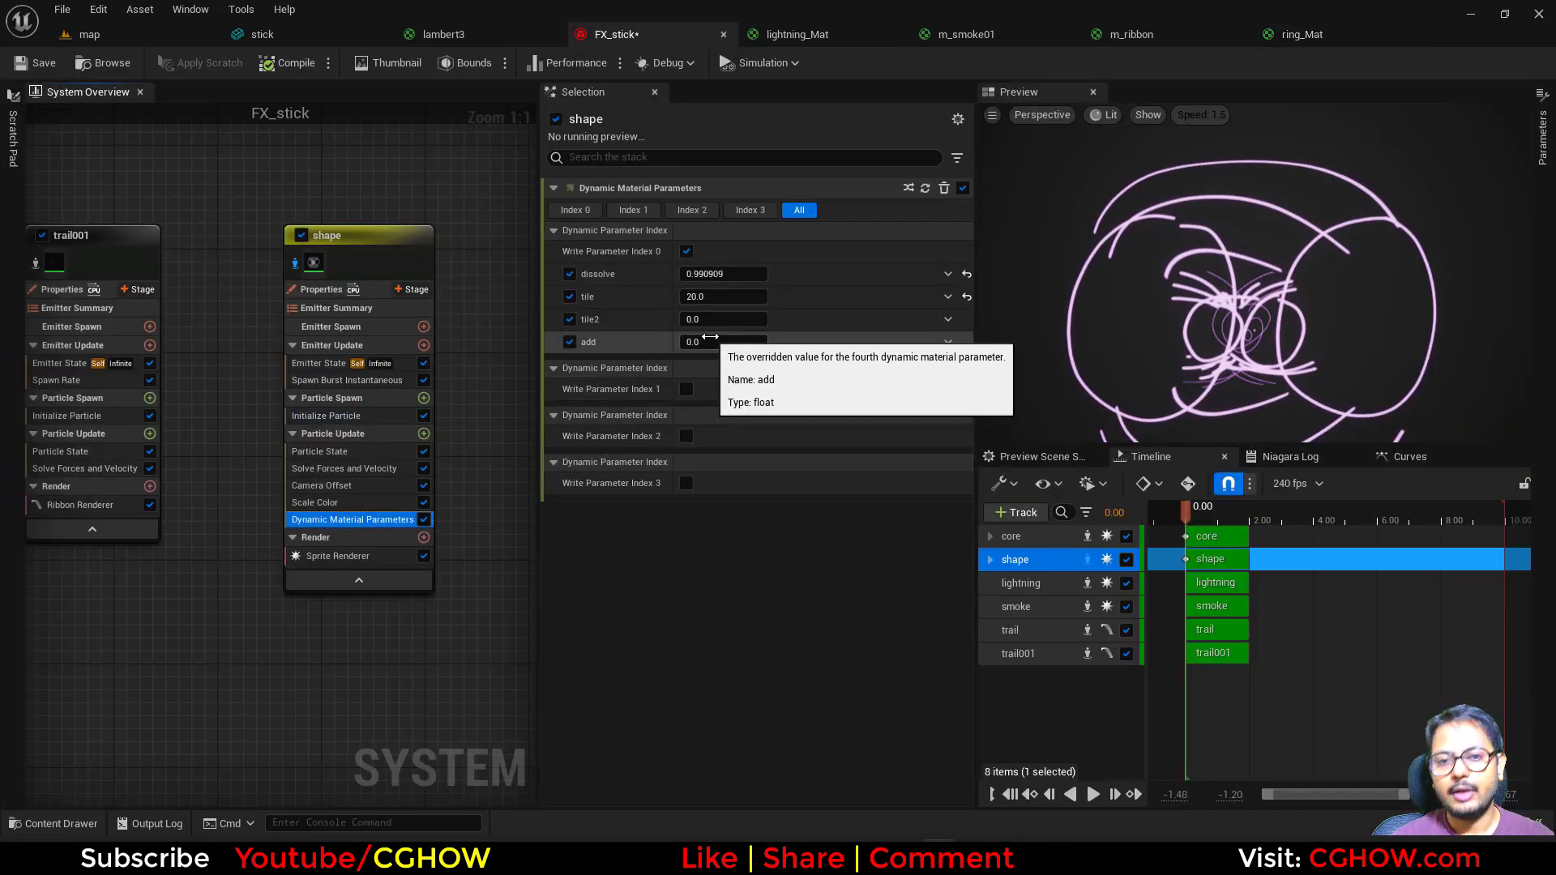
{"action": "left_click", "coordinate": [710, 321]}
{"action": "type", "text": "1"}
{"action": "key", "text": "Return"}
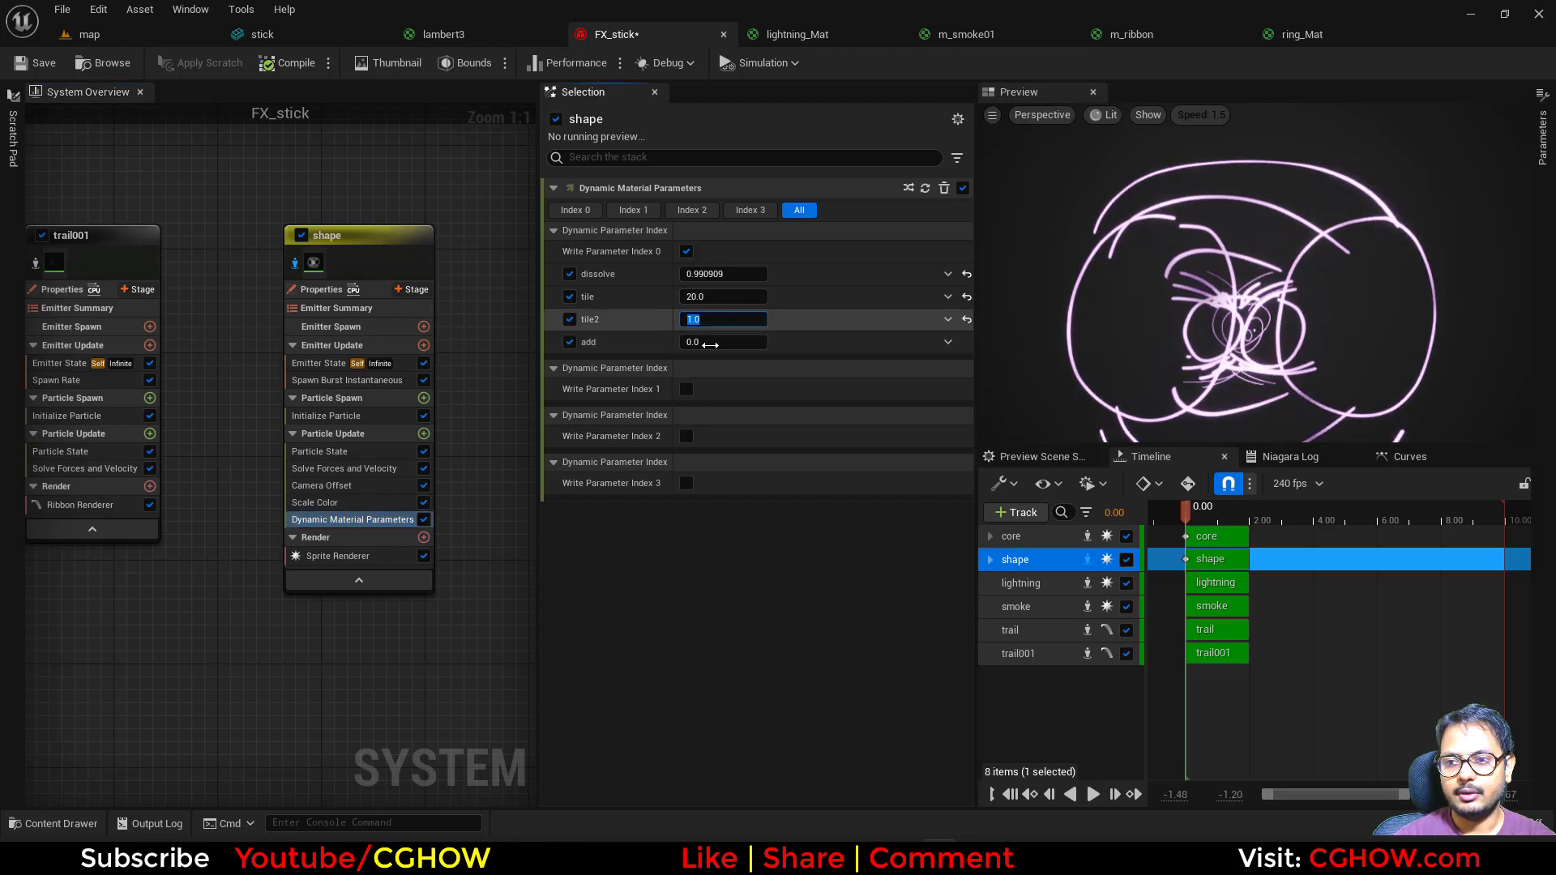
{"action": "type", "text": "5"}
{"action": "key", "text": "Return"}
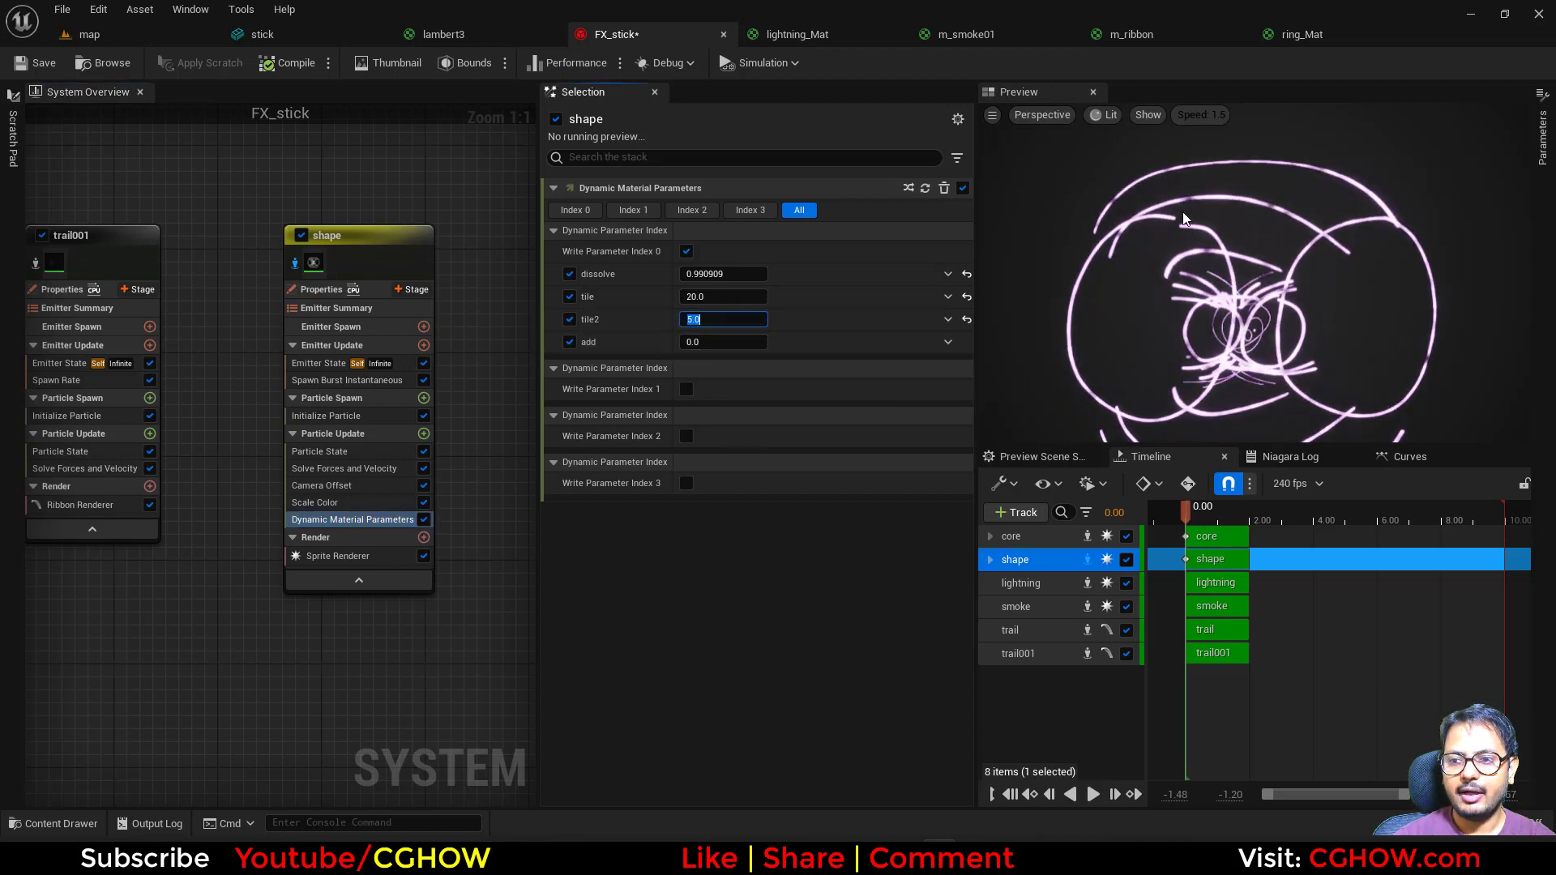
{"action": "mouse_move", "coordinate": [724, 342]}
{"action": "left_mouse_down"}
{"action": "mouse_move", "coordinate": [770, 342]}
{"action": "mouse_move", "coordinate": [692, 342]}
{"action": "mouse_move", "coordinate": [708, 342]}
{"action": "left_mouse_up"}
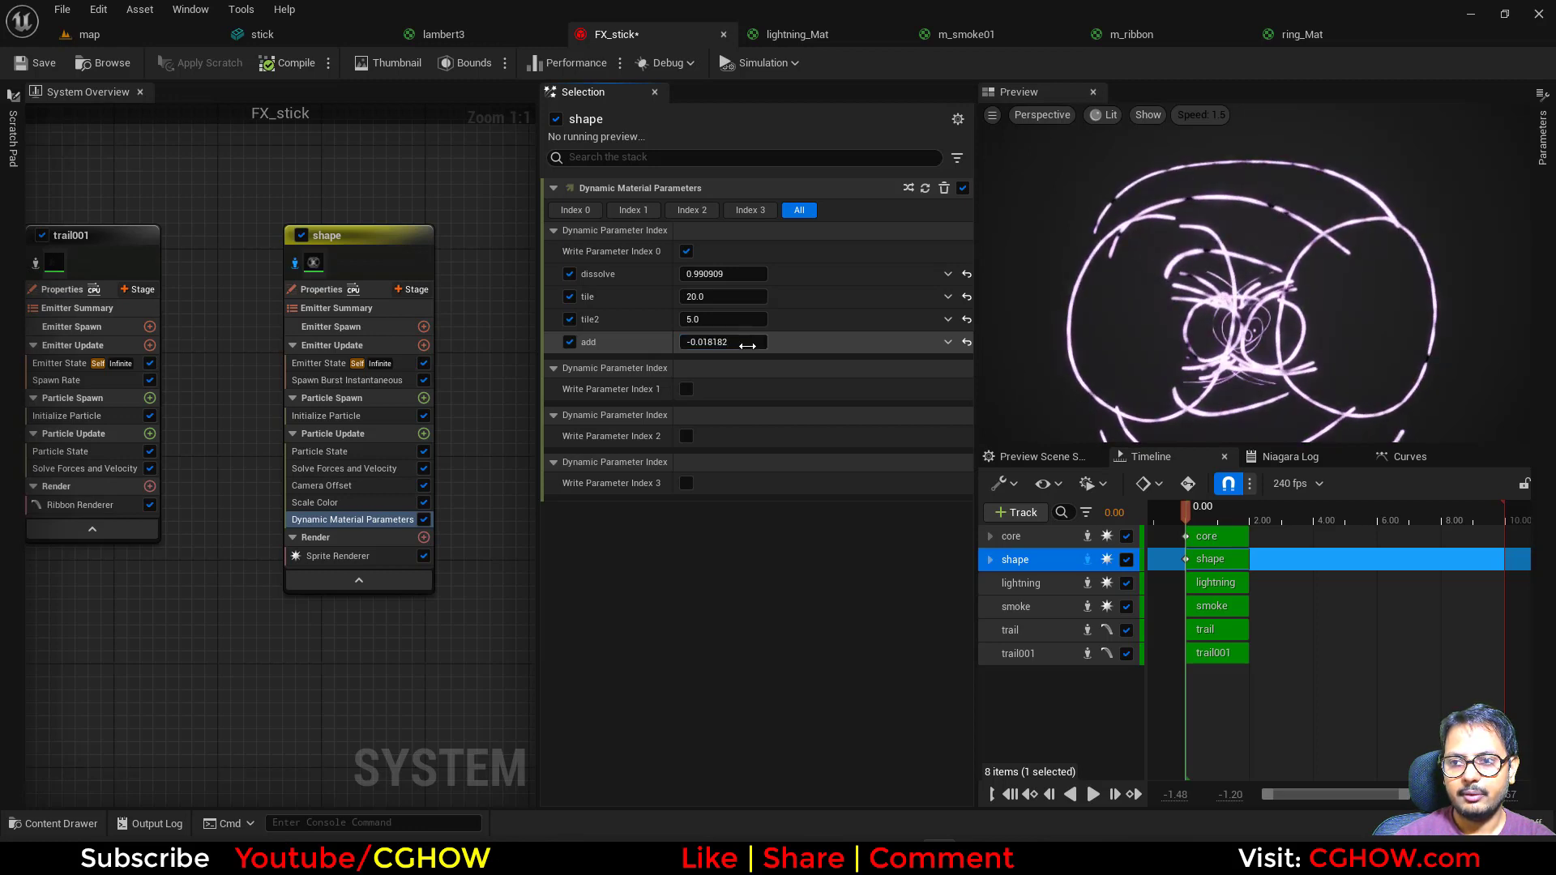
{"action": "left_click_drag", "start_coordinate": [713, 320], "coordinate": [721, 319]}
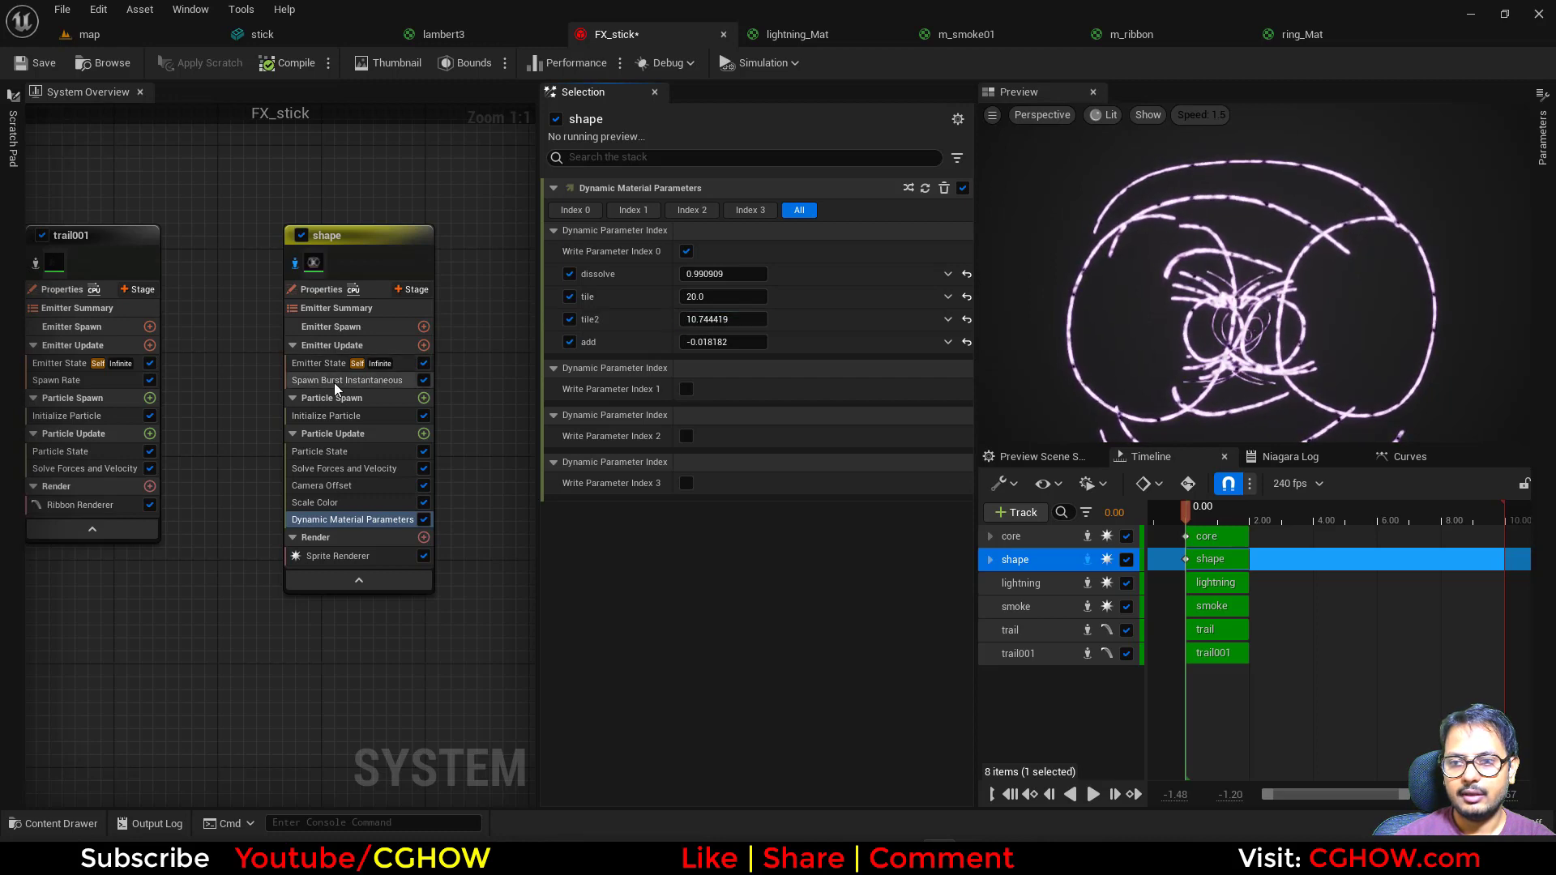
Raise the brightness value of the shape emitter's particle color to 50
{"action": "left_click", "coordinate": [326, 416]}
{"action": "left_click", "coordinate": [705, 317]}
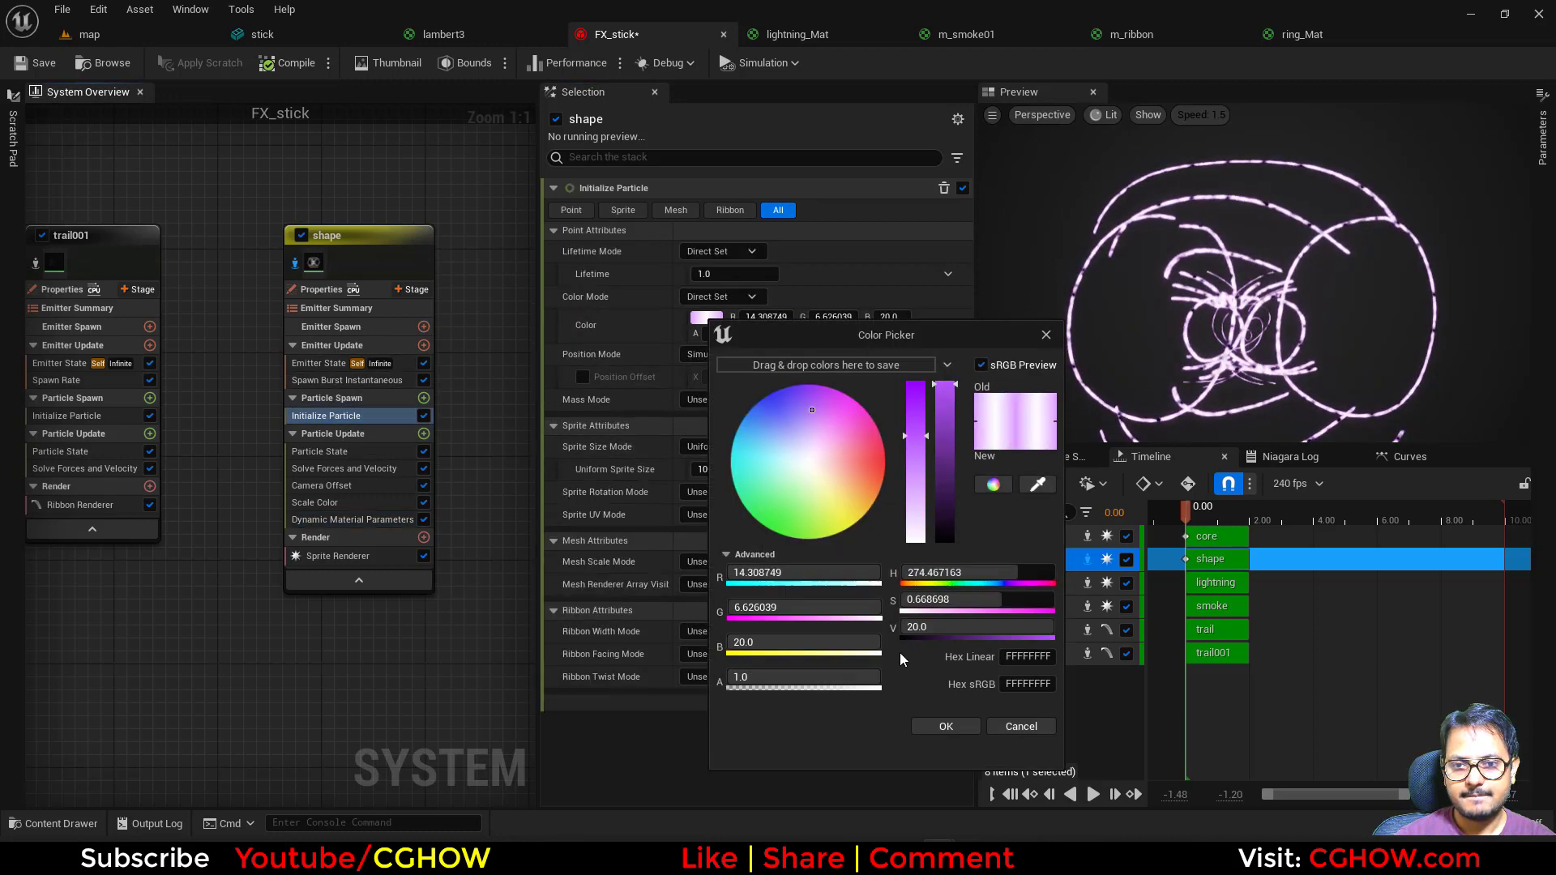
{"action": "type", "text": "50"}
{"action": "key", "text": "Return"}
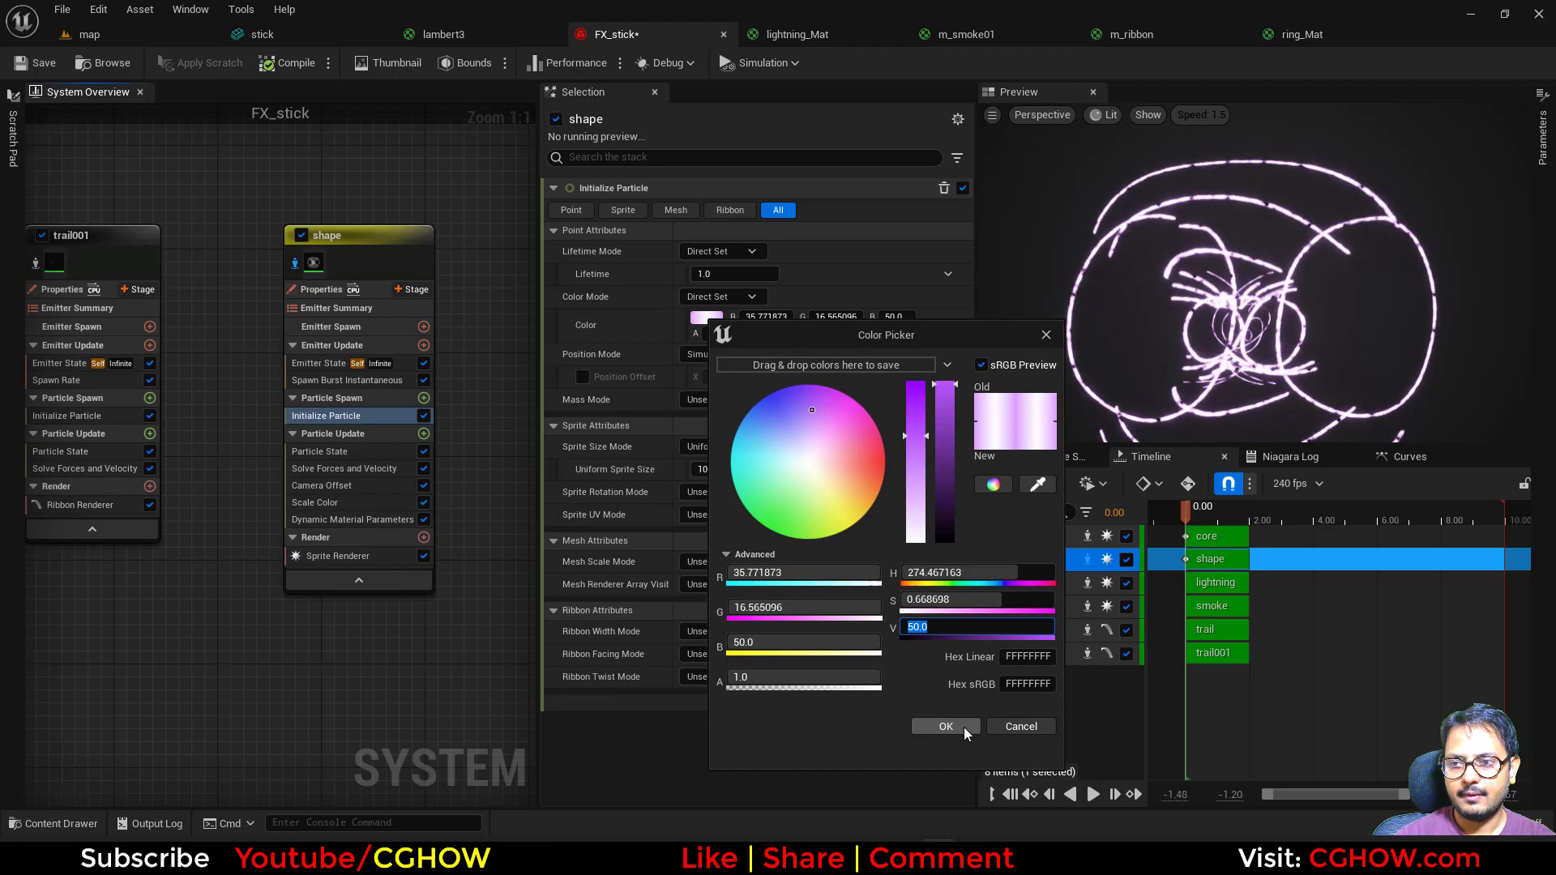
{"action": "left_click", "coordinate": [964, 732]}
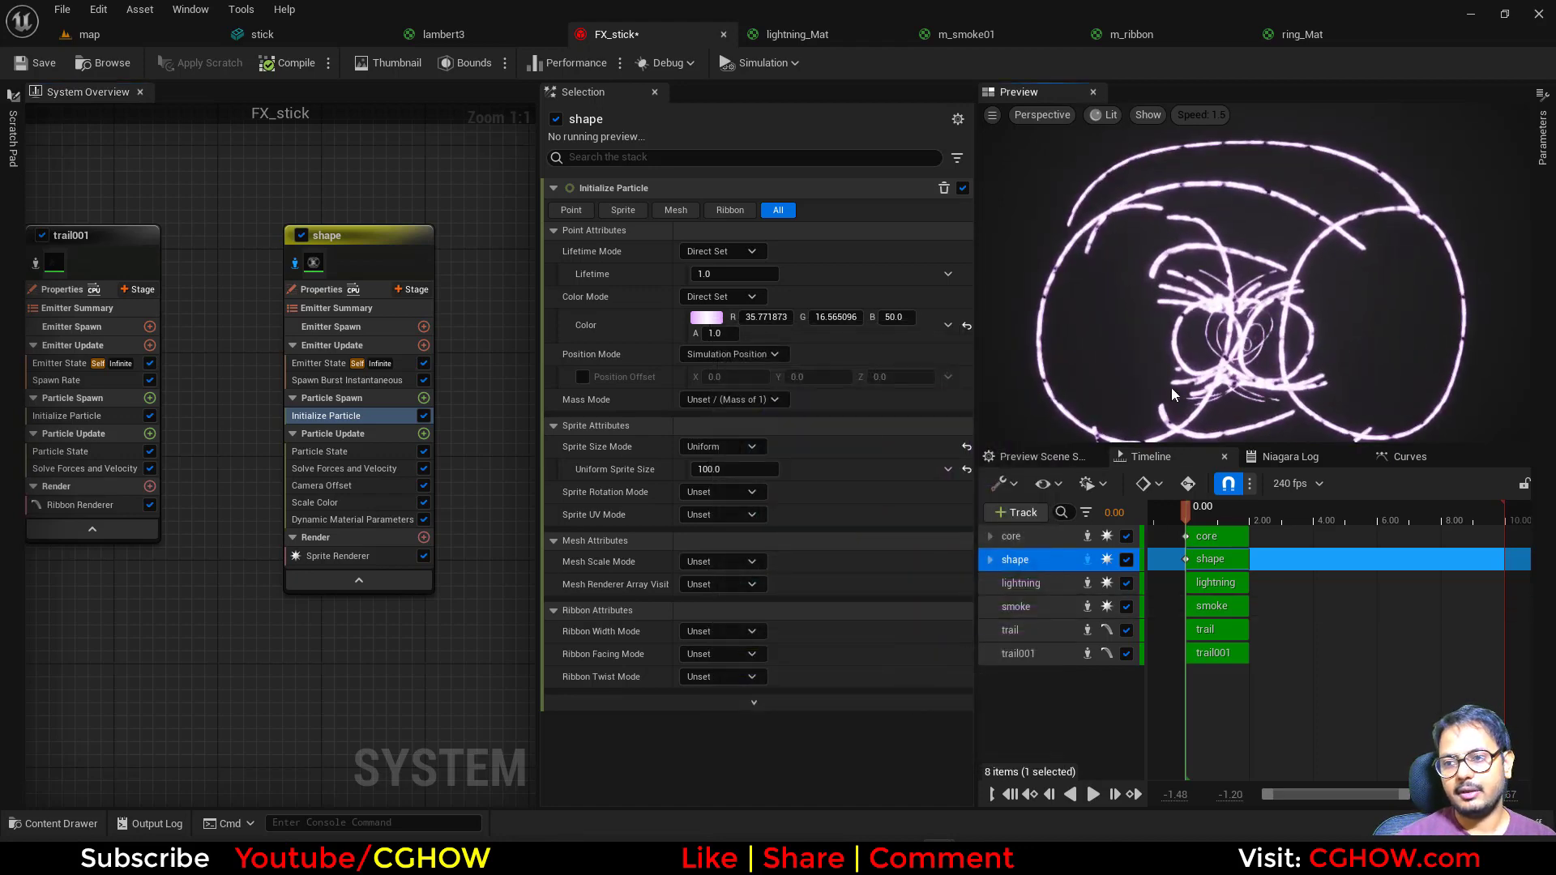
Preview the shape animation and lower its dissolve parameter to about -0.009
{"action": "left_click", "coordinate": [1093, 795]}
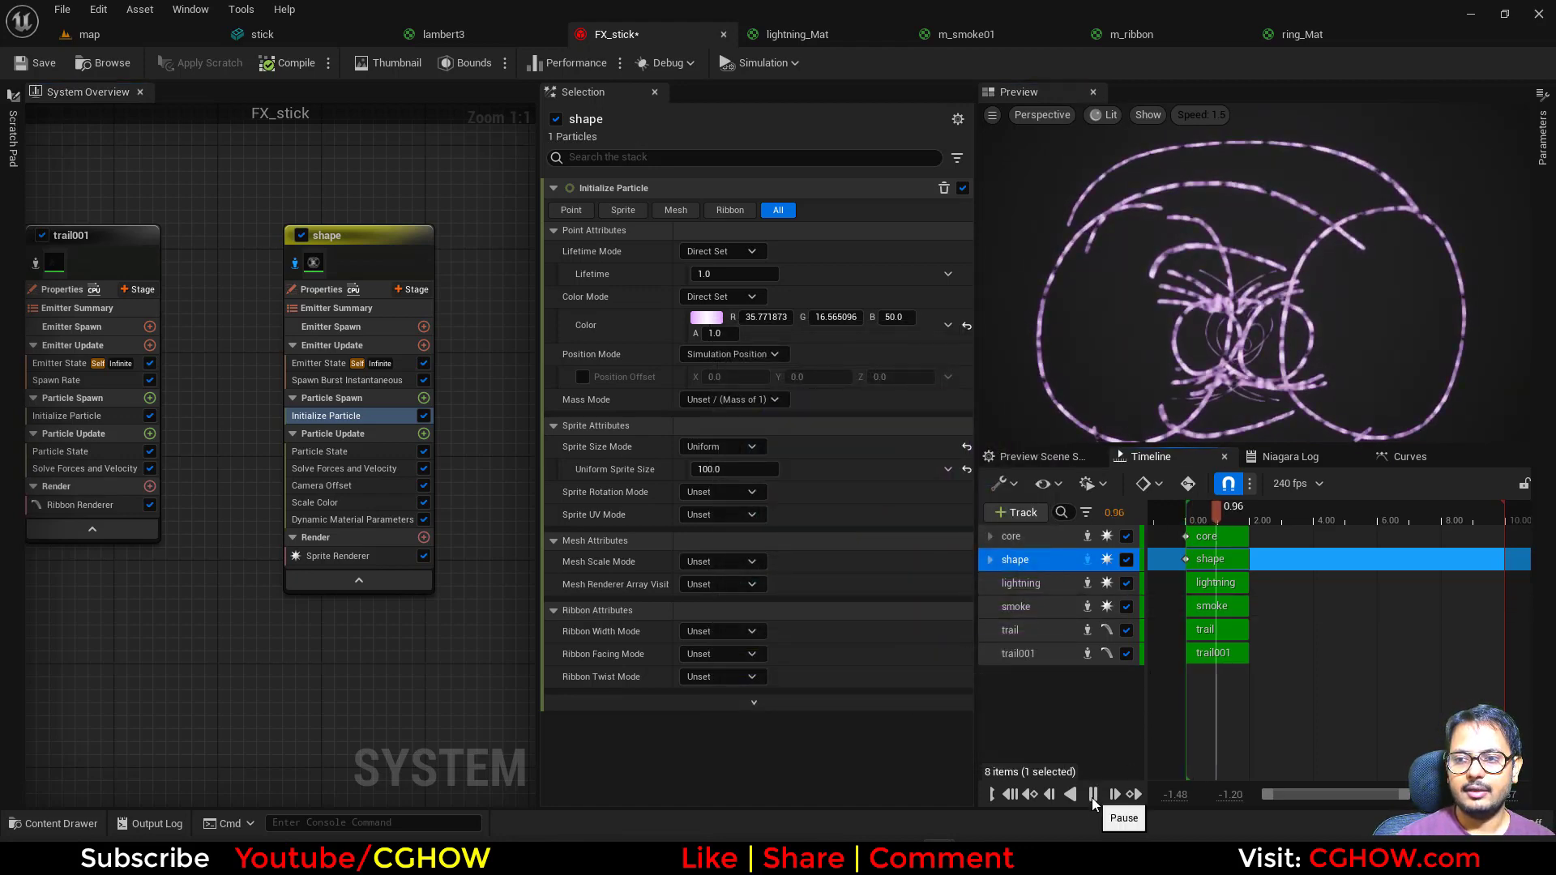
{"action": "left_click", "coordinate": [324, 520]}
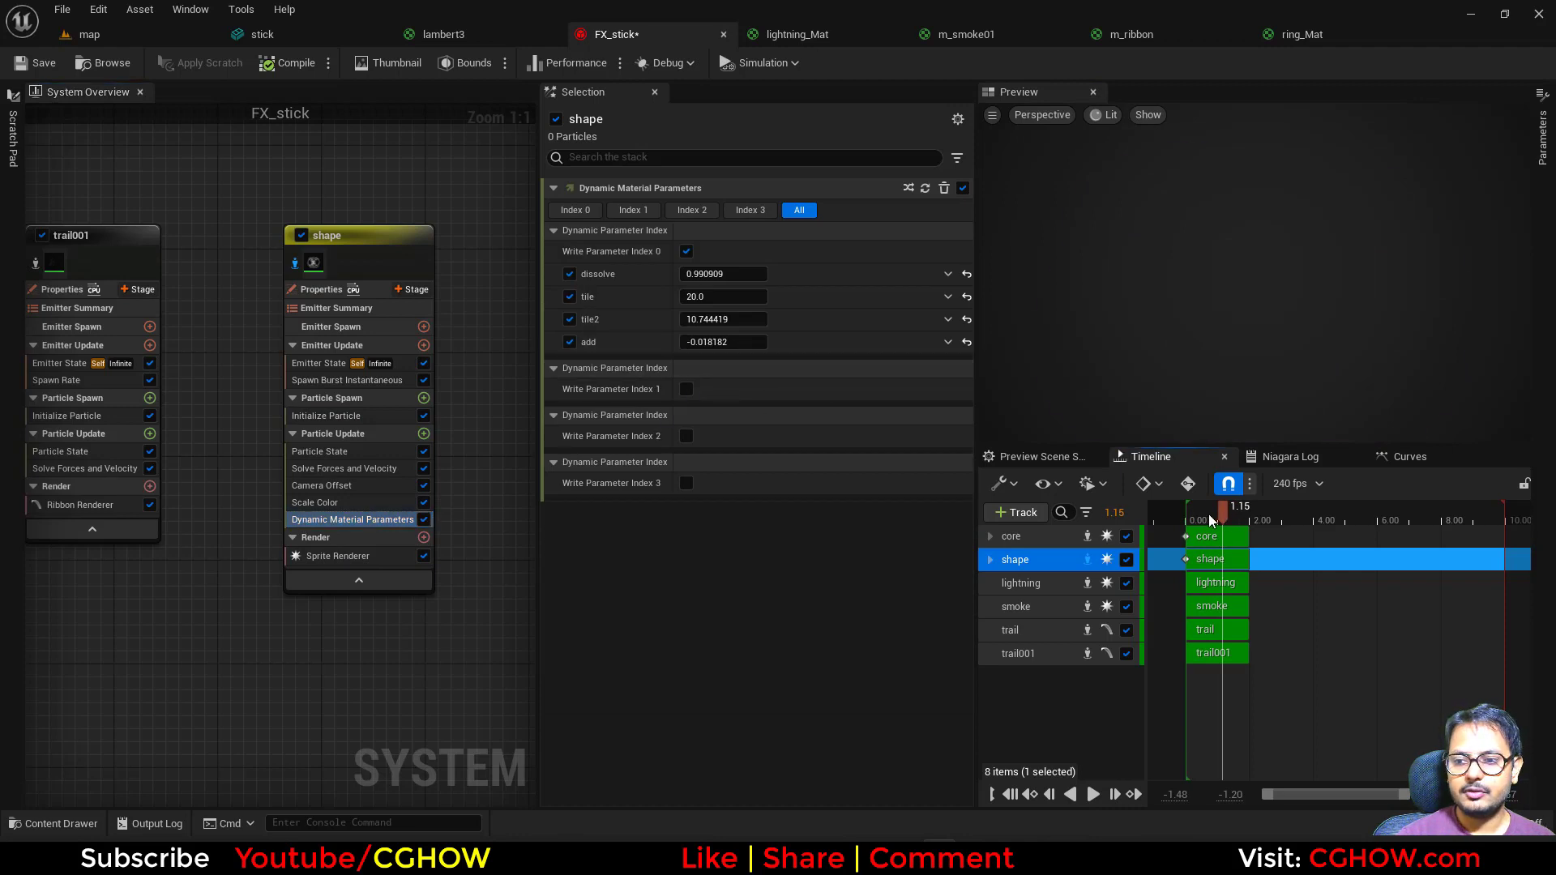
{"action": "left_click_drag", "start_coordinate": [1210, 520], "coordinate": [1196, 519]}
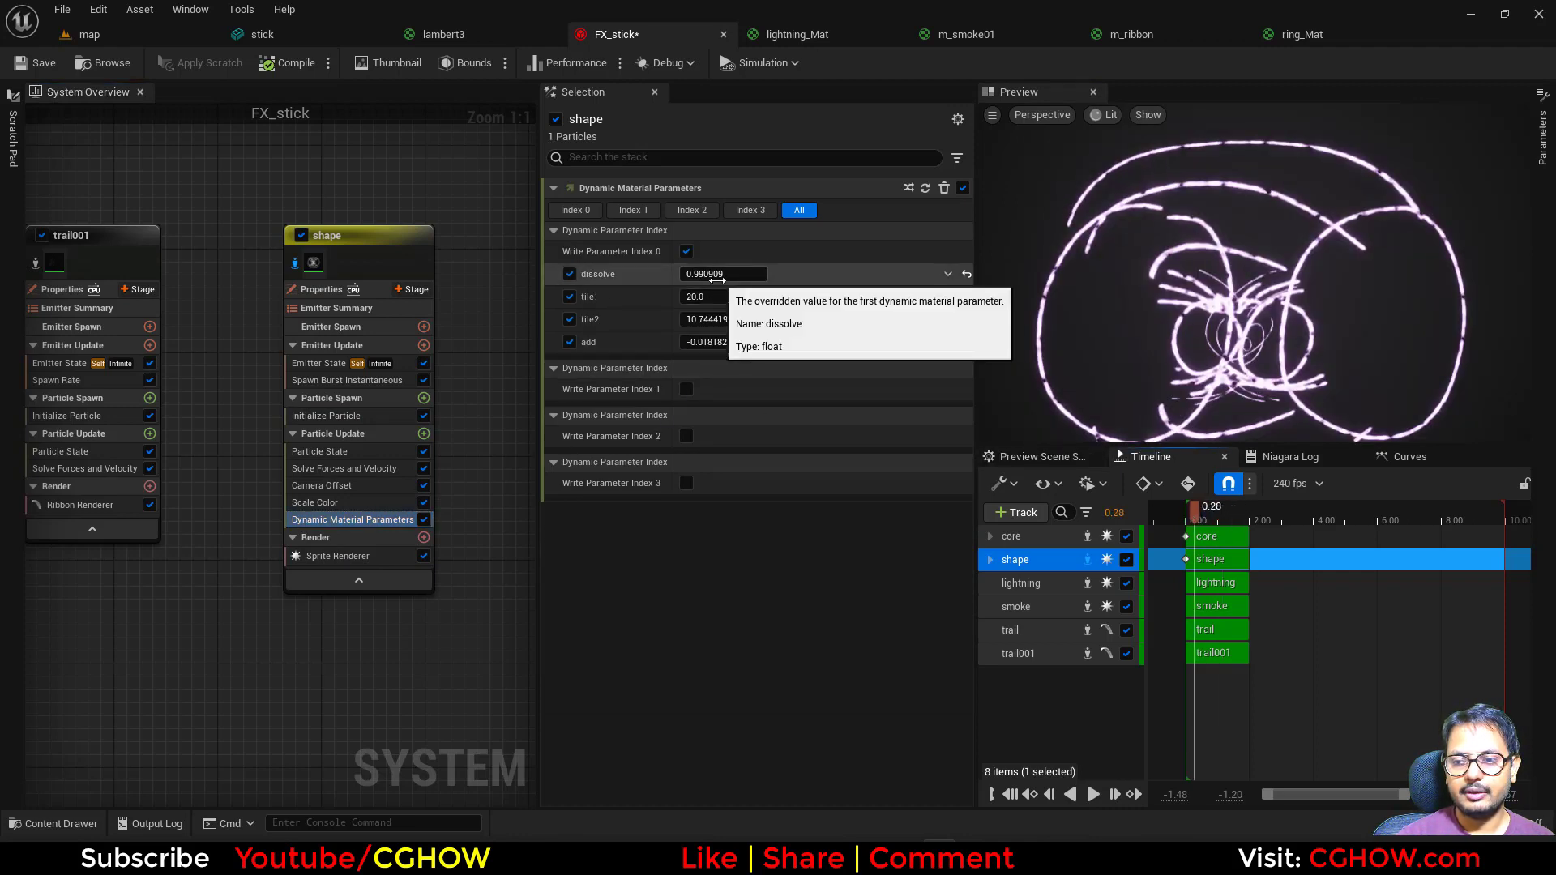
{"action": "left_click", "coordinate": [717, 277]}
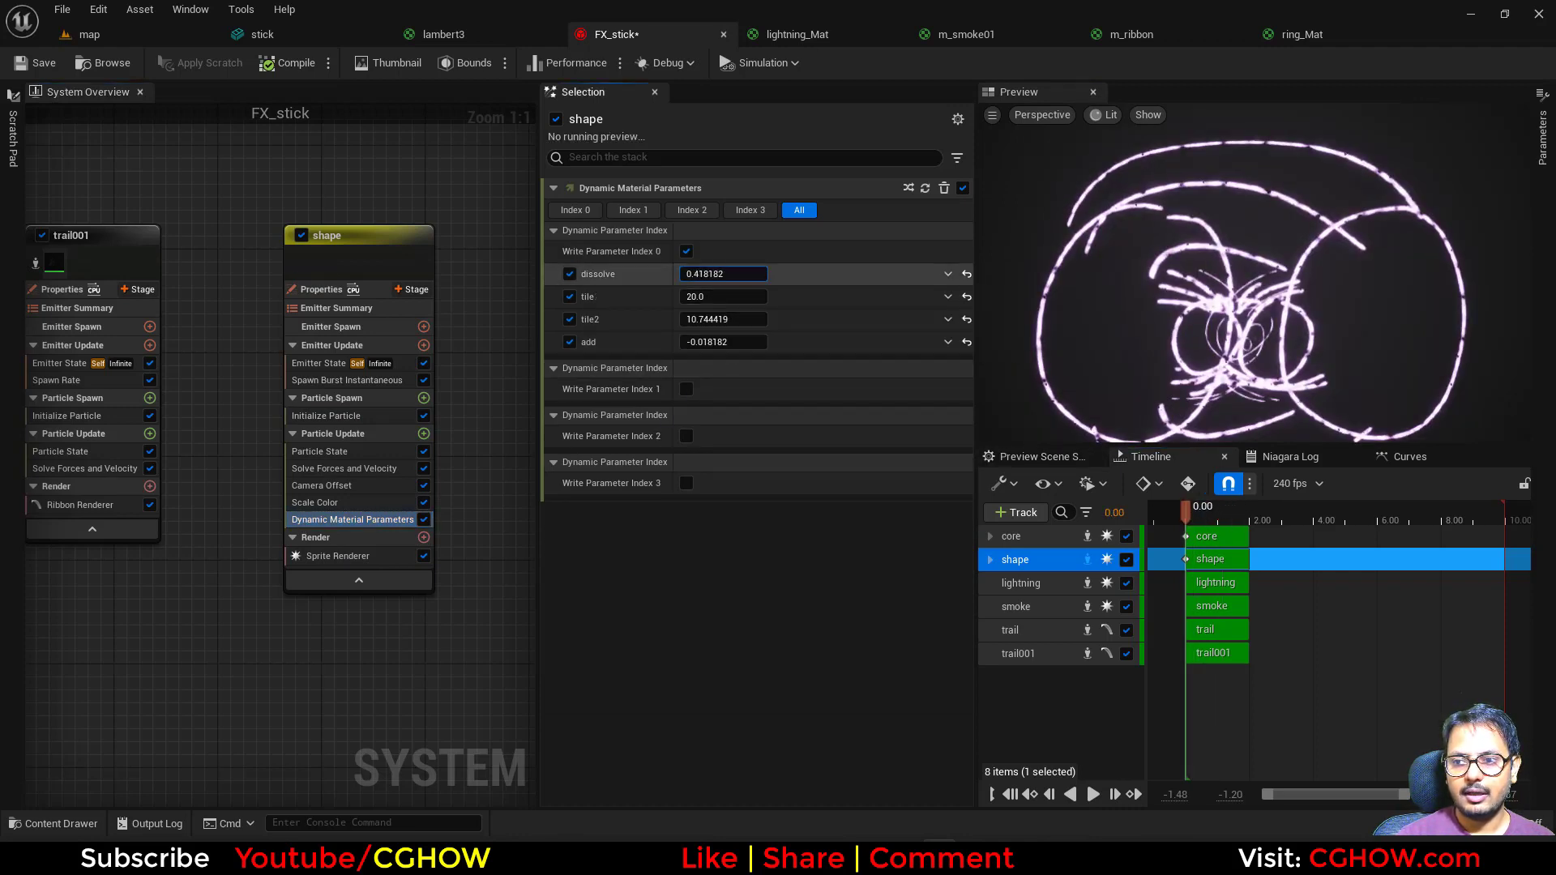
{"action": "left_click_drag", "start_coordinate": [717, 275], "coordinate": [680, 275]}
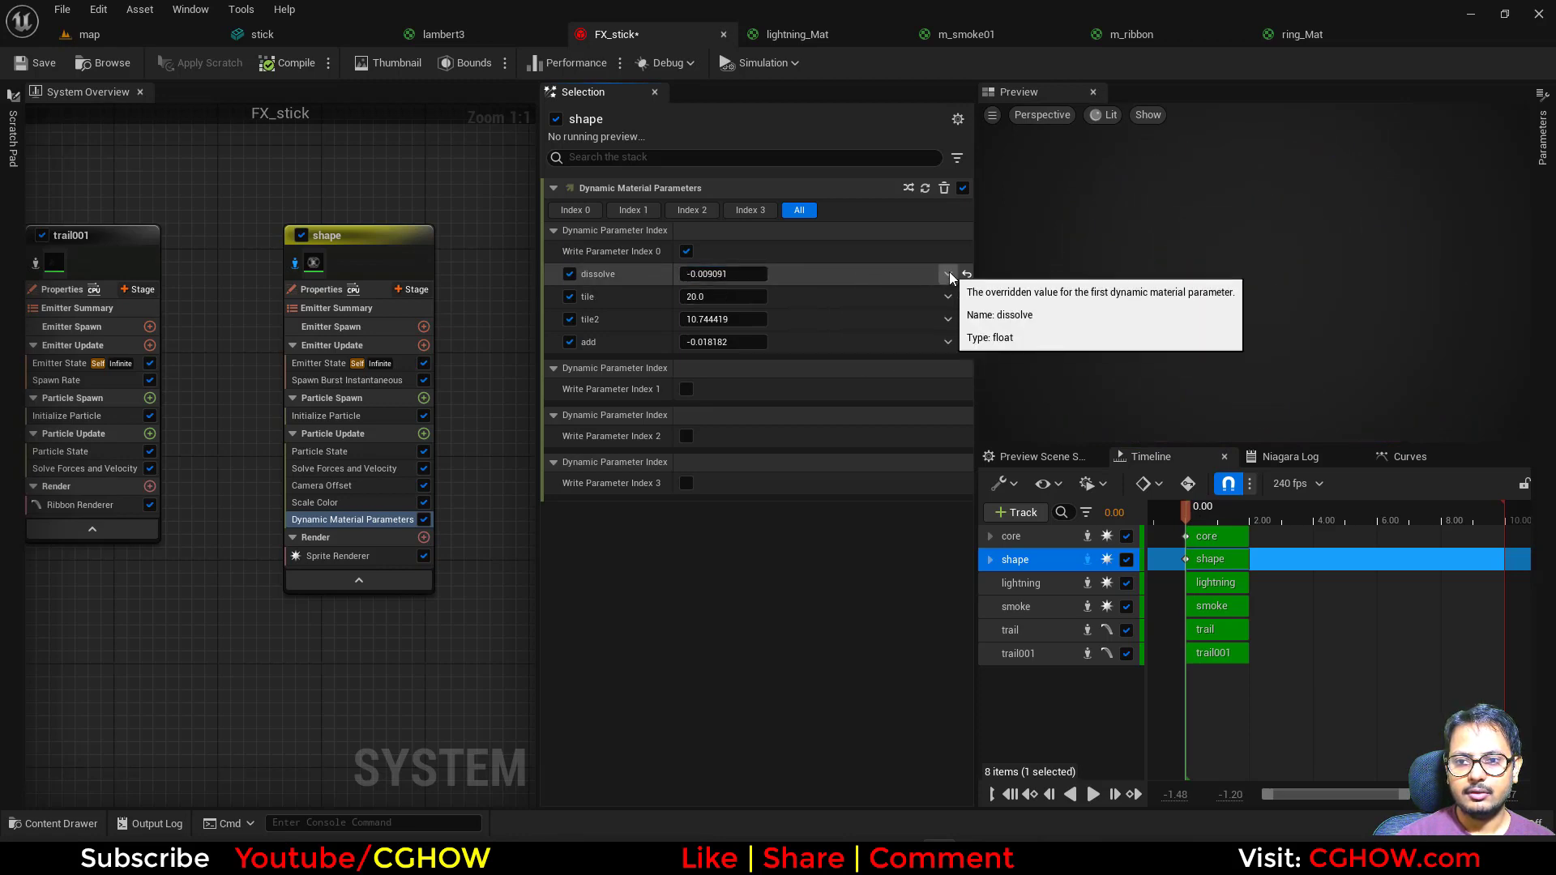
Drive the shape emitter's dissolve parameter with a Float from Curve using the smooth ramp-down template, move its first key to time 0.3, and play the preview
{"action": "left_click", "coordinate": [947, 274]}
{"action": "left_click", "coordinate": [646, 394]}
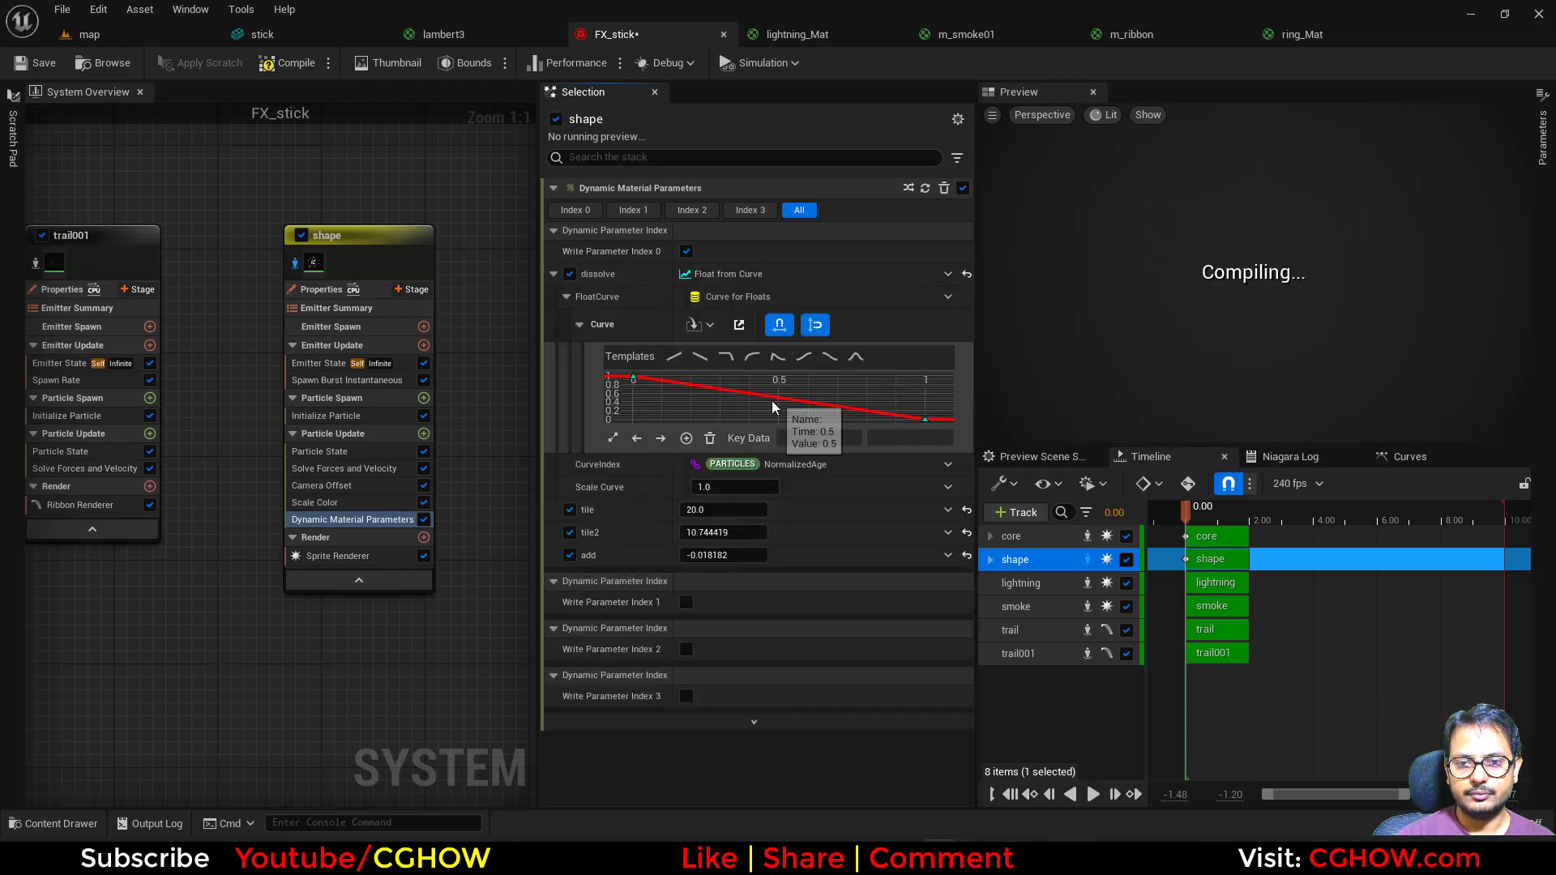
{"action": "left_click", "coordinate": [830, 357]}
{"action": "left_click_drag", "start_coordinate": [670, 396], "coordinate": [632, 373]}
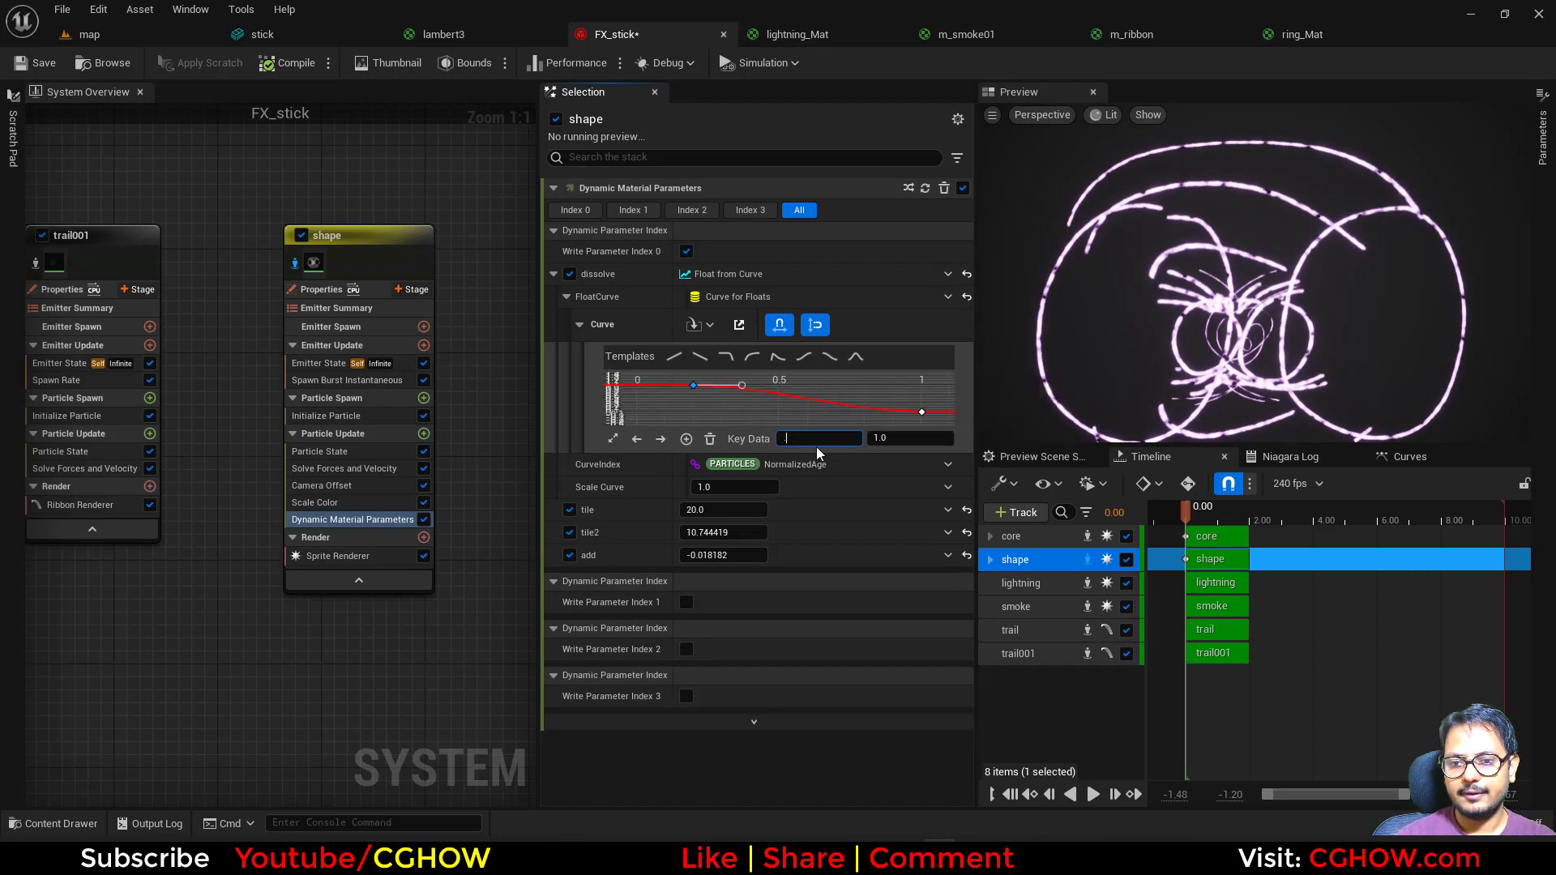
{"action": "type", "text": "0.3"}
{"action": "key", "text": "Return"}
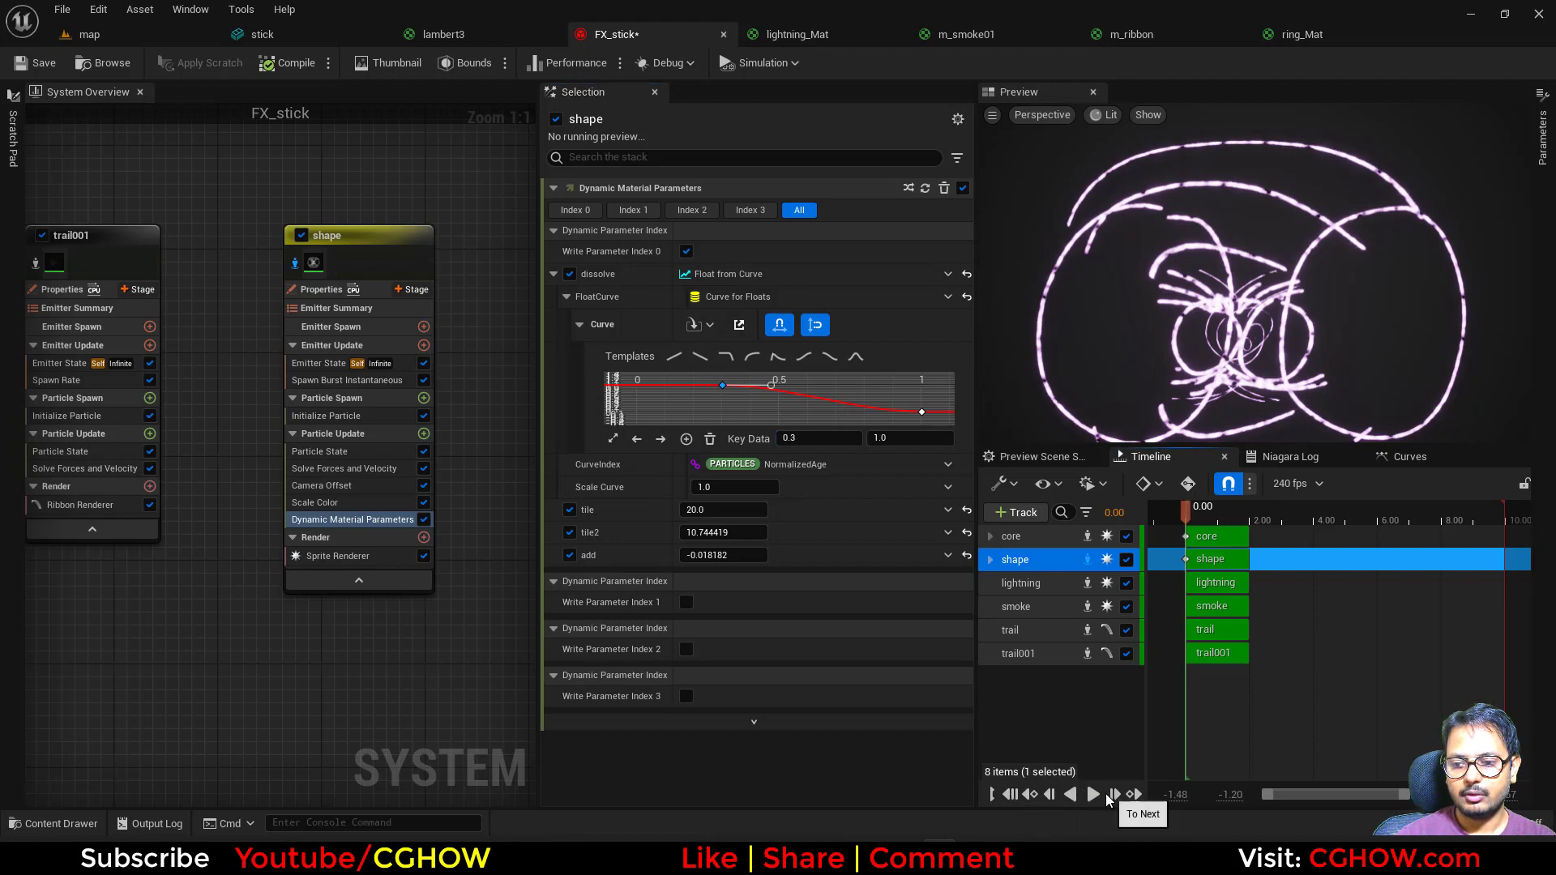
{"action": "left_click", "coordinate": [1093, 795]}
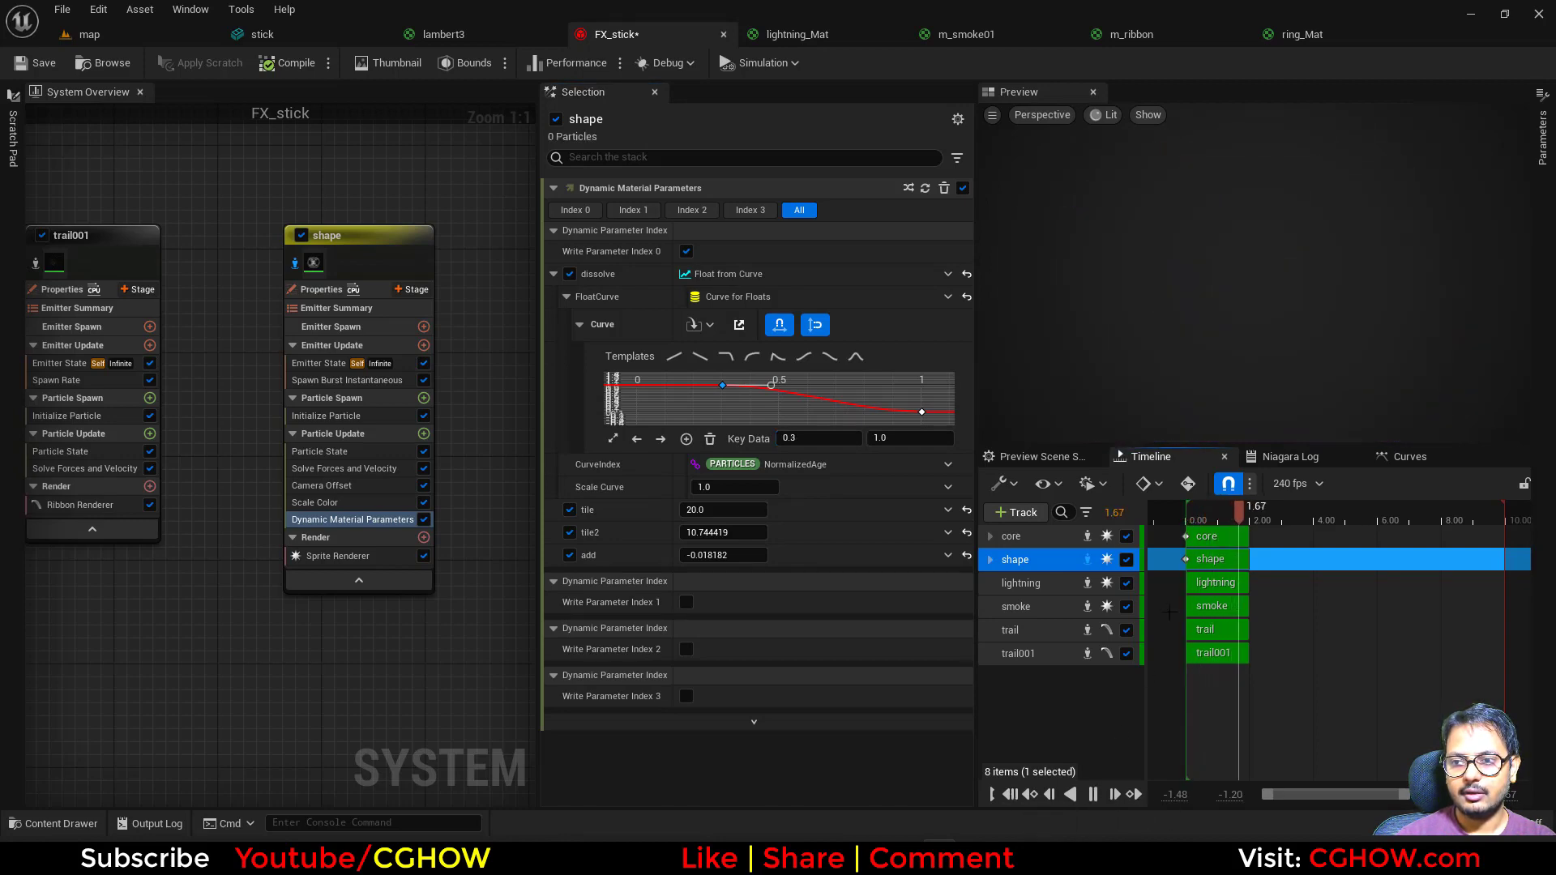
Set the shape emitter's Spawn Burst Instantaneous spawn time to 0.3 and check the effect in the map level
{"action": "left_click", "coordinate": [442, 291]}
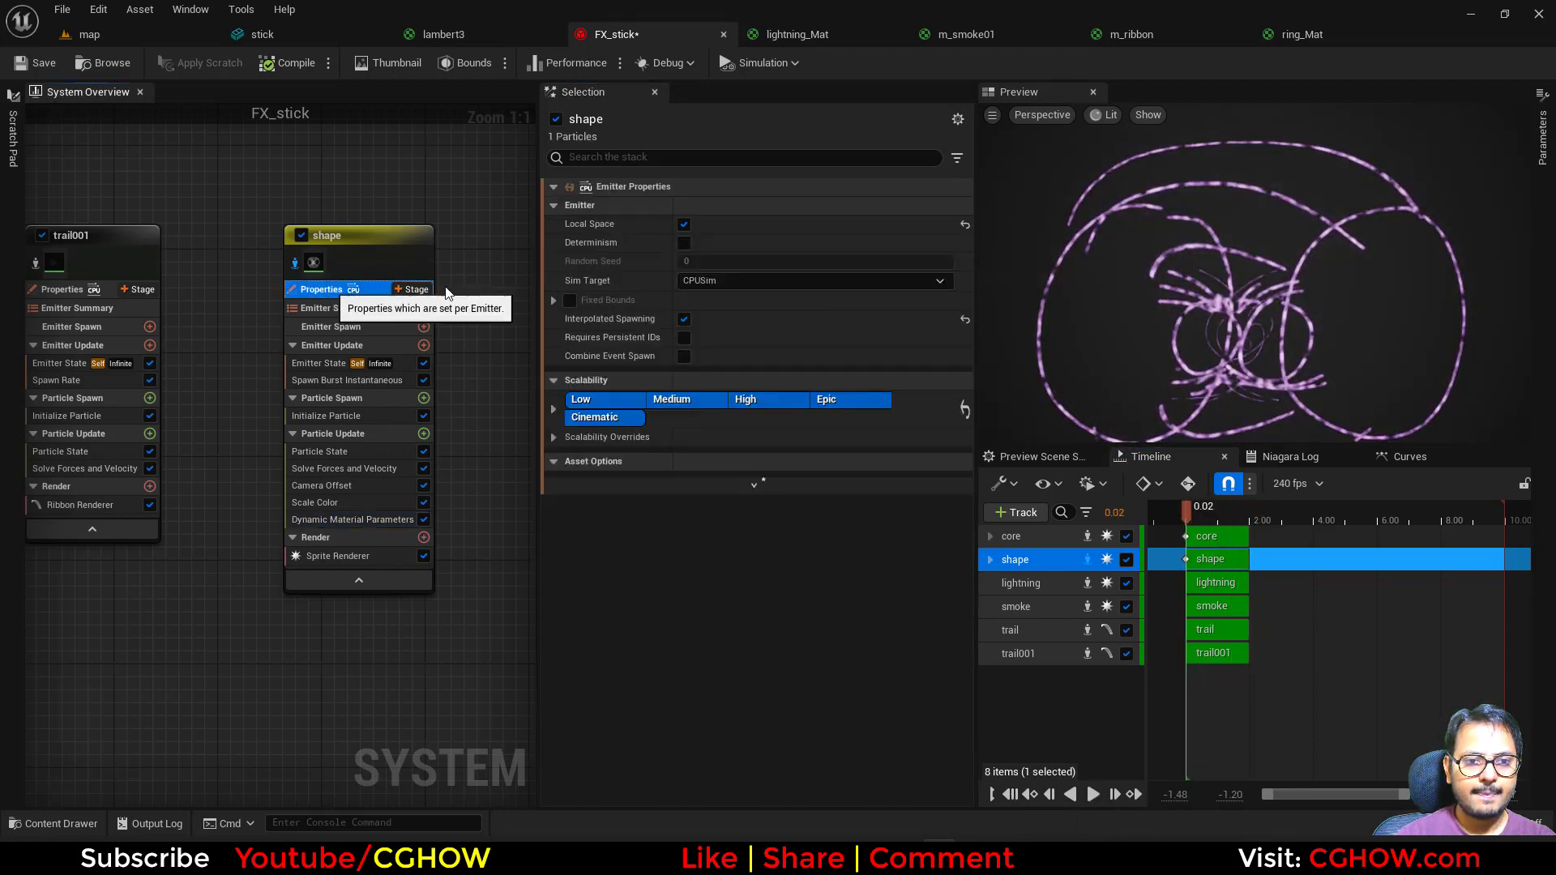
{"action": "left_click", "coordinate": [308, 380]}
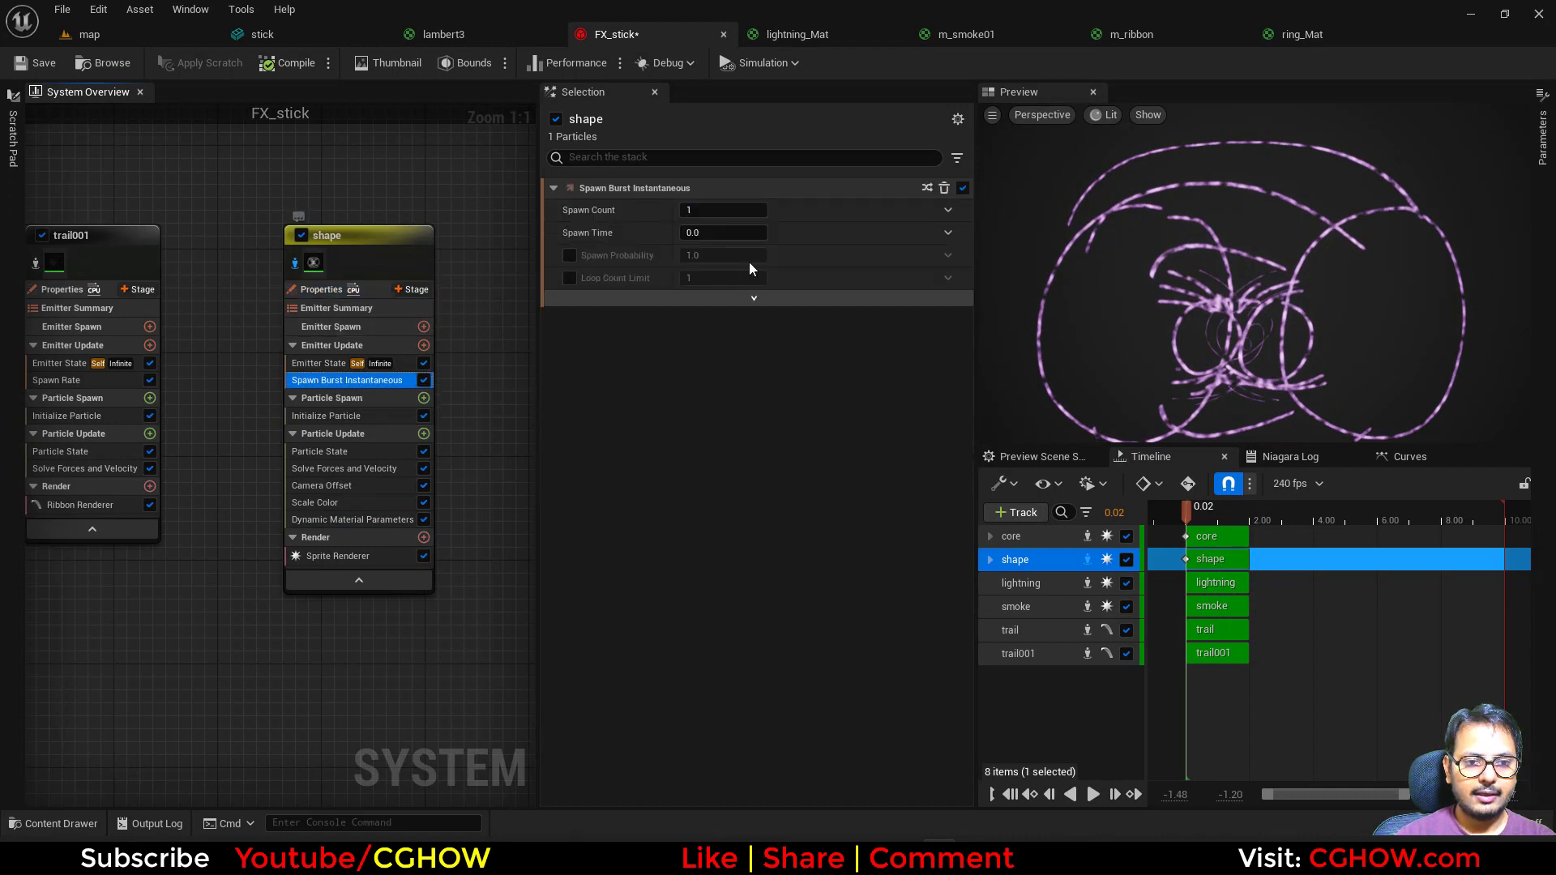
{"action": "left_click", "coordinate": [706, 233]}
{"action": "type", "text": "0.3"}
{"action": "key", "text": "Return"}
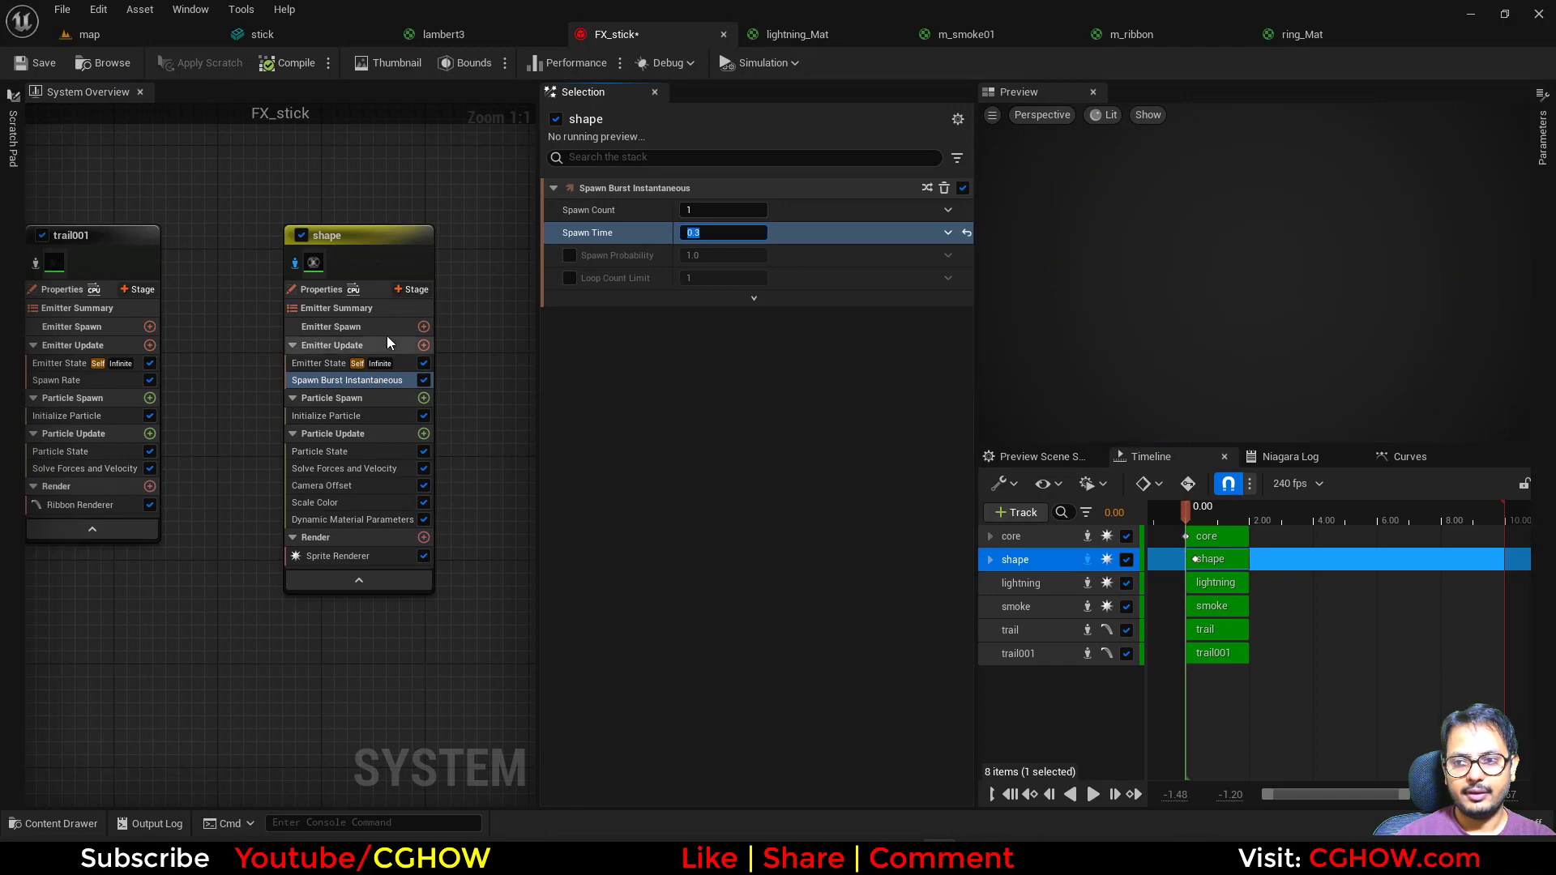
{"action": "left_click", "coordinate": [135, 29]}
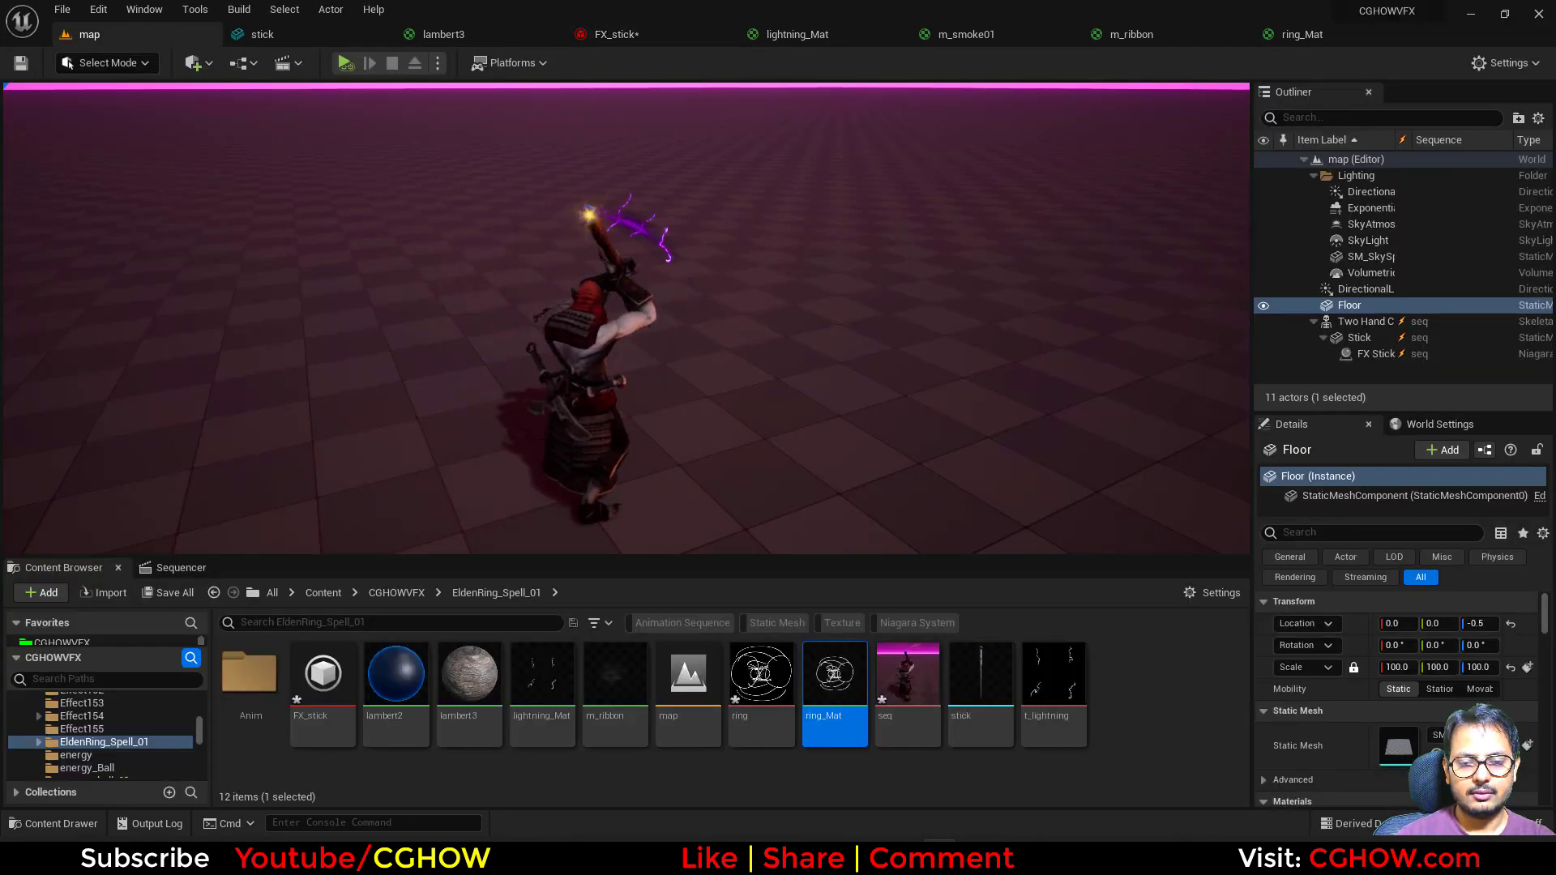
Set the shape emitter's uniform sprite size to 60 and compare the level's effect with the reference video clip
{"action": "left_click", "coordinate": [668, 33]}
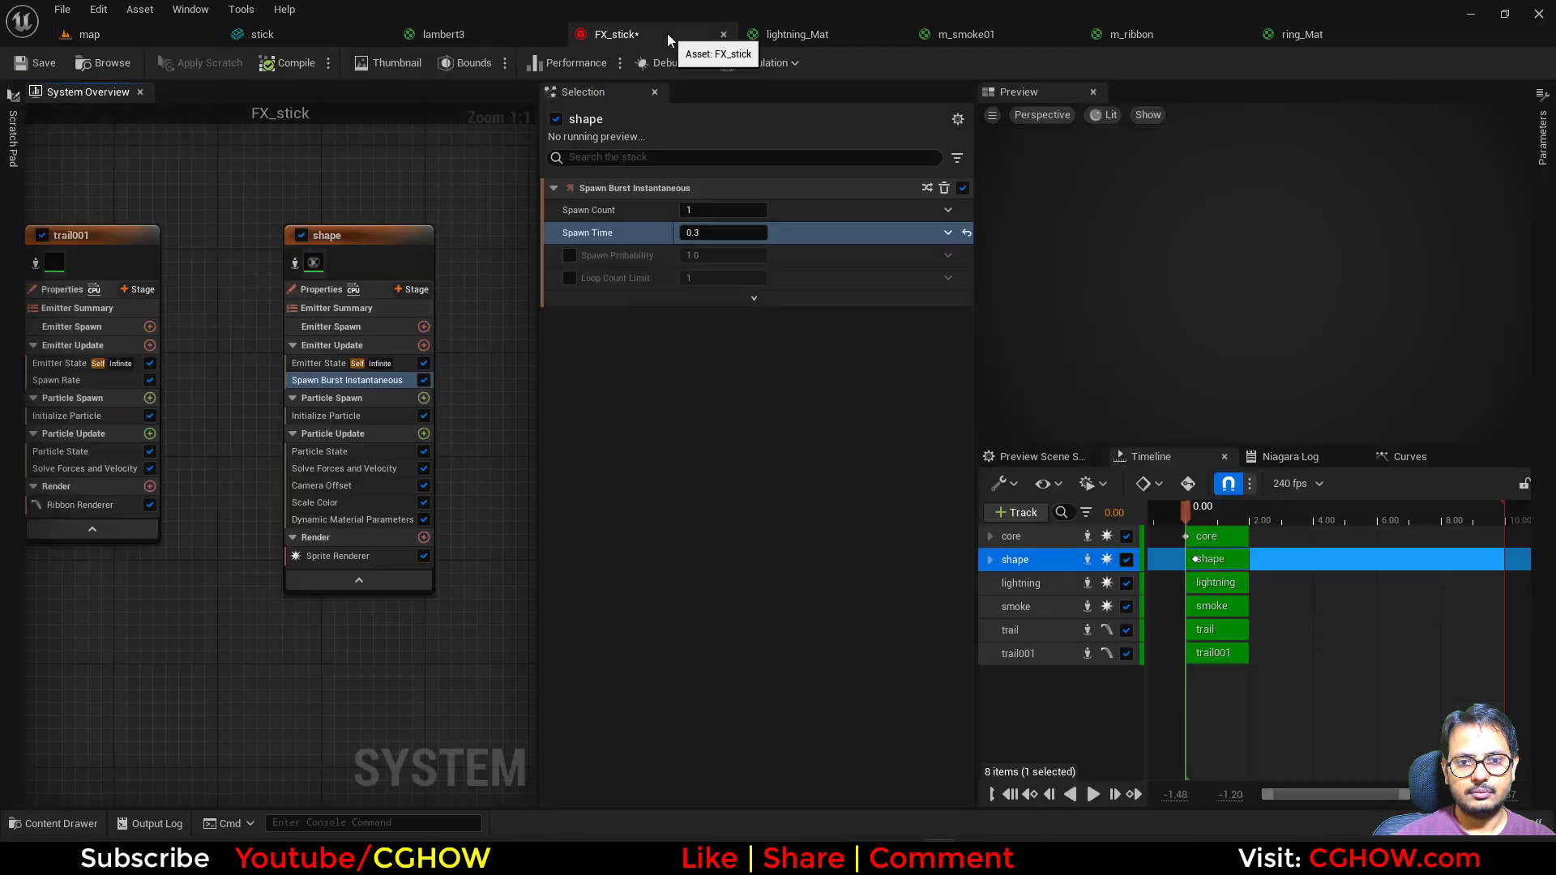
{"action": "left_click", "coordinate": [334, 415]}
{"action": "left_click", "coordinate": [744, 469]}
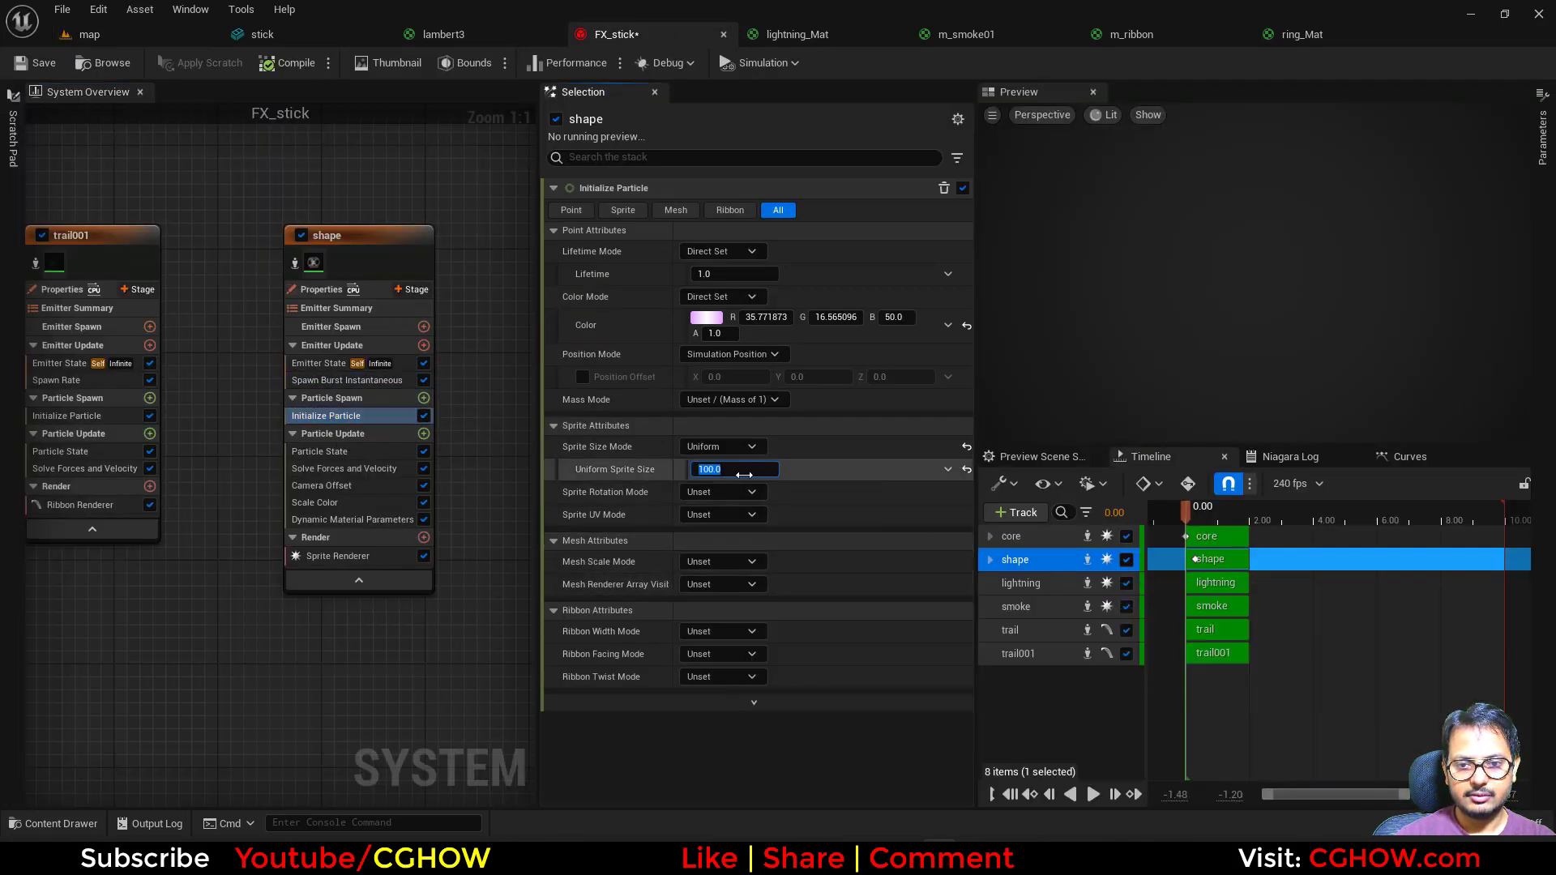
{"action": "left_click", "coordinate": [89, 34]}
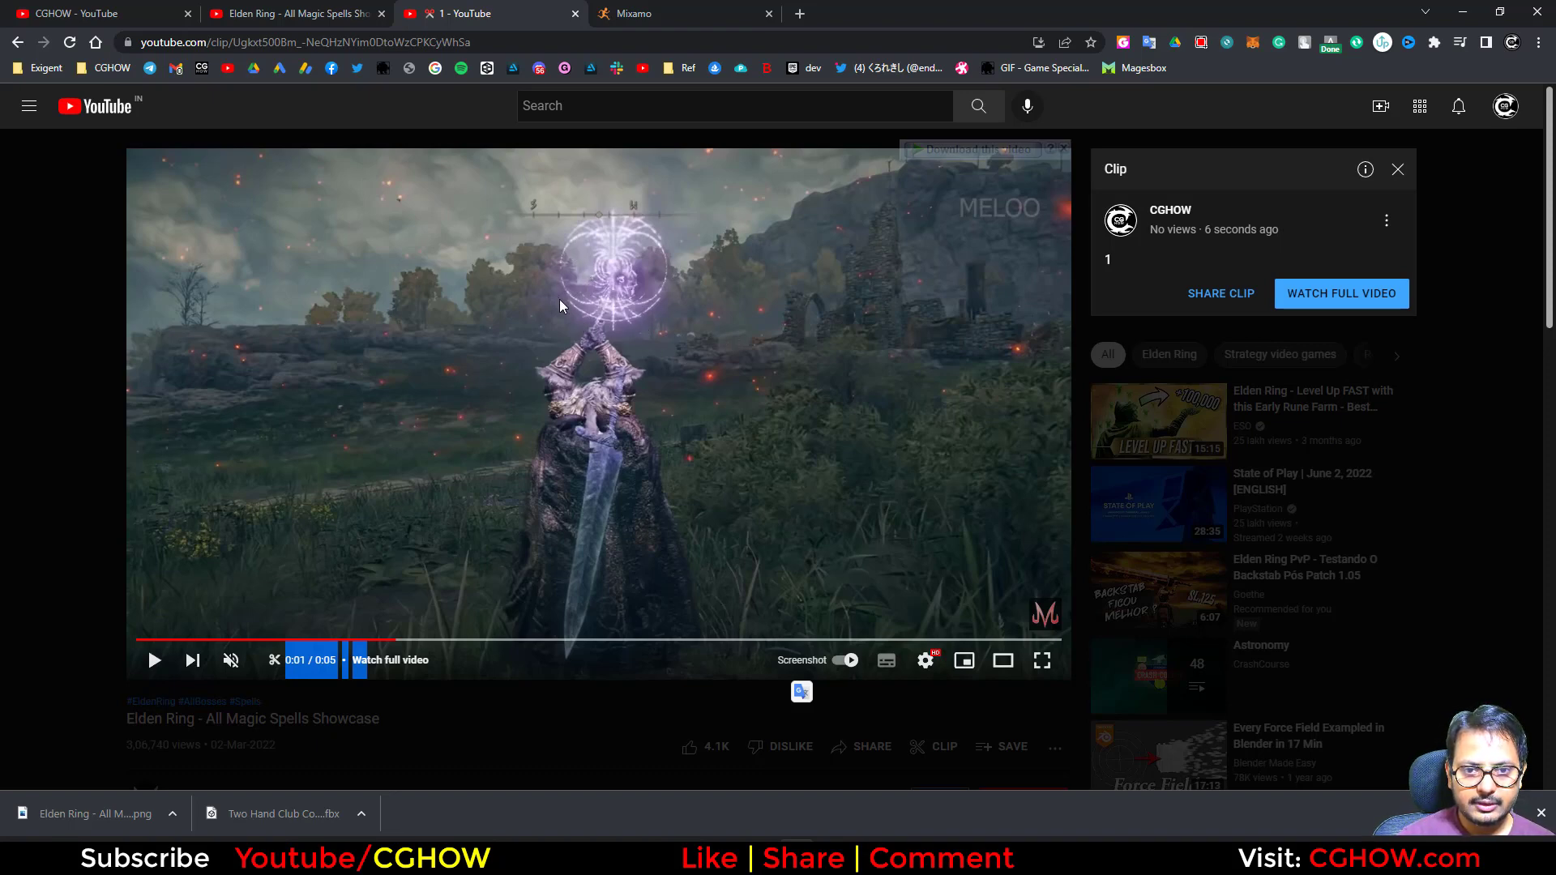
{"action": "left_click", "coordinate": [1461, 13]}
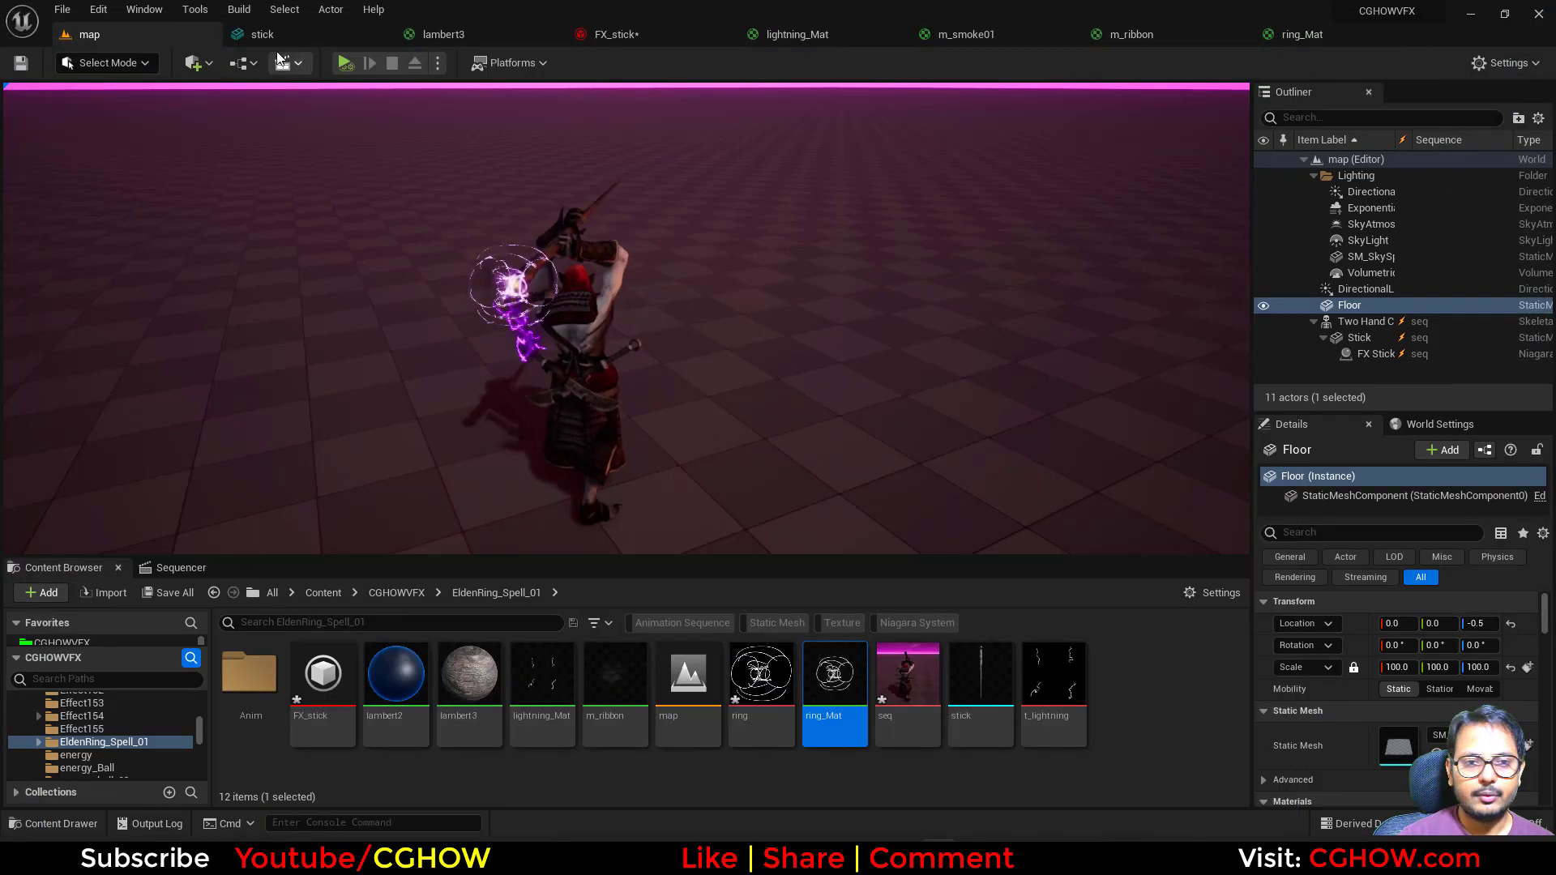
Duplicate the core emitter in the FX_stick system, placing the copy beyond the shape emitter
{"action": "left_click", "coordinate": [615, 34]}
{"action": "scroll", "coordinate": [369, 251], "scroll_direction": "down", "scroll_amount": 3}
{"action": "right_click_drag", "start_coordinate": [176, 476], "coordinate": [466, 486]}
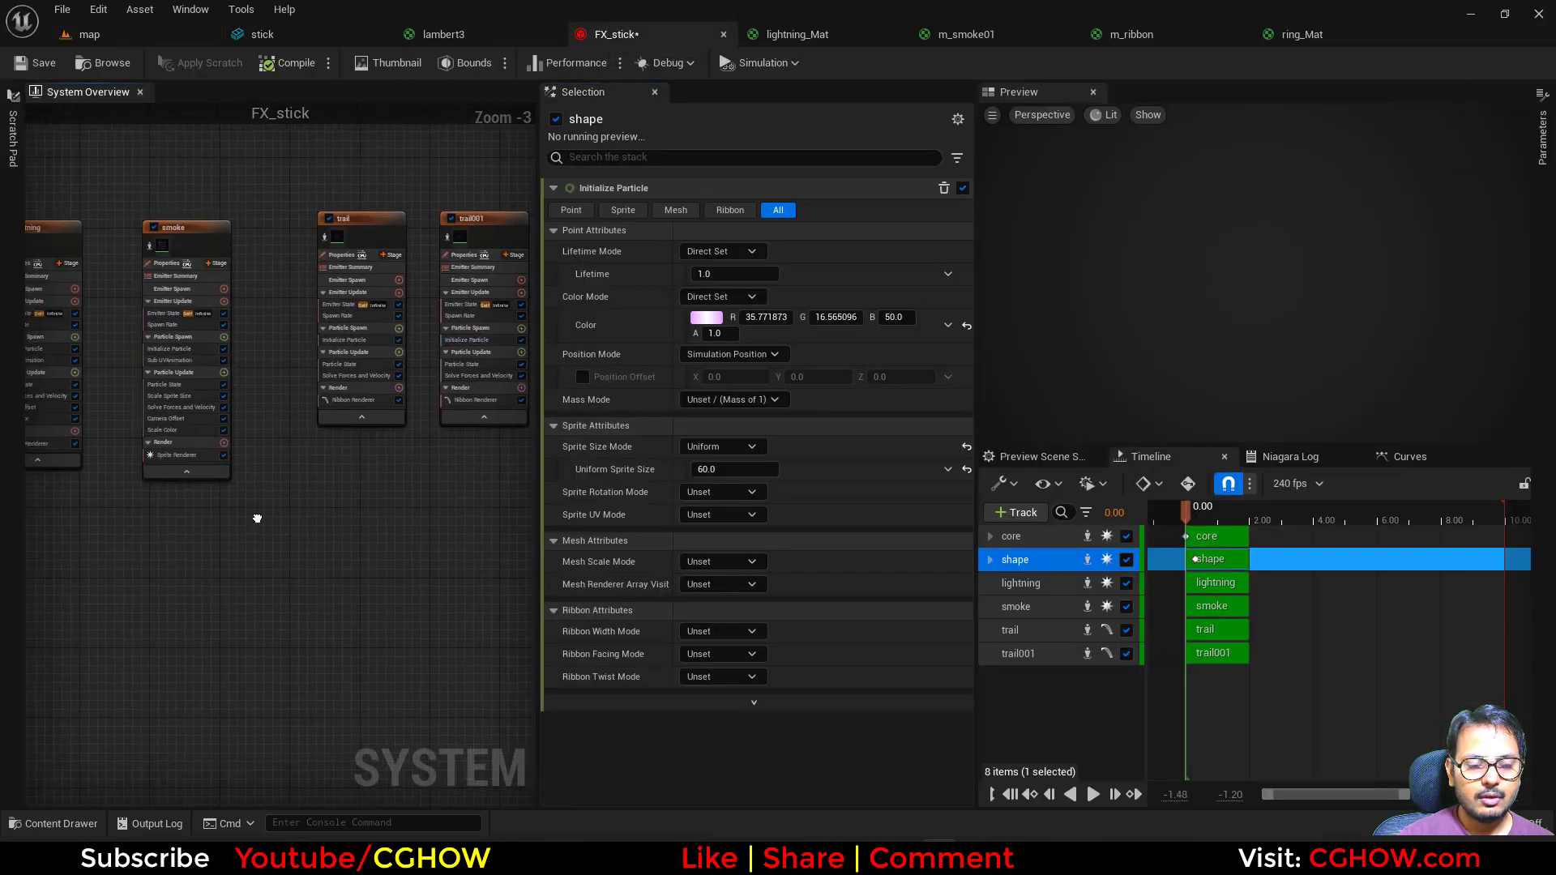
{"action": "right_click_drag", "start_coordinate": [150, 417], "coordinate": [294, 408]}
{"action": "right_click_drag", "start_coordinate": [34, 242], "coordinate": [317, 244]}
{"action": "left_click", "coordinate": [316, 244]}
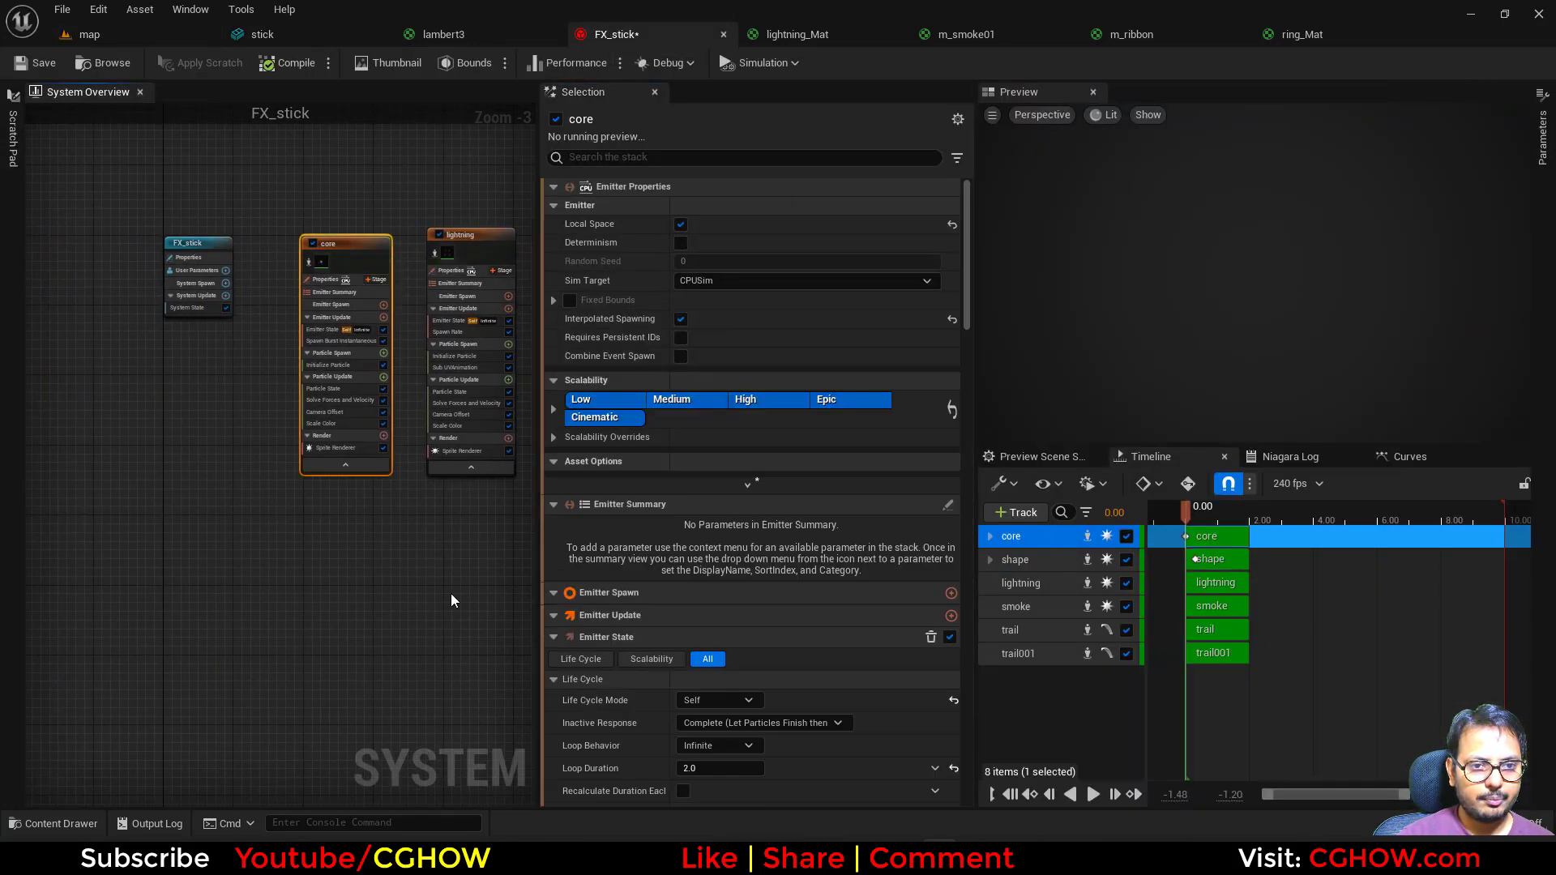
{"action": "right_click_drag", "start_coordinate": [567, 328], "coordinate": [365, 332]}
{"action": "key", "text": "ctrl+d"}
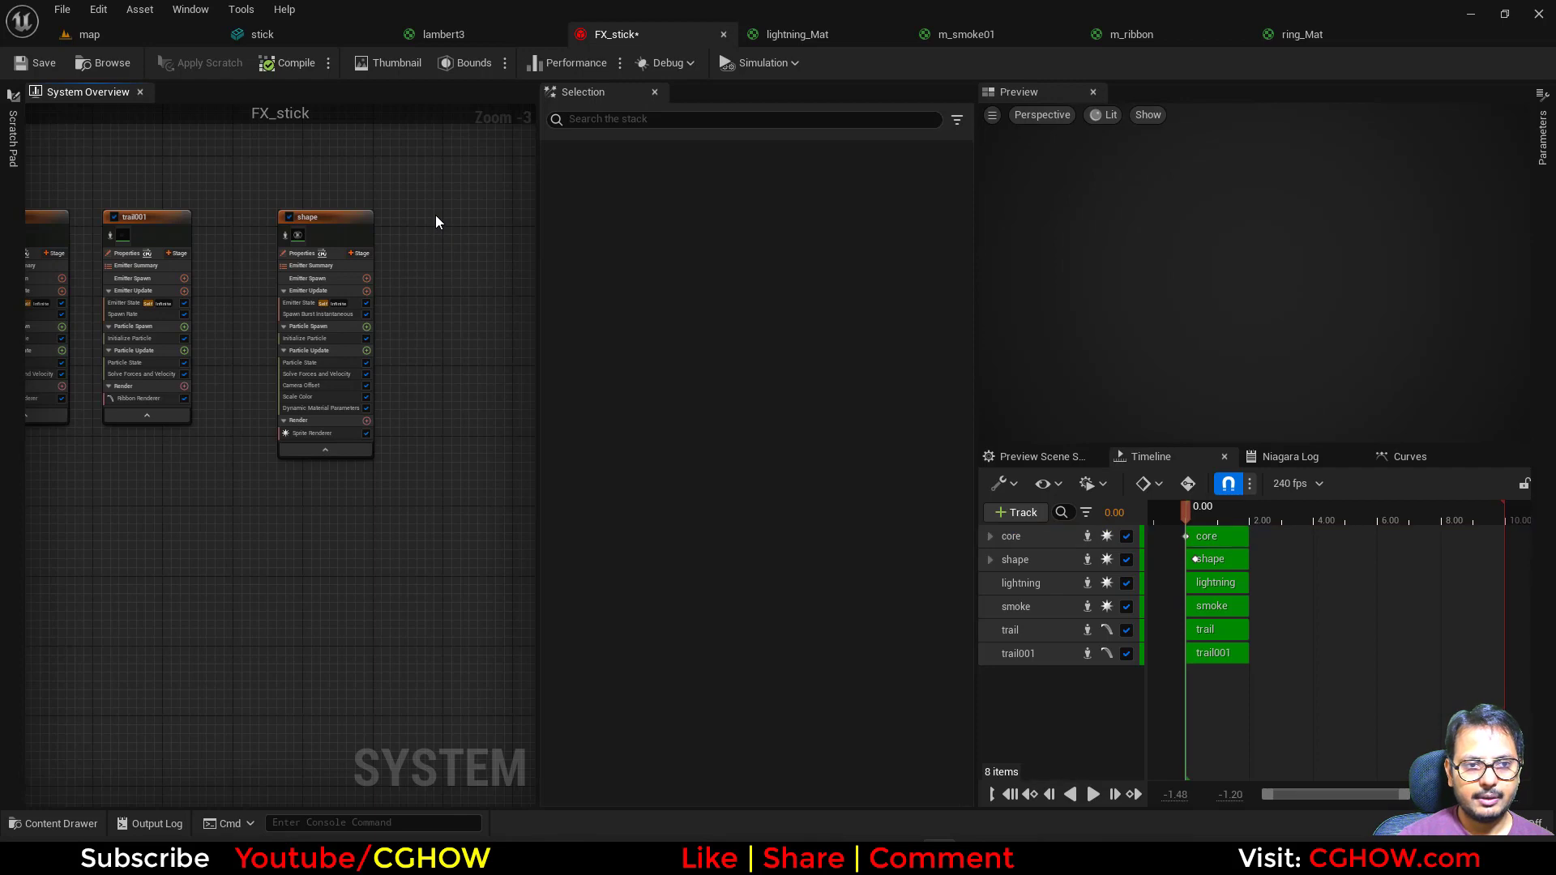
Rename the duplicated core emitter as glow
{"action": "scroll", "coordinate": [435, 216], "scroll_direction": "up", "scroll_amount": 3}
{"action": "right_click_drag", "start_coordinate": [468, 220], "coordinate": [343, 217]}
{"action": "double_click", "coordinate": [340, 218]}
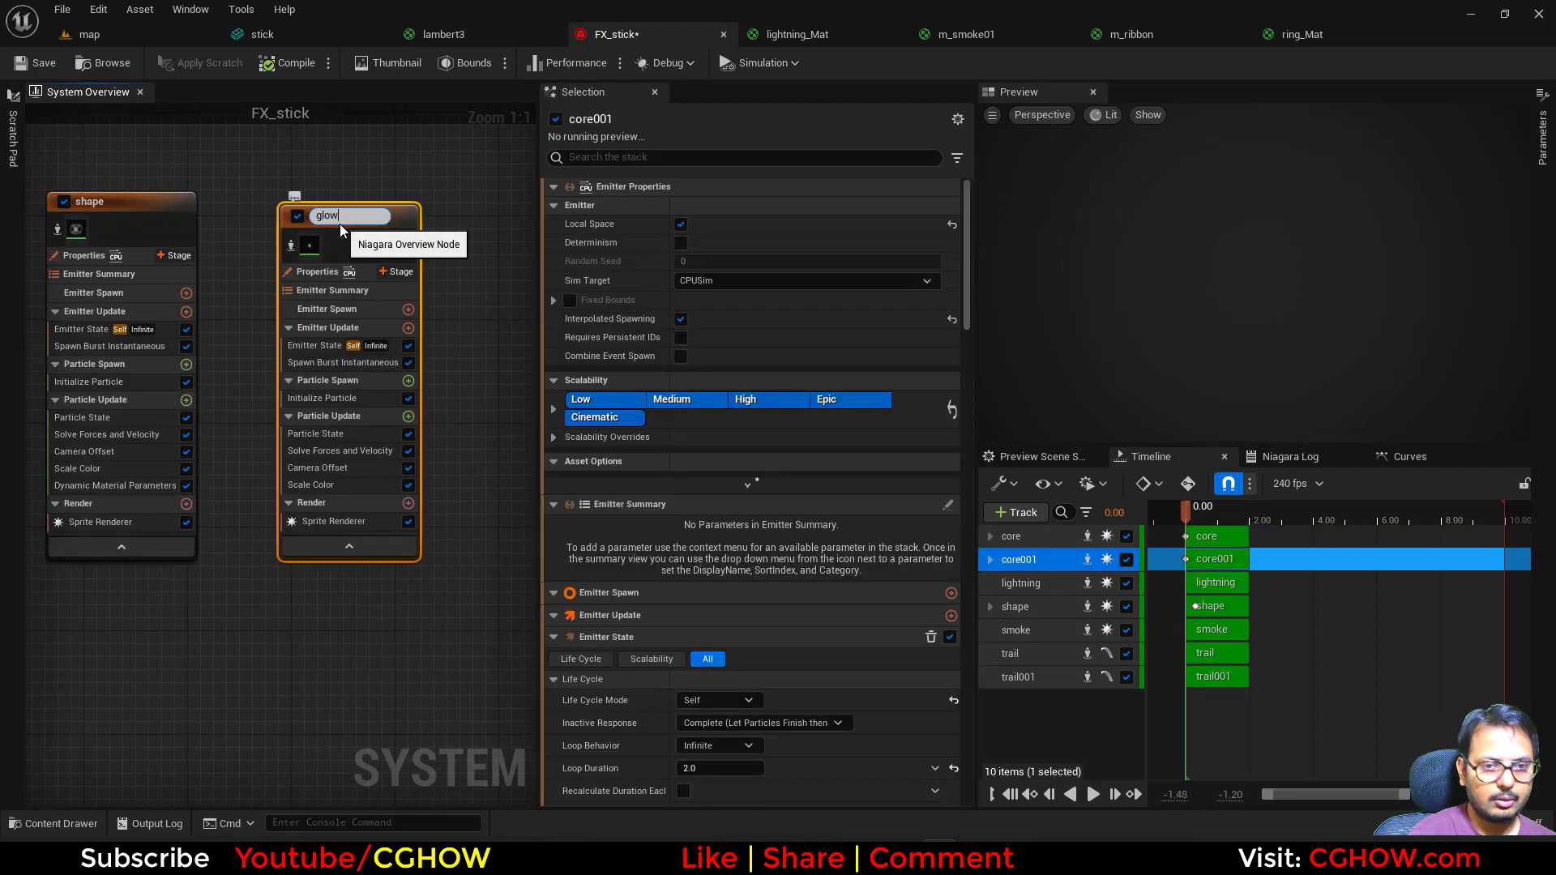
{"action": "type", "text": "glow"}
{"action": "key", "text": "Return"}
Inspect the glow emitter's m_flash01 sprite material, then replace it with M_Radial_Add
{"action": "left_click", "coordinate": [397, 518]}
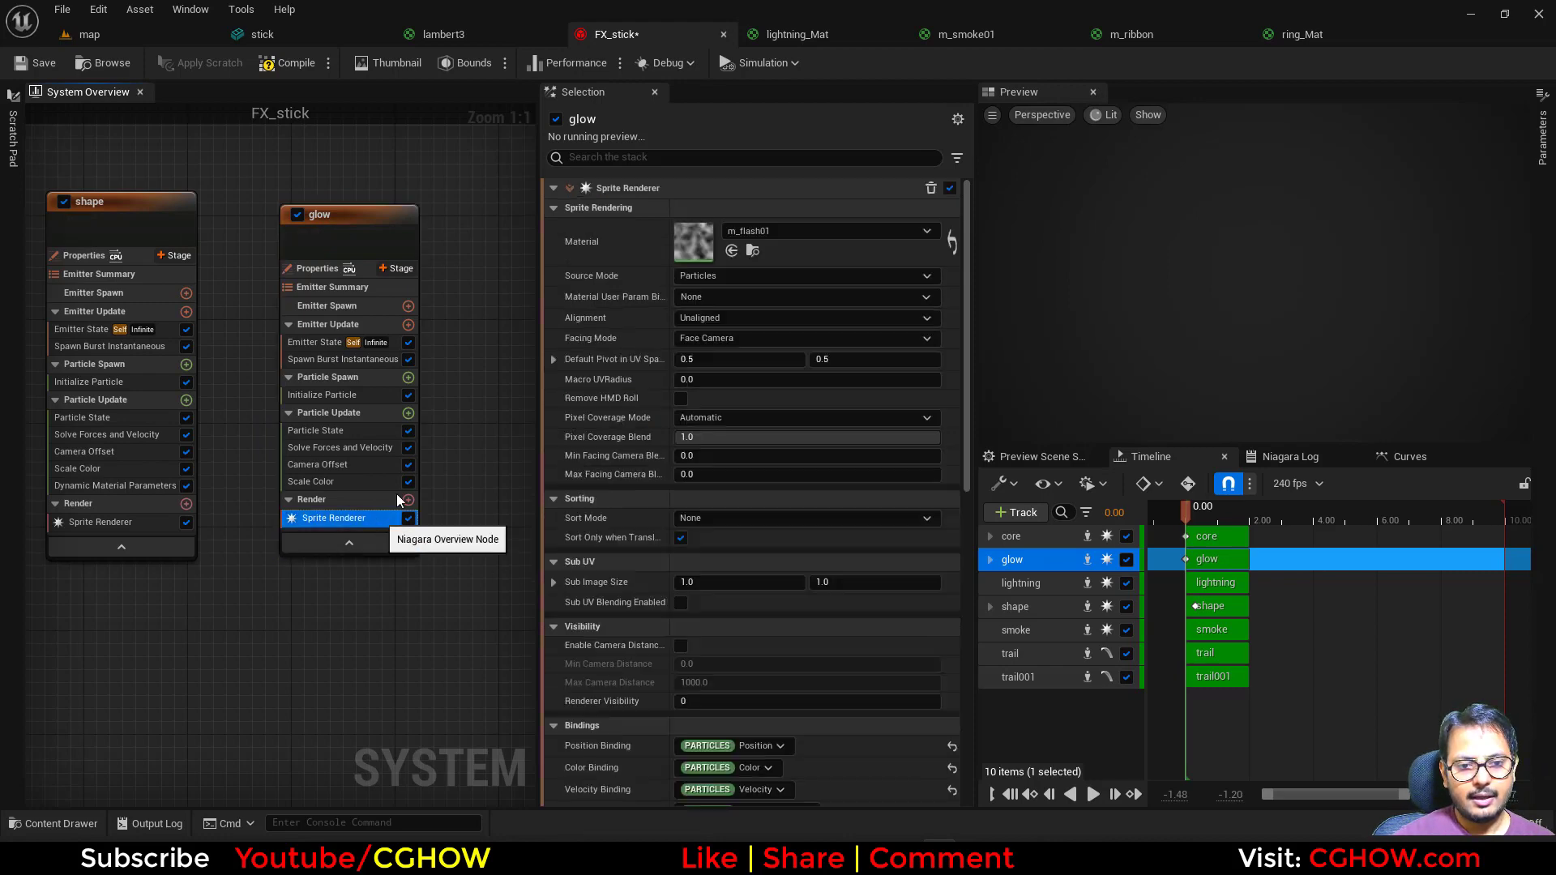
{"action": "left_click", "coordinate": [689, 240]}
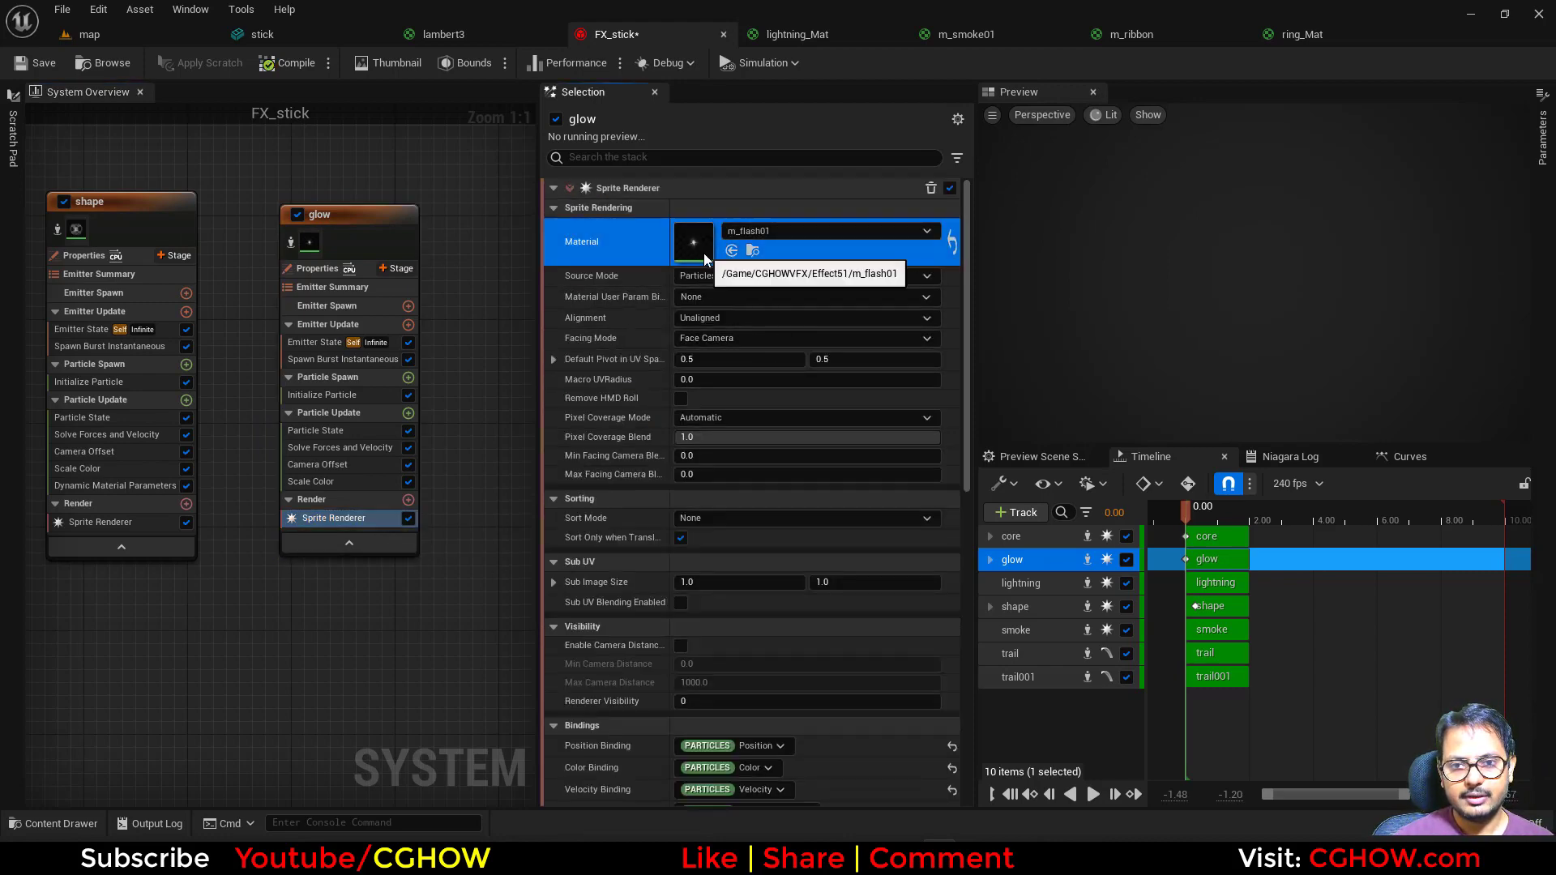
{"action": "double_click", "coordinate": [702, 252]}
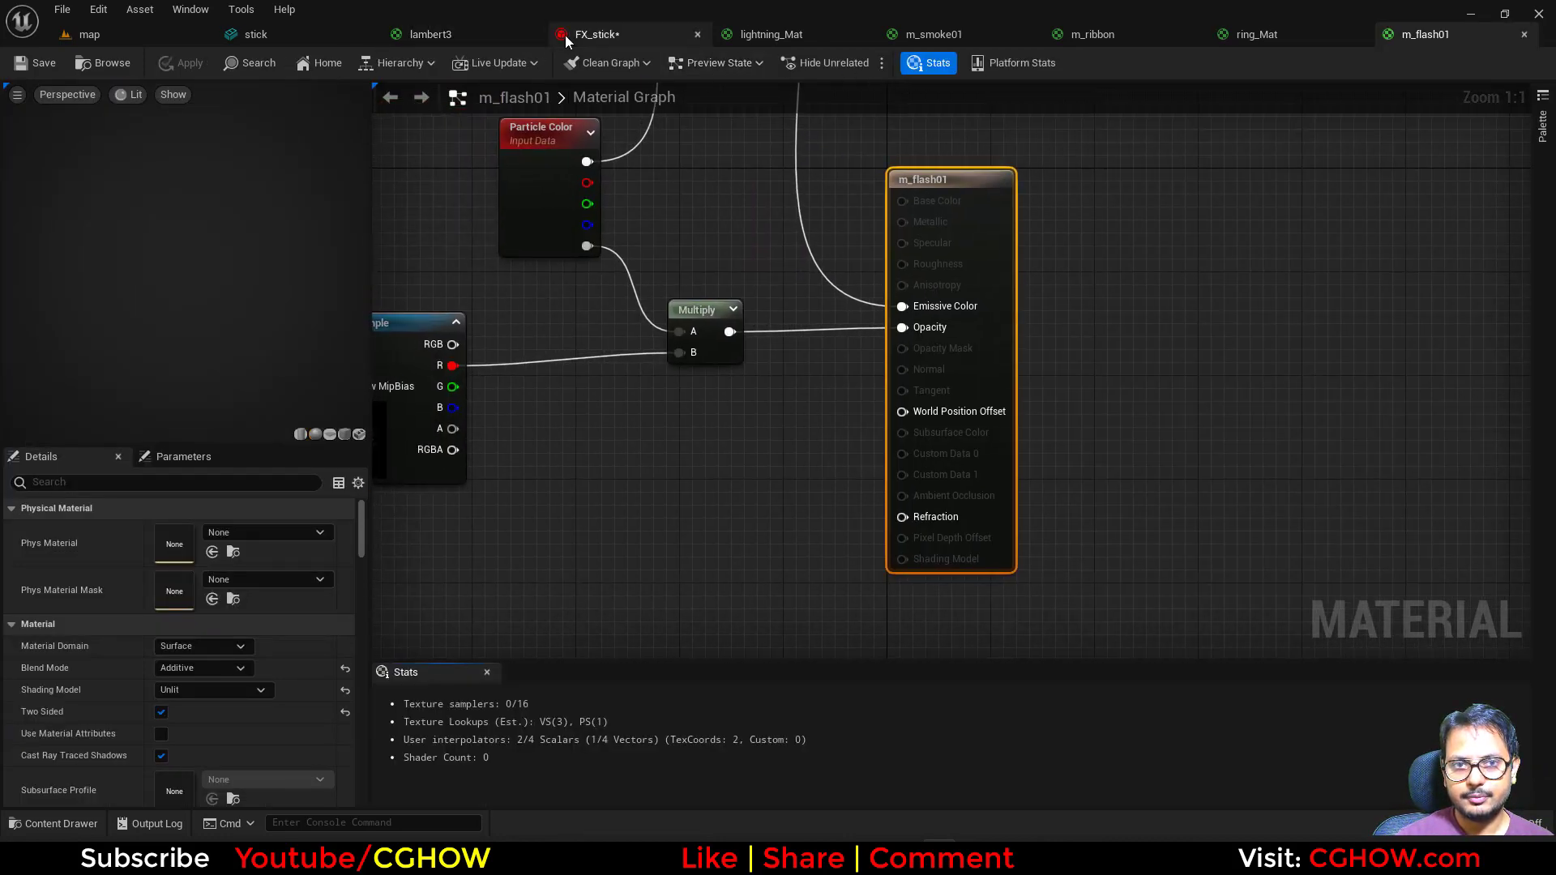
{"action": "left_click", "coordinate": [565, 36]}
{"action": "left_click", "coordinate": [739, 233]}
{"action": "type", "text": "add"}
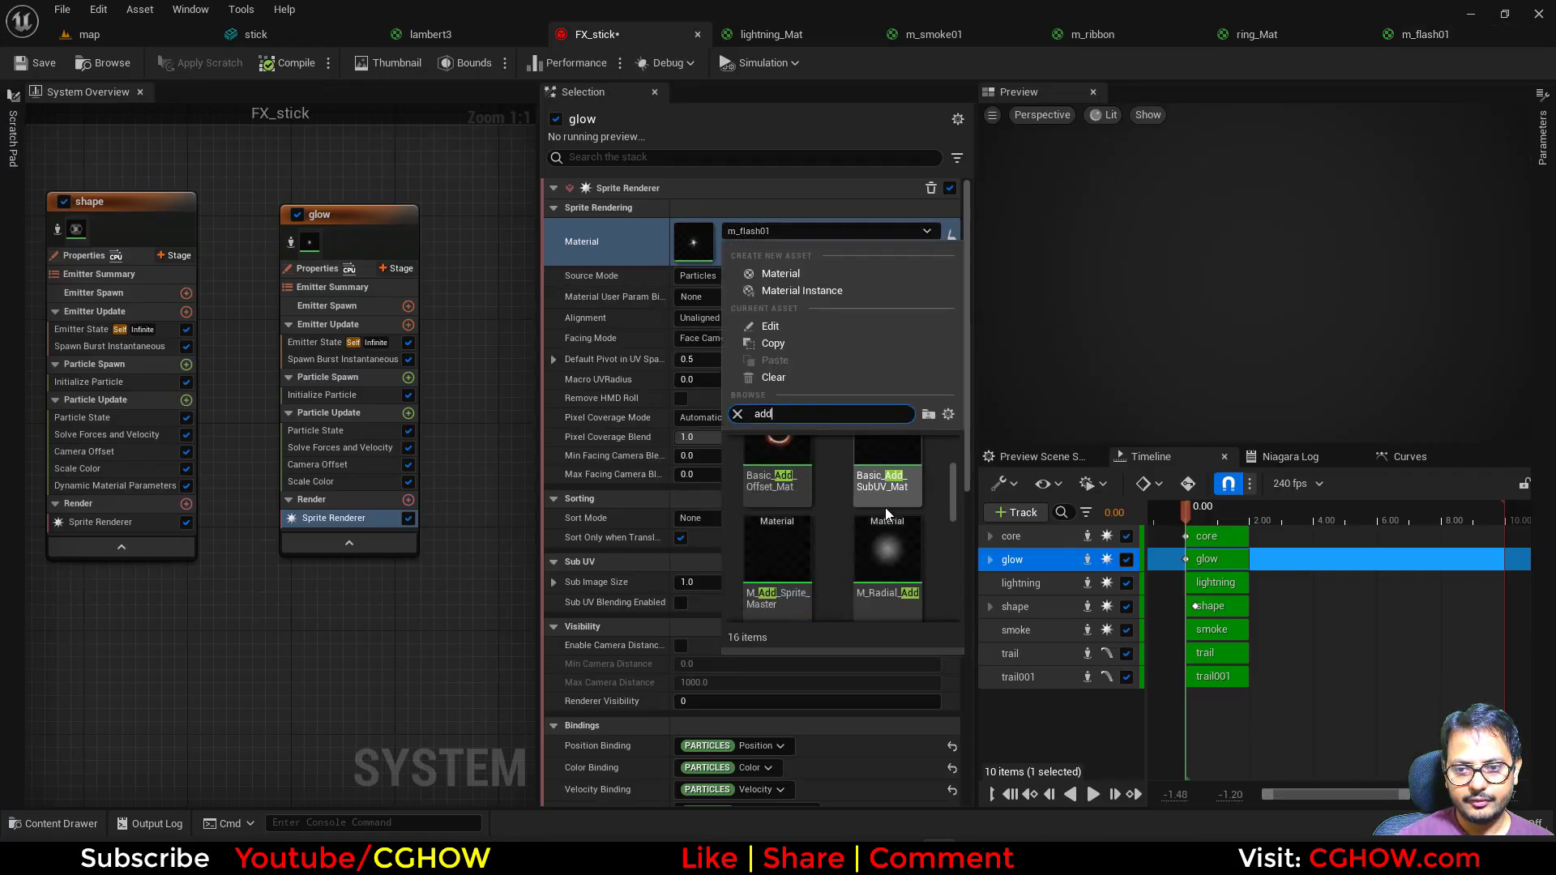
{"action": "left_click", "coordinate": [887, 551]}
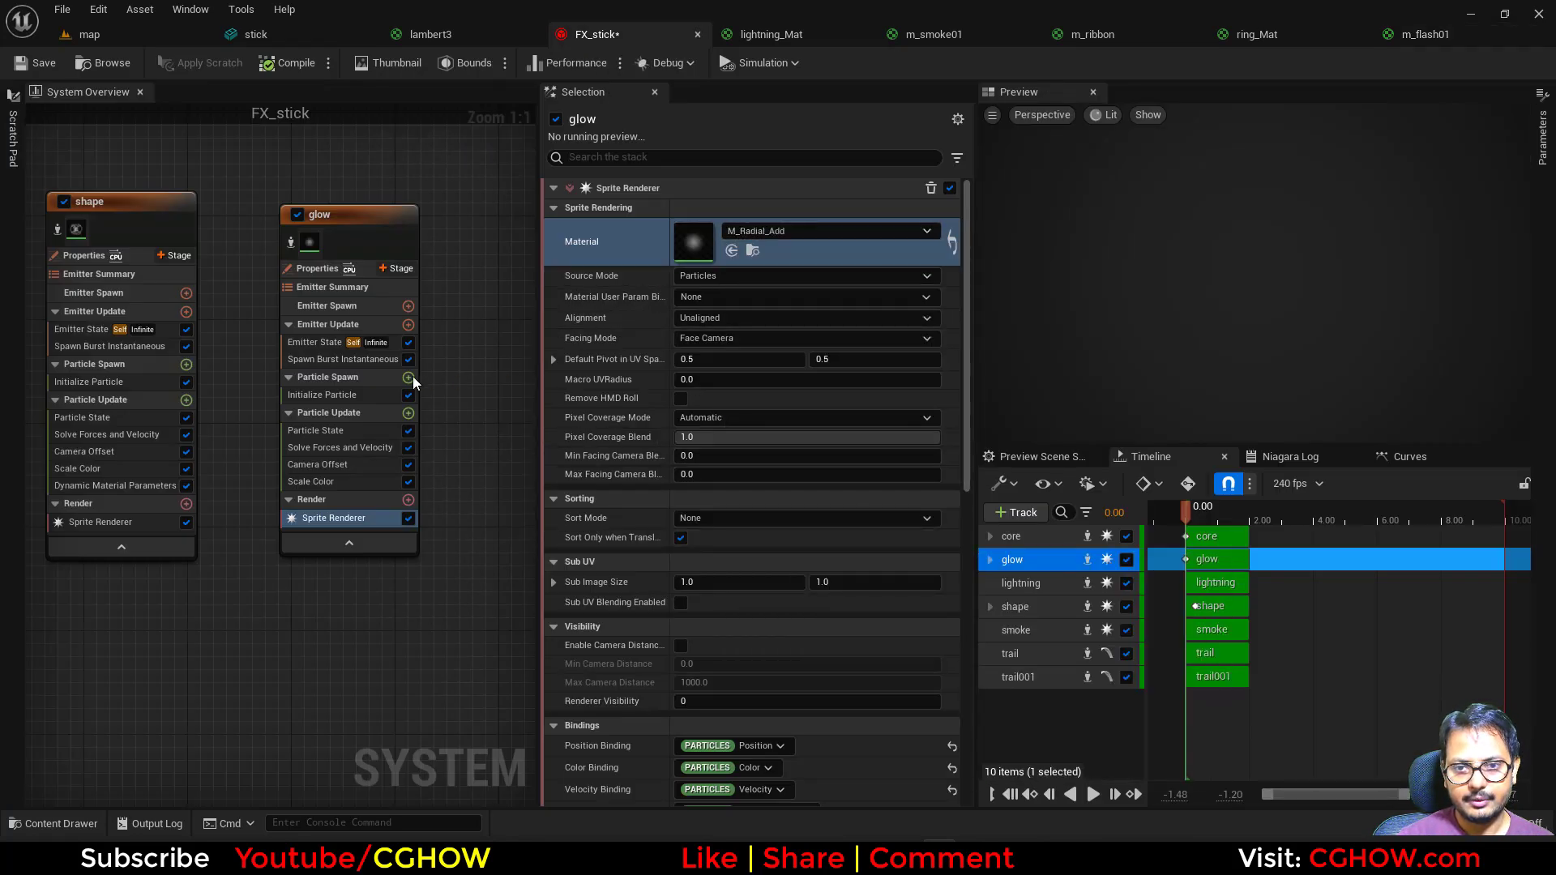
Set the glow emitter's random uniform sprite size to a minimum of 100 and a maximum of 150
{"action": "left_click", "coordinate": [322, 395]}
{"action": "left_click", "coordinate": [731, 492]}
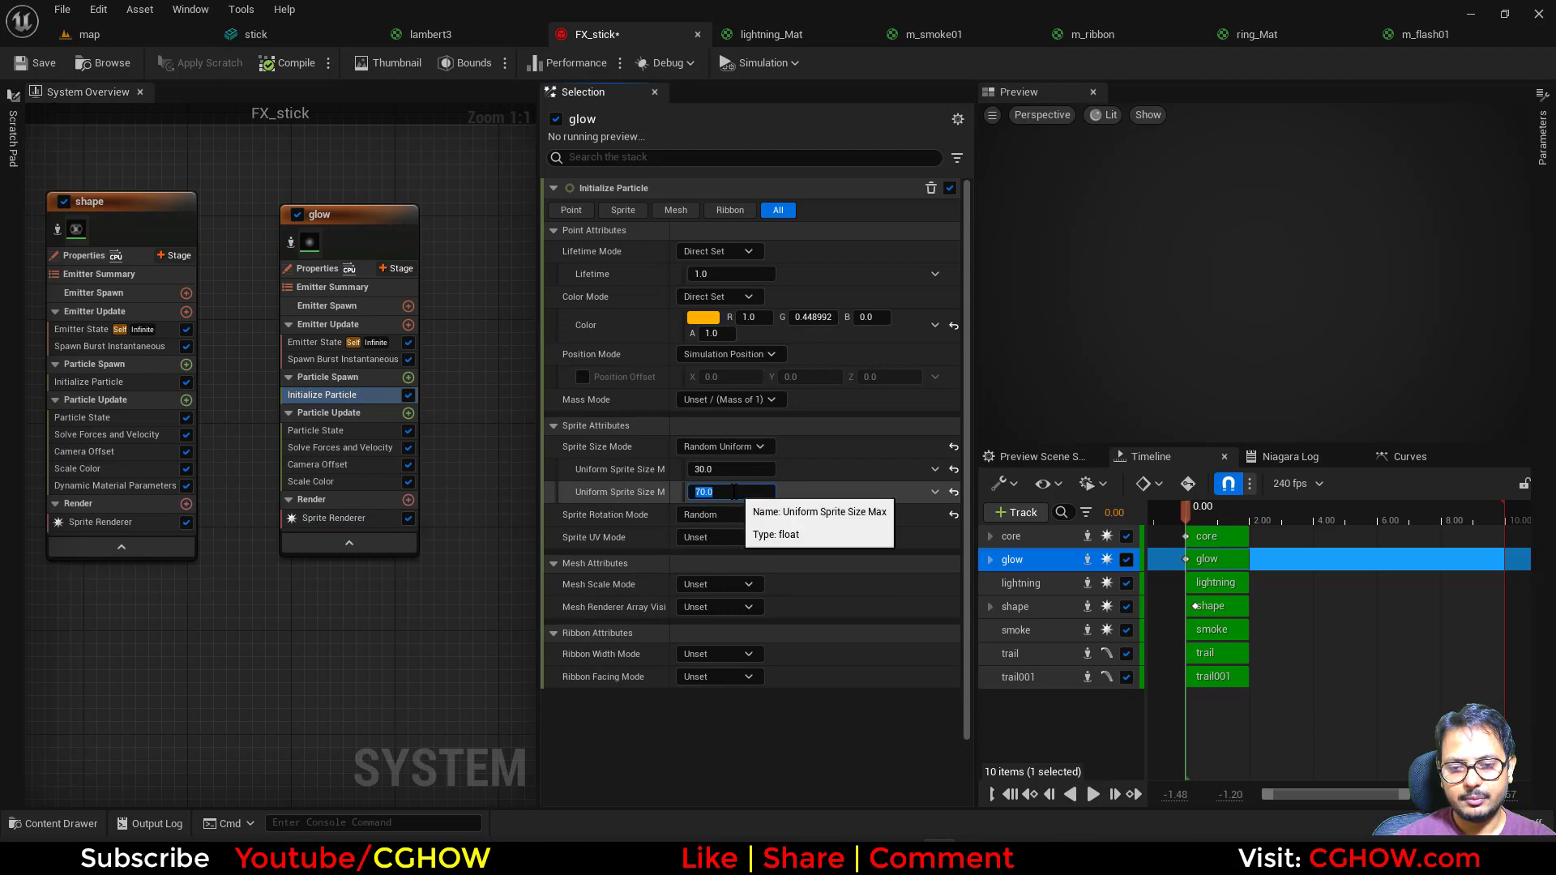
{"action": "type", "text": "150"}
{"action": "left_click", "coordinate": [731, 471]}
{"action": "type", "text": "100"}
{"action": "key", "text": "Return"}
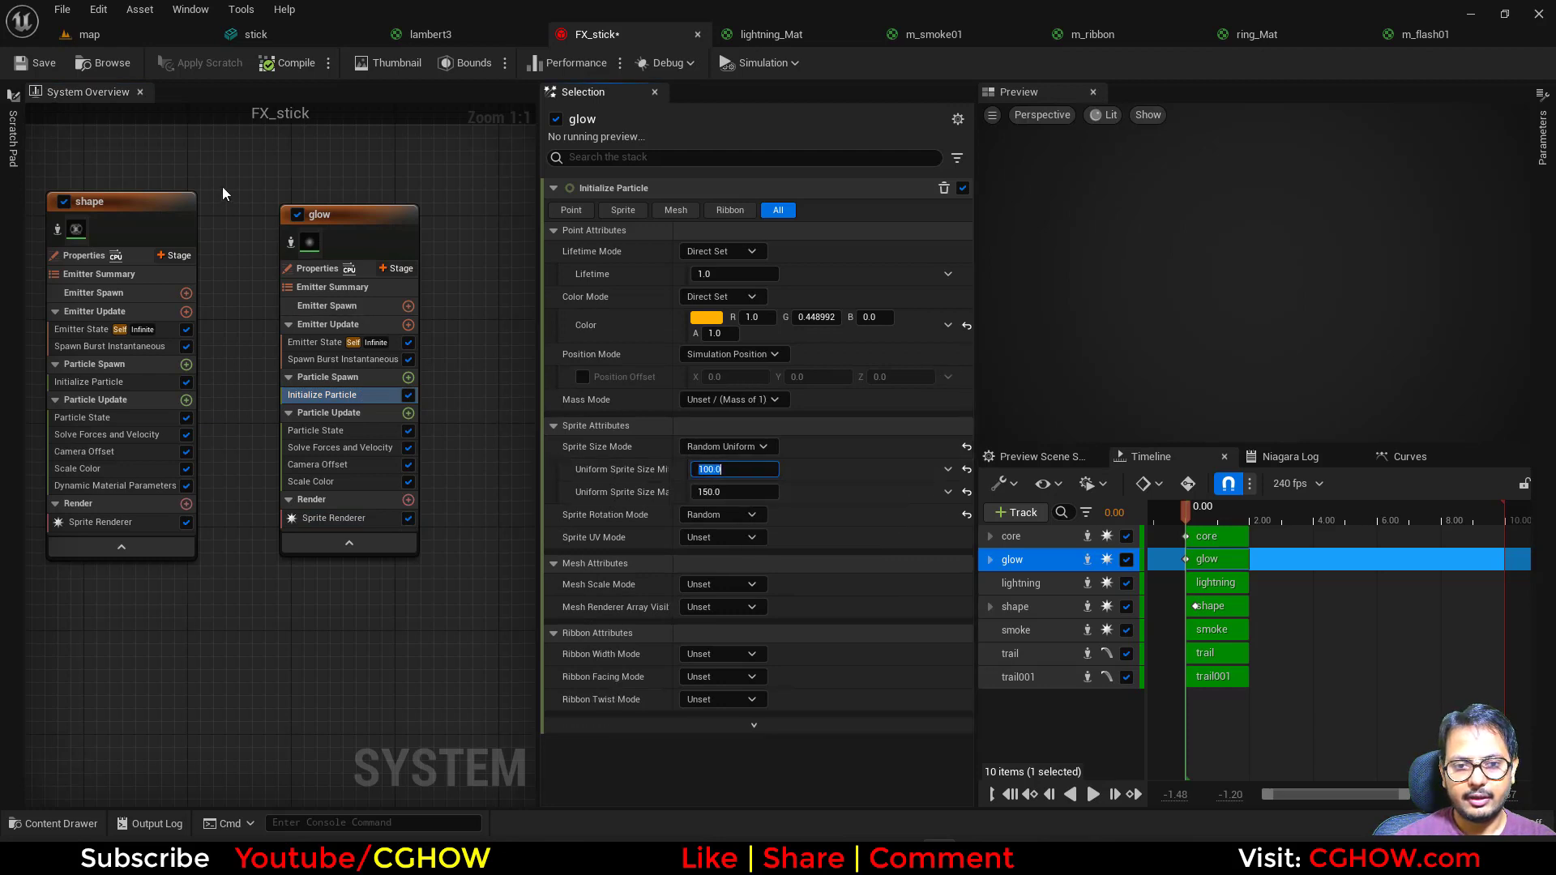
Change the glow emitter's particle color to light violet (R 0.802594, G 0.385064, B 1.0) and check it in the level
{"action": "left_click", "coordinate": [707, 317]}
{"action": "left_click", "coordinate": [828, 427]}
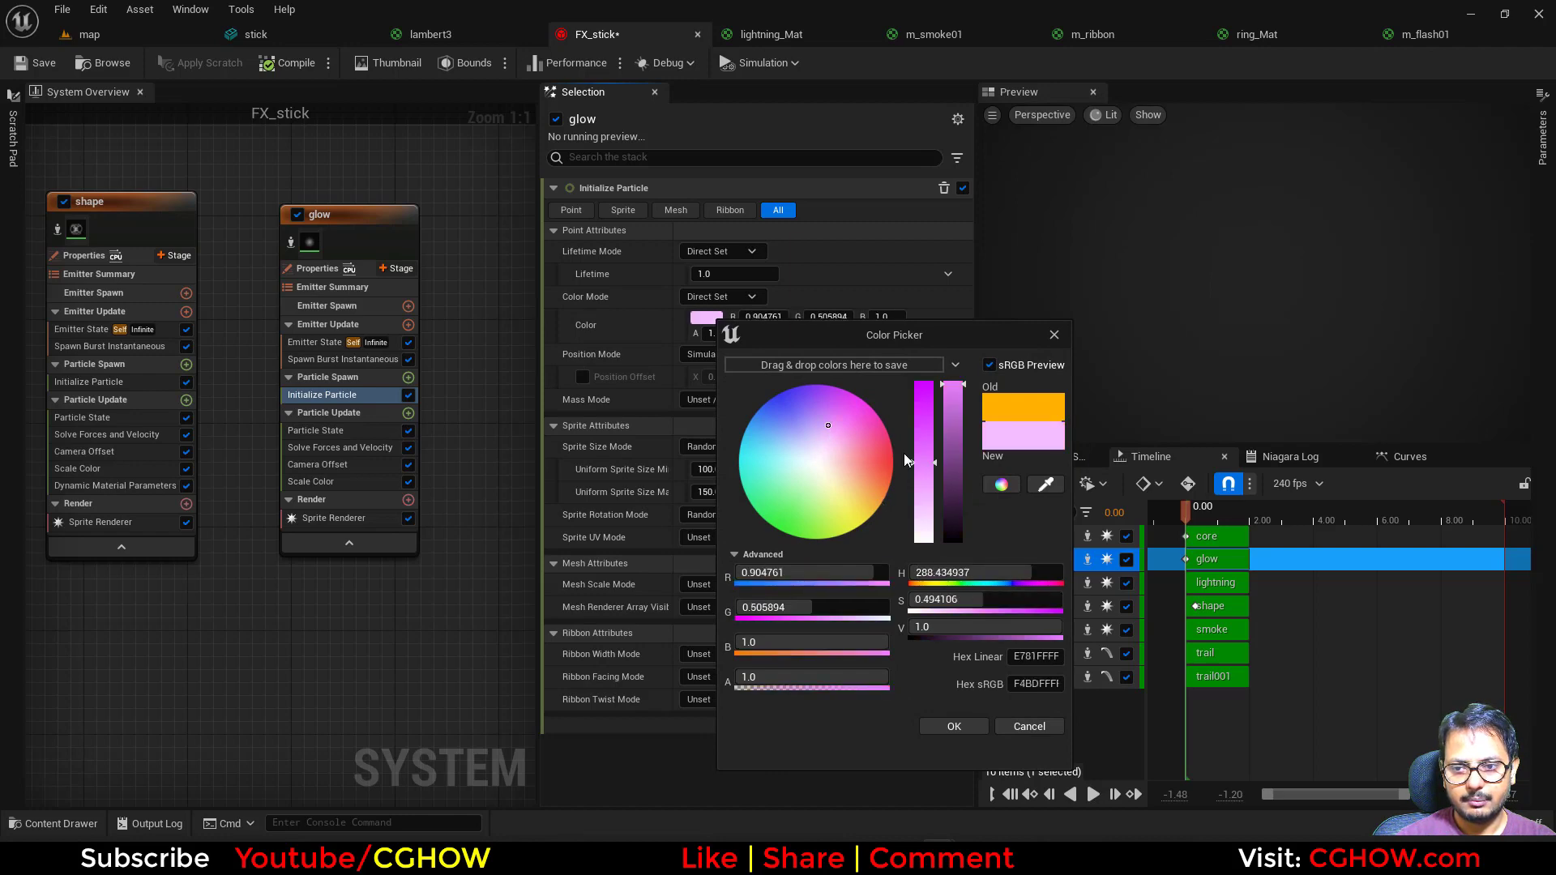
{"action": "left_click", "coordinate": [824, 415]}
{"action": "left_click", "coordinate": [944, 727]}
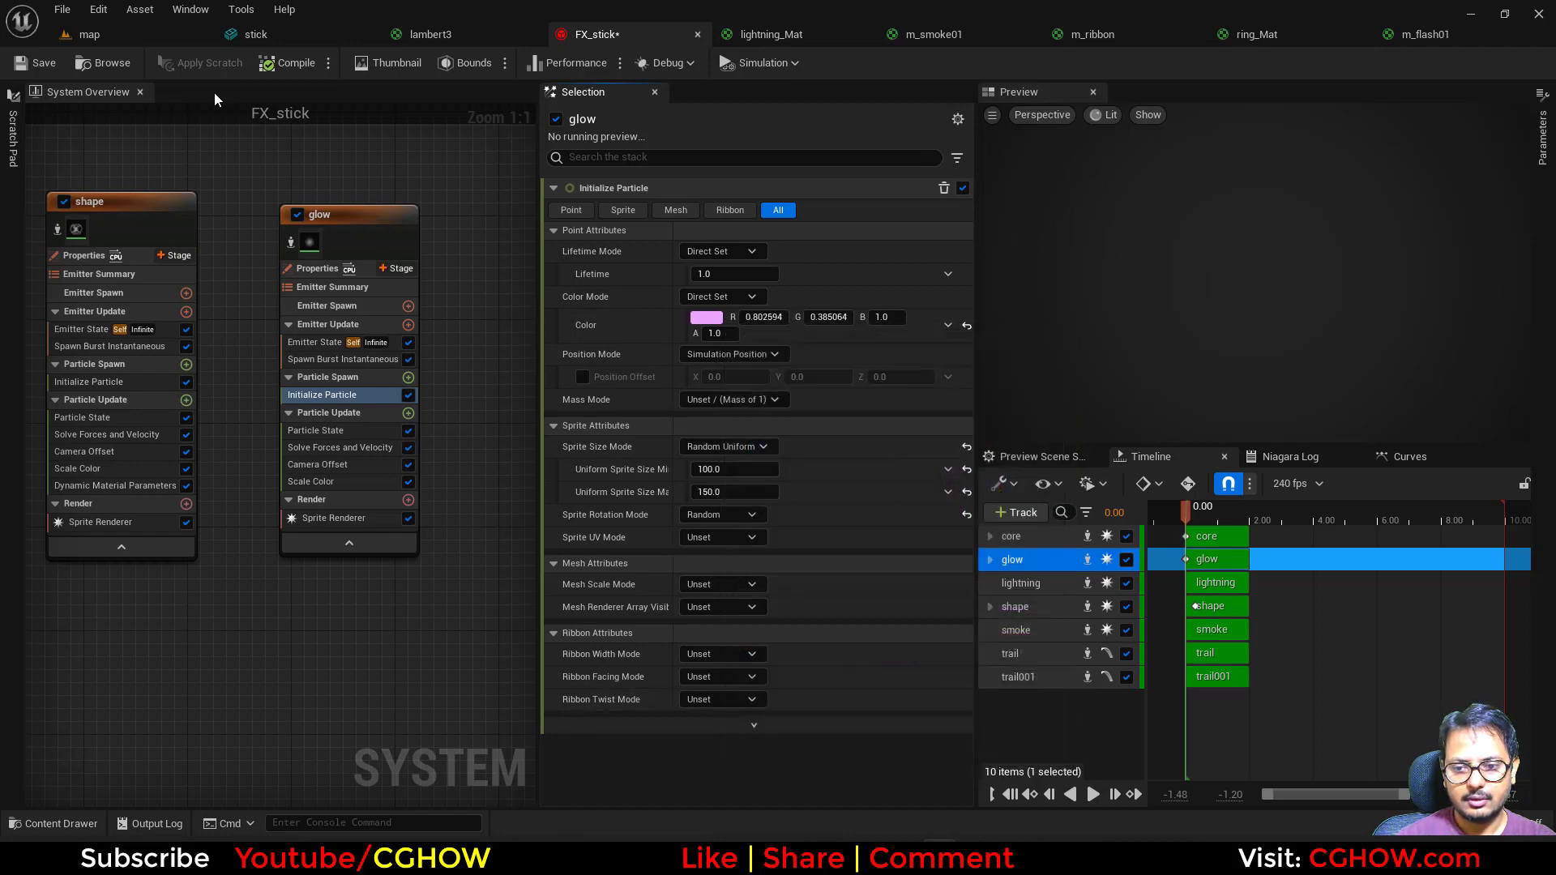
{"action": "left_click", "coordinate": [150, 34]}
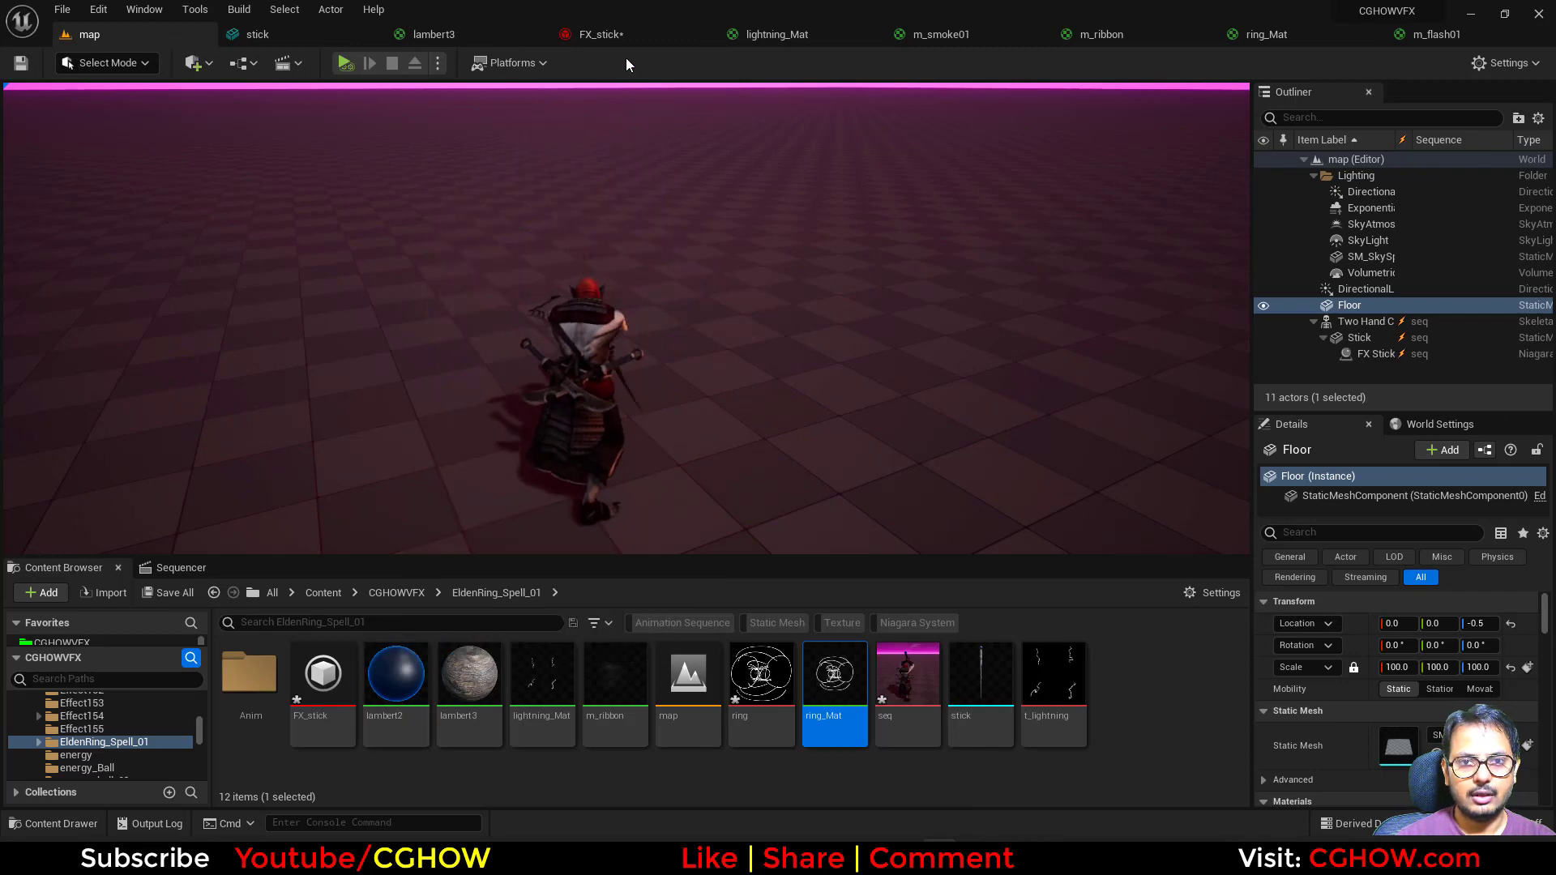
Reduce the glow color's alpha, trying 0.5 and settling on 0.1, and check each value in the level
{"action": "left_click", "coordinate": [606, 34]}
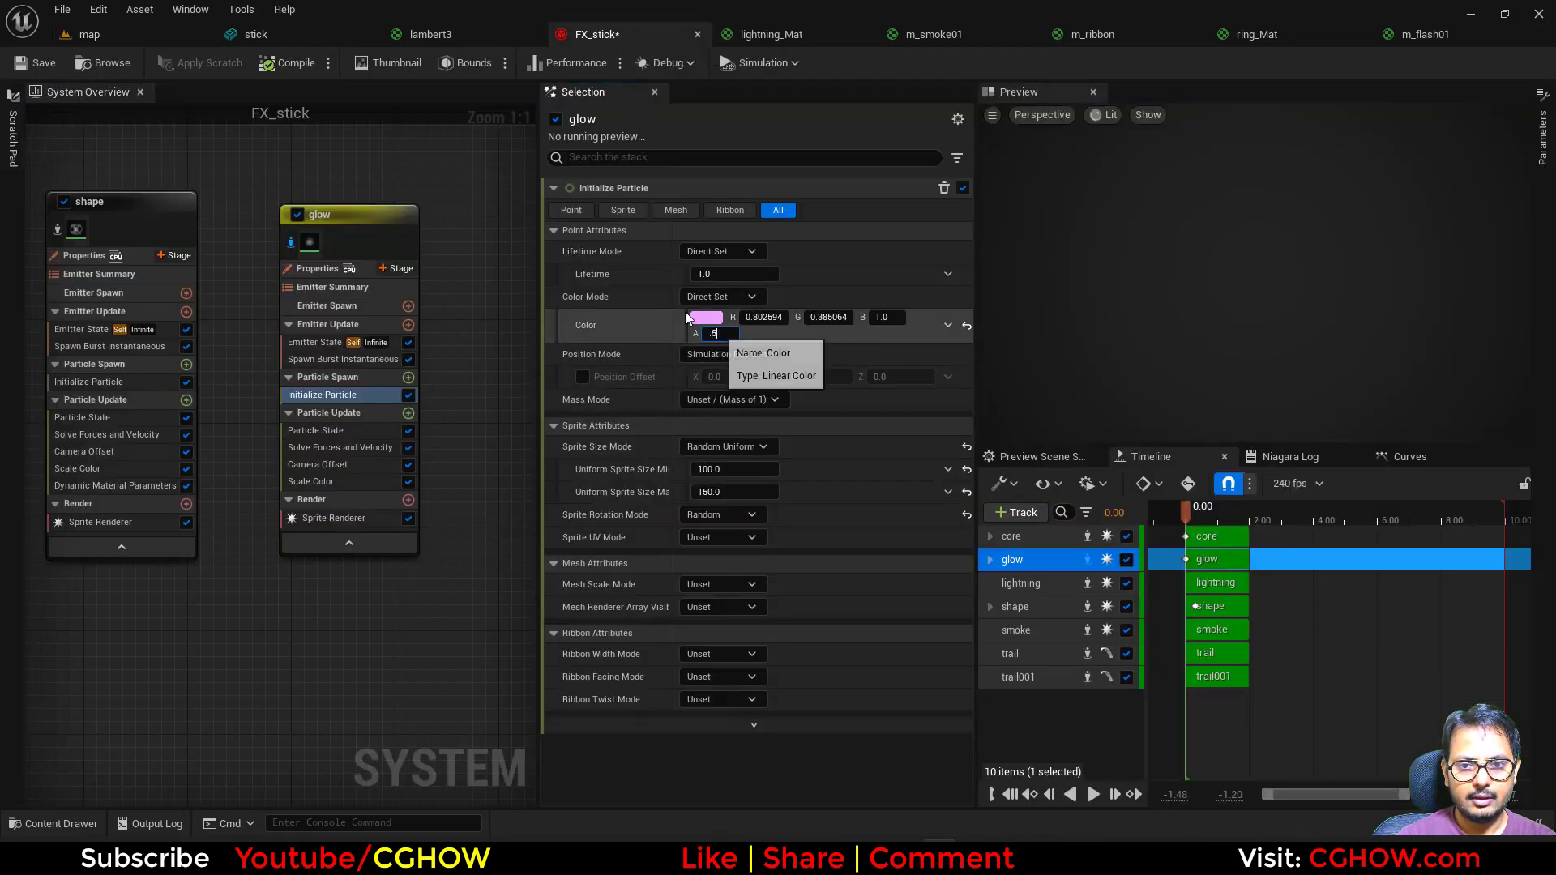
{"action": "left_click", "coordinate": [129, 36]}
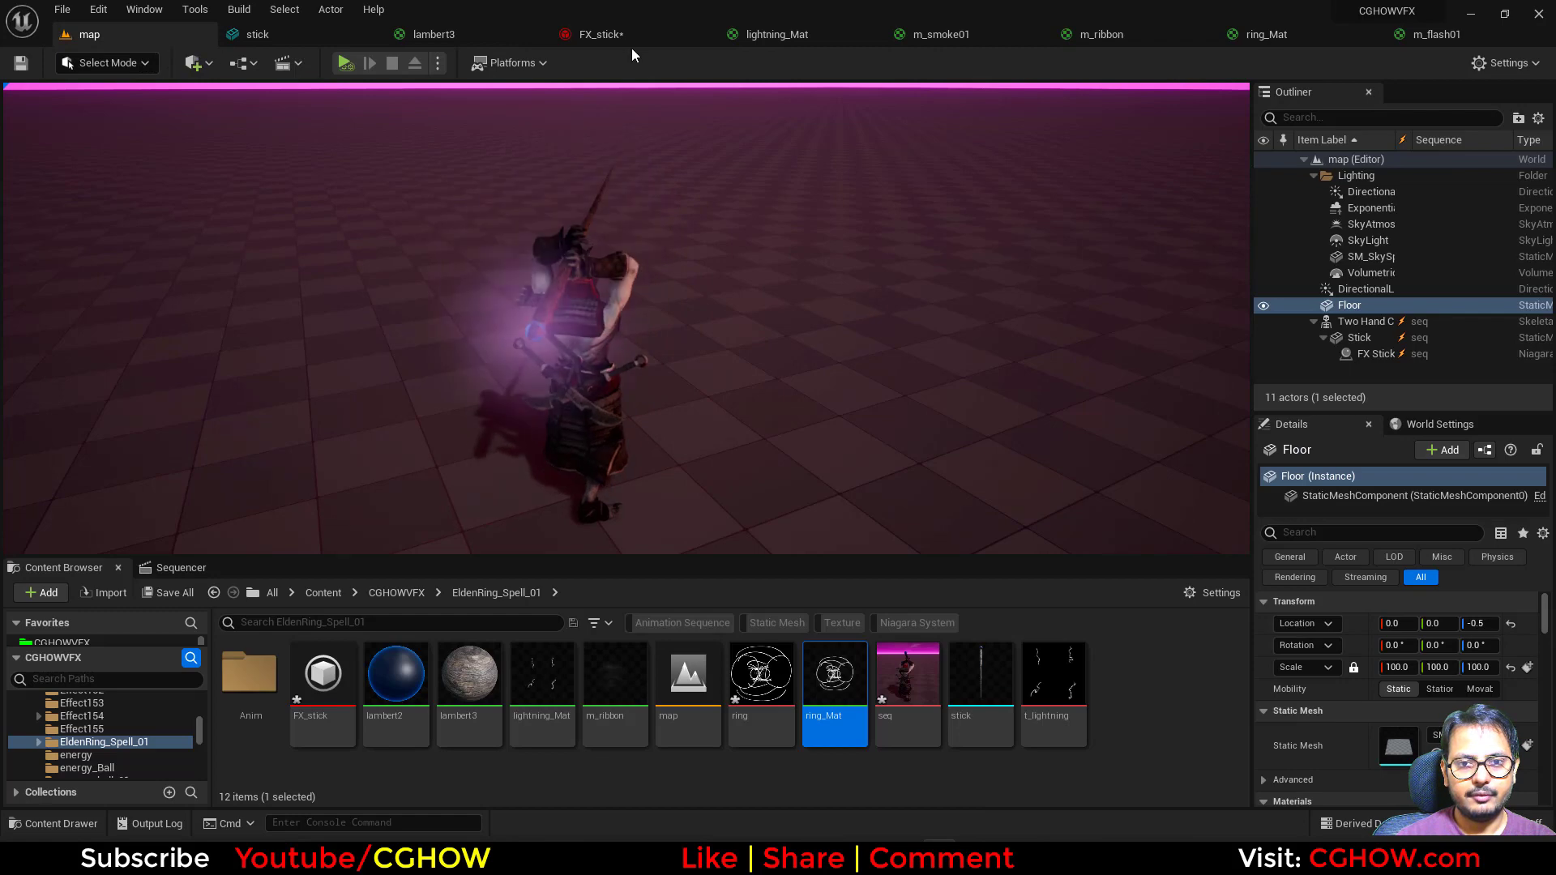
{"action": "left_click", "coordinate": [624, 38]}
{"action": "left_click", "coordinate": [162, 35]}
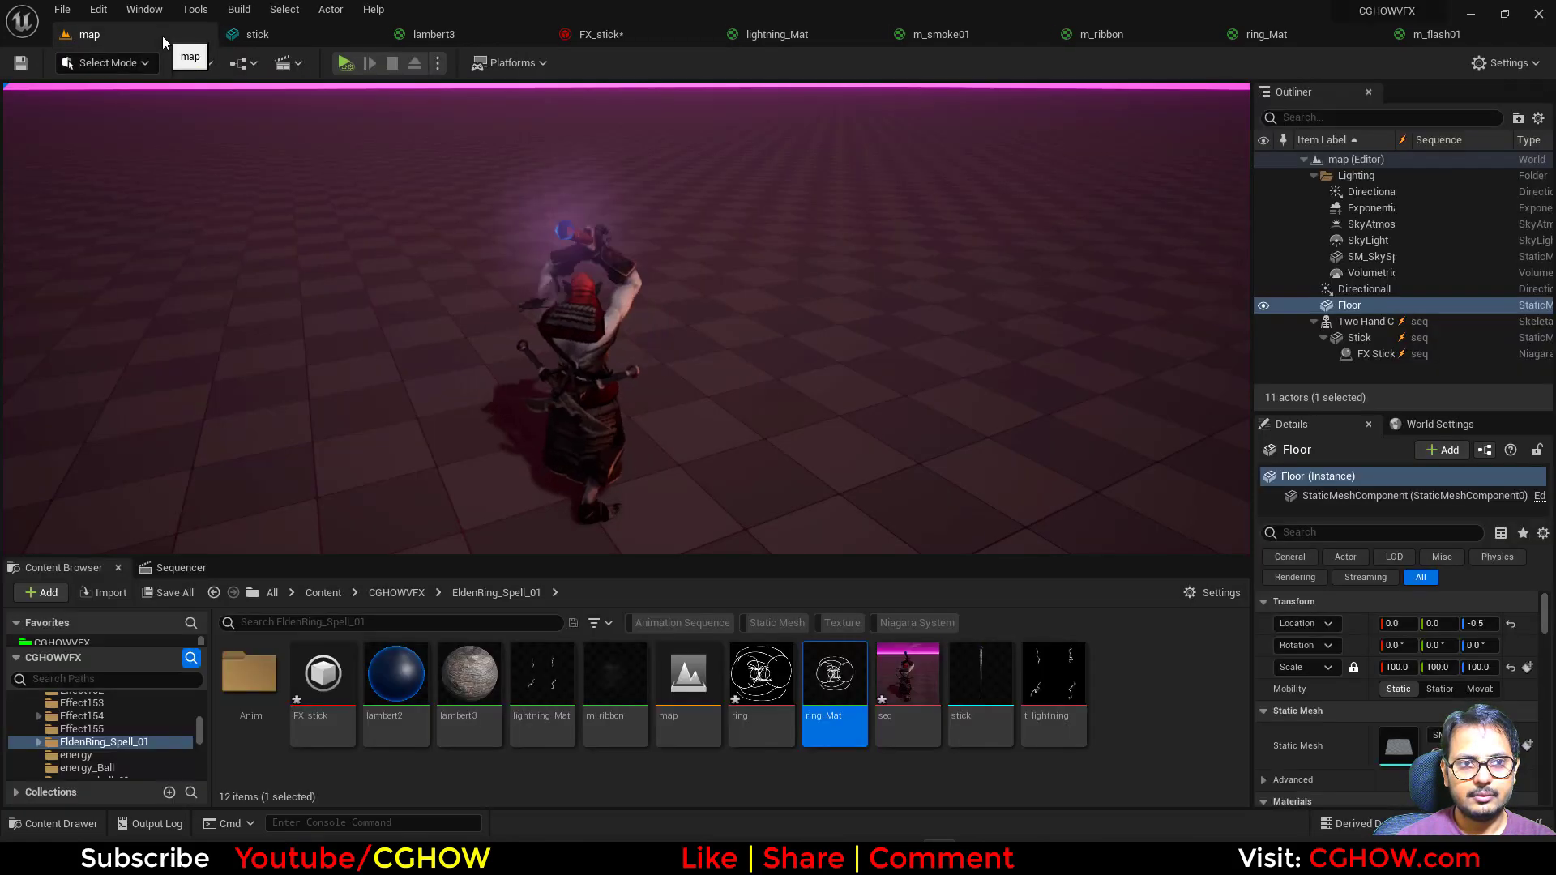
{"action": "left_click", "coordinate": [633, 33]}
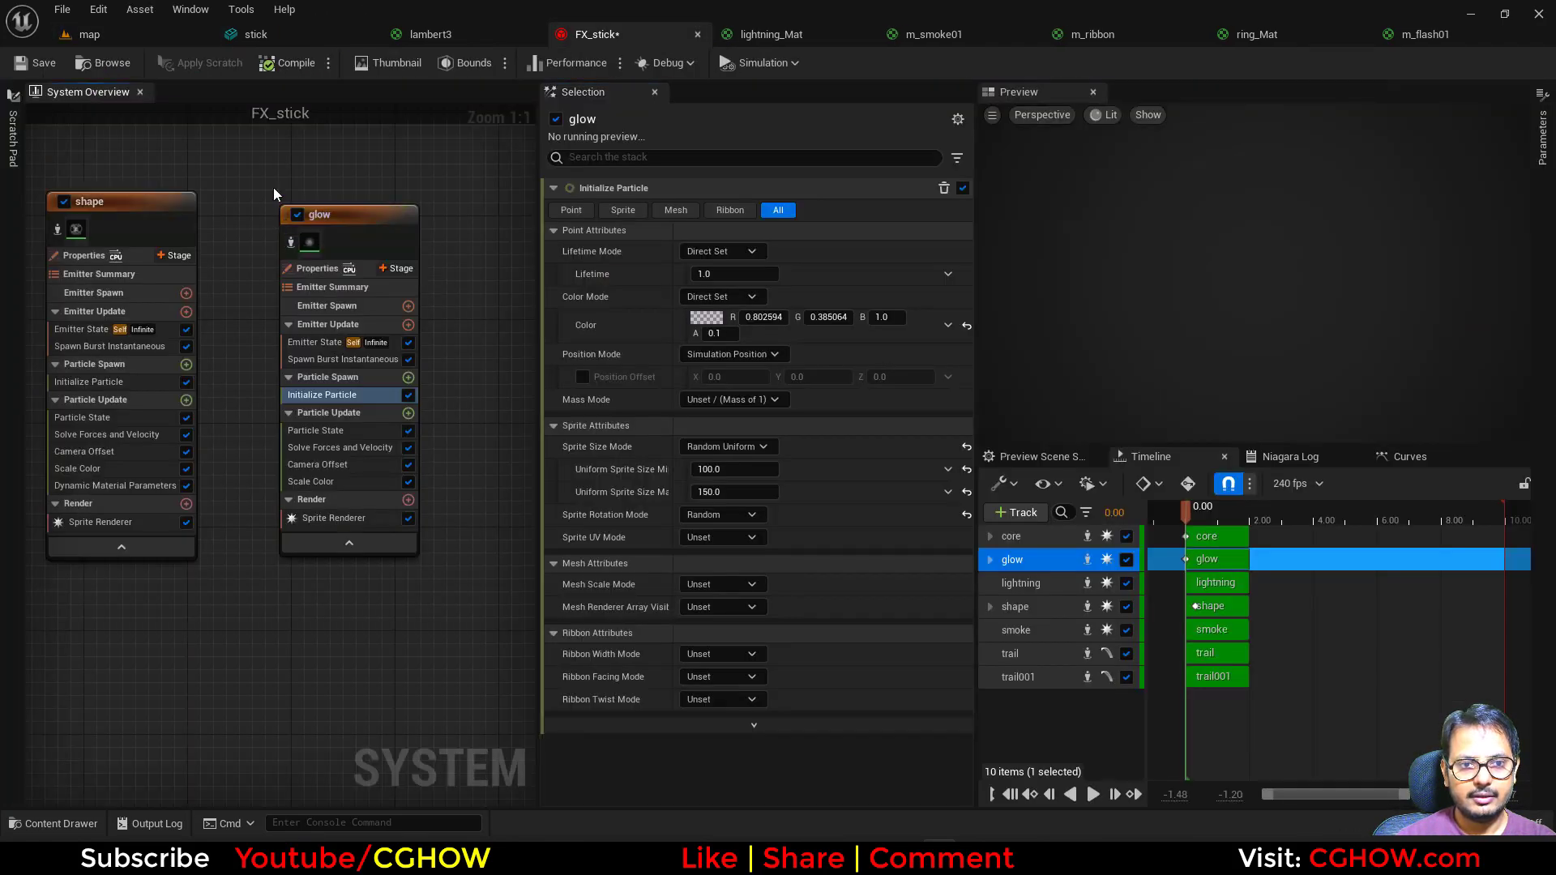
{"action": "left_click", "coordinate": [148, 32]}
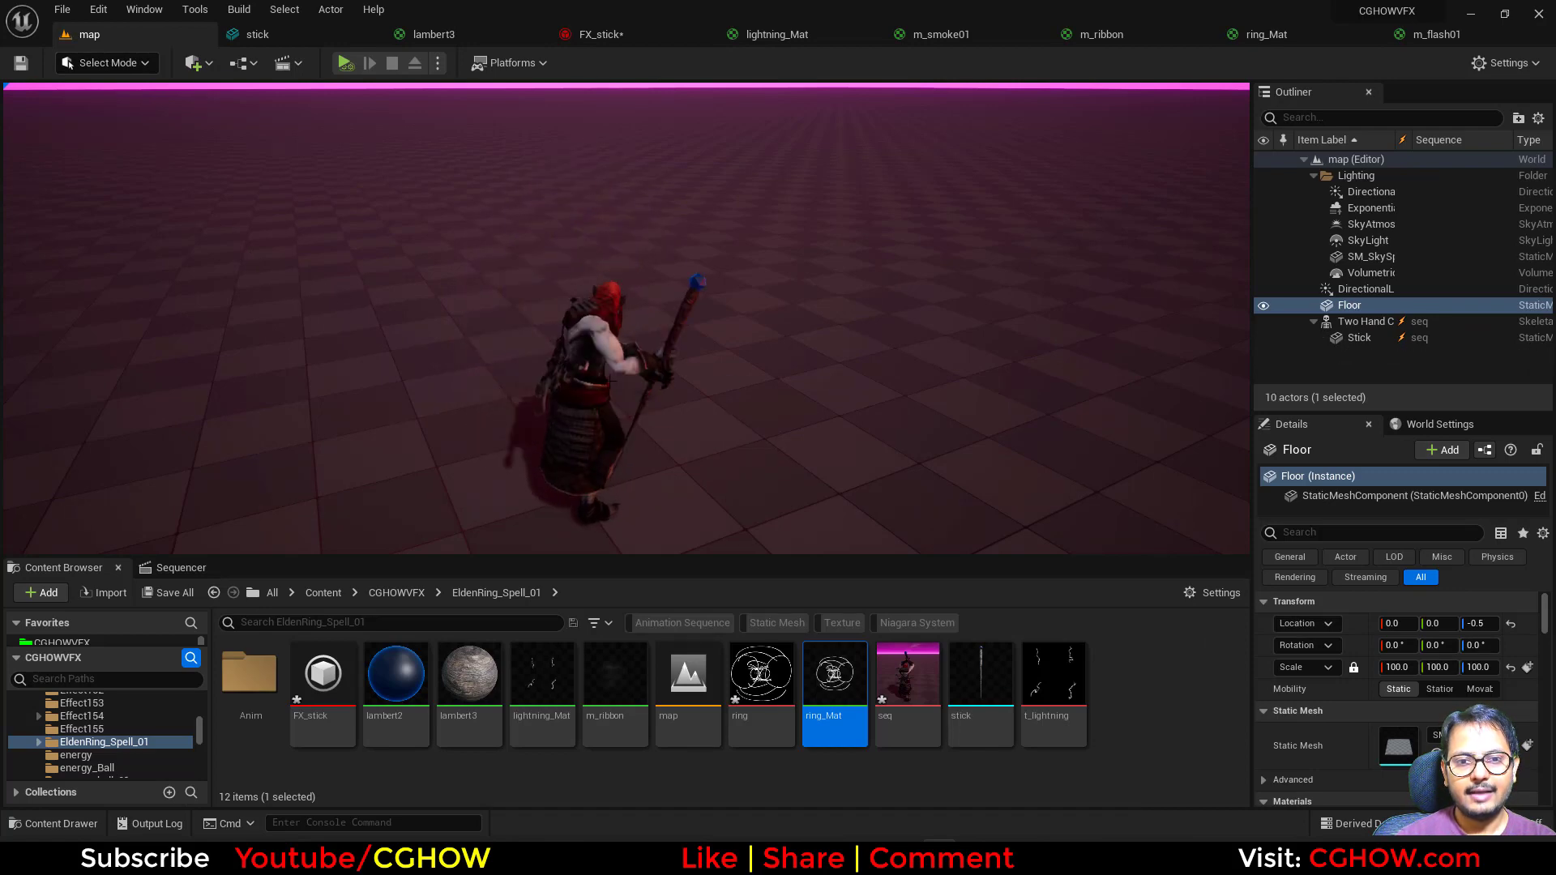
Open the ring_Mat material and inspect the settings of its ring Texture Sample node
{"action": "double_click", "coordinate": [818, 700]}
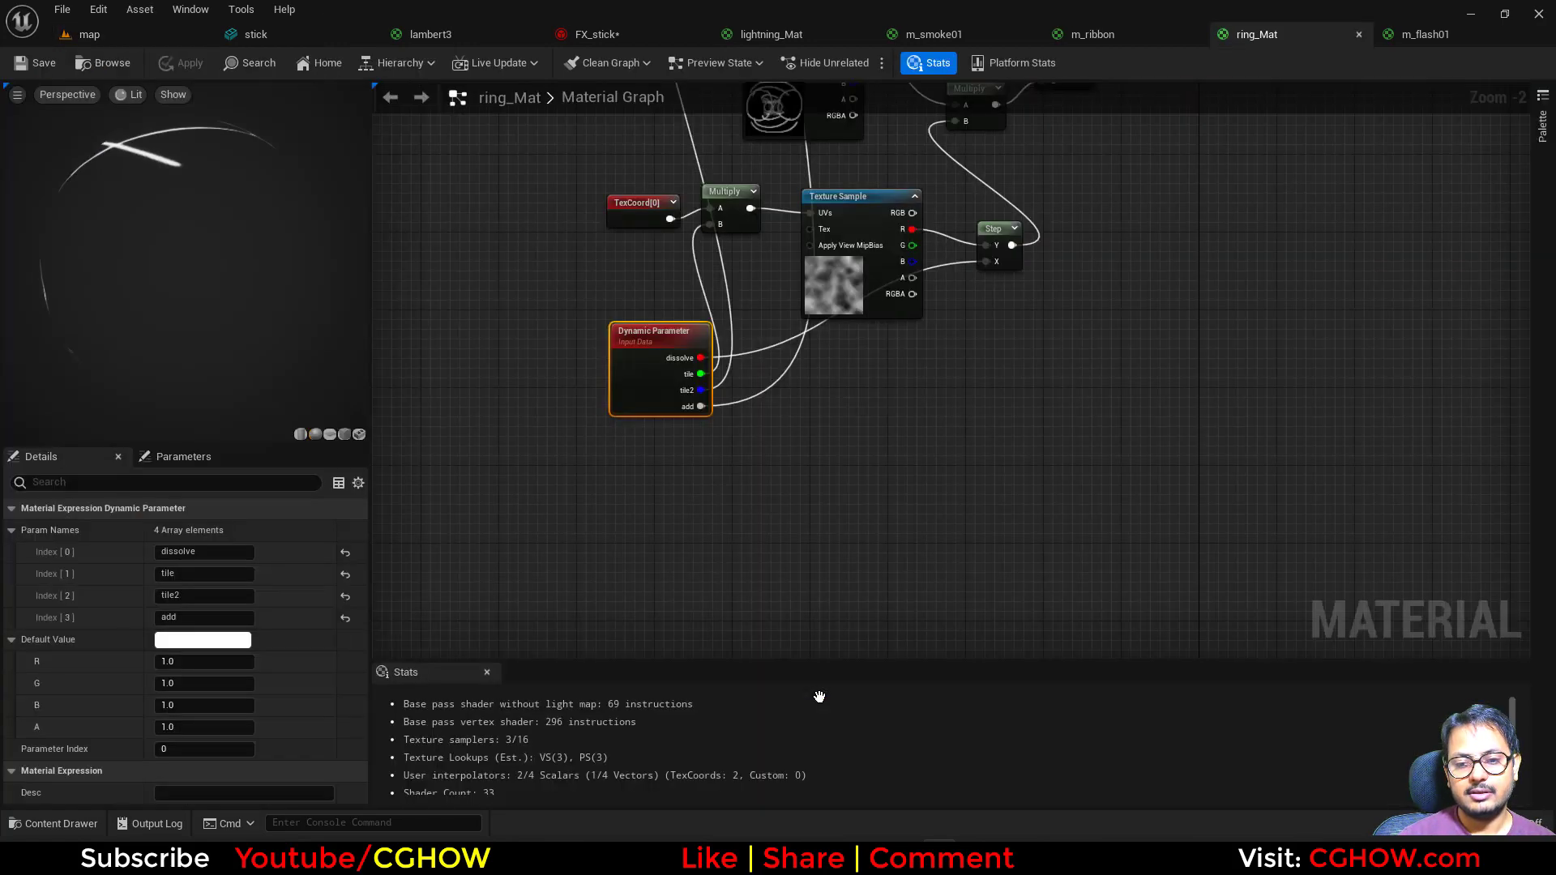
{"action": "right_click_drag", "start_coordinate": [603, 356], "coordinate": [691, 627]}
{"action": "left_click", "coordinate": [866, 368]}
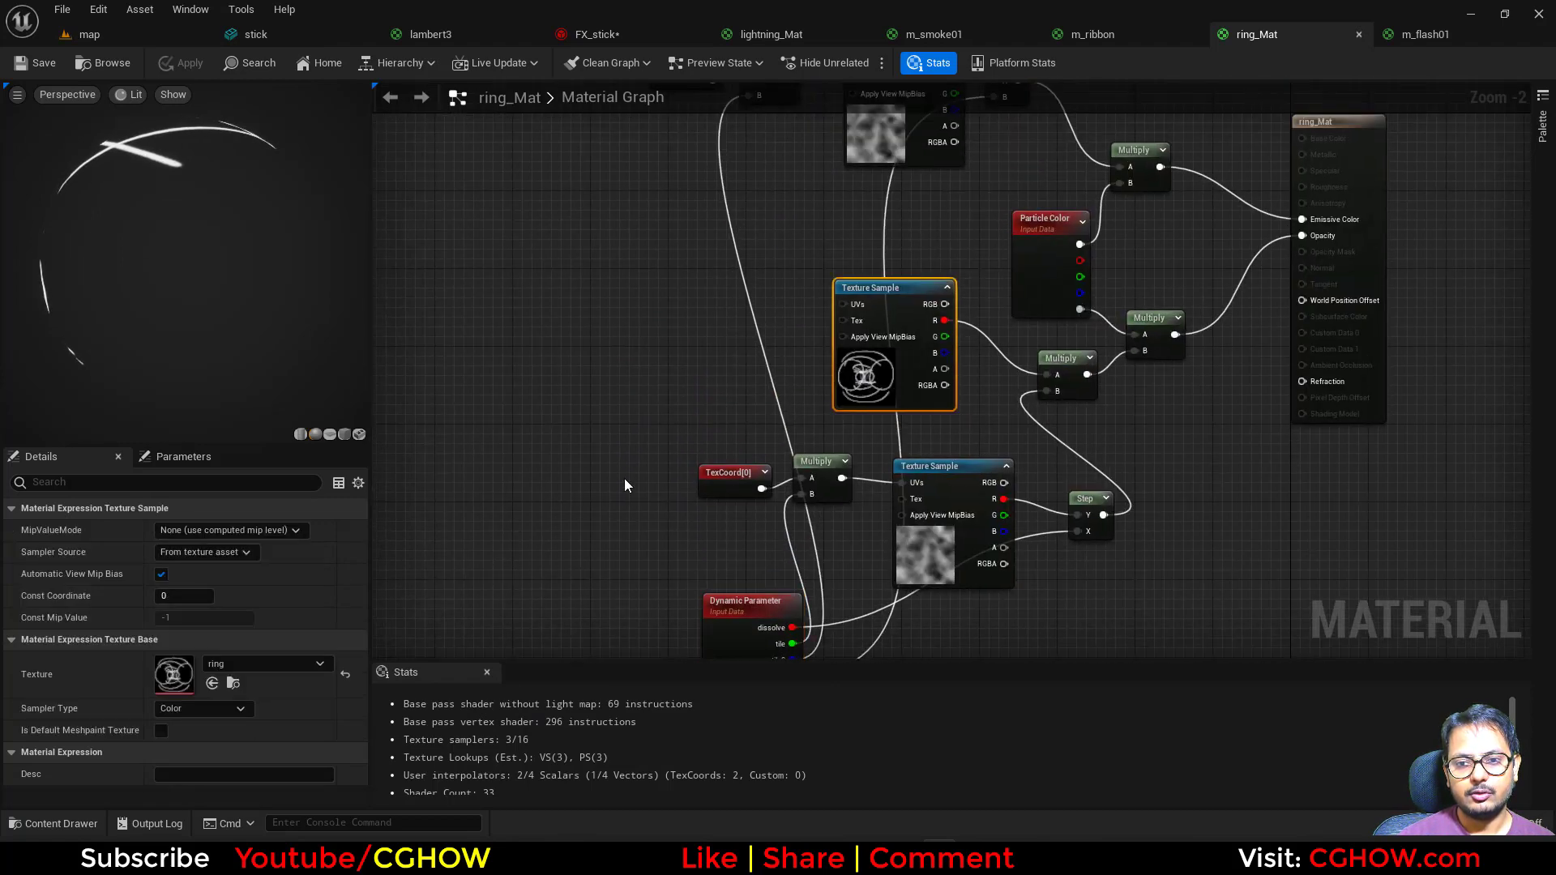
{"action": "left_click", "coordinate": [217, 663]}
Filter the whole project's content to textures and search for "ring" to look for an alternative shape texture
{"action": "left_click", "coordinate": [99, 35]}
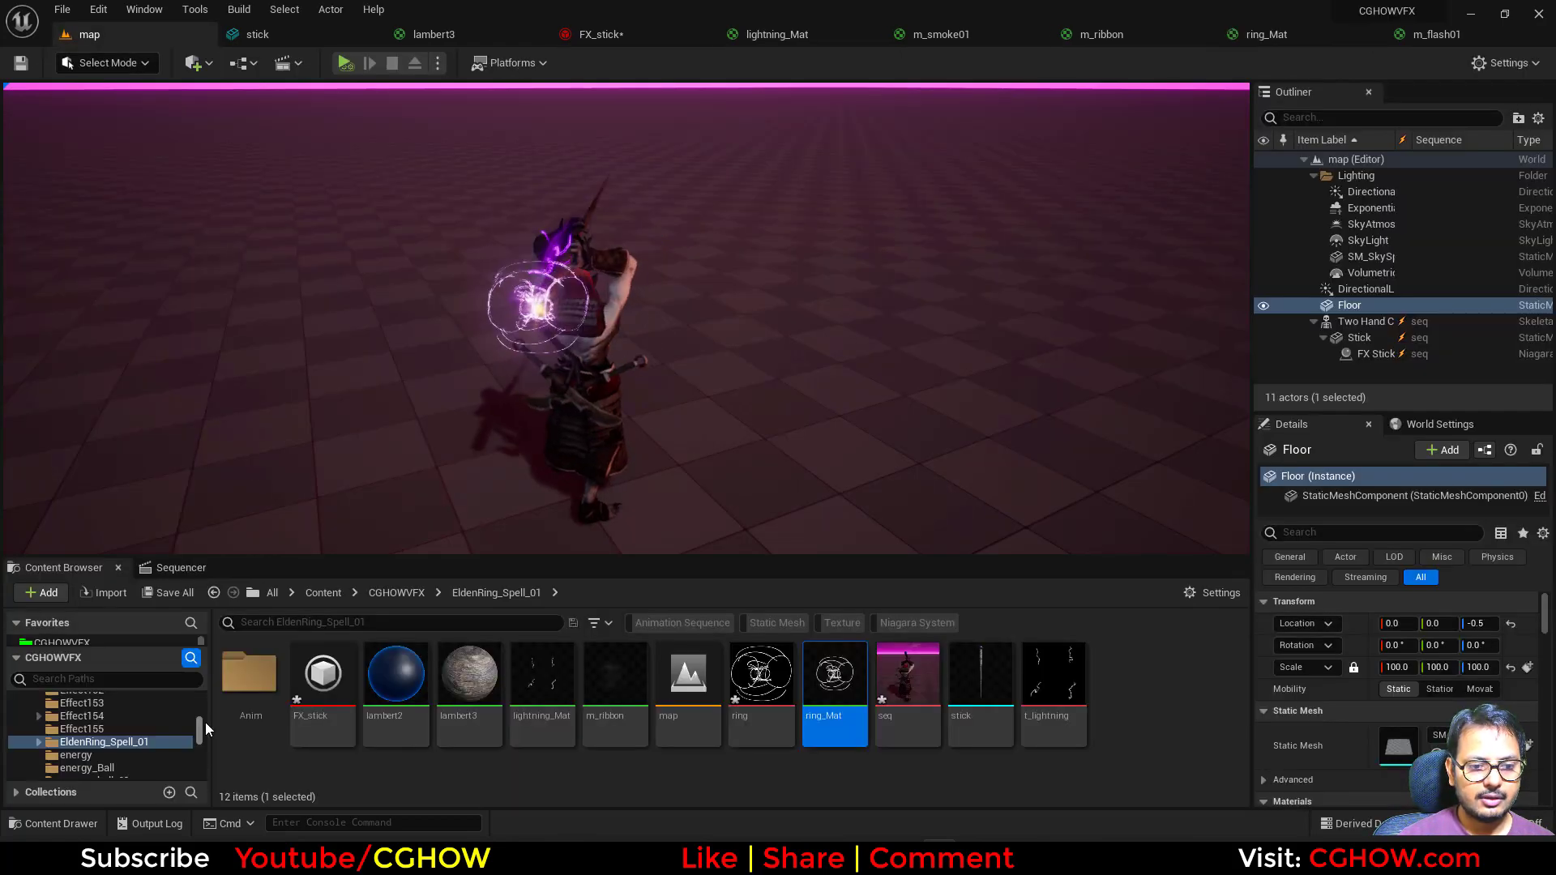
{"action": "left_click_drag", "start_coordinate": [201, 722], "coordinate": [198, 676]}
{"action": "left_click", "coordinate": [108, 711]}
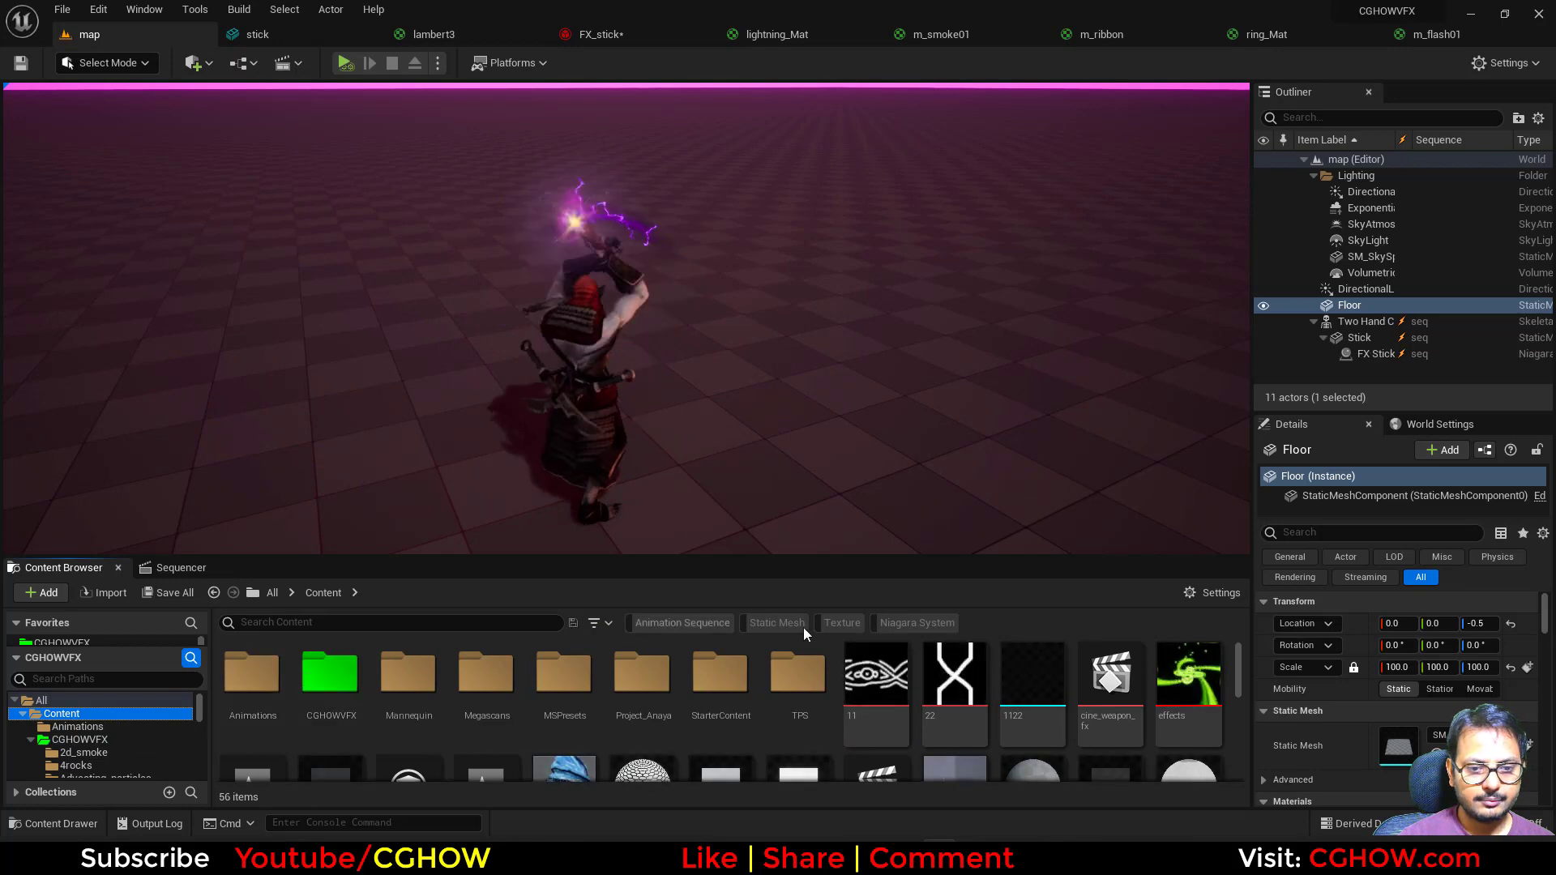
{"action": "left_click", "coordinate": [835, 625]}
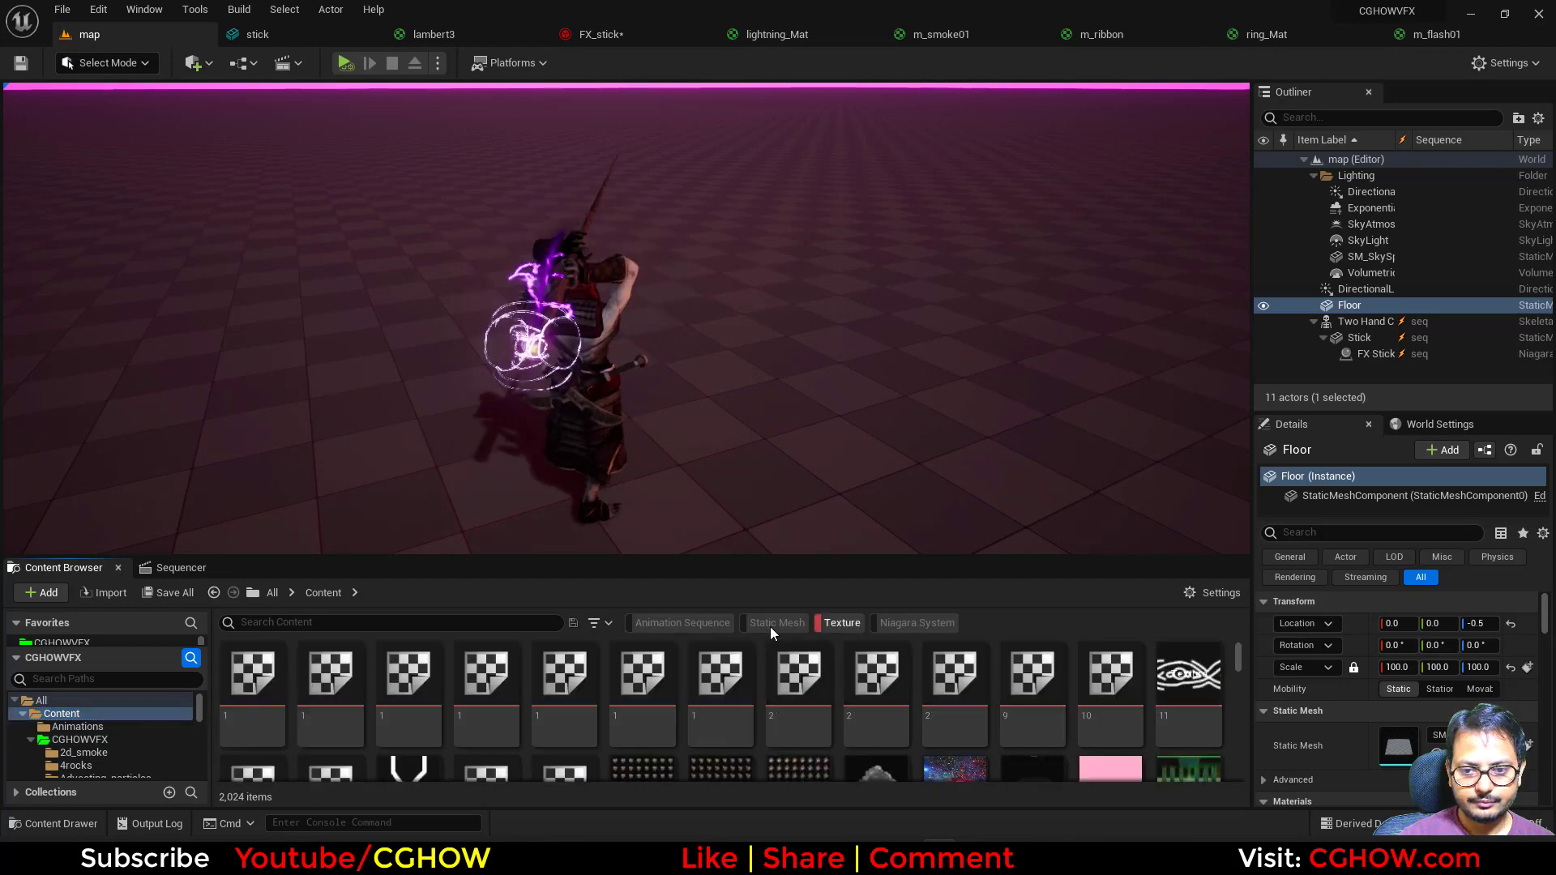
{"action": "left_click", "coordinate": [486, 622]}
{"action": "type", "text": "ring"}
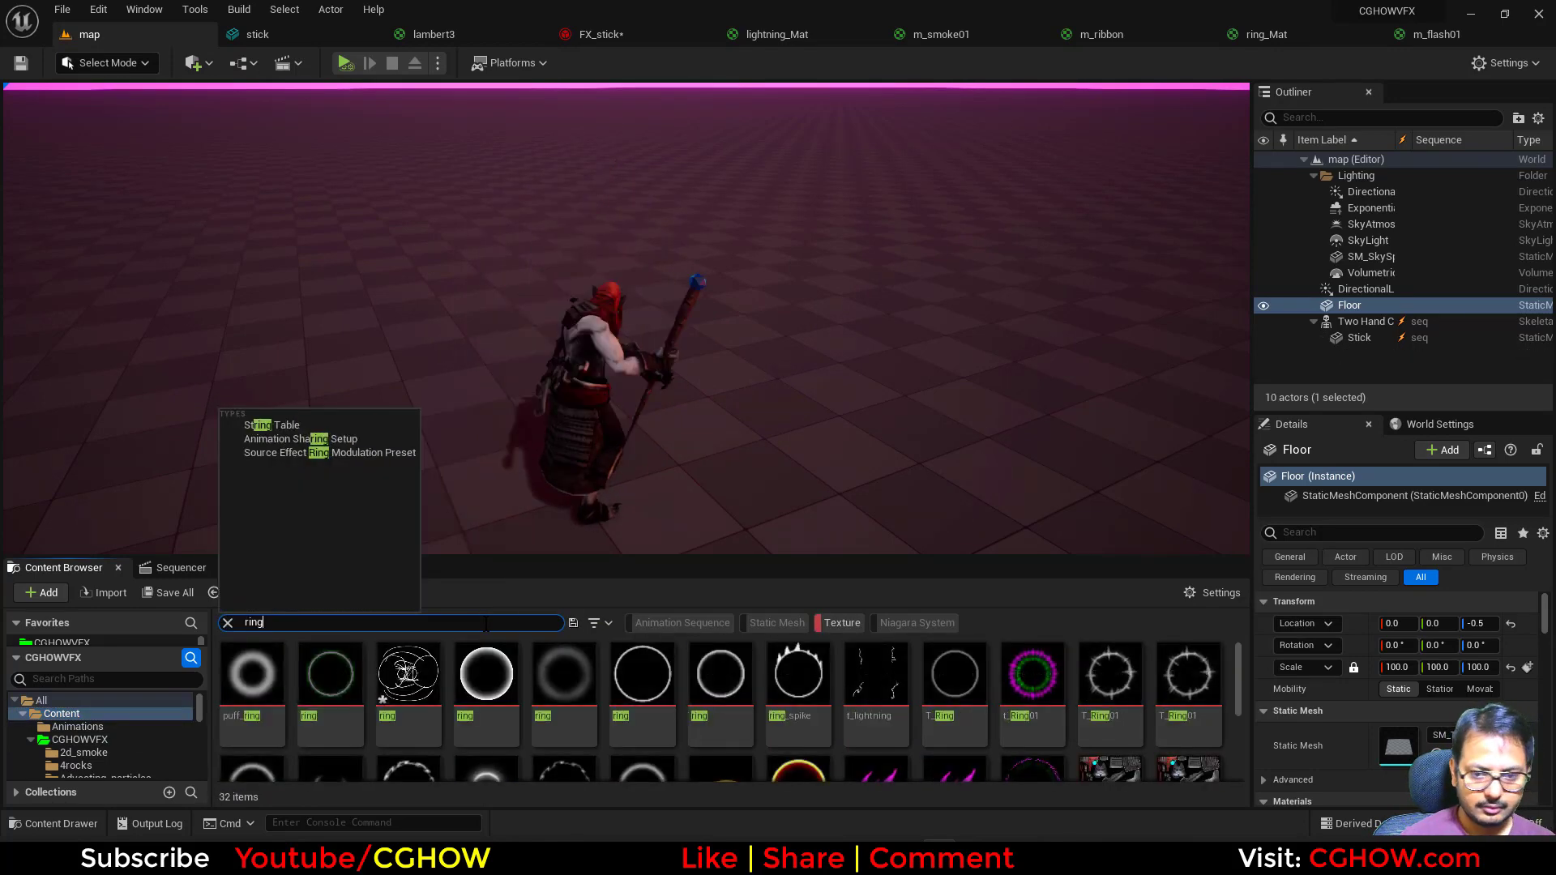
{"action": "scroll", "coordinate": [932, 729], "scroll_direction": "down", "scroll_amount": 1}
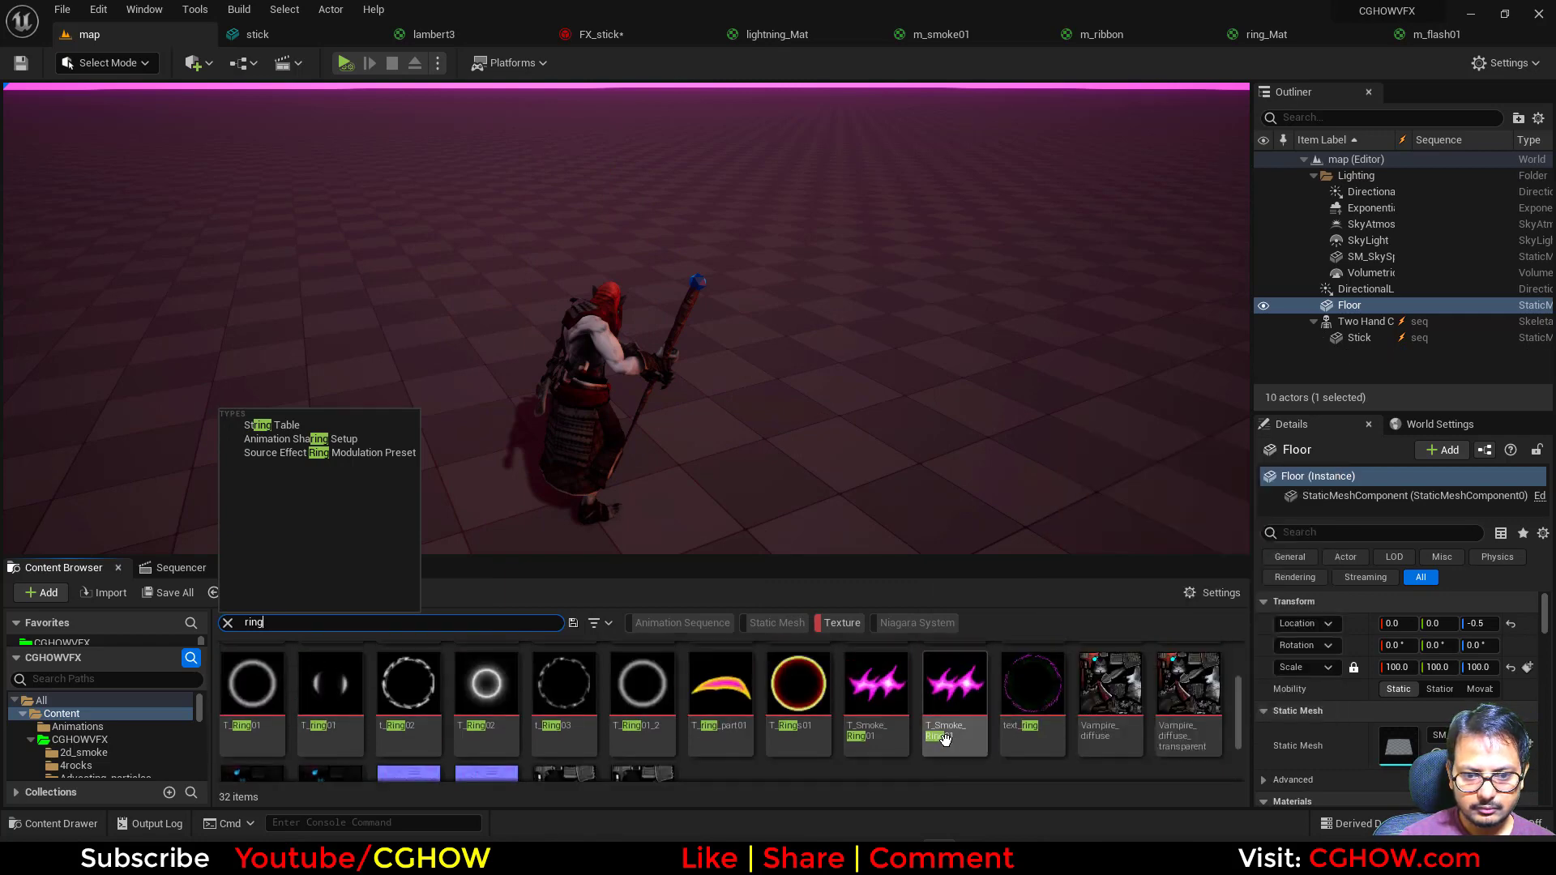
{"action": "scroll", "coordinate": [774, 707], "scroll_direction": "up", "scroll_amount": 1}
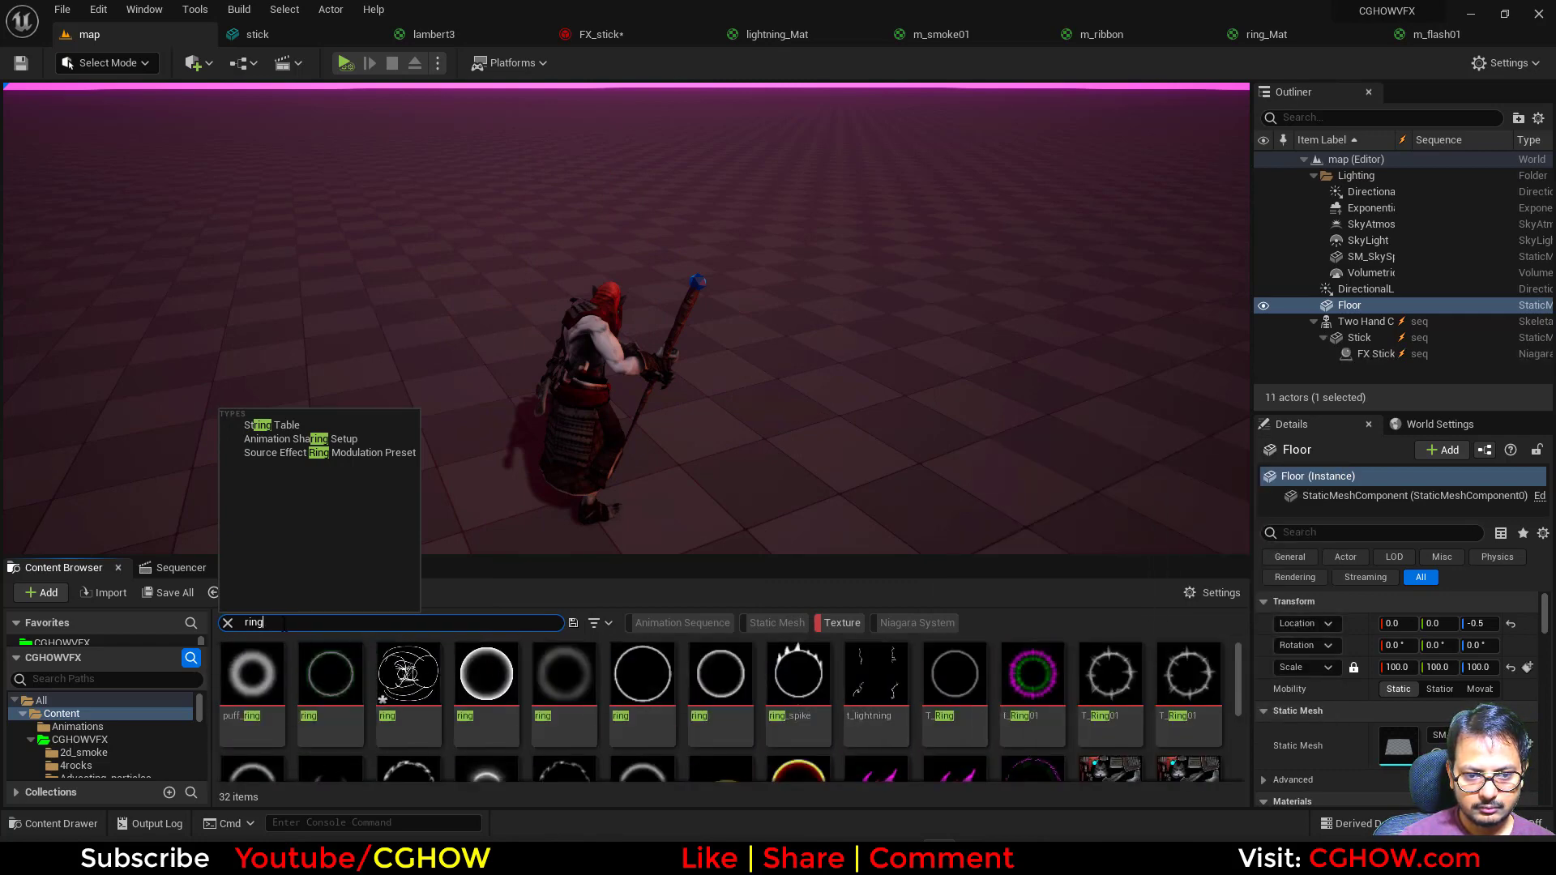
Search the project's textures for "shape" and select the six-pointed star texture T_shape01
{"action": "type", "text": "shape"}
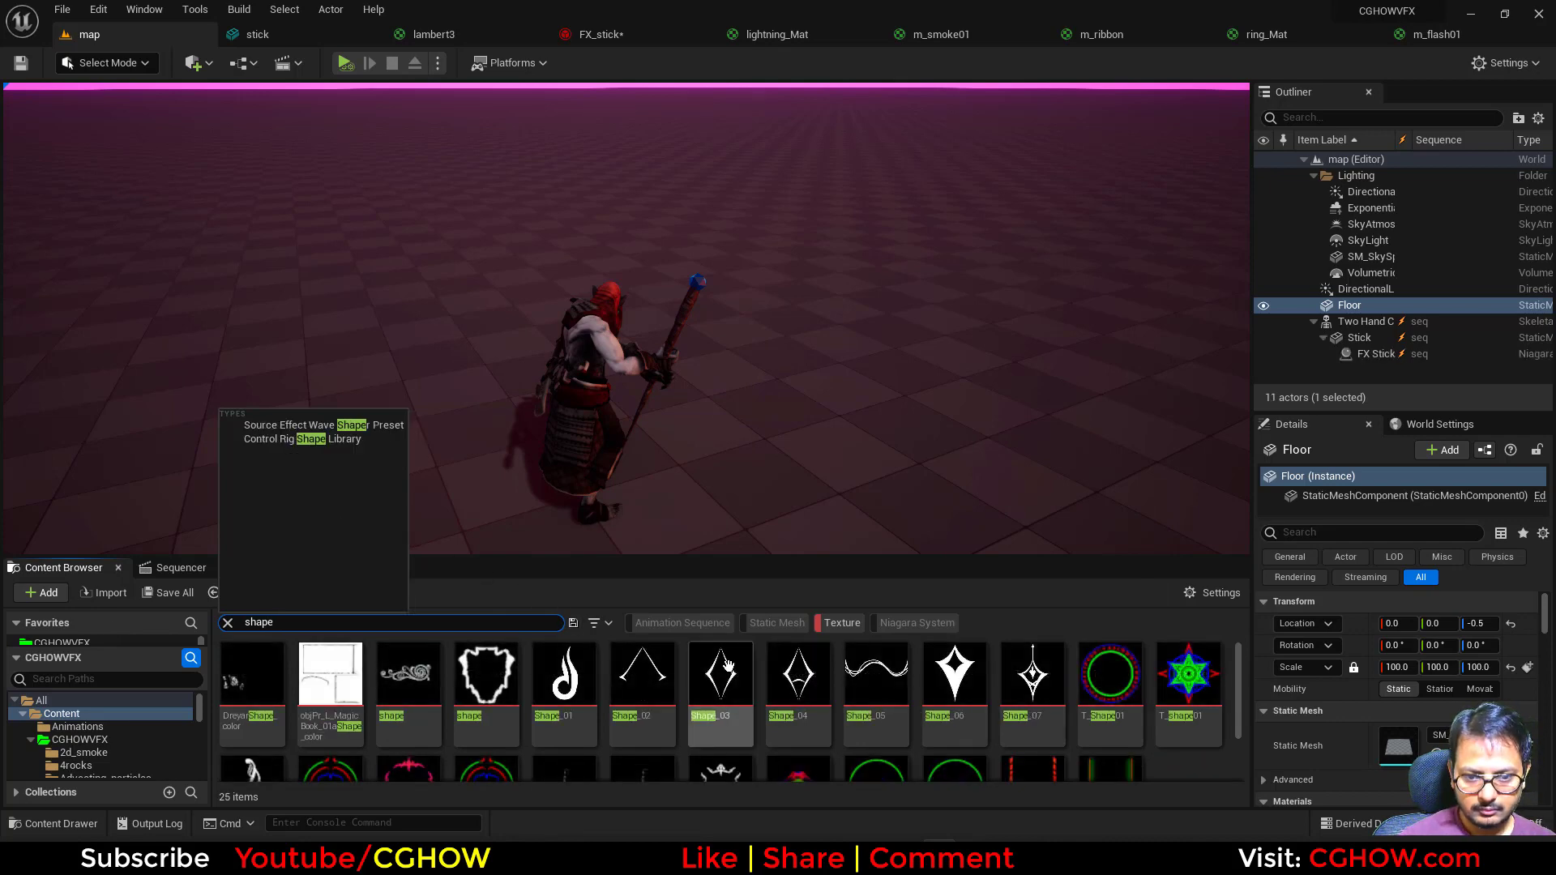
{"action": "scroll", "coordinate": [727, 673], "scroll_direction": "down", "scroll_amount": 1}
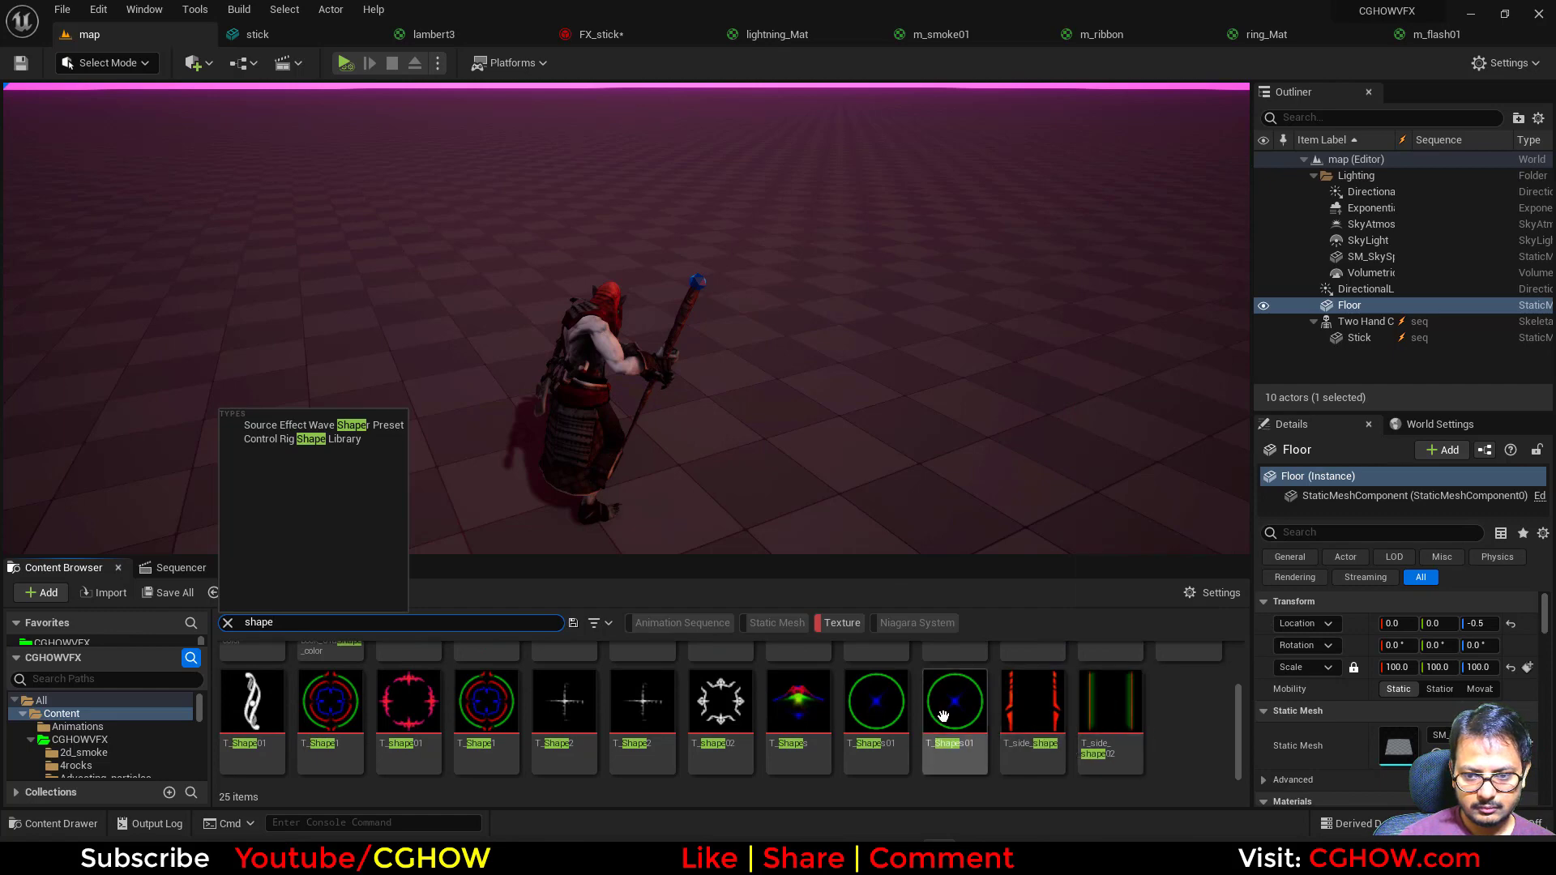
{"action": "scroll", "coordinate": [943, 715], "scroll_direction": "up", "scroll_amount": 2}
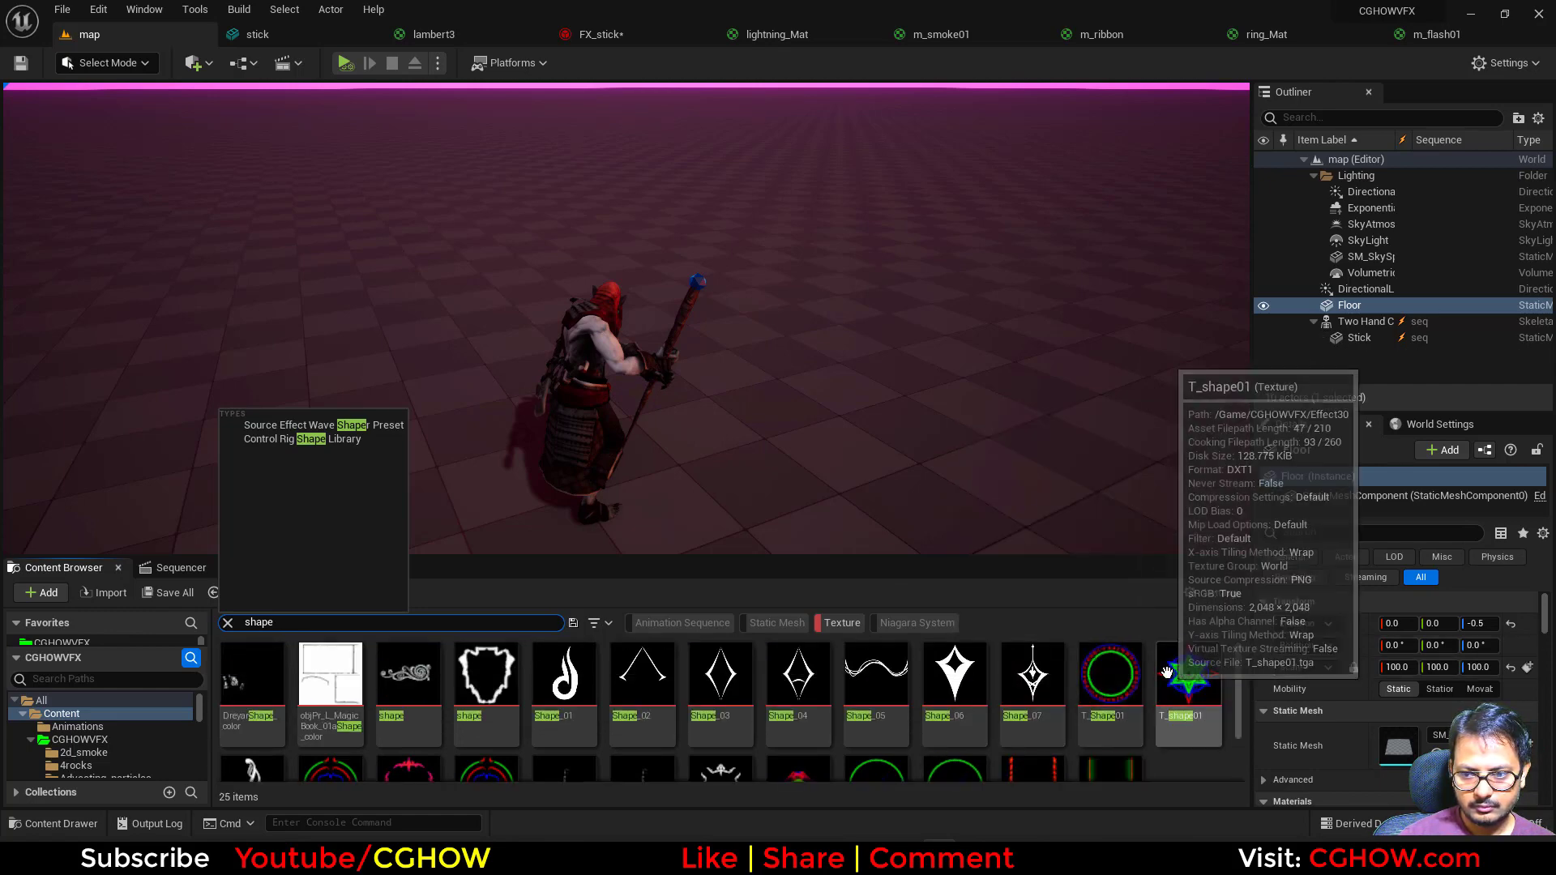
{"action": "left_click", "coordinate": [1191, 677]}
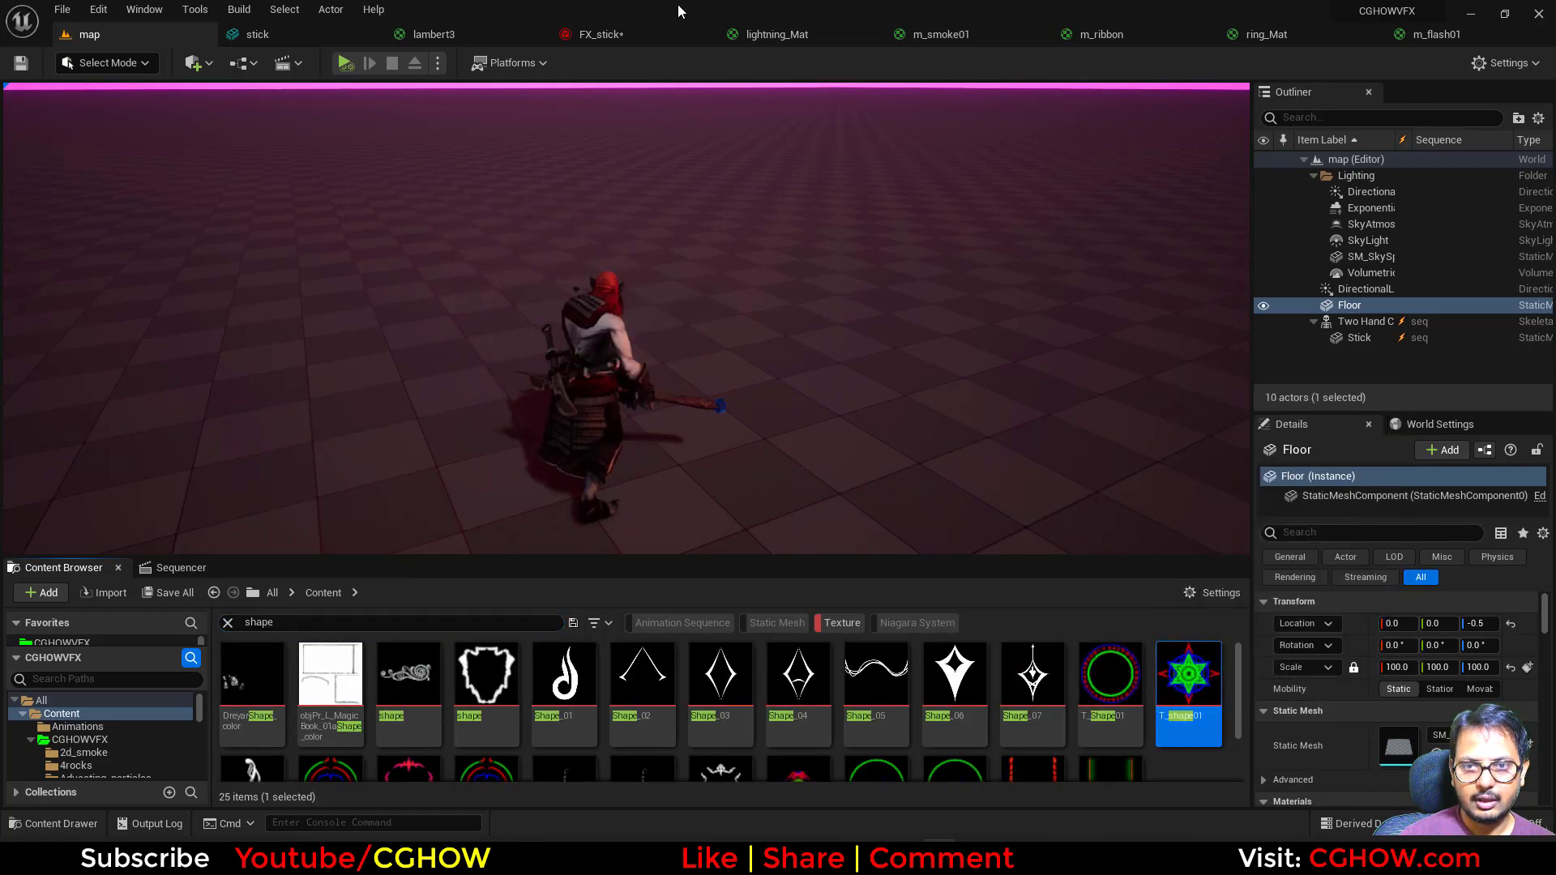
Replace the ring texture in ring_Mat's Texture Sample with T_shape01 and open that texture to examine its color channels
{"action": "left_click", "coordinate": [655, 32]}
{"action": "left_click", "coordinate": [1419, 35]}
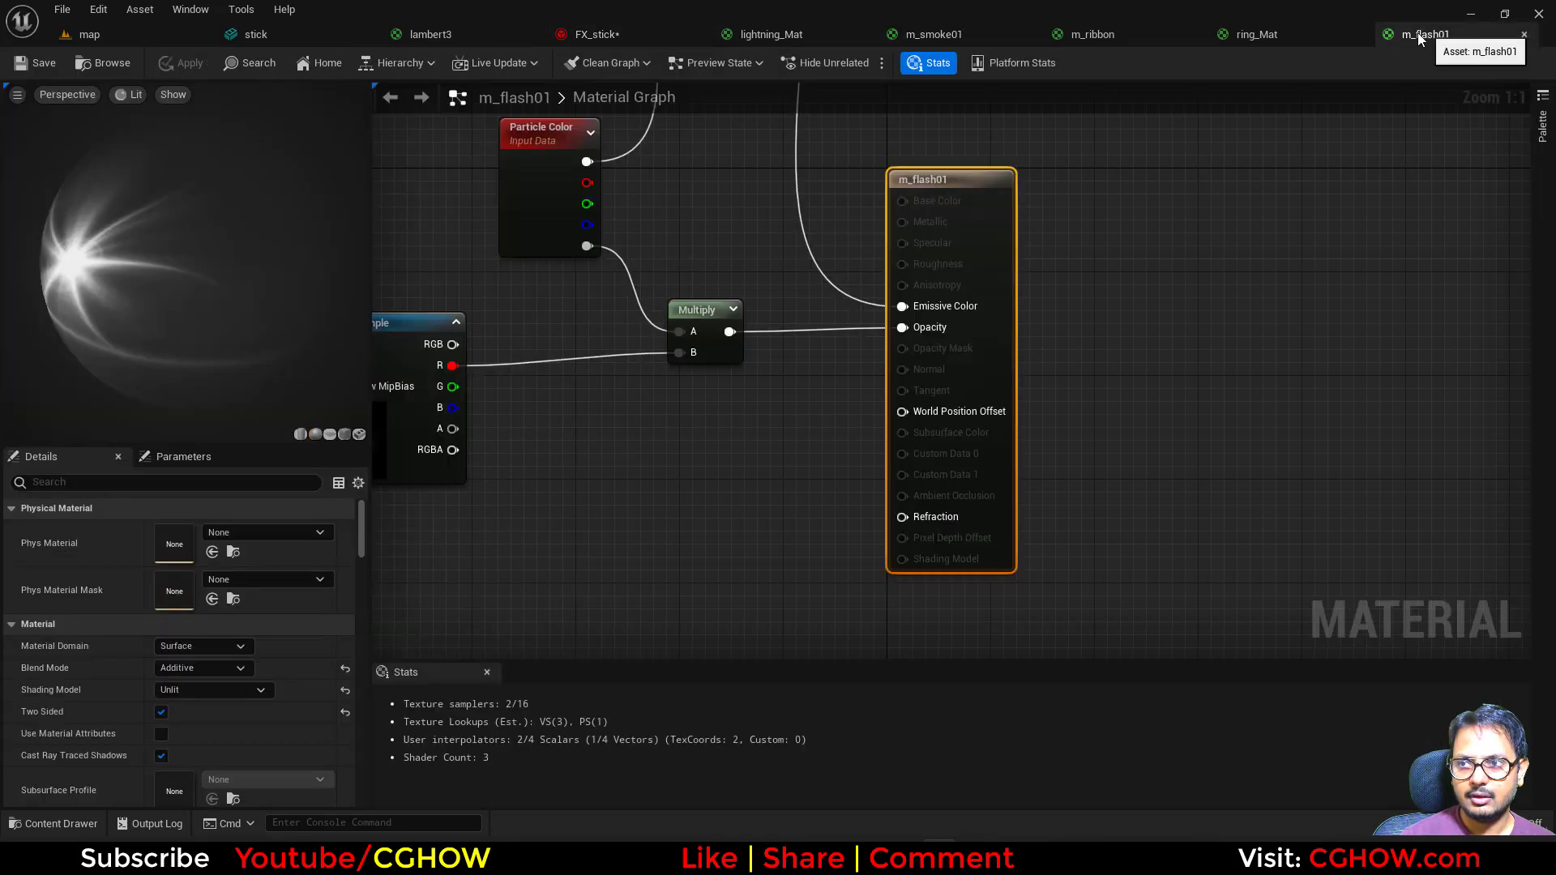
{"action": "left_click", "coordinate": [1299, 46]}
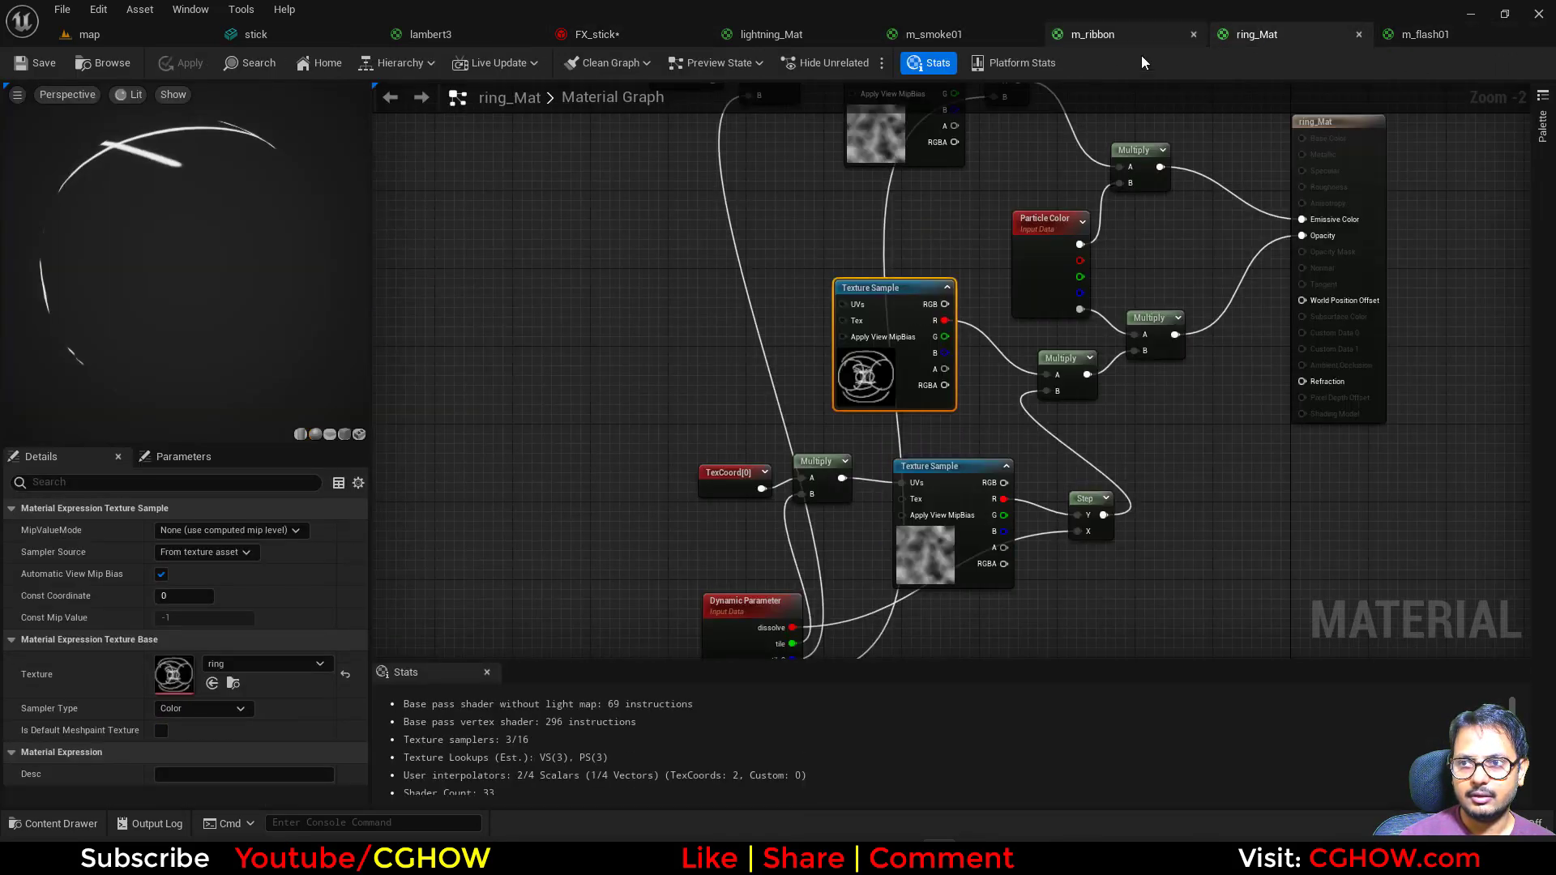
{"action": "left_click", "coordinate": [212, 683]}
{"action": "double_click", "coordinate": [174, 674]}
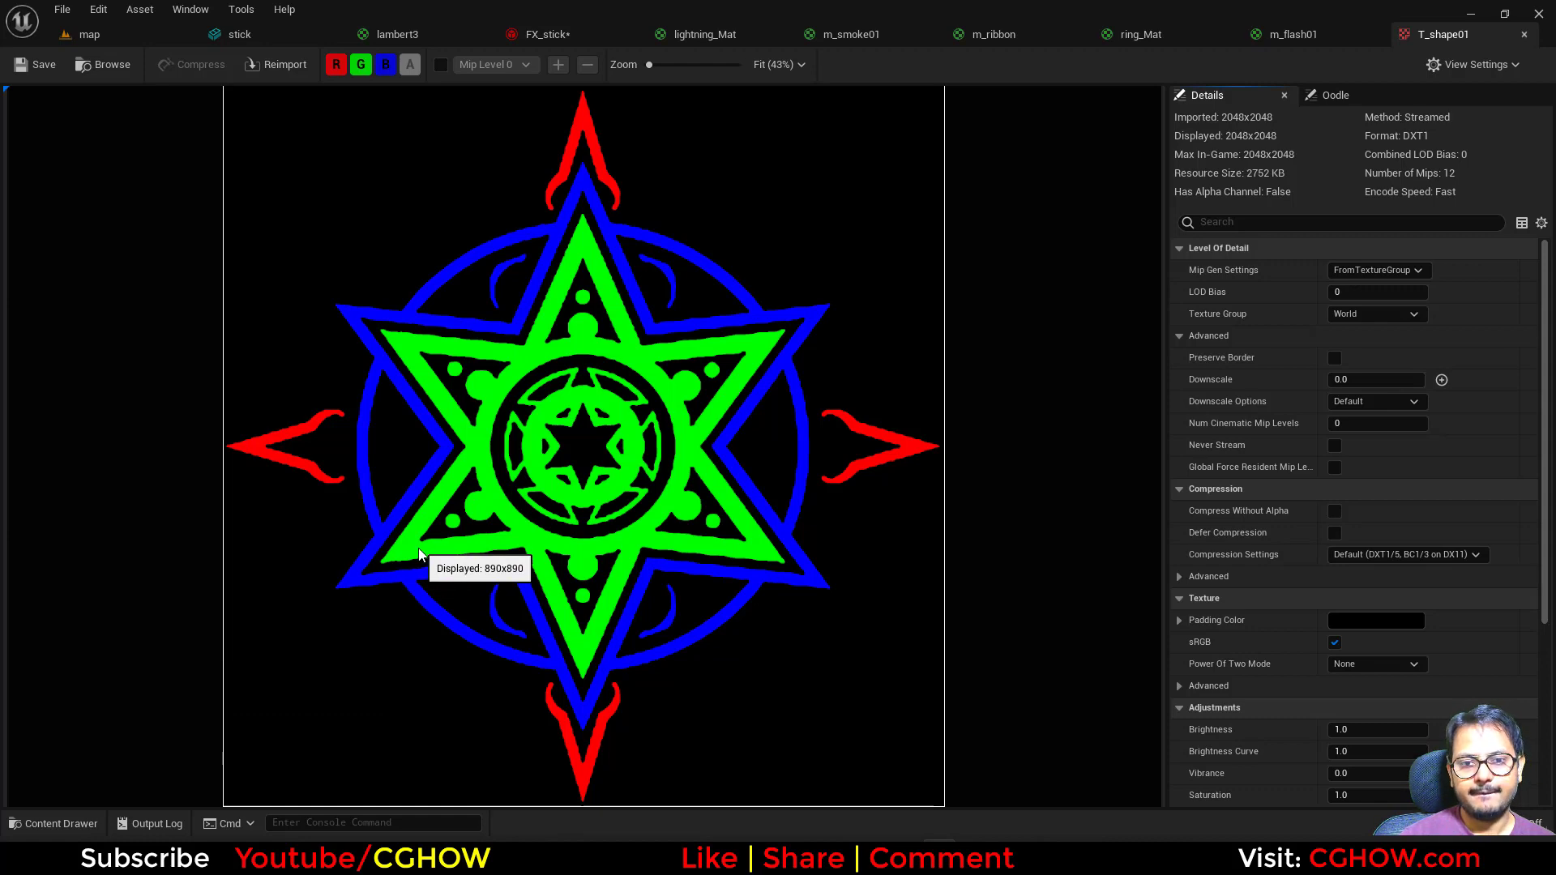
Move ring_Mat's T_shape01 Texture Sample away from the Multiply node and connect its RGB output to Multiply input A
{"action": "left_click", "coordinate": [1187, 33]}
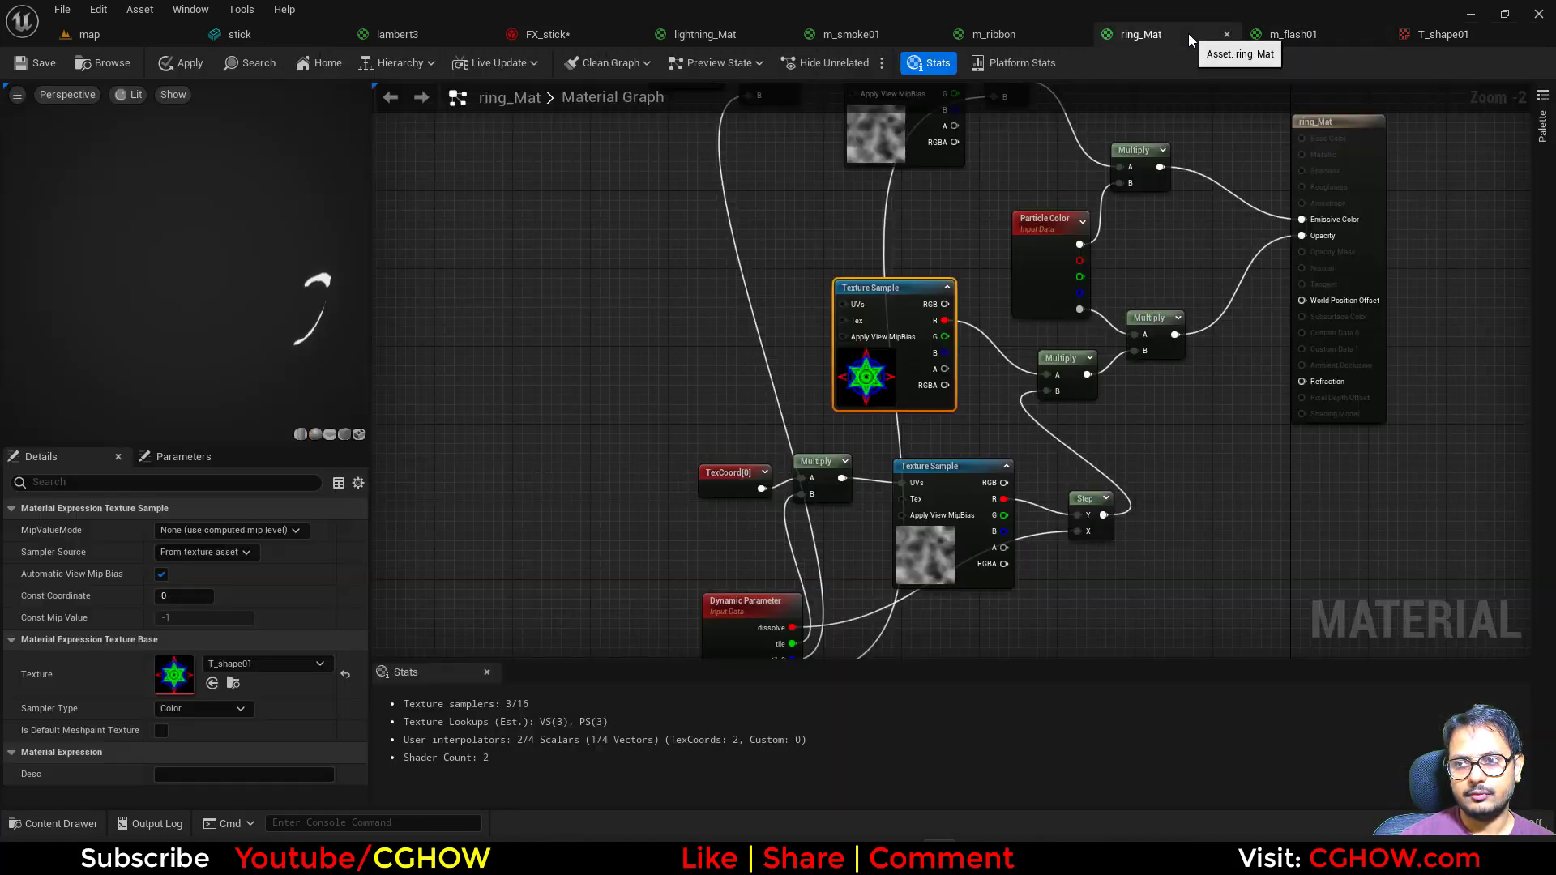
{"action": "left_click_drag", "start_coordinate": [843, 381], "coordinate": [736, 372]}
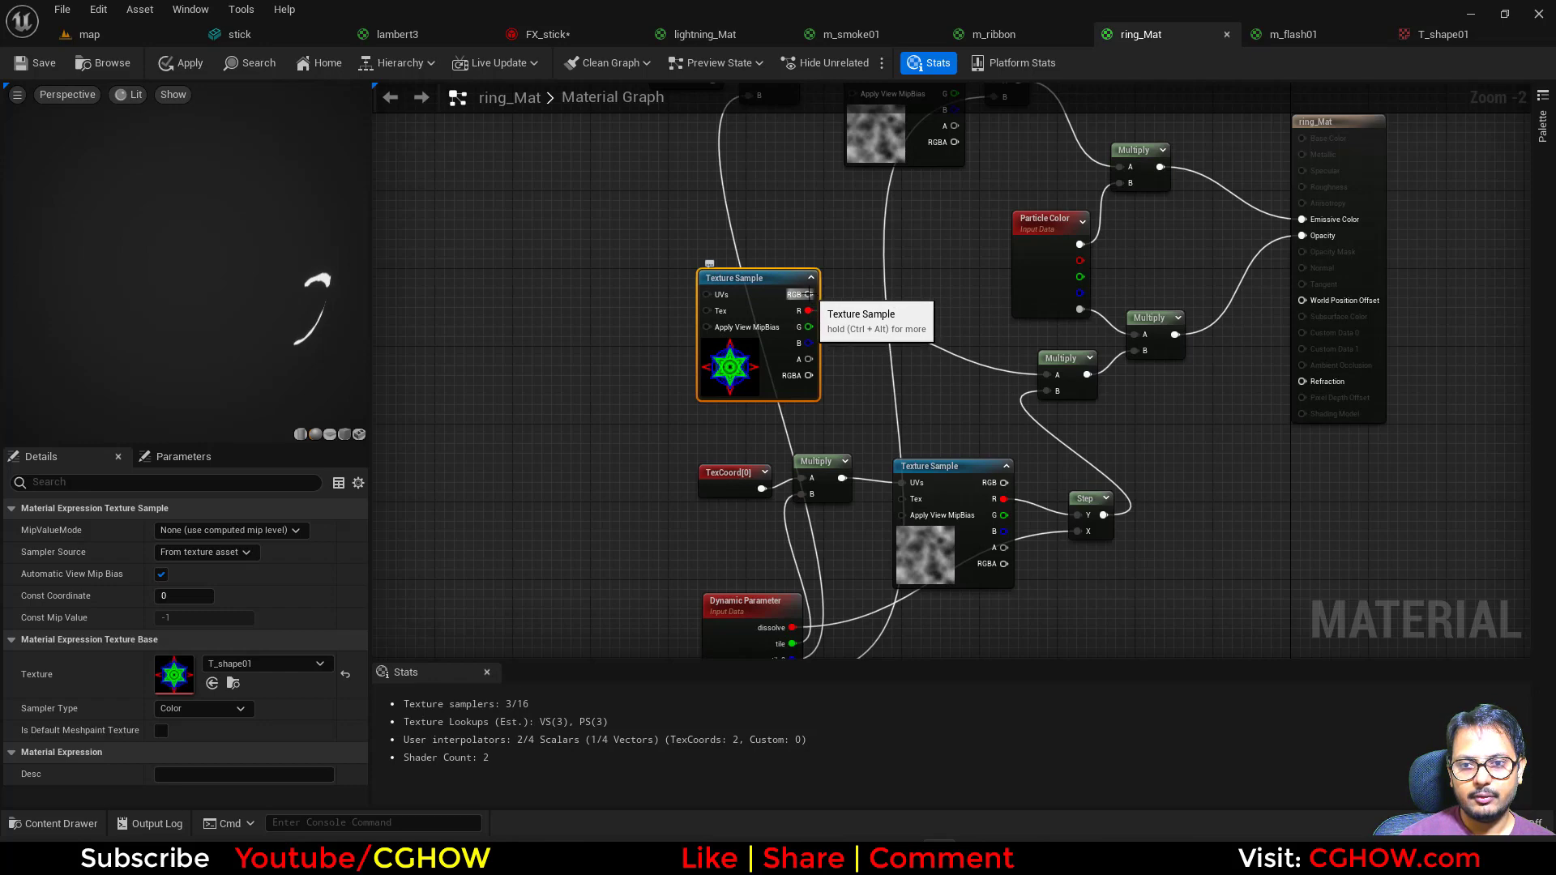
{"action": "scroll", "coordinate": [810, 304], "scroll_direction": "up", "scroll_amount": 2}
{"action": "left_click_drag", "start_coordinate": [808, 292], "coordinate": [1138, 398]}
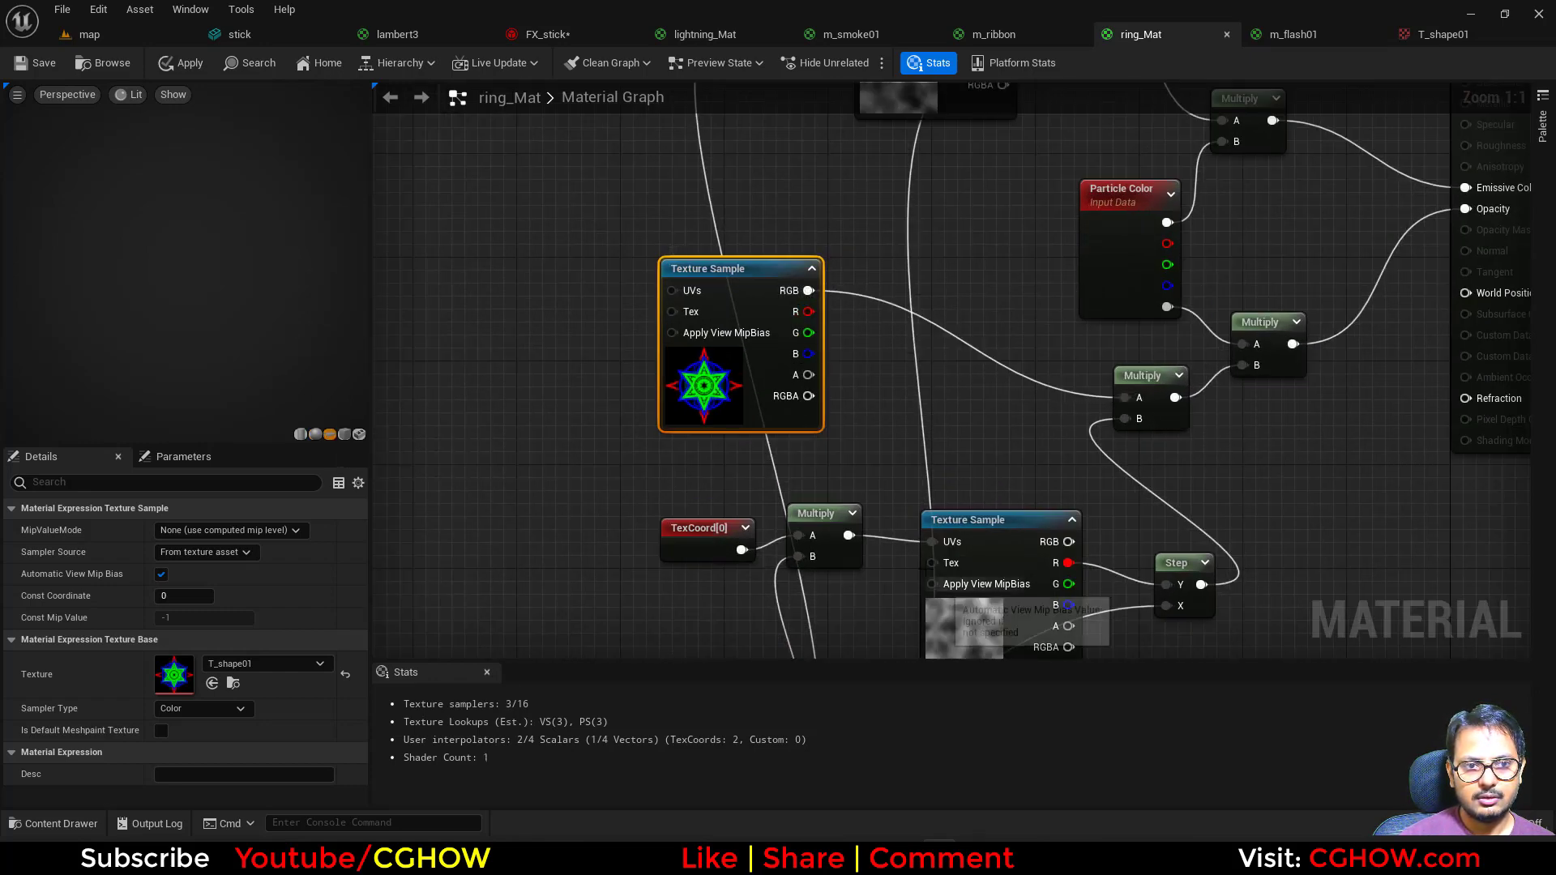
{"action": "right_click_drag", "start_coordinate": [908, 531], "coordinate": [766, 469]}
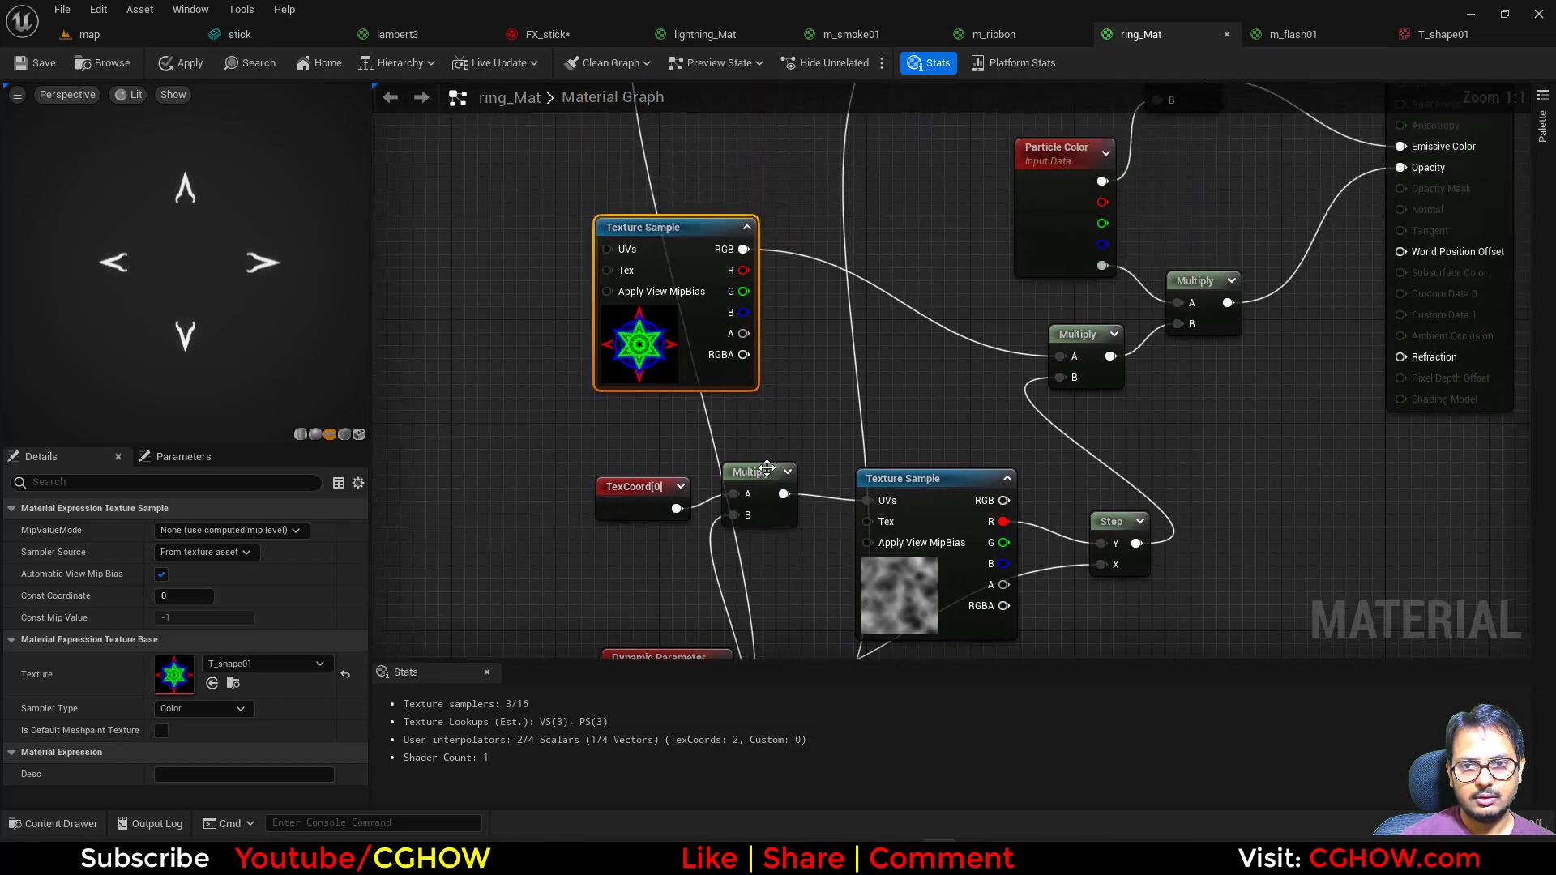
Sum the star texture's R, G and B outputs with two Add nodes, feed the result into Multiply input A, and save ring_Mat
{"action": "key", "text": "a"}
{"action": "left_click", "coordinate": [783, 274]}
{"action": "left_click_drag", "start_coordinate": [743, 270], "coordinate": [741, 315]}
{"action": "key", "text": "a"}
{"action": "left_click", "coordinate": [873, 318]}
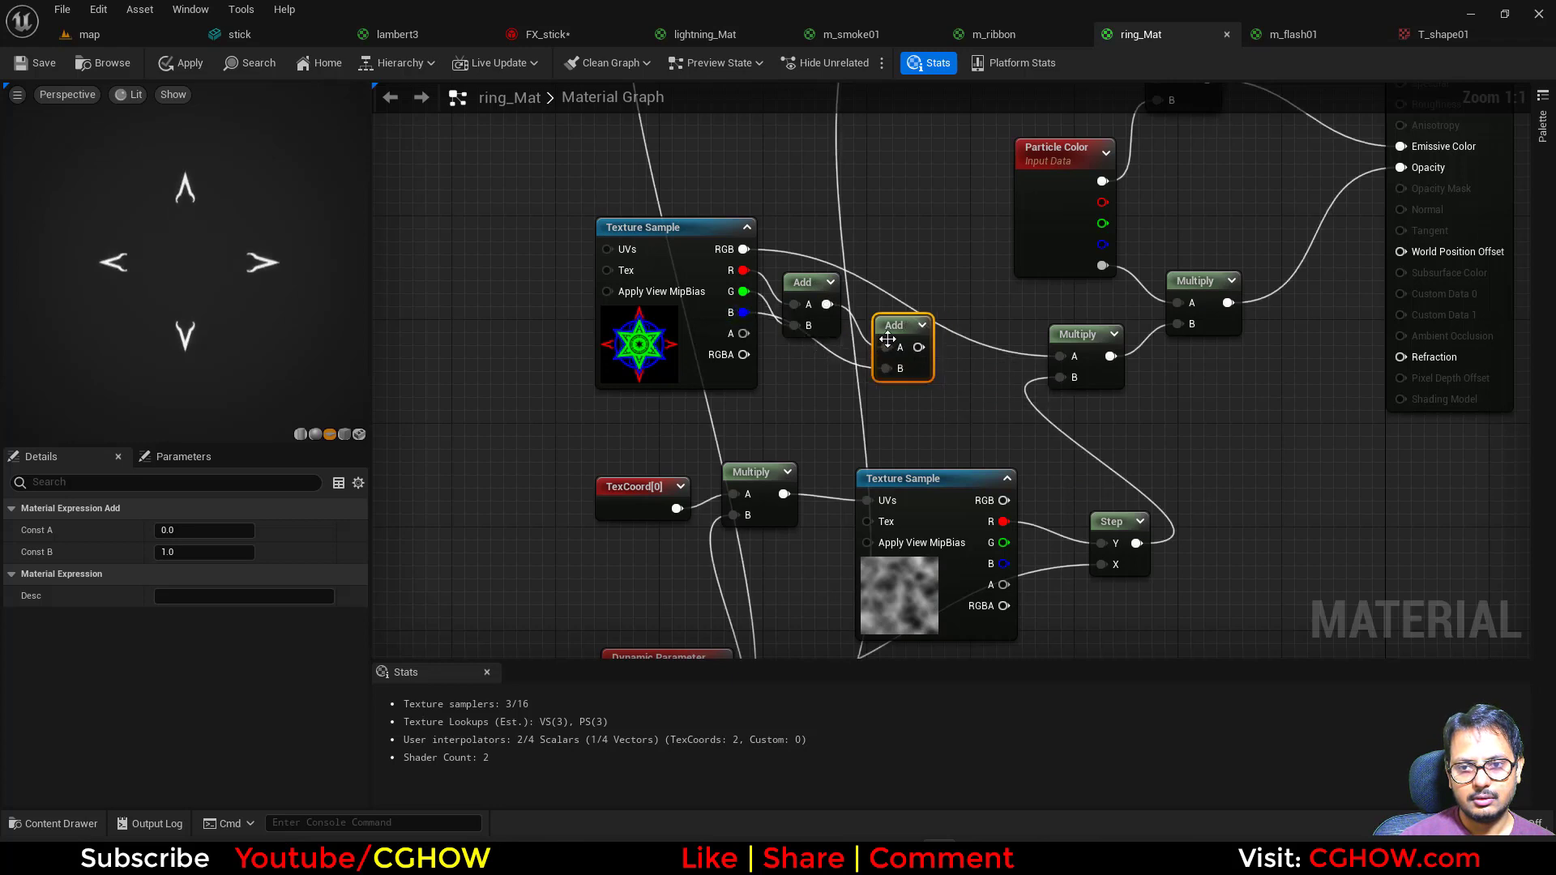
{"action": "mouse_move", "coordinate": [917, 347]}
{"action": "left_mouse_down"}
{"action": "mouse_move", "coordinate": [1062, 361]}
{"action": "mouse_move", "coordinate": [928, 319]}
{"action": "left_mouse_up"}
{"action": "left_click_drag", "start_coordinate": [830, 328], "coordinate": [825, 298]}
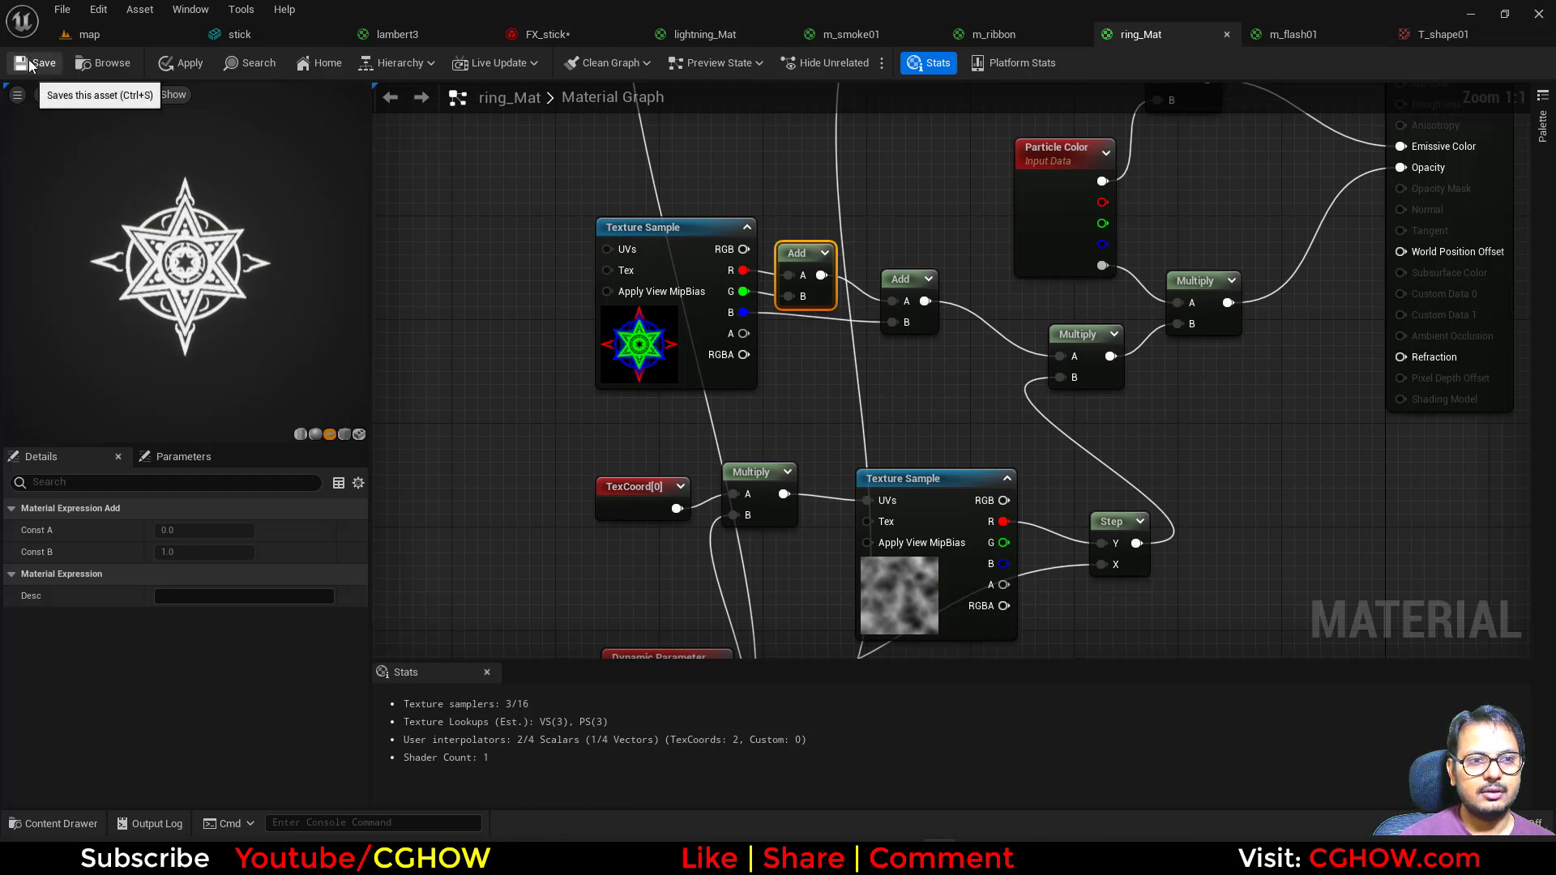
{"action": "key", "text": "ctrl+s"}
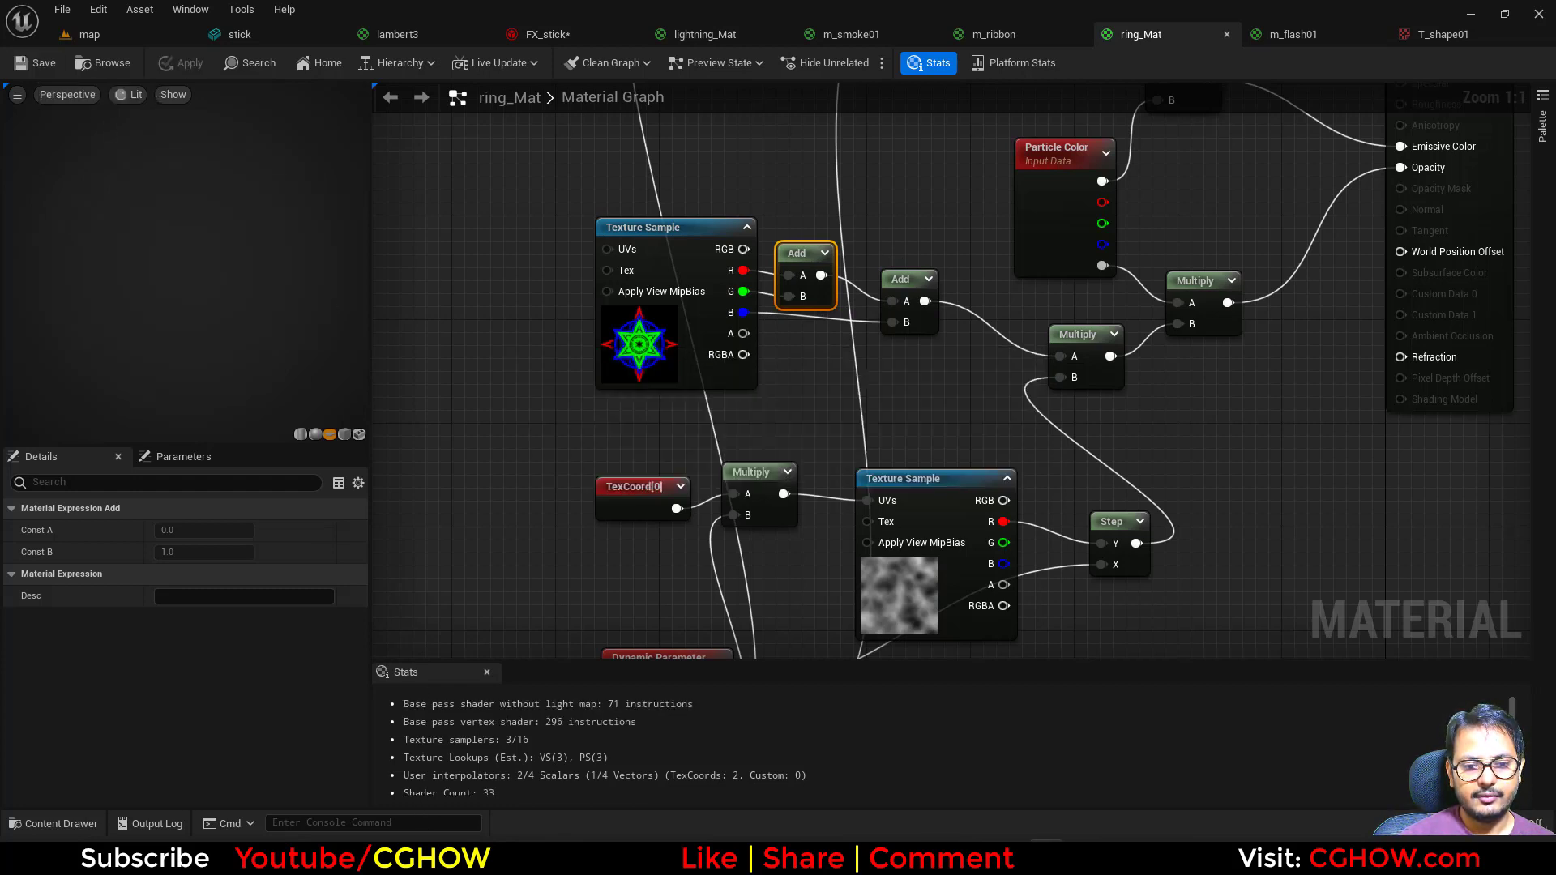
Isolate the shape emitter in FX_stick and scrub the timeline to examine how the star dissolves
{"action": "left_click", "coordinate": [556, 36]}
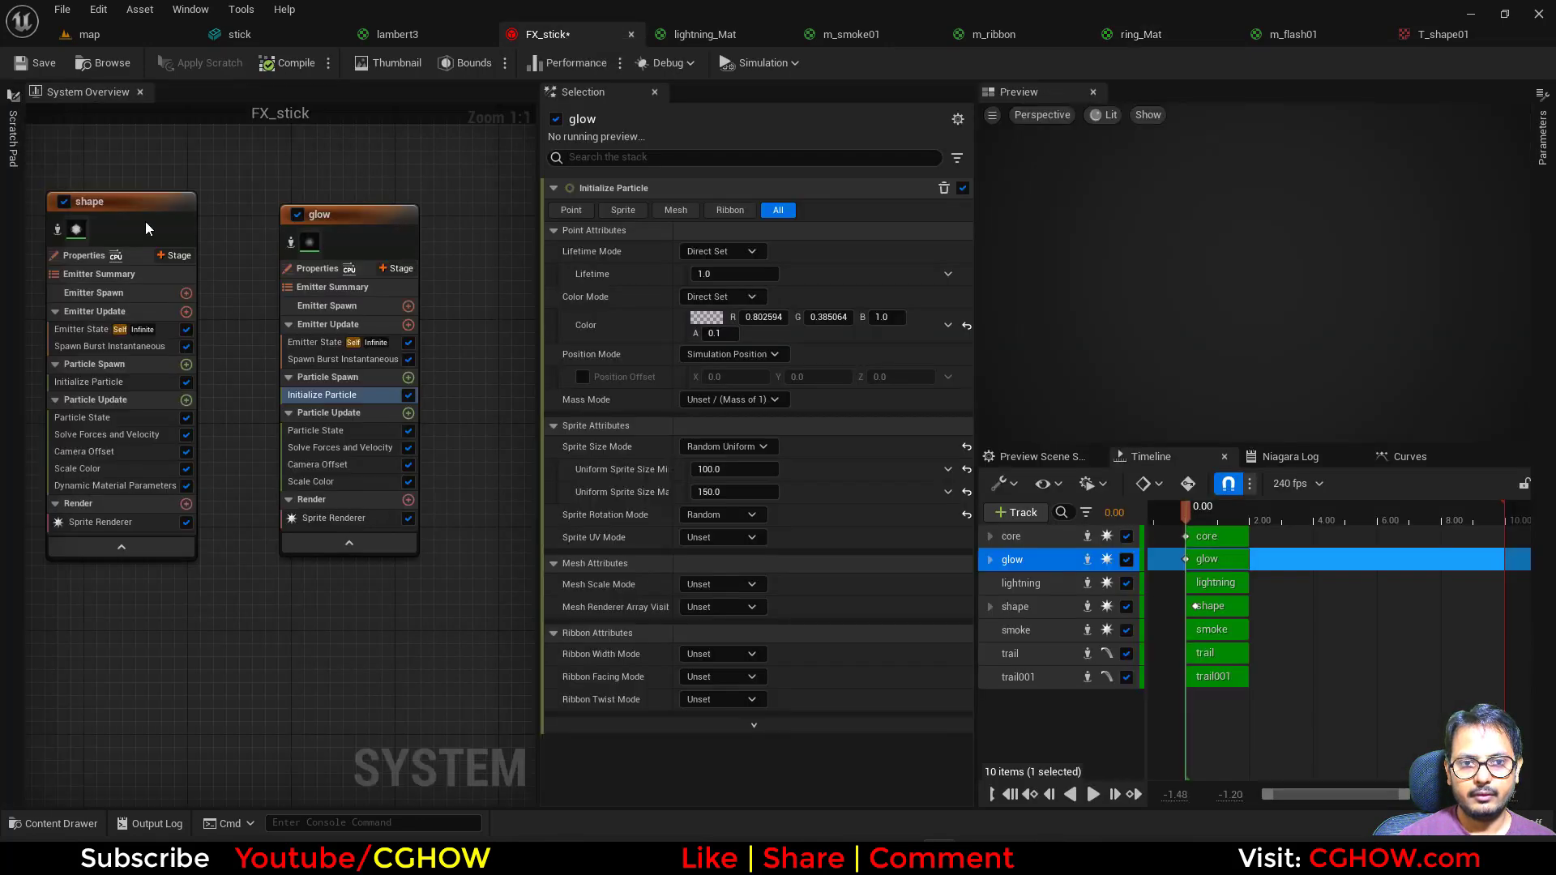
{"action": "left_click", "coordinate": [289, 238]}
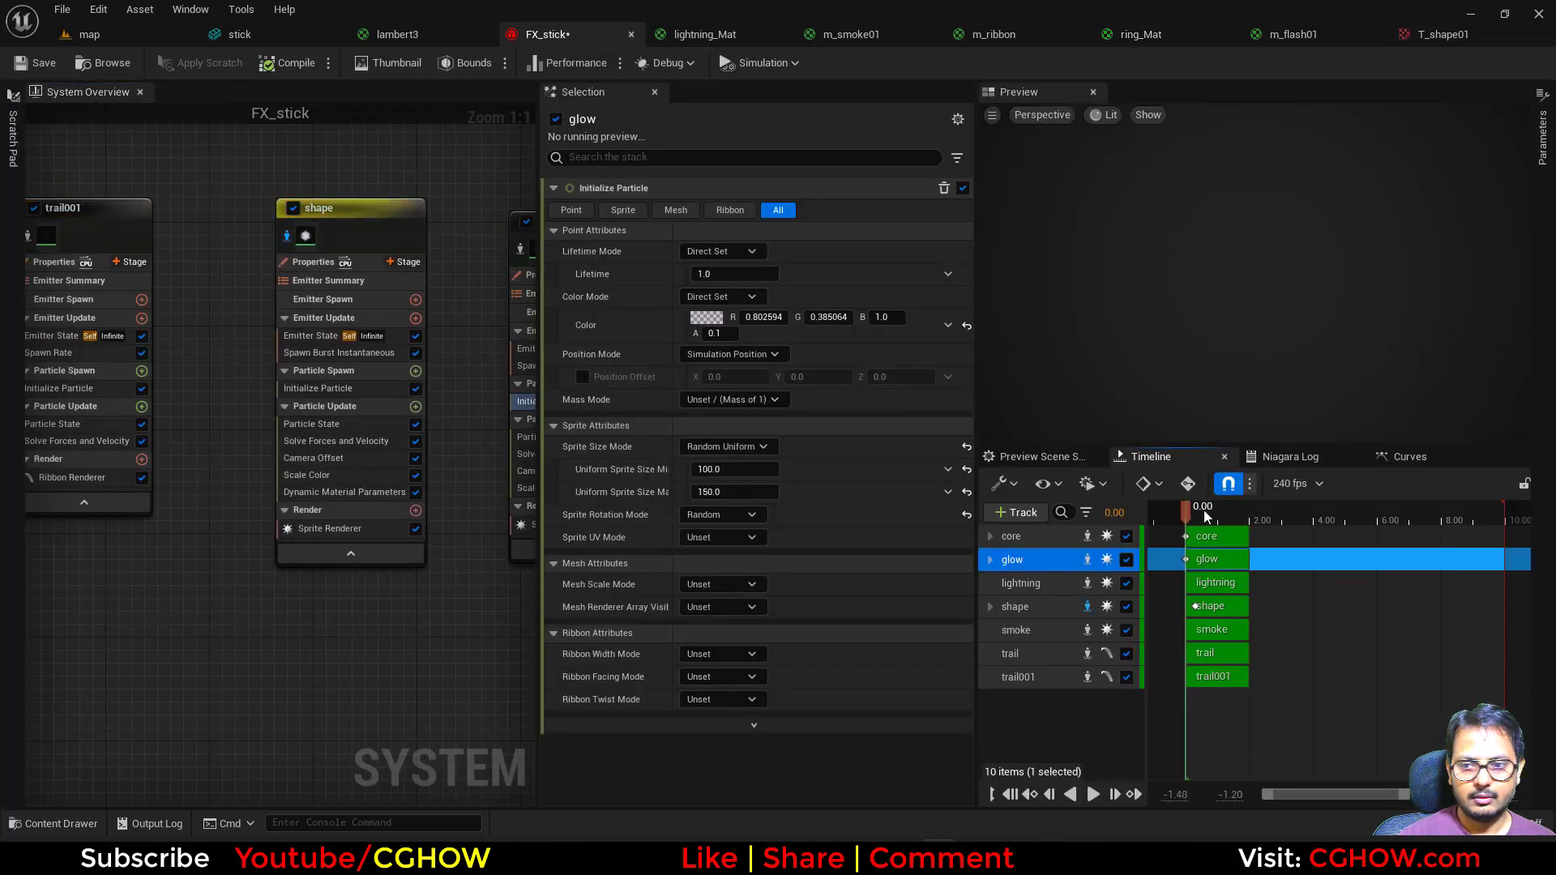
{"action": "left_click_drag", "start_coordinate": [1198, 522], "coordinate": [1229, 515]}
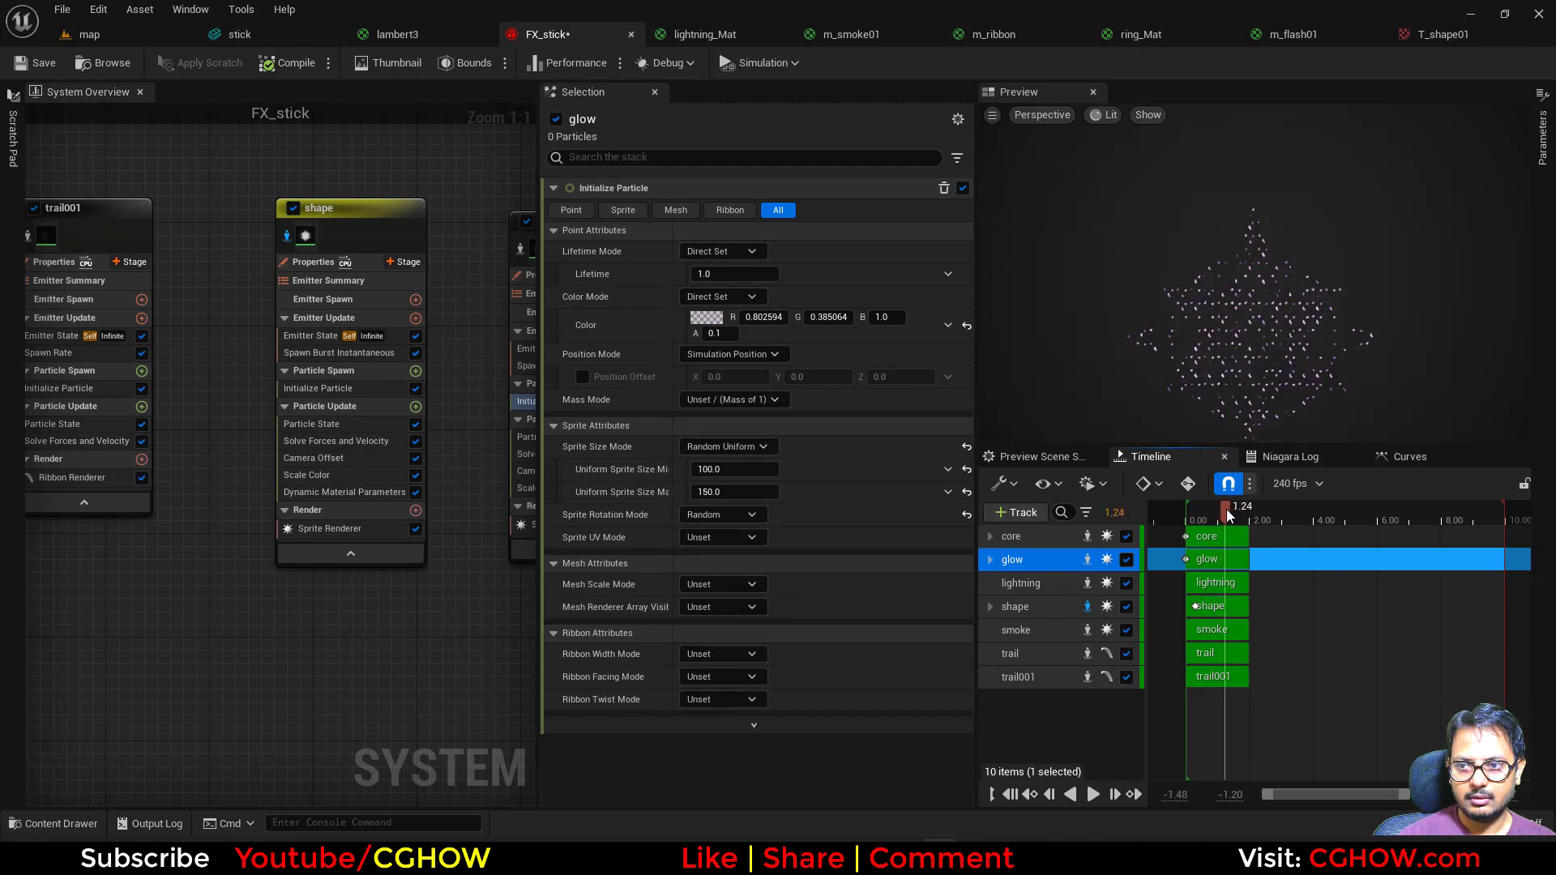
Set the shape emitter's dynamic material parameters tile and tile2 to 5.0, end its isolation, and check the effect in the level
{"action": "left_click", "coordinate": [344, 492]}
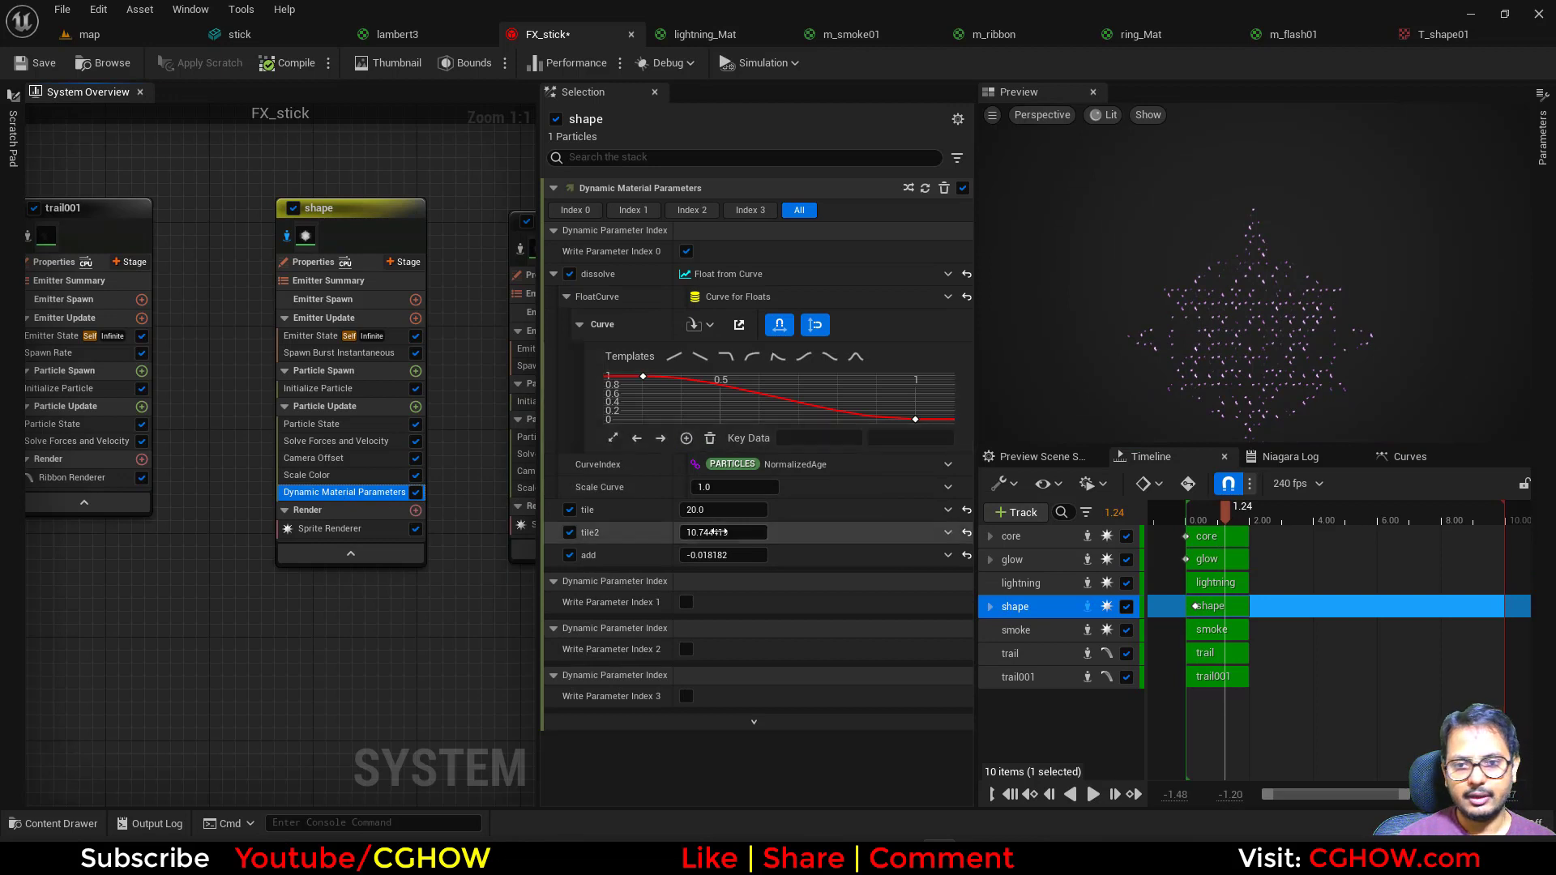
{"action": "left_click", "coordinate": [724, 511]}
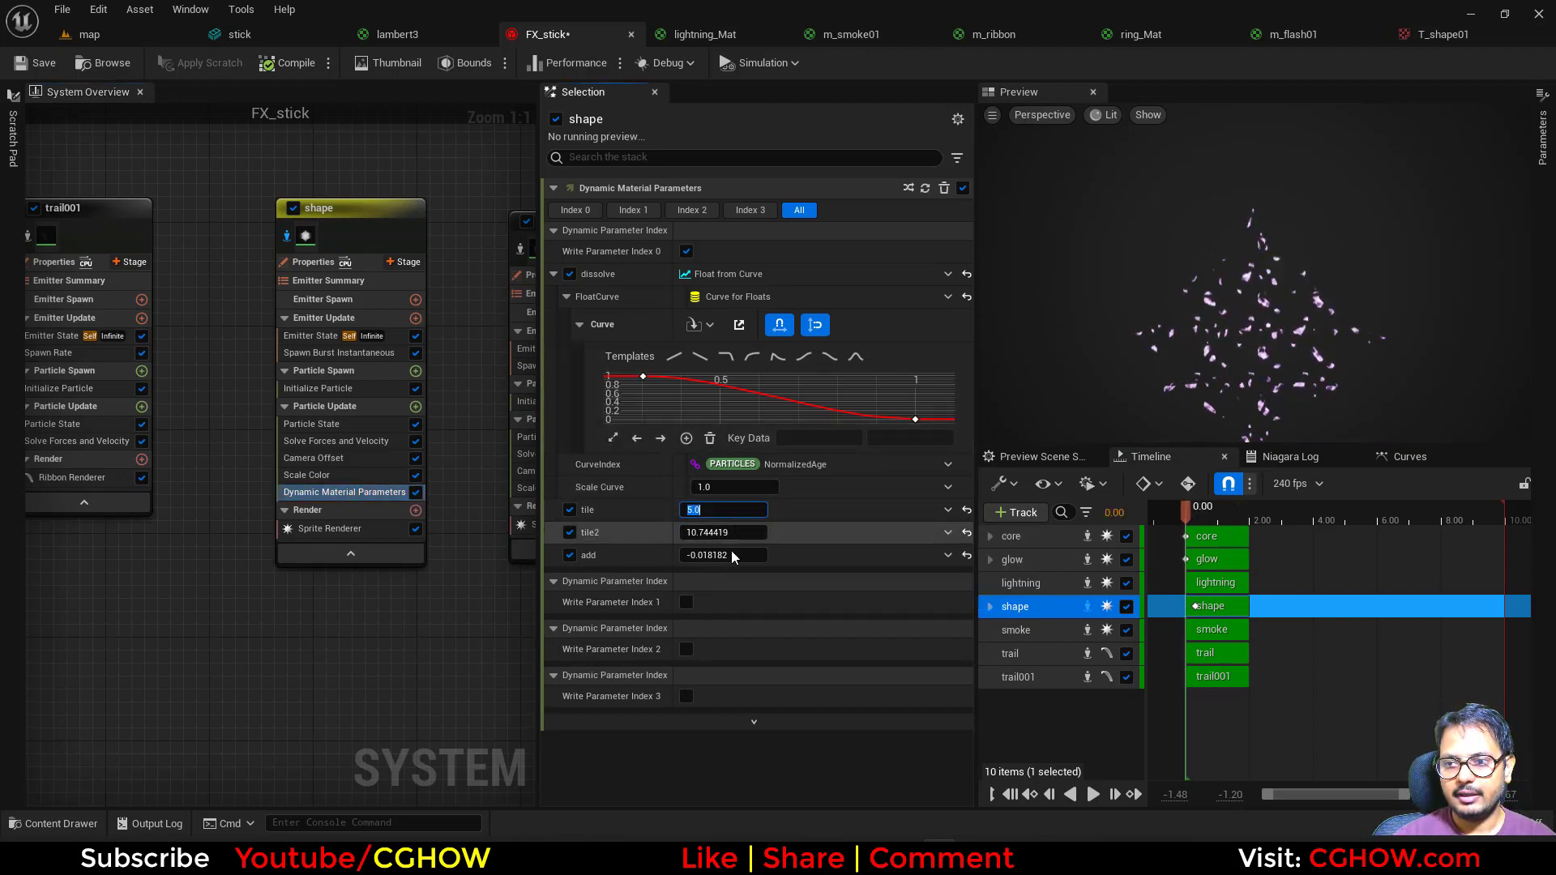
{"action": "left_click", "coordinate": [722, 532]}
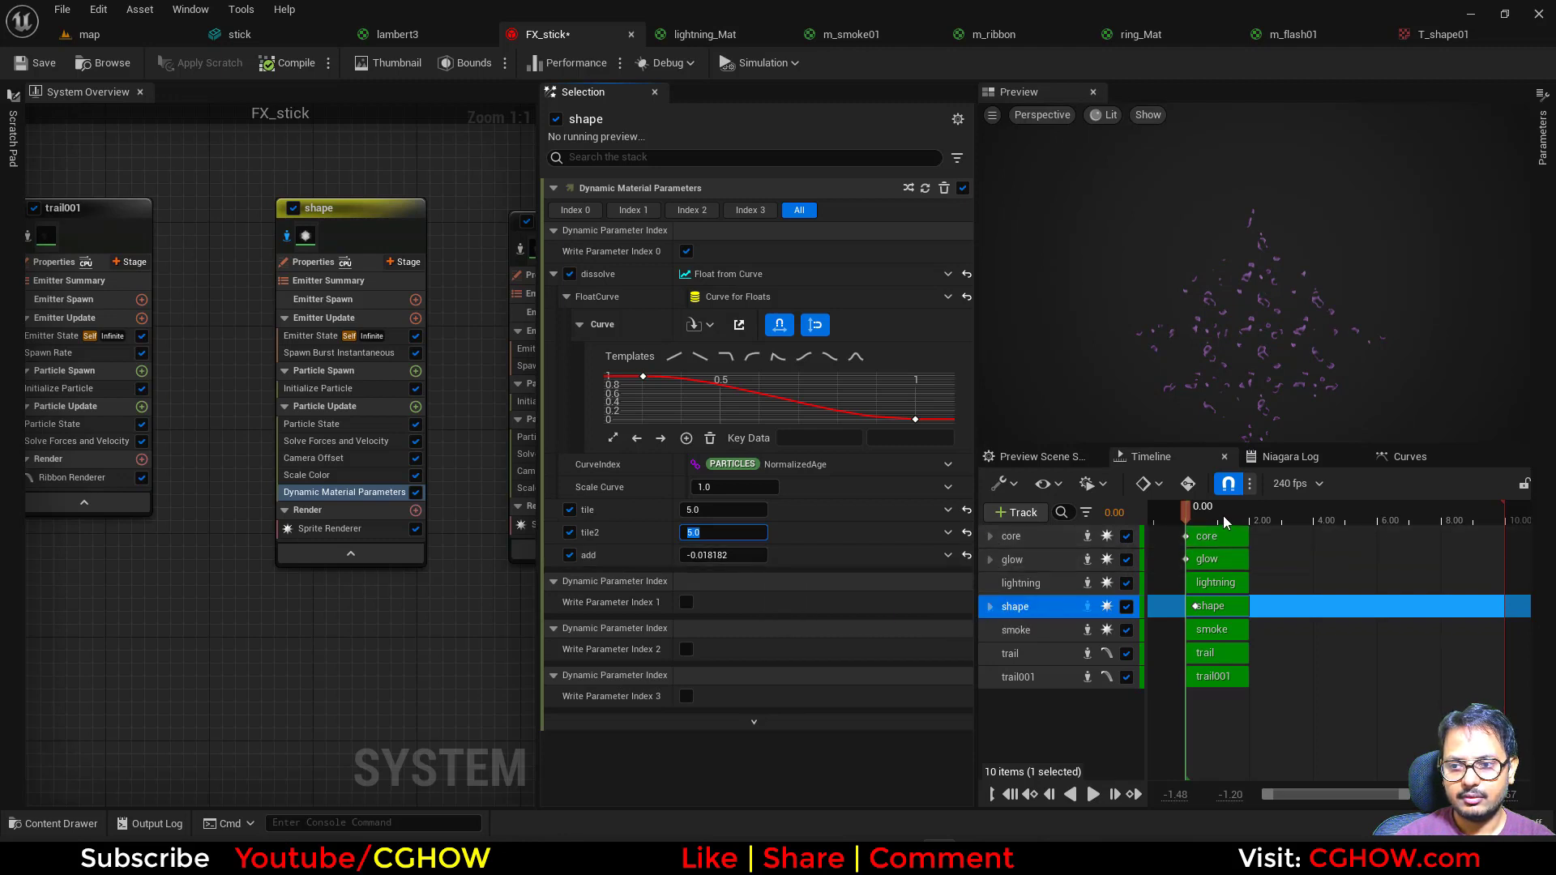
{"action": "left_click_drag", "start_coordinate": [1215, 517], "coordinate": [280, 287]}
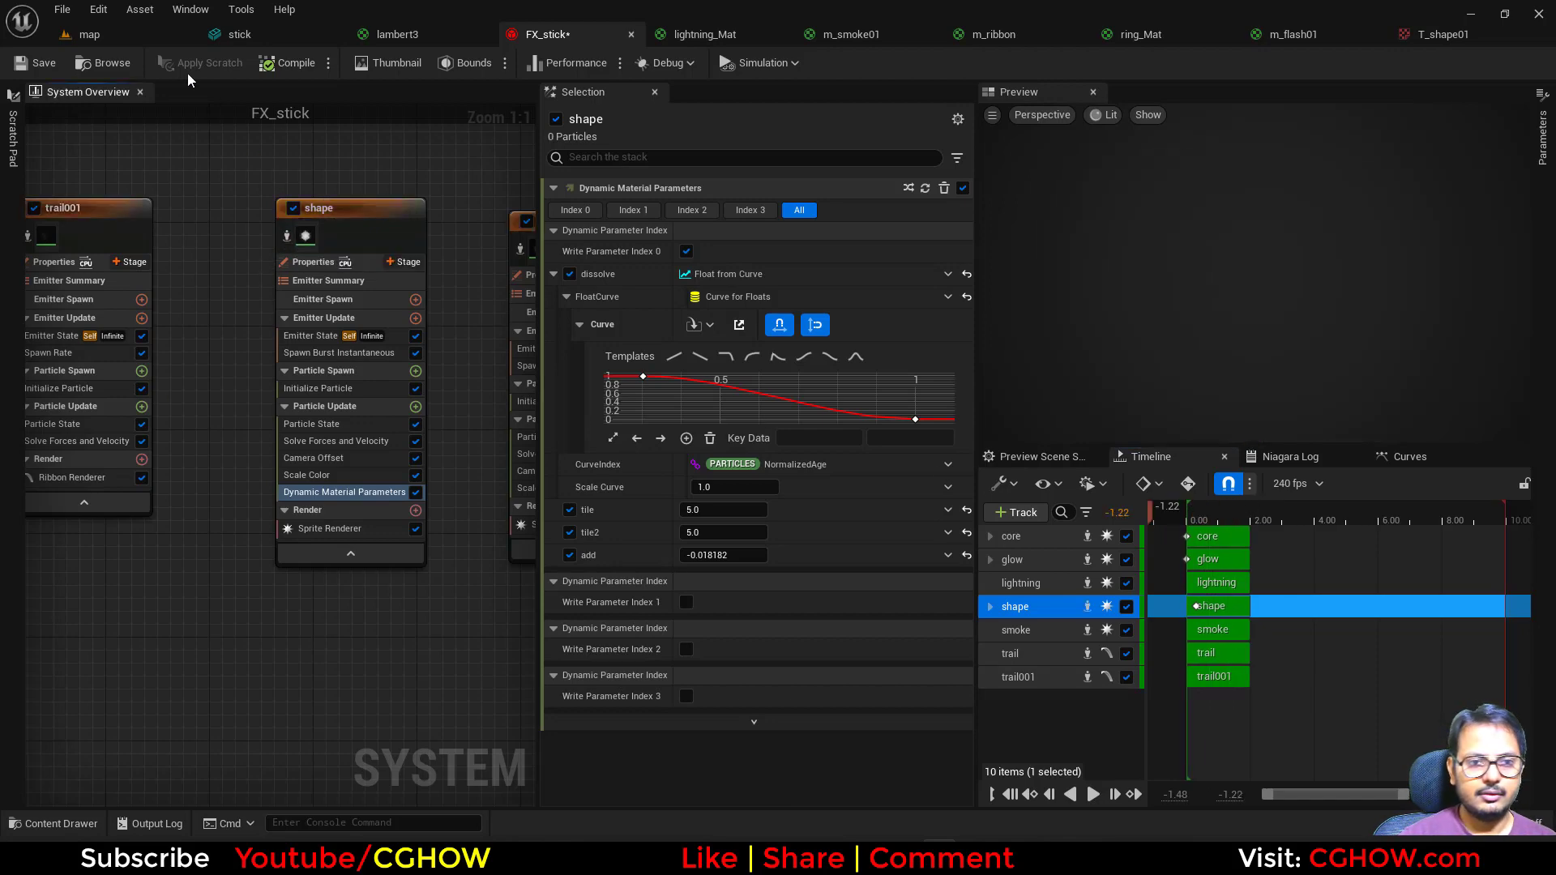
{"action": "left_click", "coordinate": [85, 34]}
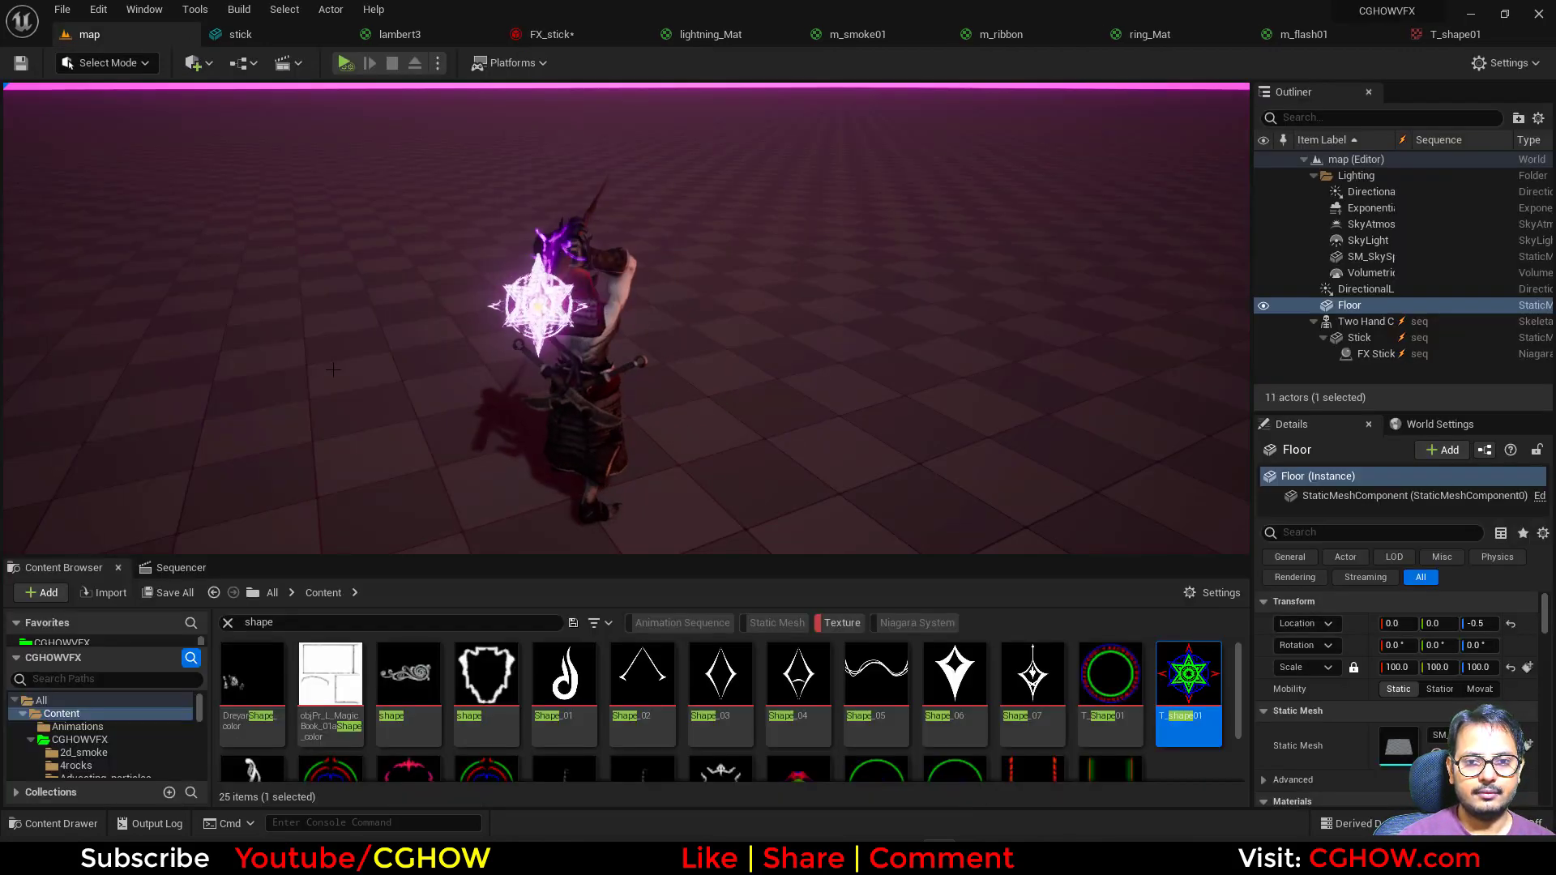
{"action": "left_click", "coordinate": [180, 567]}
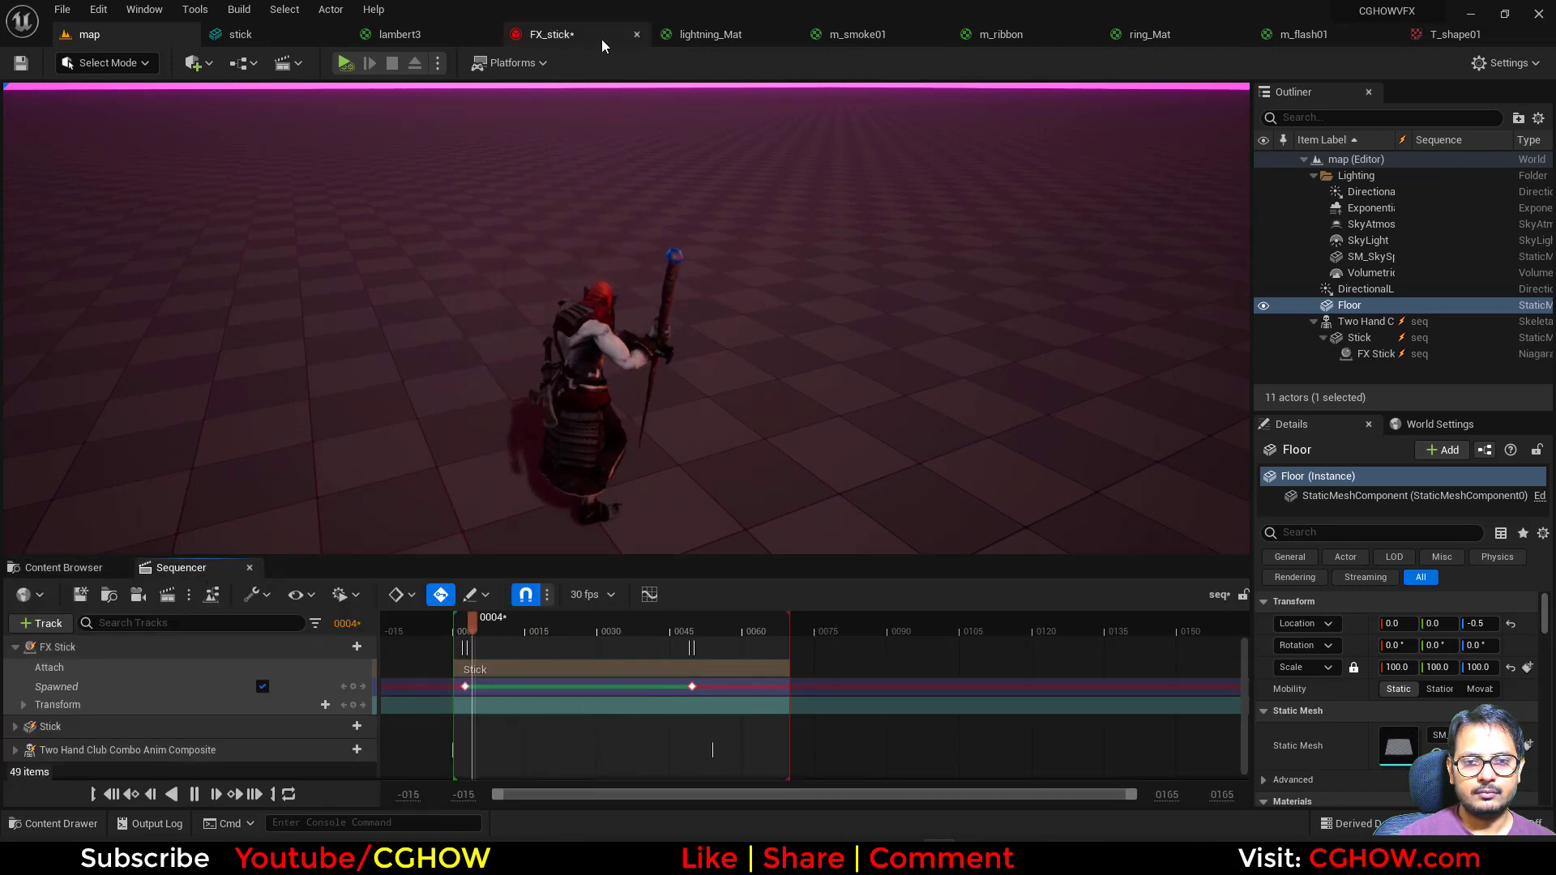
Add a Scale Sprite Size module to the shape emitter's Particle Update in FX_stick
{"action": "left_click", "coordinate": [550, 34]}
{"action": "right_click_drag", "start_coordinate": [234, 497], "coordinate": [189, 506]}
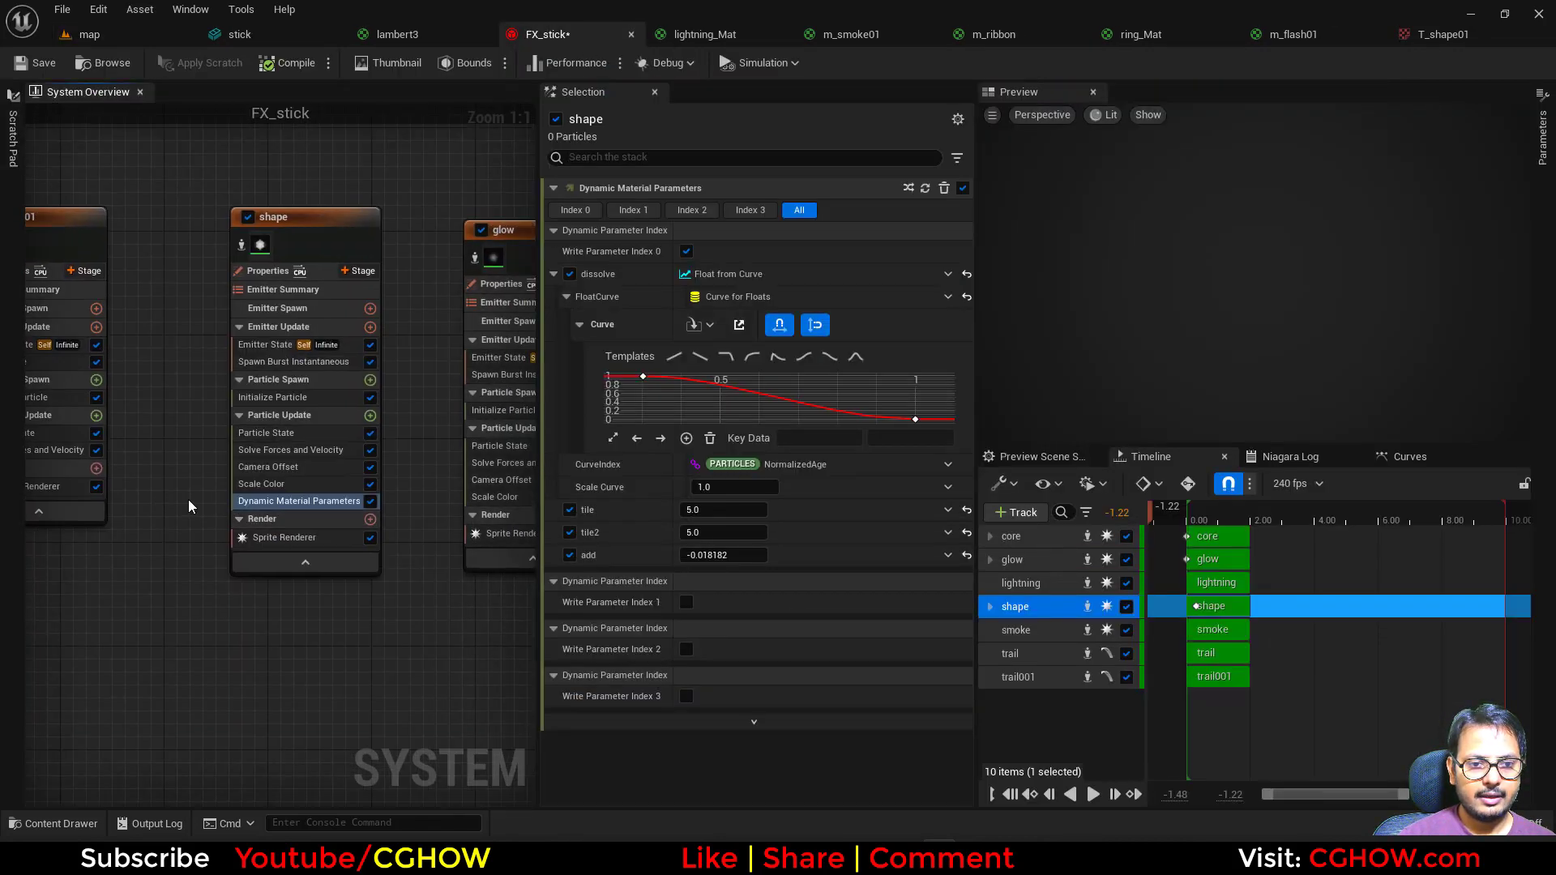
{"action": "left_click", "coordinate": [371, 417]}
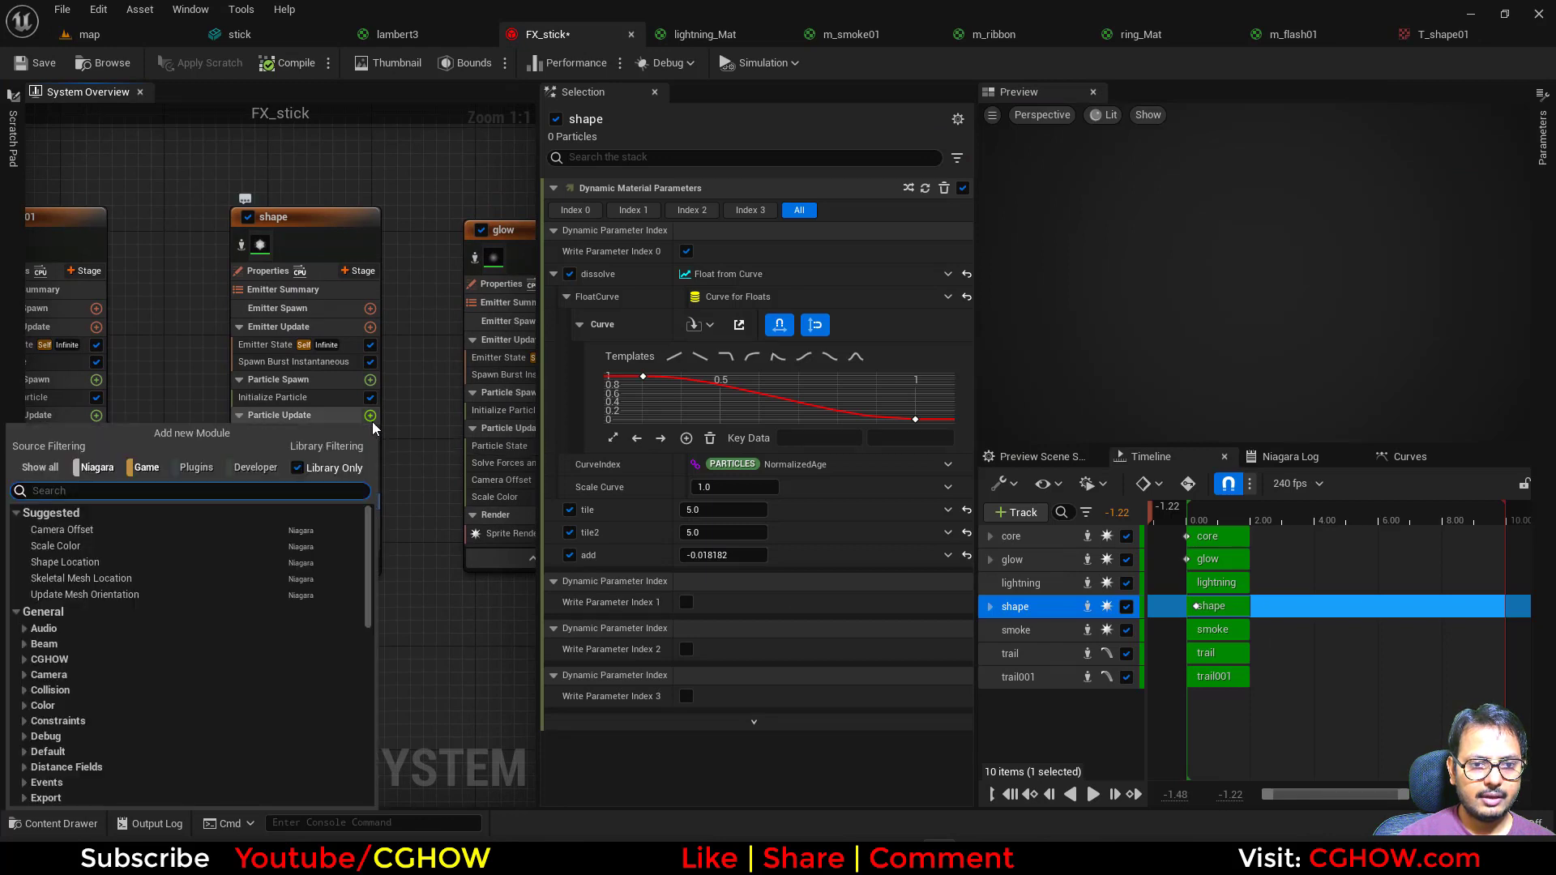
{"action": "type", "text": "siz"}
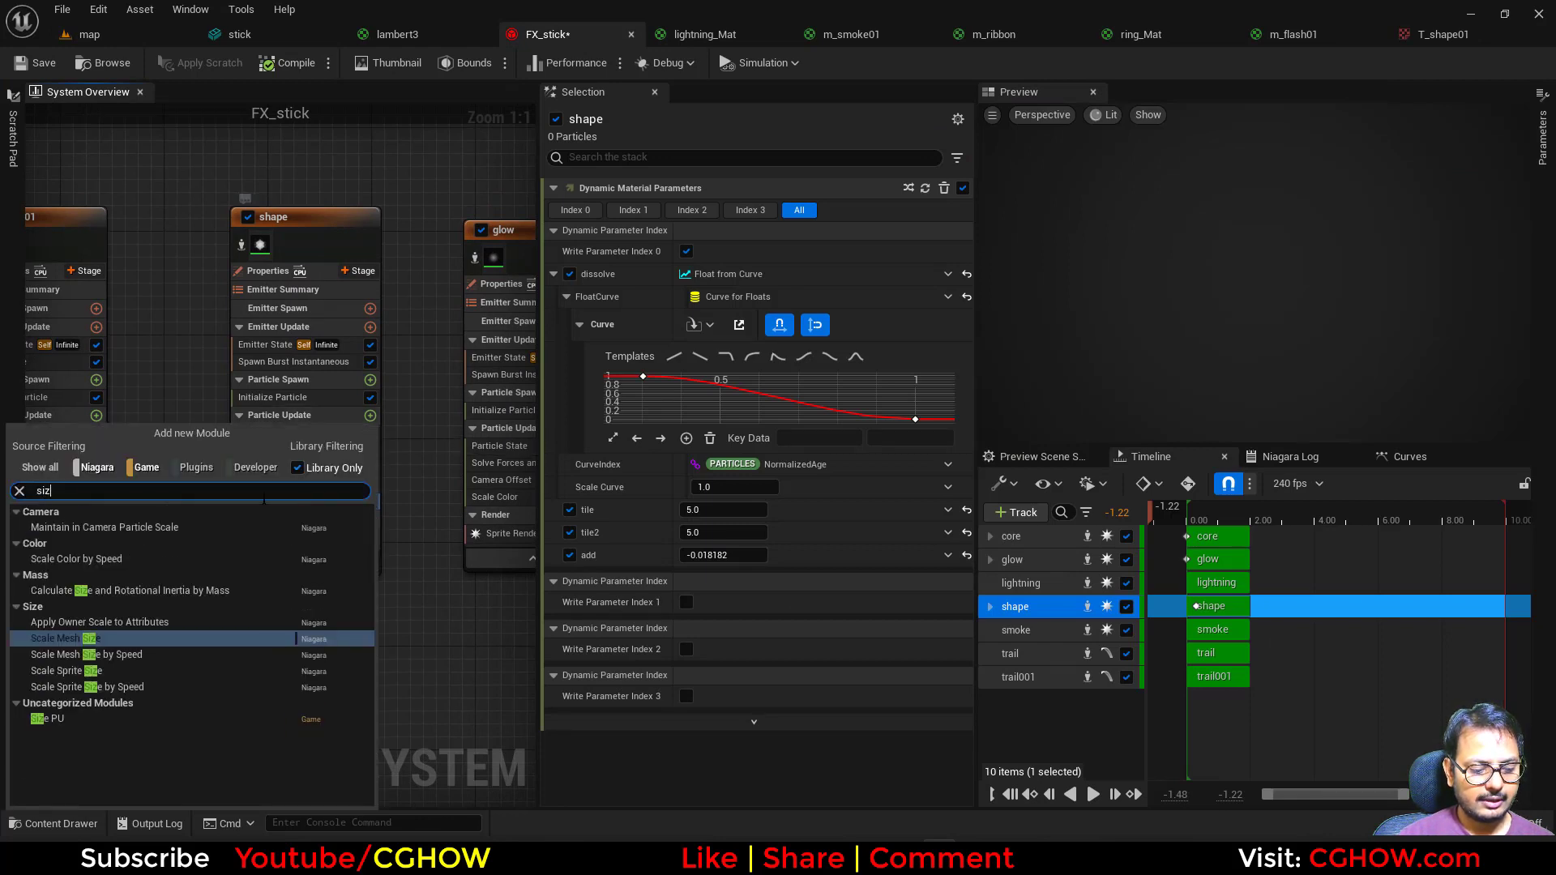
{"action": "left_click", "coordinate": [90, 673]}
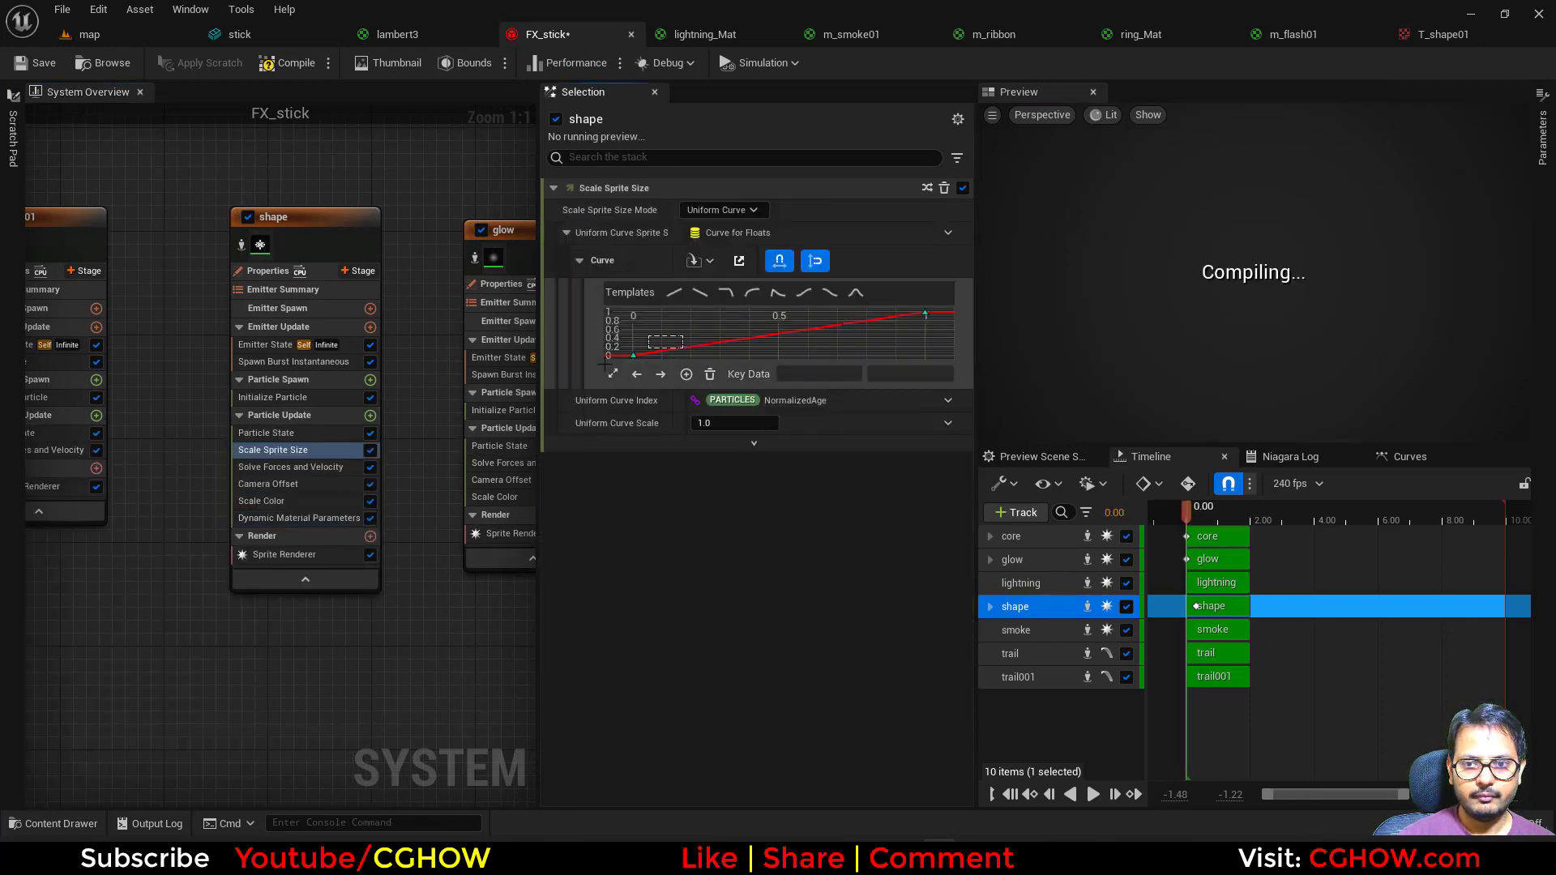
Set the Scale Sprite Size curve's first key value to 1.0 and its last key value to 1.2, and fit the curve
{"action": "key", "text": "Return"}
{"action": "left_click", "coordinate": [925, 313]}
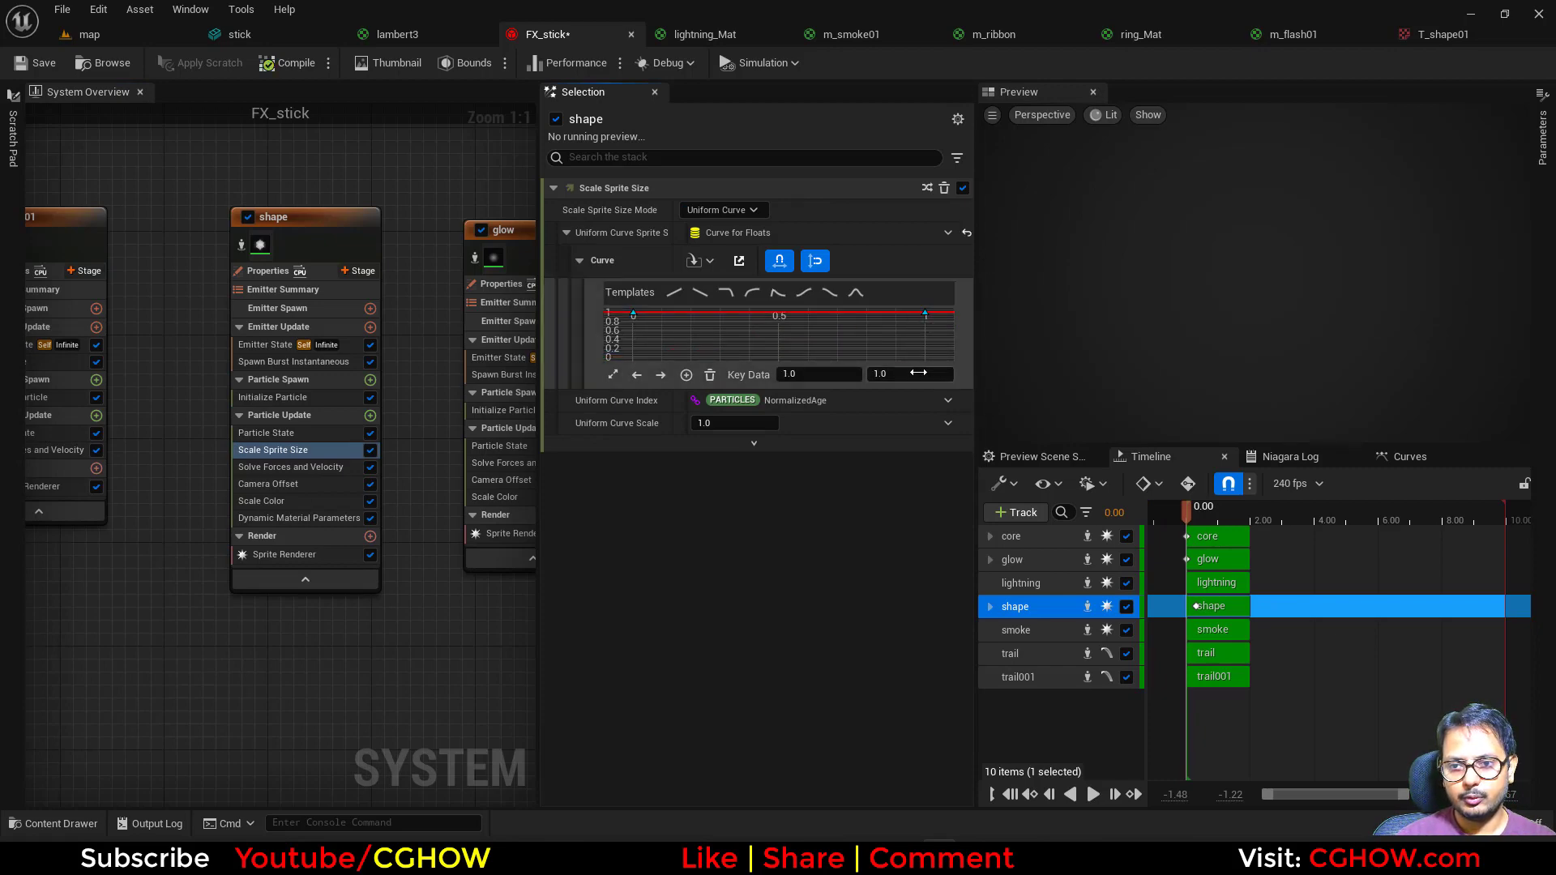
{"action": "left_click", "coordinate": [916, 374]}
{"action": "type", "text": "1.2"}
{"action": "left_click", "coordinate": [614, 374]}
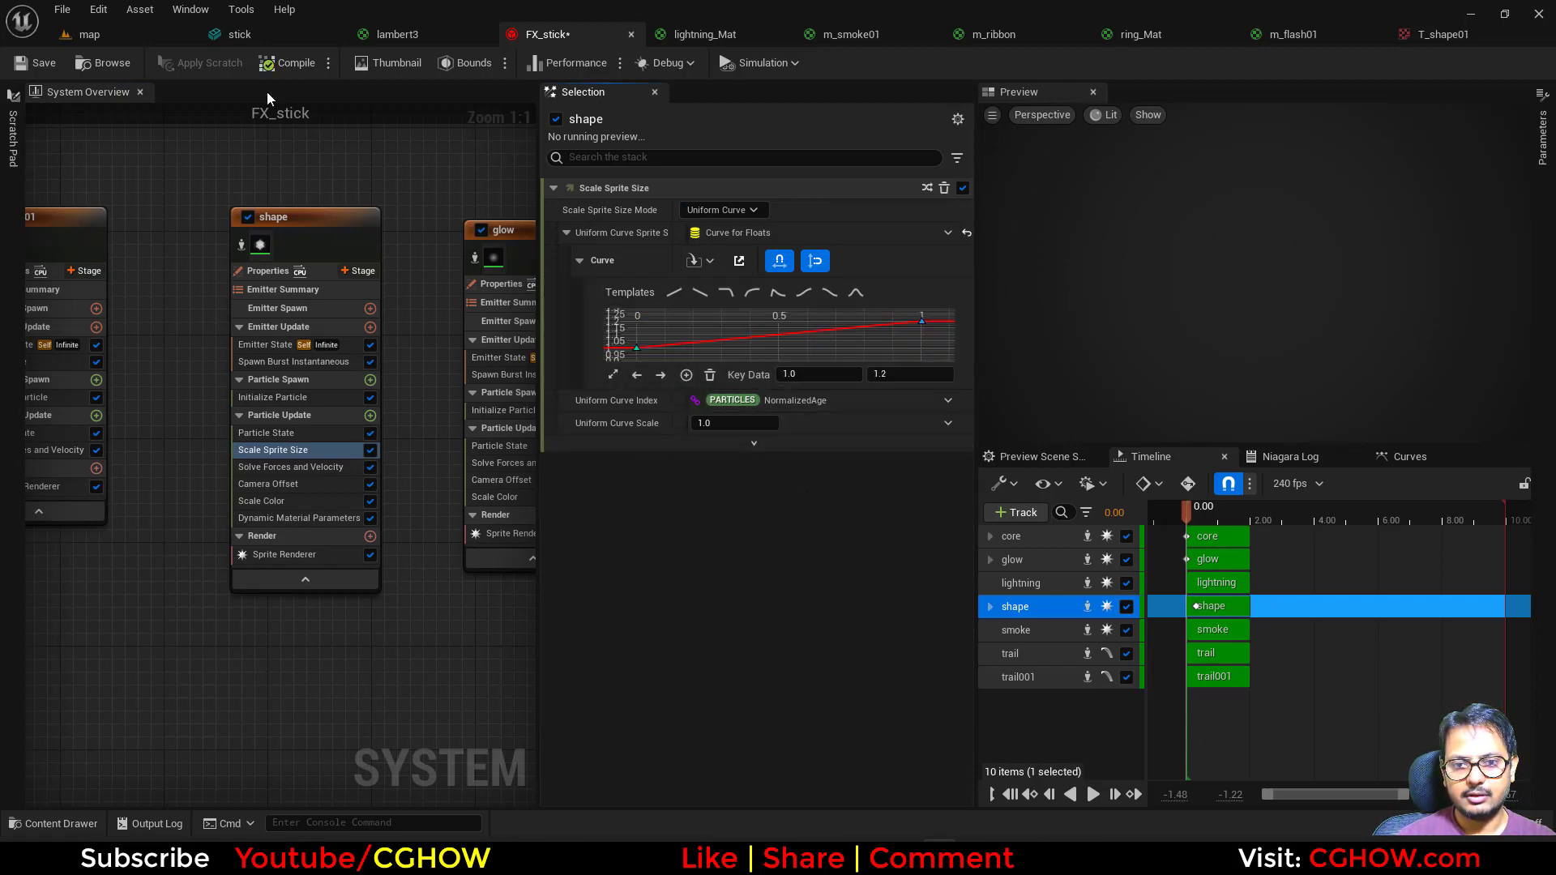
Set the last key of the shape emitter's Scale Sprite Size curve to 1.5, check it in the level, and save the sequence
{"action": "left_click", "coordinate": [114, 36]}
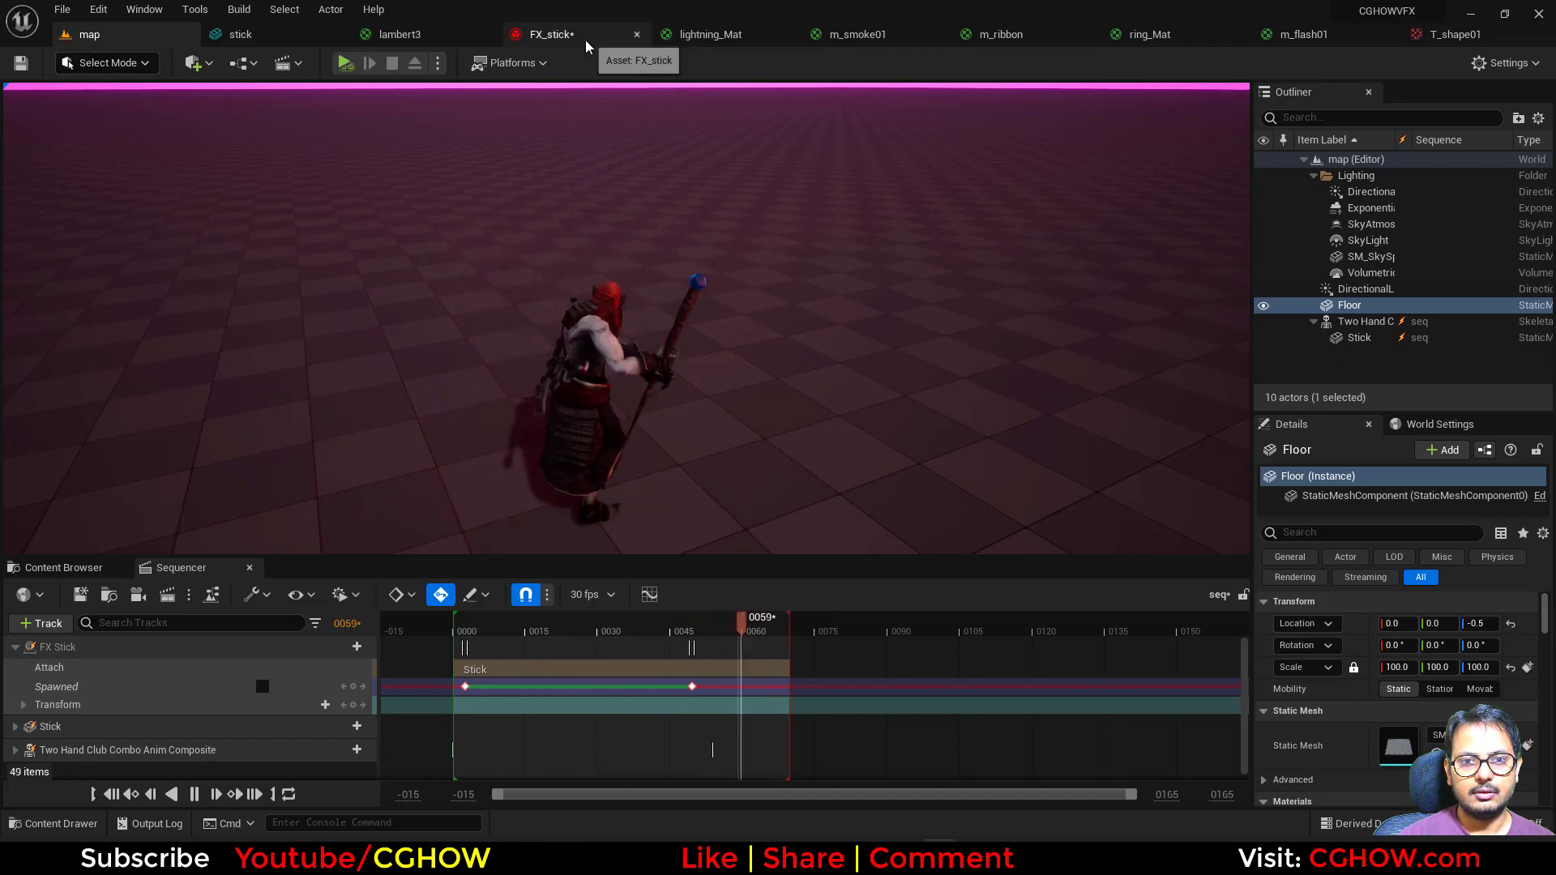
{"action": "left_click", "coordinate": [550, 34]}
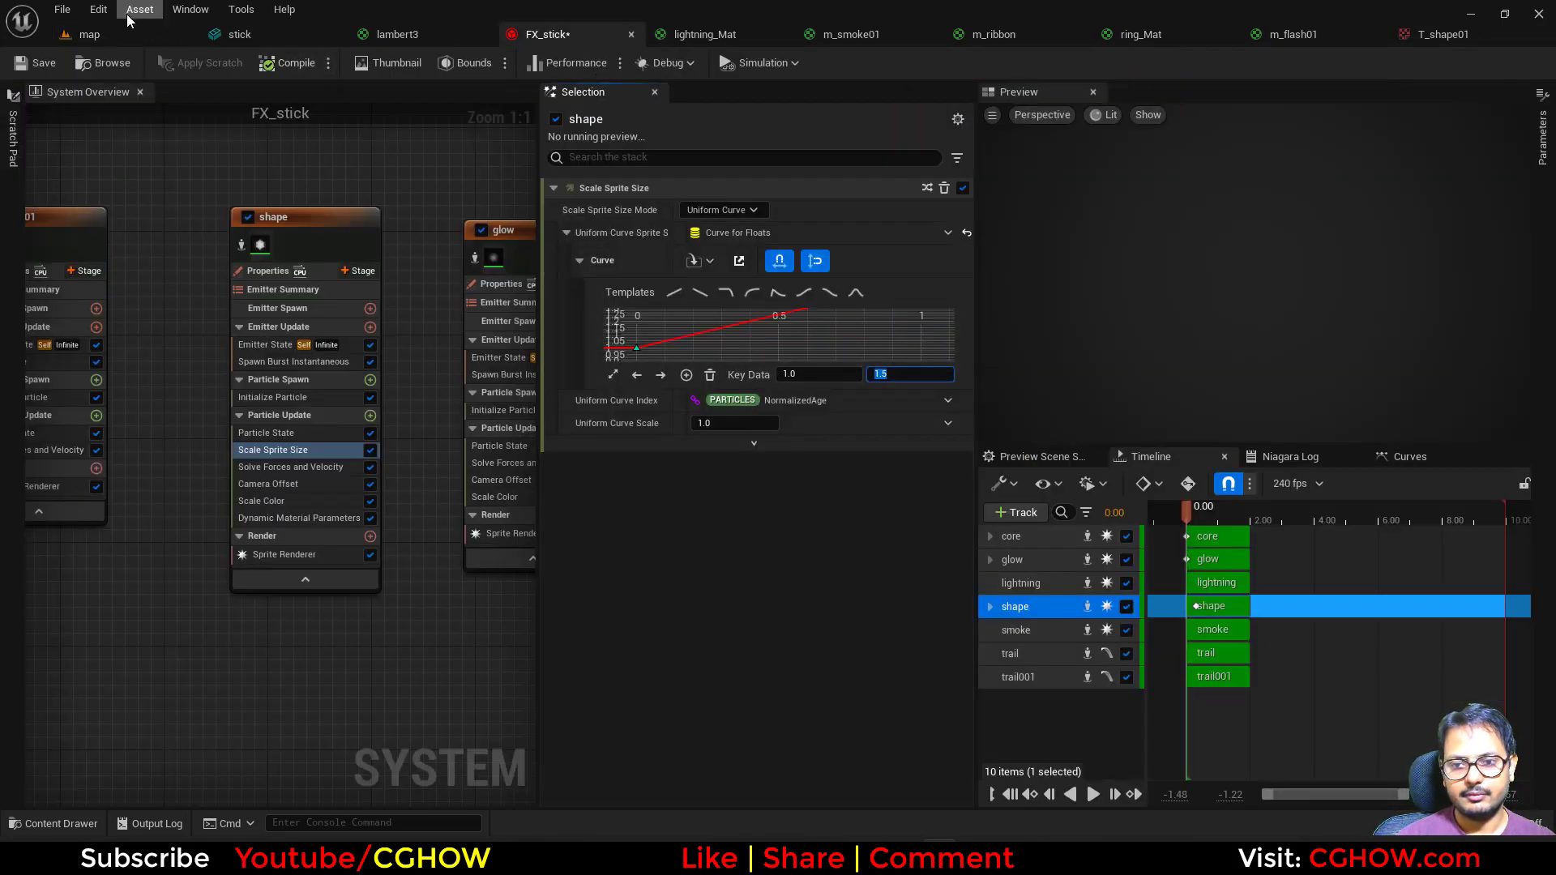
{"action": "left_click", "coordinate": [119, 36]}
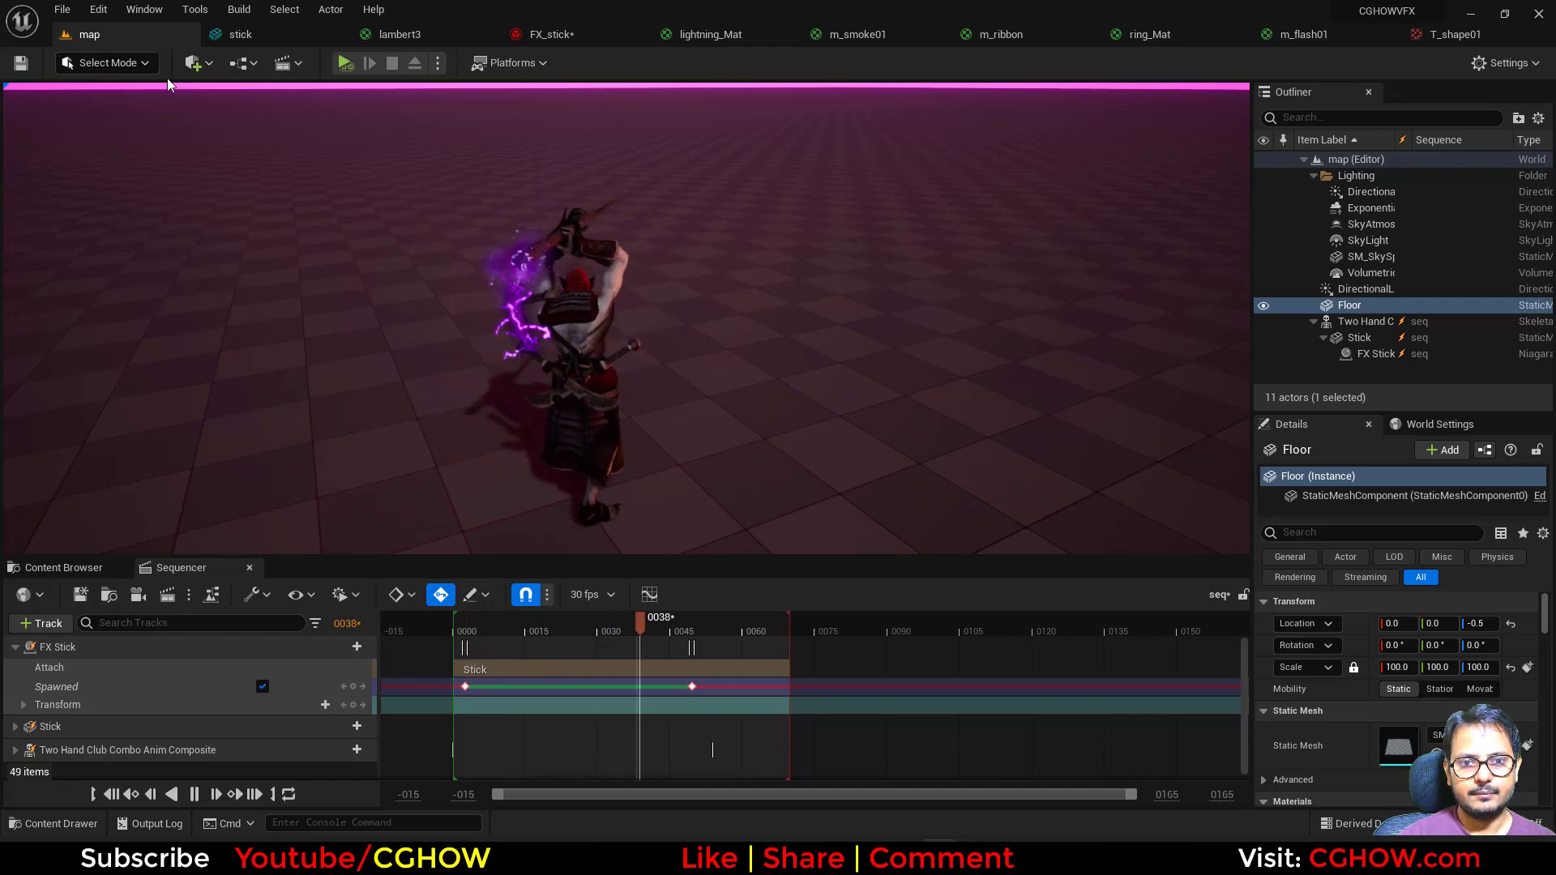
{"action": "left_click", "coordinate": [80, 593]}
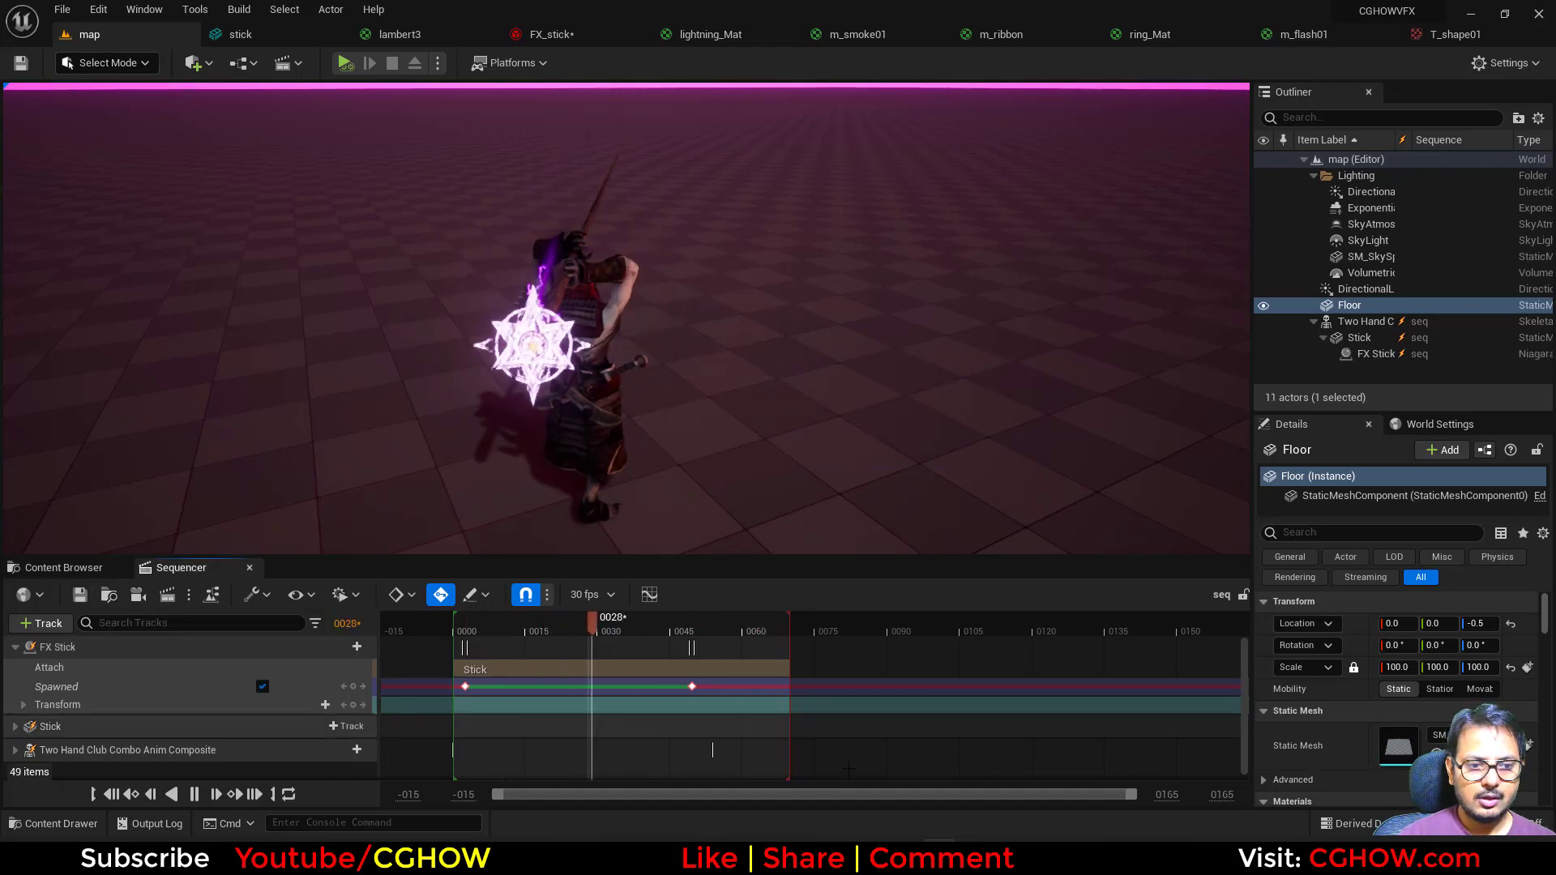
Switch to the browser and examine the burst around the staff in the Elden Ring reference clip and its full video
{"action": "key", "text": "alt+Tab"}
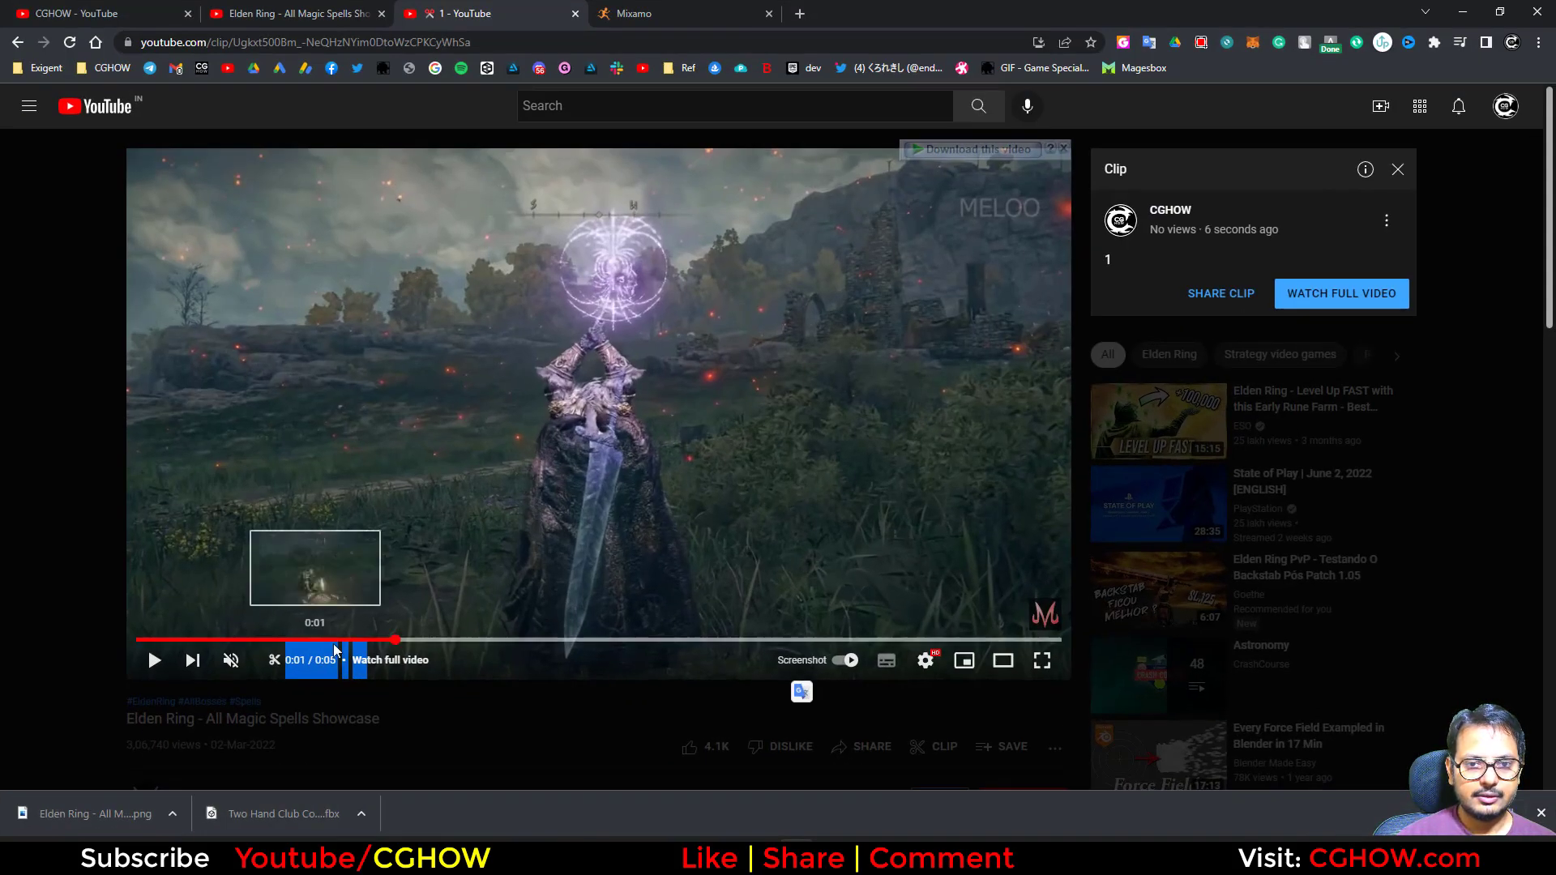
{"action": "key", "text": "space"}
{"action": "key", "text": "space"}
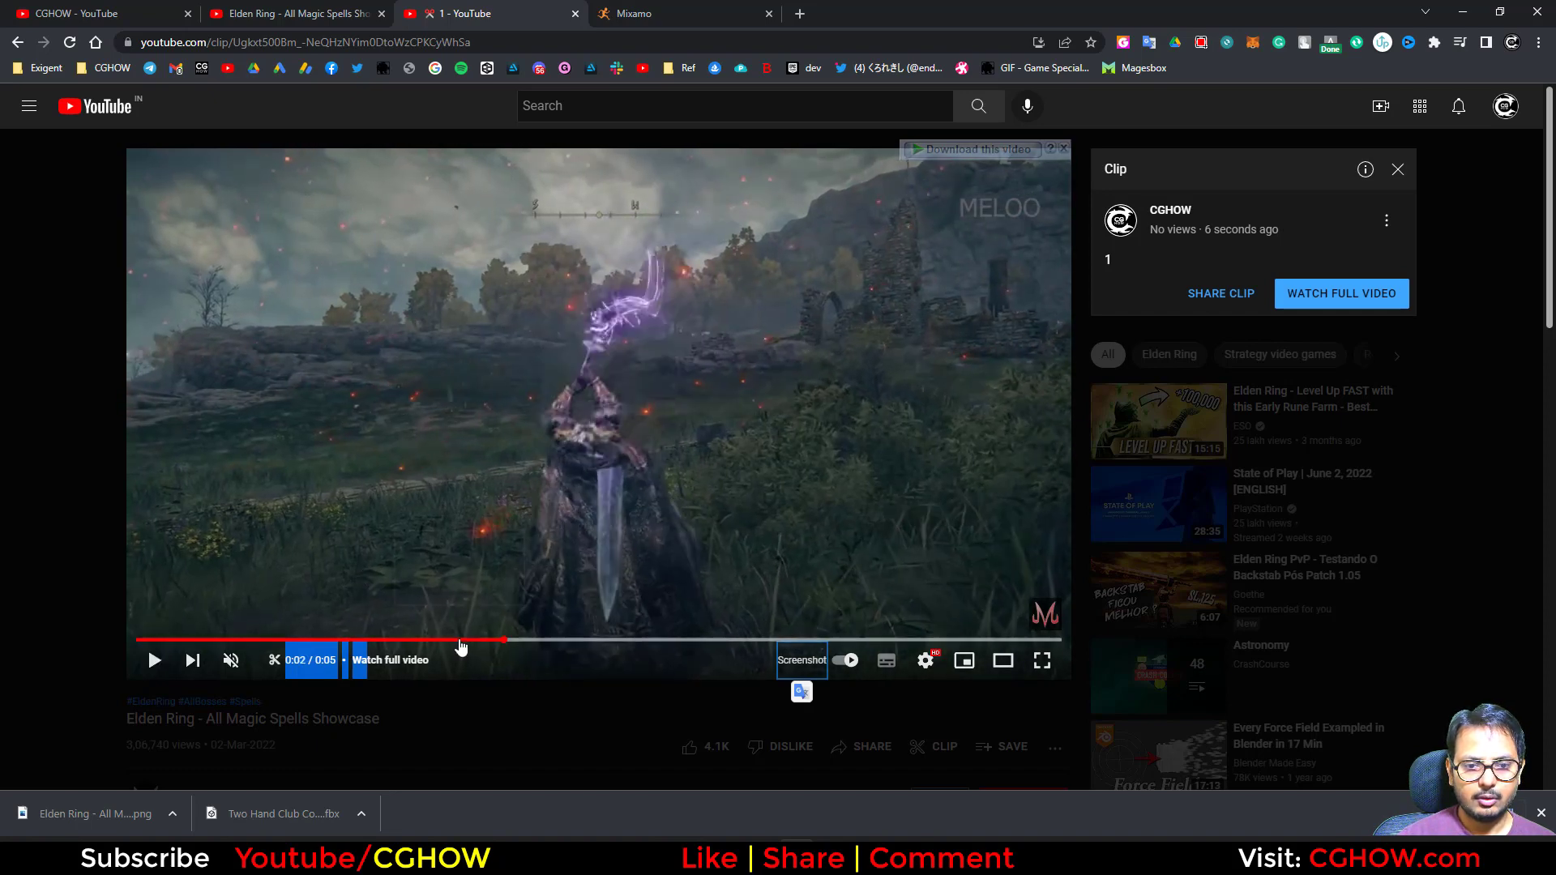
{"action": "left_click", "coordinate": [445, 640]}
{"action": "key", "text": "space"}
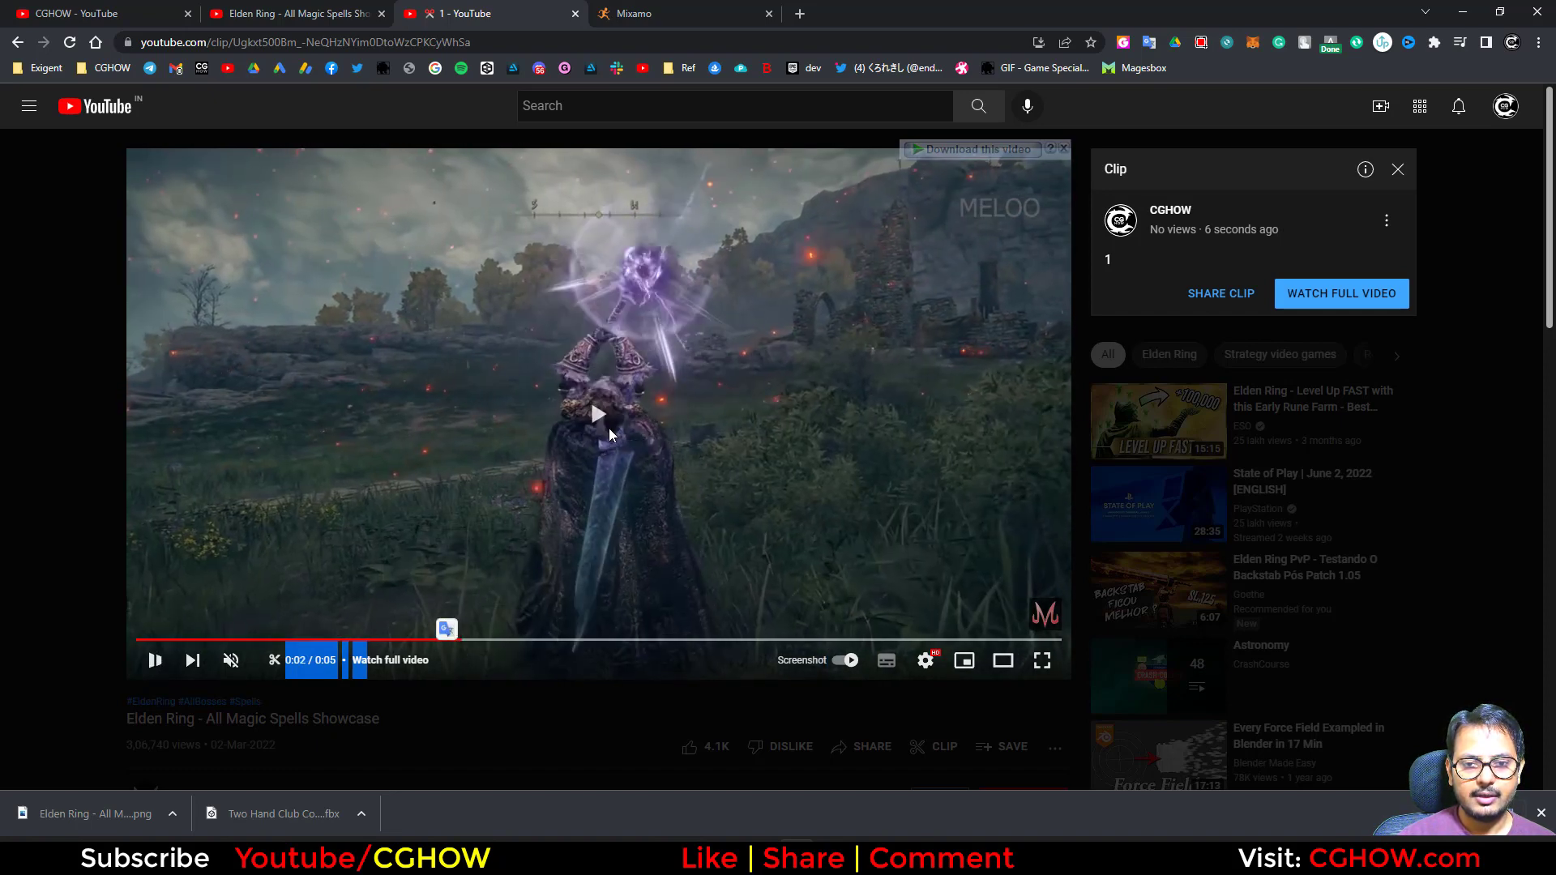
{"action": "key", "text": "space"}
{"action": "left_click", "coordinate": [390, 660]}
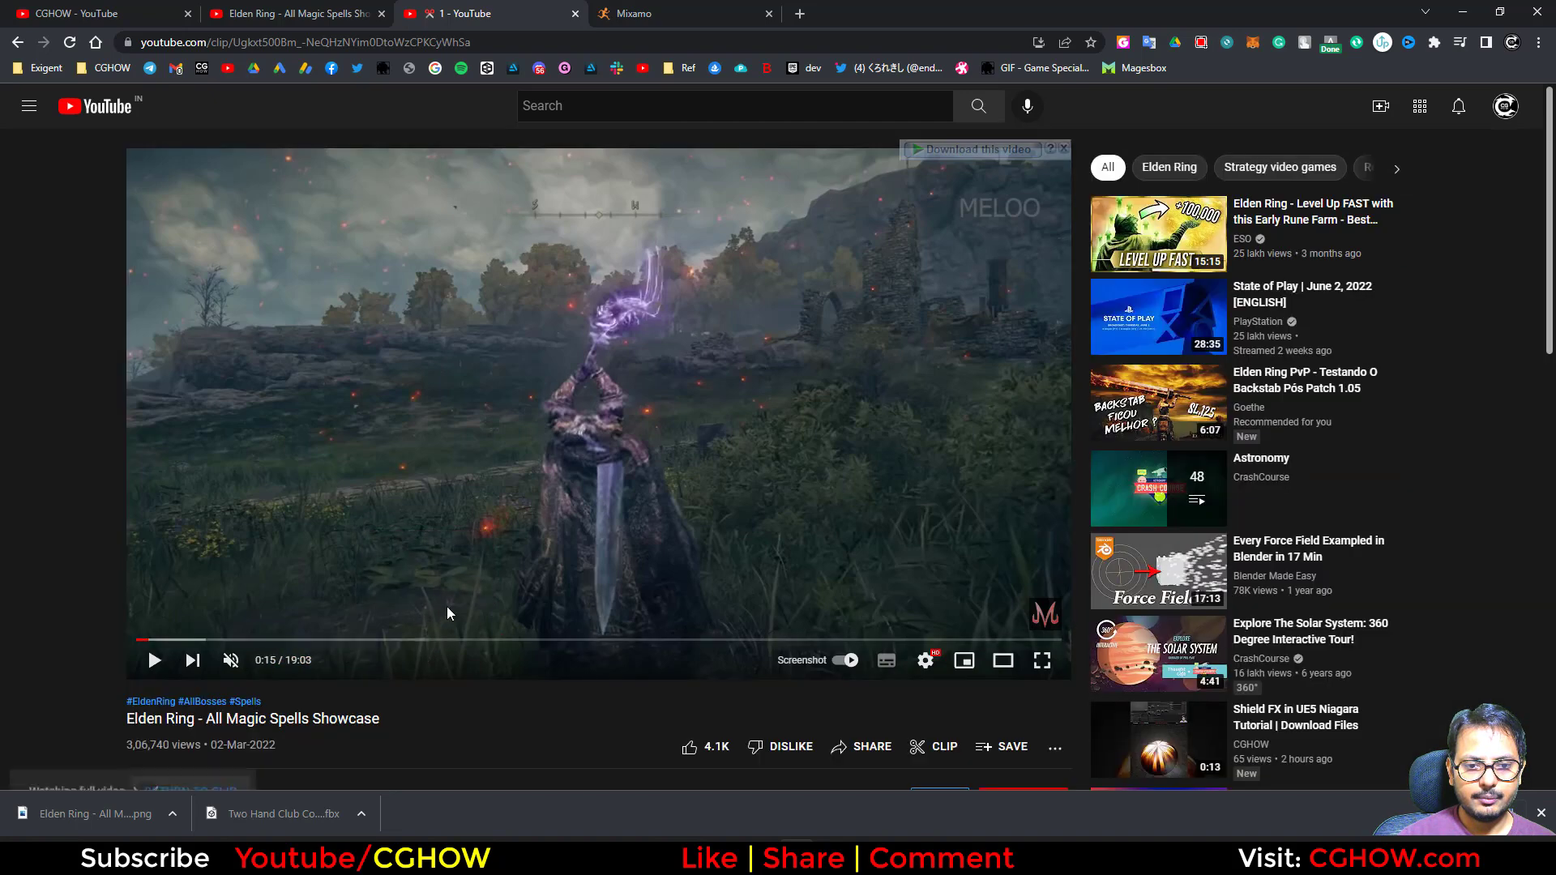
{"action": "left_click", "coordinate": [166, 661]}
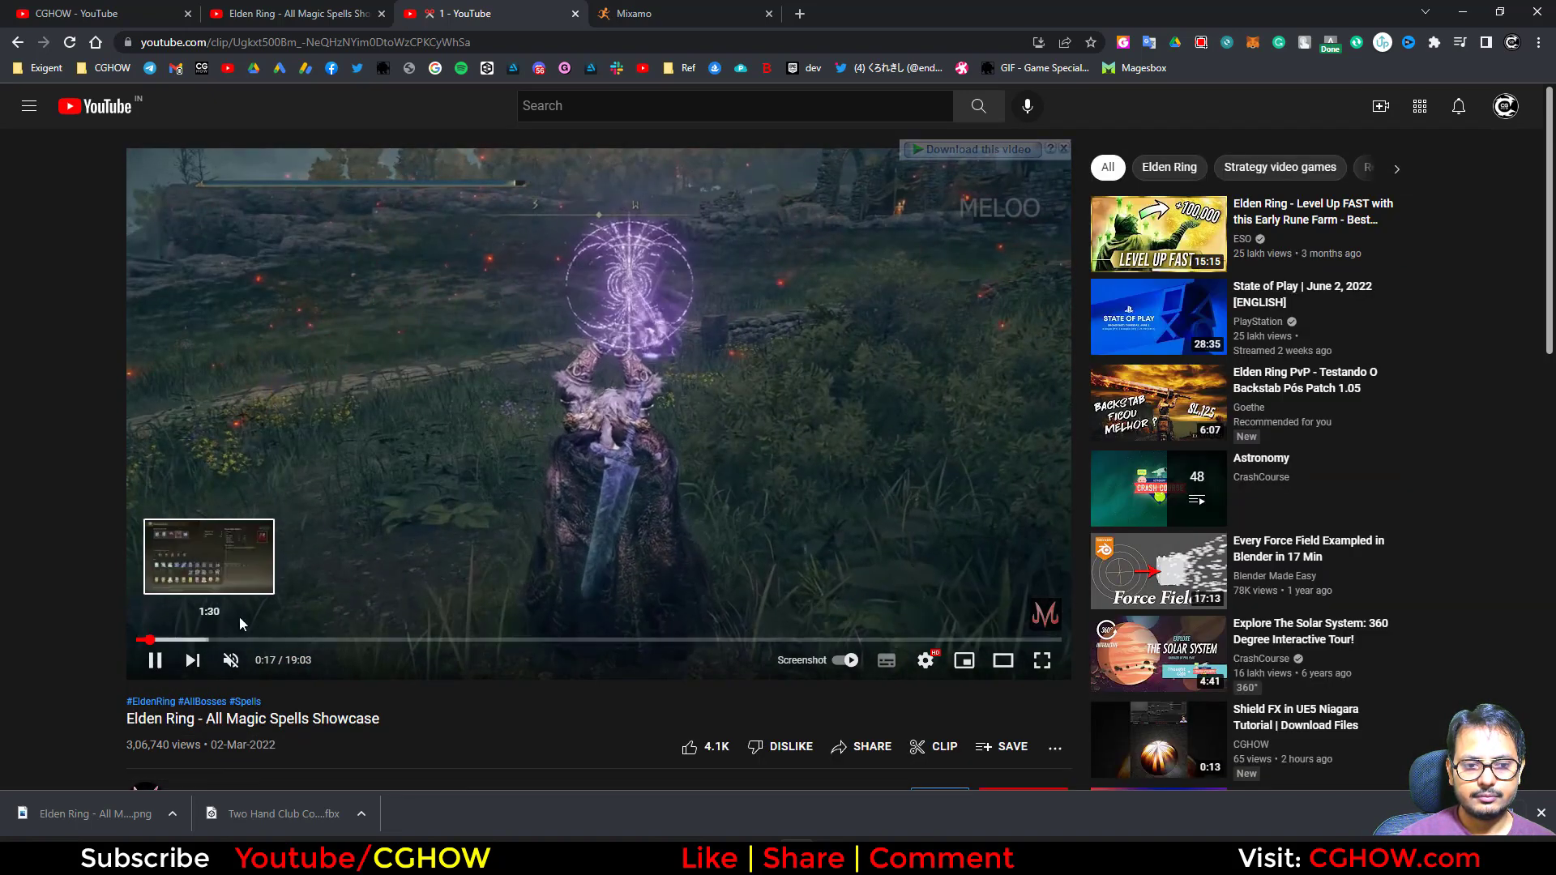
{"action": "key", "text": "space"}
{"action": "key", "text": "space"}
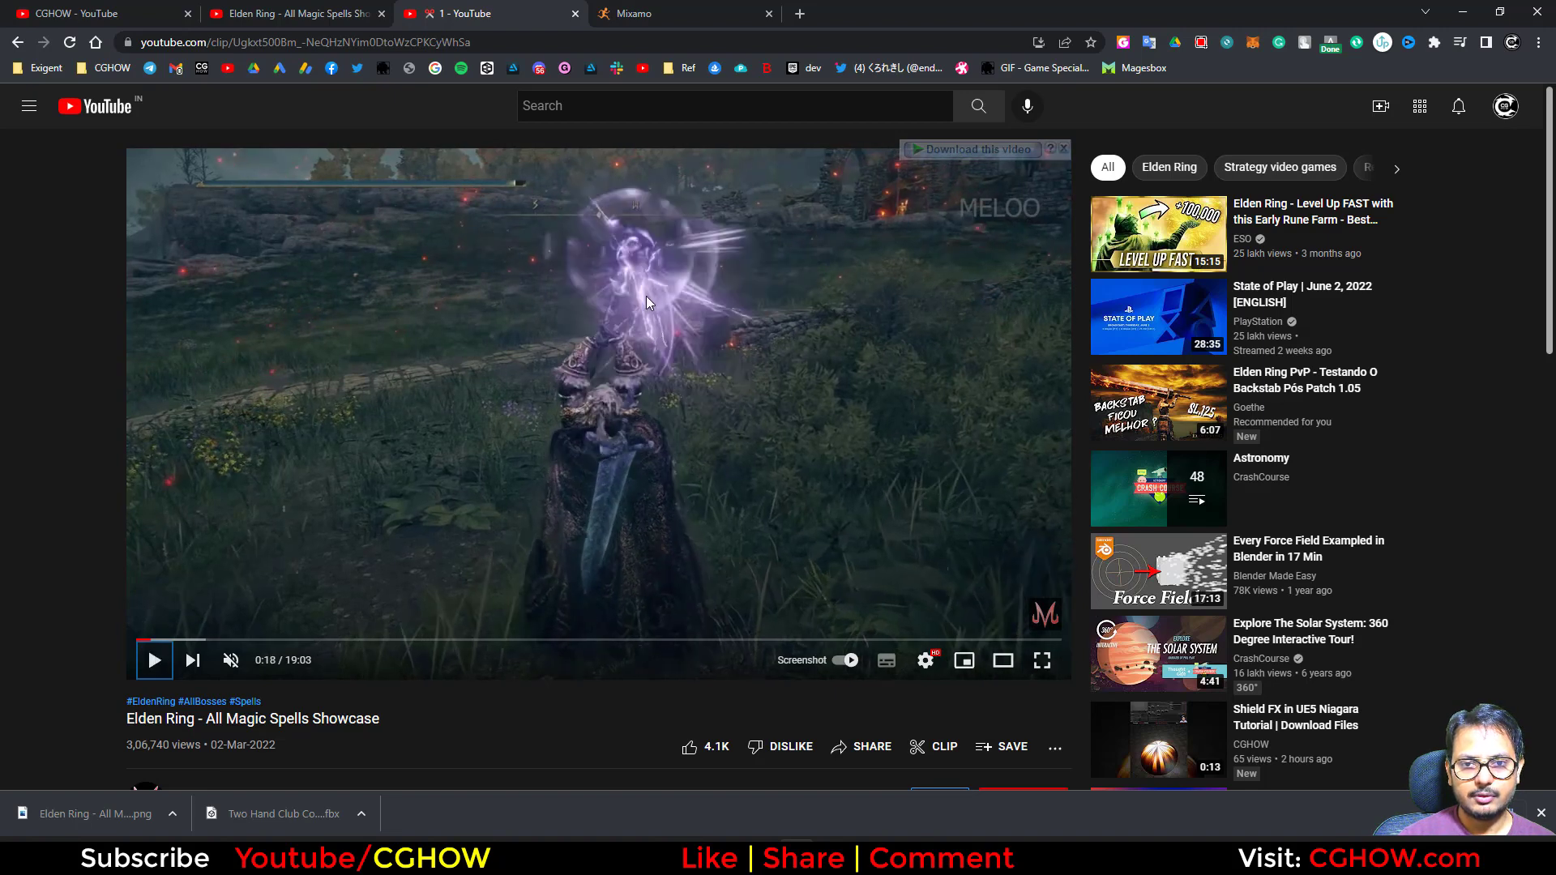
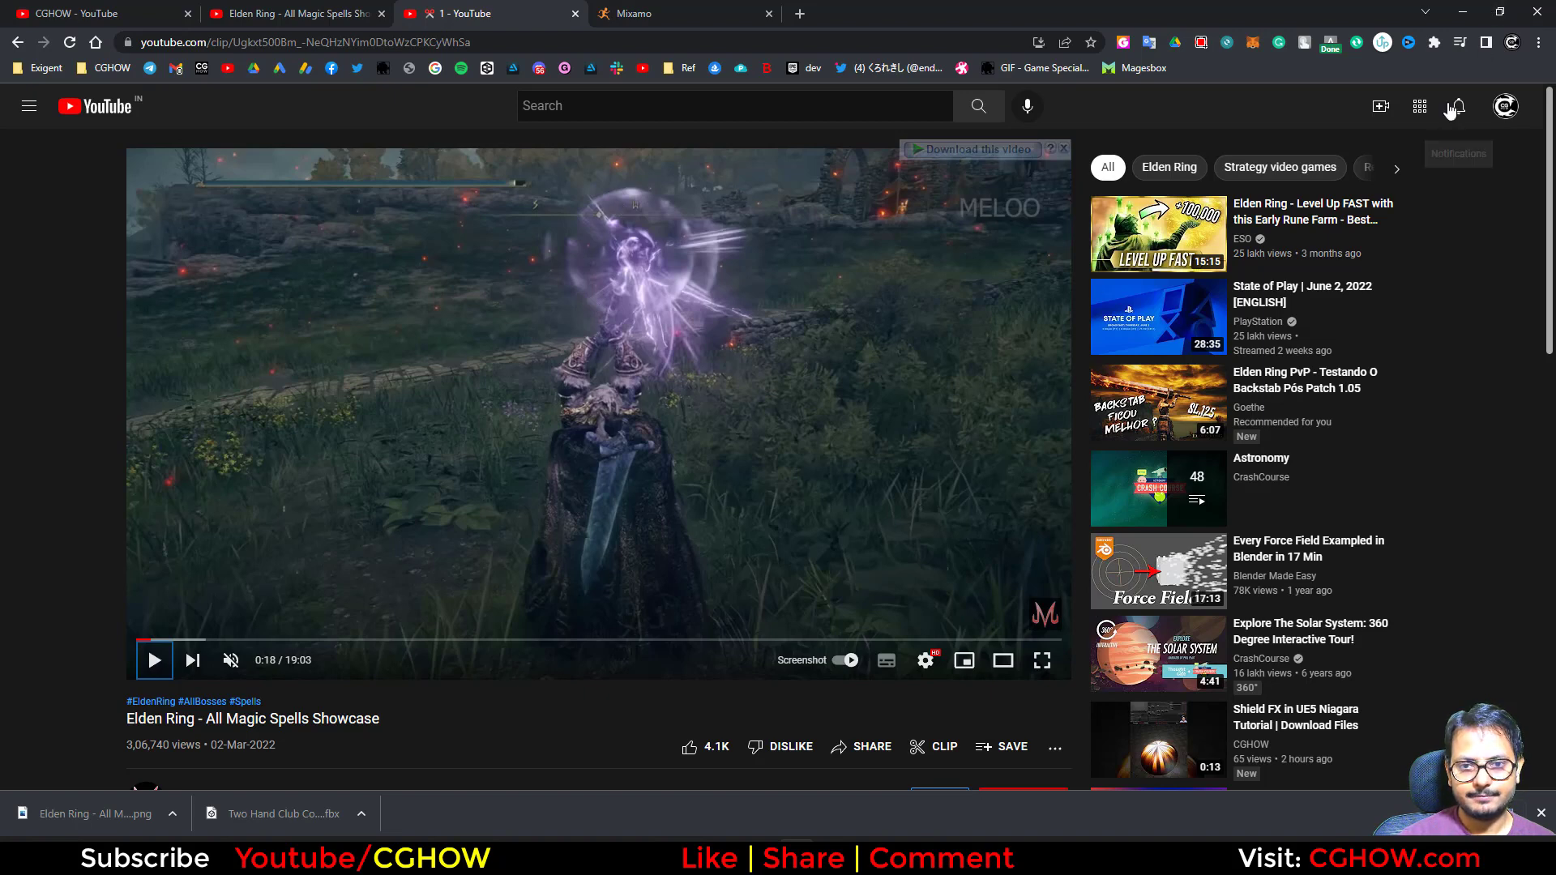
{"action": "left_click", "coordinate": [1458, 15]}
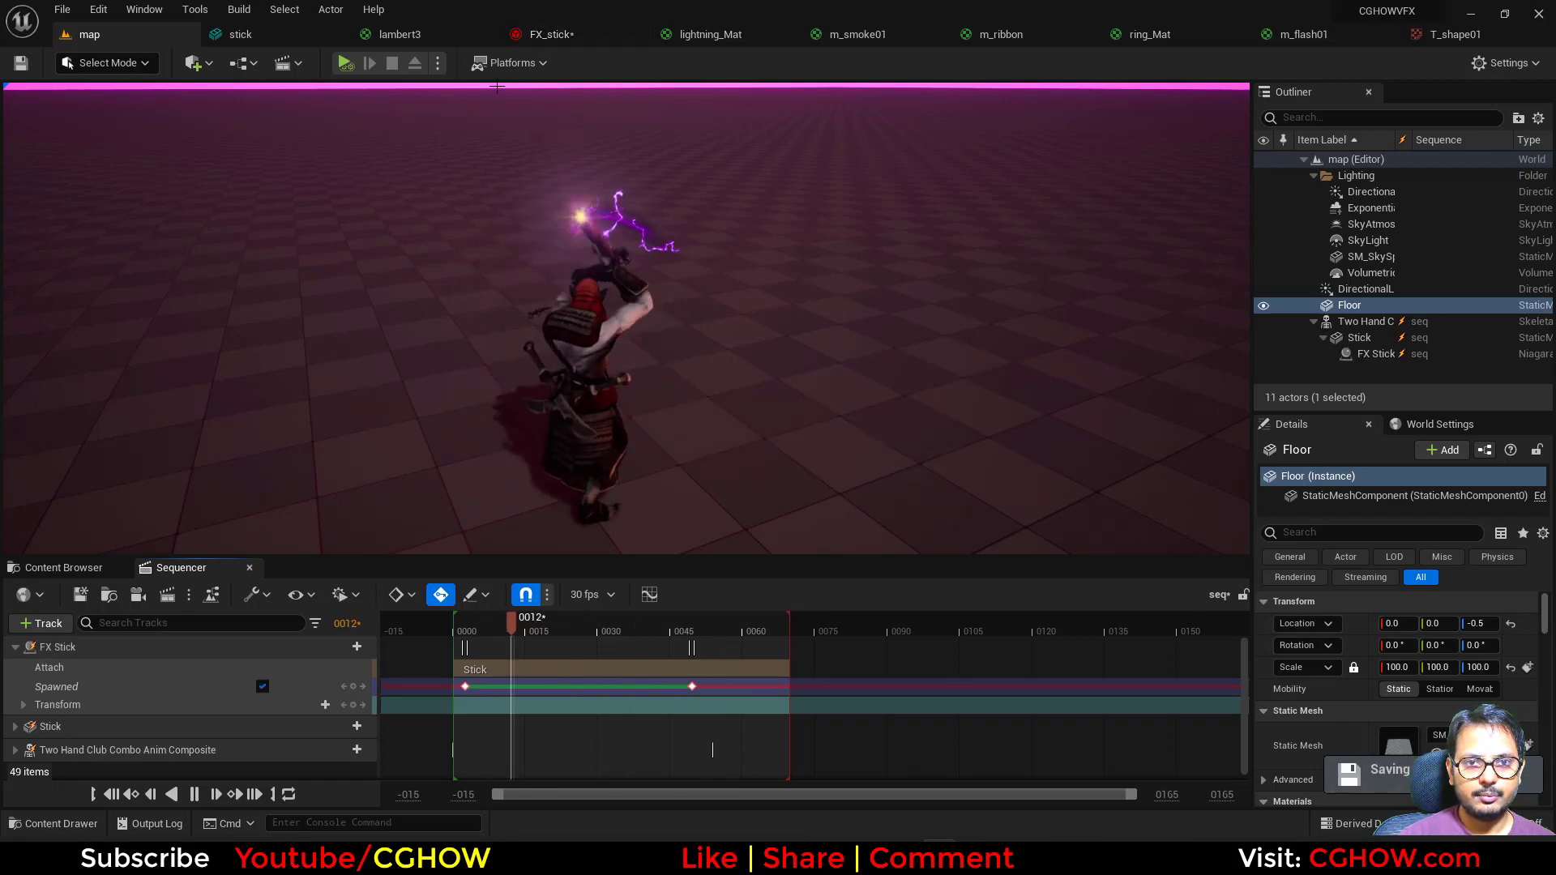
Set the shape emitter's particle Lifetime to 0.5 in FX_stick and check the effect in the level
{"action": "left_click", "coordinate": [551, 34]}
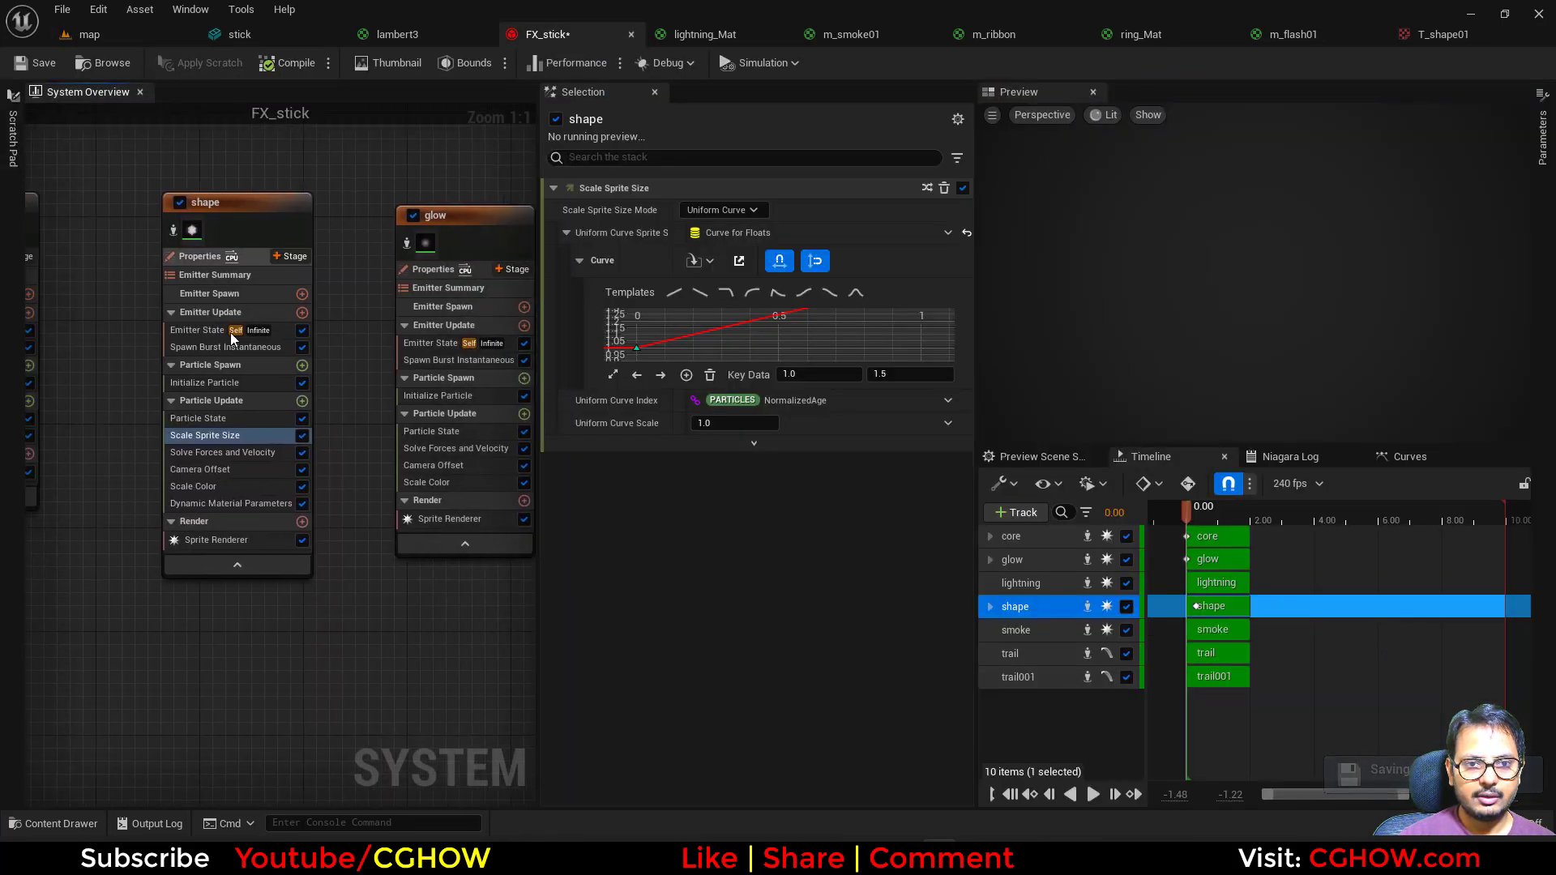
{"action": "left_click", "coordinate": [215, 382]}
{"action": "left_click", "coordinate": [721, 274]}
{"action": "type", "text": "."}
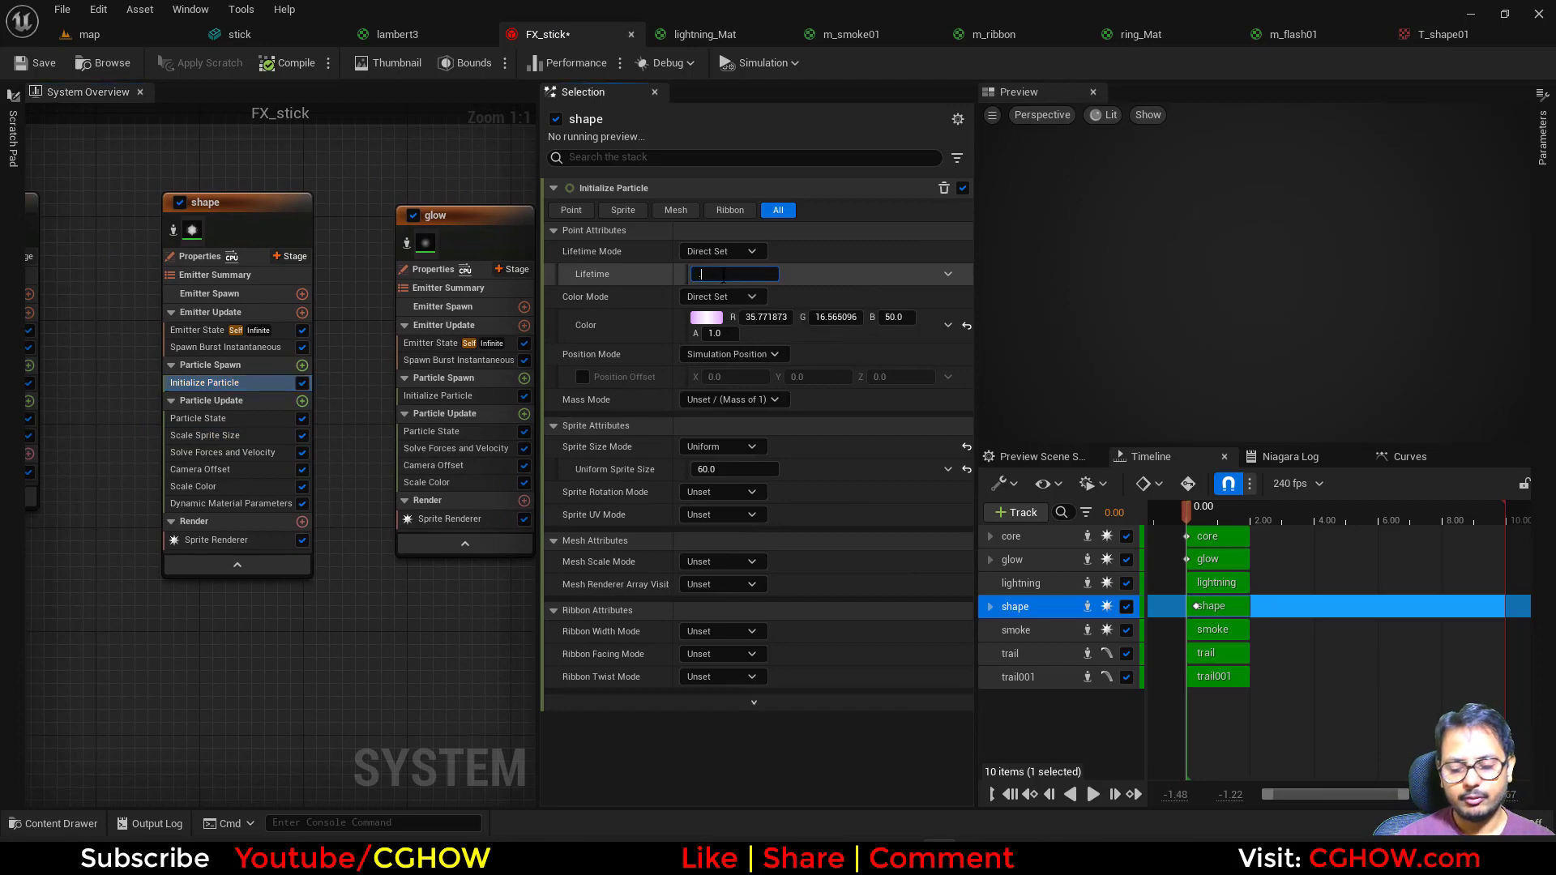
{"action": "type", "text": "5"}
{"action": "key", "text": "Return"}
{"action": "left_click", "coordinate": [156, 40]}
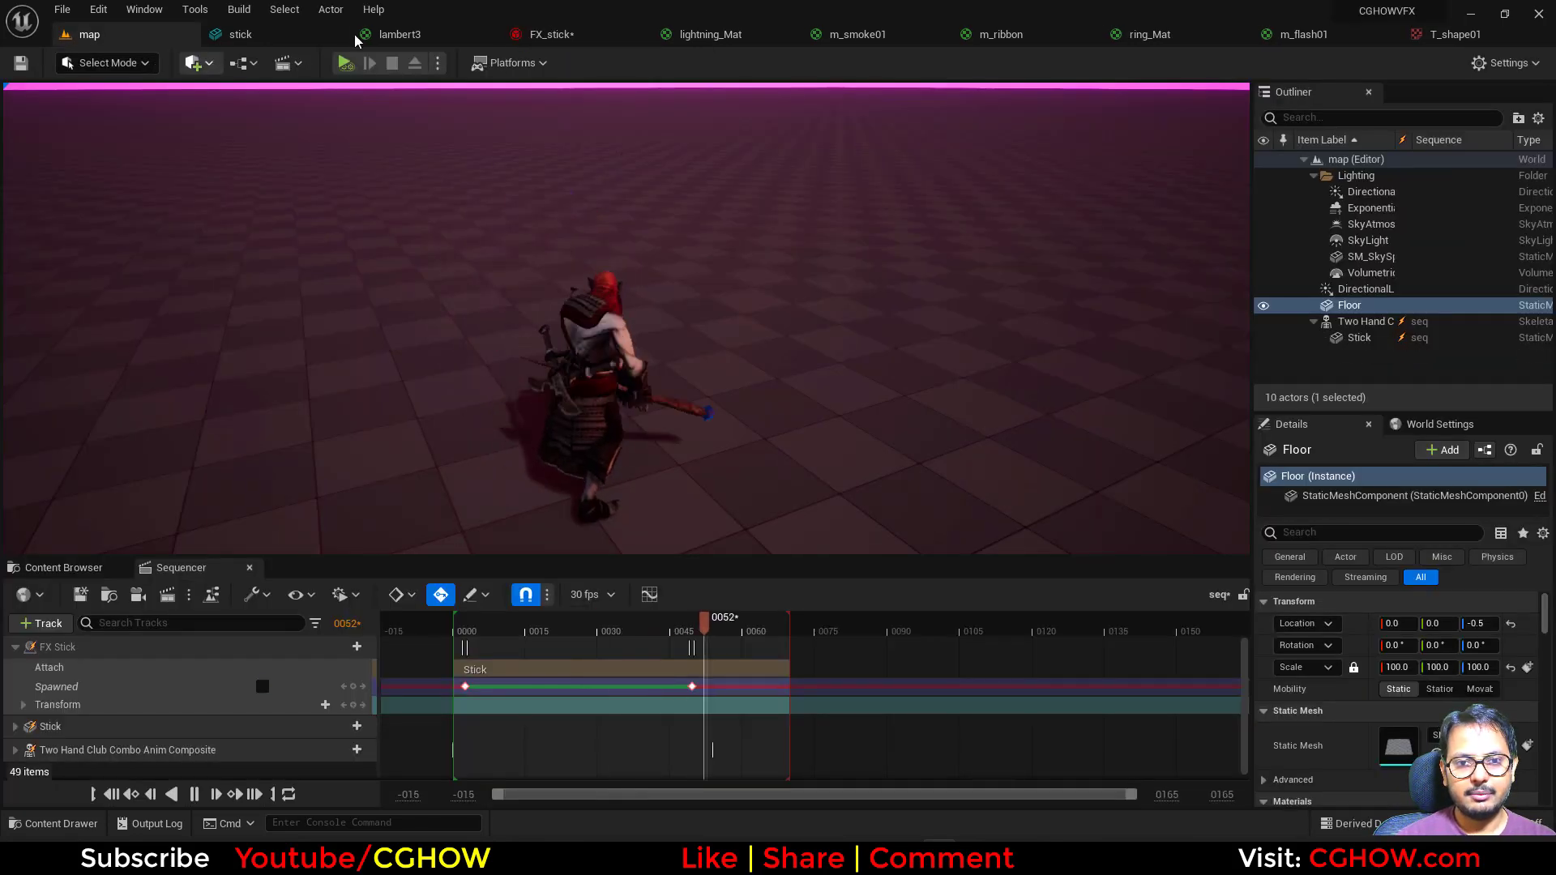
{"action": "left_click", "coordinate": [559, 34]}
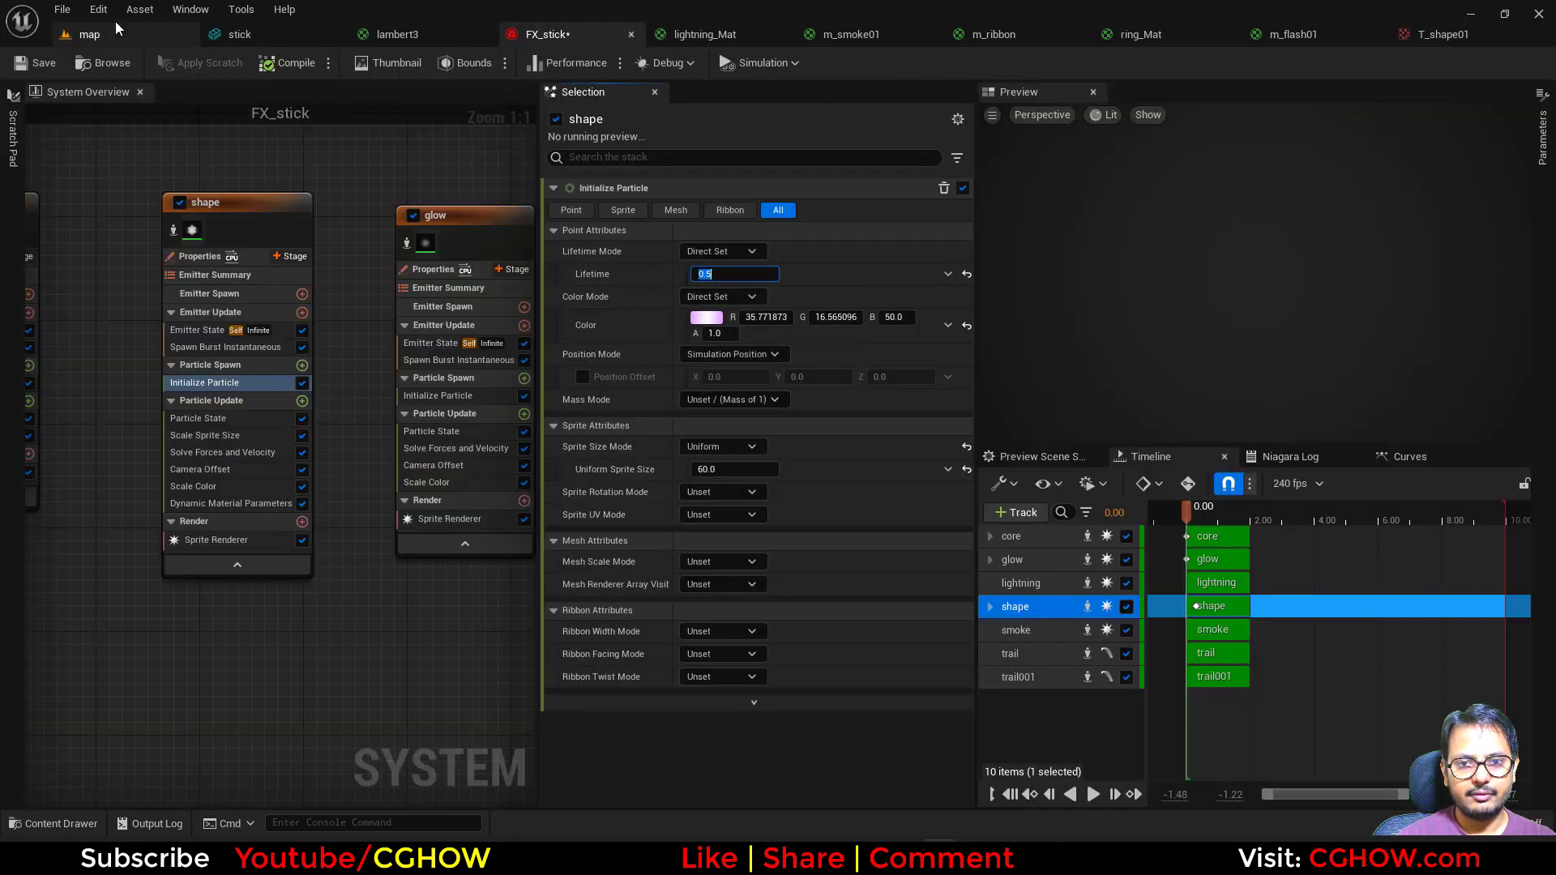
{"action": "left_click", "coordinate": [104, 36]}
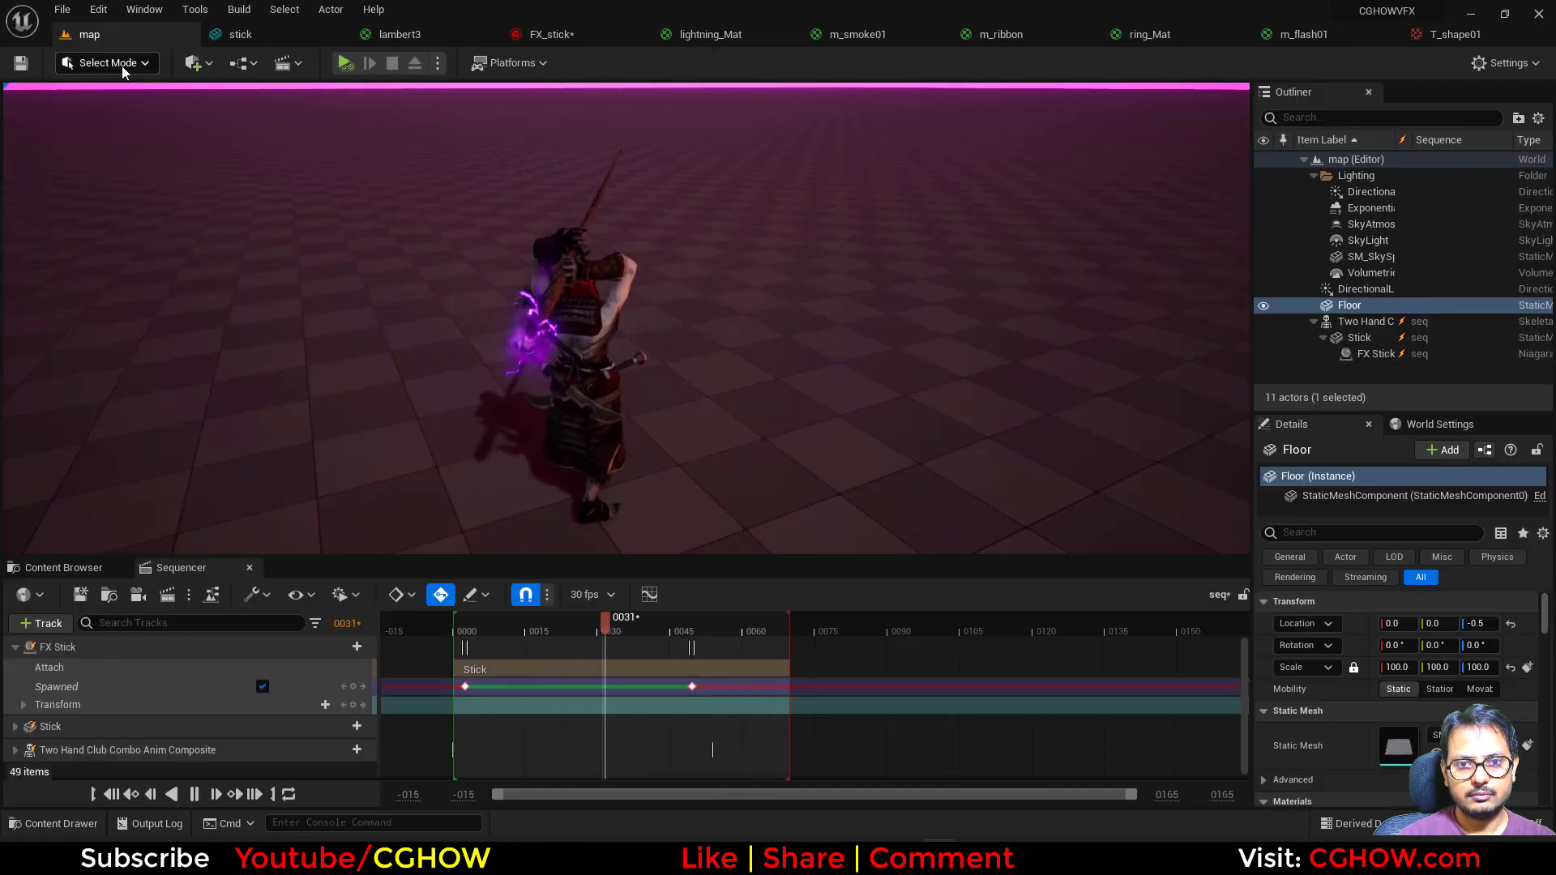
Save the map, locate FX_stick in the content folders, and save the selected modified assets FX_stick, ring and seq
{"action": "left_click", "coordinate": [20, 63]}
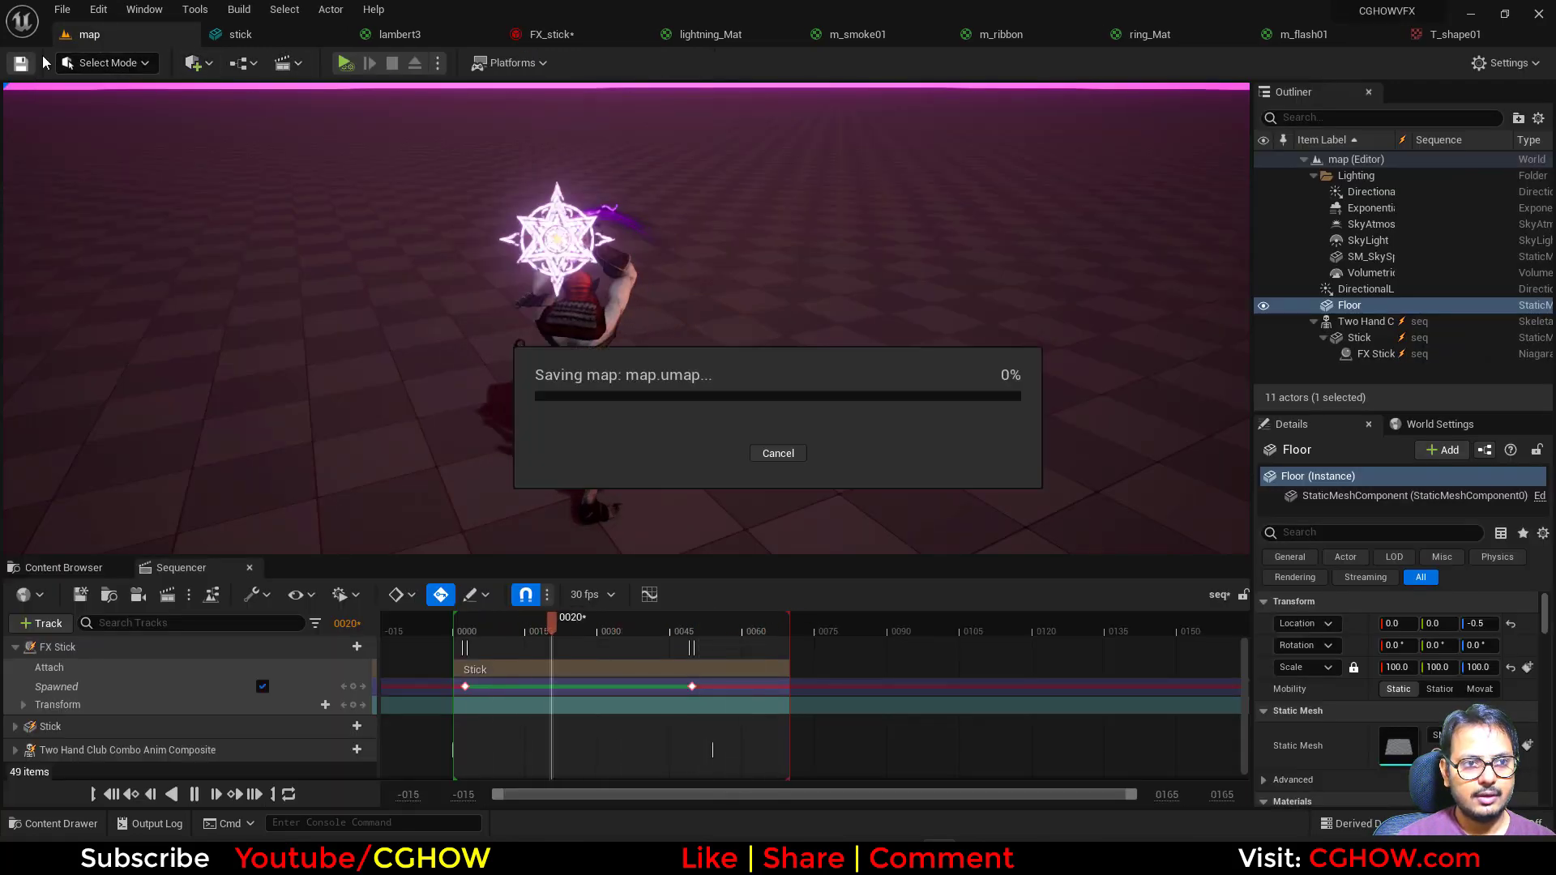
{"action": "left_click", "coordinate": [95, 568]}
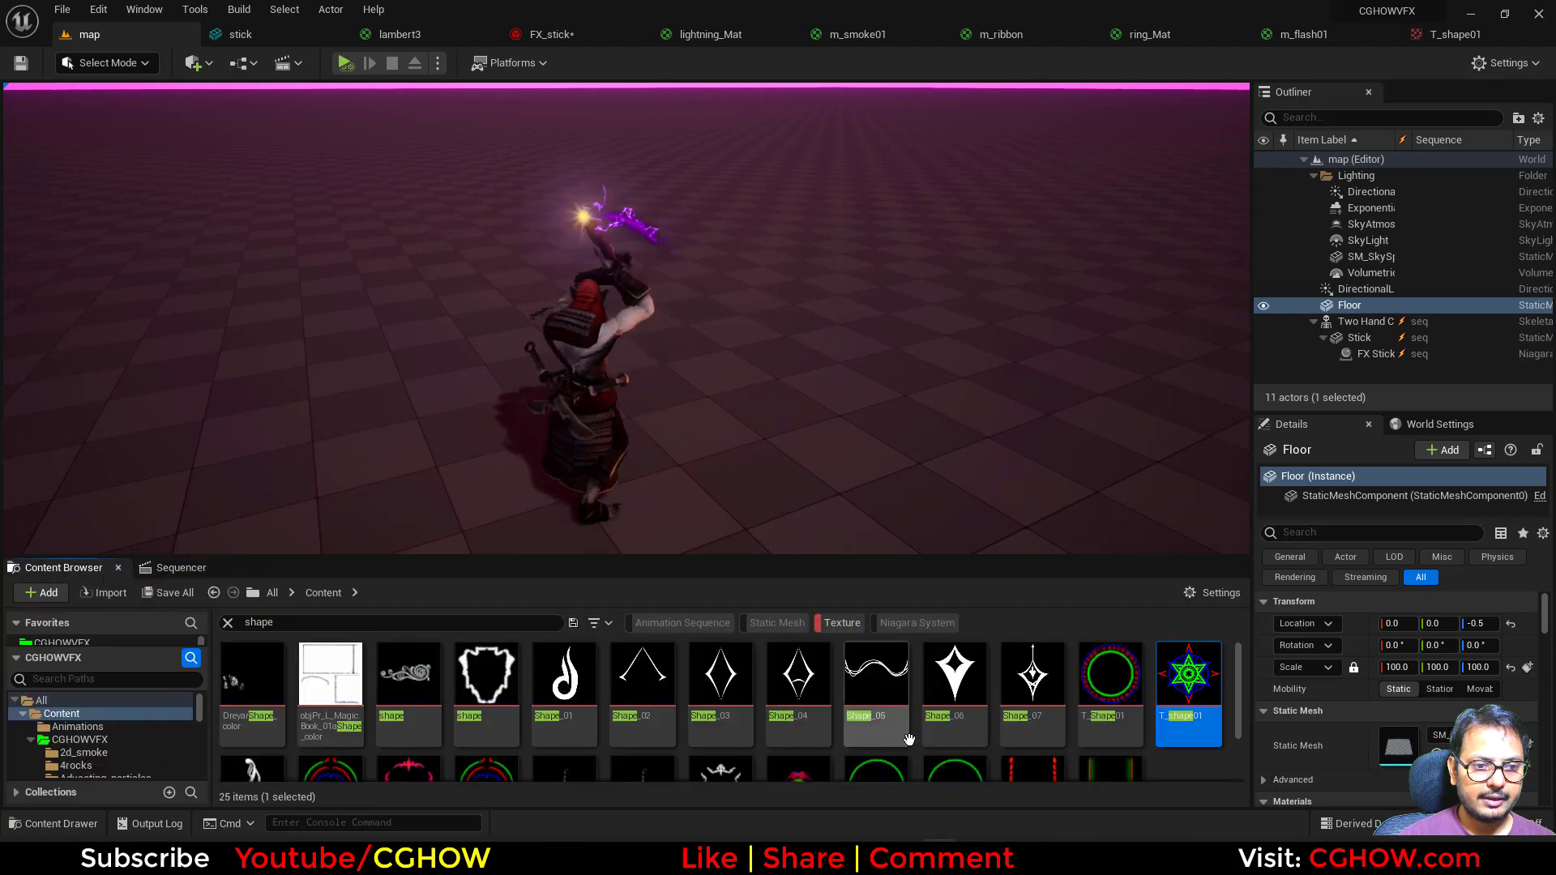
{"action": "left_click", "coordinate": [553, 37]}
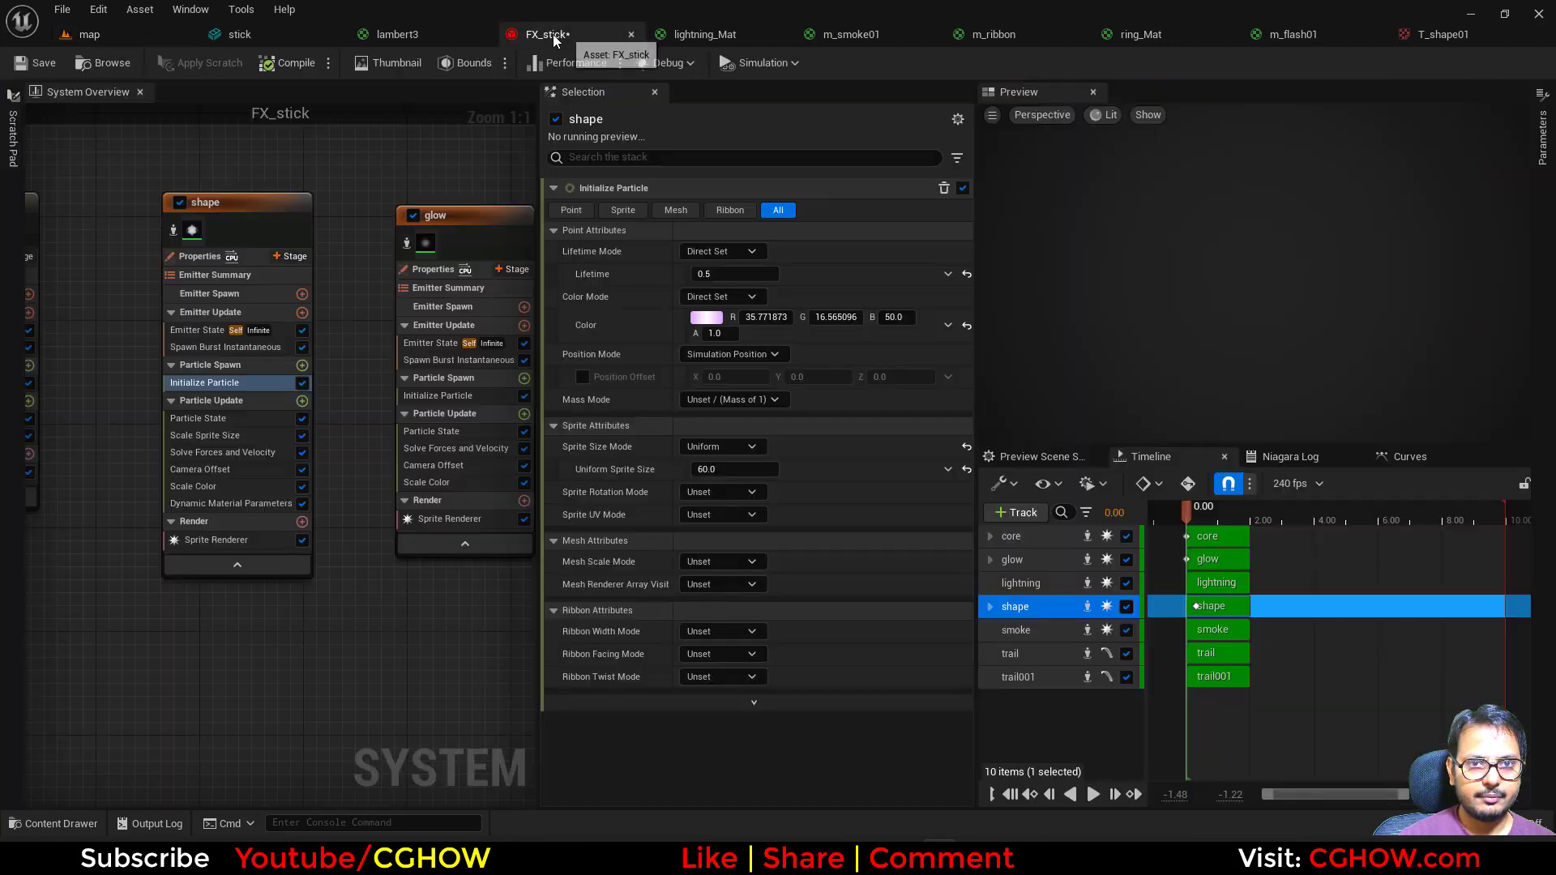
{"action": "left_click", "coordinate": [94, 62]}
{"action": "left_click", "coordinate": [168, 593]}
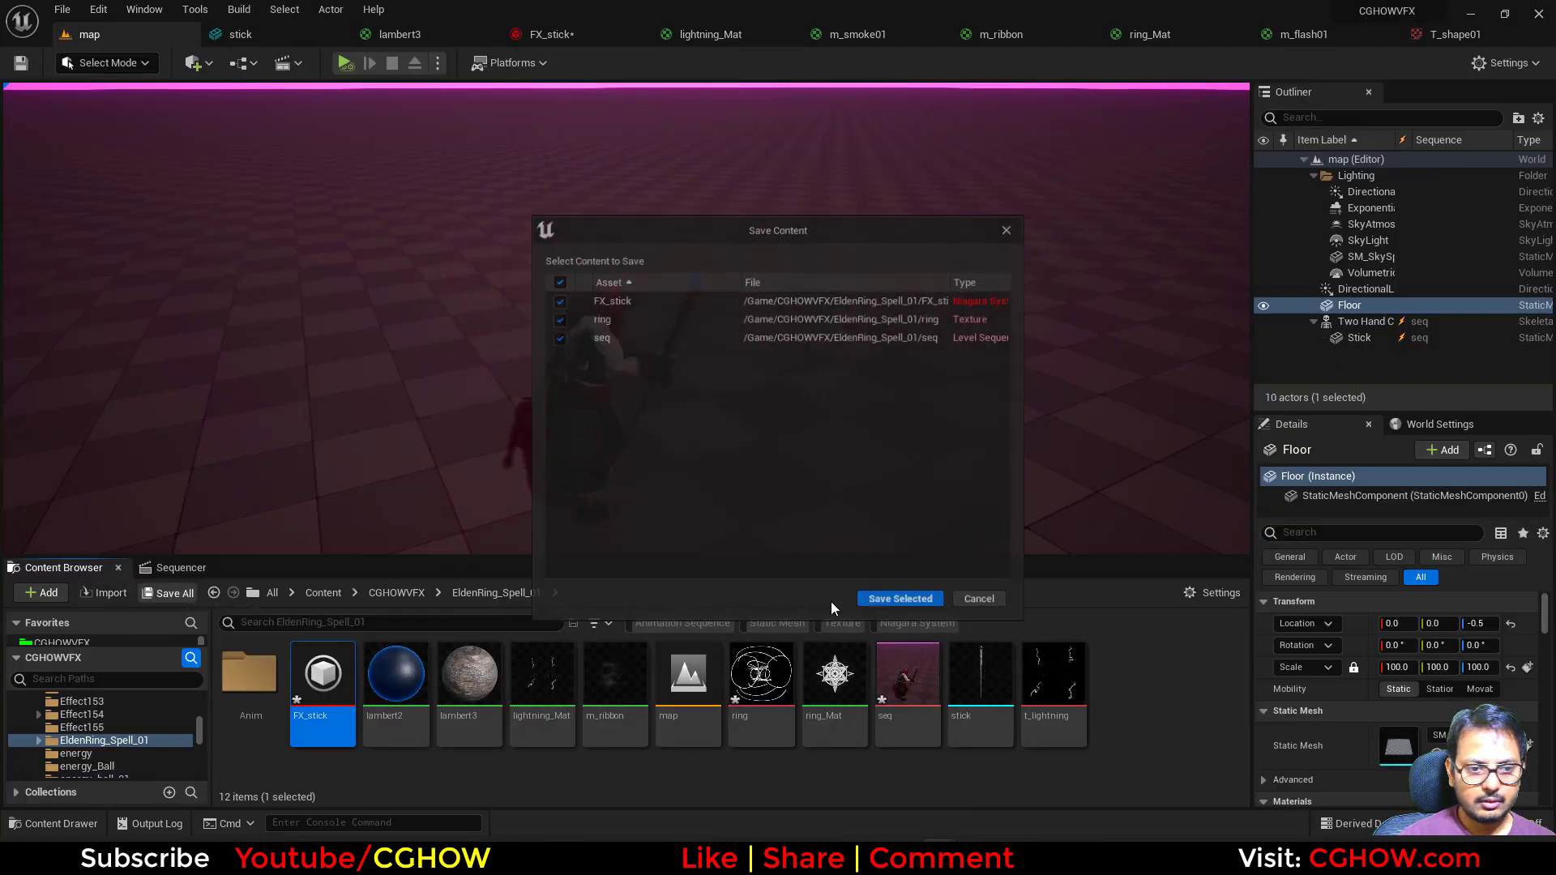
{"action": "left_click", "coordinate": [906, 613]}
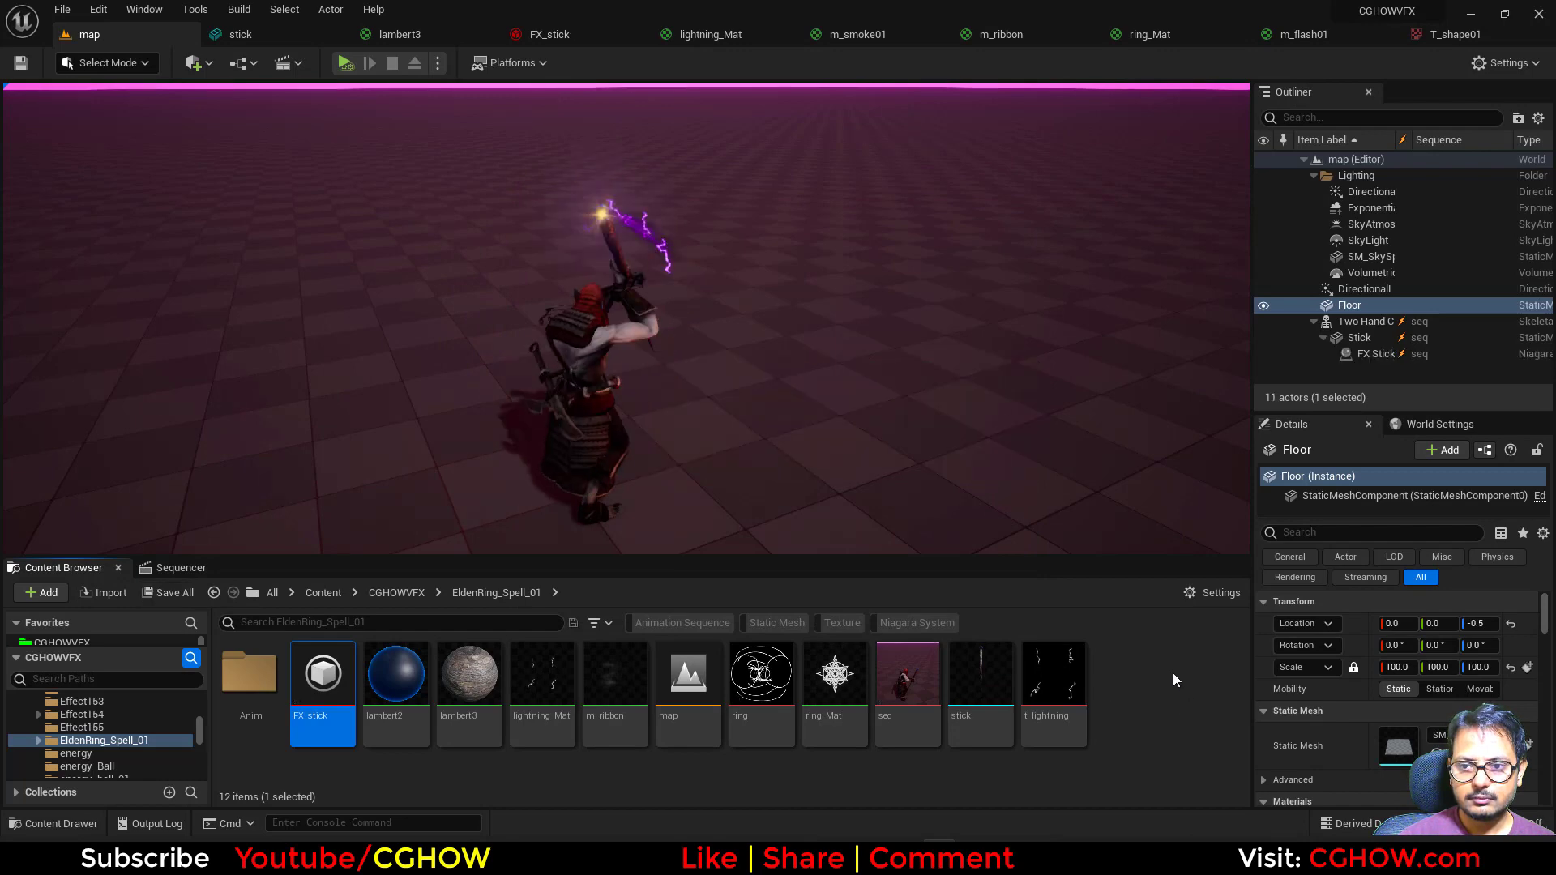
Create a material named m_shockwave in the EldenRing_Spell_01 folder and open it with a plane as its preview mesh
{"action": "right_click", "coordinate": [1173, 673]}
{"action": "left_click", "coordinate": [1257, 315]}
{"action": "type", "text": "m_sh"}
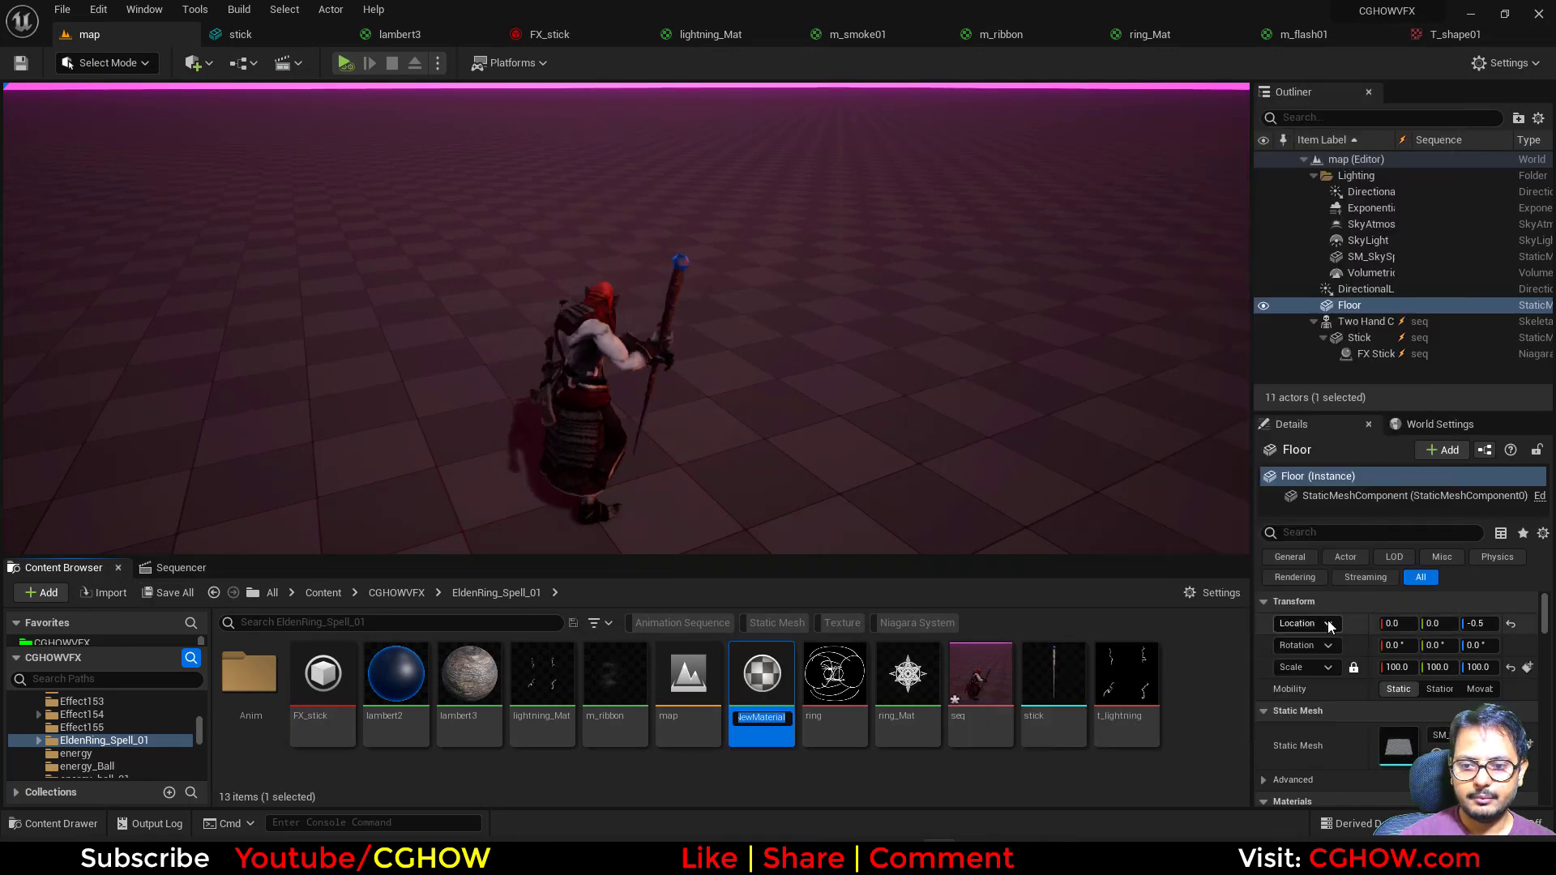
{"action": "type", "text": "ockwave"}
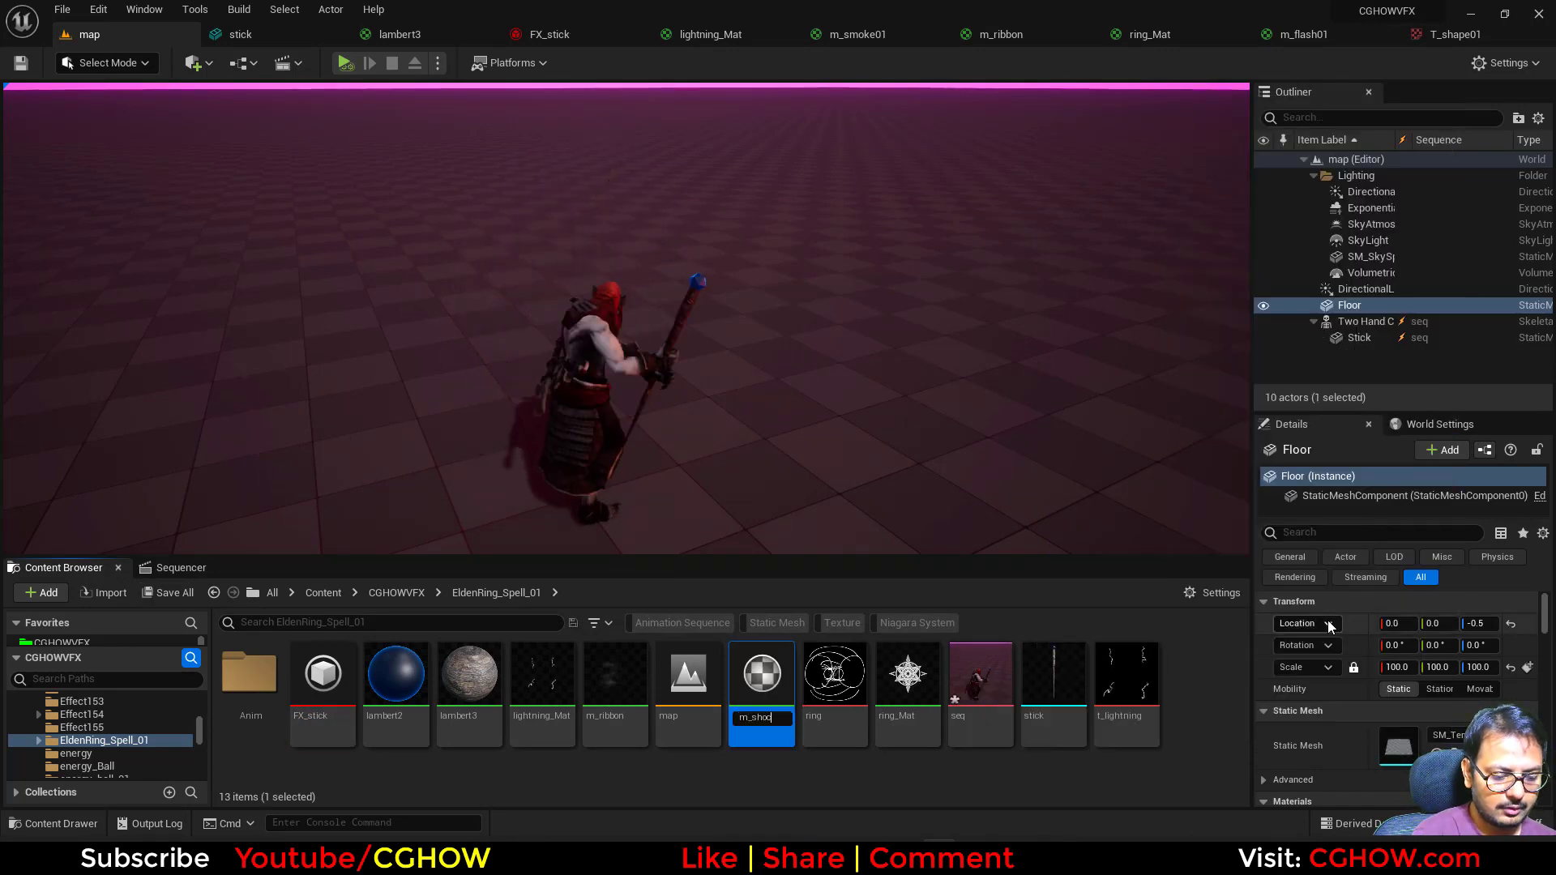
{"action": "key", "text": "Return"}
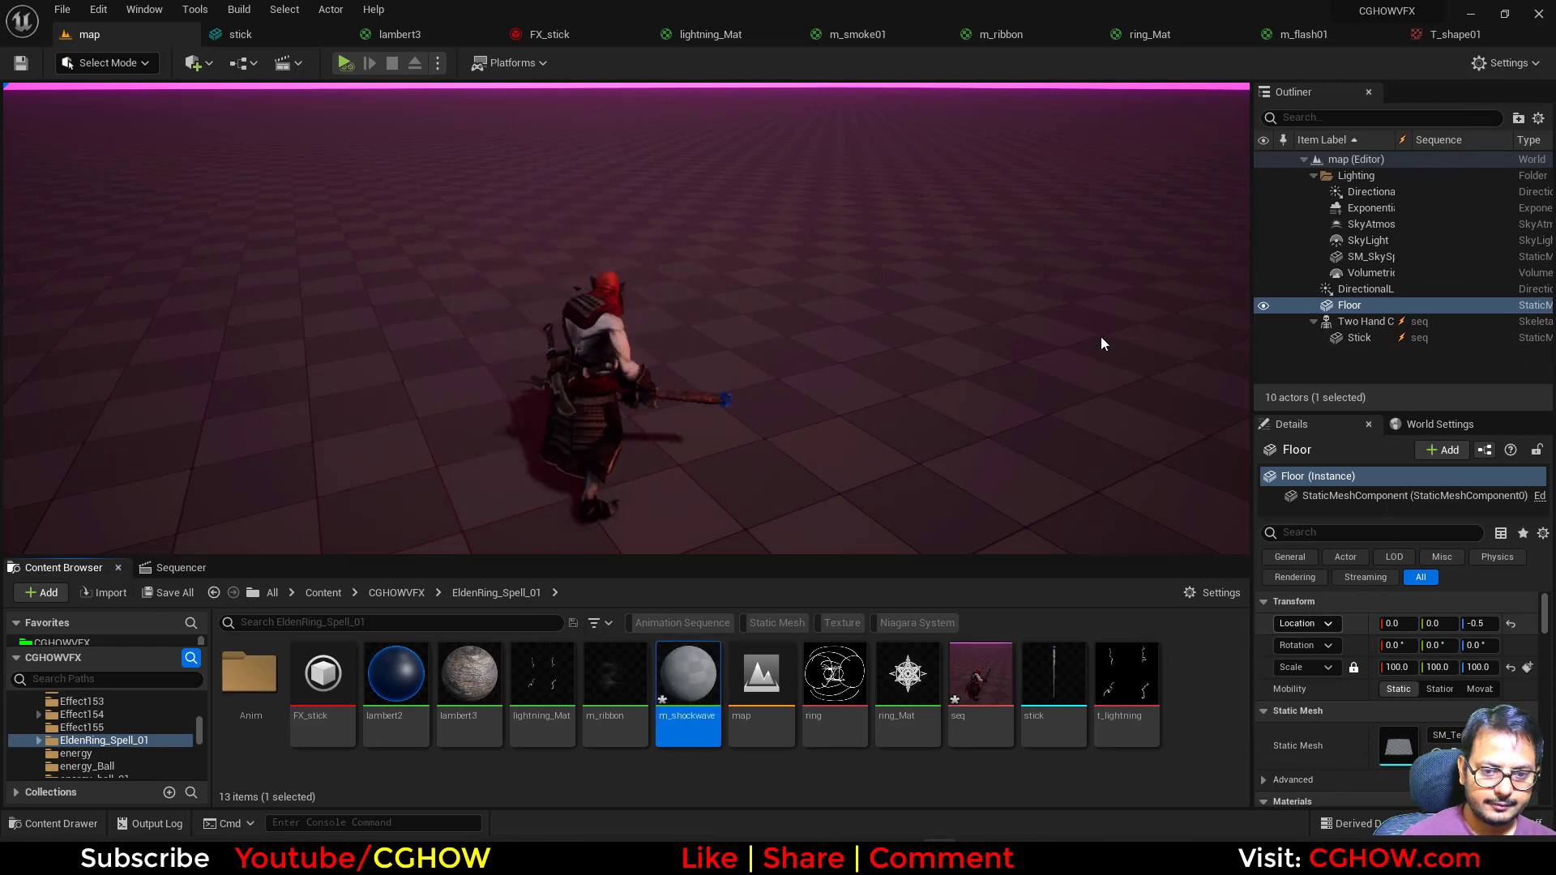
{"action": "double_click", "coordinate": [708, 709]}
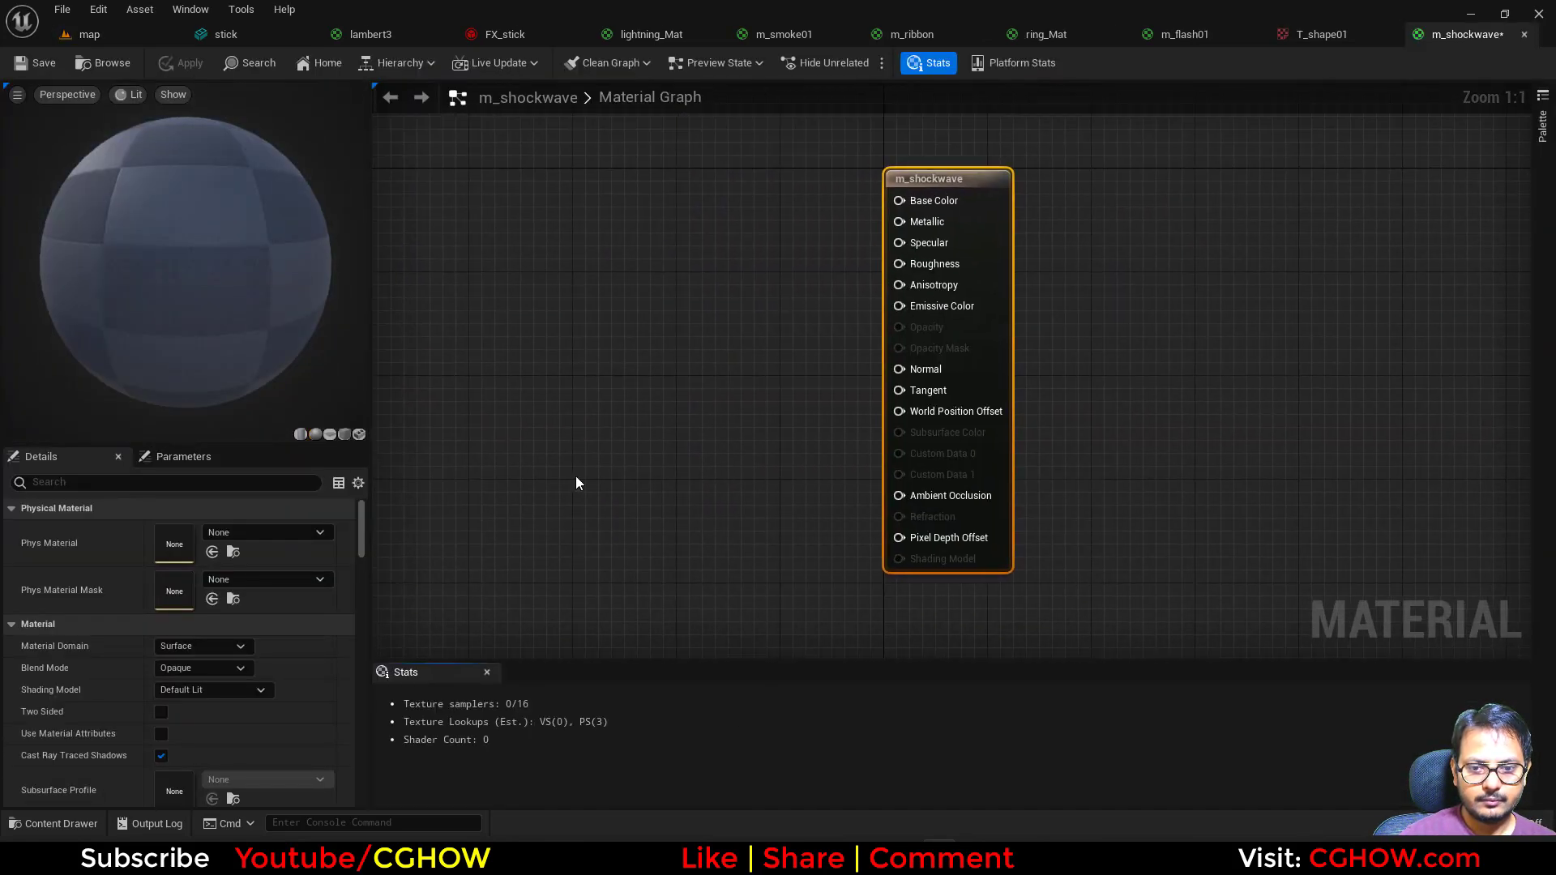
{"action": "left_click", "coordinate": [328, 435]}
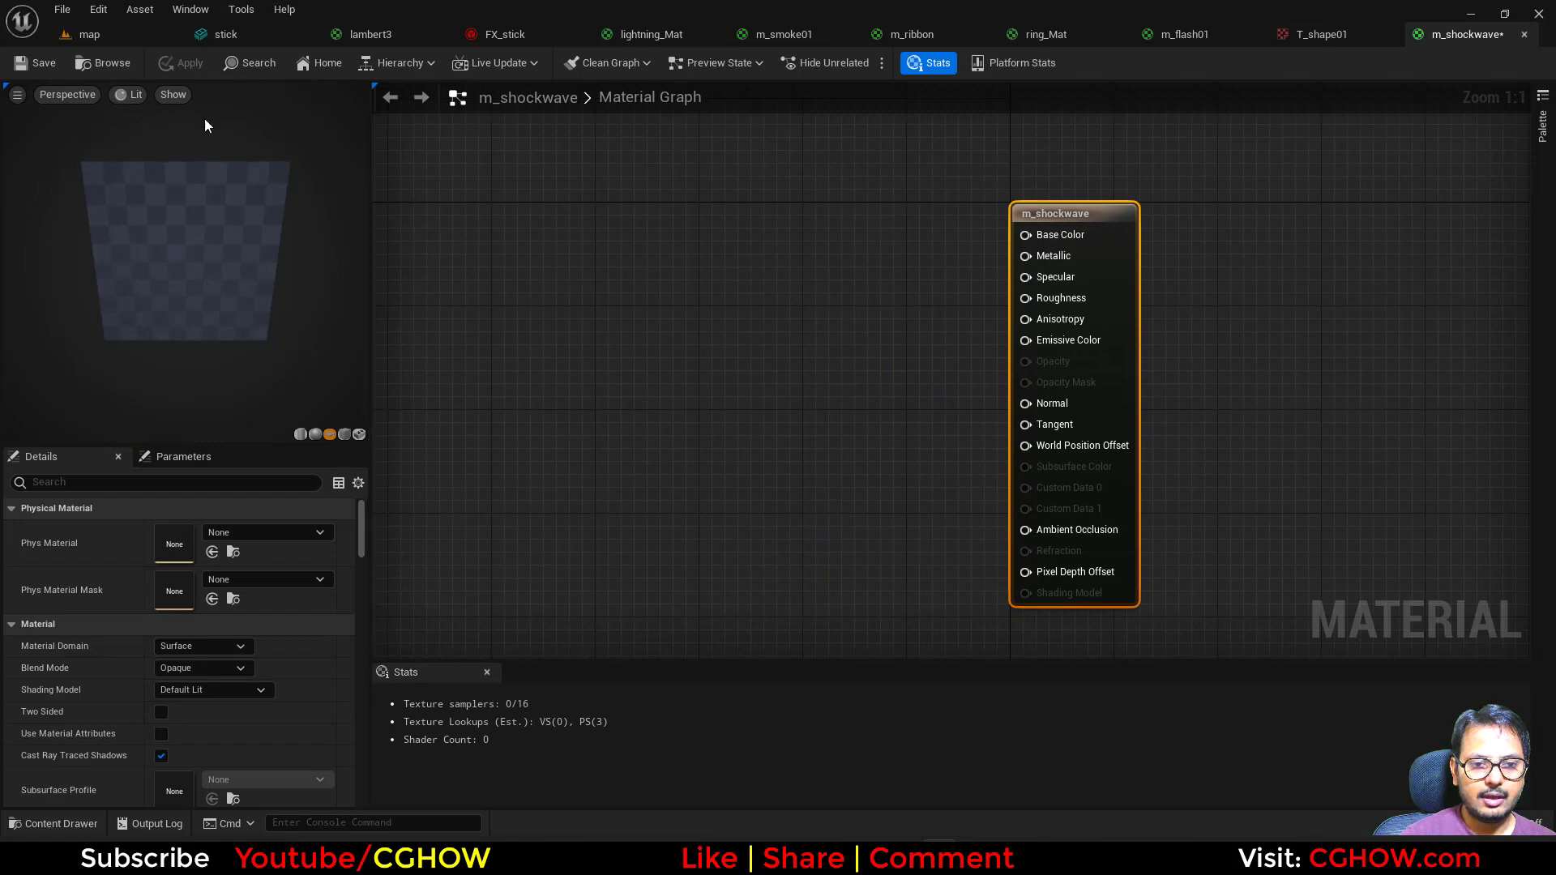
{"action": "left_click", "coordinate": [139, 35]}
{"action": "left_click", "coordinate": [63, 713]}
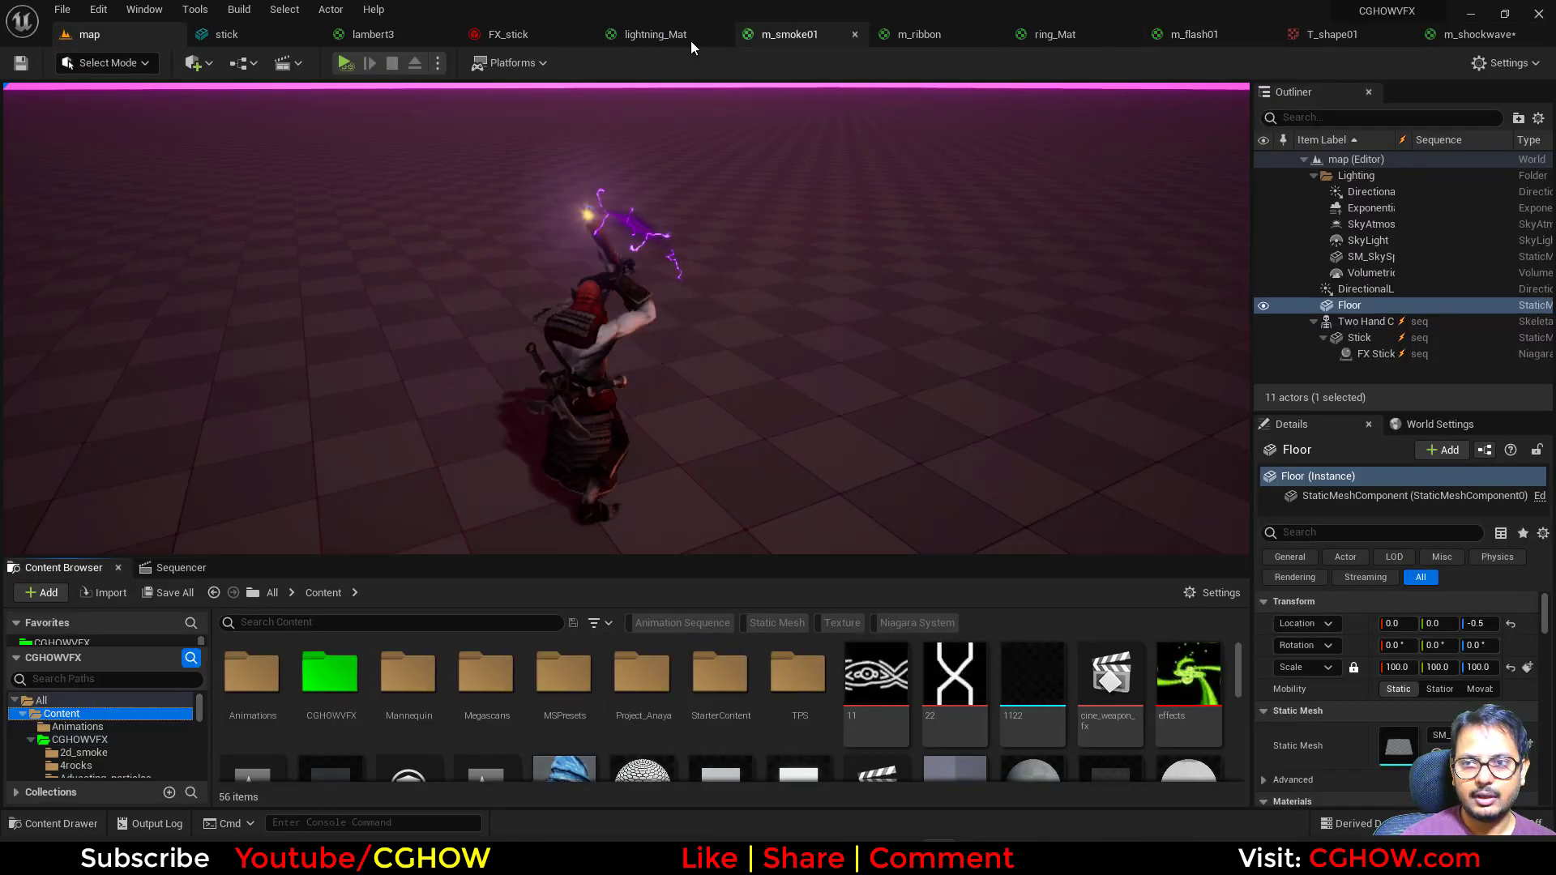
{"action": "left_click", "coordinate": [521, 38]}
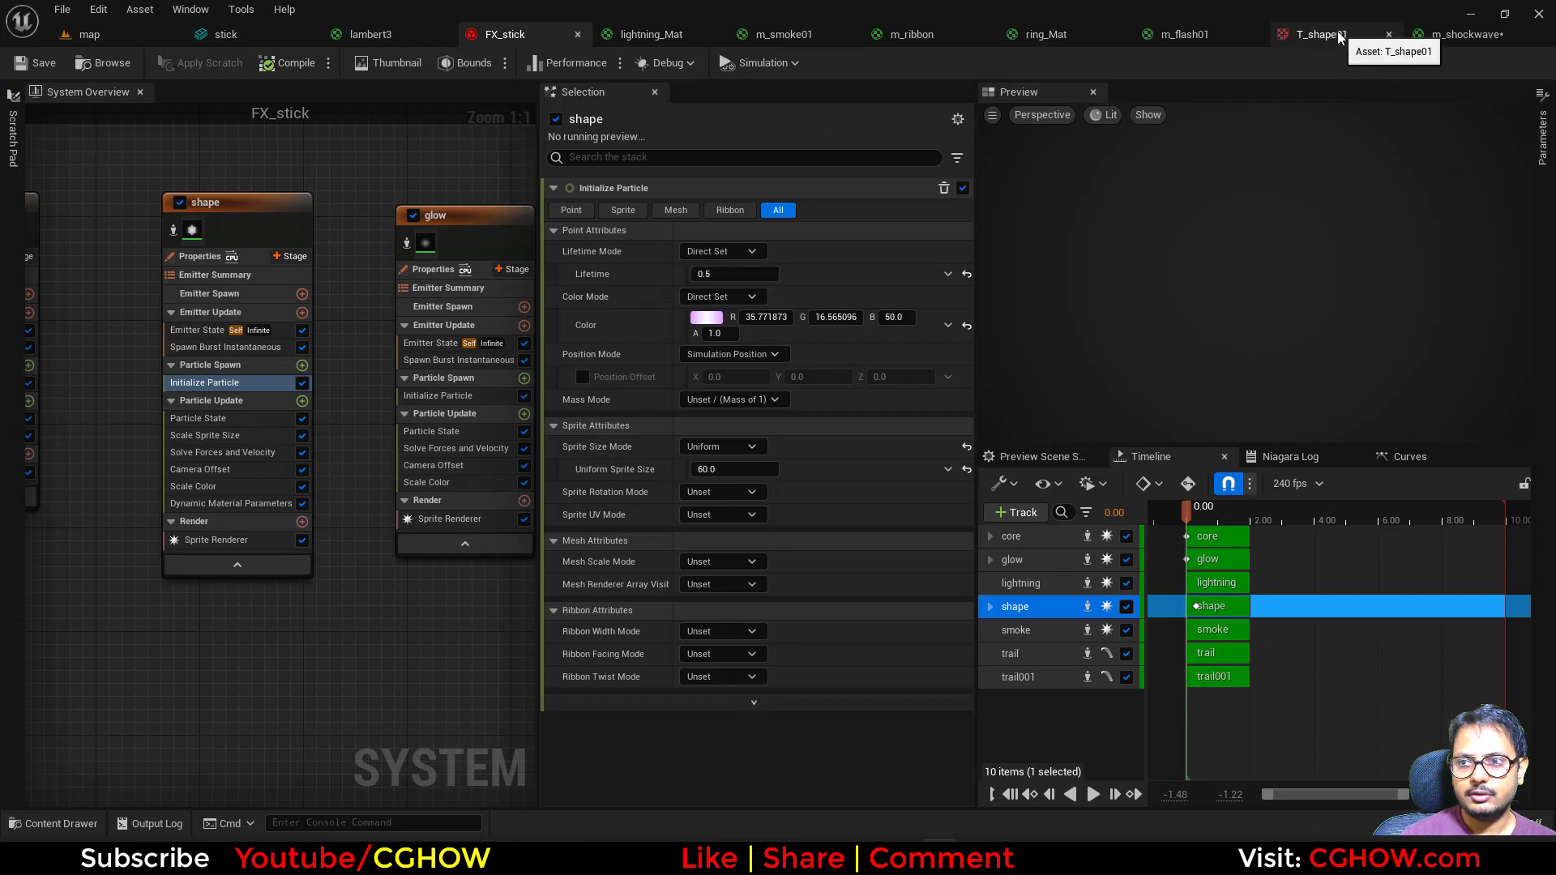
Add a RadialGradientExponential node to the m_shockwave material graph and place a duplicate below it
{"action": "left_click", "coordinate": [1458, 34]}
{"action": "right_click", "coordinate": [607, 235]}
{"action": "type", "text": "rad"}
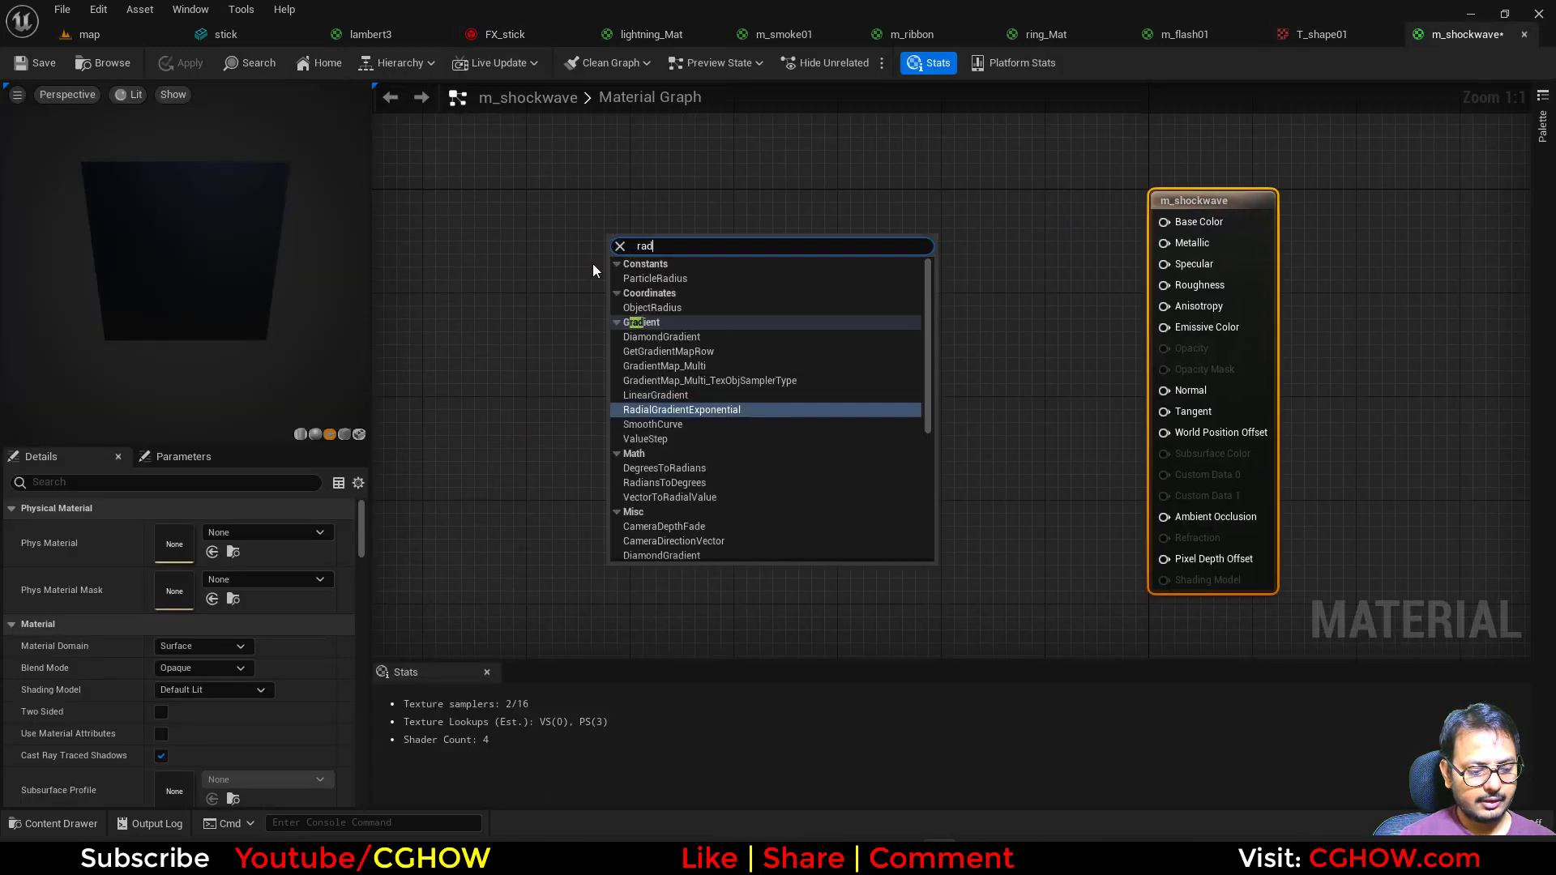
{"action": "left_click", "coordinate": [663, 409]}
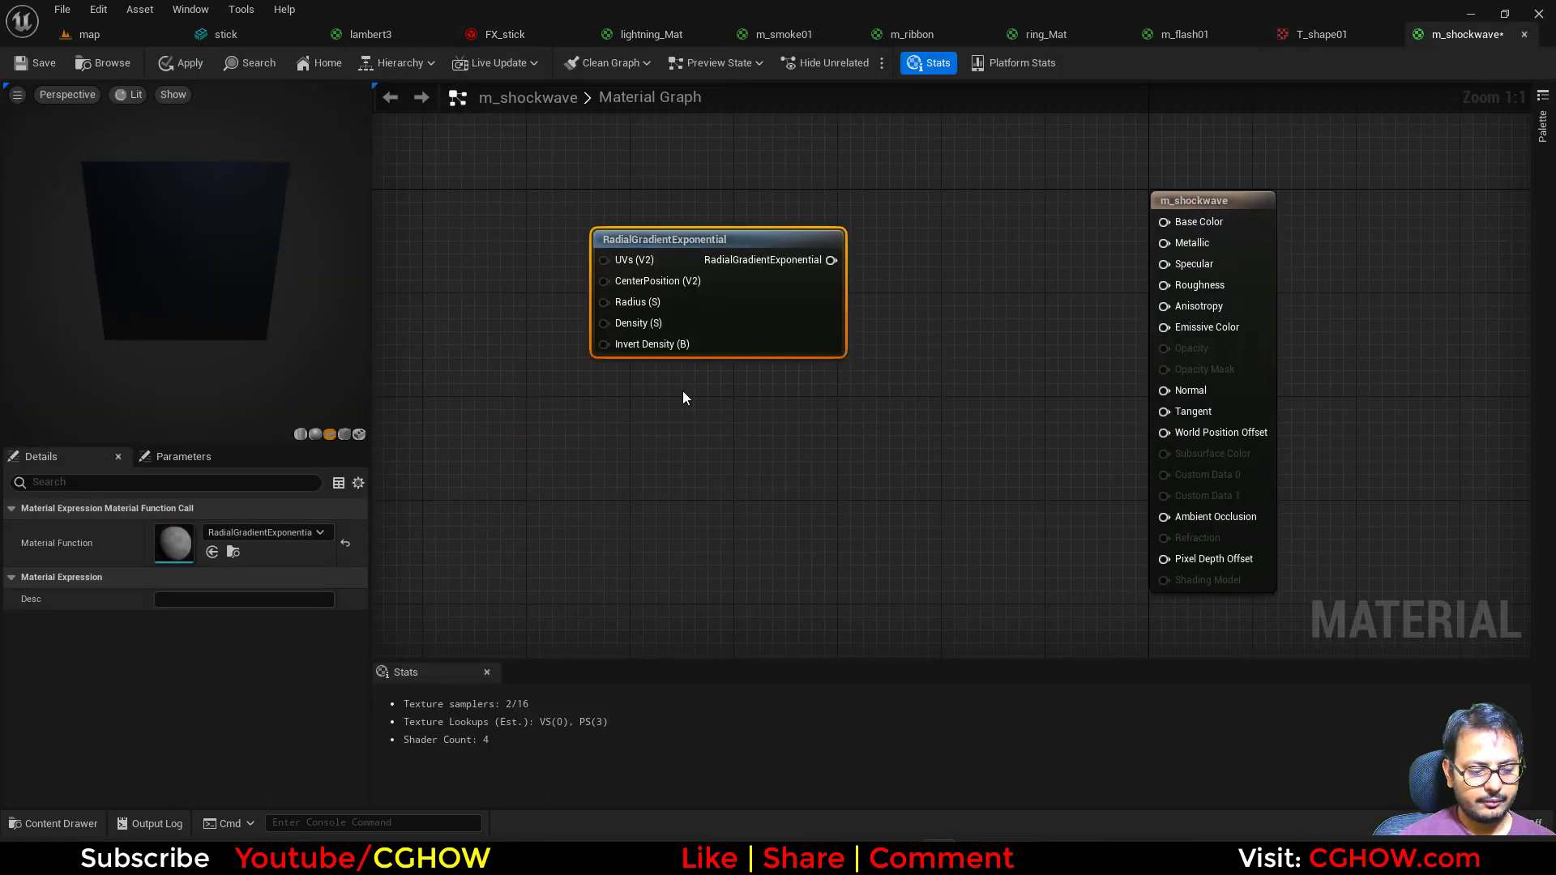
{"action": "key", "text": "ctrl+d"}
{"action": "left_click_drag", "start_coordinate": [784, 504], "coordinate": [705, 515]}
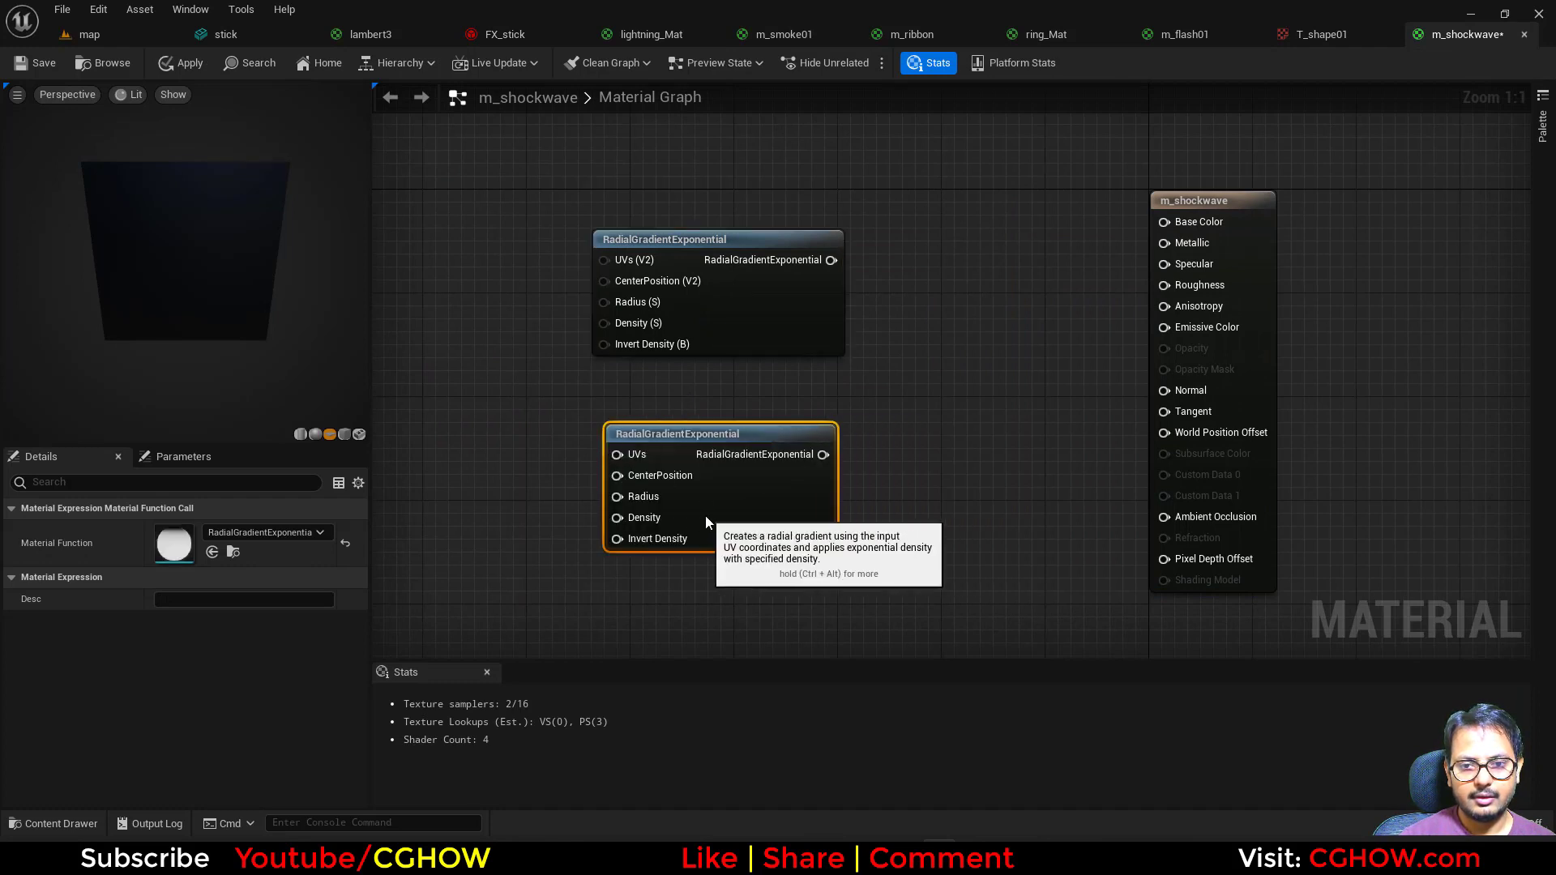
Add a constant of 50 and connect it to the Density input of the upper RadialGradientExponential node
{"action": "left_click", "coordinate": [440, 297]}
{"action": "left_click_drag", "start_coordinate": [470, 328], "coordinate": [604, 323]}
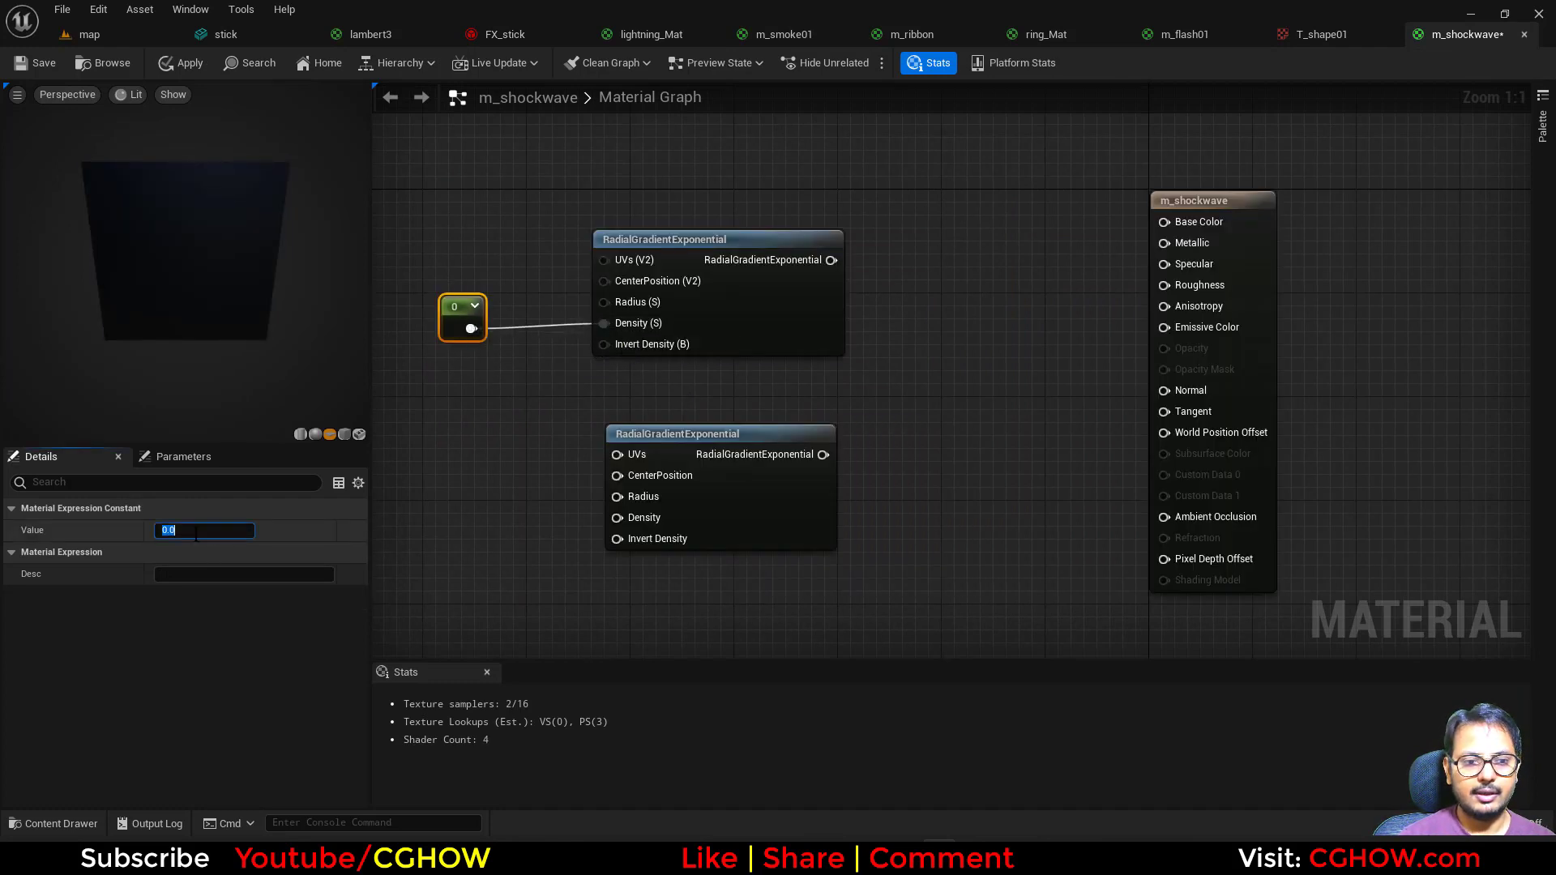
{"action": "type", "text": "50"}
{"action": "key", "text": "Return"}
Connect the upper RadialGradientExponential output to a new Saturate node and select the lower gradient node
{"action": "left_click_drag", "start_coordinate": [832, 259], "coordinate": [854, 269]}
{"action": "type", "text": "sa"}
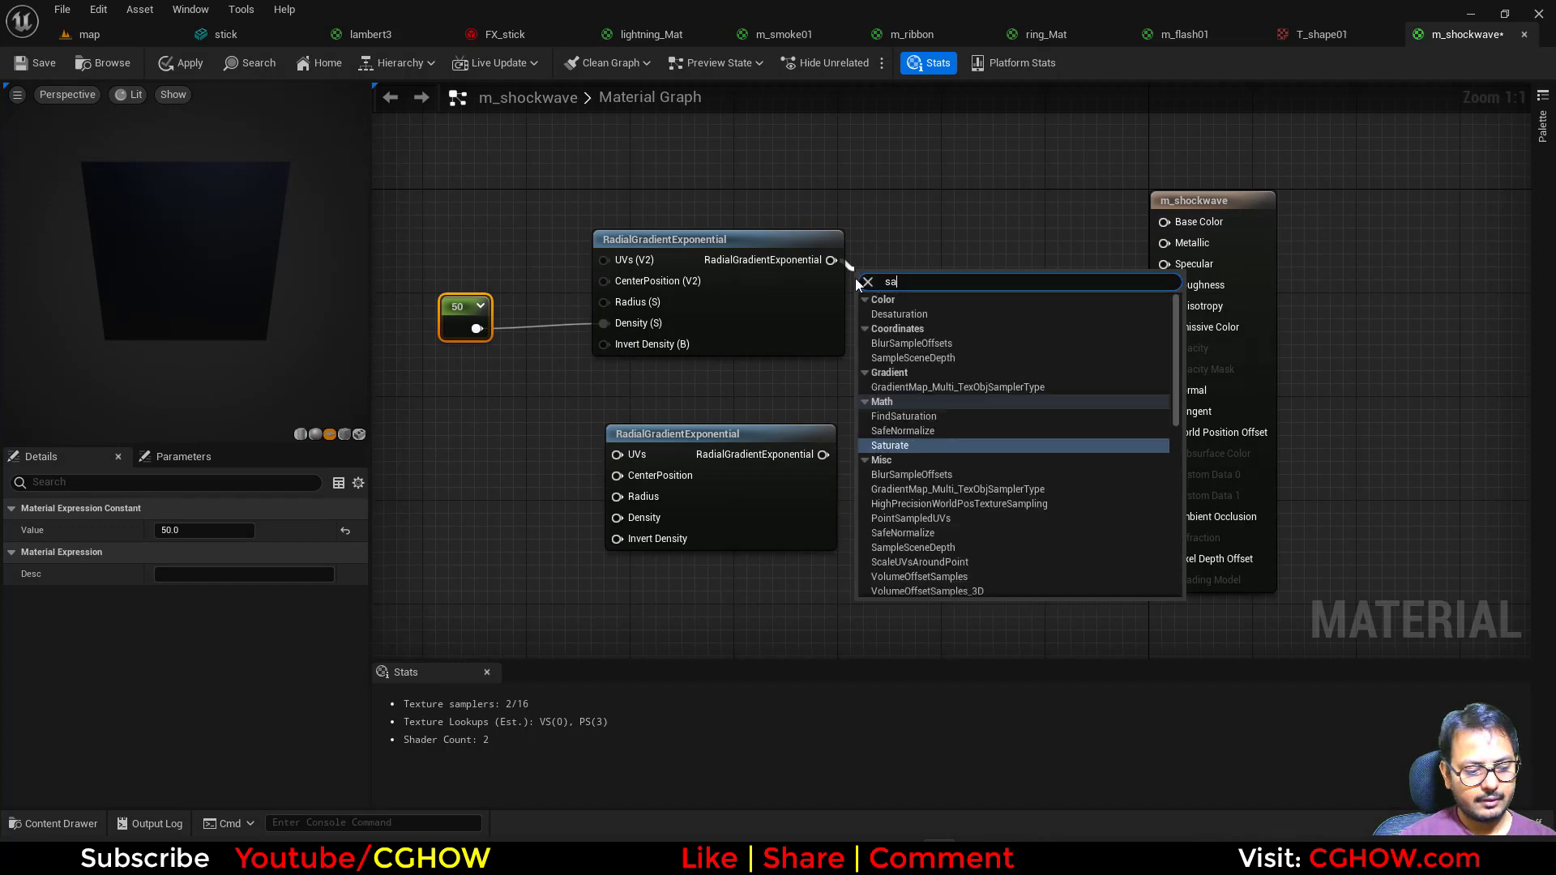
{"action": "type", "text": "t"}
{"action": "left_click", "coordinate": [902, 362]}
{"action": "left_click", "coordinate": [838, 435]}
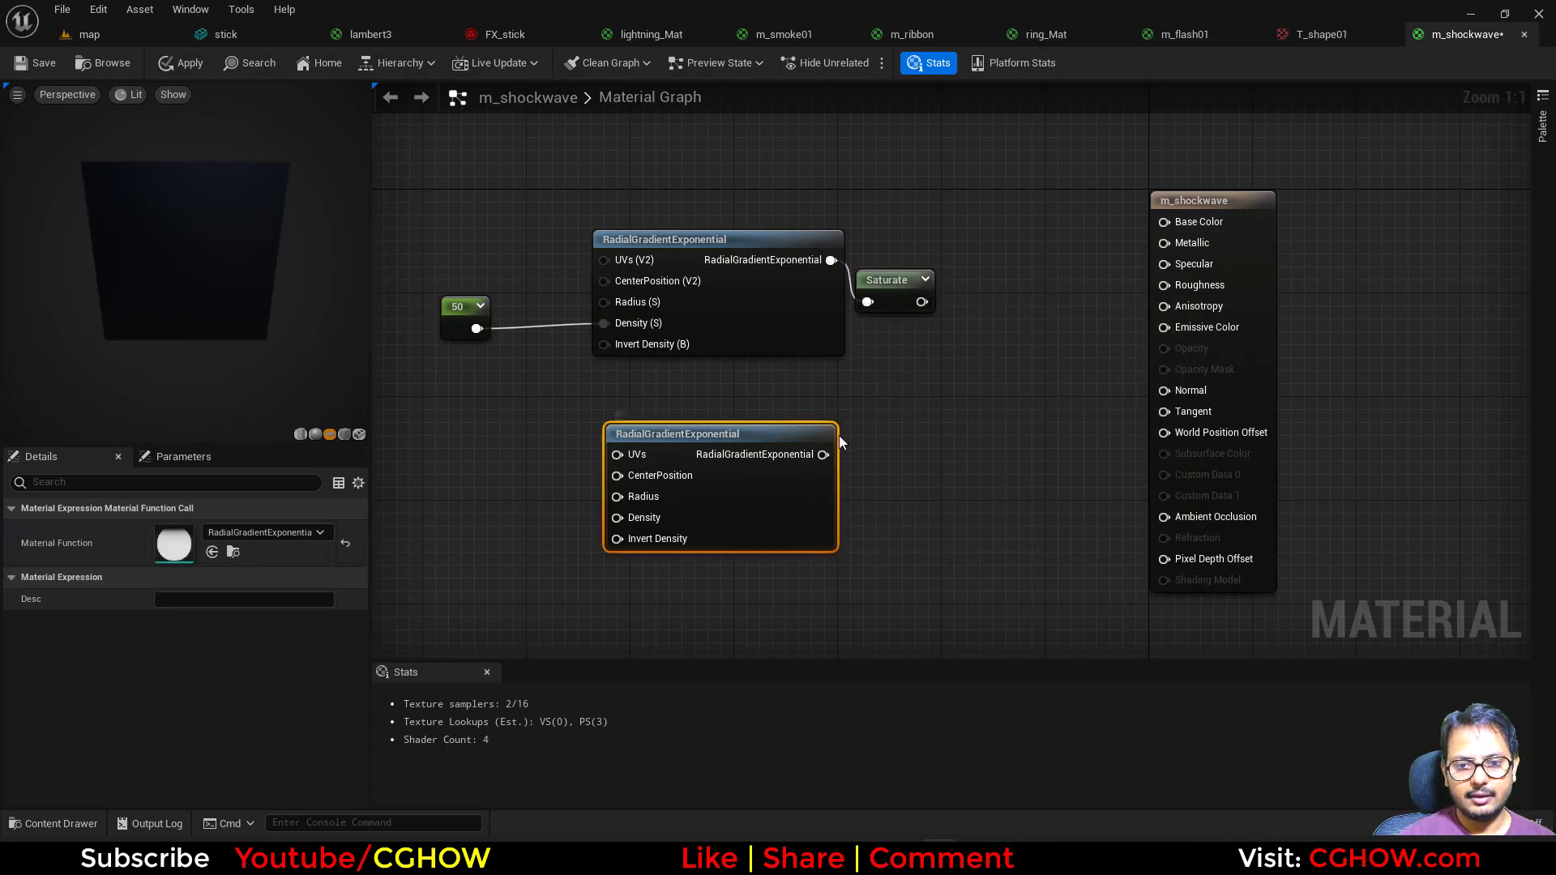
Add a constant of 0.5 and connect it to the Radius input of the upper RadialGradientExponential node
{"action": "left_click_drag", "start_coordinate": [823, 454], "coordinate": [885, 429]}
{"action": "left_click", "coordinate": [713, 506]}
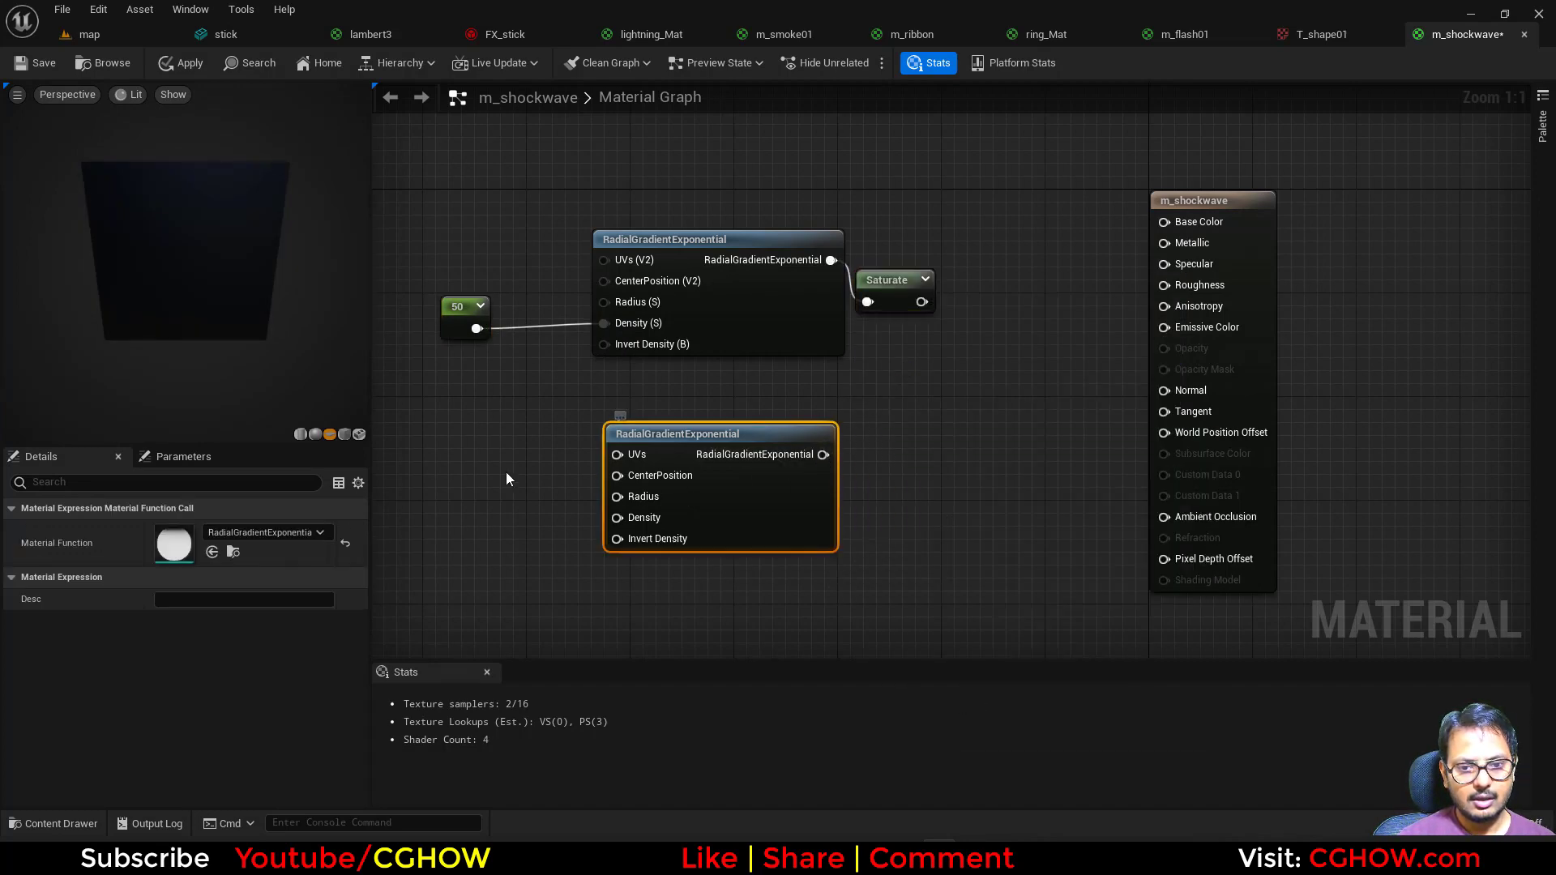
{"action": "left_click", "coordinate": [513, 260]}
{"action": "left_click_drag", "start_coordinate": [541, 291], "coordinate": [608, 302]}
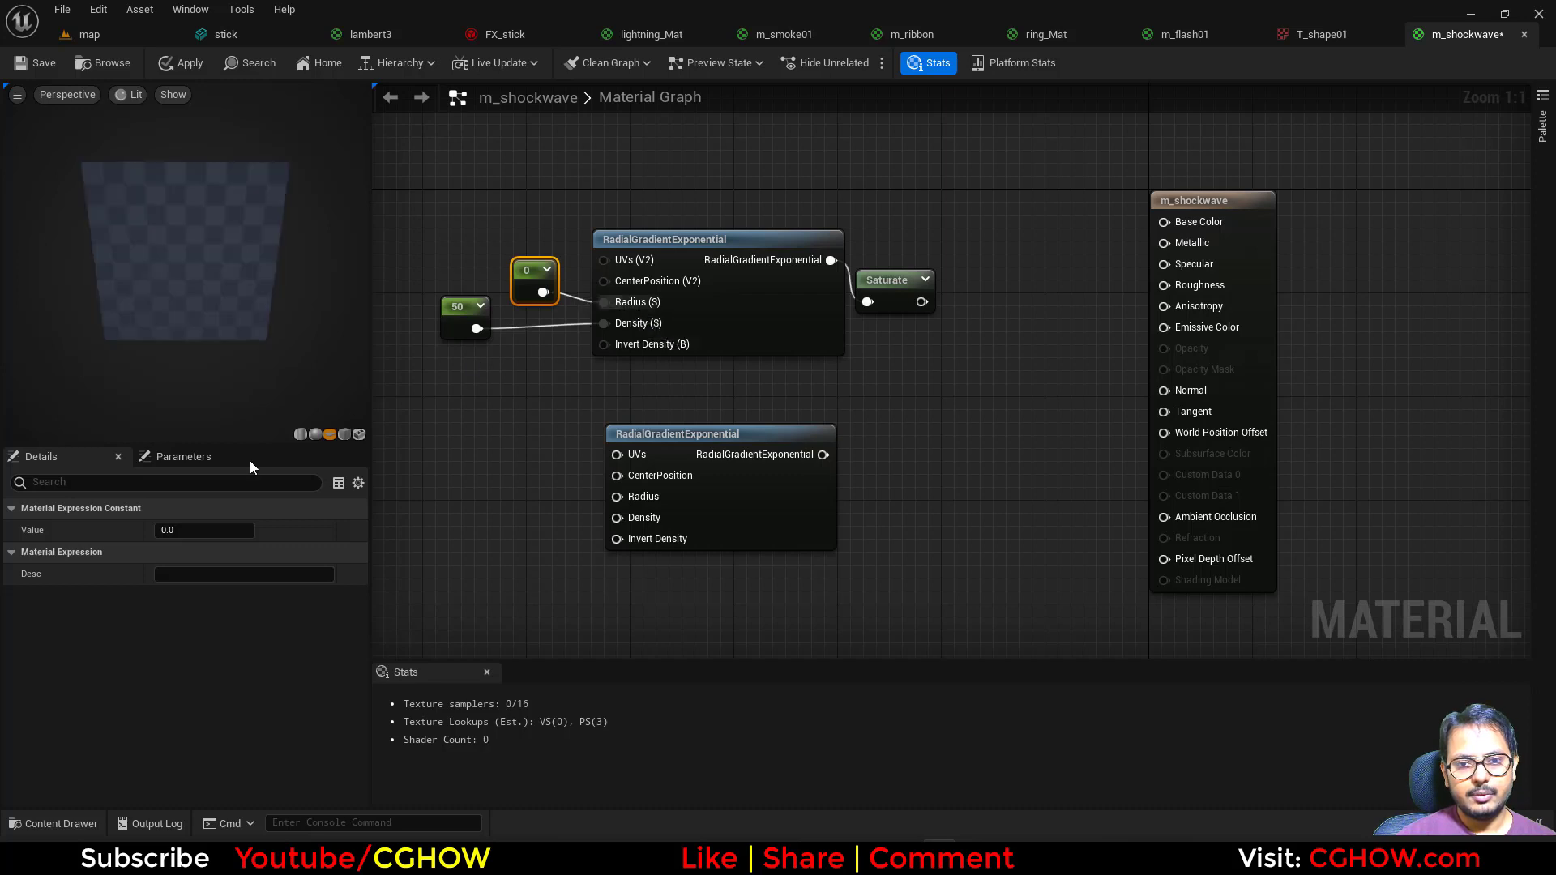
{"action": "left_click", "coordinate": [197, 529]}
{"action": "type", "text": "0.5"}
{"action": "left_click", "coordinate": [486, 488]}
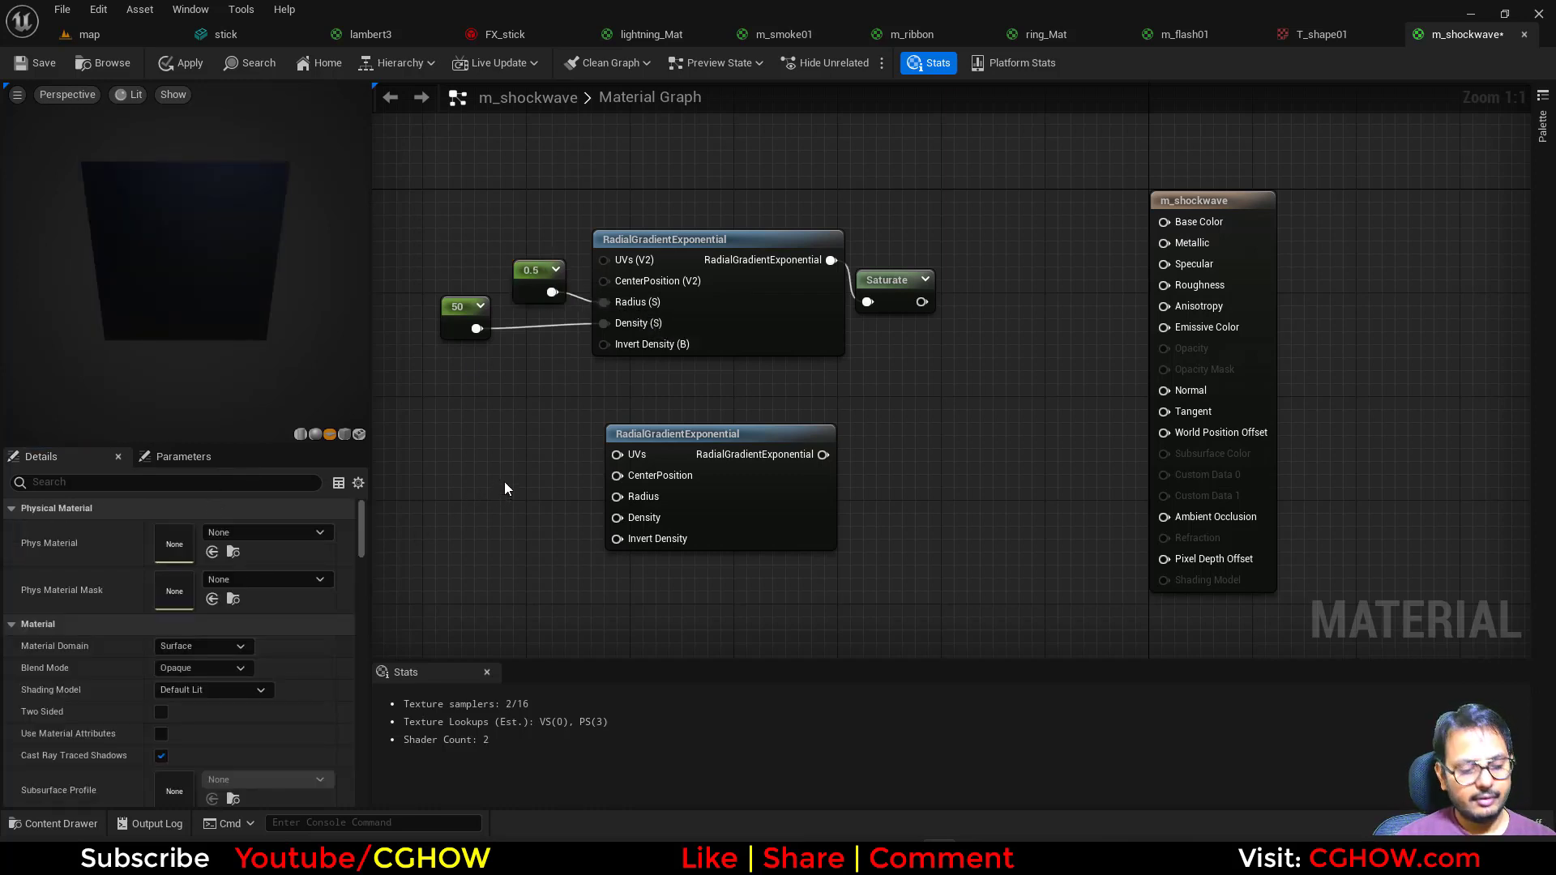
Add a constant of 0.6 and connect it to the Radius input of the lower RadialGradientExponential node
{"action": "left_click", "coordinate": [504, 482]}
{"action": "left_click_drag", "start_coordinate": [536, 514], "coordinate": [630, 509]}
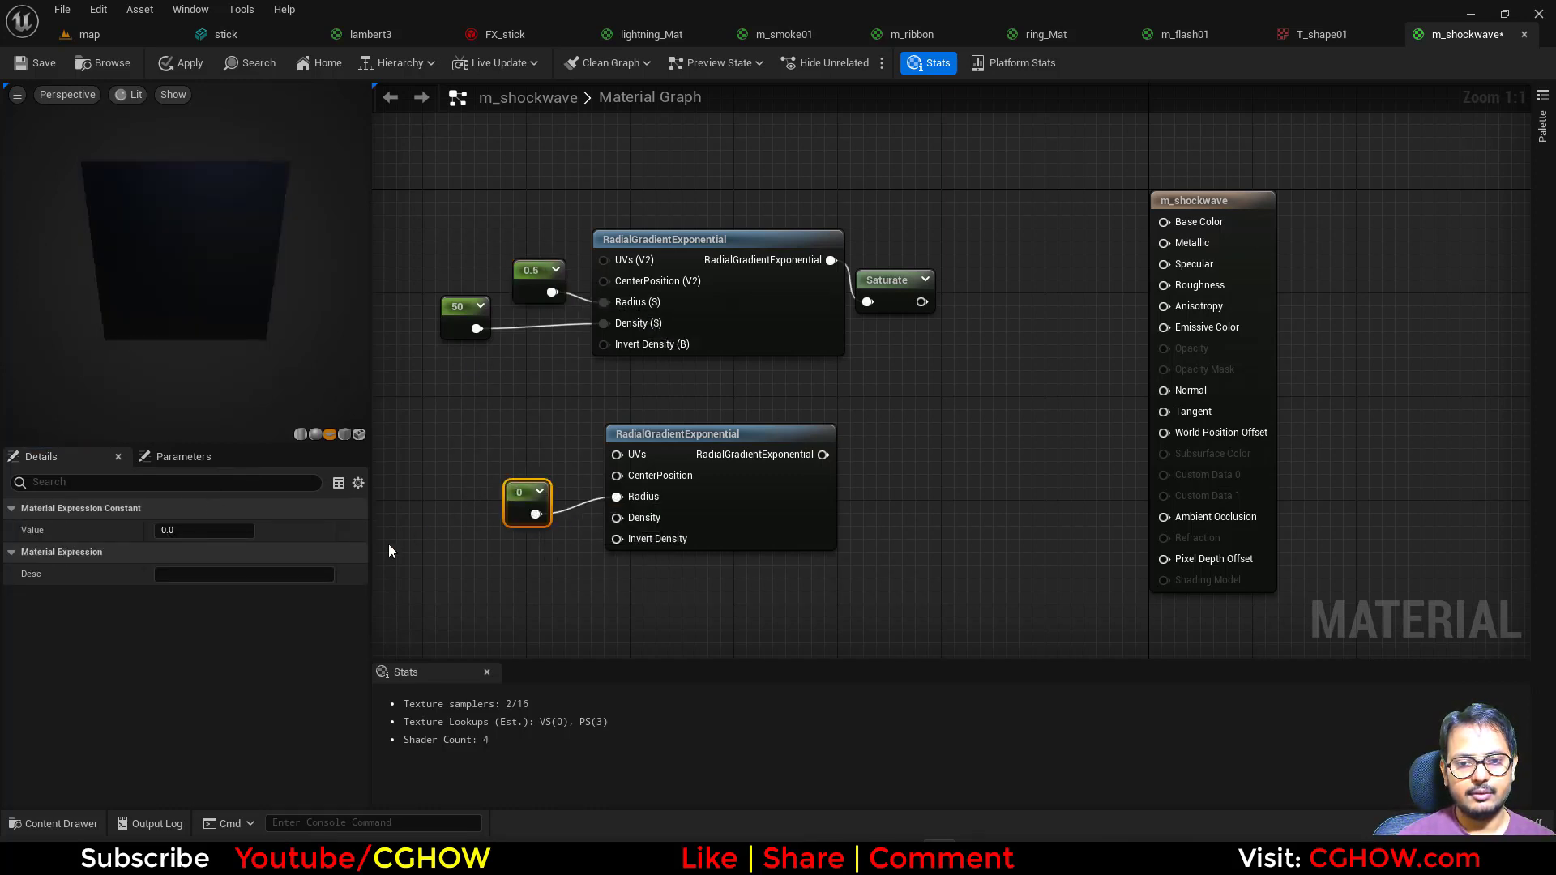
{"action": "left_click", "coordinate": [203, 530]}
{"action": "type", "text": "0.6"}
{"action": "key", "text": "Return"}
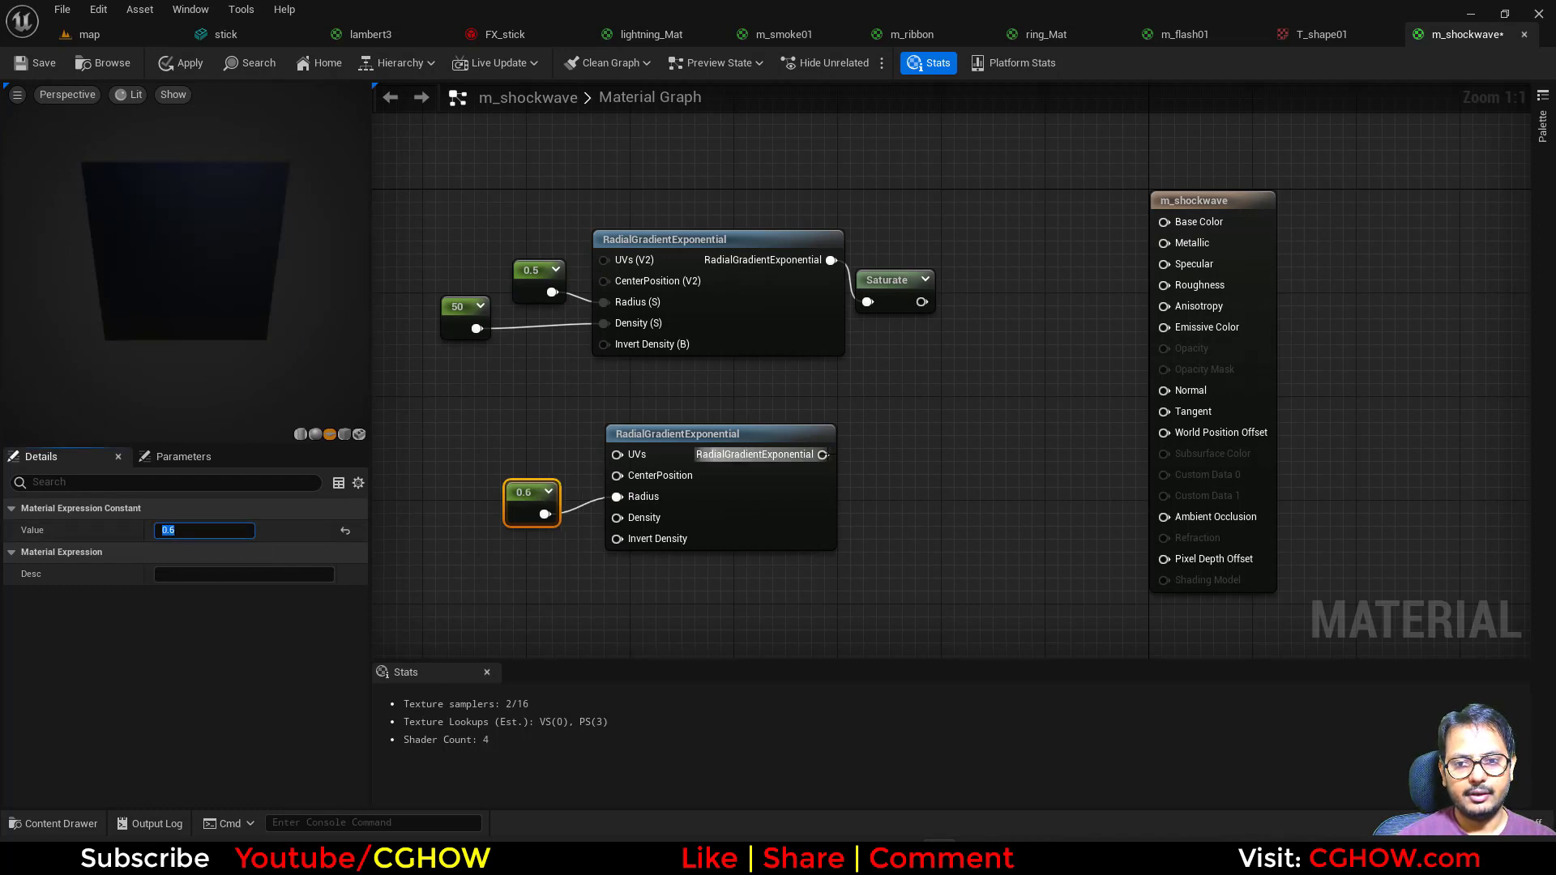
Add a Subtract node with the Saturate output in A and the lower gradient in B, and preview it
{"action": "right_click", "coordinate": [892, 396]}
{"action": "type", "text": "sub"}
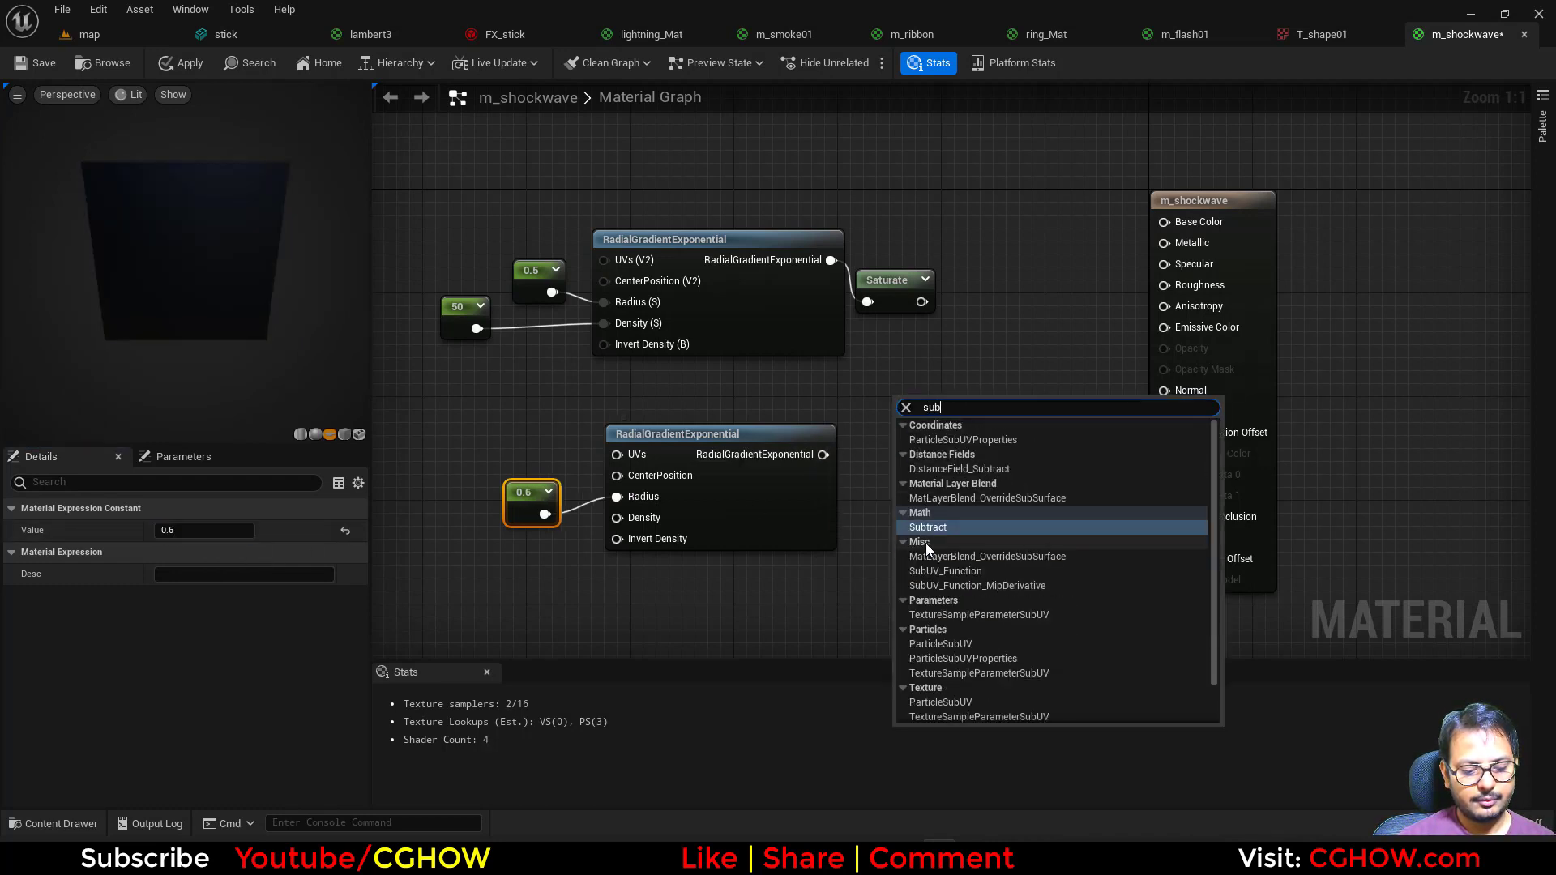
{"action": "left_click", "coordinate": [928, 527]}
{"action": "left_click_drag", "start_coordinate": [921, 301], "coordinate": [905, 427]}
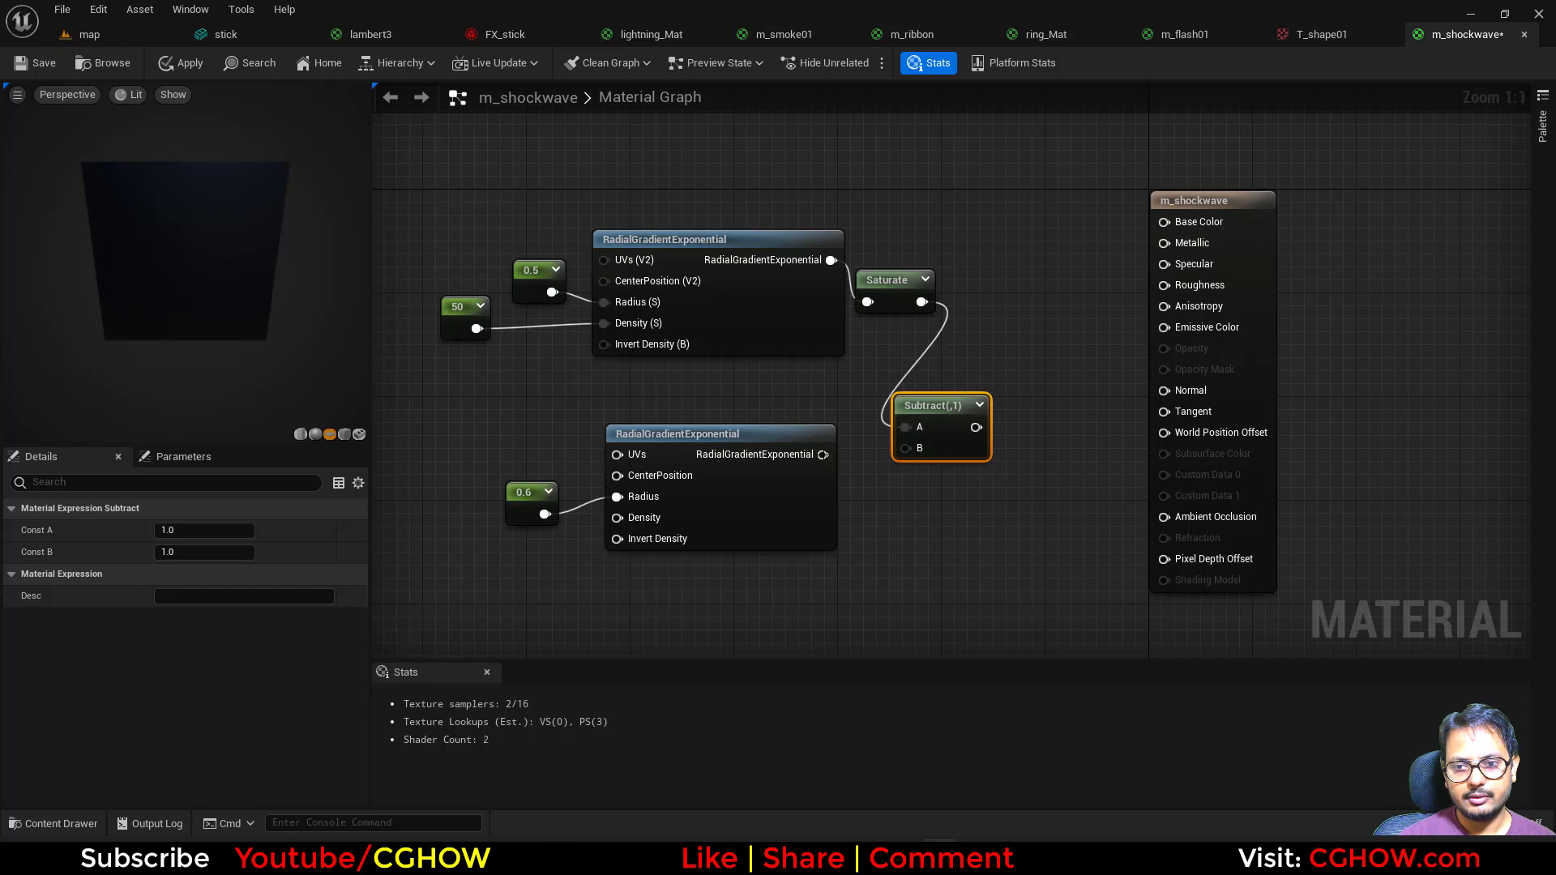
{"action": "left_click_drag", "start_coordinate": [824, 456], "coordinate": [977, 423]}
{"action": "key", "text": "space"}
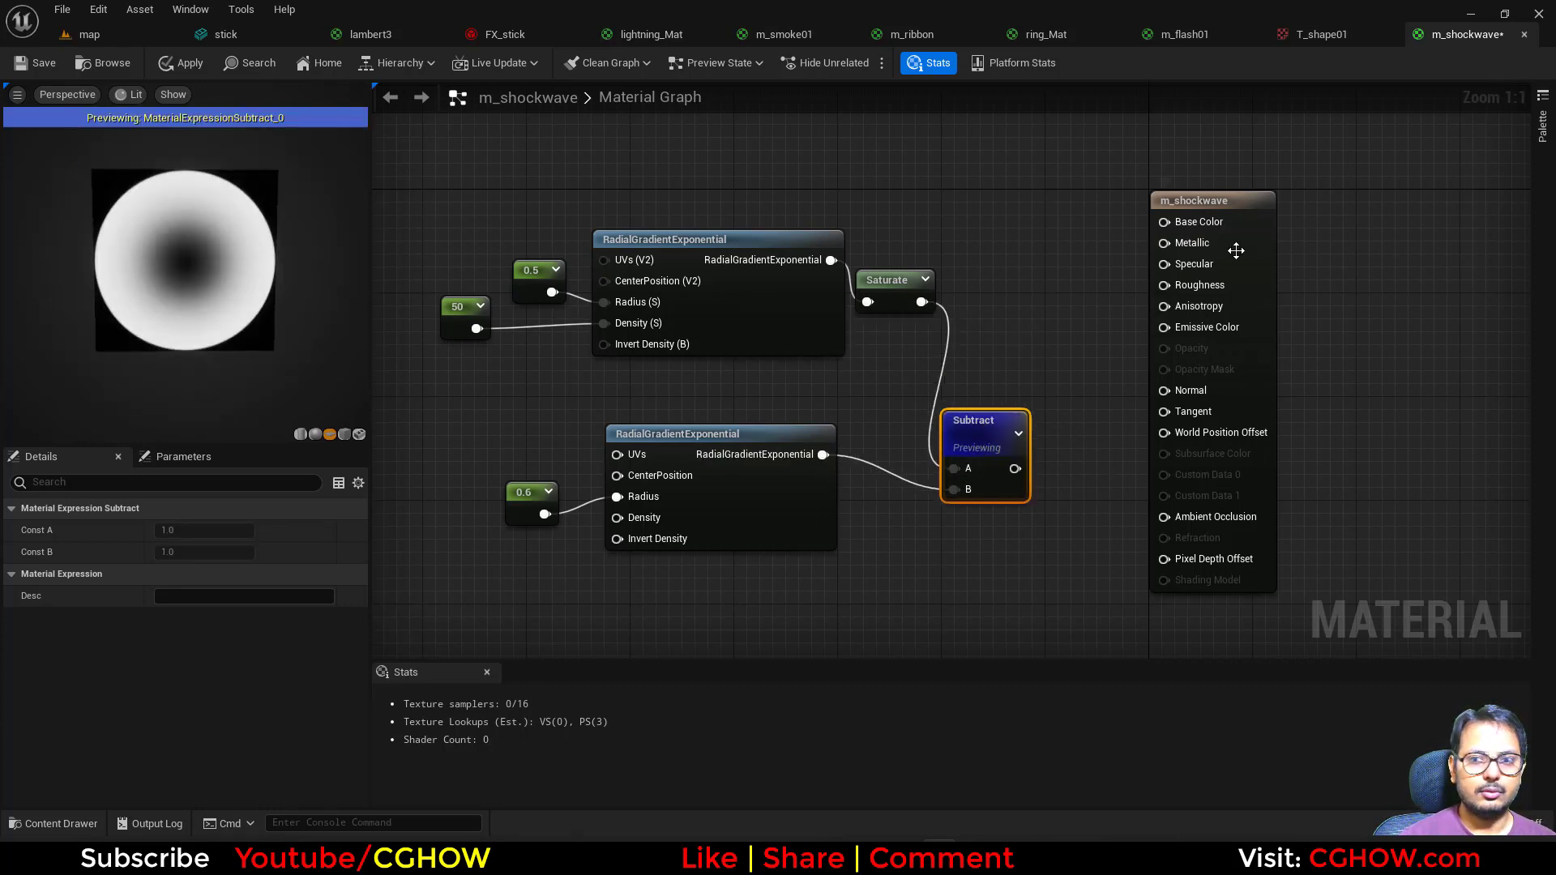
Move the m_shockwave output node farther from the graph and tidy the positions of the Subtract node and 0.6 constant
{"action": "left_click_drag", "start_coordinate": [1232, 303], "coordinate": [1362, 265]}
{"action": "right_click_drag", "start_coordinate": [1044, 454], "coordinate": [868, 455]}
{"action": "left_click_drag", "start_coordinate": [808, 444], "coordinate": [830, 426]}
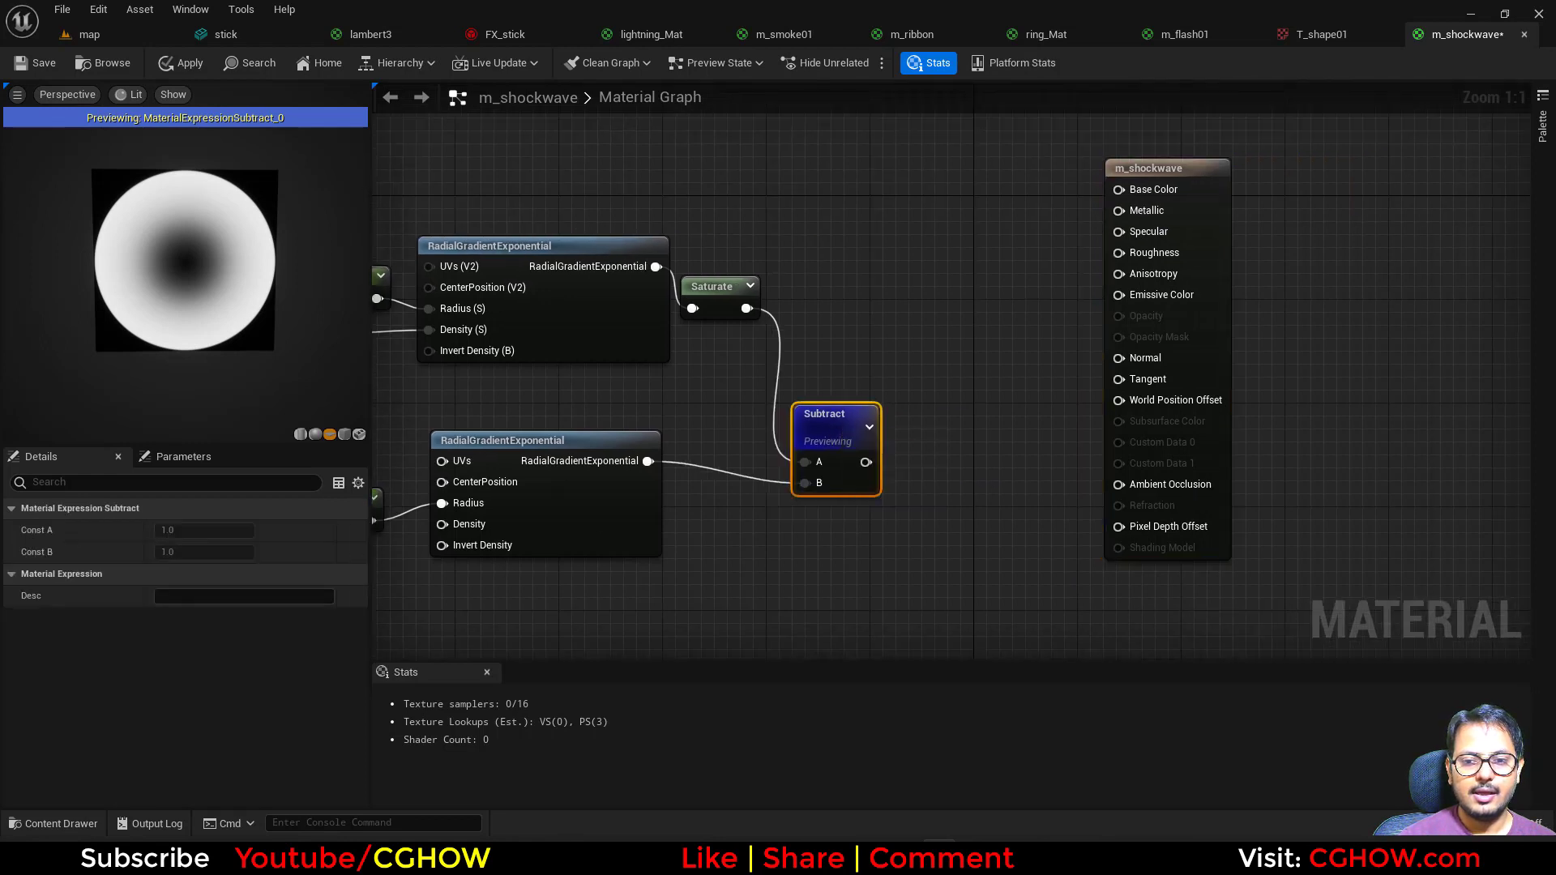
{"action": "right_click_drag", "start_coordinate": [568, 486], "coordinate": [747, 480]}
{"action": "left_click", "coordinate": [533, 497]}
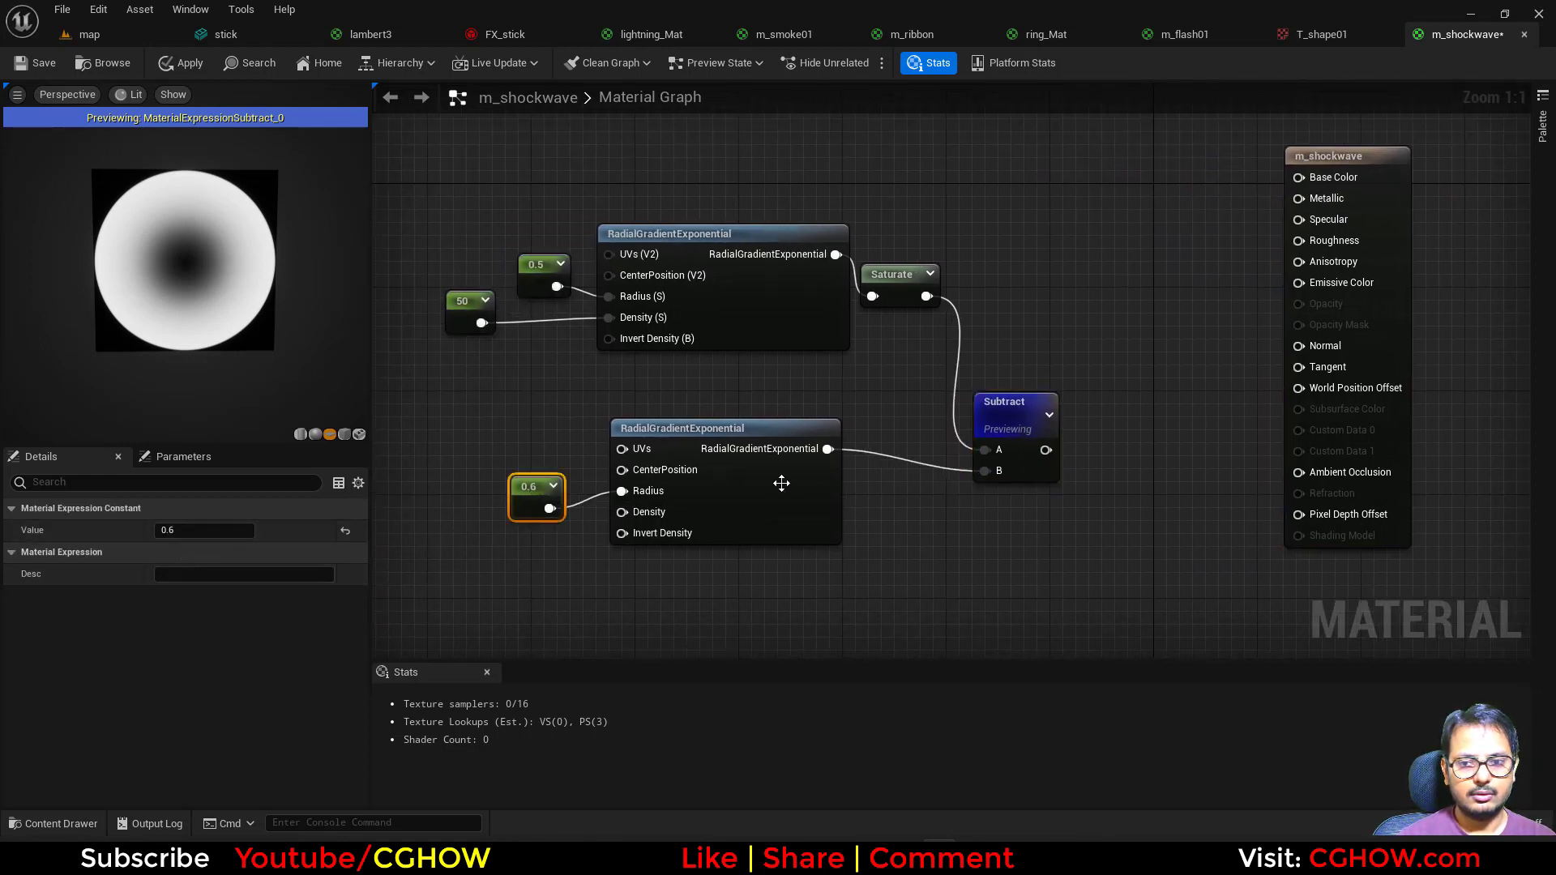
{"action": "left_click_drag", "start_coordinate": [527, 499], "coordinate": [513, 483]}
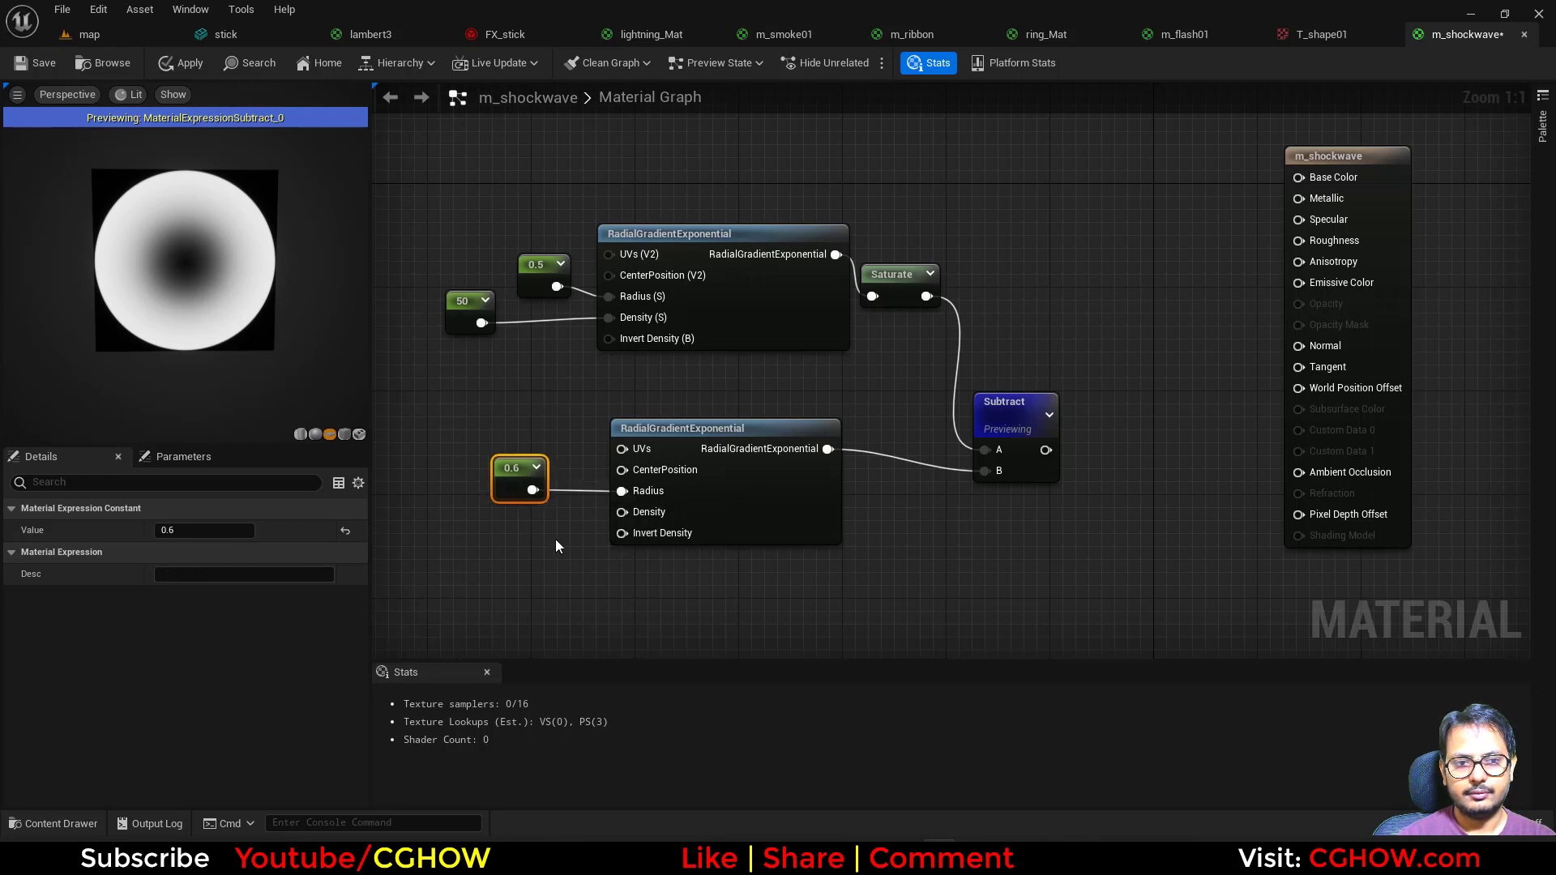
{"action": "left_click", "coordinate": [523, 530]}
{"action": "key", "text": "2"}
{"action": "left_click", "coordinate": [520, 525]}
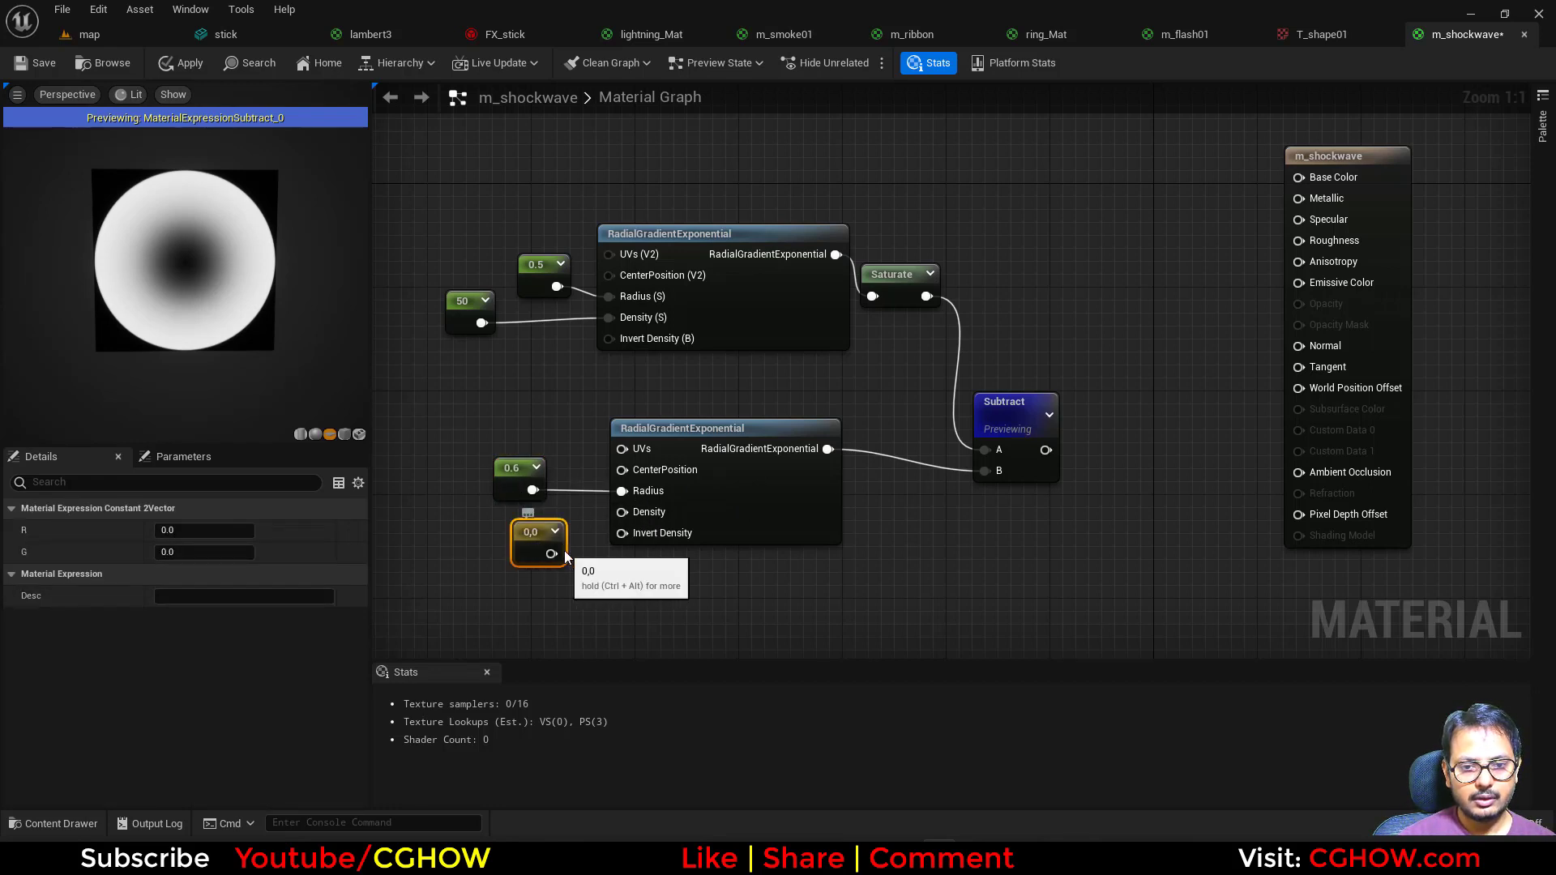
{"action": "left_click_drag", "start_coordinate": [531, 536], "coordinate": [622, 511]}
{"action": "key", "text": "Delete"}
Try a constant of 2 on the Density input of the lower RadialGradientExponential node
{"action": "key", "text": "1"}
{"action": "left_click", "coordinate": [527, 529]}
{"action": "left_click", "coordinate": [206, 531]}
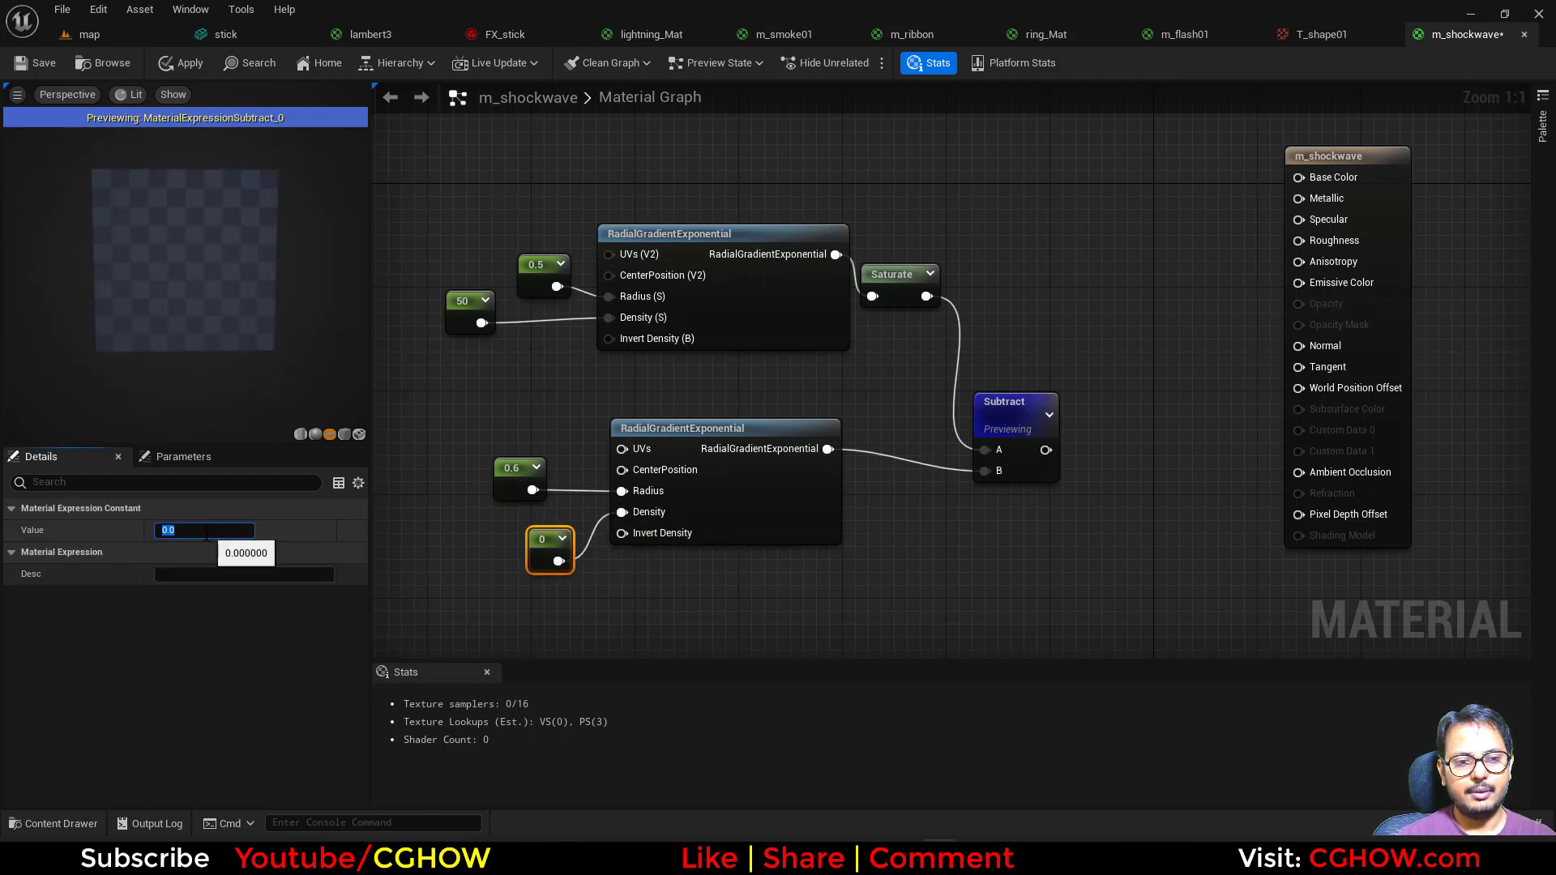
{"action": "type", "text": "2"}
{"action": "key", "text": "Return"}
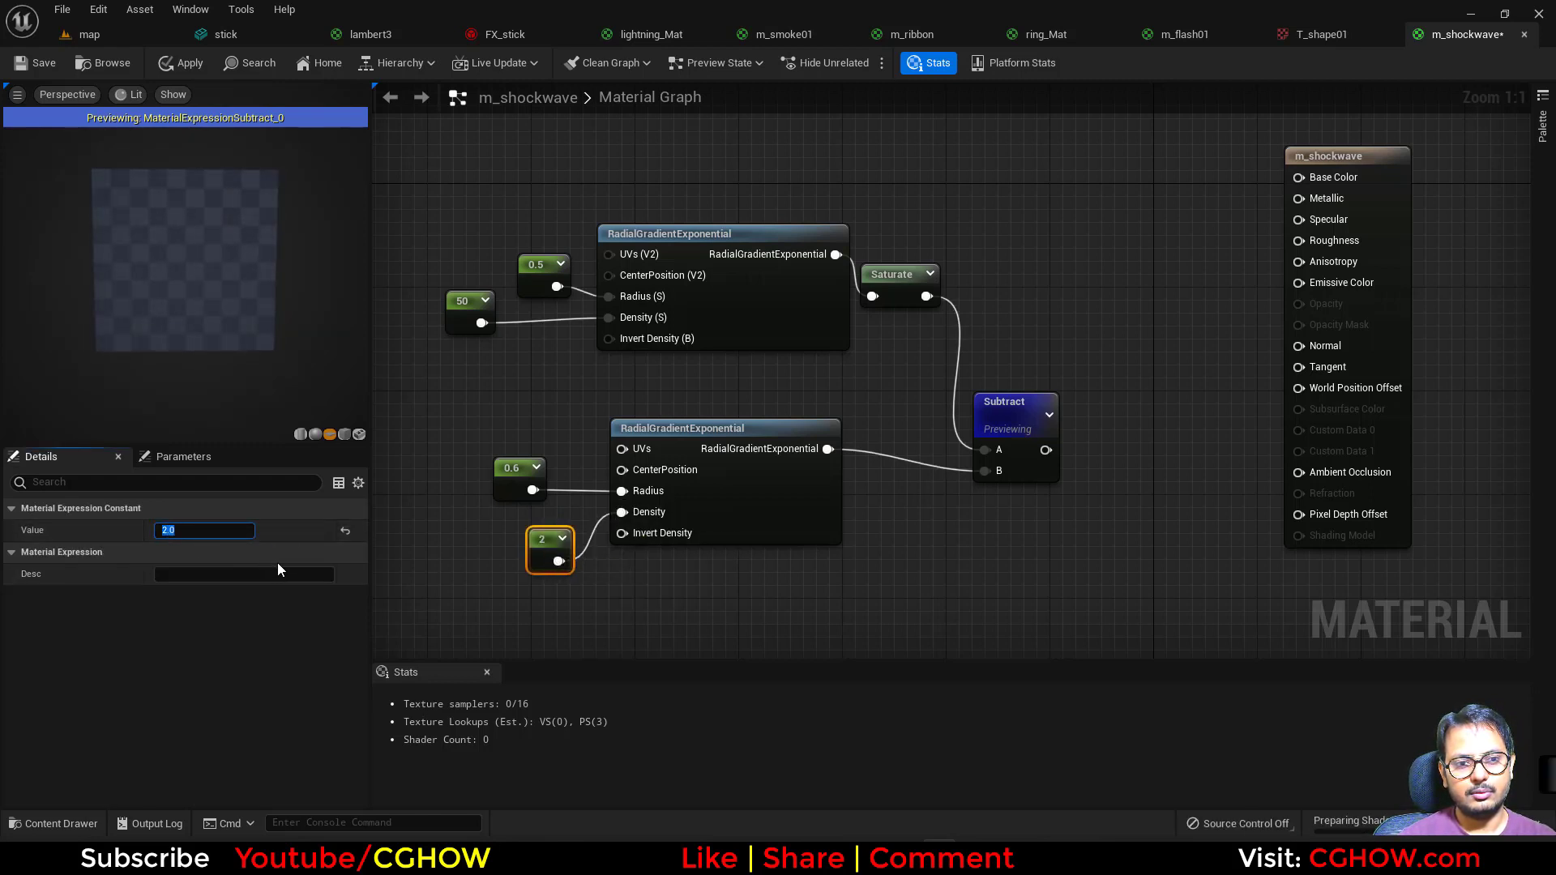
{"action": "right_click_drag", "start_coordinate": [1130, 429], "coordinate": [1012, 476]}
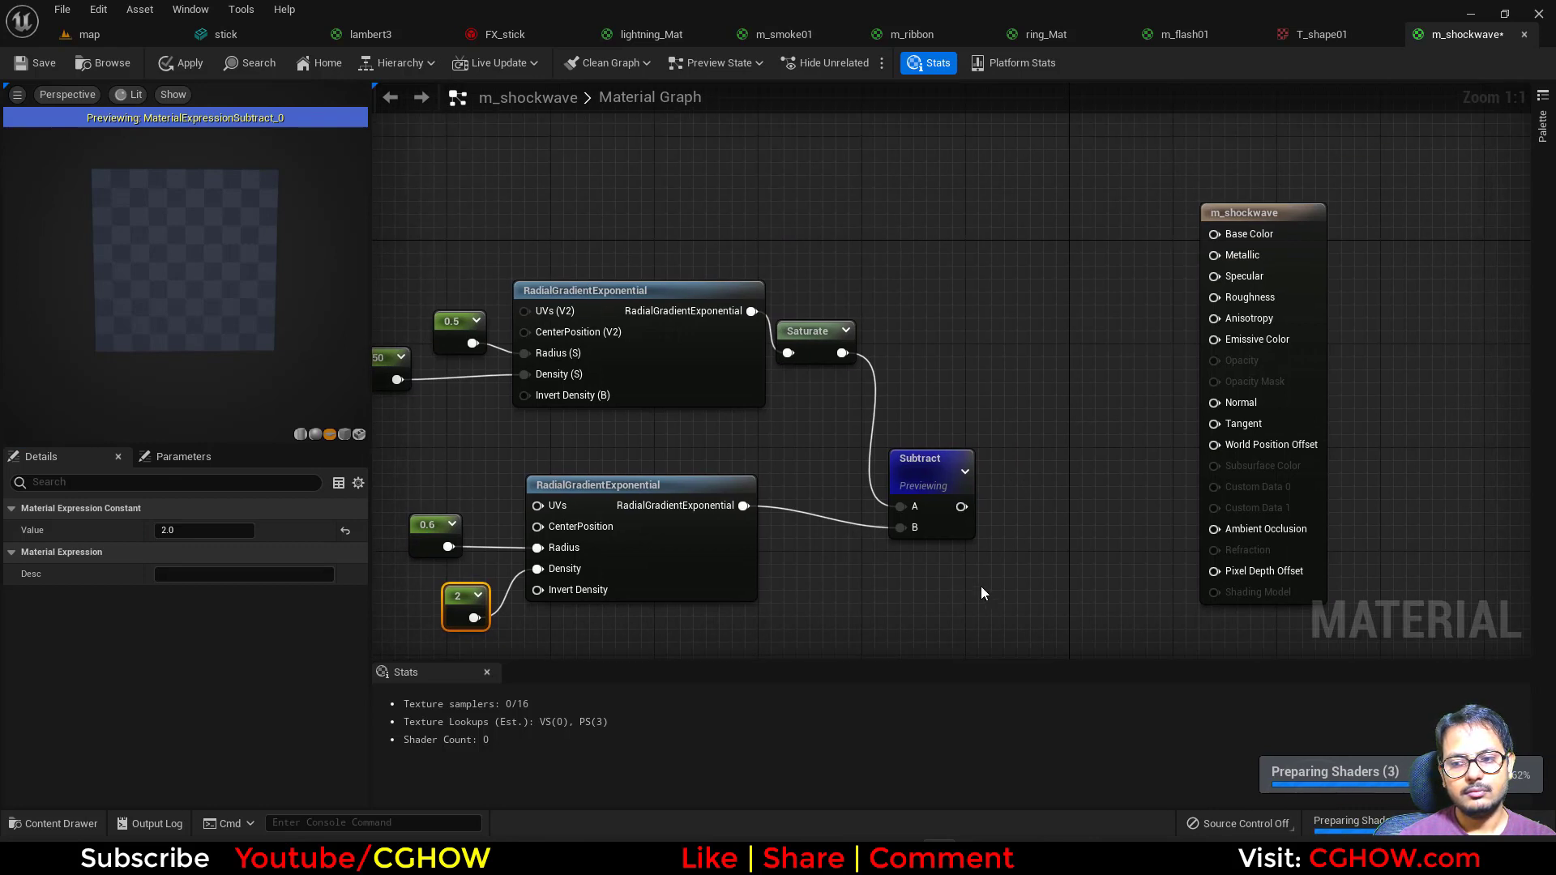
Try values of 0.5 and 5 for the lower gradient's Density constant and delete that constant
{"action": "left_click", "coordinate": [203, 530]}
{"action": "type", "text": ".5"}
{"action": "key", "text": "Return"}
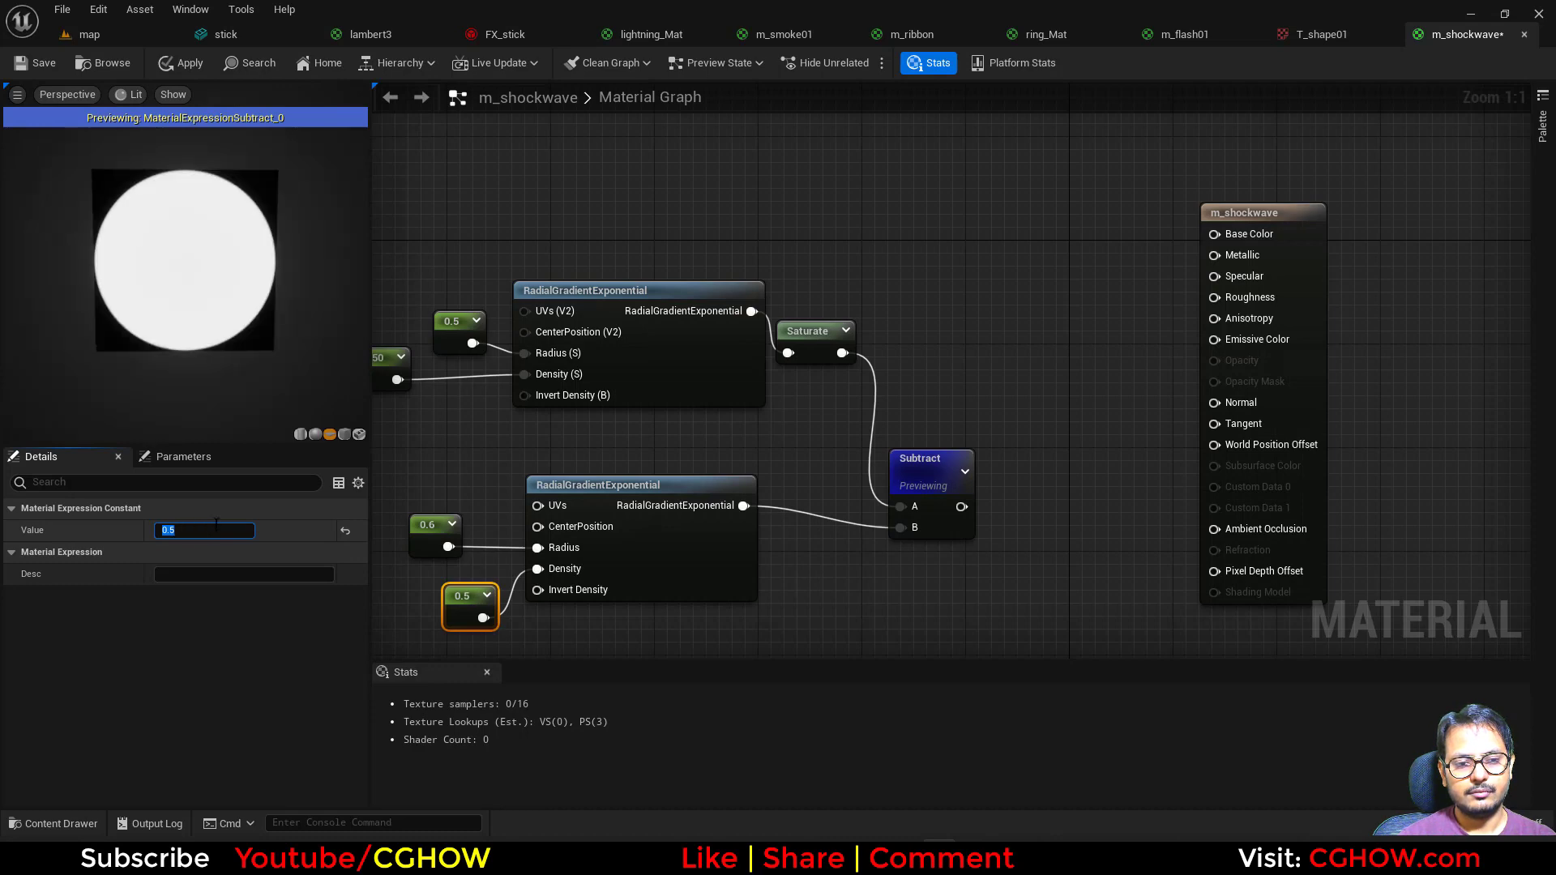
{"action": "type", "text": "5"}
{"action": "key", "text": "Return"}
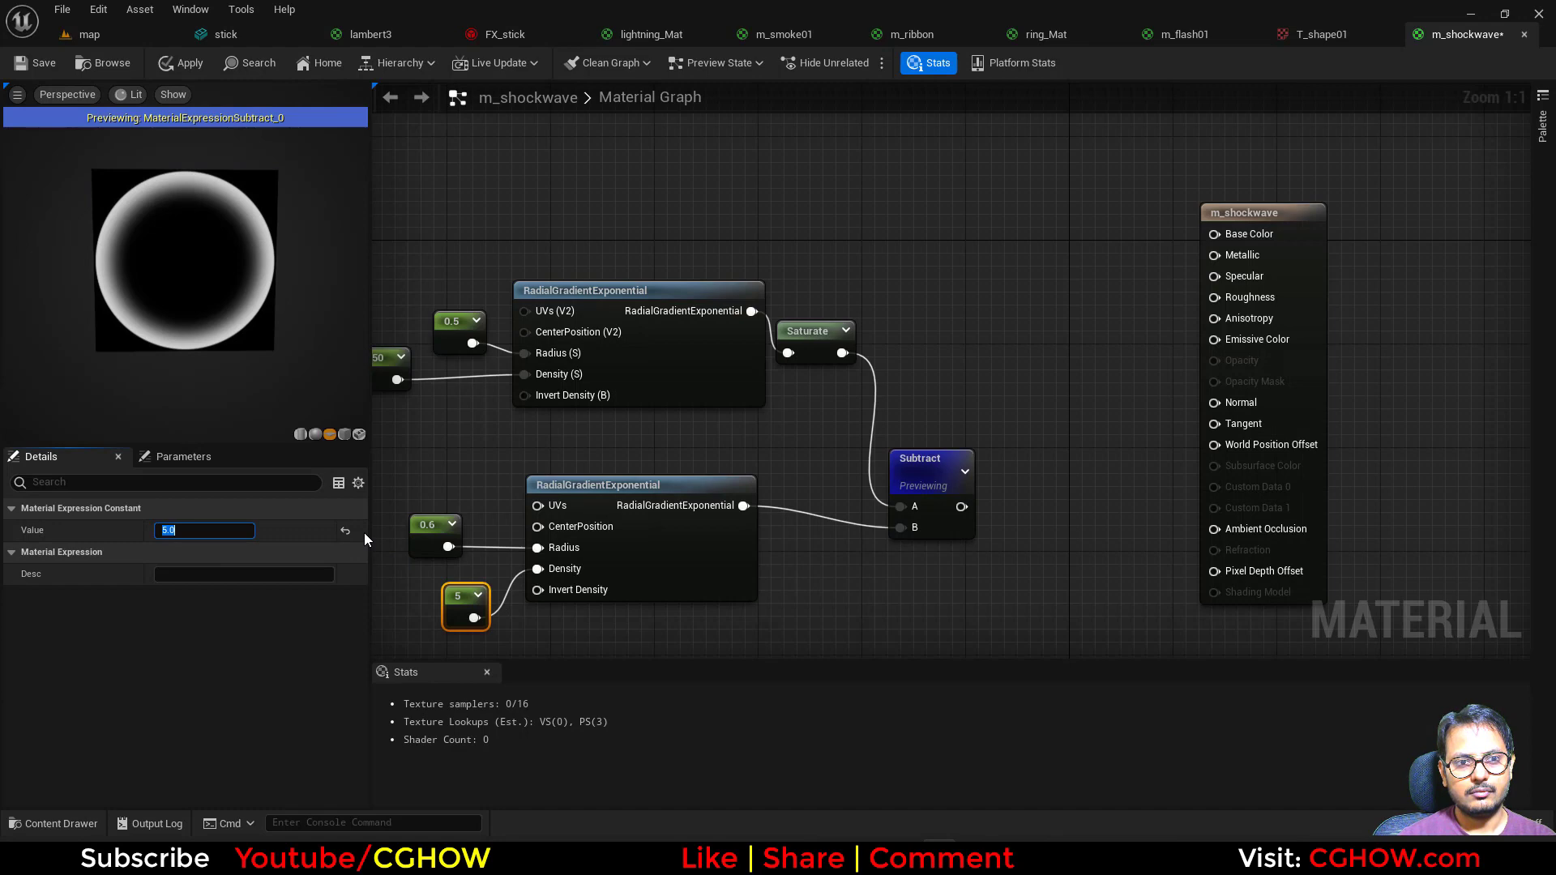
{"action": "left_click", "coordinate": [456, 604]}
{"action": "key", "text": "Delete"}
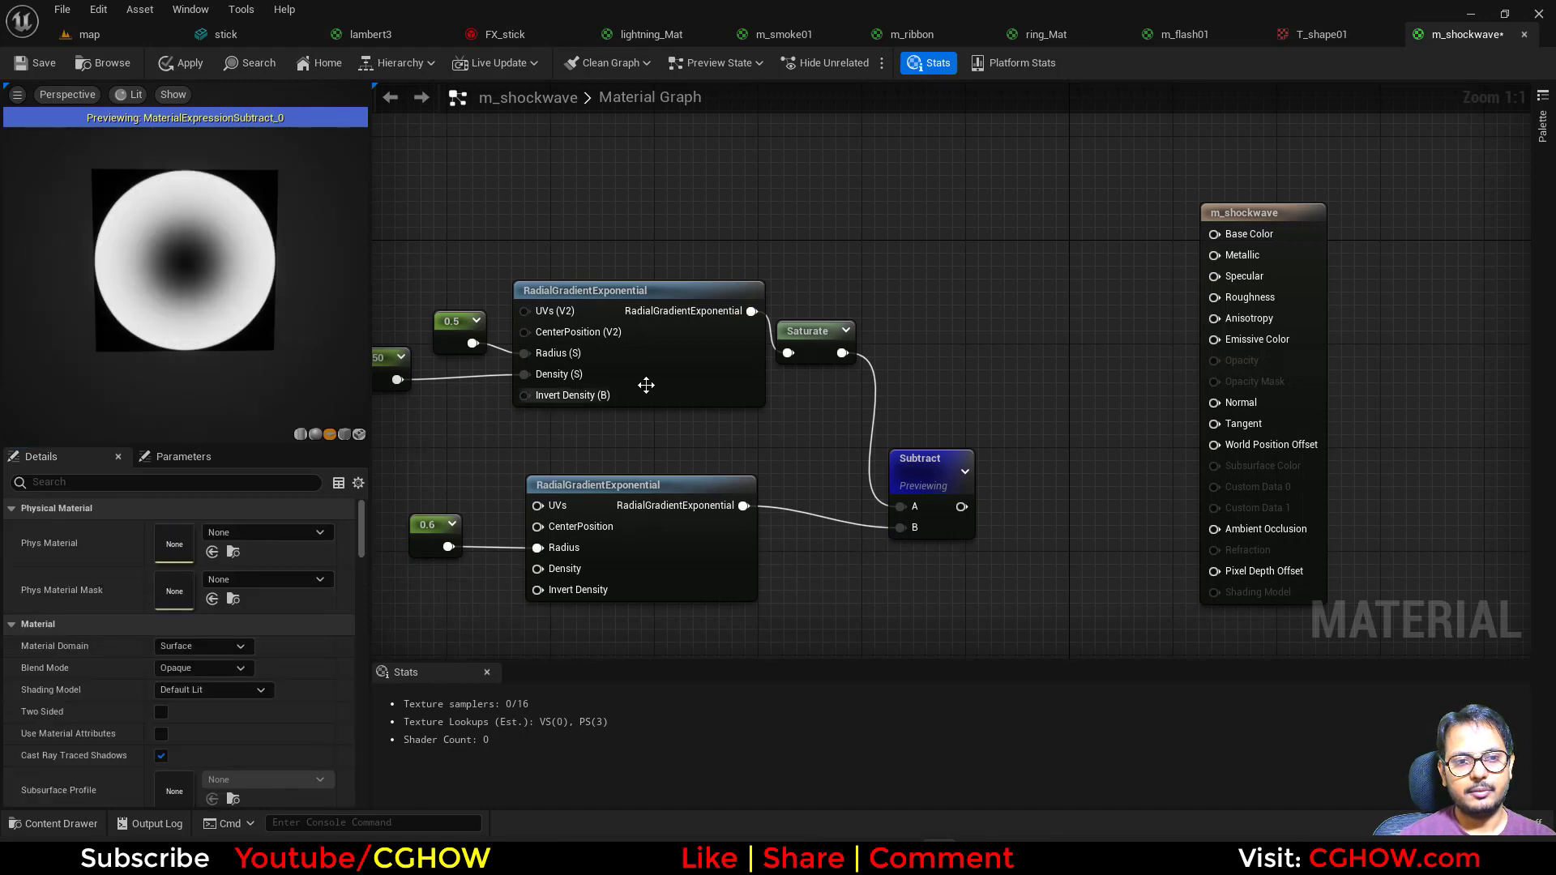
Set the lower gradient's Radius constant to 0.8
{"action": "left_click", "coordinate": [437, 553]}
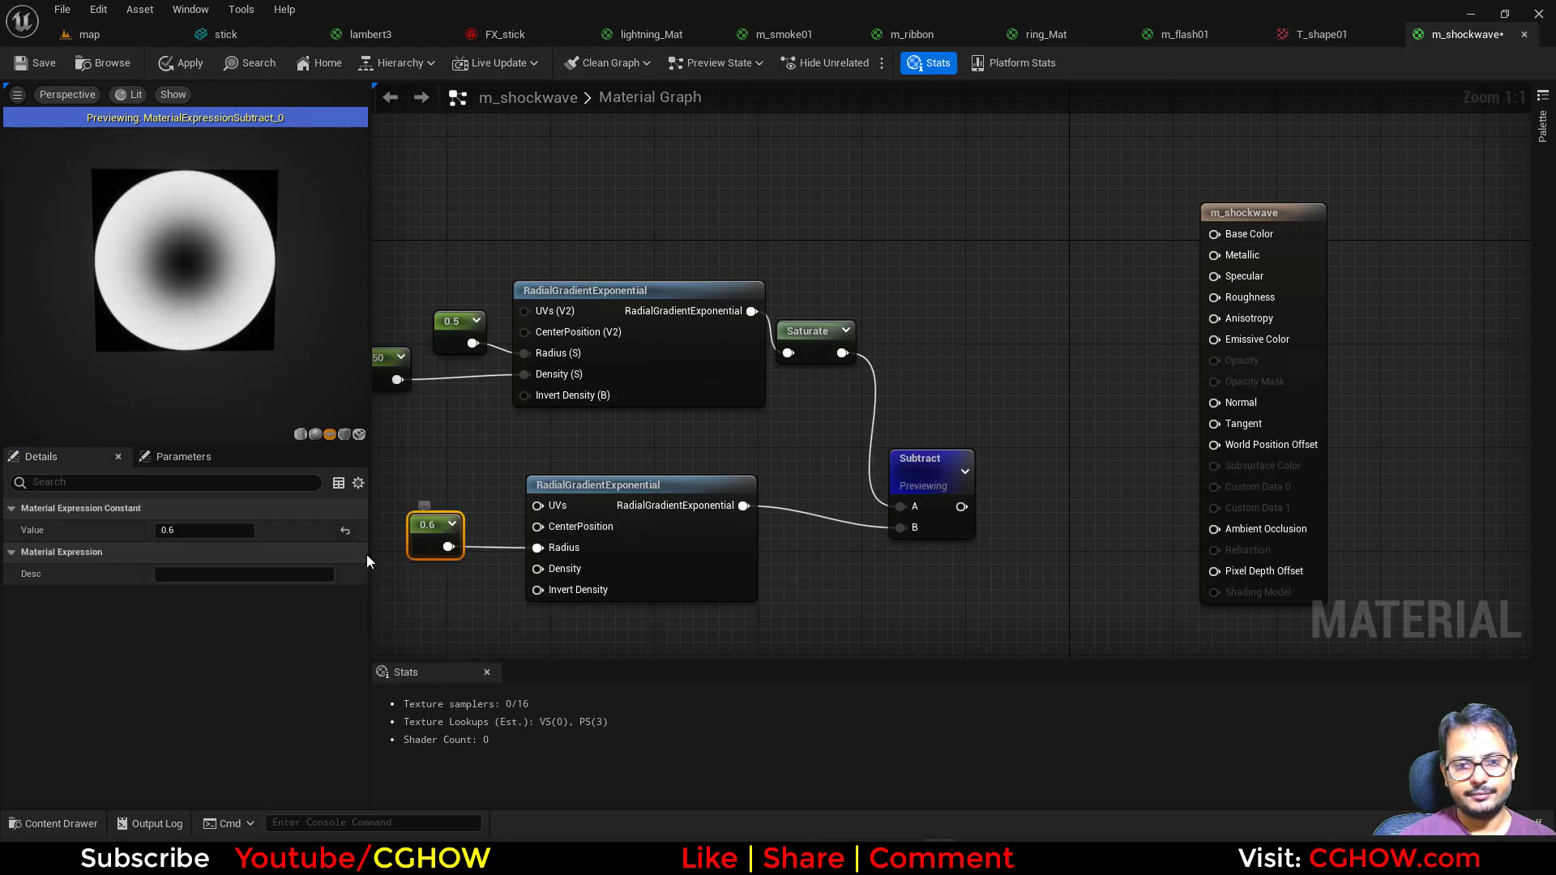
{"action": "left_click", "coordinate": [222, 530]}
{"action": "key", "text": "BackSpace"}
{"action": "type", "text": "0.8"}
{"action": "key", "text": "Return"}
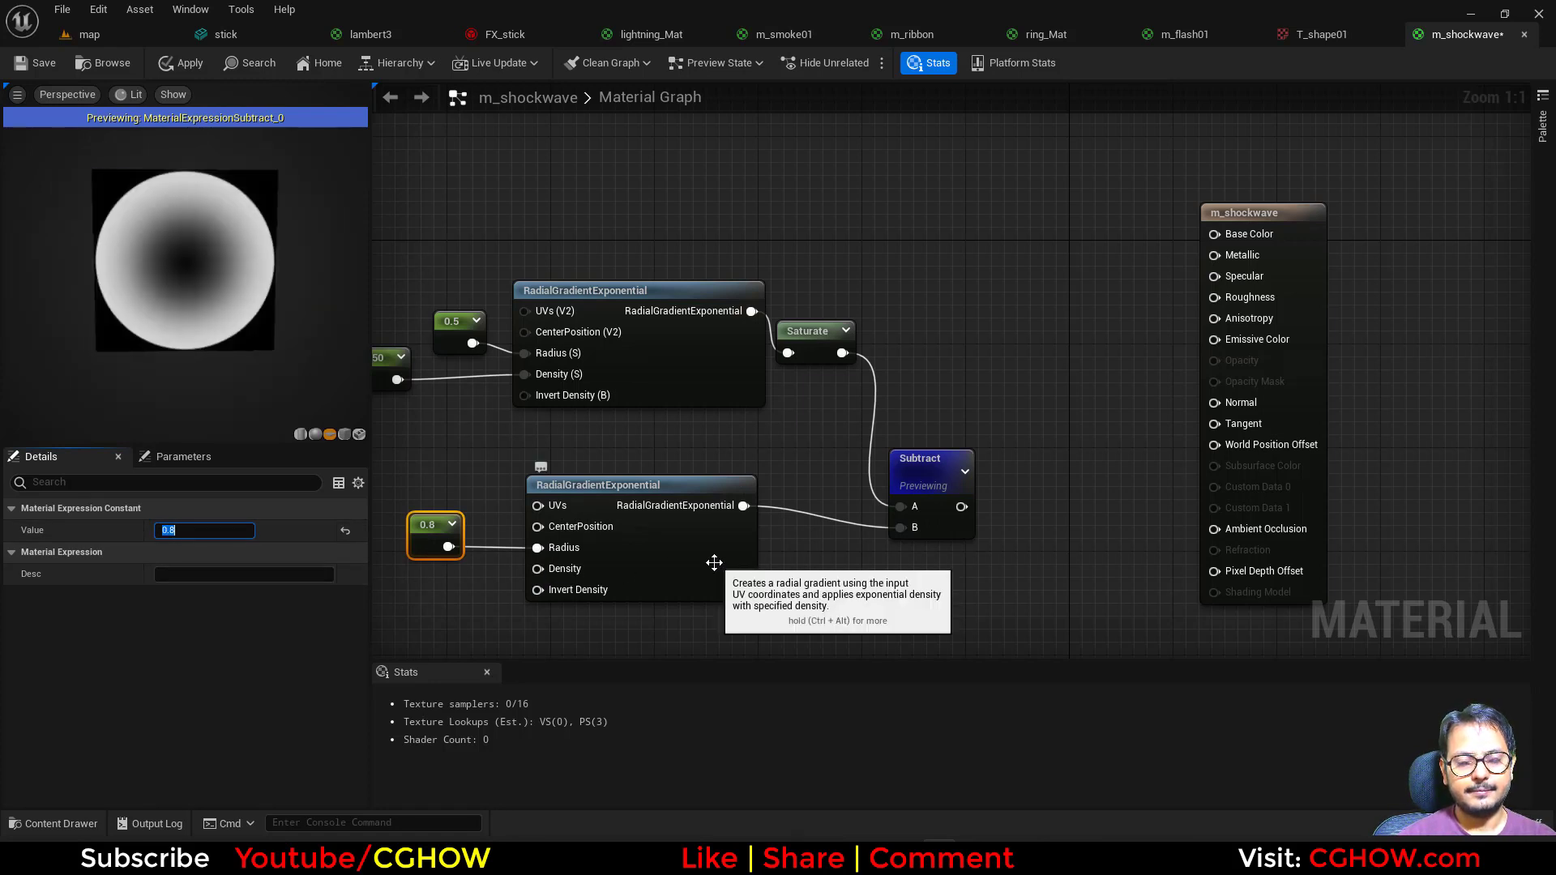
Add a Texture Sample node above the gradient nodes and assign the noise_blur texture to it
{"action": "right_click_drag", "start_coordinate": [790, 352], "coordinate": [849, 466]}
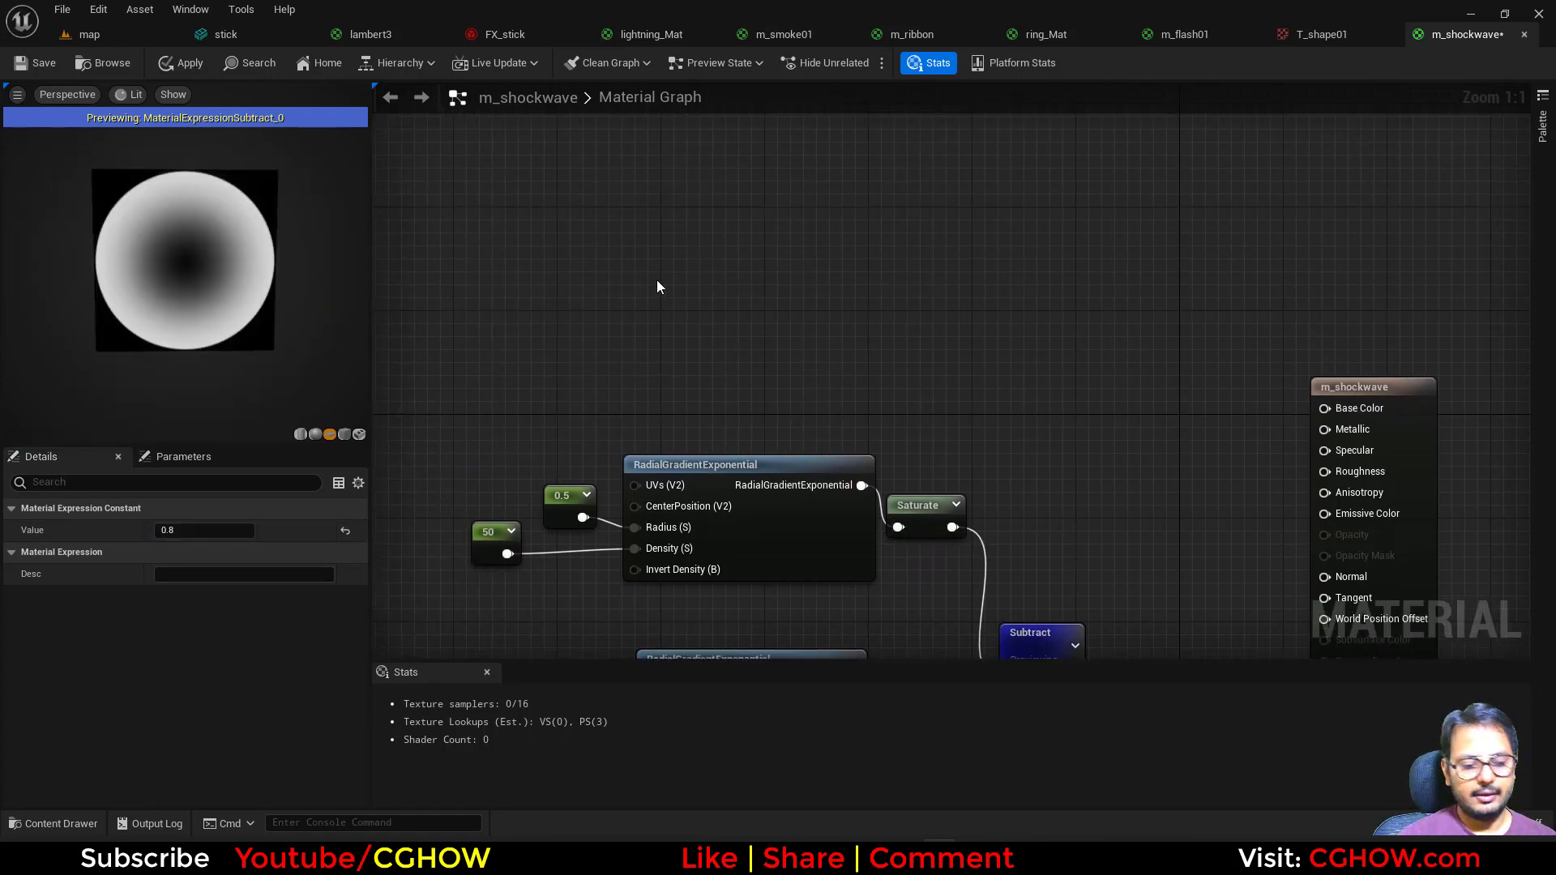
{"action": "left_click", "coordinate": [597, 236]}
{"action": "left_click", "coordinate": [238, 665]}
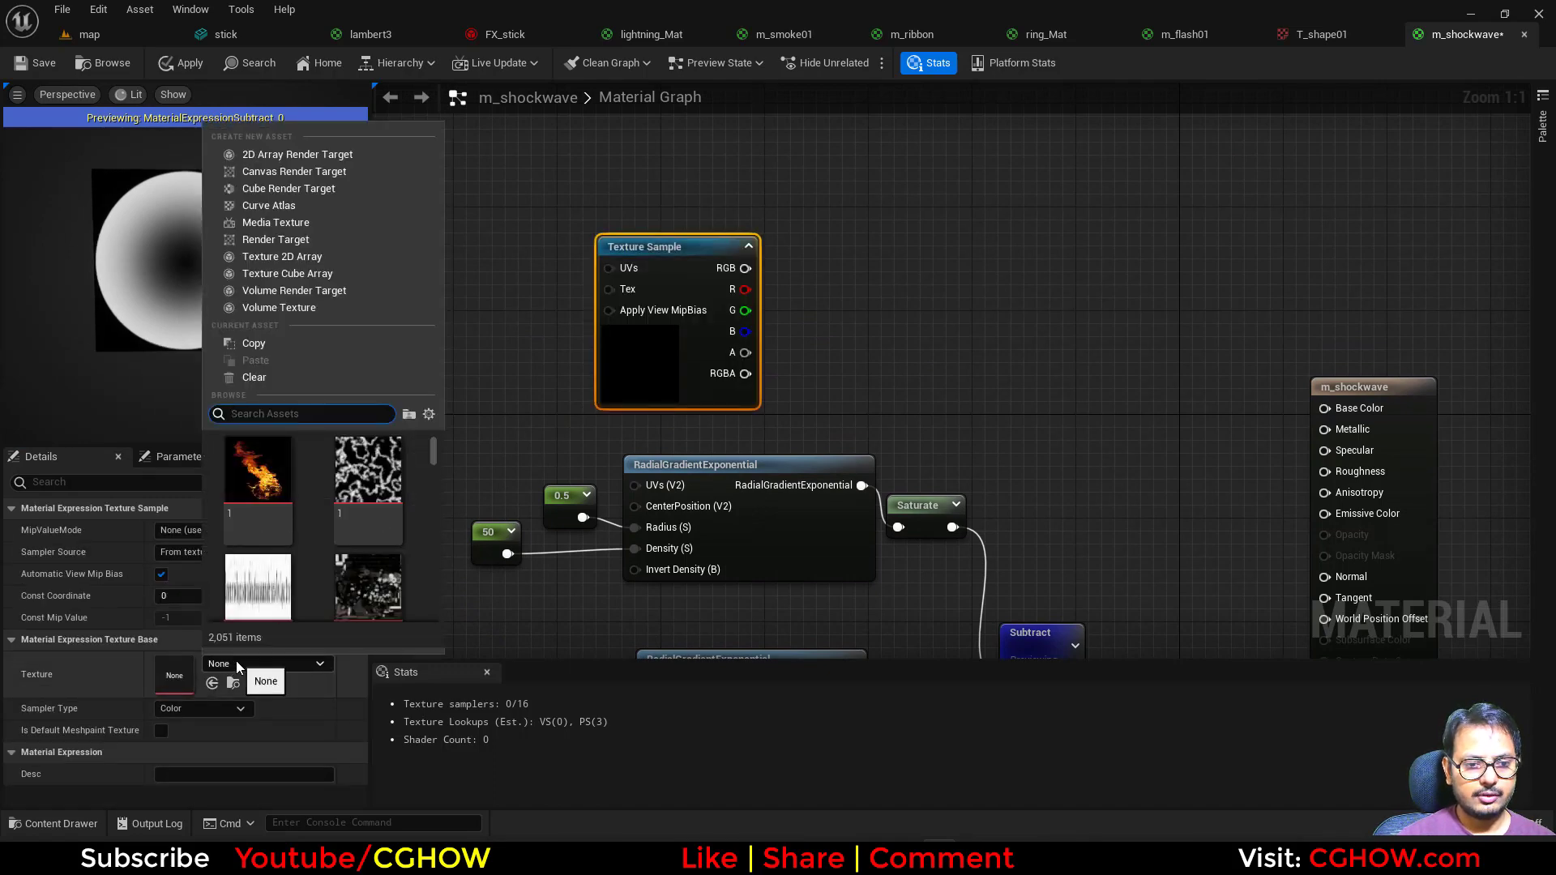
{"action": "type", "text": "blu"}
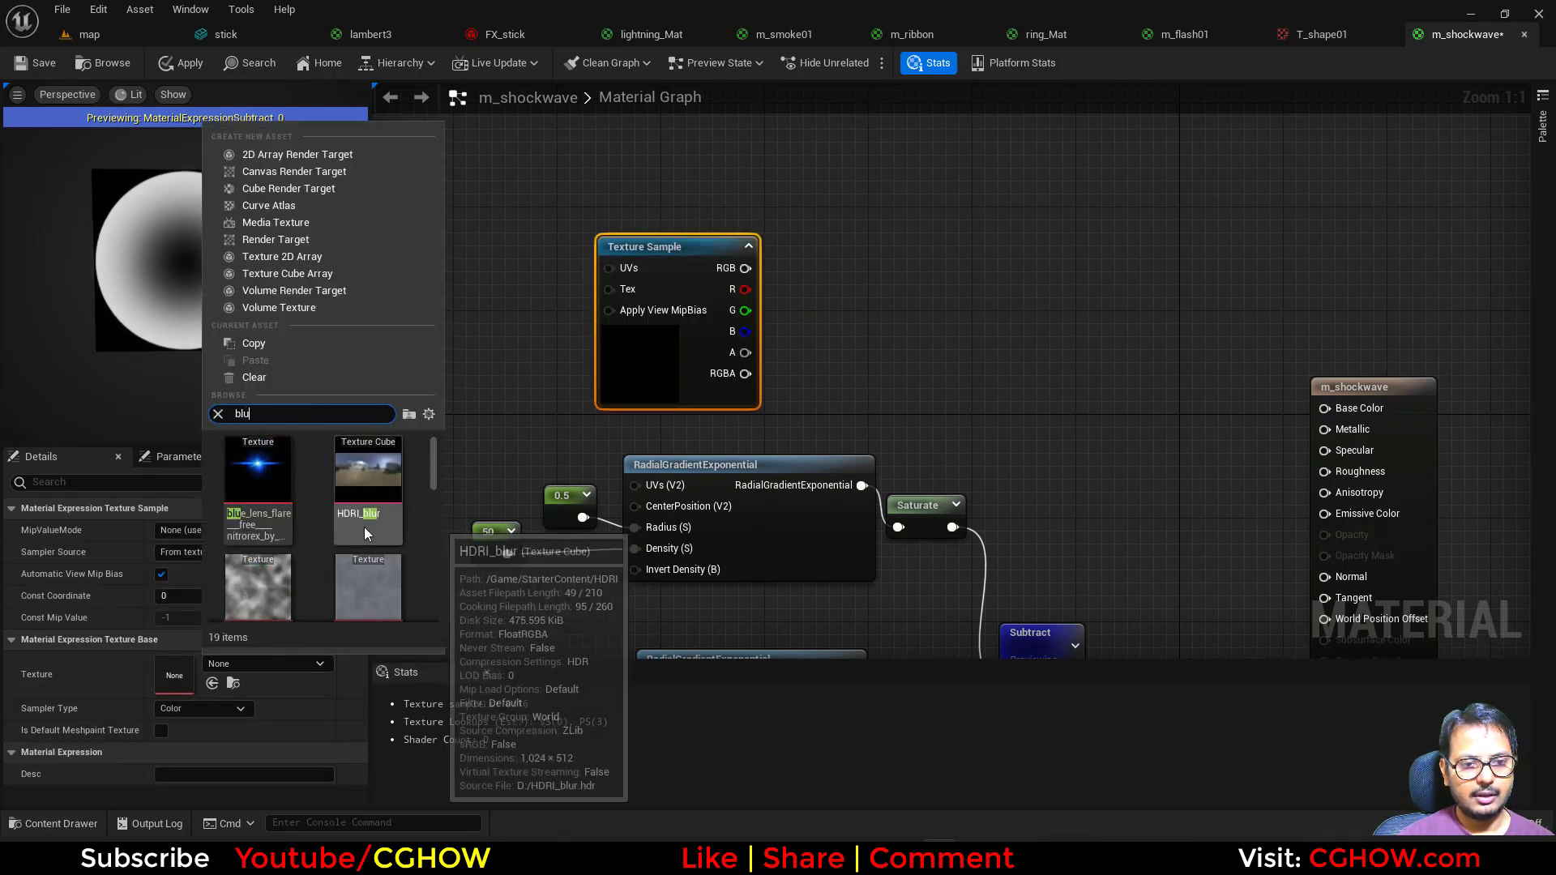
{"action": "left_click", "coordinate": [279, 586]}
Add a VectorToRadialValue node, connect its Radial Coordinates to the Texture Sample's UVs, and preview the Texture Sample
{"action": "right_click_drag", "start_coordinate": [513, 405], "coordinate": [587, 271]}
{"action": "right_click", "coordinate": [587, 271]}
{"action": "type", "text": "vec"}
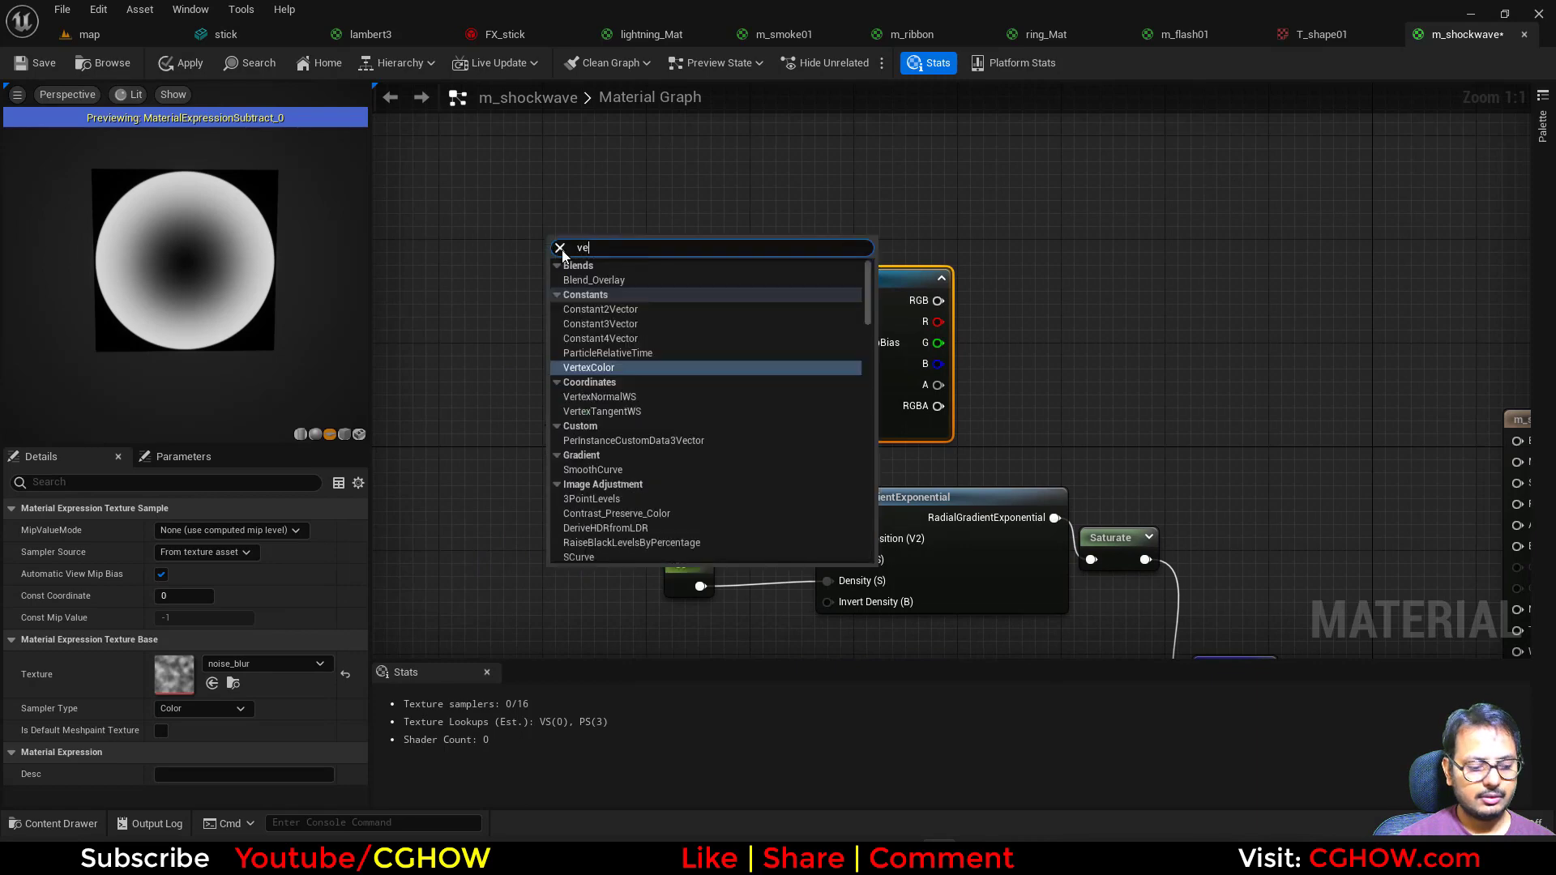
{"action": "scroll", "coordinate": [642, 465], "scroll_direction": "down", "scroll_amount": 3}
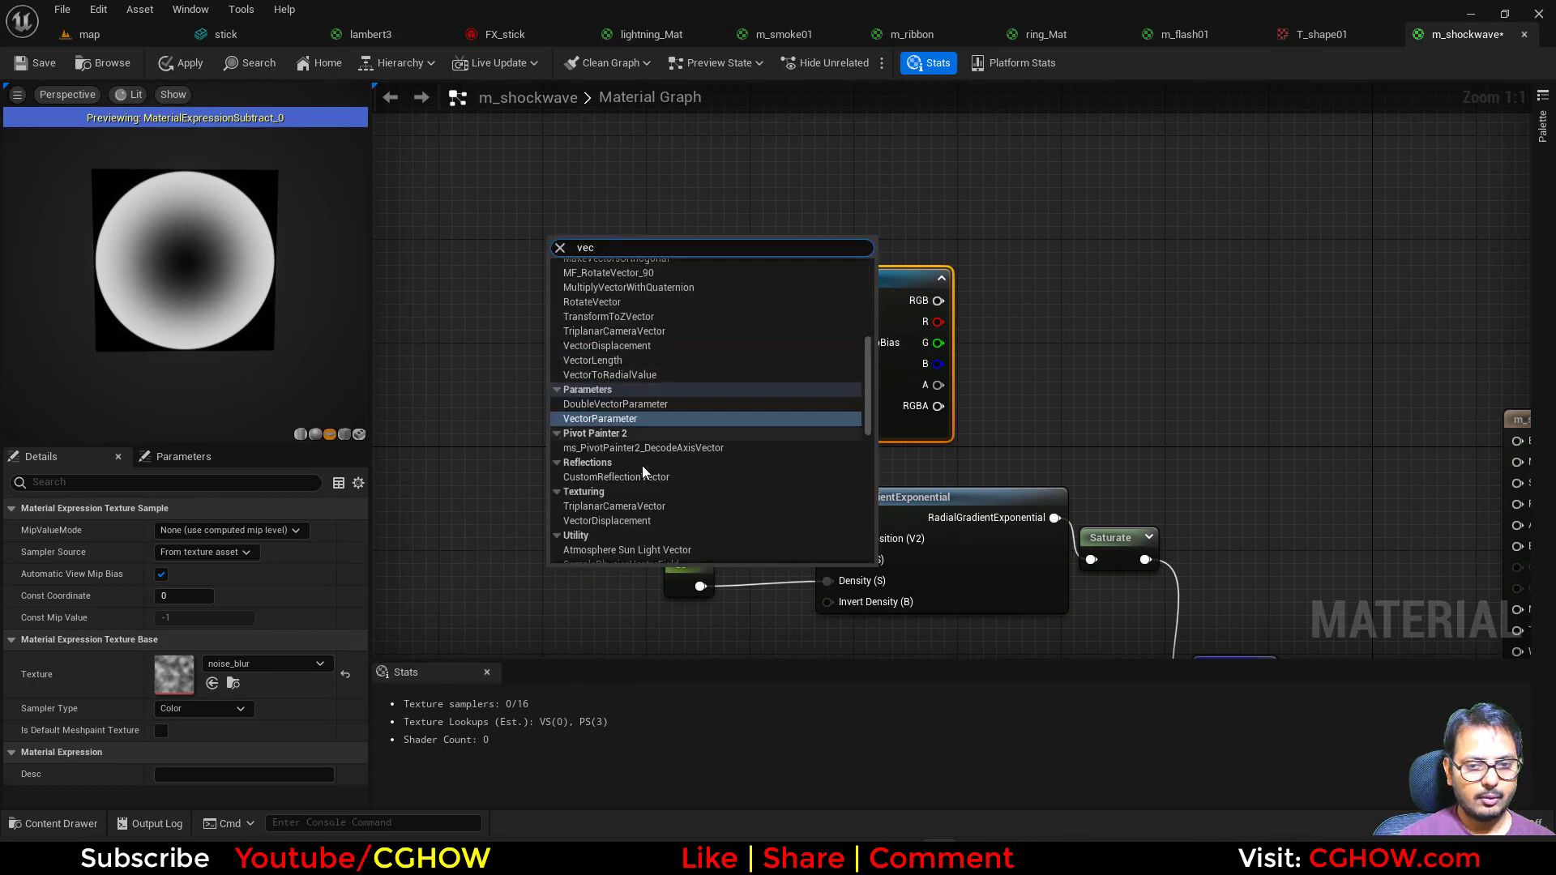
{"action": "left_click", "coordinate": [624, 371]}
{"action": "left_click_drag", "start_coordinate": [666, 323], "coordinate": [494, 337]}
{"action": "left_click_drag", "start_coordinate": [629, 298], "coordinate": [802, 301]}
{"action": "left_click", "coordinate": [835, 279]}
{"action": "key", "text": "space"}
{"action": "right_click_drag", "start_coordinate": [999, 397], "coordinate": [831, 381]}
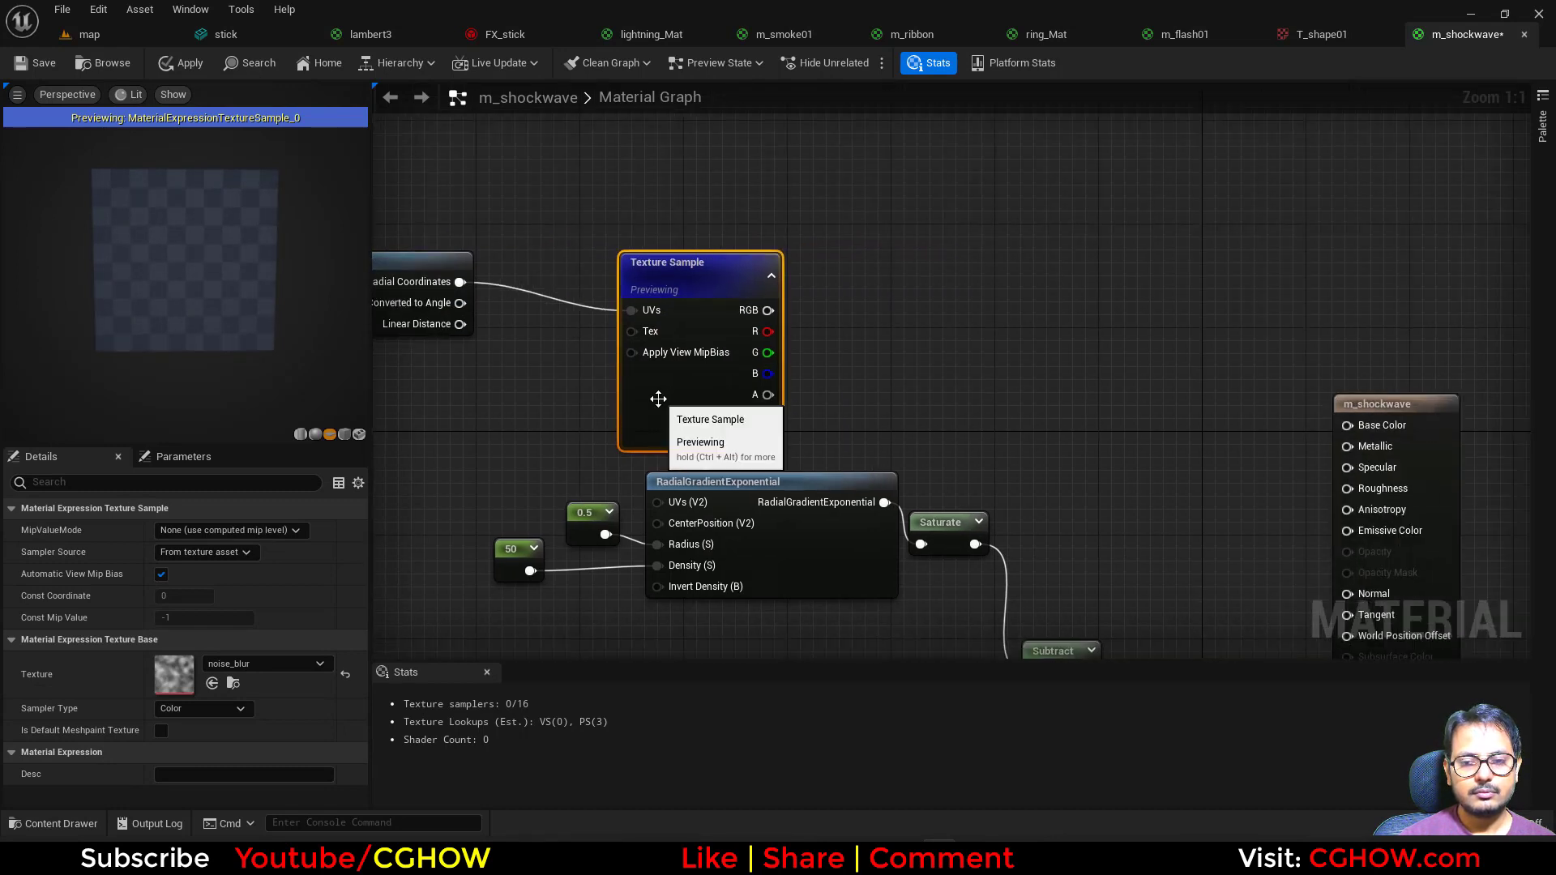
Move the Texture Sample slightly up and set its MipValueMode to MipLevel (absolute, 0 is full resolution)
{"action": "left_click_drag", "start_coordinate": [655, 393], "coordinate": [655, 367]}
{"action": "right_click_drag", "start_coordinate": [1057, 419], "coordinate": [877, 351]}
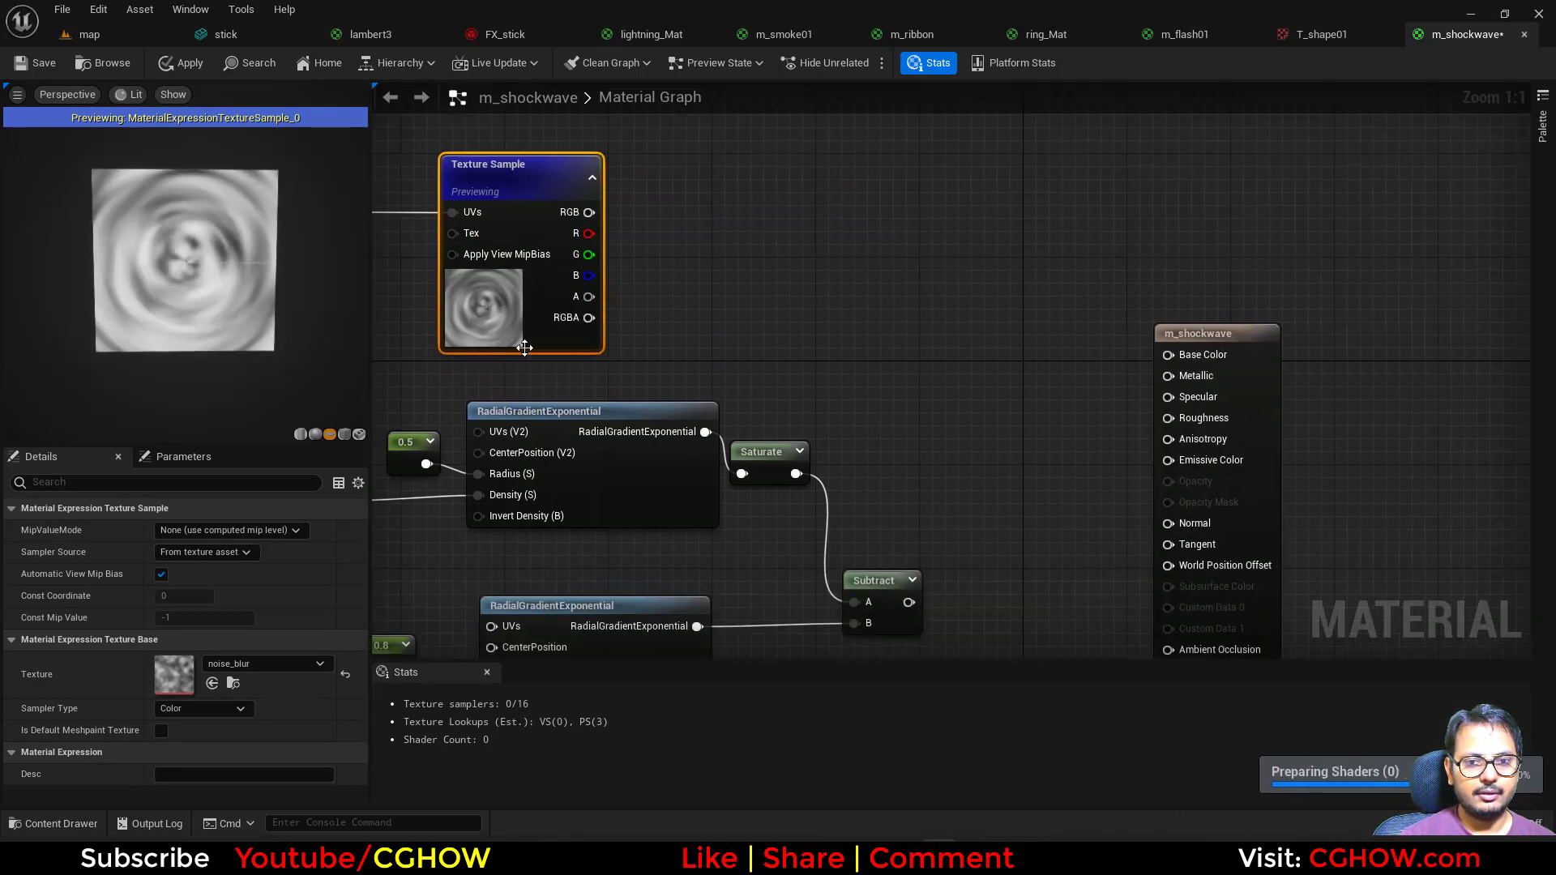
{"action": "left_click", "coordinate": [201, 532]}
{"action": "left_click", "coordinate": [196, 561]}
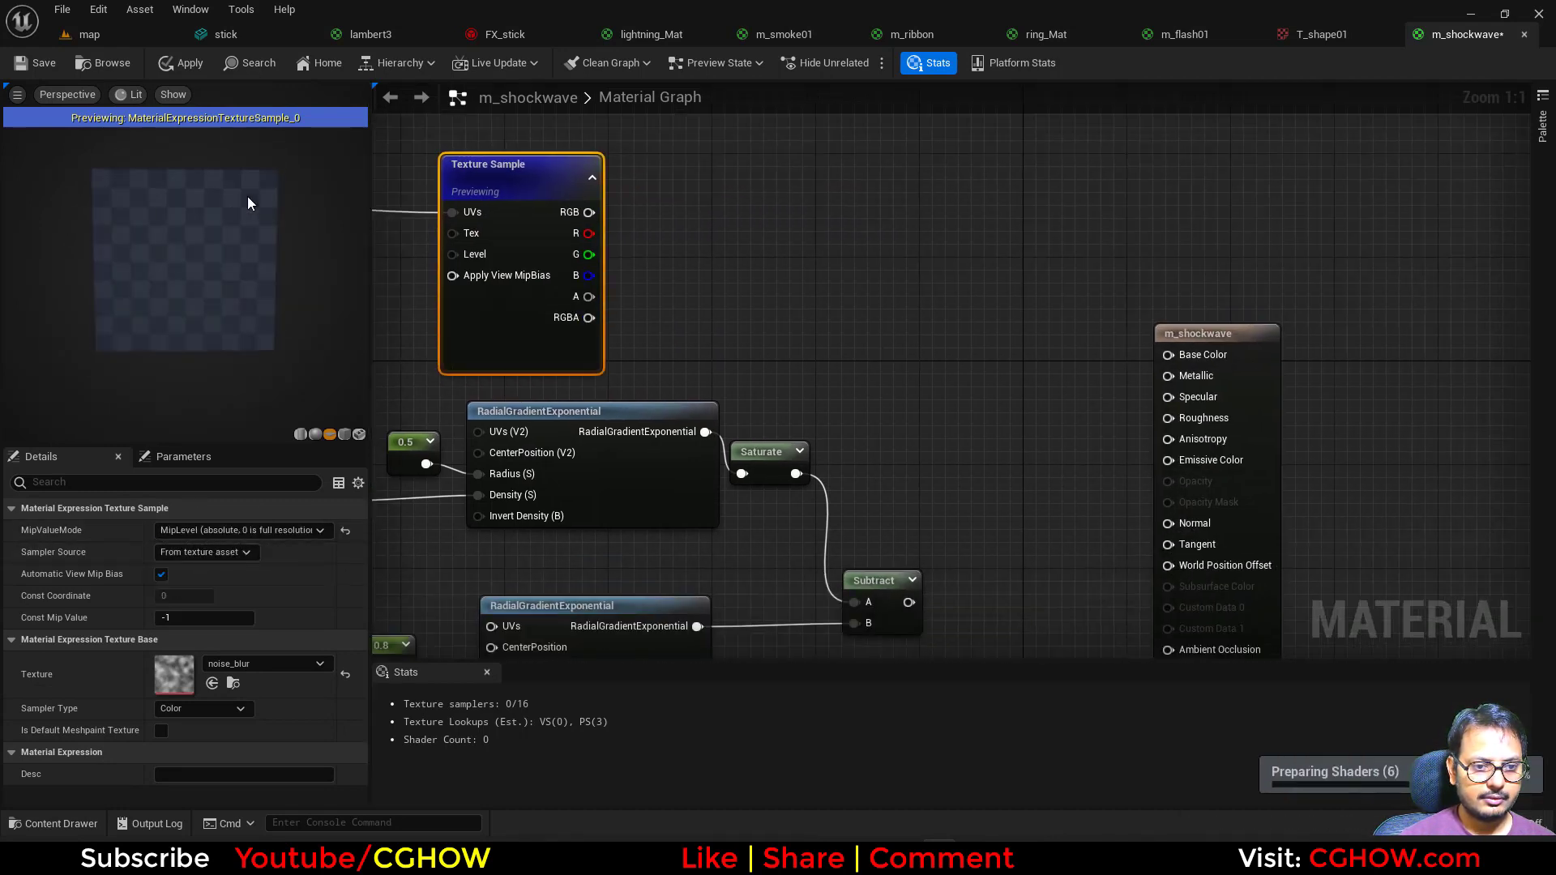
Add a Multiply node with the texture's R channel in A and the Subtract output in B, and preview it
{"action": "right_click_drag", "start_coordinate": [741, 319], "coordinate": [623, 238]}
{"action": "left_click", "coordinate": [785, 306]}
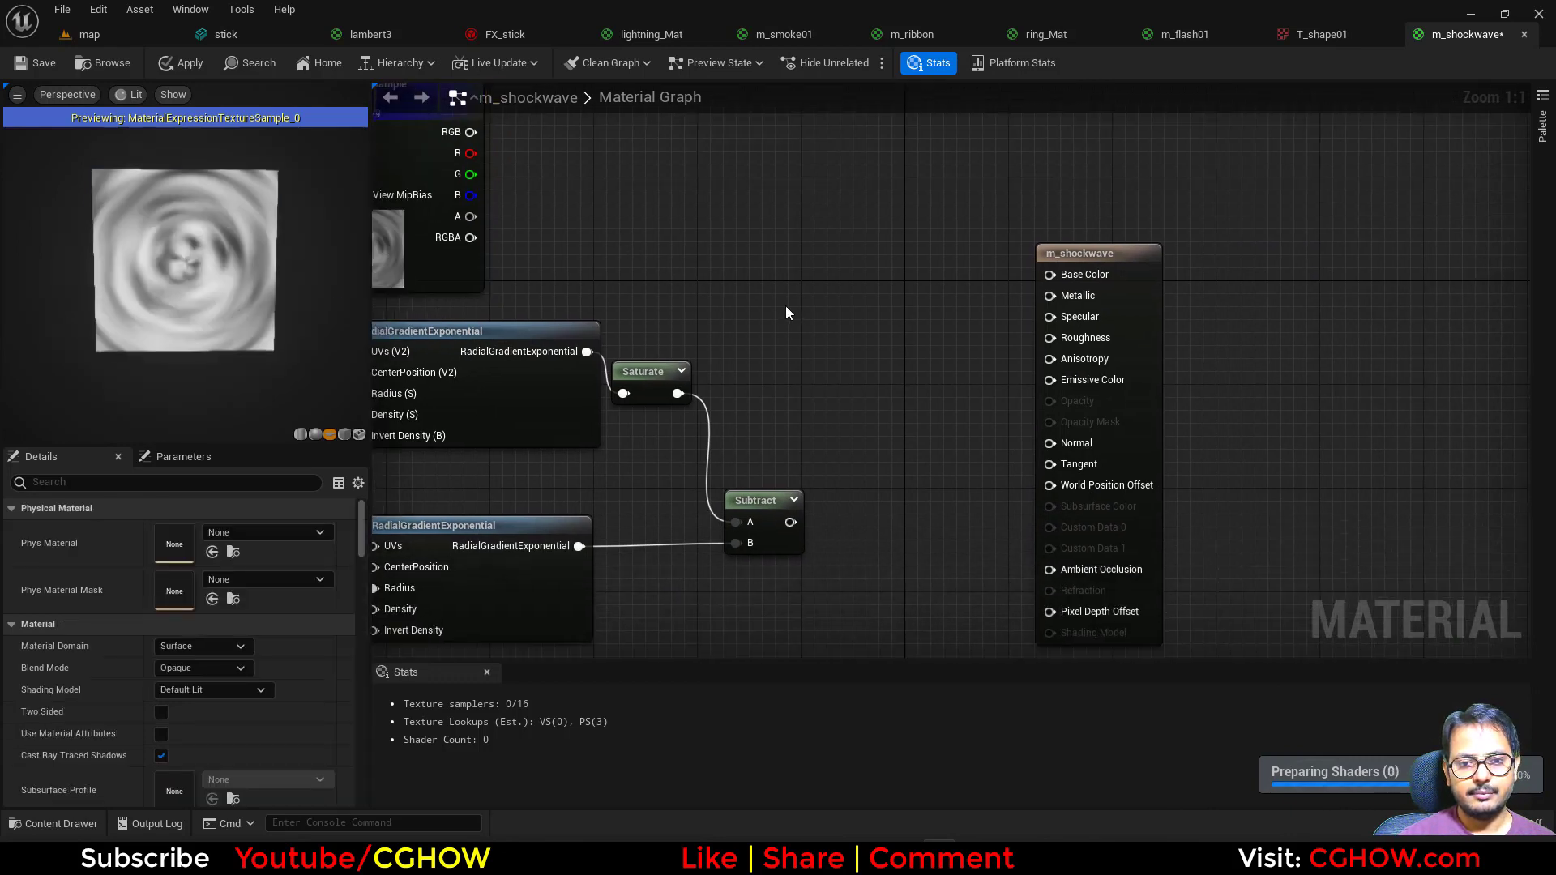
{"action": "left_click", "coordinate": [802, 267]}
{"action": "left_click_drag", "start_coordinate": [790, 522], "coordinate": [818, 310]}
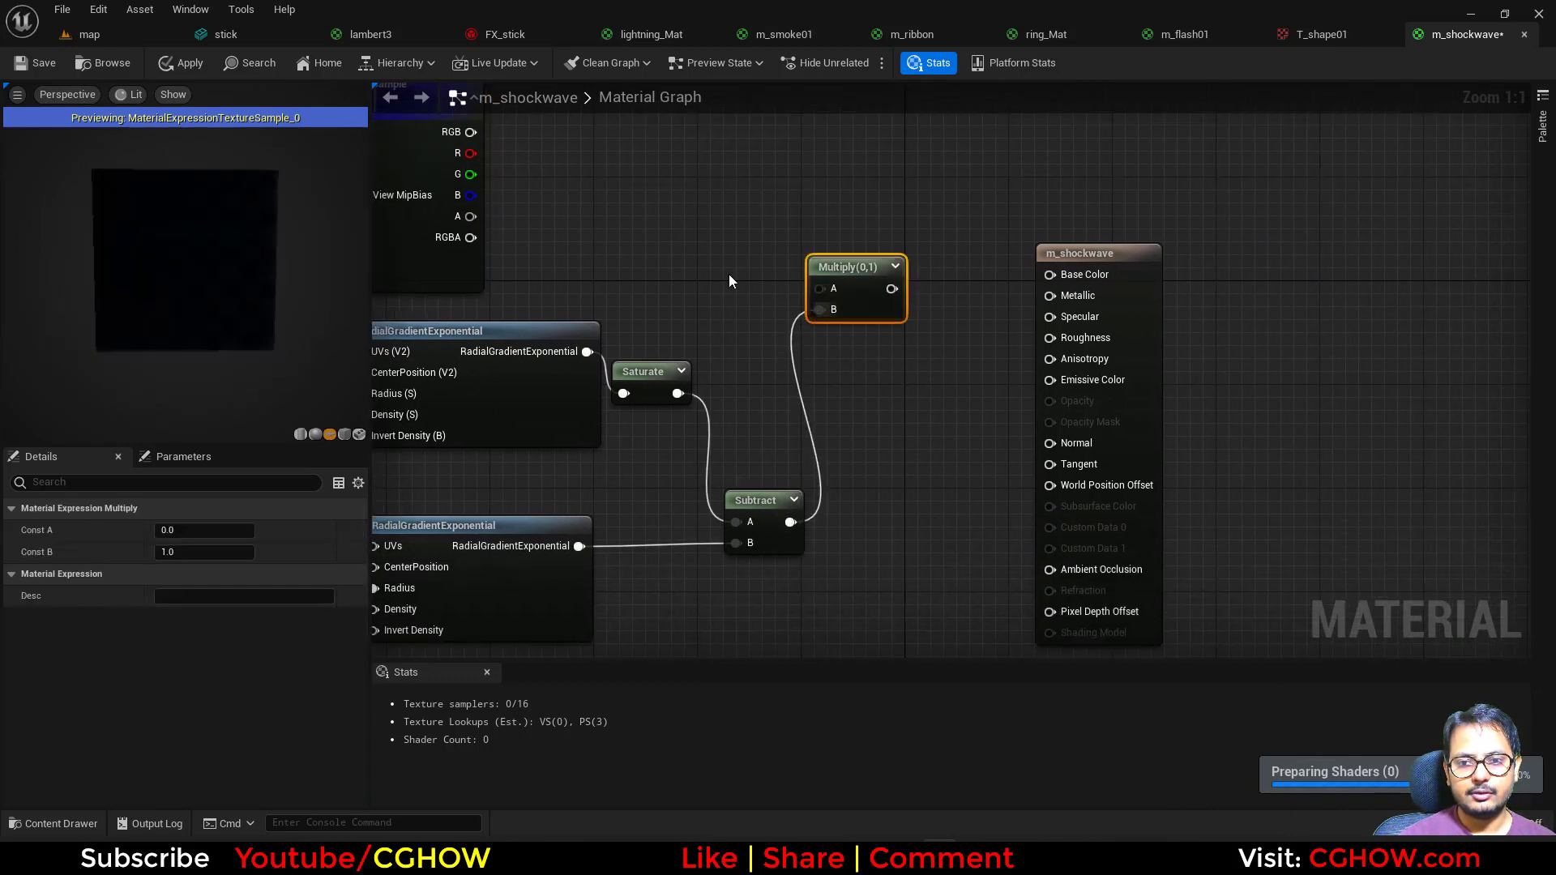
{"action": "left_click_drag", "start_coordinate": [469, 152], "coordinate": [820, 289]}
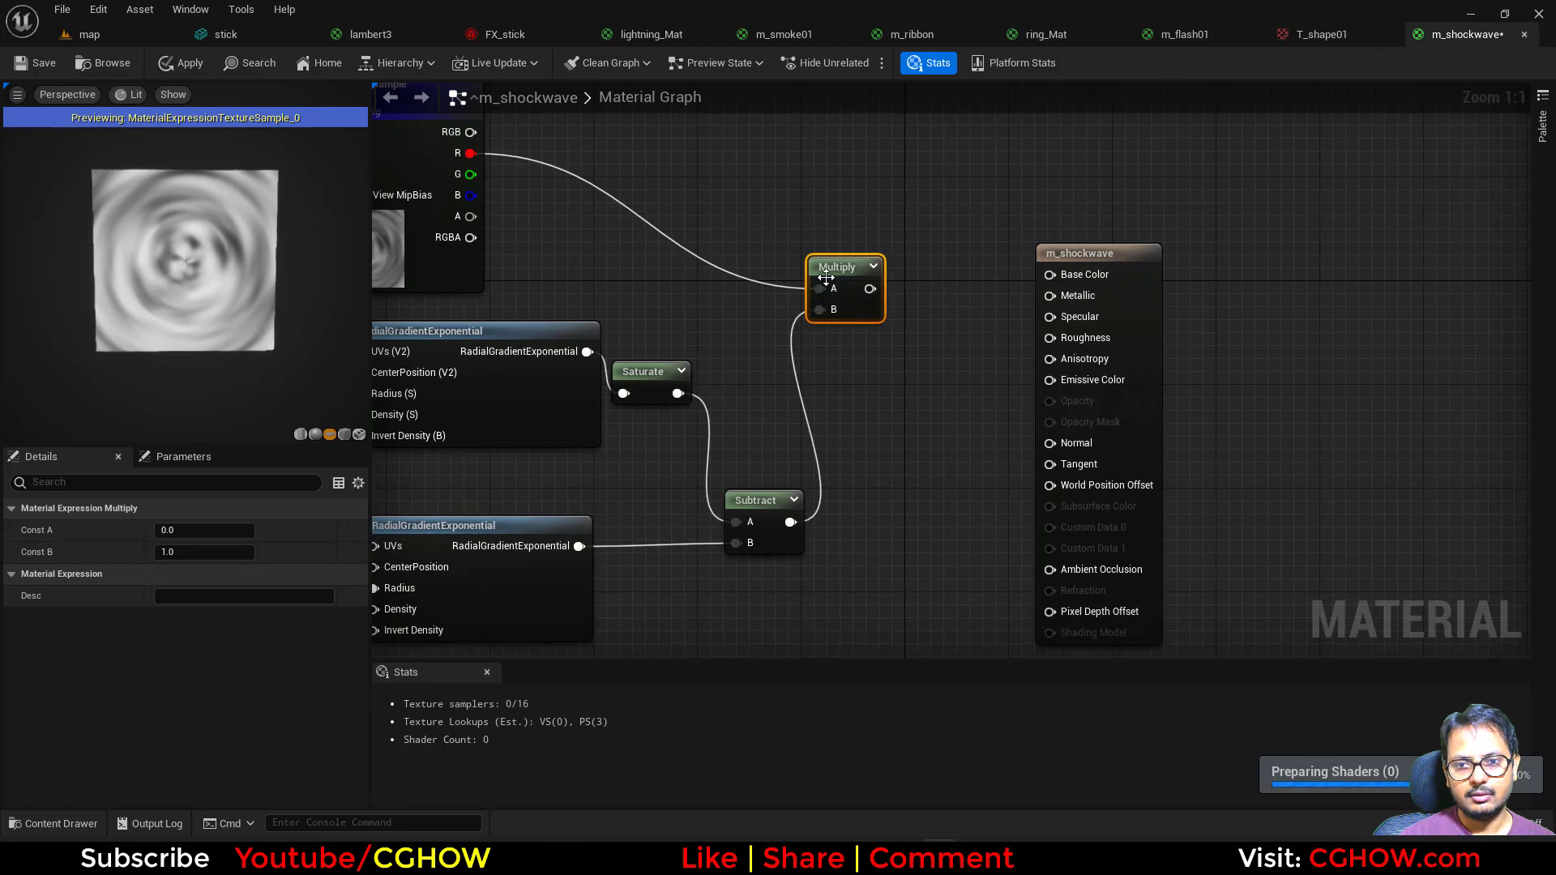
{"action": "key", "text": "space"}
Insert a Multiply node between the Radial Coordinates output and the Texture Sample's UVs, and preview the Texture Sample
{"action": "right_click_drag", "start_coordinate": [668, 342], "coordinate": [990, 395]}
{"action": "right_click_drag", "start_coordinate": [593, 329], "coordinate": [729, 366]}
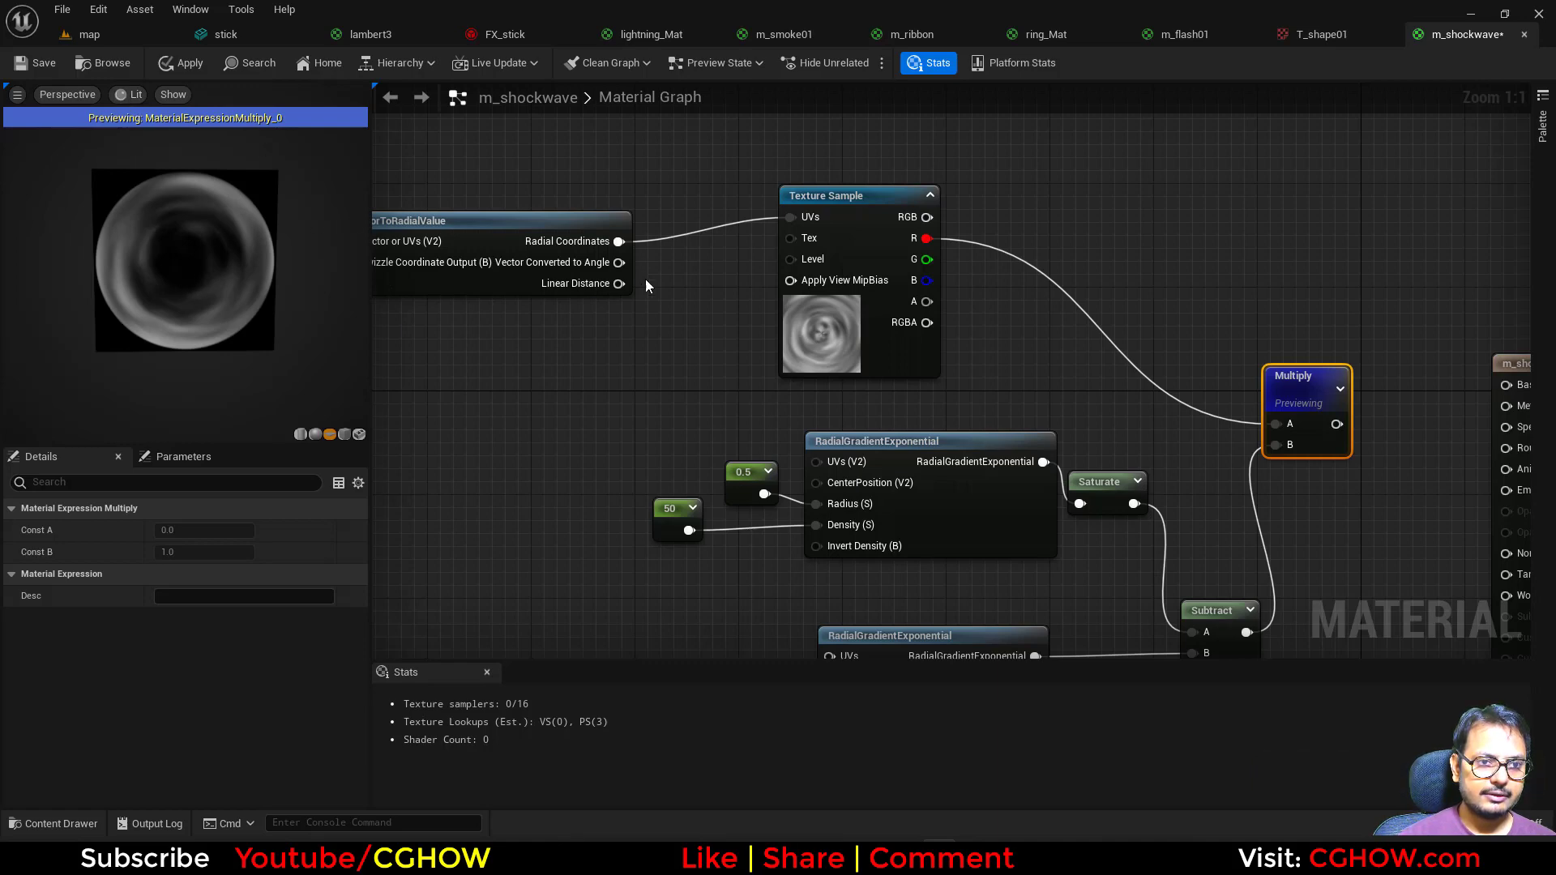
{"action": "left_click_drag", "start_coordinate": [586, 236], "coordinate": [794, 217]}
{"action": "key", "text": "m"}
{"action": "left_click", "coordinate": [622, 173]}
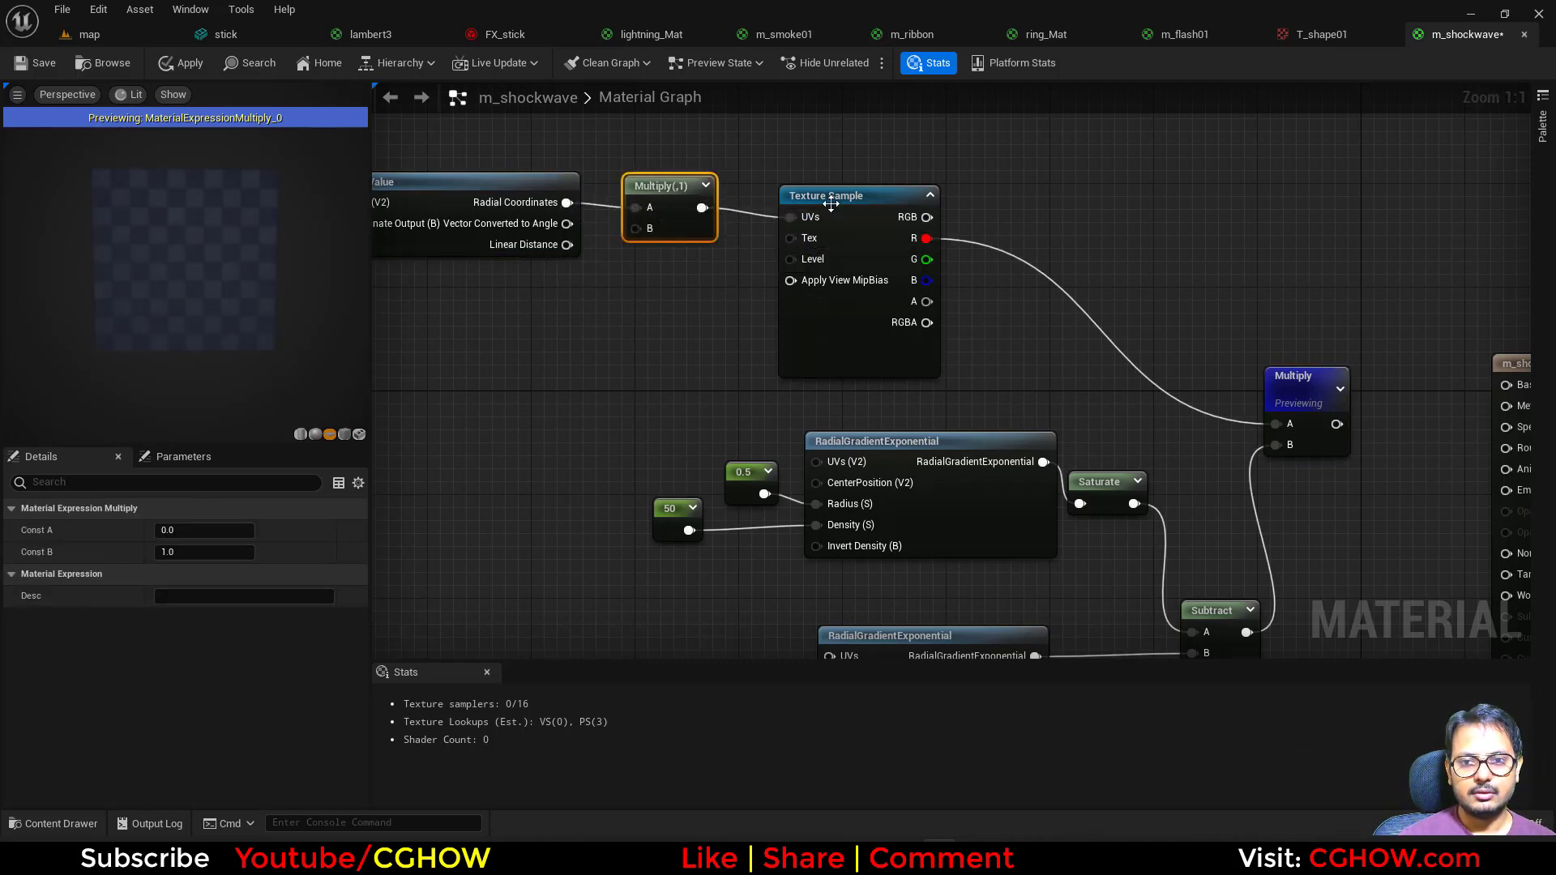
{"action": "left_click", "coordinate": [828, 199]}
{"action": "key", "text": "space"}
Add a Constant2Vector with R and G set to 1 and connect it to the UV Multiply's B input
{"action": "left_click", "coordinate": [621, 260]}
{"action": "left_click", "coordinate": [584, 260]}
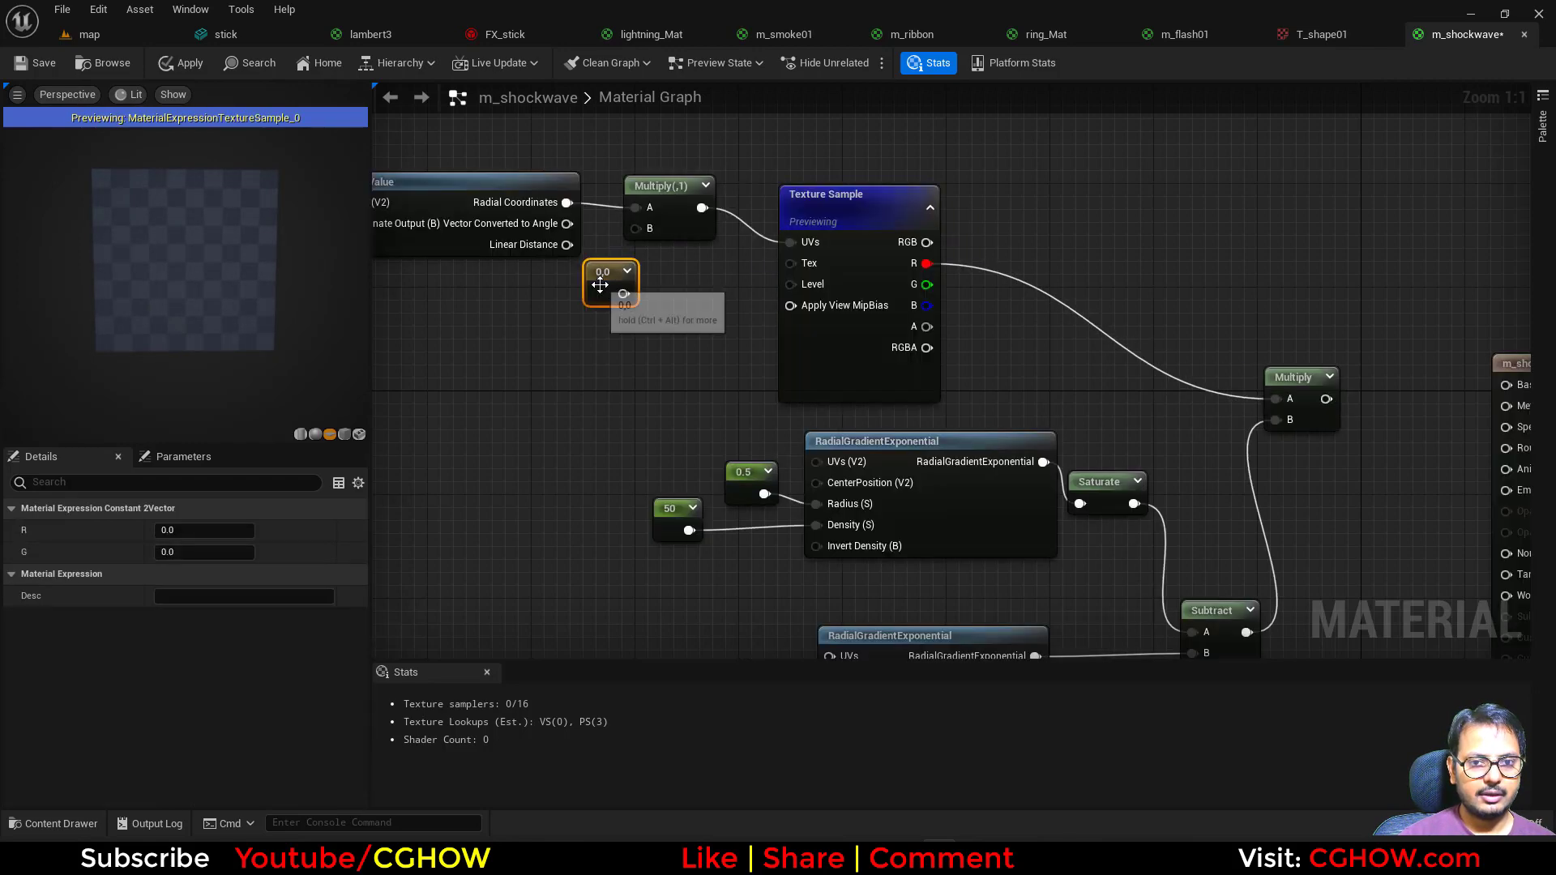
{"action": "left_click_drag", "start_coordinate": [623, 294], "coordinate": [563, 314]}
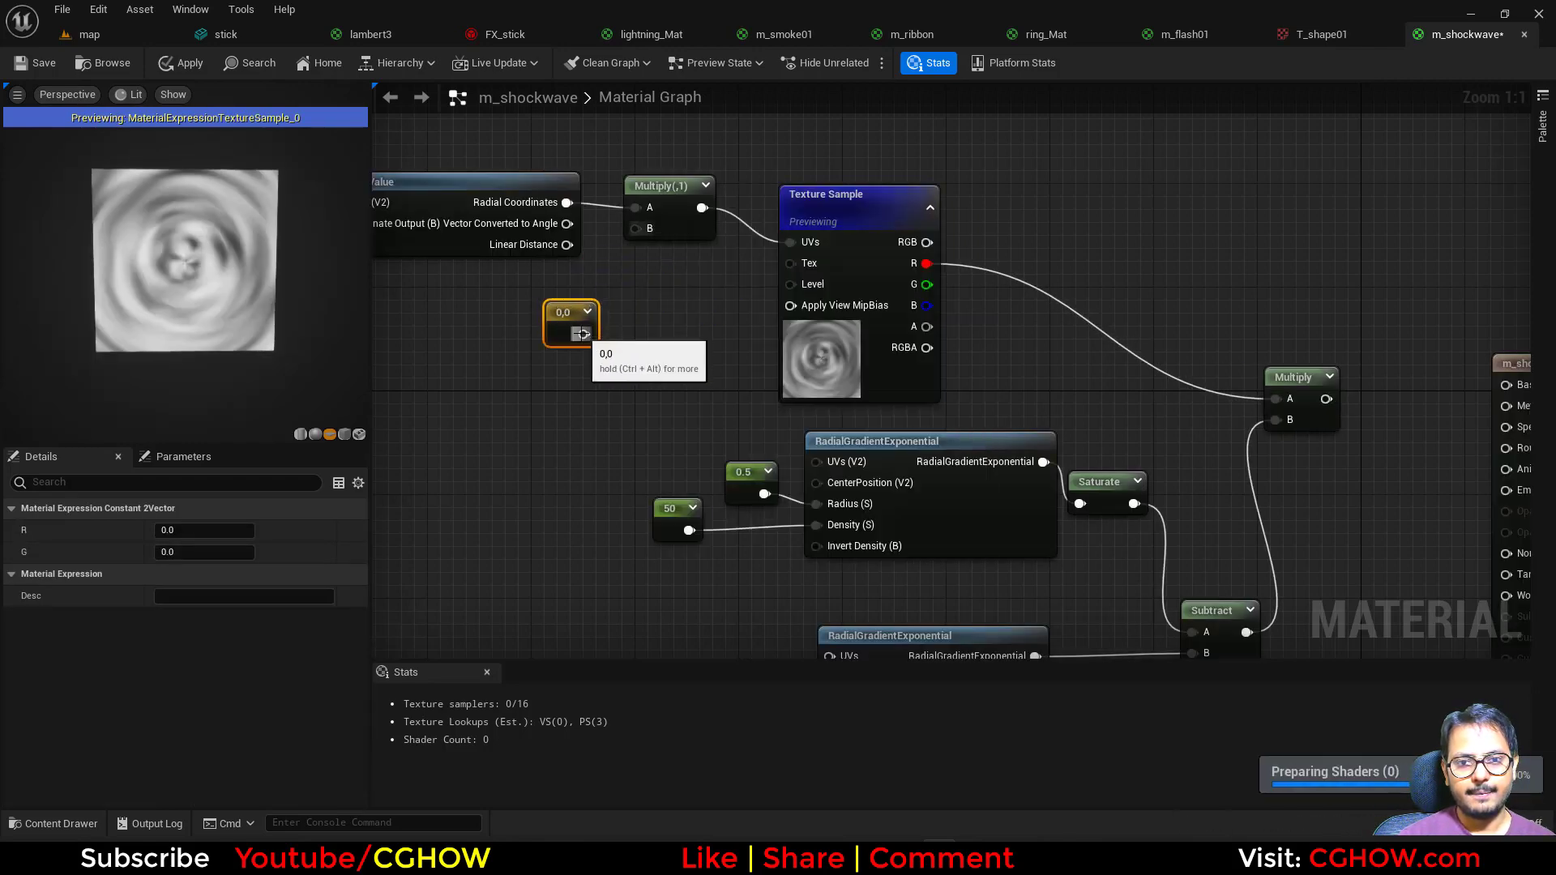
{"action": "left_click_drag", "start_coordinate": [639, 235], "coordinate": [635, 228]}
{"action": "left_click", "coordinate": [202, 530]}
{"action": "type", "text": "1"}
{"action": "left_click", "coordinate": [197, 552]}
{"action": "type", "text": "1"}
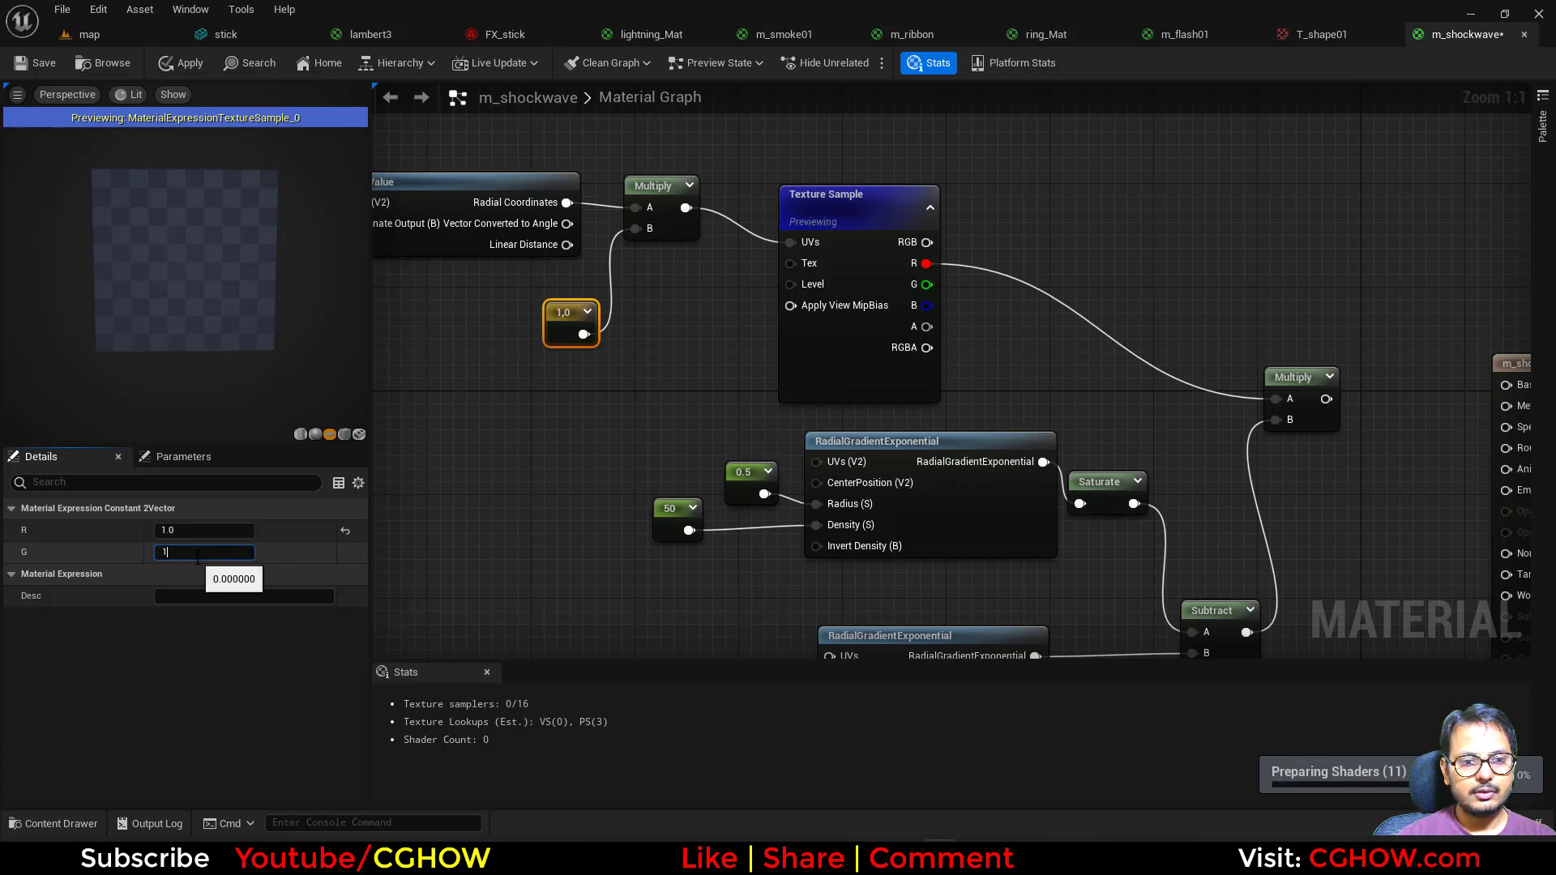
Try an R value of 0.2 on the two-component constant, restore R to 1 and set G to 0.2
{"action": "left_click", "coordinate": [190, 535]}
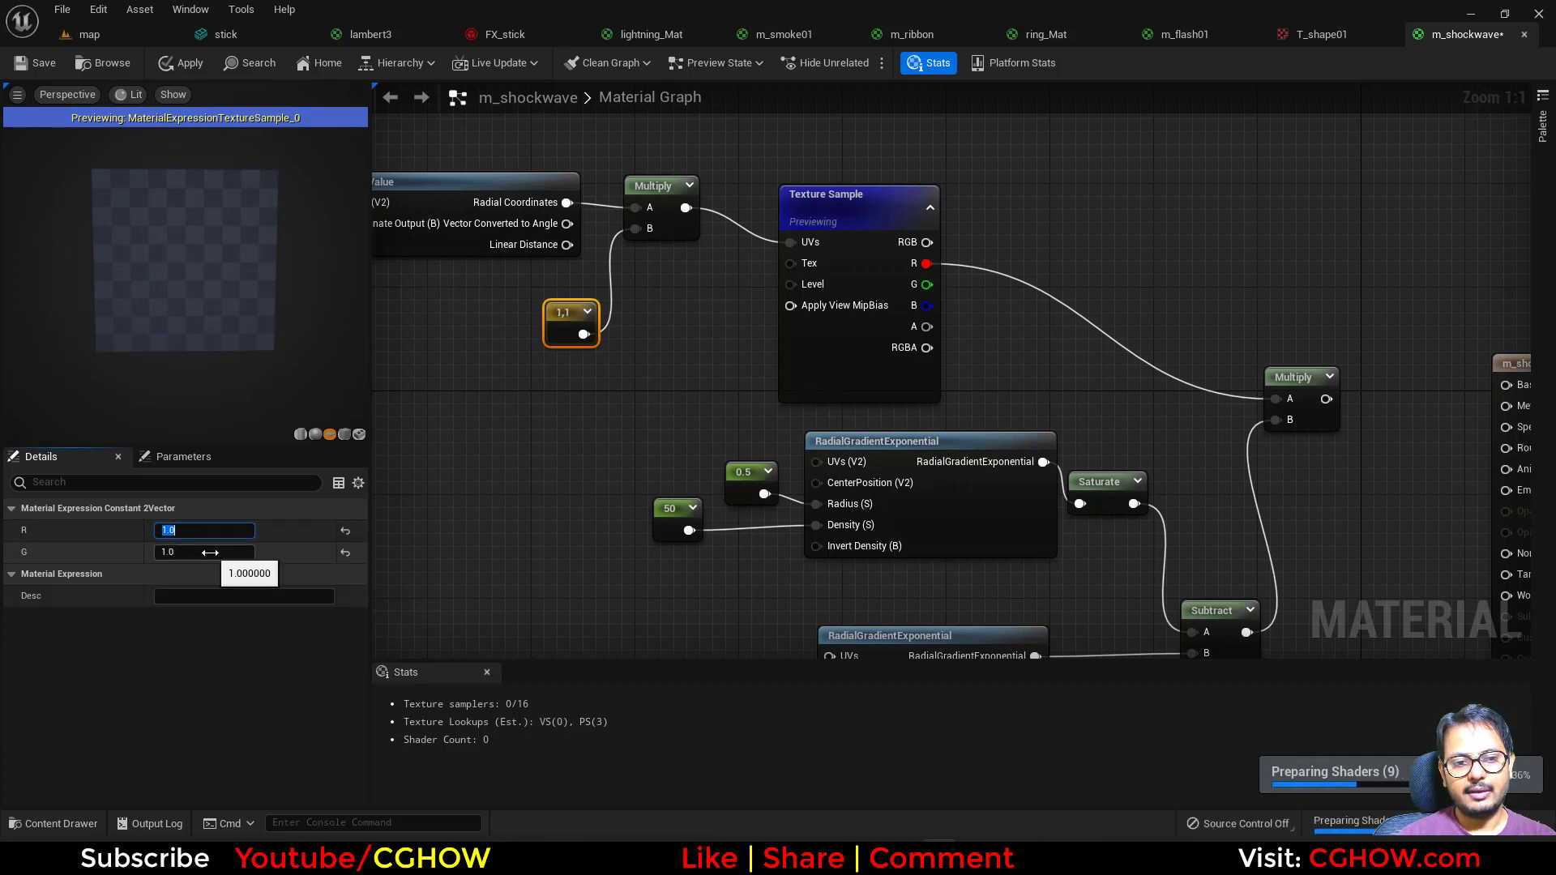
{"action": "key", "text": "Return"}
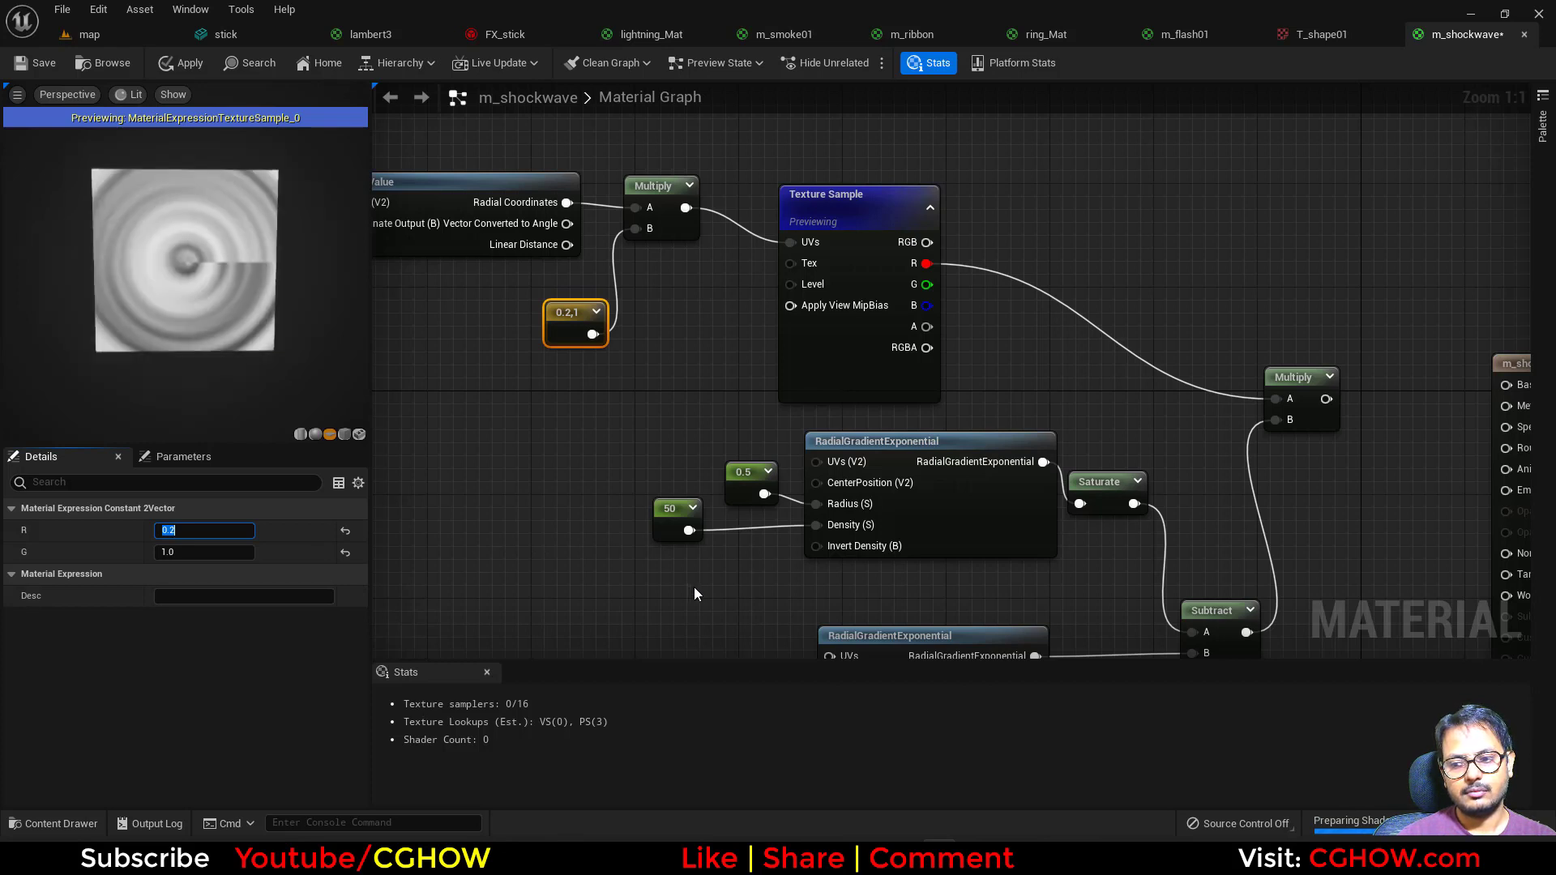
{"action": "key", "text": "Tab"}
{"action": "type", "text": ".2"}
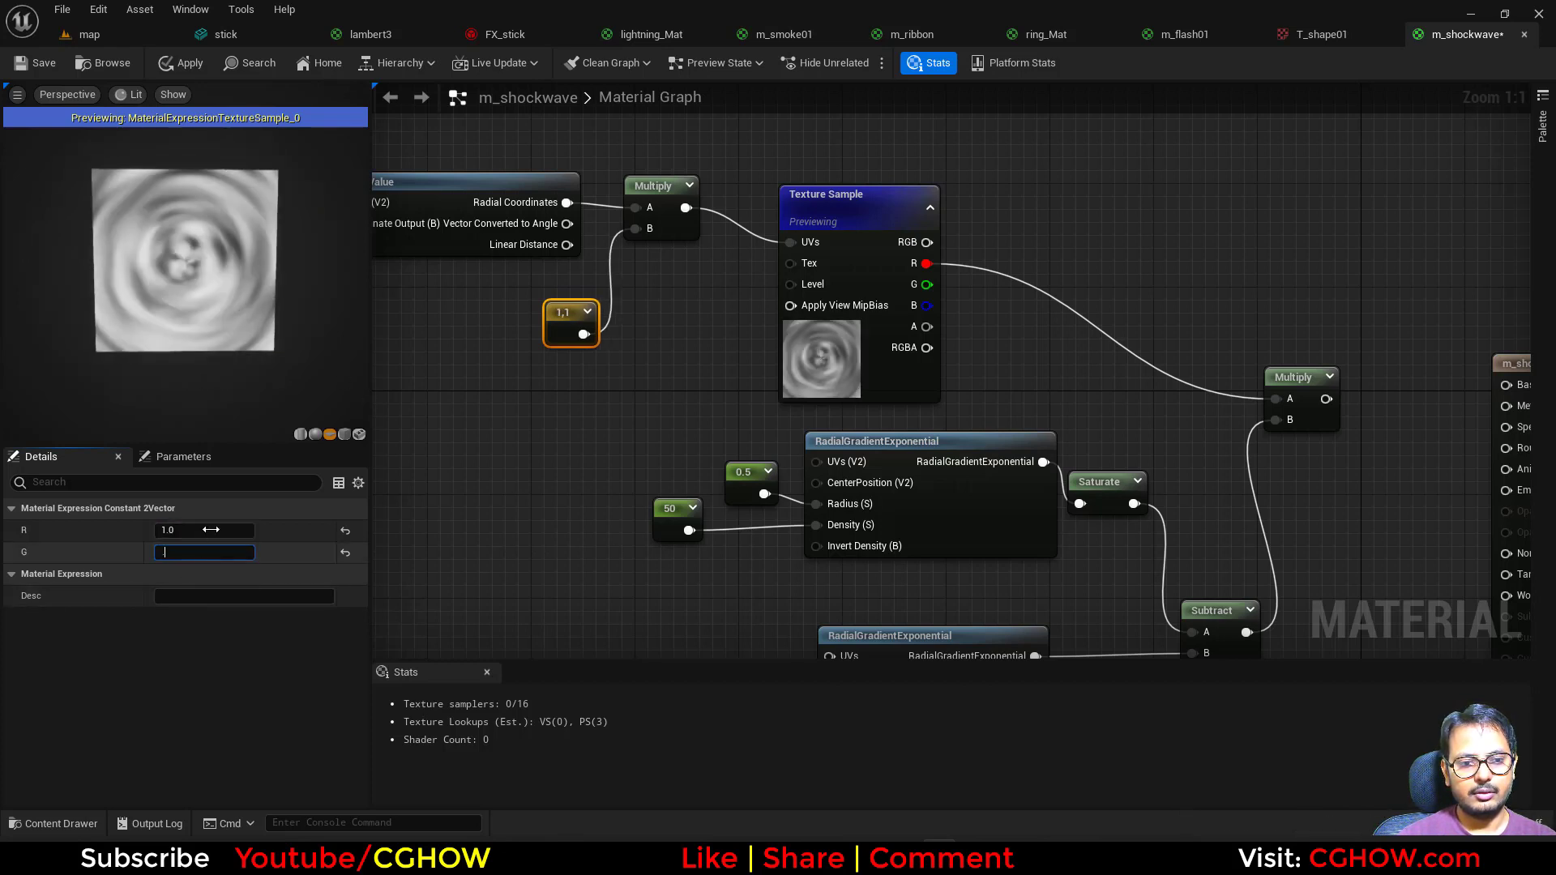
{"action": "key", "text": "Return"}
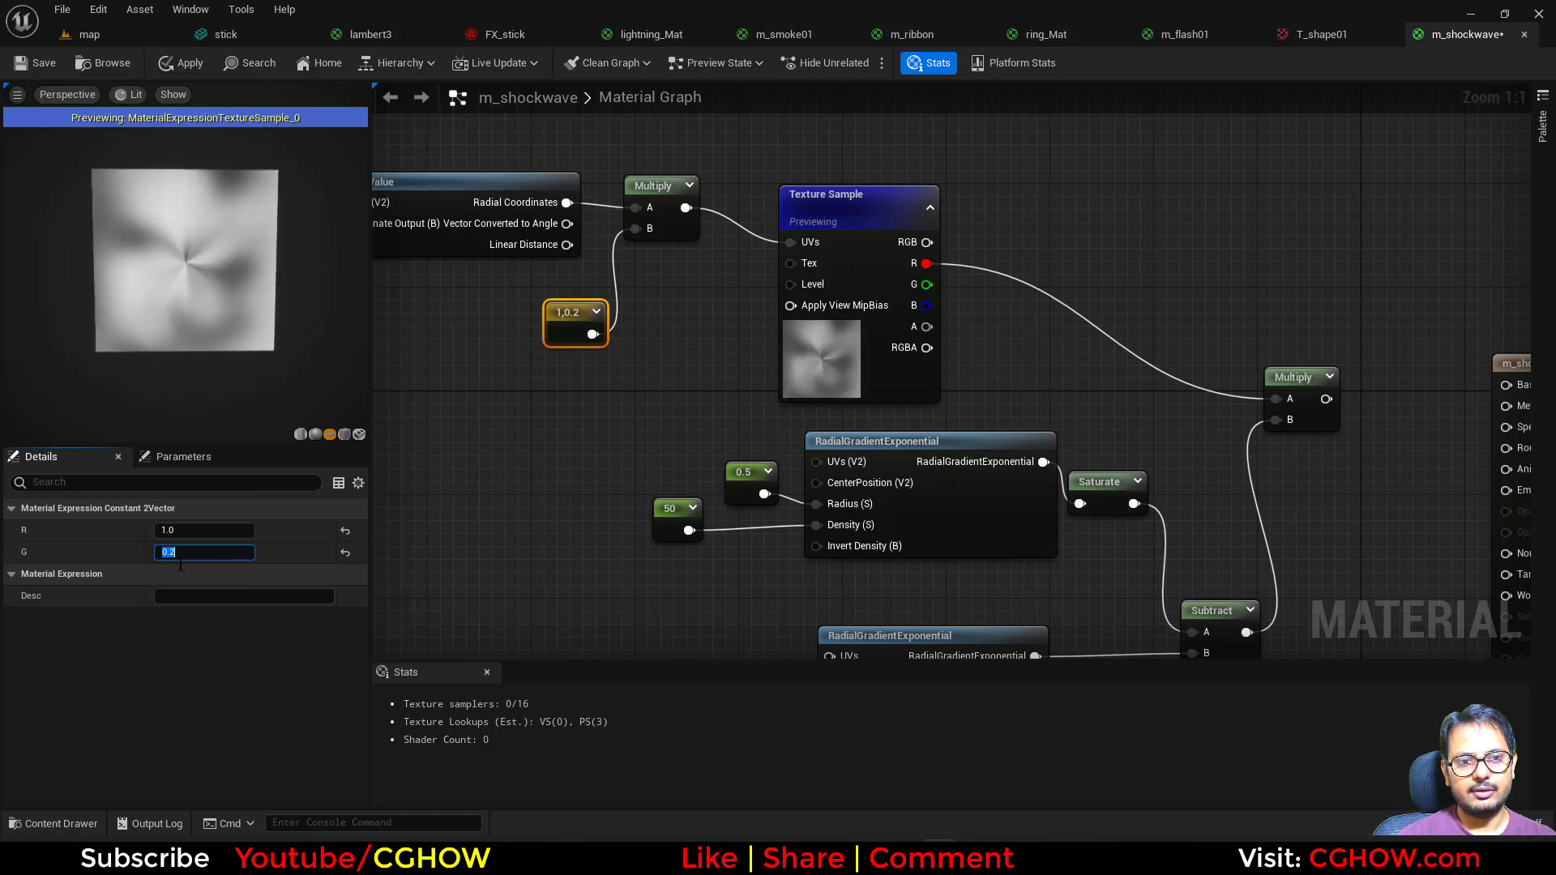
Set the two-component constant's R to 3 and preview the Multiply node that combines the noise with the gradient ring
{"action": "left_click", "coordinate": [194, 531]}
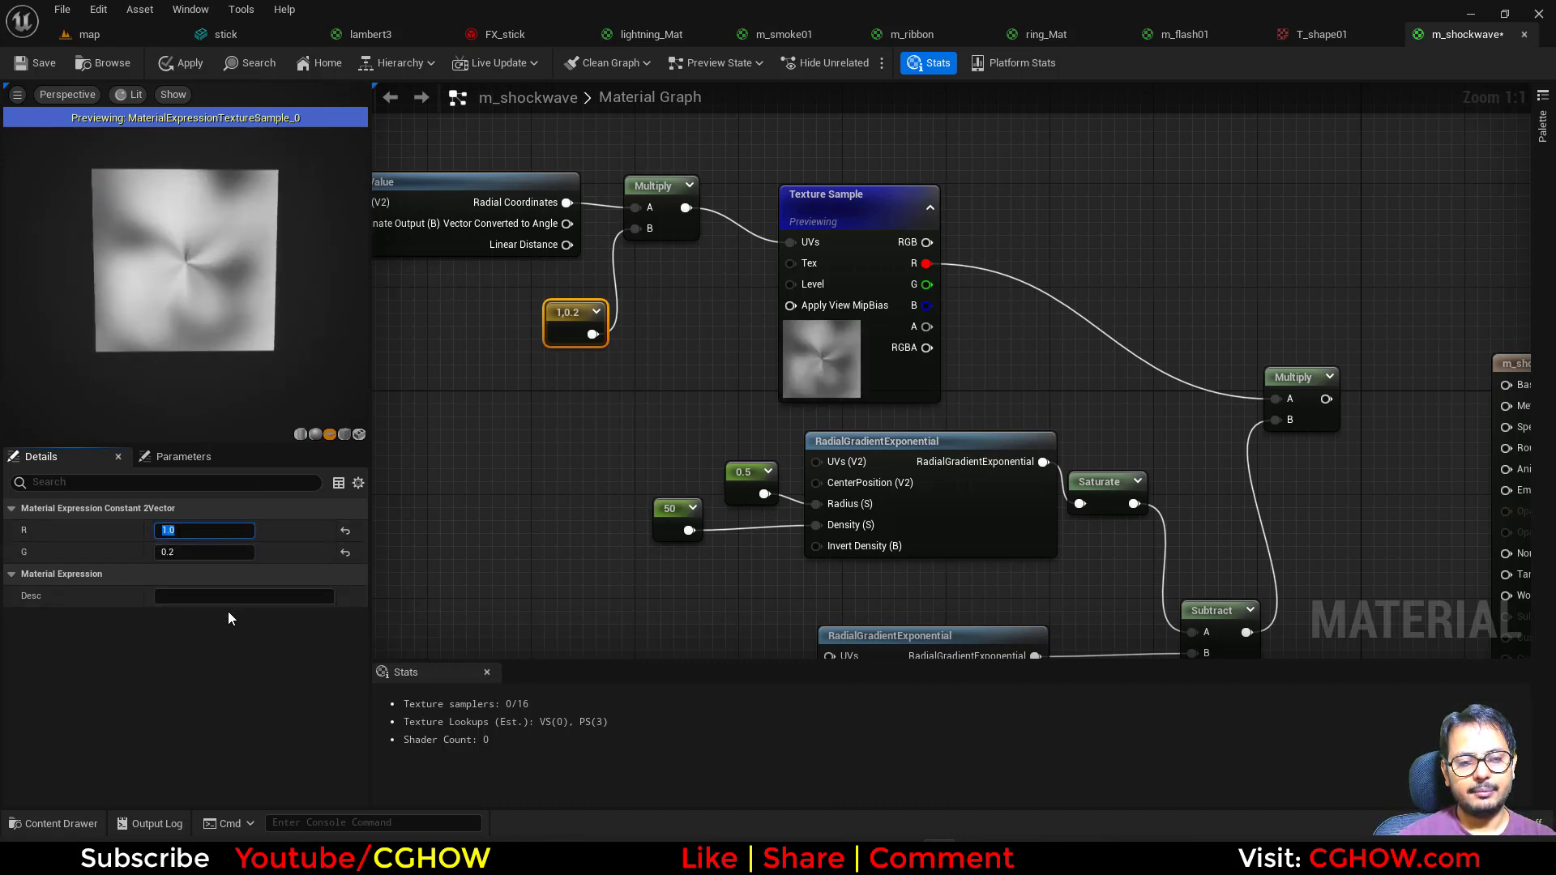
{"action": "type", "text": "3"}
{"action": "key", "text": "Return"}
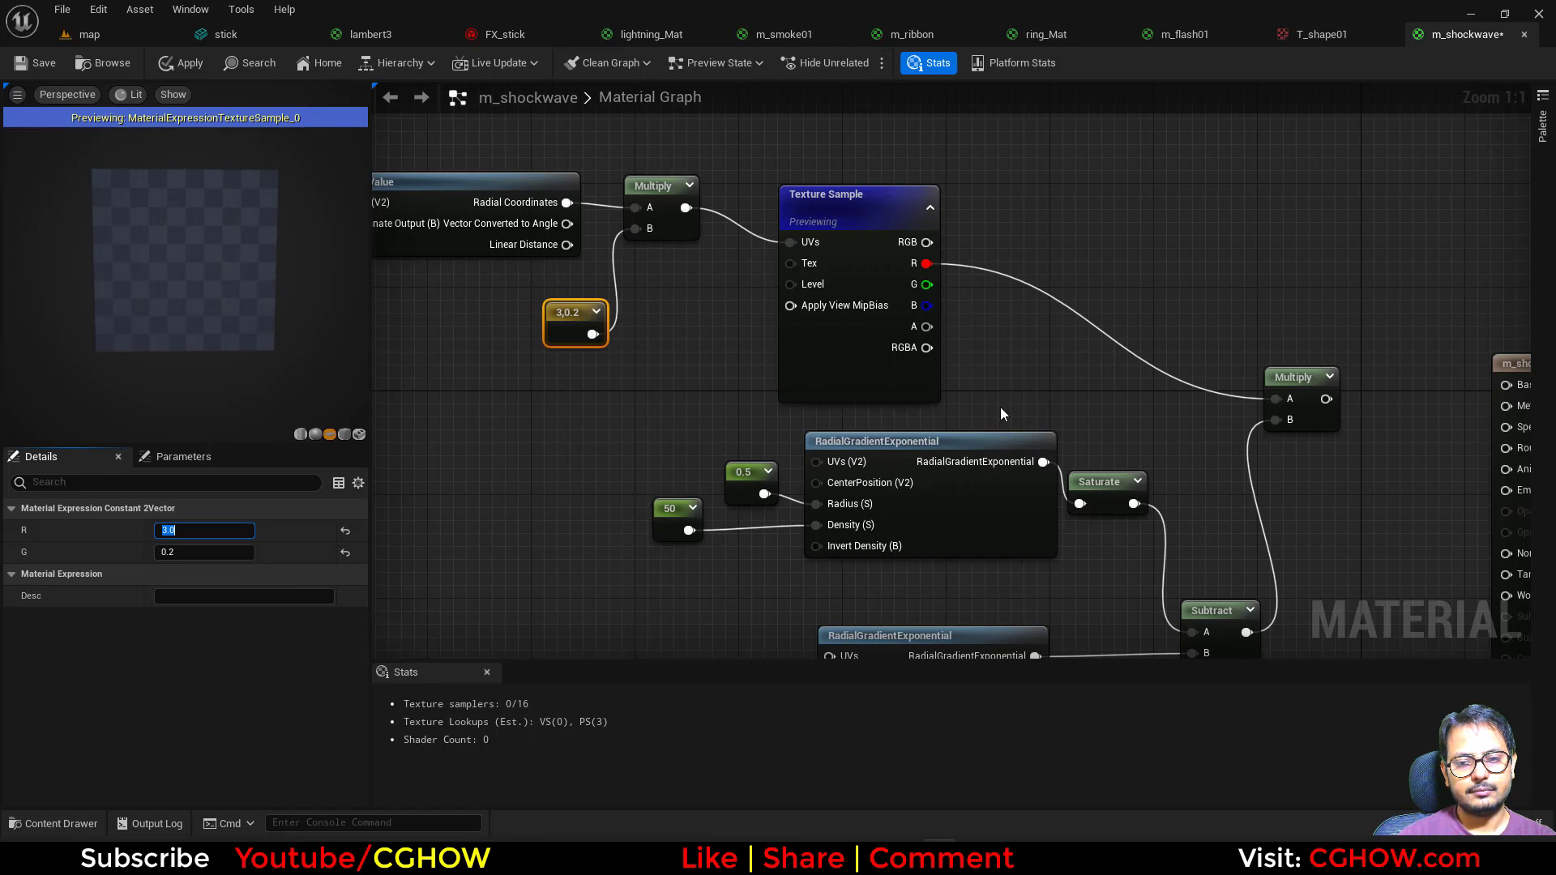
{"action": "right_click_drag", "start_coordinate": [1348, 437], "coordinate": [1159, 359]}
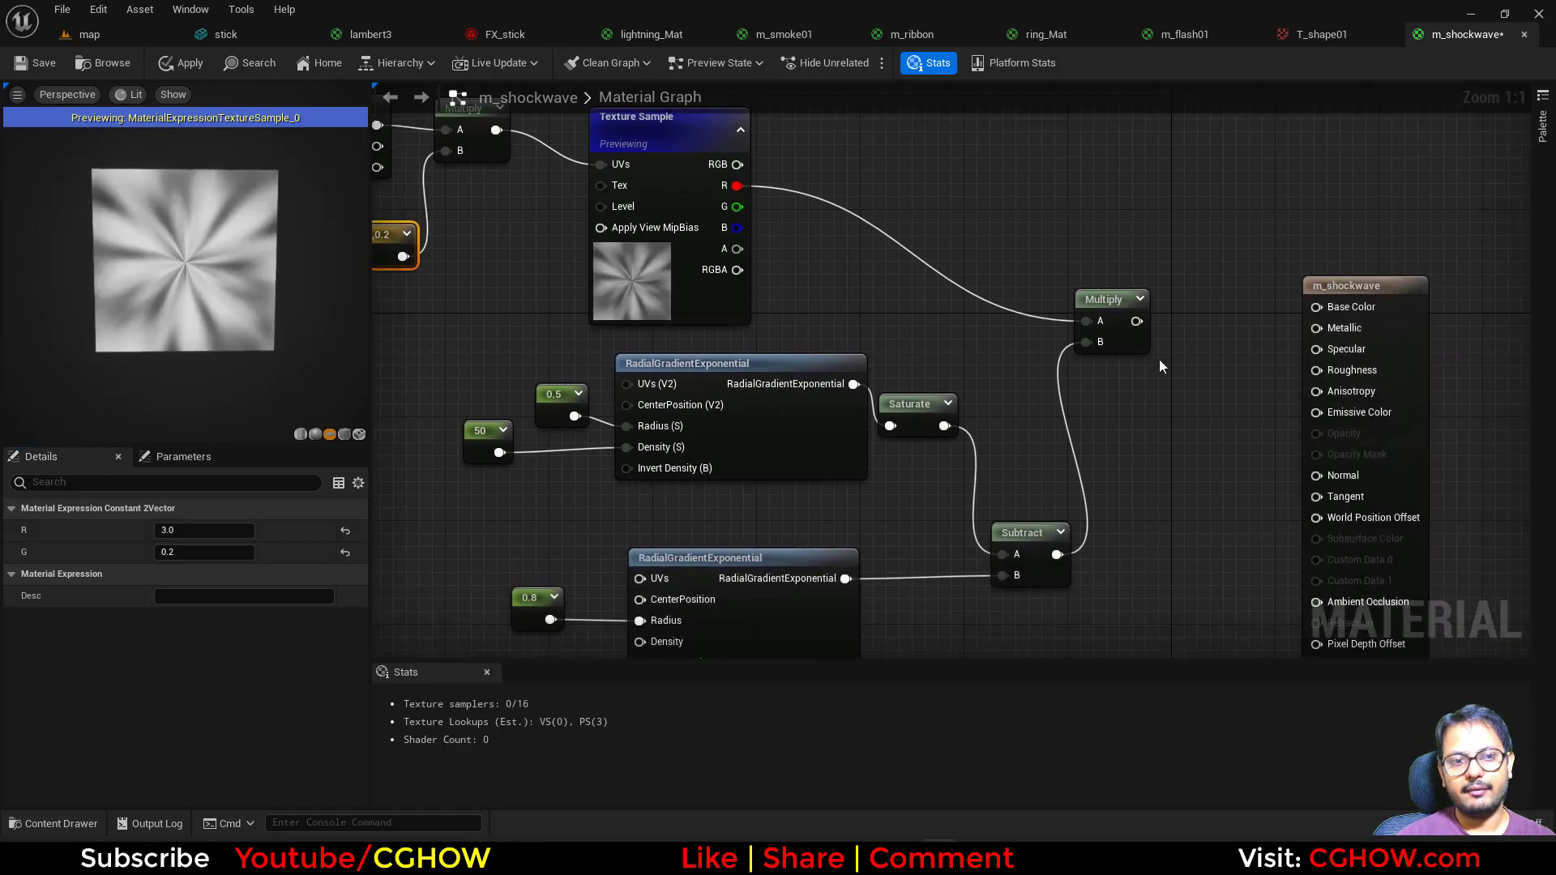
{"action": "right_click", "coordinate": [1117, 301]}
{"action": "left_click", "coordinate": [1167, 324]}
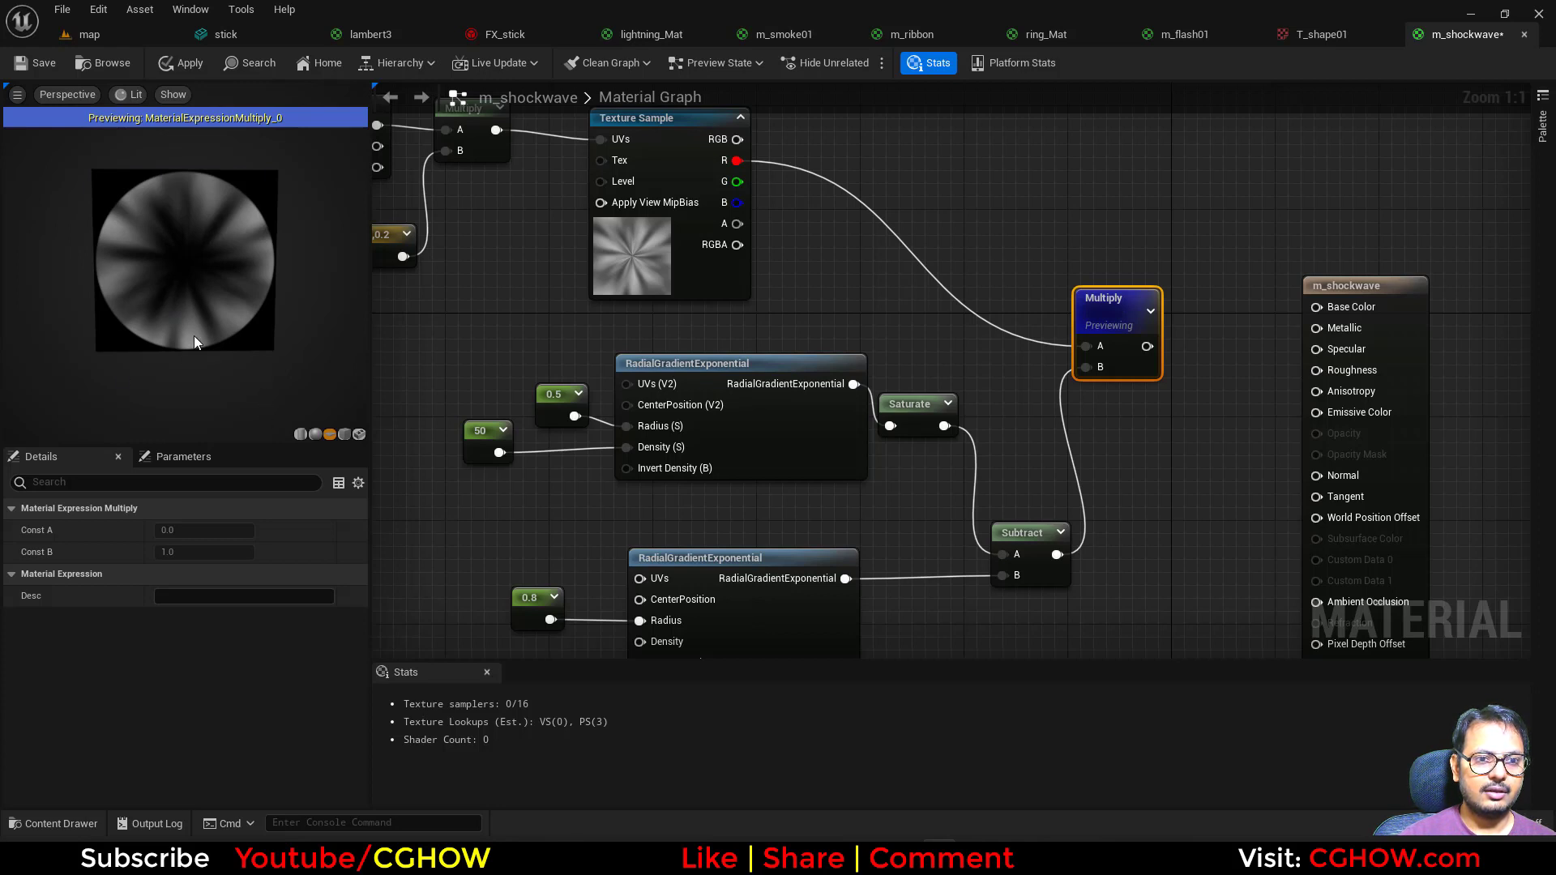
{"action": "left_click_drag", "start_coordinate": [195, 337], "coordinate": [166, 337]}
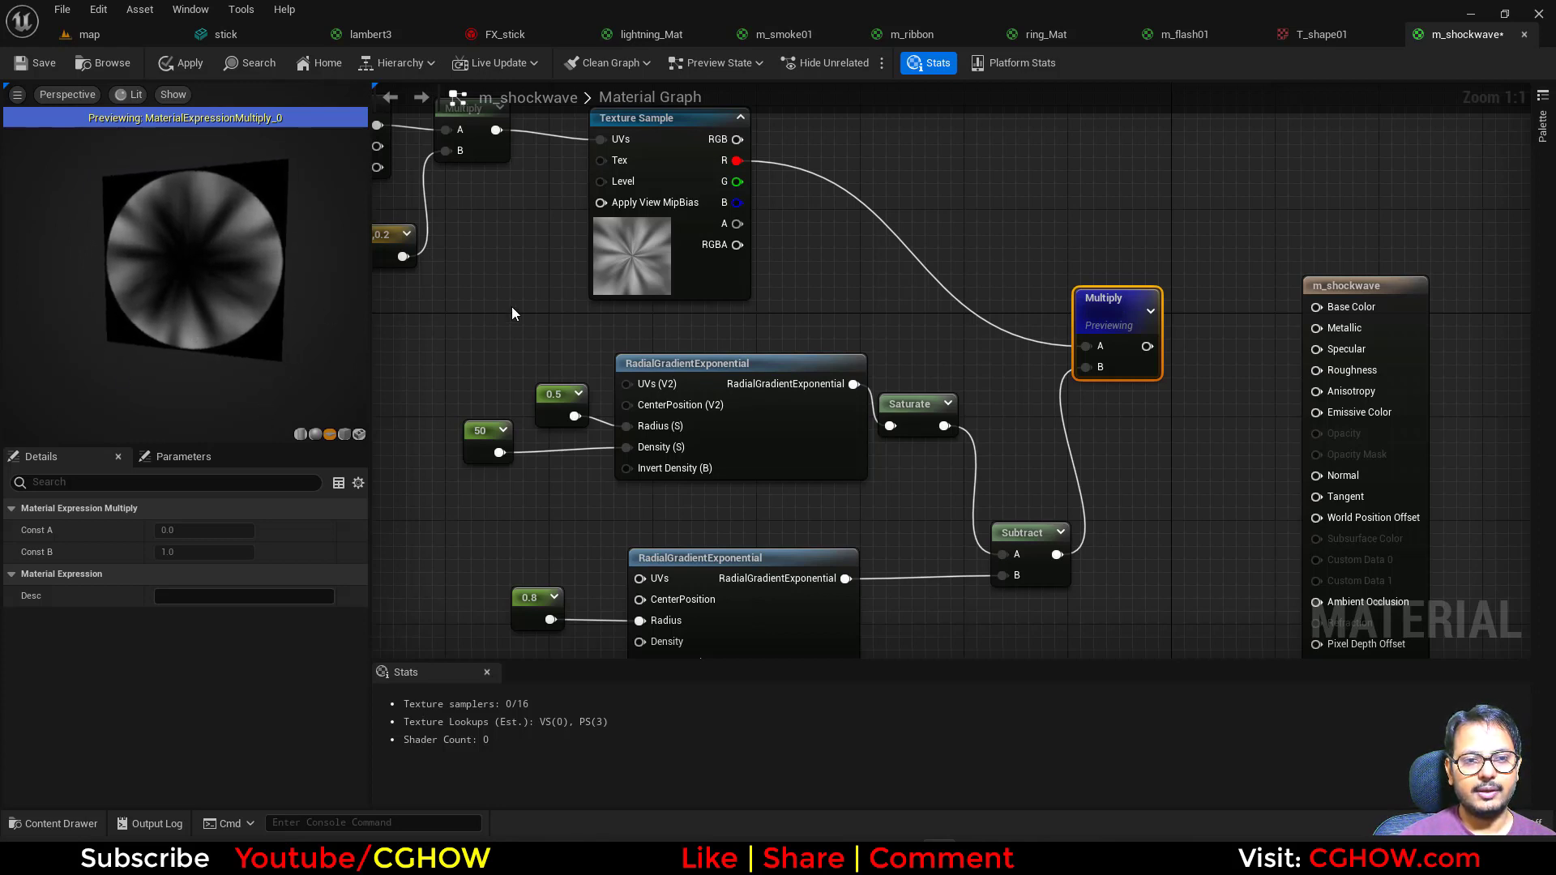
Add a Power node with its Base fed by the Texture Sample's R channel
{"action": "right_click_drag", "start_coordinate": [512, 314], "coordinate": [528, 388]}
{"action": "left_click", "coordinate": [844, 331]}
{"action": "key", "text": "e"}
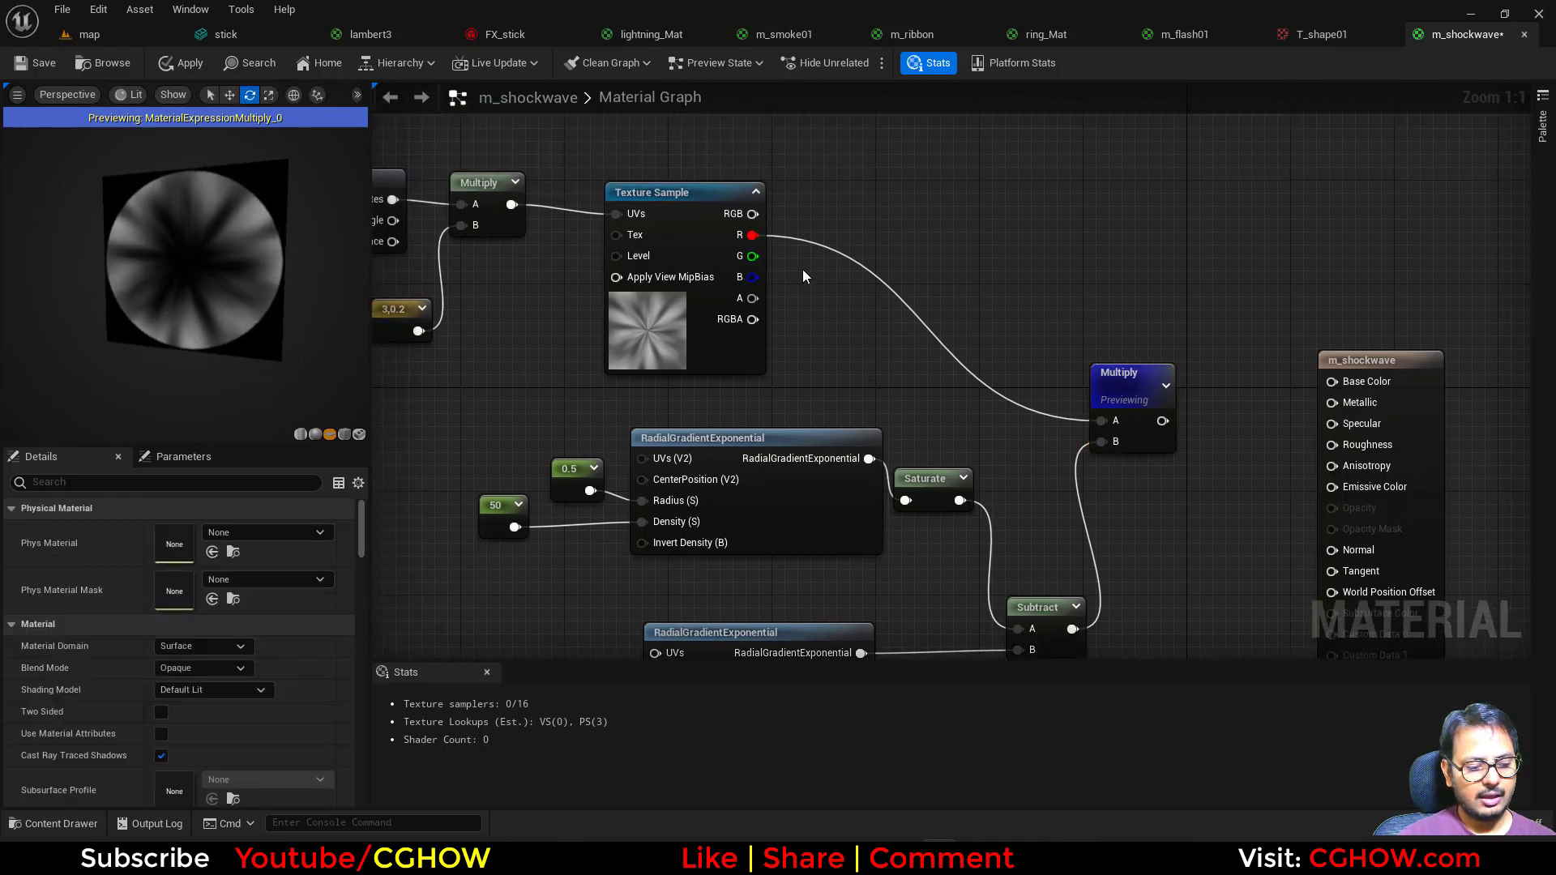
{"action": "left_click", "coordinate": [802, 269]}
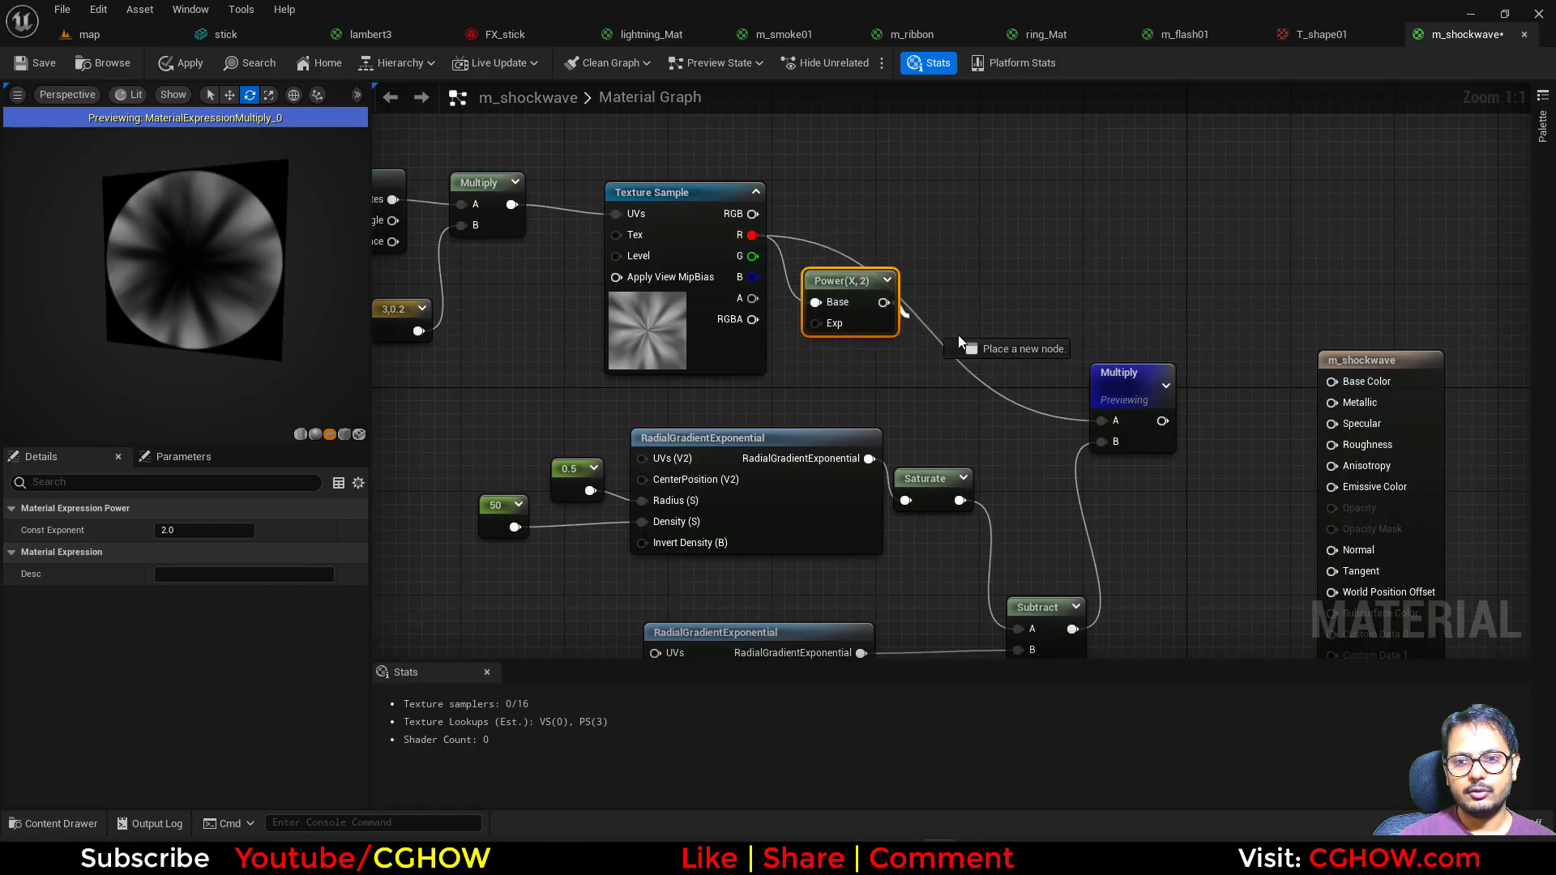
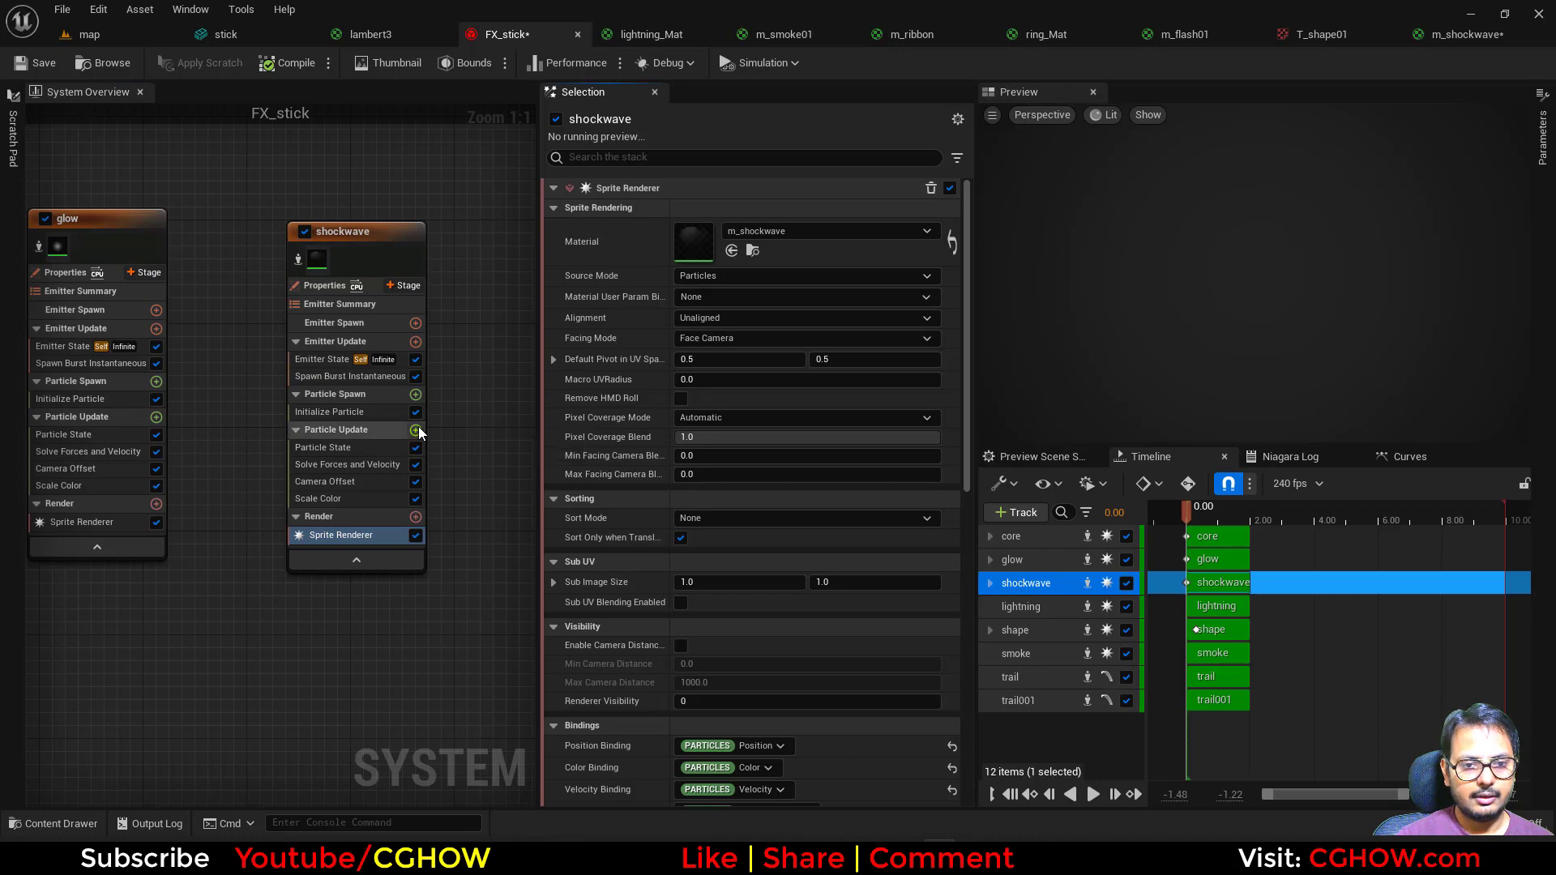
Add a Dynamic Material Parameters module to the shockwave emitter's Particle Update and set tileX to 2
{"action": "type", "text": "dynamic"}
{"action": "left_click", "coordinate": [178, 546]}
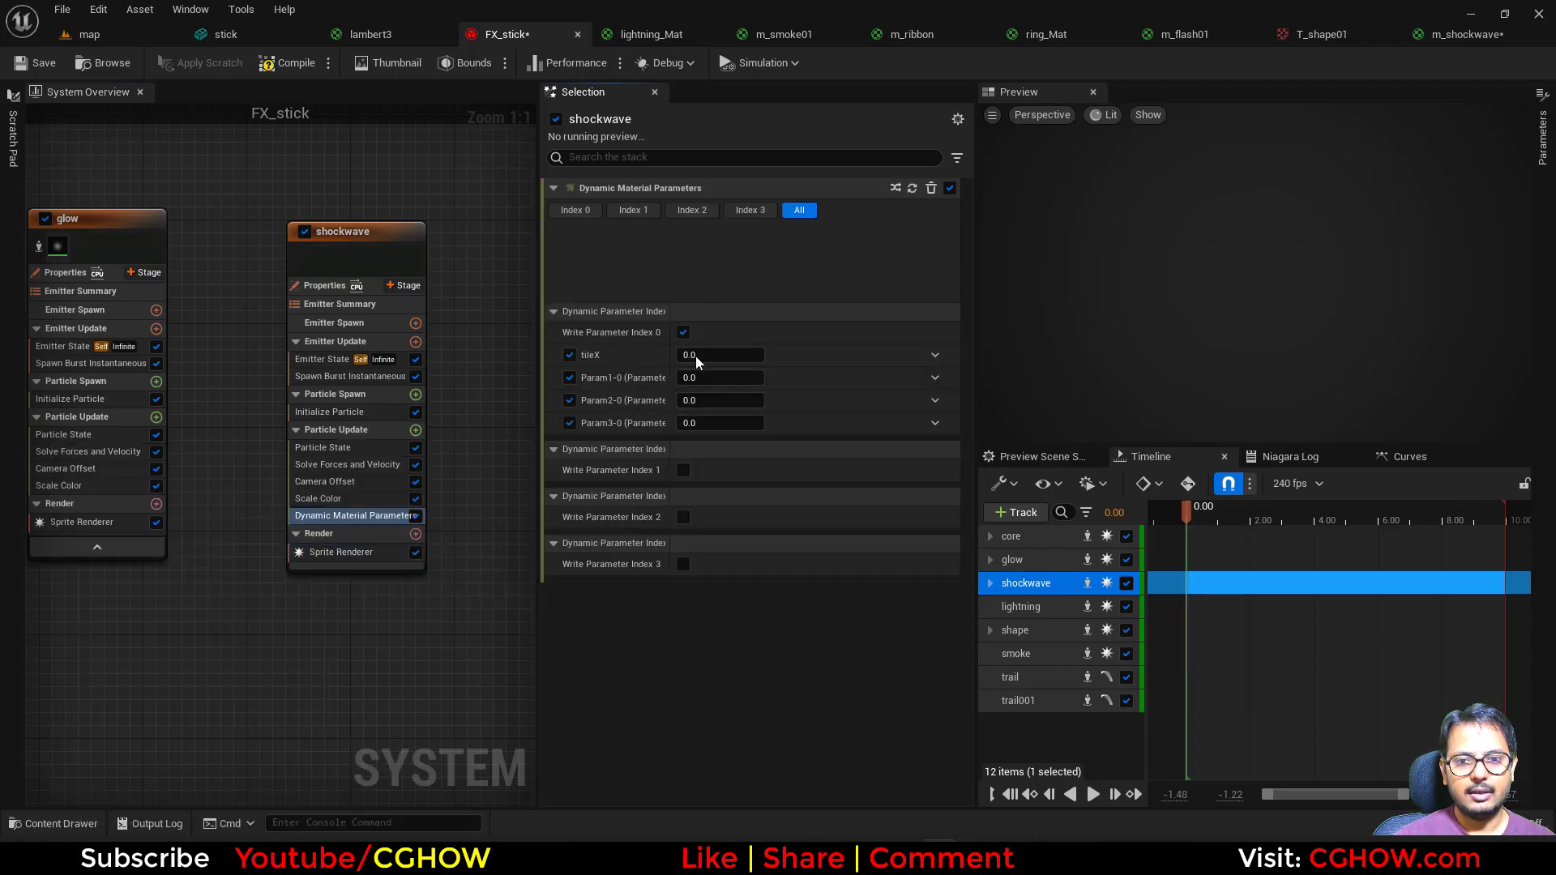
{"action": "left_click", "coordinate": [708, 274]}
{"action": "type", "text": "2"}
{"action": "key", "text": "Return"}
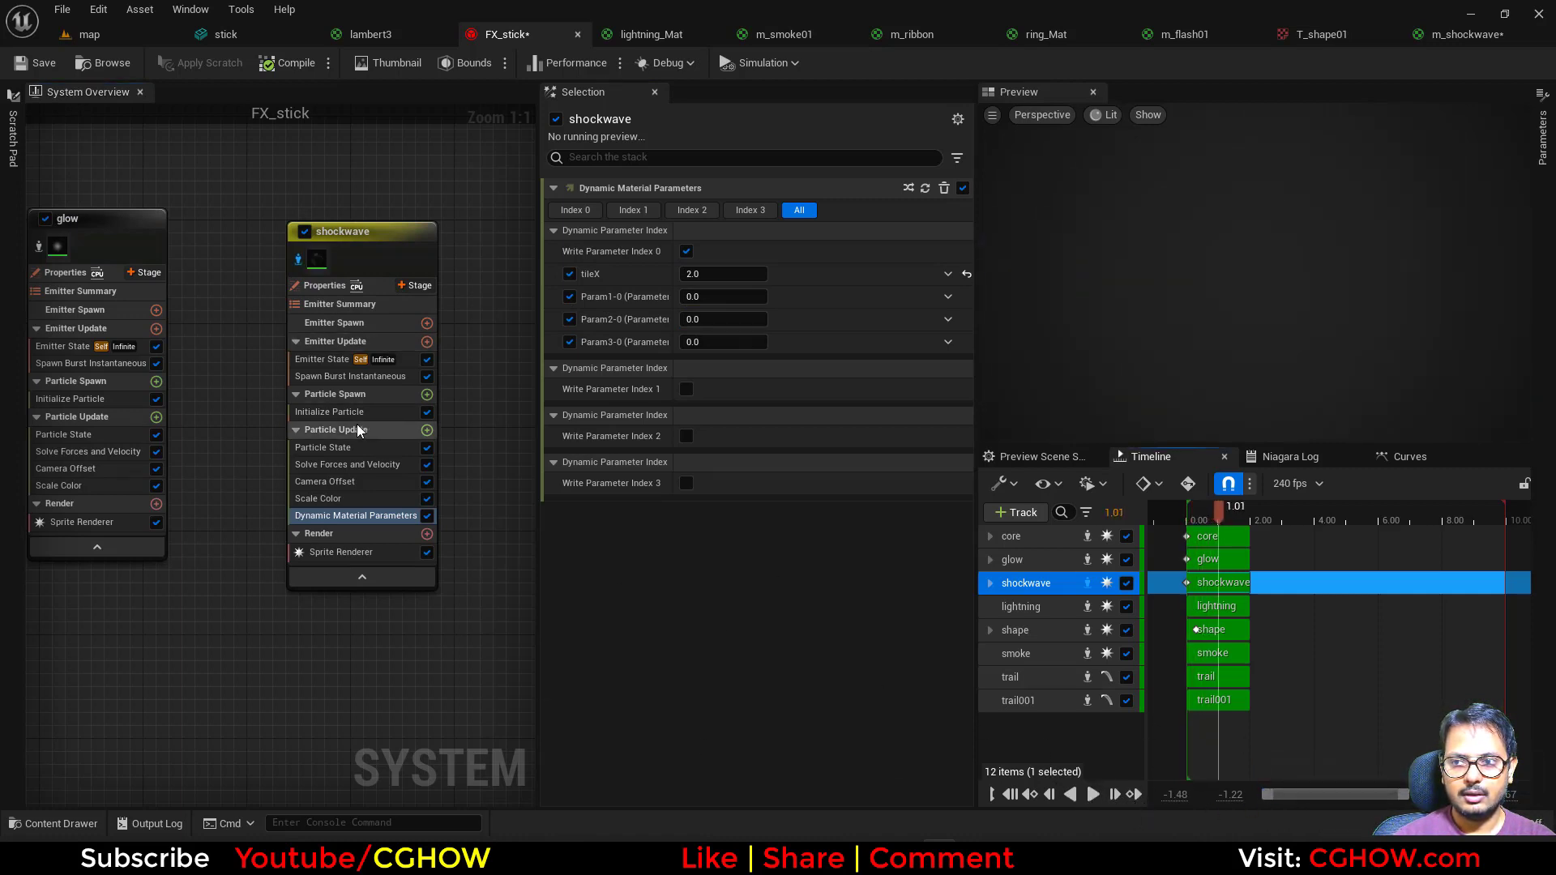
In the shockwave's Initialize Particle, set the colour alpha to 2 and lighten the colour to a pale pink with saturation about 0.2
{"action": "left_click", "coordinate": [329, 412]}
{"action": "left_click", "coordinate": [732, 334]}
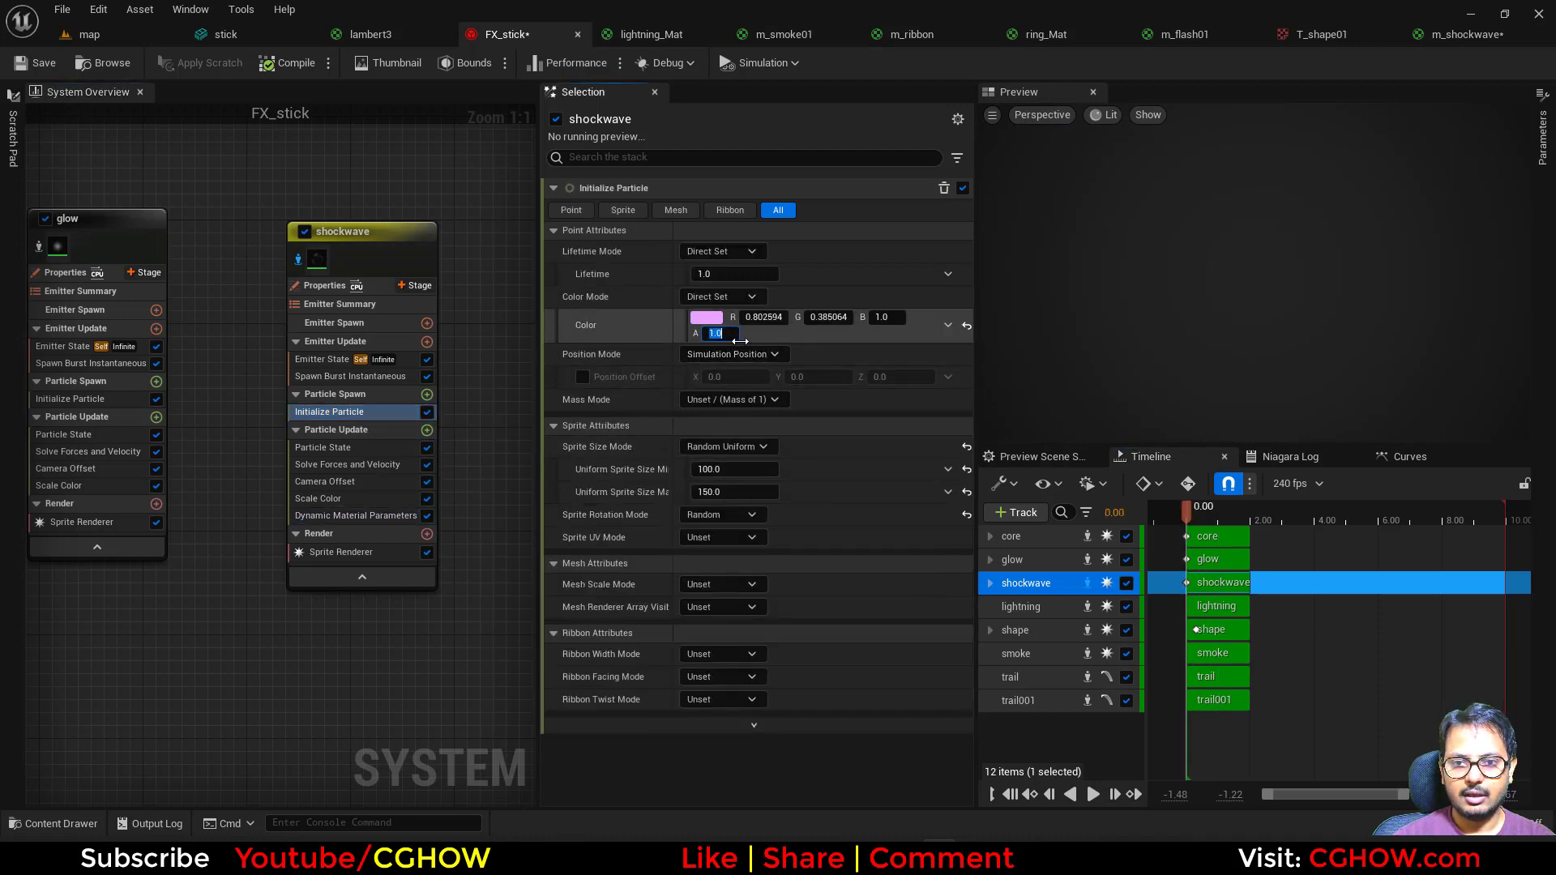
{"action": "type", "text": "2"}
{"action": "key", "text": "Return"}
{"action": "left_click", "coordinate": [1093, 794]}
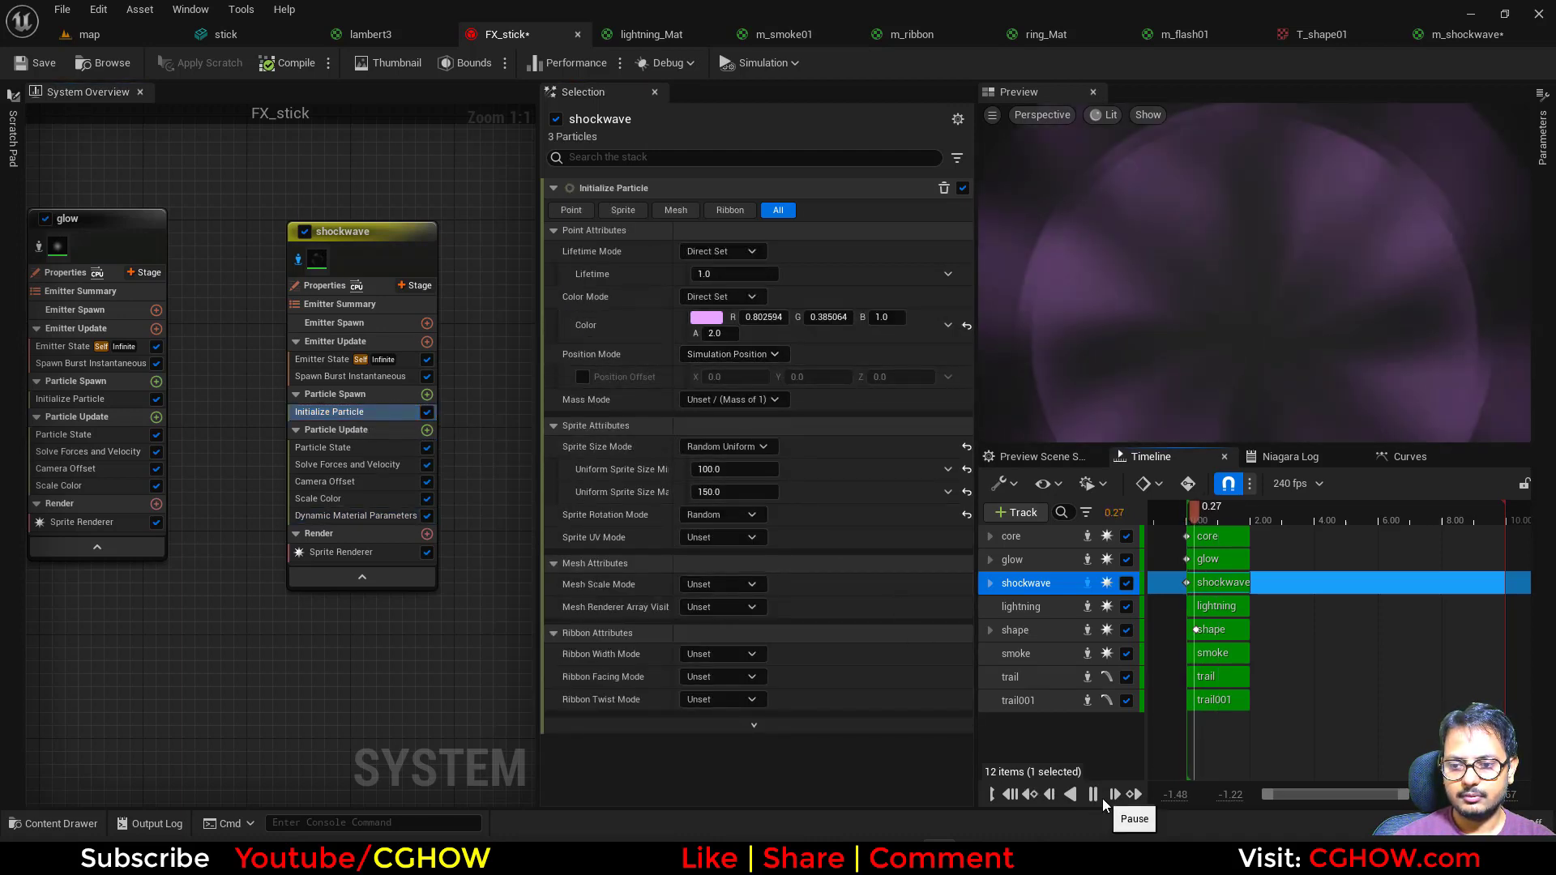
{"action": "left_click", "coordinate": [706, 317]}
{"action": "left_click_drag", "start_coordinate": [920, 442], "coordinate": [919, 507]}
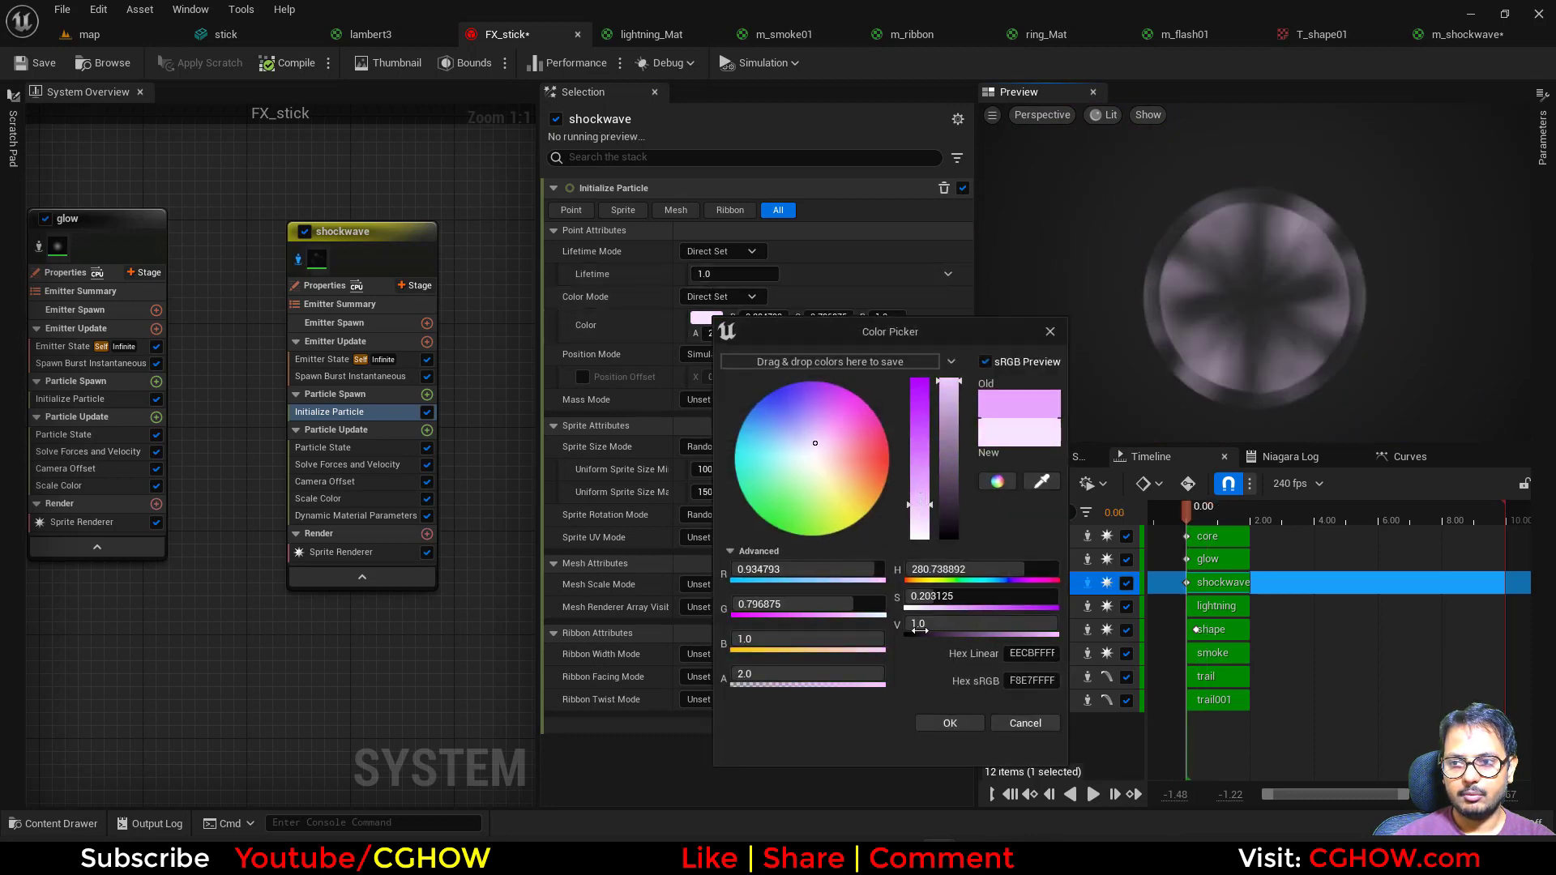
{"action": "left_click", "coordinate": [947, 723]}
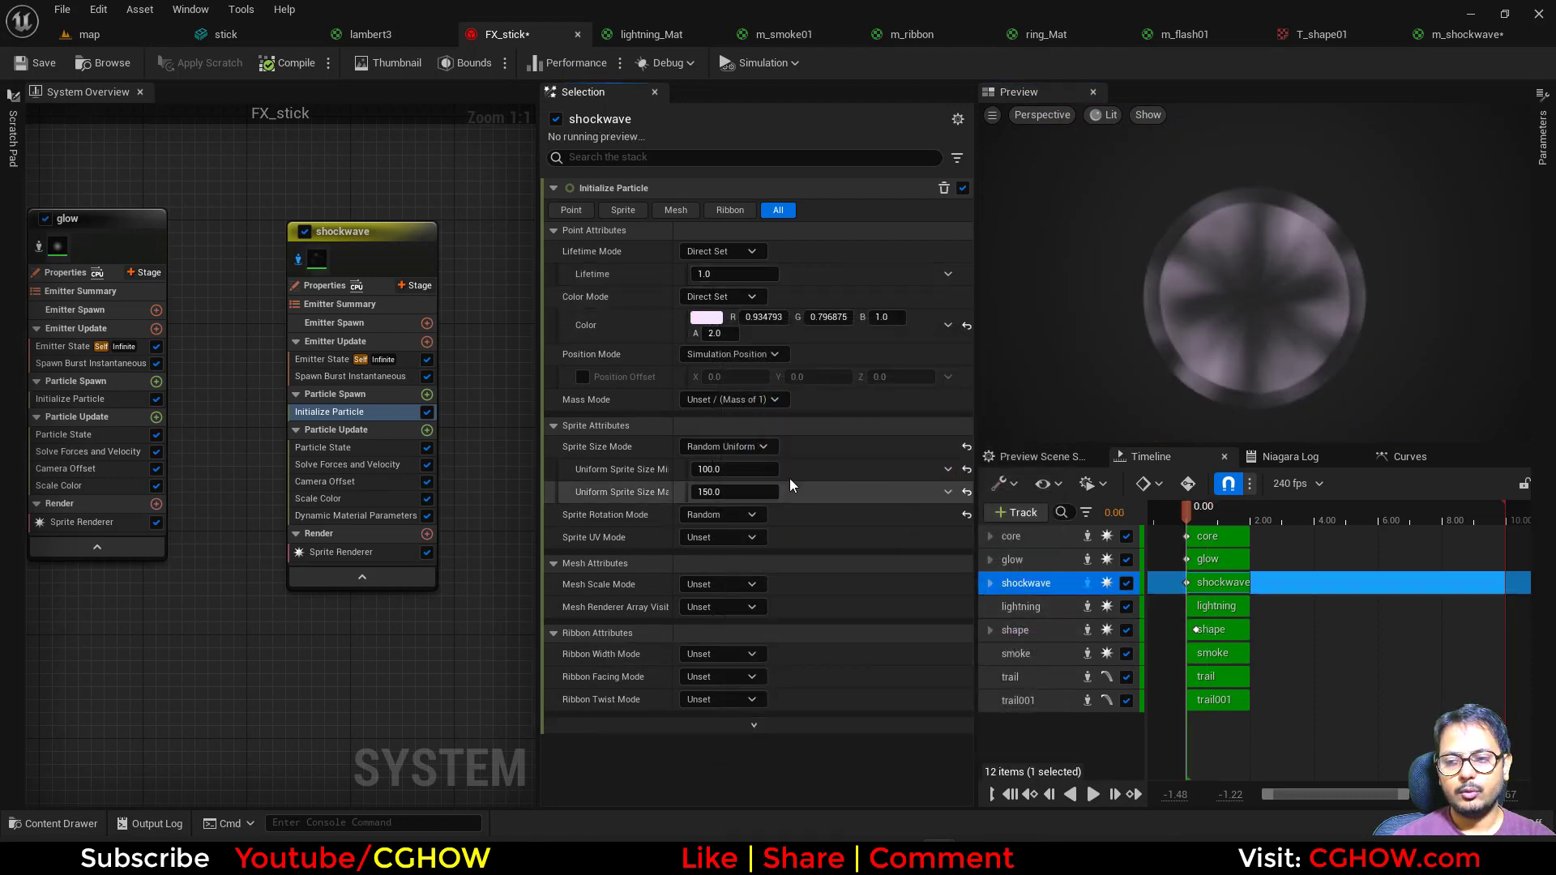
Replace the shockwave's Spawn Burst Instantaneous with a Spawn Rate module set to 5
{"action": "left_click", "coordinate": [341, 378]}
{"action": "left_click", "coordinate": [427, 341]}
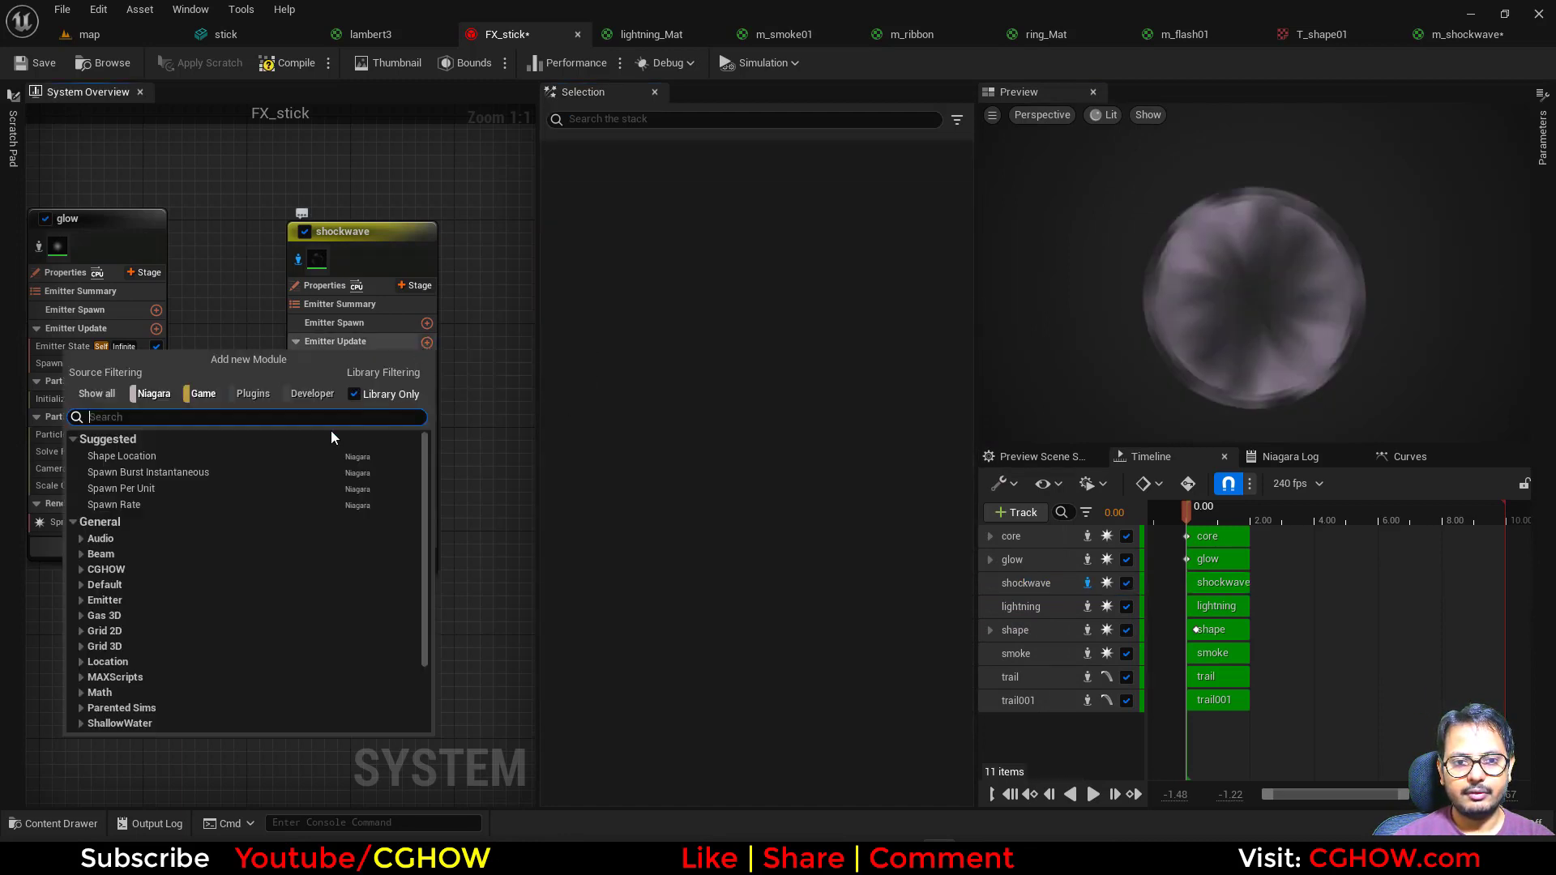
{"action": "left_click", "coordinate": [121, 504]}
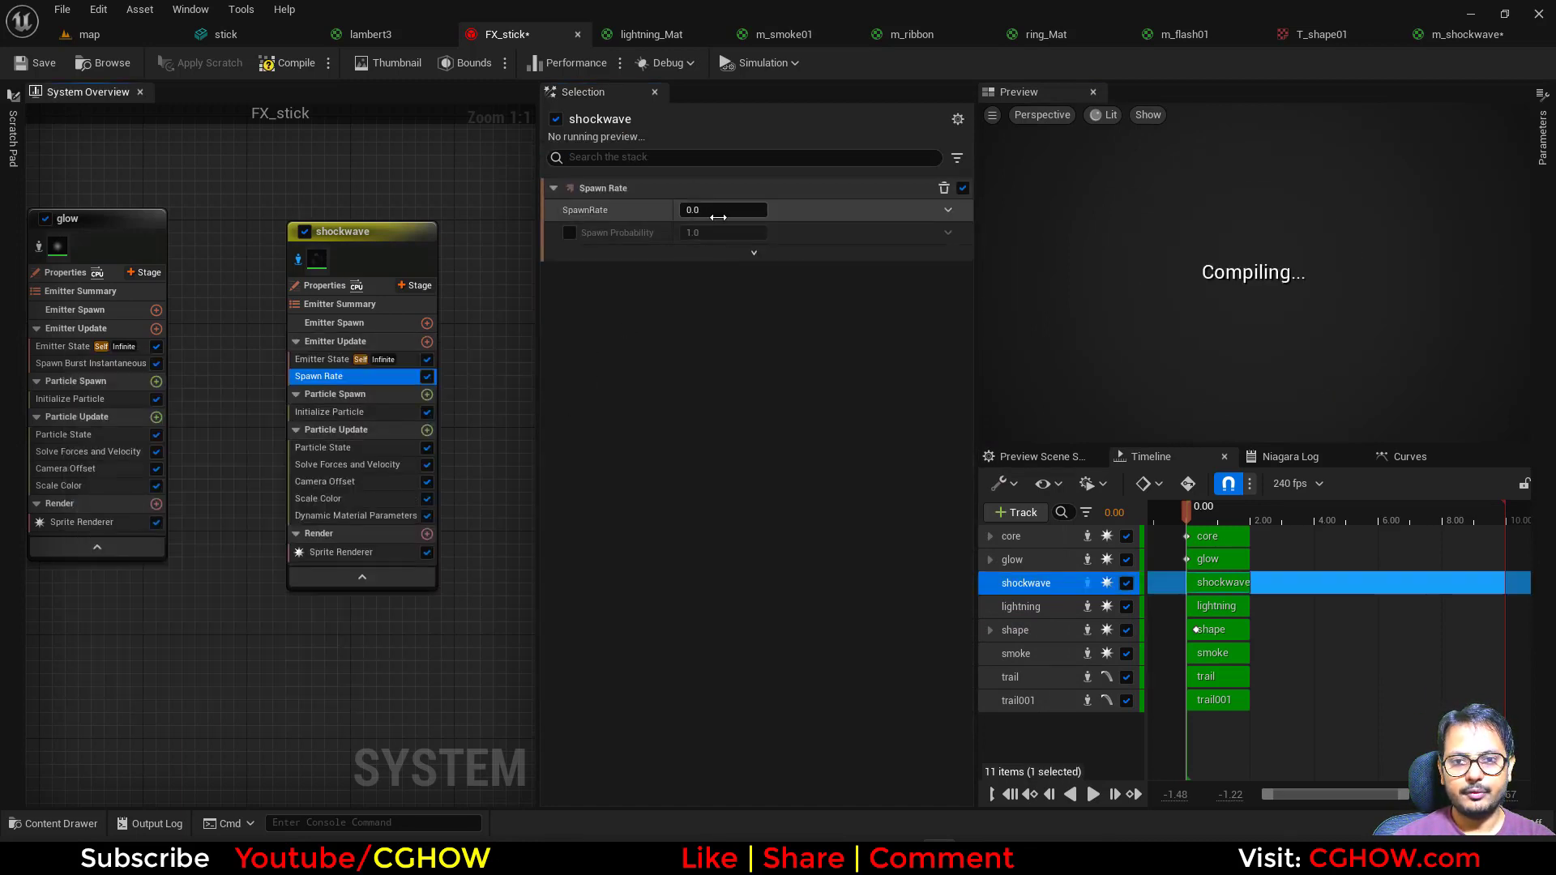
{"action": "left_click", "coordinate": [721, 209]}
{"action": "type", "text": "5"}
{"action": "key", "text": "Return"}
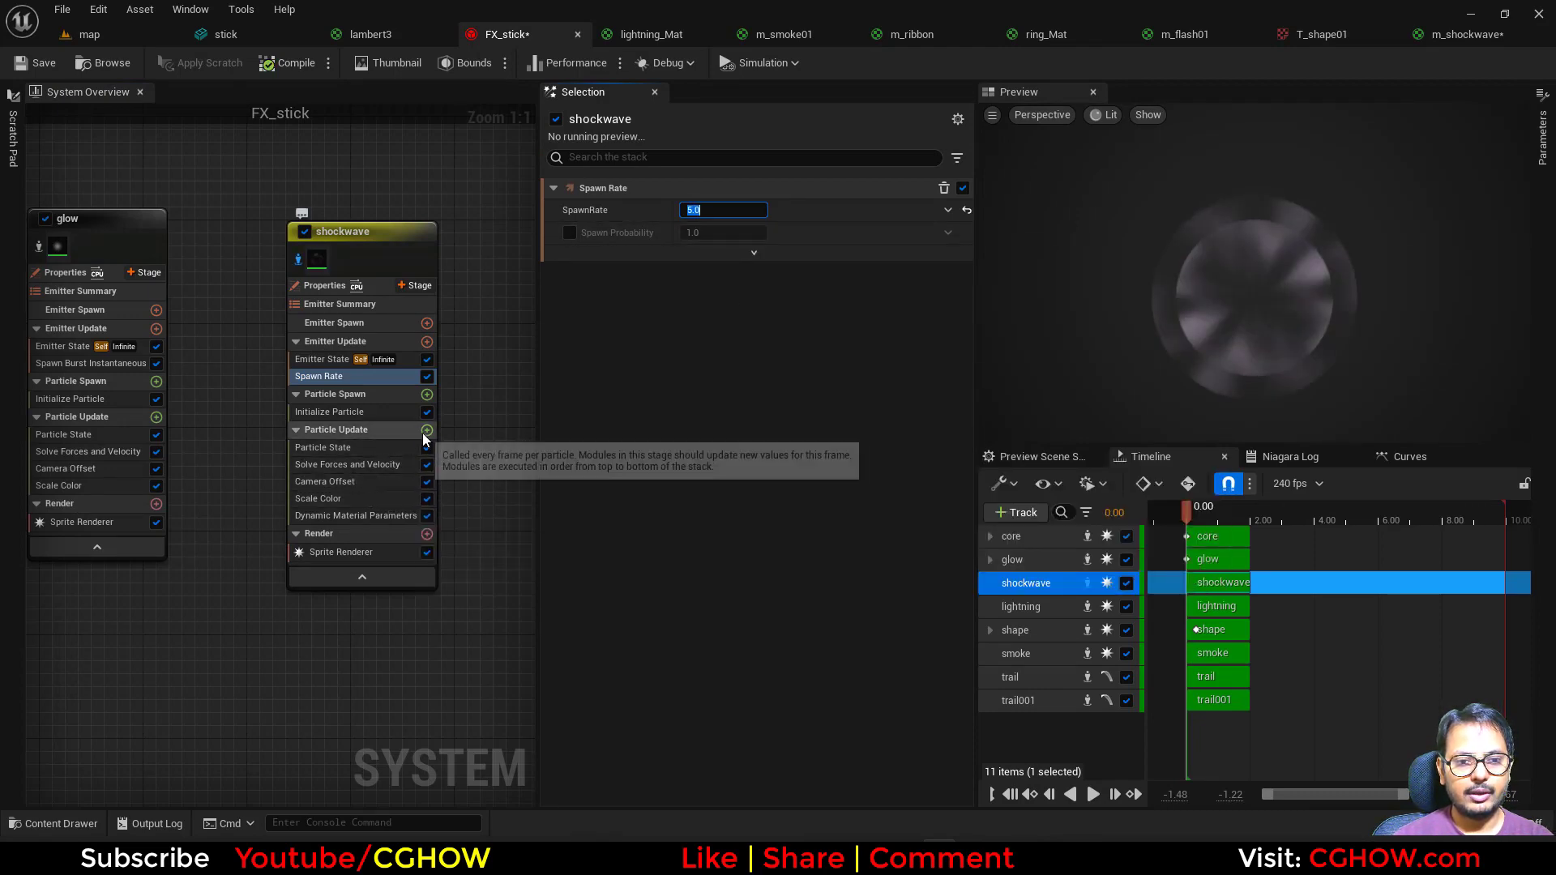
Add a Scale Sprite Size module to the shockwave's Particle Update and apply the smooth falling curve template
{"action": "left_click", "coordinate": [427, 430]}
{"action": "type", "text": "size"}
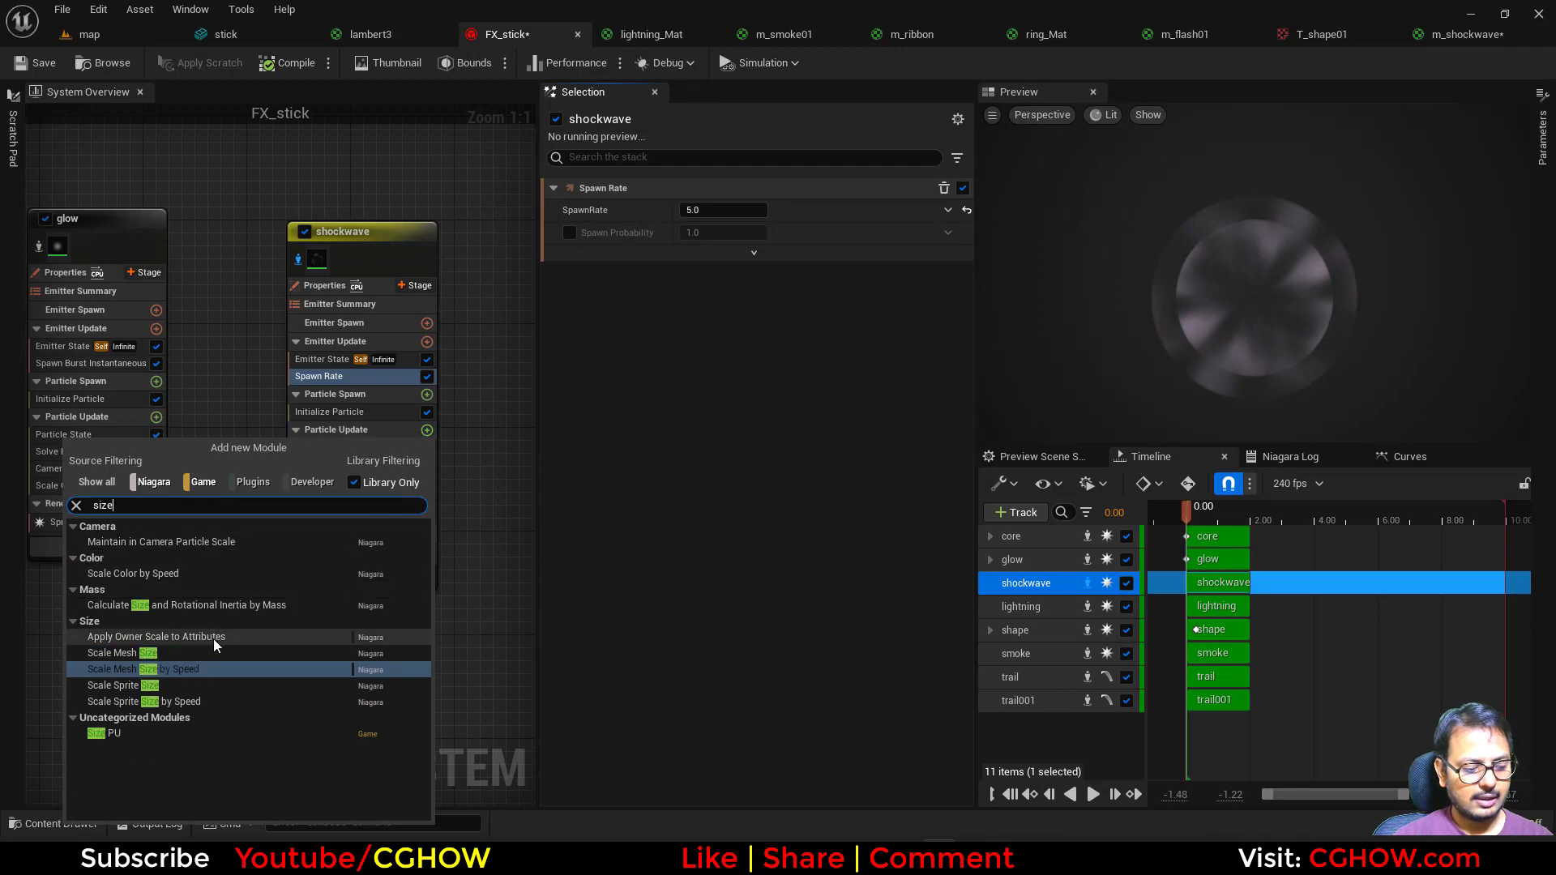
{"action": "left_click", "coordinate": [154, 685]}
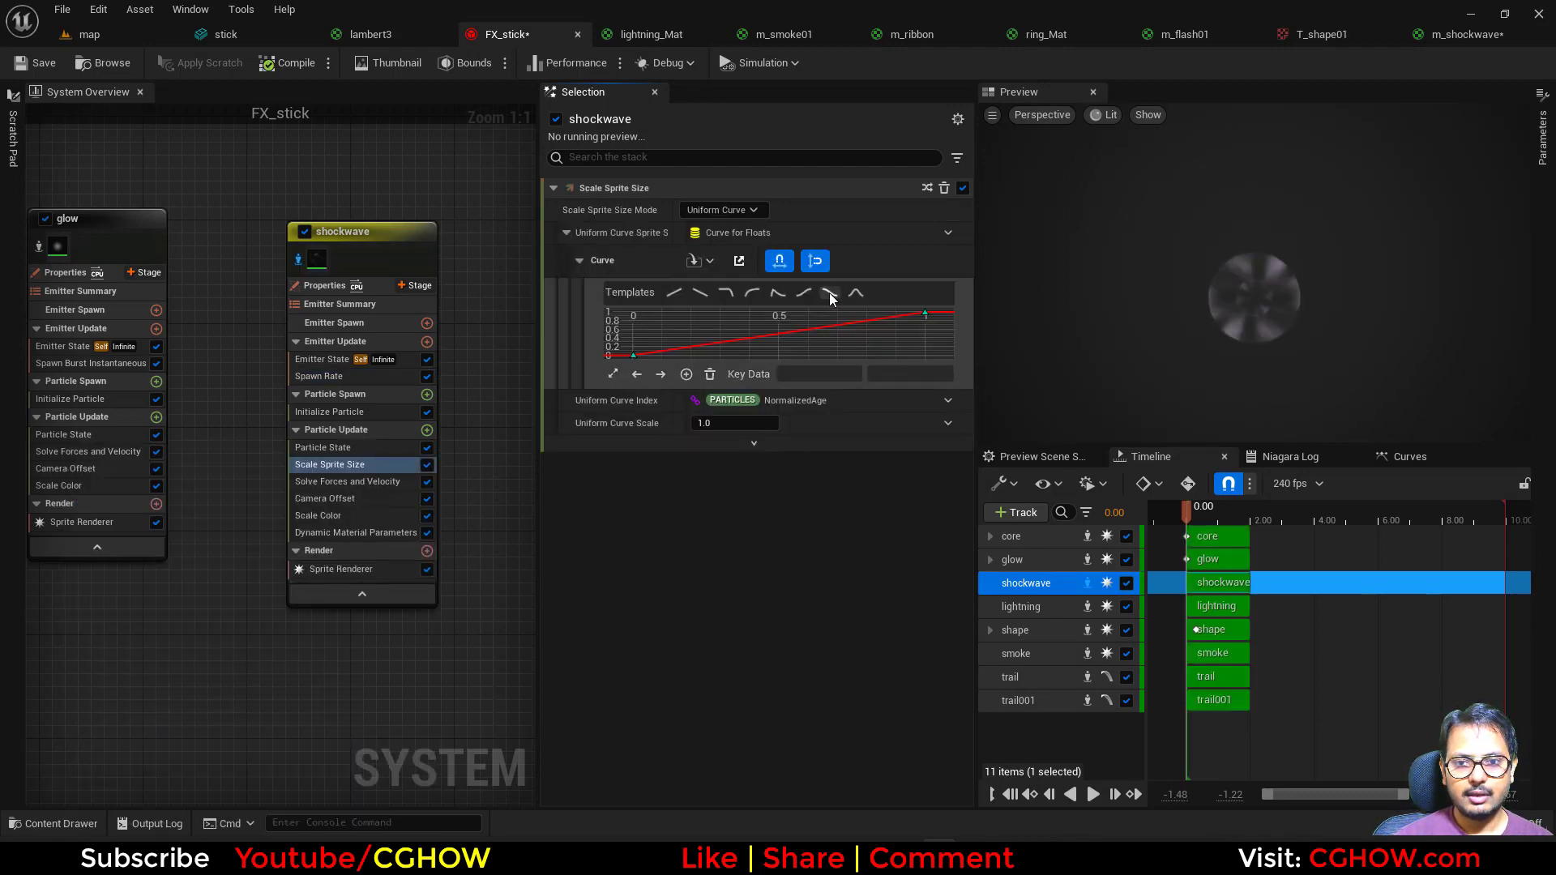
{"action": "left_click", "coordinate": [828, 293]}
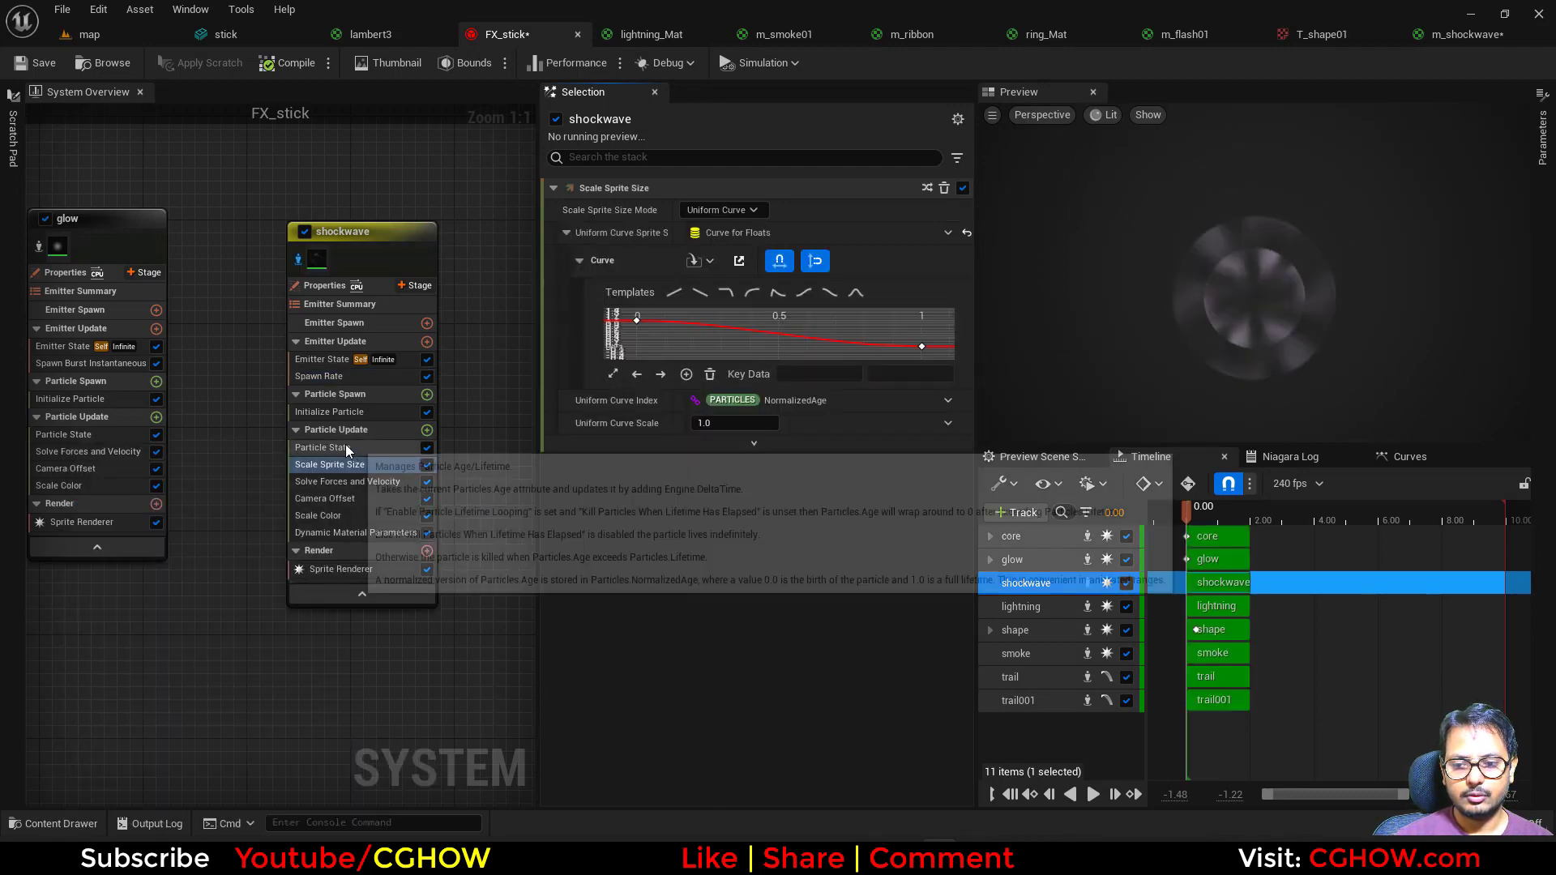
Set the shockwave's Lifetime Mode to Random with a minimum of 0.2 and a maximum of 0.4
{"action": "left_click", "coordinate": [338, 413]}
{"action": "left_click", "coordinate": [719, 251]}
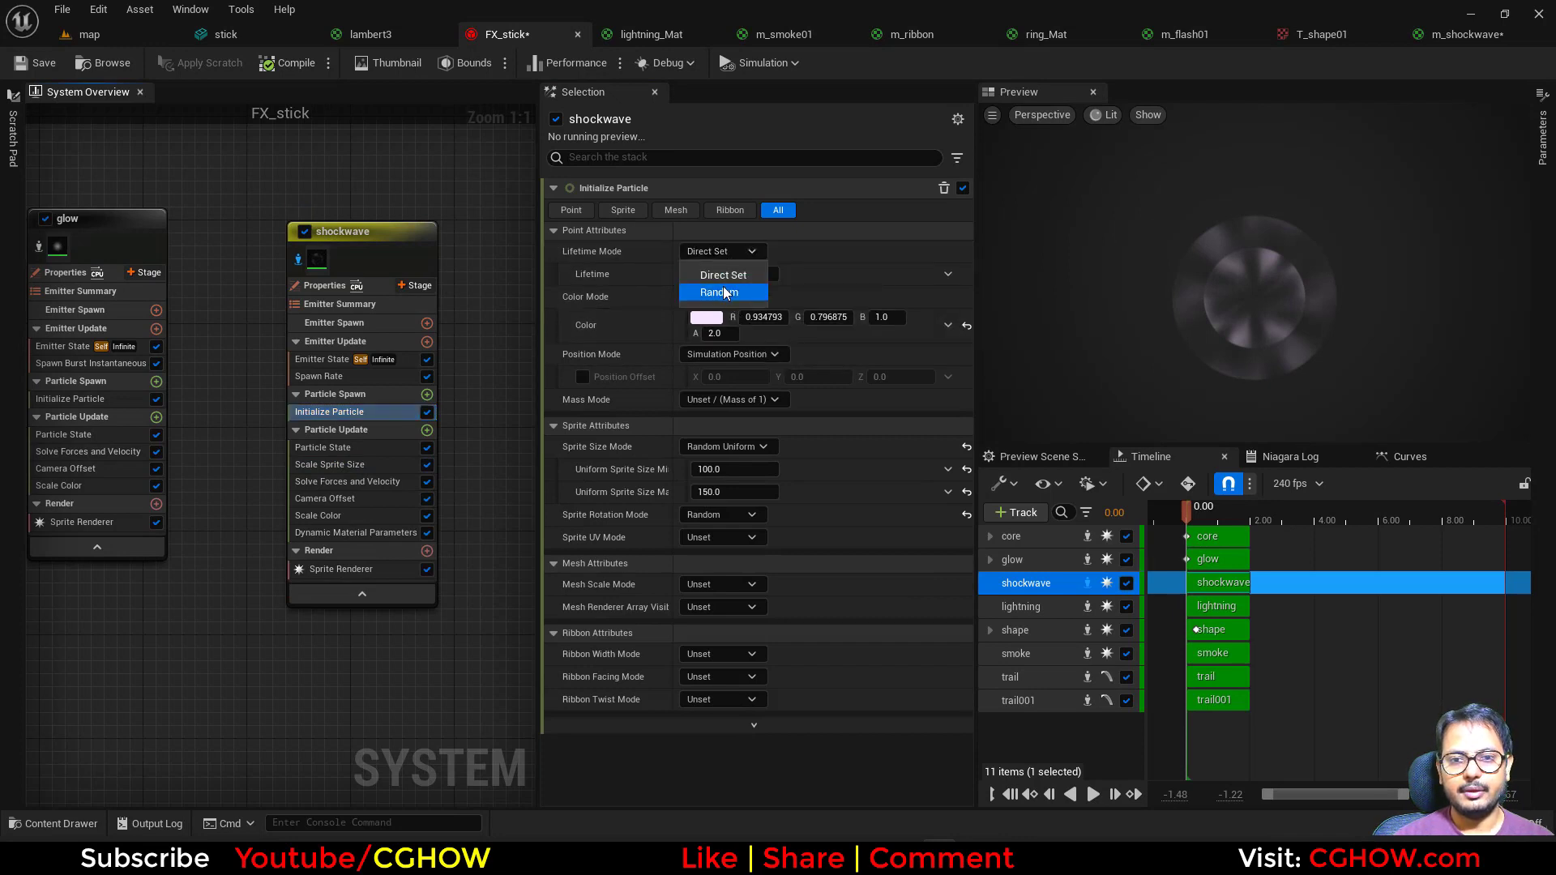
{"action": "left_click", "coordinate": [725, 293]}
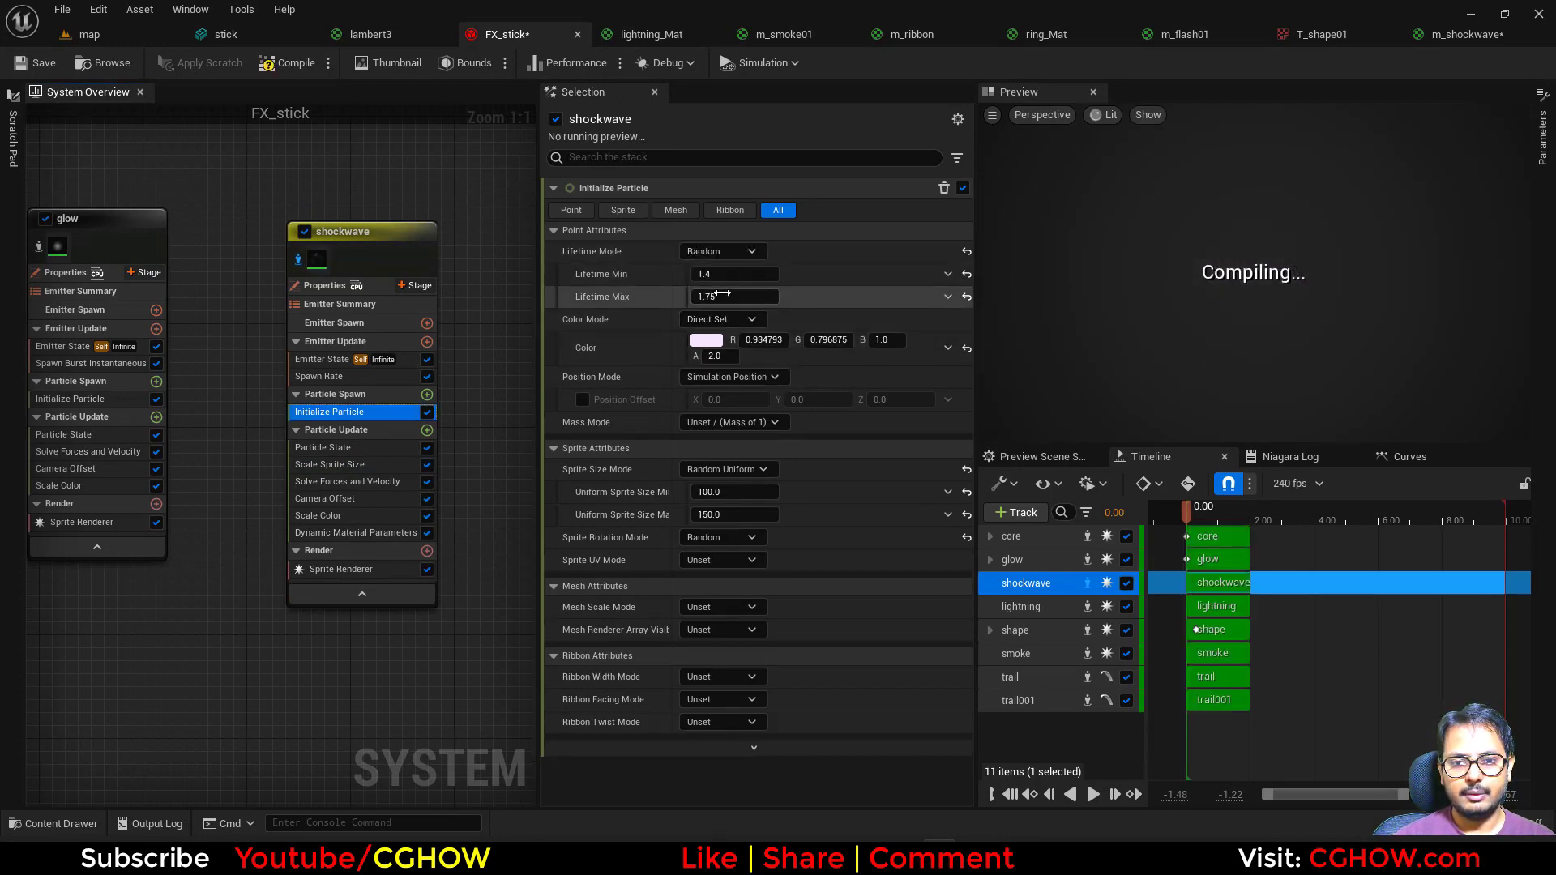
{"action": "left_click", "coordinate": [722, 295]}
{"action": "type", "text": "0.4"}
{"action": "left_click", "coordinate": [715, 274]}
{"action": "type", "text": "0.2"}
{"action": "key", "text": "Return"}
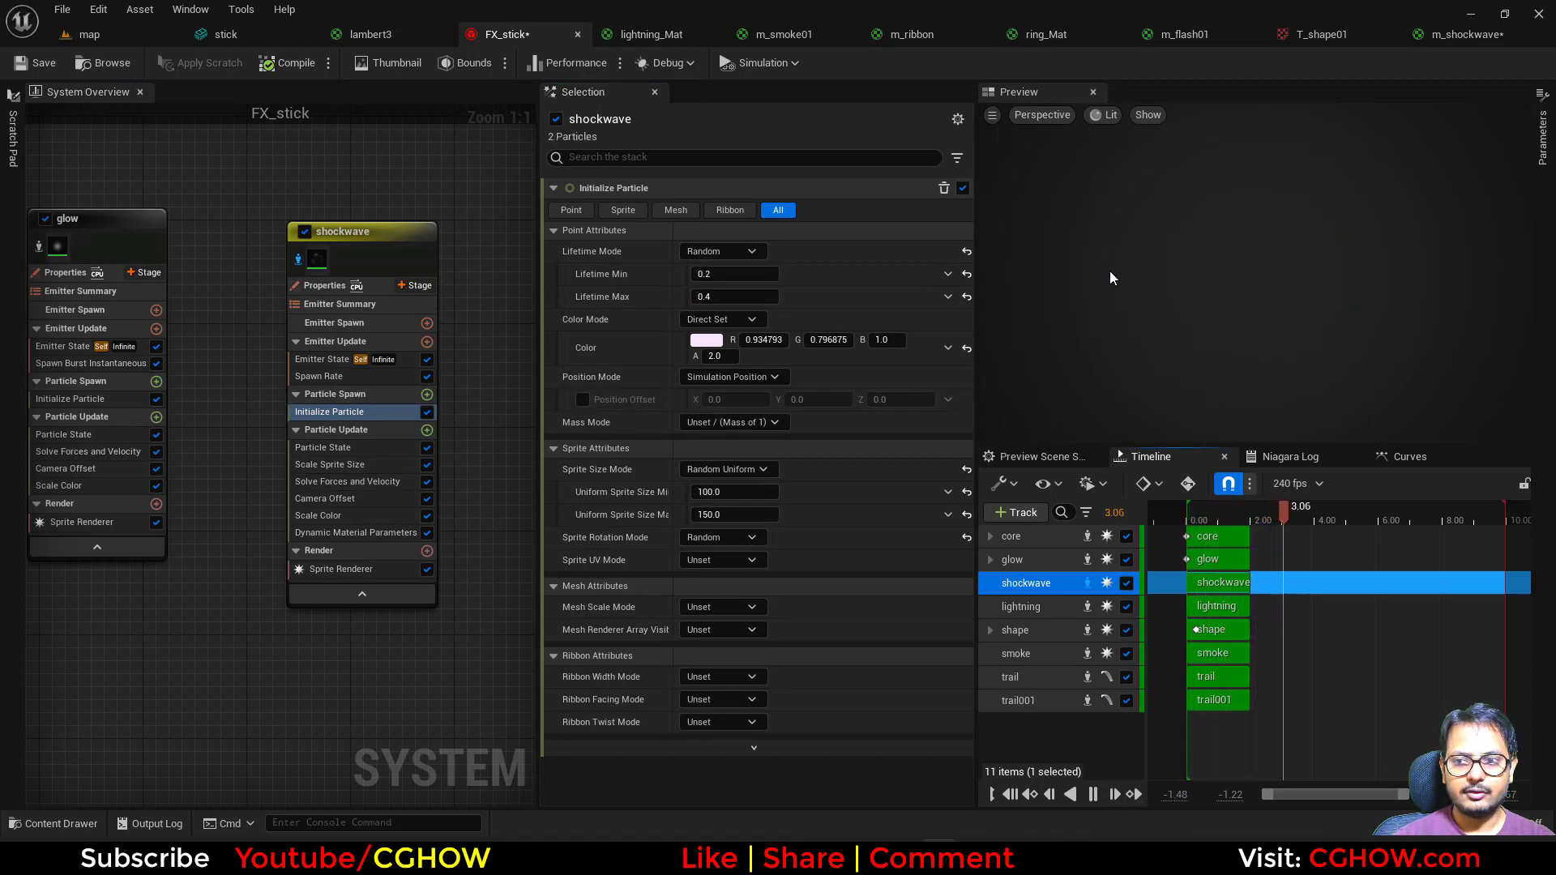
Add a Shape Location module to the shockwave's Particle Spawn and set its sphere radius to 10
{"action": "left_click", "coordinate": [427, 395]}
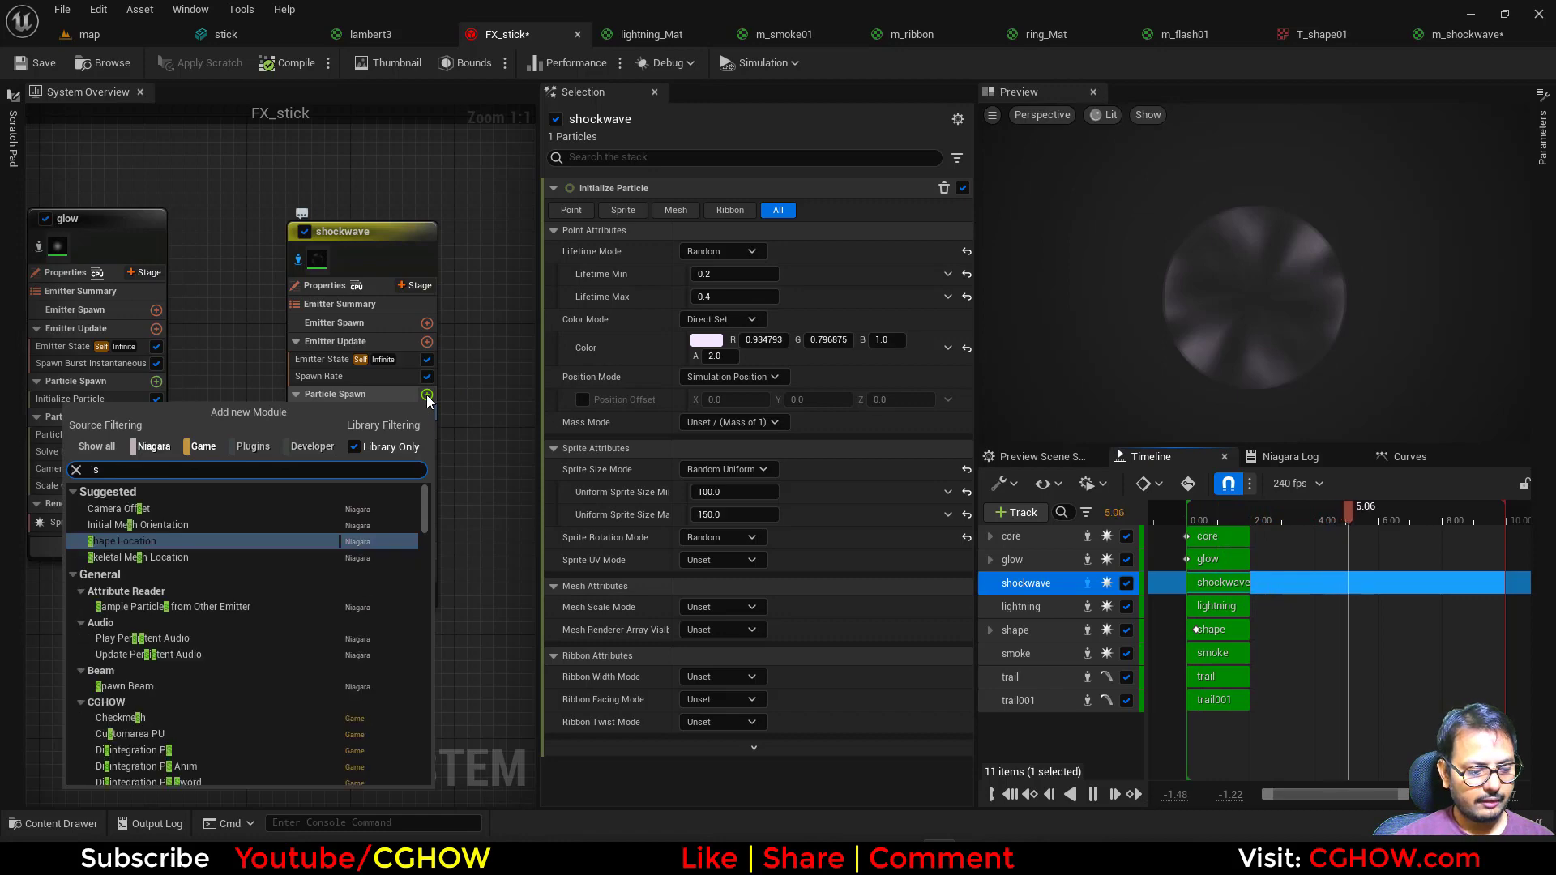
{"action": "type", "text": "sph"}
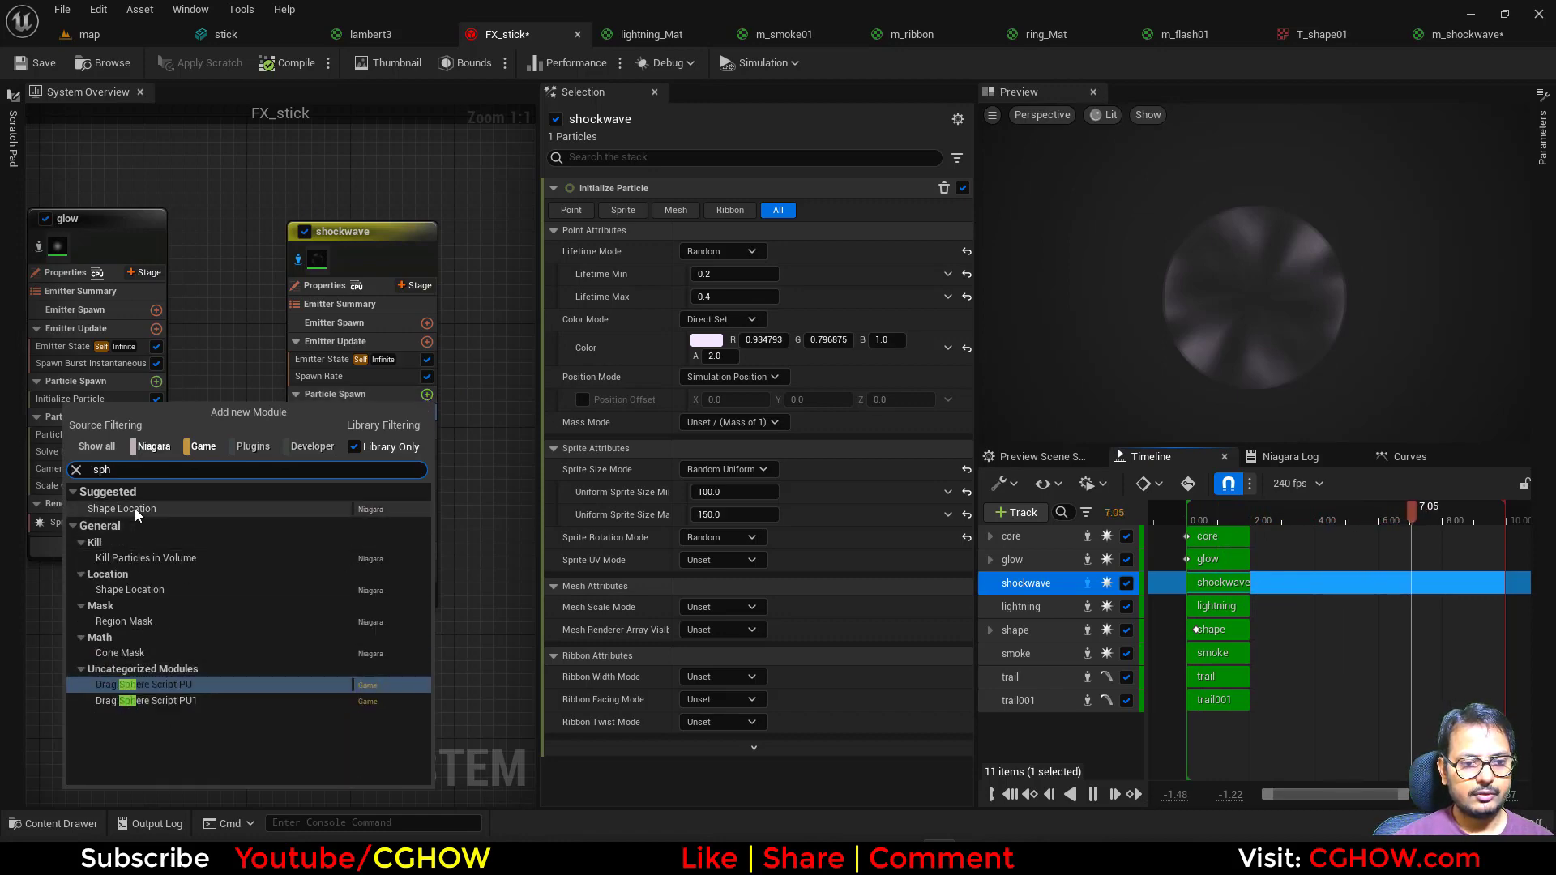
{"action": "left_click", "coordinate": [122, 508]}
{"action": "left_click", "coordinate": [709, 274]}
{"action": "type", "text": "10"}
{"action": "key", "text": "Return"}
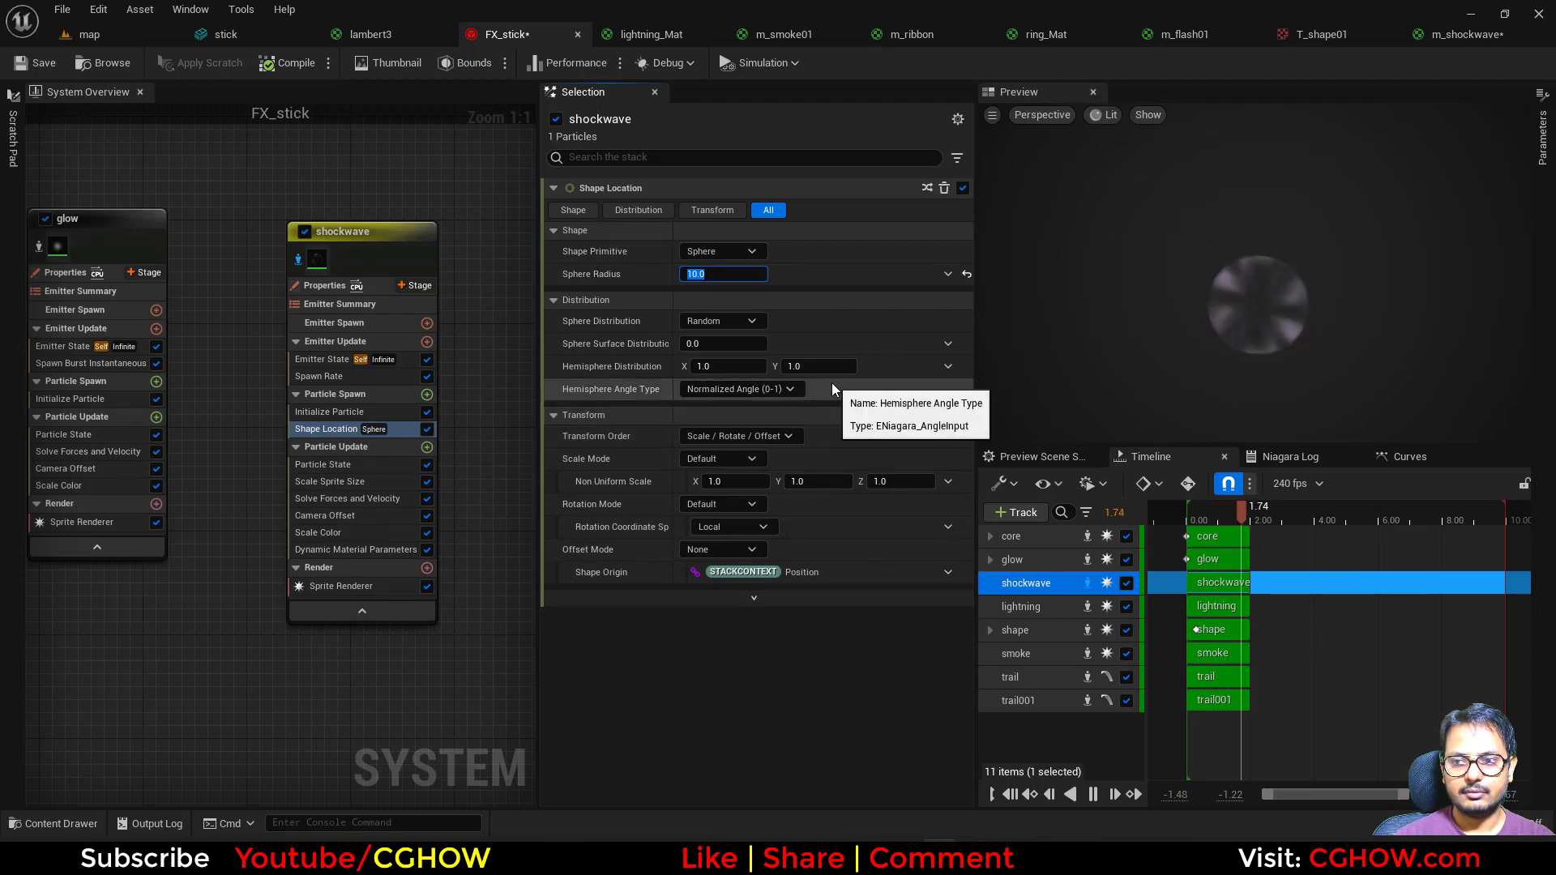
Check the shockwave in the level against the emitter's properties and Shape Location settings
{"action": "left_click", "coordinate": [147, 40]}
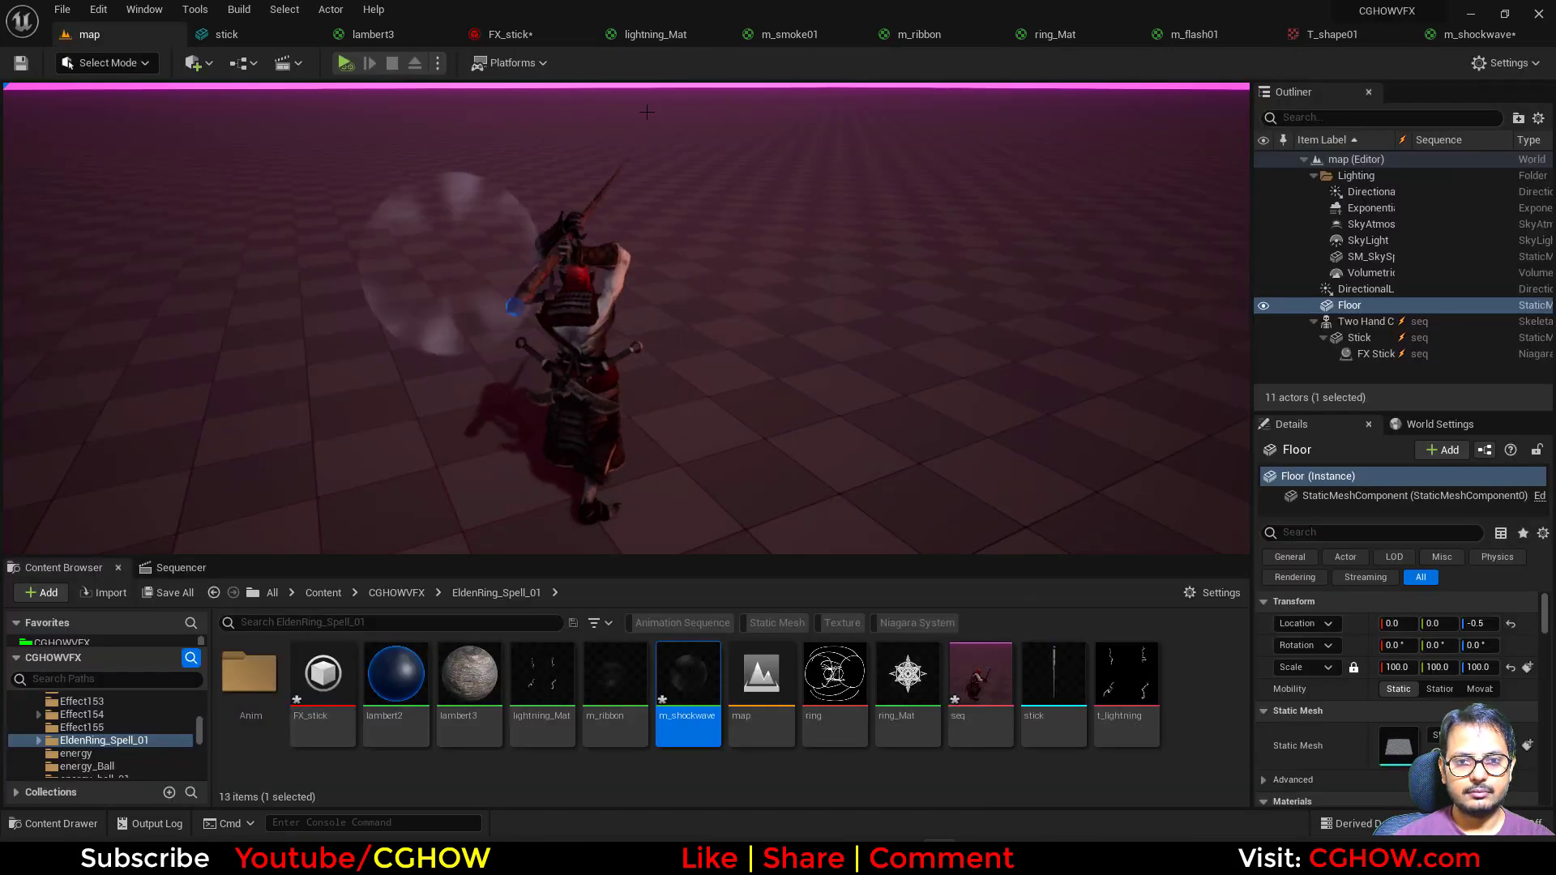
{"action": "left_click", "coordinate": [514, 34]}
{"action": "left_click", "coordinate": [325, 285]}
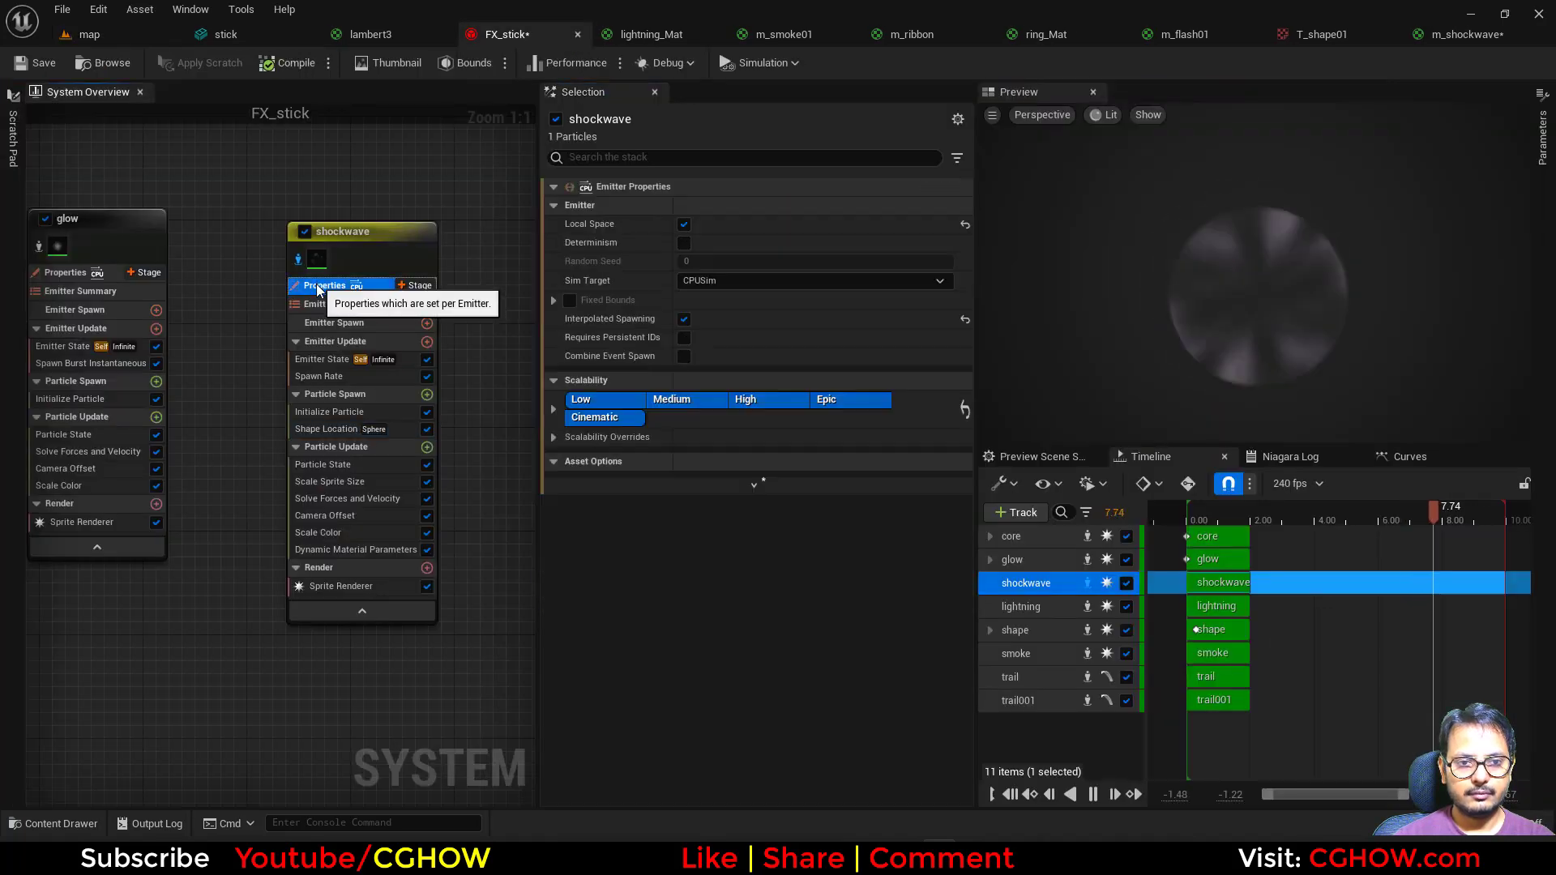
{"action": "left_click", "coordinate": [326, 431]}
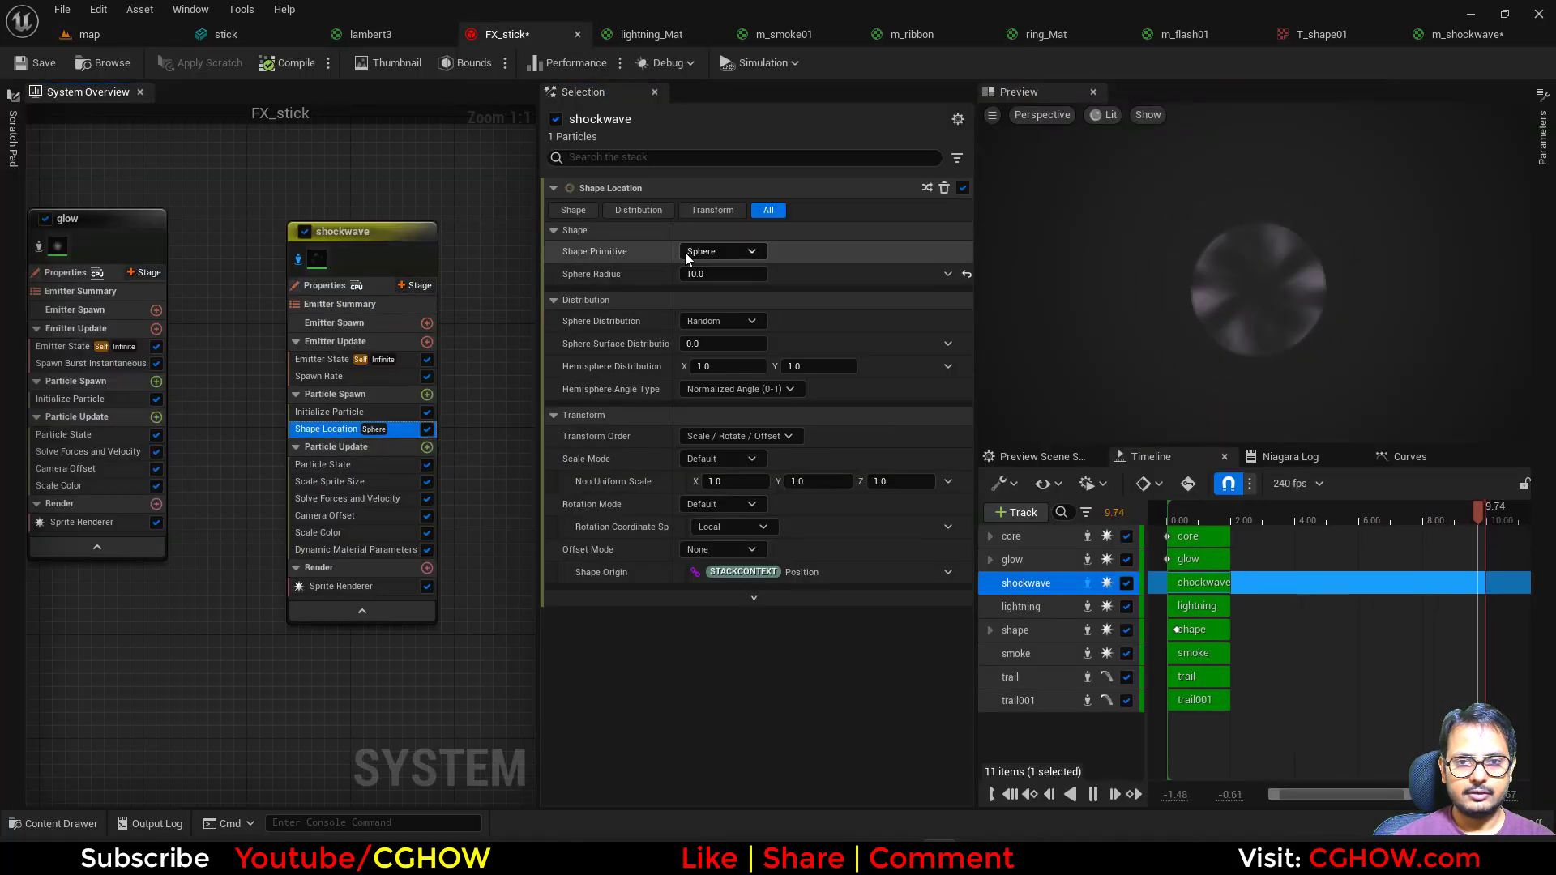
{"action": "left_click", "coordinate": [115, 39]}
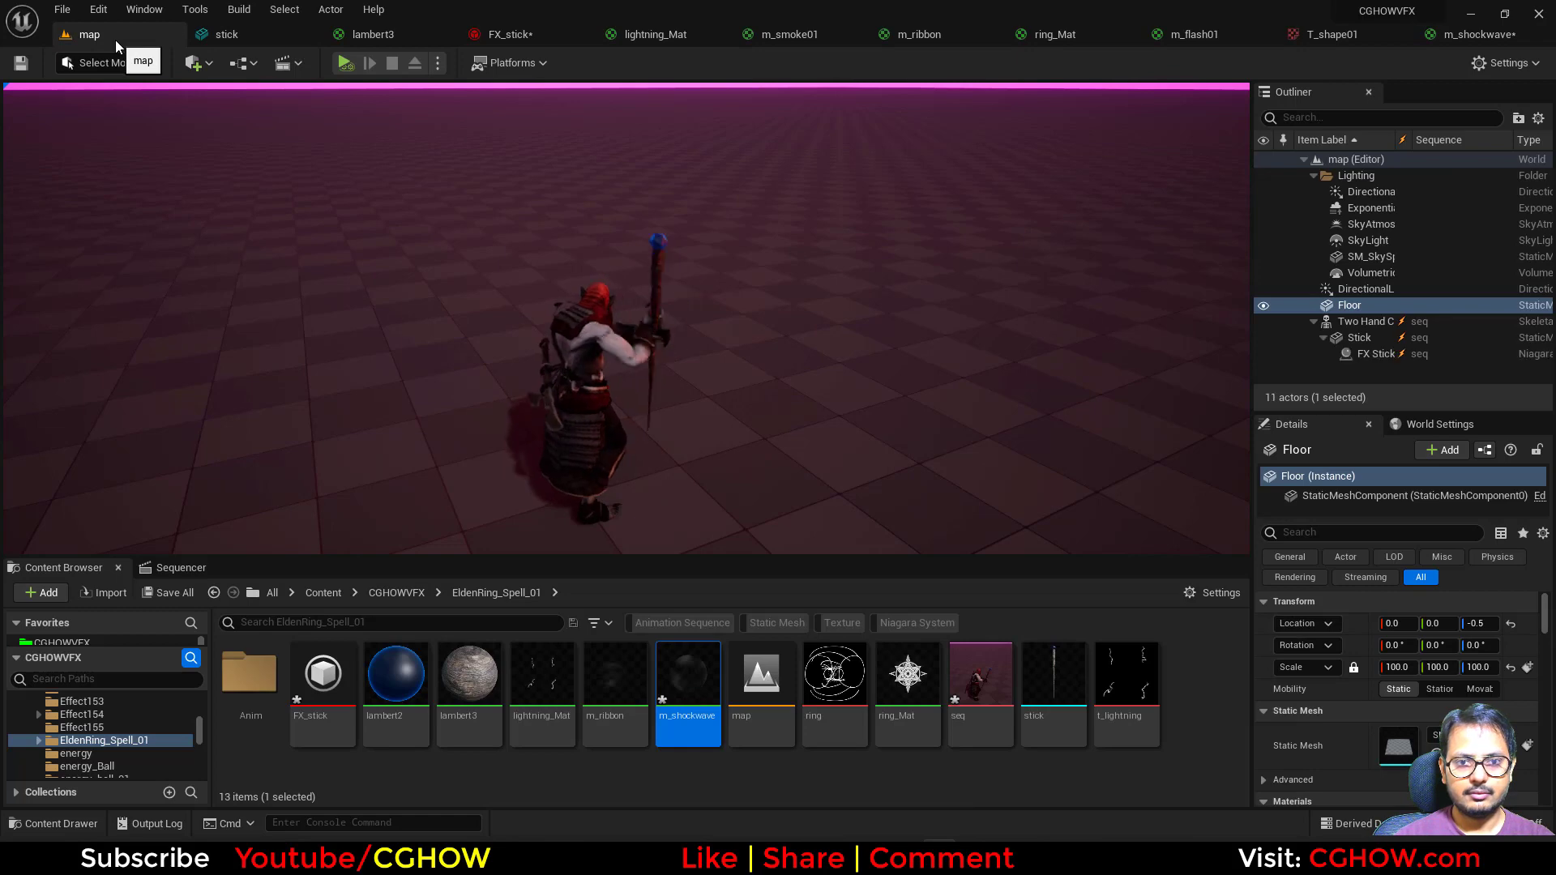
Delete the Camera Offset module from the shockwave emitter's Particle Update and check the effect in the level
{"action": "left_click", "coordinate": [507, 29]}
{"action": "left_click", "coordinate": [338, 515]}
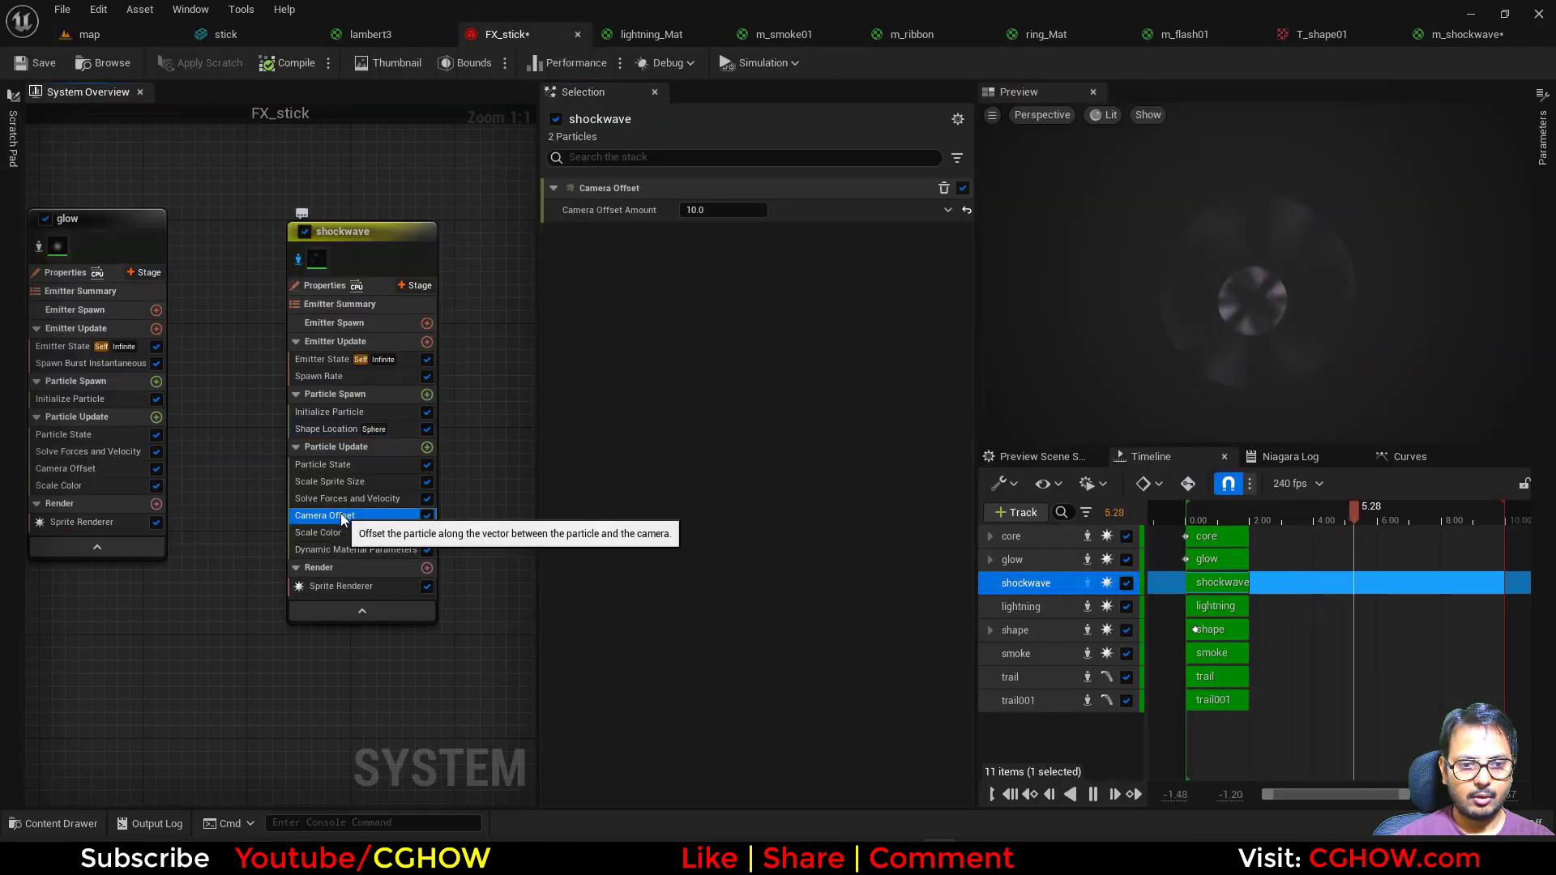
{"action": "left_click", "coordinate": [99, 39]}
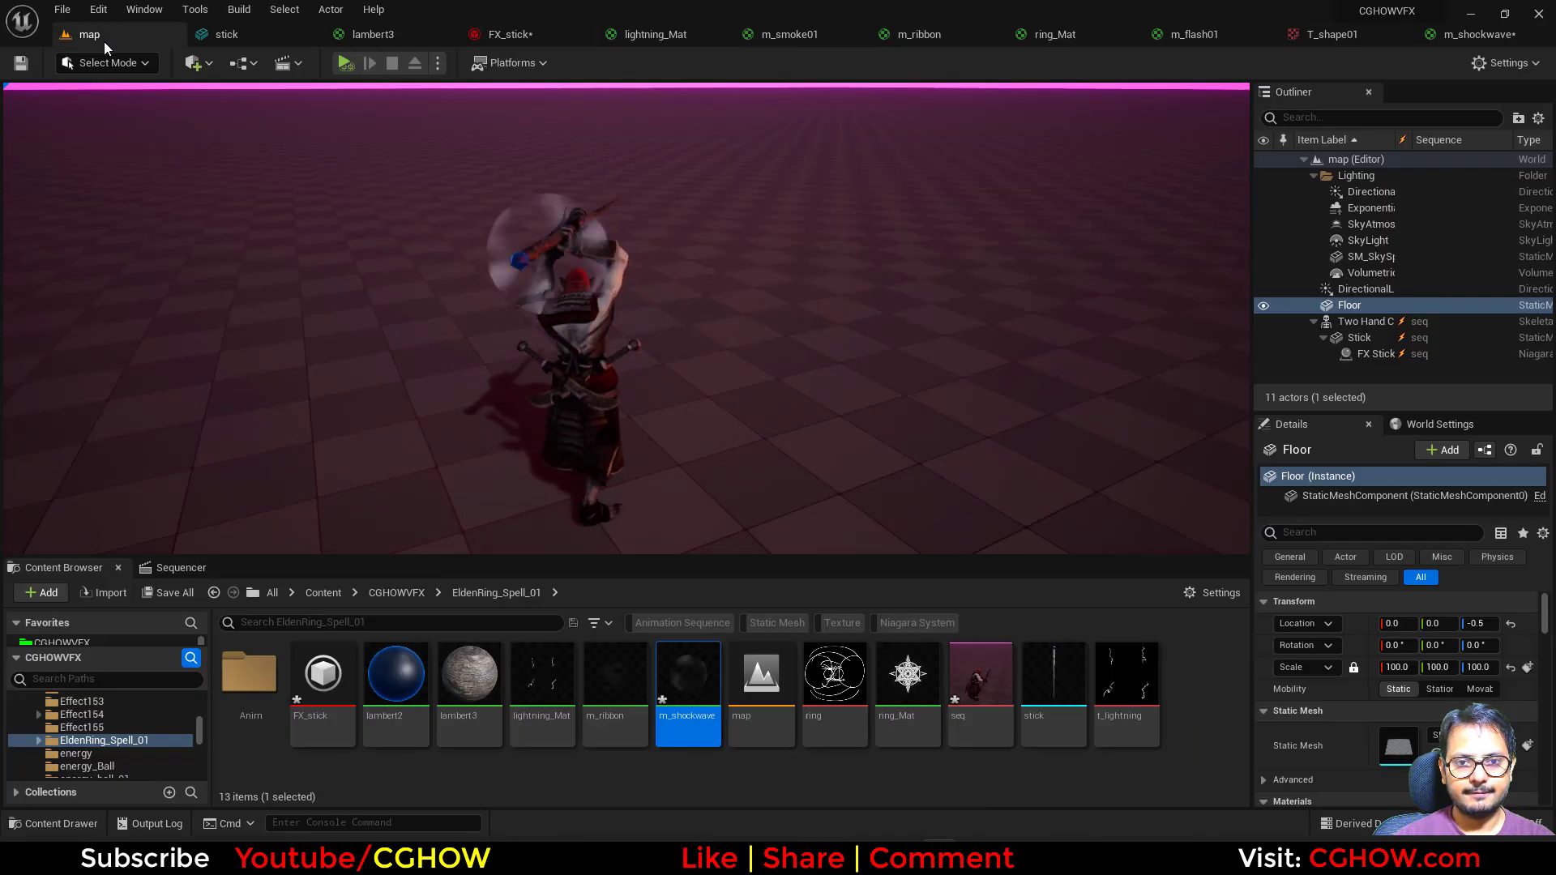
{"action": "left_click", "coordinate": [523, 36]}
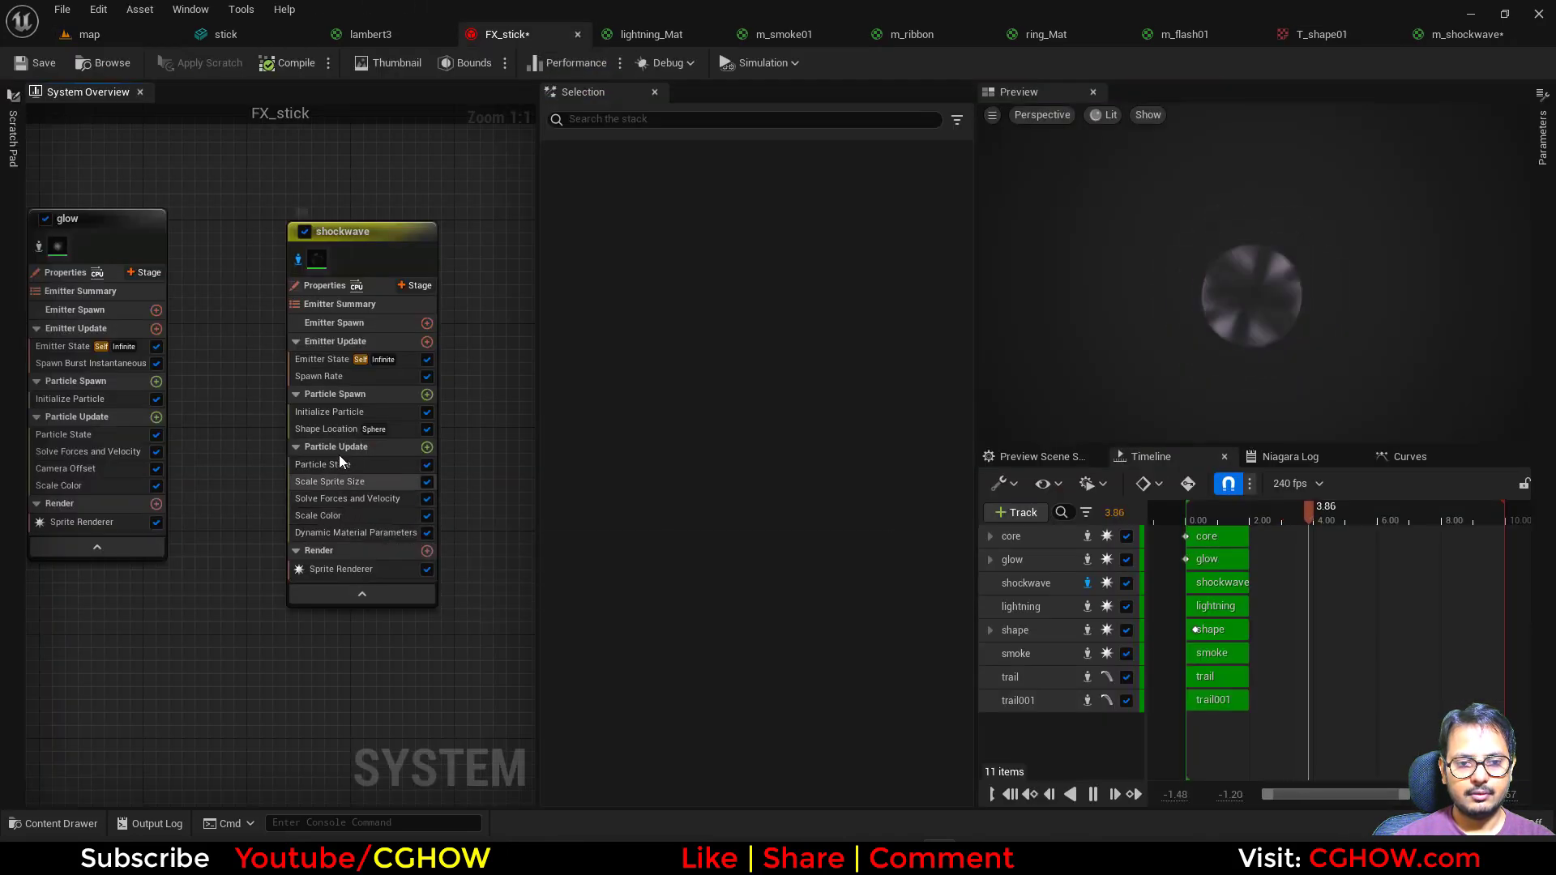
Re-enter 10 as the sphere radius in the shockwave's Shape Location and view the effect in the level
{"action": "left_click", "coordinate": [345, 427]}
{"action": "left_click", "coordinate": [674, 274]}
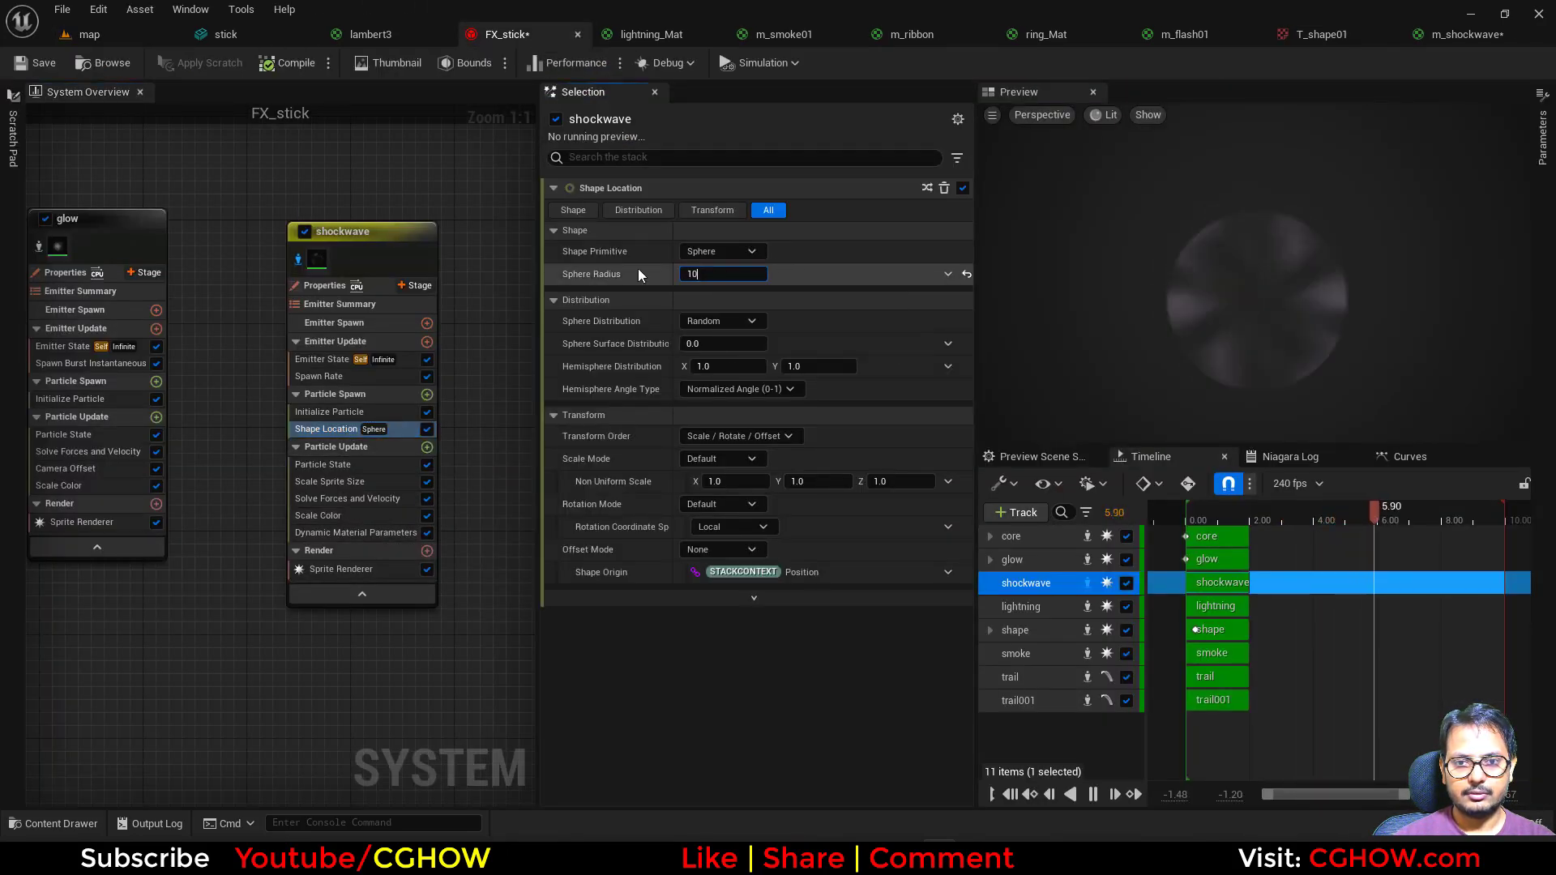
{"action": "left_click", "coordinate": [128, 41]}
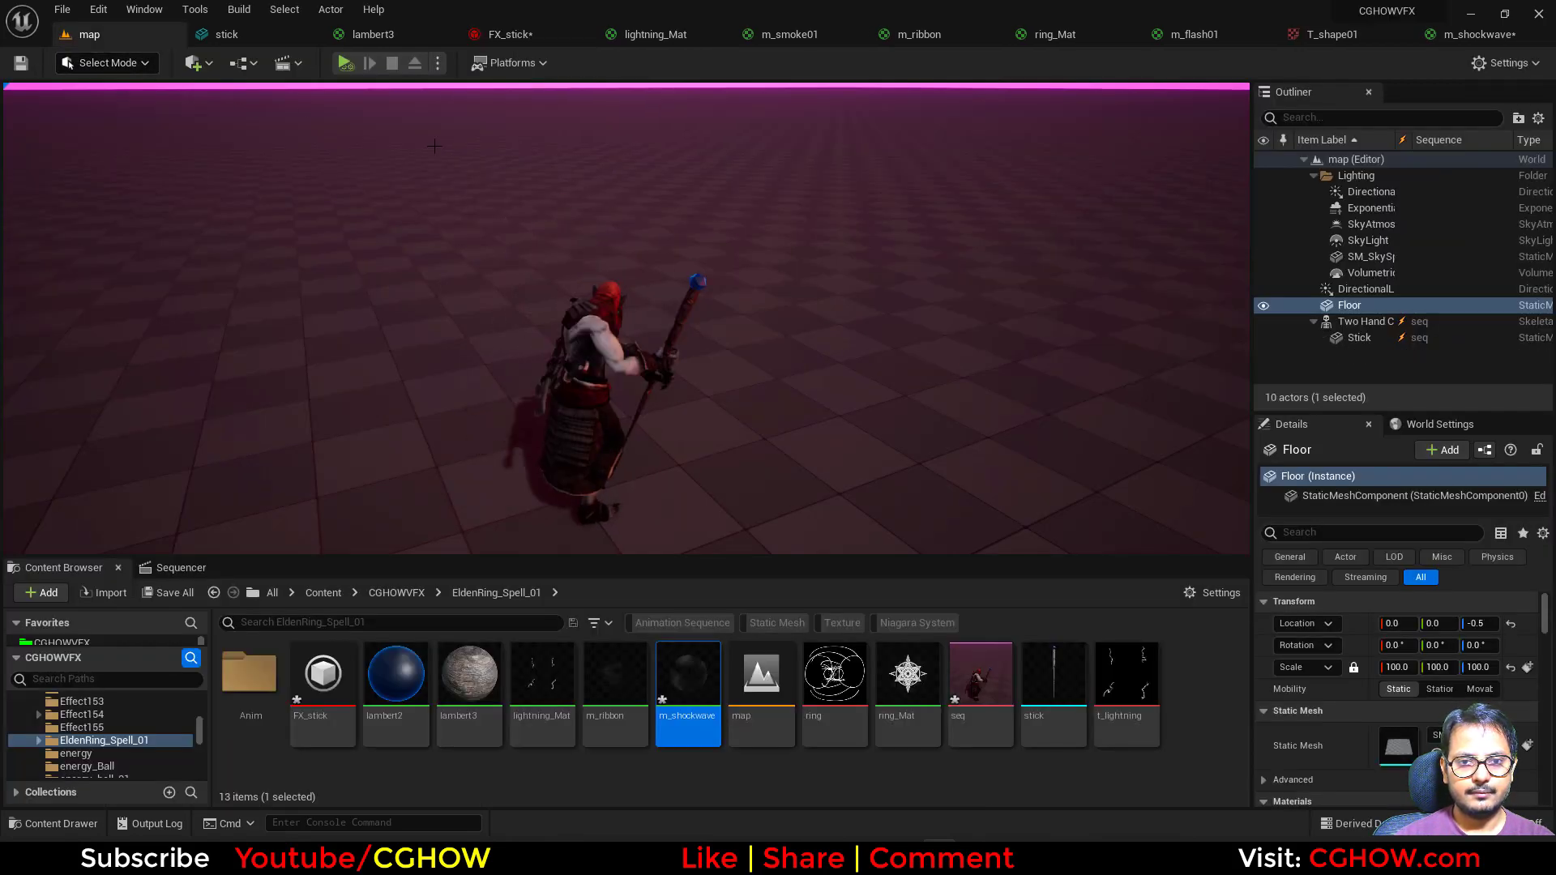
Switch to the browser to examine the Elden Ring spell reference, and return to the FX_stick system
{"action": "key", "text": "alt+Tab"}
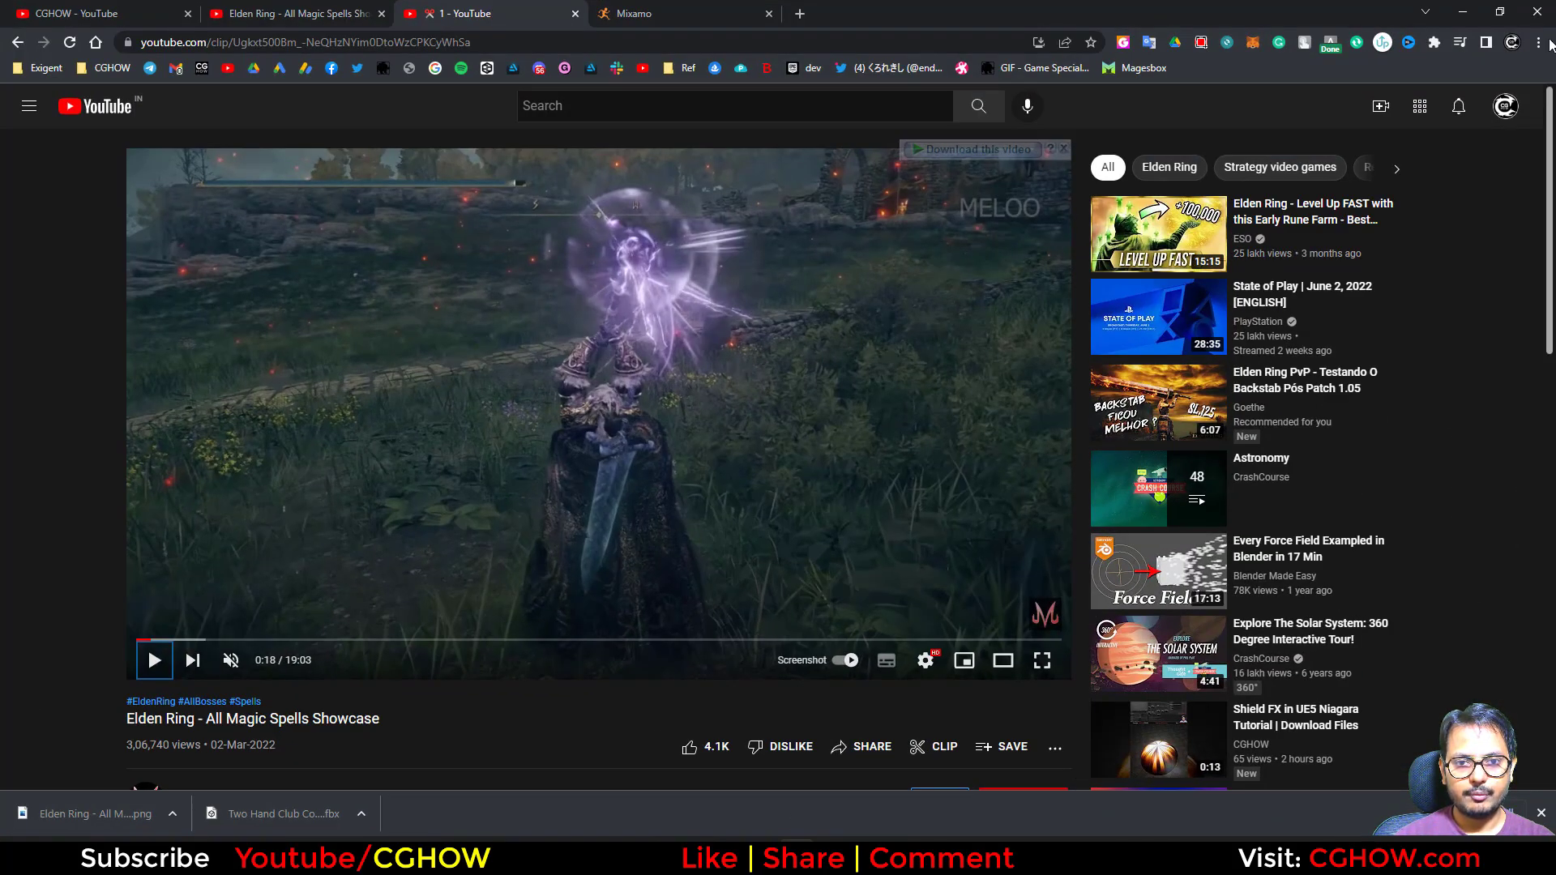
{"action": "left_click", "coordinate": [1468, 13]}
{"action": "left_click", "coordinate": [506, 34]}
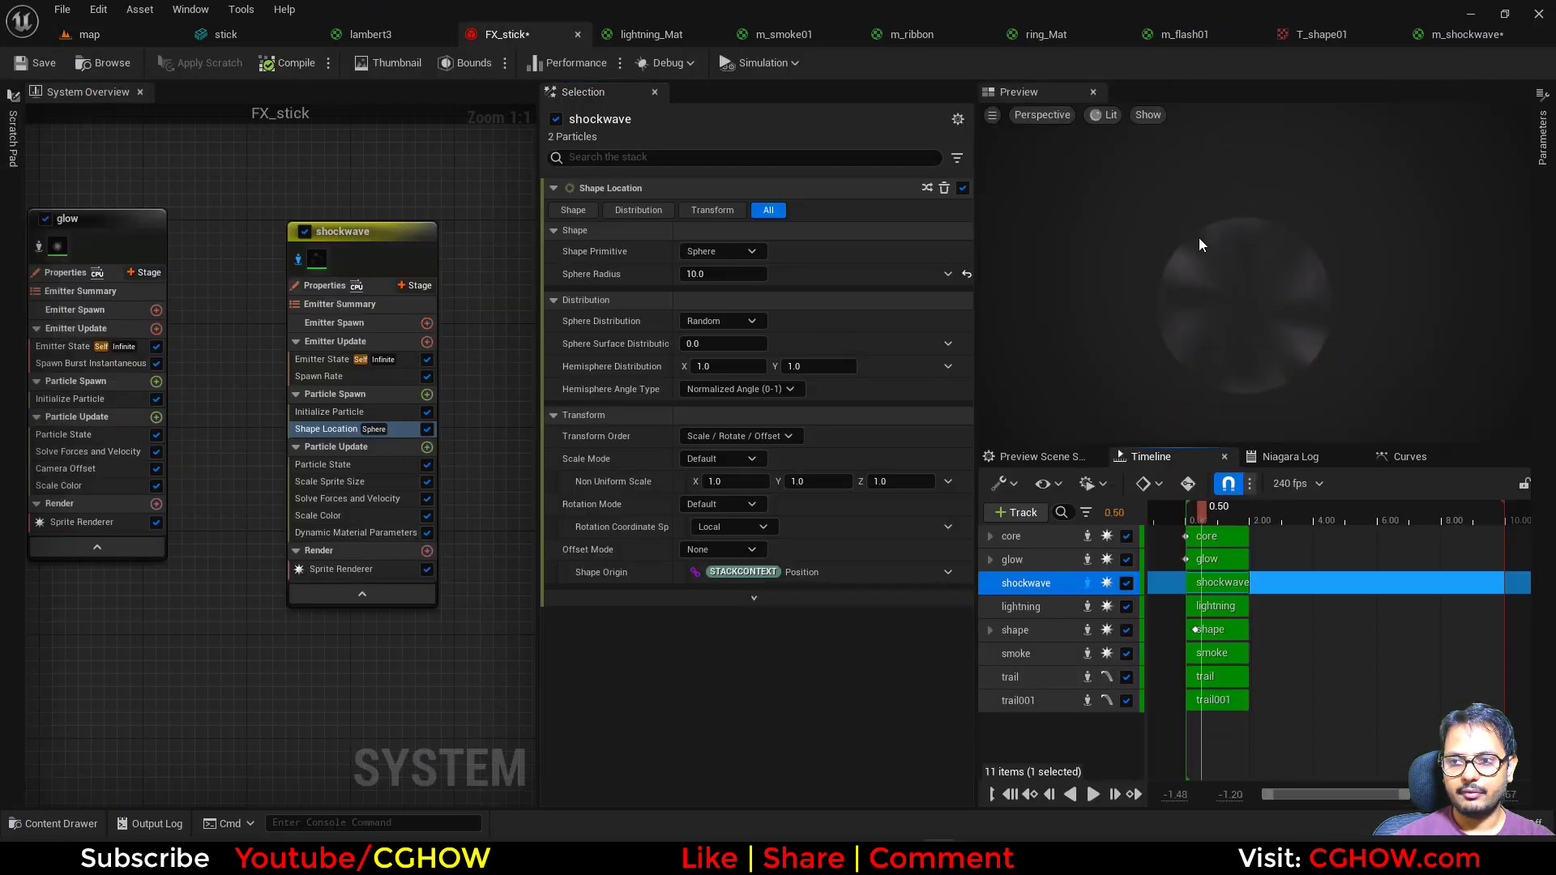
In m_shockwave, connect the Dynamic Parameter's Param2 output to the upper RadialGradientExponential's Density, replacing the constant 50
{"action": "left_click", "coordinate": [1433, 36]}
{"action": "right_click_drag", "start_coordinate": [681, 310], "coordinate": [616, 358]}
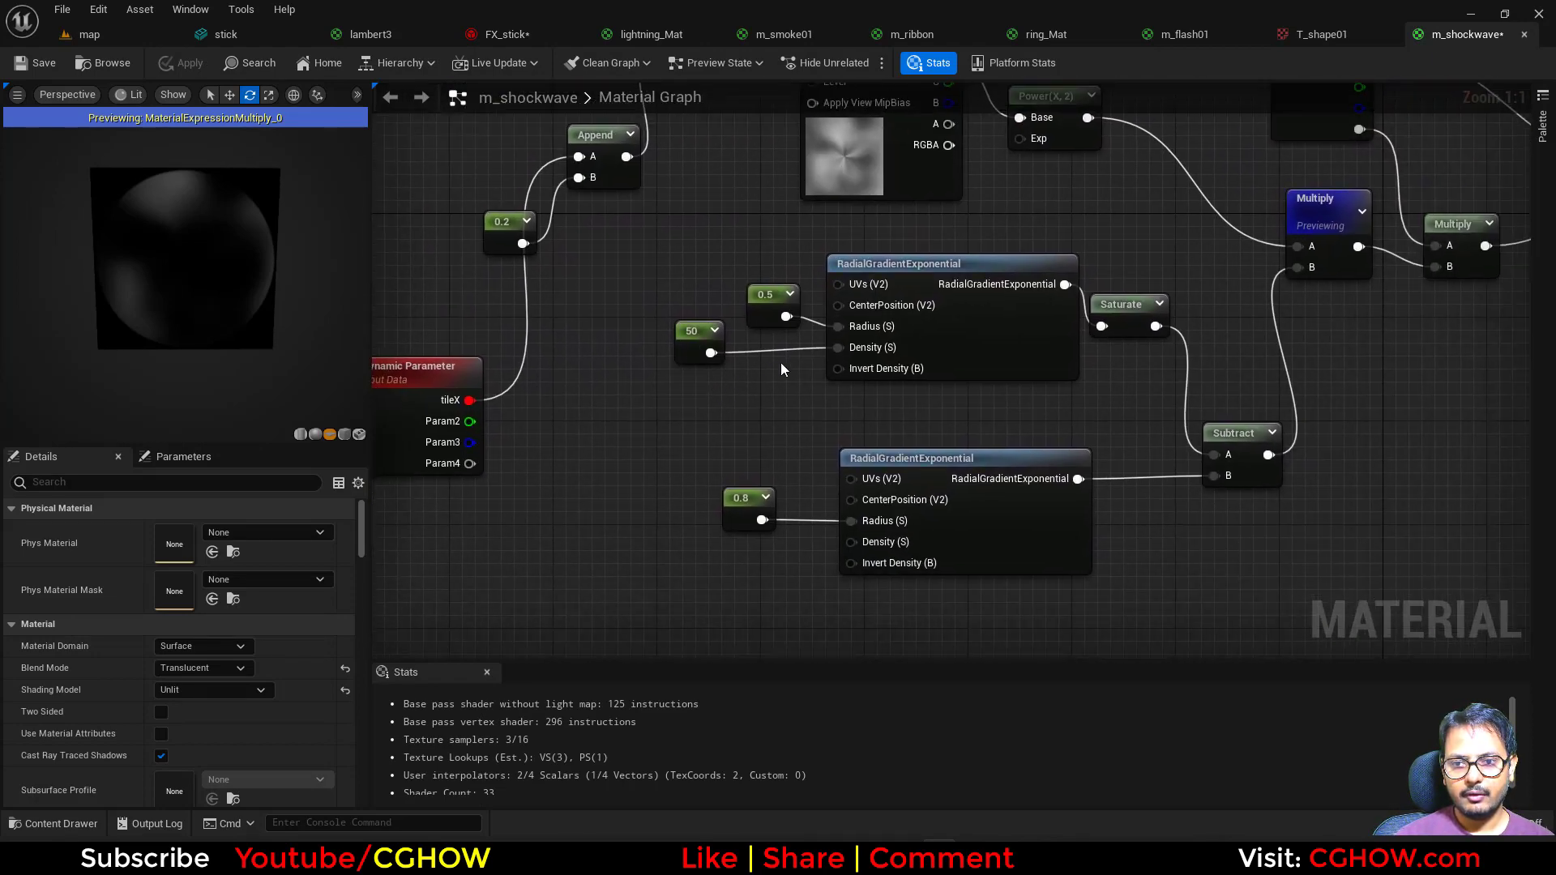
{"action": "left_click_drag", "start_coordinate": [851, 356], "coordinate": [849, 350]}
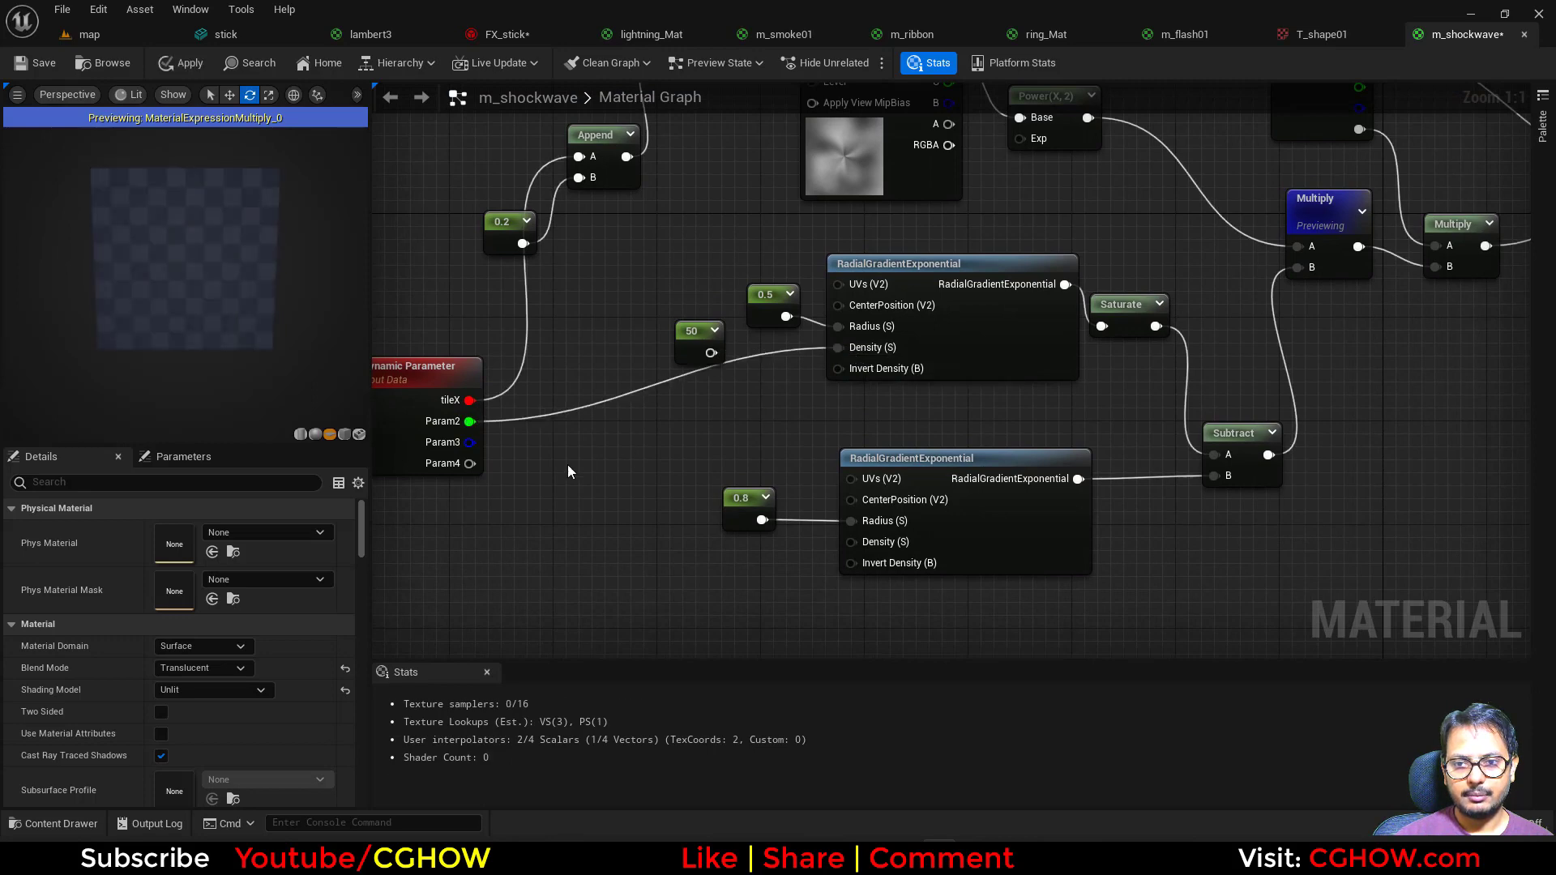
Rename the Dynamic Parameter's second parameter as den and save the m_shockwave material
{"action": "right_click_drag", "start_coordinate": [501, 476], "coordinate": [624, 478]}
{"action": "left_click", "coordinate": [499, 451]}
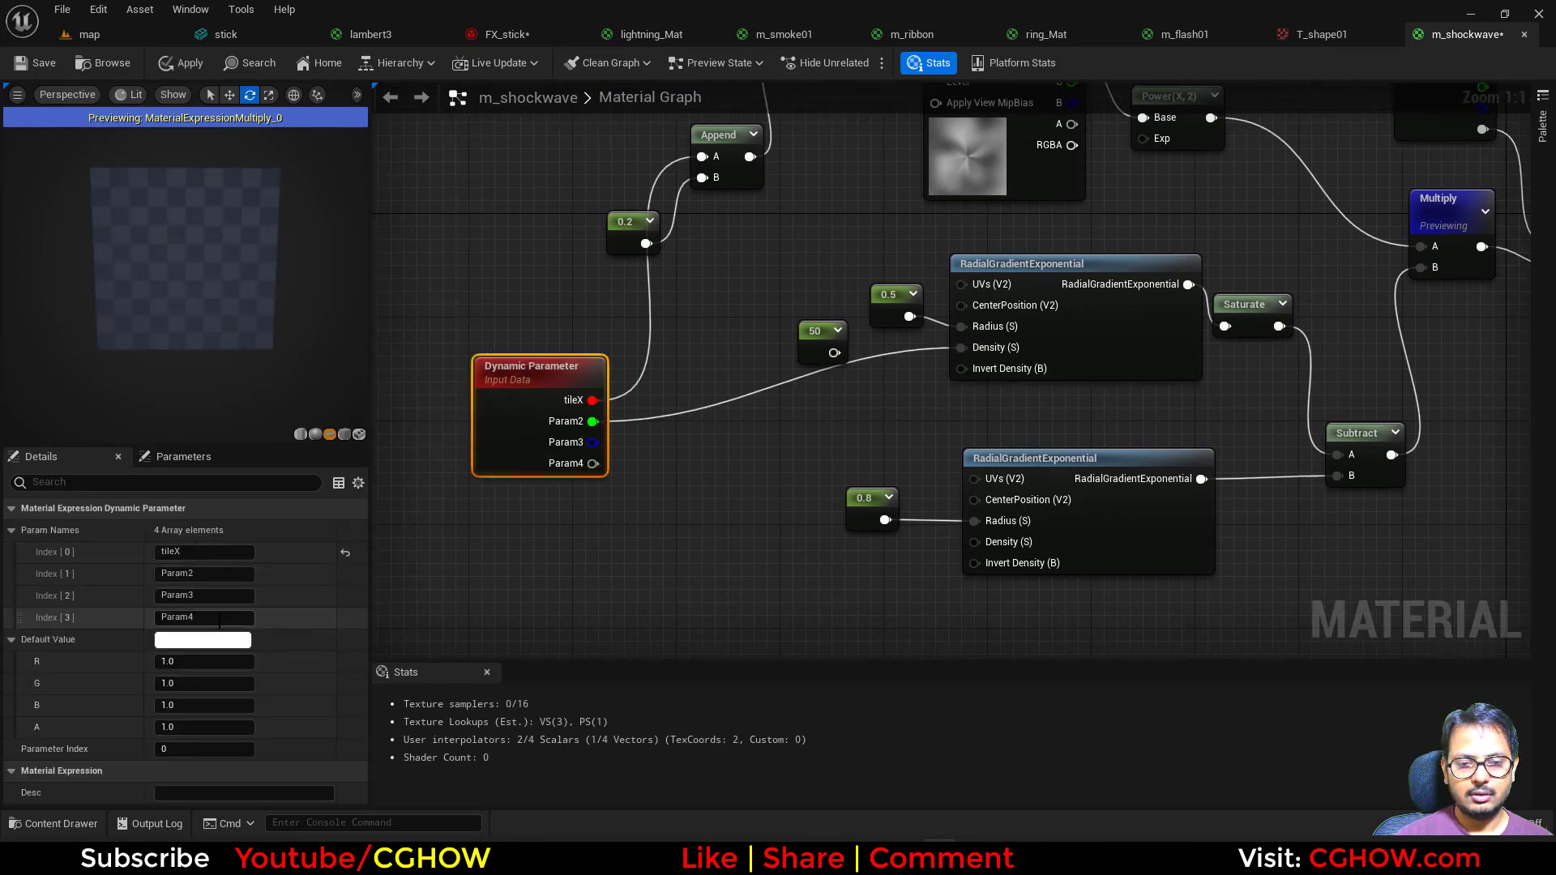
{"action": "left_click", "coordinate": [167, 572]}
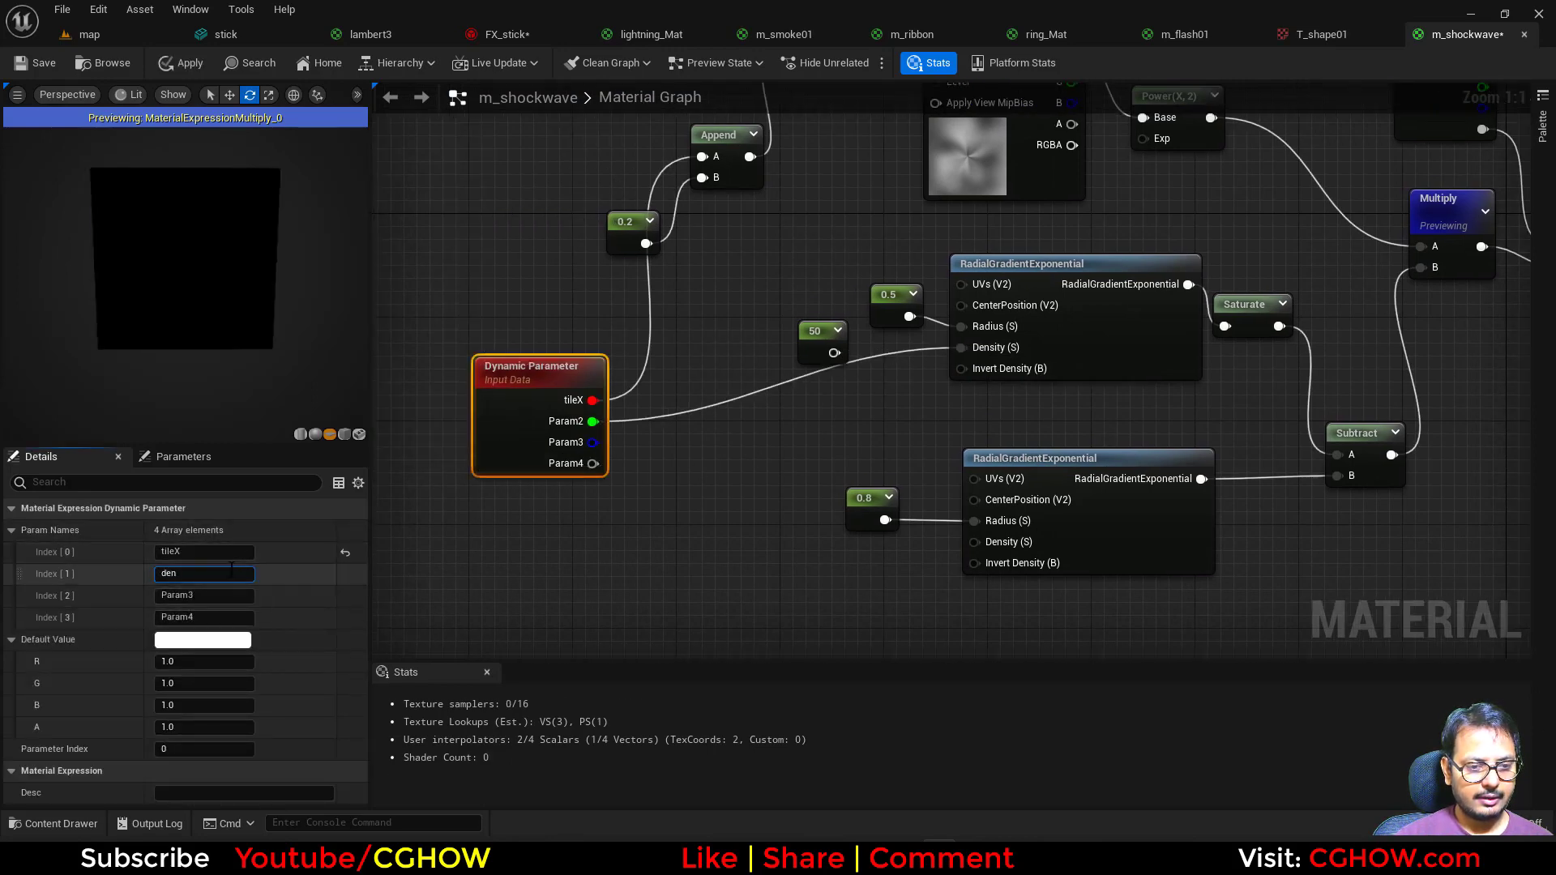
{"action": "key", "text": "ctrl+s"}
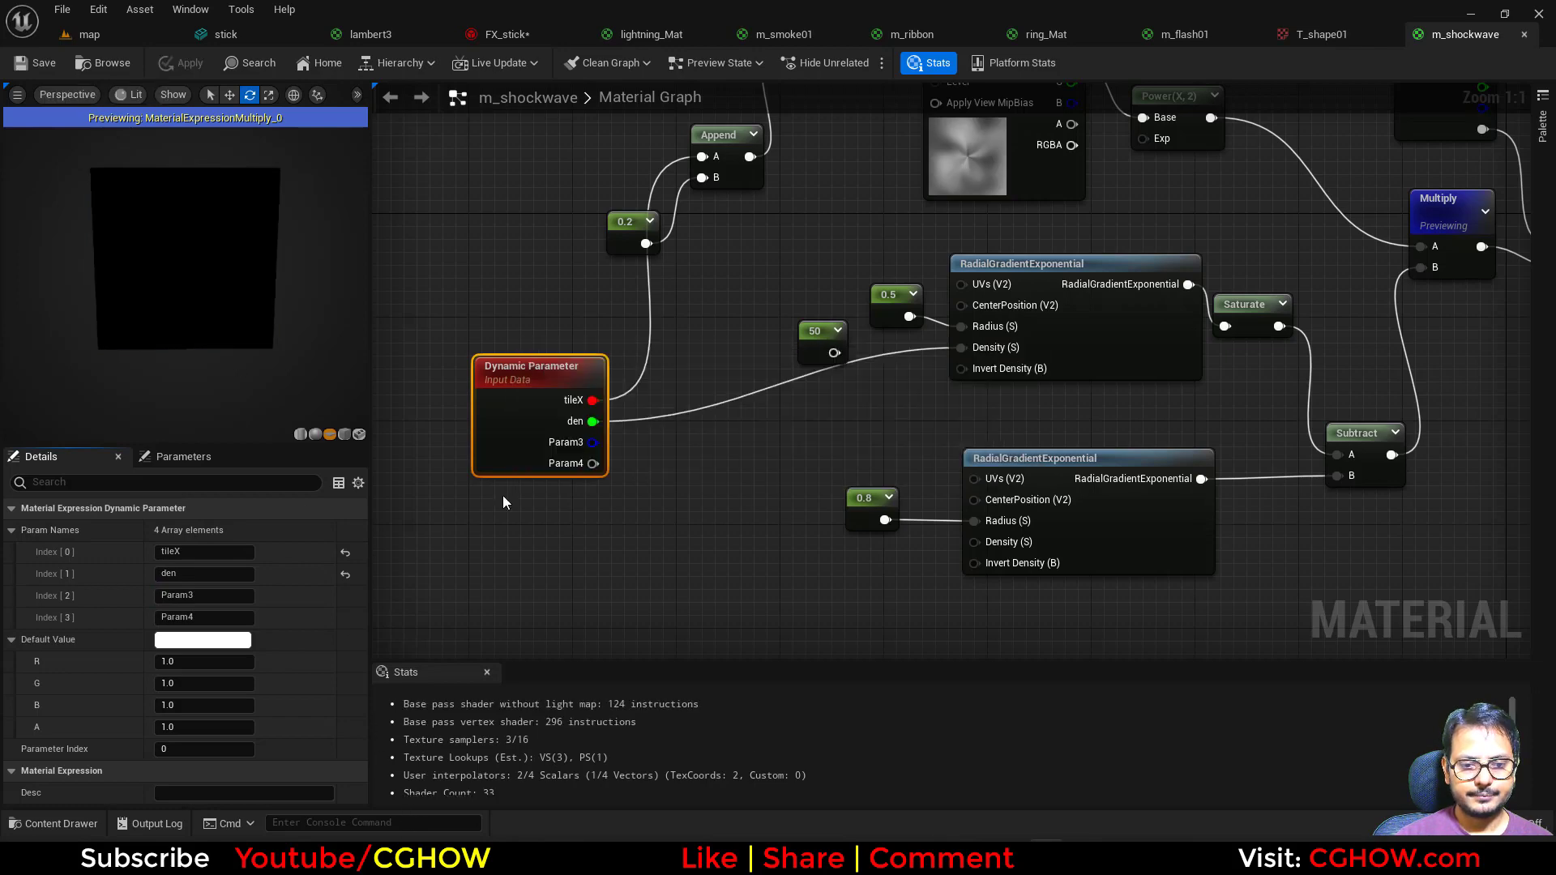
In the shockwave's Dynamic Material Parameters in FX_stick, enter 50 for den and lower it to about 6.75
{"action": "left_click", "coordinate": [490, 35]}
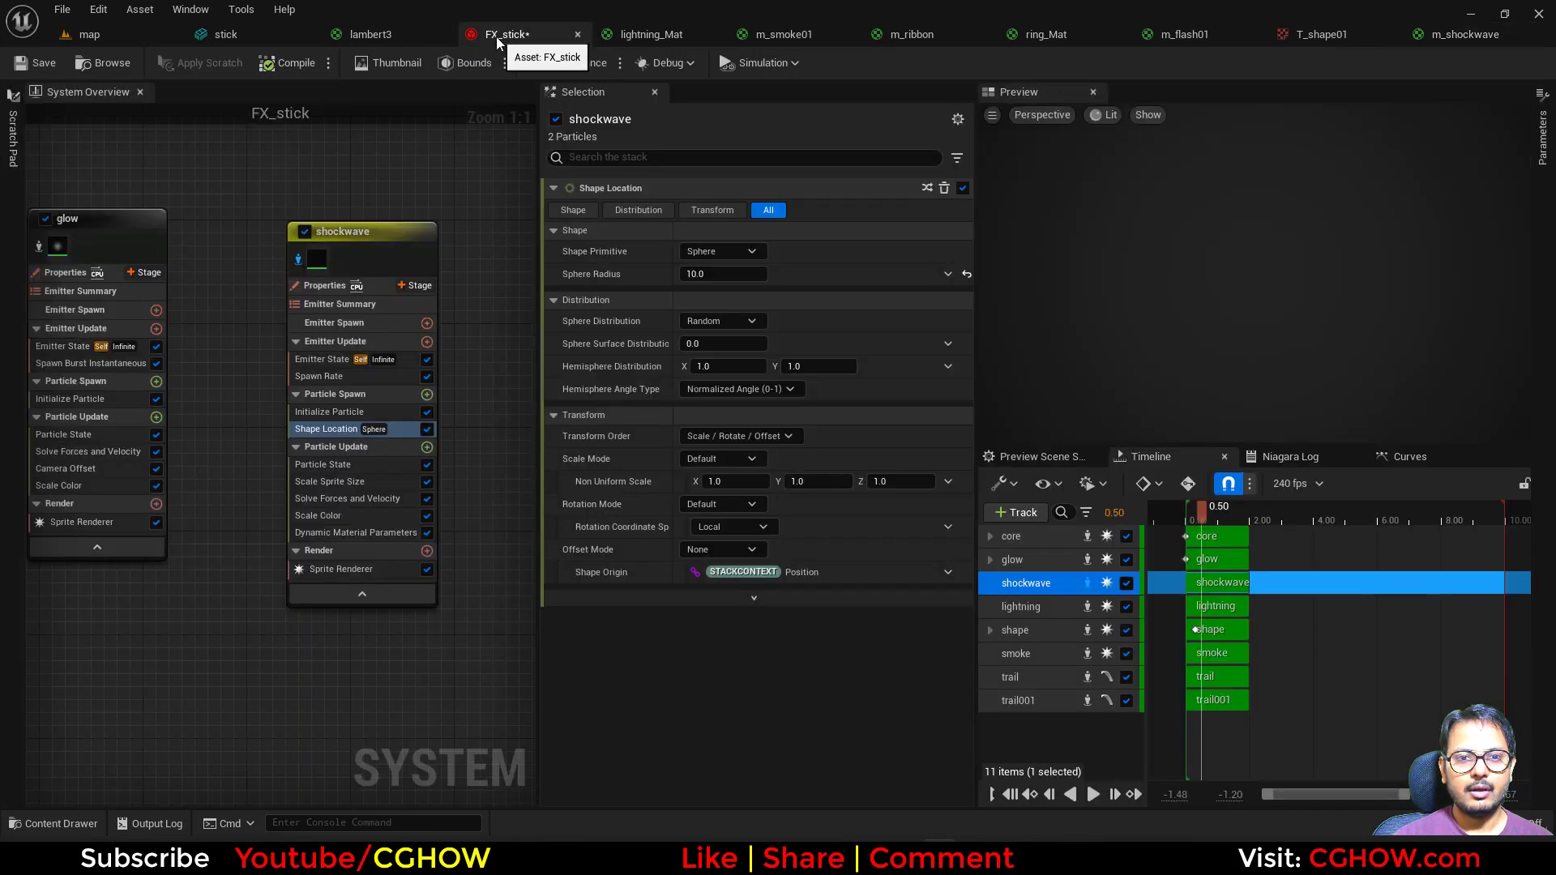
{"action": "left_click", "coordinate": [318, 533]}
{"action": "left_click", "coordinate": [724, 297]}
{"action": "type", "text": "50"}
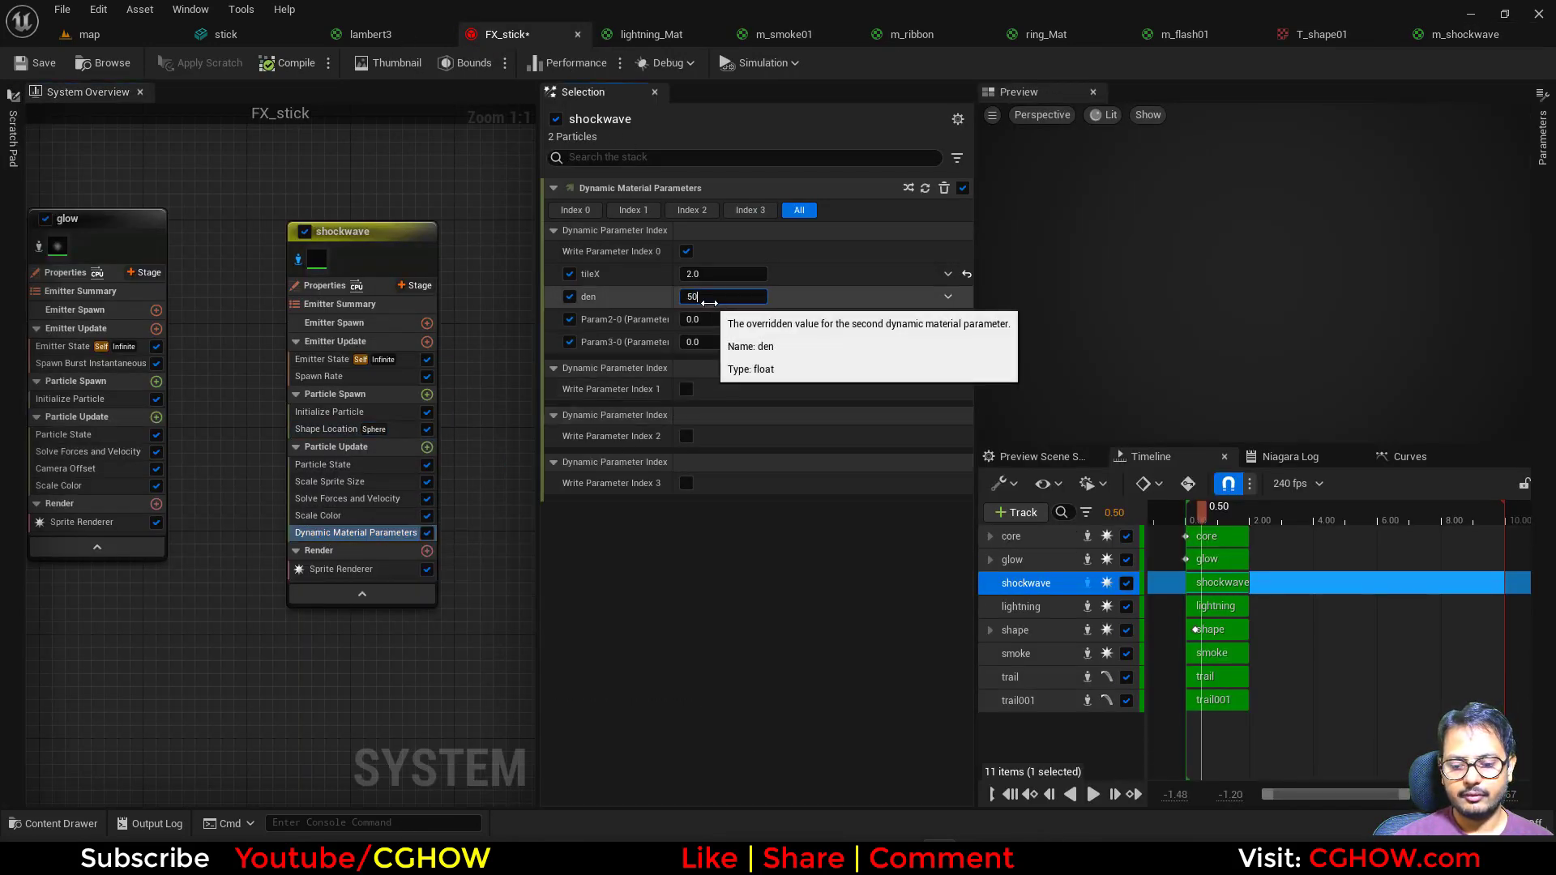
{"action": "key", "text": "Return"}
{"action": "left_click_drag", "start_coordinate": [713, 297], "coordinate": [689, 298]}
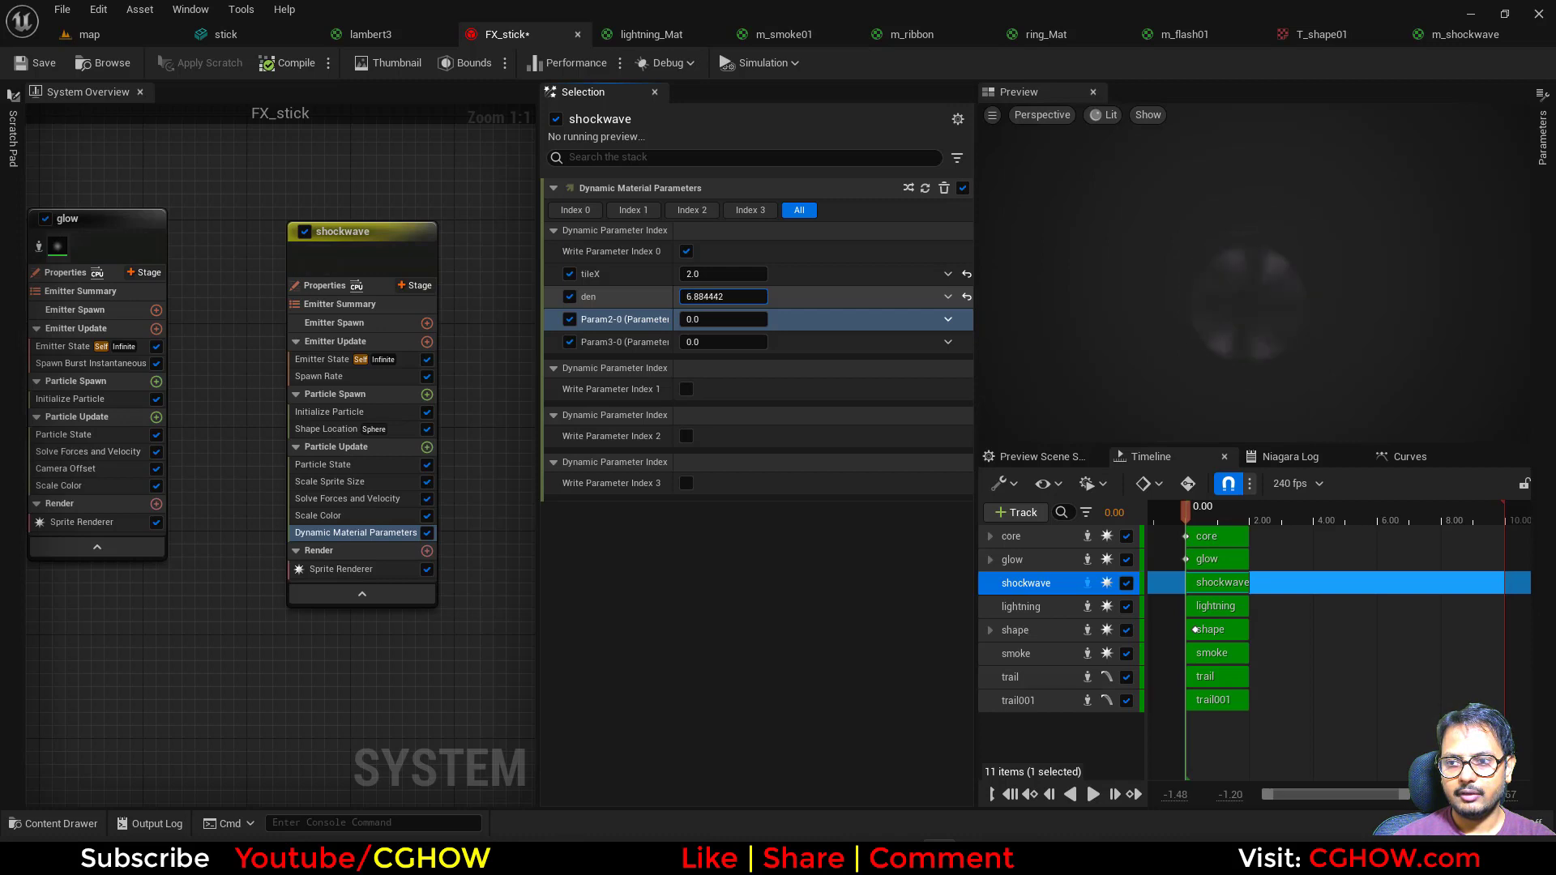
{"action": "left_click_drag", "start_coordinate": [697, 297], "coordinate": [703, 297]}
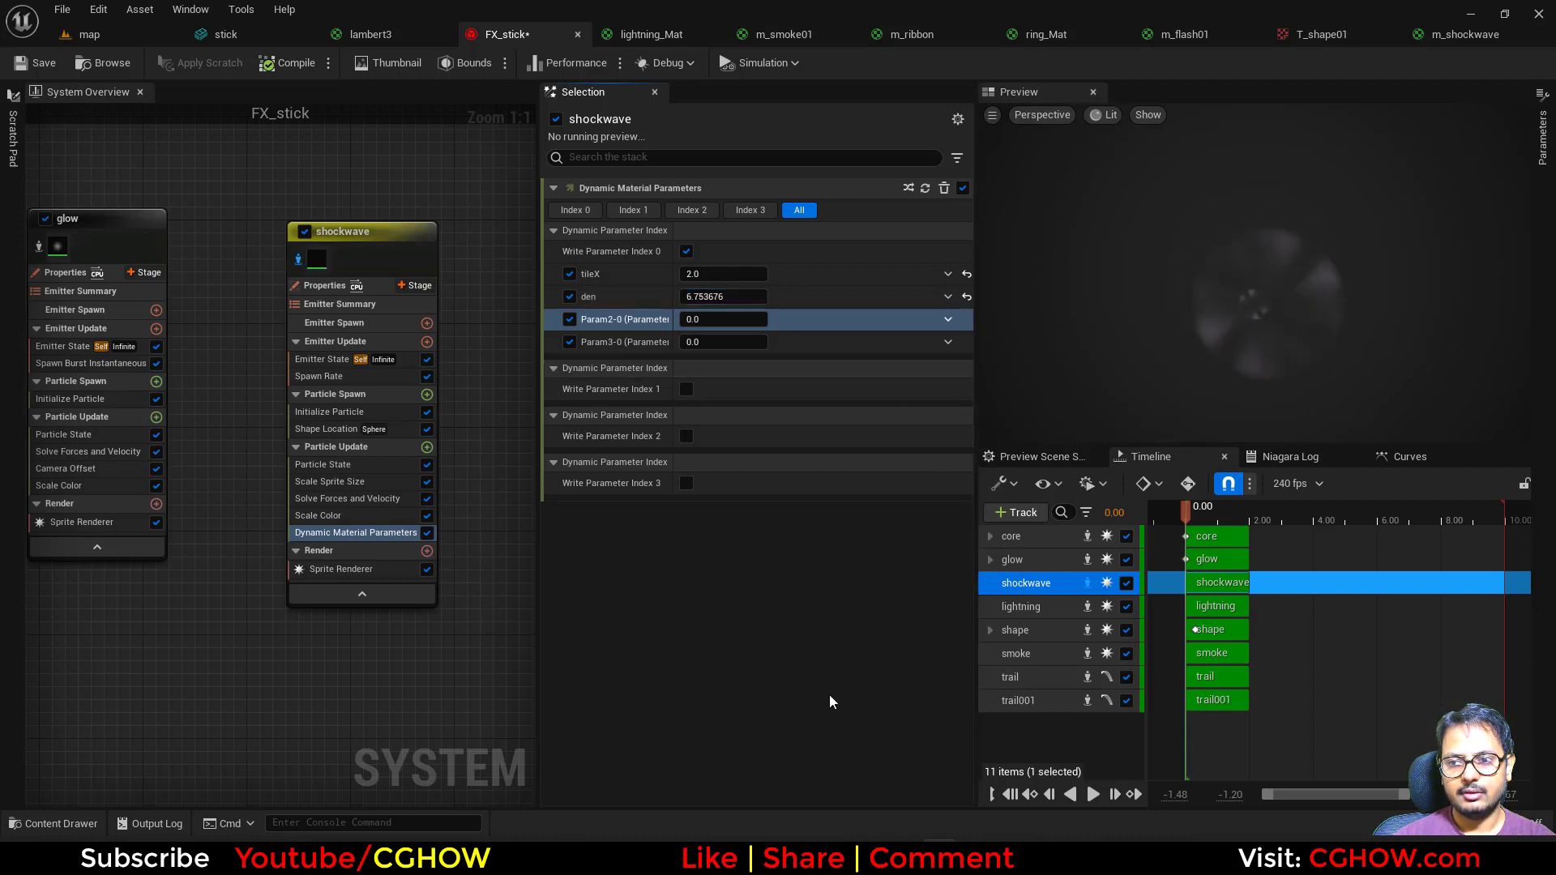
Review the shockwave in the level and its Initialize Particle, Dynamic Material Parameters, Spawn Rate and emitter properties settings
{"action": "left_click", "coordinate": [328, 412]}
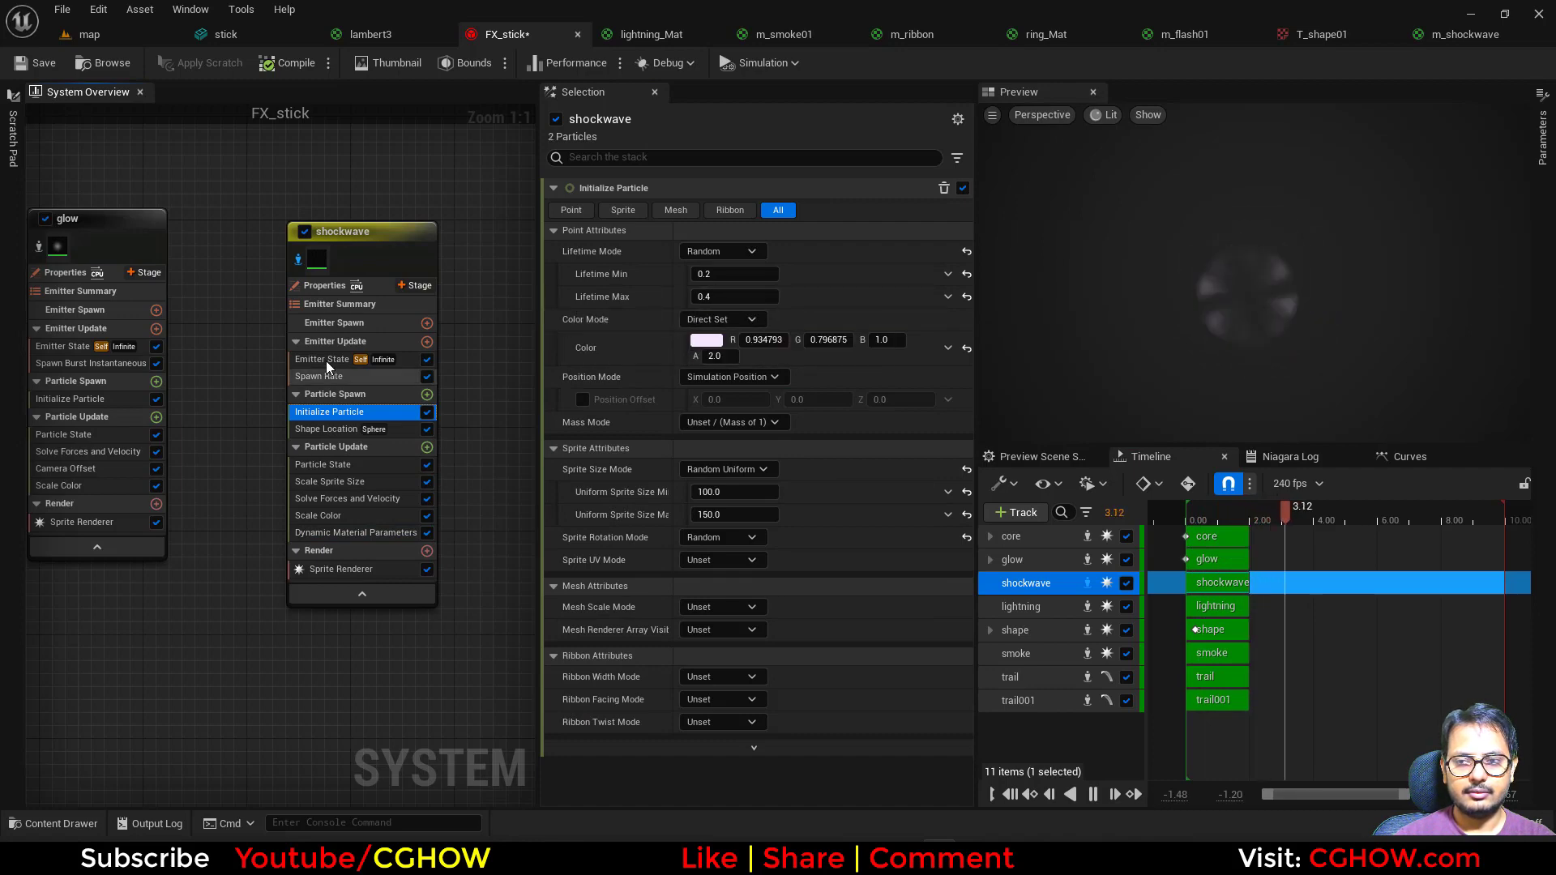
{"action": "left_click", "coordinate": [124, 37]}
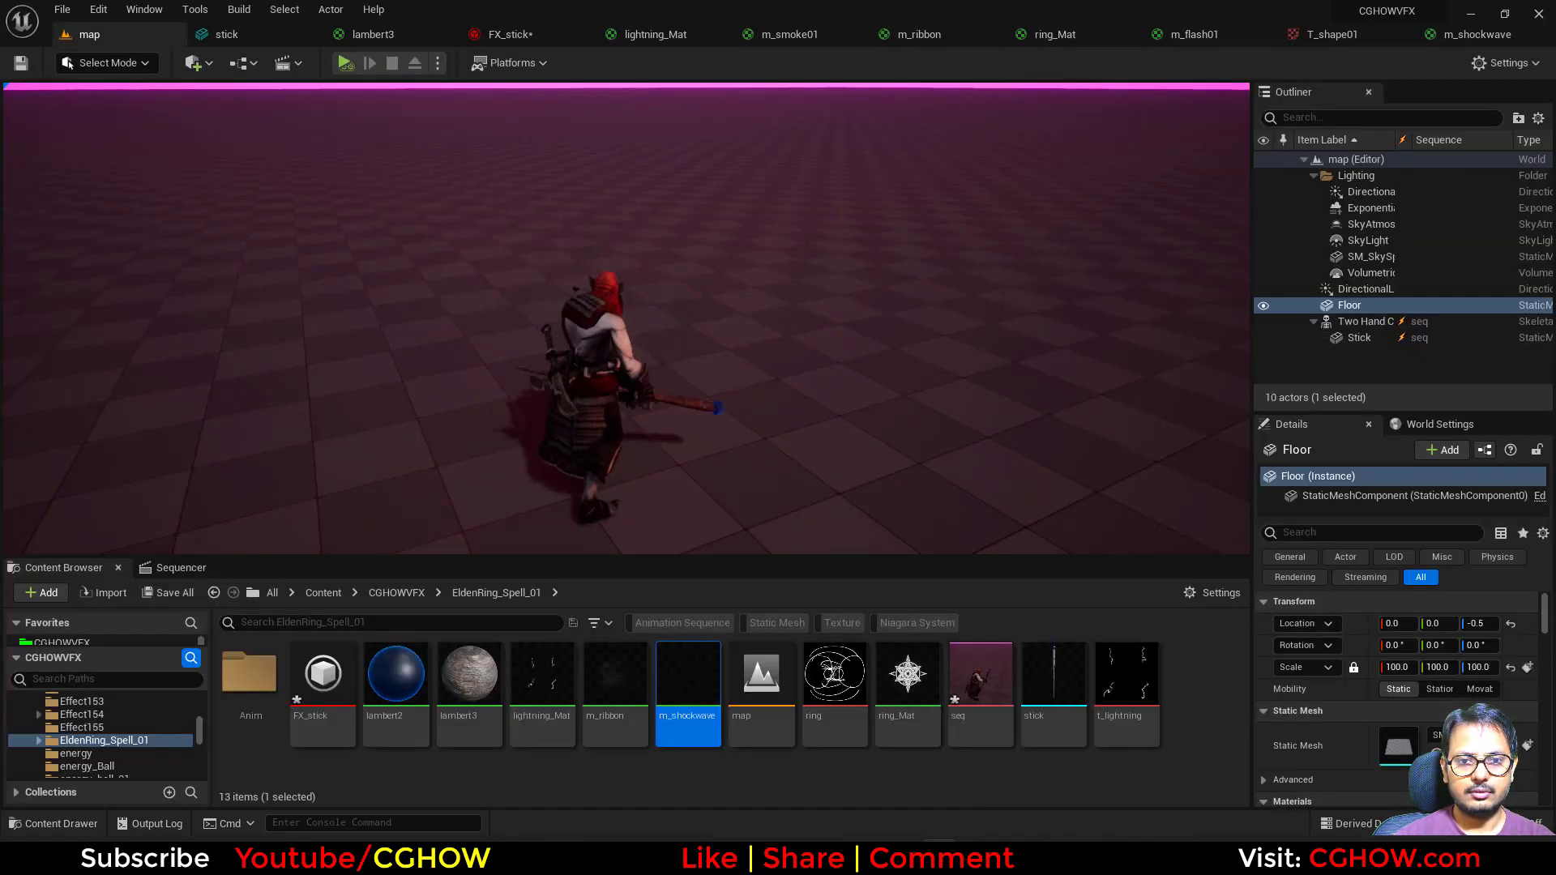
{"action": "left_click", "coordinate": [546, 42]}
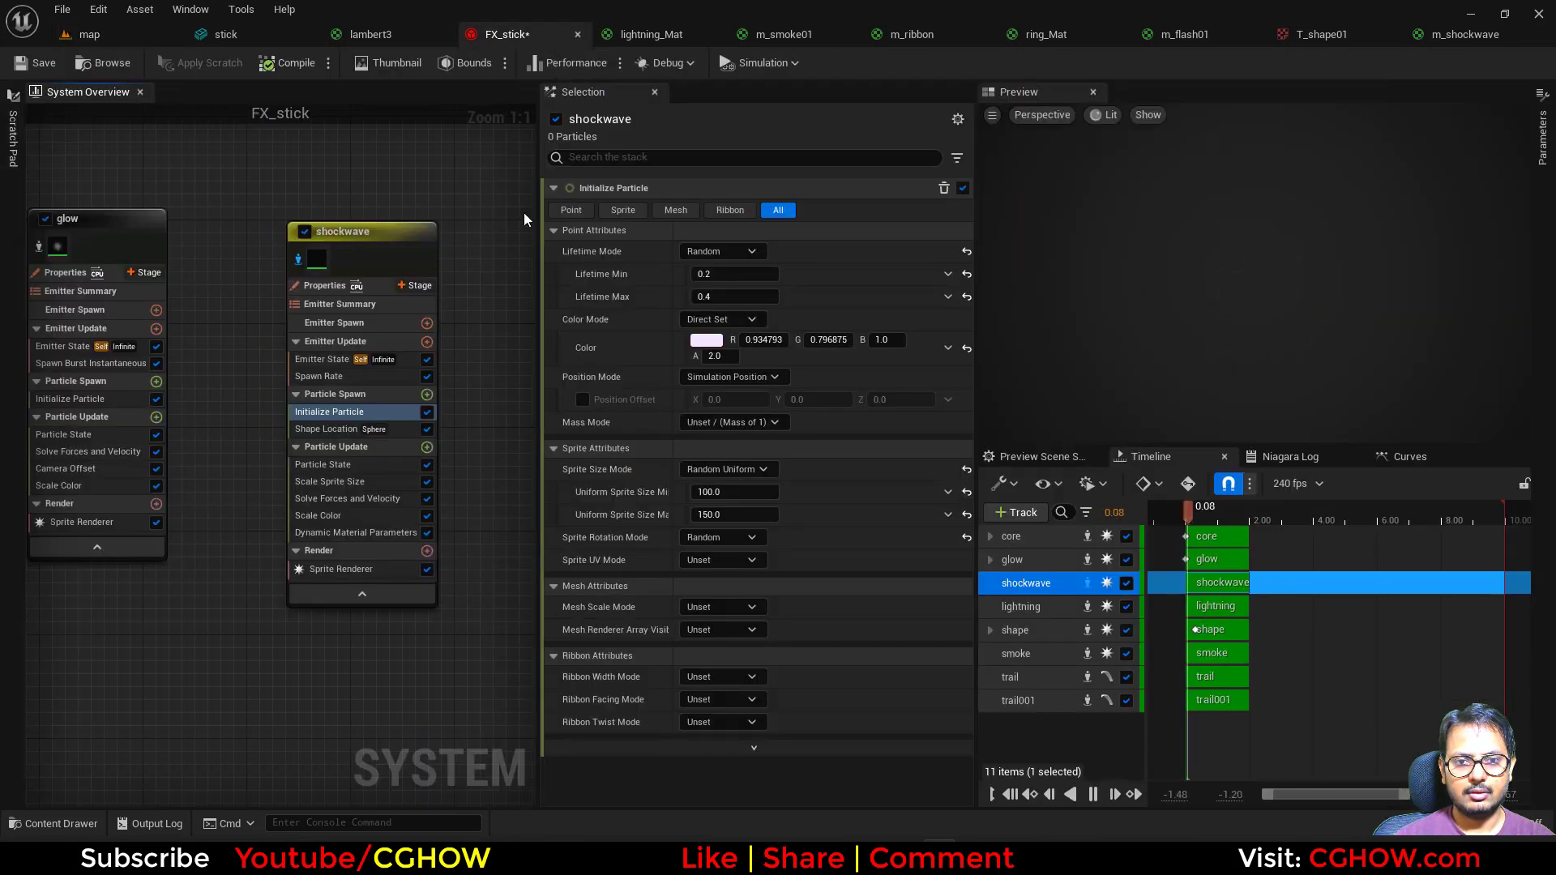
{"action": "left_click", "coordinate": [360, 532]}
{"action": "left_click", "coordinate": [342, 378]}
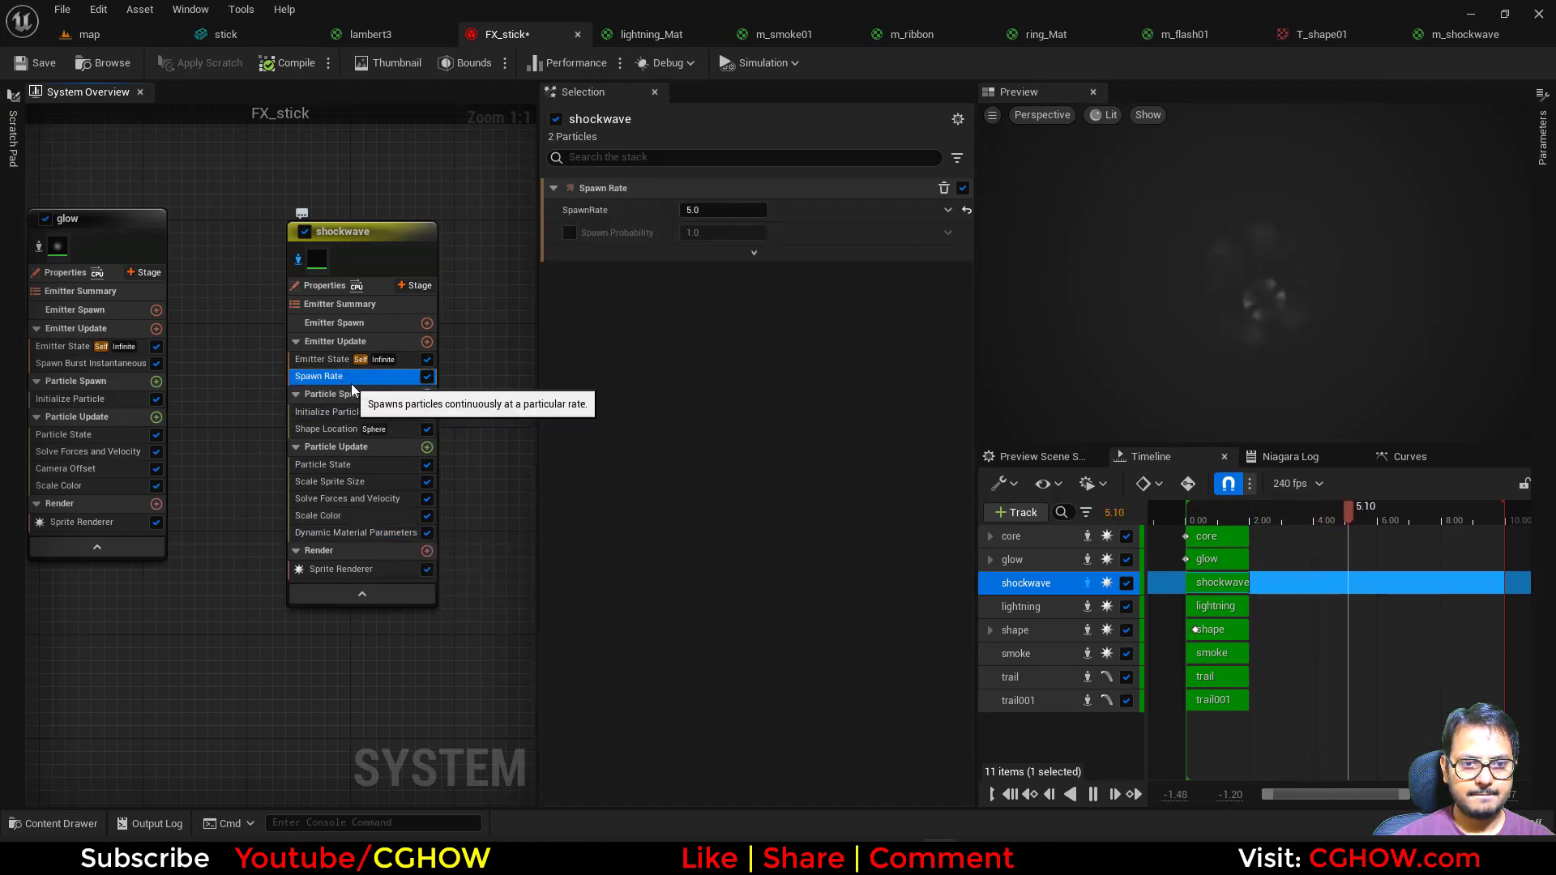
{"action": "left_click", "coordinate": [328, 288]}
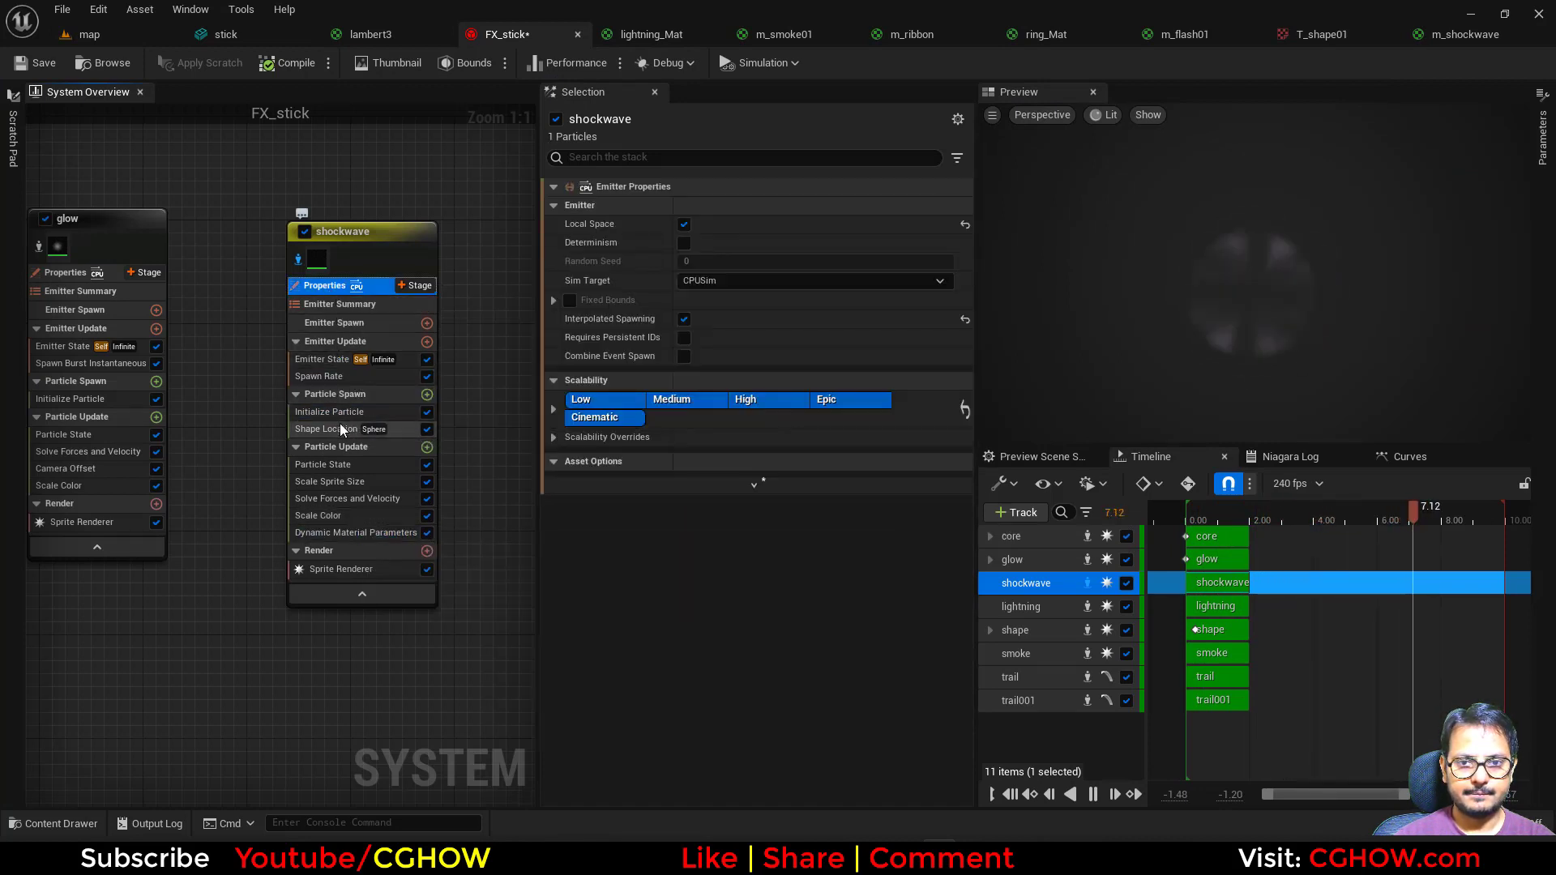
Enable Loop Delay in the shockwave's Emitter State and set it to 0.5
{"action": "left_click", "coordinate": [320, 360]}
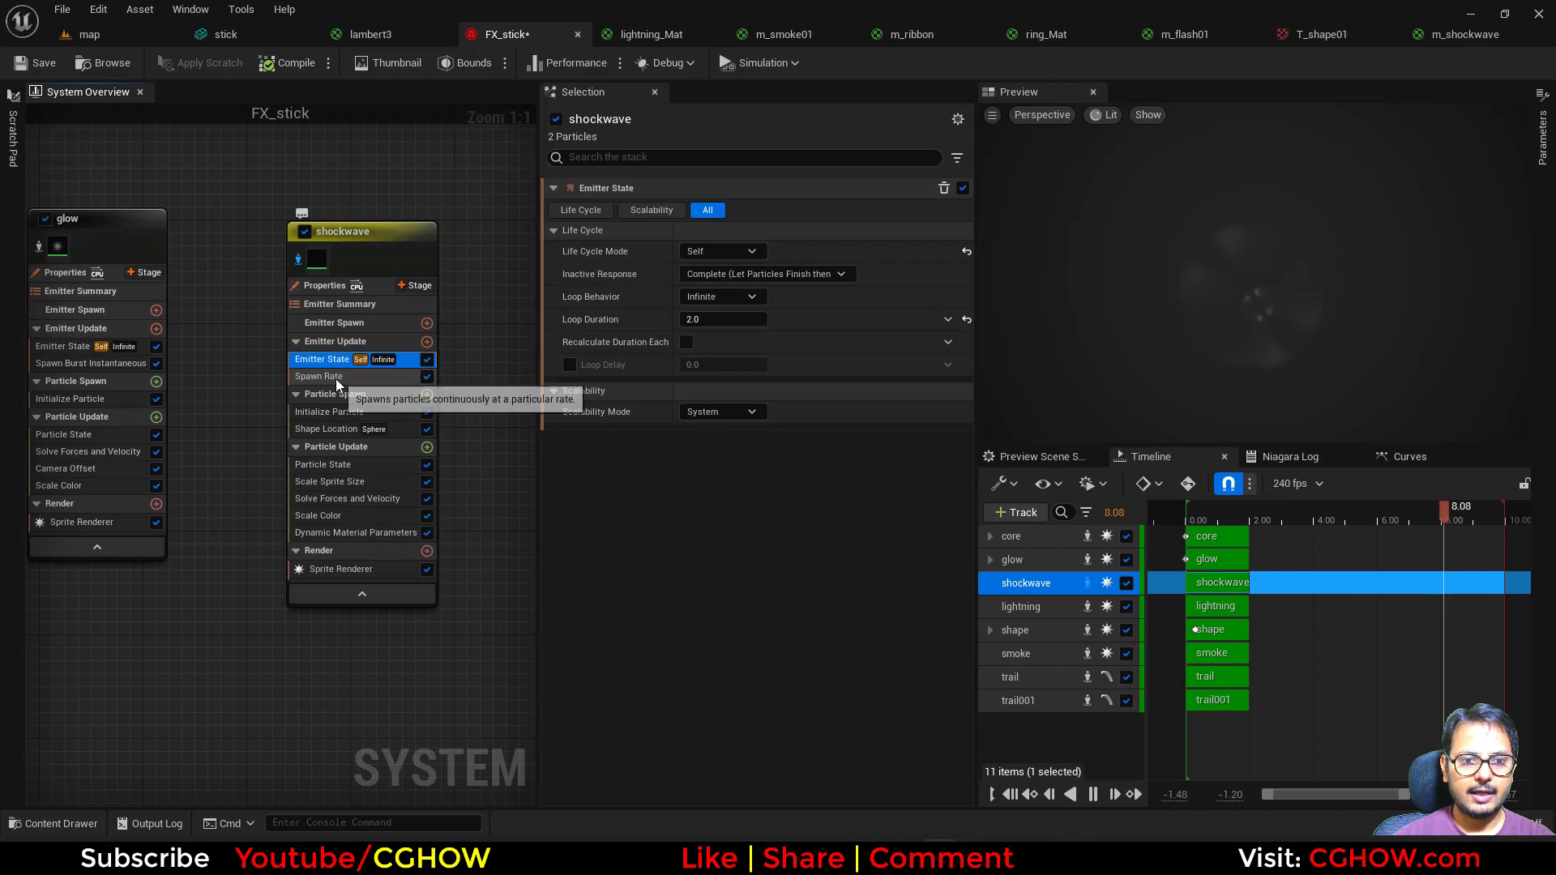
{"action": "left_click", "coordinate": [569, 365]}
{"action": "left_click", "coordinate": [731, 366]}
{"action": "type", "text": ".5"}
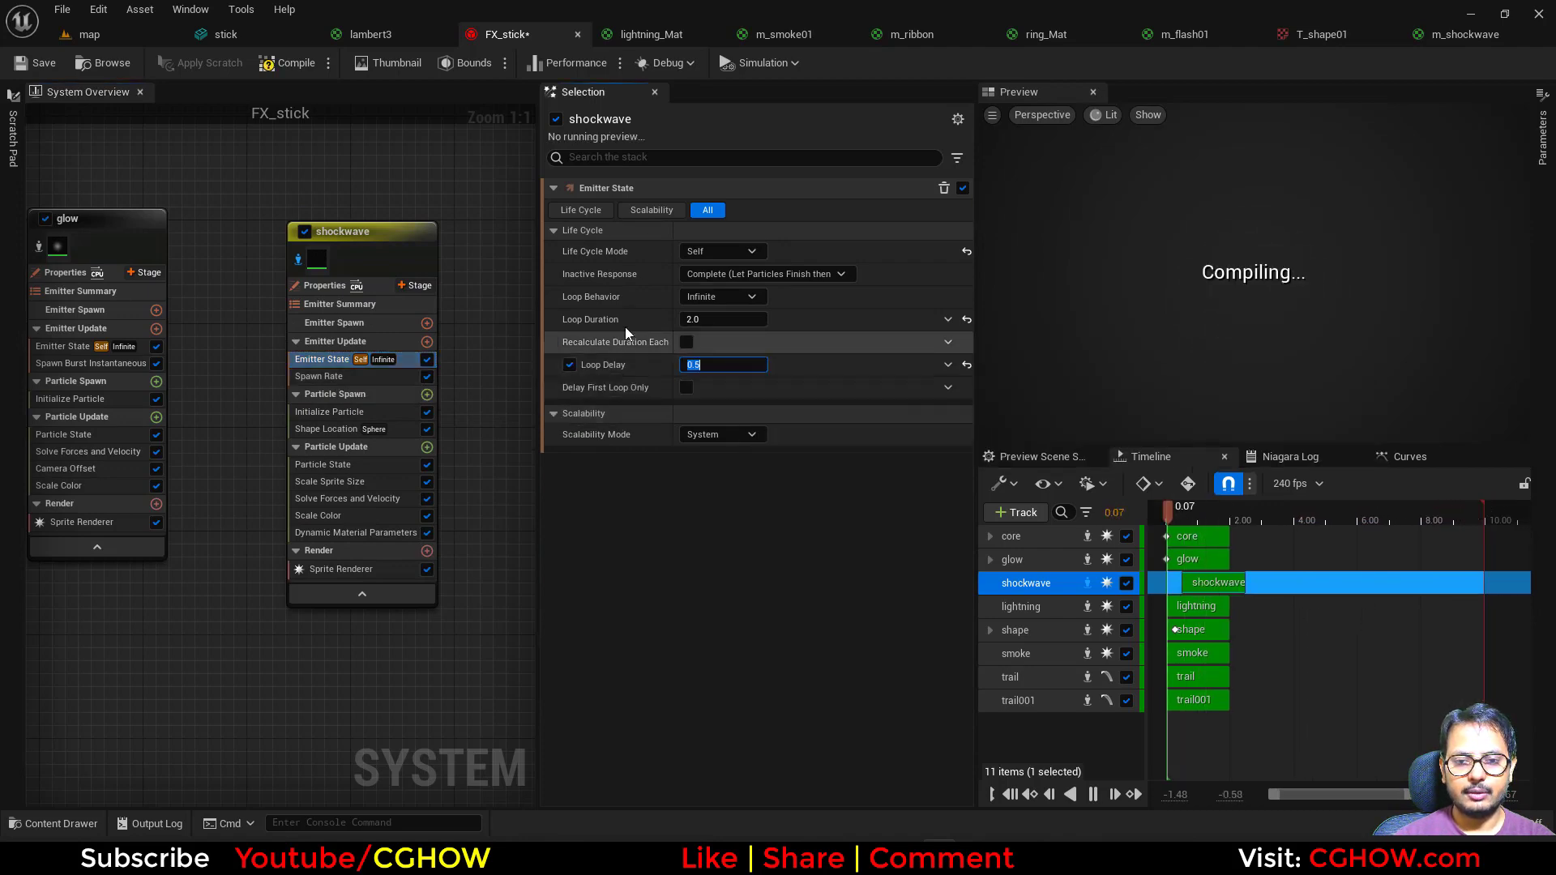
Examine the delayed shockwave around the character in the level and compare it with the Elden Ring reference video
{"action": "left_click", "coordinate": [89, 35]}
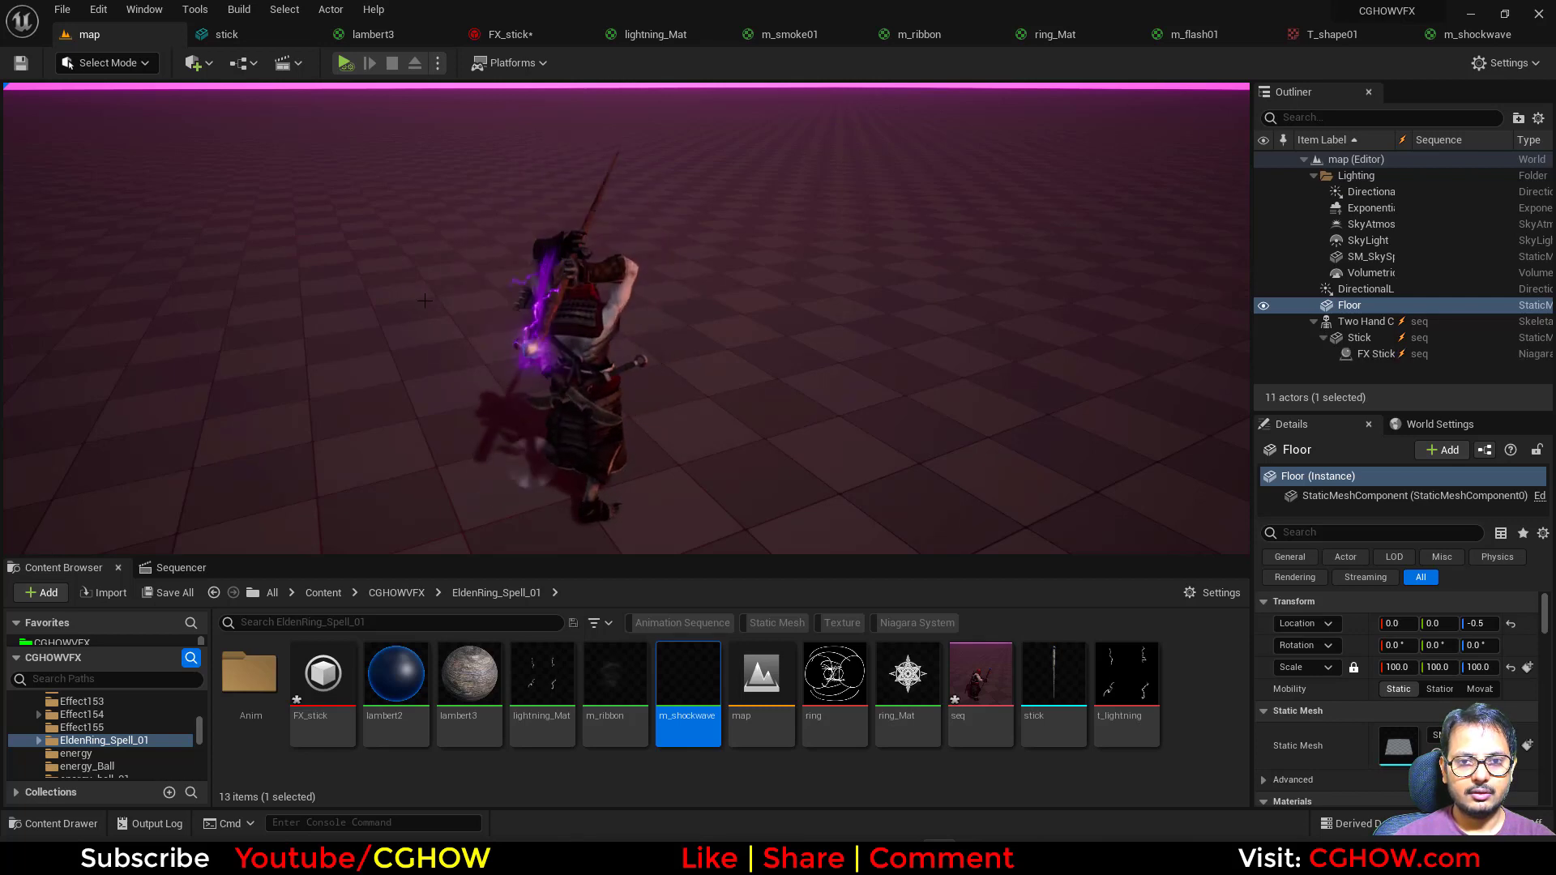
{"action": "left_click", "coordinate": [526, 46]}
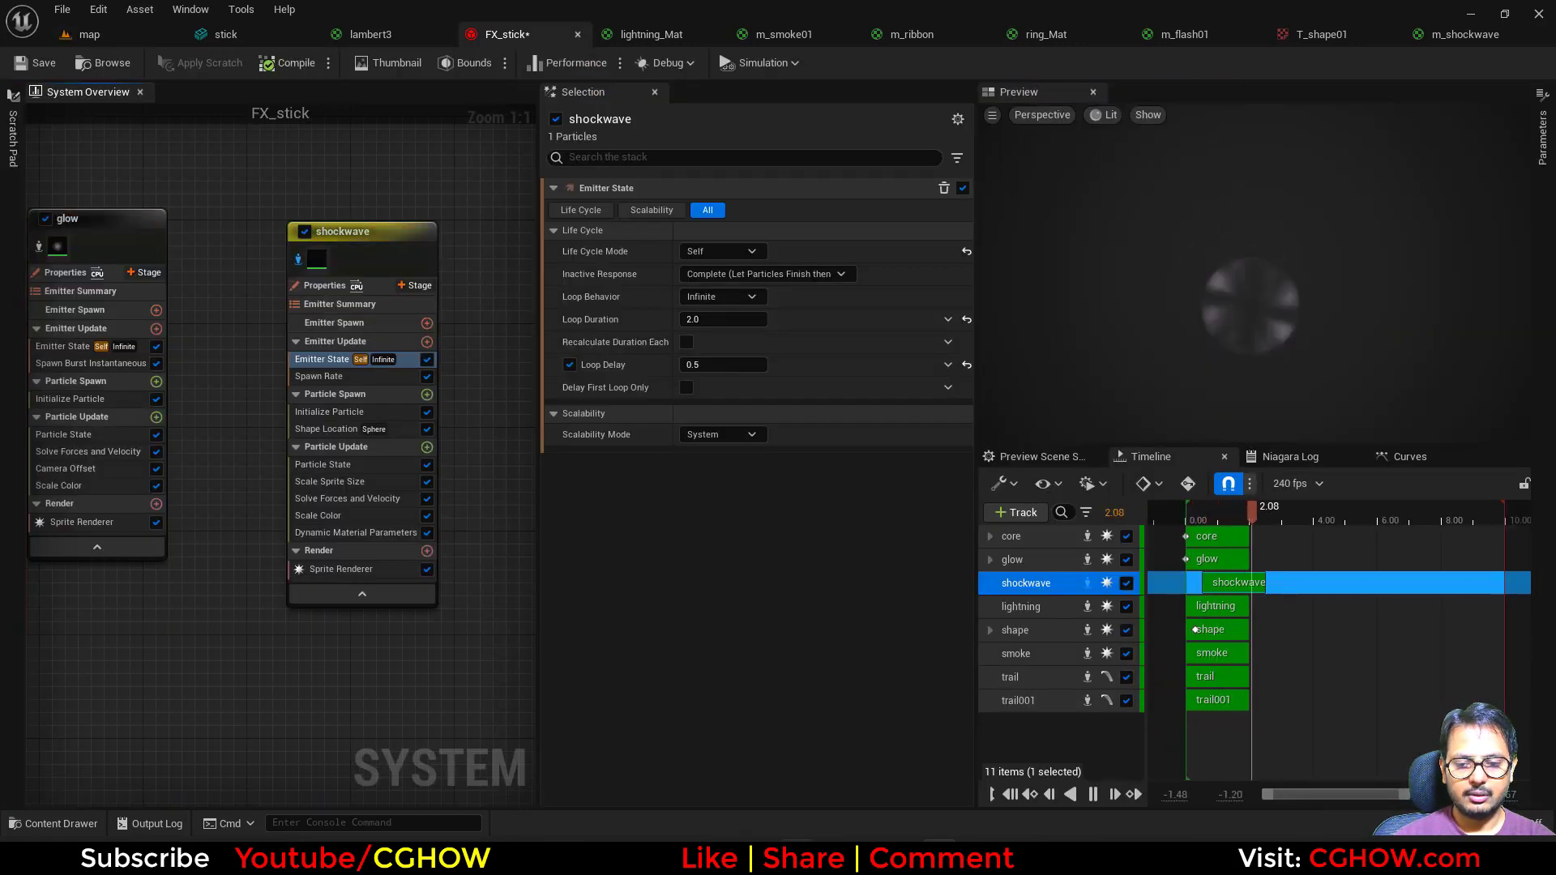
{"action": "left_click", "coordinate": [795, 856]}
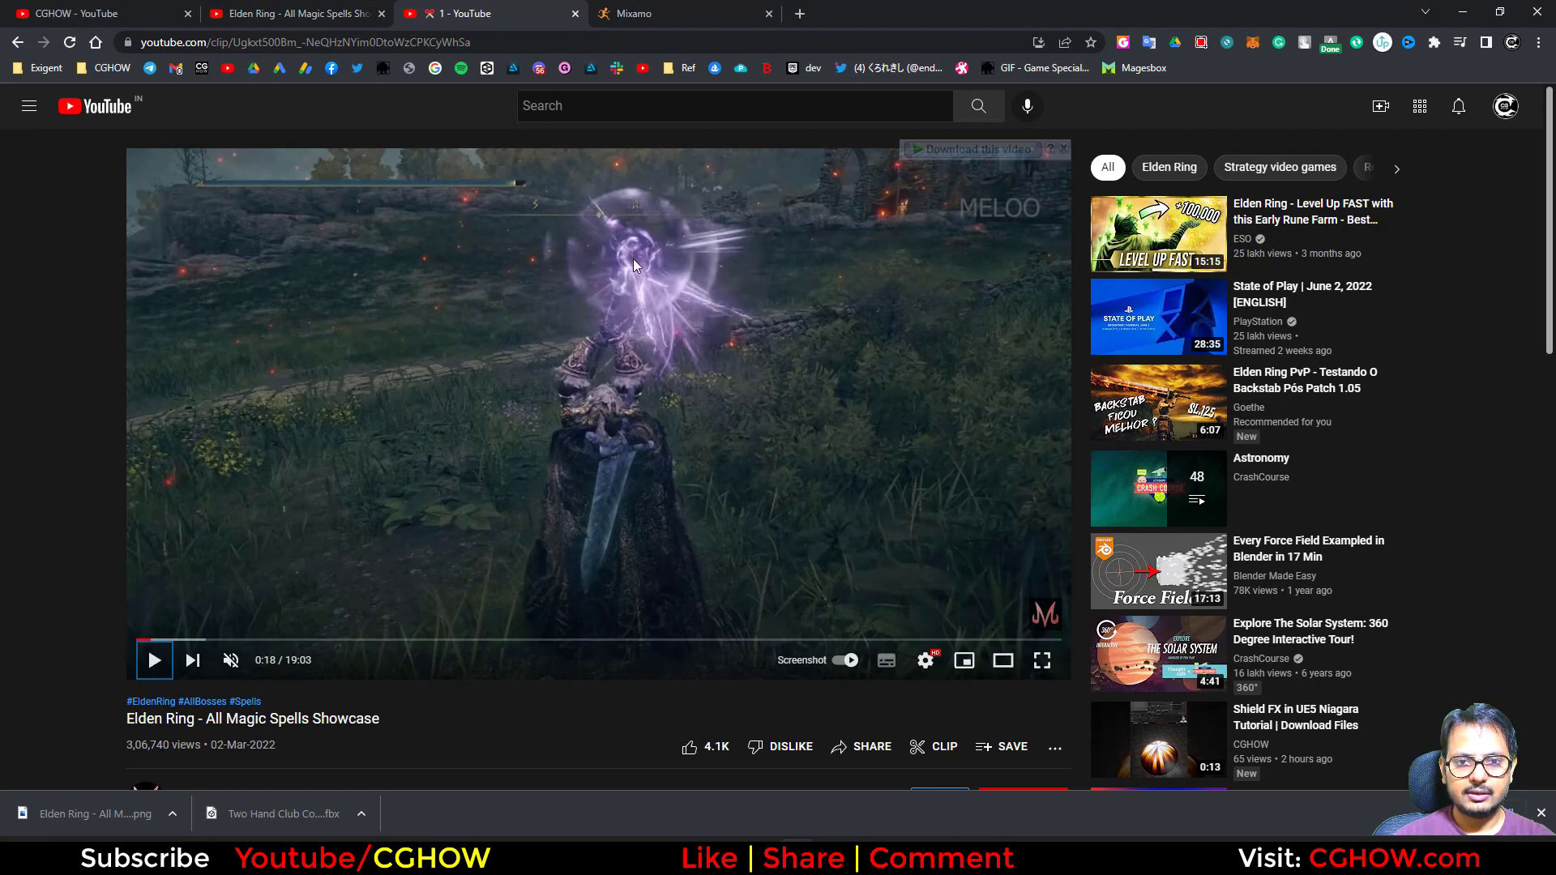
{"action": "left_click", "coordinate": [1460, 14]}
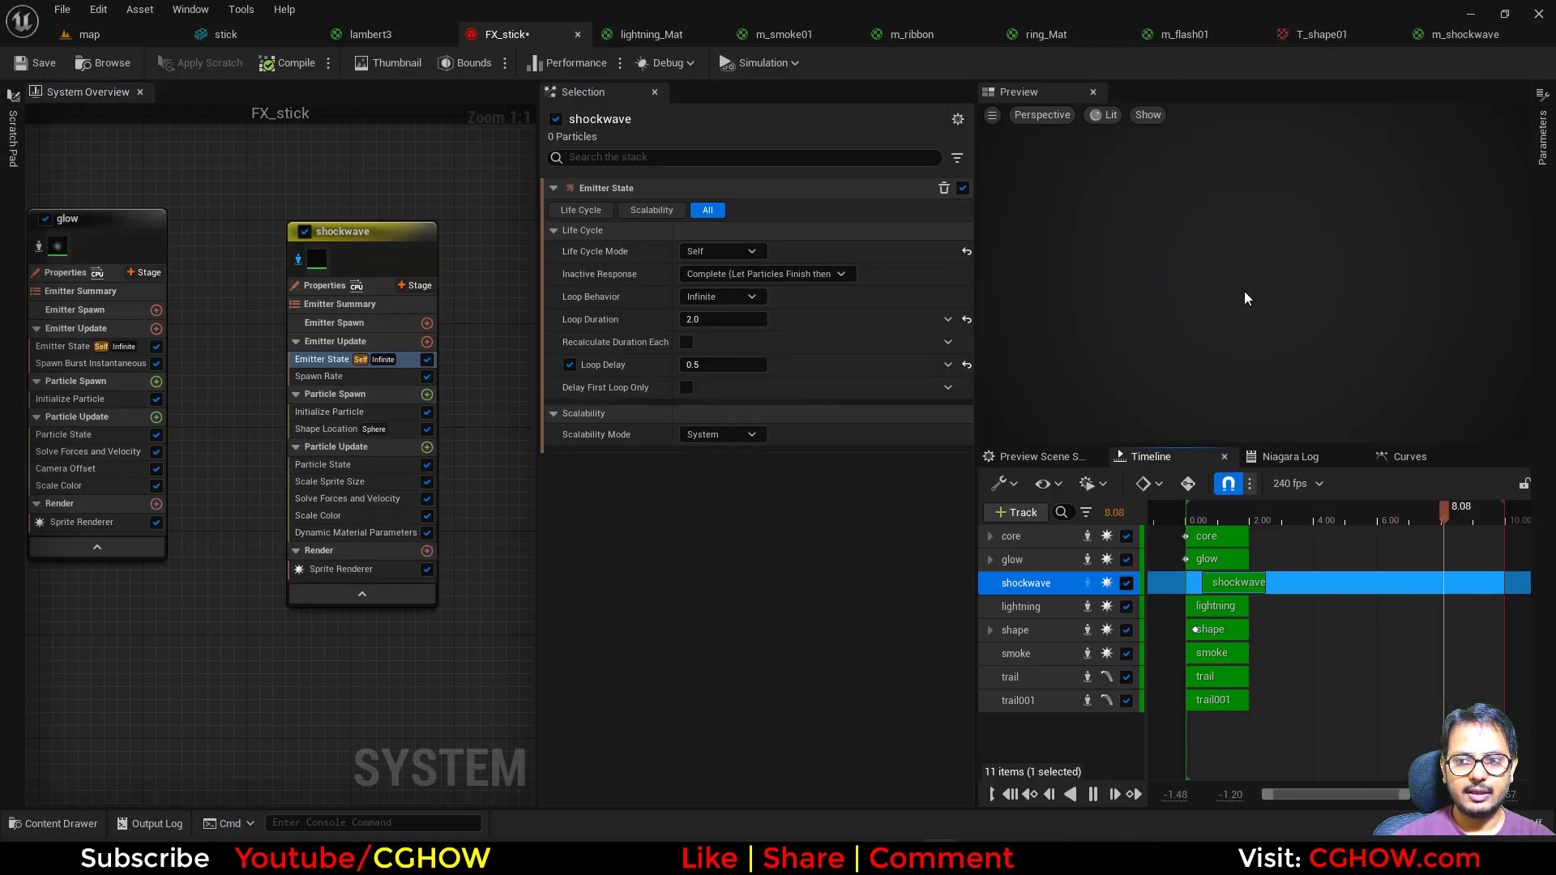
{"action": "left_click", "coordinate": [139, 31]}
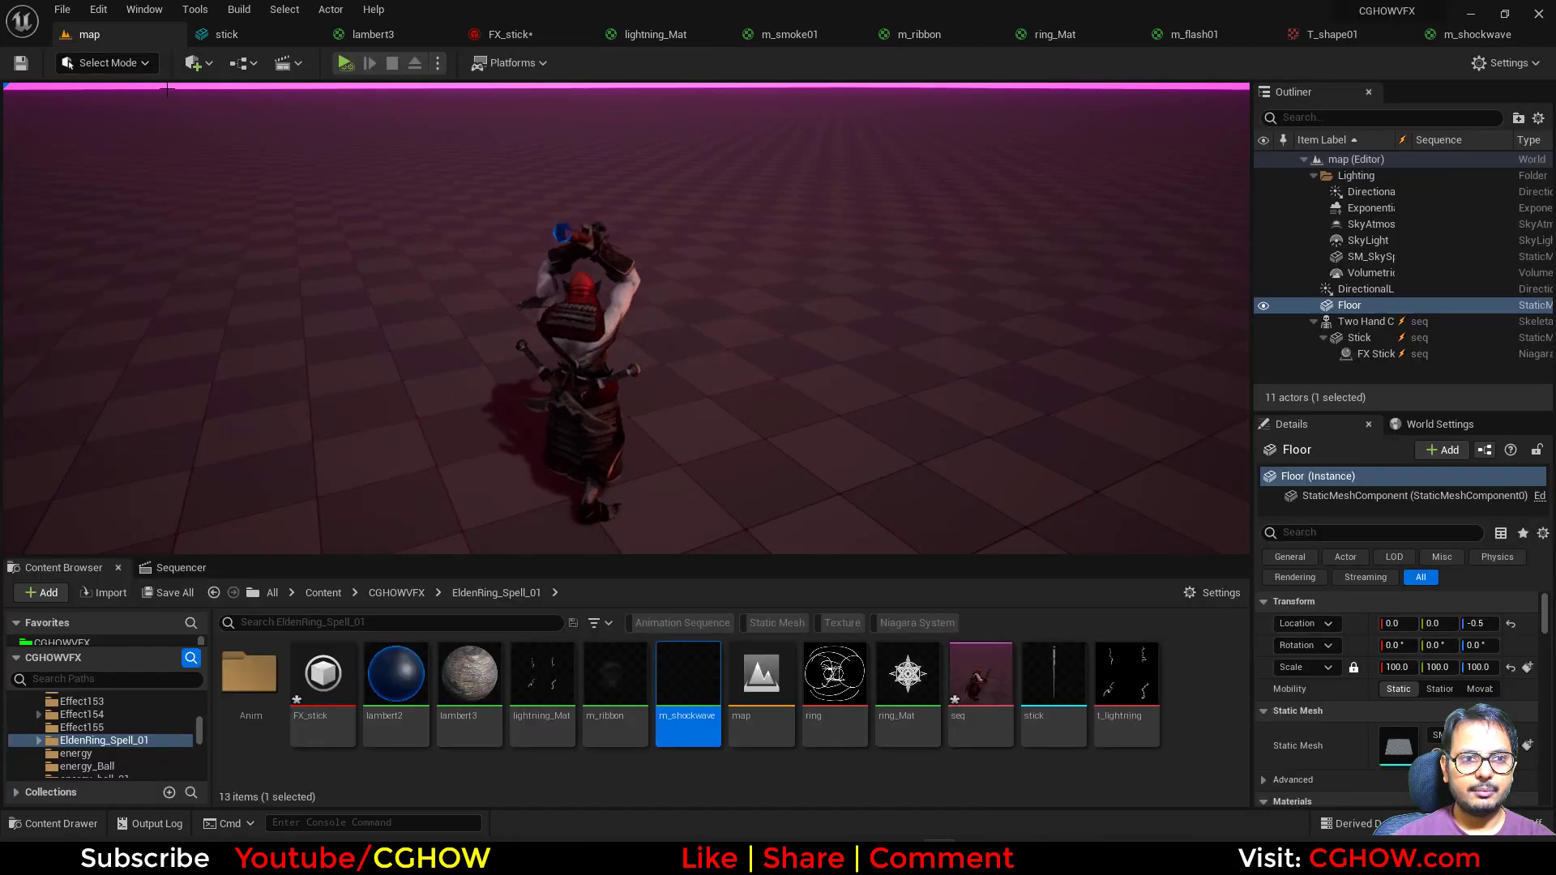
{"action": "left_click_drag", "start_coordinate": [432, 235], "coordinate": [515, 243], "text": "alt"}
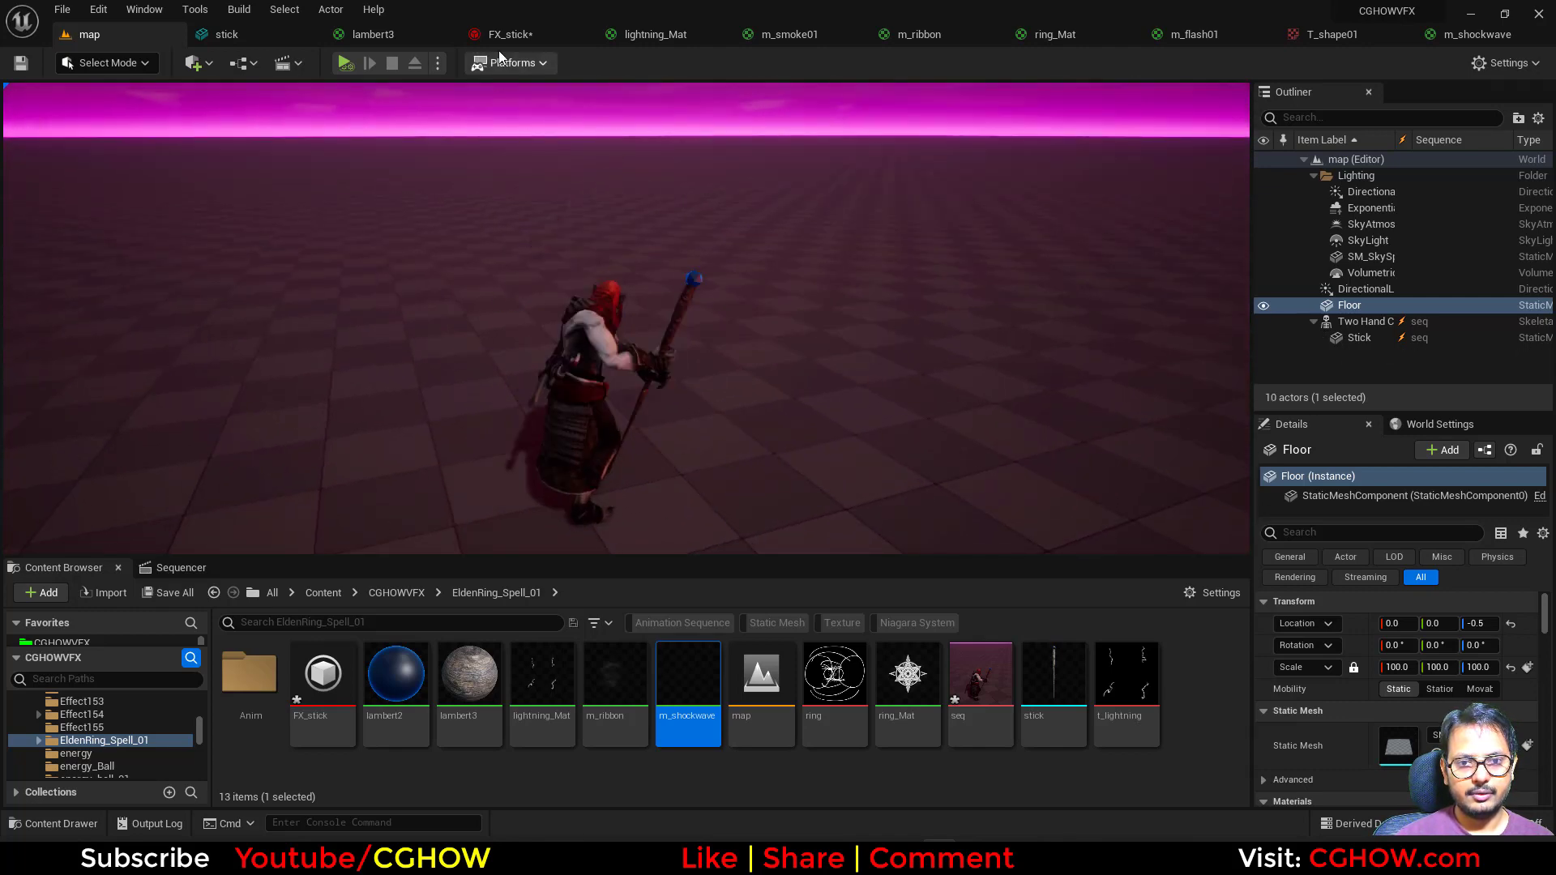
Disable the shockwave's Shape Location module and check the effect in the level
{"action": "left_click", "coordinate": [503, 34]}
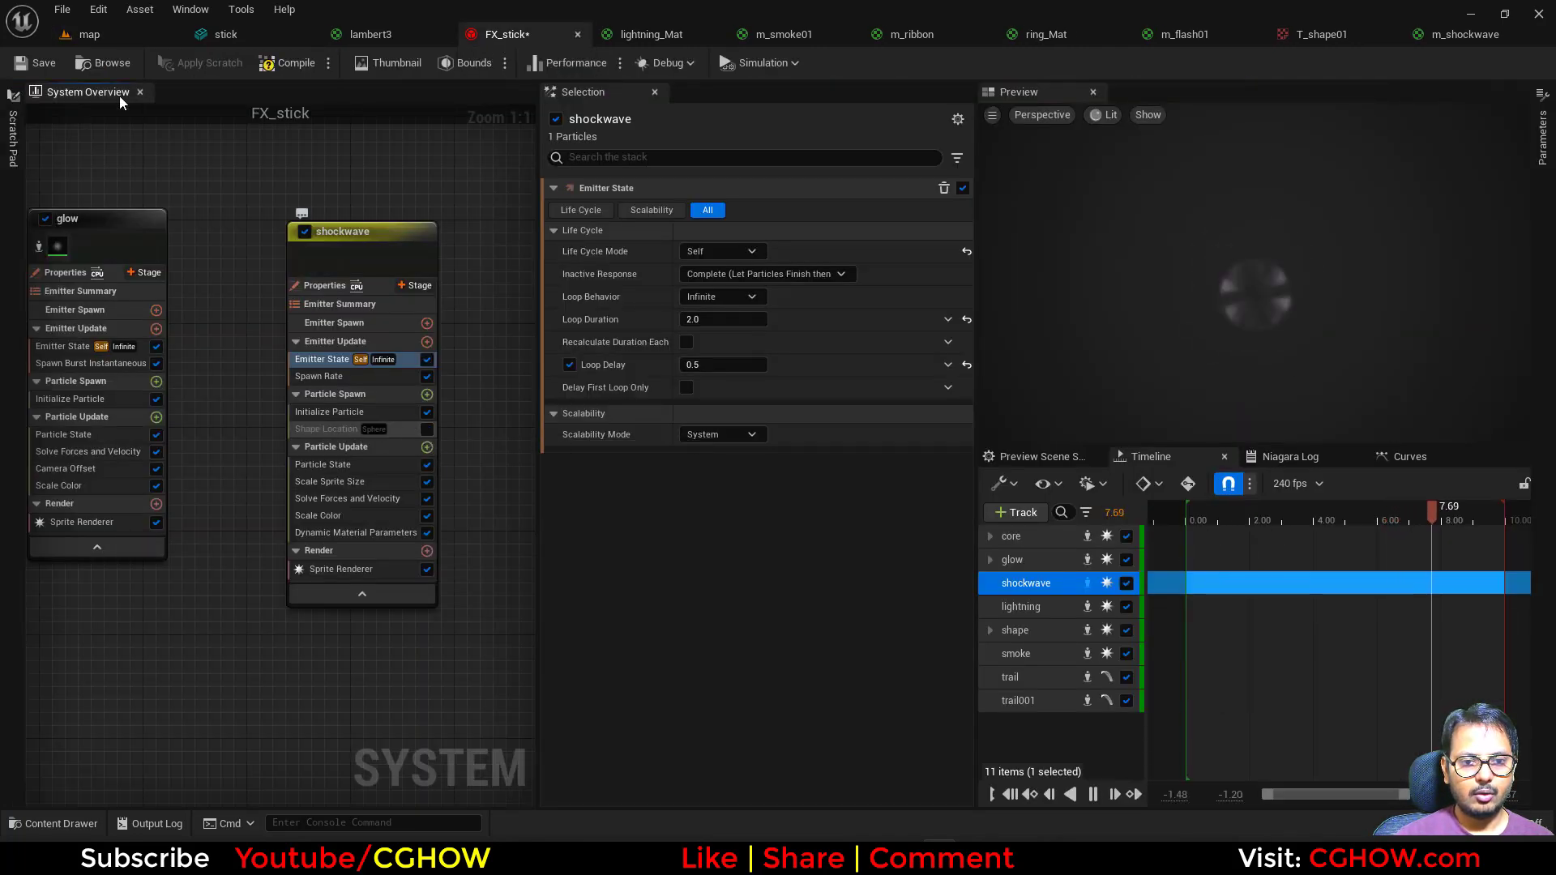
{"action": "left_click", "coordinate": [89, 34]}
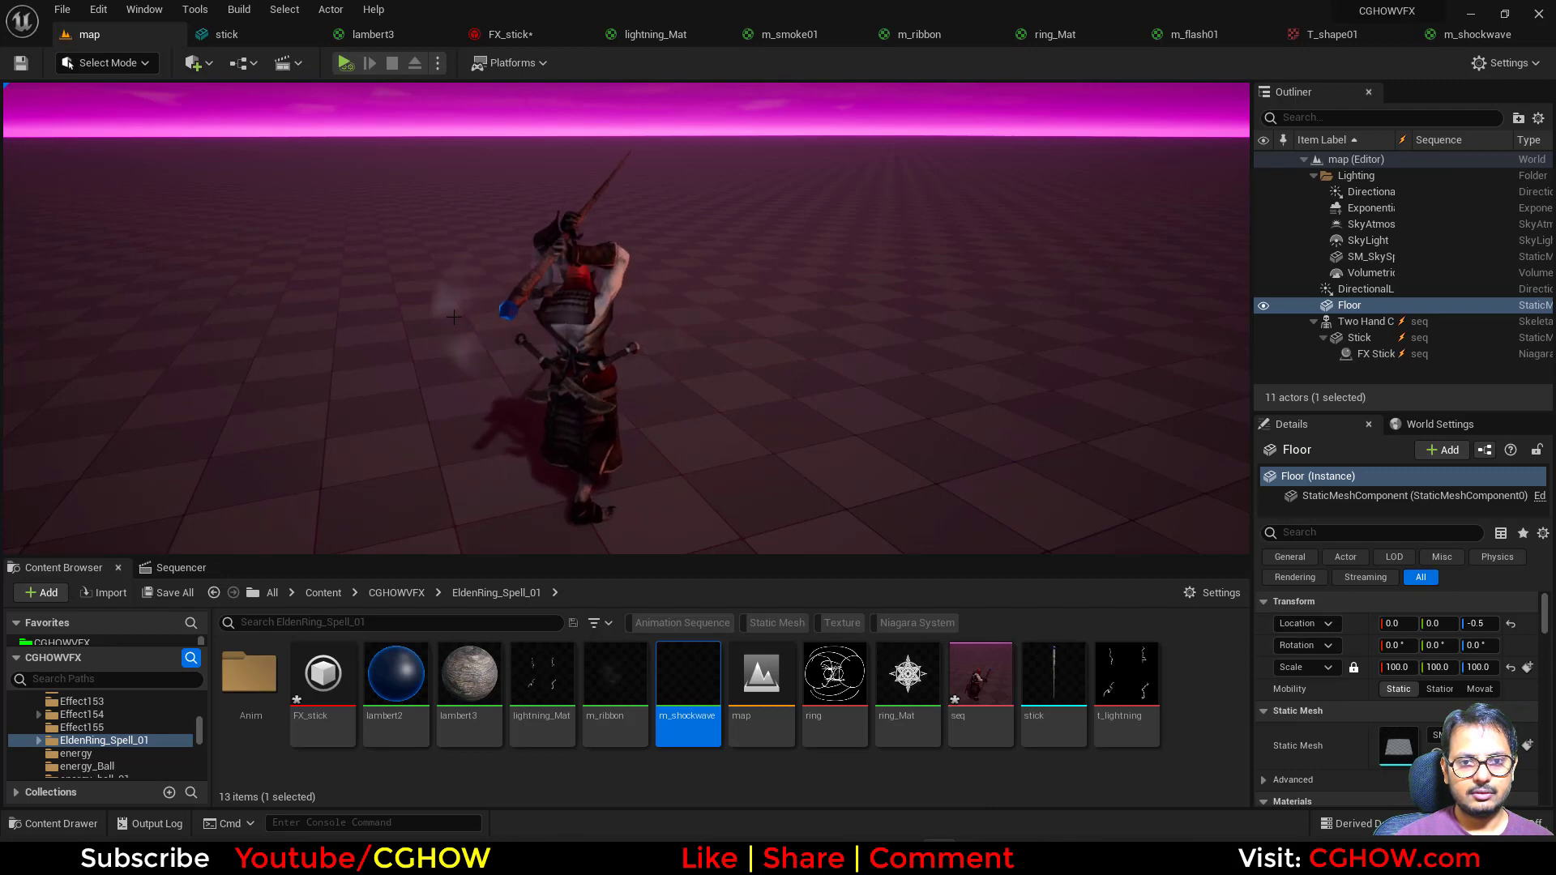
Set the shockwave's maximum uniform sprite size to 200, then check the effect in the level and against the Elden Ring reference video
{"action": "left_click", "coordinate": [526, 34]}
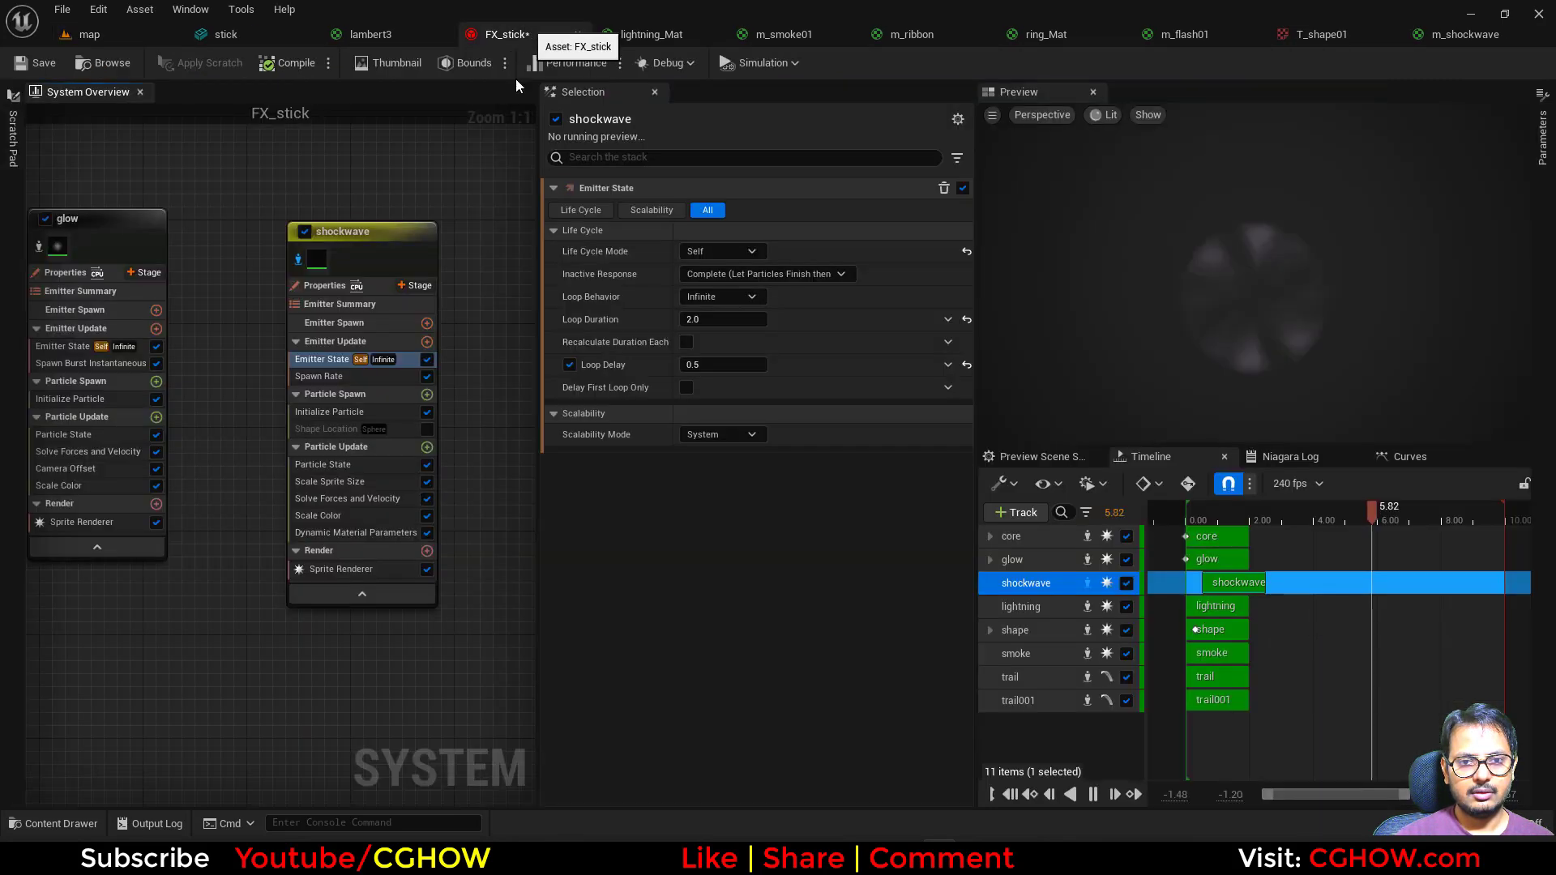
{"action": "left_click", "coordinate": [328, 413]}
{"action": "left_click", "coordinate": [731, 518]}
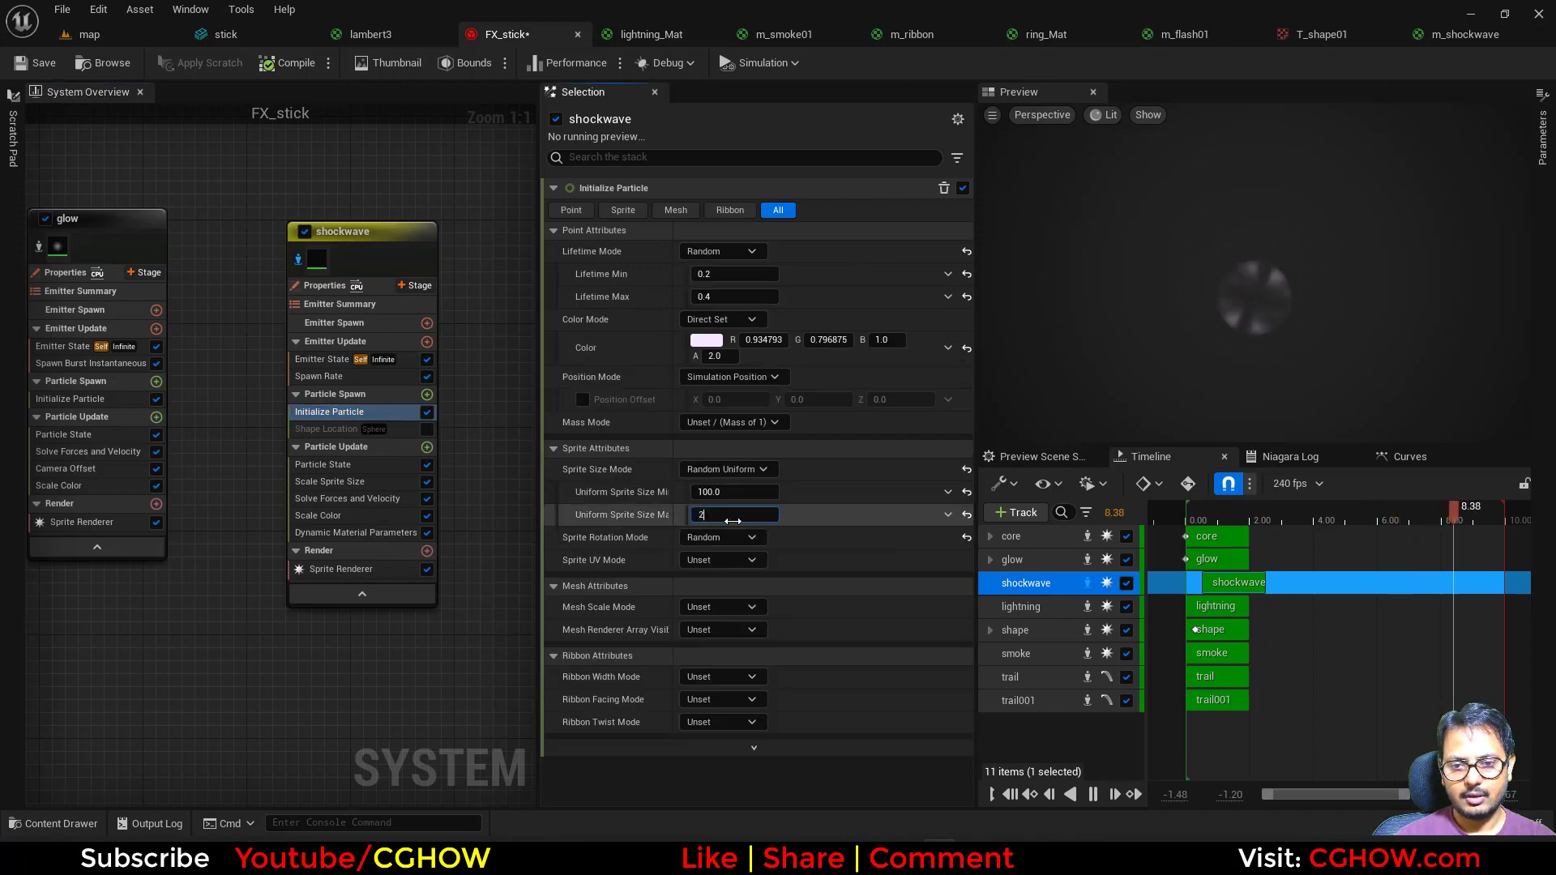
{"action": "type", "text": "200"}
{"action": "left_click", "coordinate": [133, 44]}
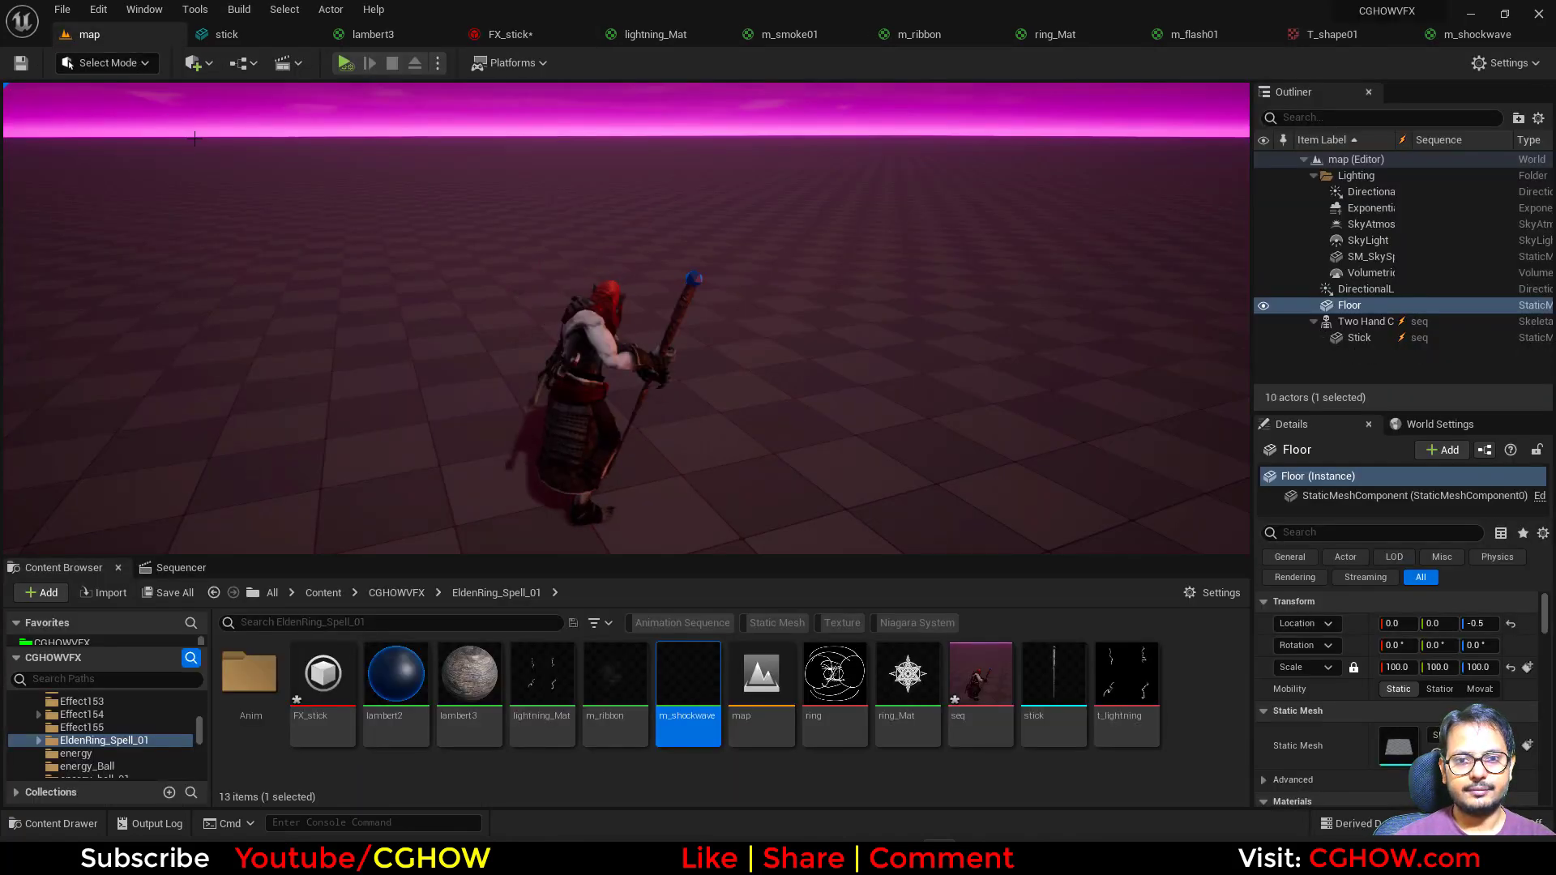
{"action": "left_click", "coordinate": [510, 34]}
{"action": "left_click", "coordinate": [89, 34]}
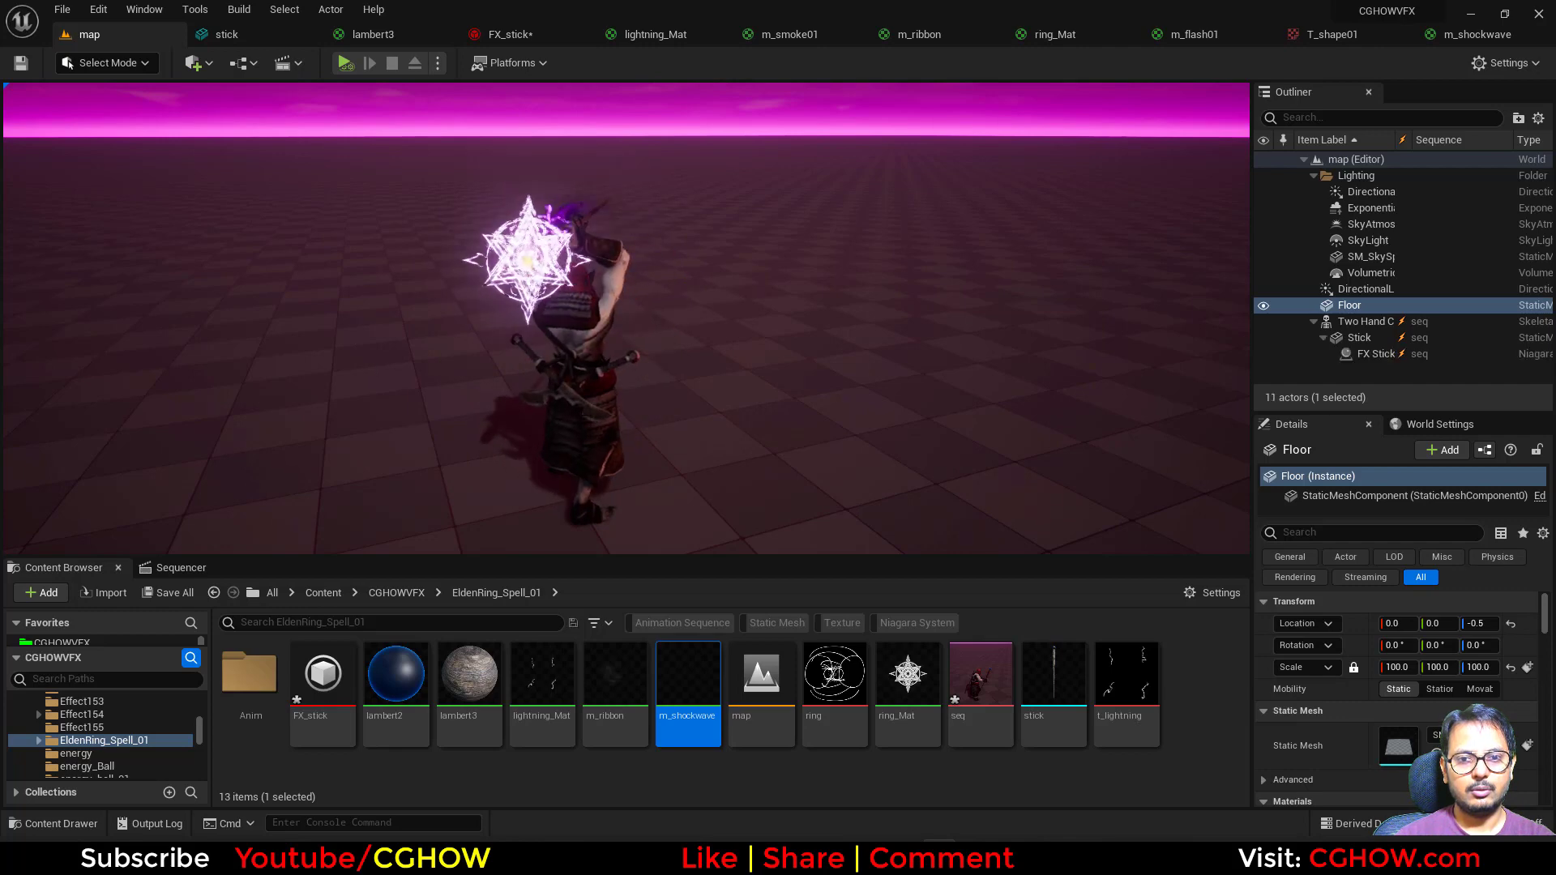
{"action": "left_click", "coordinate": [498, 36]}
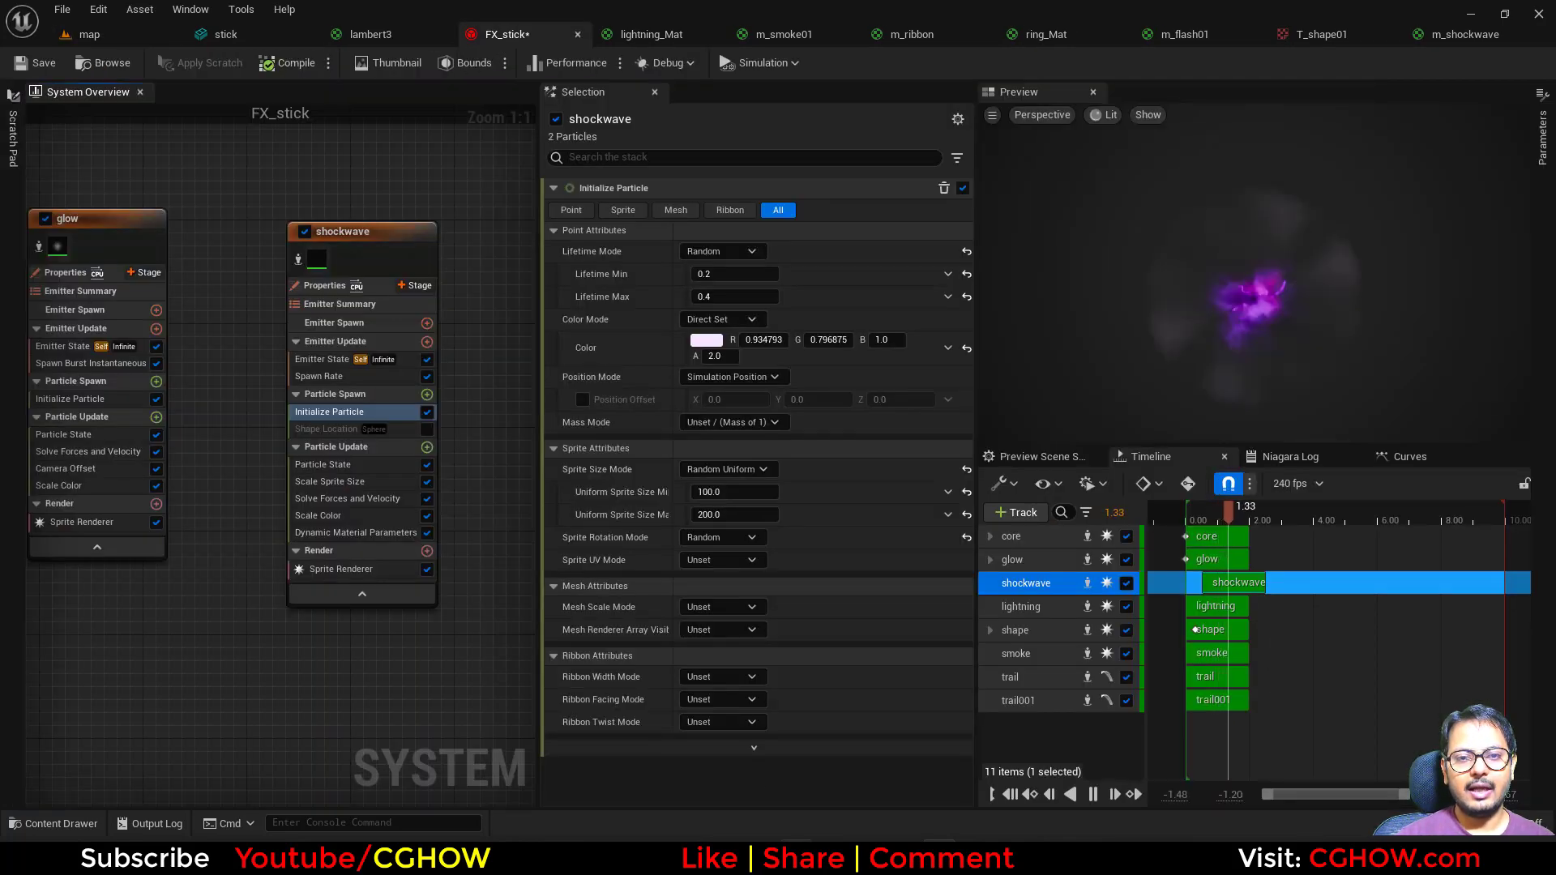
{"action": "key", "text": "alt+Tab"}
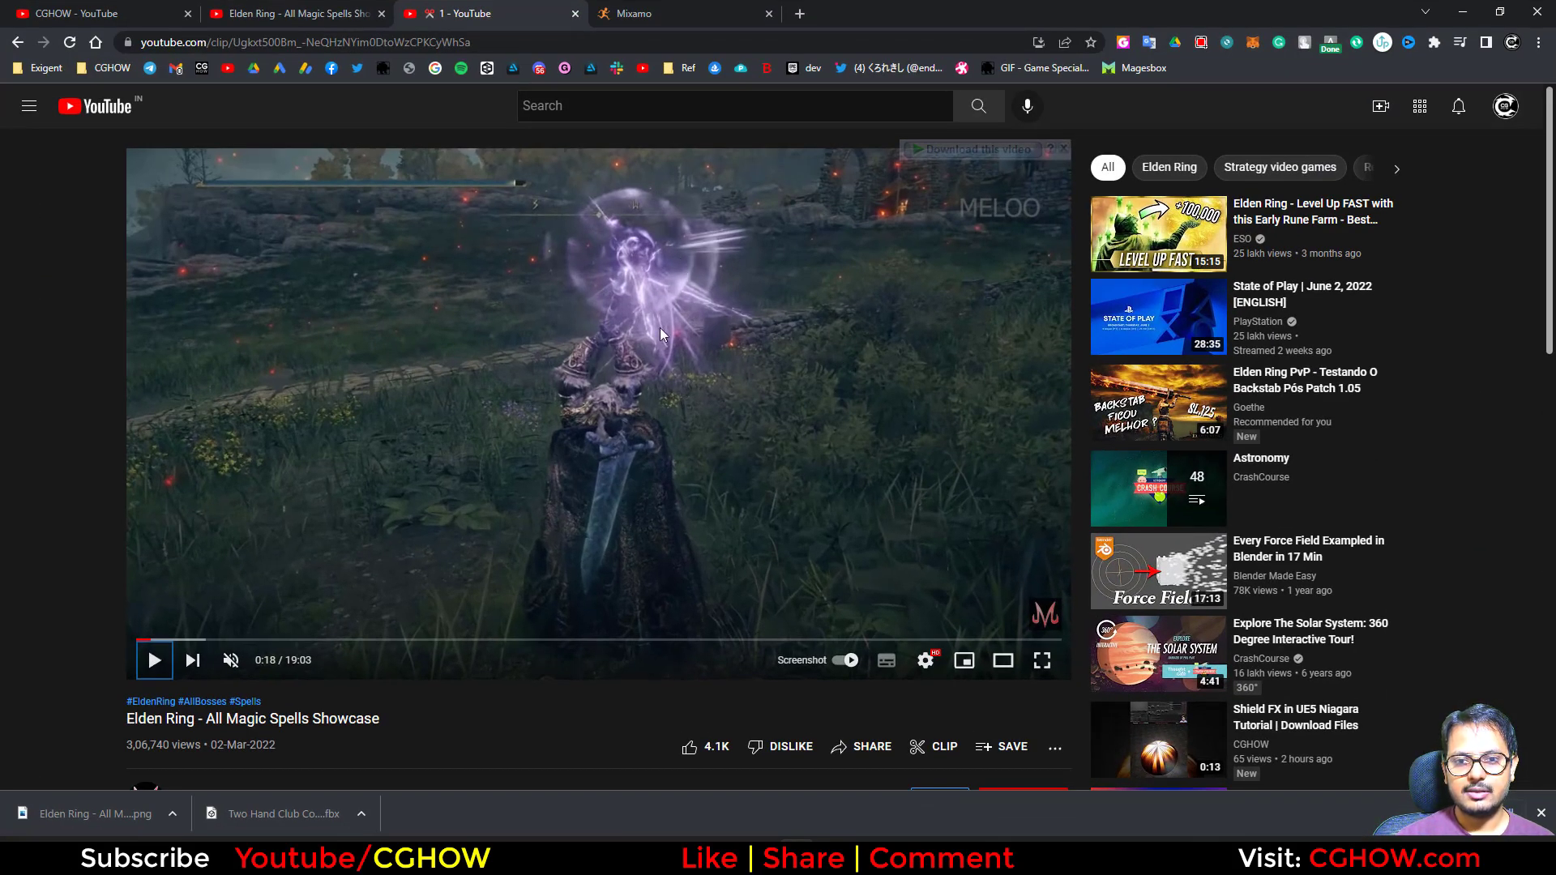
{"action": "left_click", "coordinate": [1477, 17]}
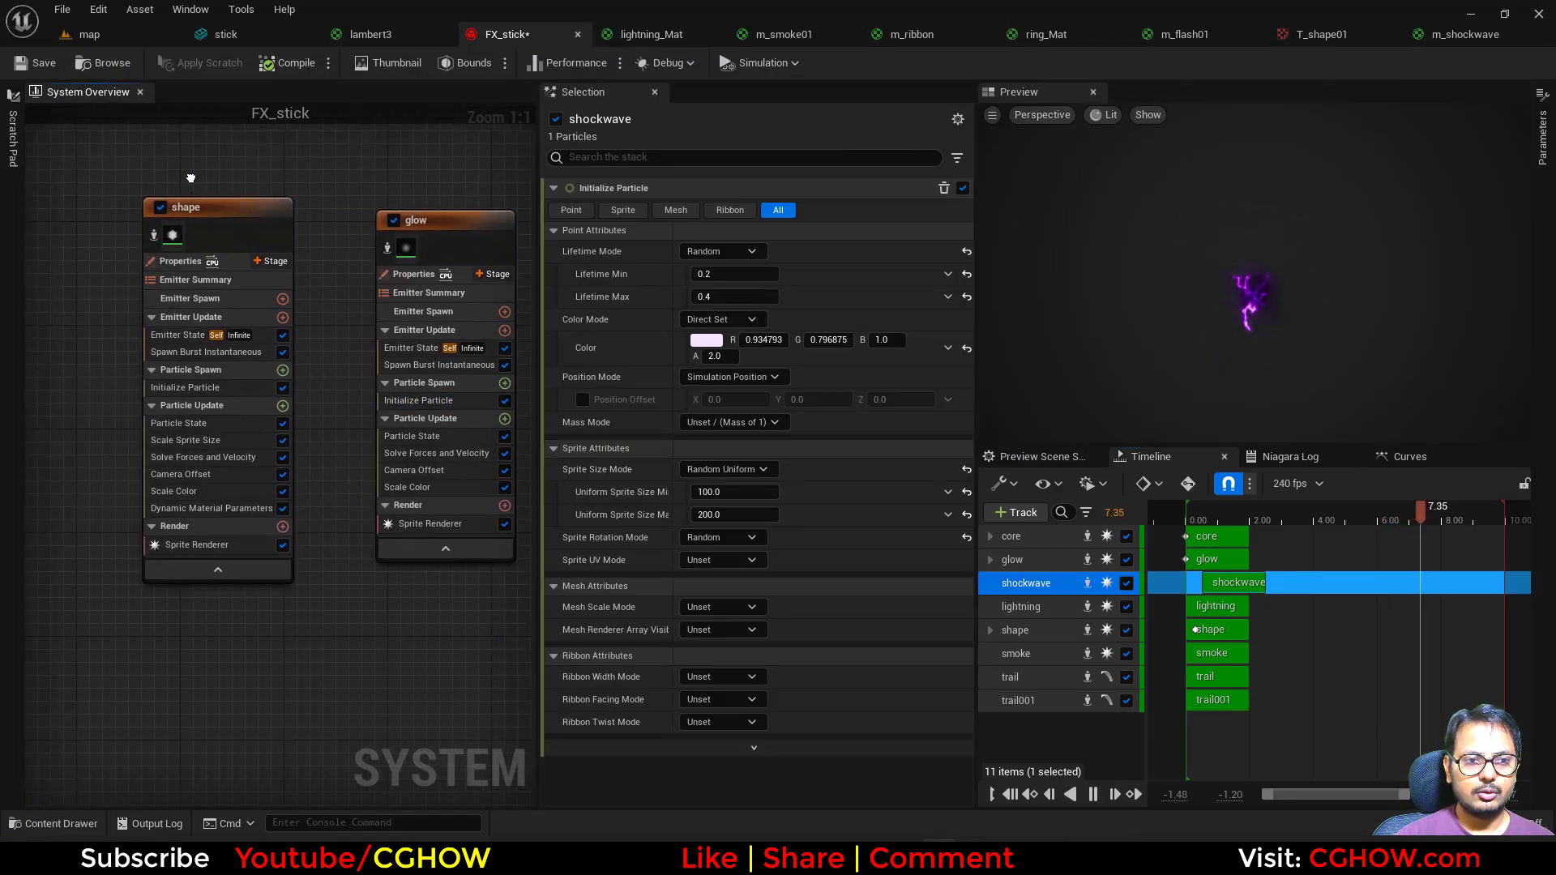
Duplicate the lightning emitter beside the shockwave emitter and isolate the copy in the preview
{"action": "right_click_drag", "start_coordinate": [254, 179], "coordinate": [535, 192]}
{"action": "right_click_drag", "start_coordinate": [308, 187], "coordinate": [455, 188]}
{"action": "right_click_drag", "start_coordinate": [241, 199], "coordinate": [531, 197]}
{"action": "left_click", "coordinate": [257, 233]}
{"action": "right_click_drag", "start_coordinate": [389, 710], "coordinate": [26, 651]}
{"action": "right_click_drag", "start_coordinate": [487, 653], "coordinate": [26, 678]}
{"action": "right_click_drag", "start_coordinate": [235, 681], "coordinate": [27, 660]}
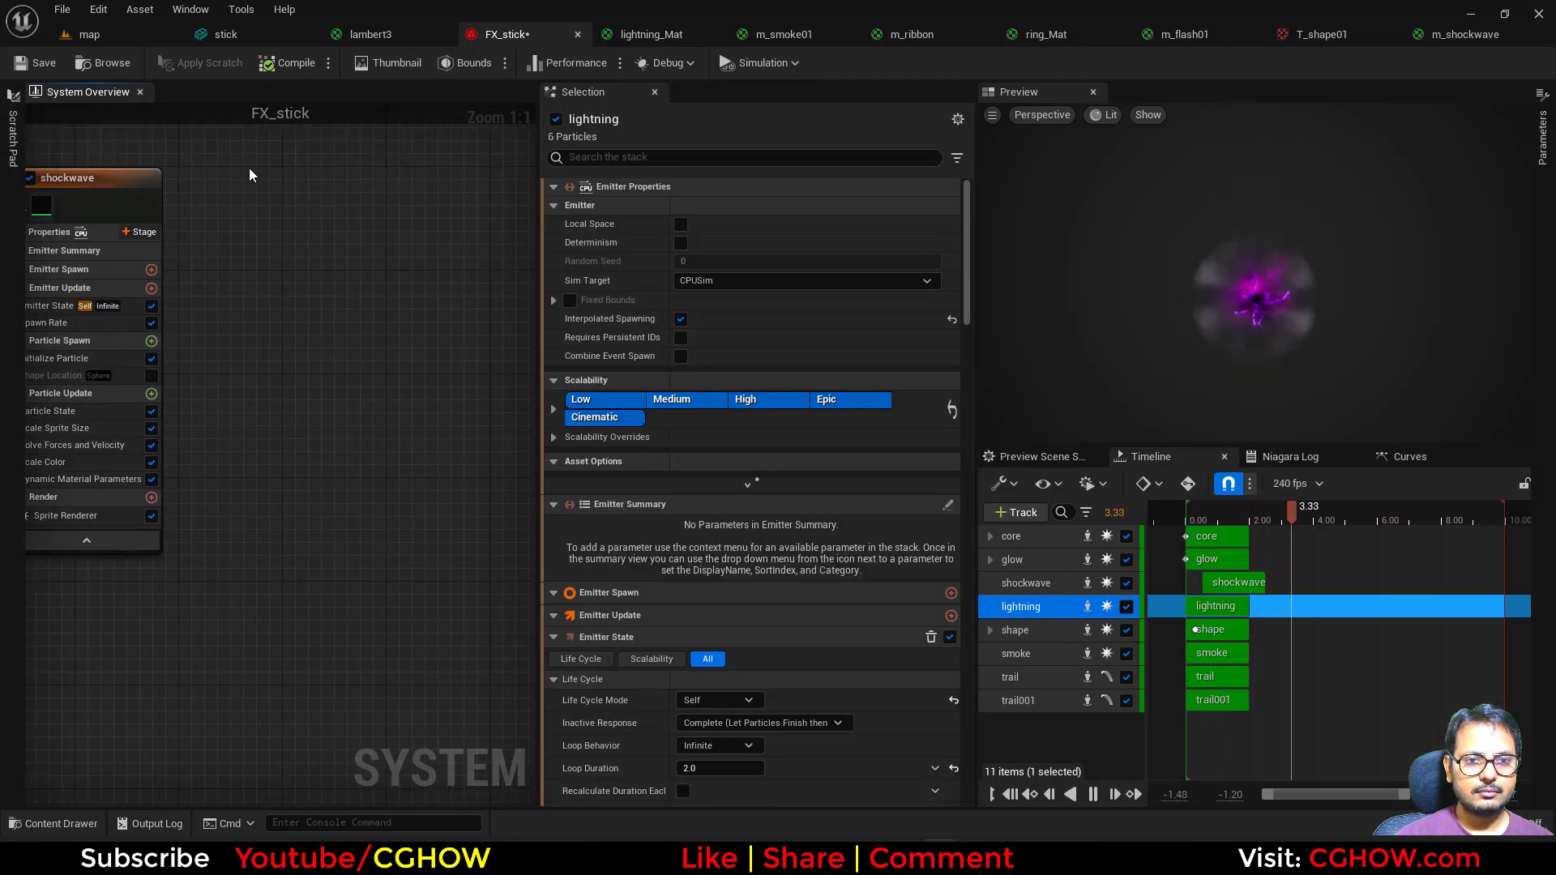
{"action": "left_click", "coordinate": [283, 186]}
{"action": "key", "text": "ctrl+v"}
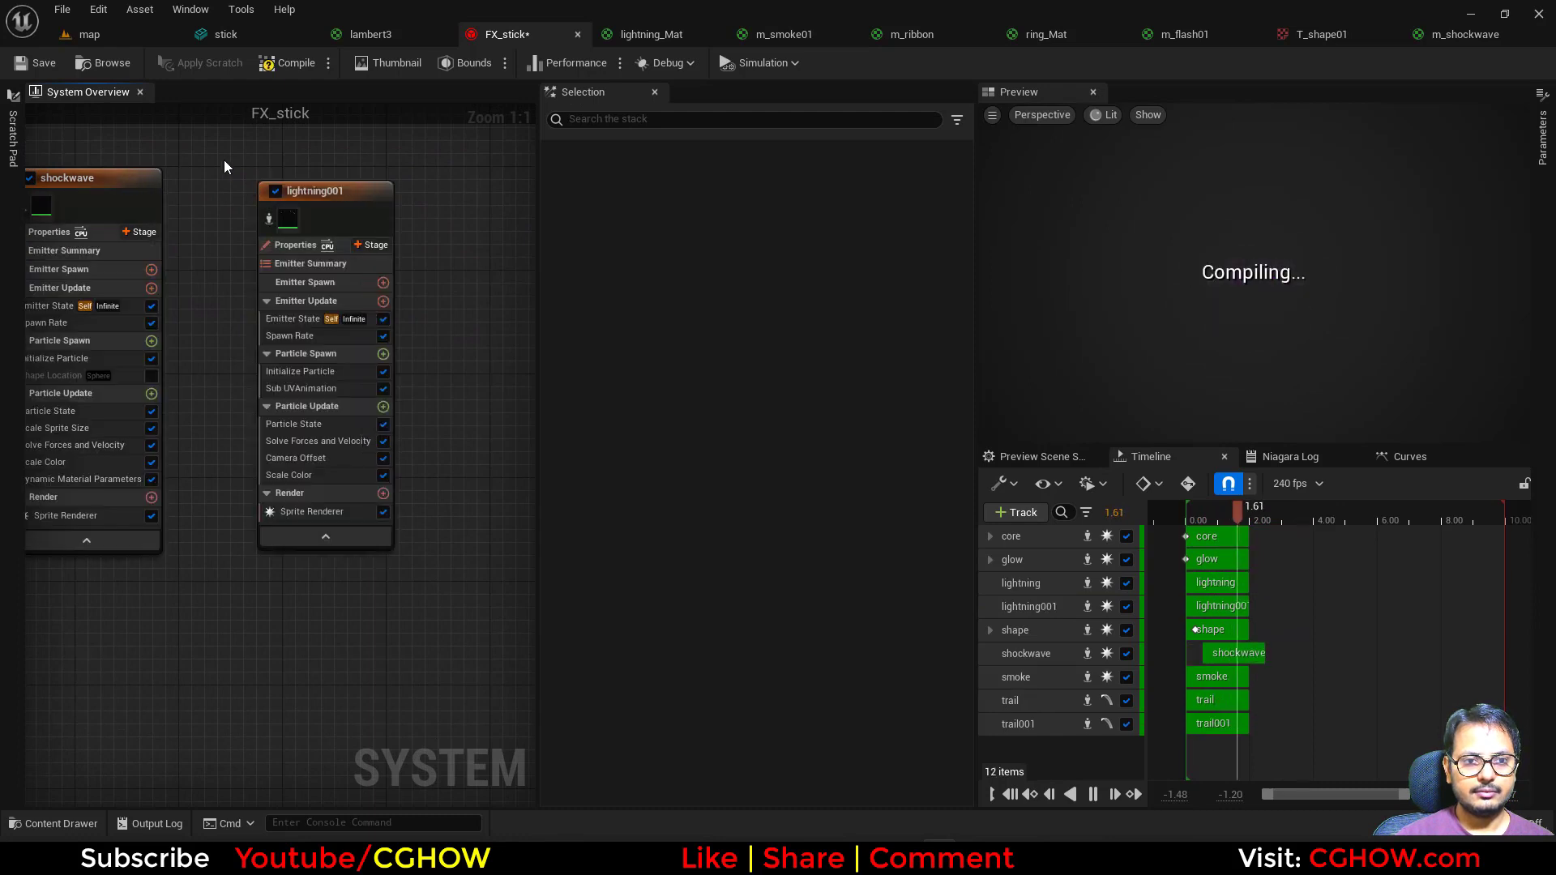
{"action": "right_click_drag", "start_coordinate": [225, 160], "coordinate": [229, 246]}
{"action": "left_click", "coordinate": [276, 288]}
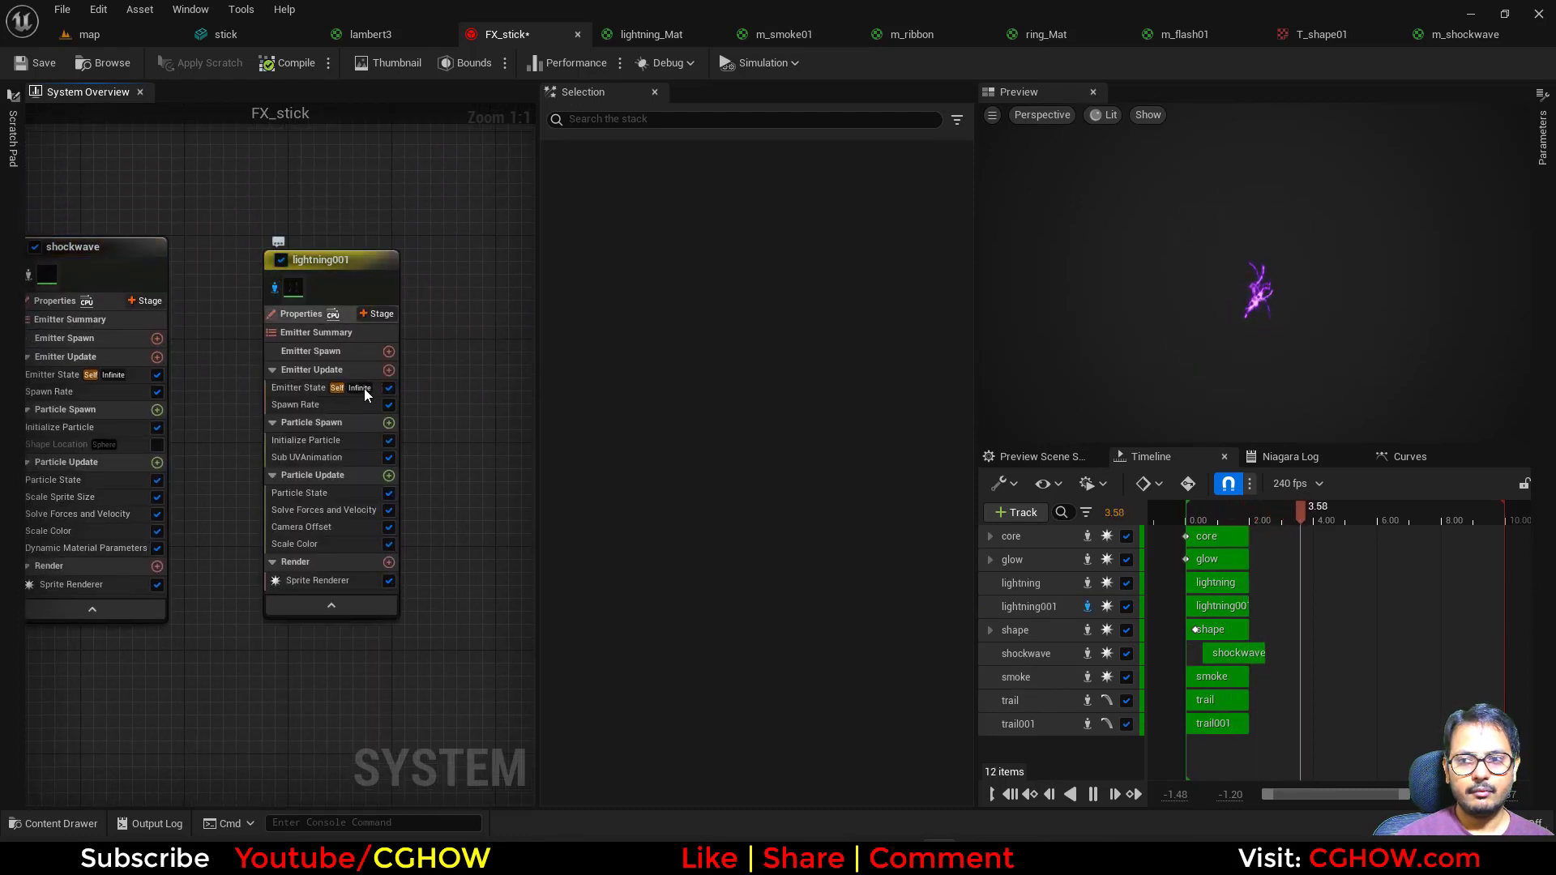
Add a Shape Location module to the Particle Spawn group of the lightning001 emitter
{"action": "left_click", "coordinate": [389, 422]}
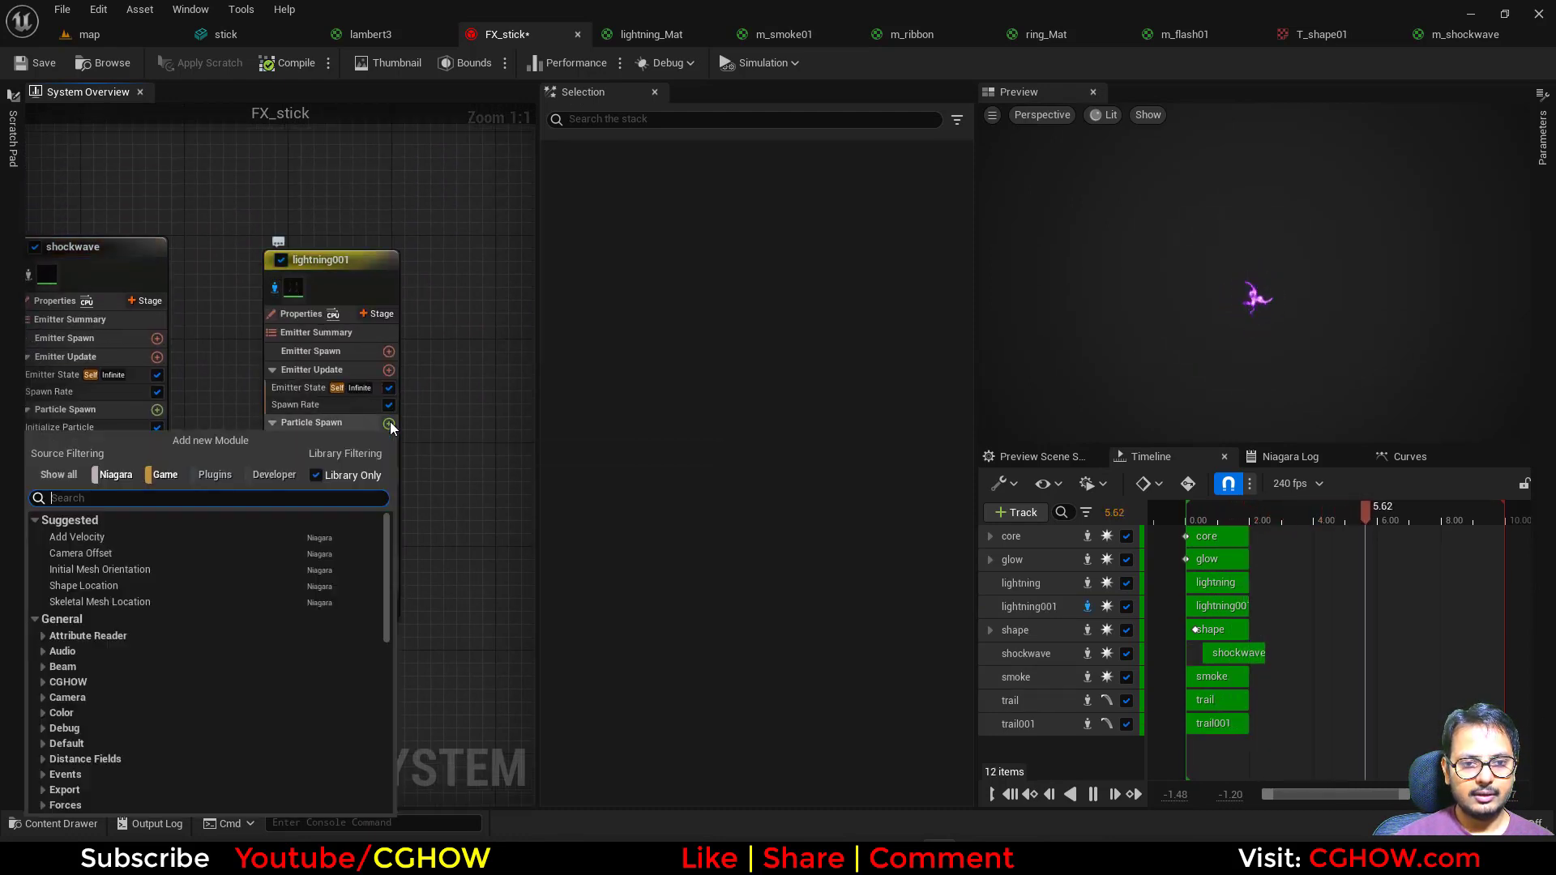
{"action": "type", "text": "sph"}
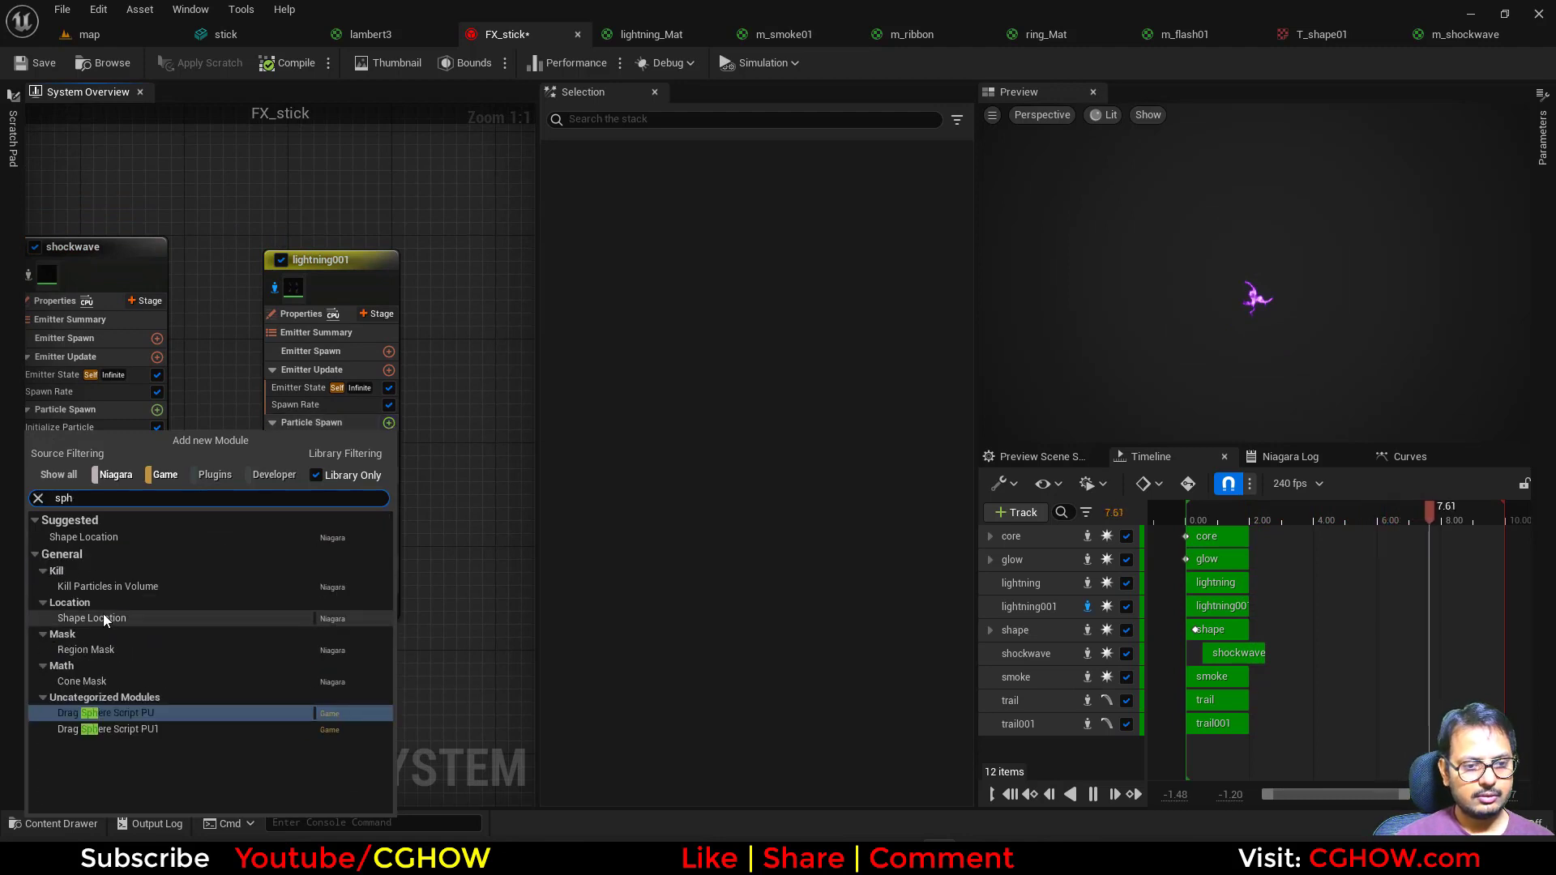
{"action": "left_click", "coordinate": [94, 537]}
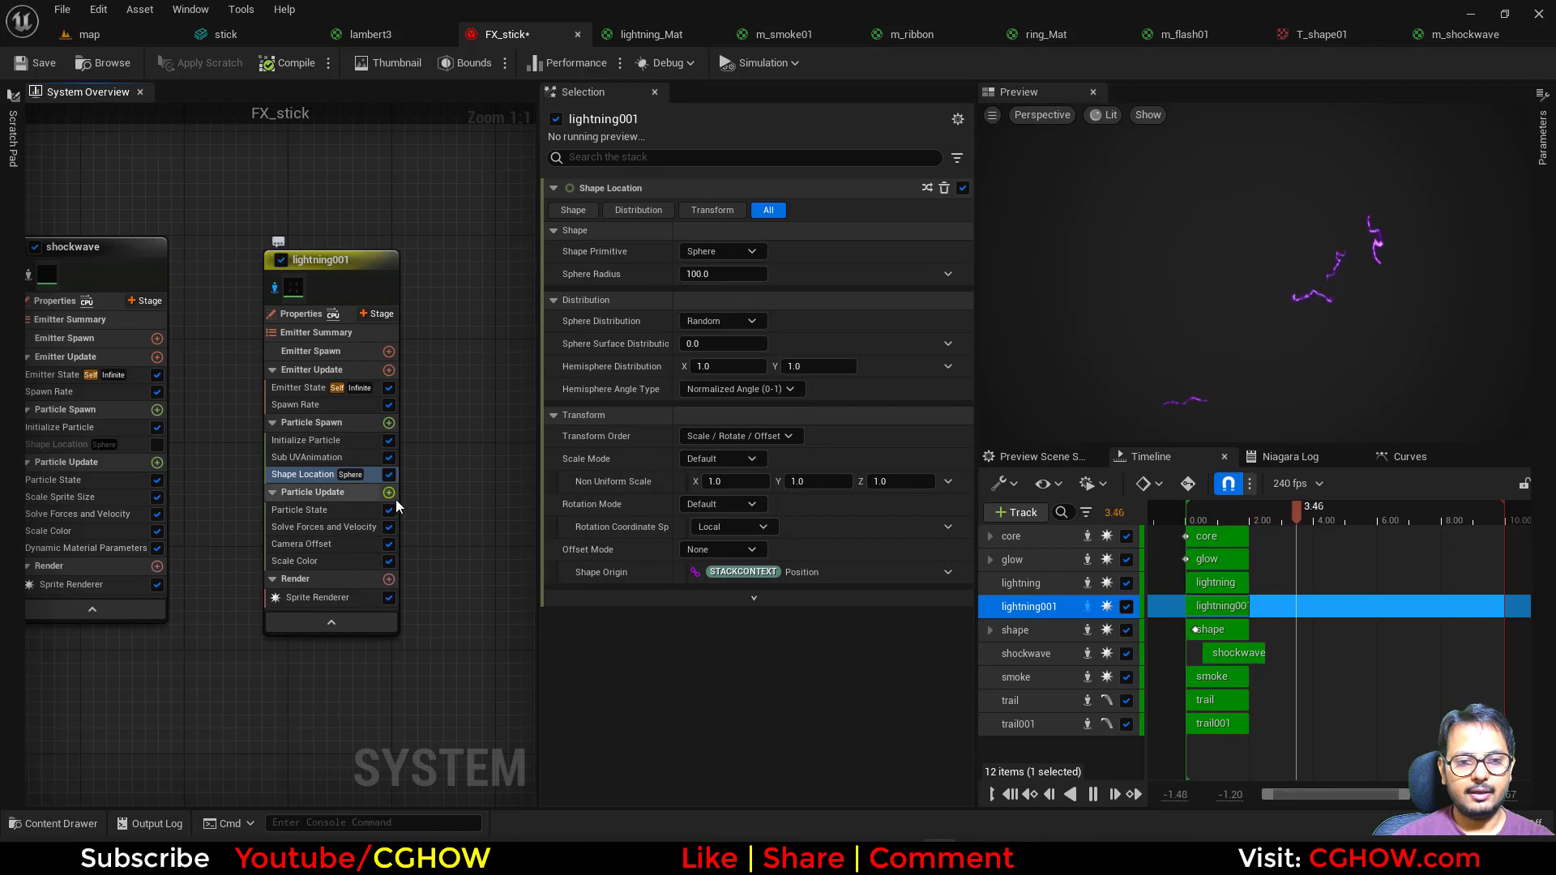
Add an Add Velocity module to lightning001's Particle Spawn group, with From Point mode and a velocity speed of -200
{"action": "left_click", "coordinate": [389, 423]}
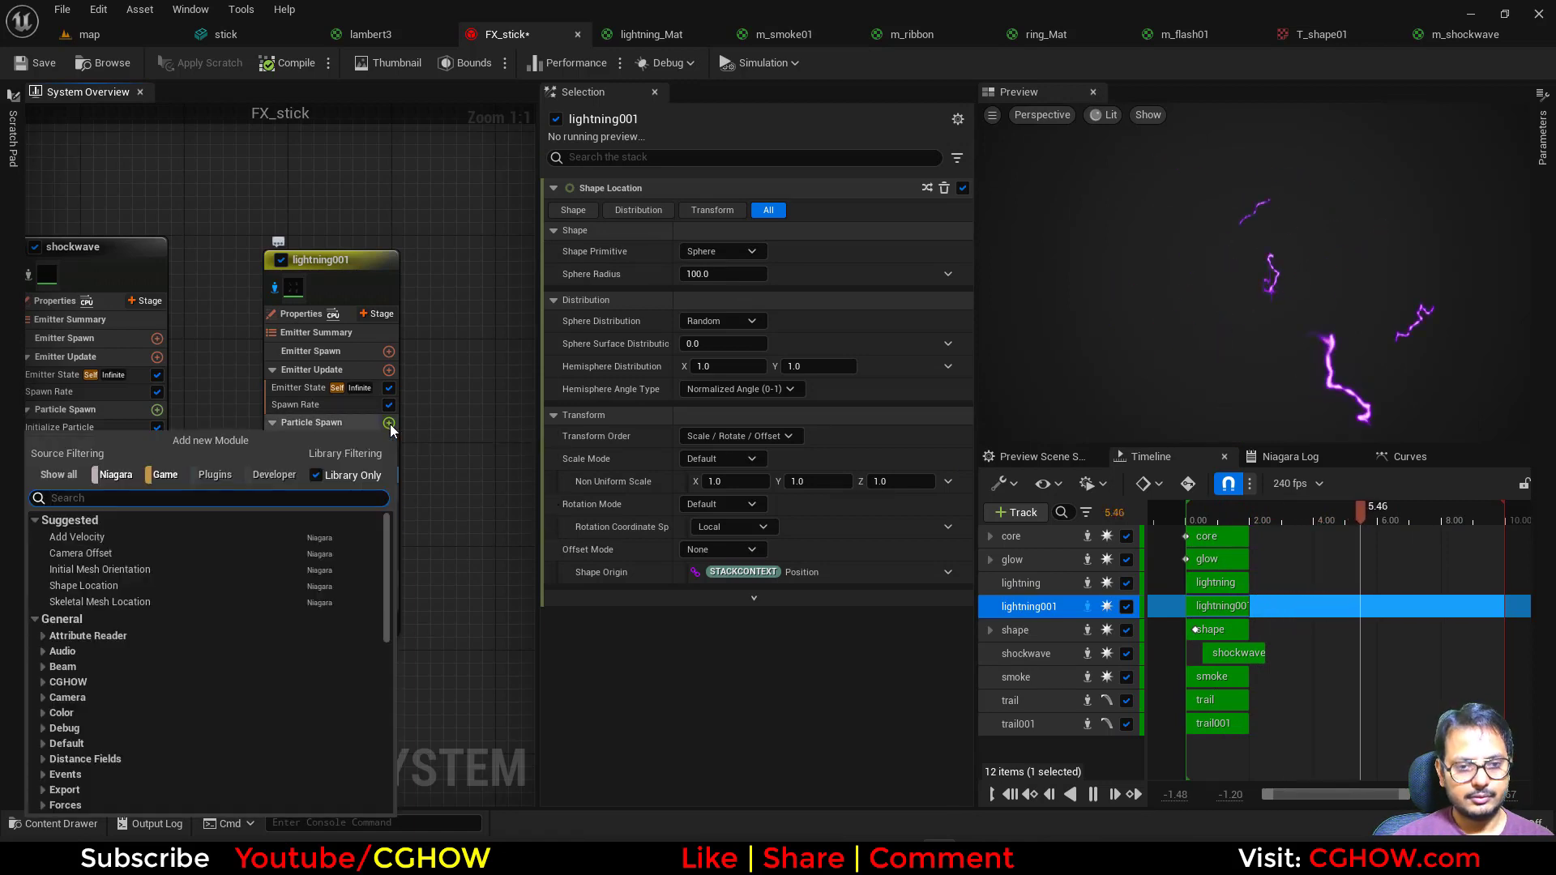
{"action": "left_click", "coordinate": [94, 540]}
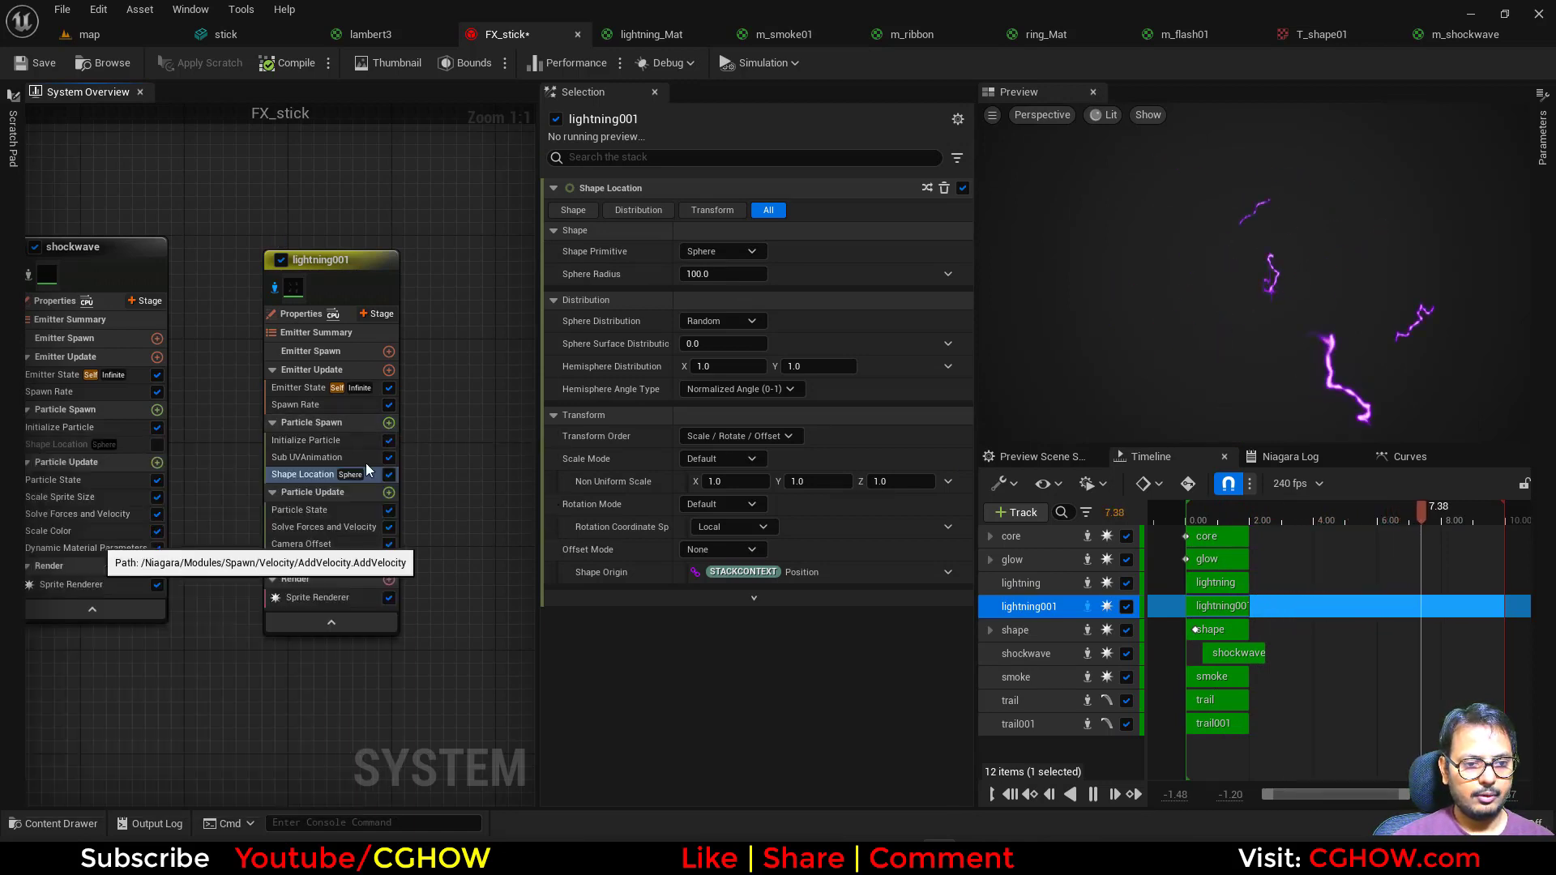
{"action": "left_click", "coordinate": [721, 211]}
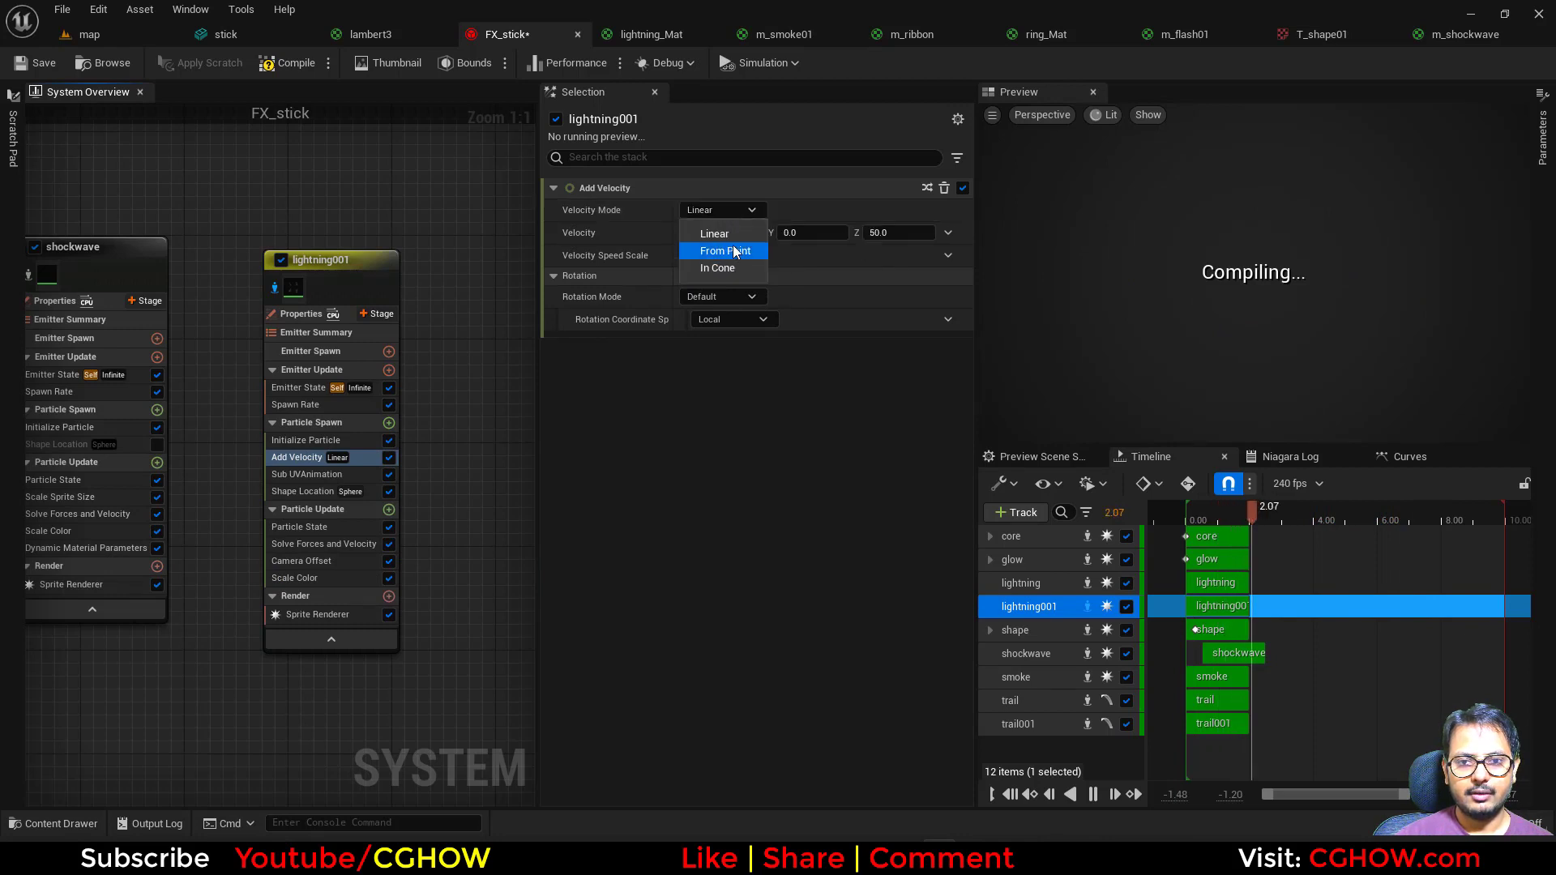
{"action": "left_click", "coordinate": [725, 251]}
{"action": "left_click", "coordinate": [713, 232]}
{"action": "type", "text": "-200"}
{"action": "key", "text": "Return"}
Set the alignment of lightning001's Sprite Renderer to Velocity Aligned
{"action": "left_click", "coordinate": [349, 618]}
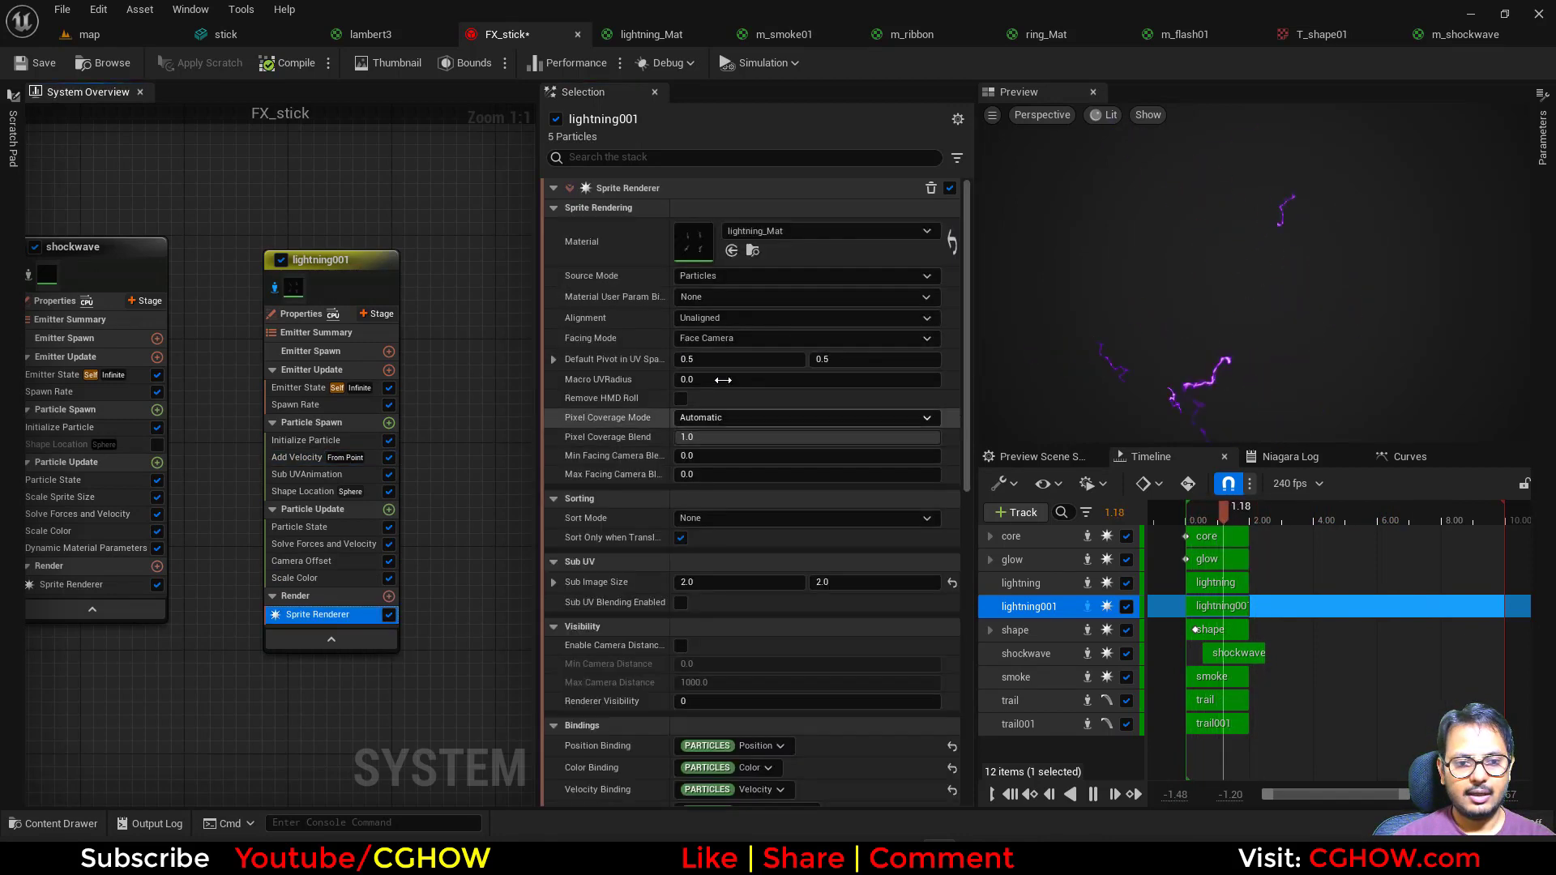
{"action": "left_click", "coordinate": [721, 320]}
{"action": "left_click", "coordinate": [723, 348]}
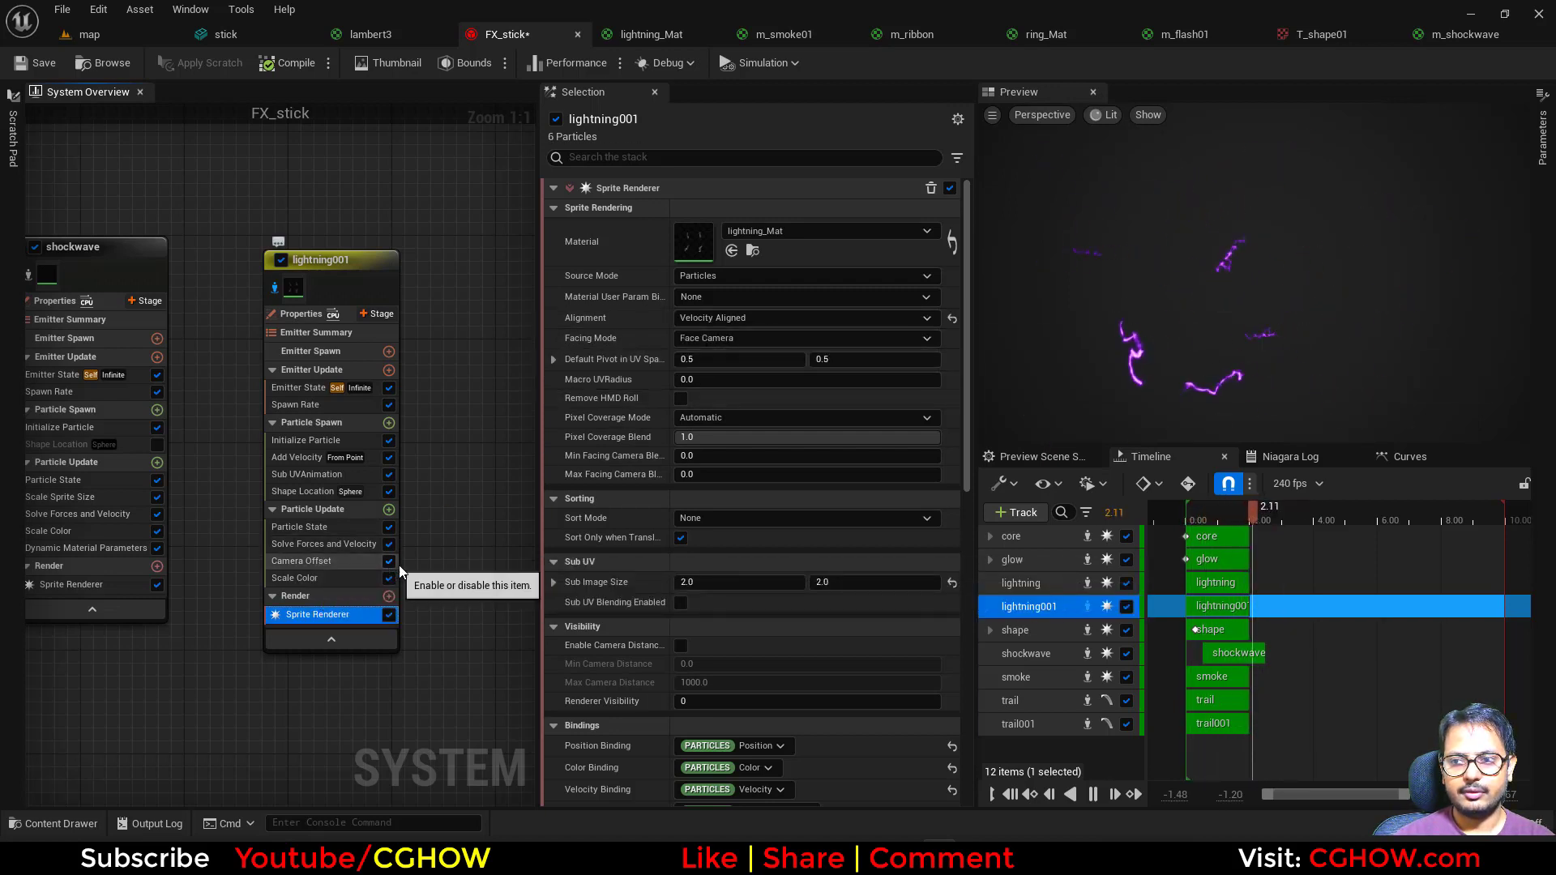
Delete lightning001's Camera Offset module and move Add Velocity below Shape Location
{"action": "left_click", "coordinate": [316, 561]}
{"action": "key", "text": "Delete"}
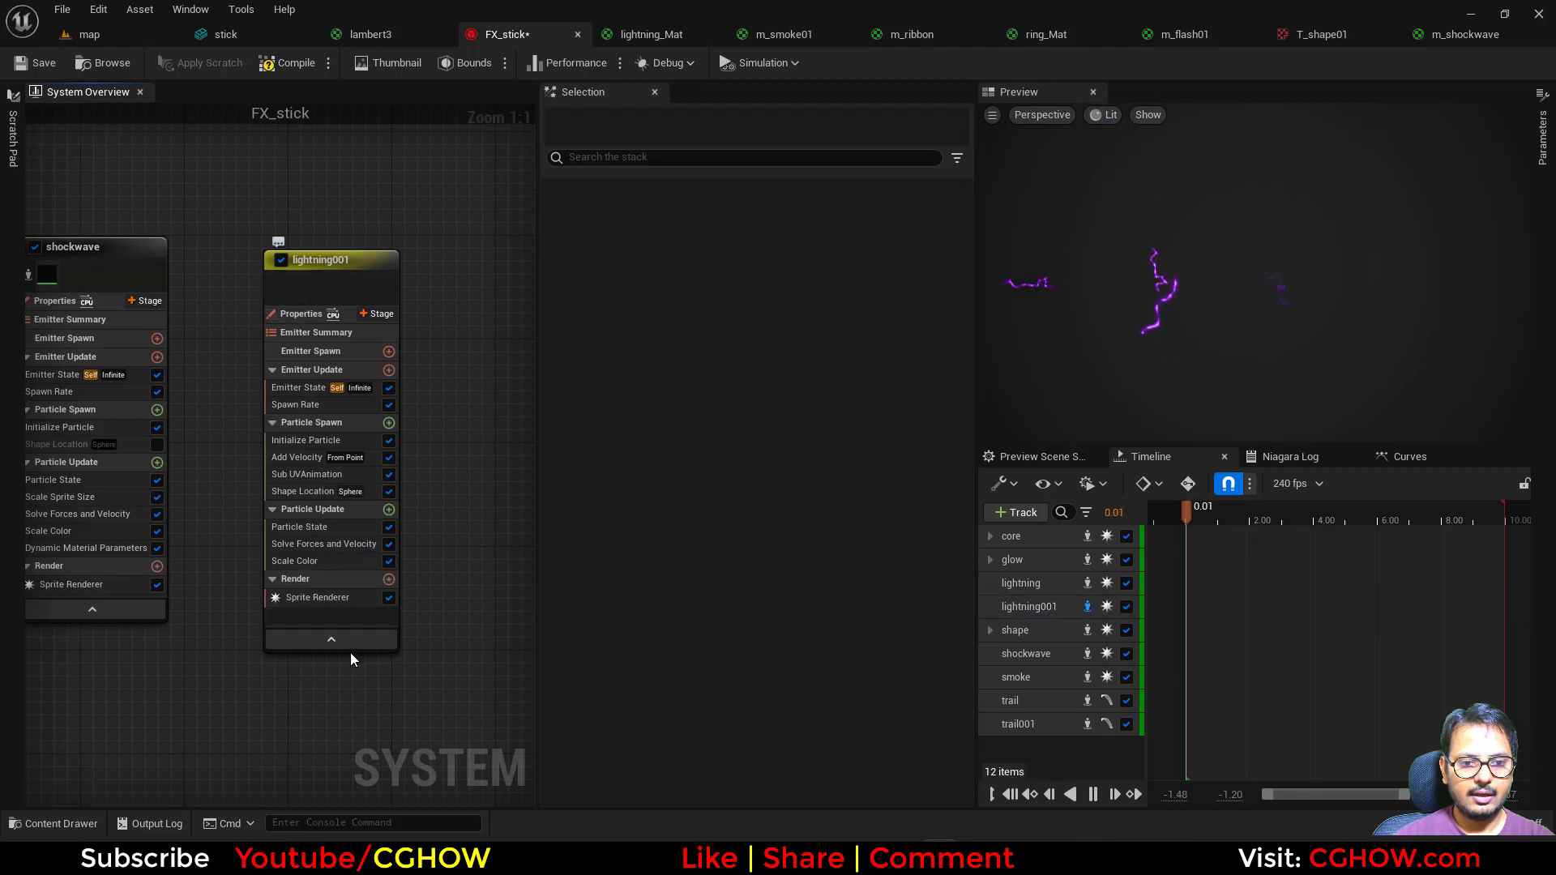
{"action": "left_click_drag", "start_coordinate": [303, 462], "coordinate": [332, 498]}
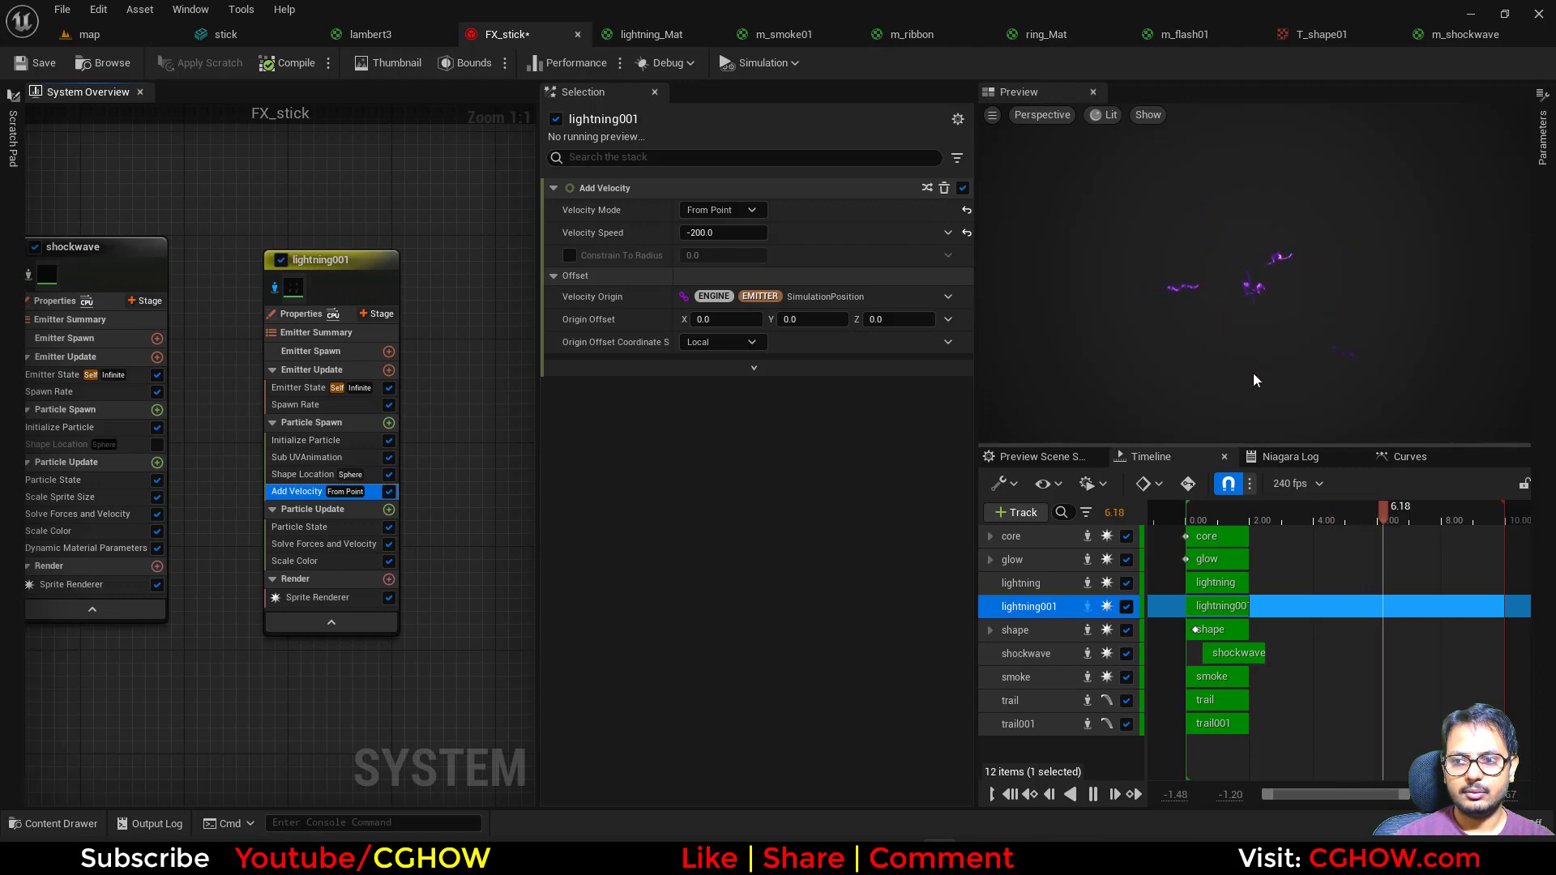
Raise the brightness value of lightning001's particle color to 100 in Initialize Particle
{"action": "left_click", "coordinate": [307, 441]}
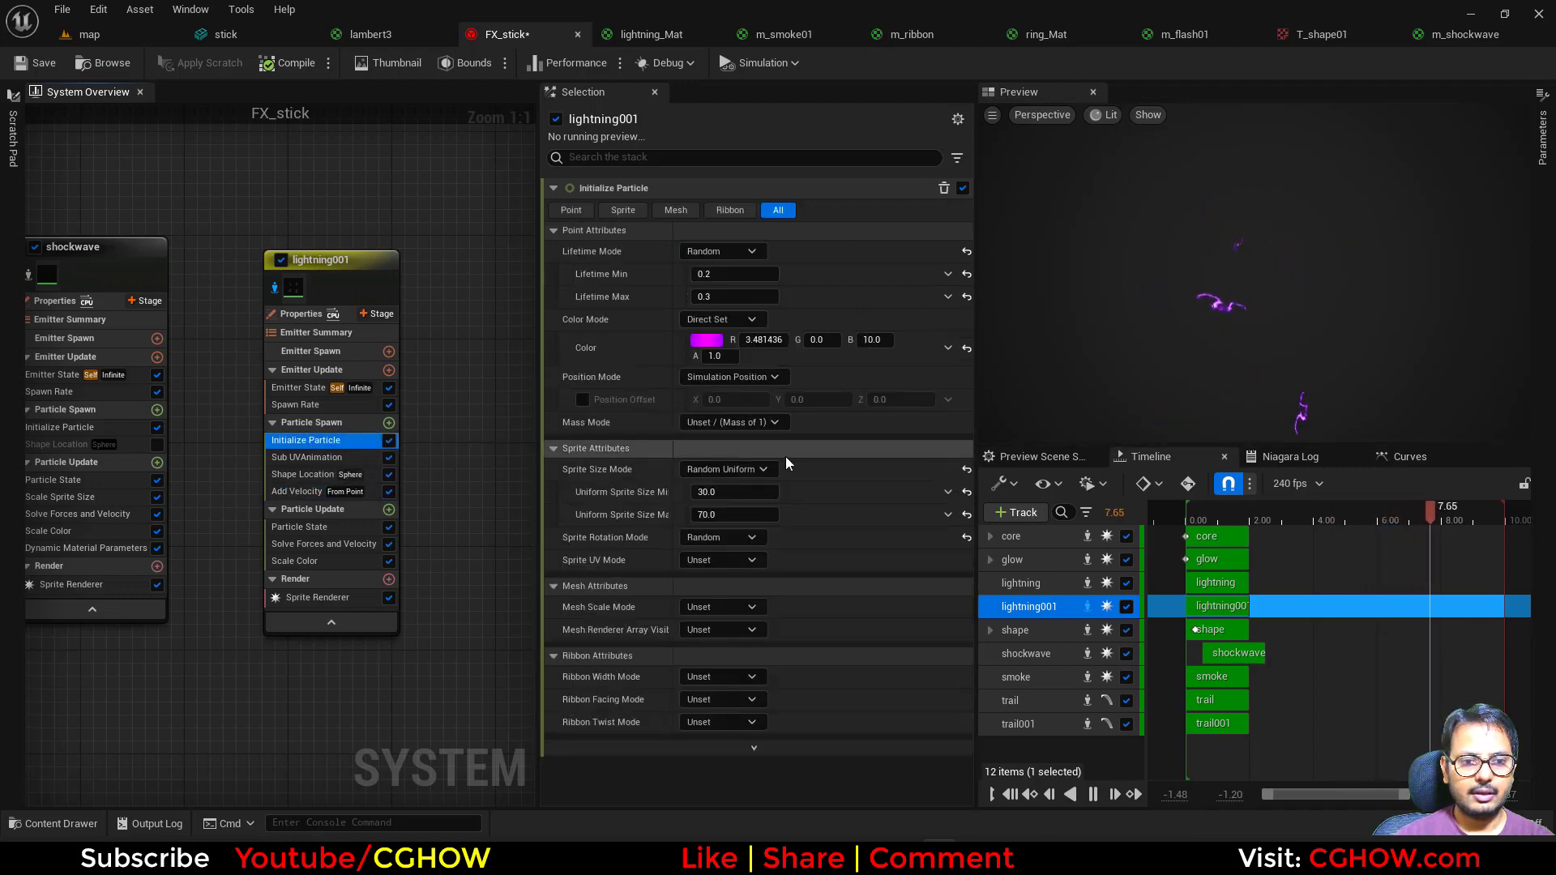
{"action": "left_click", "coordinate": [701, 340]}
{"action": "left_click", "coordinate": [936, 648]}
{"action": "type", "text": "50"}
{"action": "key", "text": "Return"}
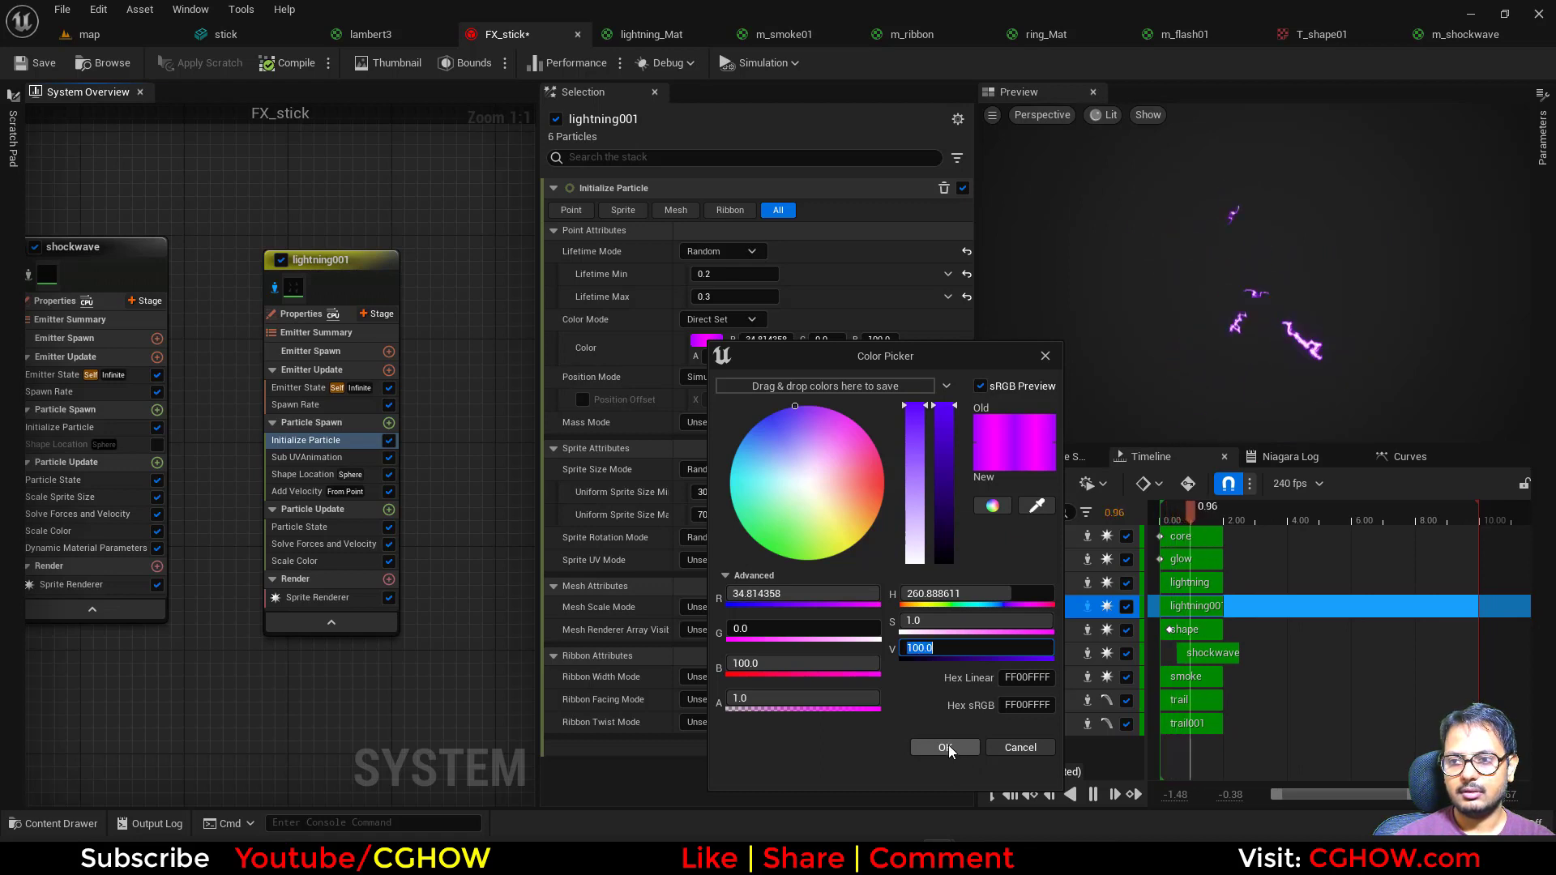
{"action": "left_click", "coordinate": [946, 747]}
Set lightning001's sprite size mode to Random Non-Uniform, with a minimum Y of 20 and a maximum of 50 by 100
{"action": "left_click", "coordinate": [725, 469]}
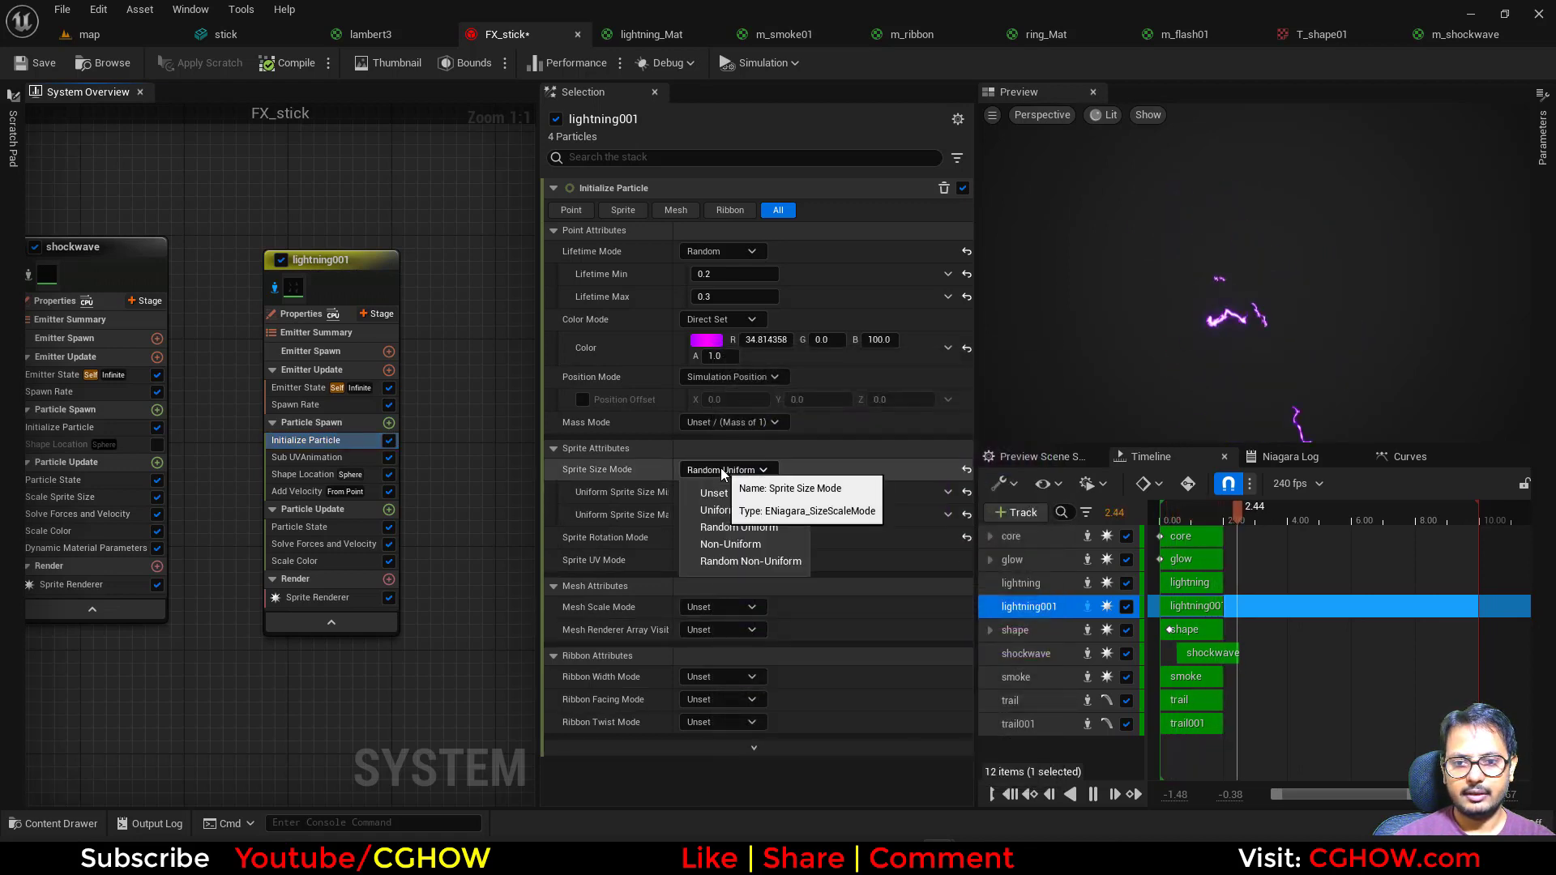
{"action": "left_click", "coordinate": [750, 561]}
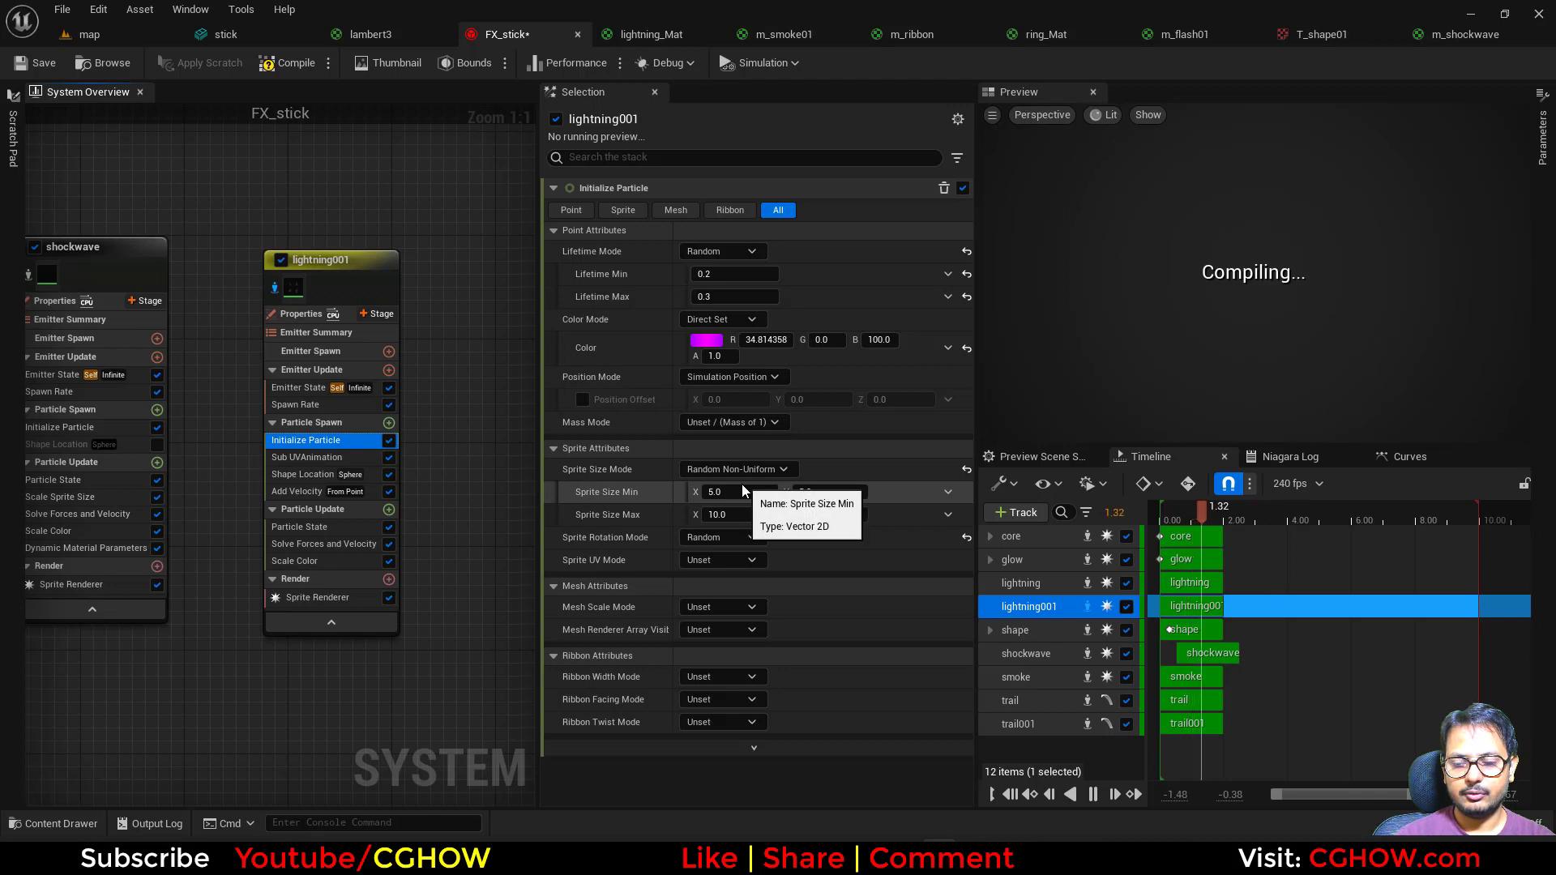
{"action": "left_click", "coordinate": [842, 515]}
{"action": "type", "text": "100.0"}
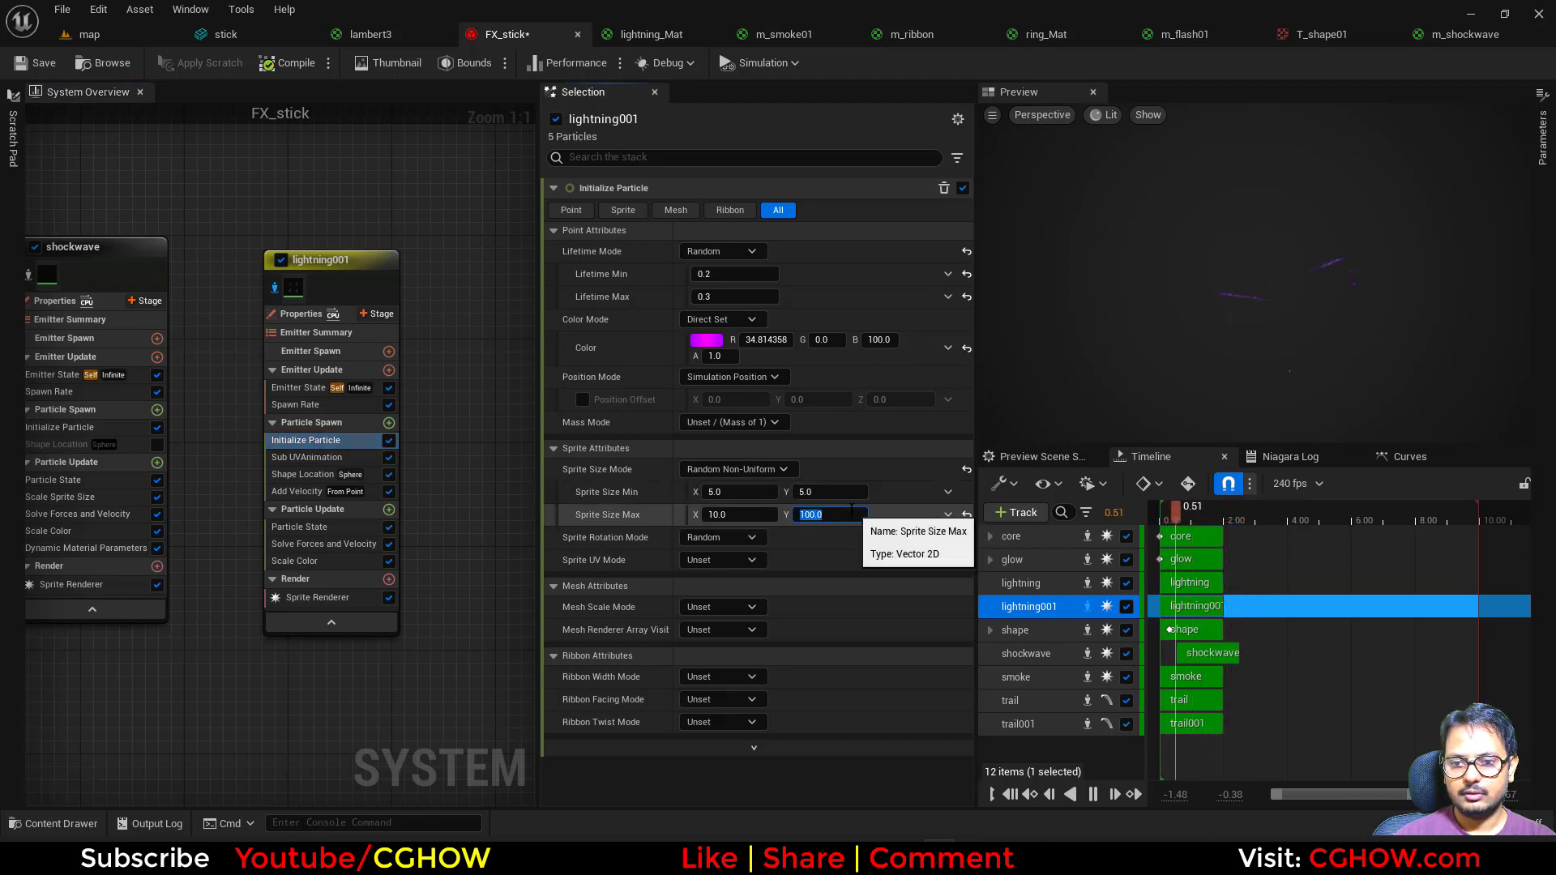
{"action": "left_click", "coordinate": [733, 515]}
{"action": "type", "text": "50"}
{"action": "left_click", "coordinate": [806, 492]}
{"action": "type", "text": "20"}
{"action": "key", "text": "Return"}
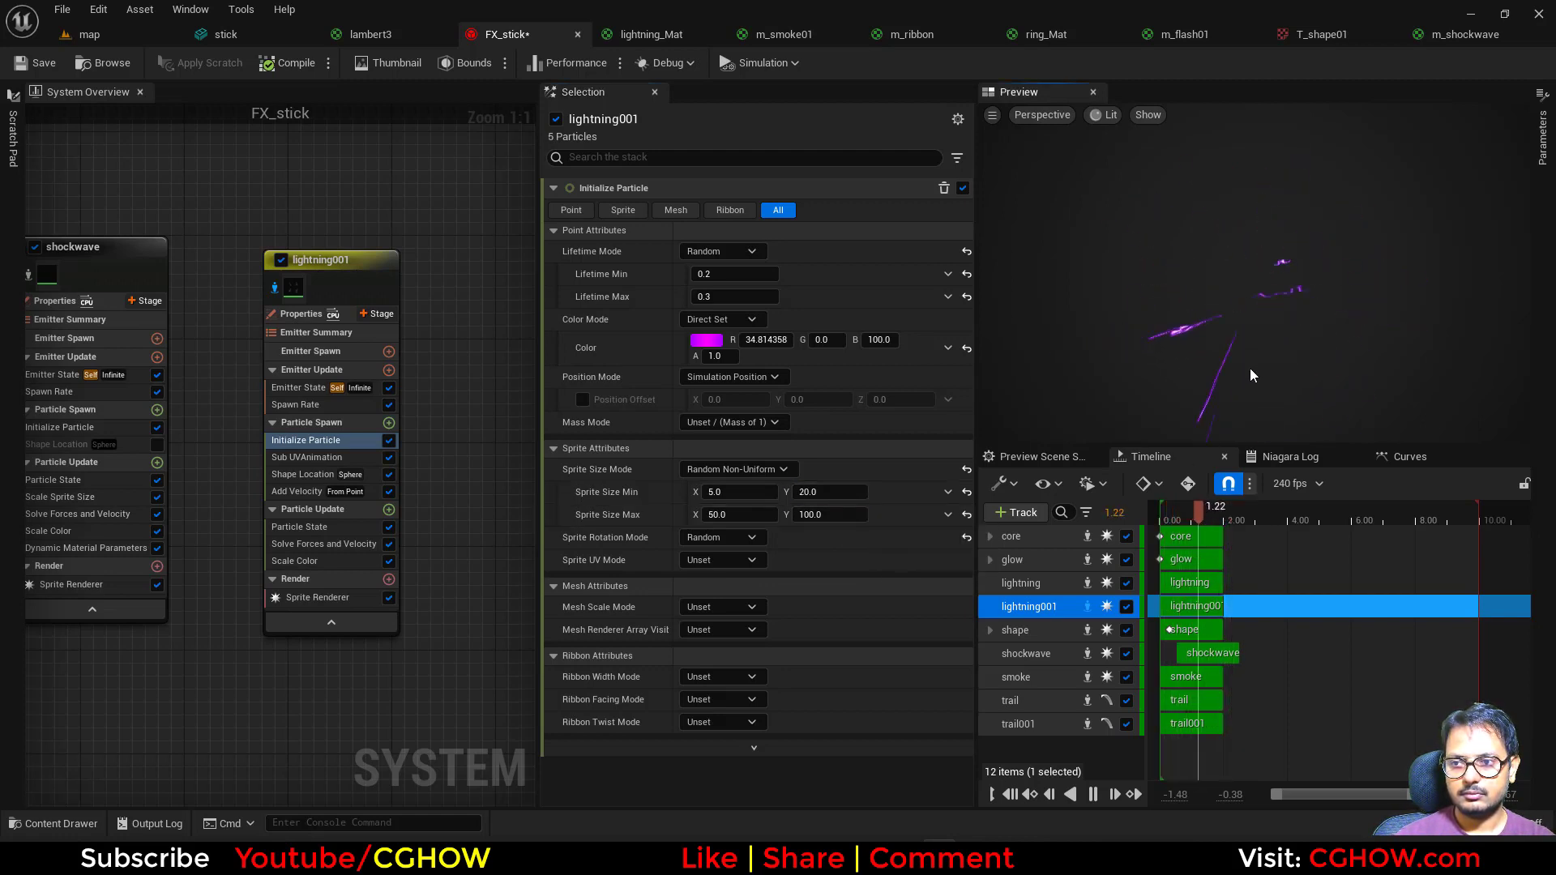
Enable Loop Delay in lightning001's Emitter State, set it to 0.5, and check the effect in the level
{"action": "left_click", "coordinate": [297, 388]}
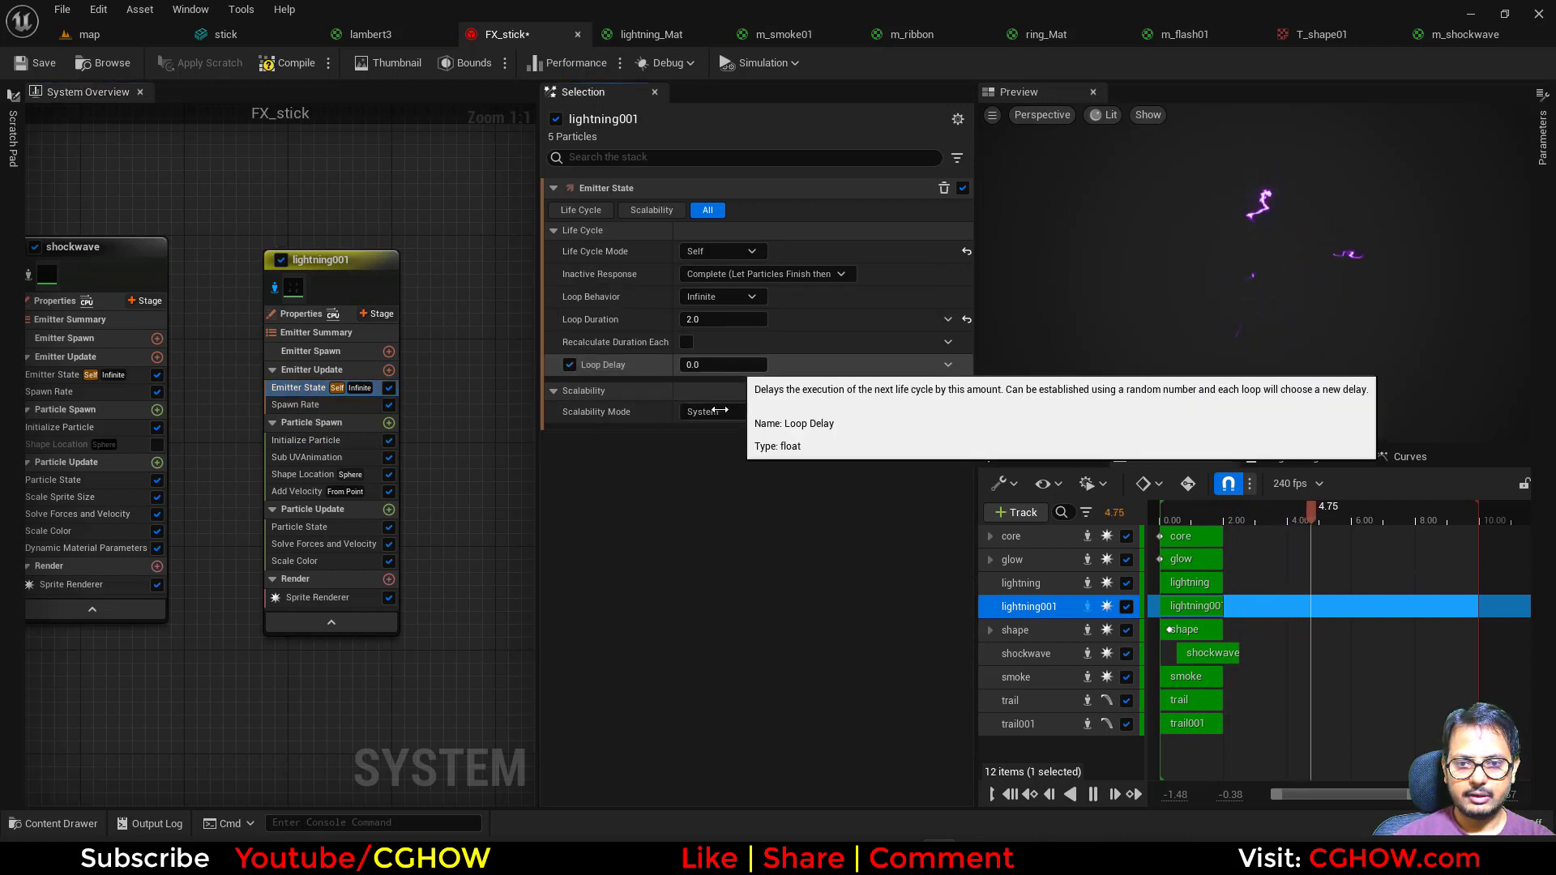
{"action": "left_click", "coordinate": [723, 365]}
{"action": "type", "text": "0.5"}
{"action": "key", "text": "Return"}
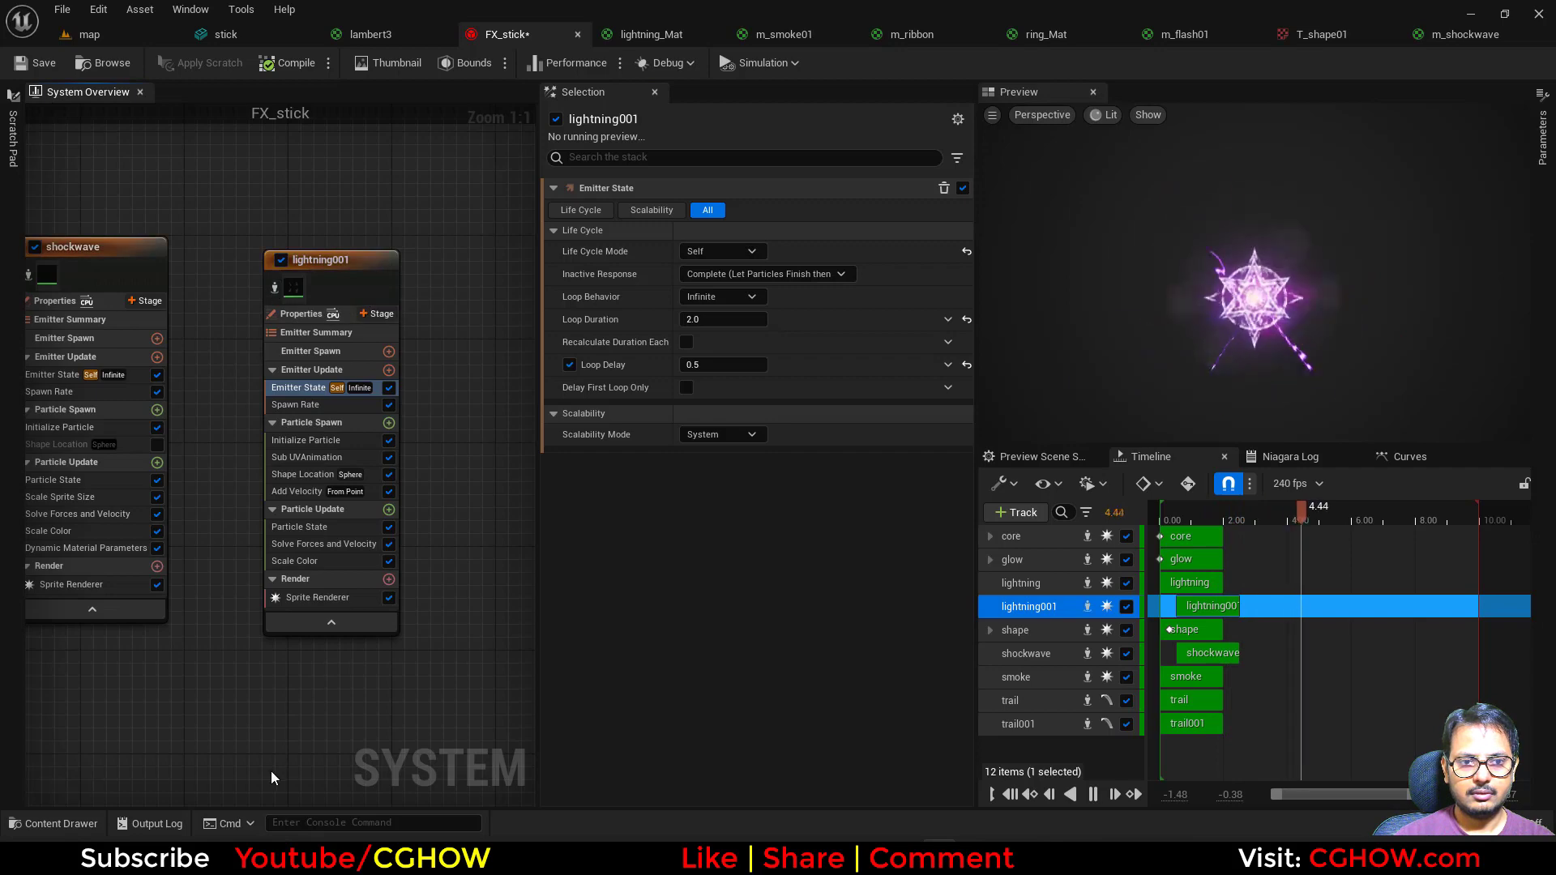
{"action": "left_click", "coordinate": [89, 35]}
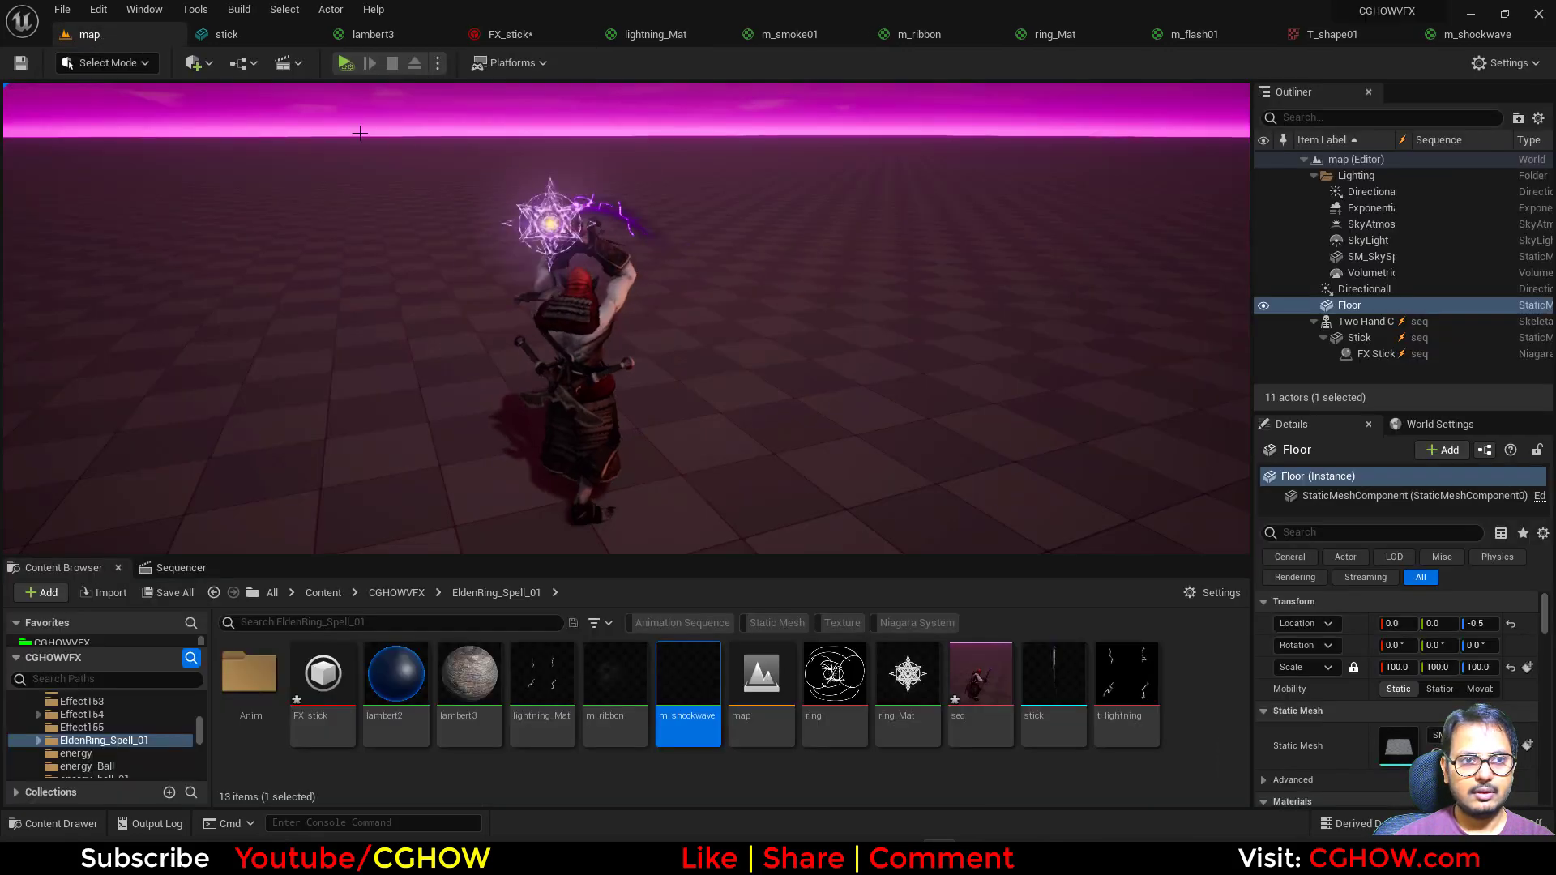
{"action": "left_click", "coordinate": [519, 34]}
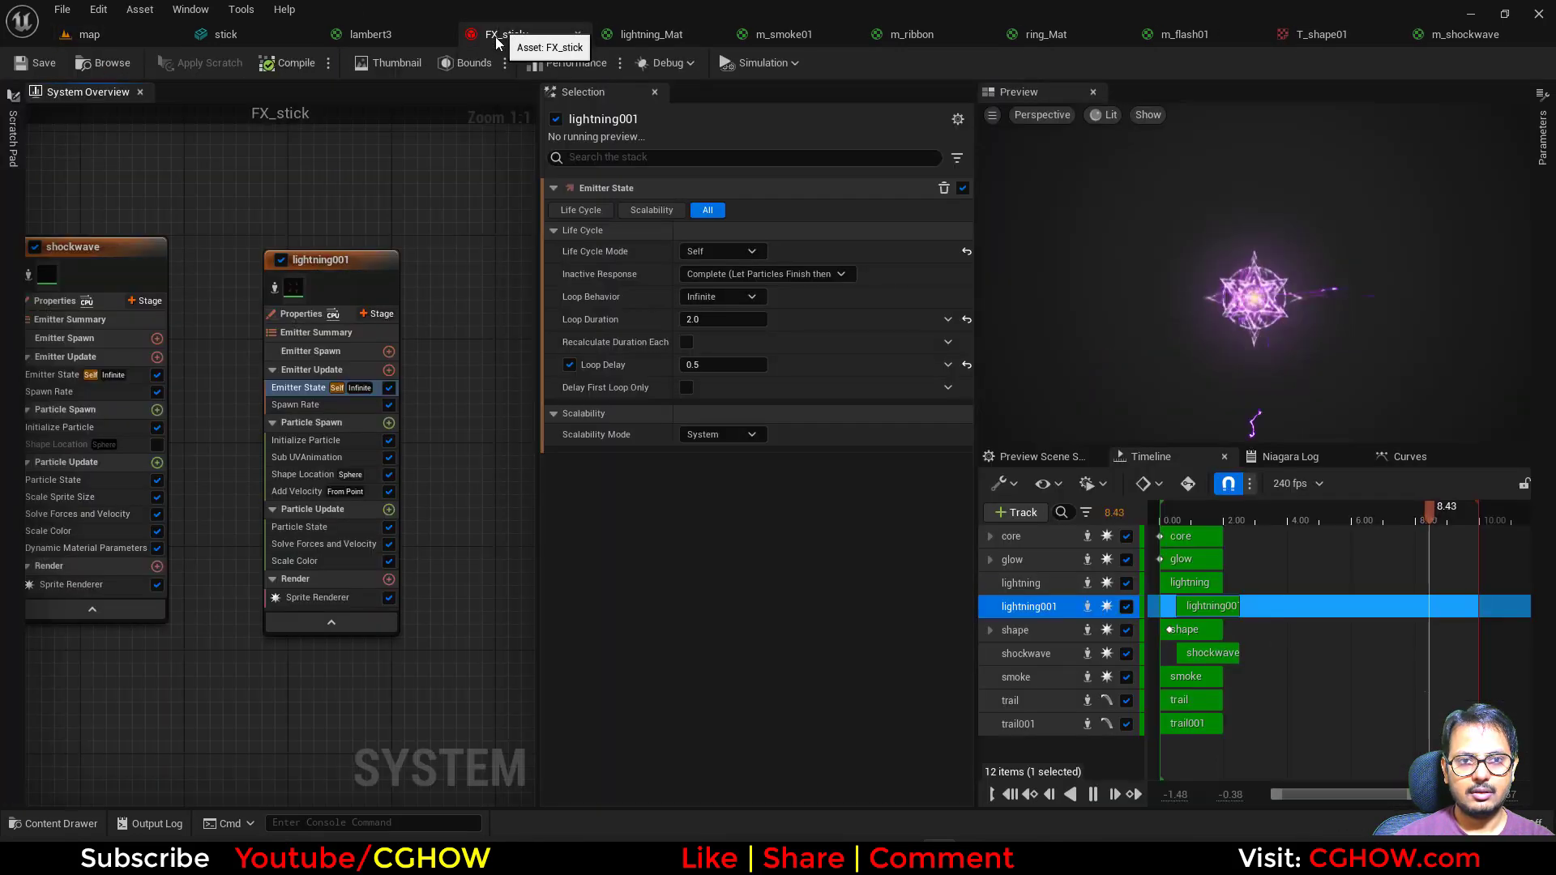
Set the sphere radius of lightning001's Shape Location module to 30 and check the lightning in the level
{"action": "left_click", "coordinate": [305, 475]}
{"action": "left_click", "coordinate": [713, 274]}
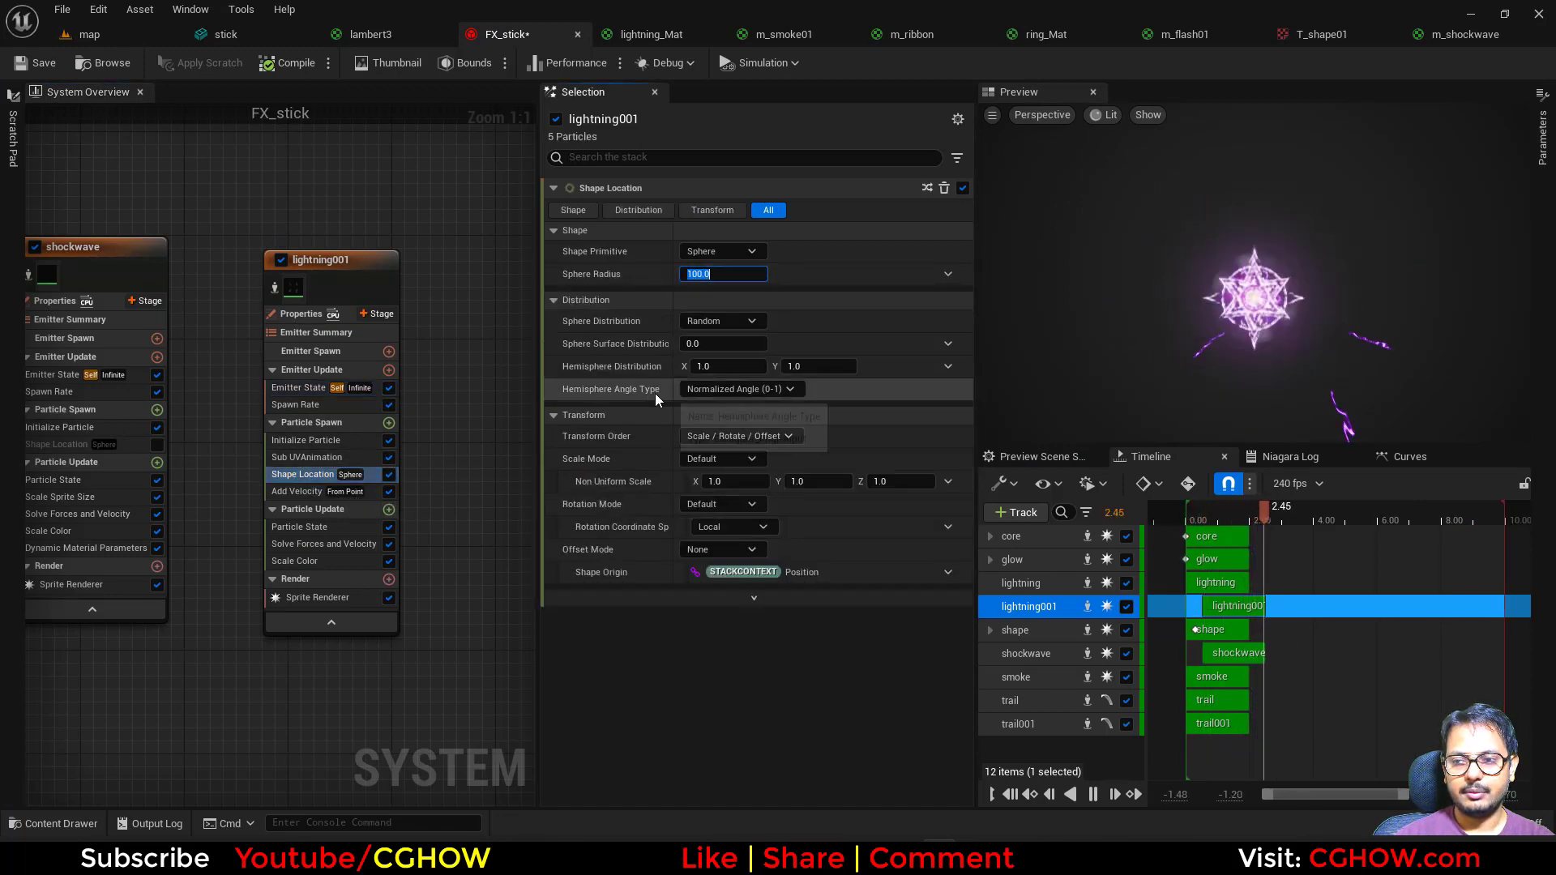
{"action": "type", "text": "30"}
{"action": "key", "text": "Return"}
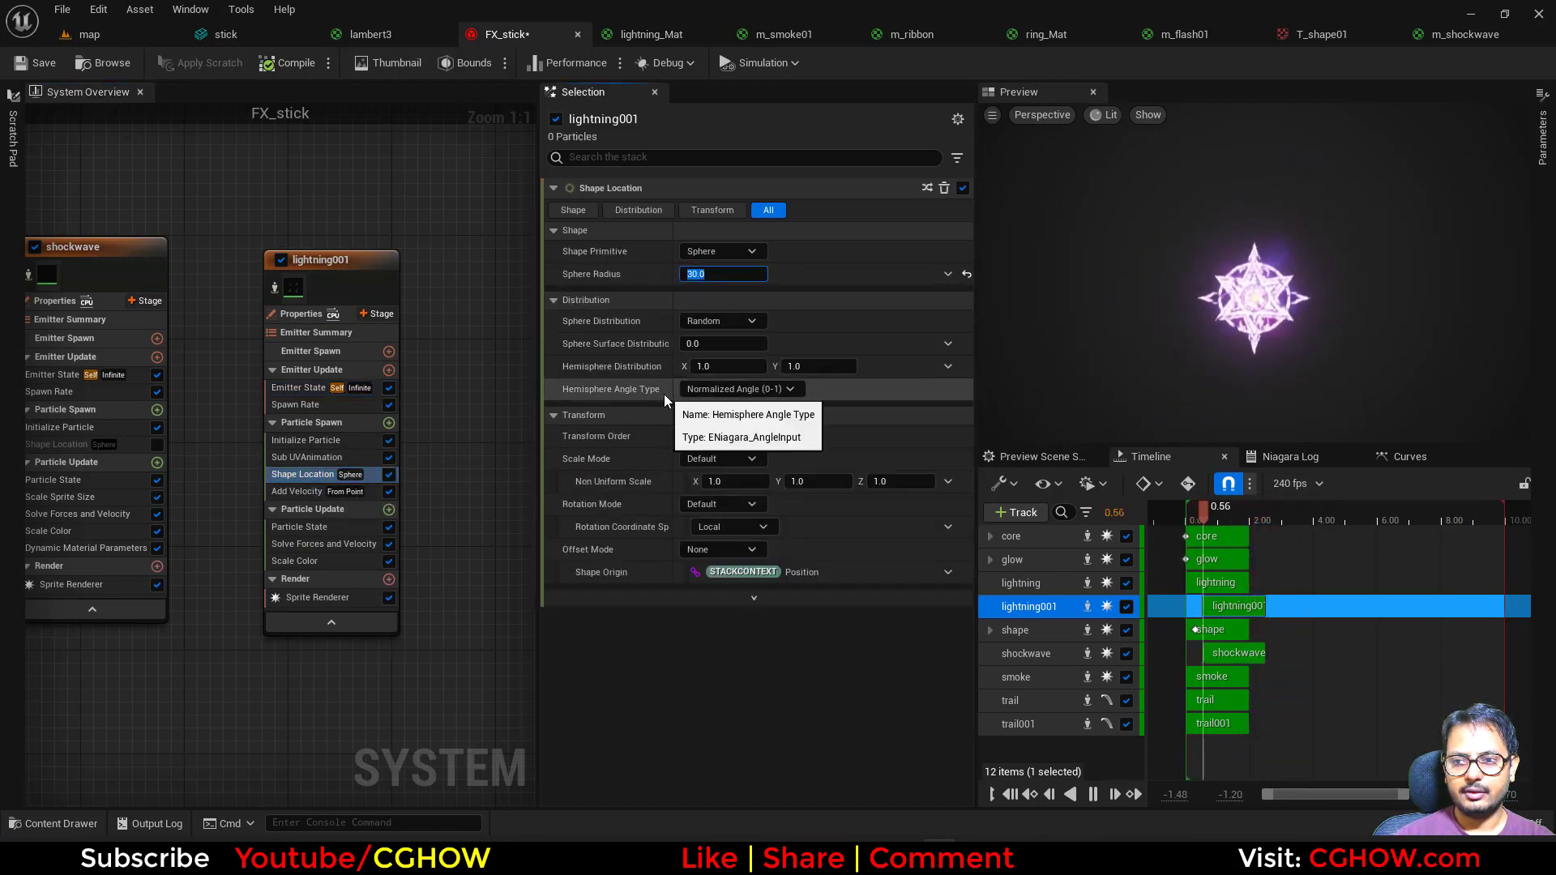
{"action": "left_click", "coordinate": [121, 34]}
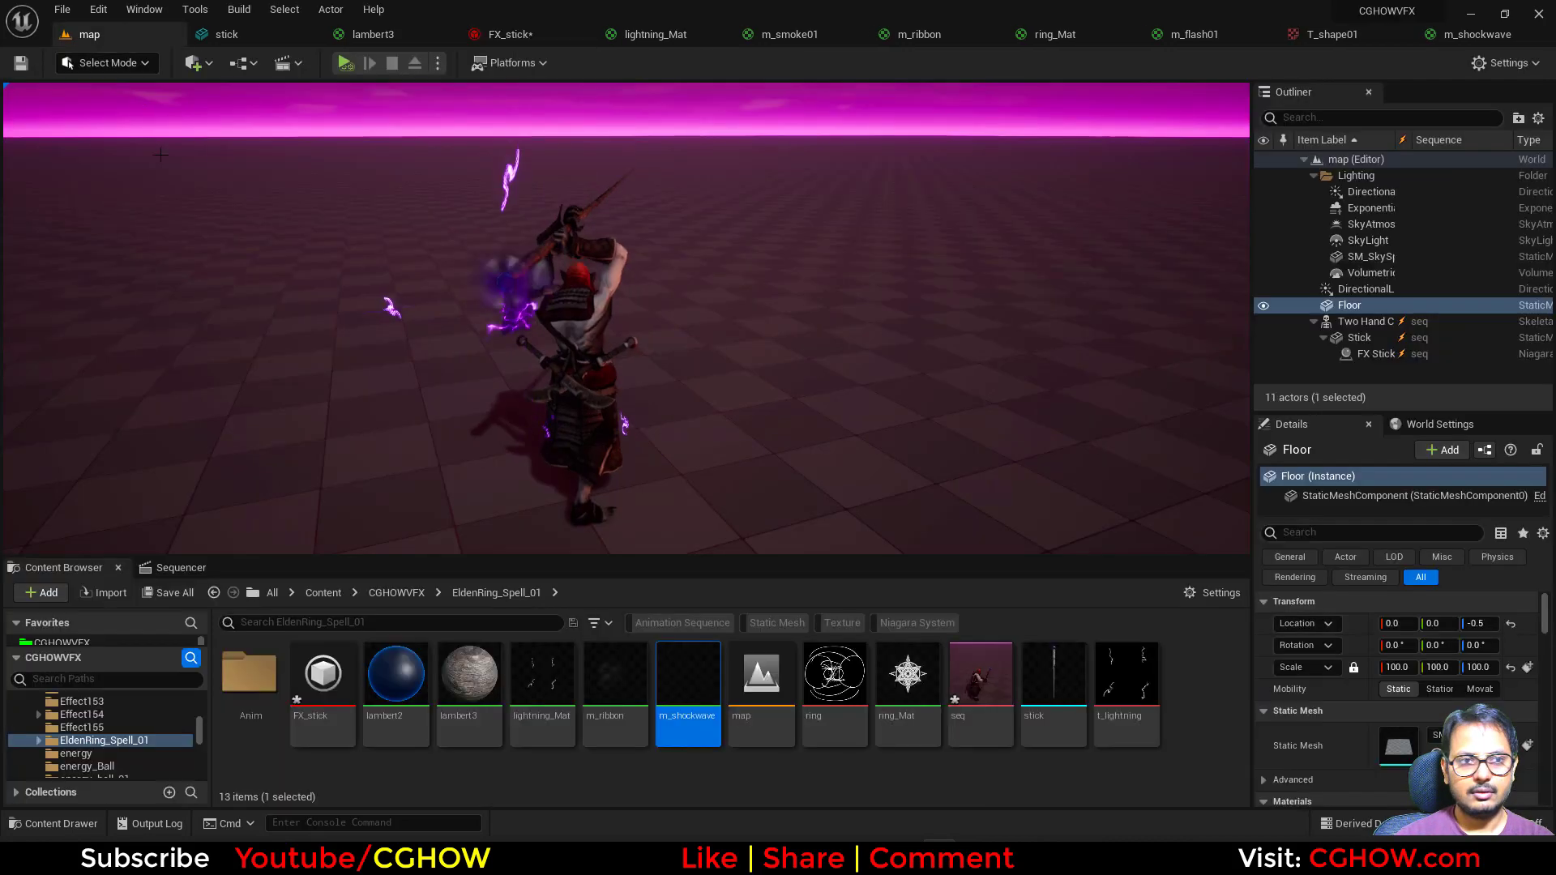
{"action": "left_click", "coordinate": [535, 32]}
Set lightning001's Shape Location offset mode to Default with Local offset coordinate space, isolate the emitter, and check the result in the level
{"action": "left_click", "coordinate": [296, 478]}
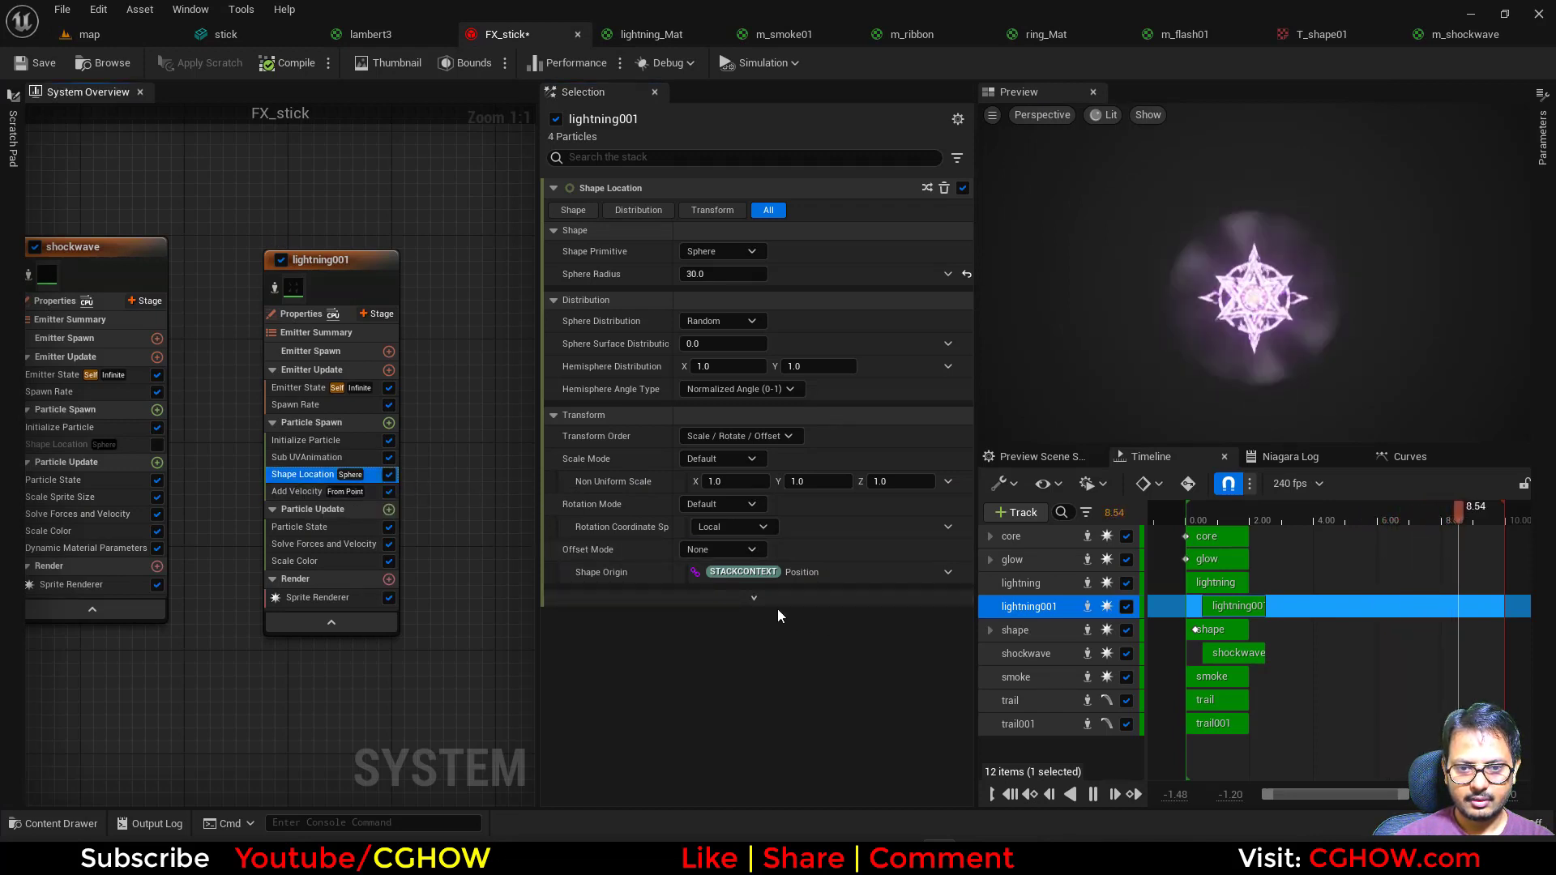
{"action": "left_click", "coordinate": [735, 552]}
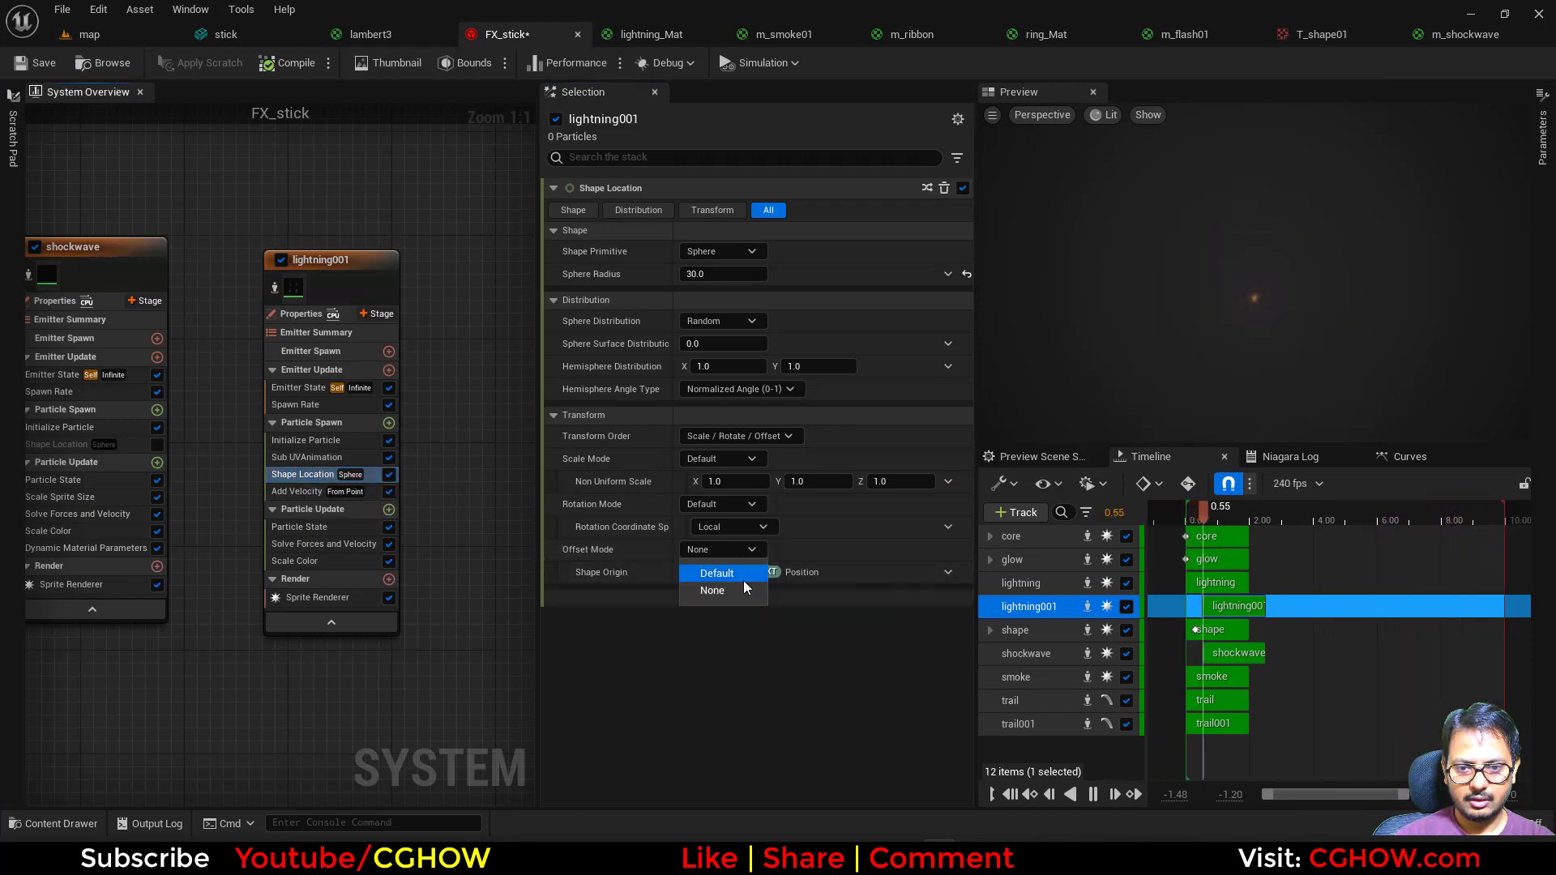
{"action": "left_click", "coordinate": [740, 586]}
{"action": "left_click", "coordinate": [754, 552]}
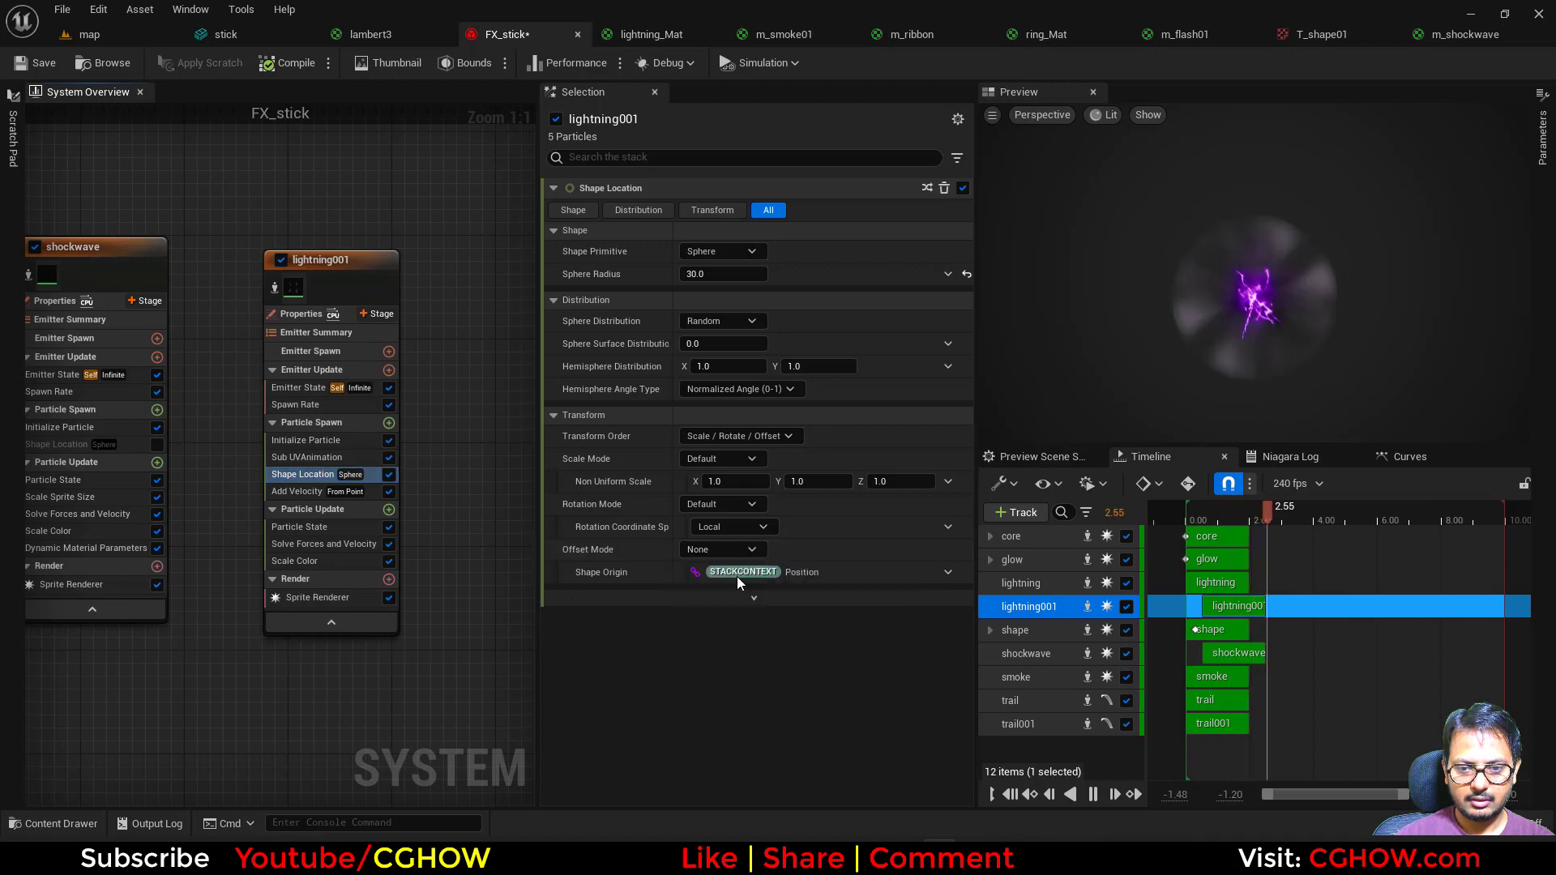
{"action": "left_click", "coordinate": [717, 572]}
{"action": "left_click", "coordinate": [751, 617]}
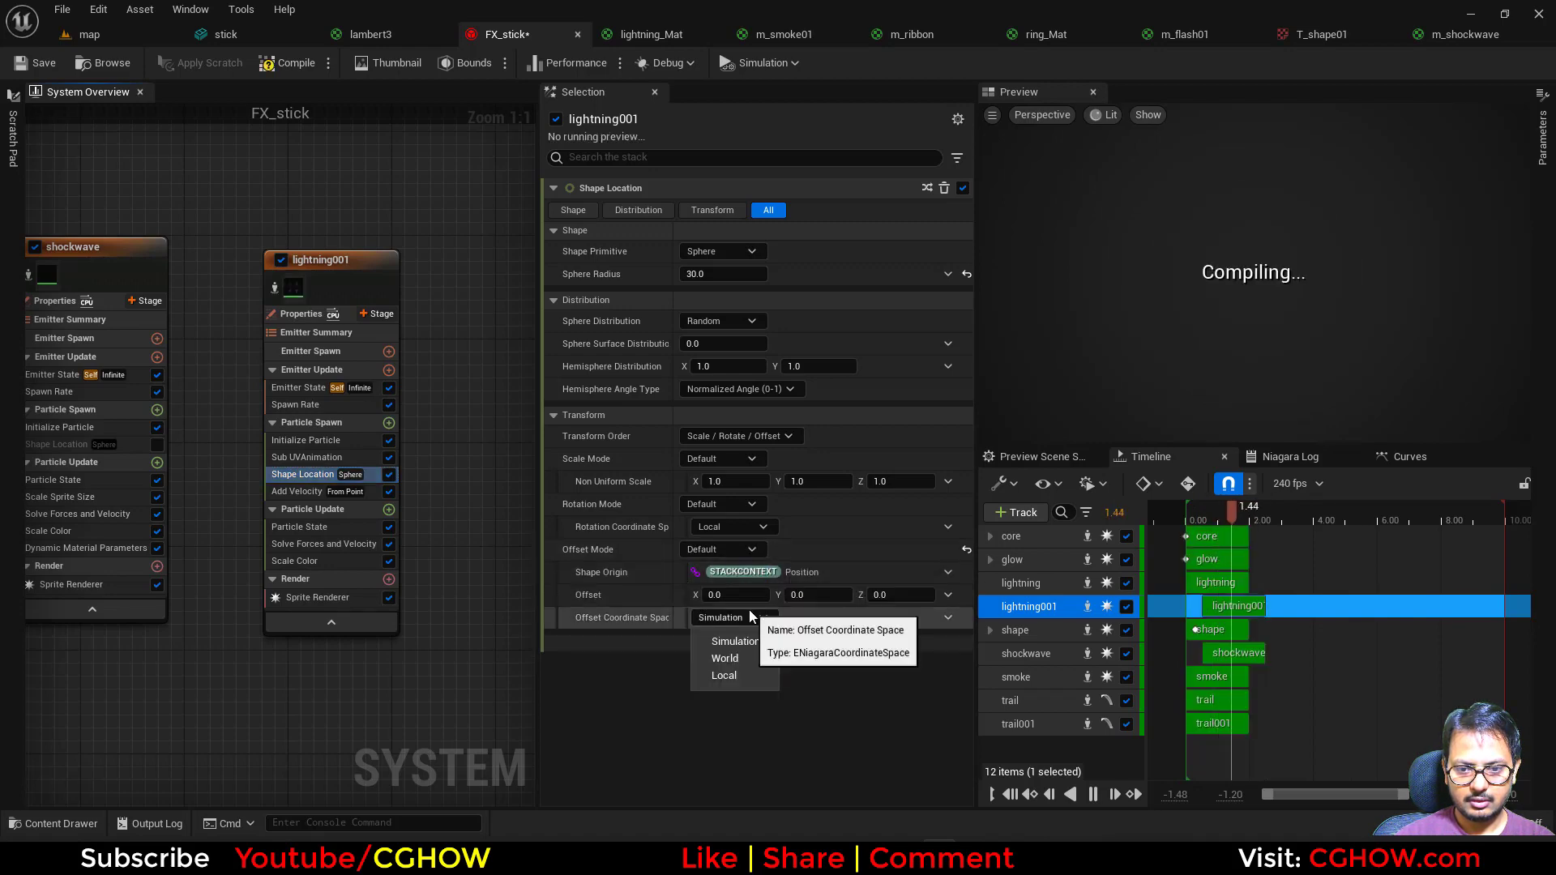
{"action": "left_click", "coordinate": [739, 673]}
{"action": "left_click", "coordinate": [116, 39]}
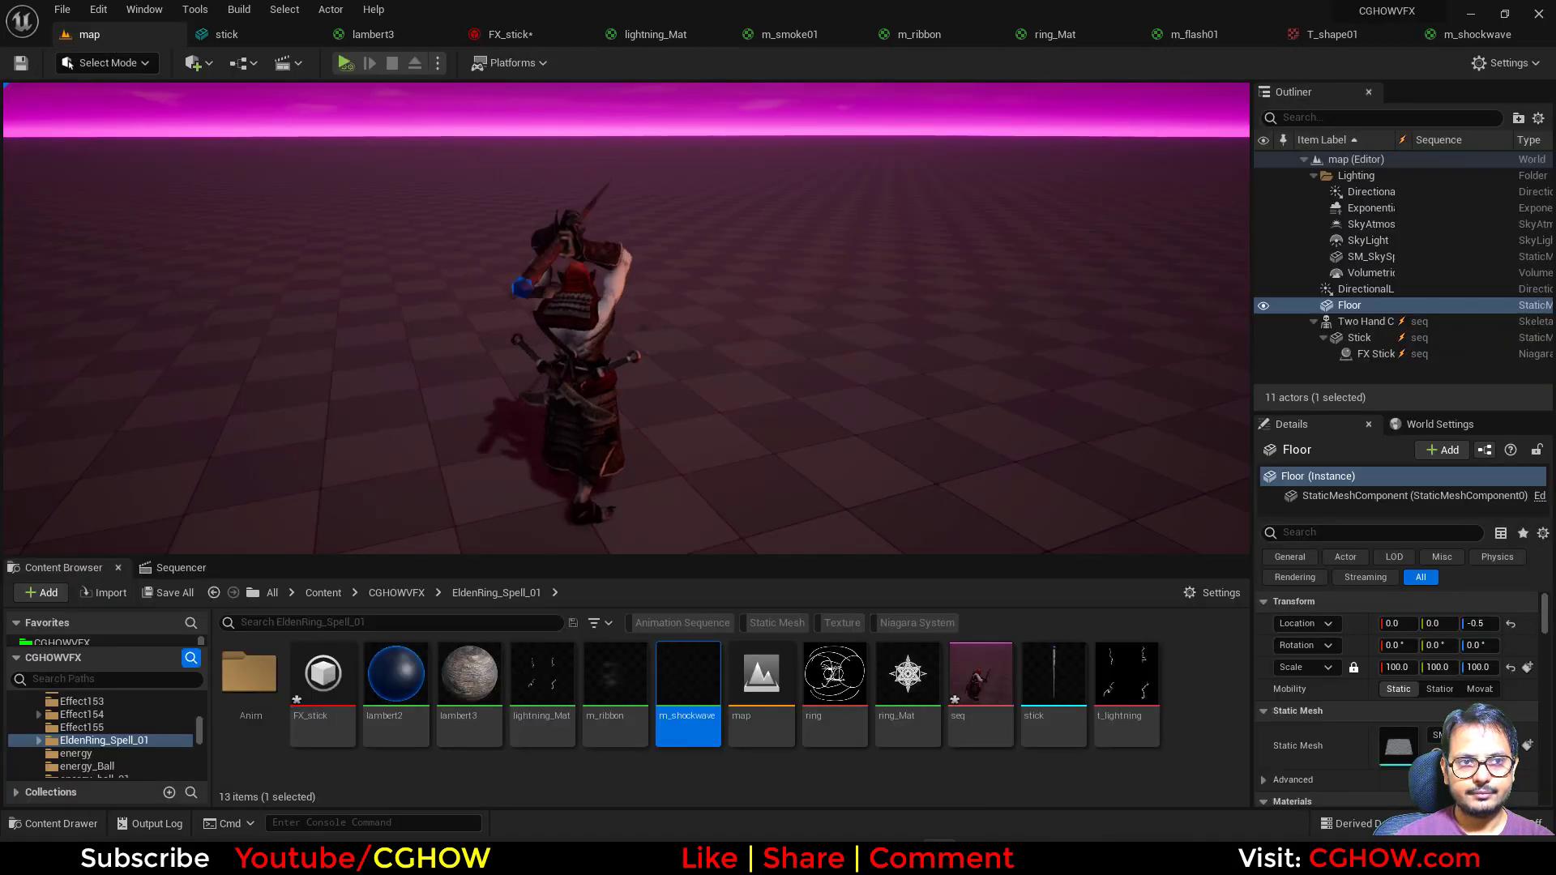
{"action": "left_click", "coordinate": [498, 36]}
{"action": "left_click", "coordinate": [159, 39]}
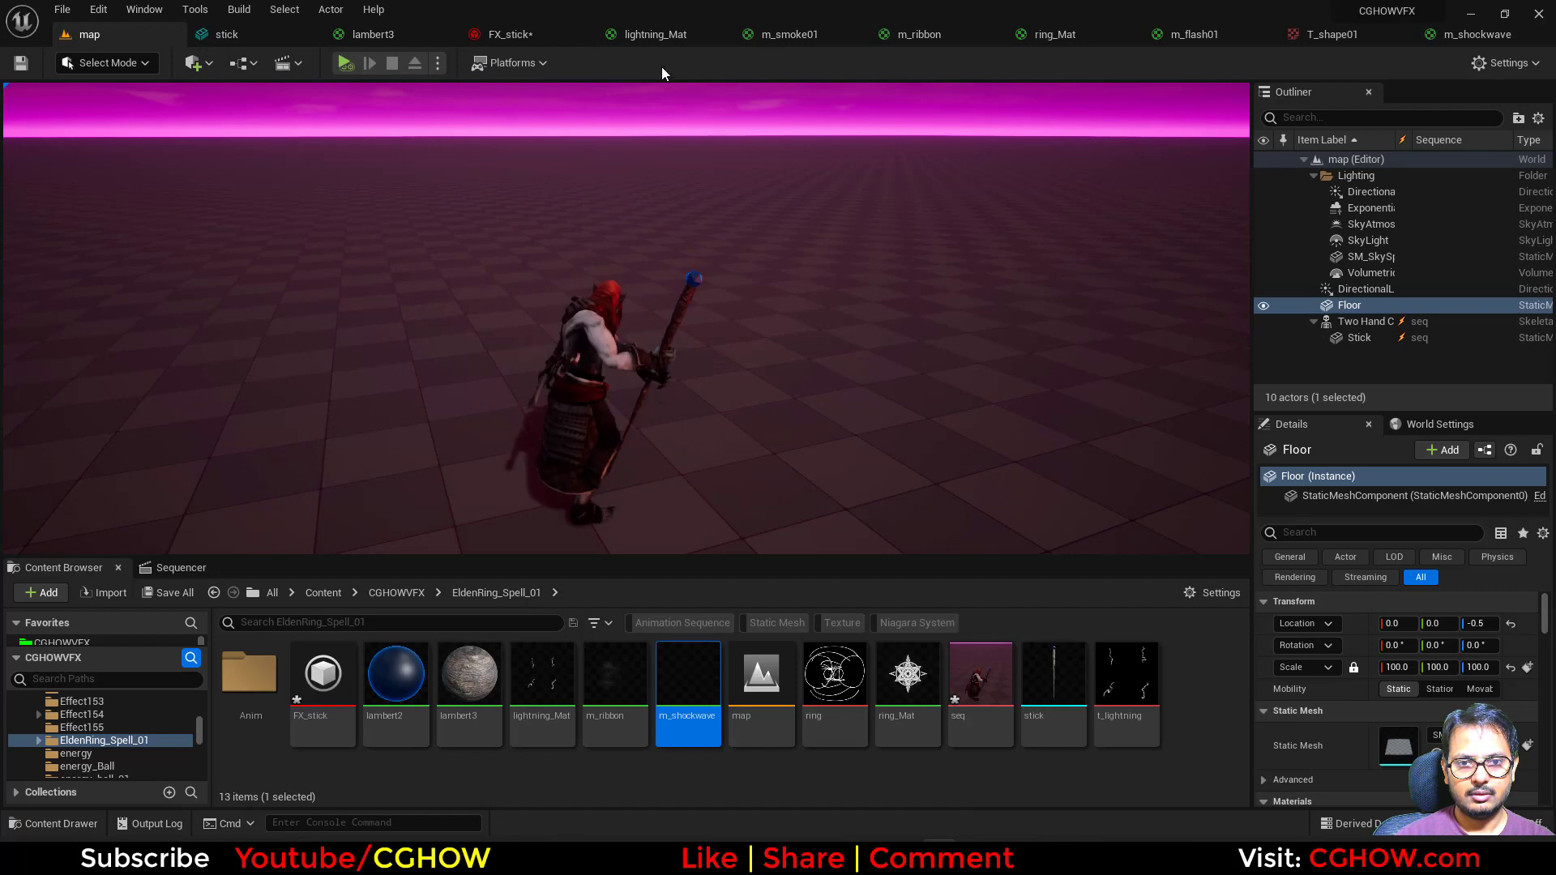
Set the sphere radius of lightning001's Shape Location to 5 and check the lightning in the level
{"action": "left_click", "coordinate": [508, 34]}
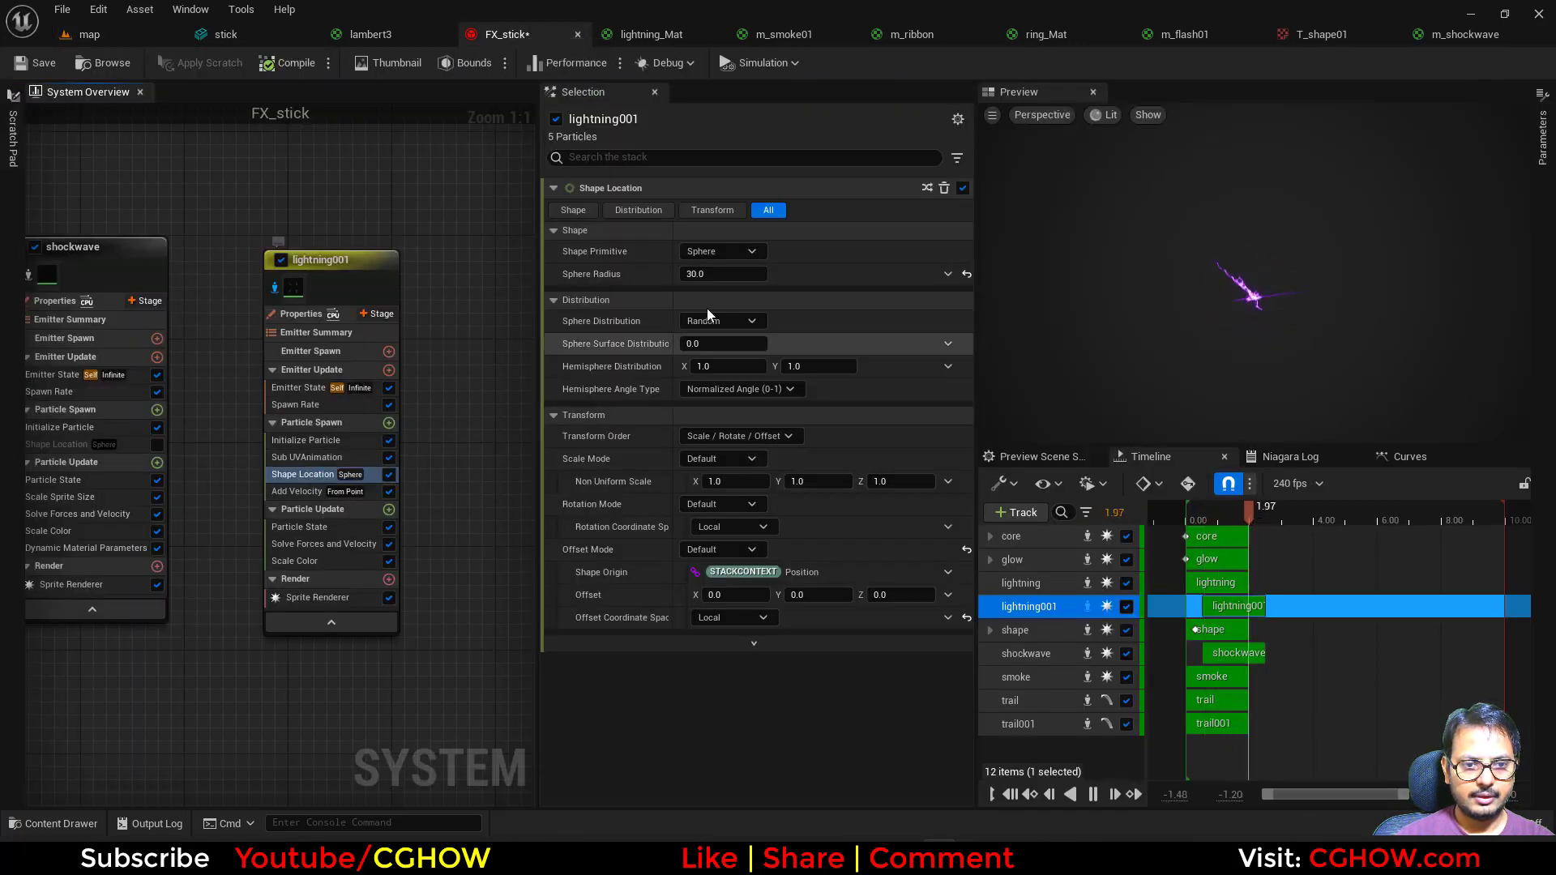
{"action": "left_click", "coordinate": [718, 275]}
{"action": "type", "text": "5"}
{"action": "key", "text": "Return"}
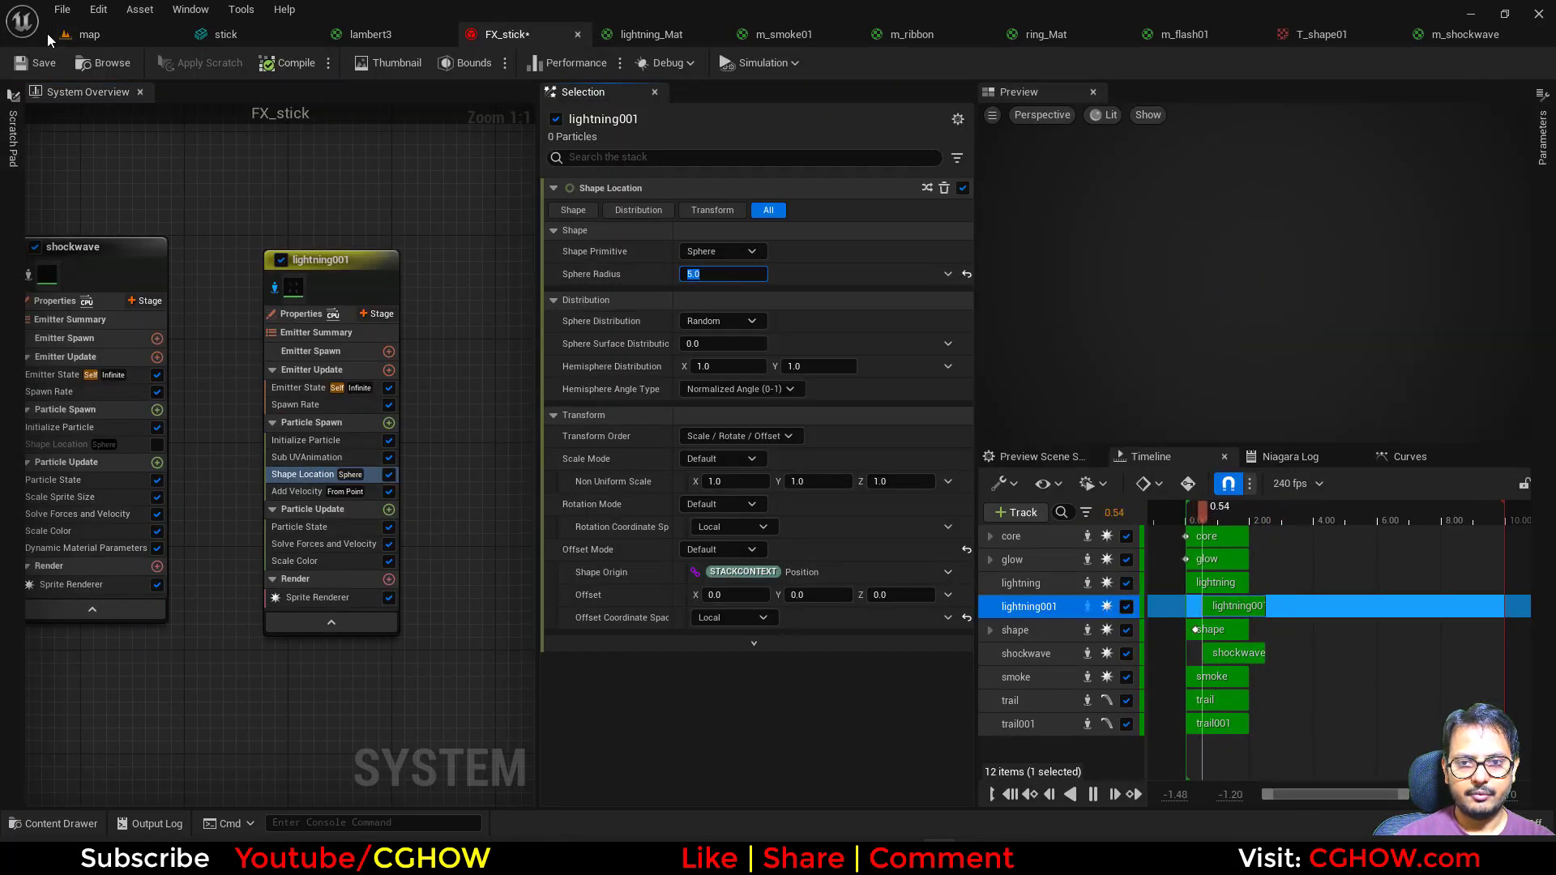
{"action": "left_click", "coordinate": [89, 34]}
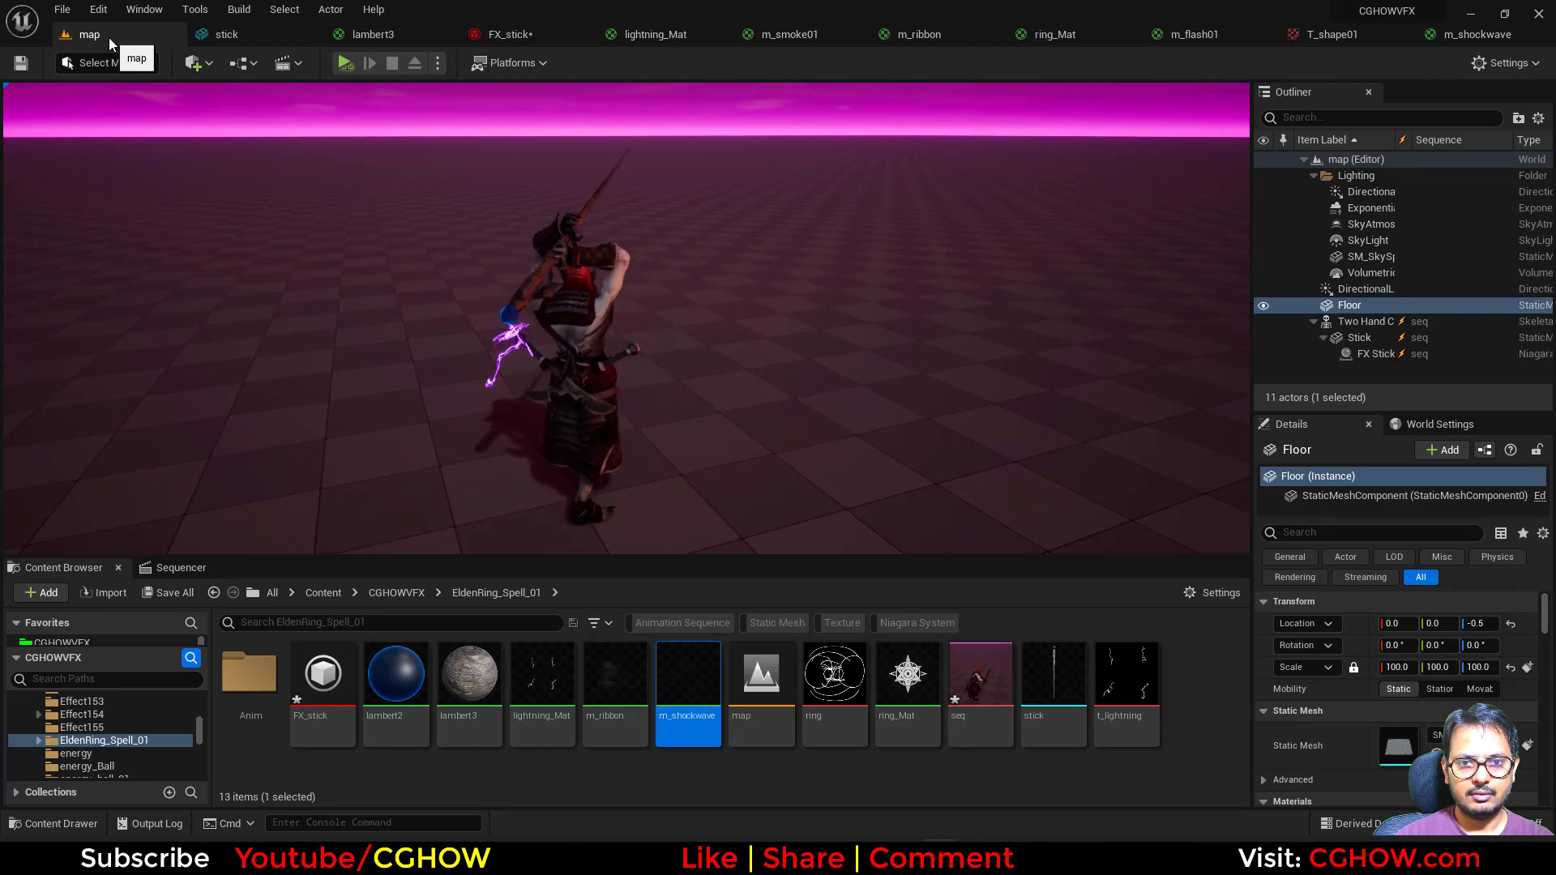
{"action": "left_click", "coordinate": [569, 29]}
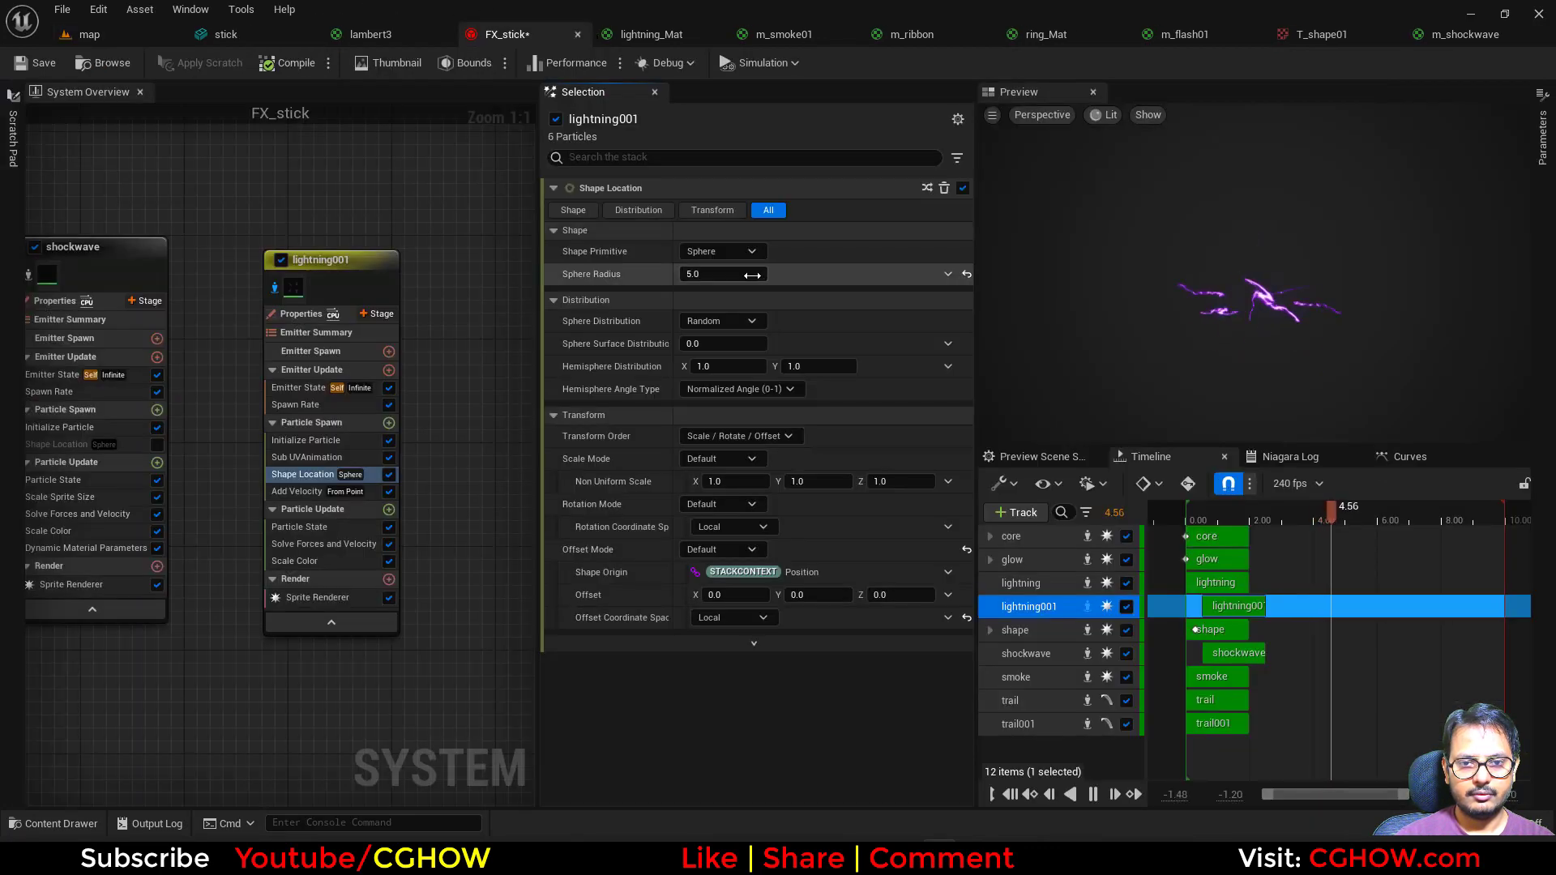
Set the maximum Y of lightning001's sprite size to 50 in Initialize Particle and check it in the level
{"action": "left_click", "coordinate": [332, 440]}
{"action": "left_click", "coordinate": [834, 515]}
{"action": "type", "text": "50"}
{"action": "key", "text": "Return"}
{"action": "left_click", "coordinate": [137, 39]}
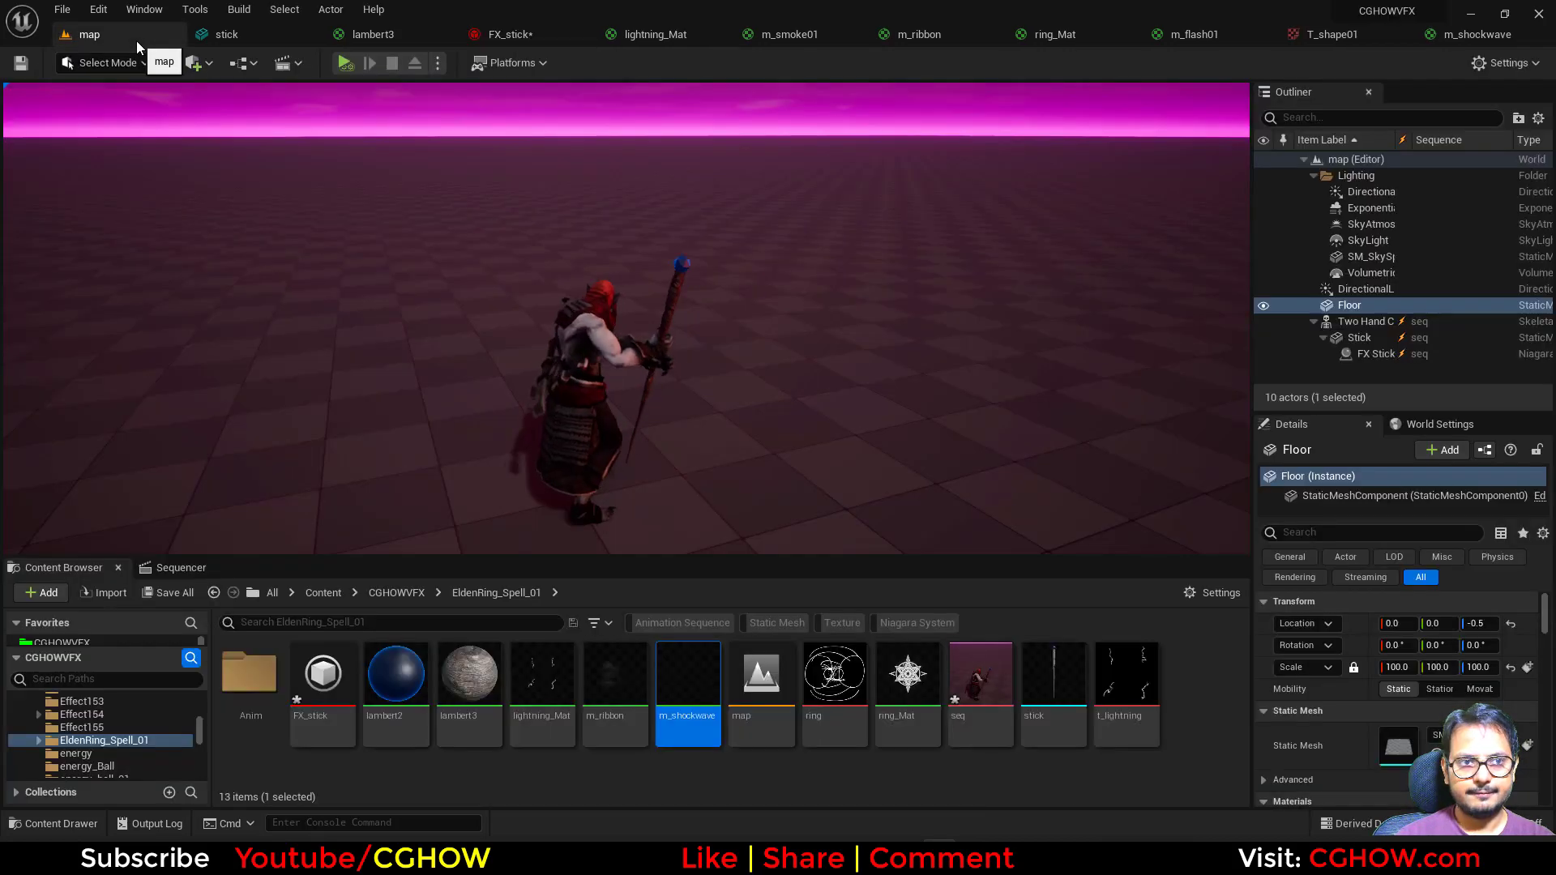
{"action": "left_click", "coordinate": [549, 34]}
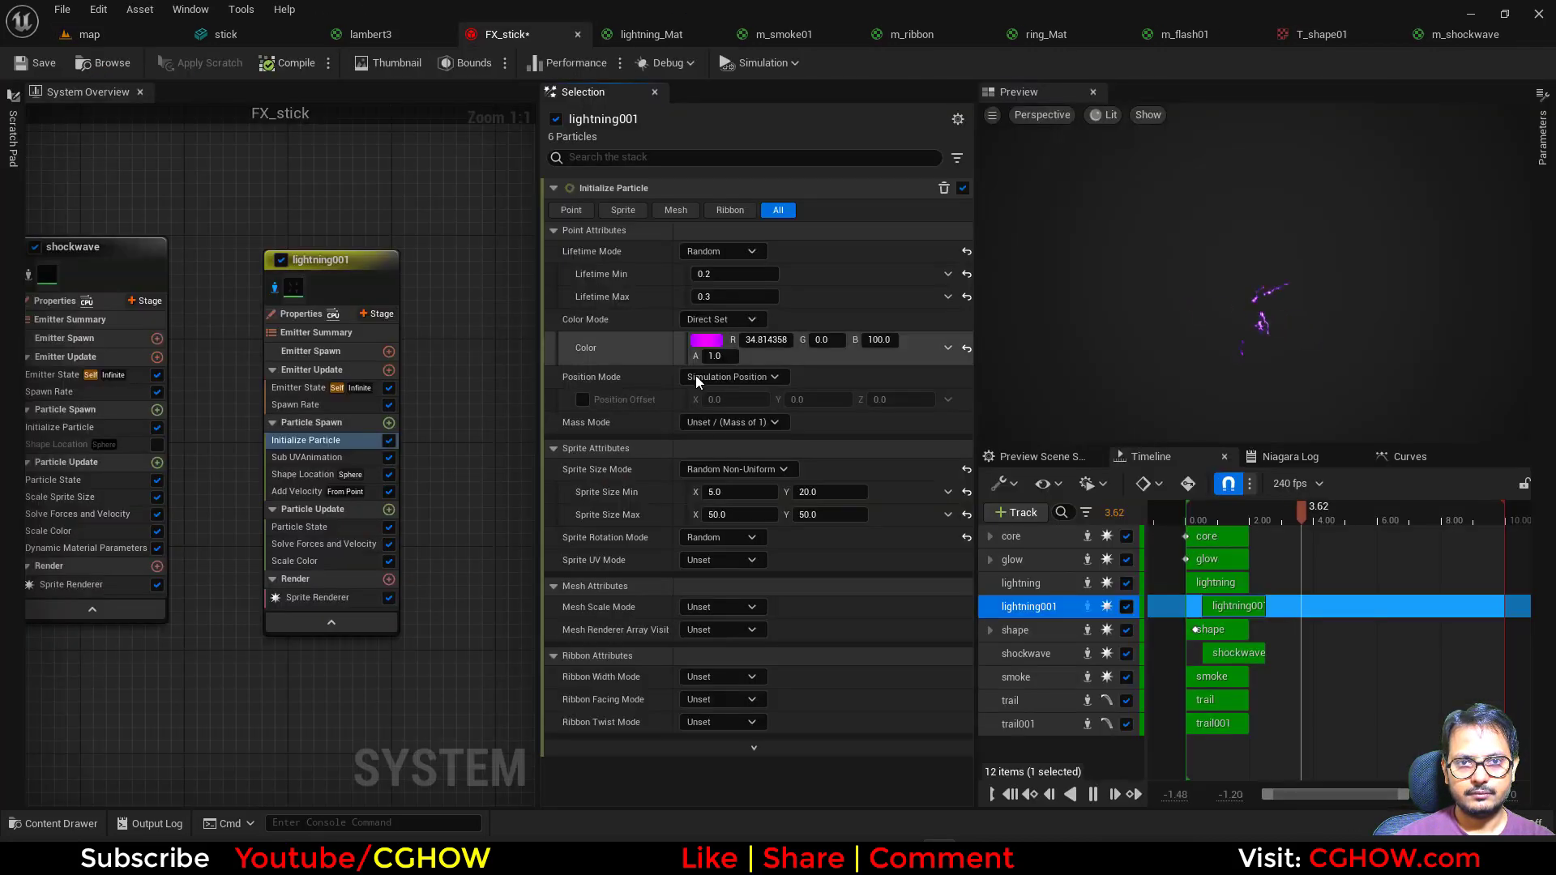
Set lightning001's Shape Location sphere radius to 10 and check the spread of the lightning in the level
{"action": "left_click", "coordinate": [298, 475]}
{"action": "type", "text": "10.0"}
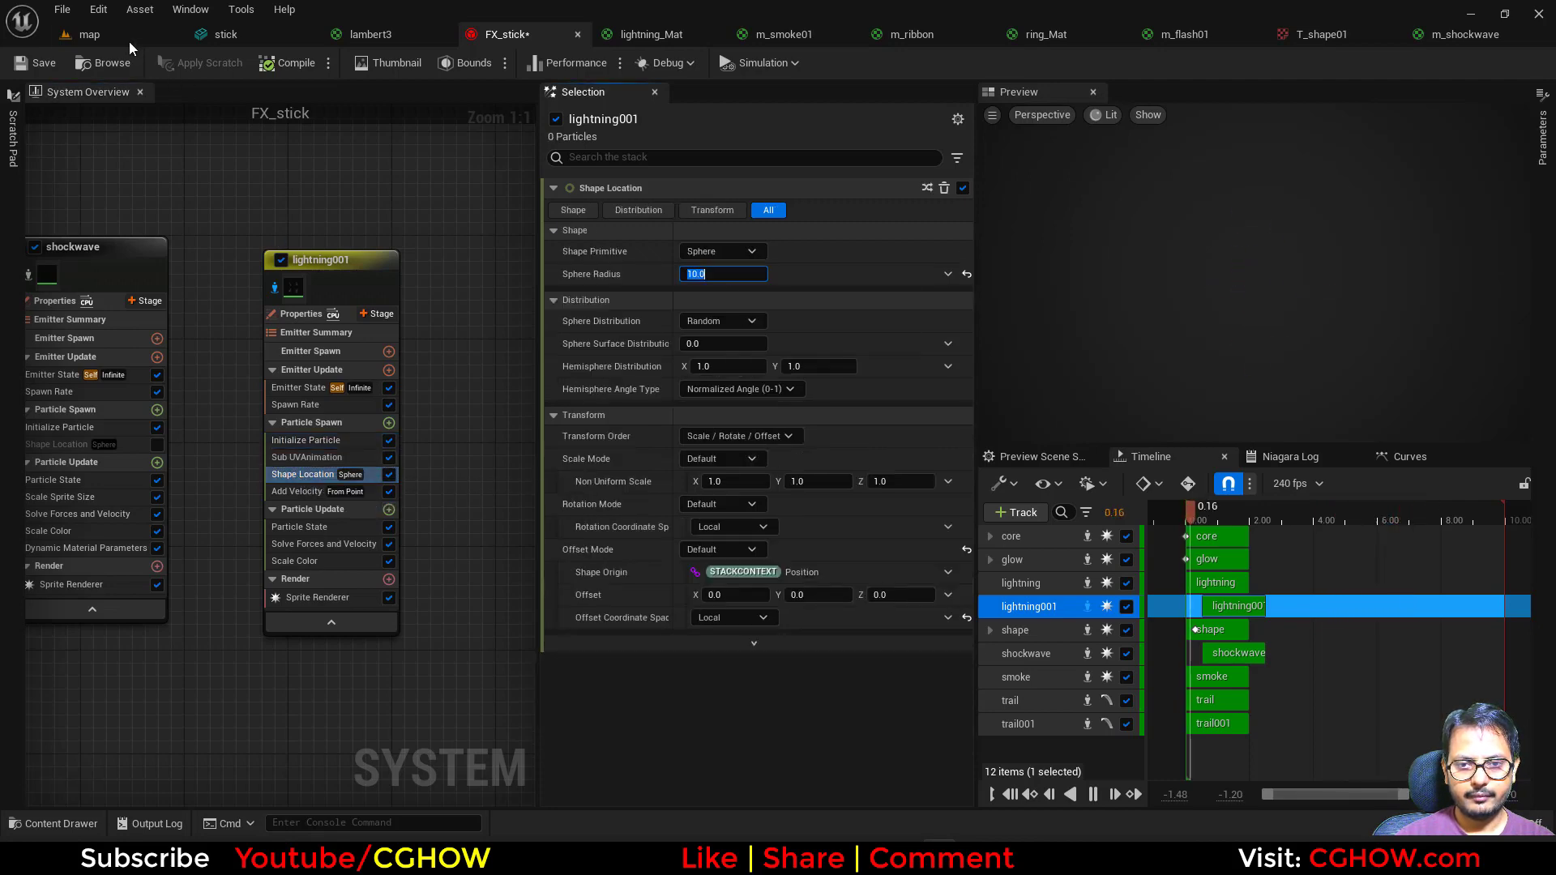
{"action": "left_click", "coordinate": [129, 39]}
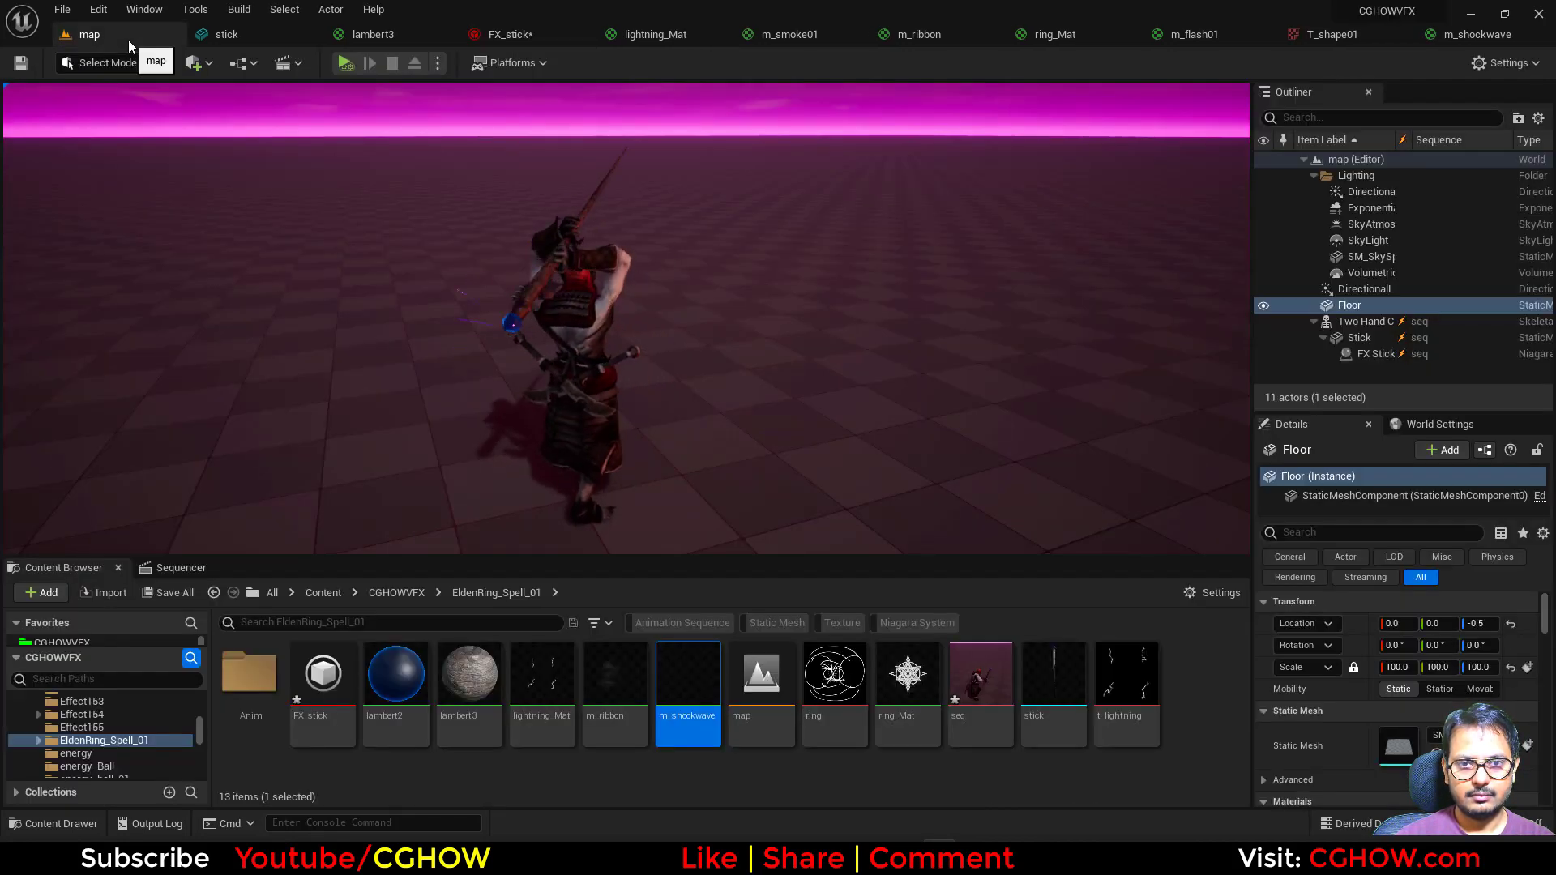
{"action": "left_click", "coordinate": [504, 32]}
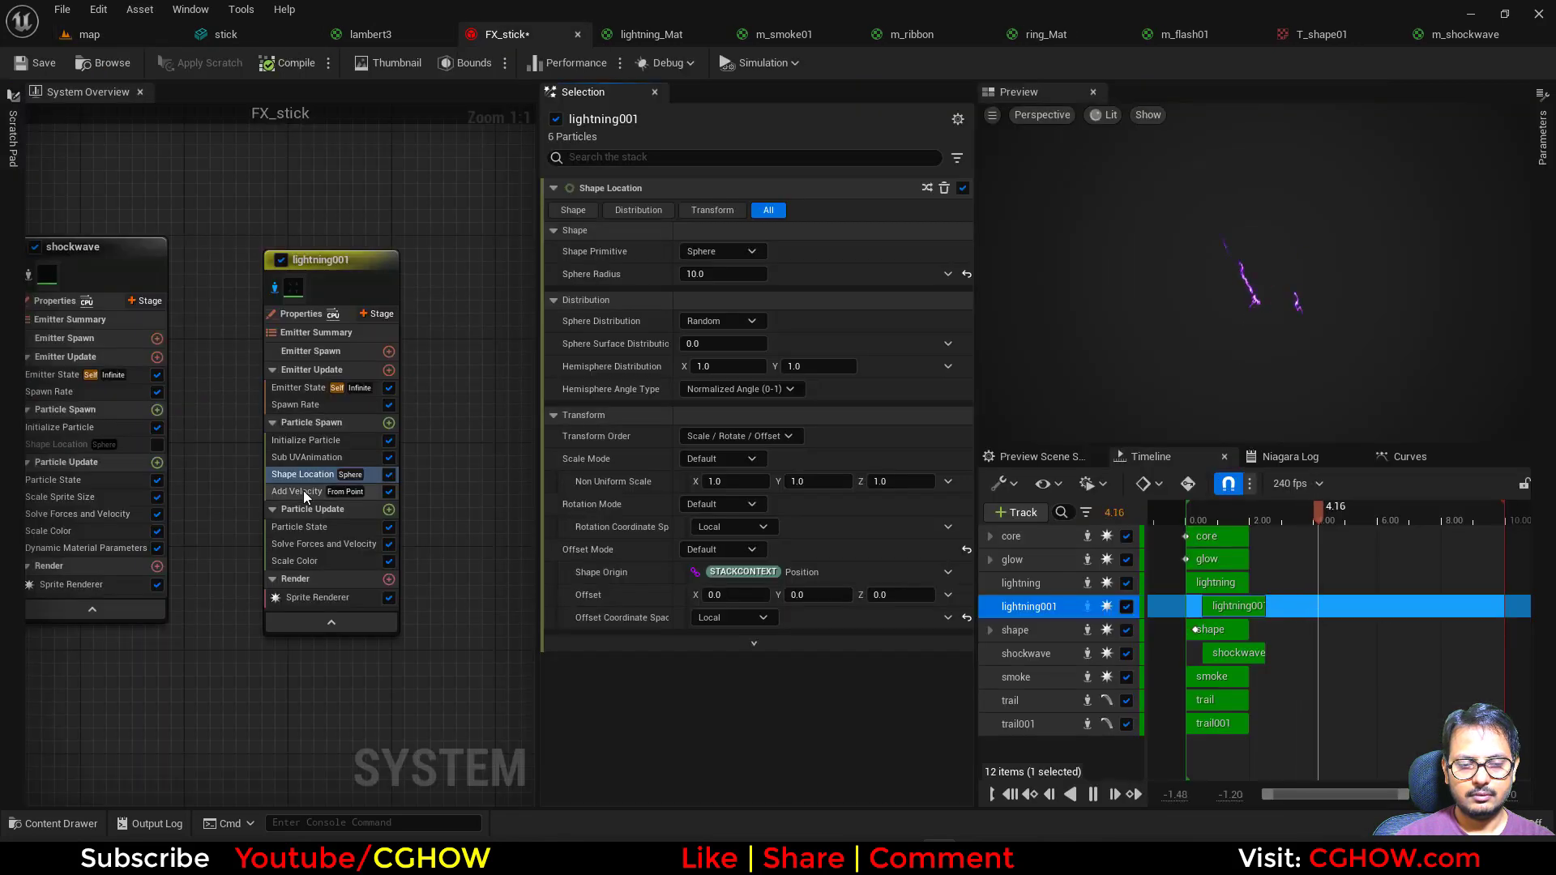
Set lightning001's color mode to Random Hue/Saturation/Value, enable Value Range with a maximum of 5, and check it in the level
{"action": "left_click", "coordinate": [305, 440]}
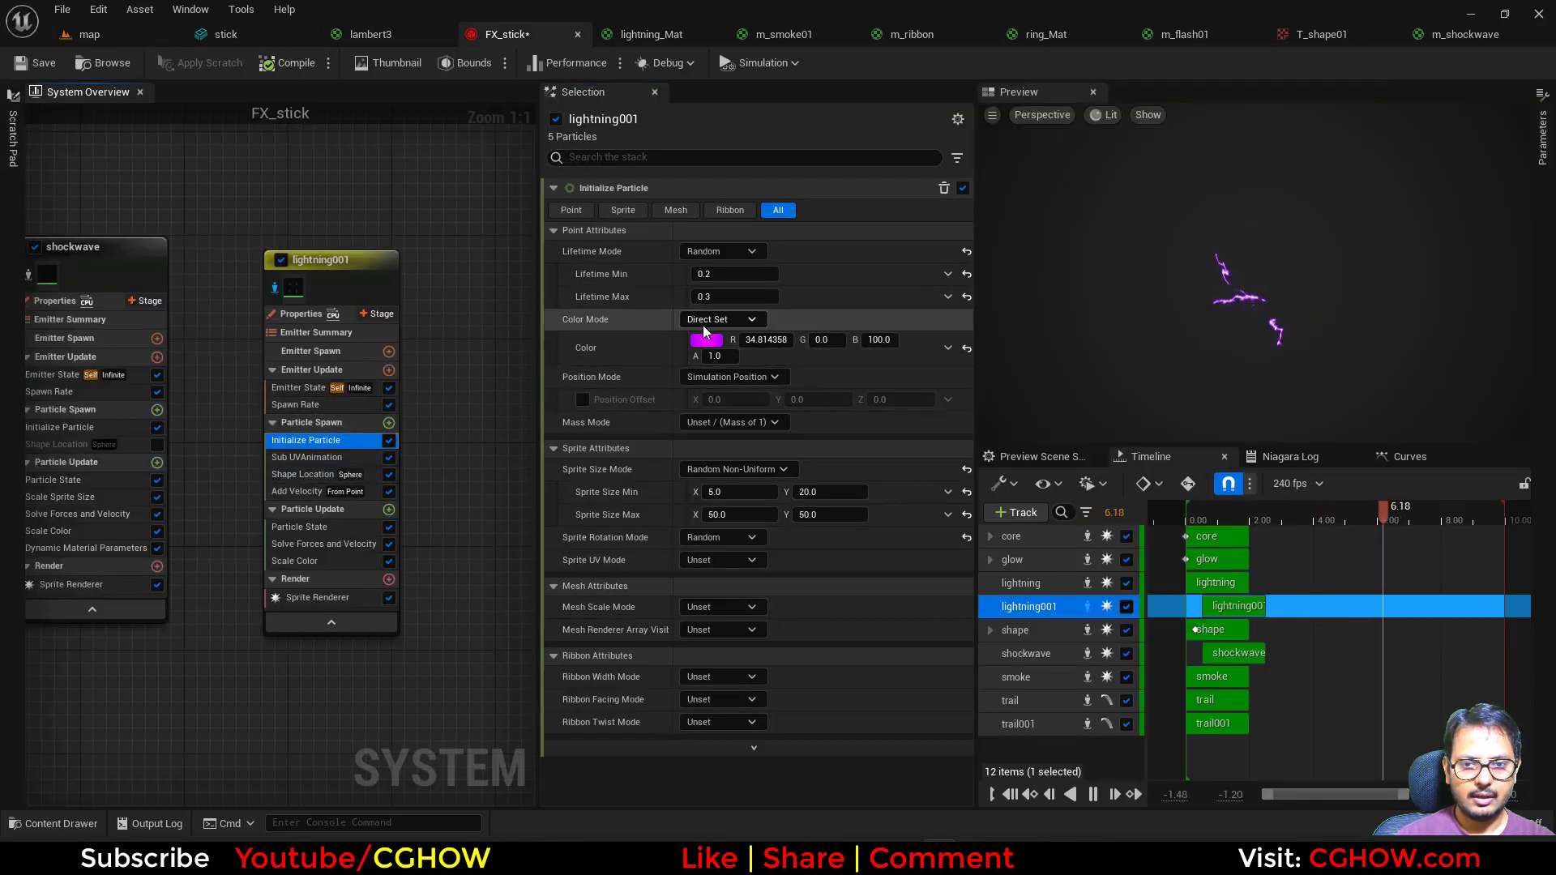
{"action": "left_click", "coordinate": [713, 407]}
{"action": "left_click", "coordinate": [582, 423]}
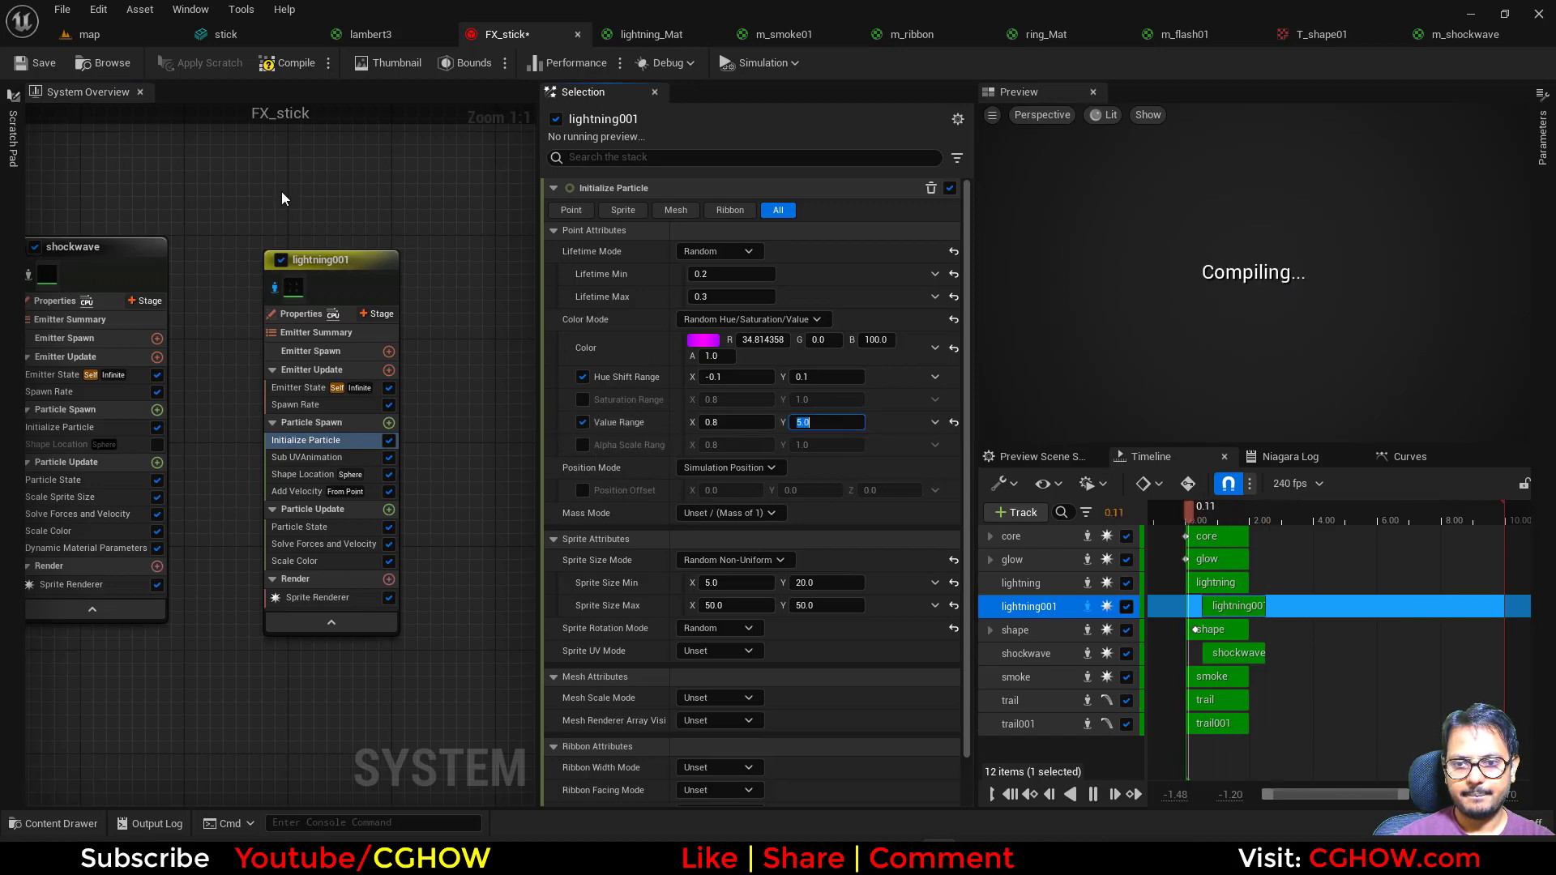
{"action": "left_click", "coordinate": [110, 35]}
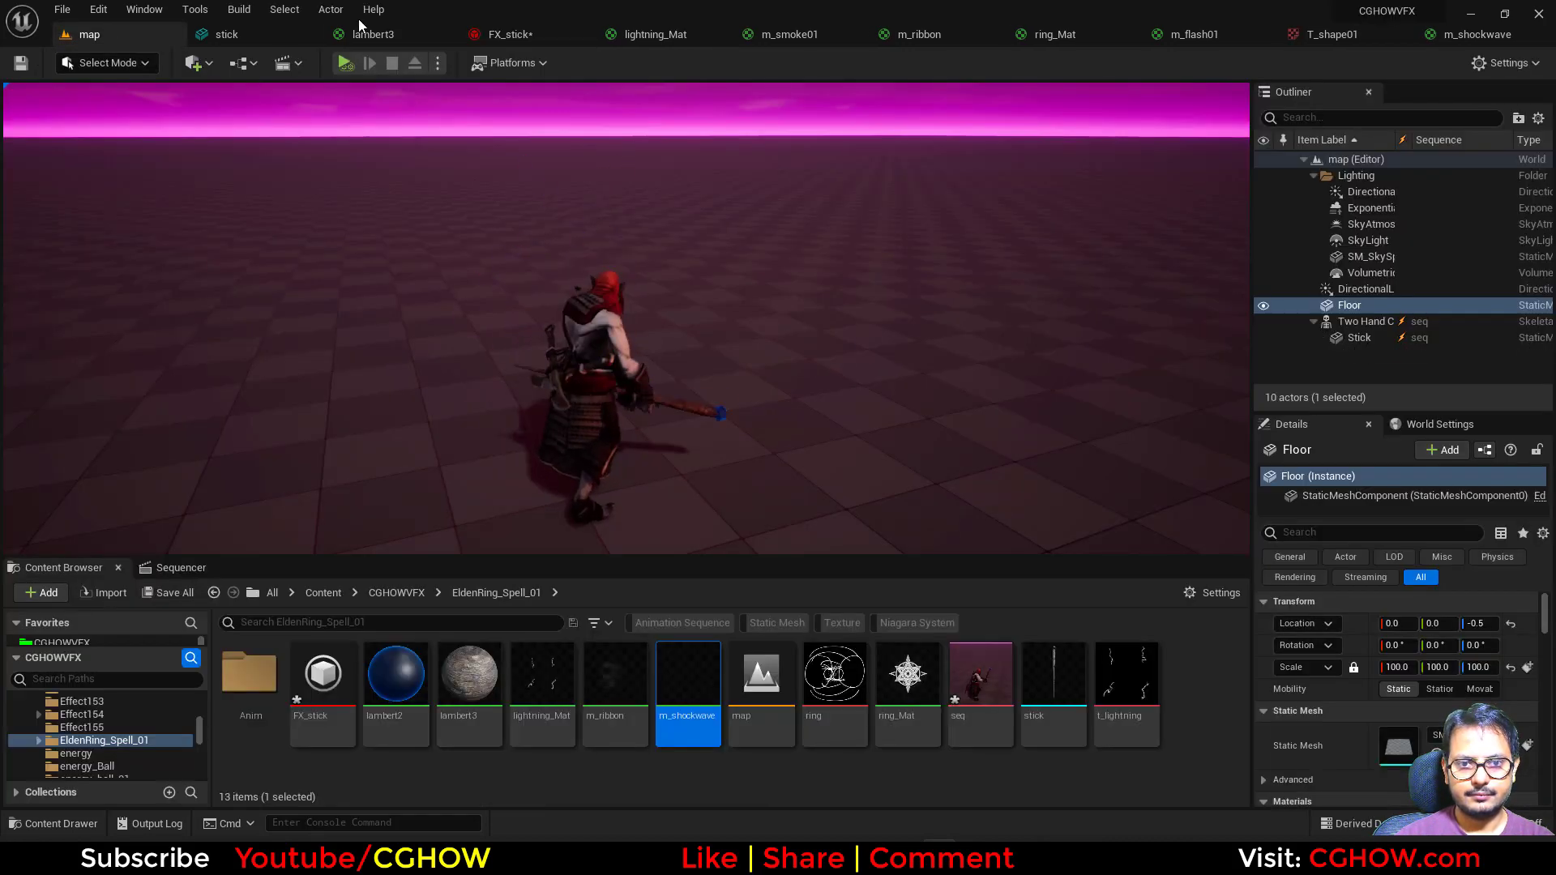
{"action": "left_click", "coordinate": [508, 34]}
Turn off the isolation of lightning001 and check the complete spell effect in the level
{"action": "left_click", "coordinate": [280, 289]}
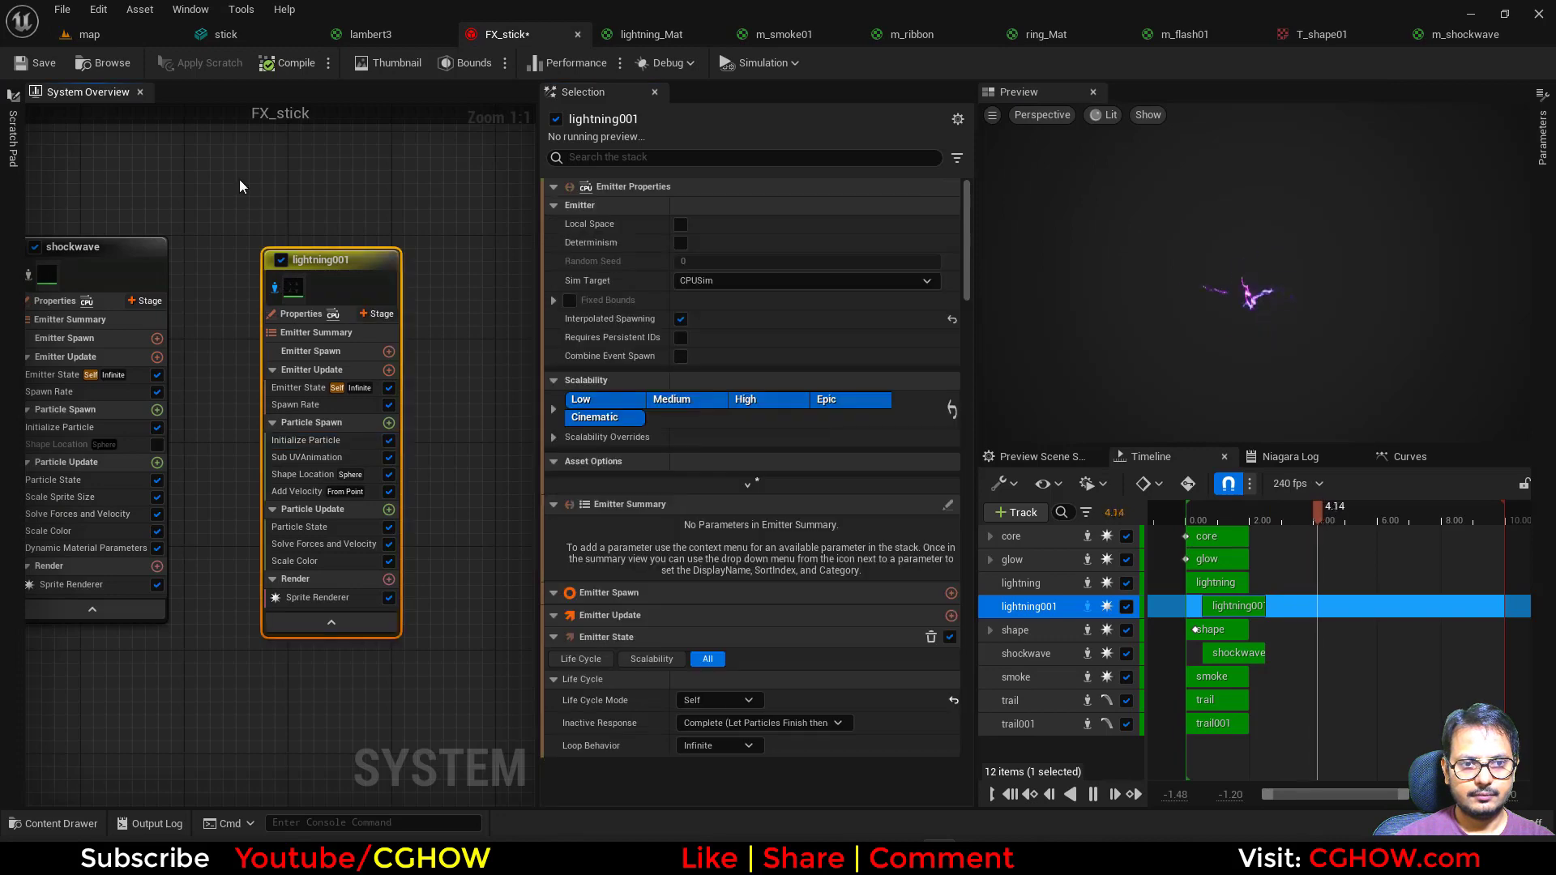
{"action": "left_click", "coordinate": [173, 42]}
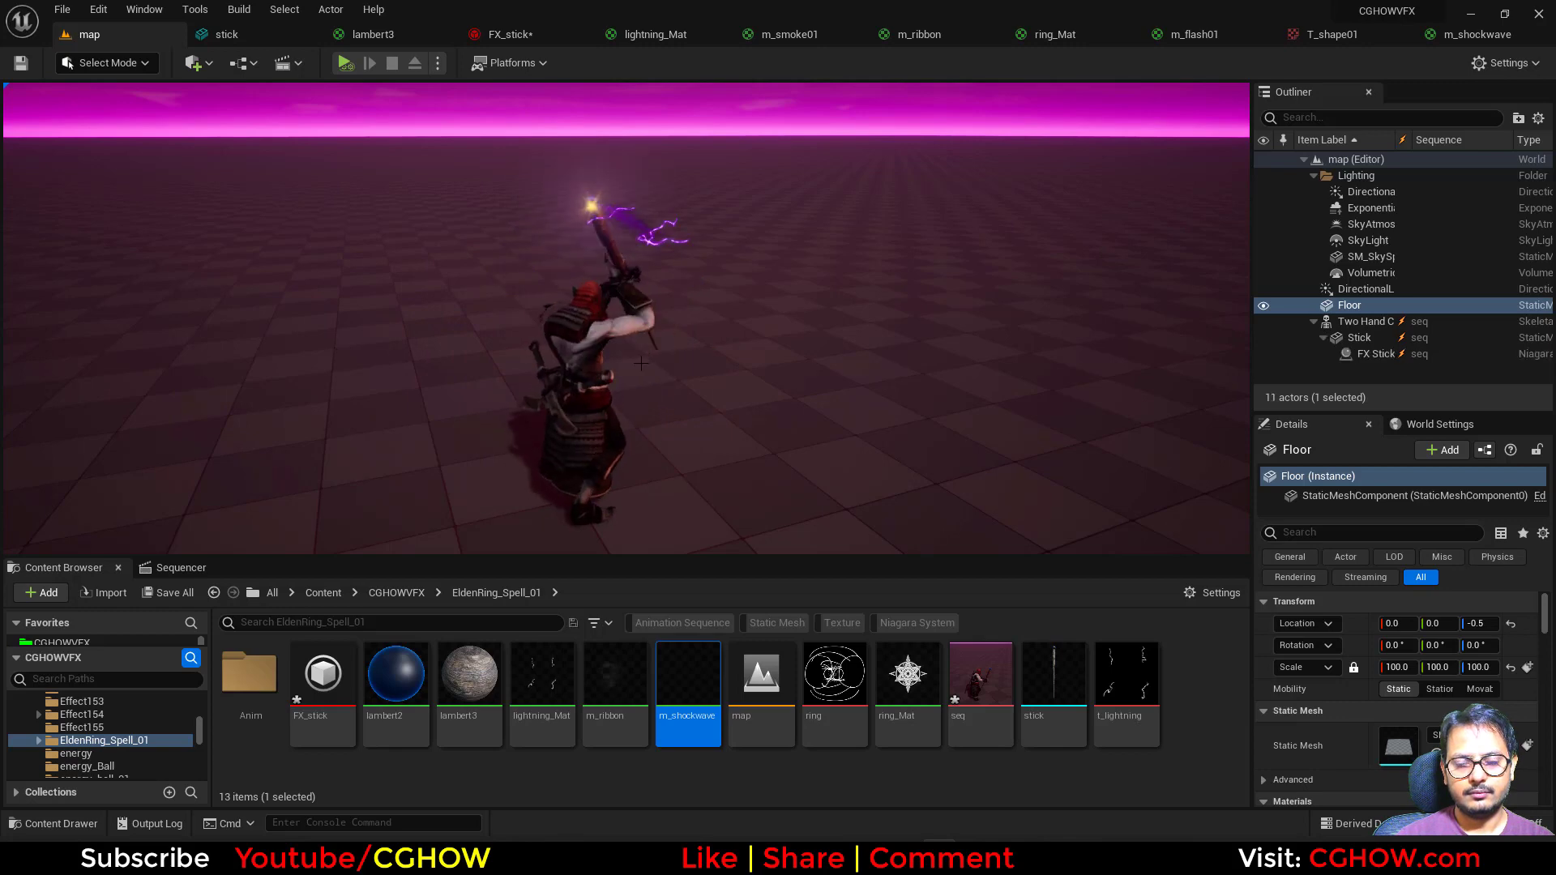
{"action": "left_click_drag", "start_coordinate": [620, 403], "coordinate": [658, 429], "text": "alt"}
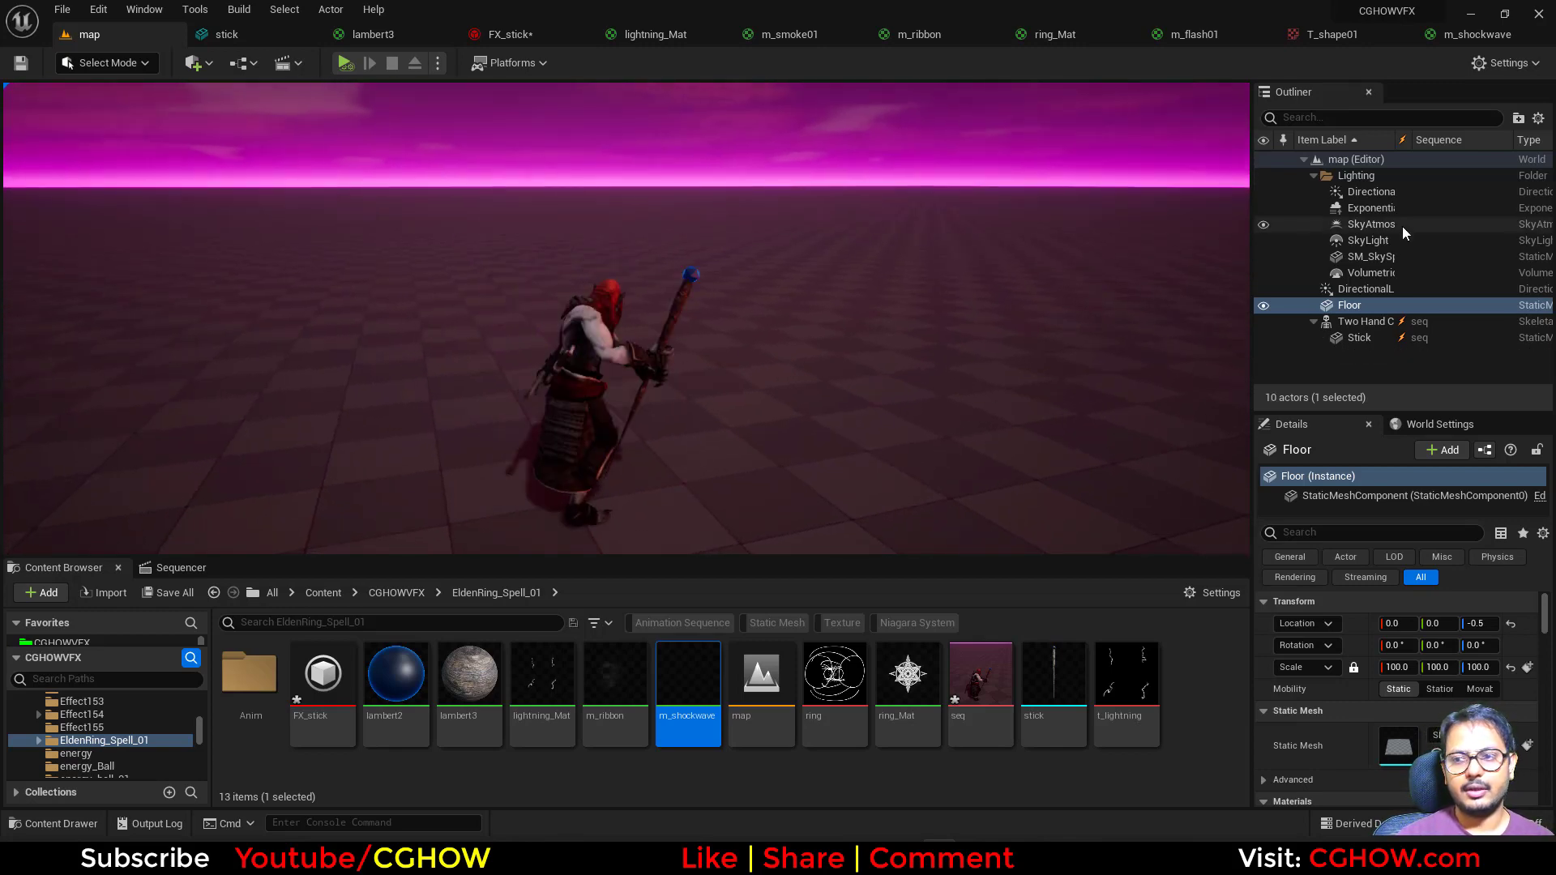
Change the ExponentialHeightFog's inscattering color to light blue (hex sRGB 7AB0FFFF) and save the modified assets
{"action": "left_click", "coordinate": [1369, 208]}
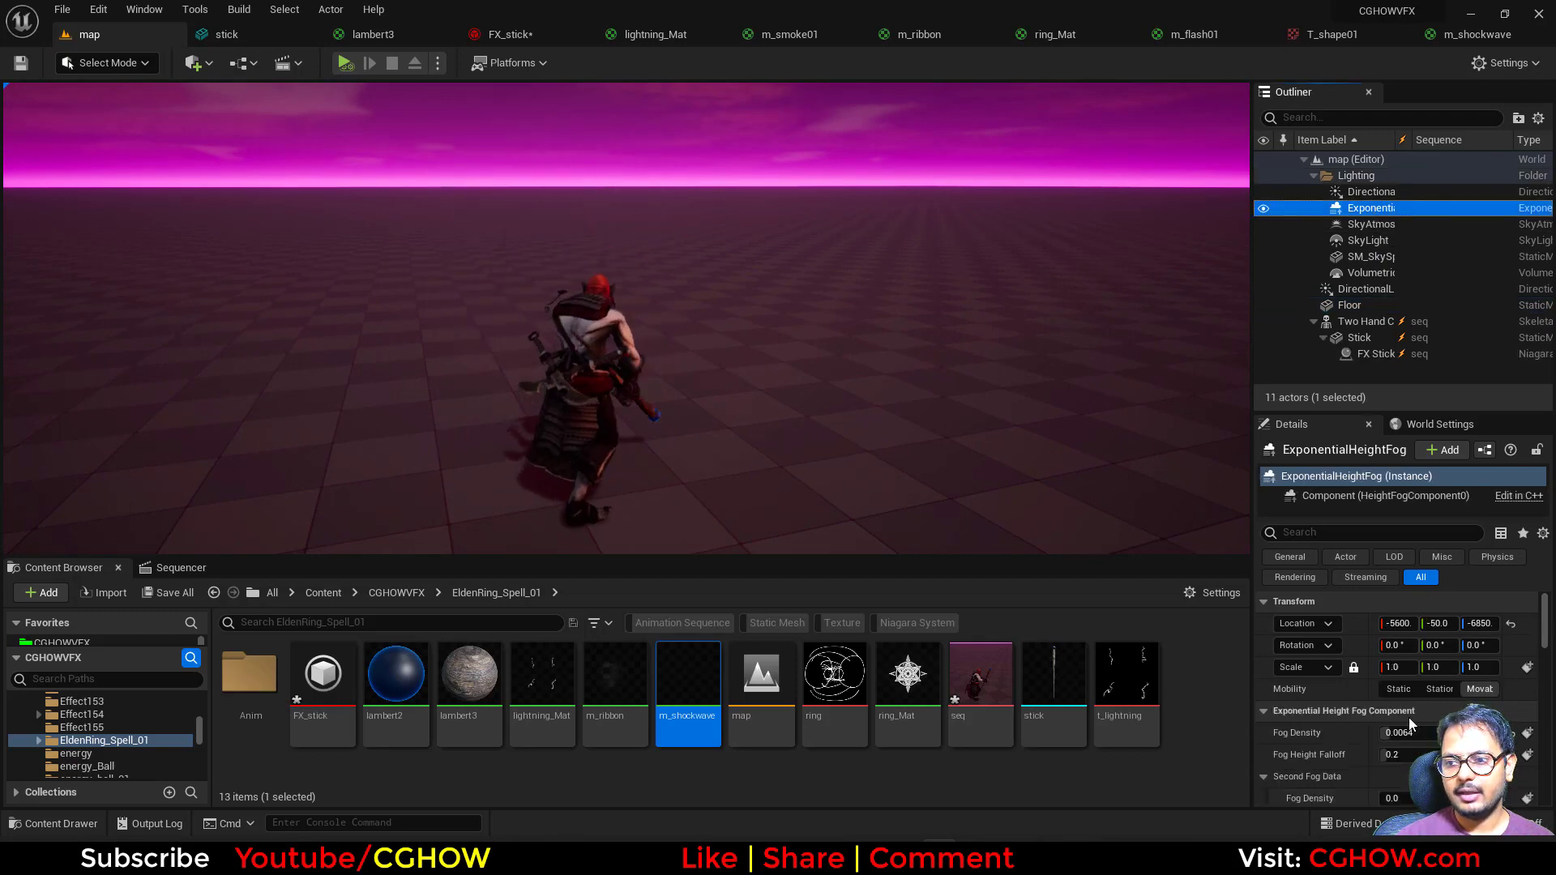
{"action": "scroll", "coordinate": [1398, 696], "scroll_direction": "down", "scroll_amount": 2}
{"action": "left_click", "coordinate": [1395, 760]}
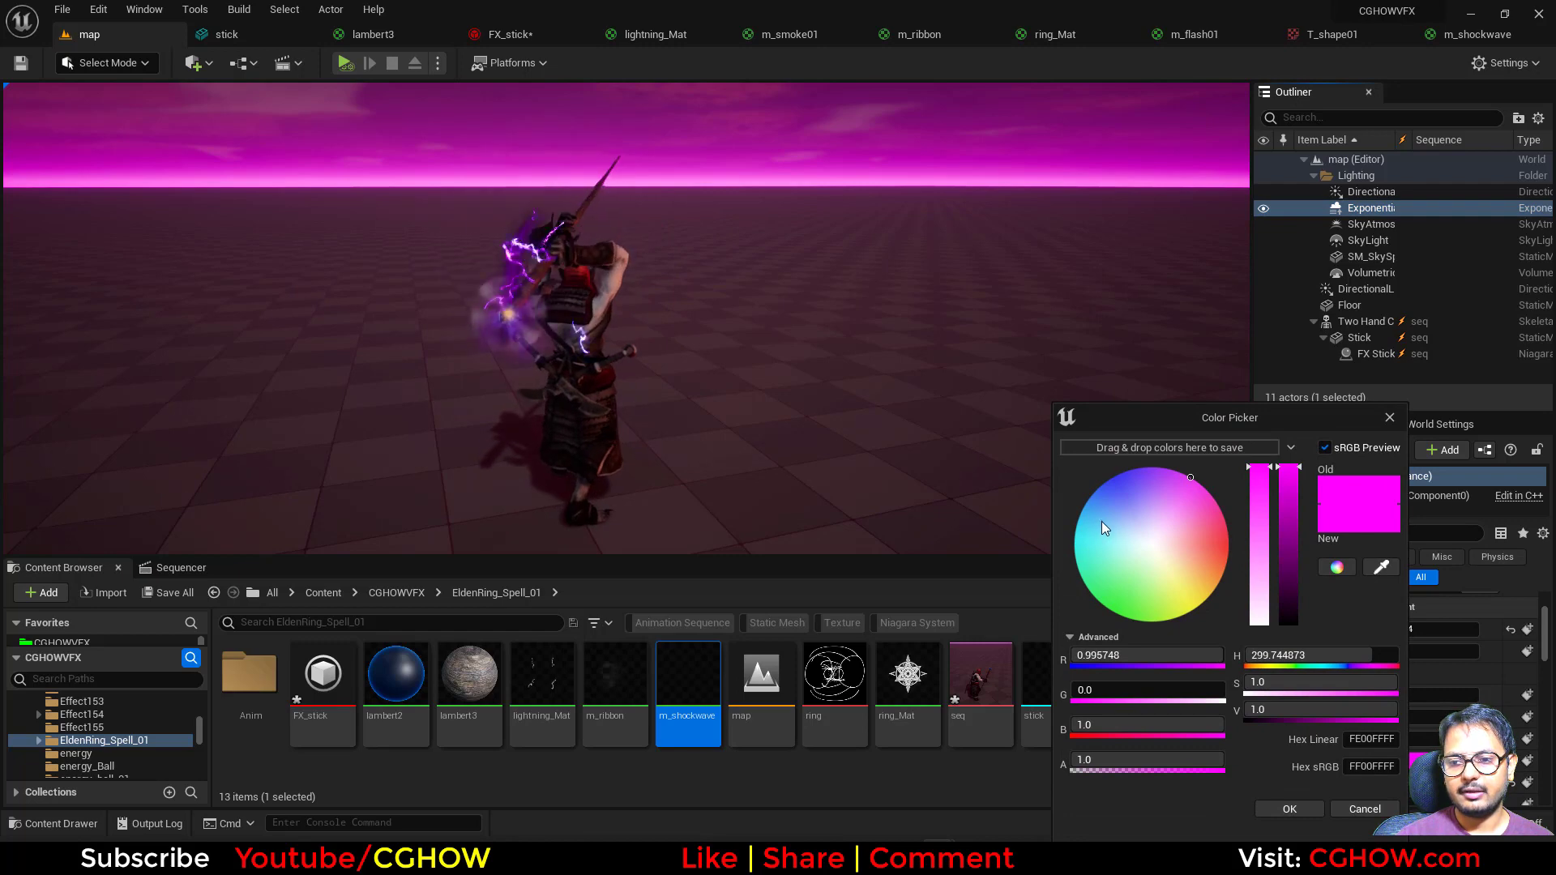
{"action": "mouse_move", "coordinate": [1105, 514]}
{"action": "left_mouse_down"}
{"action": "mouse_move", "coordinate": [1088, 521]}
{"action": "mouse_move", "coordinate": [1105, 502]}
{"action": "left_mouse_up"}
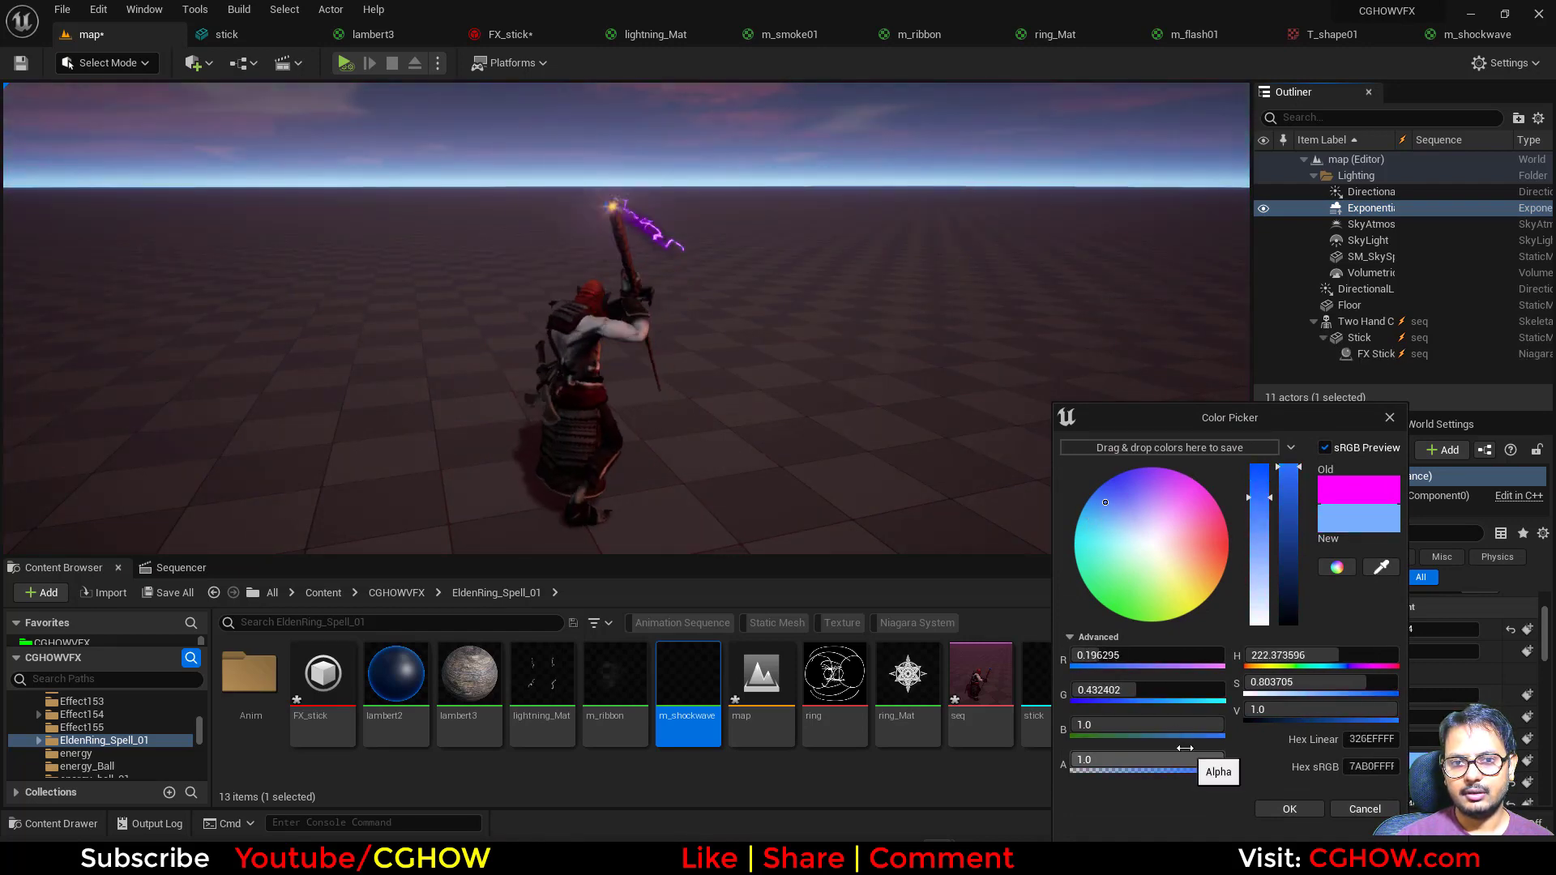
{"action": "left_click", "coordinate": [1288, 810]}
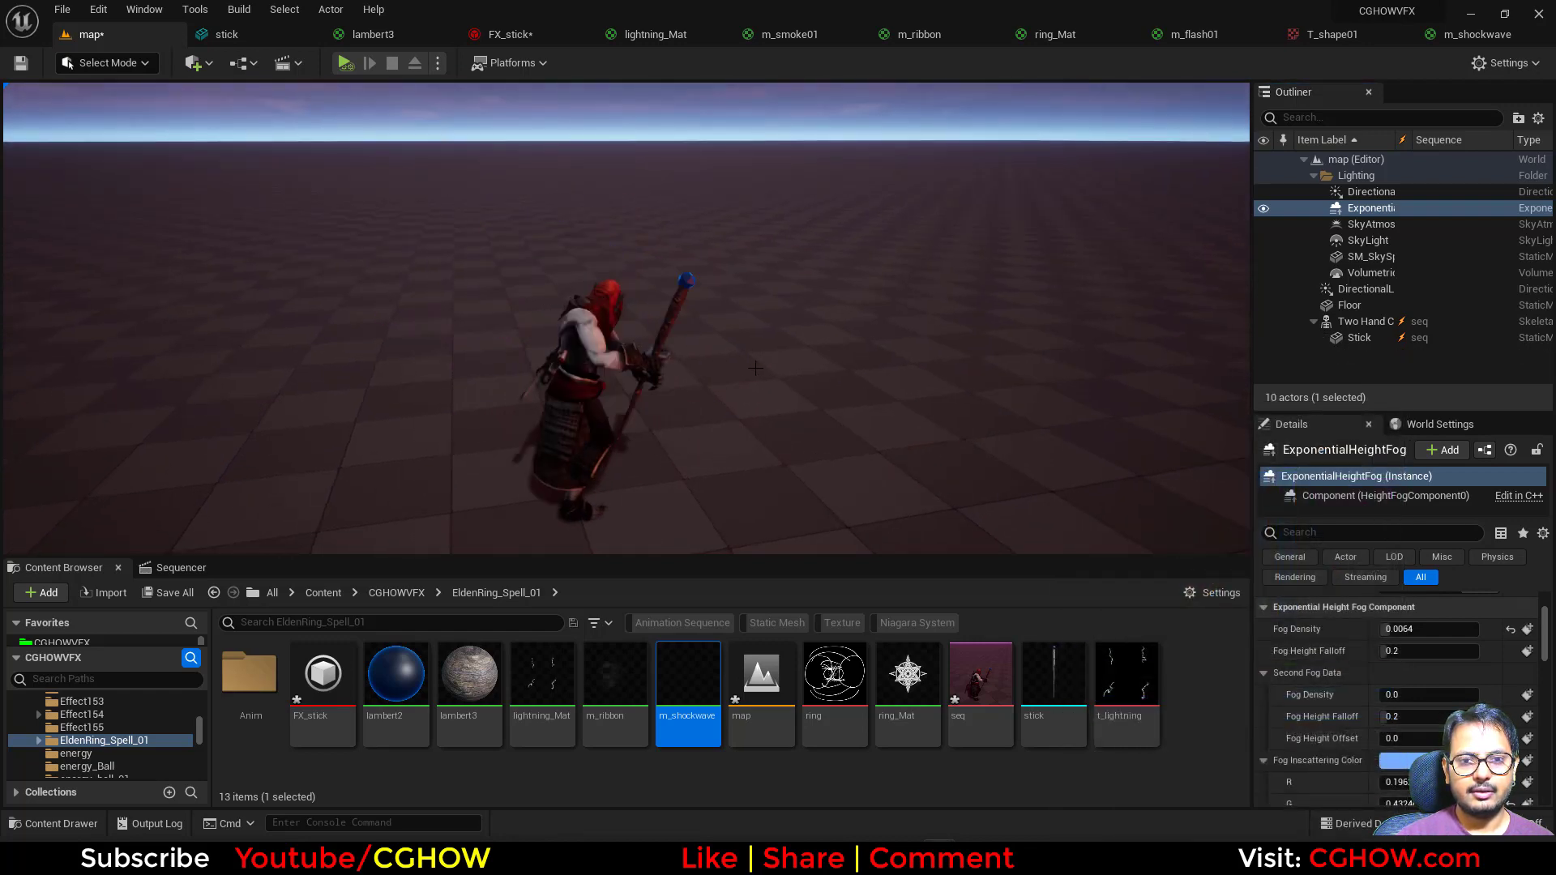
{"action": "left_click", "coordinate": [168, 595]}
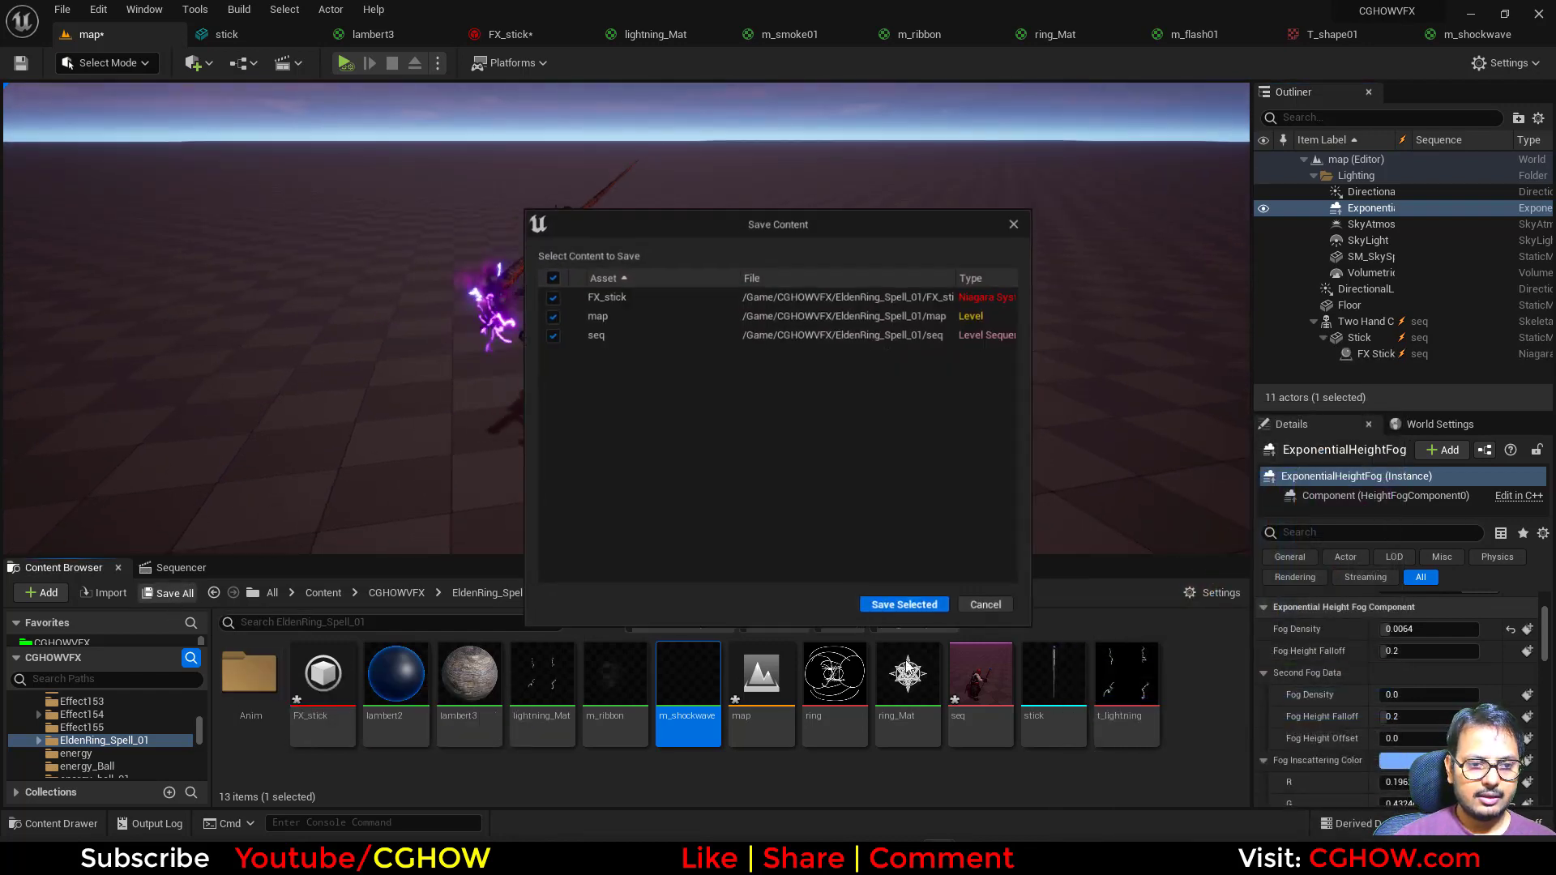
{"action": "left_click", "coordinate": [905, 612]}
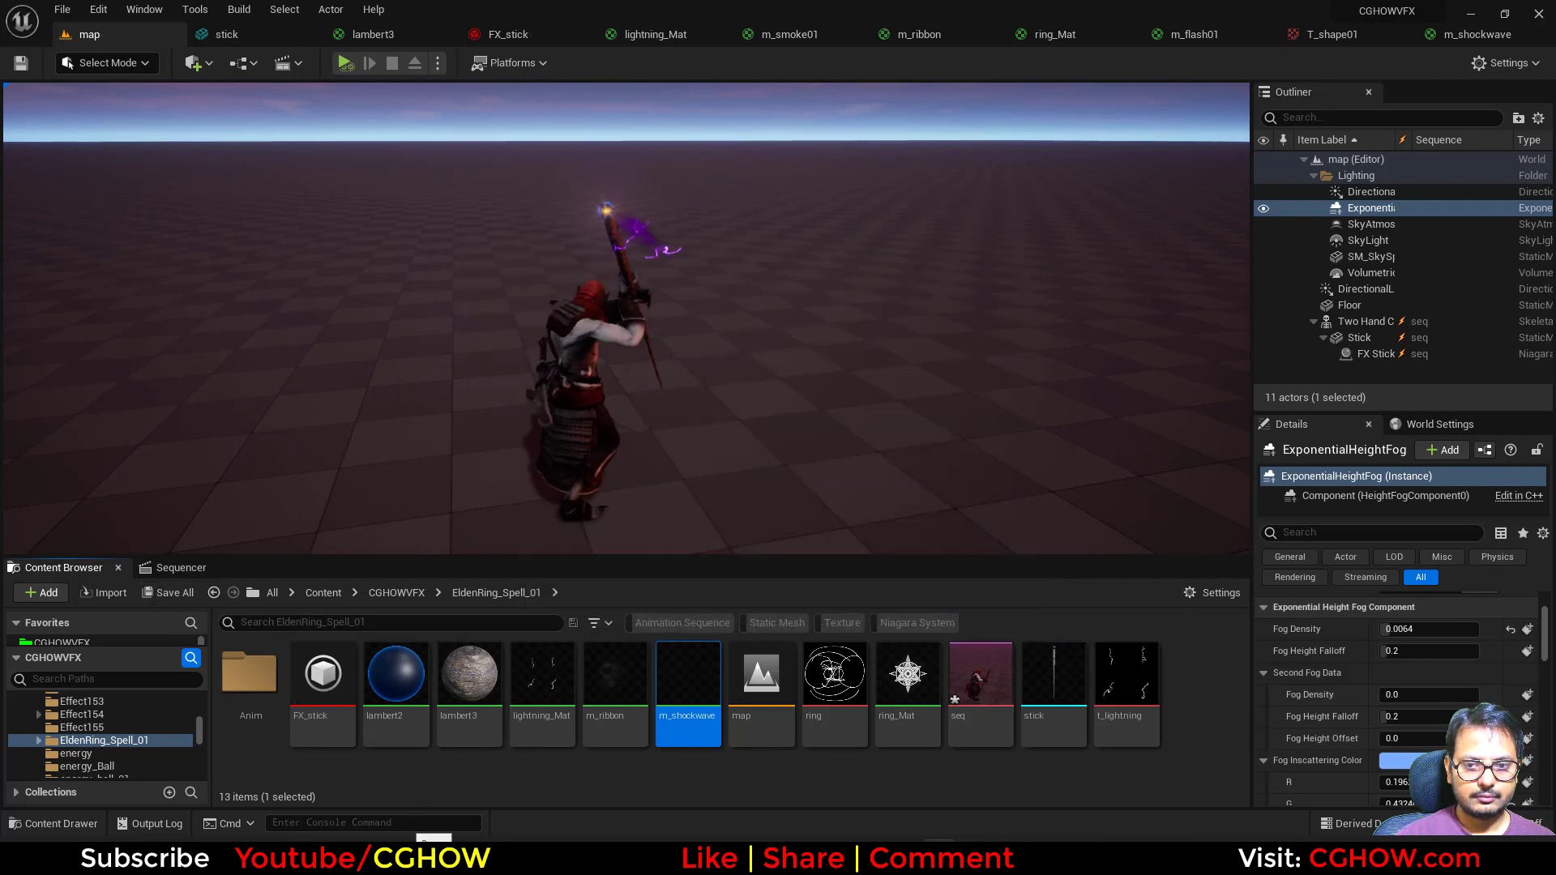
Look at the Elden Ring spell reference video in the browser, then duplicate the lightning001 emitter in FX_stick
{"action": "left_click", "coordinate": [797, 855]}
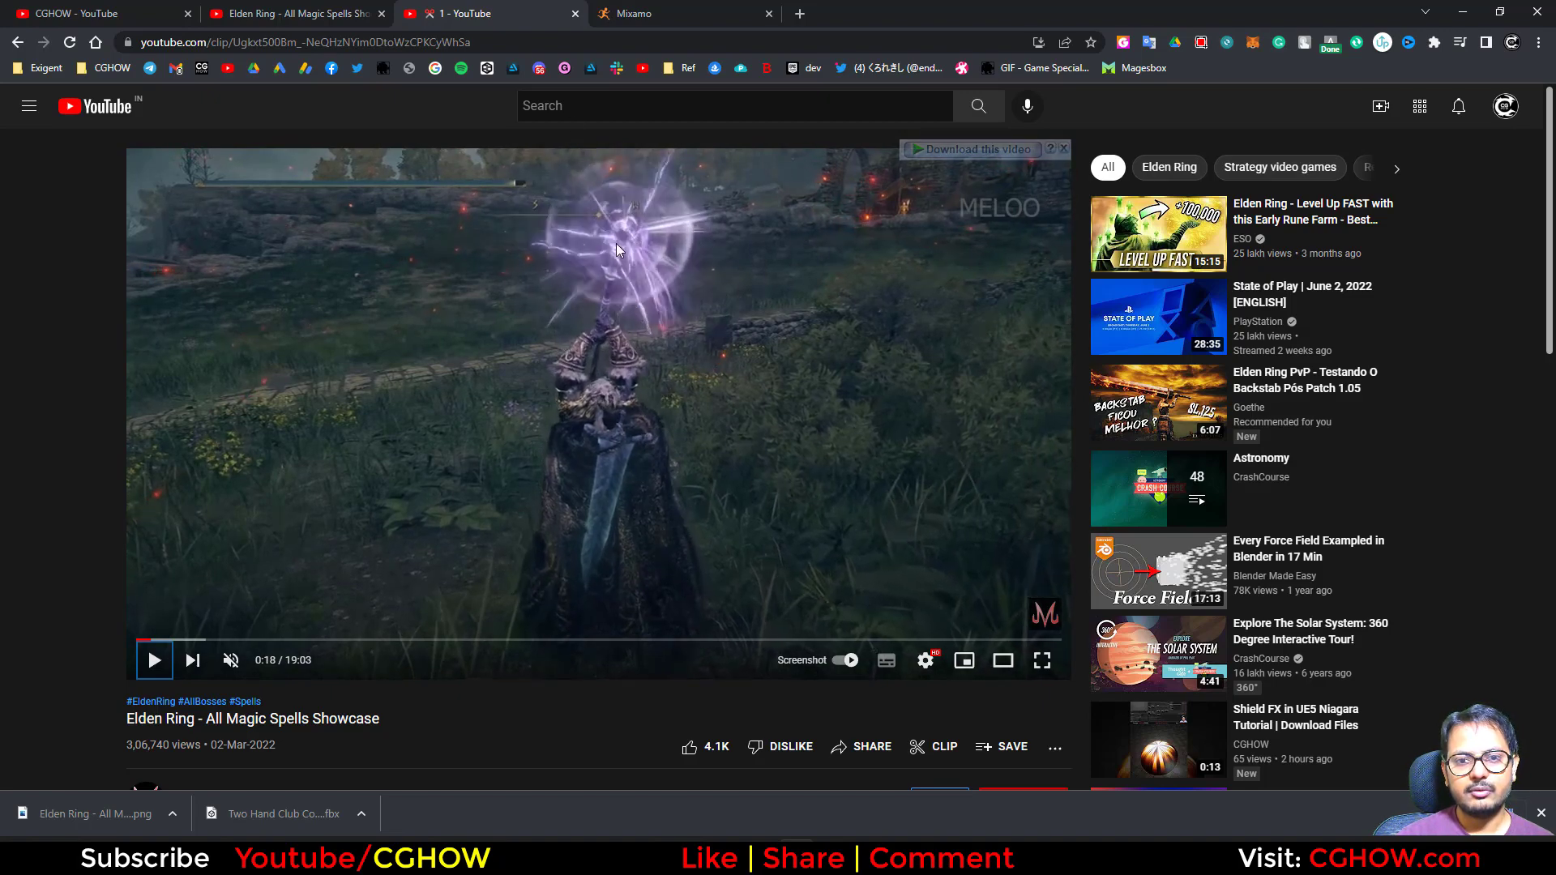
{"action": "left_click", "coordinate": [1457, 10]}
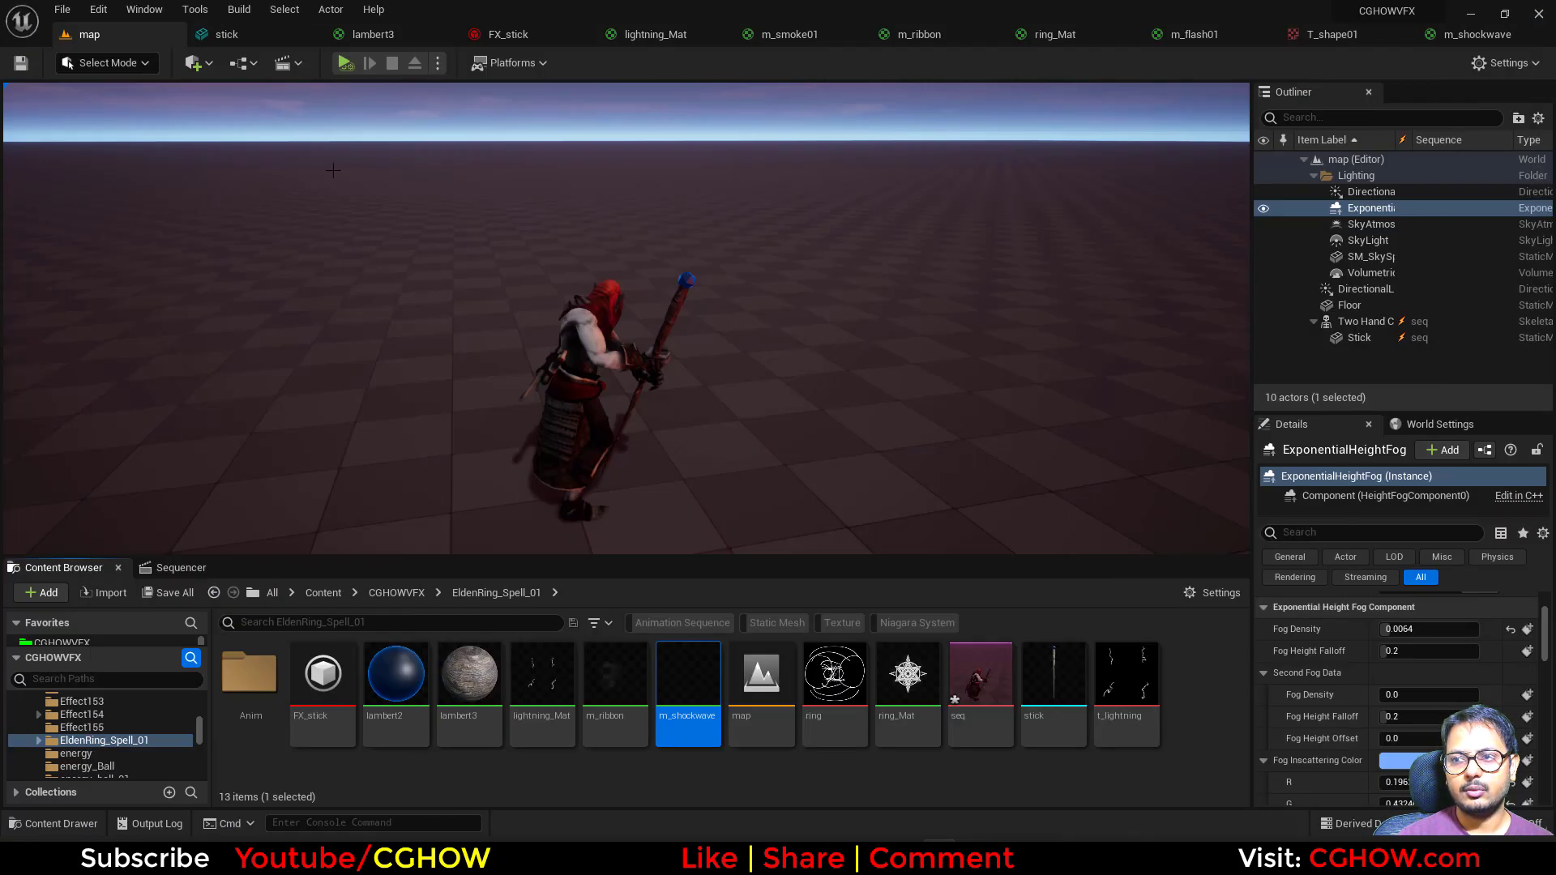
{"action": "left_click", "coordinate": [546, 38]}
{"action": "right_click_drag", "start_coordinate": [363, 203], "coordinate": [291, 200]}
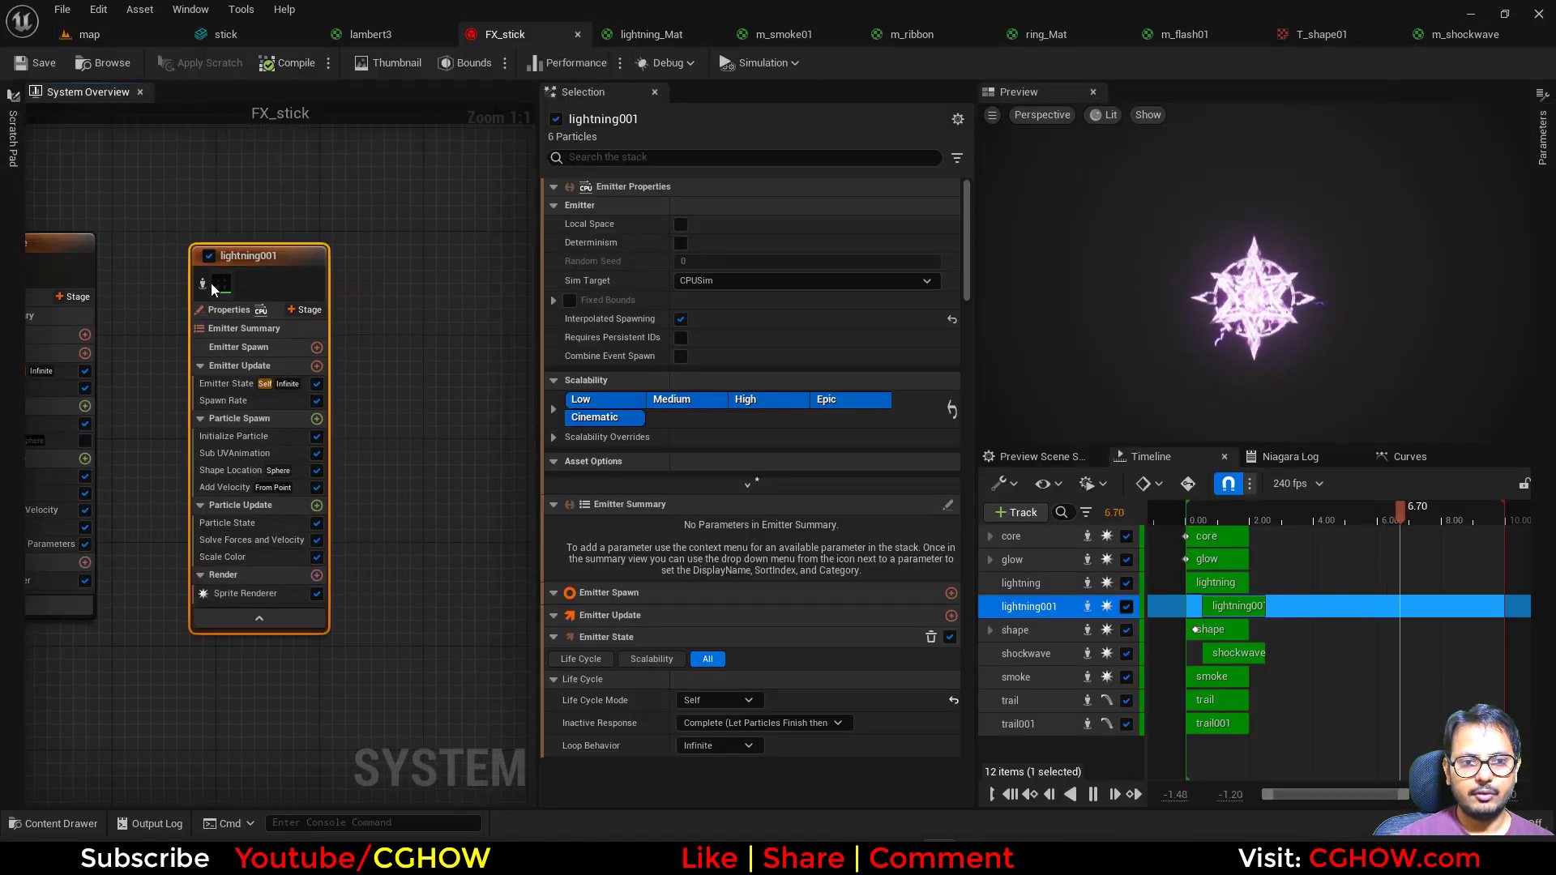
{"action": "left_click", "coordinate": [339, 246]}
{"action": "left_click", "coordinate": [312, 254]}
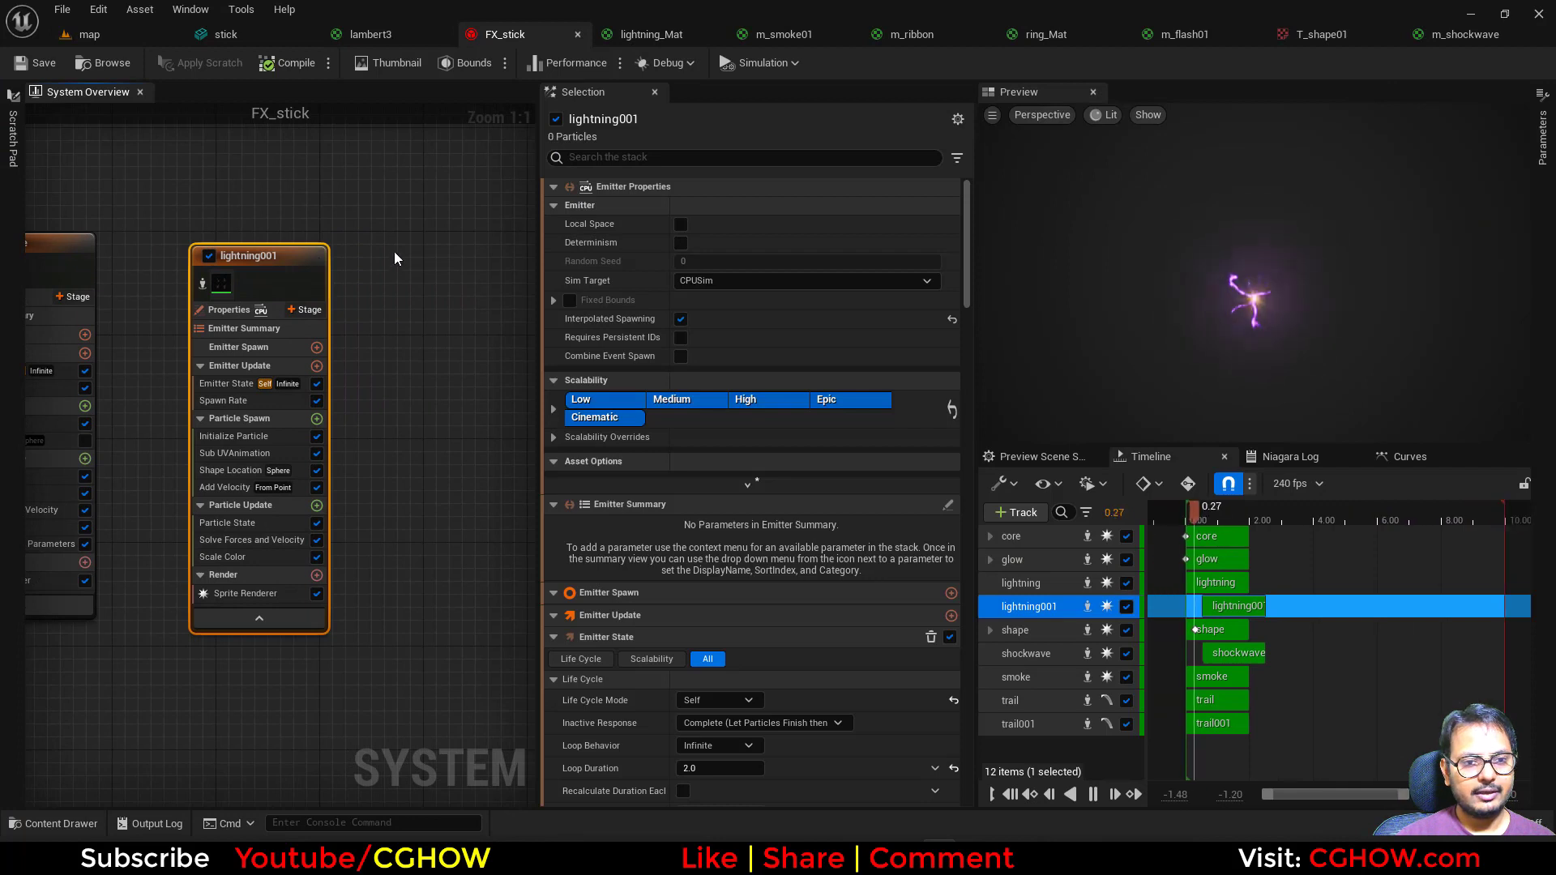
{"action": "left_click", "coordinate": [392, 243]}
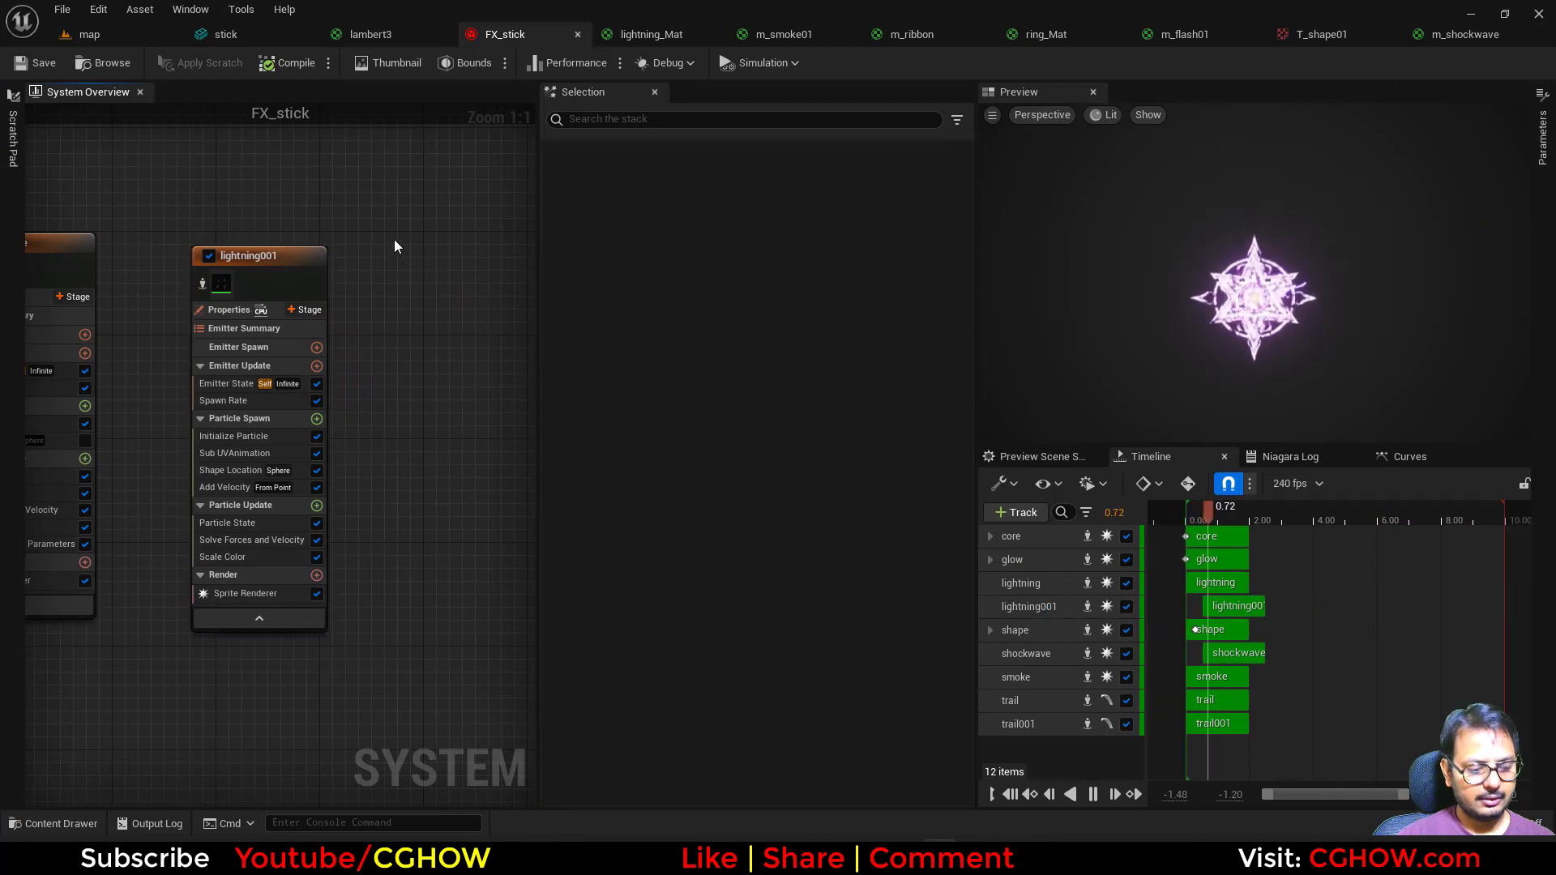
{"action": "key", "text": "ctrl+v"}
{"action": "left_click", "coordinate": [411, 284]}
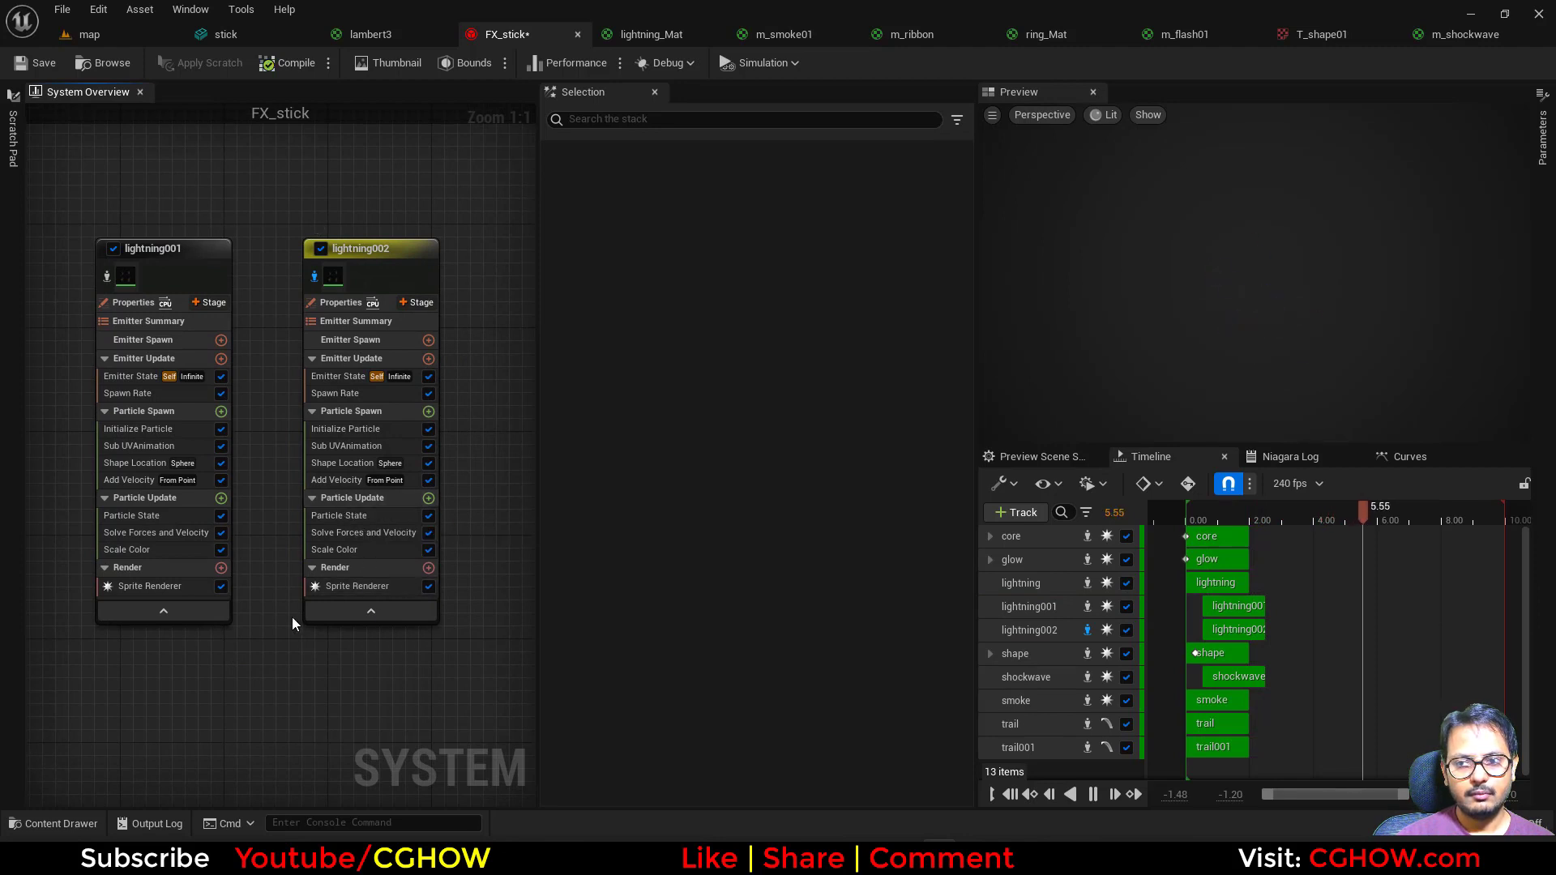
Remove the Add Velocity and Shape Location modules from lightning002 and set its Sprite Renderer alignment to Unaligned
{"action": "left_click", "coordinate": [348, 480]}
{"action": "key", "text": "Delete"}
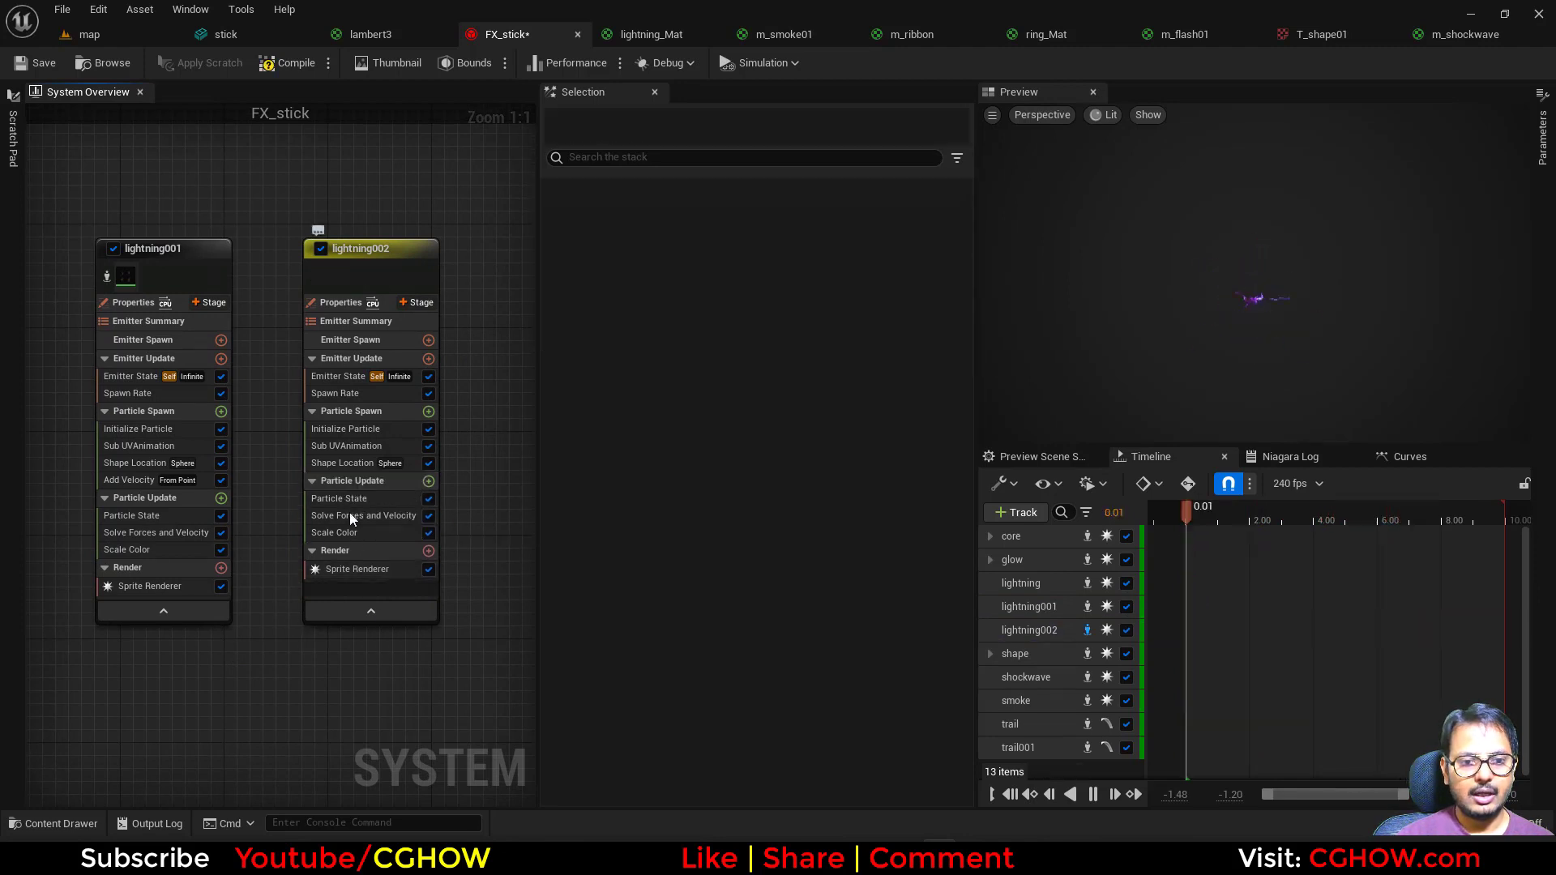
{"action": "left_click", "coordinate": [361, 570]}
{"action": "left_click", "coordinate": [752, 318]}
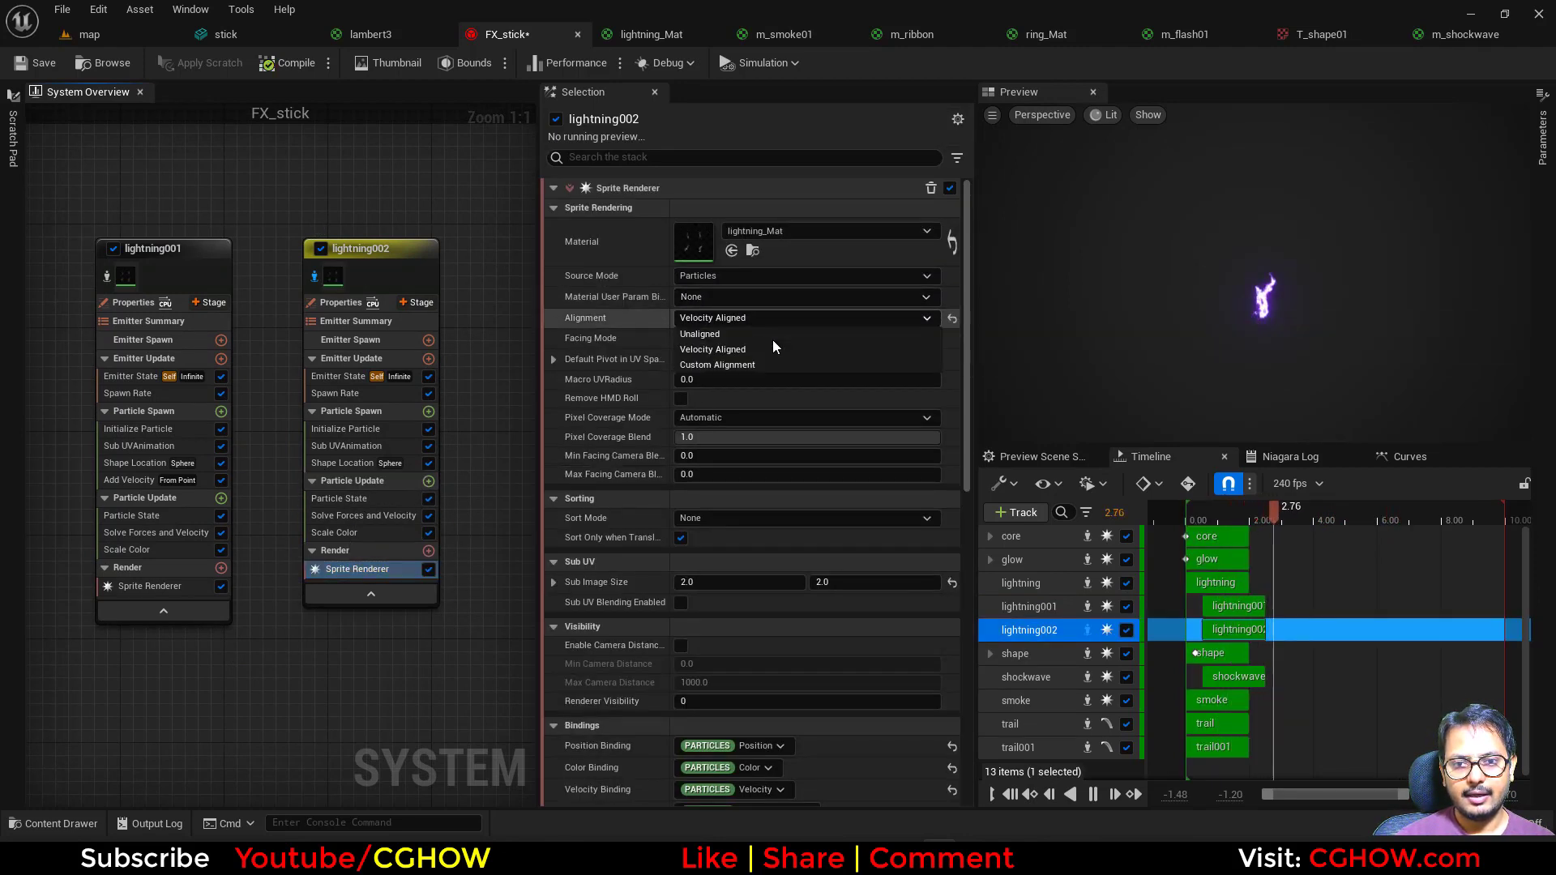
{"action": "left_click", "coordinate": [702, 334]}
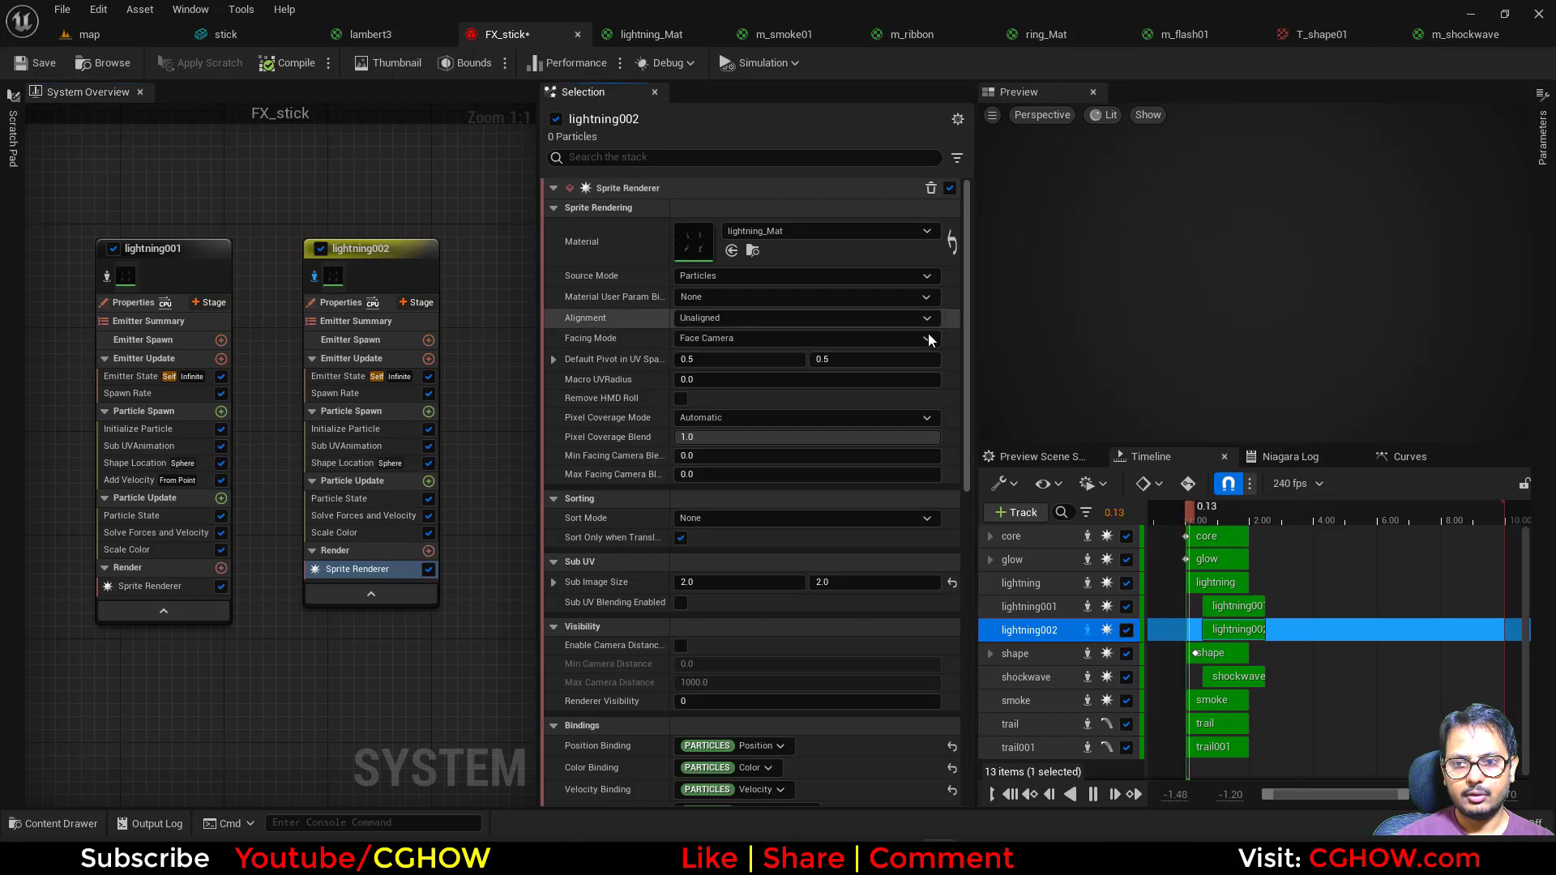
{"action": "left_click", "coordinate": [343, 462]}
{"action": "key", "text": "Delete"}
Set lightning002's sprite size to Non-Uniform with X 100 and Y 10, and its renderer's default pivot V to 1.0
{"action": "left_click", "coordinate": [353, 431]}
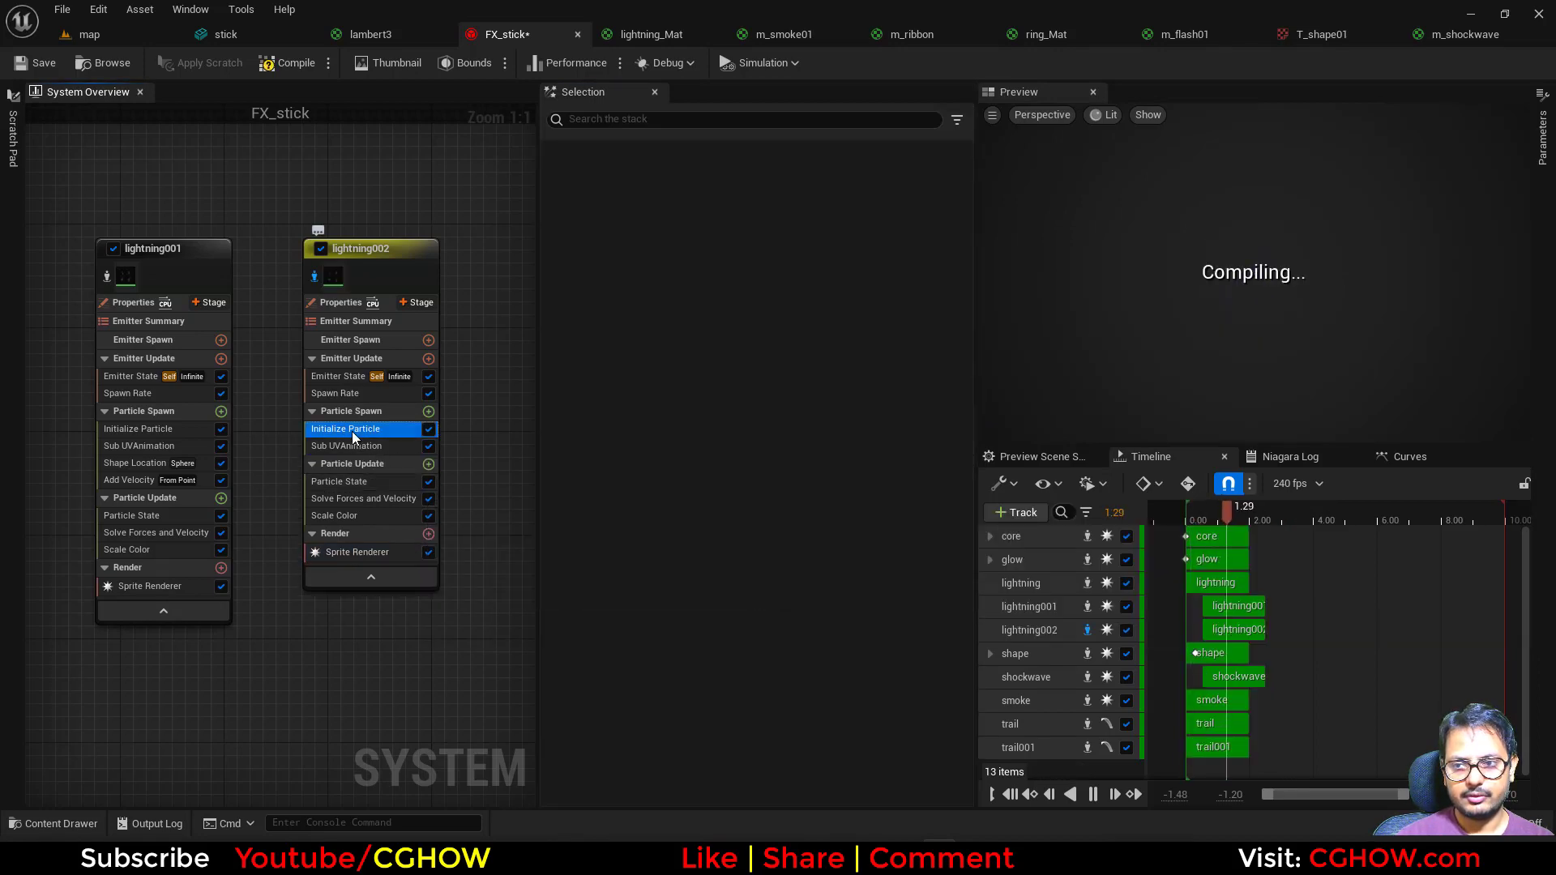
{"action": "left_click", "coordinate": [731, 560]}
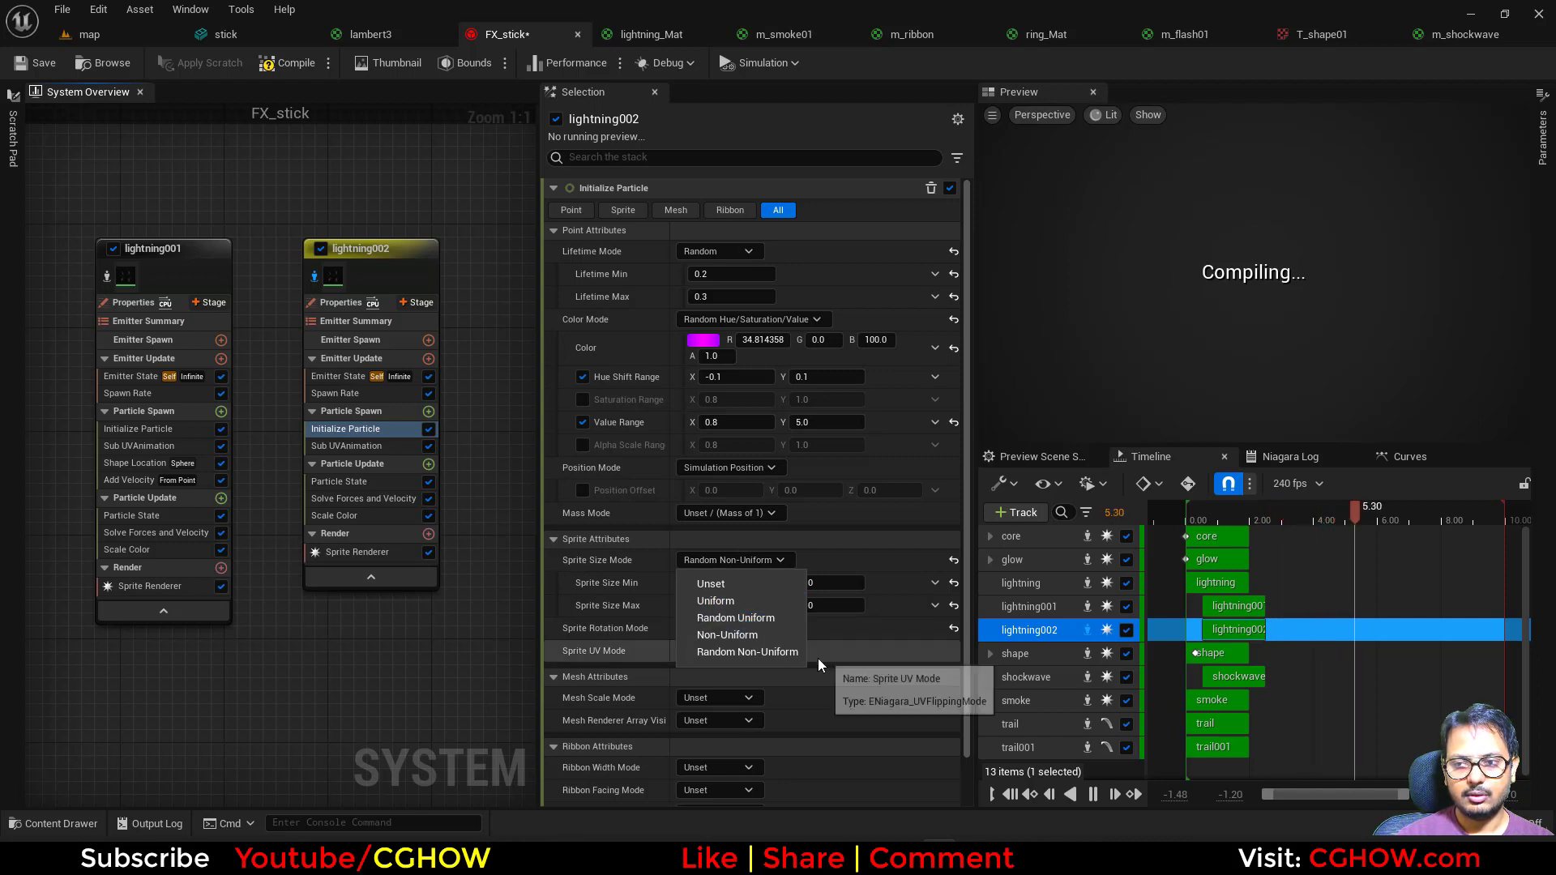
{"action": "left_click", "coordinate": [732, 636]}
{"action": "left_click", "coordinate": [740, 582]}
{"action": "type", "text": "100"}
{"action": "key", "text": "Return"}
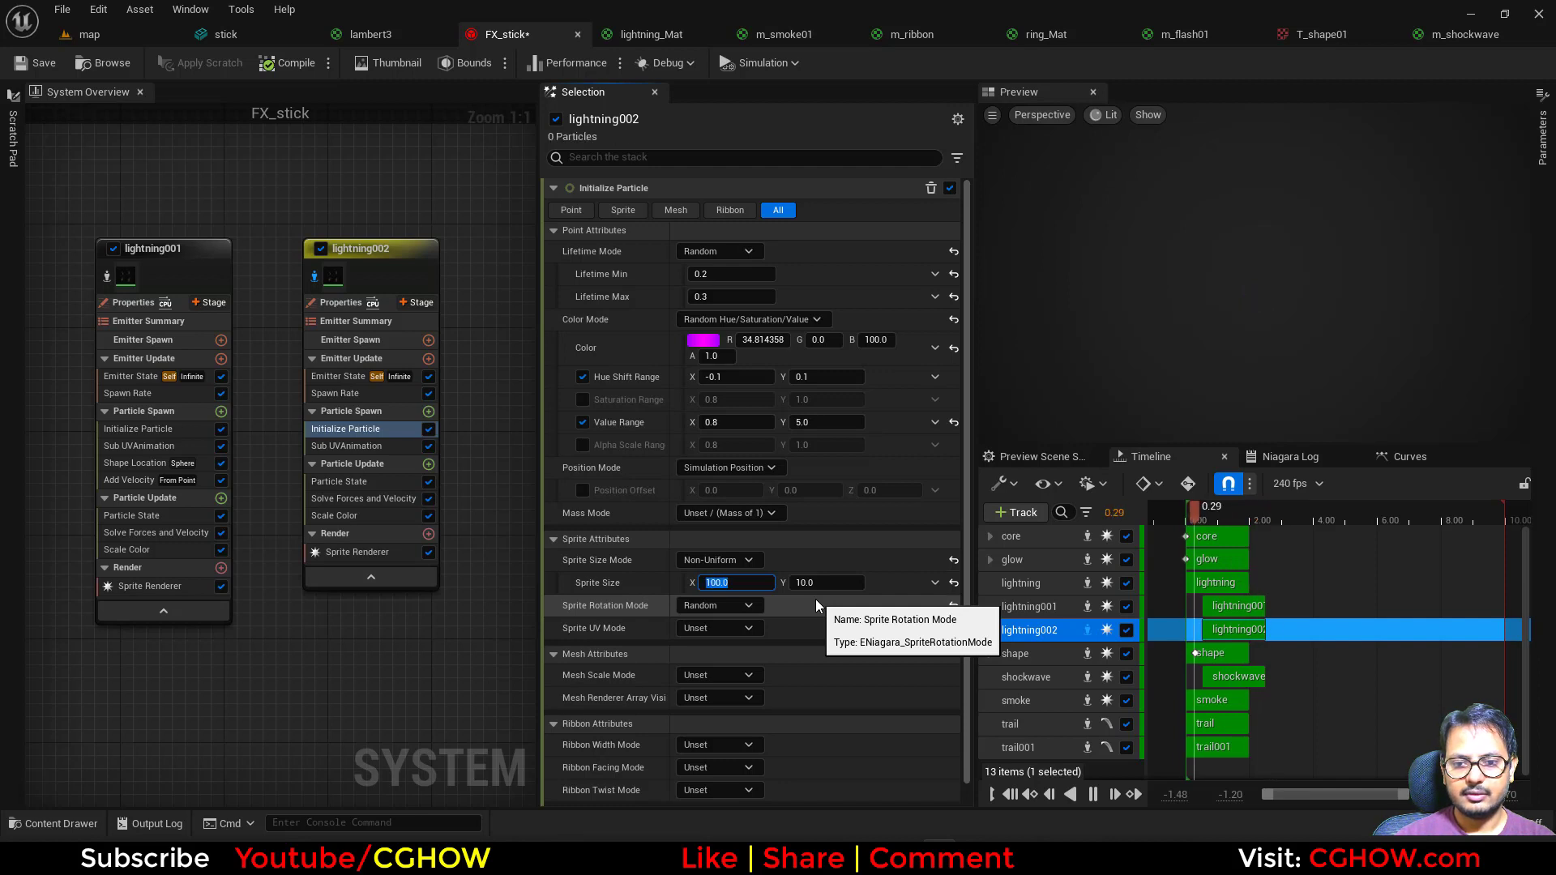
{"action": "left_click", "coordinate": [340, 551]}
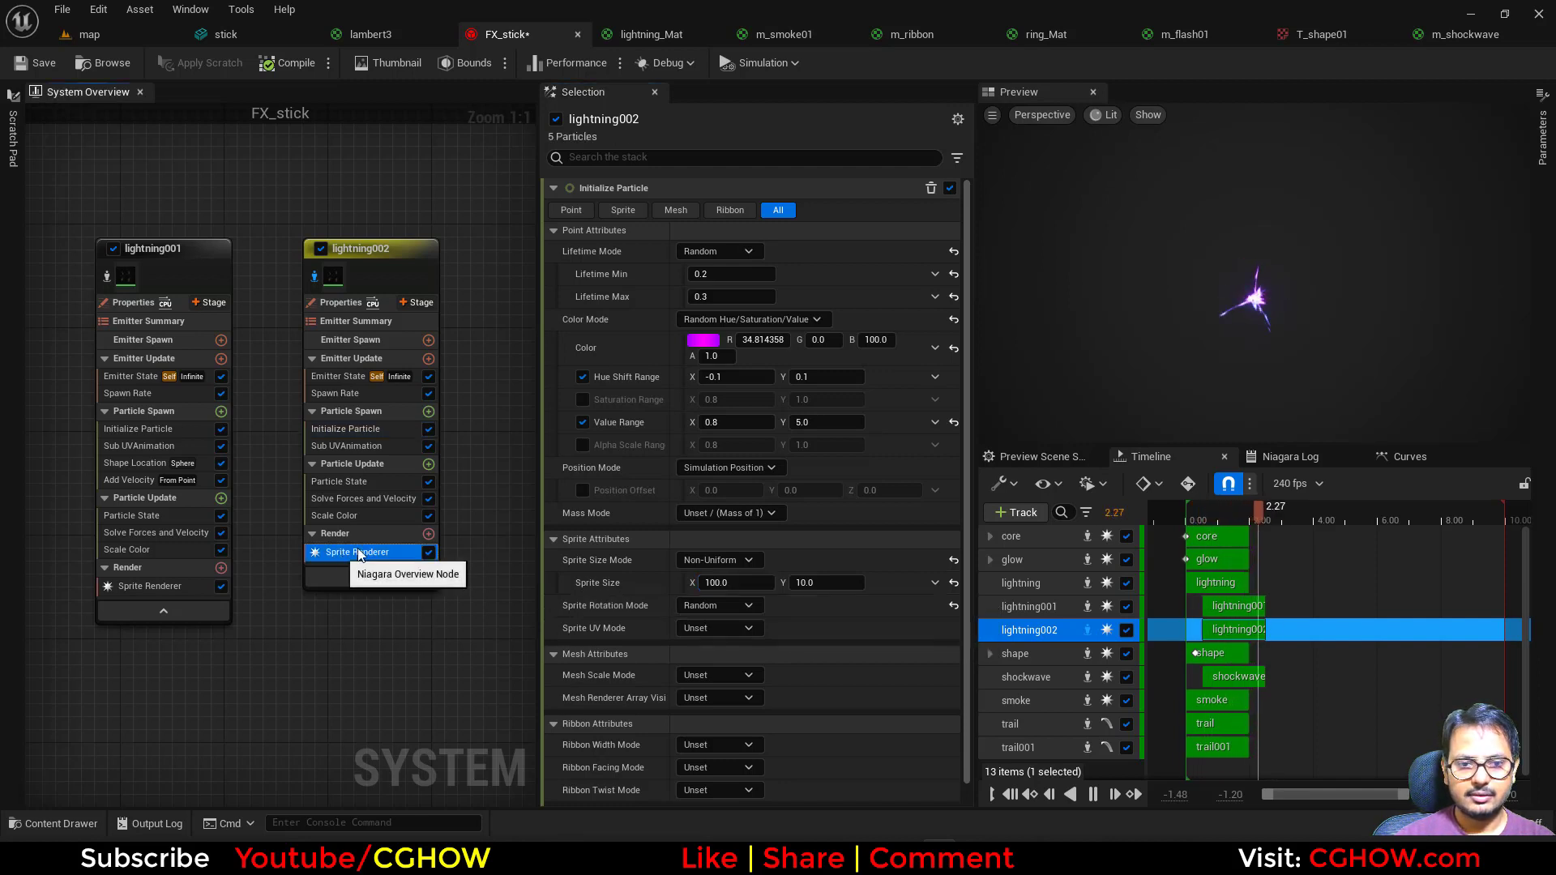
{"action": "key", "text": "Return"}
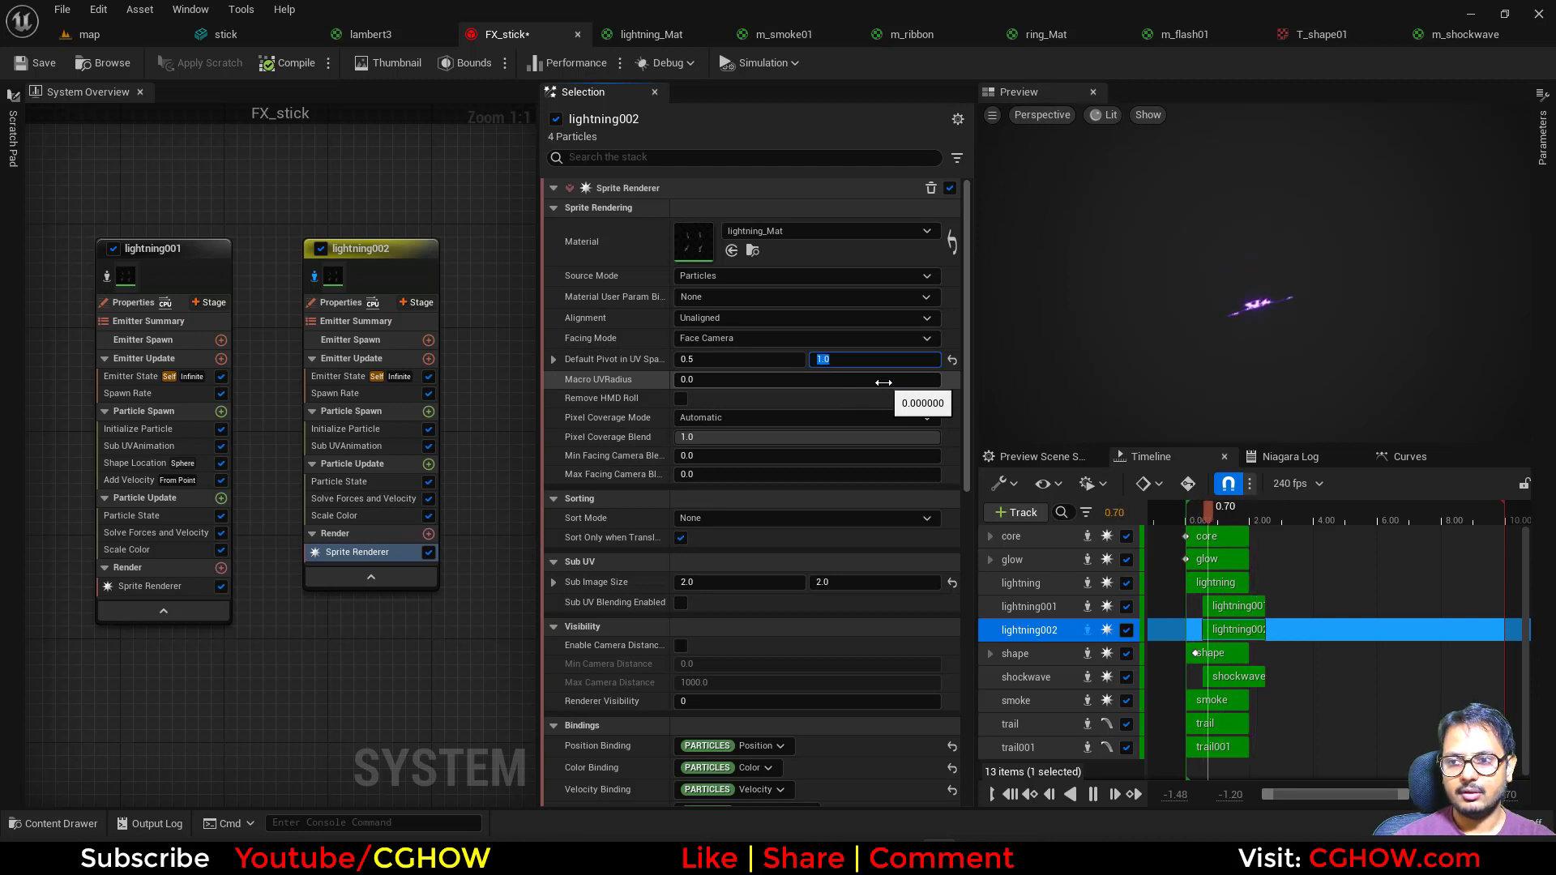
Set lightning002's sprite size to X 10 and Y 200, and return its default pivot V to 0.5
{"action": "left_click", "coordinate": [345, 428]}
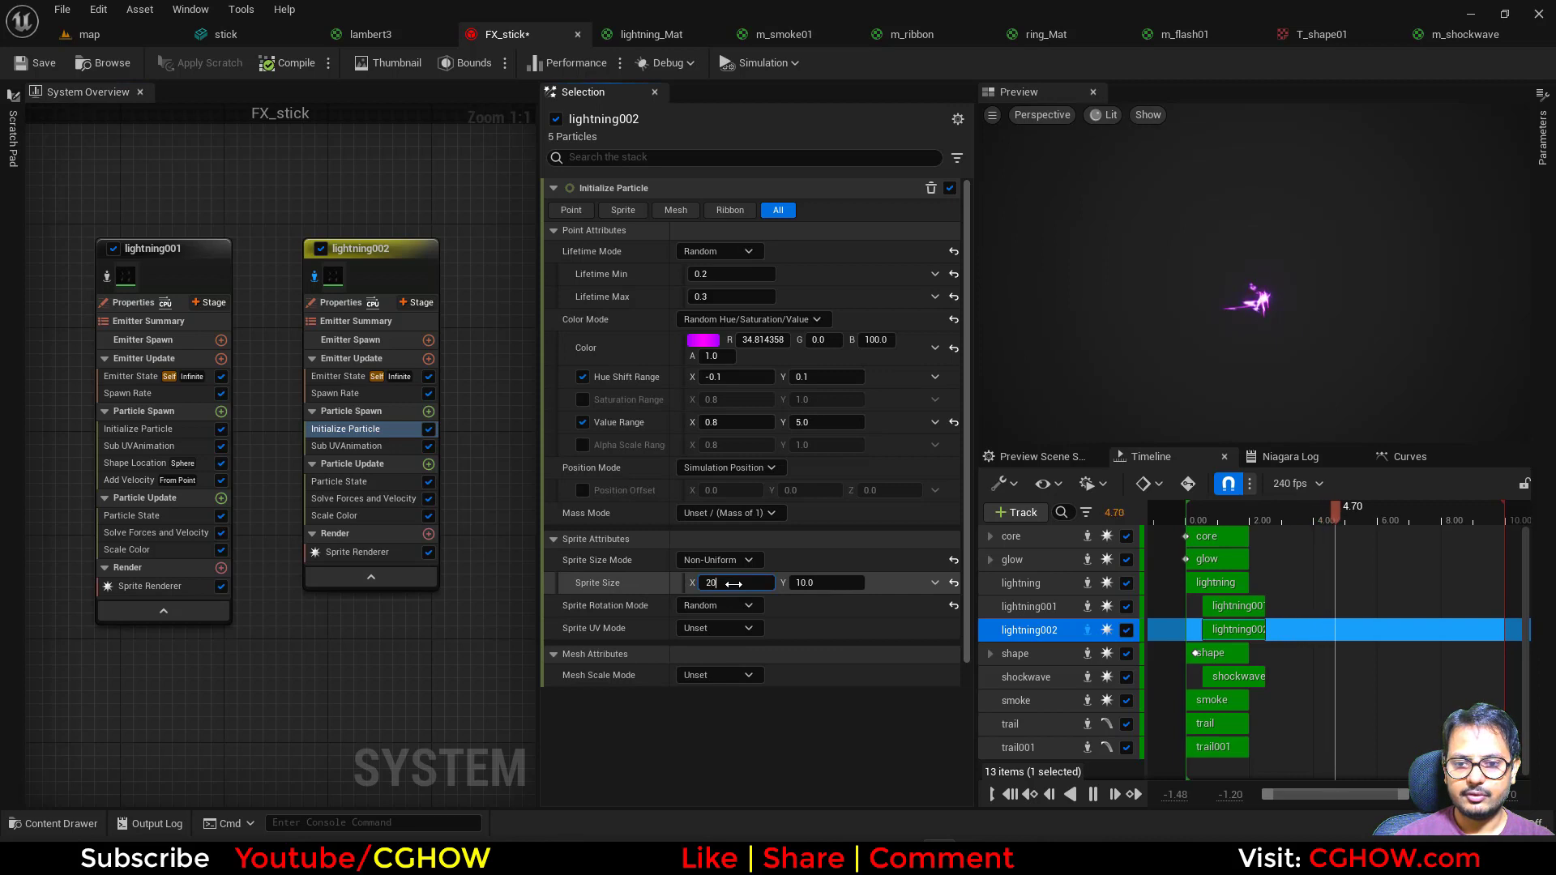
{"action": "type", "text": "0"}
{"action": "key", "text": "Return"}
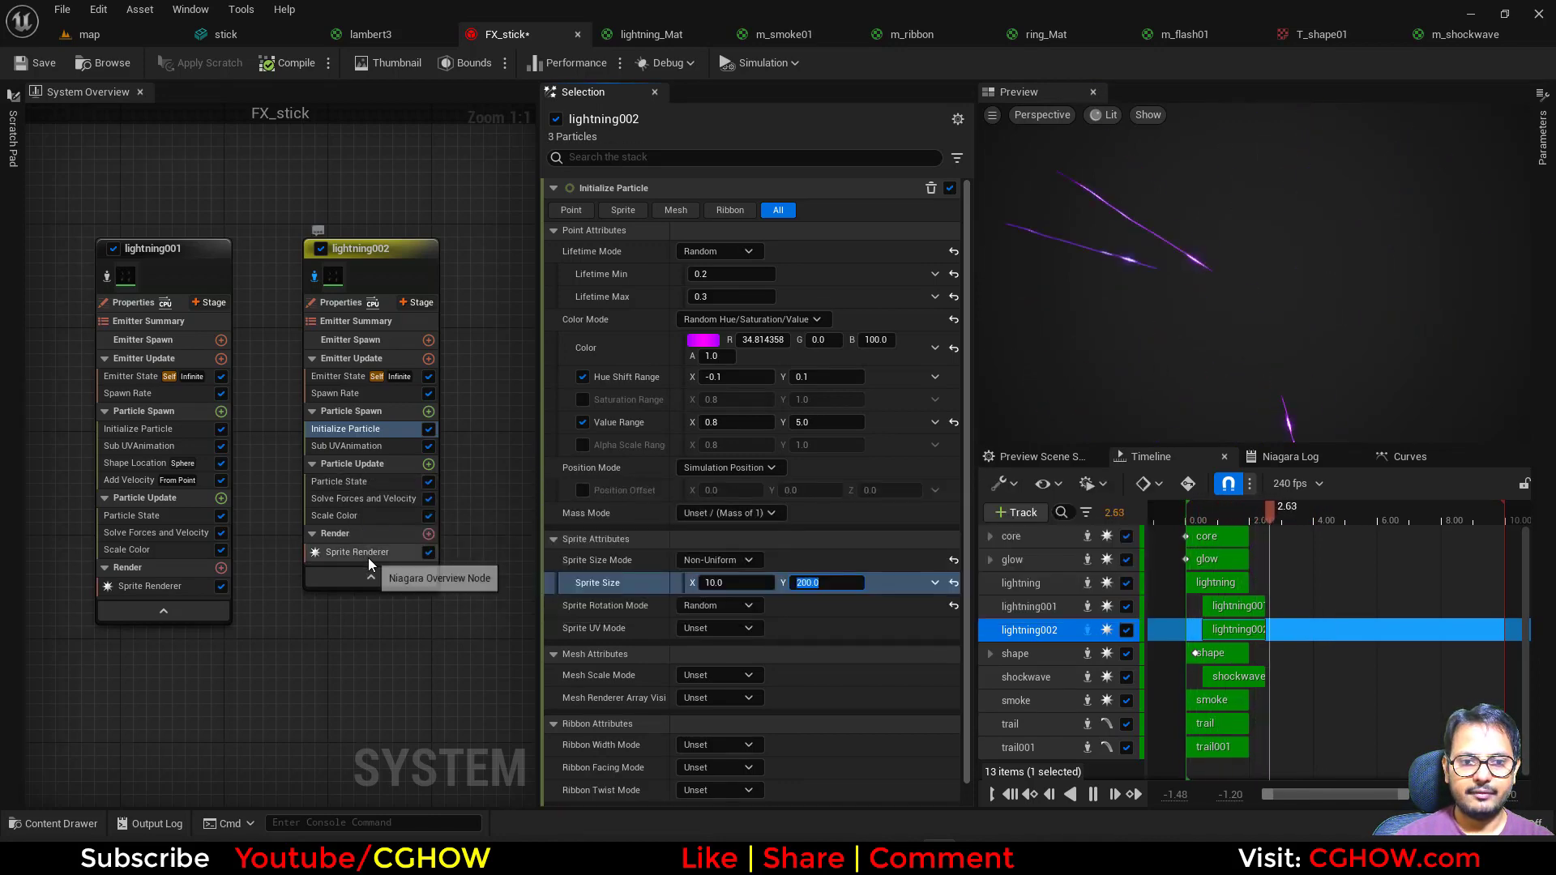
{"action": "left_click", "coordinate": [368, 558]}
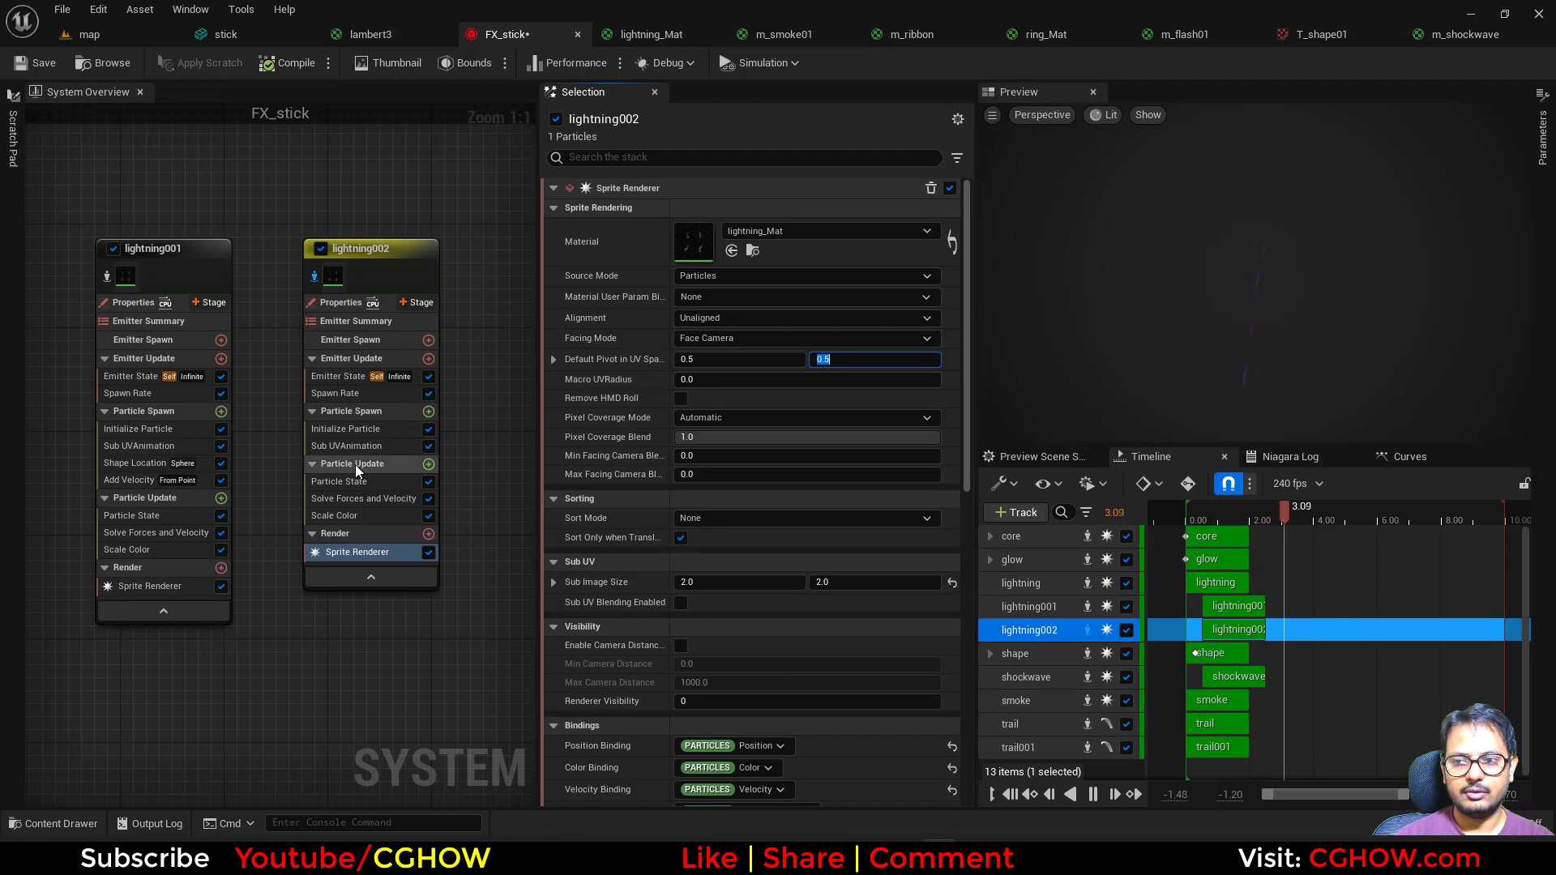
Add a Scale Sprite Size module to lightning002's Particle Update and apply the smooth ramp-up curve template
{"action": "left_click", "coordinate": [428, 464]}
{"action": "type", "text": "siz"}
{"action": "left_click", "coordinate": [485, 316]}
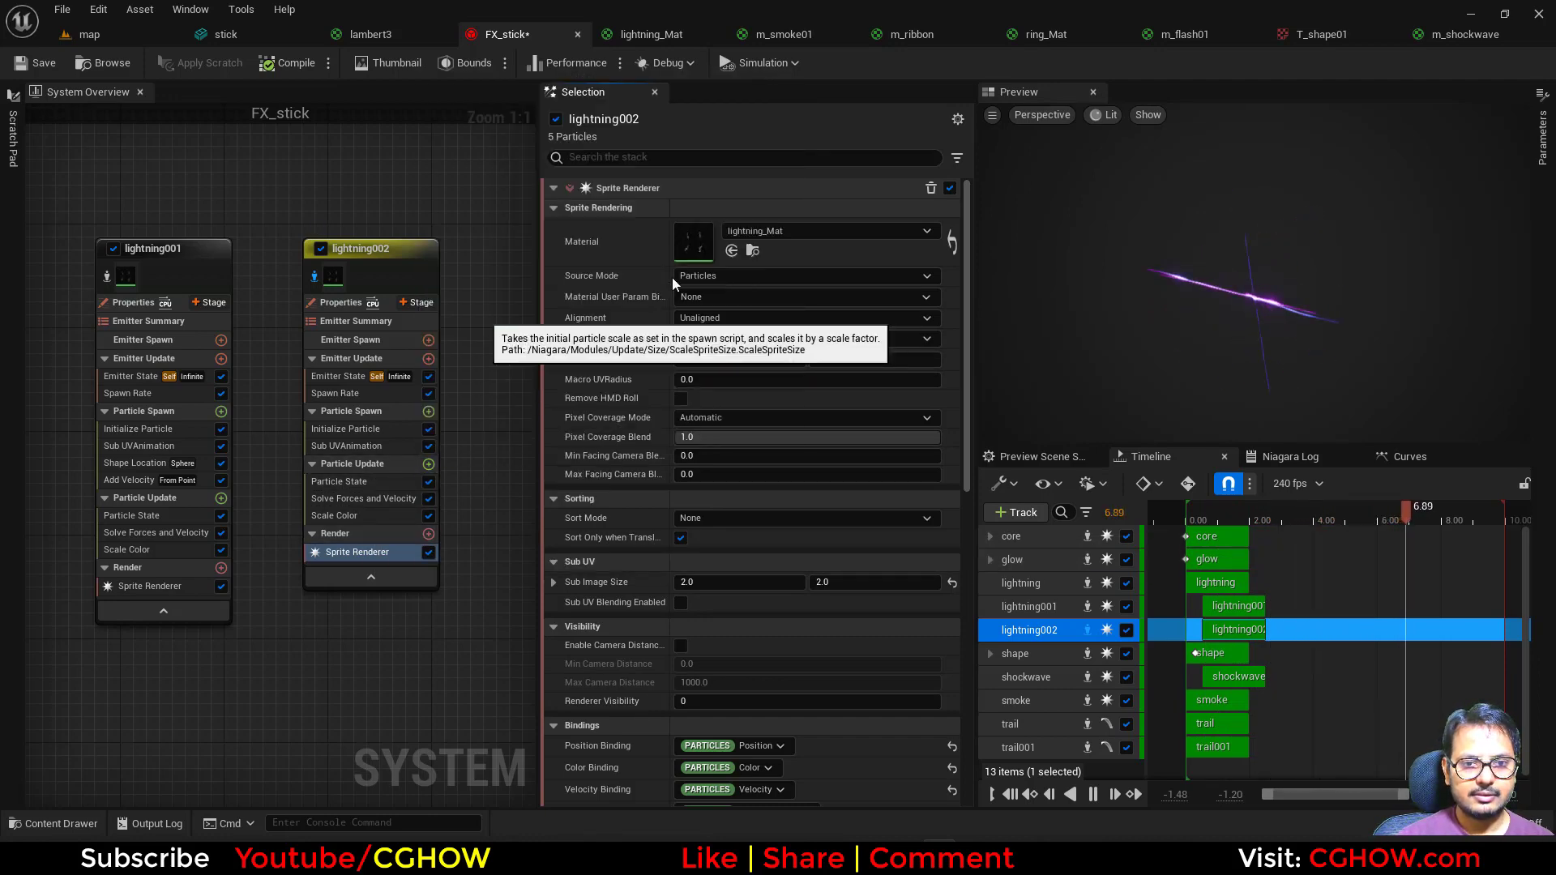
{"action": "left_click", "coordinate": [798, 296]}
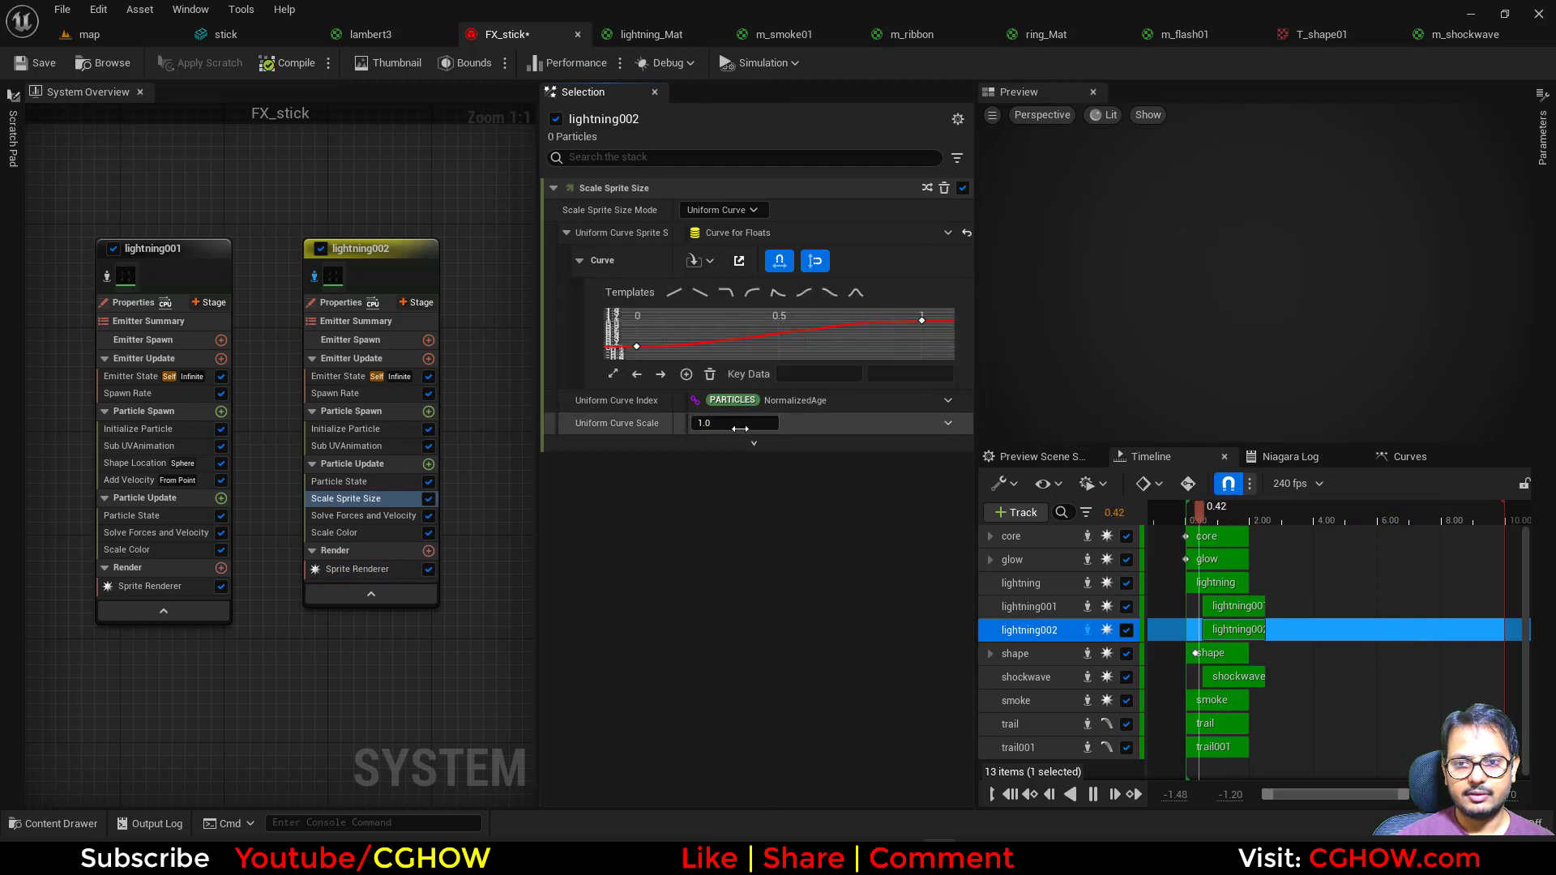
Set lightning002's sprite size to Random Non-Uniform, minimum 5 by 100 and maximum 20 by 300, and check the full effect in the level
{"action": "left_click", "coordinate": [332, 429]}
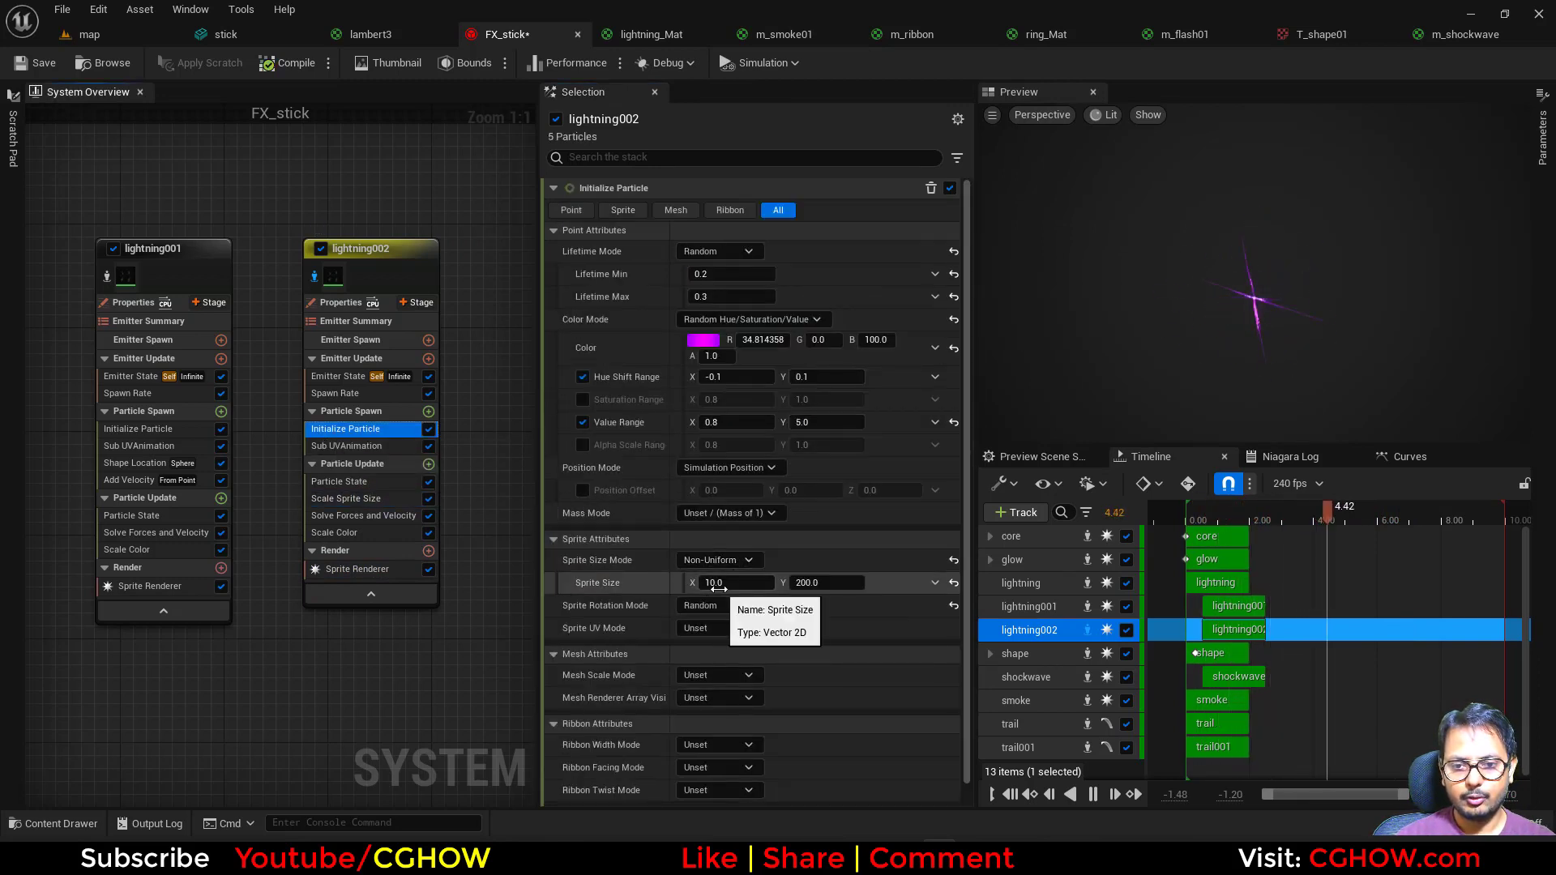
{"action": "left_click", "coordinate": [729, 559]}
{"action": "left_click", "coordinate": [734, 633]}
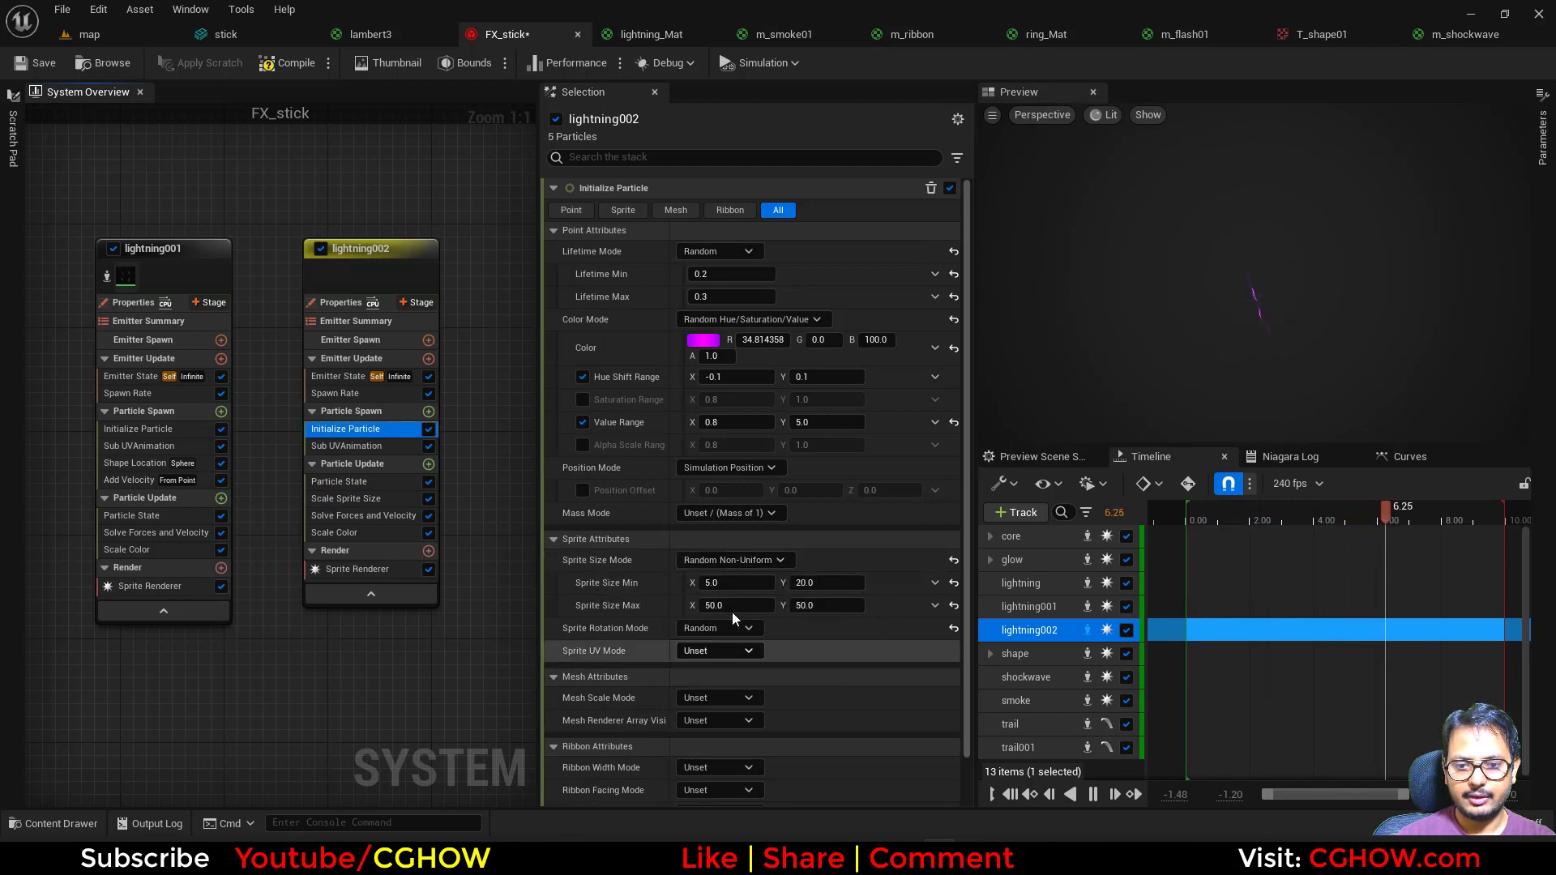
{"action": "left_click", "coordinate": [780, 605]}
{"action": "type", "text": "1"}
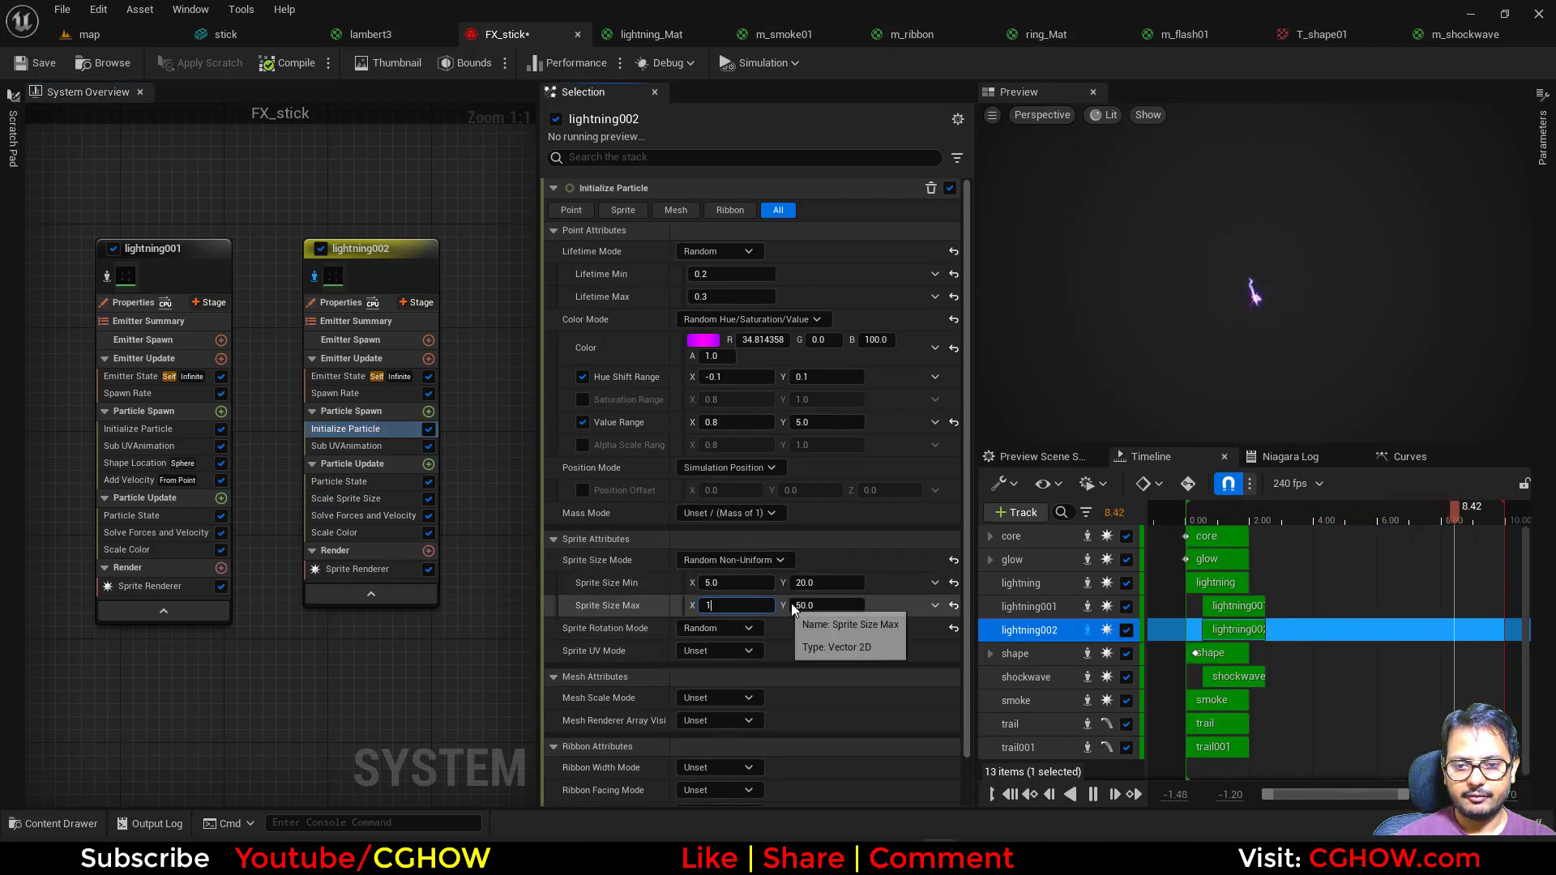
{"action": "type", "text": "0"}
{"action": "type", "text": "100"}
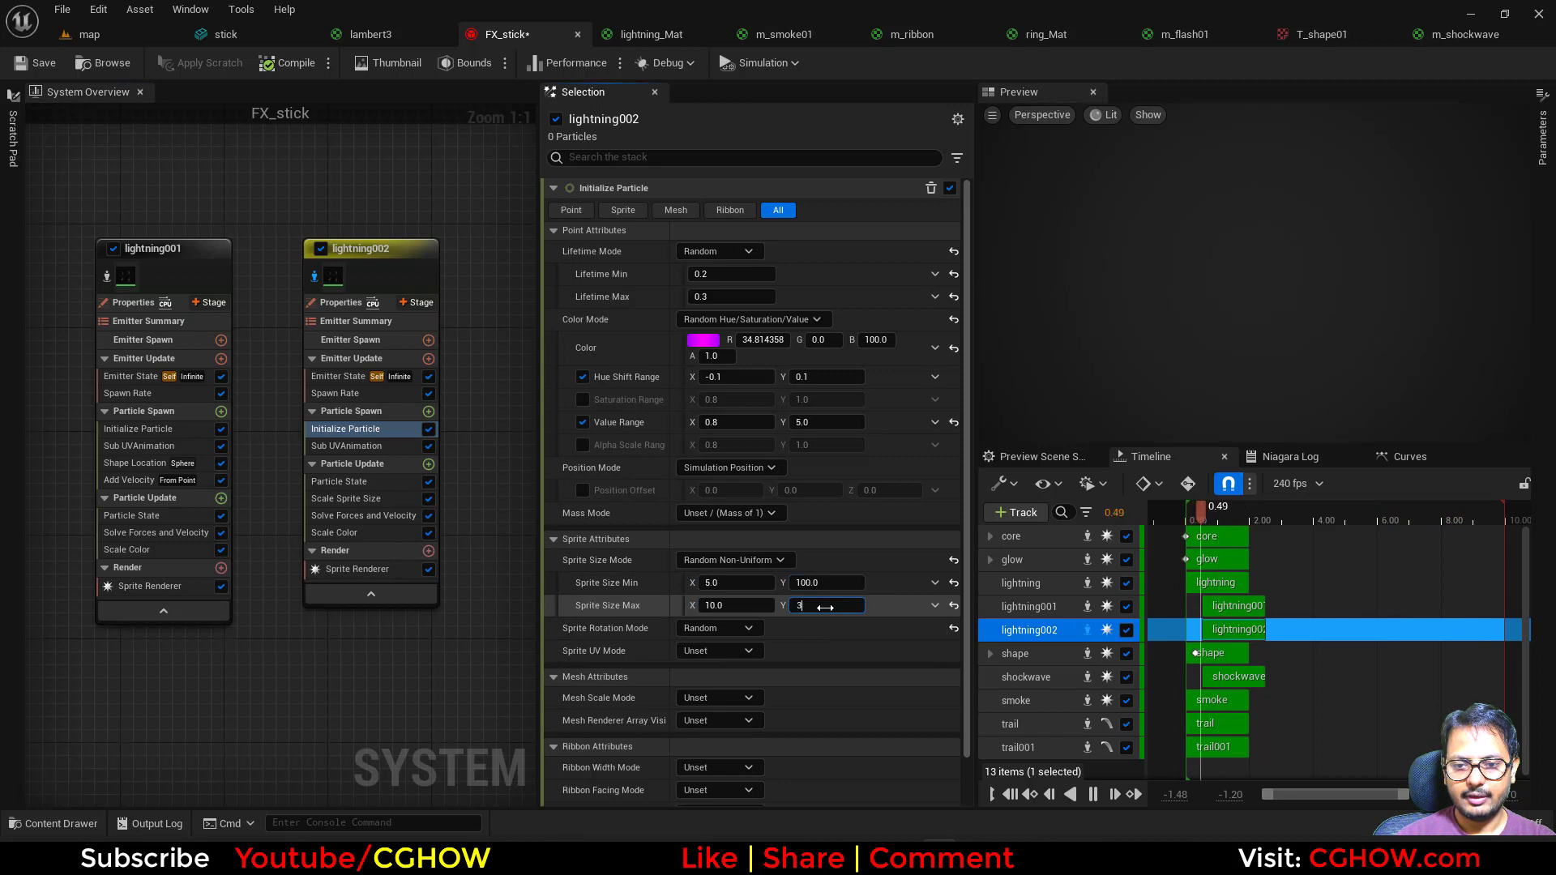
{"action": "left_click", "coordinate": [721, 606]}
{"action": "type", "text": "20"}
{"action": "key", "text": "Return"}
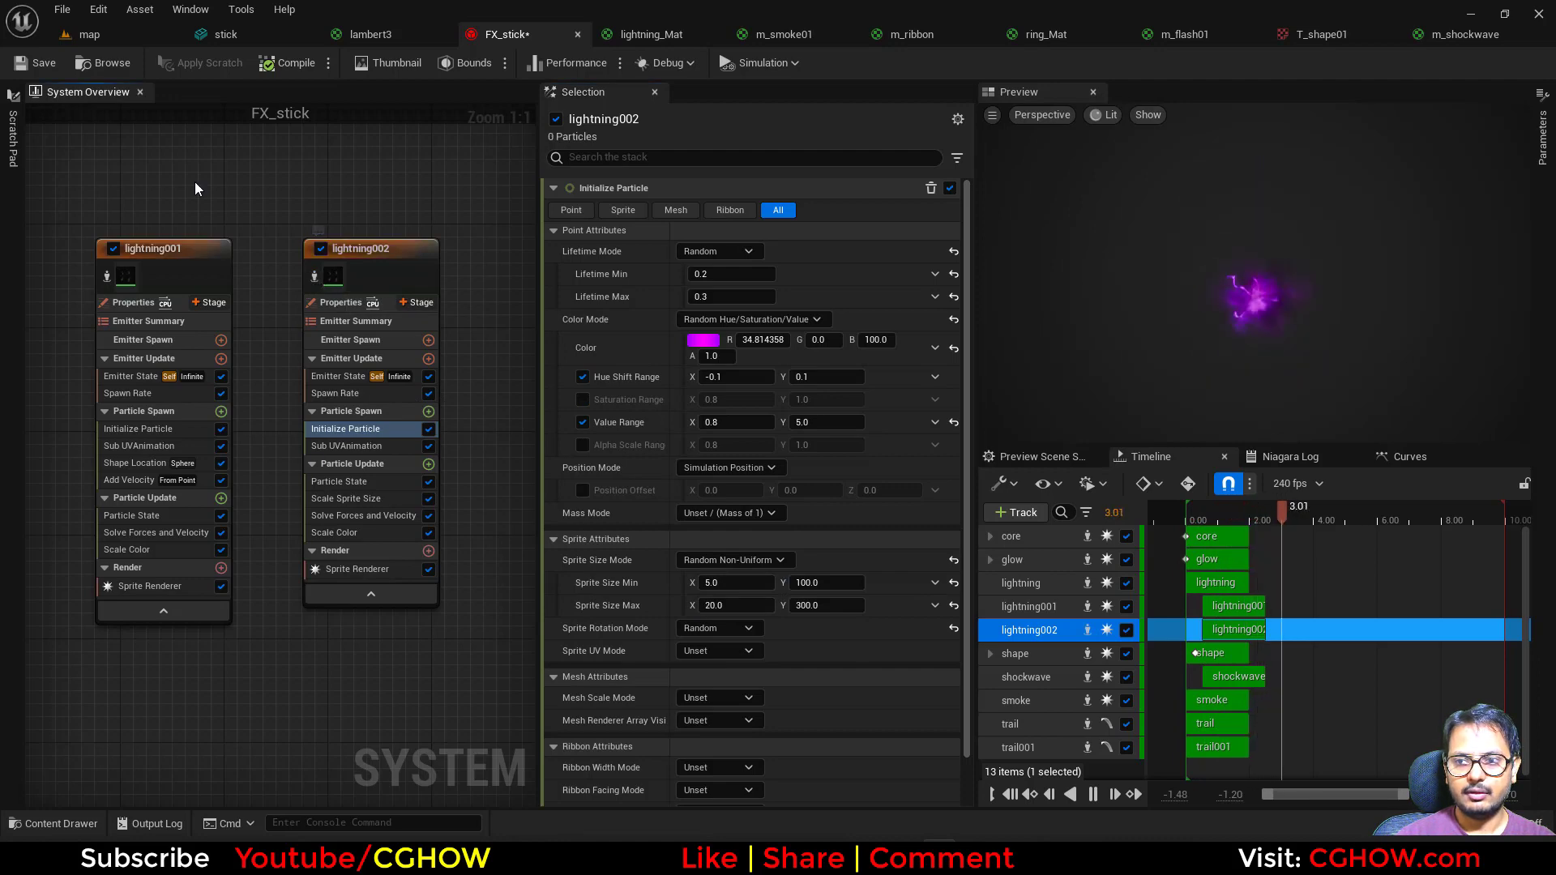
{"action": "left_click", "coordinate": [91, 34]}
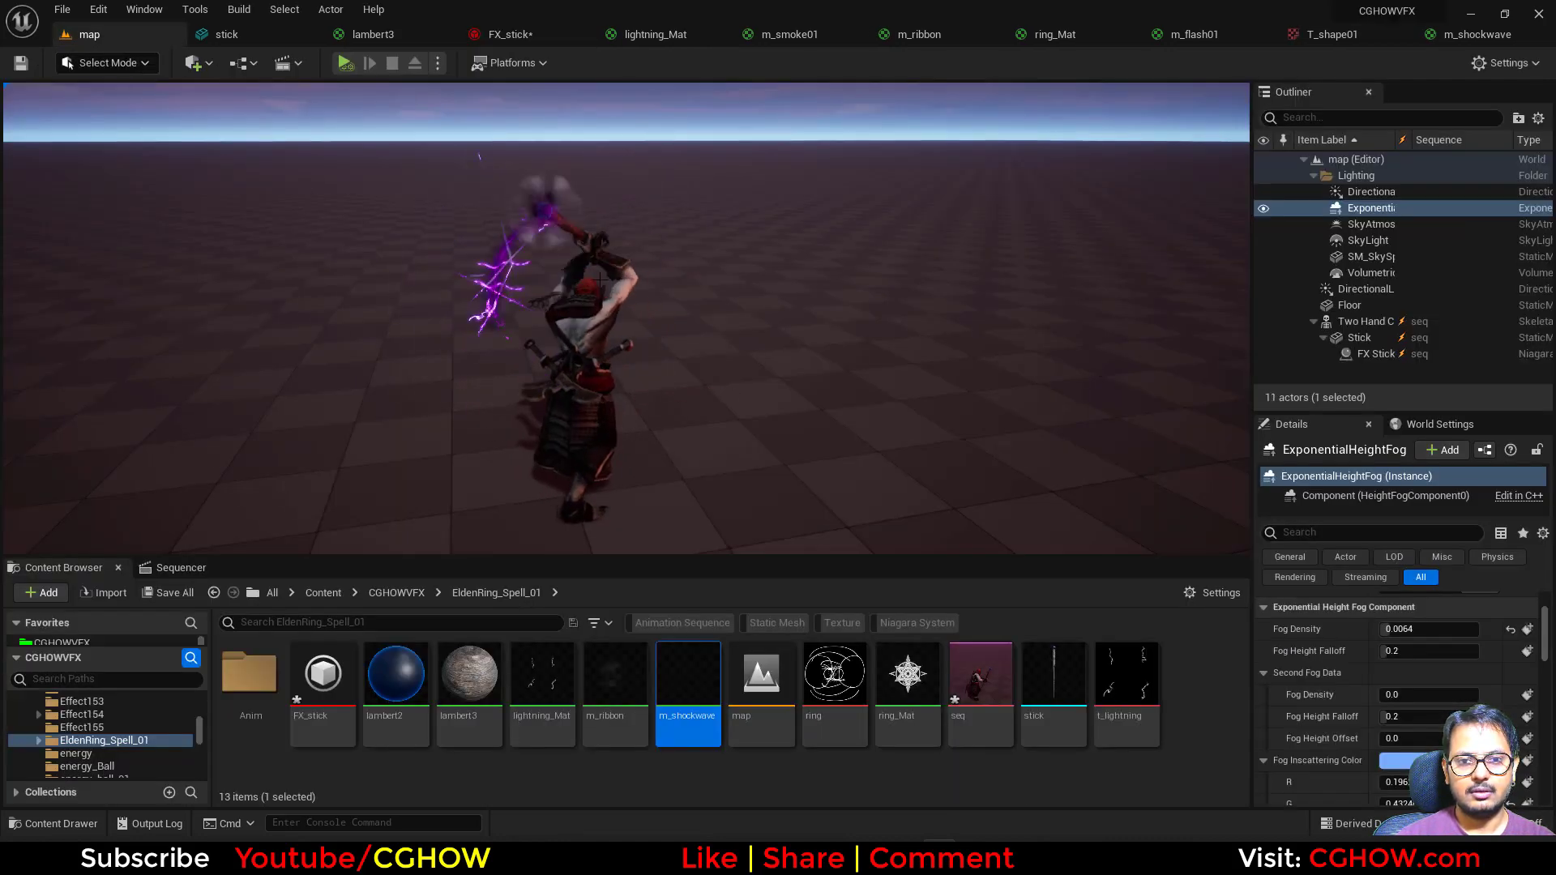
Set lightning002's Loop Behavior to Once with a Loop Duration of 0.5 and check the burst in the level
{"action": "left_click", "coordinate": [512, 35]}
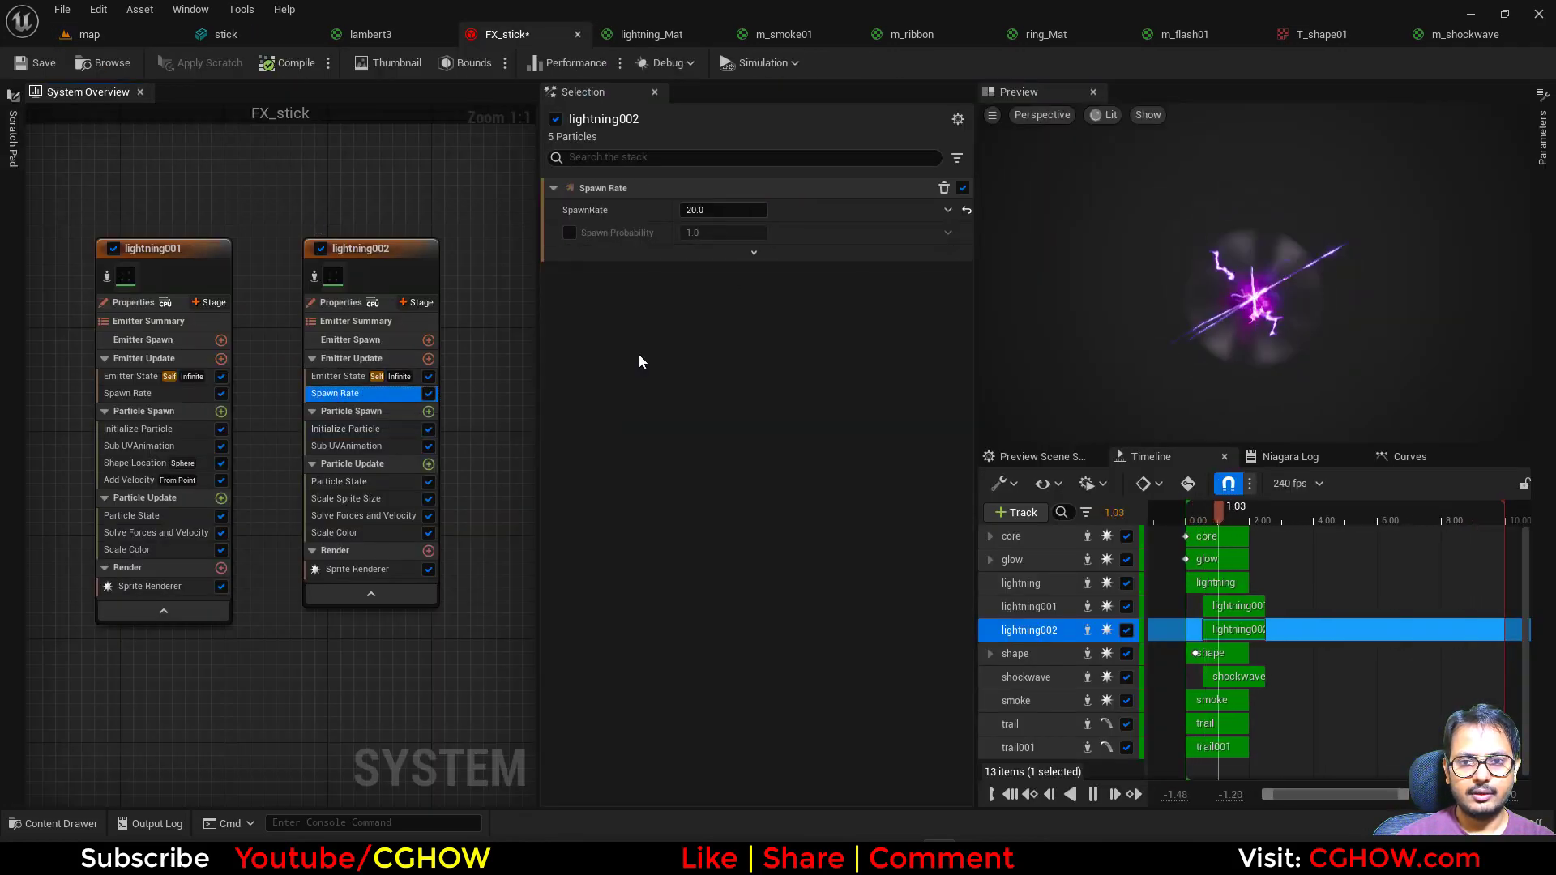
{"action": "left_click", "coordinate": [361, 377]}
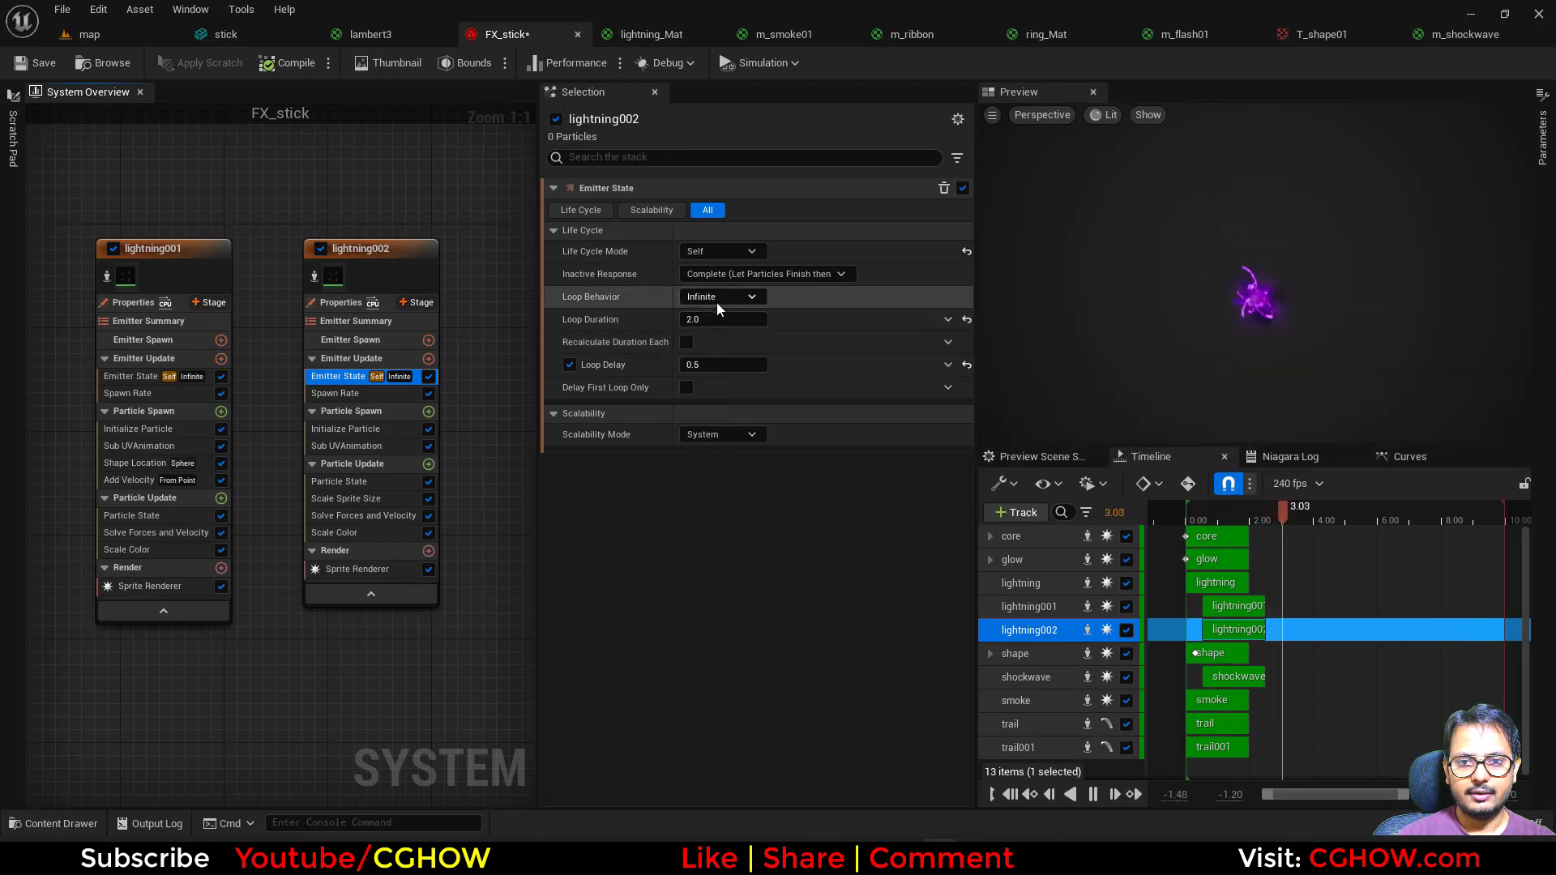
{"action": "left_click", "coordinate": [718, 297]}
{"action": "left_click", "coordinate": [712, 337]}
{"action": "left_click", "coordinate": [711, 342]}
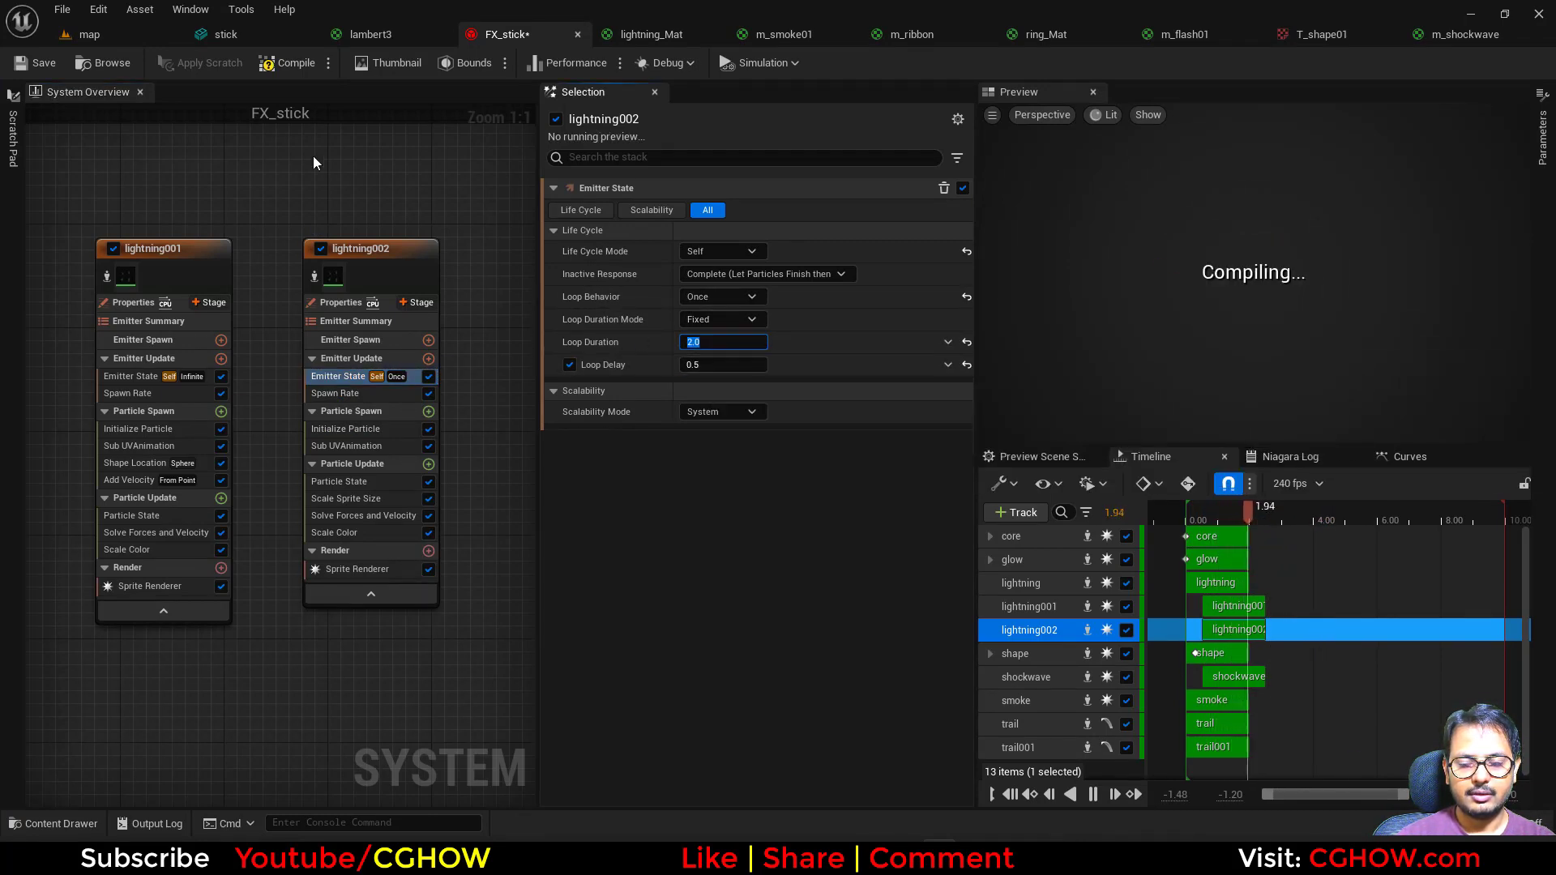
{"action": "left_click", "coordinate": [113, 37]}
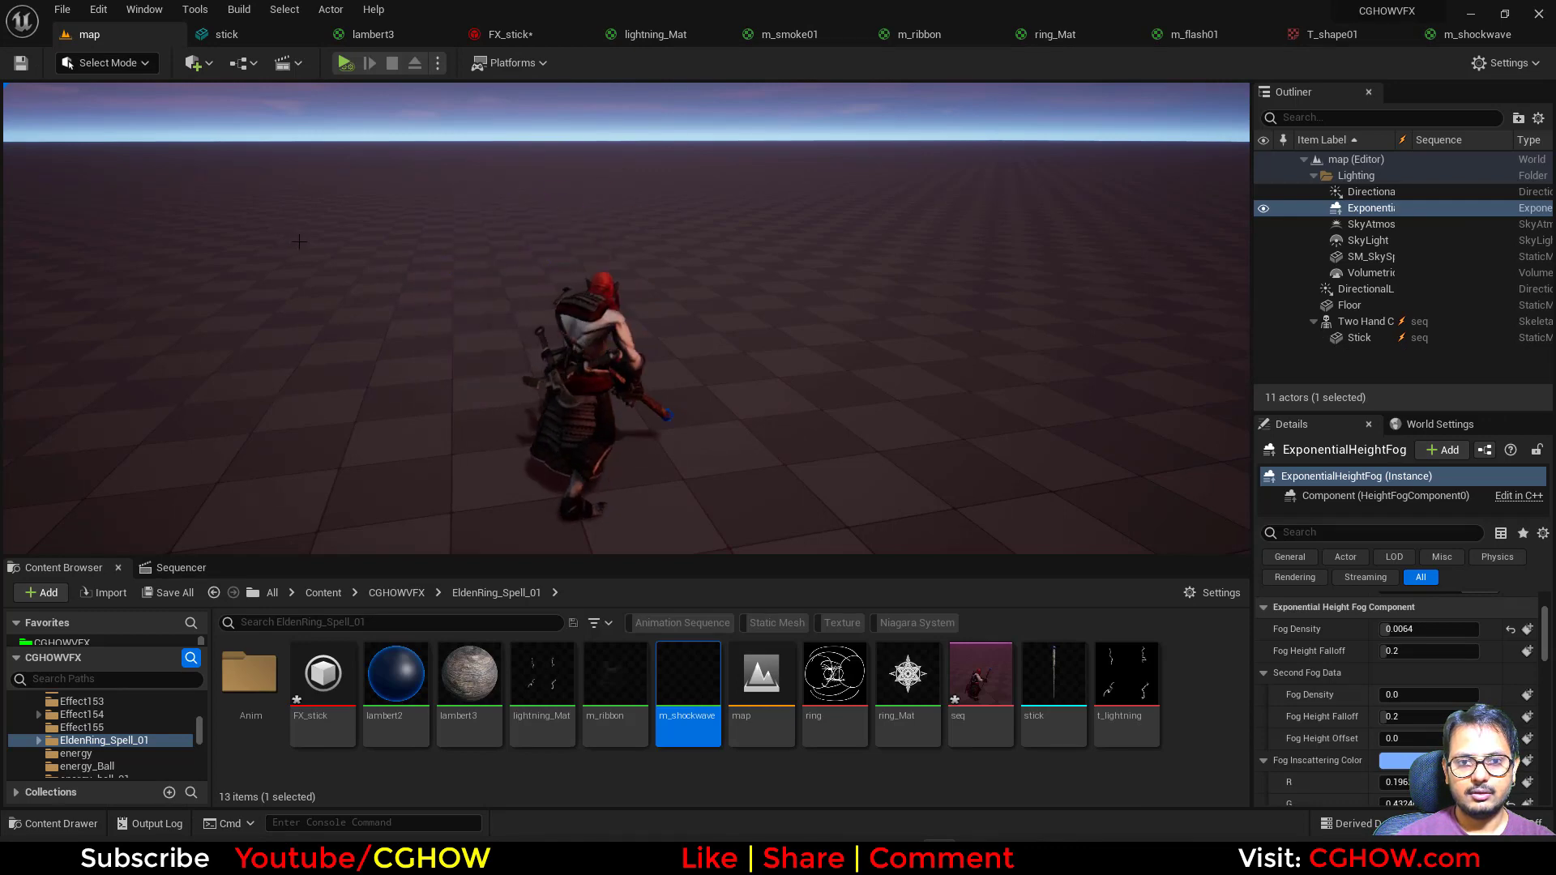
{"action": "left_click", "coordinate": [509, 34]}
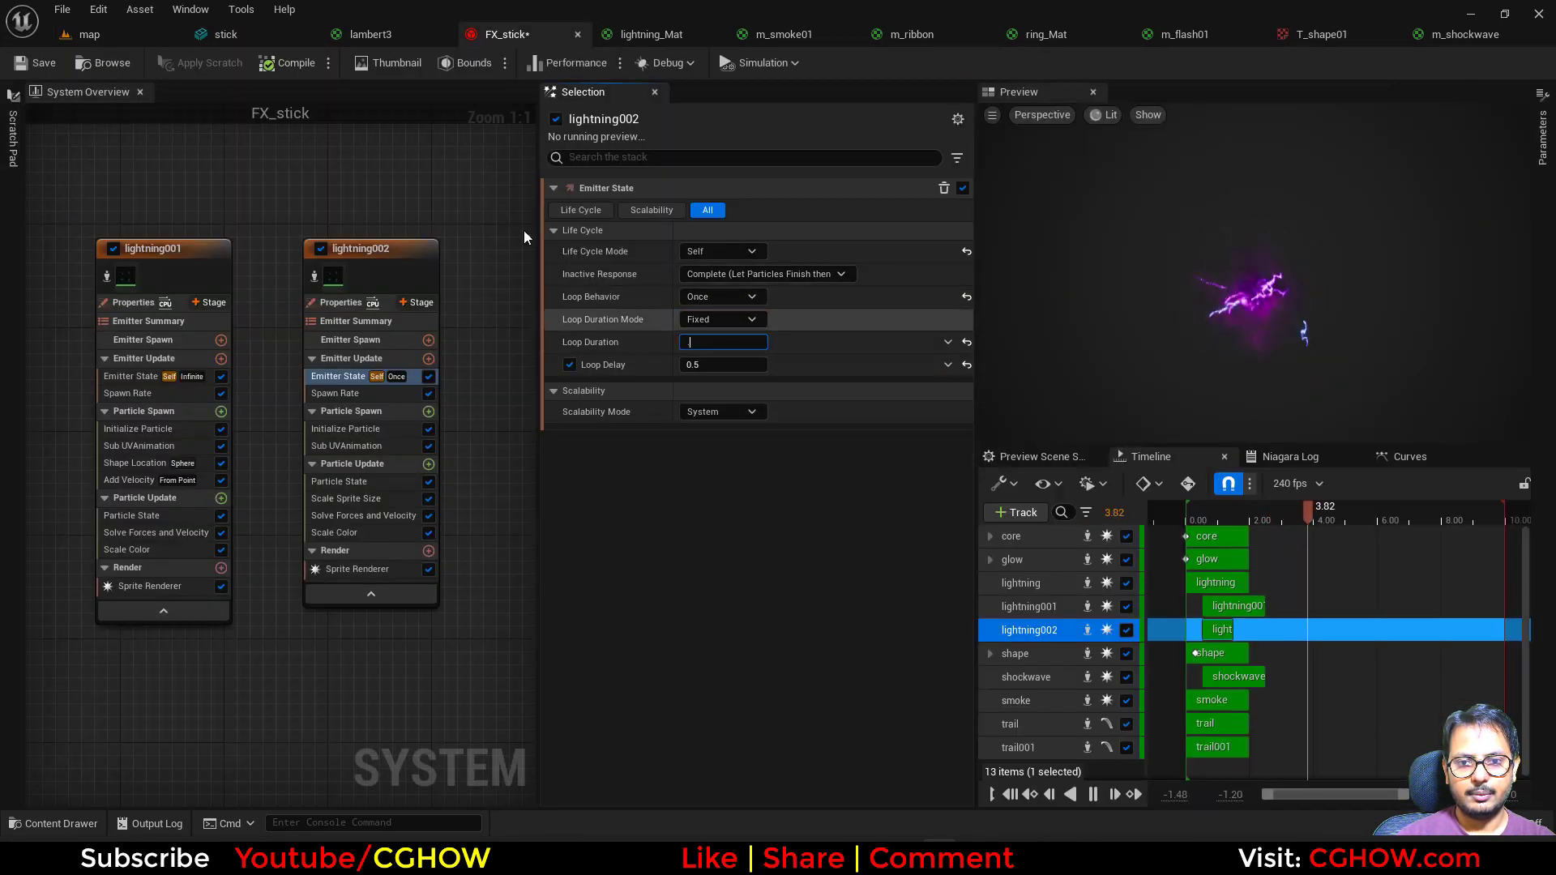
{"action": "left_click", "coordinate": [123, 39]}
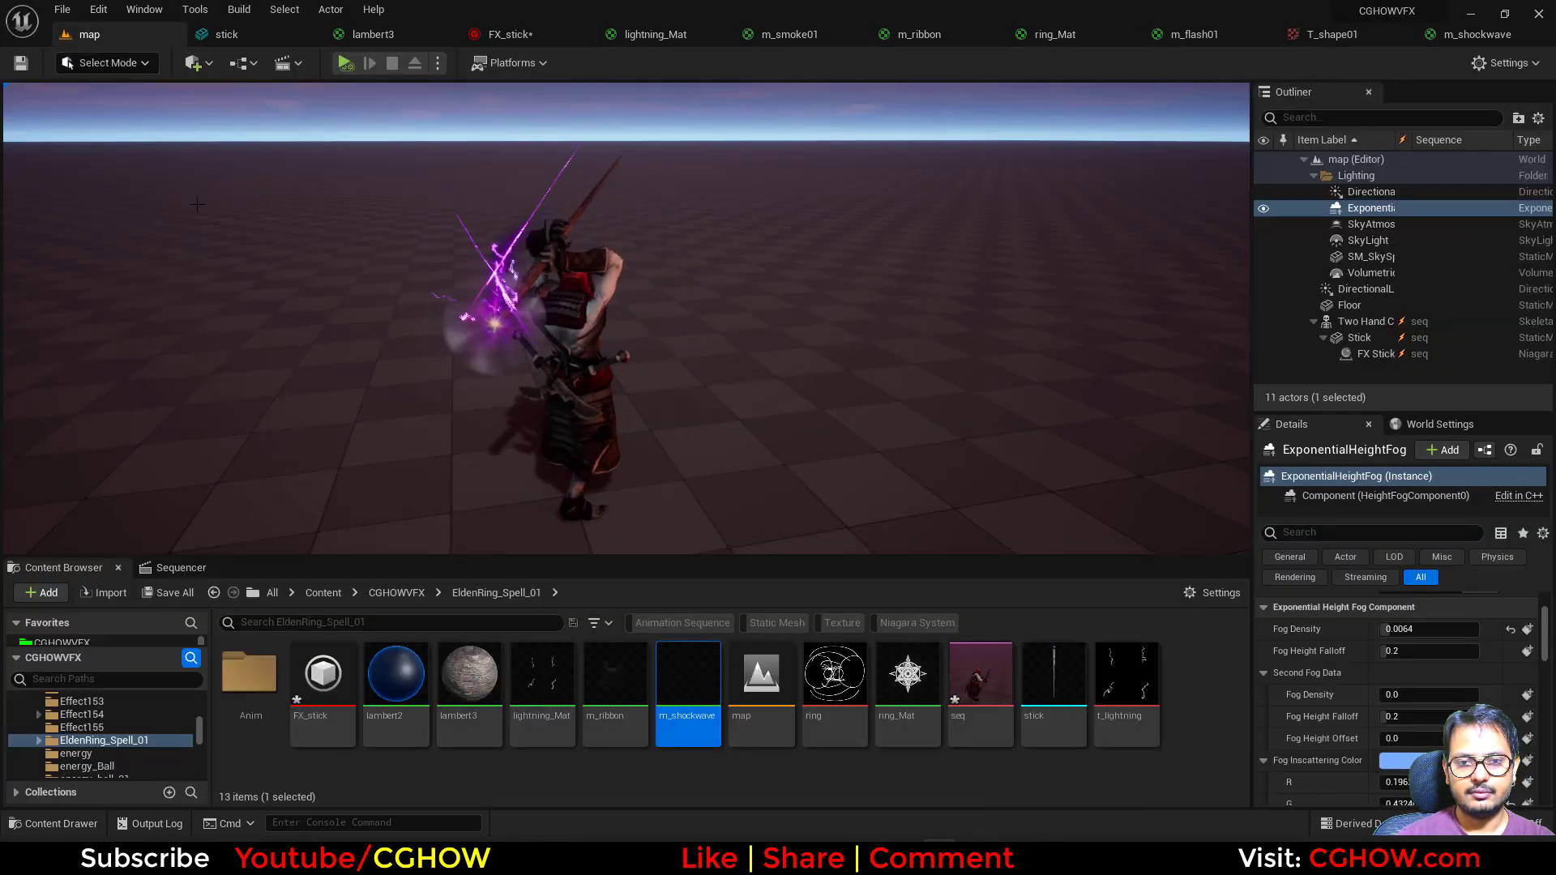
Isolate the lightning002 emitter and check it alone in the level
{"action": "left_click", "coordinate": [506, 35]}
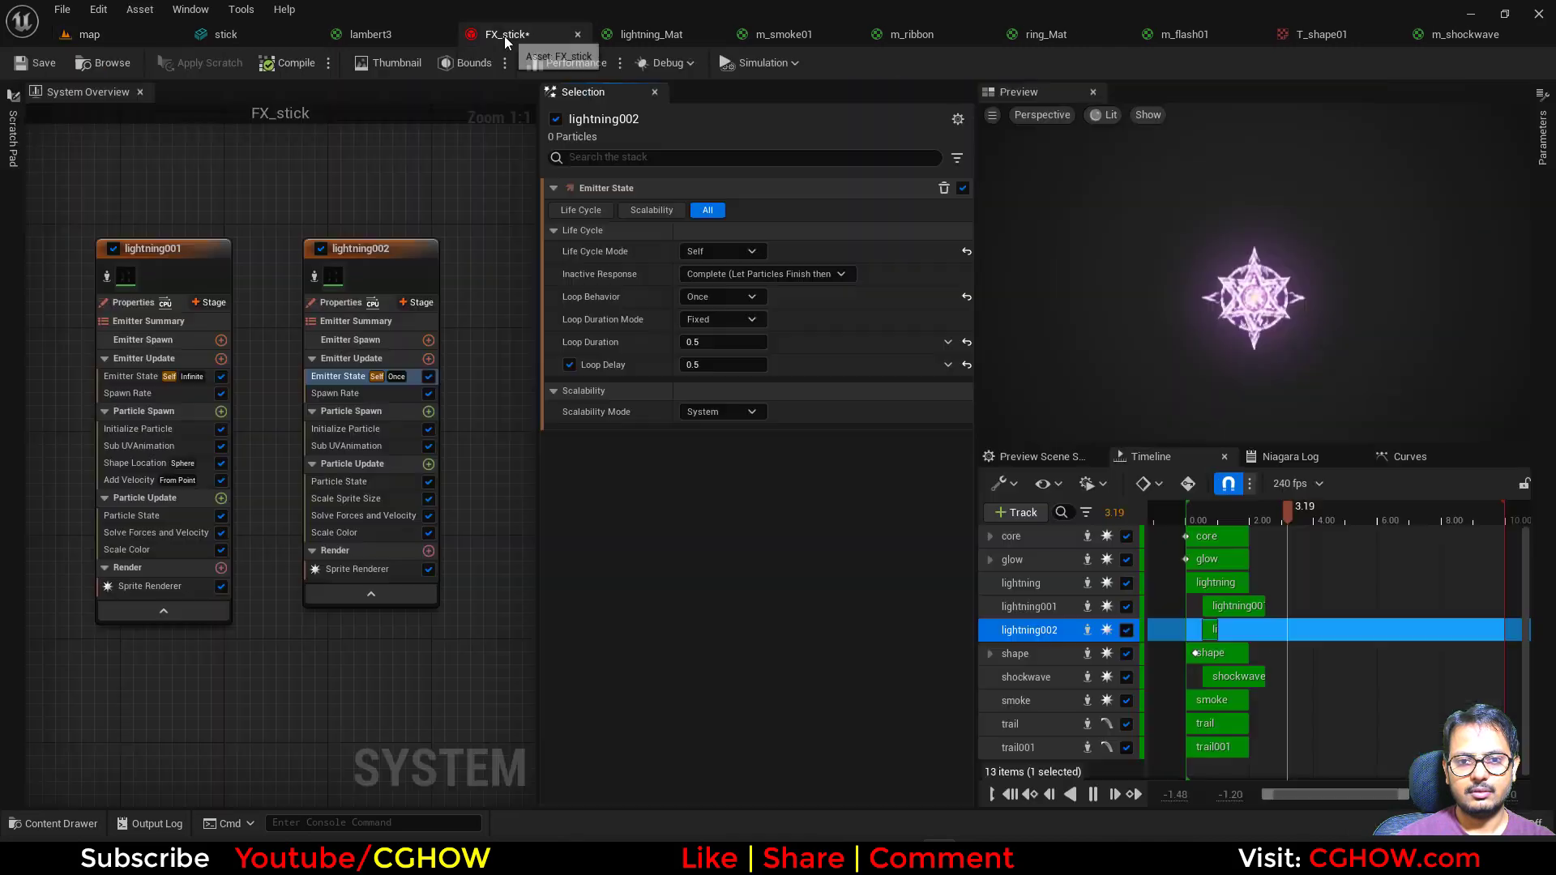
{"action": "left_click", "coordinate": [310, 275]}
{"action": "left_click", "coordinate": [123, 36]}
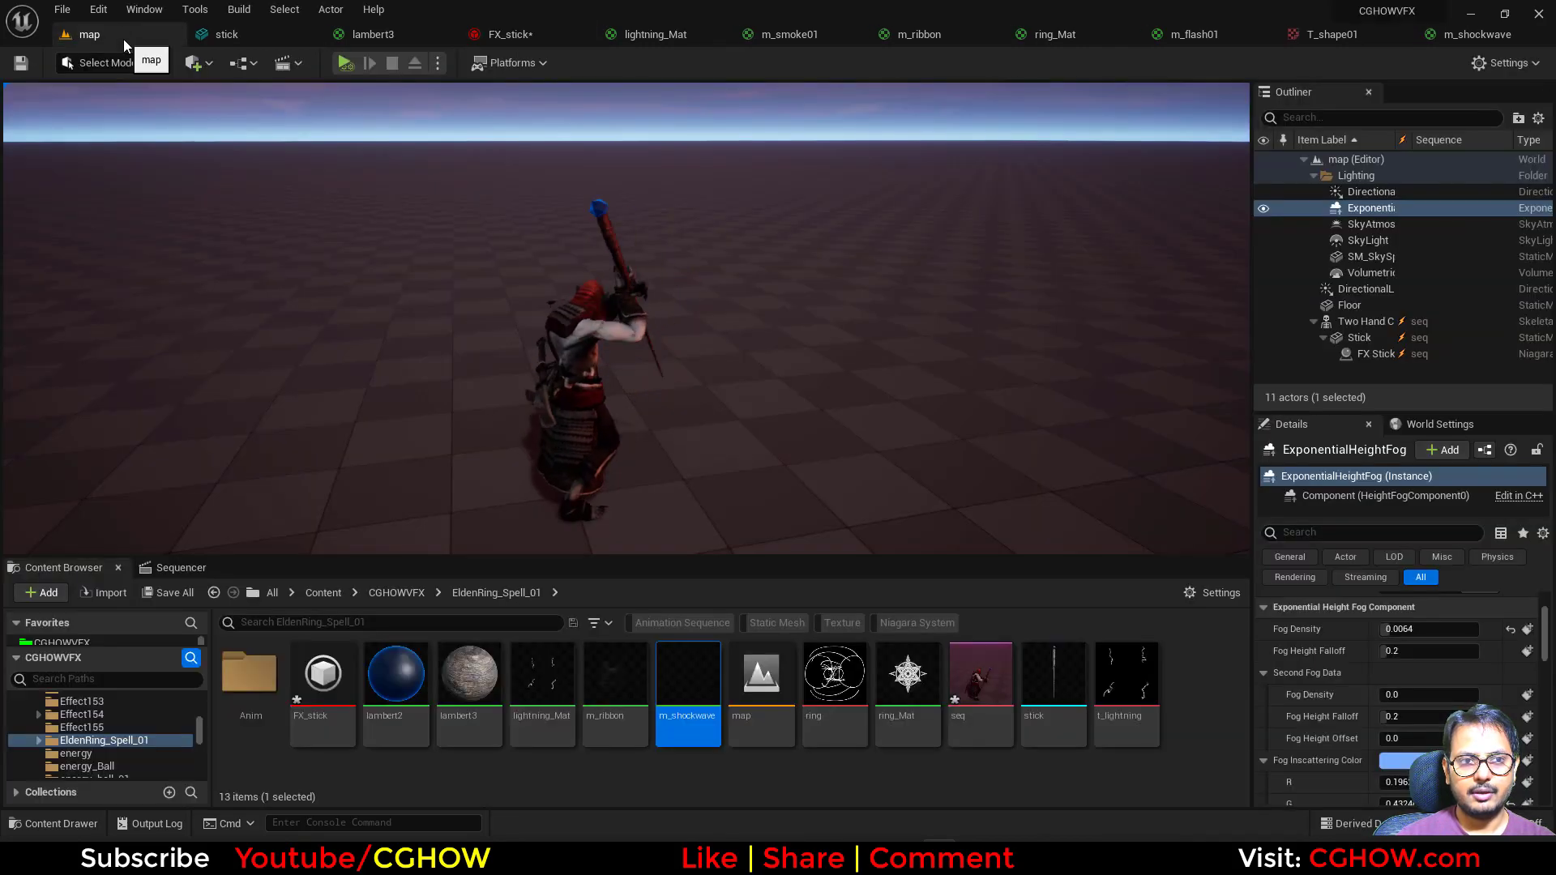
Enable Local Space in lightning002's emitter properties and check the isolated emitter in the level
{"action": "left_click", "coordinate": [508, 35]}
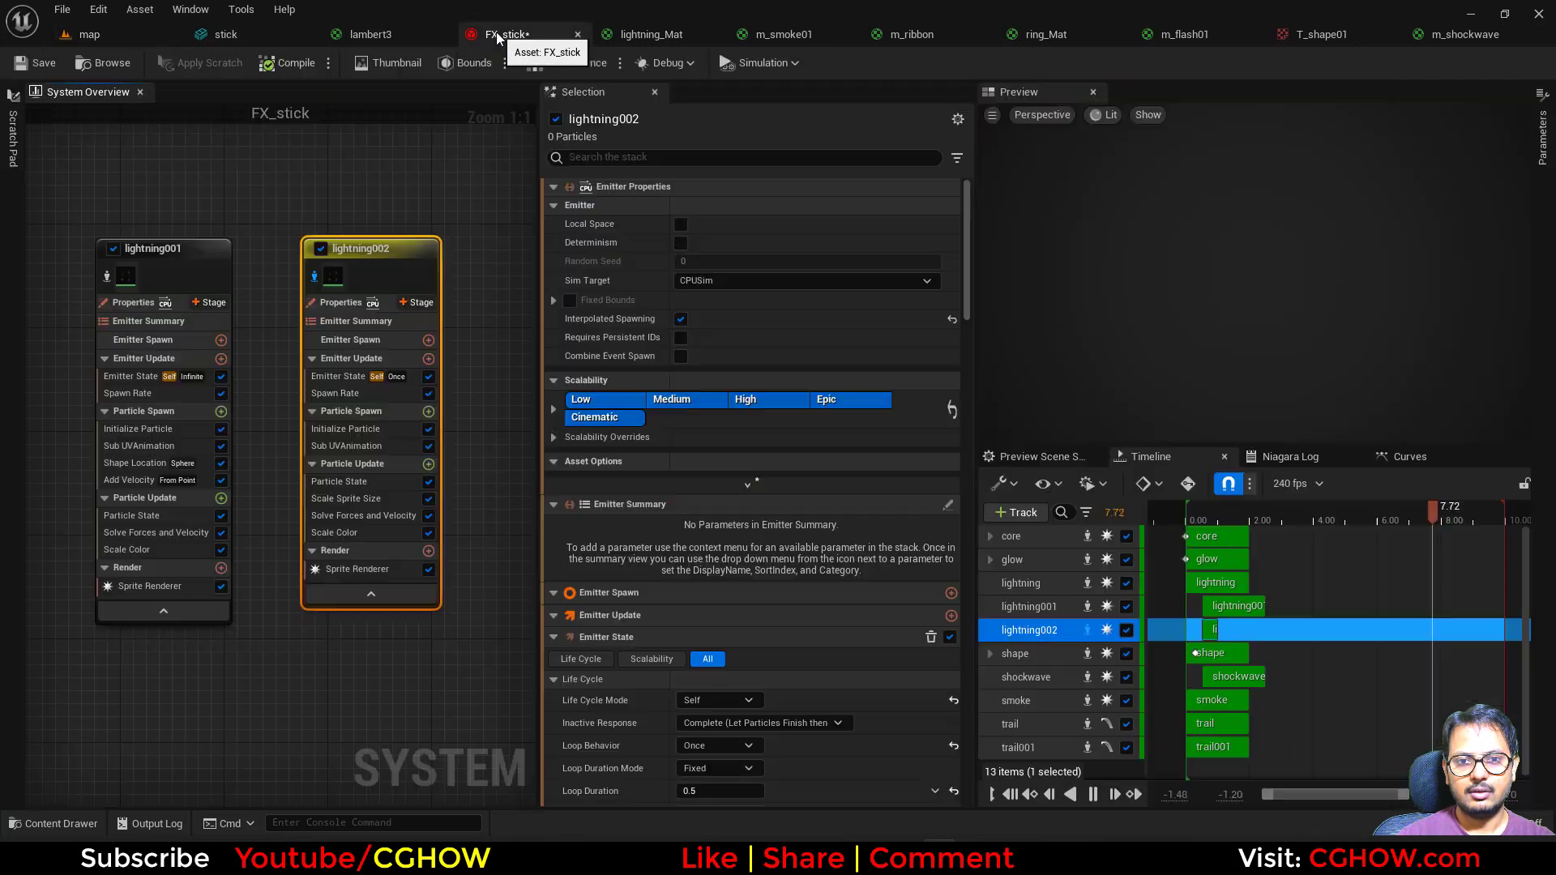
{"action": "left_click", "coordinate": [341, 302]}
{"action": "left_click", "coordinate": [684, 223]}
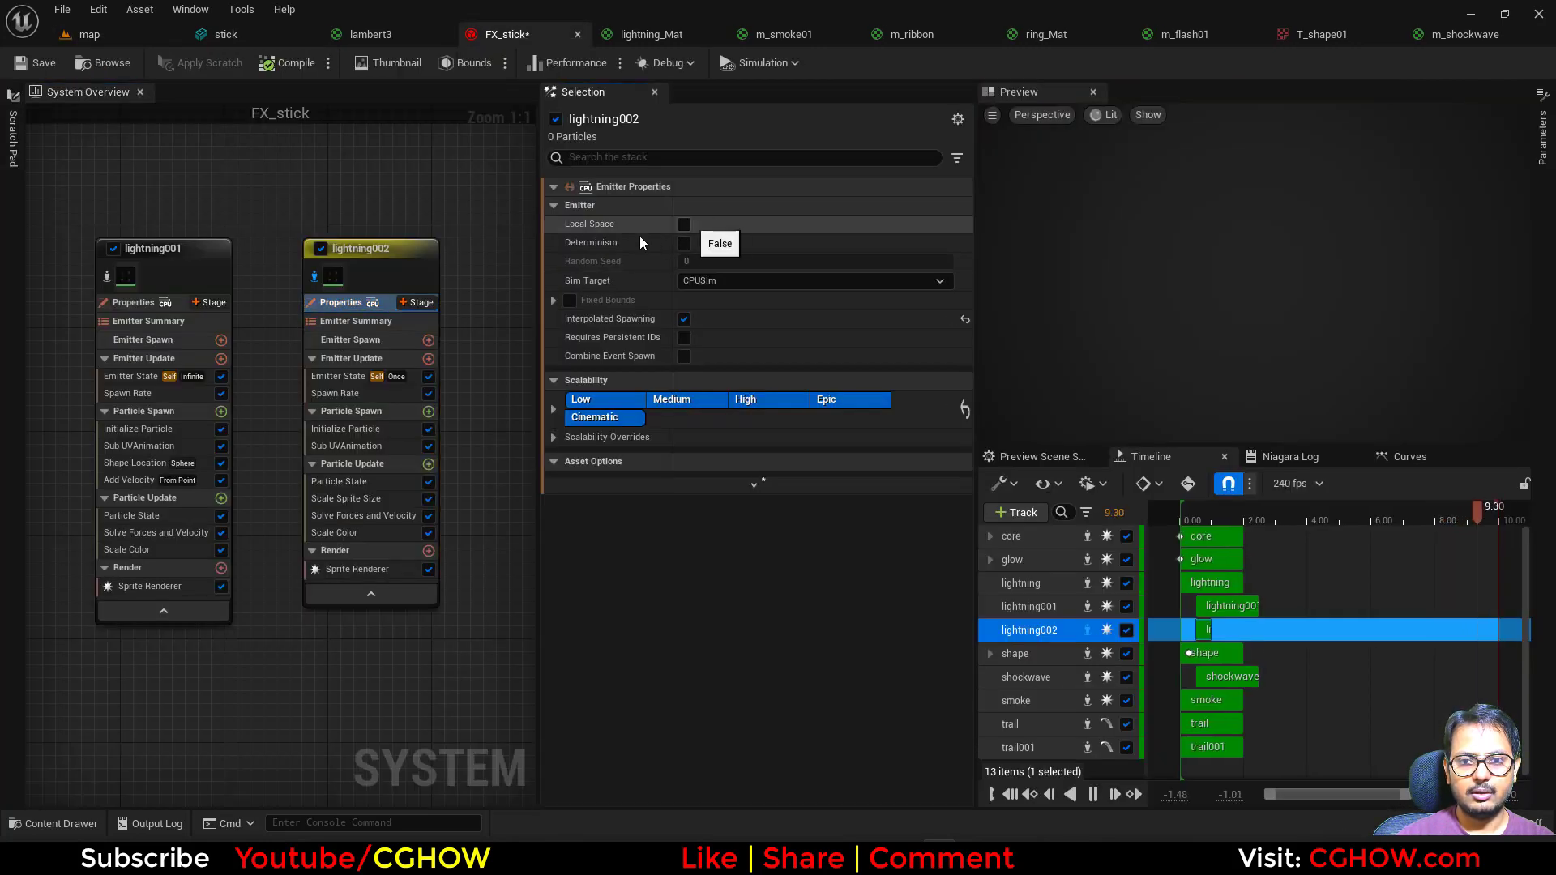
{"action": "left_click", "coordinate": [89, 34]}
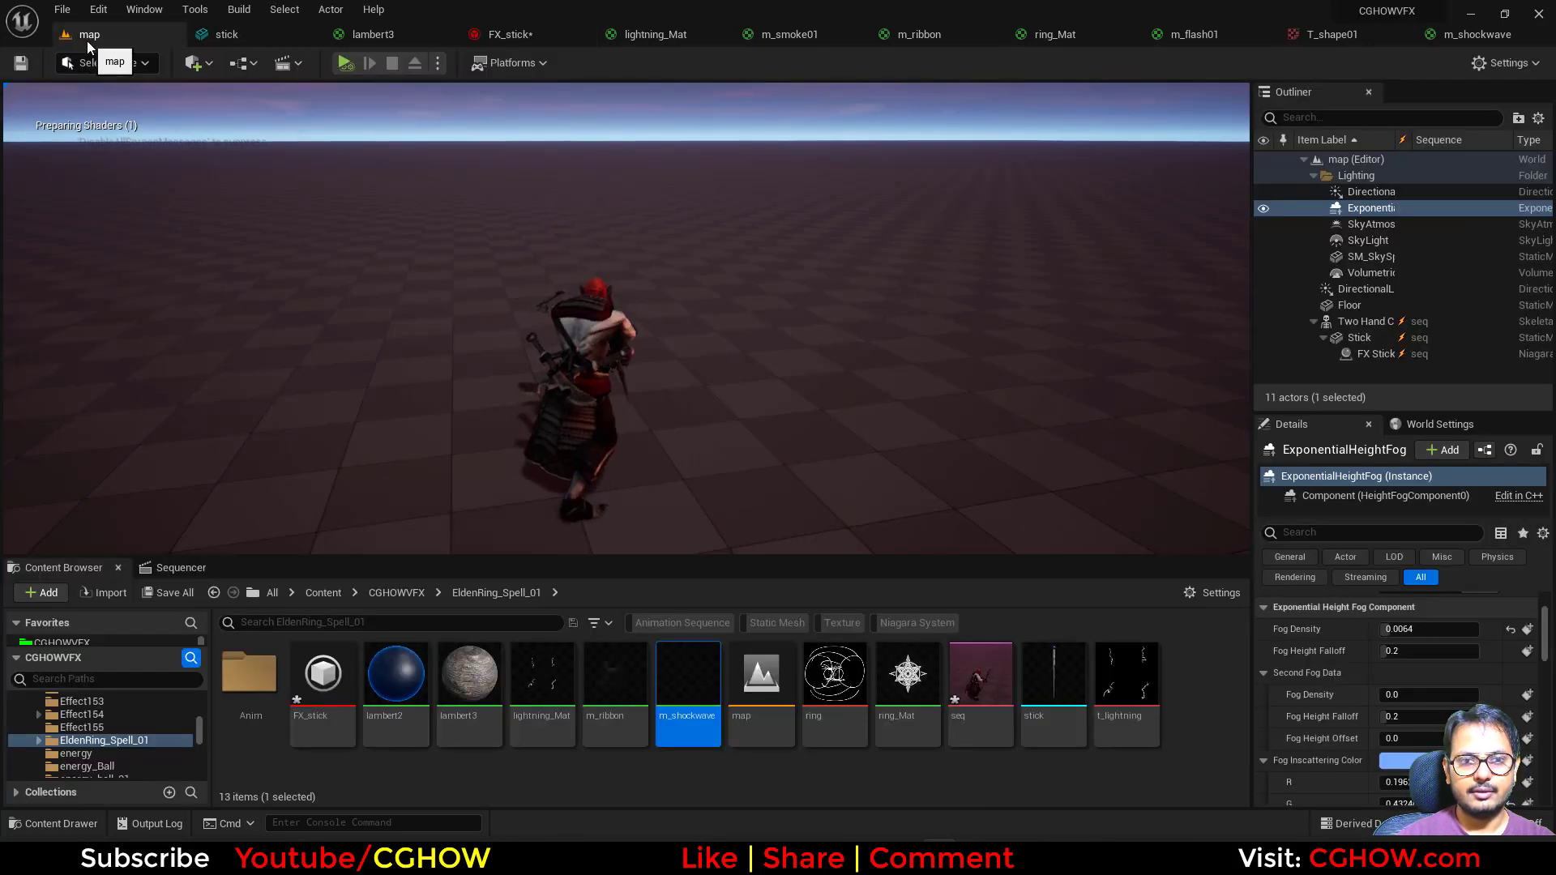
Set the maximum sprite size X of the lightning002 emitter in FX_stick to 50 and check the effect in the map level
{"action": "left_click", "coordinate": [505, 34]}
{"action": "left_click", "coordinate": [345, 429]}
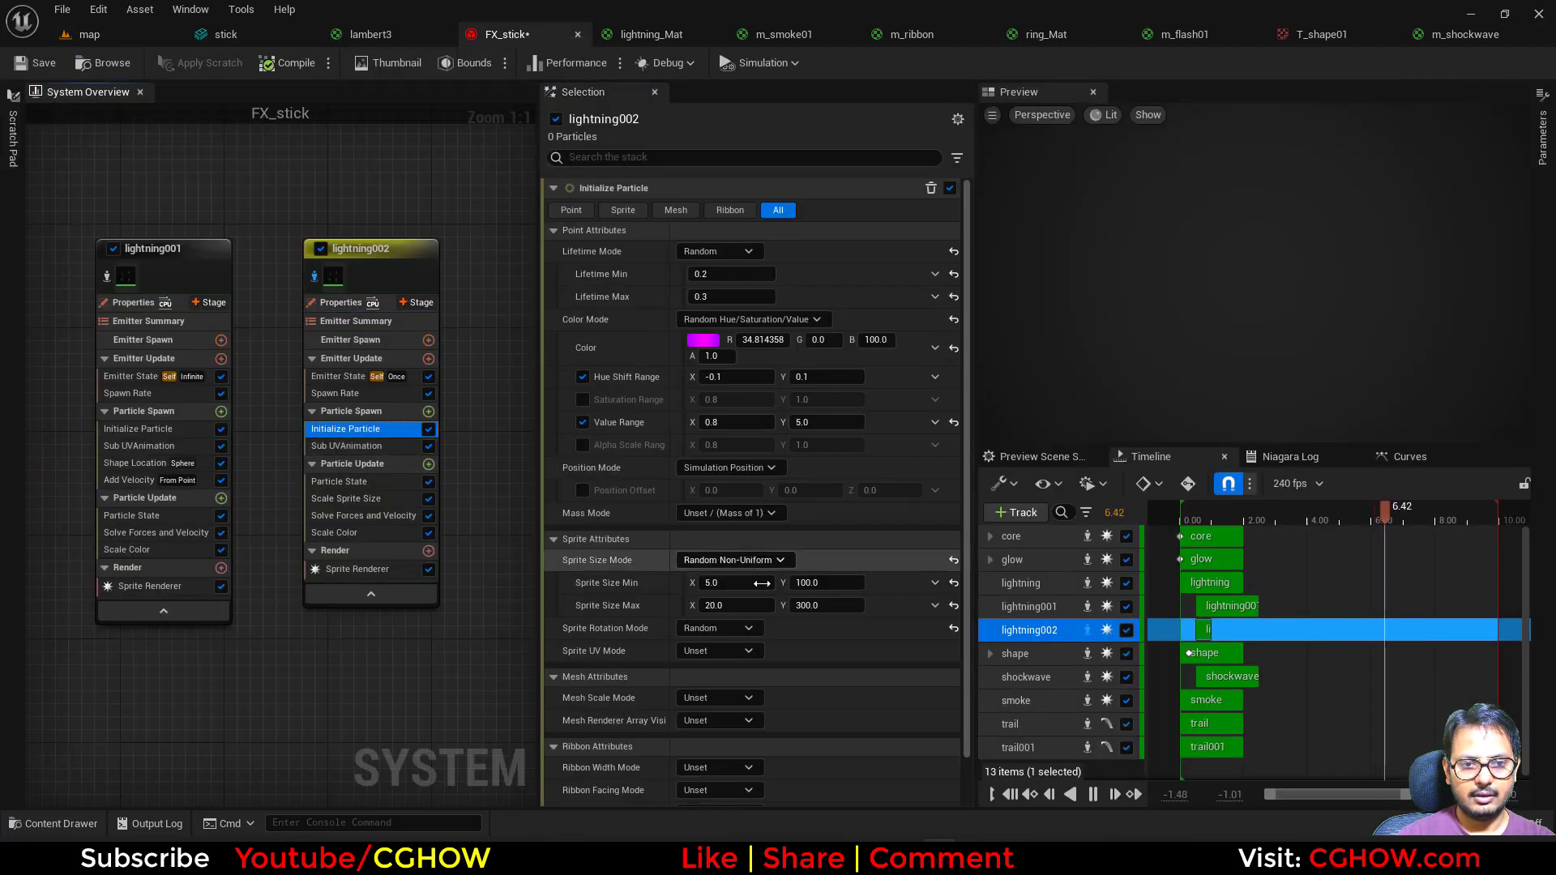
{"action": "left_click", "coordinate": [746, 606]}
{"action": "type", "text": "50"}
{"action": "key", "text": "Return"}
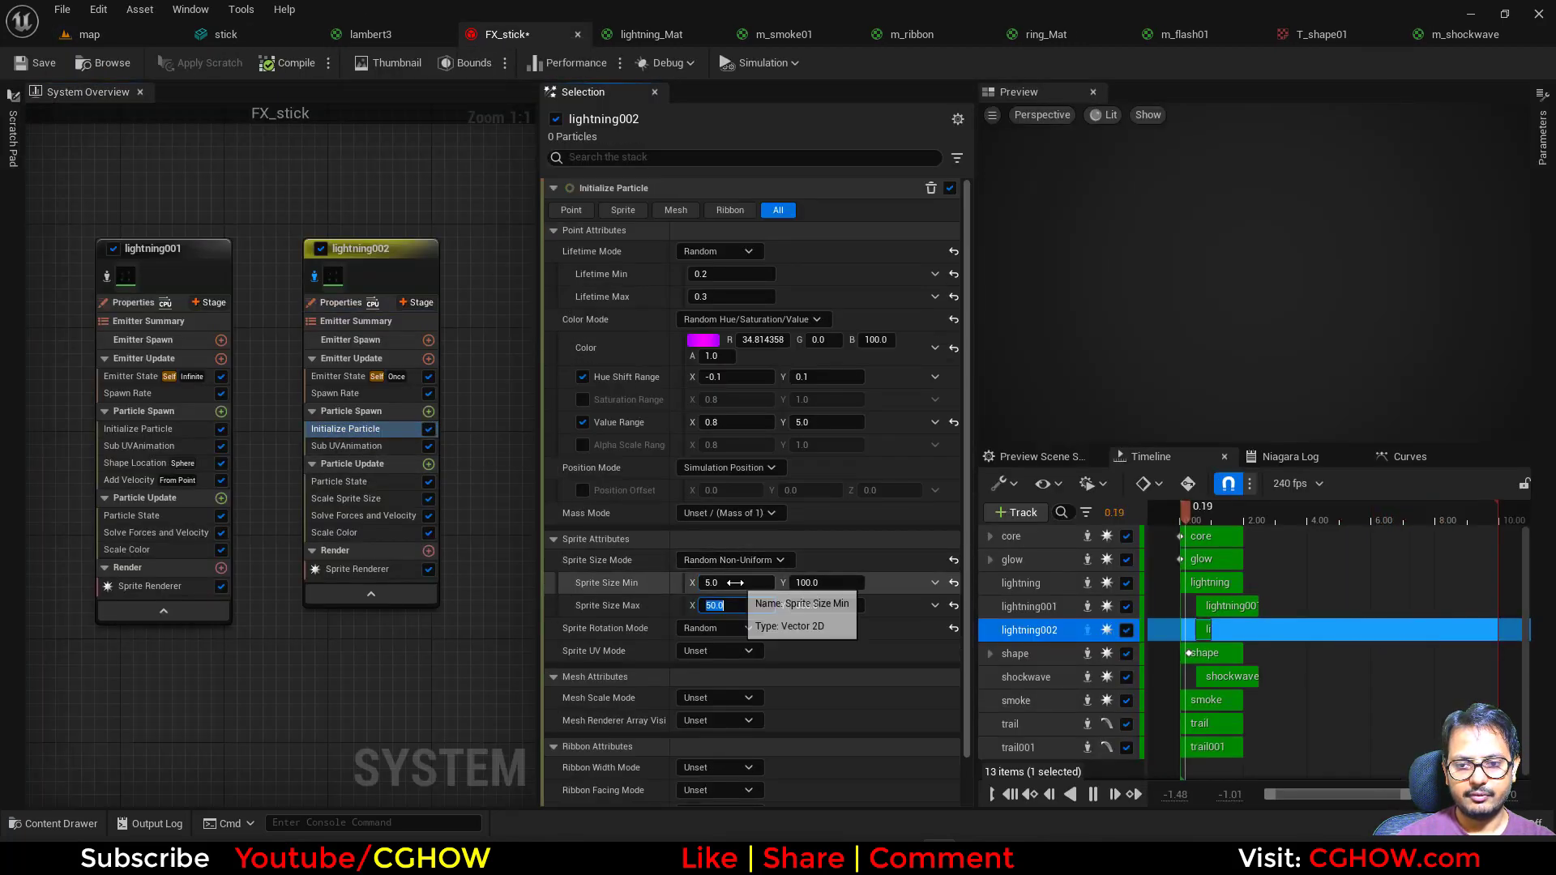
{"action": "left_click", "coordinate": [128, 35]}
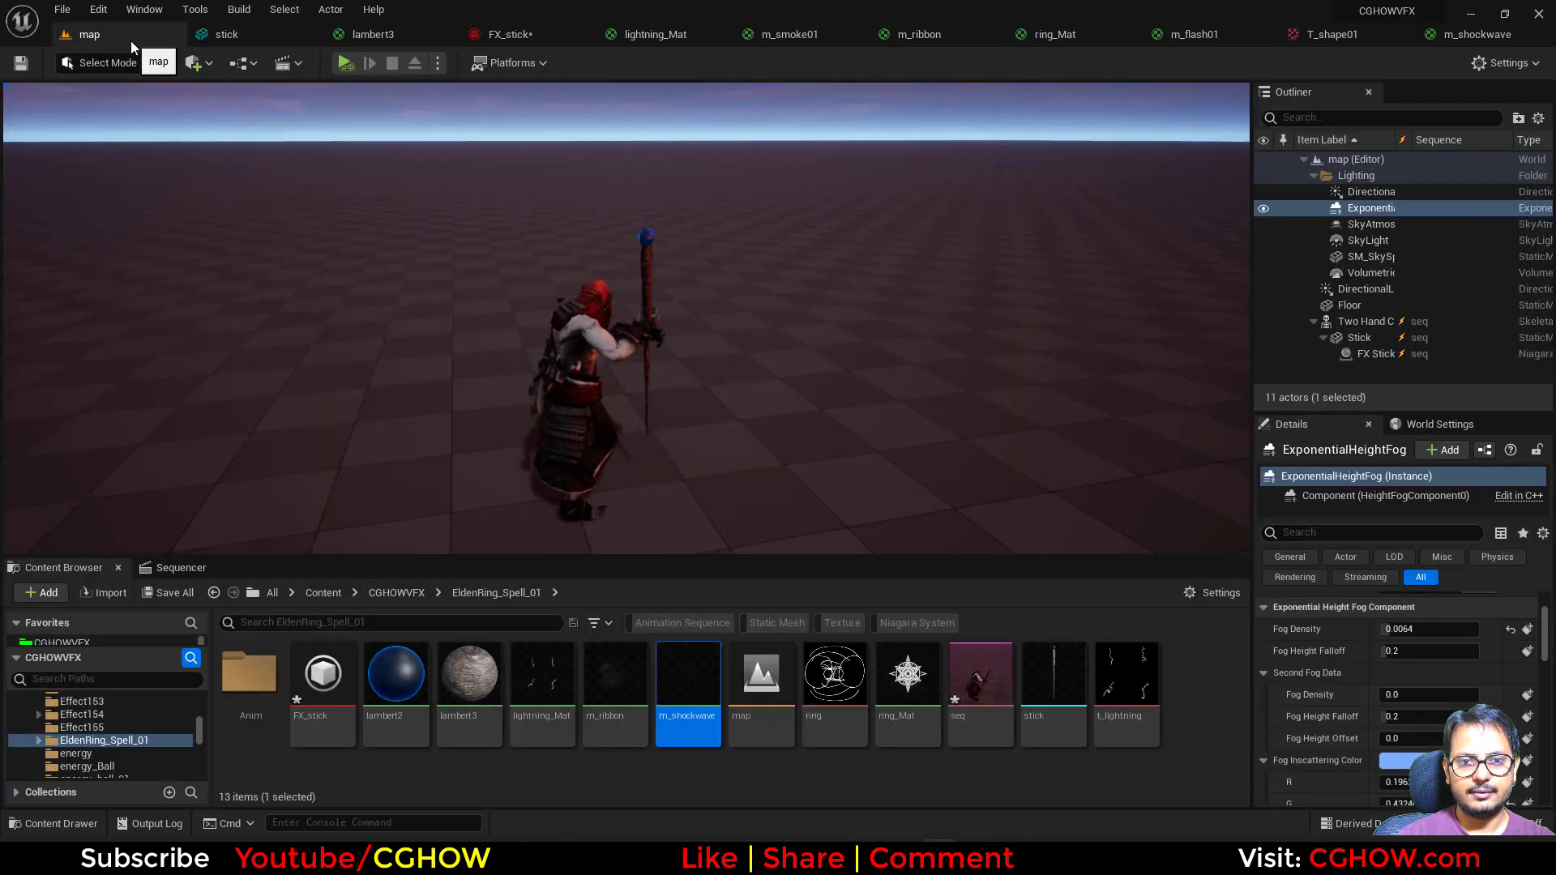
{"action": "left_click", "coordinate": [509, 35]}
{"action": "left_click", "coordinate": [89, 34]}
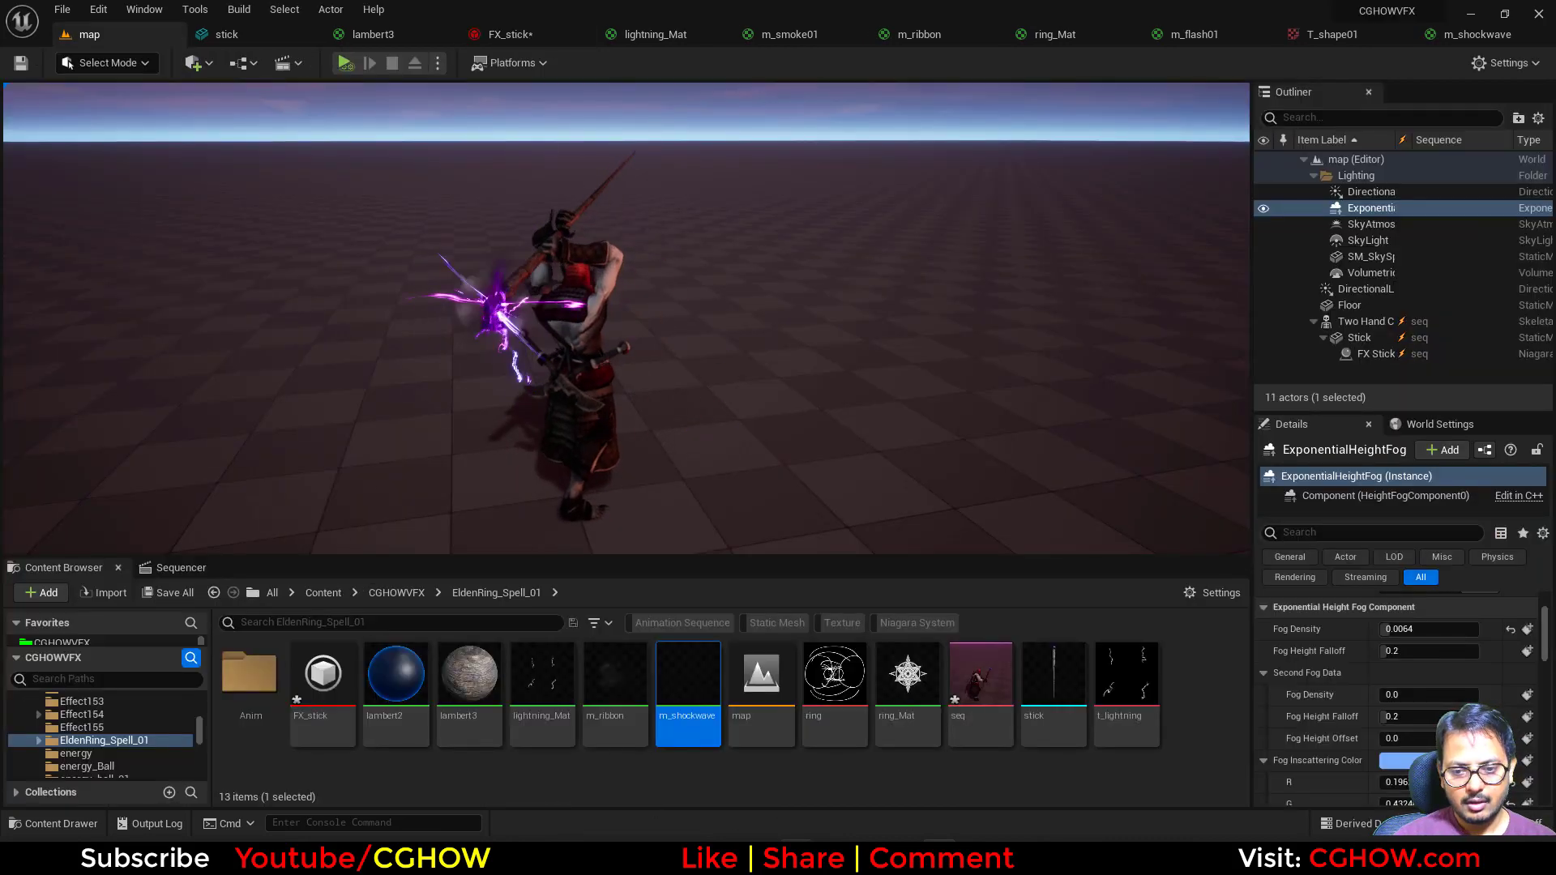
Switch to the Elden Ring spell video in the browser and examine the staff flash and dark projectile frame by frame
{"action": "key", "text": "alt+Tab"}
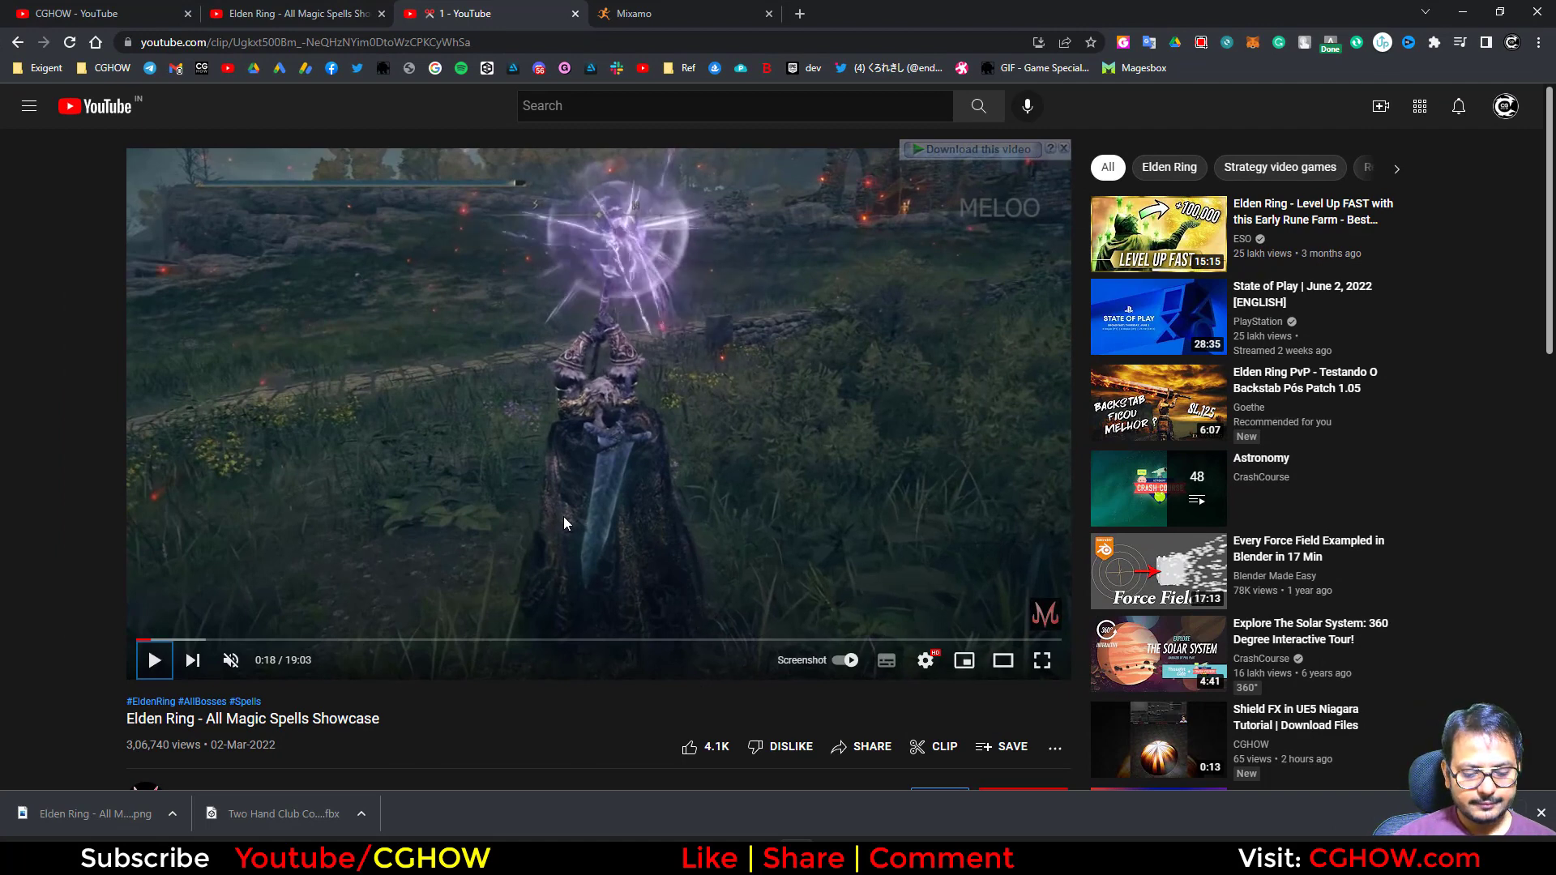
{"action": "key", "text": "period"}
{"action": "key", "text": "period"}
{"action": "key", "text": "period"}
{"action": "key", "text": "period"}
{"action": "key", "text": "period"}
{"action": "key", "text": "period"}
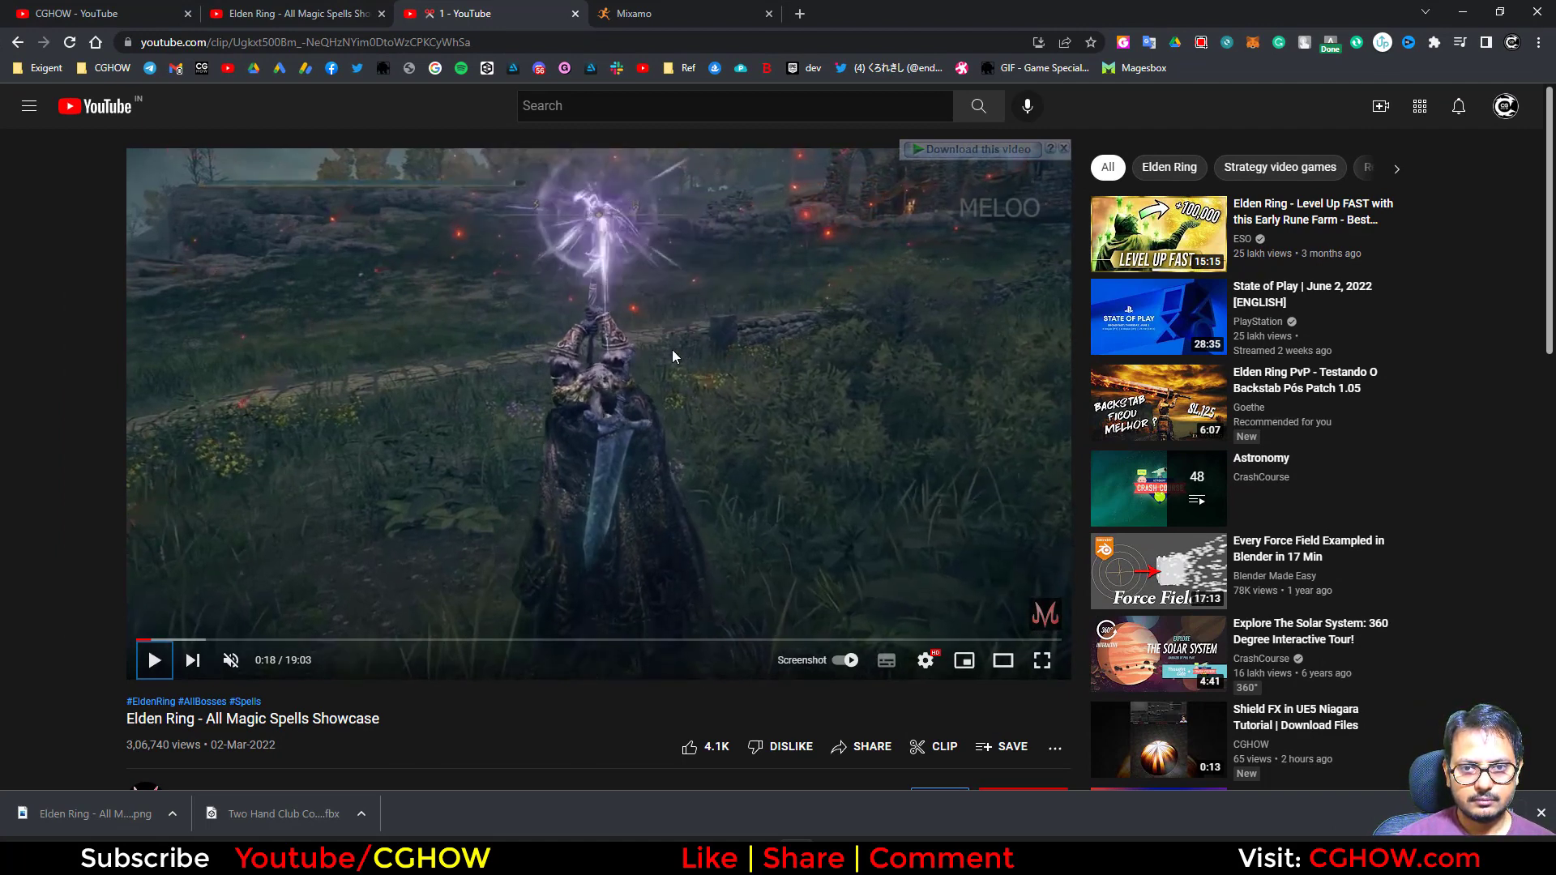
{"action": "key", "text": "period"}
{"action": "key", "text": "period"}
{"action": "key", "text": "period"}
{"action": "key", "text": "period"}
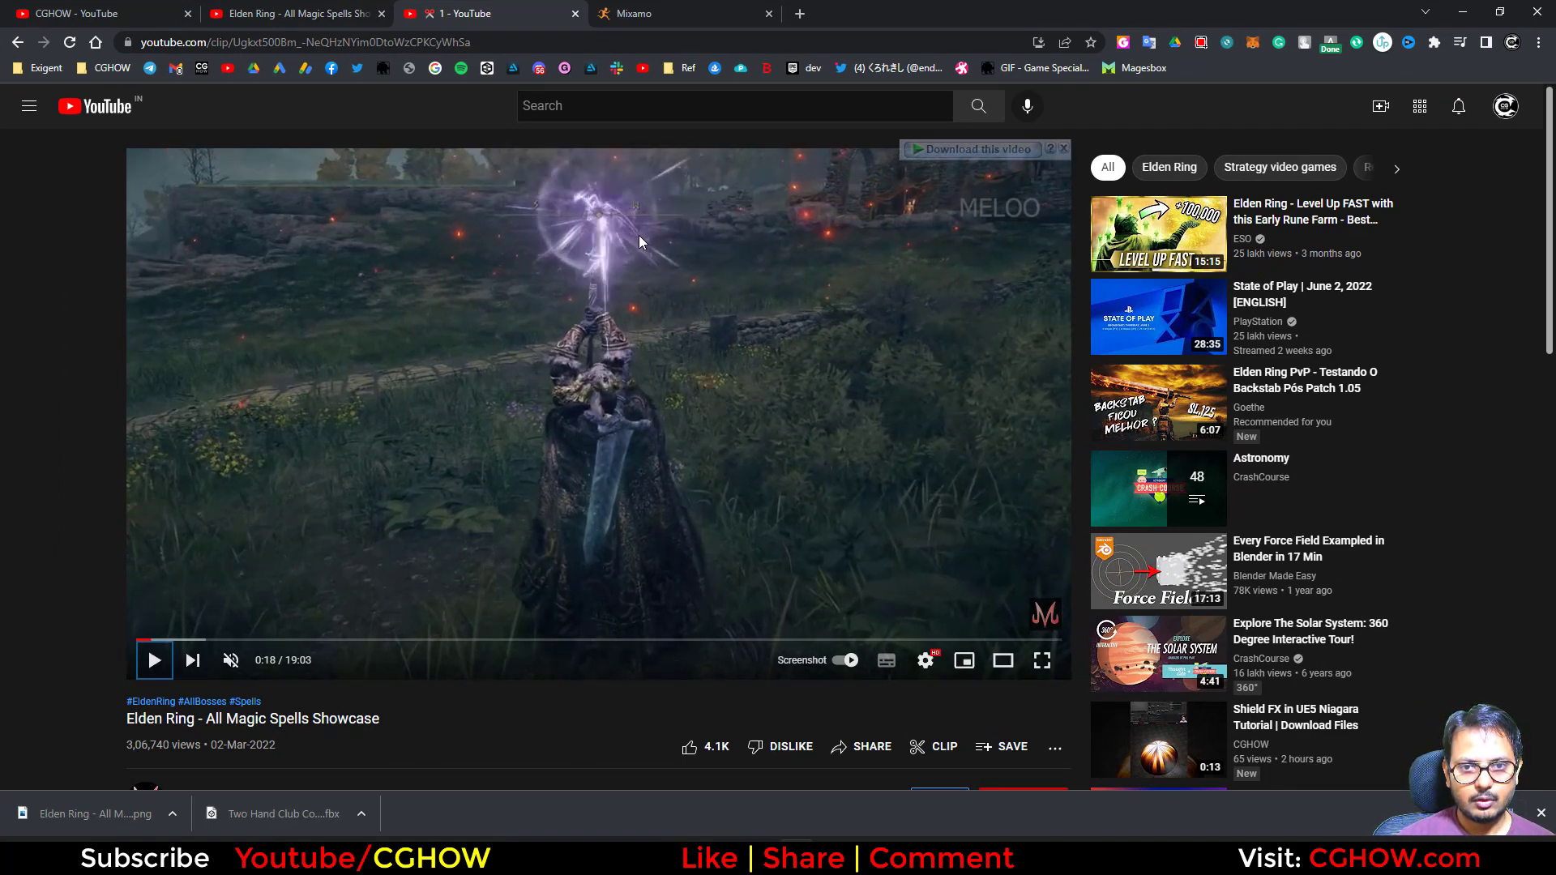
{"action": "key", "text": "period"}
{"action": "key", "text": "period"}
{"action": "key", "text": "period"}
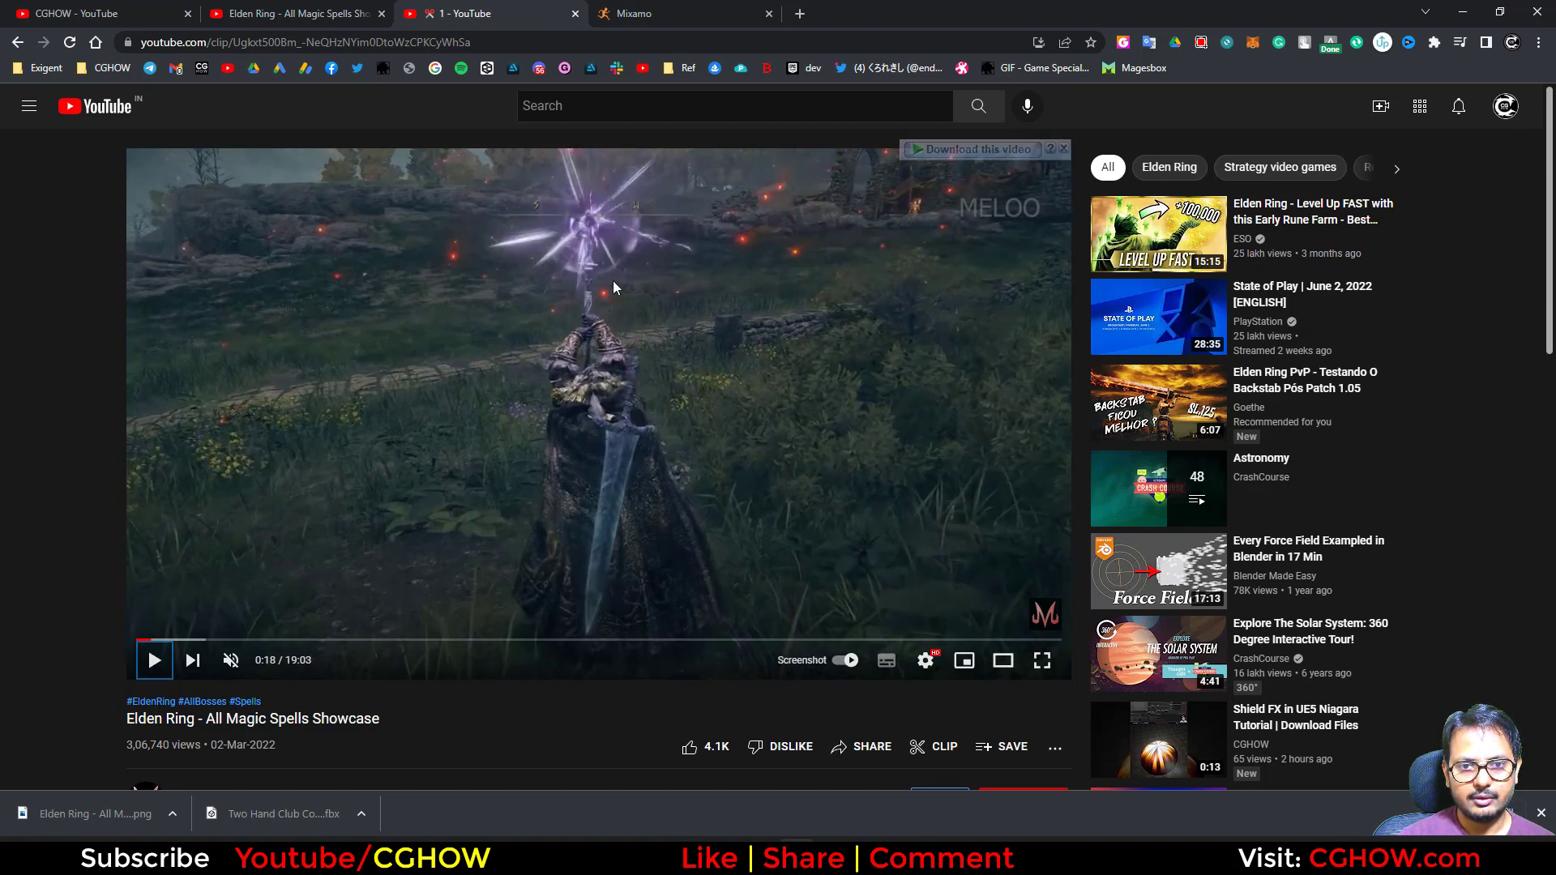
{"action": "key", "text": "period"}
{"action": "key", "text": "period"}
{"action": "key", "text": "period"}
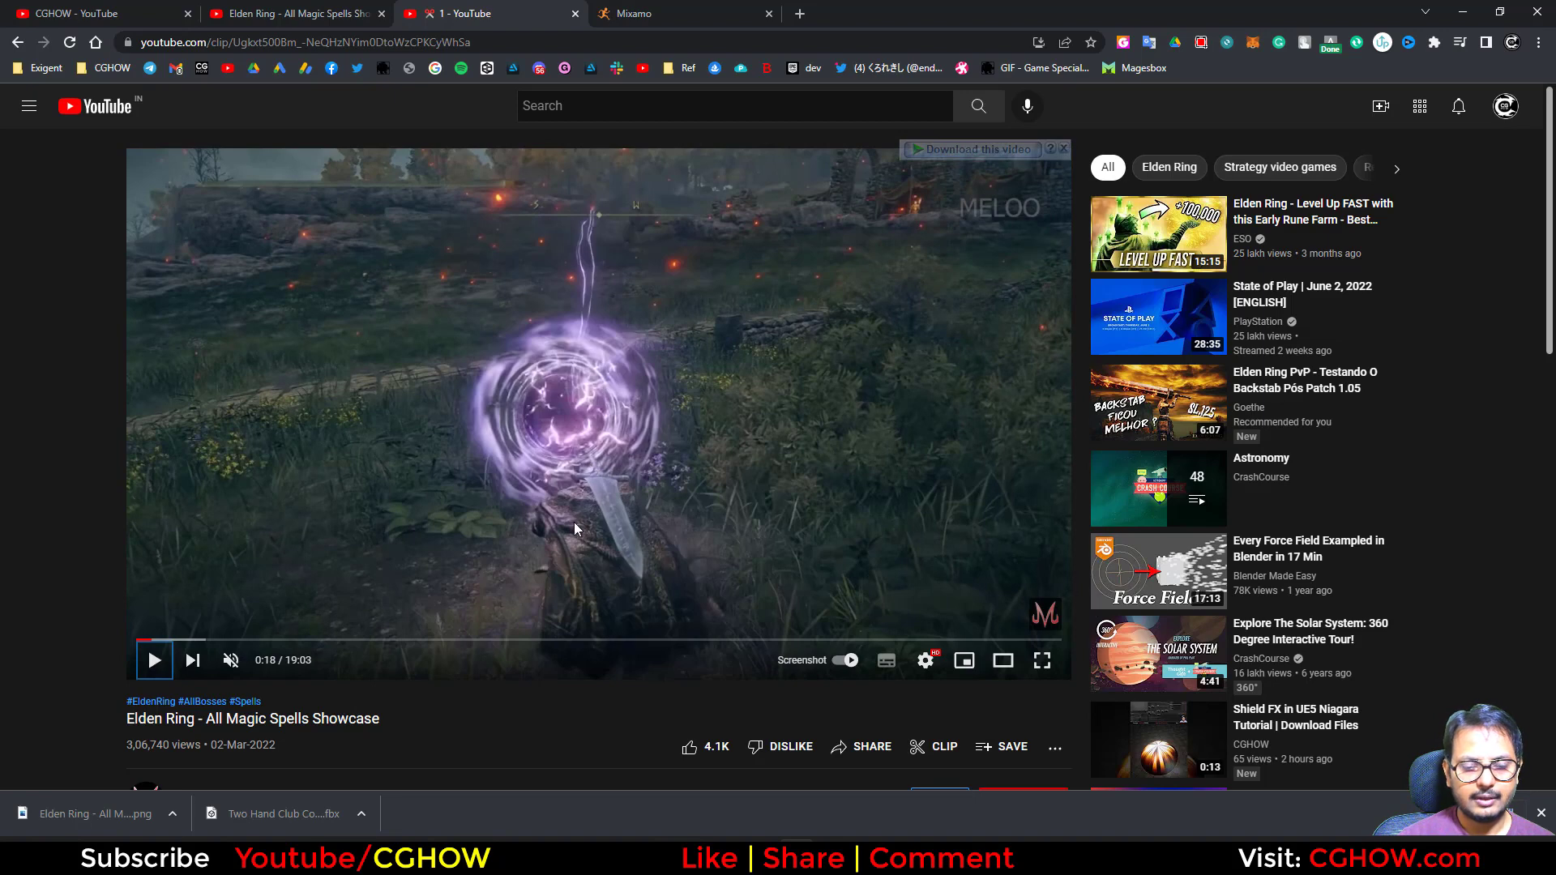
{"action": "key", "text": "period"}
{"action": "key", "text": "period"}
{"action": "key", "text": "period"}
{"action": "key", "text": "period"}
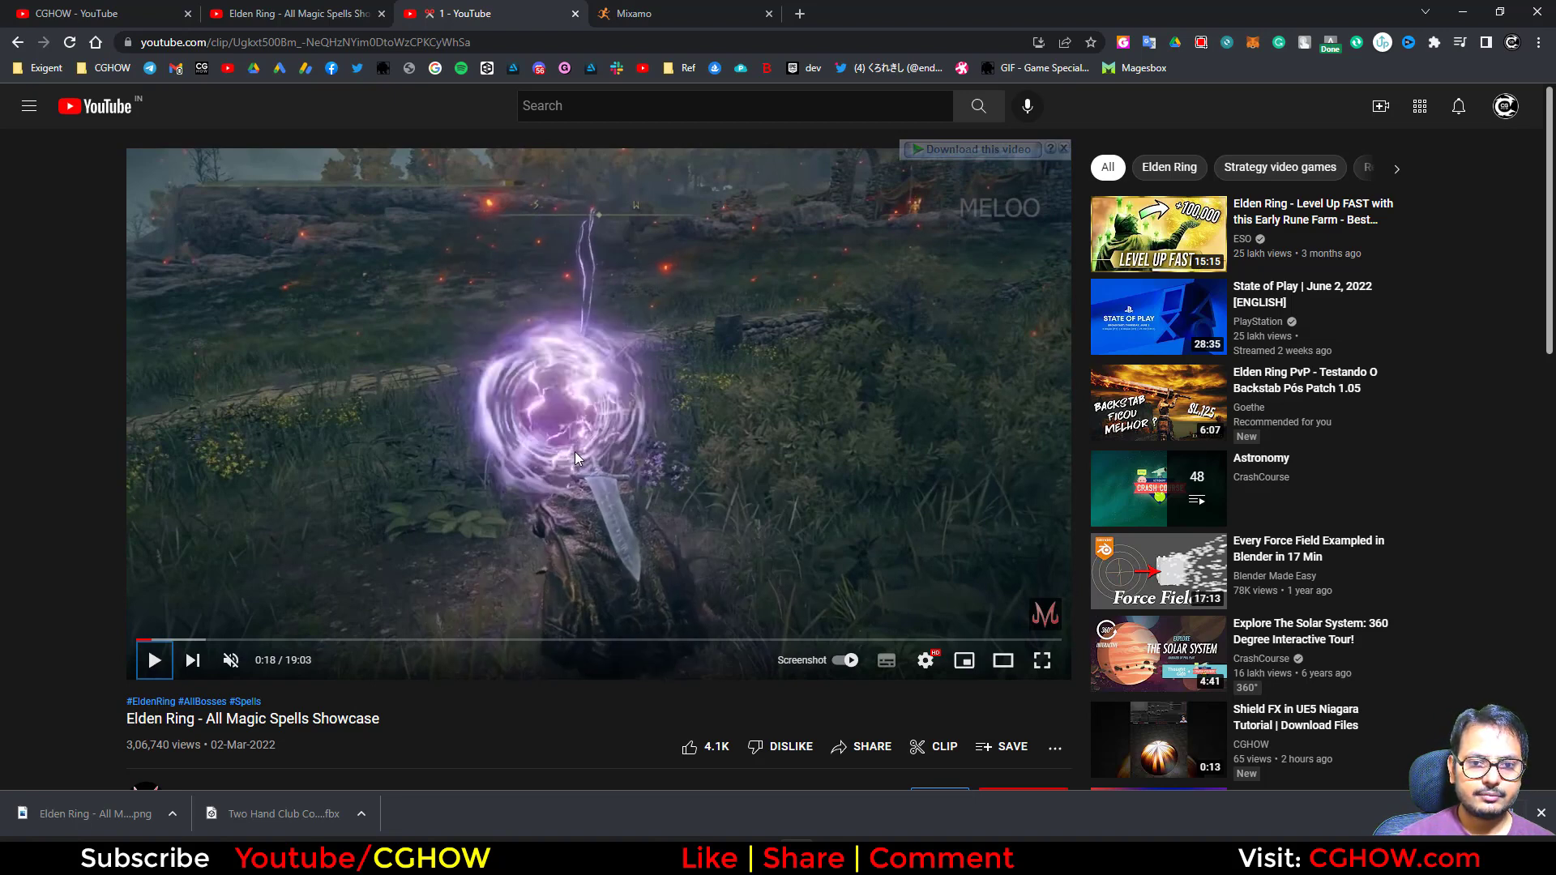
{"action": "key", "text": "period"}
{"action": "key", "text": "period"}
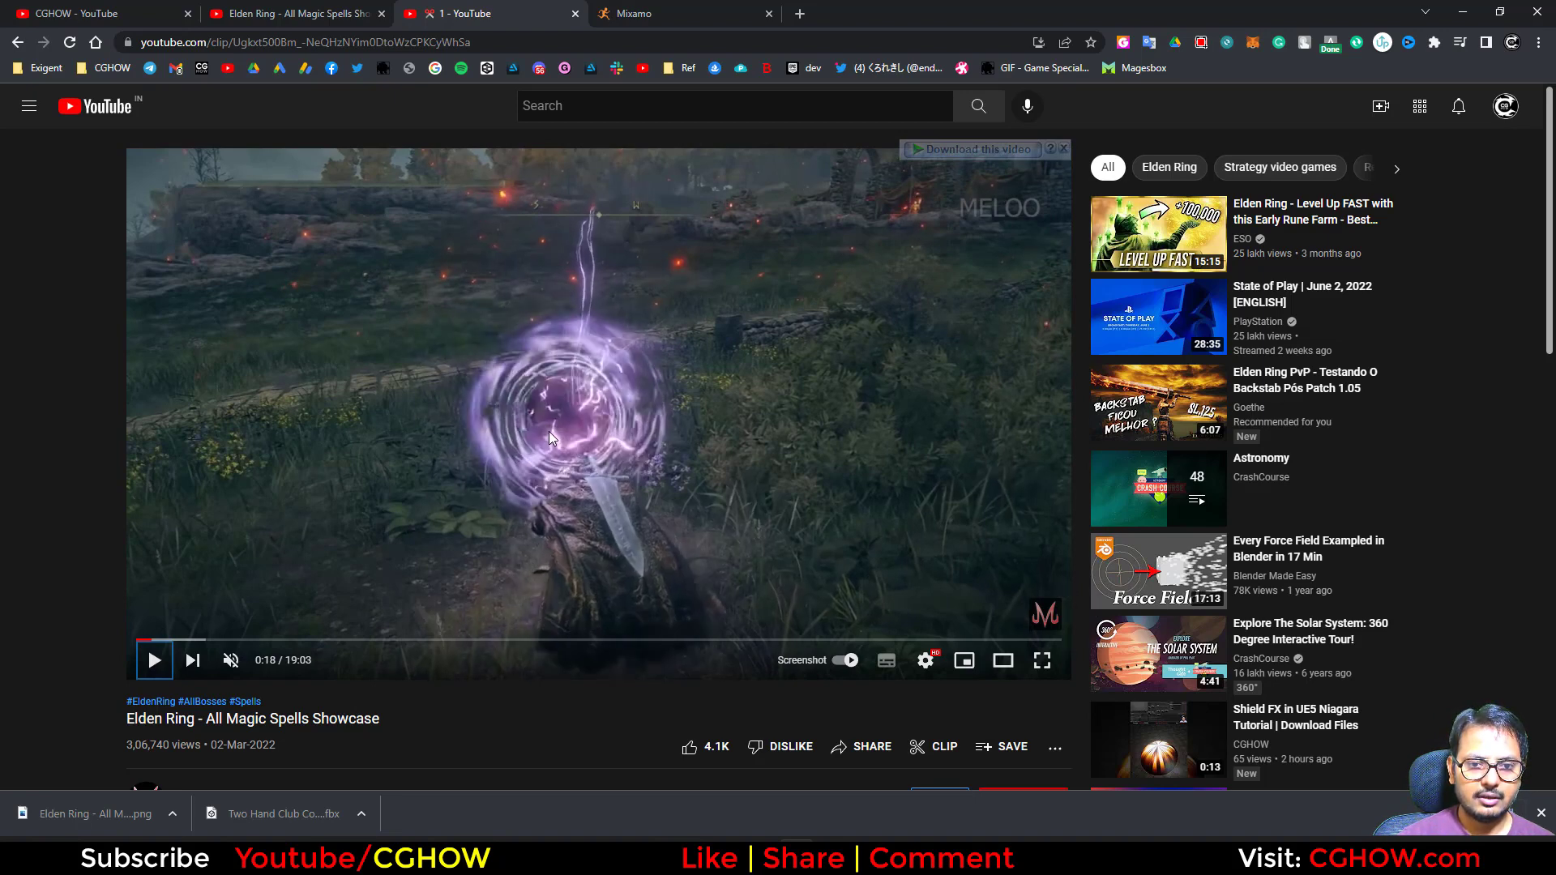
{"action": "key", "text": "period"}
{"action": "key", "text": "period"}
{"action": "key", "text": "period"}
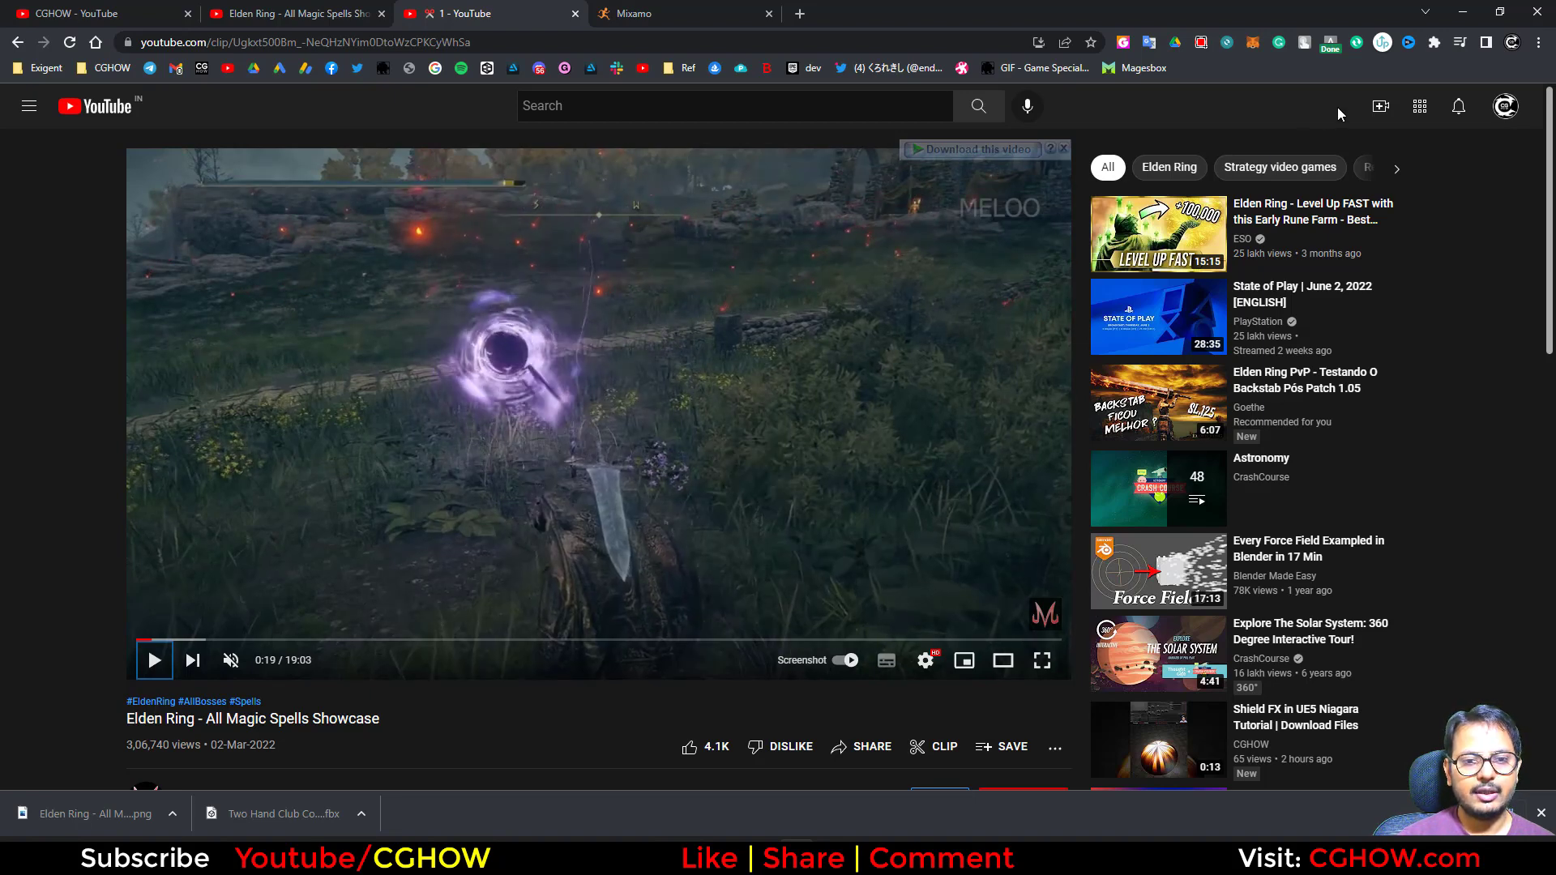
{"action": "key", "text": "period"}
{"action": "key", "text": "period"}
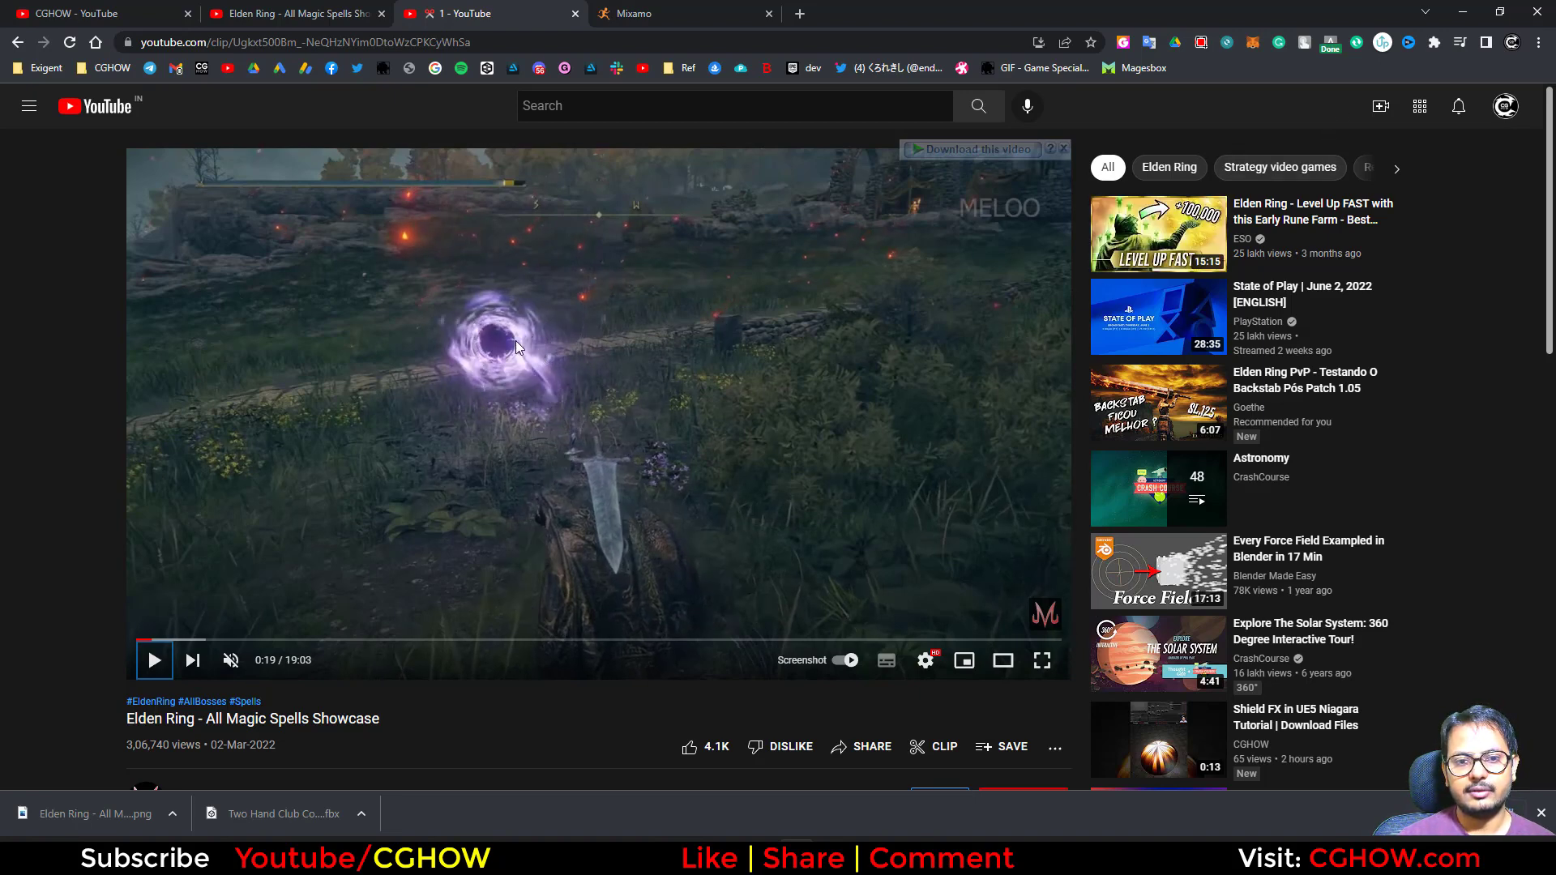
Return to the Unreal Editor and save the modified FX_stick and seq assets
{"action": "left_click", "coordinate": [1458, 10]}
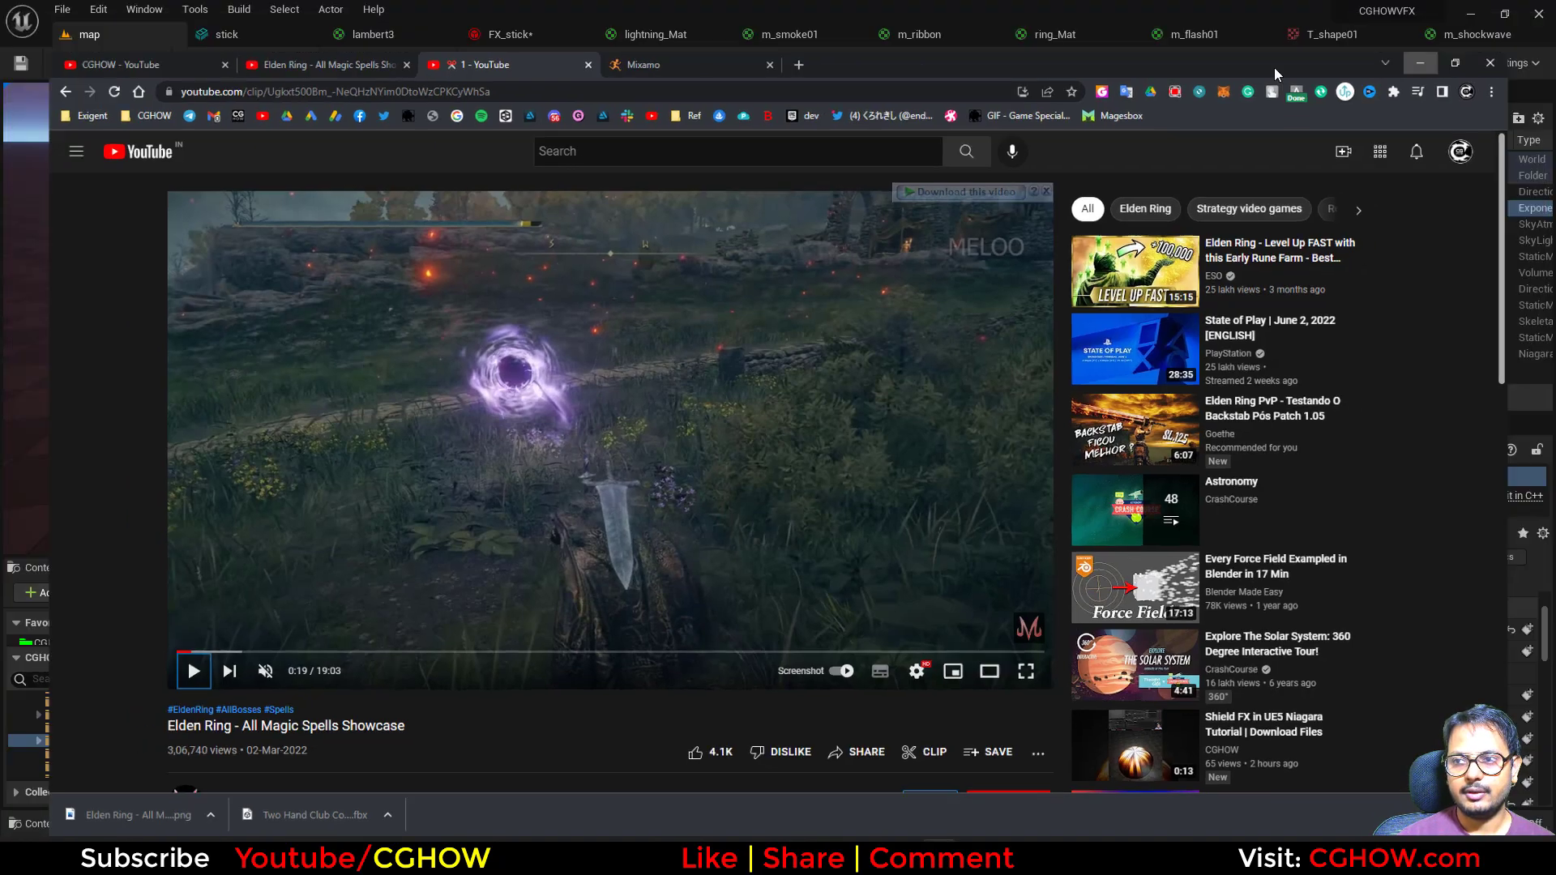
{"action": "key", "text": "ctrl+shift+s"}
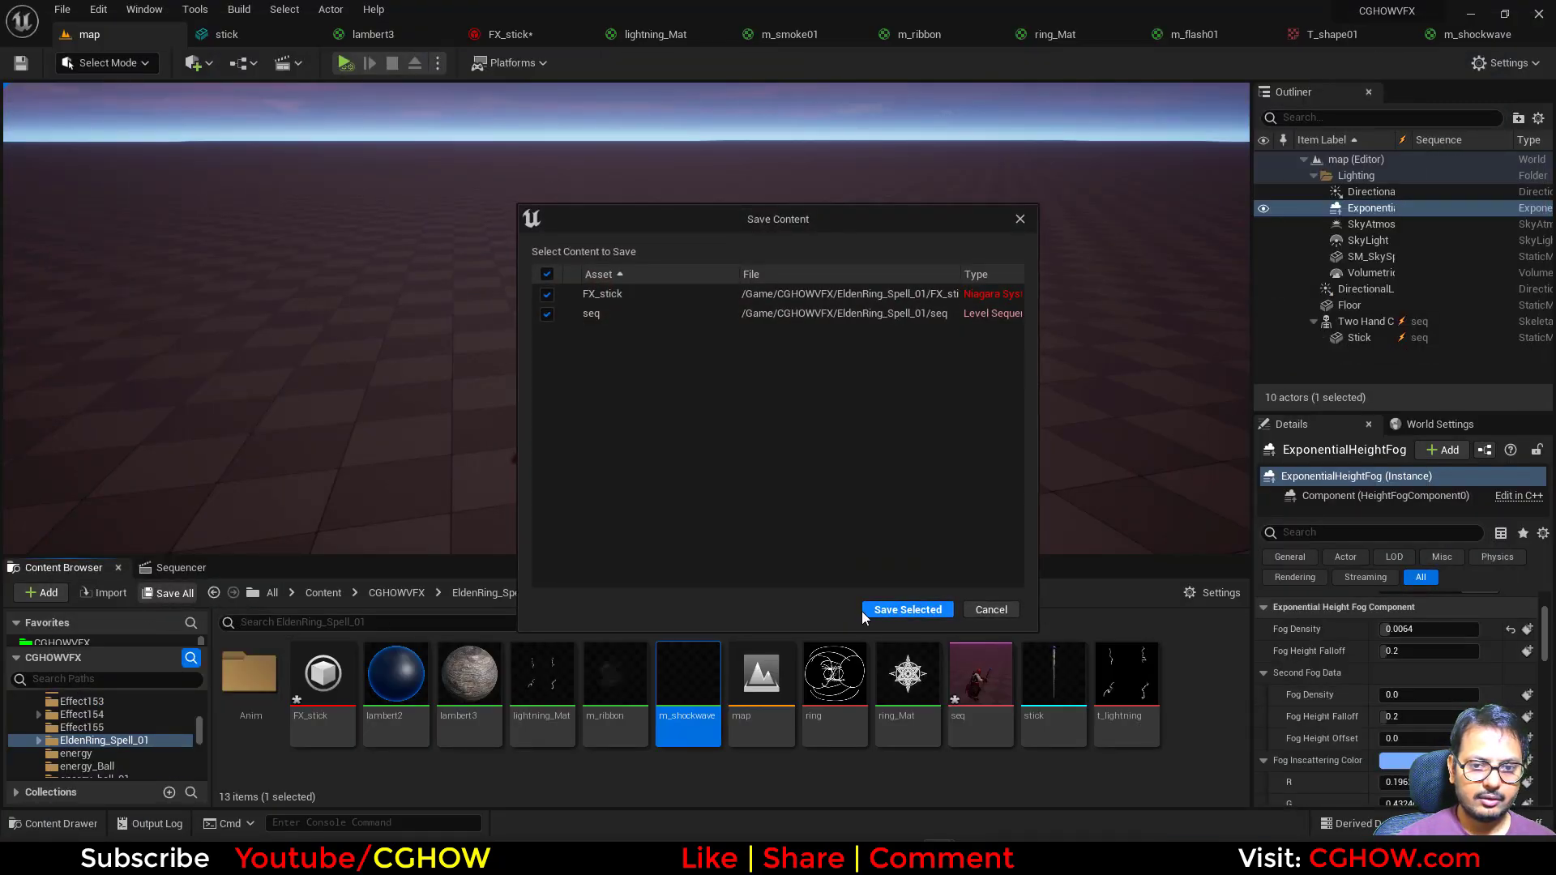
{"action": "left_click", "coordinate": [907, 611]}
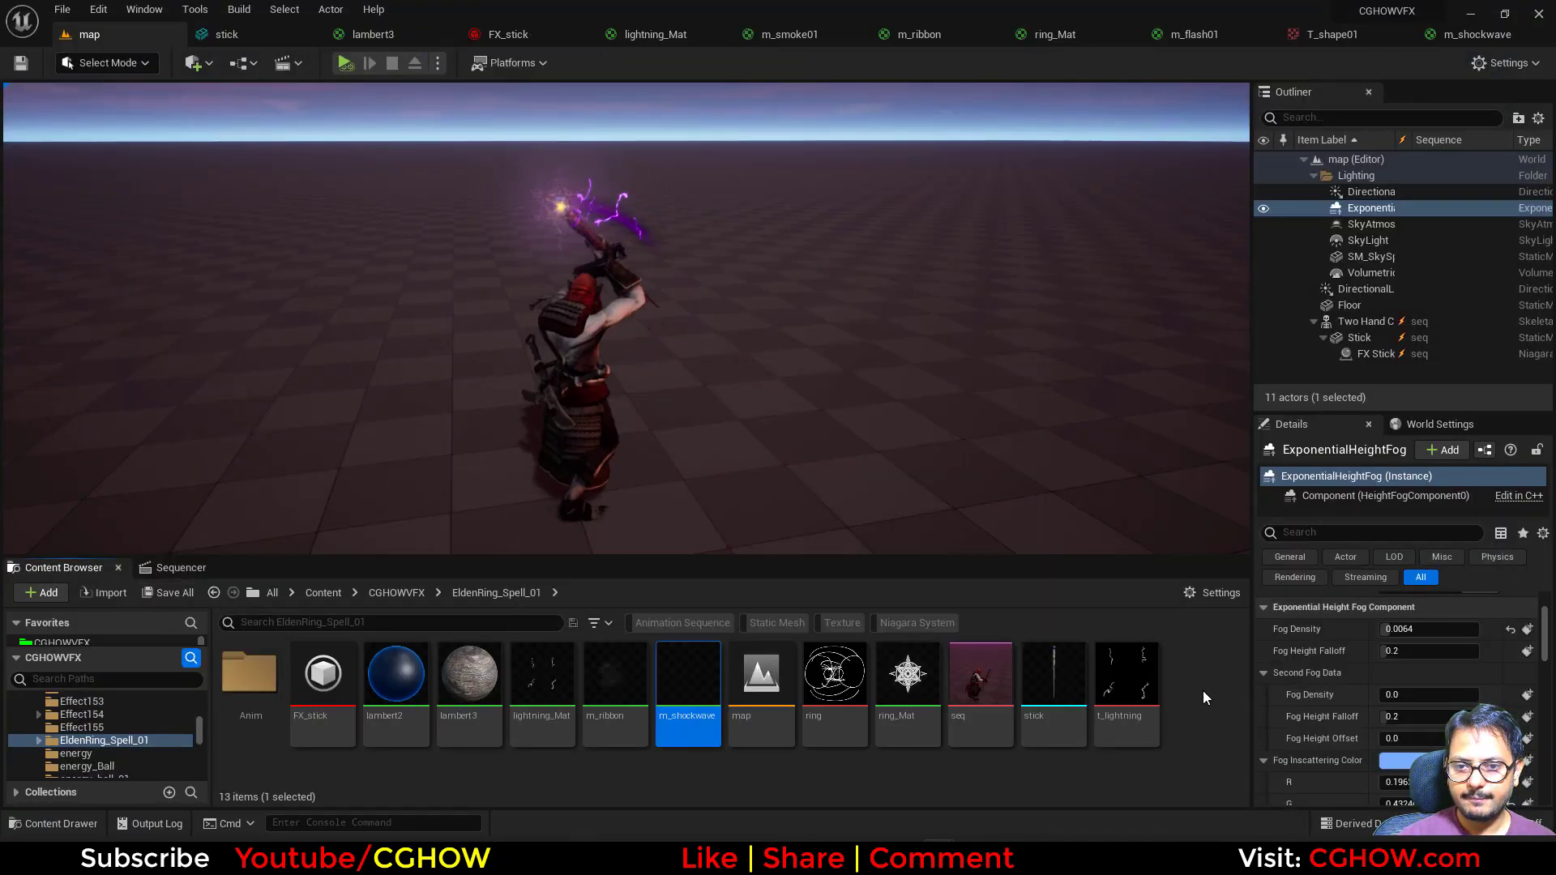
Create a Niagara system from the Fountain emitter in the EldenRing_Spell_01 folder, name it FX_Projectile, and open it
{"action": "right_click", "coordinate": [1206, 699]}
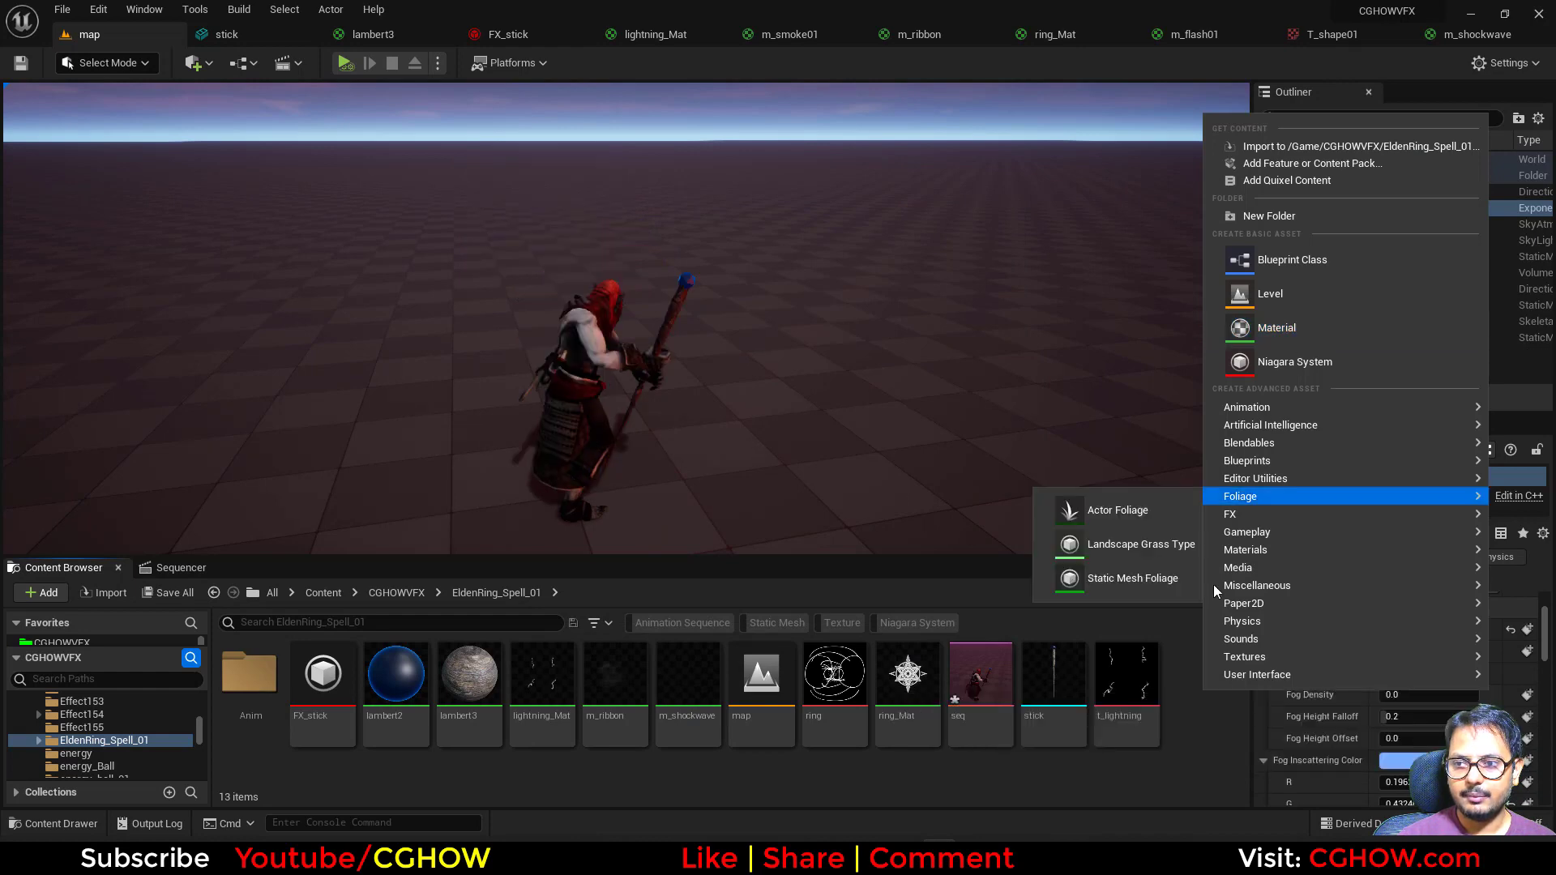
{"action": "left_click", "coordinate": [1290, 362]}
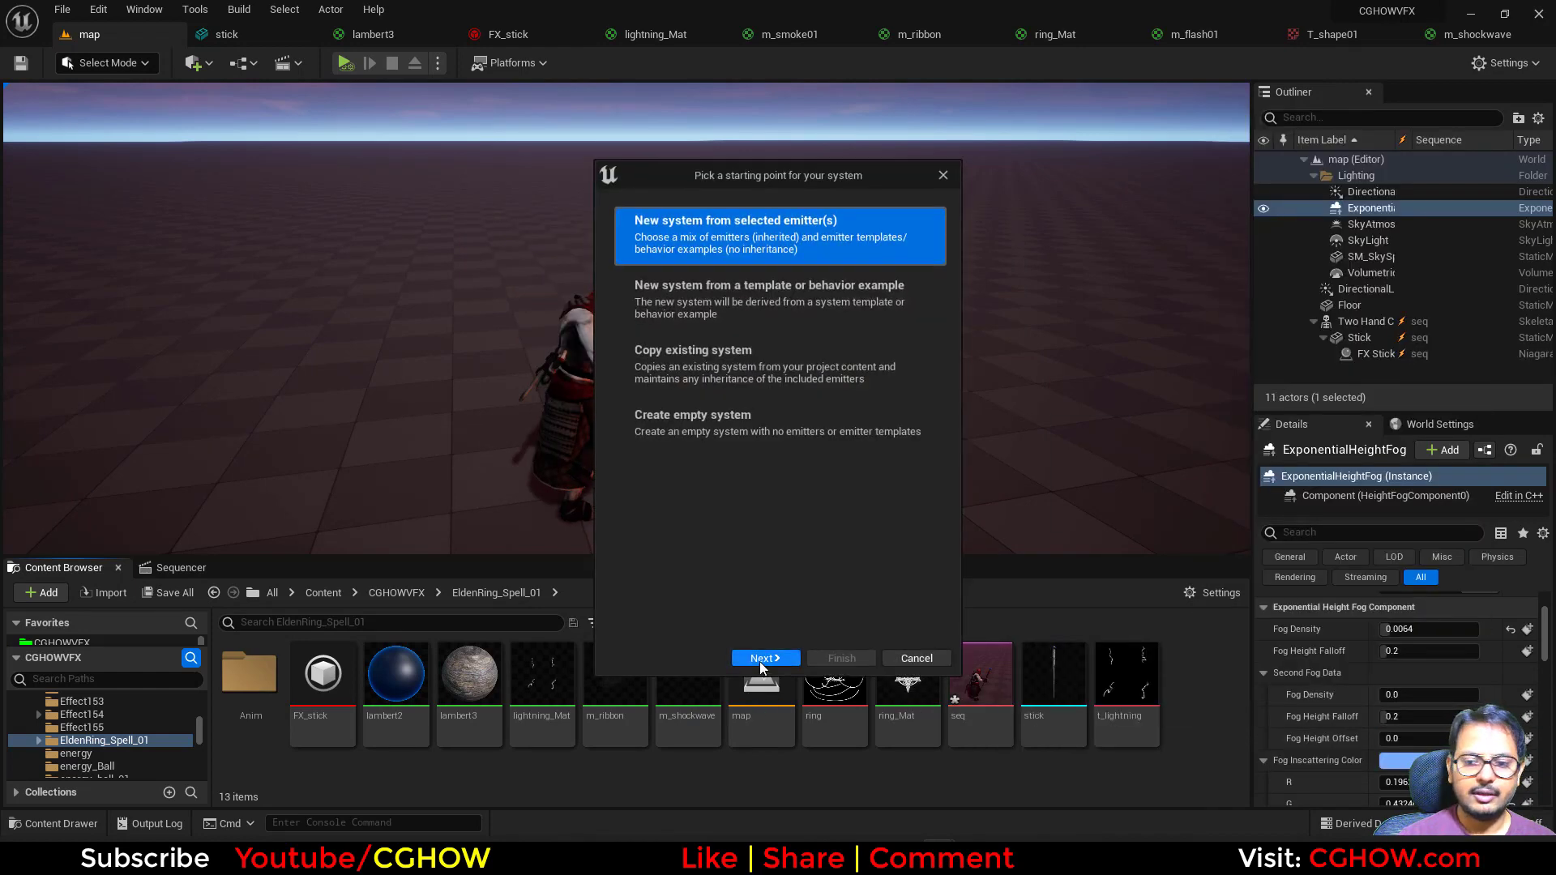
{"action": "left_click", "coordinate": [765, 658]}
{"action": "left_click", "coordinate": [742, 559]}
{"action": "left_click", "coordinate": [926, 612]}
{"action": "left_click", "coordinate": [841, 658]}
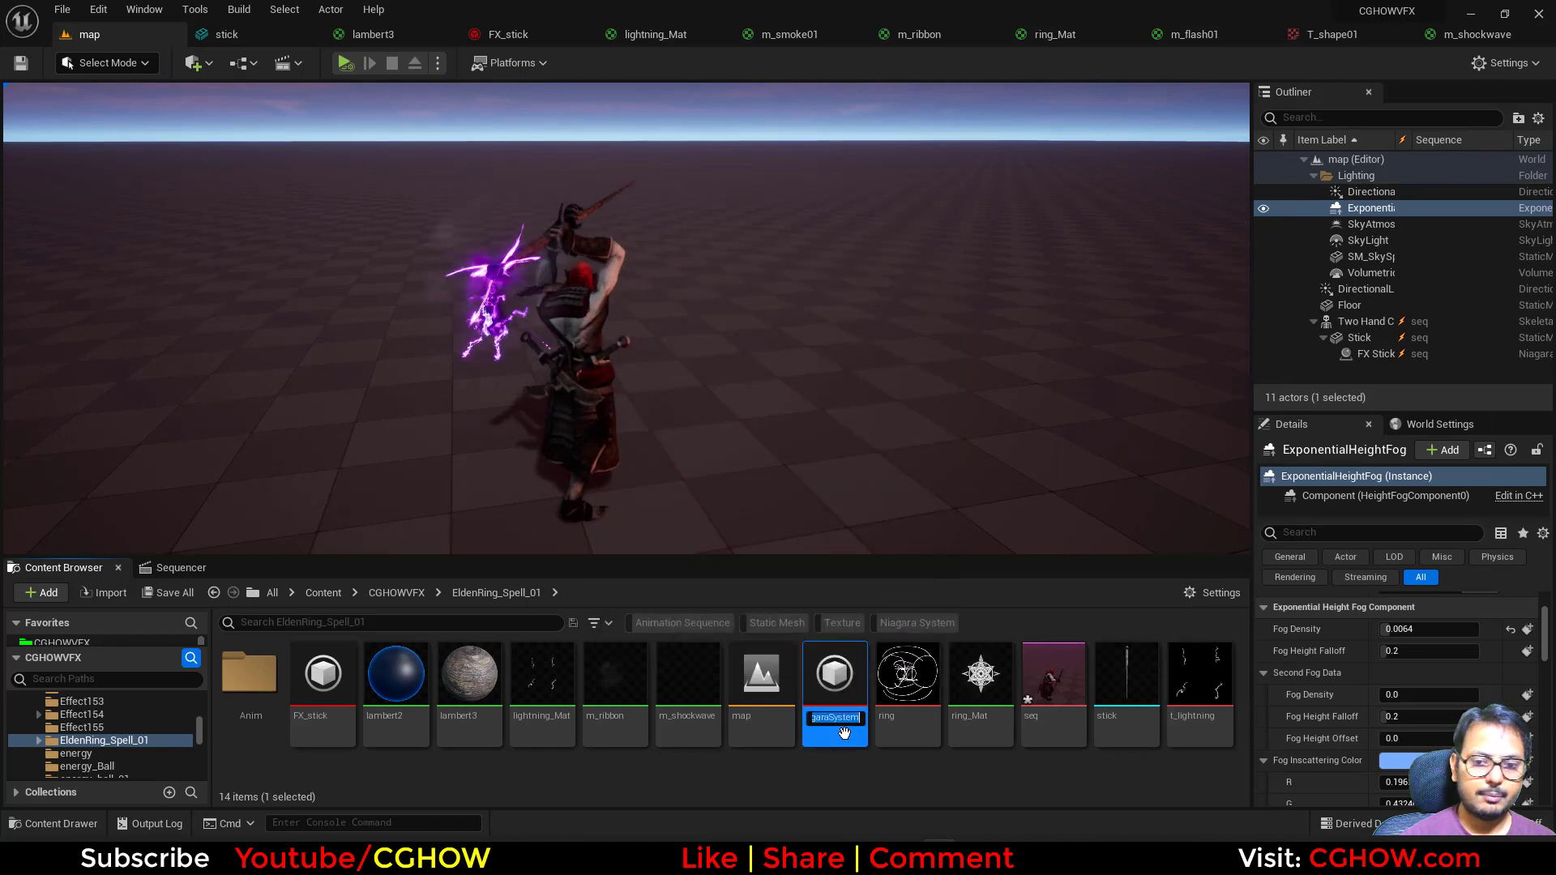
{"action": "type", "text": "FX_Pro"}
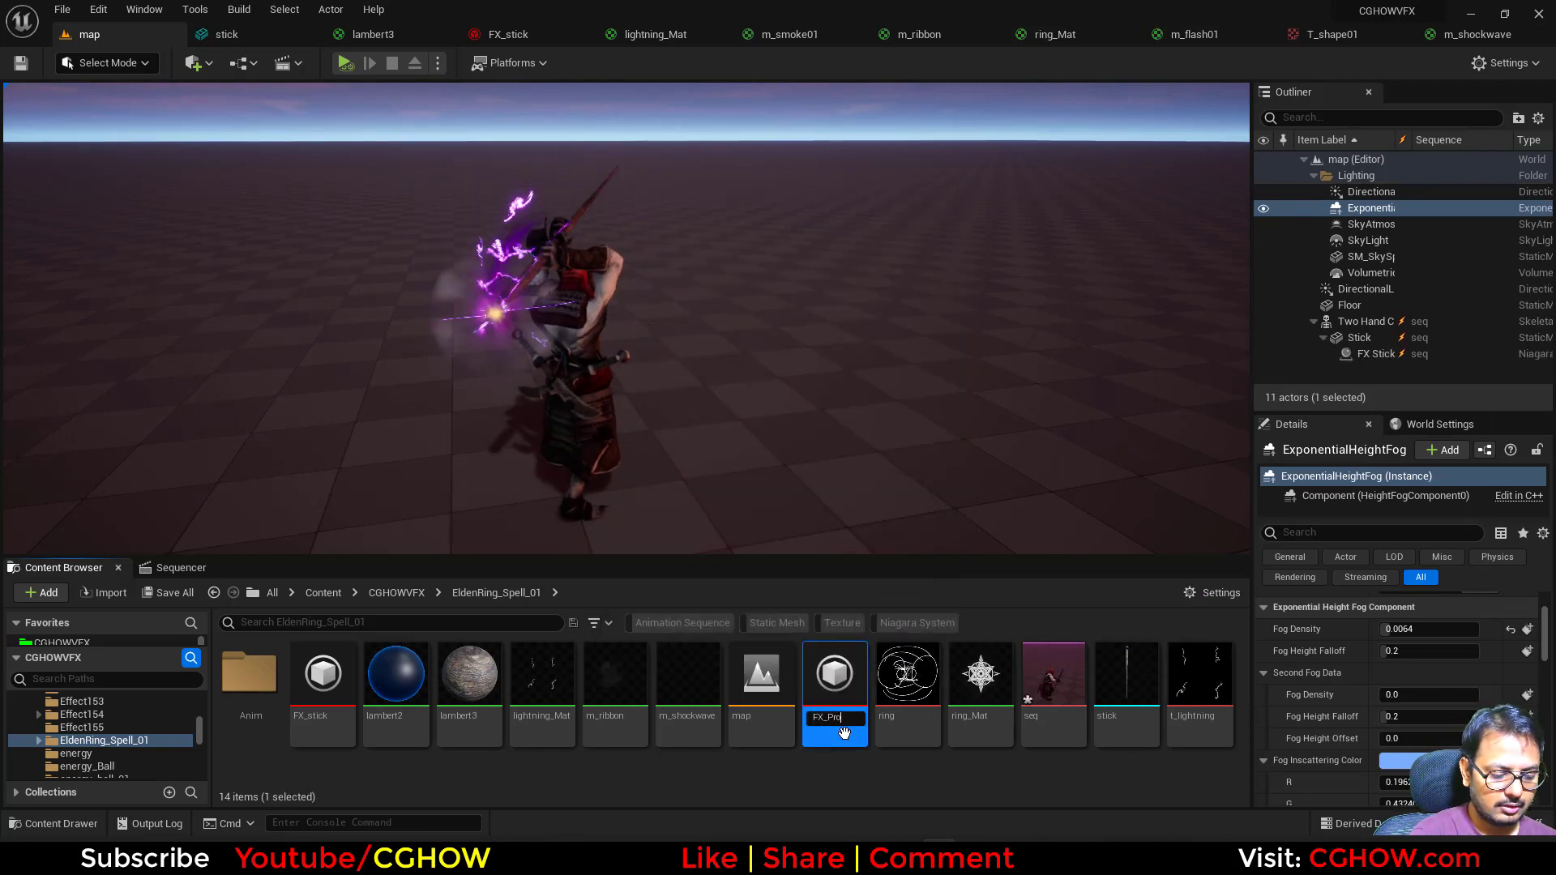
{"action": "type", "text": "jectile"}
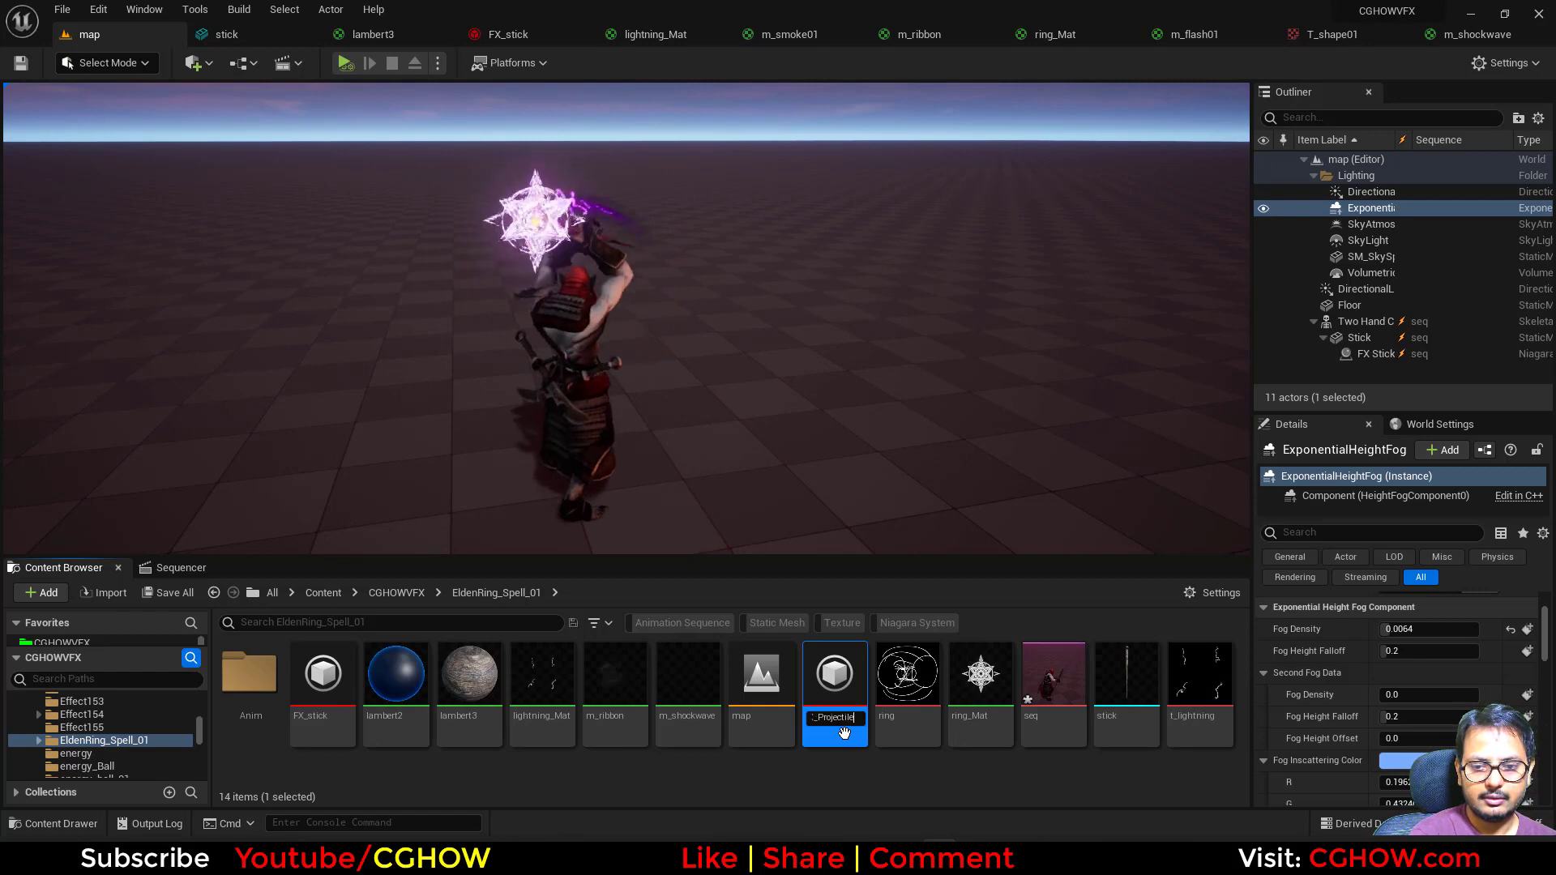
{"action": "key", "text": "Return"}
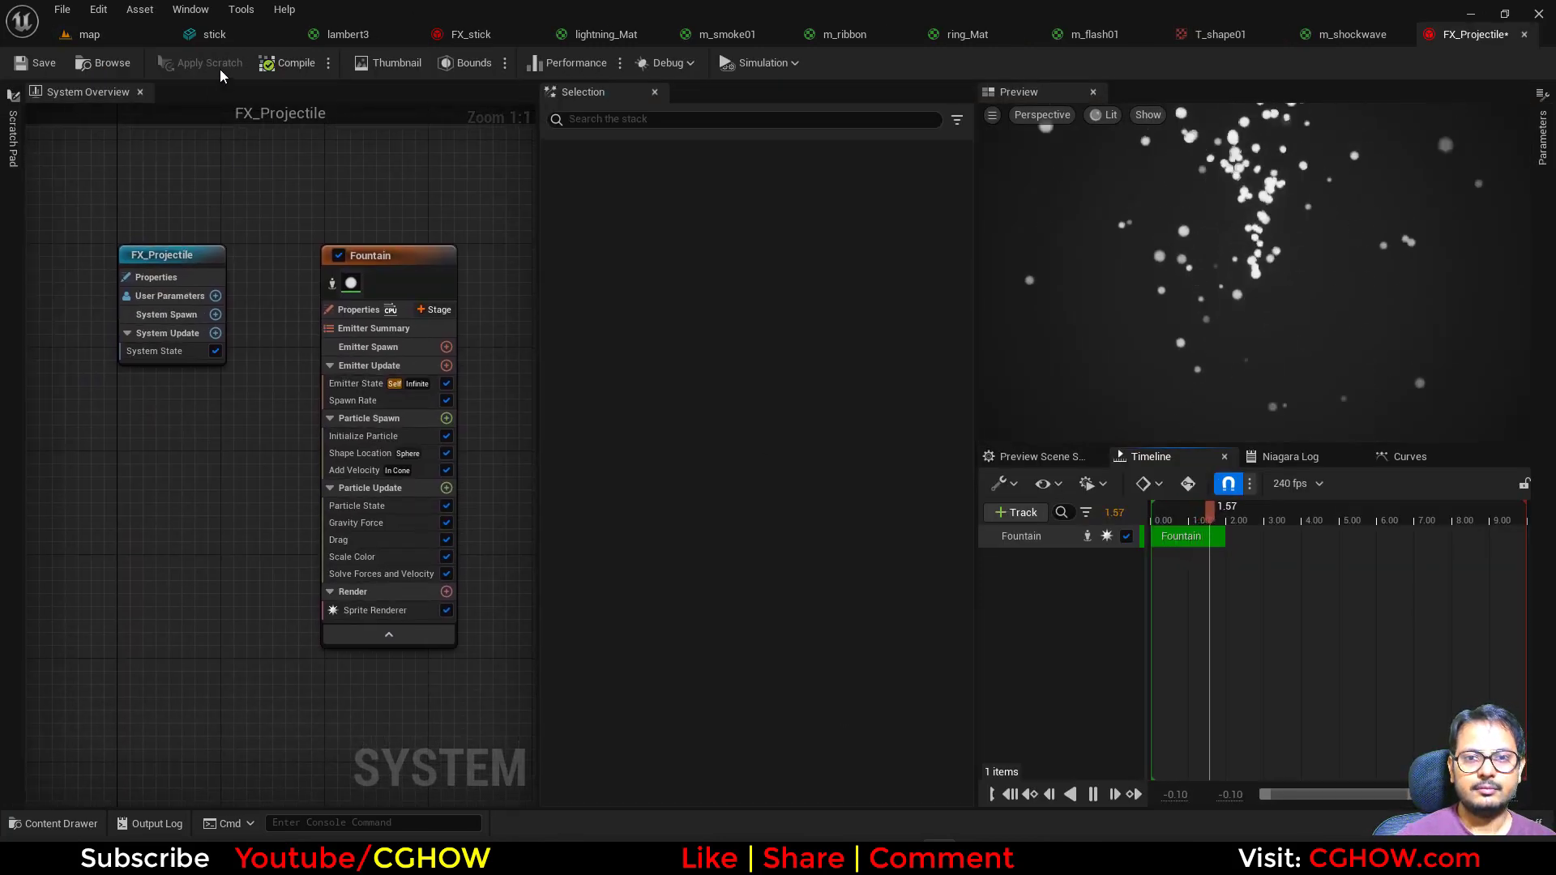
Close all other open asset editors, keeping only the map and FX_Projectile
{"action": "middle_click", "coordinate": [234, 41]}
{"action": "middle_click", "coordinate": [243, 38]}
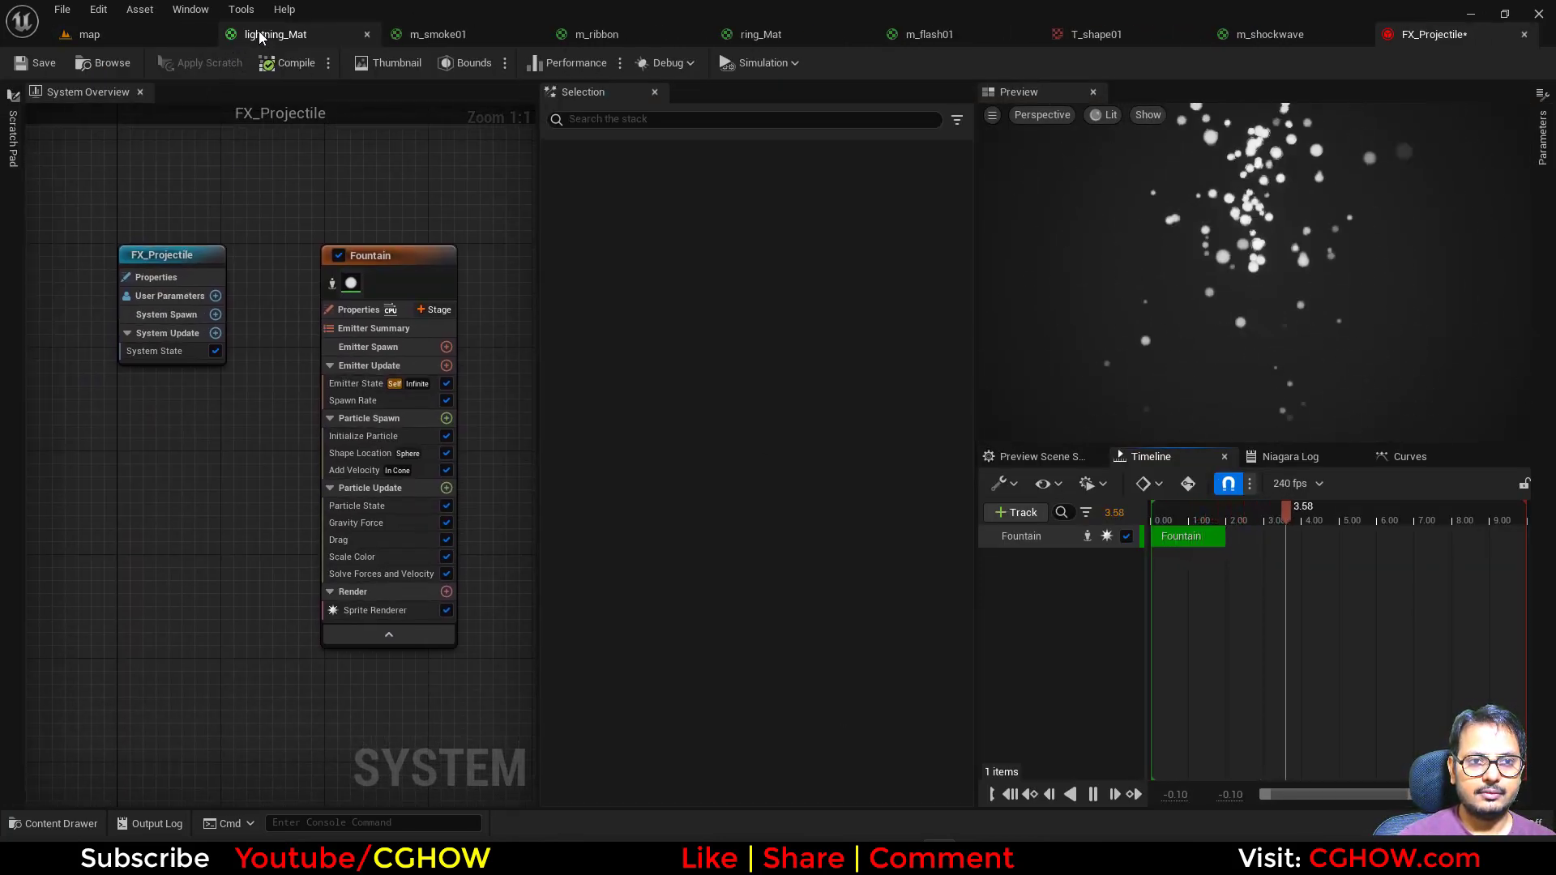
{"action": "middle_click", "coordinate": [263, 36]}
{"action": "middle_click", "coordinate": [285, 35]}
{"action": "middle_click", "coordinate": [312, 36]}
{"action": "middle_click", "coordinate": [334, 33]}
{"action": "middle_click", "coordinate": [333, 32]}
{"action": "middle_click", "coordinate": [328, 36]}
{"action": "middle_click", "coordinate": [325, 40]}
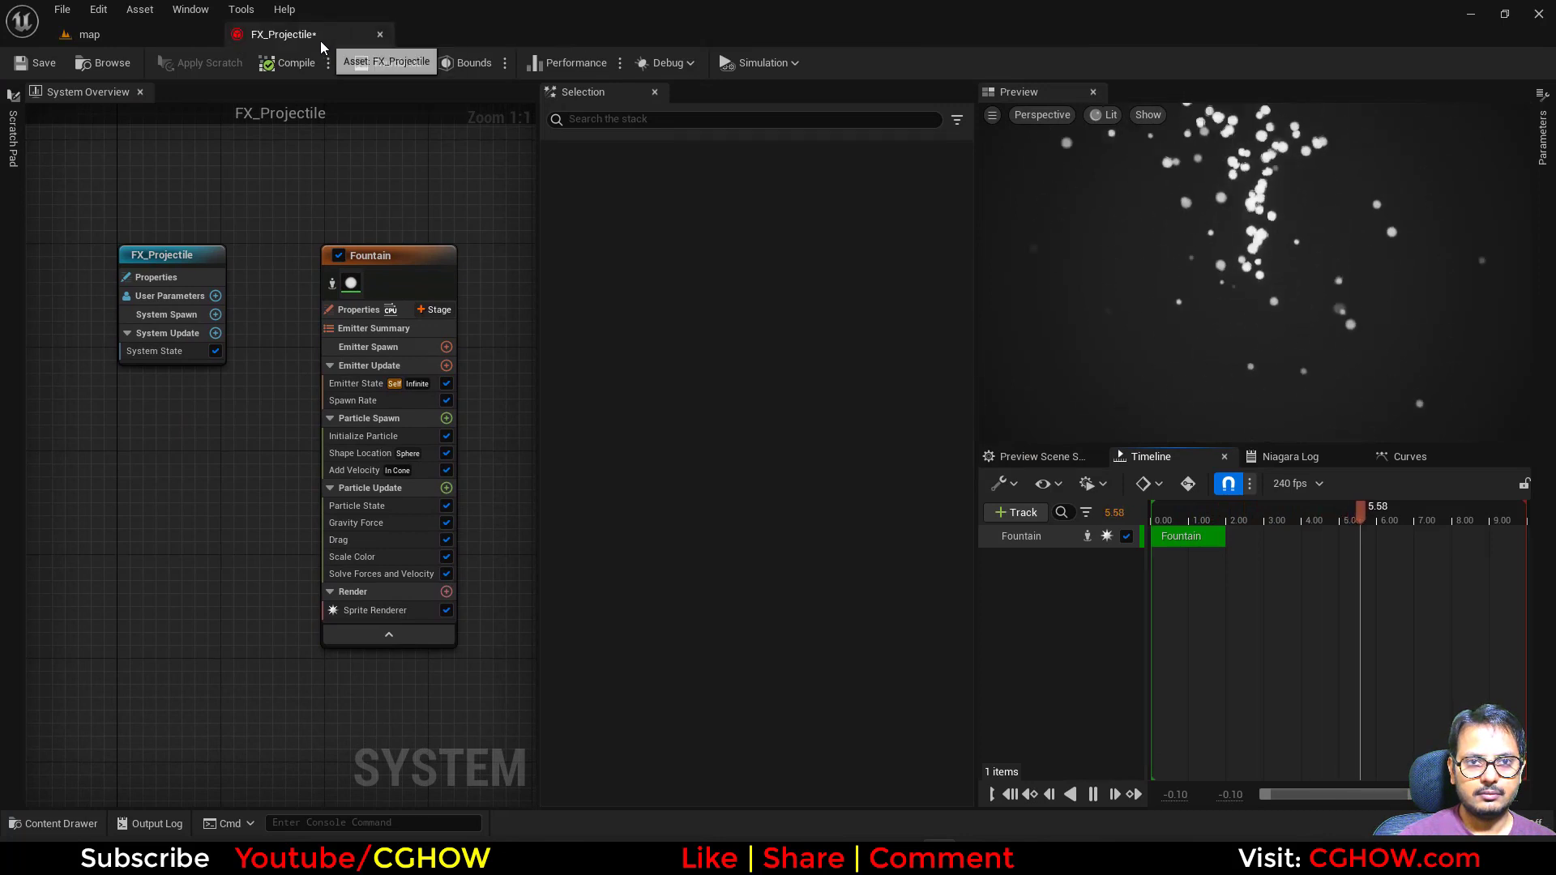
Rename the Fountain emitter as black_Ball
{"action": "double_click", "coordinate": [383, 257]}
{"action": "type", "text": "black_Ball"}
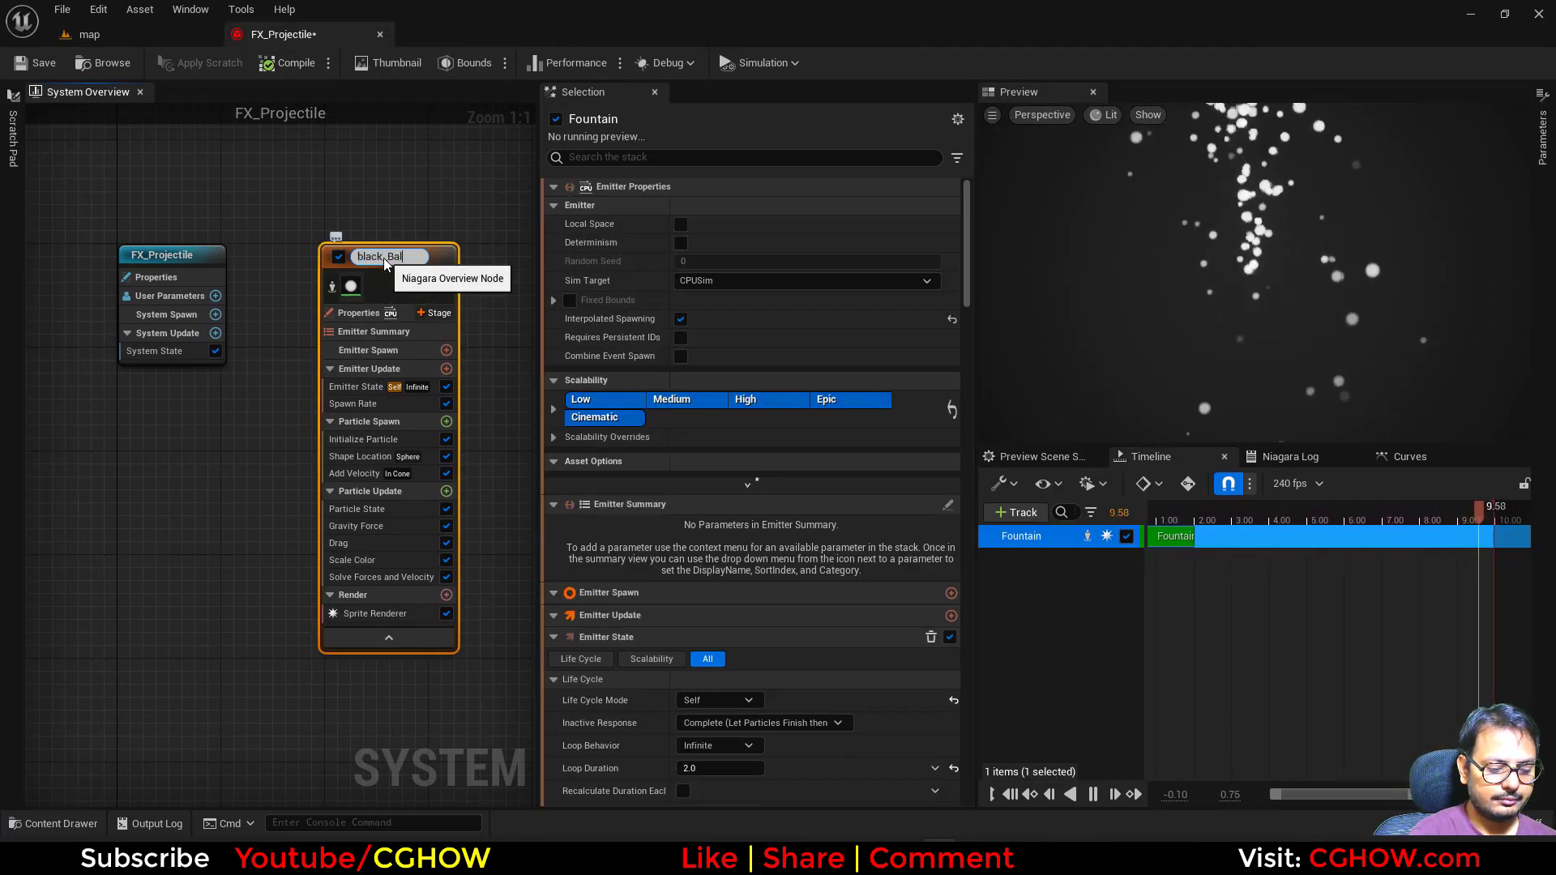
{"action": "key", "text": "Return"}
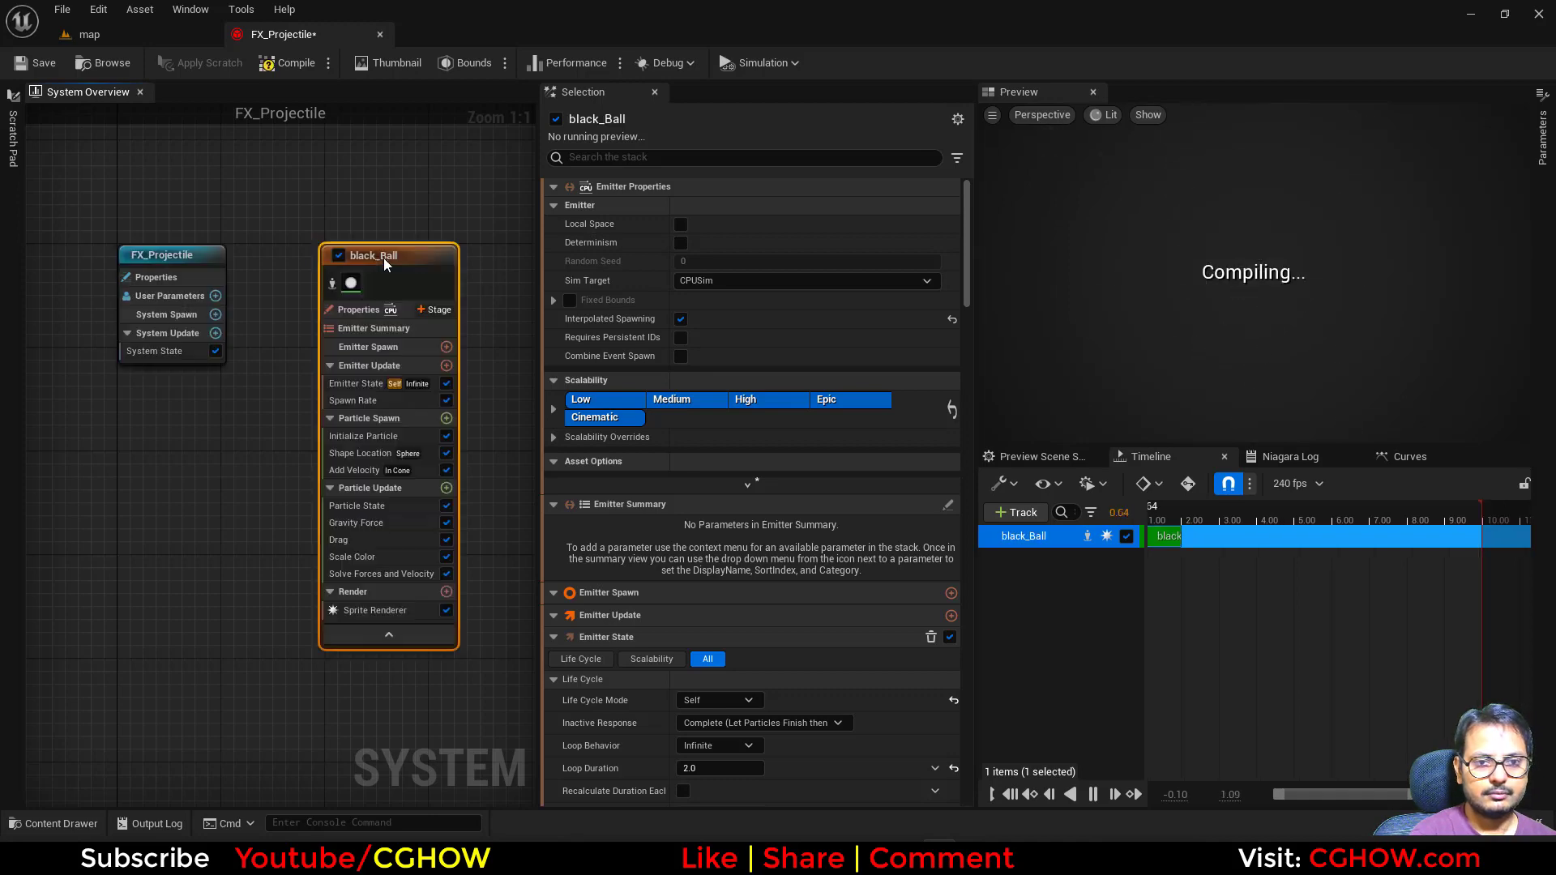
Replace the black_Ball emitter's Sprite Renderer with a Mesh Renderer
{"action": "left_click", "coordinate": [389, 612]}
{"action": "key", "text": "Delete"}
{"action": "left_click", "coordinate": [446, 576]}
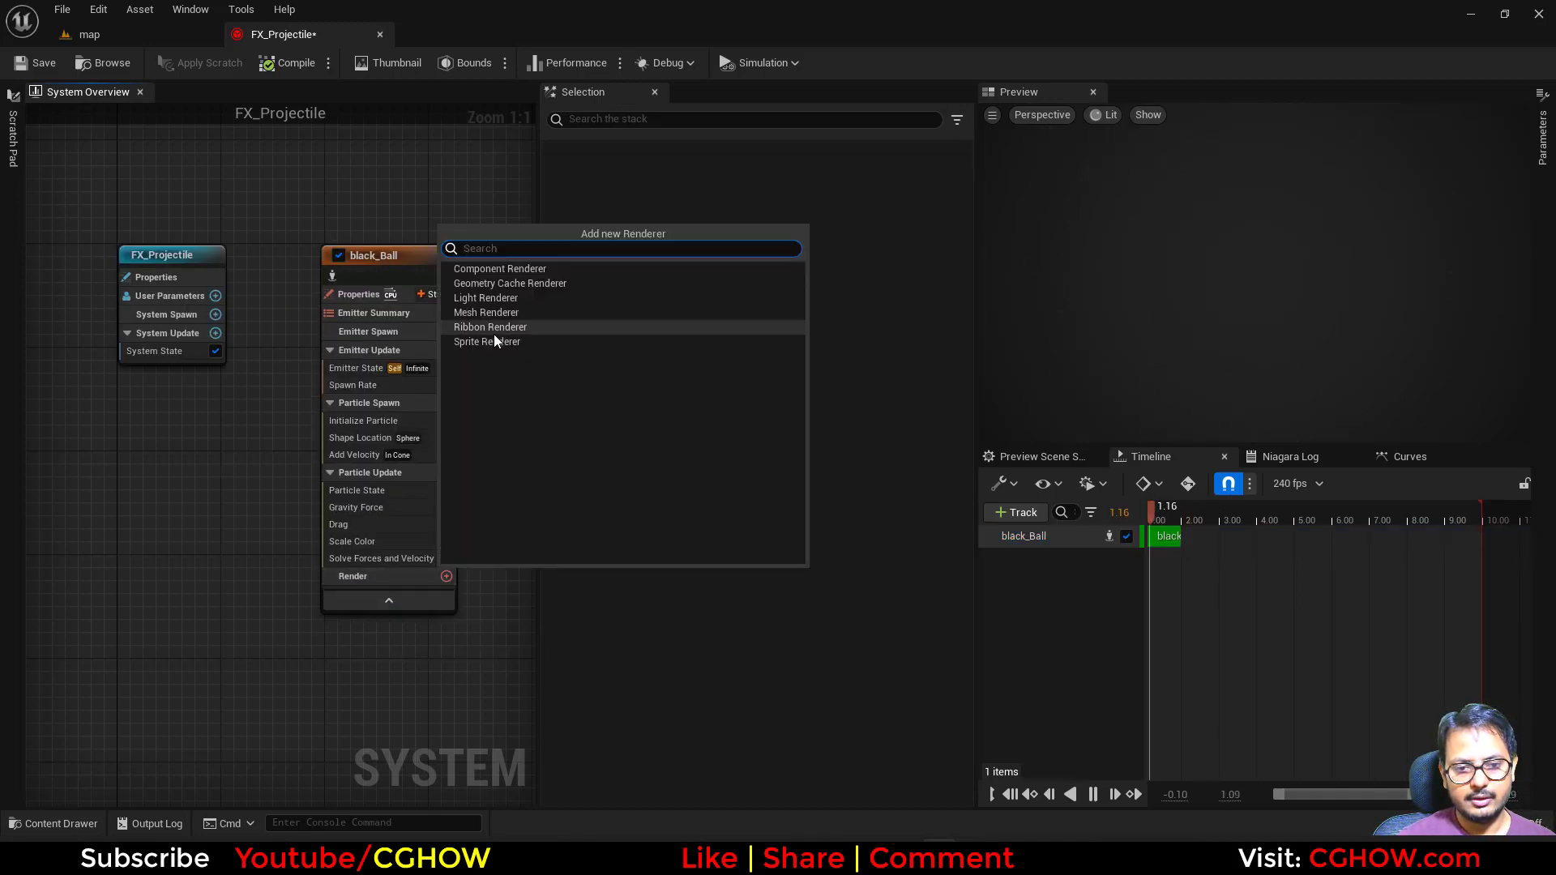
{"action": "left_click", "coordinate": [486, 313]}
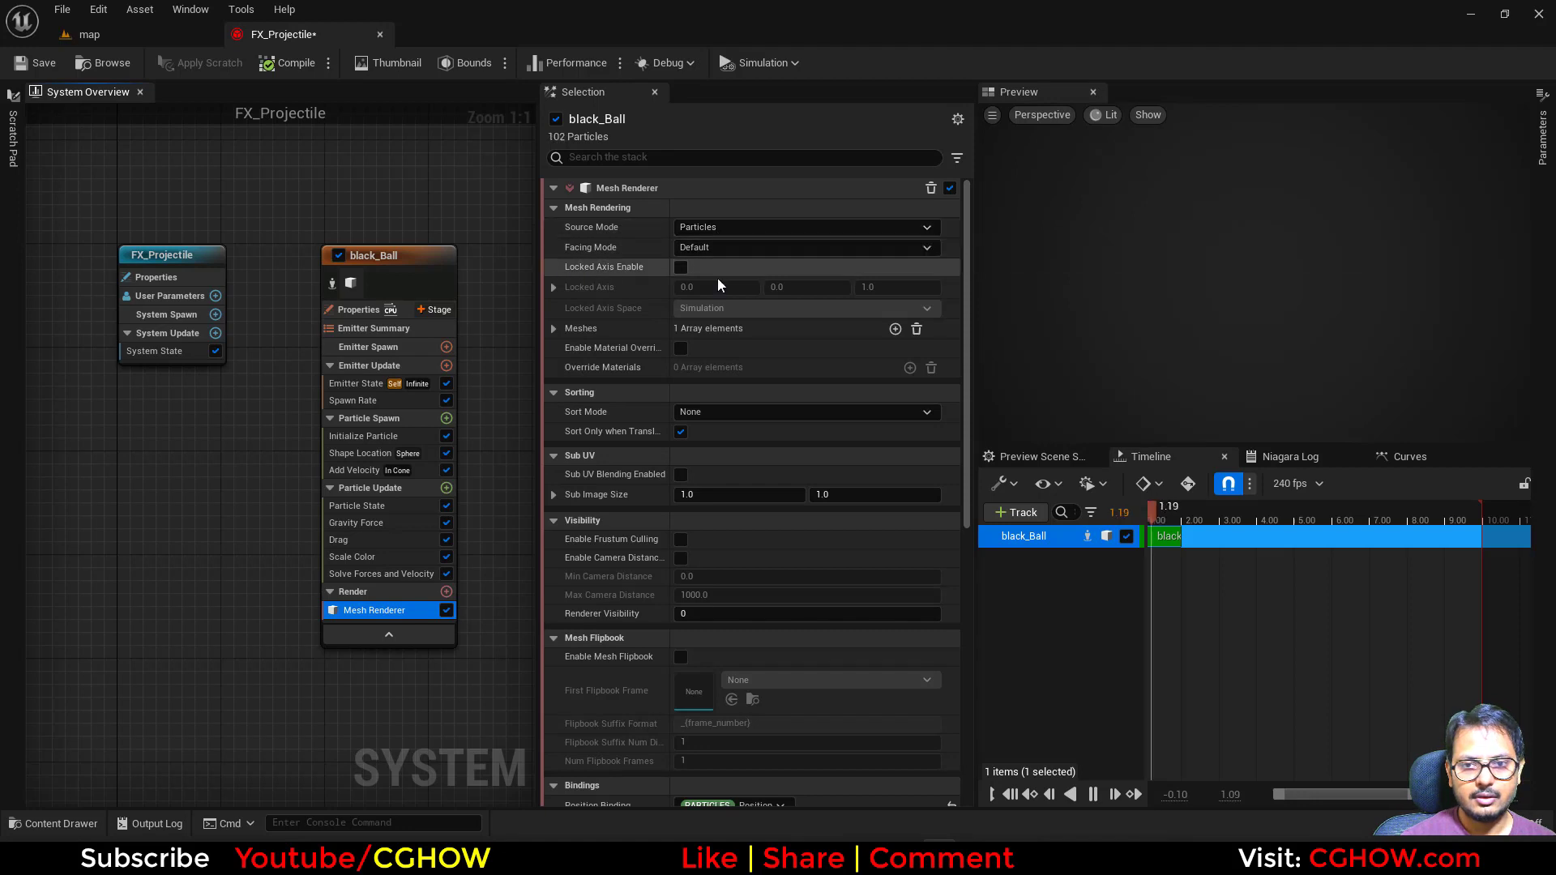
Assign the Sphere static mesh to the first mesh entry of the Mesh Renderer
{"action": "left_click", "coordinate": [553, 328]}
{"action": "left_click", "coordinate": [741, 353]}
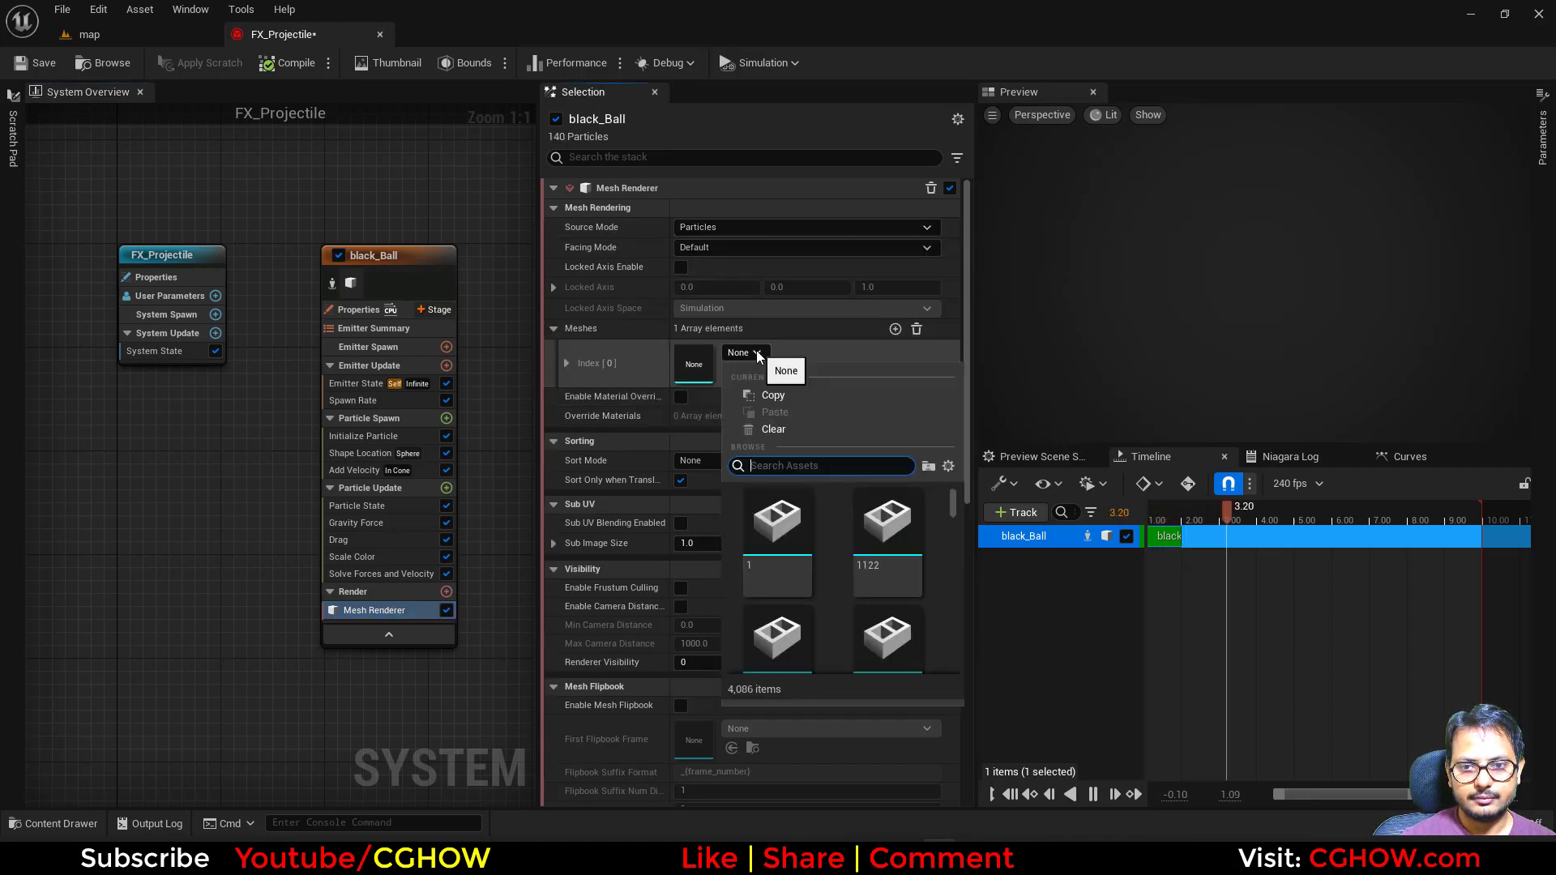
{"action": "type", "text": "sphere"}
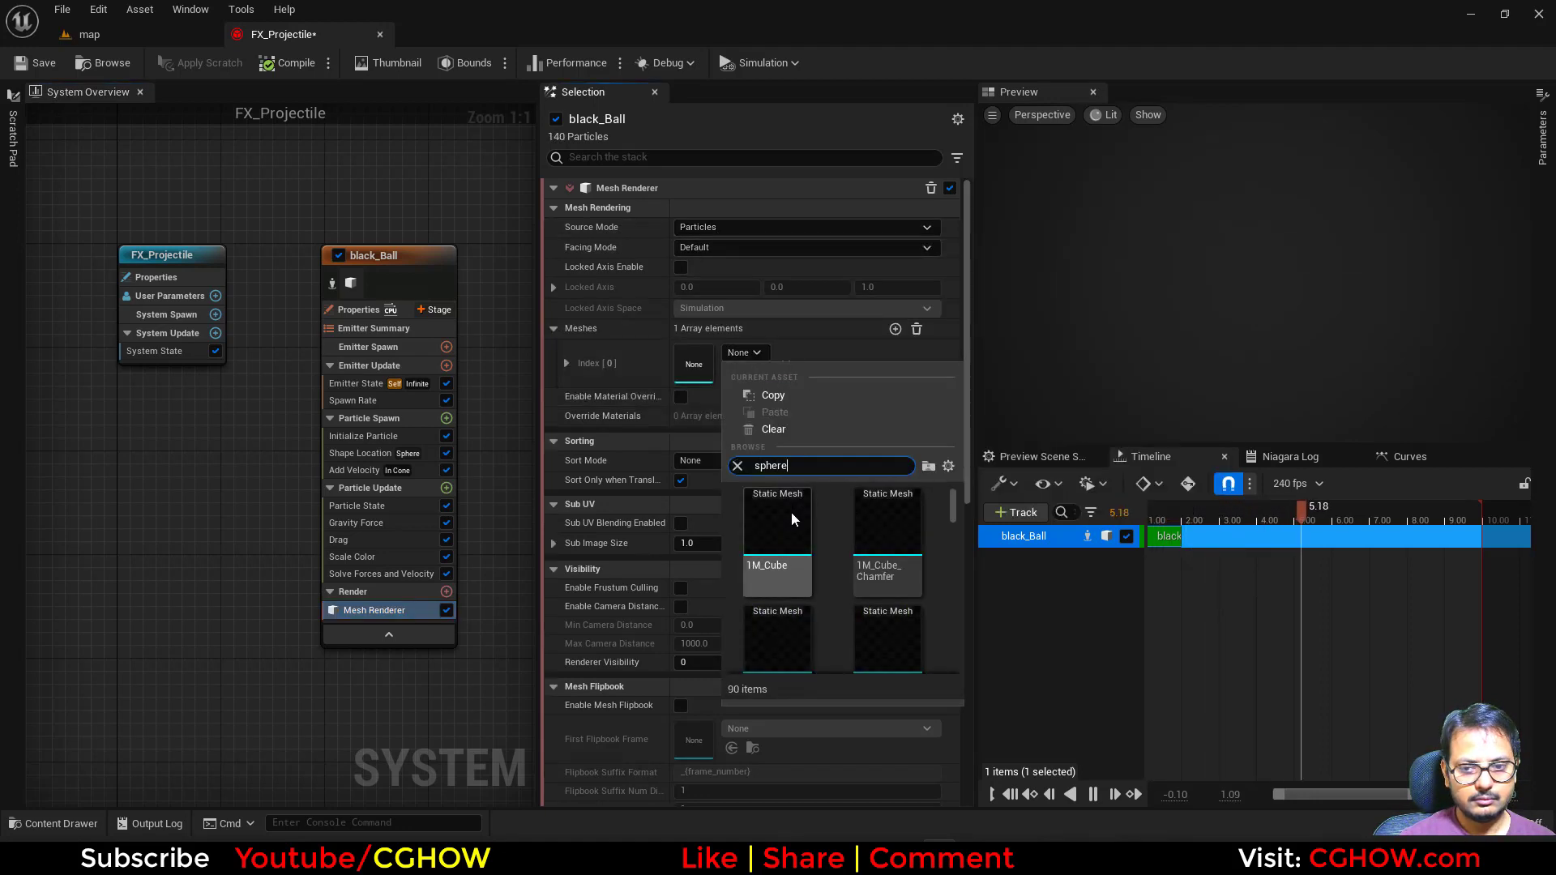
{"action": "scroll", "coordinate": [824, 595], "scroll_direction": "down", "scroll_amount": 13}
{"action": "scroll", "coordinate": [845, 601], "scroll_direction": "down", "scroll_amount": 5}
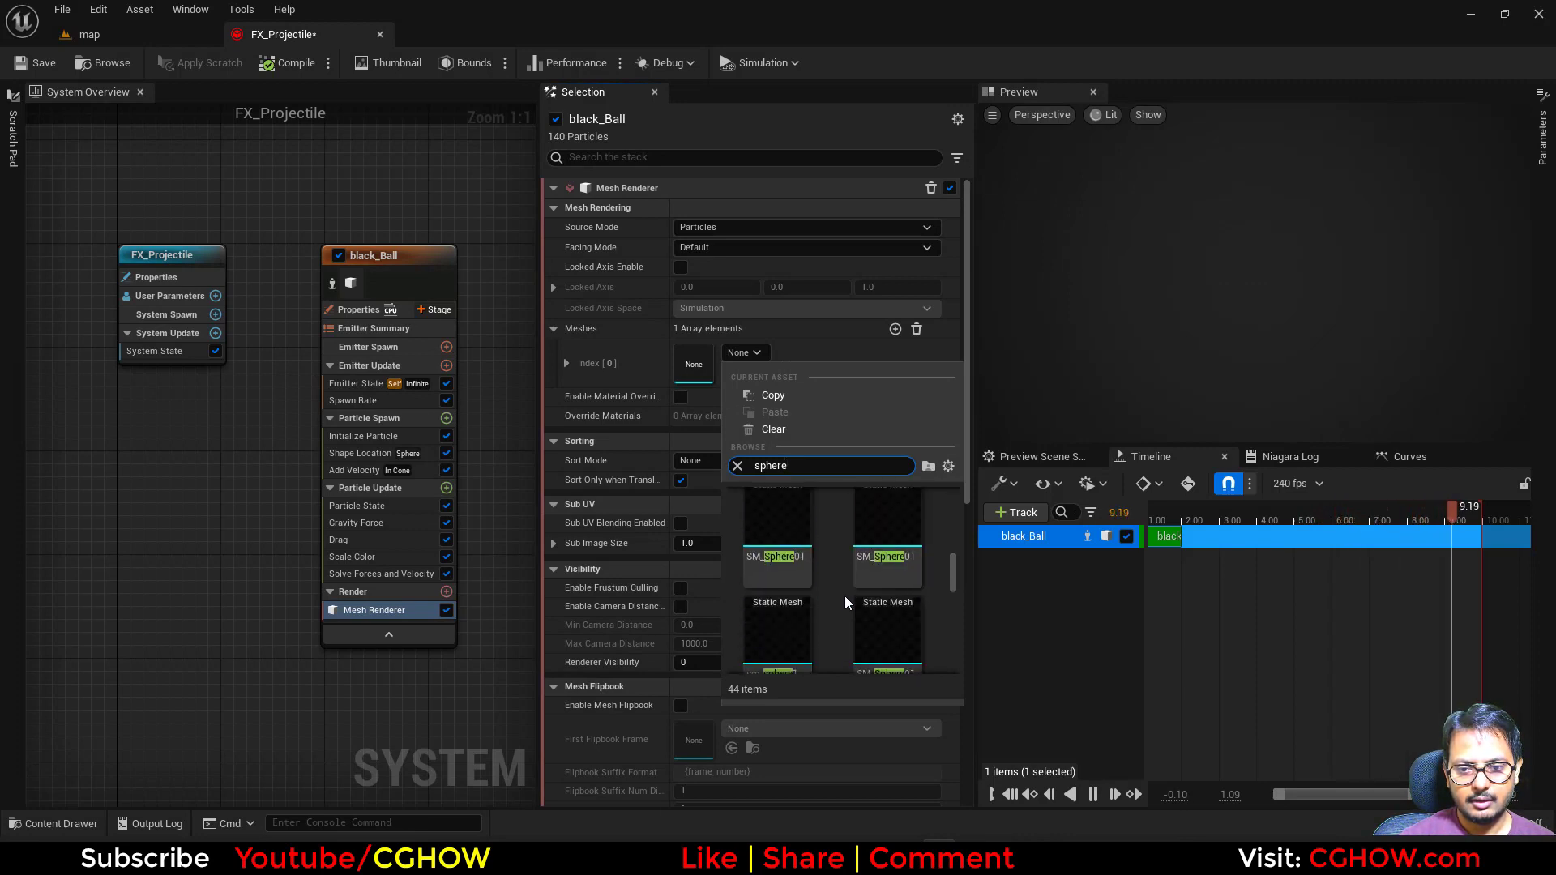
{"action": "left_click", "coordinate": [775, 512]}
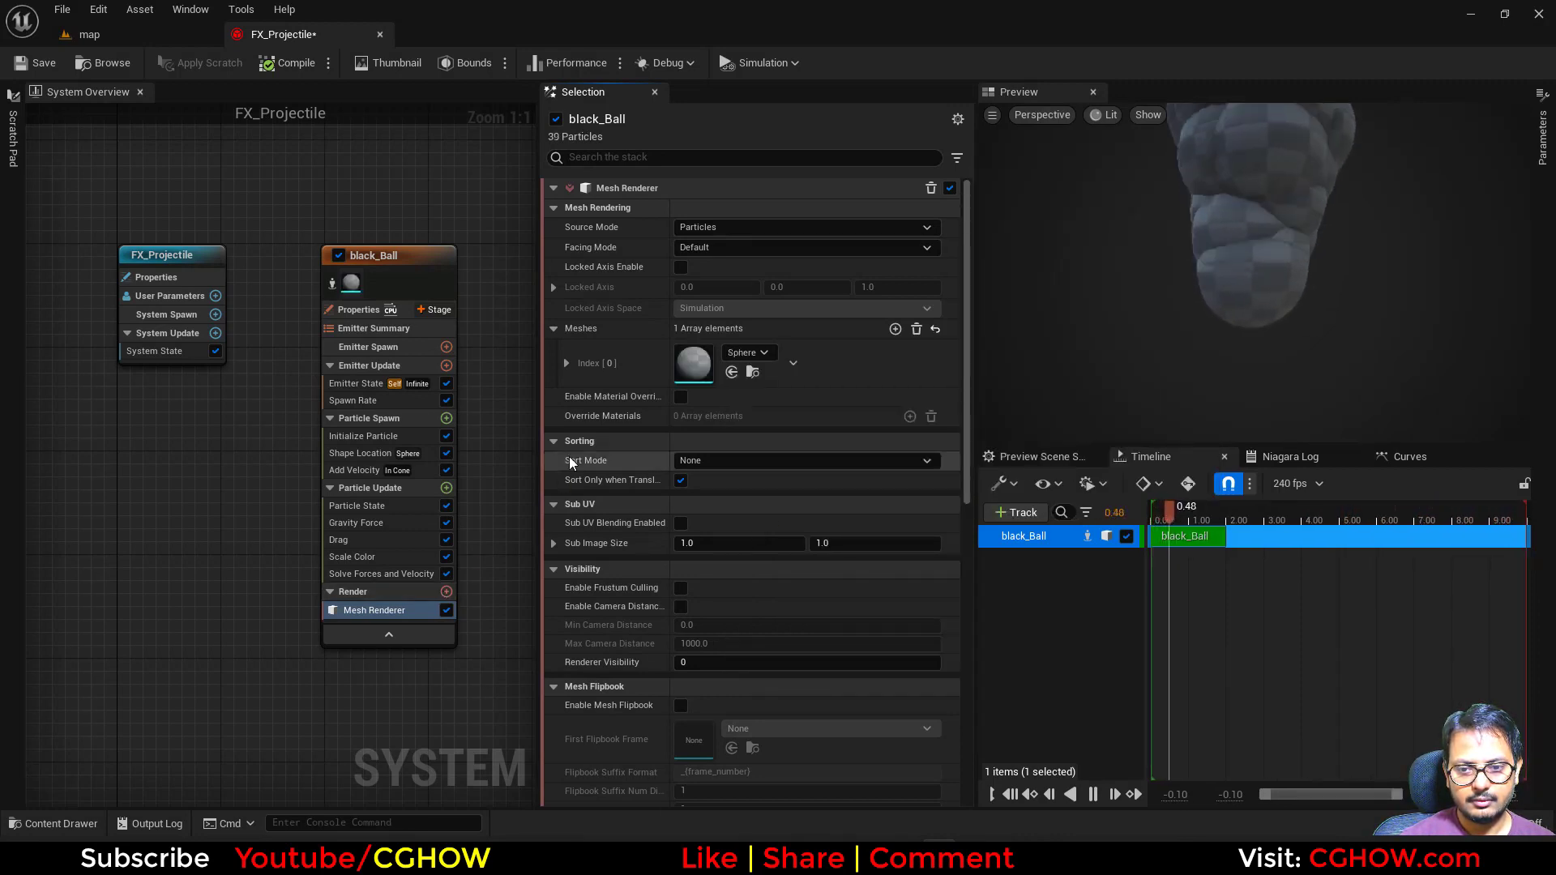
Enable material override on the black_Ball Mesh Renderer and assign the color material to a new override entry
{"action": "left_click", "coordinate": [681, 396]}
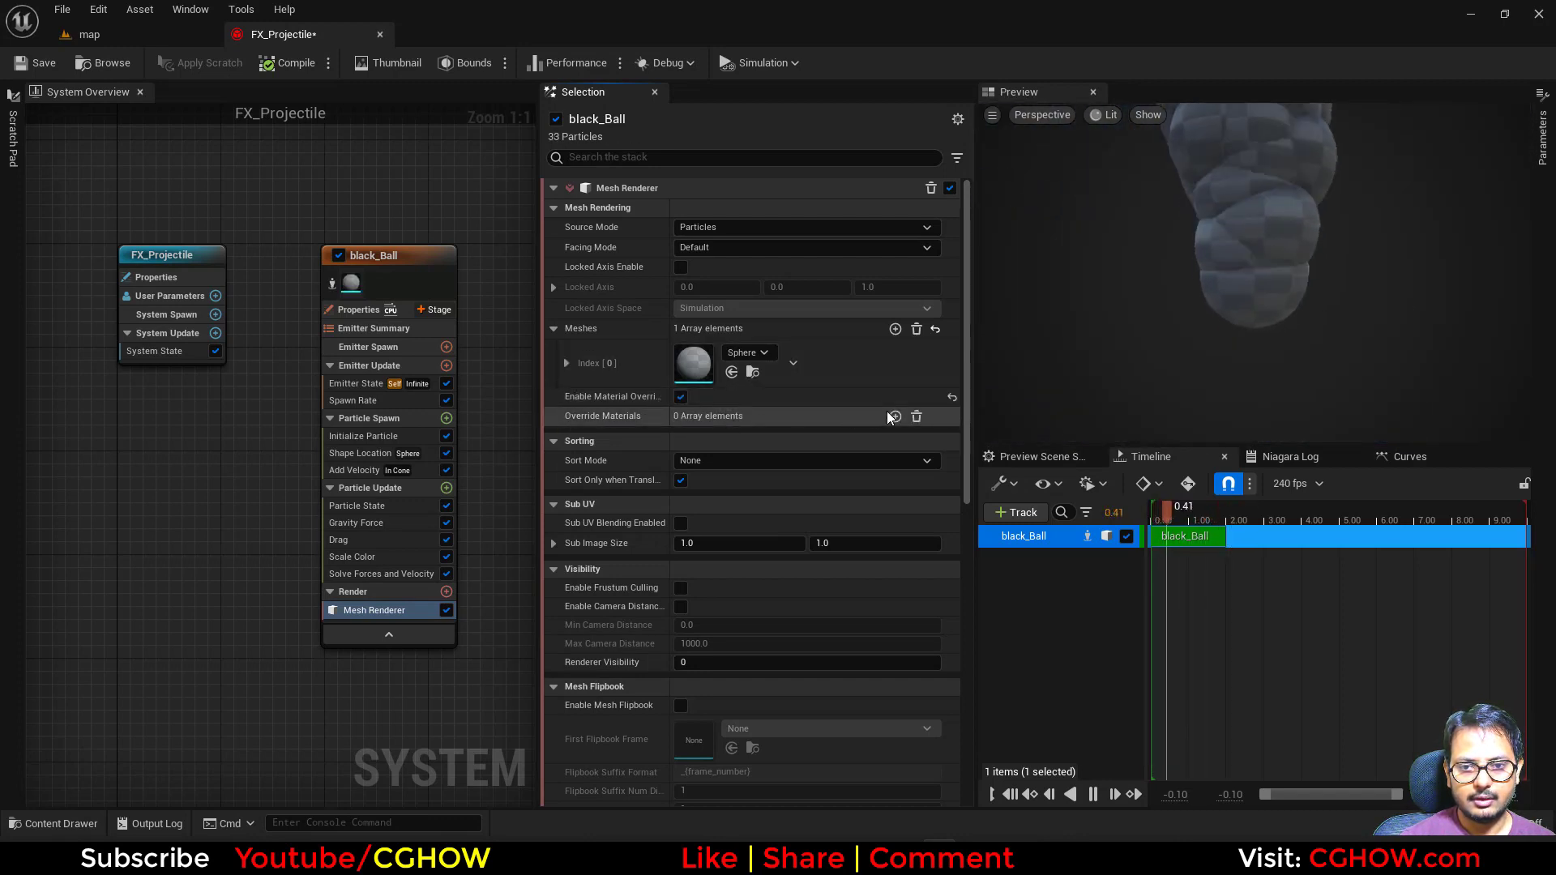
{"action": "left_click", "coordinate": [895, 416]}
{"action": "left_click", "coordinate": [754, 460]}
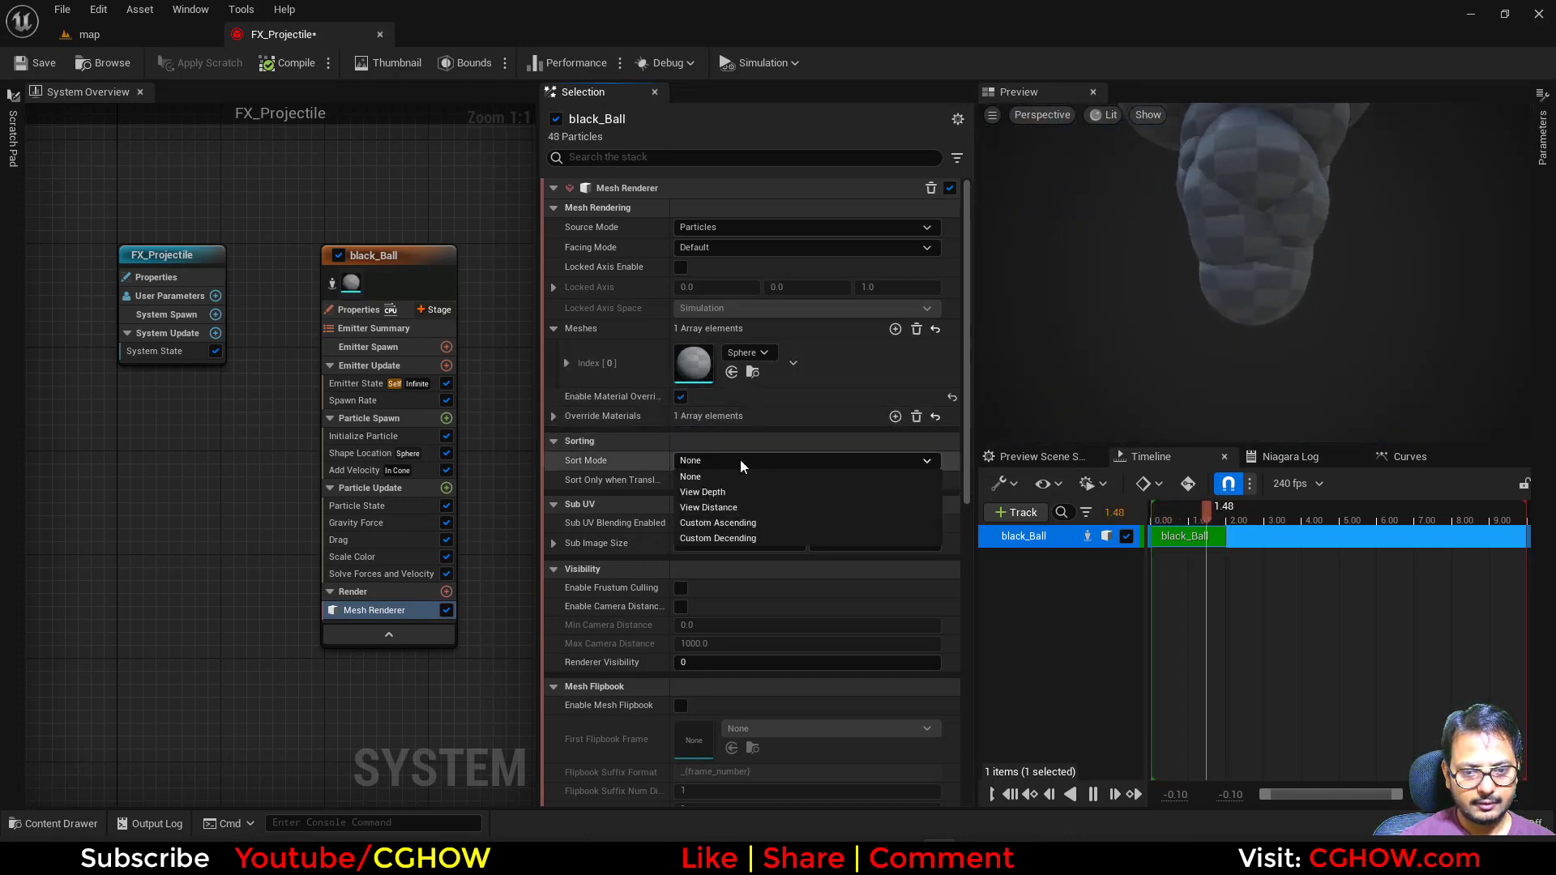
{"action": "left_click", "coordinate": [554, 415]}
{"action": "left_click", "coordinate": [566, 439]}
{"action": "left_click", "coordinate": [776, 465]}
{"action": "type", "text": "colo"}
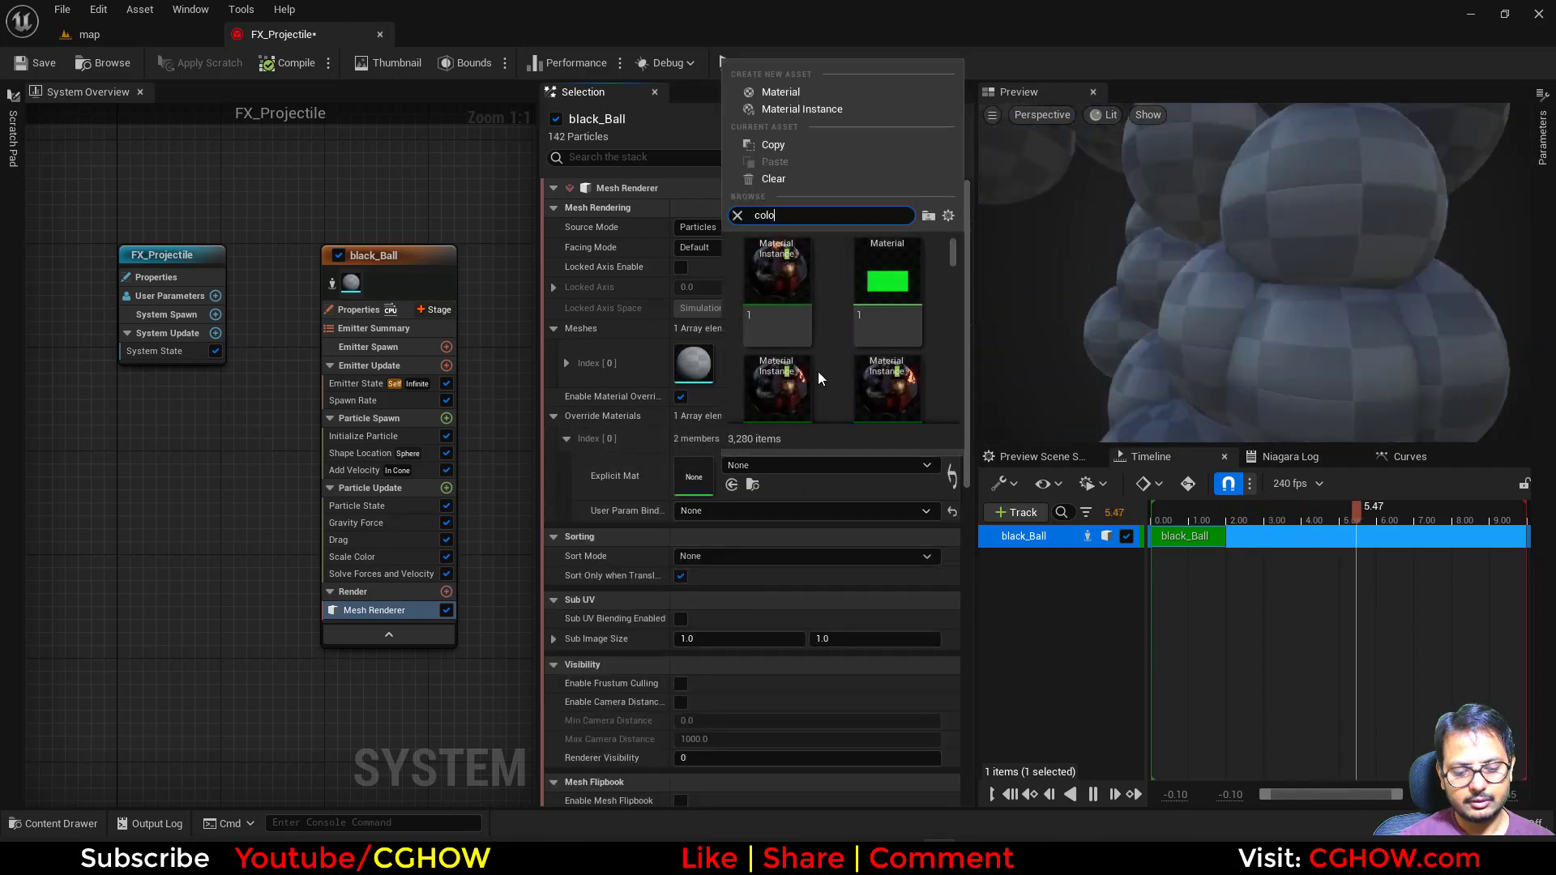
{"action": "left_click", "coordinate": [854, 294]}
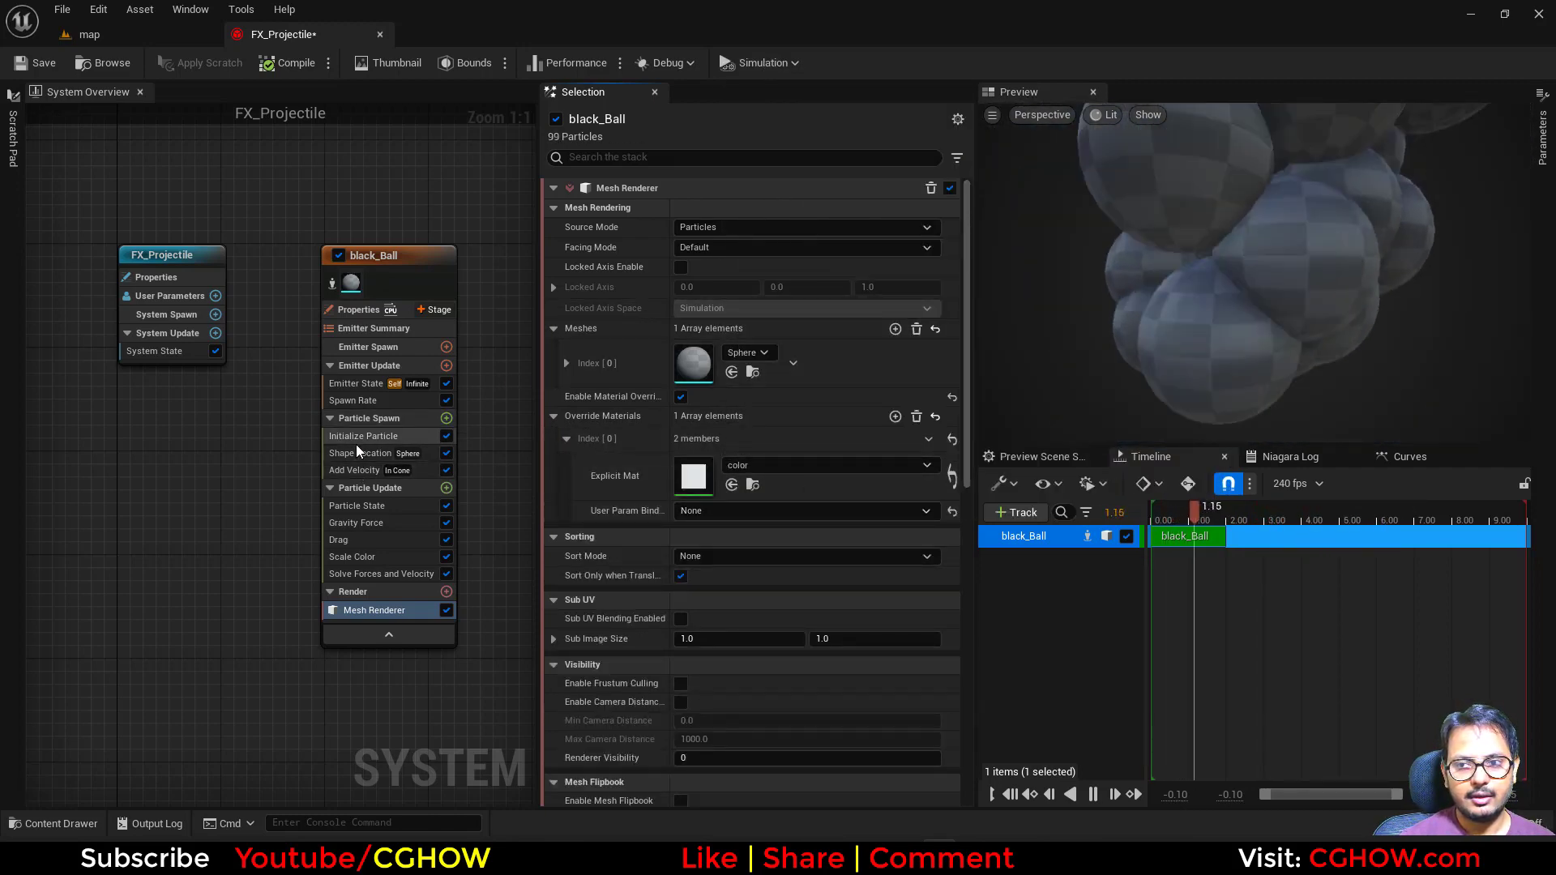
Set the black_Ball emitter's initial particle color to black with R, G and B at 0
{"action": "left_click", "coordinate": [362, 436]}
{"action": "left_click", "coordinate": [770, 343]}
{"action": "type", "text": "0"}
{"action": "left_click", "coordinate": [813, 342]}
{"action": "type", "text": "0"}
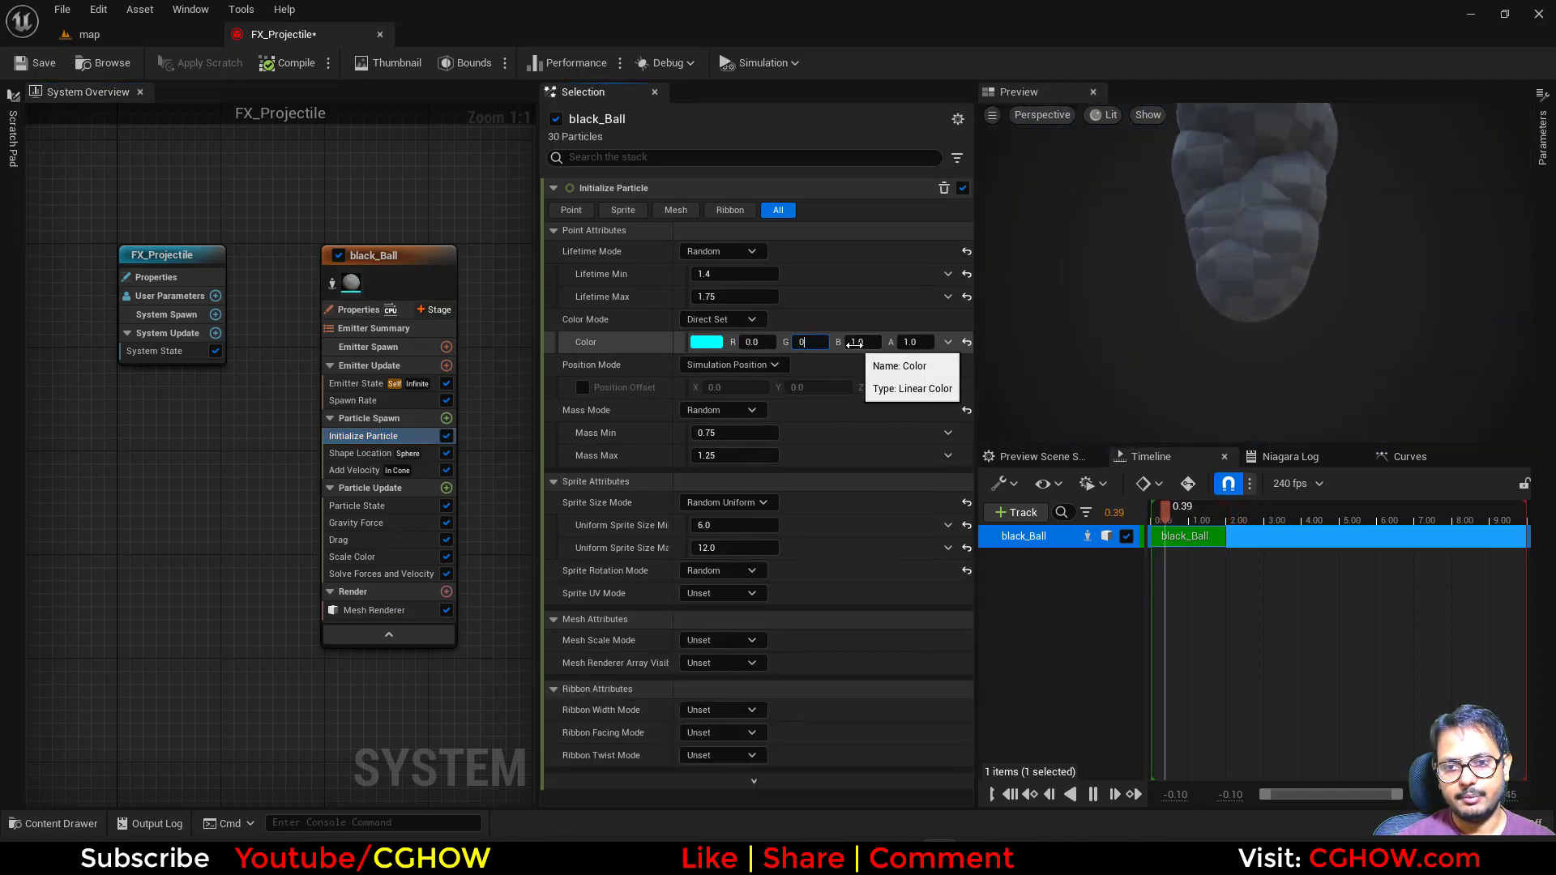
{"action": "left_click", "coordinate": [854, 343]}
{"action": "type", "text": "0"}
{"action": "key", "text": "Return"}
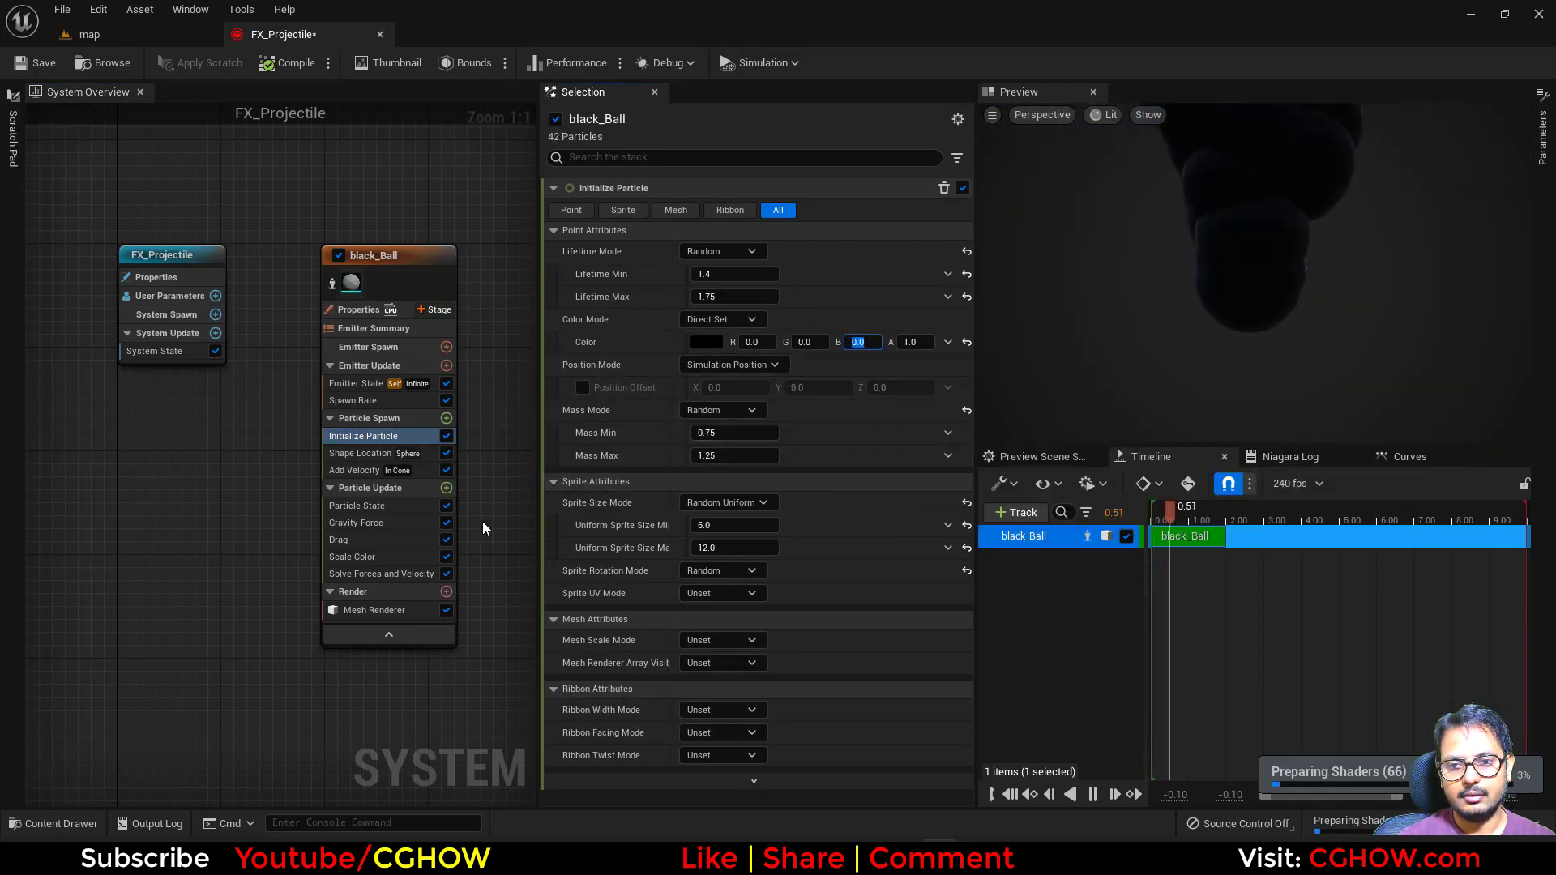
Delete the Scale Color, Drag, Add Velocity and Shape Location modules from the black_Ball emitter
{"action": "left_click", "coordinate": [363, 556]}
{"action": "key", "text": "Delete"}
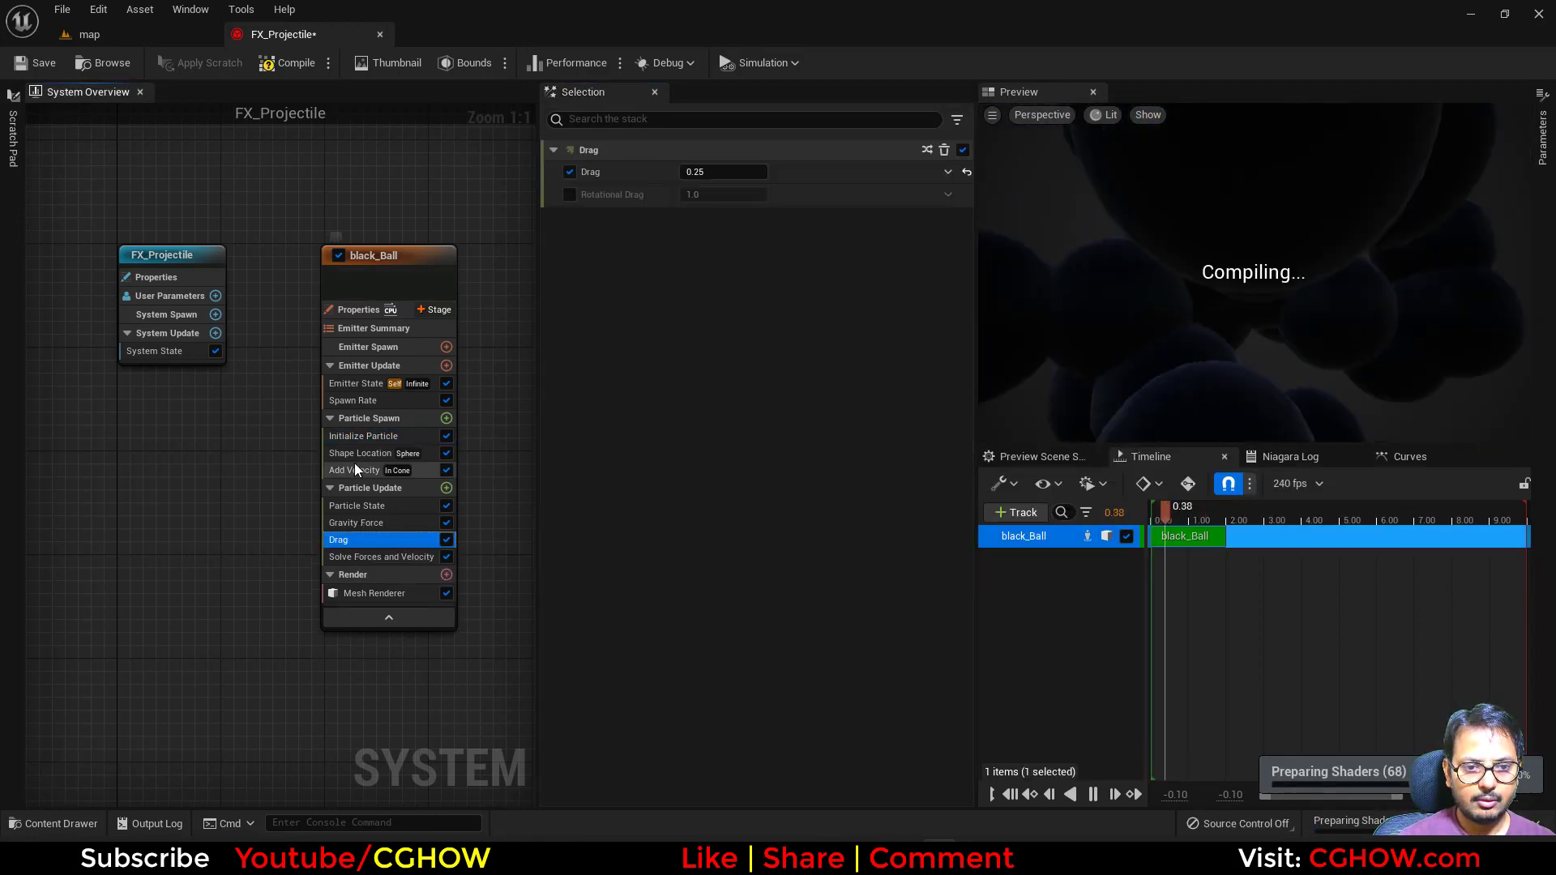
{"action": "key", "text": "Delete"}
{"action": "left_click", "coordinate": [355, 467]}
{"action": "key", "text": "Delete"}
{"action": "left_click", "coordinate": [374, 453]}
{"action": "key", "text": "Delete"}
Replace the Spawn Rate module in Emitter Update with a Spawn Burst Instantaneous module
{"action": "left_click", "coordinate": [351, 401]}
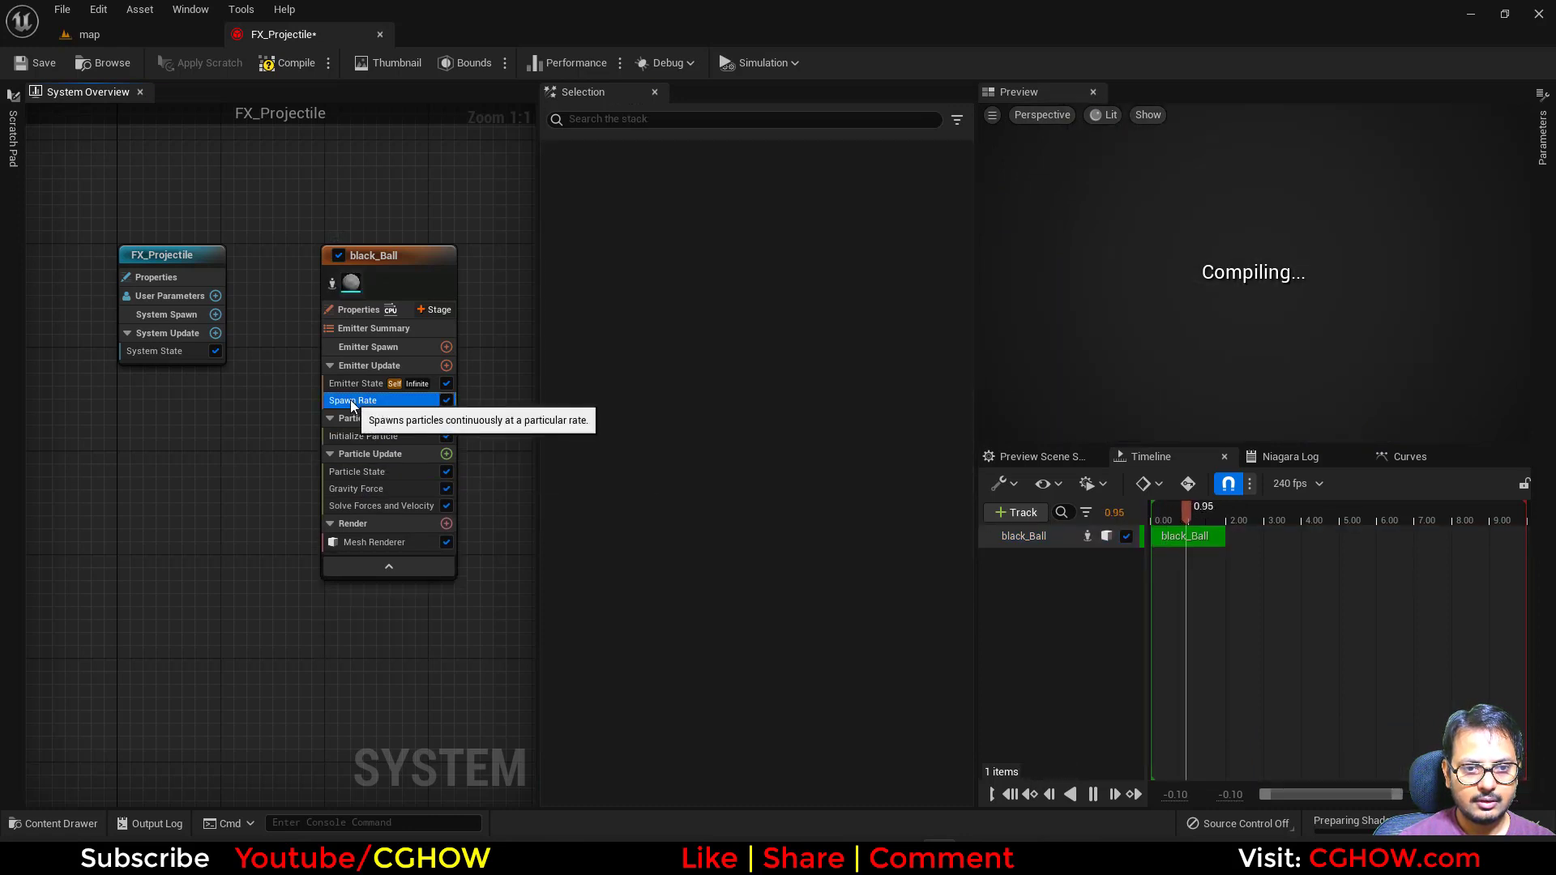
{"action": "key", "text": "Delete"}
{"action": "left_click", "coordinate": [446, 365]}
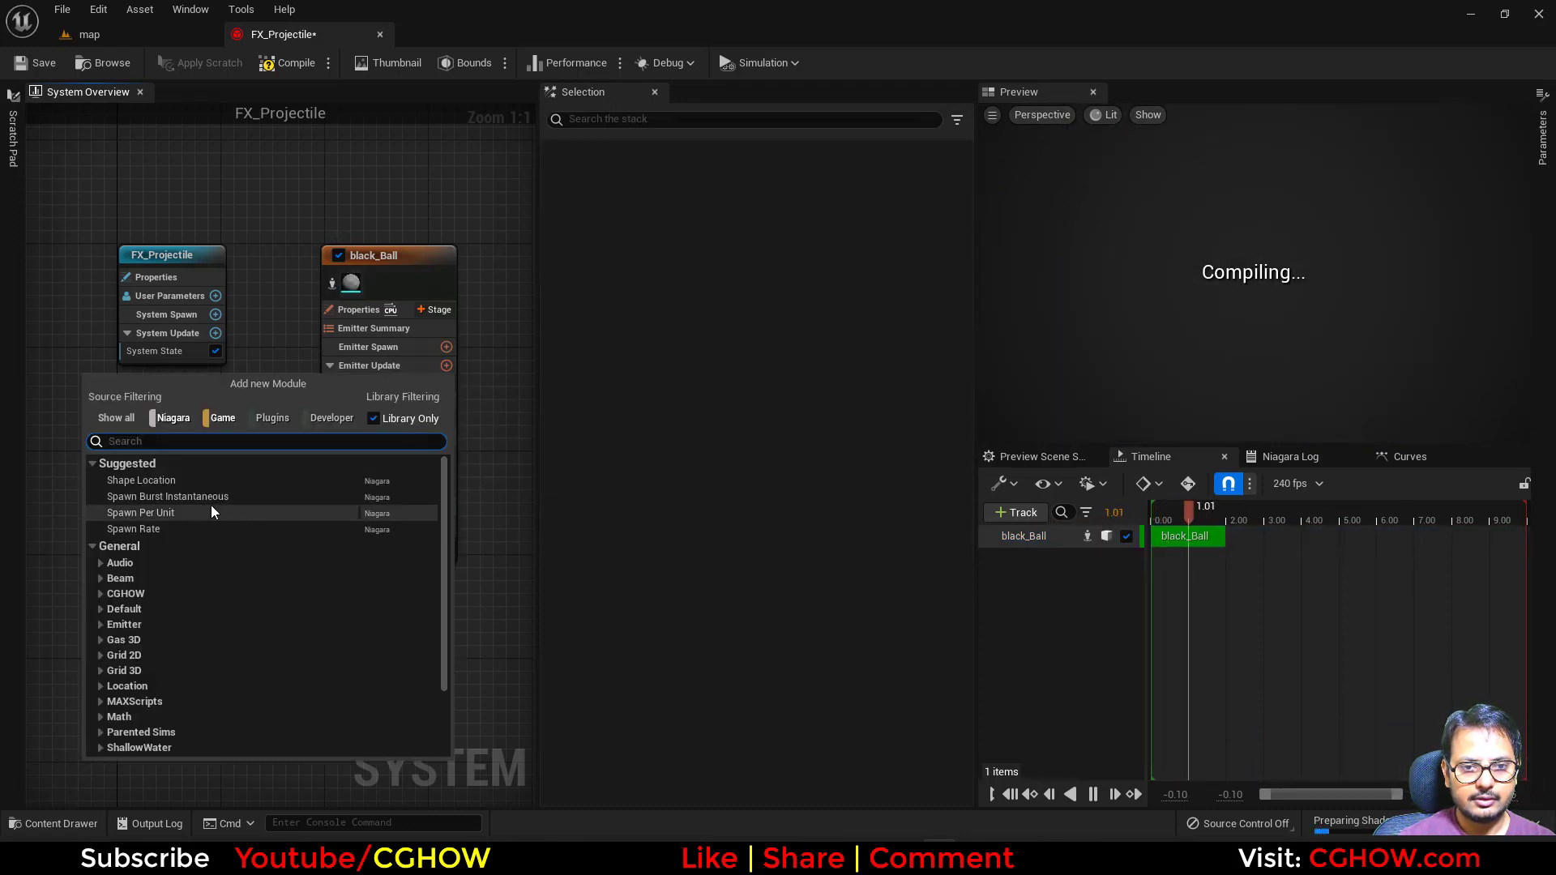
{"action": "left_click", "coordinate": [163, 494]}
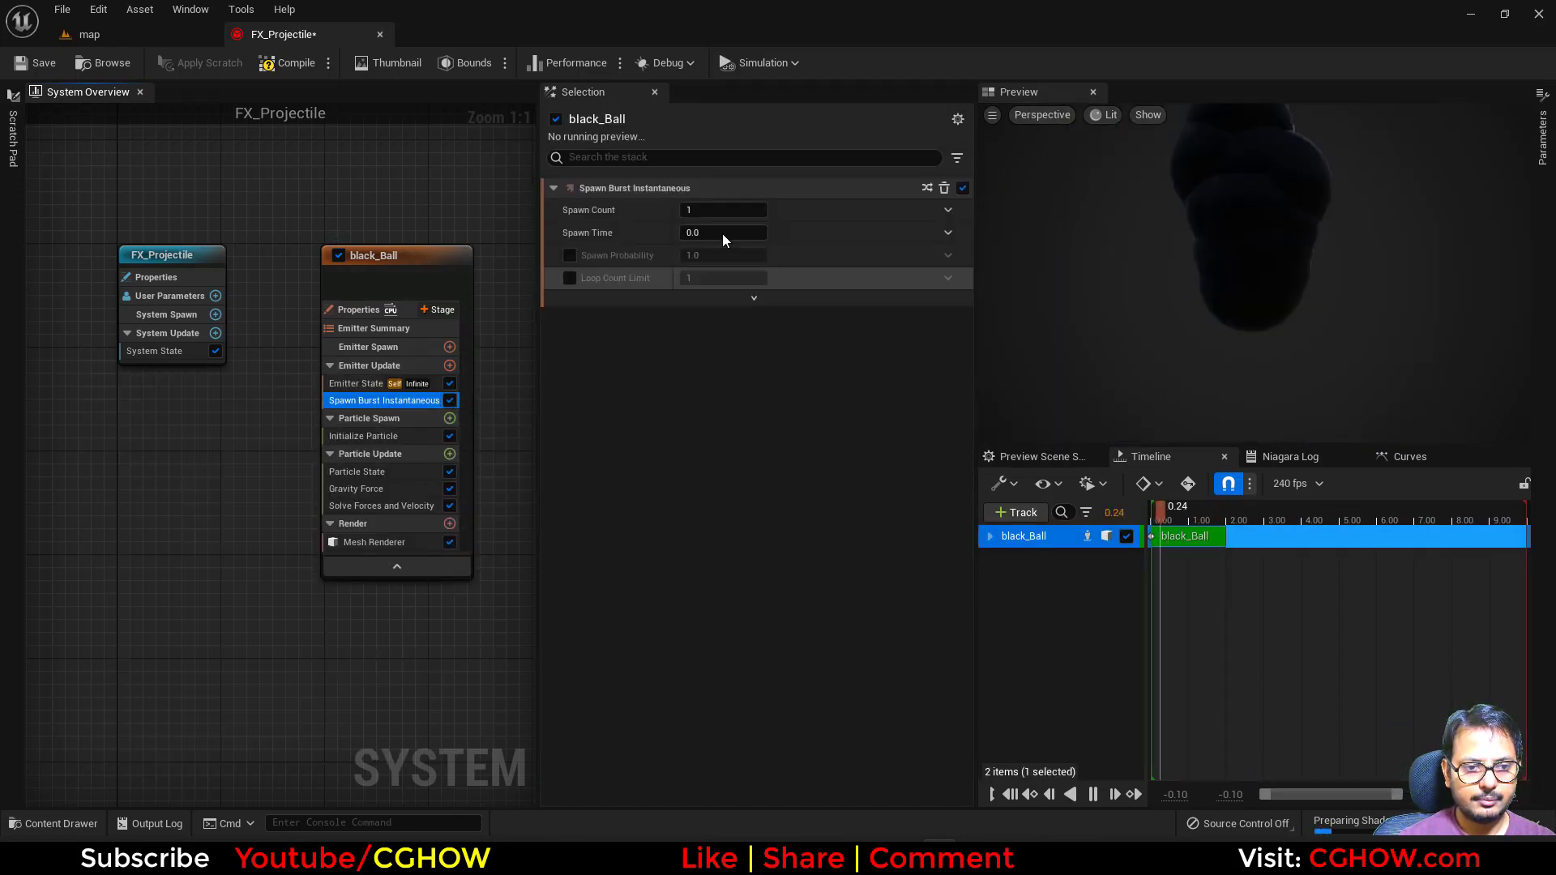
Set the Emitter State's loop behavior to Once and delete the Gravity Force module
{"action": "left_click", "coordinate": [342, 384]}
{"action": "left_click", "coordinate": [719, 296]}
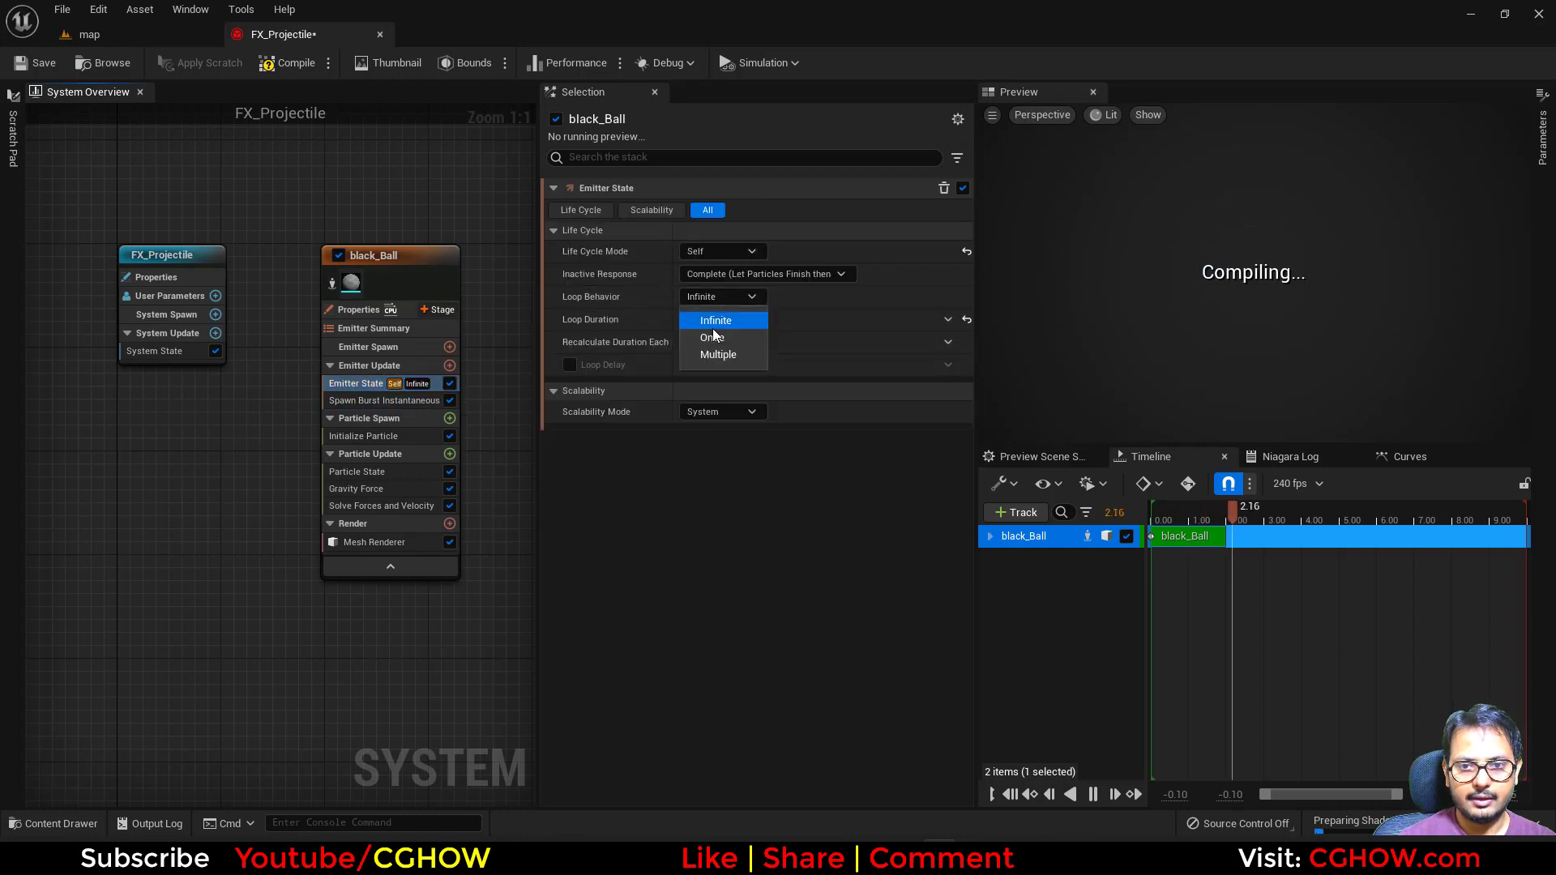
{"action": "left_click", "coordinate": [404, 489]}
{"action": "key", "text": "Delete"}
Add an Add Velocity module to Particle Spawn with a linear velocity of X 500 and Z 0
{"action": "left_click", "coordinate": [449, 454]}
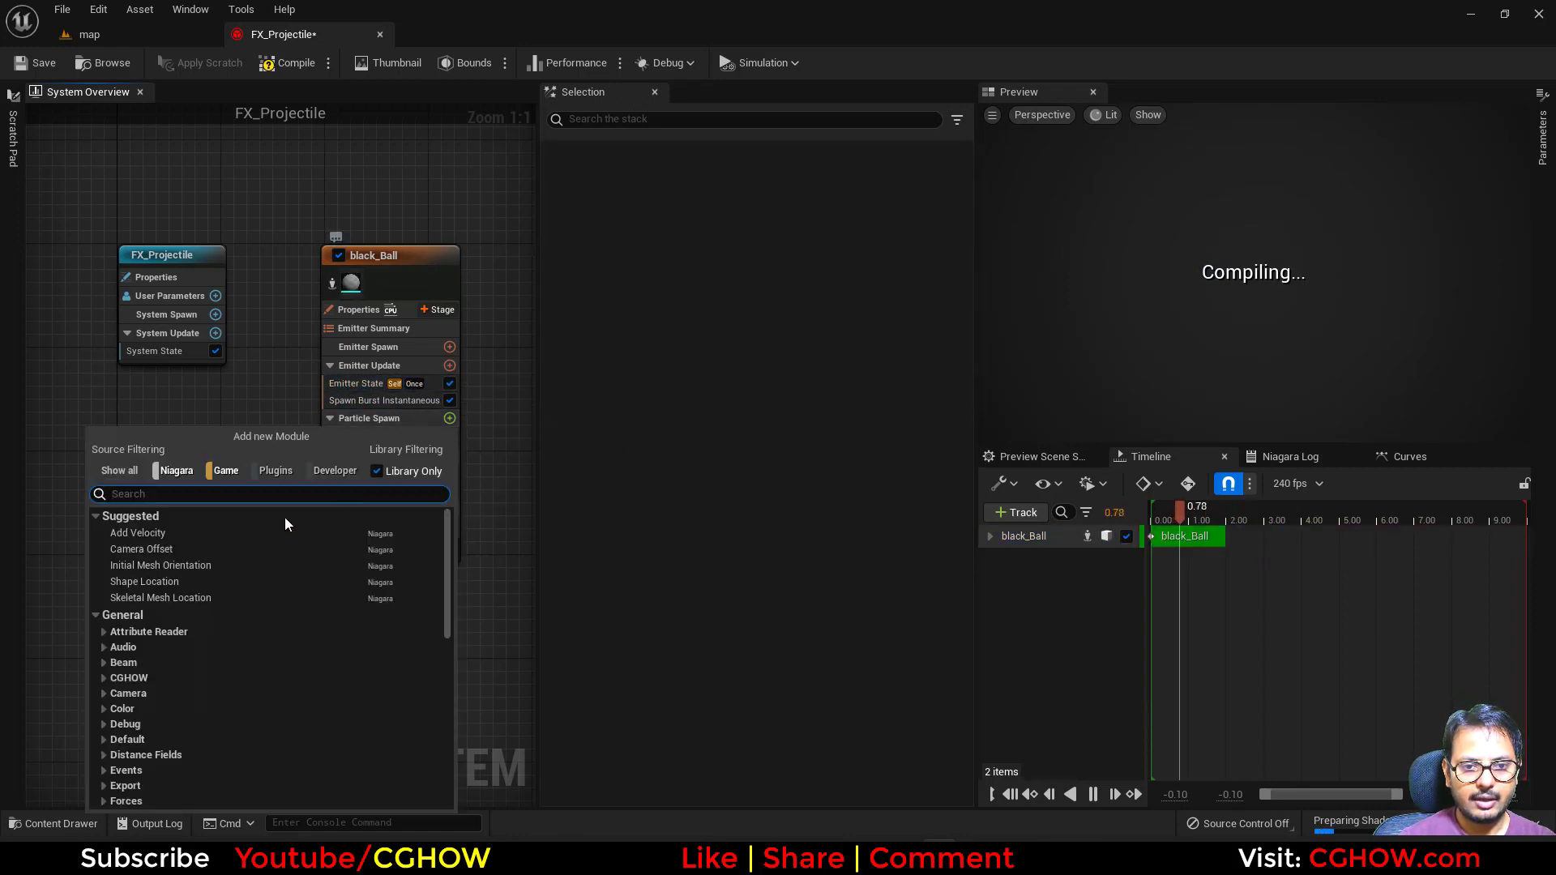
{"action": "left_click", "coordinate": [192, 536]}
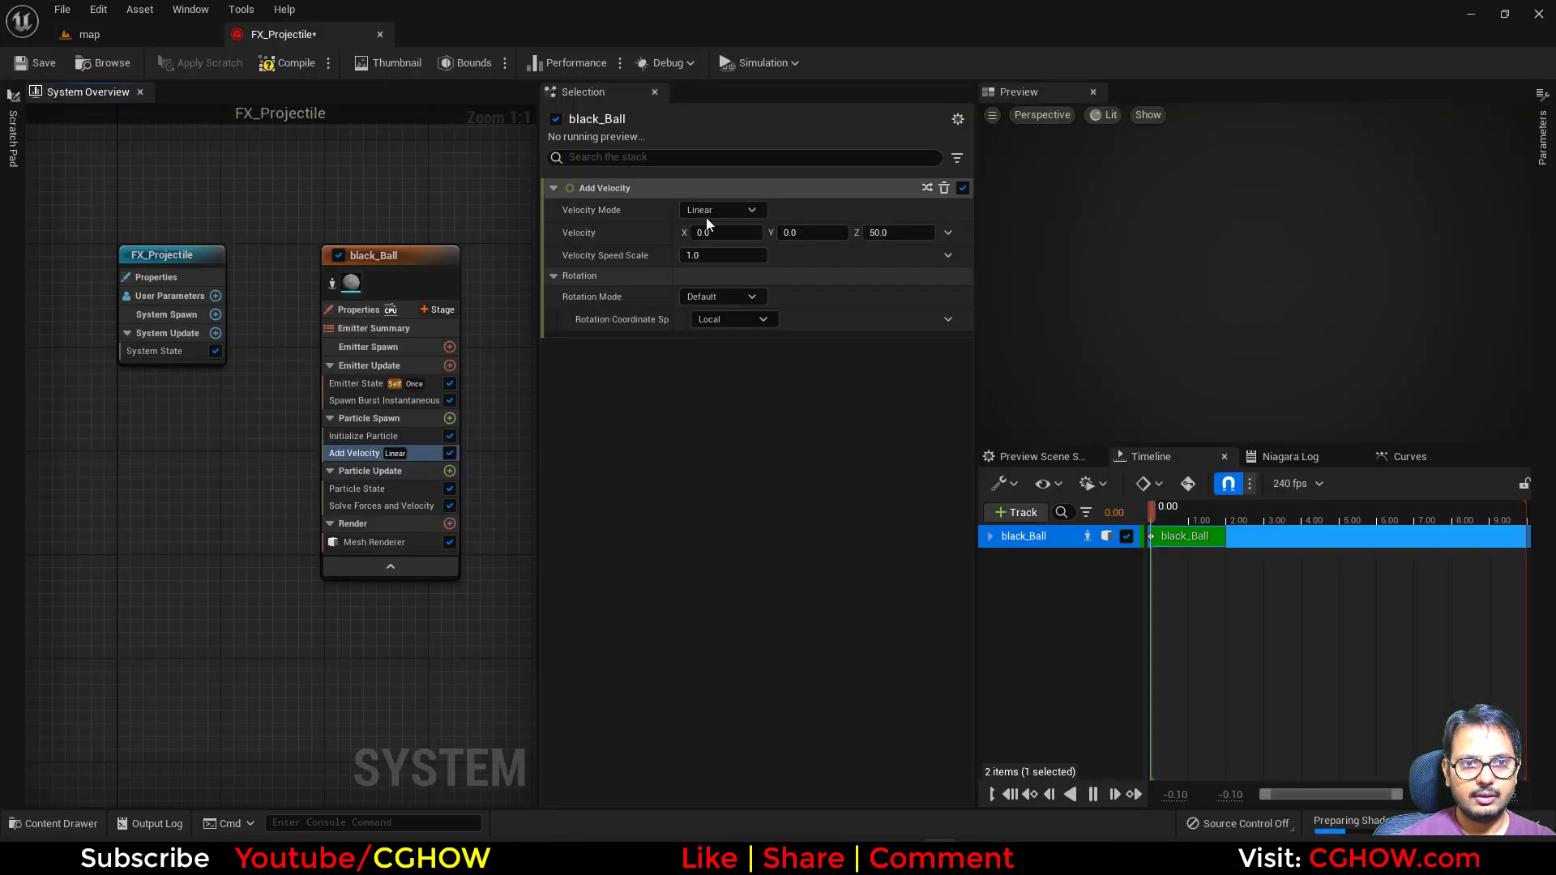
{"action": "left_click", "coordinate": [746, 233]}
{"action": "type", "text": "100"}
{"action": "key", "text": "Return"}
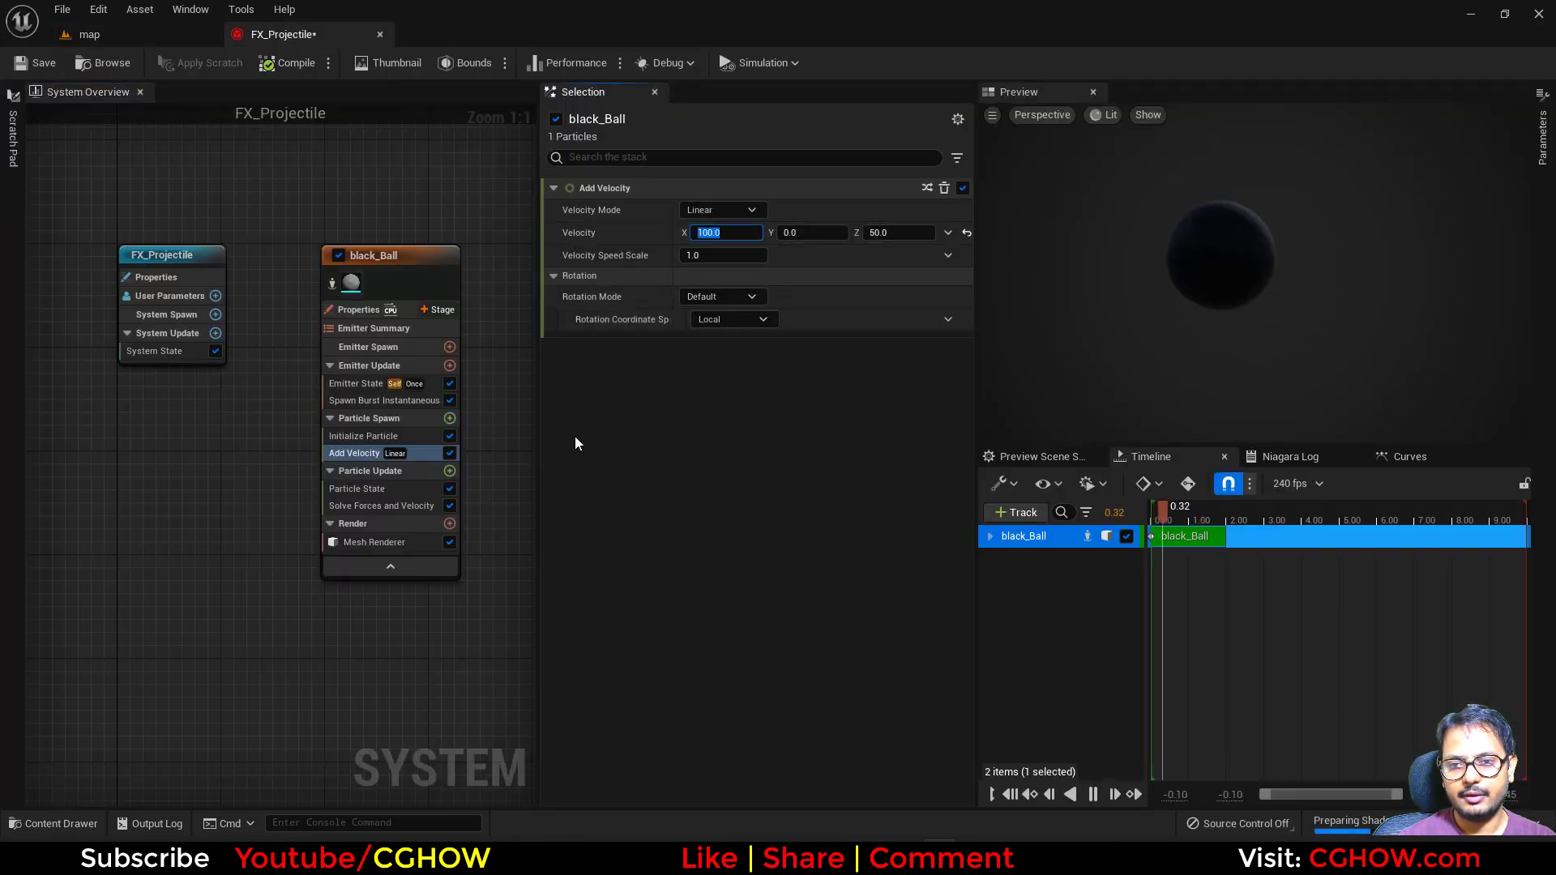
{"action": "left_click", "coordinate": [899, 232]}
{"action": "type", "text": "0"}
{"action": "key", "text": "Return"}
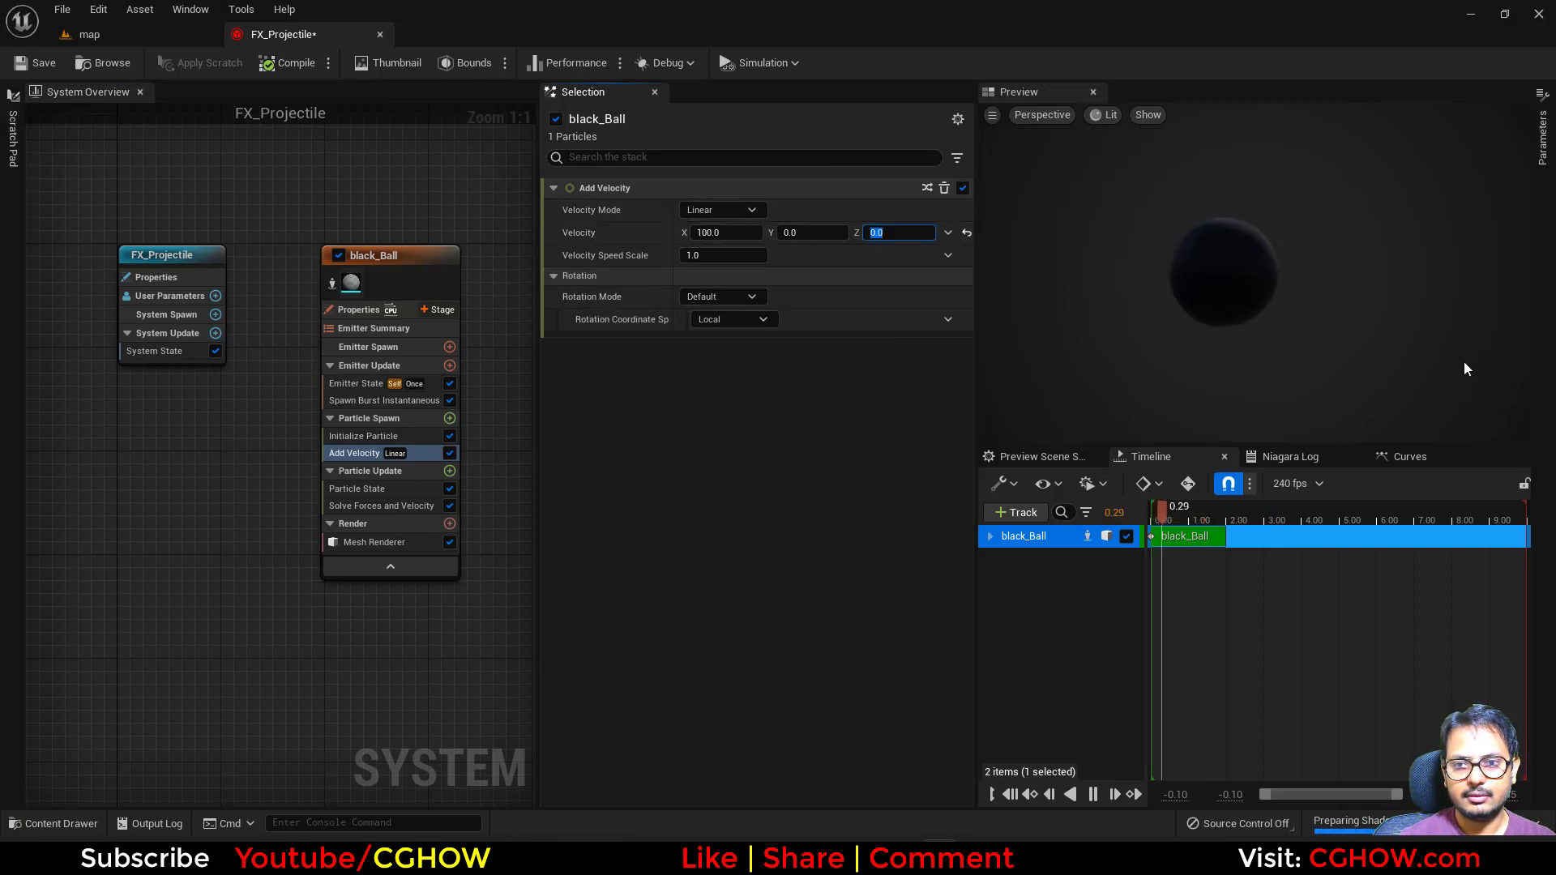
{"action": "left_click", "coordinate": [746, 232]}
{"action": "type", "text": "500"}
{"action": "key", "text": "Return"}
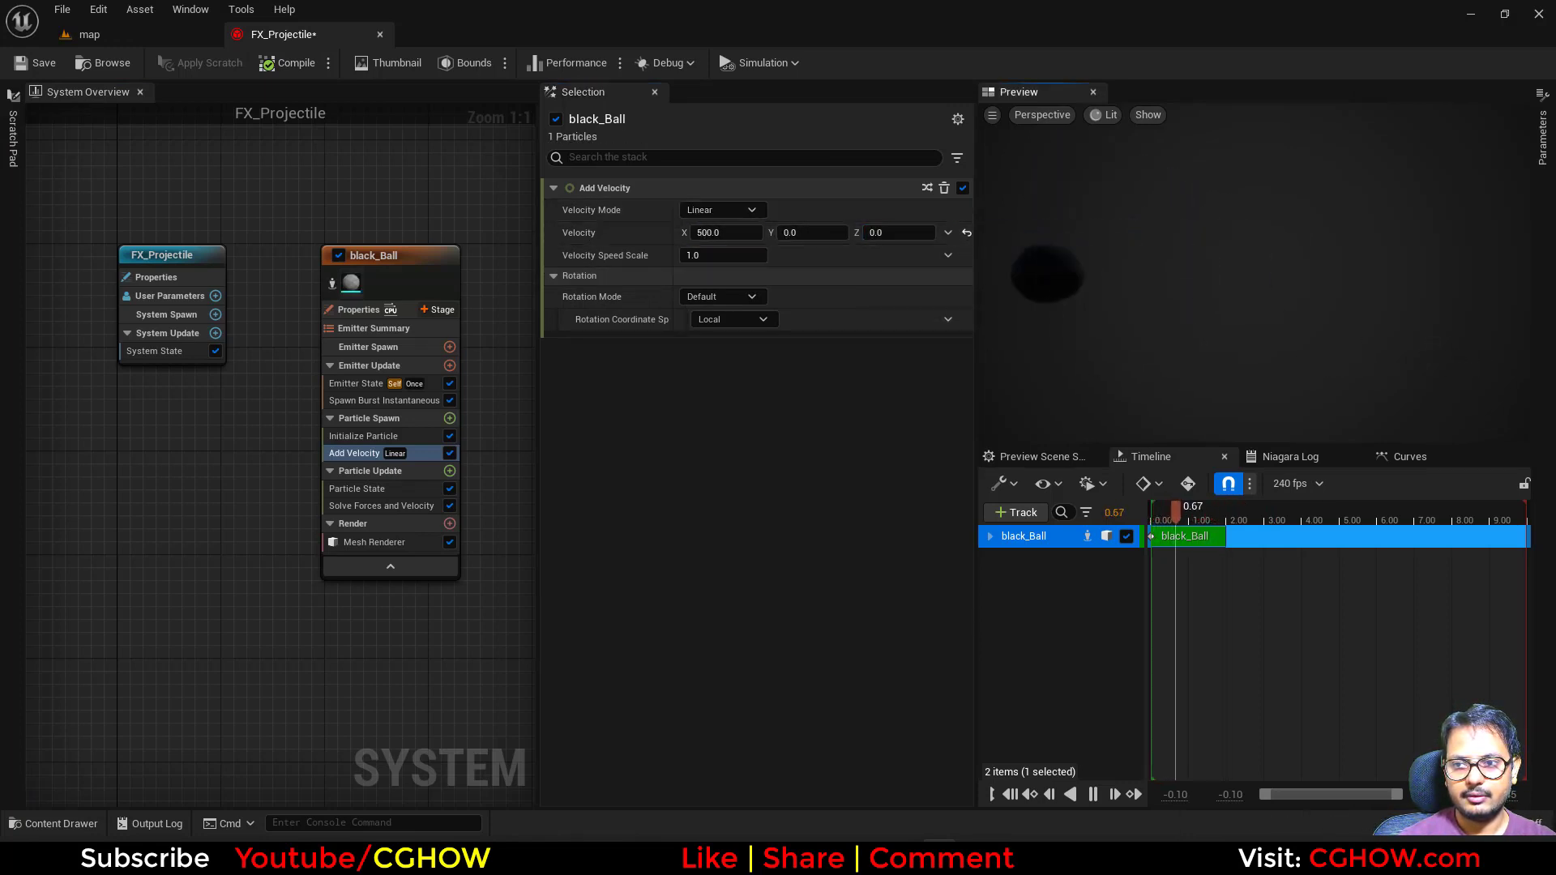
Set the mesh scale mode in Initialize Particle to Uniform
{"action": "left_click", "coordinate": [341, 435]}
{"action": "left_click", "coordinate": [719, 640]}
{"action": "left_click", "coordinate": [713, 674]}
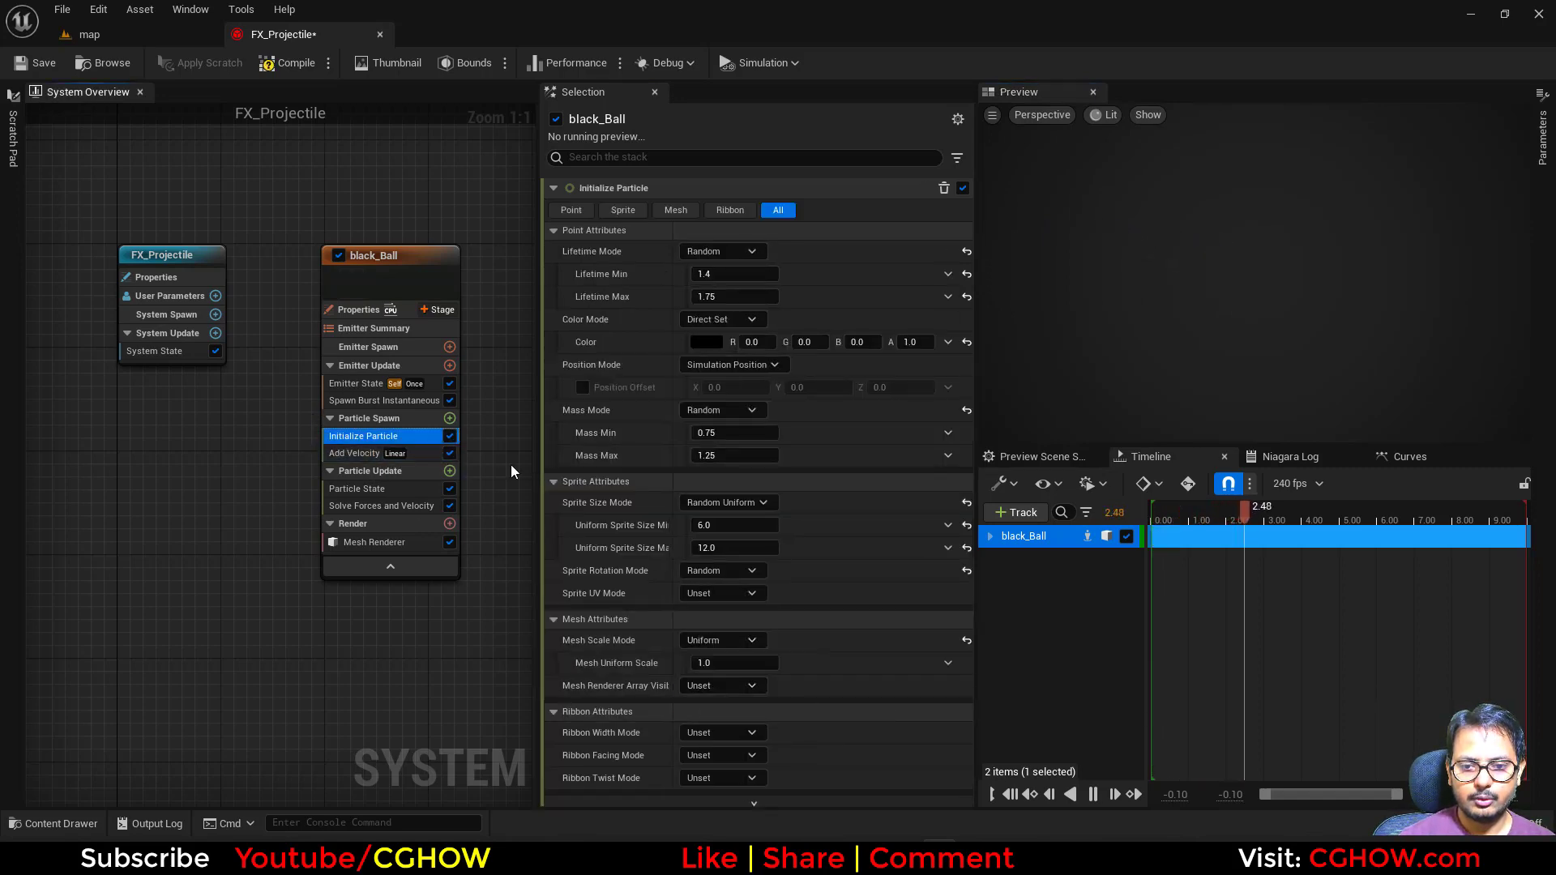
In the map, move the FX Projectile to the tip of the character's staff at frame 45 of the sequence
{"action": "left_click", "coordinate": [93, 66]}
{"action": "left_click_drag", "start_coordinate": [323, 681], "coordinate": [166, 770]}
{"action": "mouse_move", "coordinate": [483, 630]}
{"action": "left_mouse_down"}
{"action": "mouse_move", "coordinate": [521, 631]}
{"action": "mouse_move", "coordinate": [495, 630]}
{"action": "left_mouse_up"}
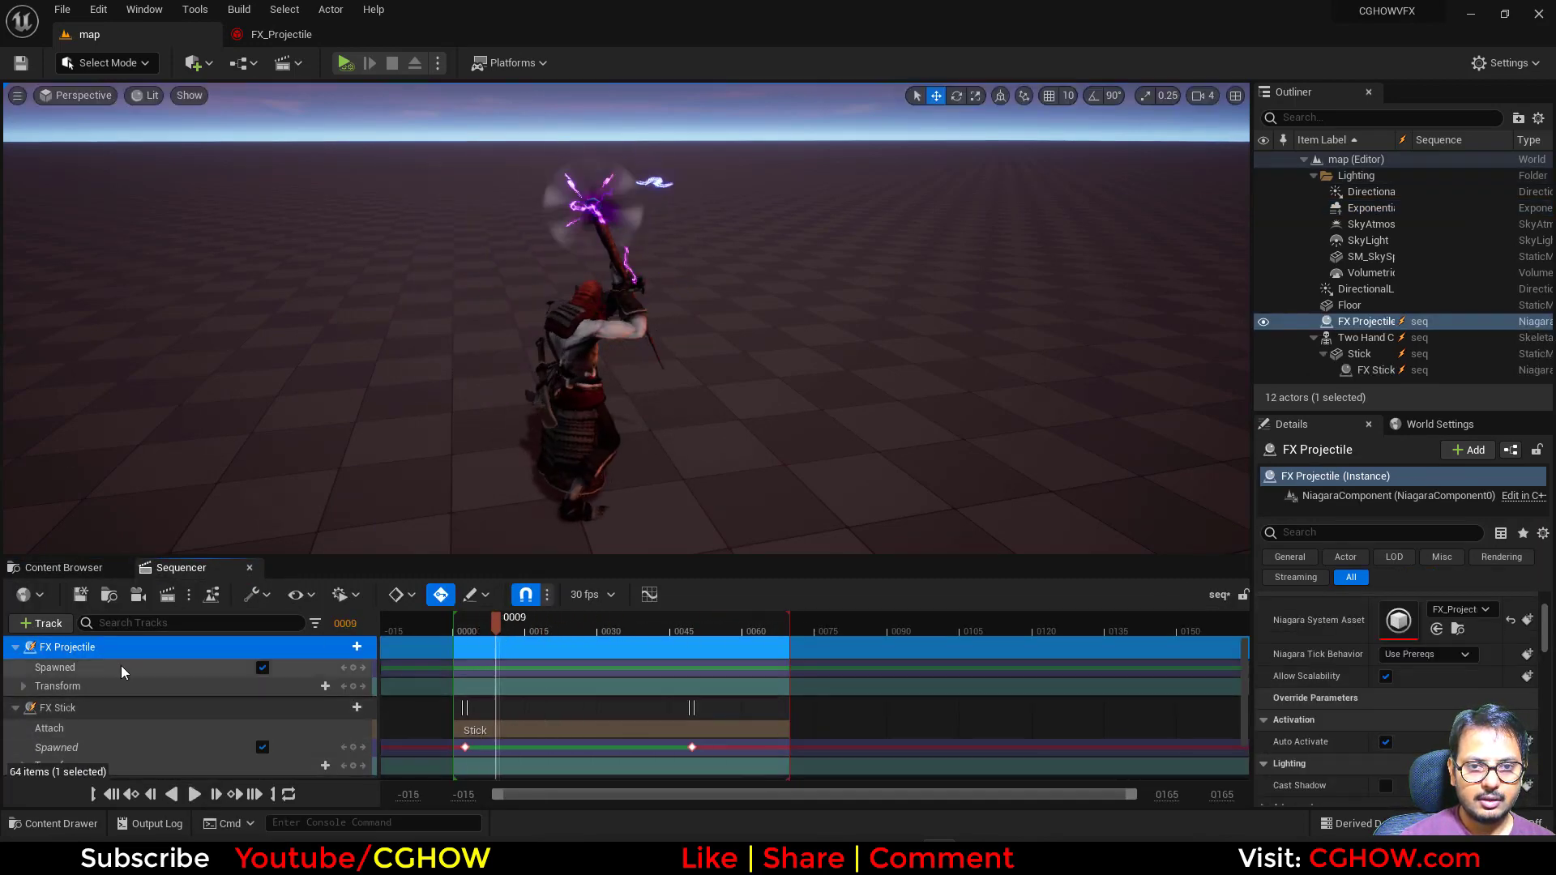
{"action": "left_click", "coordinate": [85, 702]}
{"action": "left_click", "coordinate": [73, 647]}
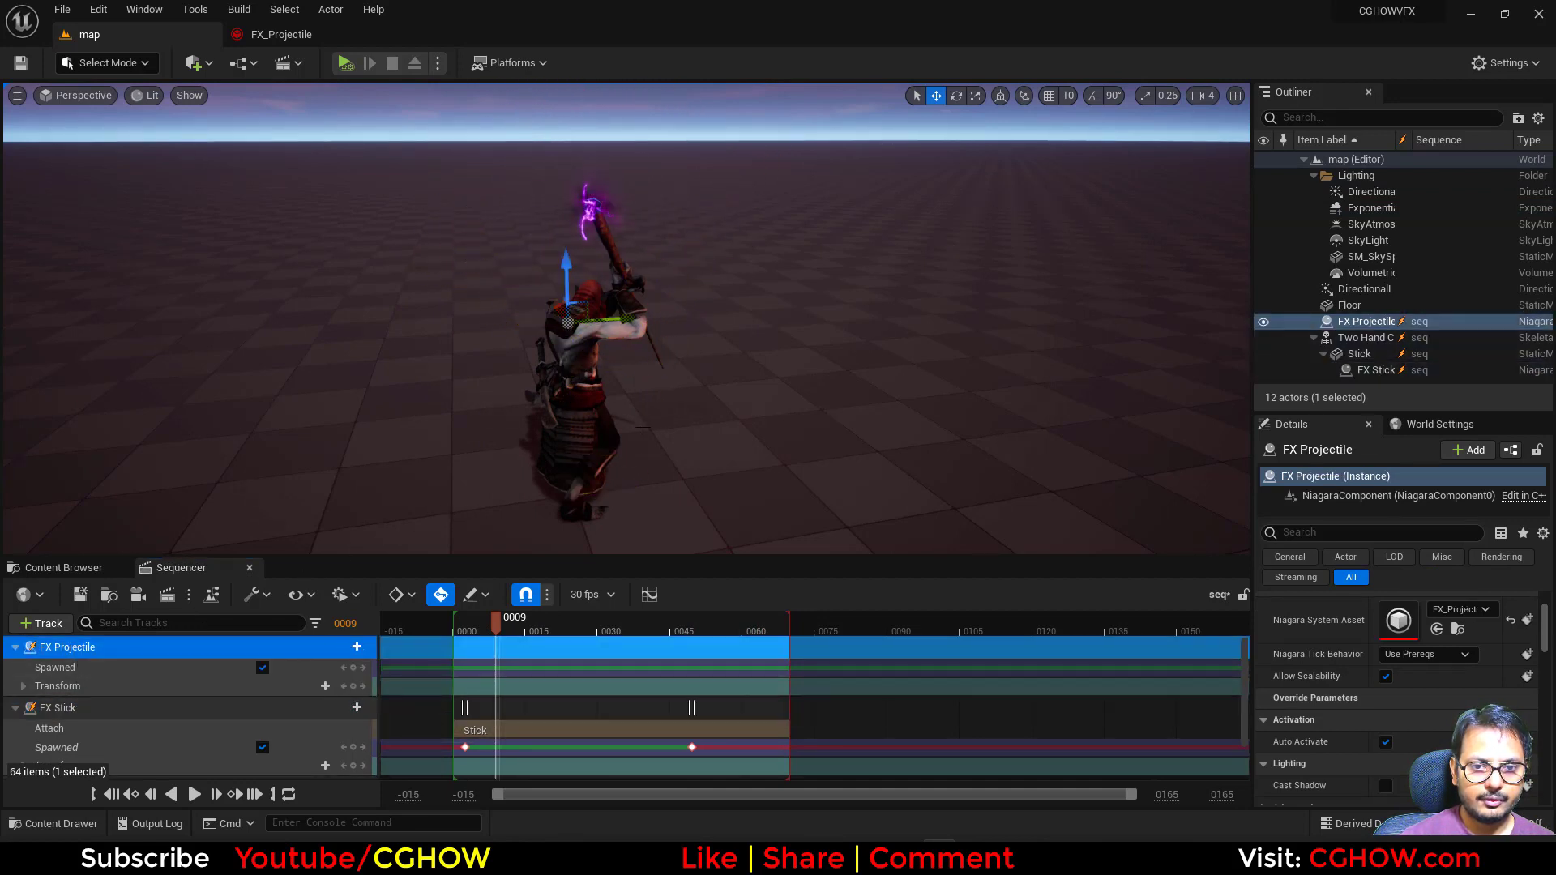
{"action": "left_click_drag", "start_coordinate": [516, 625], "coordinate": [673, 620]}
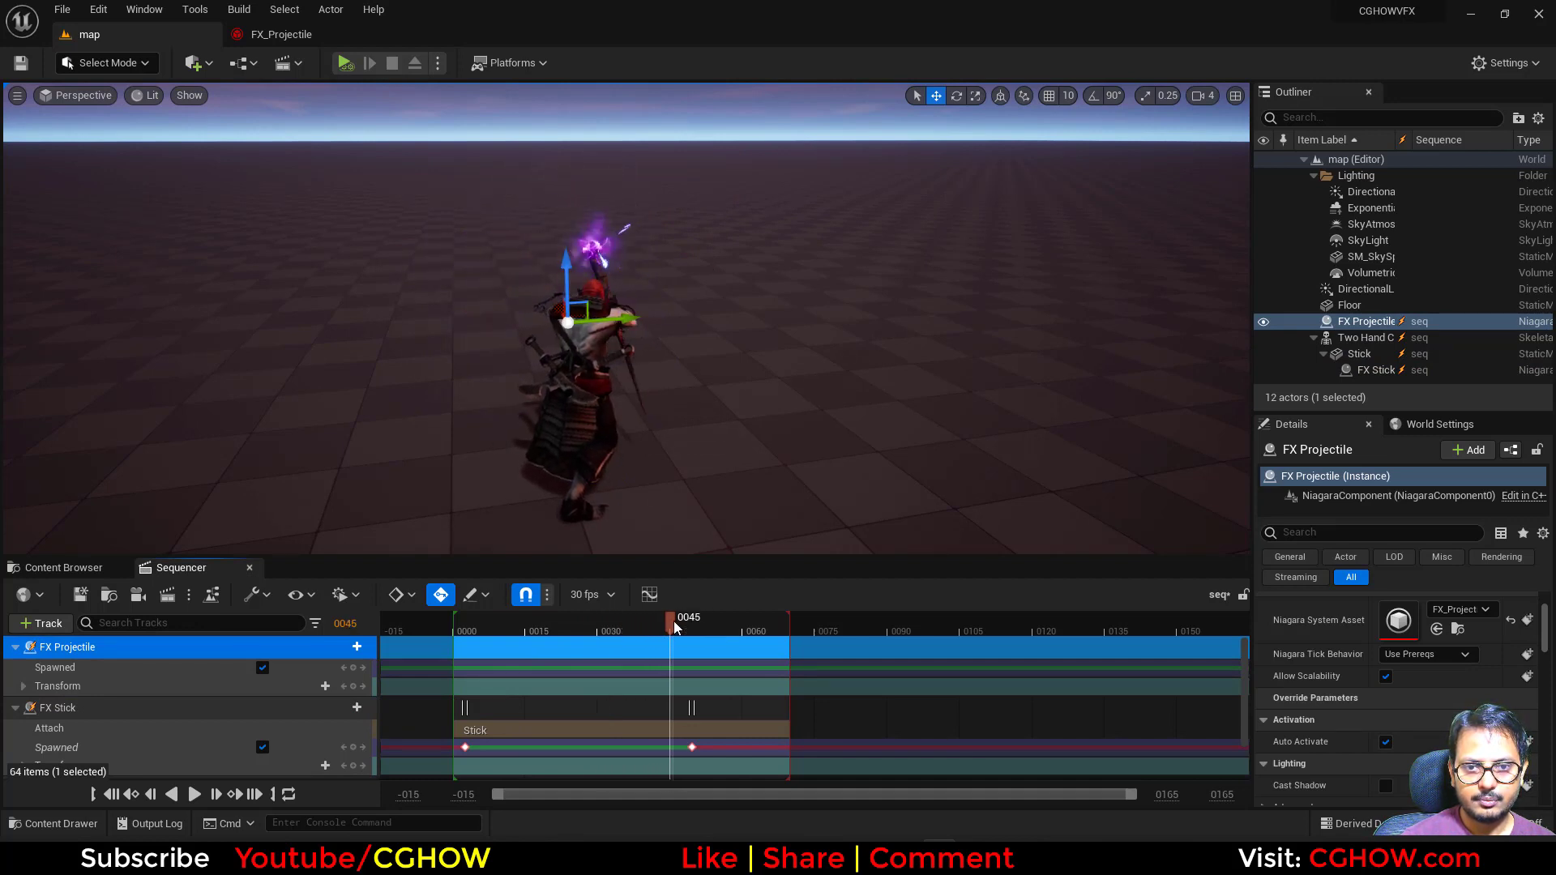
{"action": "left_click_drag", "start_coordinate": [673, 487], "coordinate": [883, 543], "text": "alt"}
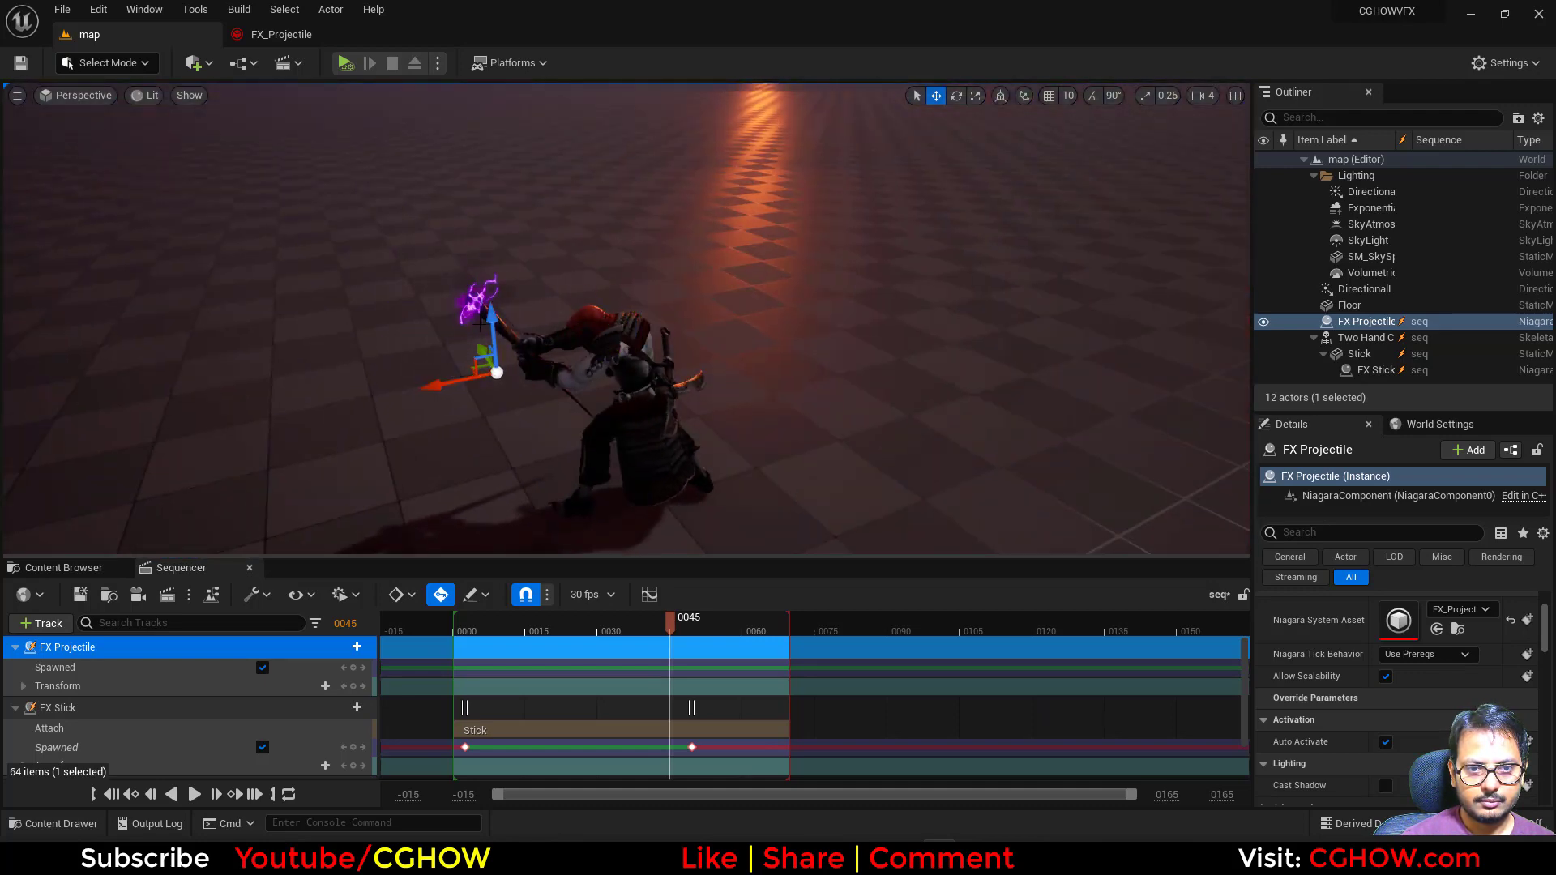
{"action": "left_click_drag", "start_coordinate": [501, 290], "coordinate": [340, 324], "text": "alt"}
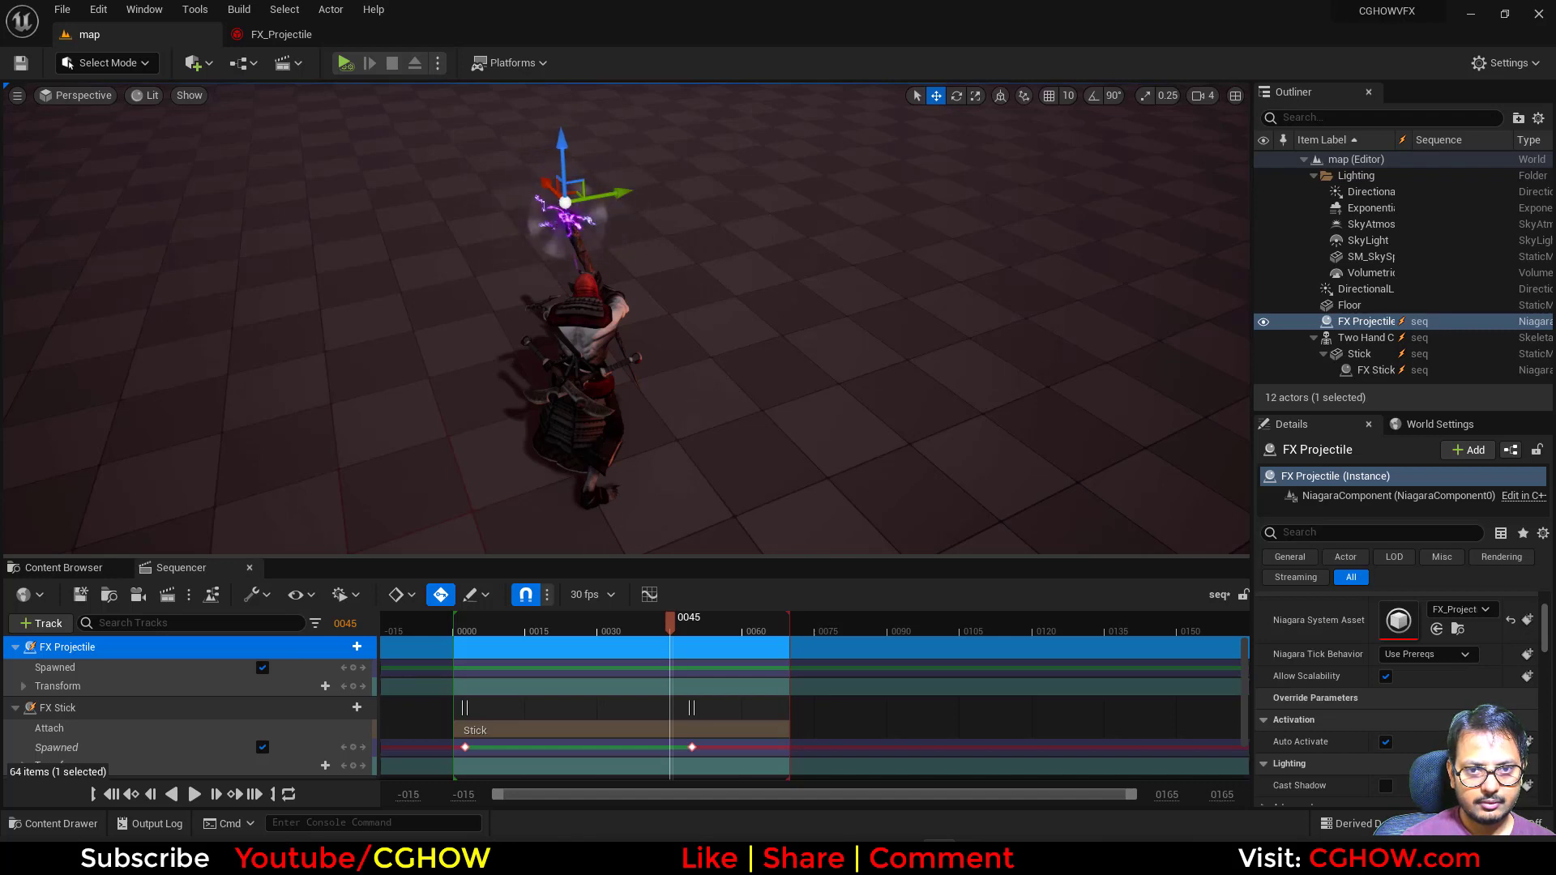
{"action": "scroll", "coordinate": [609, 220], "scroll_direction": "up", "scroll_amount": 5}
{"action": "middle_click_drag", "start_coordinate": [609, 221], "coordinate": [590, 156]}
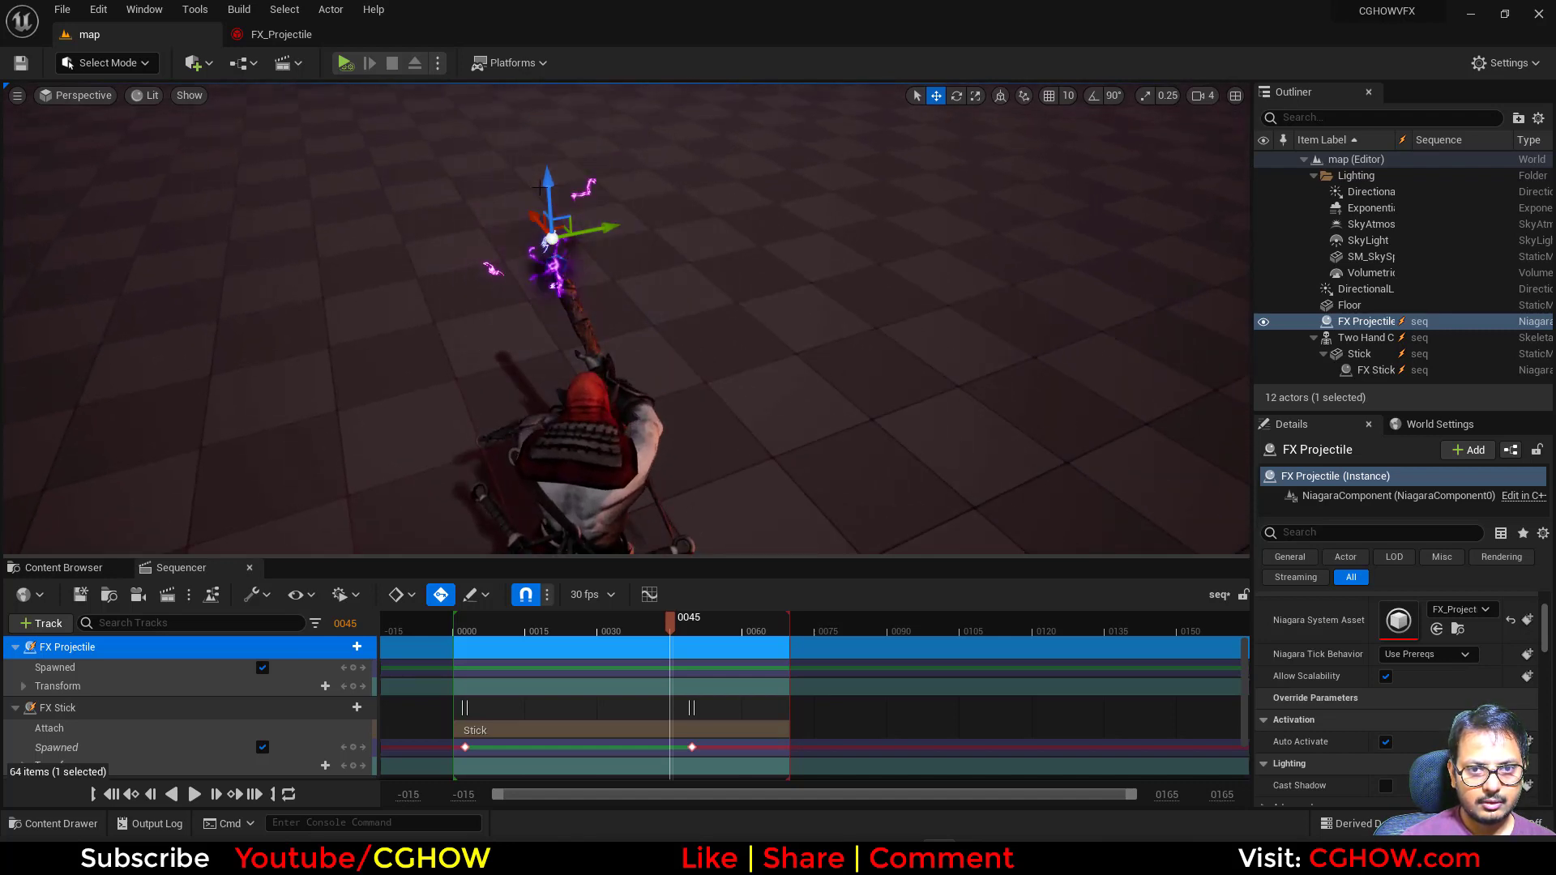
{"action": "left_click_drag", "start_coordinate": [520, 284], "coordinate": [397, 320], "text": "alt"}
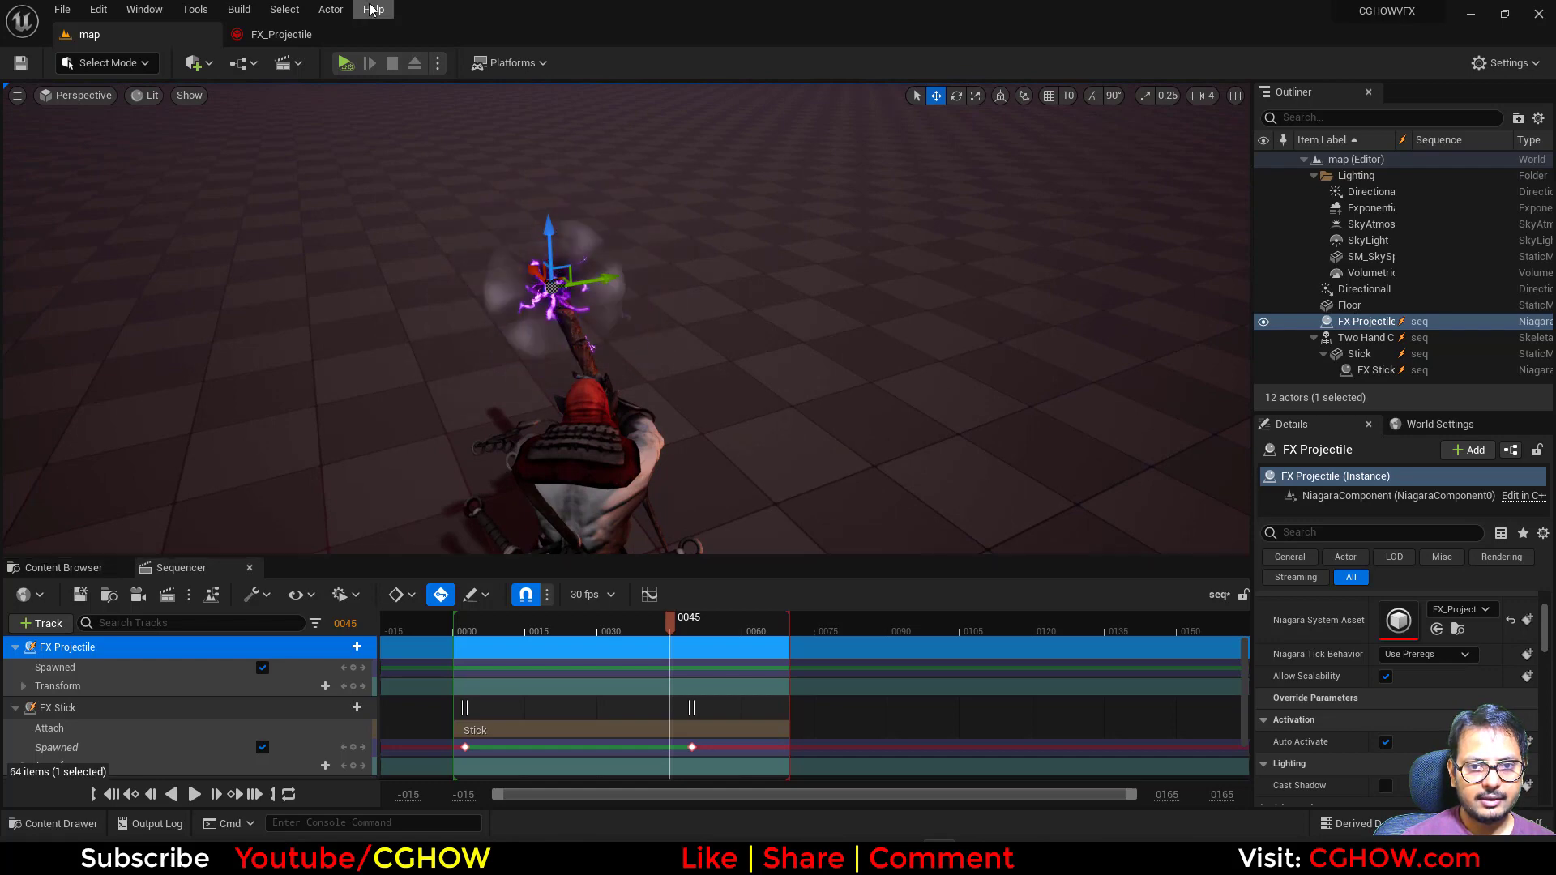
In FX_Projectile, set the black_Ball emitter's linear velocity to X 800 and Y 300
{"action": "left_click", "coordinate": [281, 34]}
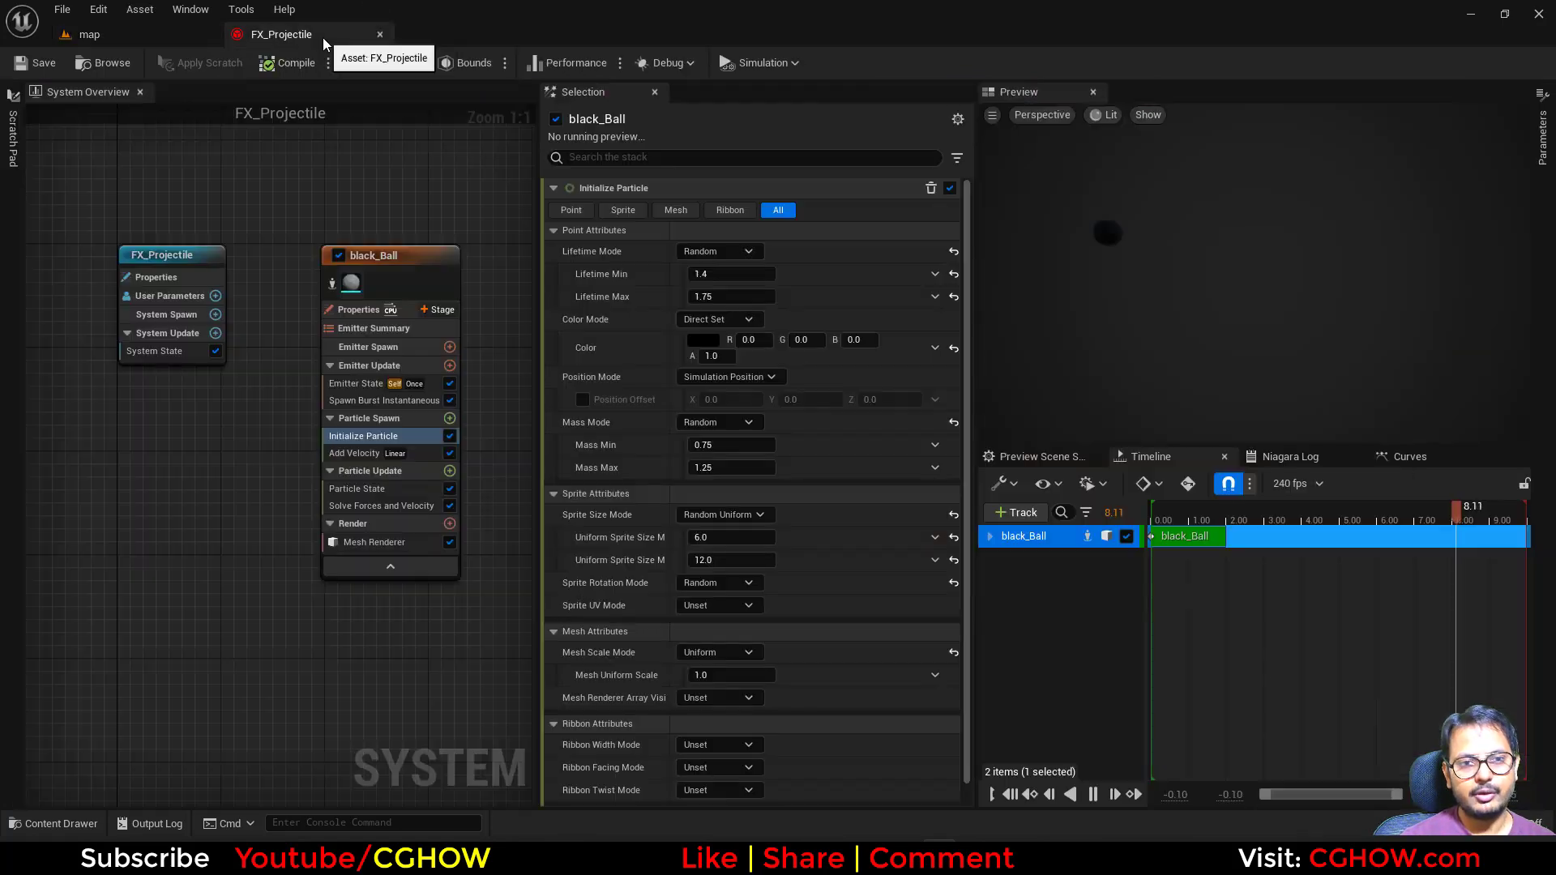
{"action": "left_click", "coordinate": [377, 453]}
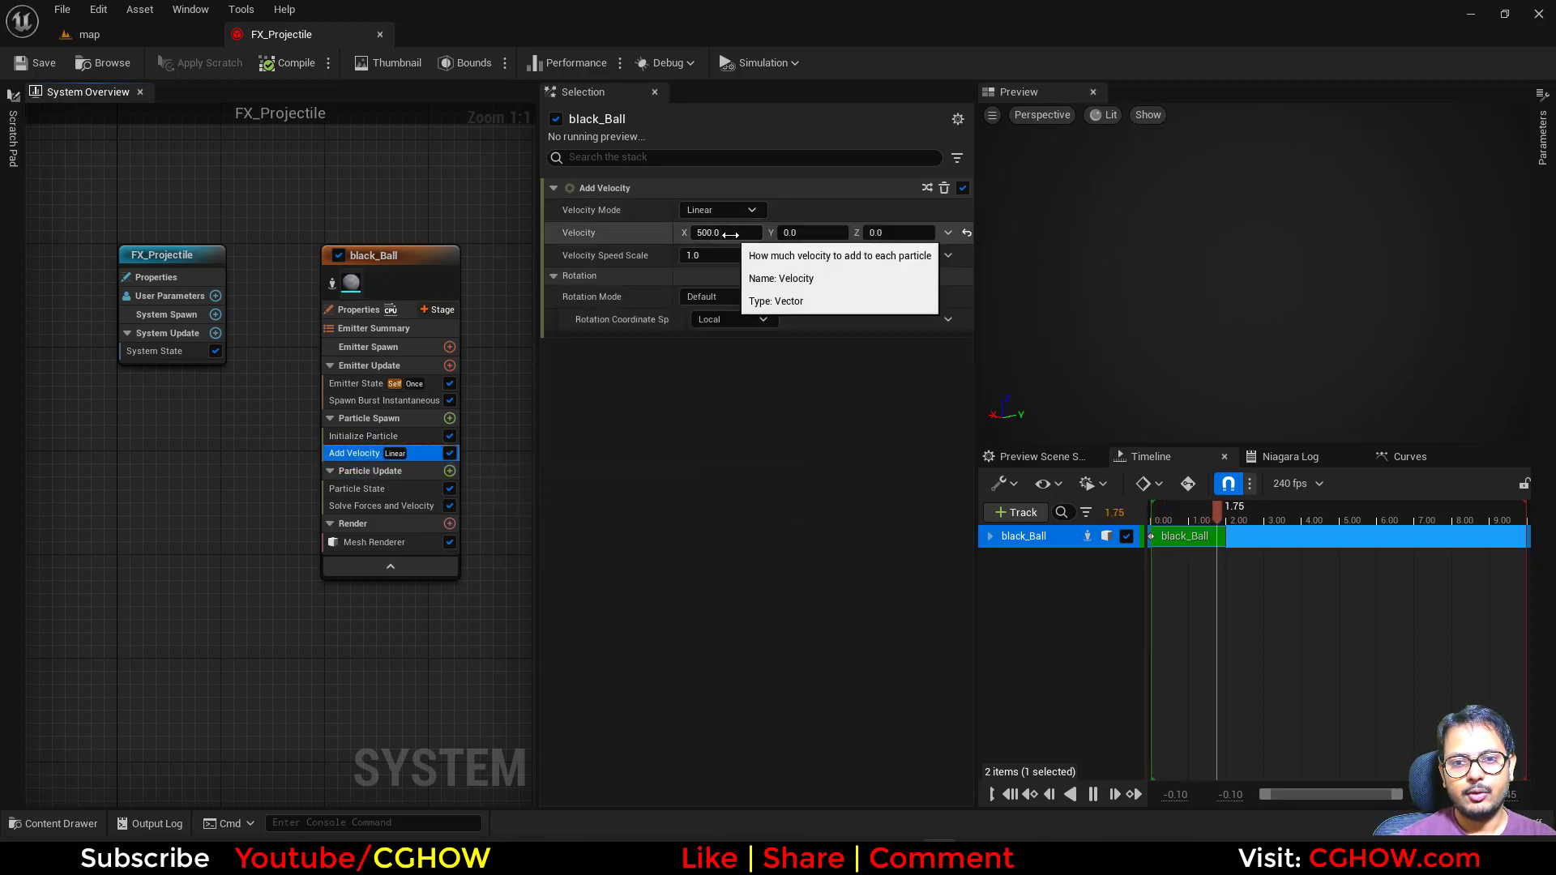
{"action": "left_click", "coordinate": [730, 234]}
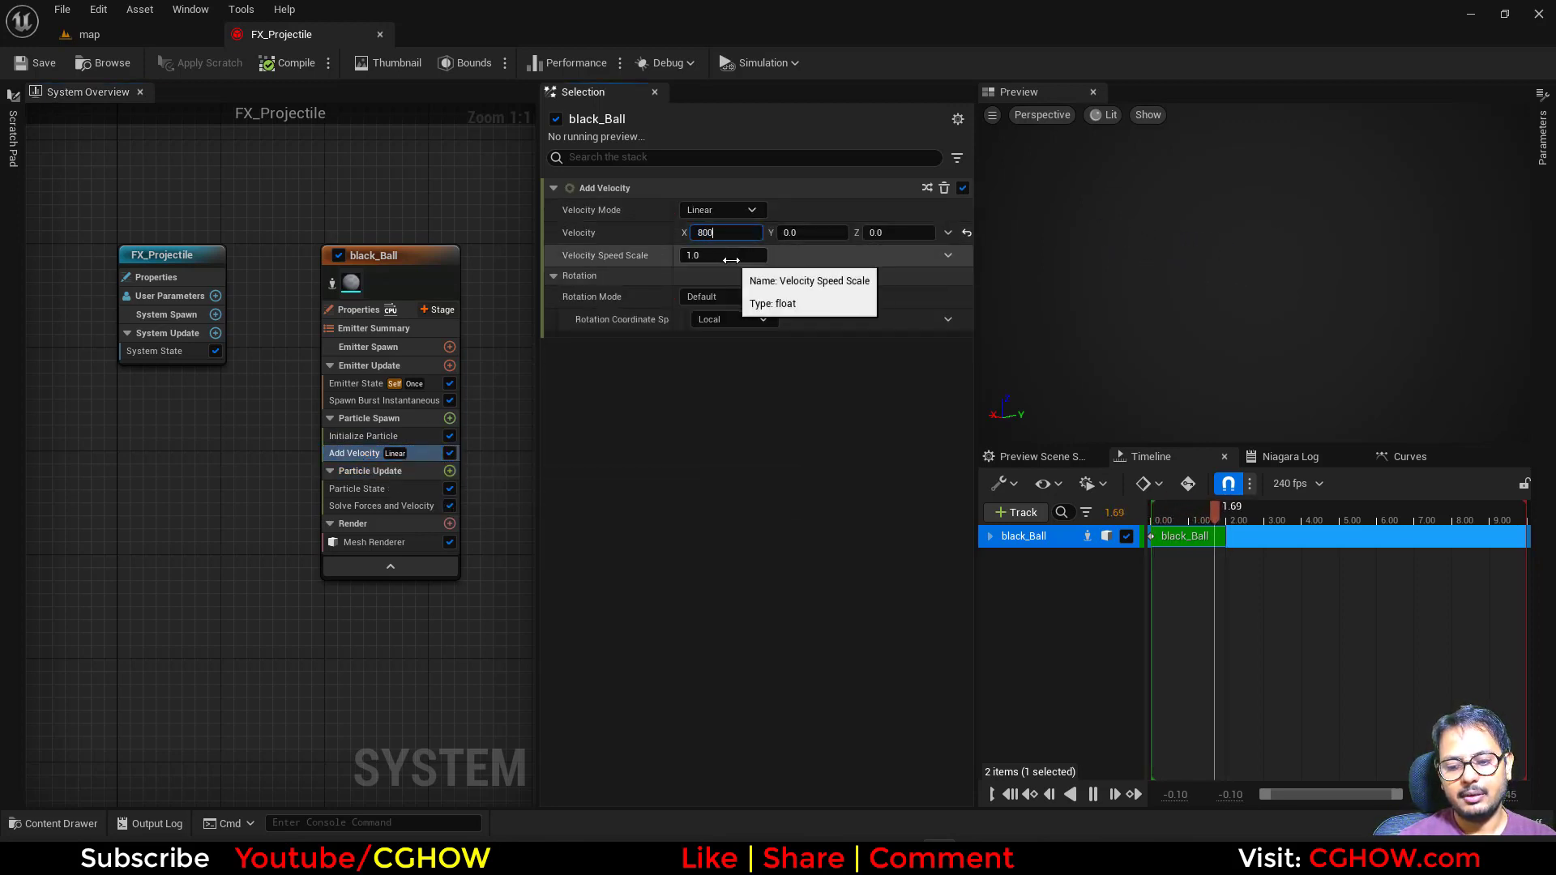
{"action": "type", "text": "800"}
{"action": "key", "text": "Tab"}
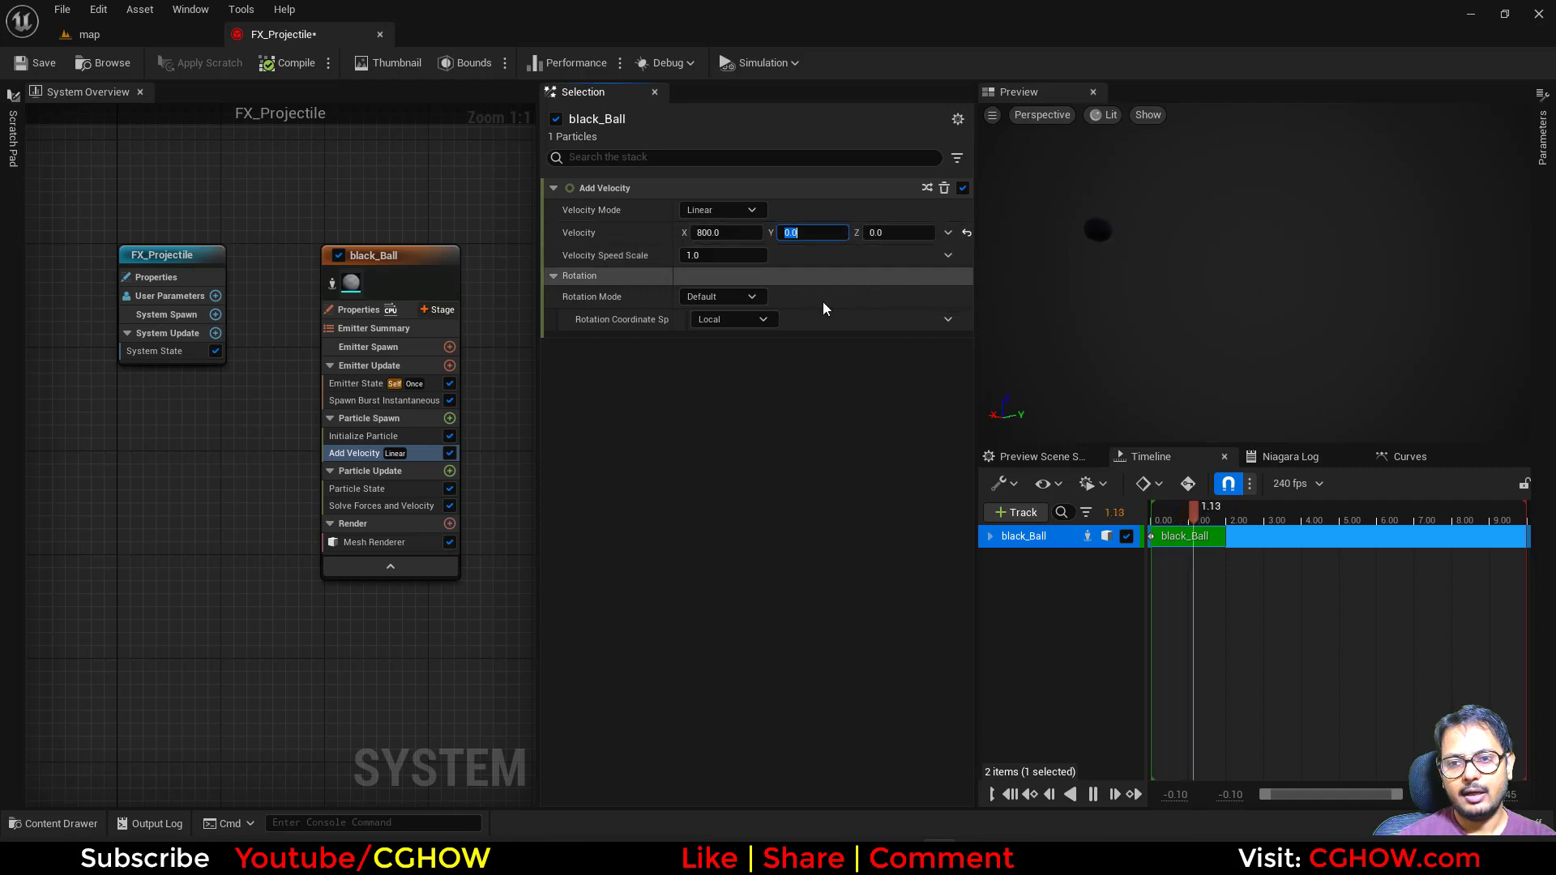
{"action": "type", "text": "200"}
{"action": "key", "text": "Return"}
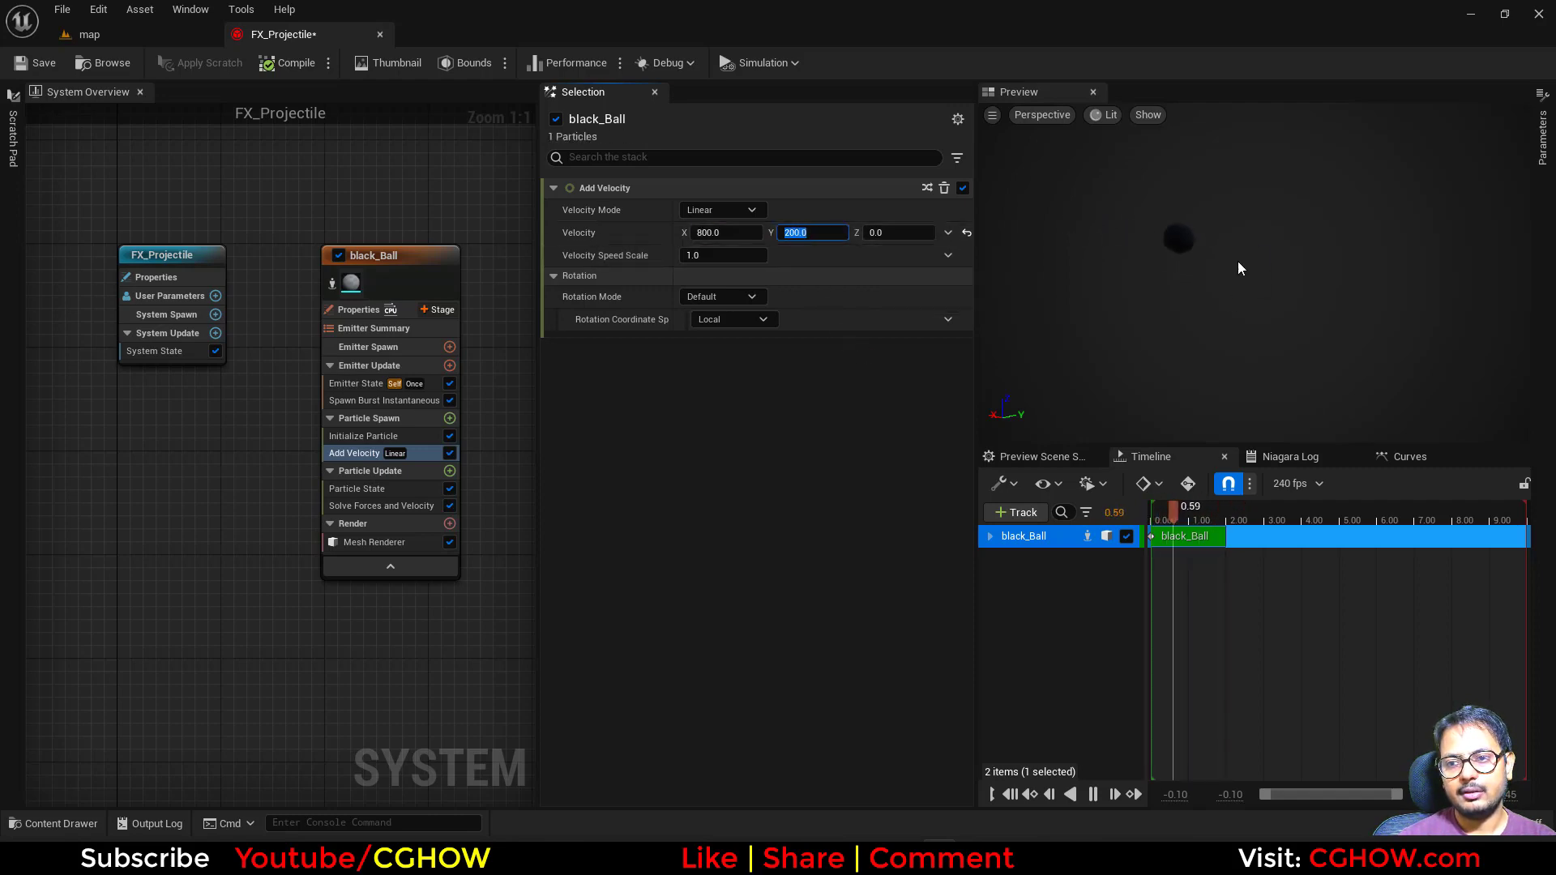
{"action": "type", "text": "300"}
{"action": "key", "text": "Return"}
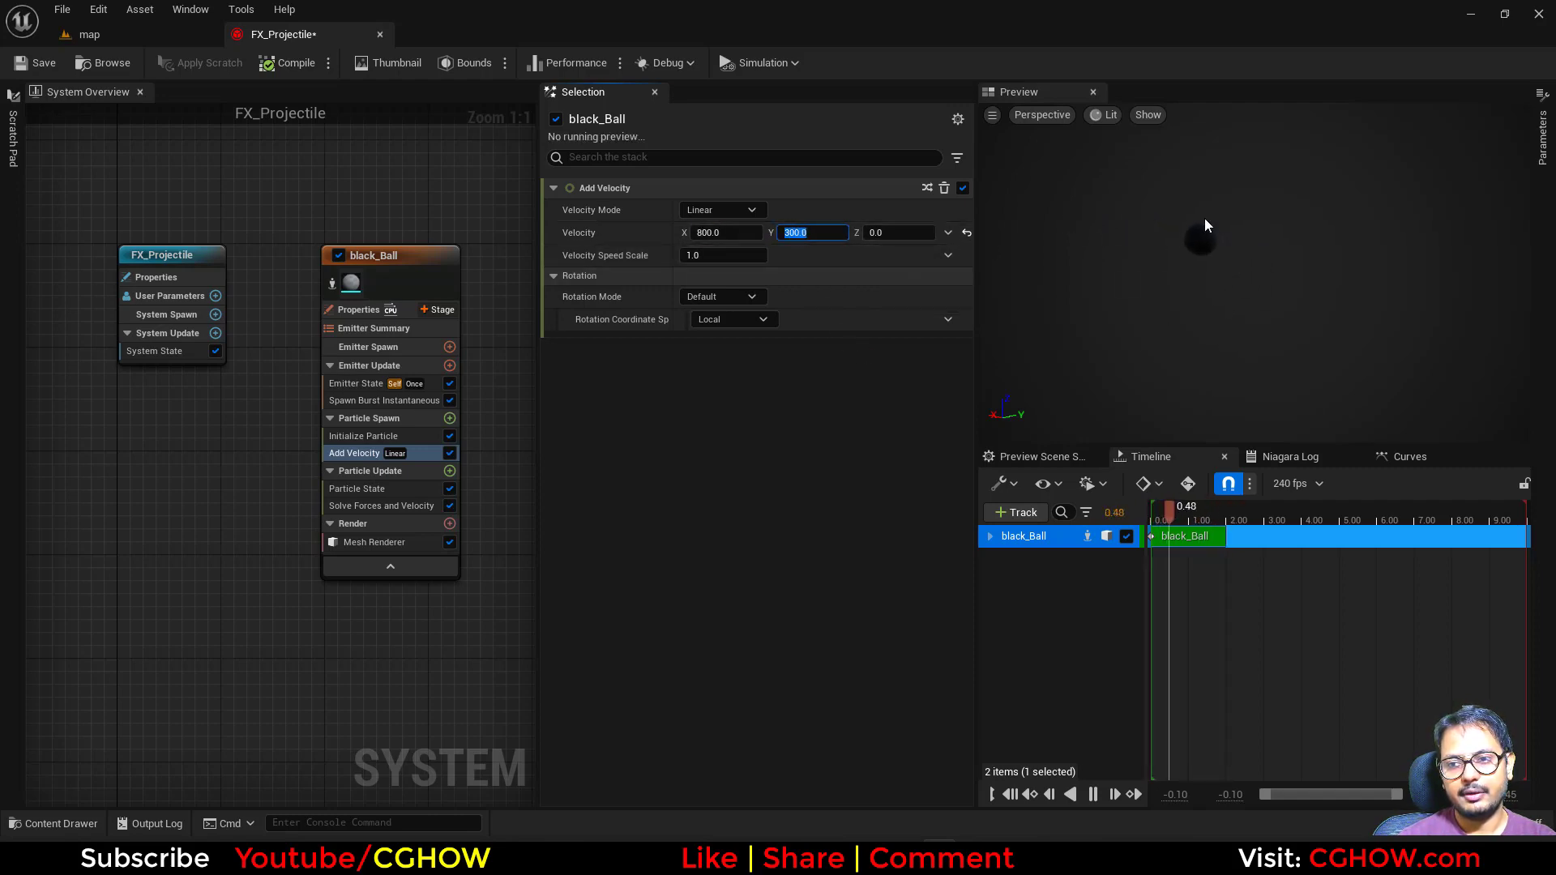
In the map sequence, key FX Projectile's Spawned state on at frame 45 and off at frame 44, and play the sequence
{"action": "left_click", "coordinate": [88, 34]}
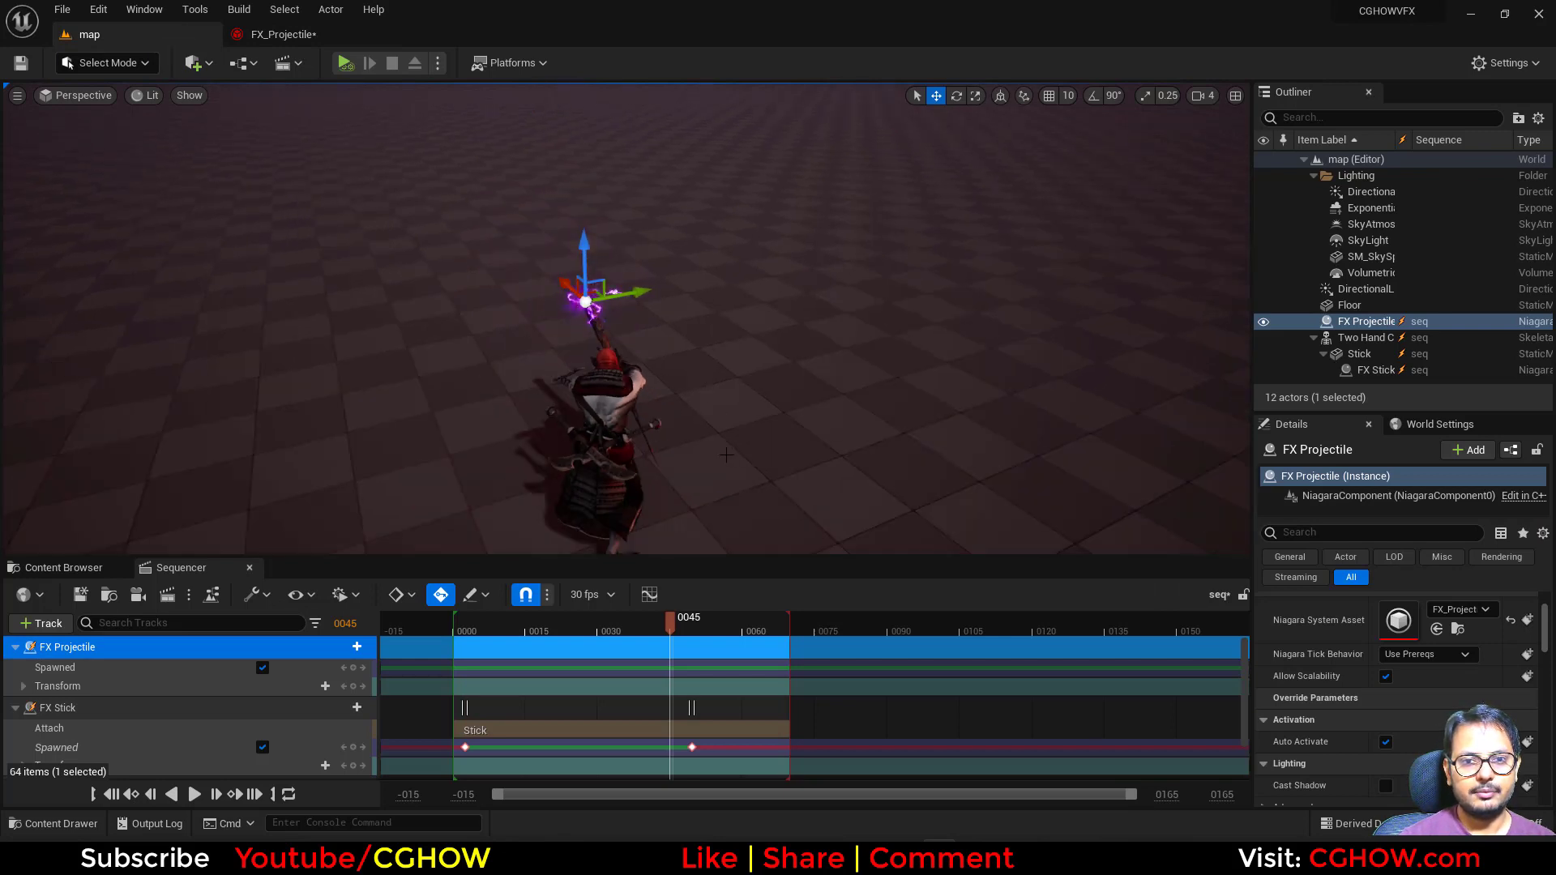
{"action": "left_click", "coordinate": [488, 624]}
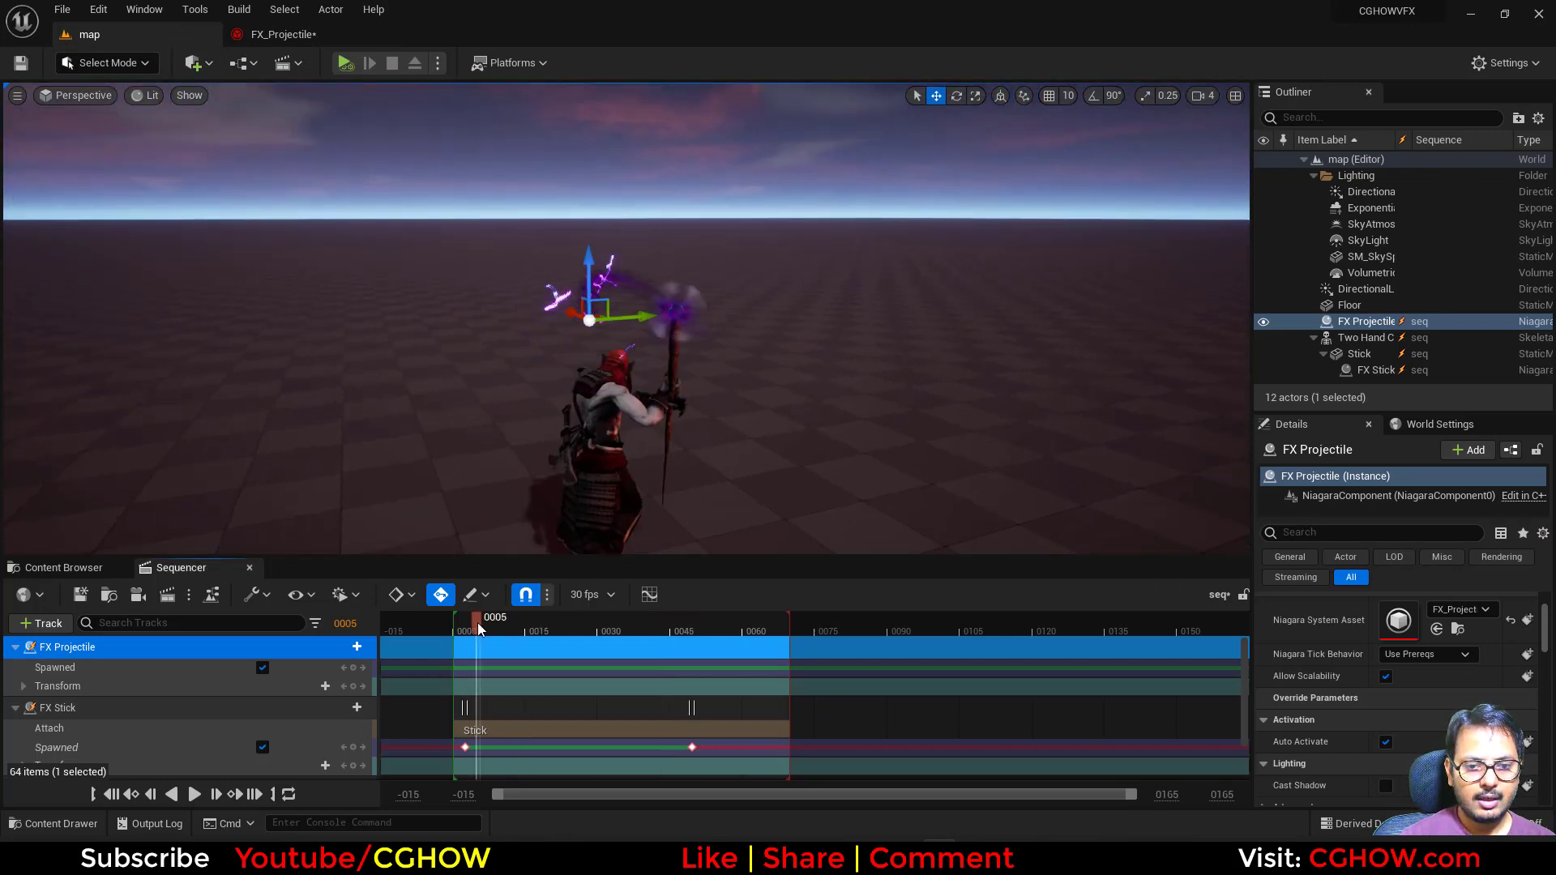
{"action": "left_click_drag", "start_coordinate": [496, 622], "coordinate": [675, 630]}
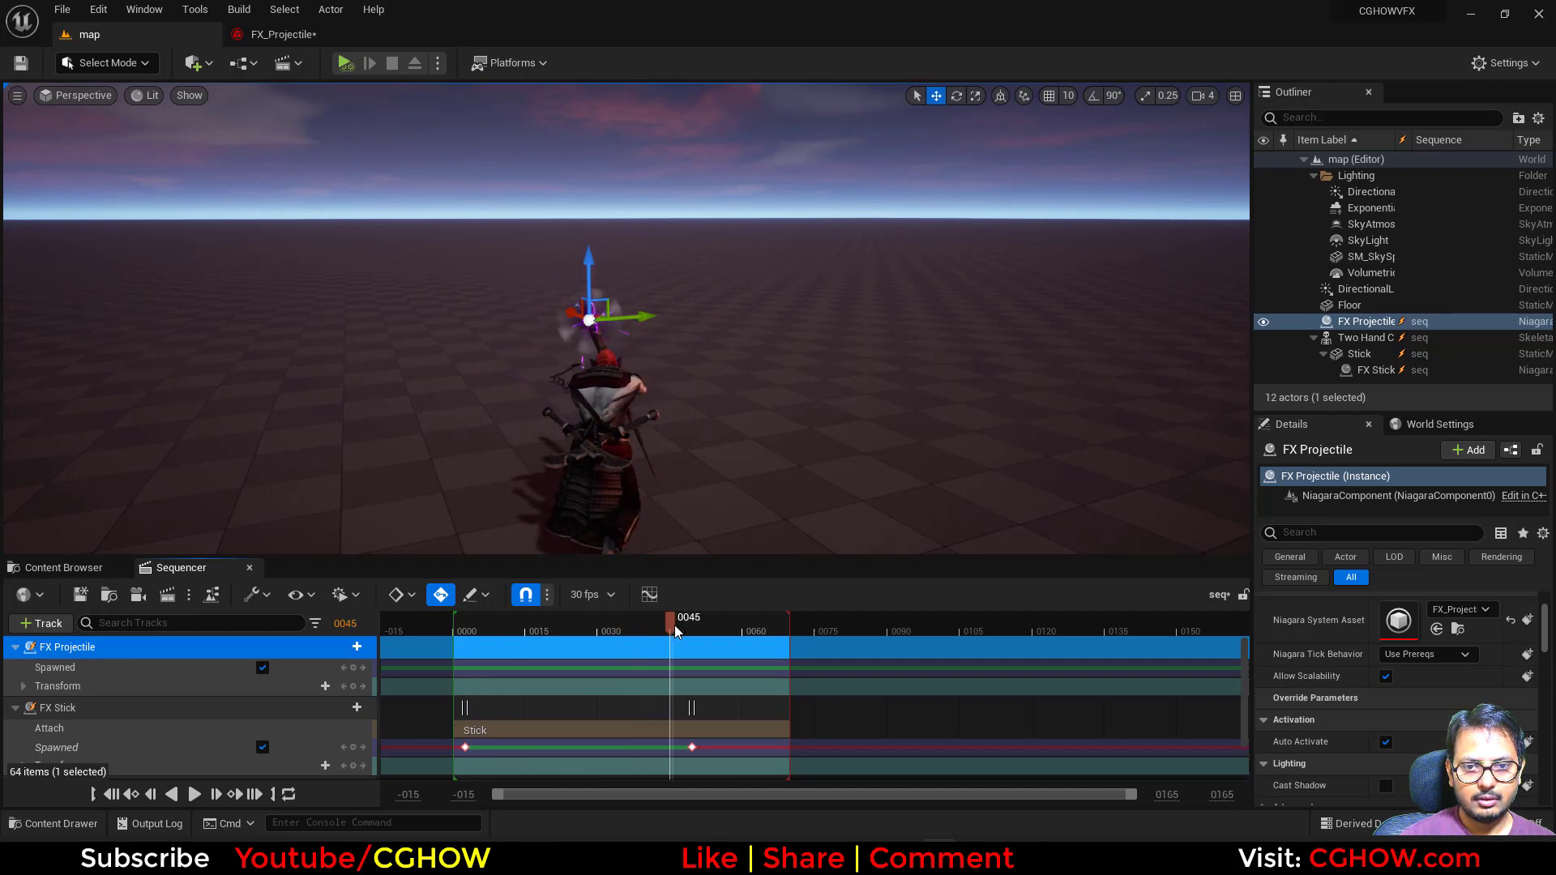
{"action": "left_click", "coordinate": [353, 670]}
{"action": "left_click", "coordinate": [150, 794]}
{"action": "left_click", "coordinate": [261, 667]}
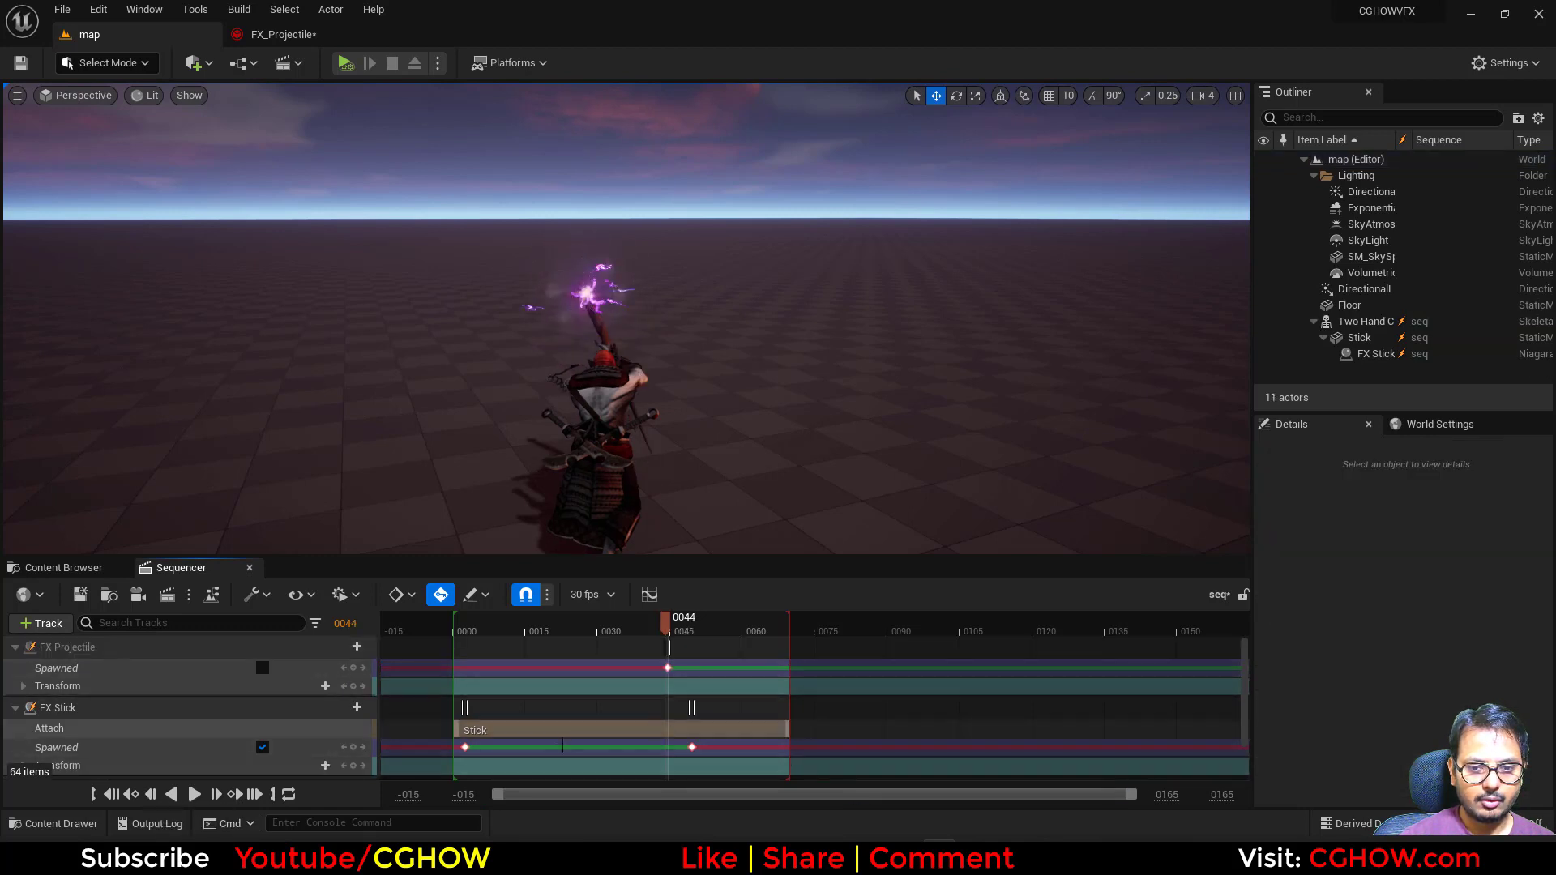
{"action": "left_click", "coordinate": [195, 794]}
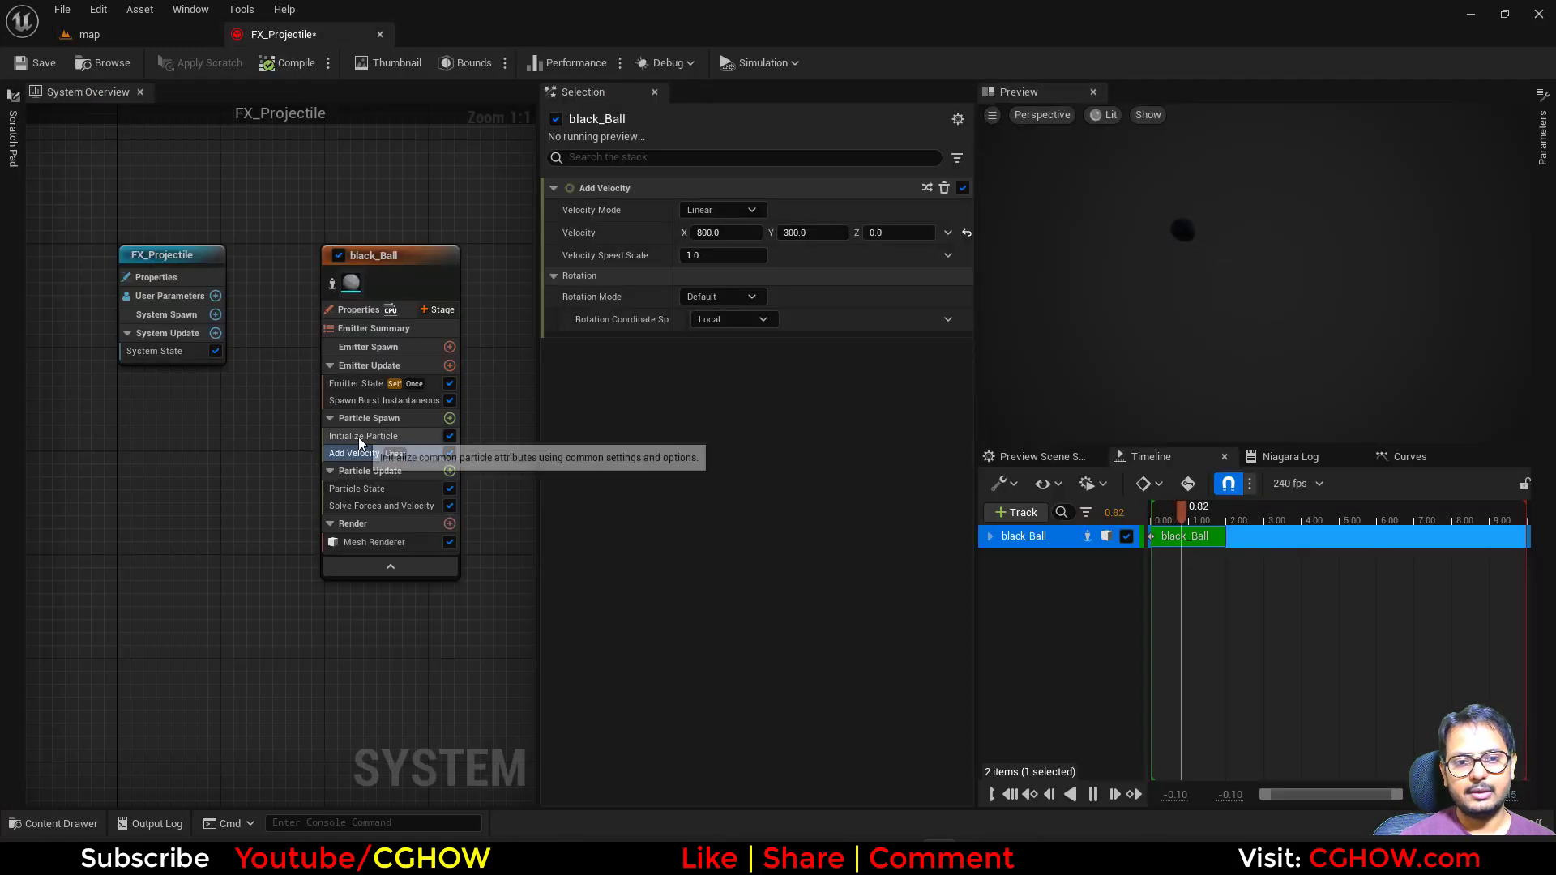
Reduce the black ball's uniform mesh scale in Initialize Particle and set its velocity speed scale to 2.0
{"action": "left_click", "coordinate": [359, 437]}
{"action": "left_click", "coordinate": [720, 675]}
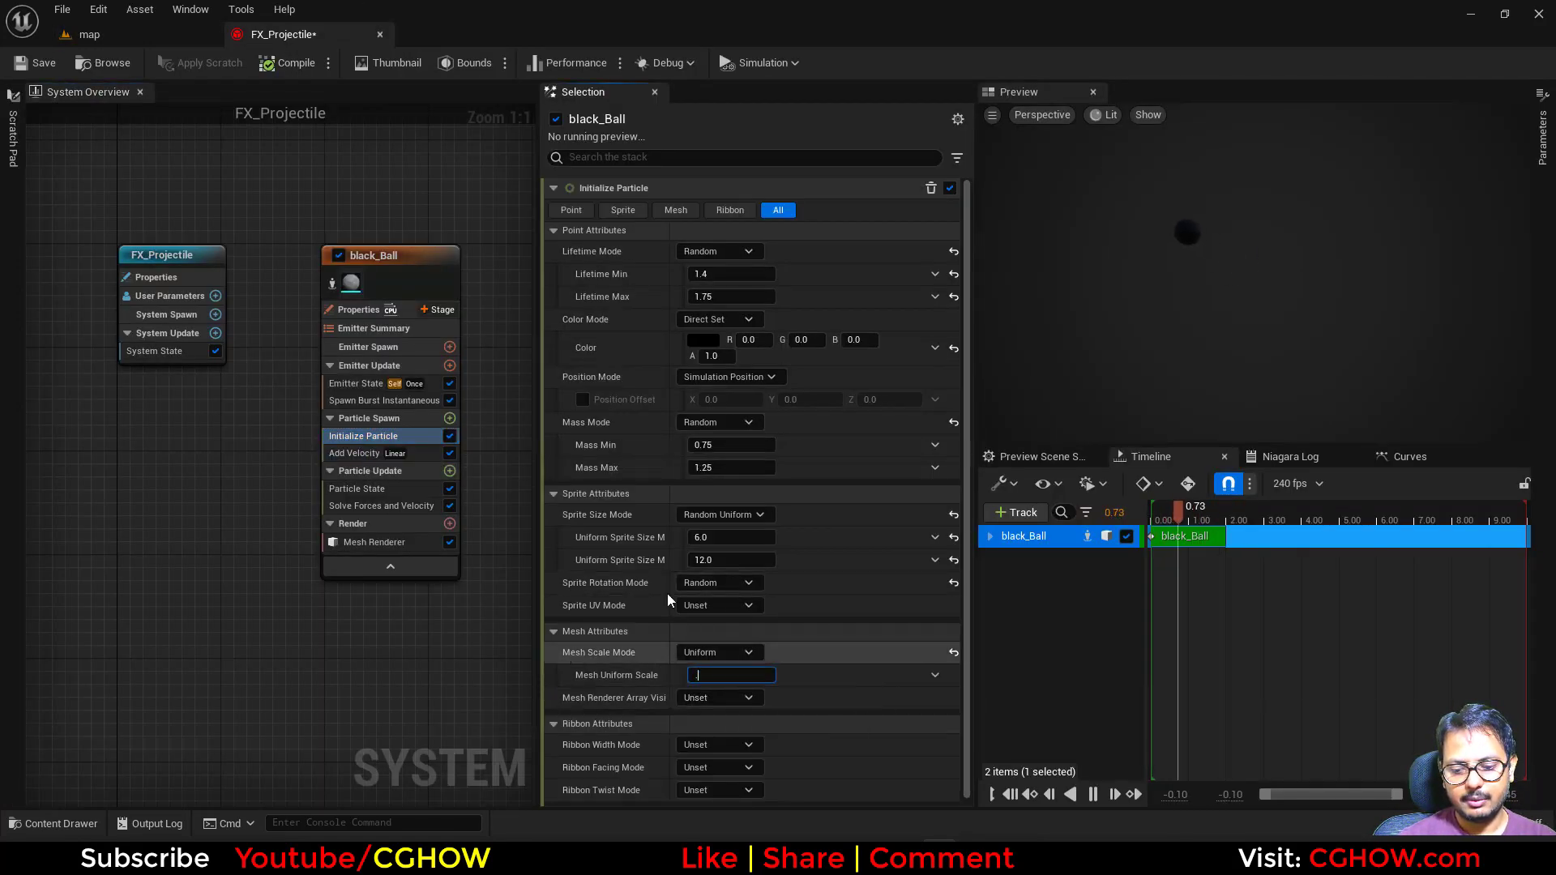
{"action": "left_click", "coordinate": [356, 453]}
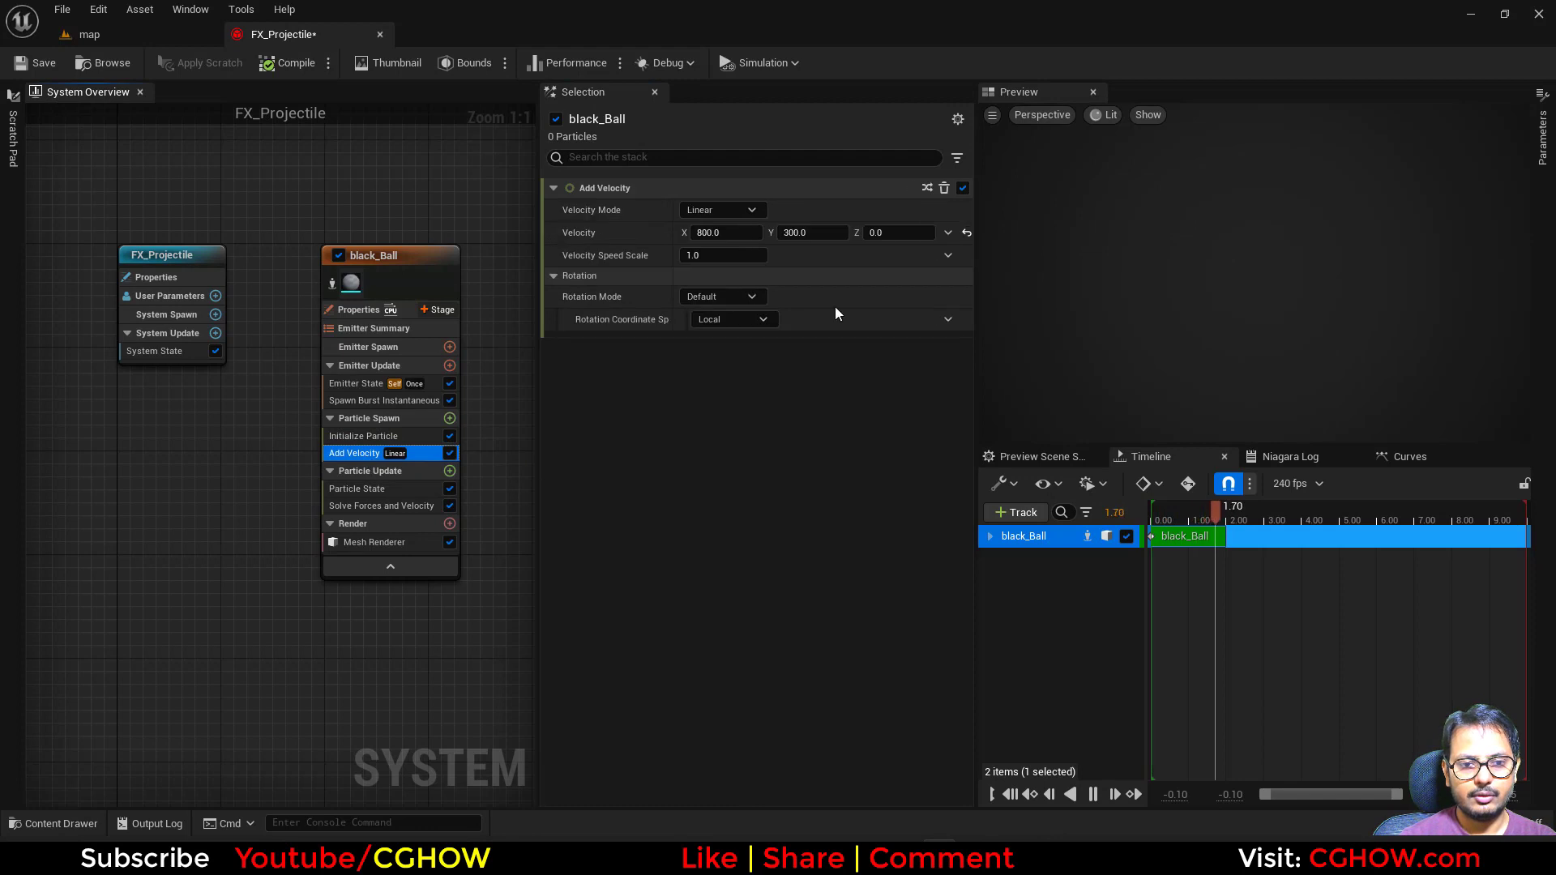
{"action": "left_click", "coordinate": [687, 256]}
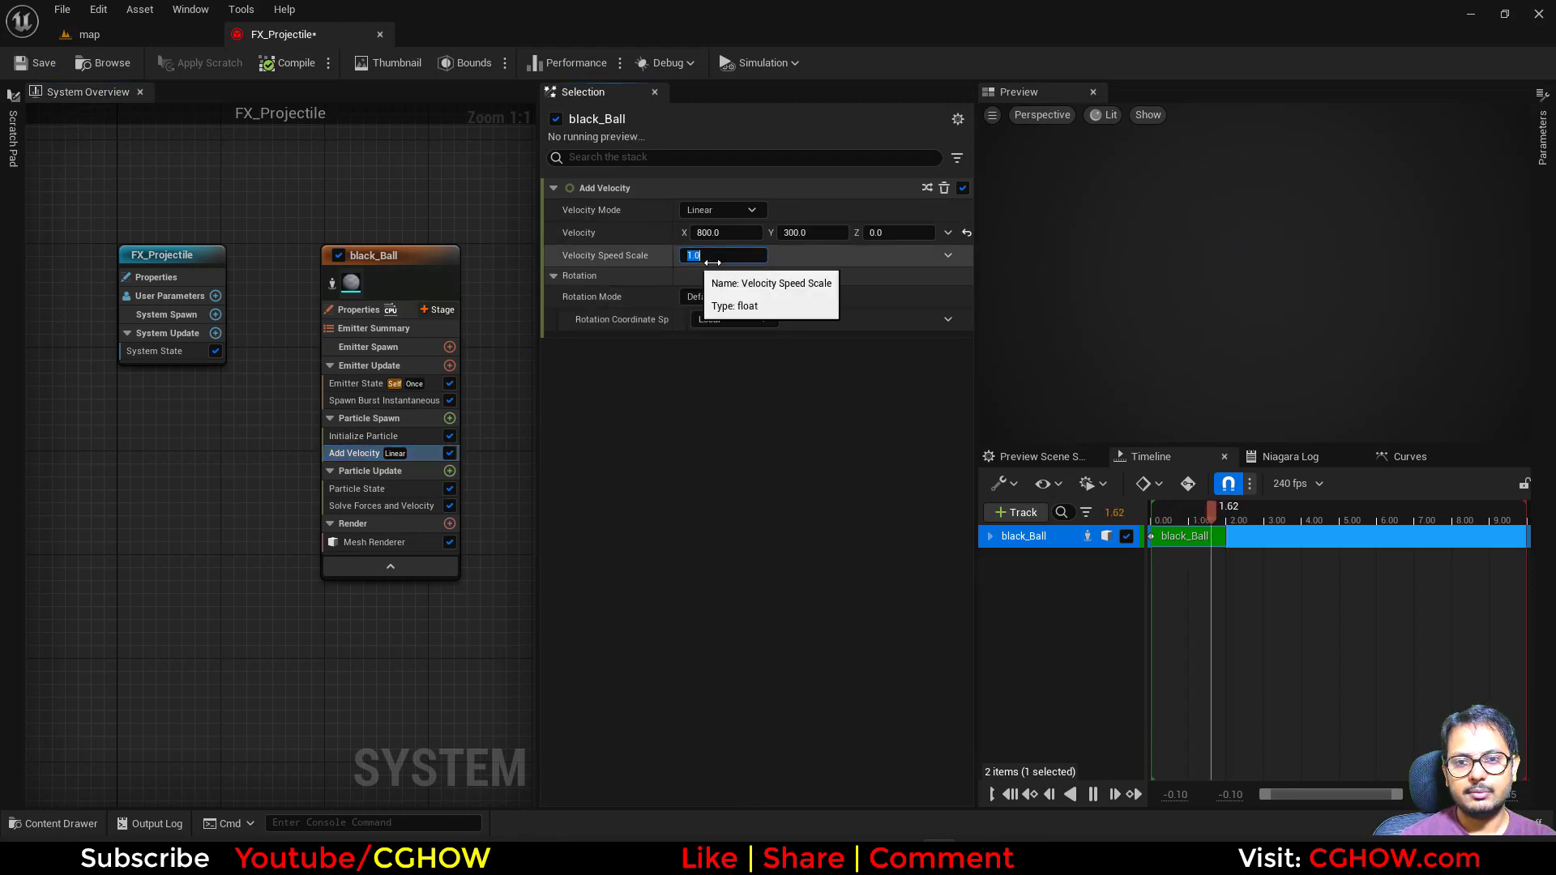
{"action": "type", "text": "2"}
{"action": "key", "text": "Return"}
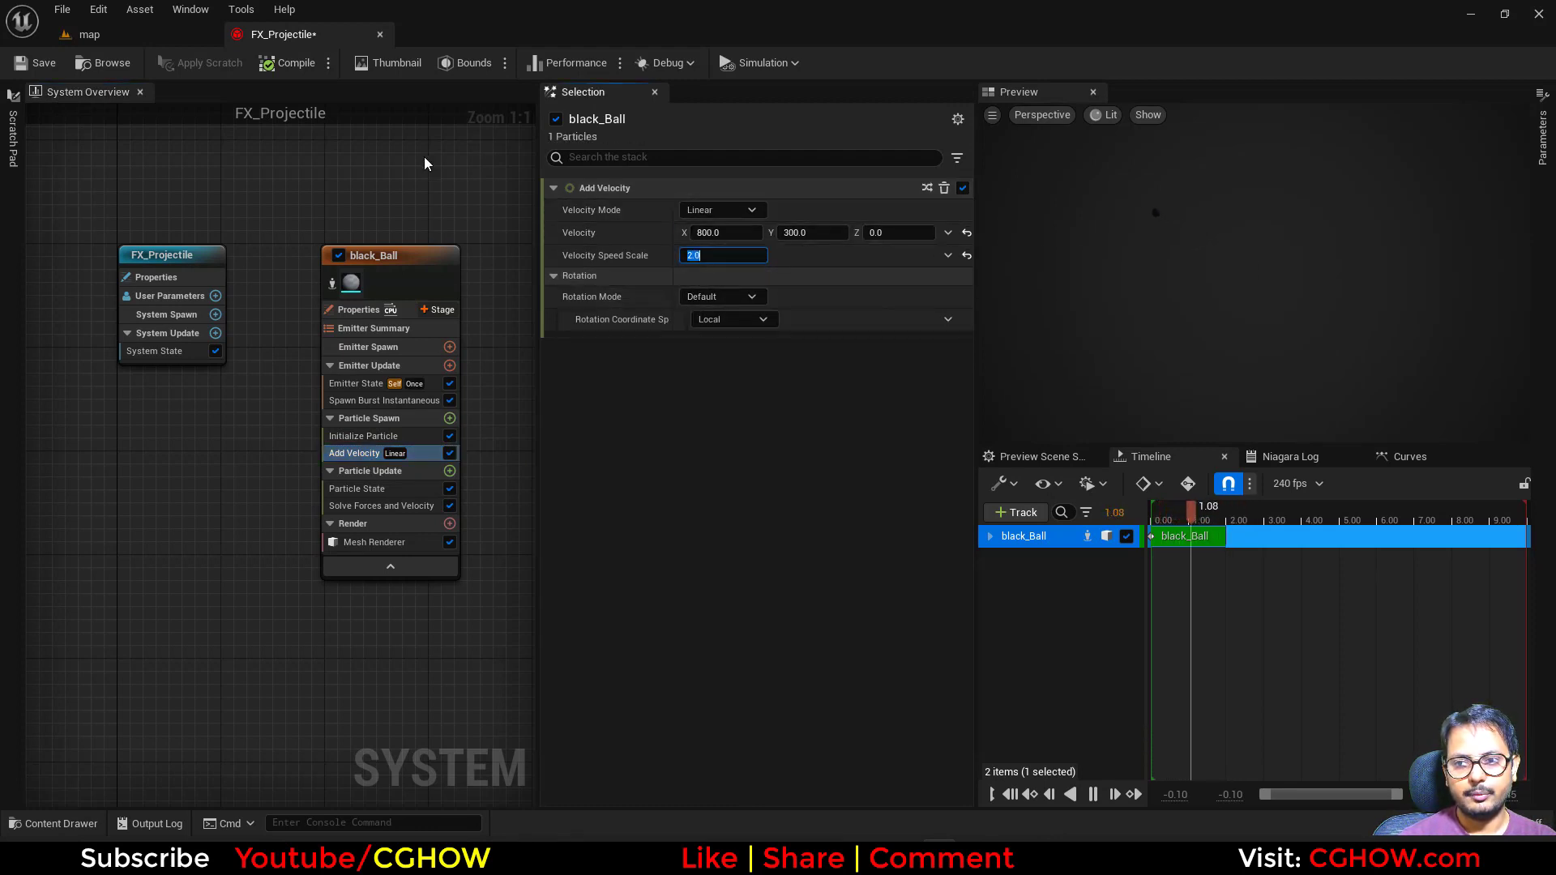
Watch the faster projectile in the map sequence and enlarge the viewport for a better view
{"action": "left_click", "coordinate": [80, 35]}
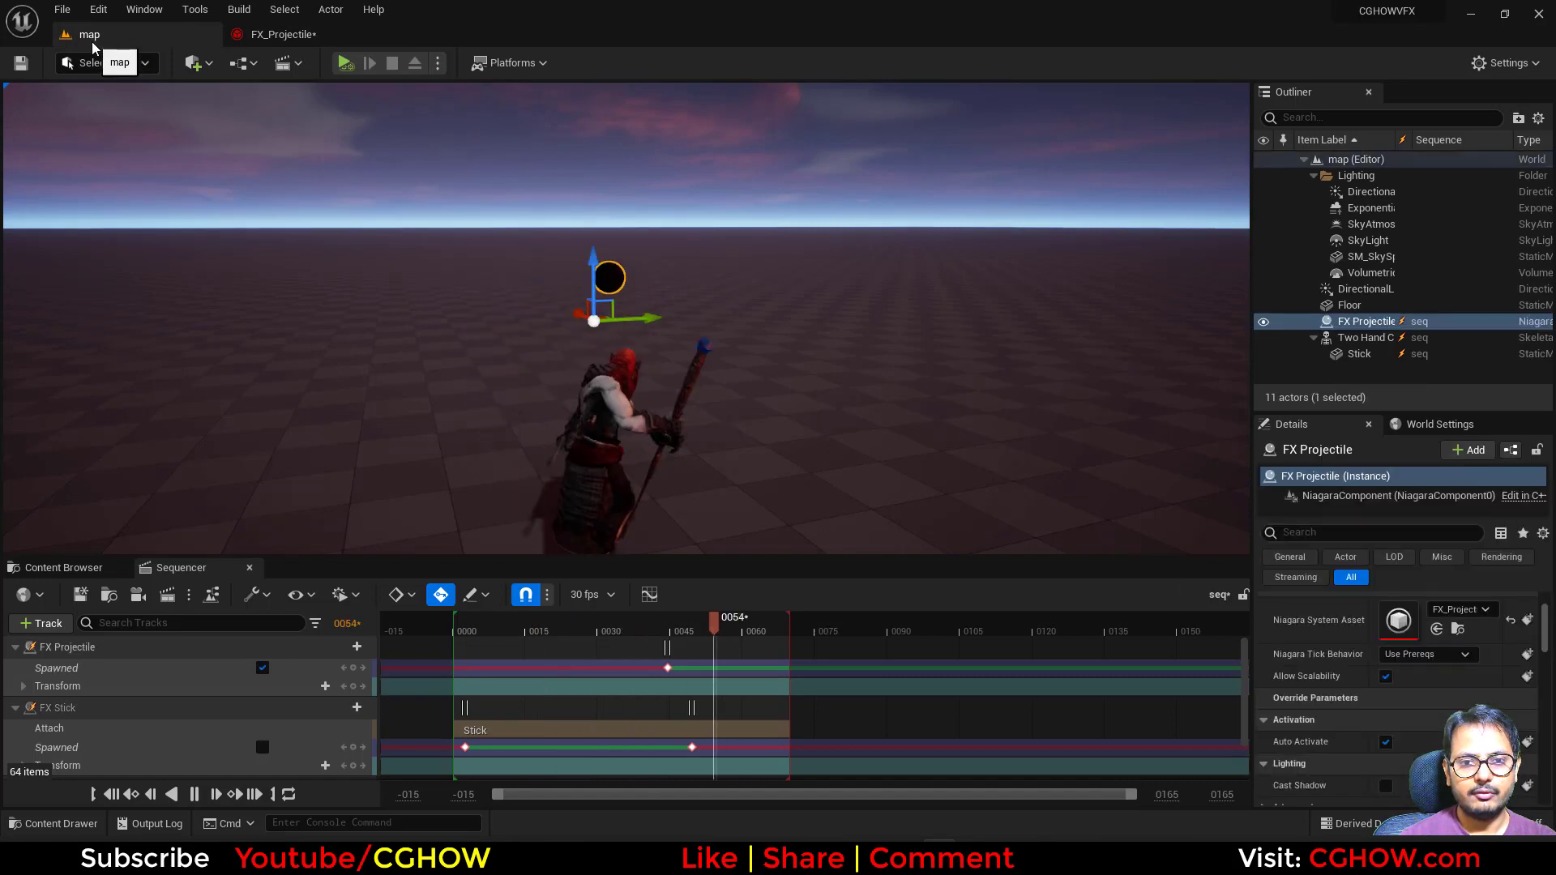
{"action": "left_click", "coordinate": [301, 34]}
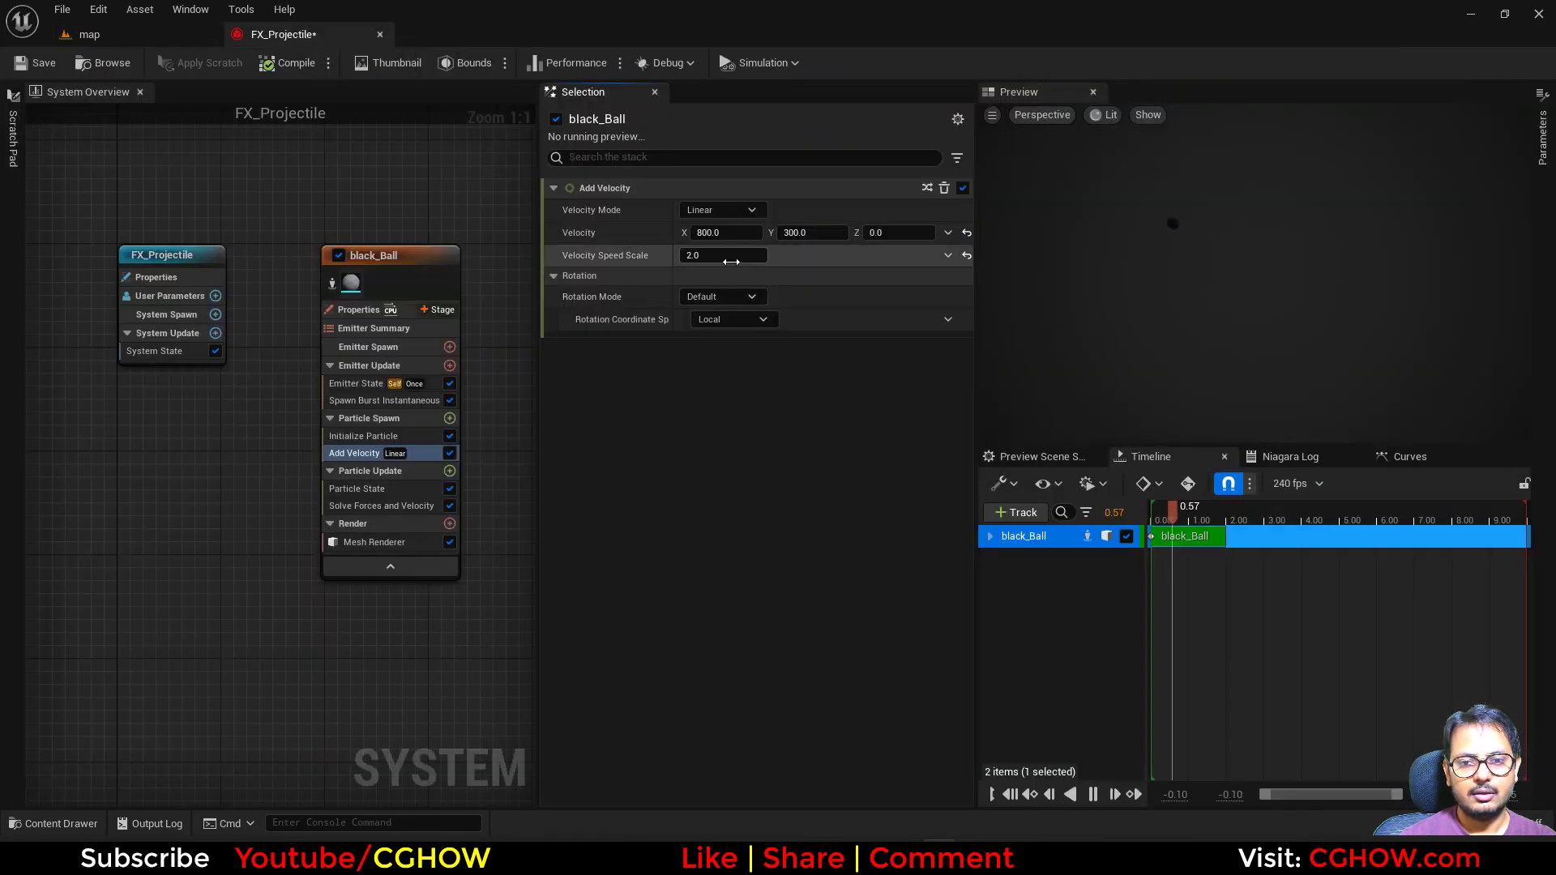
{"action": "left_click", "coordinate": [122, 38]}
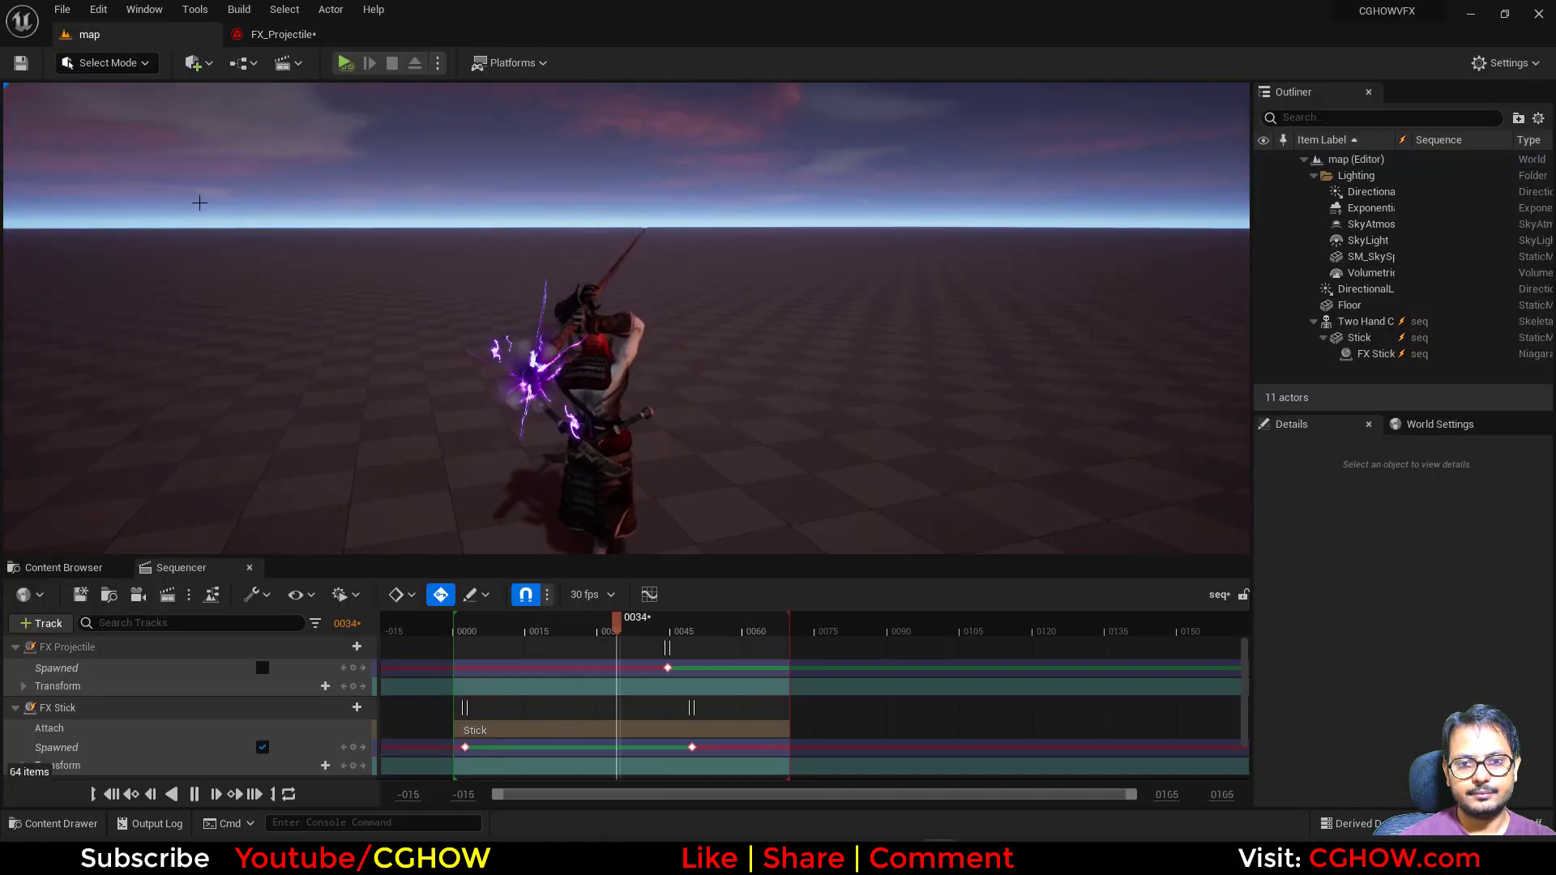
{"action": "left_click", "coordinate": [186, 178]}
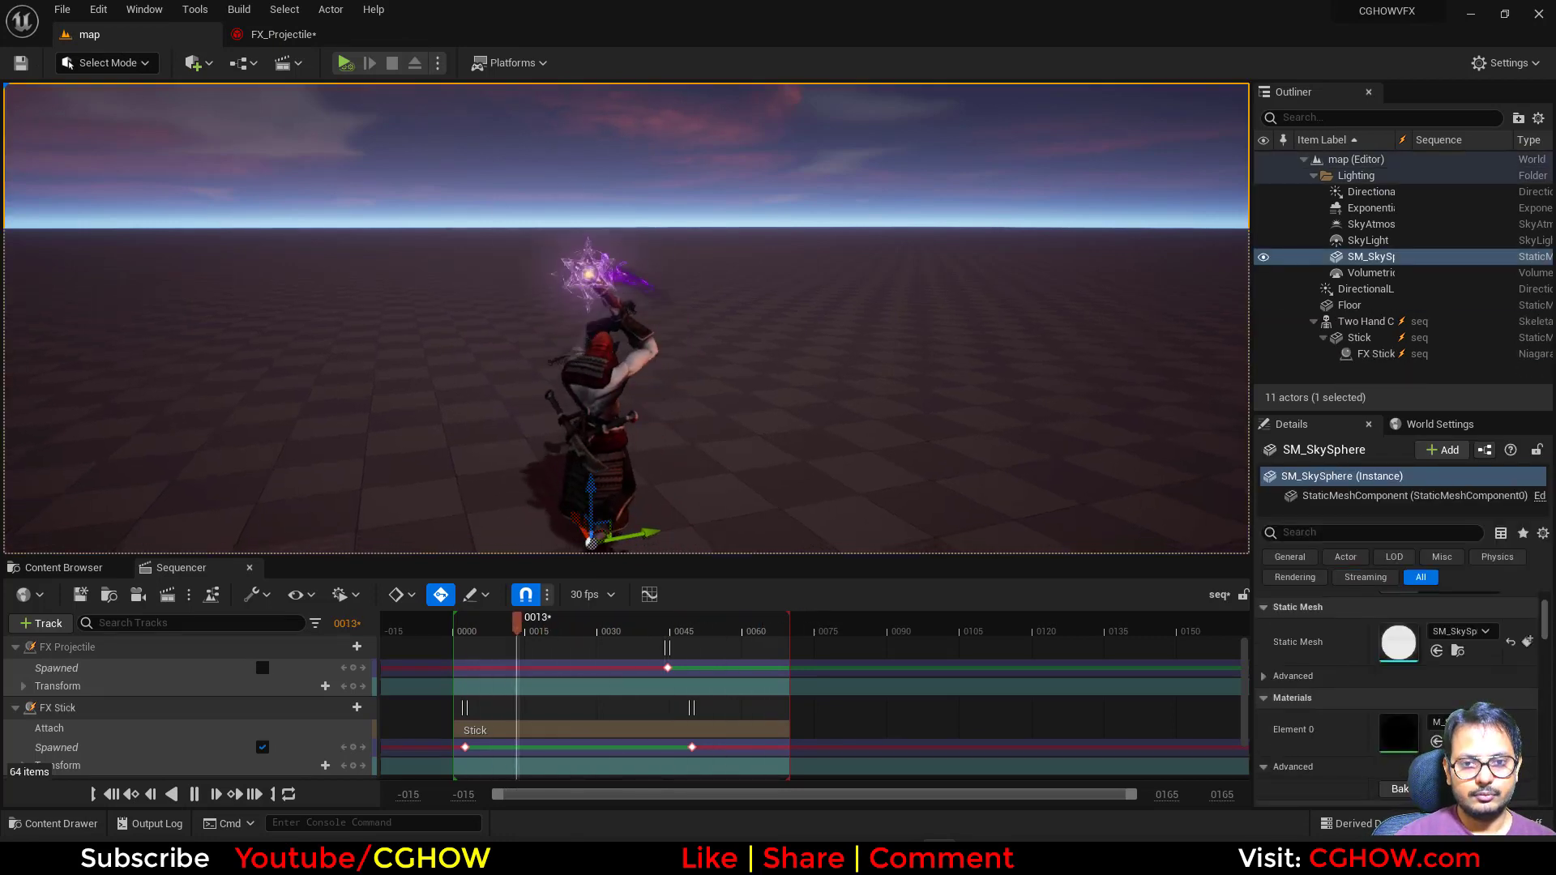
{"action": "left_click_drag", "start_coordinate": [784, 557], "coordinate": [784, 618]}
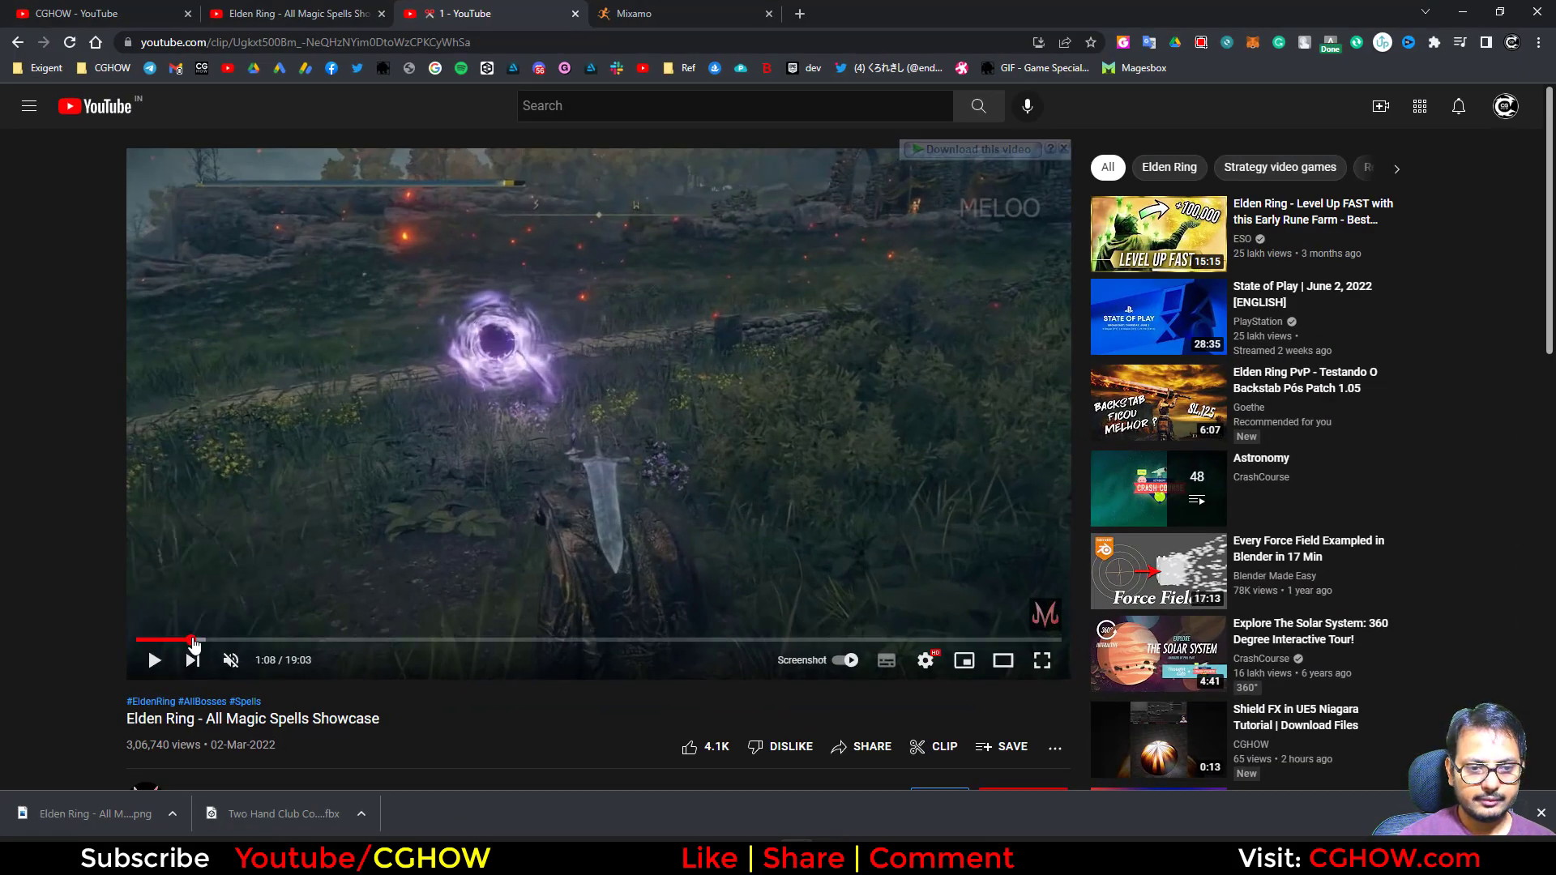
In the Elden Ring reference video on YouTube, find and pause on the black ball's launch at 0:15
{"action": "left_click_drag", "start_coordinate": [197, 642], "coordinate": [147, 645]}
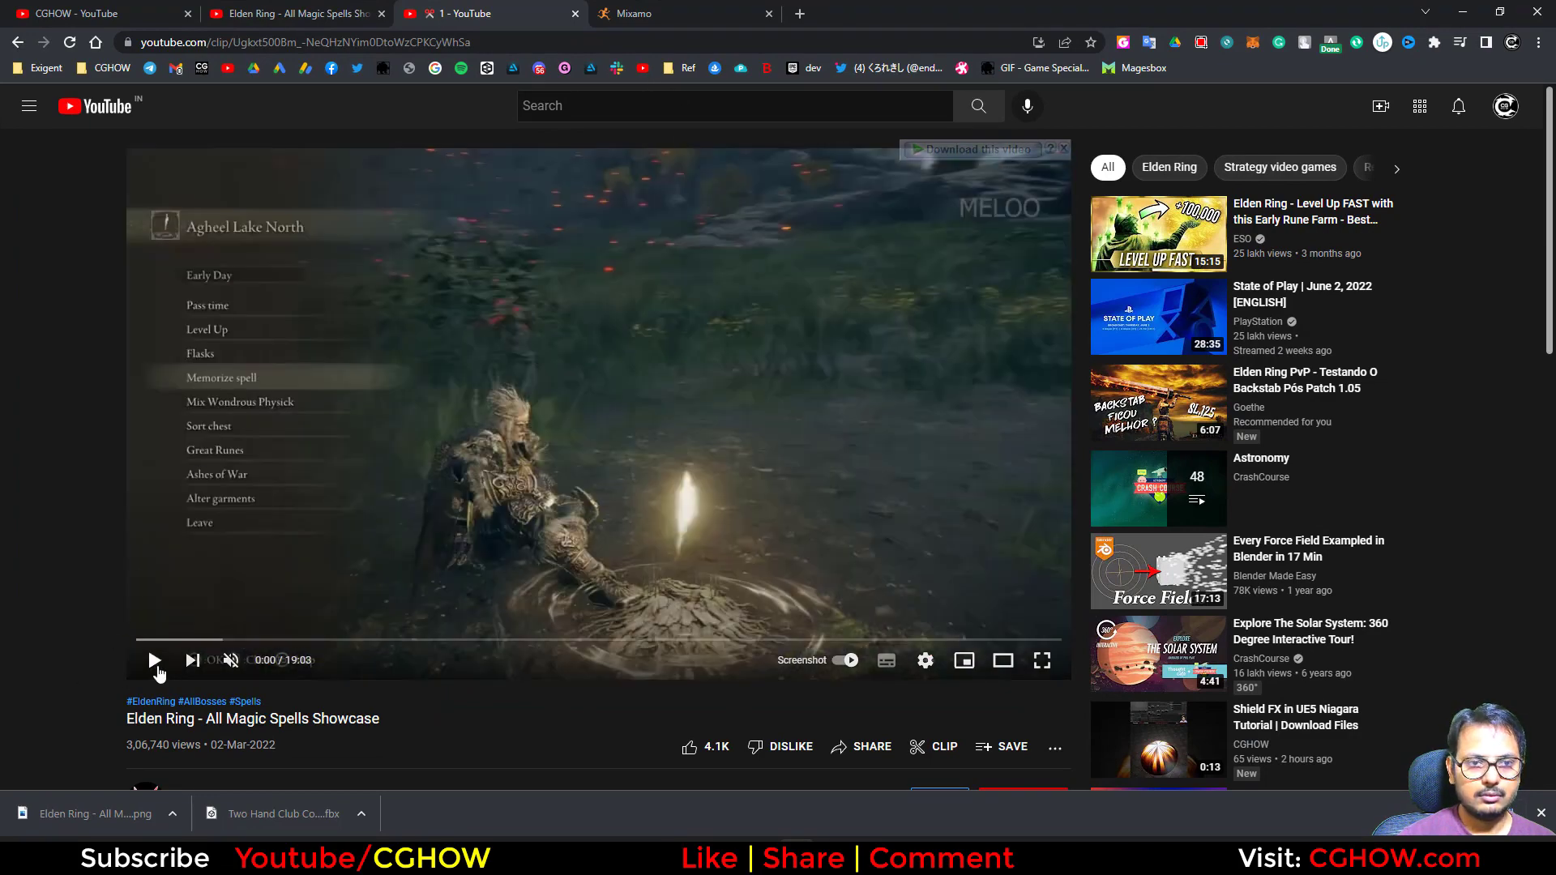
{"action": "left_click", "coordinate": [156, 662]}
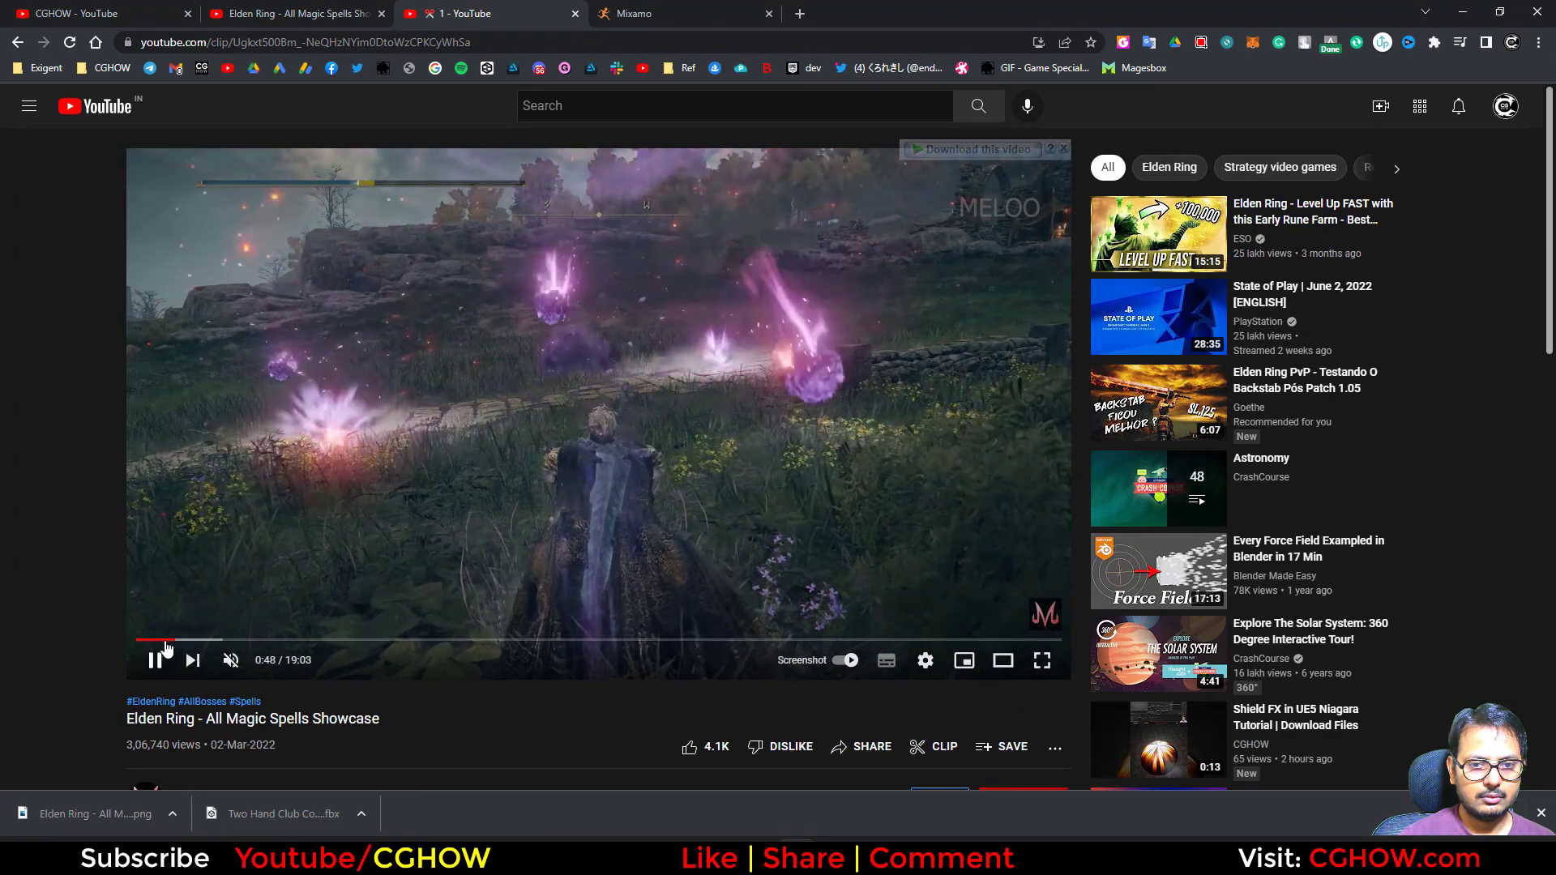
{"action": "left_click", "coordinate": [155, 662]}
{"action": "left_click", "coordinate": [153, 663]}
{"action": "left_click", "coordinate": [154, 662]}
{"action": "left_click", "coordinate": [148, 640]}
{"action": "left_click", "coordinate": [154, 663]}
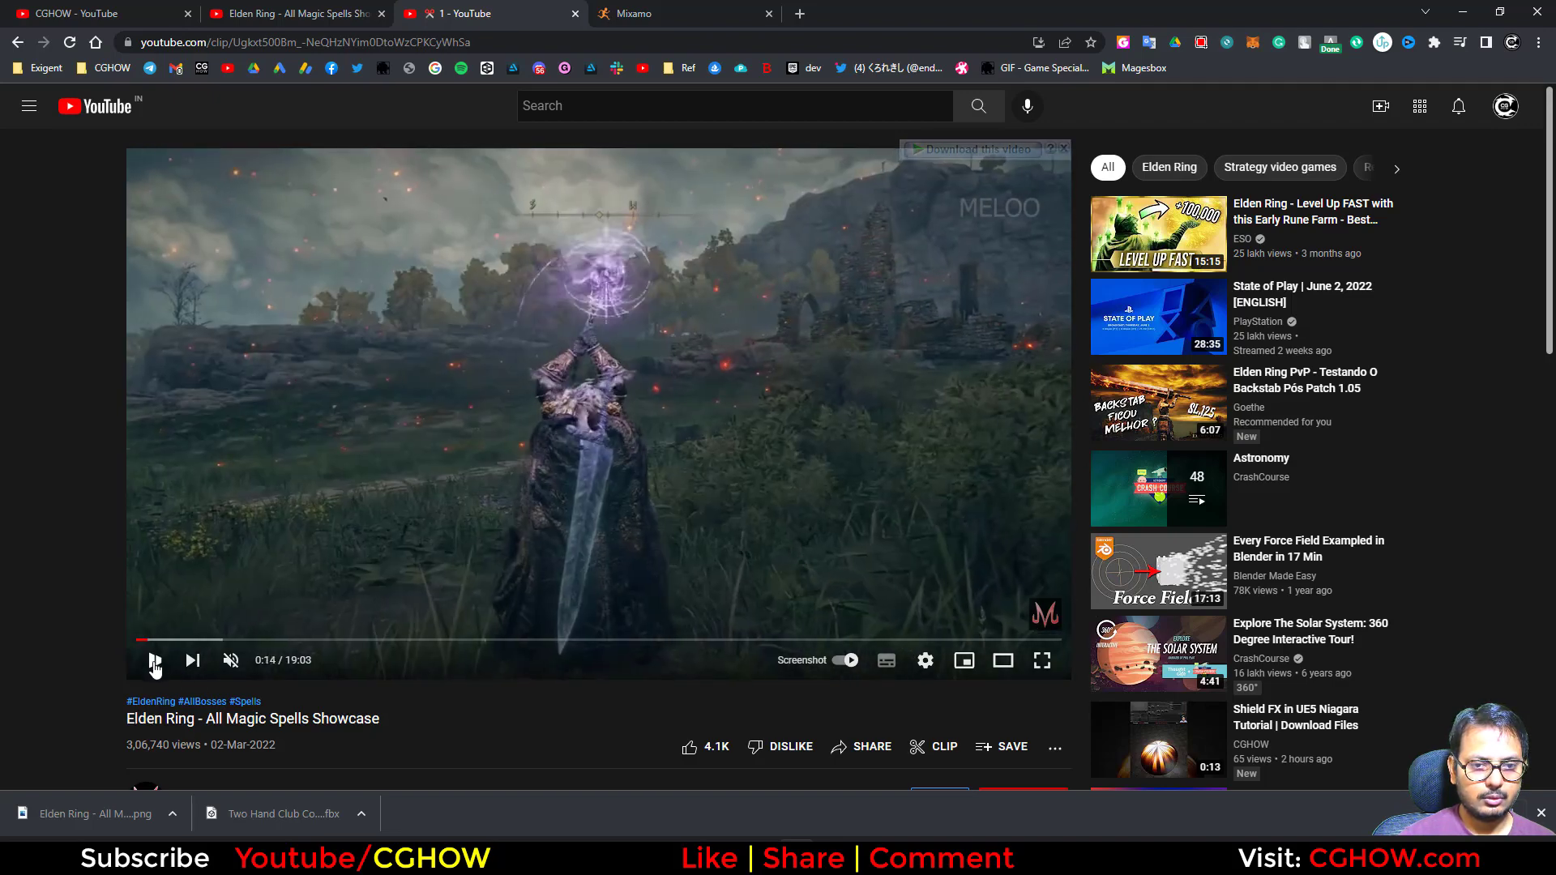
{"action": "left_click", "coordinate": [155, 663]}
{"action": "left_click", "coordinate": [155, 663]}
{"action": "left_click", "coordinate": [155, 663]}
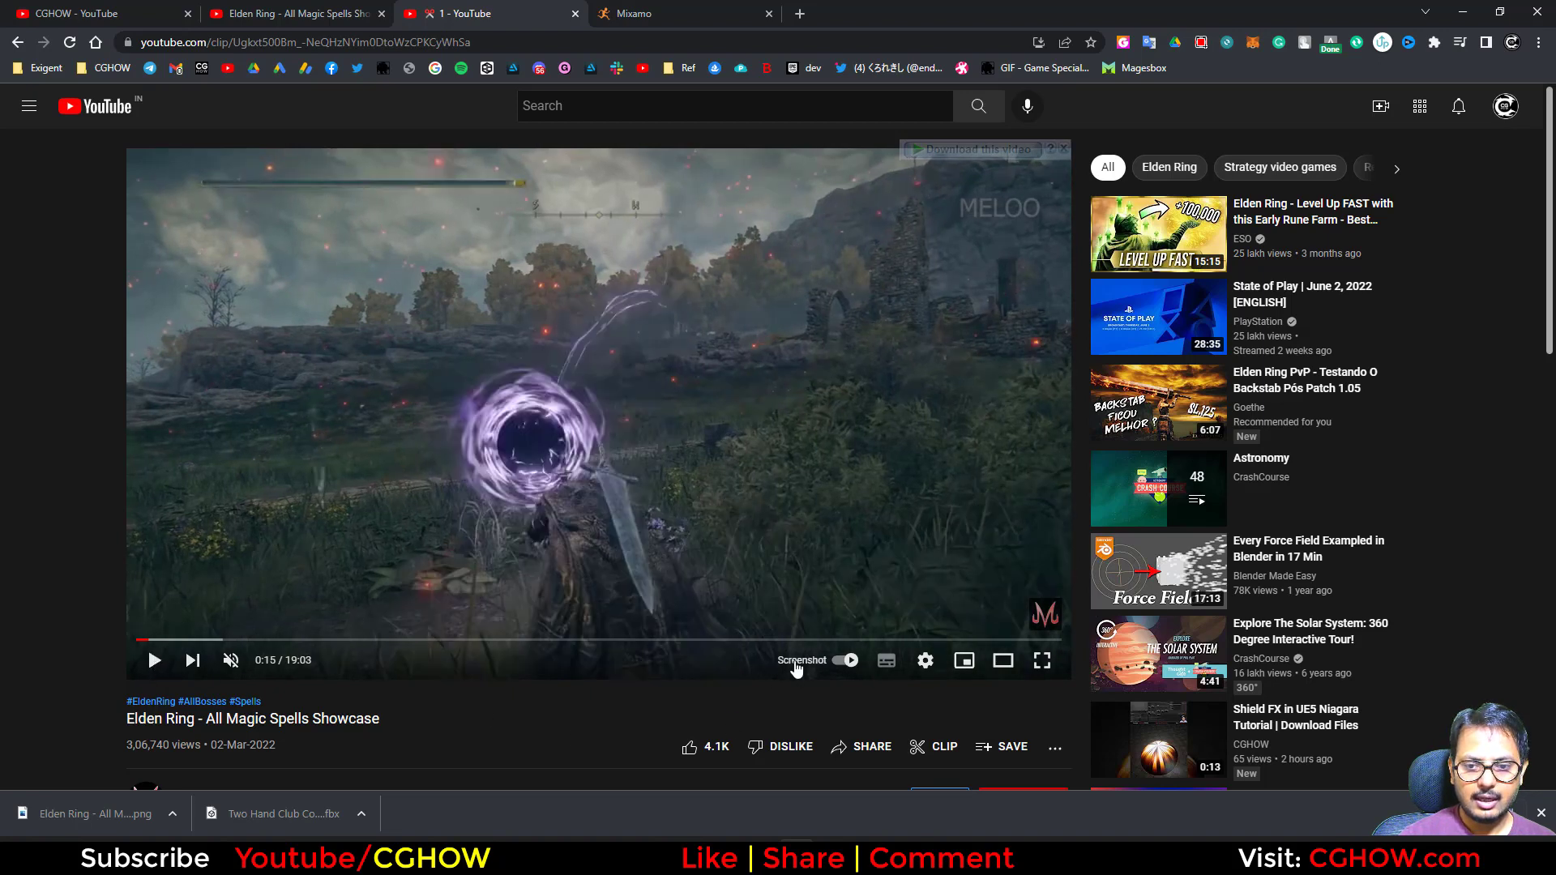
Open the screenshot of the 0:15 frame, examine the energy swirl around the black ball up close, and return to Unreal Engine
{"action": "left_click", "coordinate": [61, 810]}
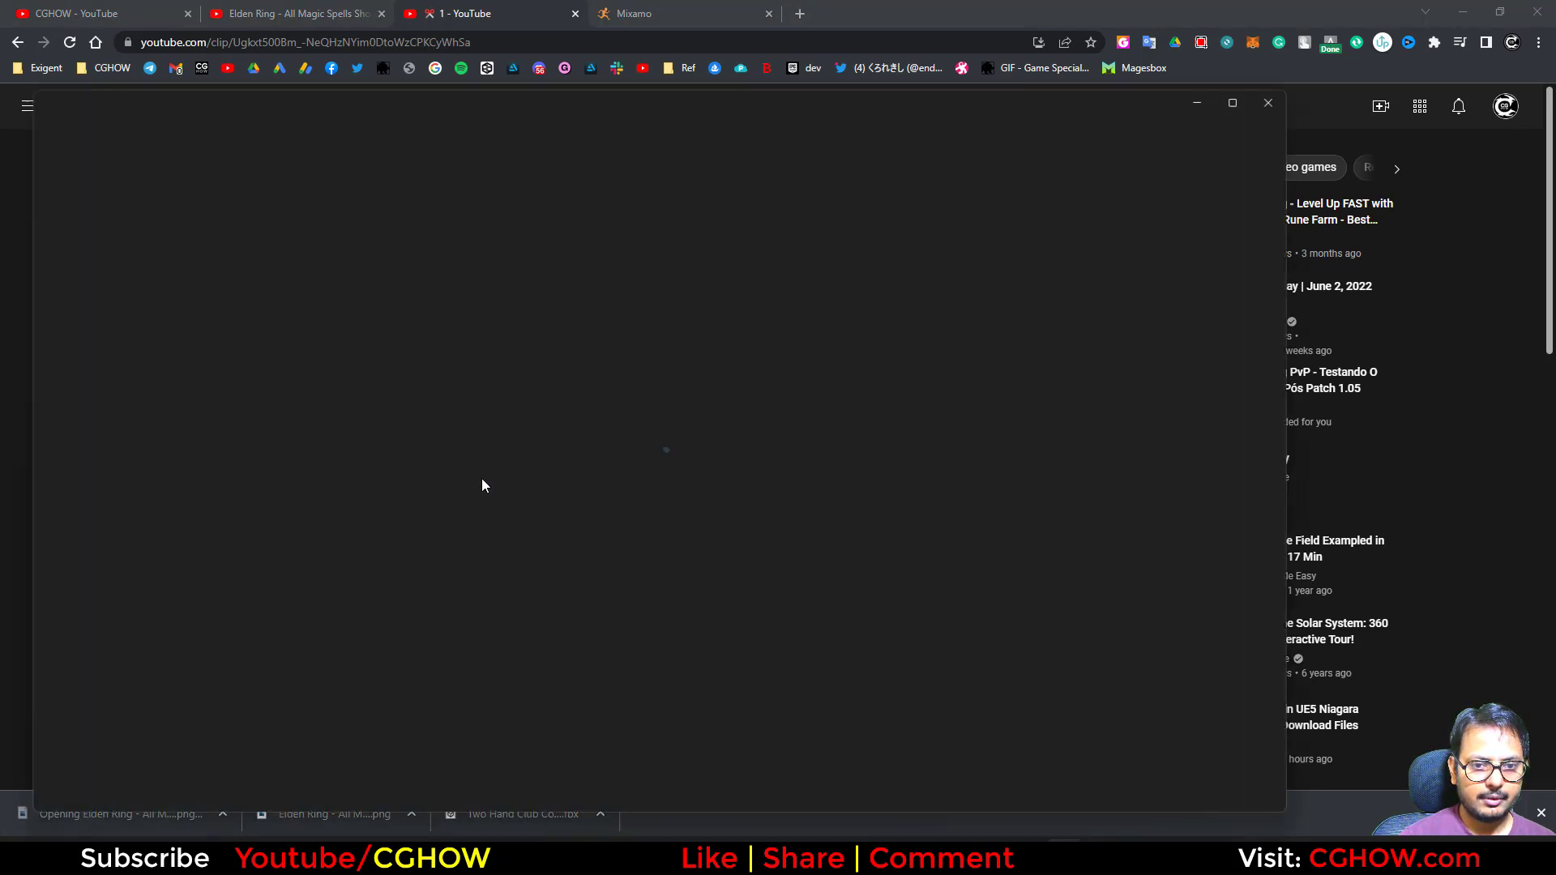
{"action": "scroll", "coordinate": [580, 452], "scroll_direction": "up", "scroll_amount": 4}
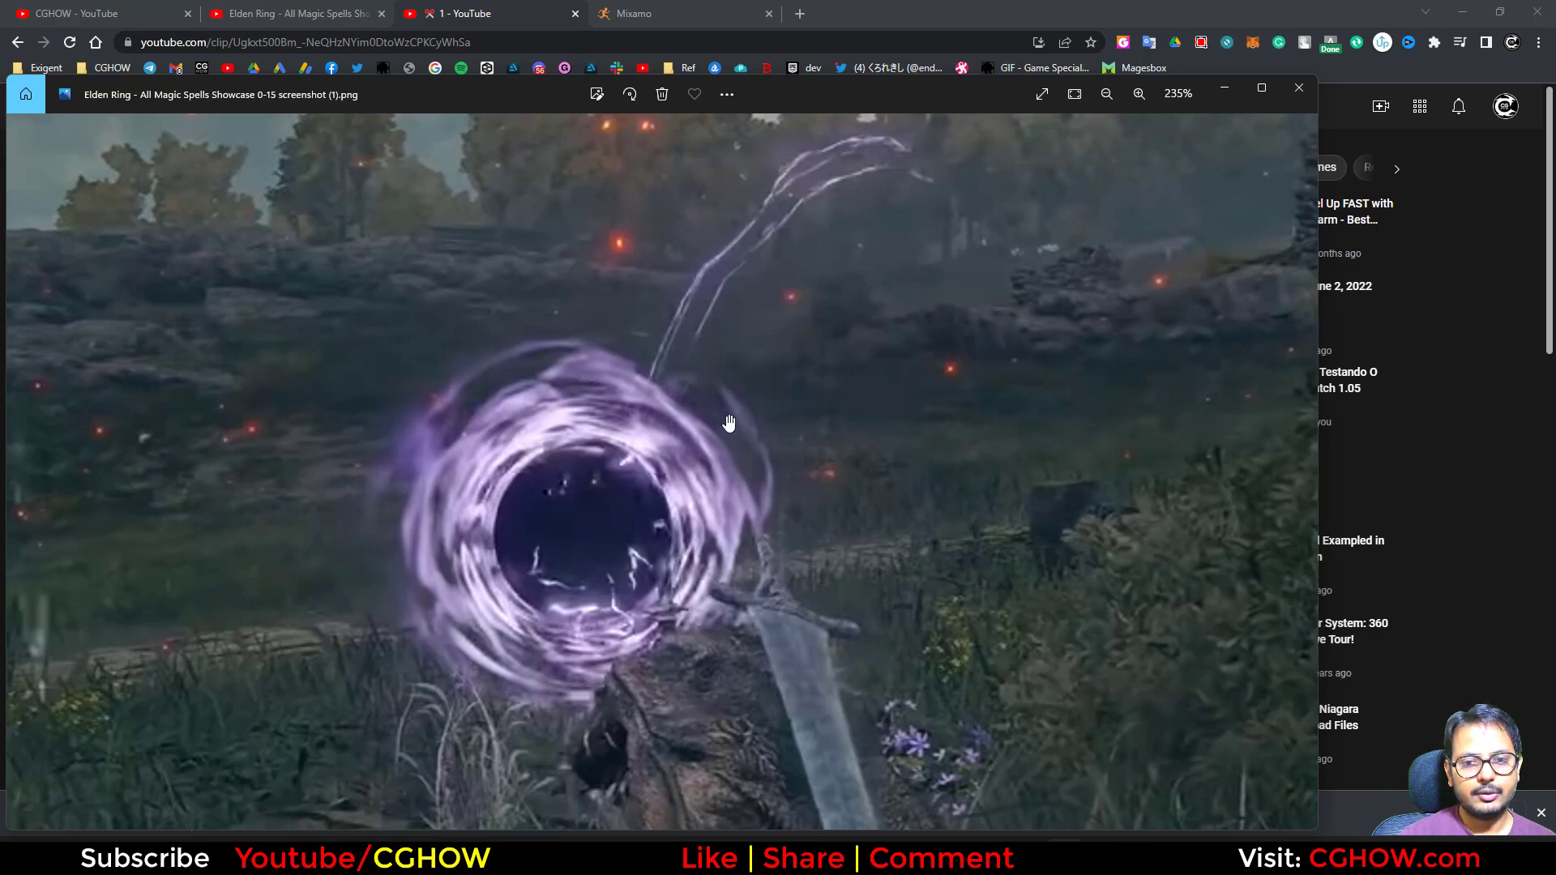
{"action": "left_click", "coordinate": [1469, 15]}
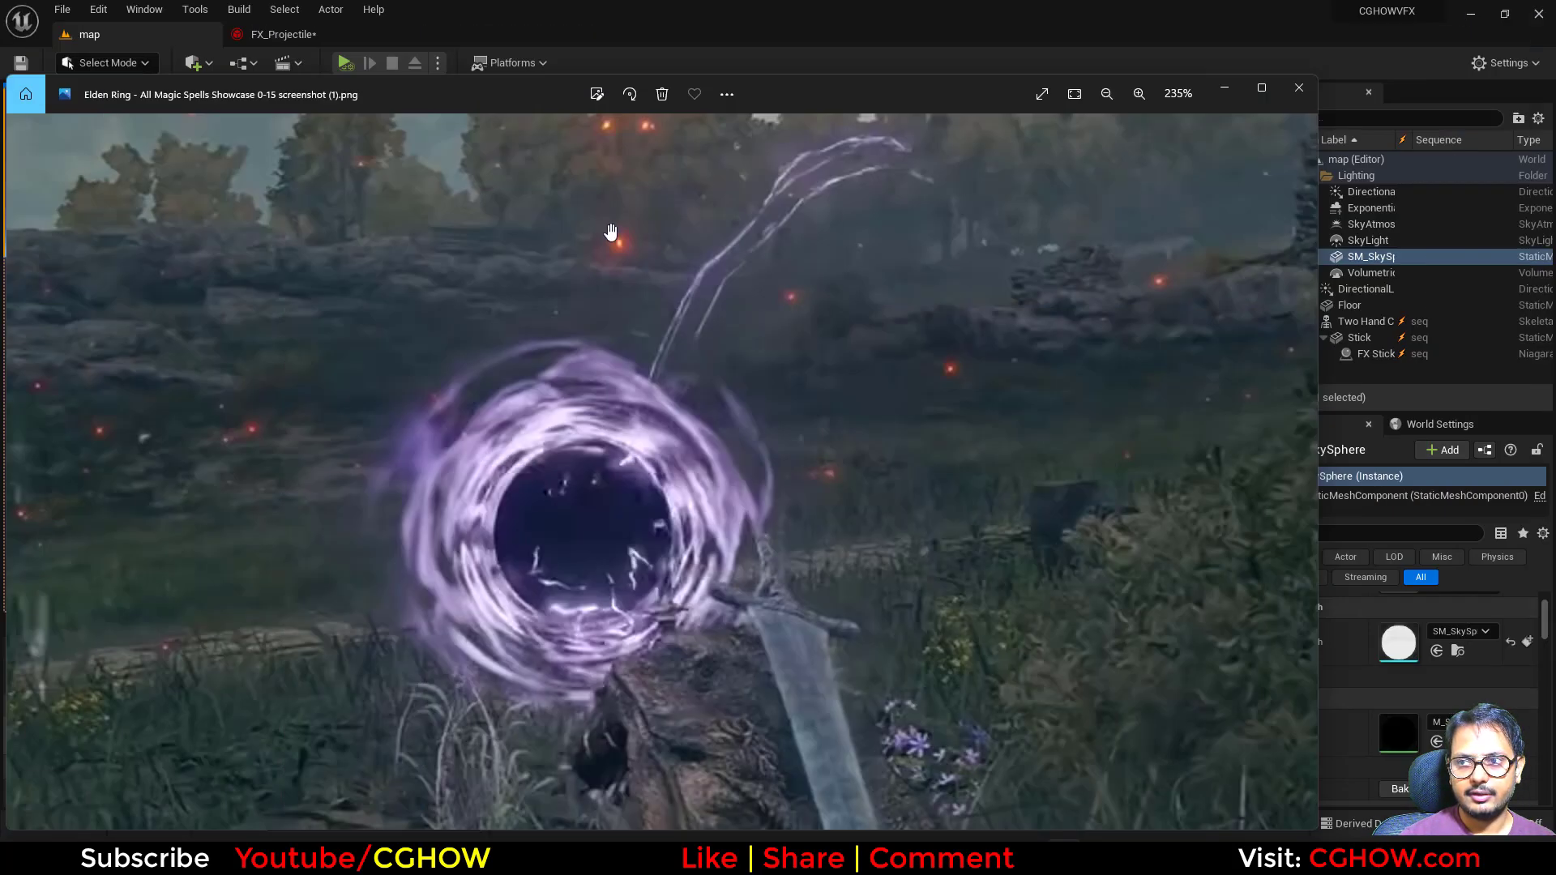
{"action": "left_click", "coordinate": [1215, 87]}
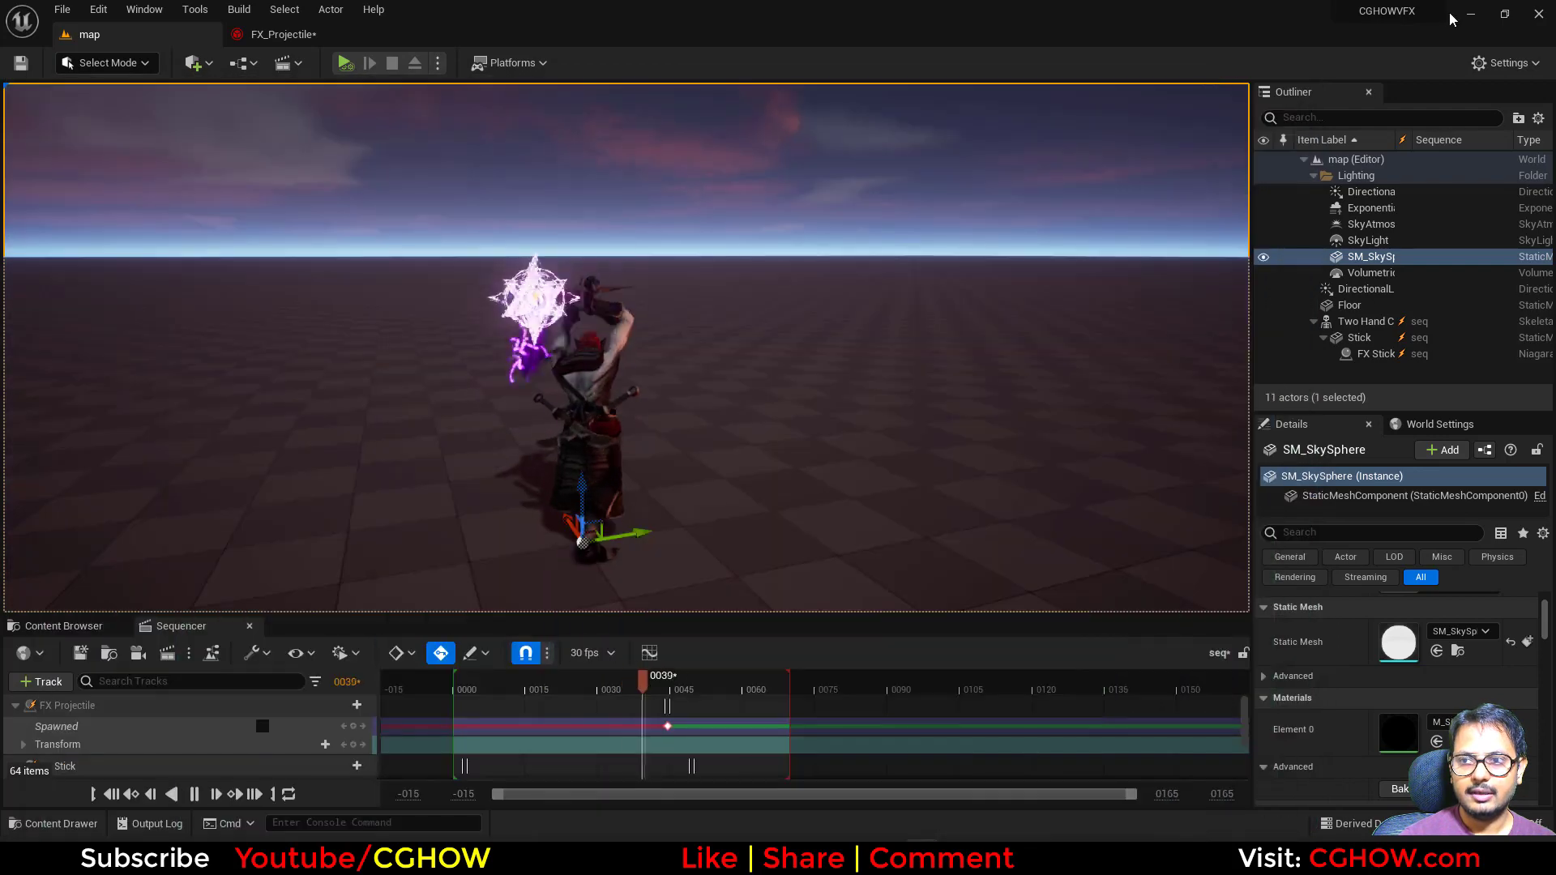
Create a material named m_energy in the EldenRing_Spell_01 folder and open it with the preview on a plane
{"action": "left_click", "coordinate": [47, 626]}
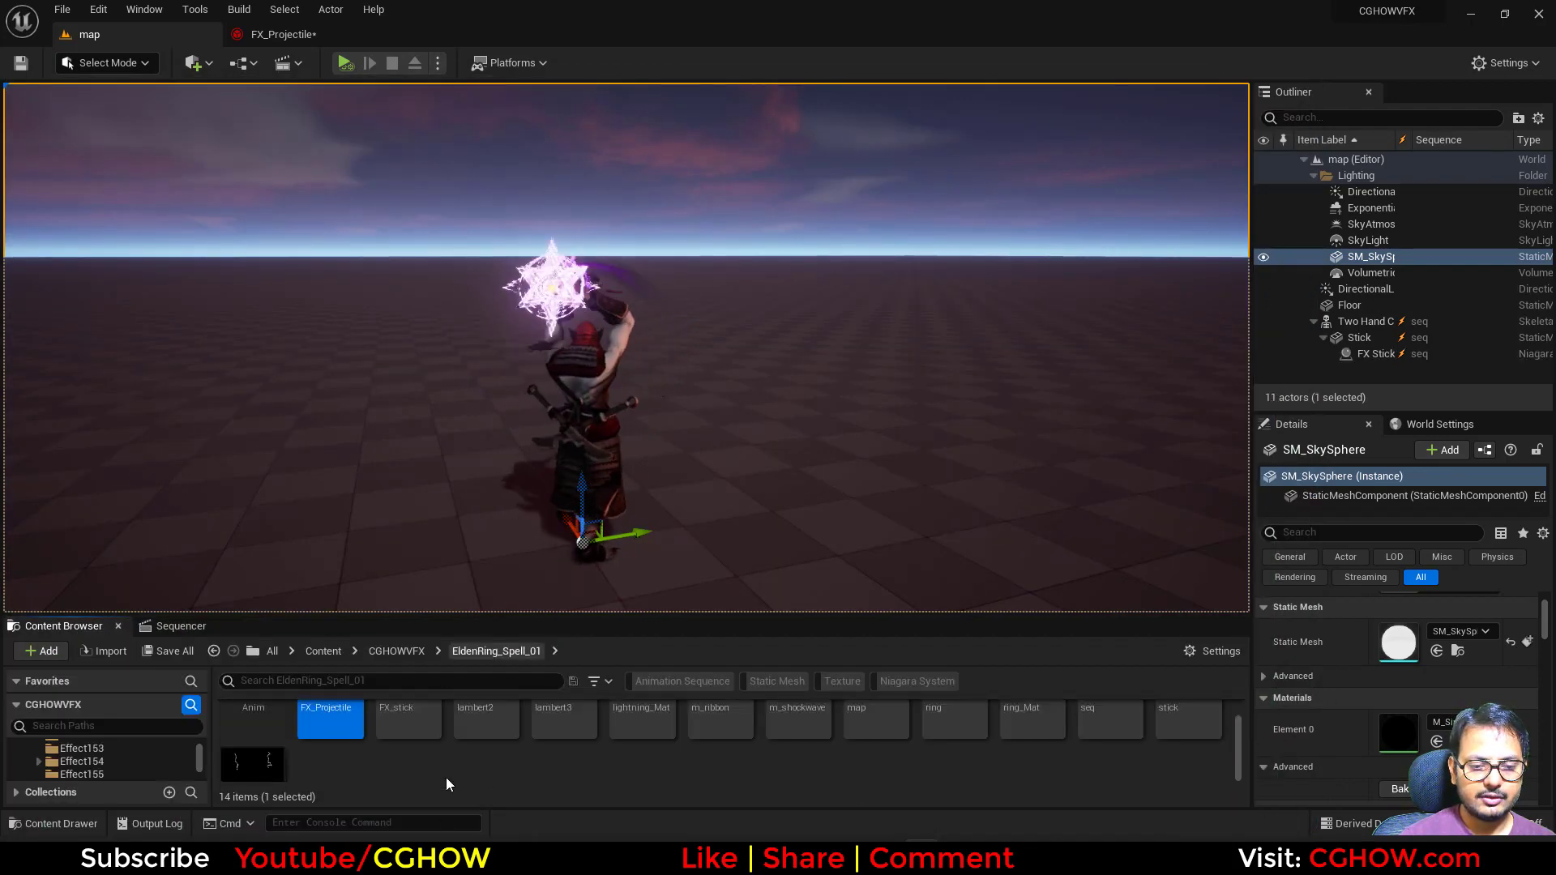
{"action": "right_click", "coordinate": [477, 771]}
{"action": "left_click", "coordinate": [566, 408]}
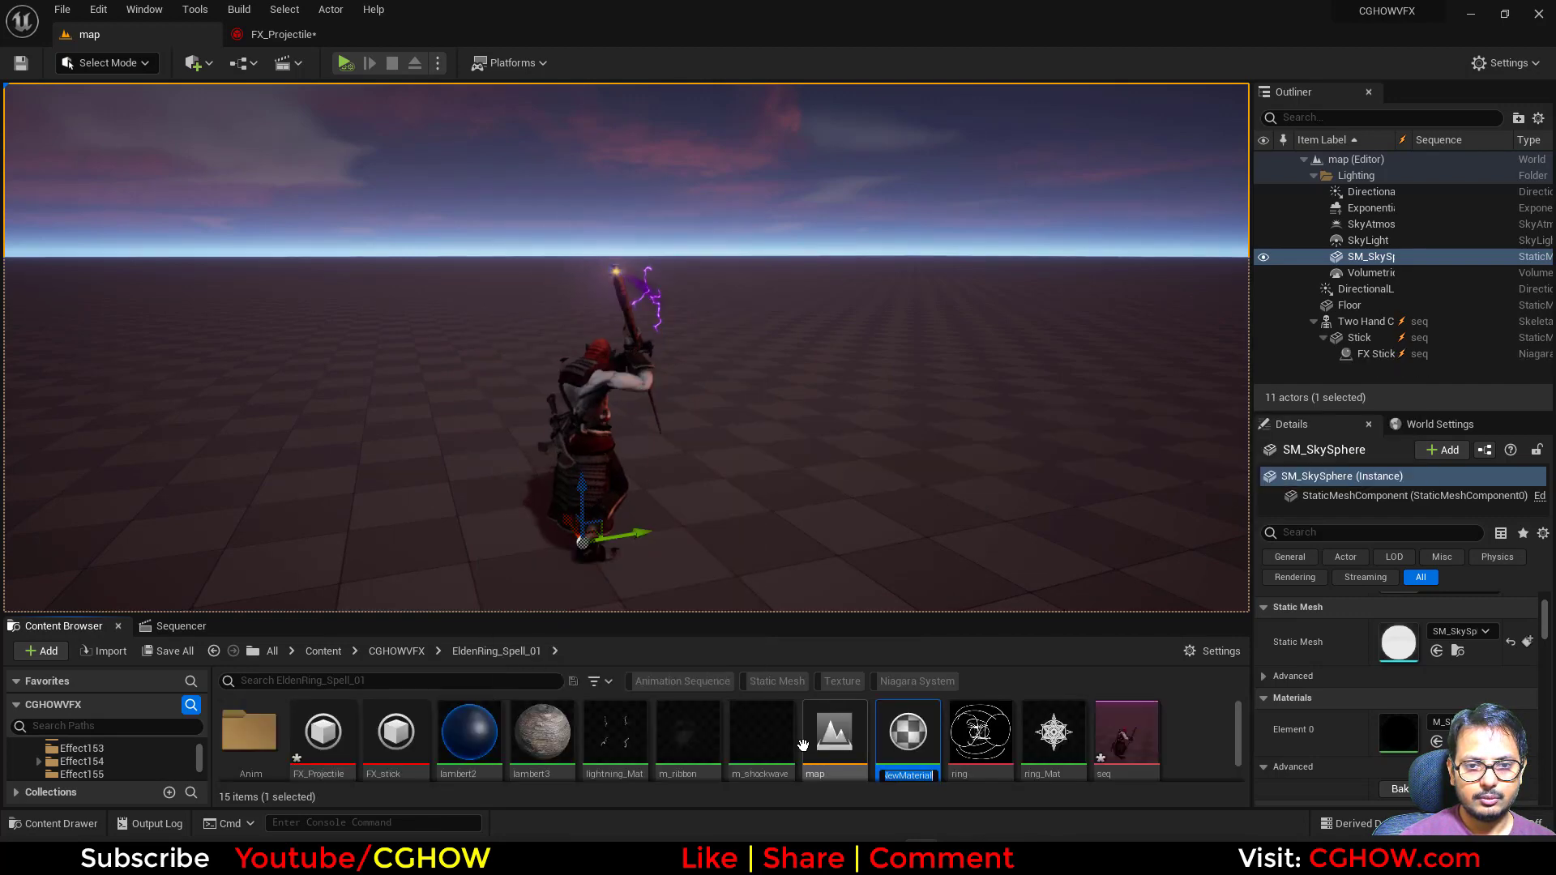
{"action": "type", "text": "m_energy"}
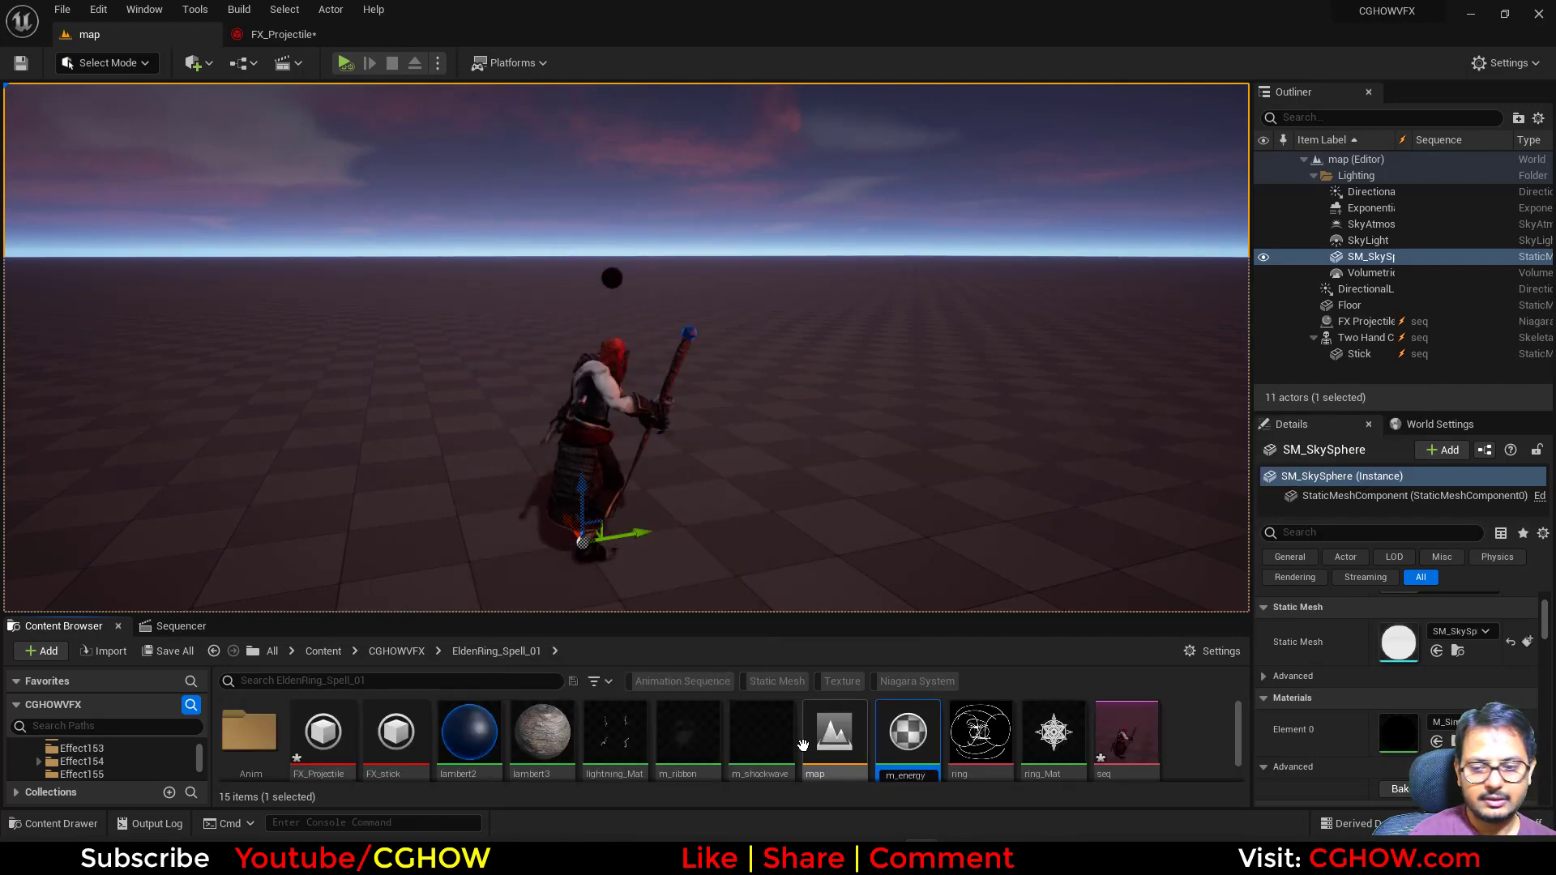
{"action": "key", "text": "Return"}
{"action": "key", "text": "Return"}
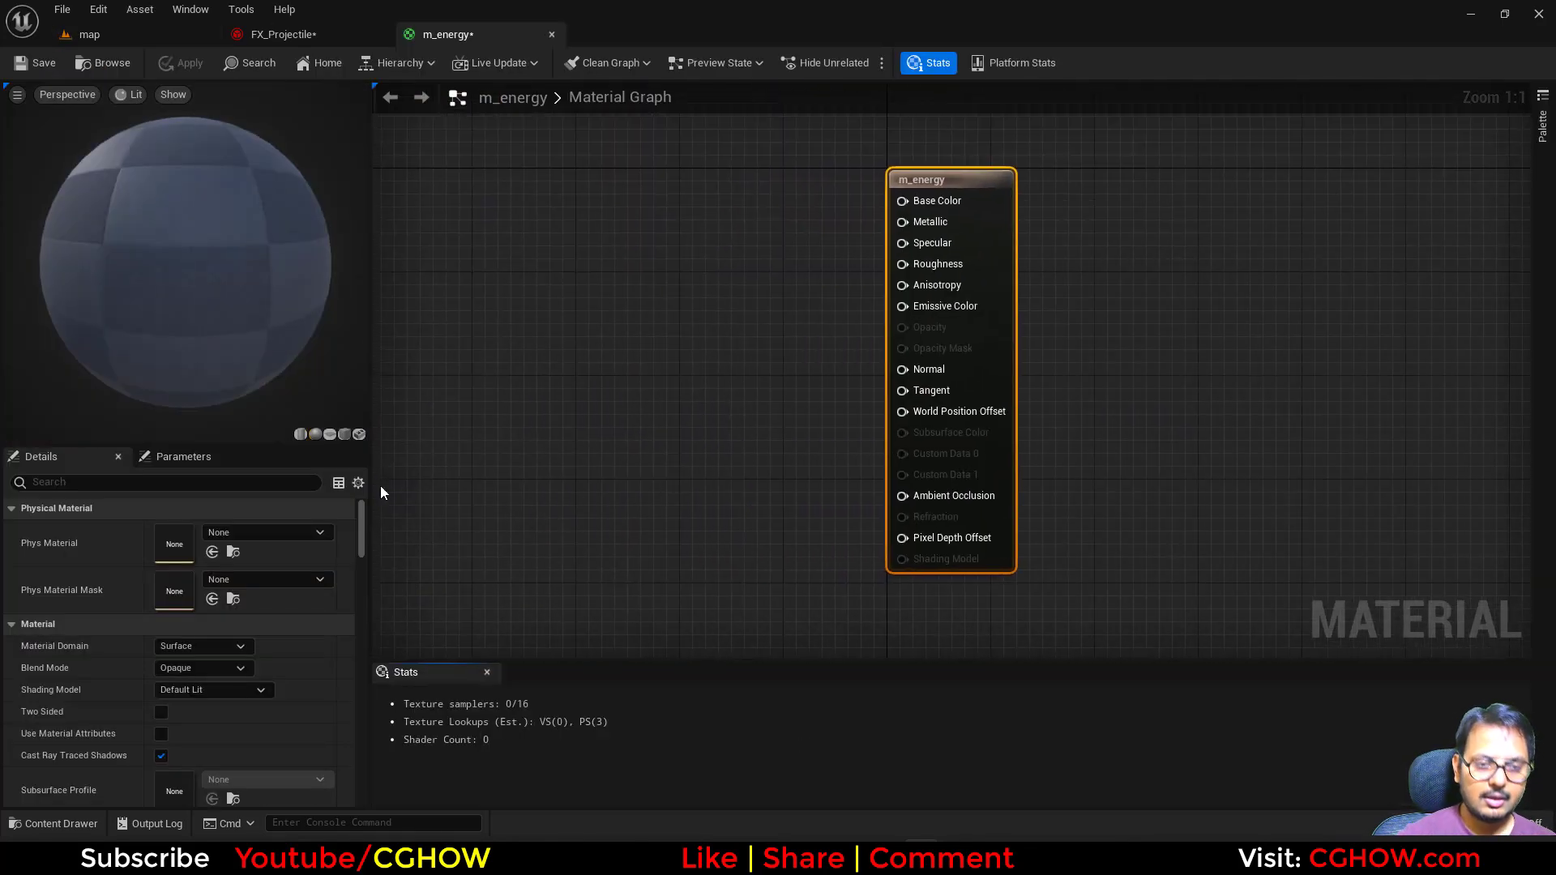
{"action": "left_click", "coordinate": [329, 434]}
{"action": "right_click", "coordinate": [585, 289]}
{"action": "type", "text": "vec"}
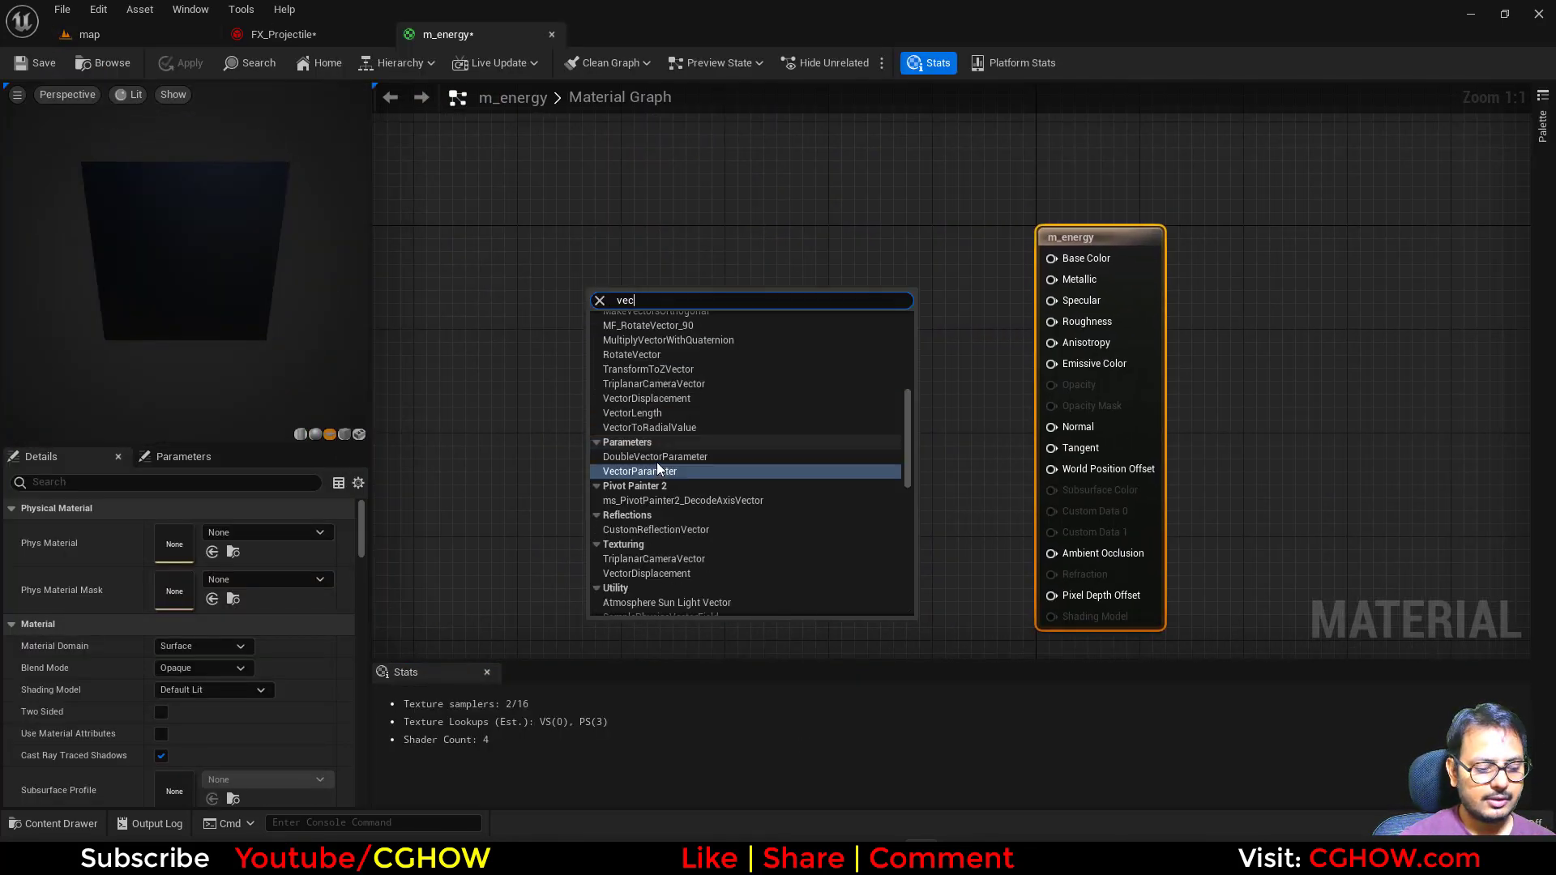
{"action": "left_click", "coordinate": [662, 462]}
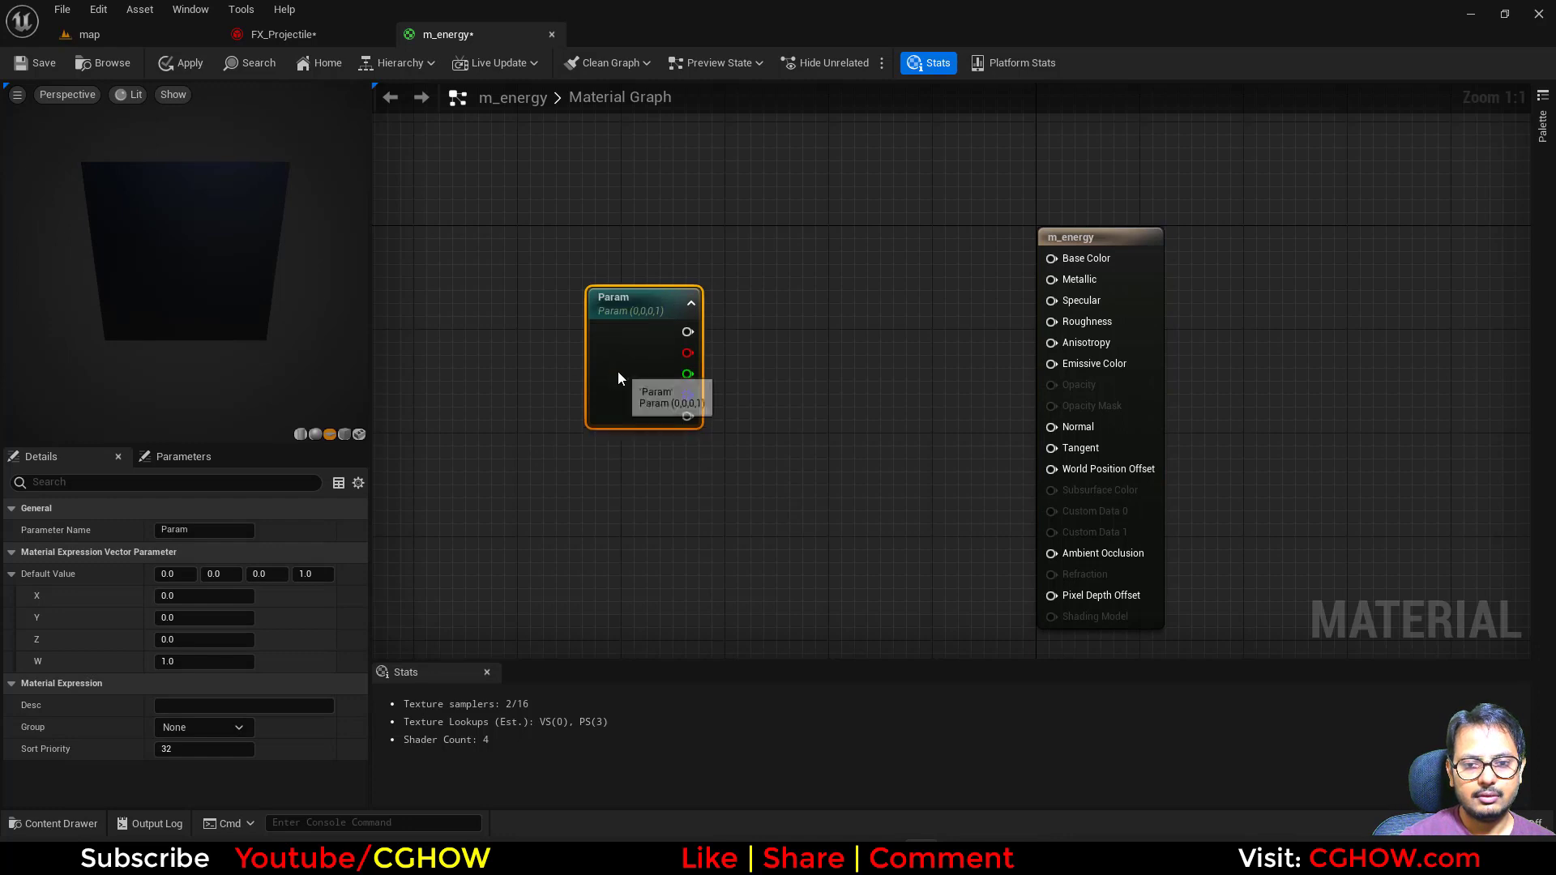
{"action": "key", "text": "Delete"}
Add a VectorToRadialValue node to the m_energy graph and place it well before the material's main node
{"action": "right_click", "coordinate": [541, 308]}
{"action": "type", "text": "vec"}
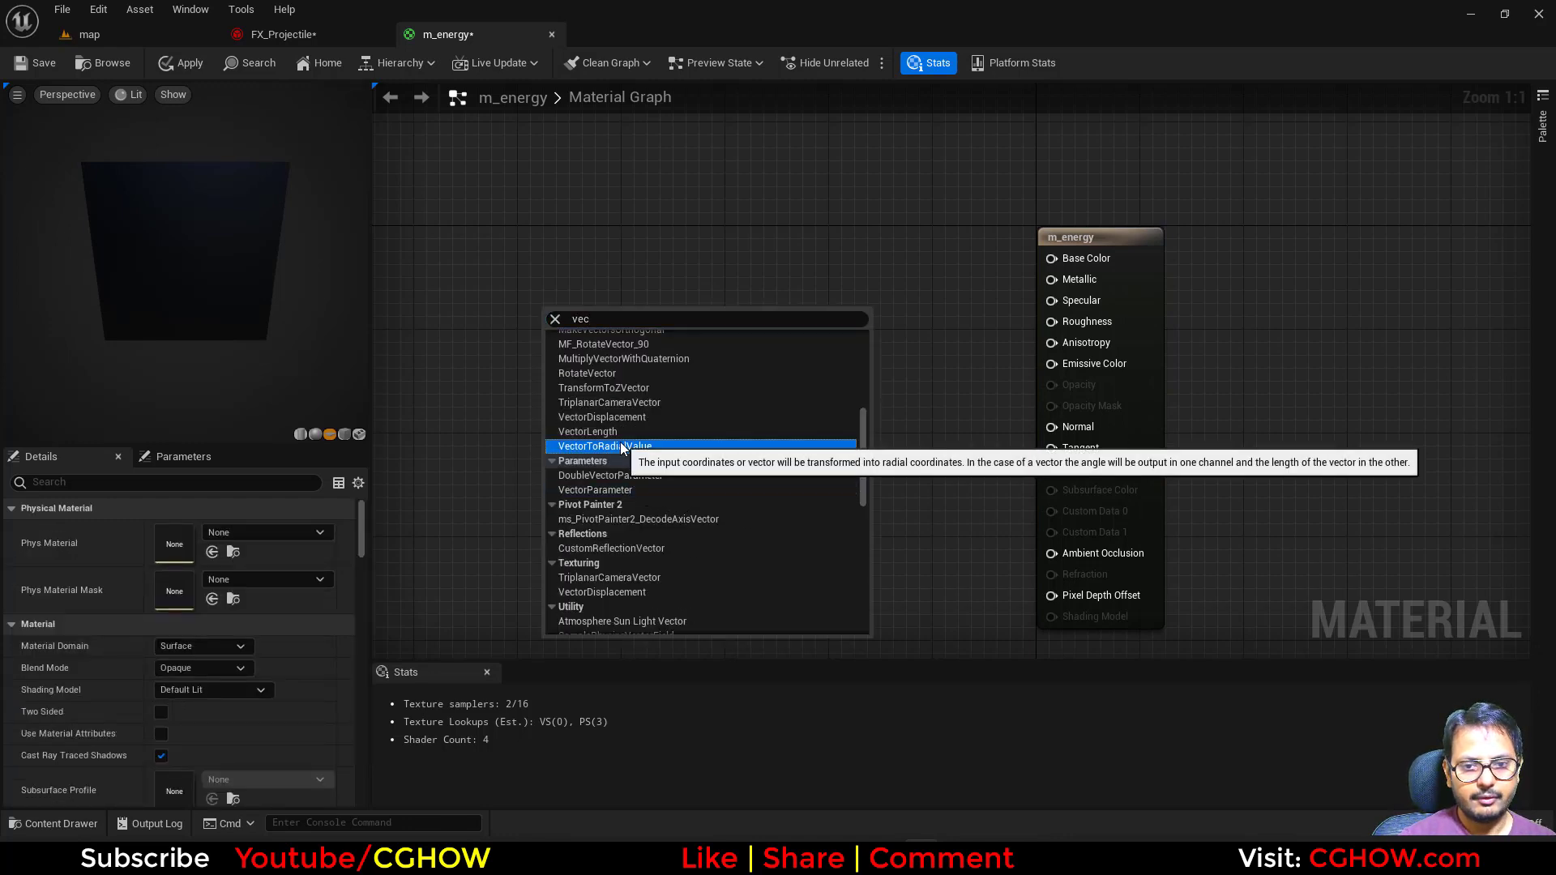
{"action": "left_click", "coordinate": [620, 446]}
{"action": "right_click_drag", "start_coordinate": [598, 427], "coordinate": [716, 446]}
{"action": "left_click_drag", "start_coordinate": [671, 395], "coordinate": [463, 381]}
{"action": "right_click_drag", "start_coordinate": [849, 342], "coordinate": [676, 402]}
{"action": "left_click", "coordinate": [671, 387]}
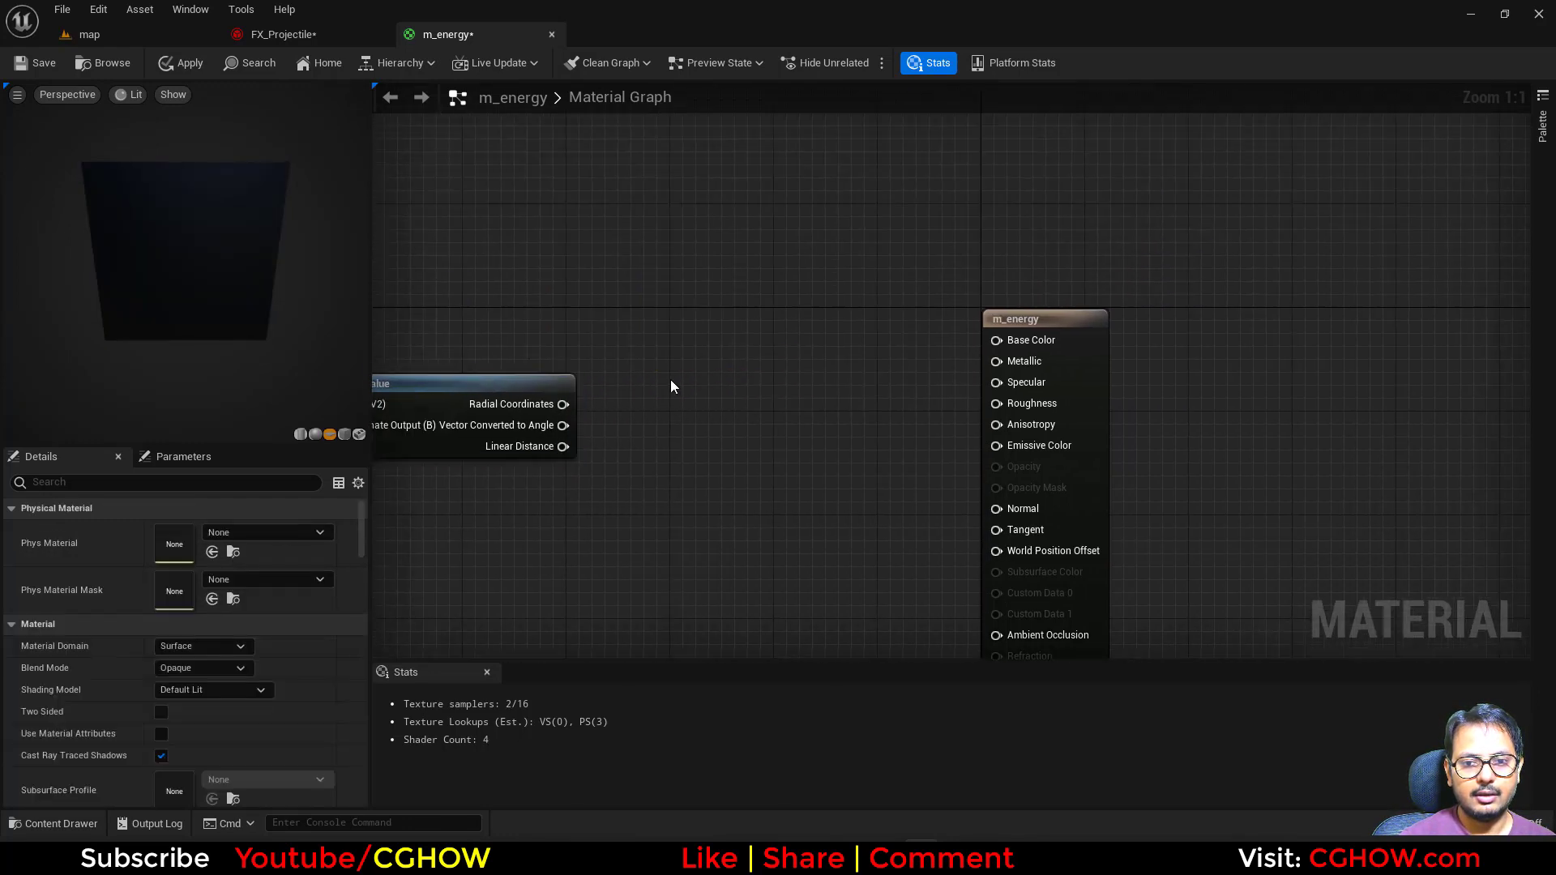
{"action": "left_click_drag", "start_coordinate": [513, 379], "coordinate": [473, 381]}
Add a Texture Sample between the radial node and the main node, using the T_Noise_Aura_Blur_01 texture
{"action": "right_click", "coordinate": [680, 373]}
{"action": "left_click", "coordinate": [642, 337]}
{"action": "left_click", "coordinate": [666, 350]}
{"action": "left_click", "coordinate": [666, 343]}
{"action": "left_click", "coordinate": [268, 663]}
{"action": "type", "text": "aura"}
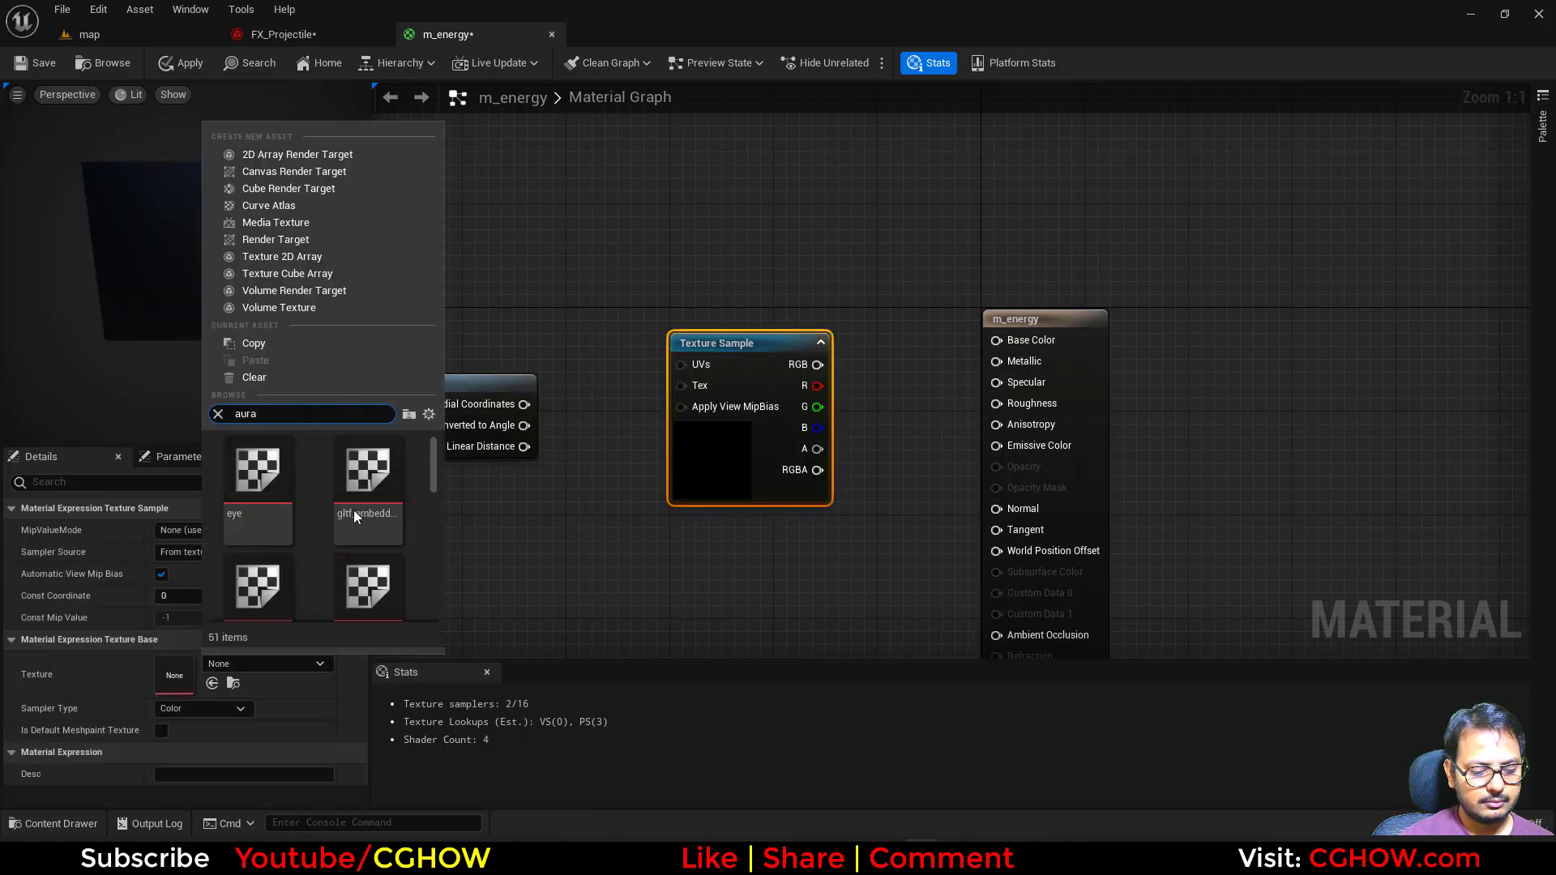
{"action": "scroll", "coordinate": [354, 519], "scroll_direction": "down", "scroll_amount": 20}
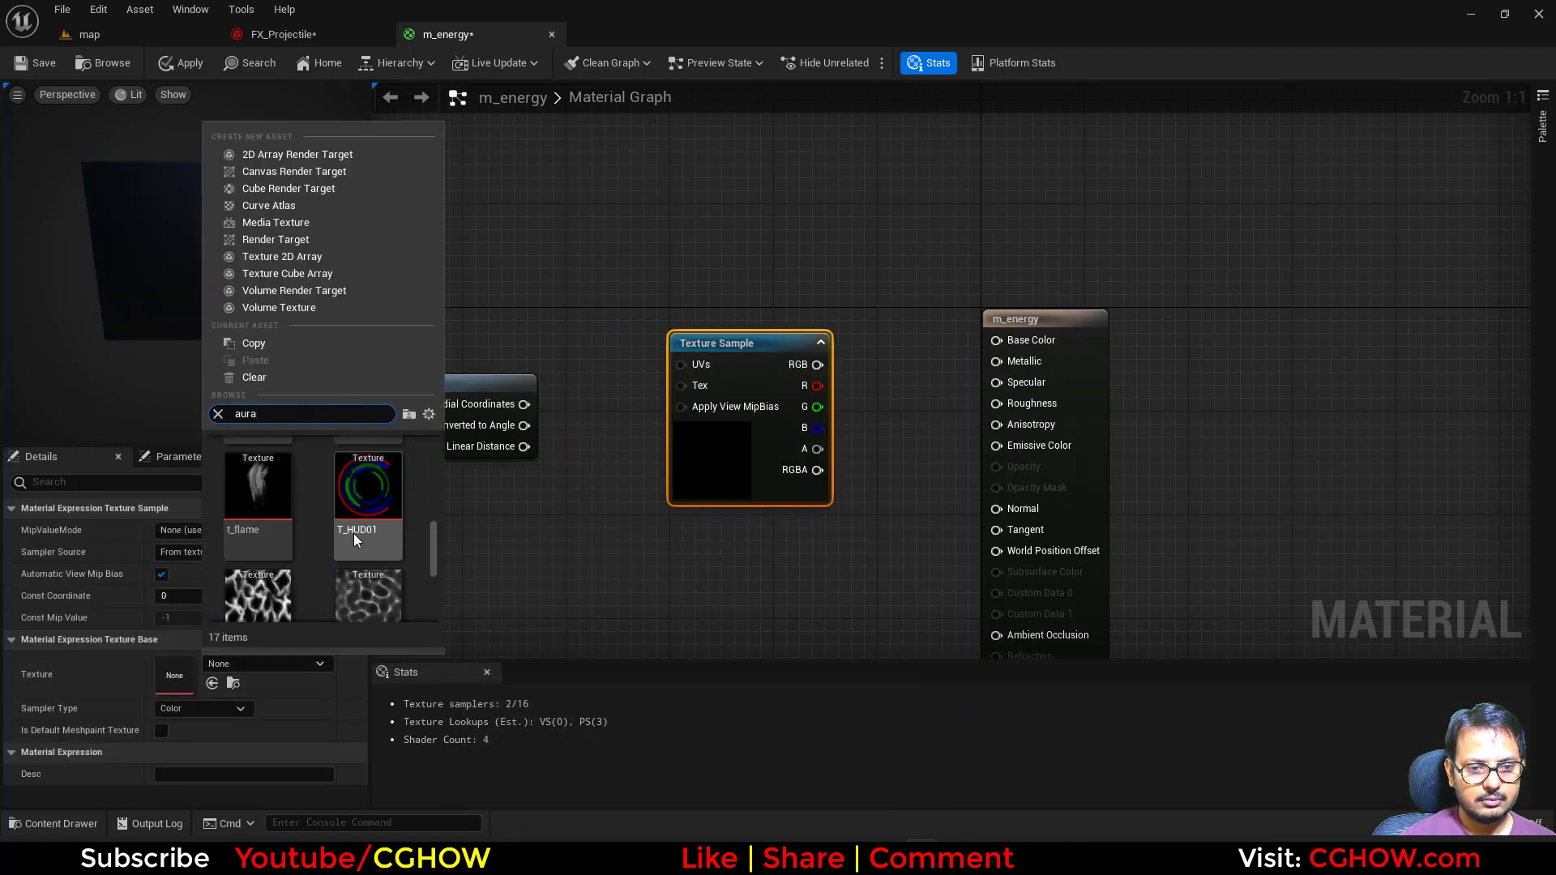
{"action": "left_click", "coordinate": [381, 483]}
Add a second Texture Sample above the aura noise sample, using the T_noise_blur_01 texture
{"action": "right_click_drag", "start_coordinate": [643, 525], "coordinate": [679, 611]}
{"action": "left_click", "coordinate": [640, 280]}
{"action": "key", "text": "t"}
{"action": "left_click", "coordinate": [586, 247]}
{"action": "left_click", "coordinate": [256, 663]}
{"action": "type", "text": "blu"}
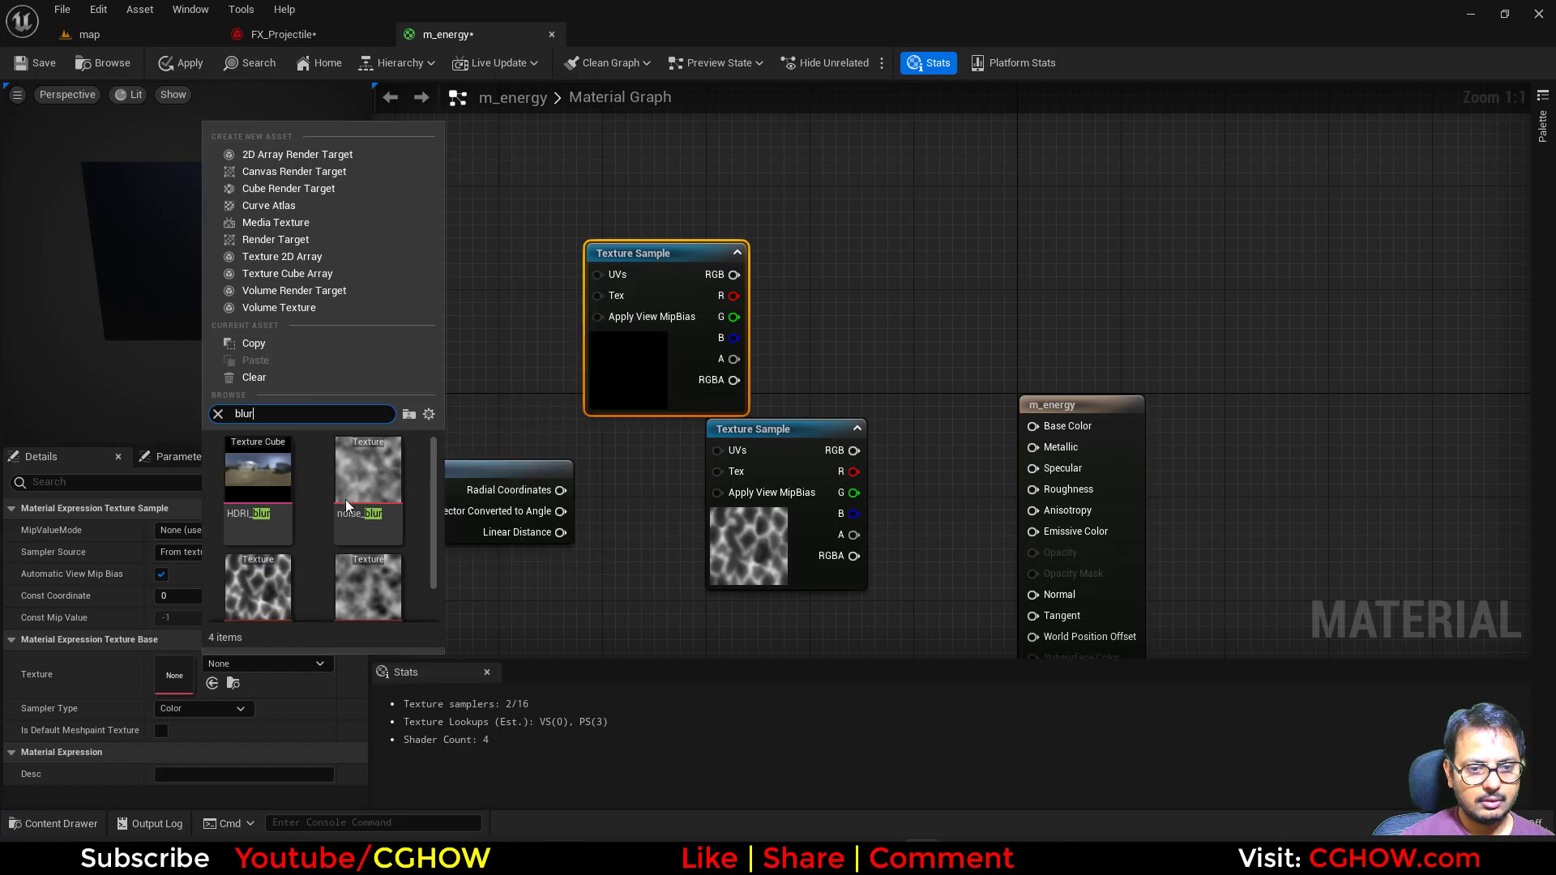
{"action": "left_click", "coordinate": [381, 592]}
{"action": "right_click_drag", "start_coordinate": [594, 532], "coordinate": [652, 510]}
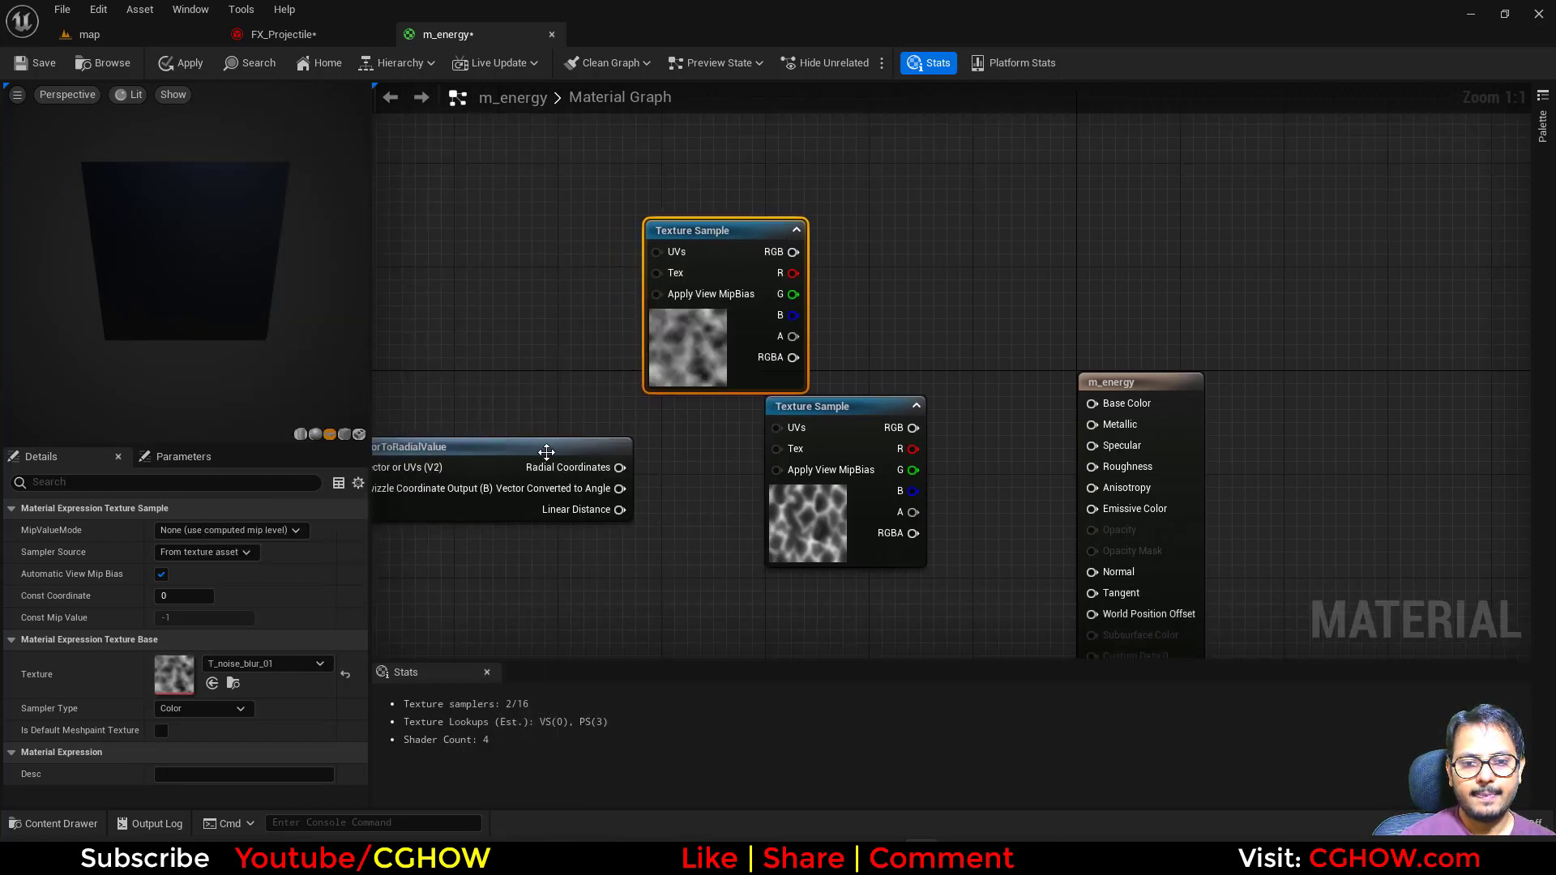
Space out the nodes, connect Radial Coordinates to the UVs of both texture samples, and preview the T_noise_blur_01 sample
{"action": "left_click_drag", "start_coordinate": [548, 452], "coordinate": [472, 412]}
{"action": "left_click_drag", "start_coordinate": [813, 494], "coordinate": [709, 548]}
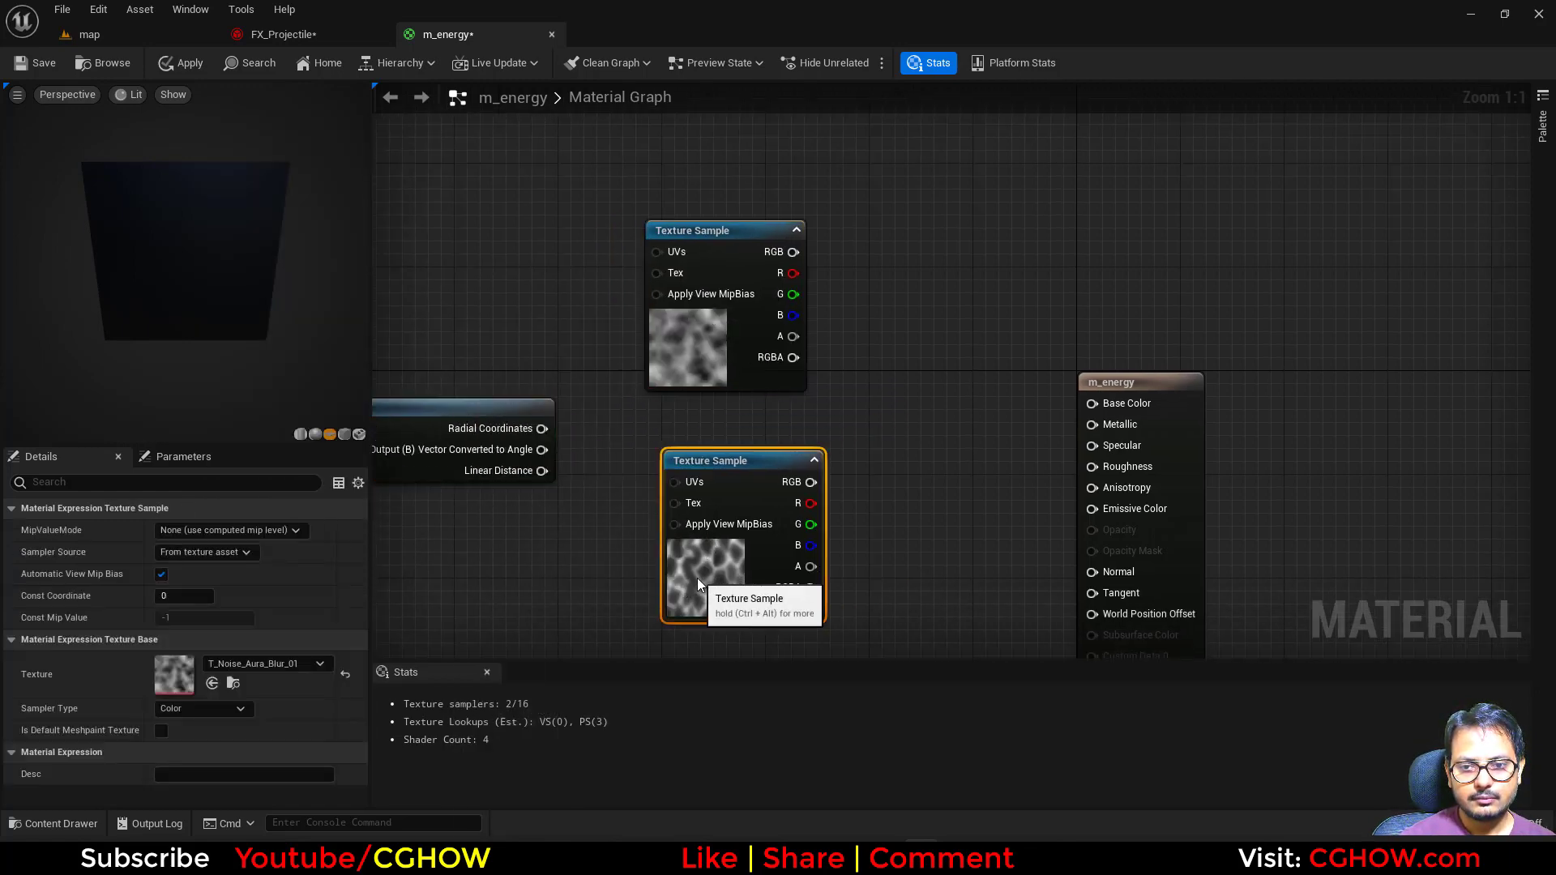
{"action": "left_click_drag", "start_coordinate": [581, 403], "coordinate": [658, 252]}
{"action": "left_click_drag", "start_coordinate": [526, 423], "coordinate": [595, 479]}
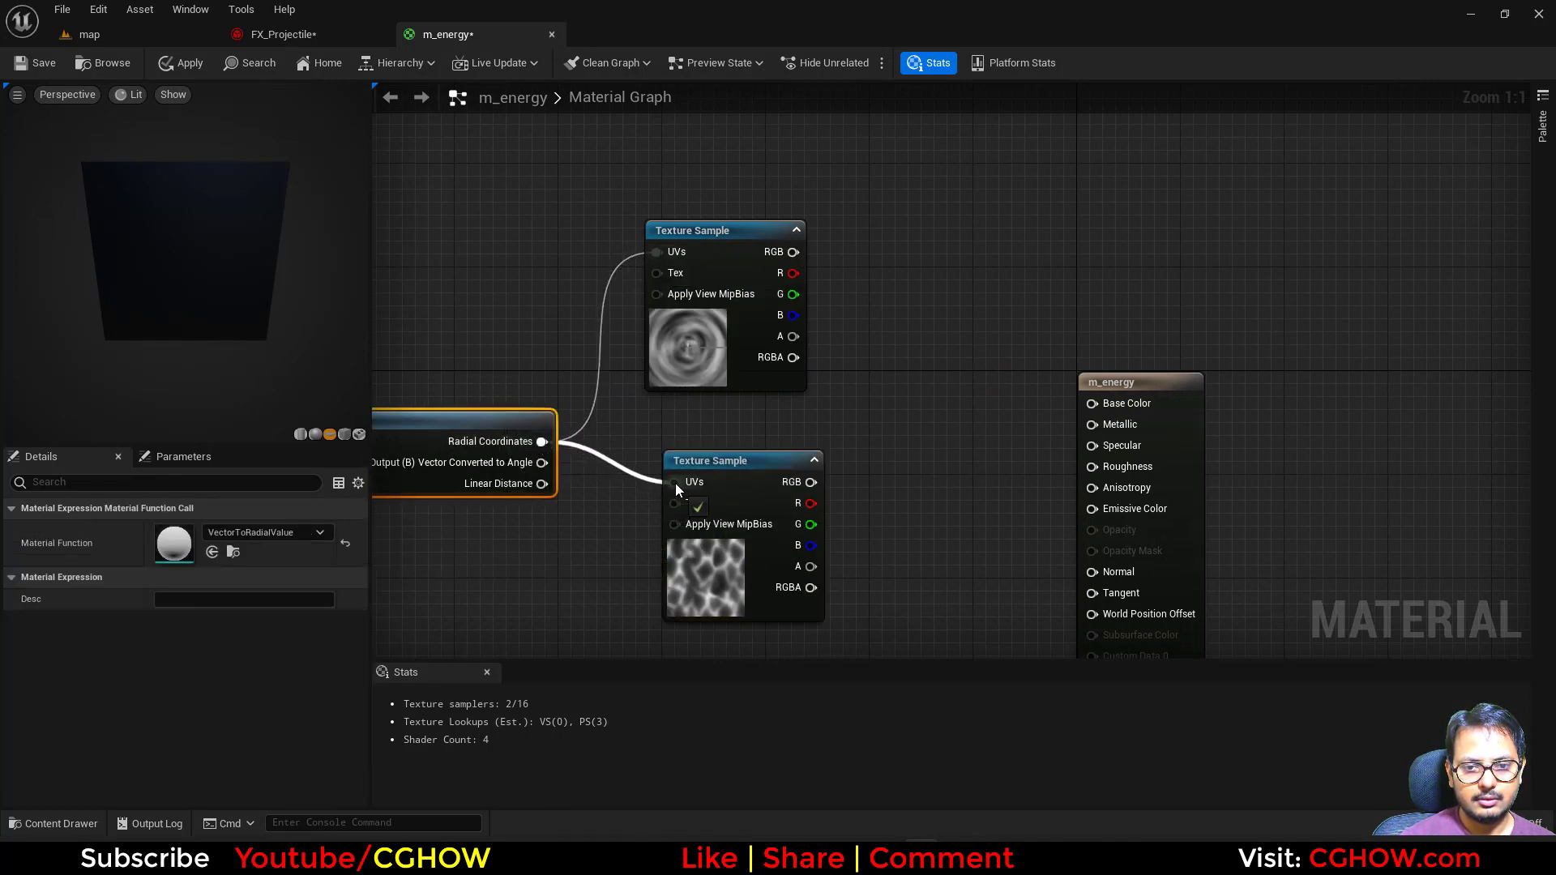
{"action": "left_click", "coordinate": [706, 342]}
{"action": "key", "text": "space"}
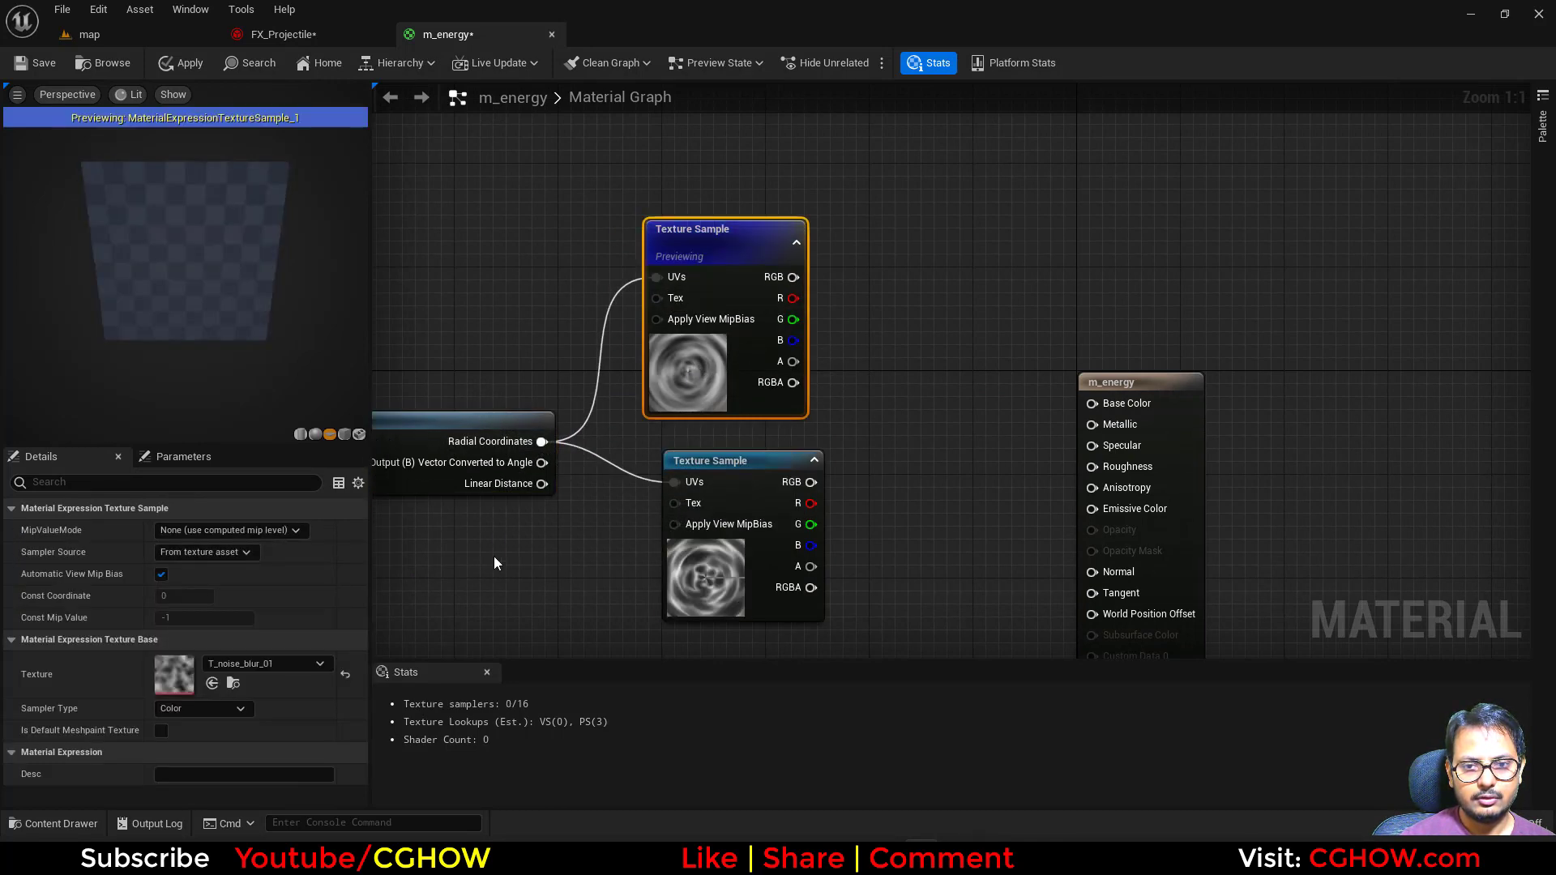
Set MipValueMode to MipLevel (absolute, 0 is full resolution) on both texture samples
{"action": "left_click", "coordinate": [697, 588]}
{"action": "left_click", "coordinate": [228, 531]}
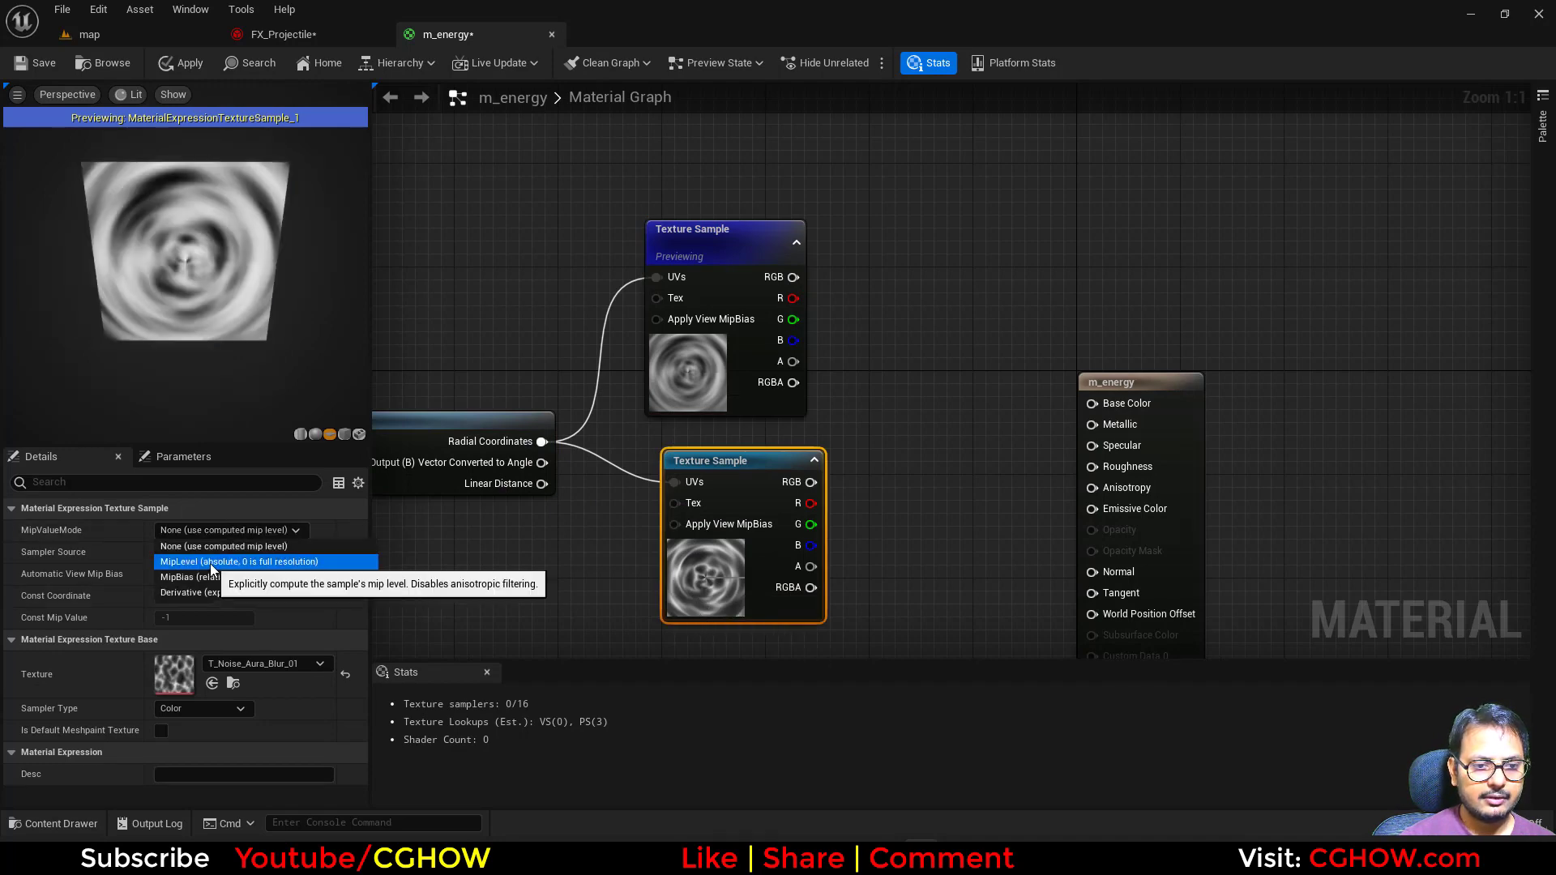
{"action": "left_click", "coordinate": [212, 562]}
{"action": "left_click", "coordinate": [733, 389]}
{"action": "left_click", "coordinate": [248, 532]}
{"action": "left_click", "coordinate": [225, 564]}
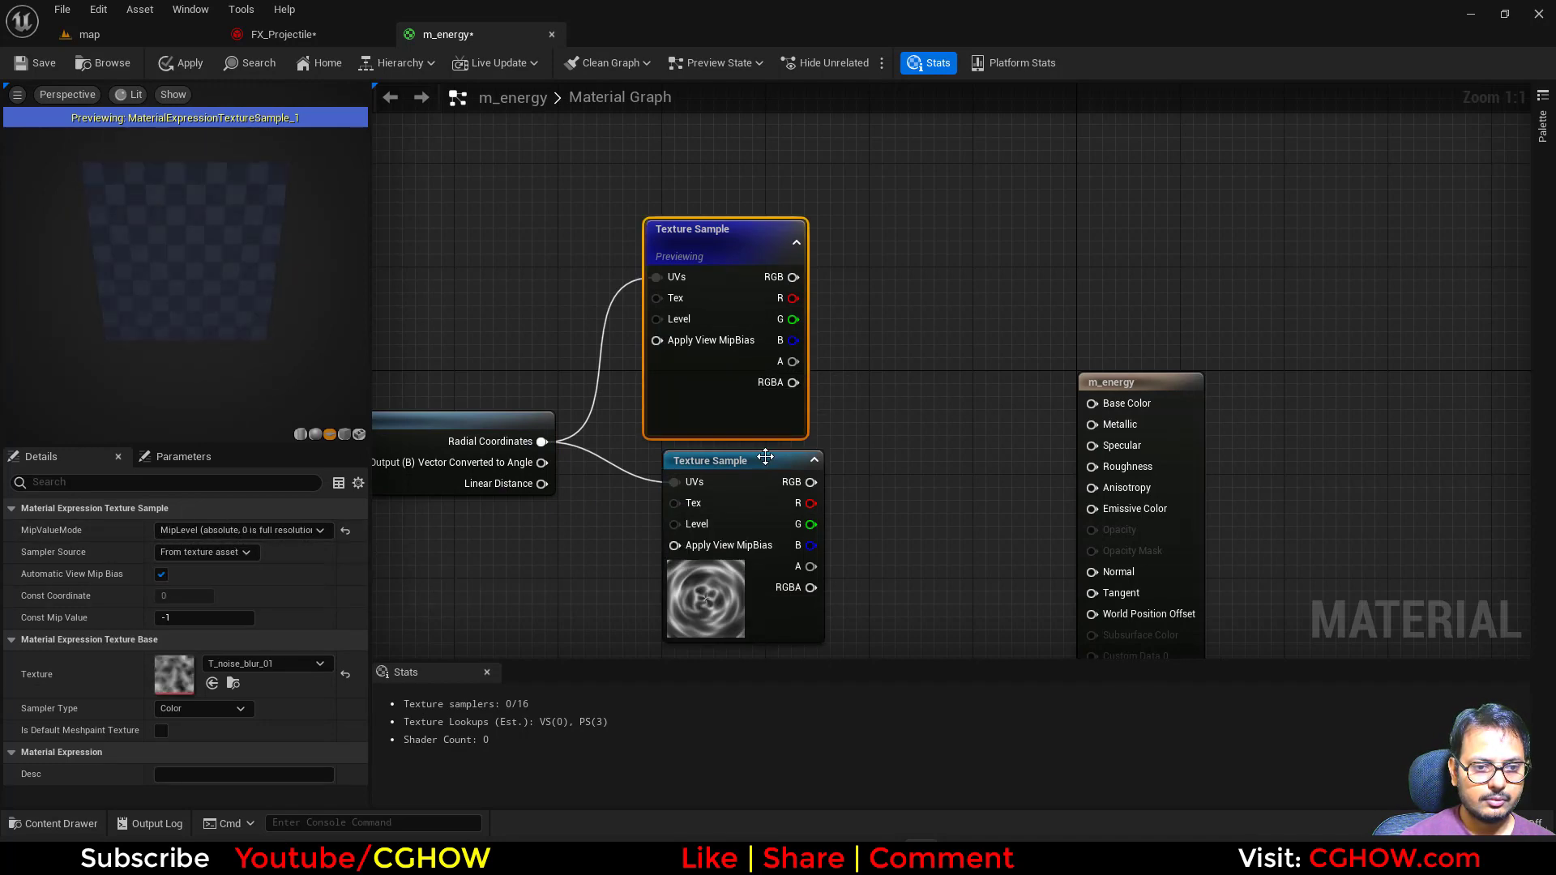
{"action": "left_click", "coordinate": [612, 484]}
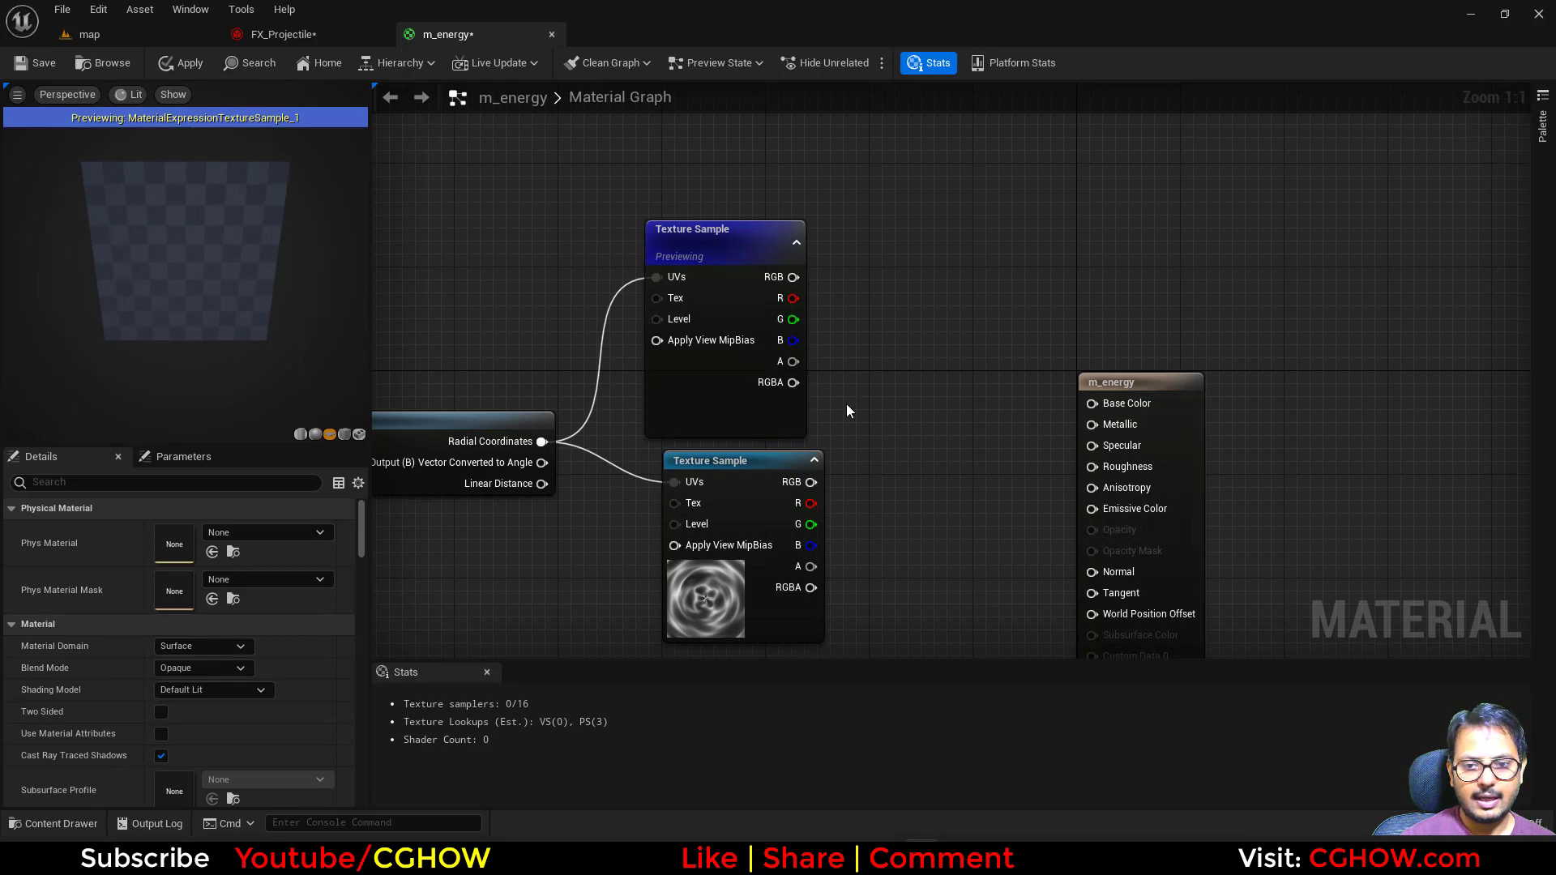
Combine the red channels of both texture samples in an Add node, preview it, and move VectorToRadialValue farther from the samples
{"action": "key", "text": "a"}
{"action": "left_click", "coordinate": [845, 380]}
{"action": "left_click_drag", "start_coordinate": [856, 427], "coordinate": [857, 429]}
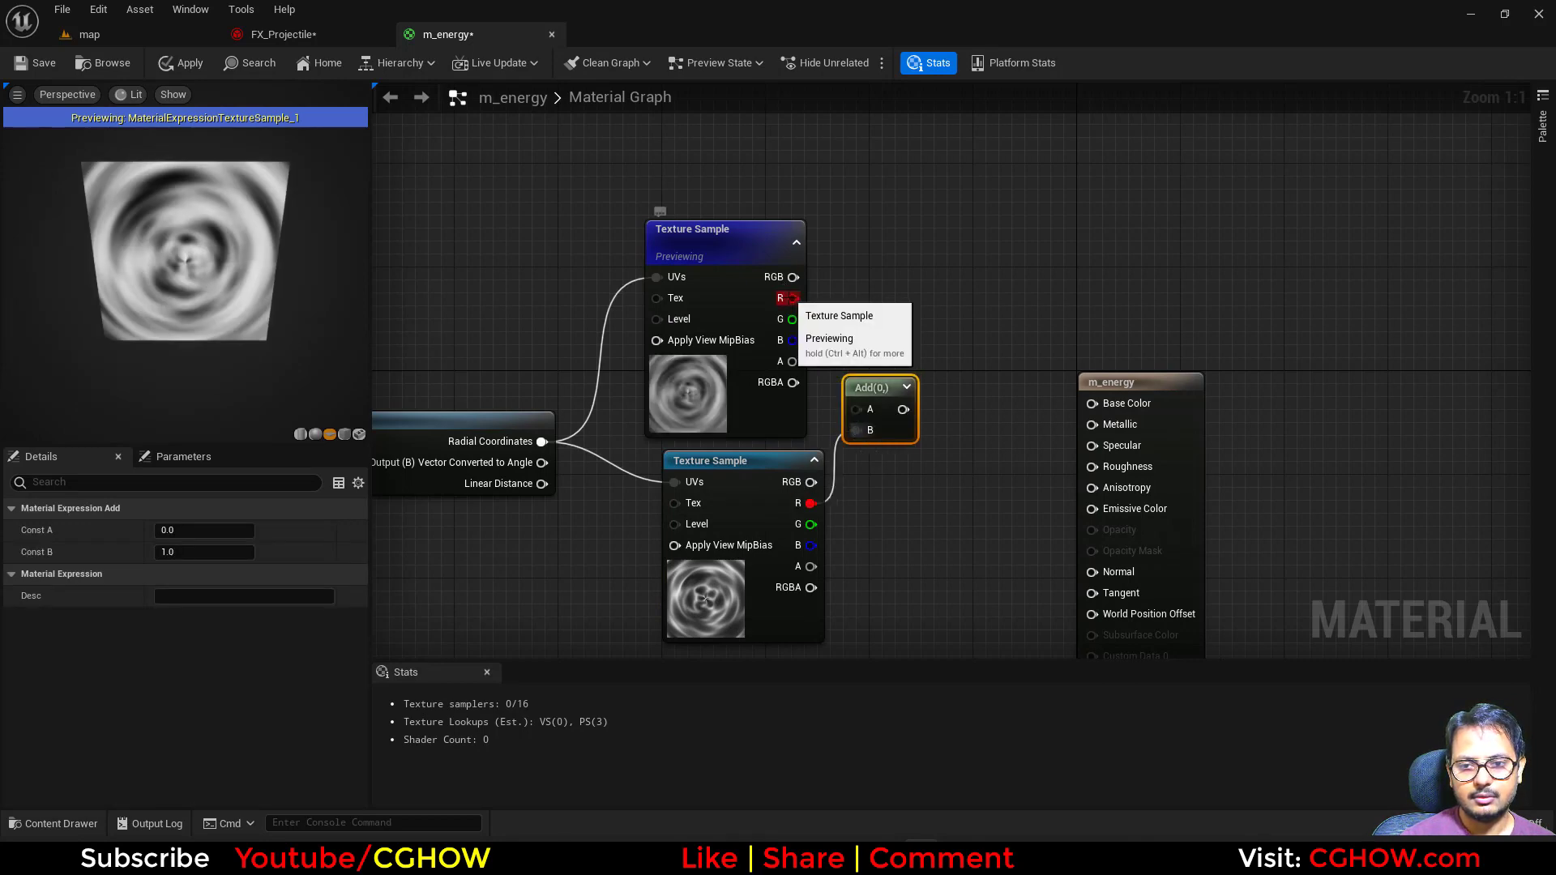
{"action": "key", "text": "space"}
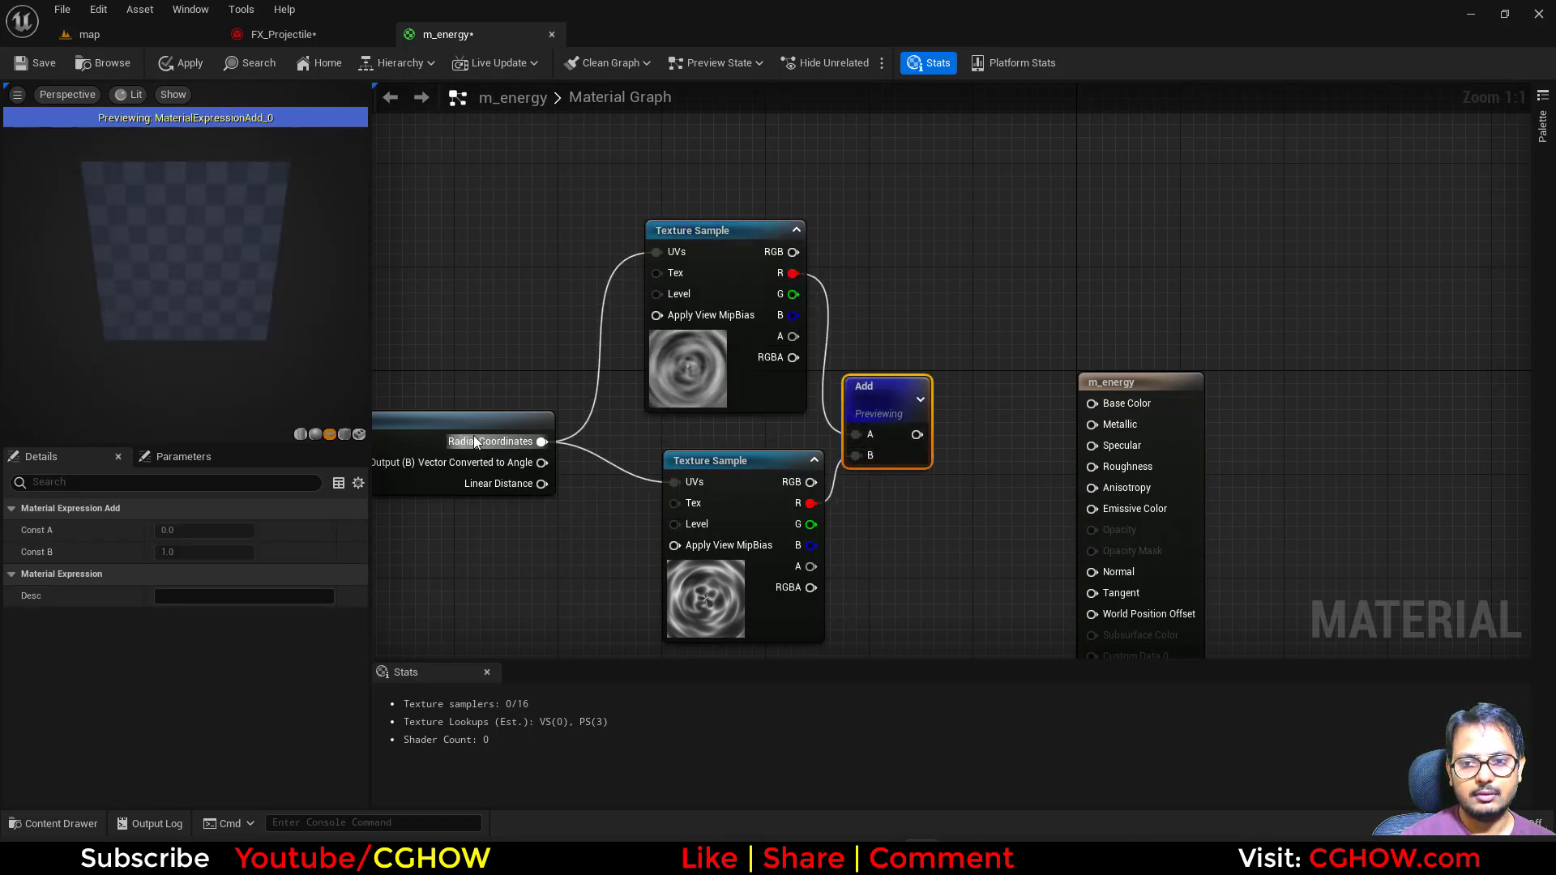
{"action": "left_click_drag", "start_coordinate": [451, 417], "coordinate": [387, 392]}
{"action": "right_click_drag", "start_coordinate": [569, 489], "coordinate": [700, 485]}
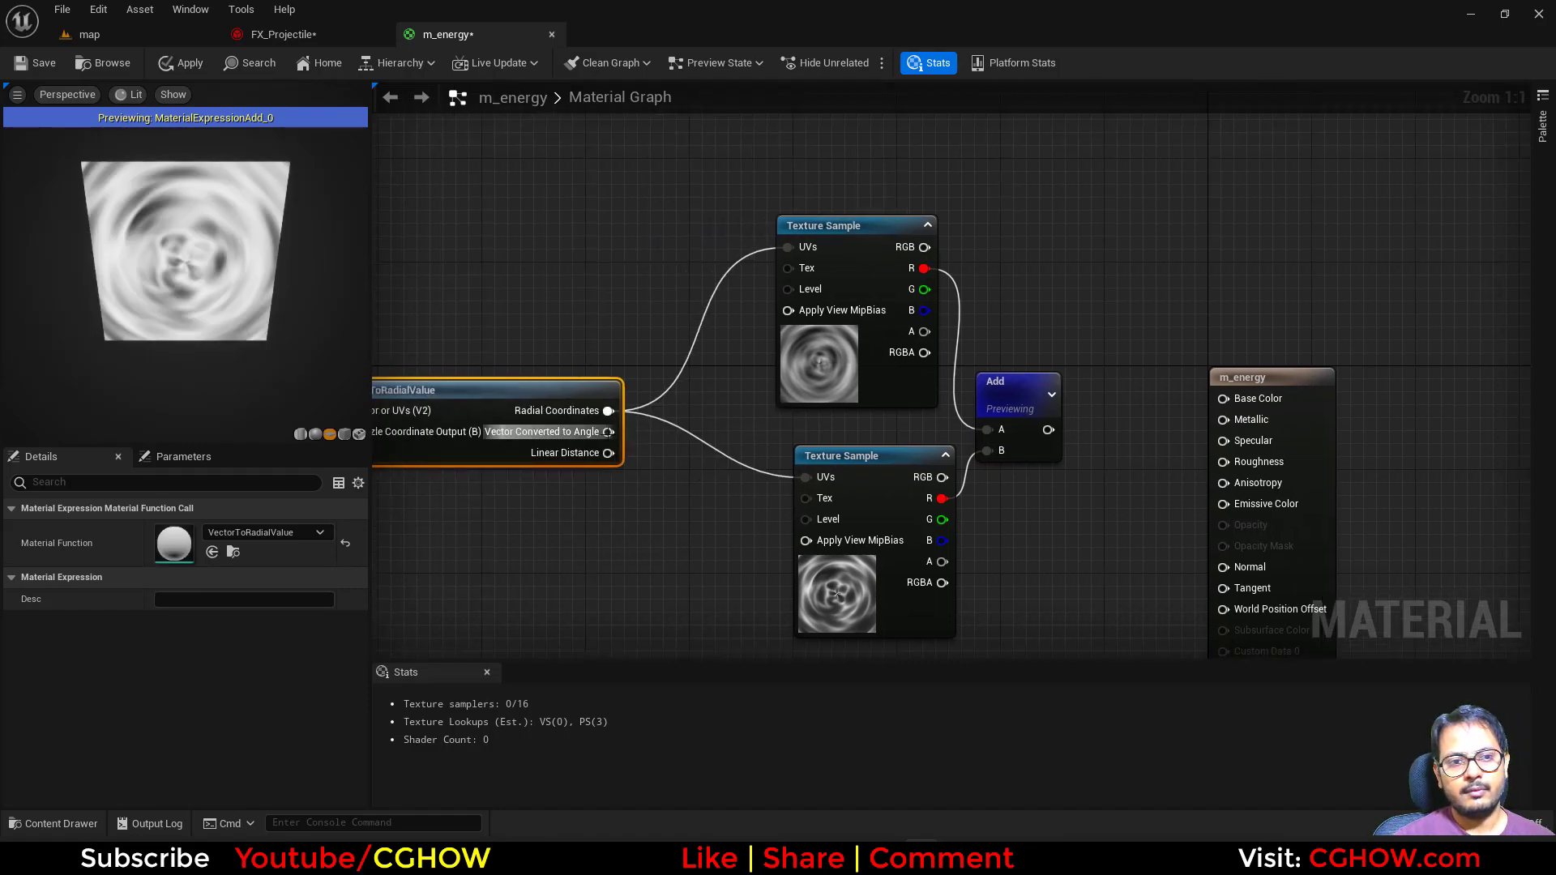
Add a RadialGradientExponential node, multiply it with the Add result, and preview the Multiply node
{"action": "right_click_drag", "start_coordinate": [927, 461], "coordinate": [766, 467]}
{"action": "right_click_drag", "start_coordinate": [880, 559], "coordinate": [881, 368]}
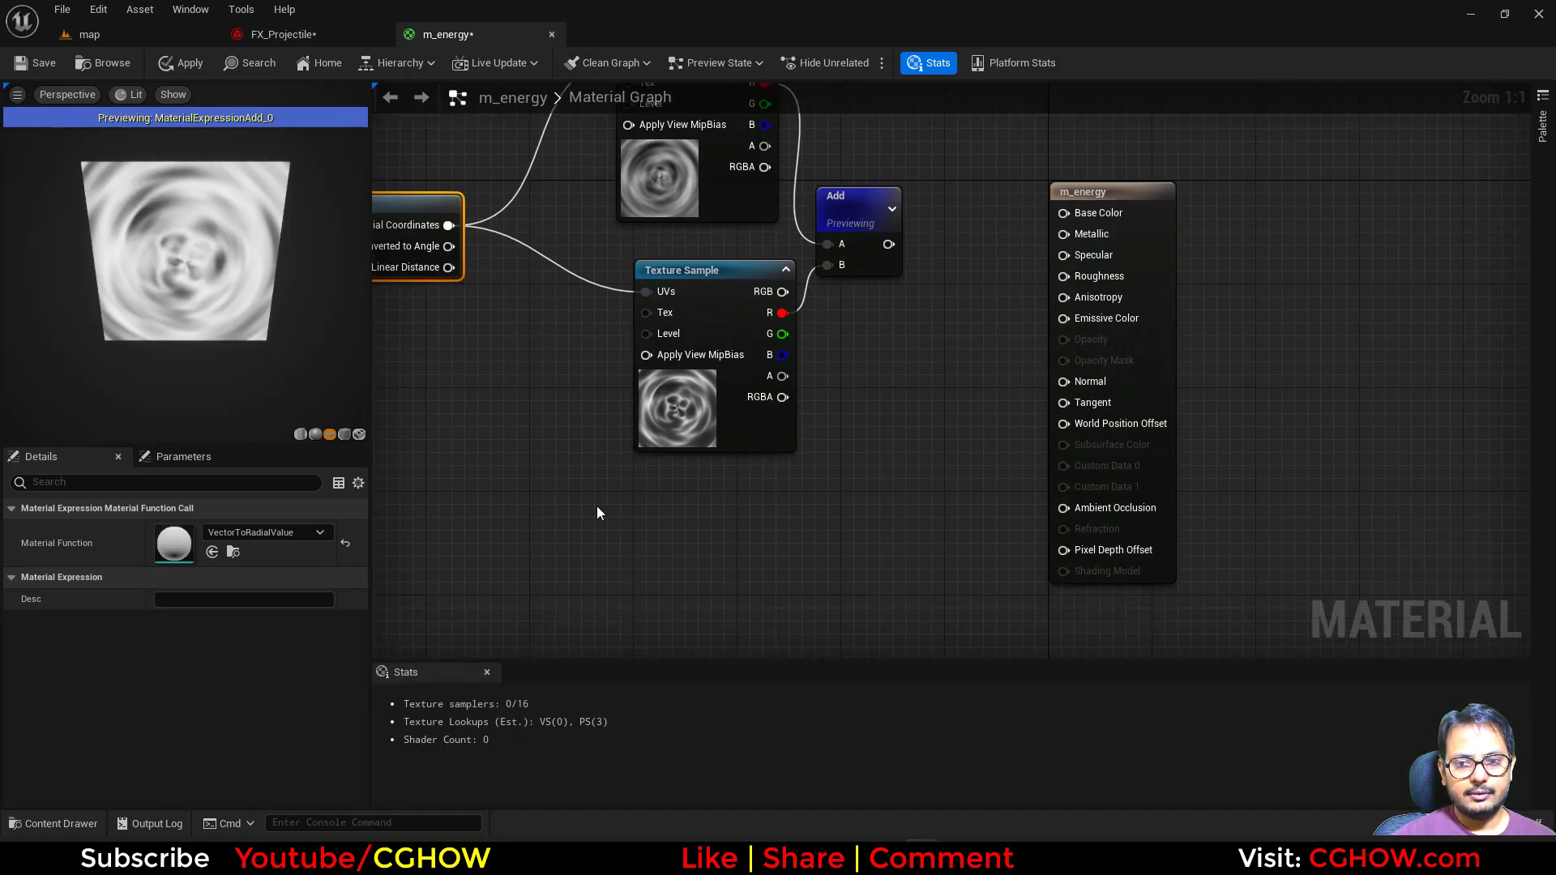
{"action": "right_click", "coordinate": [607, 503]}
{"action": "type", "text": "rad"}
{"action": "left_click", "coordinate": [649, 349]}
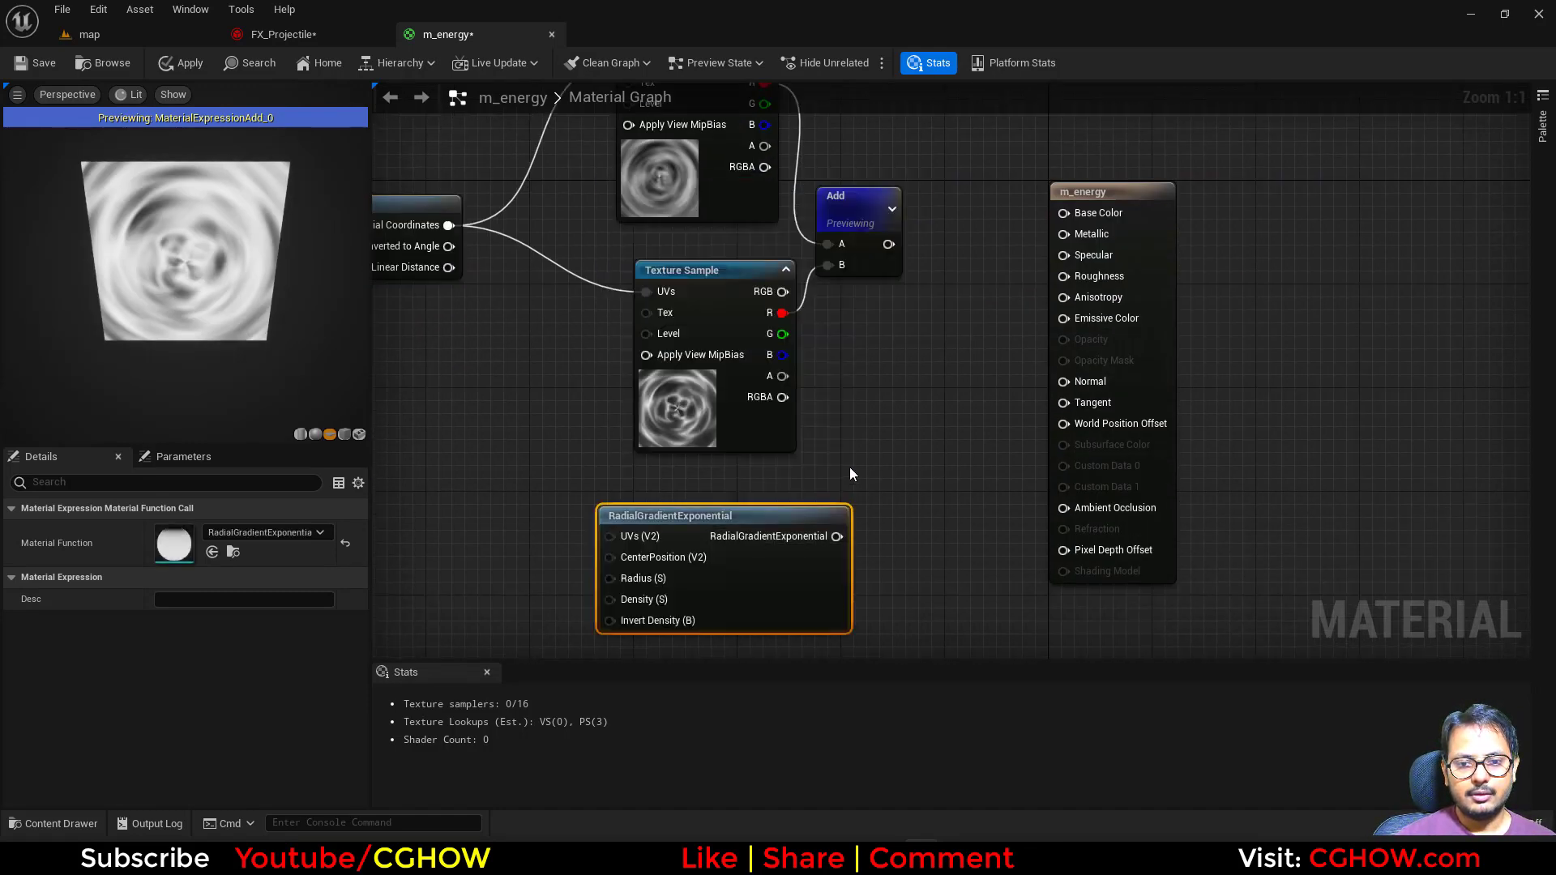
{"action": "left_click", "coordinate": [861, 411]}
{"action": "left_click_drag", "start_coordinate": [836, 537], "coordinate": [873, 469]}
{"action": "left_click_drag", "start_coordinate": [888, 244], "coordinate": [853, 435]}
{"action": "key", "text": "space"}
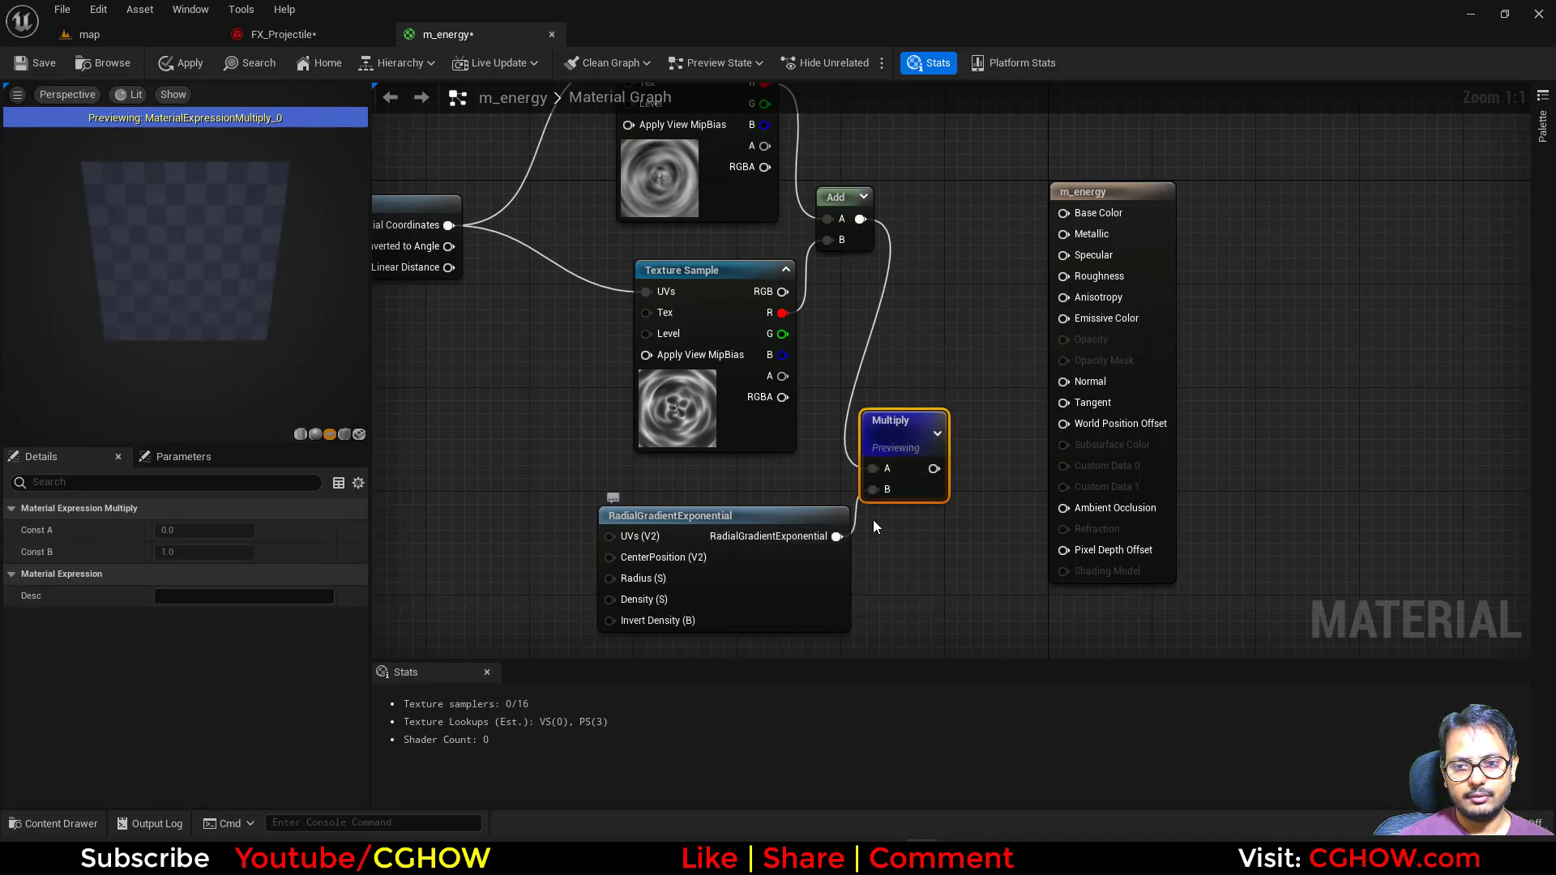
Insert a Panner between Radial Coordinates and the UVs of each of the two texture samples
{"action": "left_click", "coordinate": [800, 606]}
{"action": "right_click_drag", "start_coordinate": [479, 463], "coordinate": [657, 474]}
{"action": "left_click_drag", "start_coordinate": [567, 316], "coordinate": [541, 317]}
{"action": "left_click", "coordinate": [582, 279]}
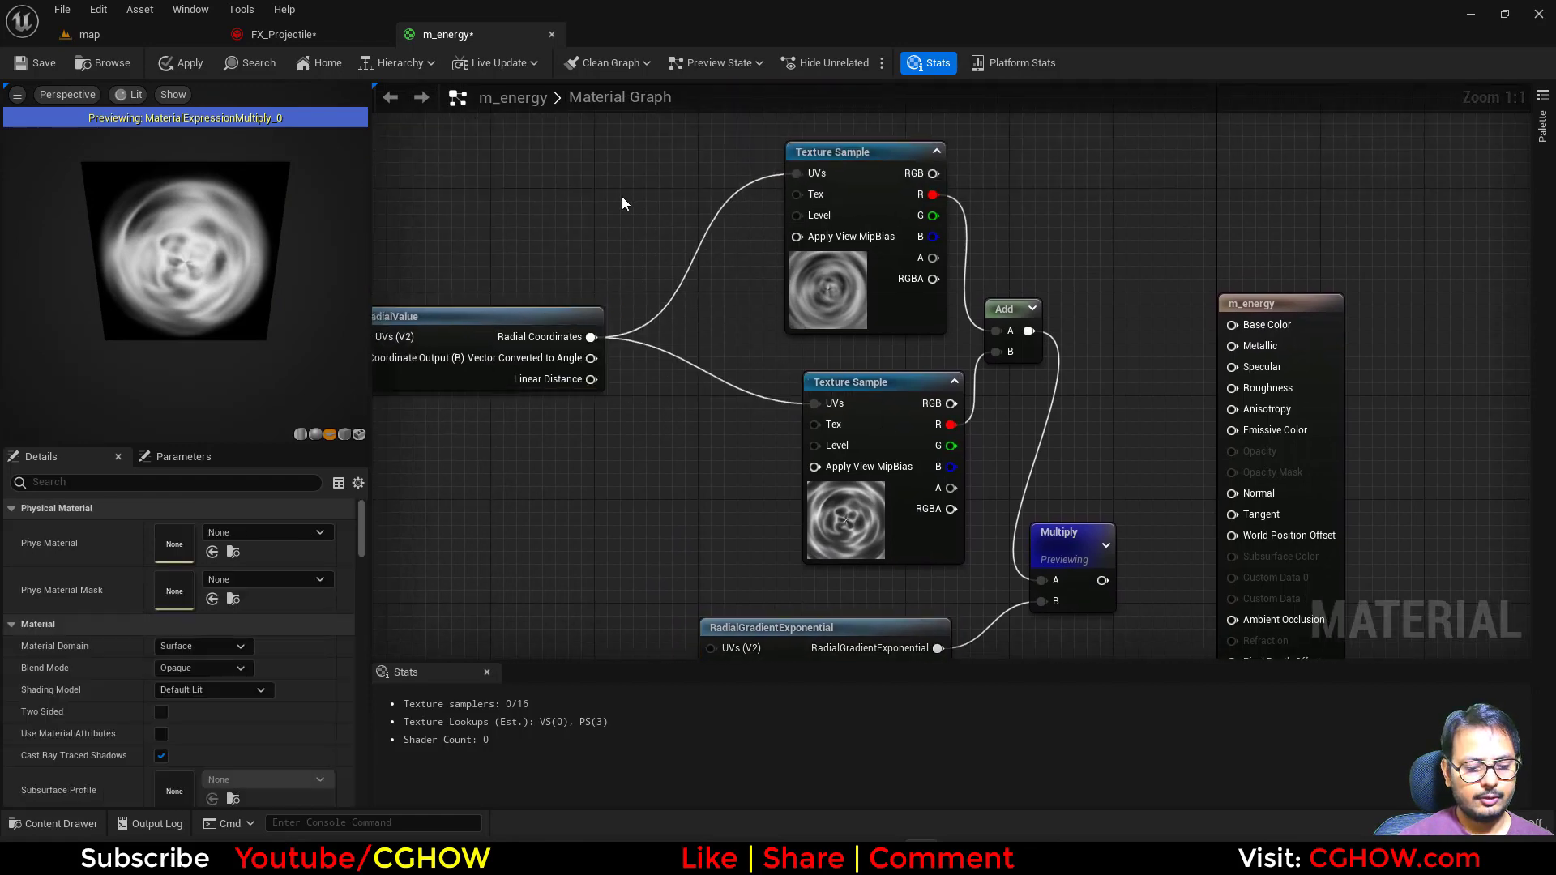
{"action": "left_click", "coordinate": [621, 196]}
{"action": "left_click", "coordinate": [624, 372]}
{"action": "left_click_drag", "start_coordinate": [711, 411], "coordinate": [813, 404]}
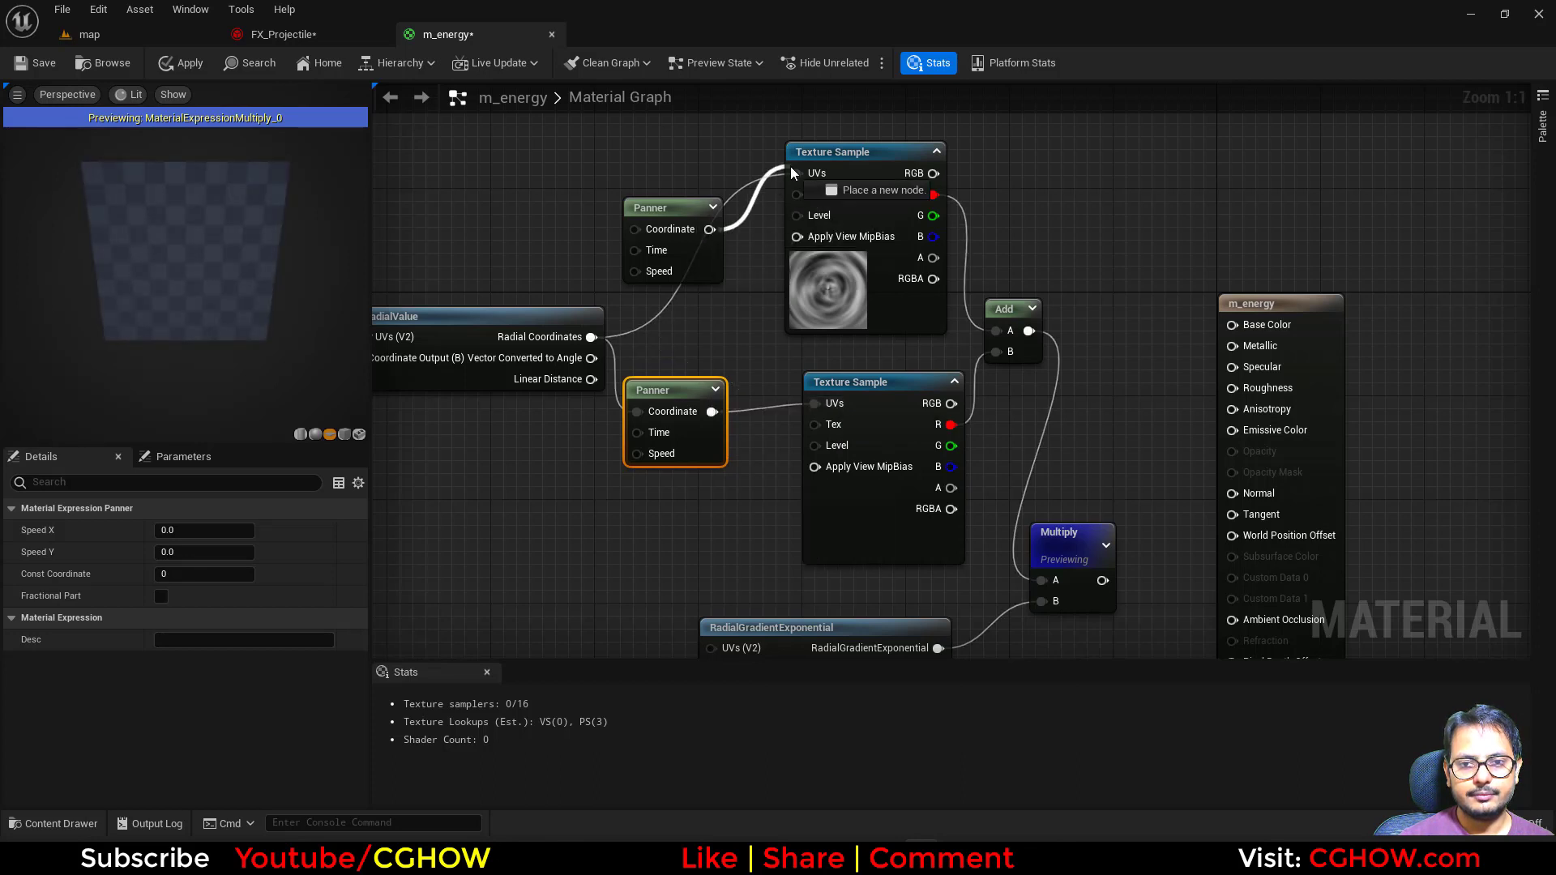
{"action": "left_click_drag", "start_coordinate": [793, 172], "coordinate": [796, 173]}
{"action": "left_click_drag", "start_coordinate": [595, 345], "coordinate": [591, 337]}
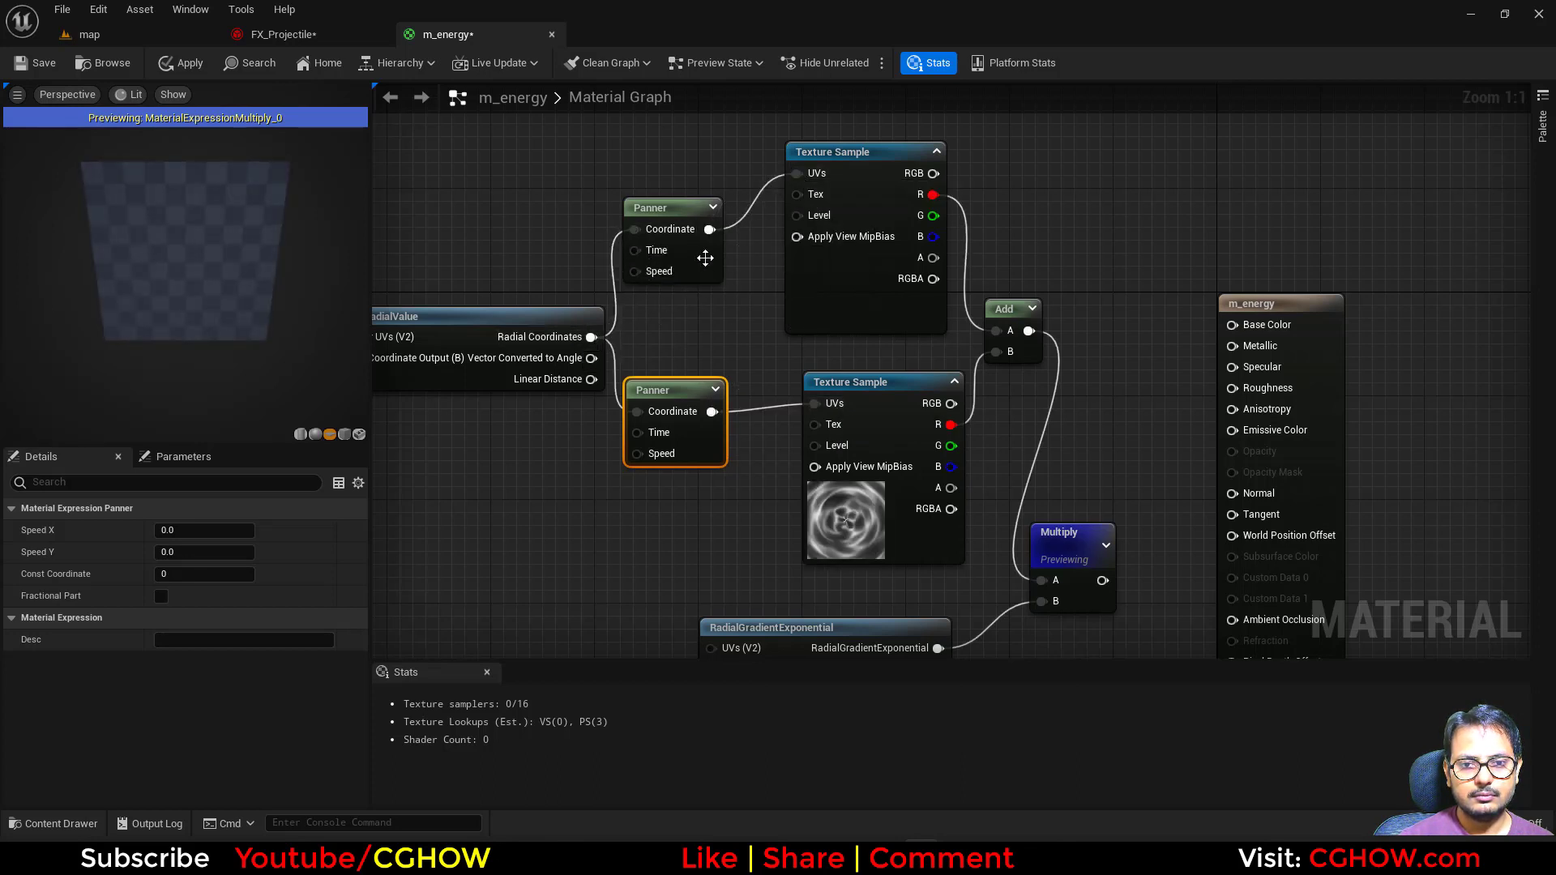
Preview the upper texture sample, try Speed X 0.1 on its Panner, and reset Speed X to 0
{"action": "left_click", "coordinate": [818, 292]}
{"action": "key", "text": "space"}
{"action": "left_click", "coordinate": [664, 272]}
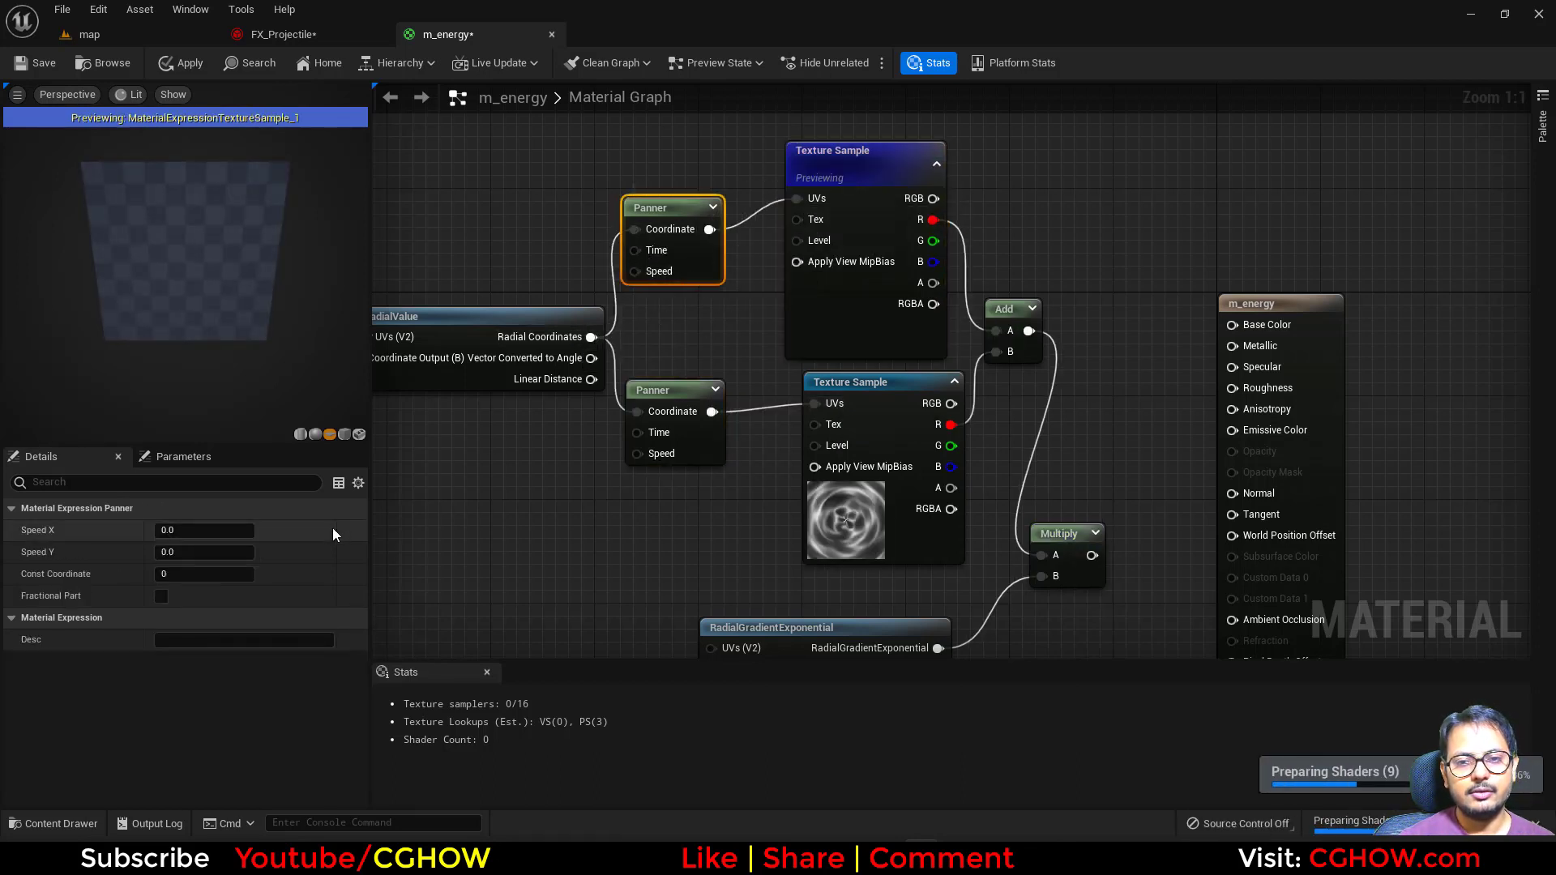
{"action": "left_click", "coordinate": [195, 530]}
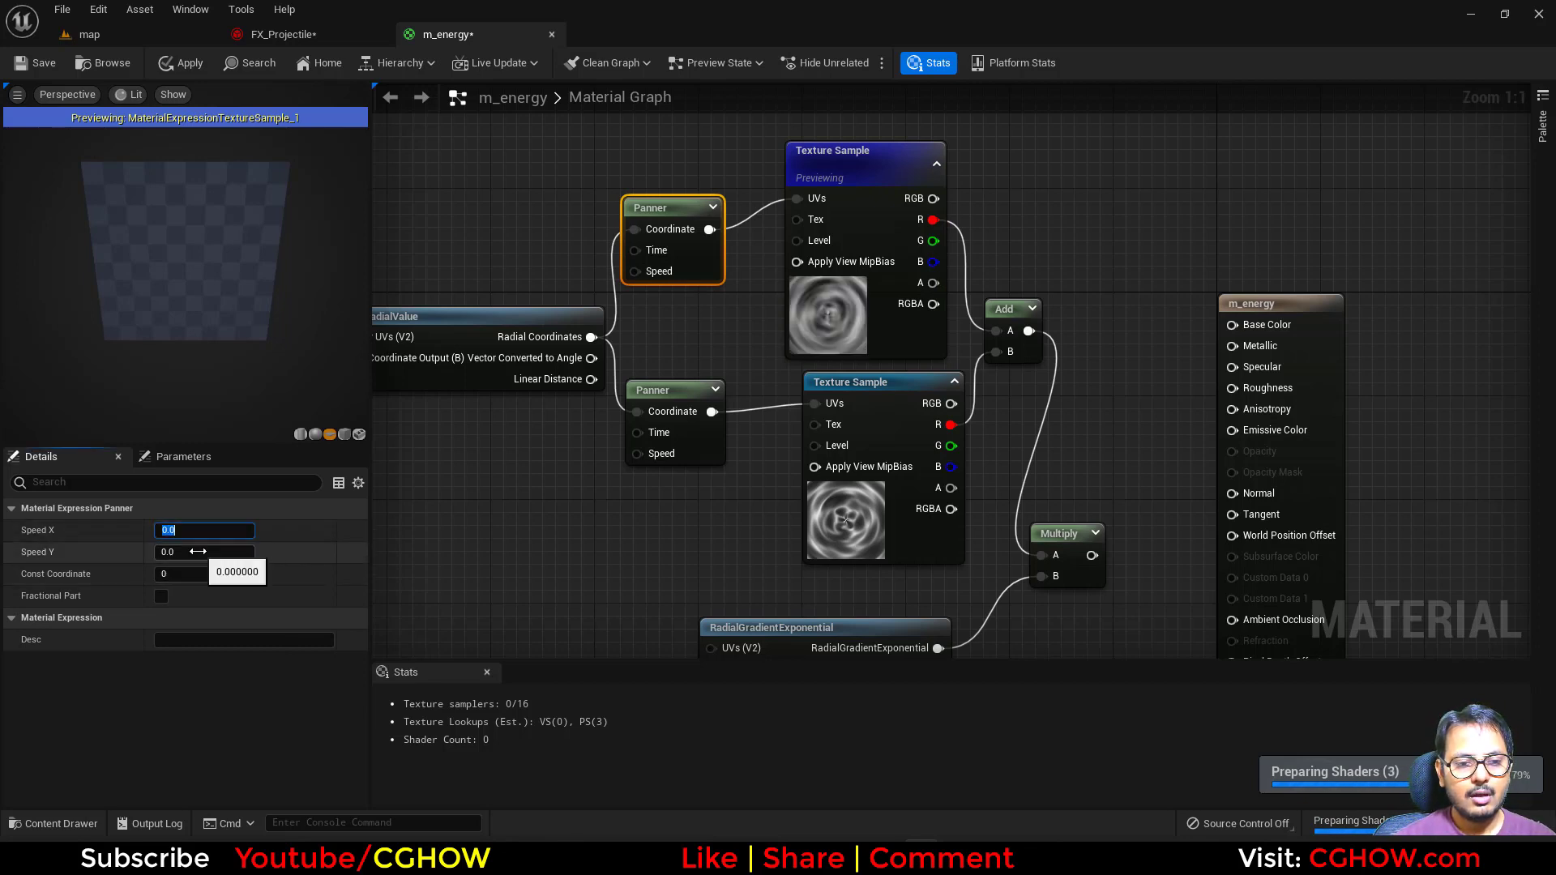
{"action": "type", "text": "0.1"}
{"action": "key", "text": "Return"}
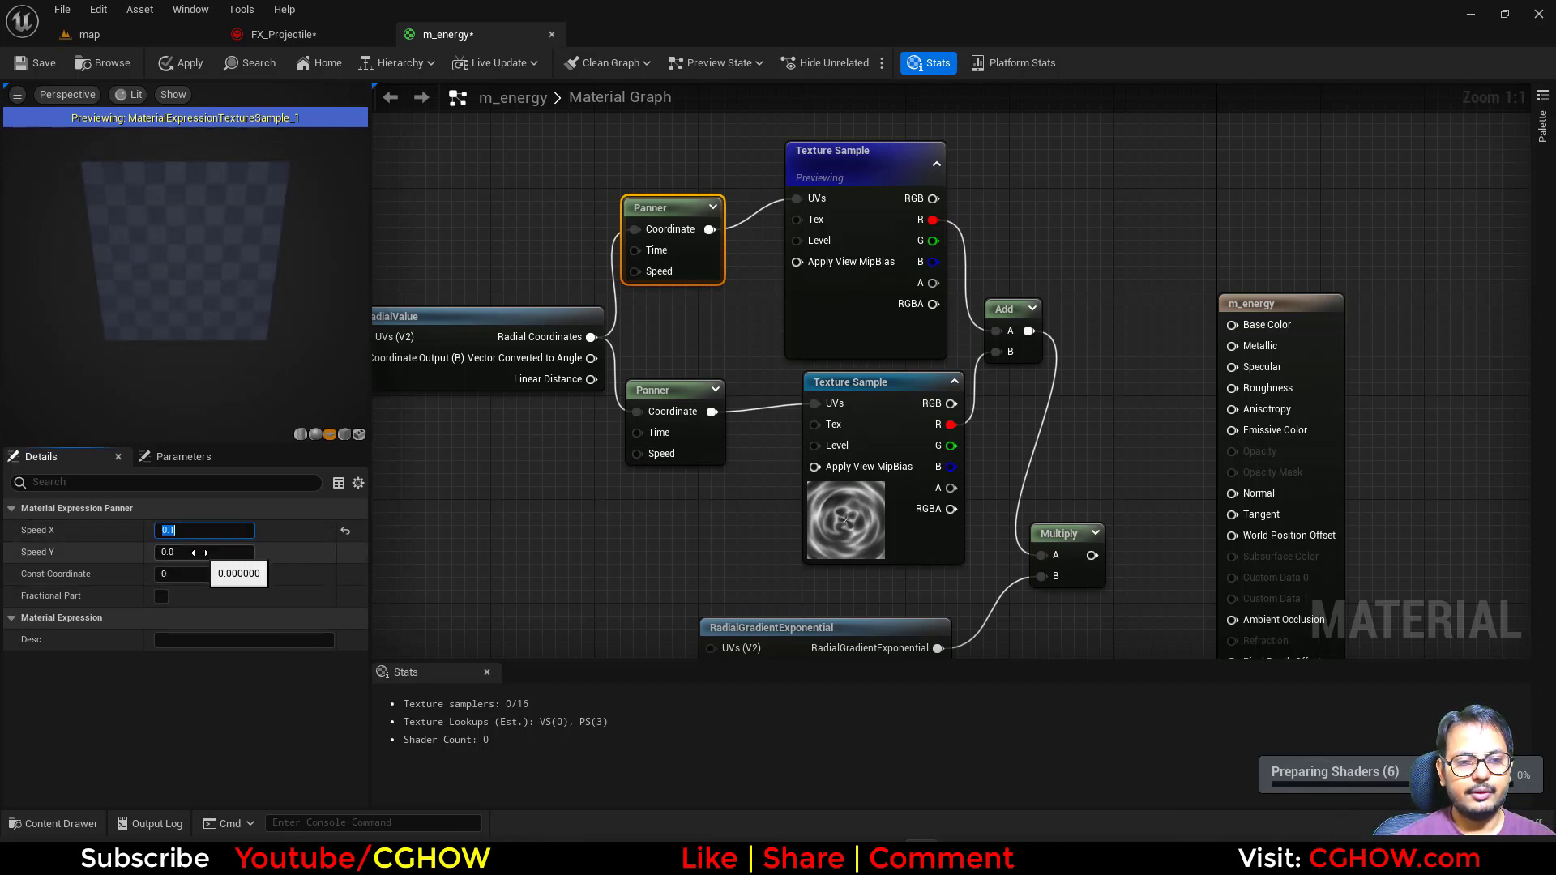
{"action": "type", "text": "0"}
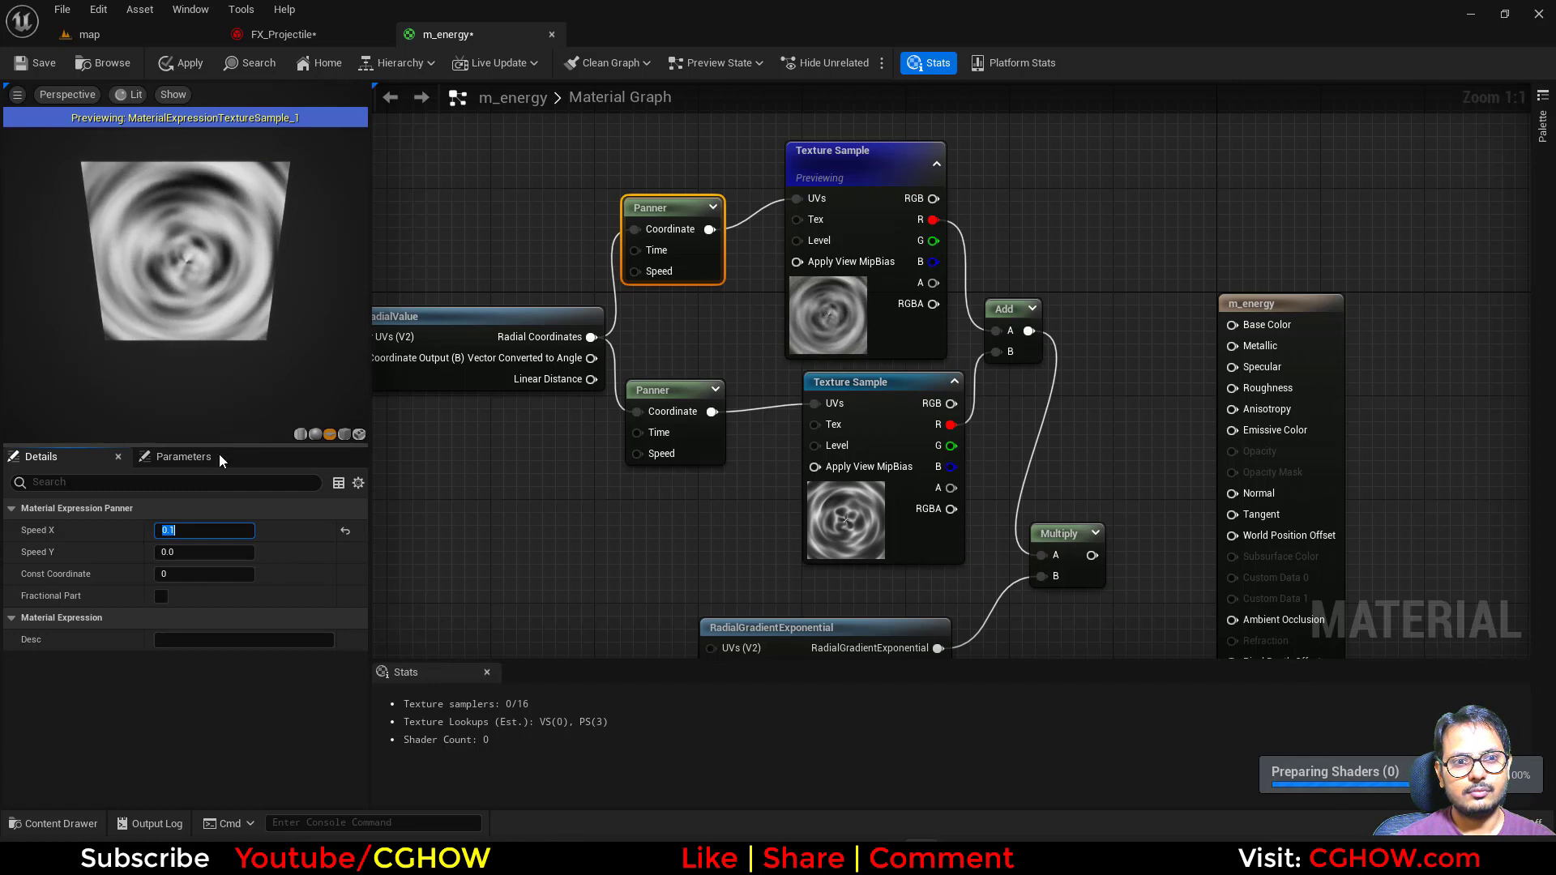
Try Speed Y 0.1 on the upper Panner, and reverse it to -0.1
{"action": "left_click", "coordinate": [185, 553]}
{"action": "key", "text": "BackSpace"}
{"action": "type", "text": "0.1"}
{"action": "key", "text": "Return"}
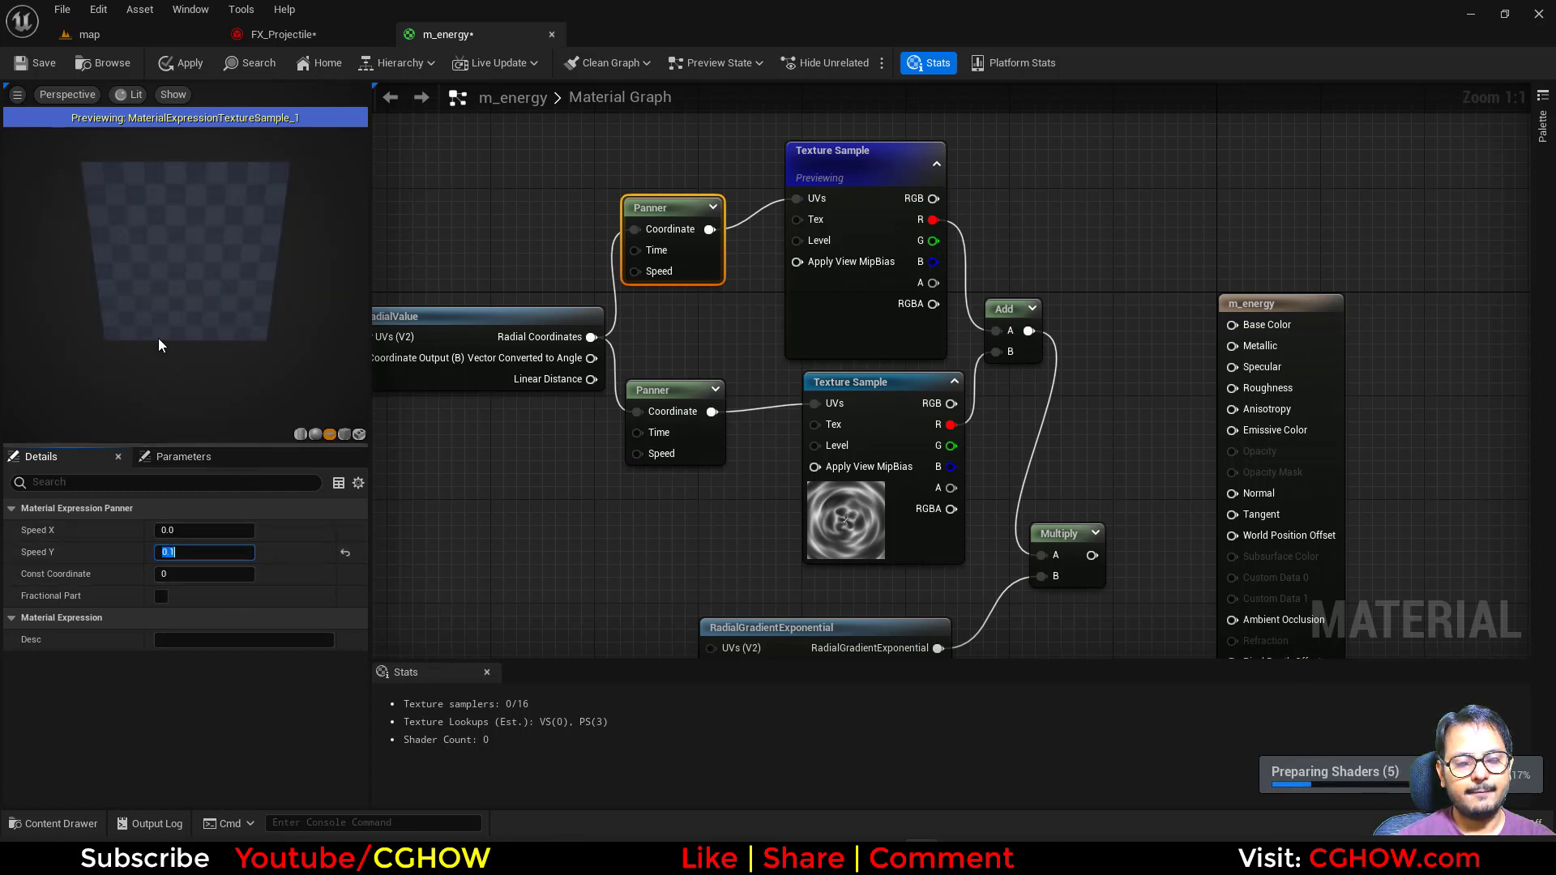
{"action": "type", "text": "-0.1"}
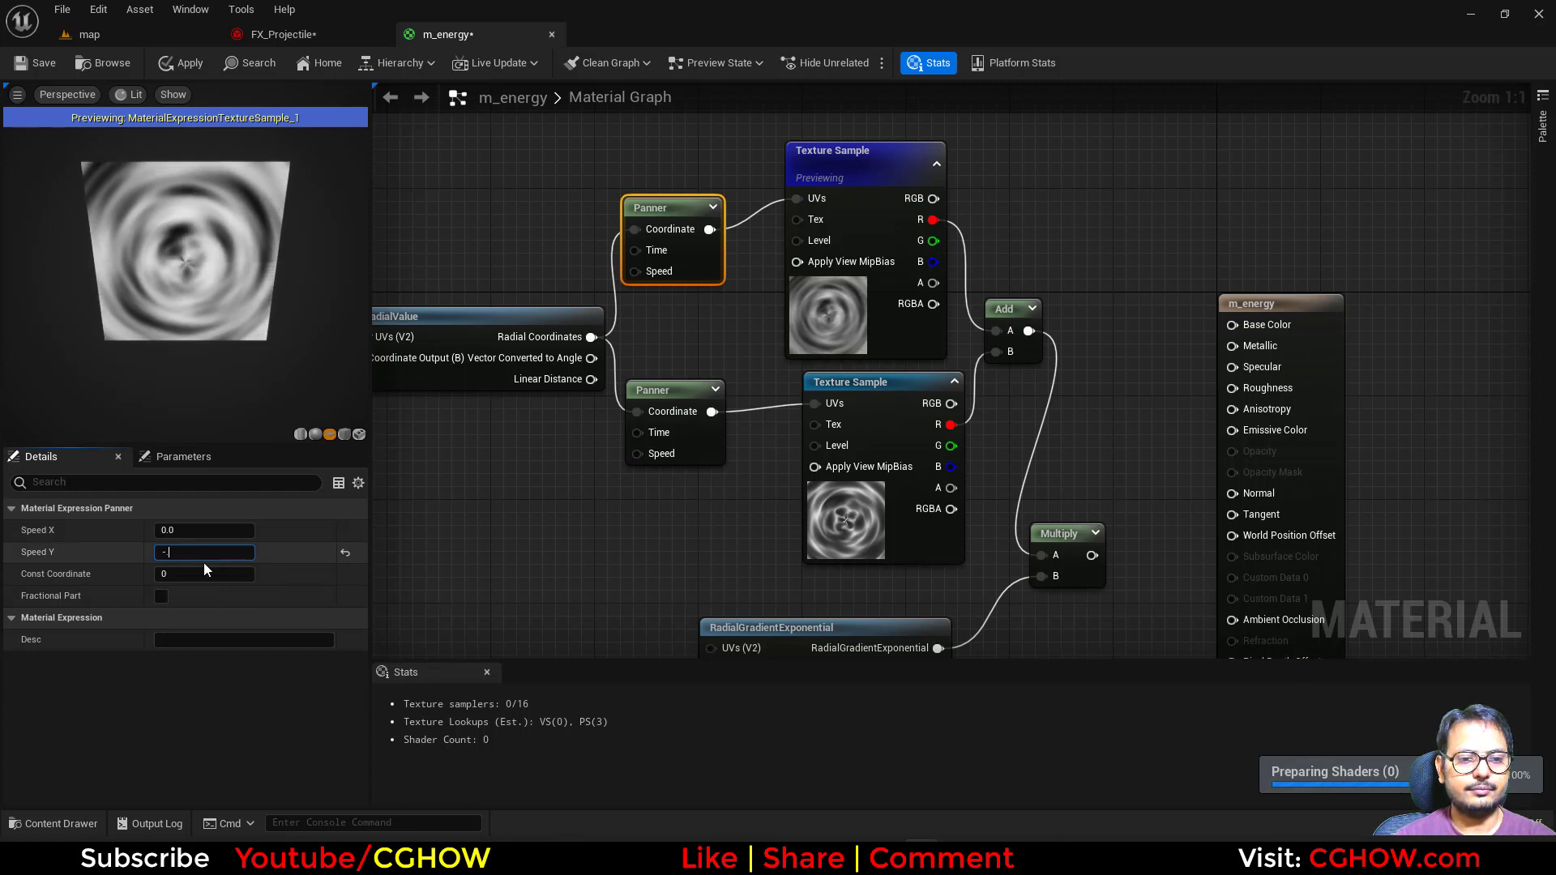
{"action": "key", "text": "Return"}
Set the lower Panner's Speed Y to -0.2 and preview the Multiply node
{"action": "left_click", "coordinate": [698, 452]}
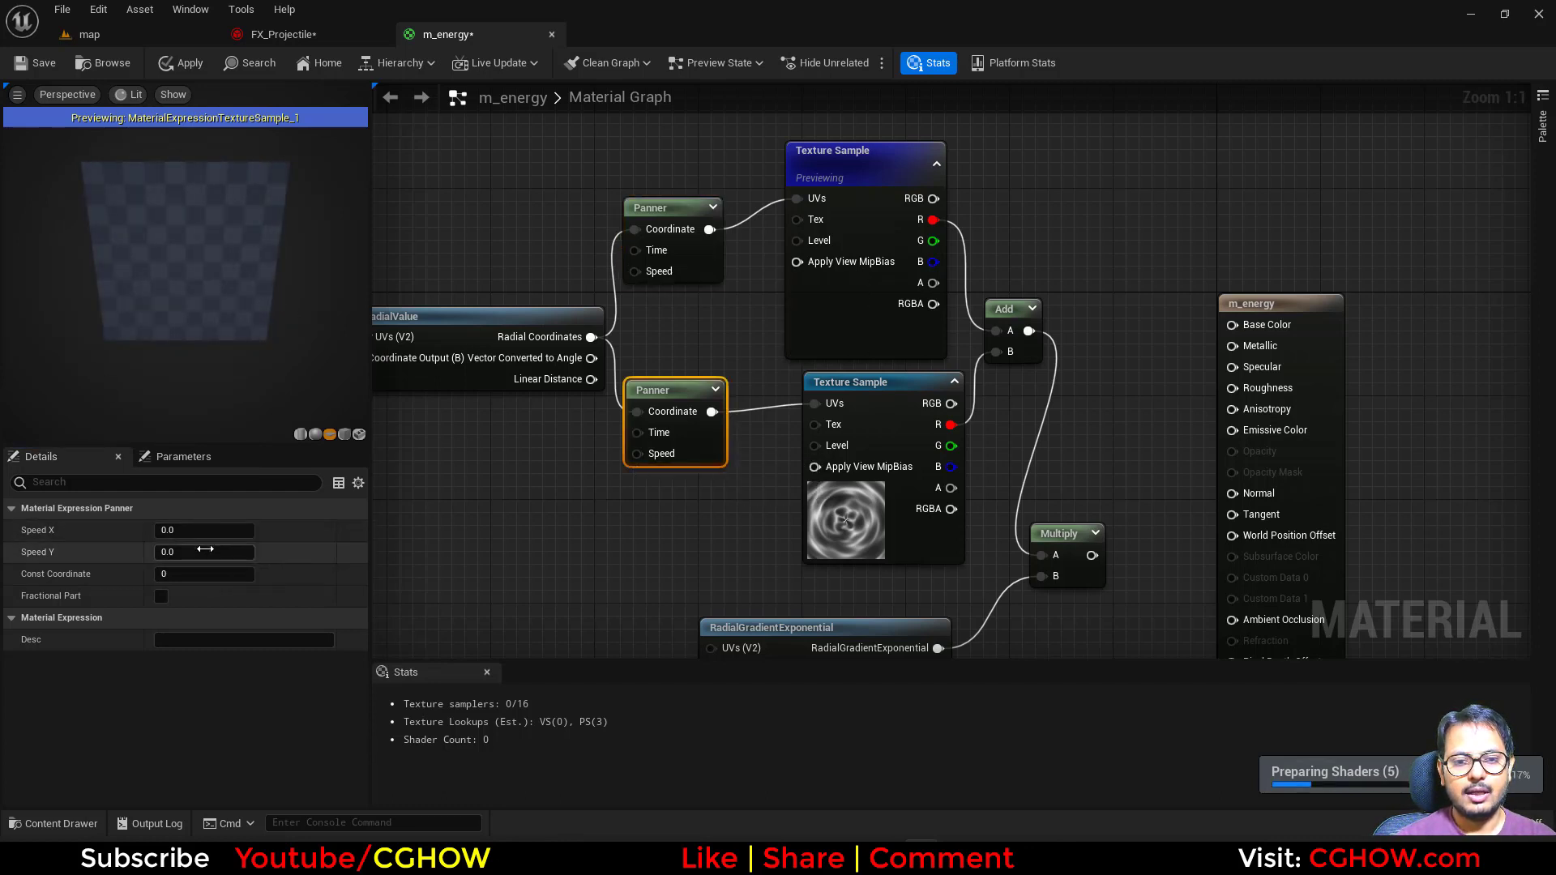
{"action": "type", "text": "-0.2"}
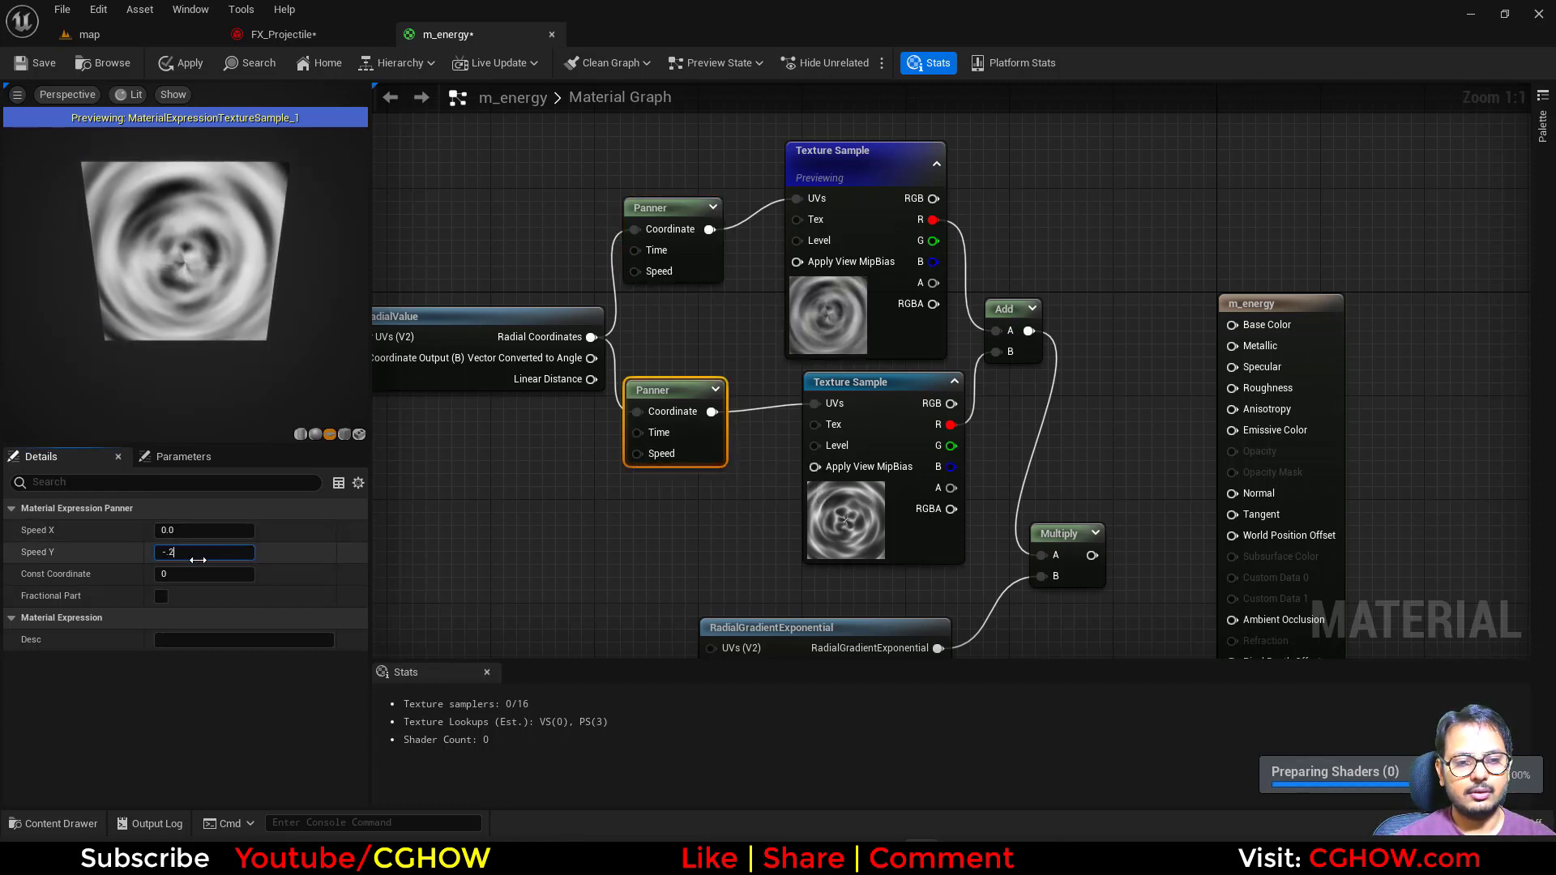
{"action": "key", "text": "Return"}
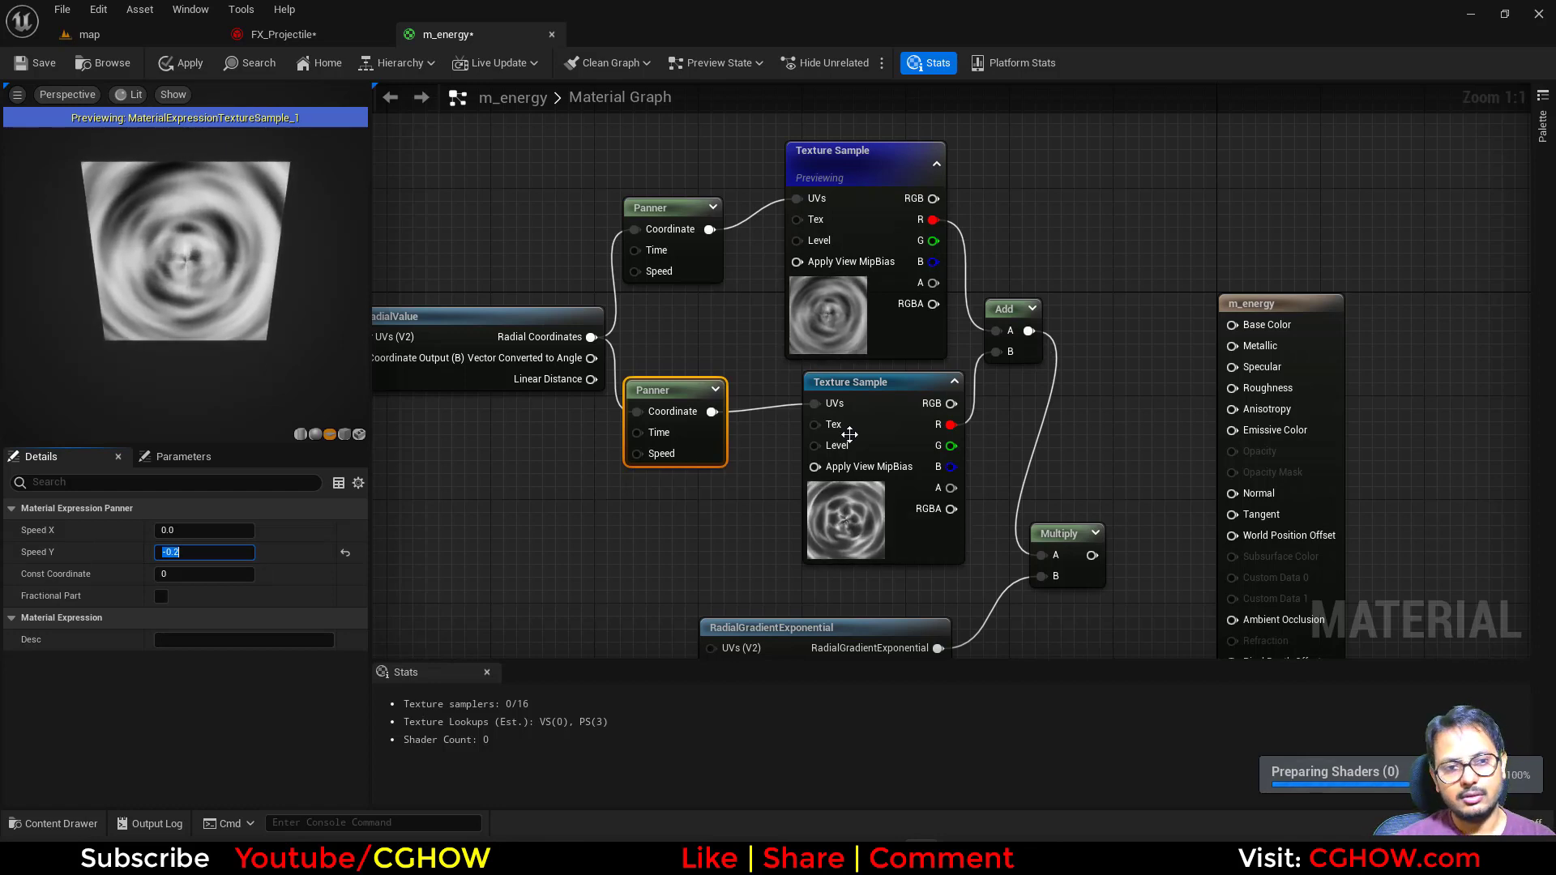
{"action": "key", "text": "space"}
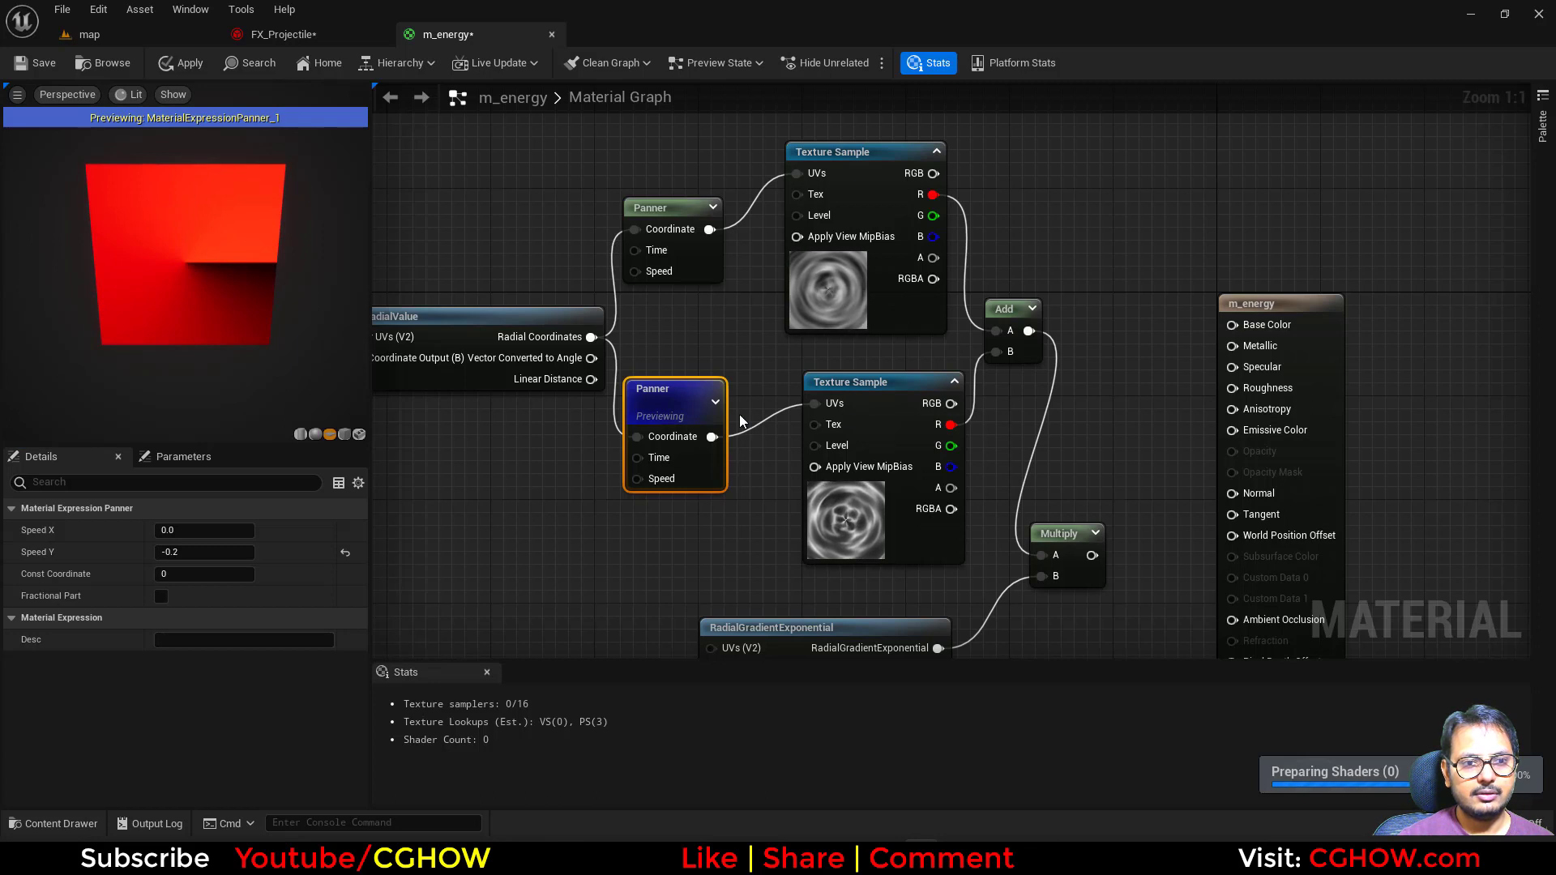
{"action": "right_click_drag", "start_coordinate": [753, 420], "coordinate": [585, 301]}
{"action": "left_click", "coordinate": [932, 476]}
{"action": "key", "text": "space"}
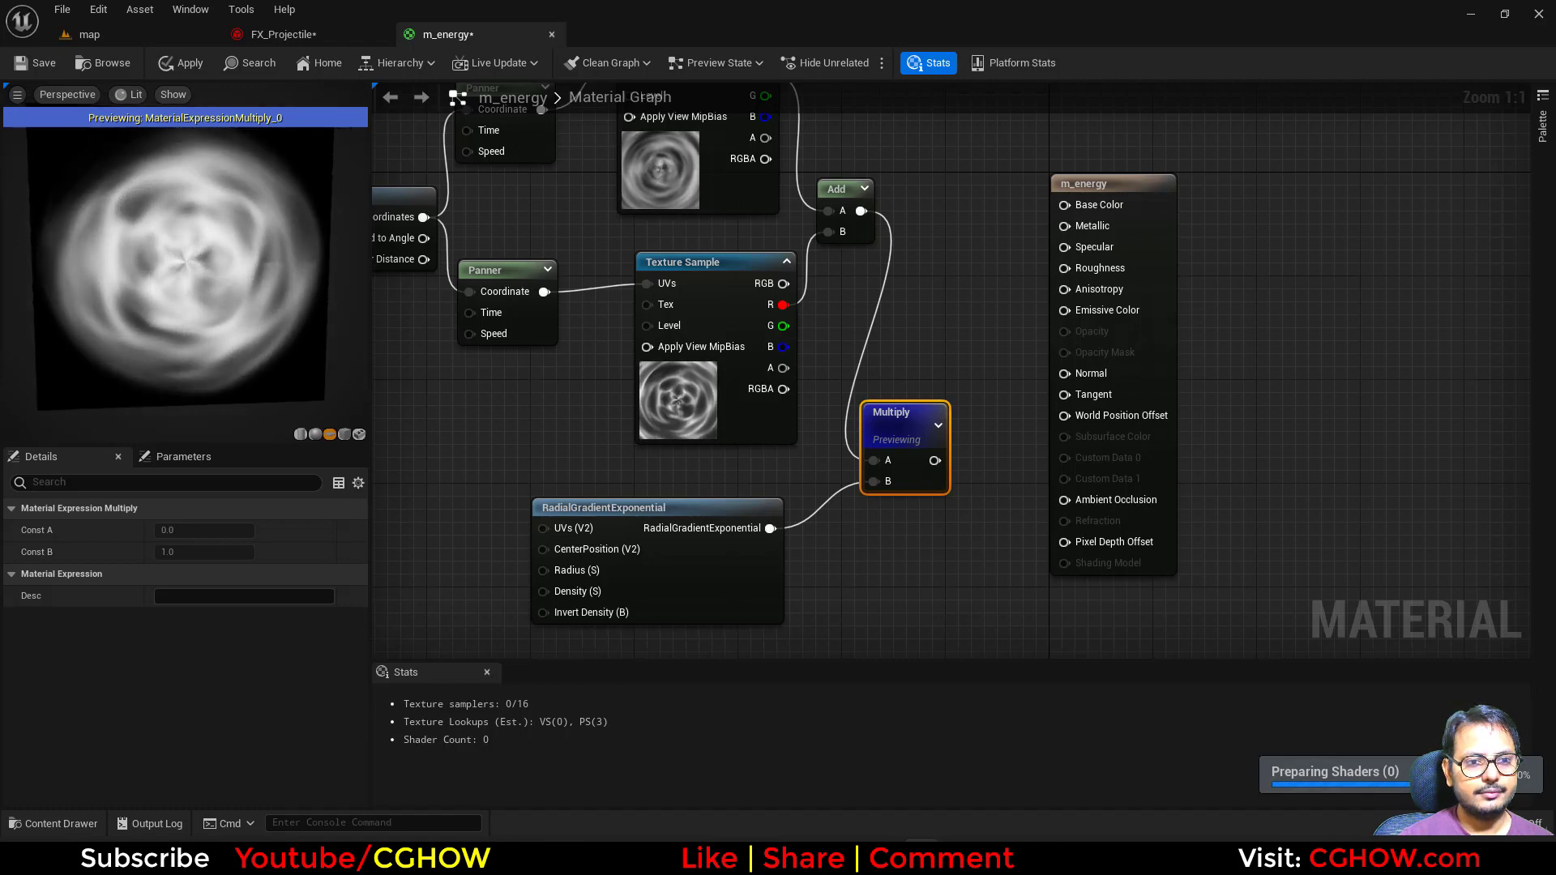
Space out the m_energy and Multiply nodes, and insert a Power node between Add and Multiply
{"action": "right_click_drag", "start_coordinate": [880, 431], "coordinate": [634, 462]}
{"action": "left_click_drag", "start_coordinate": [915, 344], "coordinate": [1175, 357]}
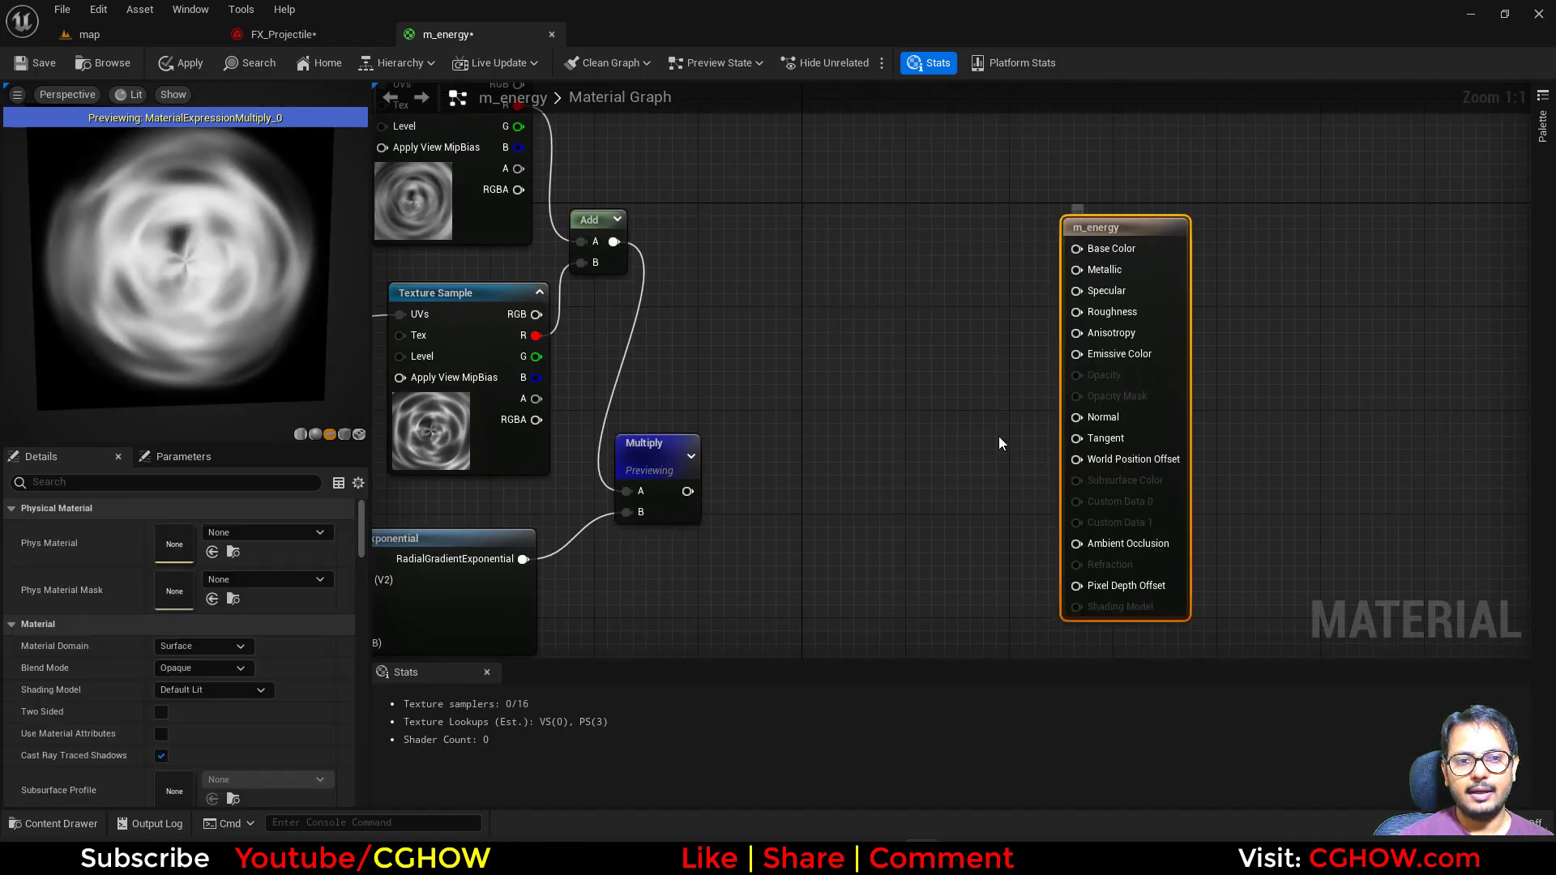
{"action": "scroll", "coordinate": [916, 472], "scroll_direction": "down", "scroll_amount": 2}
{"action": "right_click_drag", "start_coordinate": [811, 476], "coordinate": [889, 452]}
{"action": "left_click_drag", "start_coordinate": [781, 427], "coordinate": [852, 455]}
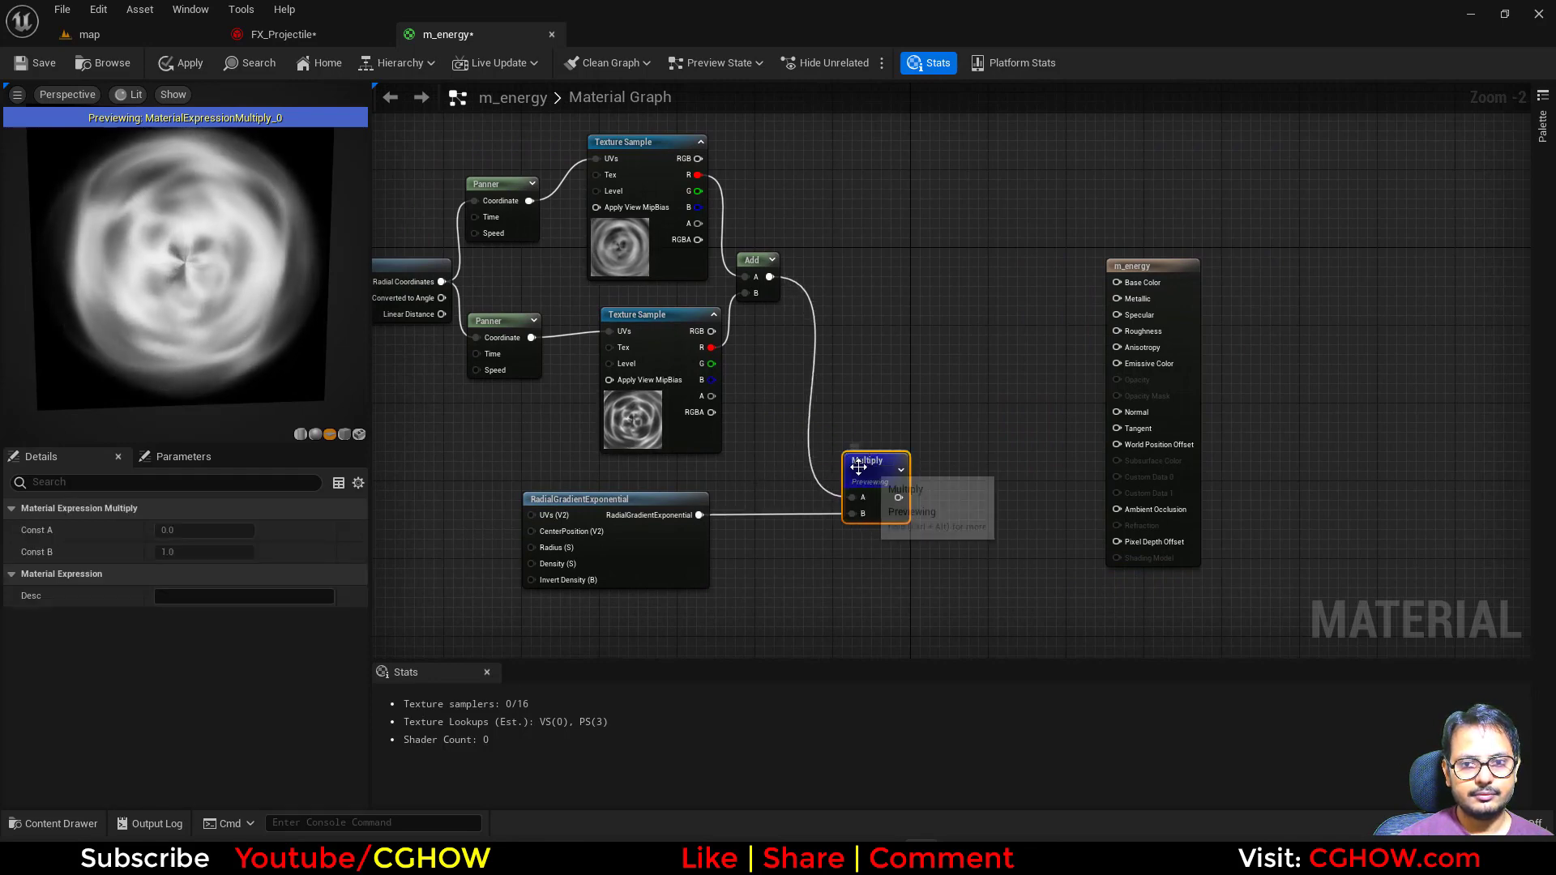
{"action": "key", "text": "e"}
{"action": "left_click", "coordinate": [768, 421]}
{"action": "left_click_drag", "start_coordinate": [773, 281], "coordinate": [804, 474]}
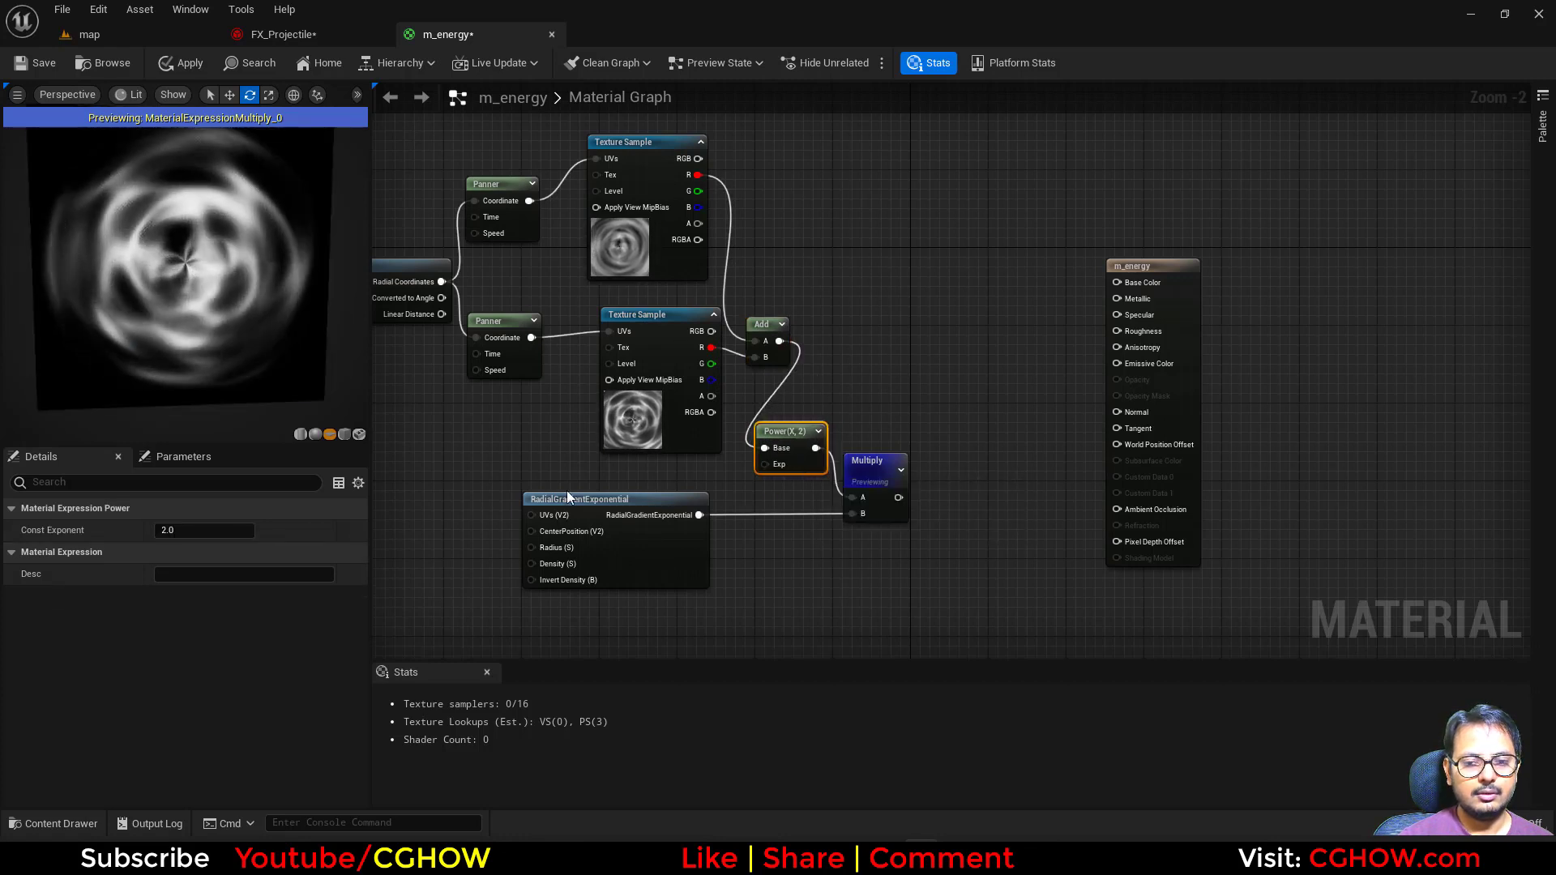
Add a ParticleColor node and connect its color output to the material's Emissive Color
{"action": "scroll", "coordinate": [805, 581], "scroll_direction": "down", "scroll_amount": 1}
{"action": "right_click_drag", "start_coordinate": [805, 581], "coordinate": [781, 430]}
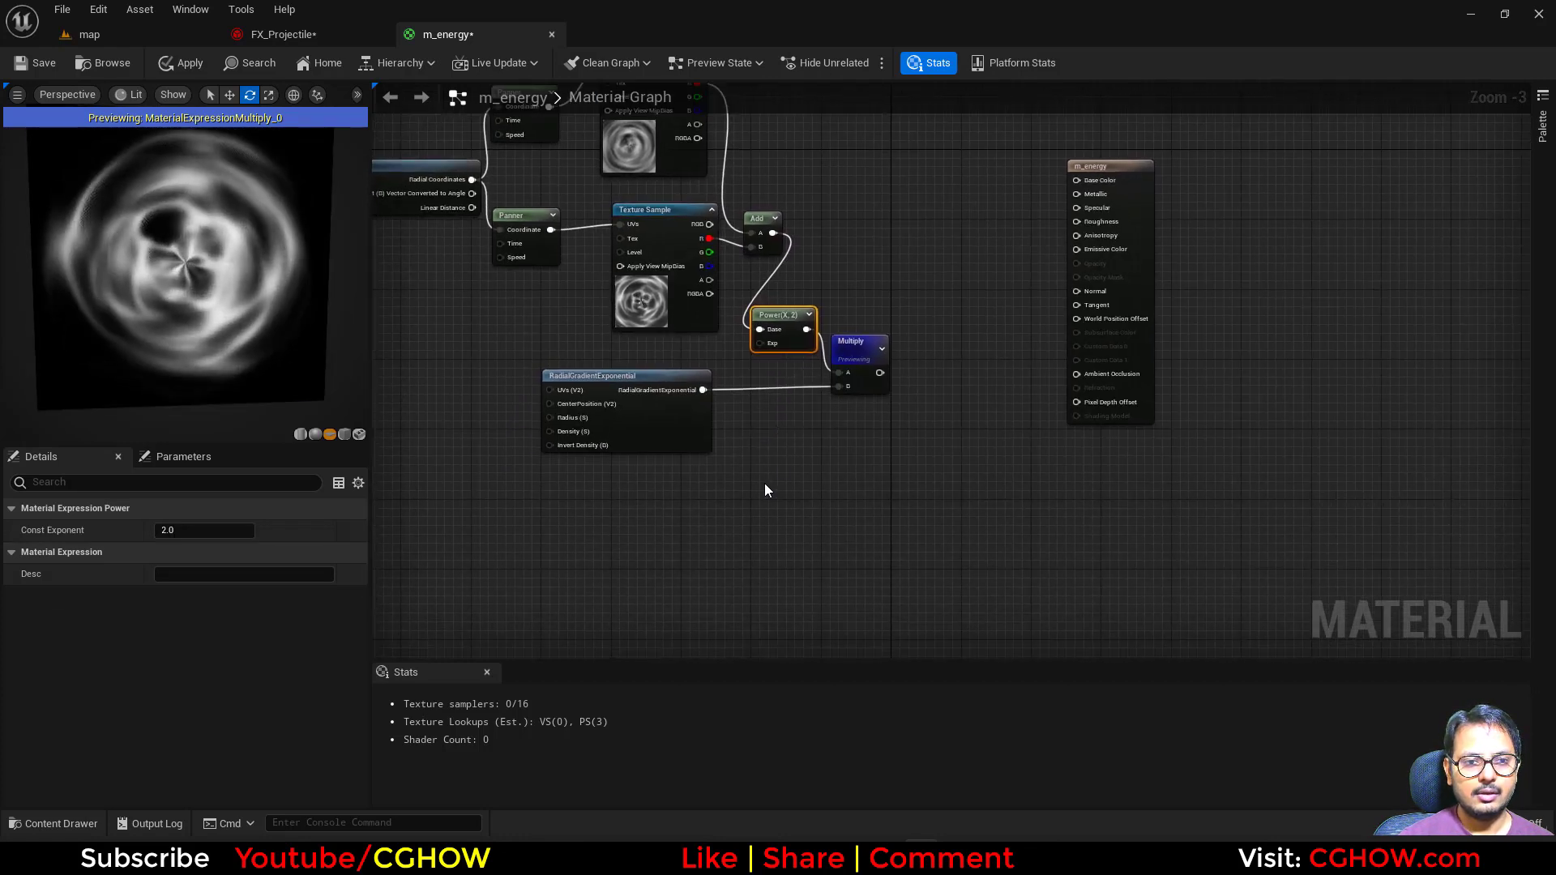
{"action": "right_click_drag", "start_coordinate": [765, 483], "coordinate": [731, 540]}
{"action": "right_click", "coordinate": [732, 536]}
{"action": "type", "text": "par"}
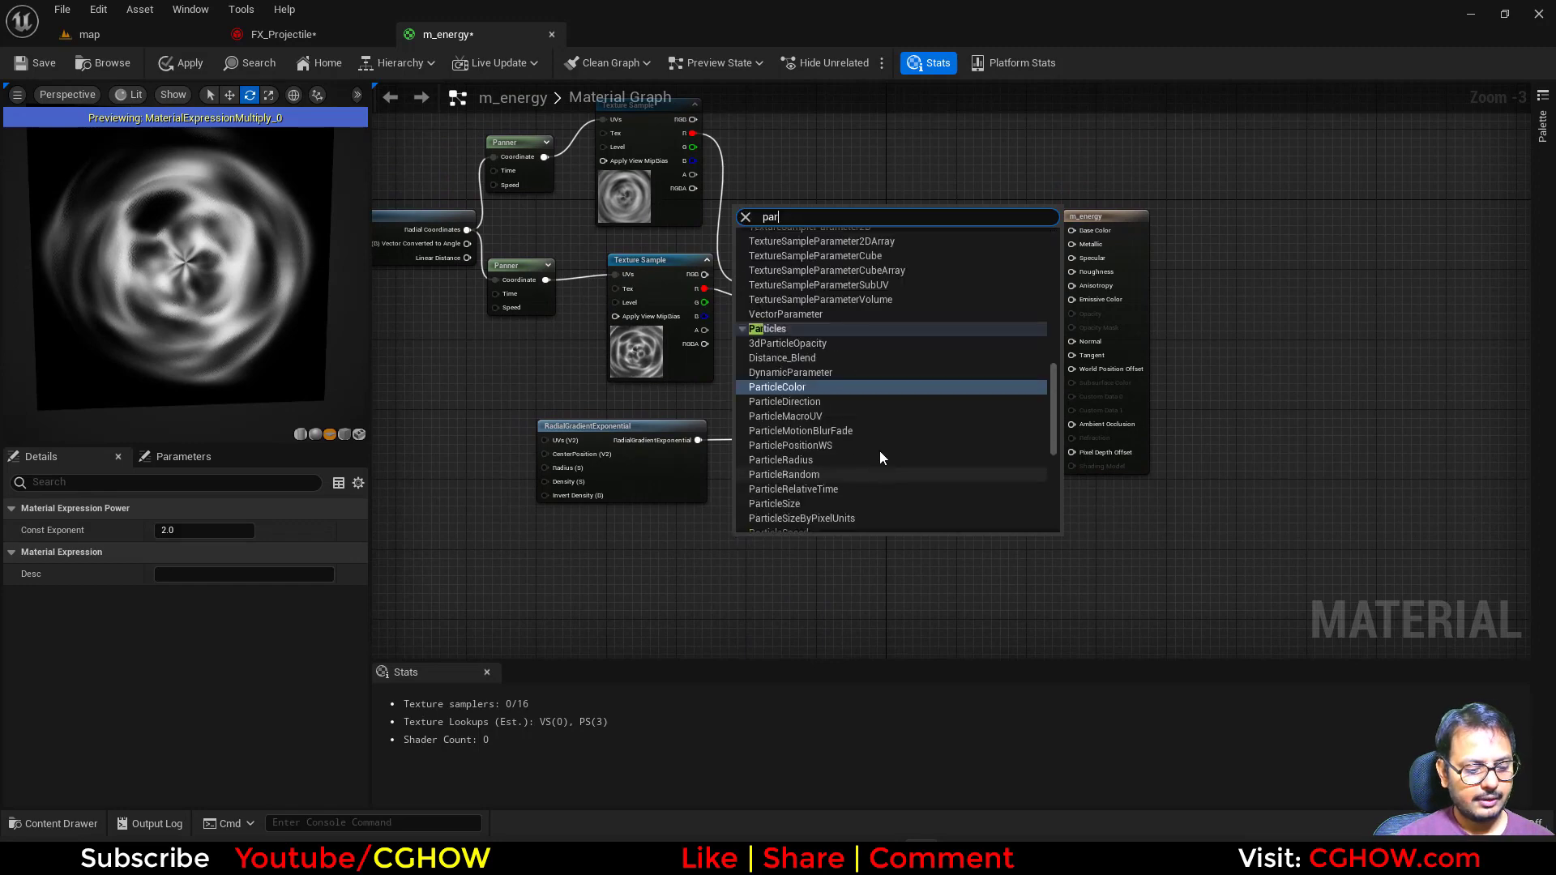
{"action": "left_click", "coordinate": [802, 385]}
{"action": "left_click_drag", "start_coordinate": [758, 573], "coordinate": [1096, 299]}
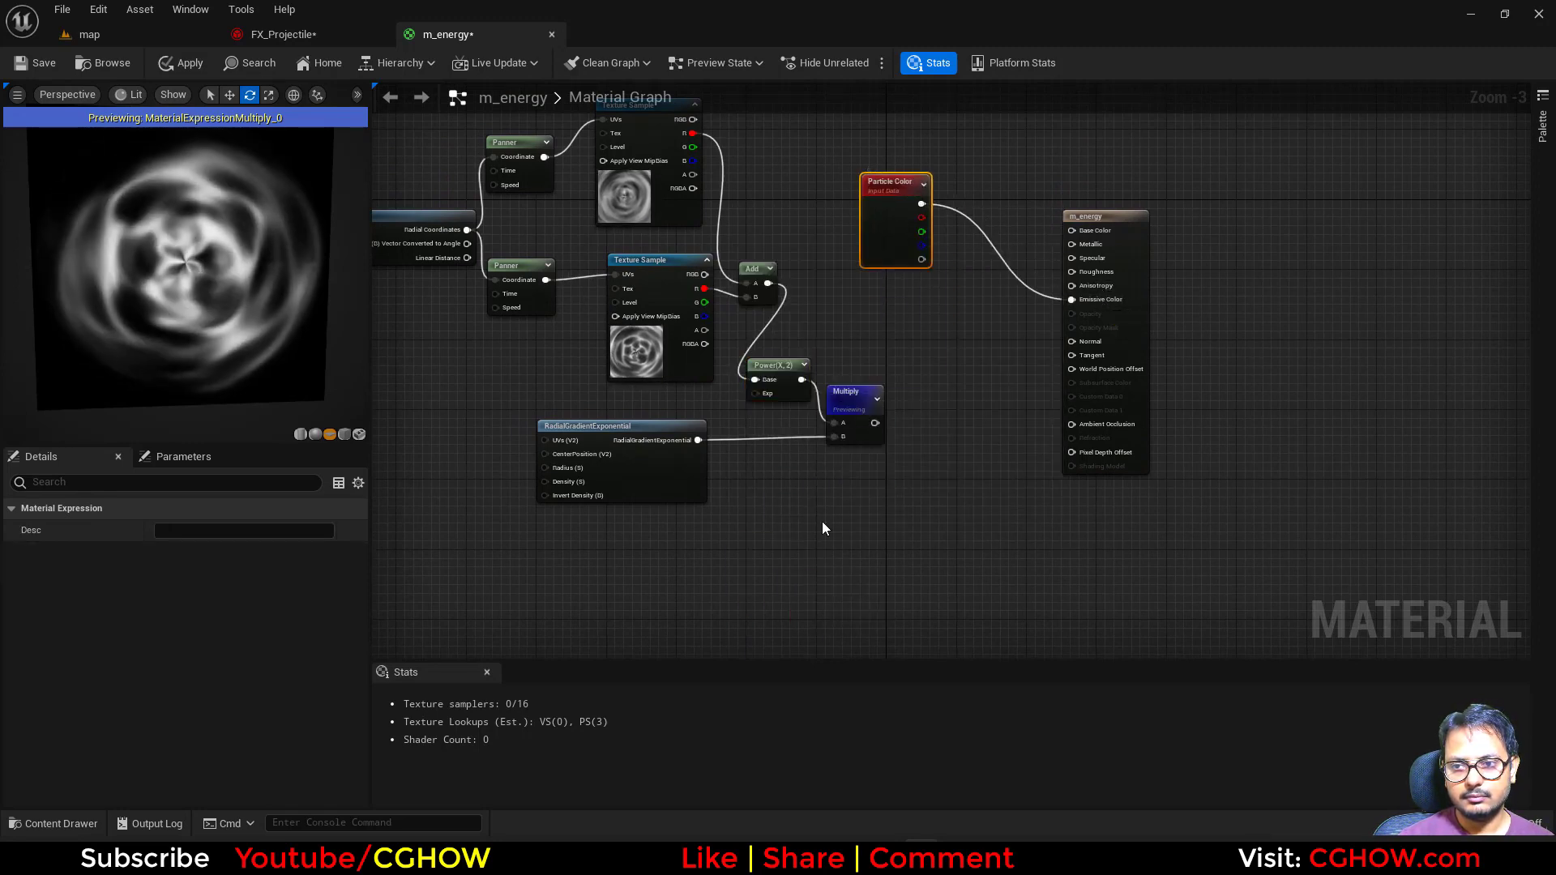
Add a DynamicParameter, connect its first output to the Power node's Exp, and name that parameter pow
{"action": "left_click", "coordinate": [644, 570]}
{"action": "right_click", "coordinate": [639, 559]}
{"action": "type", "text": "dyn"}
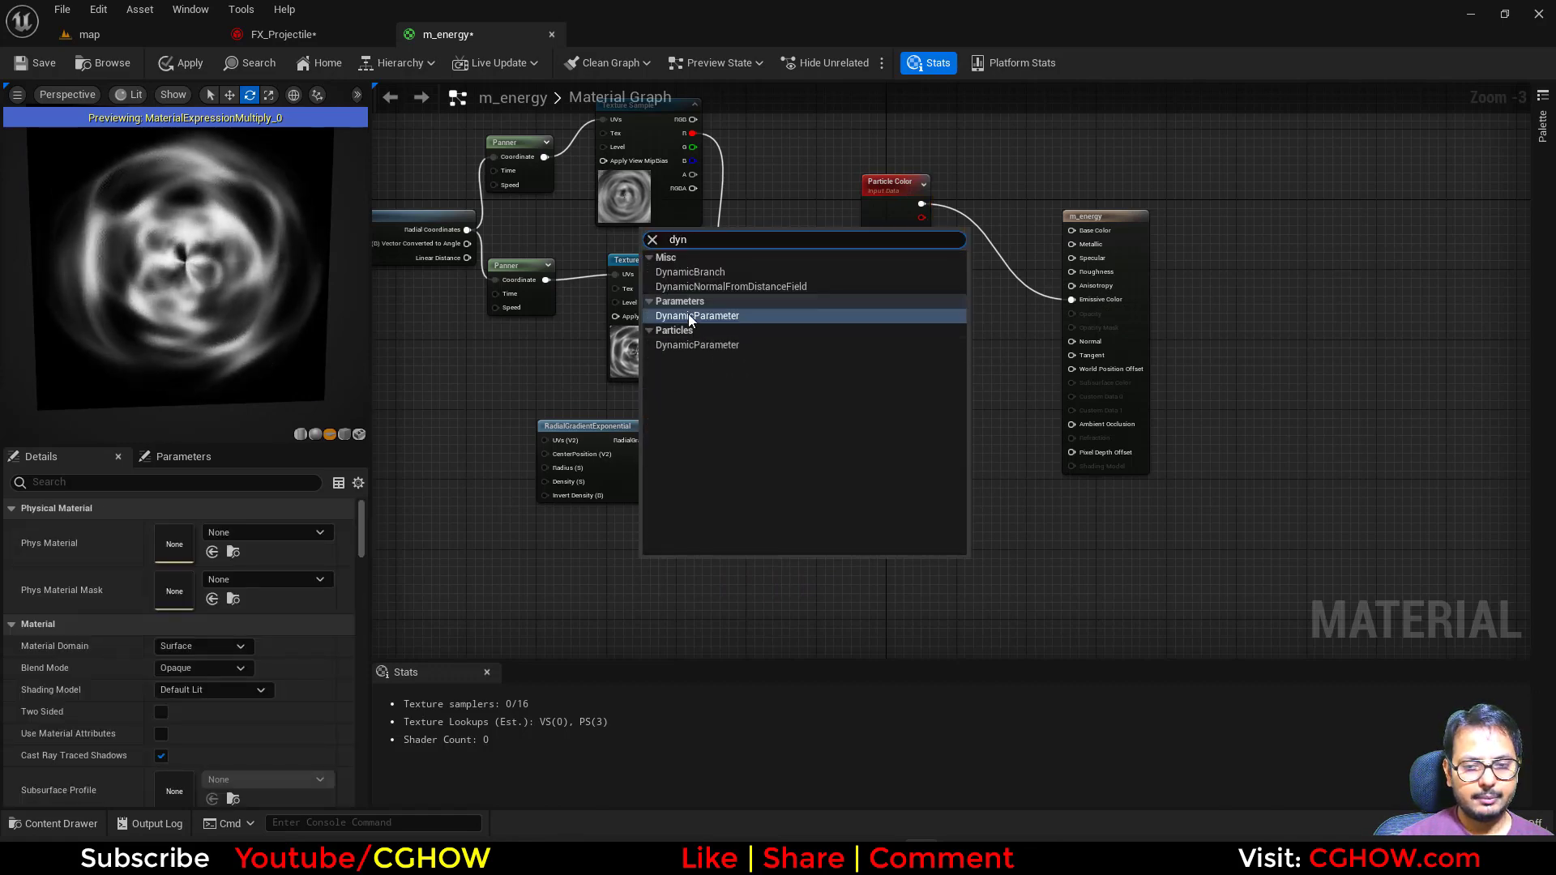
{"action": "left_click", "coordinate": [696, 315]}
{"action": "left_click_drag", "start_coordinate": [722, 588], "coordinate": [753, 393]}
{"action": "left_click", "coordinate": [224, 551]}
{"action": "type", "text": "pow"}
{"action": "key", "text": "Return"}
Multiply the Particle Color alpha by the masked swirl and connect the product to the material's Opacity
{"action": "right_click_drag", "start_coordinate": [904, 365], "coordinate": [784, 420]}
{"action": "scroll", "coordinate": [785, 420], "scroll_direction": "up", "scroll_amount": 2}
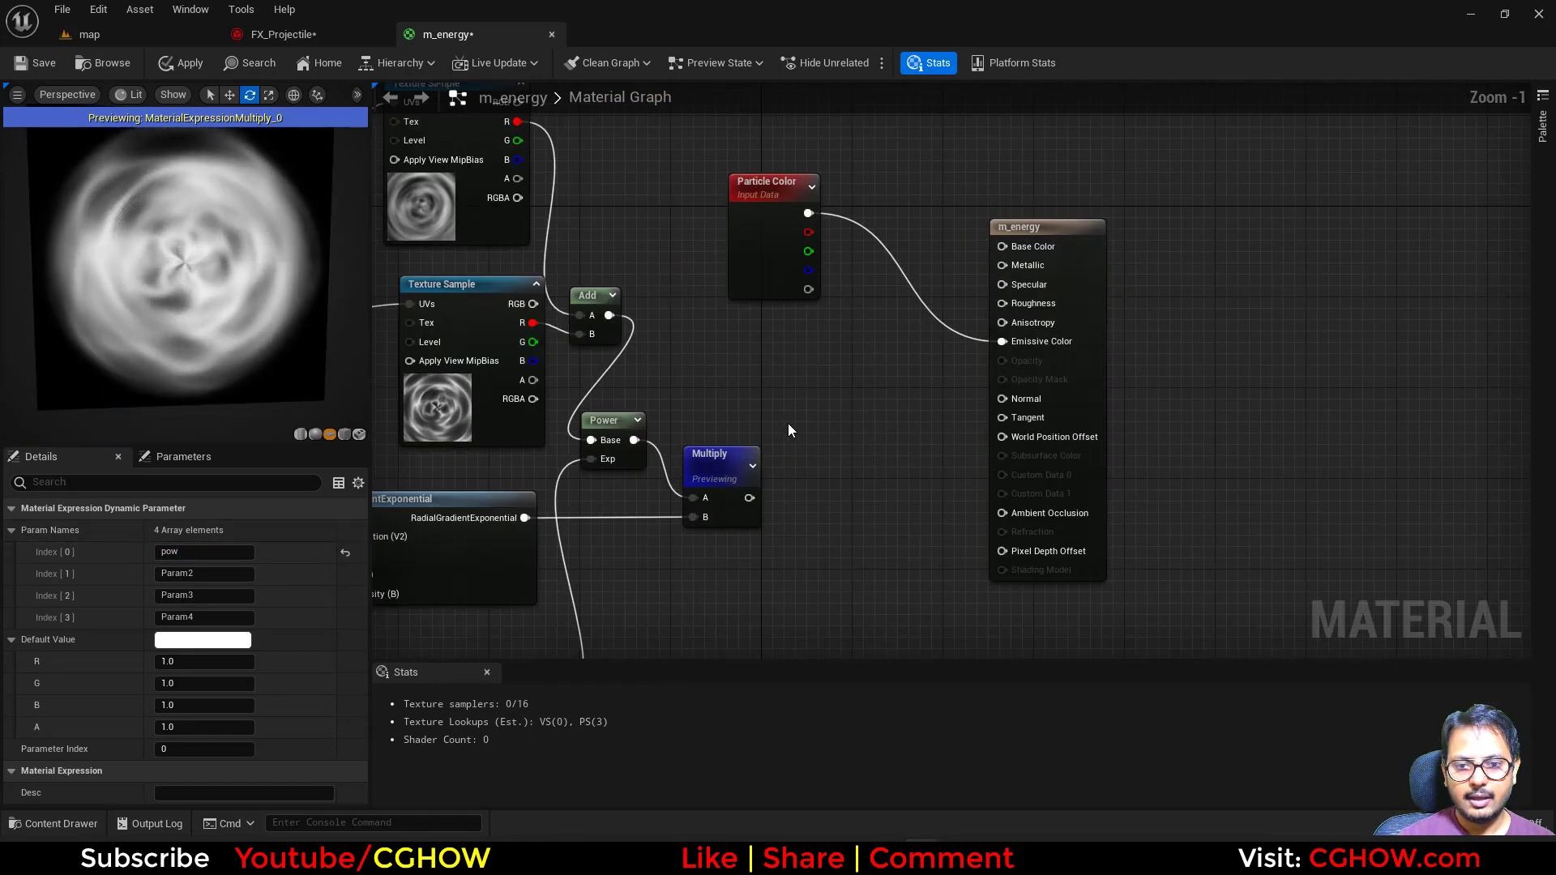
{"action": "key", "text": "m"}
{"action": "left_click", "coordinate": [799, 395]}
{"action": "left_click_drag", "start_coordinate": [751, 497], "coordinate": [812, 443]}
{"action": "left_click_drag", "start_coordinate": [808, 289], "coordinate": [1047, 362]}
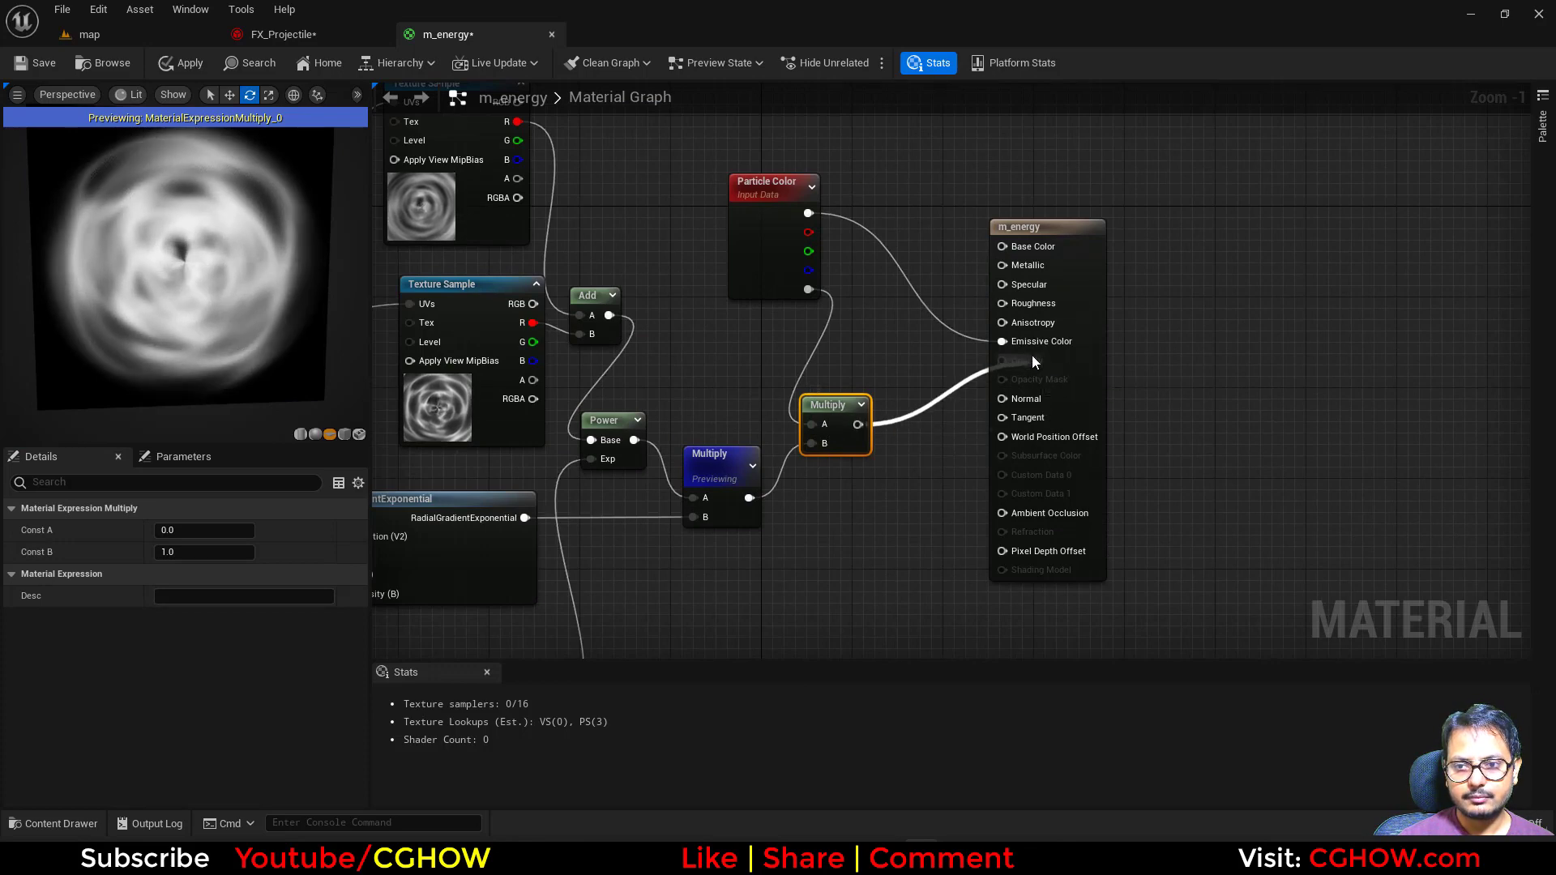
Set the material's Blend Mode to Translucent and Shading Model to Unlit, and save m_energy
{"action": "left_click", "coordinate": [1053, 377]}
{"action": "left_click", "coordinate": [194, 669]}
{"action": "left_click", "coordinate": [206, 729]}
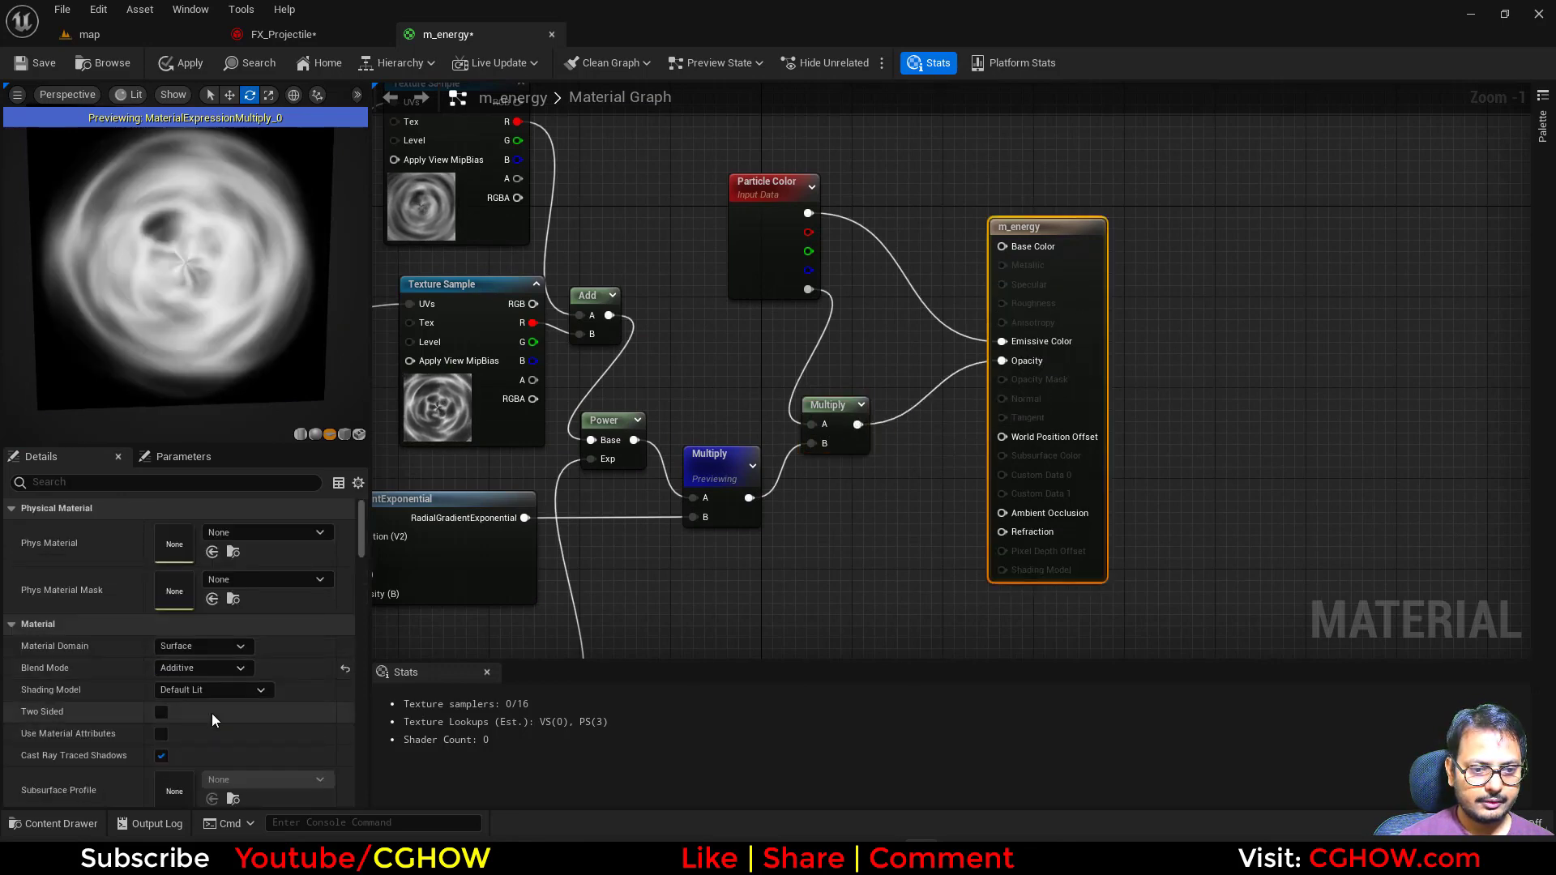
{"action": "left_click", "coordinate": [209, 671]}
{"action": "left_click", "coordinate": [206, 714]}
{"action": "left_click", "coordinate": [217, 689]}
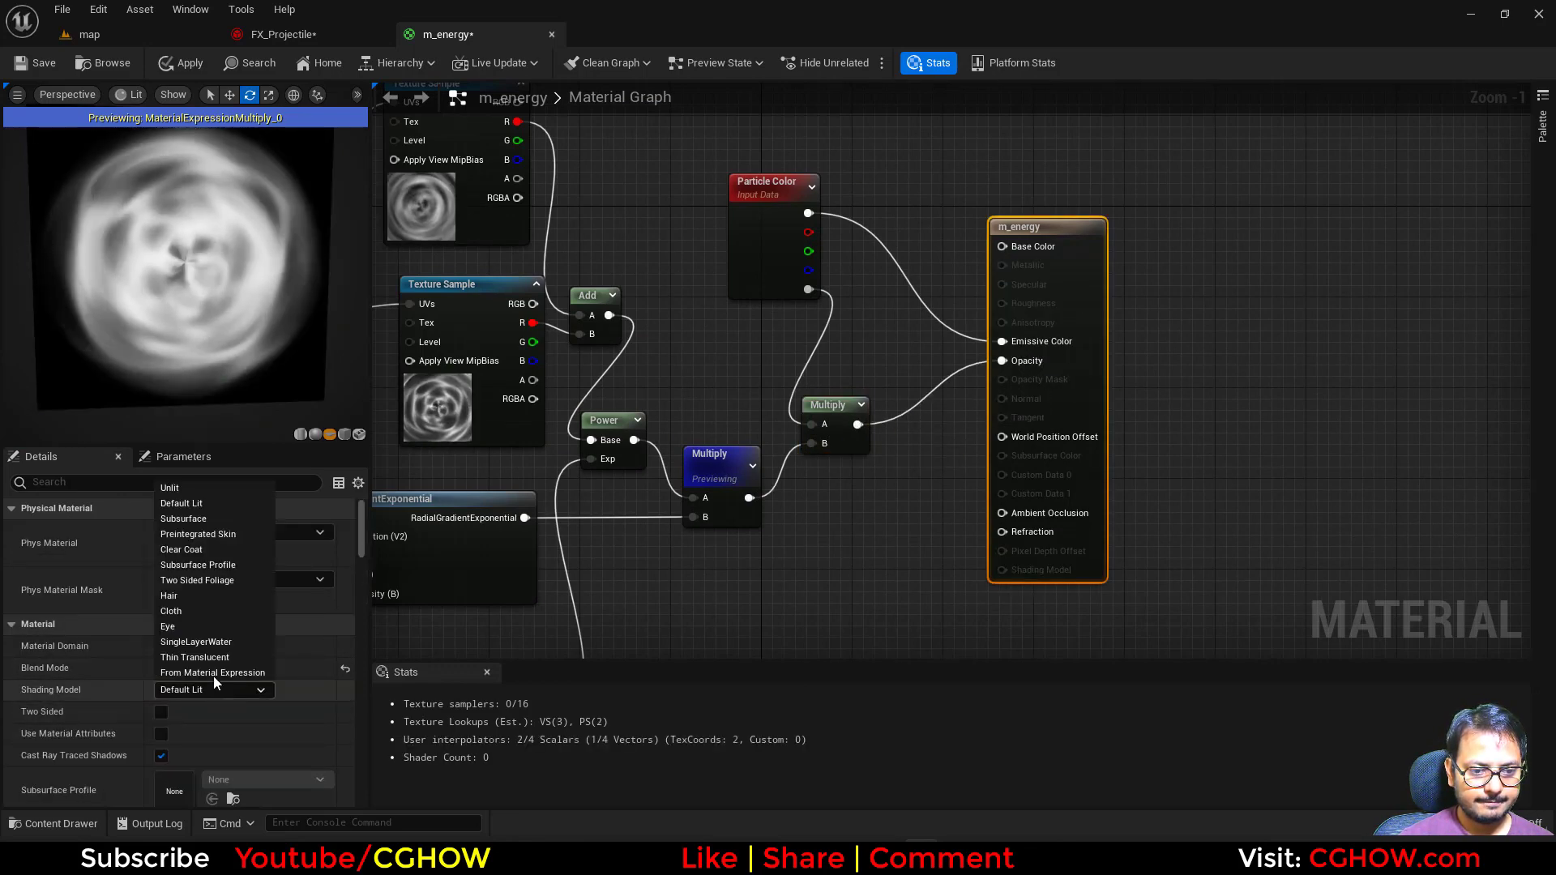
{"action": "left_click", "coordinate": [180, 492]}
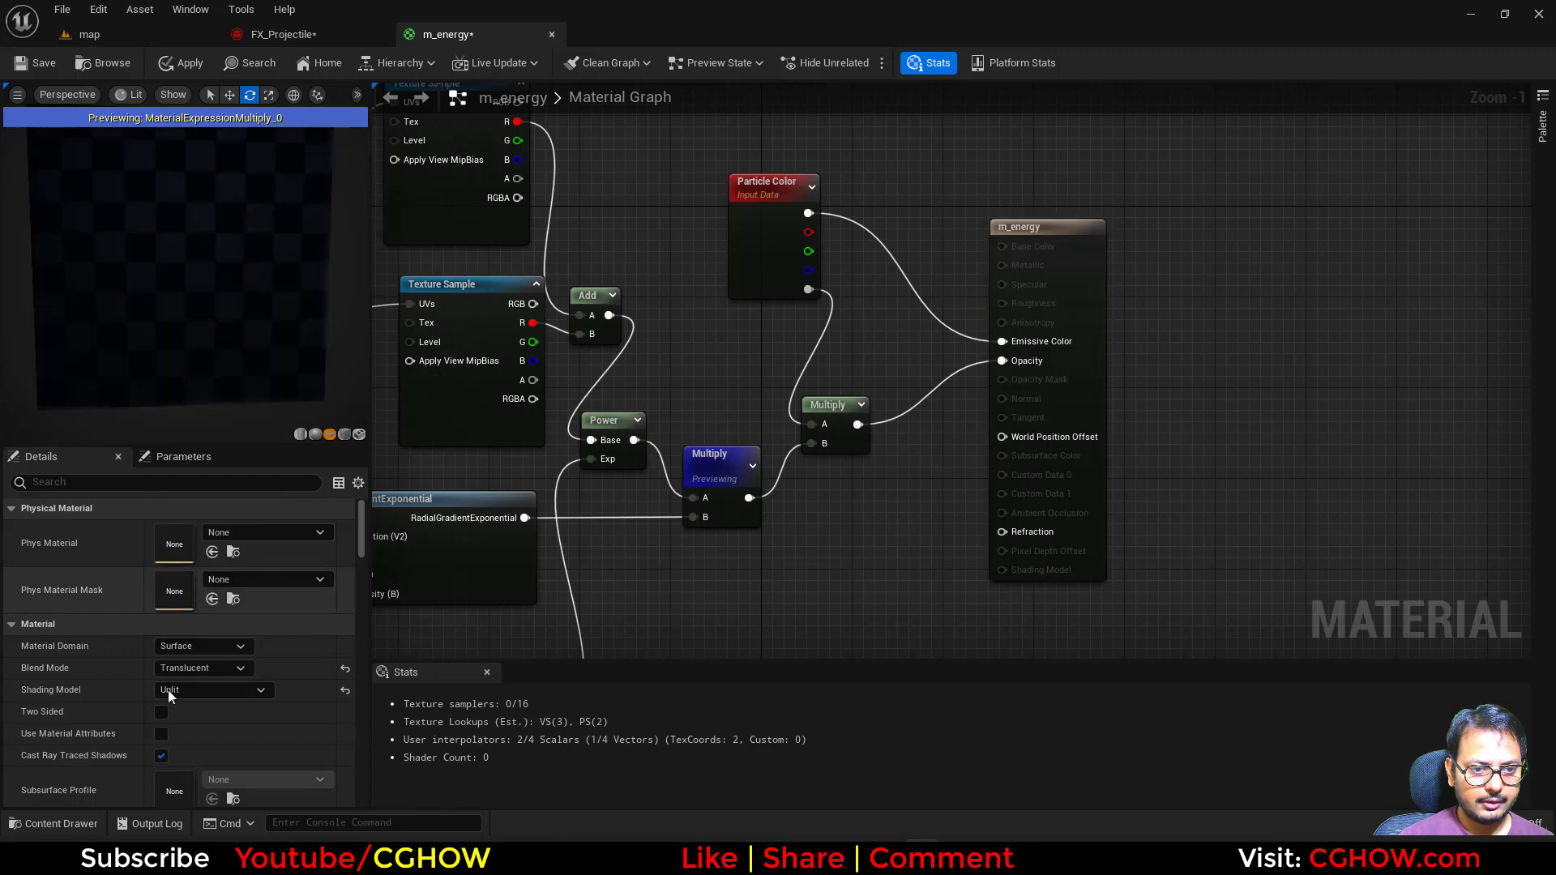
{"action": "left_click", "coordinate": [38, 63]}
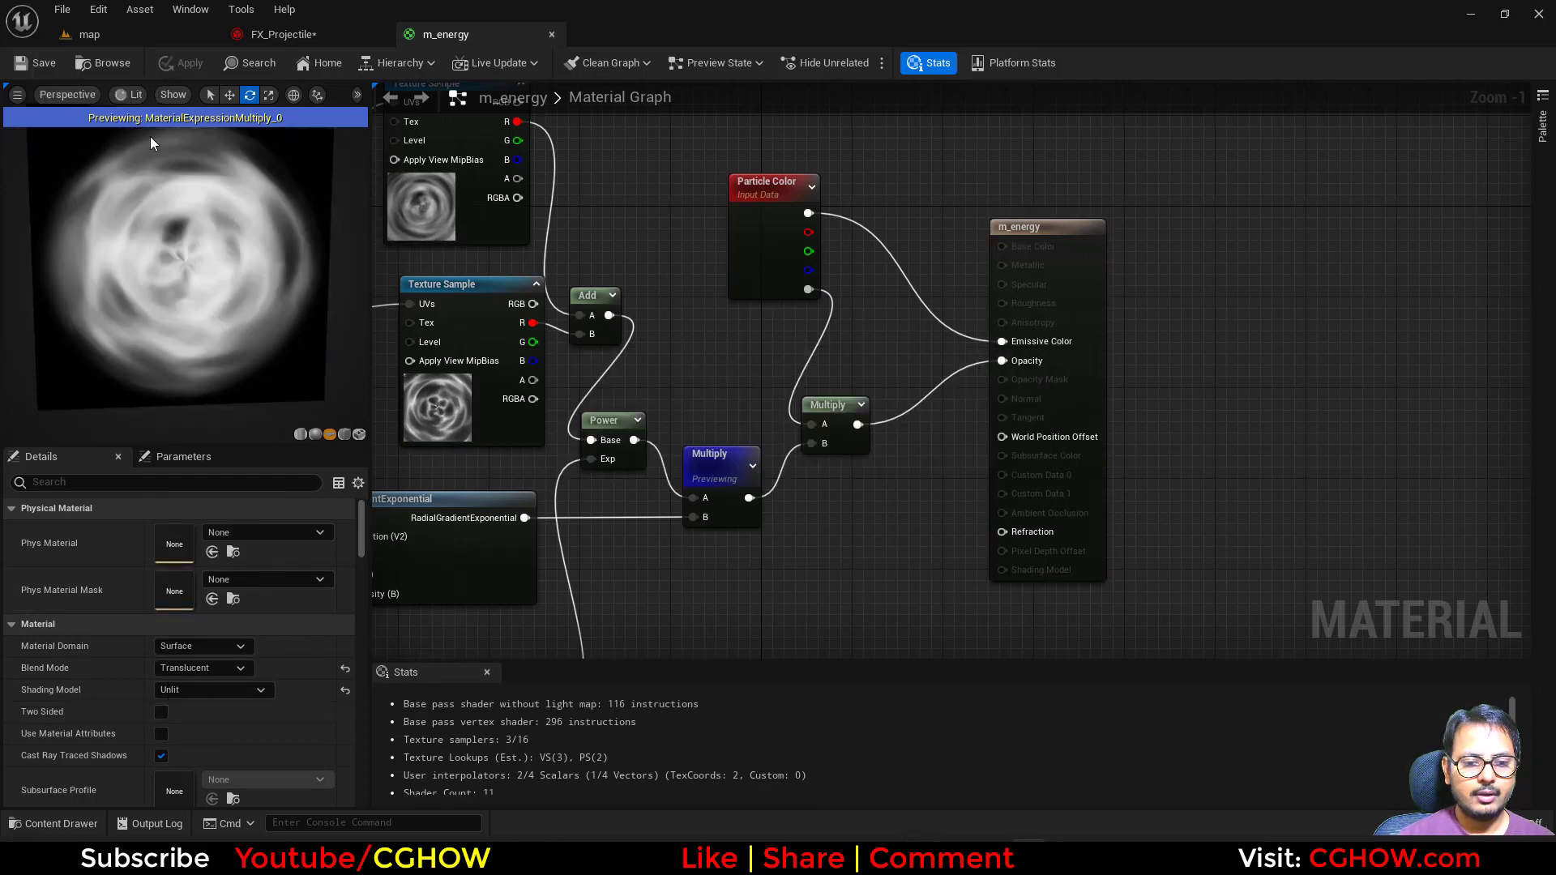
Duplicate the black_Ball emitter in FX_Projectile and name the copy energy
{"action": "left_click", "coordinate": [98, 37]}
{"action": "left_click", "coordinate": [261, 39]}
{"action": "right_click_drag", "start_coordinate": [404, 263], "coordinate": [207, 245]}
{"action": "left_click", "coordinate": [207, 246]}
{"action": "key", "text": "ctrl+c"}
{"action": "left_click", "coordinate": [301, 236]}
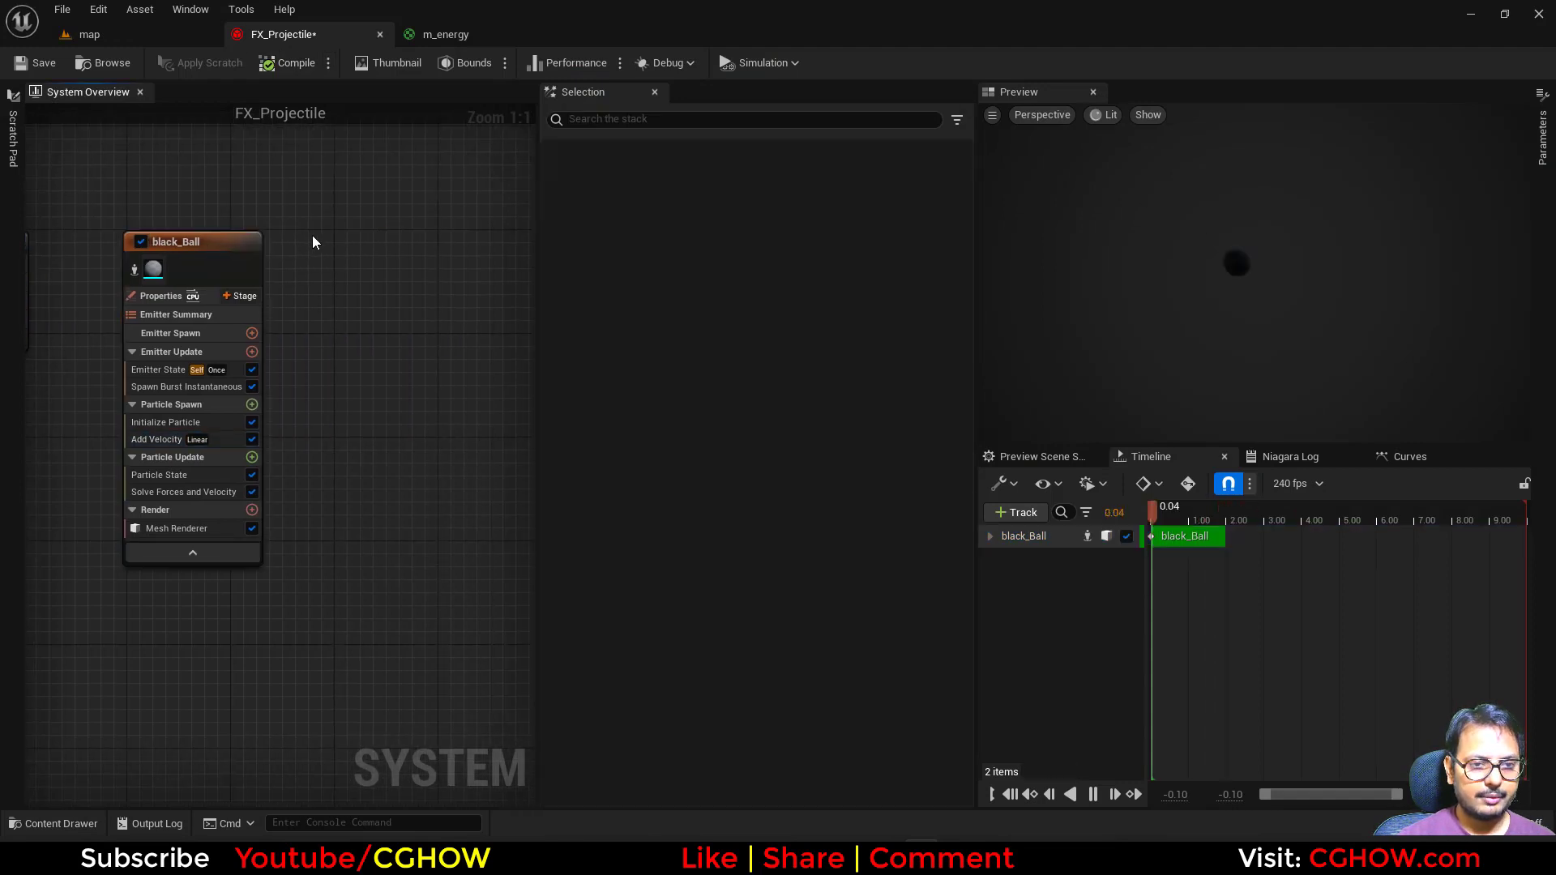
{"action": "key", "text": "ctrl+v"}
{"action": "double_click", "coordinate": [364, 244]}
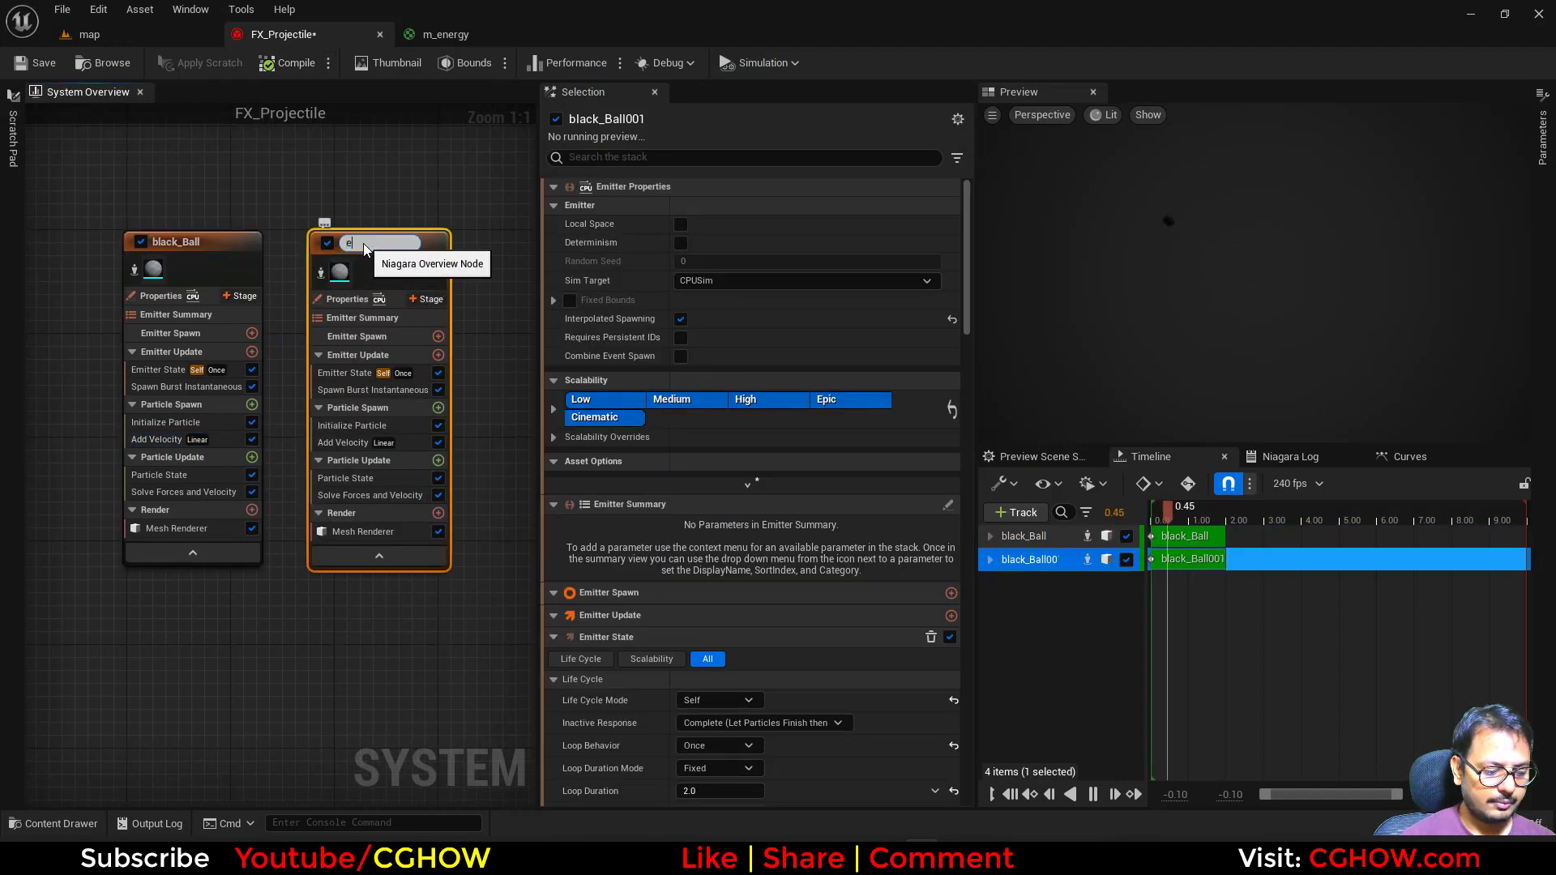
{"action": "key", "text": "Return"}
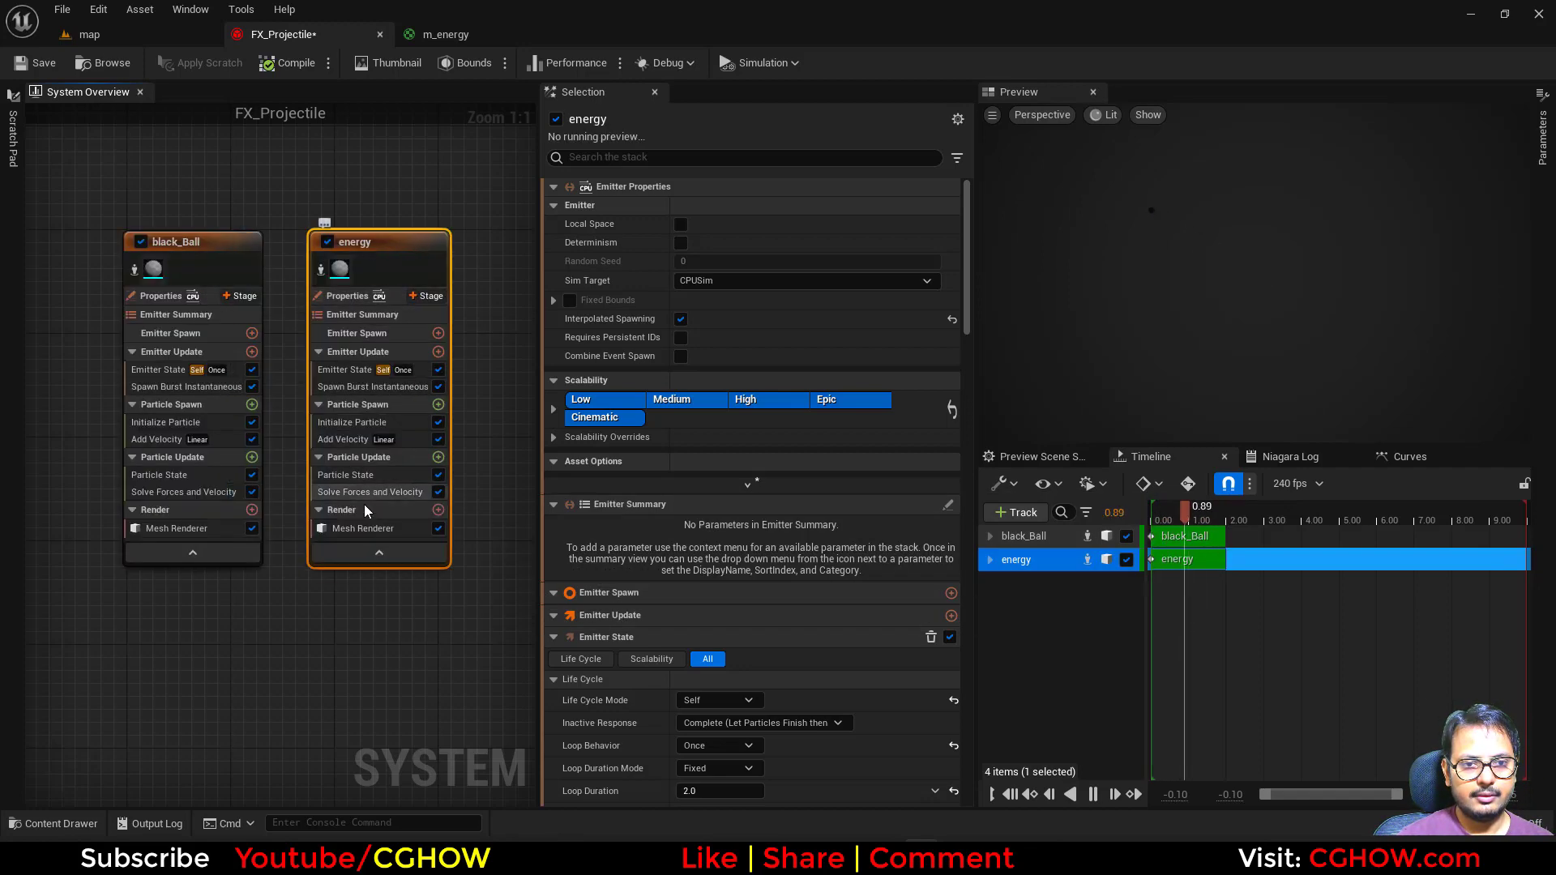
Compare the projectile playing in the map with the Elden Ring spell reference screenshot, and return to FX_Projectile
{"action": "left_click", "coordinate": [160, 297]}
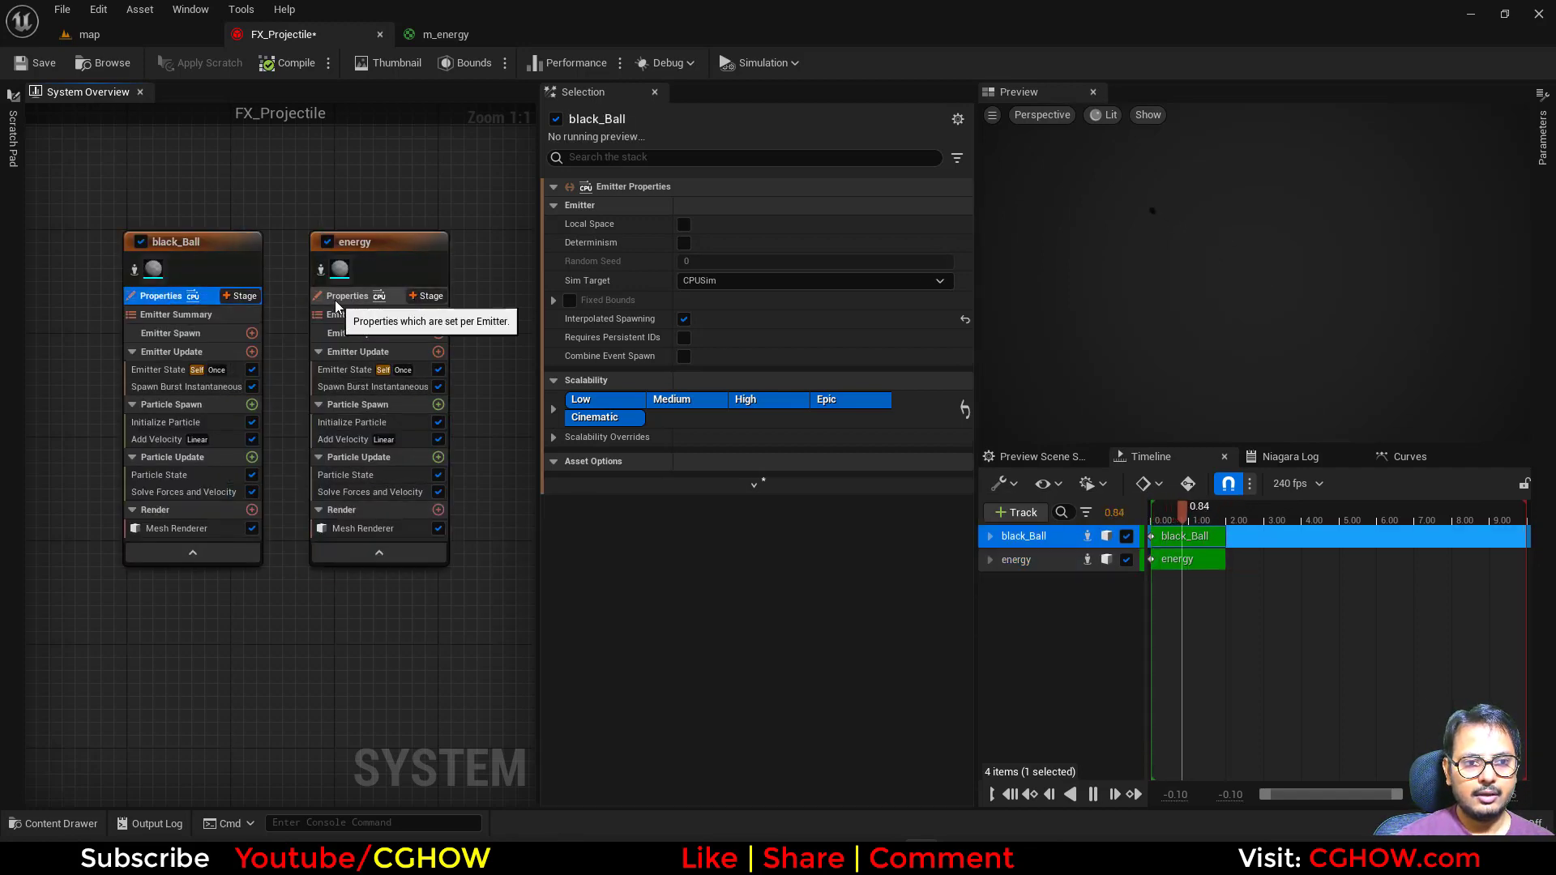
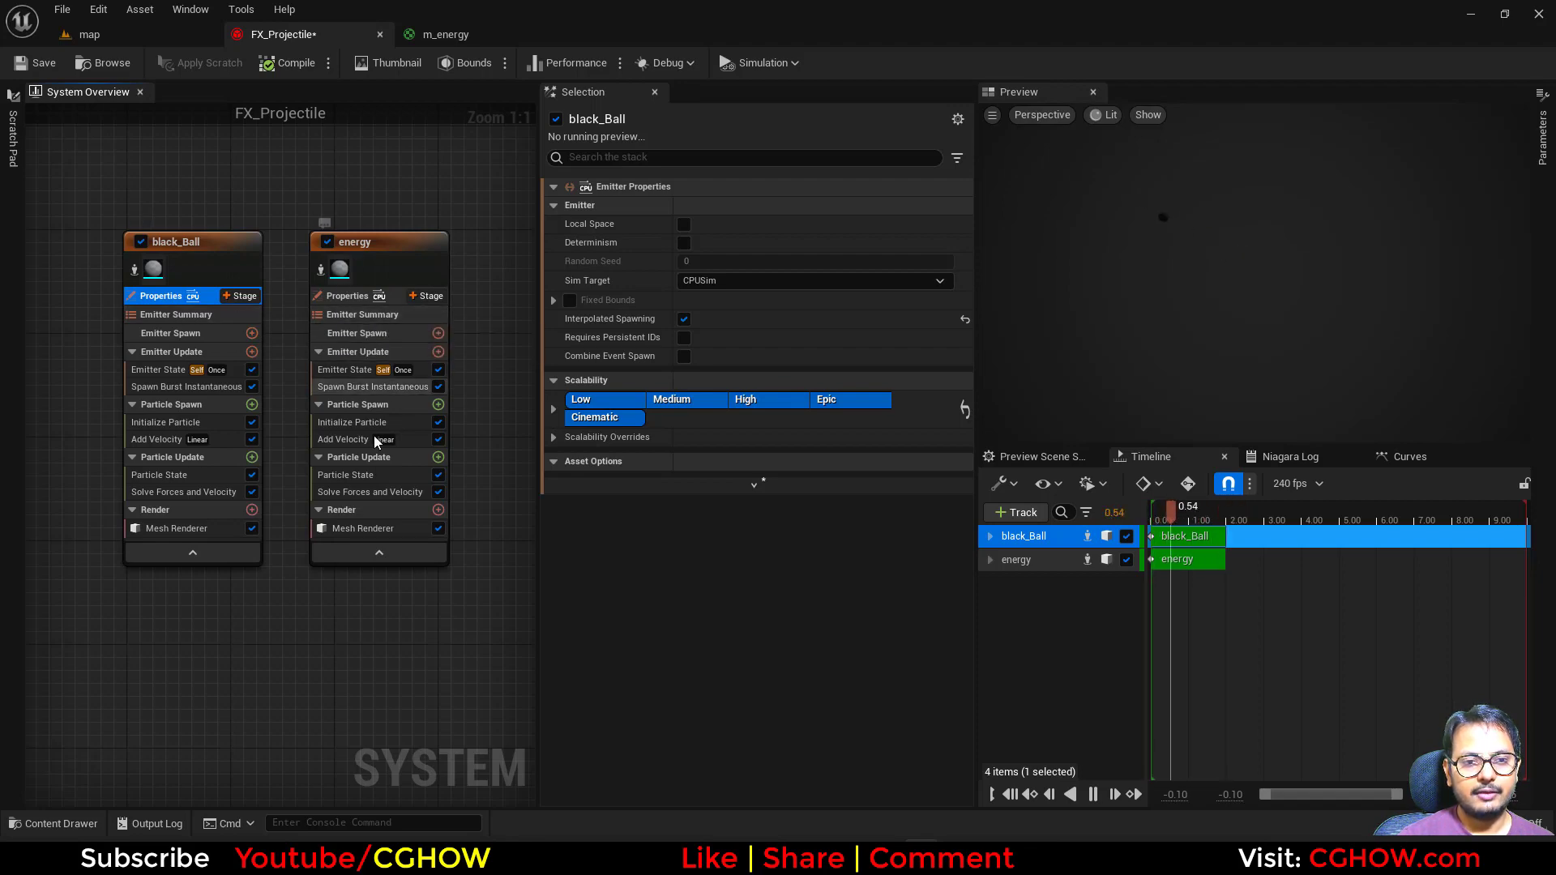
{"action": "left_click", "coordinate": [122, 34]}
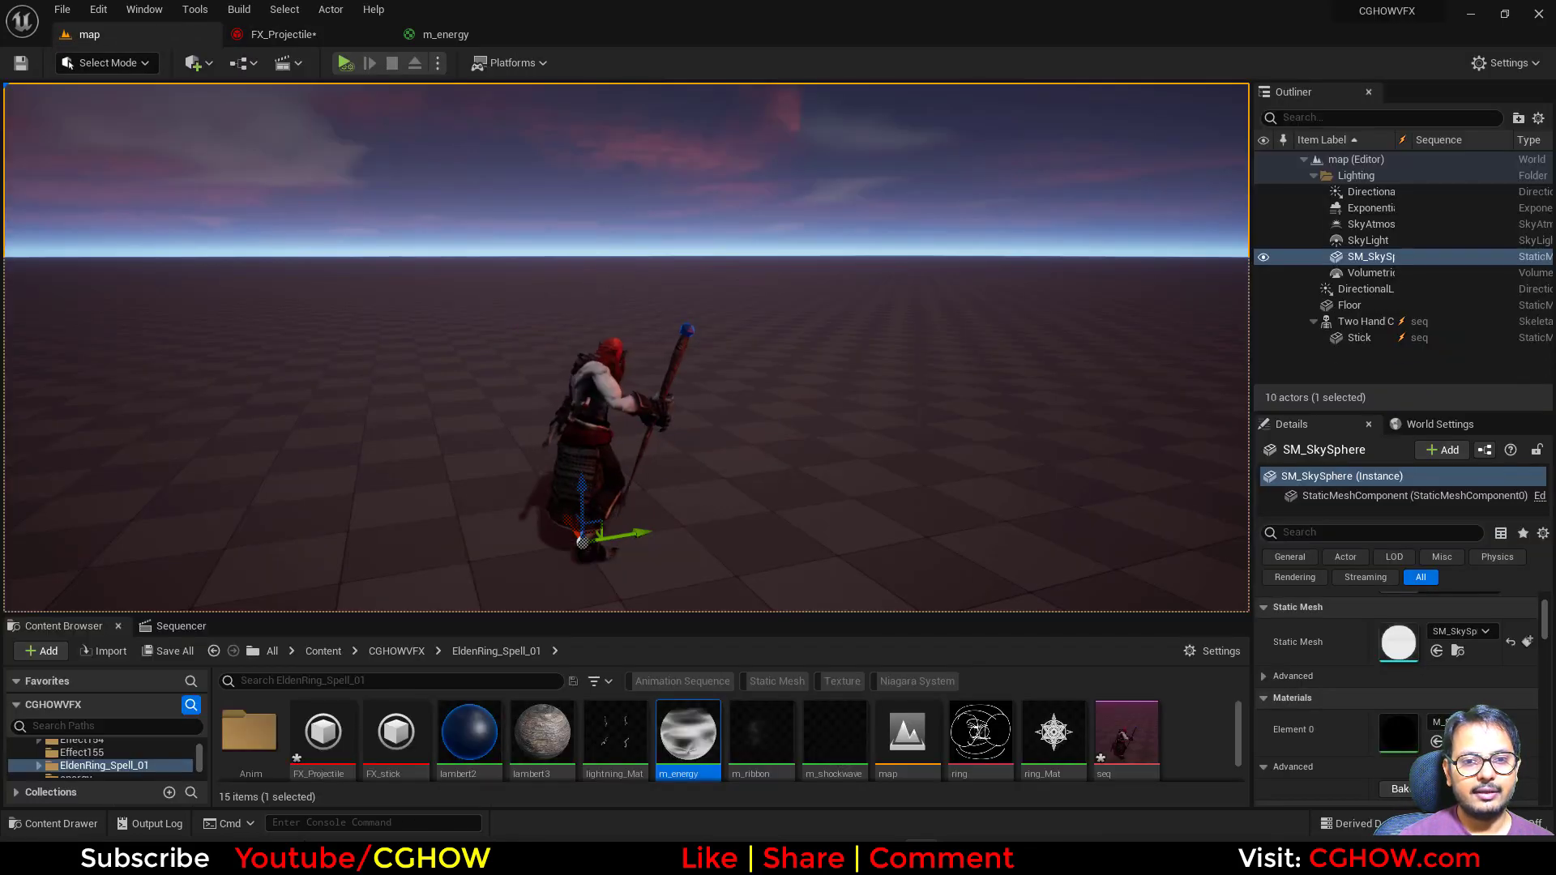
{"action": "left_click", "coordinate": [1063, 855]}
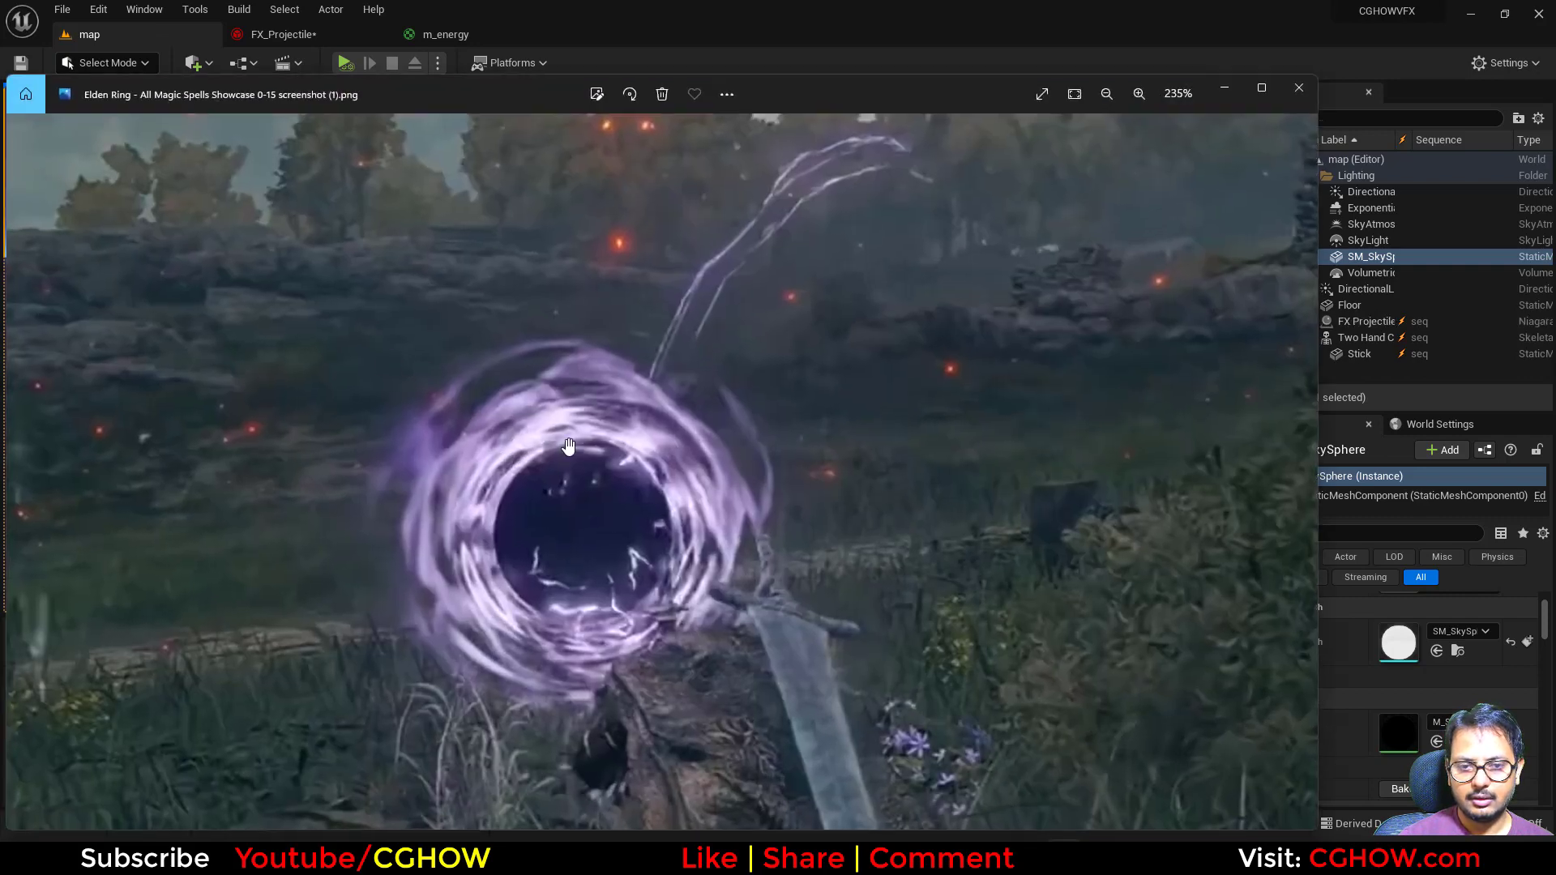
{"action": "left_click", "coordinate": [1225, 91]}
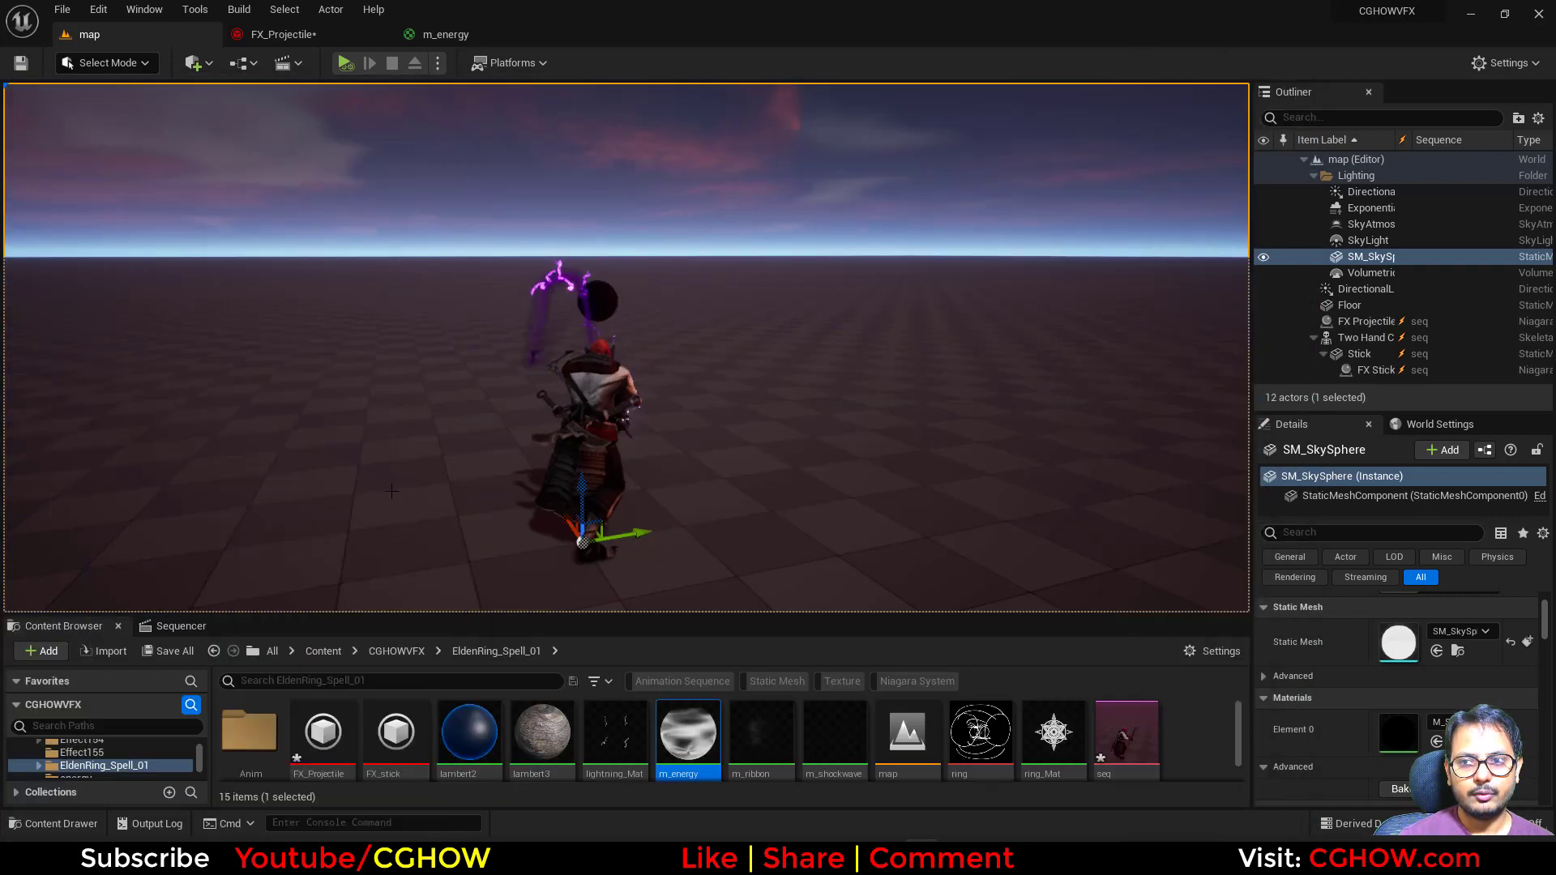
{"action": "left_click", "coordinate": [340, 35]}
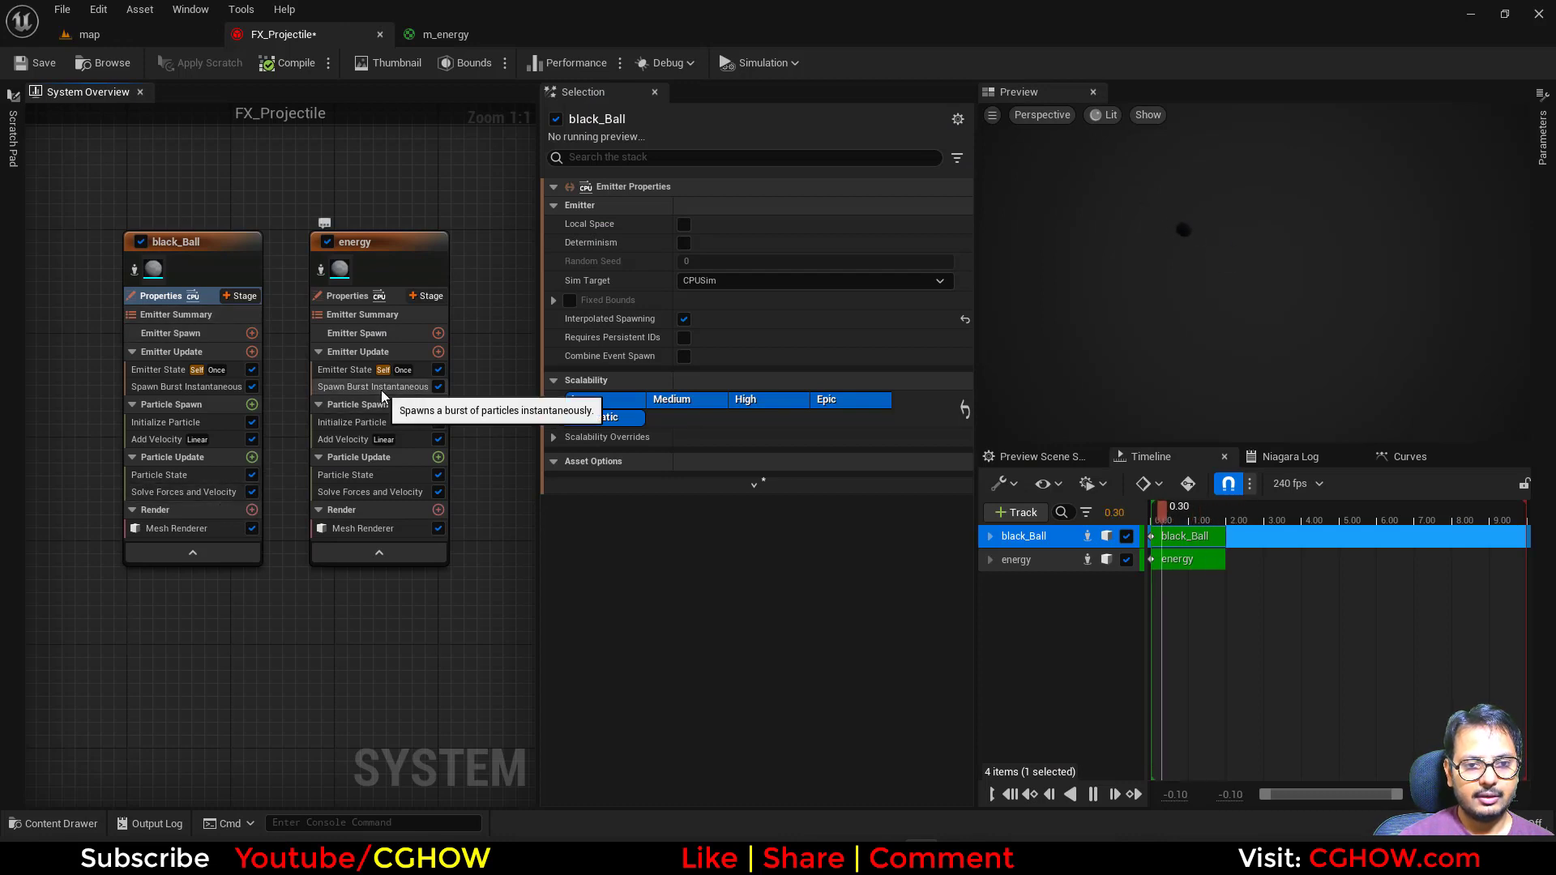
Replace the energy emitter's Mesh Renderer with a Sprite Renderer that uses the m_energy material
{"action": "left_click", "coordinate": [438, 457]}
{"action": "scroll", "coordinate": [486, 343], "scroll_direction": "down", "scroll_amount": 10}
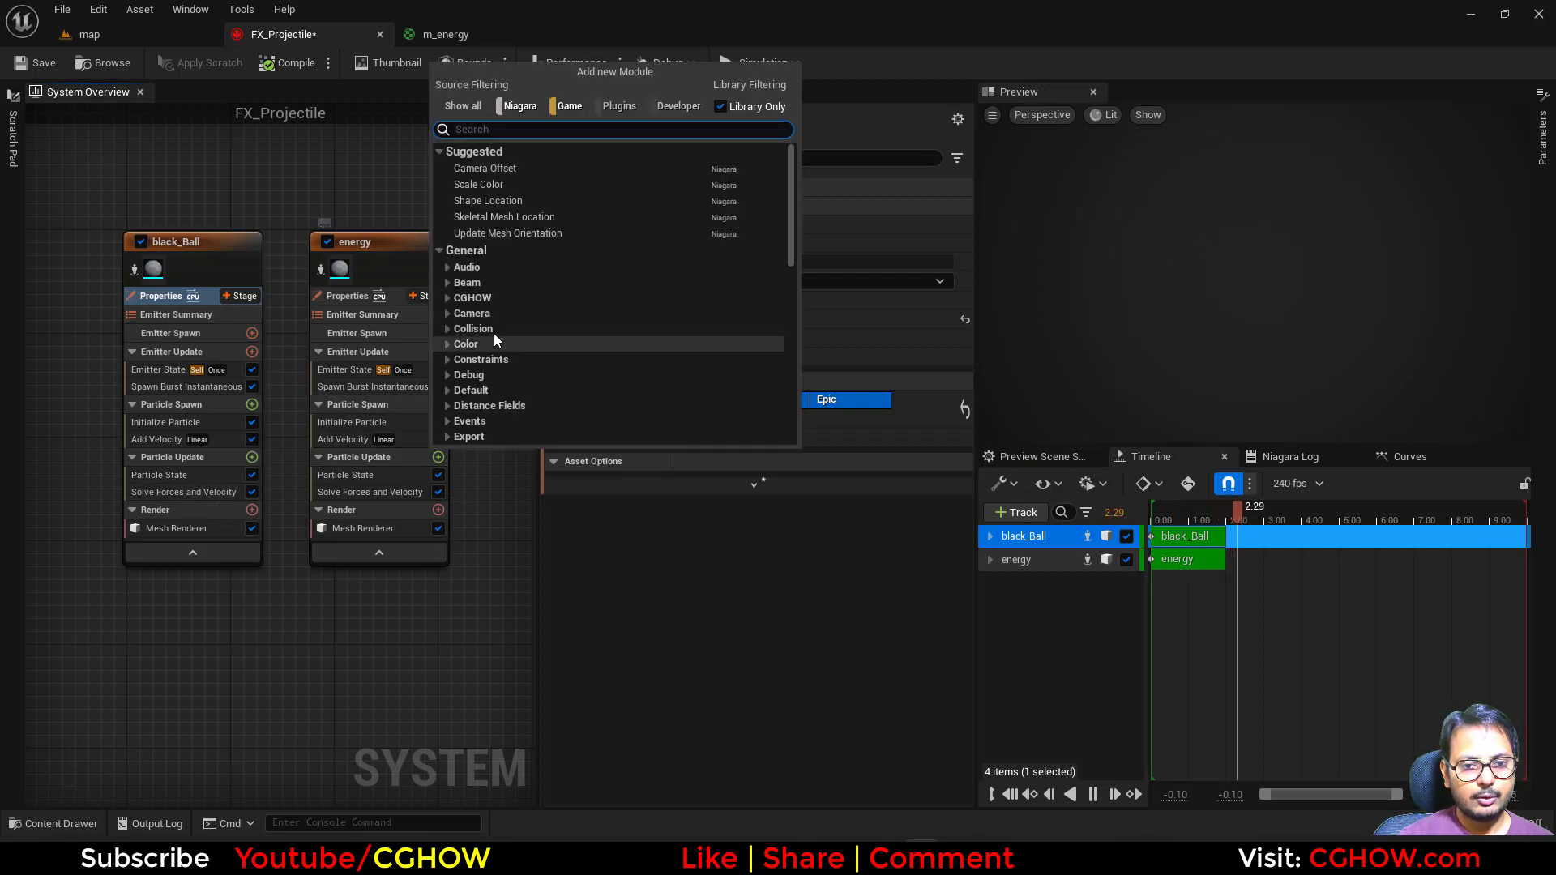
{"action": "left_click", "coordinate": [368, 569]}
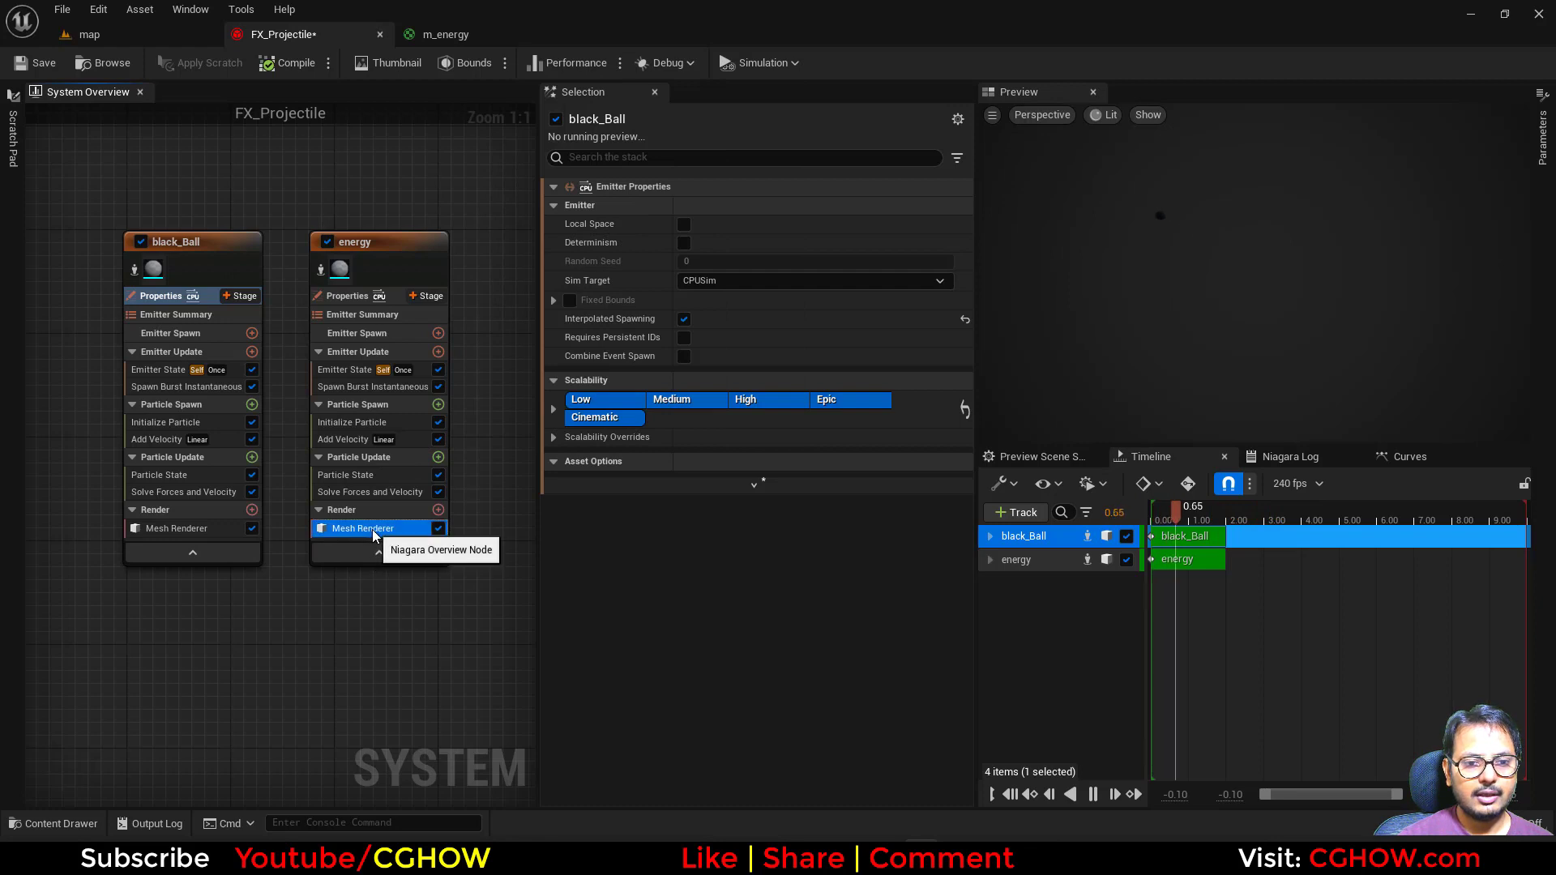
{"action": "key", "text": "Delete"}
{"action": "left_click", "coordinate": [439, 494]}
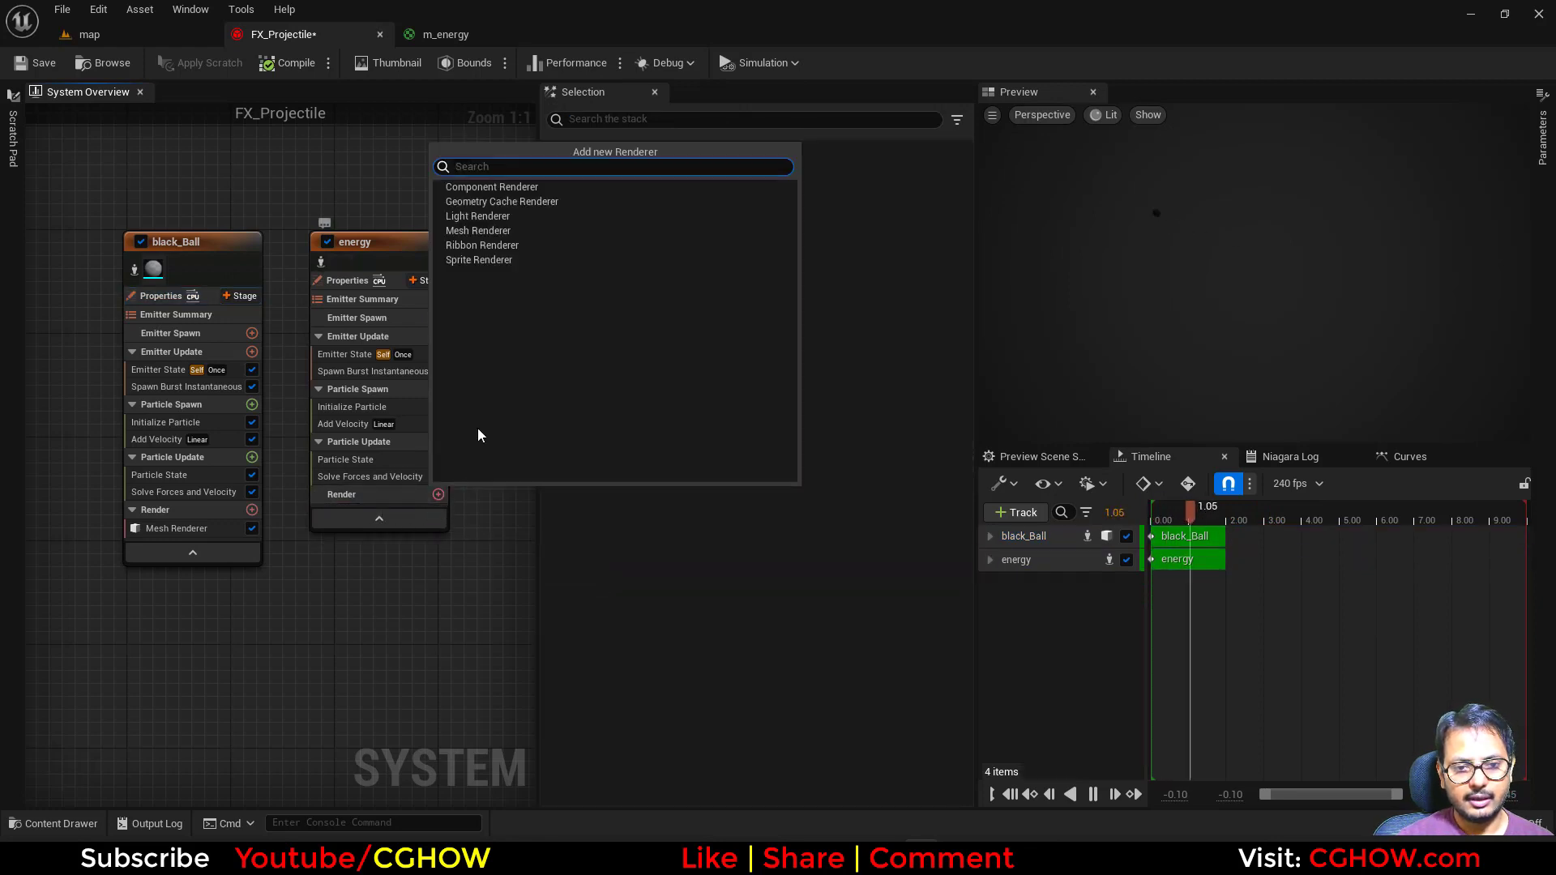
{"action": "left_click", "coordinate": [480, 260]}
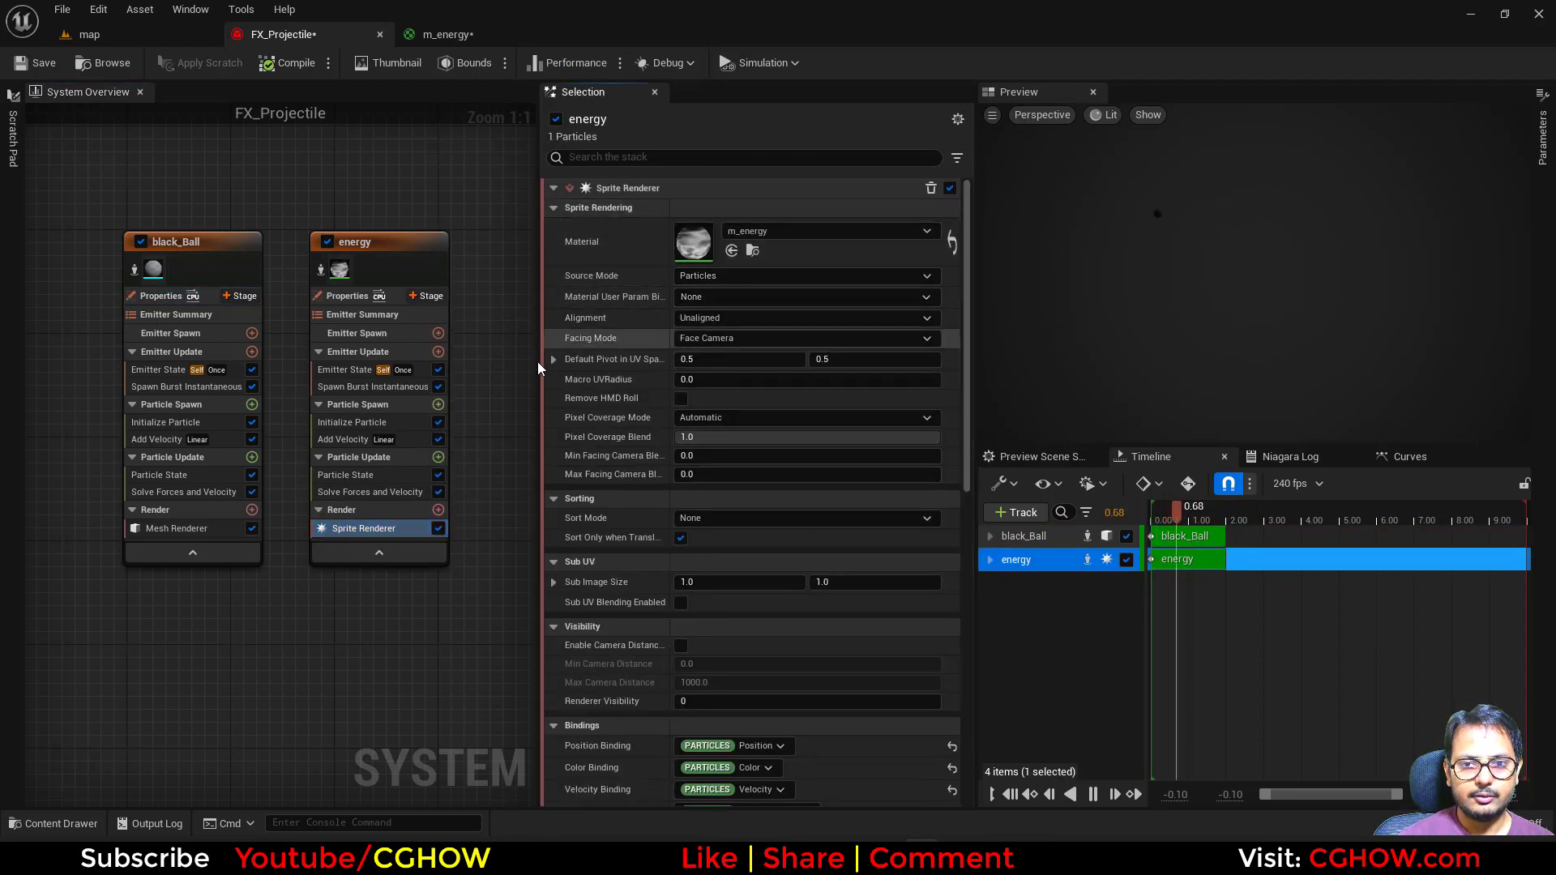
Remove Add Velocity from the energy emitter and set its Spawn Burst Instantaneous count to 20
{"action": "left_click", "coordinate": [338, 440]}
{"action": "key", "text": "Delete"}
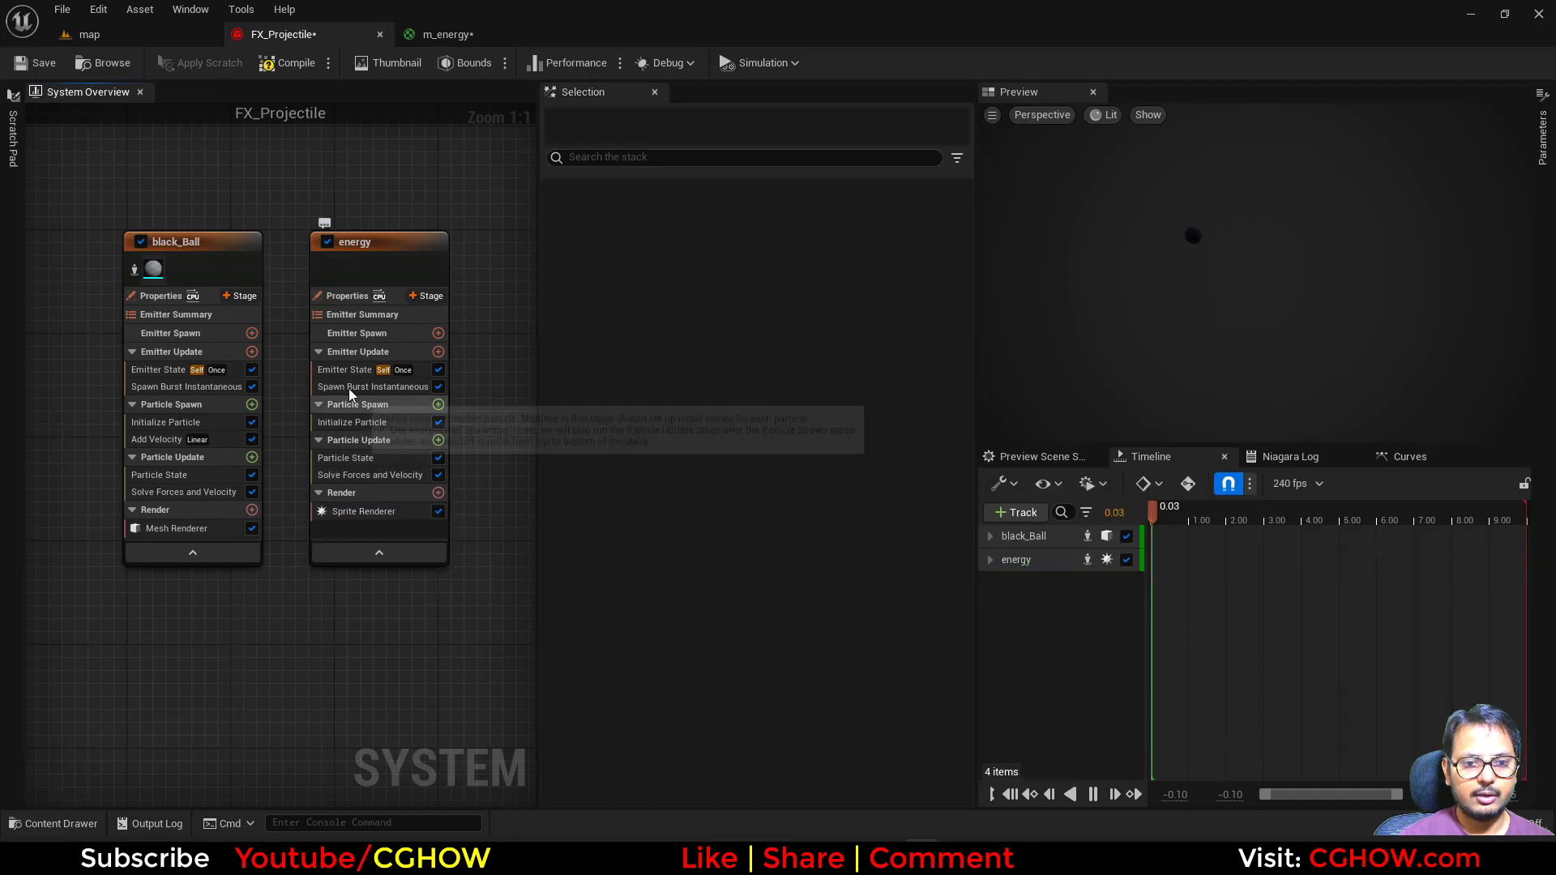
{"action": "left_click", "coordinate": [387, 386]}
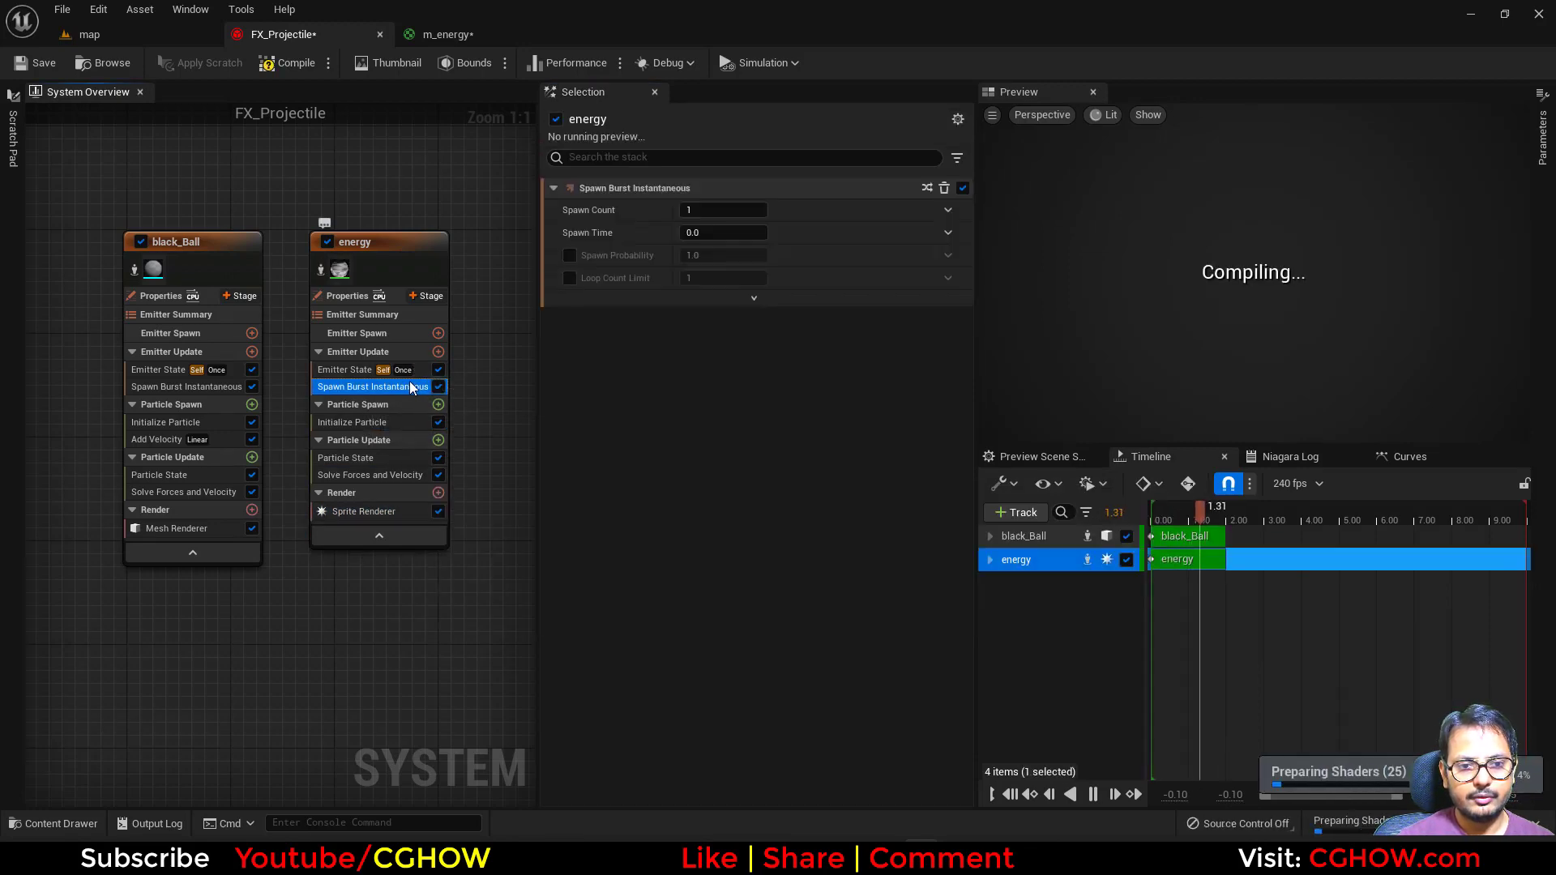
{"action": "left_click", "coordinate": [734, 211]}
{"action": "type", "text": "20"}
{"action": "key", "text": "Return"}
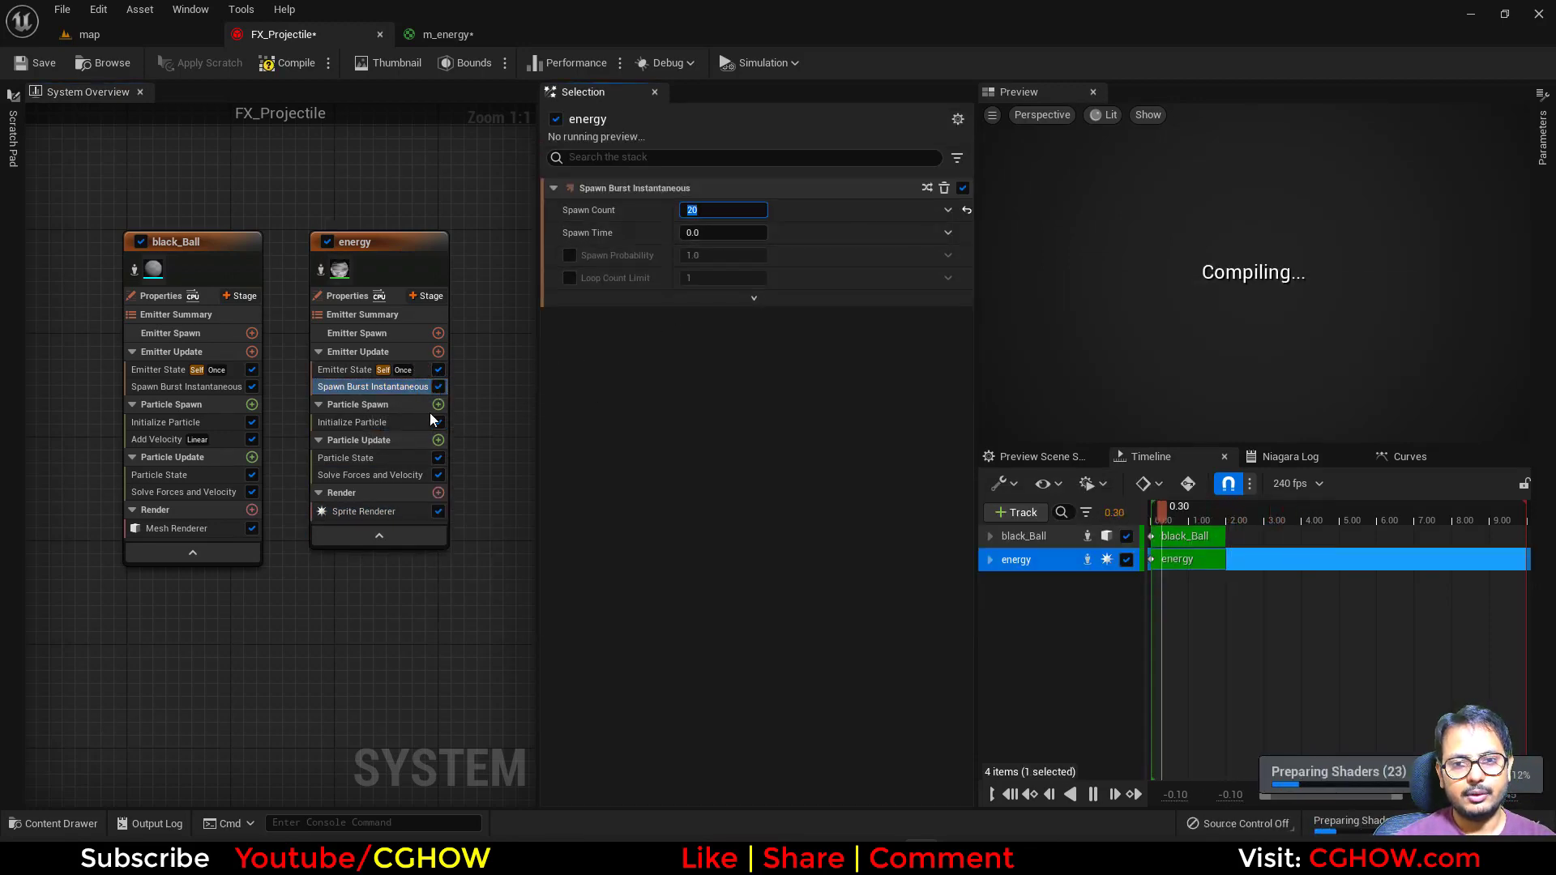
In the energy emitter's Initialize Particle, set the minimum uniform sprite size to 100 and the color to light purple
{"action": "left_click", "coordinate": [333, 426]}
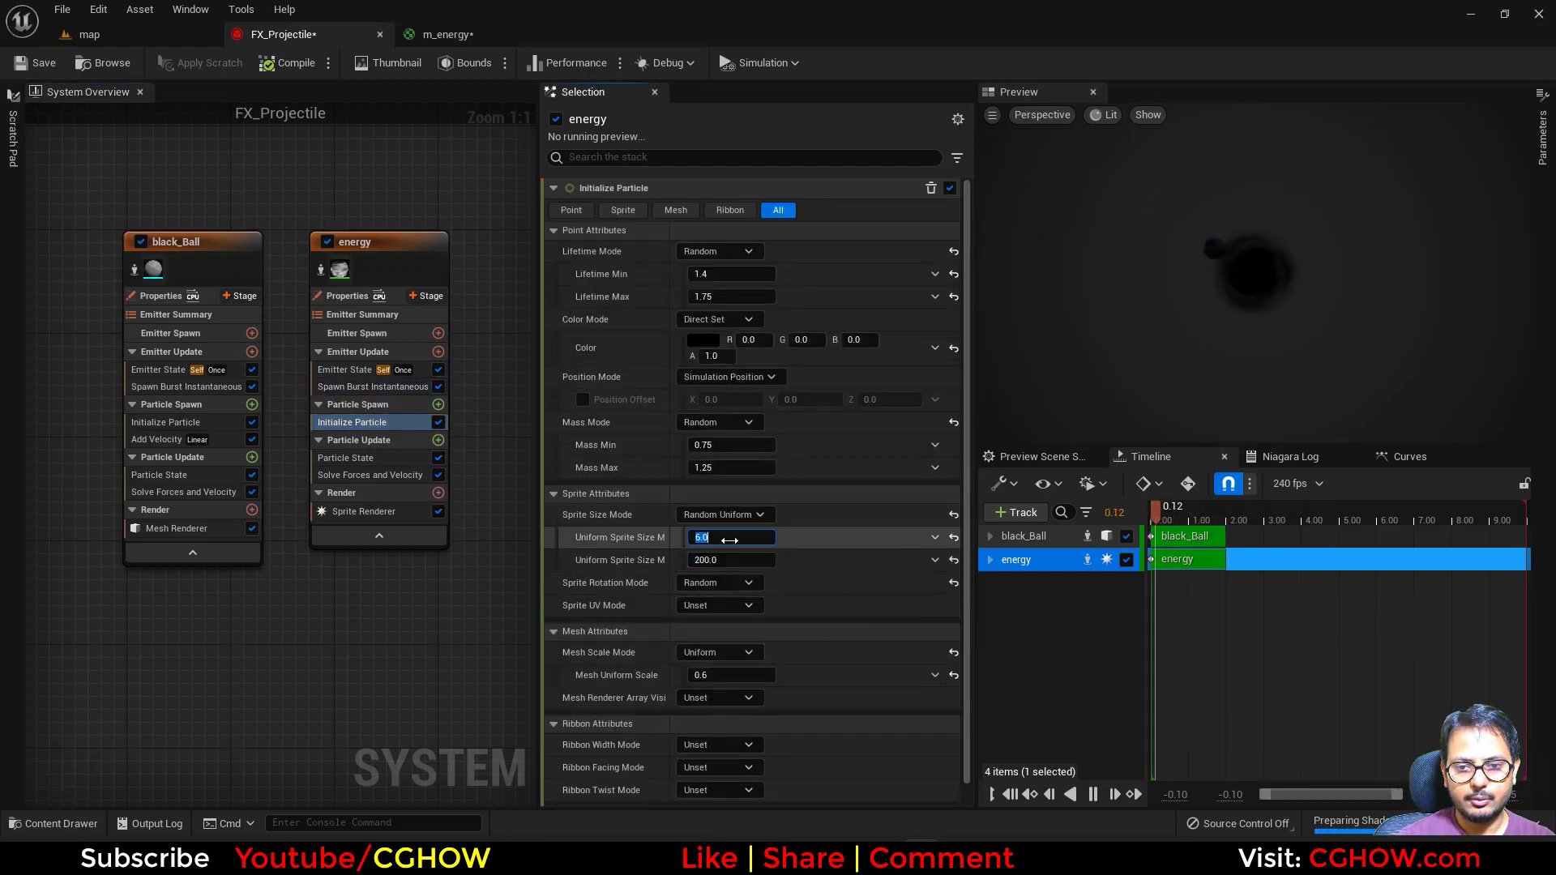
{"action": "left_click", "coordinate": [730, 537]}
{"action": "type", "text": "100"}
{"action": "key", "text": "Return"}
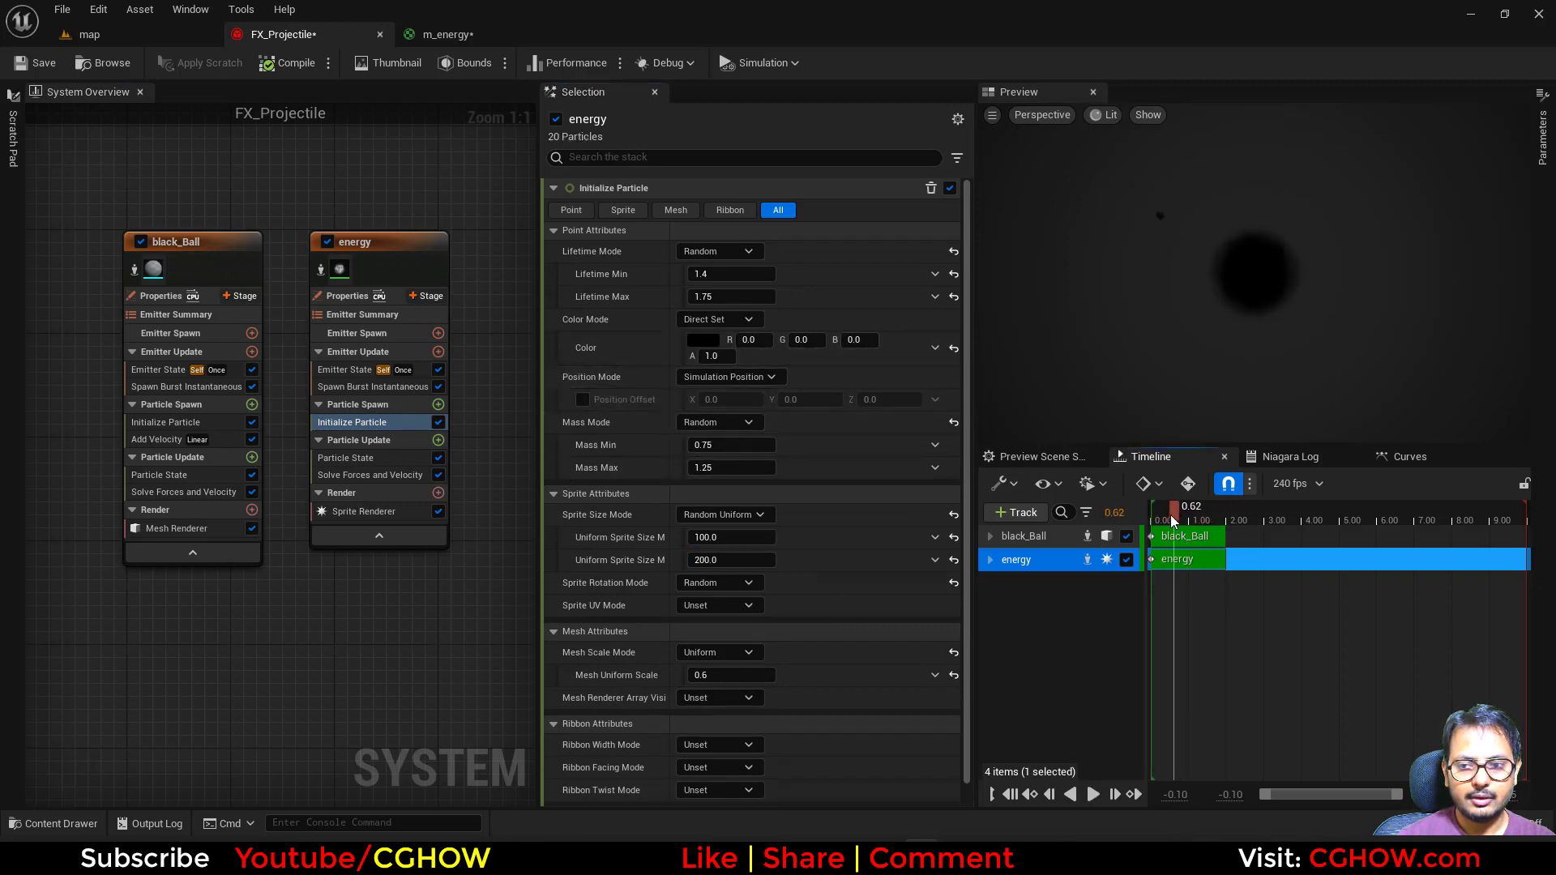
{"action": "left_click", "coordinate": [703, 340]}
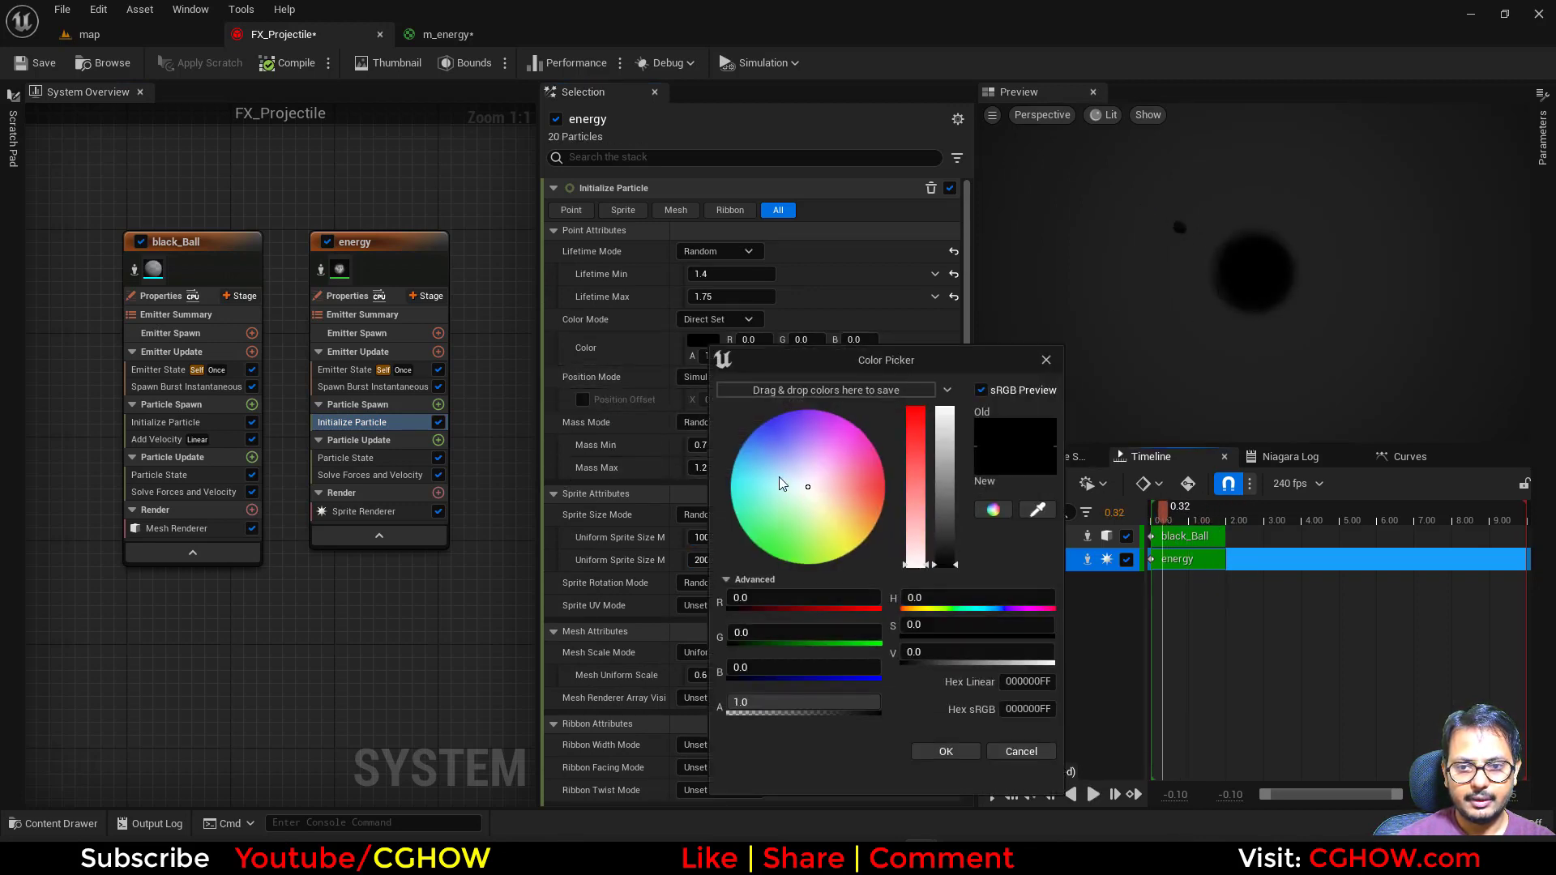
{"action": "left_click", "coordinate": [813, 445]}
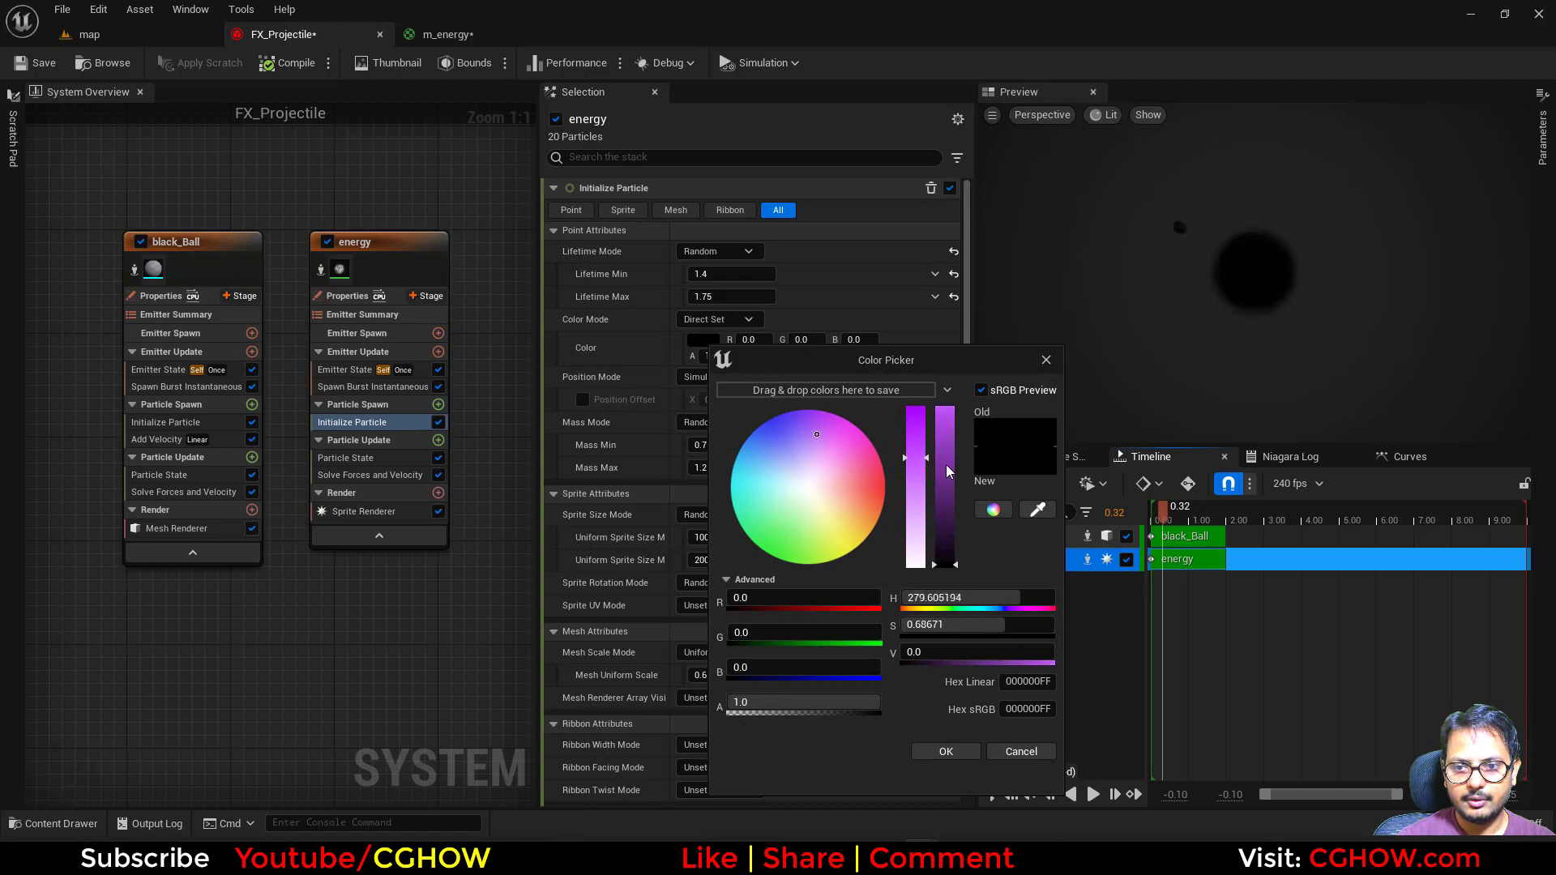
{"action": "left_click_drag", "start_coordinate": [945, 472], "coordinate": [944, 430]}
{"action": "left_click", "coordinate": [945, 751]}
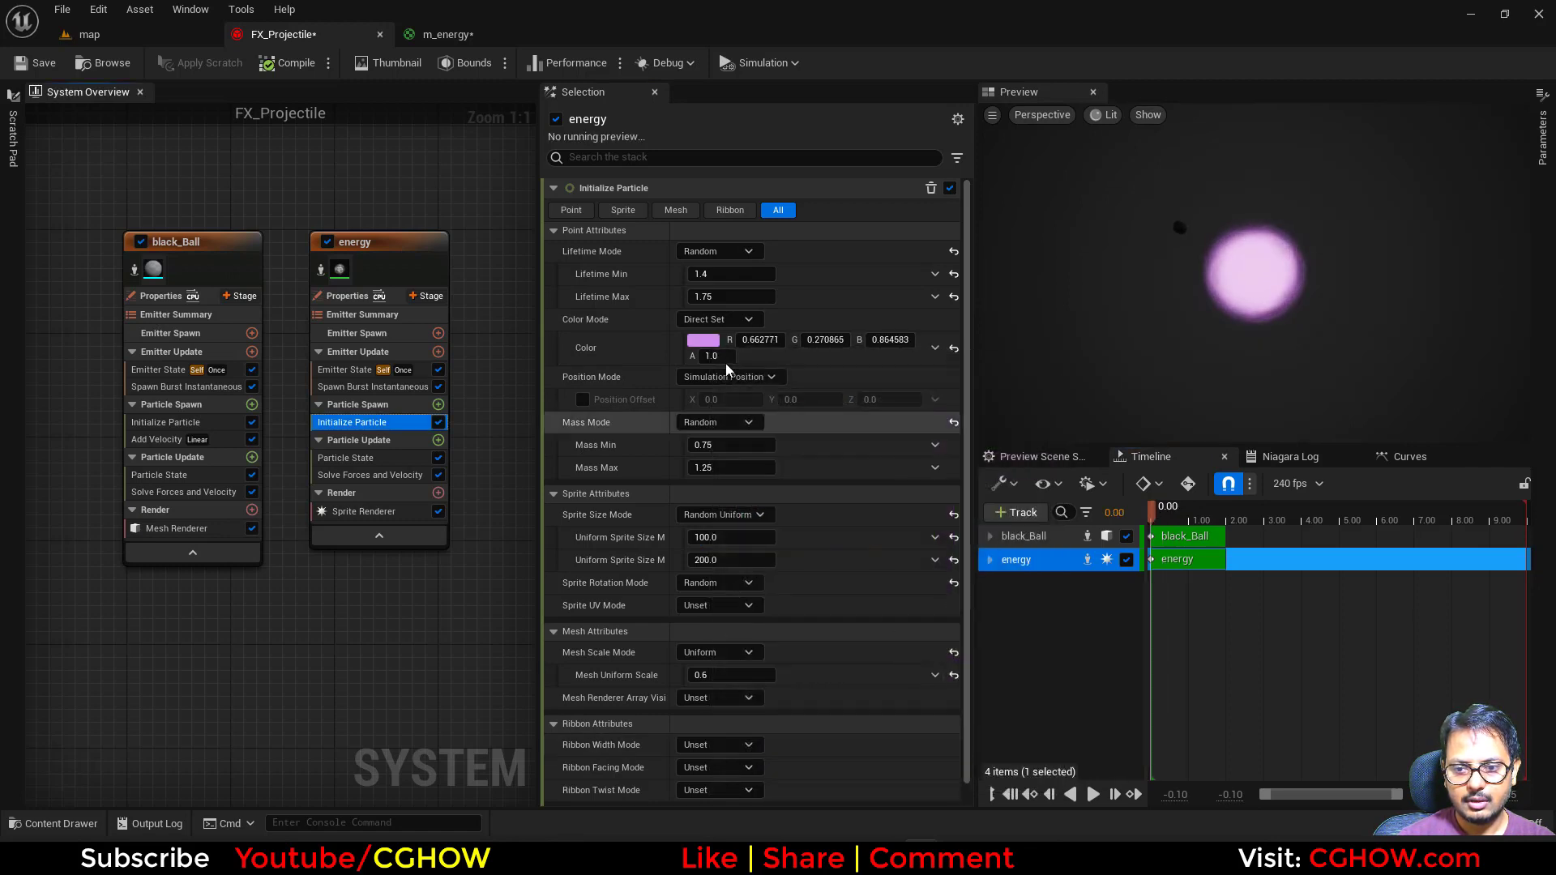
Set Color Mode to Random Hue/Saturation/Value, enable the saturation, value and alpha ranges, and set the saturation and value minimums to 0.5
{"action": "left_click", "coordinate": [717, 320]}
{"action": "left_click", "coordinate": [730, 395]}
{"action": "left_click", "coordinate": [581, 399]}
{"action": "left_click", "coordinate": [581, 422]}
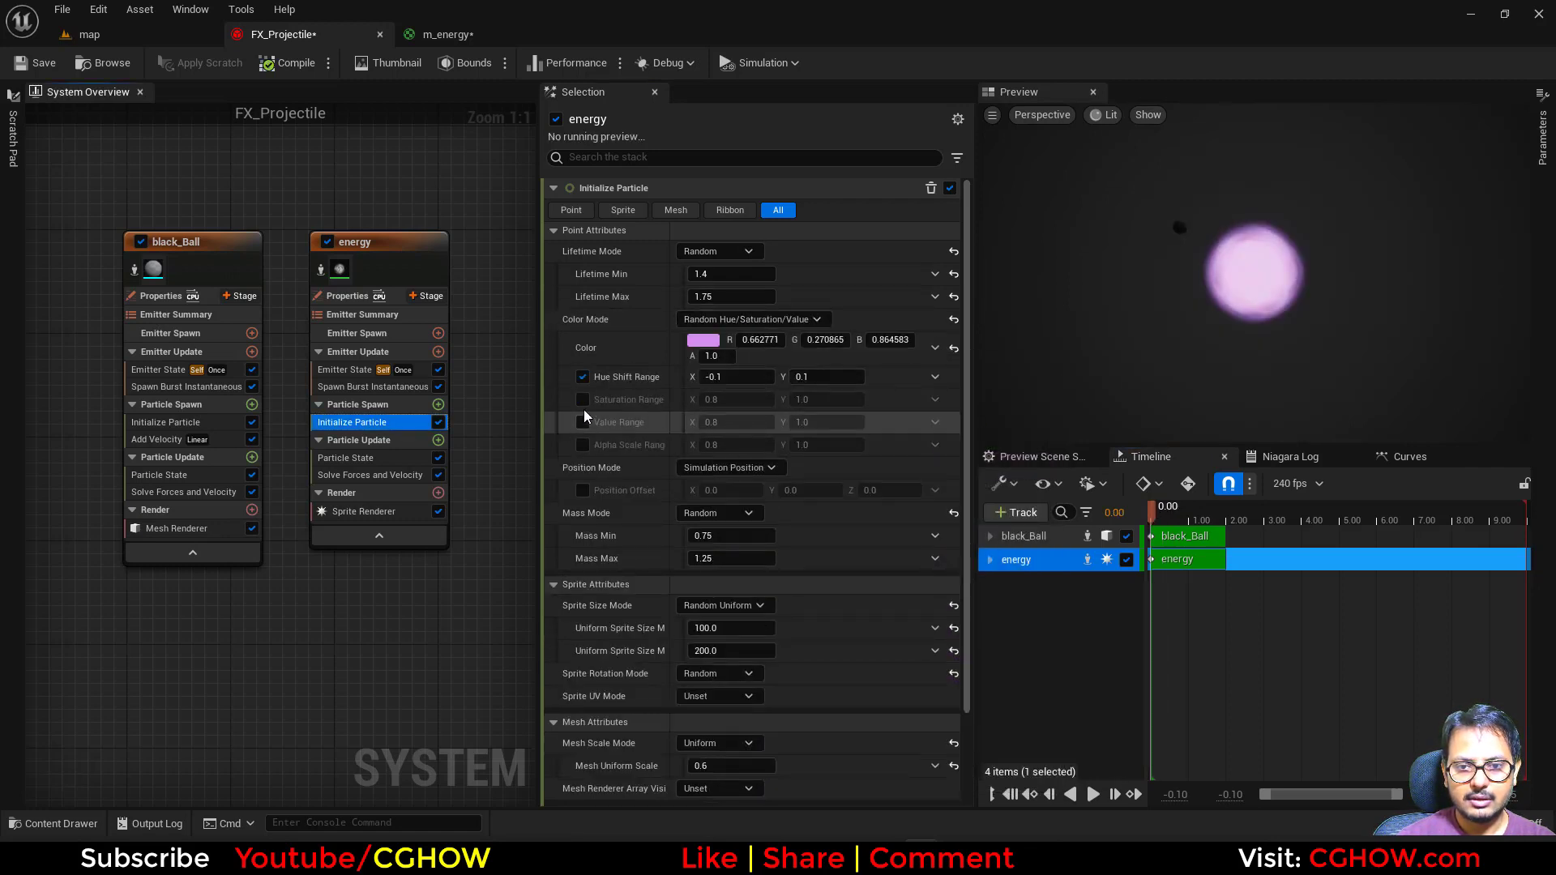
{"action": "left_click", "coordinate": [582, 444]}
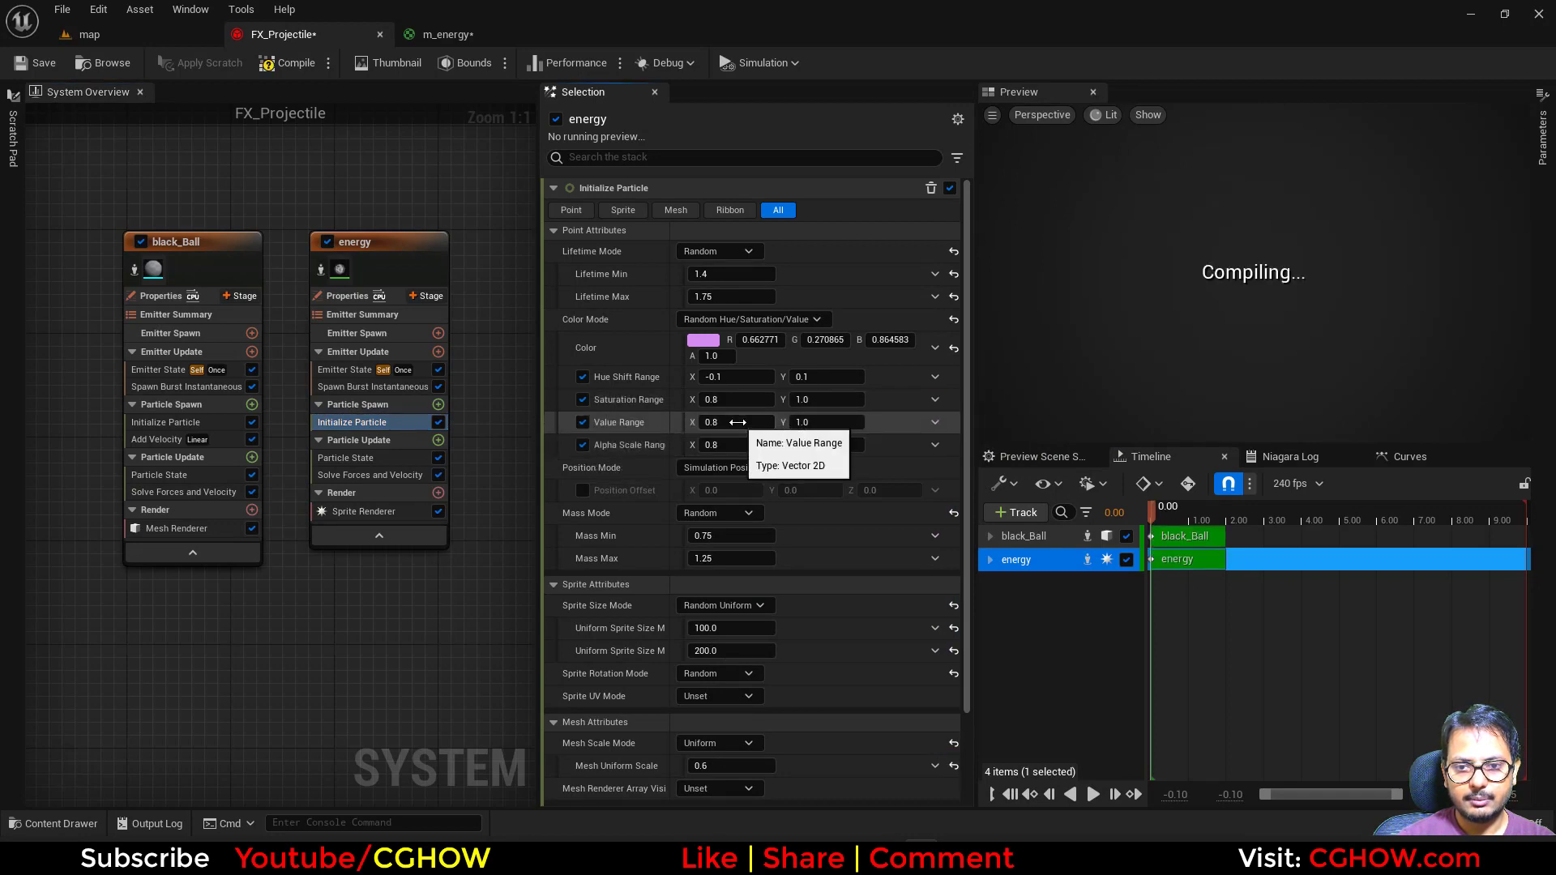
{"action": "left_click", "coordinate": [738, 422]}
{"action": "type", "text": ".5"}
{"action": "key", "text": "Return"}
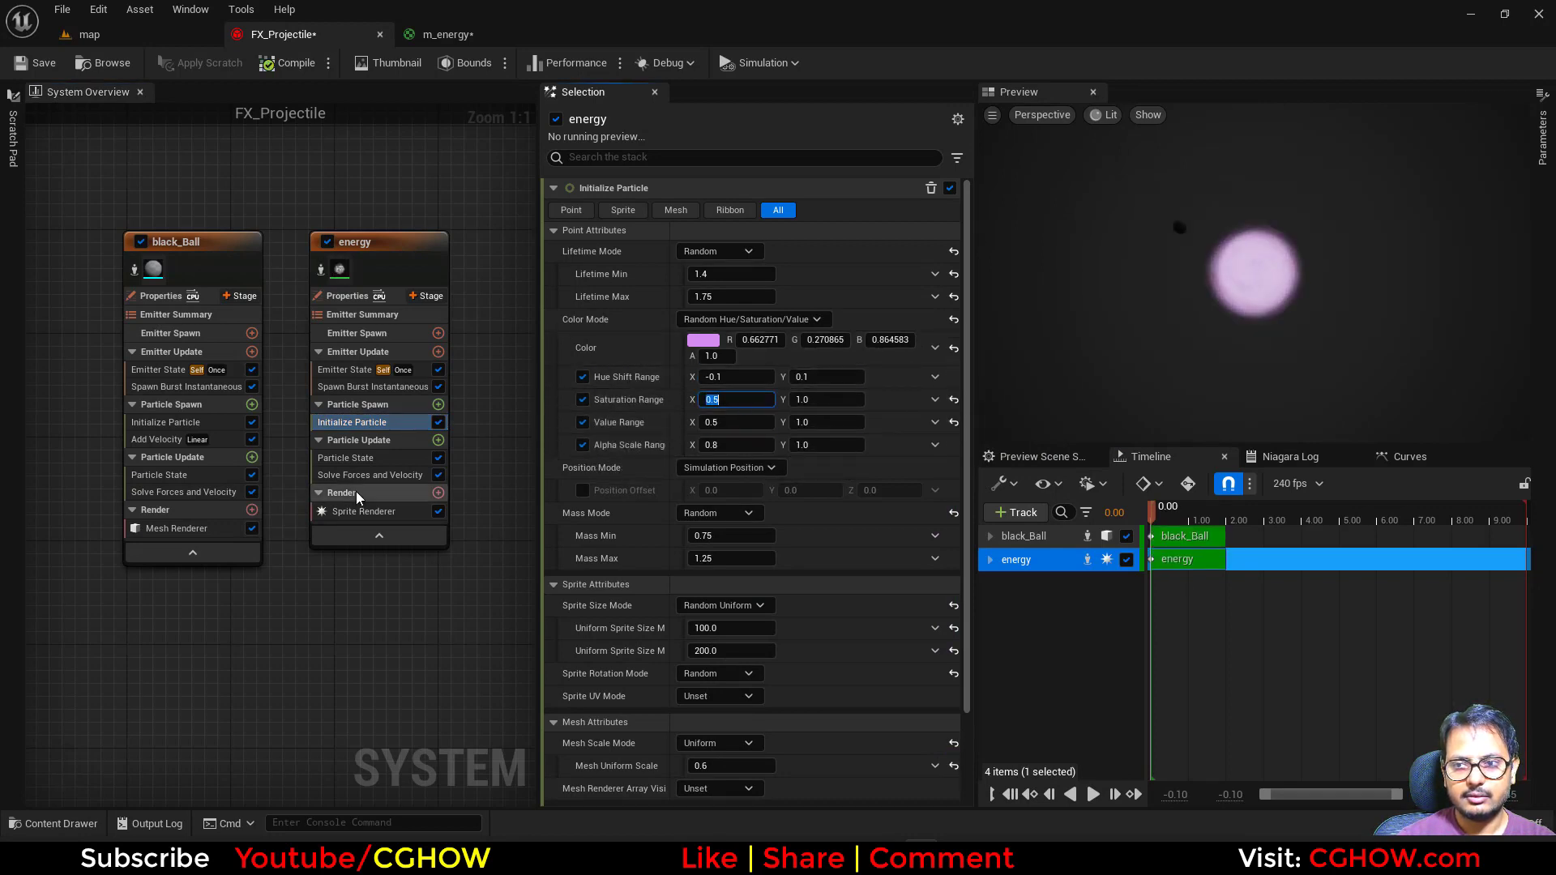
Add Dynamic Material Parameters to the energy emitter's Particle Update and set pow to 1
{"action": "left_click", "coordinate": [436, 440]}
{"action": "type", "text": "dyn"}
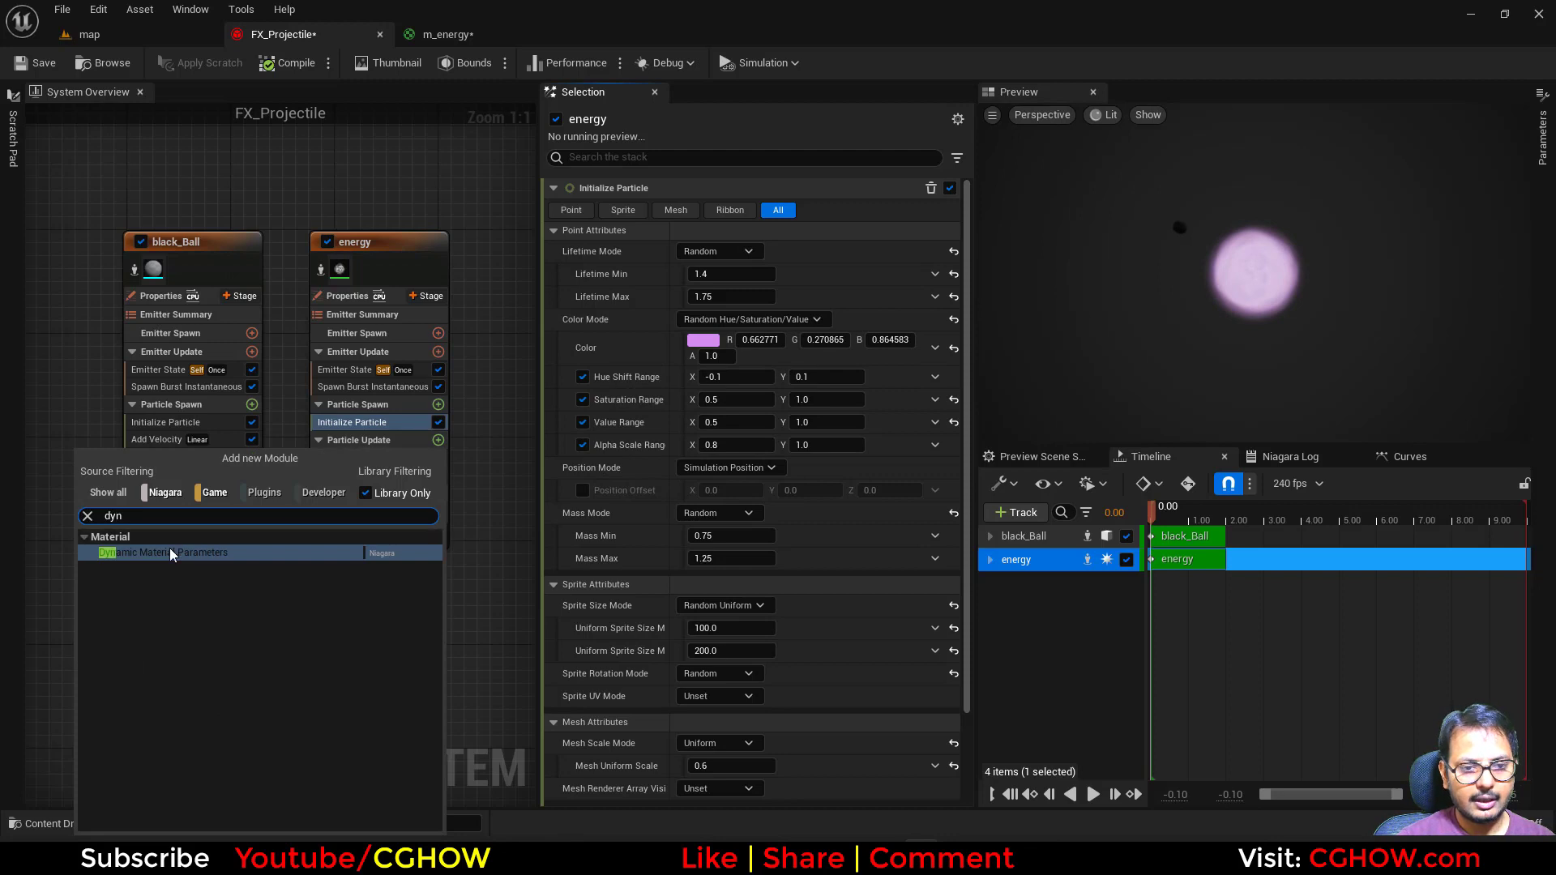
{"action": "left_click", "coordinate": [171, 548]}
{"action": "left_click", "coordinate": [710, 277]}
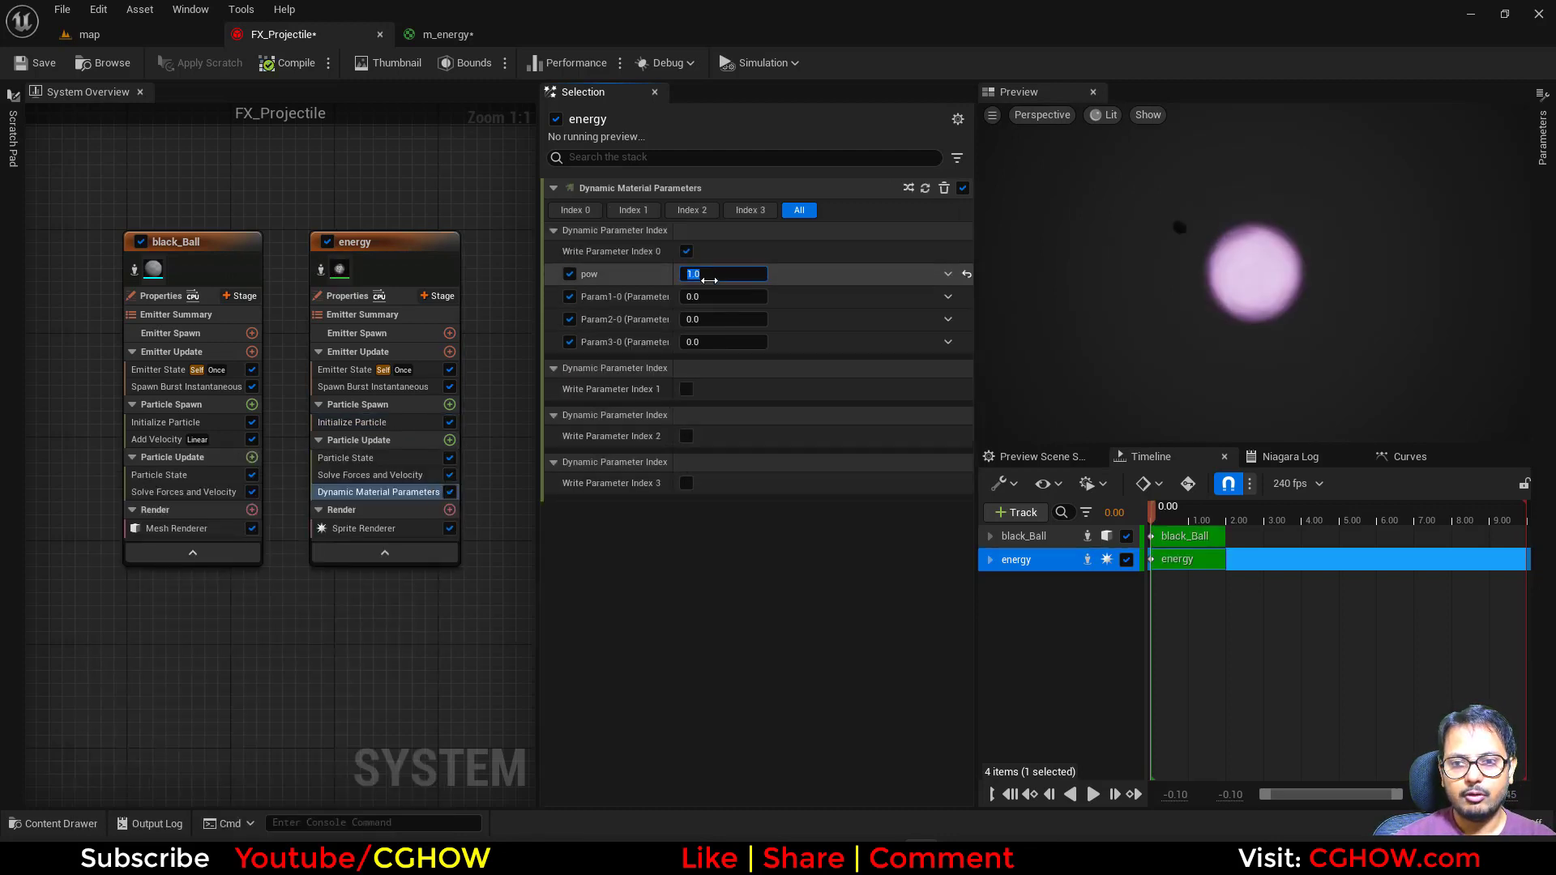
Set the energy emitter's Spawn Count and minimum uniform sprite size to 10, and set its Mass Mode to Unset / (Mass of 1)
{"action": "left_click", "coordinate": [372, 387]}
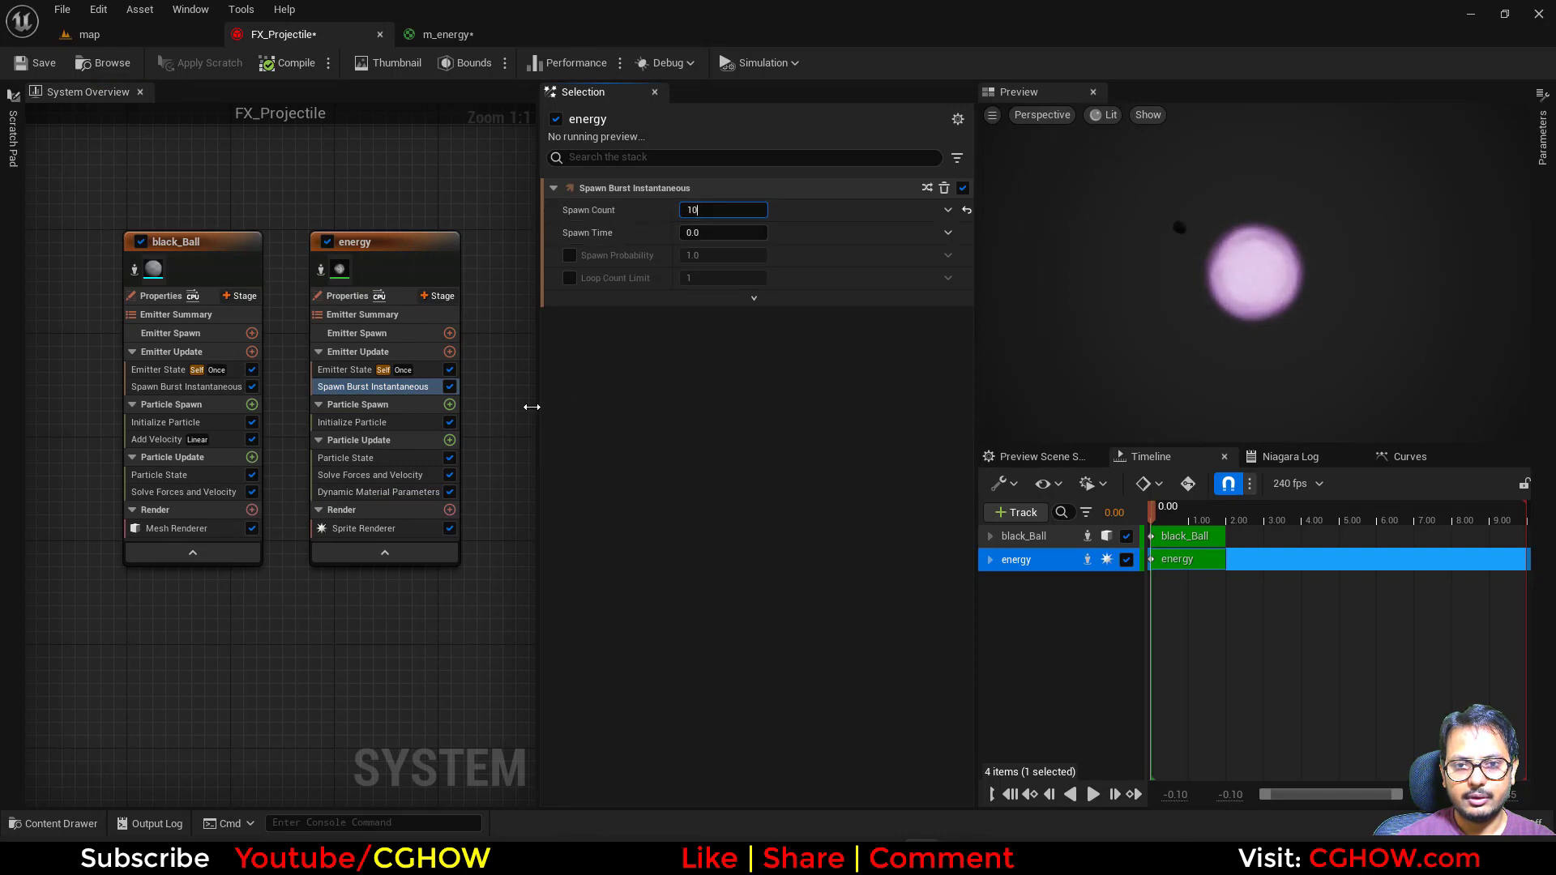
{"action": "left_click", "coordinate": [350, 424]}
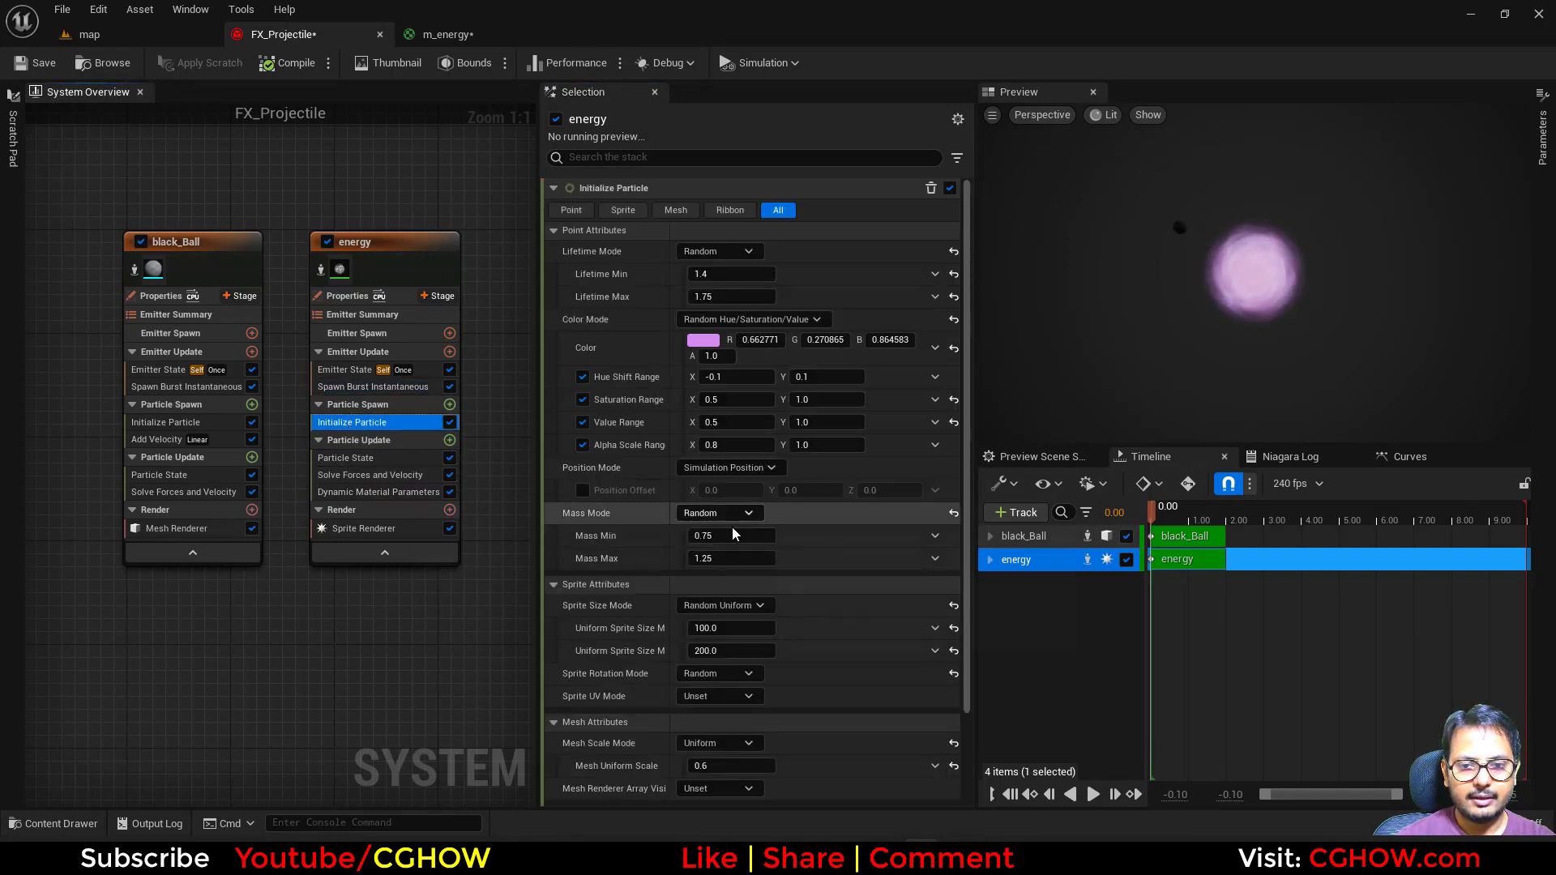
{"action": "left_click", "coordinate": [721, 627]}
{"action": "type", "text": "10"}
{"action": "key", "text": "Return"}
{"action": "left_click", "coordinate": [717, 513]}
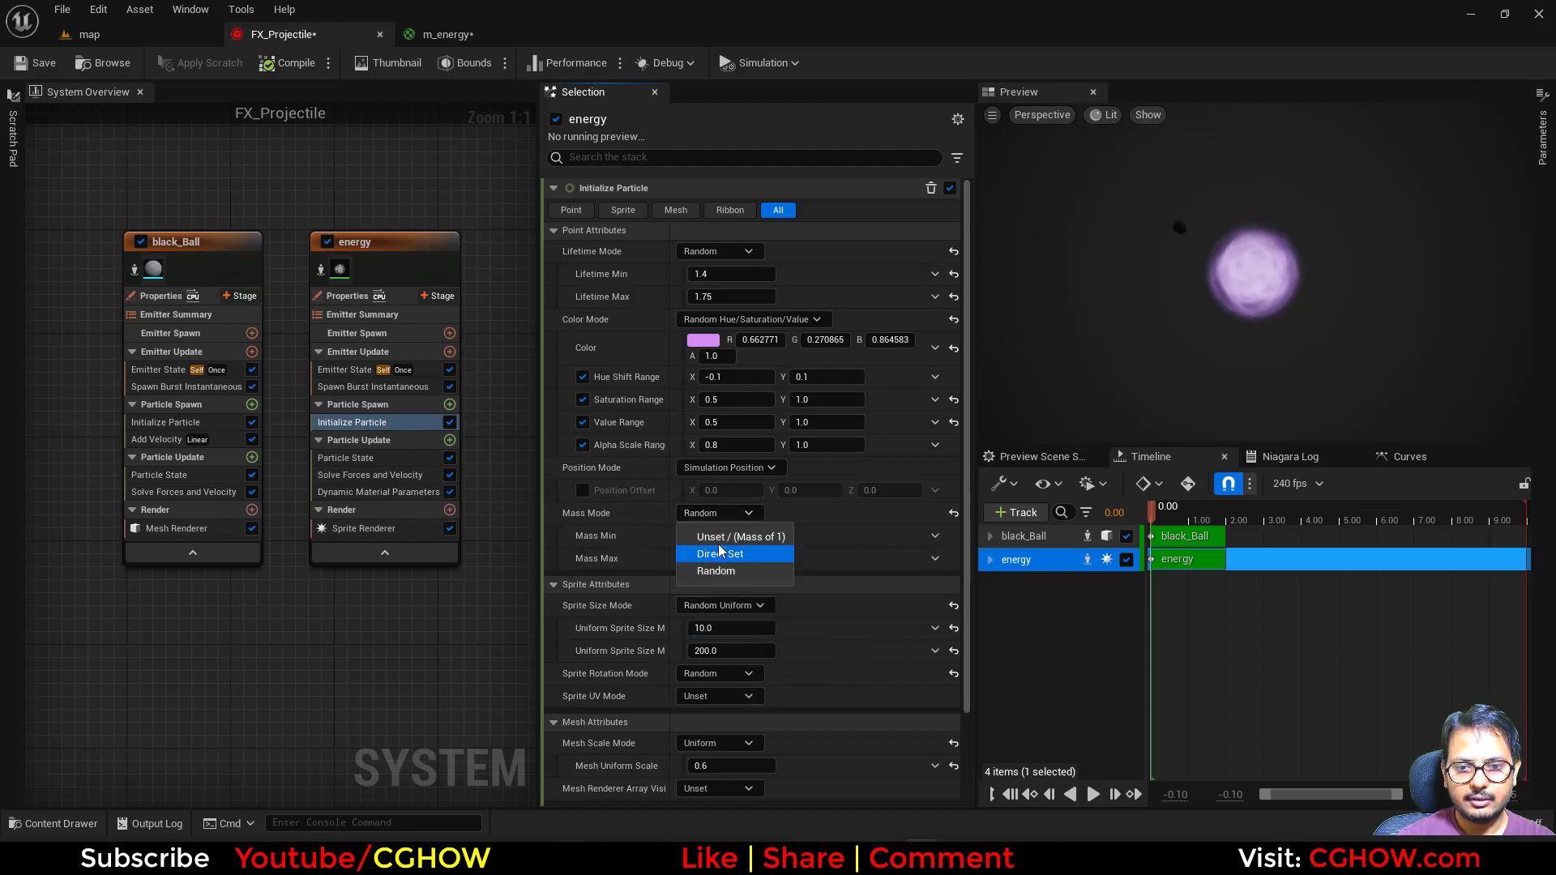
{"action": "left_click", "coordinate": [713, 534]}
Drive the energy emitter's pow parameter with a Random Range Float from 1 to 5
{"action": "left_click", "coordinate": [371, 492]}
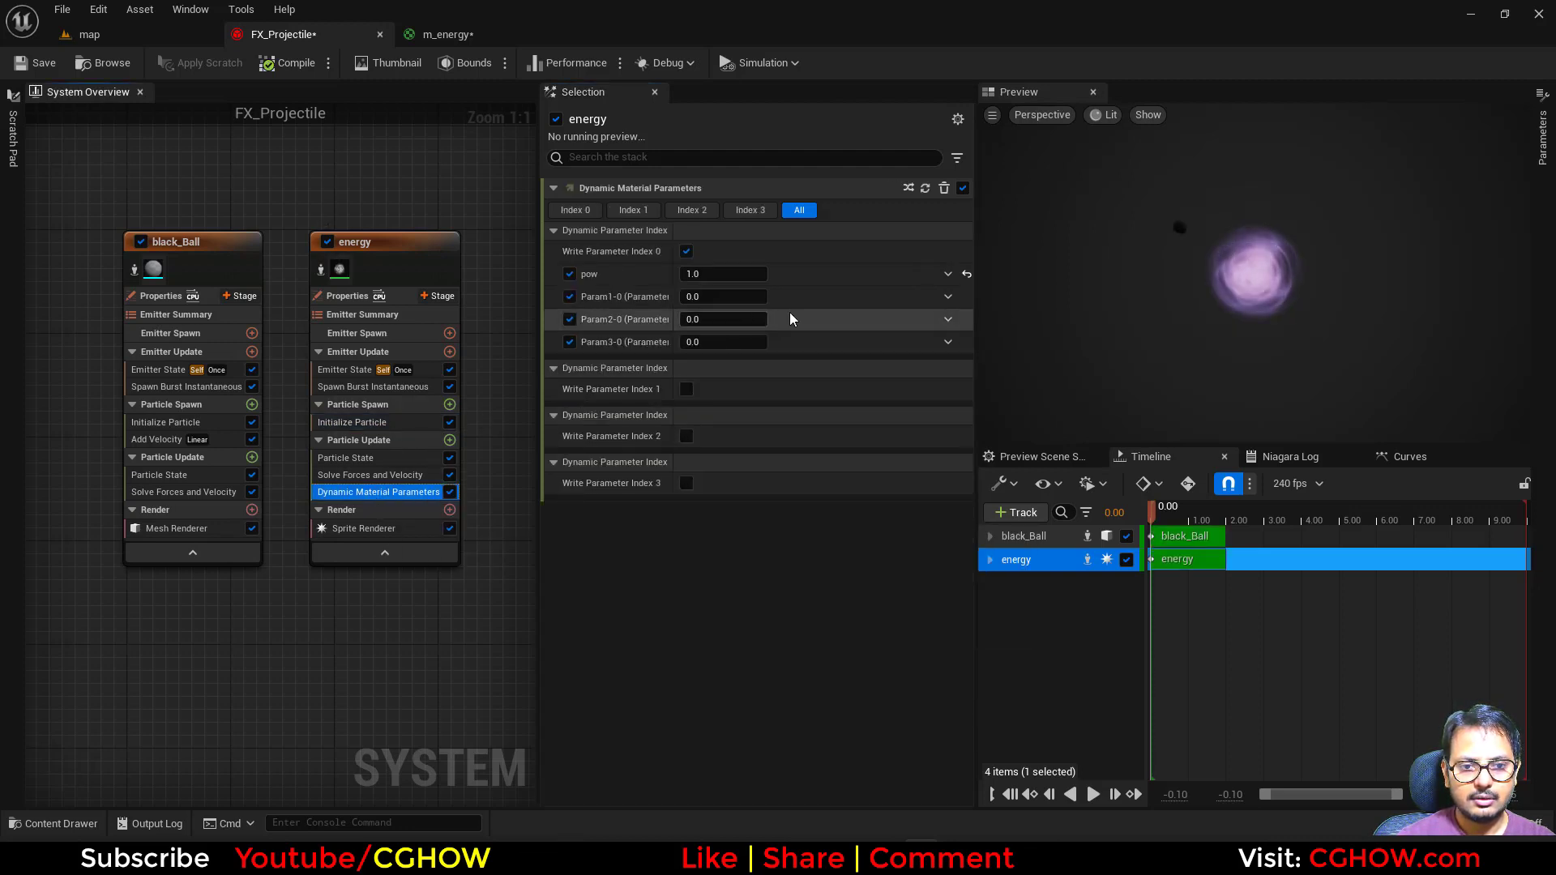
{"action": "left_click", "coordinate": [947, 274]}
{"action": "type", "text": "uni"}
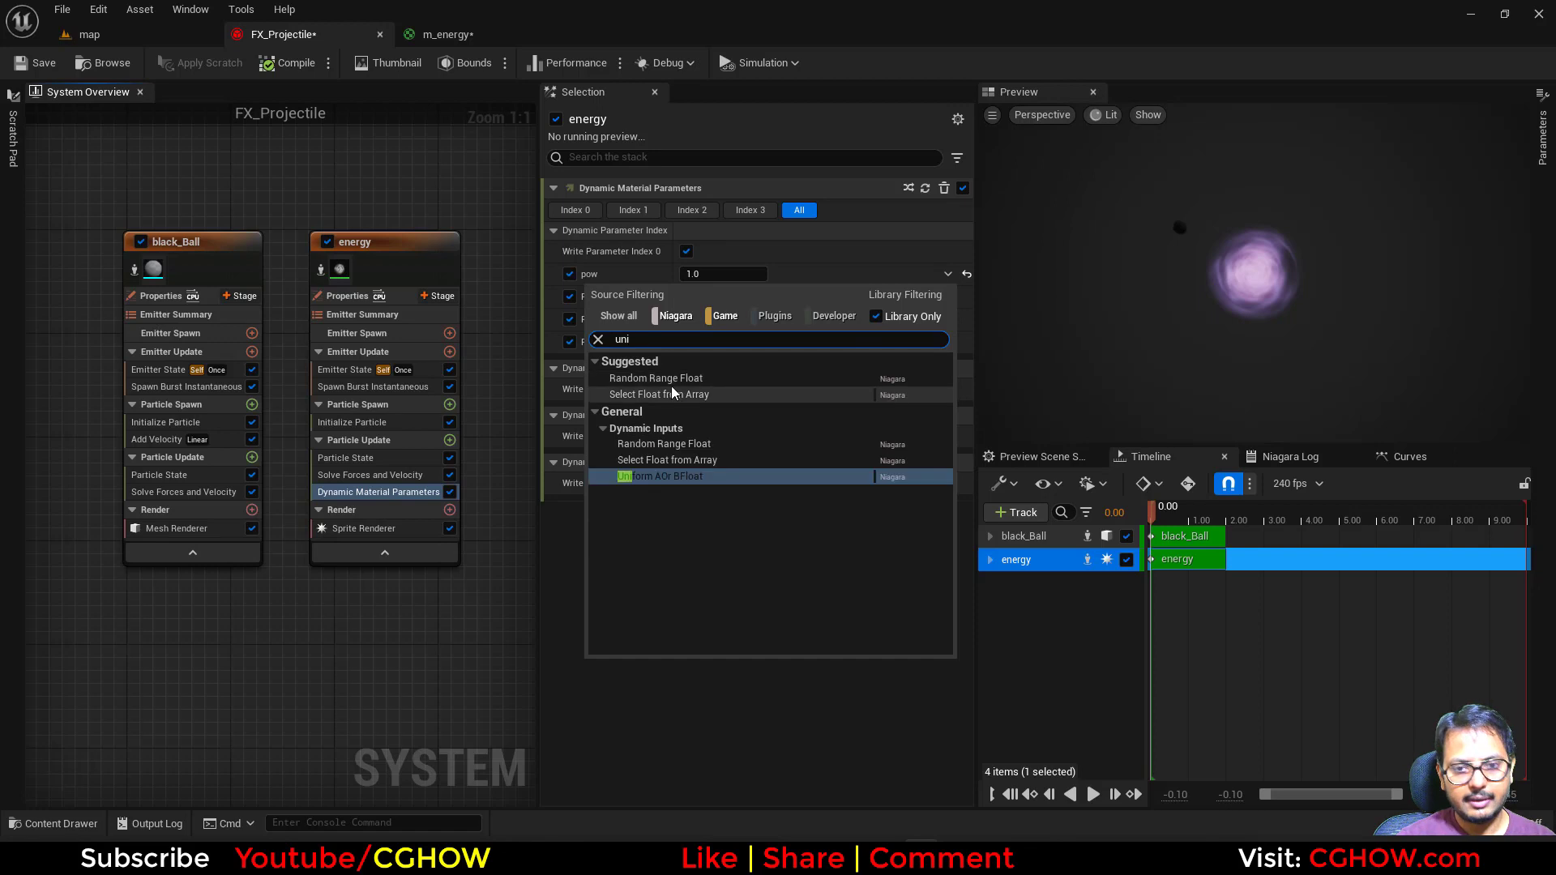
{"action": "left_click", "coordinate": [671, 379]}
{"action": "left_click", "coordinate": [729, 298]}
{"action": "type", "text": "1"}
{"action": "key", "text": "Return"}
{"action": "left_click", "coordinate": [731, 317]}
{"action": "type", "text": "5"}
{"action": "key", "text": "Return"}
{"action": "left_click", "coordinate": [1215, 308]}
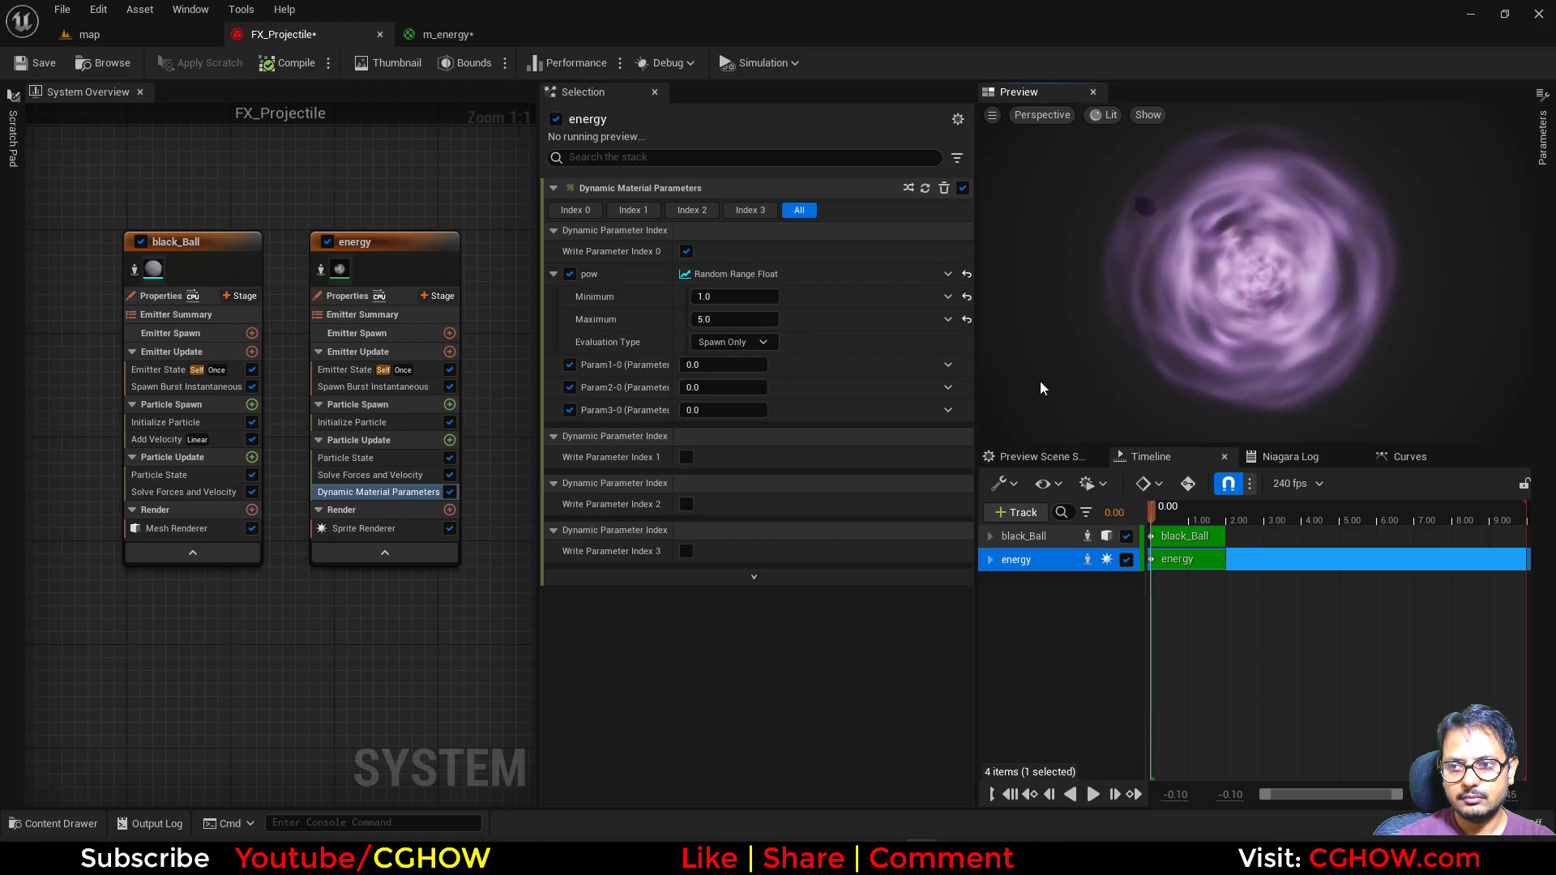
Add a new scratch pad module to the energy emitter's Particle Update
{"action": "left_click", "coordinate": [448, 440]}
{"action": "scroll", "coordinate": [256, 664], "scroll_direction": "down", "scroll_amount": 10}
{"action": "left_click", "coordinate": [215, 808]}
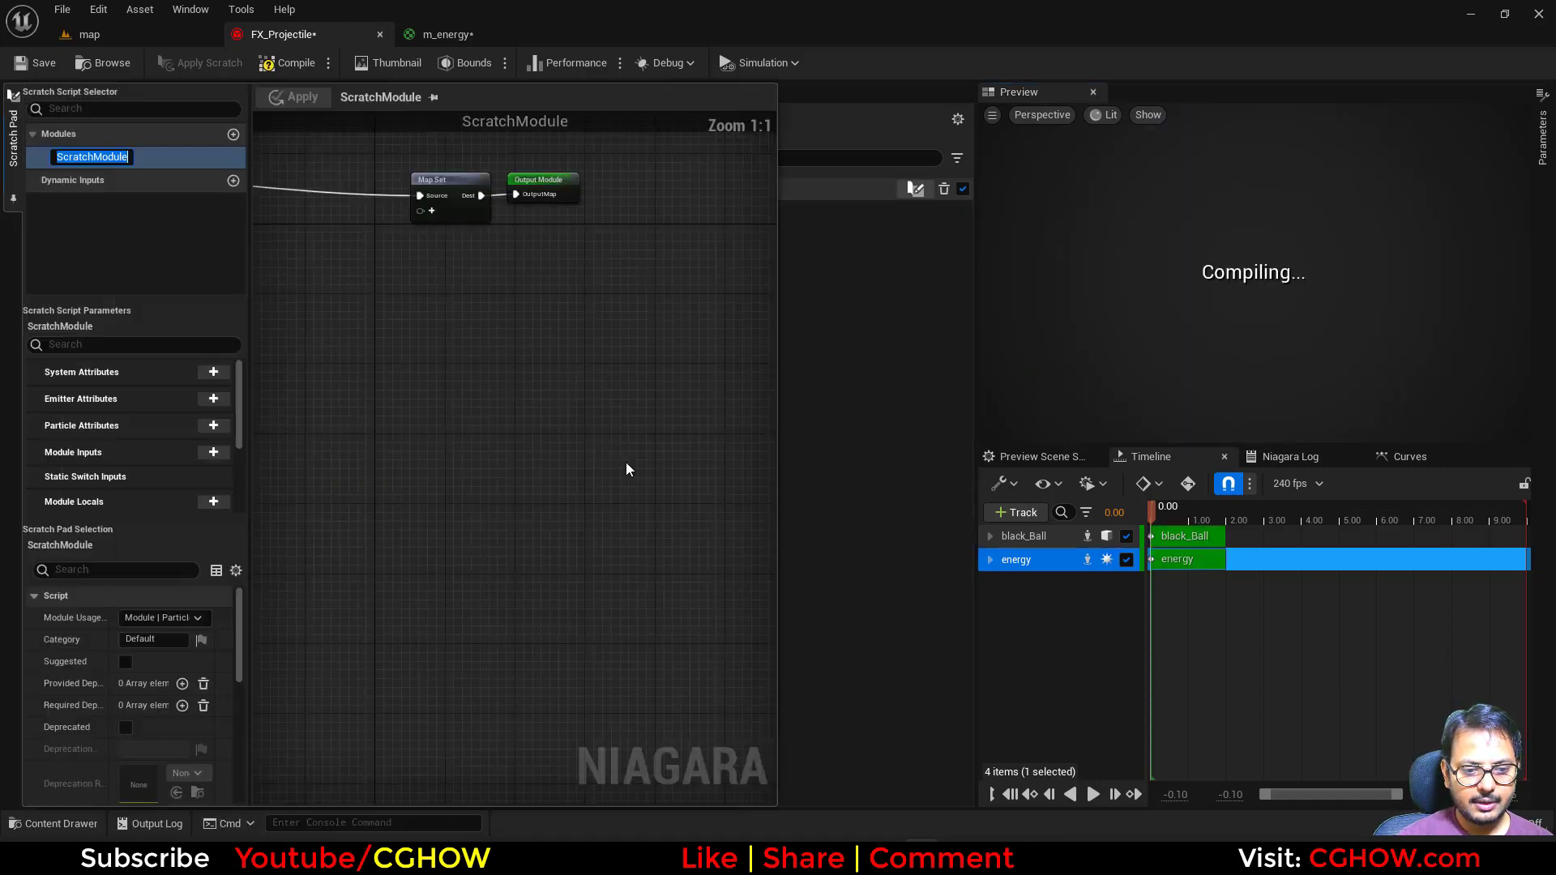
Add a Particle Attribute Reader input to the Map Get node of the energy emitter's scratch module
{"action": "scroll", "coordinate": [403, 449], "scroll_direction": "up", "scroll_amount": 3}
{"action": "left_click", "coordinate": [398, 423]}
{"action": "type", "text": "vec"}
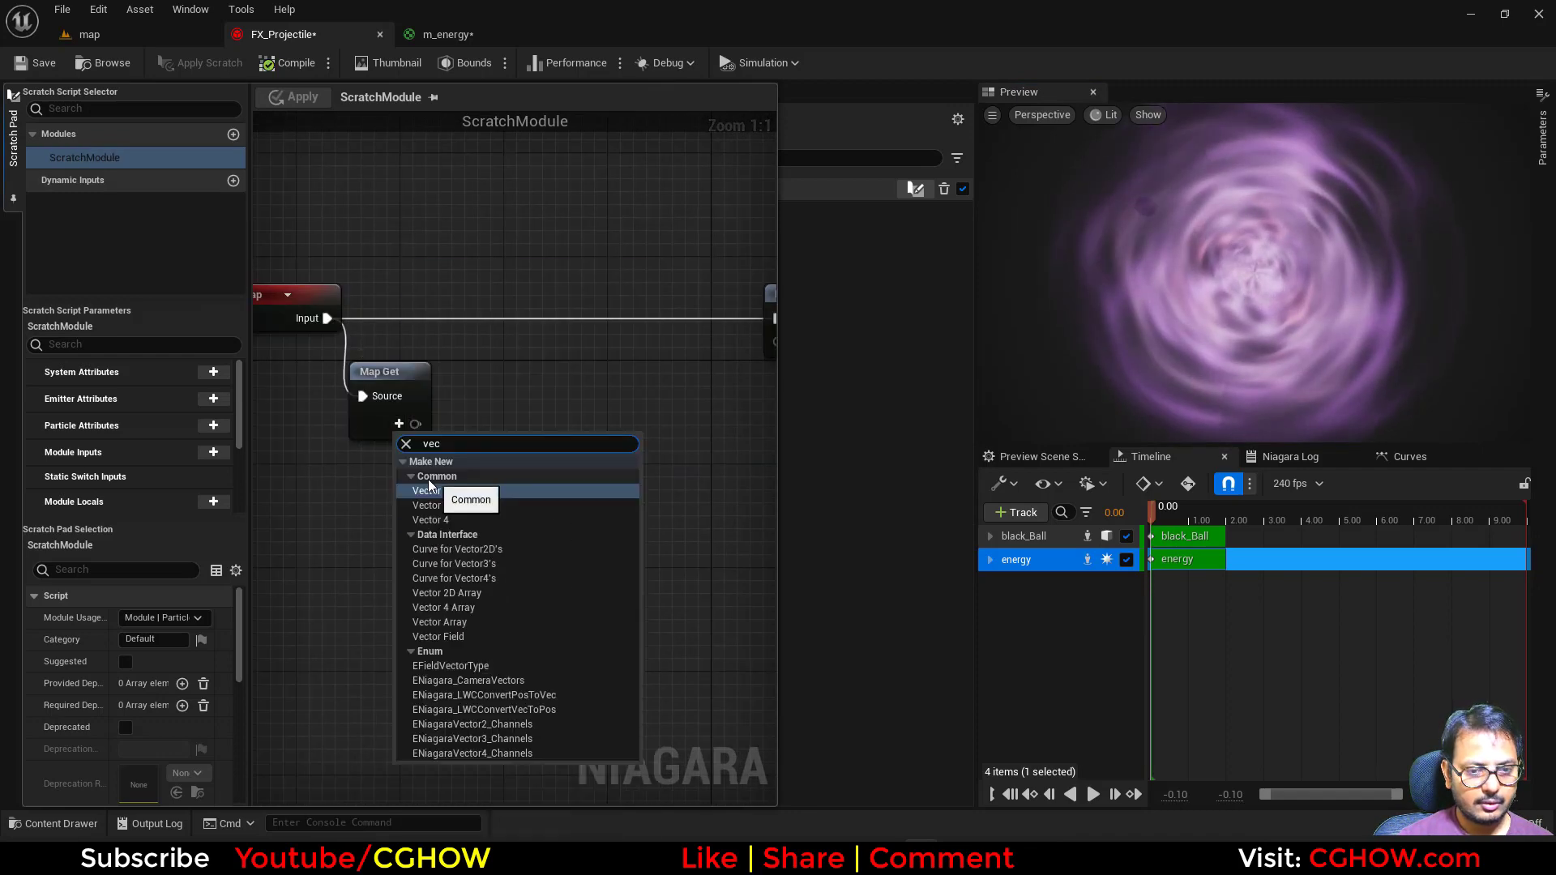
{"action": "key", "text": "Return"}
{"action": "left_click", "coordinate": [399, 423]}
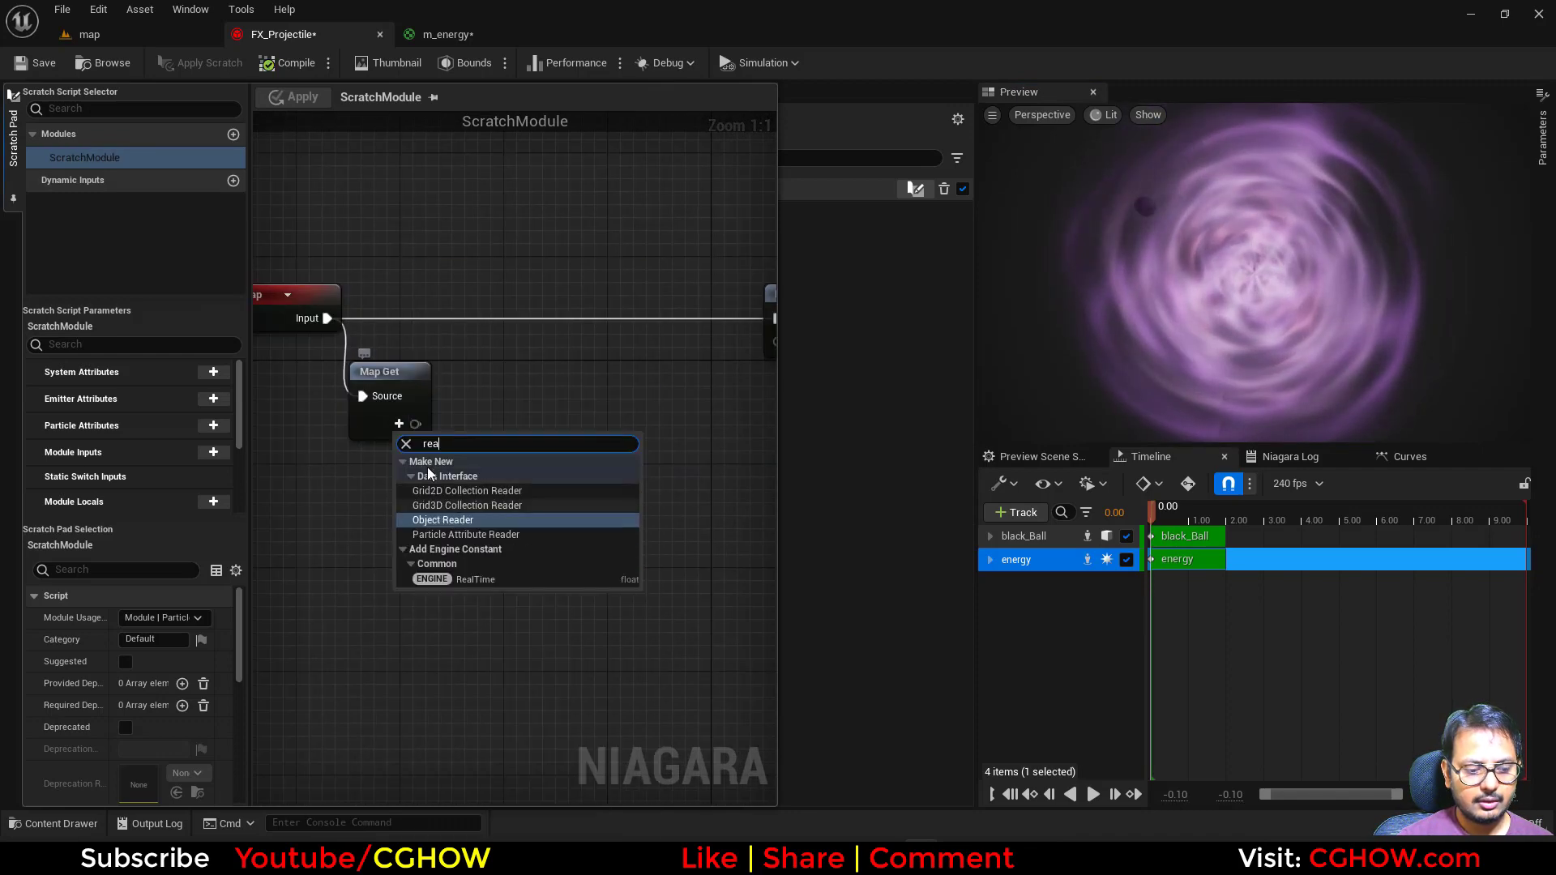
{"action": "left_click", "coordinate": [453, 521]}
Add a Get Vector by Index node from the attribute reader and set its Attribute to Position
{"action": "right_click_drag", "start_coordinate": [531, 492], "coordinate": [383, 501]}
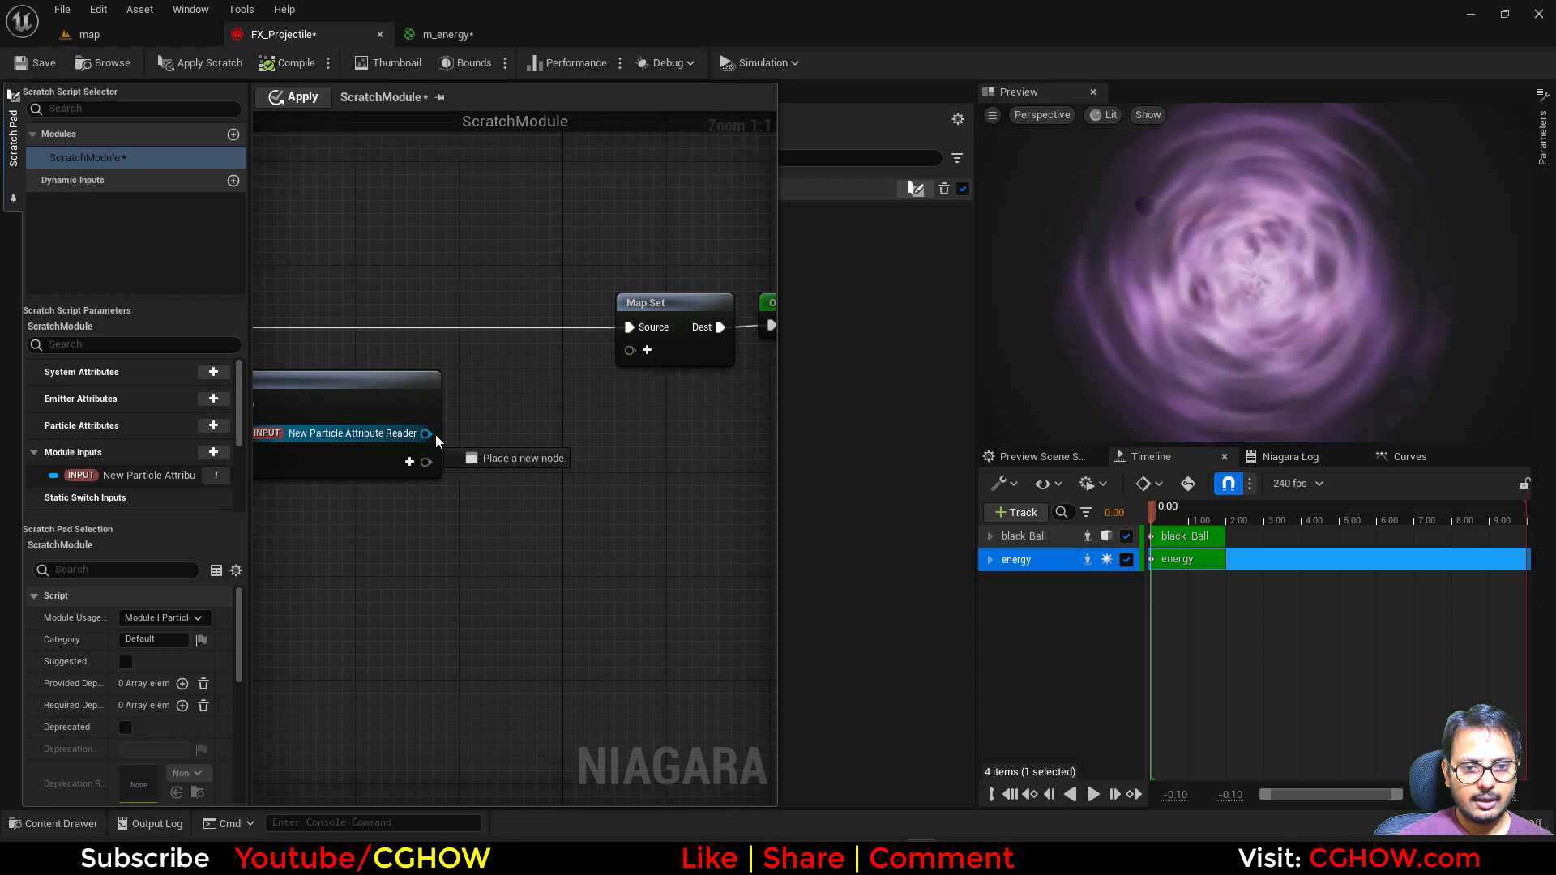
{"action": "left_click_drag", "start_coordinate": [430, 435], "coordinate": [536, 426]}
{"action": "type", "text": "vec"}
{"action": "left_click", "coordinate": [607, 599]}
{"action": "right_click_drag", "start_coordinate": [469, 559], "coordinate": [397, 557]}
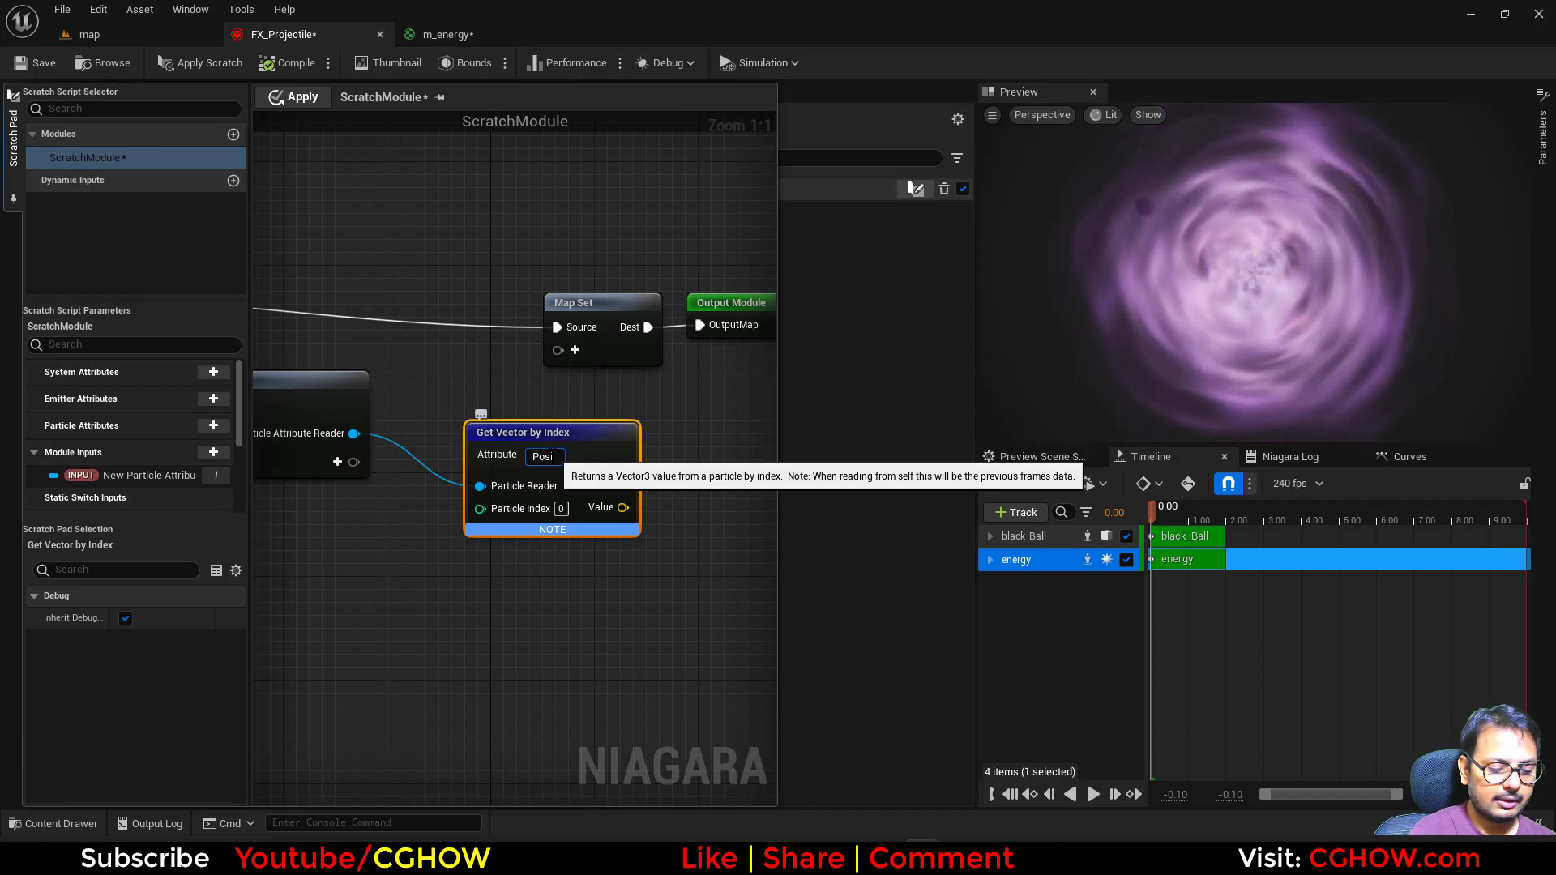
{"action": "key", "text": "Return"}
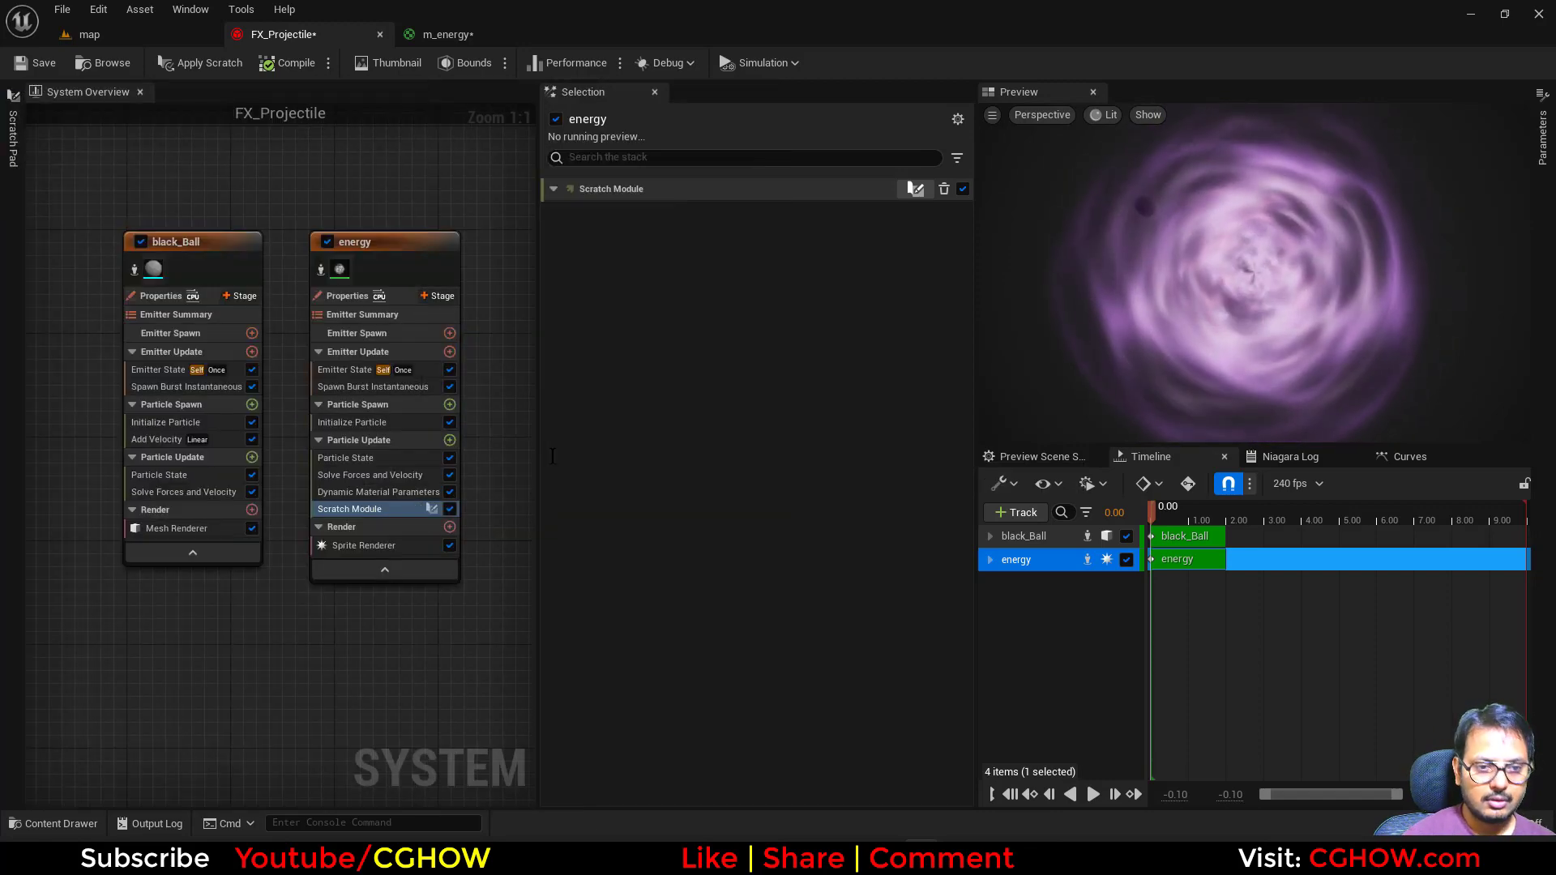
Add Particles Position to the Map Set node, feed it from the Get Vector by Index value, and apply the scratch module
{"action": "double_click", "coordinate": [418, 509]}
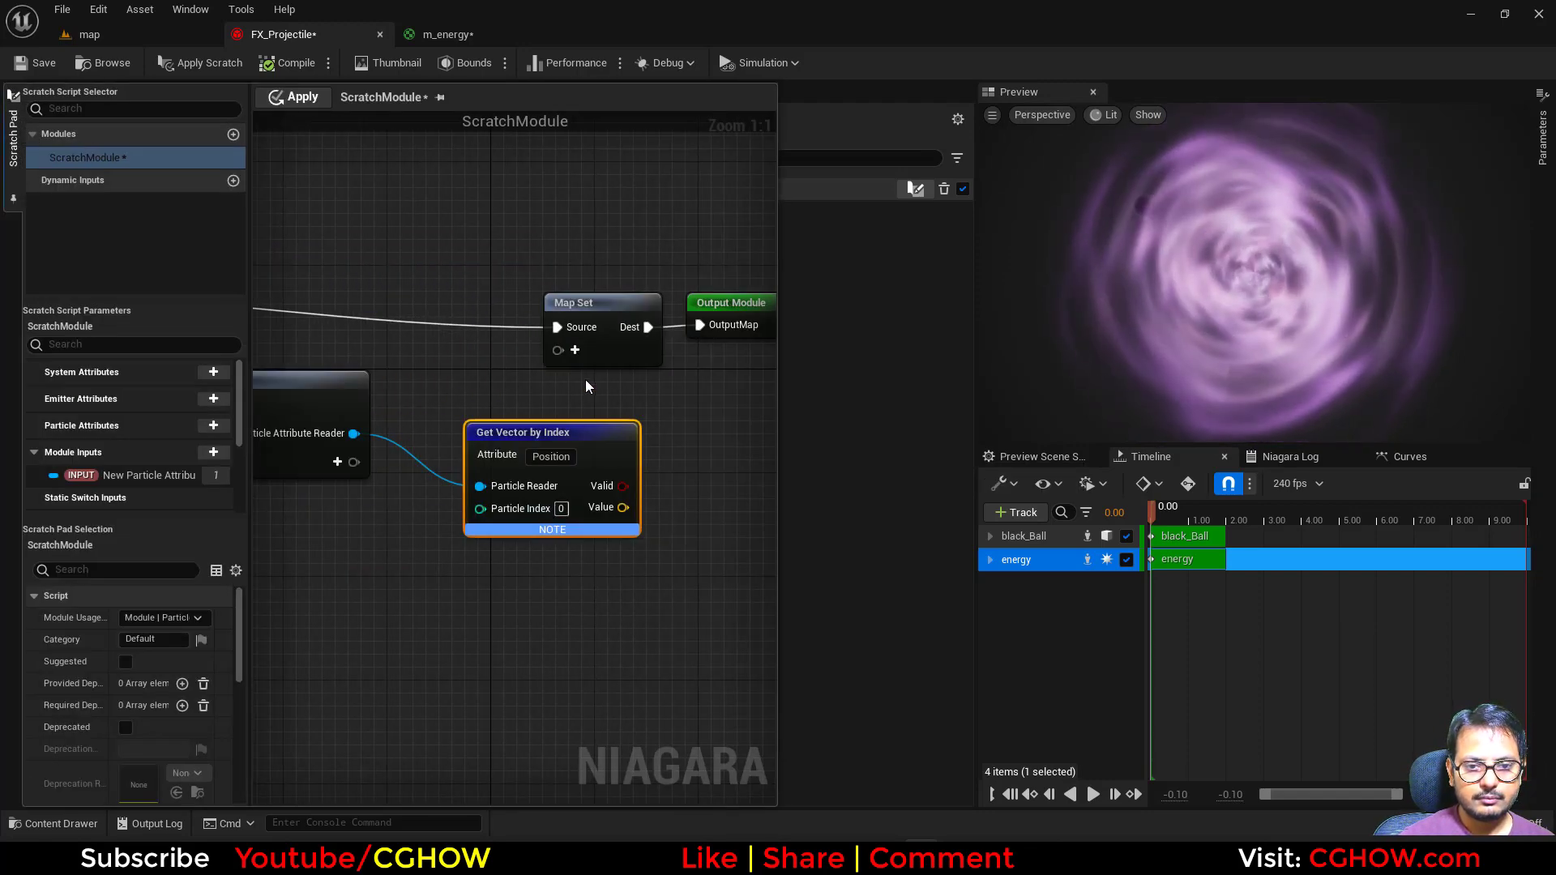
{"action": "left_click", "coordinate": [575, 350]}
{"action": "type", "text": "pos"}
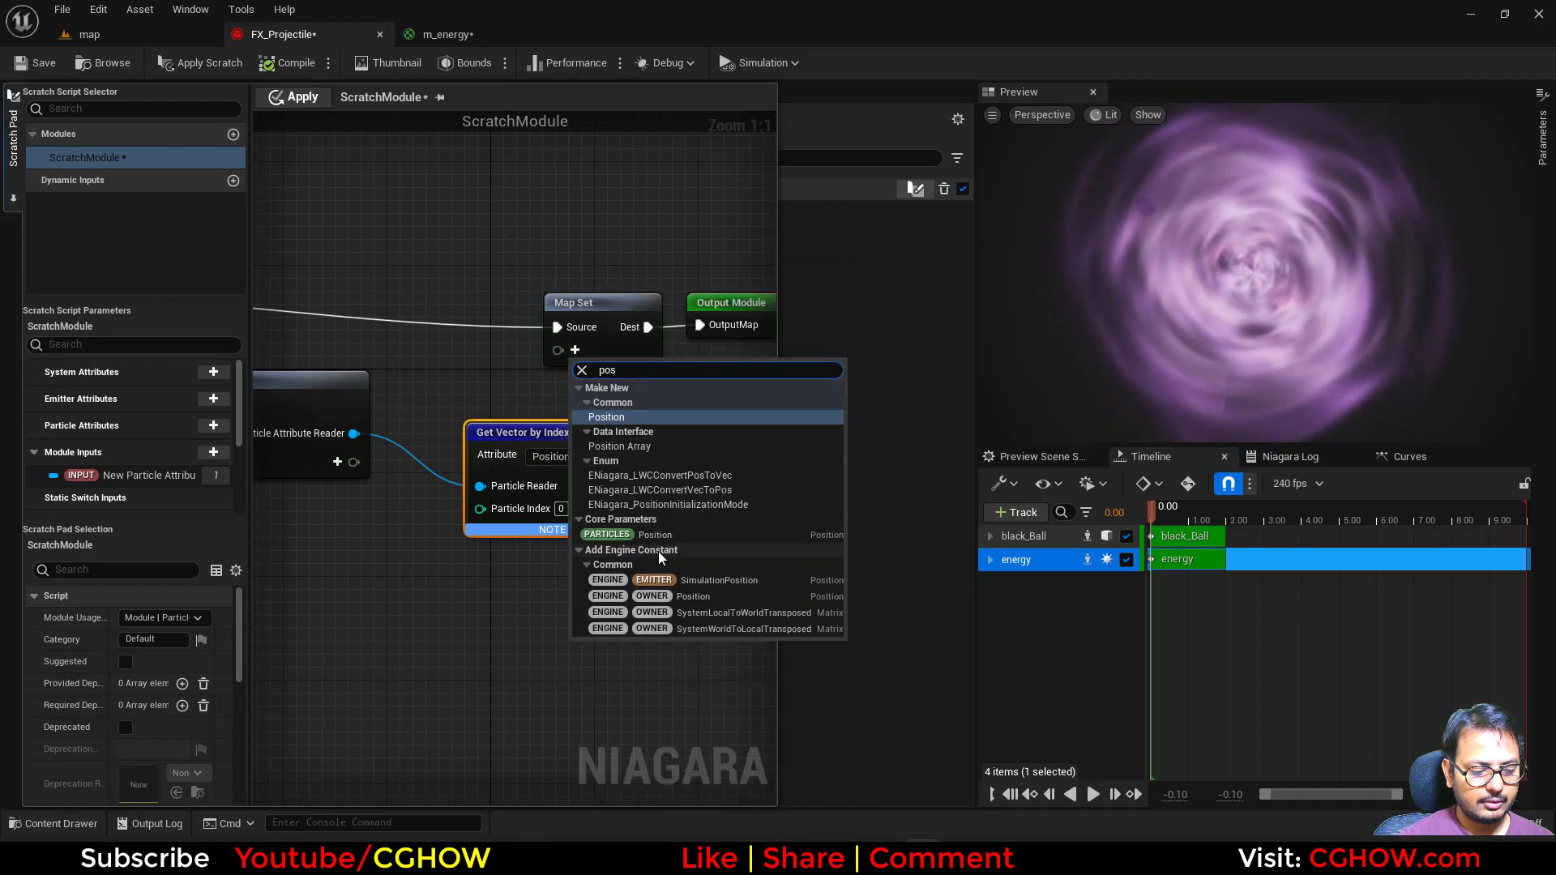
{"action": "left_click", "coordinate": [654, 536]}
{"action": "left_click_drag", "start_coordinate": [622, 508], "coordinate": [583, 368]}
{"action": "left_click", "coordinate": [292, 96]}
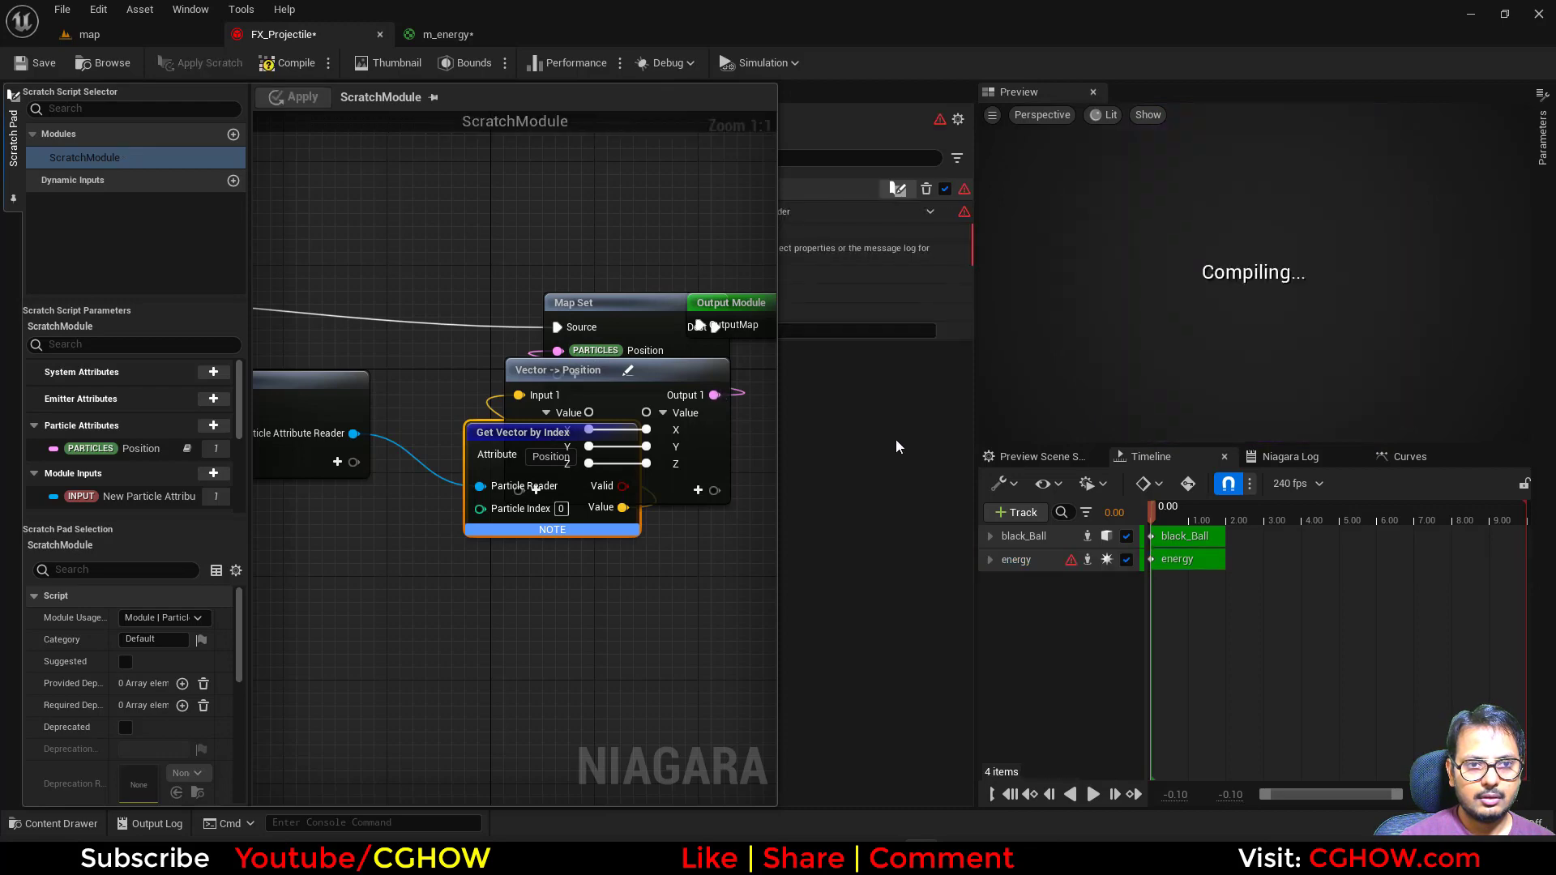
Set the scratch module's Particle Attribute Reader Emitter Name to black_Ball
{"action": "left_click", "coordinate": [747, 331]}
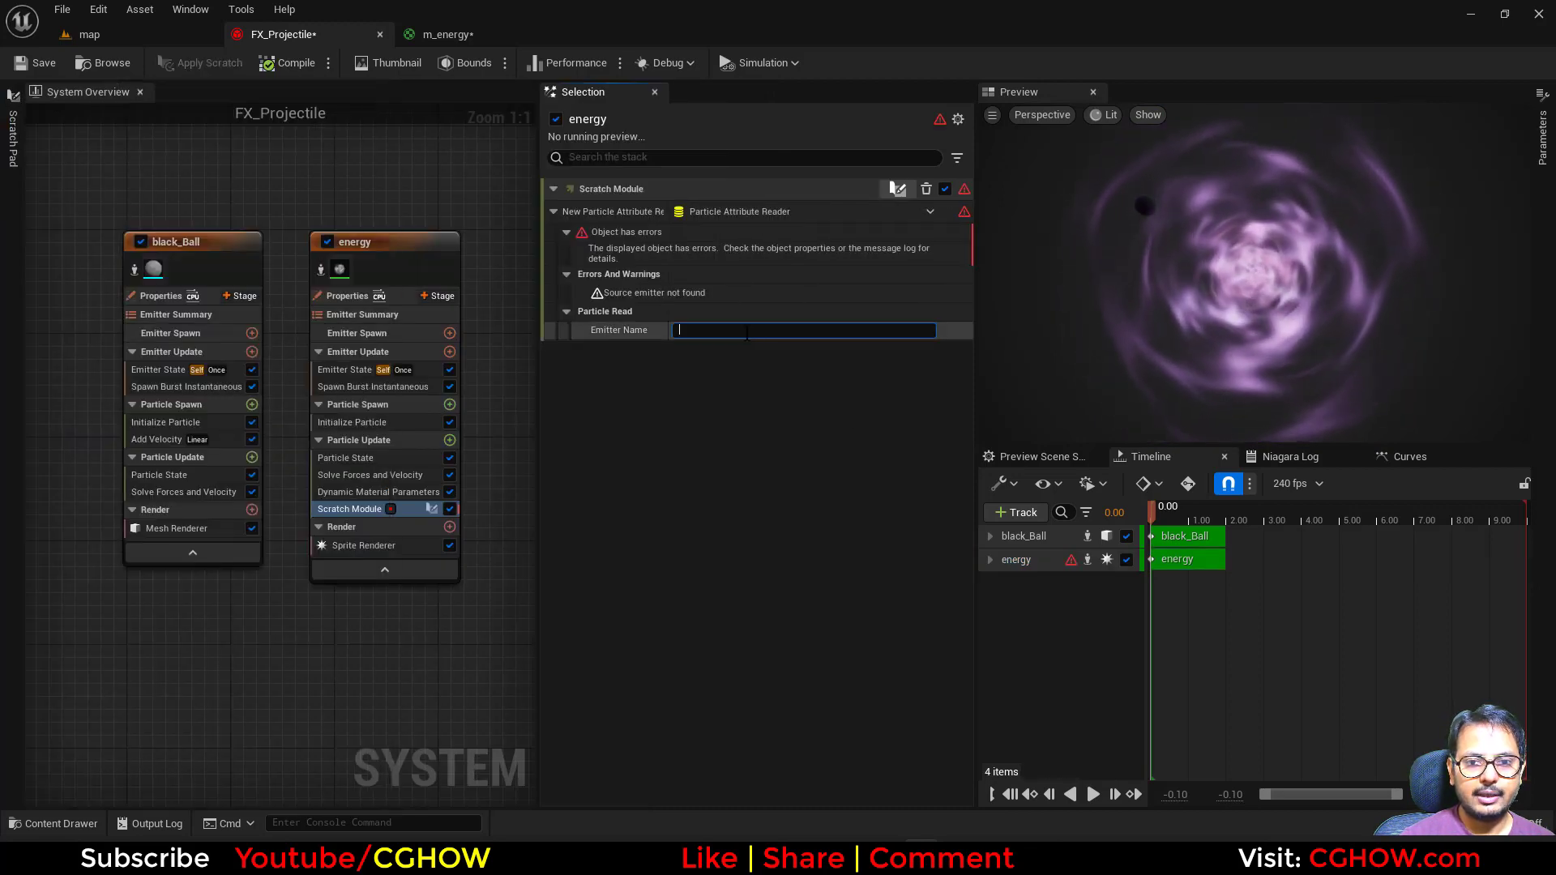
{"action": "type", "text": "black_"}
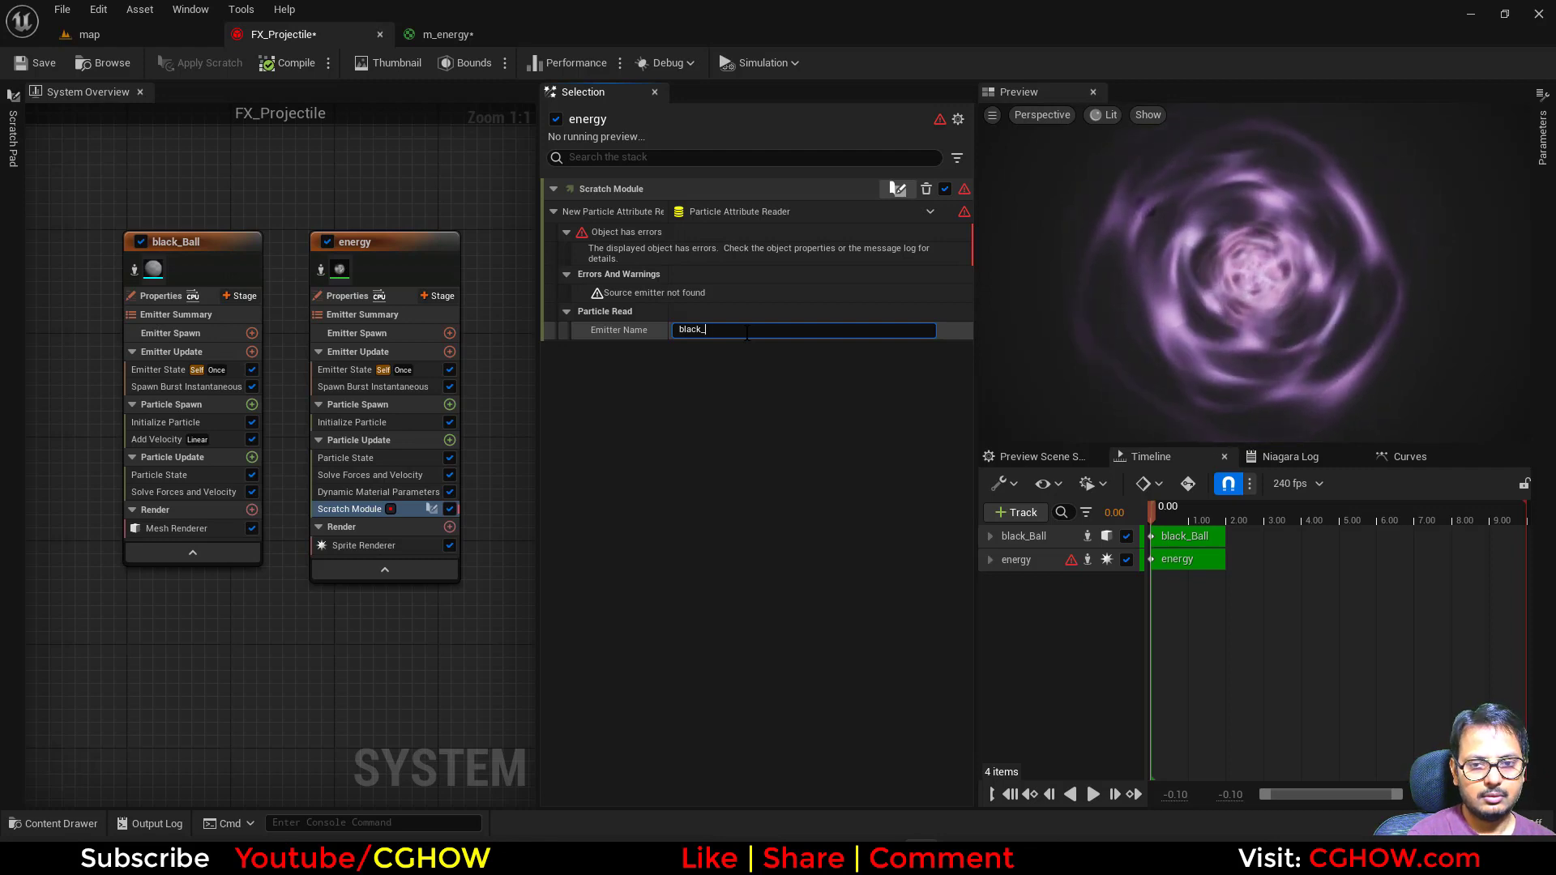
{"action": "type", "text": "Ball"}
{"action": "key", "text": "Return"}
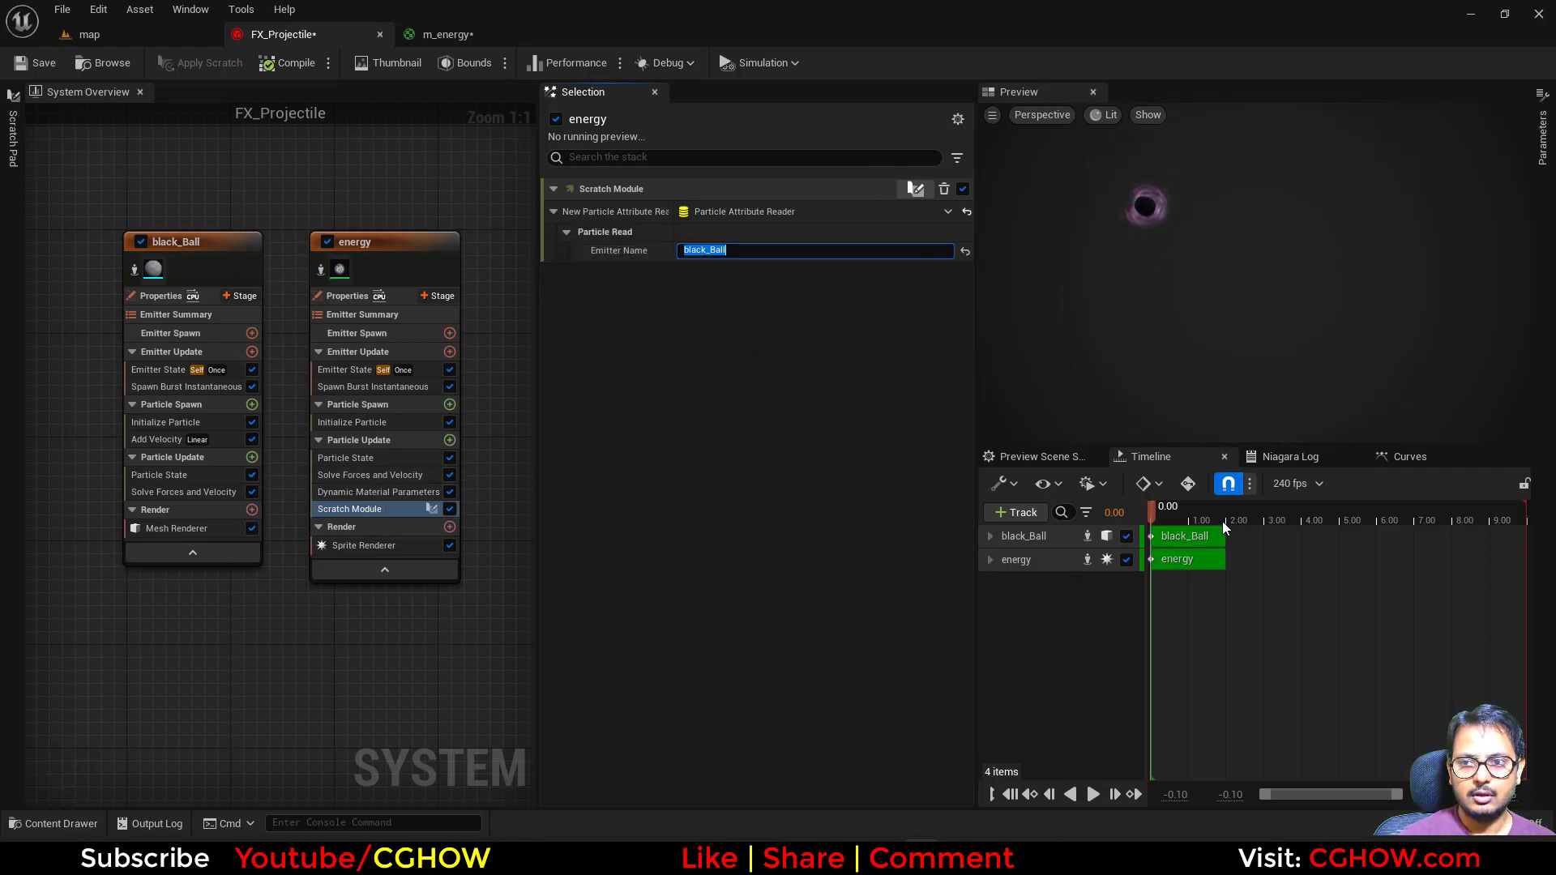
Scrub the effect's timeline to check the swirl around the ball, and save FX_Projectile
{"action": "left_click_drag", "start_coordinate": [1149, 512], "coordinate": [1185, 525]}
{"action": "left_click_drag", "start_coordinate": [1175, 324], "coordinate": [1151, 292]}
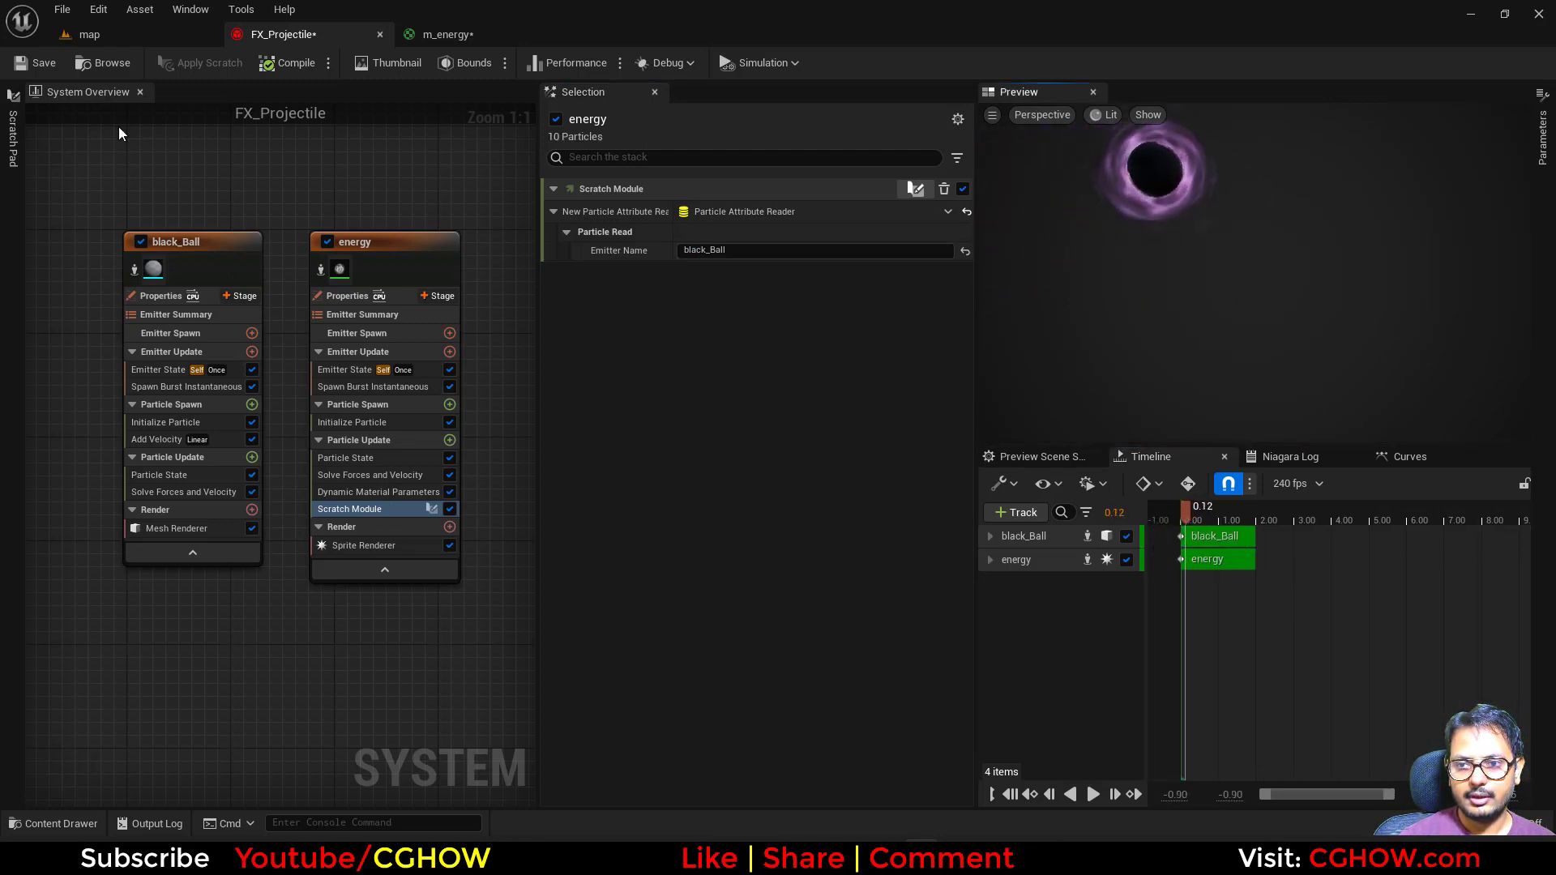
{"action": "left_click", "coordinate": [46, 67]}
{"action": "left_click", "coordinate": [91, 35]}
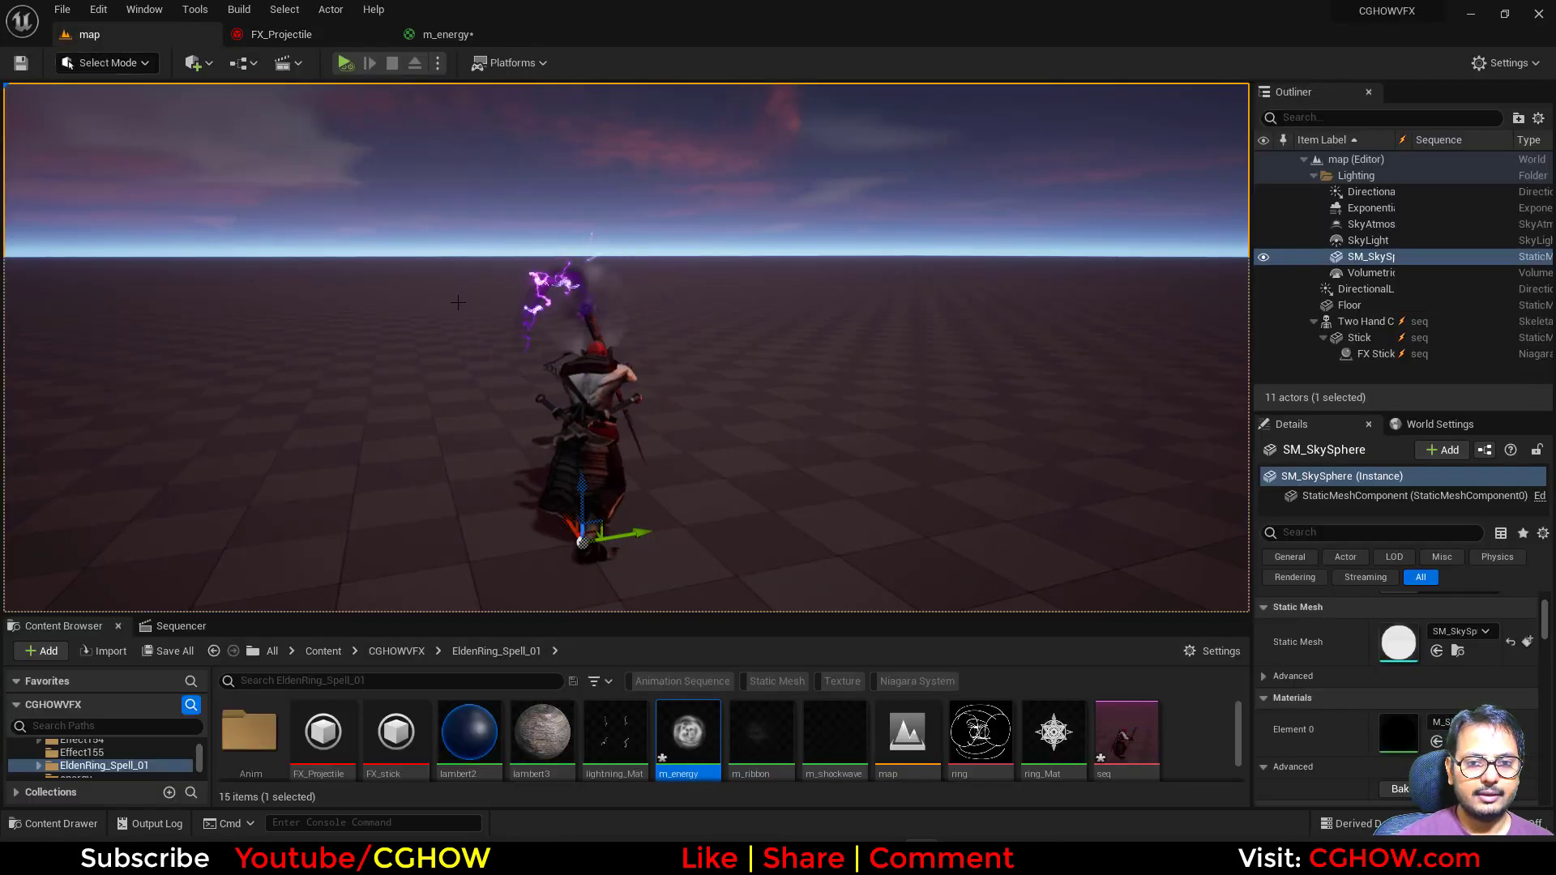
{"action": "left_click", "coordinate": [350, 39]}
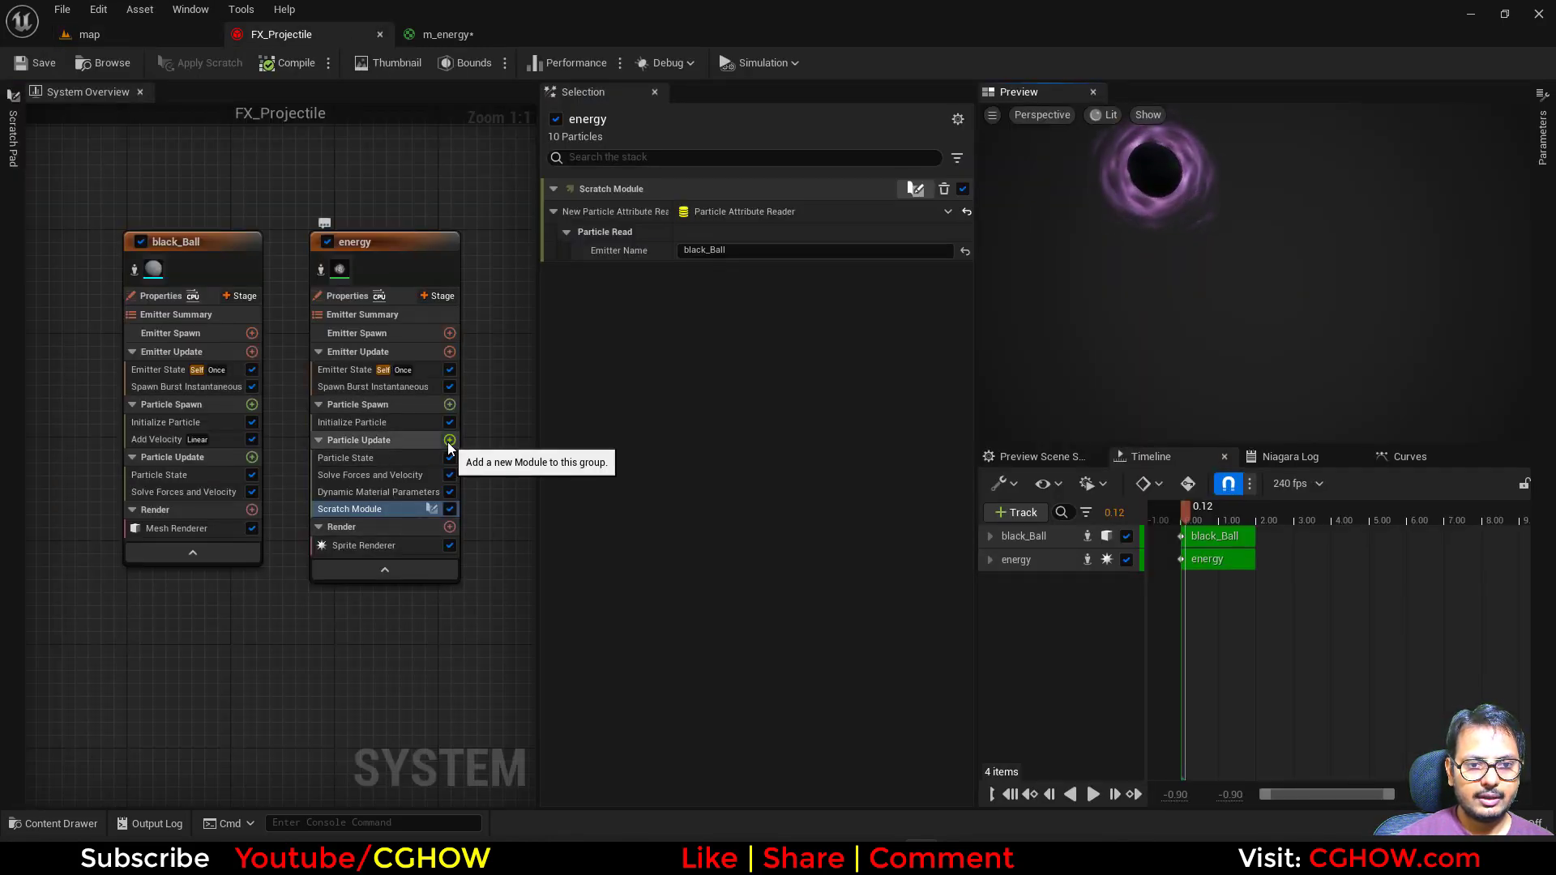
Set the energy emitter's maximum uniform sprite size to 250 in Initialize Particle
{"action": "left_click", "coordinate": [371, 422]}
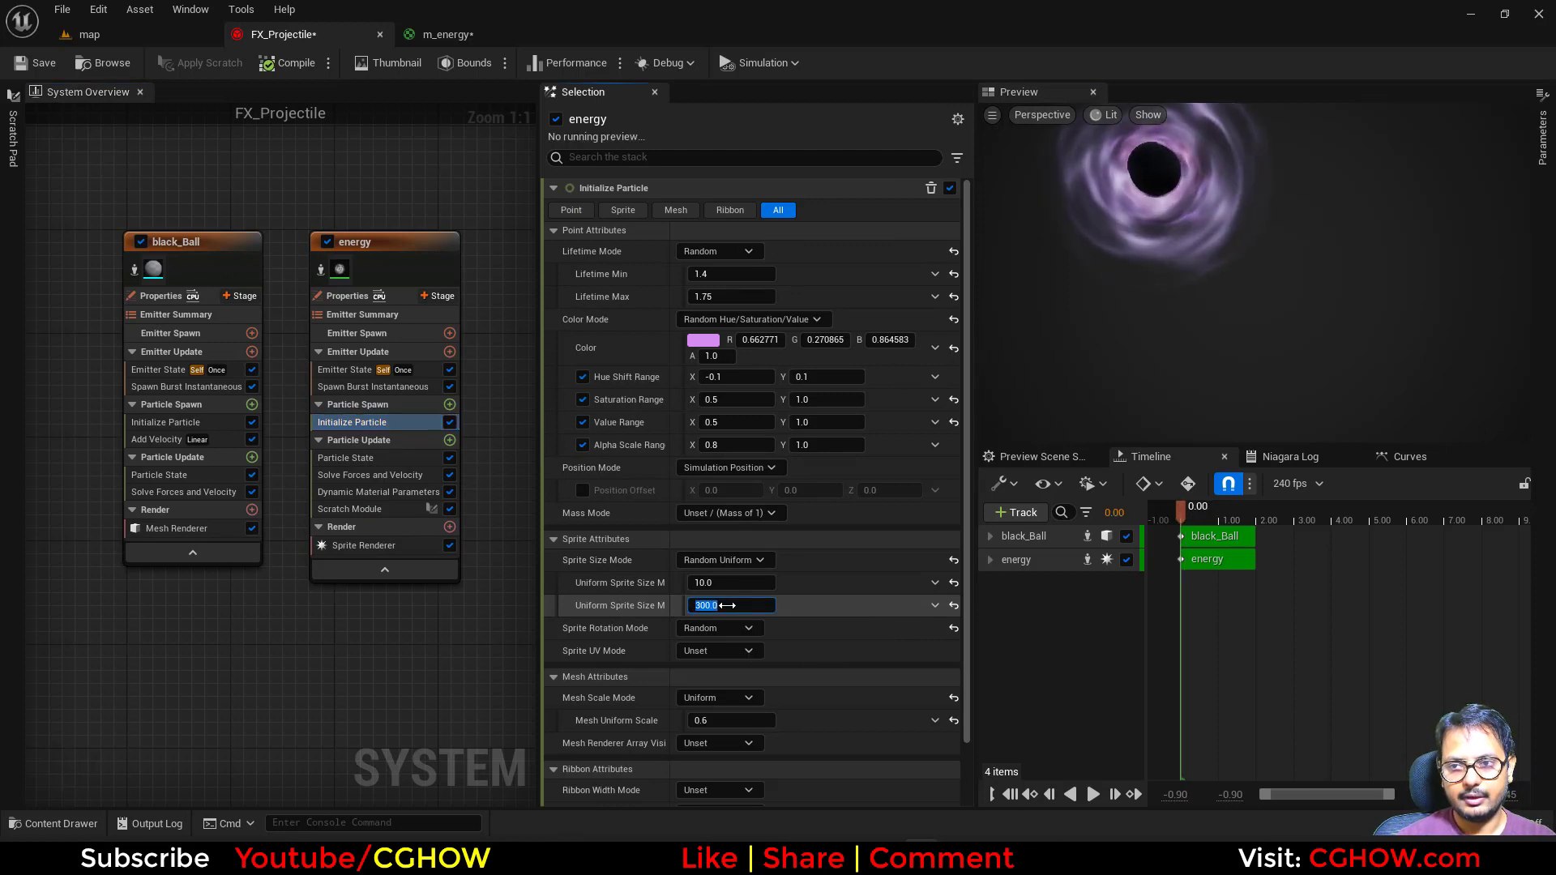
{"action": "left_click", "coordinate": [727, 606]}
{"action": "type", "text": "250"}
{"action": "key", "text": "Return"}
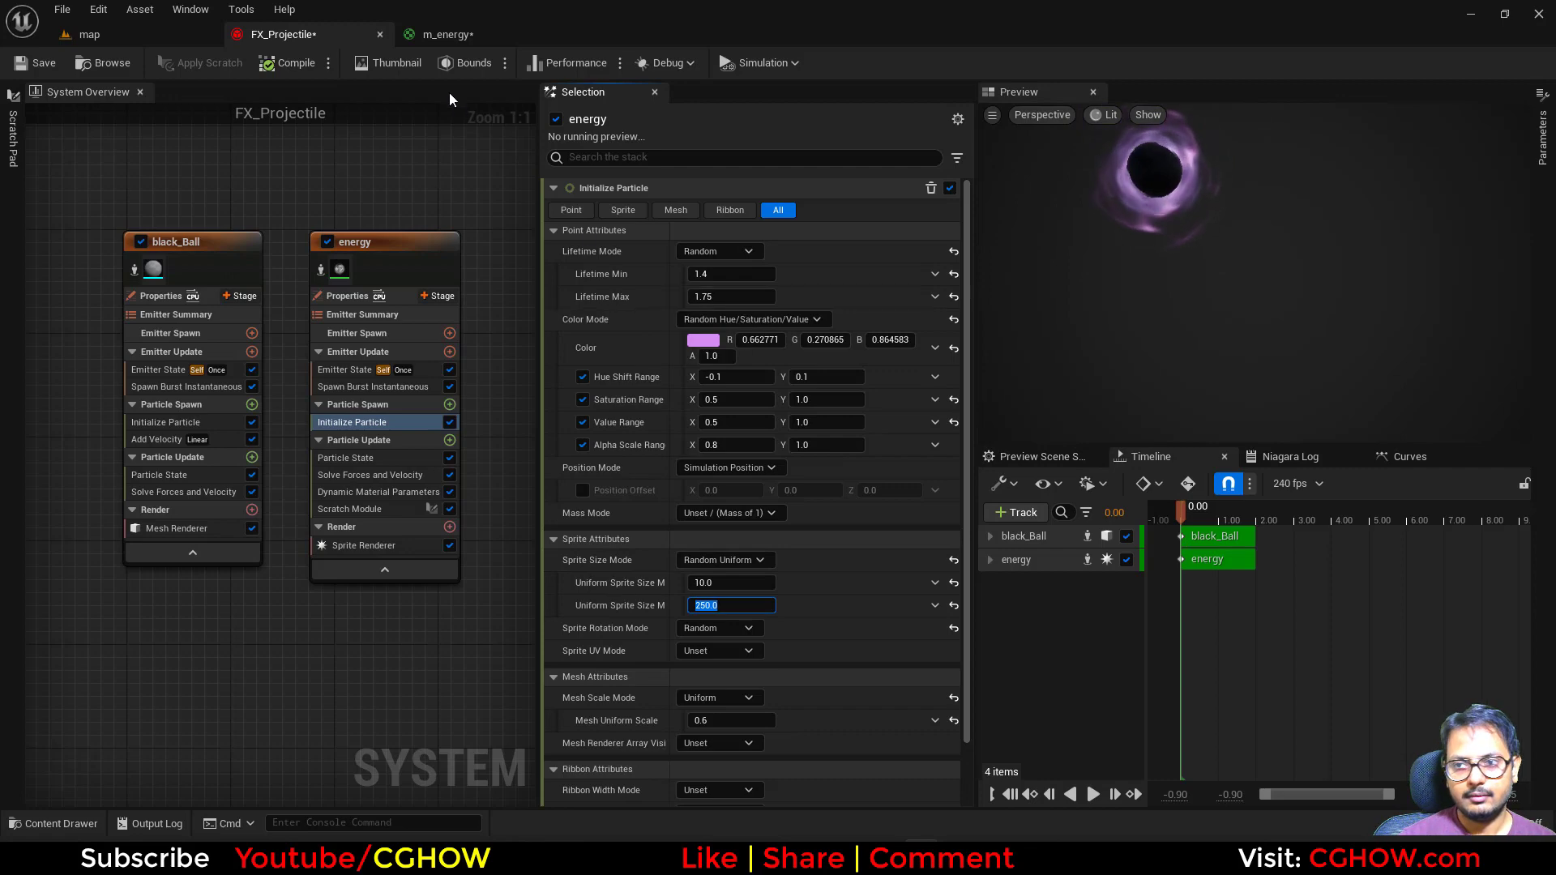
In the m_energy material, add a Time node, pass it through a Multiply, and feed the result to both Panners' Time inputs
{"action": "left_click", "coordinate": [458, 35]}
{"action": "right_click_drag", "start_coordinate": [613, 355], "coordinate": [967, 389]}
{"action": "scroll", "coordinate": [967, 389], "scroll_direction": "down", "scroll_amount": 1}
{"action": "right_click_drag", "start_coordinate": [557, 442], "coordinate": [578, 409]}
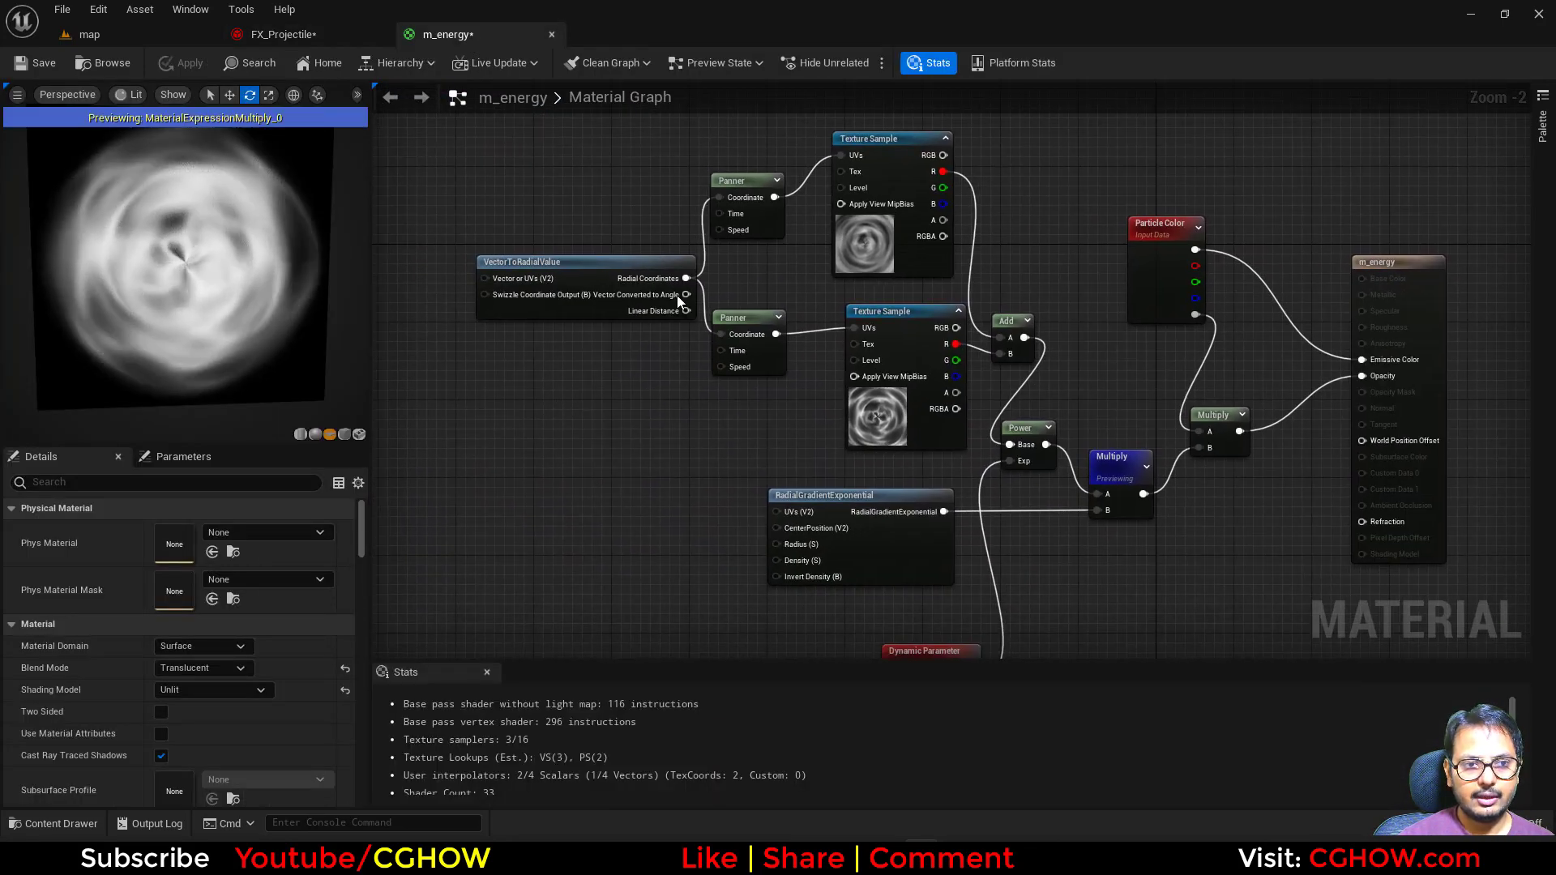
{"action": "right_click", "coordinate": [556, 434]}
{"action": "type", "text": "tim"}
{"action": "left_click", "coordinate": [547, 454]}
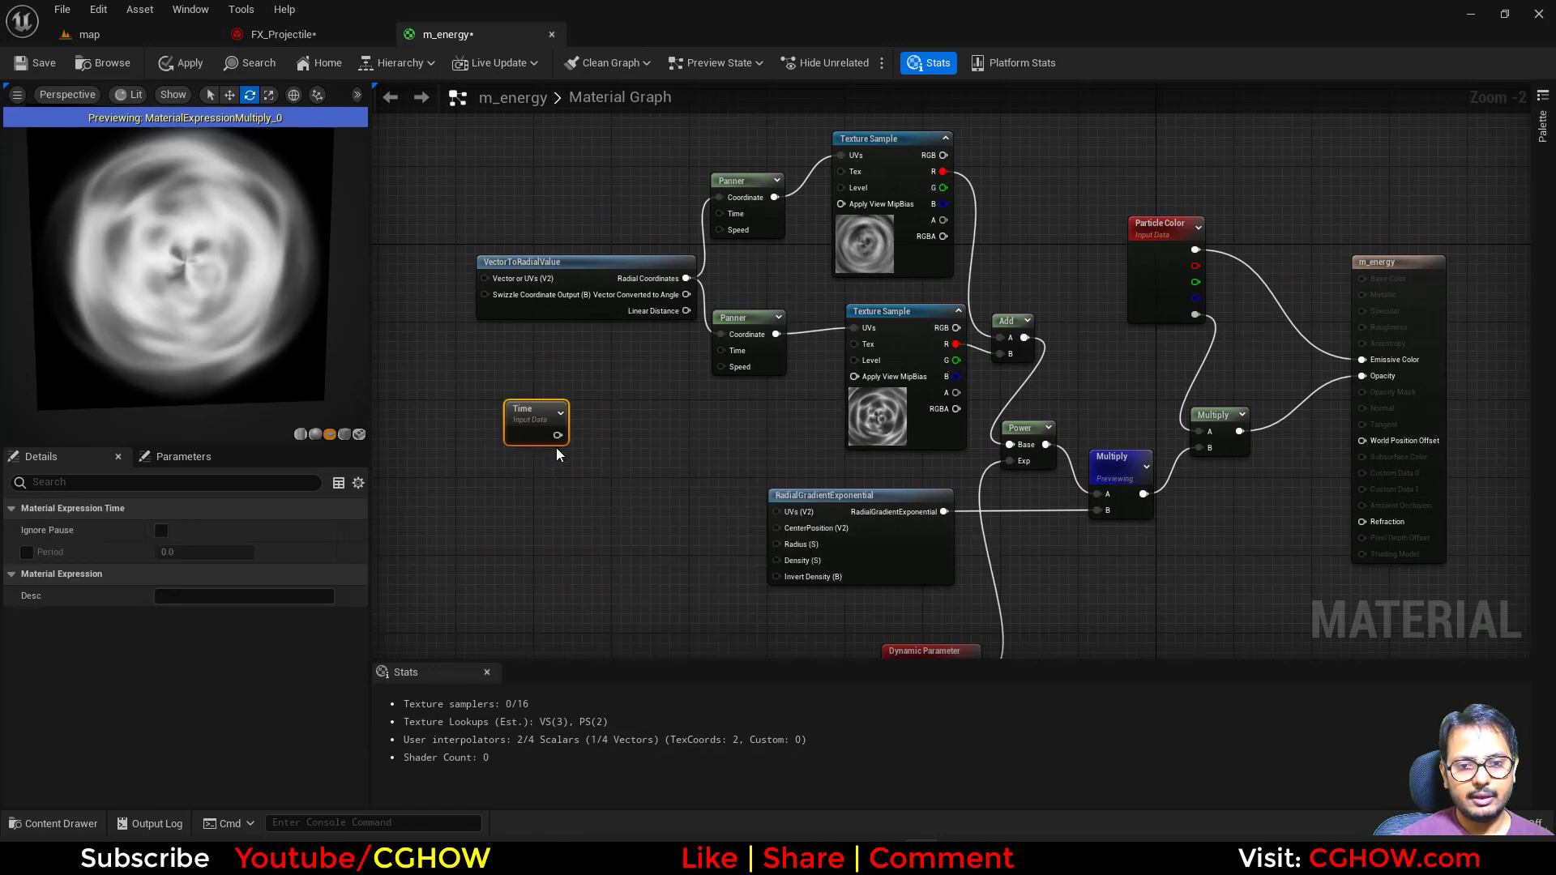
{"action": "left_click_drag", "start_coordinate": [526, 411], "coordinate": [720, 214]}
{"action": "left_click", "coordinate": [584, 387]}
{"action": "left_click_drag", "start_coordinate": [644, 406], "coordinate": [724, 350]}
Connect the Dynamic Parameter's second output to the time Multiply's B input, name that parameter time, and save the material
{"action": "right_click_drag", "start_coordinate": [664, 479], "coordinate": [655, 328]}
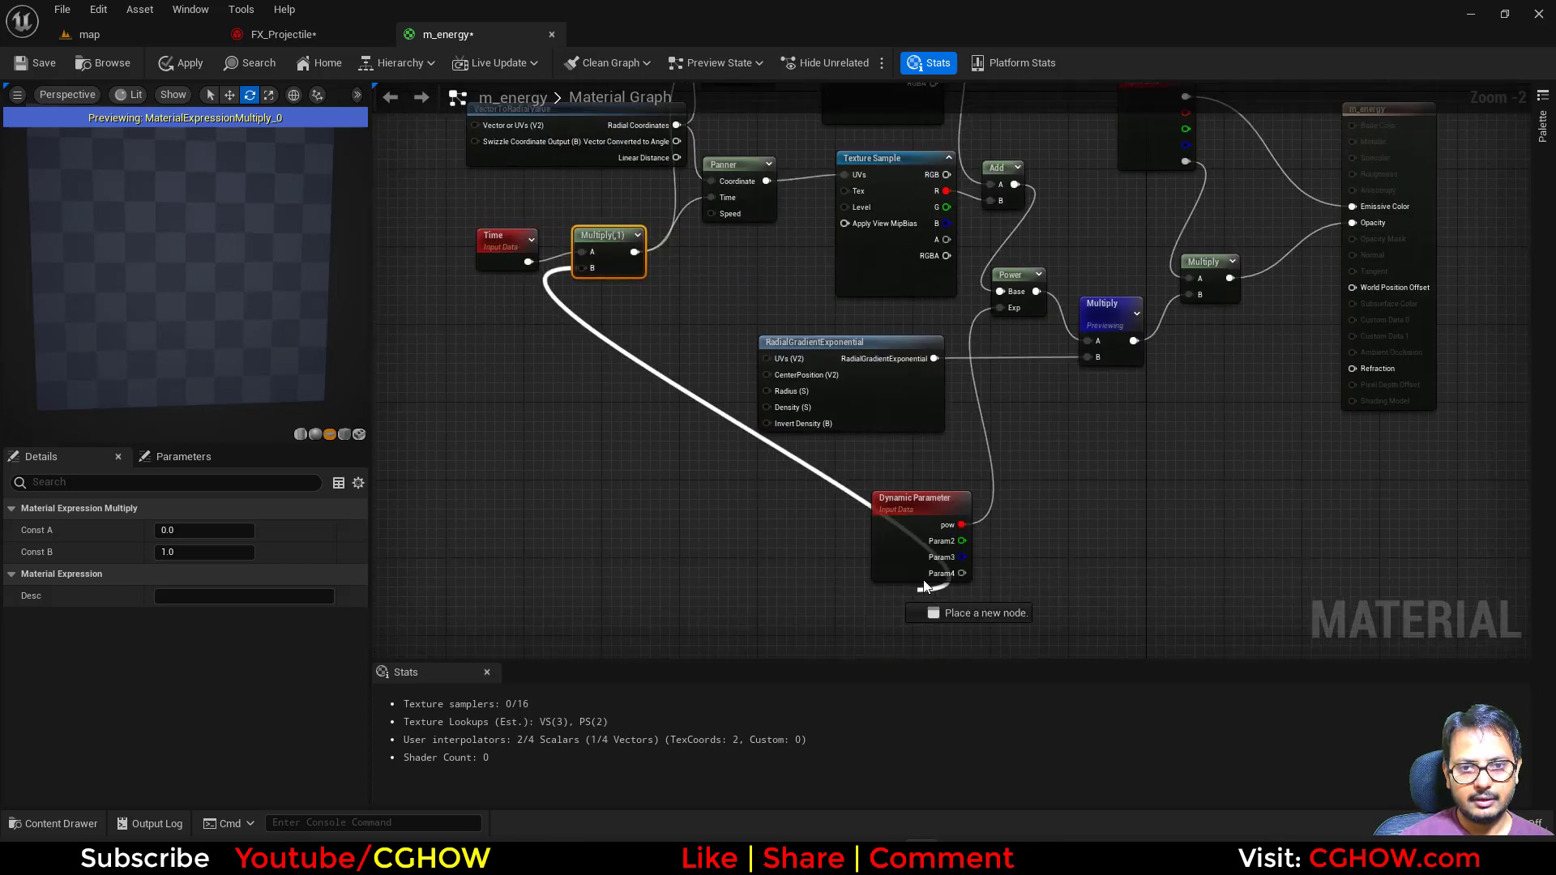
{"action": "left_click_drag", "start_coordinate": [954, 542], "coordinate": [956, 542]}
{"action": "left_click", "coordinate": [932, 560]}
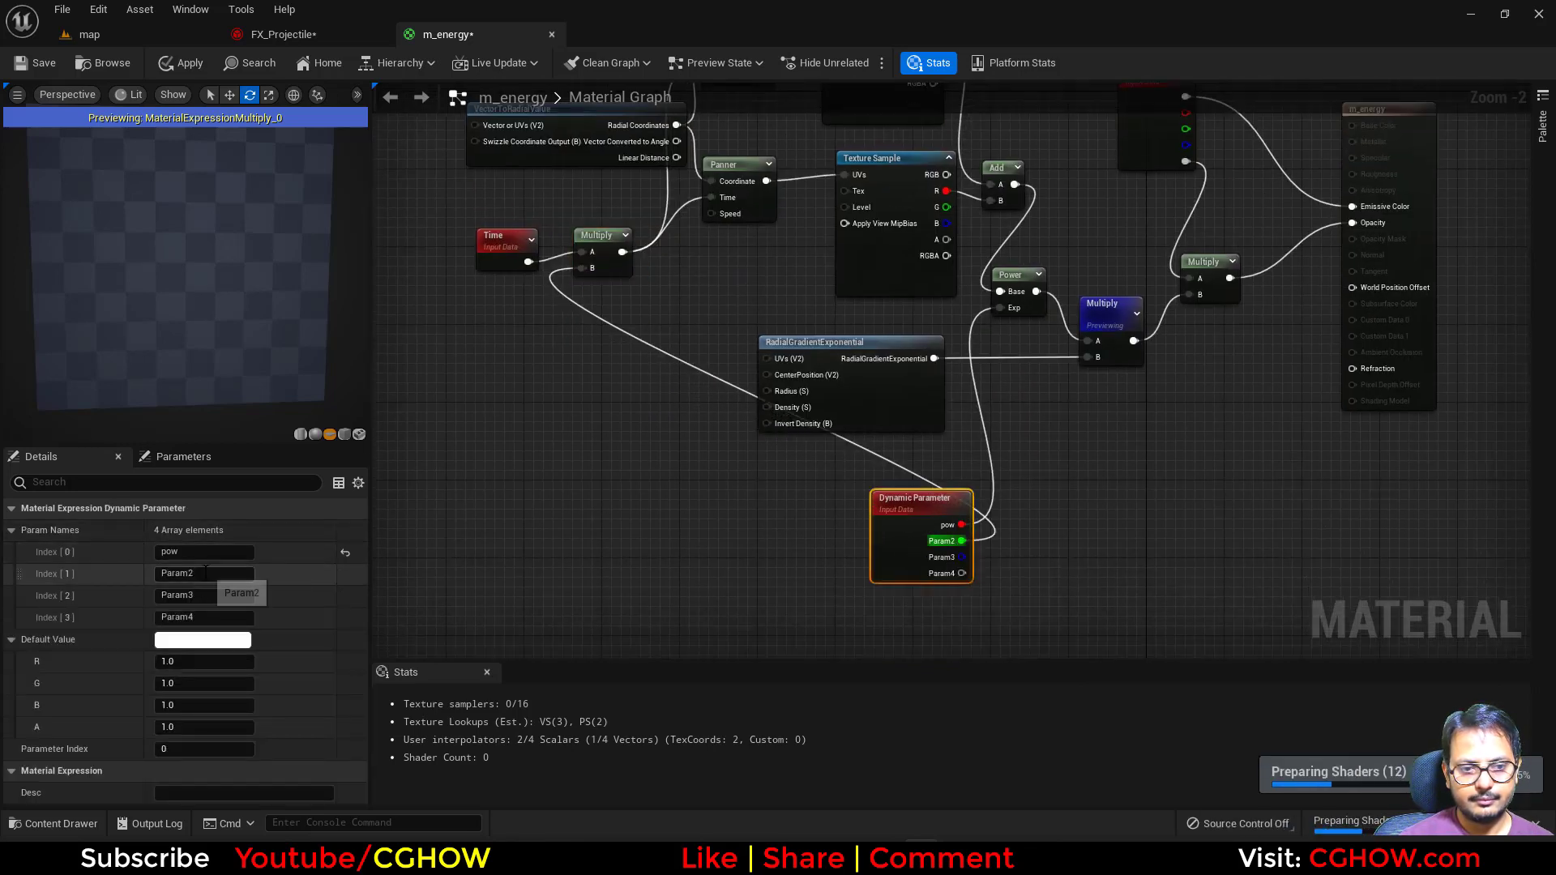
{"action": "type", "text": "time"}
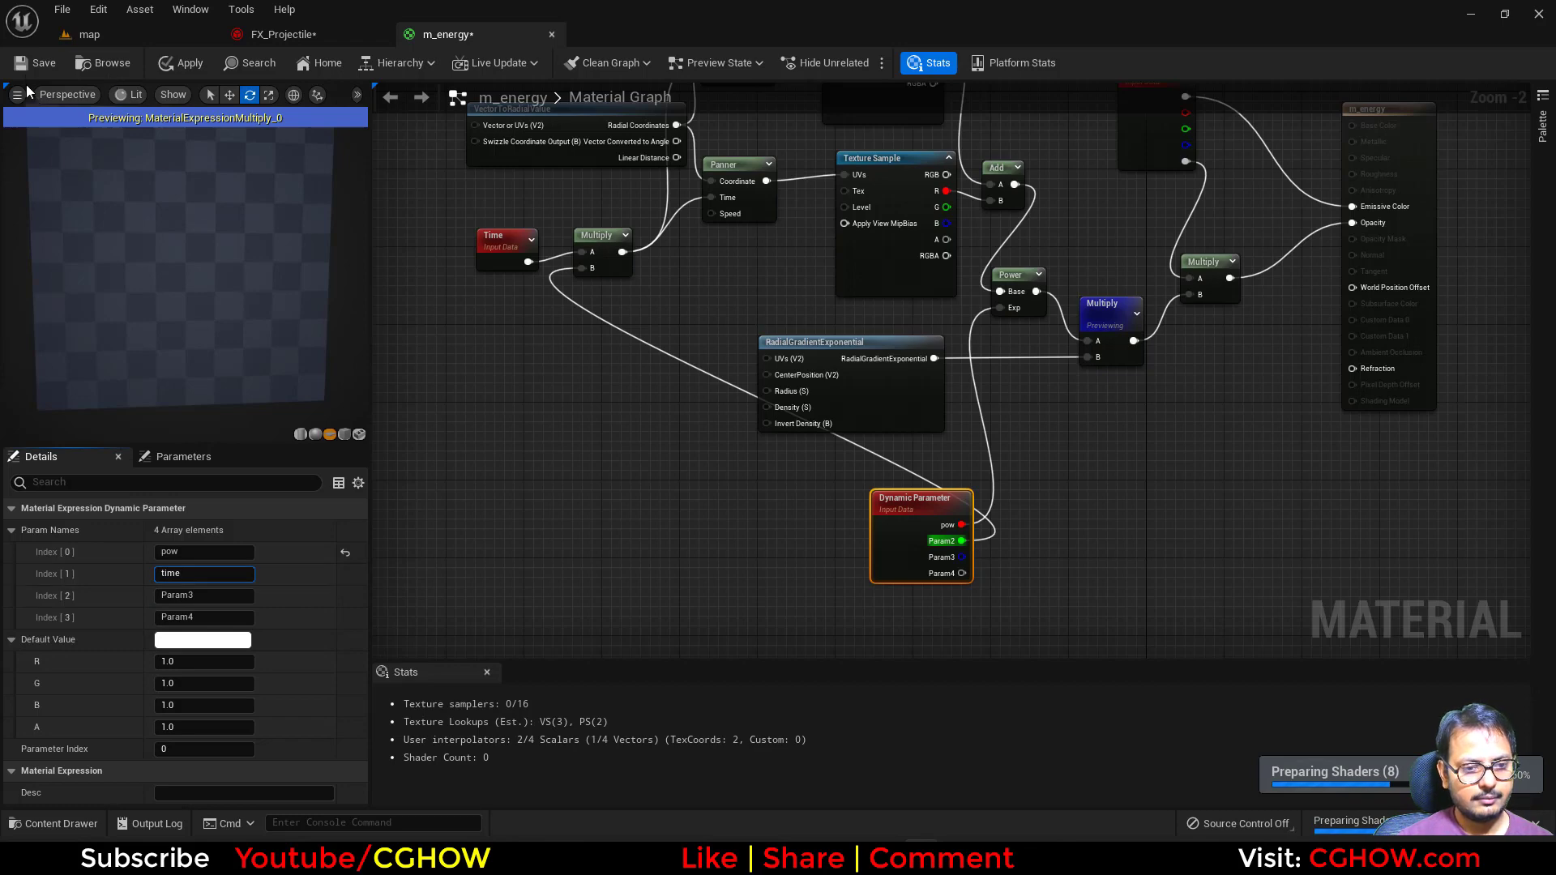
{"action": "key", "text": "Return"}
{"action": "key", "text": "ctrl+s"}
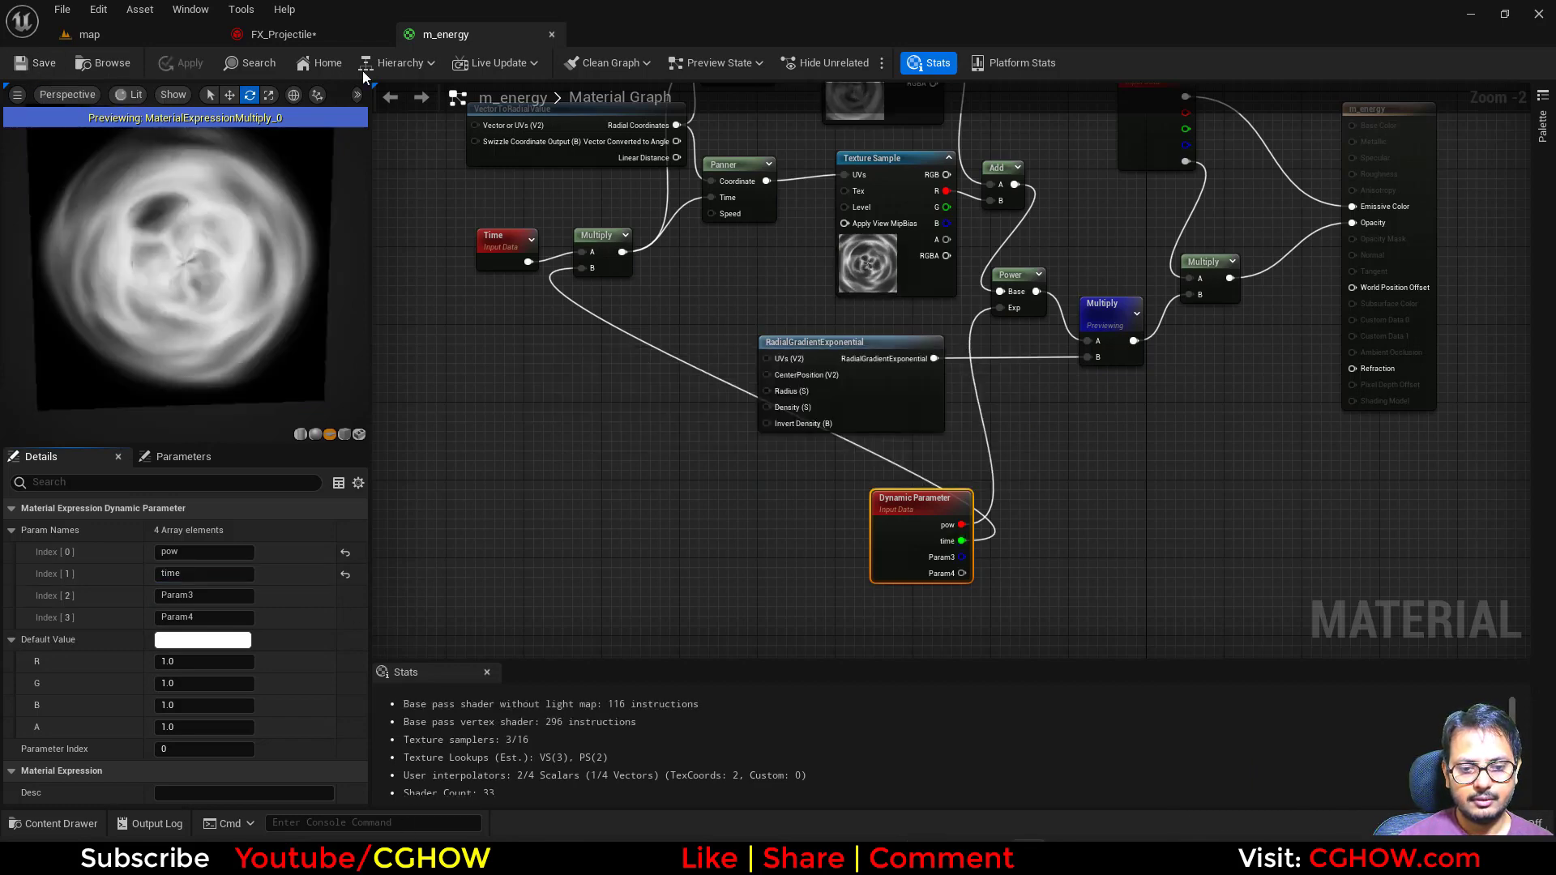
Set the energy emitter's time dynamic material parameter to a constant of 5 in FX_Projectile
{"action": "left_click", "coordinate": [288, 35]}
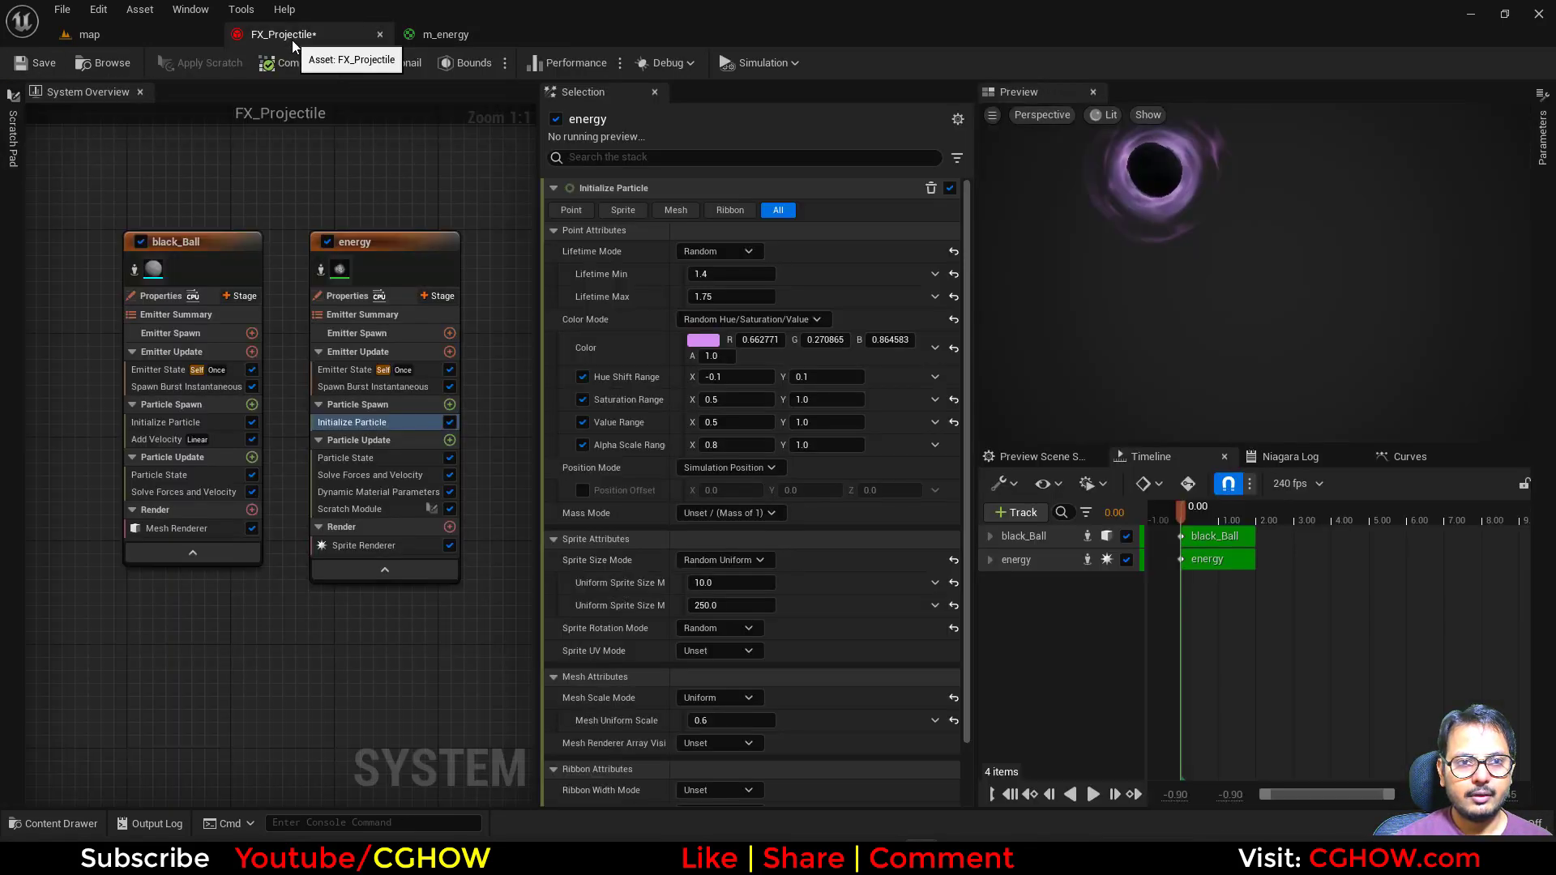
{"action": "left_click", "coordinate": [360, 491]}
{"action": "left_click", "coordinate": [698, 365]}
{"action": "type", "text": "1"}
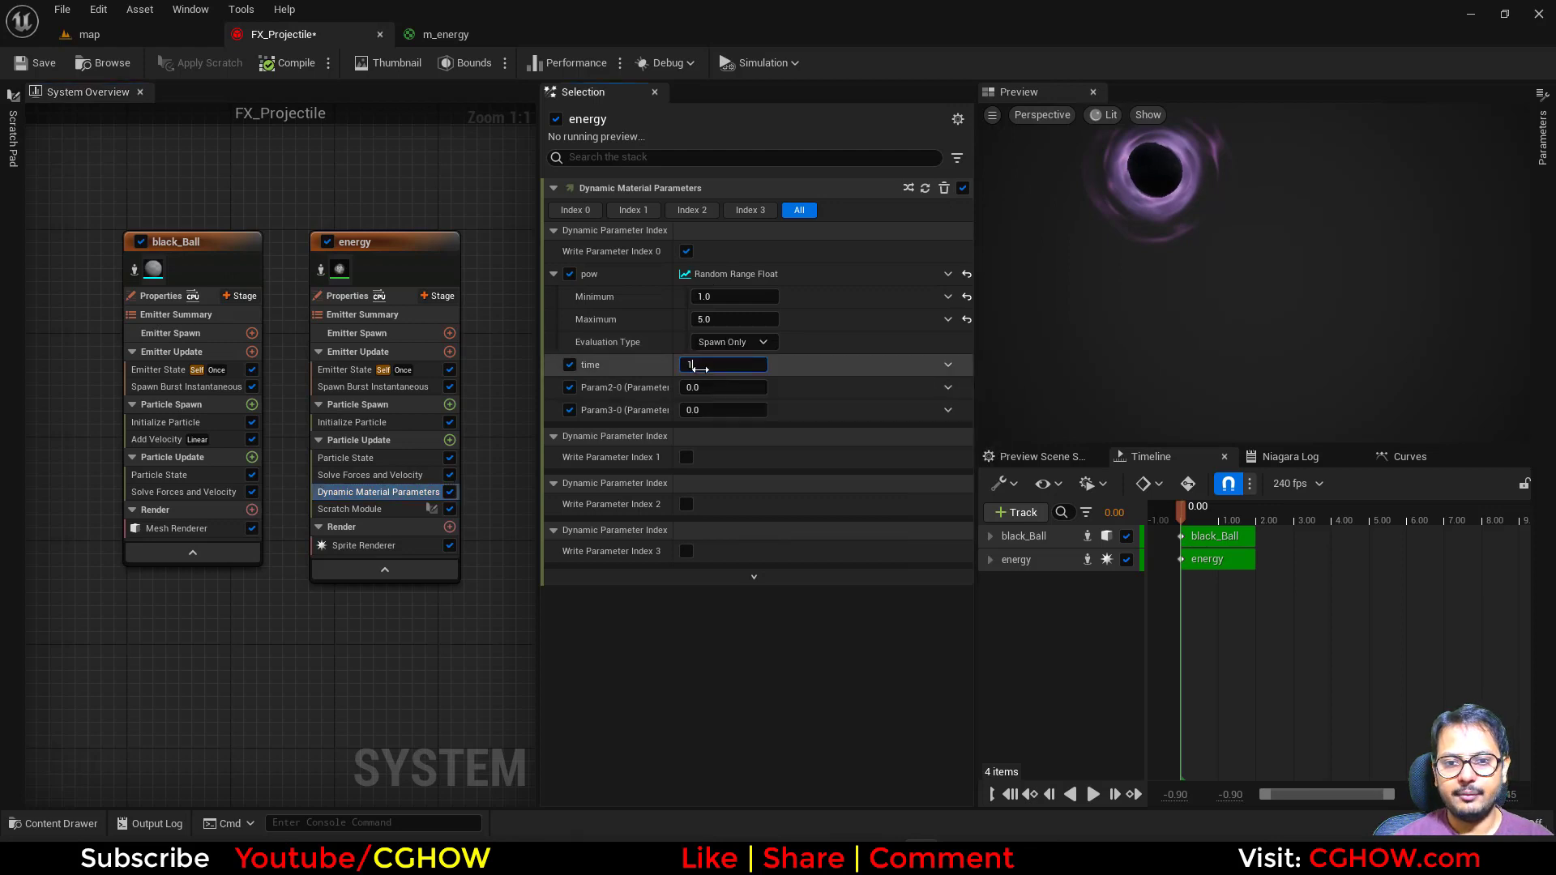
{"action": "key", "text": "Return"}
{"action": "type", "text": "5"}
{"action": "key", "text": "Return"}
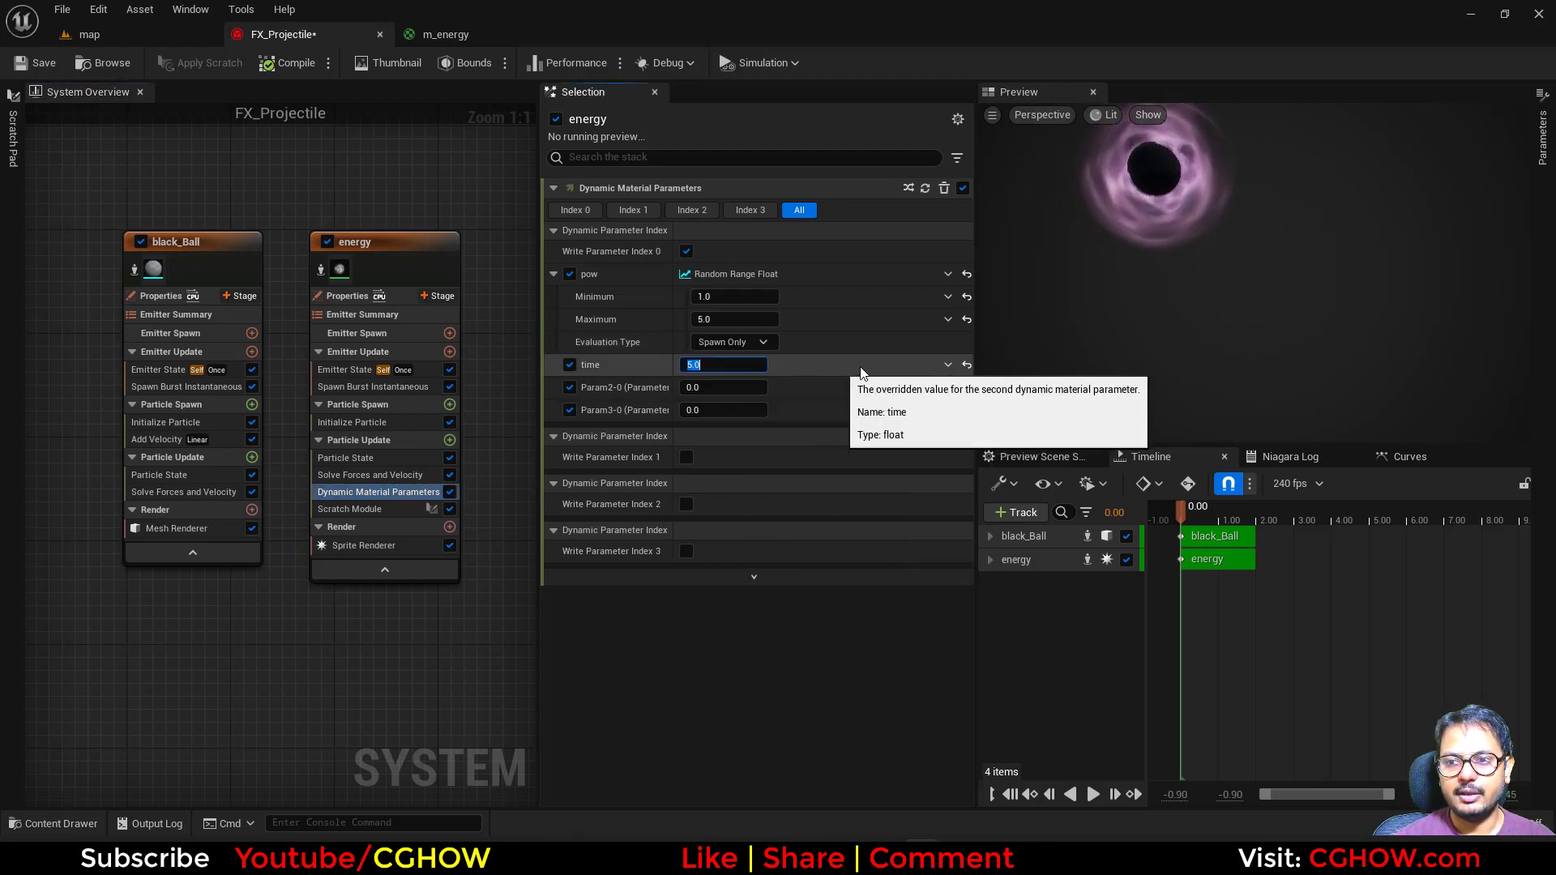
Drive the energy emitter's time parameter with a Random Range Float from 1 to 10
{"action": "left_click", "coordinate": [947, 364]}
{"action": "type", "text": "uni"}
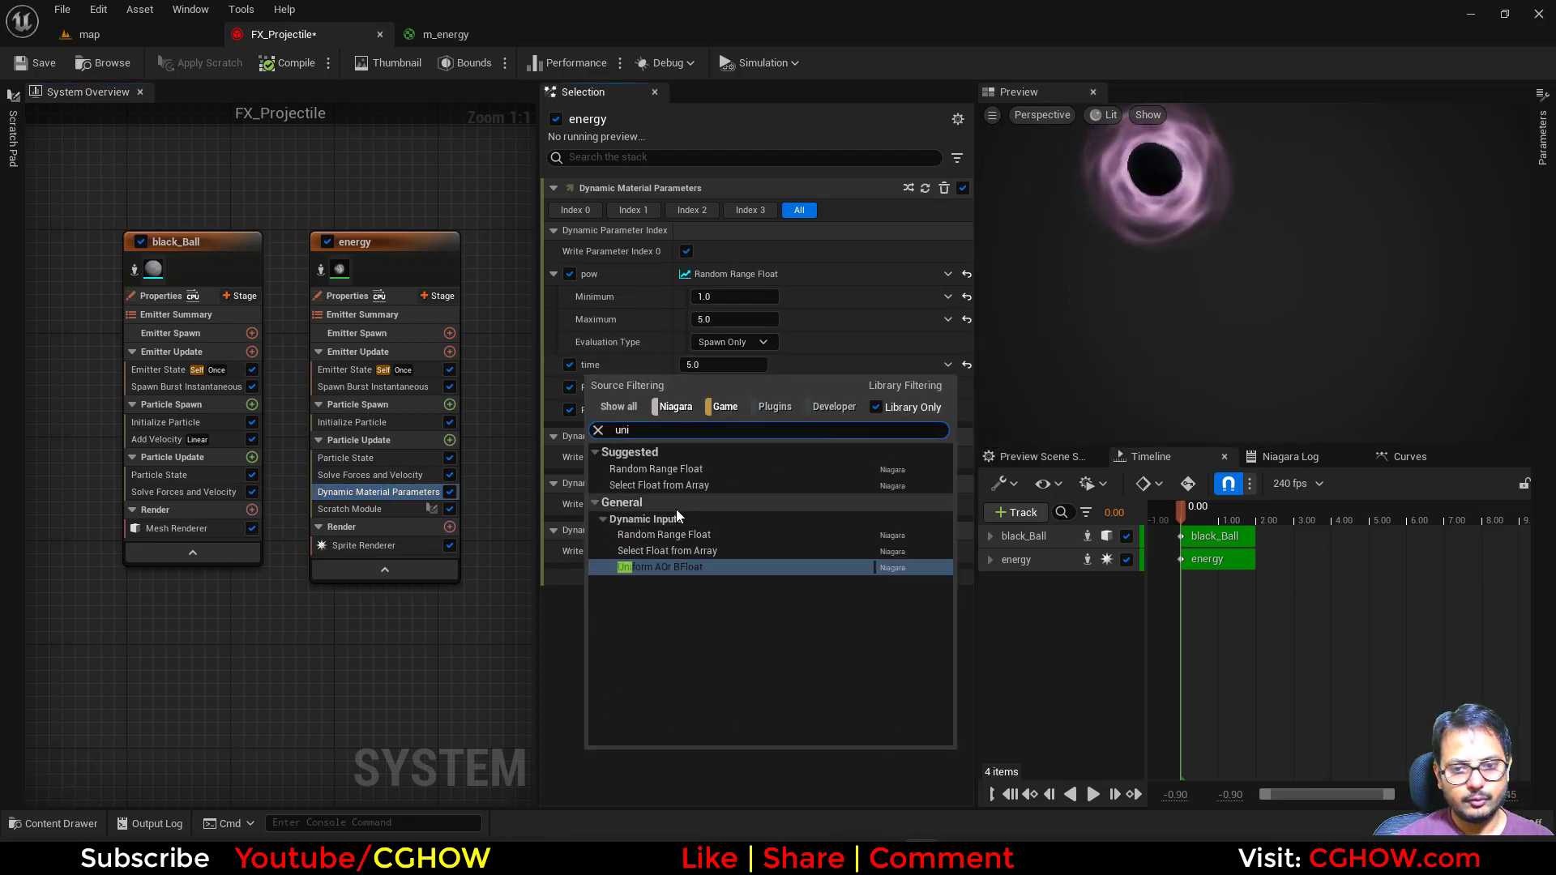
{"action": "left_click", "coordinate": [656, 469]}
{"action": "left_click", "coordinate": [740, 411]}
{"action": "type", "text": "5"}
{"action": "key", "text": "Return"}
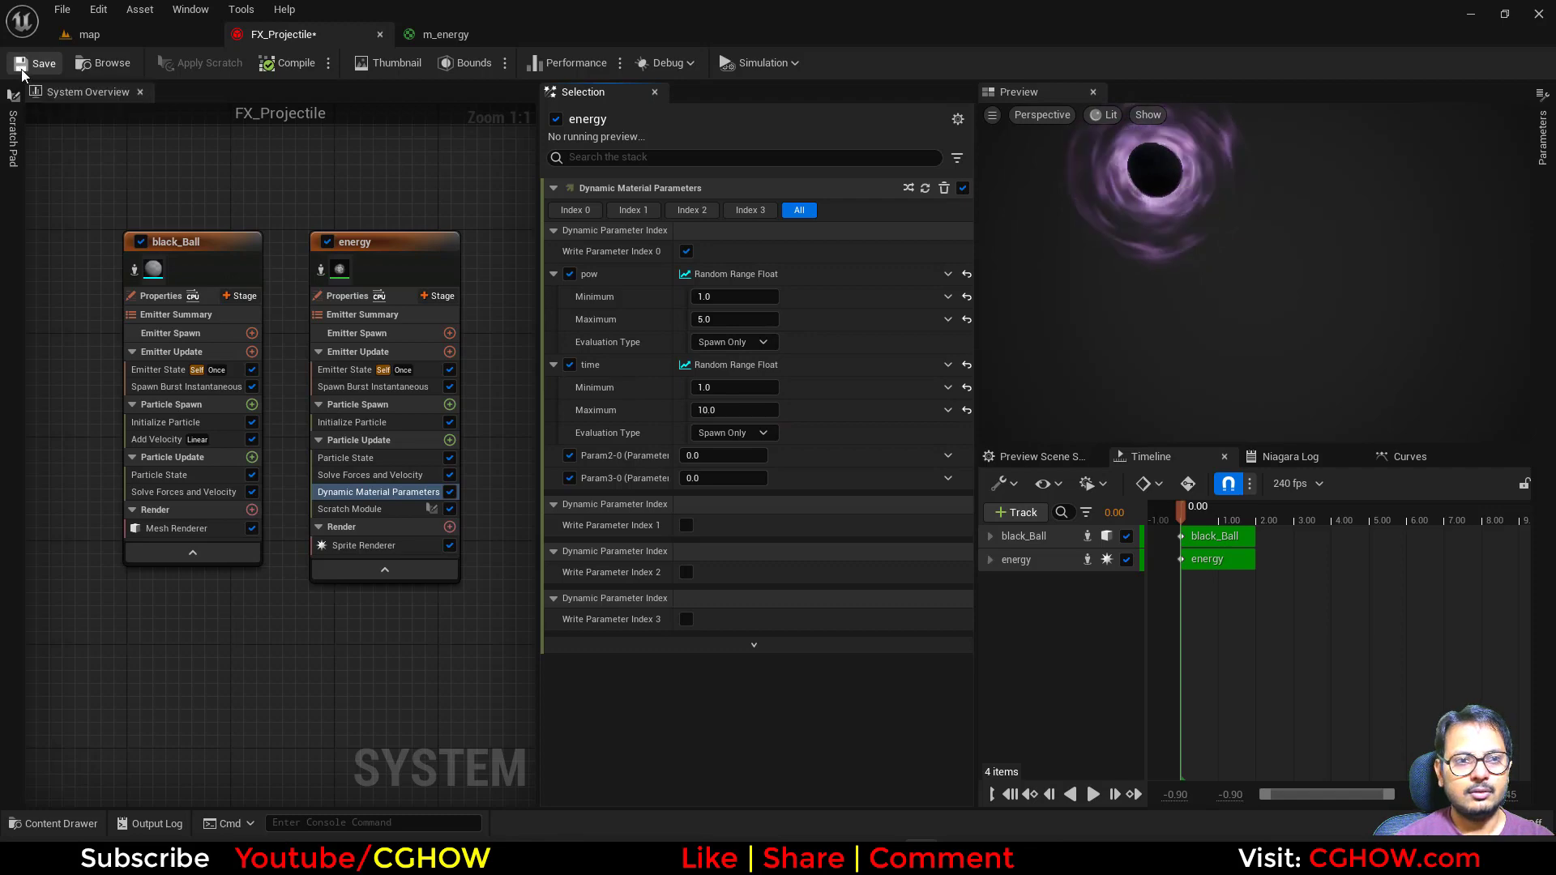
Review the spell in the map level and compare it with the Elden Ring reference clip in the browser
{"action": "left_click", "coordinate": [88, 34]}
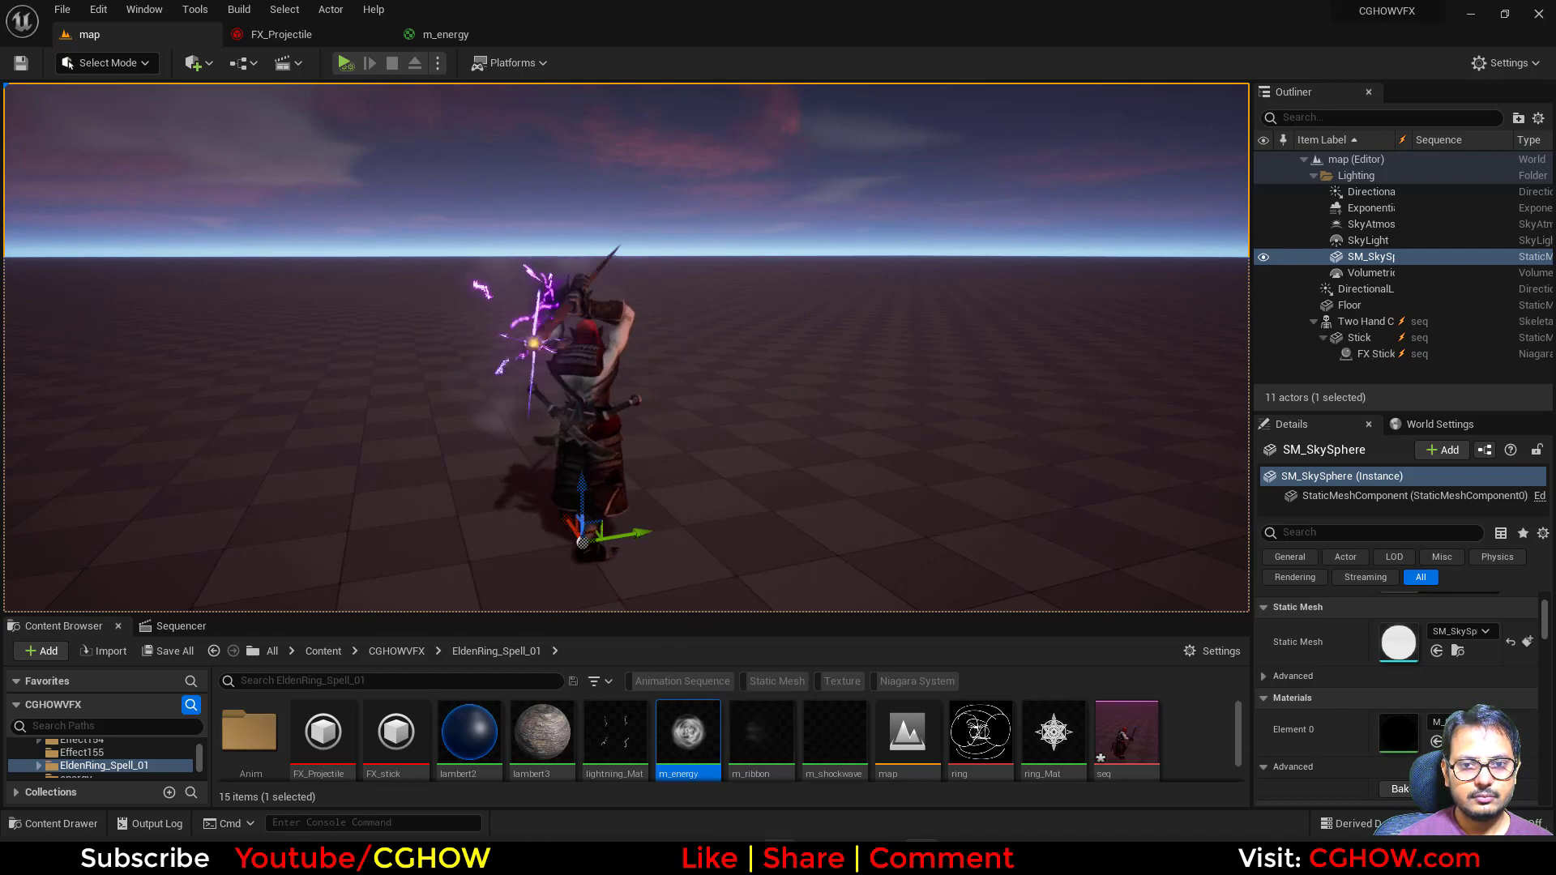
{"action": "left_click", "coordinate": [779, 858]}
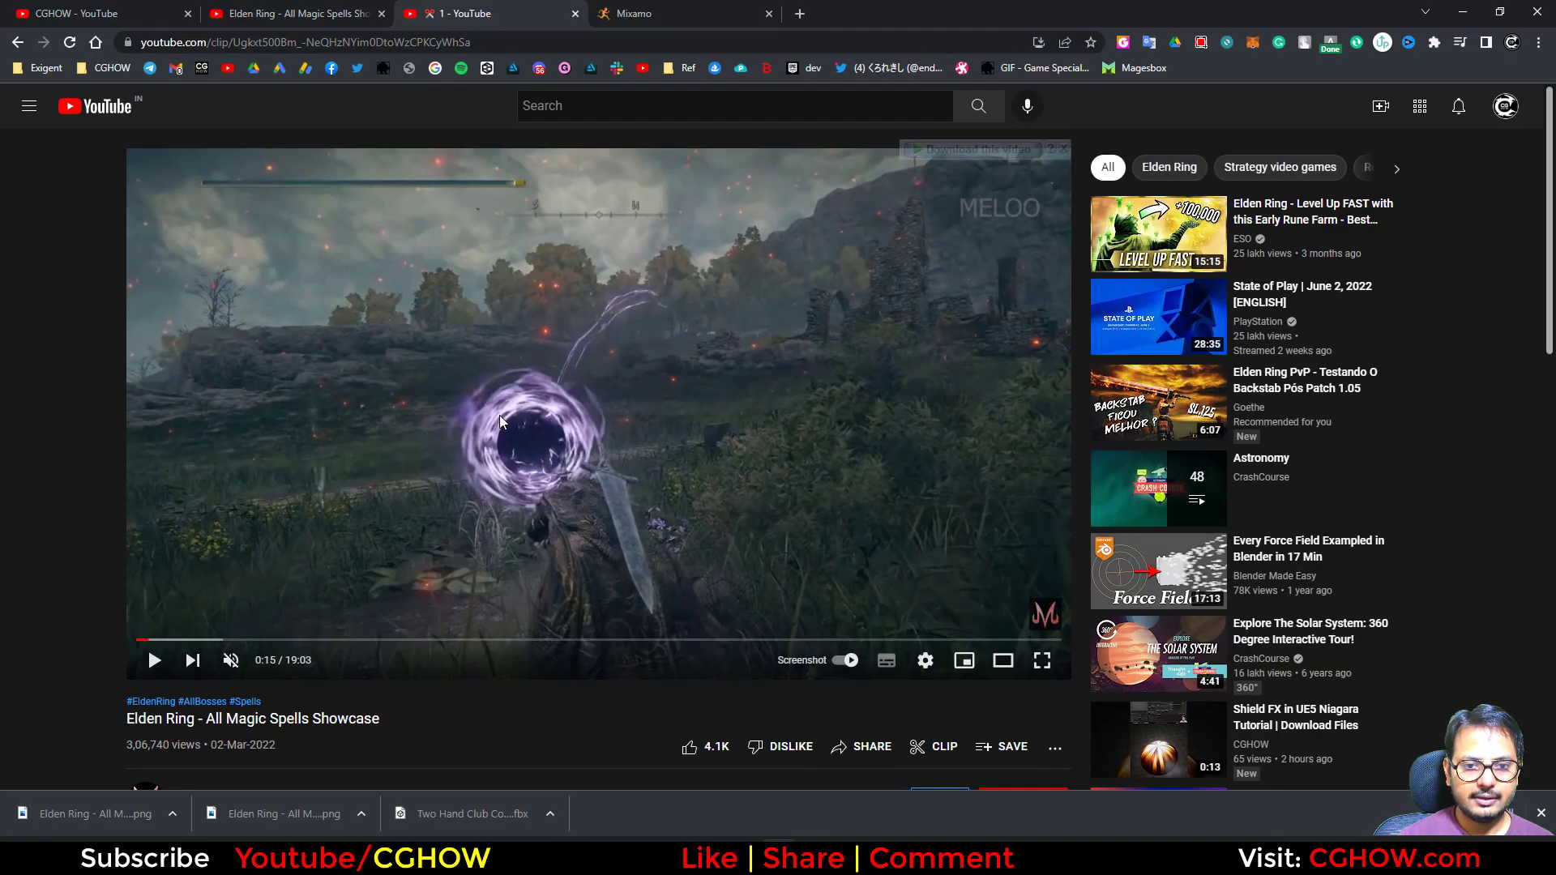
{"action": "left_click", "coordinate": [1462, 13]}
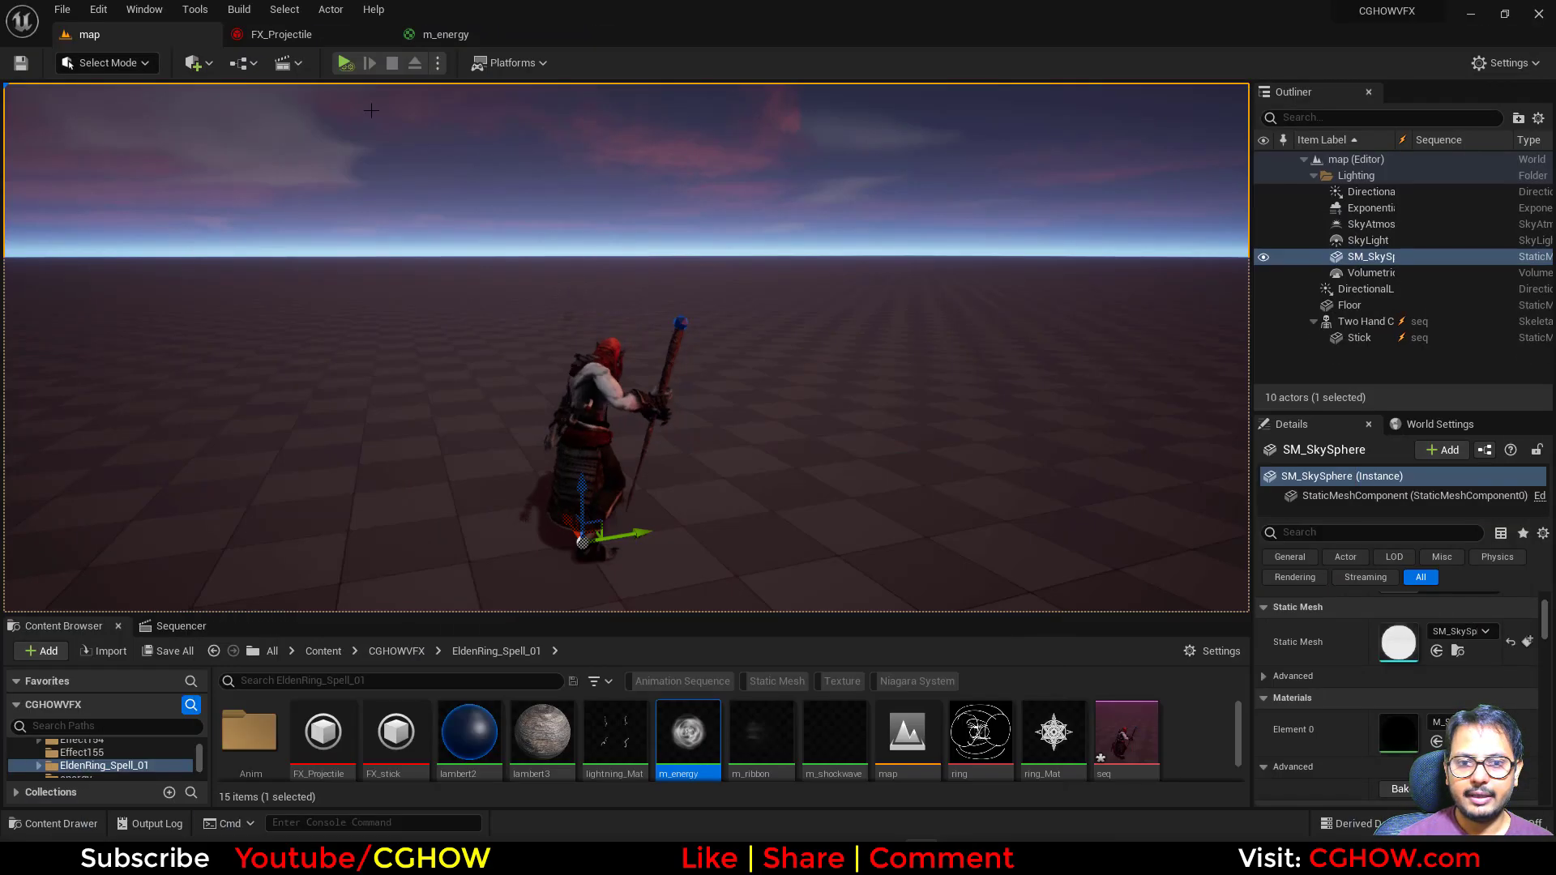
Duplicate the energy emitter beside the original in FX_Projectile
{"action": "left_click", "coordinate": [247, 34]}
{"action": "right_click_drag", "start_coordinate": [309, 191], "coordinate": [151, 180]}
{"action": "left_click", "coordinate": [232, 230]}
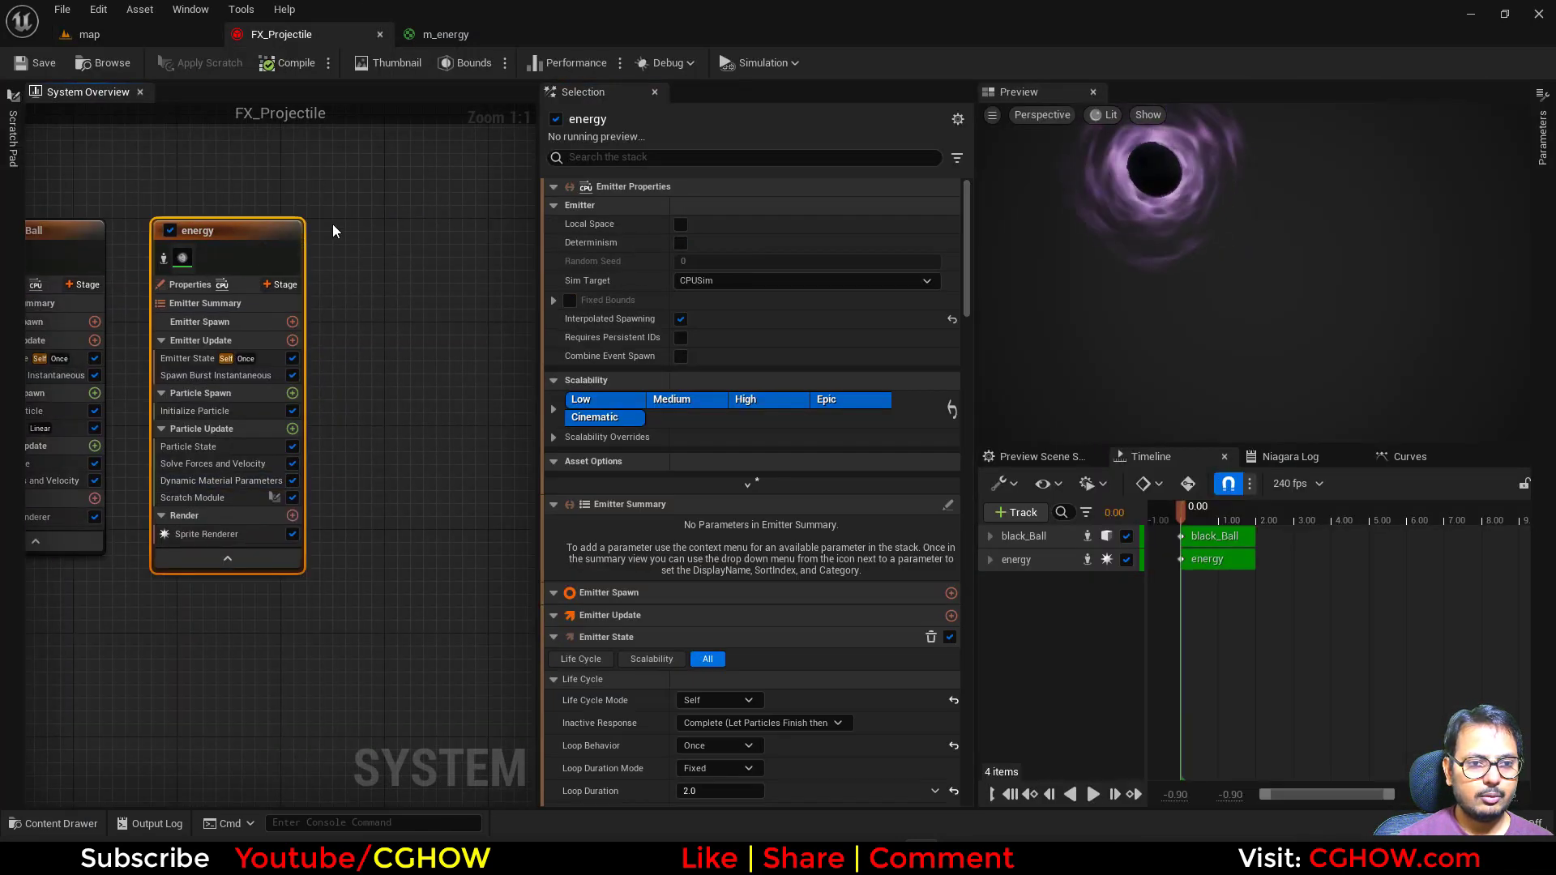
{"action": "key", "text": "ctrl+c"}
{"action": "left_click", "coordinate": [338, 212]}
{"action": "key", "text": "ctrl+v"}
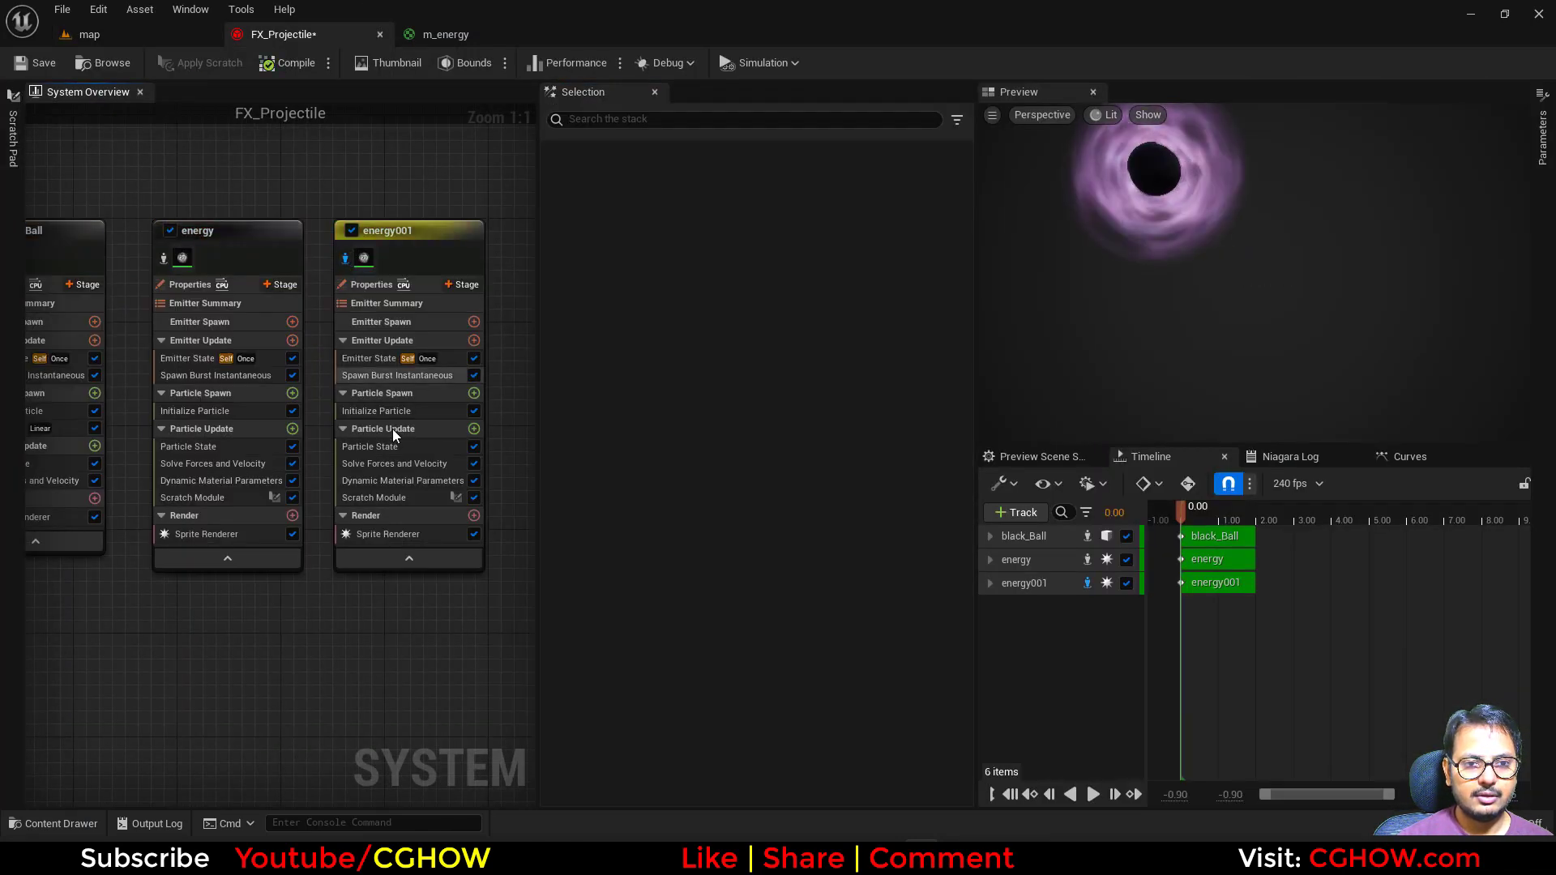
Set the duplicated energy emitter's uniform sprite size to a minimum of 100 and a maximum of 150
{"action": "left_click", "coordinate": [372, 412]}
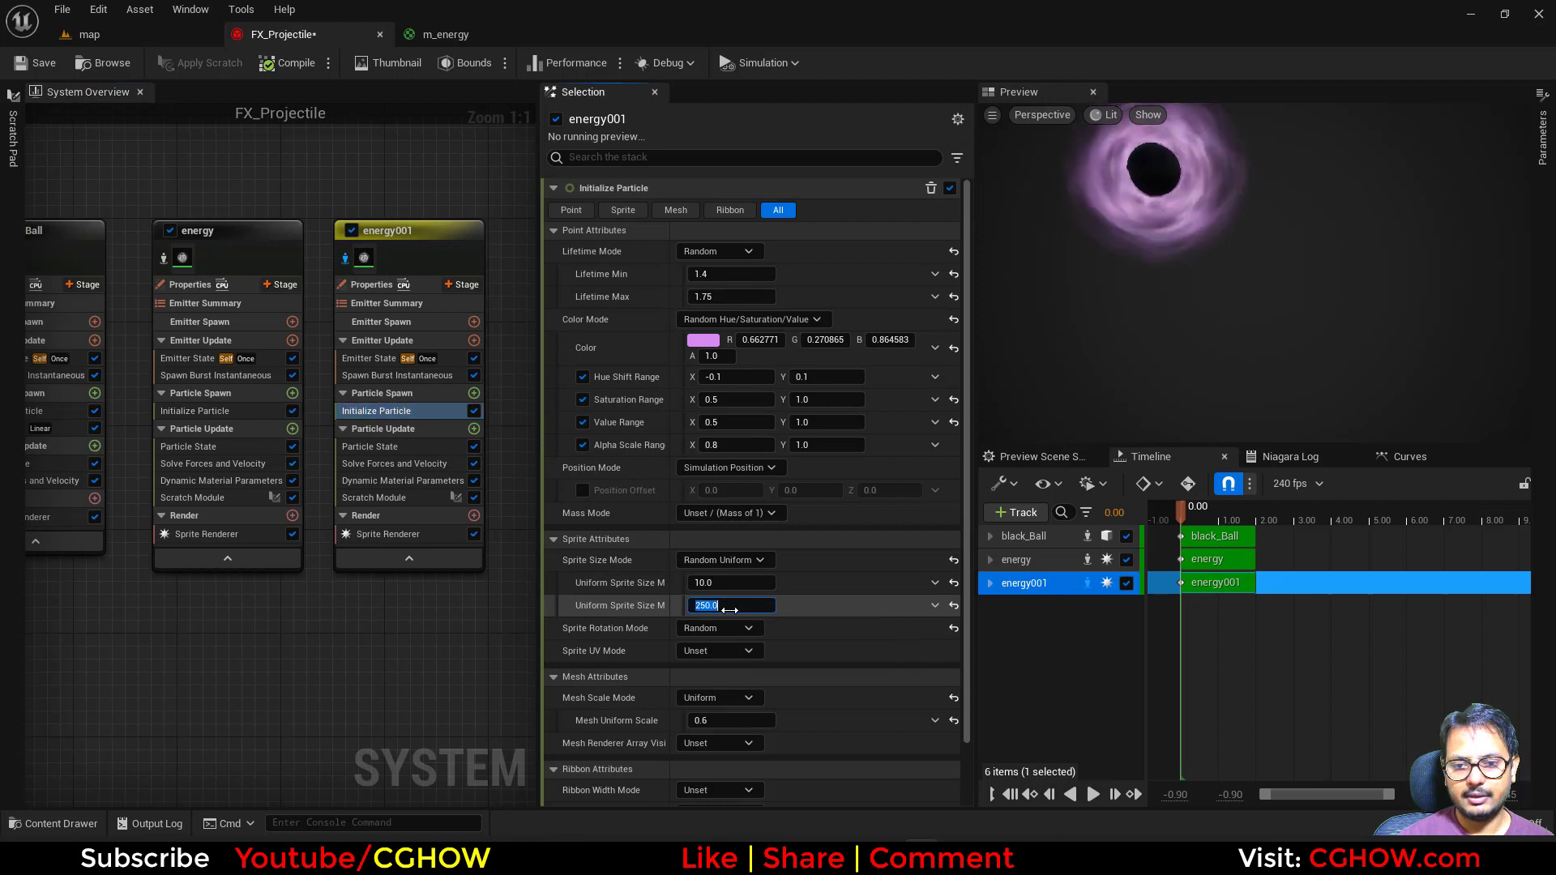
{"action": "type", "text": "150"}
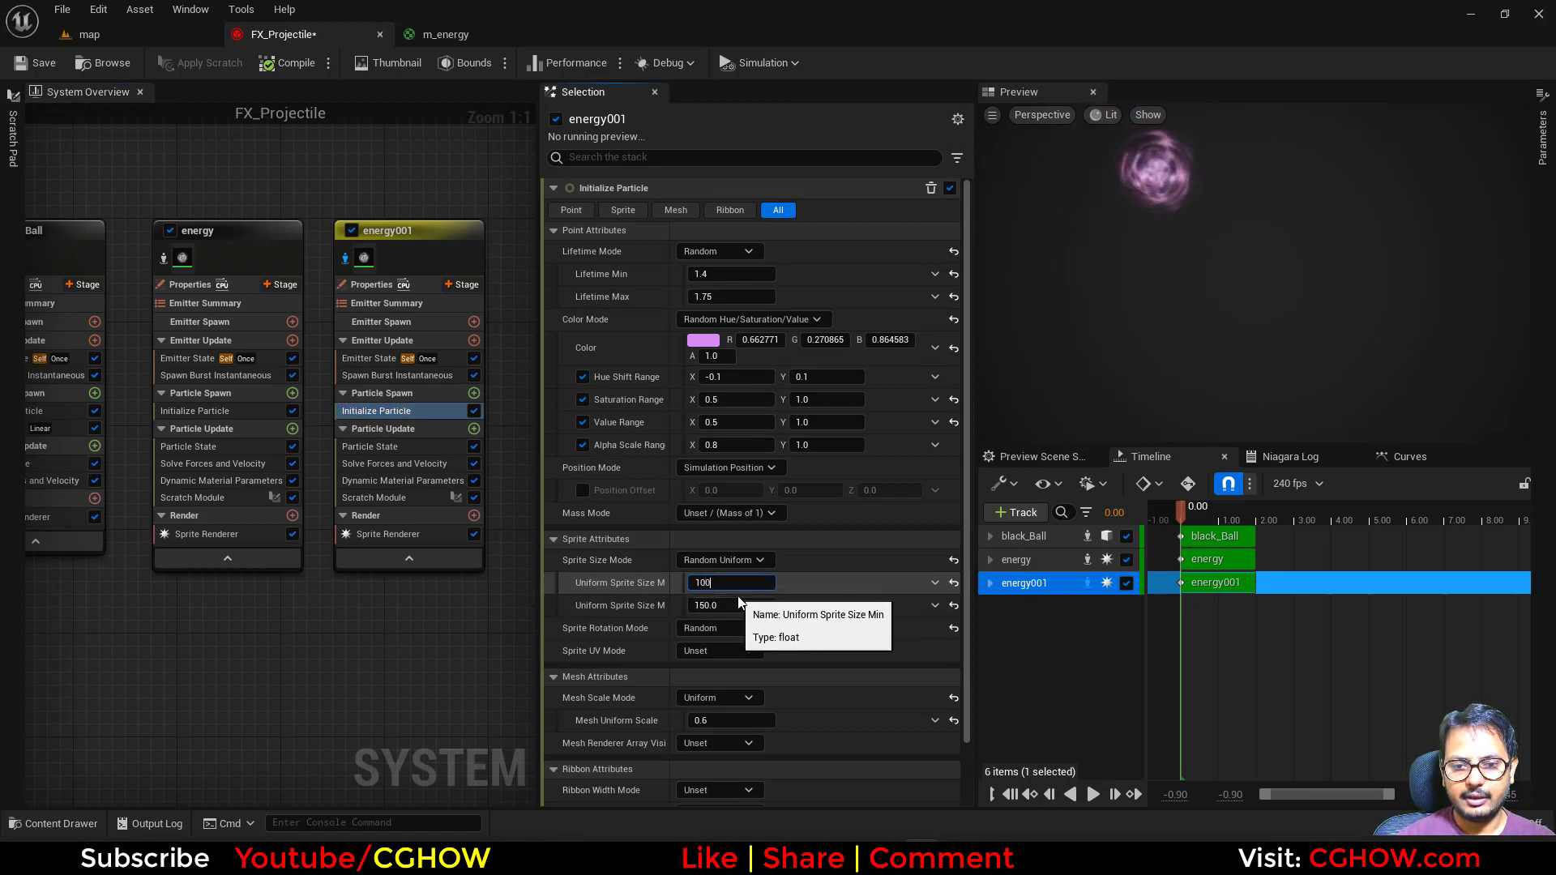
{"action": "type", "text": "100"}
{"action": "key", "text": "Return"}
Set the minimum of the energy001 emitter's pow Random Range Float to 4
{"action": "left_click", "coordinate": [381, 481]}
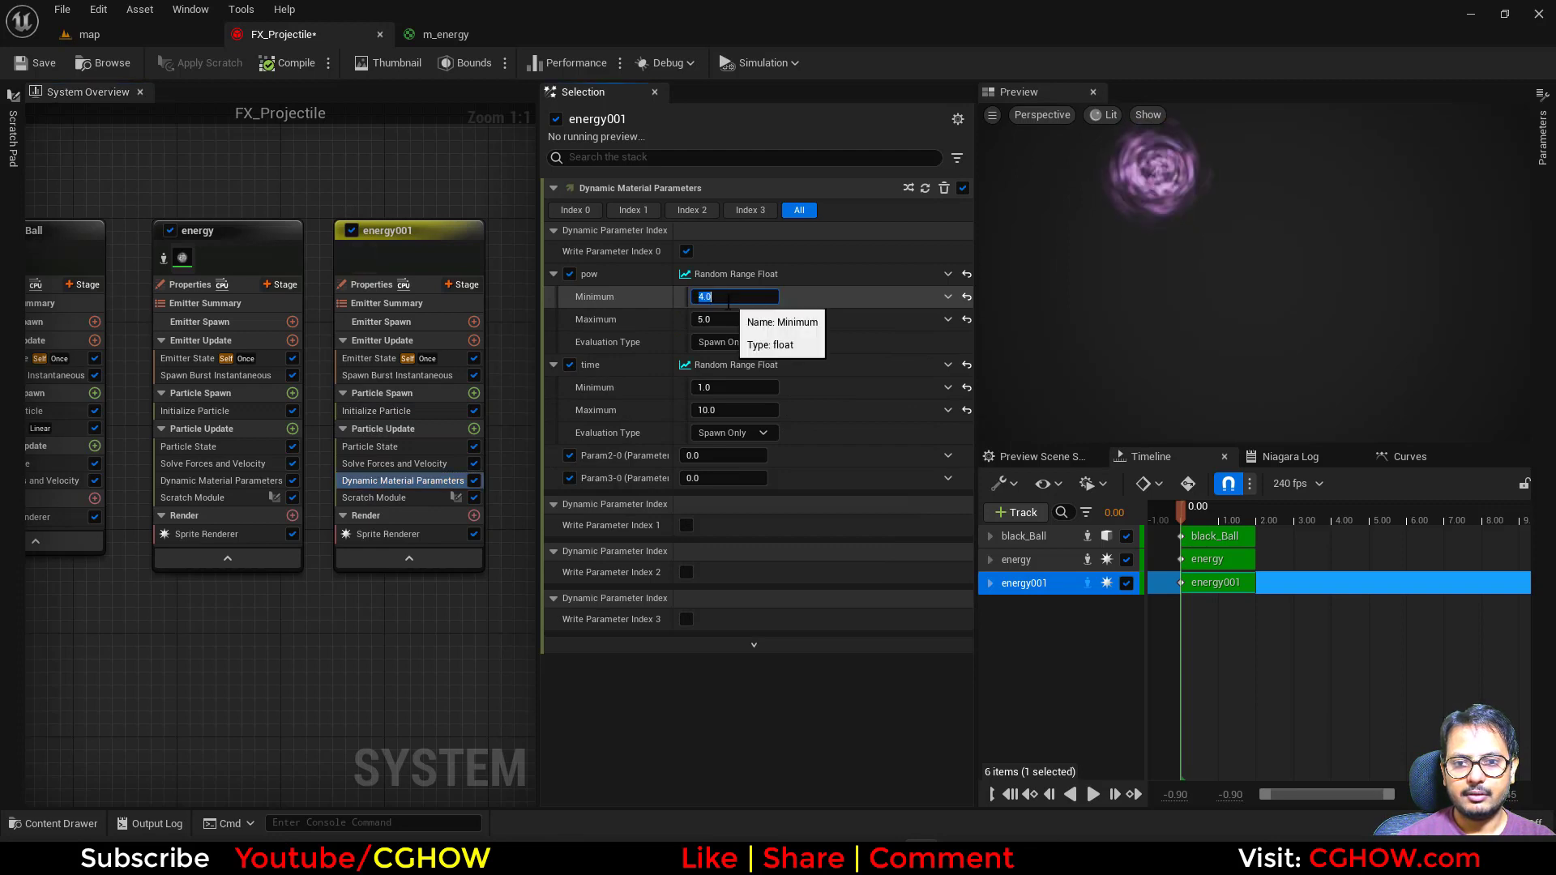
{"action": "left_click", "coordinate": [728, 301]}
{"action": "type", "text": "4"}
{"action": "key", "text": "Return"}
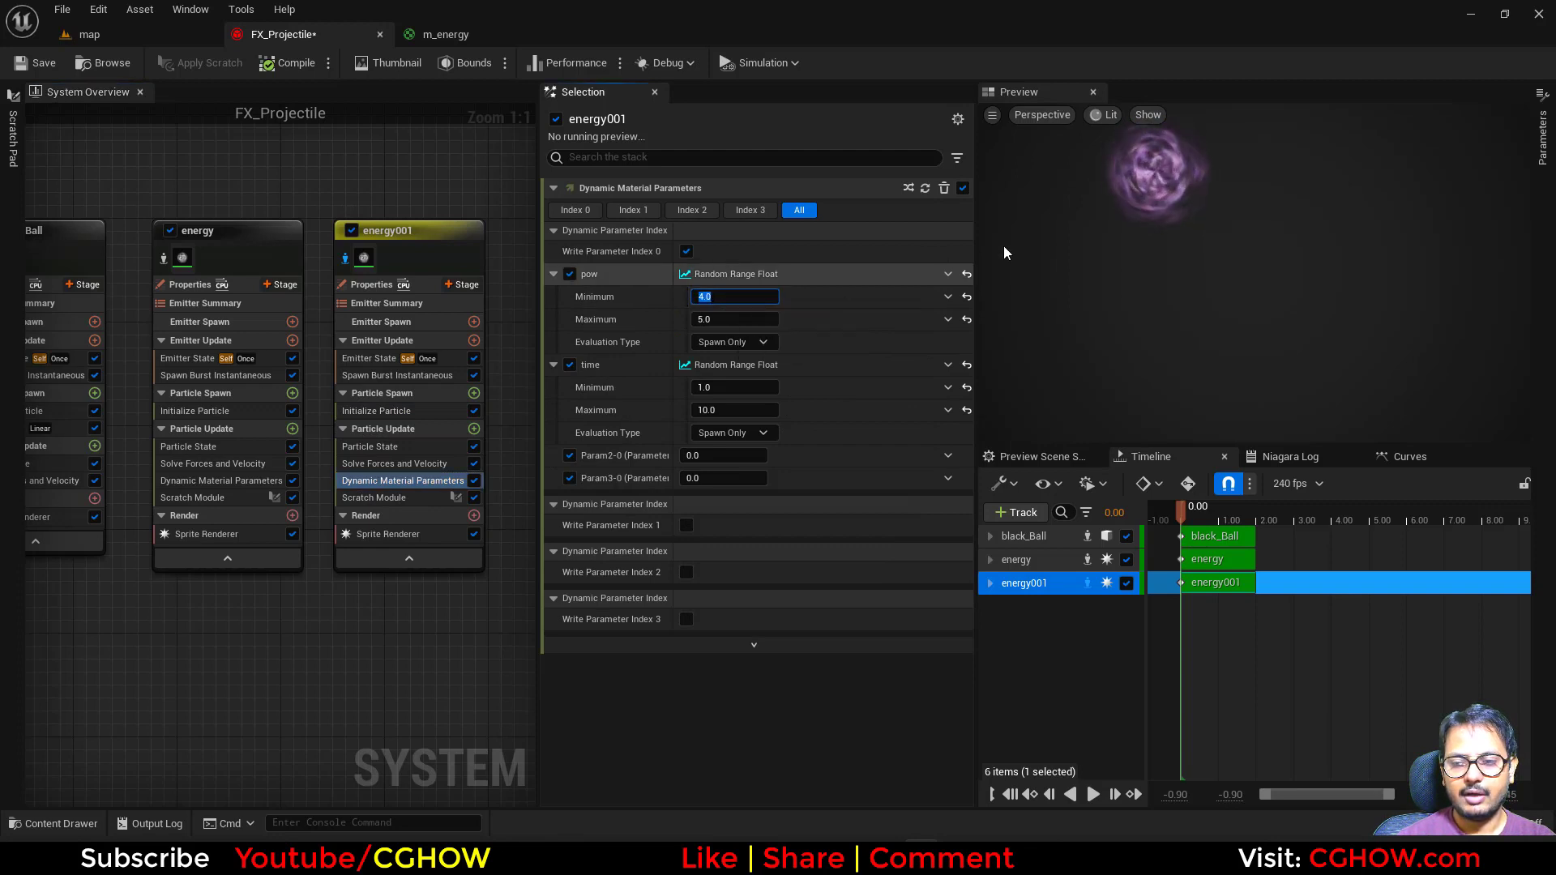
Set the energy001 emitter's color value range maximum to 100 and open its burst spawn count for editing
{"action": "left_click", "coordinate": [377, 411]}
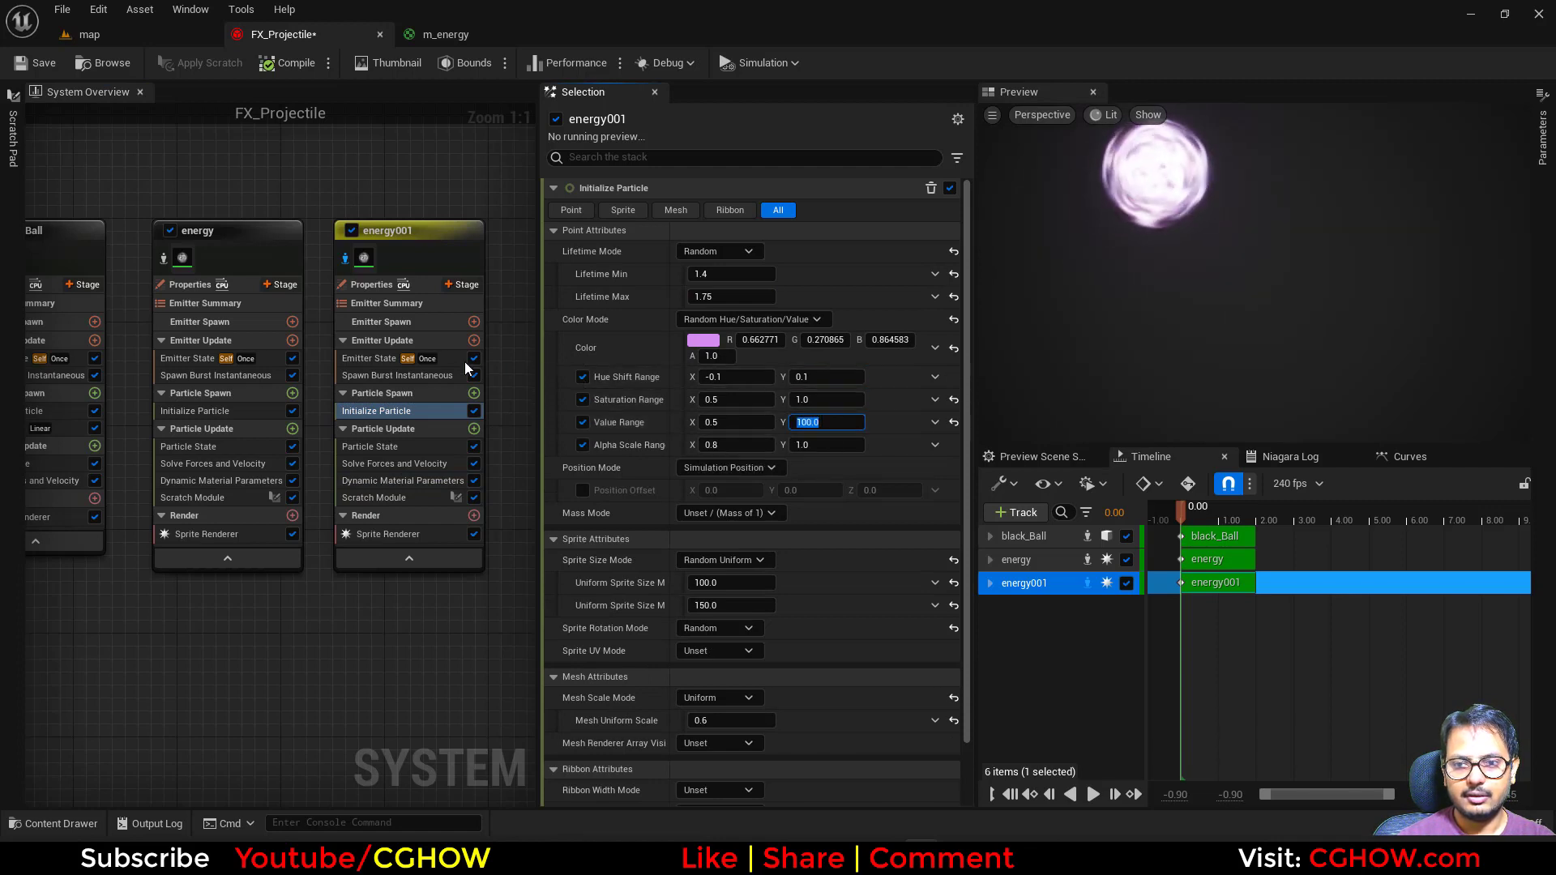
{"action": "left_click", "coordinate": [394, 376]}
{"action": "left_click", "coordinate": [695, 211]}
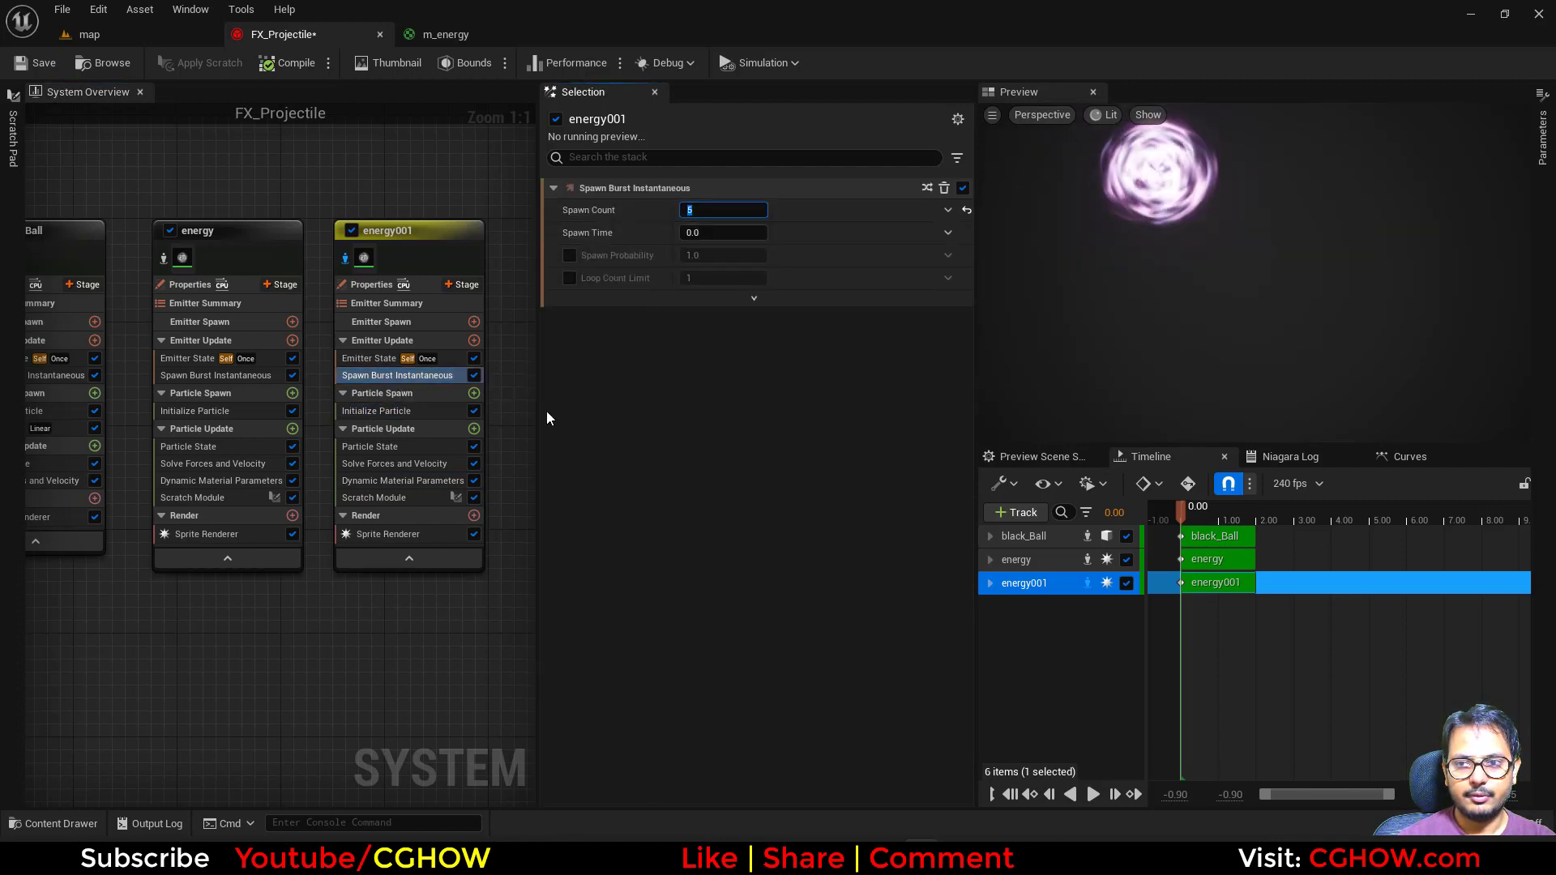
Set the energy001 emitter's pow random range to a minimum of 8 and a maximum of 10
{"action": "left_click", "coordinate": [375, 481]}
{"action": "left_click", "coordinate": [707, 319]}
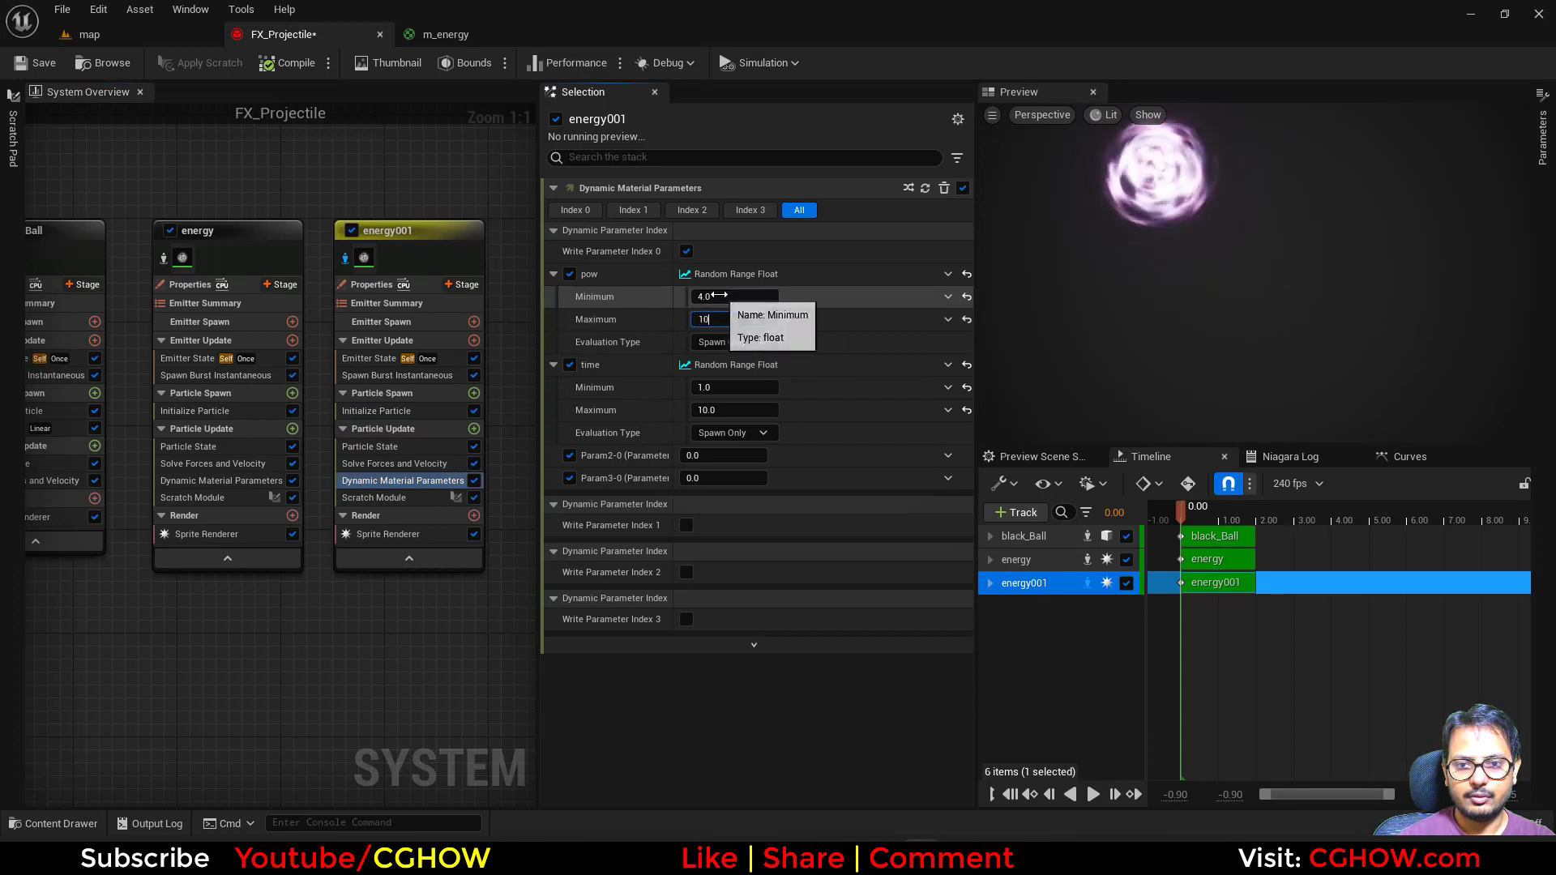
{"action": "left_click", "coordinate": [719, 295]}
{"action": "type", "text": "8"}
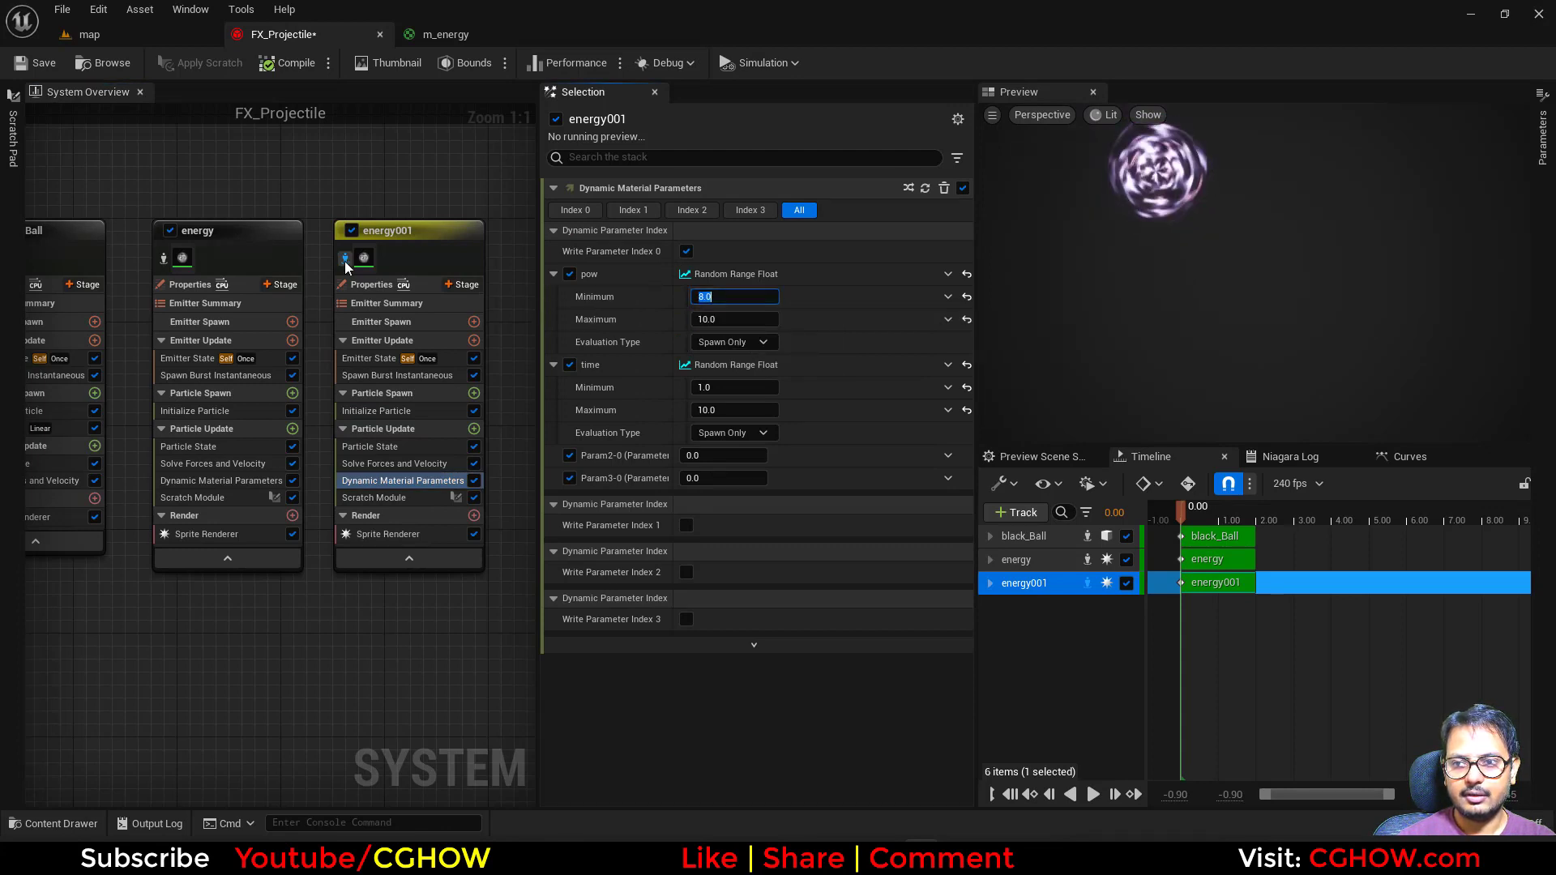
Turn off isolation of energy001 so all emitters preview together, and check the effect in the preview and the map level
{"action": "left_click", "coordinate": [344, 260]}
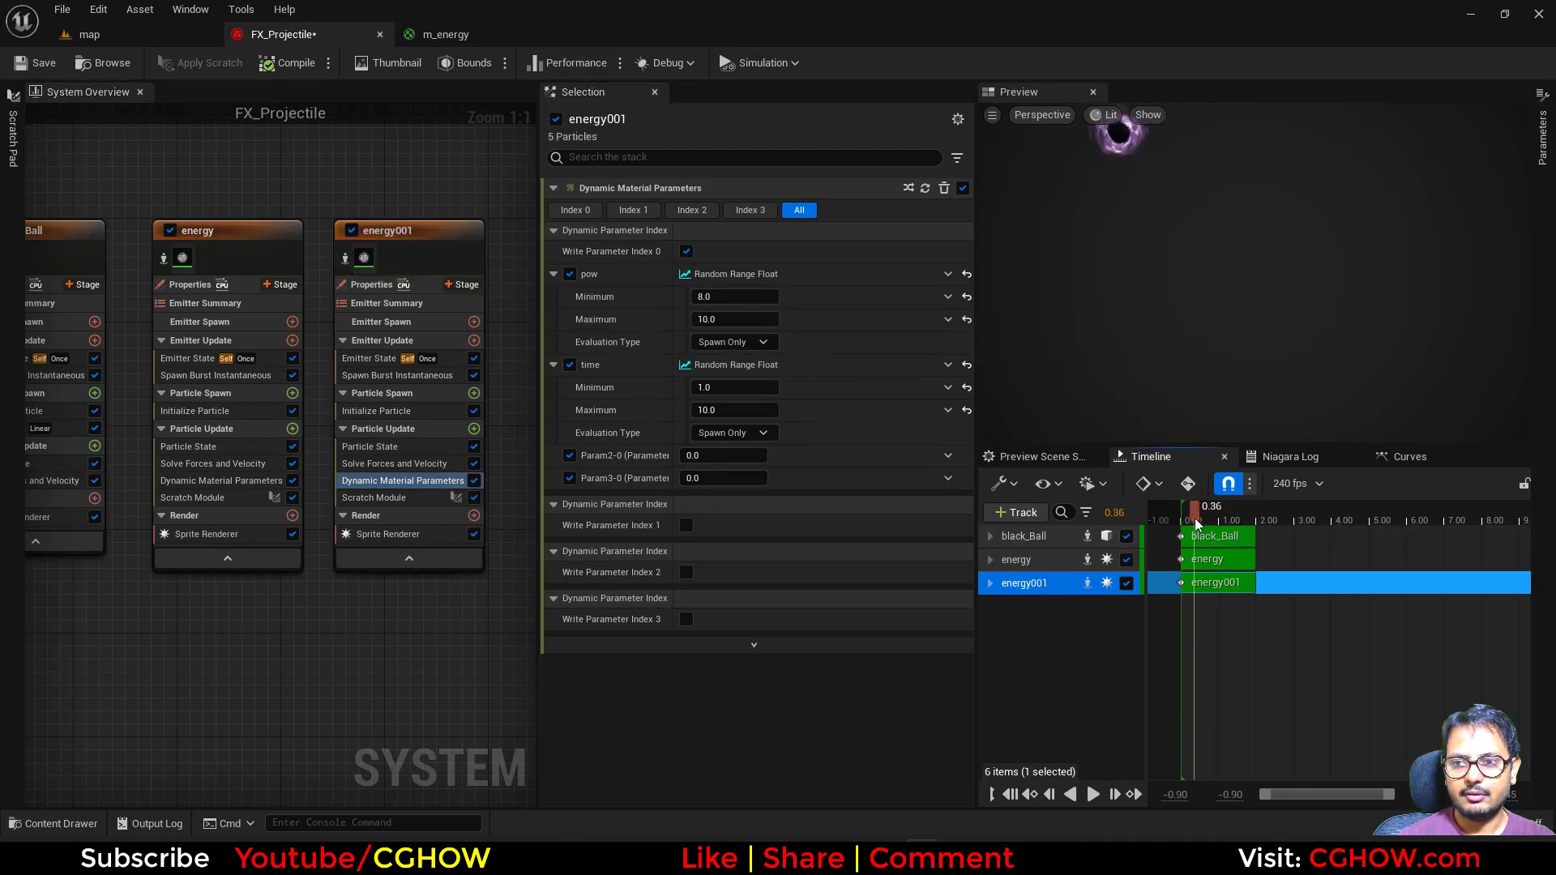
{"action": "left_click_drag", "start_coordinate": [1196, 524], "coordinate": [1183, 519]}
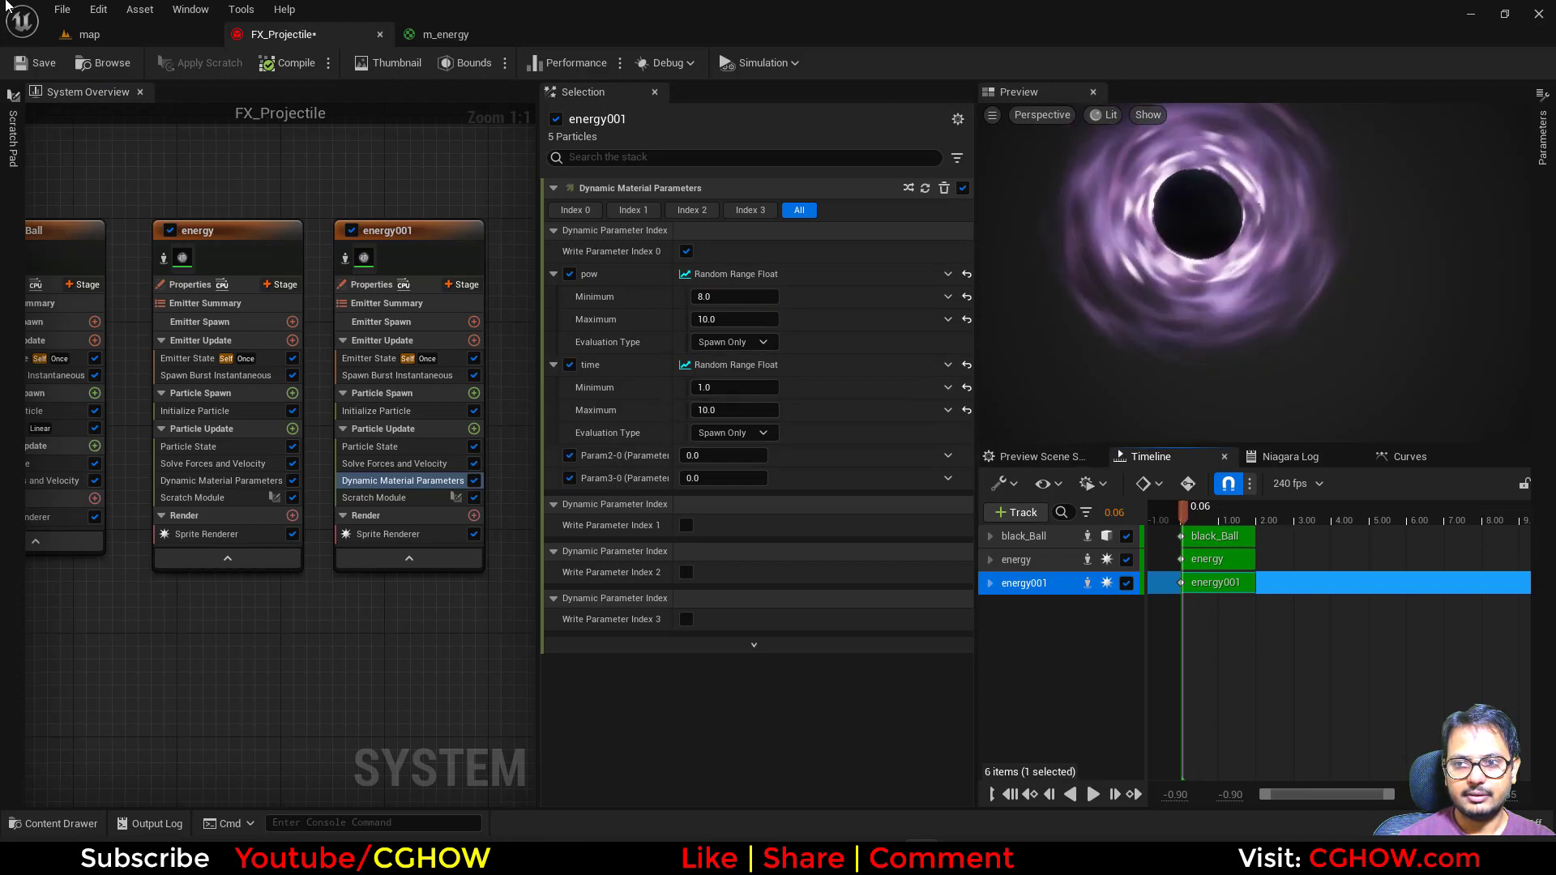
{"action": "left_click", "coordinate": [86, 35]}
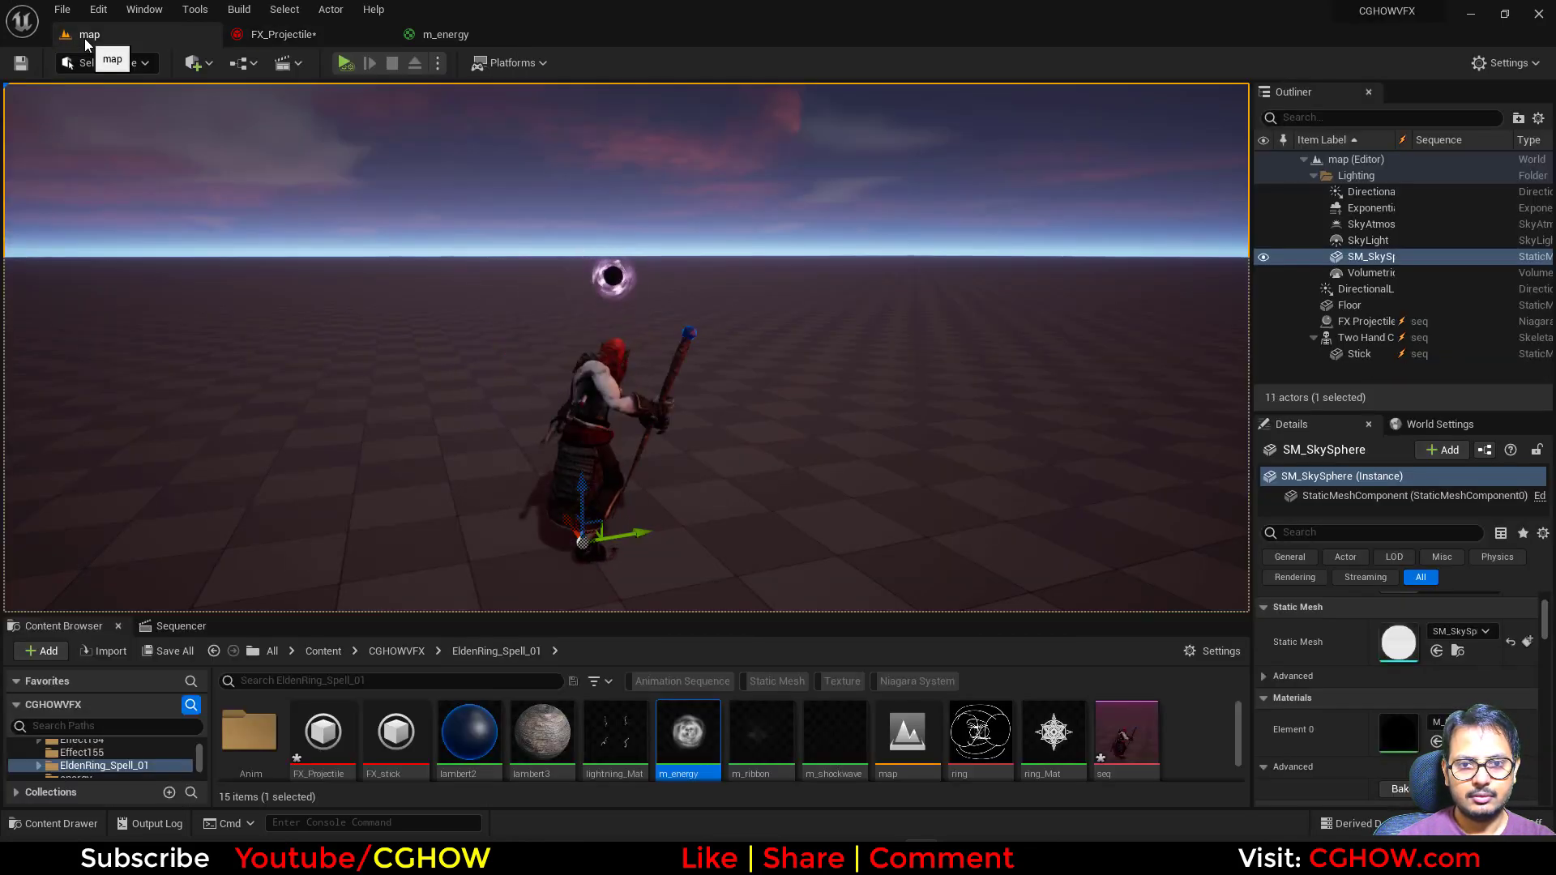
{"action": "left_click", "coordinate": [279, 34]}
Set energy001's color value range to 100–500 and its saturation range maximum to 5
{"action": "left_click", "coordinate": [376, 411]}
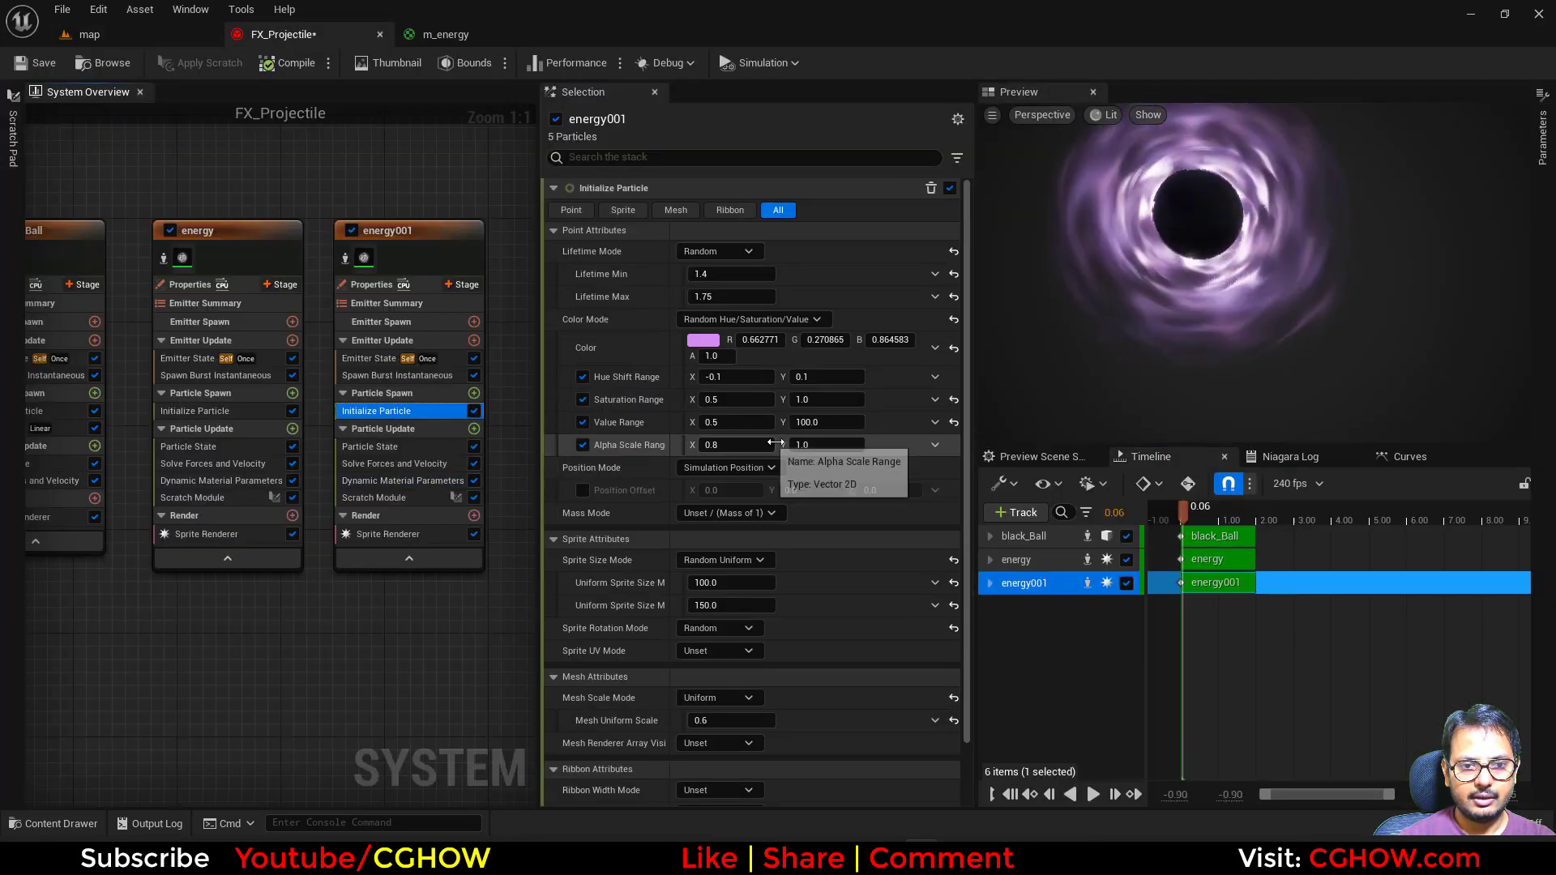
{"action": "left_click", "coordinate": [810, 422]}
{"action": "type", "text": "500"}
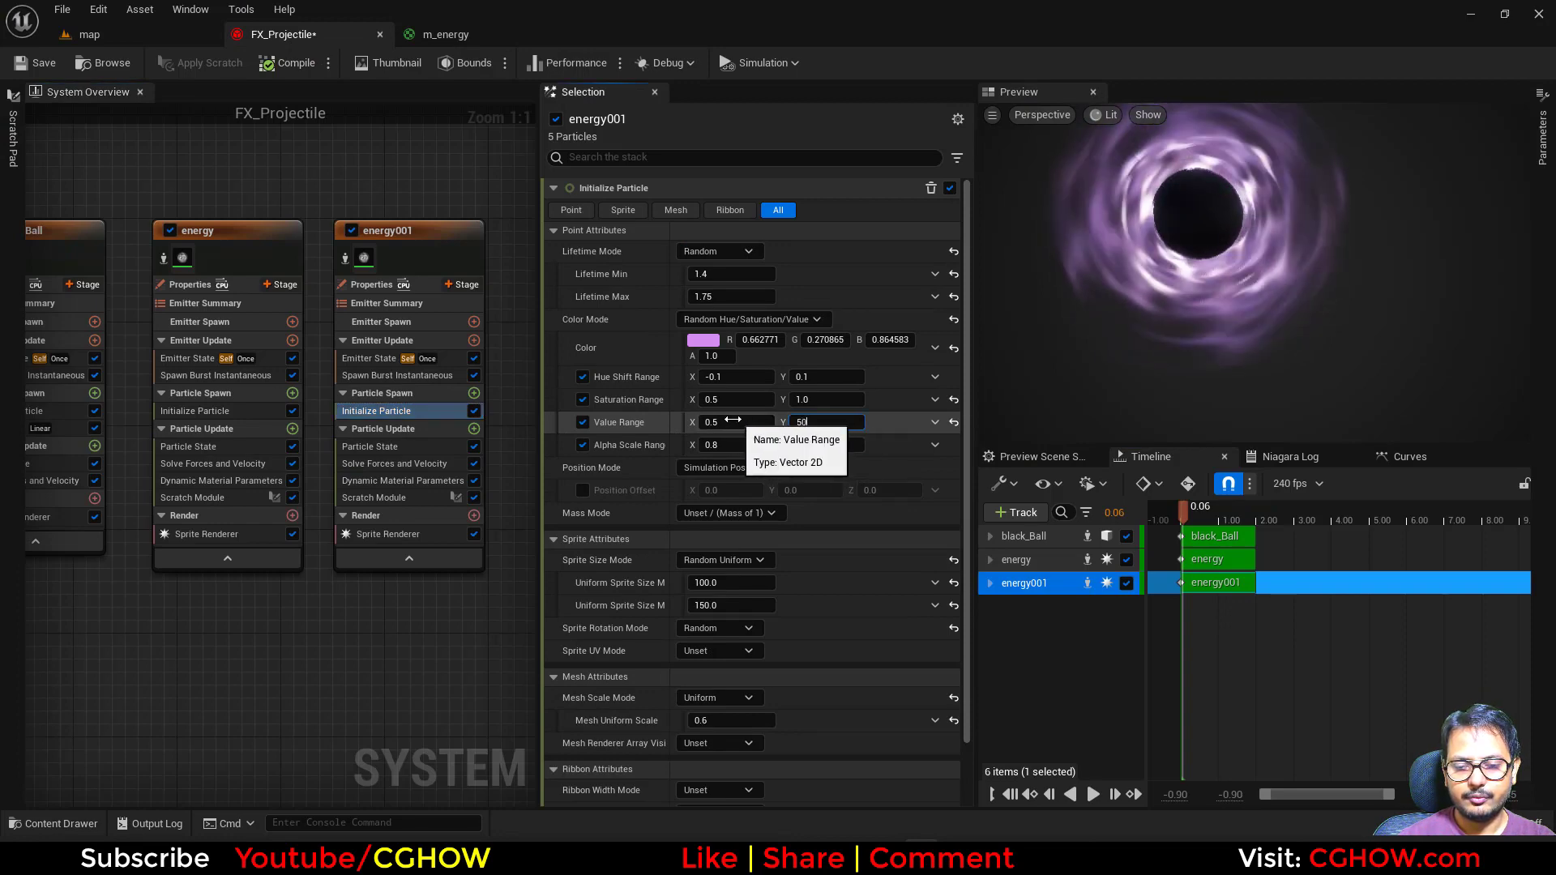
{"action": "left_click", "coordinate": [724, 422]}
{"action": "type", "text": "100"}
{"action": "left_click", "coordinate": [818, 399]}
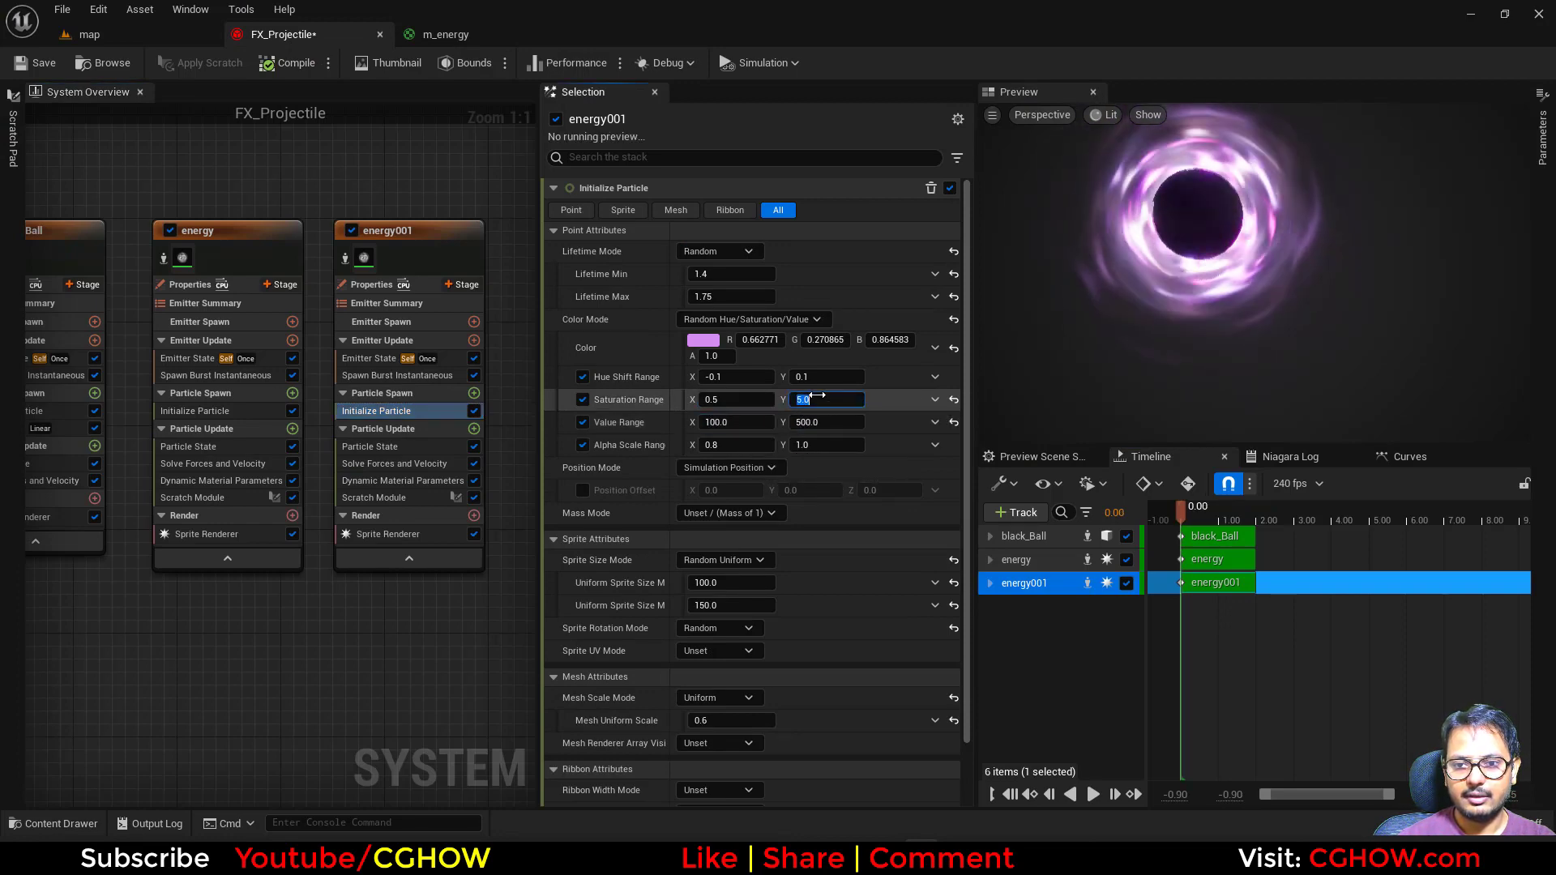
{"action": "type", "text": "5"}
{"action": "key", "text": "Return"}
Review the spell in the map level and replay the Elden Ring reference clip in the browser
{"action": "left_click", "coordinate": [146, 35]}
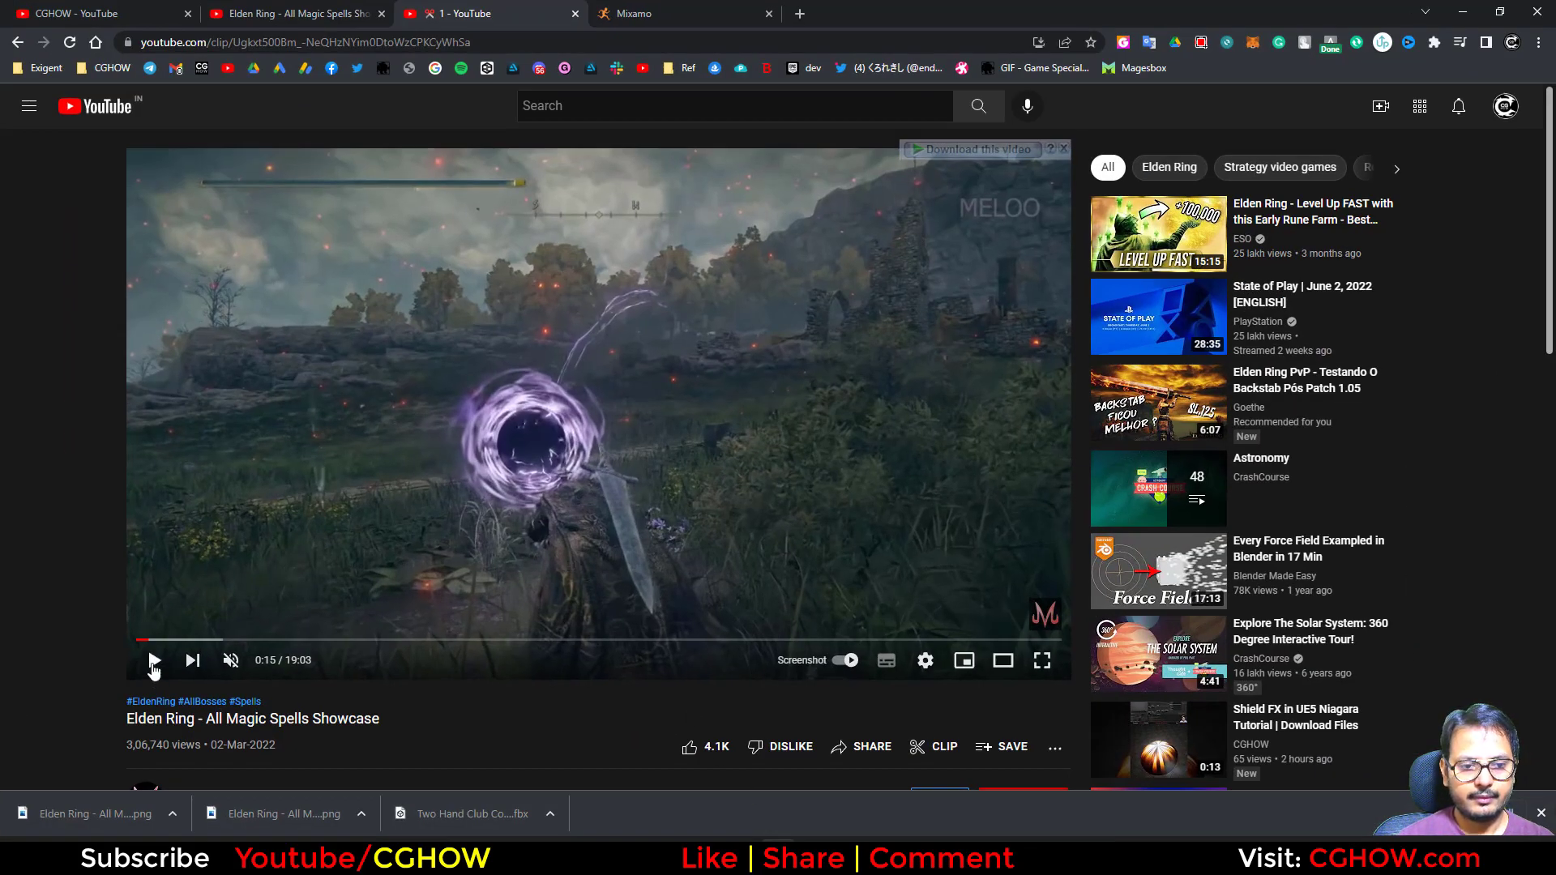
{"action": "left_click", "coordinate": [153, 661]}
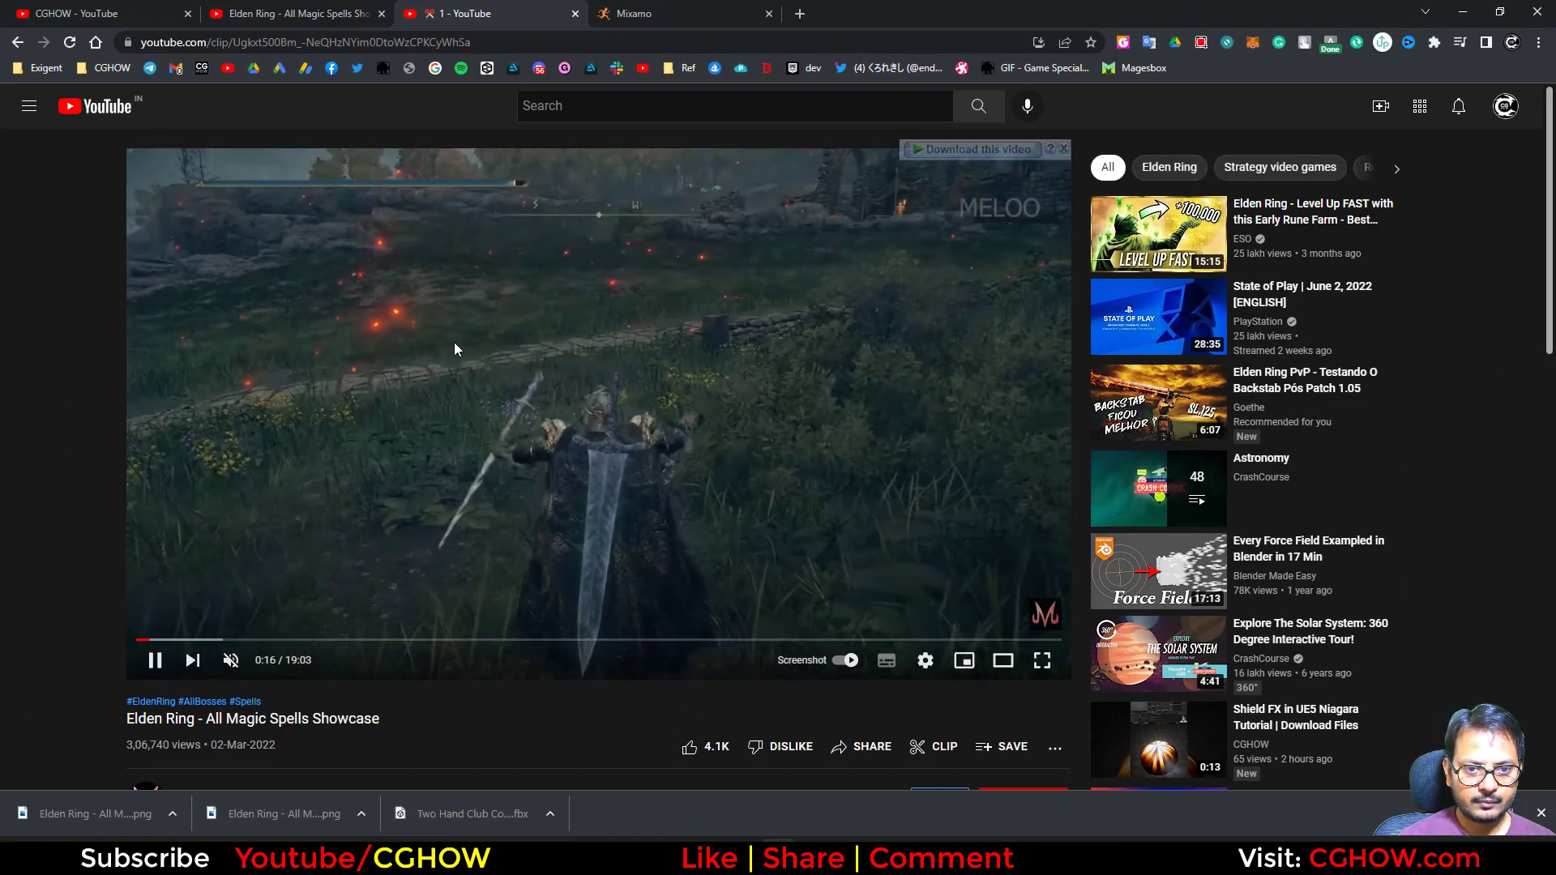
{"action": "left_click", "coordinate": [155, 662]}
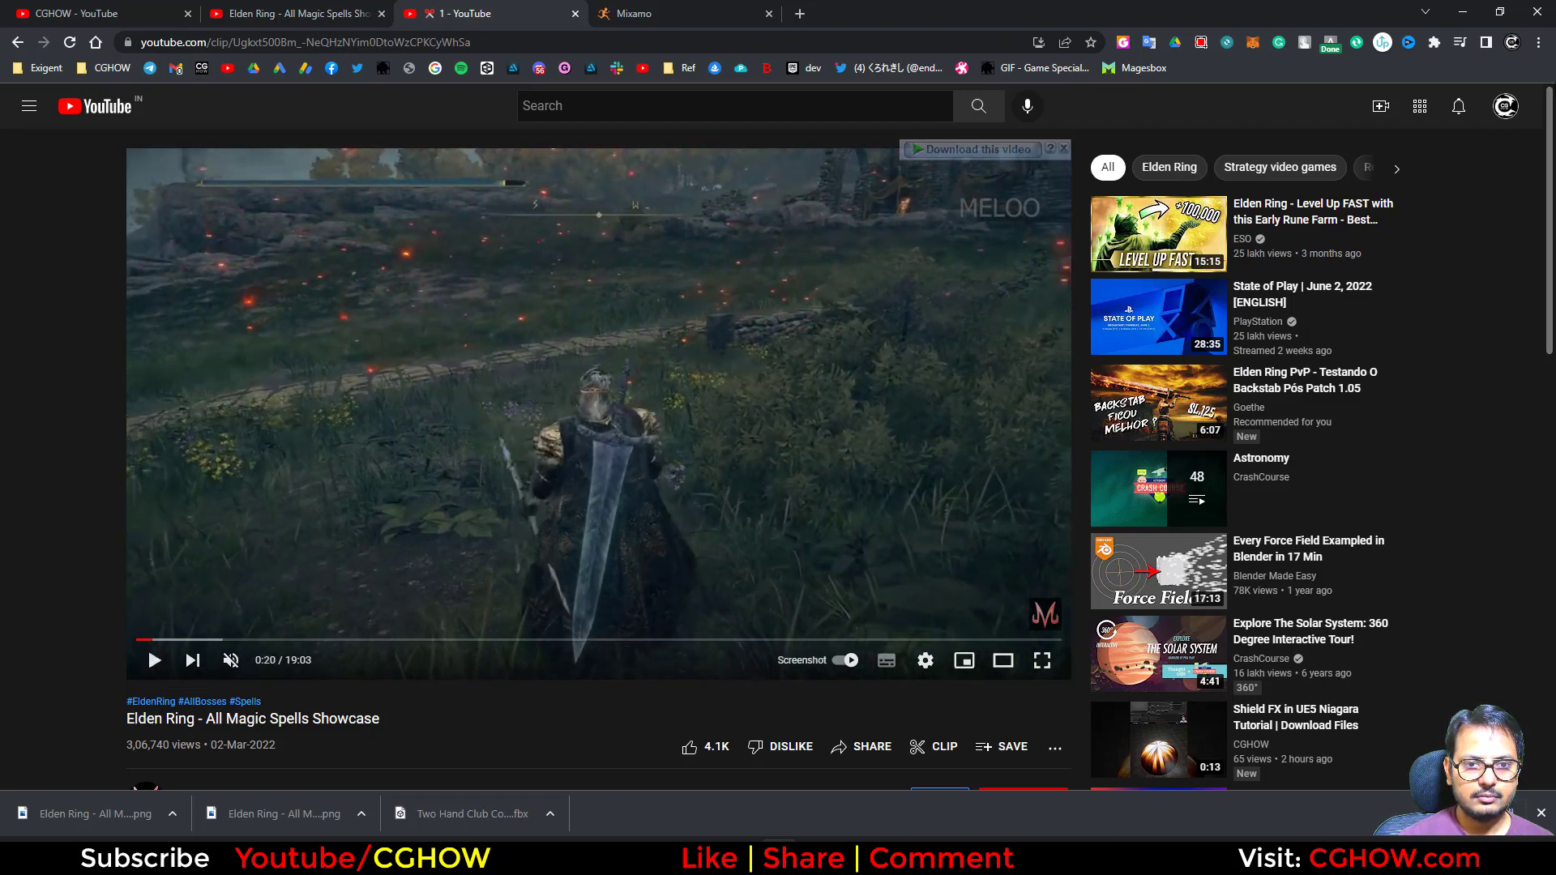
{"action": "left_click", "coordinate": [1465, 14]}
Add a Scale Mesh Size module to the black_Ball emitter's Particle Update in FX_Projectile
{"action": "left_click", "coordinate": [295, 37]}
{"action": "right_click_drag", "start_coordinate": [332, 658], "coordinate": [437, 653]}
{"action": "left_click", "coordinate": [363, 426]}
{"action": "type", "text": "sca"}
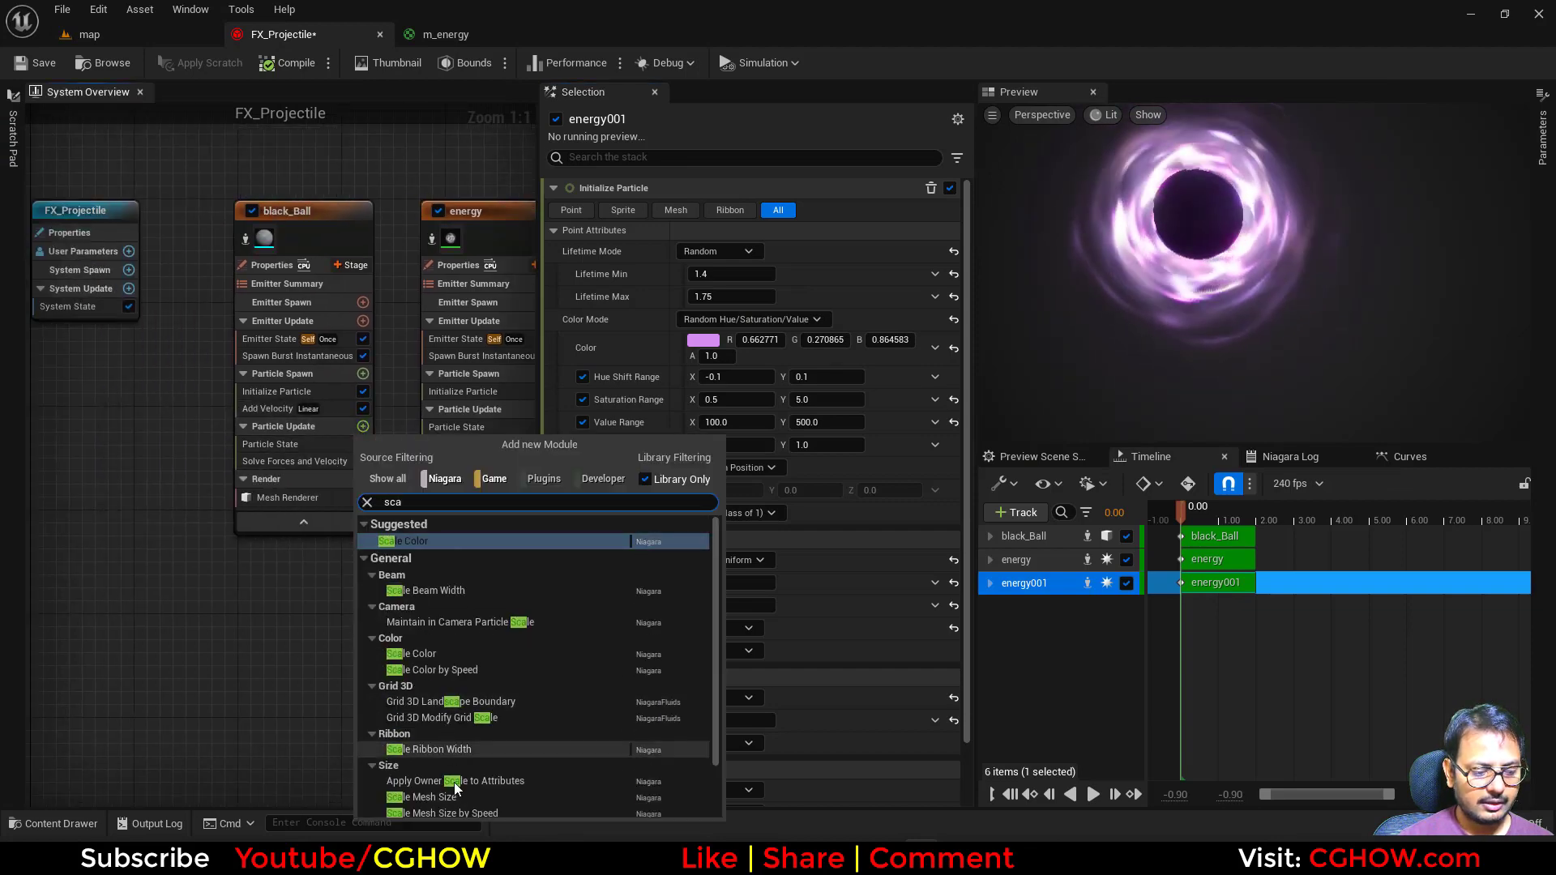
{"action": "left_click", "coordinate": [437, 798]}
Drive black_Ball's mesh scale factor with Vector from Float and Float from Curve, holding 1 until 0.8 before falling to 0
{"action": "left_click", "coordinate": [945, 211]}
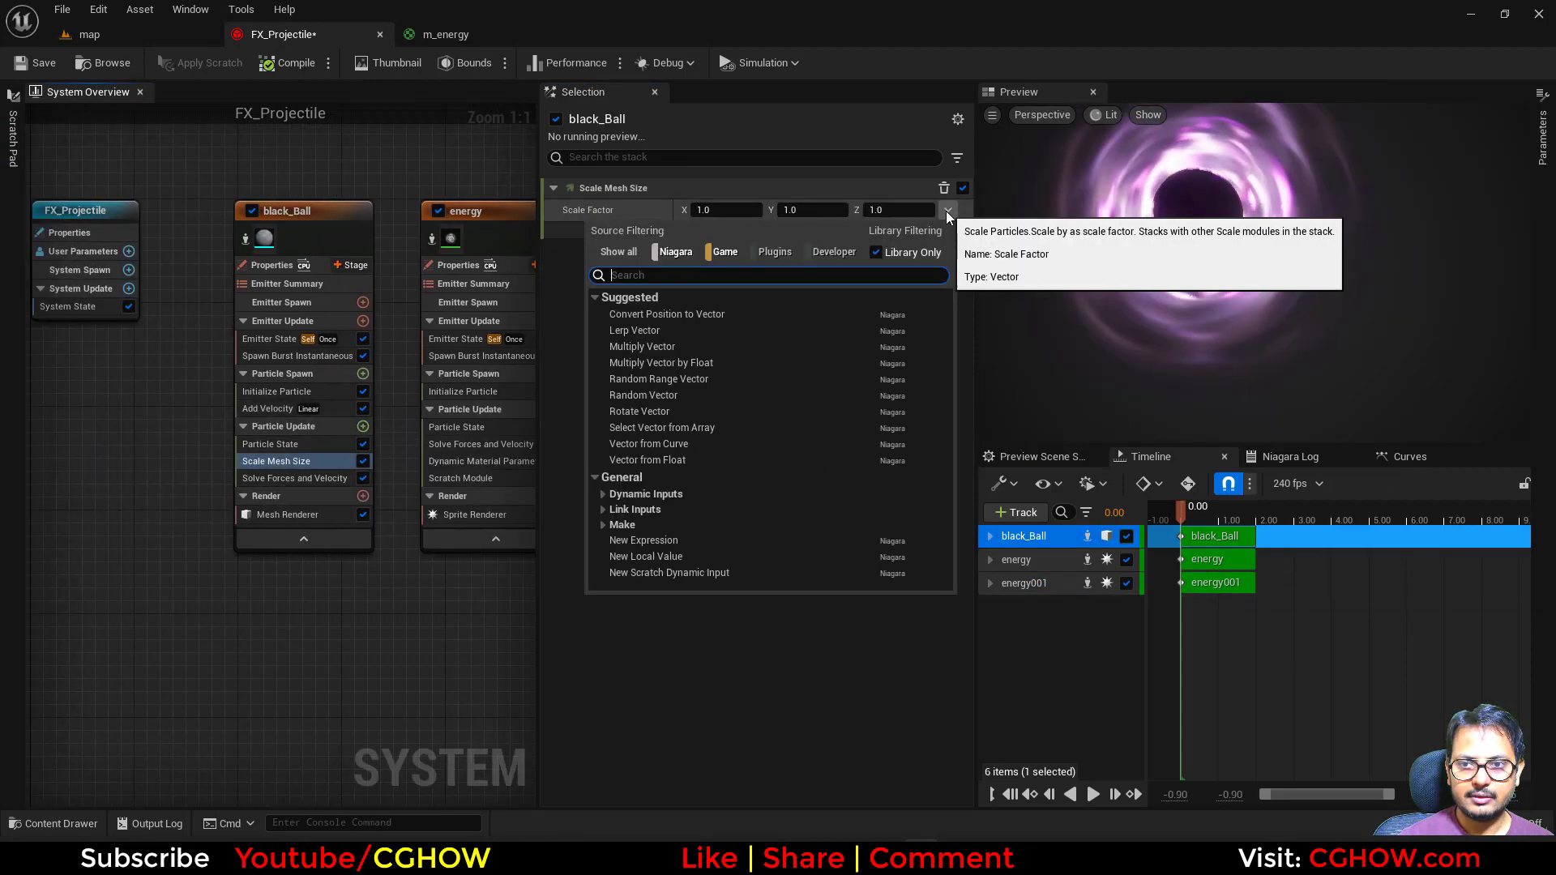
{"action": "type", "text": "flo"}
{"action": "left_click", "coordinate": [698, 328]}
{"action": "left_click", "coordinate": [947, 233]}
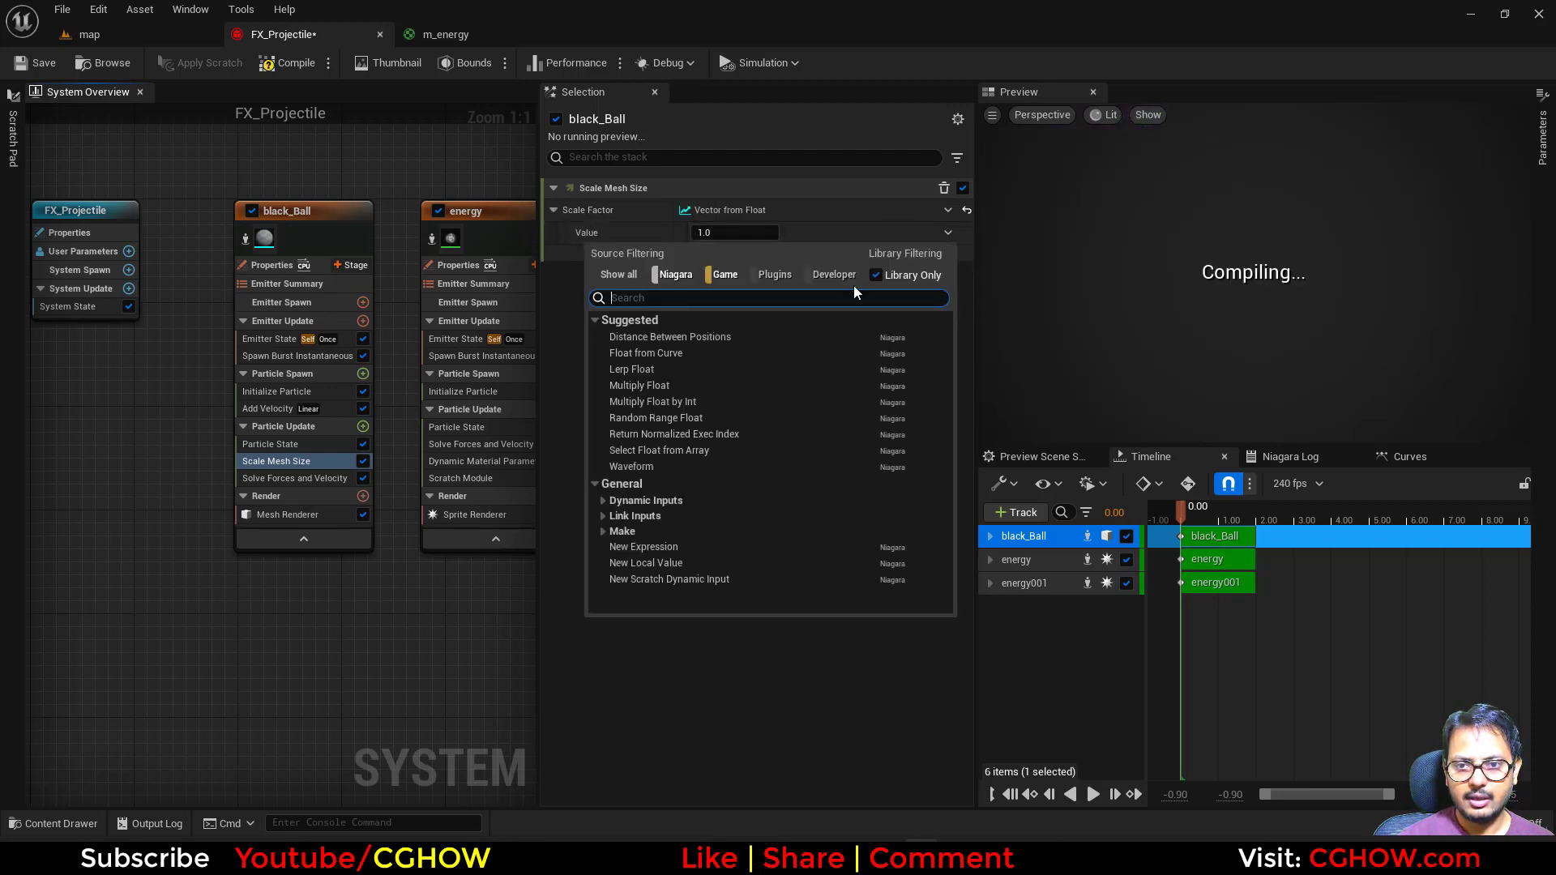
{"action": "left_click", "coordinate": [688, 354]}
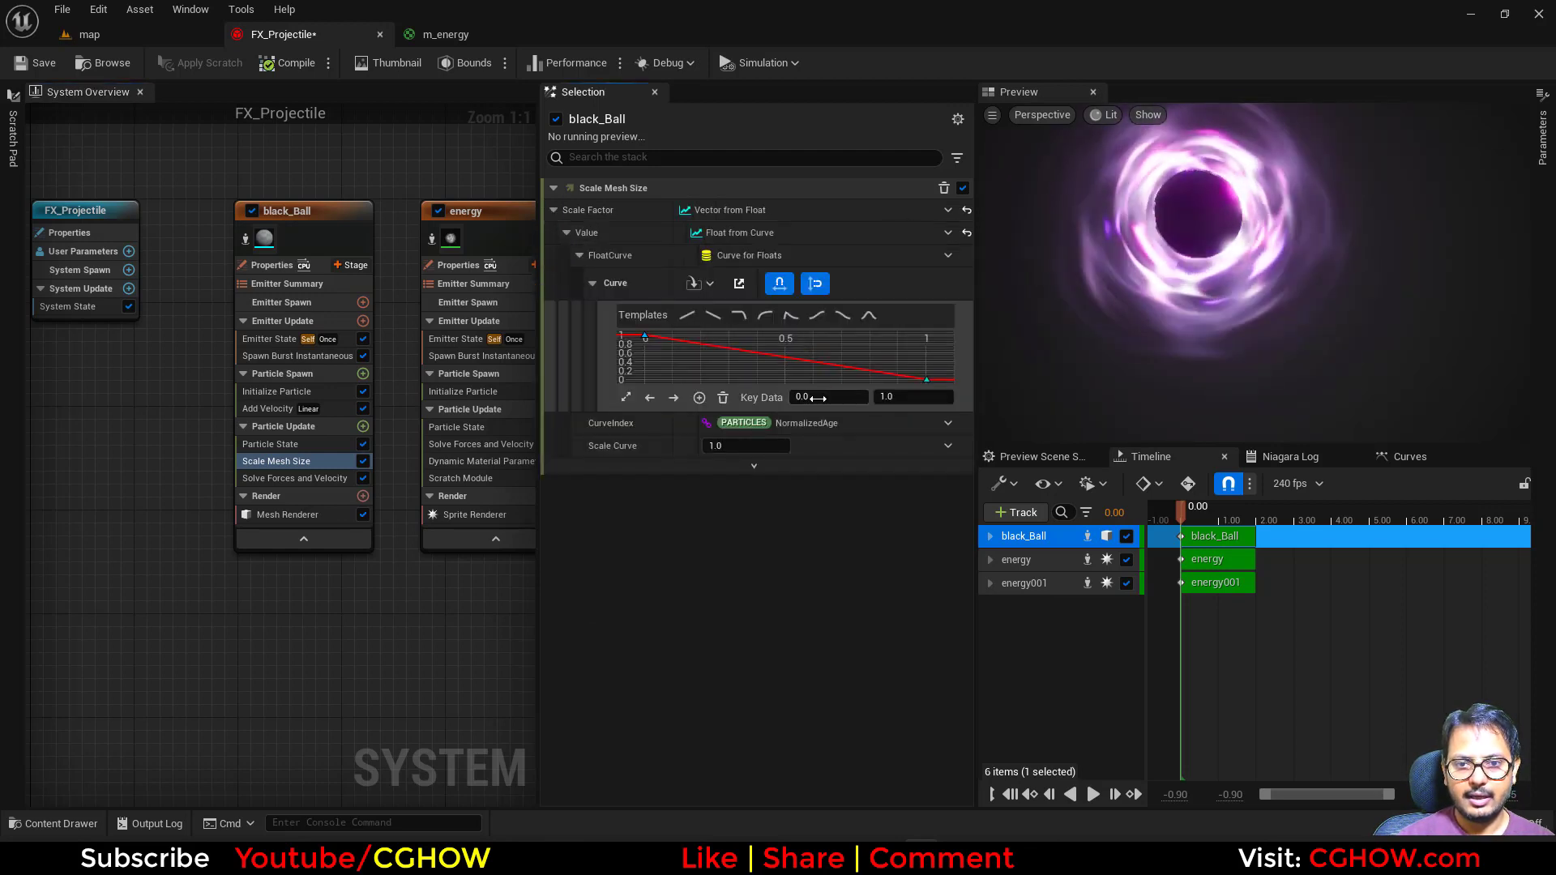
{"action": "key", "text": "Return"}
Add a Scale Sprite Size module to the energy emitter with a falling curve whose first key is at 0.8
{"action": "right_click_drag", "start_coordinate": [292, 626], "coordinate": [103, 606]}
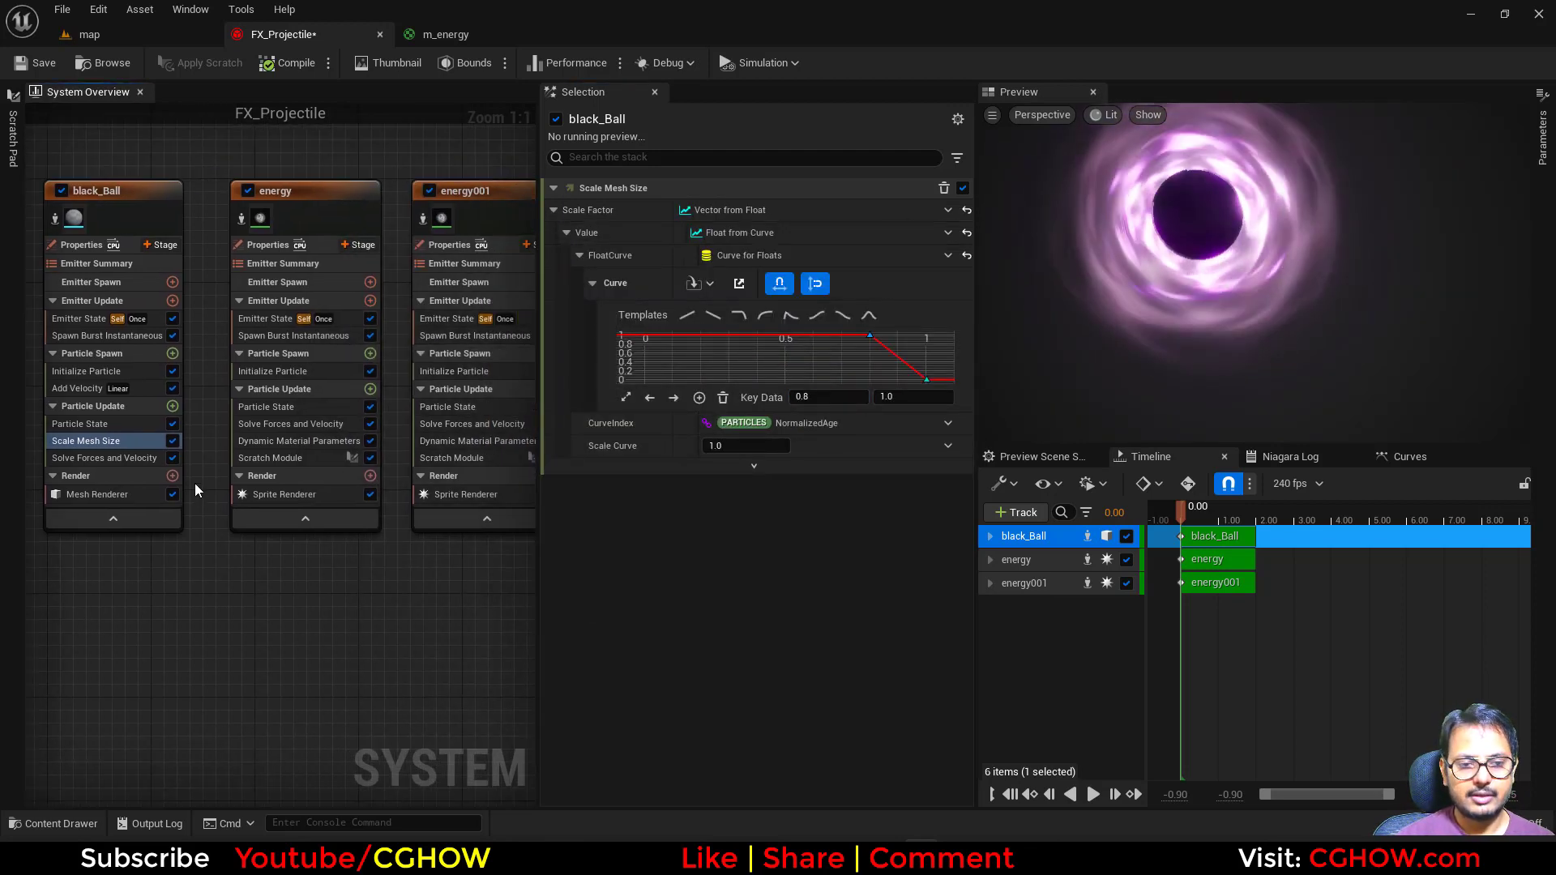
{"action": "left_click", "coordinate": [370, 391]}
{"action": "type", "text": "size"}
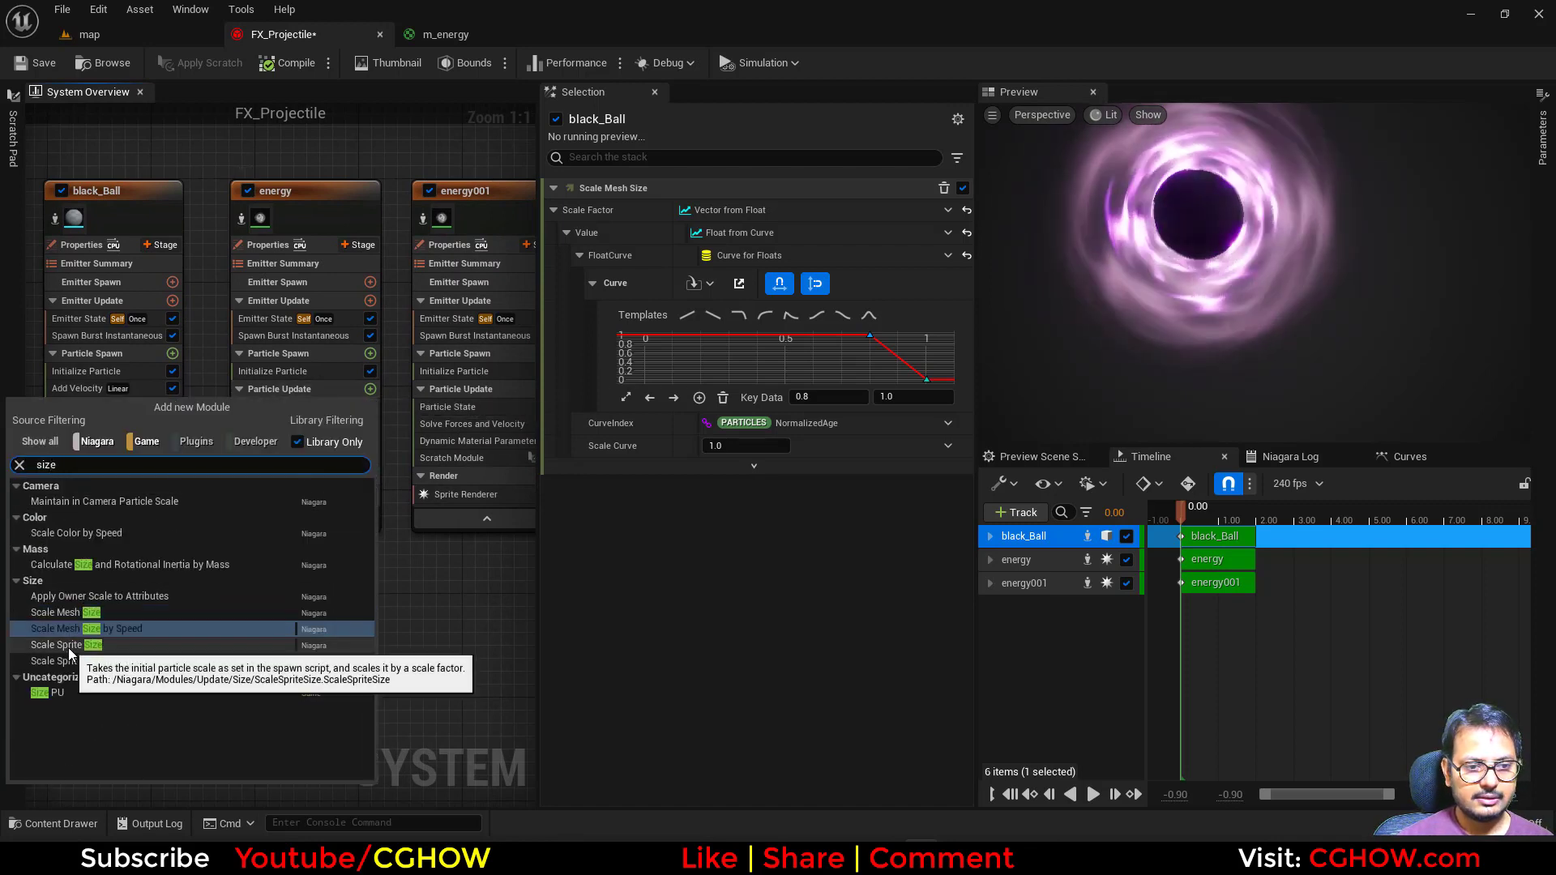
{"action": "left_click", "coordinate": [70, 647]}
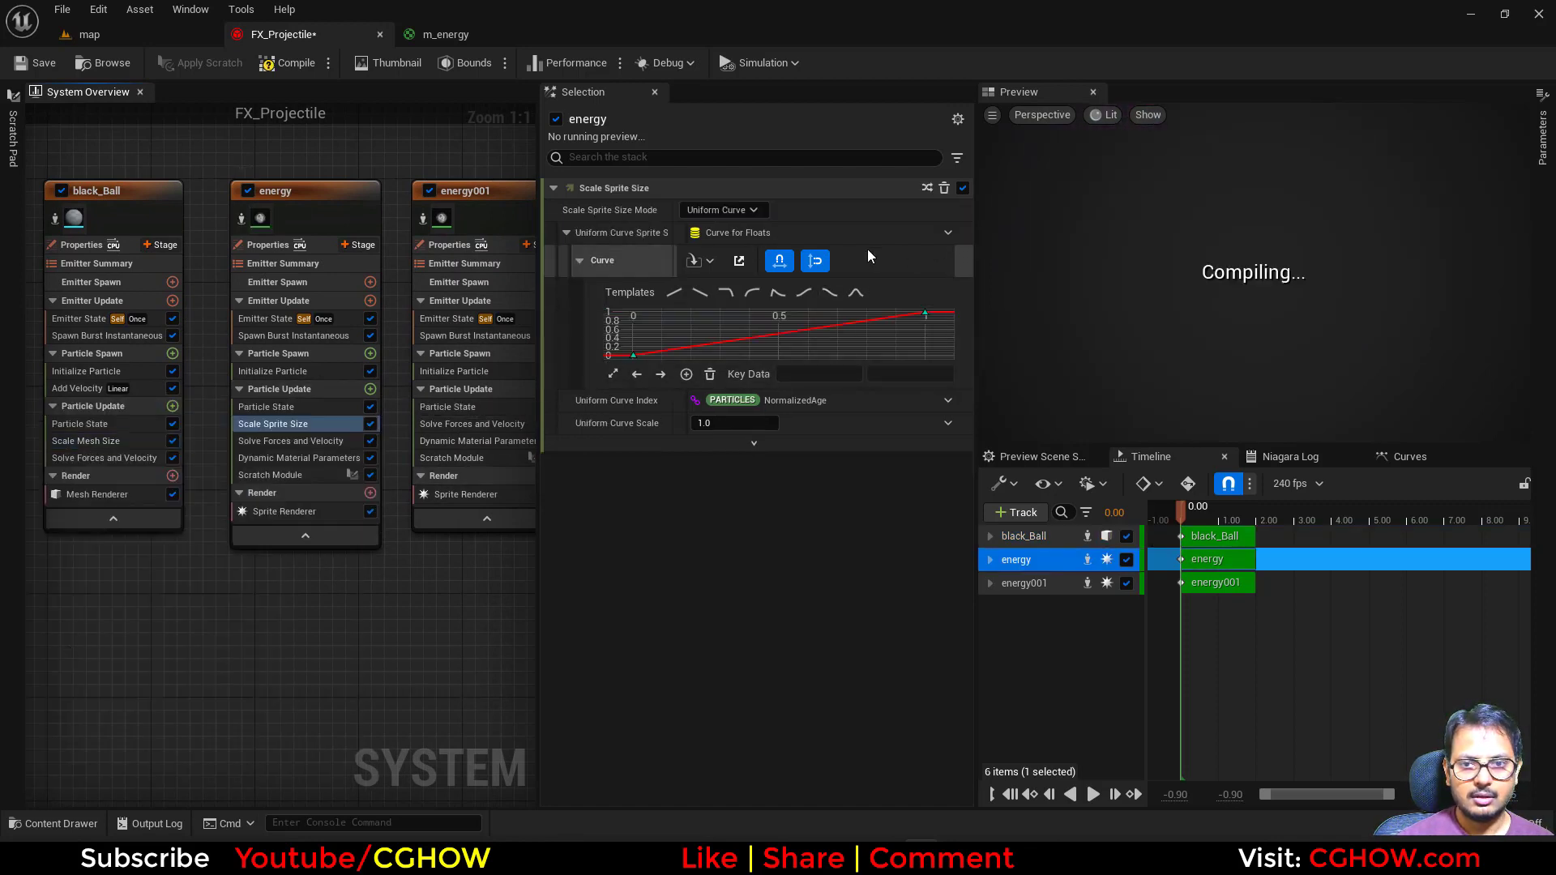
{"action": "left_click", "coordinate": [829, 293]}
{"action": "left_click", "coordinate": [813, 374]}
{"action": "type", "text": ".8"}
Copy the energy emitter's Scale Sprite Size module onto energy001 and save FX_Projectile
{"action": "right_click_drag", "start_coordinate": [301, 626], "coordinate": [189, 623]}
{"action": "left_click_drag", "start_coordinate": [201, 419], "coordinate": [347, 413], "text": "alt"}
{"action": "left_click", "coordinate": [43, 64]}
Scrub the level sequence in the map to examine how the projectile shrinks at the end of its flight
{"action": "left_click", "coordinate": [89, 34]}
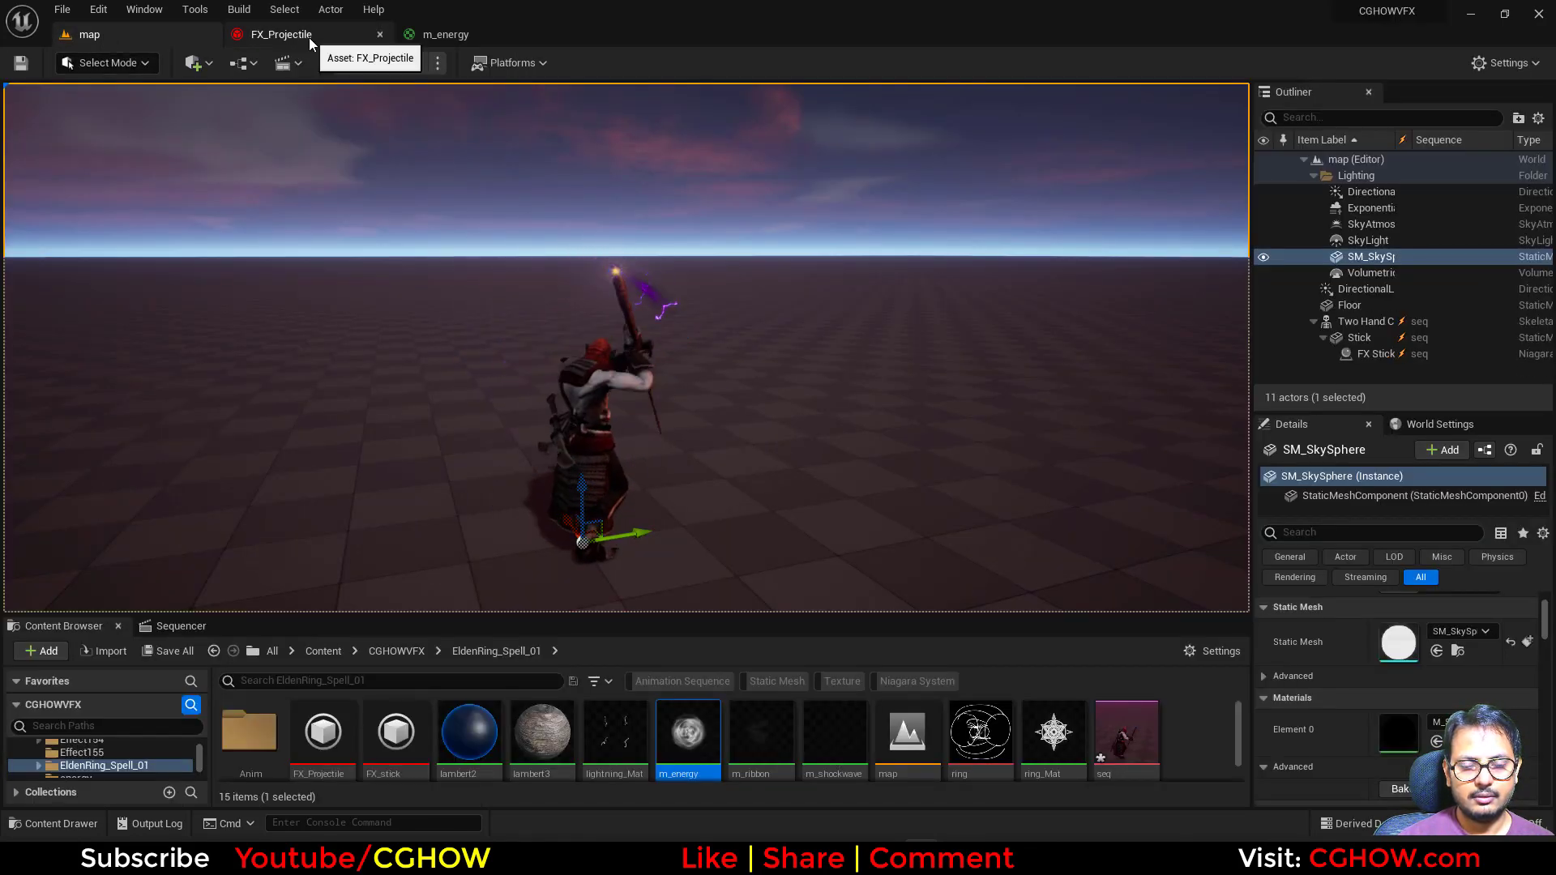
{"action": "left_click", "coordinate": [182, 625]}
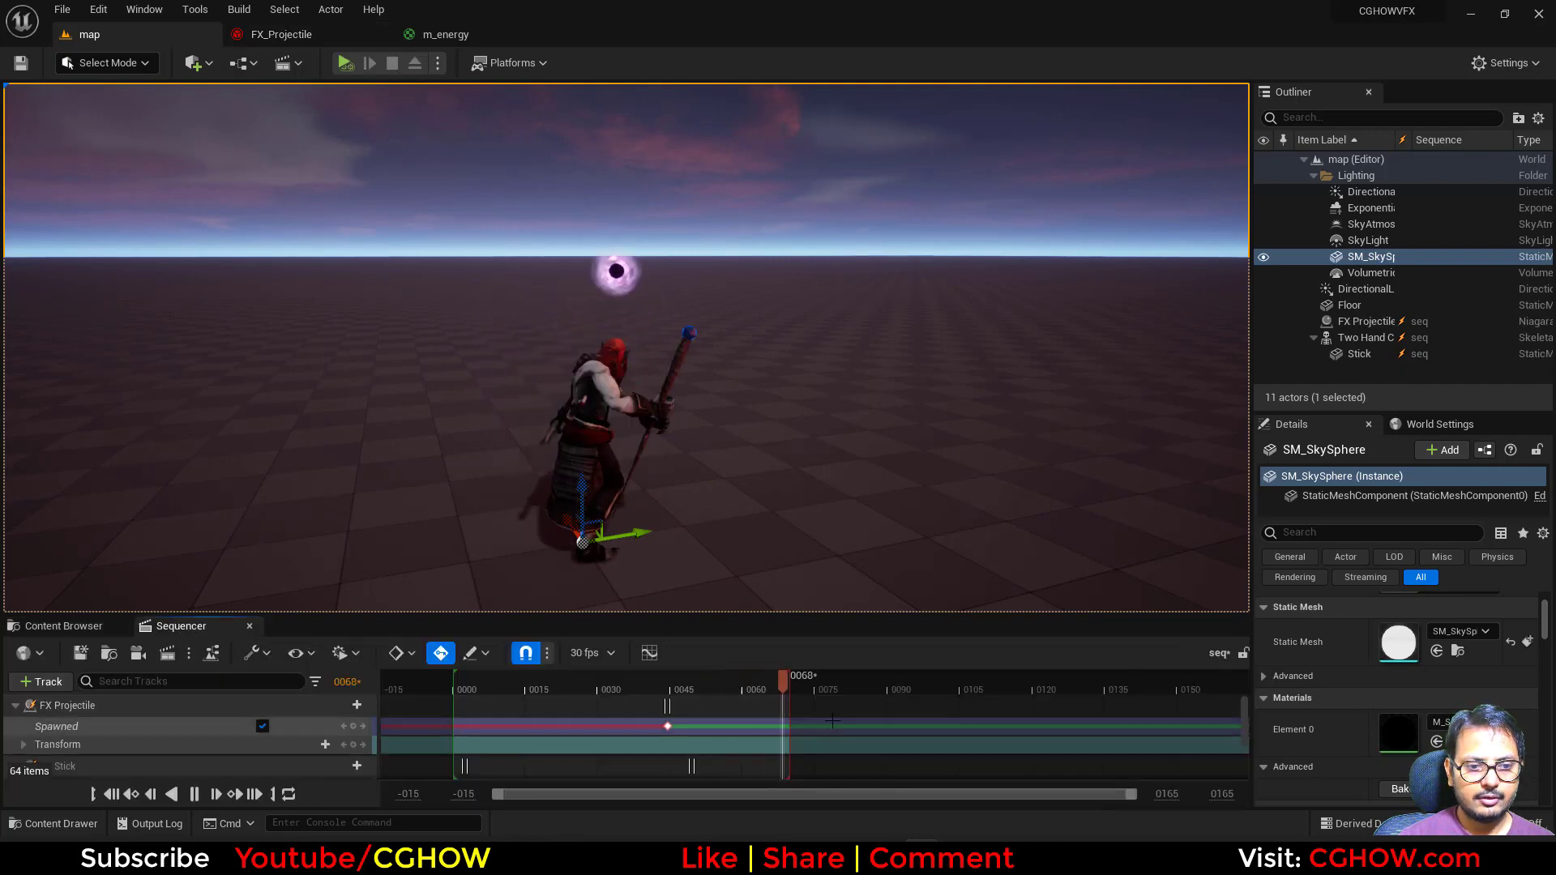
{"action": "left_click_drag", "start_coordinate": [787, 713], "coordinate": [1015, 708]}
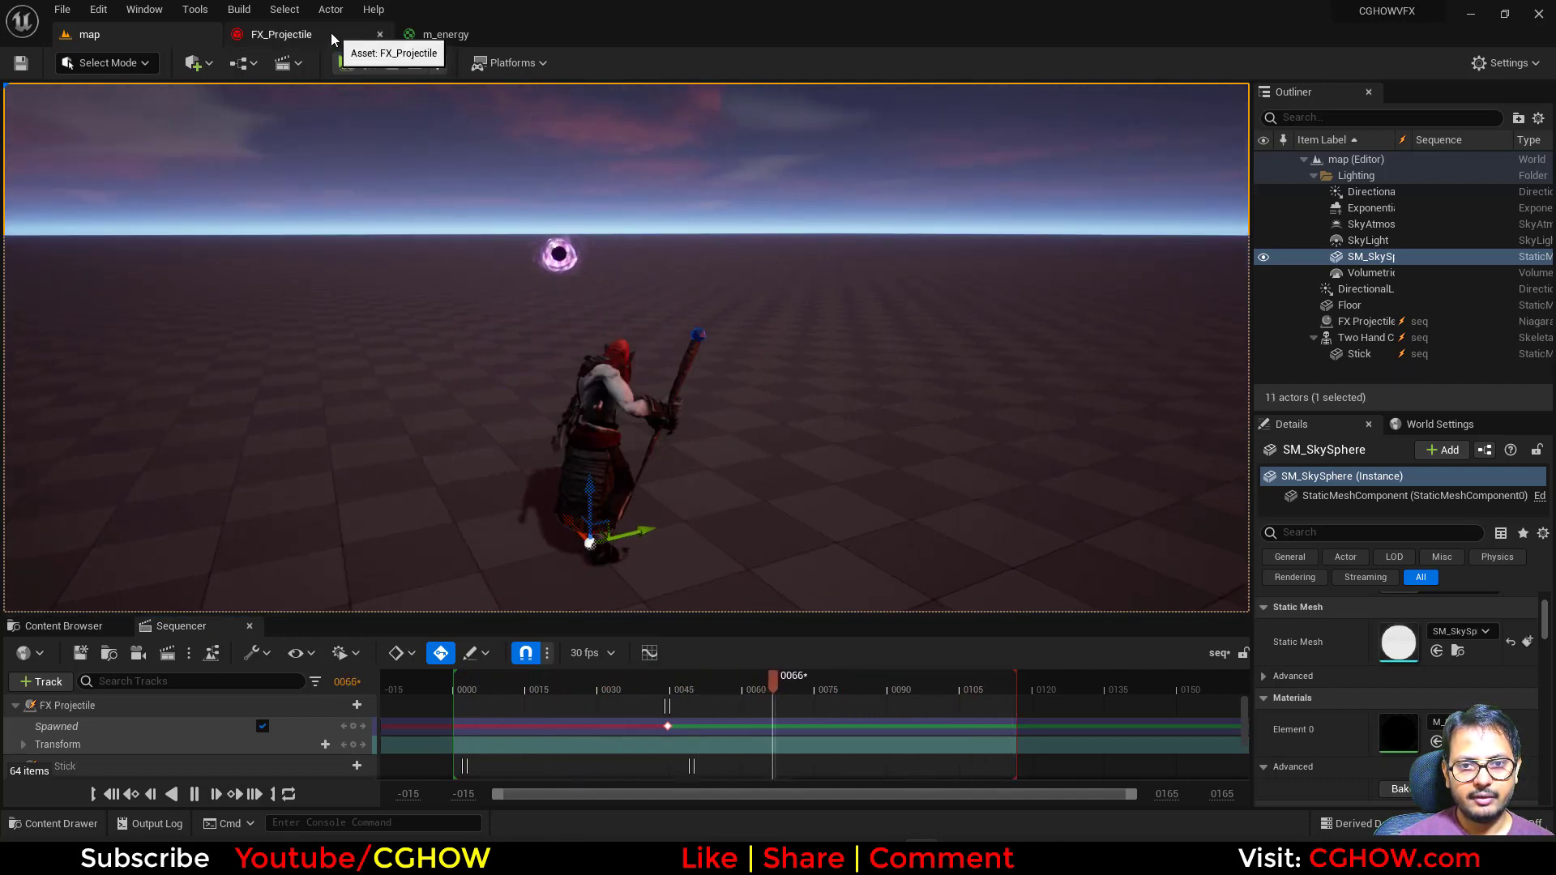
Examine the black hole in the Elden Ring reference screenshot, and replay the reference clip in the browser
{"action": "left_click", "coordinate": [1013, 854]}
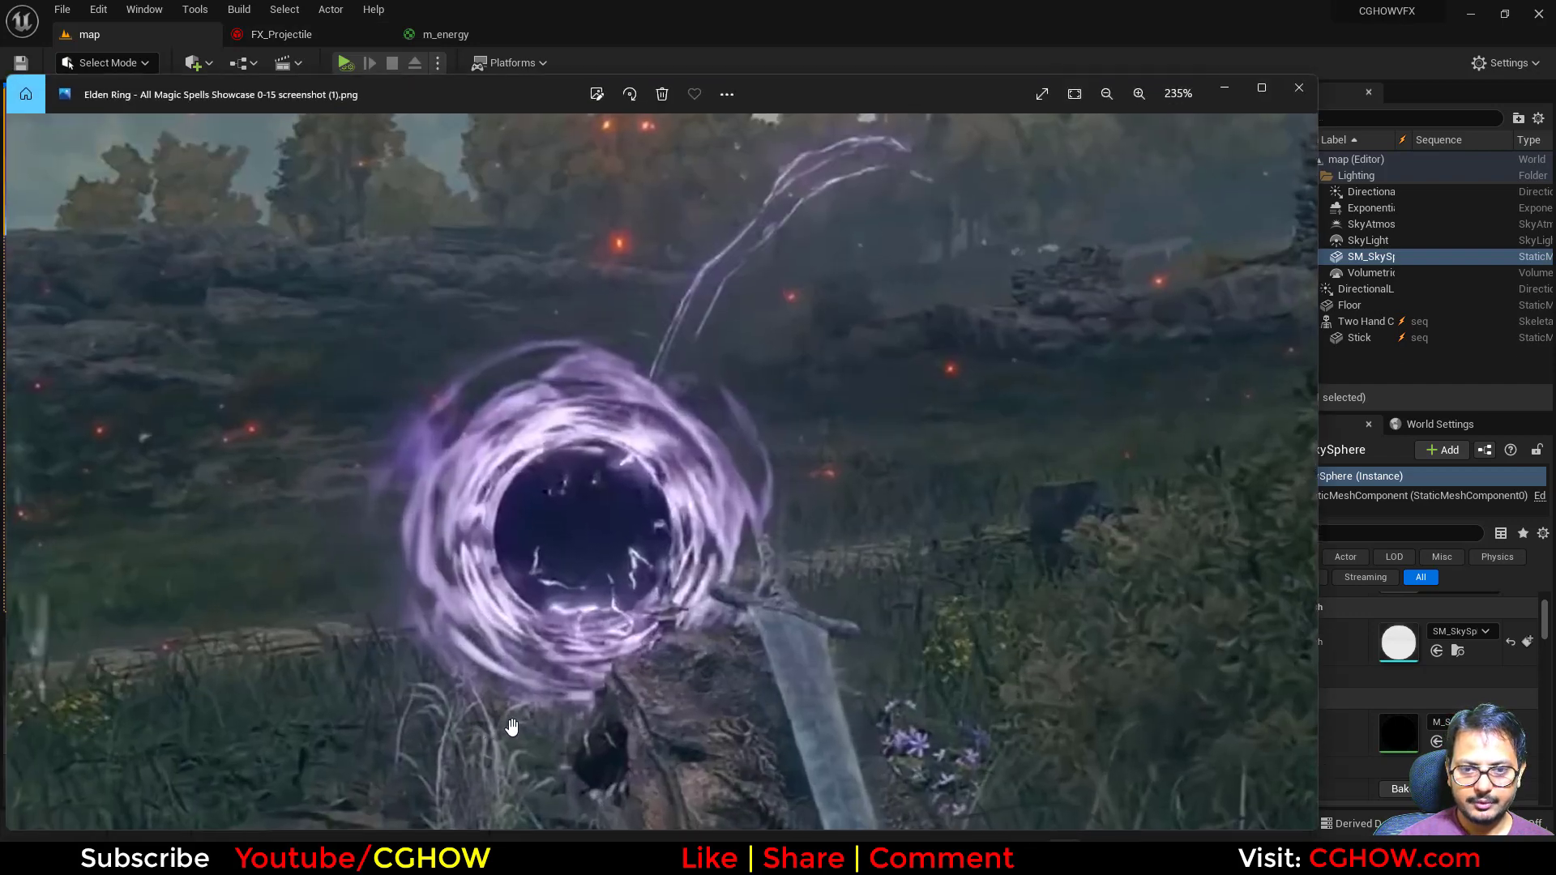
{"action": "scroll", "coordinate": [466, 646], "scroll_direction": "down", "scroll_amount": 5}
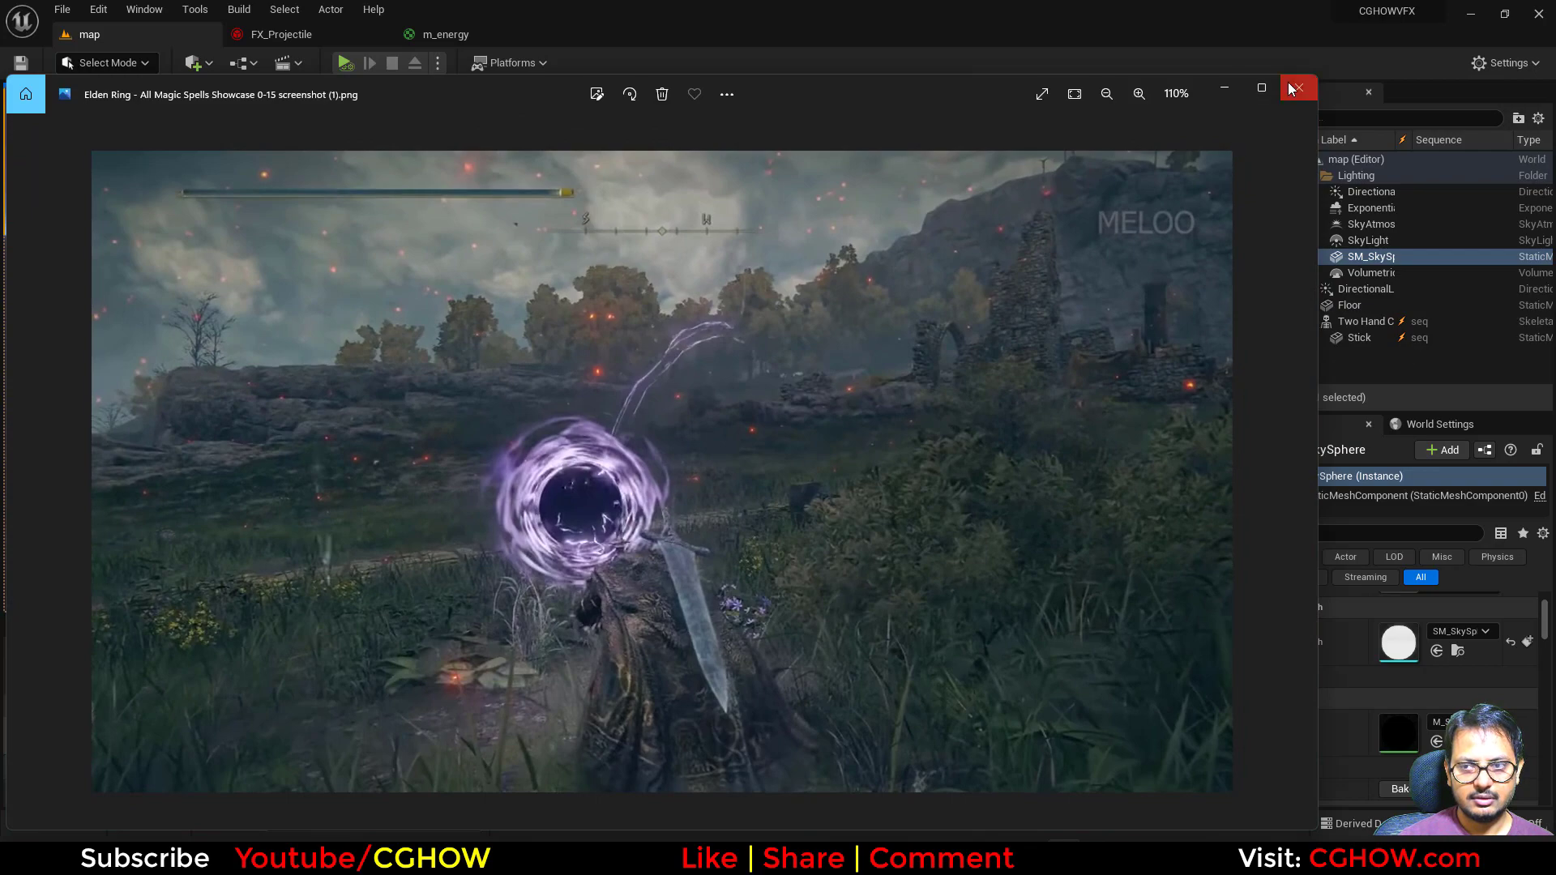
{"action": "left_click", "coordinate": [1296, 88]}
{"action": "key", "text": "alt+Tab"}
{"action": "key", "text": "space"}
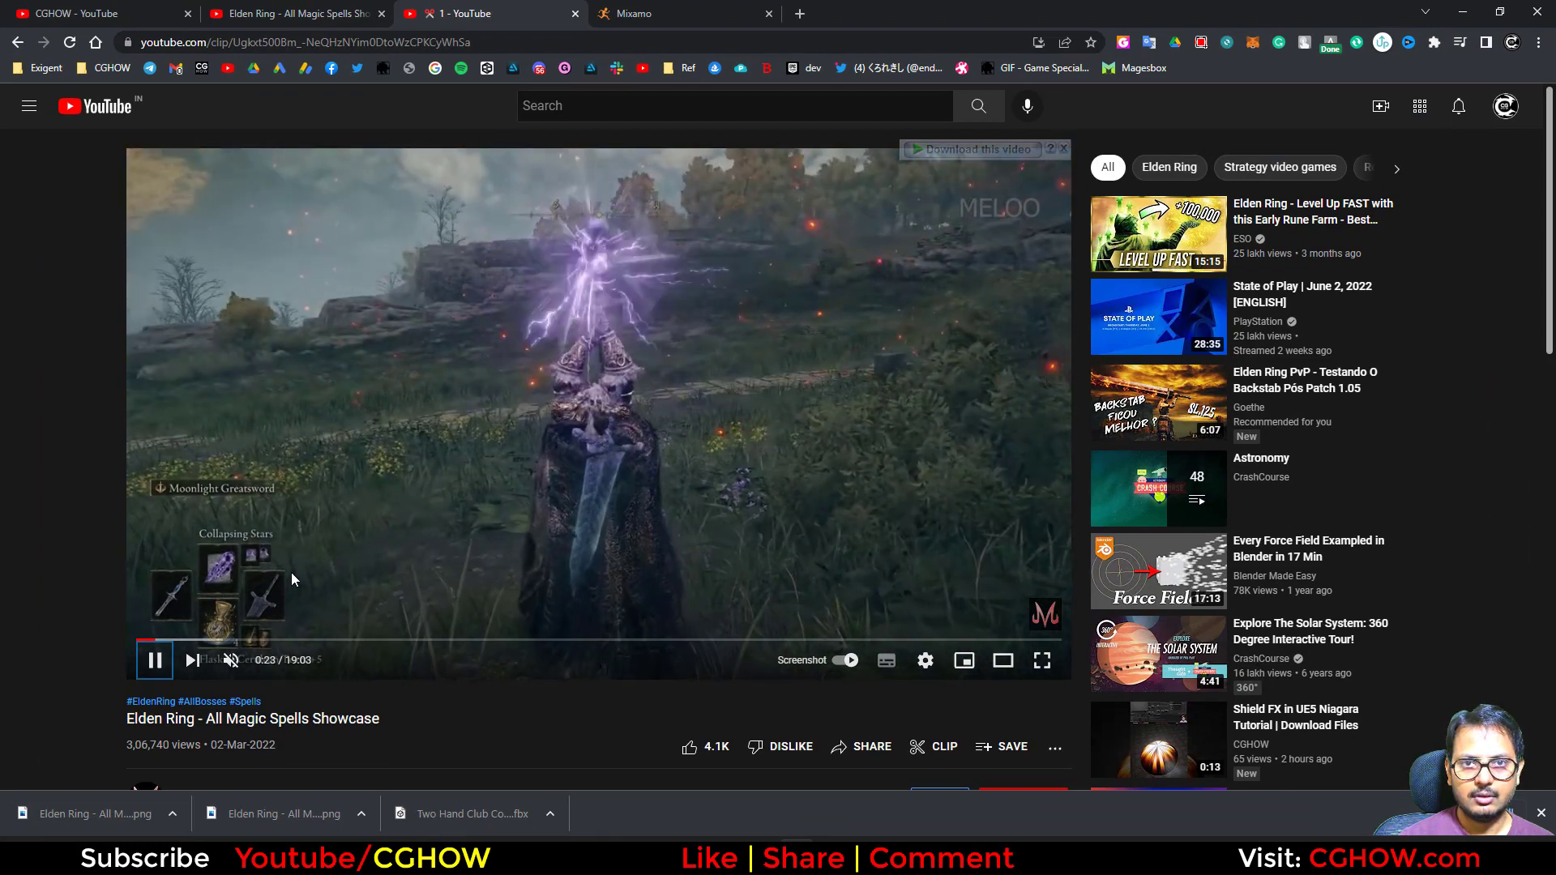
{"action": "key", "text": "space"}
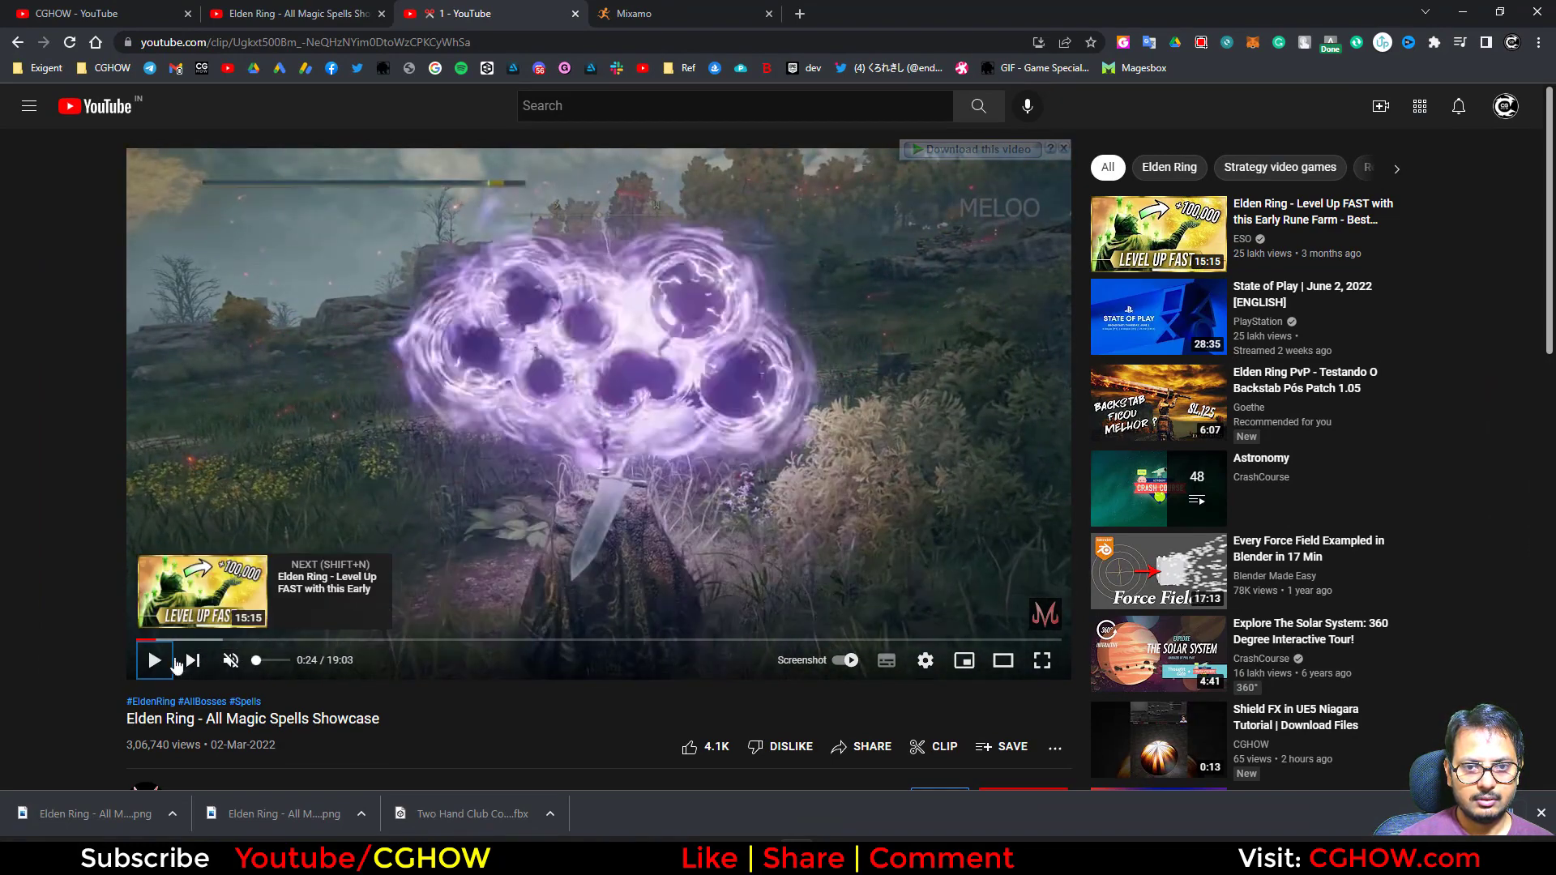
Discard the pending clip on the magic spells showcase video and return to the clip page
{"action": "left_click", "coordinate": [292, 13]}
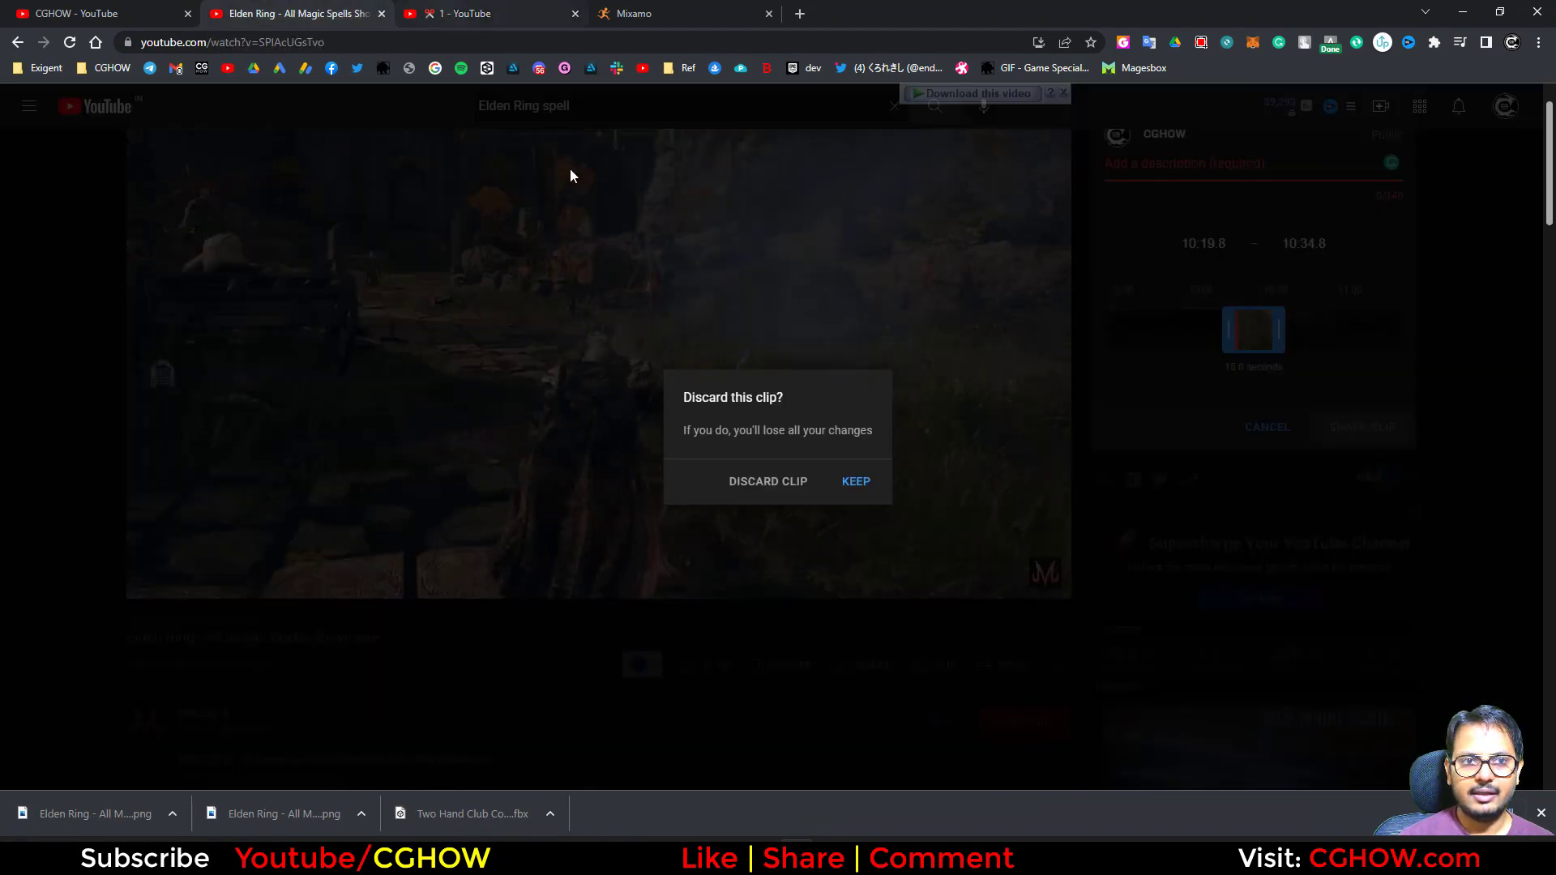
{"action": "left_click", "coordinate": [777, 485]}
{"action": "left_click", "coordinate": [466, 13]}
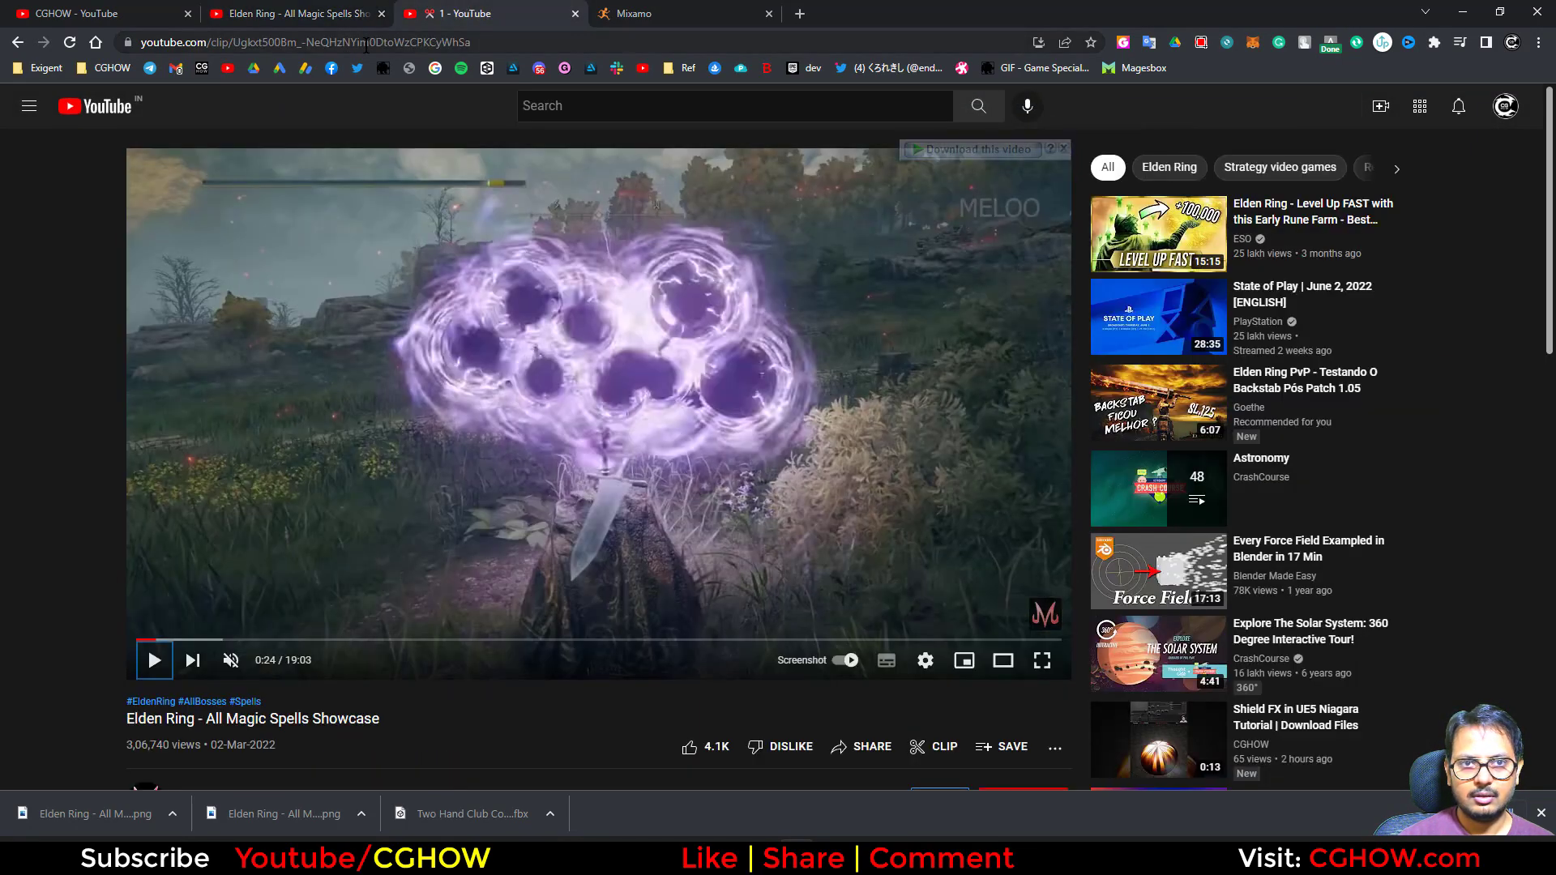
Reopen the saved YouTube clip from its link in the clipboard history and replay the spell reference, pausing it
{"action": "left_click", "coordinate": [366, 45]}
{"action": "key", "text": "super+v"}
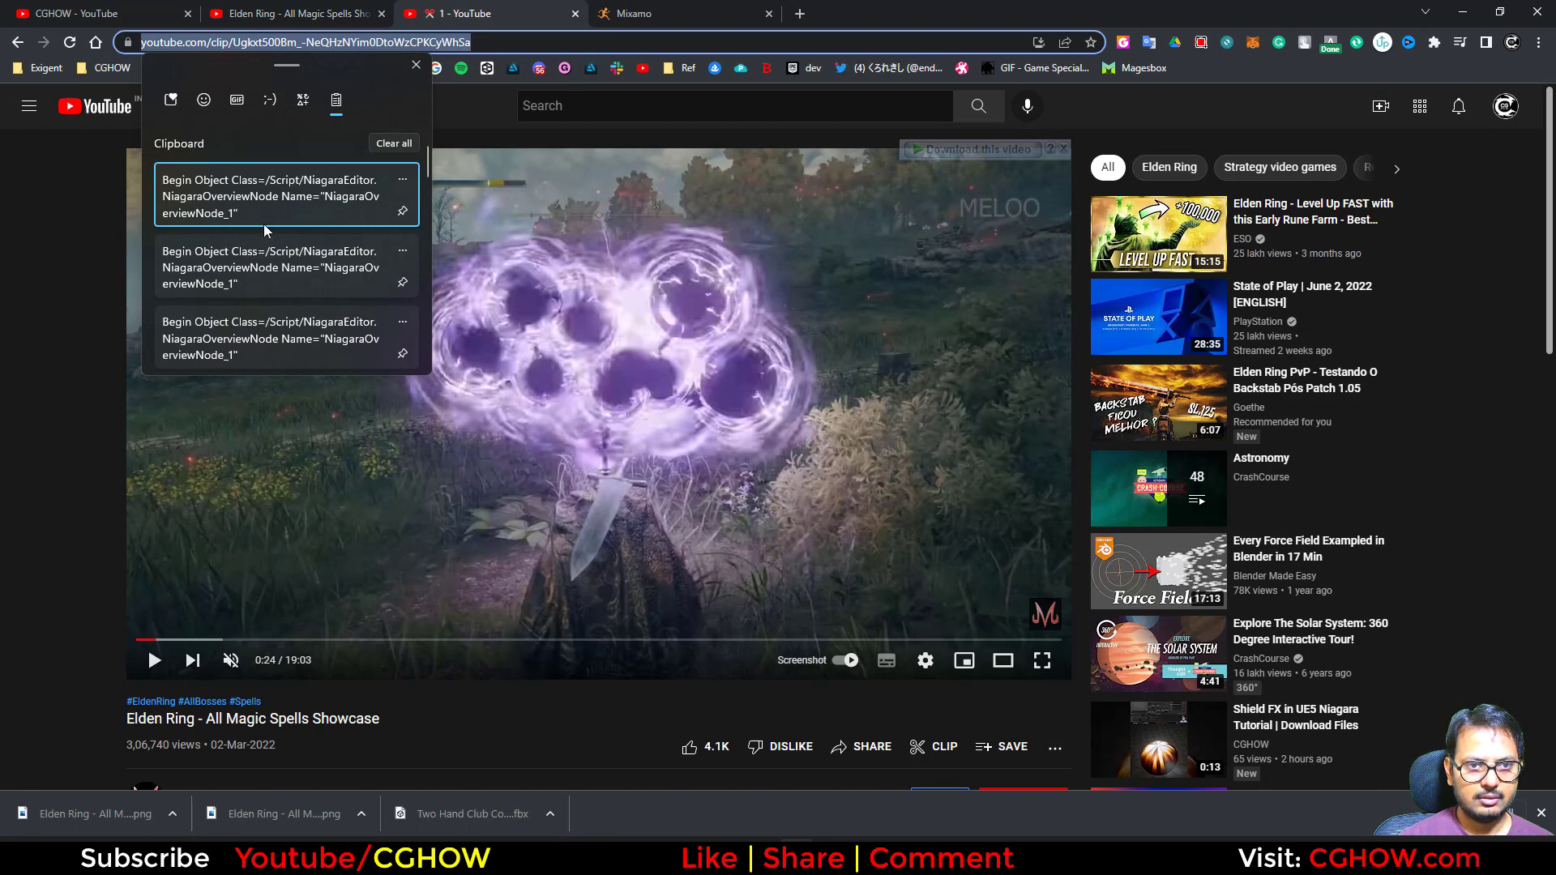
{"action": "scroll", "coordinate": [254, 258], "scroll_direction": "down", "scroll_amount": 5}
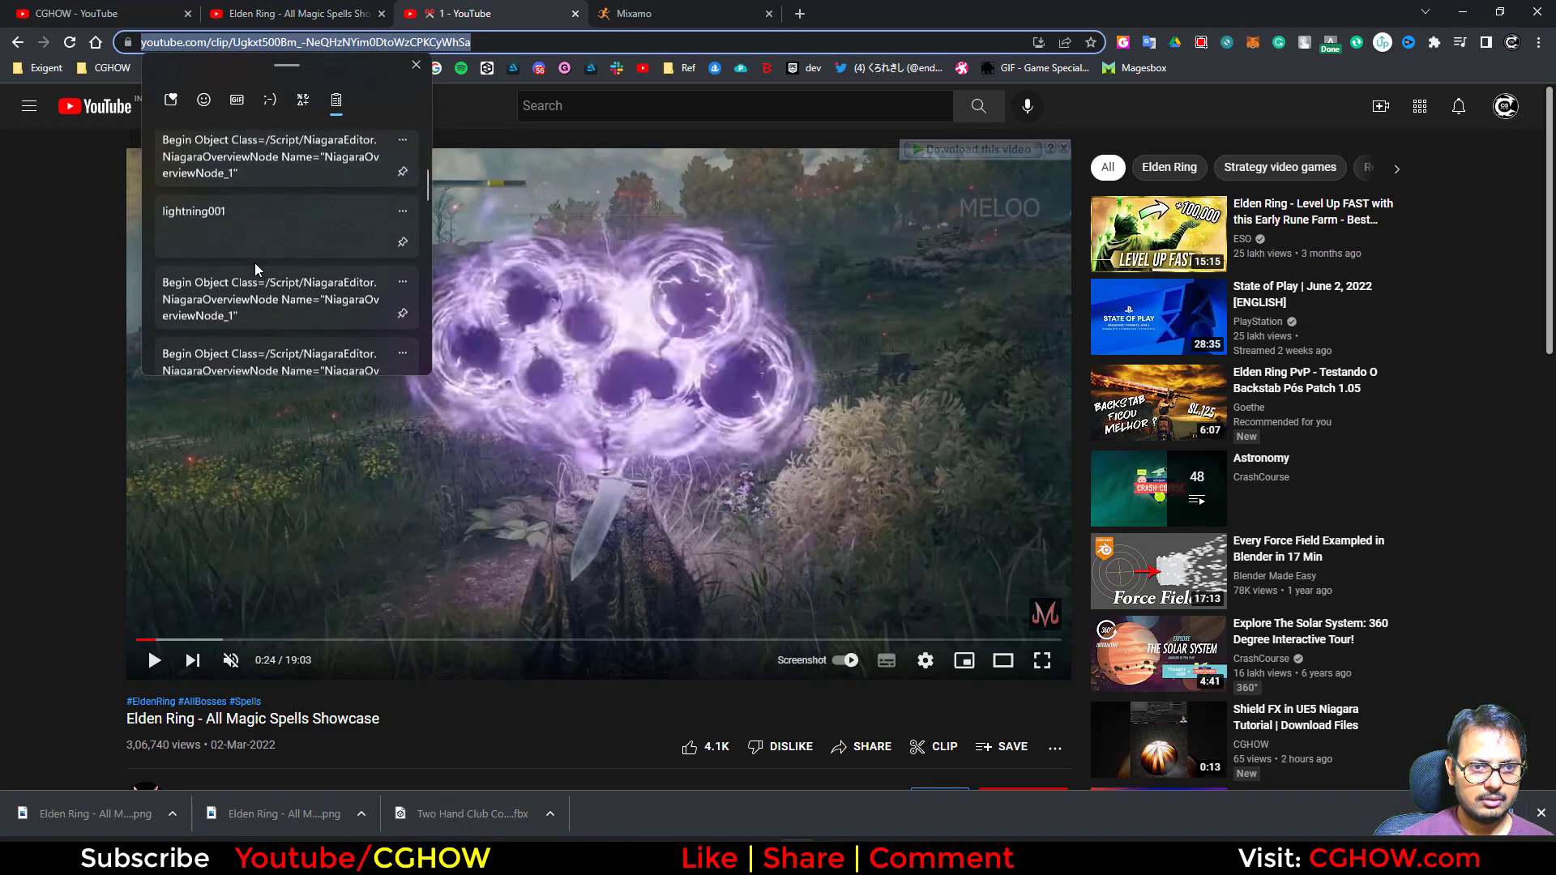
{"action": "scroll", "coordinate": [255, 271], "scroll_direction": "down", "scroll_amount": 5}
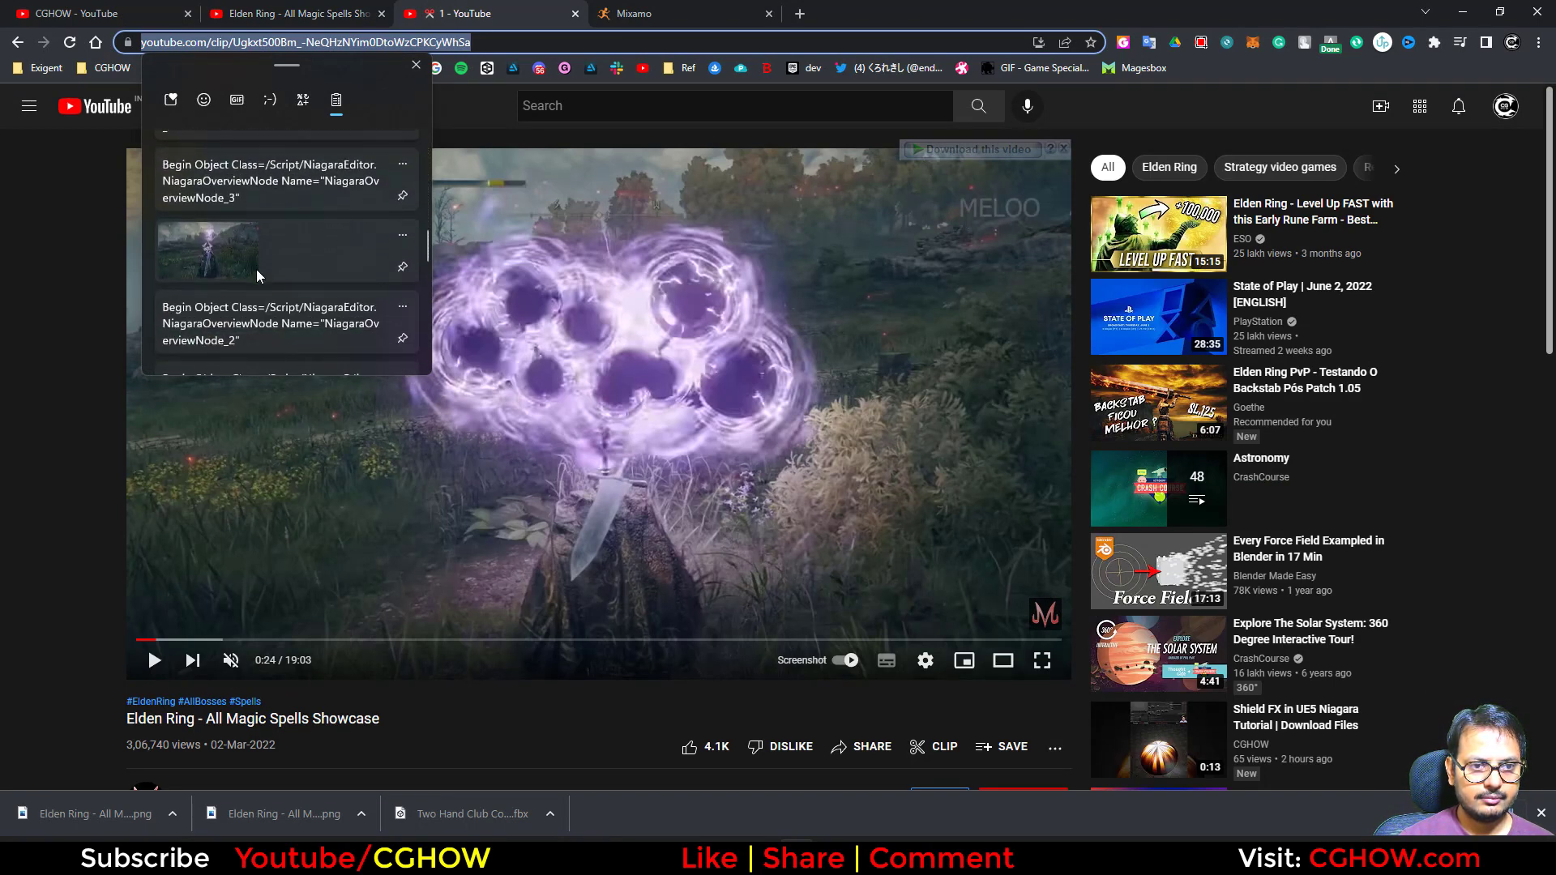
{"action": "scroll", "coordinate": [256, 273], "scroll_direction": "down", "scroll_amount": 5}
{"action": "scroll", "coordinate": [244, 240], "scroll_direction": "up", "scroll_amount": 1}
{"action": "left_click", "coordinate": [245, 240]}
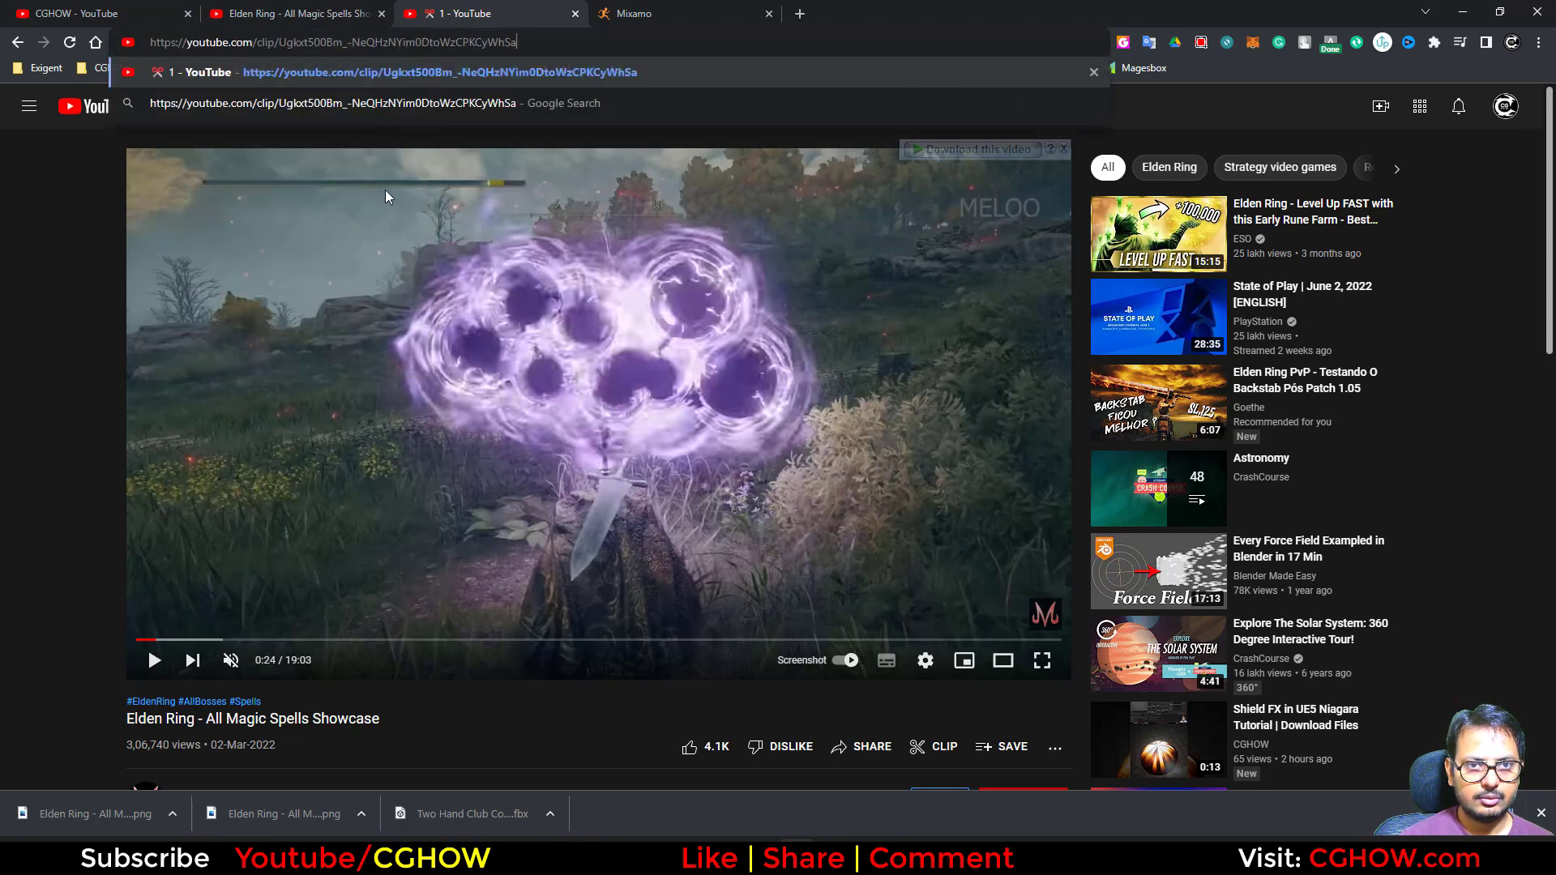
{"action": "key", "text": "Return"}
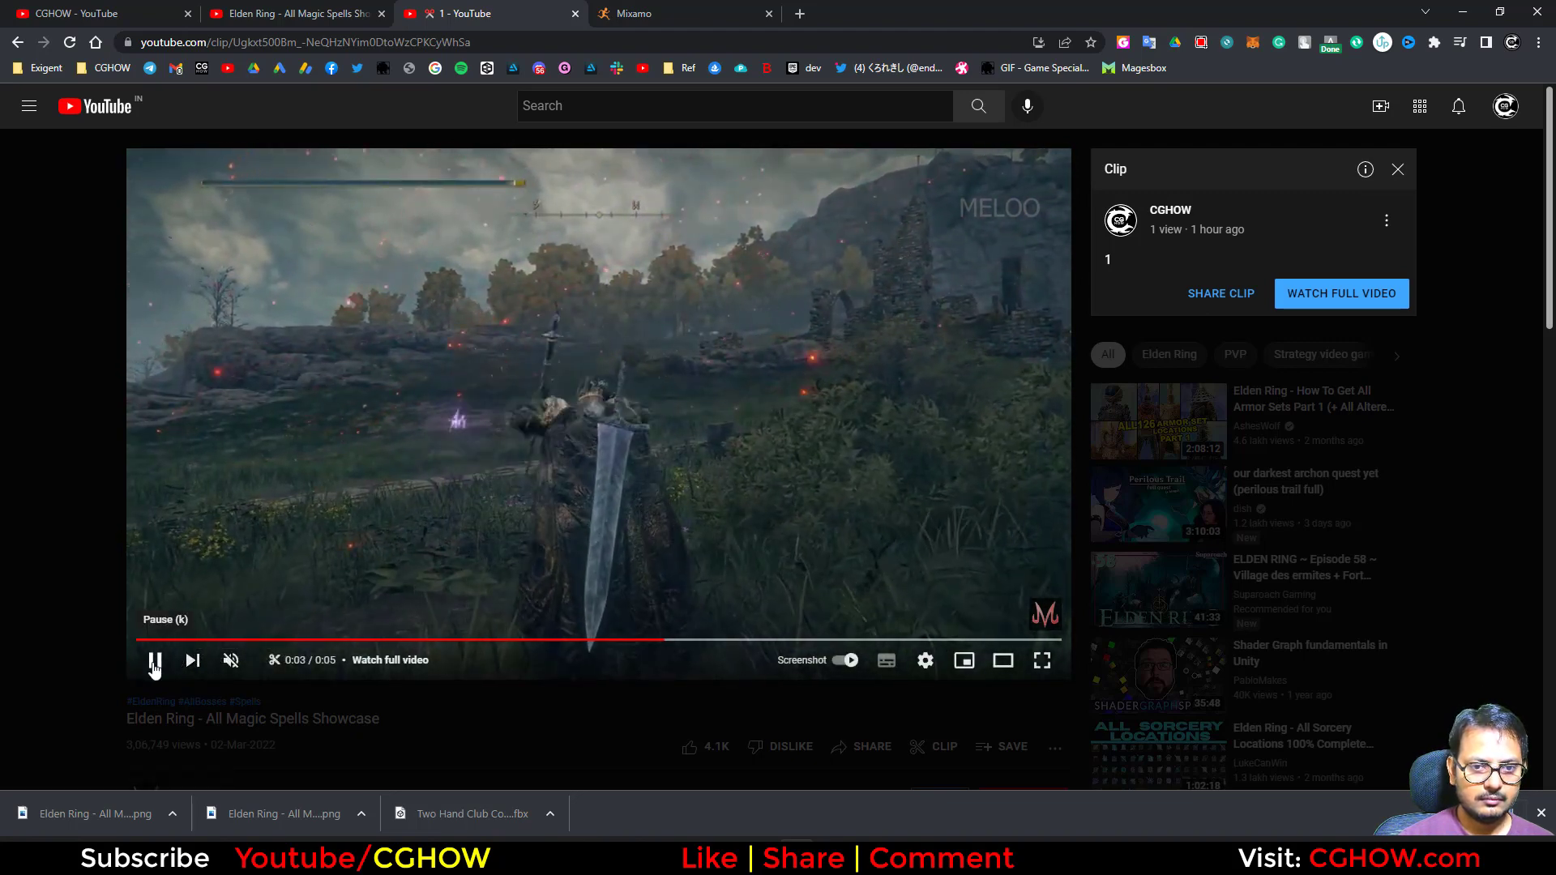
{"action": "left_click", "coordinate": [154, 663]}
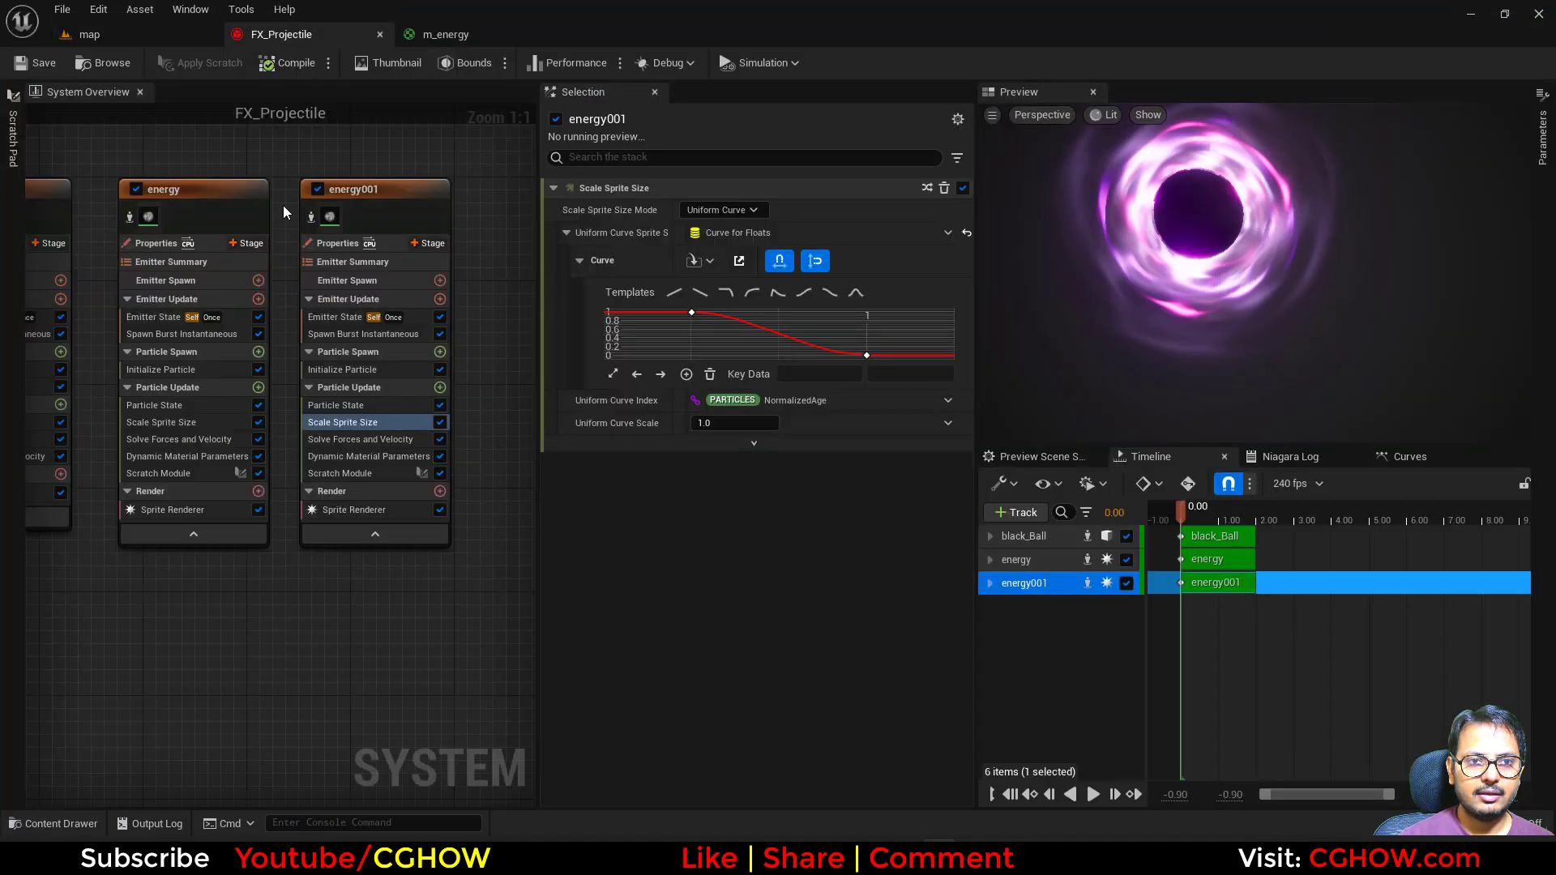
Add a Gravity Force module to black_Ball's Particle Update with Z gravity of about -253, and check the projectile in the map
{"action": "right_click_drag", "start_coordinate": [139, 638], "coordinate": [380, 635]}
{"action": "left_click", "coordinate": [301, 403]}
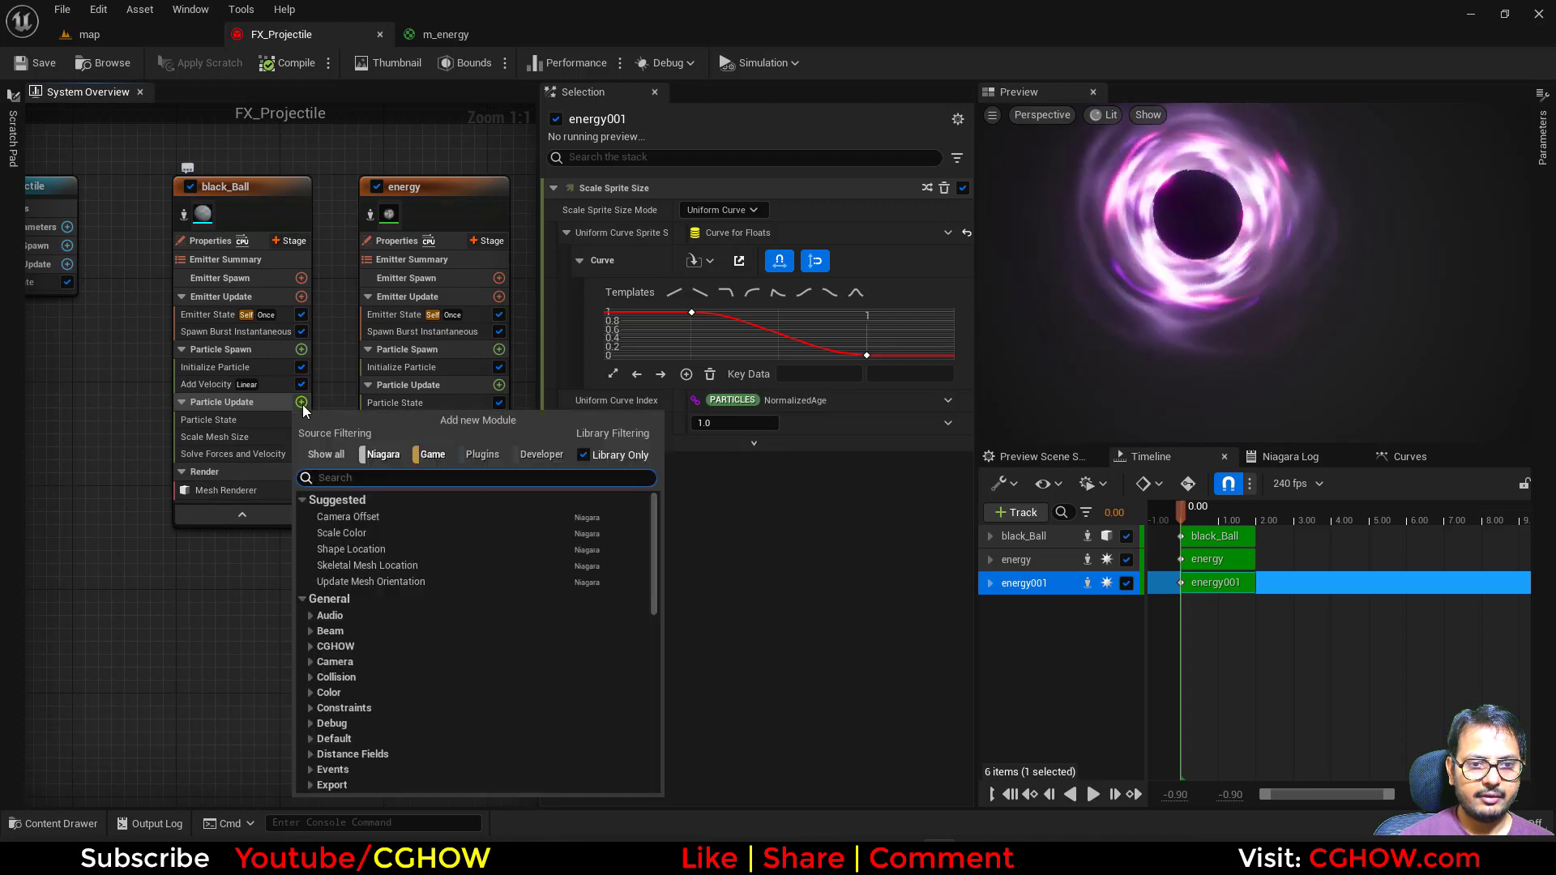
{"action": "type", "text": "gra"}
{"action": "left_click", "coordinate": [360, 639]}
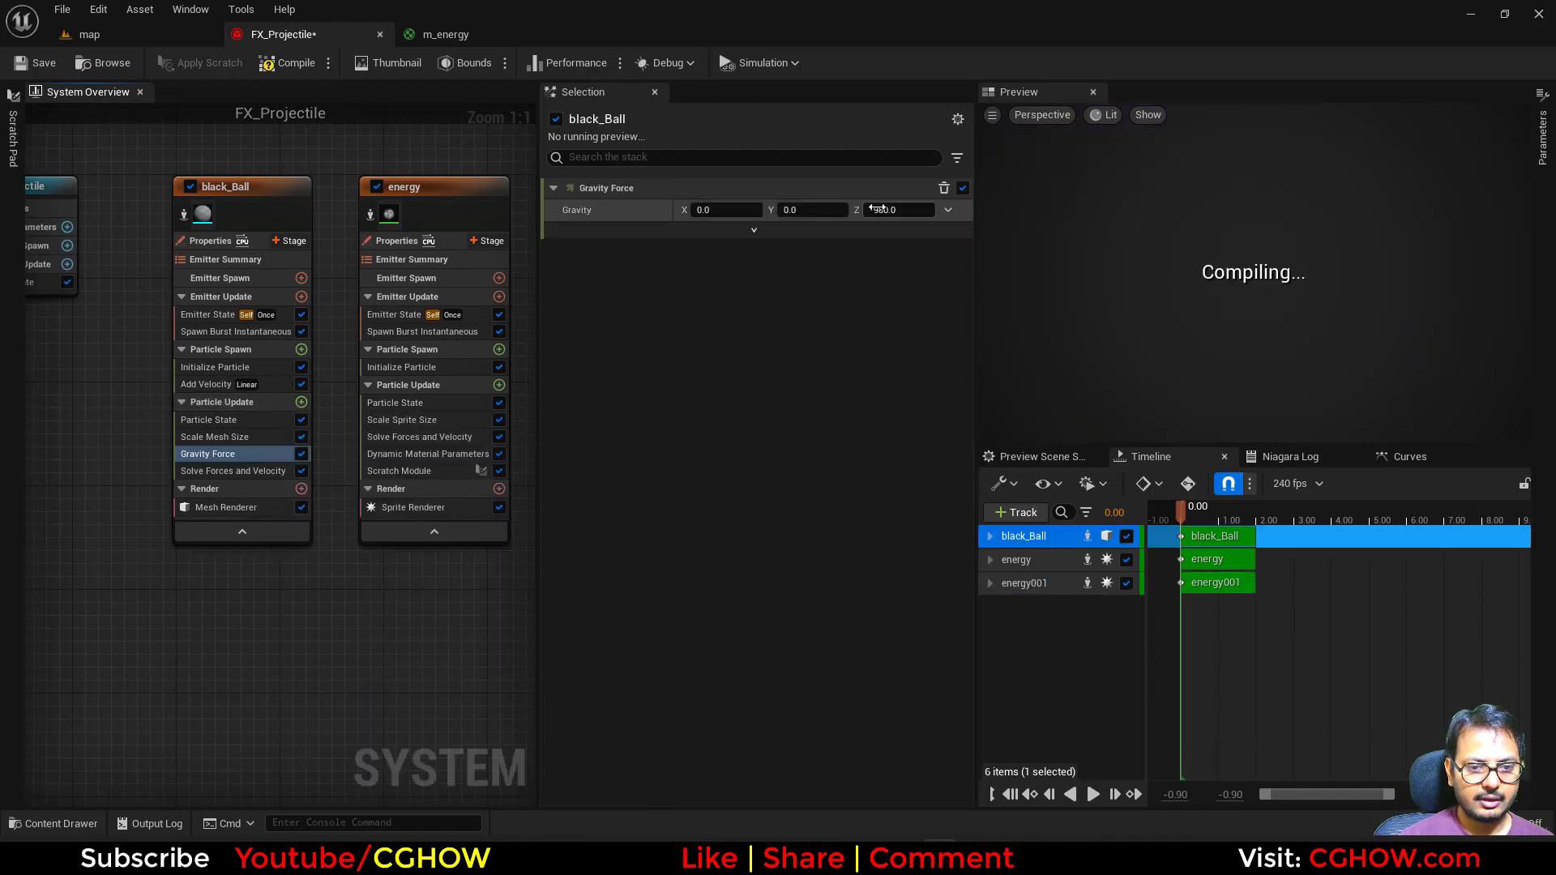
{"action": "left_click", "coordinate": [140, 38]}
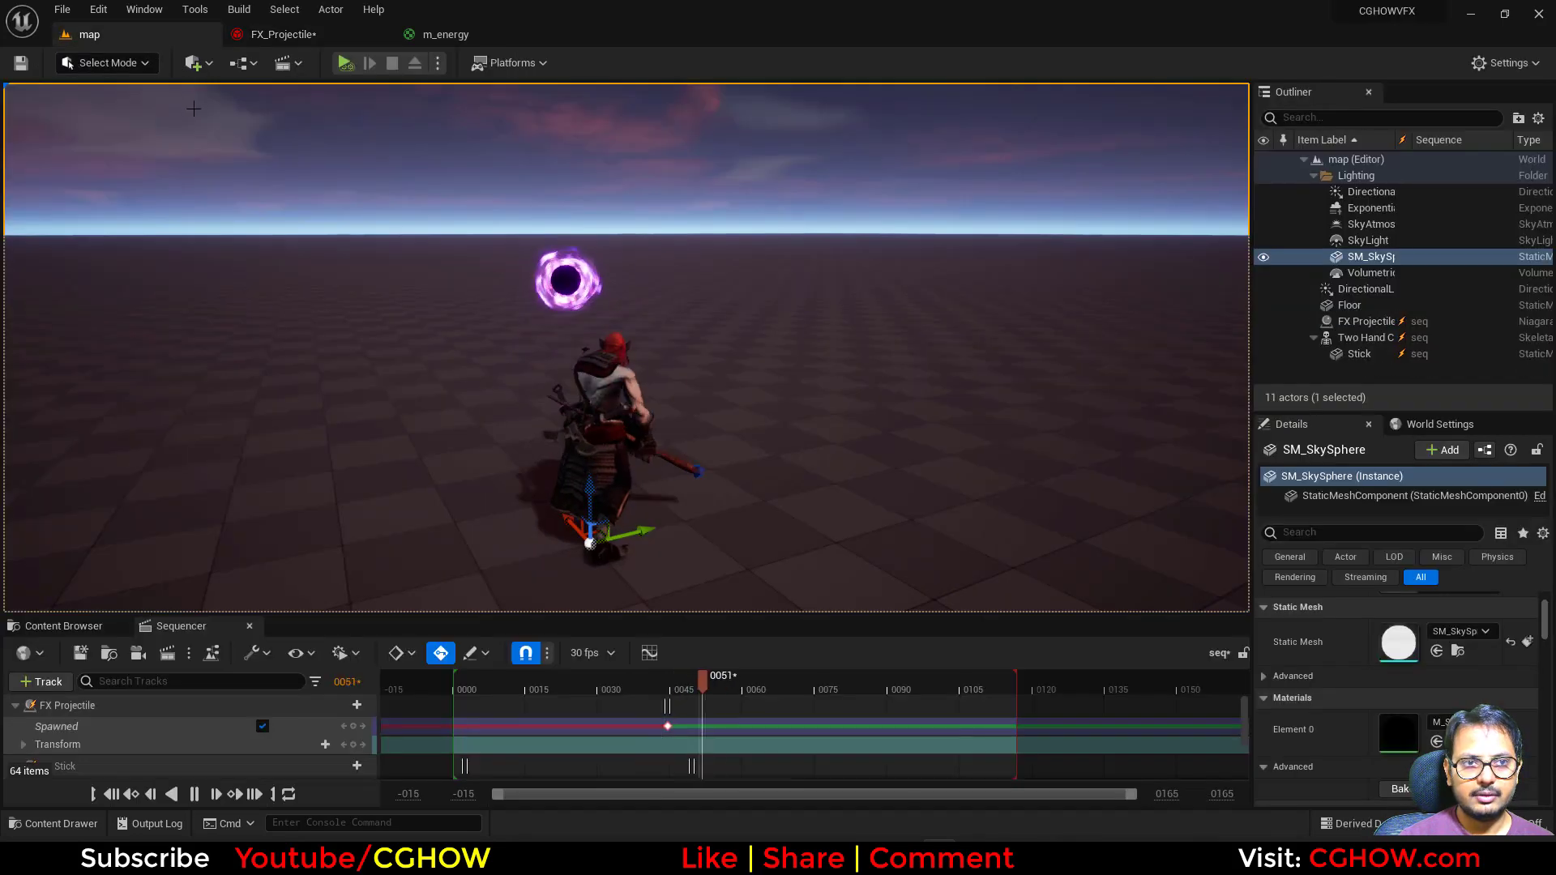
Set black_Ball's Z gravity to about -157 and compare the projectile in the map with the reference clip
{"action": "left_click", "coordinate": [312, 42]}
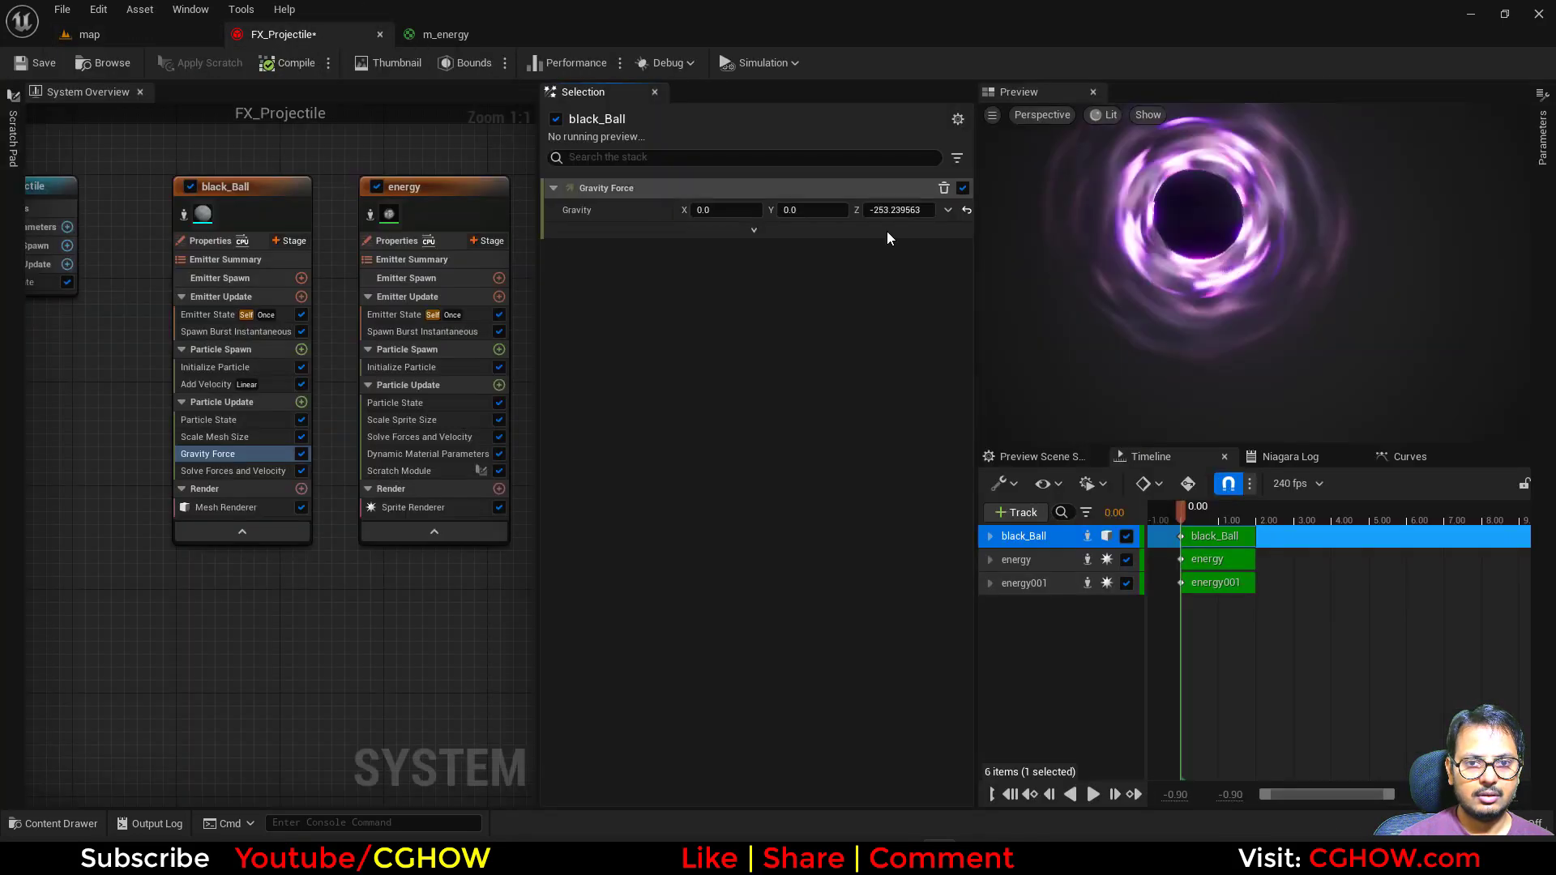
{"action": "left_click", "coordinate": [148, 38]}
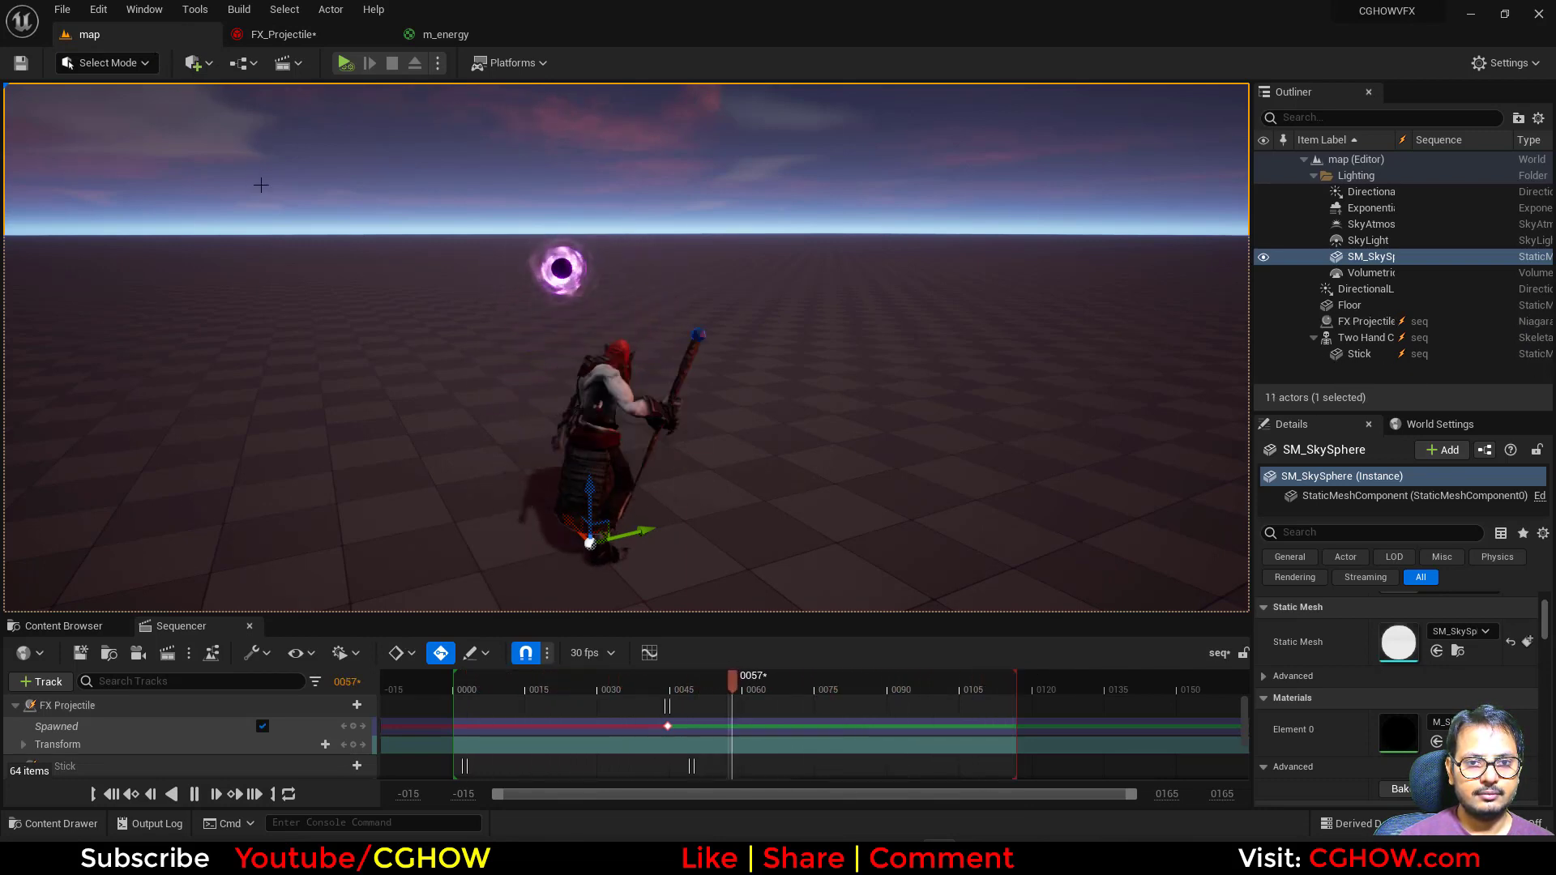
{"action": "key", "text": "alt+Tab"}
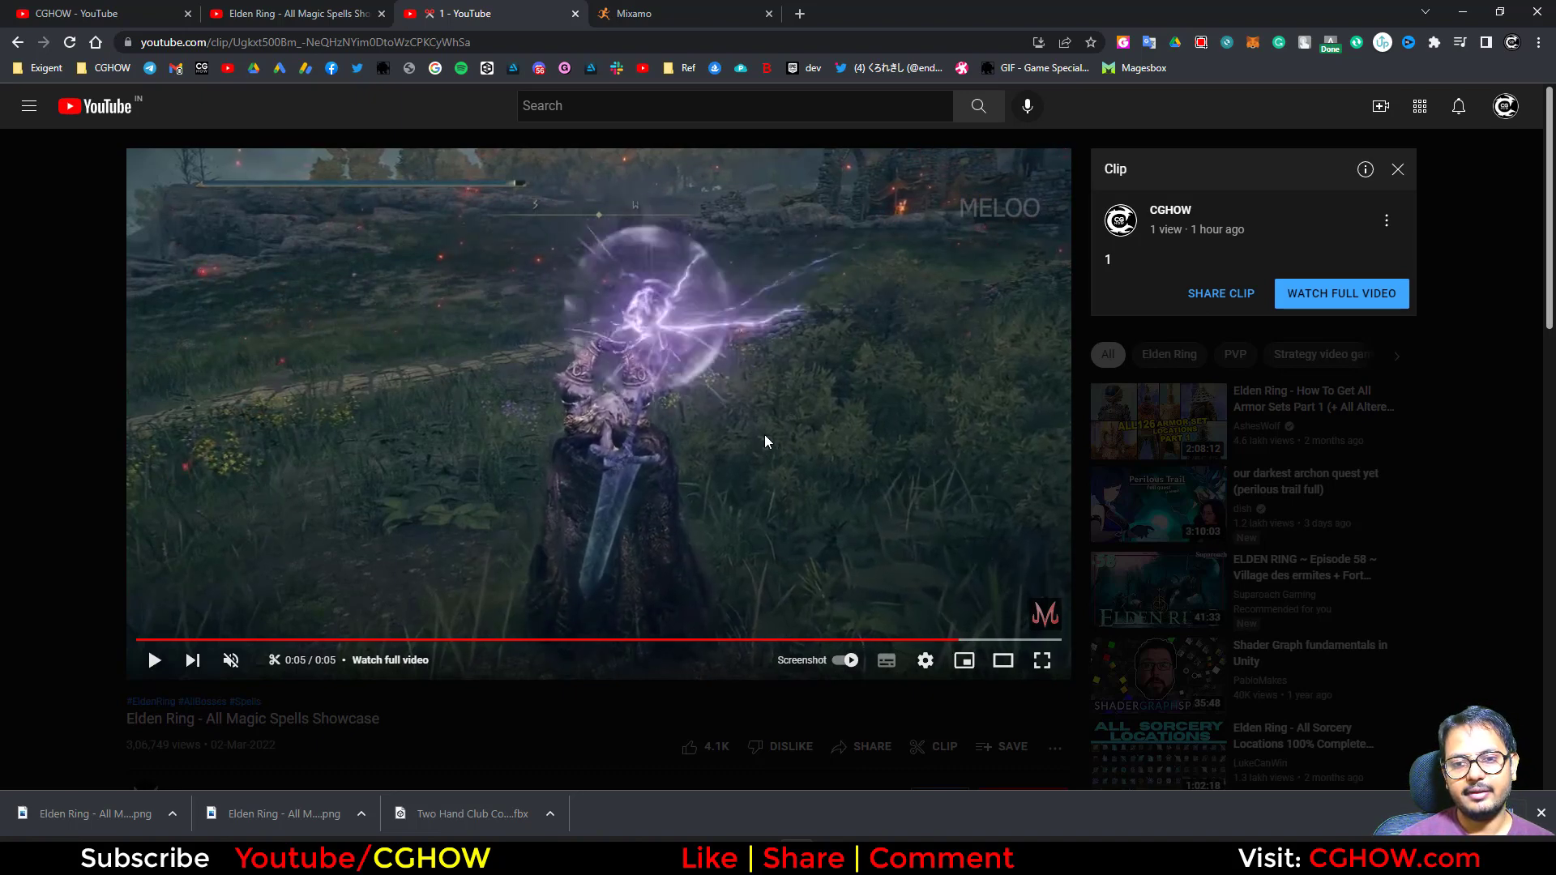
{"action": "left_click", "coordinate": [1464, 11]}
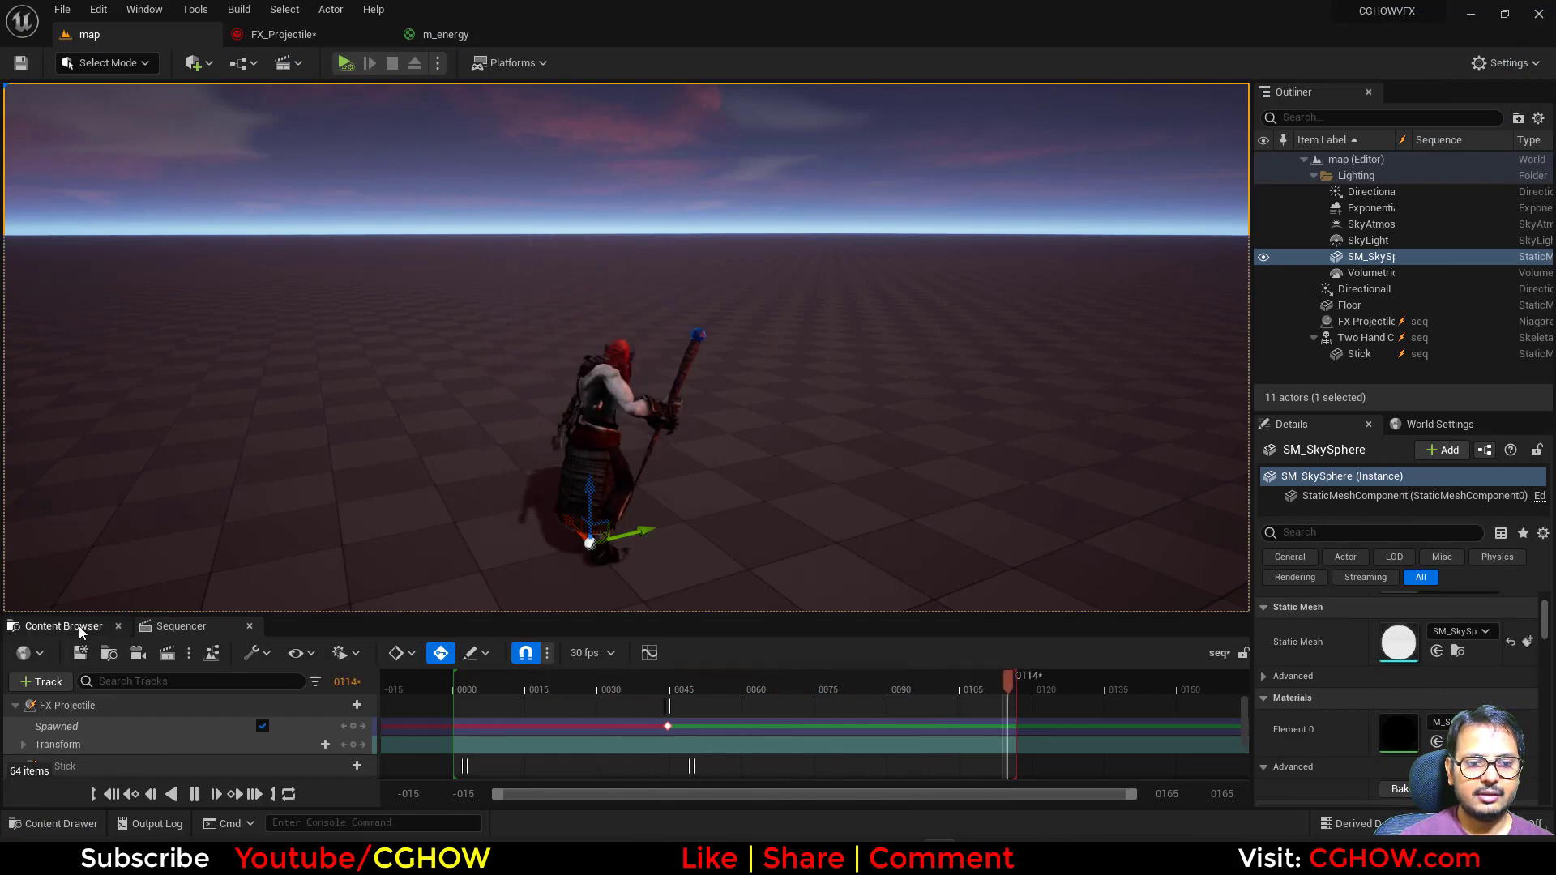
Search the project's textures for "ligh" and open the Lightning texture to inspect it
{"action": "left_click", "coordinate": [64, 626]}
{"action": "left_click_drag", "start_coordinate": [213, 614], "coordinate": [219, 448]}
{"action": "left_click_drag", "start_coordinate": [198, 677], "coordinate": [198, 617]}
{"action": "left_click", "coordinate": [100, 630]}
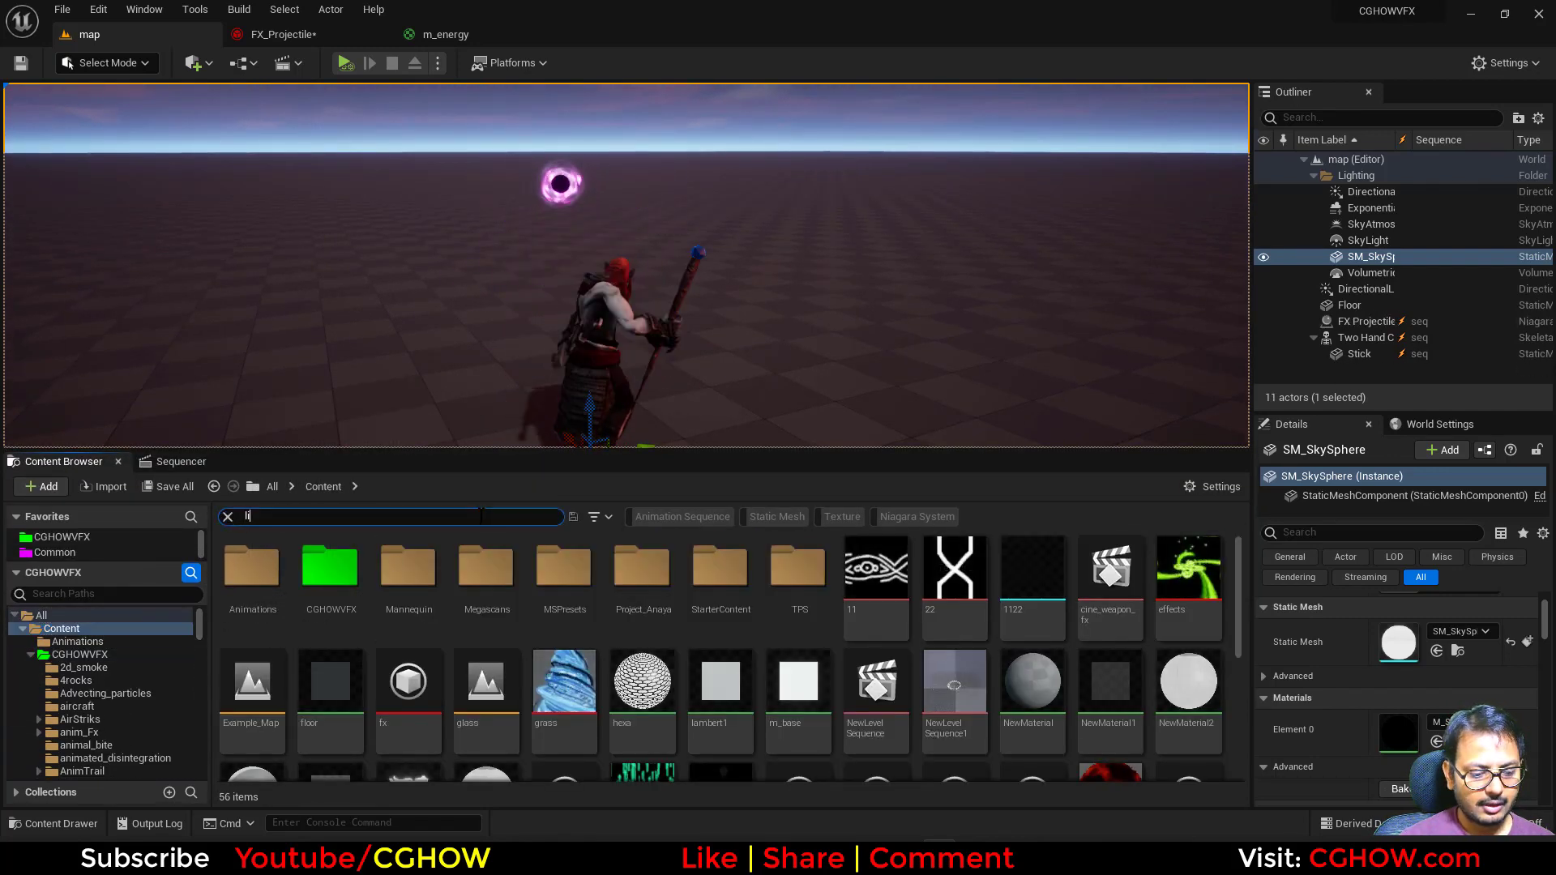
{"action": "type", "text": "ligh"}
{"action": "left_click", "coordinate": [827, 515]}
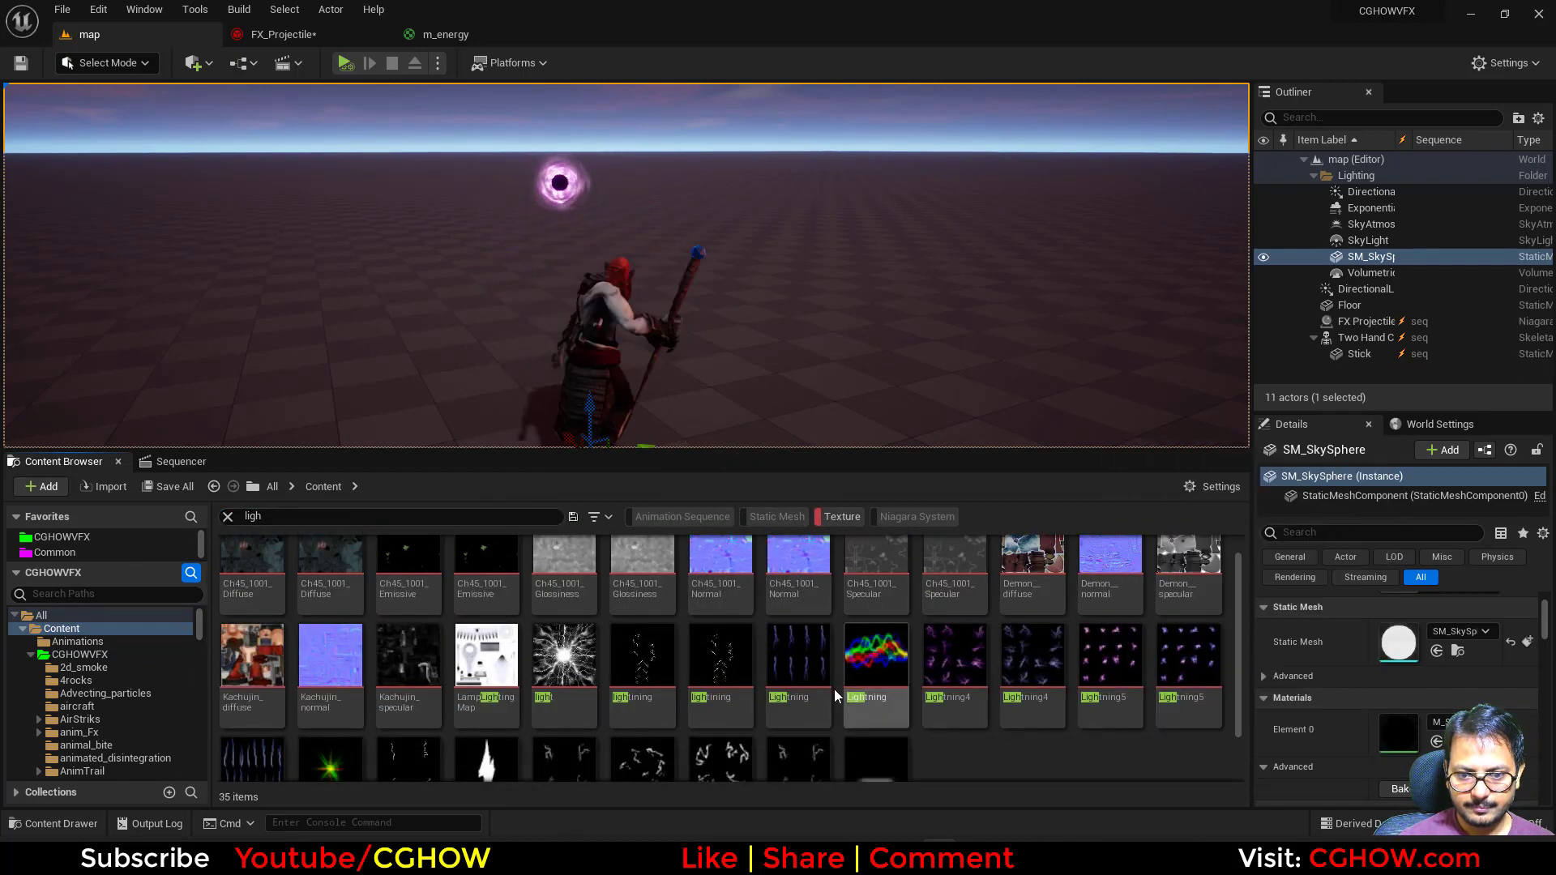
{"action": "double_click", "coordinate": [802, 674]}
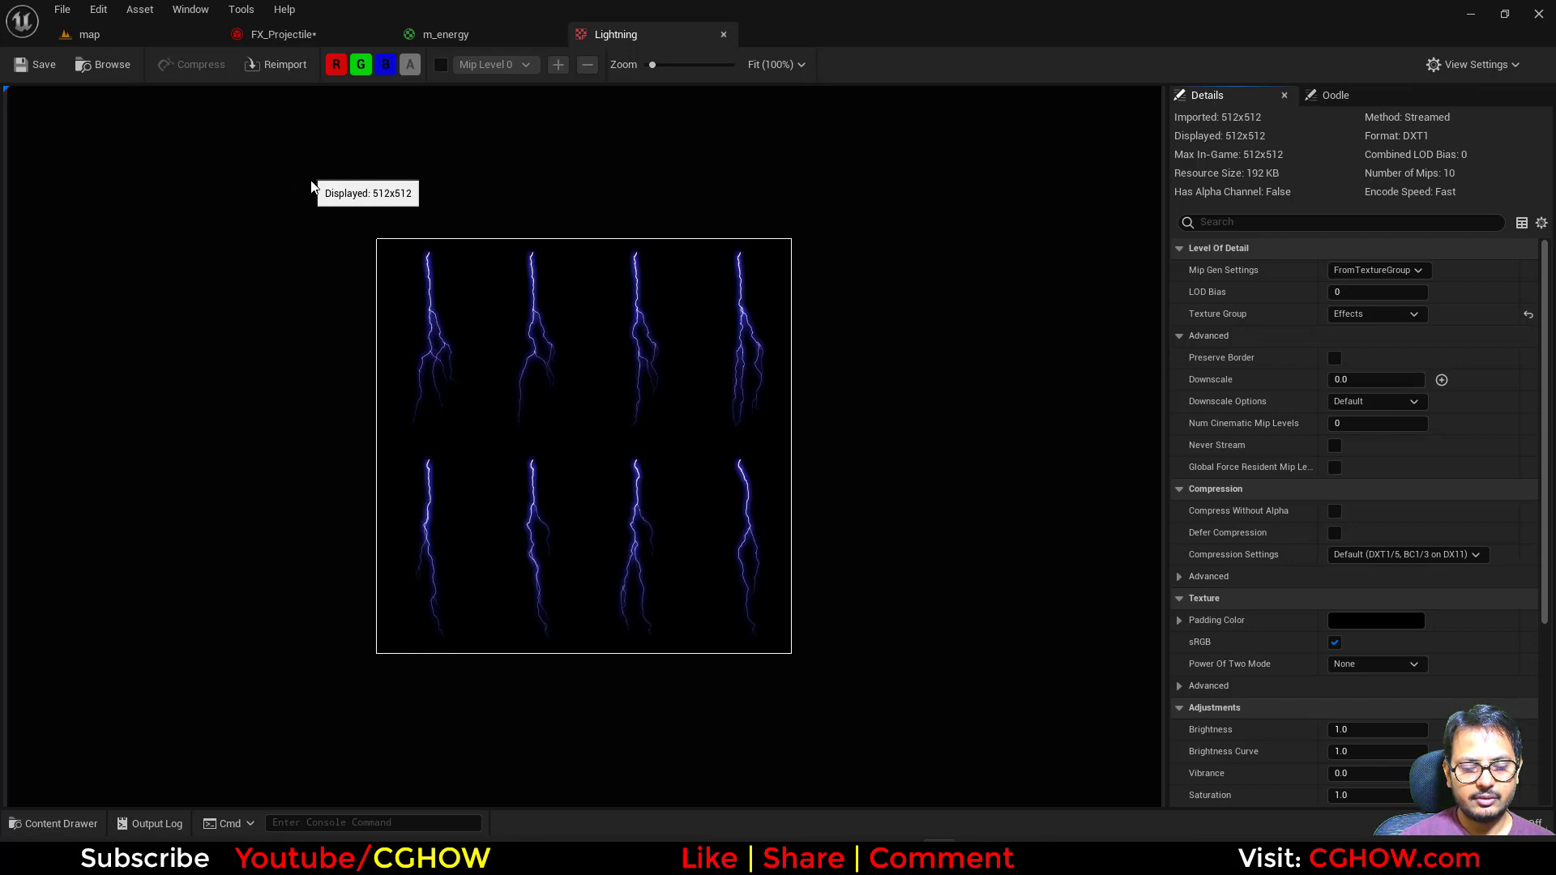
Find the Lightning texture's asset, view its references, and locate the SubUV_Mask_Mat material that uses it
{"action": "left_click", "coordinate": [107, 65]}
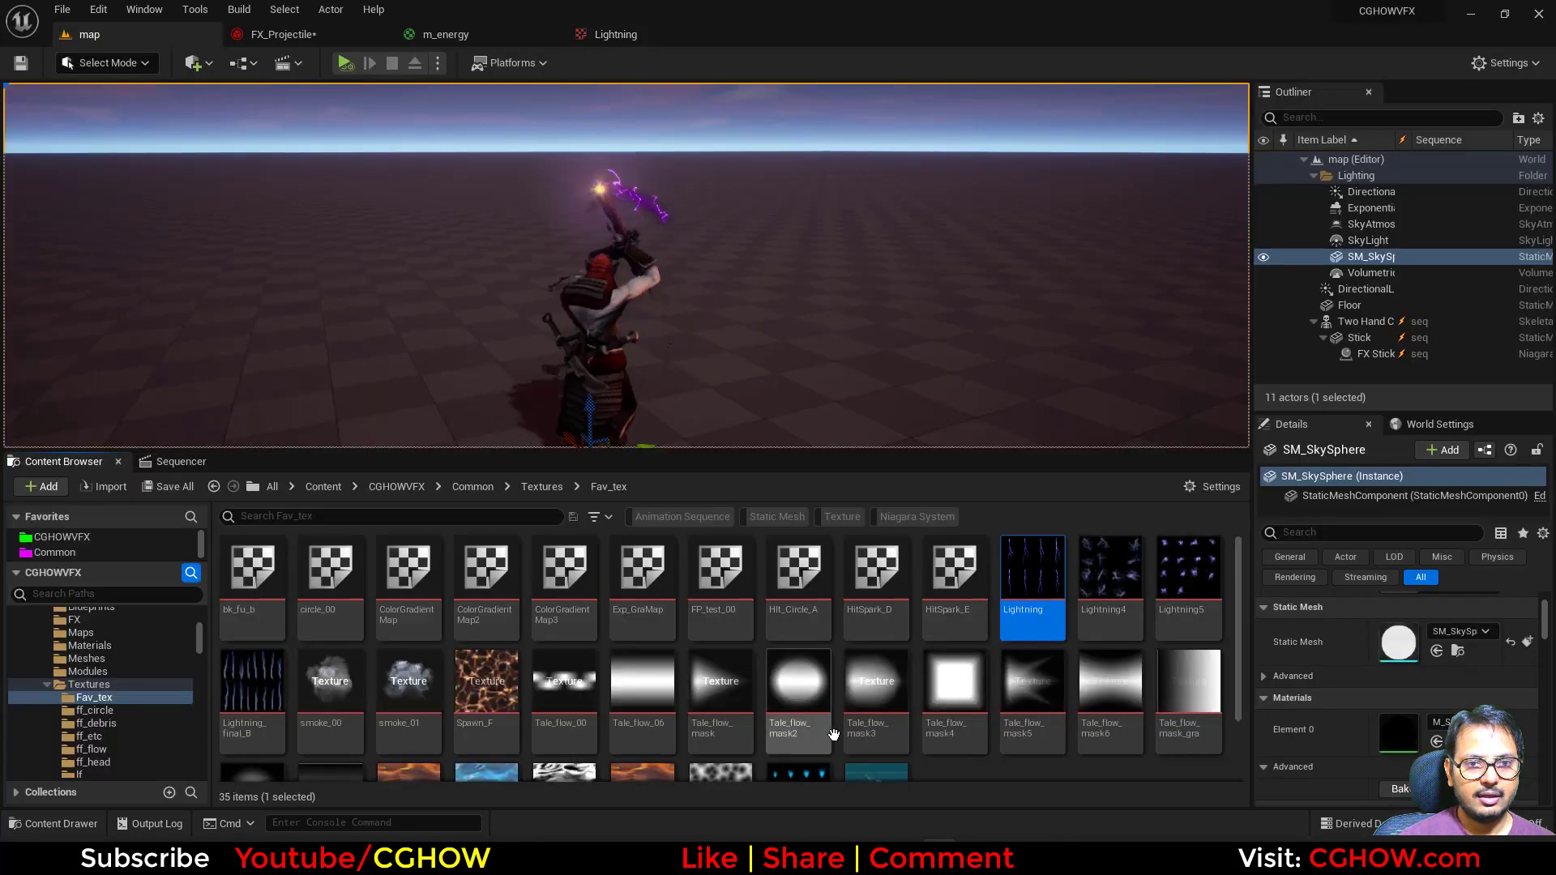
{"action": "key", "text": "alt+shift+r"}
{"action": "right_click_drag", "start_coordinate": [609, 516], "coordinate": [928, 560]}
{"action": "key", "text": "ctrl+b"}
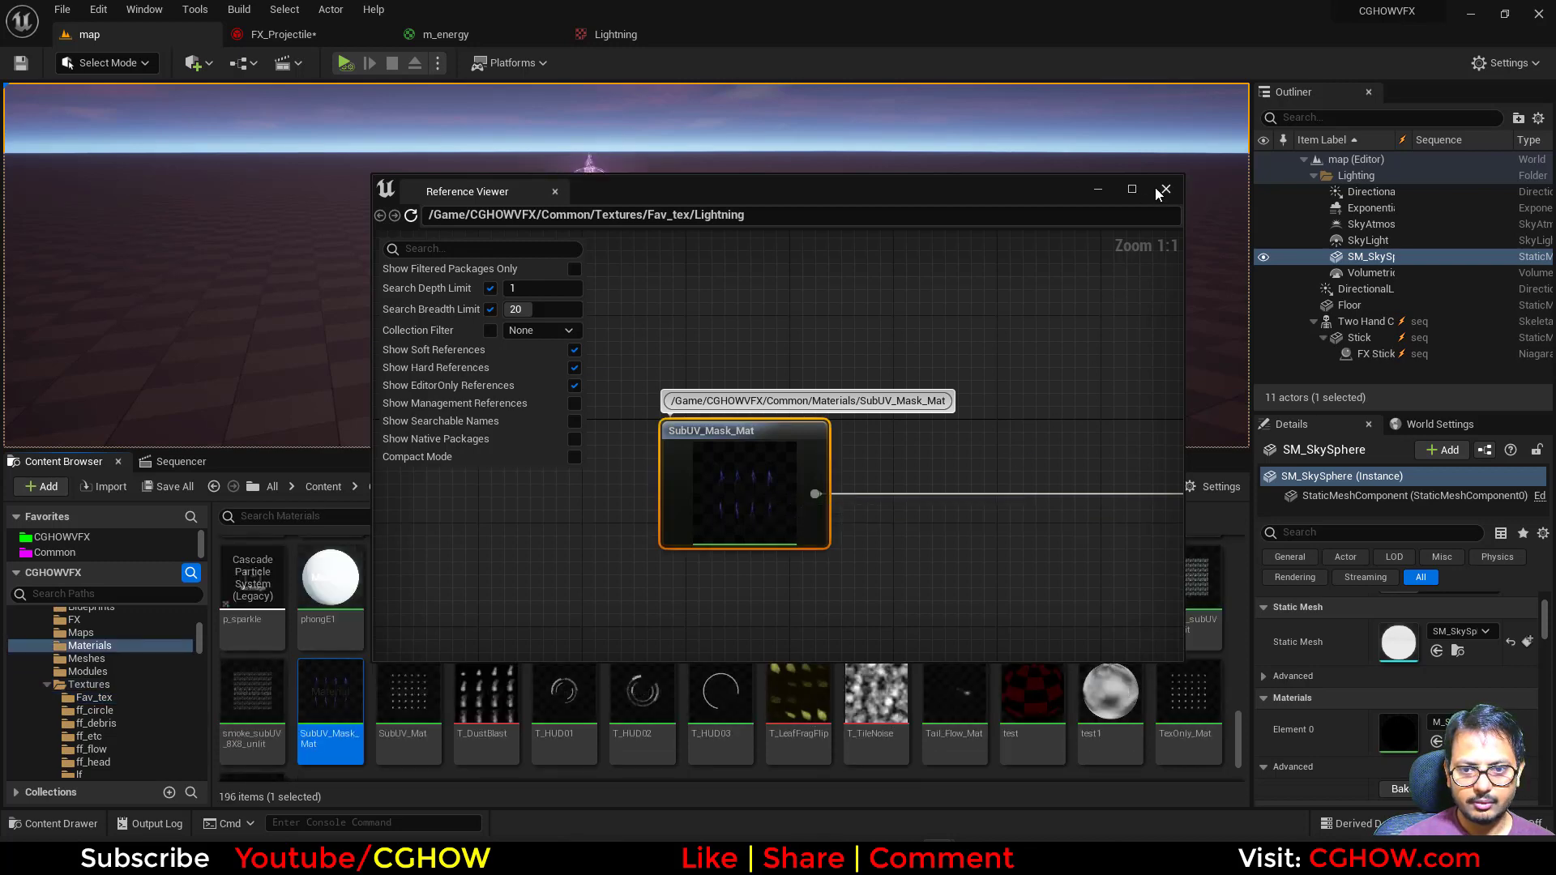
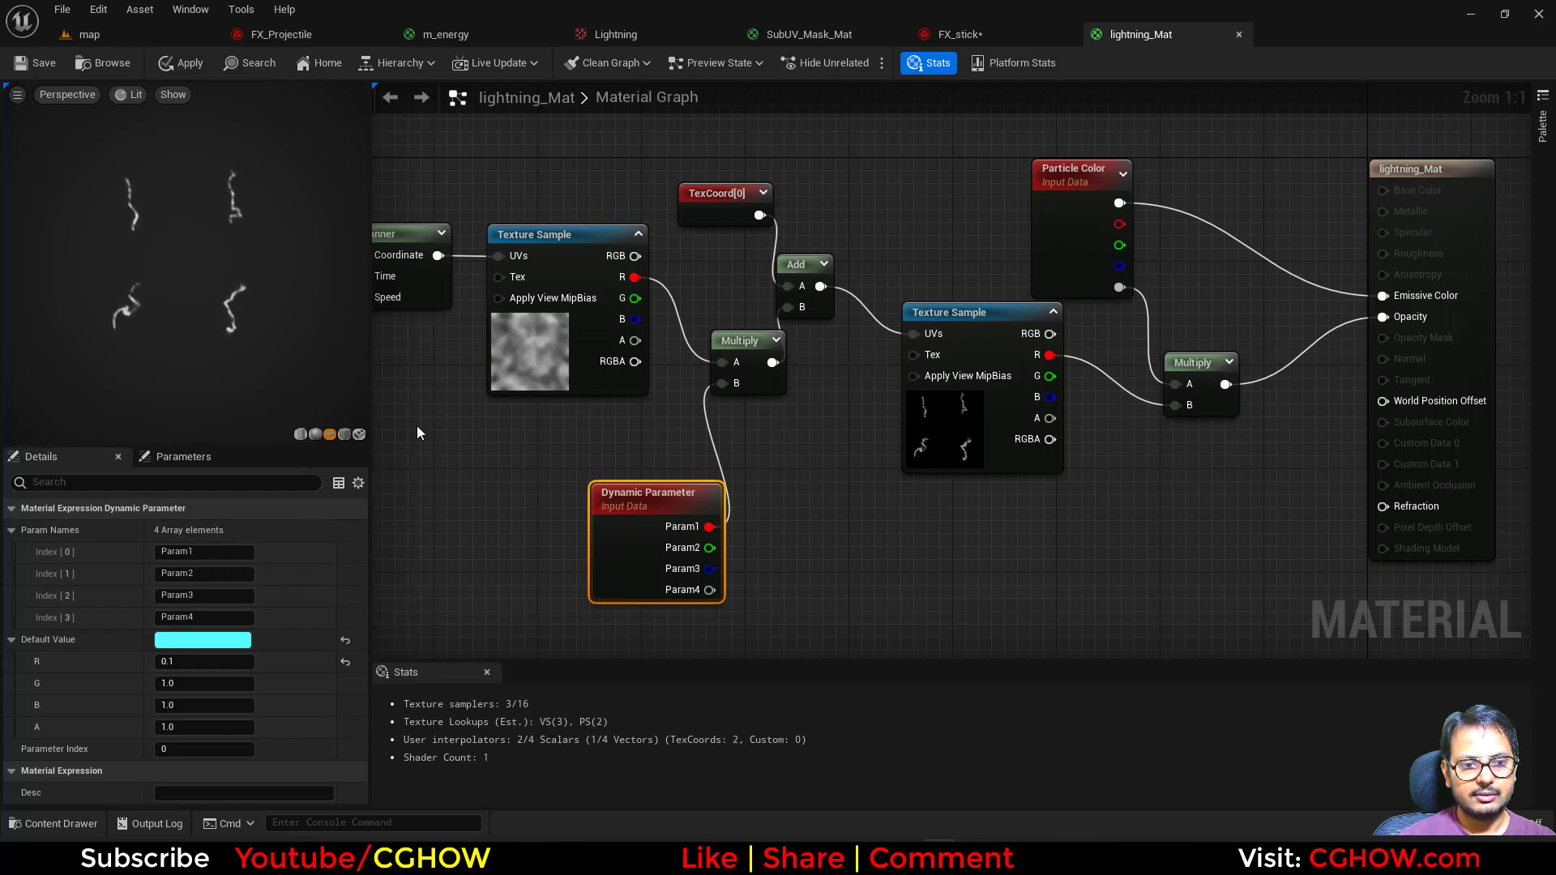
Add a TexCoord node to lightning_Mat, connect it to the Panner's Coordinate input, and set UTiling and VTiling to 2
{"action": "right_click_drag", "start_coordinate": [418, 331], "coordinate": [624, 346]}
{"action": "left_click", "coordinate": [472, 314]}
{"action": "key", "text": "u"}
{"action": "left_click", "coordinate": [412, 231]}
{"action": "left_click_drag", "start_coordinate": [493, 262], "coordinate": [575, 272]}
{"action": "left_click", "coordinate": [192, 554]}
{"action": "type", "text": "2"}
{"action": "left_click", "coordinate": [194, 572]}
{"action": "type", "text": "2"}
{"action": "key", "text": "Return"}
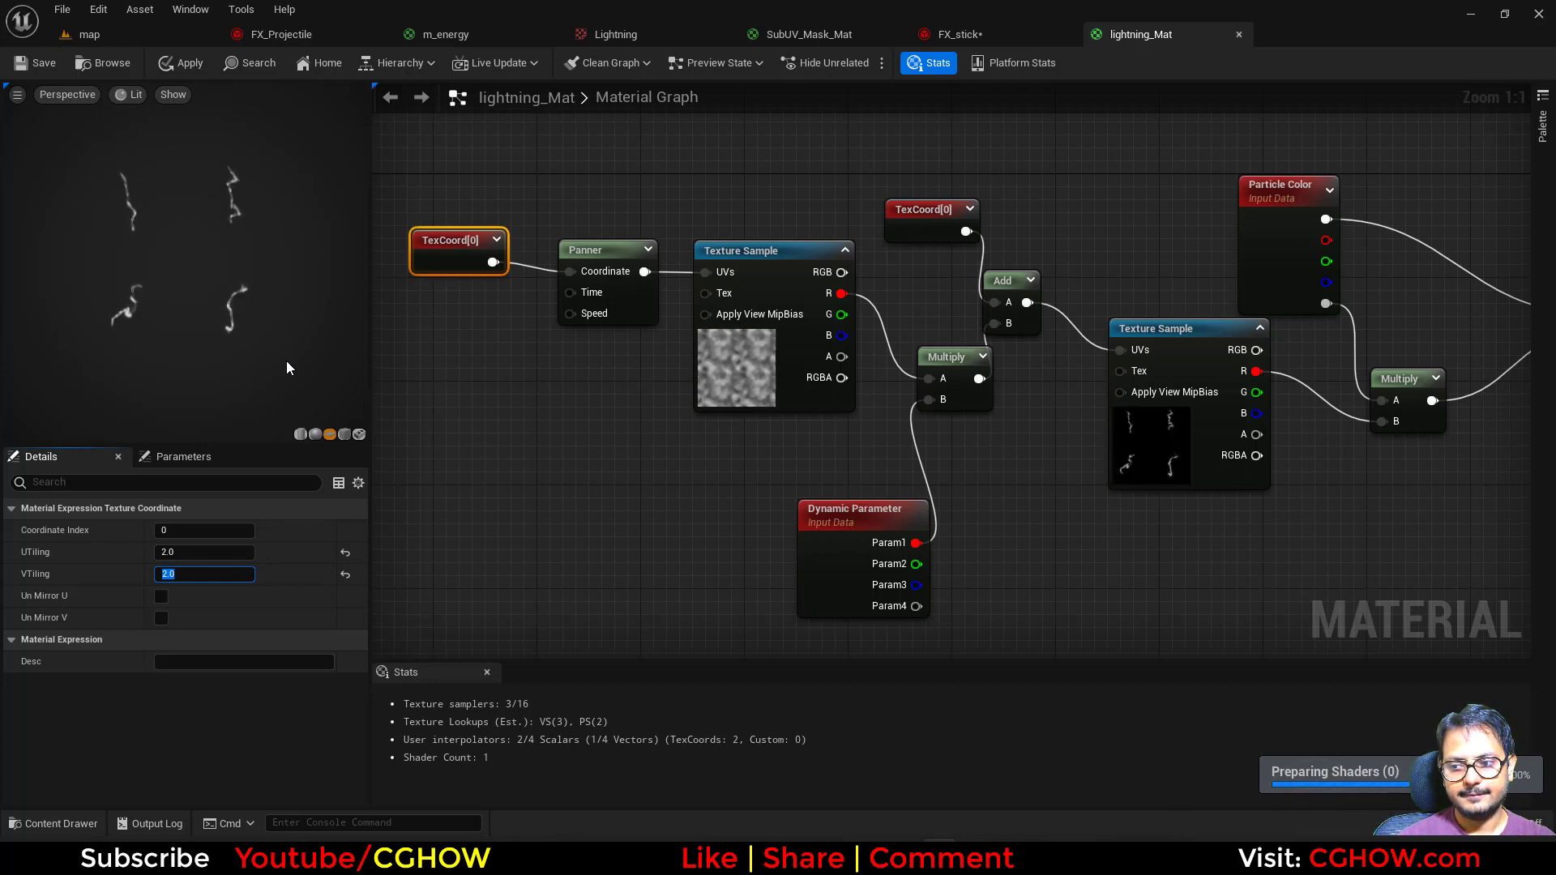
Rename the Dynamic Parameter's first parameter to "dist" and save lightning_Mat
{"action": "left_click", "coordinate": [688, 532]}
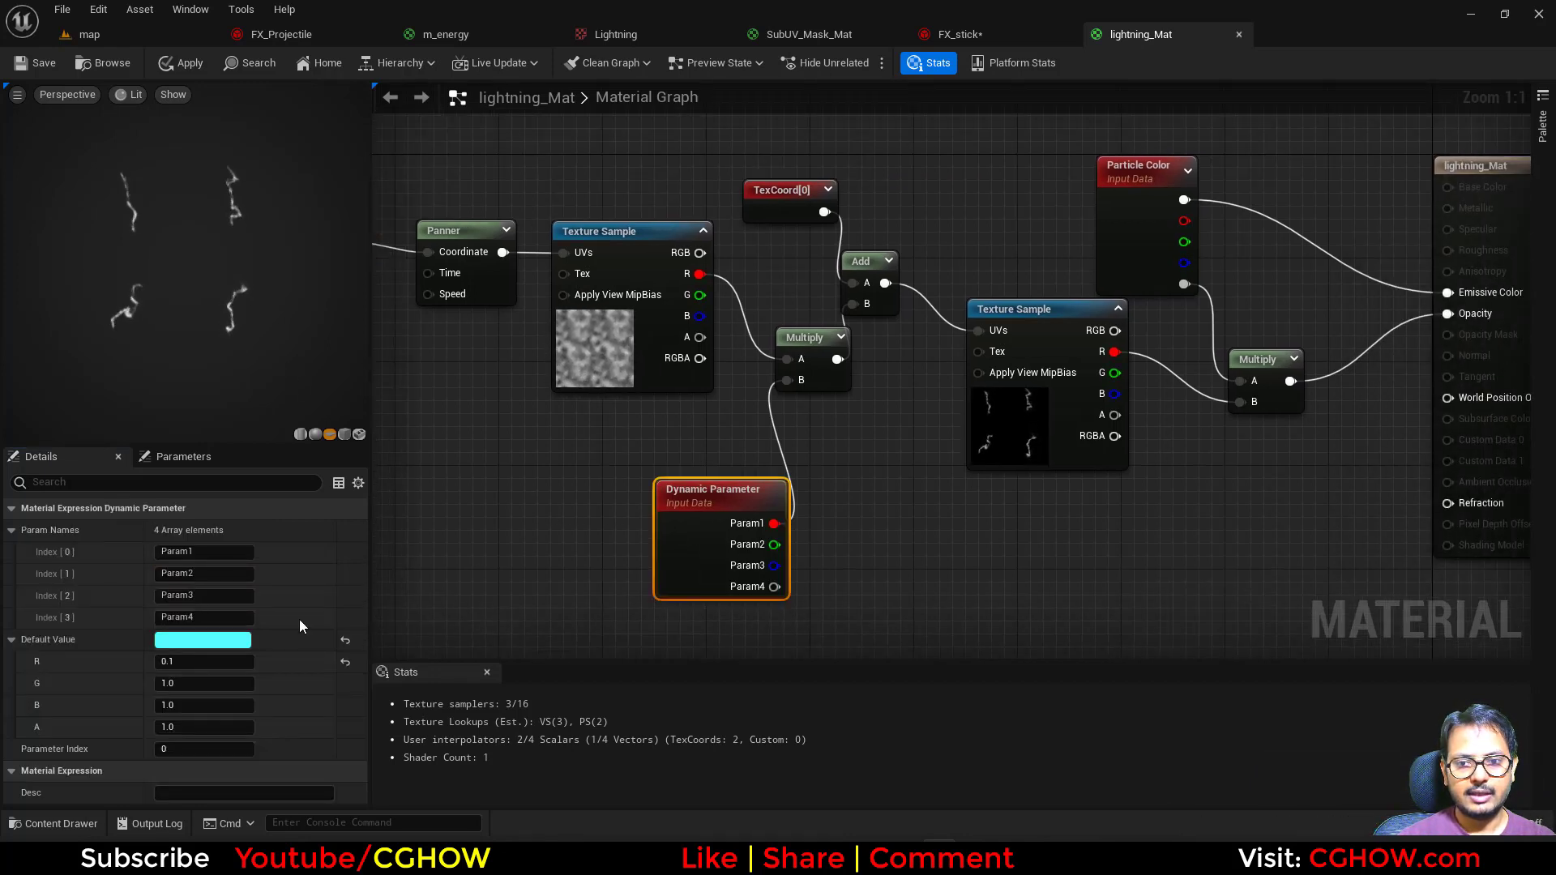
{"action": "type", "text": "dist"}
{"action": "key", "text": "Return"}
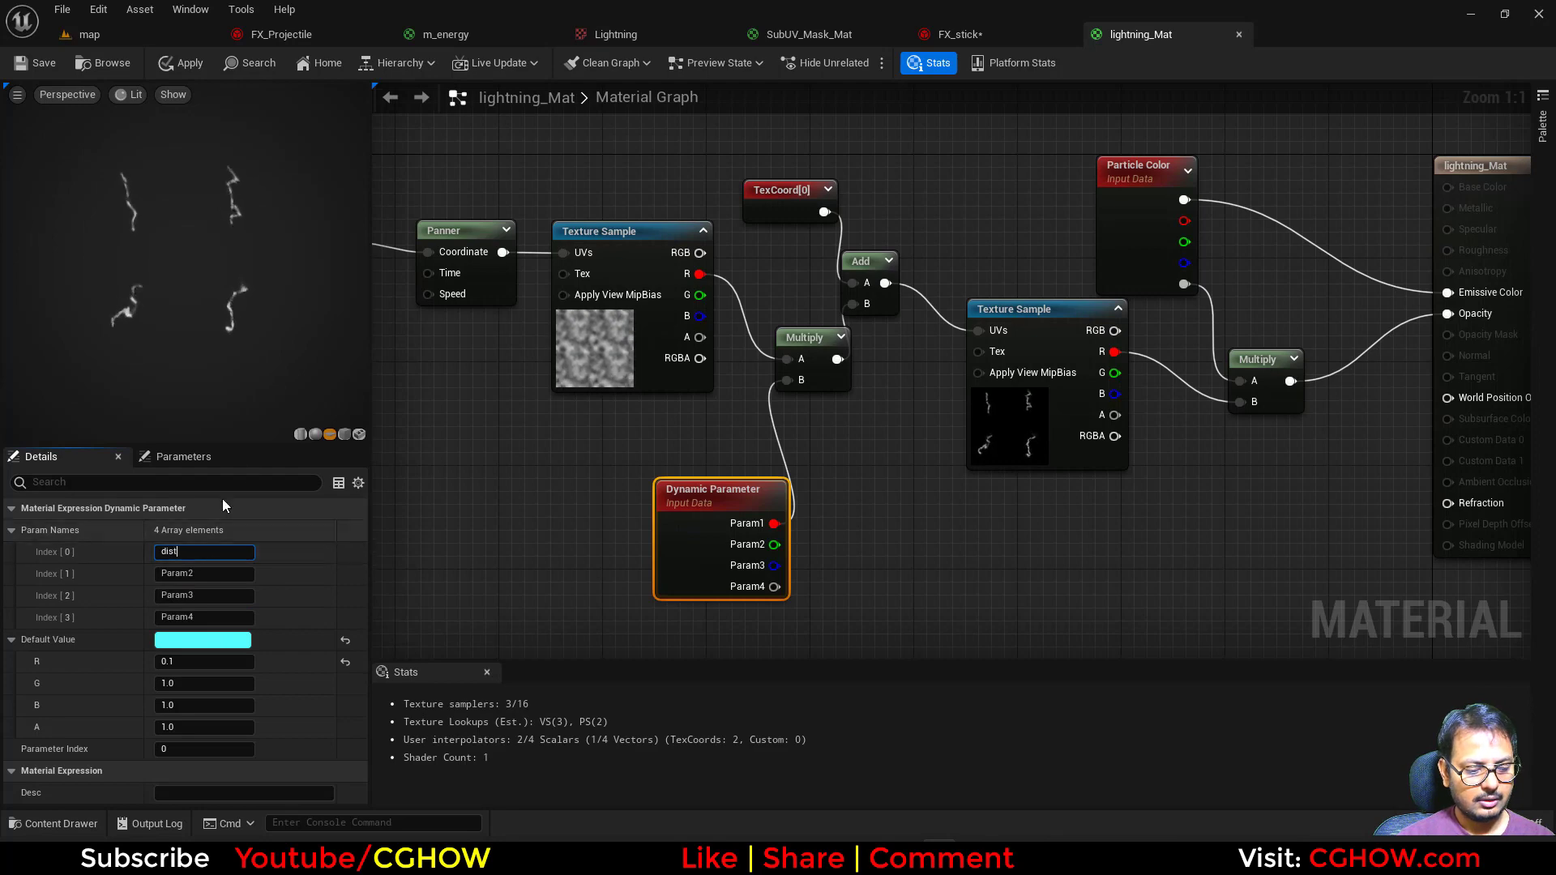
{"action": "left_click", "coordinate": [35, 63]}
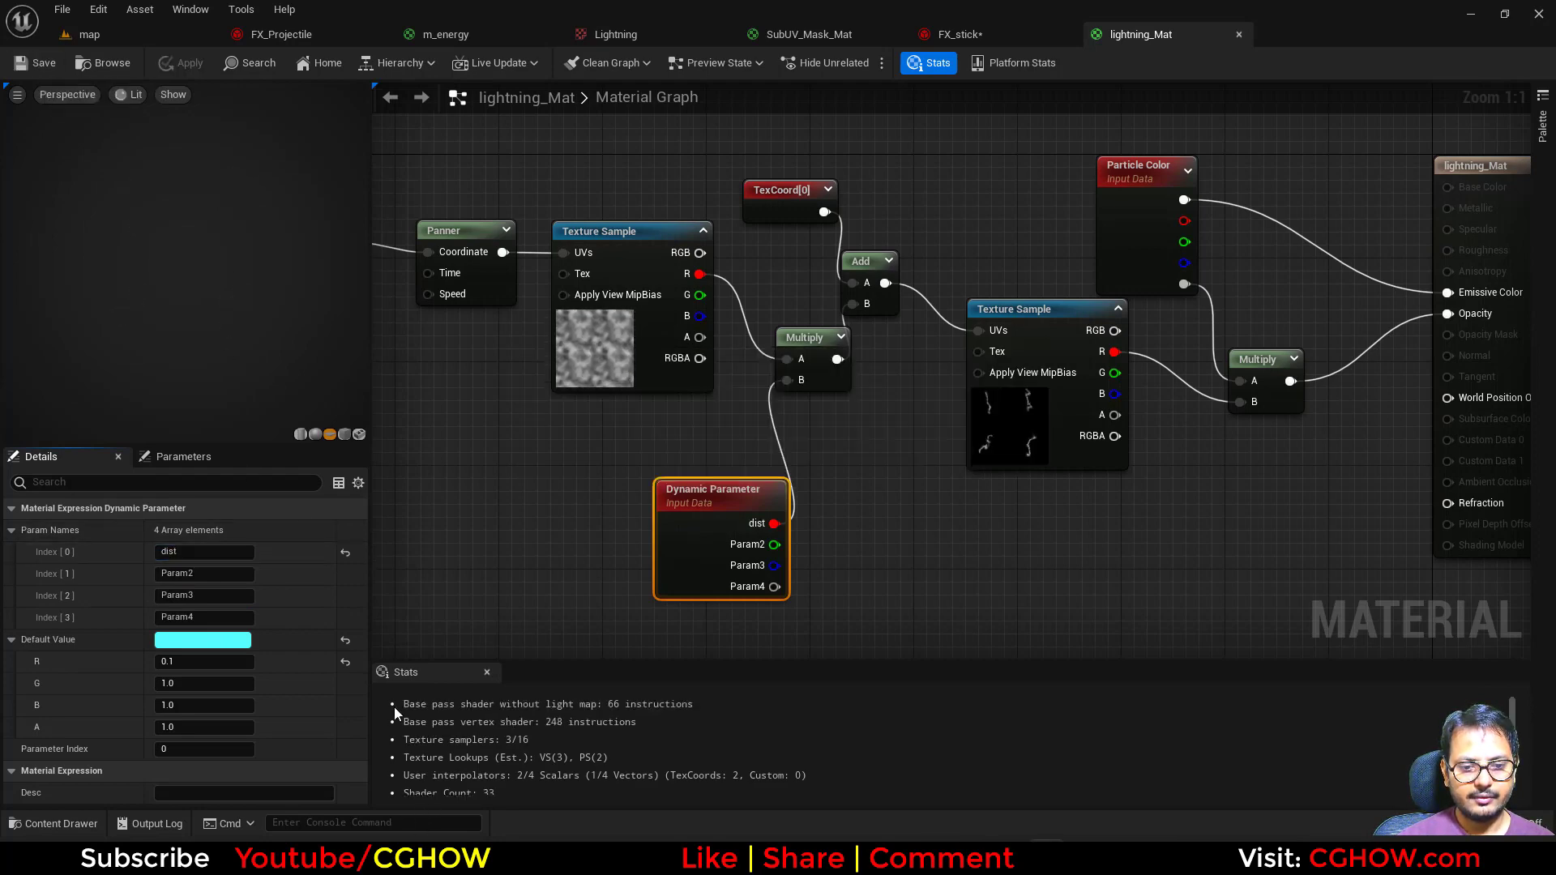
Add a Dynamic Material Parameters module to Particle Update of the lightning002 emitter in FX_stick
{"action": "left_click", "coordinate": [281, 36]}
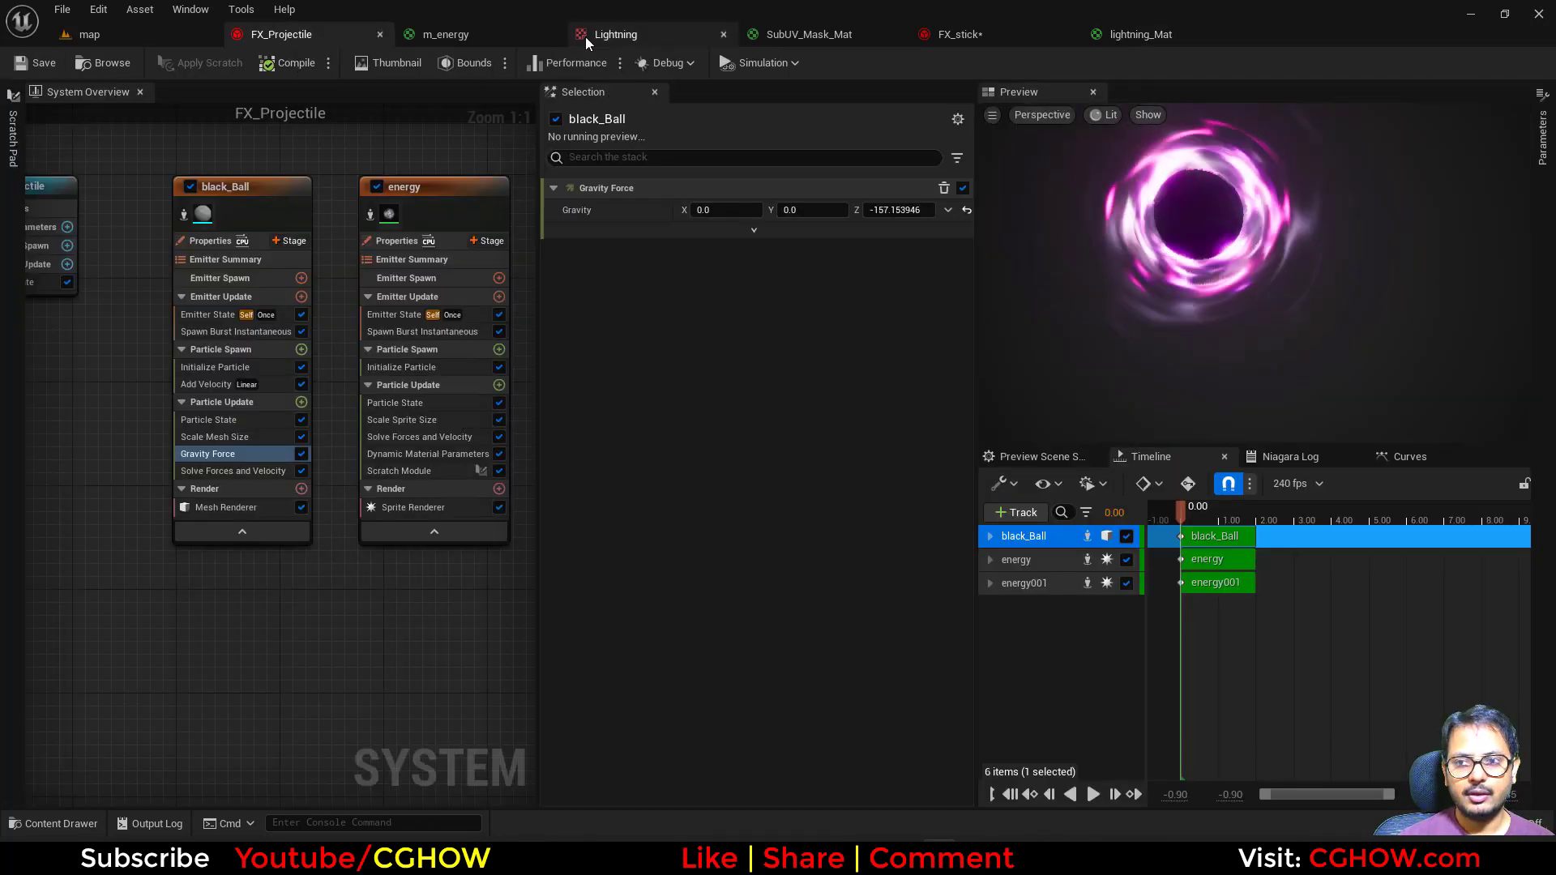
{"action": "left_click", "coordinate": [964, 35]}
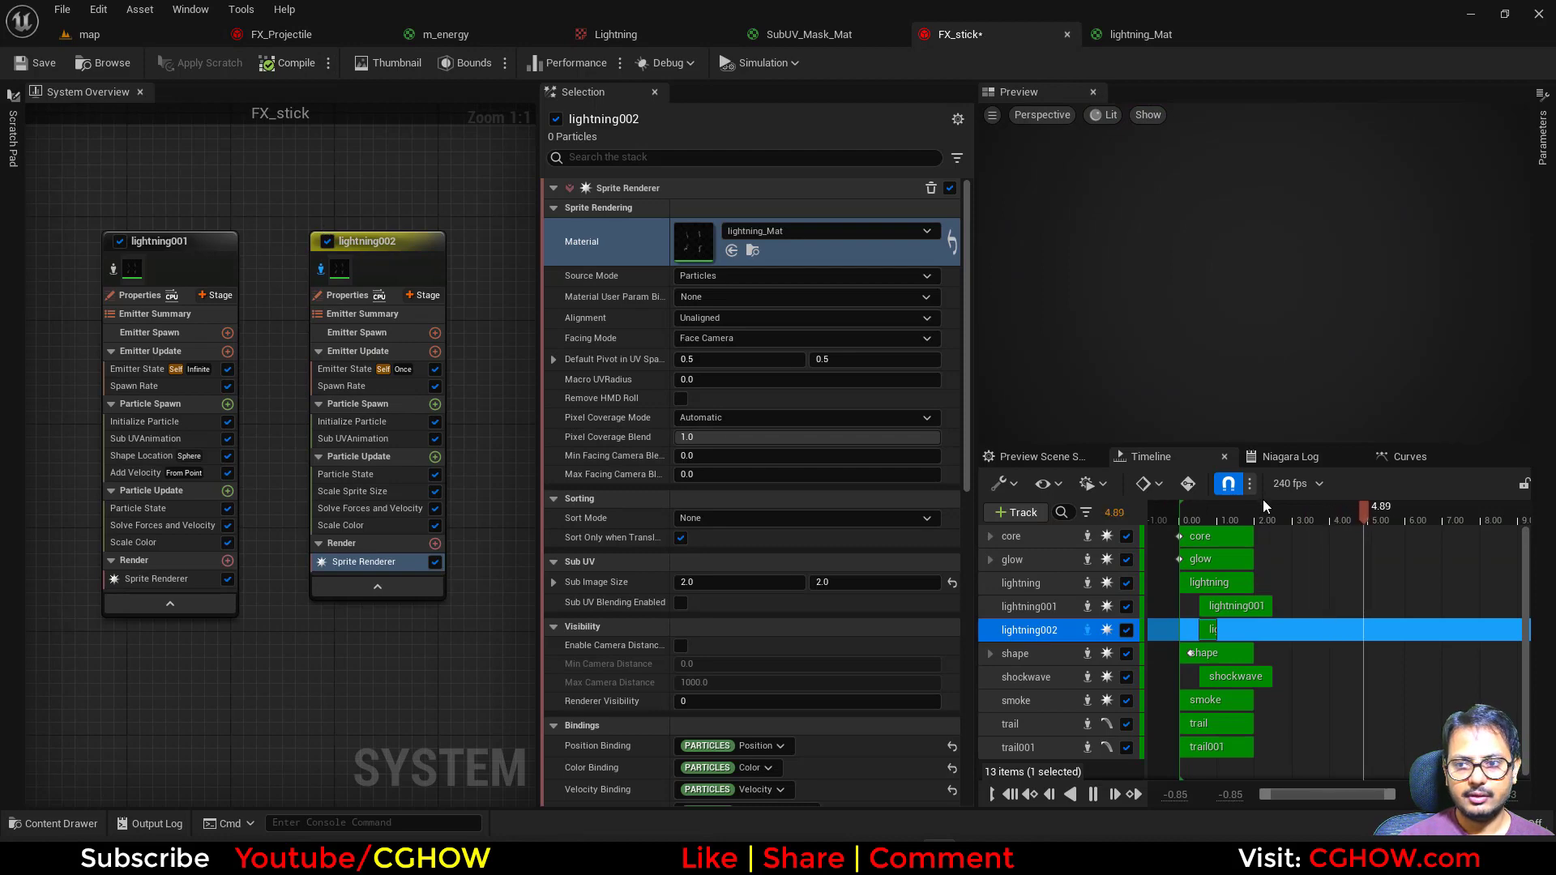
{"action": "left_click", "coordinate": [435, 457]}
{"action": "type", "text": "dynamic"}
{"action": "left_click", "coordinate": [484, 169]}
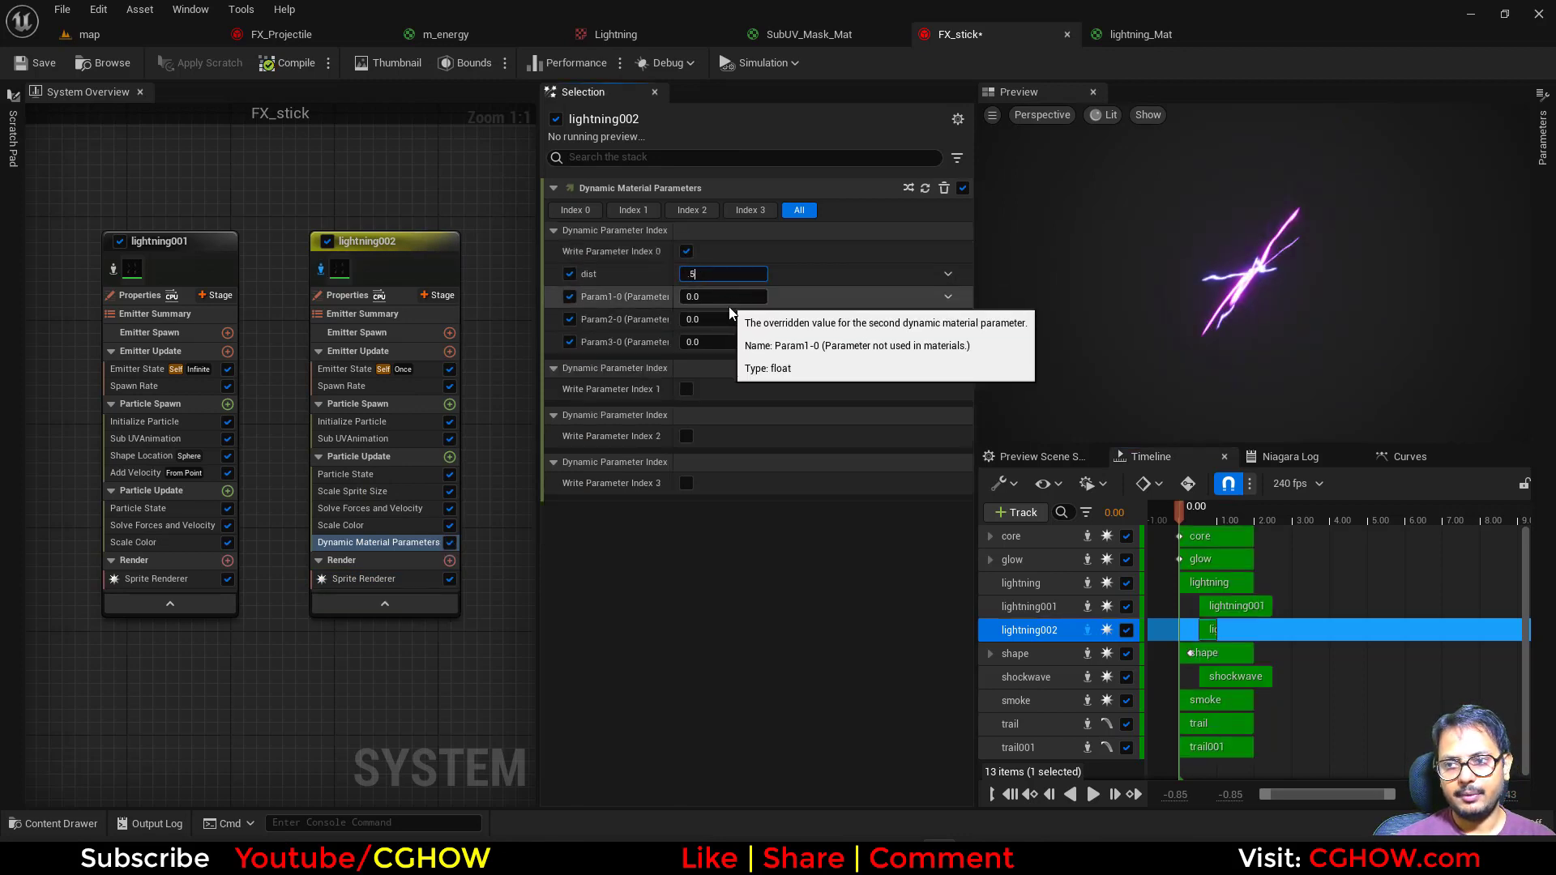
Try dist values of 0.5, 0.2 and 0.3 on lightning002's dynamic material parameters
{"action": "type", "text": "0.5"}
{"action": "key", "text": "Return"}
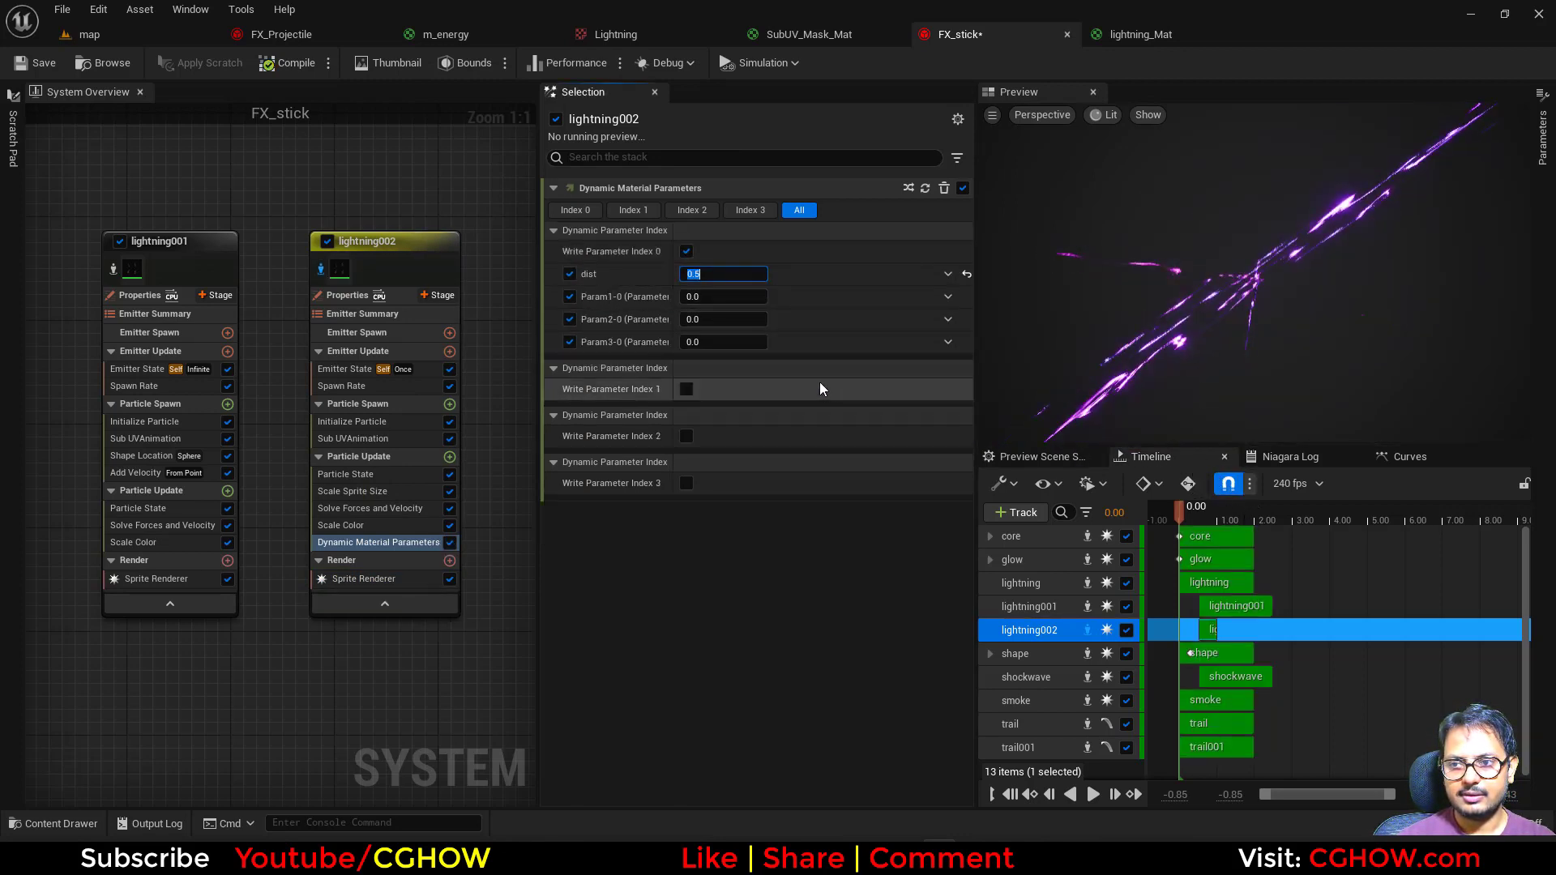
{"action": "type", "text": "0.2"}
{"action": "key", "text": "Return"}
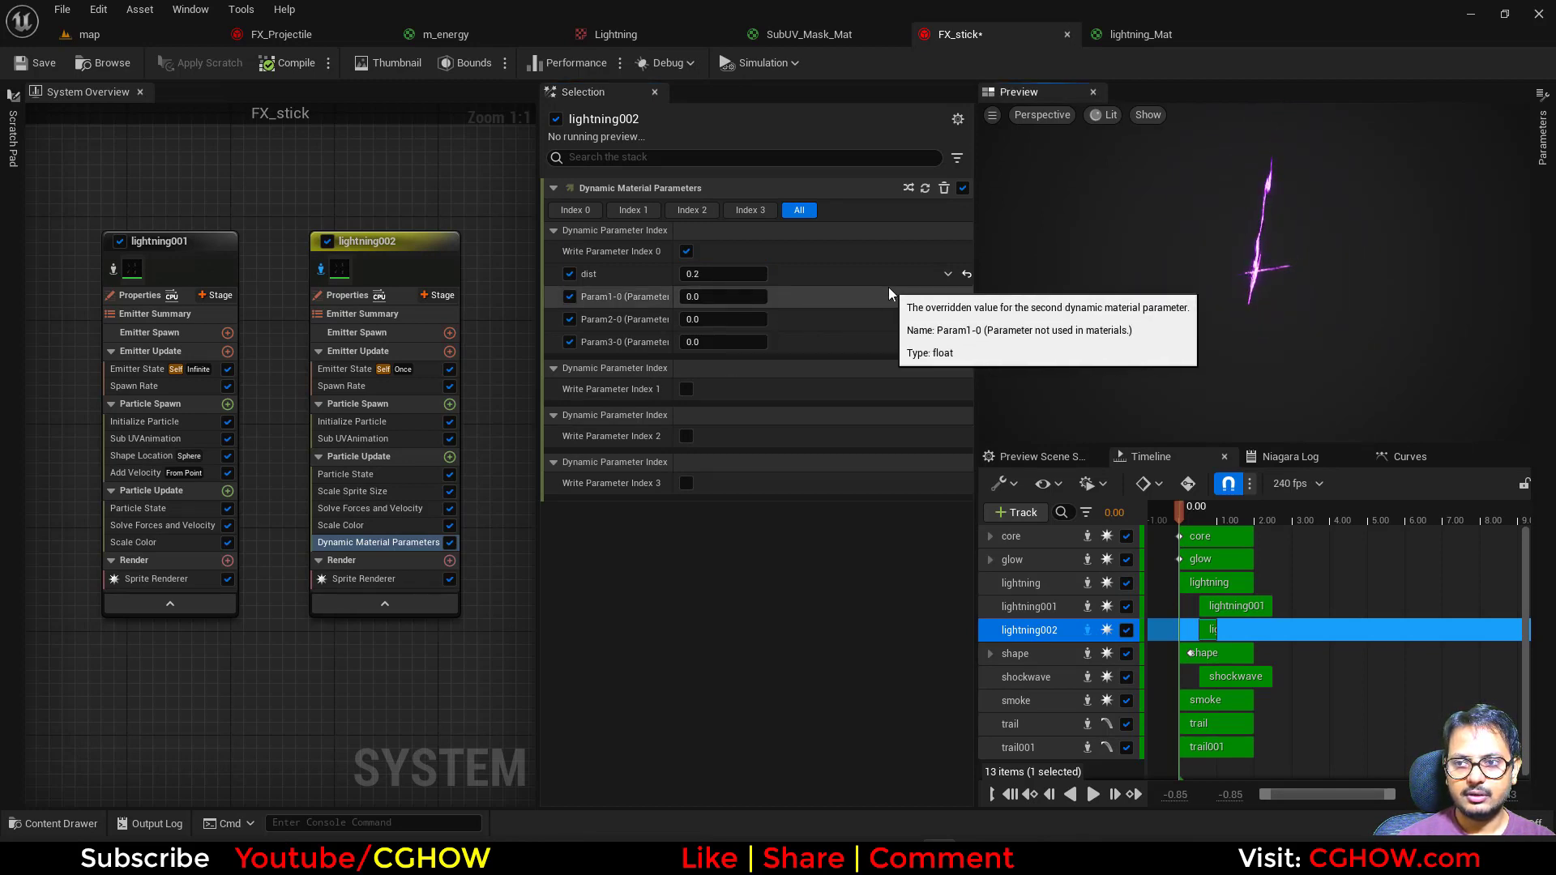
{"action": "left_click", "coordinate": [713, 274]}
{"action": "type", "text": "0.3"}
{"action": "key", "text": "Return"}
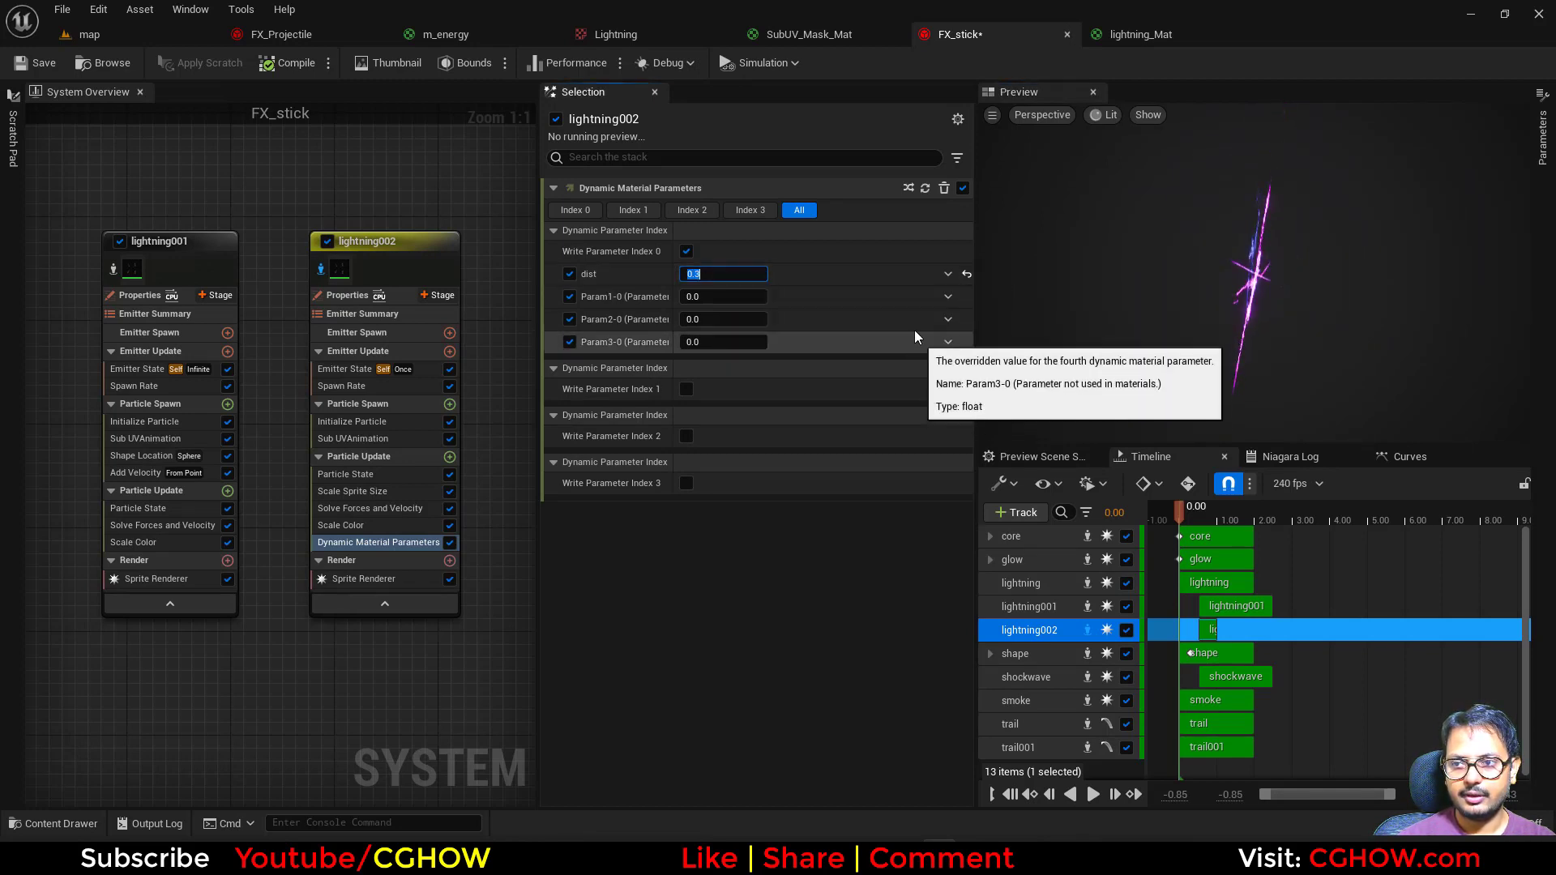
Drive lightning002's dist parameter with a Random Range Float from 0.1 to 0.3
{"action": "left_click", "coordinate": [947, 273]}
{"action": "type", "text": "uni"}
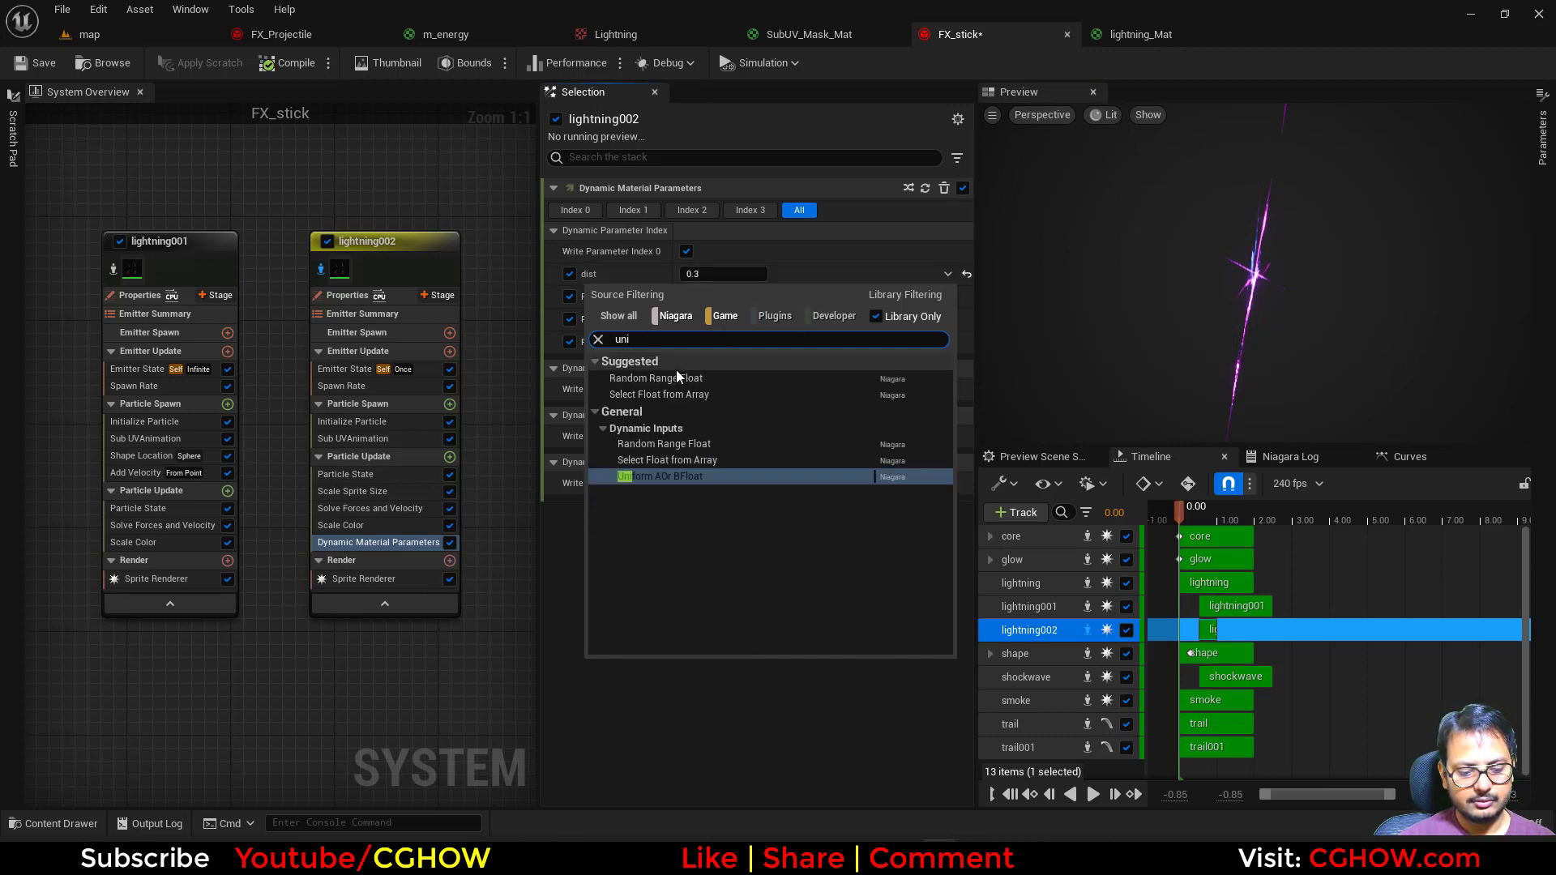
{"action": "left_click", "coordinate": [673, 378]}
{"action": "left_click", "coordinate": [716, 296]}
{"action": "type", "text": "0.1"}
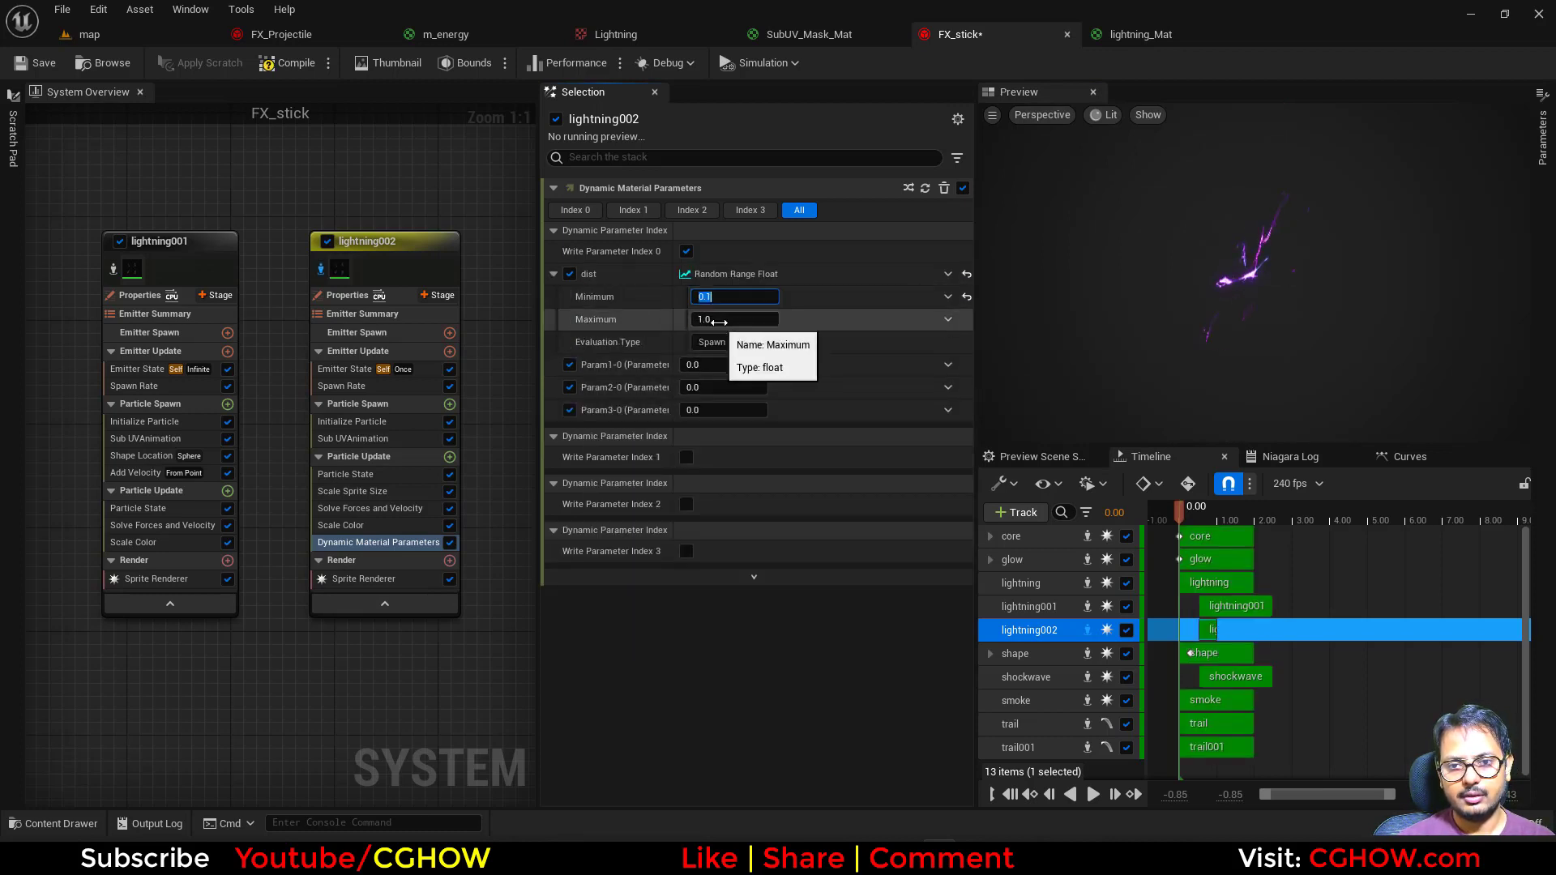
{"action": "key", "text": "Tab"}
{"action": "type", "text": "0.3"}
{"action": "key", "text": "Return"}
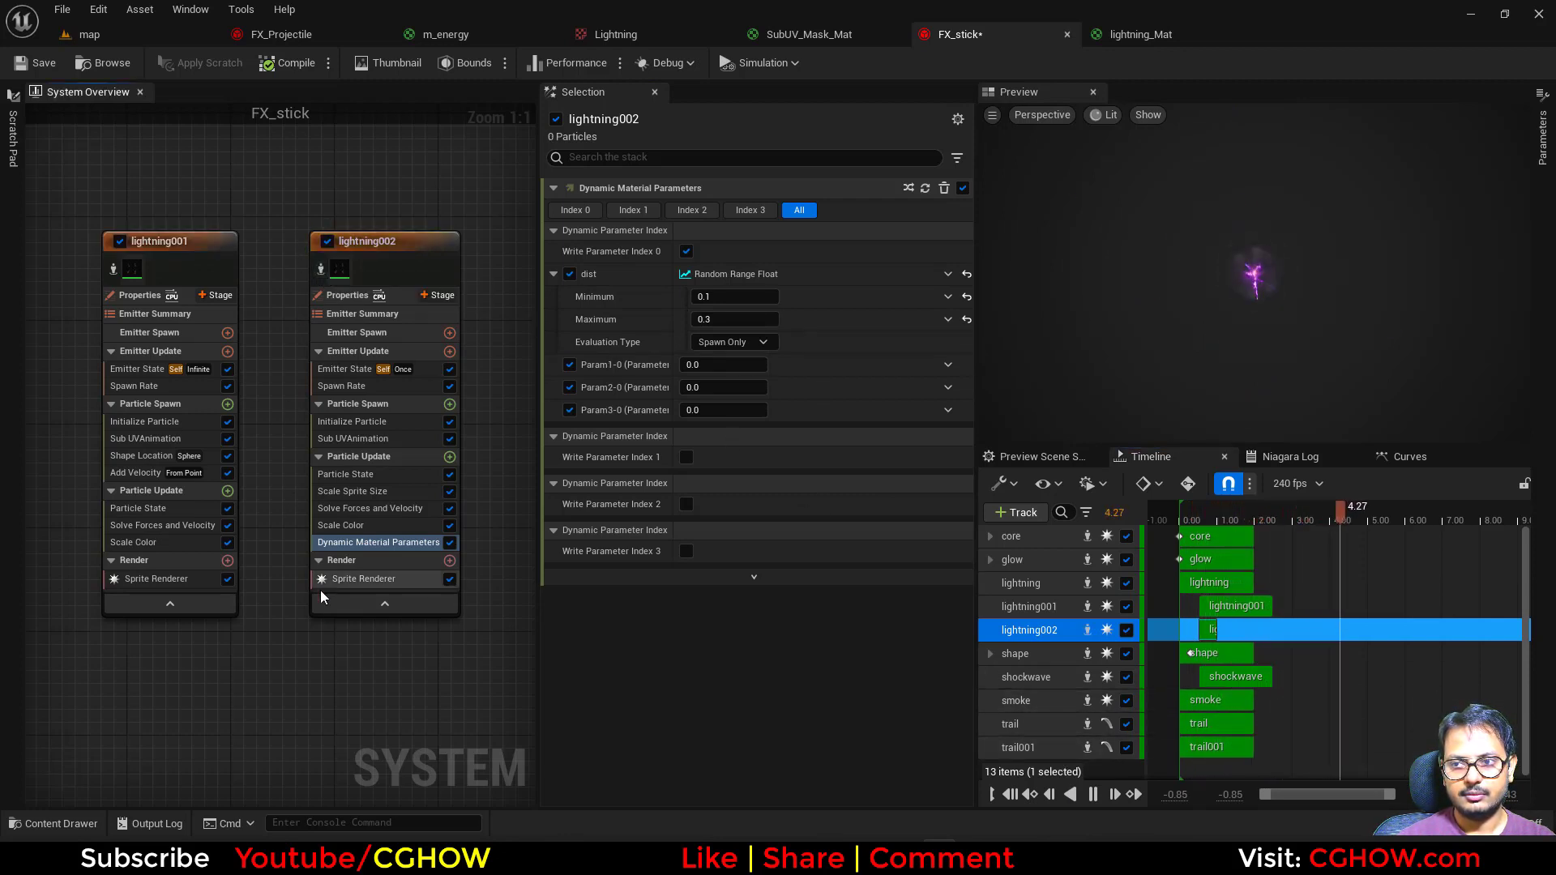
Return to the map and show the level sequence to review the spell with the distorted lightning
{"action": "right_click_drag", "start_coordinate": [196, 197], "coordinate": [440, 203]}
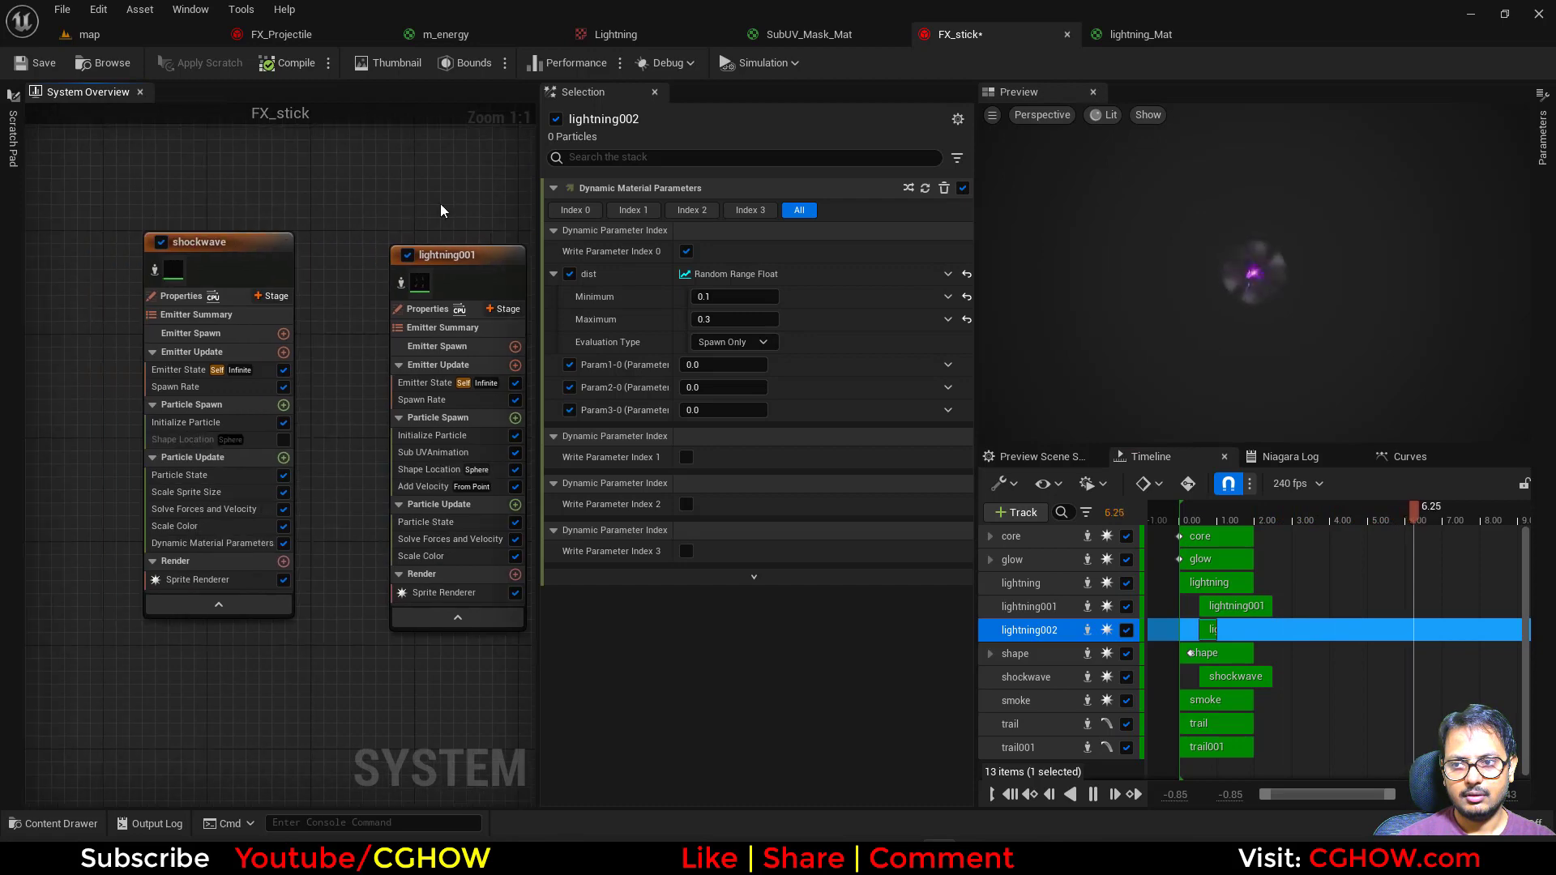
{"action": "left_click", "coordinate": [114, 31]}
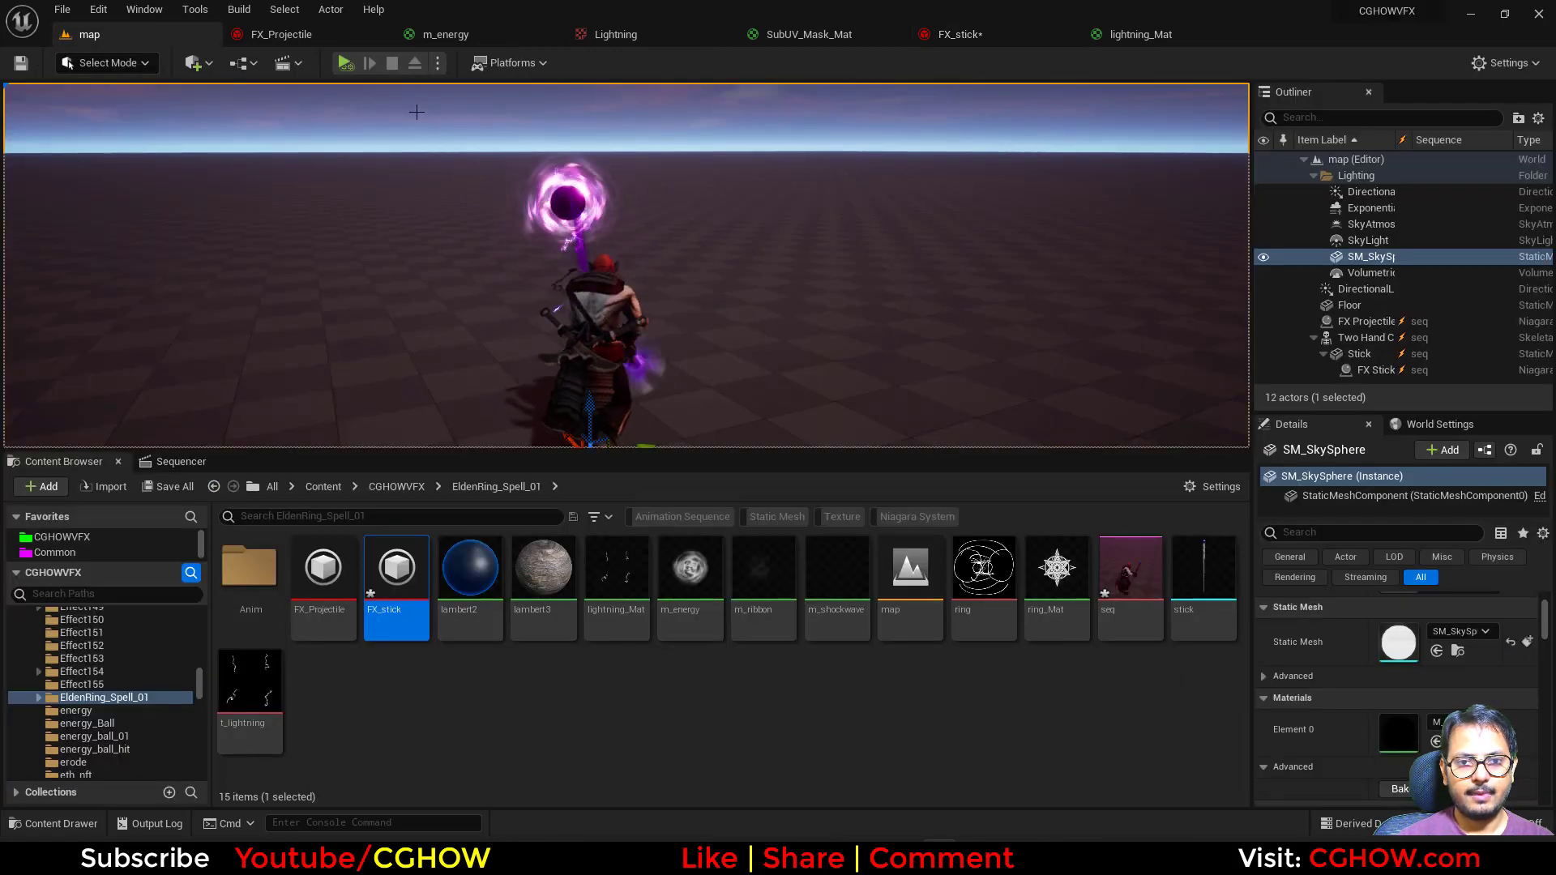
{"action": "left_click", "coordinate": [181, 461]}
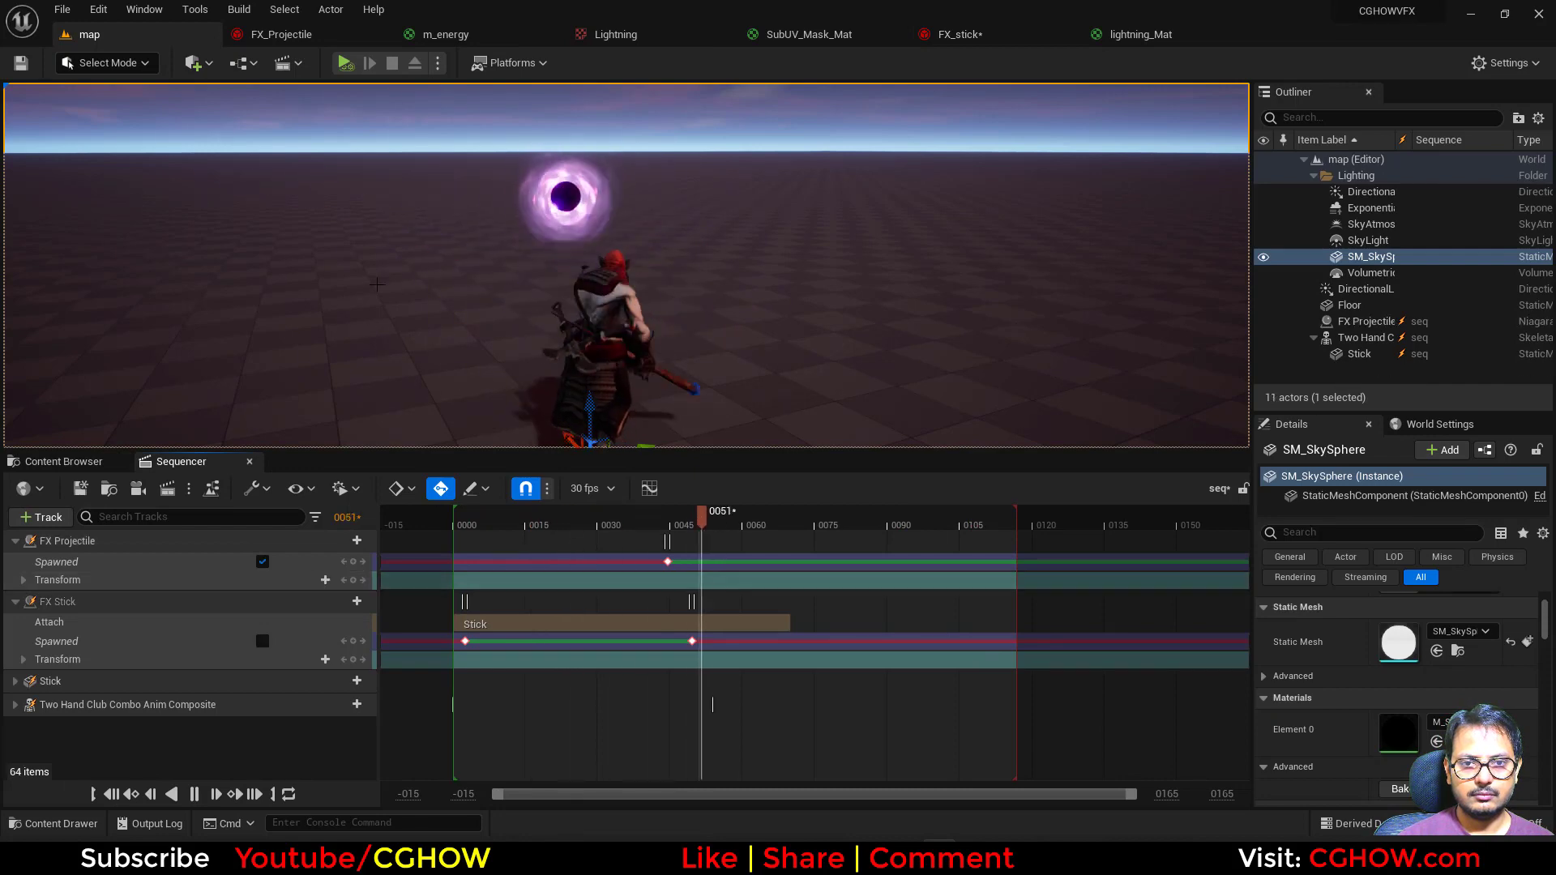
Try a uniform sprite size of 300 to 400 on FX_stick's shockwave emitter and check it in the map
{"action": "left_click", "coordinate": [306, 34]}
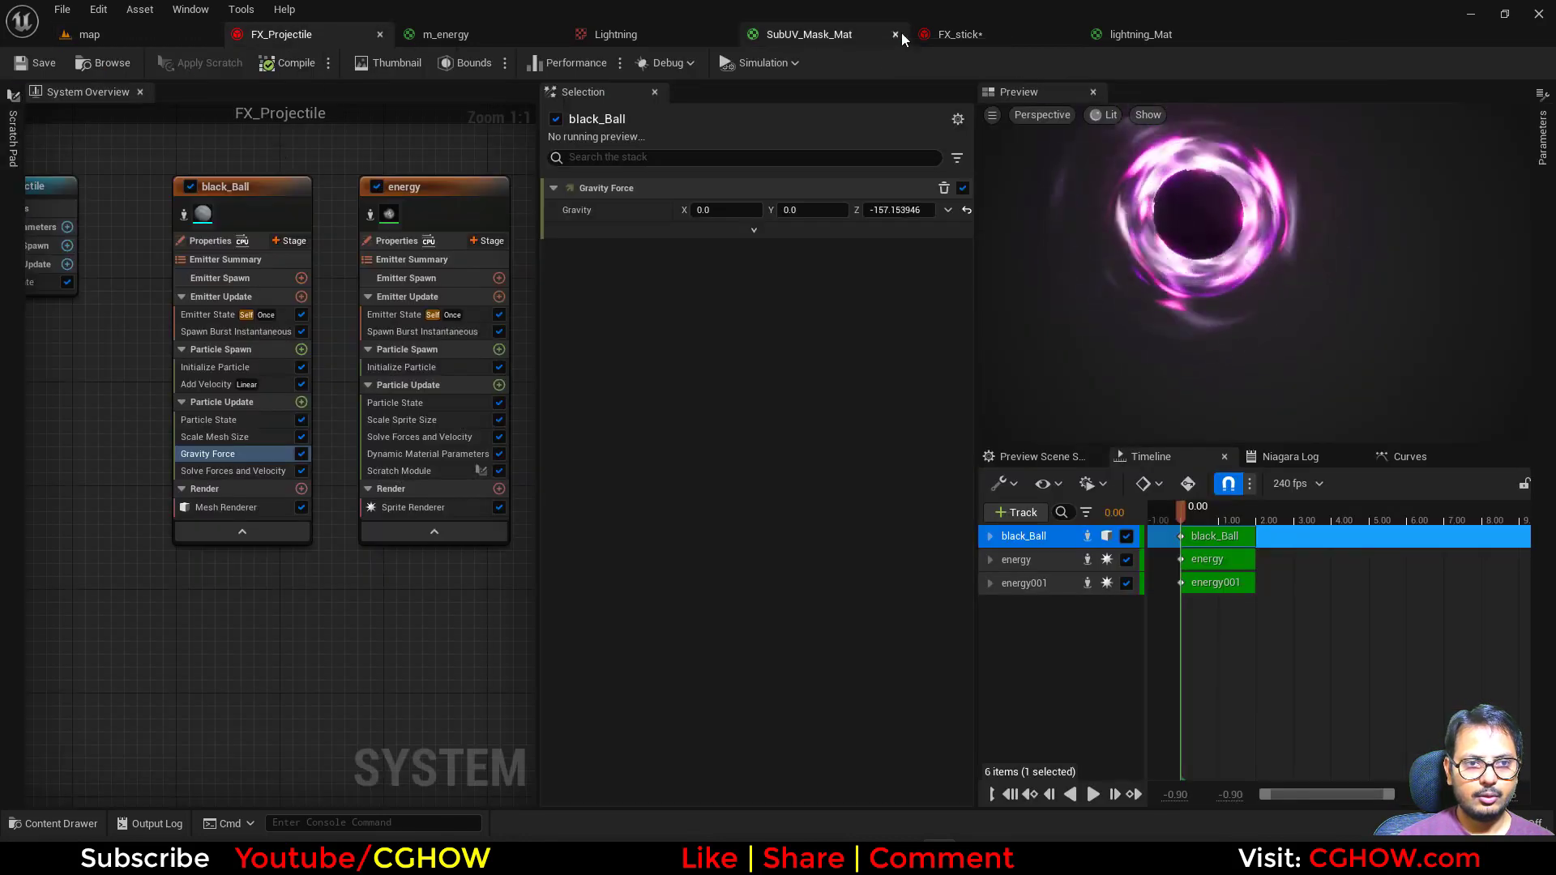
{"action": "left_click", "coordinate": [959, 34]}
{"action": "right_click_drag", "start_coordinate": [193, 186], "coordinate": [524, 212]}
{"action": "right_click_drag", "start_coordinate": [93, 171], "coordinate": [181, 148]}
{"action": "left_click", "coordinate": [306, 407]}
{"action": "left_click", "coordinate": [733, 514]}
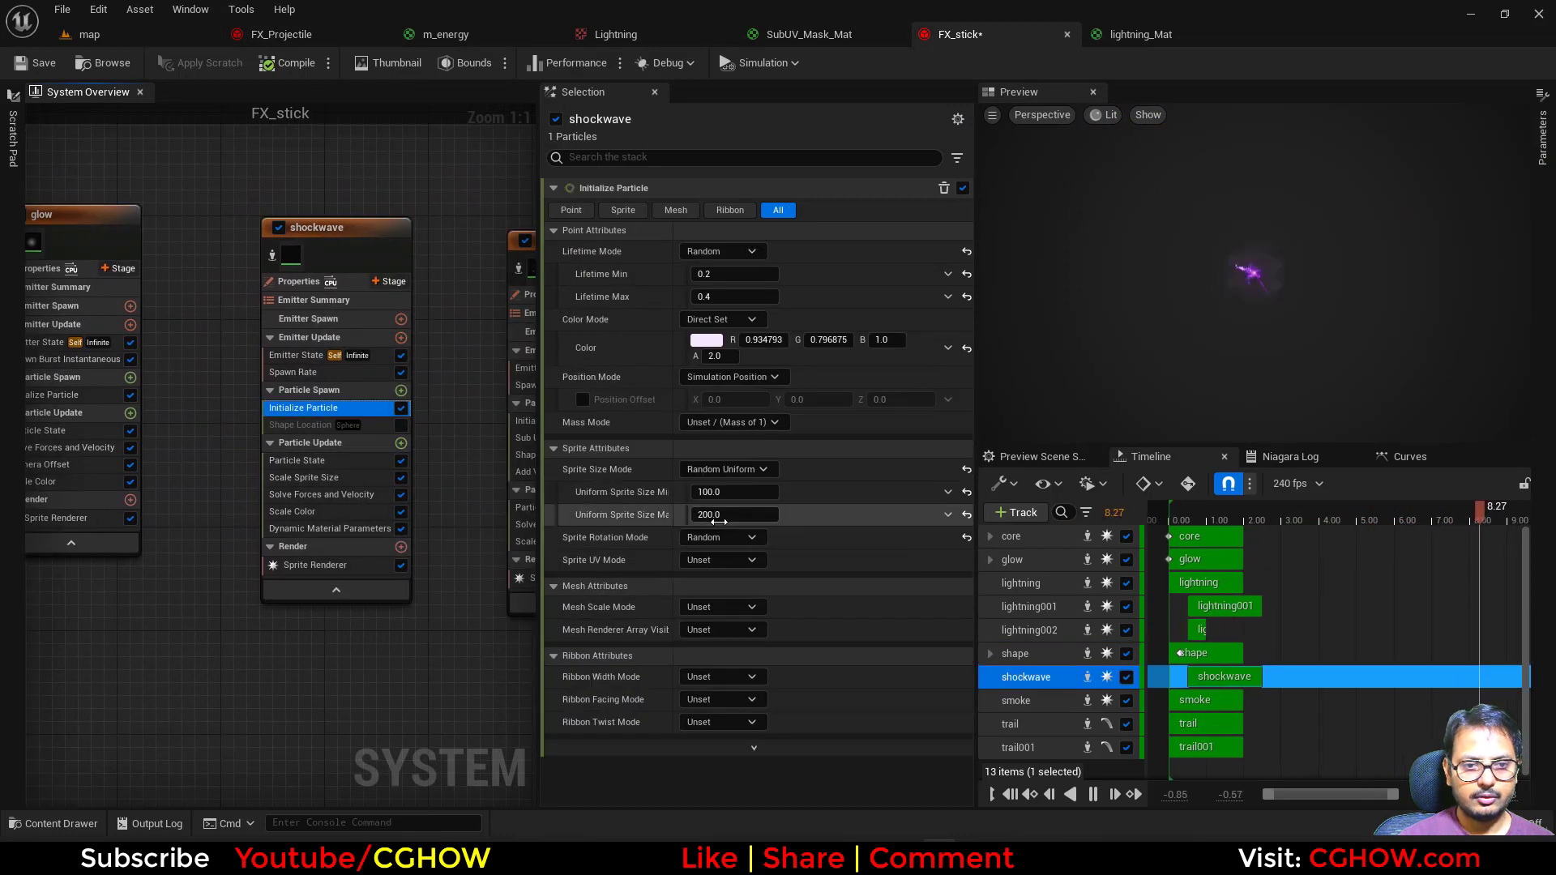
{"action": "type", "text": "400"}
{"action": "left_click", "coordinate": [732, 492]}
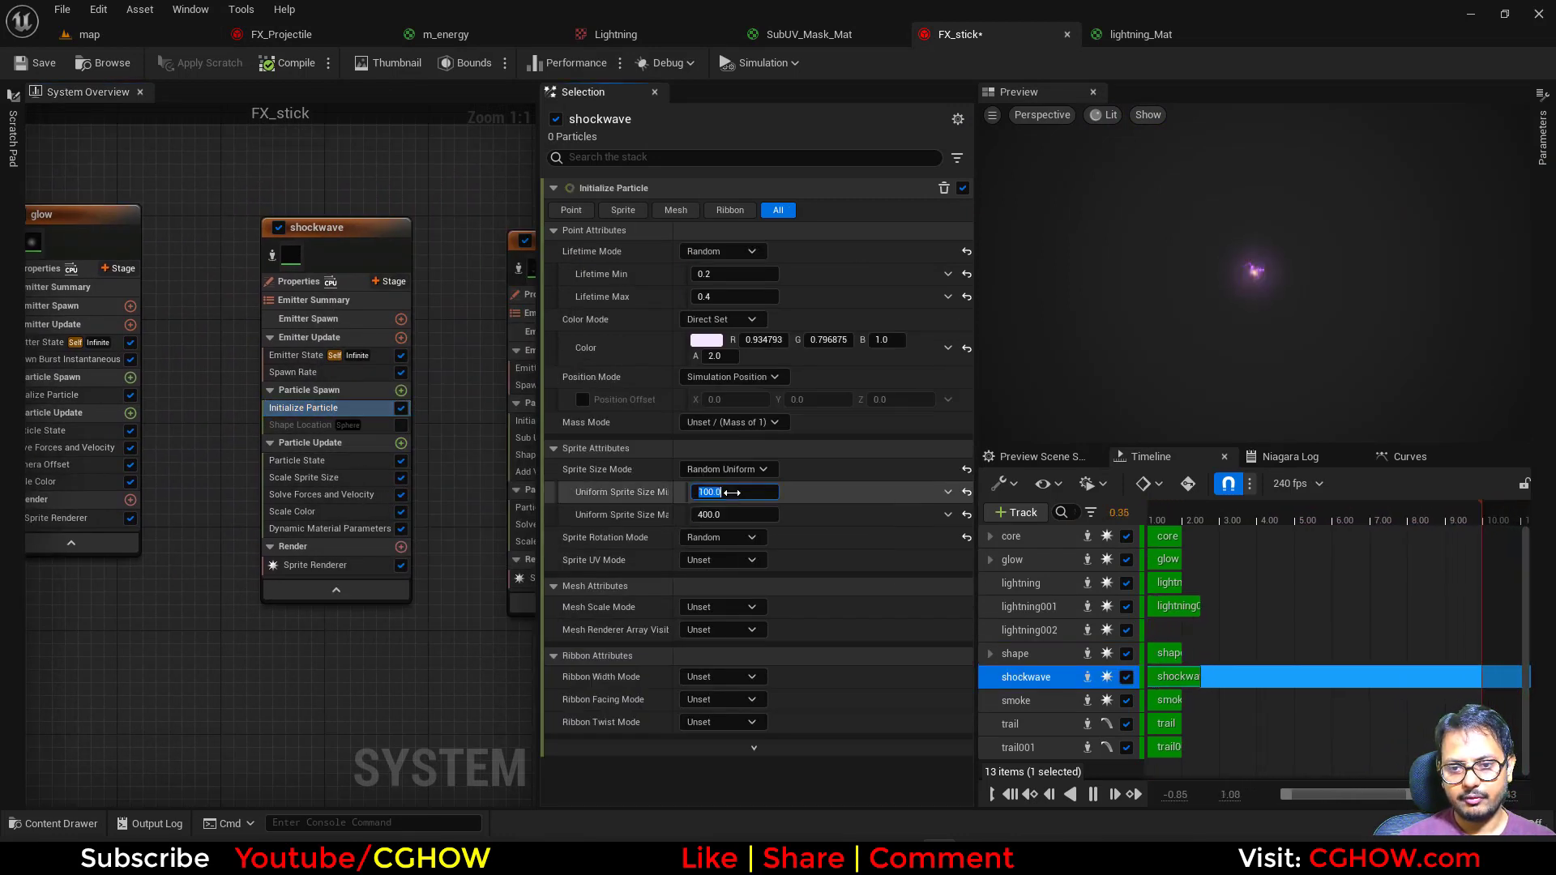
{"action": "type", "text": "300"}
{"action": "left_click", "coordinate": [156, 36]}
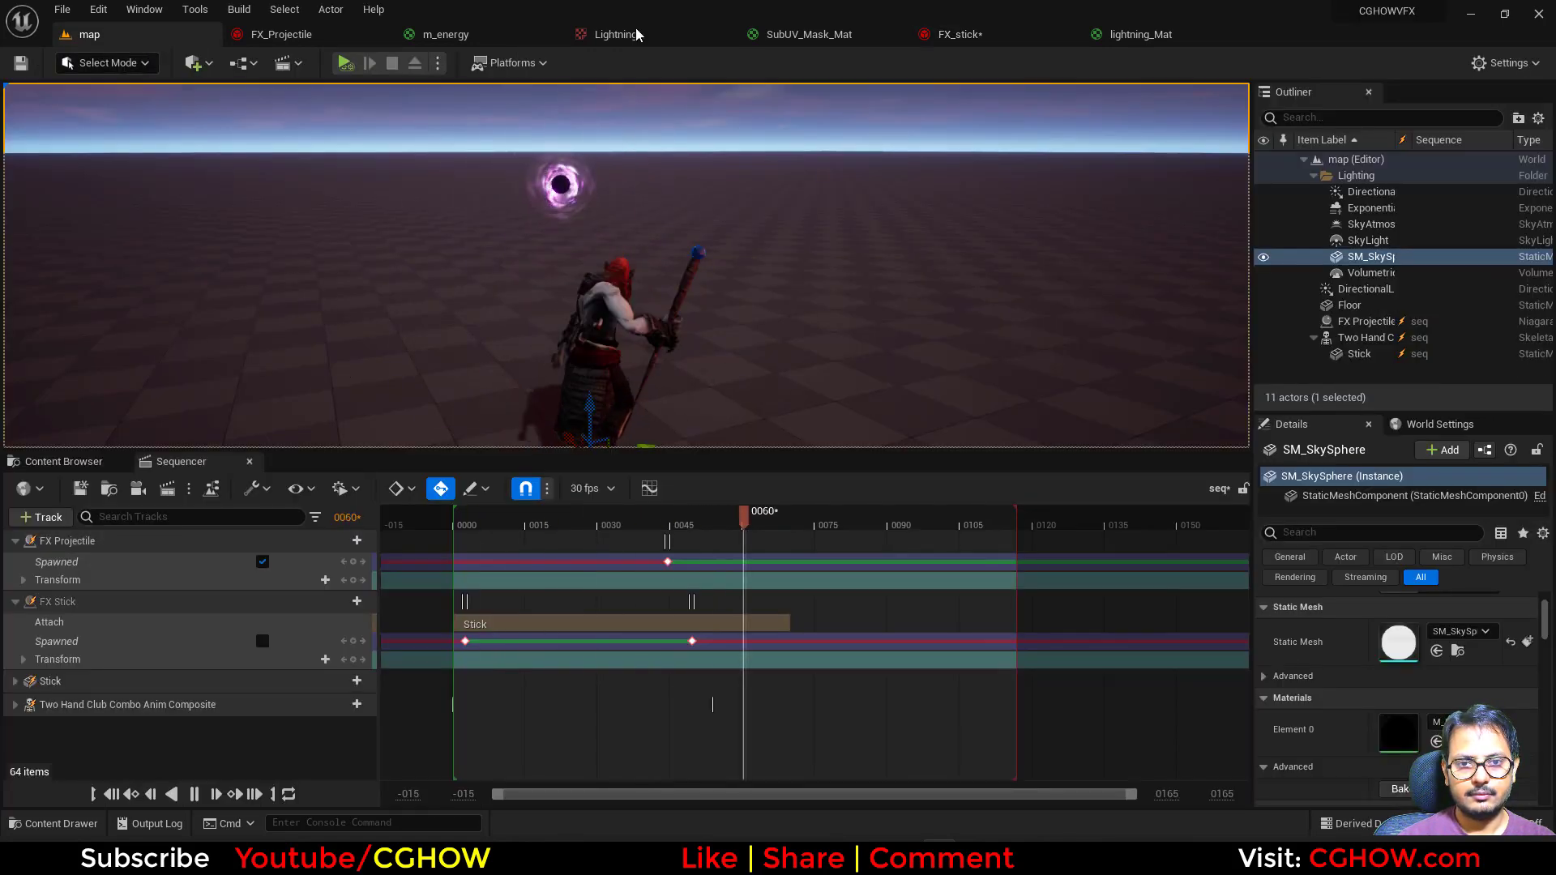
Set the shockwave's uniform sprite size range to 200 to 300 and its color alpha to 5, checking the spell in the map
{"action": "left_click", "coordinate": [954, 34]}
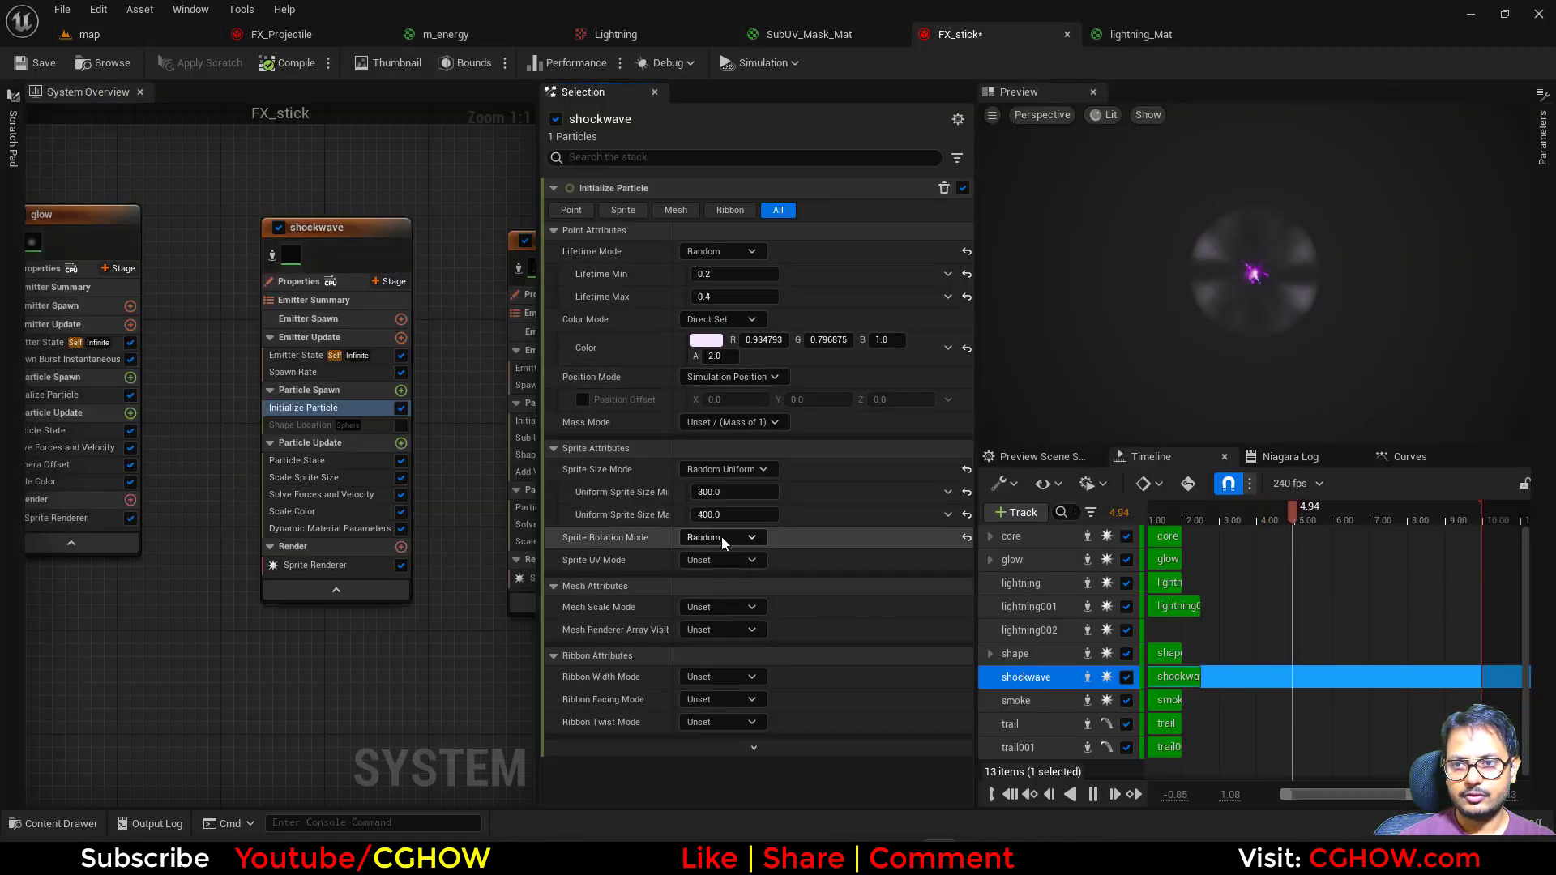
{"action": "left_click", "coordinate": [721, 515]}
{"action": "type", "text": "300"}
{"action": "key", "text": "Return"}
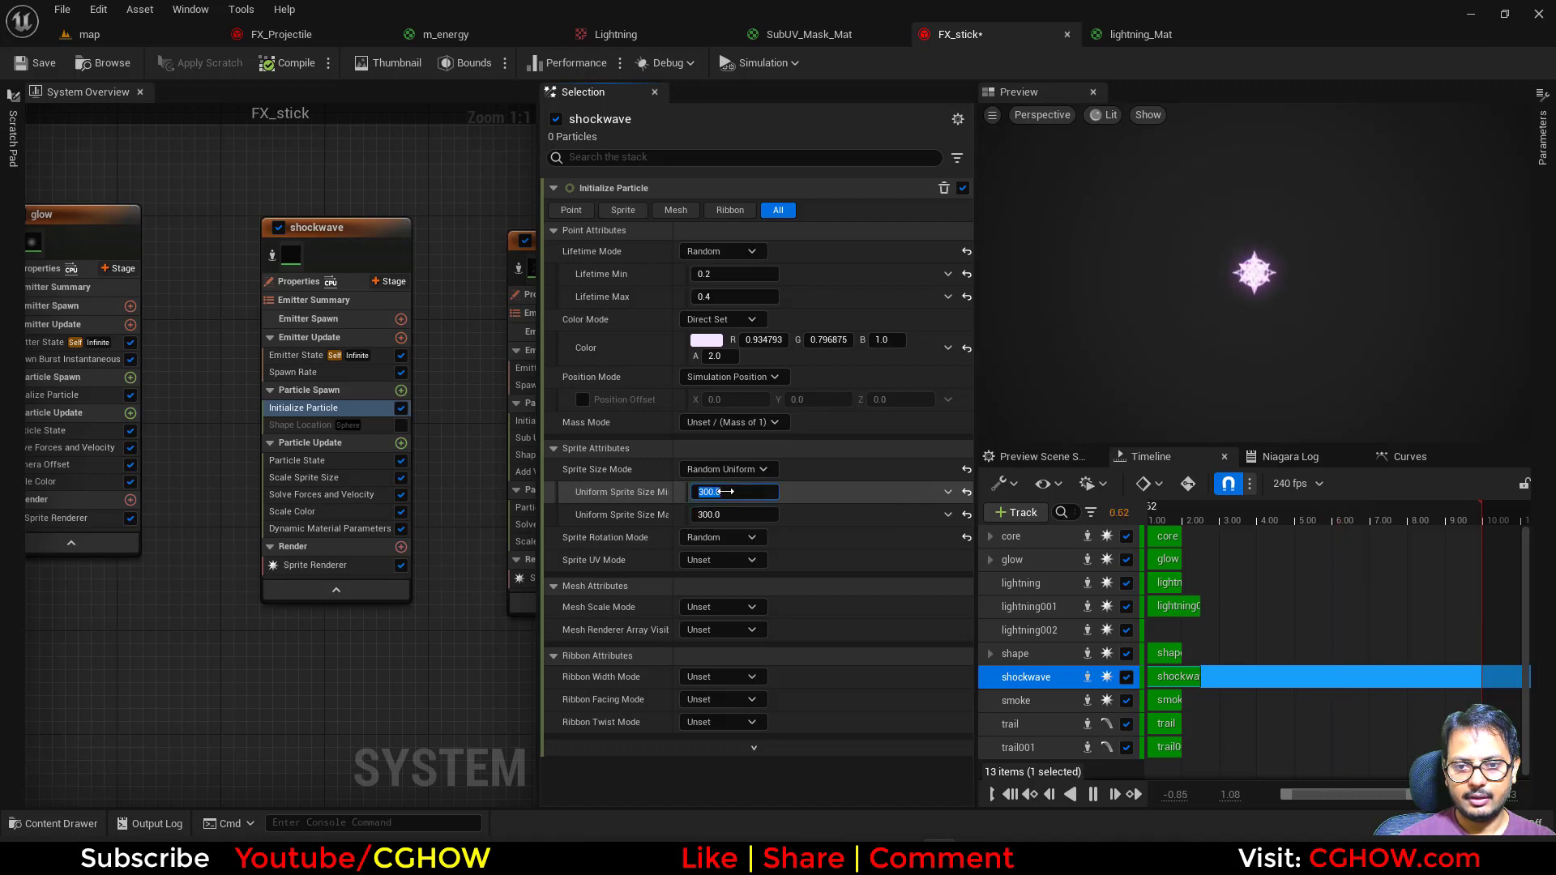
{"action": "type", "text": "20"}
{"action": "left_click", "coordinate": [98, 33]}
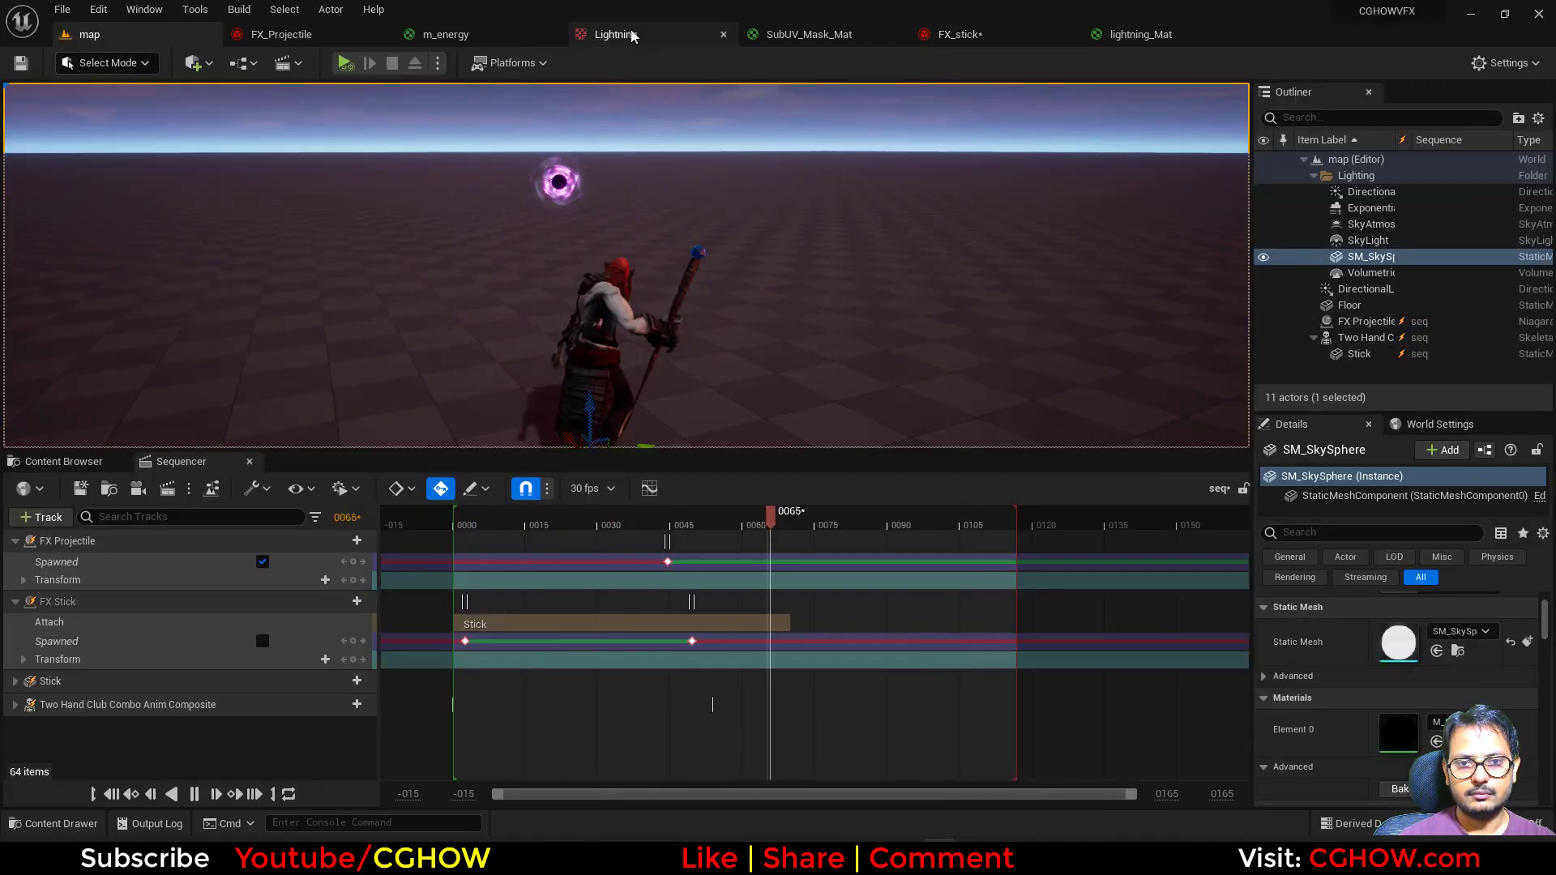
{"action": "left_click", "coordinate": [958, 33]}
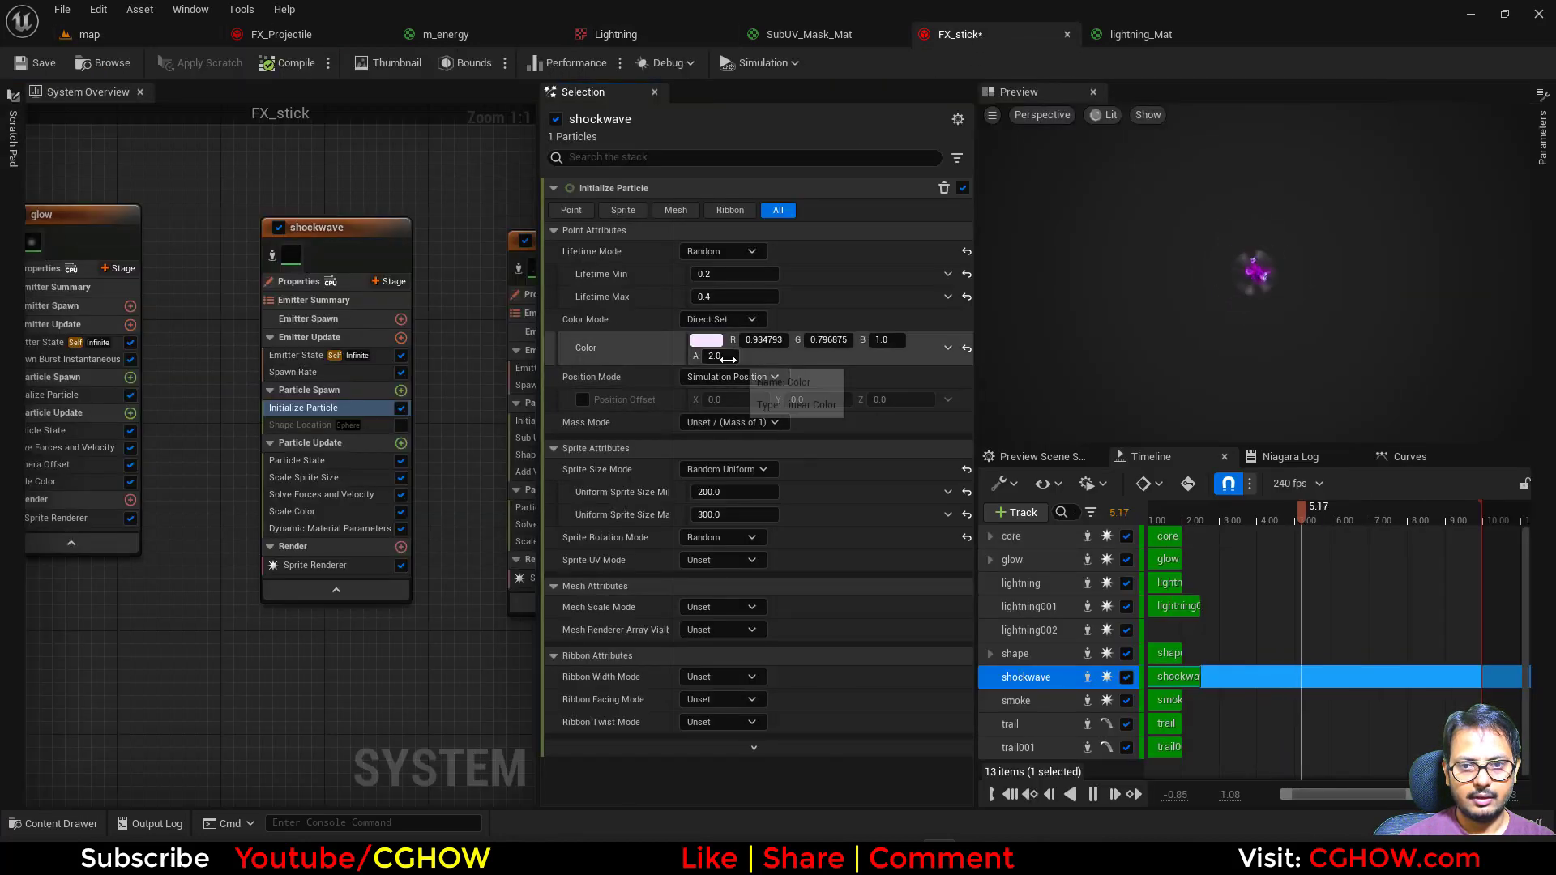
{"action": "left_click", "coordinate": [122, 34]}
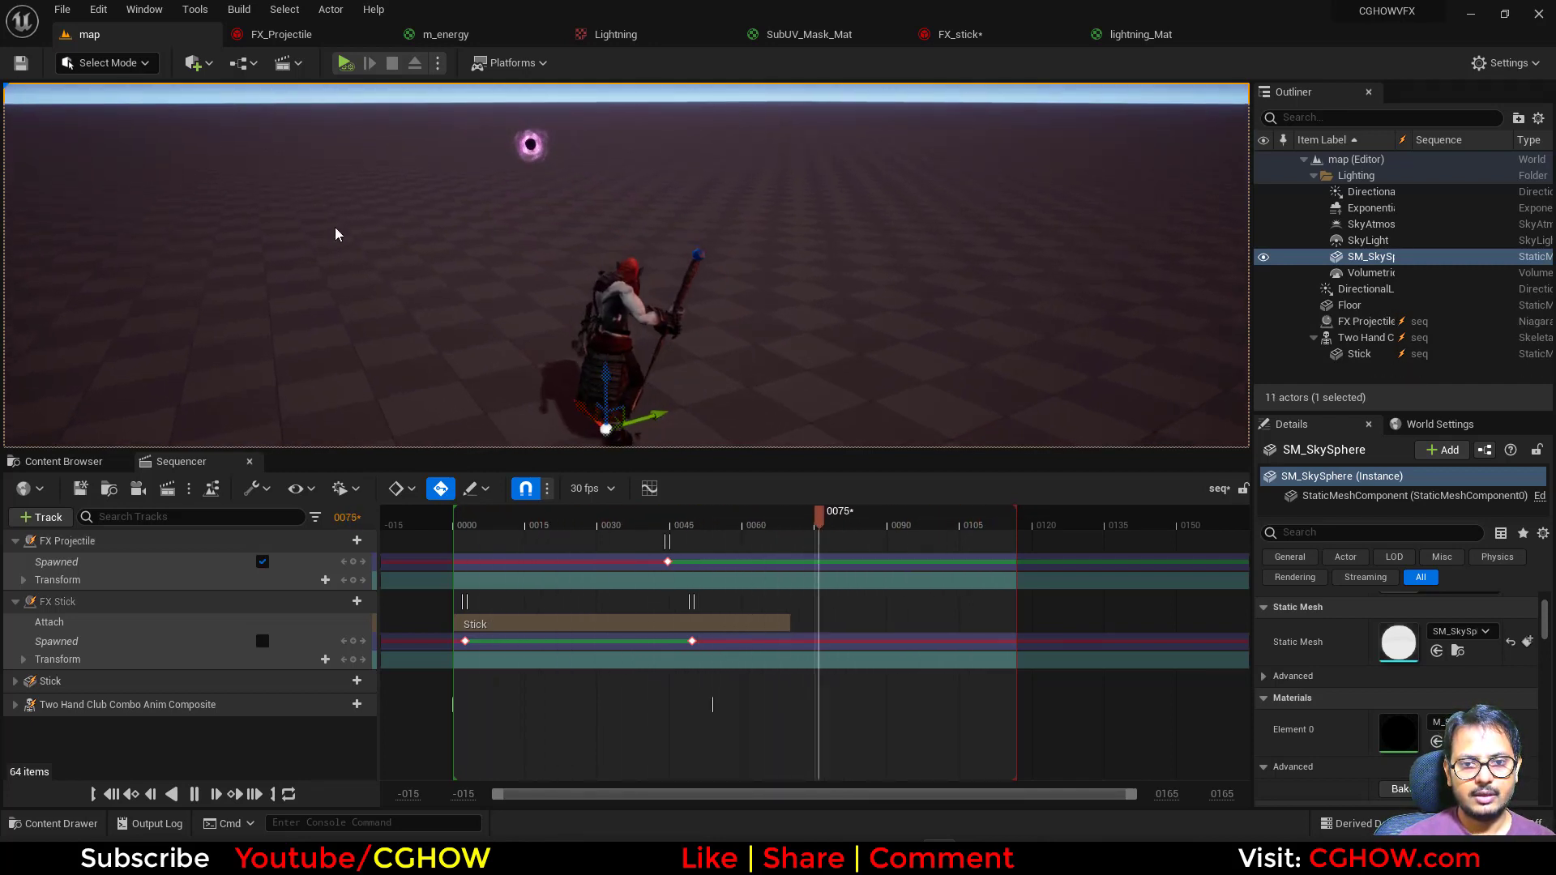
Place a PostProcessVolume in the map beside the character and enable its Infinite Extent (Unbound) option
{"action": "left_click", "coordinate": [206, 69]}
{"action": "mouse_move", "coordinate": [310, 276]}
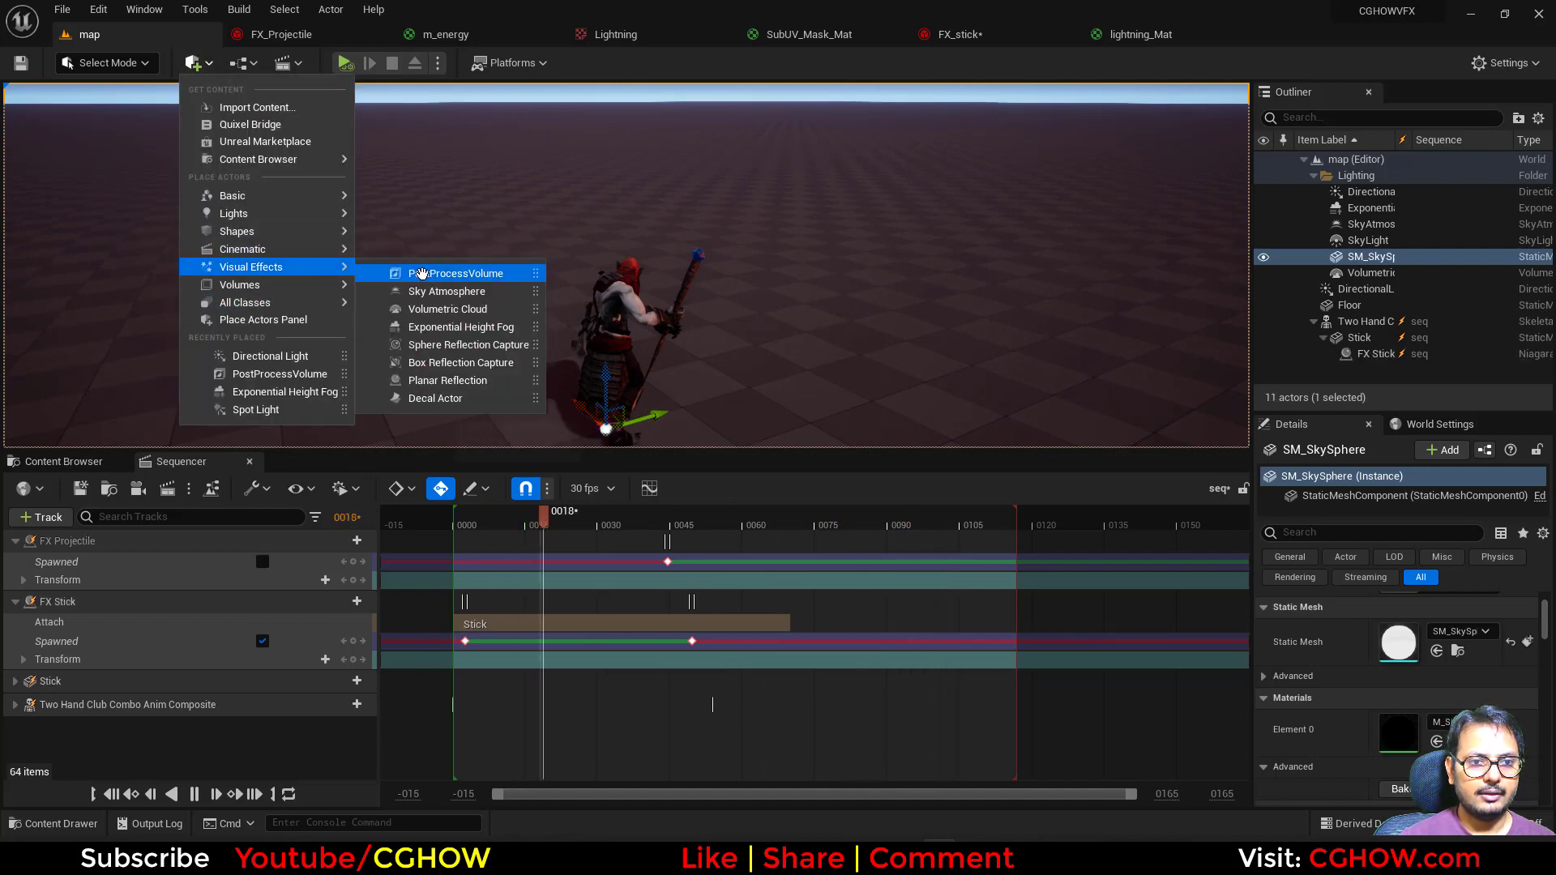
{"action": "left_click_drag", "start_coordinate": [423, 273], "coordinate": [1040, 383]}
{"action": "scroll", "coordinate": [1520, 636], "scroll_direction": "down", "scroll_amount": 12}
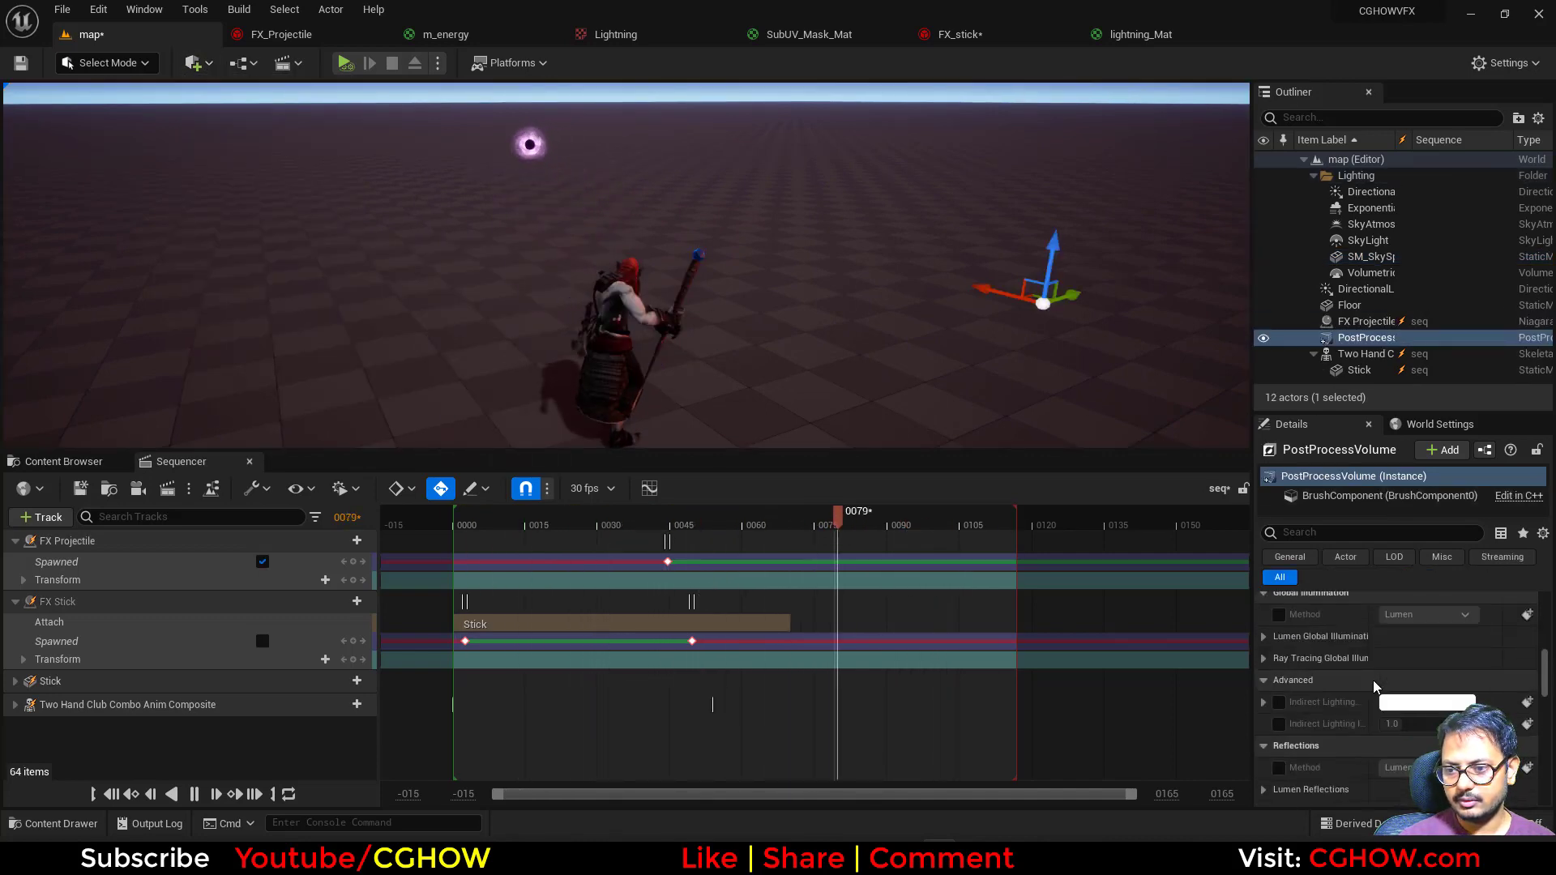
{"action": "scroll", "coordinate": [1377, 692], "scroll_direction": "down", "scroll_amount": 10}
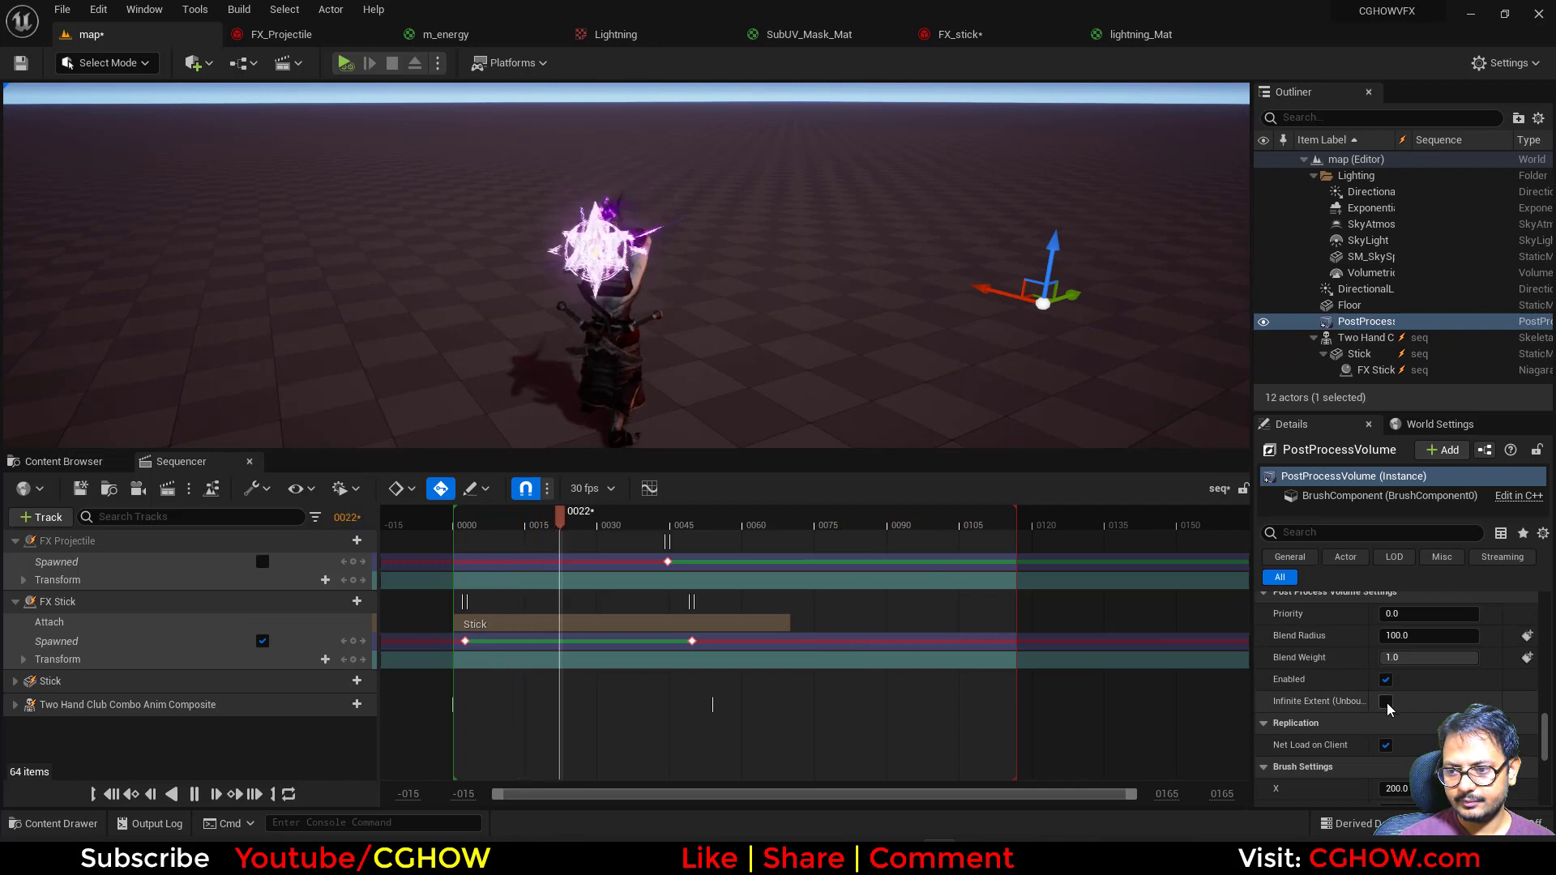
{"action": "scroll", "coordinate": [1394, 697], "scroll_direction": "up", "scroll_amount": 15}
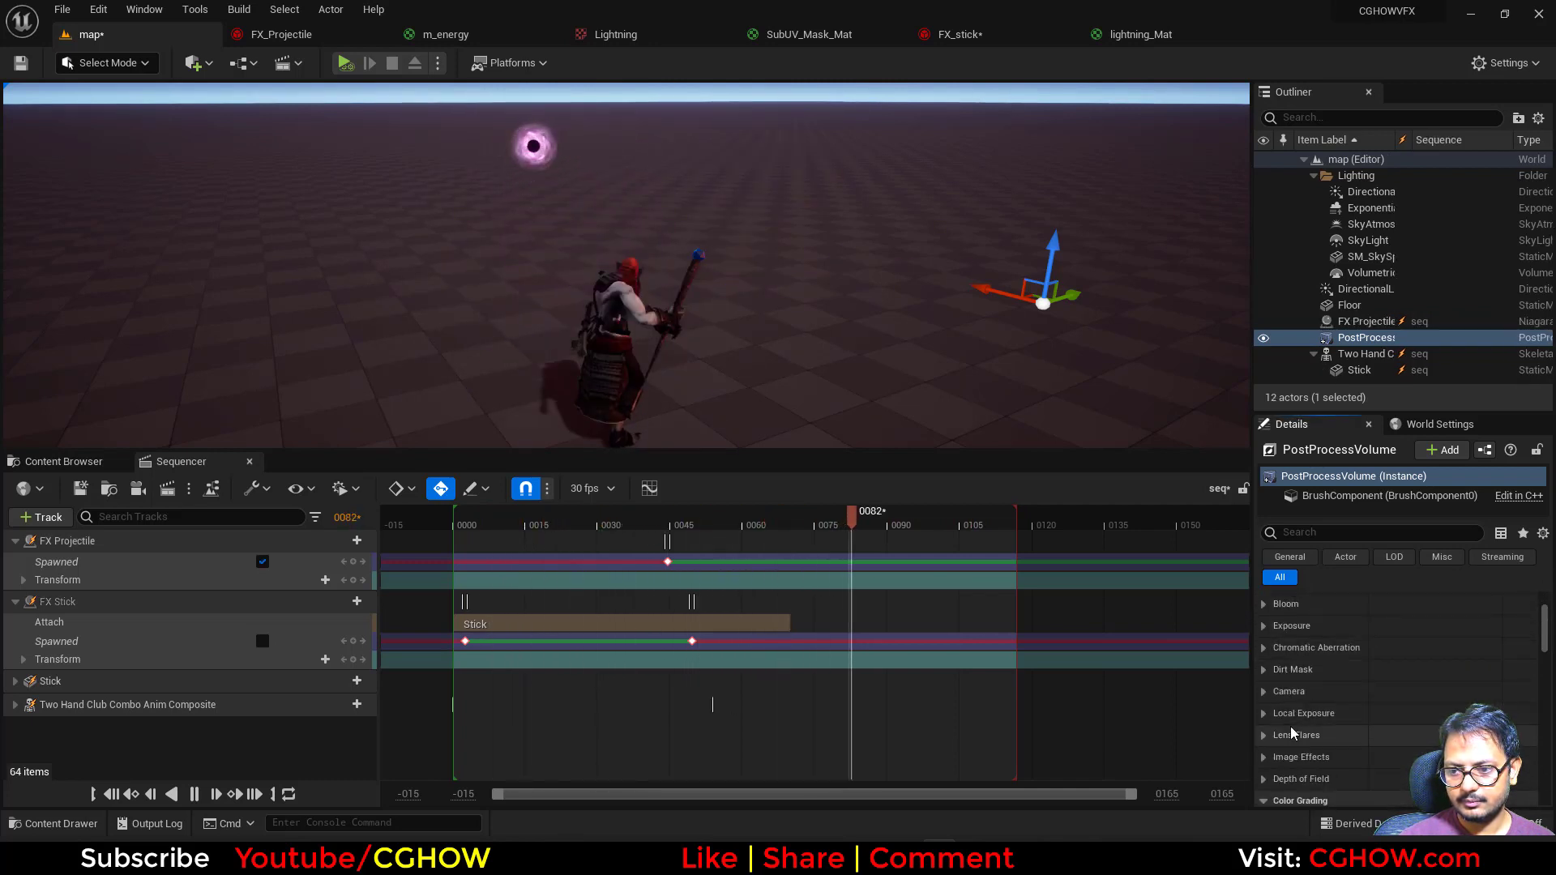
Override the vignette intensity in the post process volume's image effects and raise it
{"action": "left_click", "coordinate": [1264, 705]}
{"action": "left_click", "coordinate": [1292, 727]}
{"action": "left_click_drag", "start_coordinate": [1396, 727], "coordinate": [1446, 728]}
Enable the volume's bloom method, intensity, threshold and convolution scale overrides, and set the bloom method to Convolution
{"action": "scroll", "coordinate": [1377, 713], "scroll_direction": "up", "scroll_amount": 5}
{"action": "left_click", "coordinate": [1265, 682]}
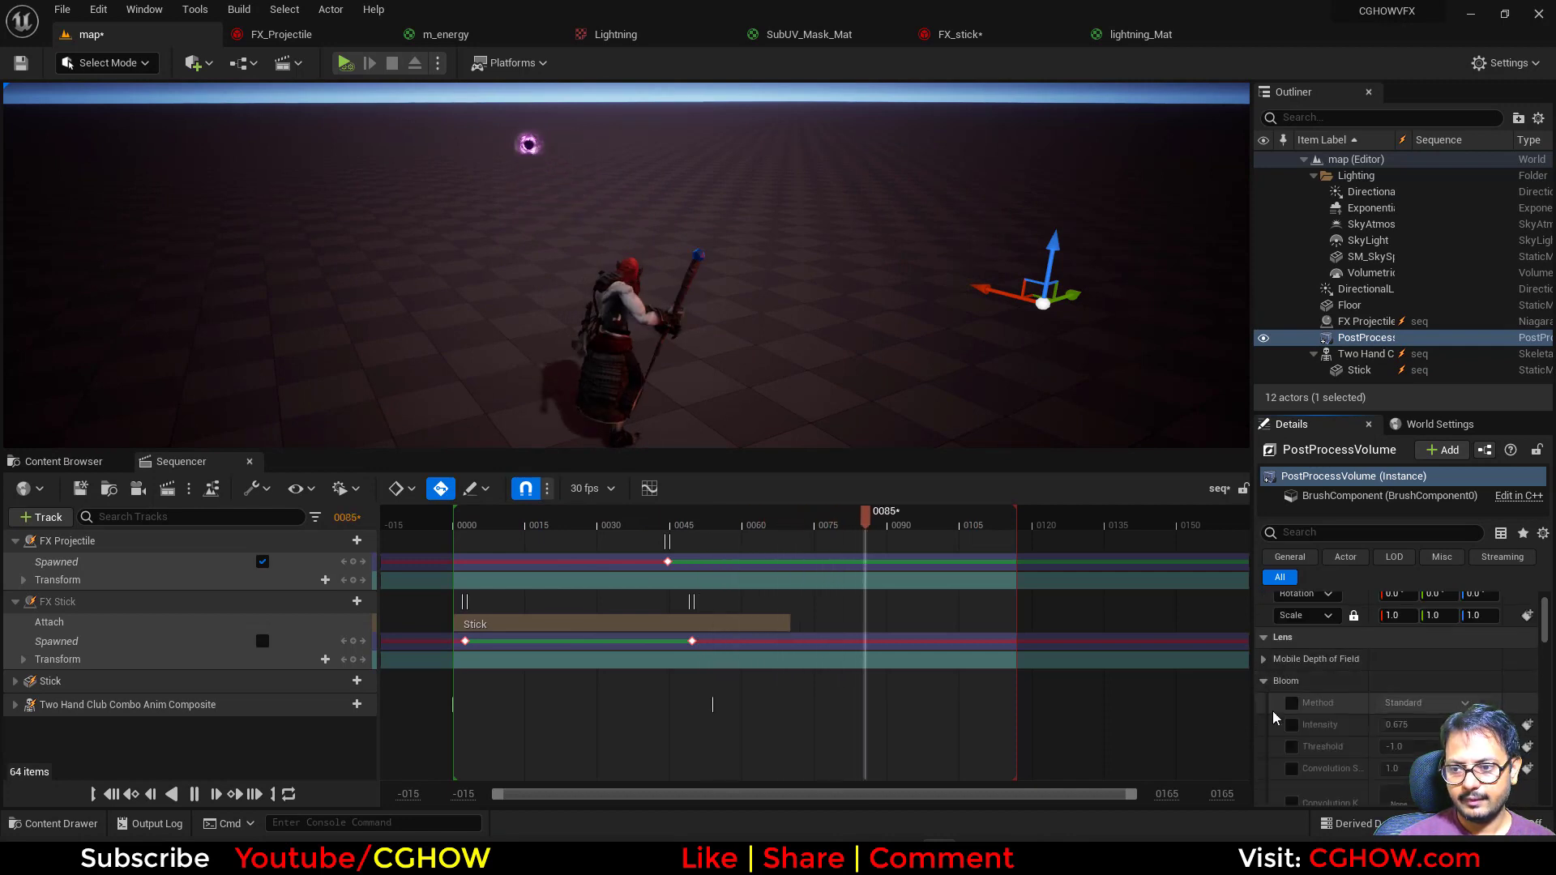
{"action": "left_click", "coordinate": [1291, 725]}
{"action": "left_click", "coordinate": [1292, 747]}
{"action": "left_click", "coordinate": [1291, 768]}
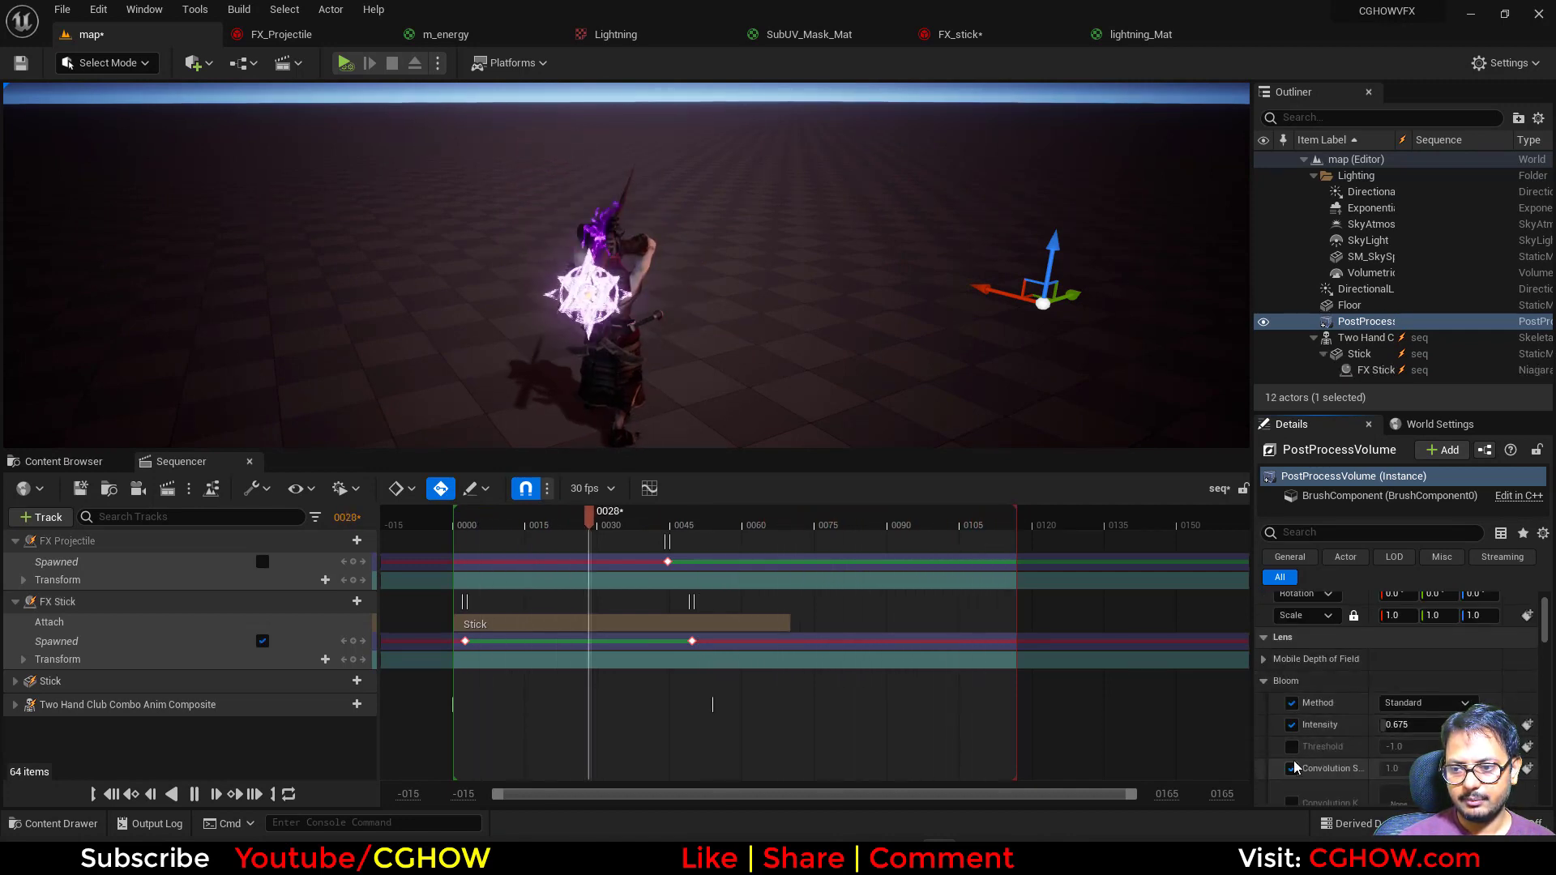
{"action": "left_click", "coordinate": [1425, 702]}
{"action": "left_click", "coordinate": [1408, 734]}
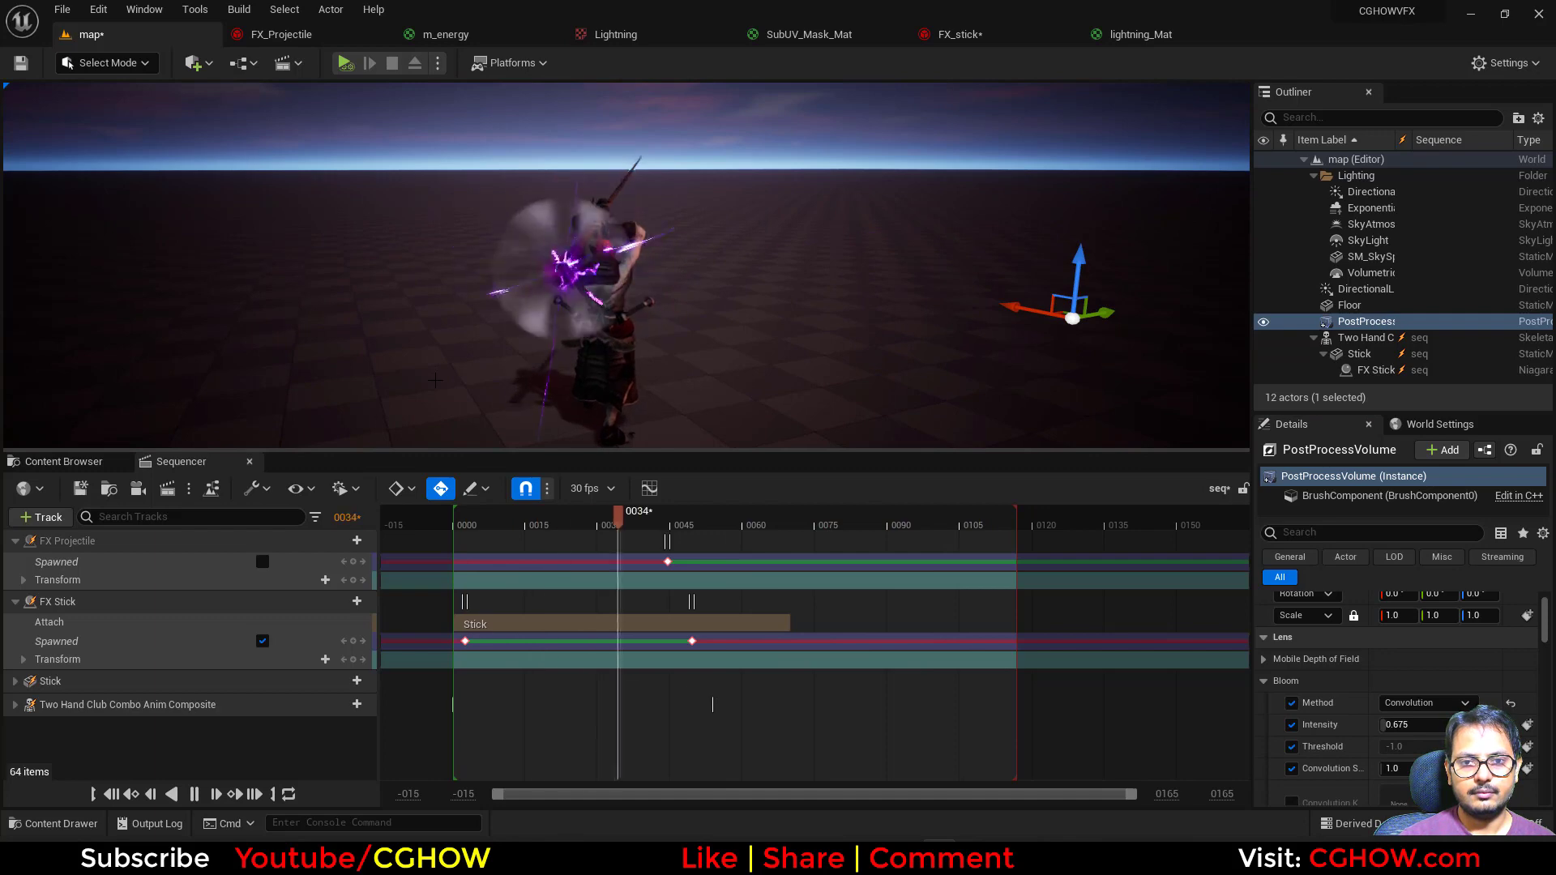
Try a maximum sprite size of 400 in Y on FX_stick's lightning002 emitter and check it in the map
{"action": "left_click", "coordinate": [923, 36]}
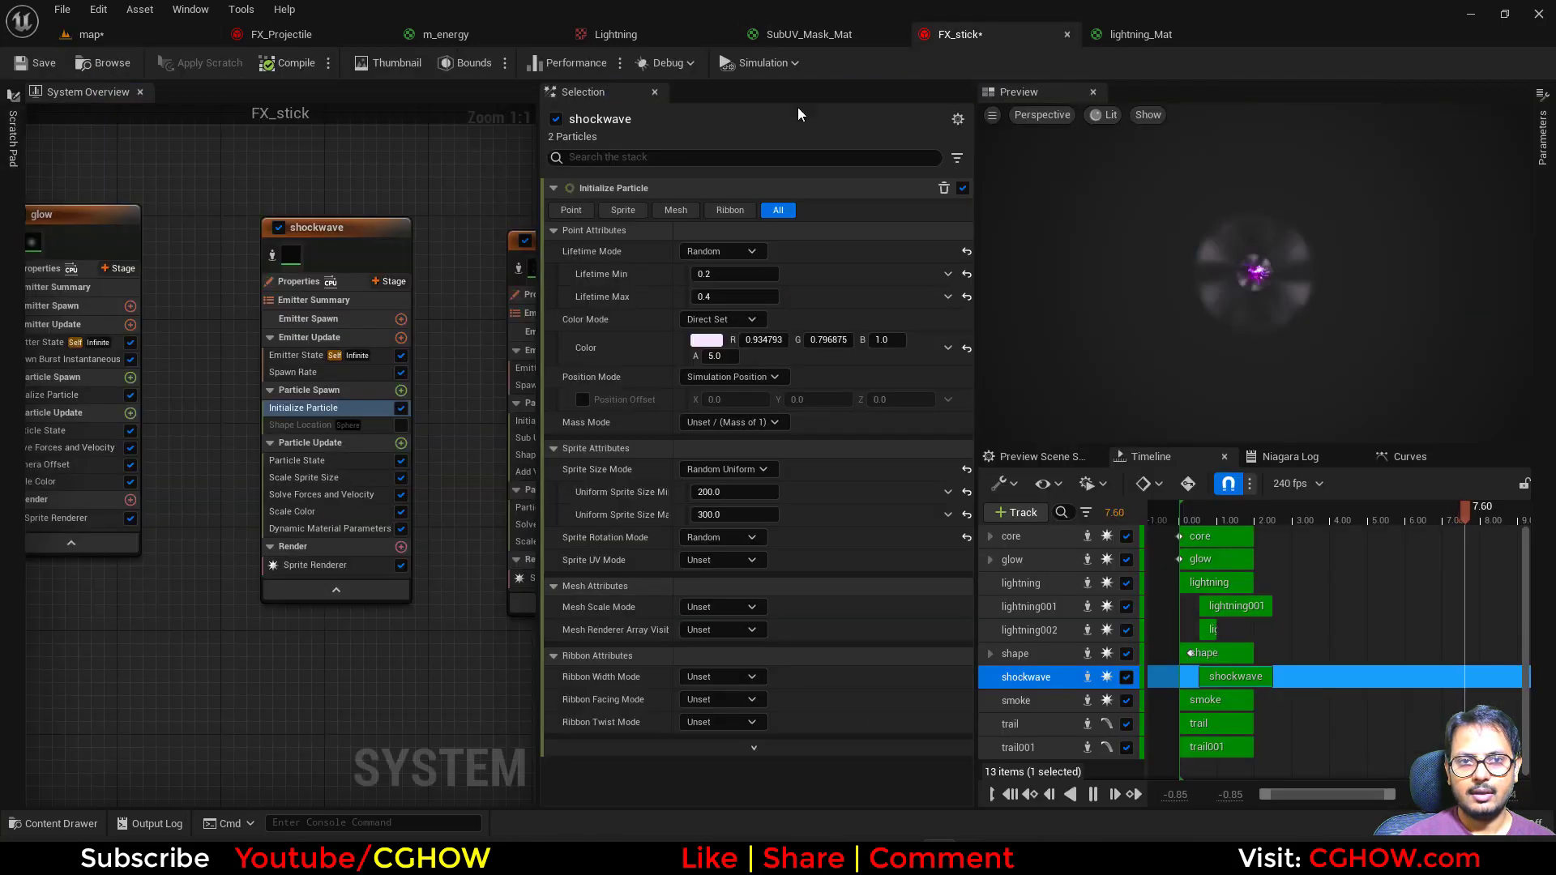
{"action": "left_click", "coordinate": [306, 265]}
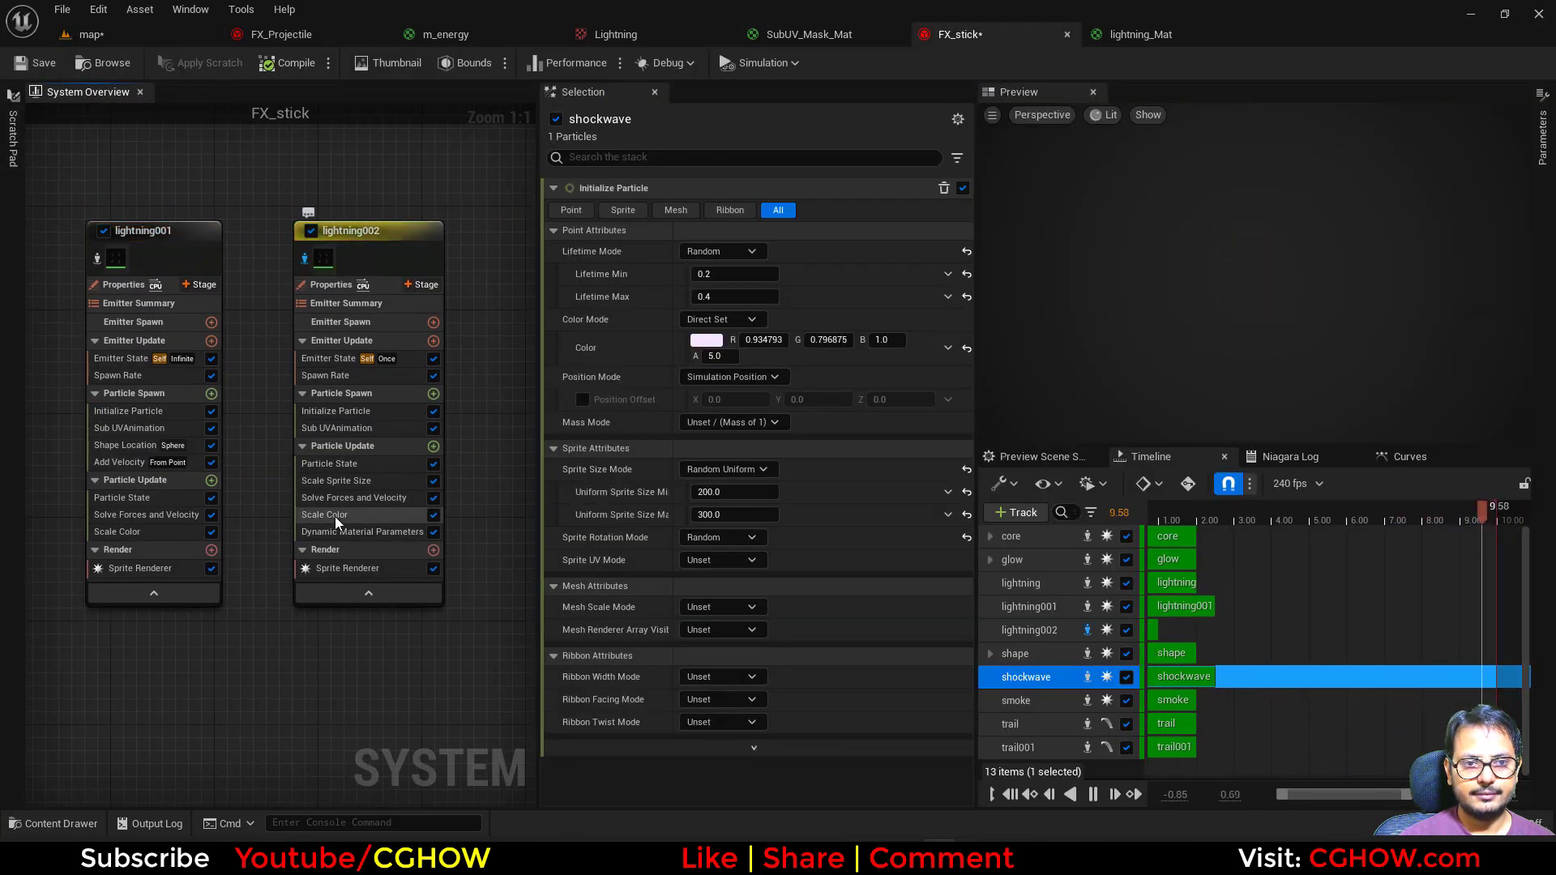
{"action": "left_click", "coordinate": [384, 533]}
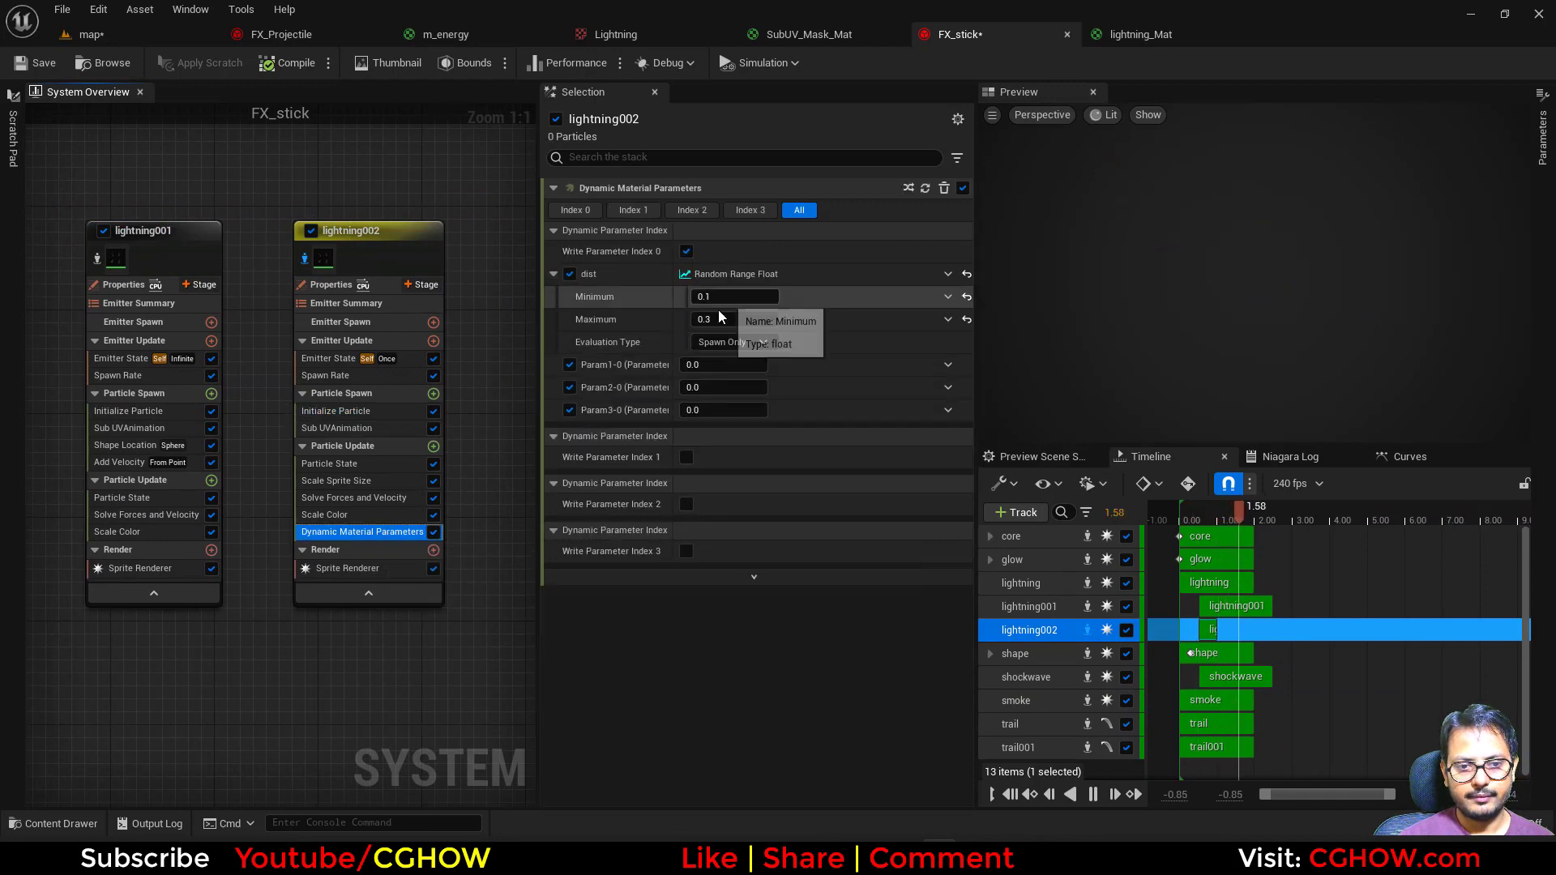
{"action": "left_click", "coordinate": [336, 412]}
{"action": "scroll", "coordinate": [729, 518], "scroll_direction": "down", "scroll_amount": 1}
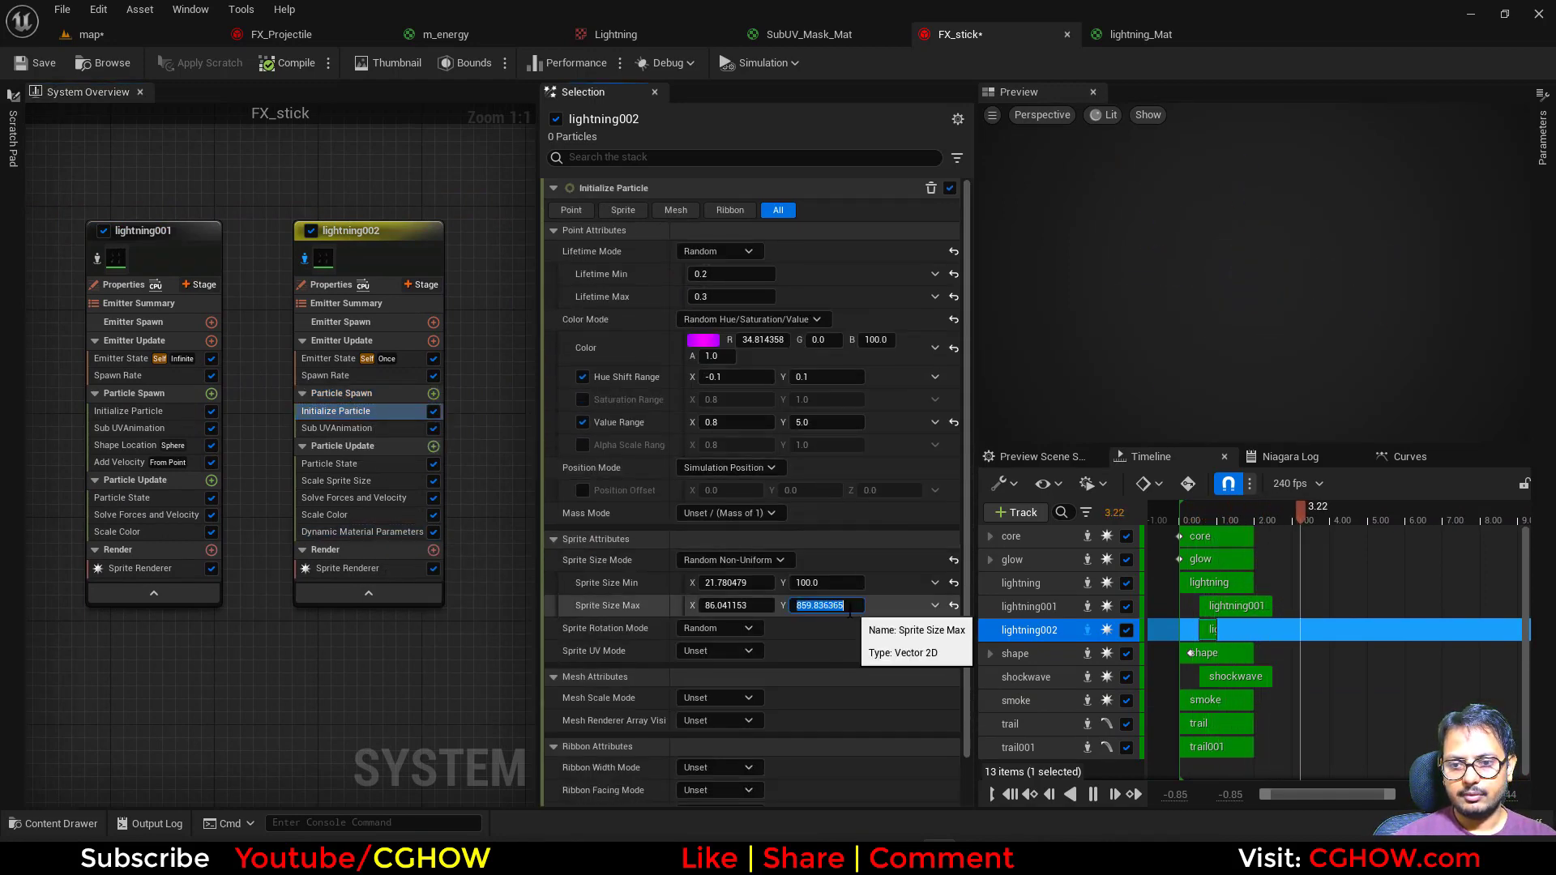
{"action": "key", "text": "Return"}
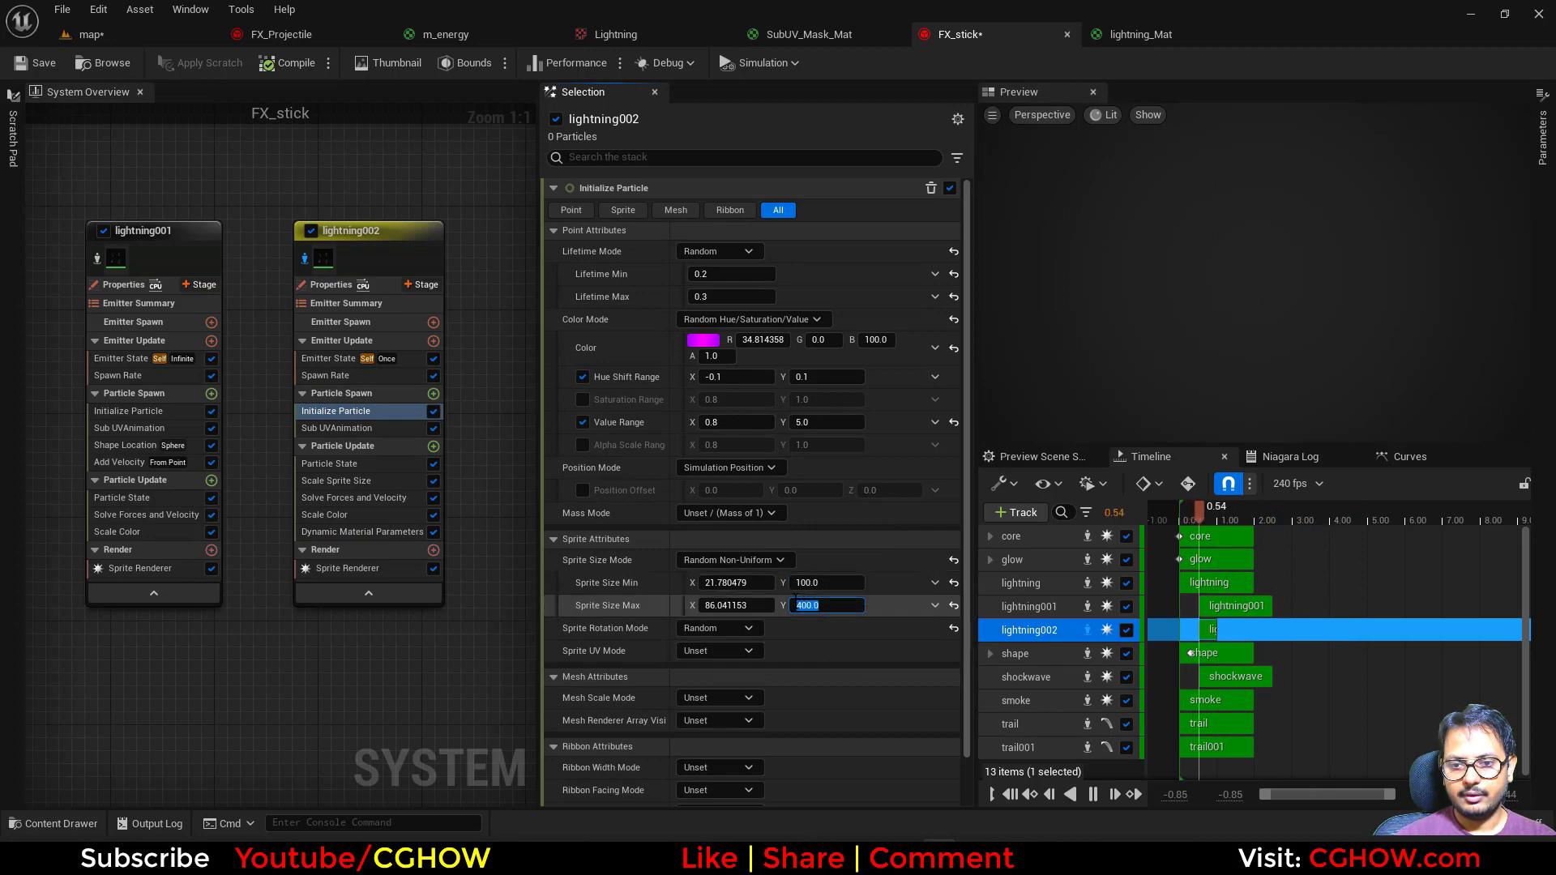
{"action": "left_click", "coordinate": [148, 34]}
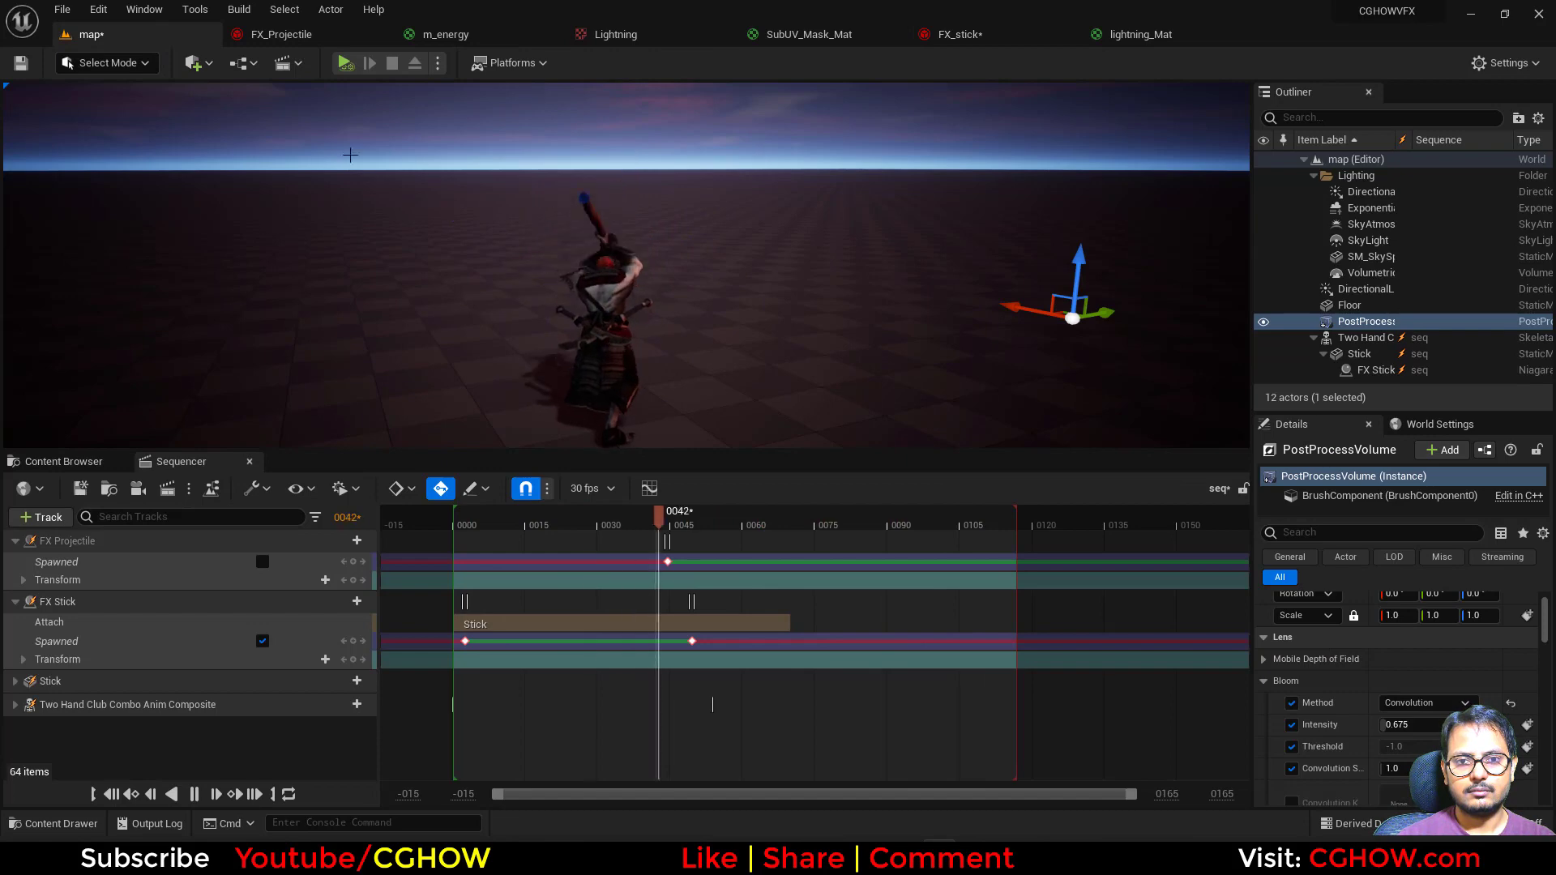
Set the maximum sprite size of the lightning002 emitter in FX_stick to X 60 and Y 300
{"action": "left_click", "coordinate": [958, 34]}
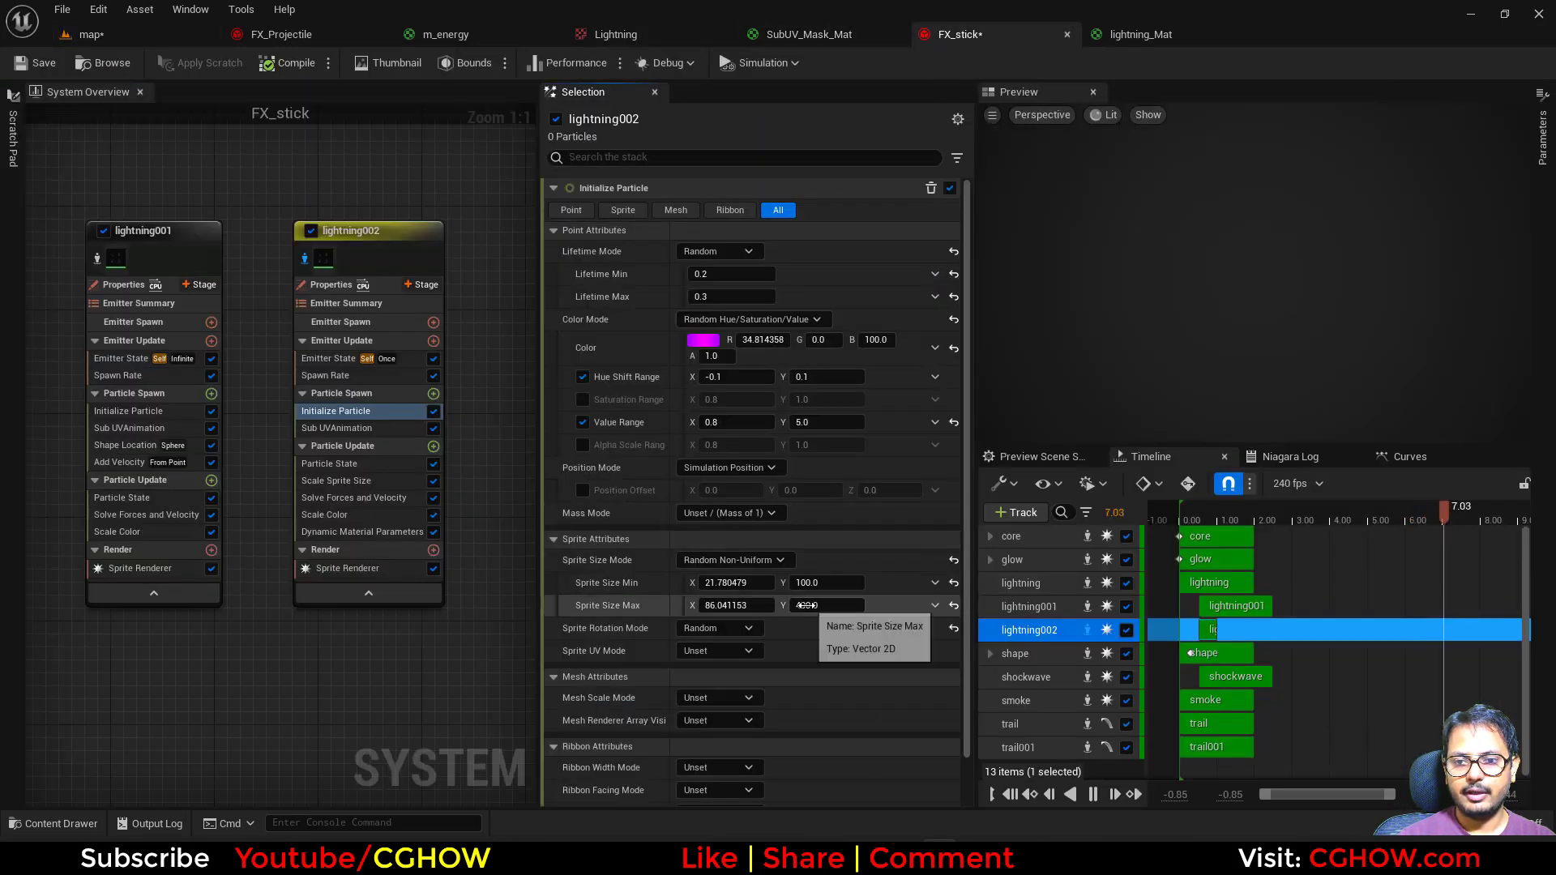
{"action": "left_click", "coordinate": [825, 604]}
{"action": "type", "text": "300"}
{"action": "key", "text": "Return"}
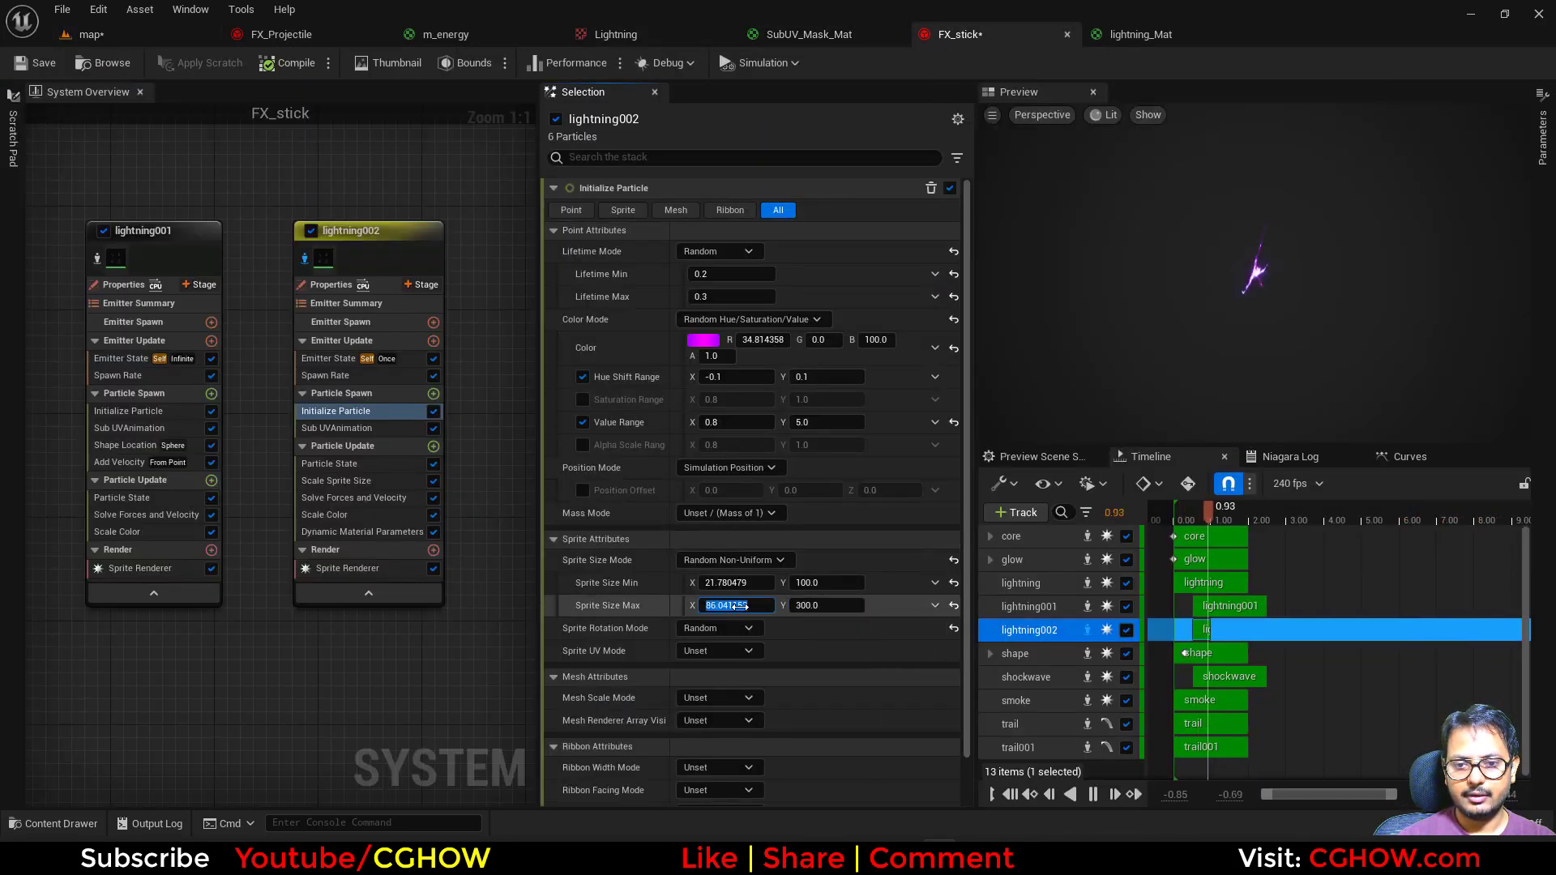
{"action": "type", "text": "60"}
Set lightning002's spawn rate to 50 and check the playing sequence in the map
{"action": "left_click", "coordinate": [325, 375]}
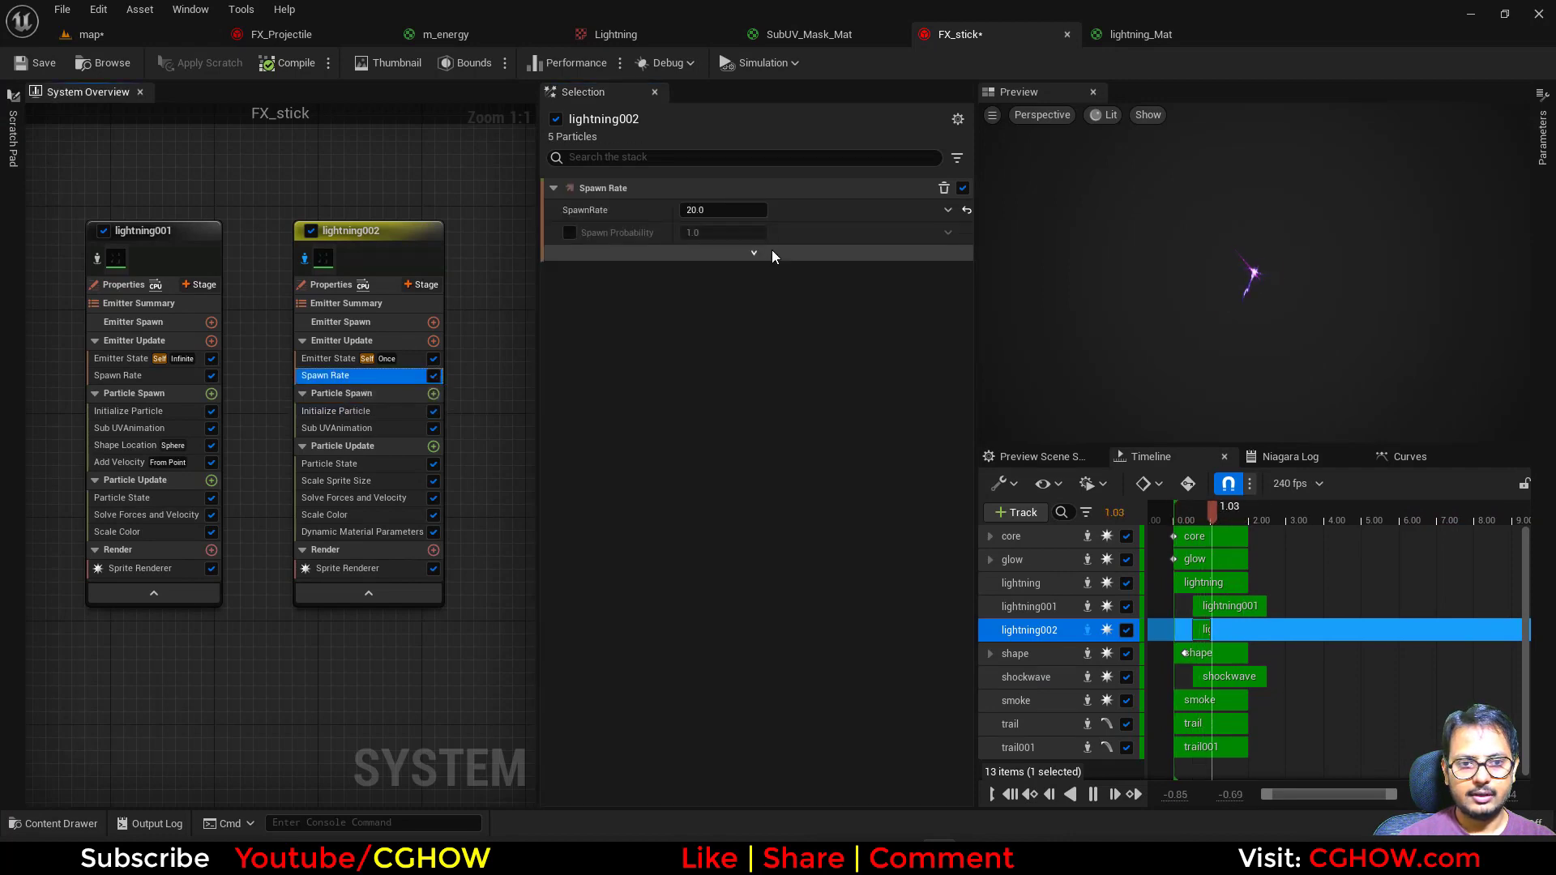
{"action": "left_click", "coordinate": [119, 33]}
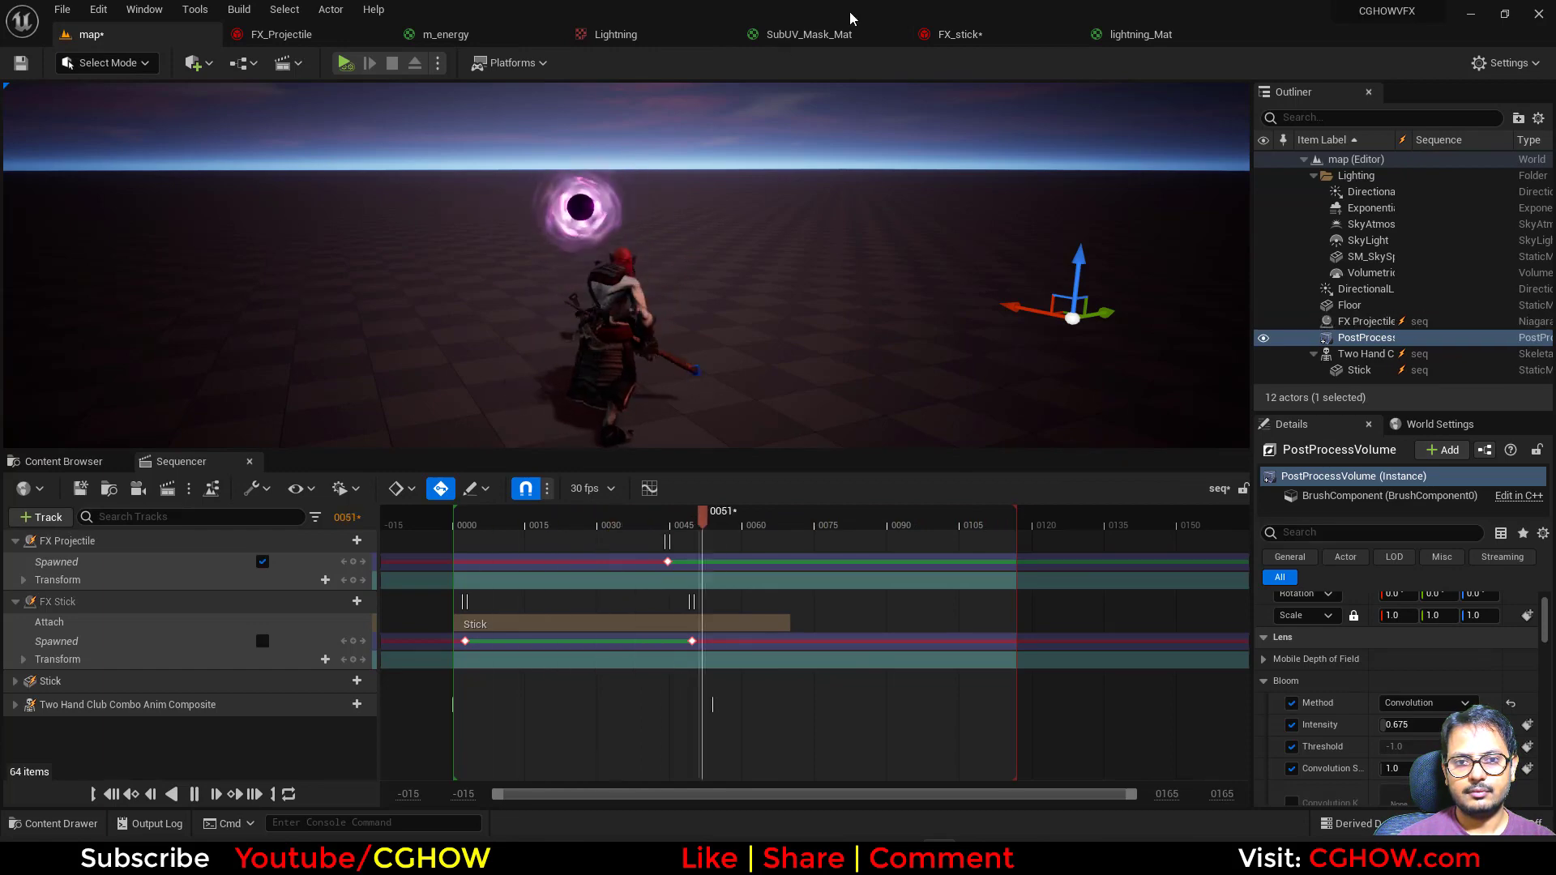
{"action": "left_click", "coordinate": [960, 34]}
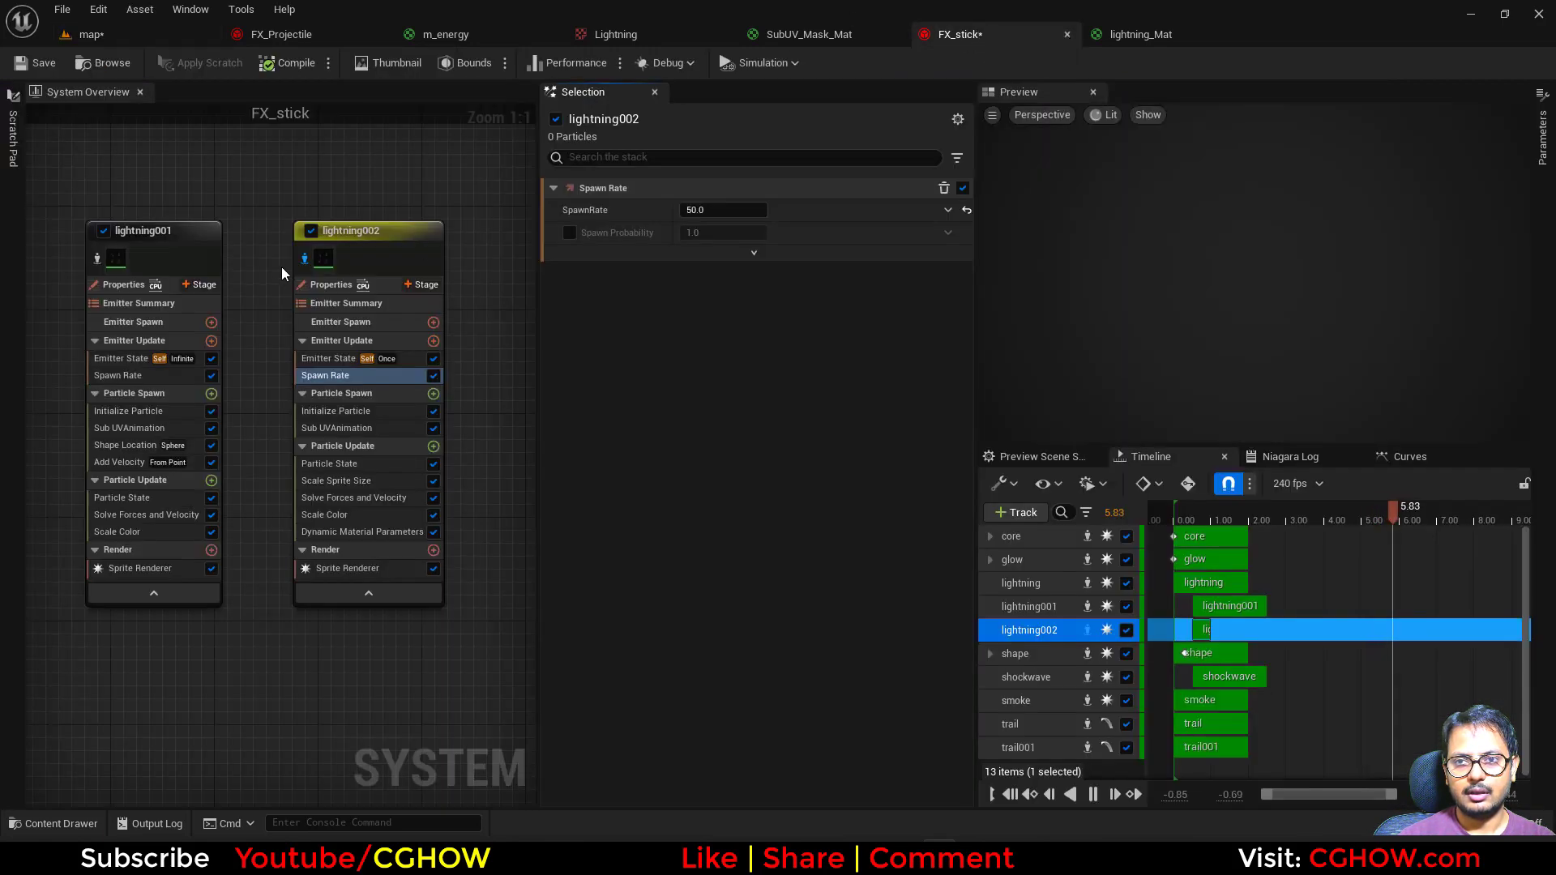
{"action": "left_click", "coordinate": [134, 34]}
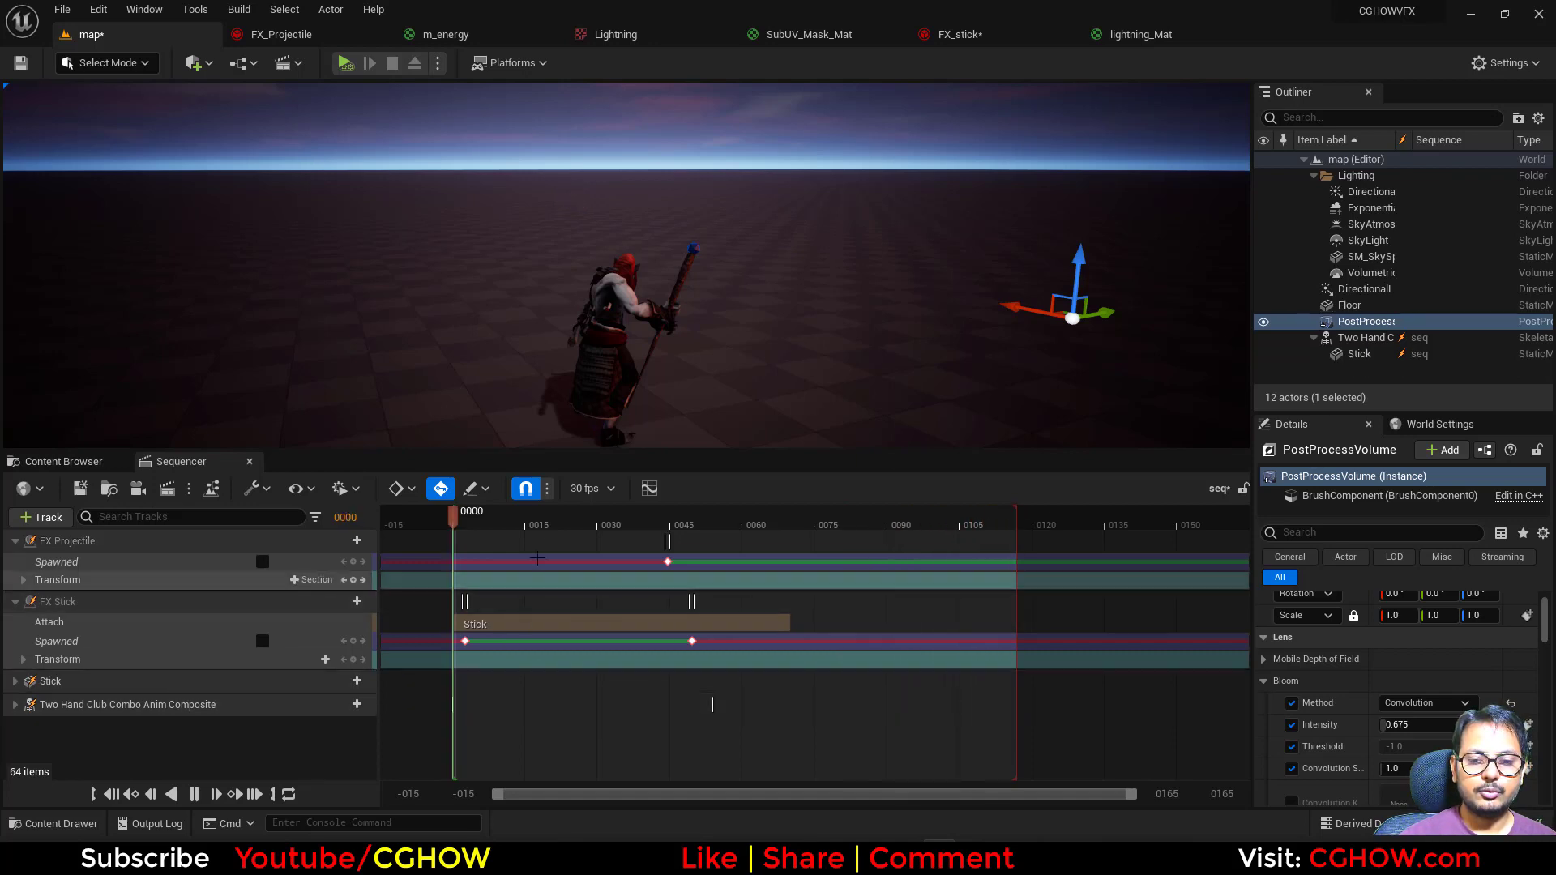
Enlarge the viewport, compare the spell with the Elden Ring reference clip, and review the playback from different angles
{"action": "left_click_drag", "start_coordinate": [619, 450], "coordinate": [620, 552]}
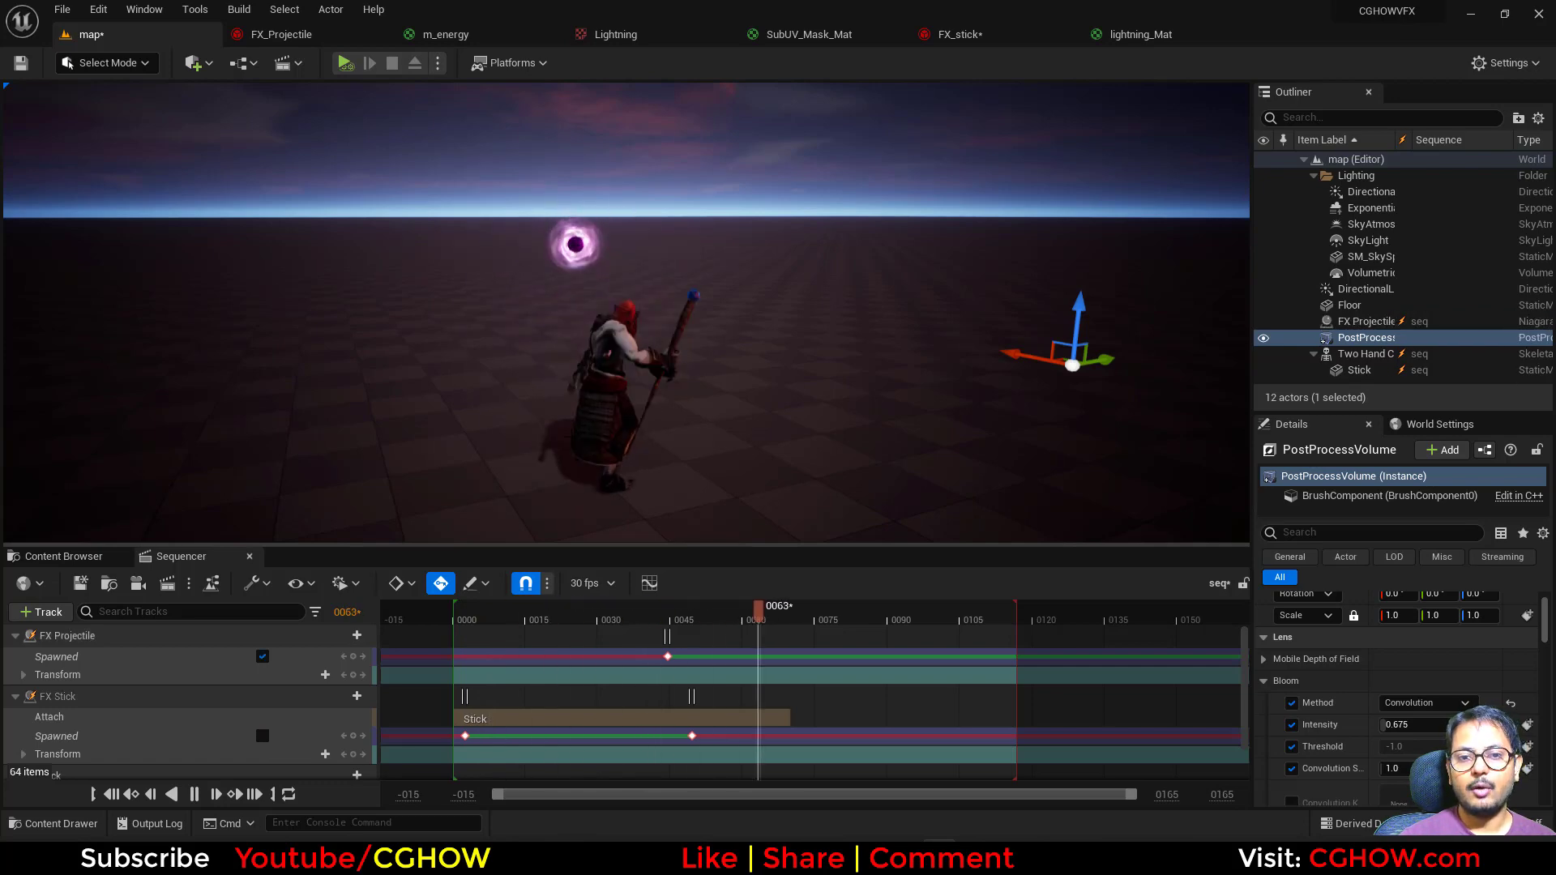
{"action": "left_click", "coordinate": [798, 857]}
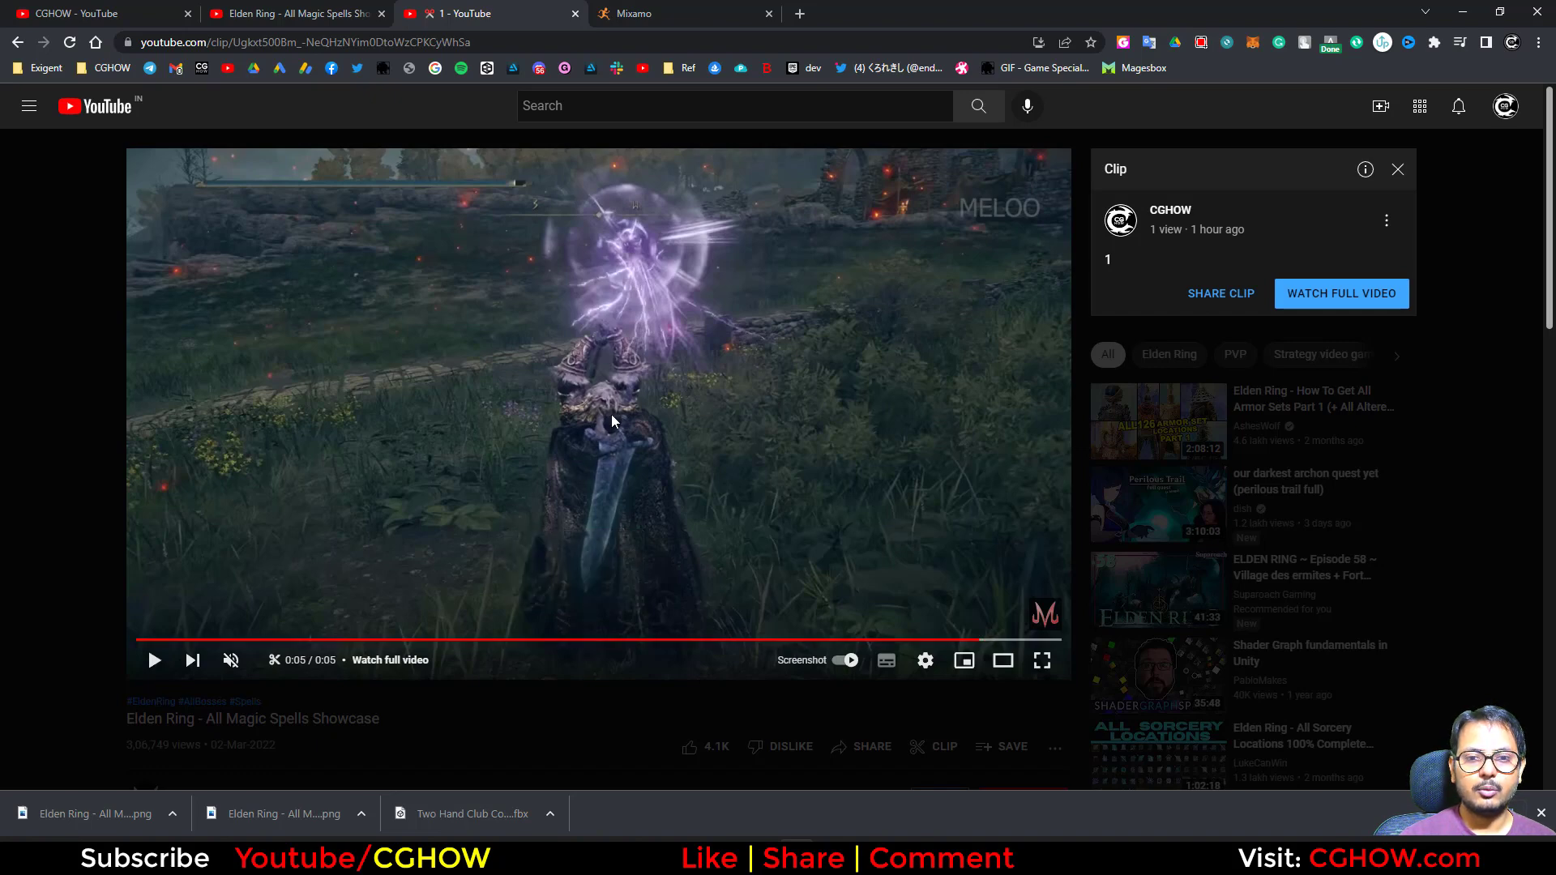
{"action": "left_click", "coordinate": [1465, 12]}
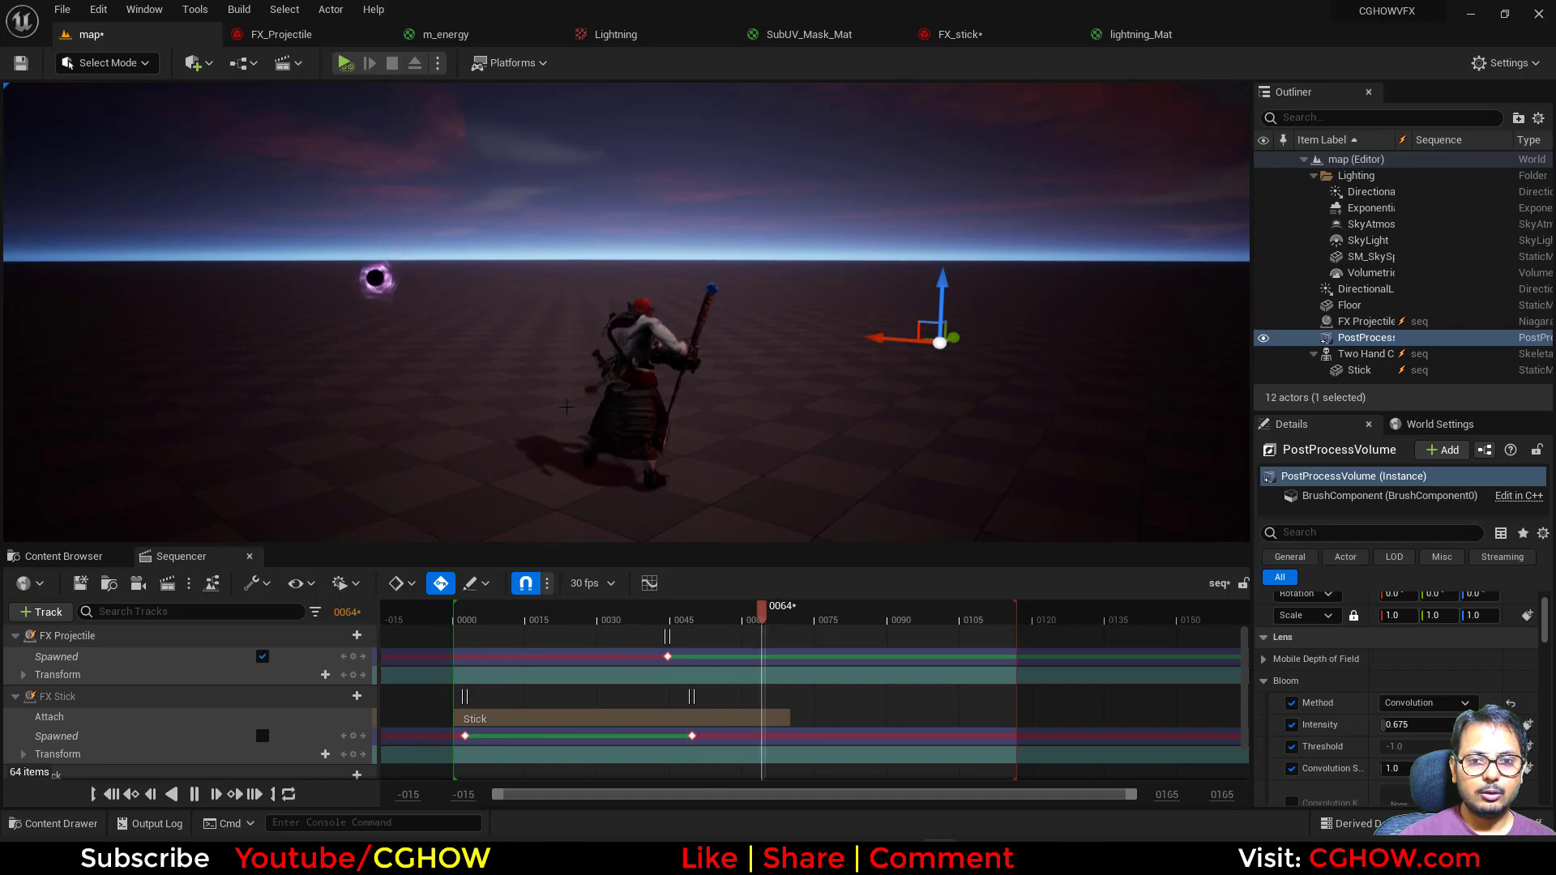
{"action": "left_click_drag", "start_coordinate": [545, 425], "coordinate": [494, 453], "text": "alt"}
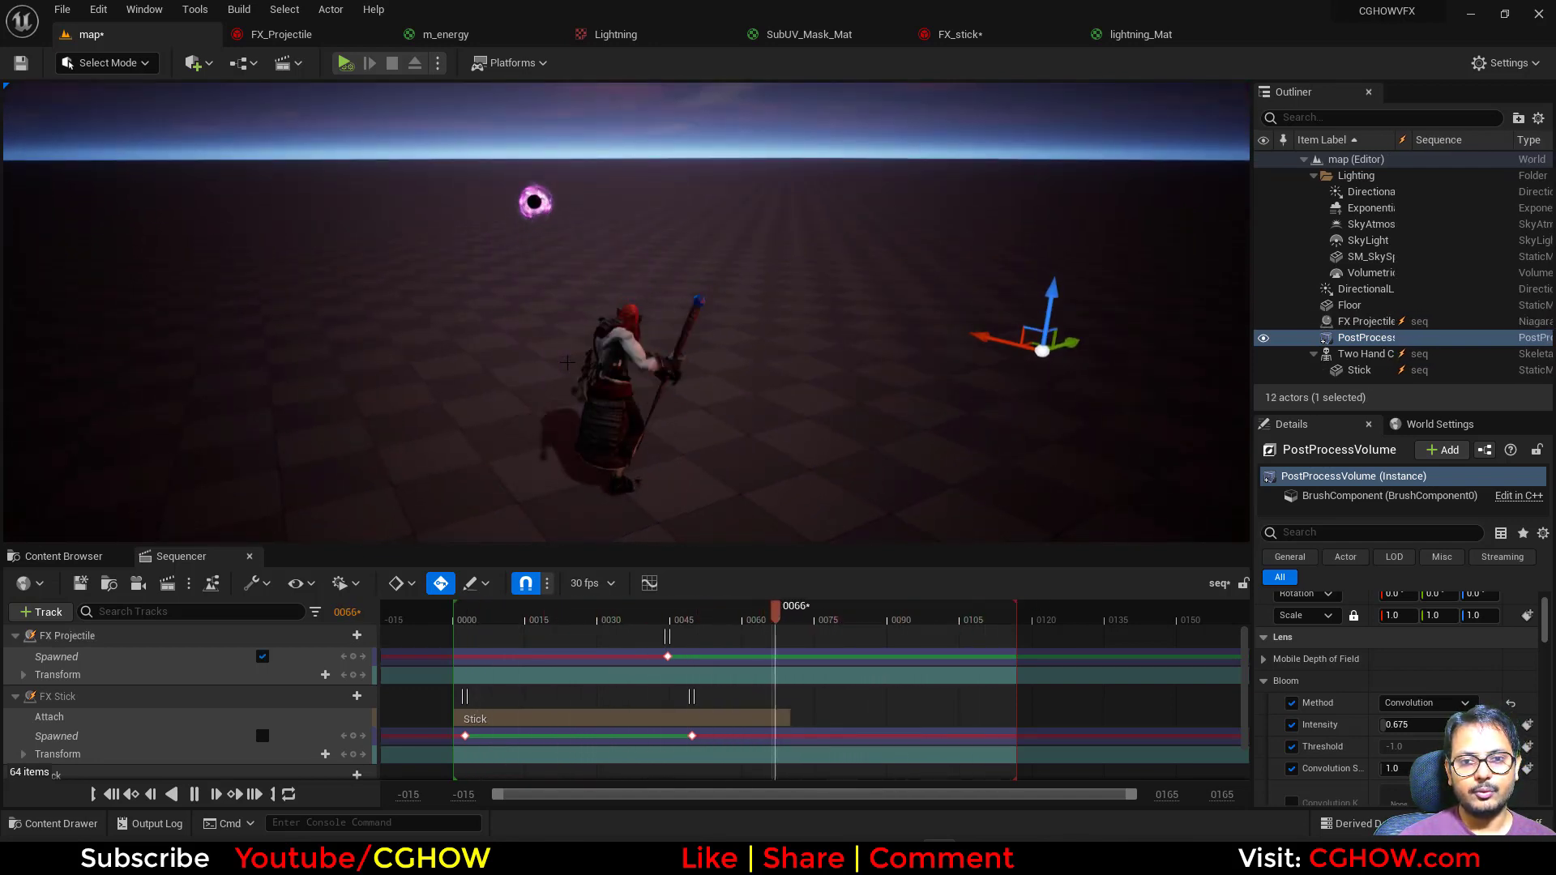
{"action": "left_click_drag", "start_coordinate": [605, 316], "coordinate": [585, 282], "text": "alt"}
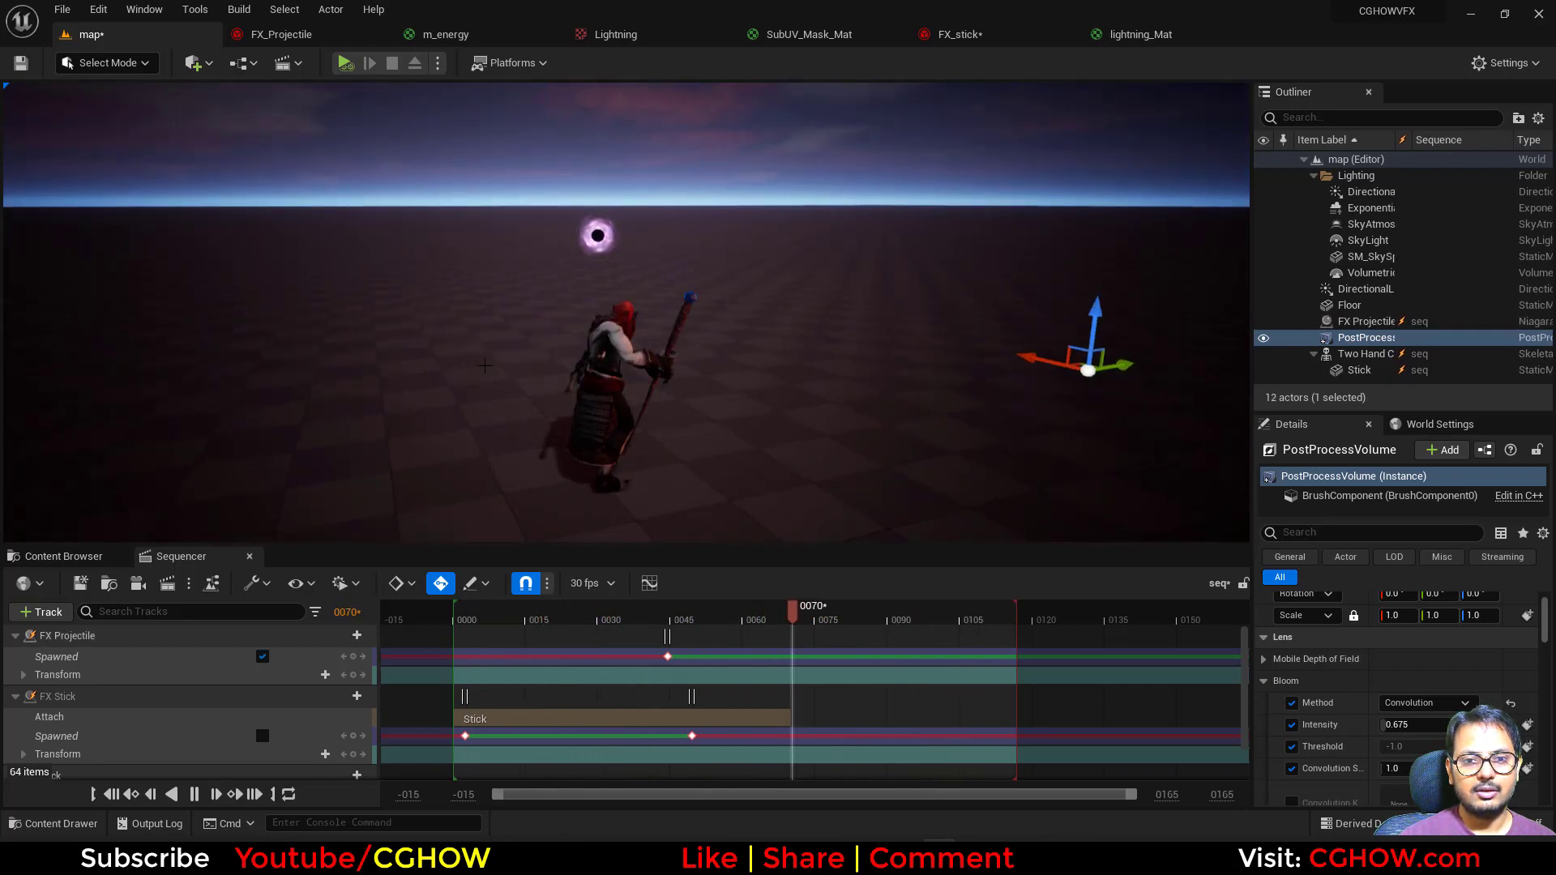